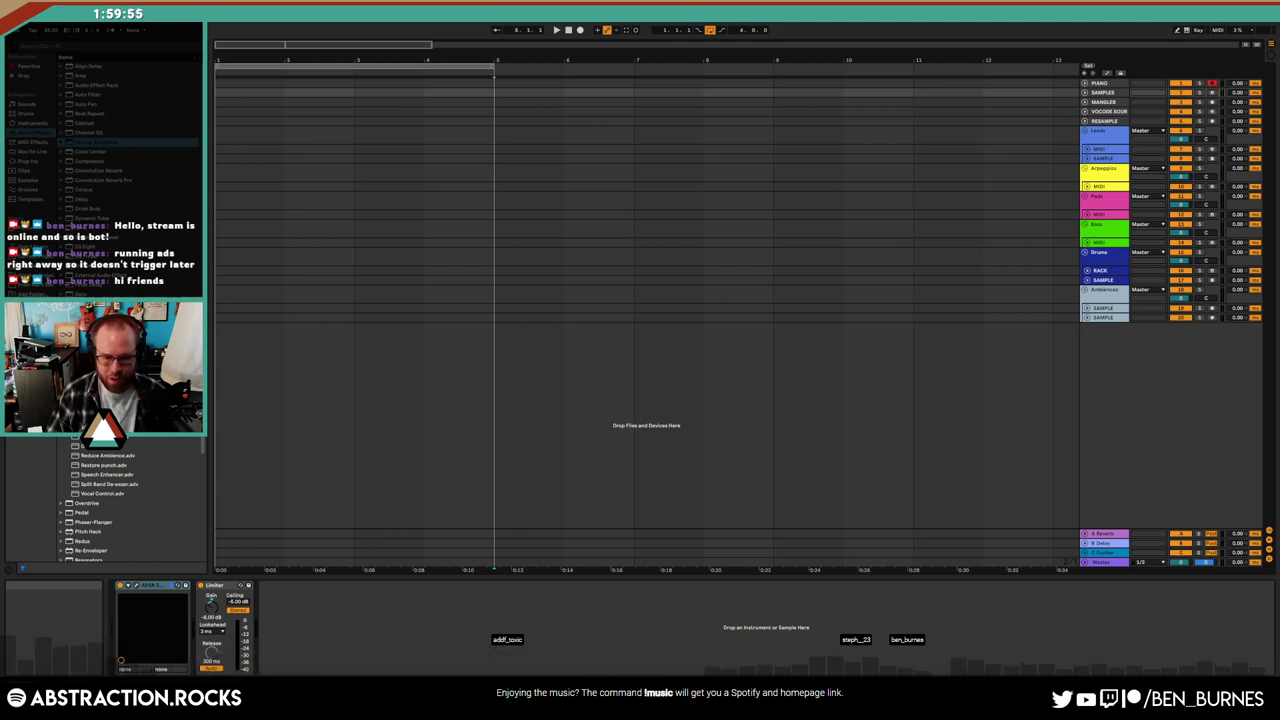
Unfold the MIDI track in the Pads group to show its full height and routing controls
click(1087, 225)
drag(1087, 222, 1087, 257)
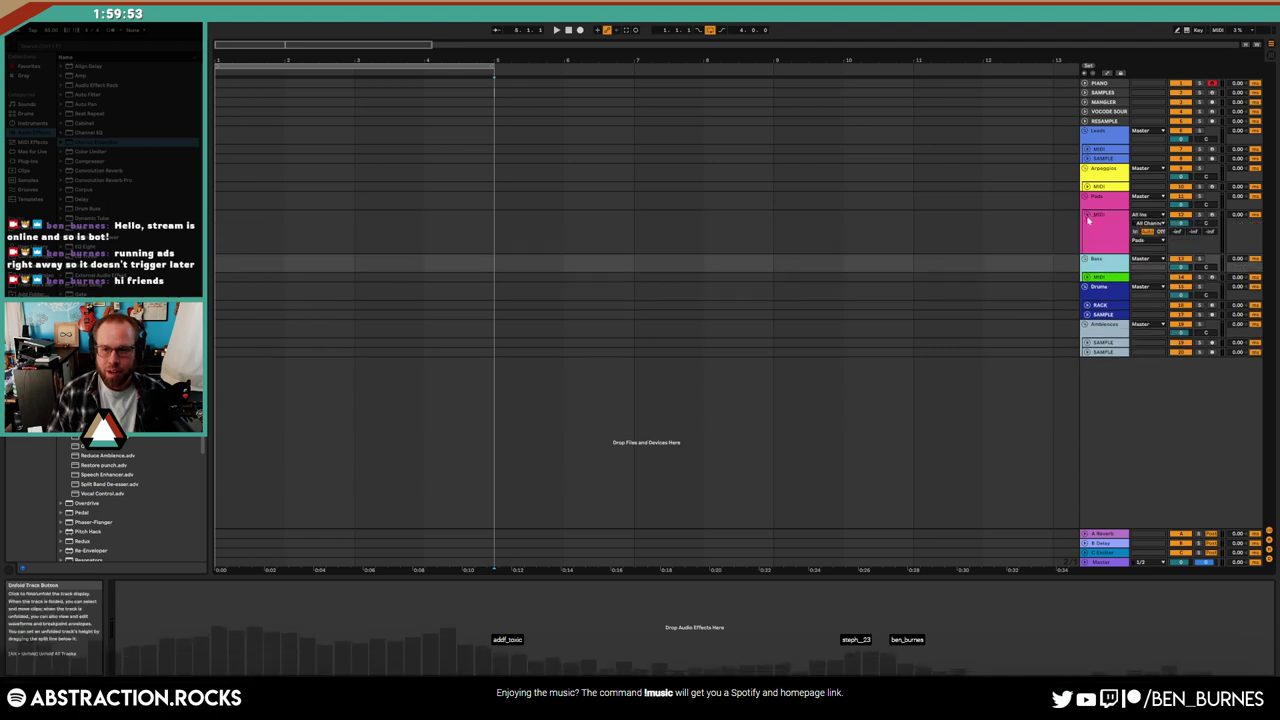
Open the ADSR Sample Manager on the SAMPLES track and dismiss its library update notice and promotional pop-up
click(1104, 94)
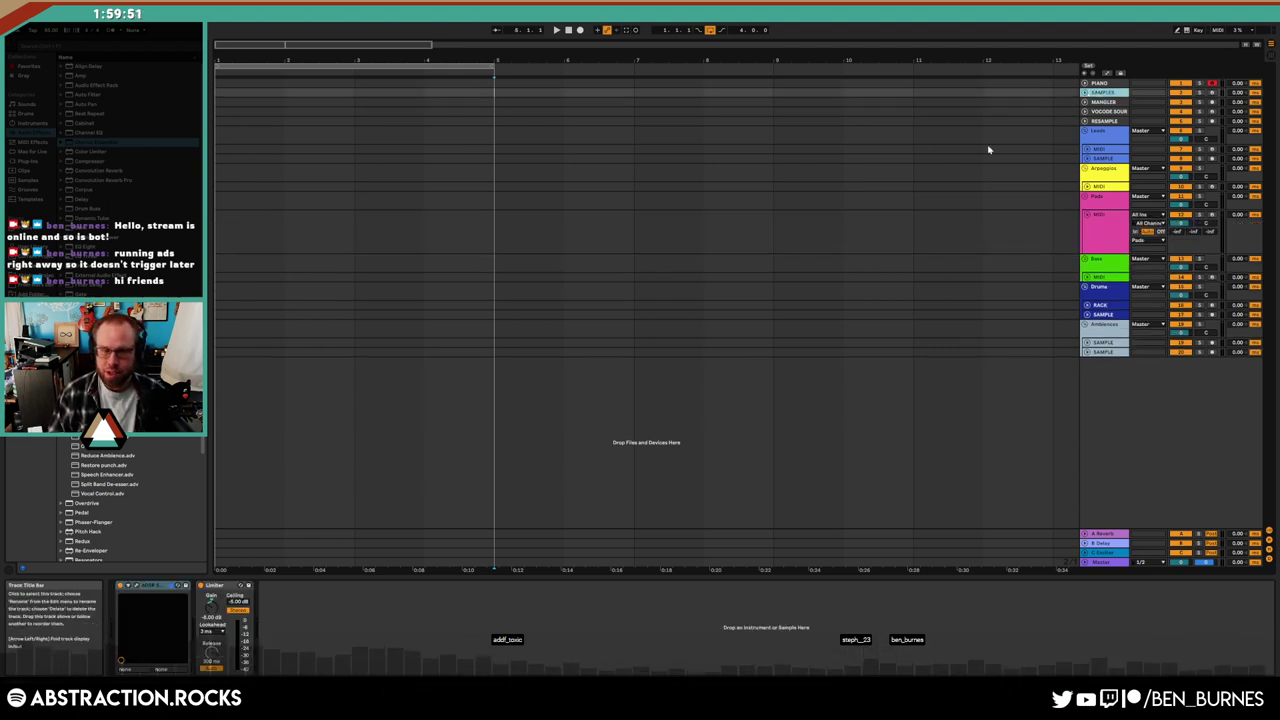
click(136, 587)
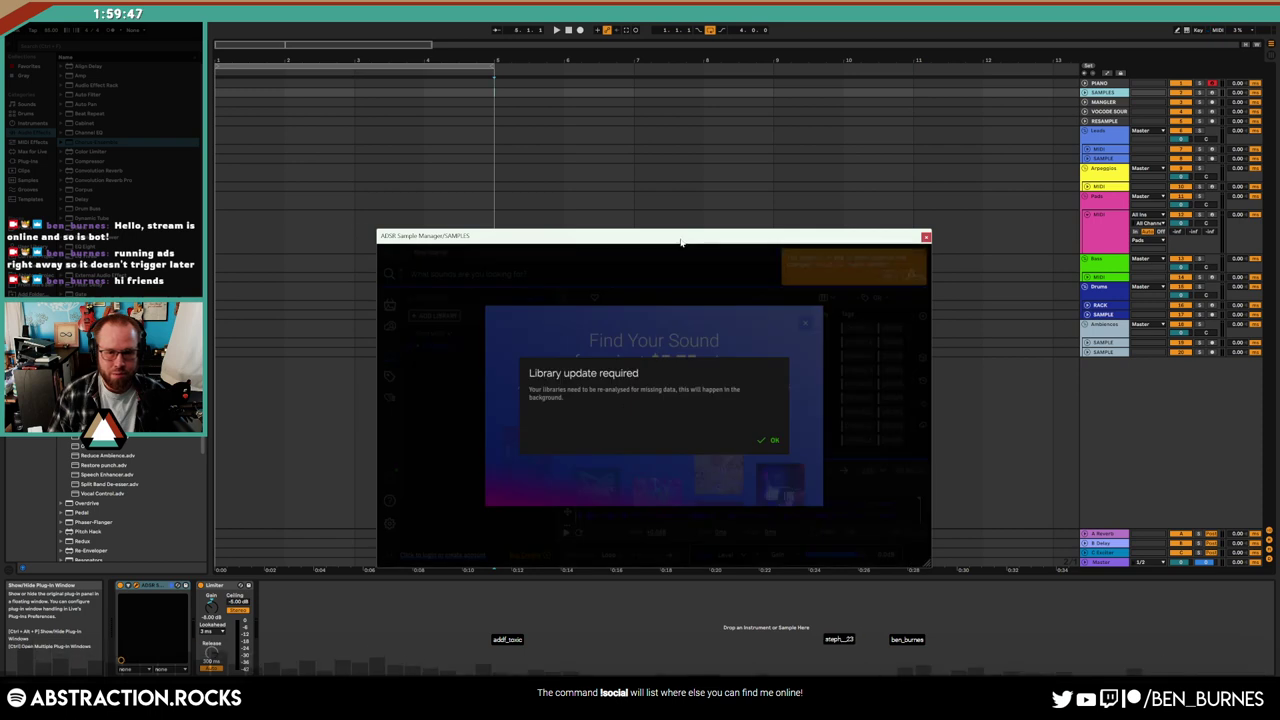
click(759, 383)
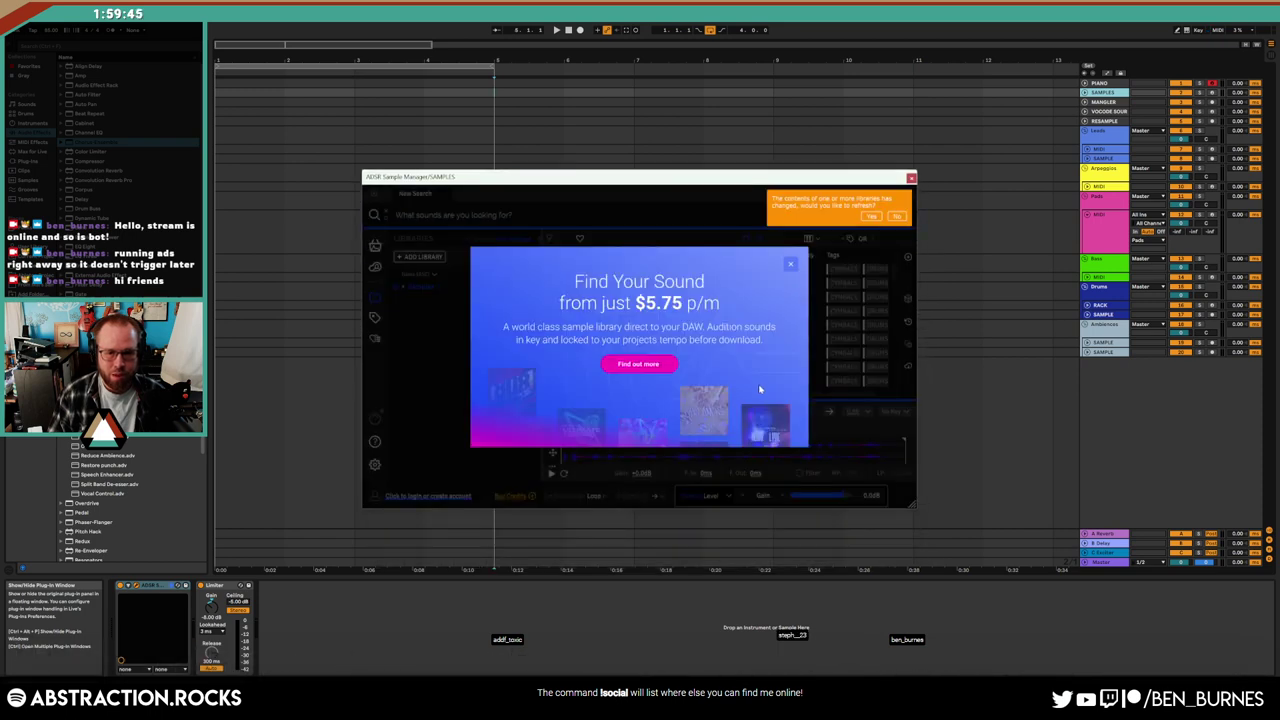
click(791, 266)
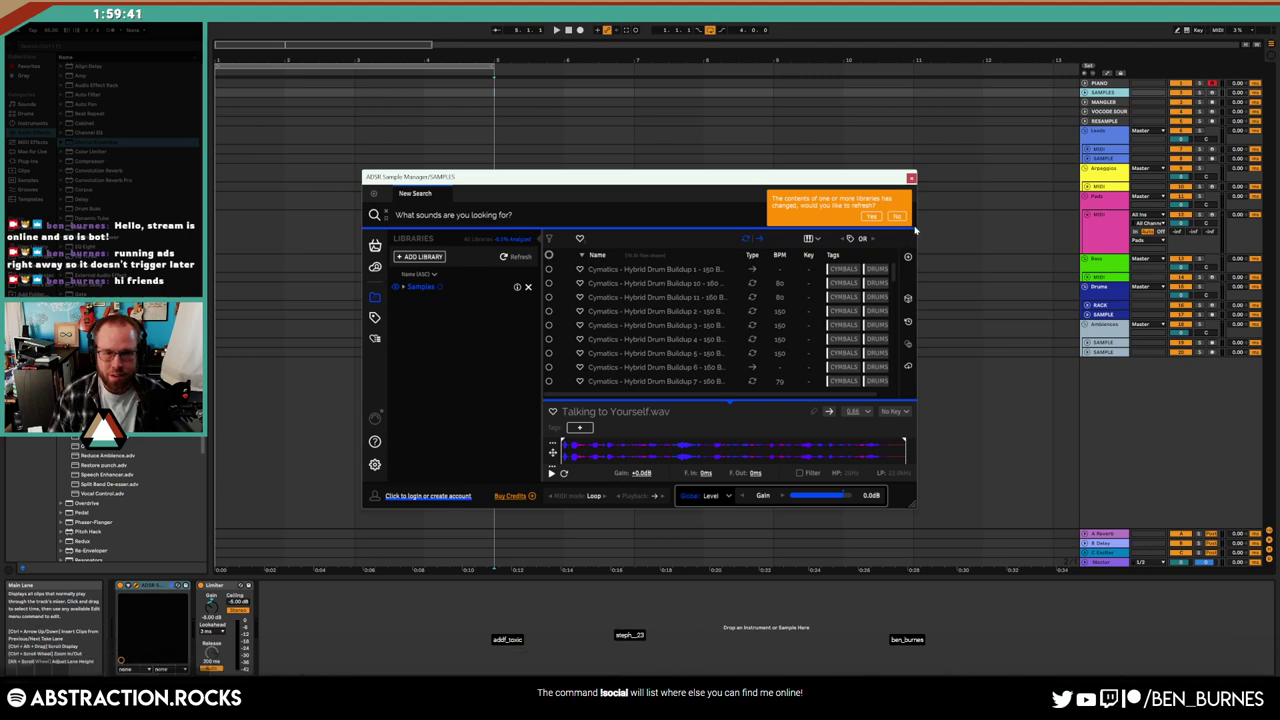
Accept the refresh of the changed sample libraries, then enlarge the Sample Manager window and reposition it over the arrangement
click(872, 216)
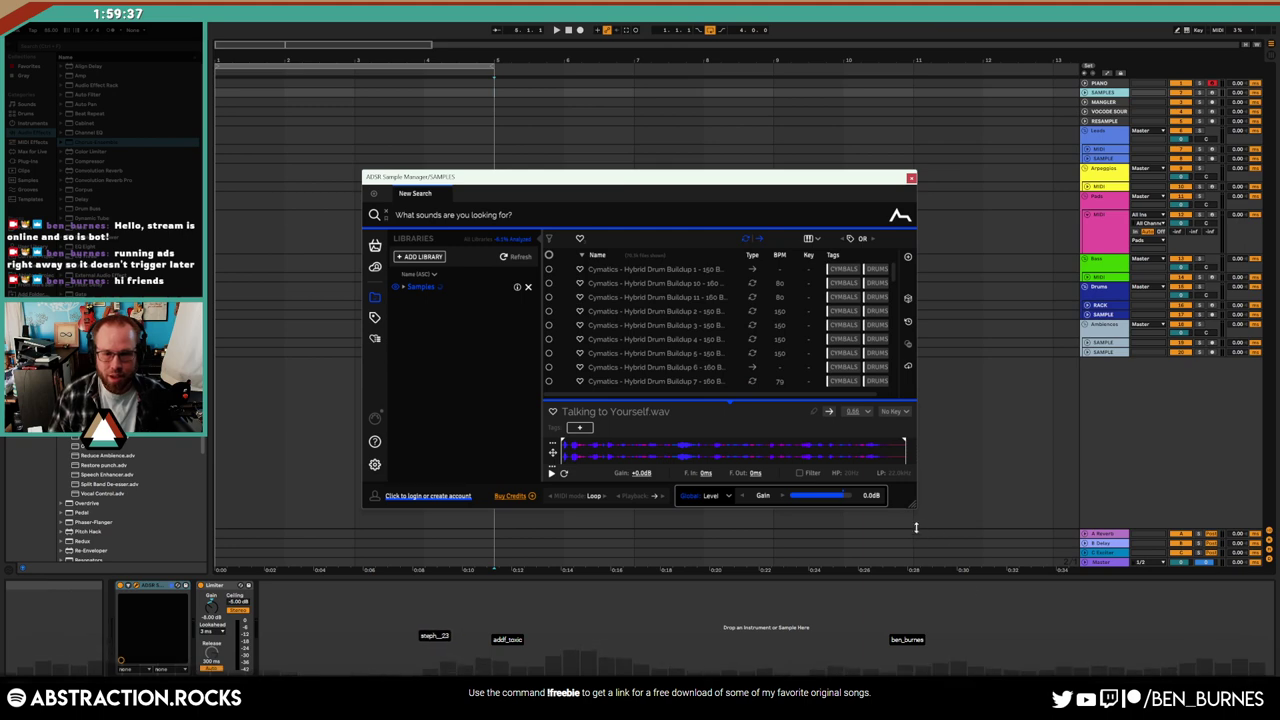
drag(915, 527, 1042, 658)
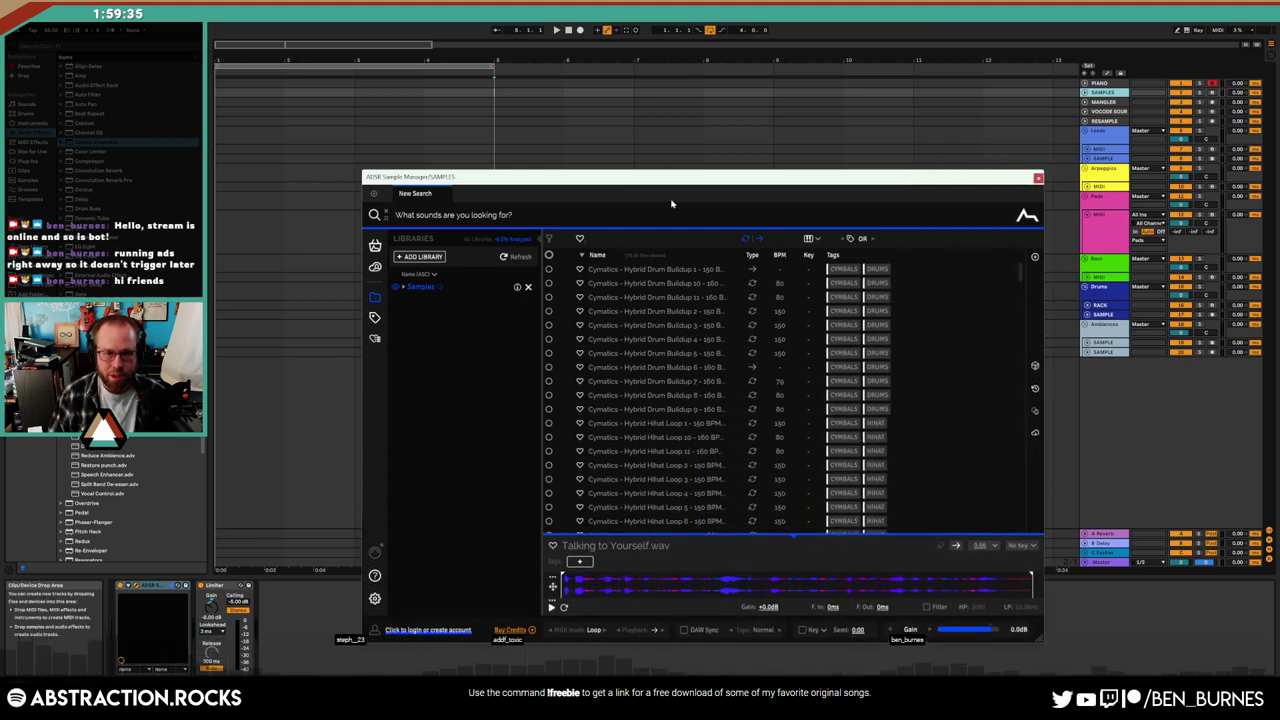
drag(671, 203, 565, 101)
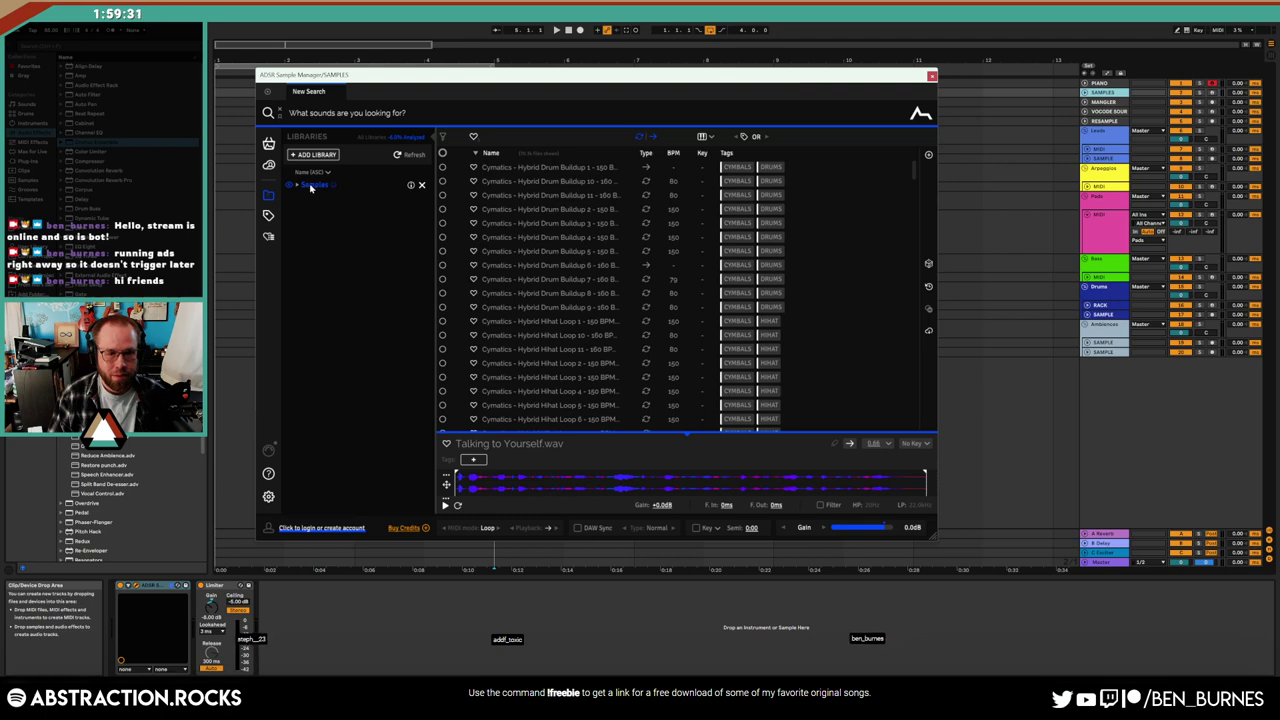
Unfold the MIDI track in the Arpeggios group and arm it for recording
click(1110, 152)
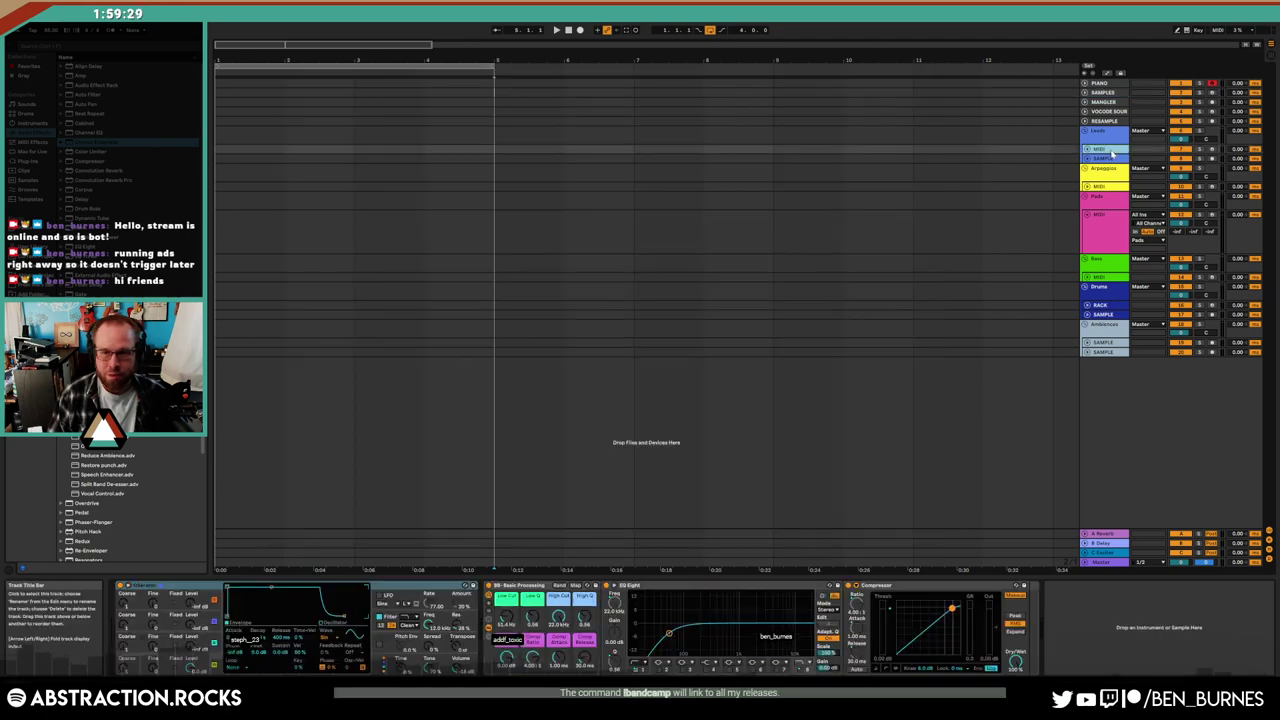
click(1090, 187)
click(1088, 187)
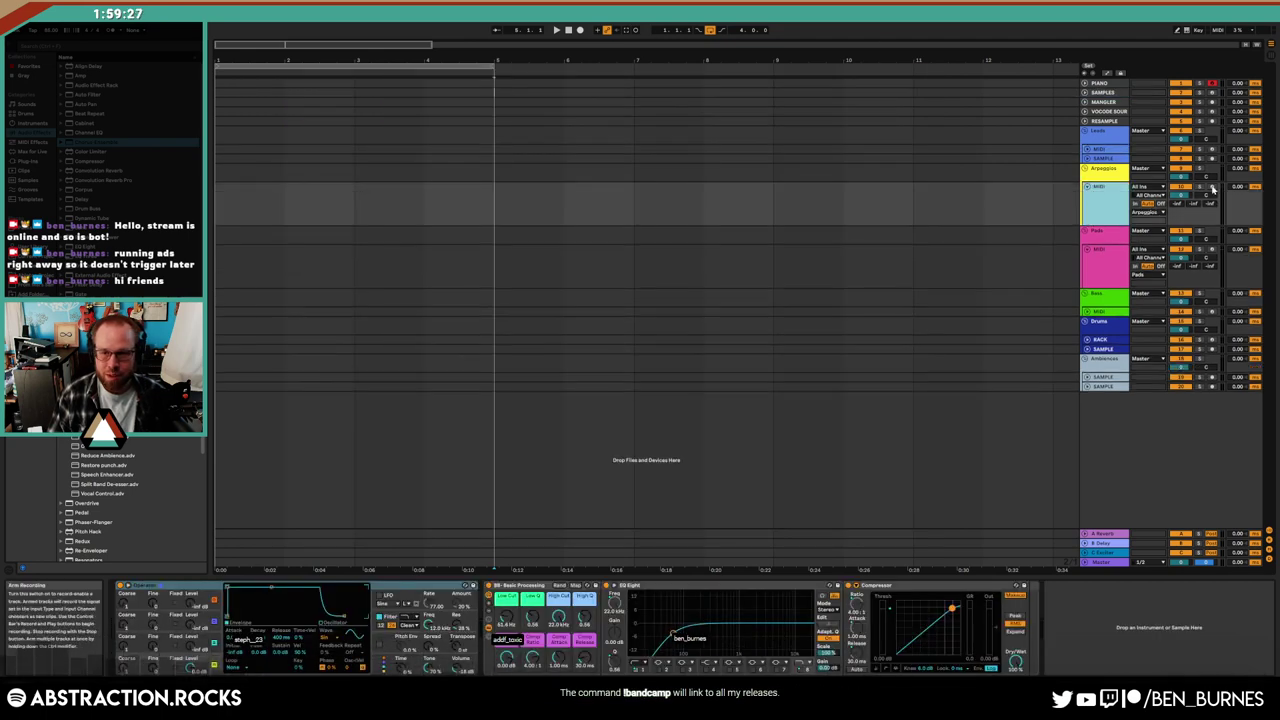
click(1211, 187)
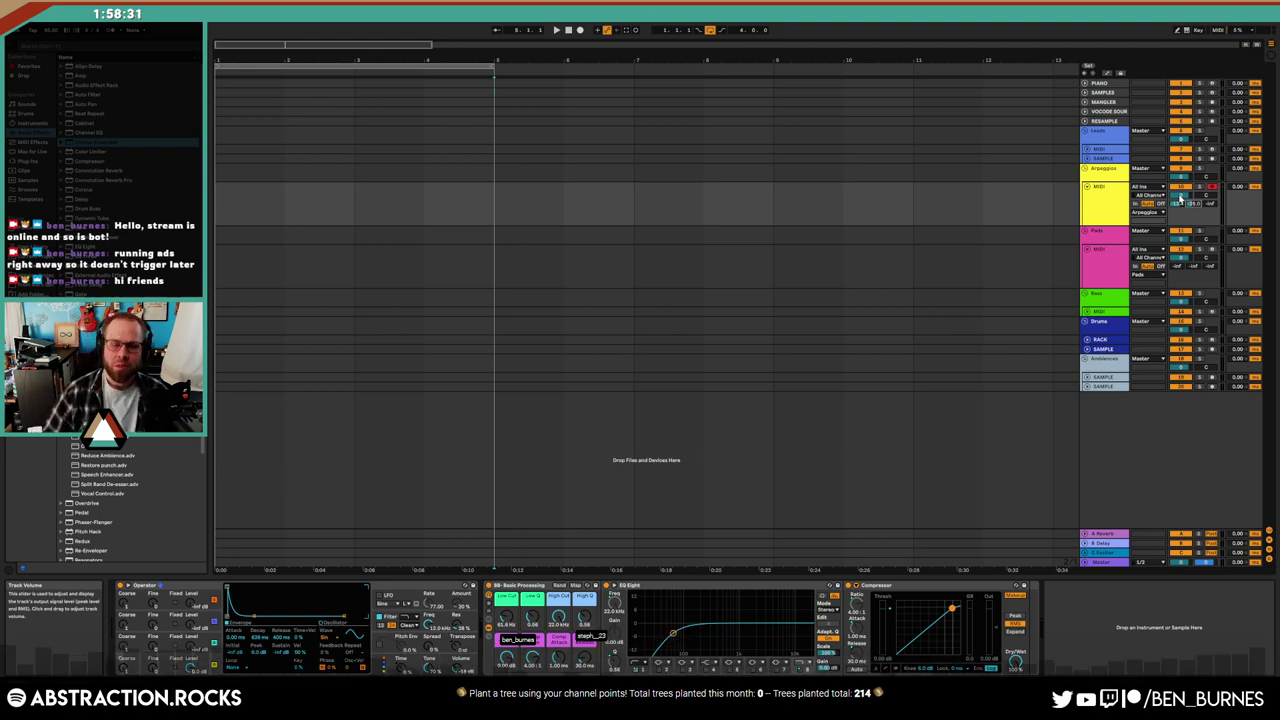
Reopen the Sample Manager on the SAMPLES track and audition VMH1 Synth Shots 328.wav from the Samples library
click(1106, 93)
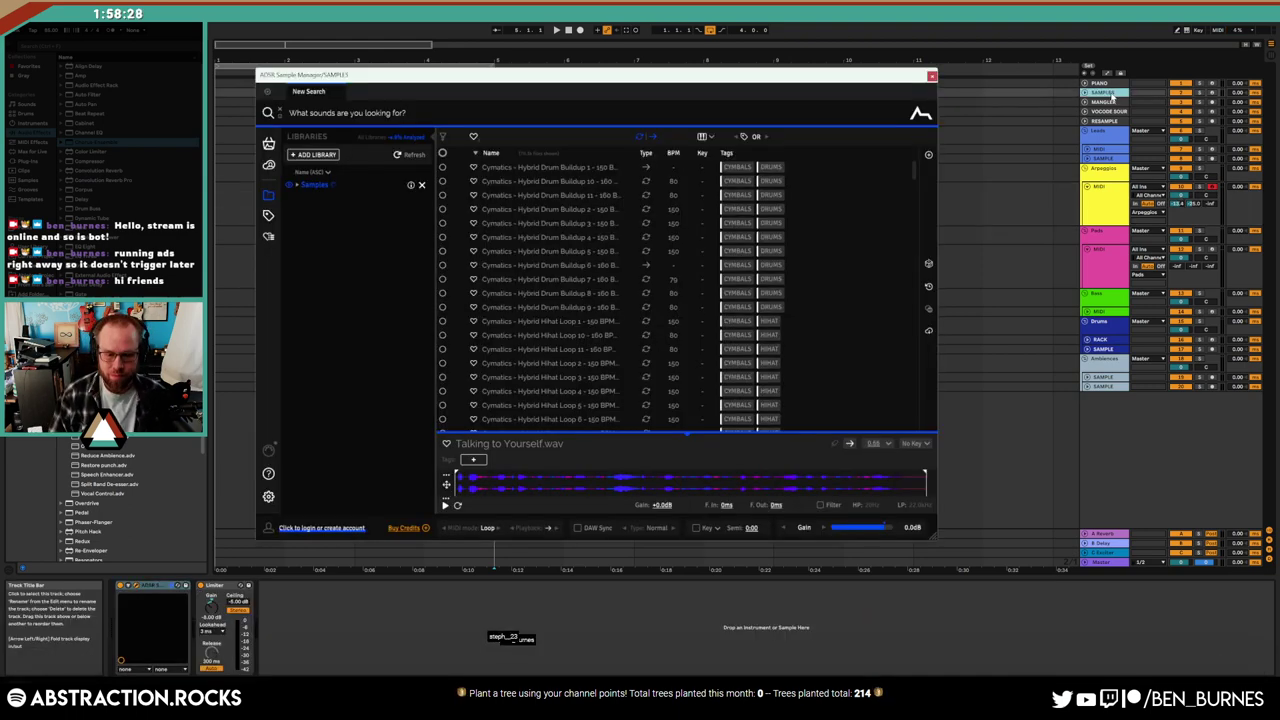
click(301, 187)
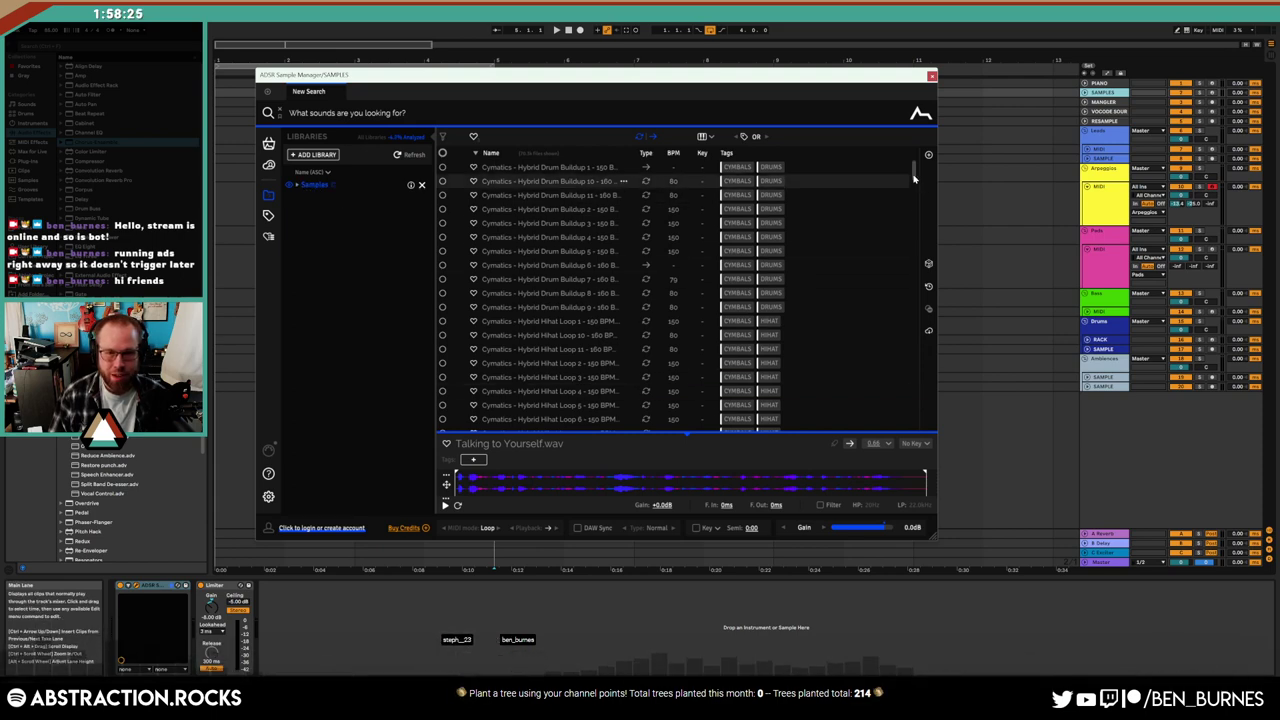
scroll(898, 372, down, 15)
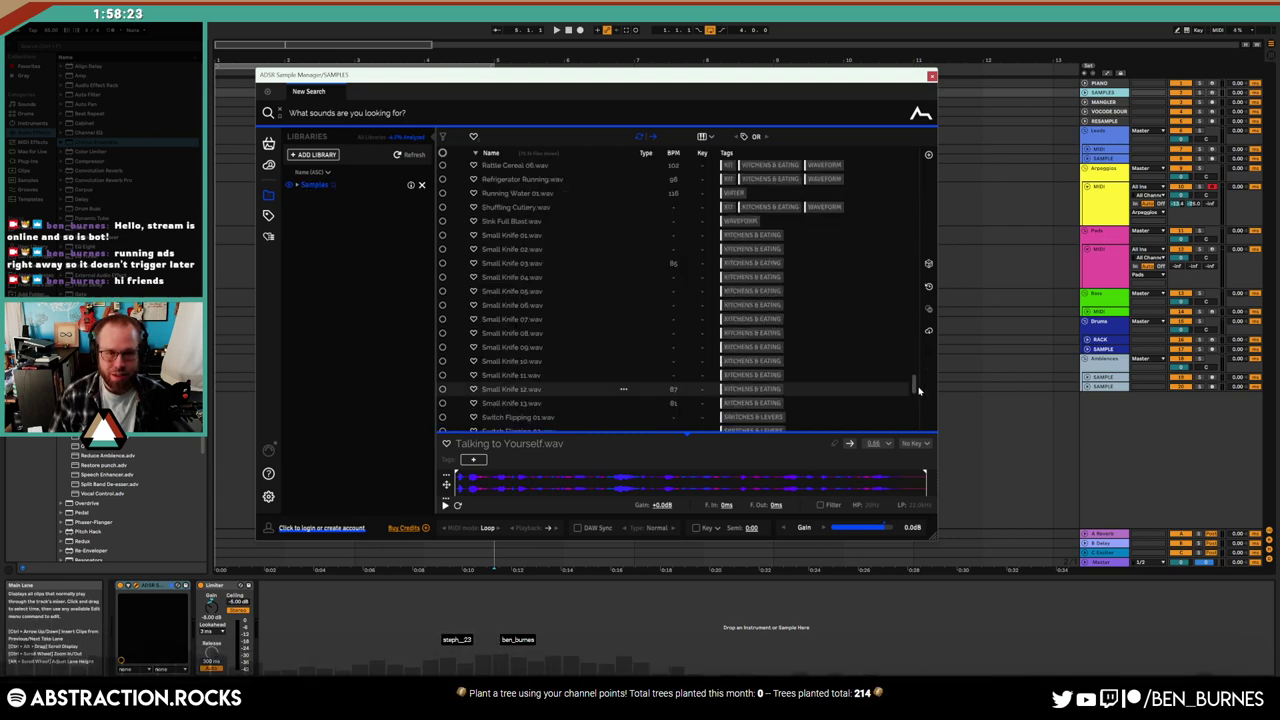
scroll(913, 354, down, 10)
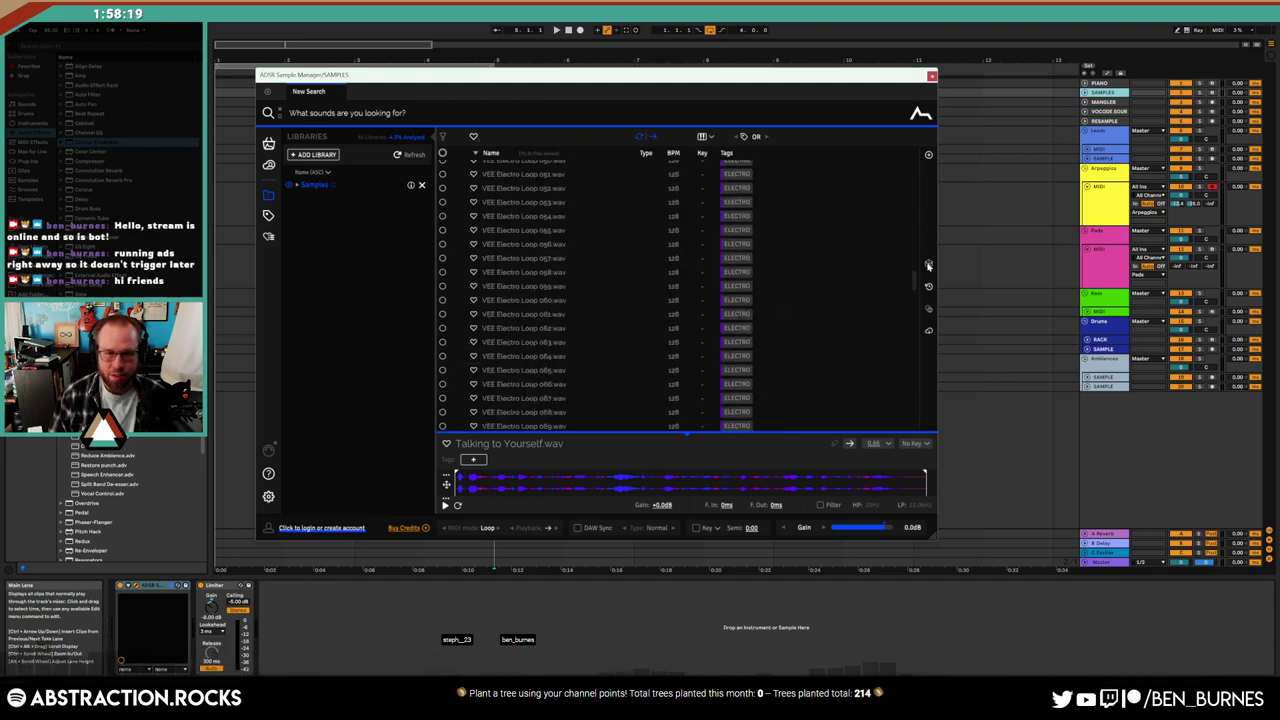
click(928, 265)
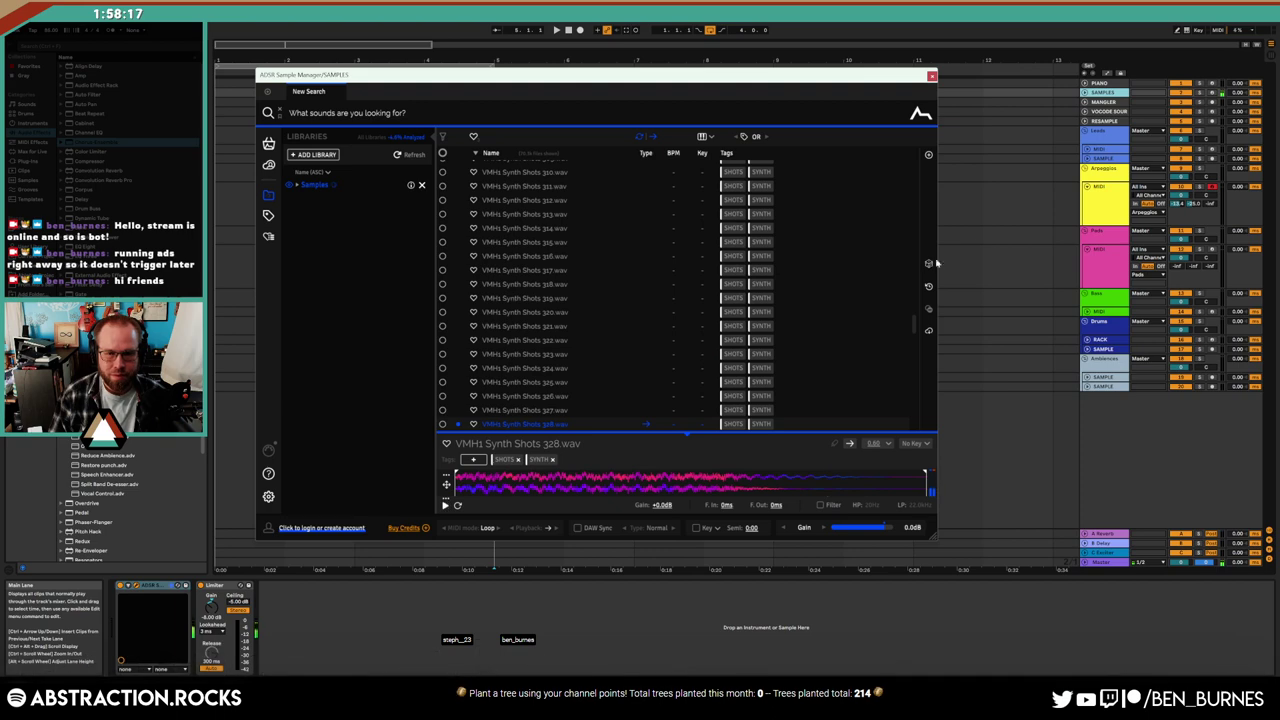
Place VMH1 Synth Shots 328.wav at the start of the SAMPLE track in the Leads group
drag(911, 77, 871, 59)
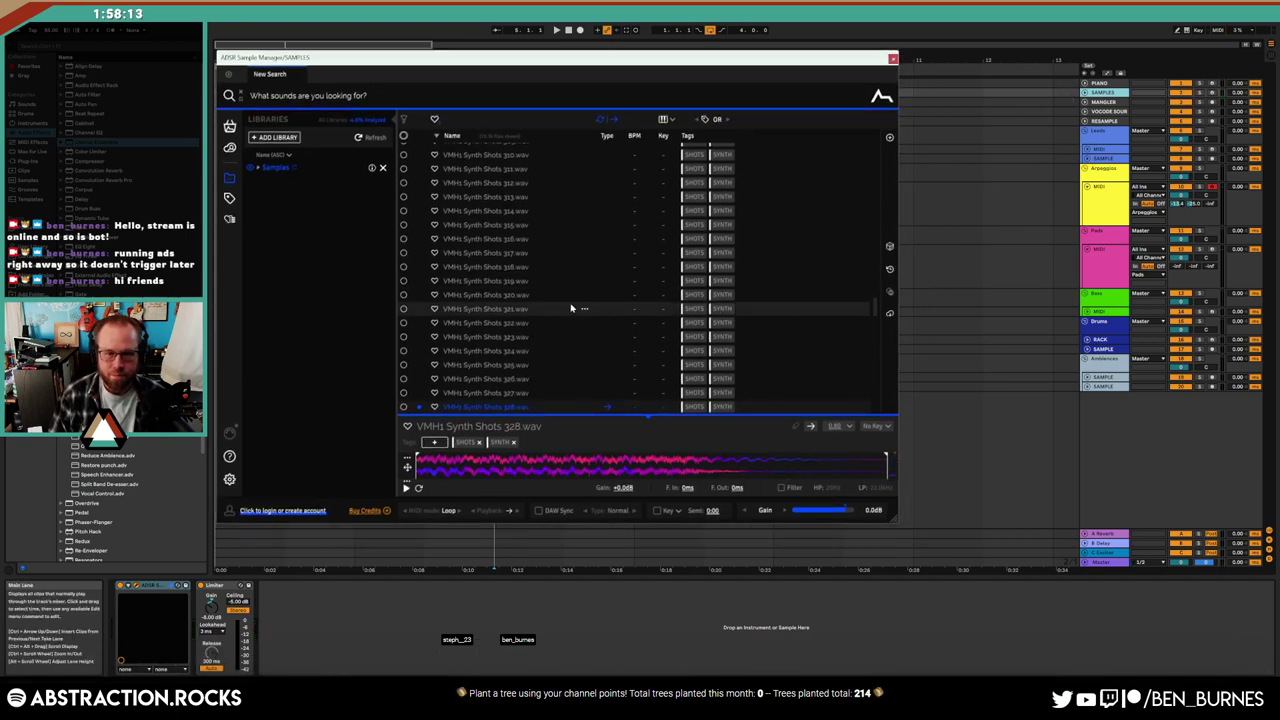
scroll(571, 306, down, 1)
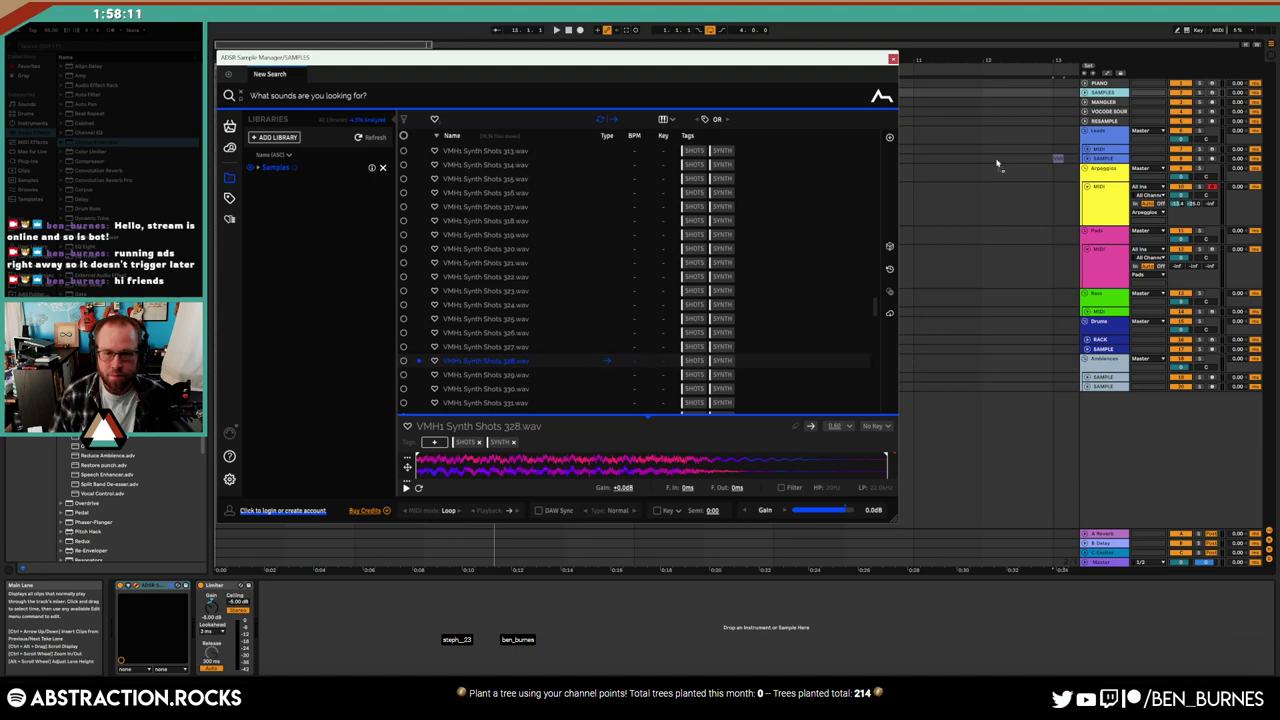
drag(949, 165, 252, 190)
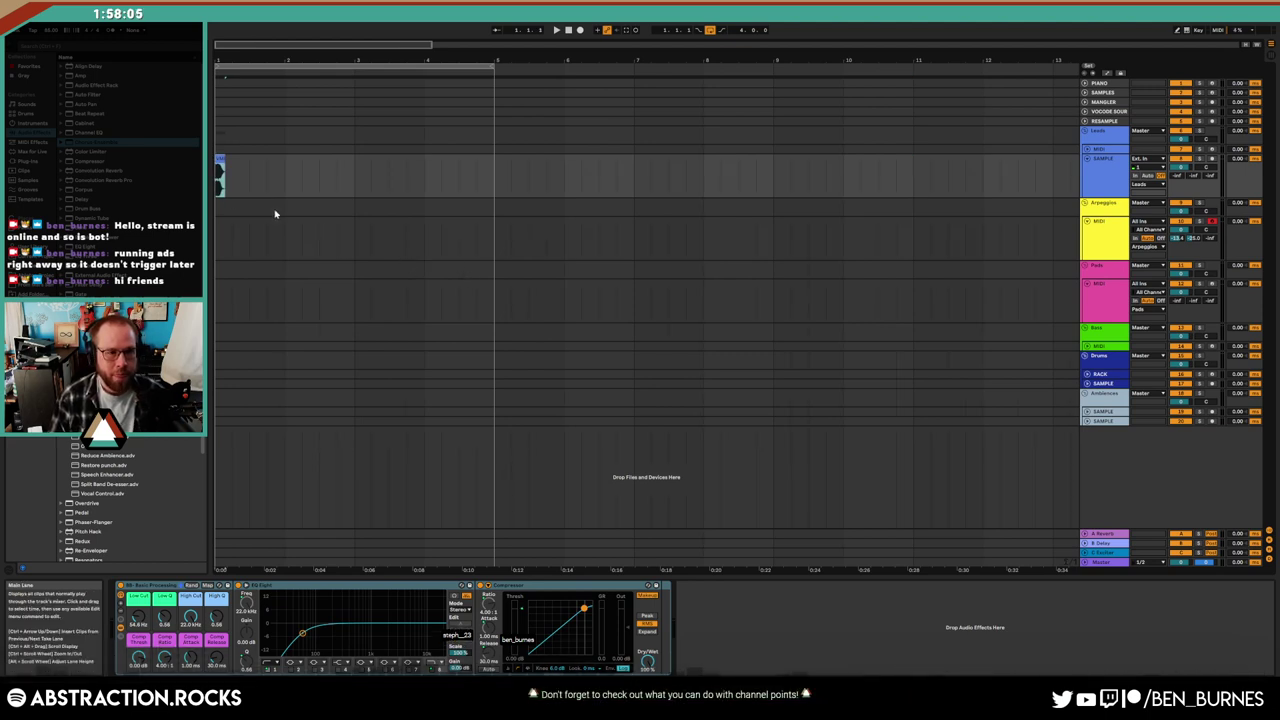
Move the synth shot clip to 1.1.3, then raise the Basic Processing rack's Low Cut and set its High Cut to 1.00 kHz
drag(272, 60, 278, 96)
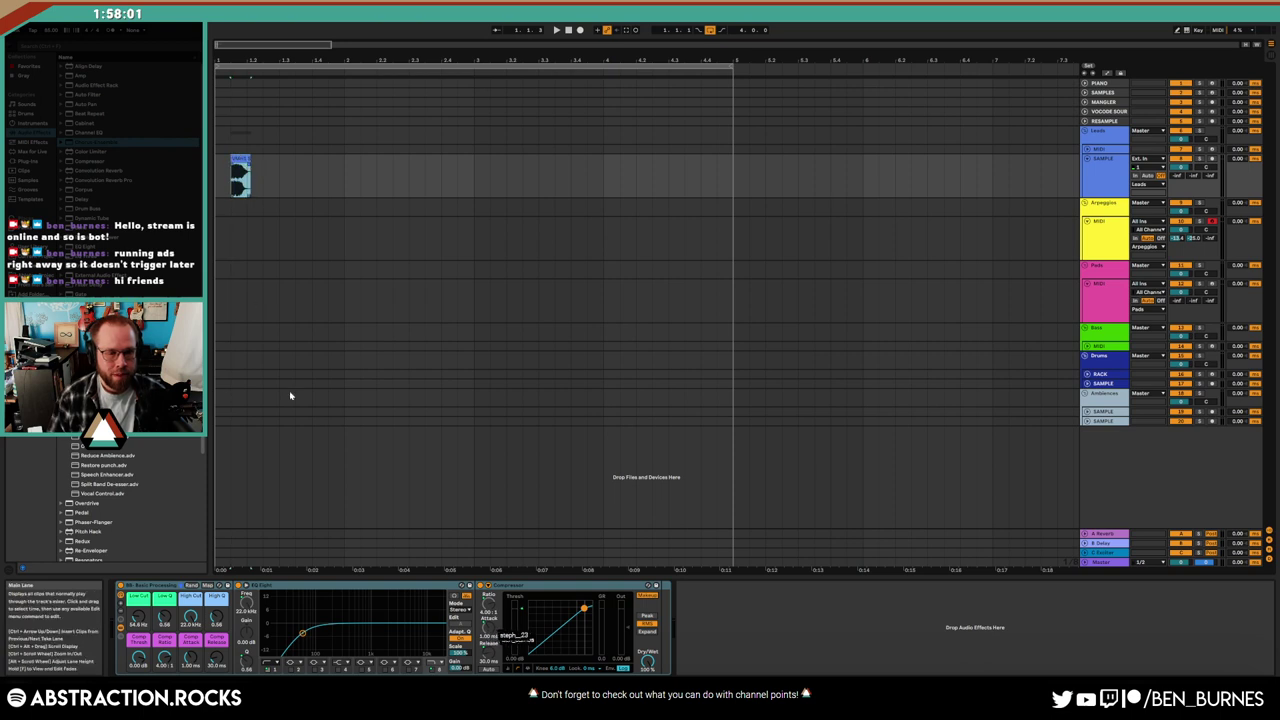
drag(138, 617, 138, 594)
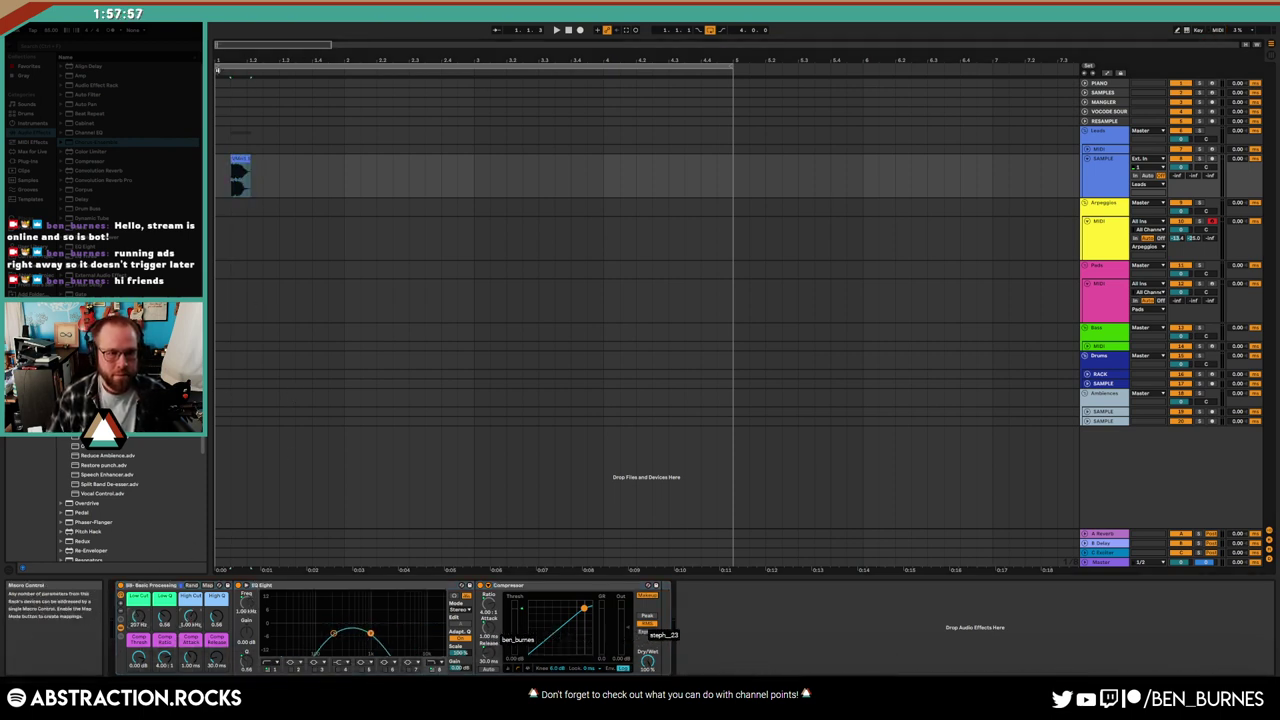
Automate the Leads SAMPLE track's High Cut to fall to about 183 Hz over the length of the synth shot clip
key(plus)
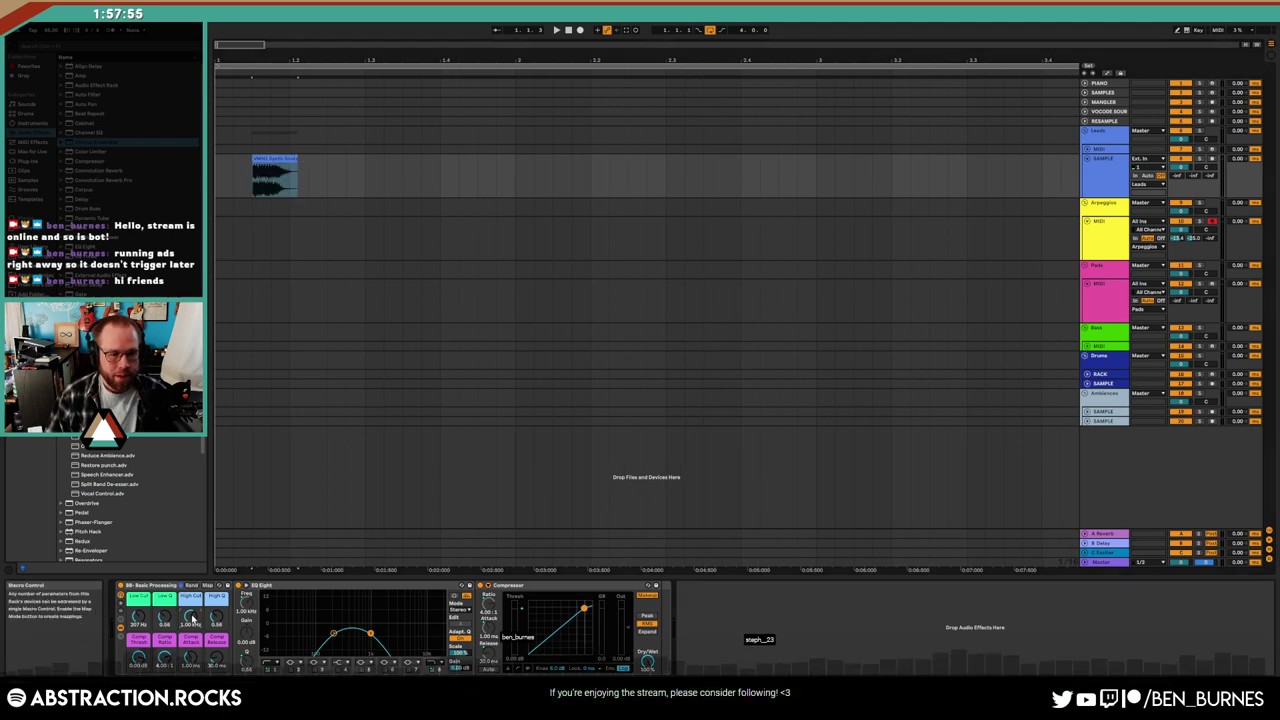
key(a)
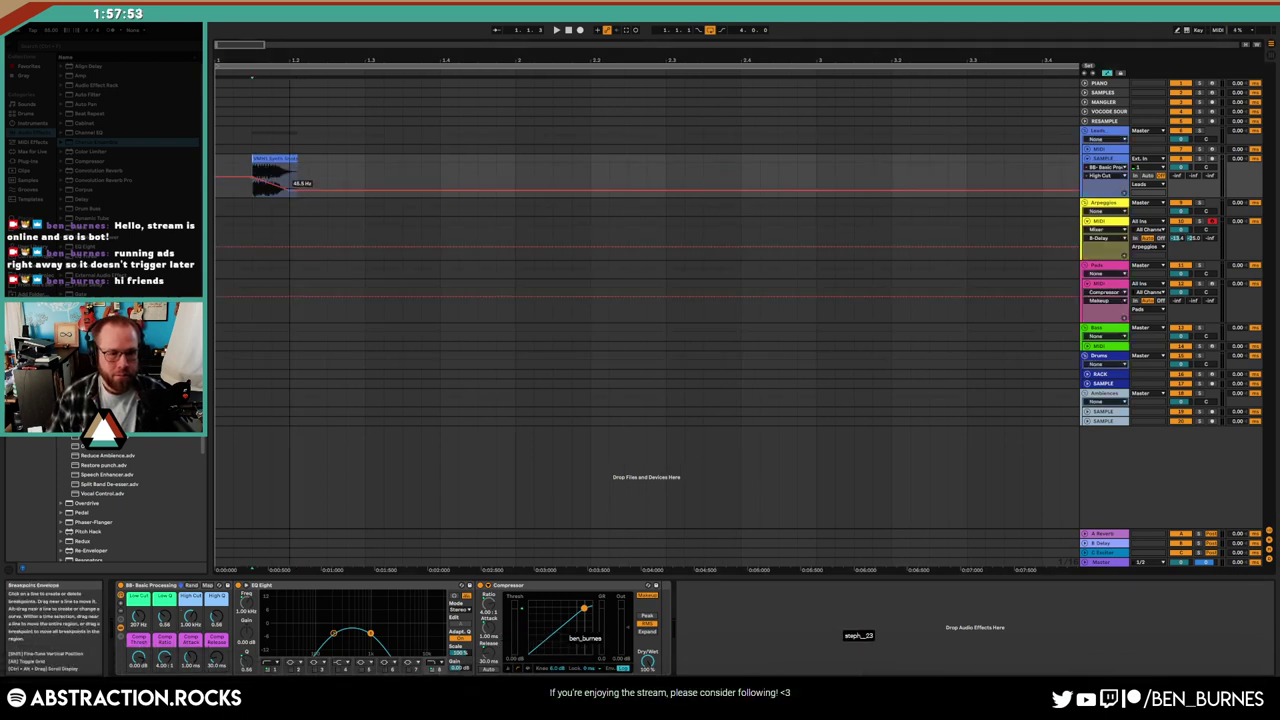
drag(285, 190, 285, 184)
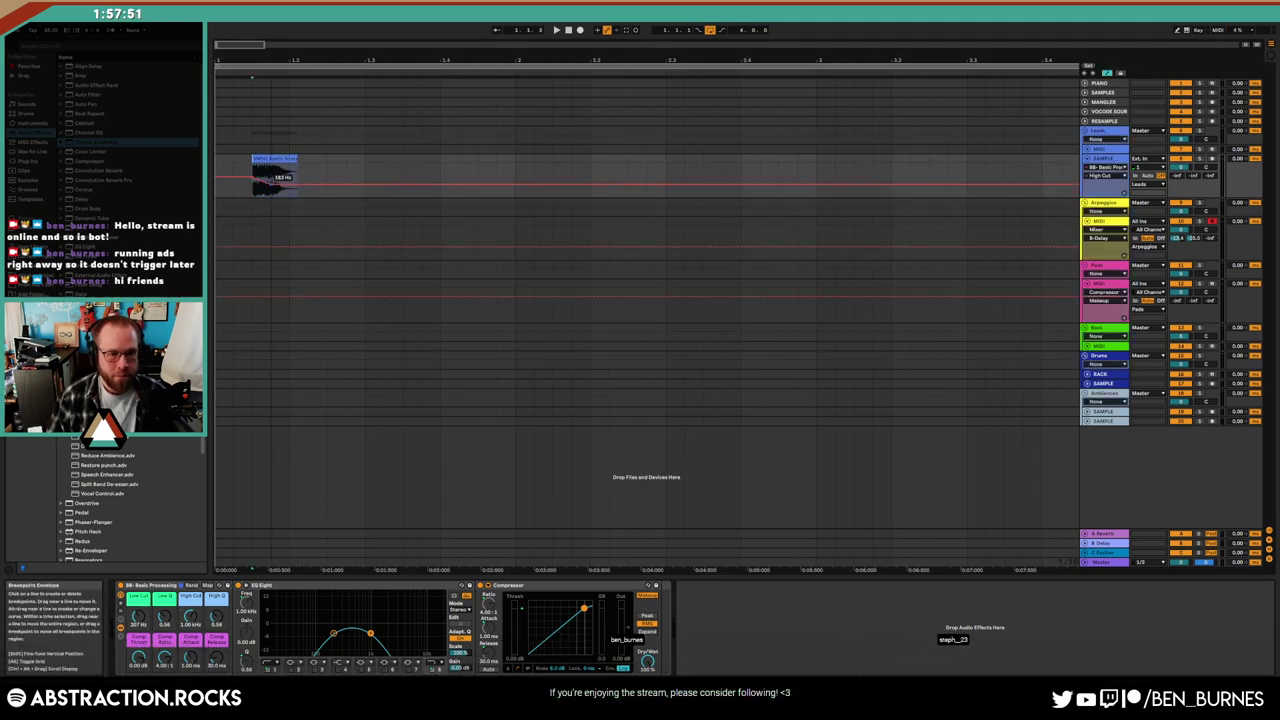
Raise the A-Reverb and B-Delay send levels on the Leads SAMPLE track
click(1181, 176)
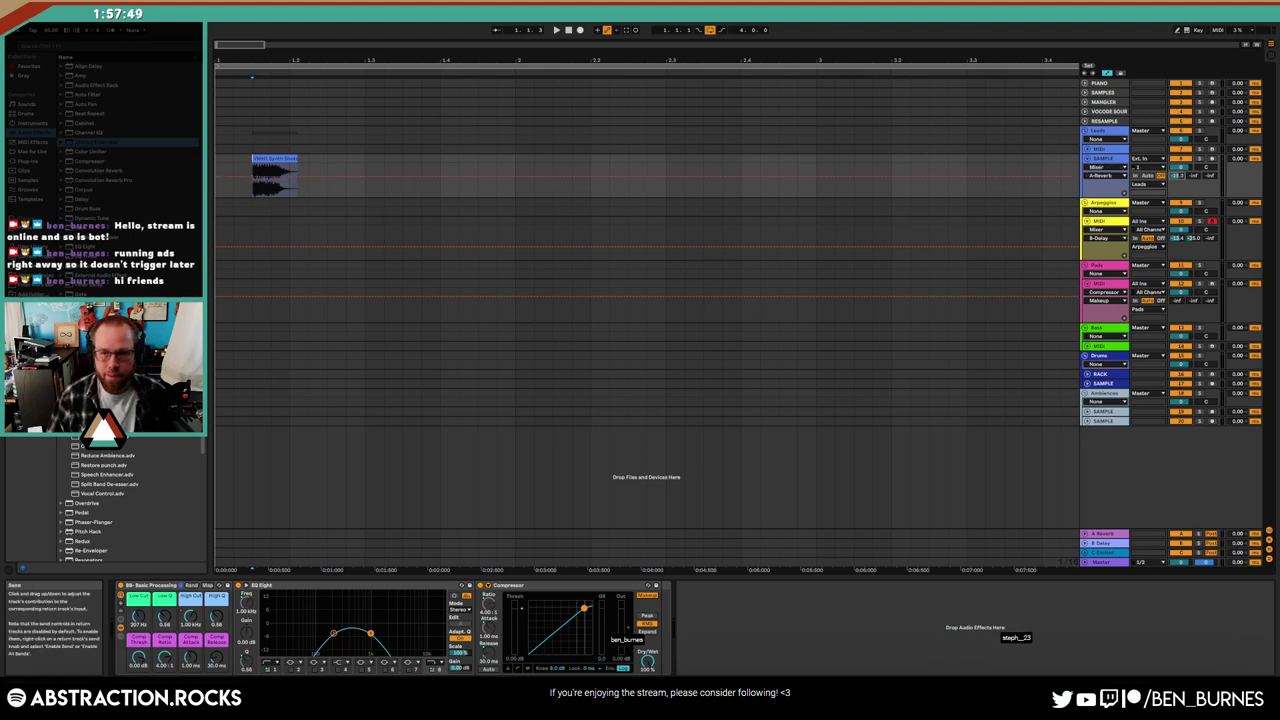
click(1193, 176)
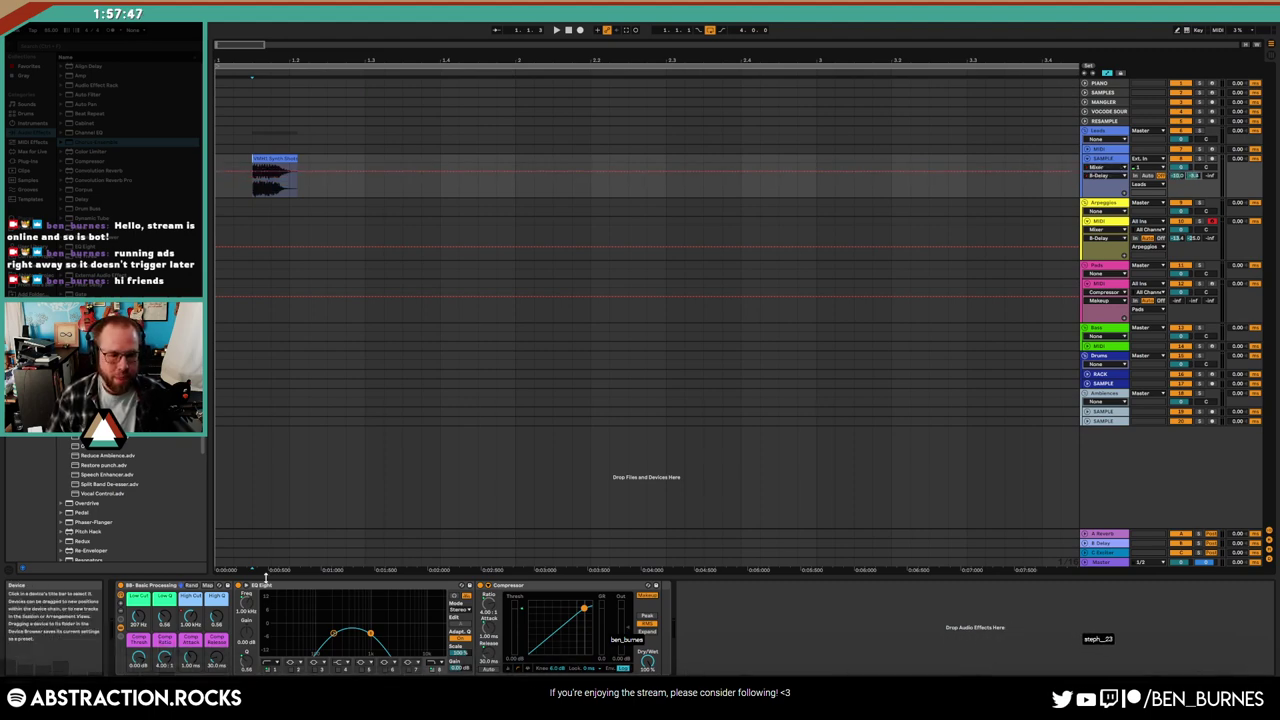
Trim the end of the synth shot clip to beat 1.2, play it back and lower the Leads SAMPLE track's volume
click(284, 170)
key(space)
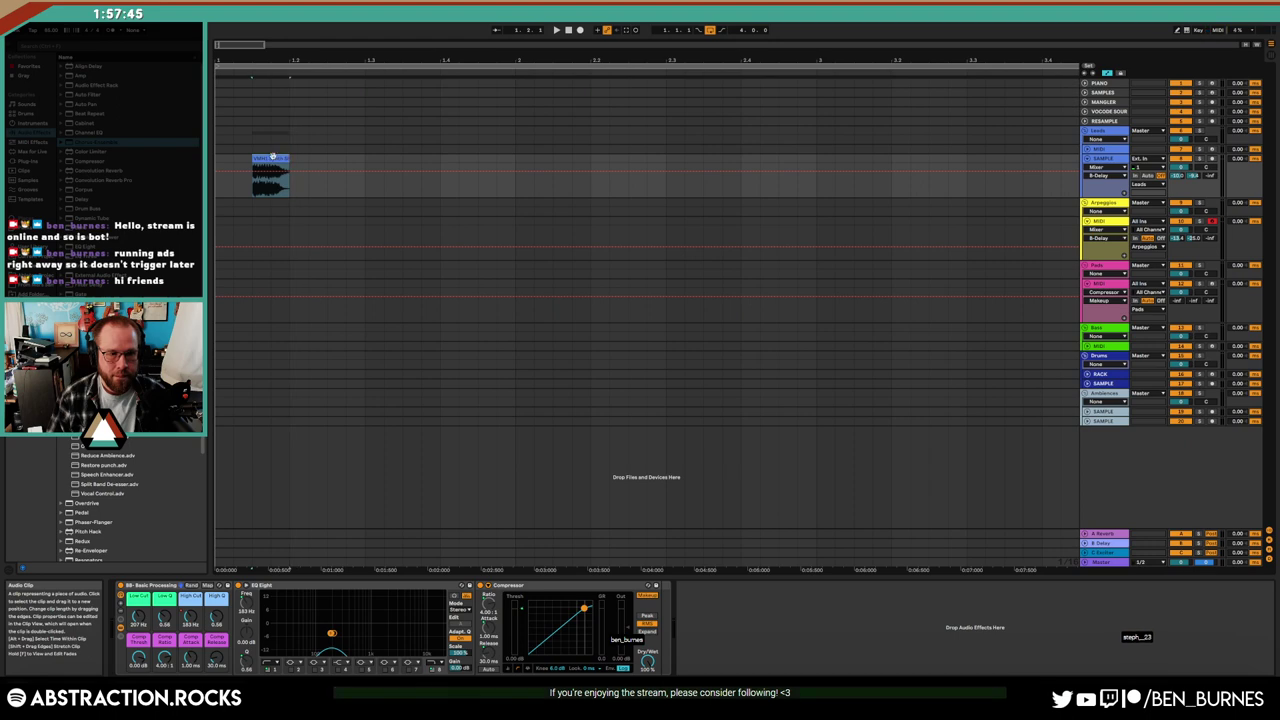
click(1180, 166)
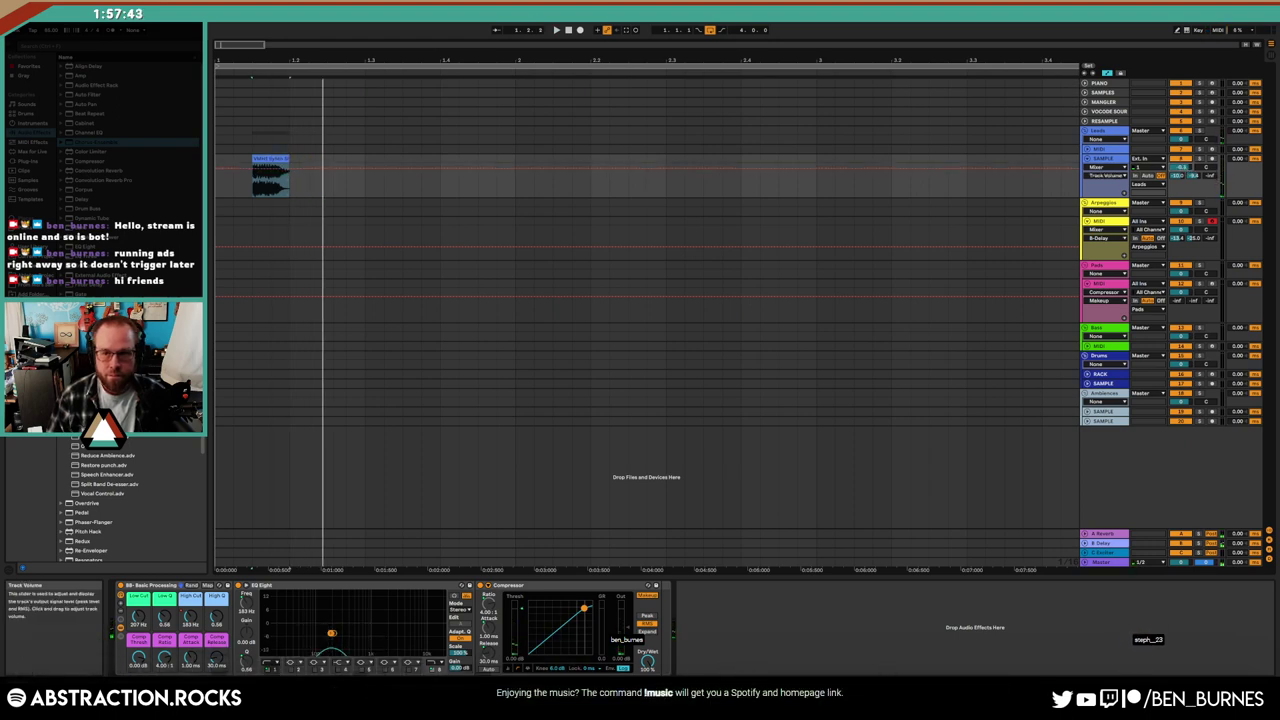
Reshape the High Cut automation over the synth shot clip so it ends at about 106 Hz, and play back the result
click(190, 615)
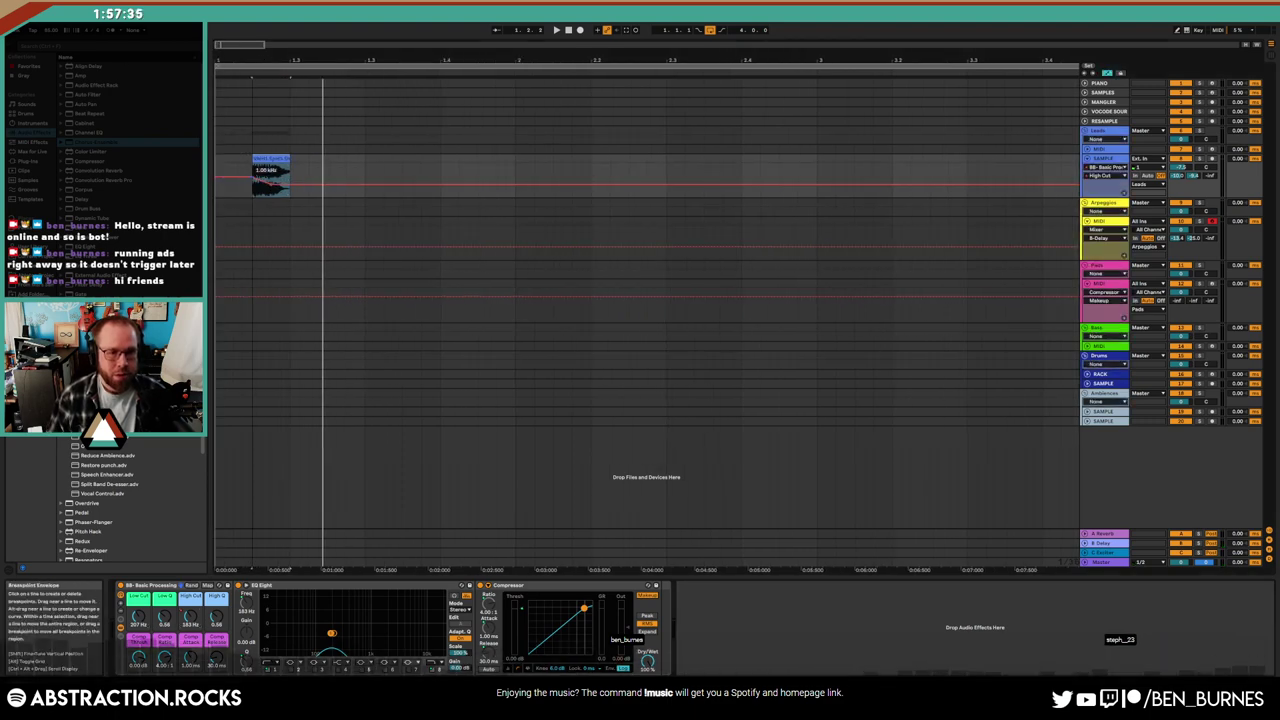
drag(256, 176, 286, 174)
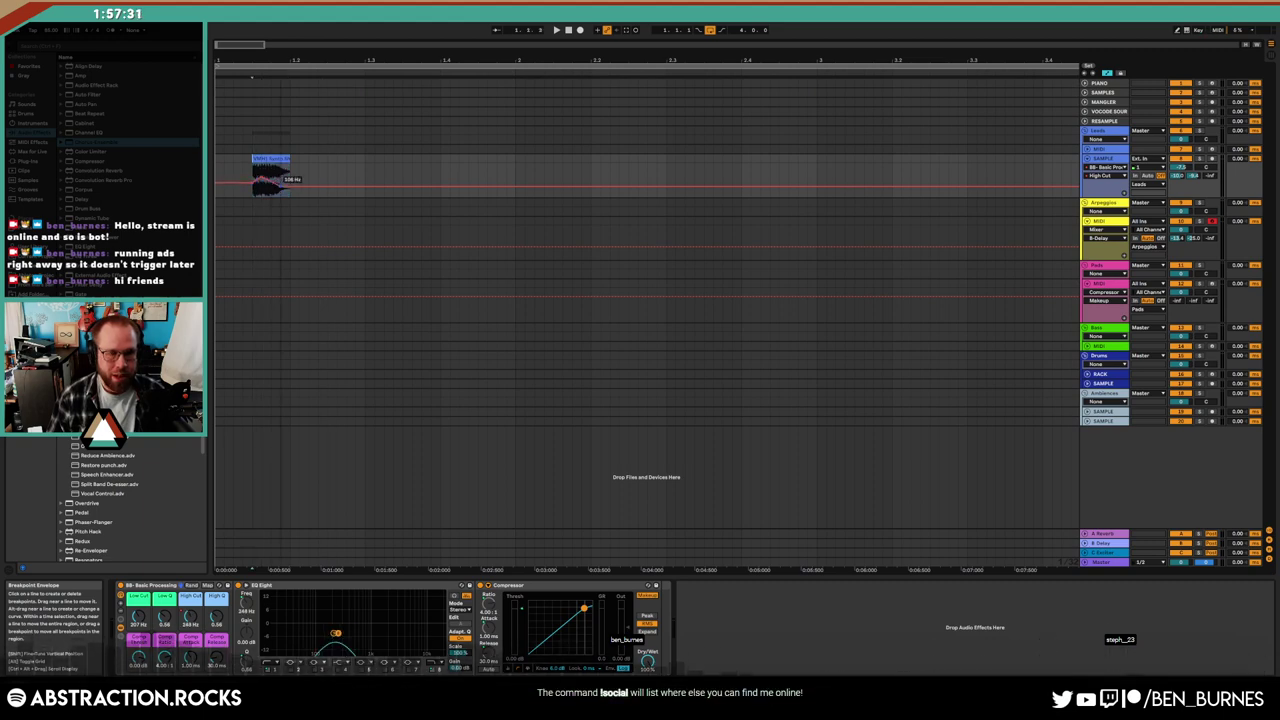
key(space)
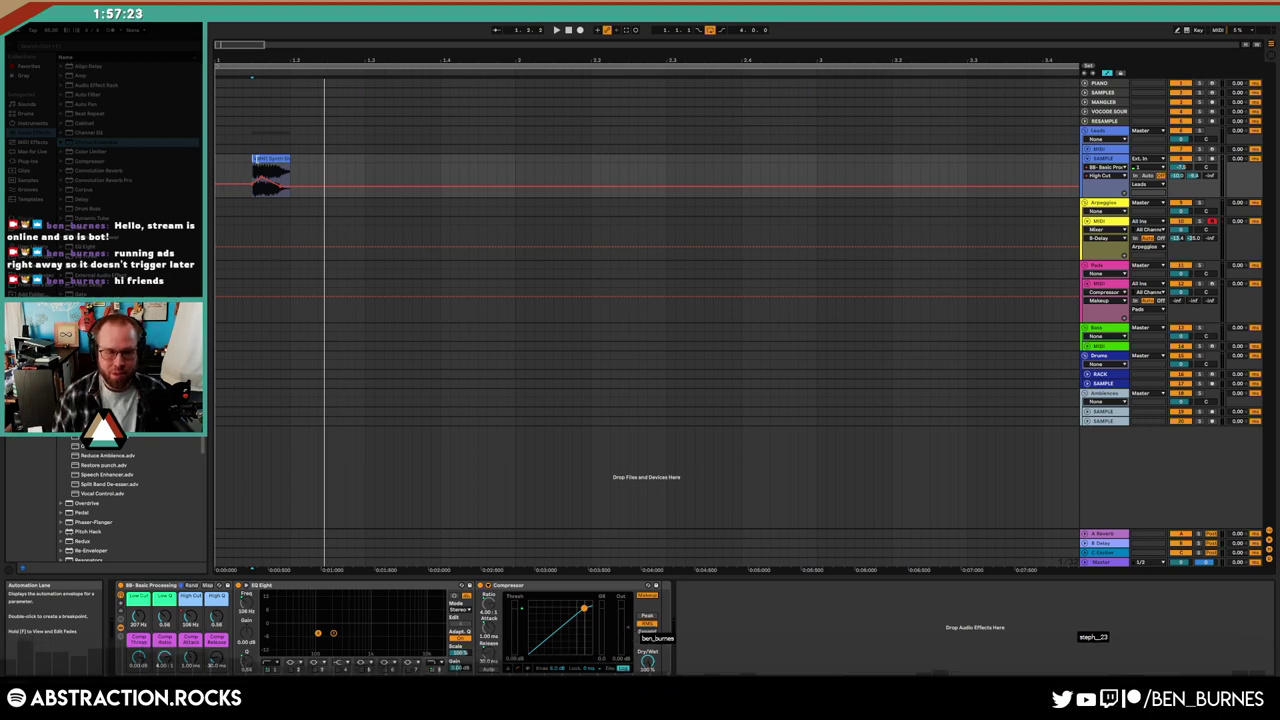
click(556, 29)
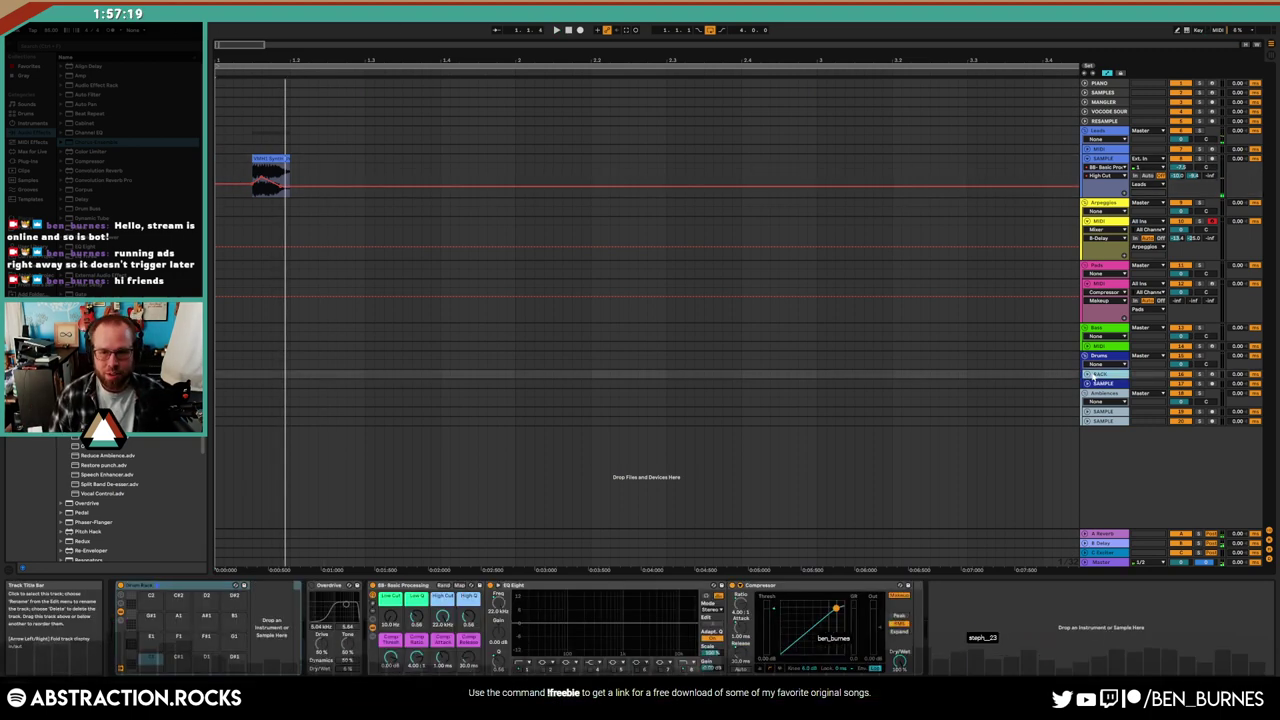
Set the insertion point at bar 2, return to the device view and unfold the RACK track in the Drums group
drag(750, 576, 507, 379)
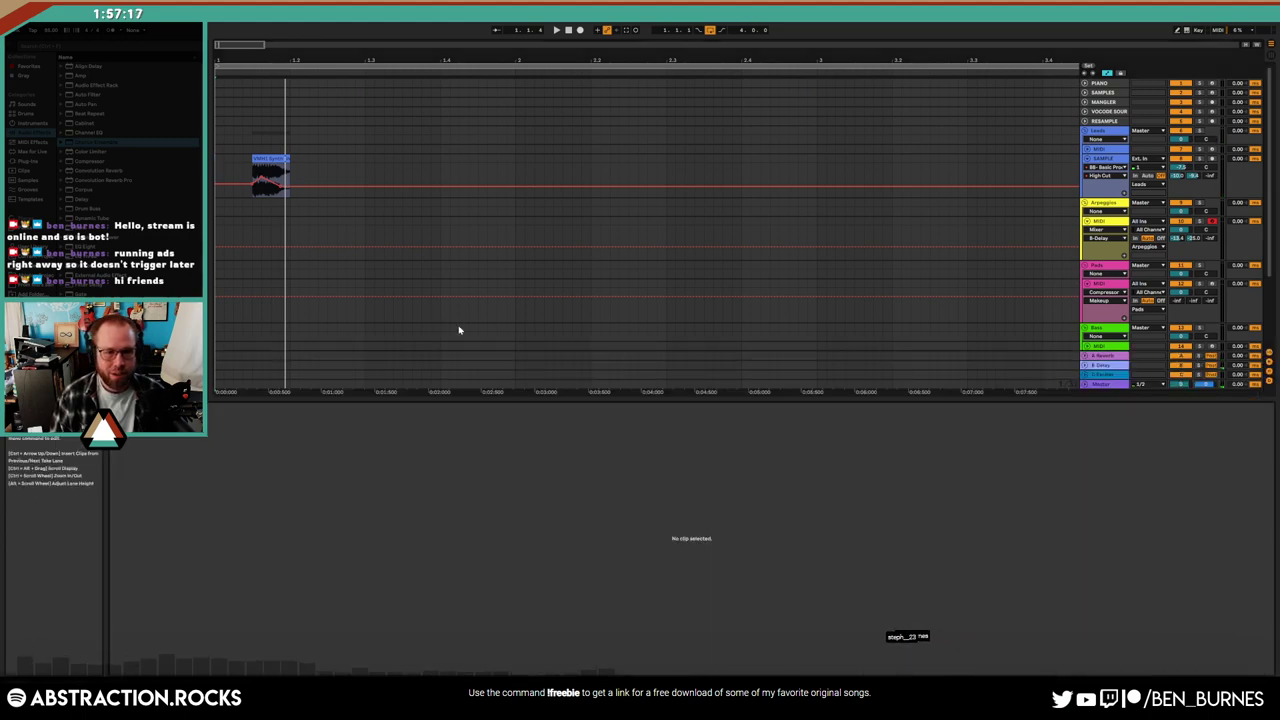
click(525, 312)
key(shift+Tab)
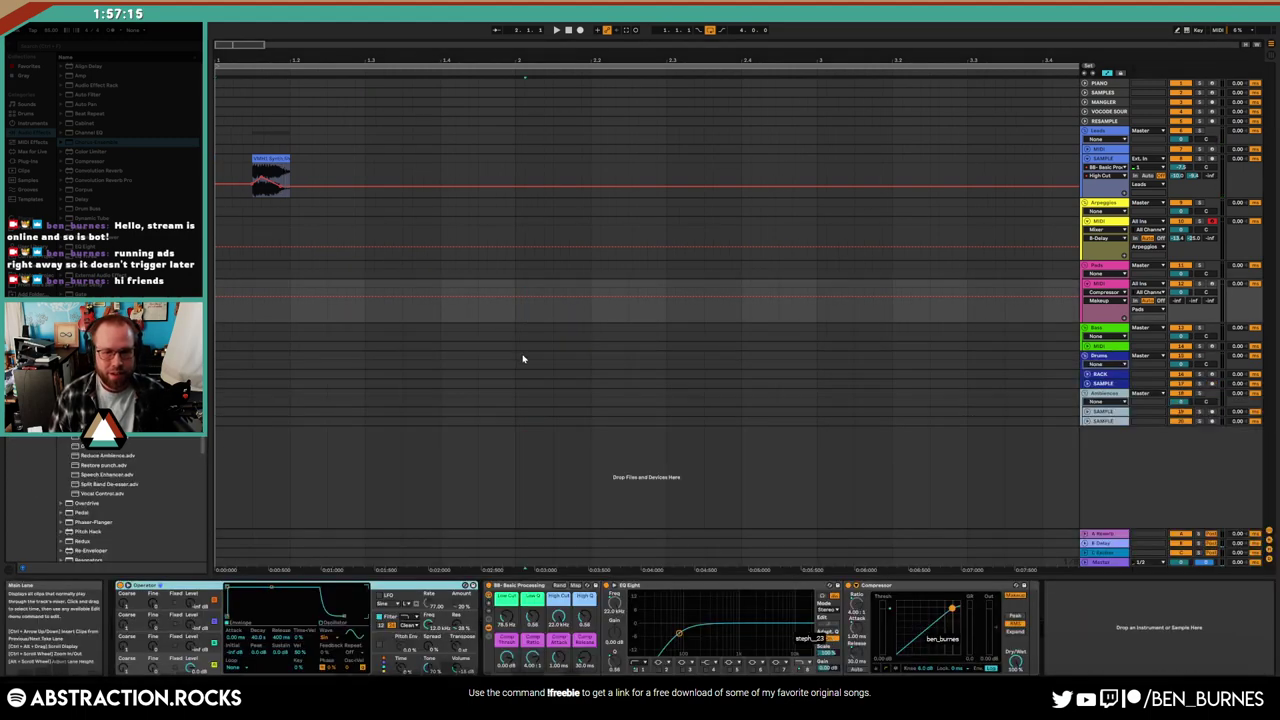
click(614, 386)
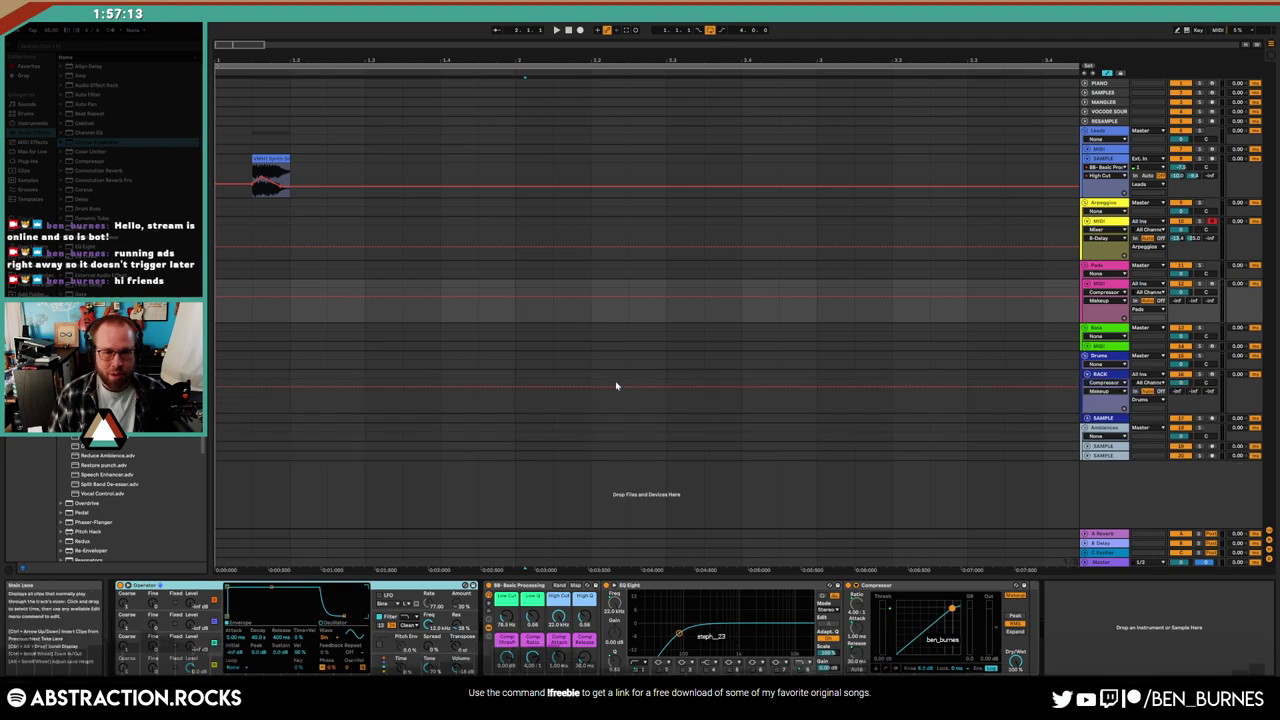
Hide the automation lanes and insert an empty one-bar MIDI clip in bar 1 of the Drums RACK track
key(a)
drag(515, 392, 214, 390)
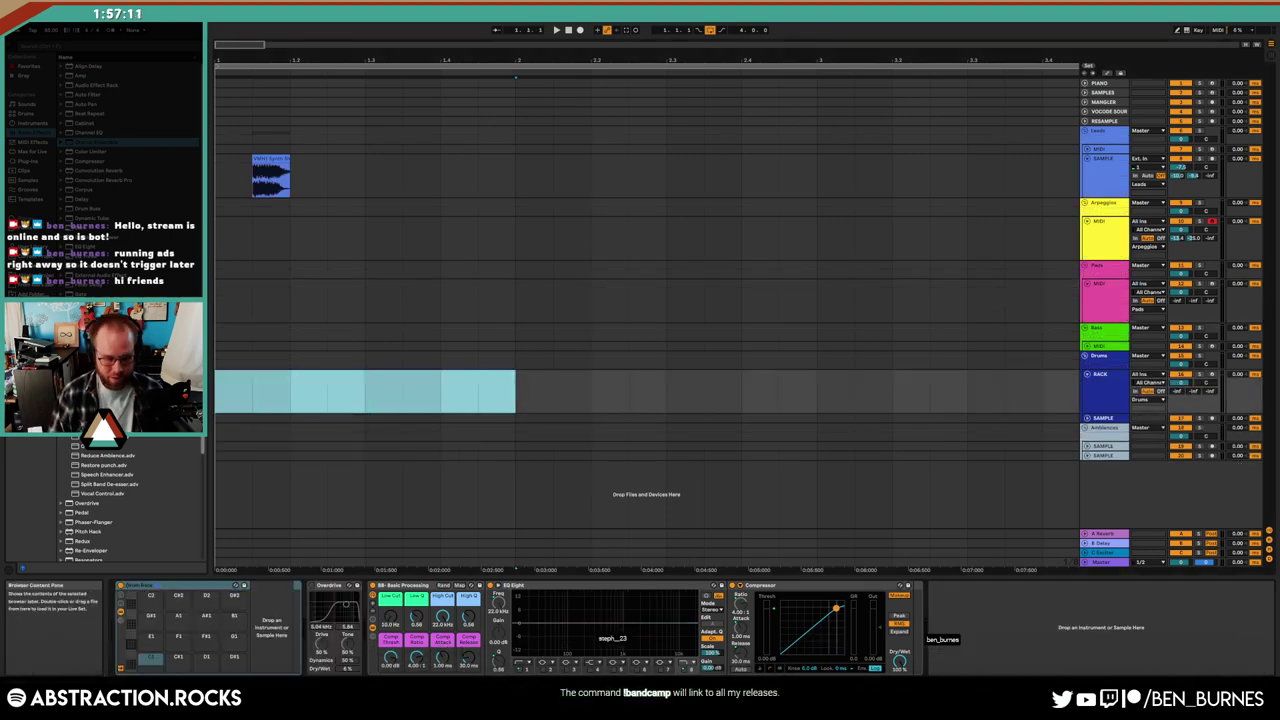
key(ctrl+shift+m)
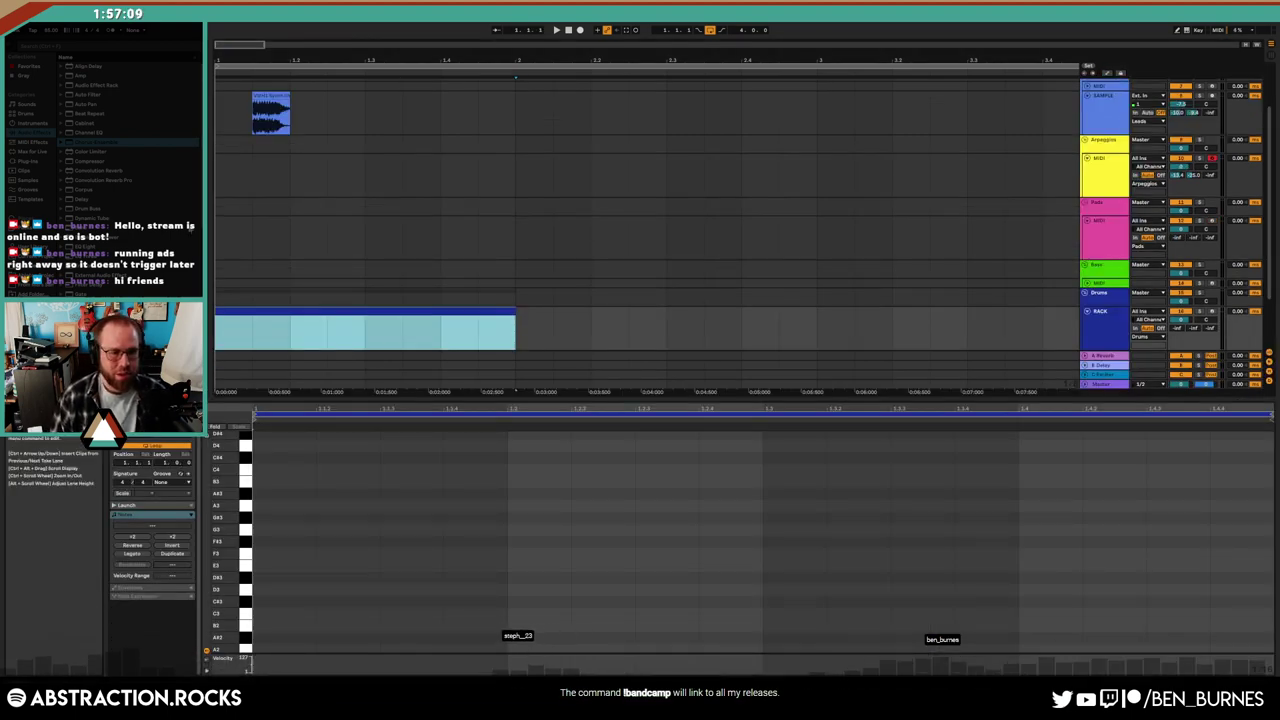
Load the VMH1 Bassdrums 125 sample from the sample library onto the Drum Rack's C1 pad and enable its filter
key(shift+Tab)
click(76, 216)
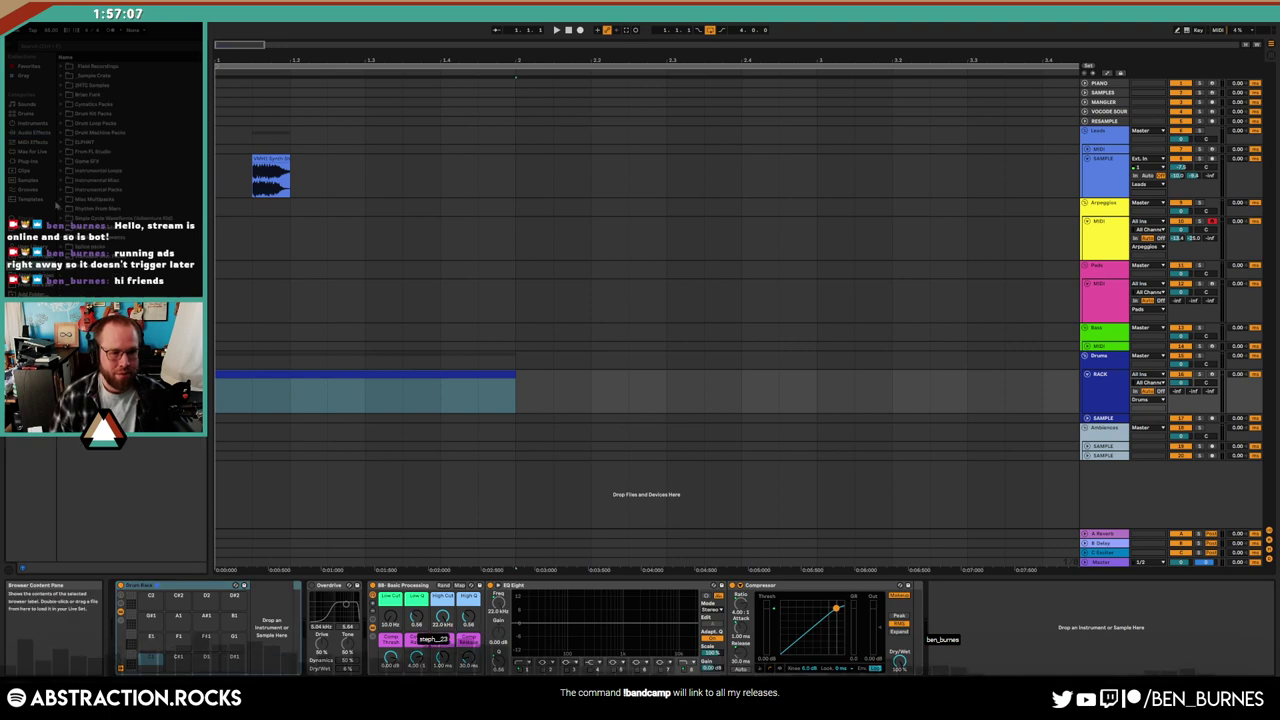
click(60, 200)
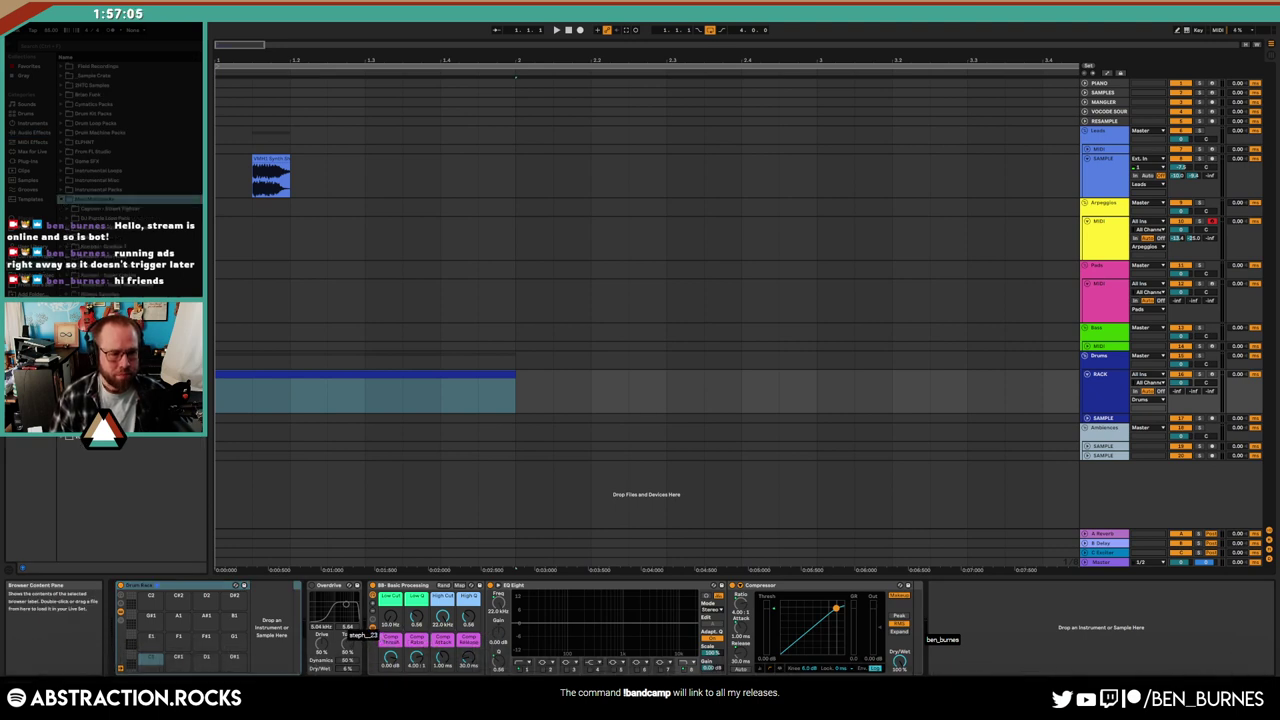
scroll(77, 447, down, 5)
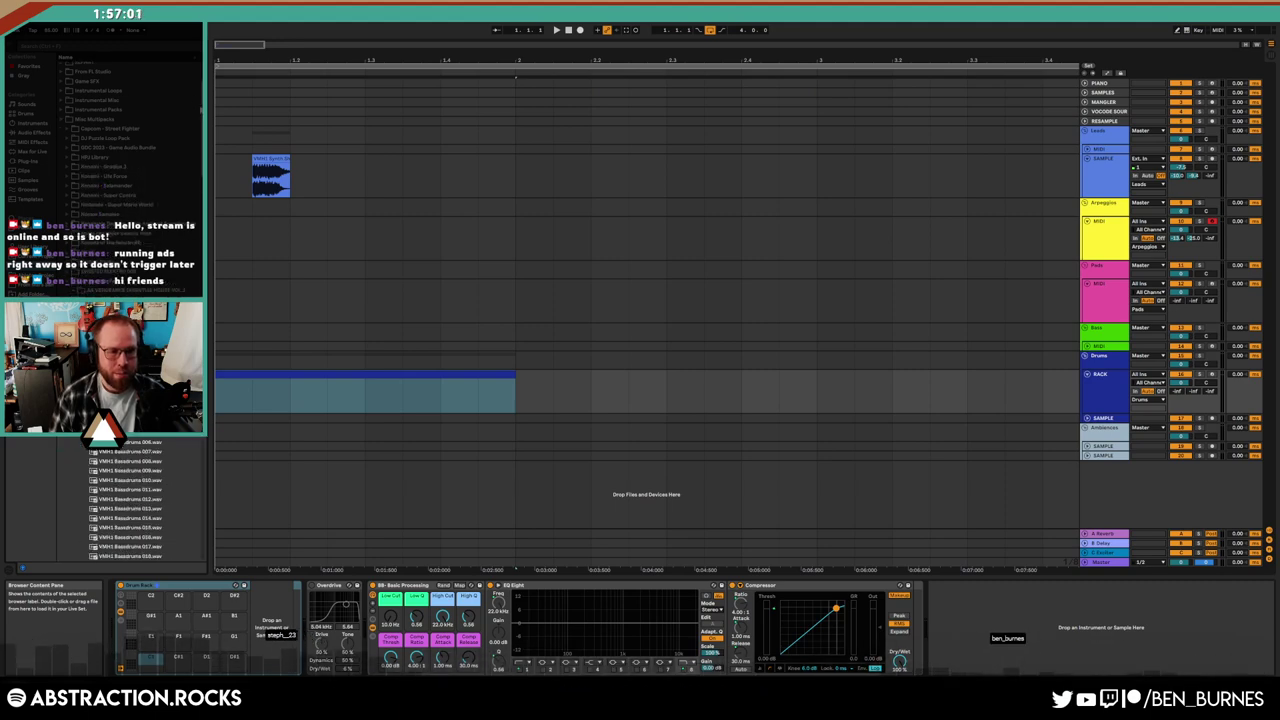
scroll(110, 330, down, 10)
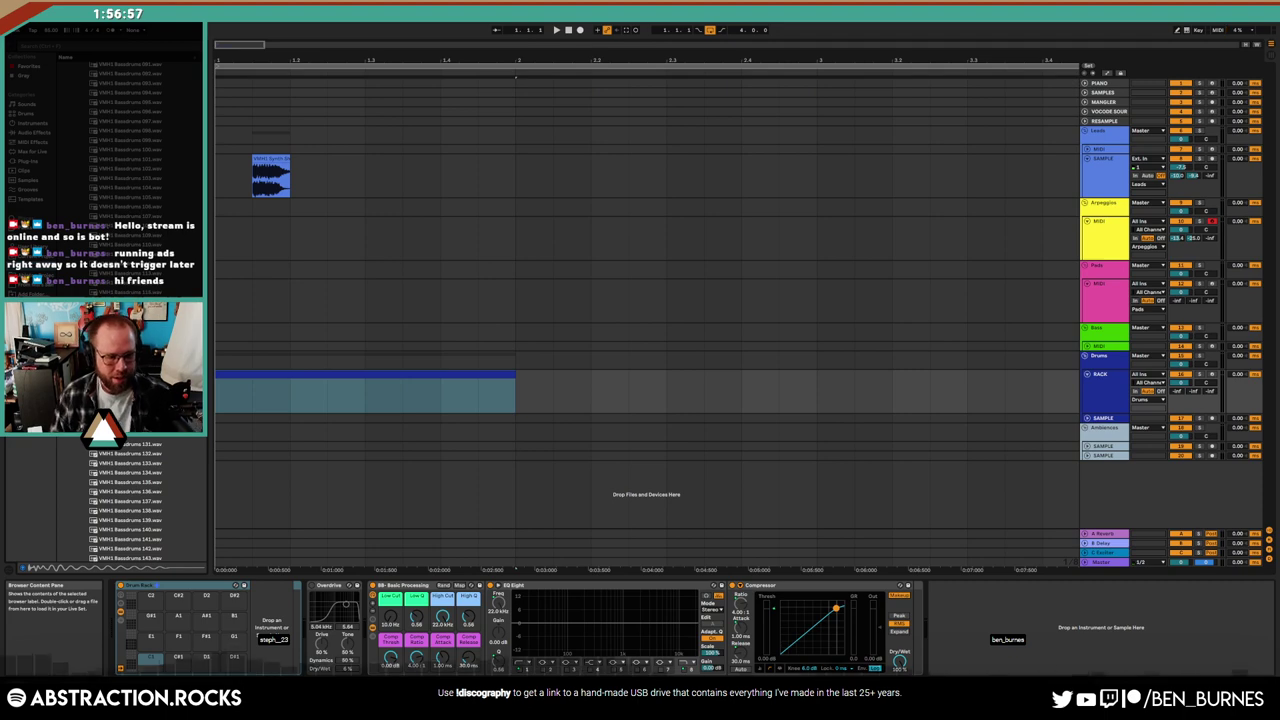
scroll(110, 330, down, 1)
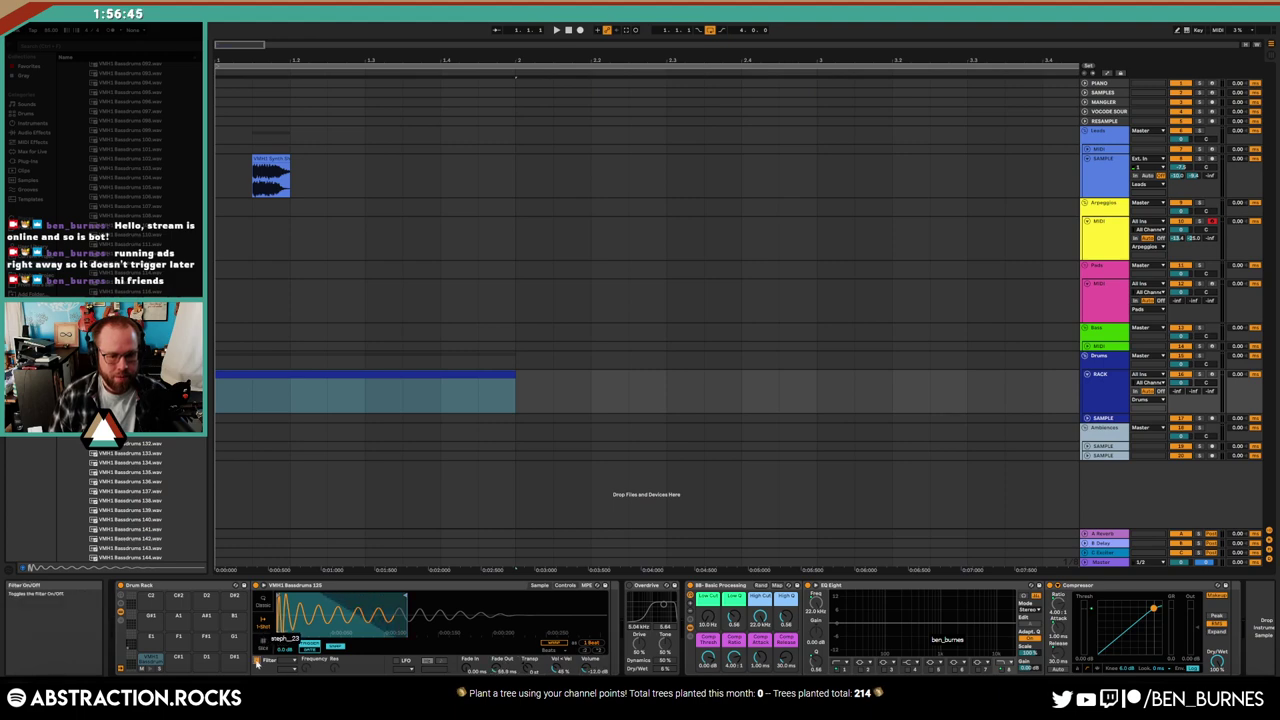
click(257, 662)
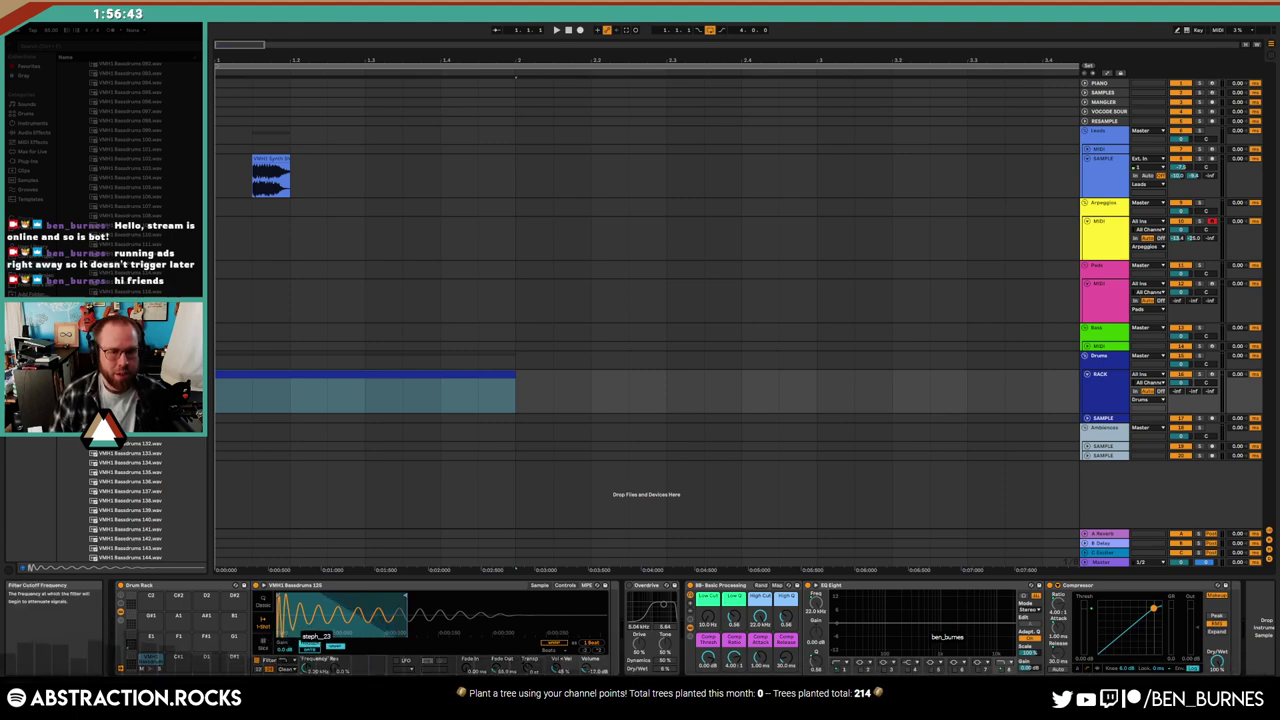
Add a VMH1 Bassdrums 125 note on each of the four beats in the RACK clip
double_click(257, 386)
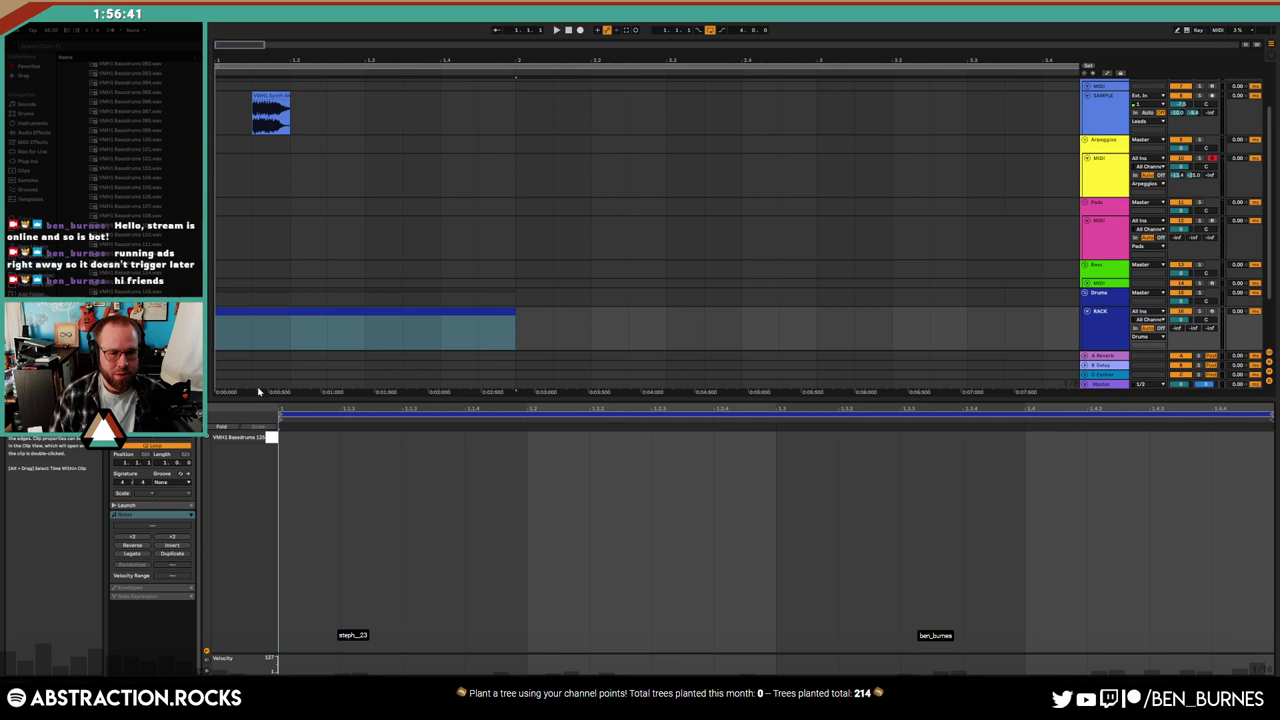
click(309, 437)
key(ctrl+d)
key(ctrl+d)
key(ctrl+d)
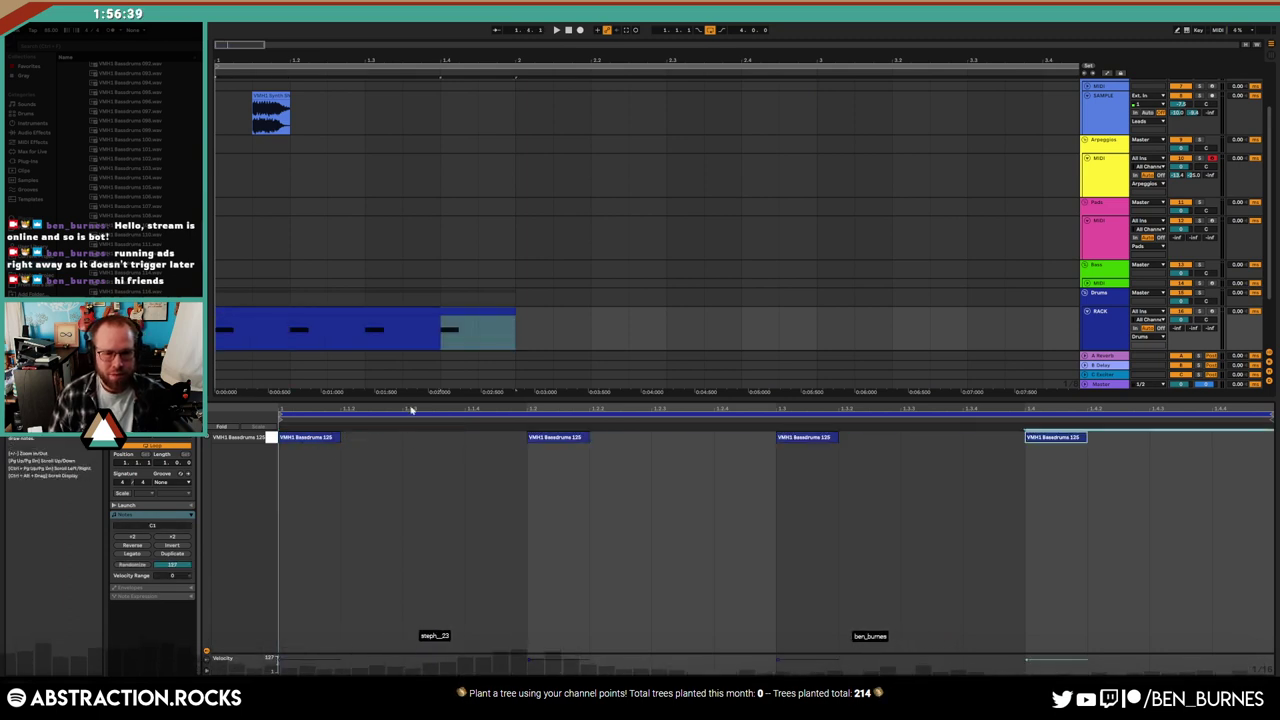
key(shift+Tab)
Set the loop to the one-bar drum clip and play it back with the synth shot
click(497, 377)
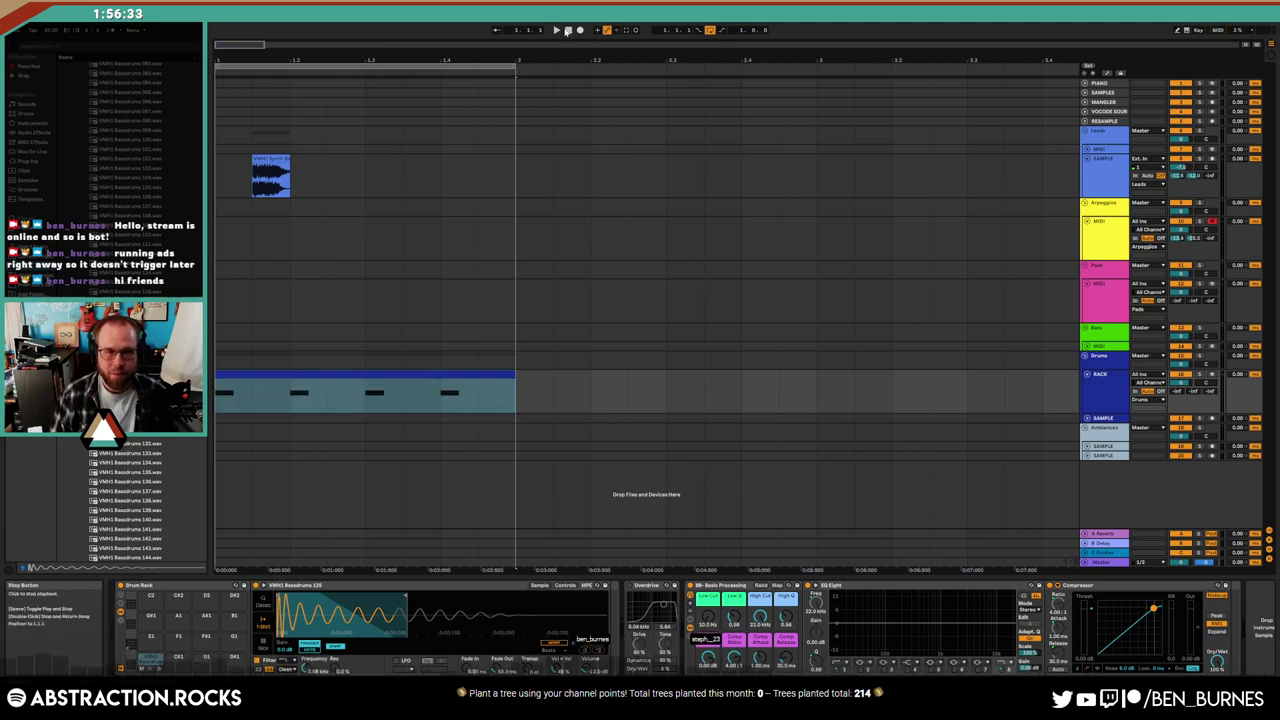
click(557, 30)
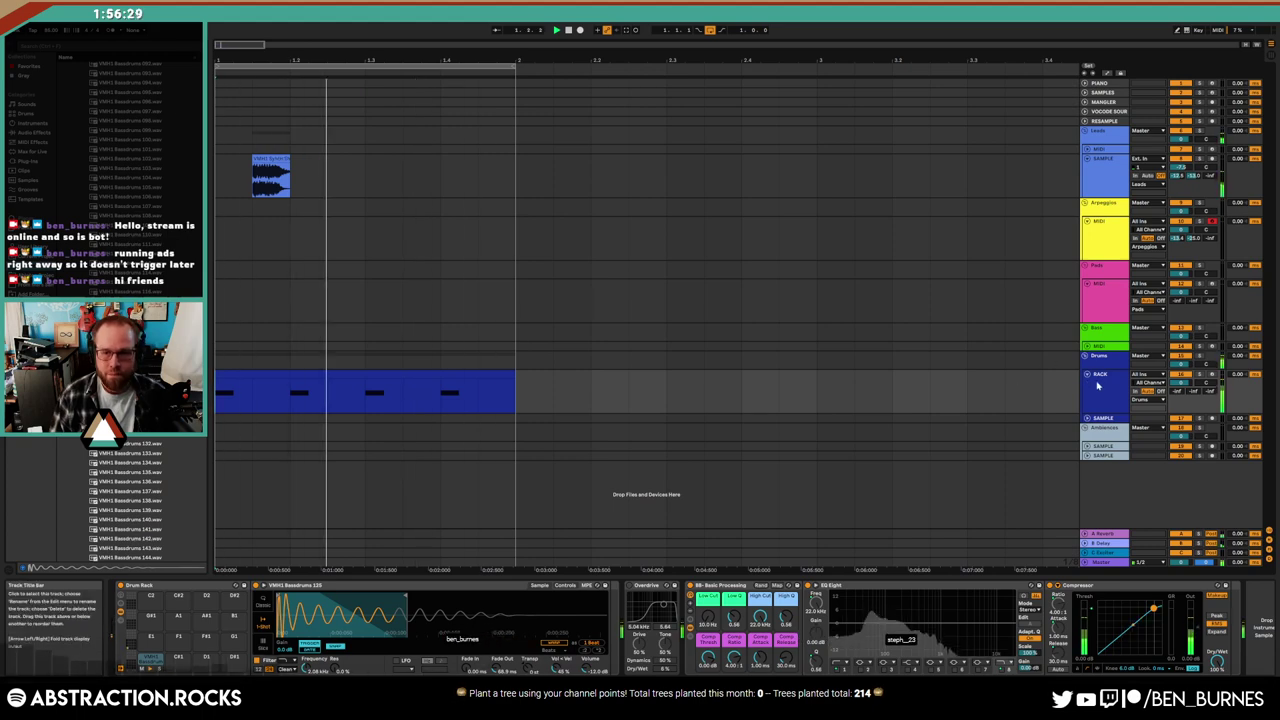
click(634, 383)
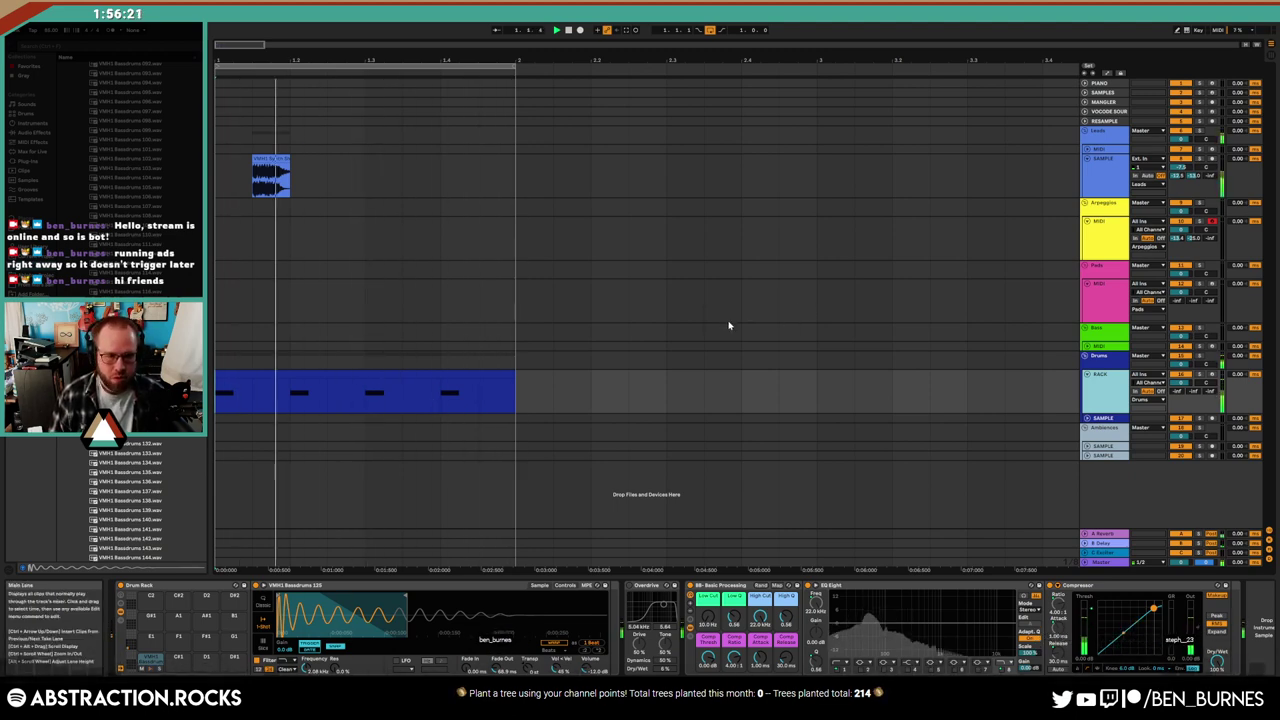
Apply the Logic 16 Swing groove to the drum clip
click(480, 374)
double_click(463, 394)
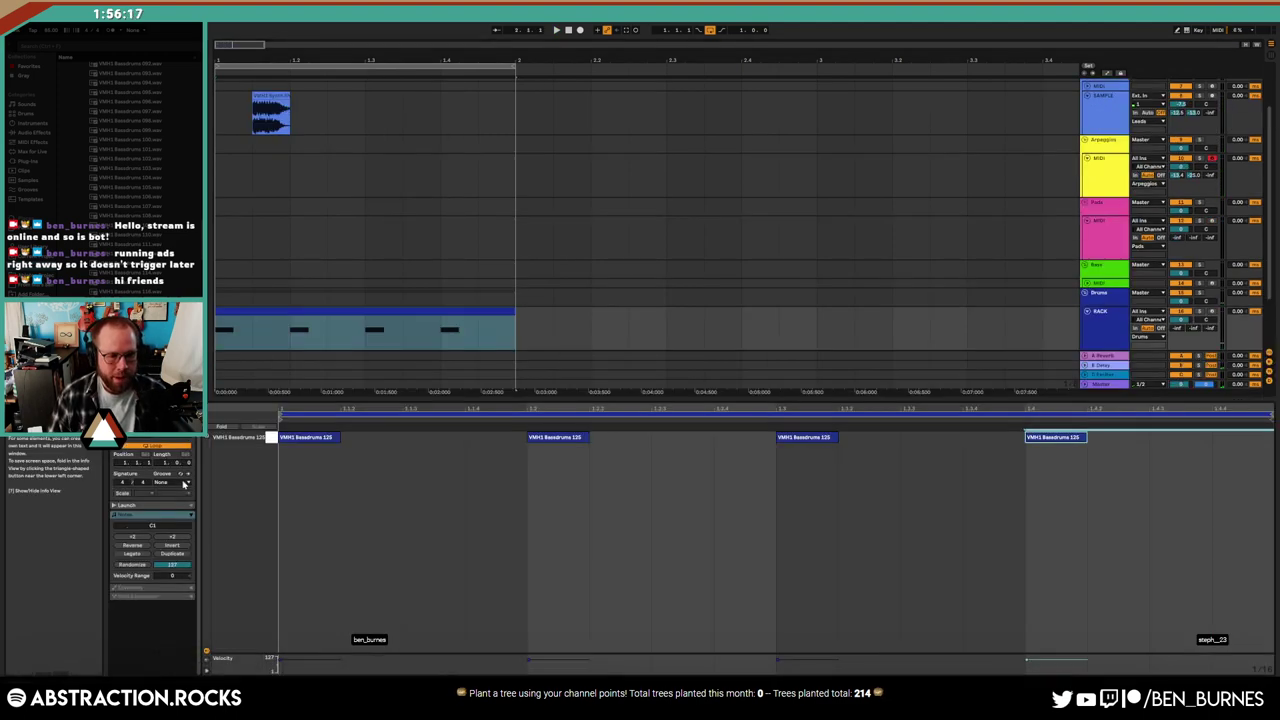
key(shift+Tab)
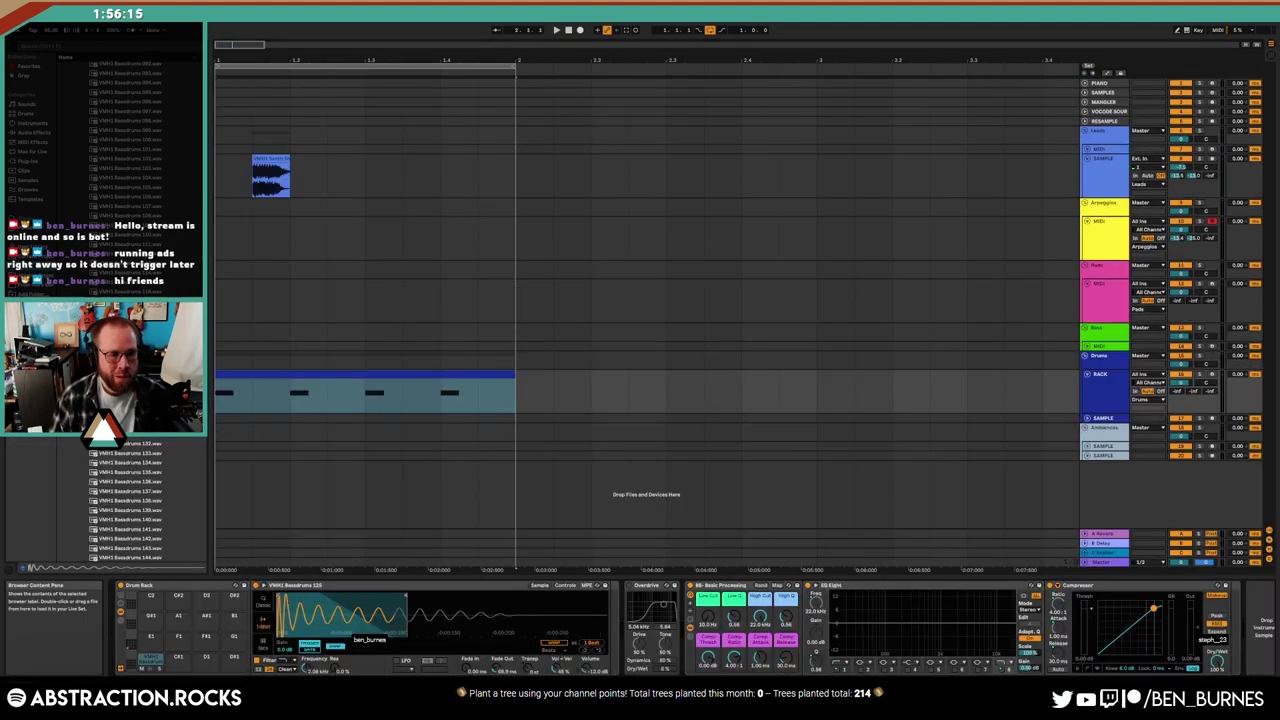
Load VMH1 Claps & Snares 006.wav onto the Drum Rack's E1 pad and trim the sample's end to just under half its length
scroll(197, 150, up, 5)
scroll(80, 287, up, 5)
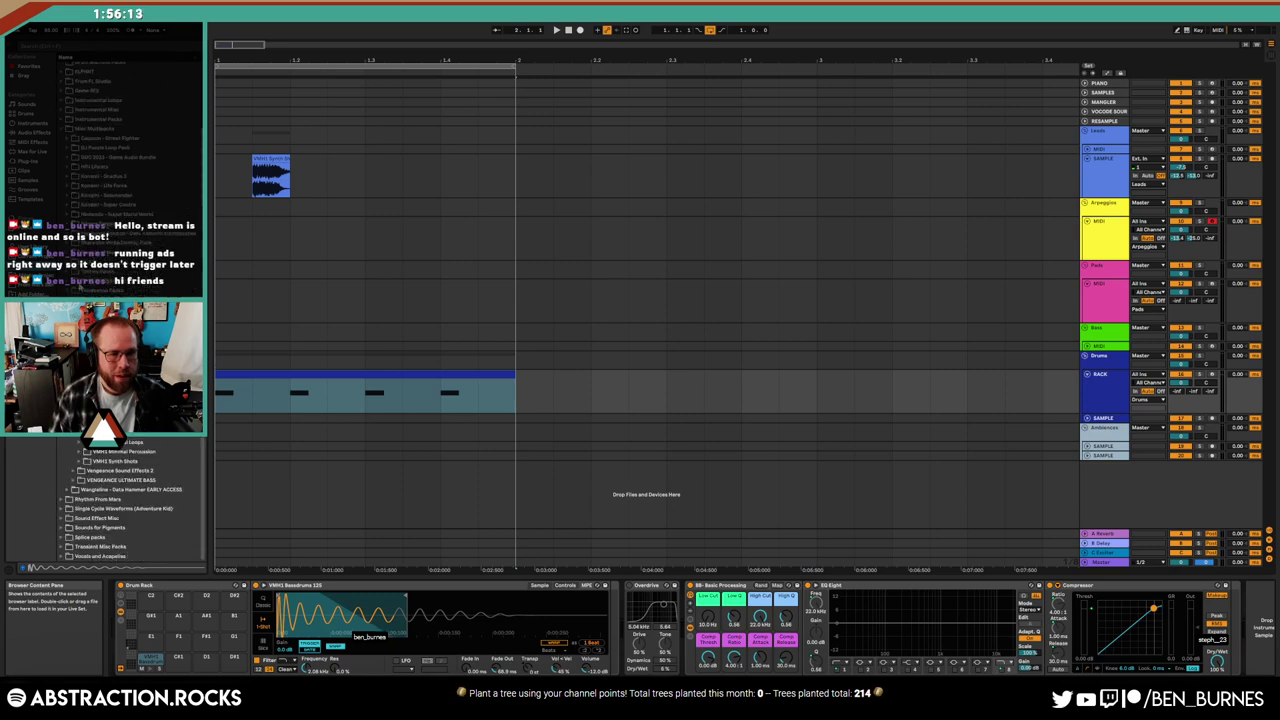
scroll(120, 500, down, 5)
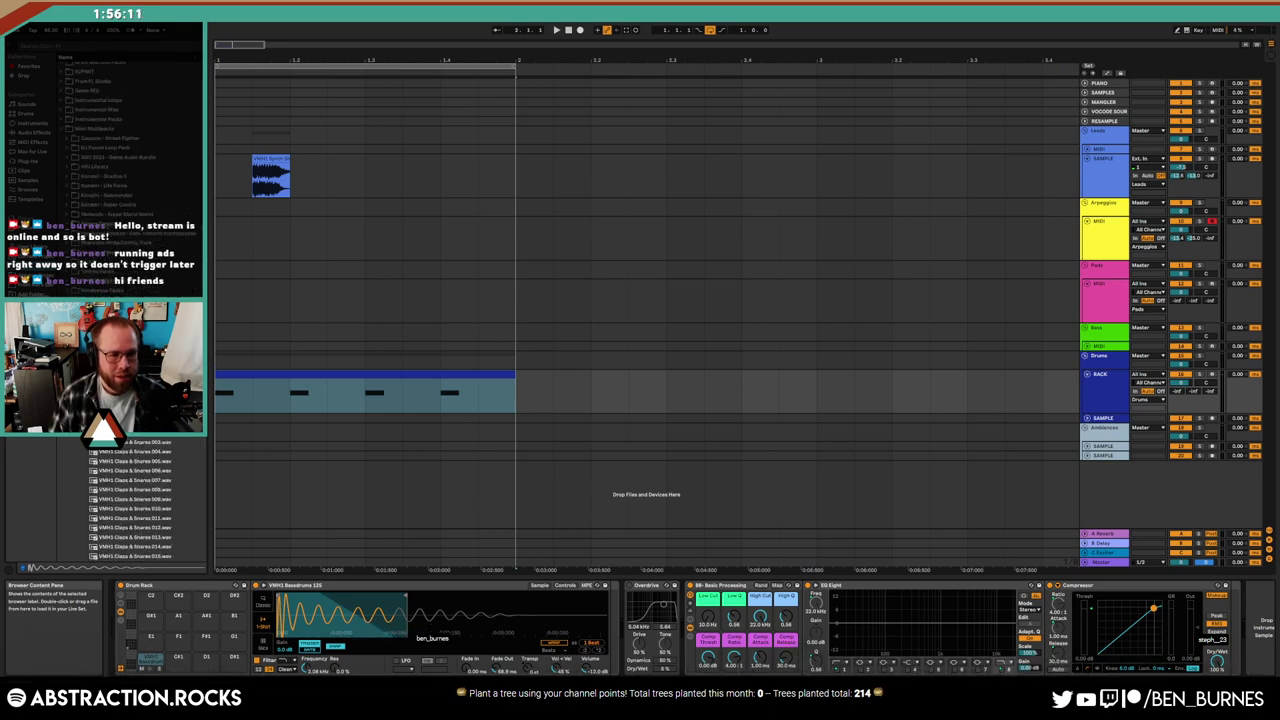
click(133, 481)
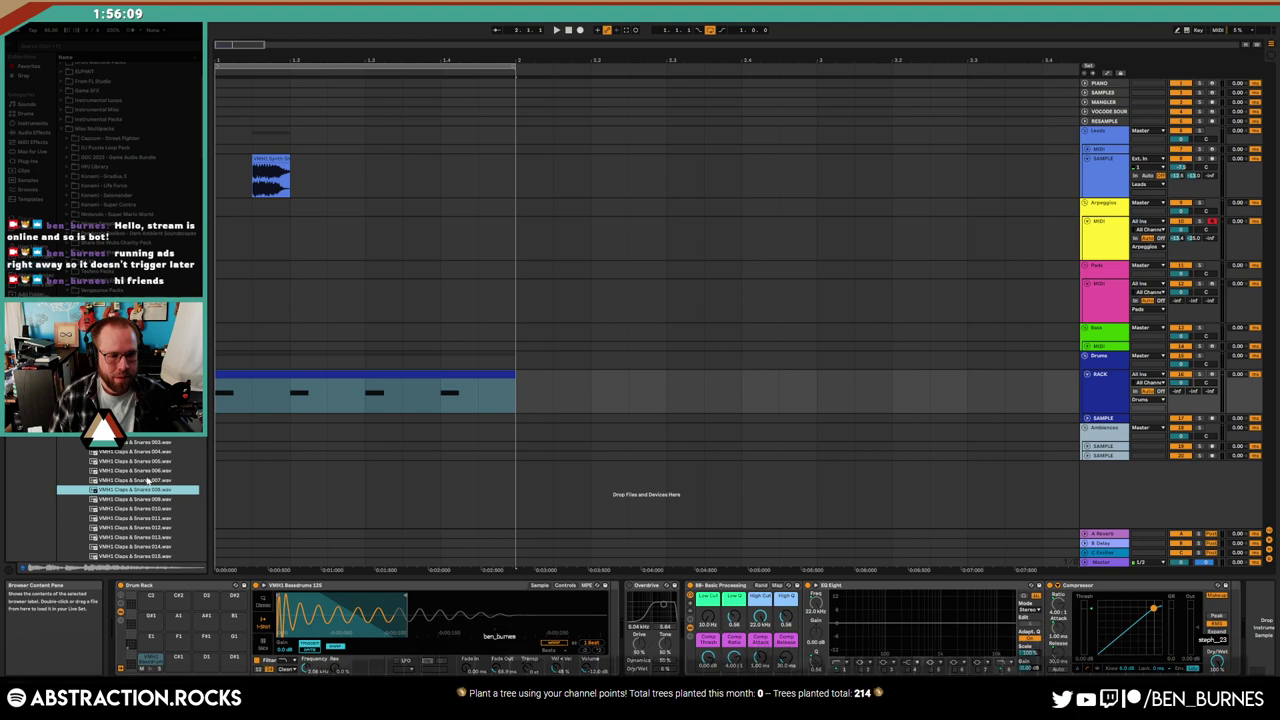
key(Up)
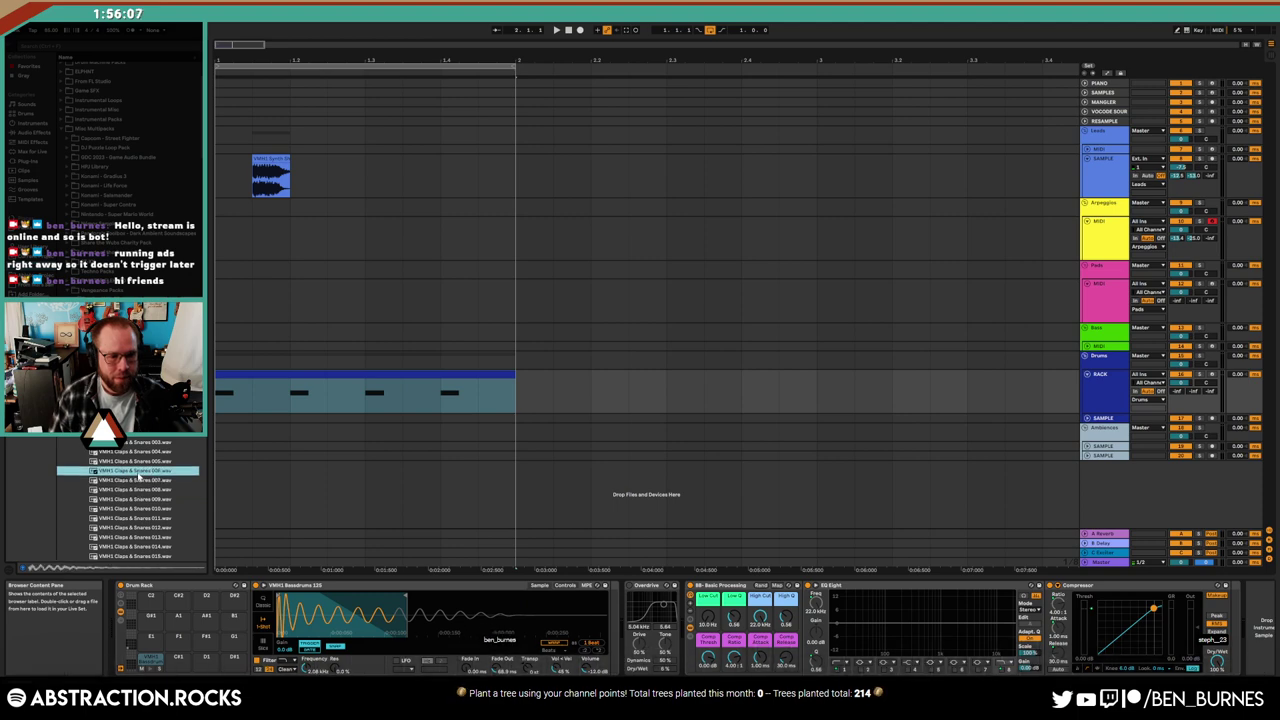
drag(133, 470, 455, 612)
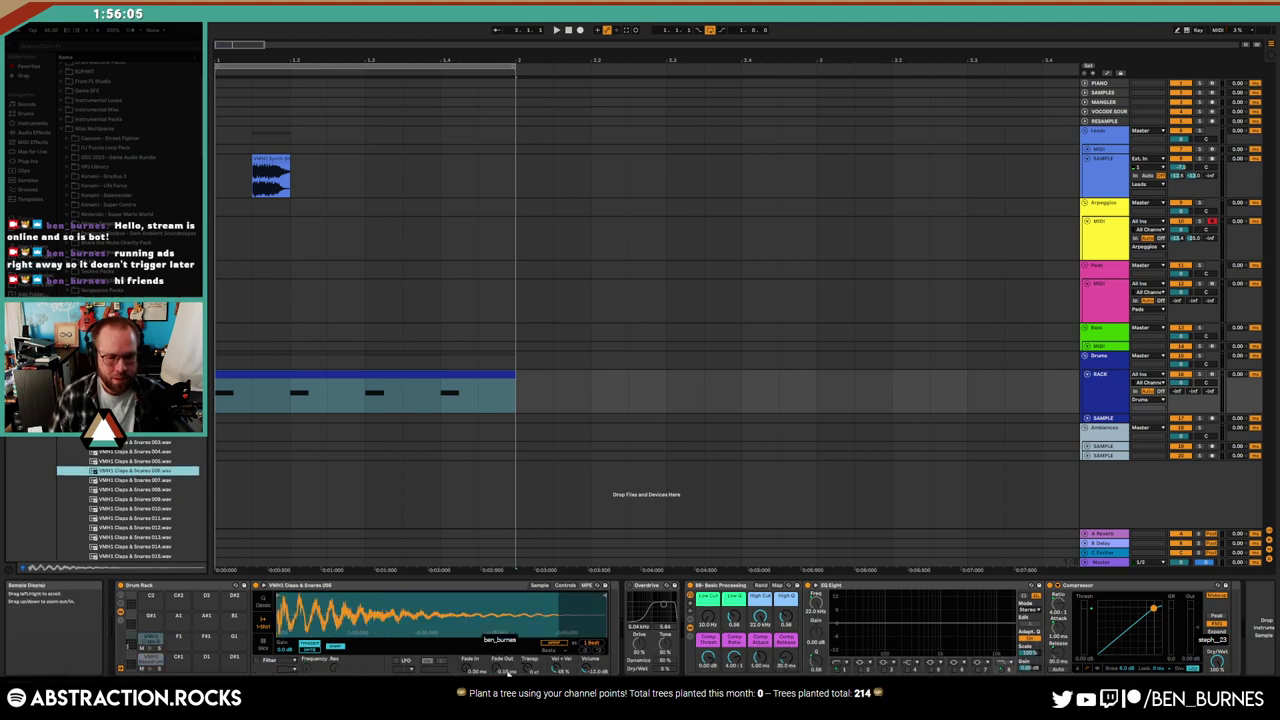
click(507, 673)
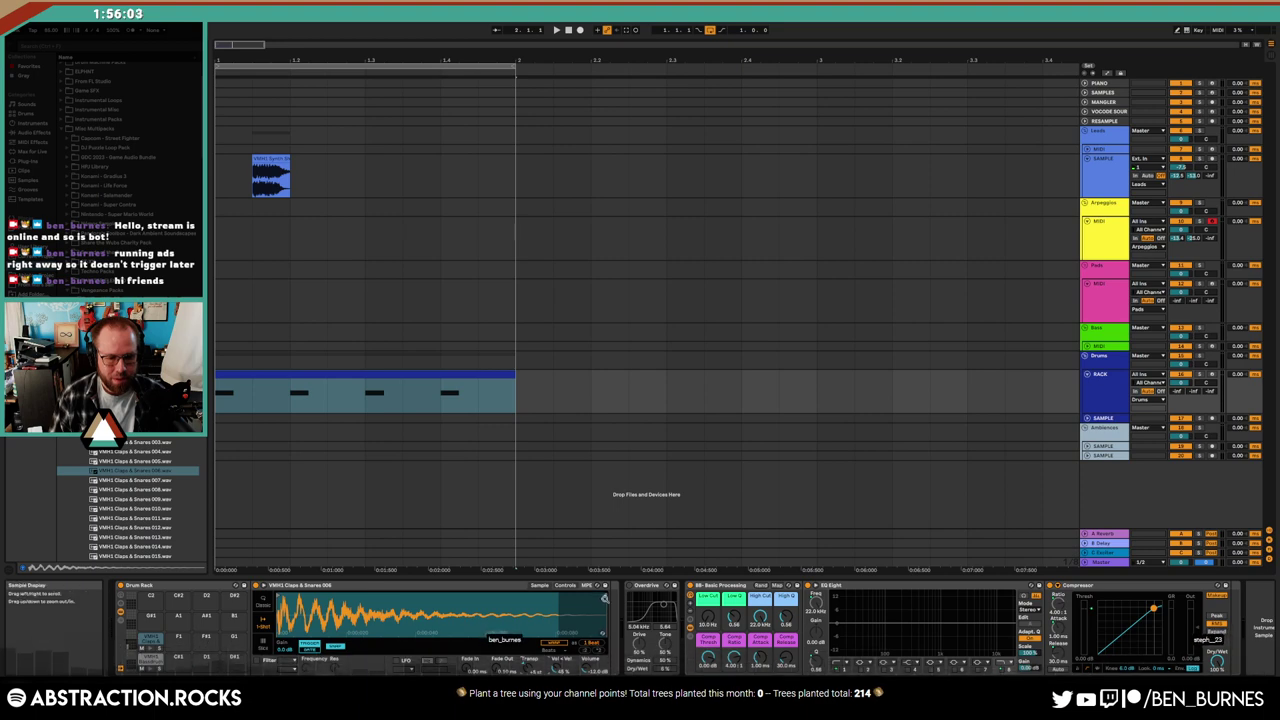
mouse_move(604, 598)
mouse_down()
mouse_move(365, 598)
mouse_move(421, 598)
mouse_up()
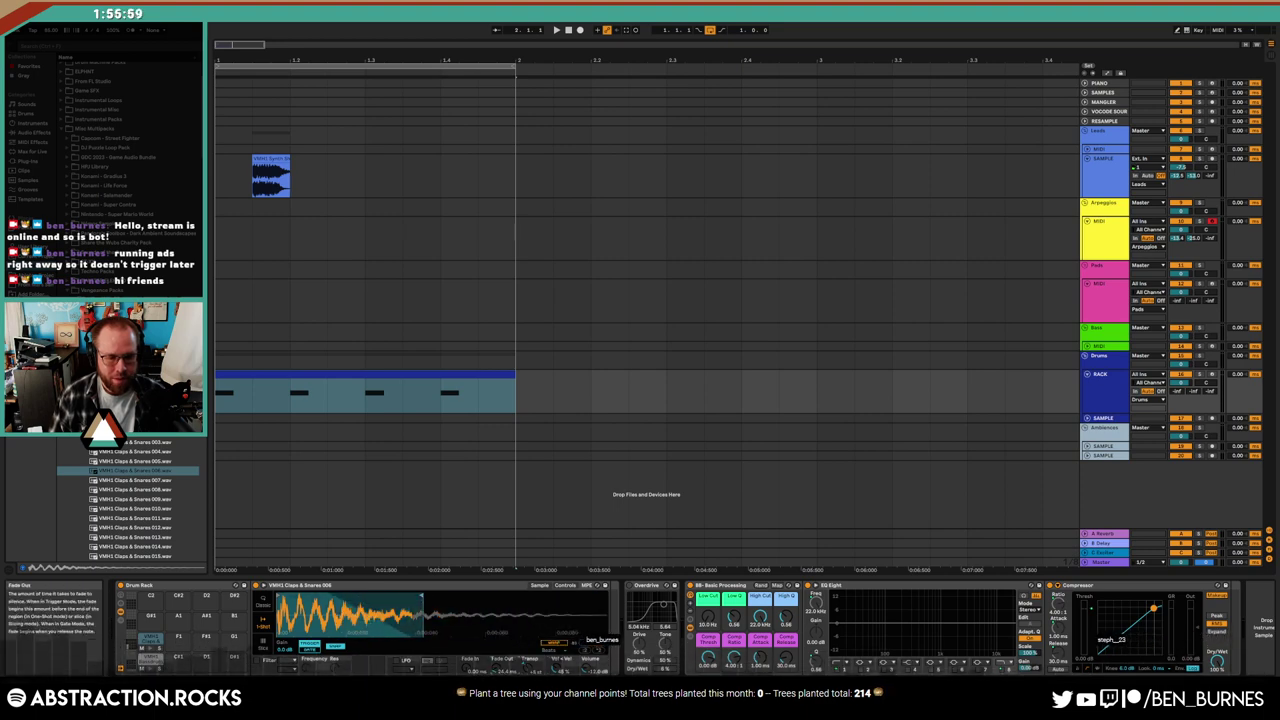
Add Claps & Snares notes every three sixteenths from beat 1.1.3 to 1.4.3 in the drum clip and play it back
double_click(334, 373)
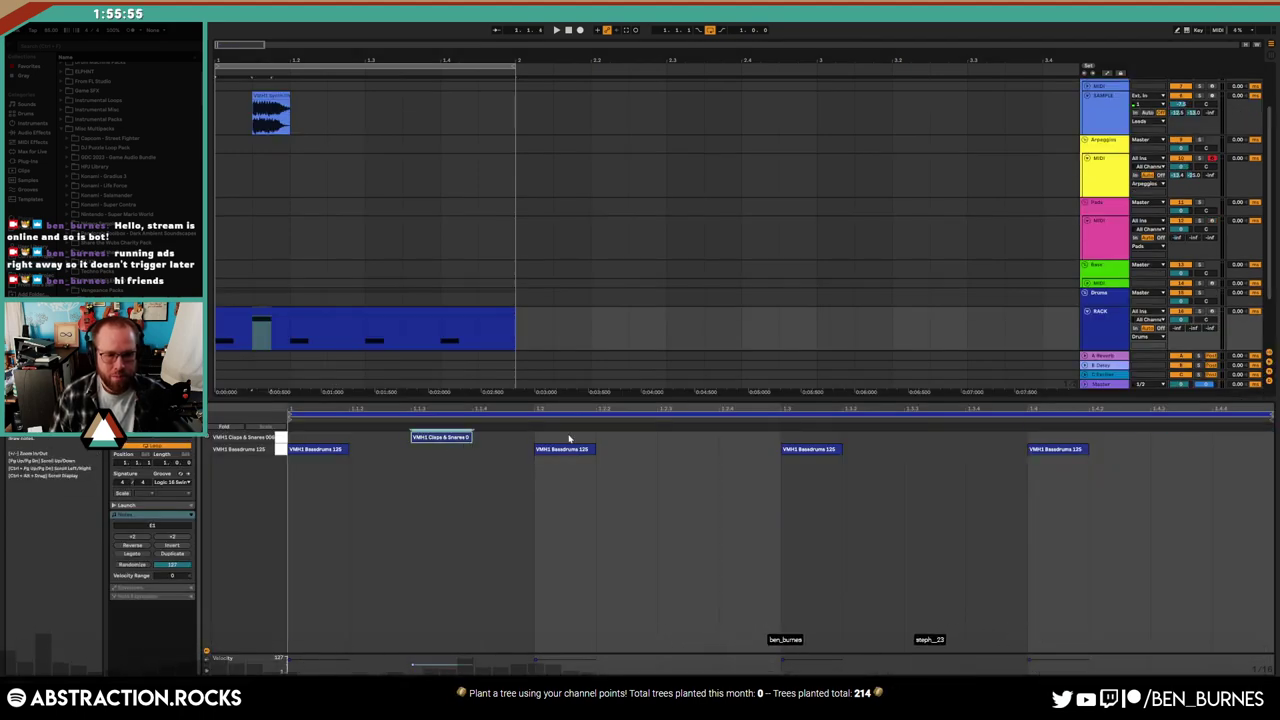
click(463, 437)
key(ctrl+d)
key(ctrl+d)
key(ctrl+d)
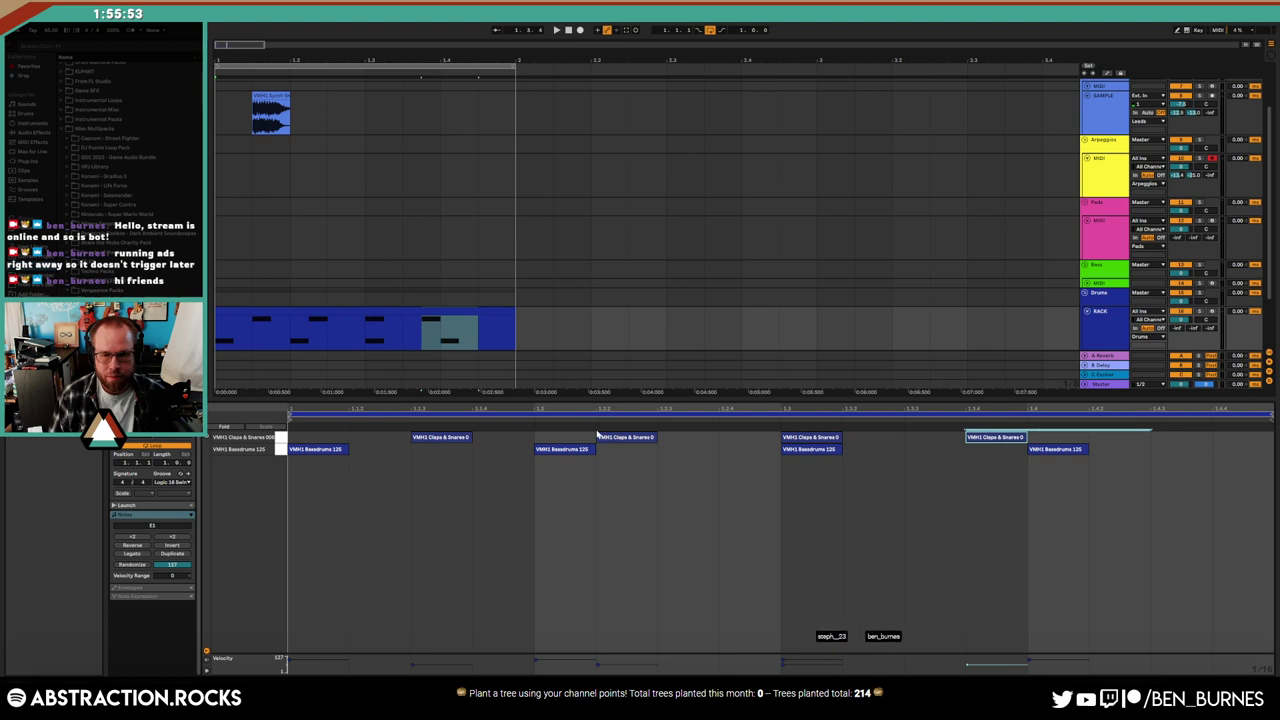
key(ctrl+d)
key(space)
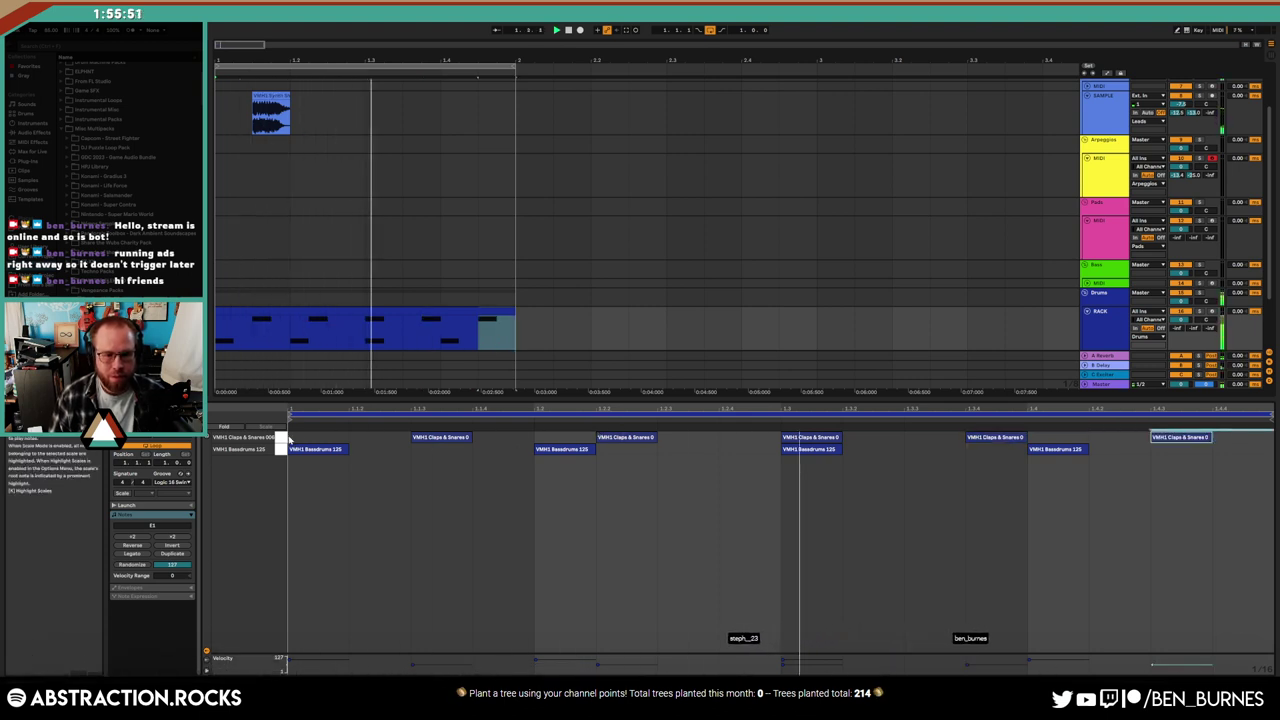
Lower the velocity of the Claps & Snares notes and add an extra one at 1.4.4
click(428, 437)
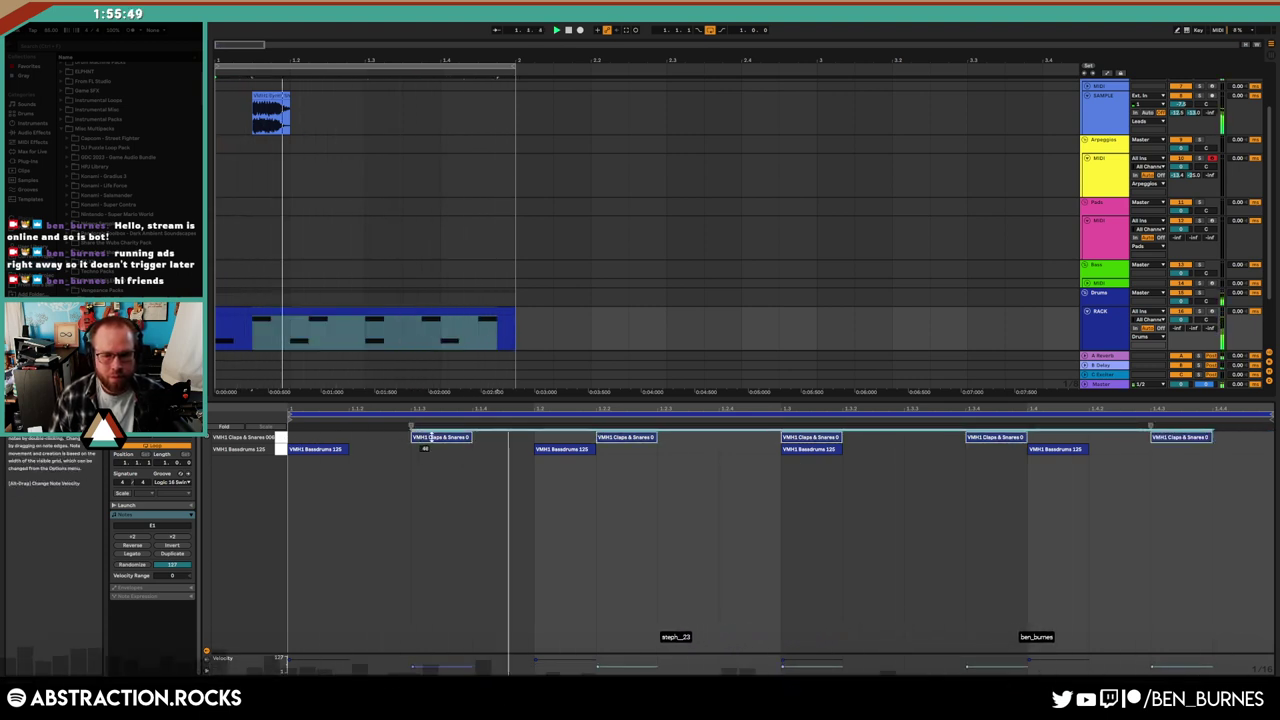
double_click(1214, 437)
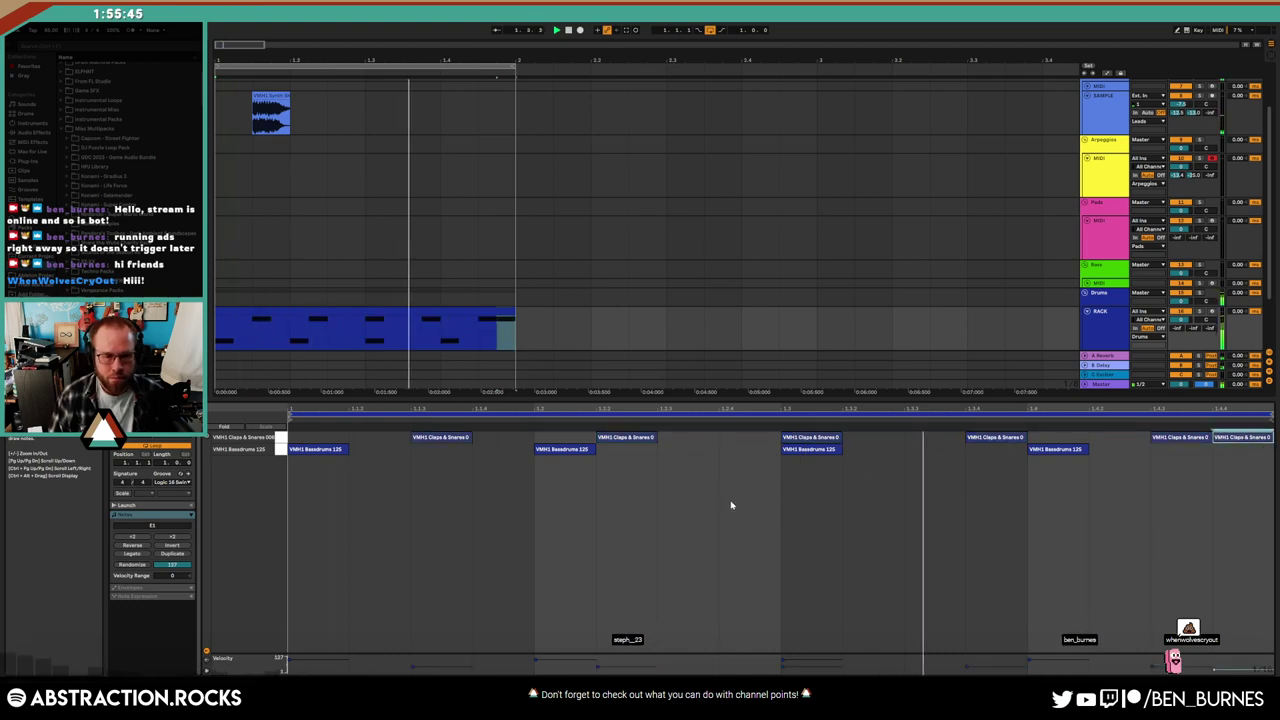
key(shift+Tab)
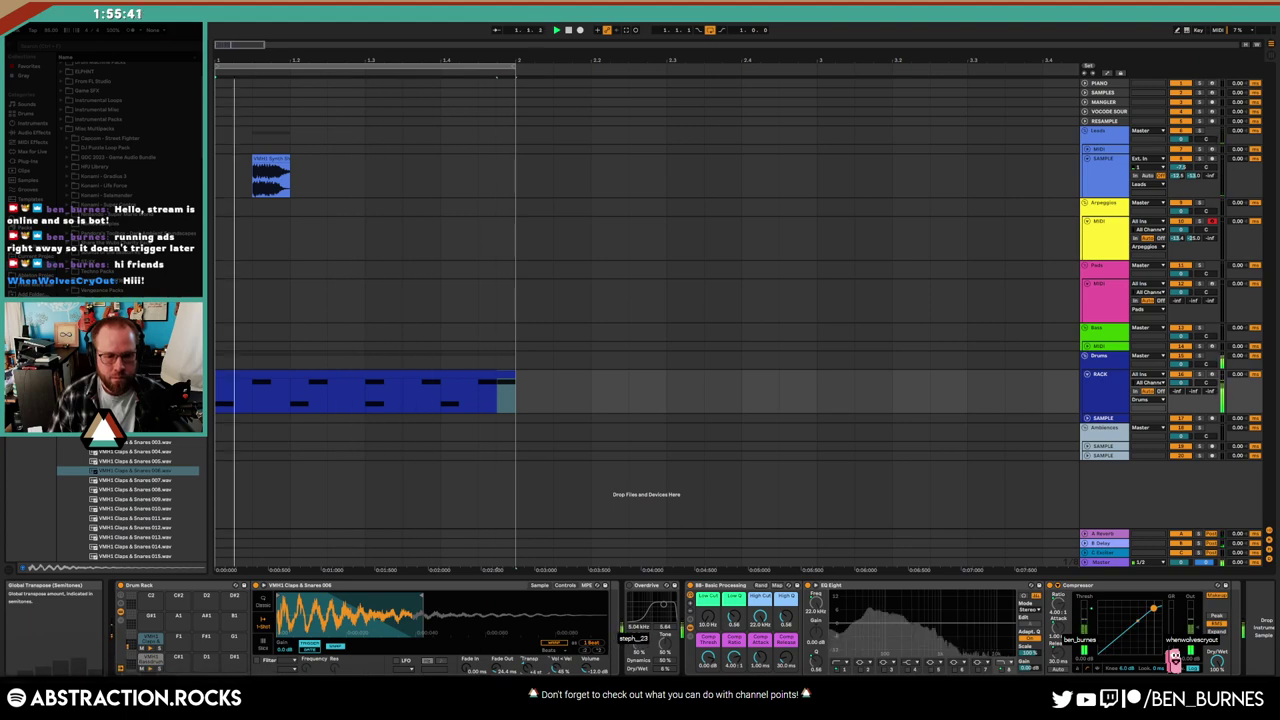
Duplicate the one-bar drum clip and the synth shot clip into bar 2
click(484, 376)
key(ctrl+d)
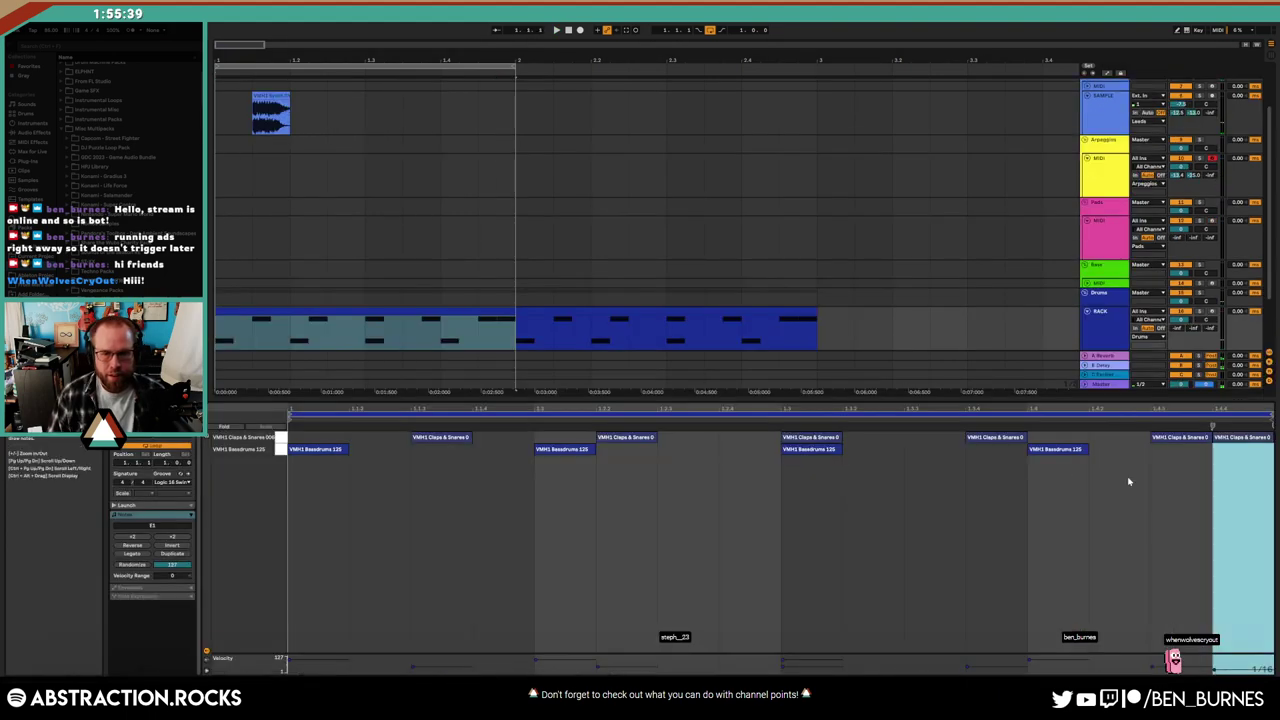
click(505, 112)
drag(505, 112, 818, 112)
key(ctrl+d)
Play back the two-bar loop and select the Leads SAMPLE track
click(569, 30)
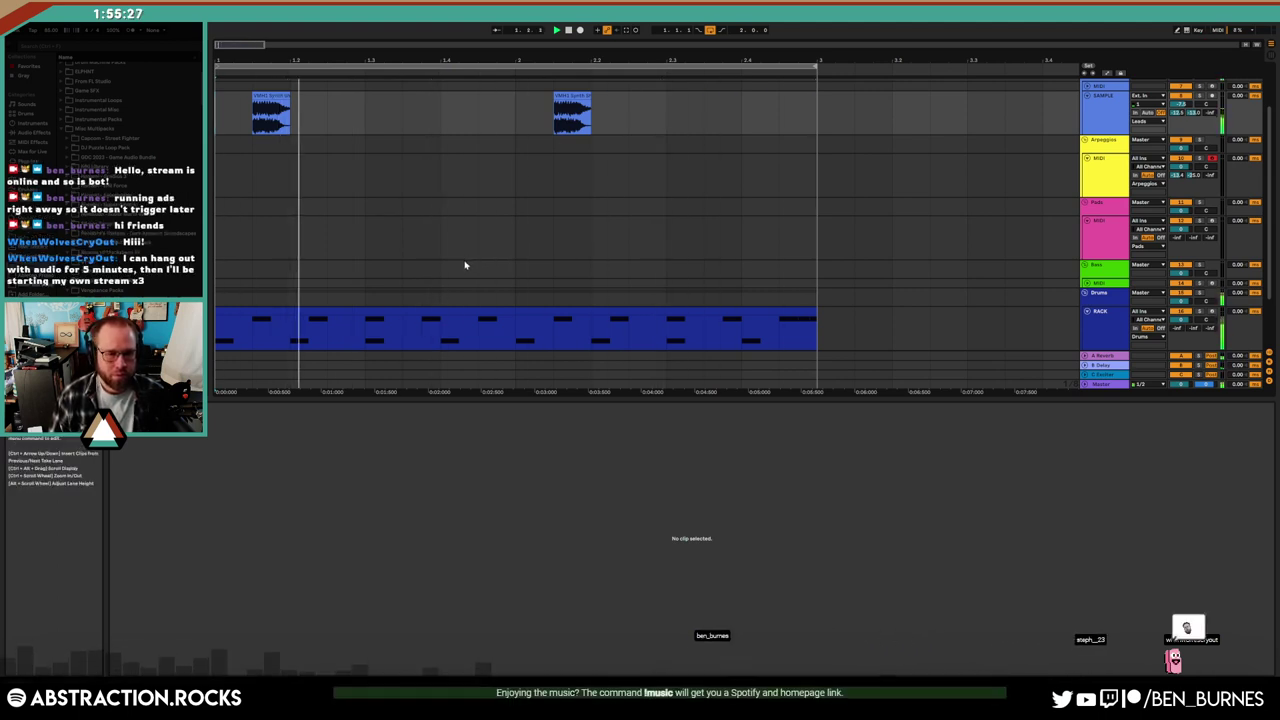
key(space)
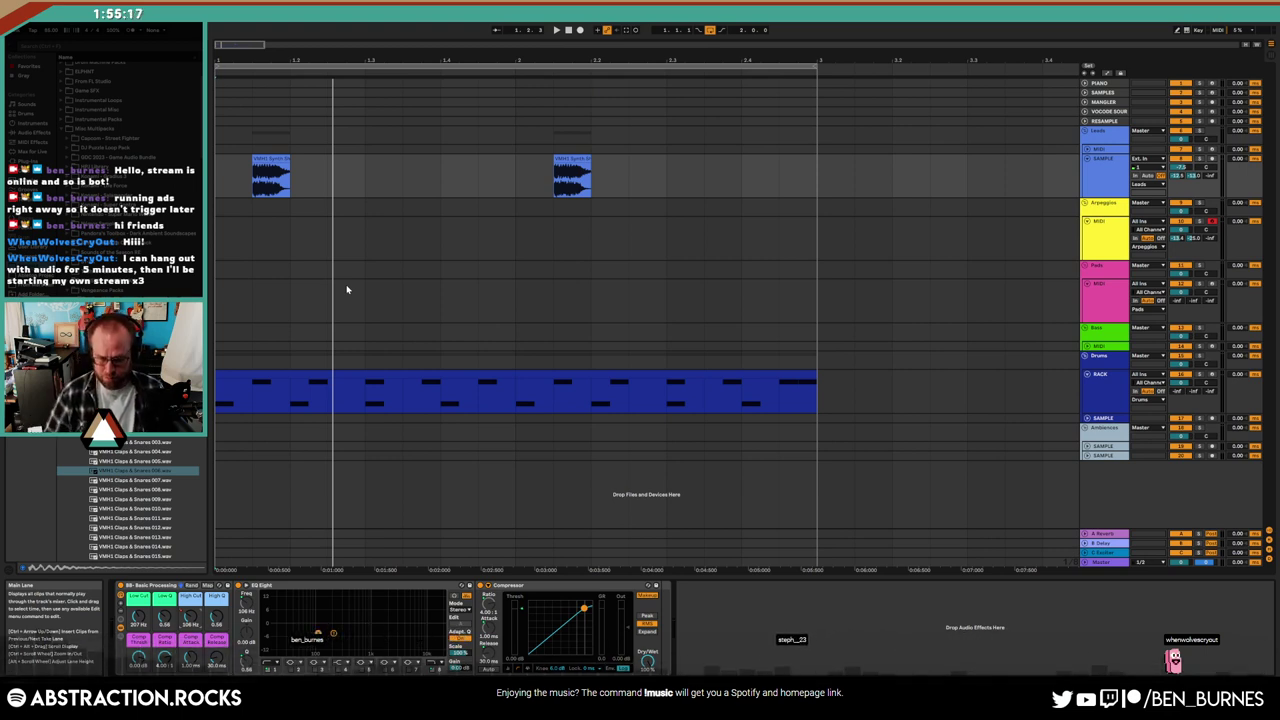
click(523, 370)
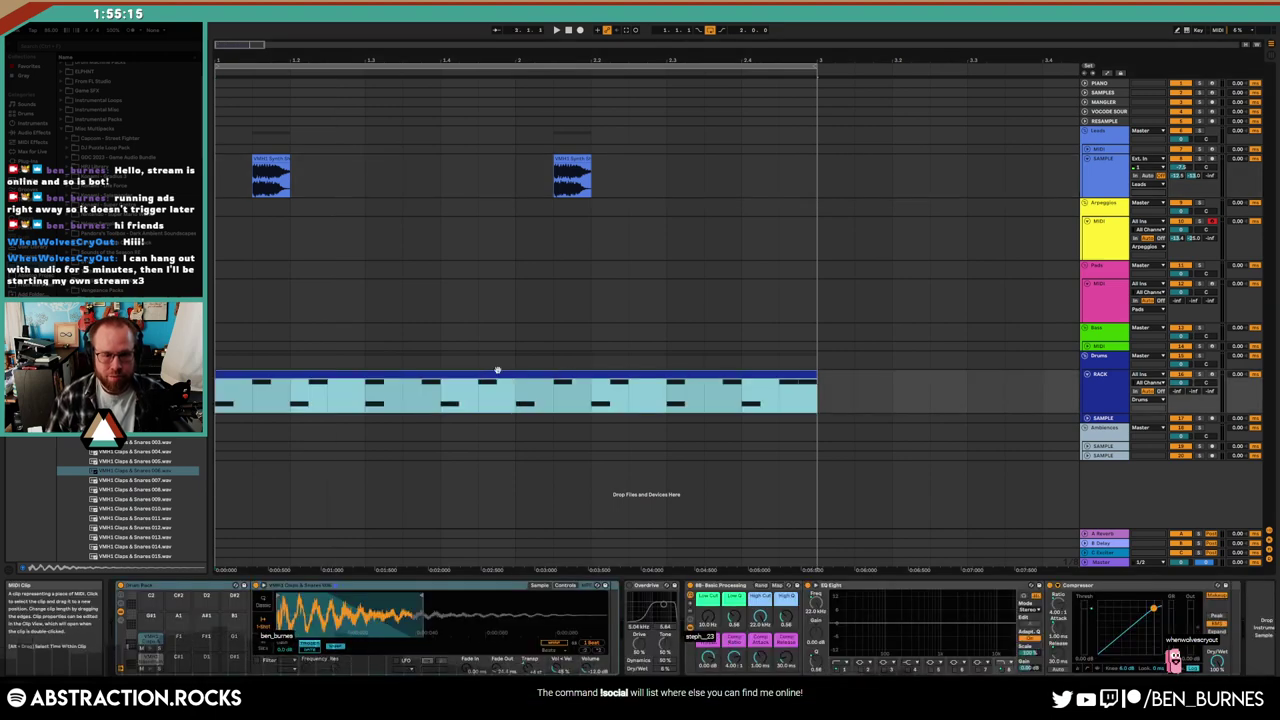
click(1096, 181)
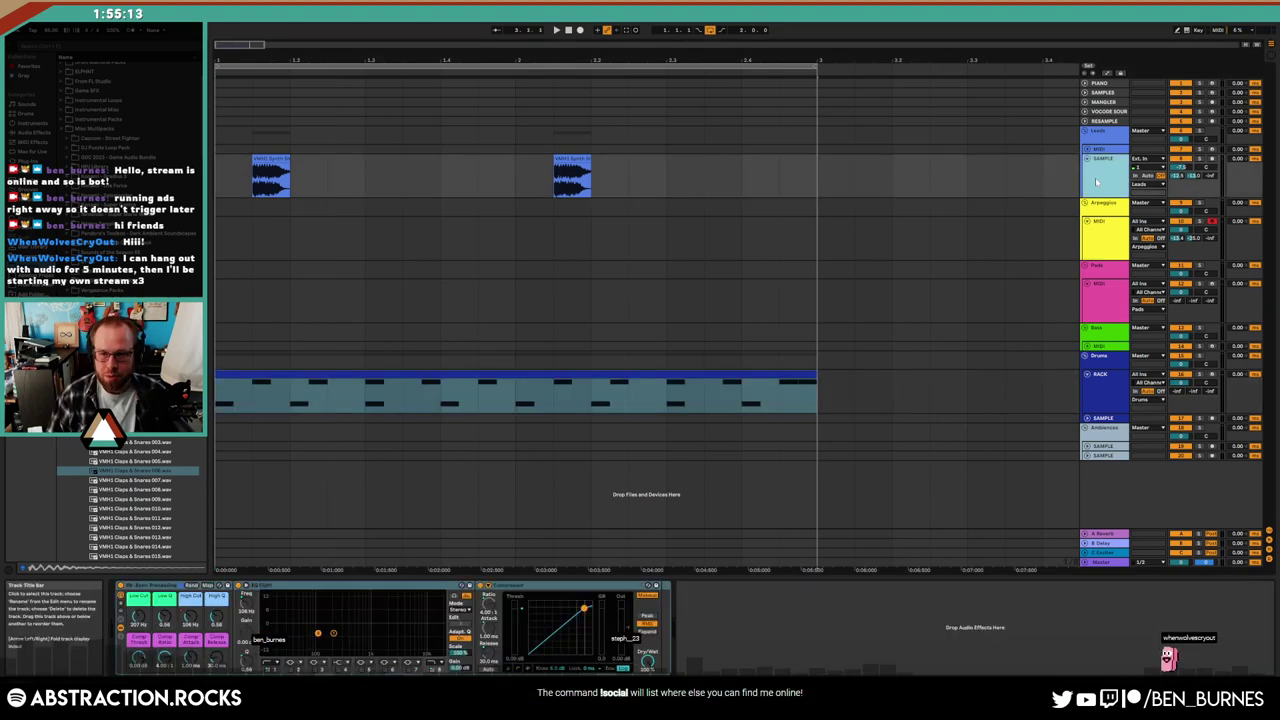
key(super+n)
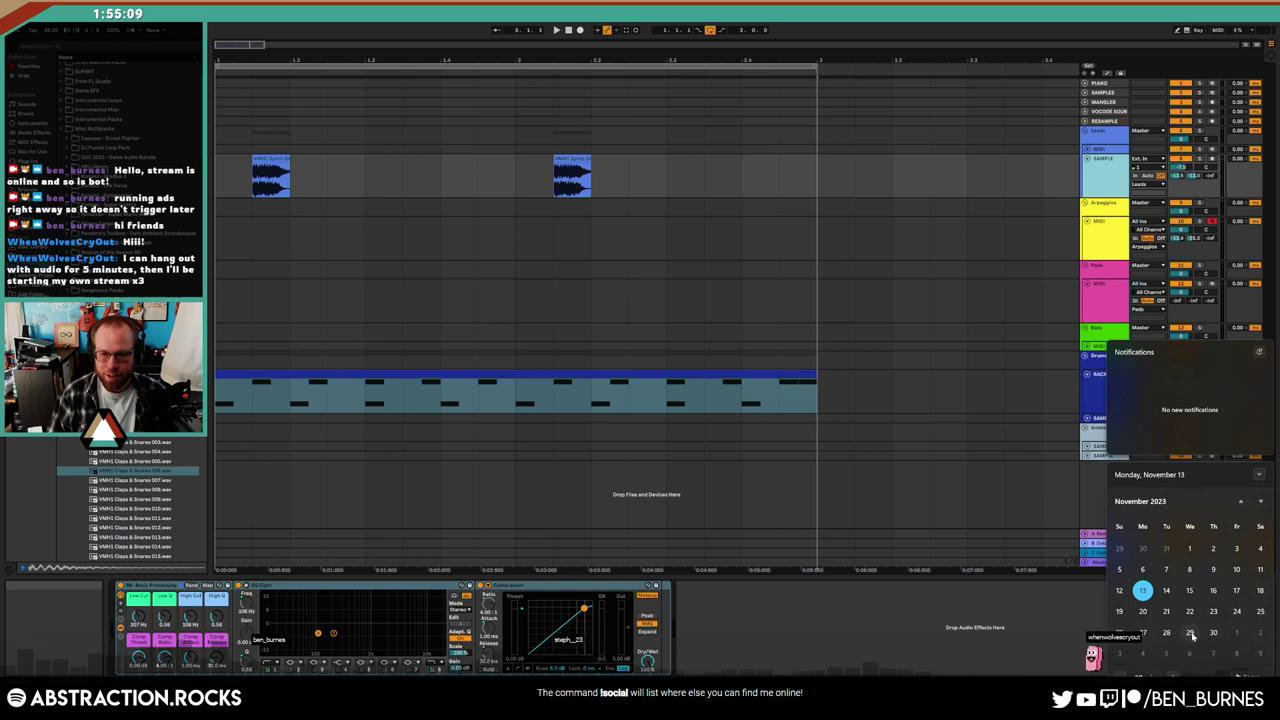
key(super+n)
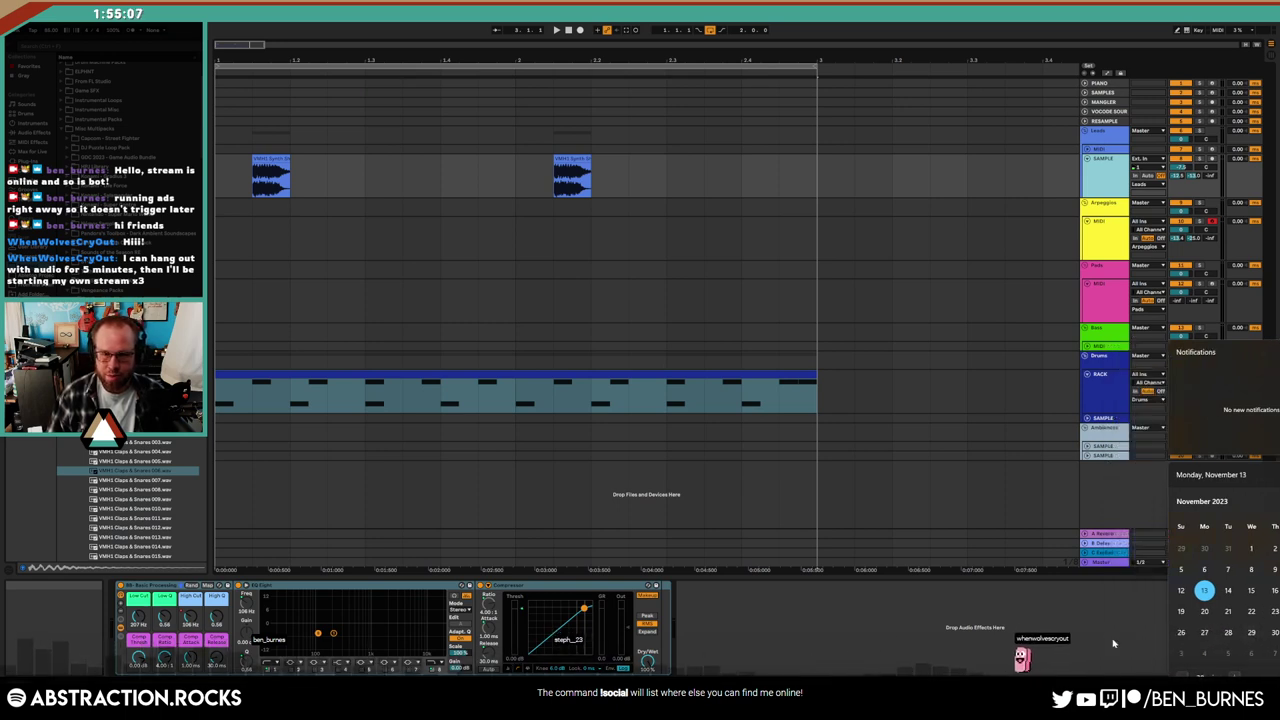
Play the loop, then add two lower-velocity thirty-second Claps & Snares notes at 2.3.3 in the drum clip
click(556, 30)
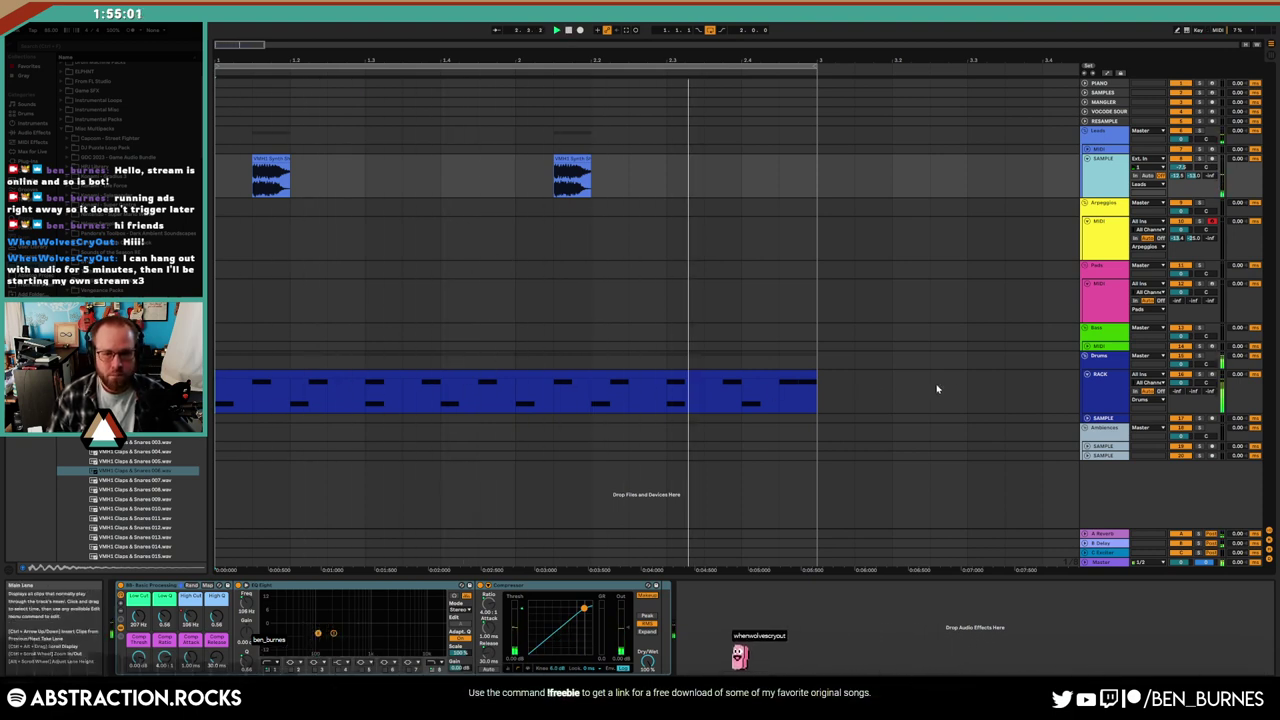
click(725, 376)
double_click(725, 376)
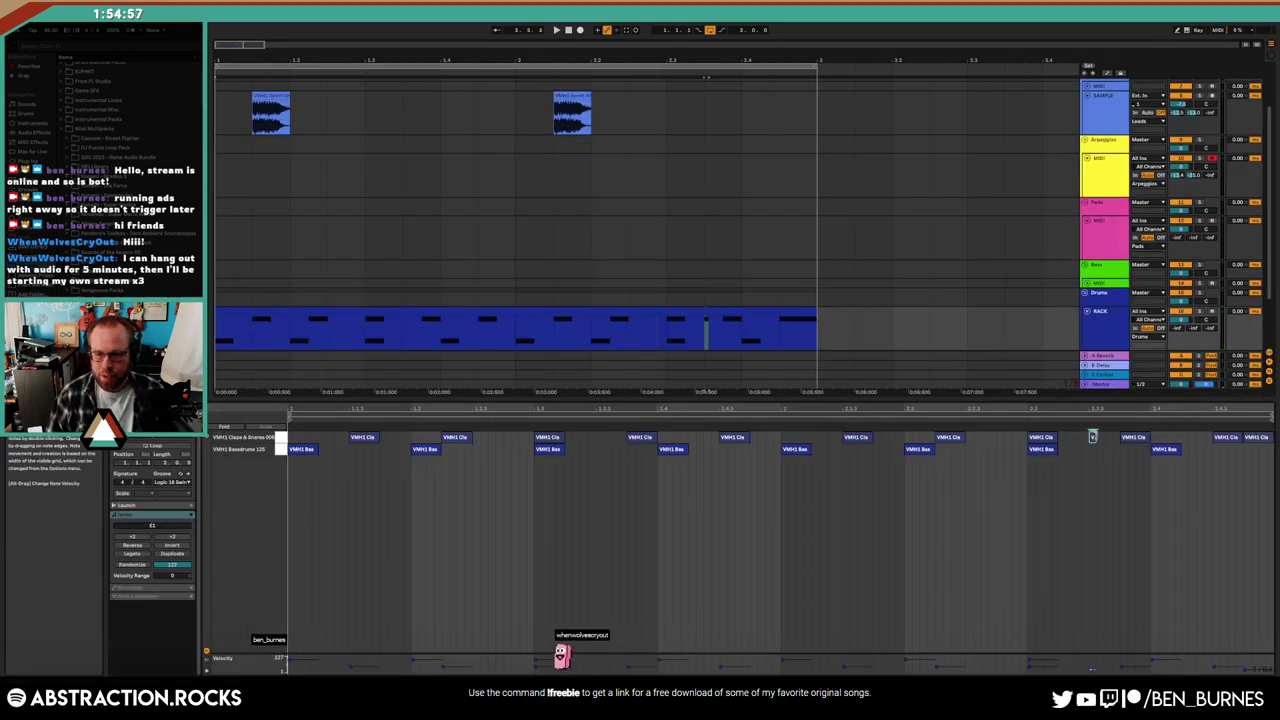
double_click(1108, 437)
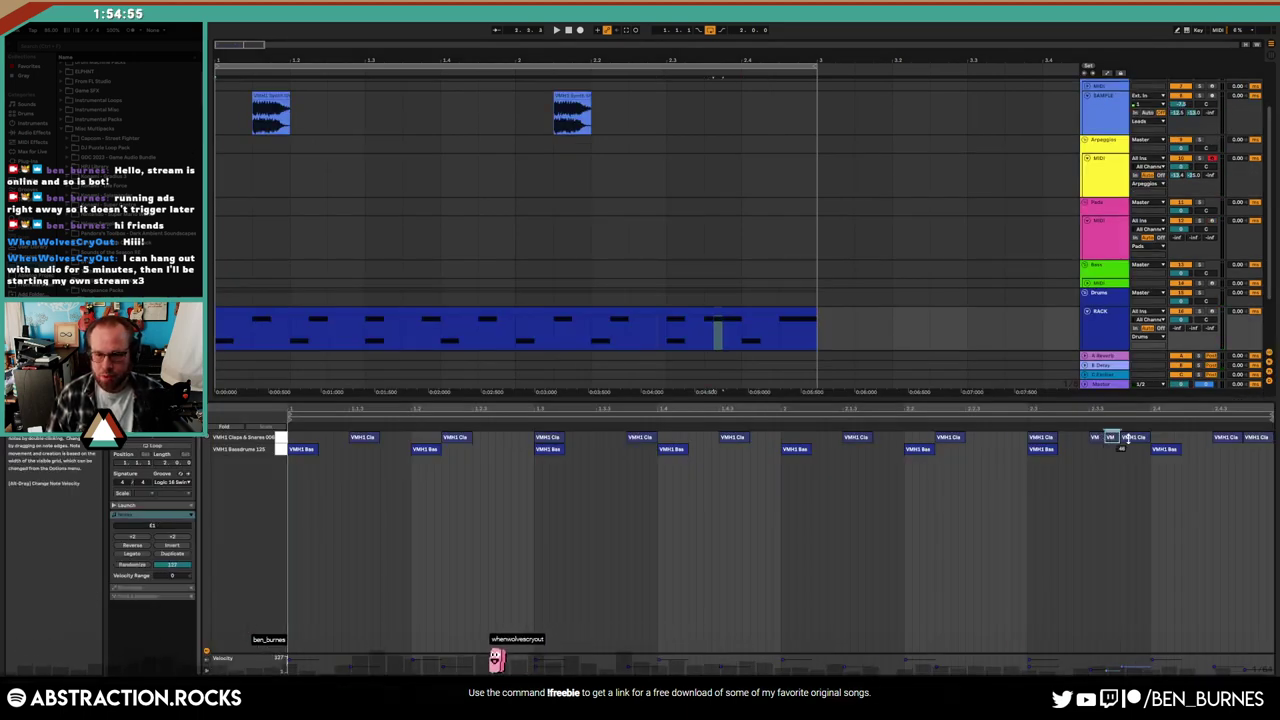
click(1133, 437)
shift+click(366, 437)
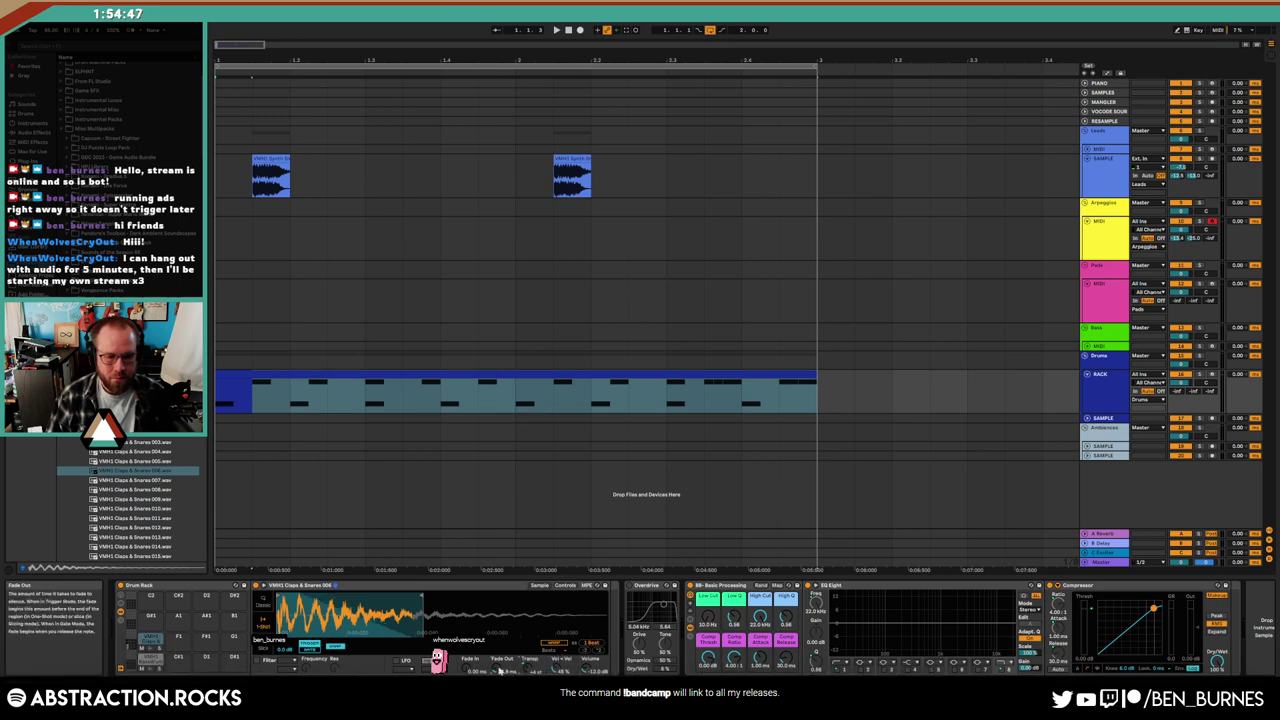
Play back the two-bar loop to check the clap fill and look through the clap samples
key(space)
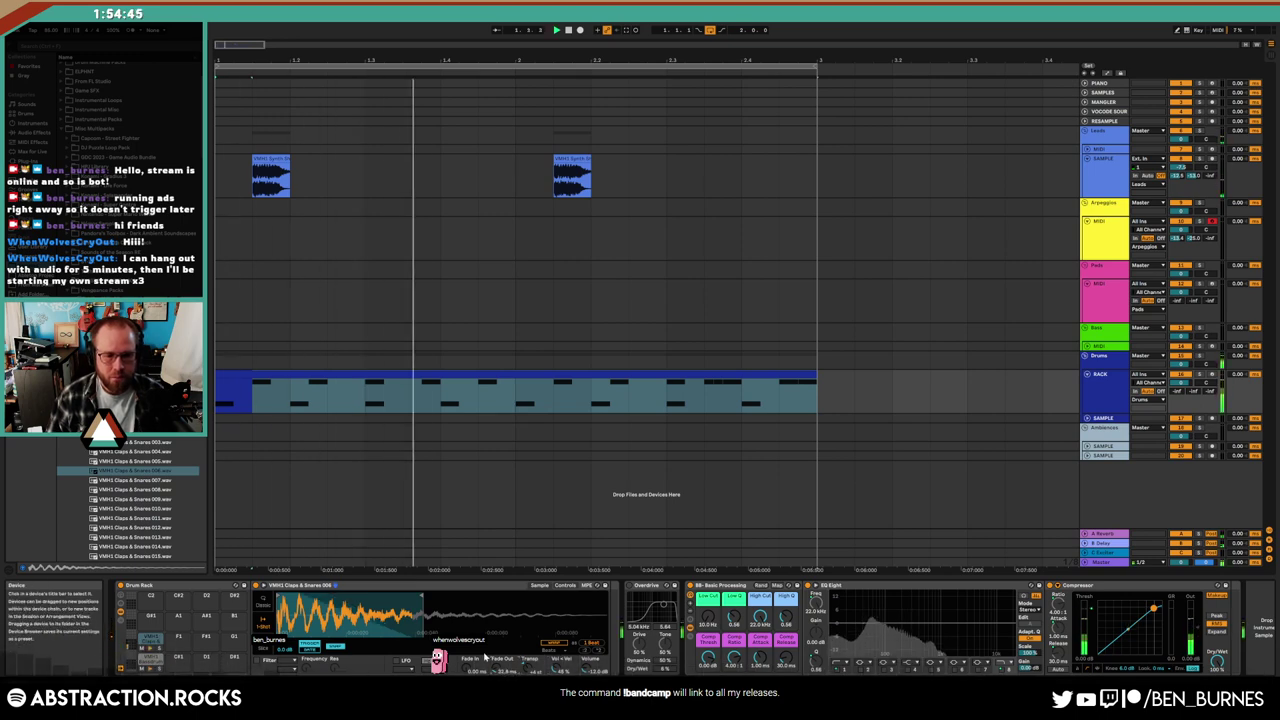
key(space)
key(space)
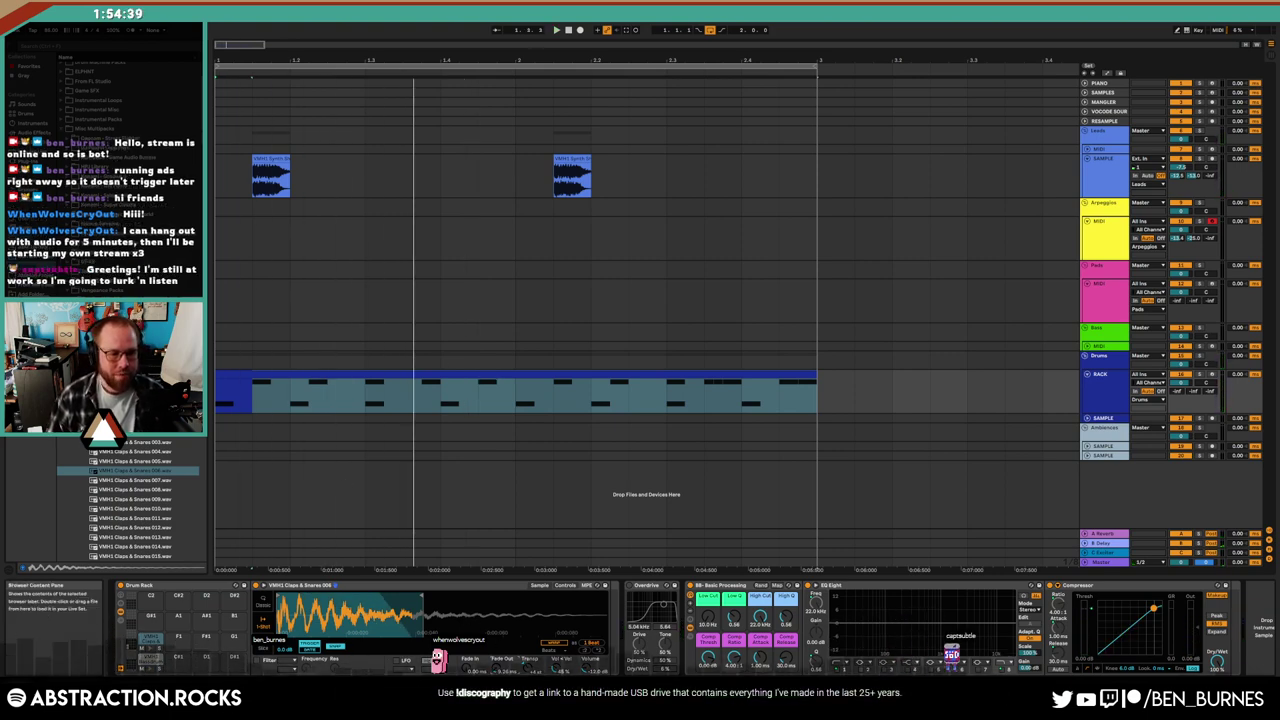
scroll(130, 500, down, 9)
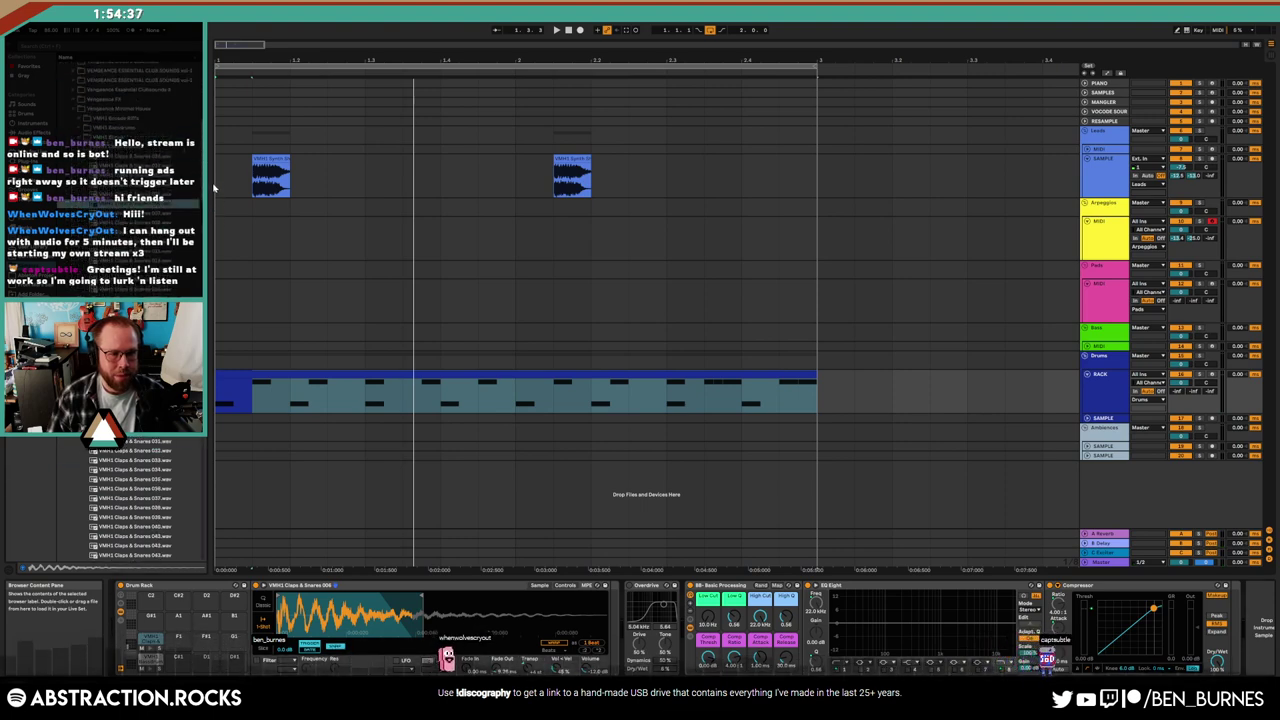
Move the first Claps & Snares note in the drum clip onto beat 1.2 and delete the one at 1.2.2
double_click(365, 392)
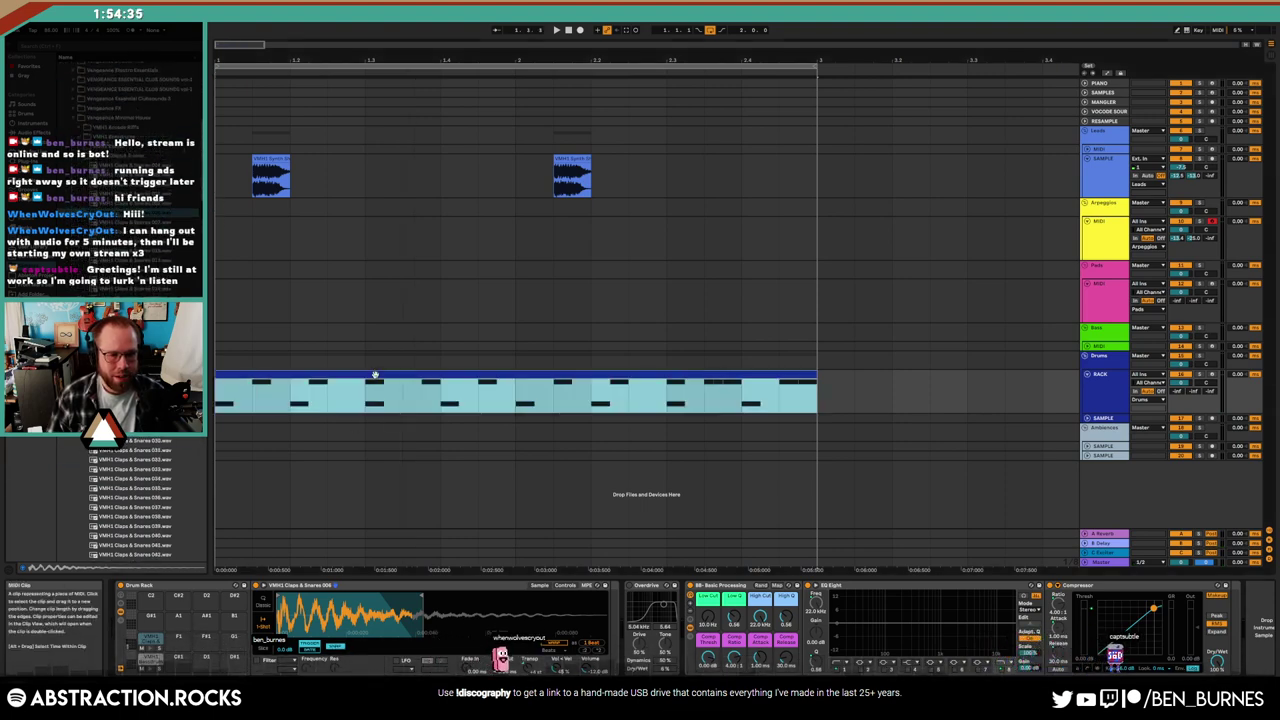
drag(358, 441, 424, 441)
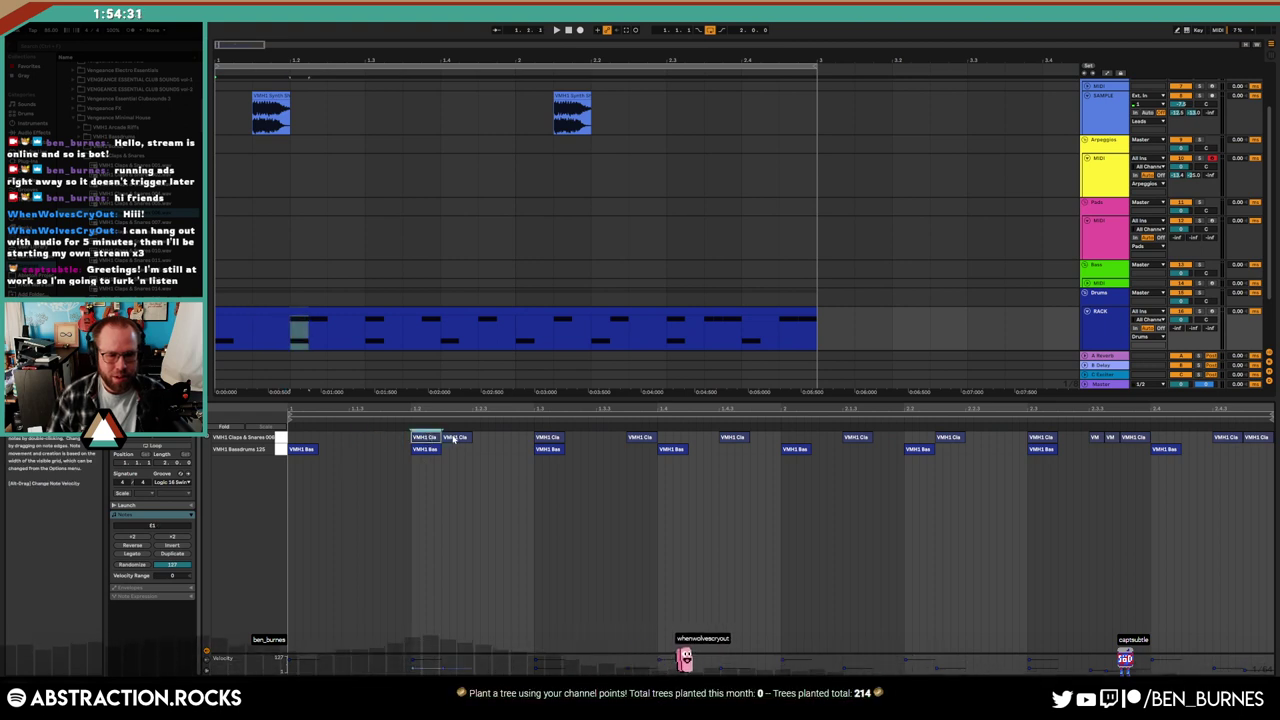
double_click(455, 440)
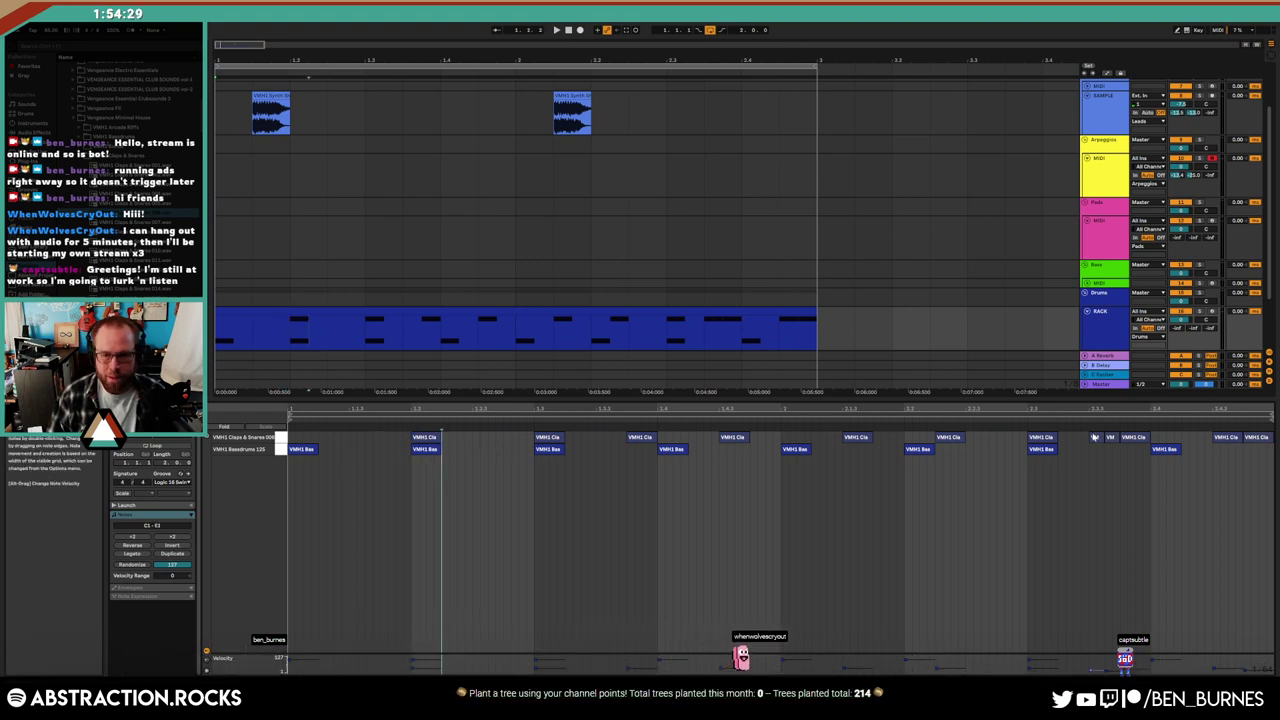
Shift the clap fill one sixteenth later to end on beat 2.4, and delete the claps from 1.3 to 2.3 and after 2.4
drag(1094, 437, 1228, 437)
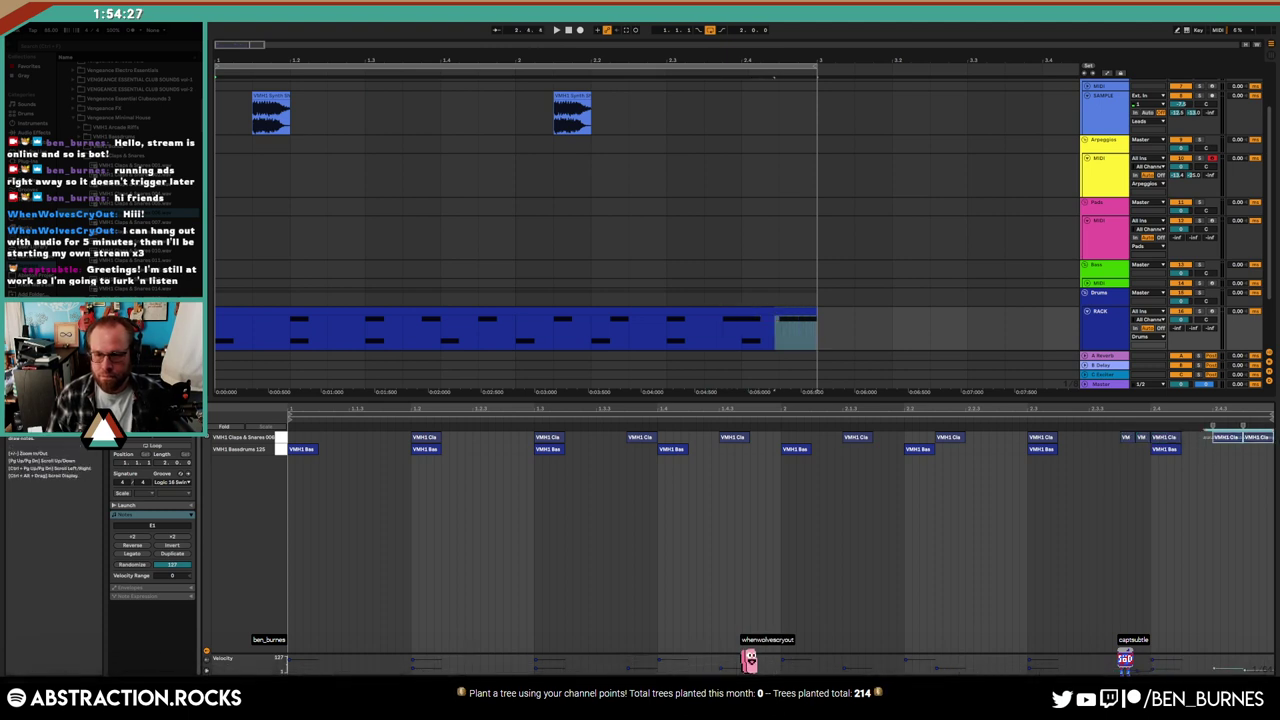
drag(1090, 443, 556, 441)
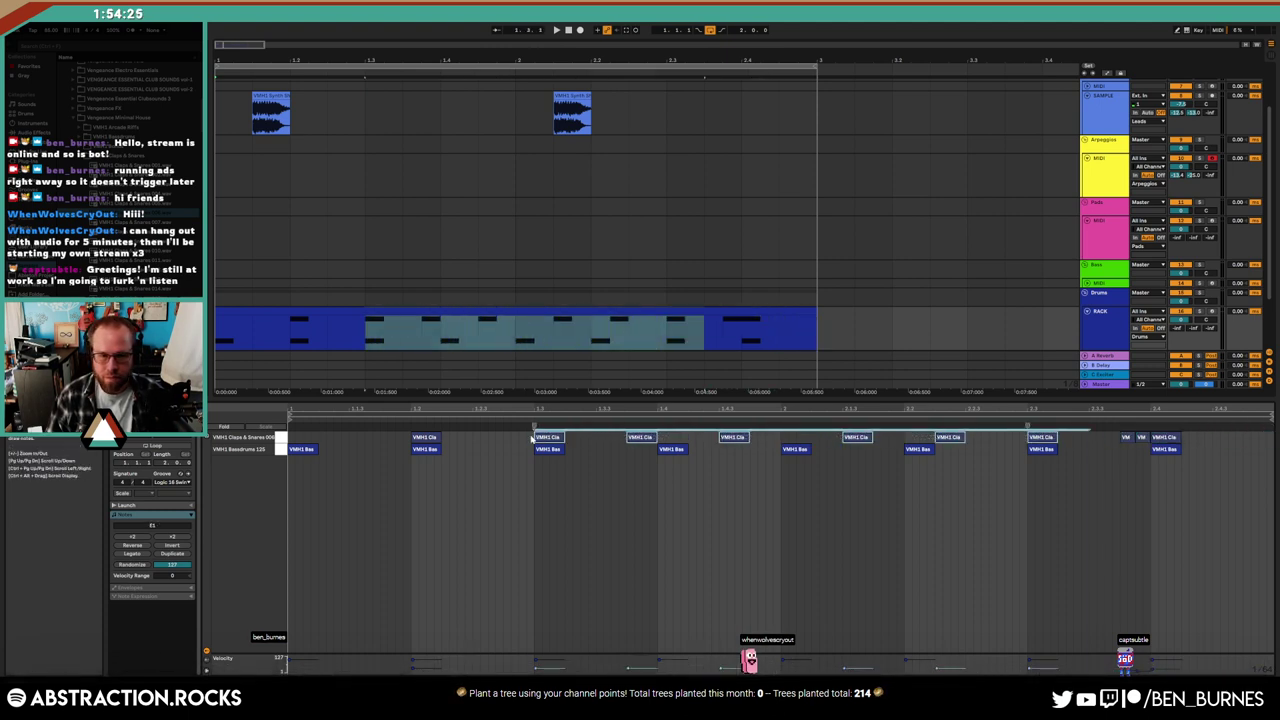
key(Delete)
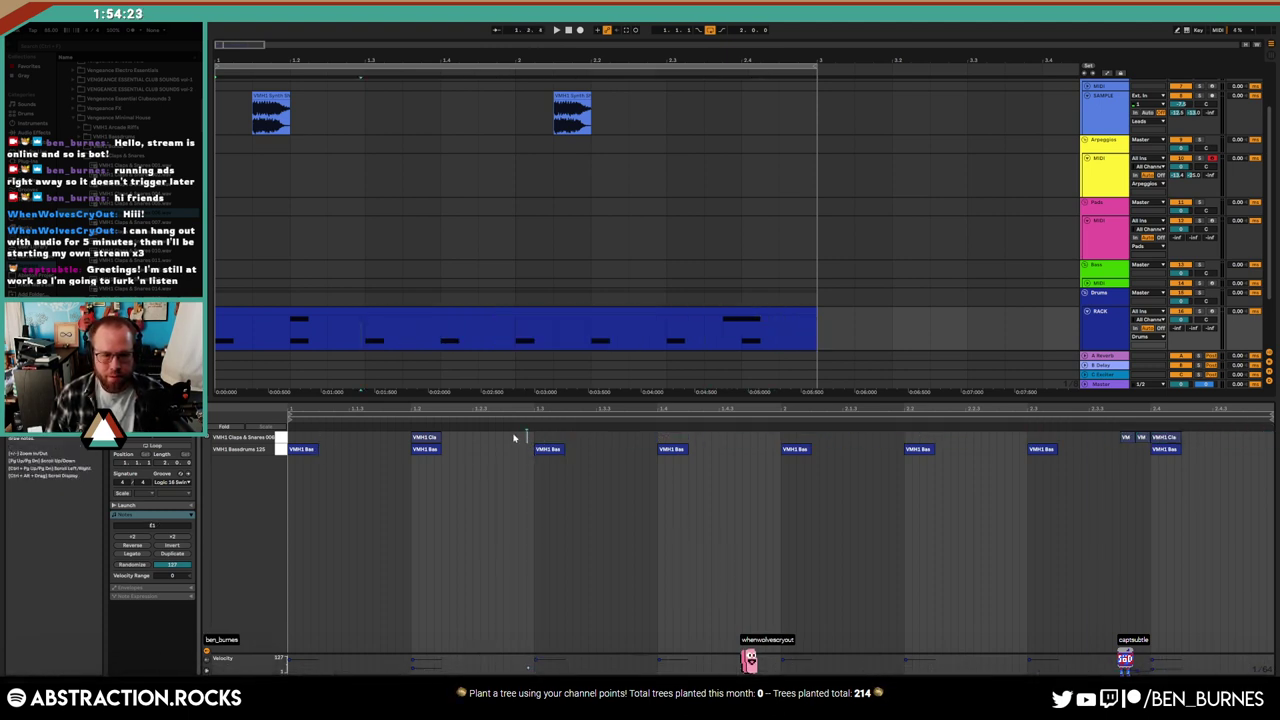
Duplicate the first half bar of the Claps & Snares lane twice so claps fall on beats 1.4 and 2.2
drag(514, 437, 387, 433)
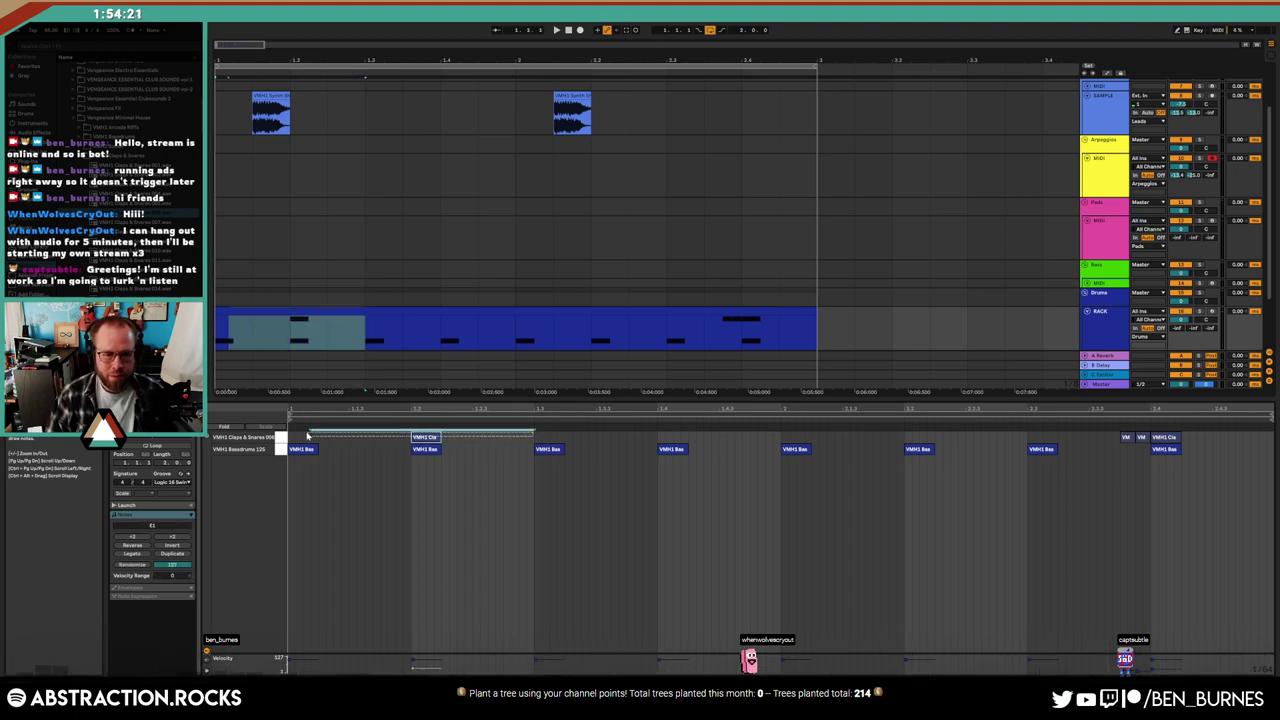
key(ctrl+d)
key(ctrl+d)
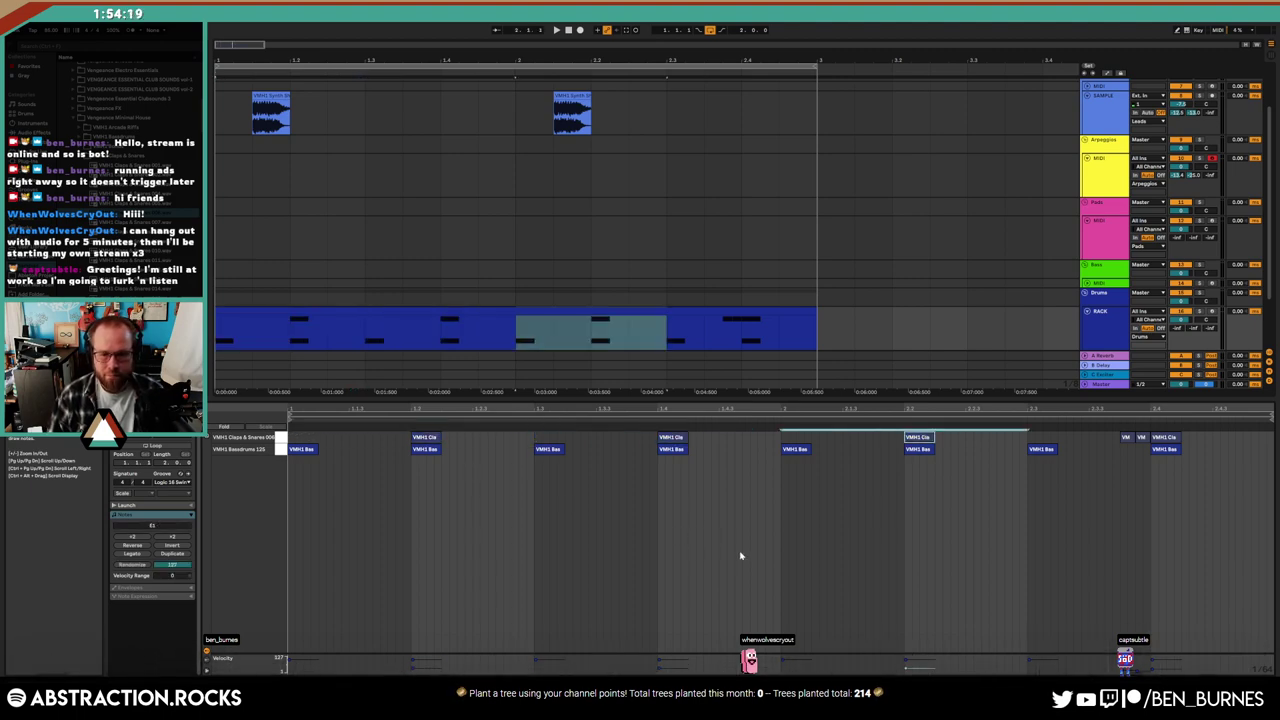
key(shift+Tab)
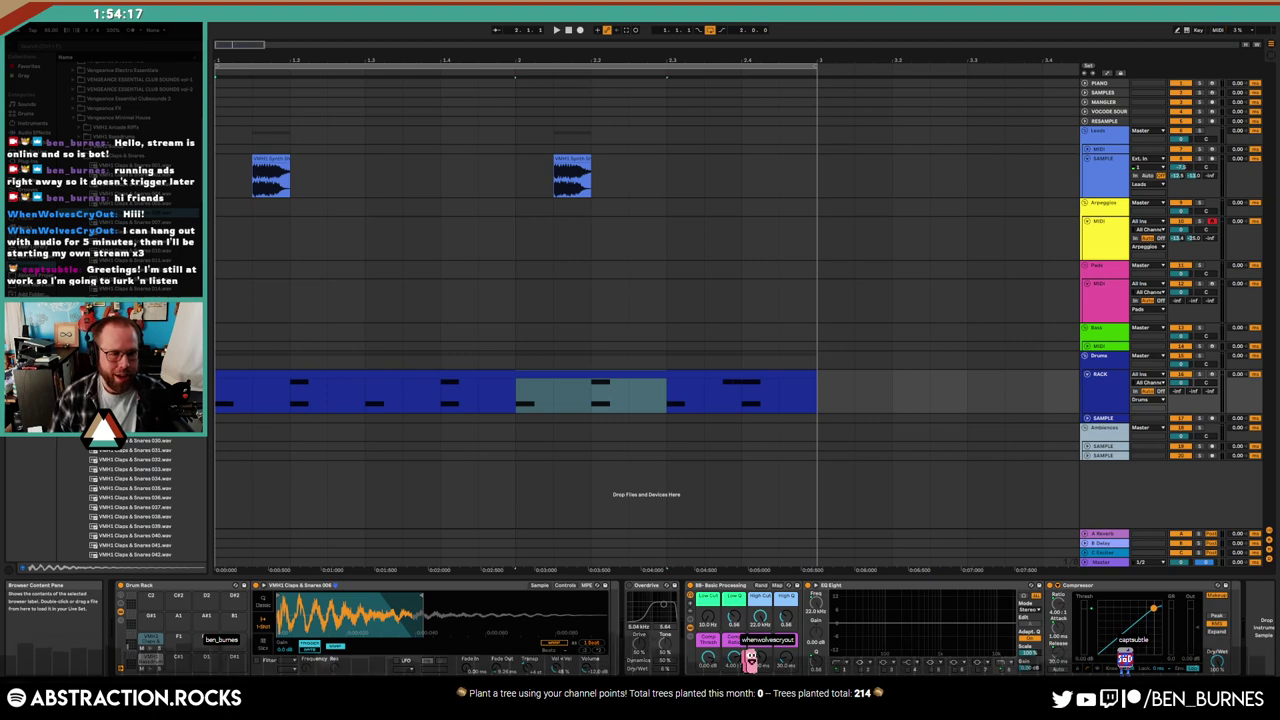
Load a VMH1 Closed Hats sample into the drum rack and add a sixteenth-long hat note at 1.1.3
scroll(130, 500, up, 2)
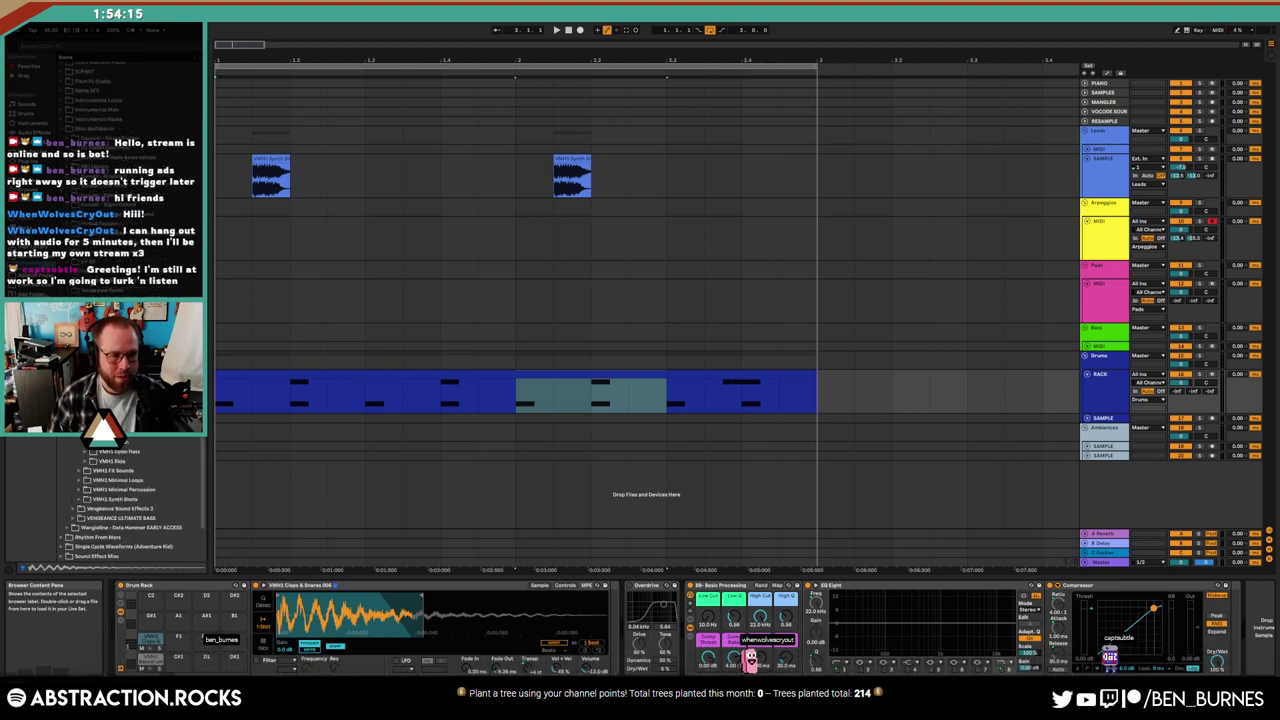
scroll(145, 488, up, 5)
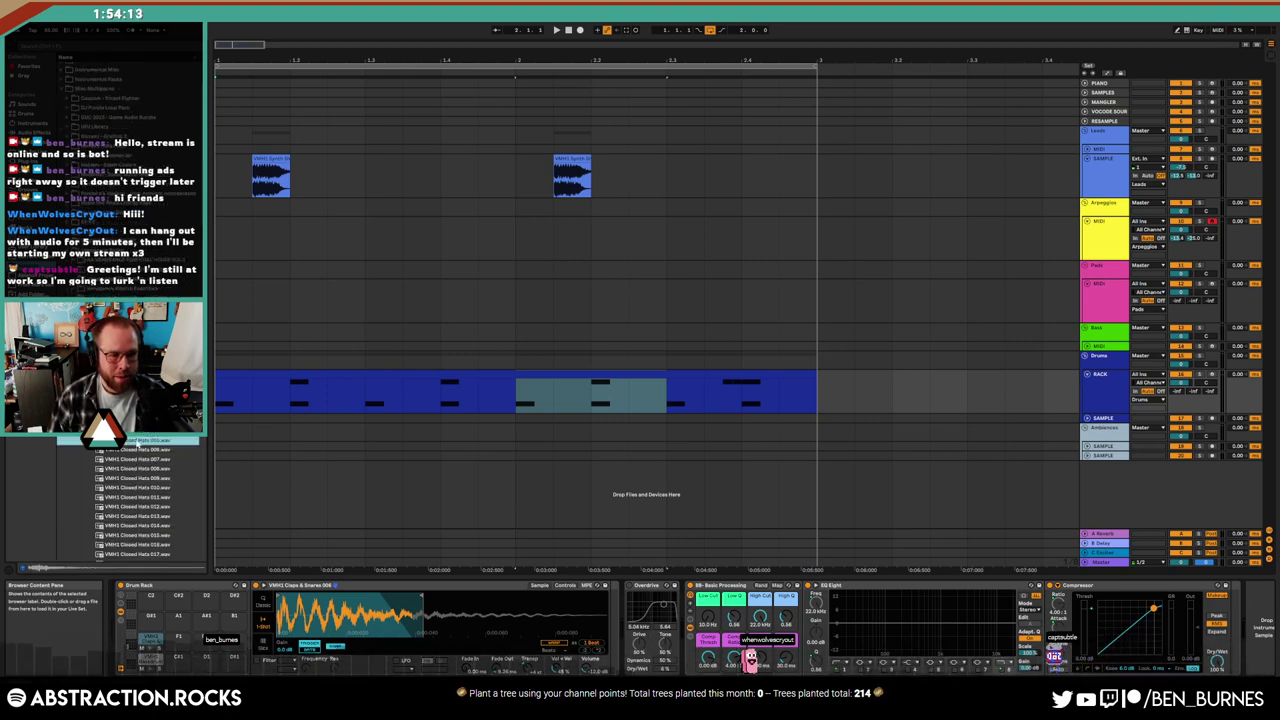
double_click(352, 371)
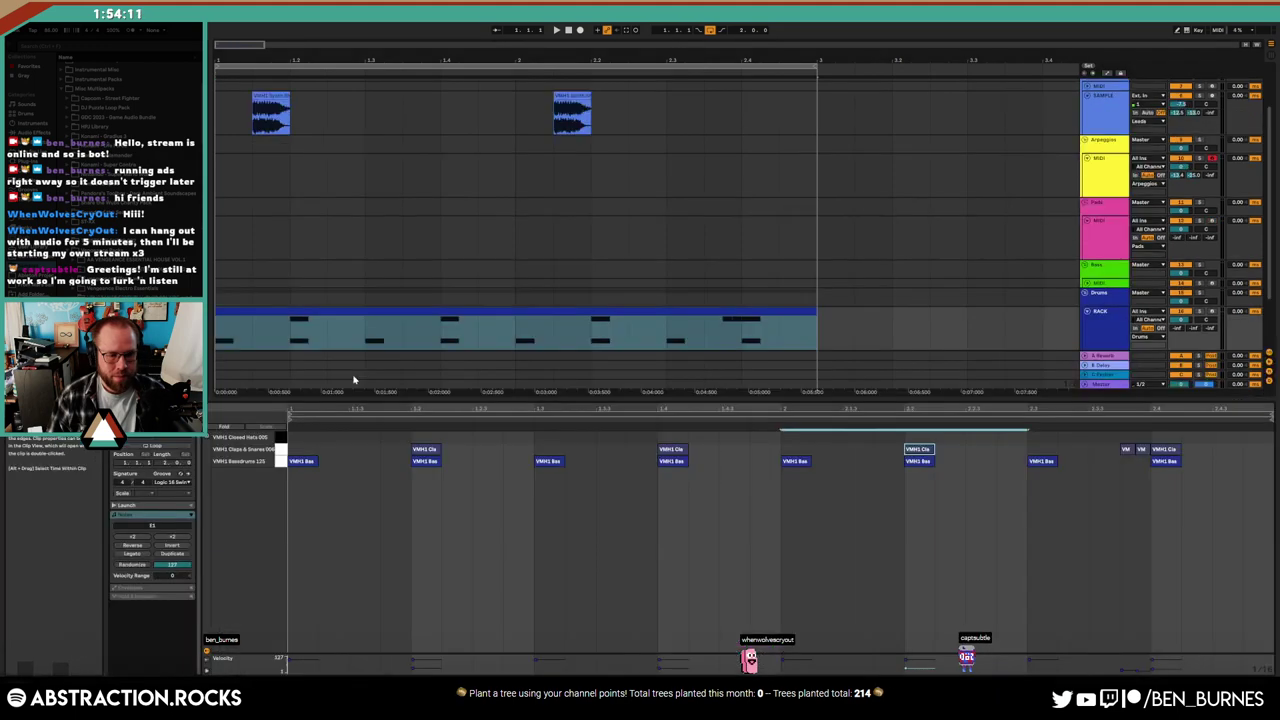
mouse_move(352, 437)
mouse_down()
mouse_move(390, 443)
mouse_move(369, 438)
mouse_up()
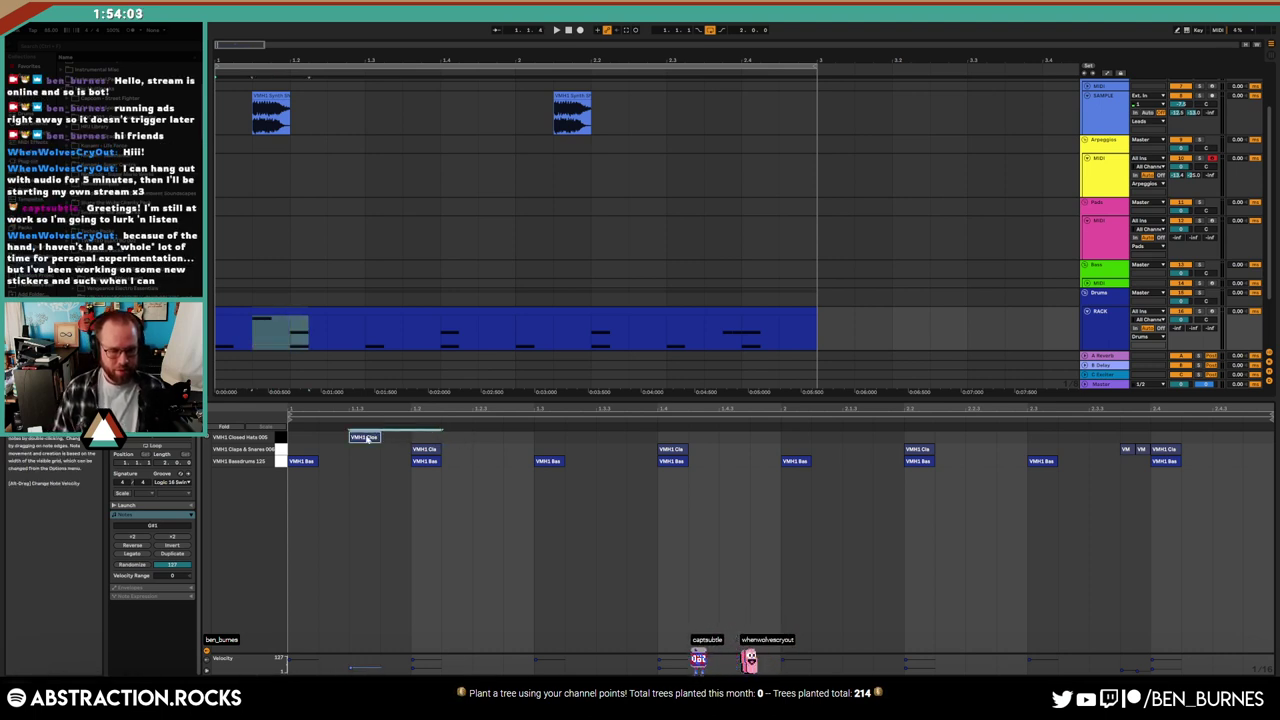
click(368, 439)
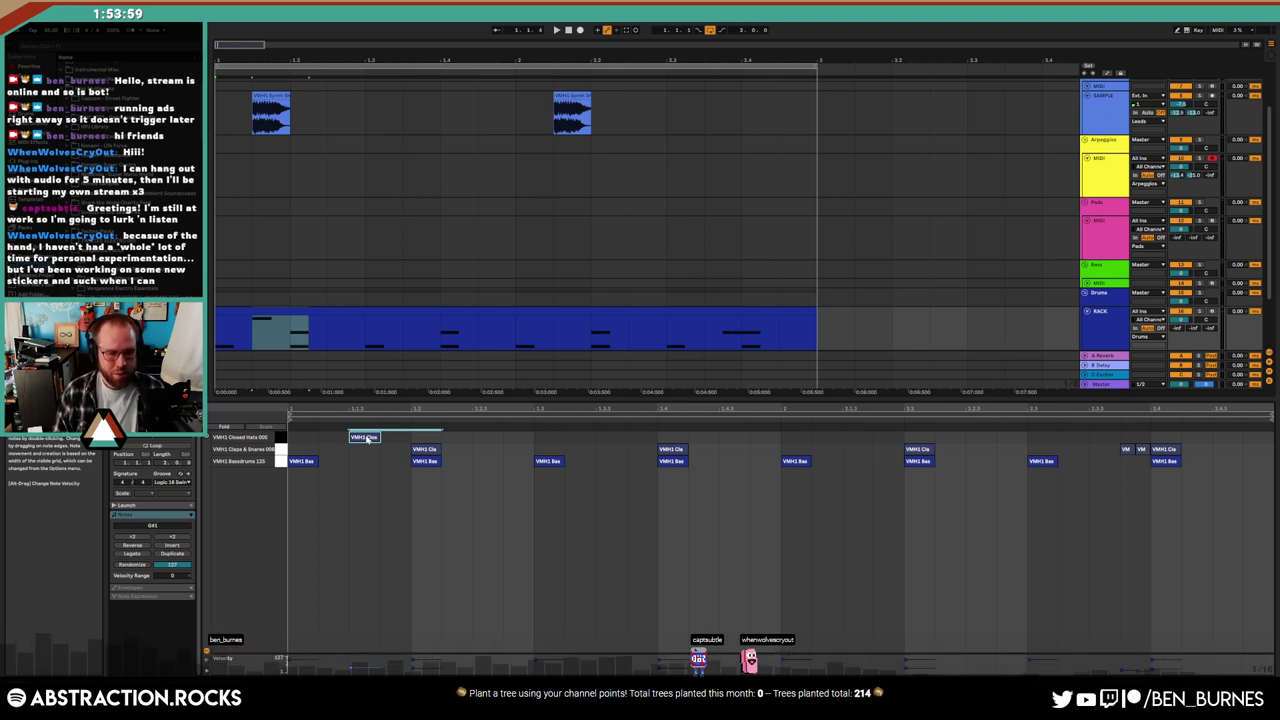
Duplicate the Closed Hats note every three sixteenths up to 1.4.3 and play the loop
key(ctrl+d)
key(ctrl+d)
key(ctrl+d)
key(ctrl+d)
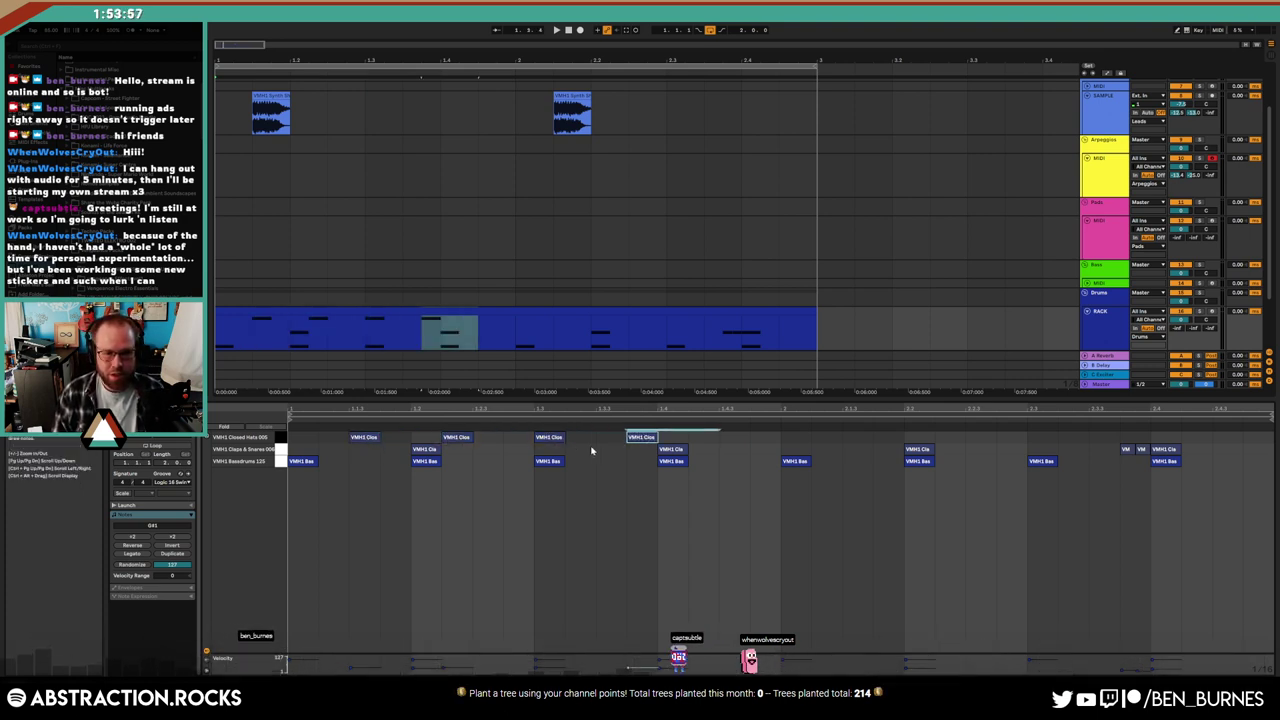
key(space)
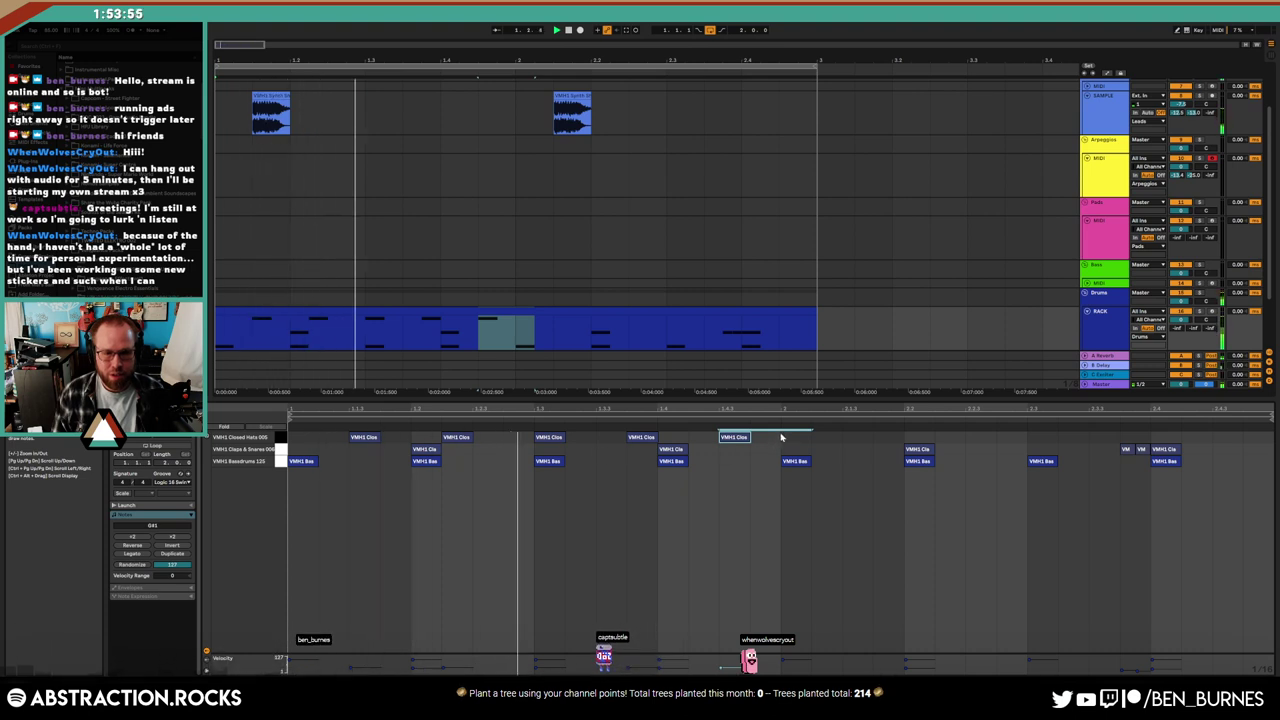
Duplicate the bar 1 Closed Hats pattern into bar 2 and add a quiet Claps & Snares note at 2.4.4
drag(781, 437, 292, 428)
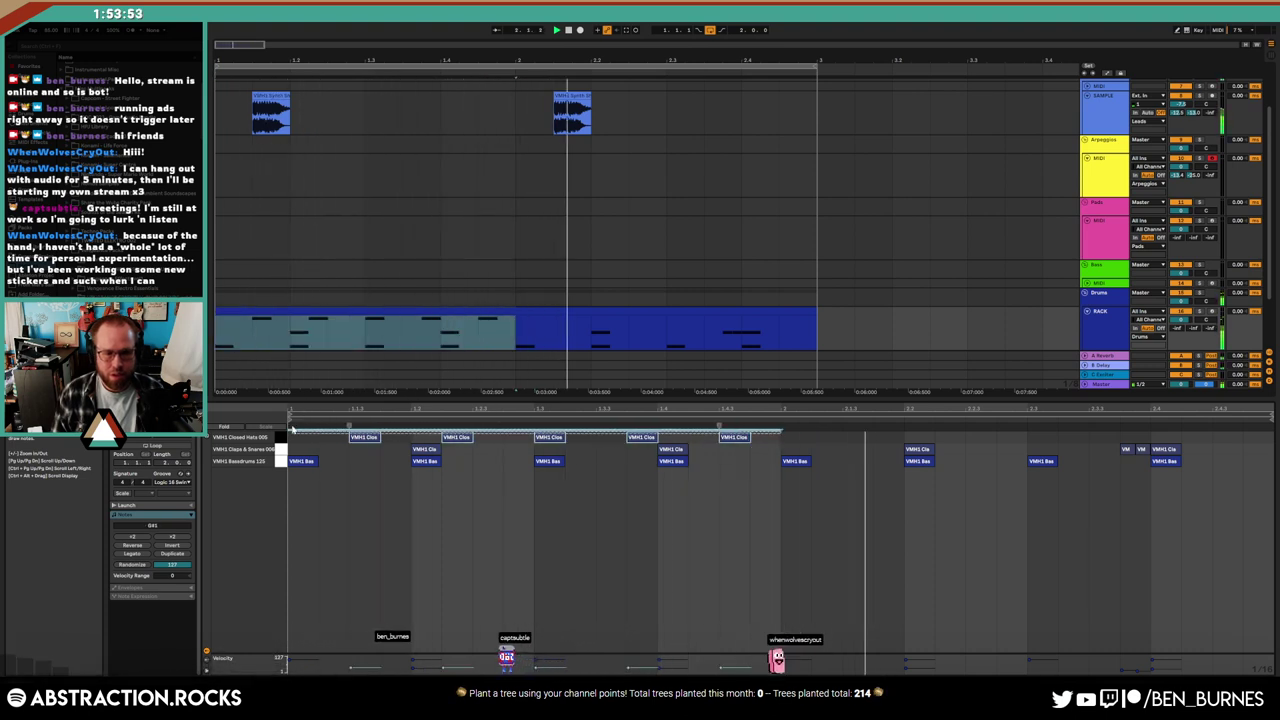
key(ctrl+d)
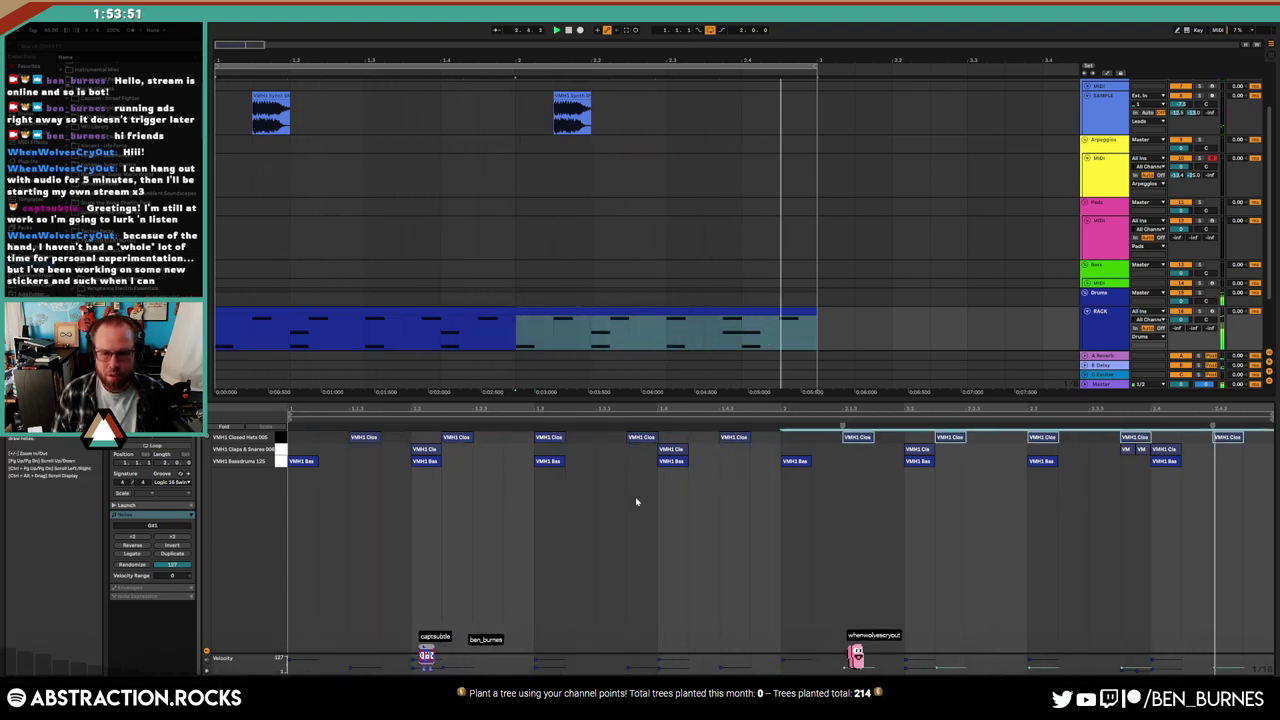
click(636, 501)
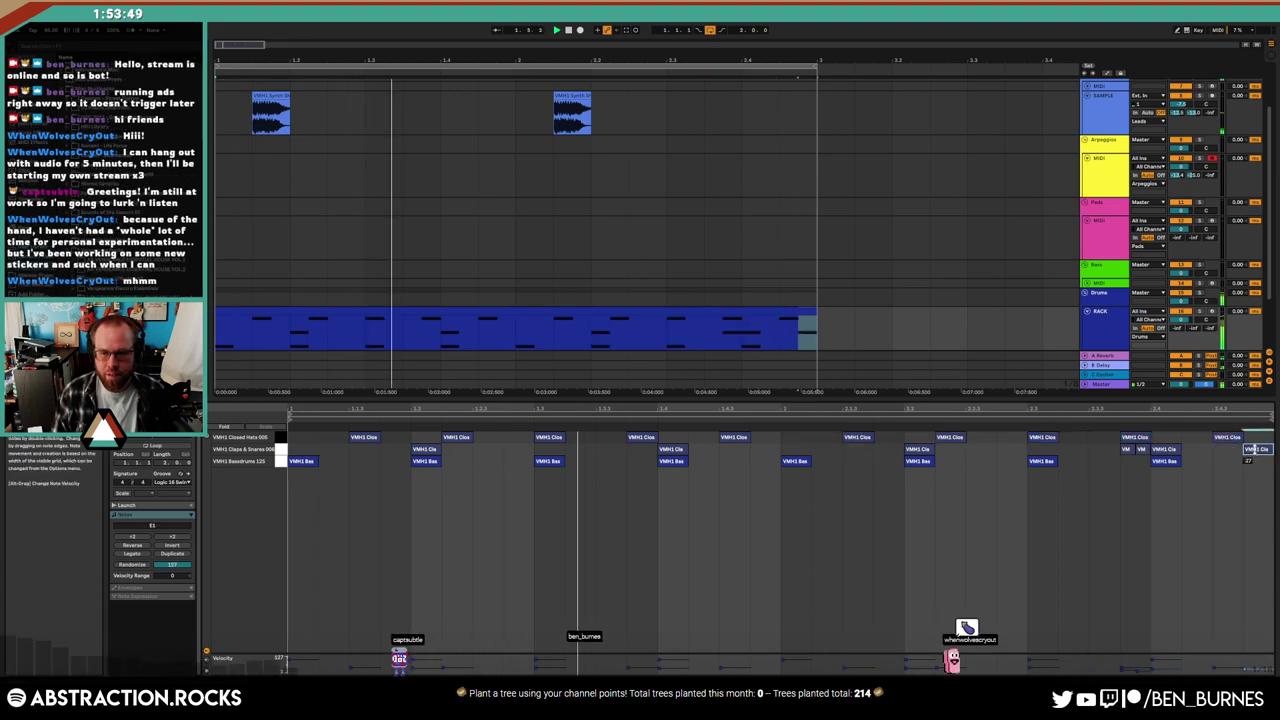
key(shift+Tab)
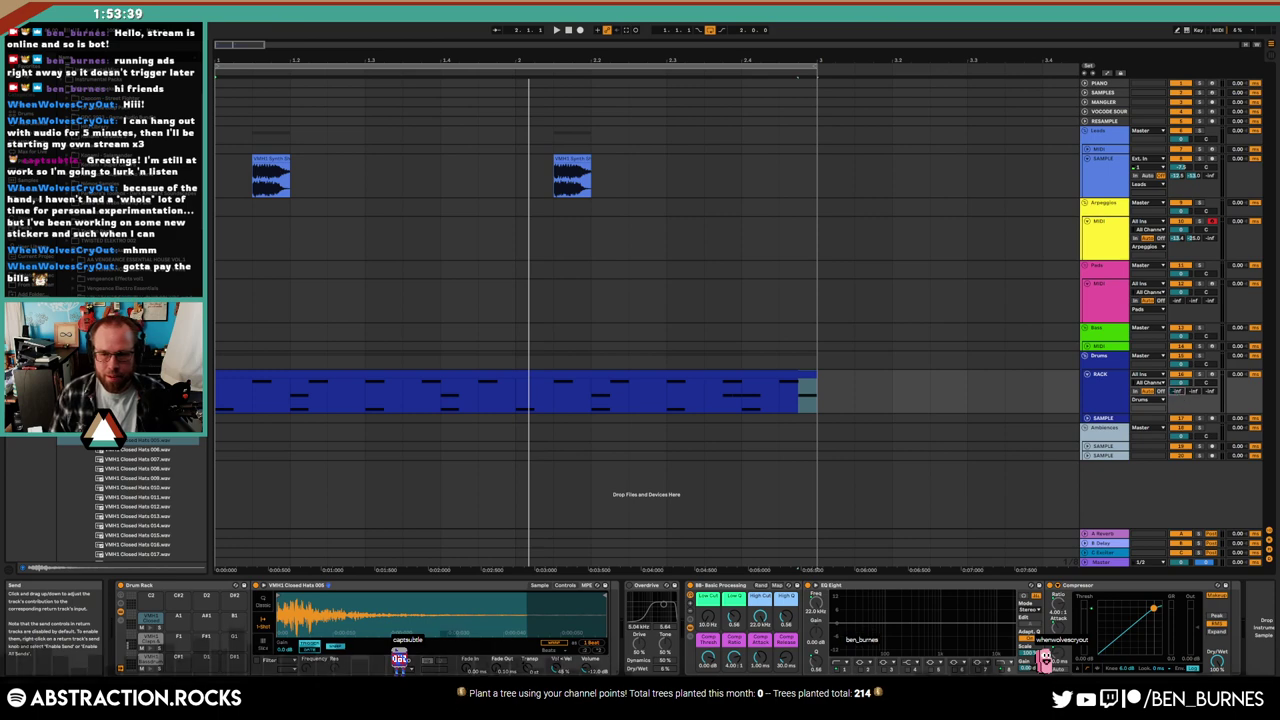
Insert a Reverb audio effect between the Closed Hats sampler and the Overdrive
click(40, 115)
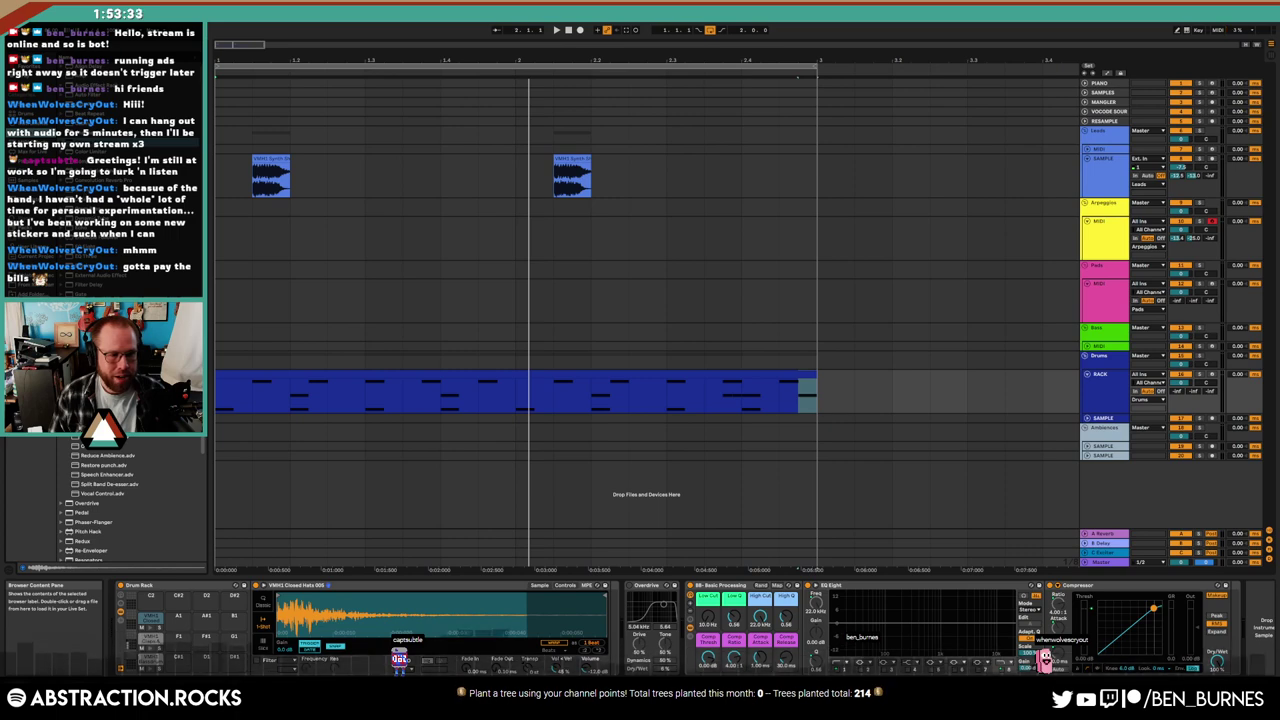
scroll(135, 500, down, 5)
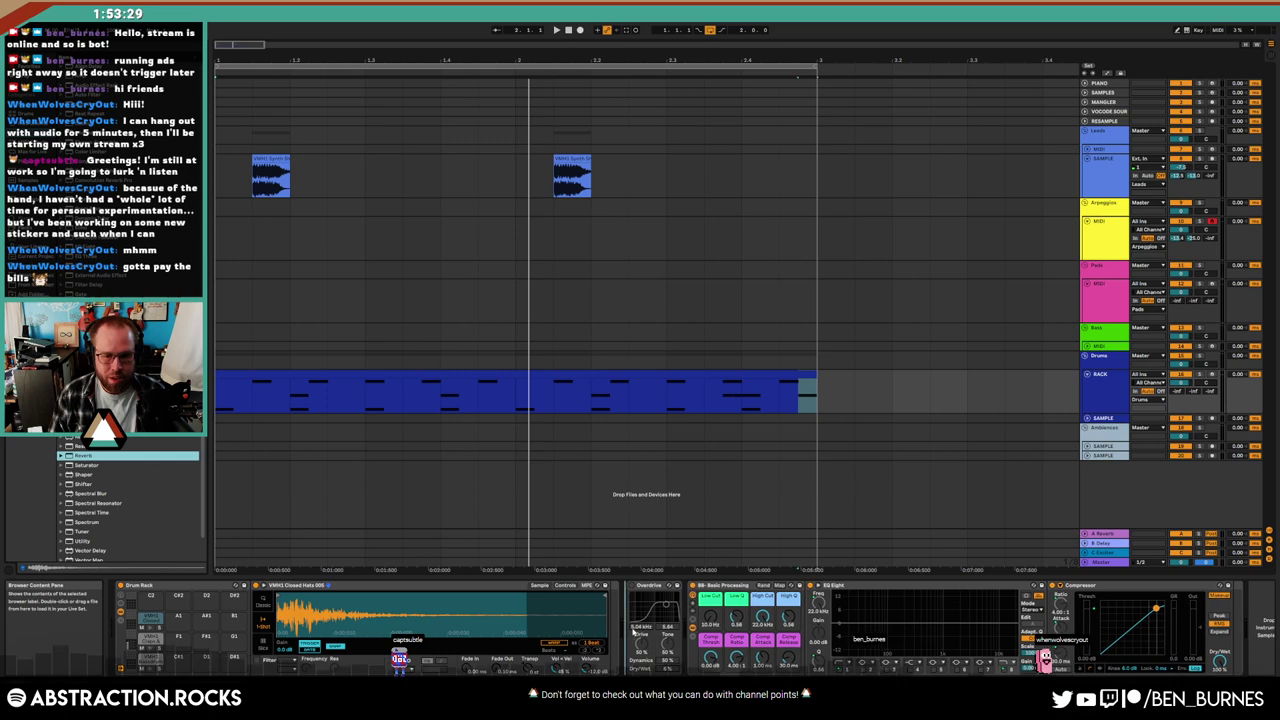
drag(128, 455, 662, 624)
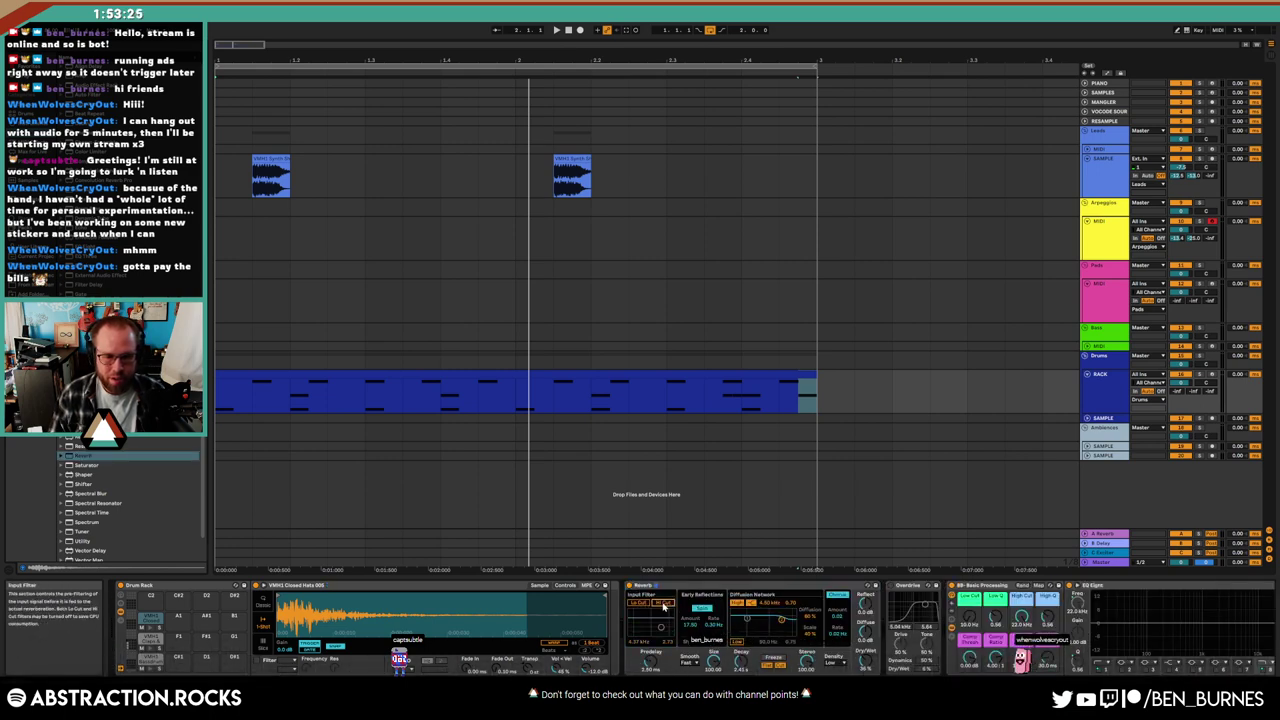
Raise the Reverb's input filter frequency to about 7.87 kHz while the loop plays
key(space)
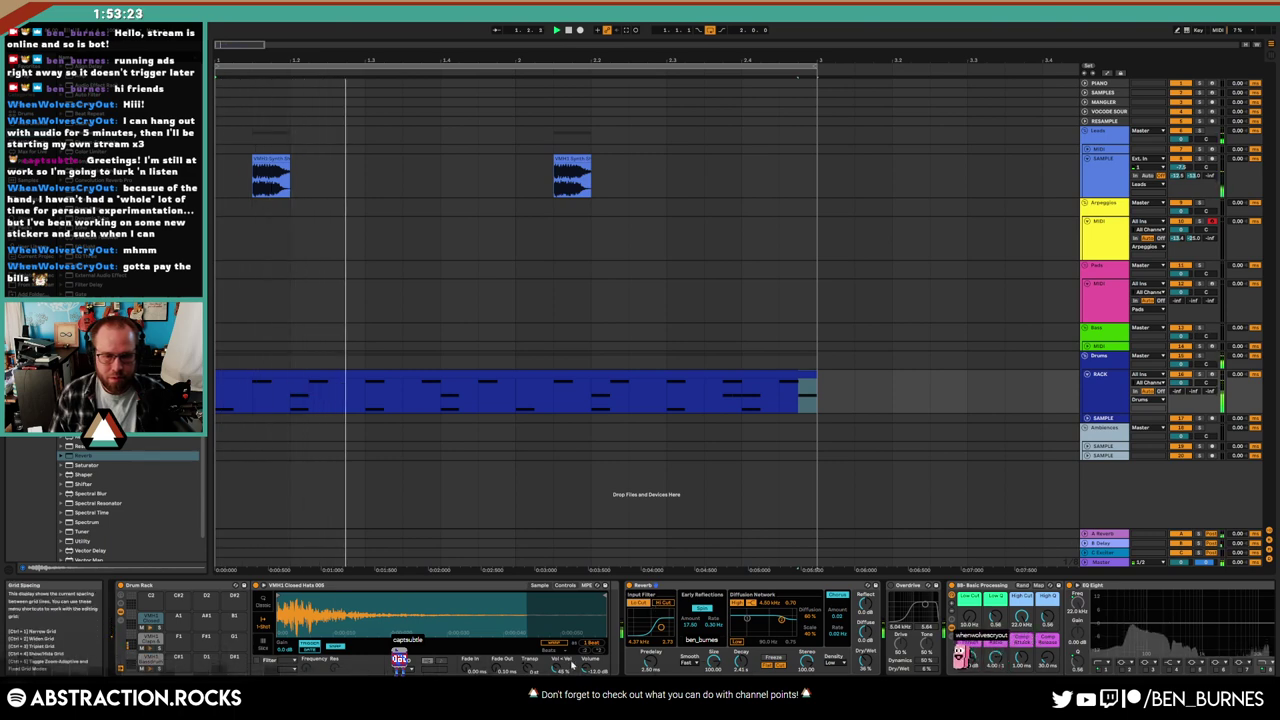
drag(632, 645, 662, 628)
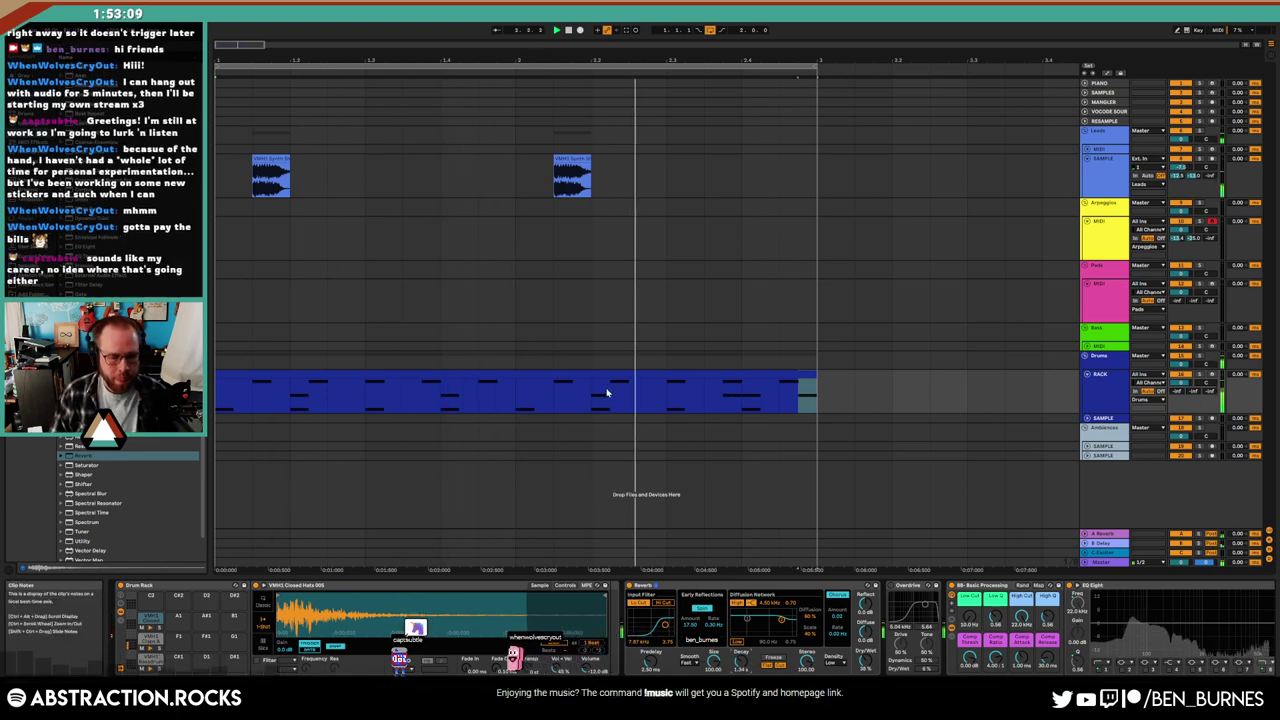
key(space)
Lower the velocity of all Closed Hats notes in the drum clip
click(488, 372)
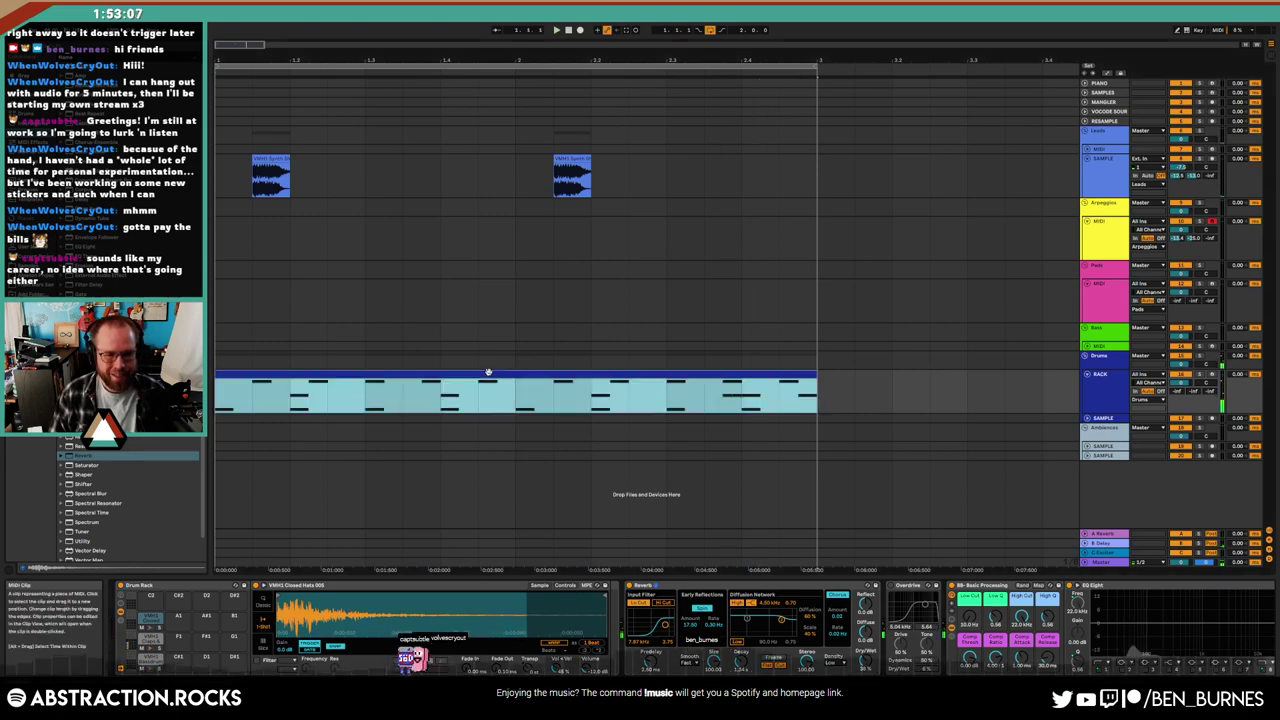
double_click(488, 372)
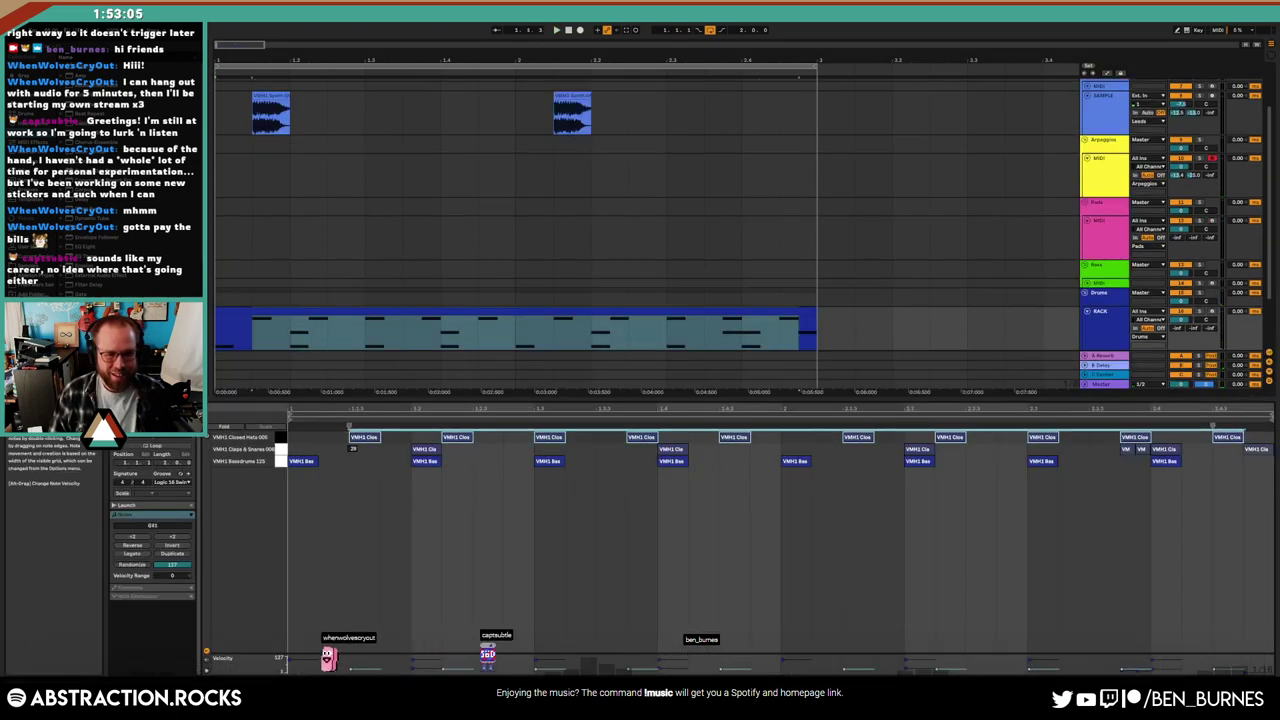
key(shift+Tab)
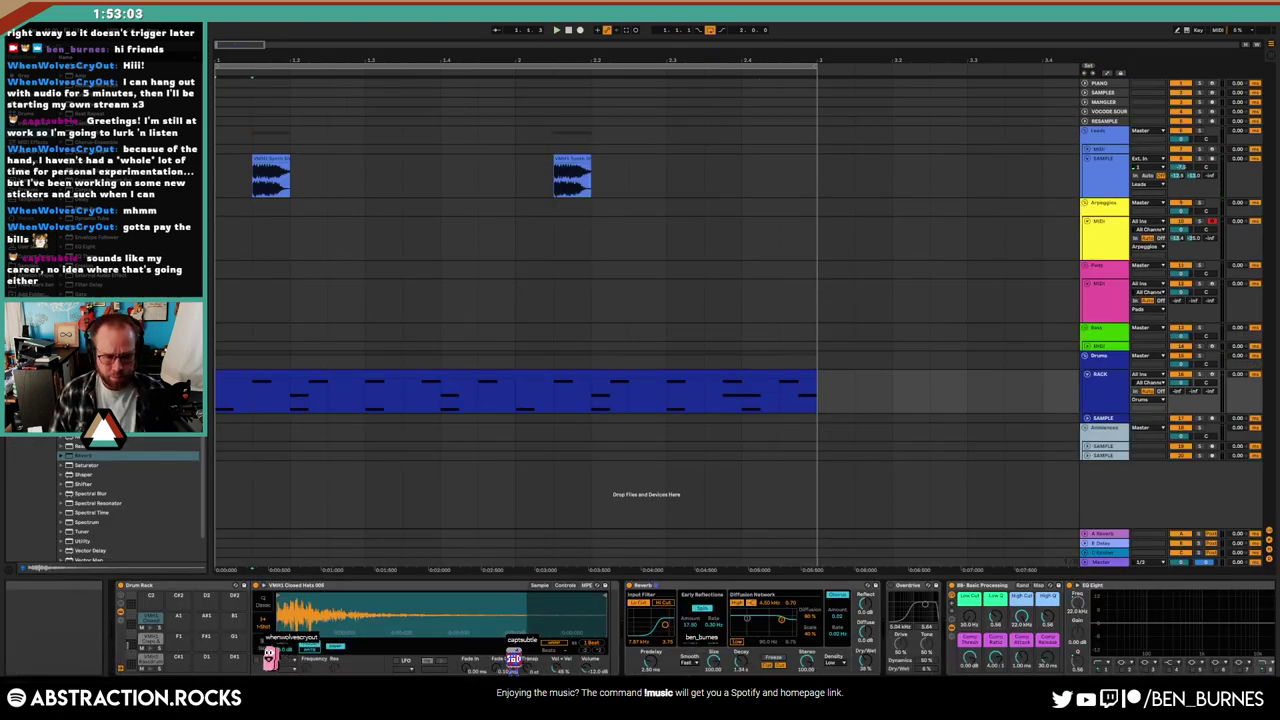
Select the Claps & Snares pad in the Drum Rack and adjust where its sample ends
click(152, 638)
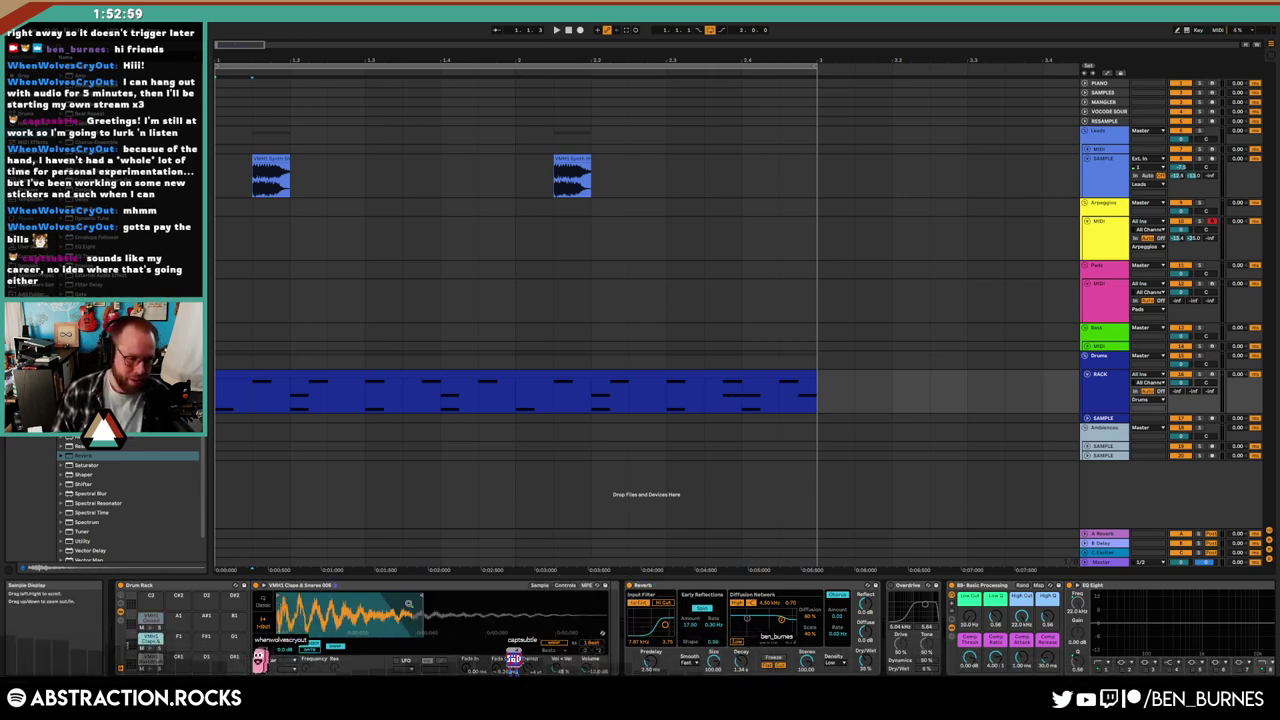
mouse_move(411, 597)
mouse_down()
mouse_move(306, 597)
mouse_move(422, 597)
mouse_up()
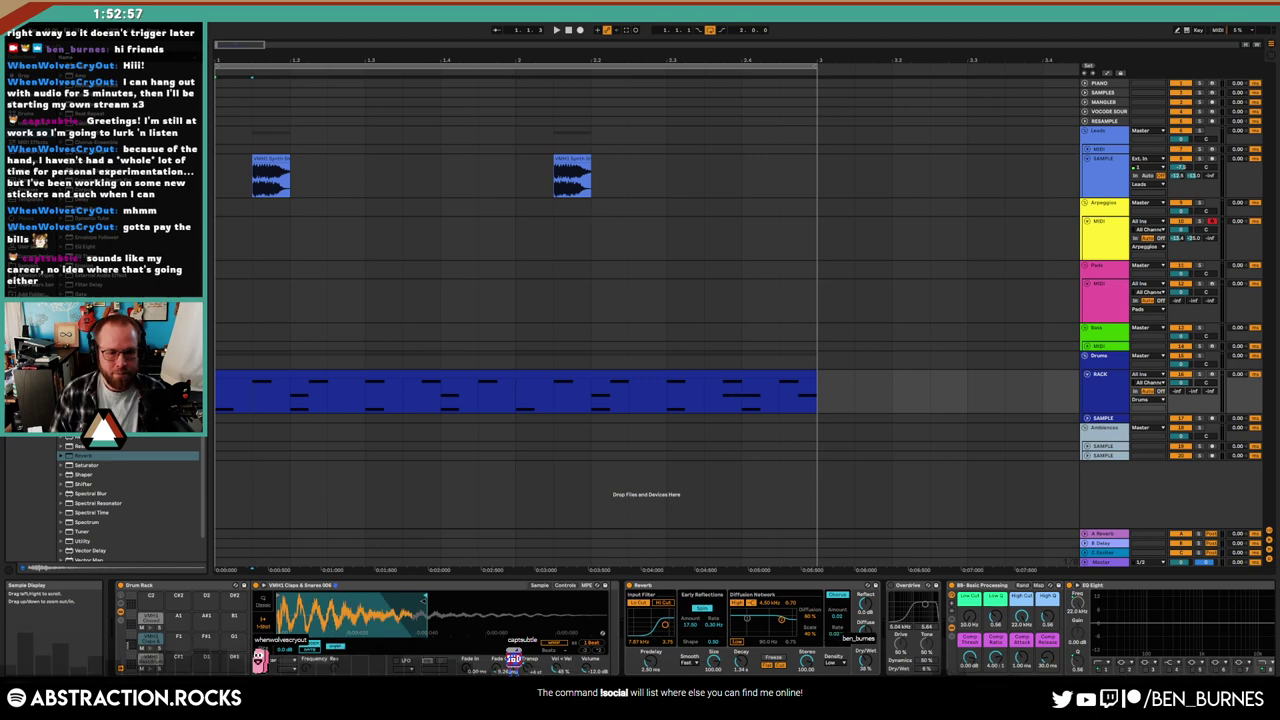
Unfold the MIDI track in the Bass group and arm it for recording
click(1104, 334)
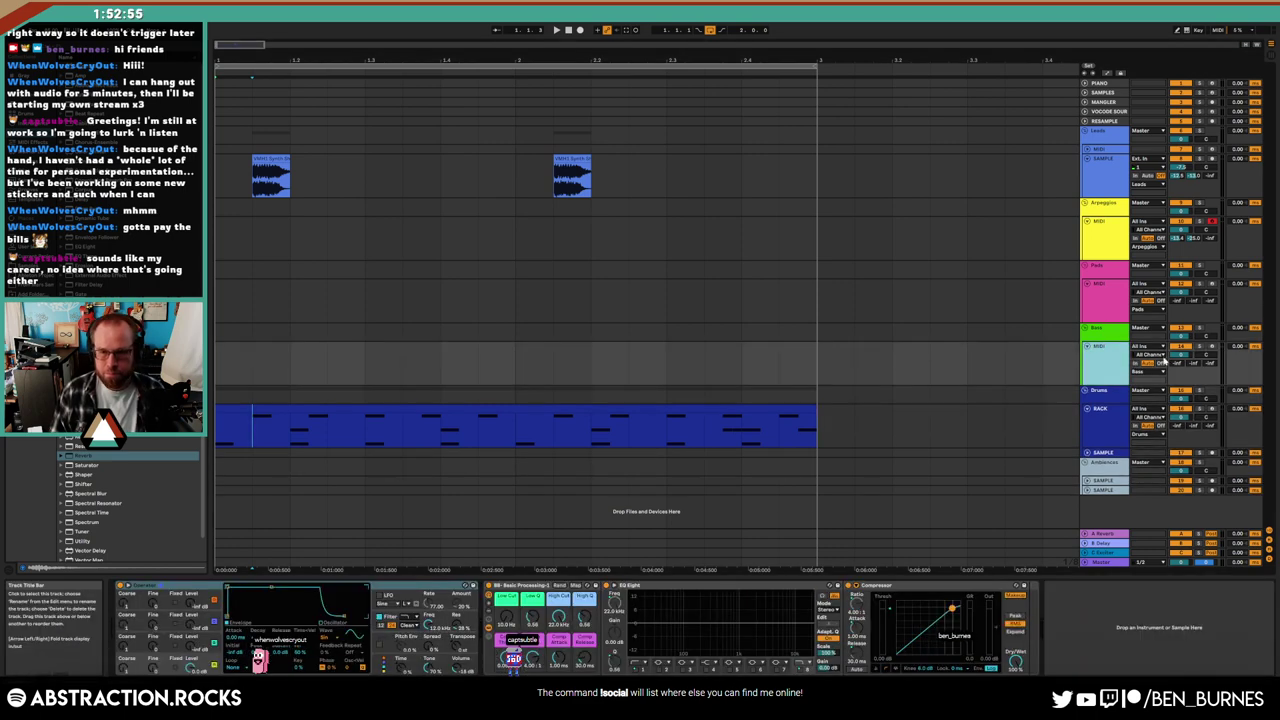
click(1210, 347)
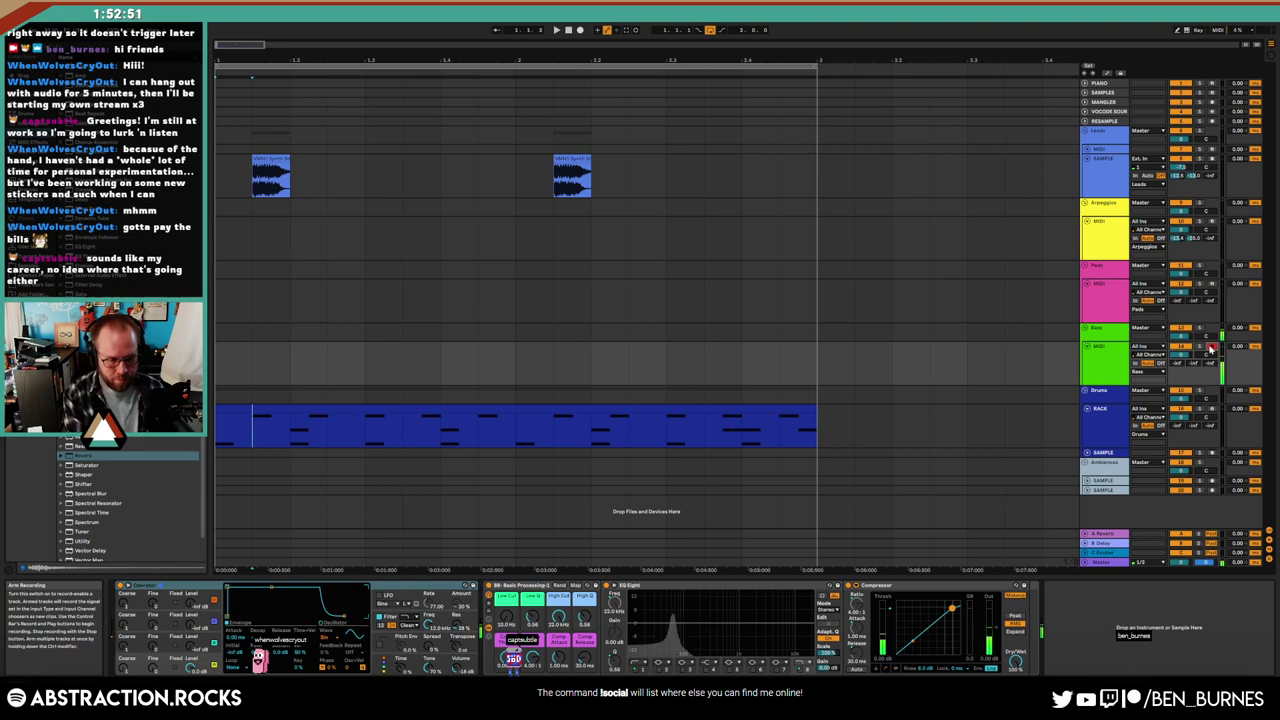
Lower the volume of the Leads group's SAMPLE track while auditioning the loop
click(313, 165)
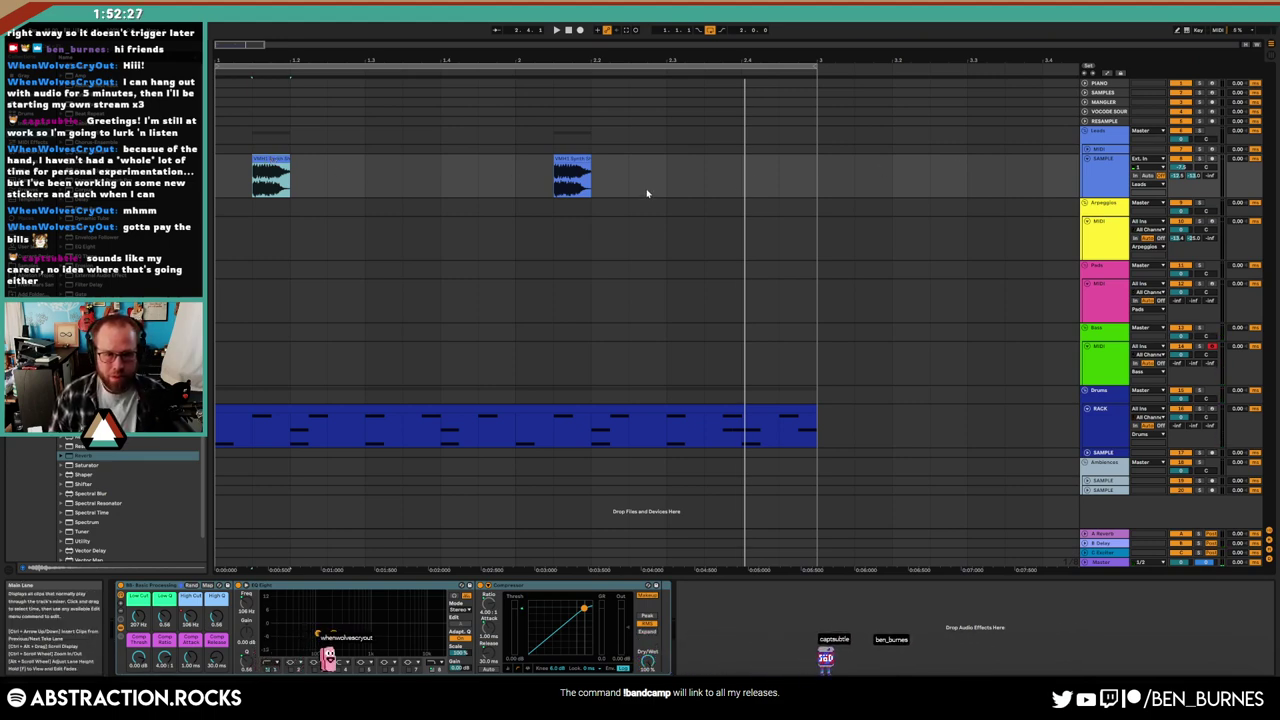
click(854, 185)
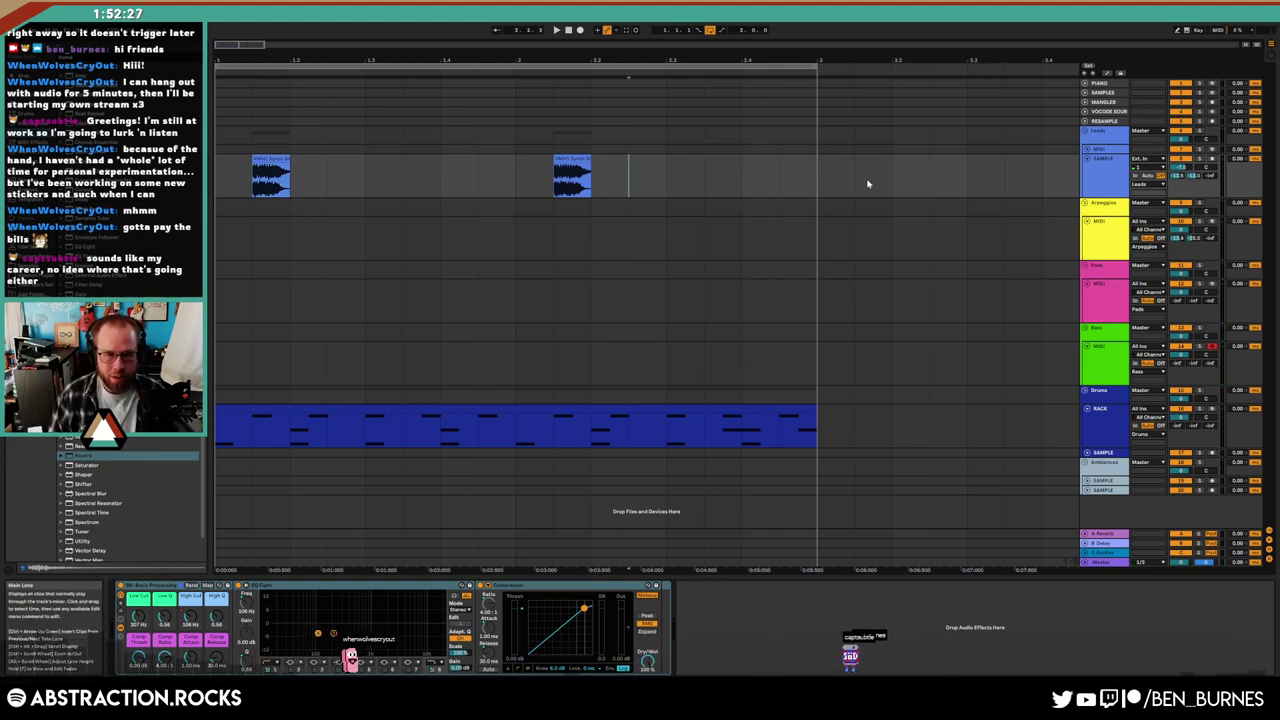
click(278, 220)
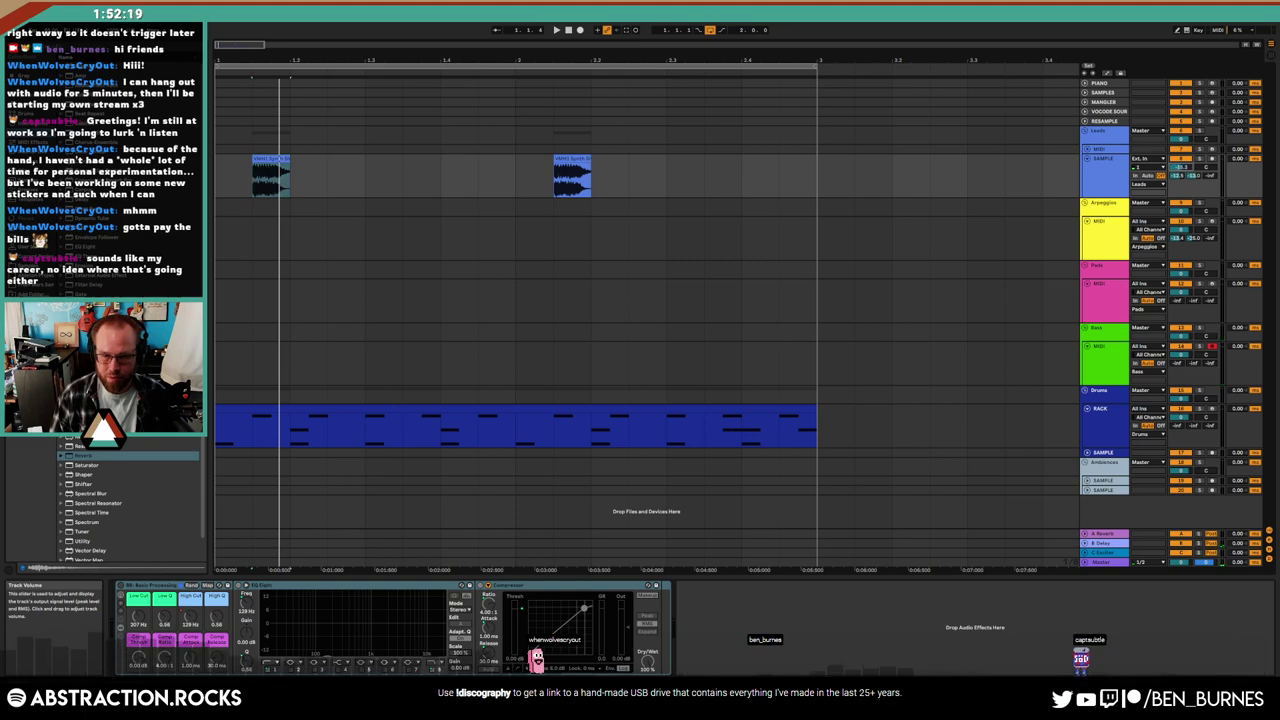
key(space)
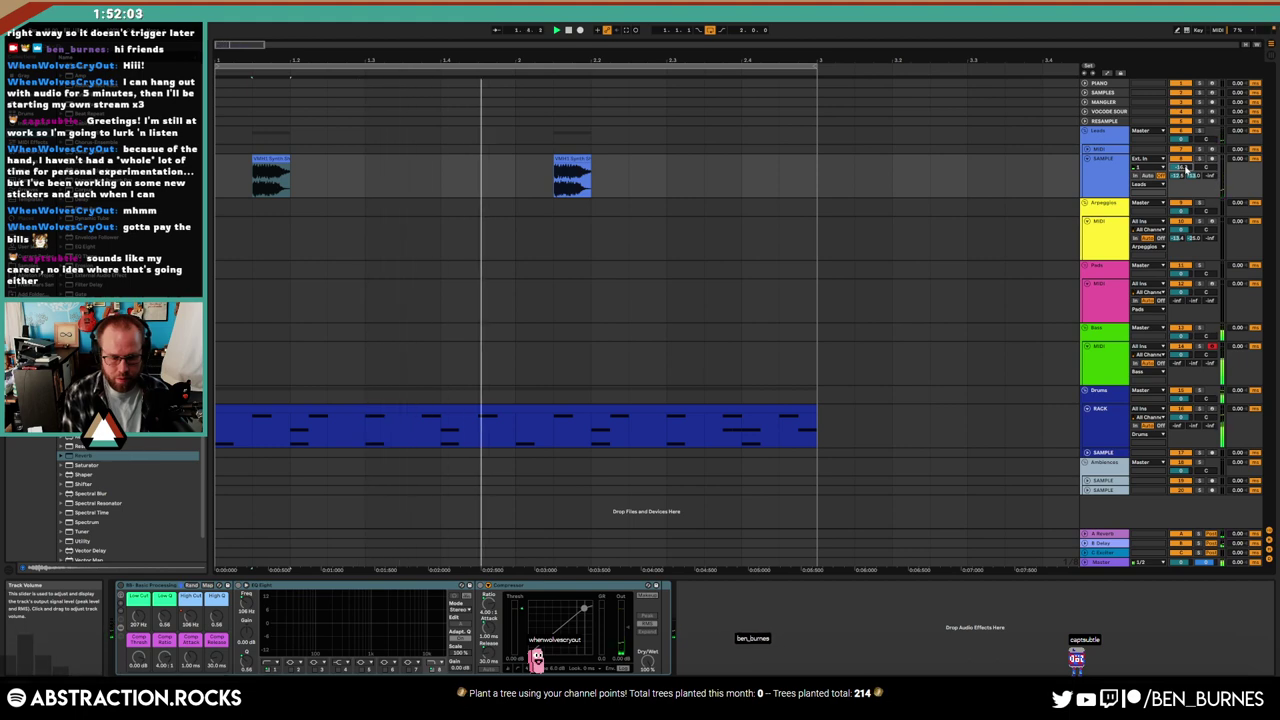
click(121, 585)
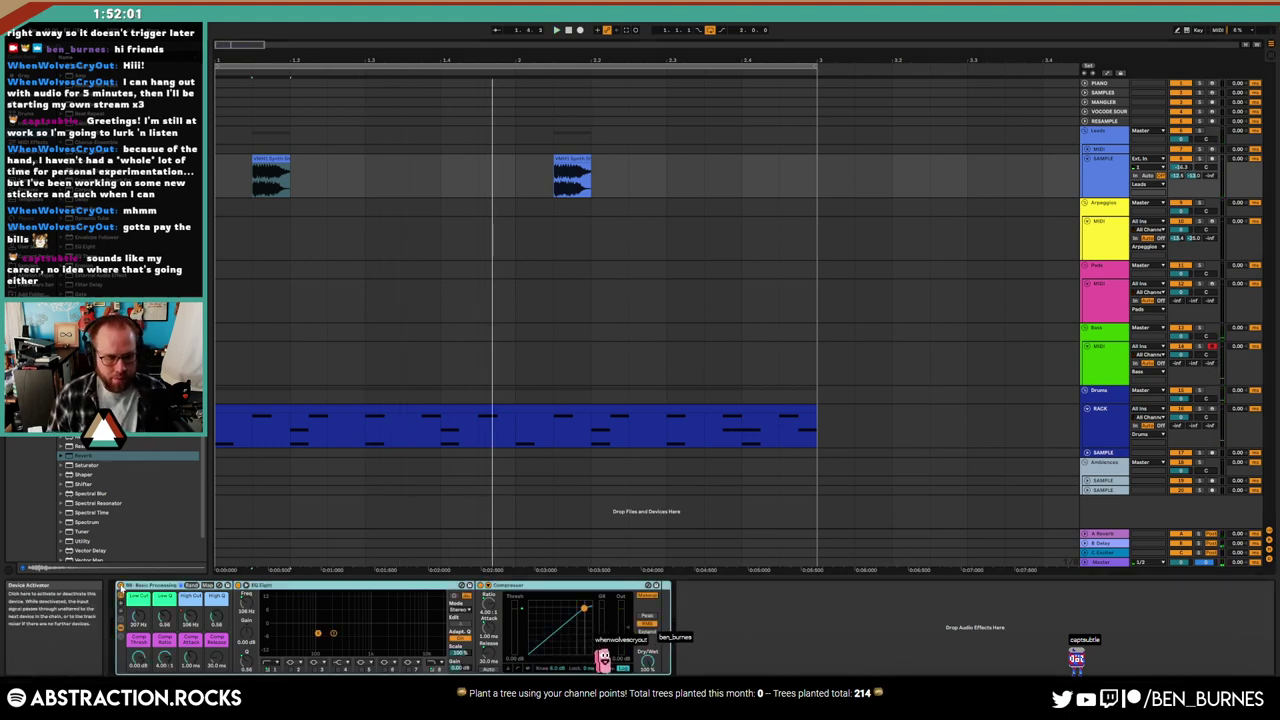
key(space)
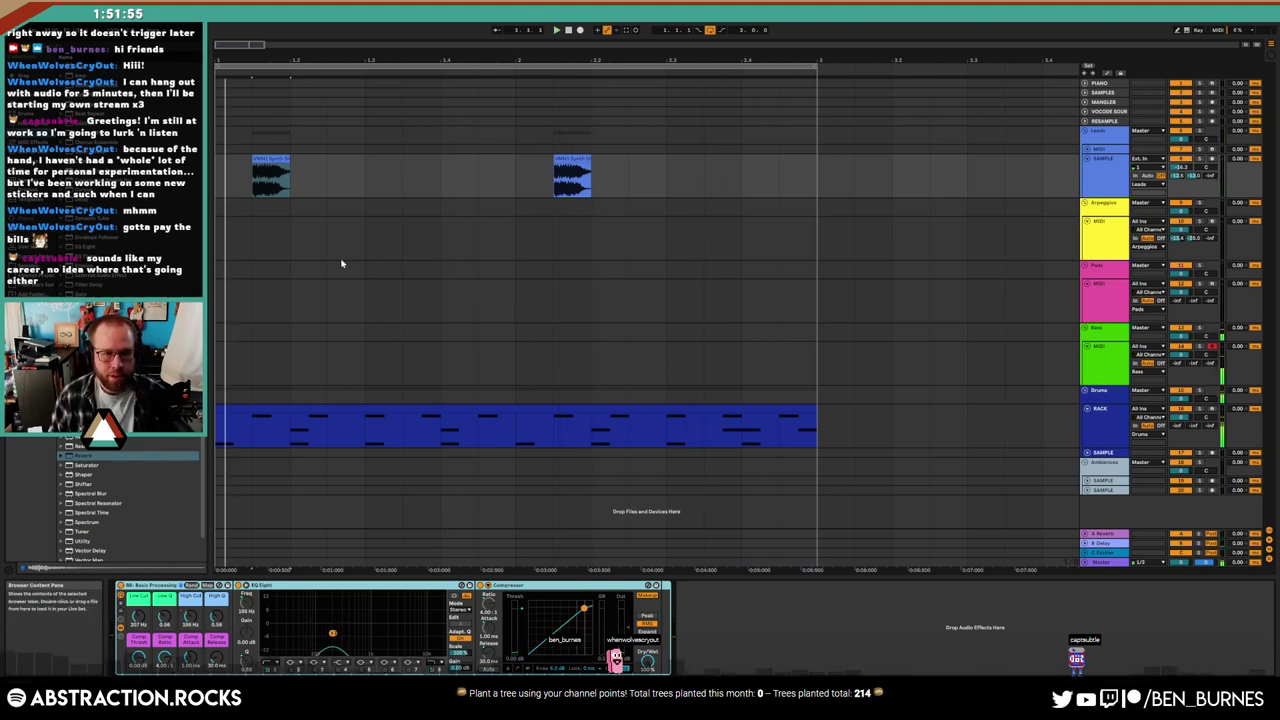
Record a two-bar bass line of short E1 notes onto the Bass MIDI track from bar 1
click(569, 31)
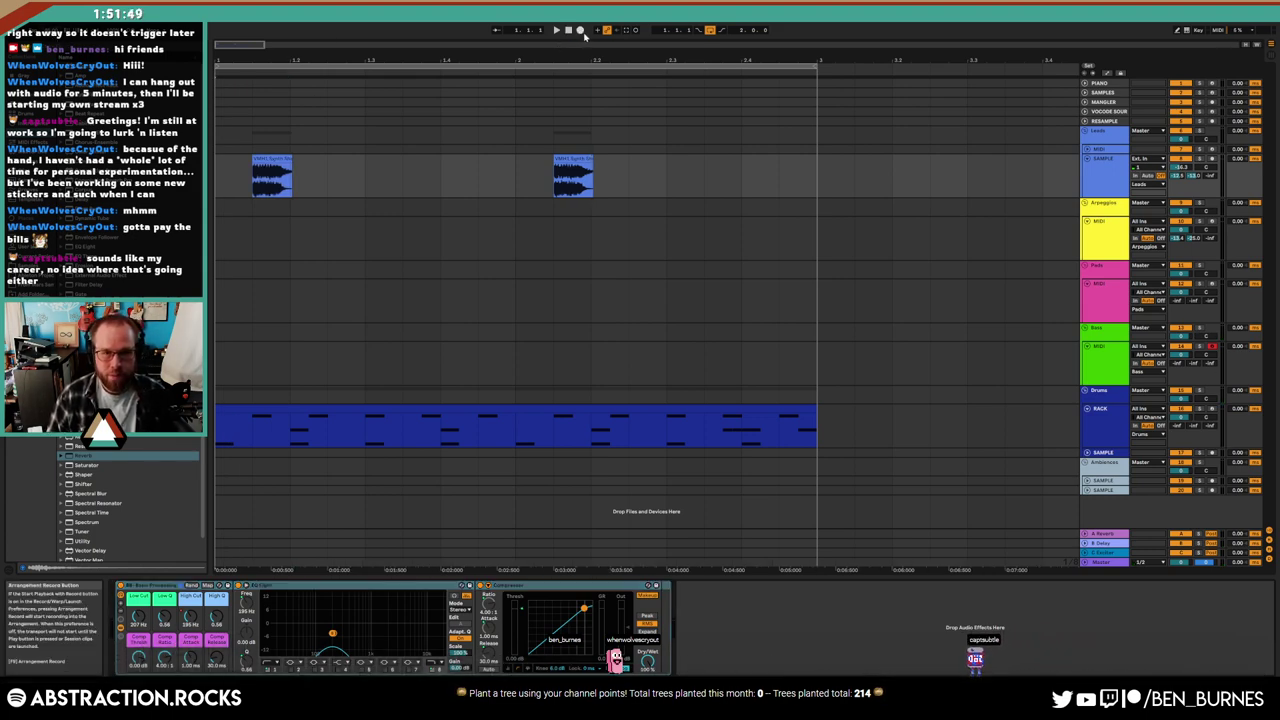
click(580, 31)
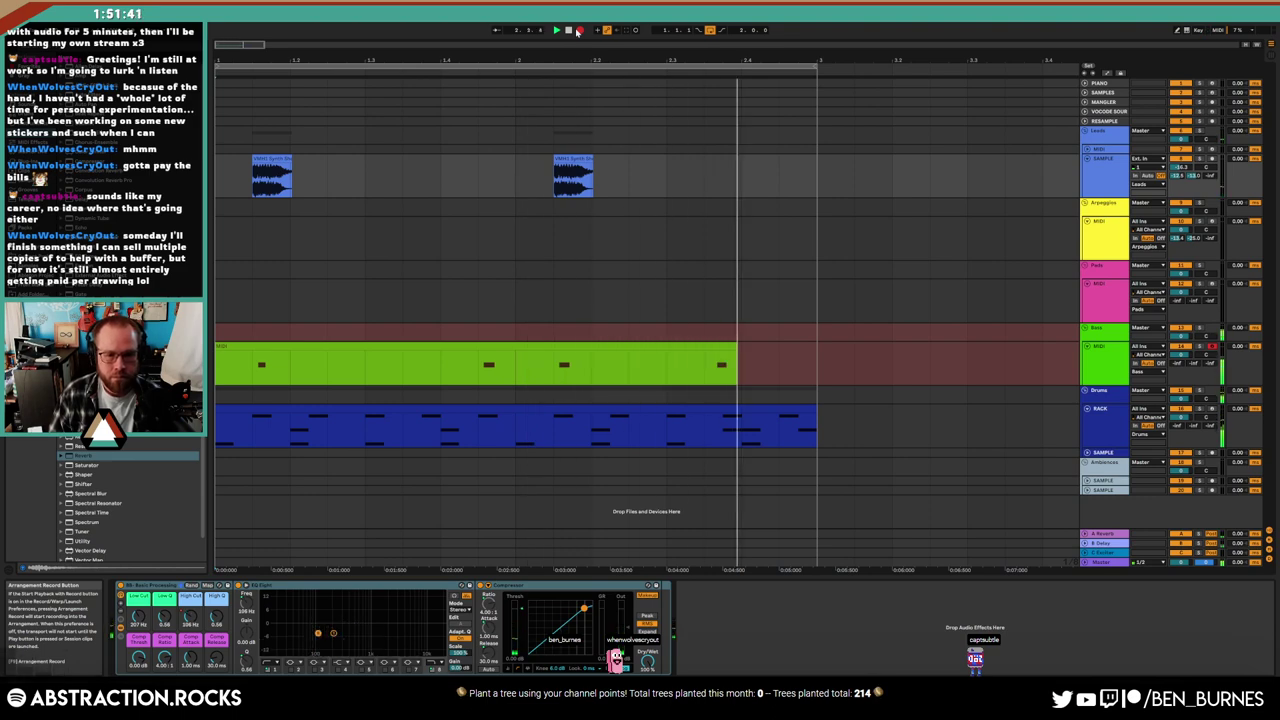
click(579, 30)
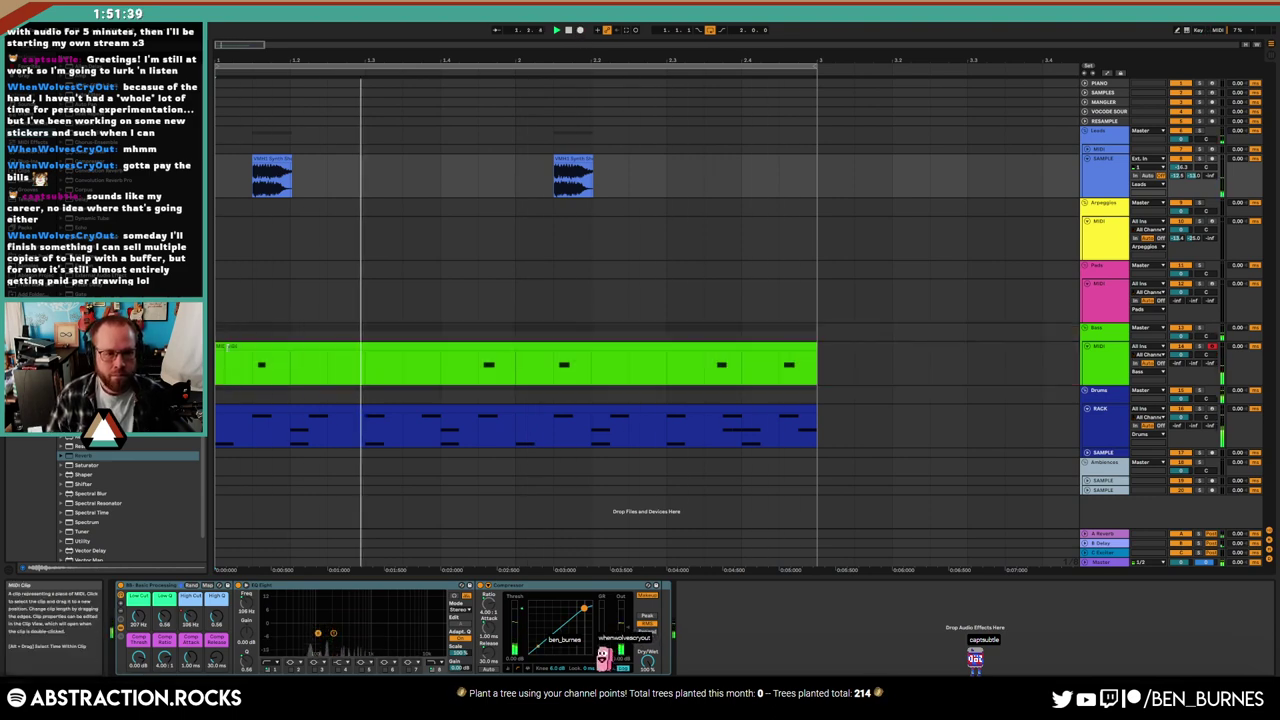
Align the recorded bass notes with 1.1.3, 1.4.3, 2.1.3 and 2.4.3, nudge the fourth note earlier, and lengthen the last note
click(417, 365)
double_click(417, 365)
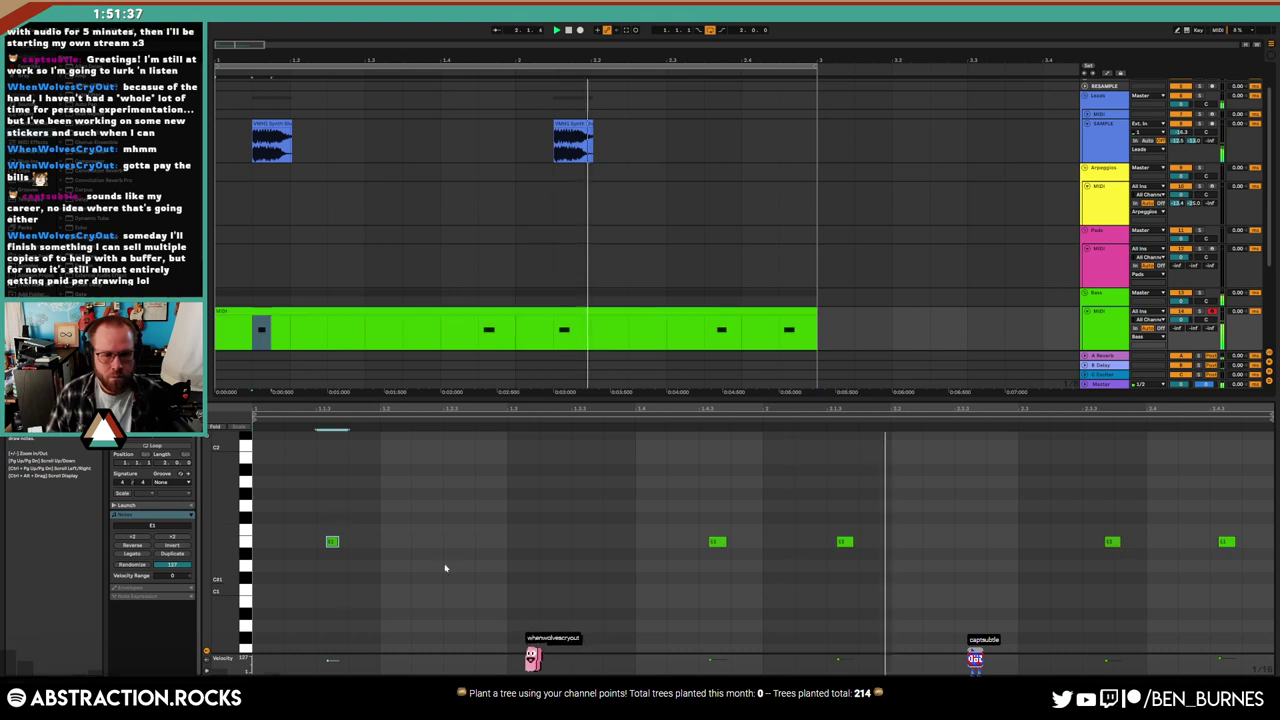
drag(848, 551, 839, 551)
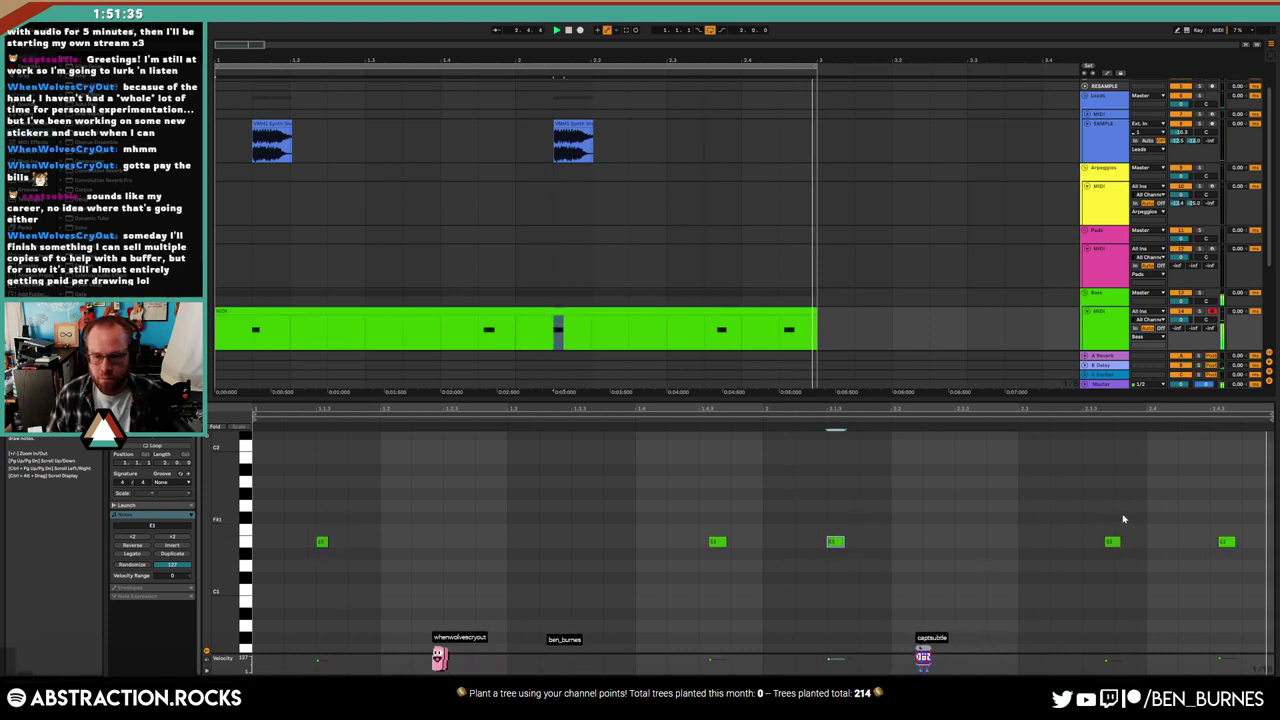
drag(1113, 541, 1106, 541)
drag(1228, 541, 1241, 542)
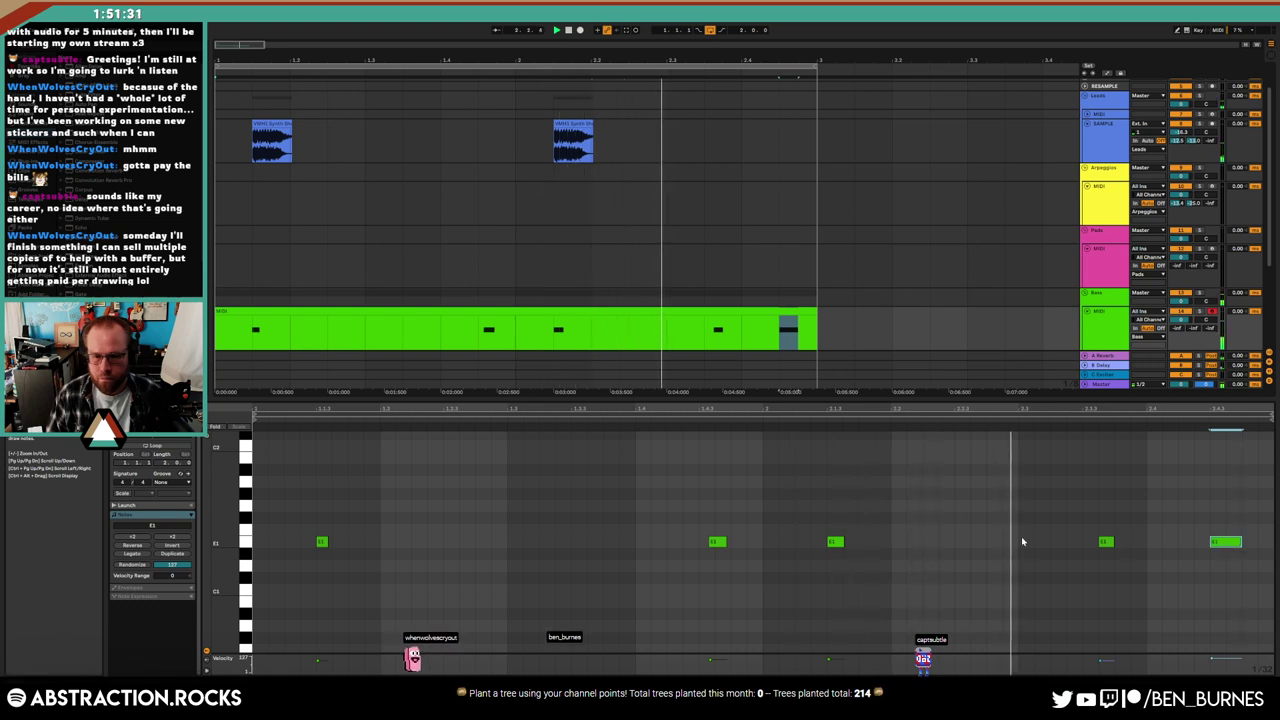
drag(719, 542, 710, 542)
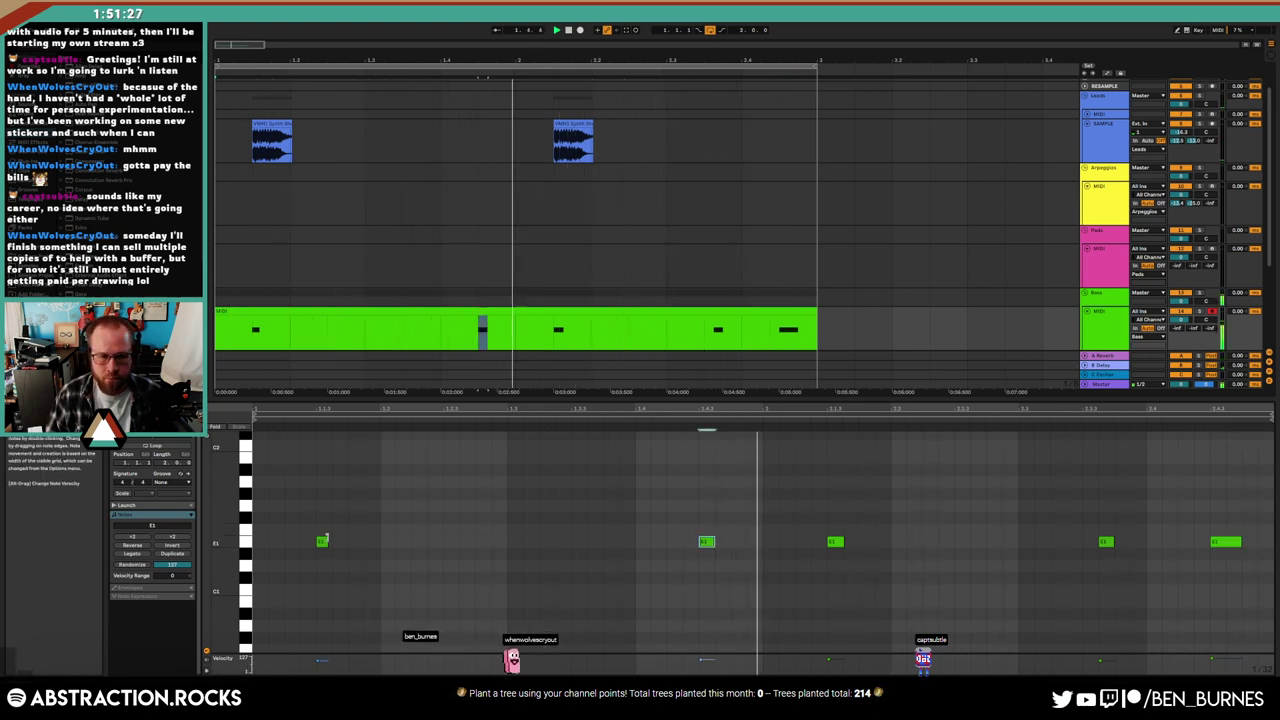
Lengthen the first bass note, apply the Logic 16 Swing groove to the clip, and shift the fourth note to 2.3.4
click(324, 542)
click(938, 543)
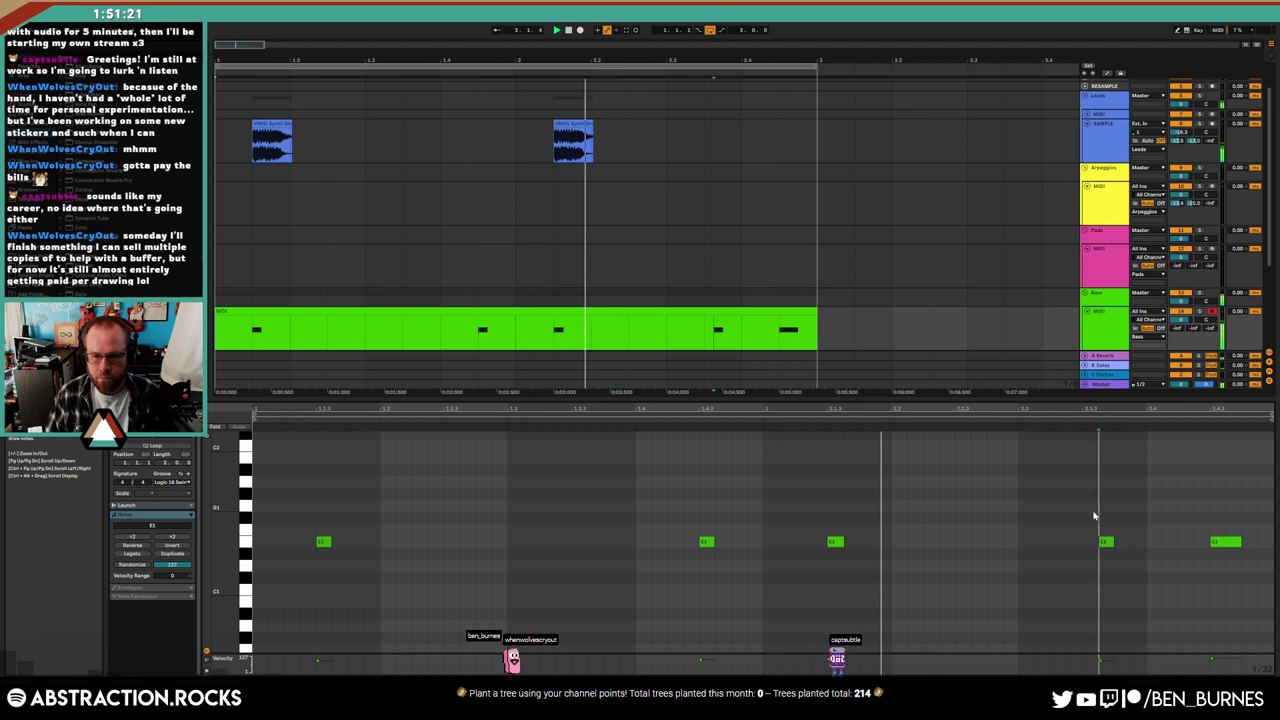
drag(1105, 542, 1138, 542)
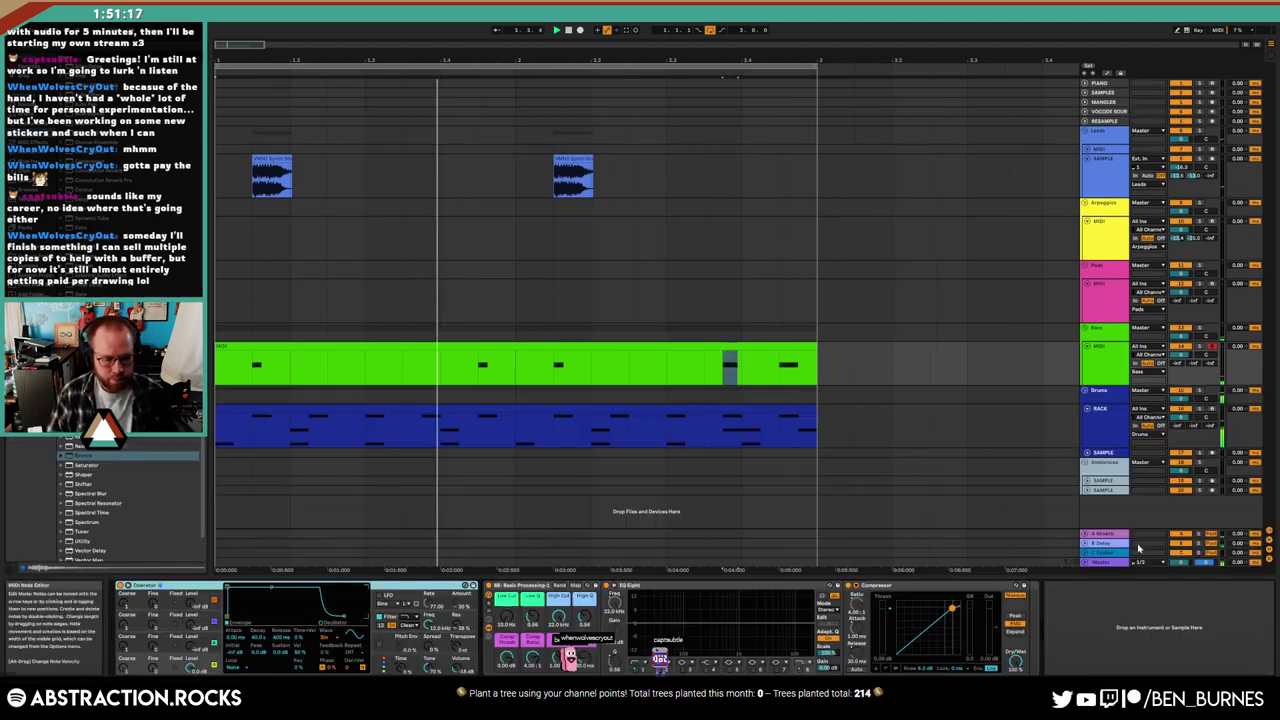
key(shift+Tab)
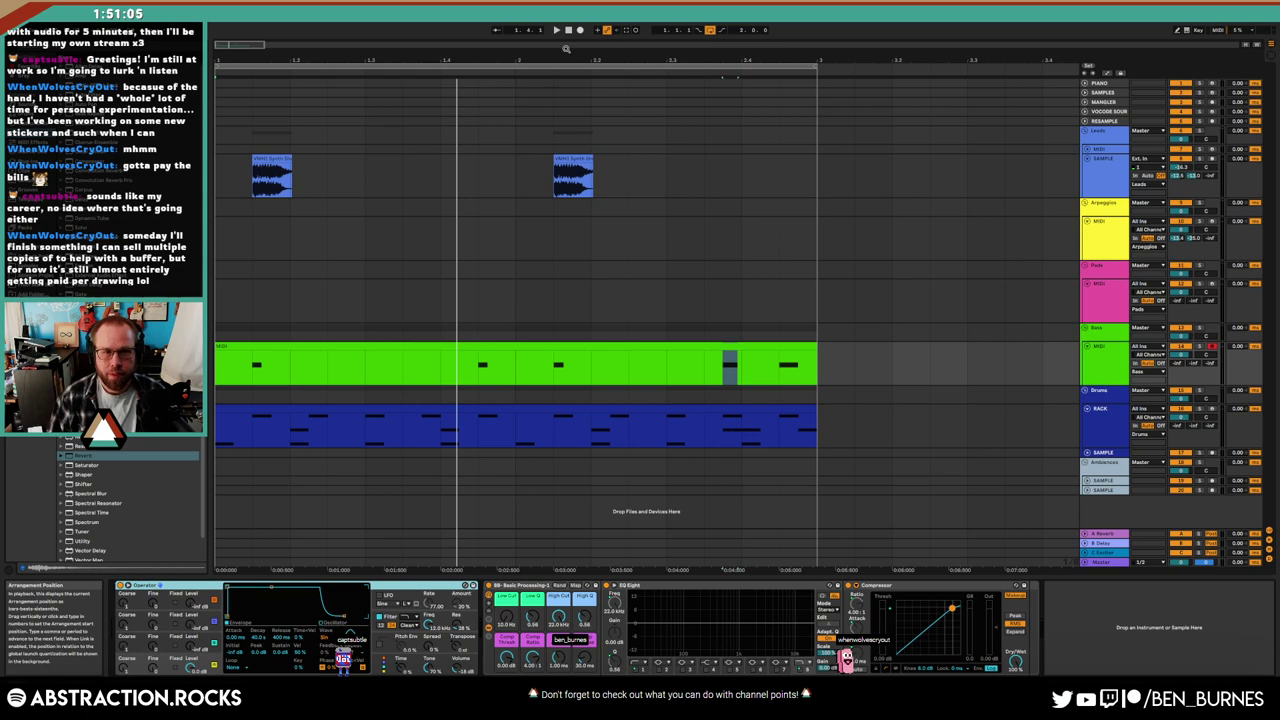
Lengthen the first three notes of the bass clip slightly
click(400, 357)
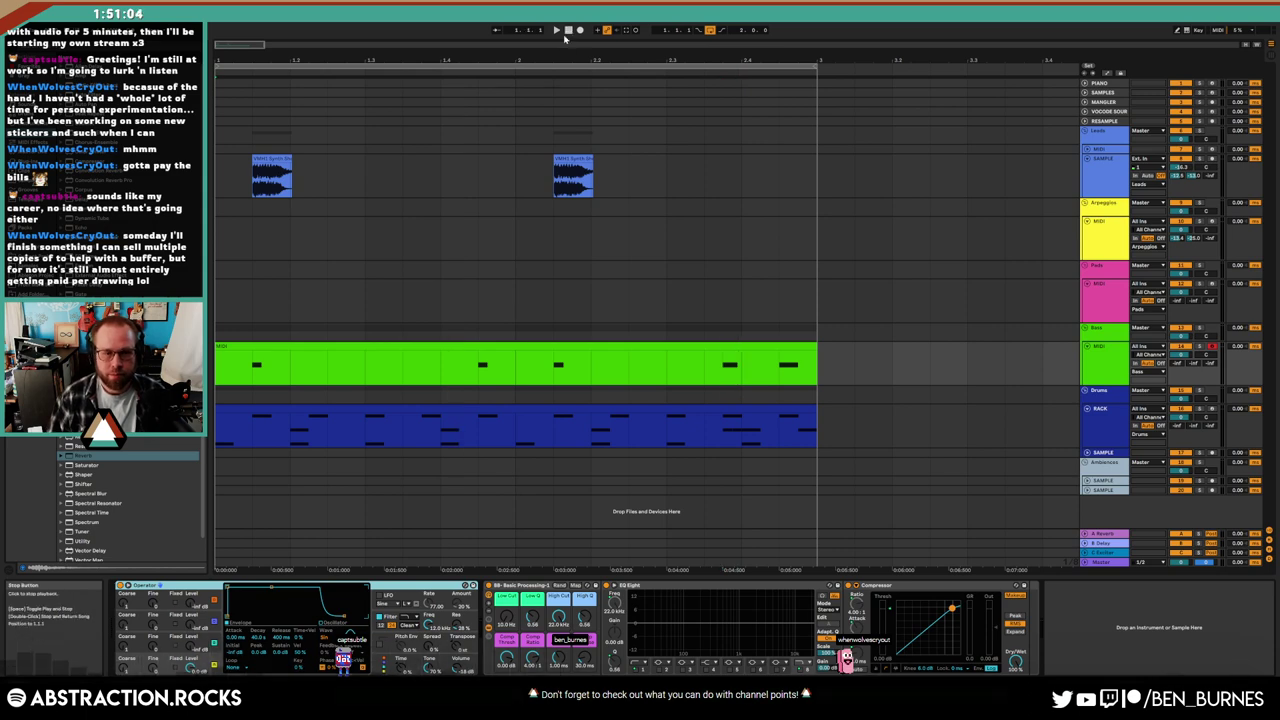
double_click(405, 348)
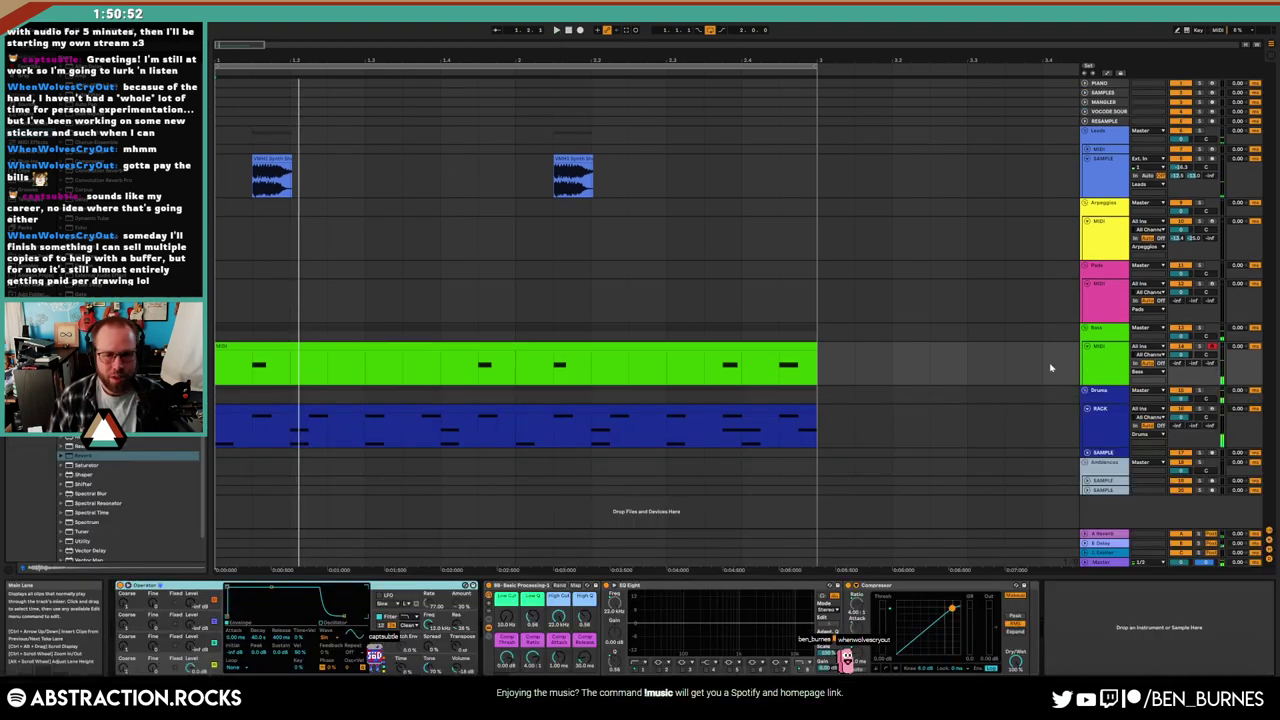
Raise oscillator B's output level in the bass Operator and give it a short decay envelope
click(951, 377)
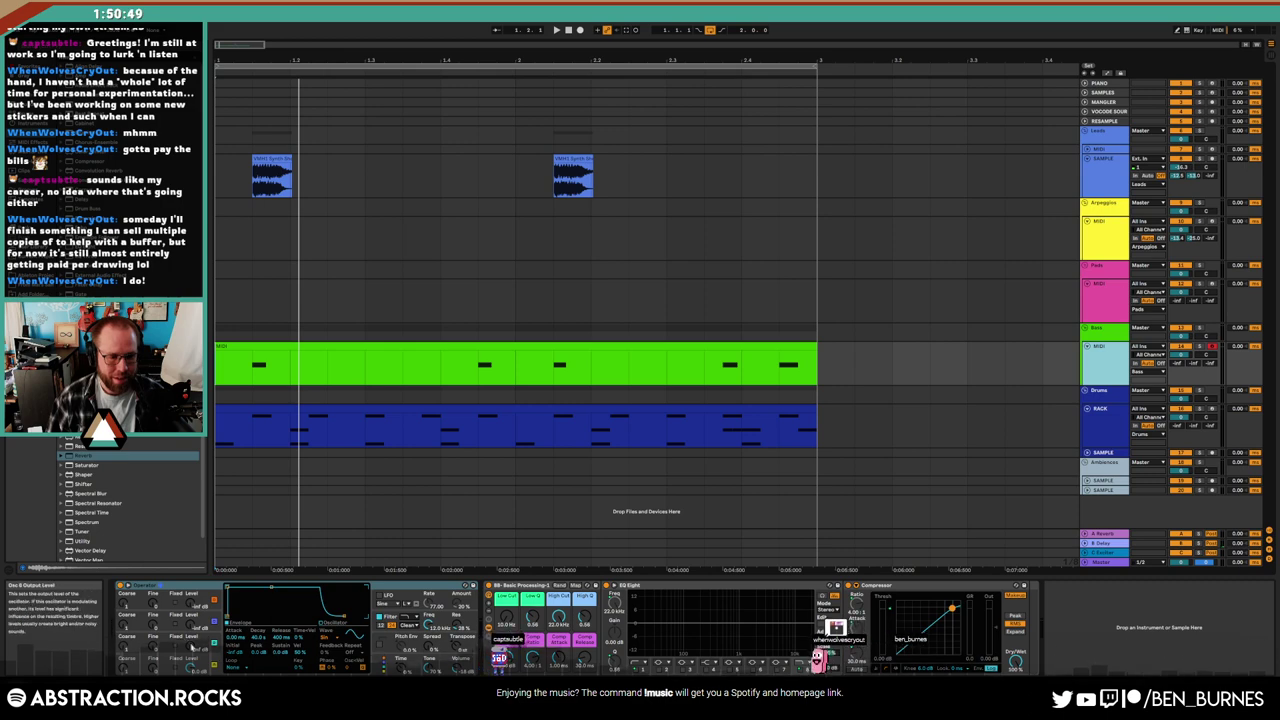
drag(170, 648, 170, 630)
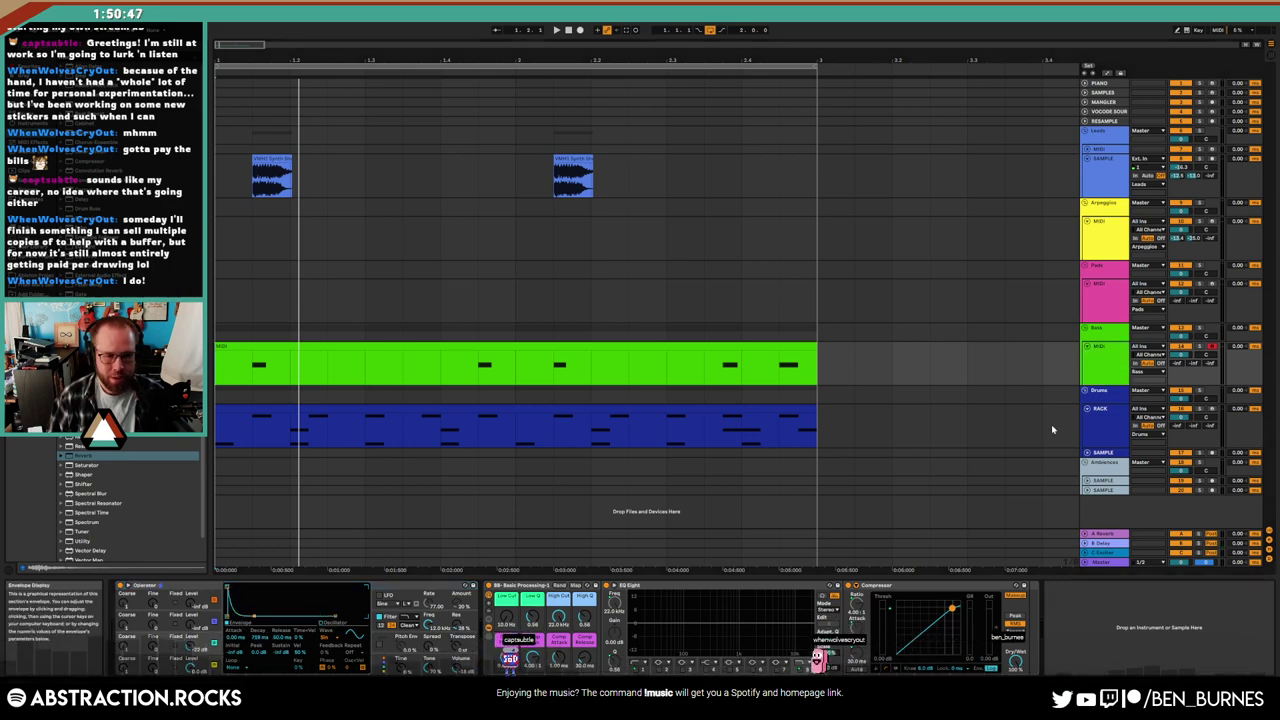
click(1195, 366)
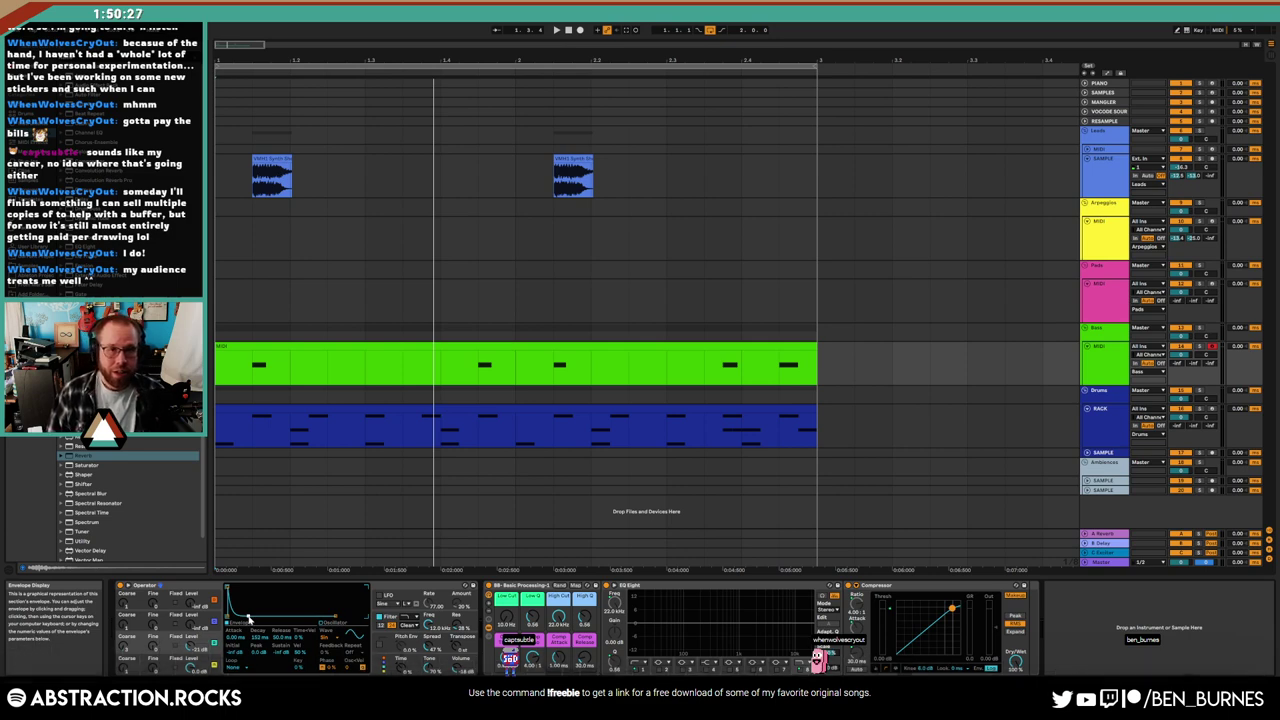
click(527, 343)
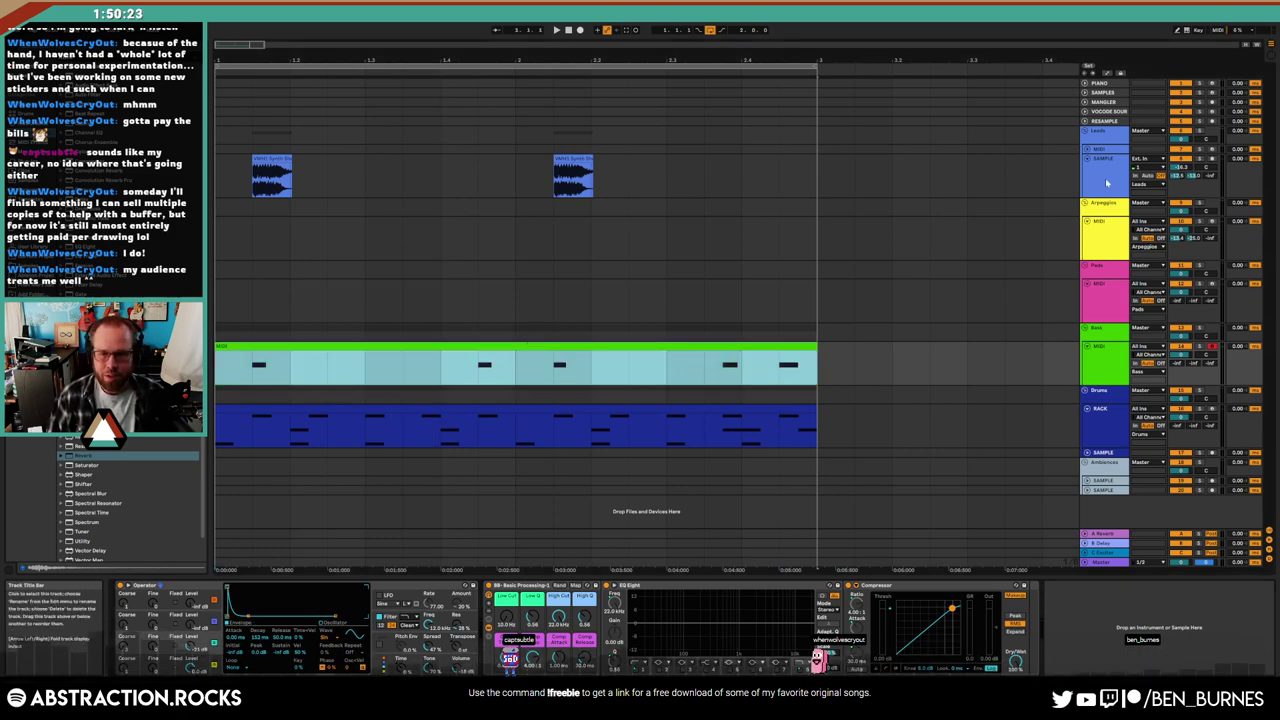
click(1106, 182)
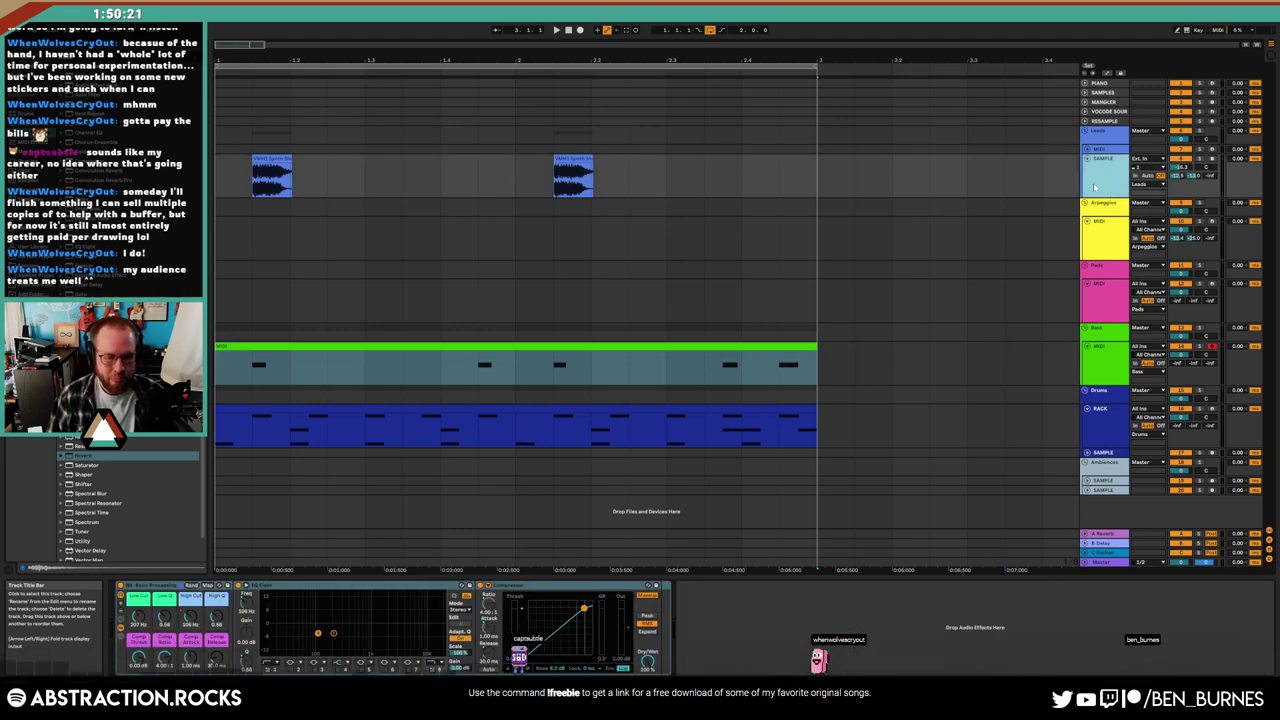
click(1100, 352)
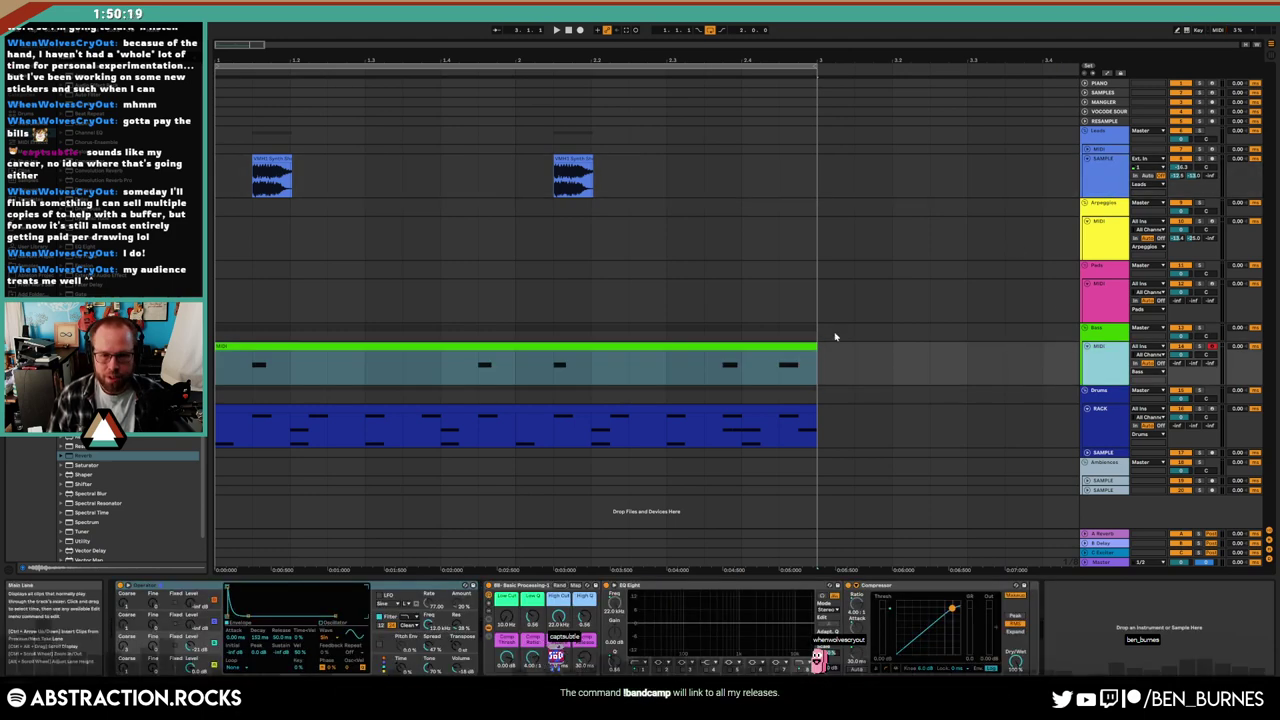
Try transposing the last two notes of the bass clip down to D1
click(733, 349)
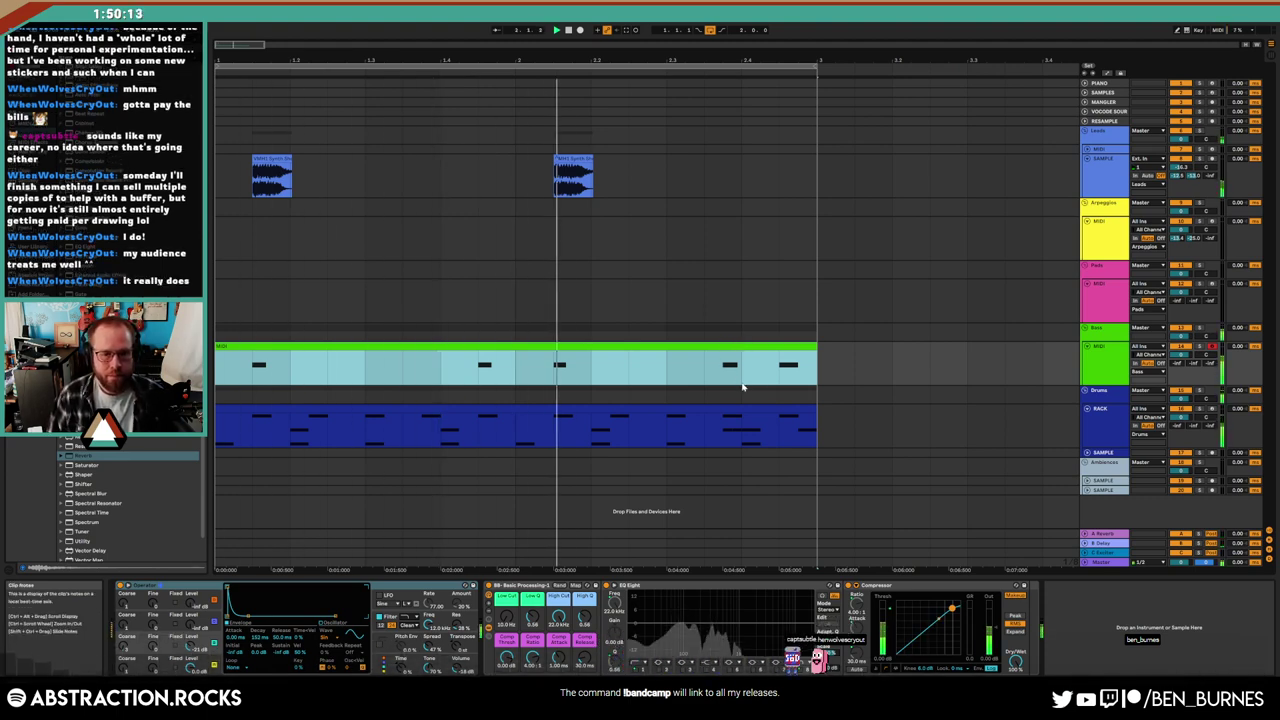
double_click(749, 377)
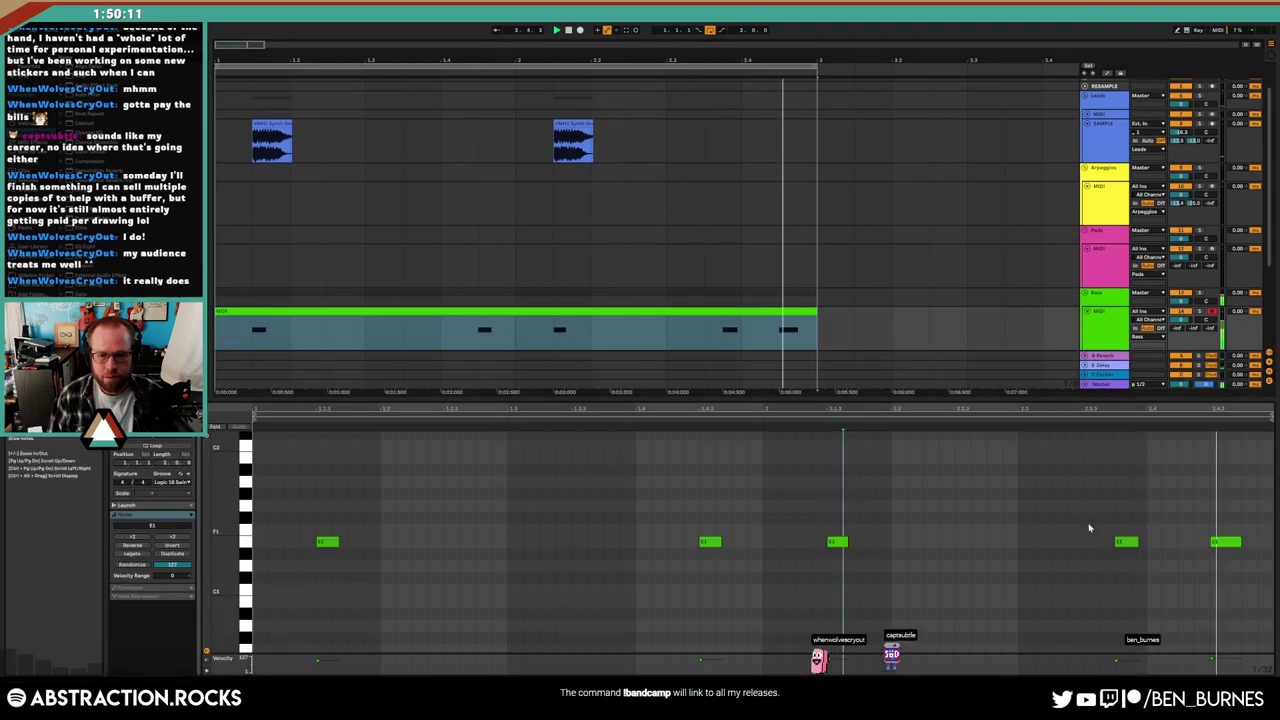
drag(1104, 508, 1243, 589)
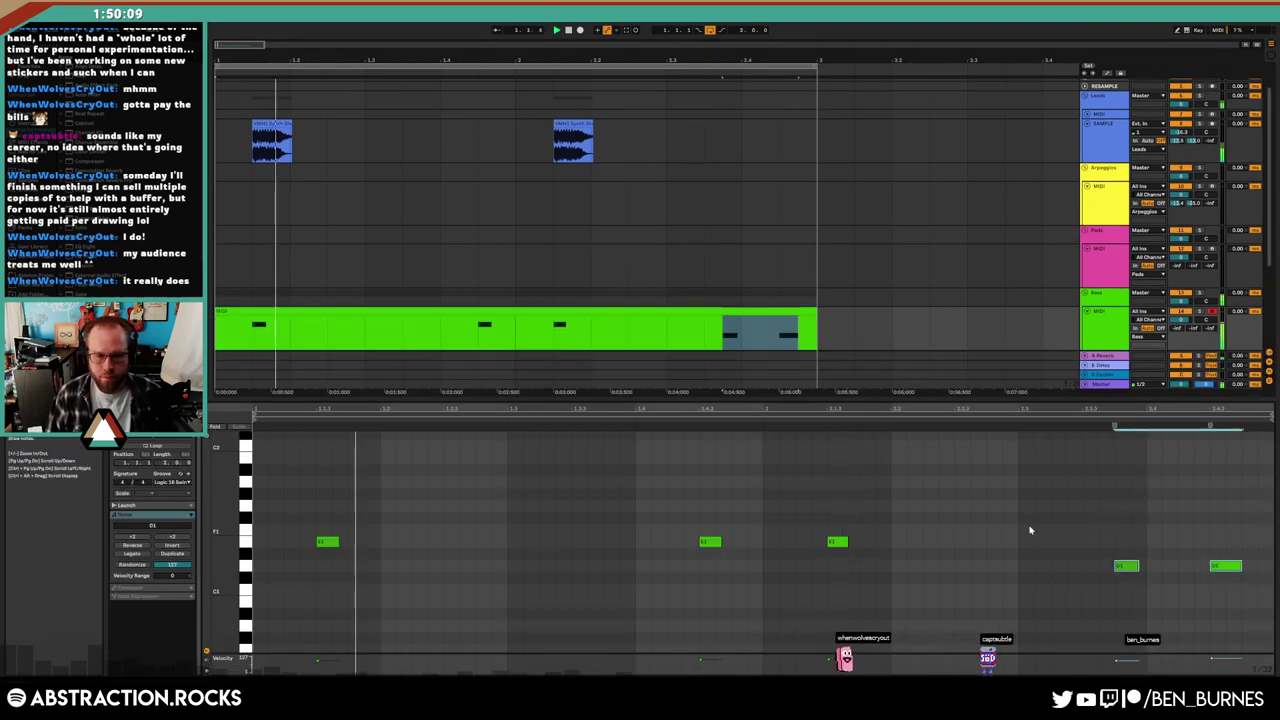
key(shift+Tab)
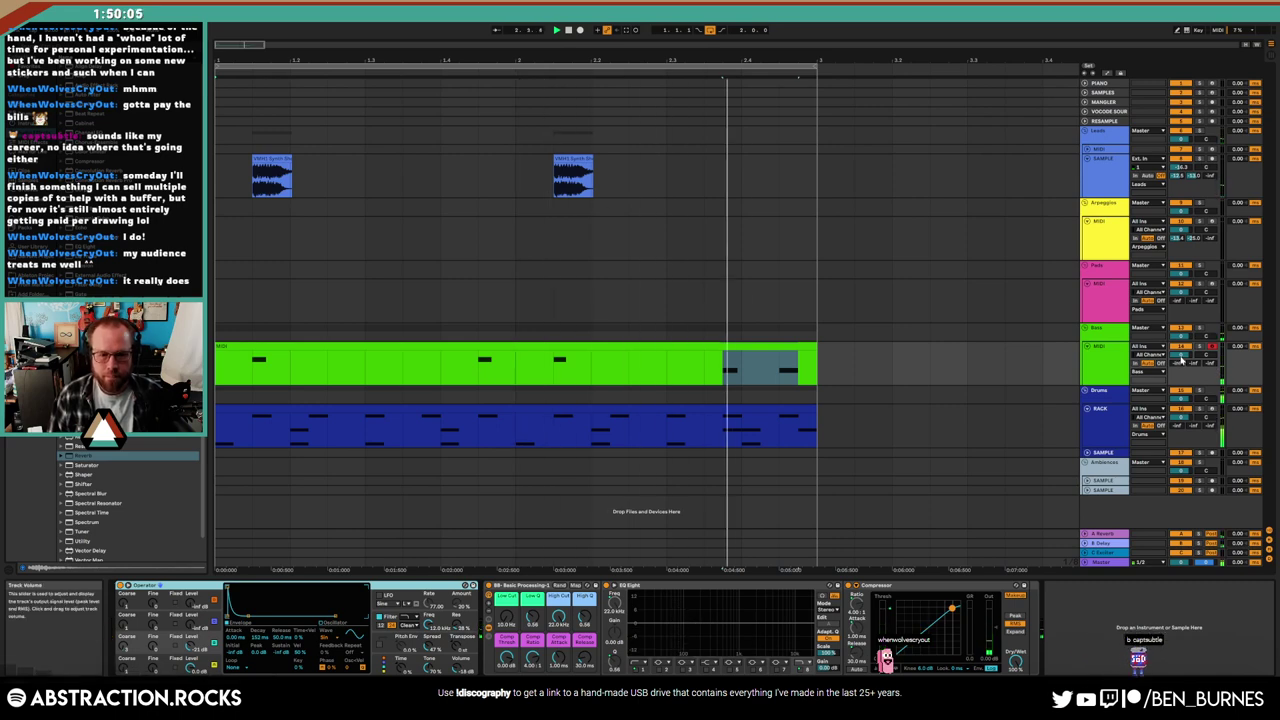
Transpose the last two notes of the bass clip back up to E1
double_click(781, 360)
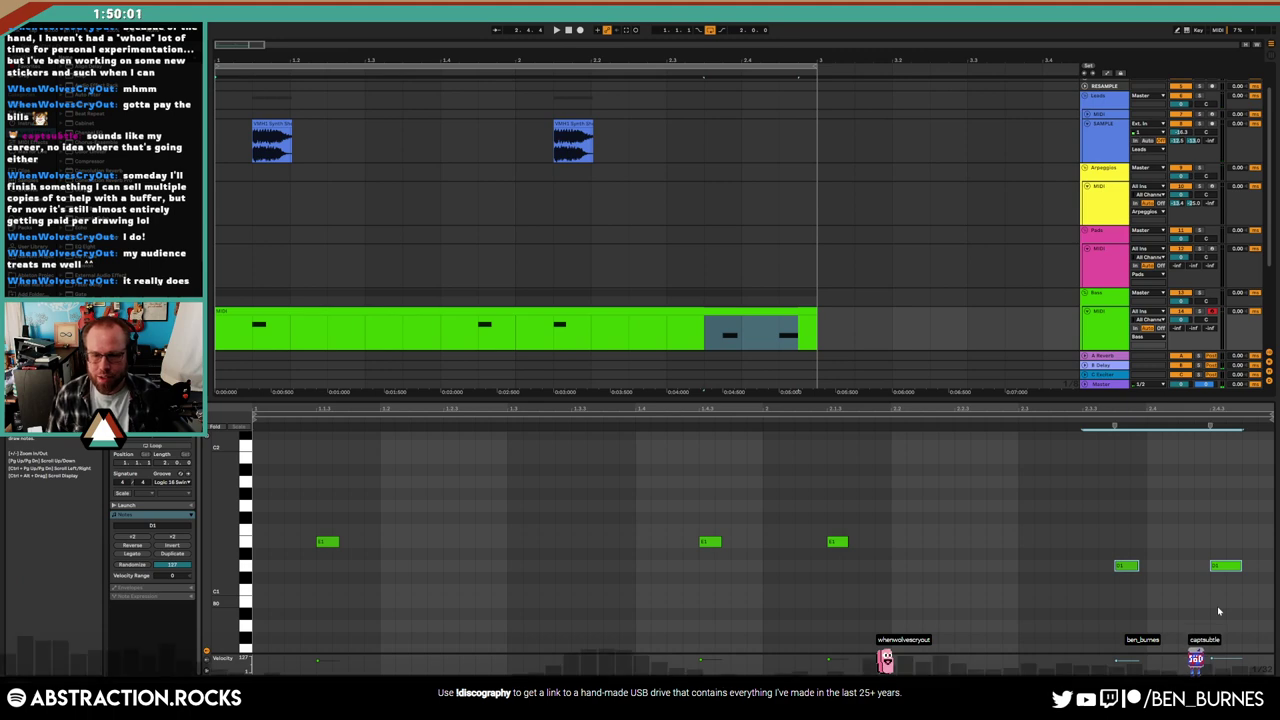
key(Up)
key(Up)
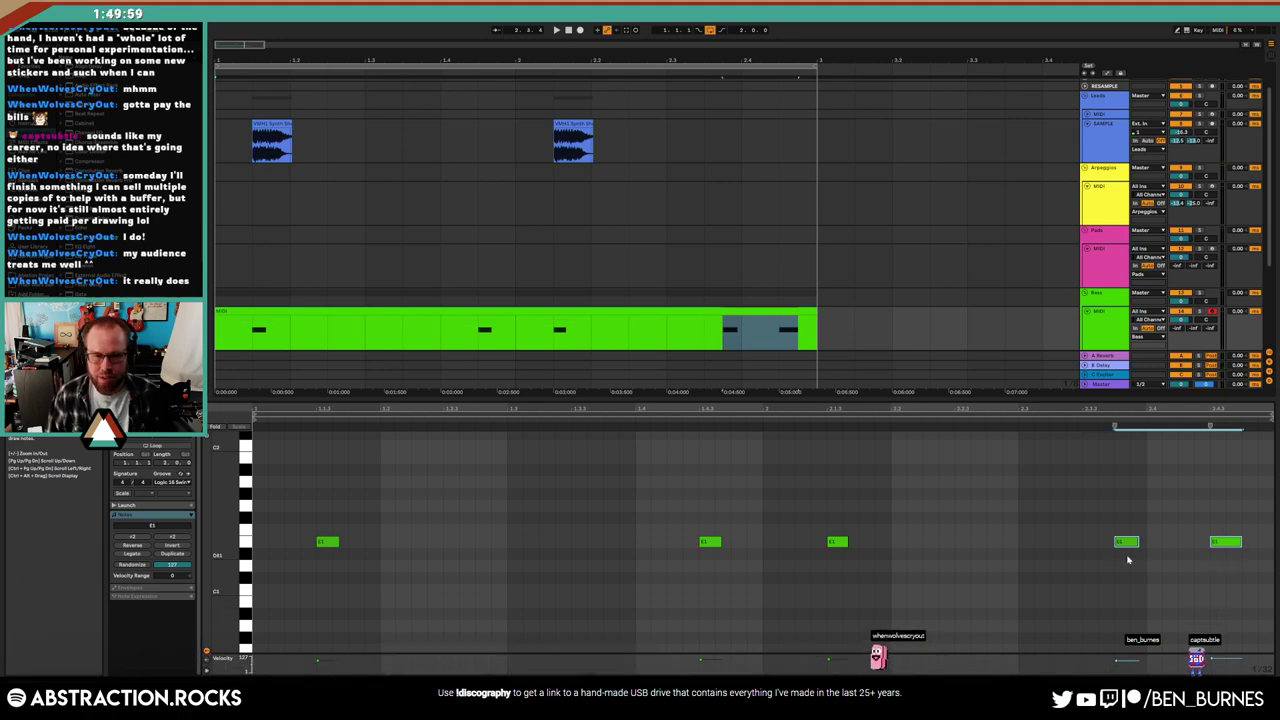
key(shift+Tab)
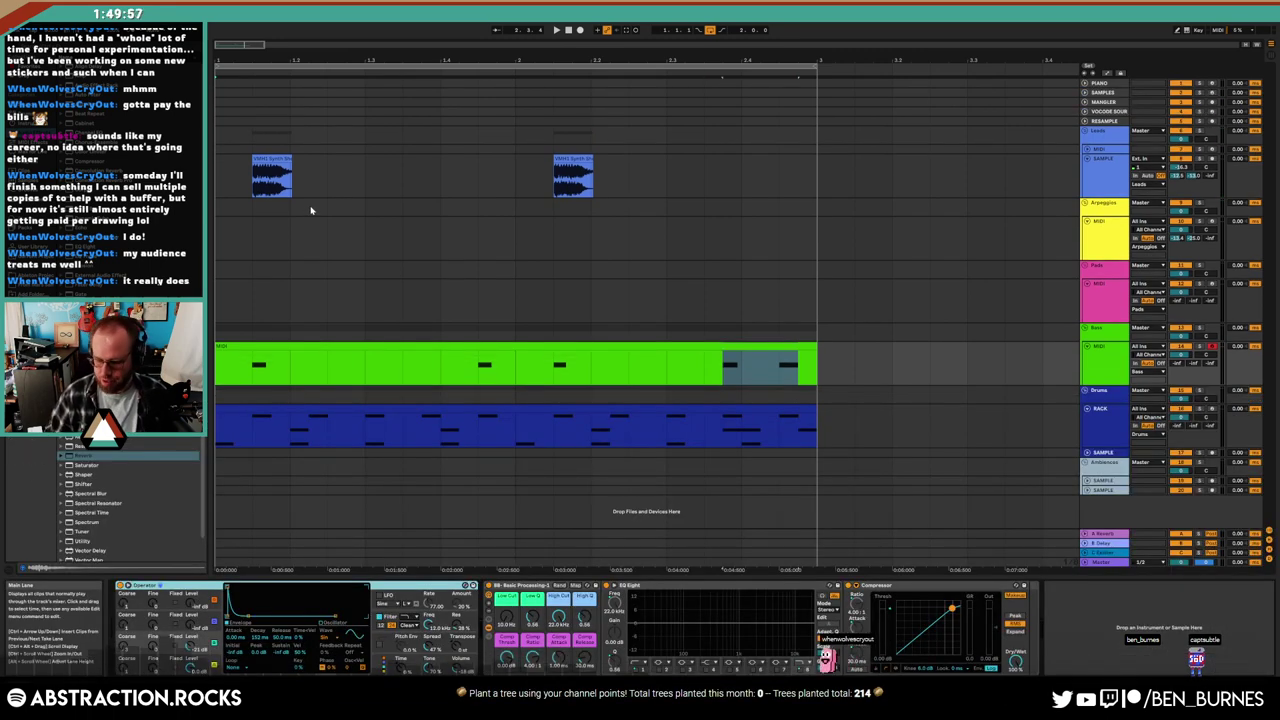
Unfold and arm the PIANO track and play the loop to try out melody ideas
click(1051, 211)
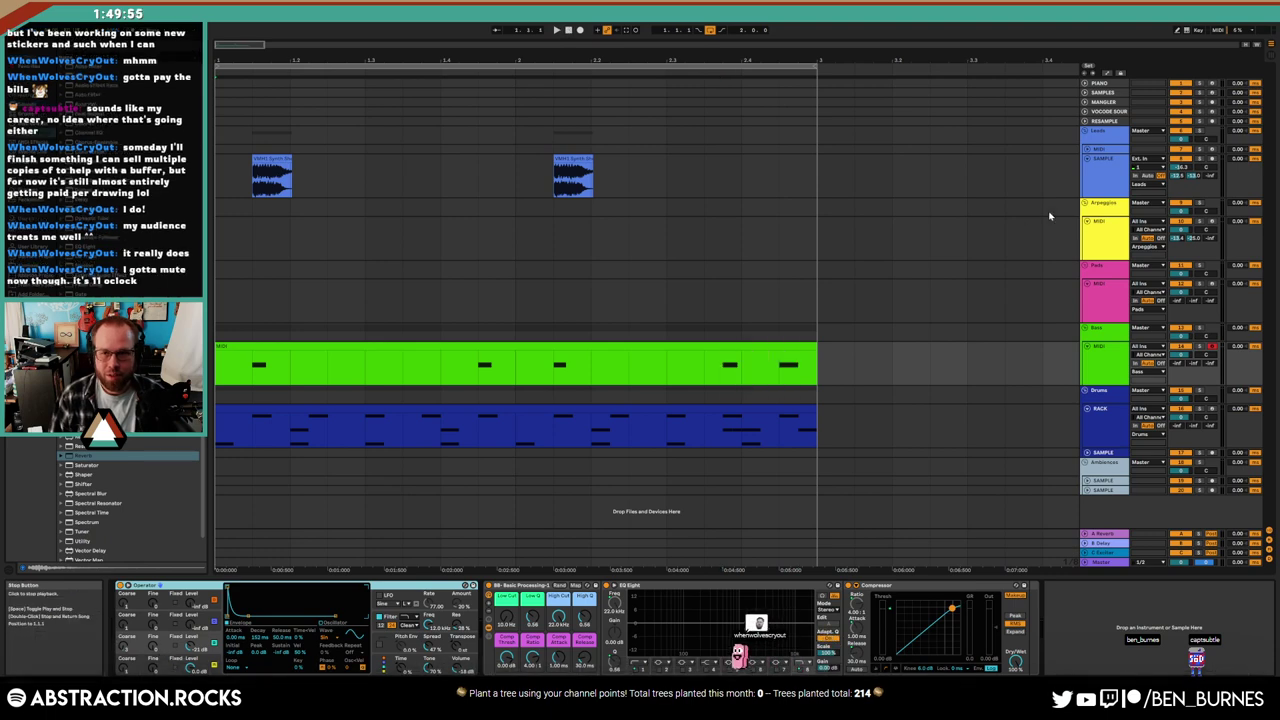
click(1086, 84)
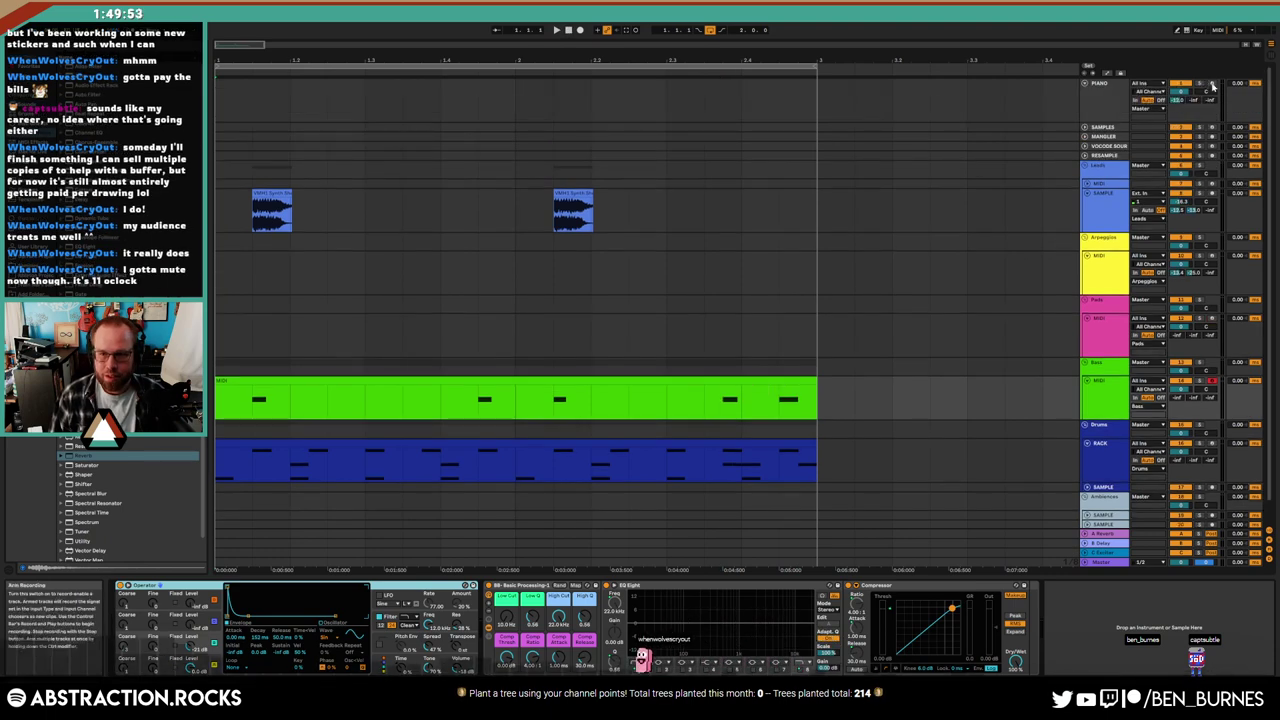
click(1211, 84)
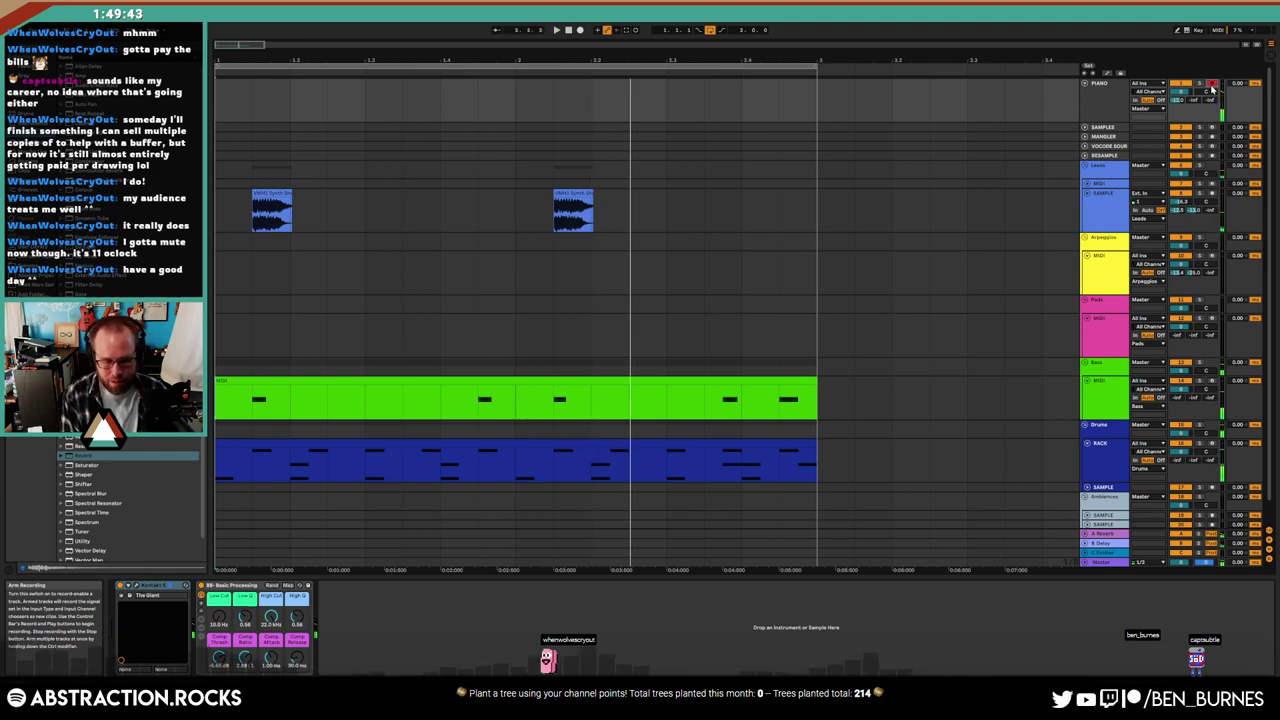
key(space)
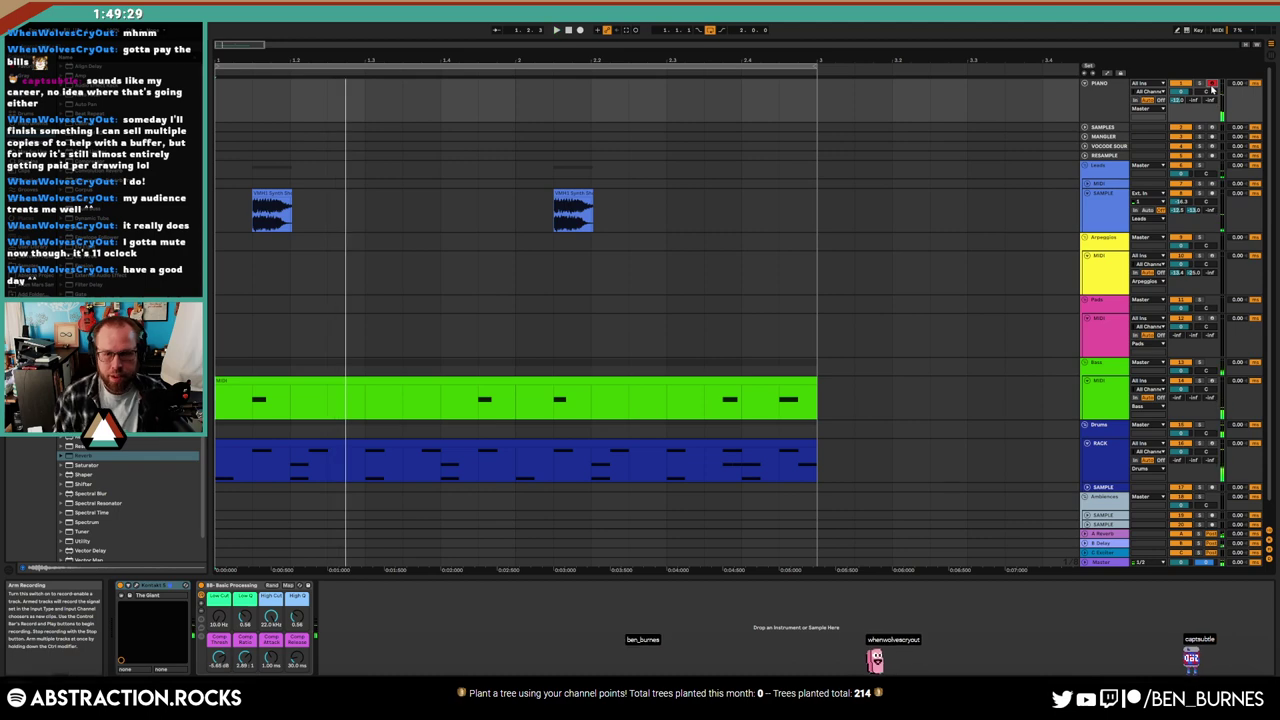
Unfold and arm the Leads MIDI track, and raise the Arpeggios MIDI track's send level
click(1103, 192)
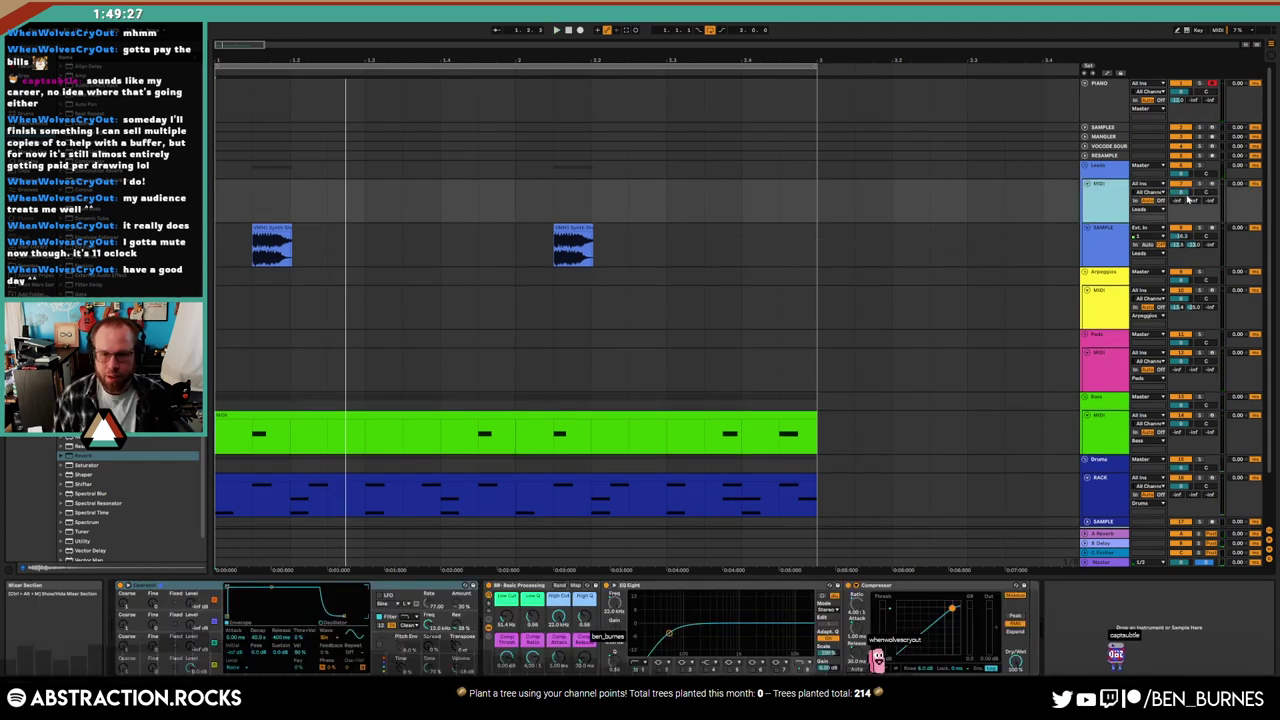
click(1212, 184)
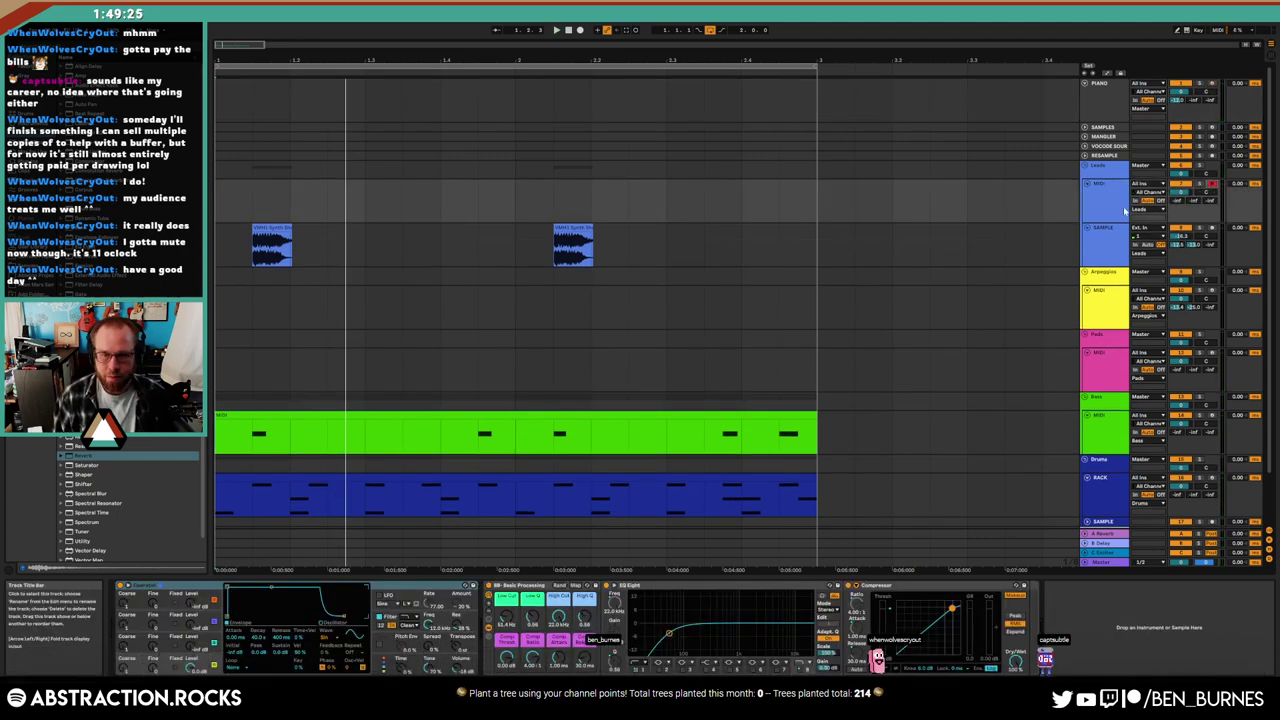
click(1108, 296)
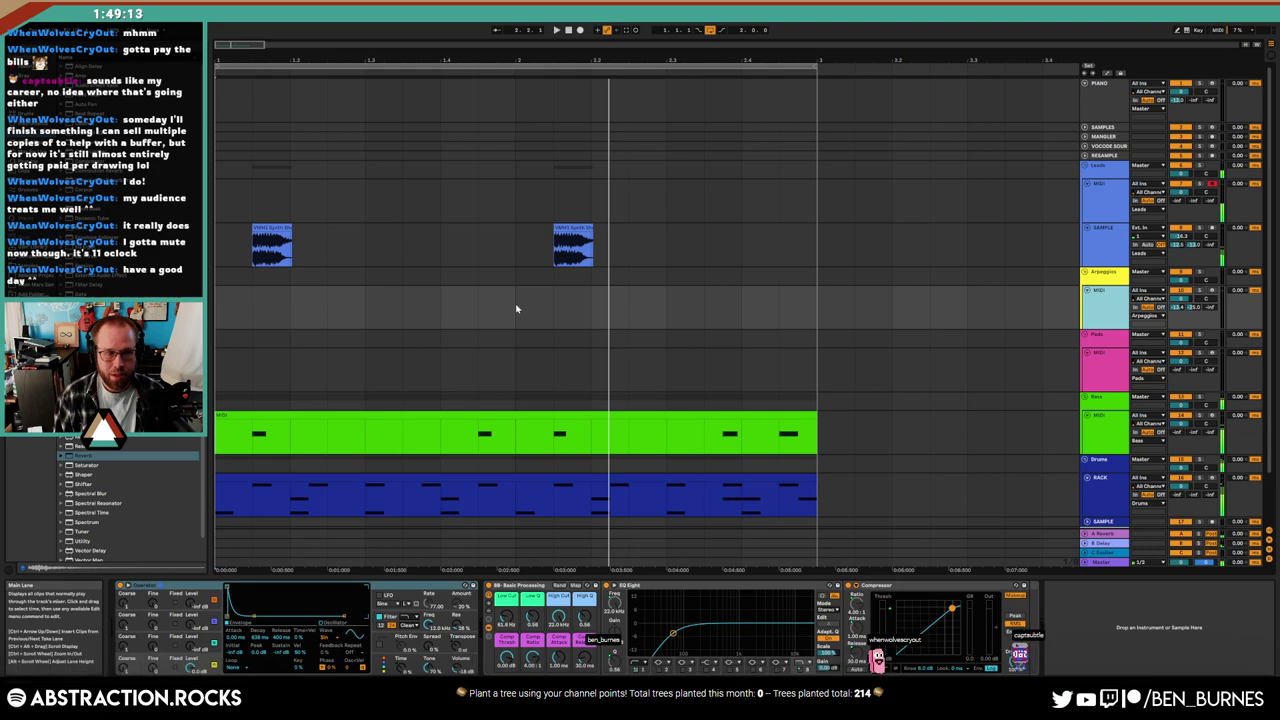
click(591, 307)
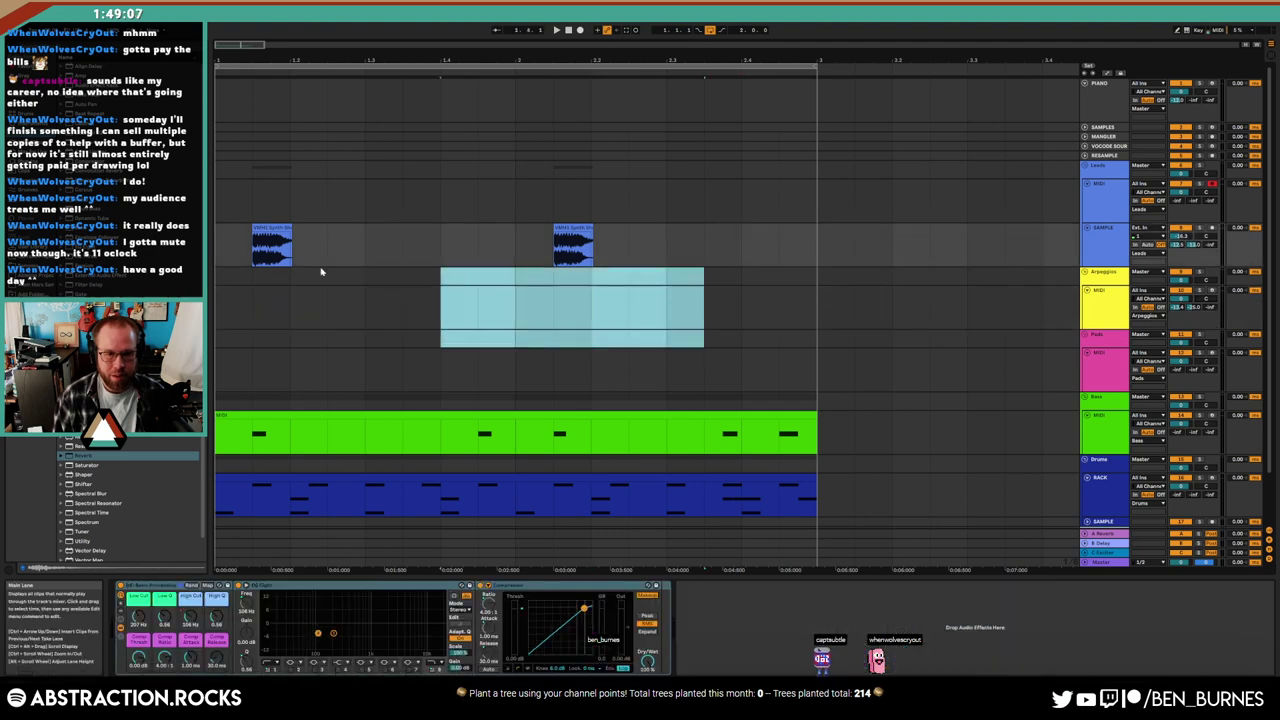
click(363, 294)
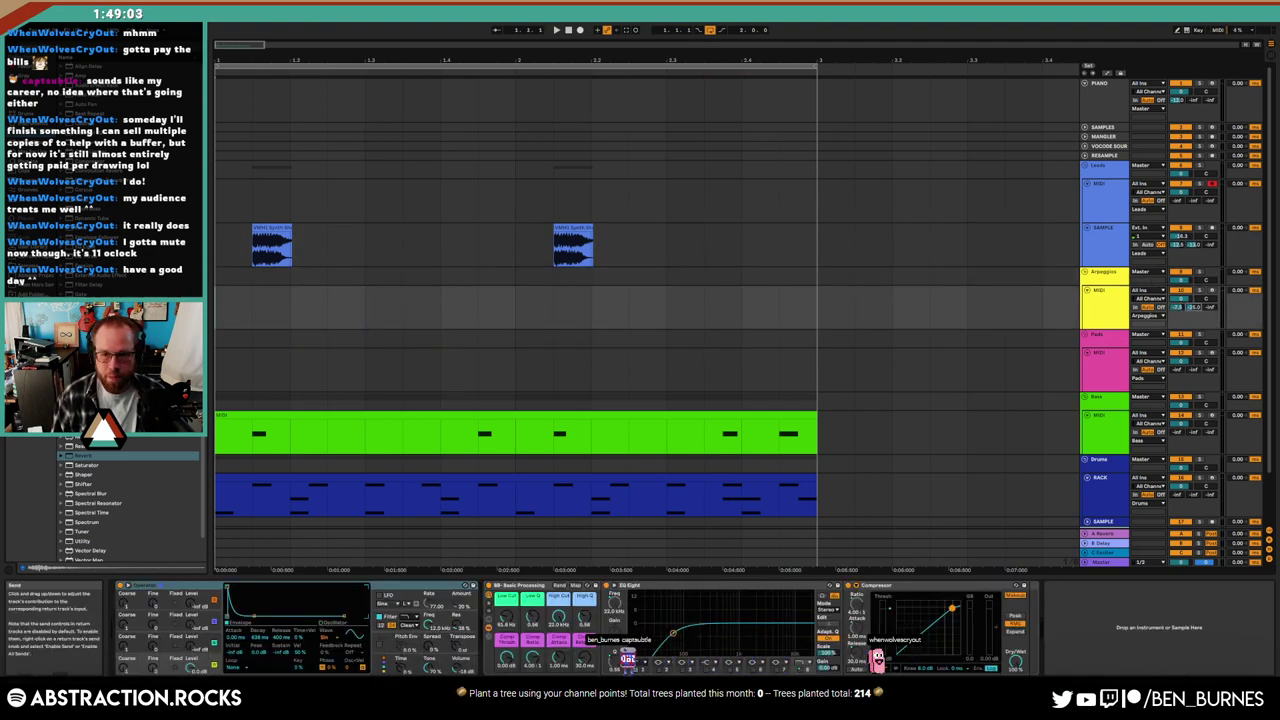
Shape the Arpeggios Operator with a short decay, oscillator B at coarse 0.5 and -17 dB, and a different oscillator B waveform
click(205, 636)
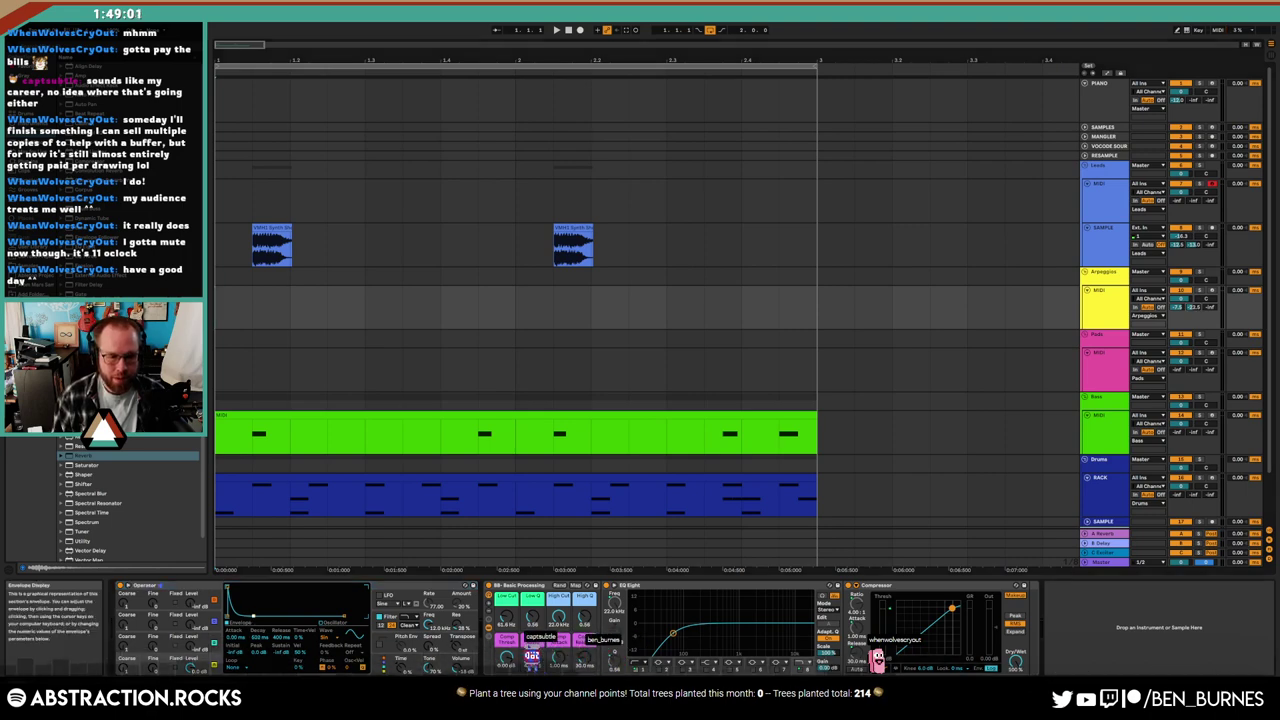
click(213, 614)
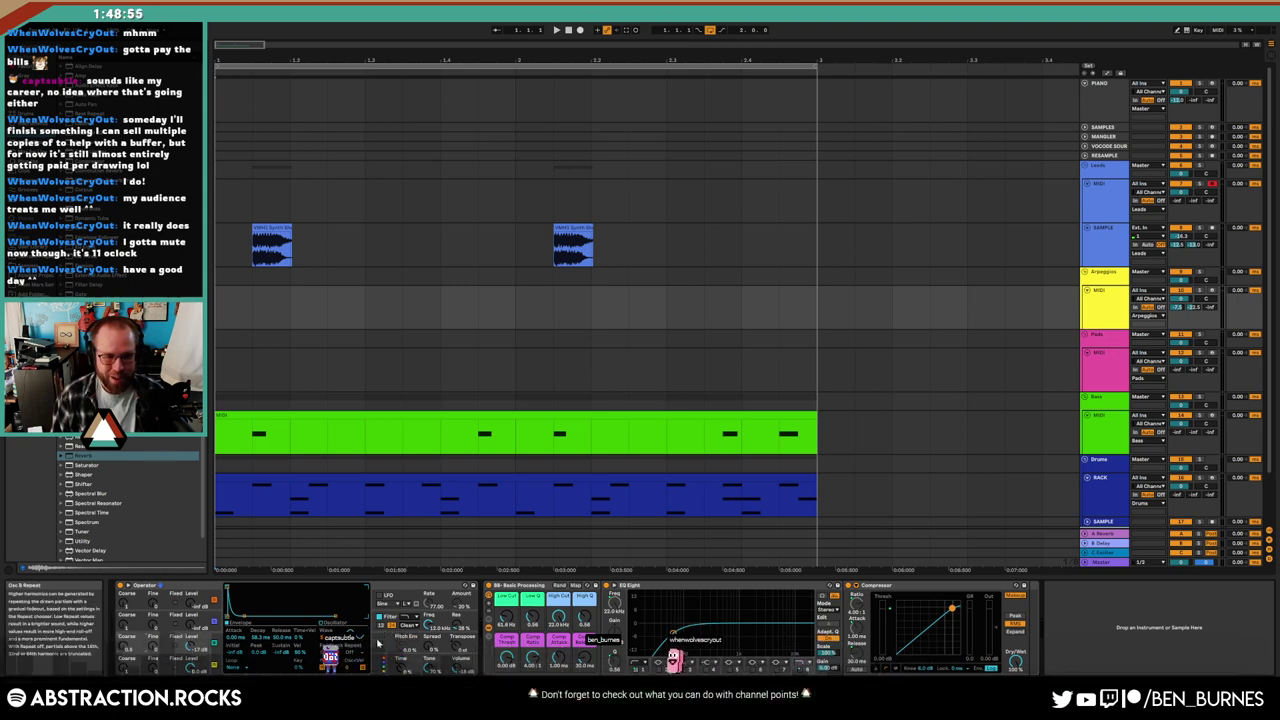
click(432, 646)
click(170, 644)
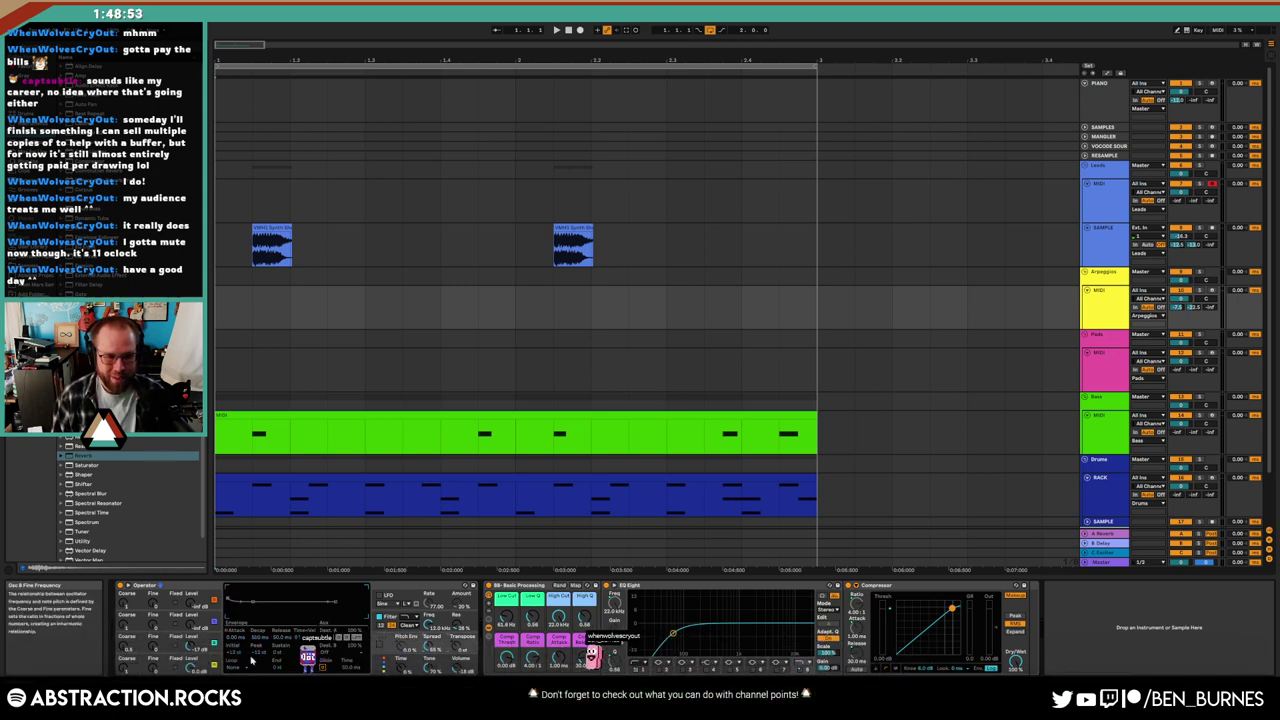
click(335, 640)
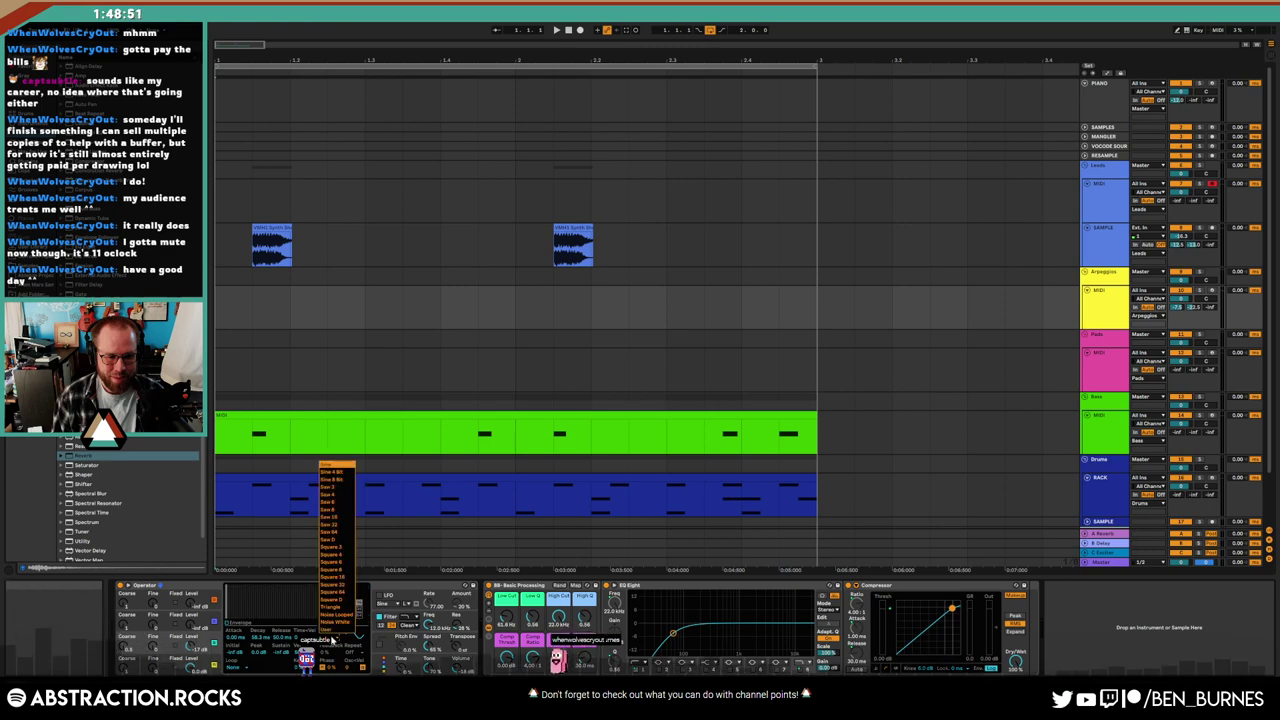
click(360, 565)
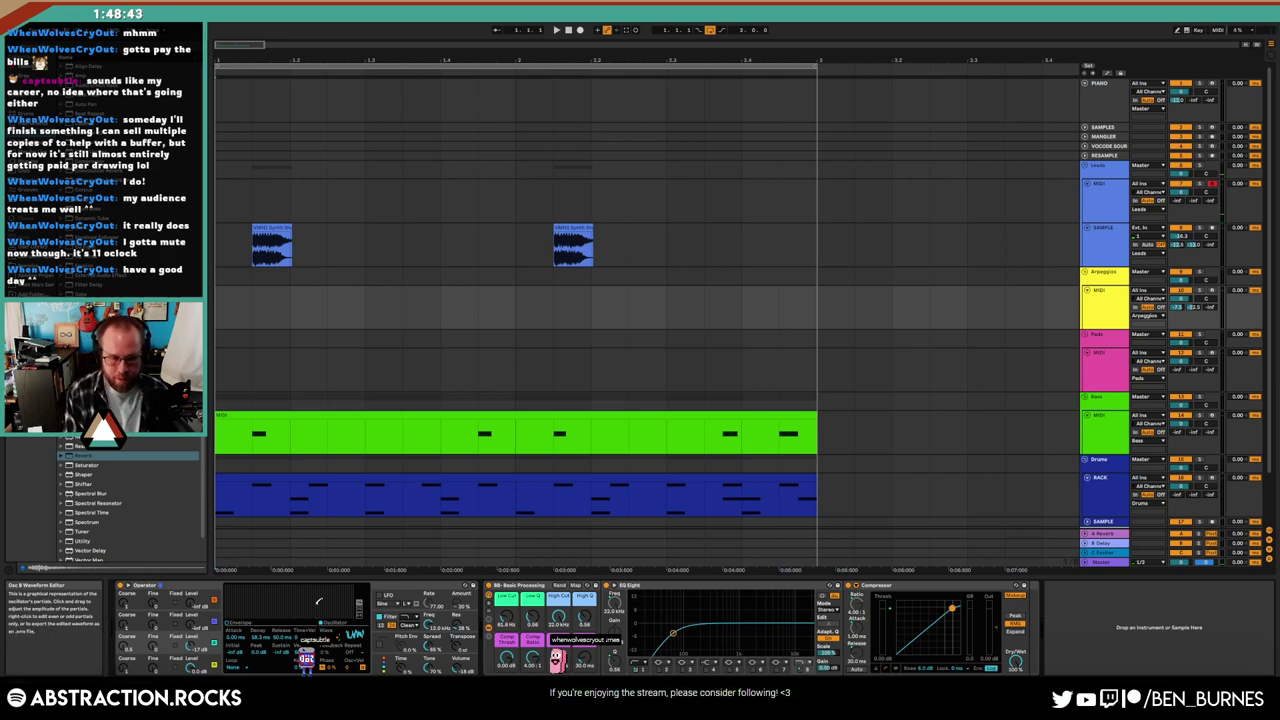
Record a melody over the loop on the Leads MIDI track and move its clip to the Arpeggios MIDI track, deleting the leftover fragment
key(F9)
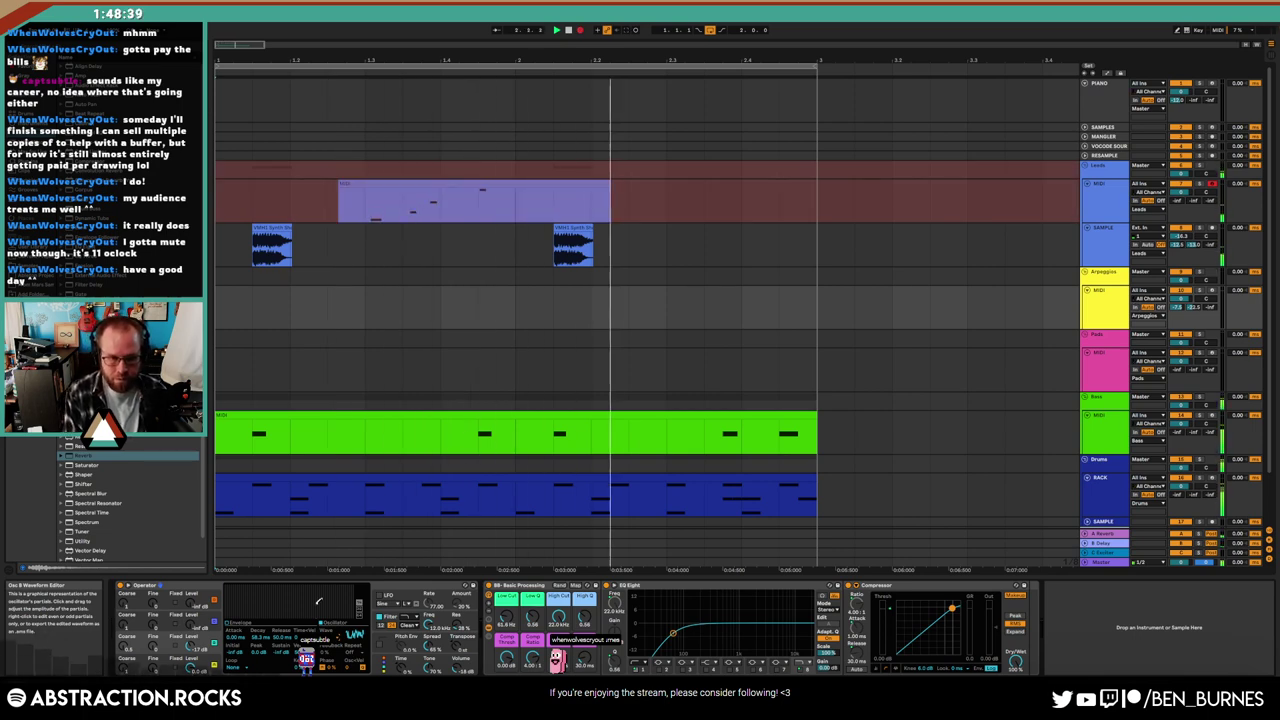
key(space)
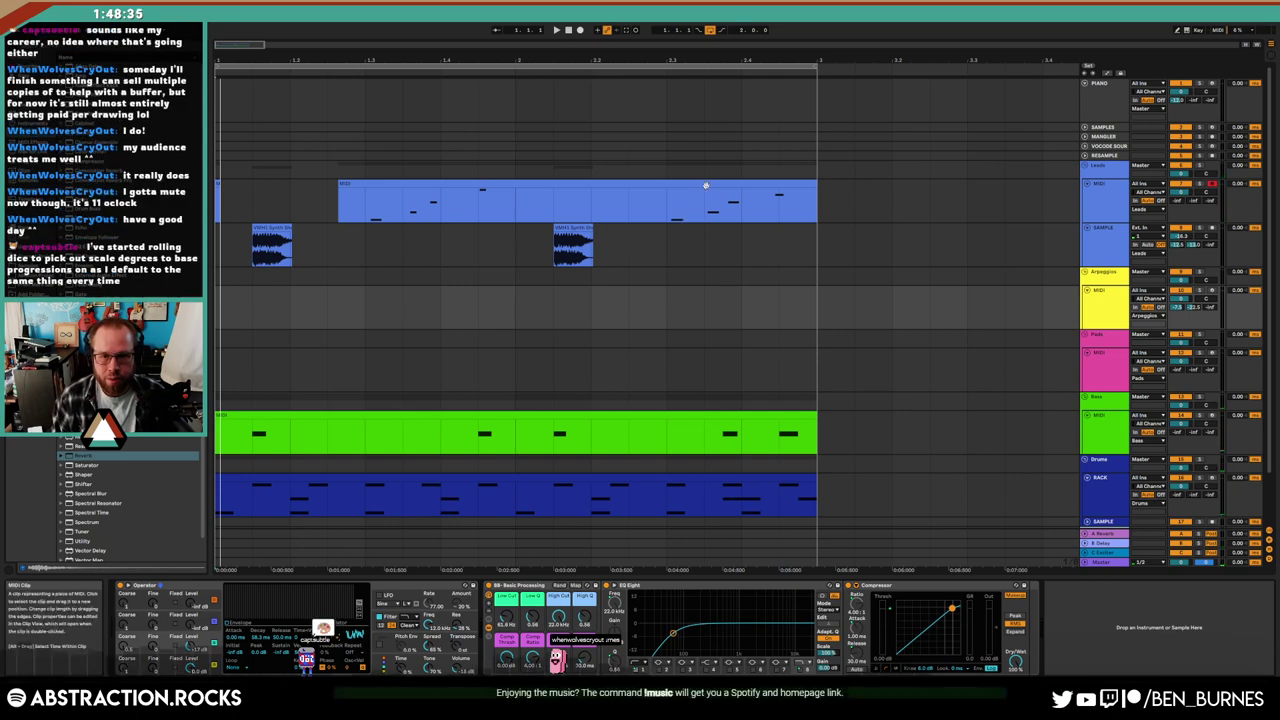
drag(706, 191, 707, 294)
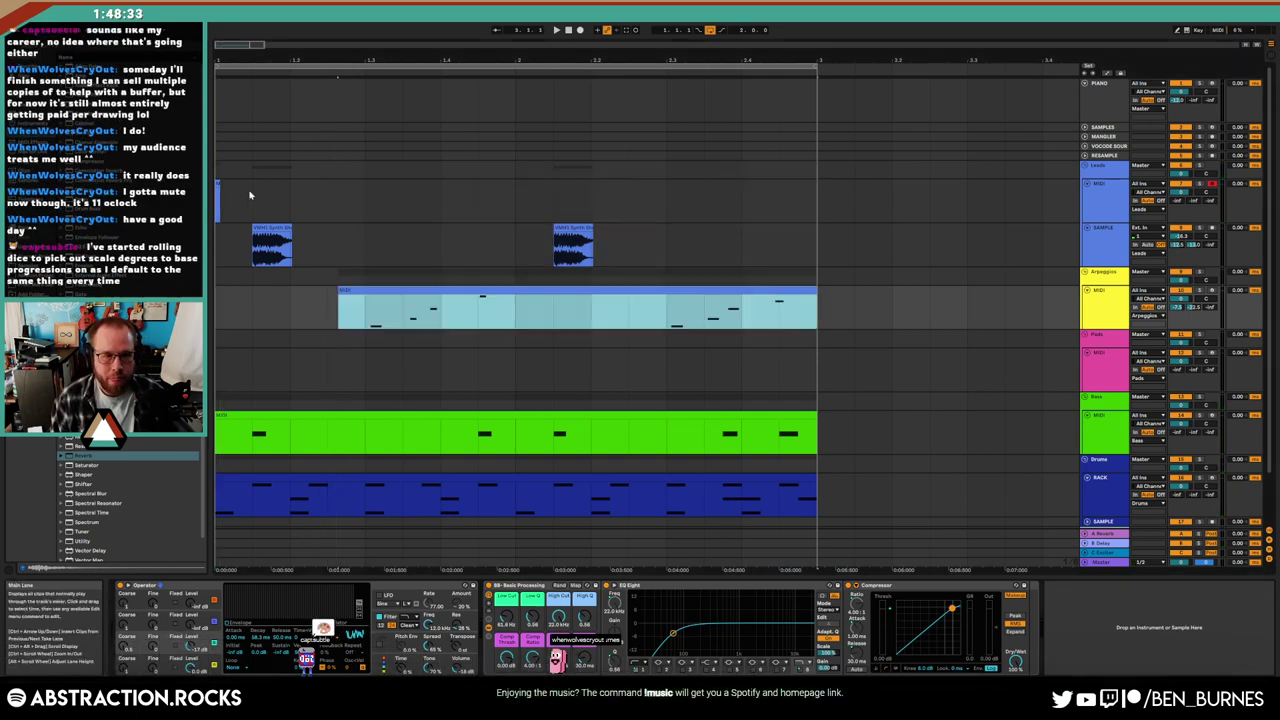
drag(251, 194, 216, 190)
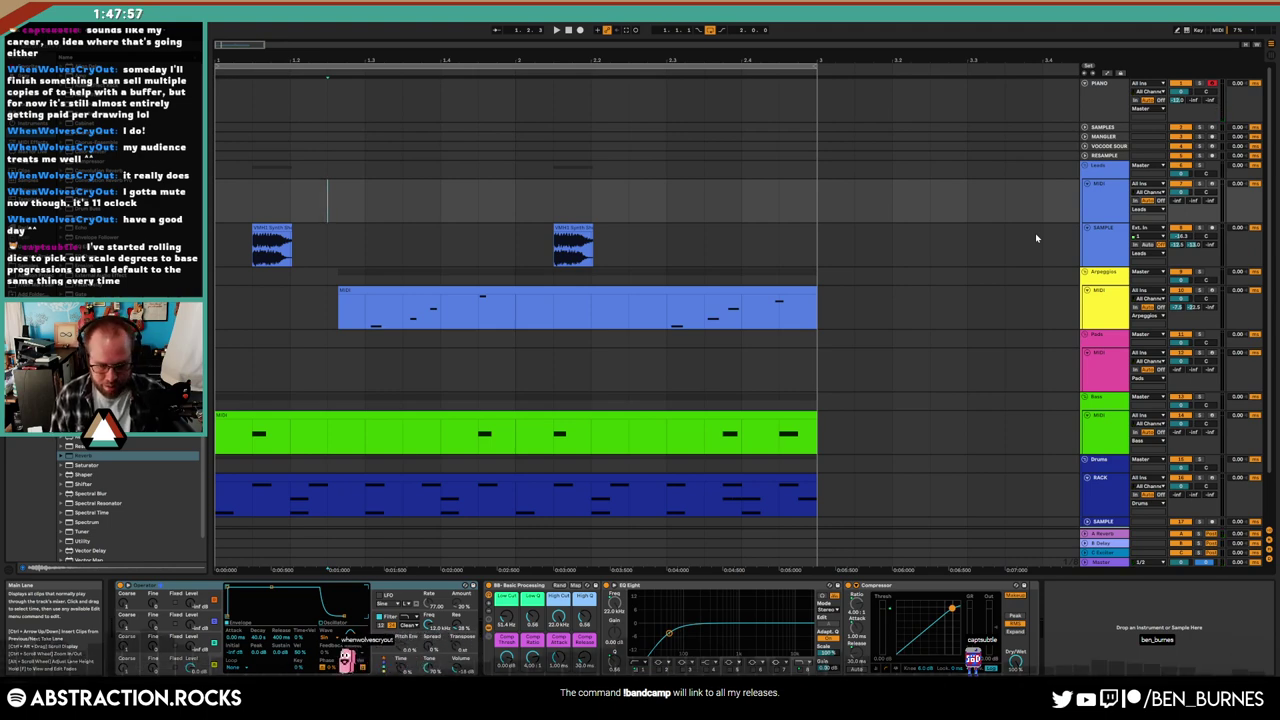
Apply the Arpeggios track colour to the melody clip and extend the clip back to the start of bar 1
right_click(1117, 306)
click(1152, 456)
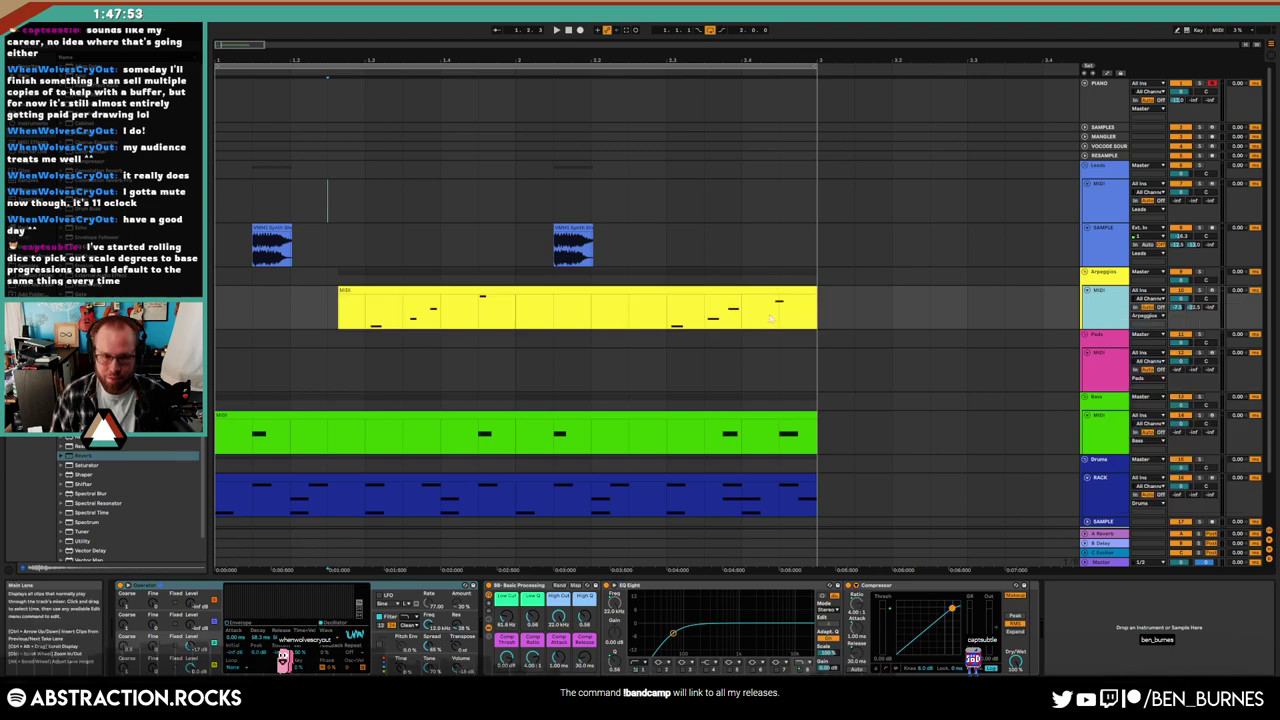
double_click(754, 293)
click(562, 567)
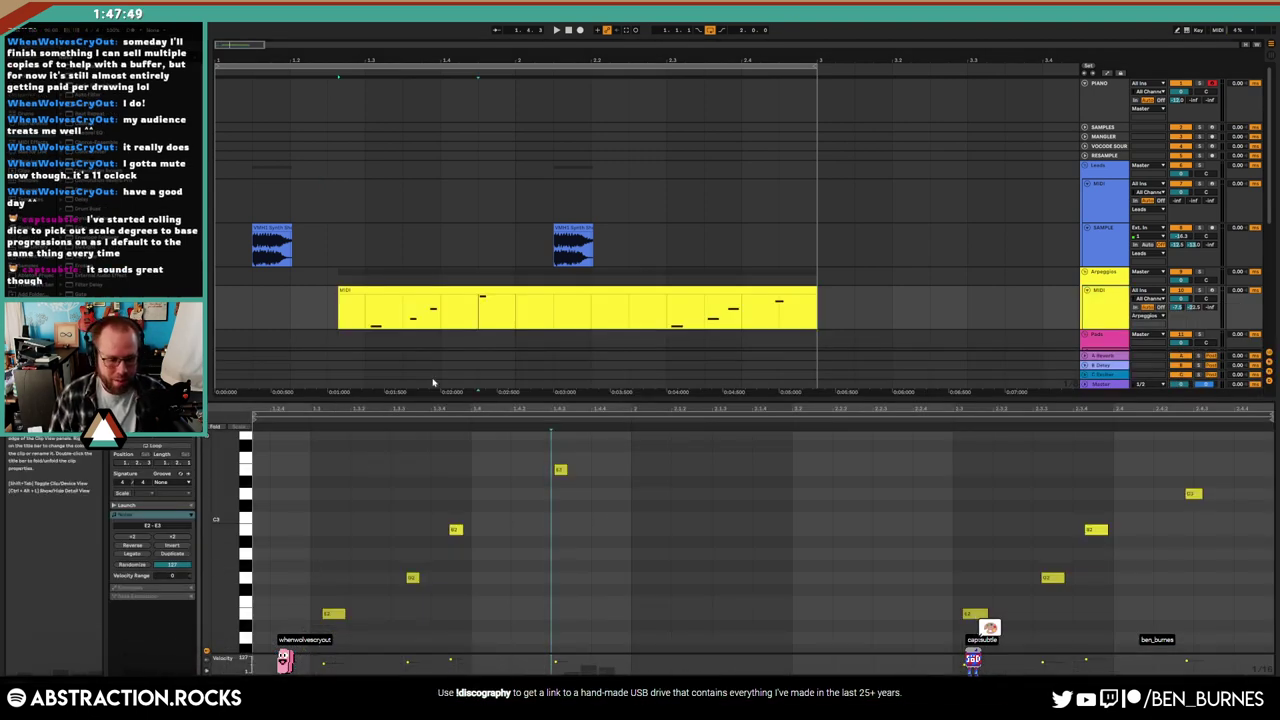
drag(816, 316, 229, 311)
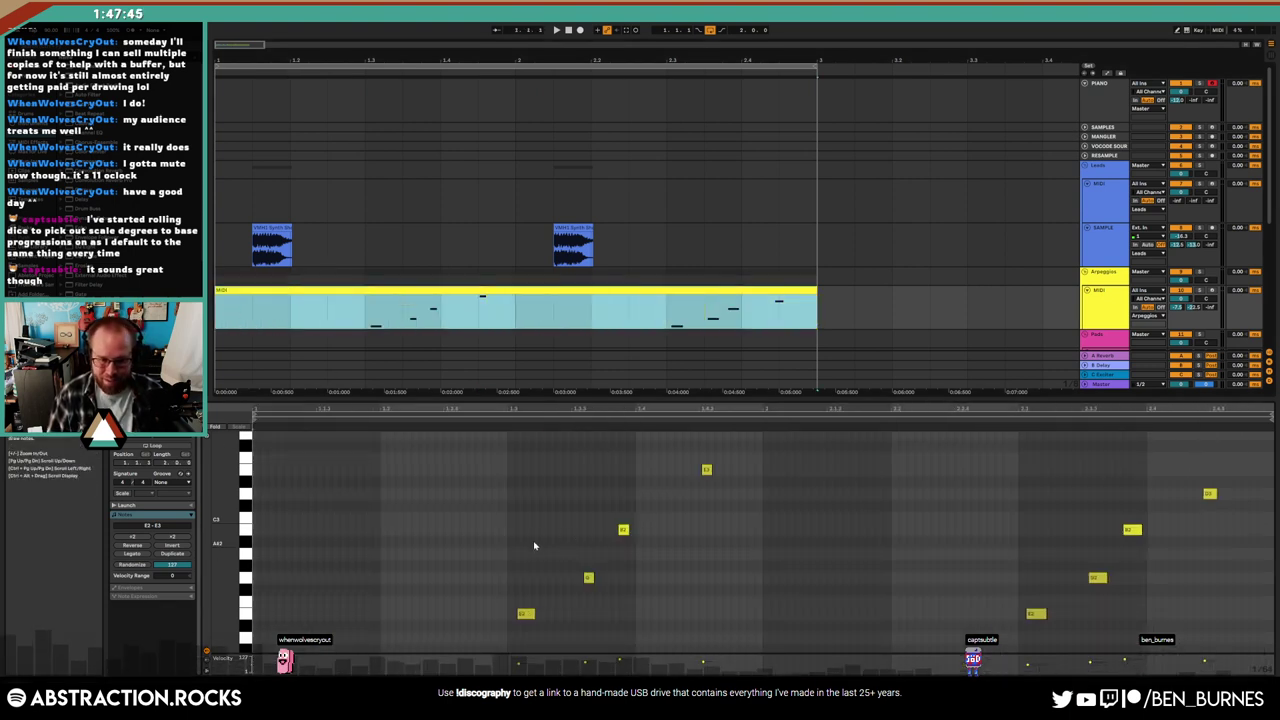
Nudge the first E2 and G2 notes of the arpeggio clip earlier onto the grid
drag(531, 550, 530, 625)
key(Left)
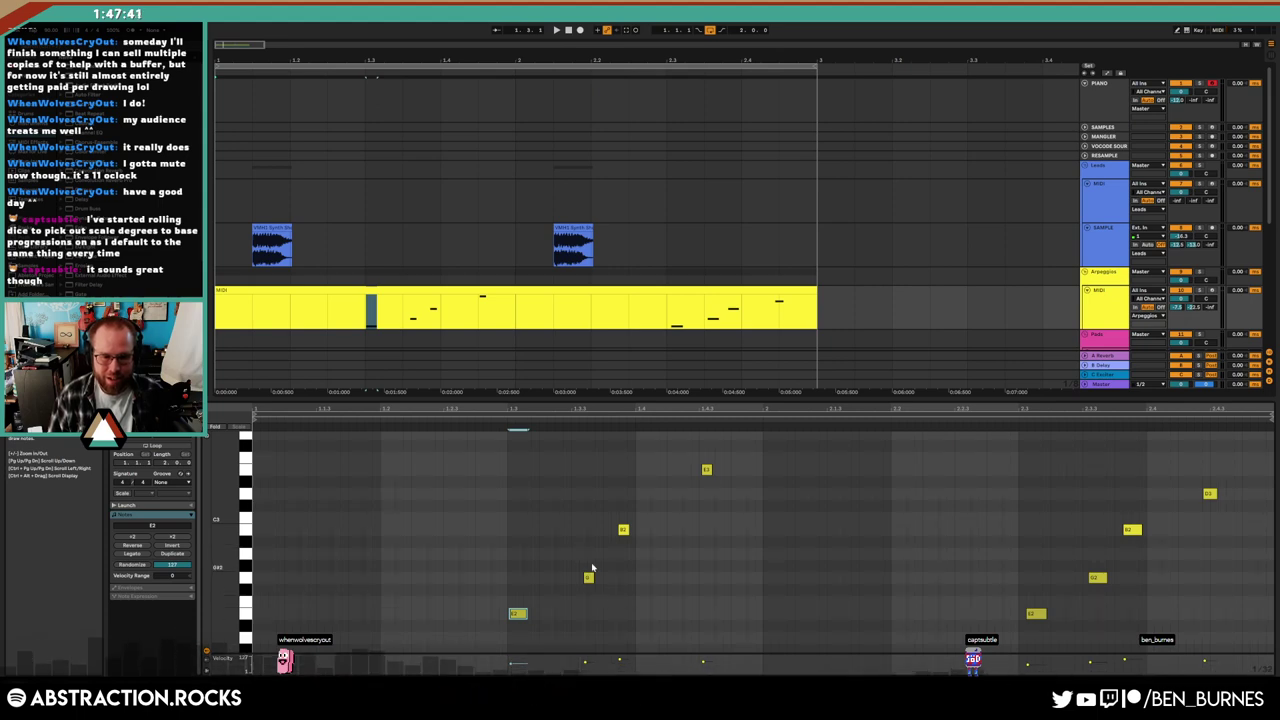
drag(591, 568, 606, 585)
key(Left)
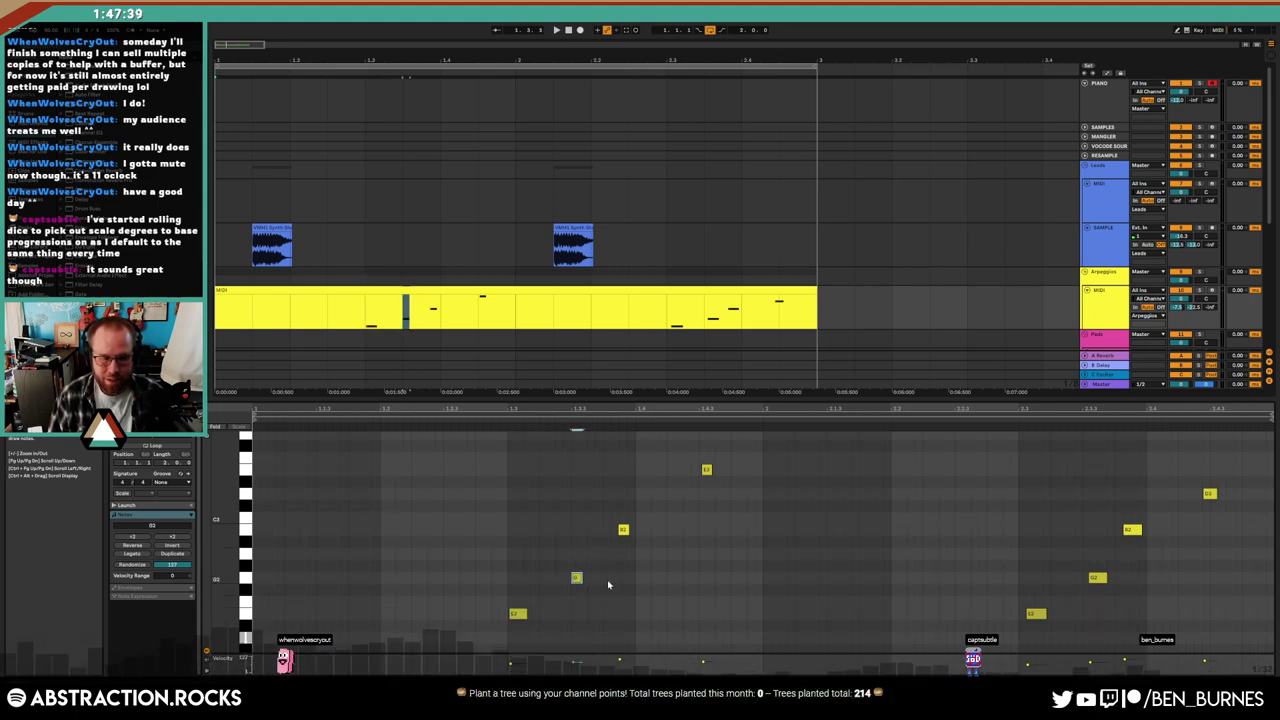
Align the second-bar arpeggio notes with the grid and move the first bar's B2 note earlier while the loop plays
click(966, 571)
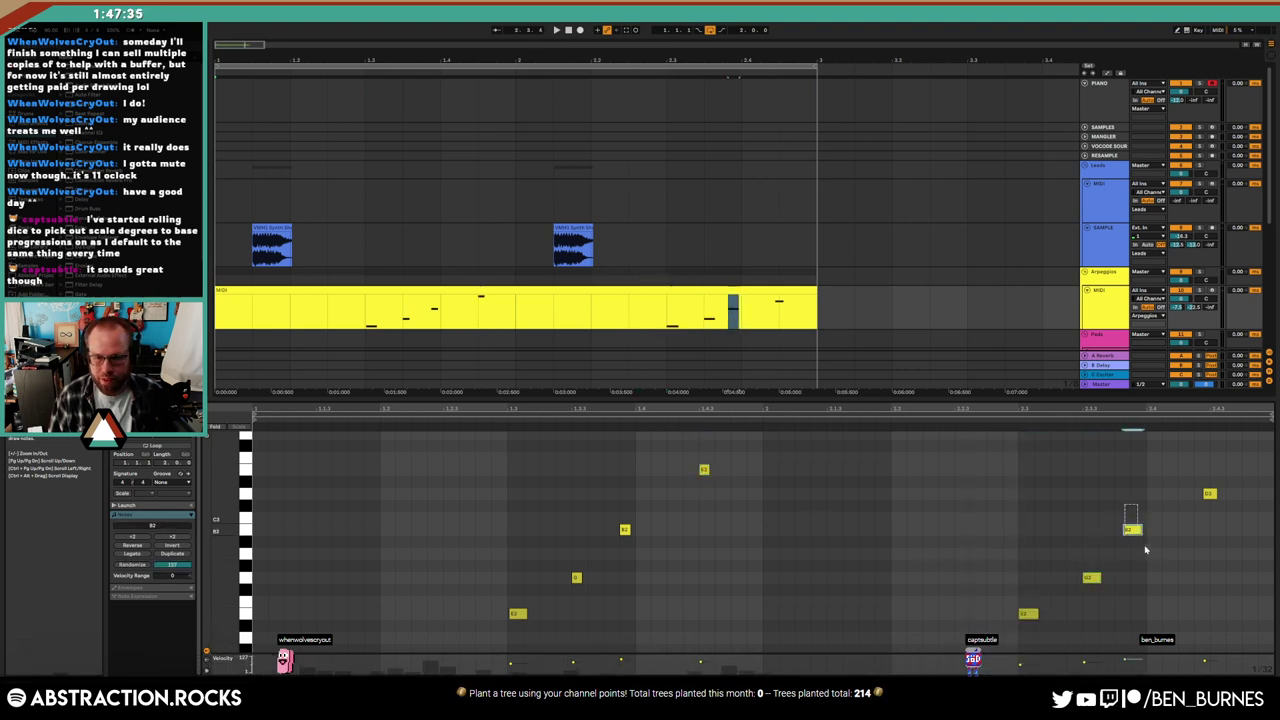
drag(1209, 493, 1216, 493)
key(space)
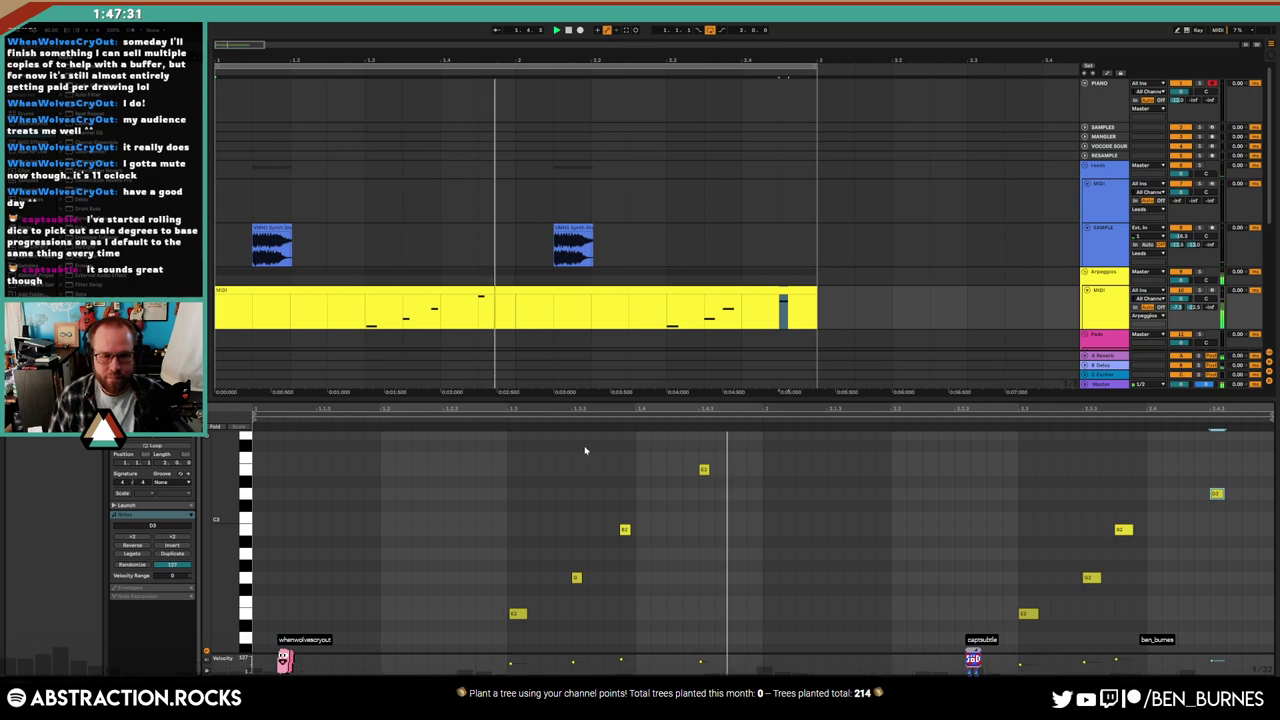
drag(620, 530, 605, 530)
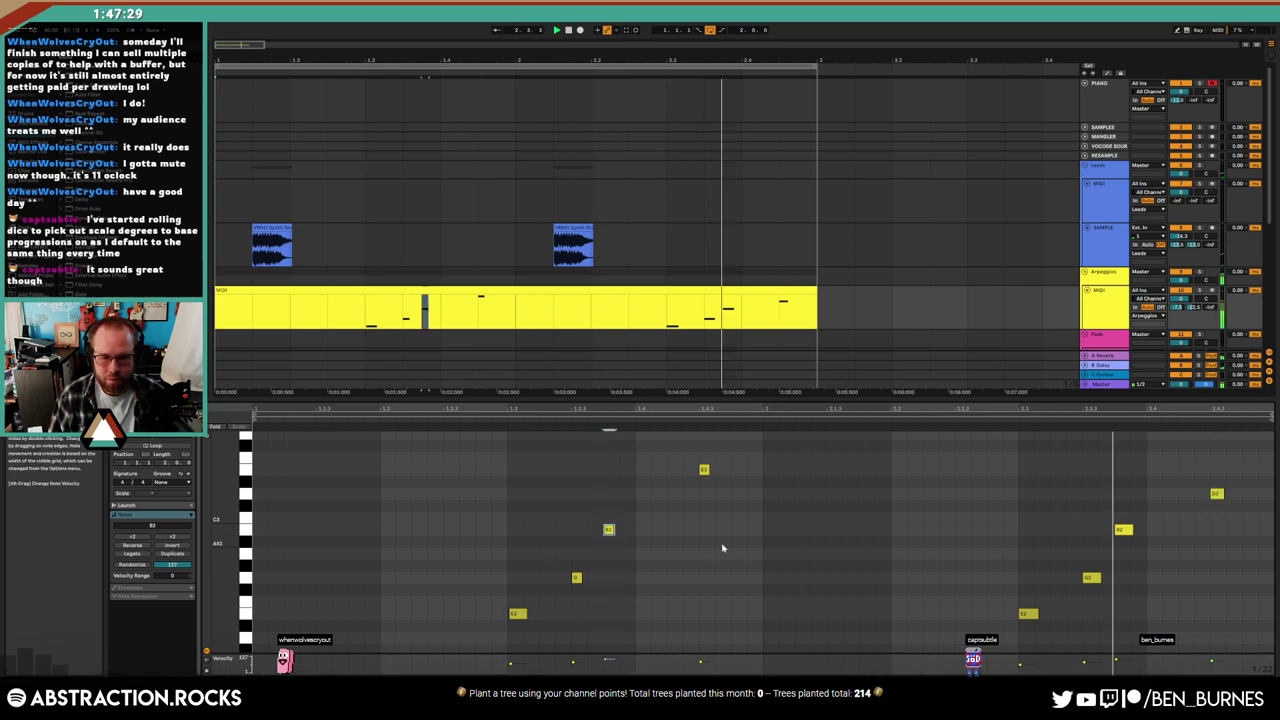
Raise the Arpeggios Operator's Spread to 84% and lower its filter frequency
key(shift+Tab)
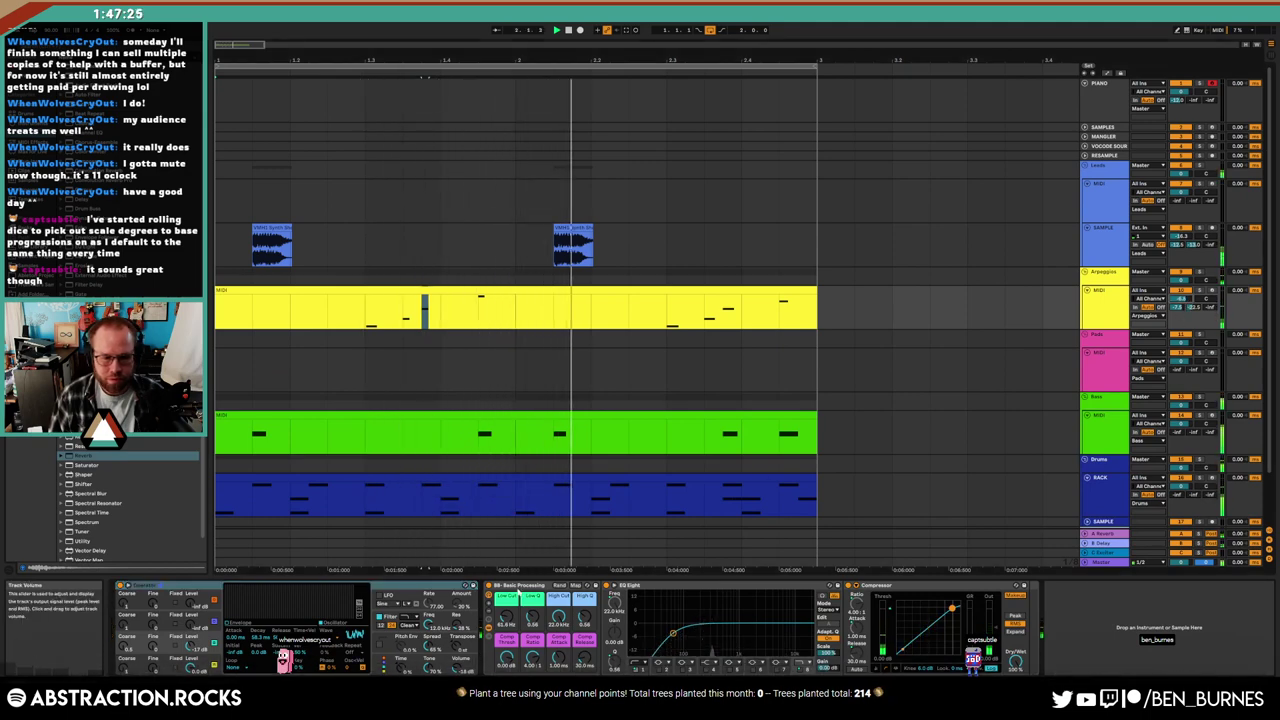
click(431, 645)
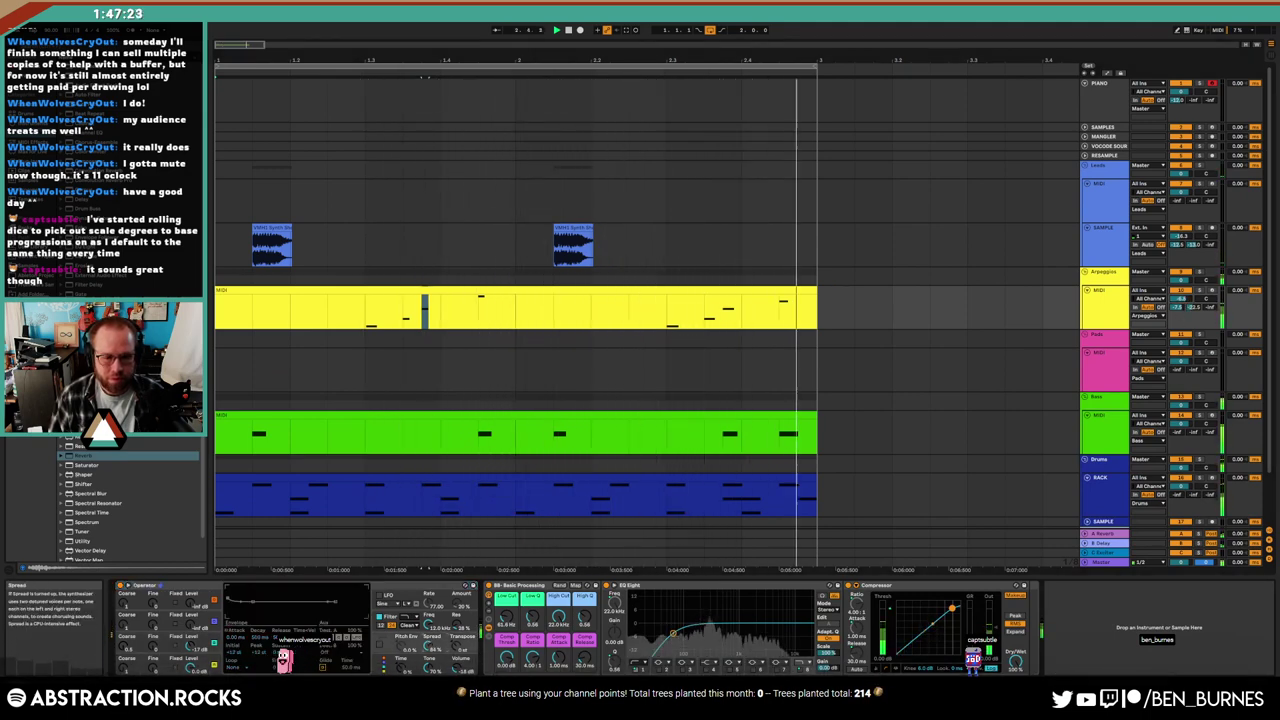
drag(420, 627, 420, 660)
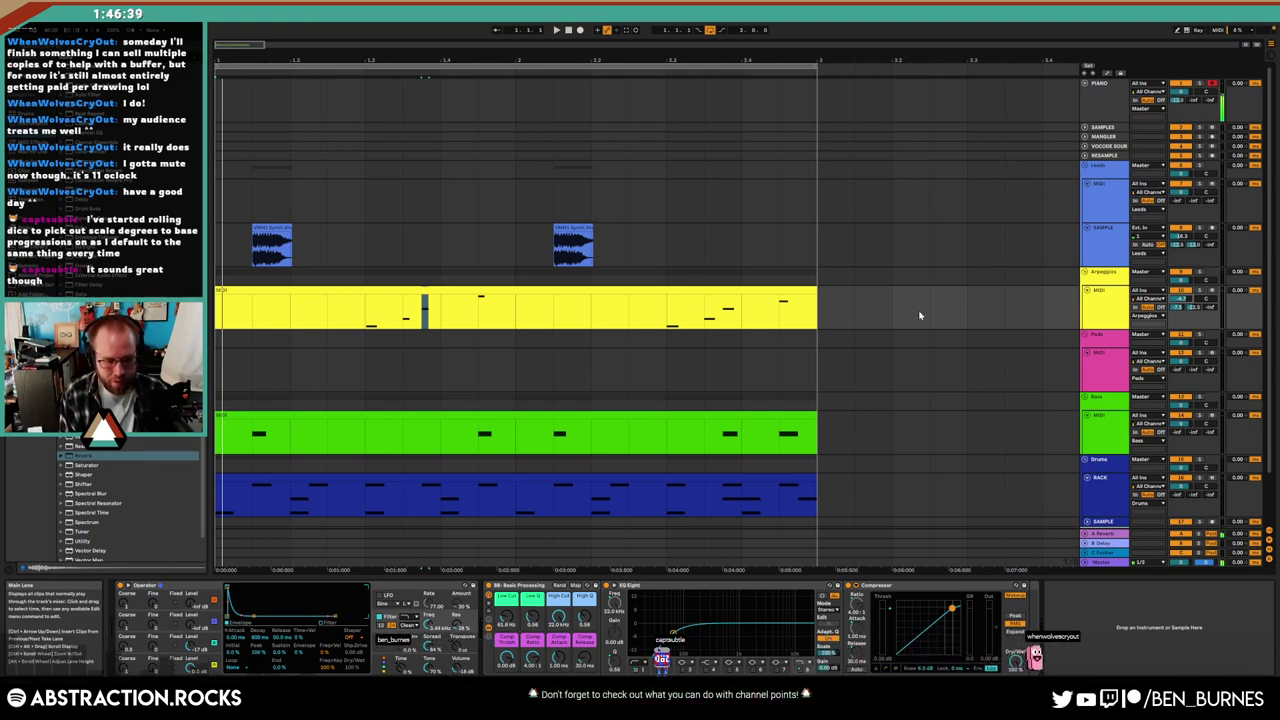
Play the loop and duplicate all of its clips into bars 3 and 4, with the loop covering four bars
click(548, 60)
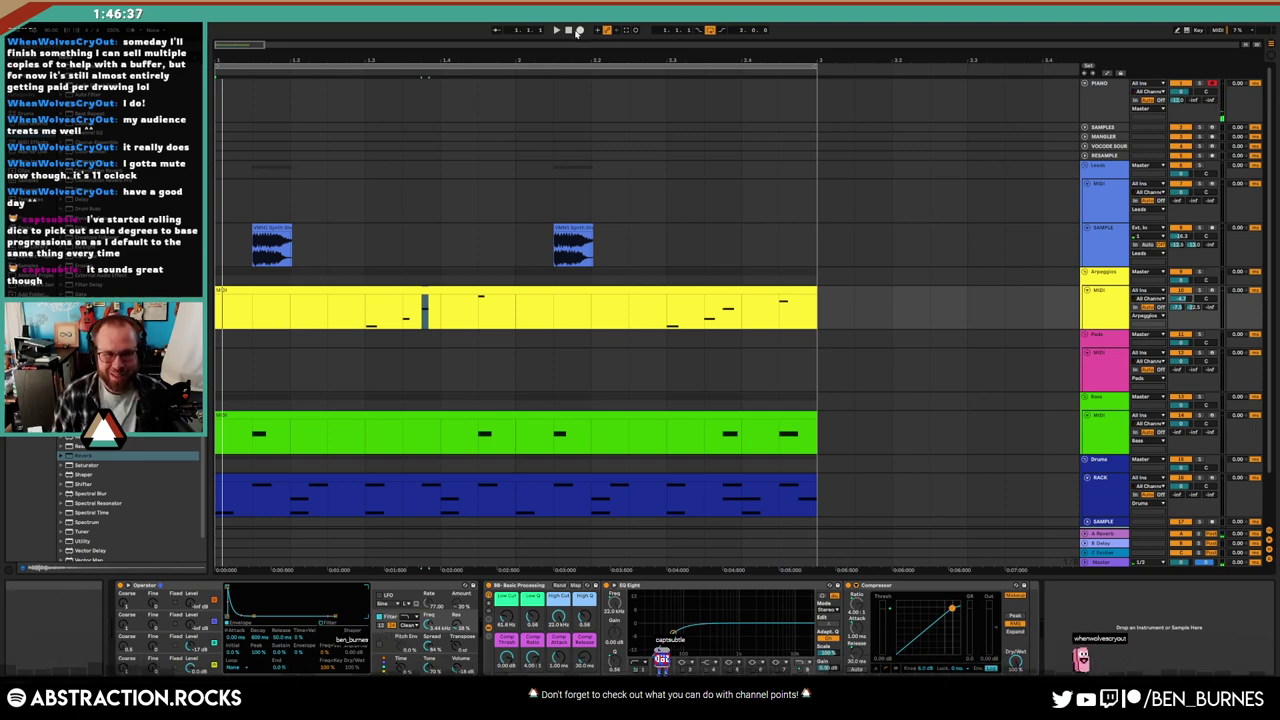
key(space)
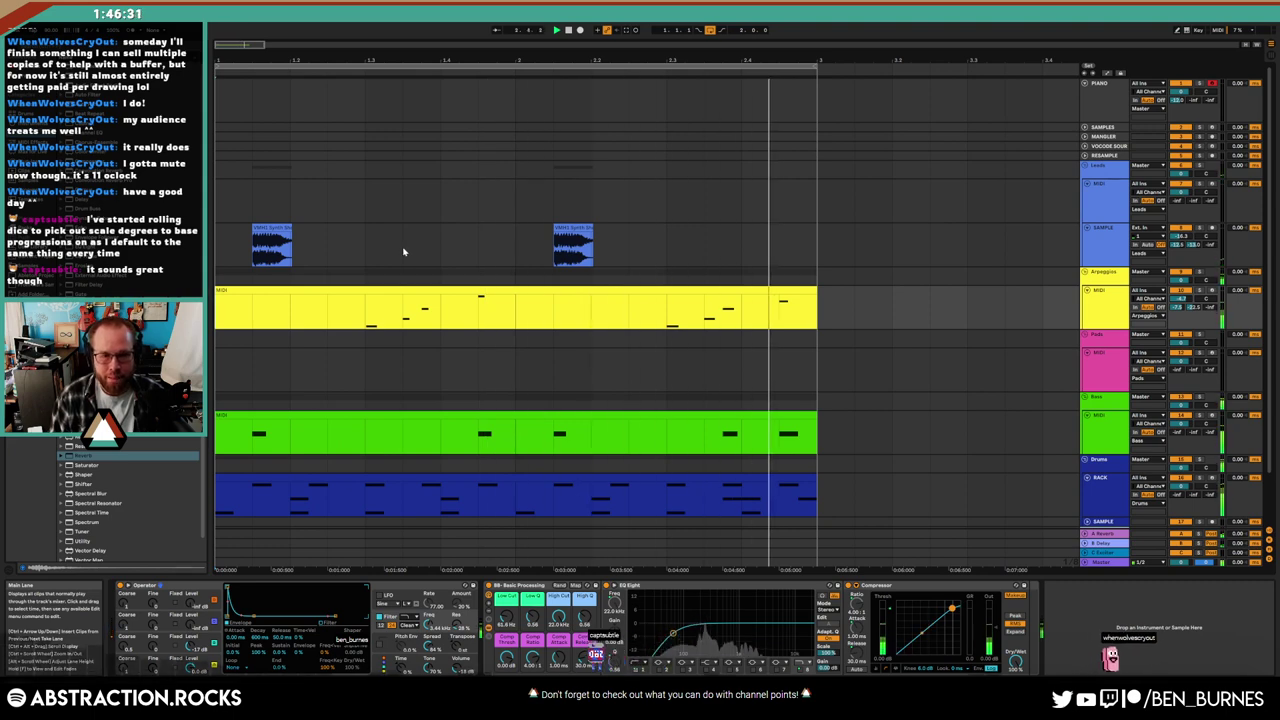
click(509, 289)
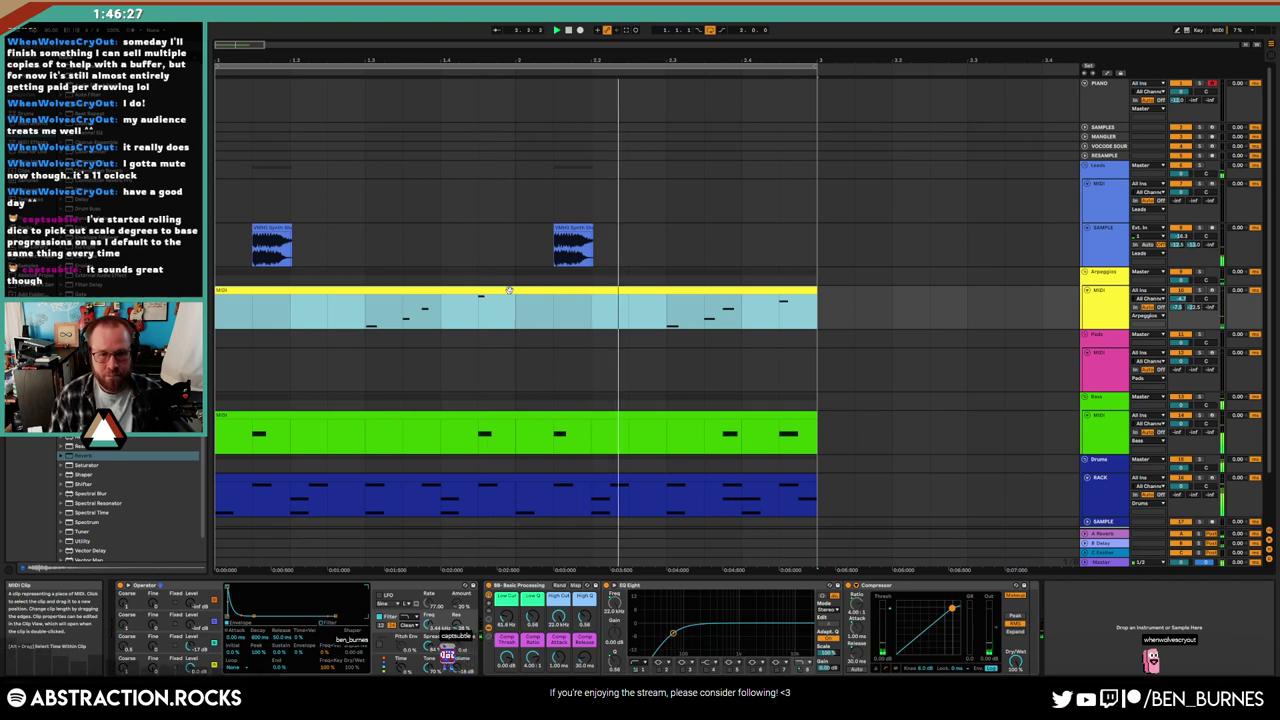
drag(371, 61, 450, 61)
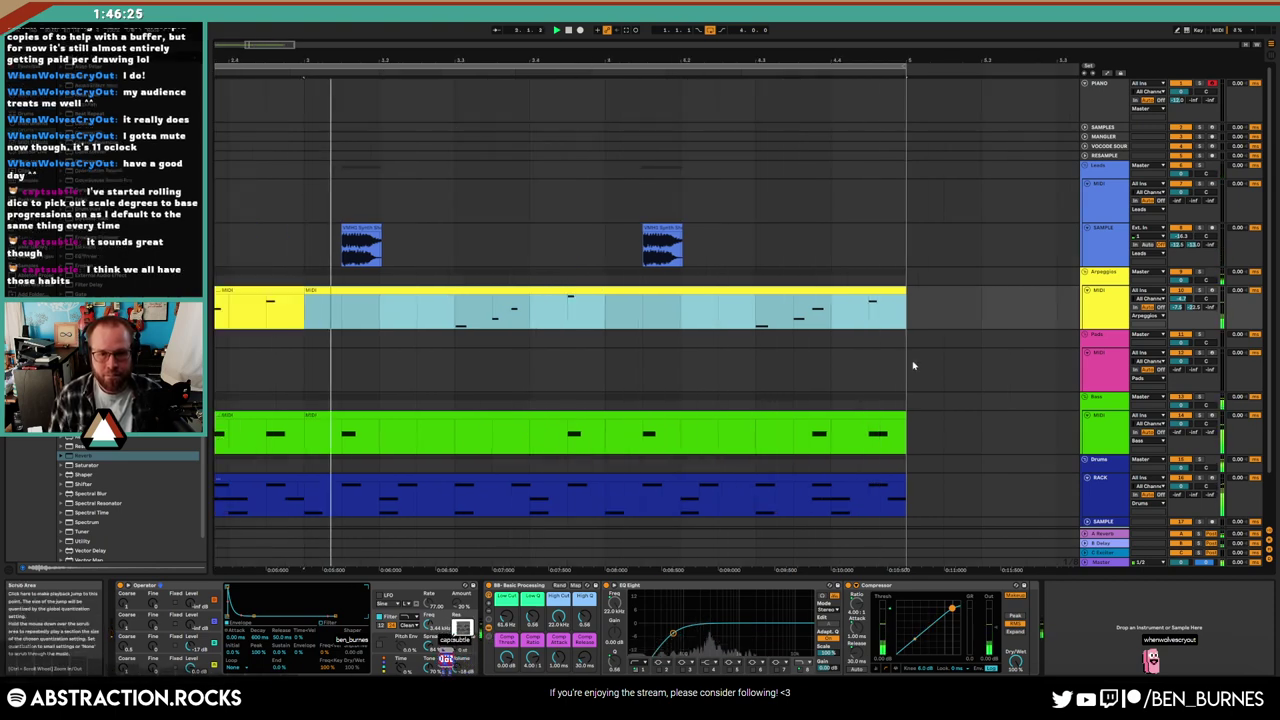
Add an E3 note just before the final D3 in the duplicated arpeggio clip
key(shift+Tab)
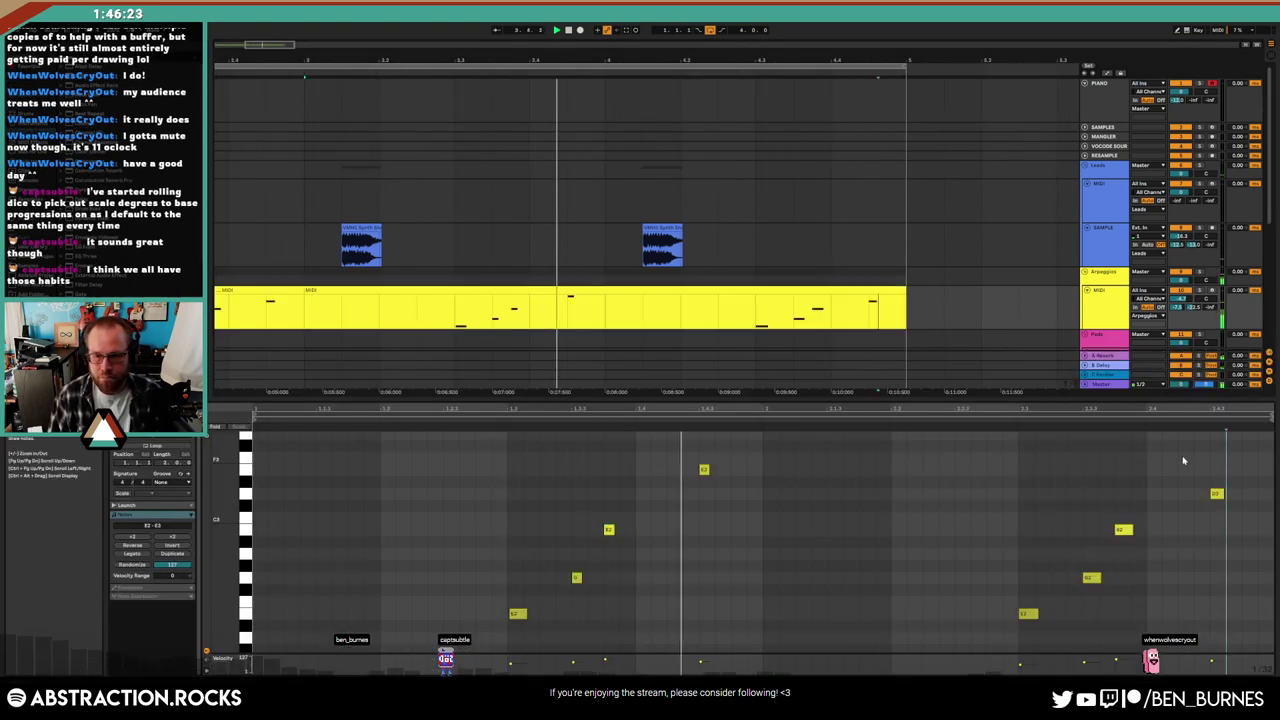
double_click(1186, 460)
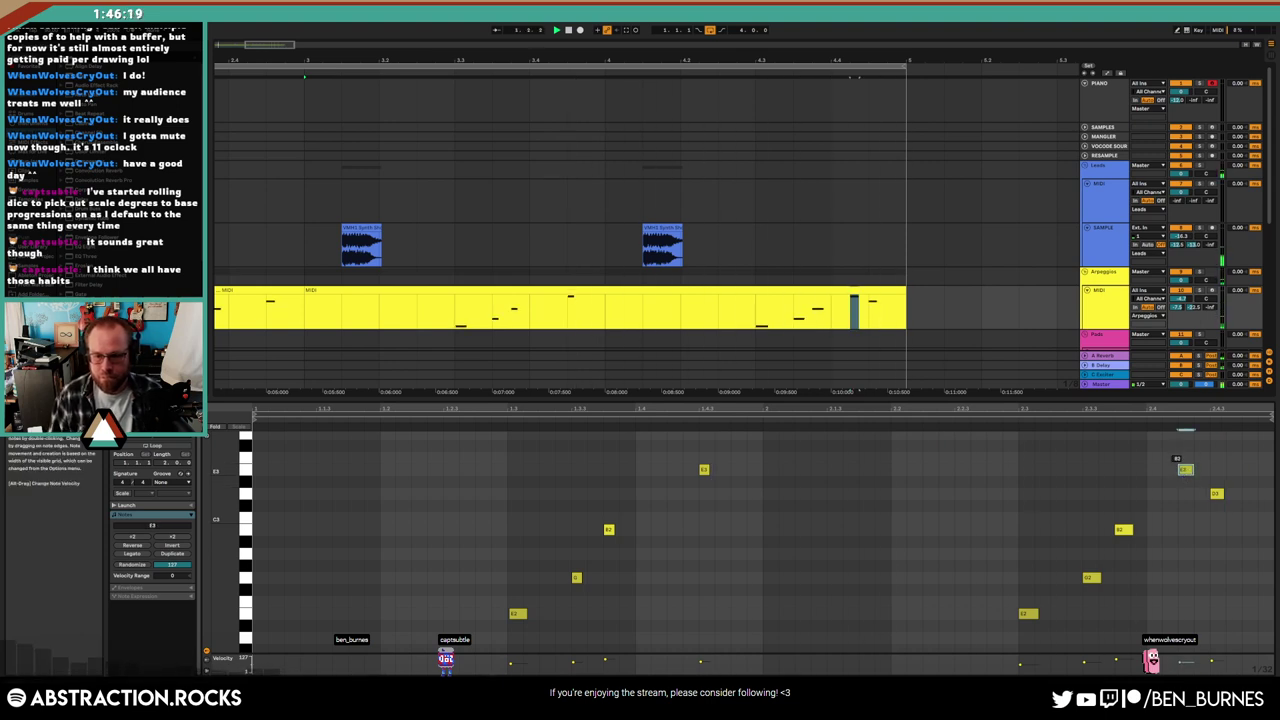
Raise the added E3 note in the last bar of the arpeggio to G3 and reopen the arpeggio clip
drag(1185, 473, 1185, 440)
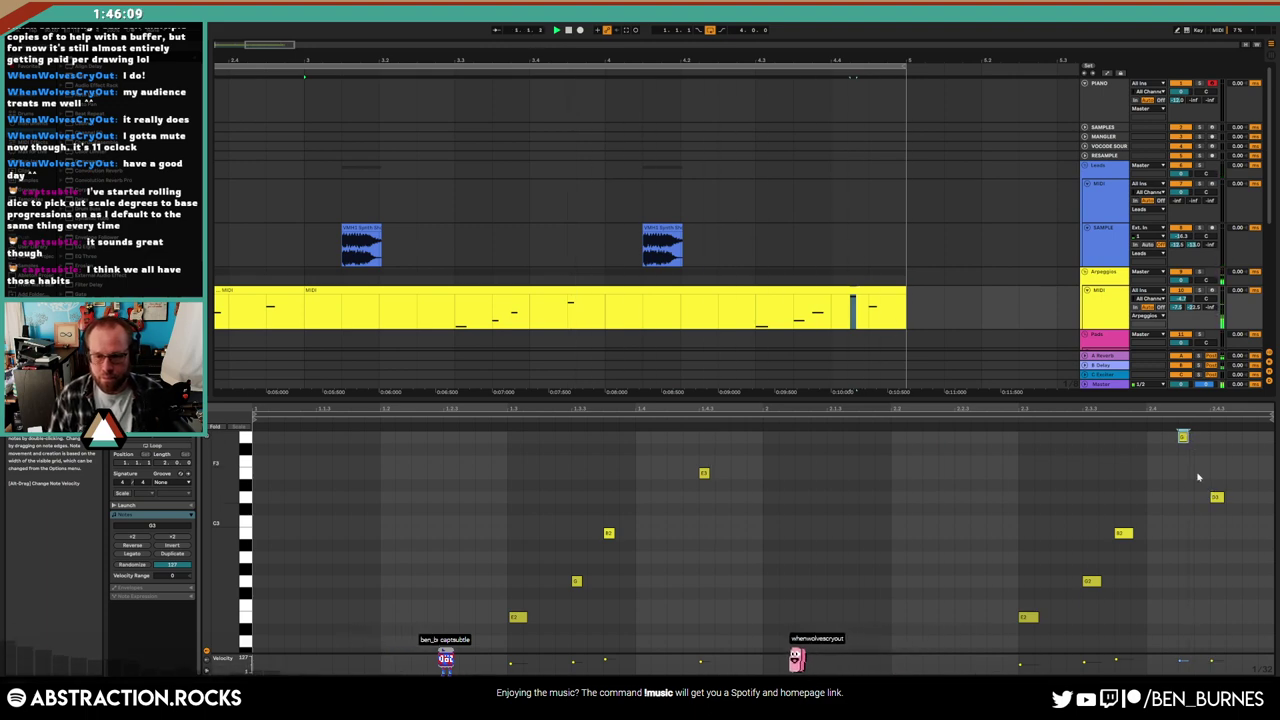
key(shift+Tab)
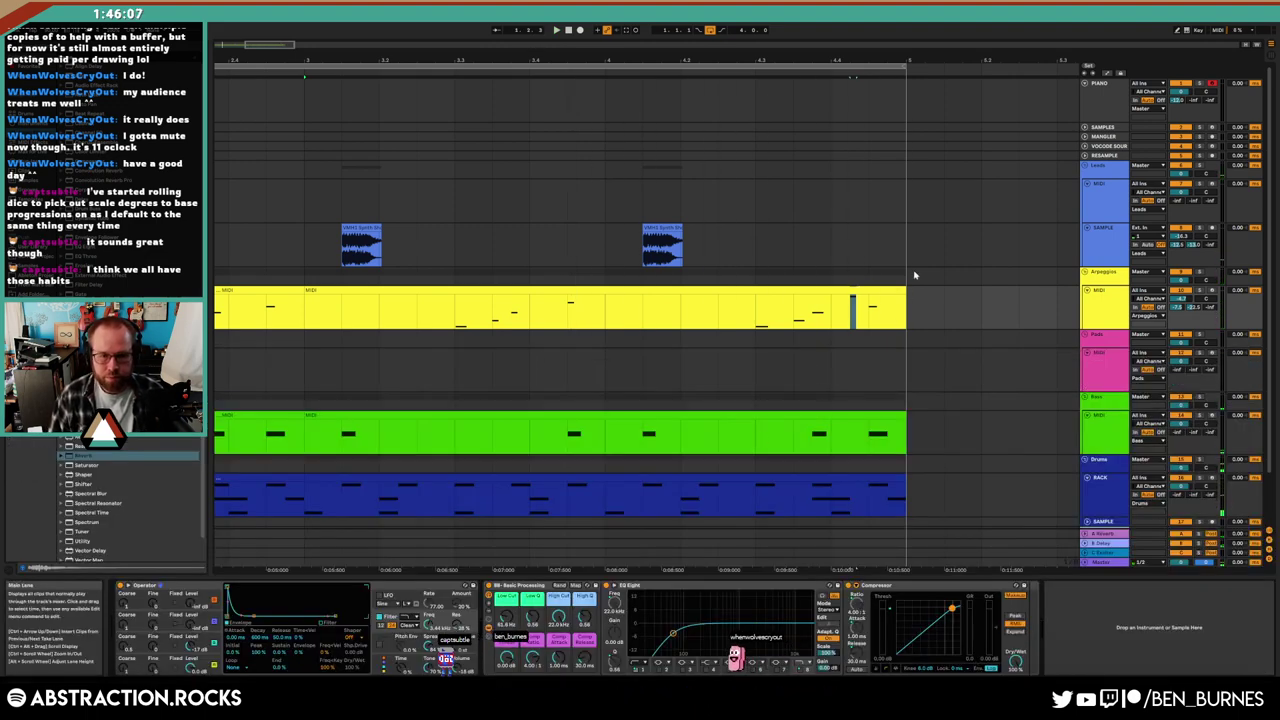
double_click(873, 291)
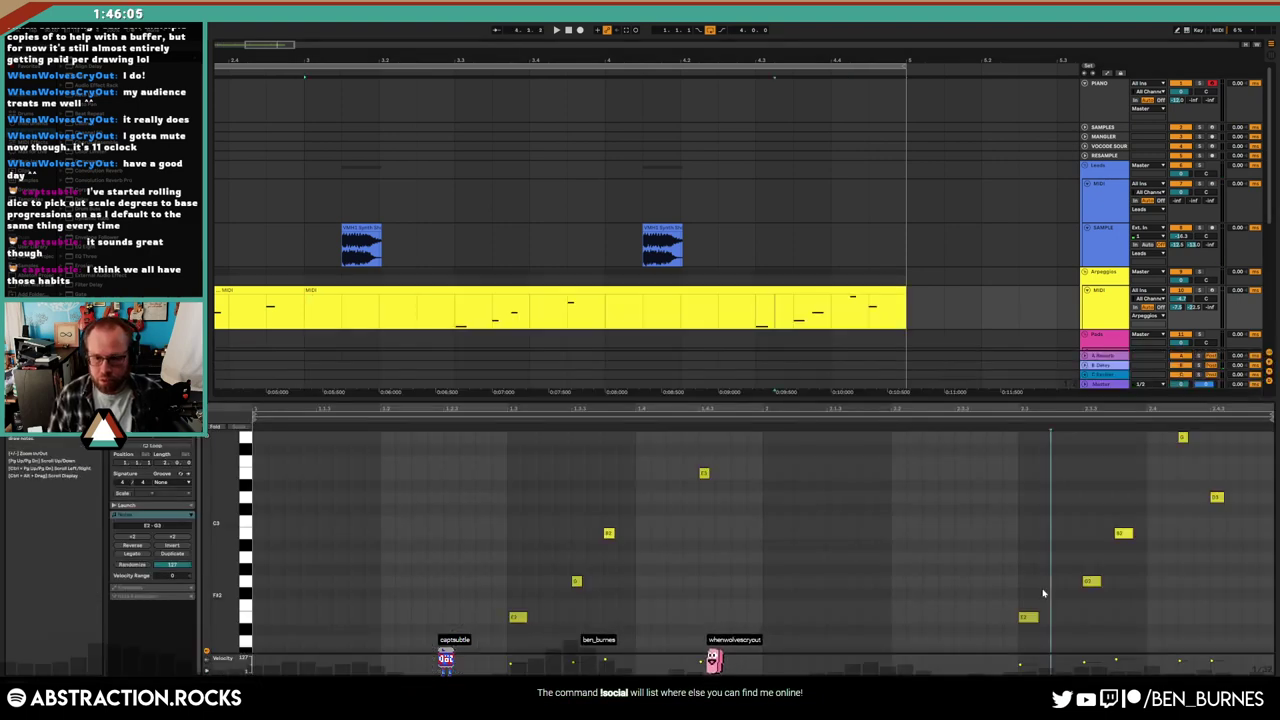
Reshape the last bar's arpeggio into a climb by moving G2 earlier, following it with B2 and D3, and raising the final note to E3
click(1093, 581)
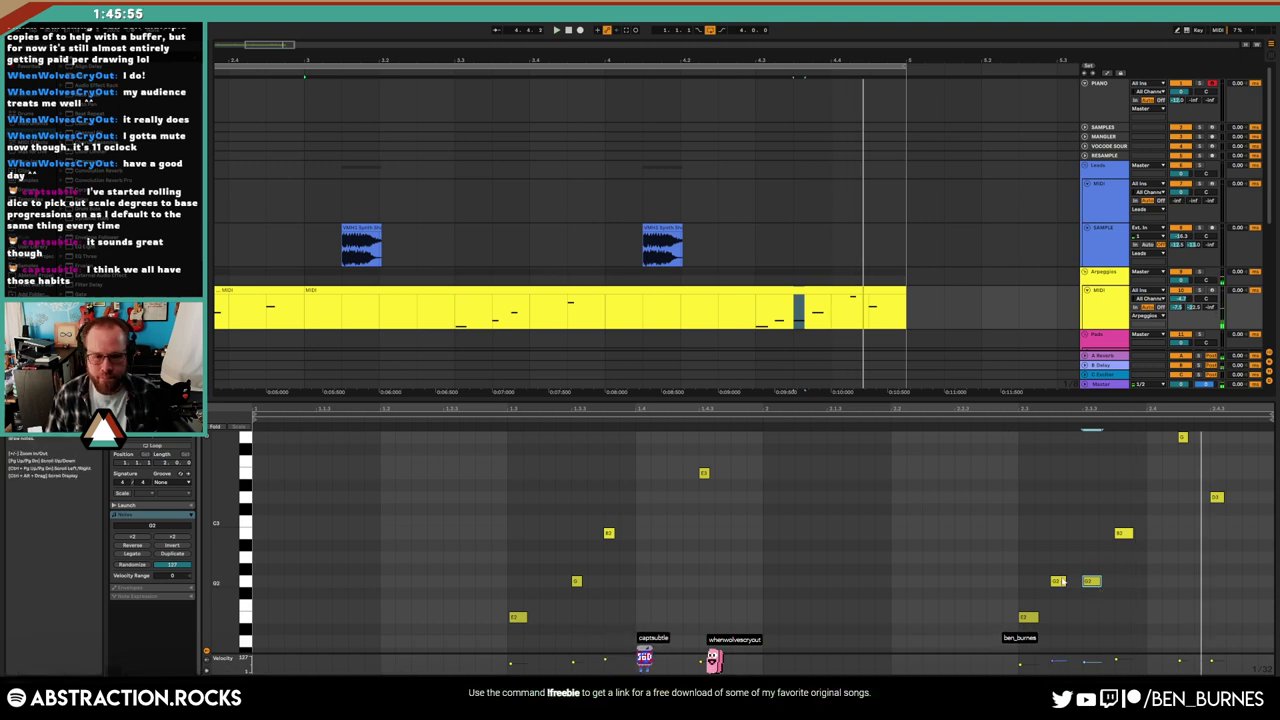
key(Up)
key(Up)
click(1123, 534)
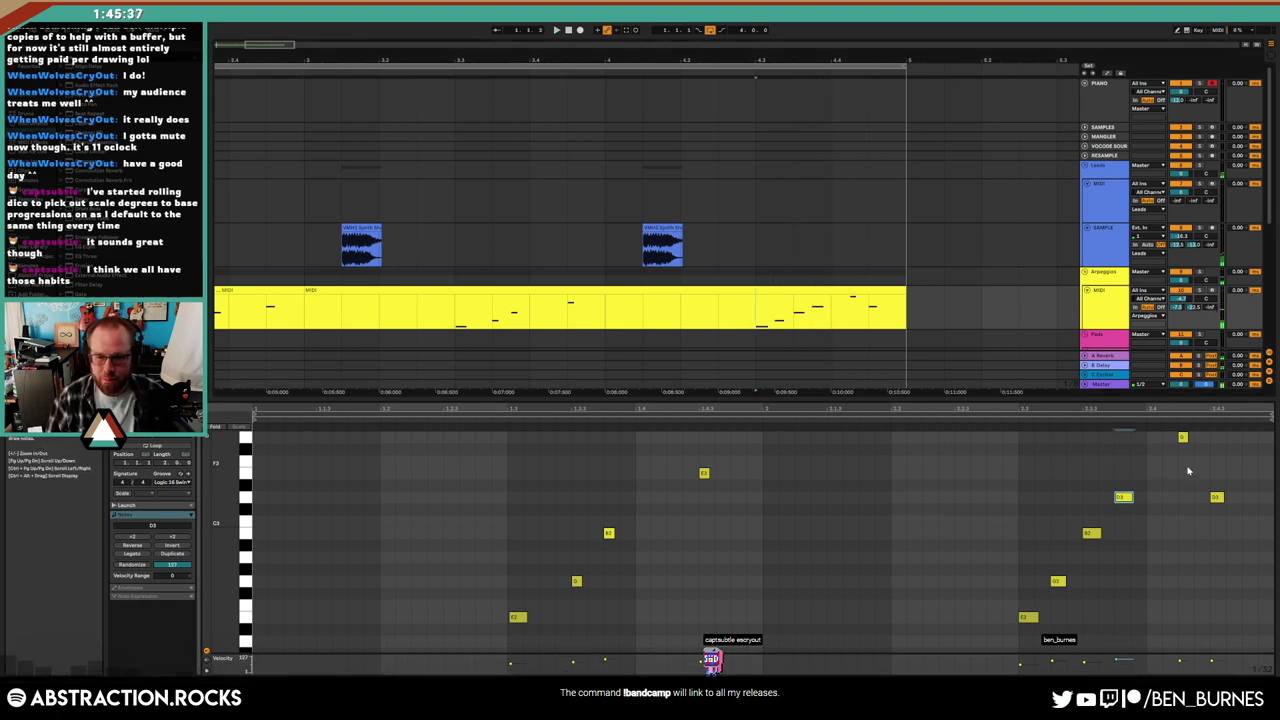
key(Up)
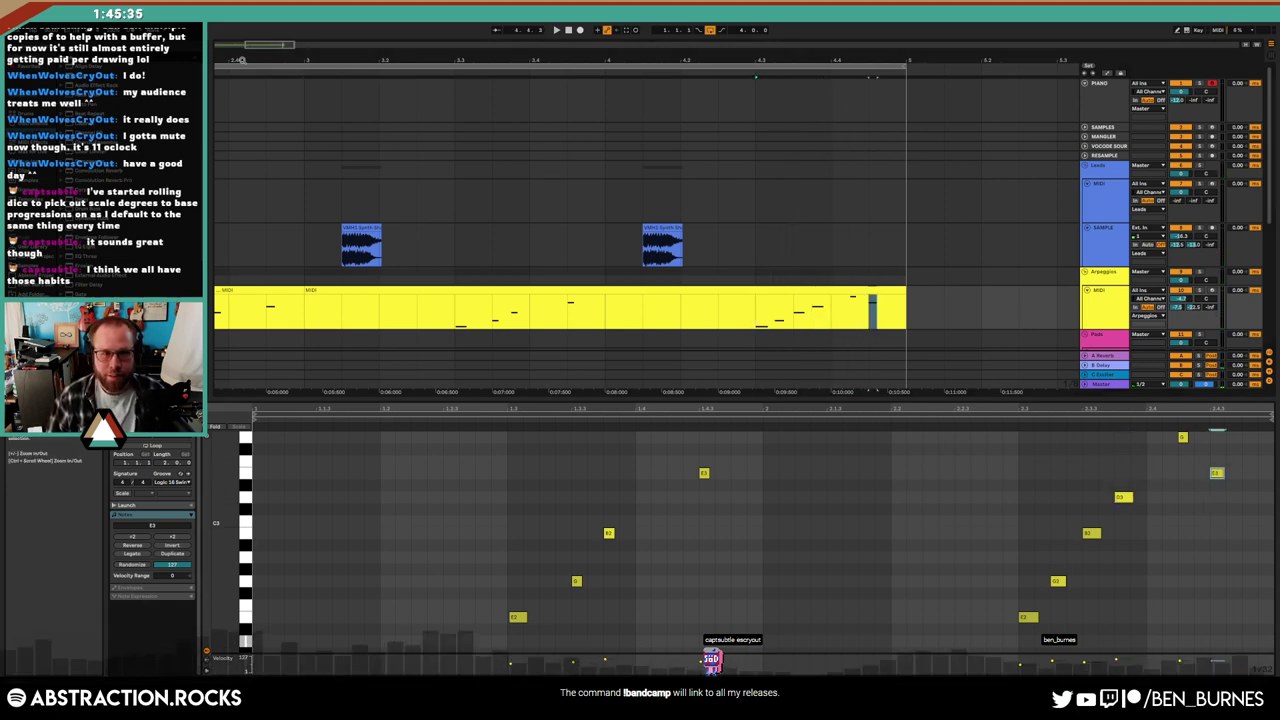
Consolidate the two arpeggio clips into a single four-bar clip
drag(427, 48, 427, 28)
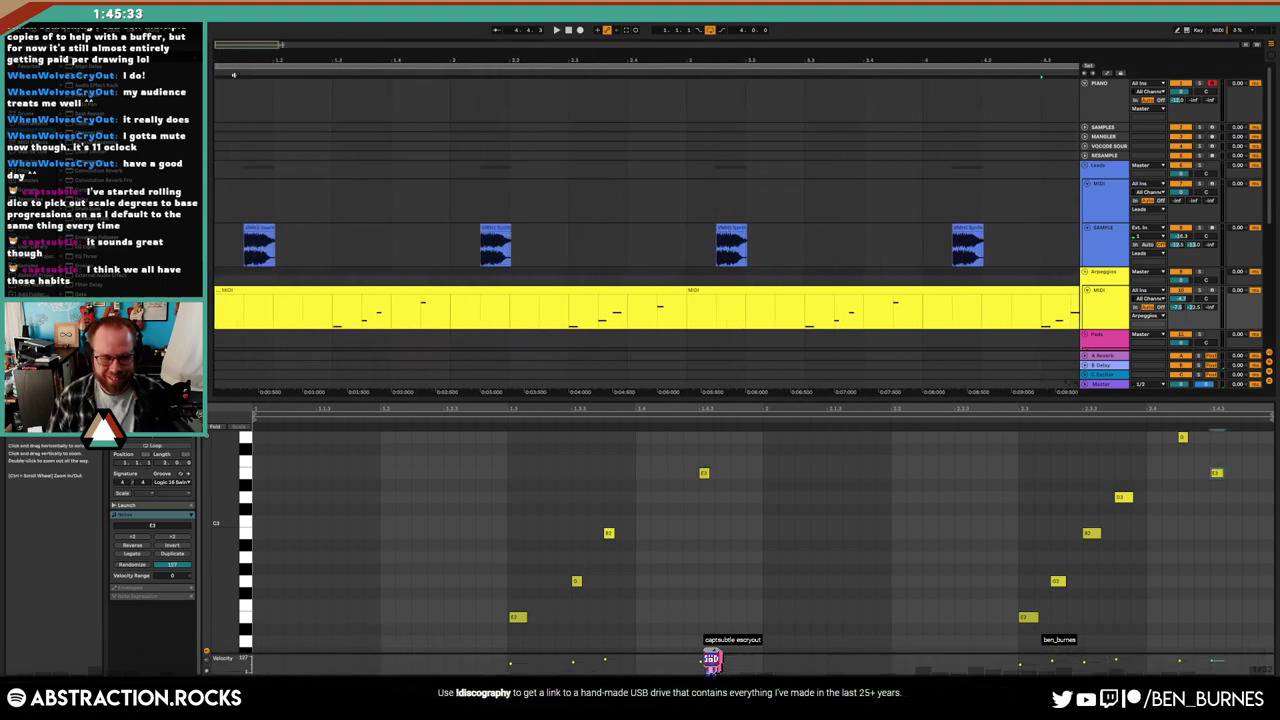
key(ctrl+z)
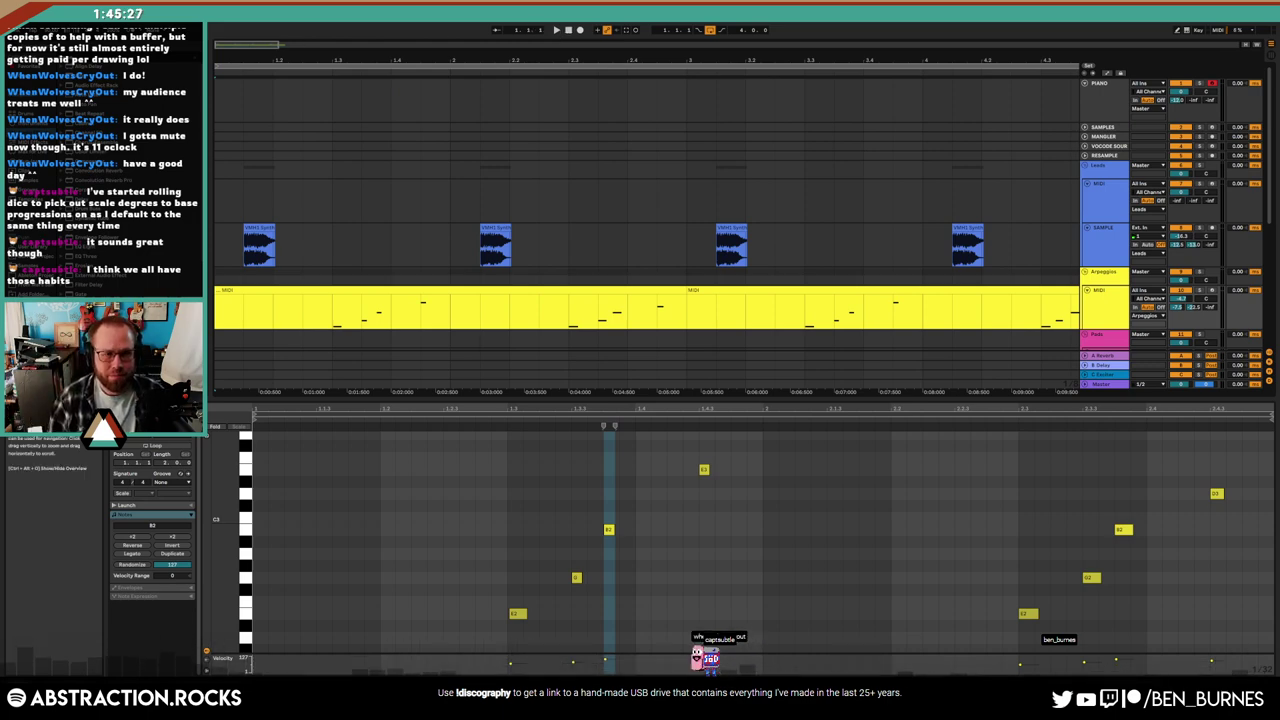
drag(297, 45, 435, 303)
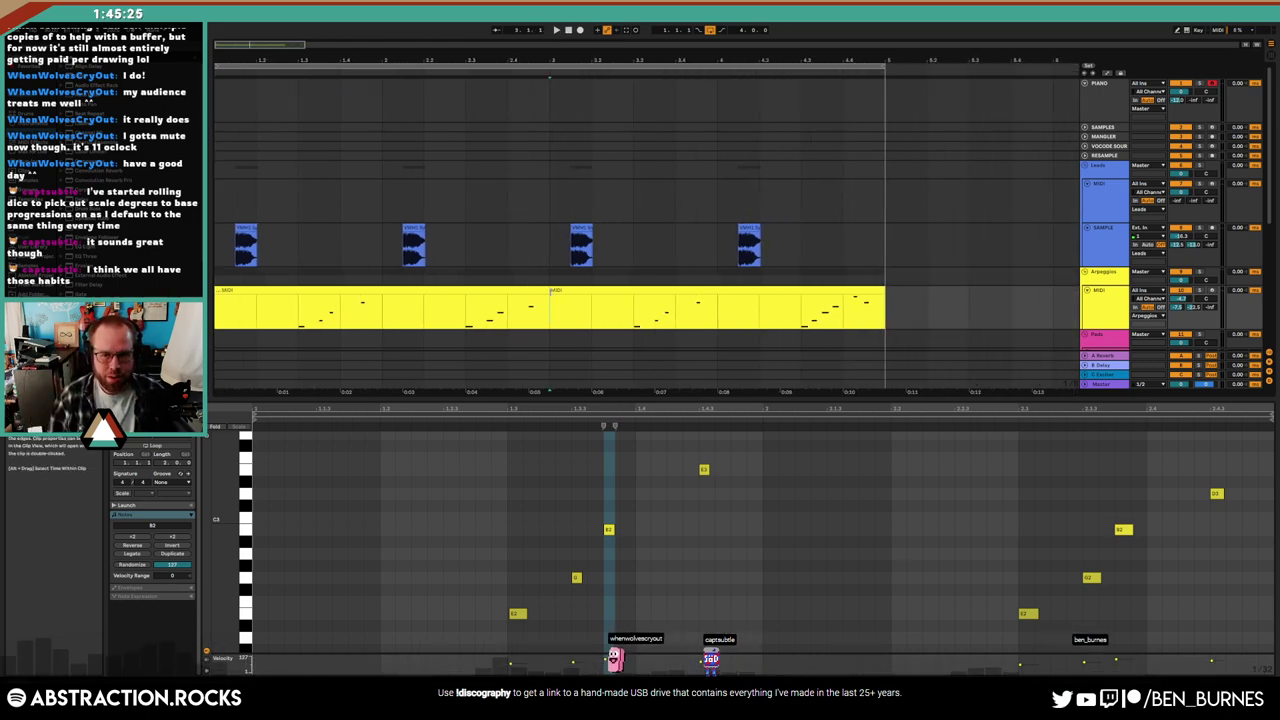
drag(549, 300, 884, 300)
click(526, 290)
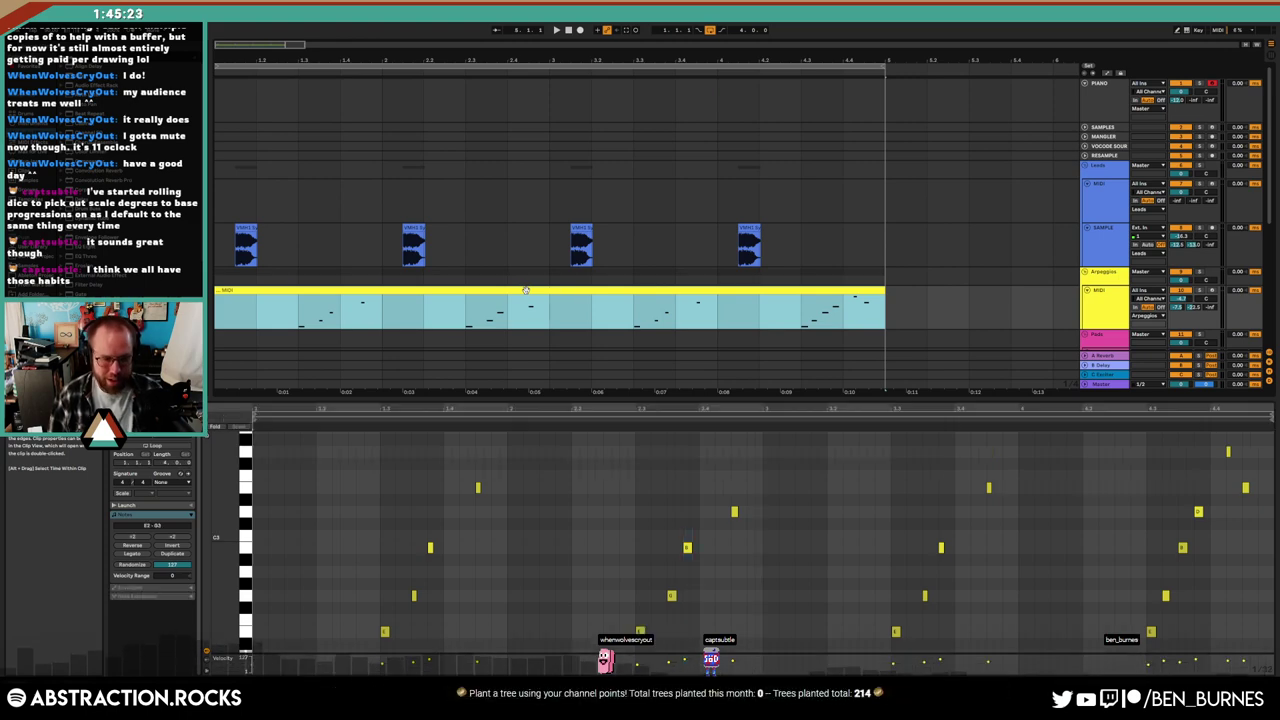
In the second bass clip, move the first bar's last-beat E1 a sixteenth earlier and add a longer G1 note after it
key(shift+Tab)
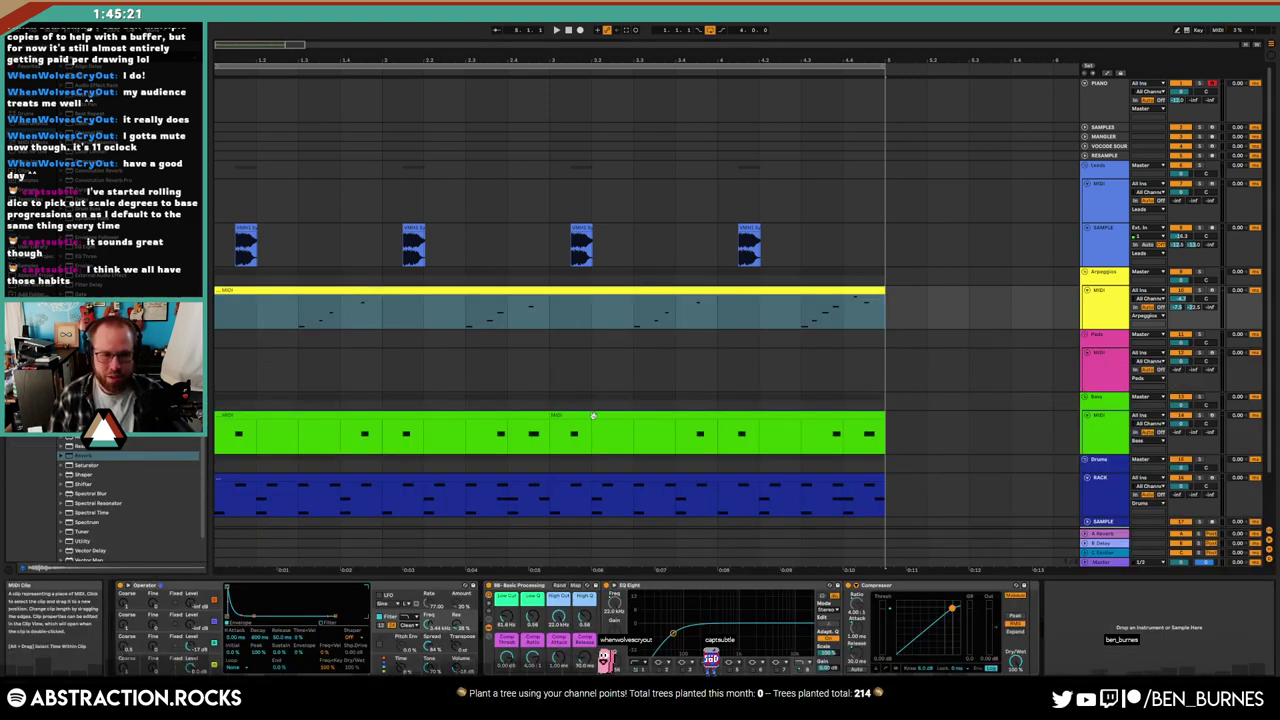
drag(548, 432, 884, 432)
click(694, 486)
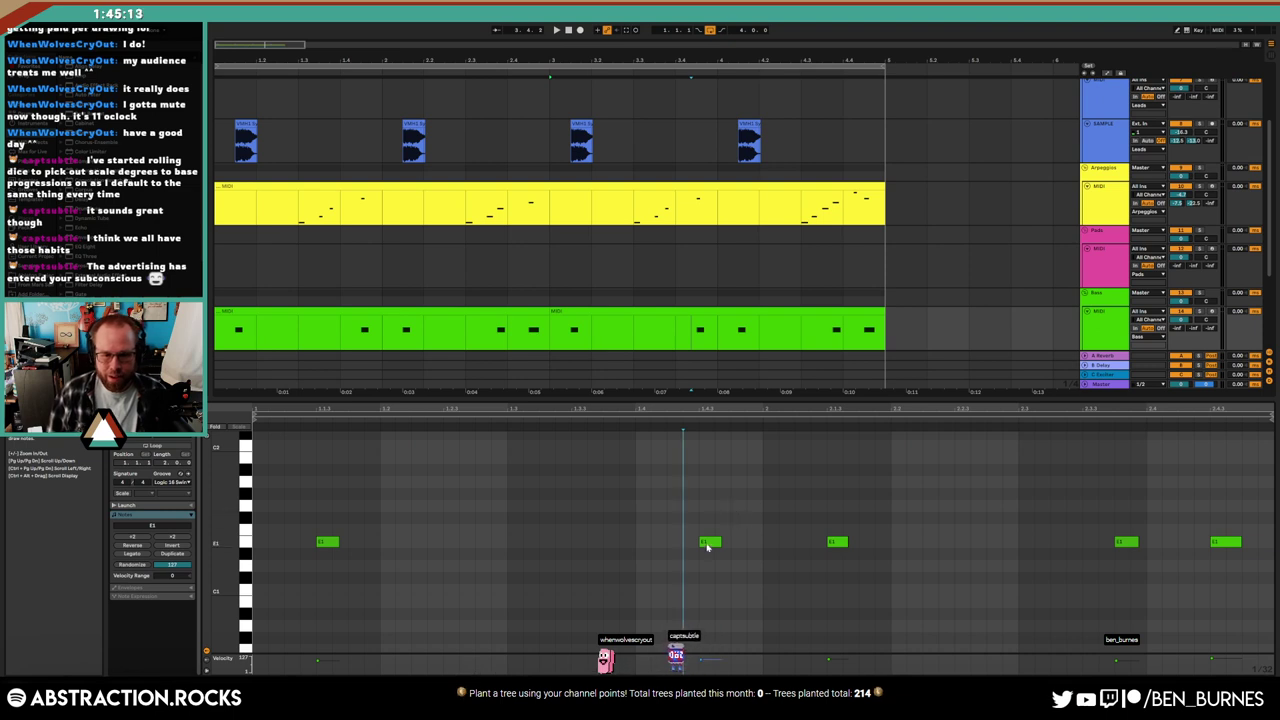
drag(702, 506, 745, 507)
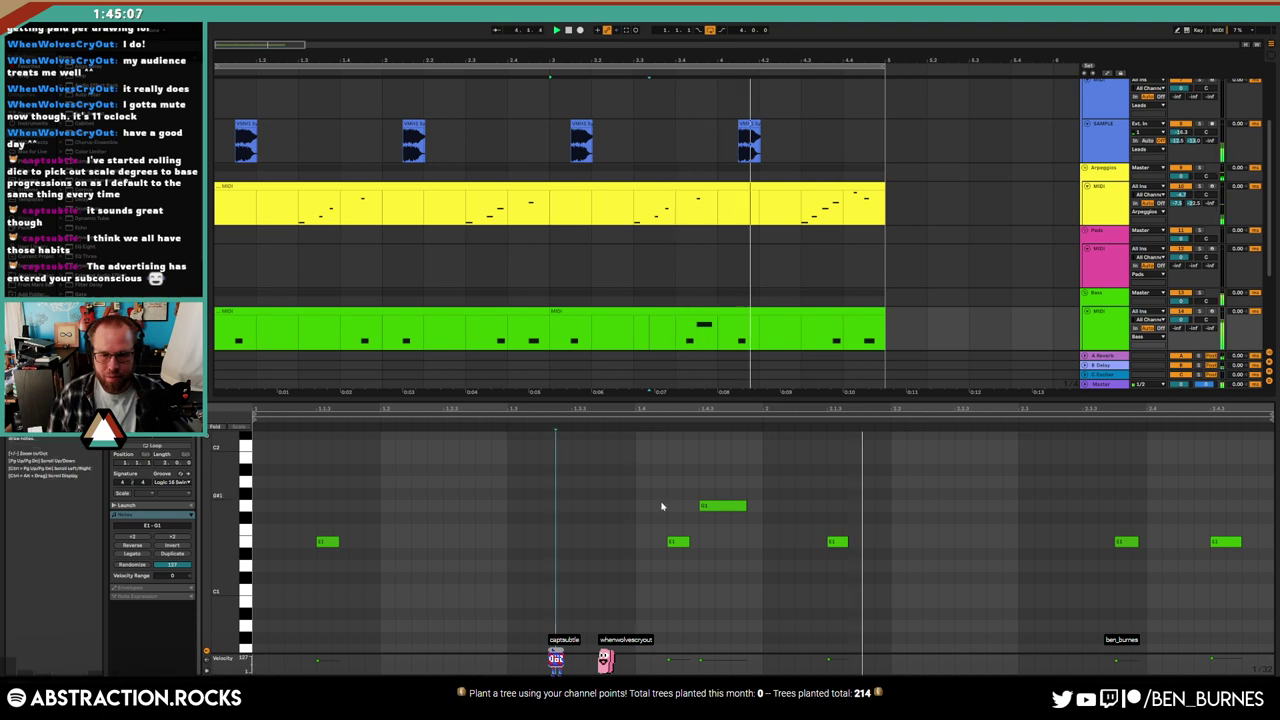
While the loop plays, shorten the bass clip's G1 note and add a second, shorter G1 right after it
click(697, 186)
key(space)
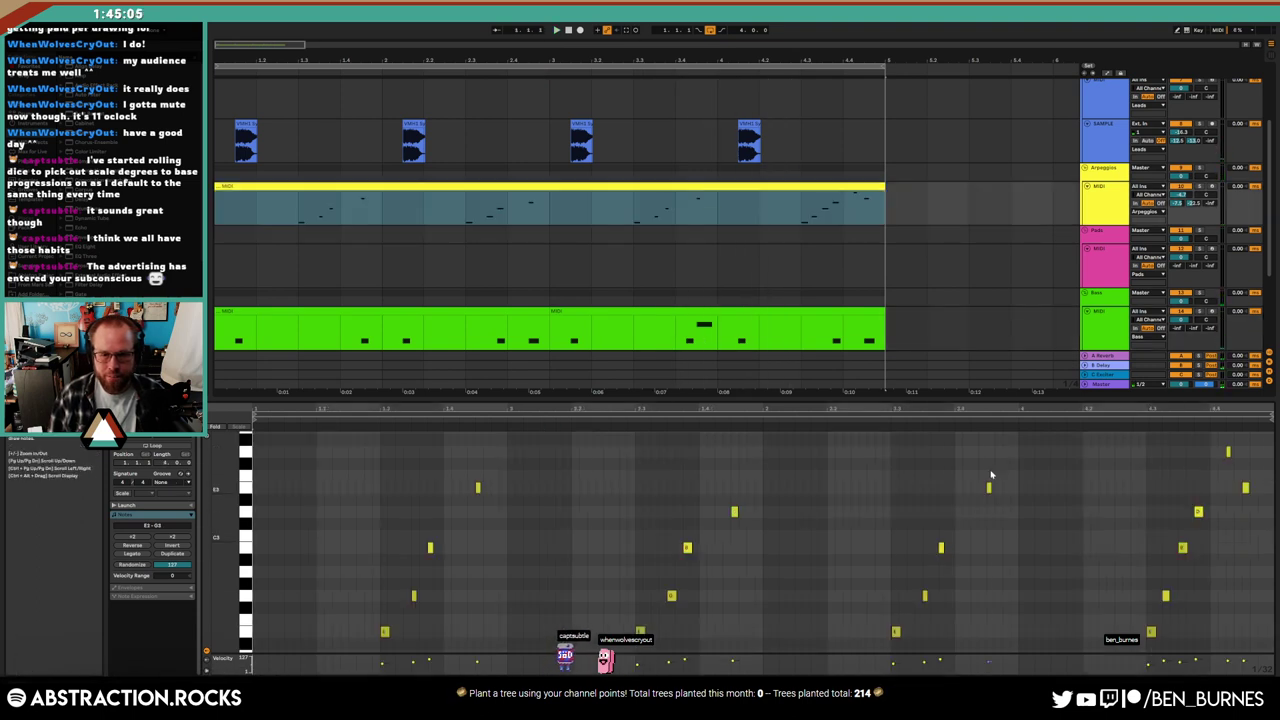
scroll(705, 323, right, 10)
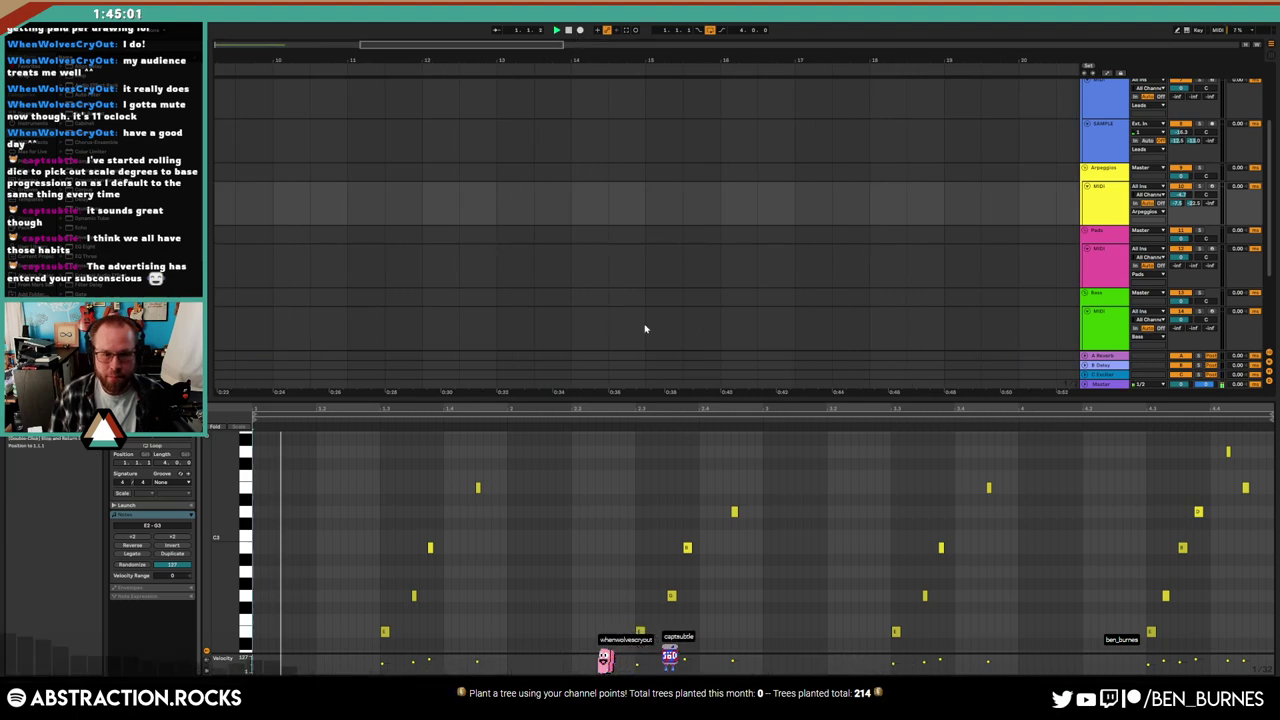
scroll(266, 59, left, 10)
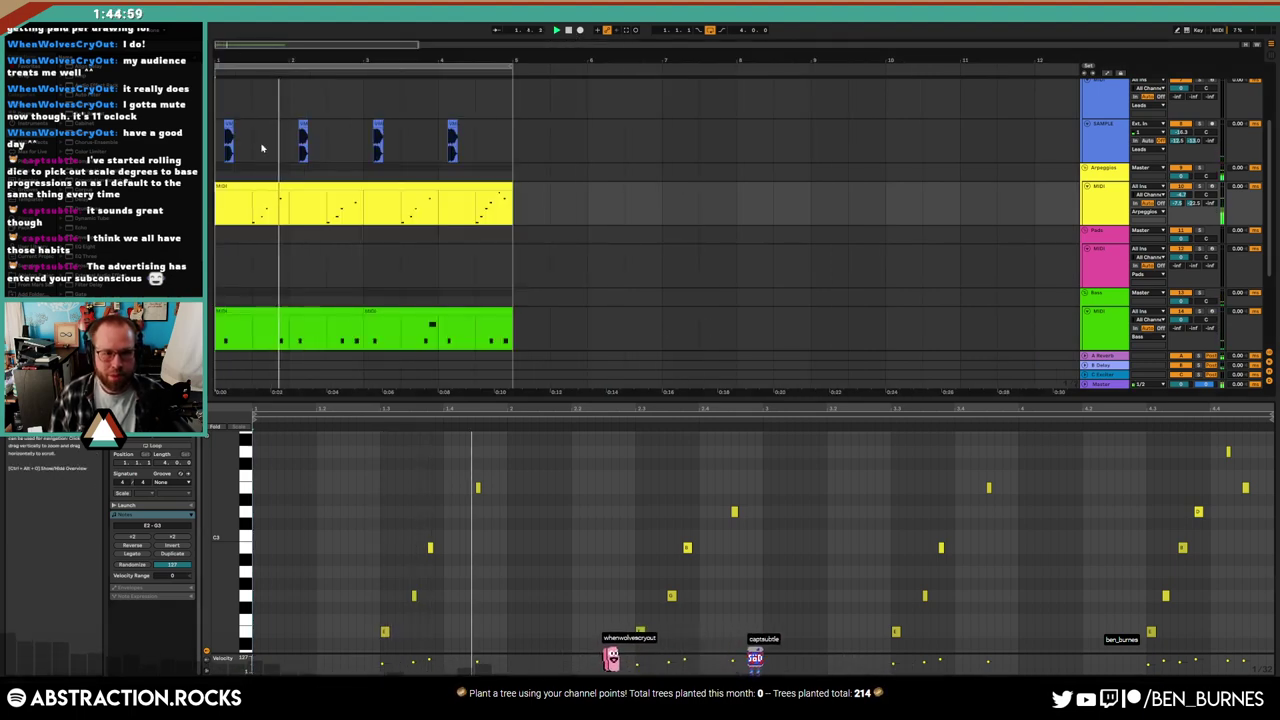
click(466, 340)
click(777, 528)
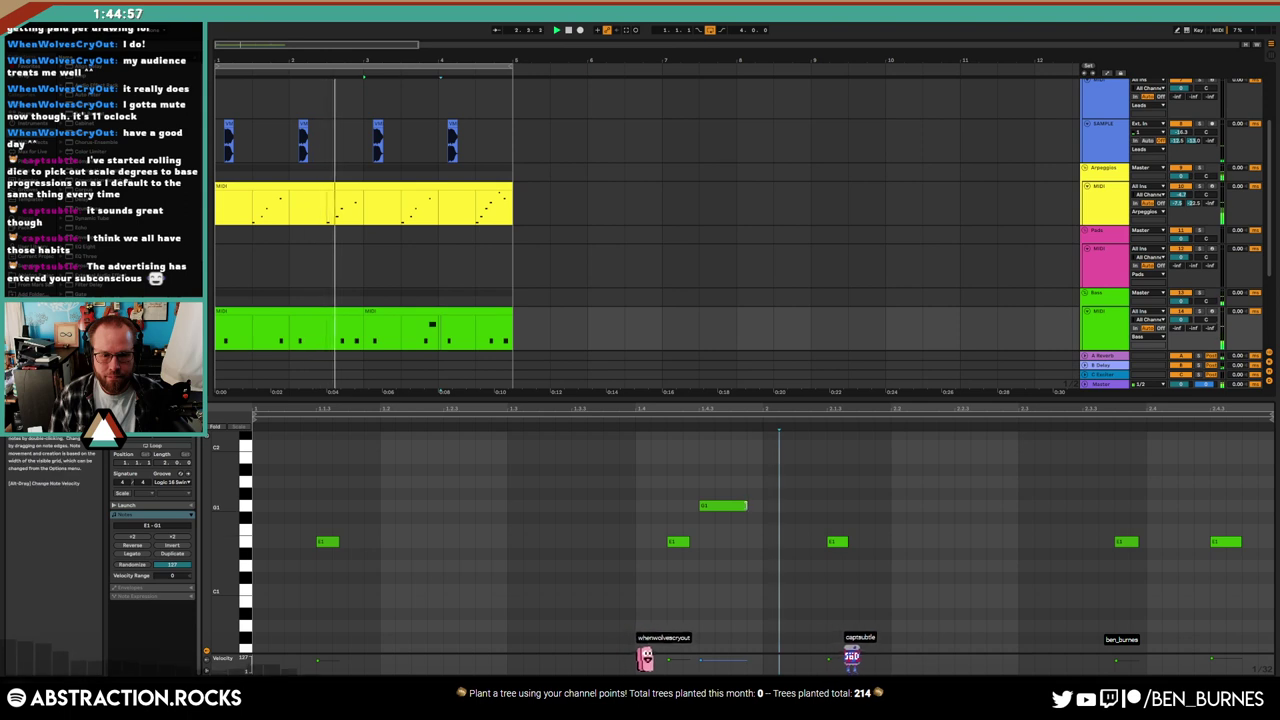
drag(745, 505, 731, 505)
double_click(737, 505)
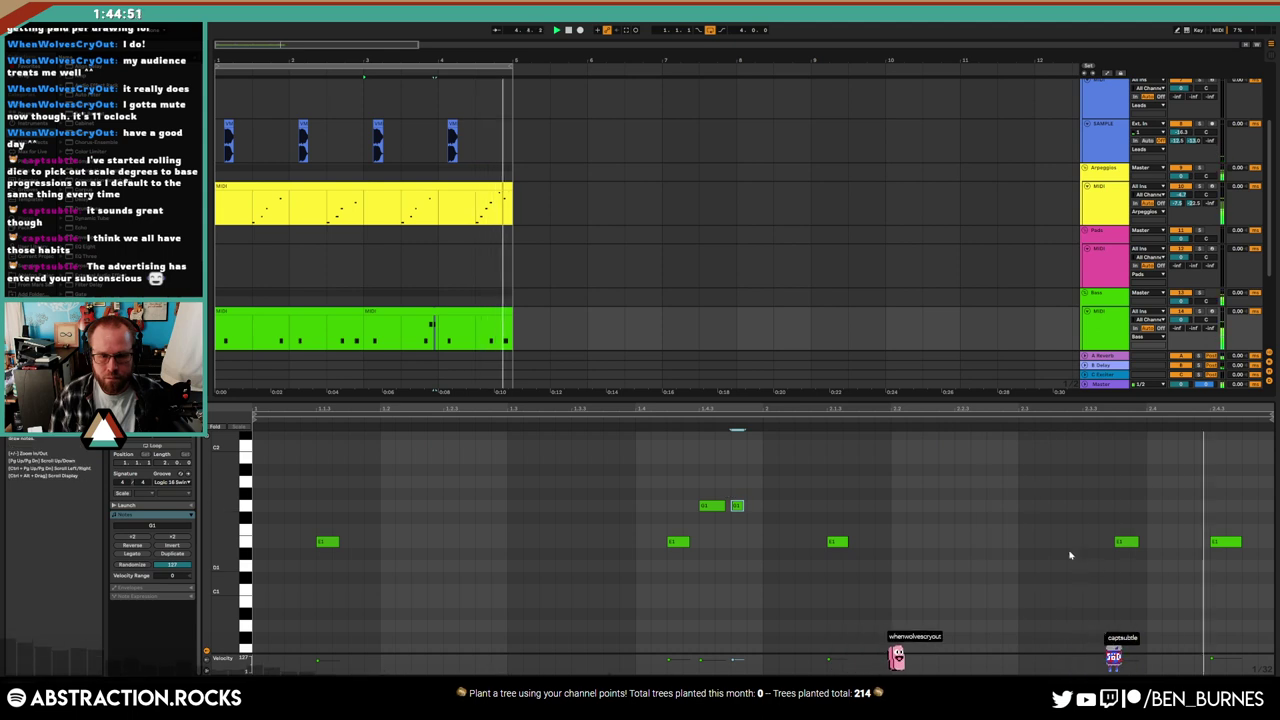
End the second bass clip with a shortened E1, a G1 on the last beat and two F1 notes, and play the loop
click(485, 188)
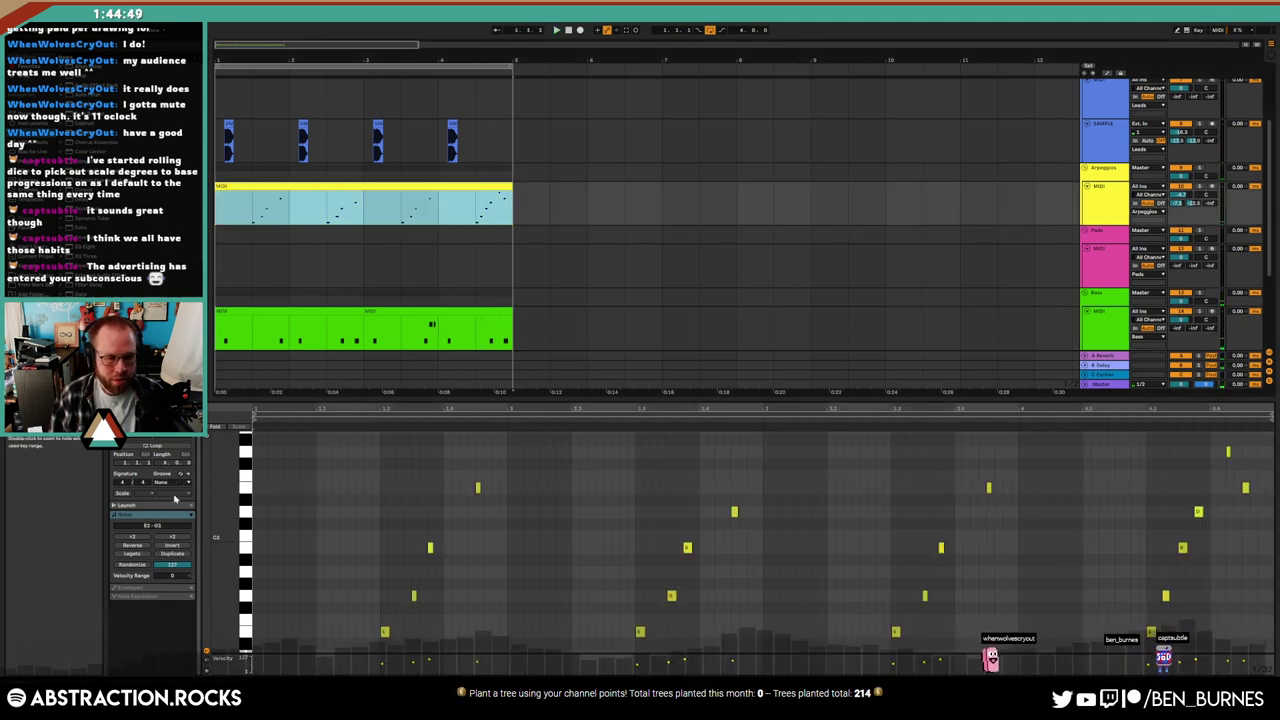
click(508, 310)
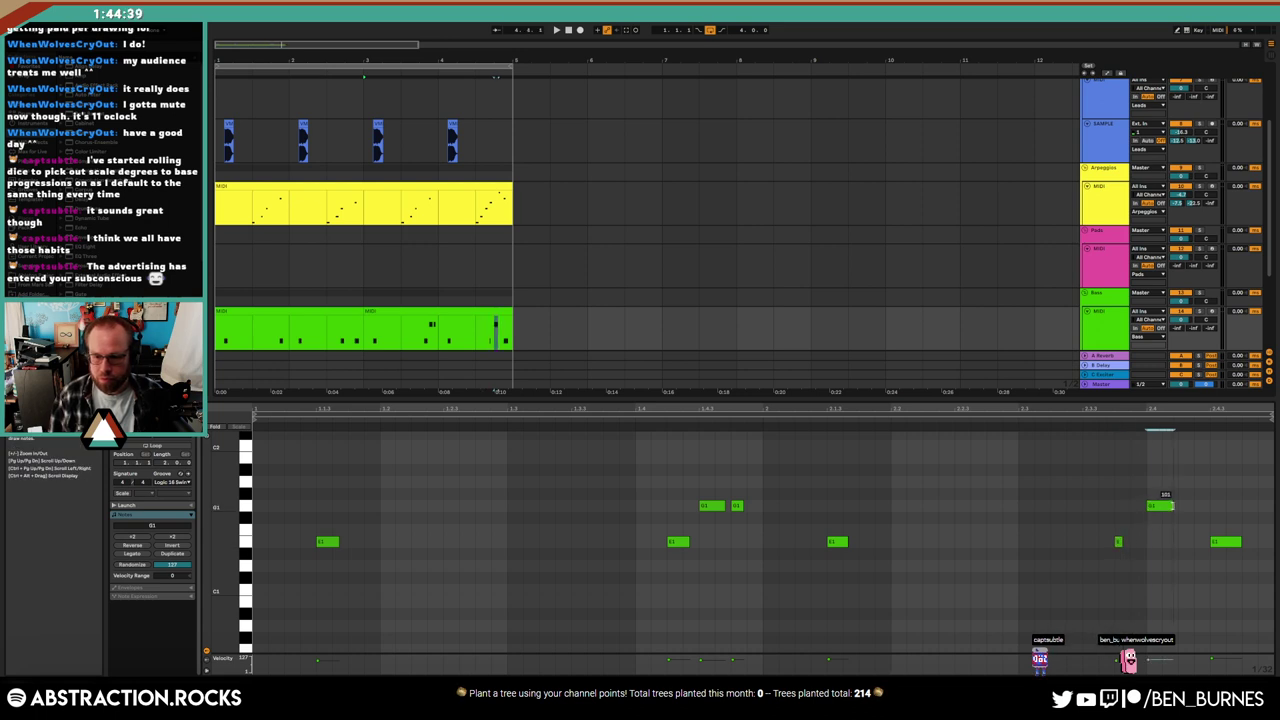
key(Up)
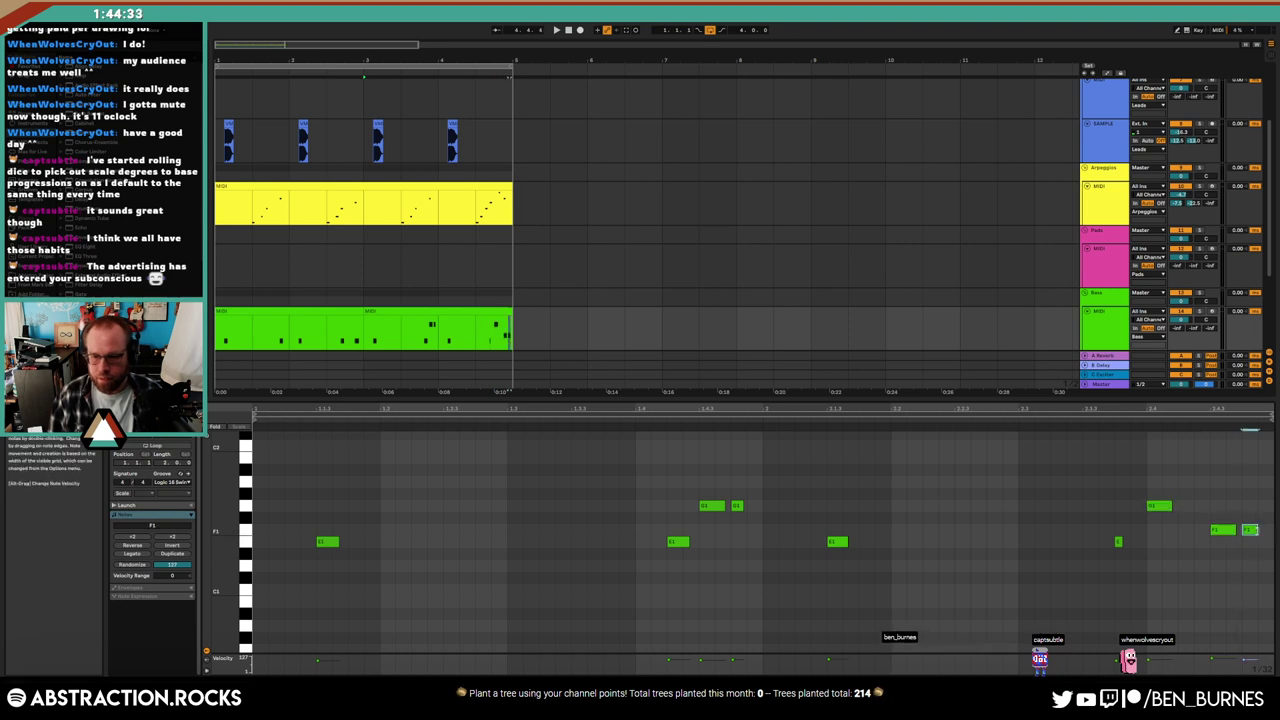
key(space)
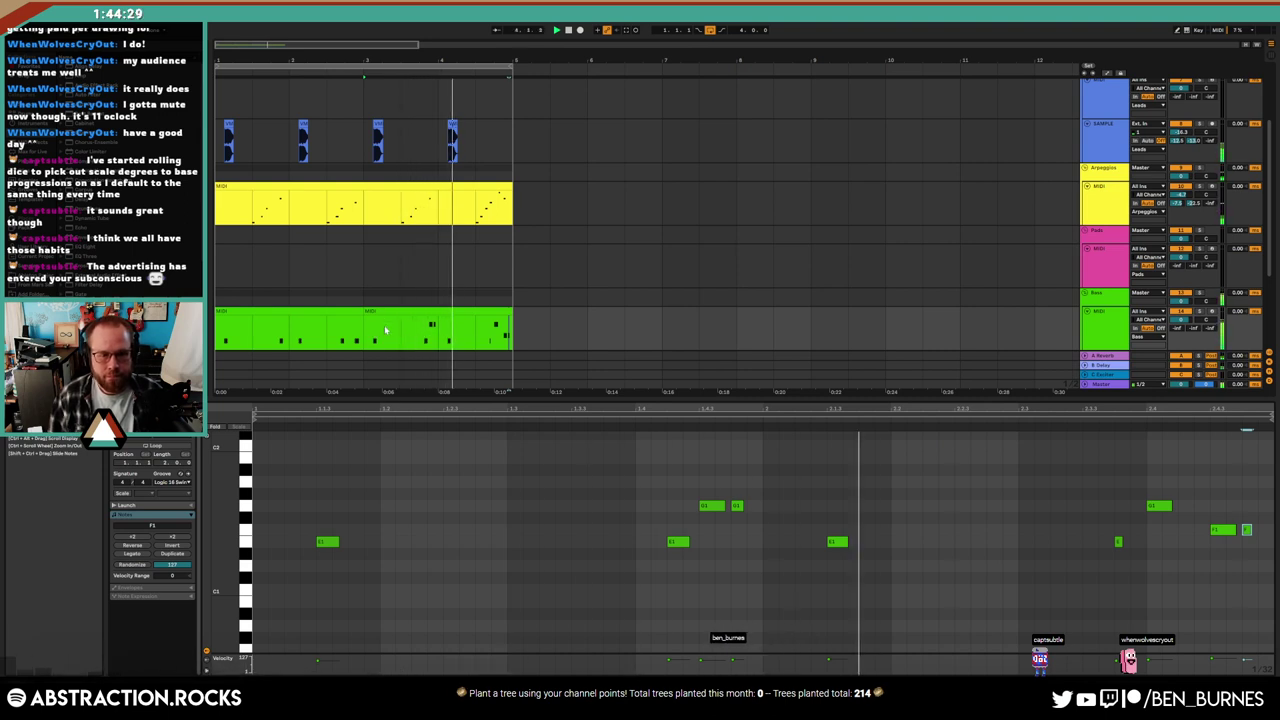
drag(276, 42, 276, 45)
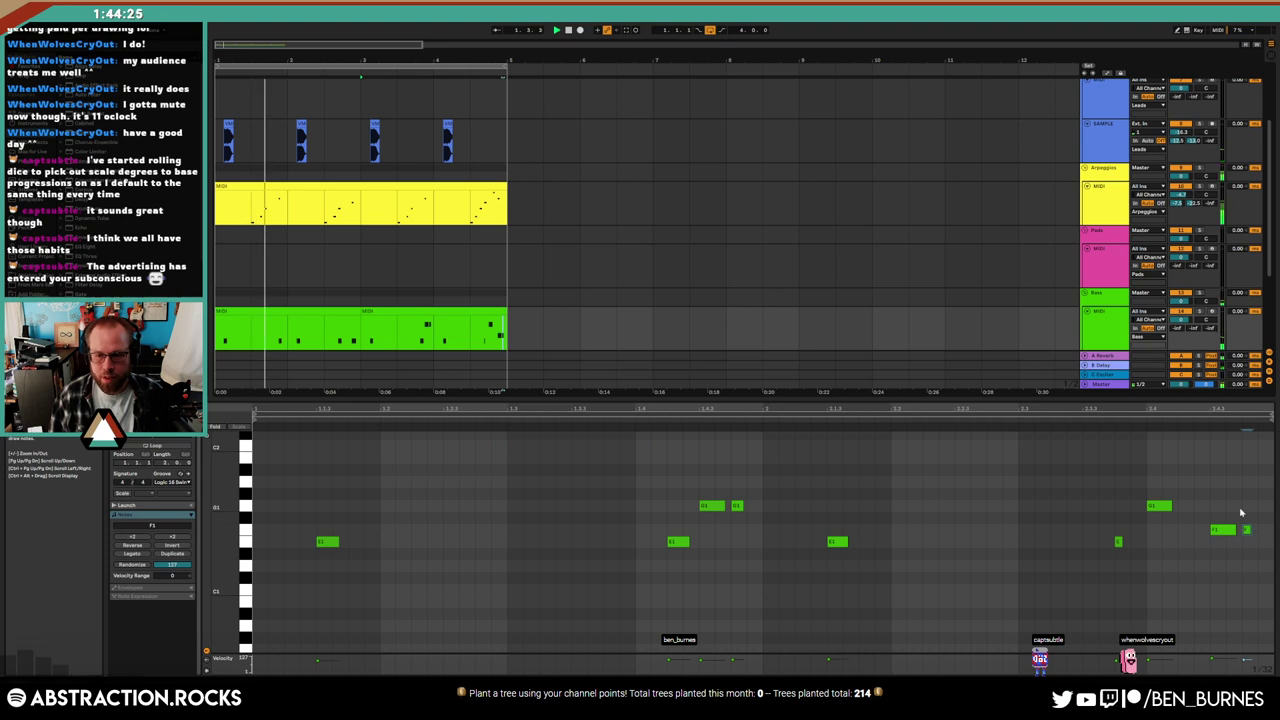
Raise the two final bass notes to F#1 and reopen the second bass clip
key(Up)
key(shift+Tab)
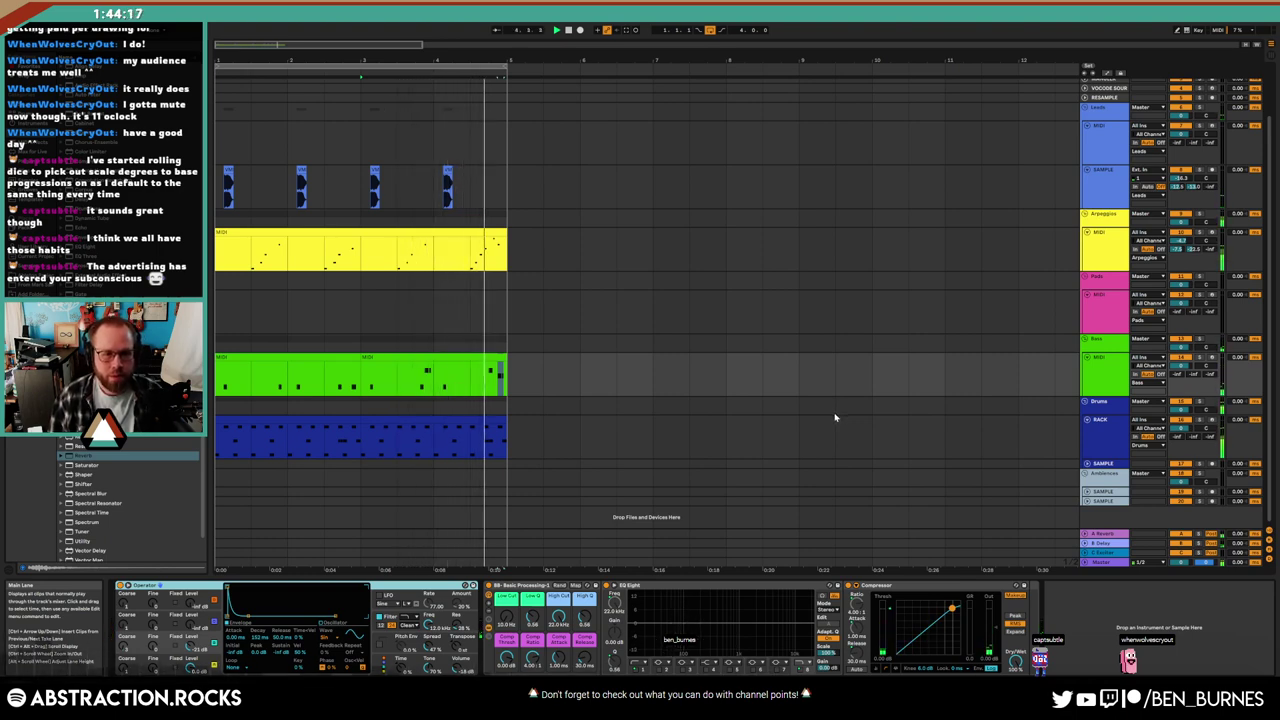
click(500, 361)
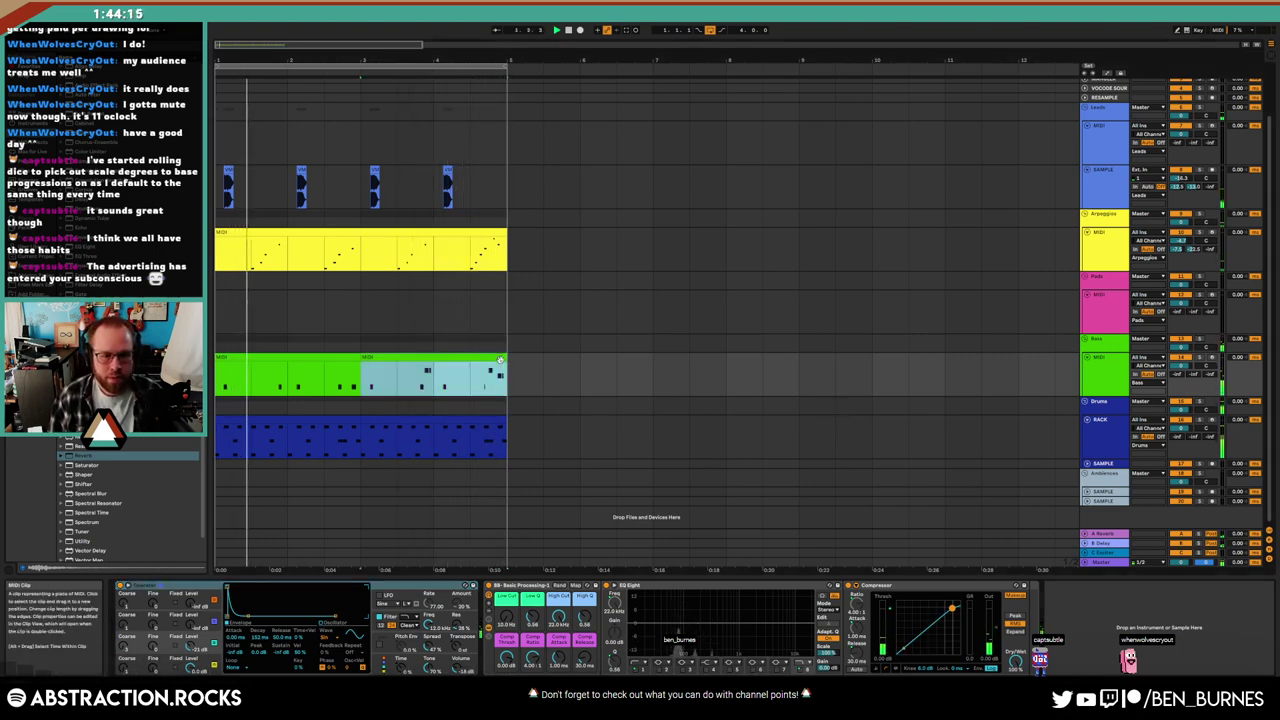
double_click(500, 361)
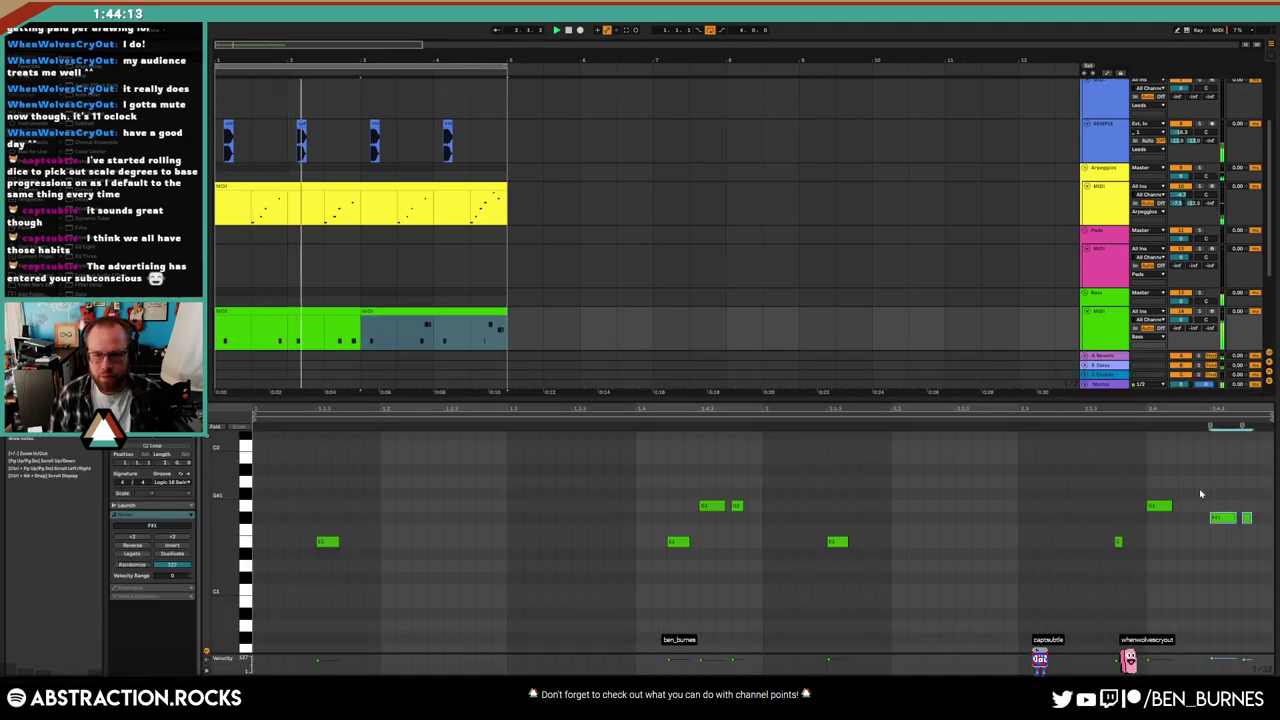
Set the bass note on the last beat to A1 and raise the final two notes to G1 during playback
click(1159, 505)
key(Up)
key(Up)
key(Up)
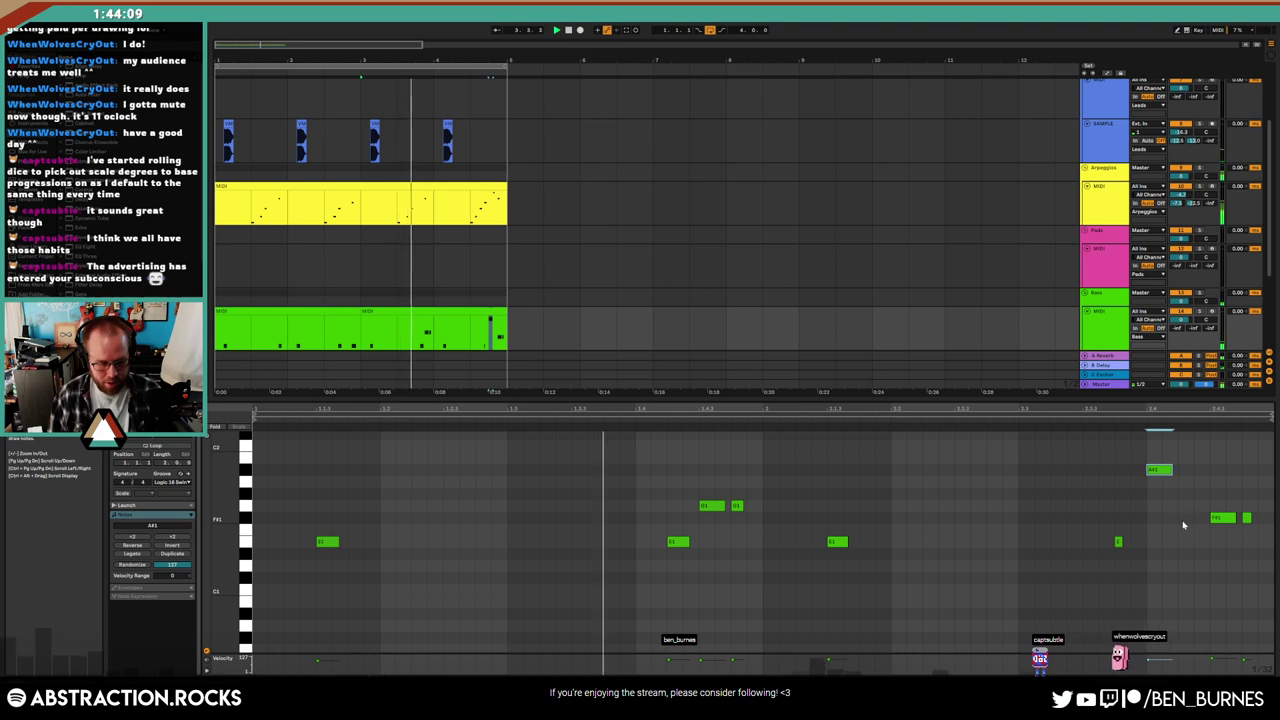
key(Up)
drag(1208, 518, 1240, 528)
key(Up)
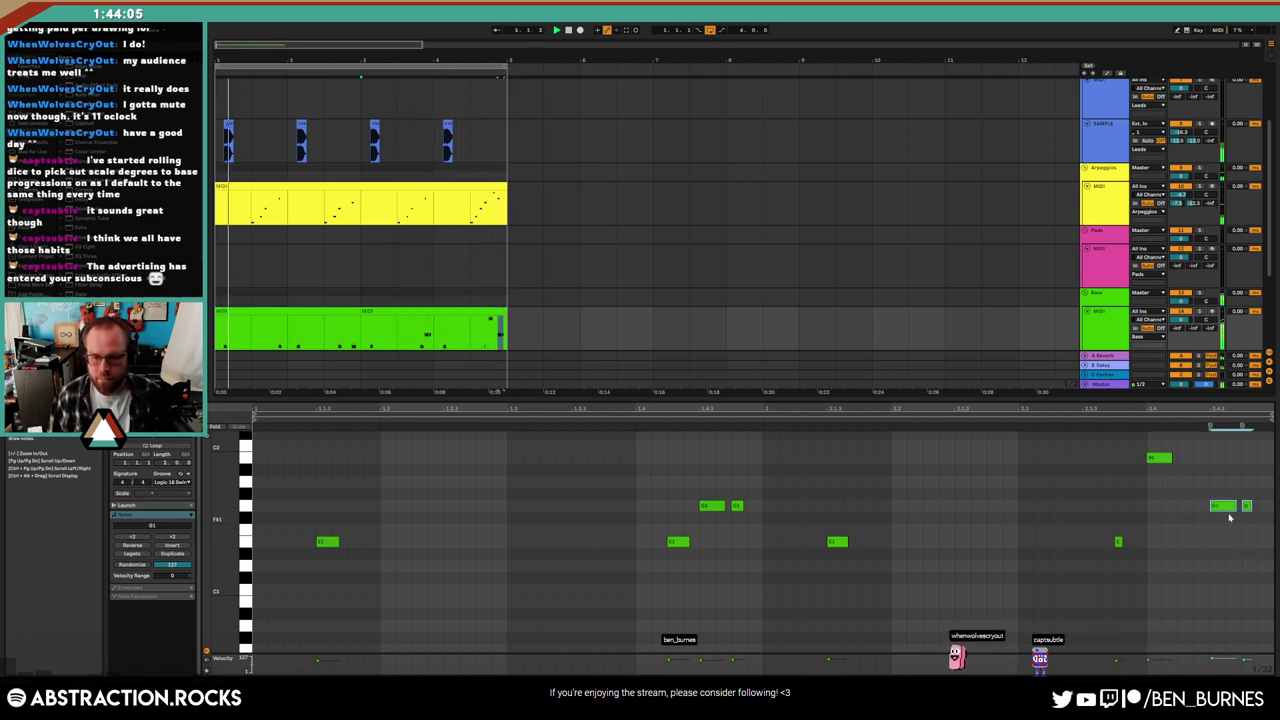
click(1207, 489)
drag(1158, 463, 1162, 477)
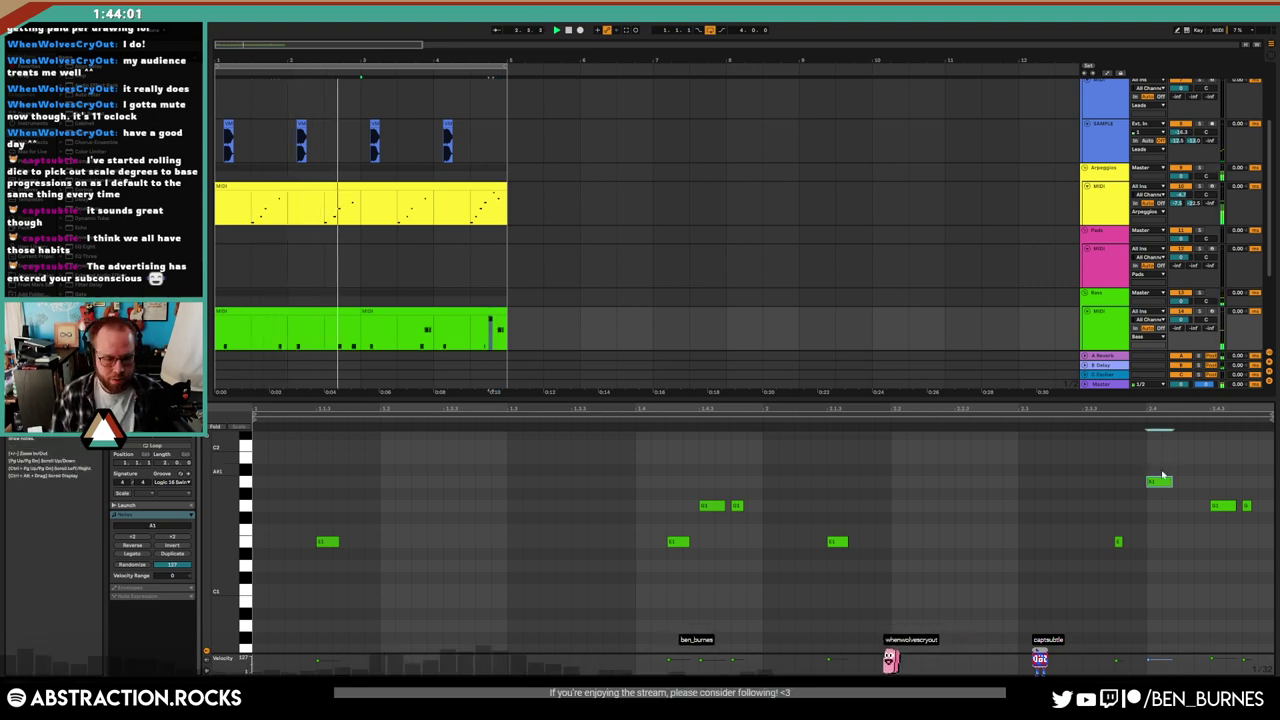
click(835, 343)
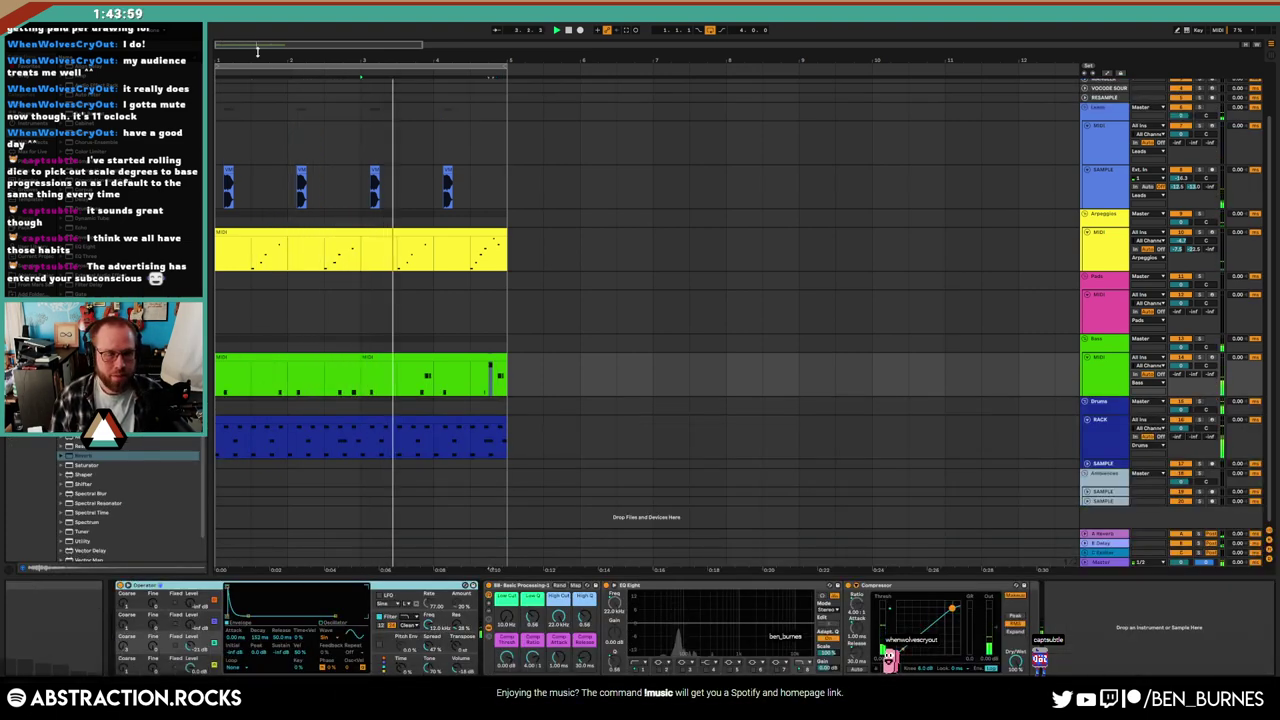
Turn on looping for the first drum clip and extend it across bars 3 and 4
click(409, 420)
double_click(340, 420)
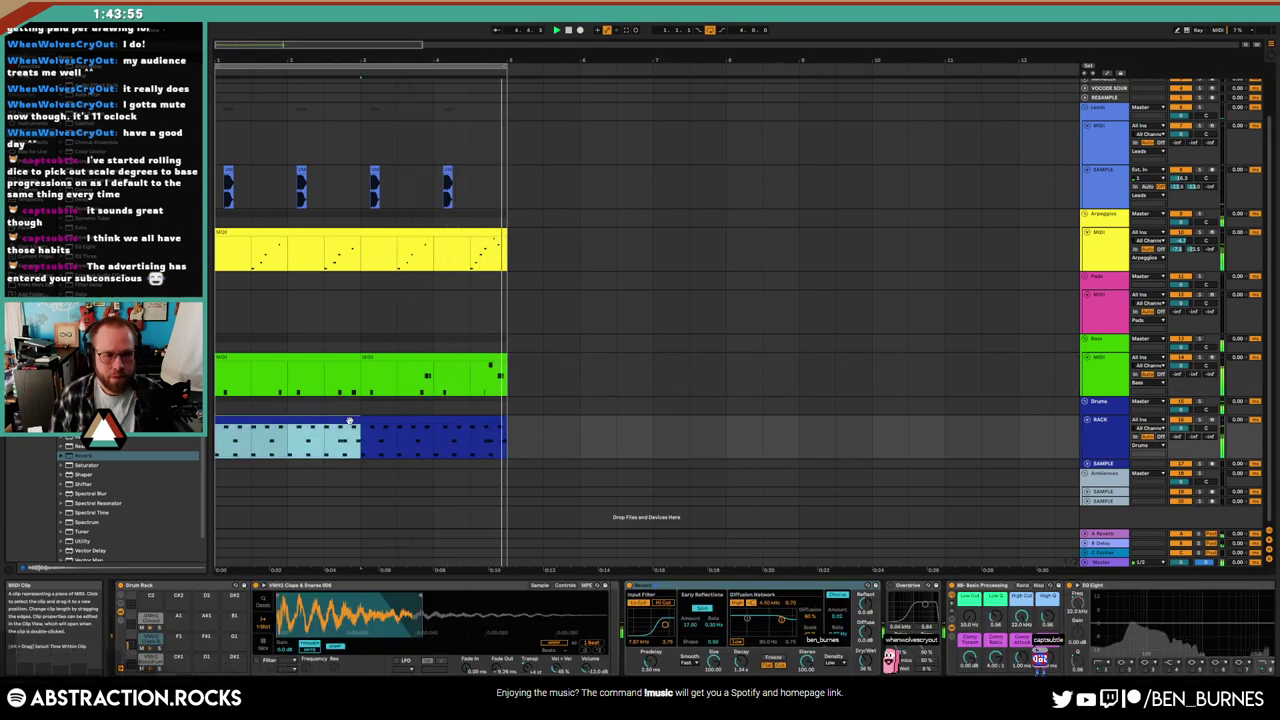
click(167, 446)
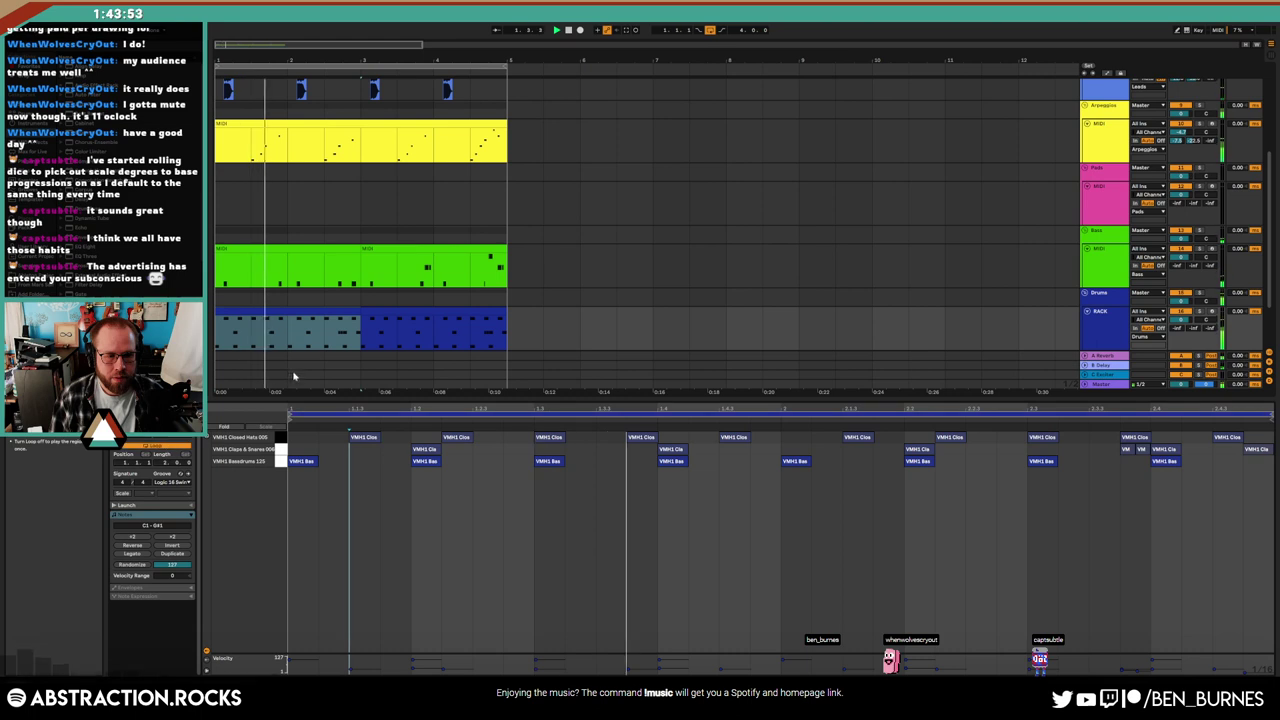
click(357, 307)
shift+click(504, 326)
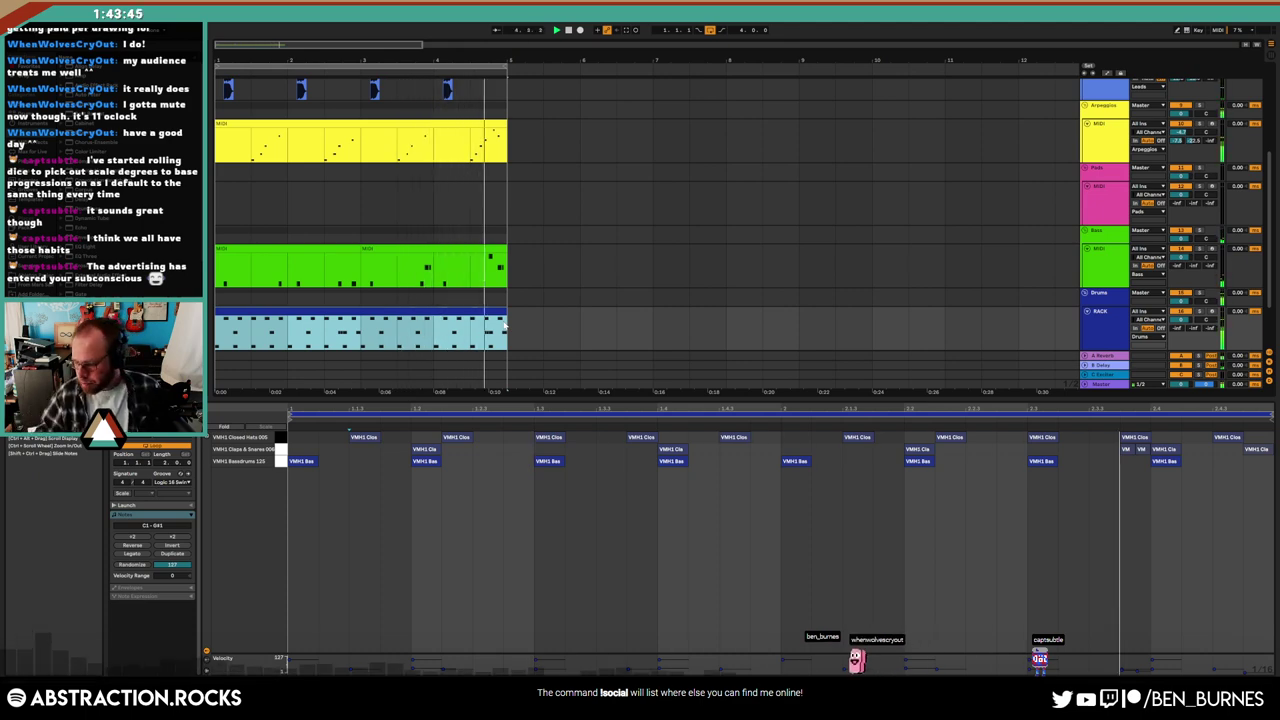
Show automation and audition the sample track's High Cut envelope around its hits
click(434, 90)
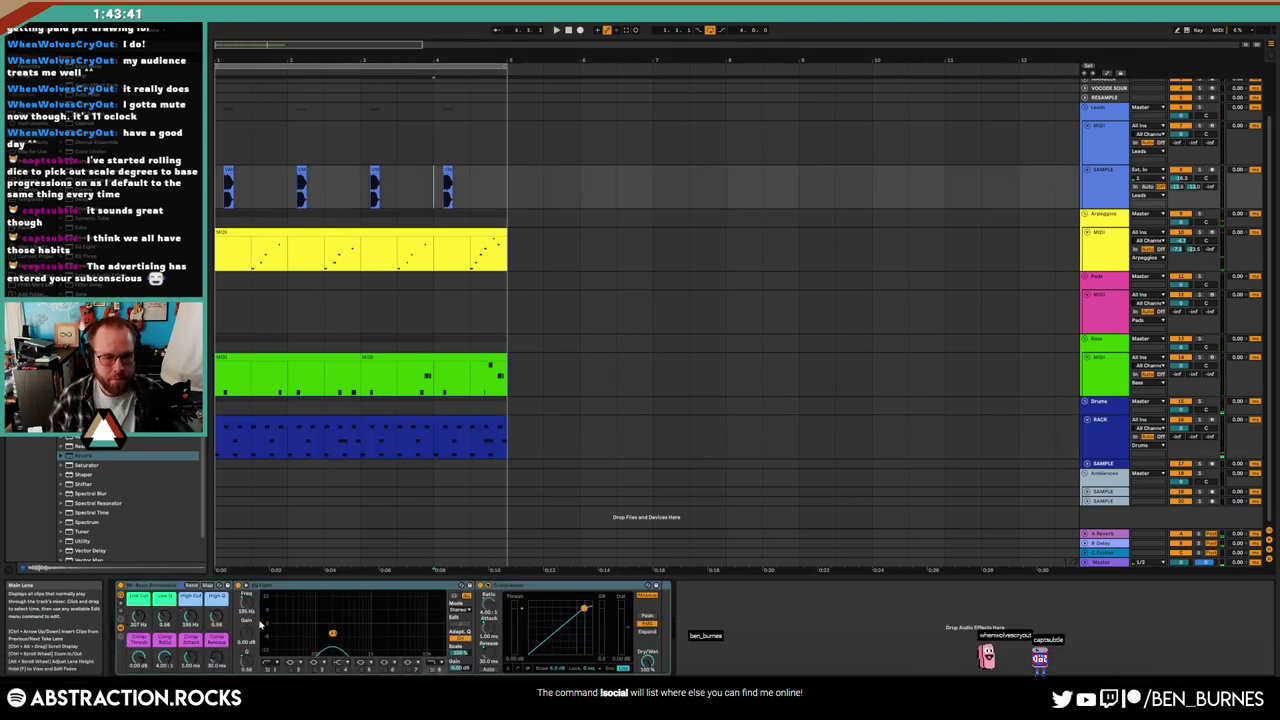
key(a)
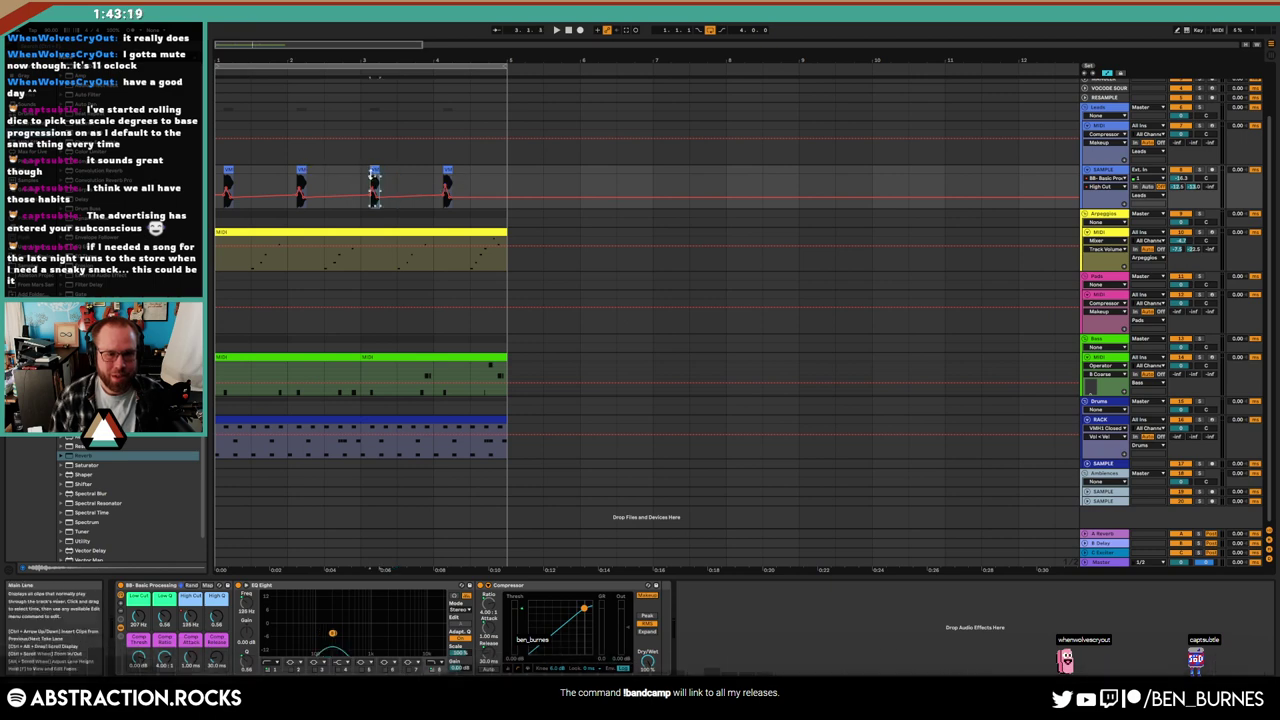
click(379, 183)
key(space)
click(299, 182)
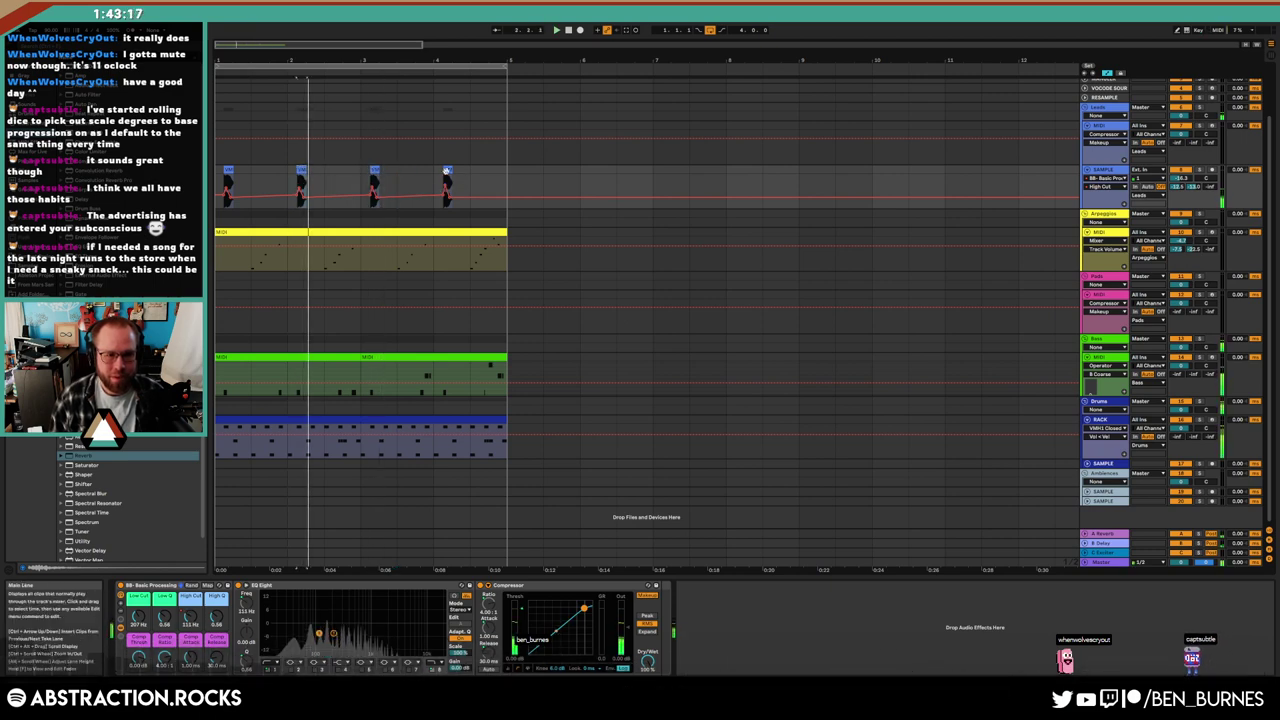
click(447, 170)
key(space)
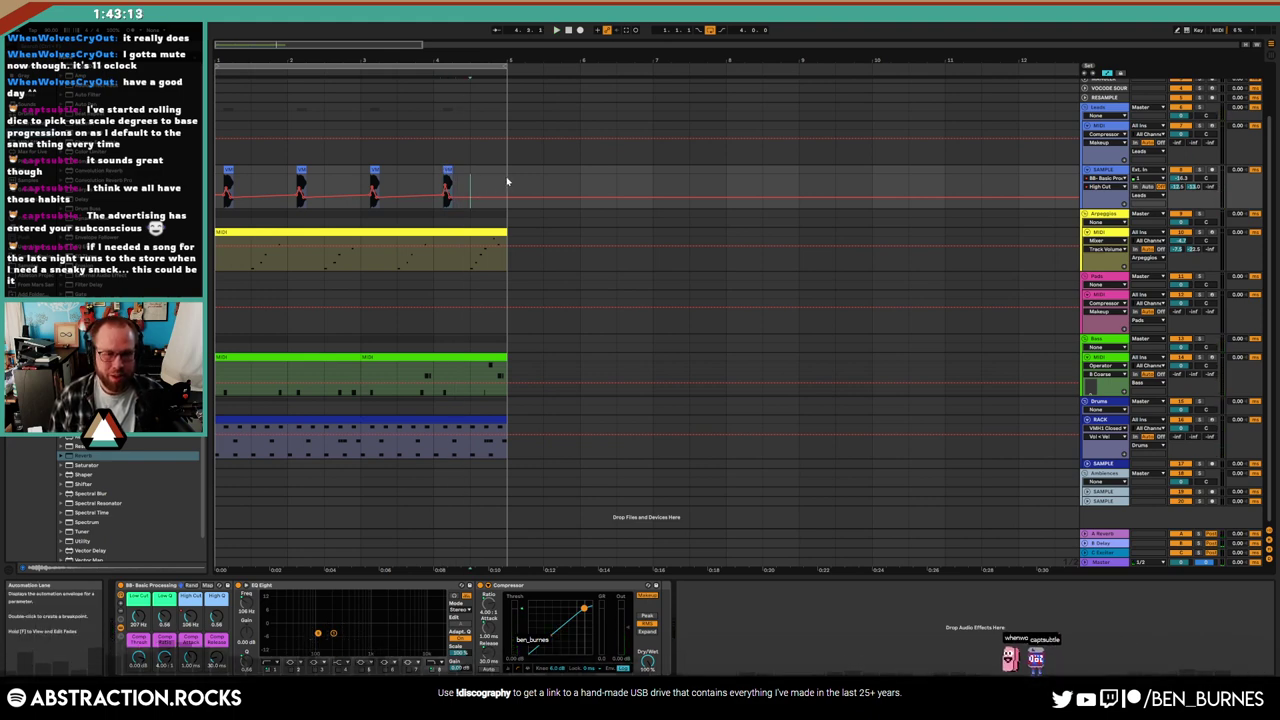
Duplicate the four-bar section on all tracks into bars 5 to 8 and review the sample track's copied automation
key(a)
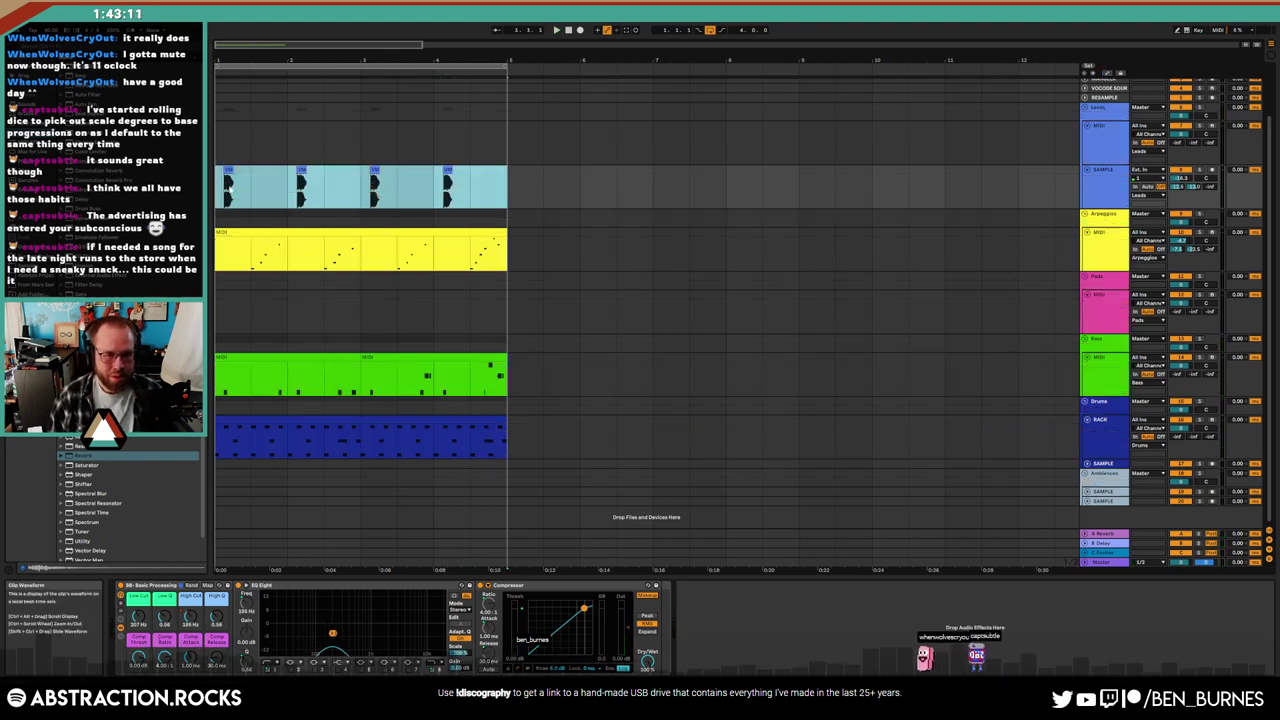
key(ctrl+d)
key(a)
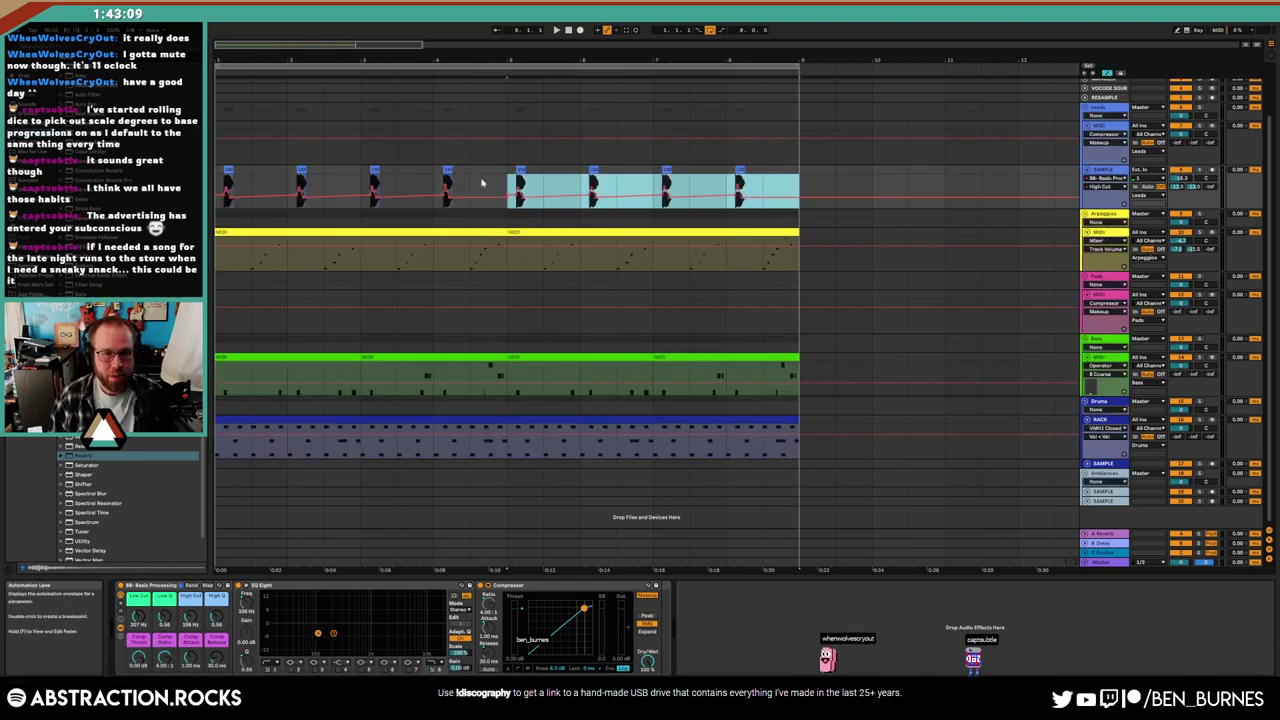
click(481, 183)
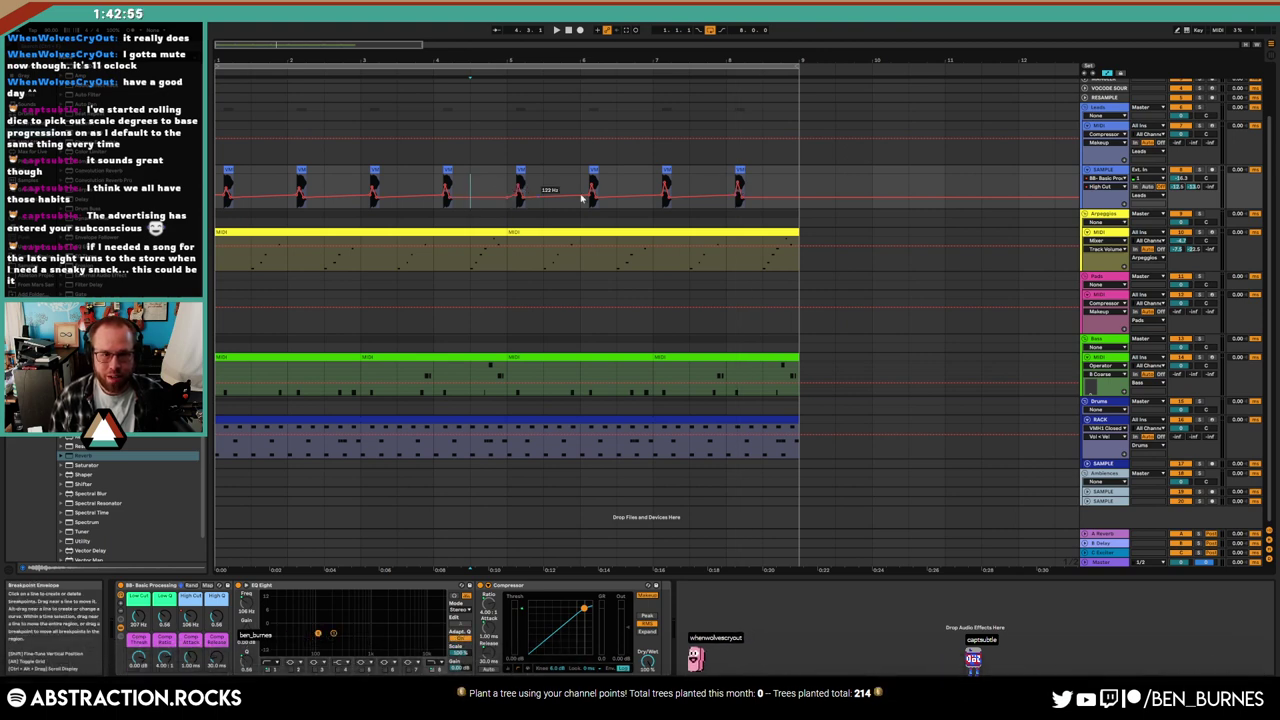
Hide automation and insert an empty MIDI clip across bars 5 to 8 on the Pads group's MIDI track
click(1089, 297)
key(a)
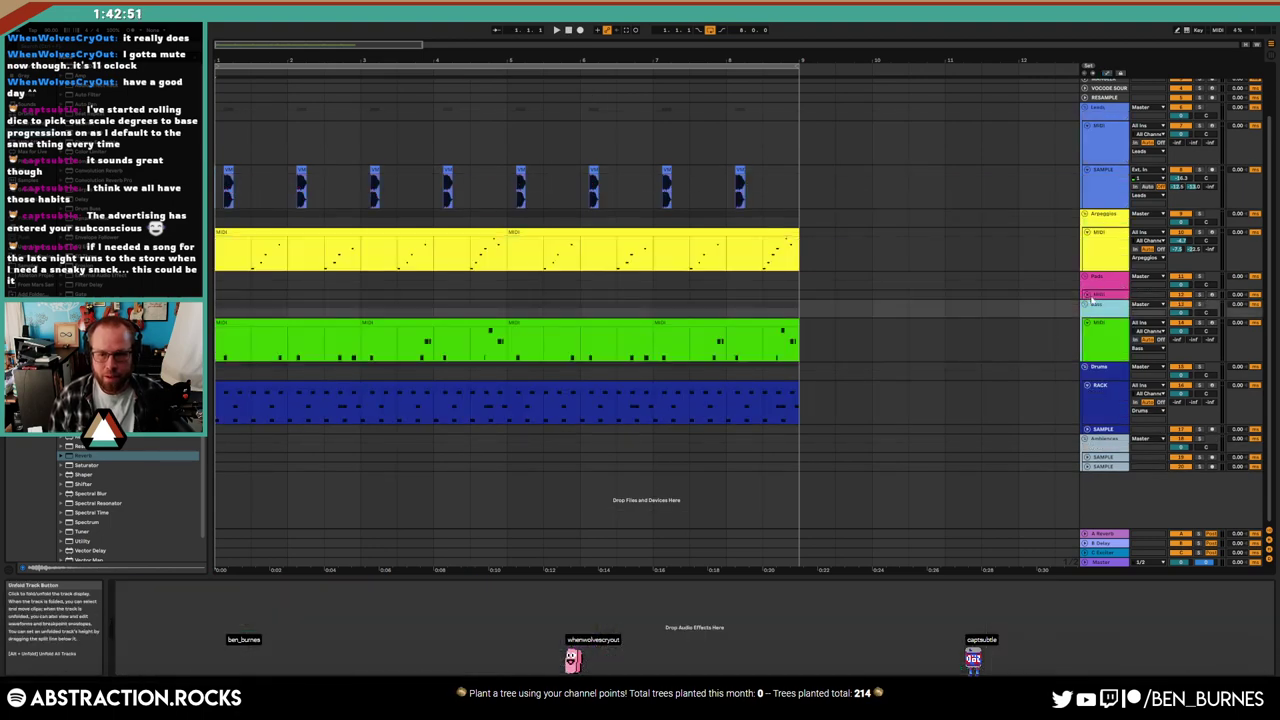
click(1089, 297)
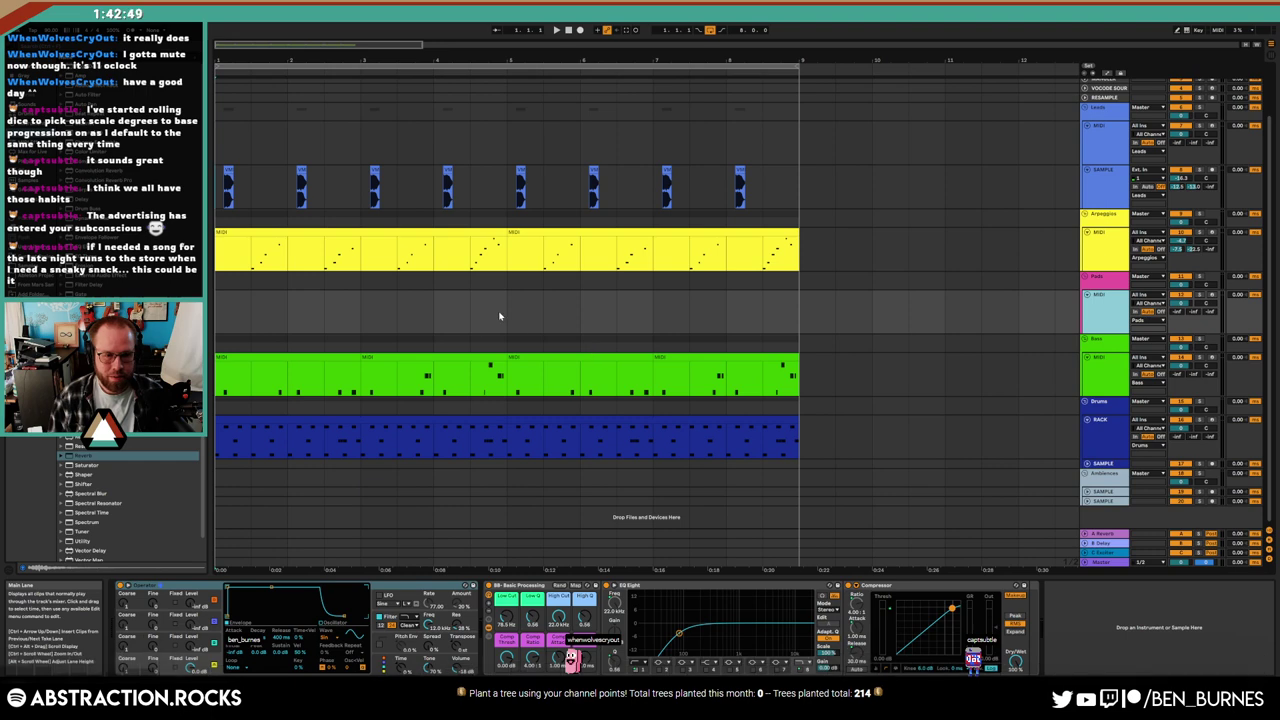
drag(507, 313, 812, 321)
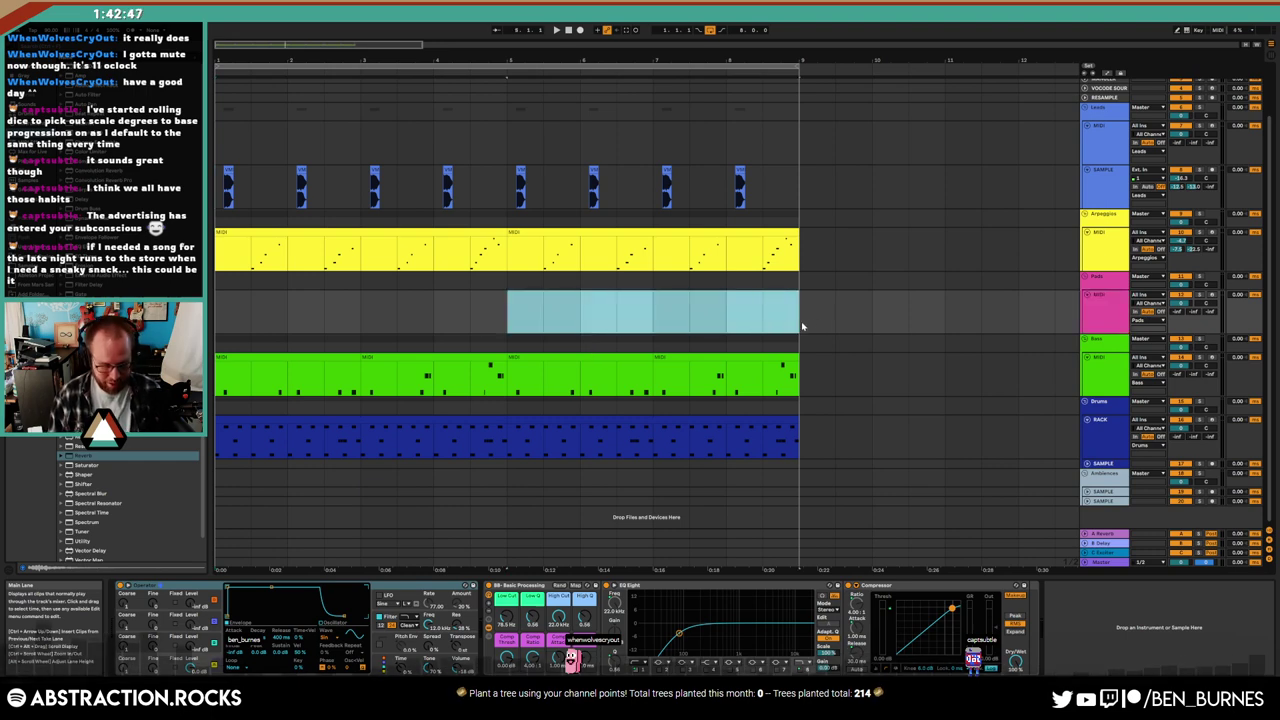
key(ctrl+shift+m)
Replace Operator on the Pads MIDI track with Kontakt and load a Scarbee Mark I instrument from Scarbee Vintage Keys
click(1098, 314)
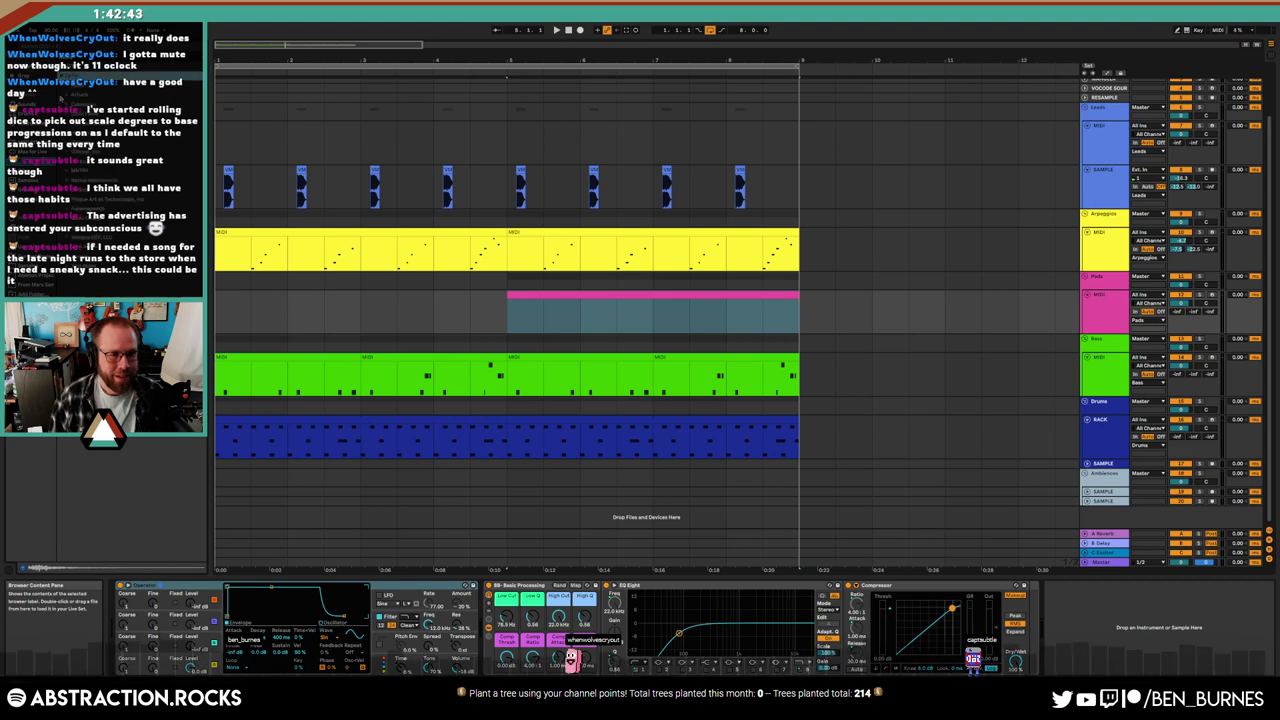
click(120, 180)
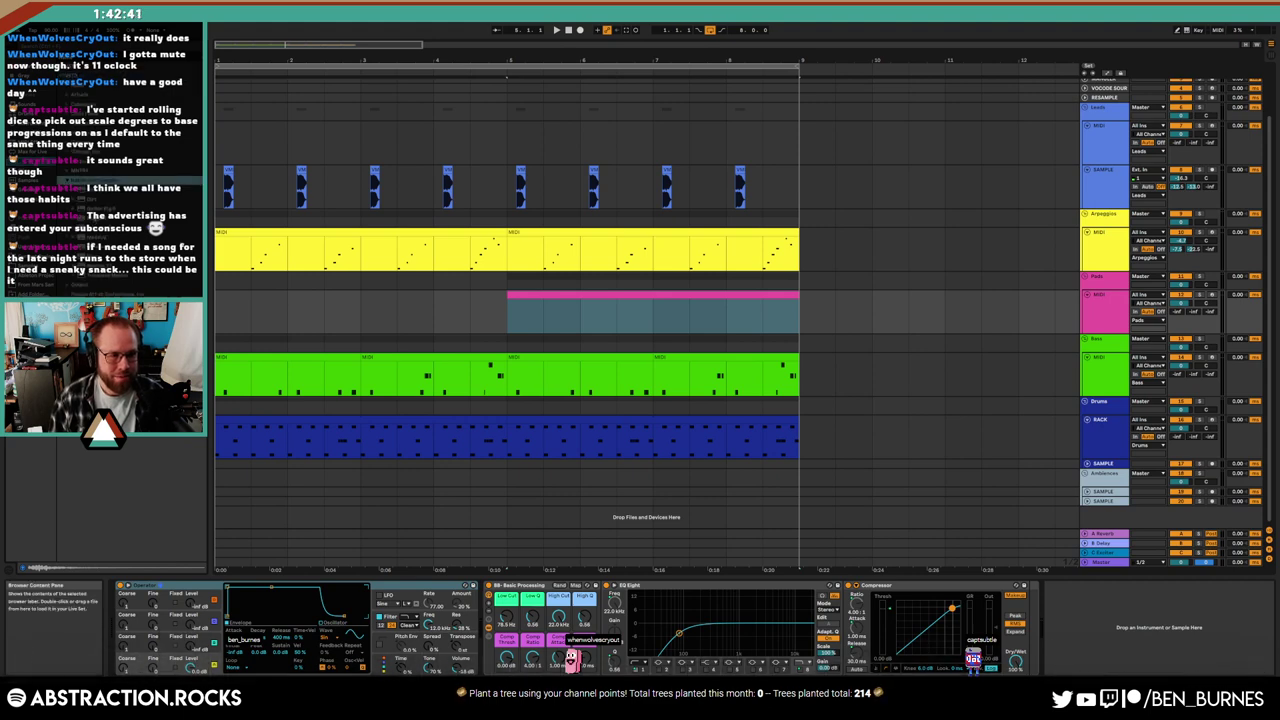
click(120, 216)
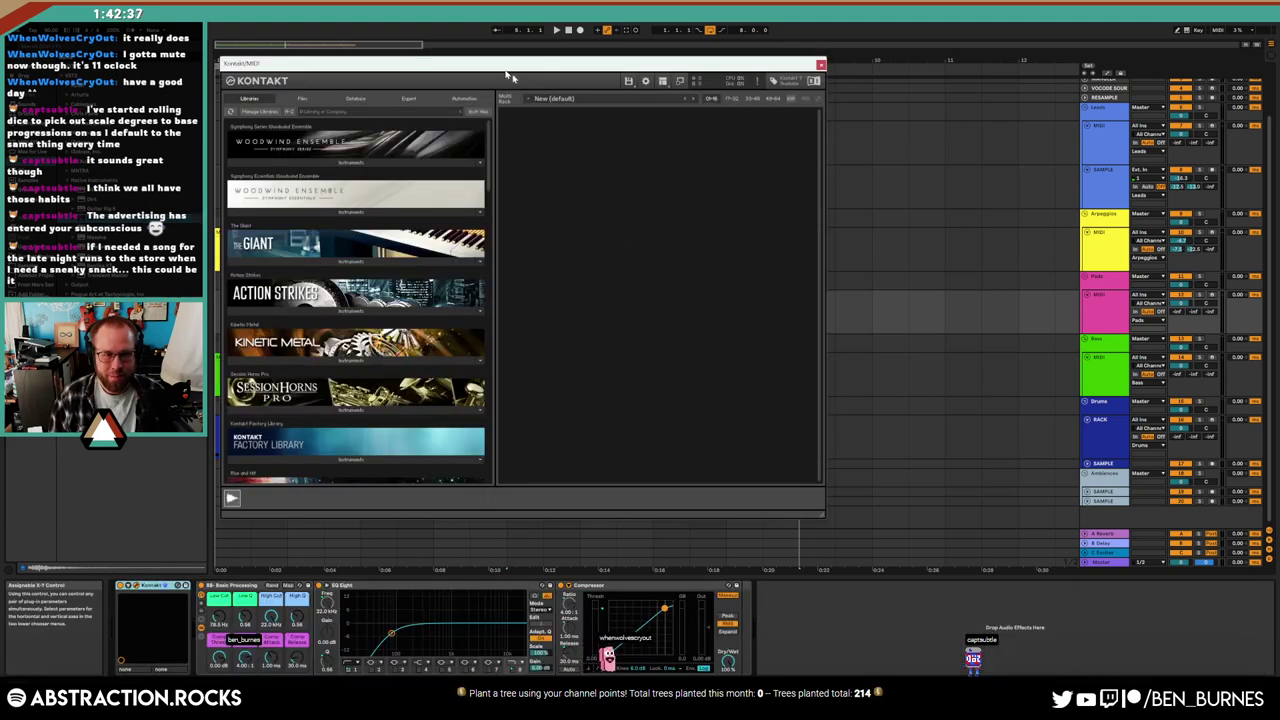
drag(508, 76, 643, 98)
scroll(640, 240, down, 10)
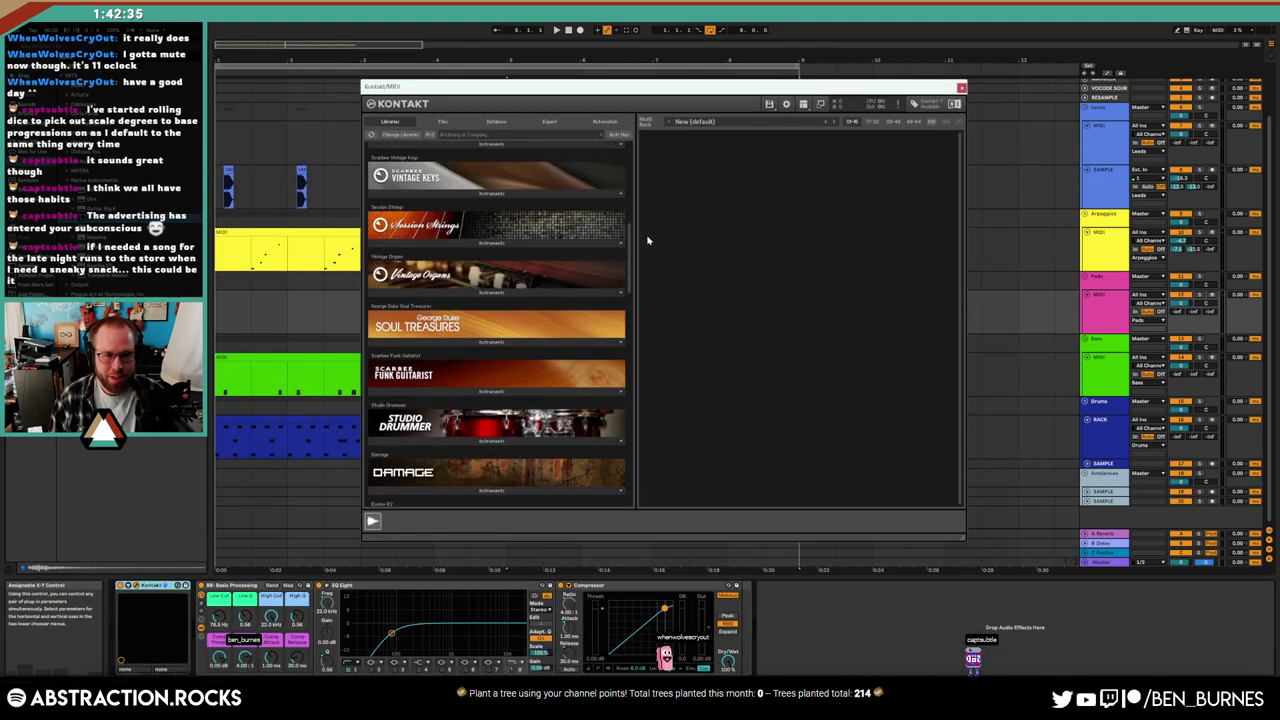
click(472, 193)
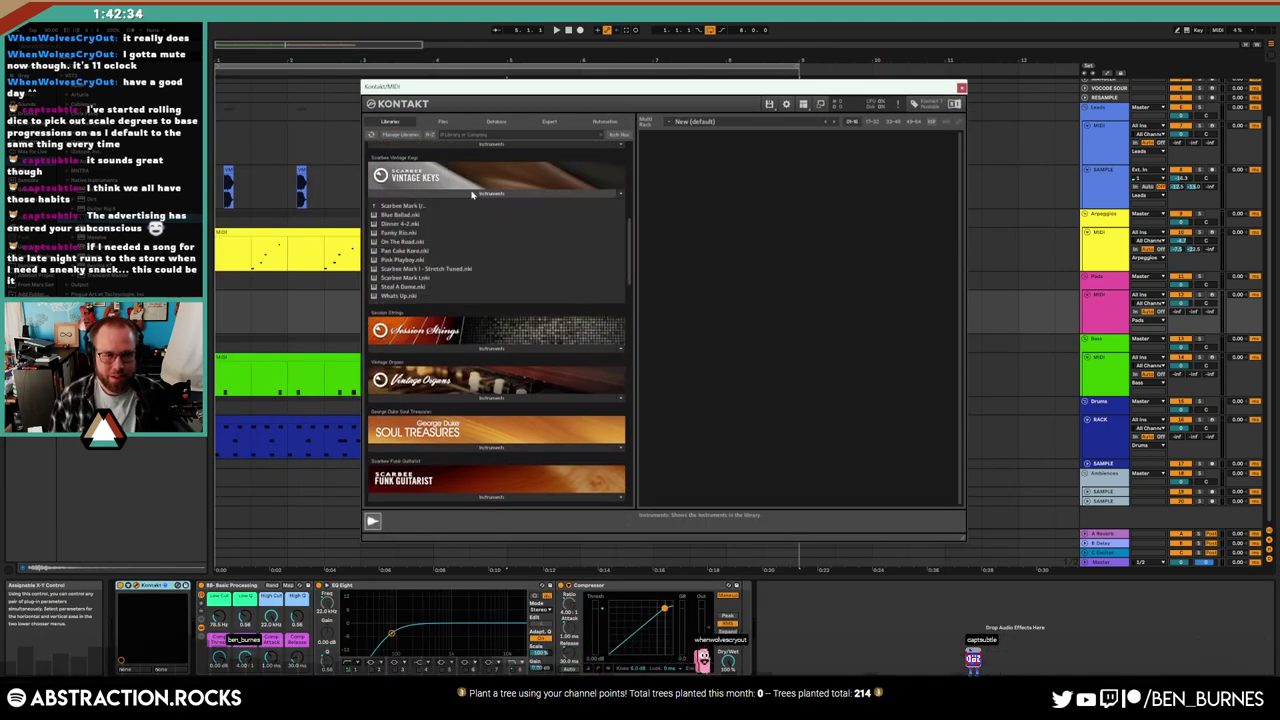
double_click(436, 272)
click(961, 87)
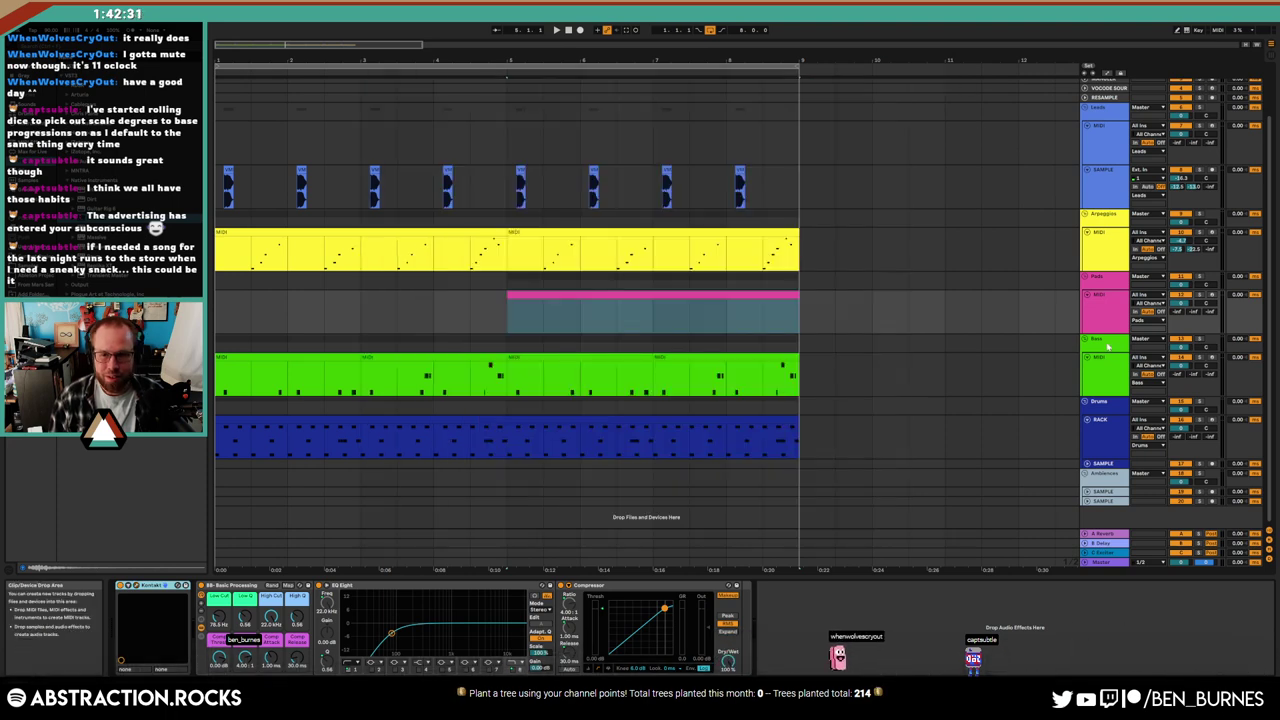
Raise the Pads MIDI track's reverb send, play the arrangement from bar 5, and arm the track for recording
click(1155, 318)
click(1150, 312)
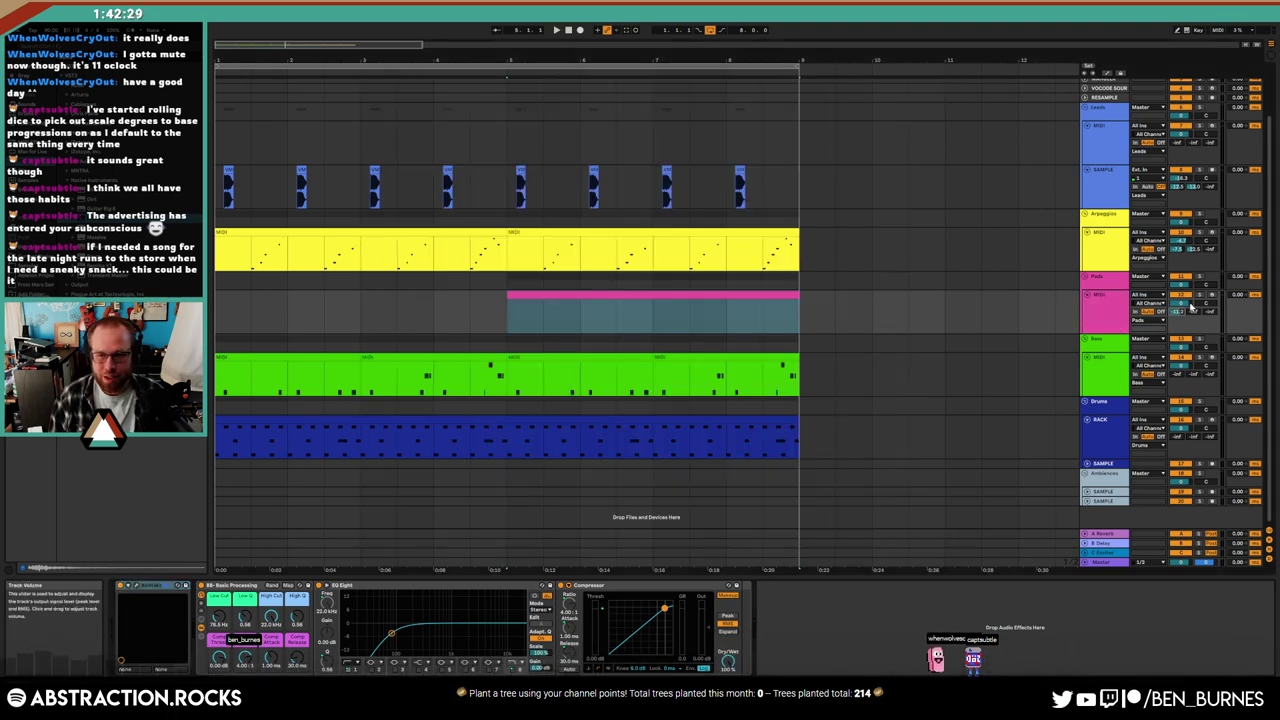
click(581, 297)
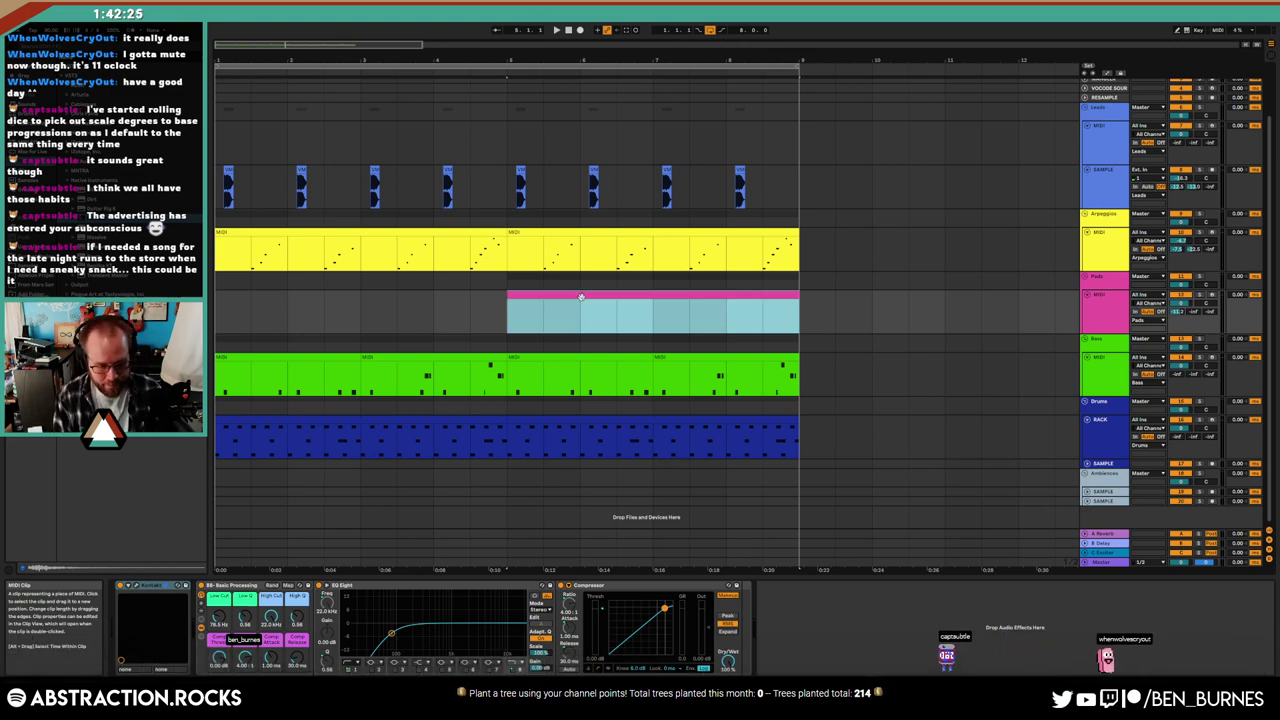
key(space)
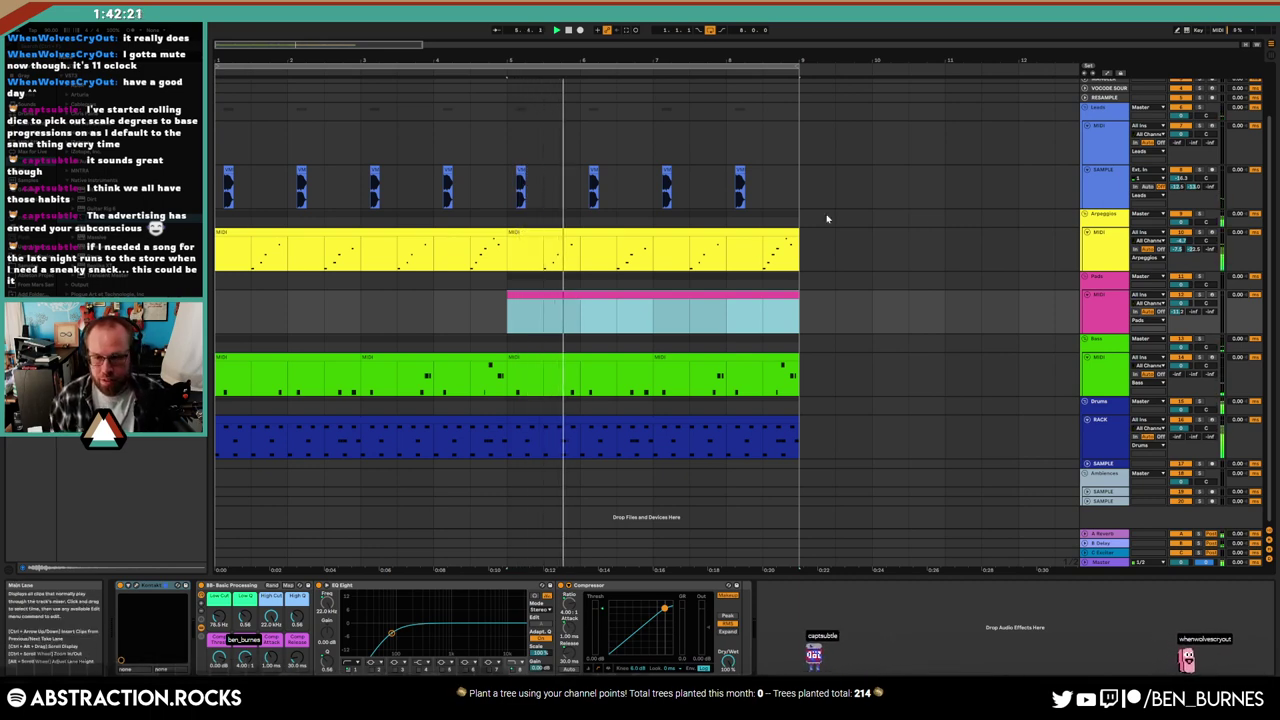
click(1211, 298)
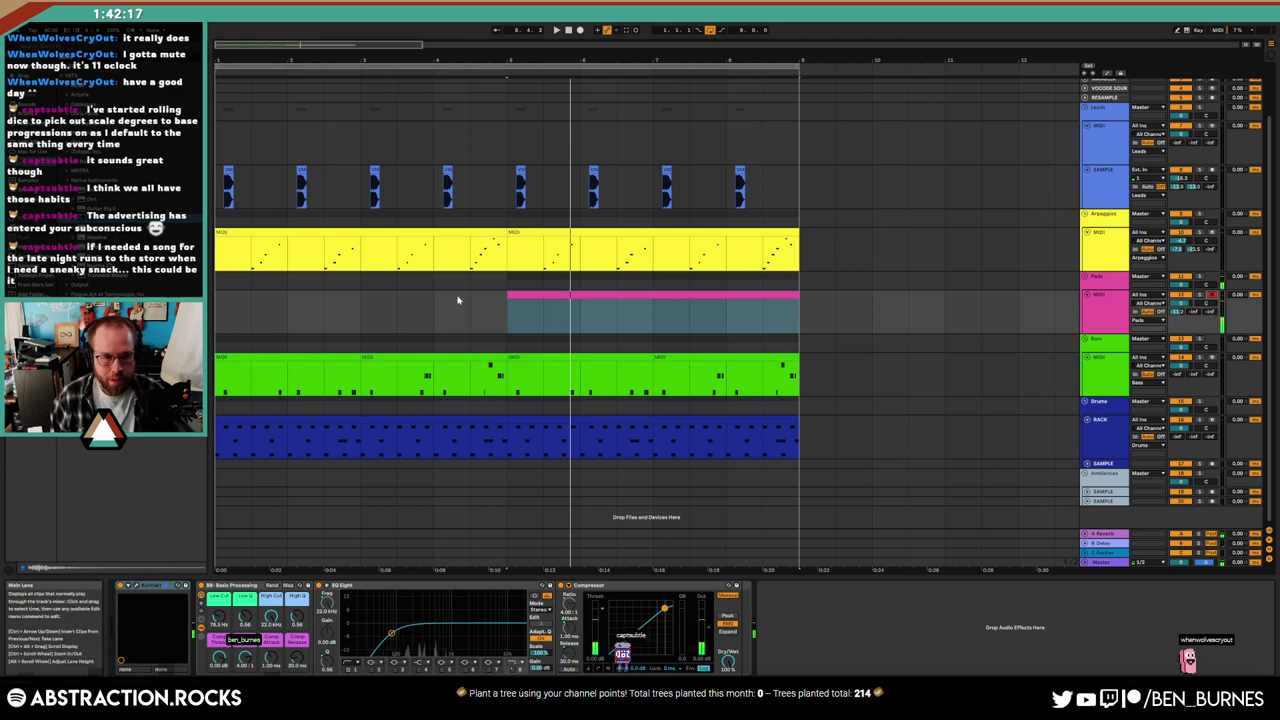
Record a first take of chords into the Pads clip from bar 5
click(435, 310)
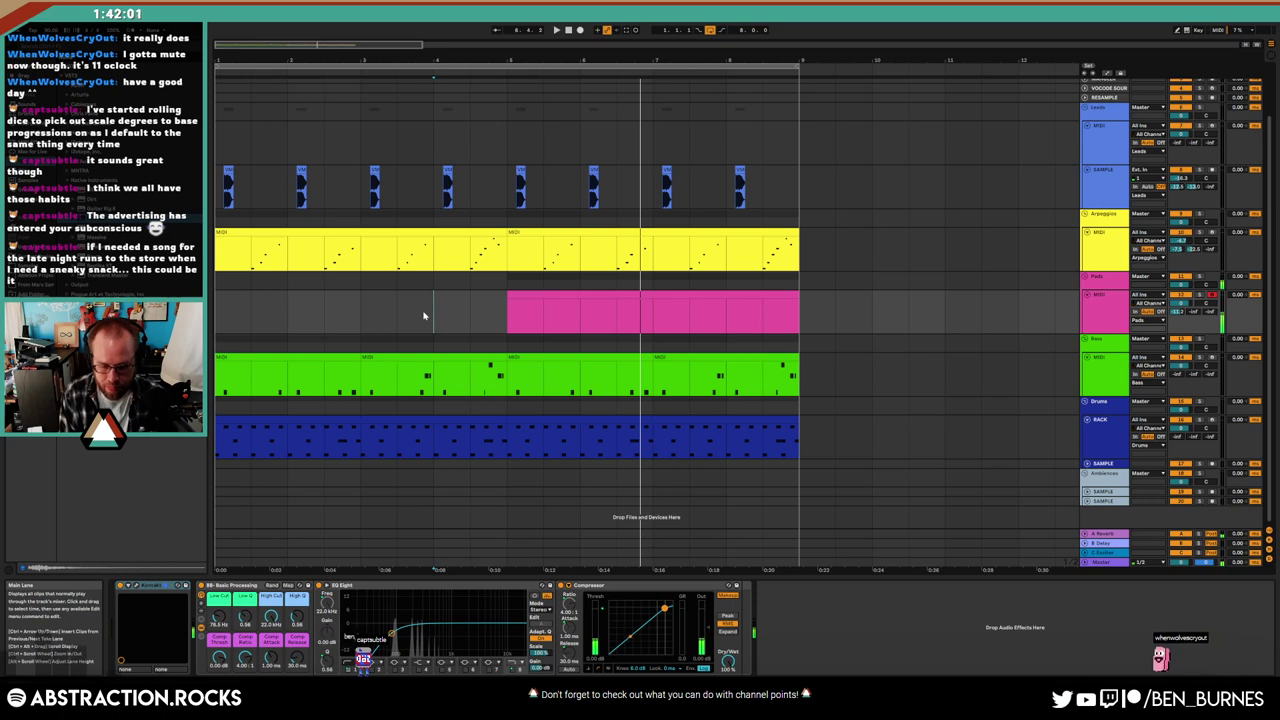
click(528, 295)
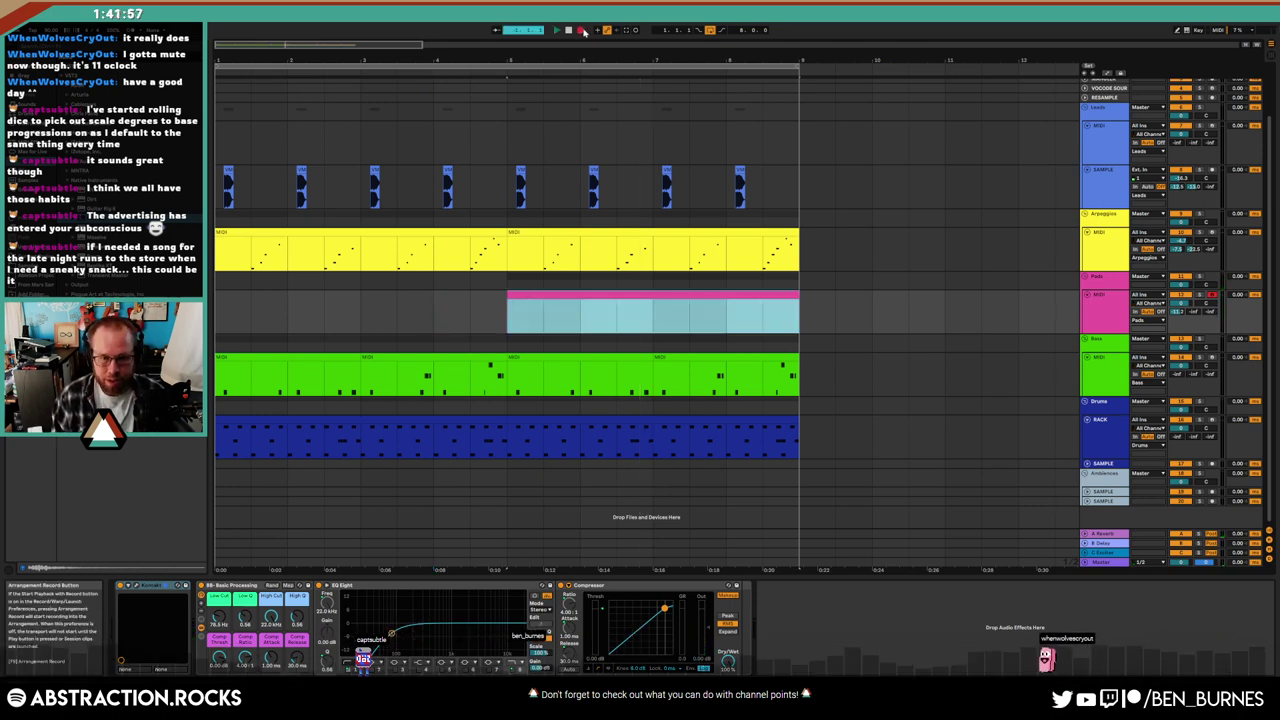
click(582, 30)
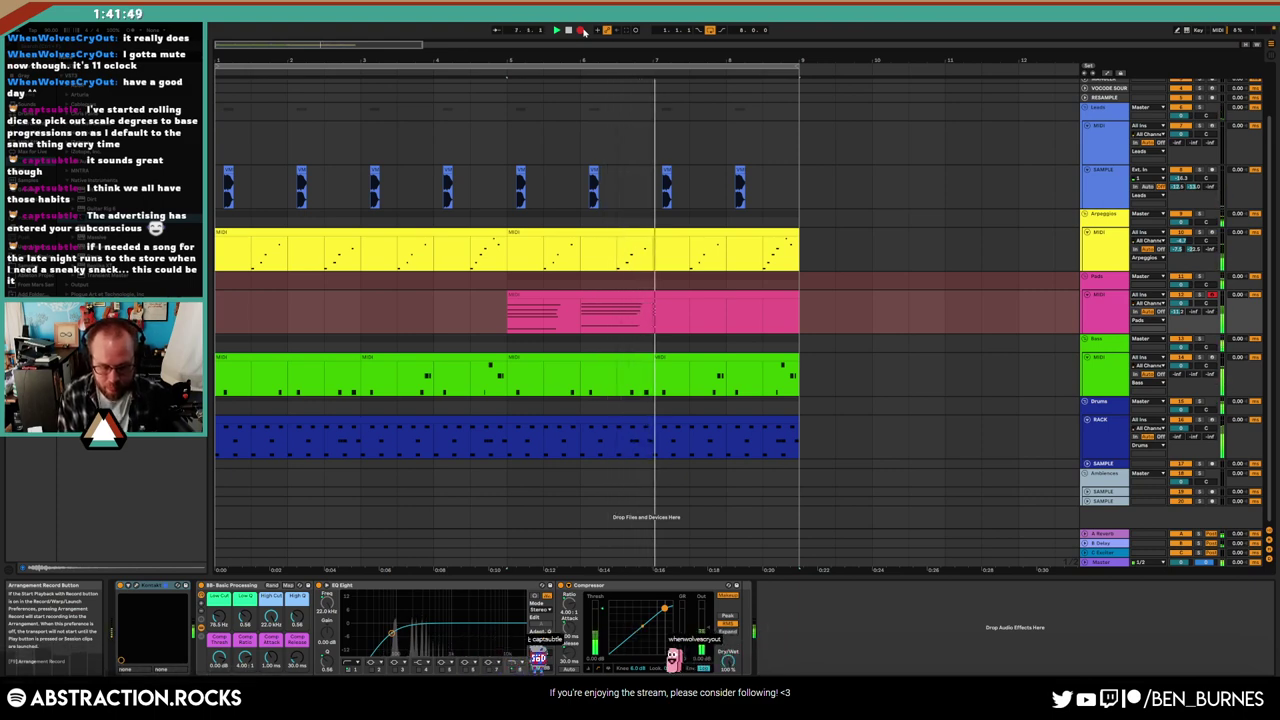
click(582, 30)
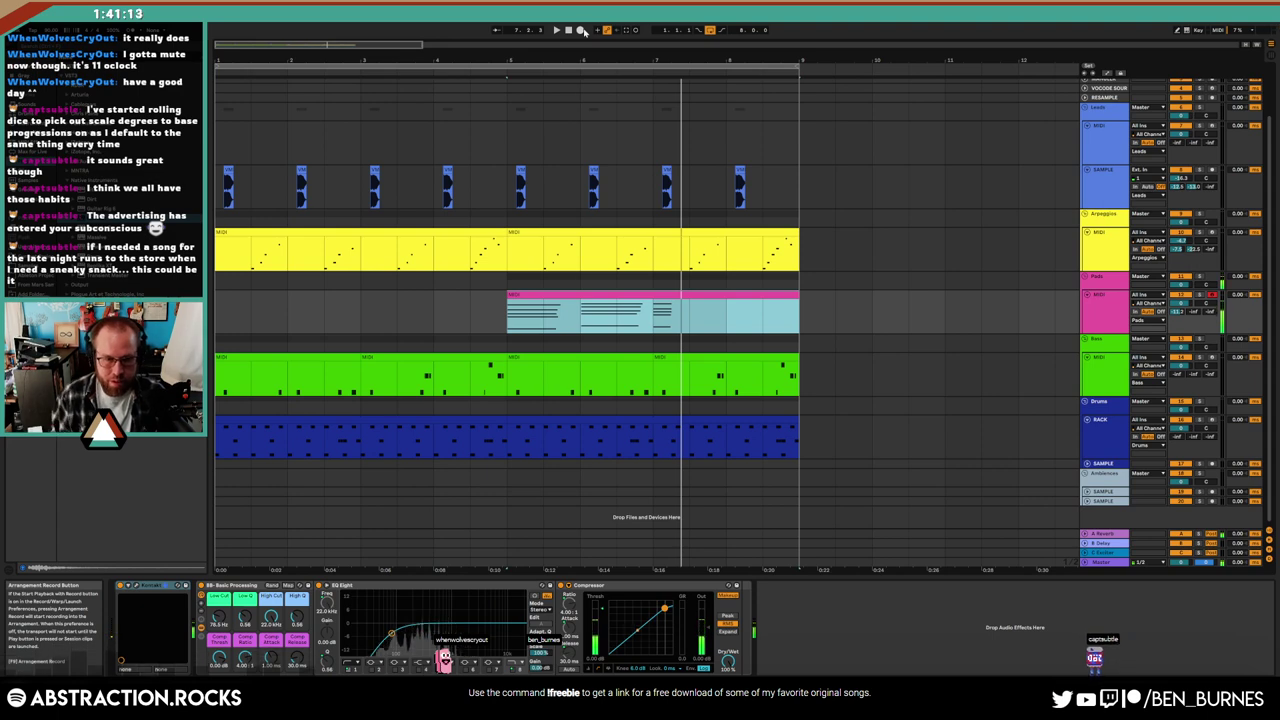
Set the loop to bars 5 to 8 and delete the recorded Pads take along with the leftover clip
key(ctrl+e)
click(572, 297)
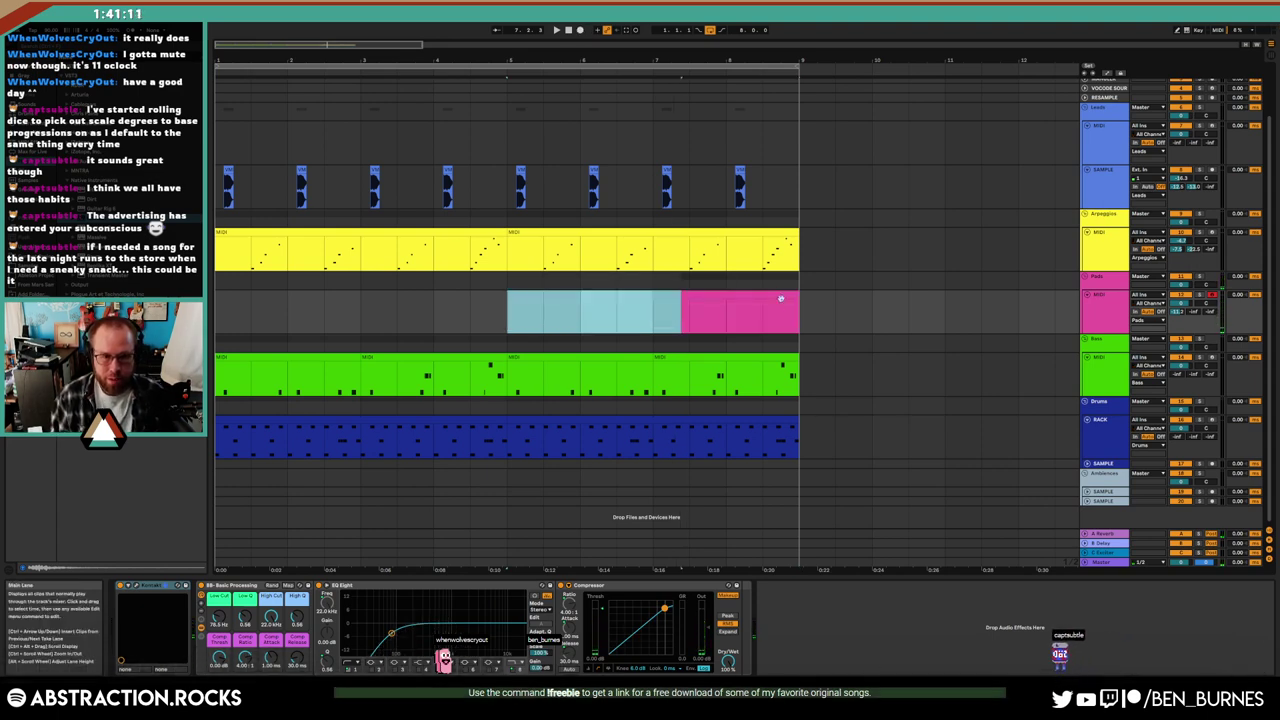
key(Delete)
key(ctrl+z)
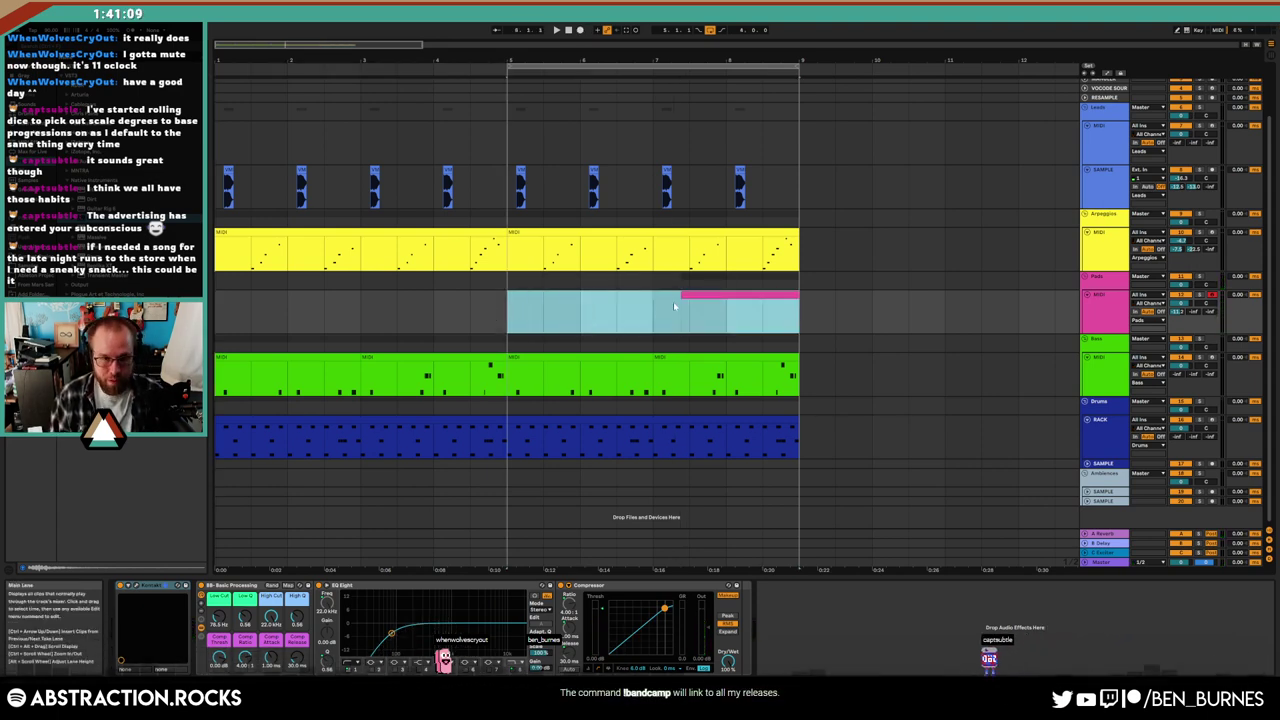
key(Delete)
key(Delete)
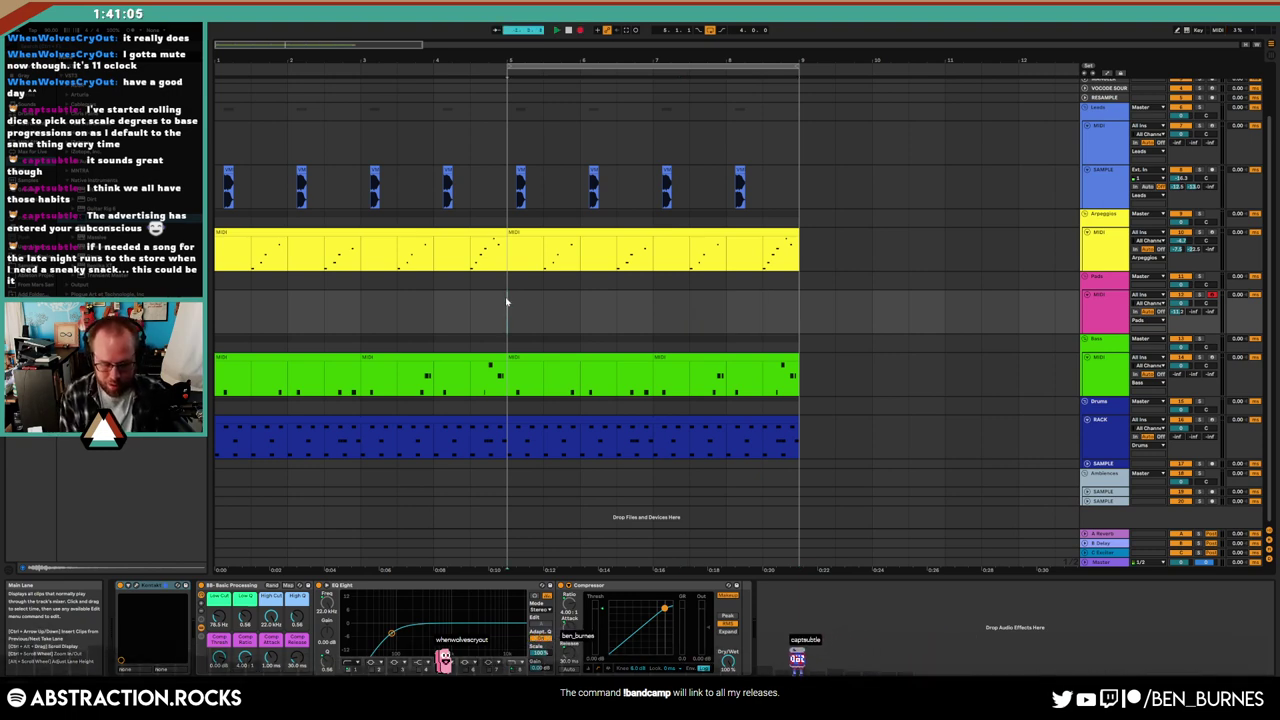
Record a new take of chords on the Pads MIDI track across bars 5 to 8
click(505, 298)
key(space)
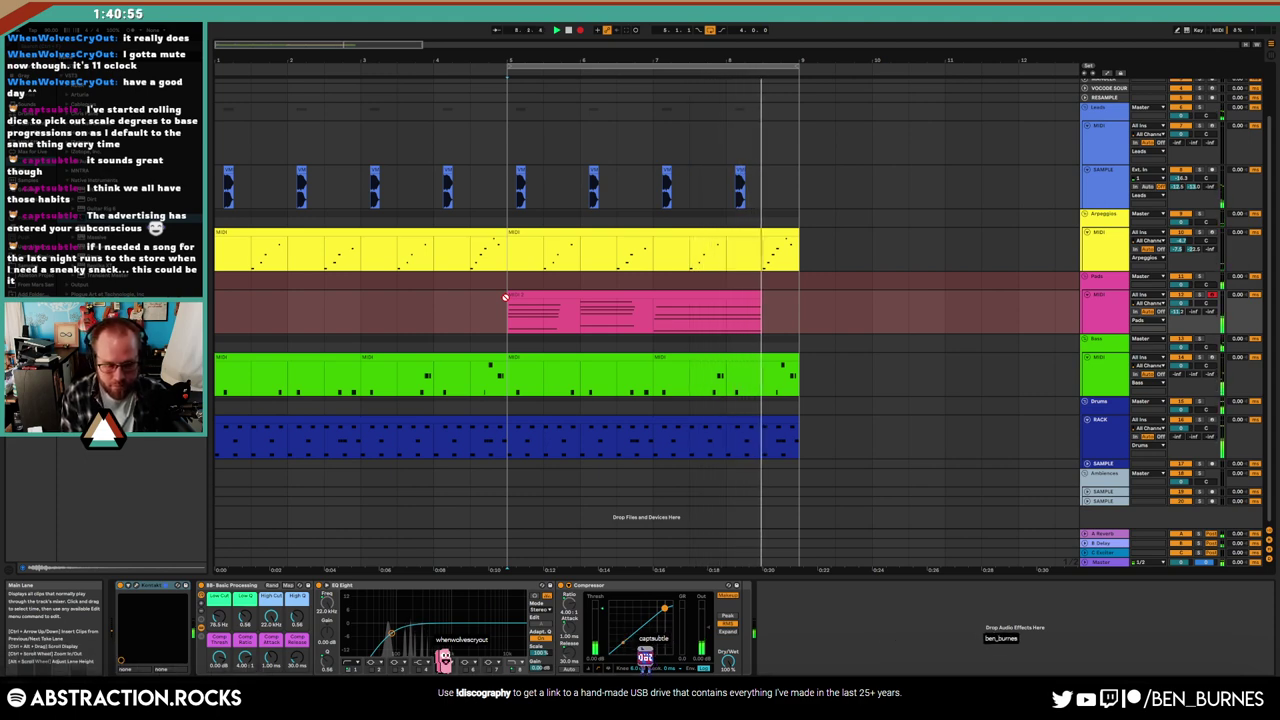
key(space)
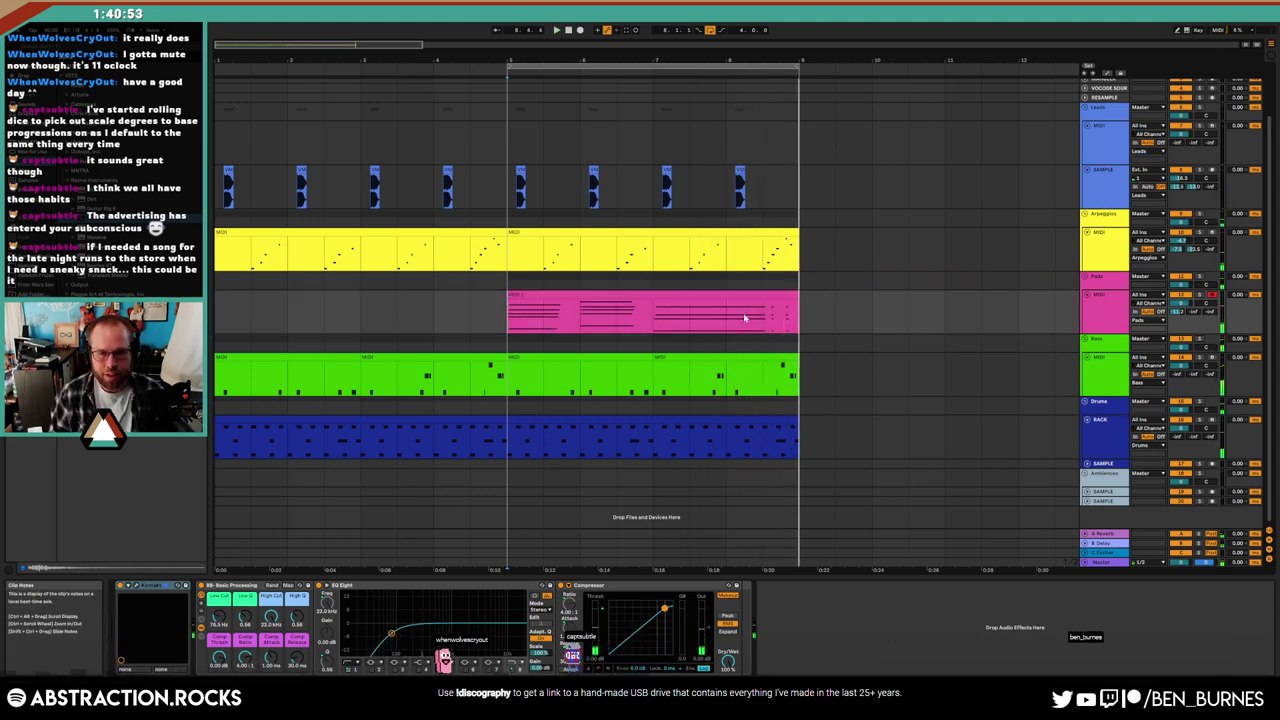
Open the recorded Pads clip in the note editor and play it back from bar 5
click(512, 297)
key(shift+Tab)
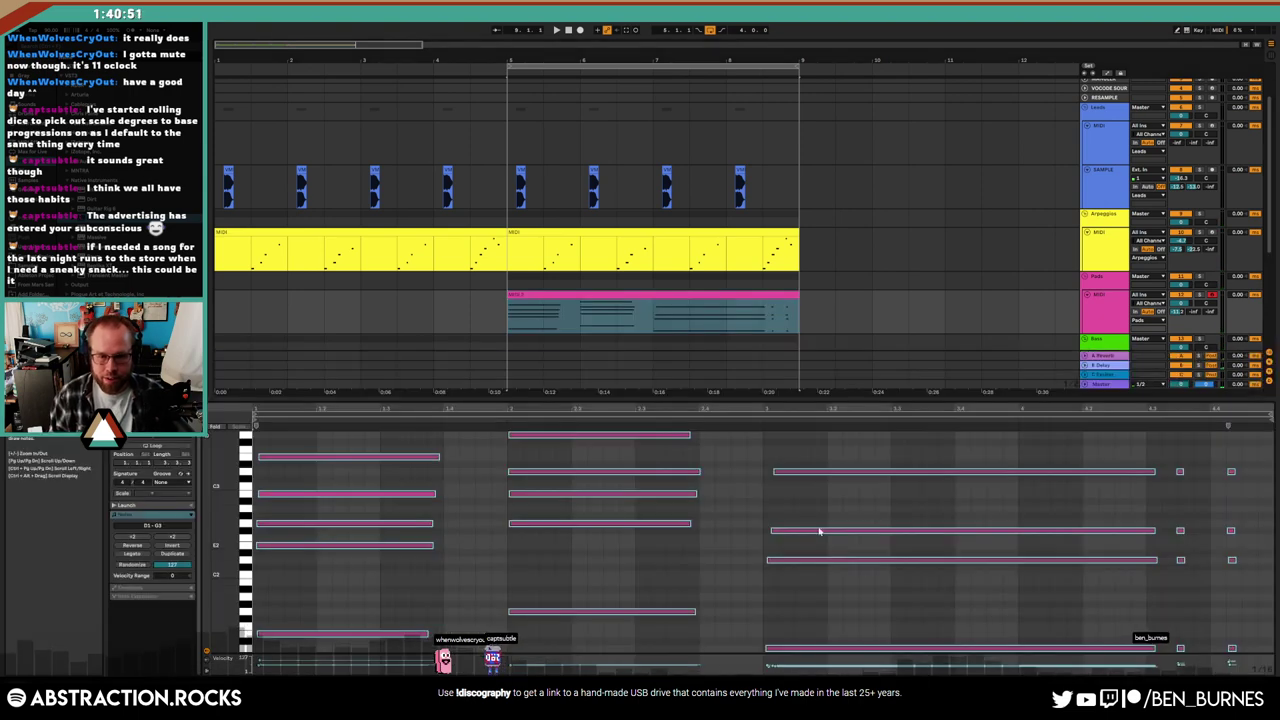
drag(1165, 455, 790, 663)
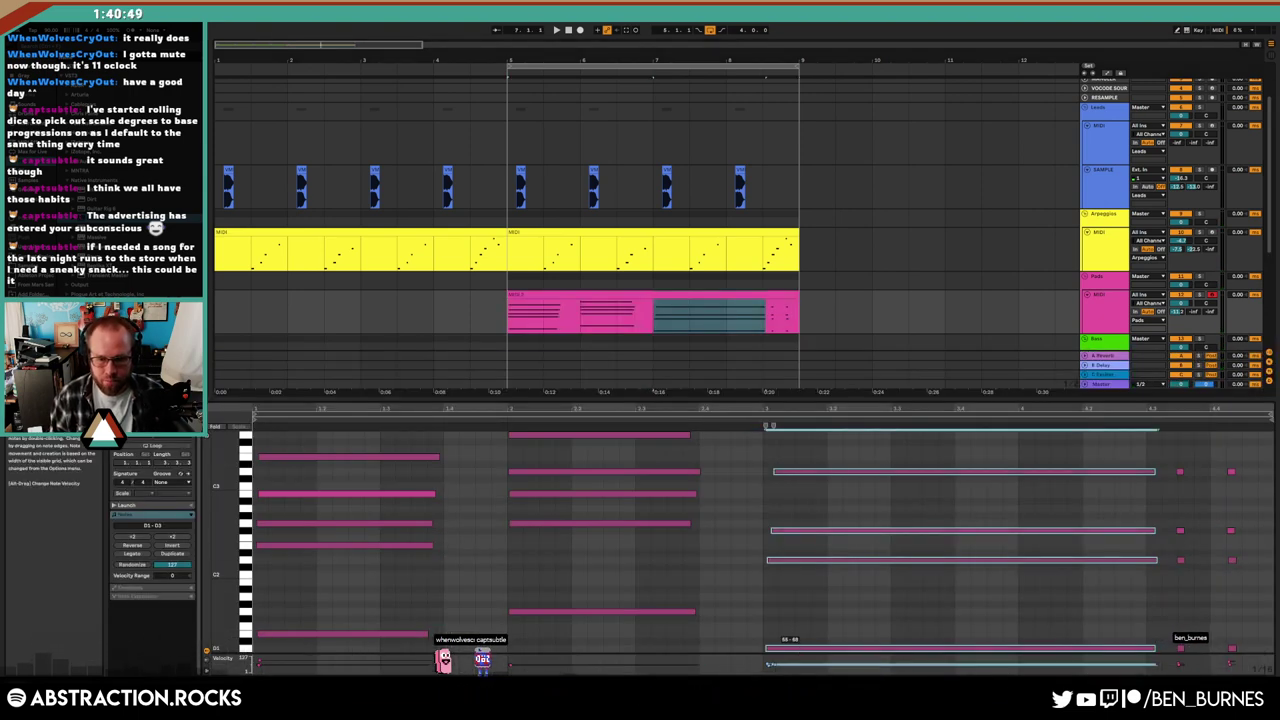
click(989, 606)
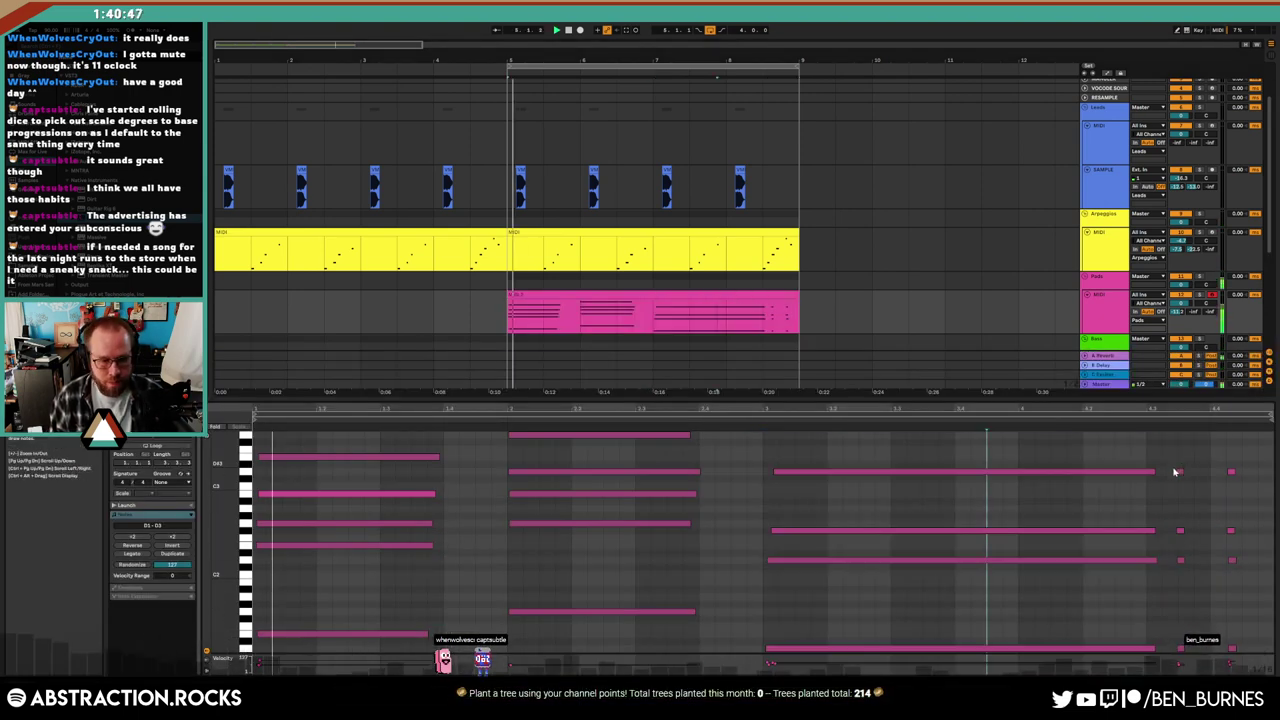
key(space)
Align the starts of the long chord notes in the Pads clip to the beat grid
drag(347, 436, 348, 574)
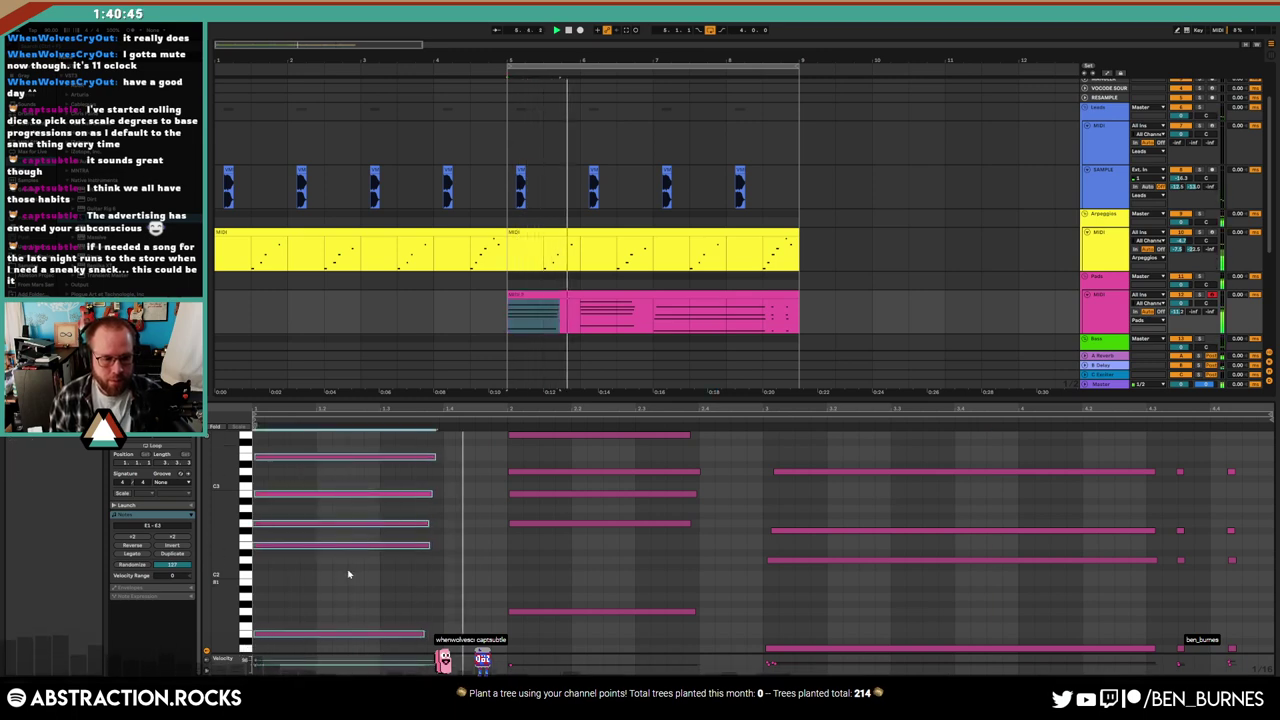
click(354, 534)
click(346, 493)
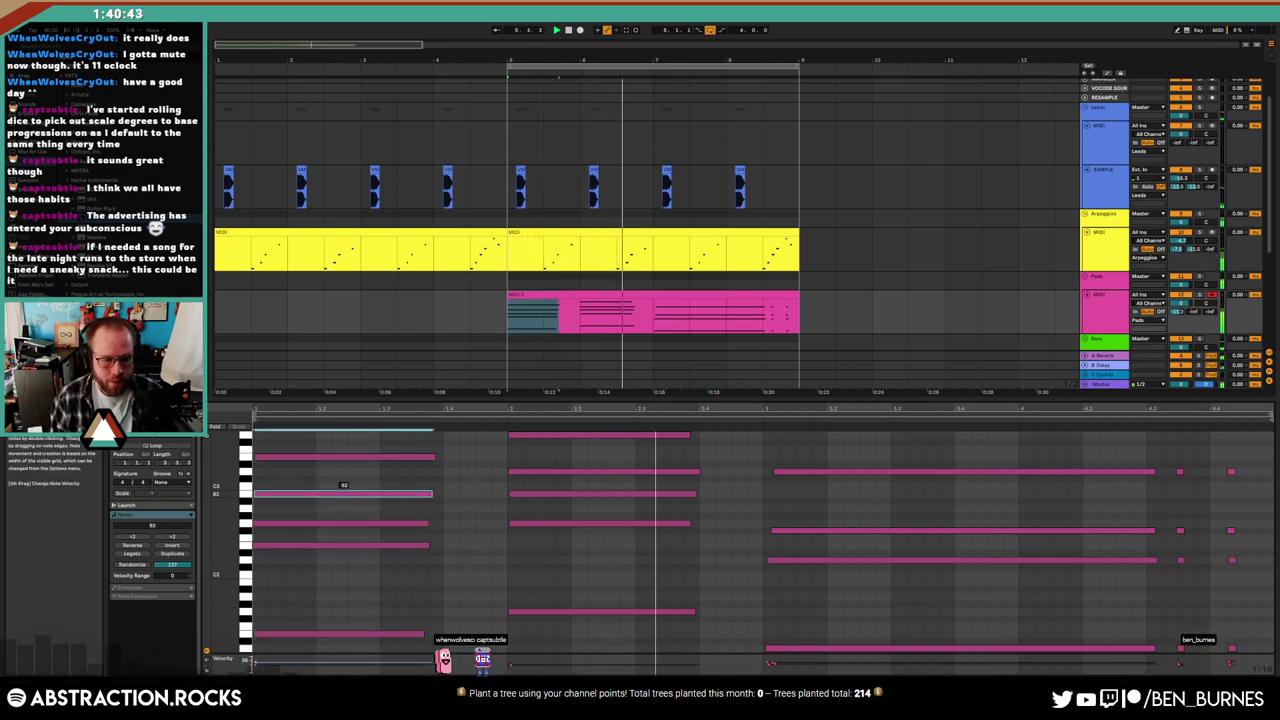
drag(505, 625, 586, 443)
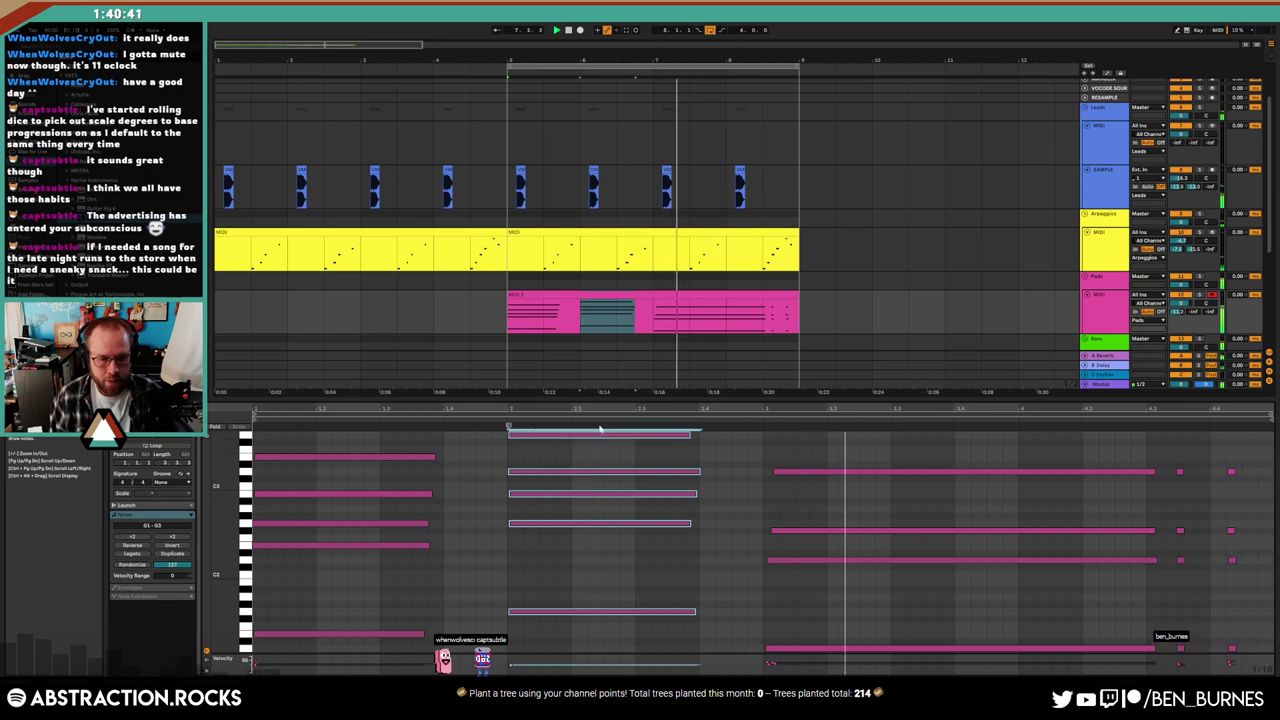
drag(751, 460, 789, 563)
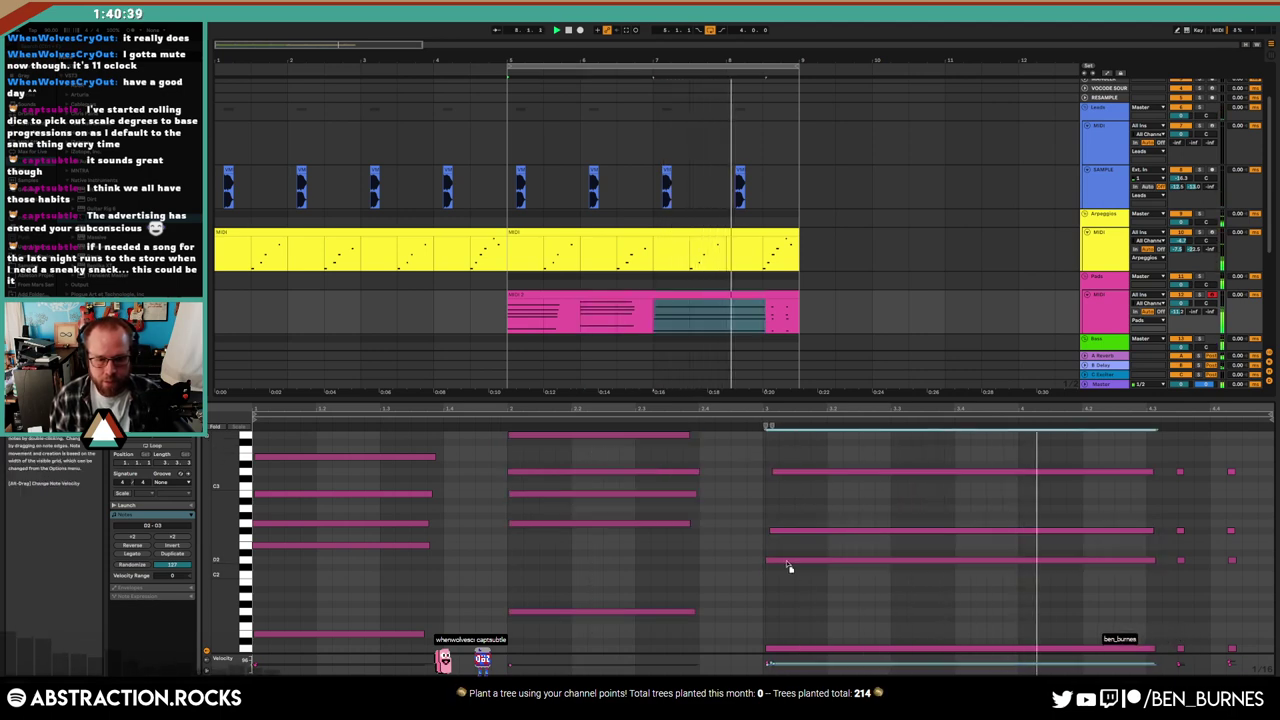
click(801, 524)
key(space)
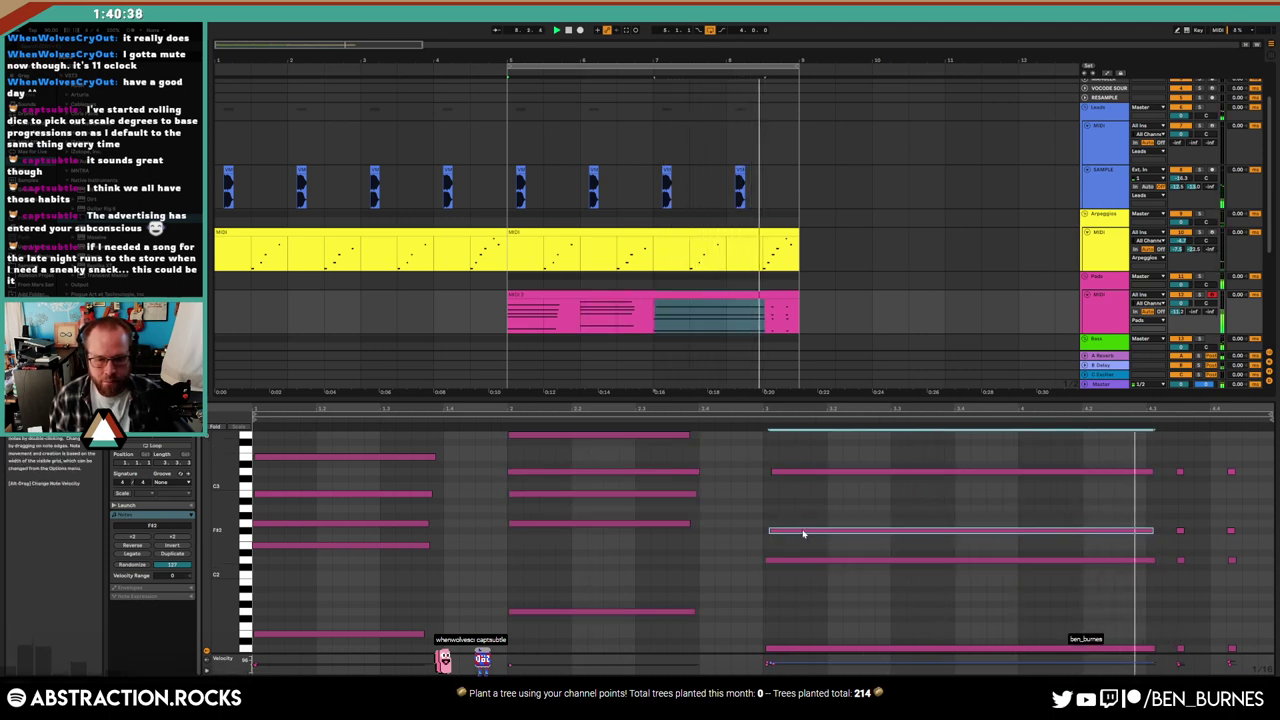
key(space)
click(795, 480)
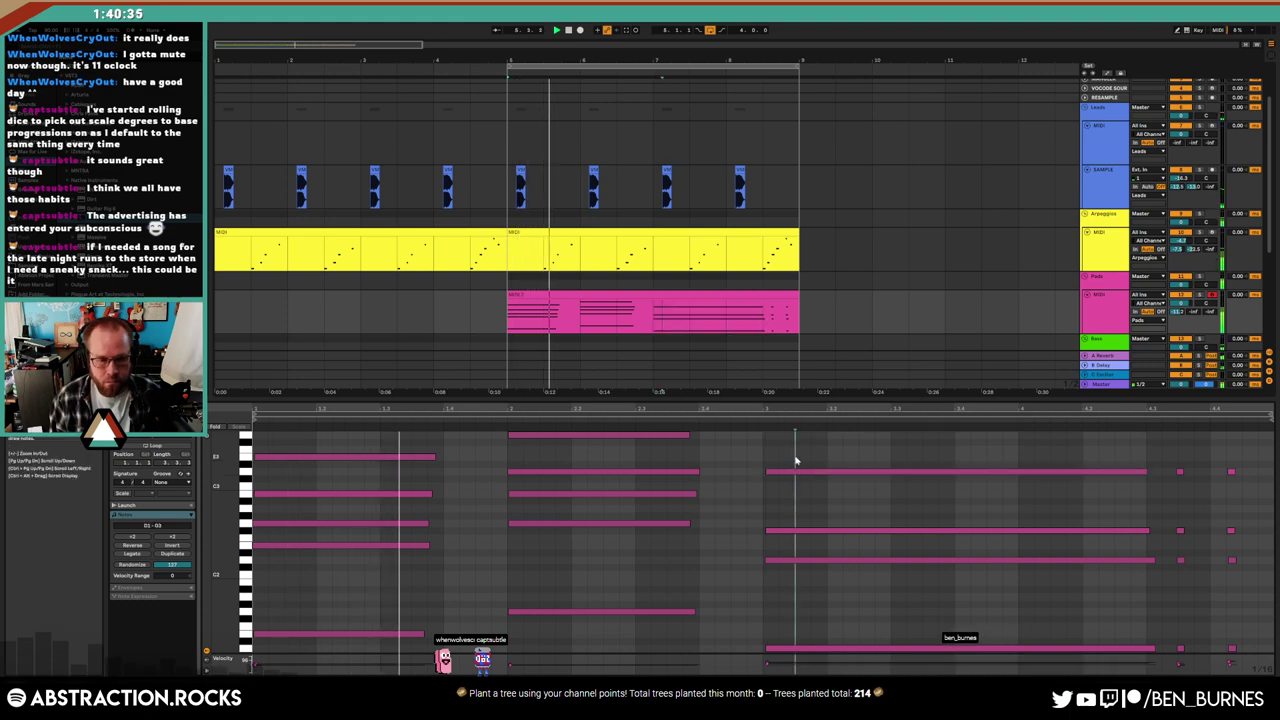
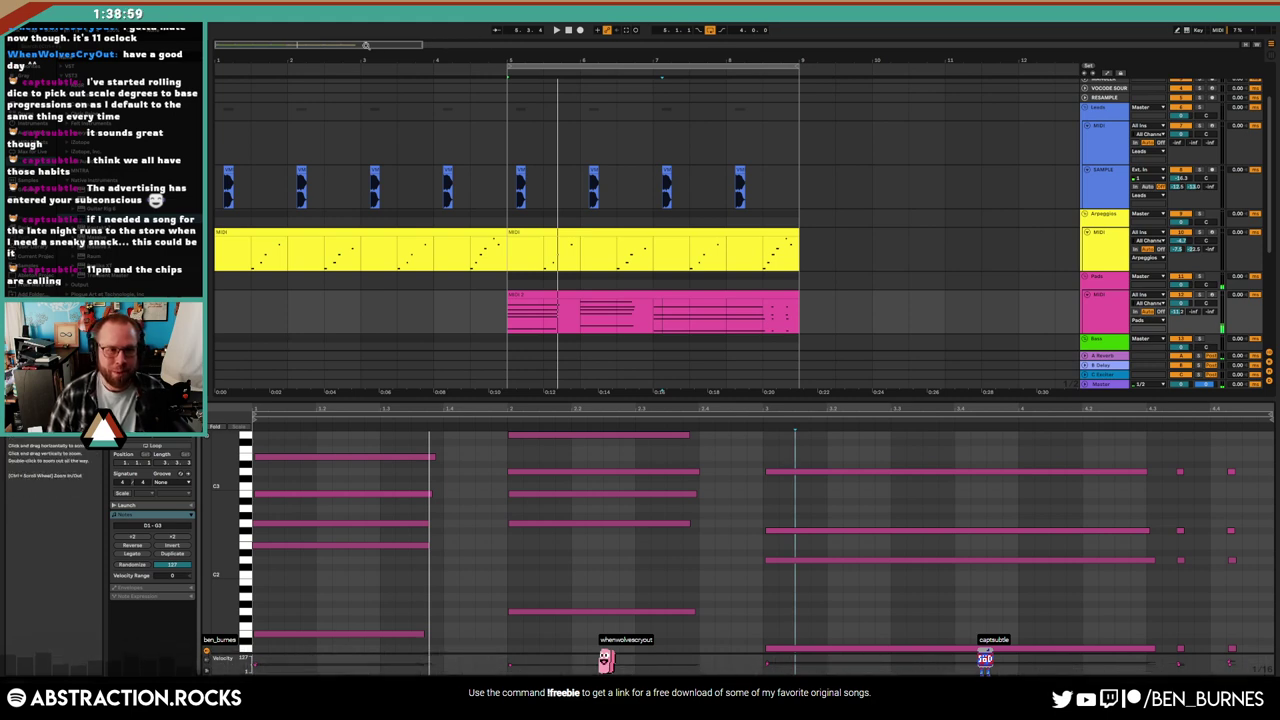
Stop playback, hide the note editor and move the Pads chord clip to start at bar 9
mouse_move(366, 45)
mouse_down()
mouse_move(350, 58)
mouse_move(375, 57)
mouse_up()
click(568, 30)
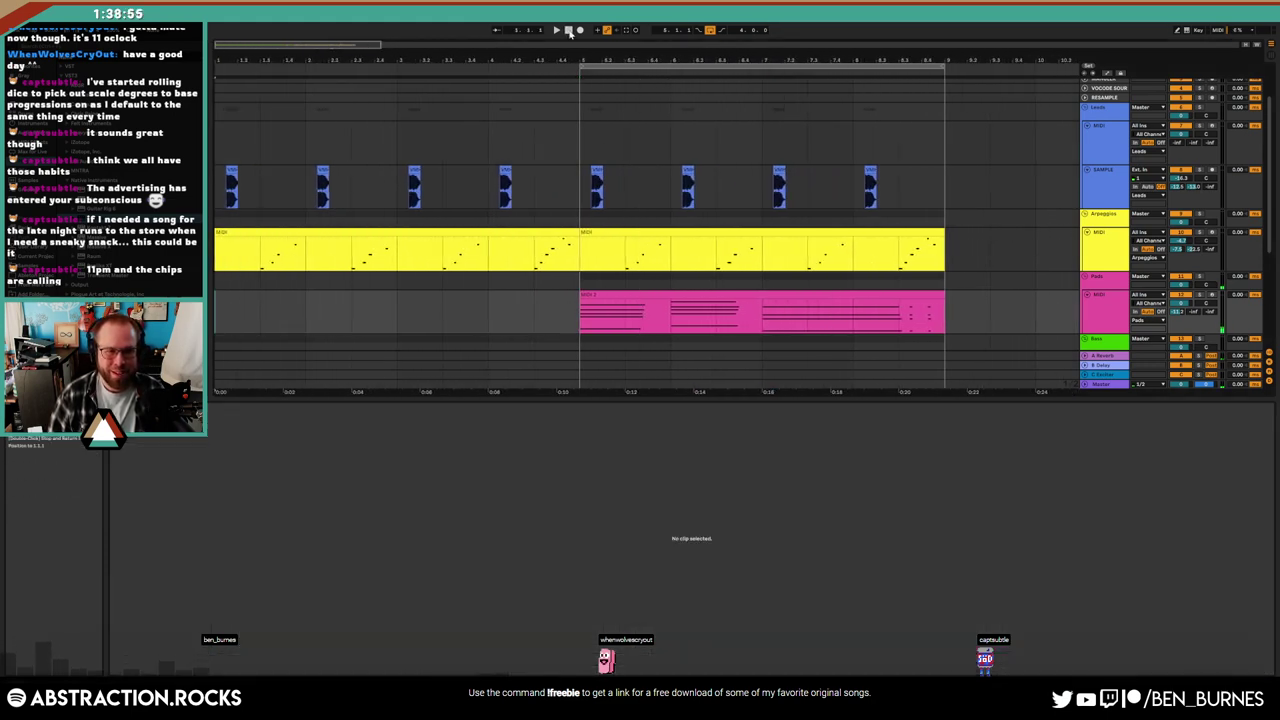
key(shift+Tab)
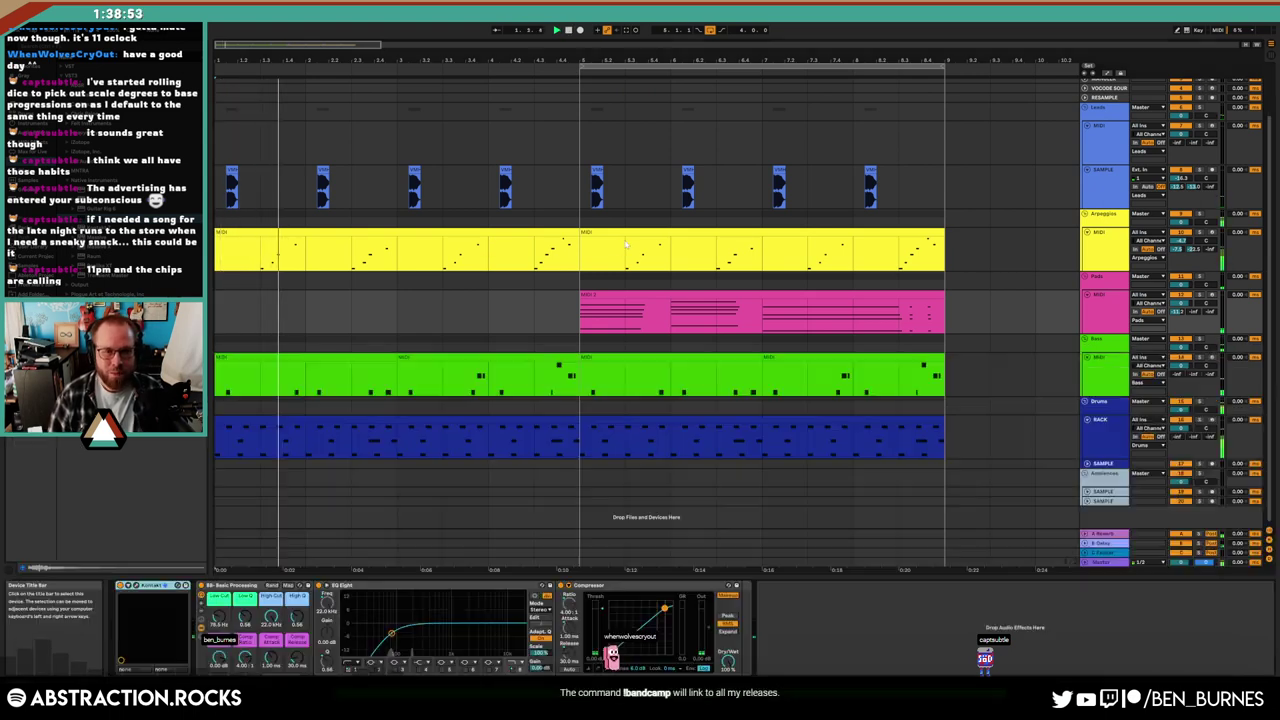
drag(610, 295, 975, 297)
drag(449, 46, 449, 36)
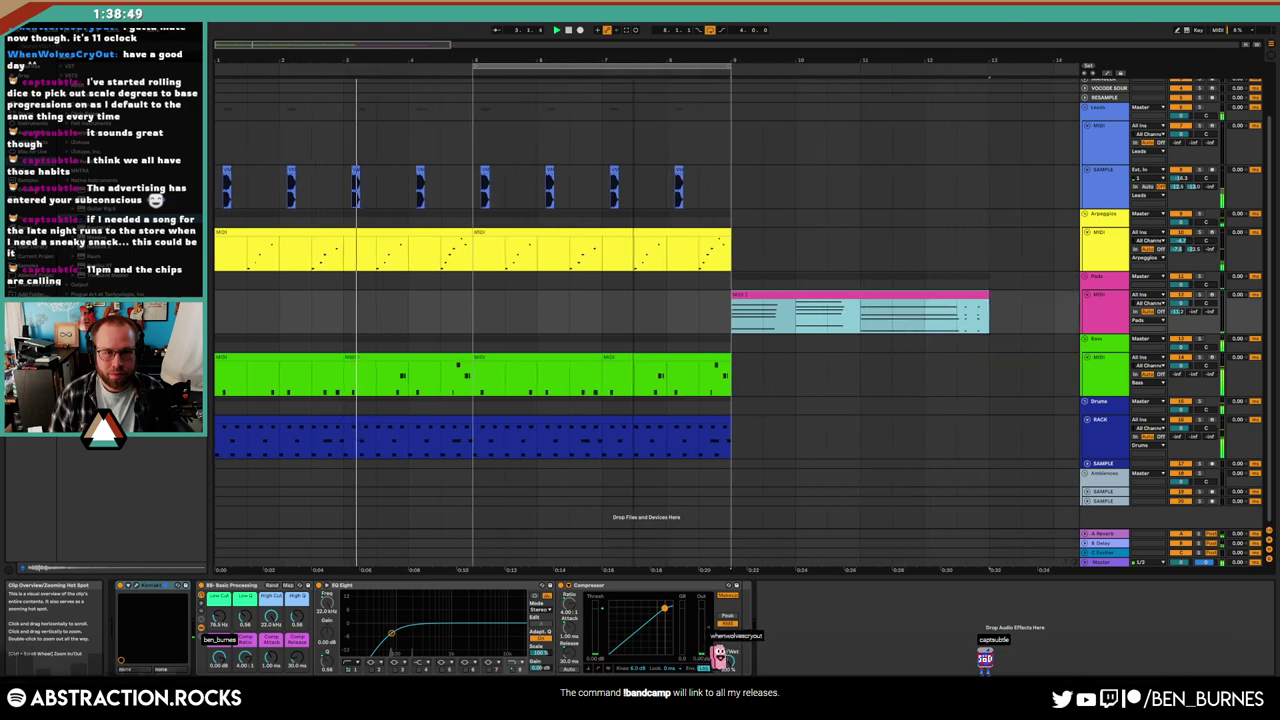
Duplicate the last synth one-shot to bar 9 and move the Pads clip to start at bar 10
drag(717, 179, 668, 181)
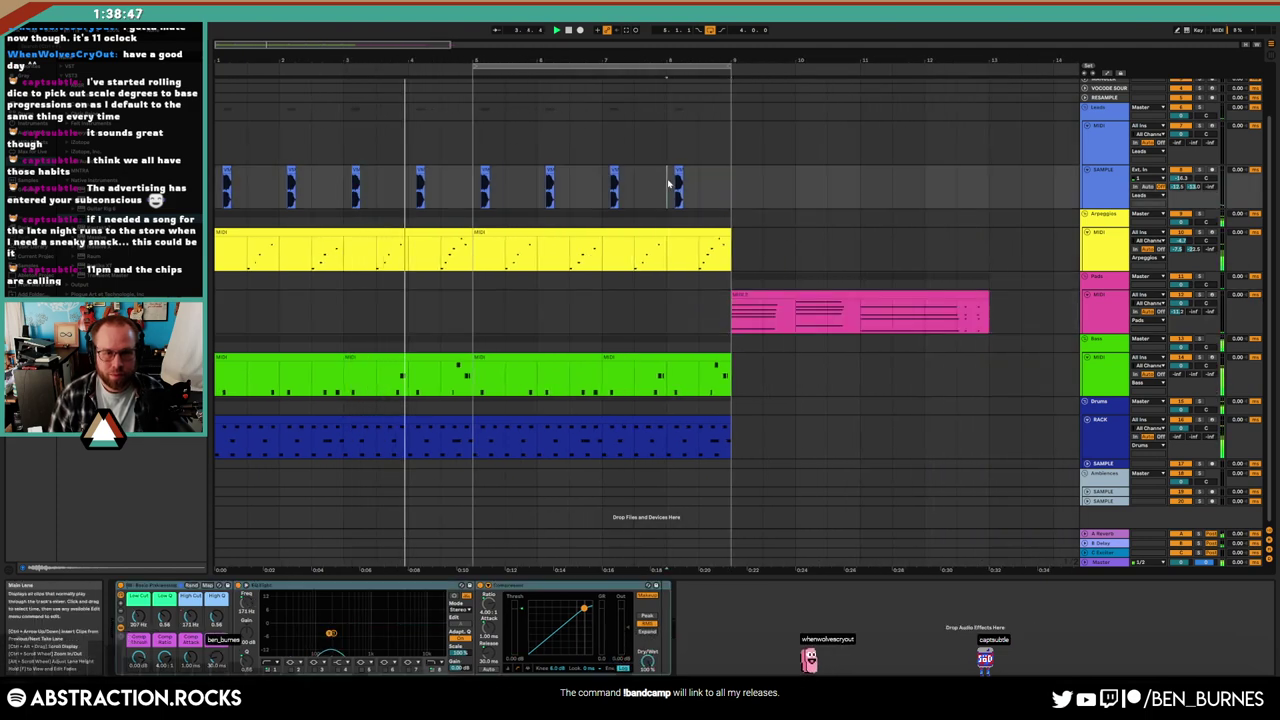
key(ctrl+d)
drag(860, 312, 925, 312)
Copy the bars 5 to 8 arpeggio clip to bar 10 on its track
click(657, 240)
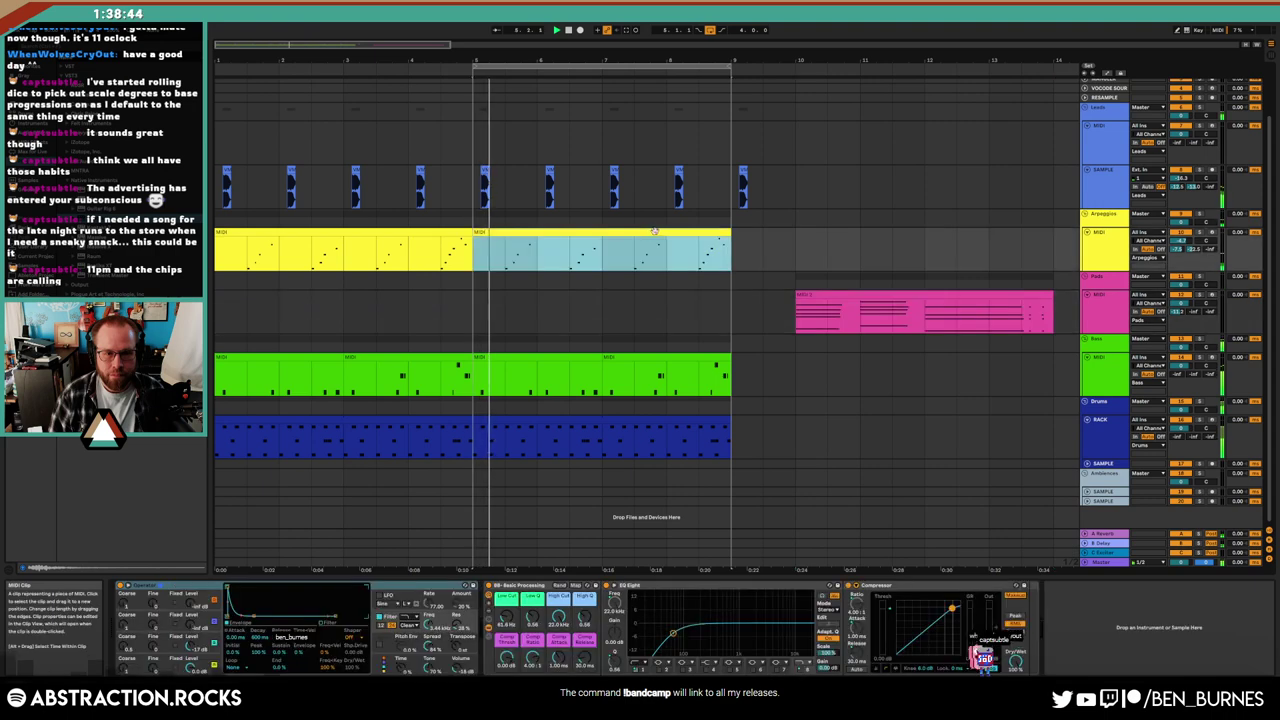
click(795, 245)
key(ctrl+v)
Copy the bars 5 to 8 bass clips to bar 10 on the drum track and move the loop to bars 10 to 13
drag(476, 372, 787, 434)
click(787, 434)
key(ctrl+v)
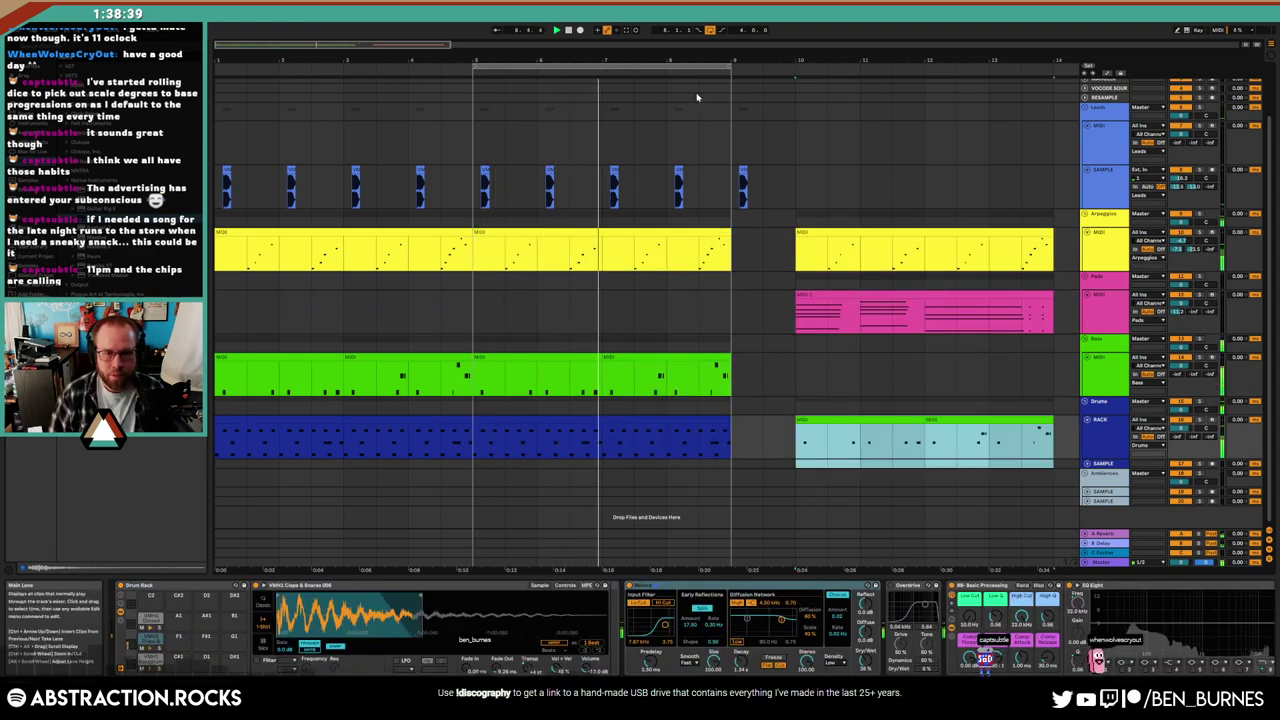
drag(702, 80, 1024, 80)
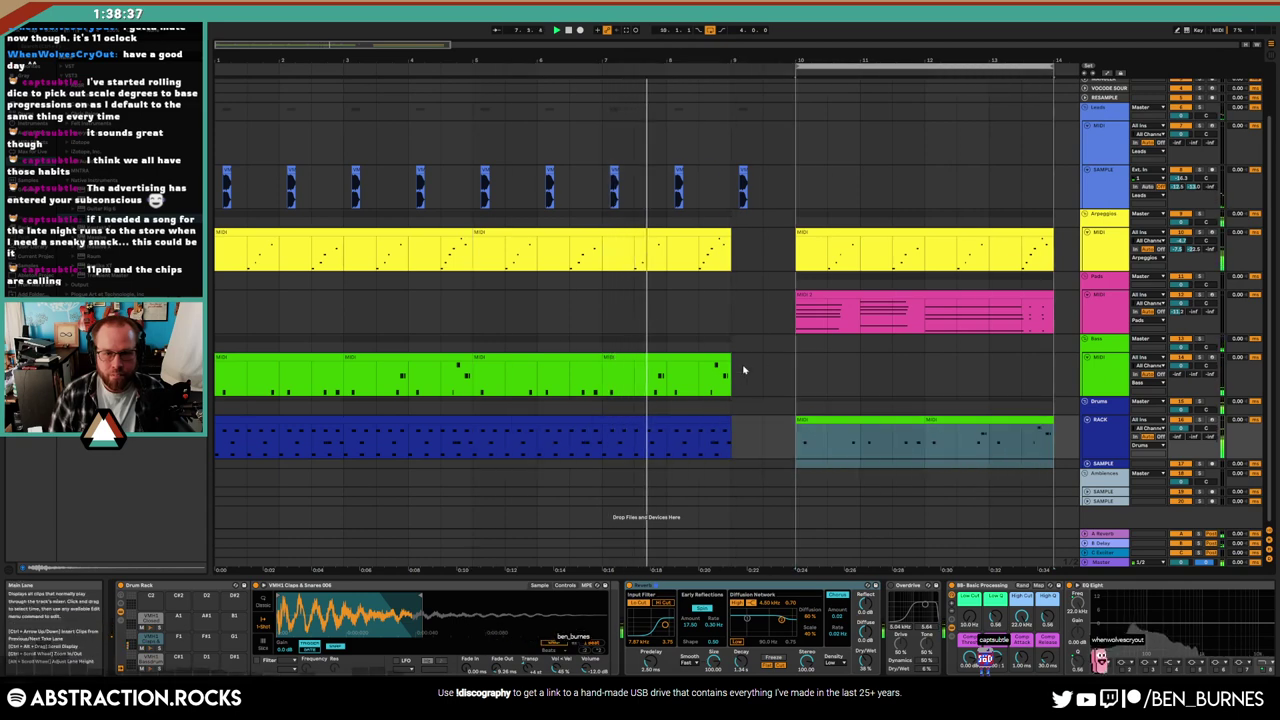
Extend the last bass clip to the middle of bar 9 and add three short E1 notes in the extension
drag(731, 370, 766, 360)
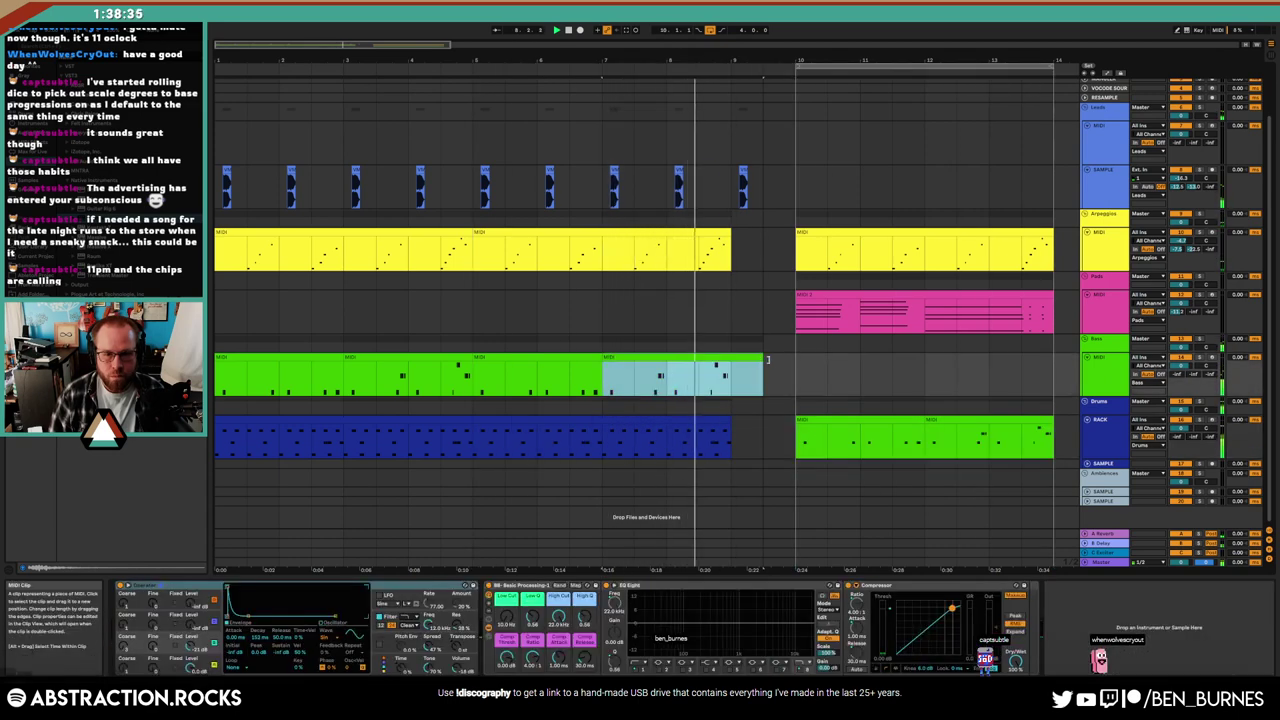
double_click(745, 356)
click(443, 521)
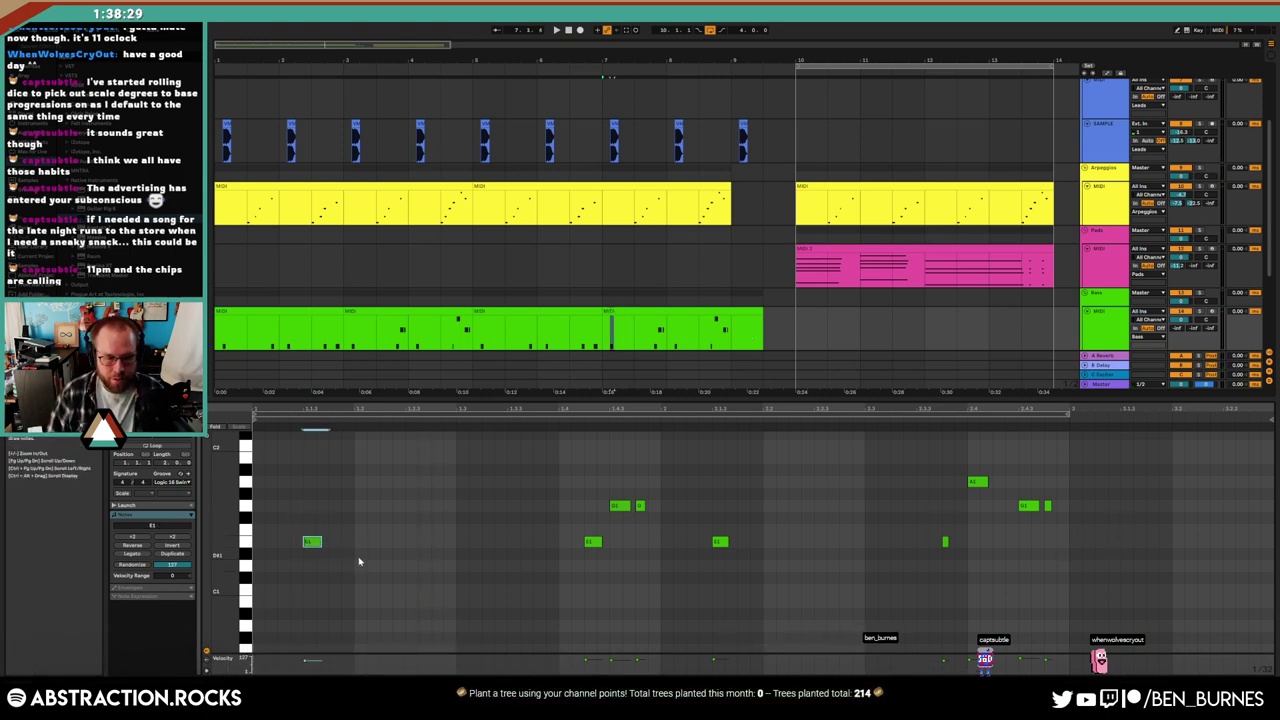
double_click(1101, 541)
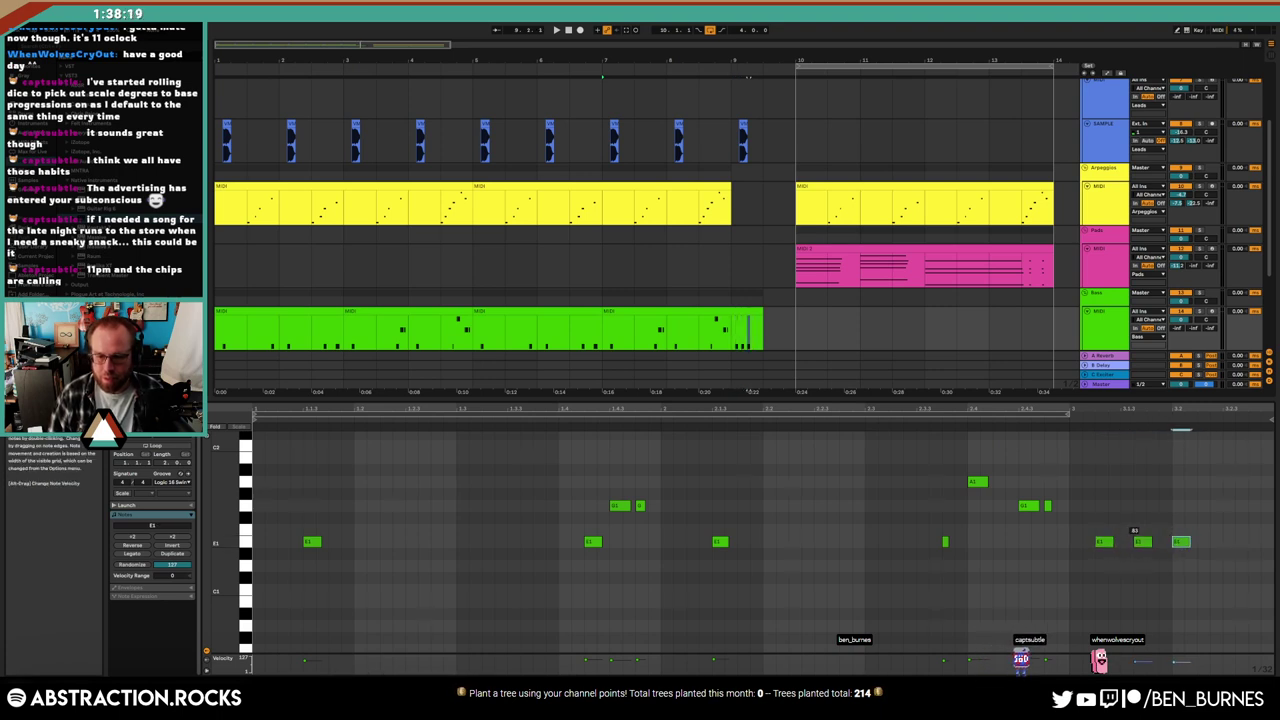
Copy a half bar of drums into the second half of bar 9 and delete its closed hat and bass drum notes
scroll(739, 242, down, 2)
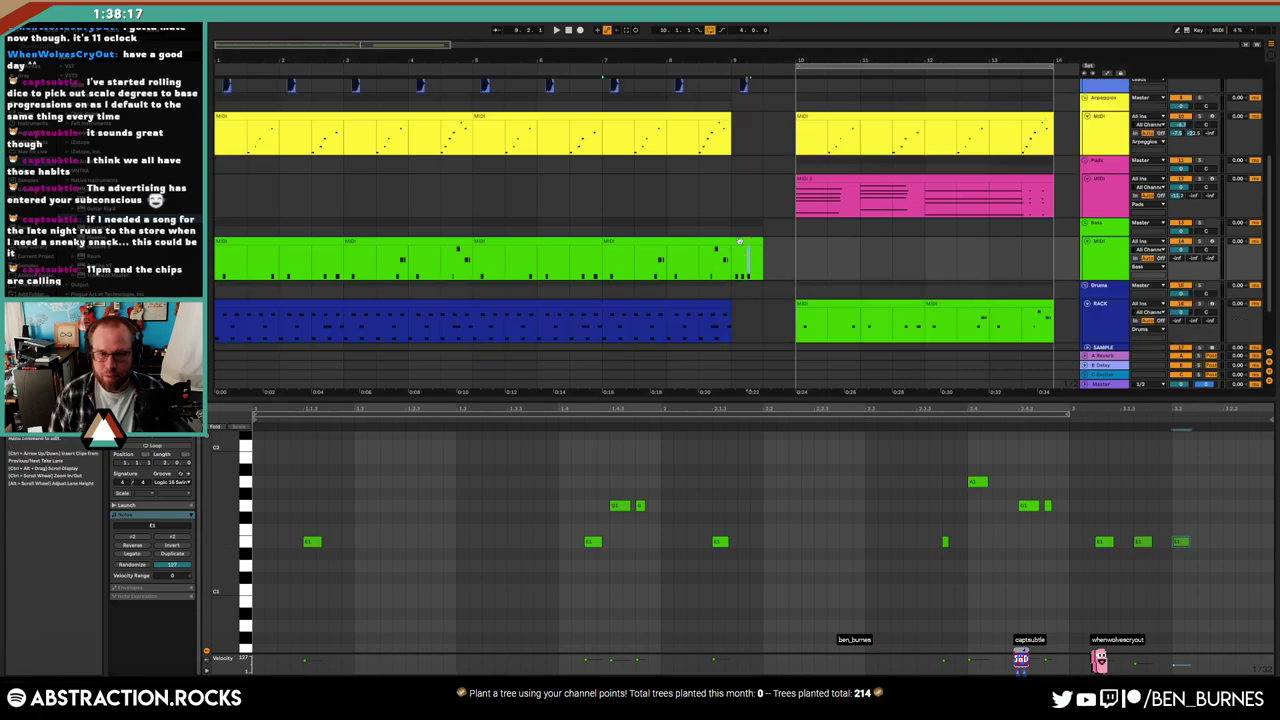
click(712, 331)
drag(709, 323, 786, 325)
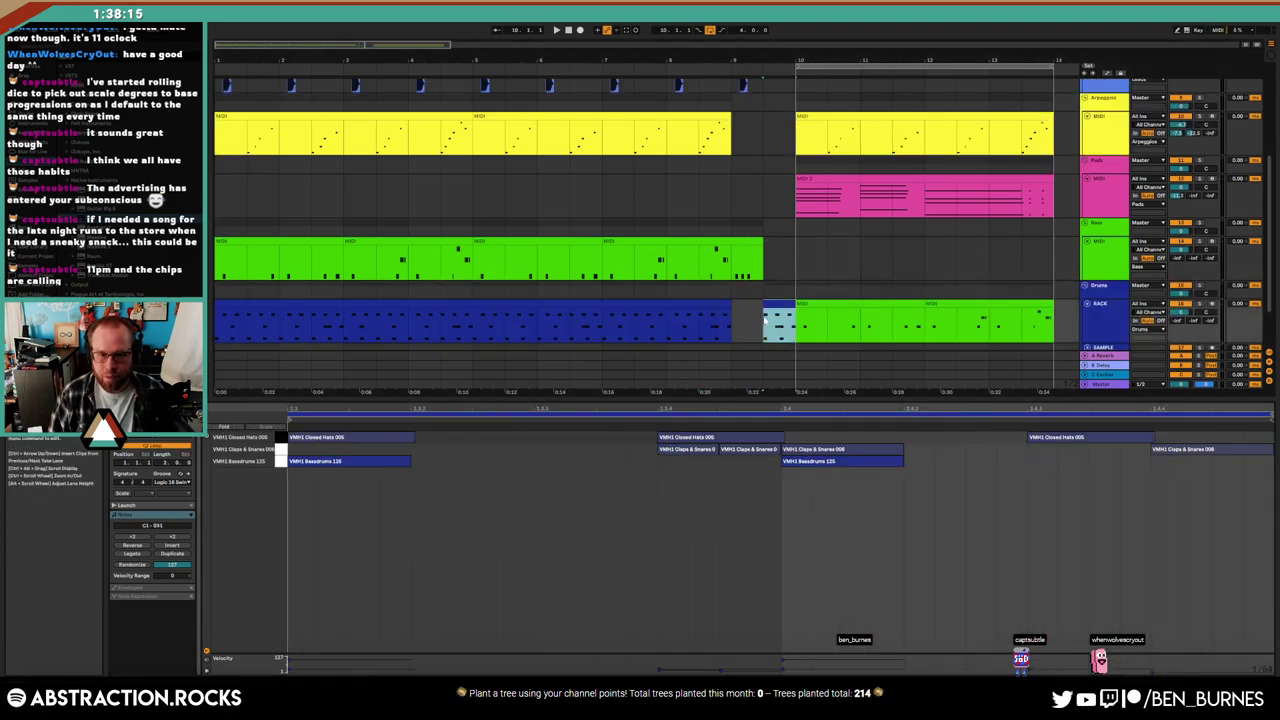
key(Delete)
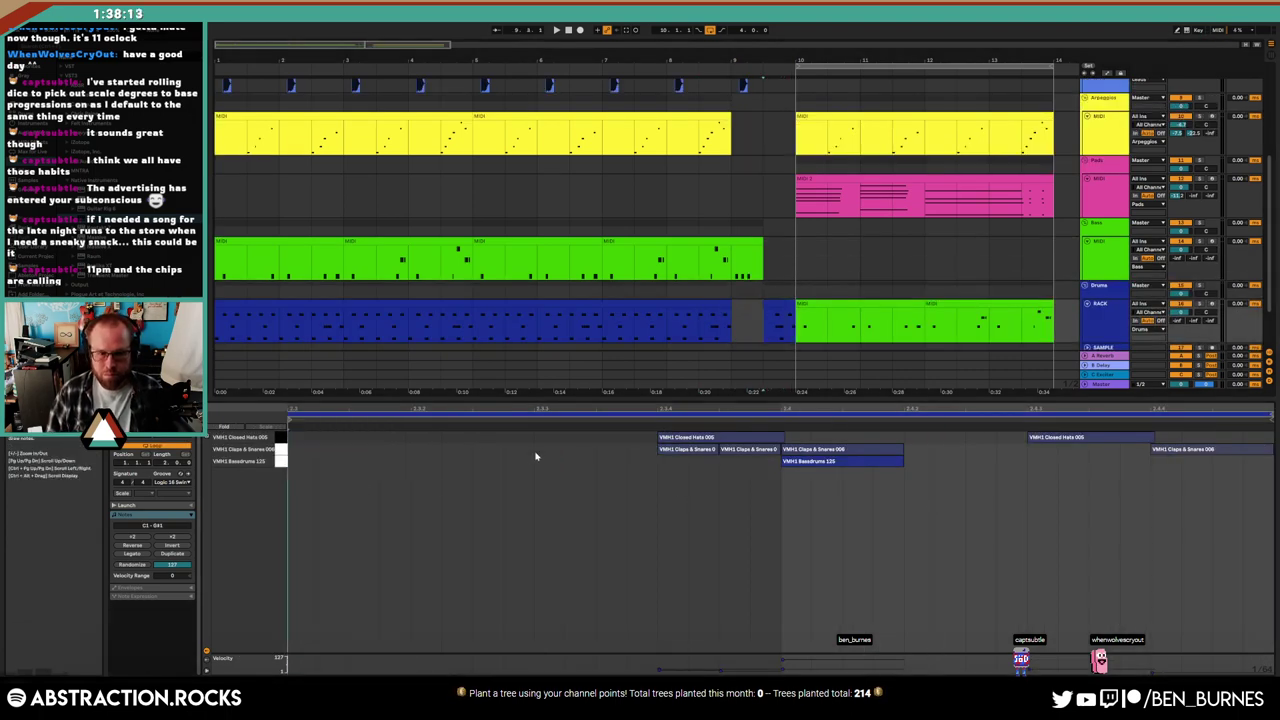
click(697, 438)
key(Delete)
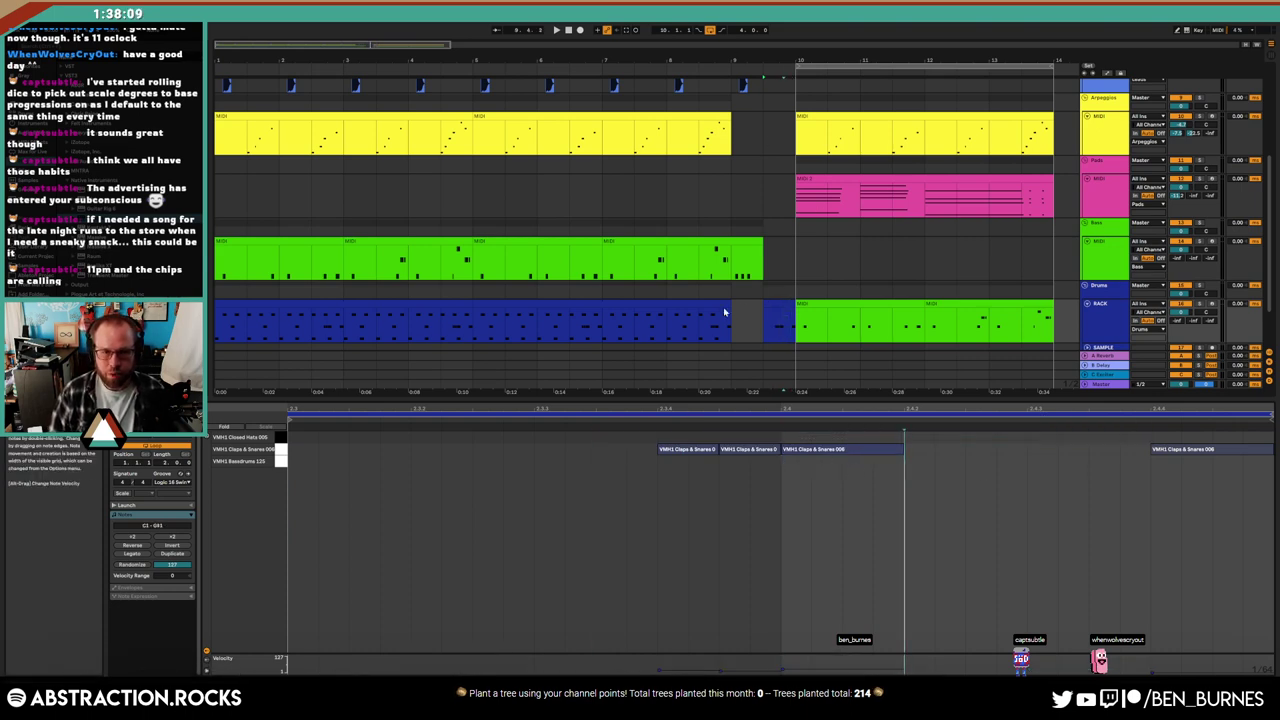
Move the two bass clips at bars 10 and 12 from the drum track up to the Bass track
click(669, 303)
drag(797, 310, 860, 258)
click(958, 305)
drag(958, 305, 958, 243)
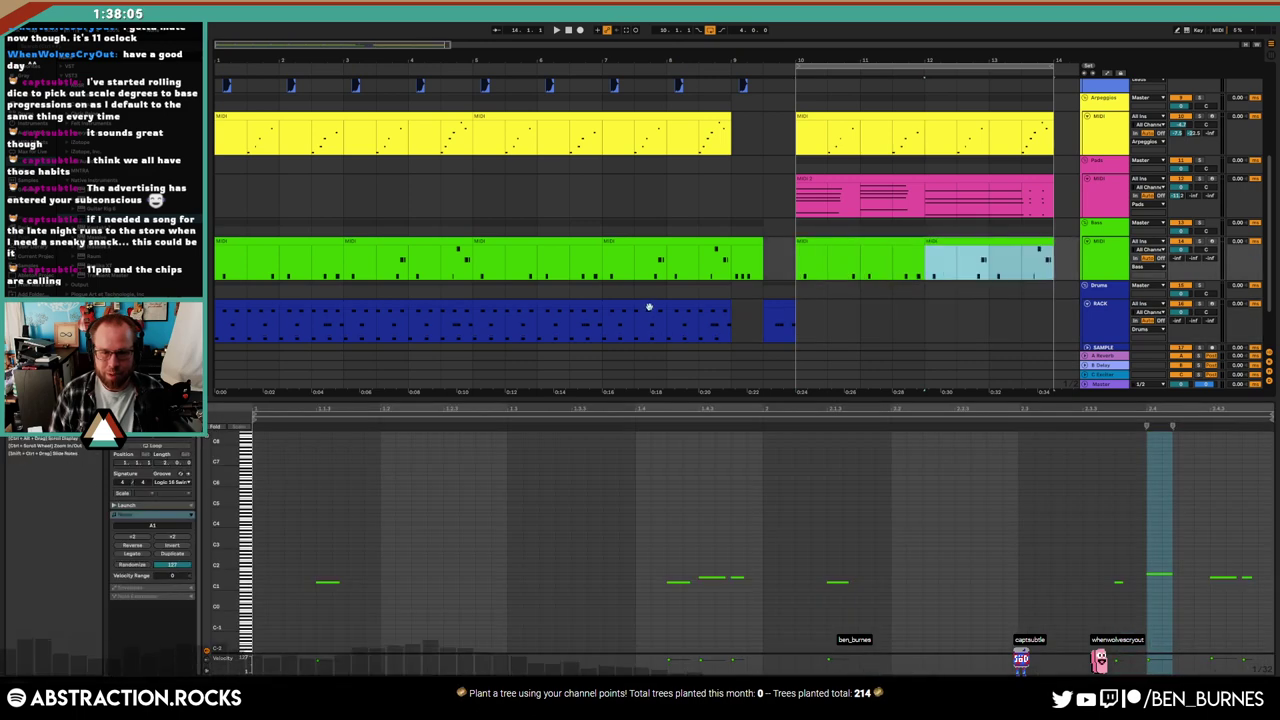
Copy the four-bar drum clip to bar 10 on the drum rack track and hide the note editor
click(651, 303)
click(812, 327)
key(ctrl+v)
key(minus)
key(shift+Tab)
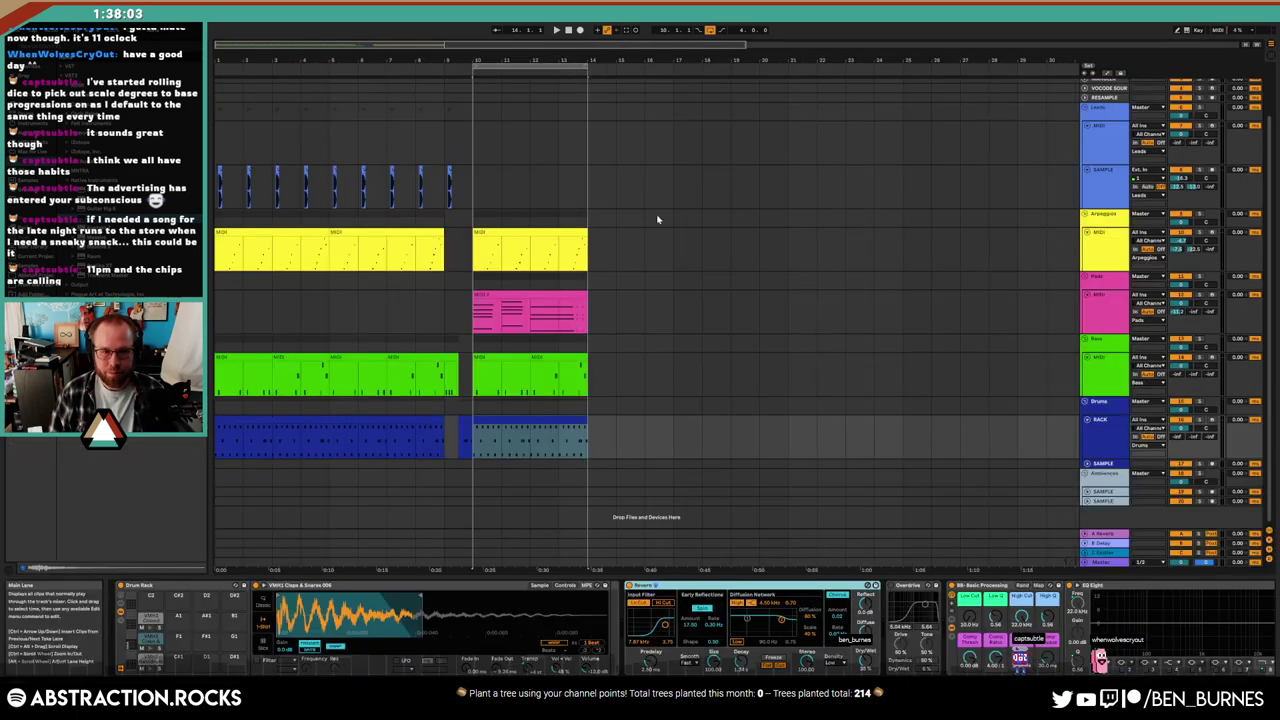
Check the one-shot sample's automation, then duplicate its bar 8 segment across bars 9 to 13
key(a)
click(450, 182)
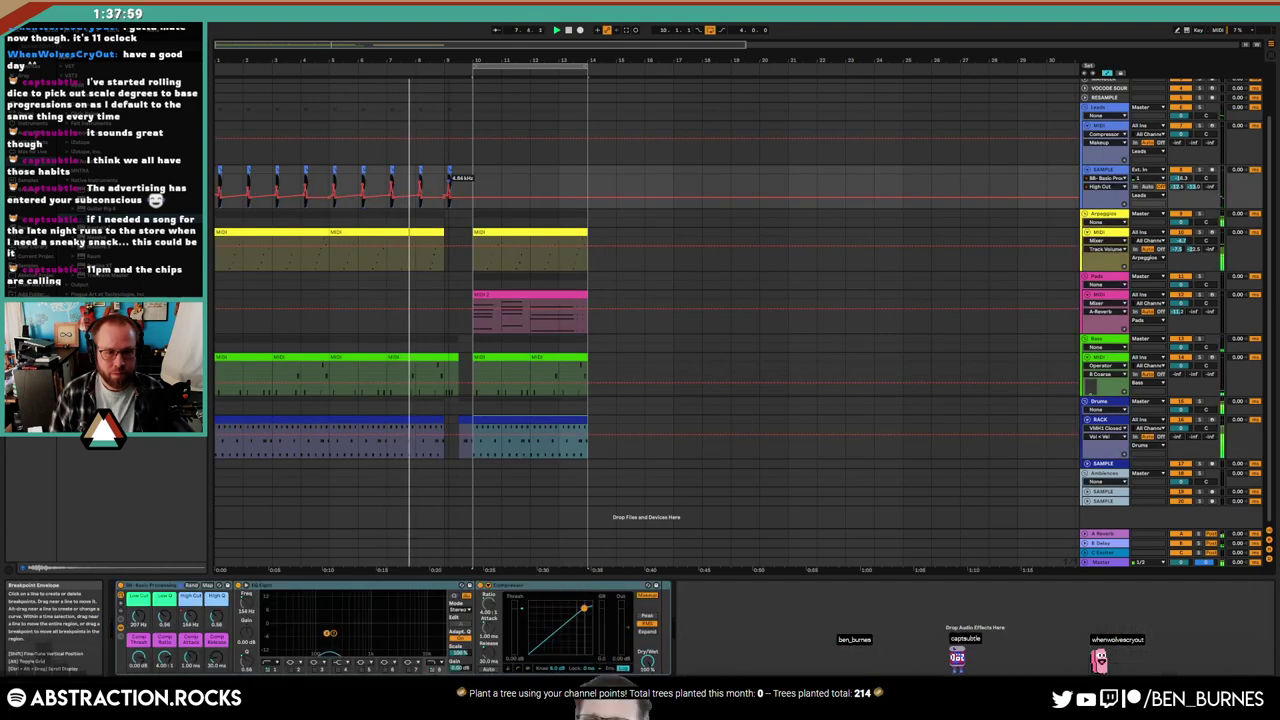
key(a)
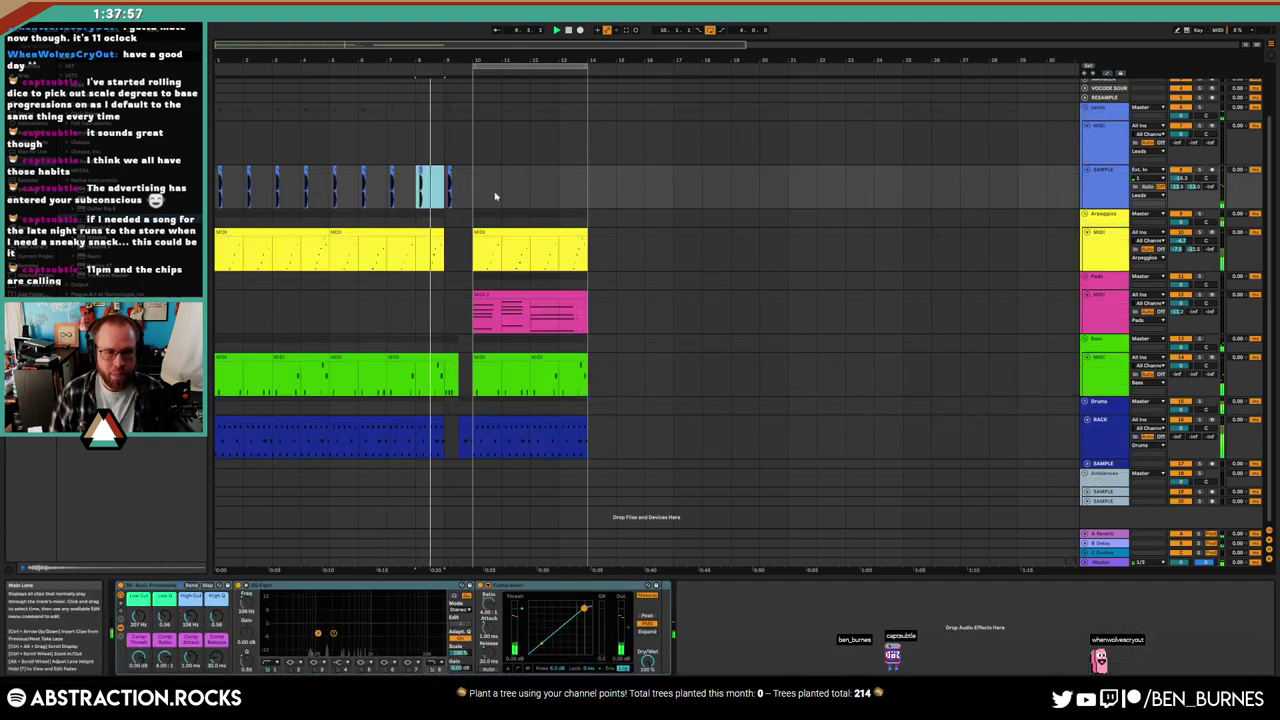
key(ctrl+d)
key(ctrl+d)
key(ctrl+d)
key(ctrl+d)
key(ctrl+d)
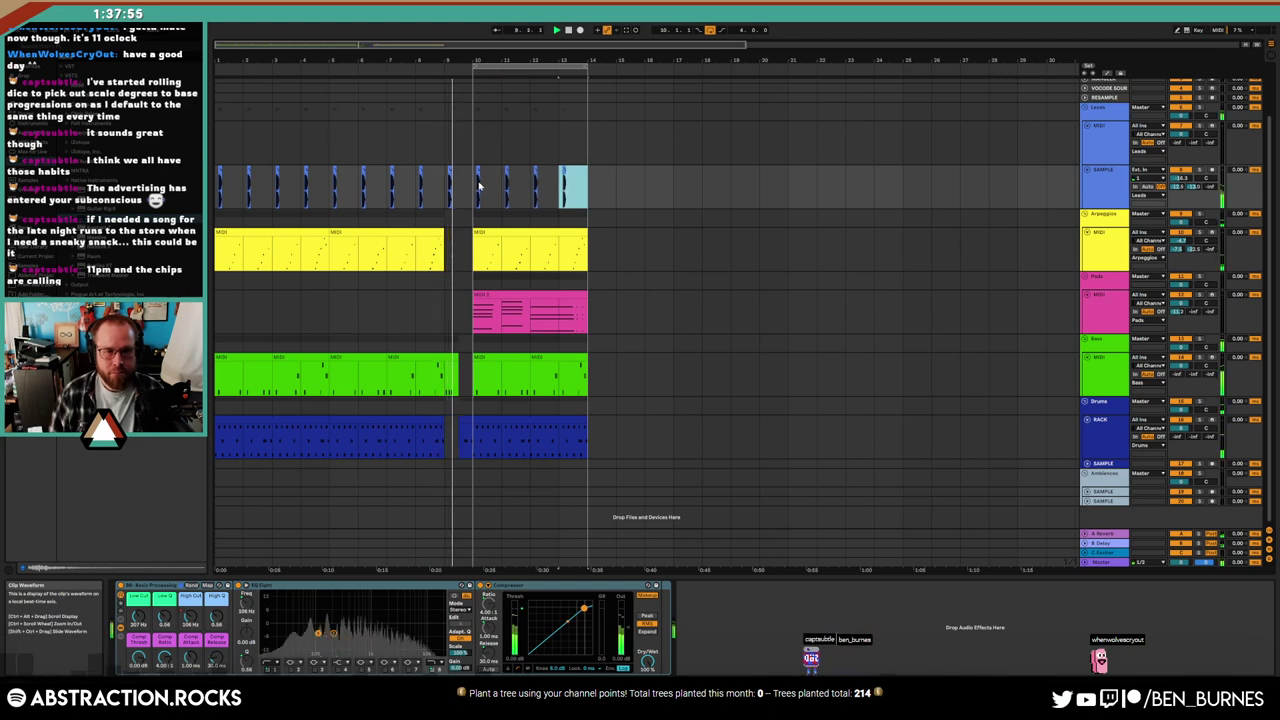
Make the bass fill at bar 9 a separate one-bar clip that ends at bar 10
double_click(450, 363)
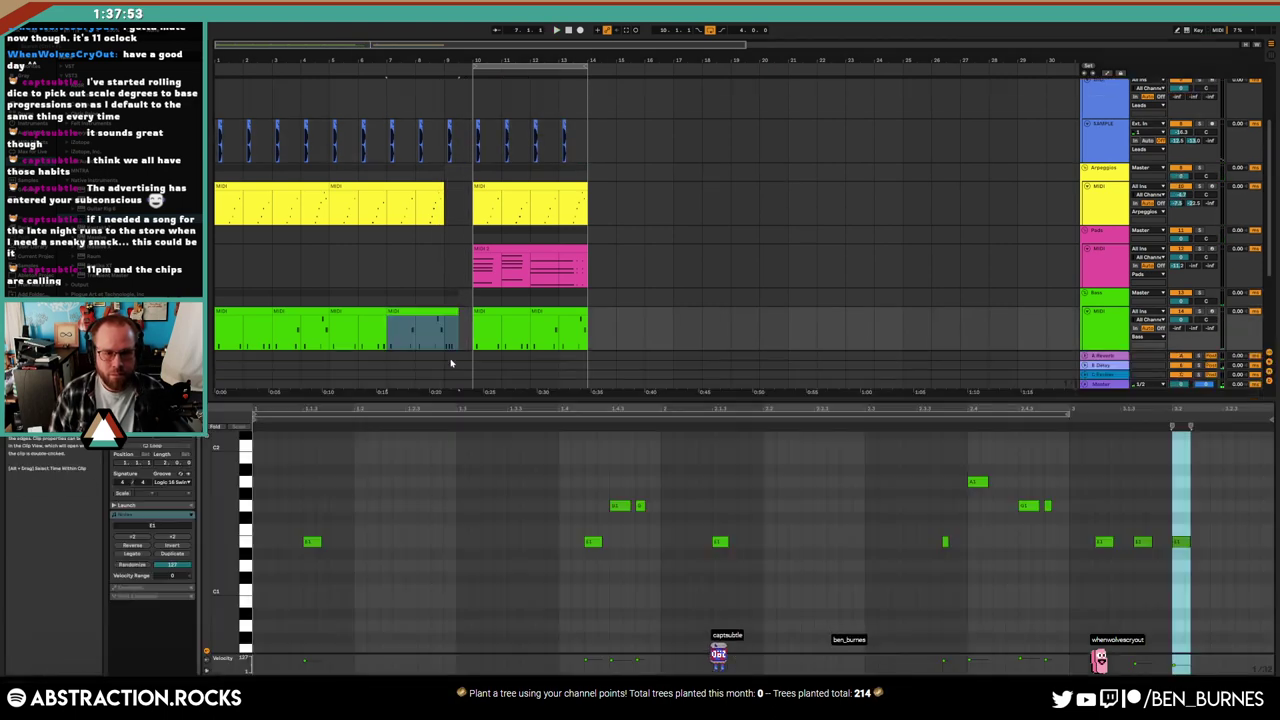
click(905, 561)
drag(478, 340, 447, 343)
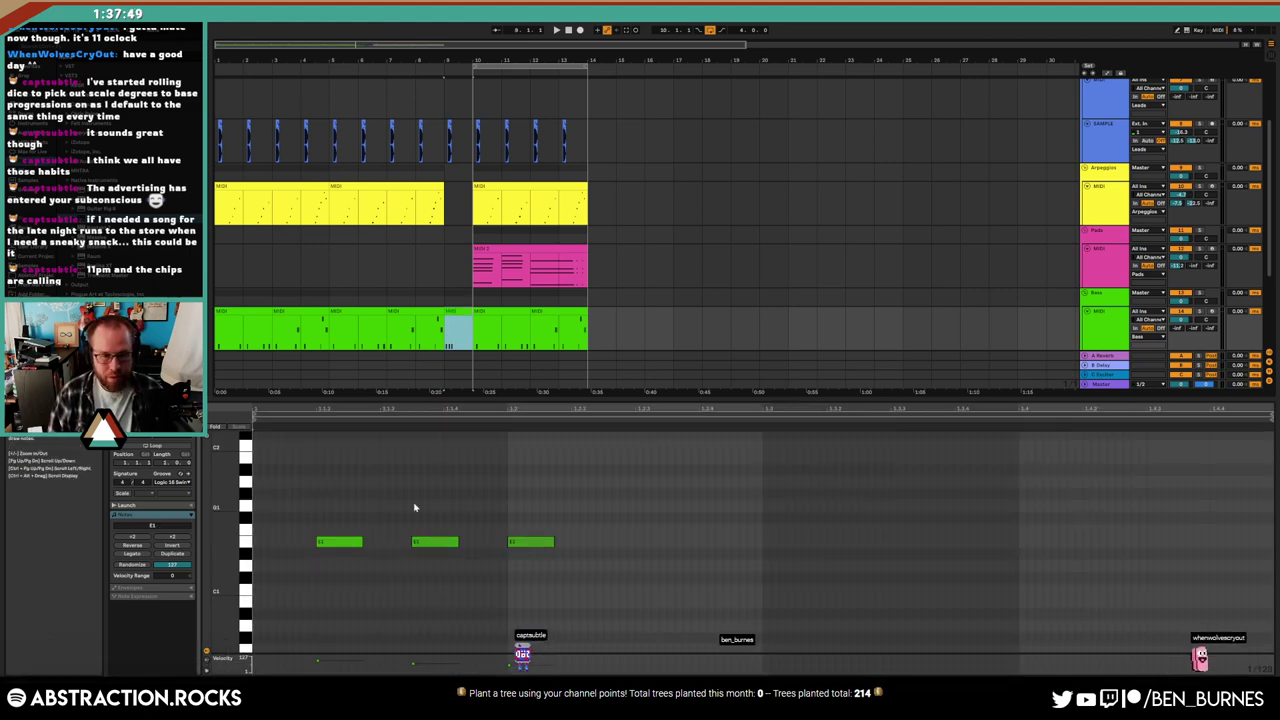
Shift the three E1 notes in the bar 9 bass clip later and space them at 1.1.3, 1.2.2 and 1.3
drag(334, 491, 585, 593)
key(Right)
key(Right)
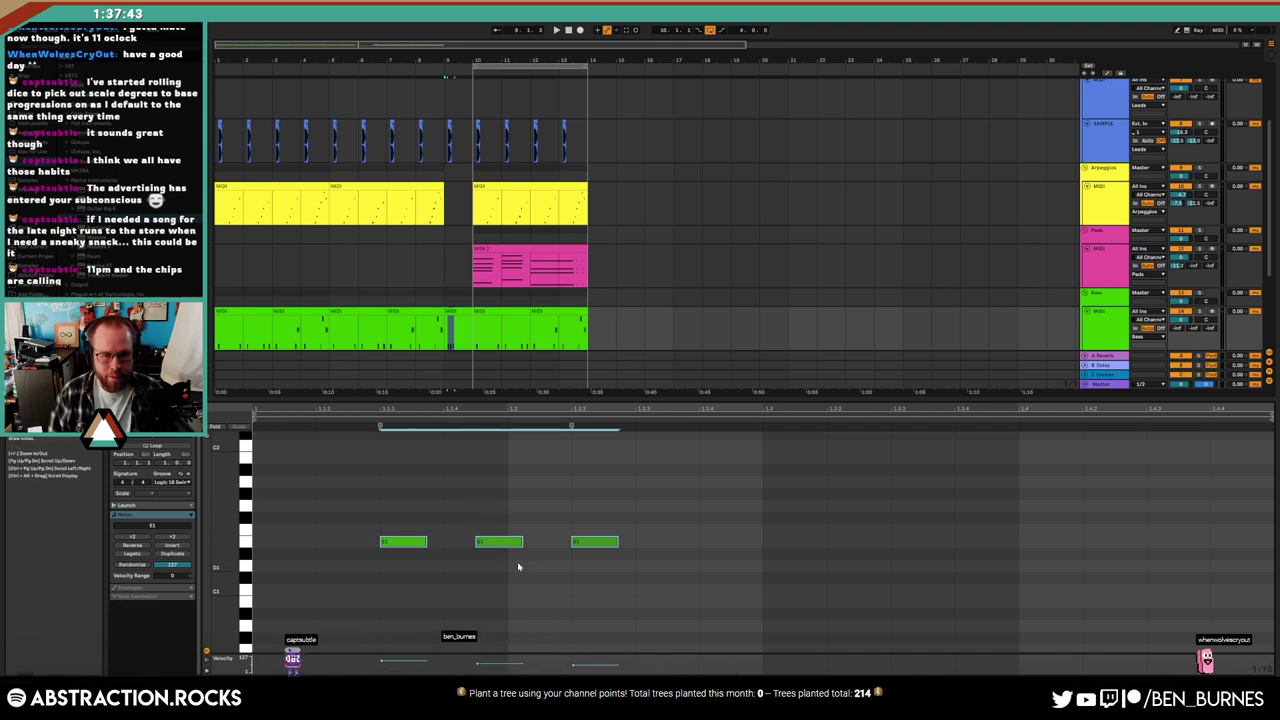
click(492, 541)
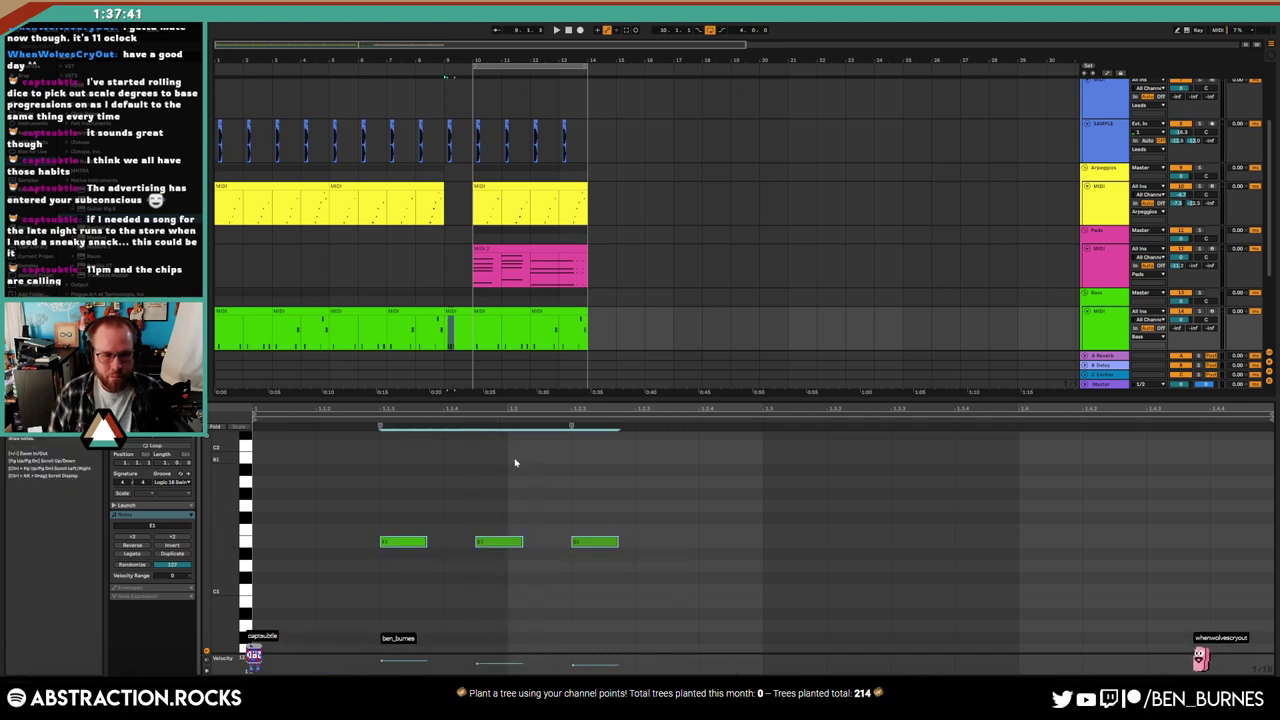
drag(508, 545, 805, 551)
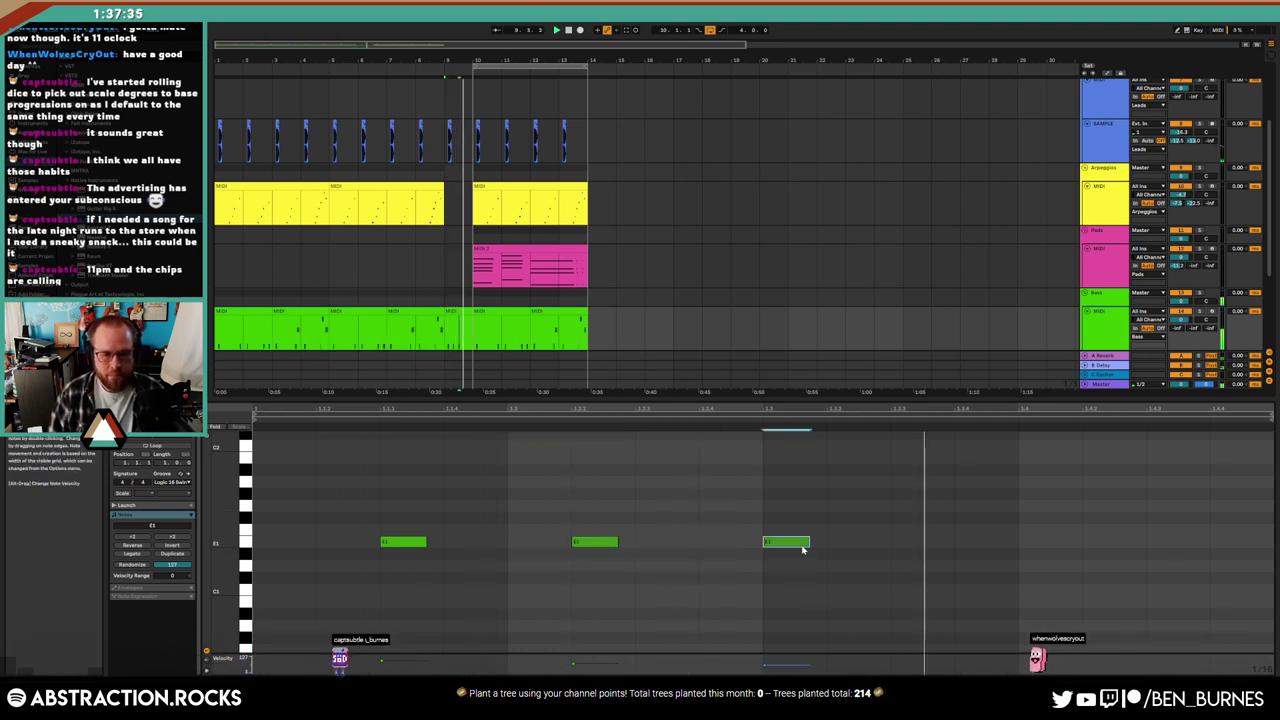
Open the arpeggio clip at bar 10, add a short G3 note just after beat 3 of its first bar and play it back
key(shift+Tab)
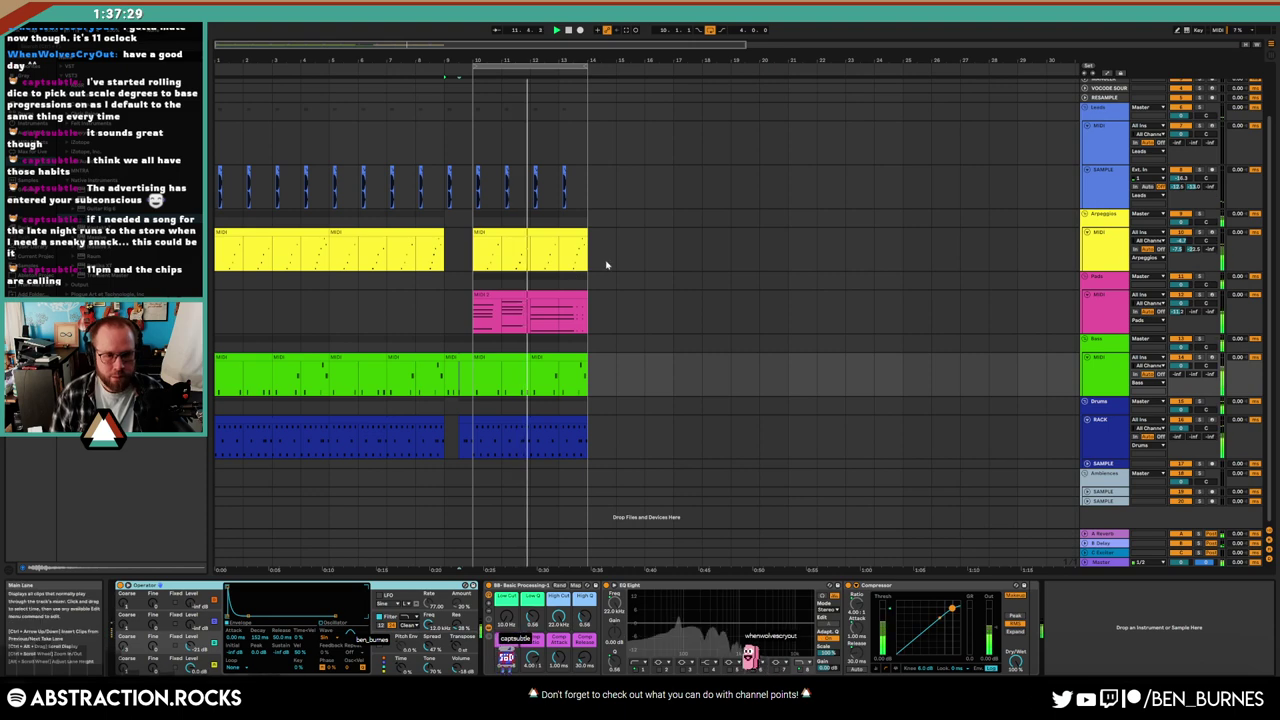
double_click(550, 231)
click(541, 523)
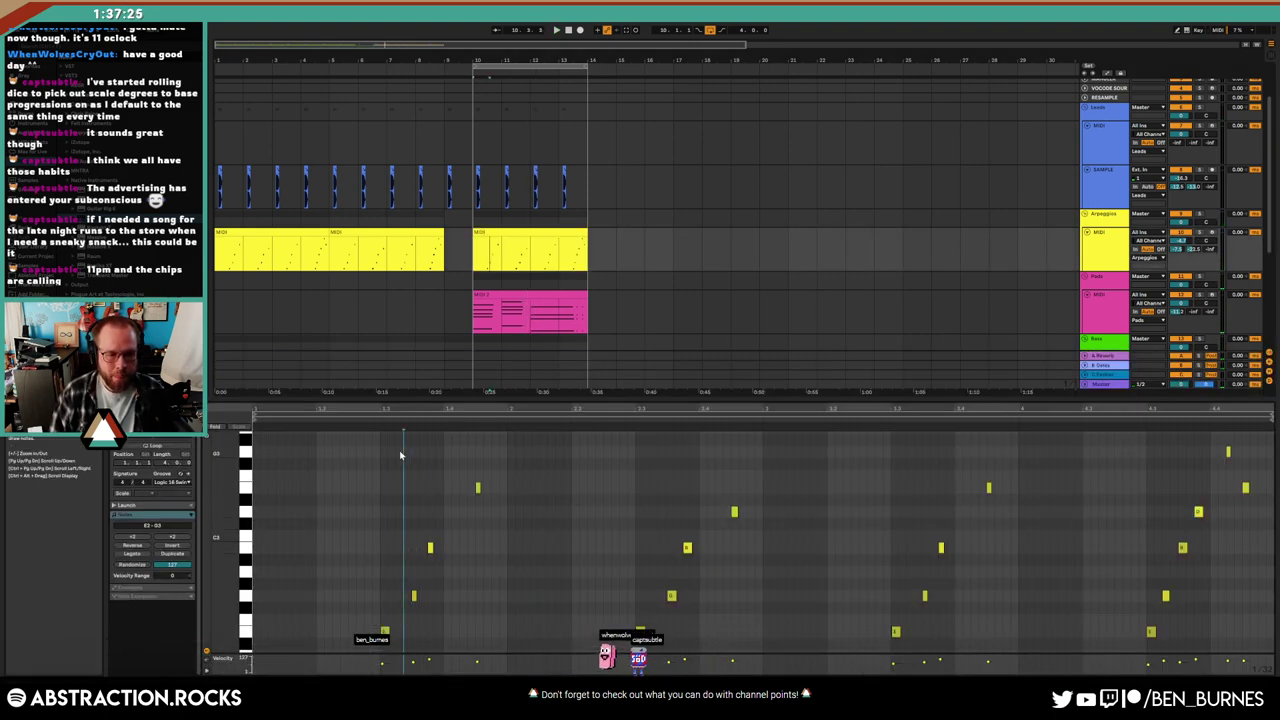
key(space)
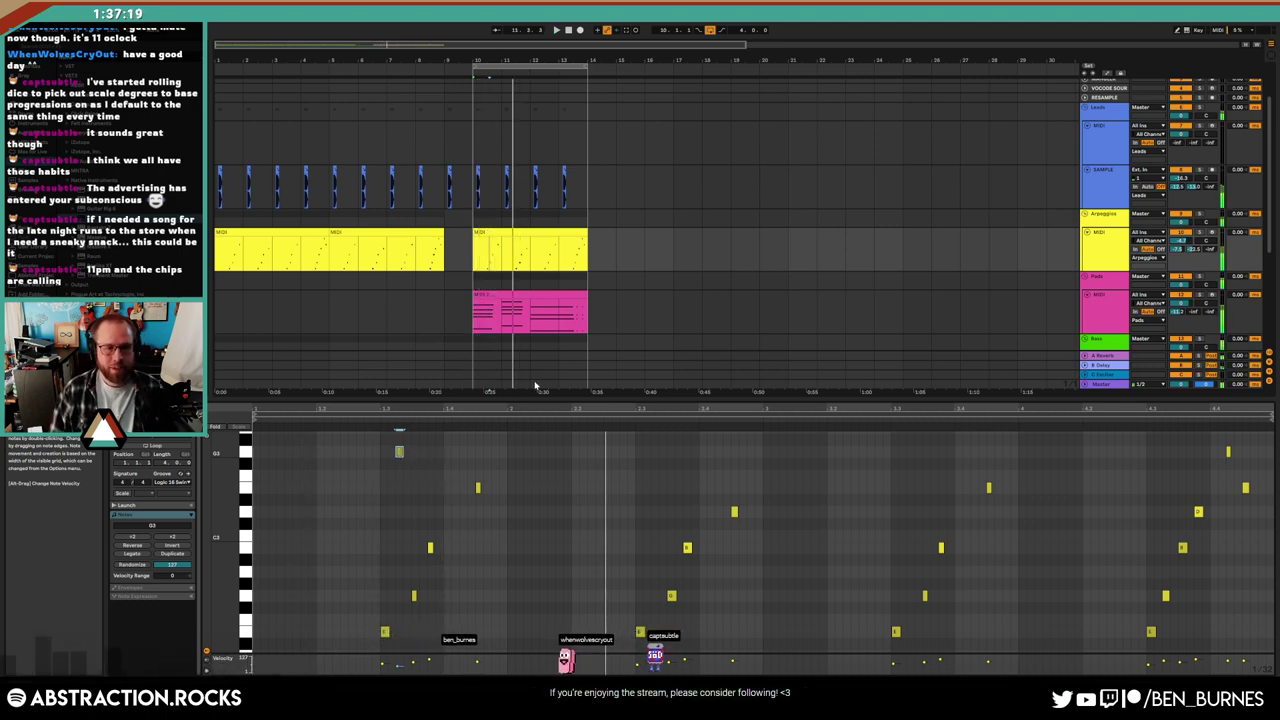
key(space)
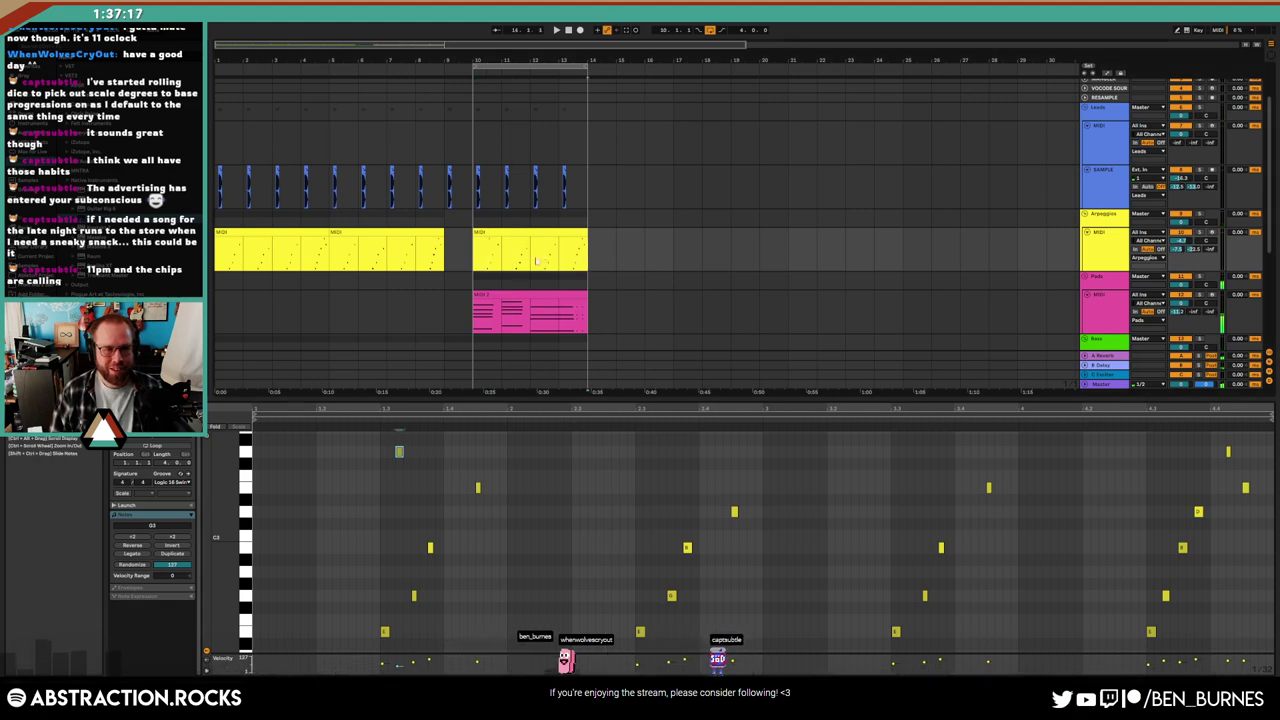
Copy the short G3 note after beat 3 of the arpeggio clip's first bar into its second, third and fourth bars
click(399, 451)
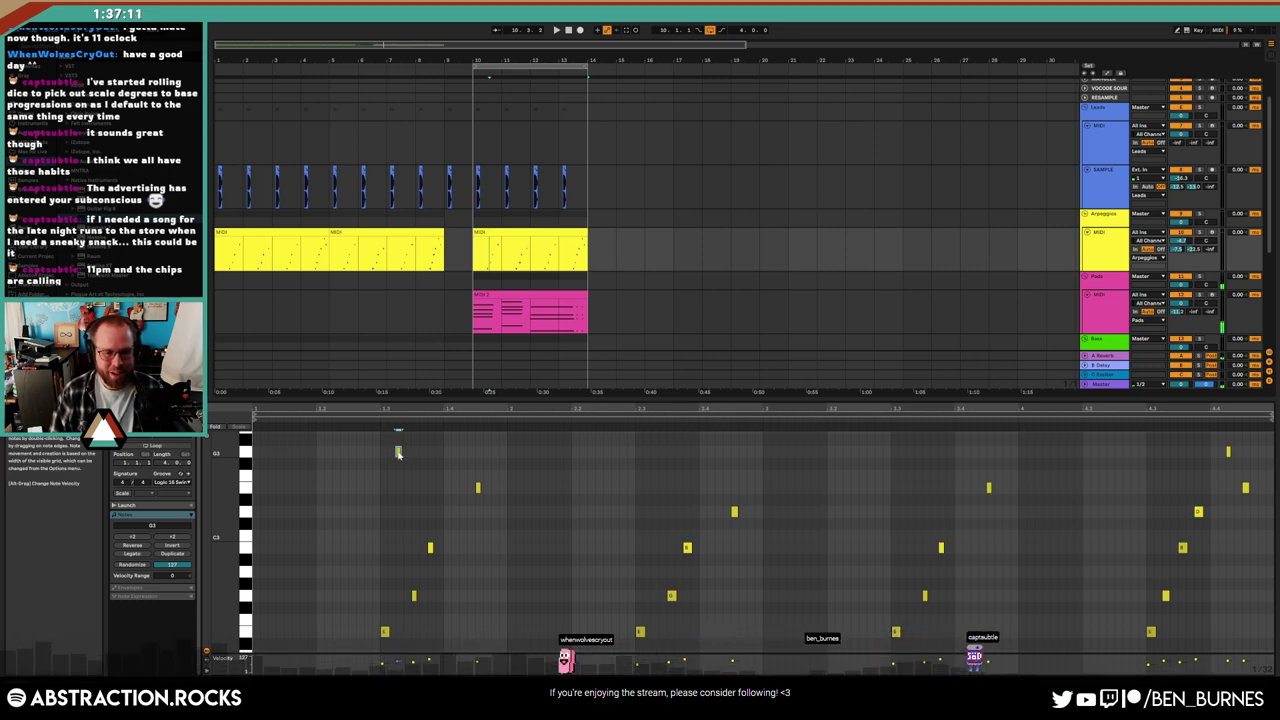
drag(399, 452, 655, 456)
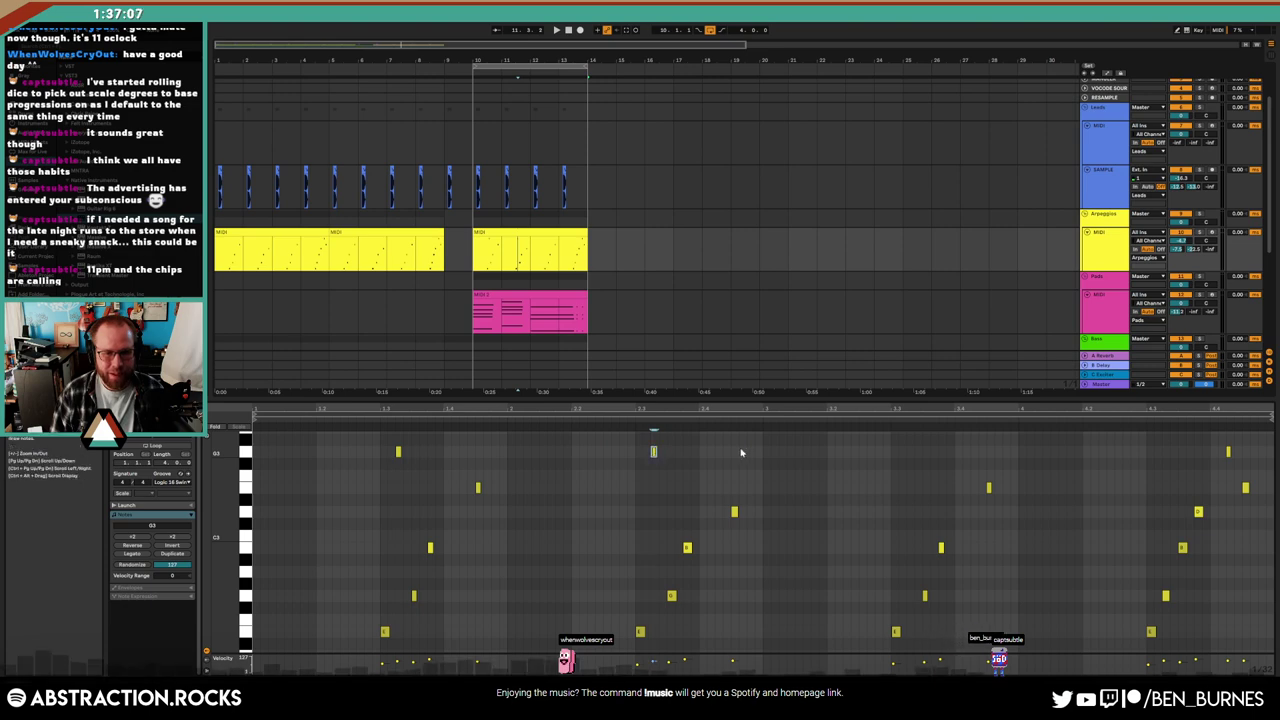
drag(760, 452, 283, 465)
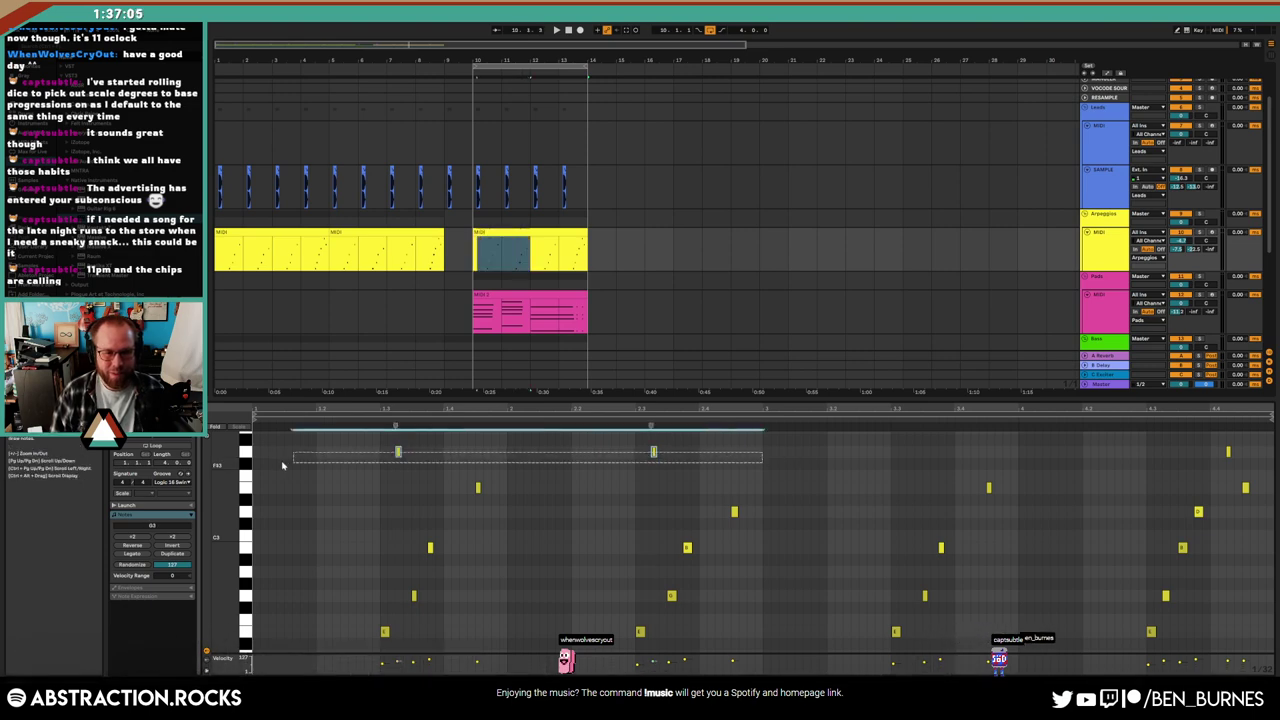
key(ctrl+d)
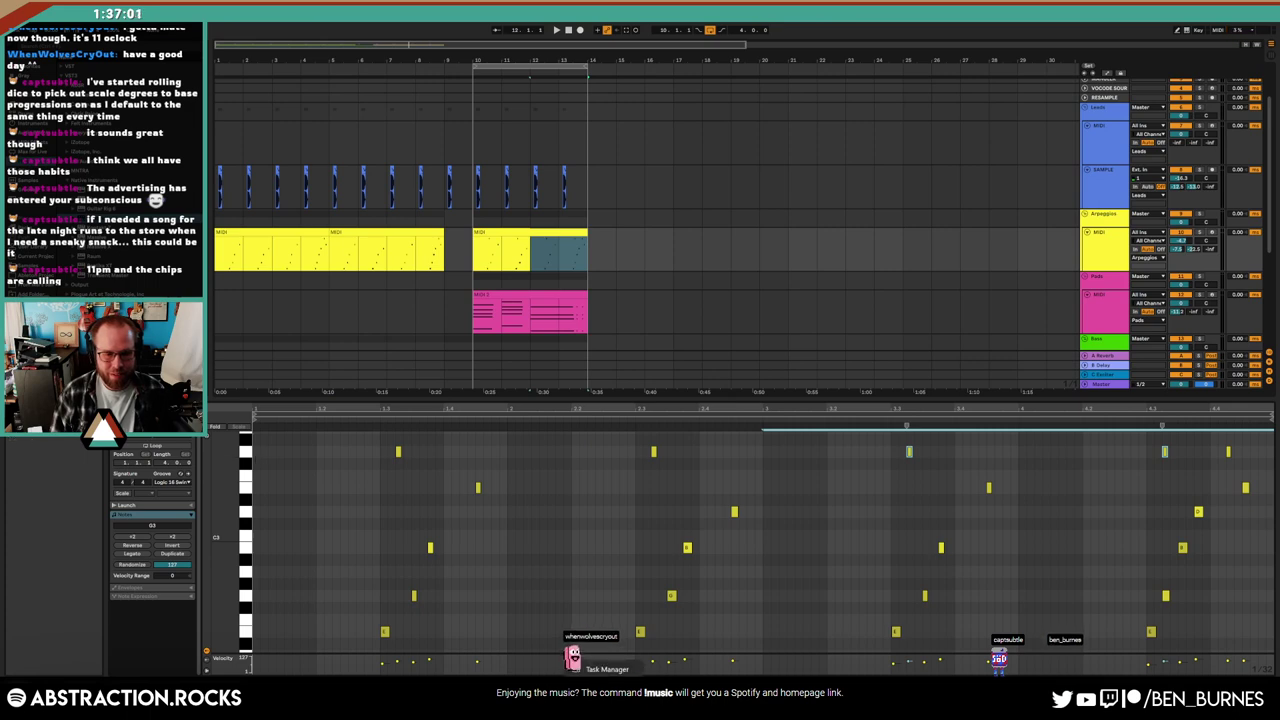
Check the computer's CPU and memory use in Task Manager, then return to Ableton Live and play the four-bar section
click(590, 668)
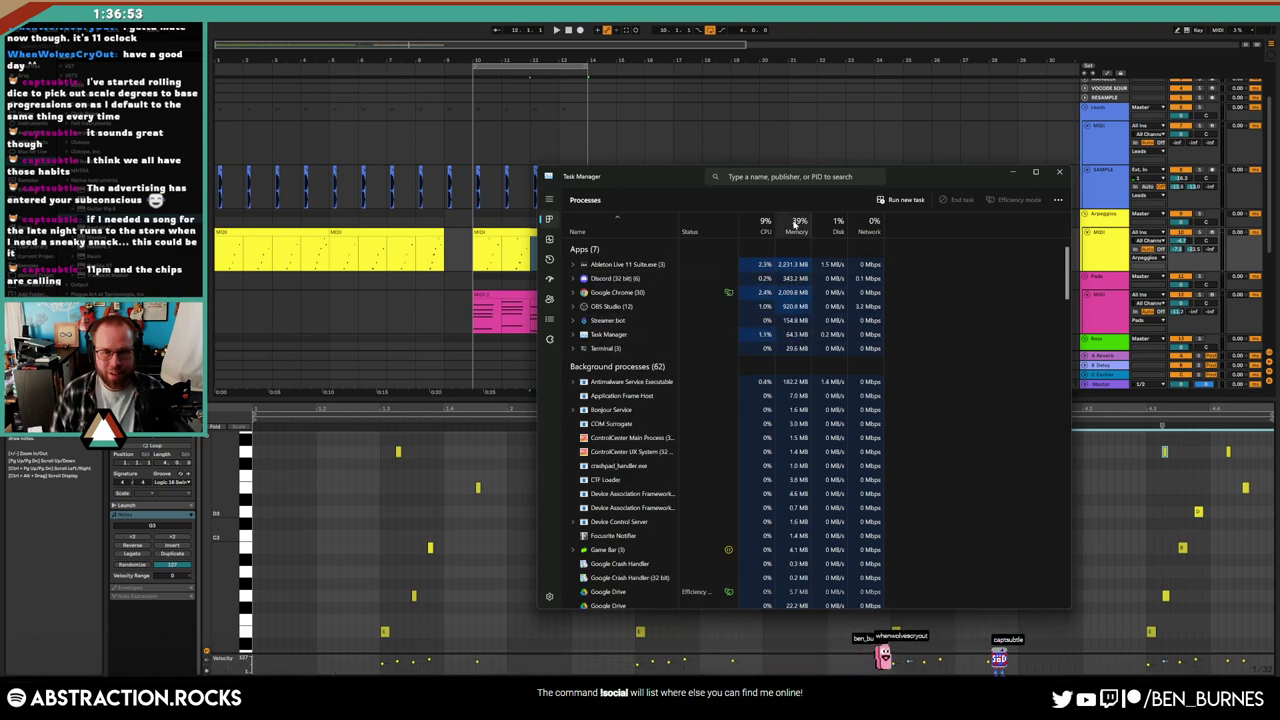
click(524, 238)
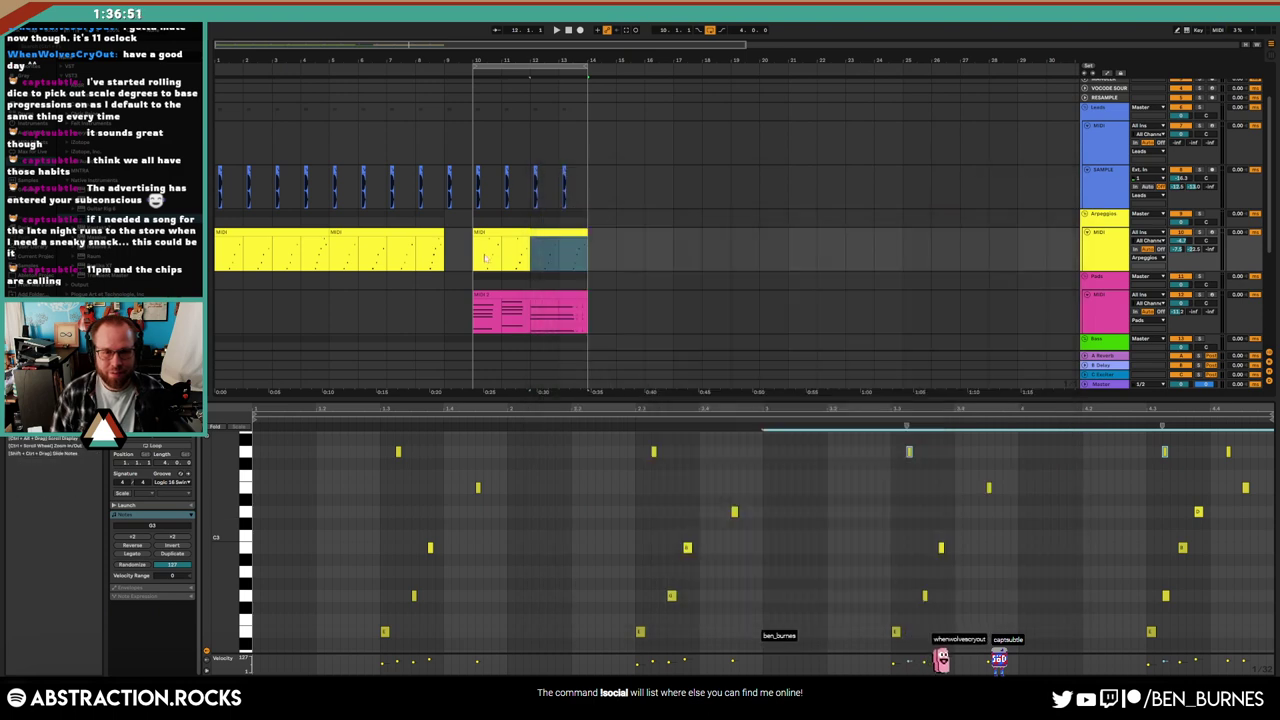
key(space)
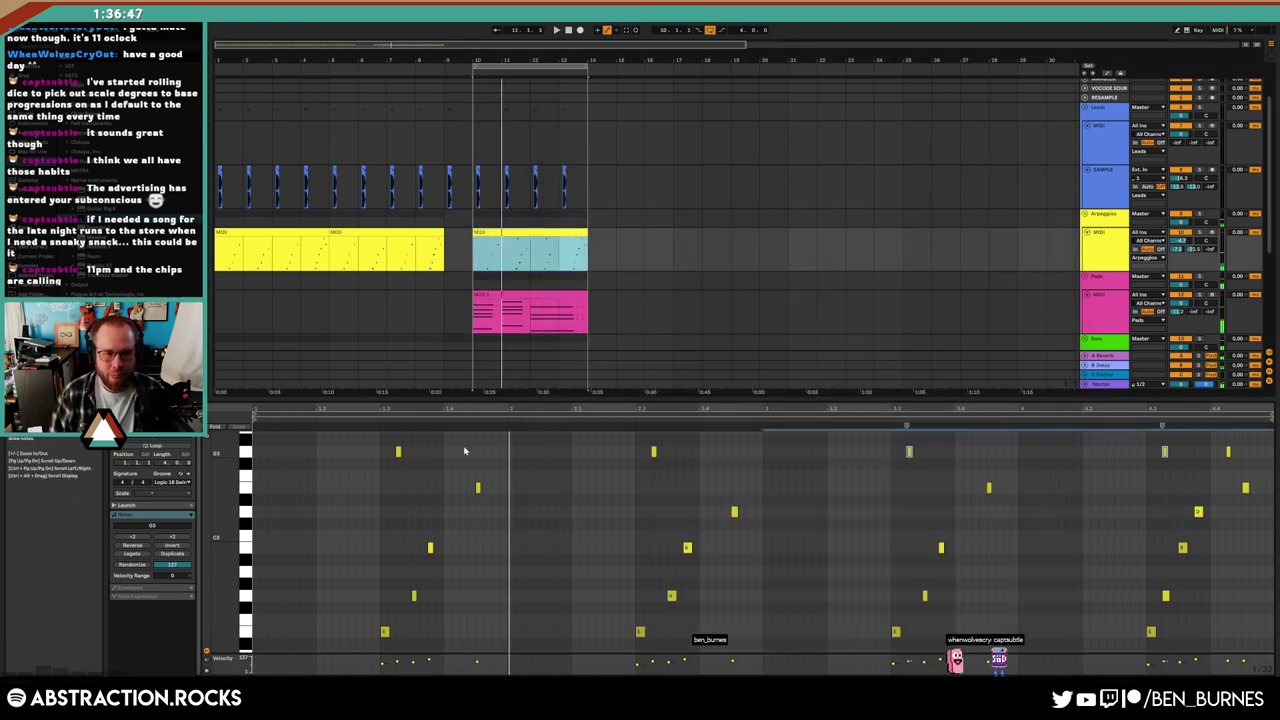
Add short G3 and C3 notes within beat 4 of the arpeggio's second bar and a B2 note just after beat 4 of its third
double_click(720, 455)
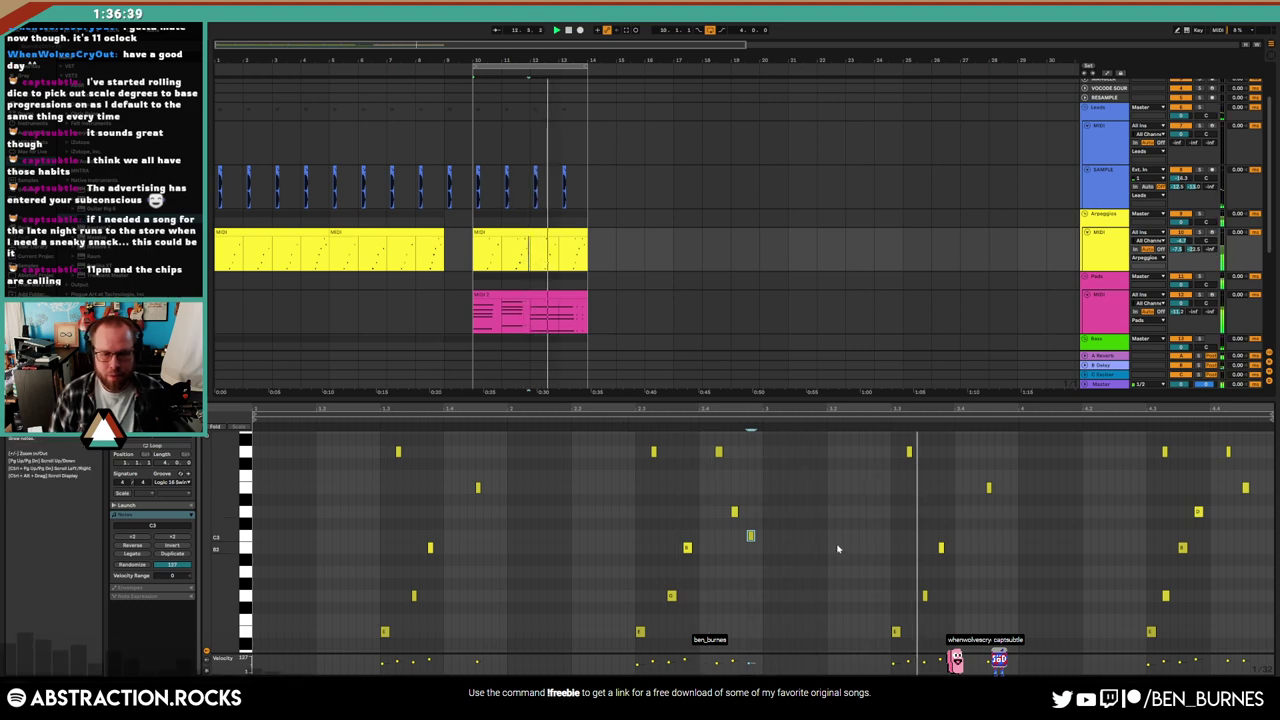
click(974, 514)
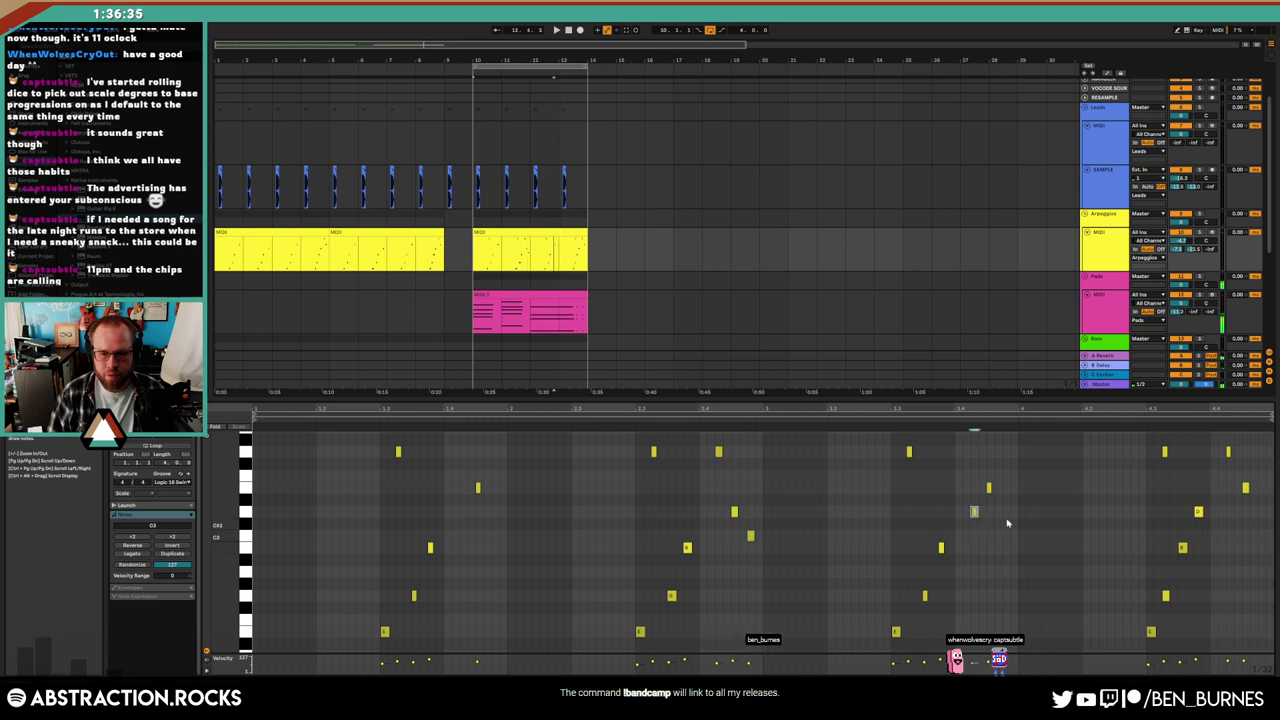
key(Down)
key(Down)
key(Down)
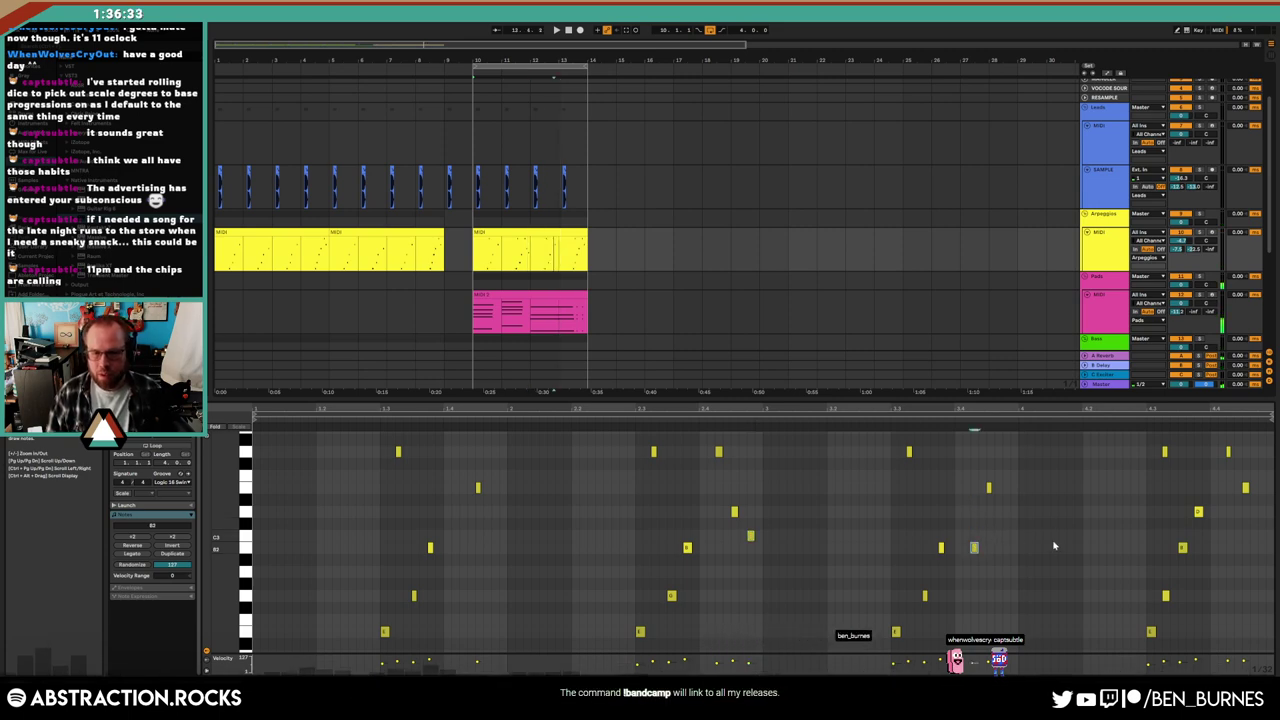
Add a short B3 note on beat 4 of the arpeggio clip's fourth bar and play the section back
scroll(1198, 482, up, 2)
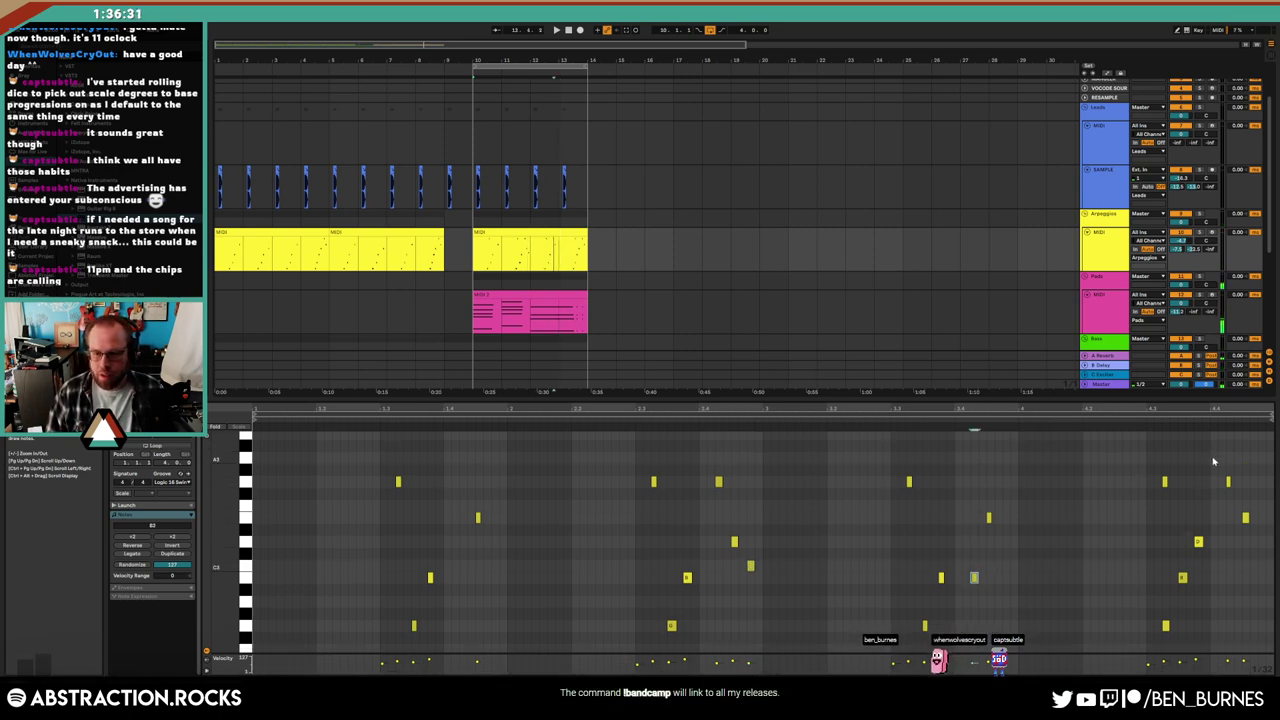
key(Up)
key(Up)
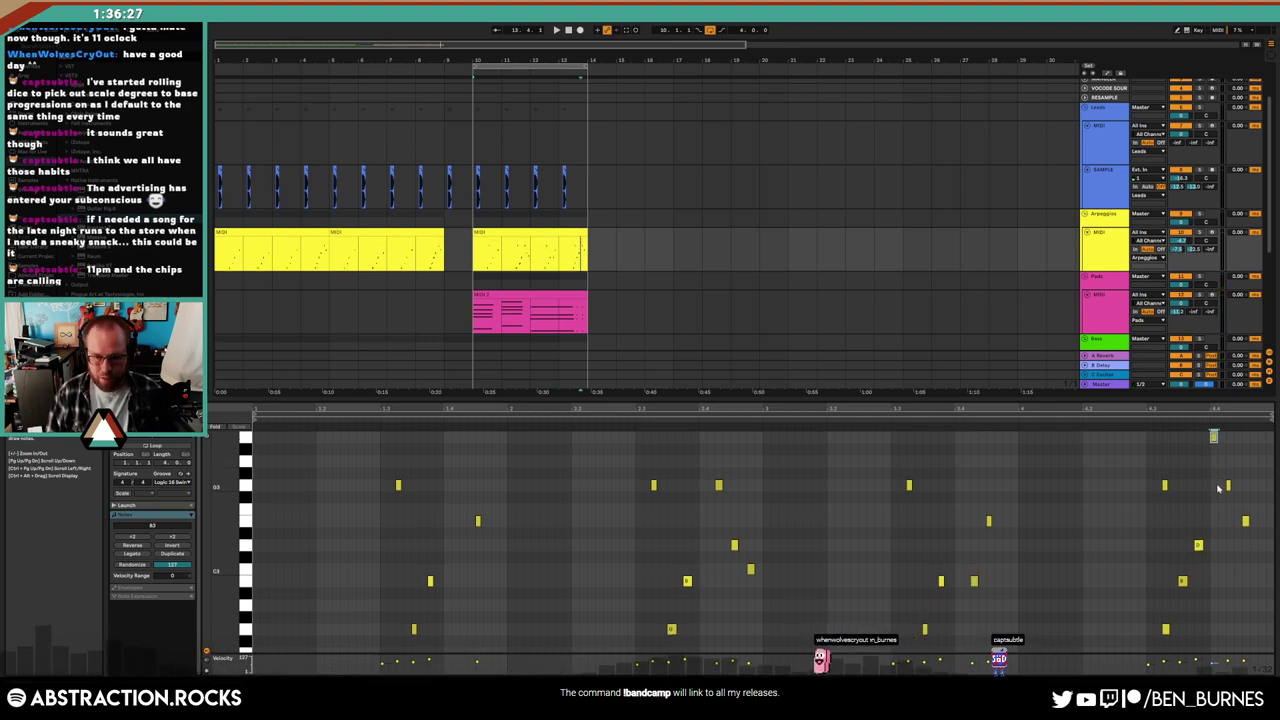
key(space)
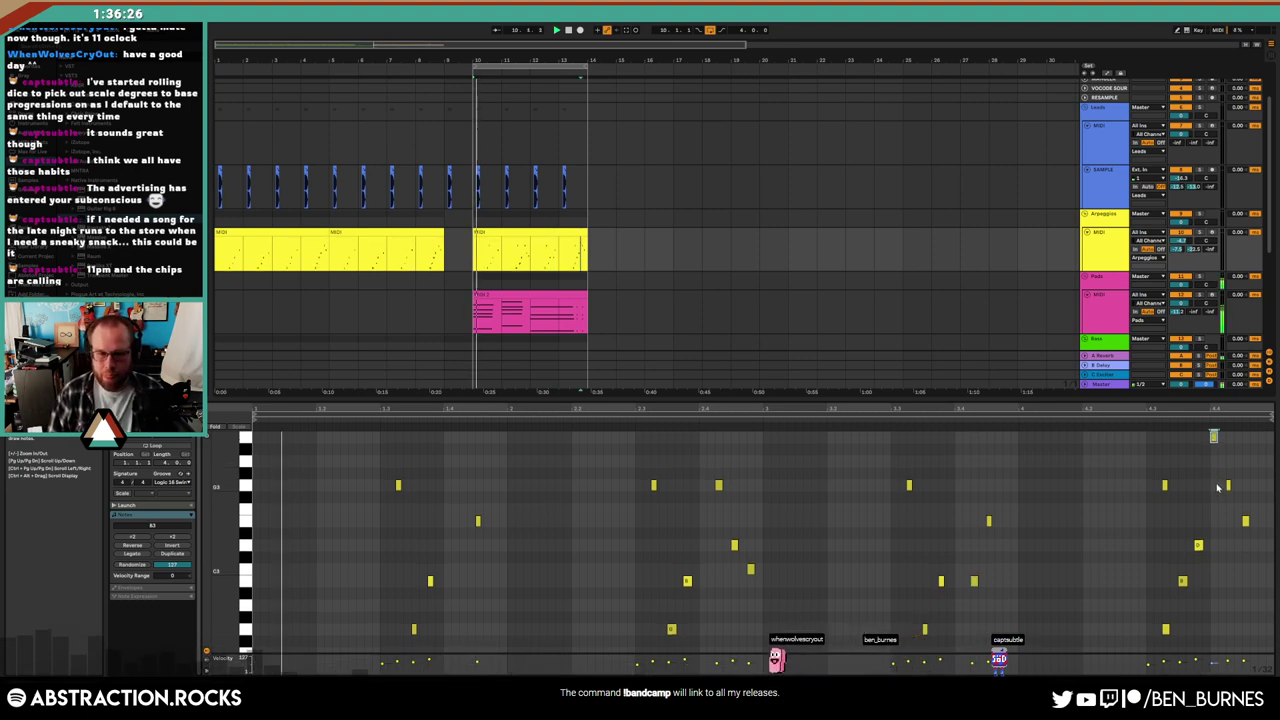
click(596, 279)
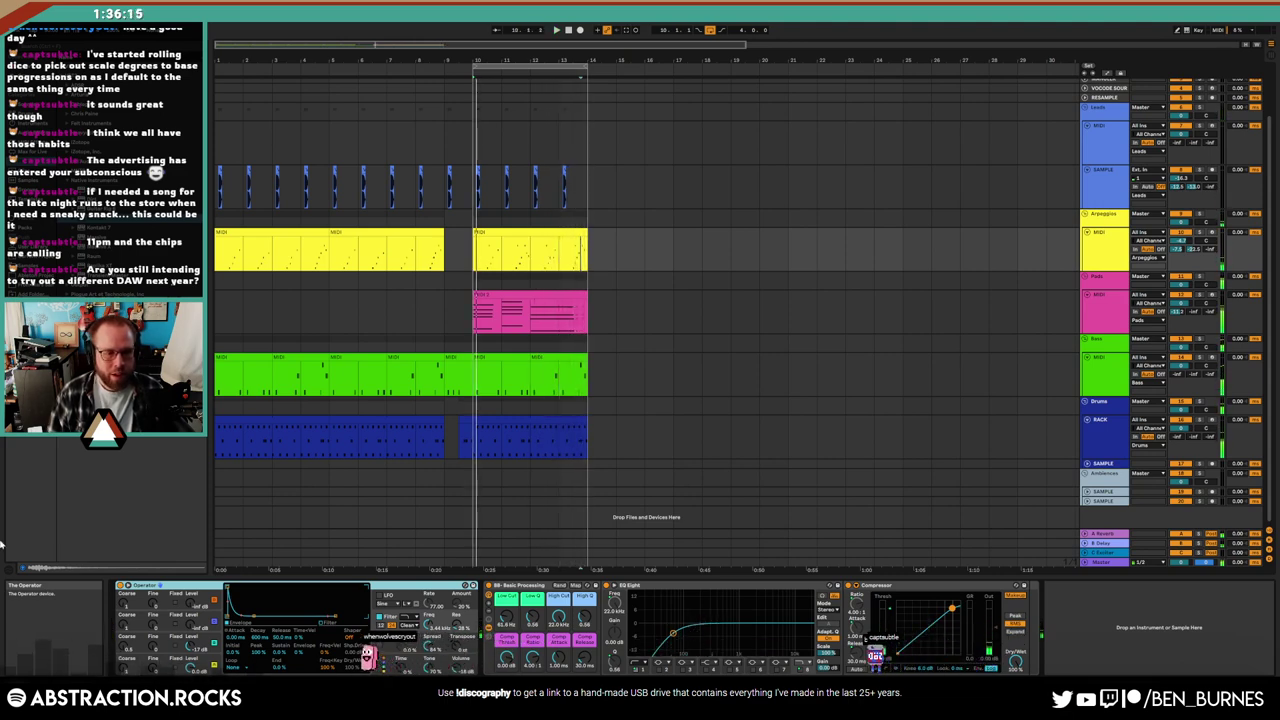
key(super)
scroll(133, 468, down, 1)
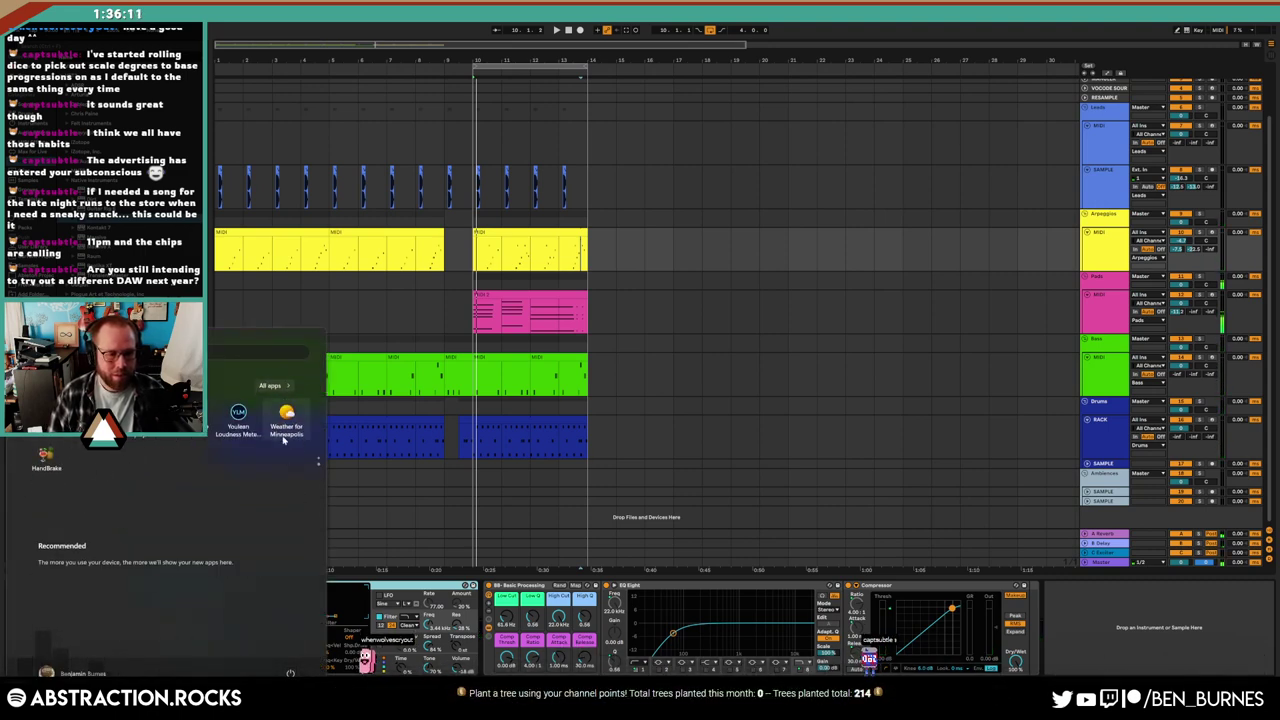
scroll(284, 452, down, 1)
scroll(284, 452, up, 1)
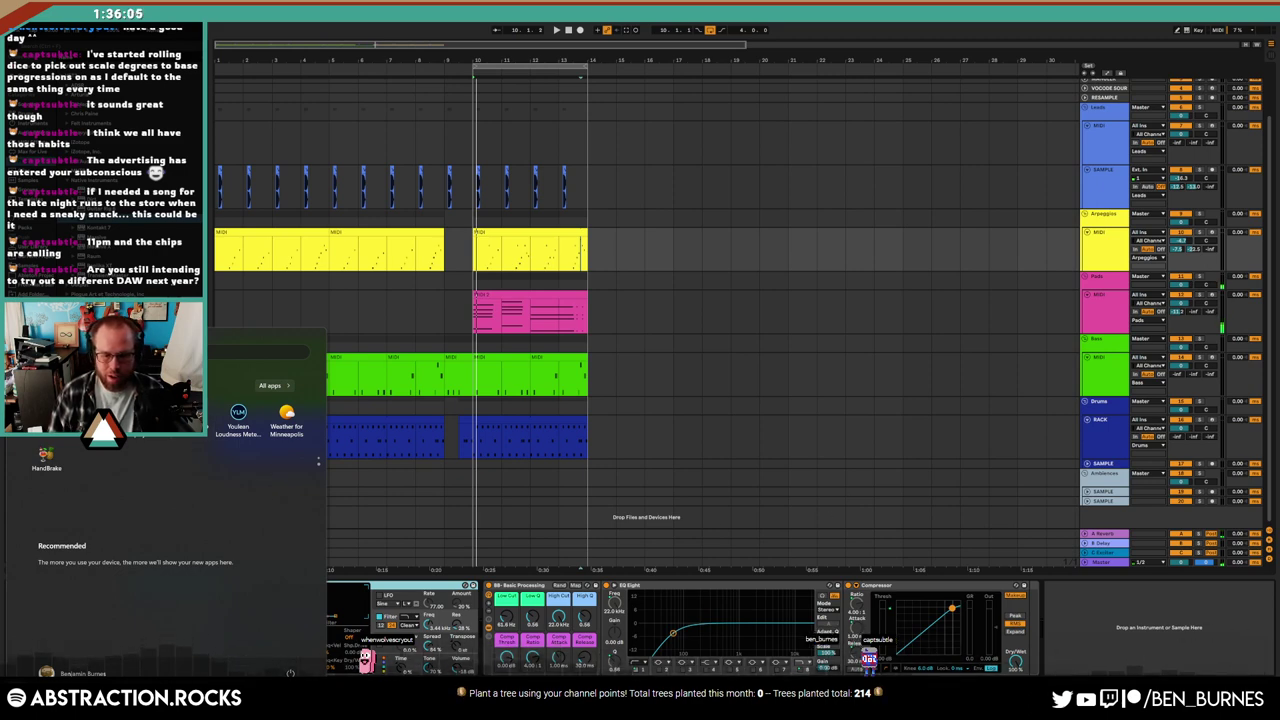
key(Escape)
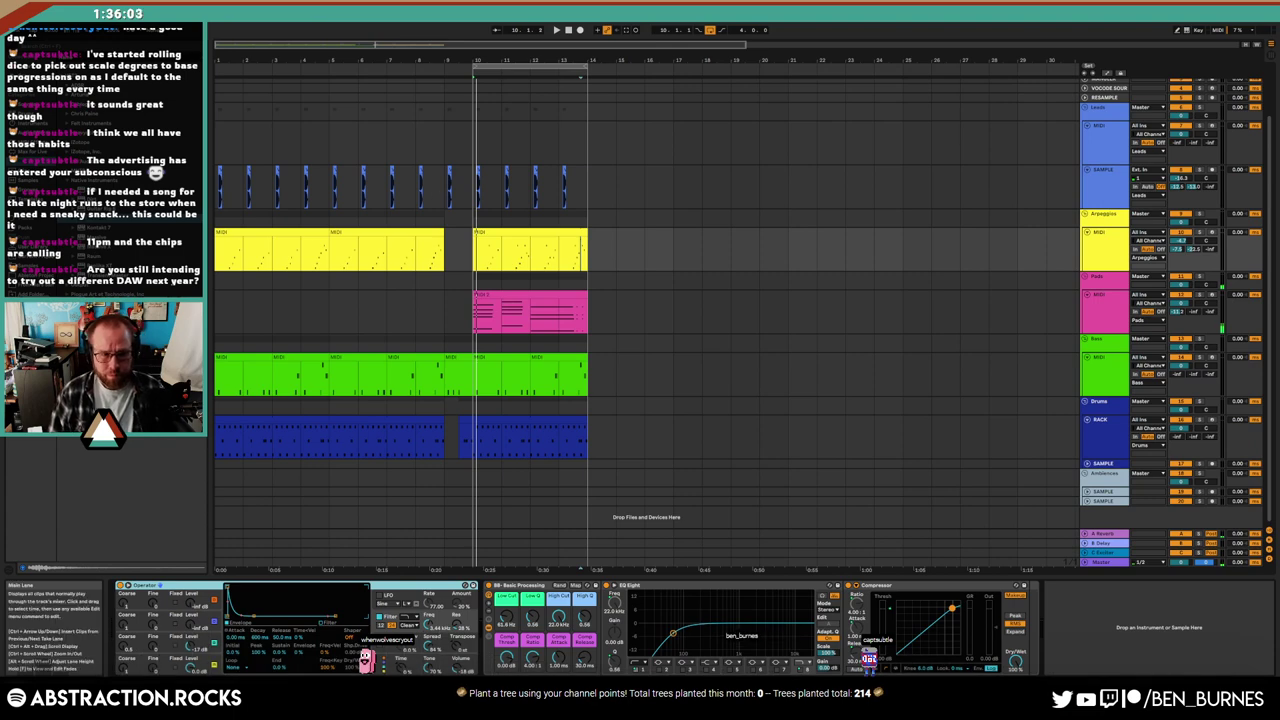
Play the track from bar 1 and review the closed hat and clap notes in the first drum clip
click(558, 30)
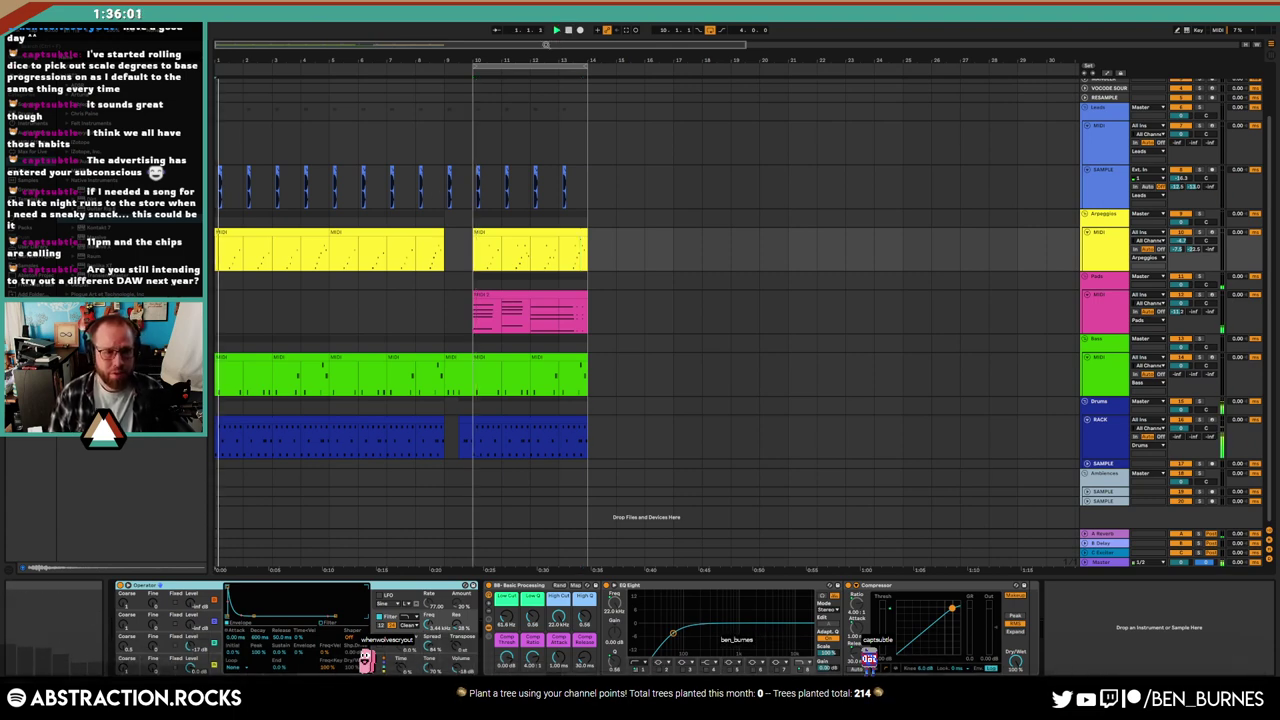
click(760, 190)
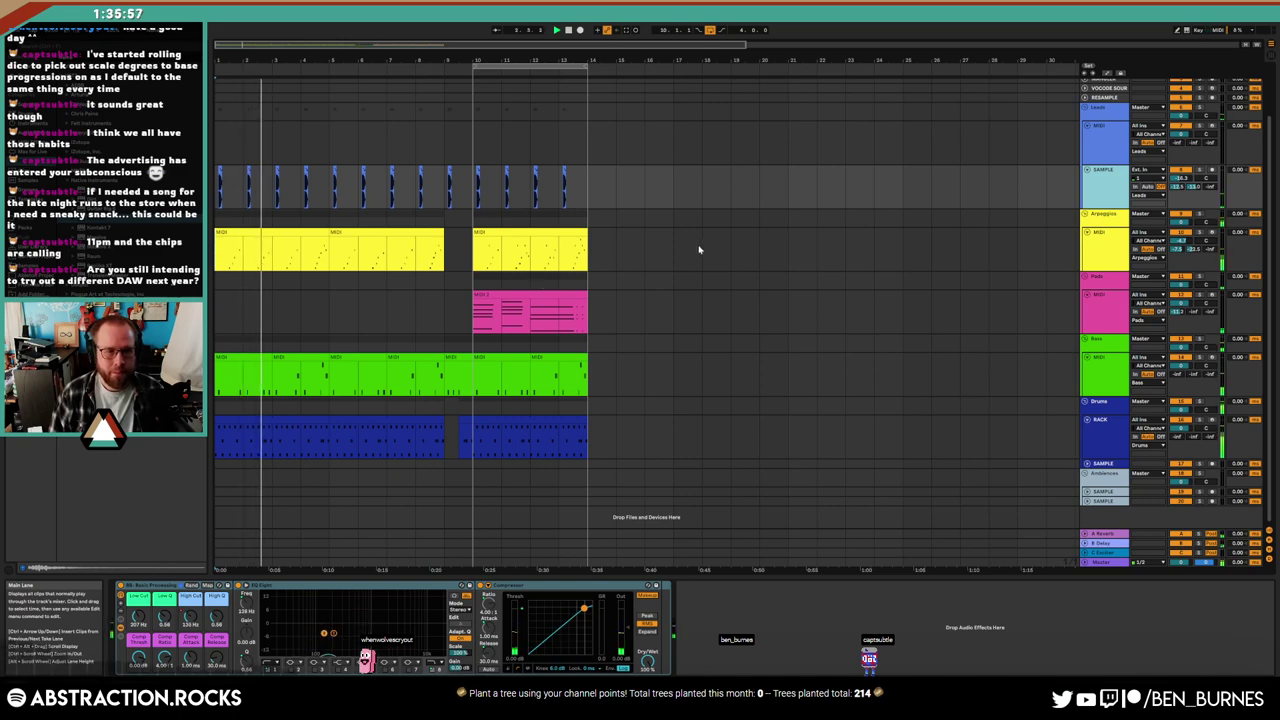
click(264, 418)
double_click(270, 425)
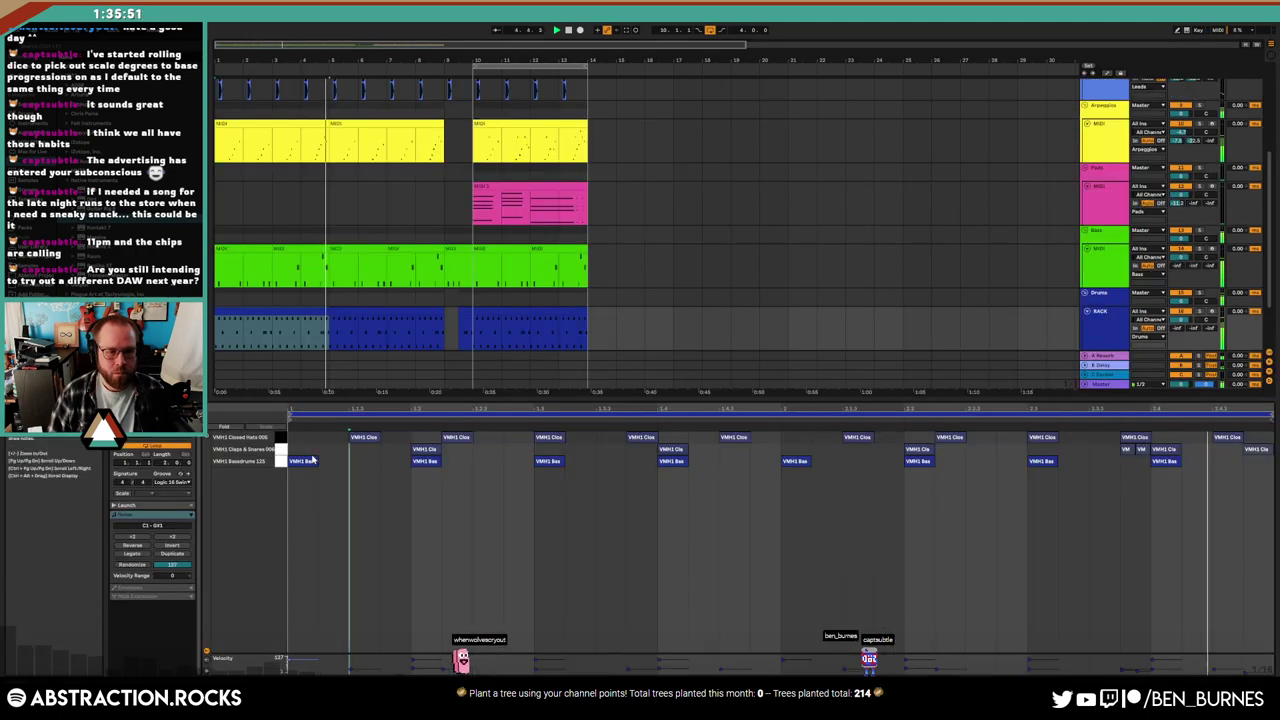
key(ctrl+a)
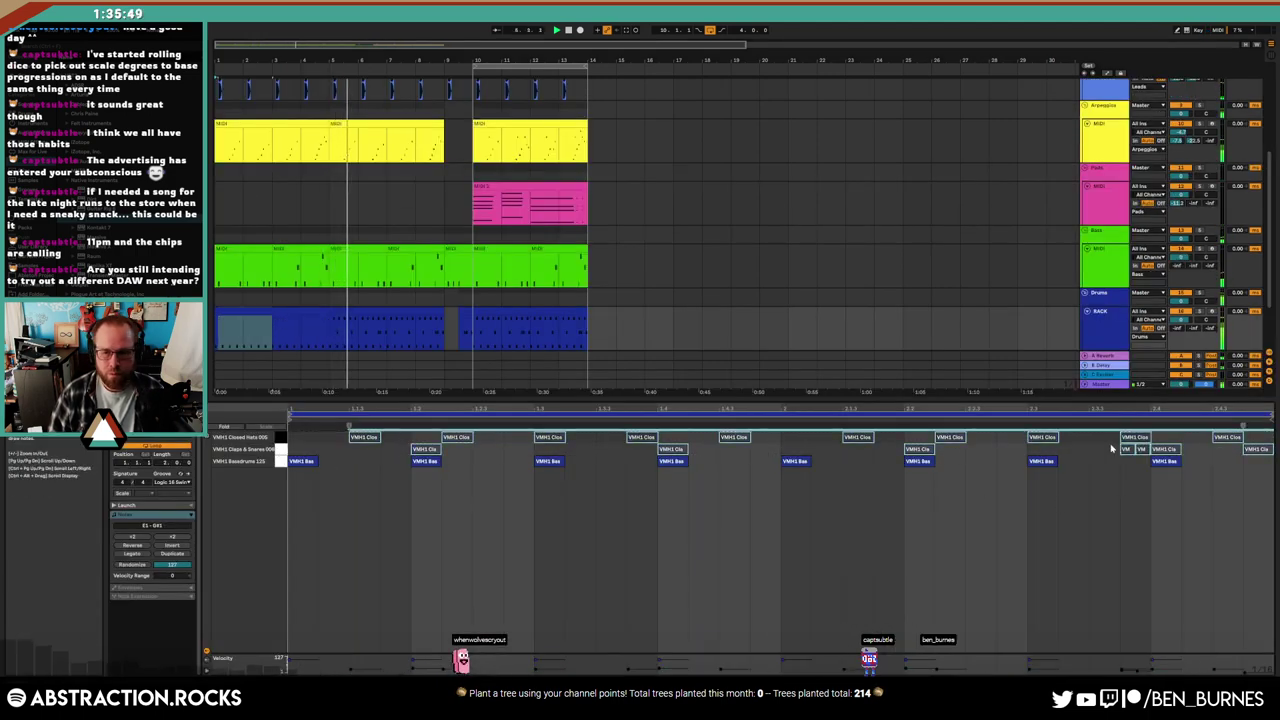
click(1111, 448)
click(1254, 449)
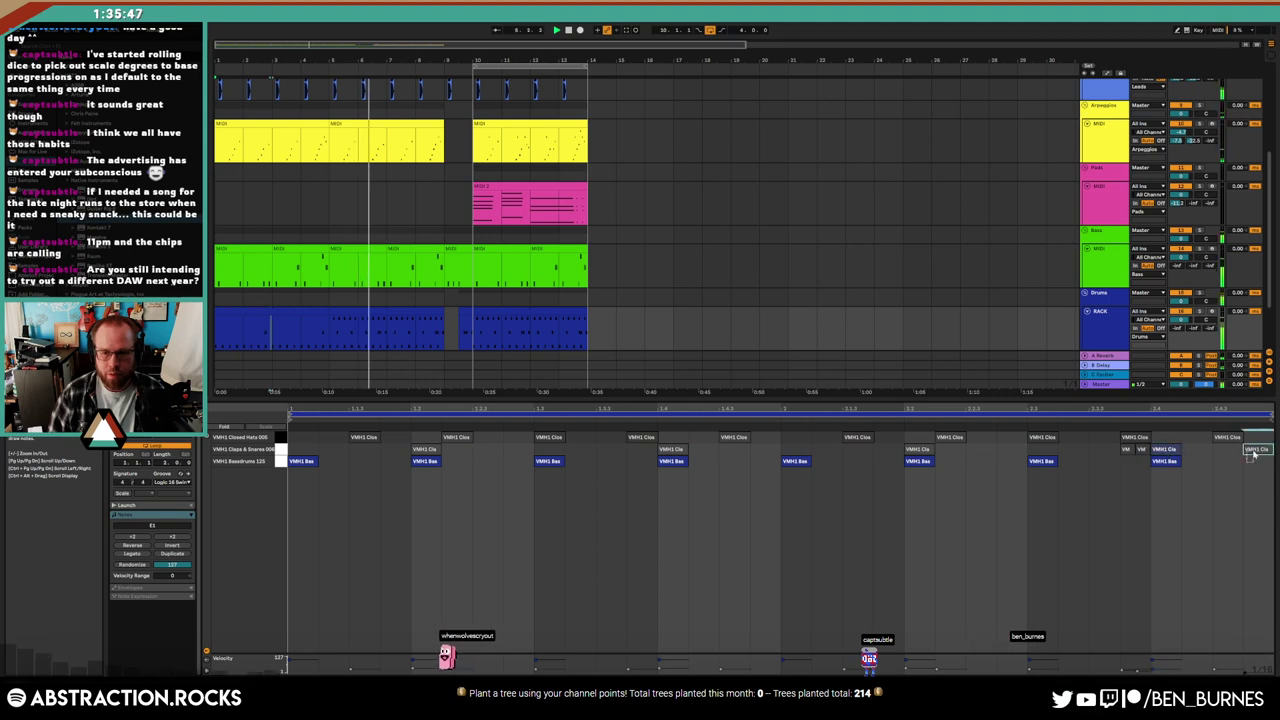
key(shift+Tab)
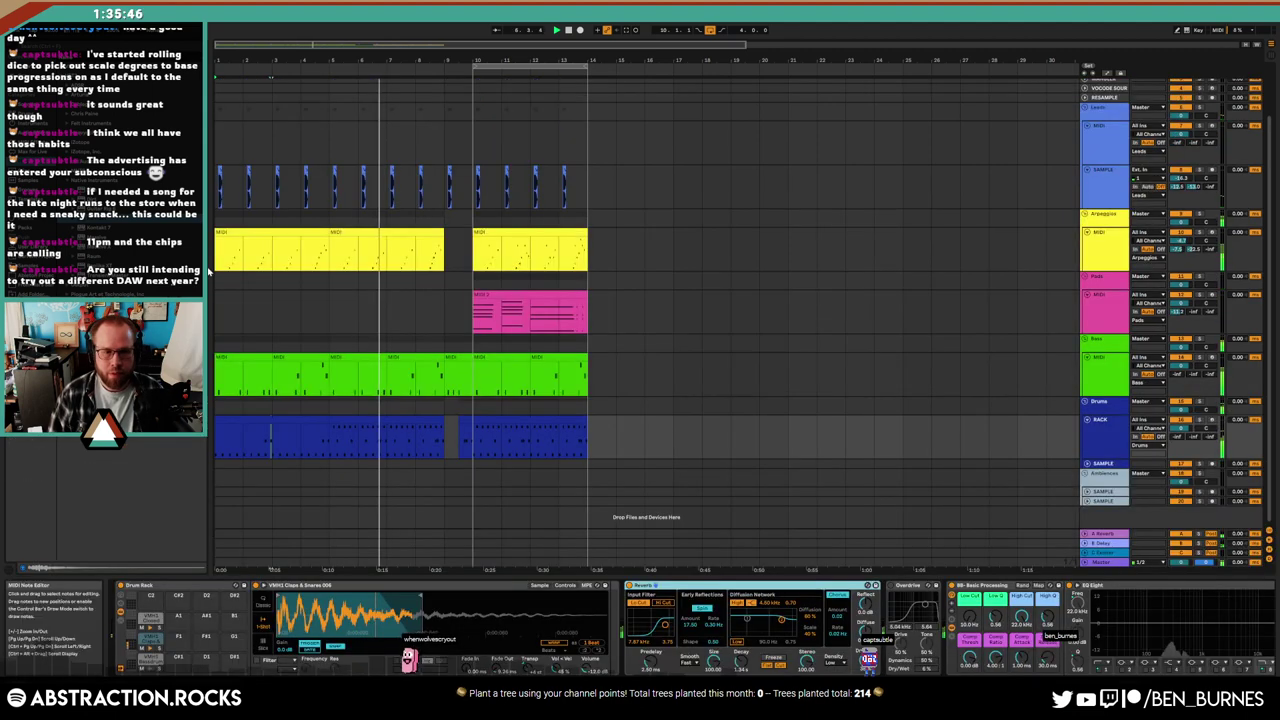
Open the half-bar drum fill clip in bar 9, add four closed hats on every second sixteenth and play it back
click(485, 420)
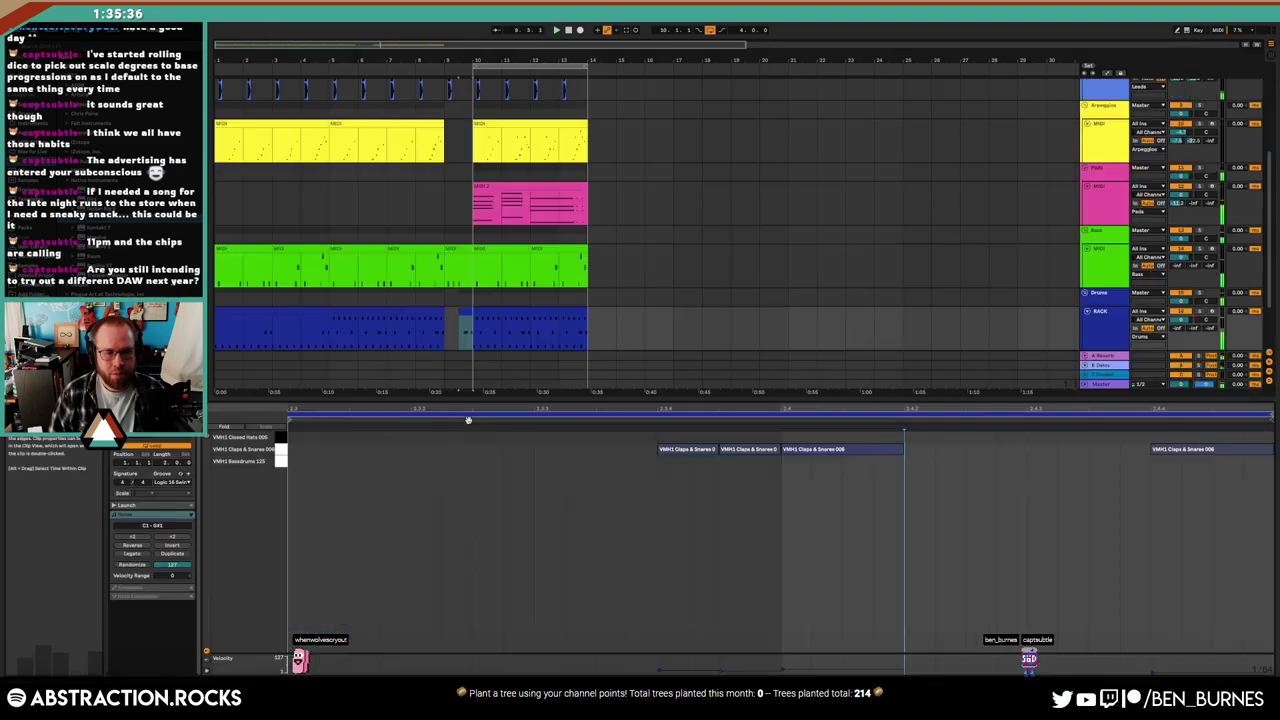
double_click(470, 432)
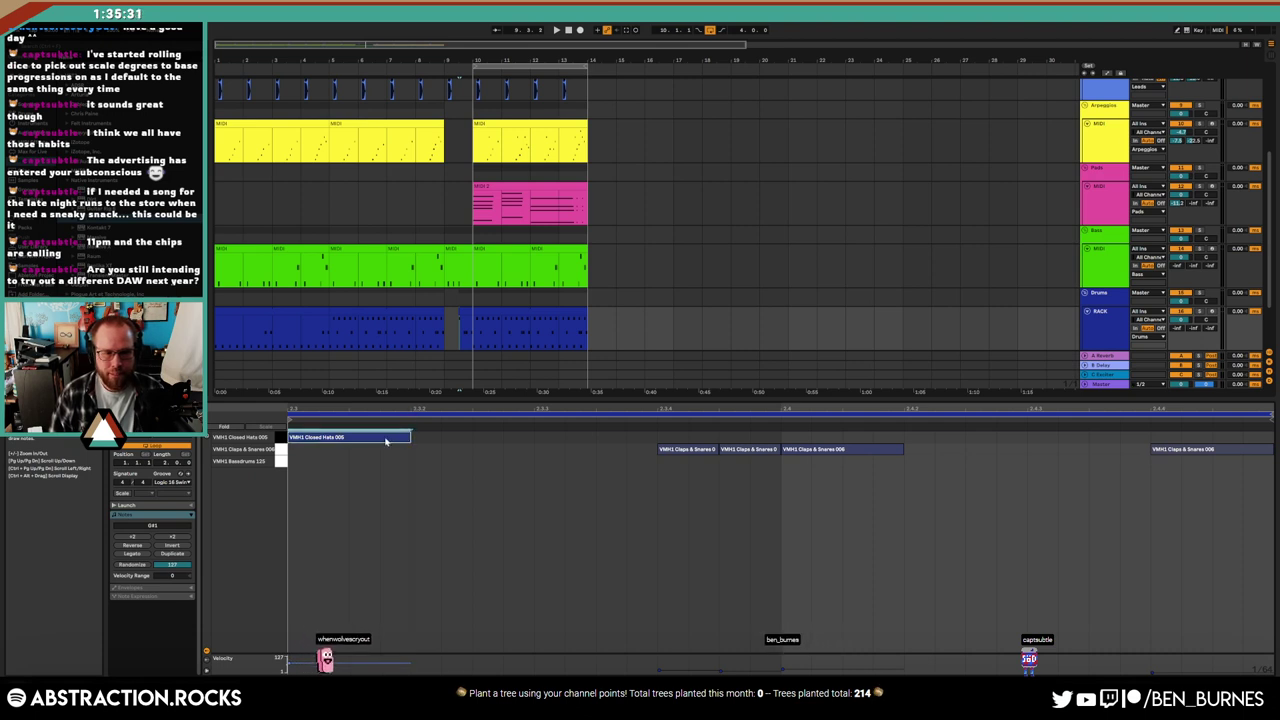
drag(385, 441, 632, 441)
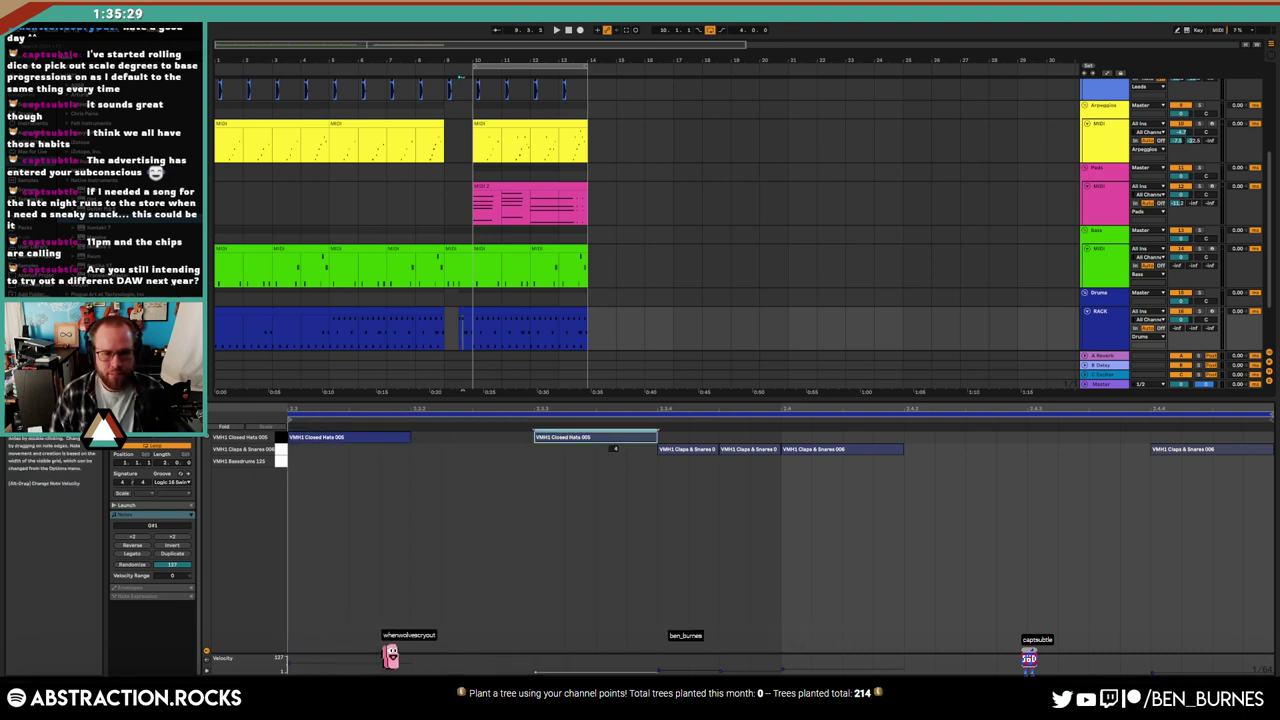
shift+click(336, 441)
key(ctrl+d)
key(space)
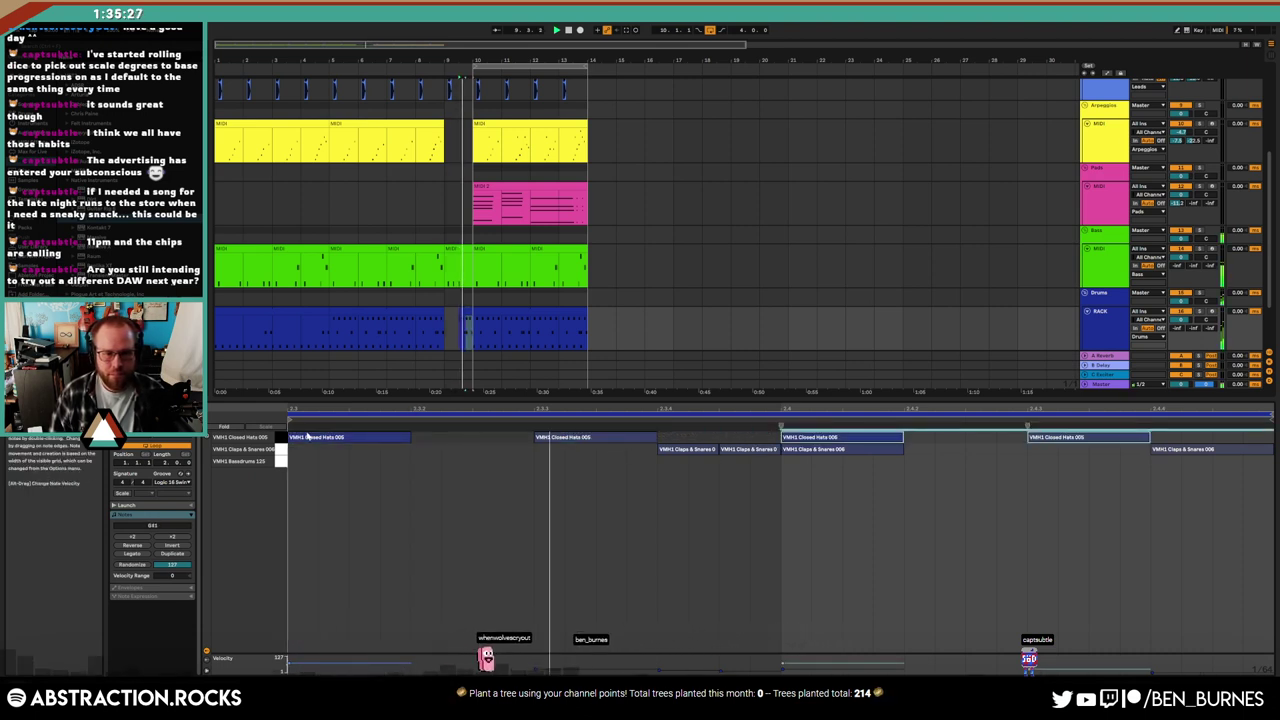
key(space)
Fill the gaps in the bar 9 drum fill with more closed hats to make a continuous run of eight sixteenths
click(369, 441)
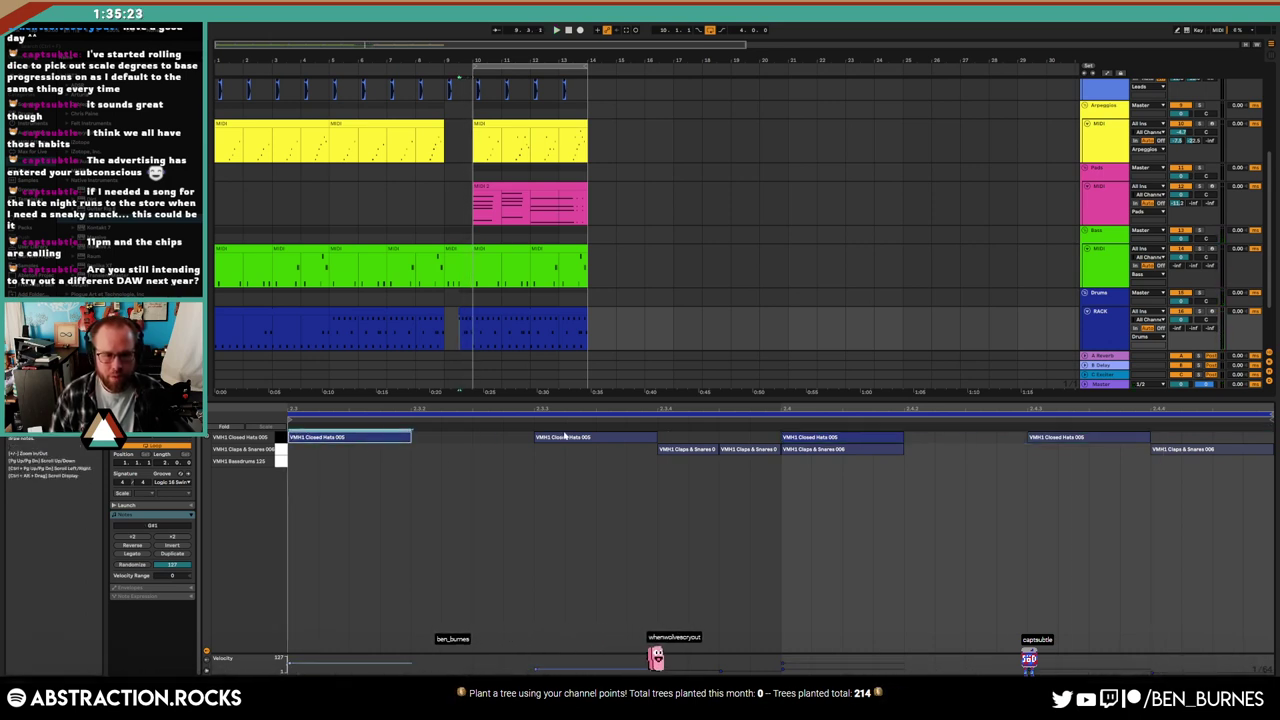
drag(589, 441, 464, 447)
key(ctrl+d)
key(ctrl+d)
key(ctrl+d)
key(ctrl+d)
key(ctrl+d)
key(ctrl+d)
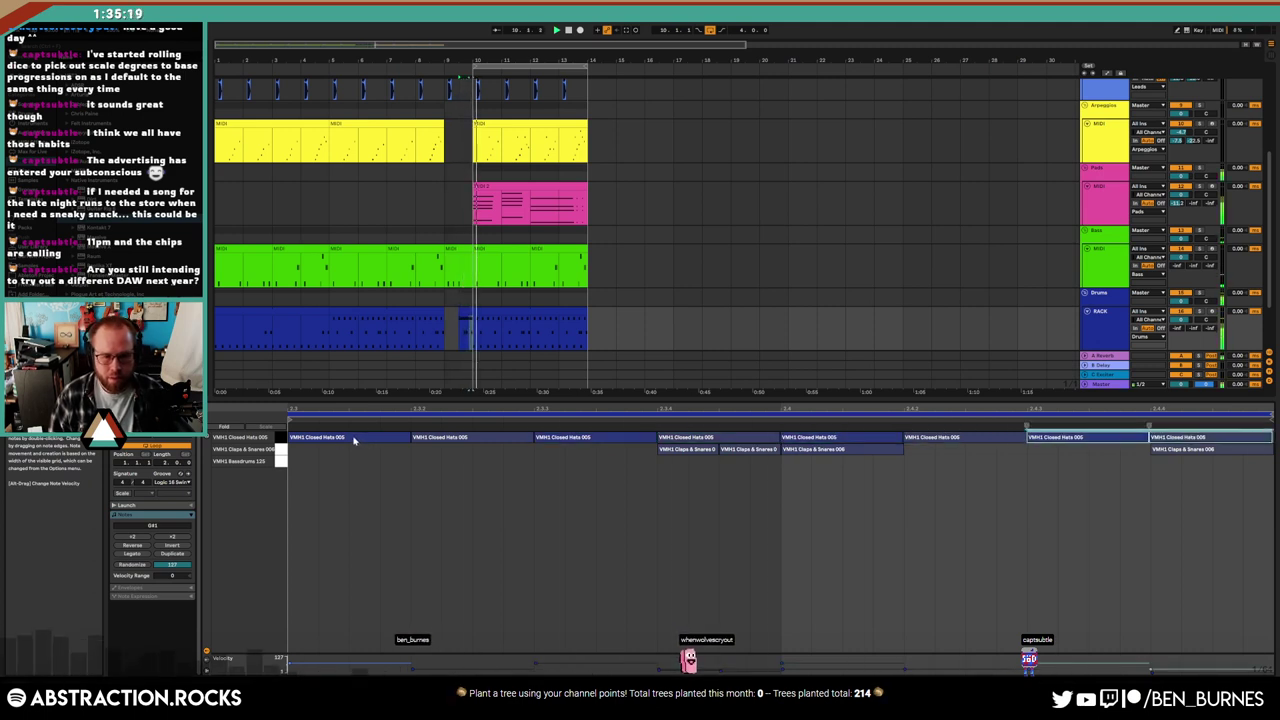
Adjust the velocity of the third, fifth and seventh closed hats in the bar 9 drum fill, then leave the note editor
key(ctrl+a)
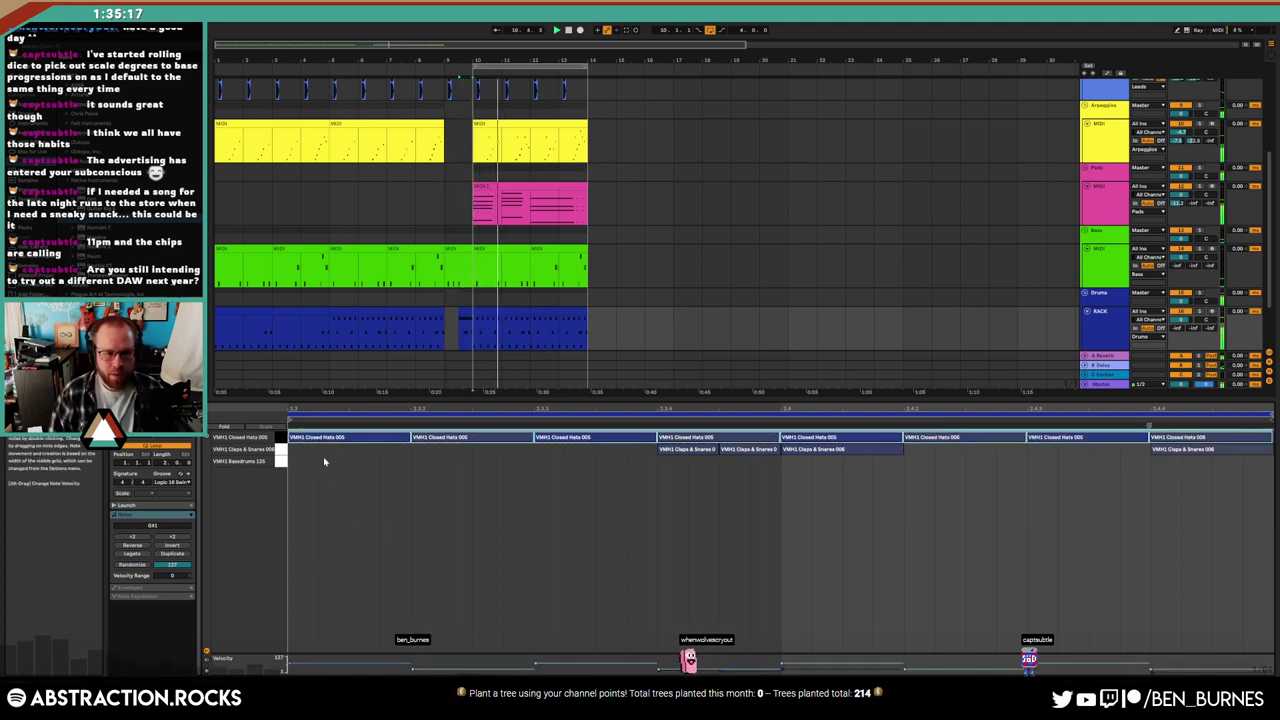
drag(331, 660, 910, 670)
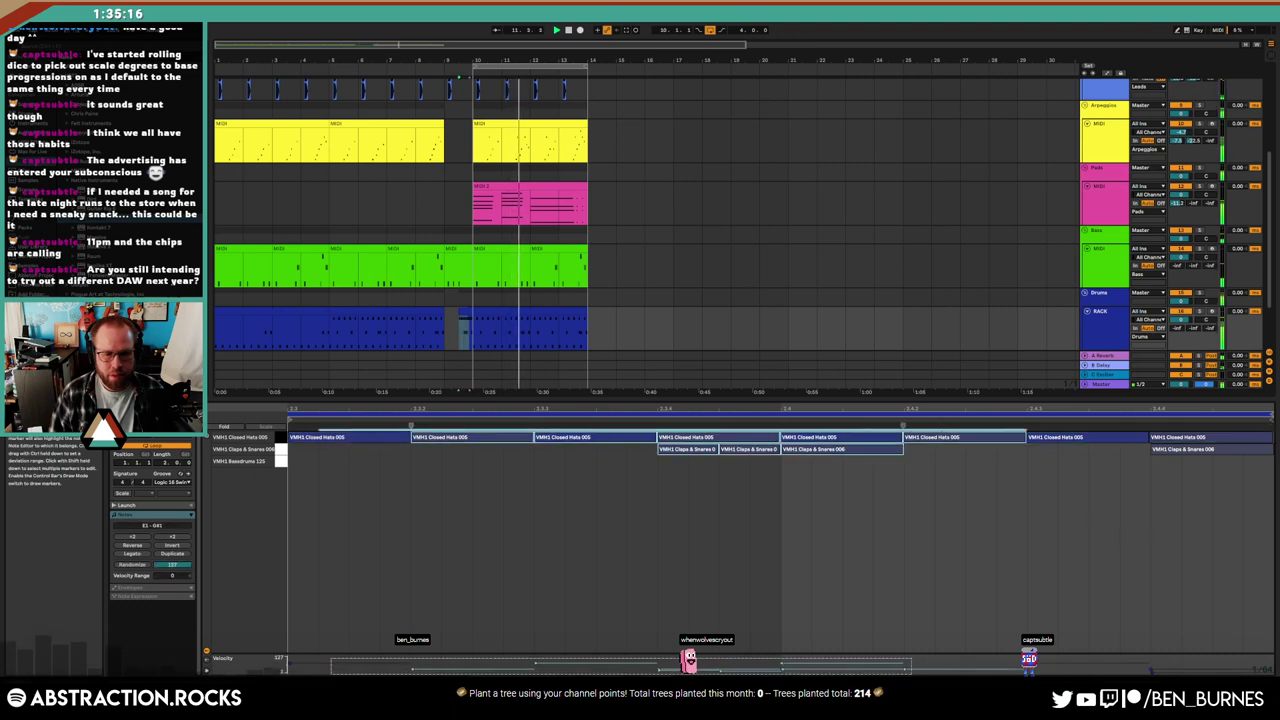
click(1065, 440)
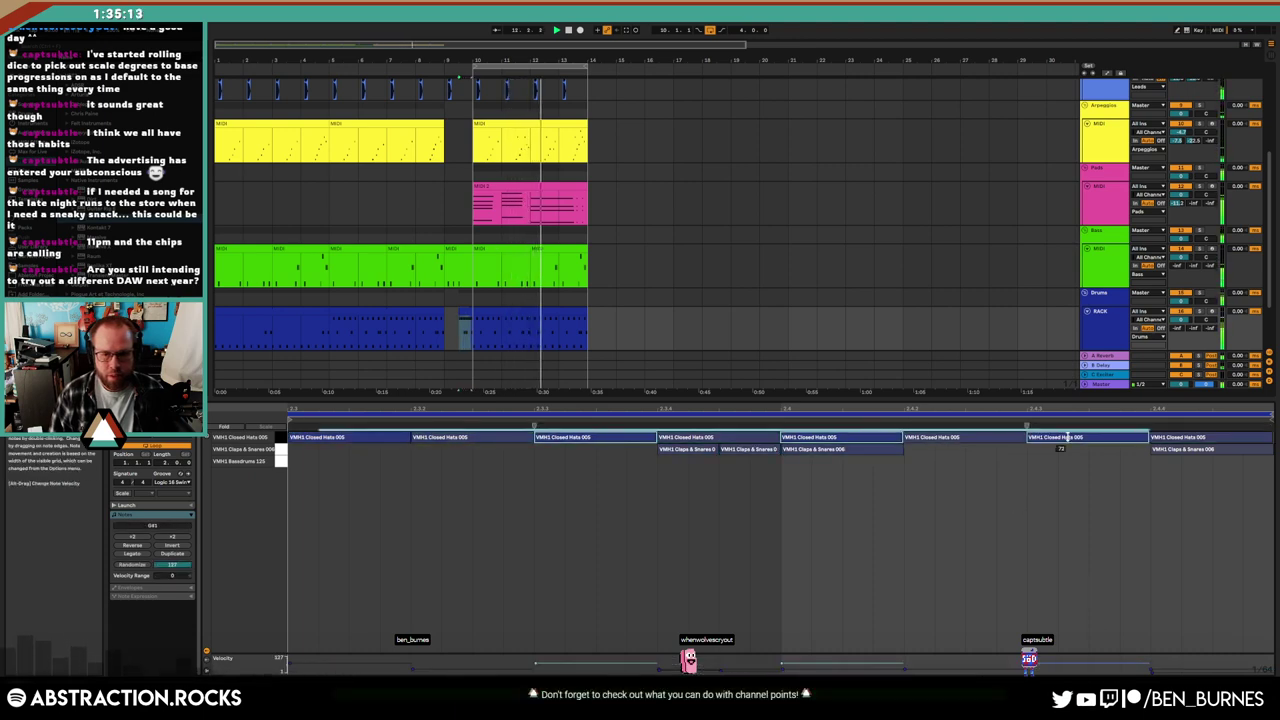
key(shift+Tab)
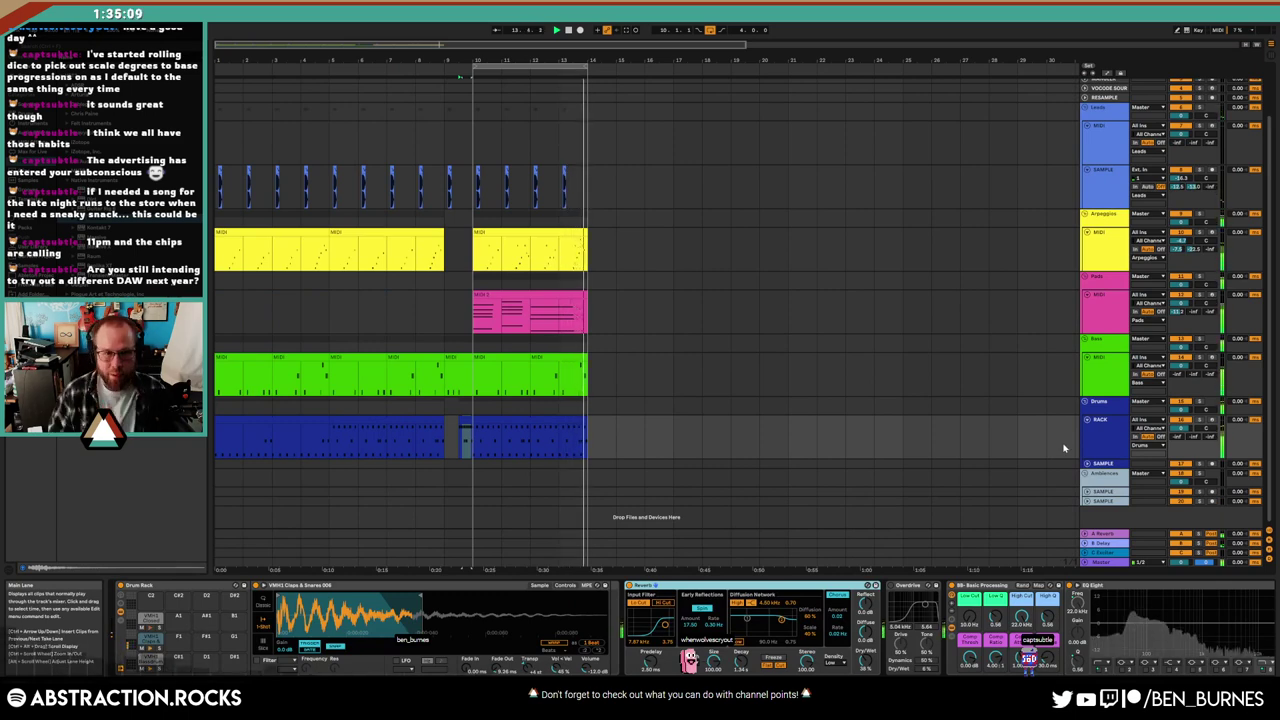
Add a second, empty MIDI track with the pad track's devices directly below it in the Pads group
click(1095, 320)
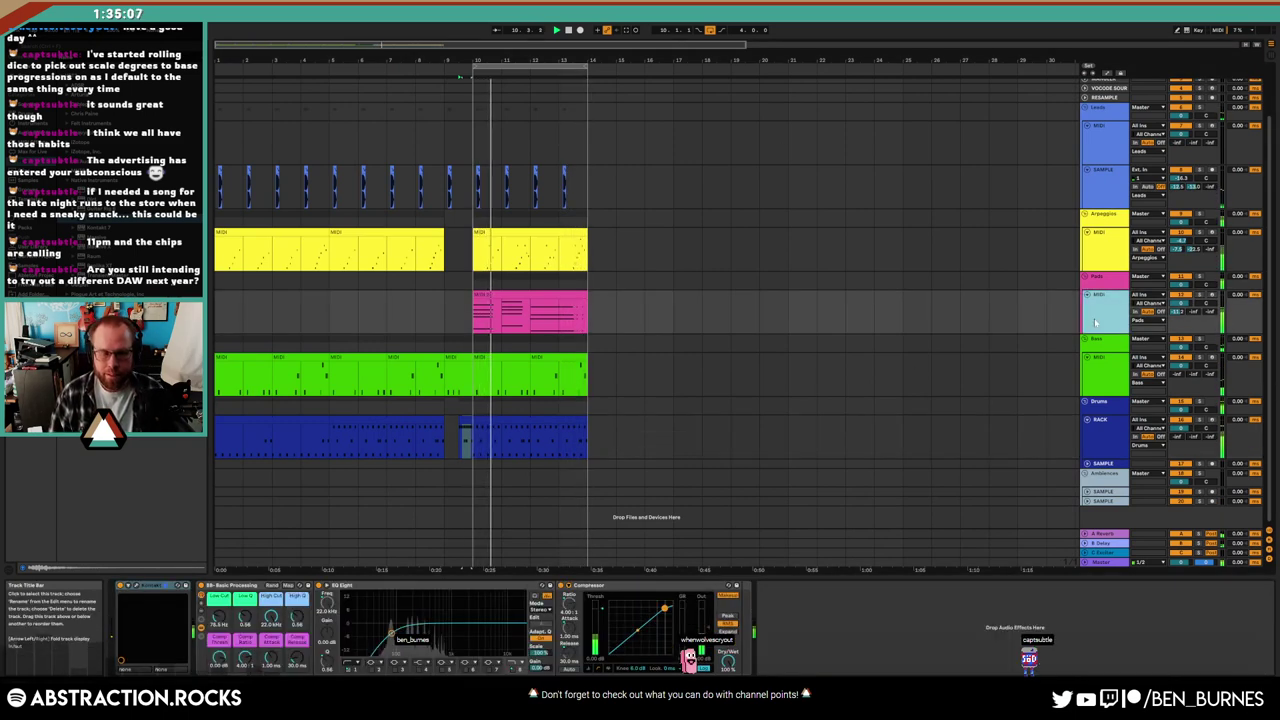
key(ctrl+shift+t)
drag(622, 350, 416, 358)
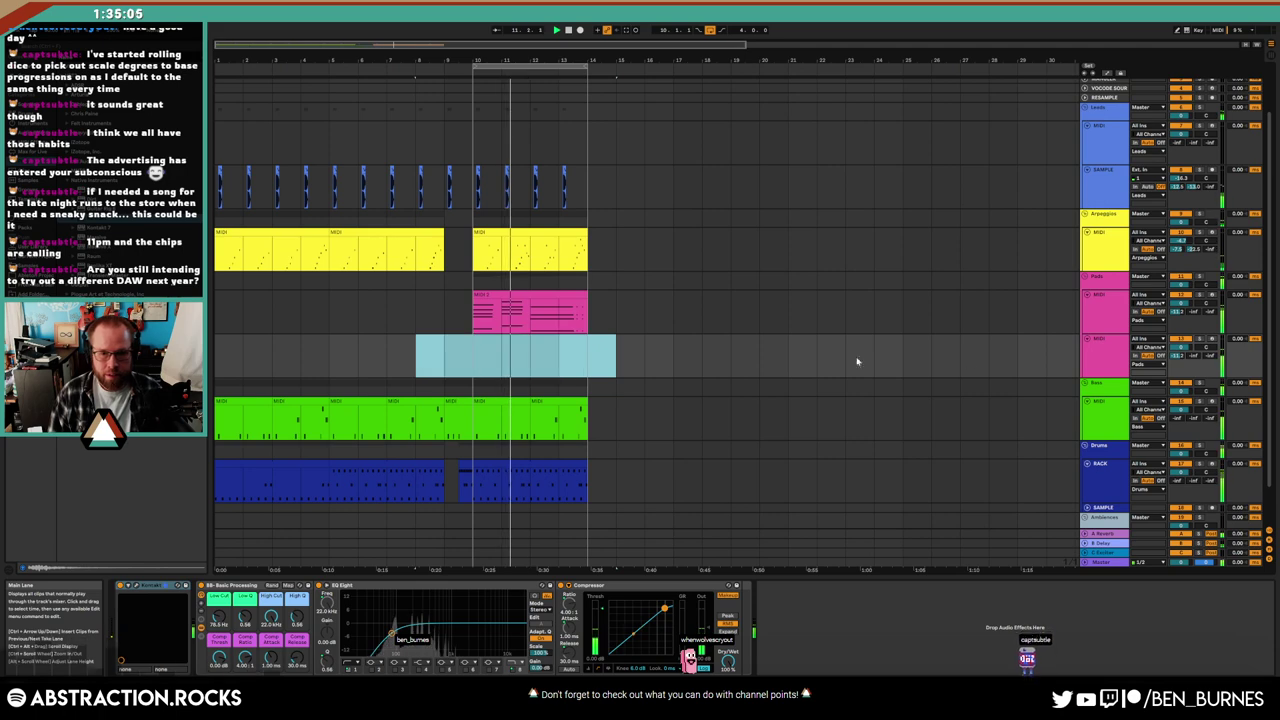
Arm the second pad track, capture the played MIDI into a clip and shift the clip to start at bar 9
click(1212, 340)
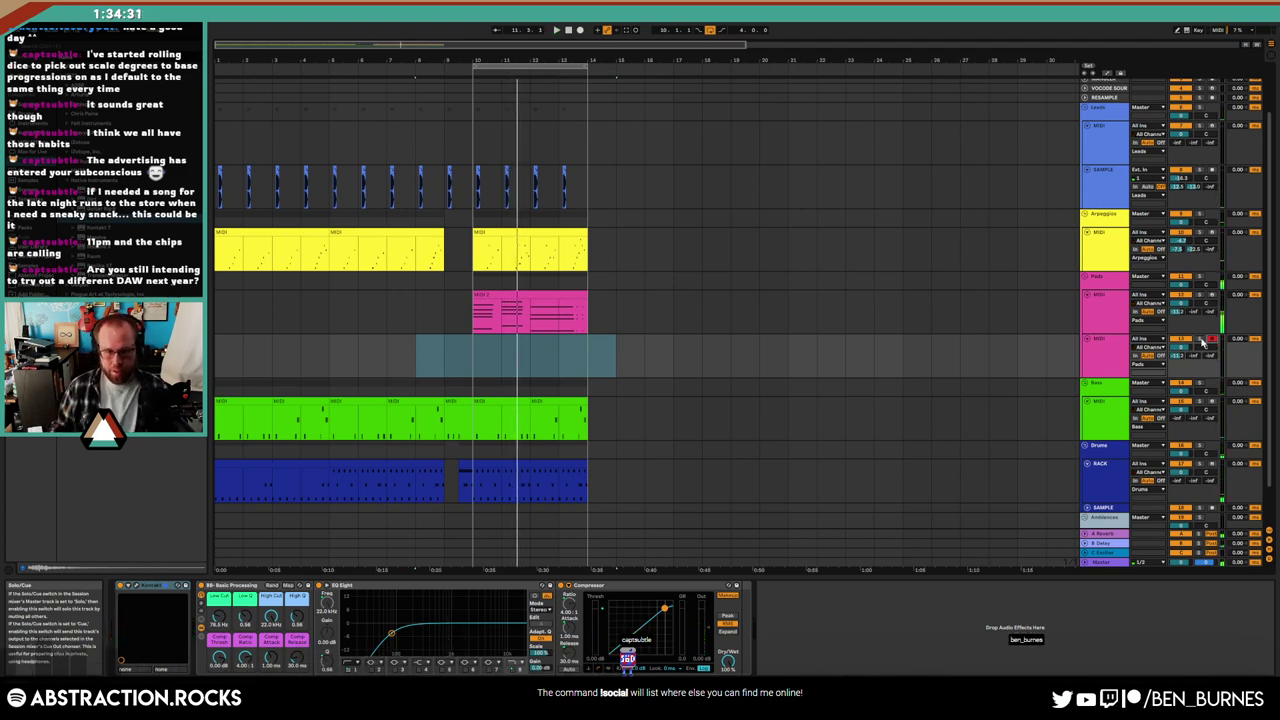
click(618, 29)
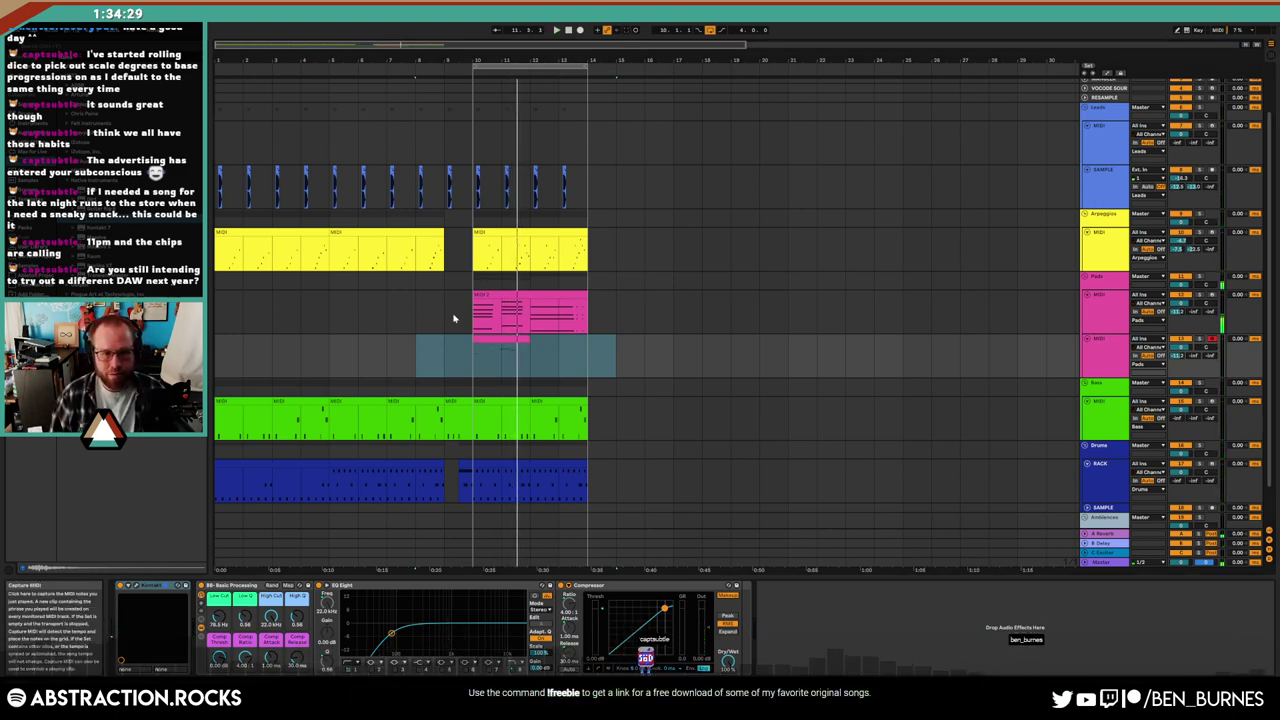
mouse_move(503, 353)
mouse_down()
mouse_move(704, 308)
mouse_move(691, 337)
mouse_move(300, 345)
mouse_move(496, 345)
mouse_up()
key(space)
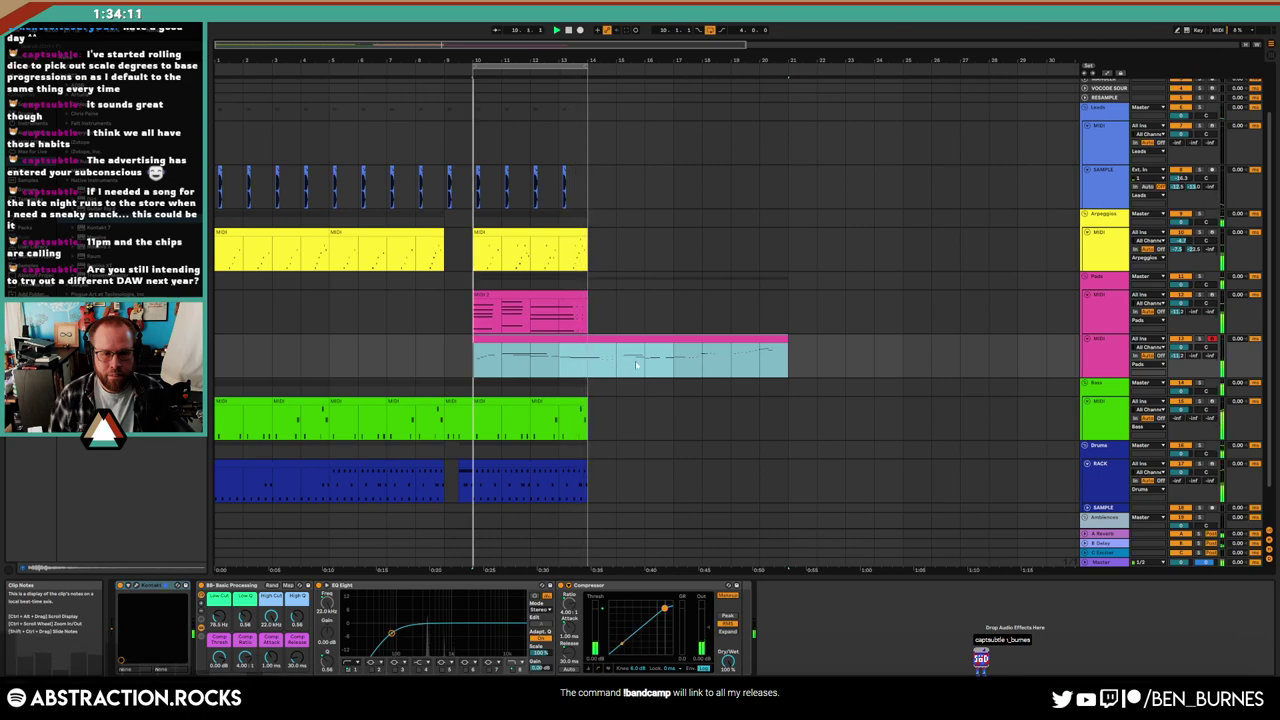
drag(575, 341, 551, 347)
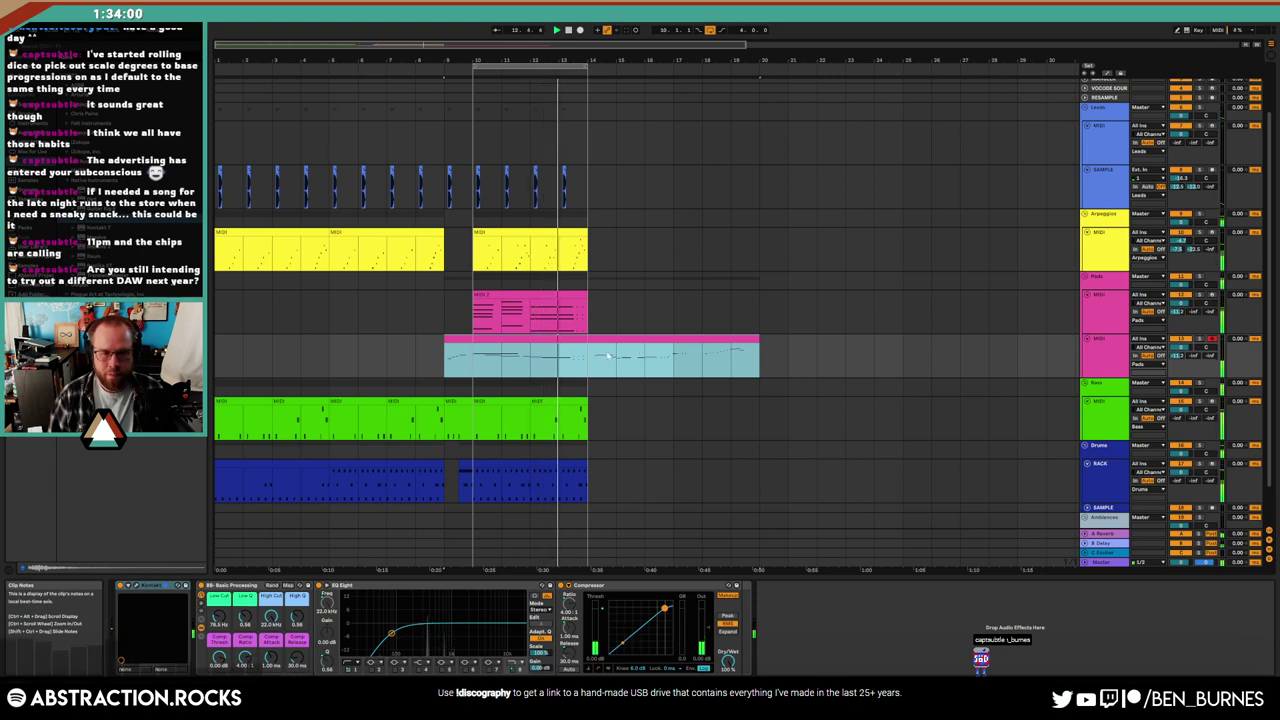
Delete the part of the captured pad clip past bar 13, then park the remaining clip at bar 23
drag(586, 358, 817, 358)
key(Delete)
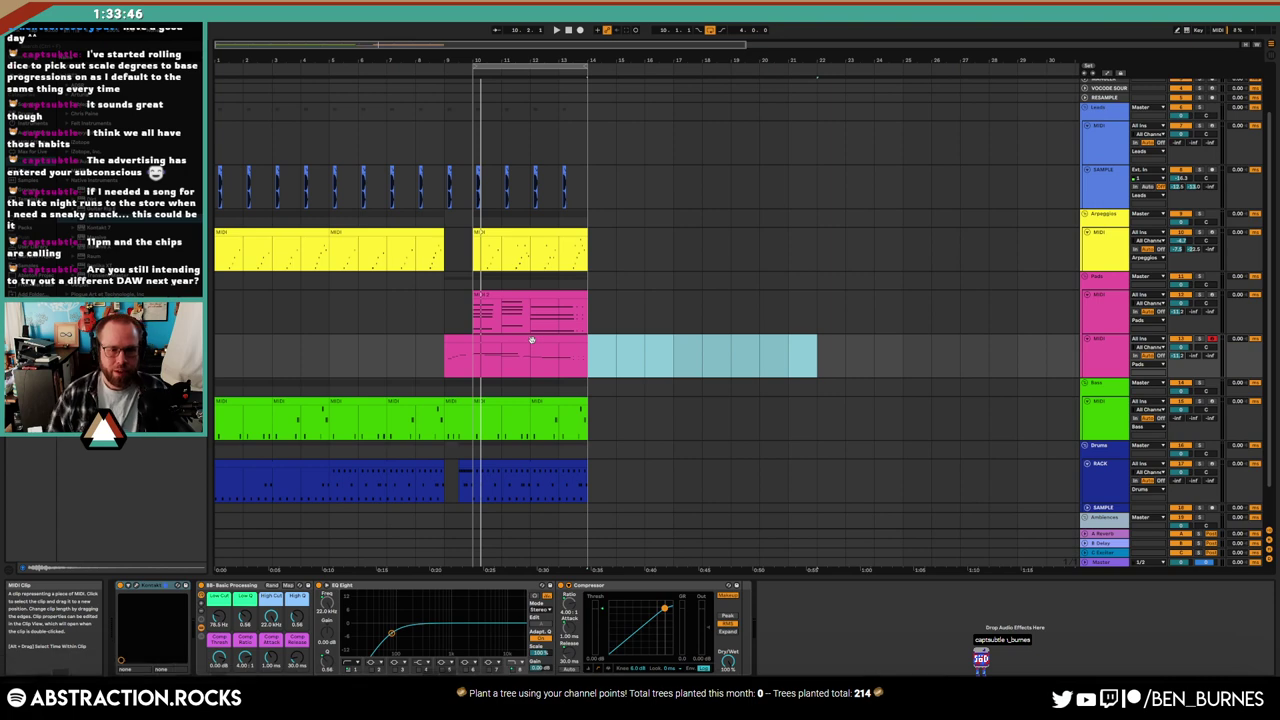
double_click(531, 341)
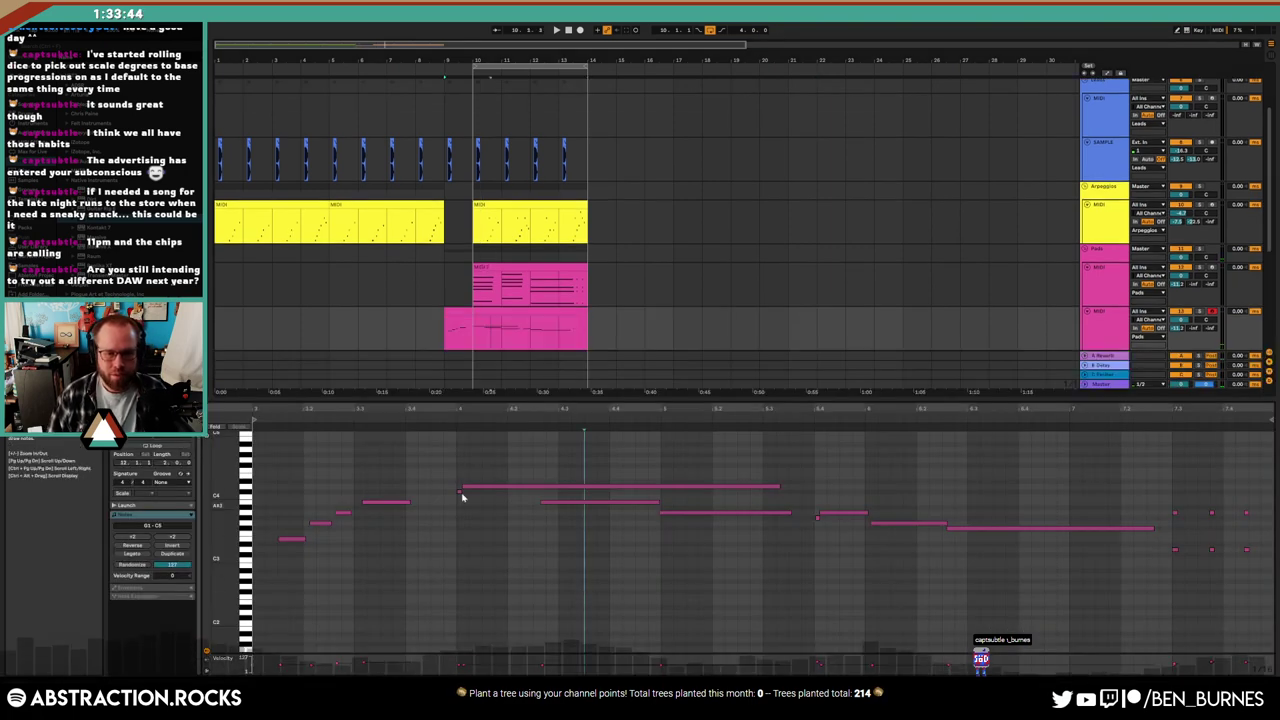
click(512, 308)
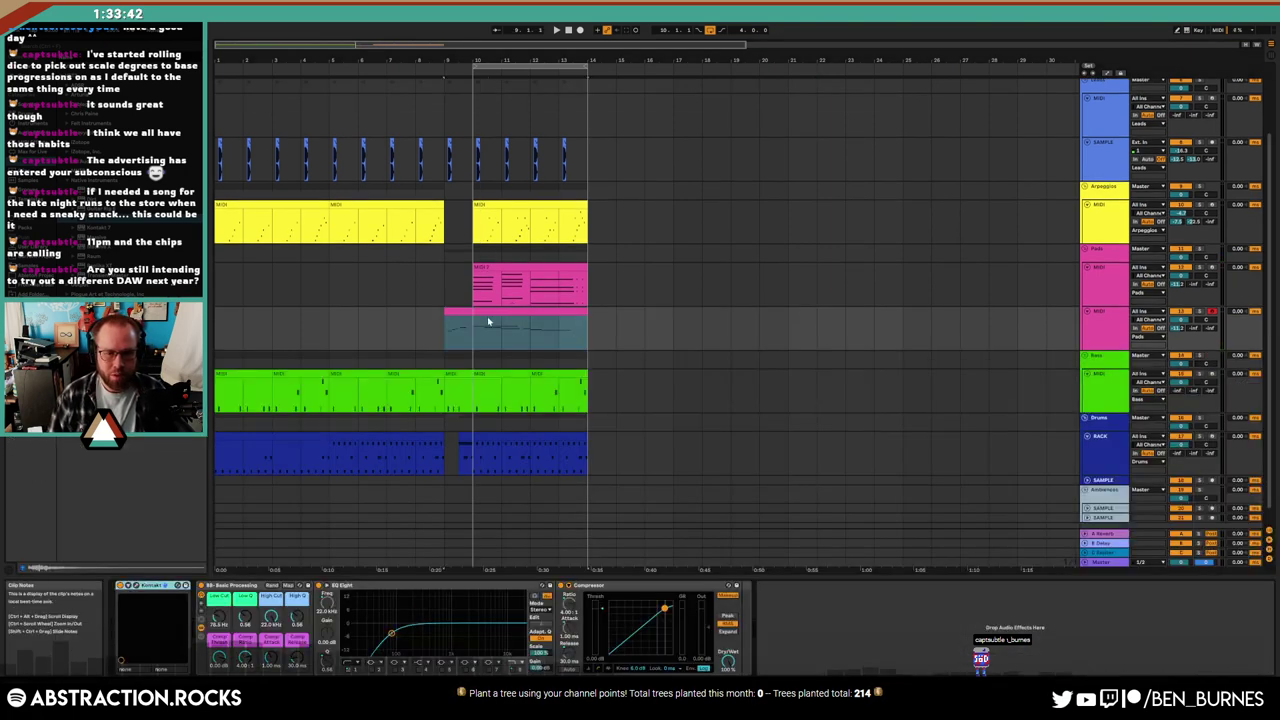
drag(502, 313, 902, 313)
Open the bass clips and consolidate bars 10 to 13 into a single four-bar clip
click(534, 303)
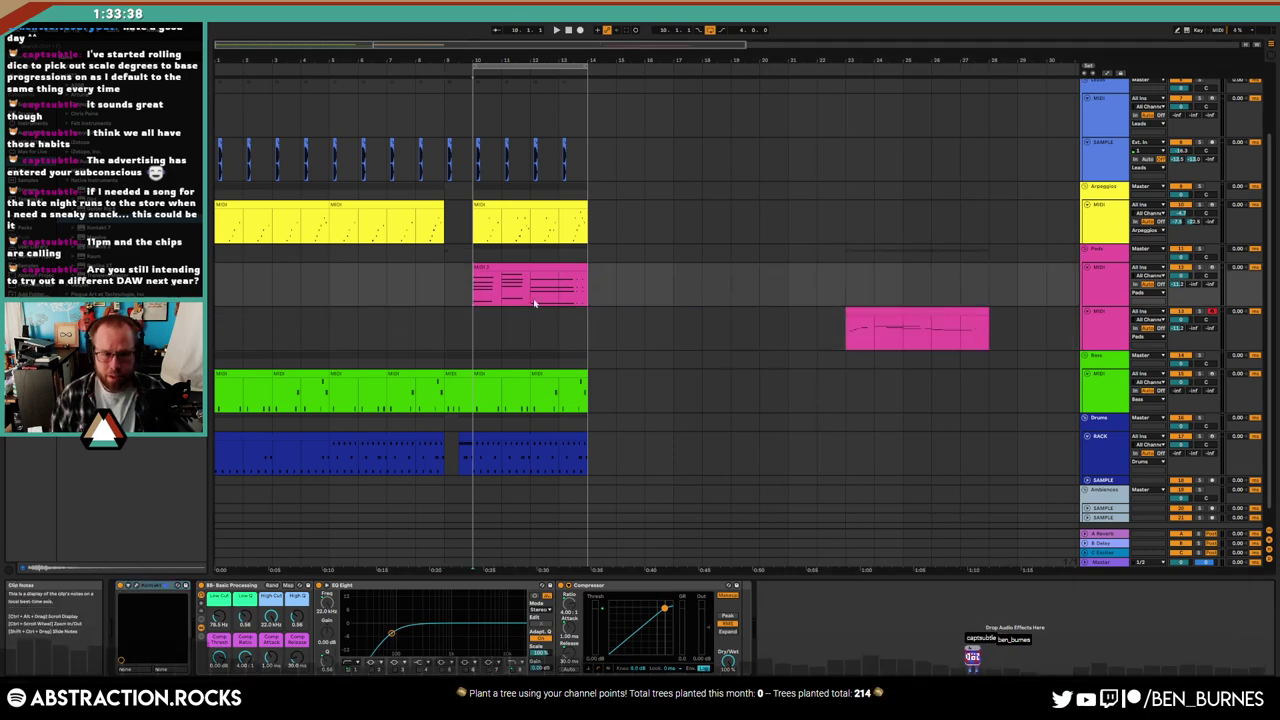
double_click(490, 374)
click(814, 529)
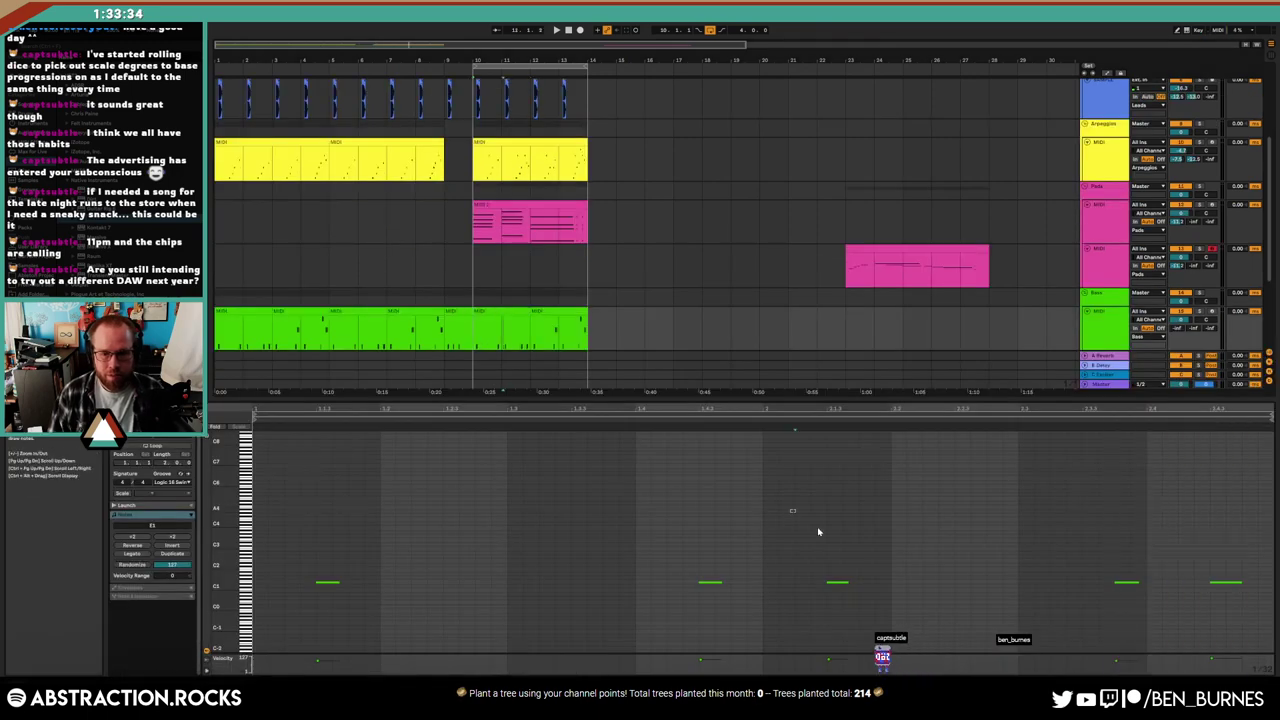
click(534, 325)
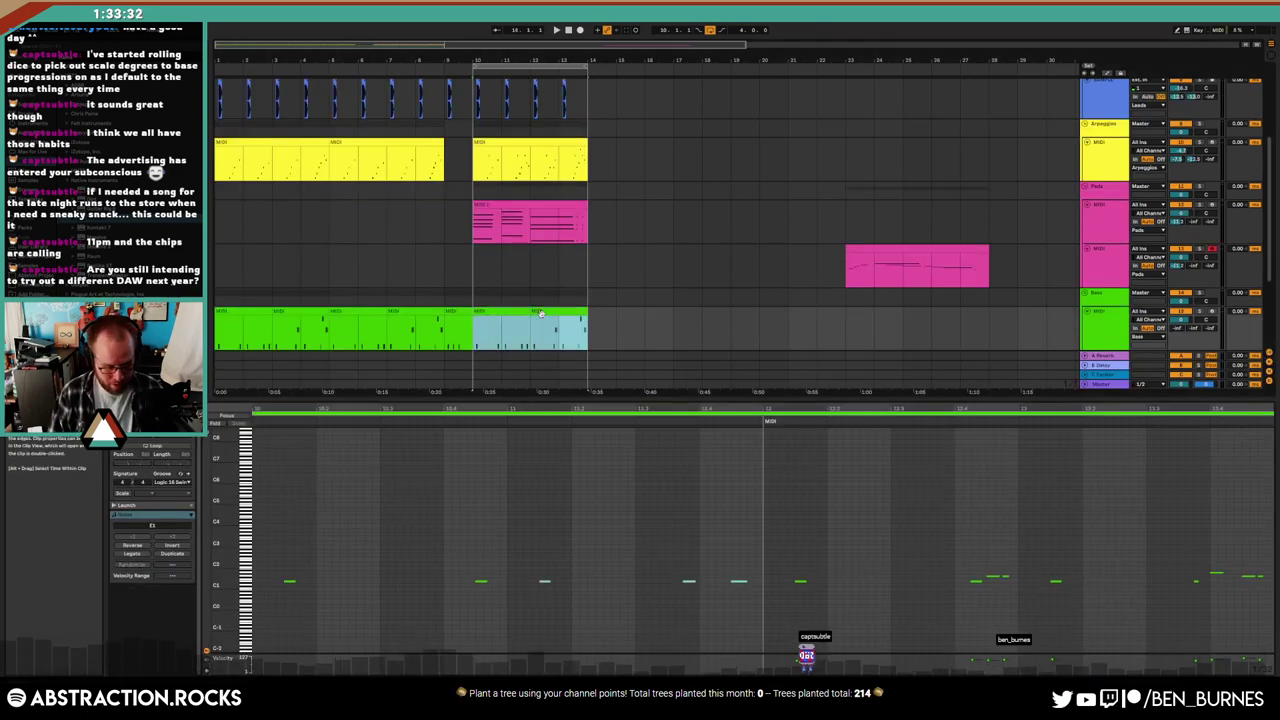
key(z)
Transpose the three bass notes in bar 11 up to G1
click(579, 543)
drag(612, 592, 741, 610)
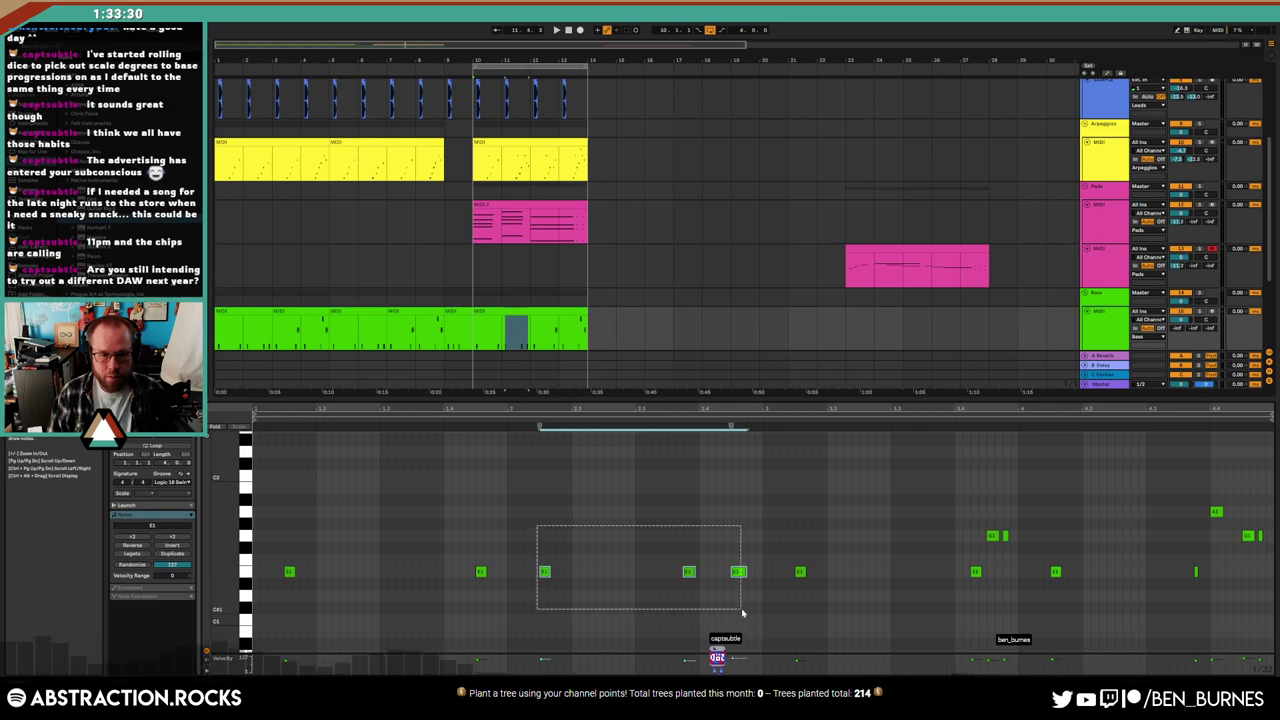
key(Up)
key(Up)
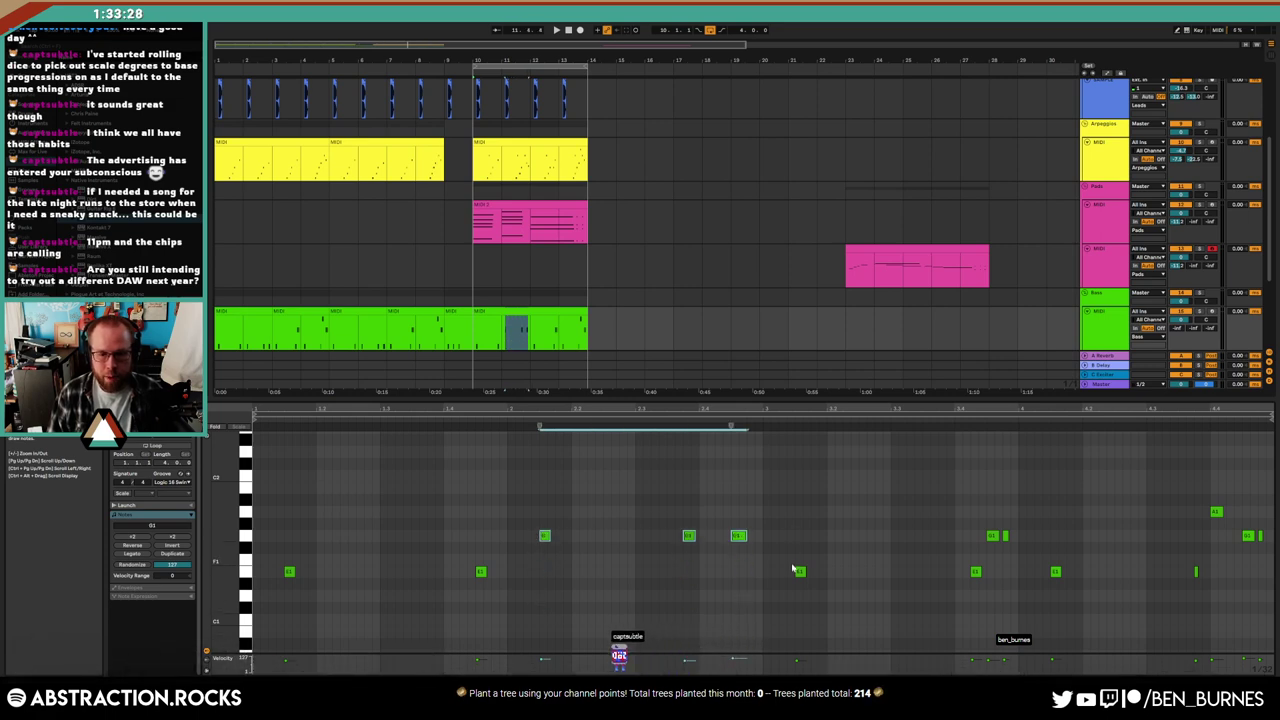
Lower the E1 bass notes in bars 12 and 13 to D1 and the final two notes to F#1, then play the section
drag(778, 561, 1153, 612)
key(Down)
key(Down)
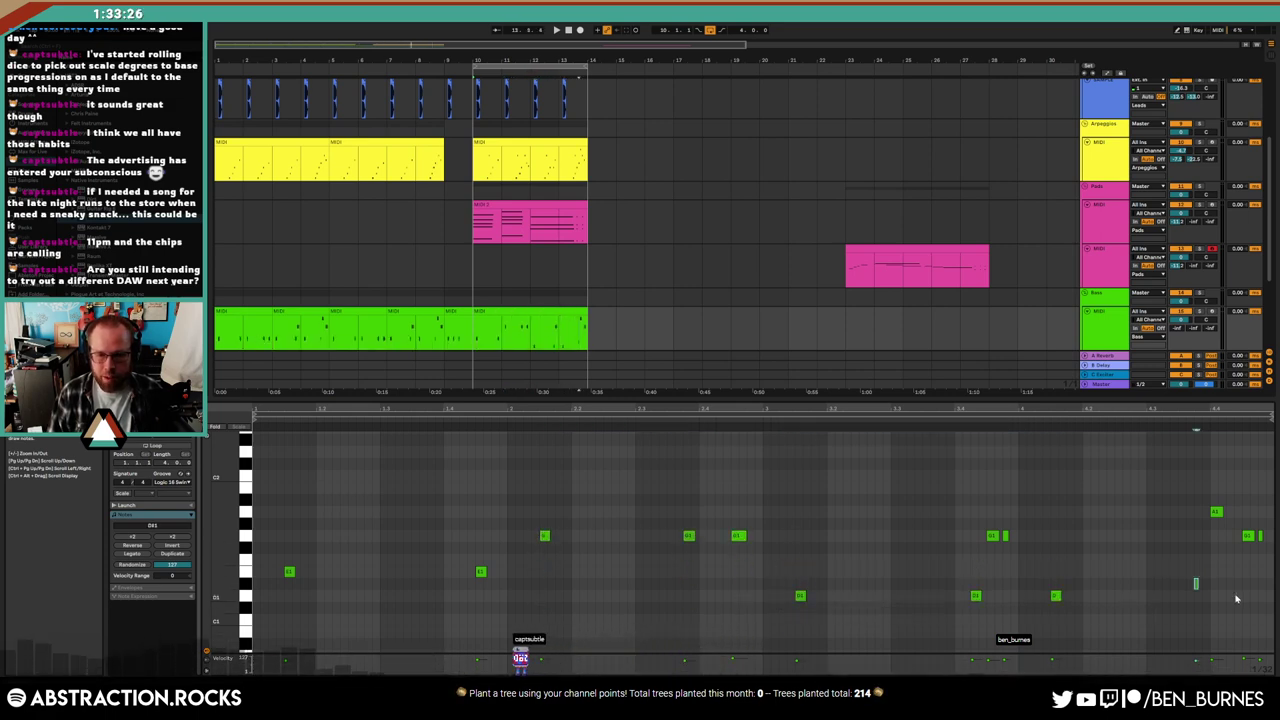
key(space)
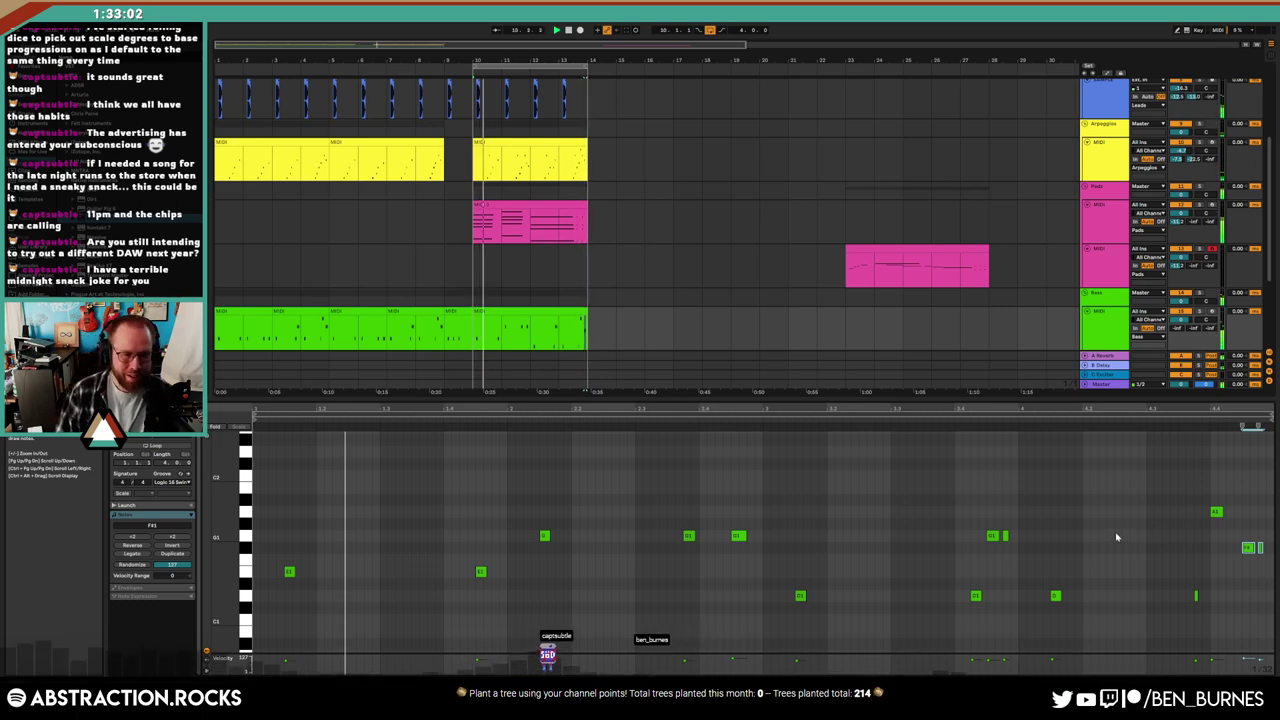
key(shift+Tab)
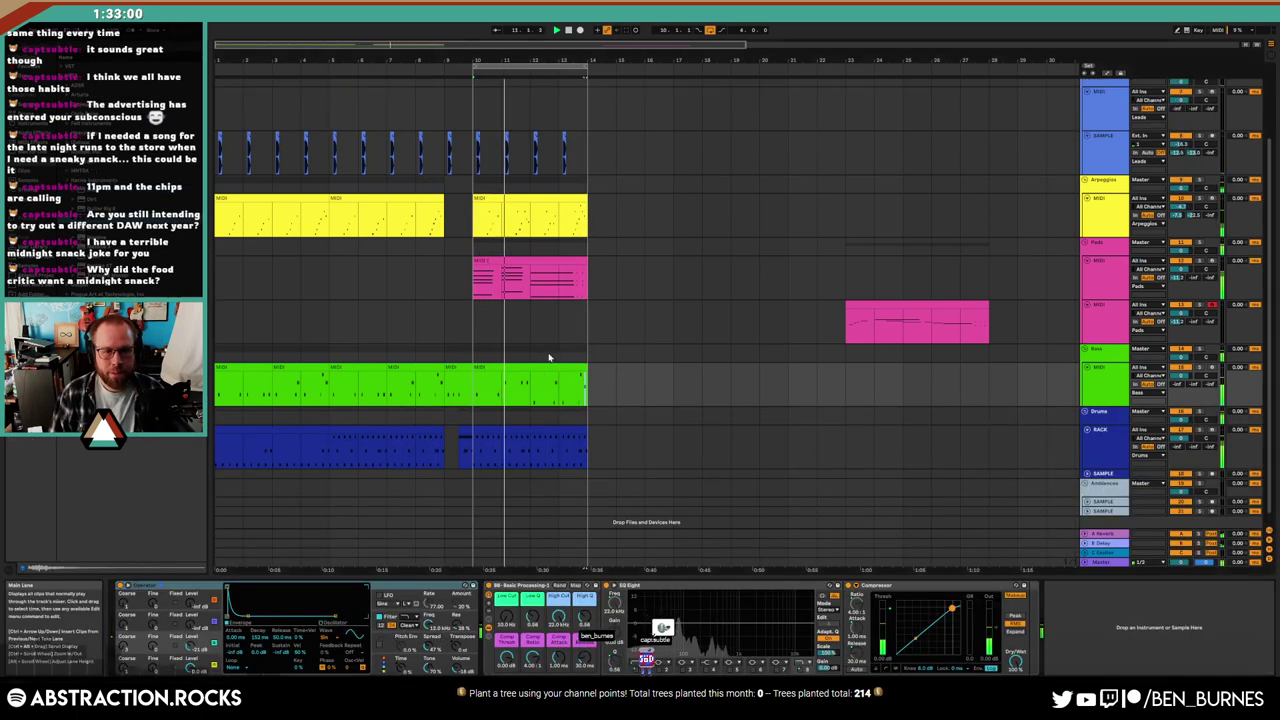
Inspect the second arpeggio clip and the lead MIDI track, and play back the transition around bar 9
scroll(549, 357, up, 1)
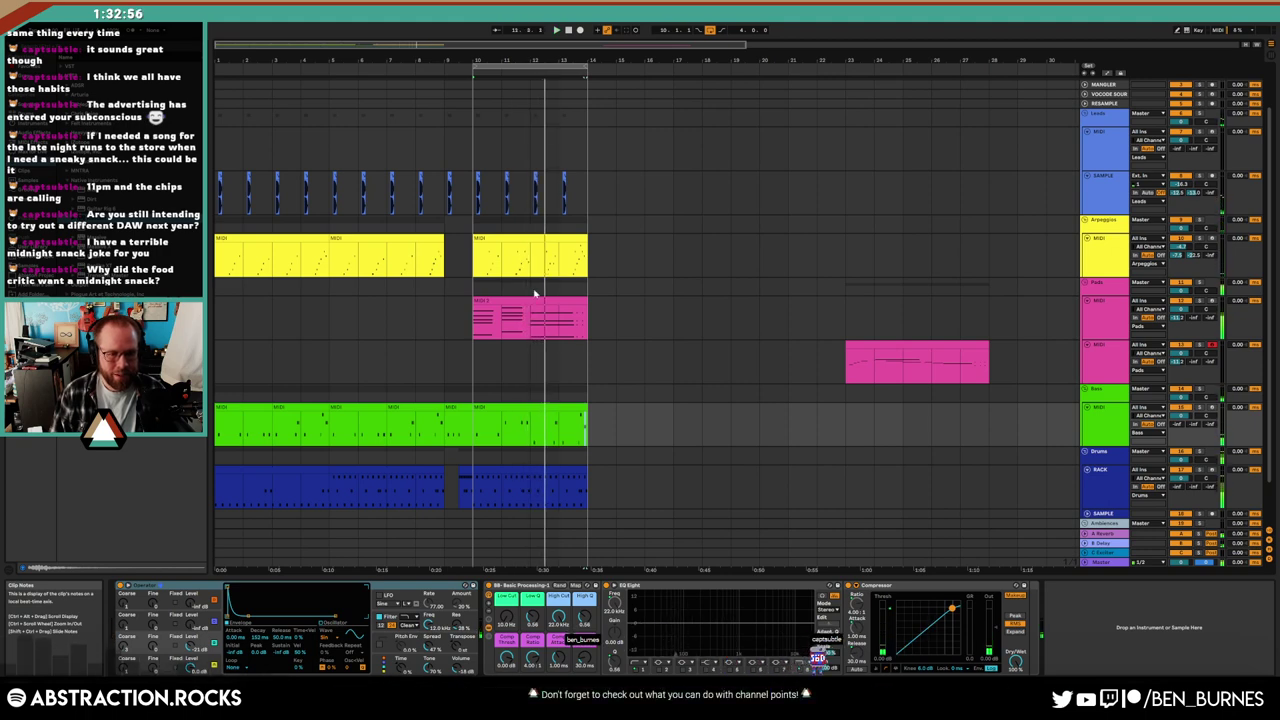
click(537, 240)
key(space)
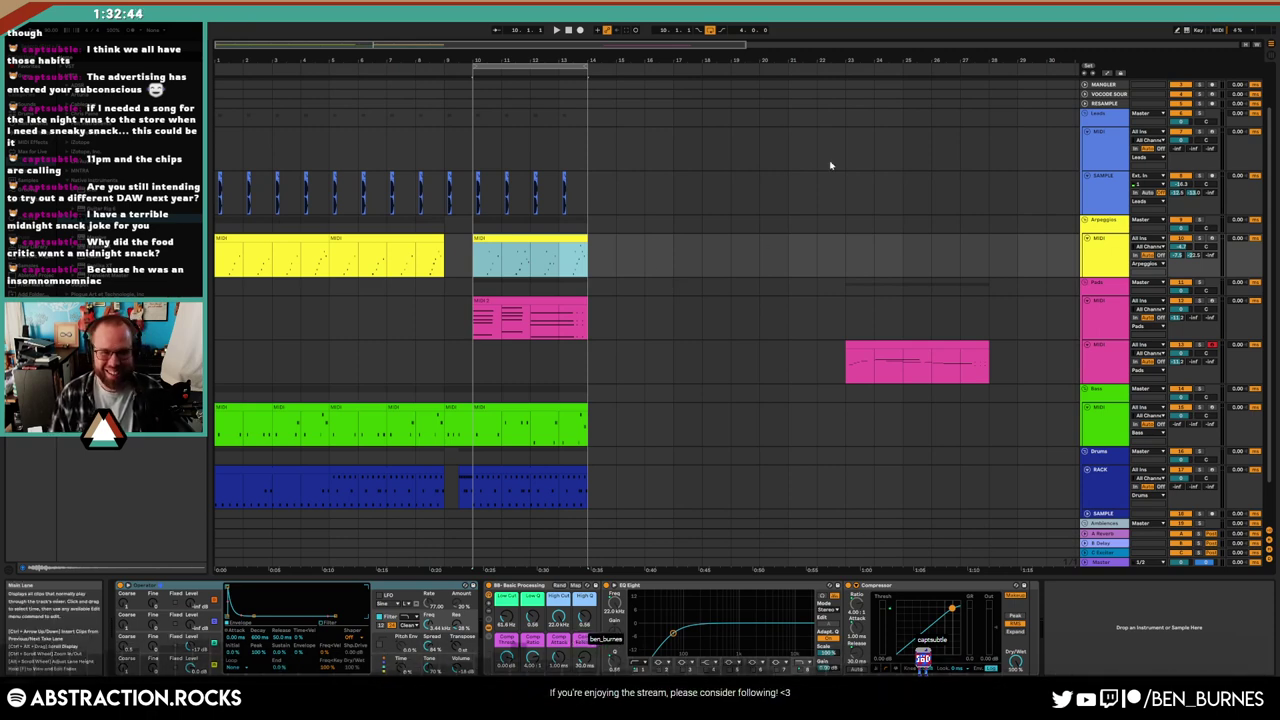
click(1197, 143)
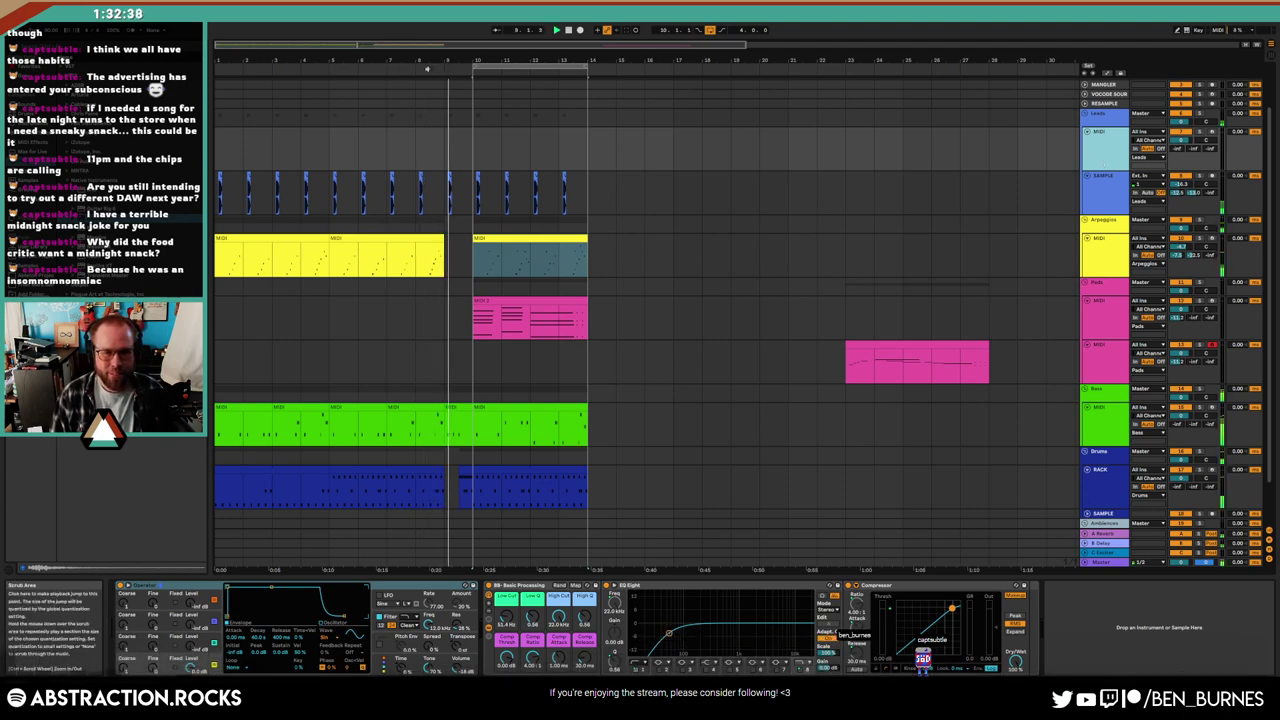
Fill the first half of bar 9 on the drum rack with a clip that keeps only a bass drum on the downbeat
click(441, 480)
click(451, 486)
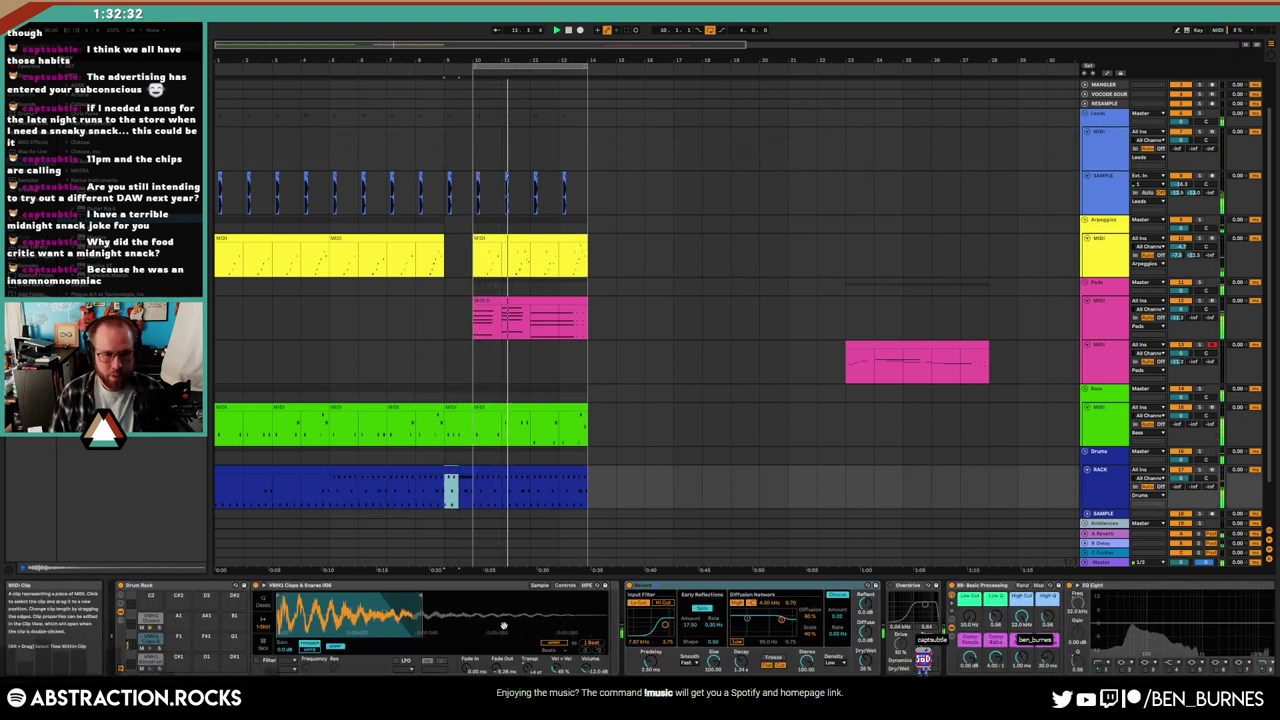
double_click(455, 485)
drag(499, 442, 923, 507)
key(Delete)
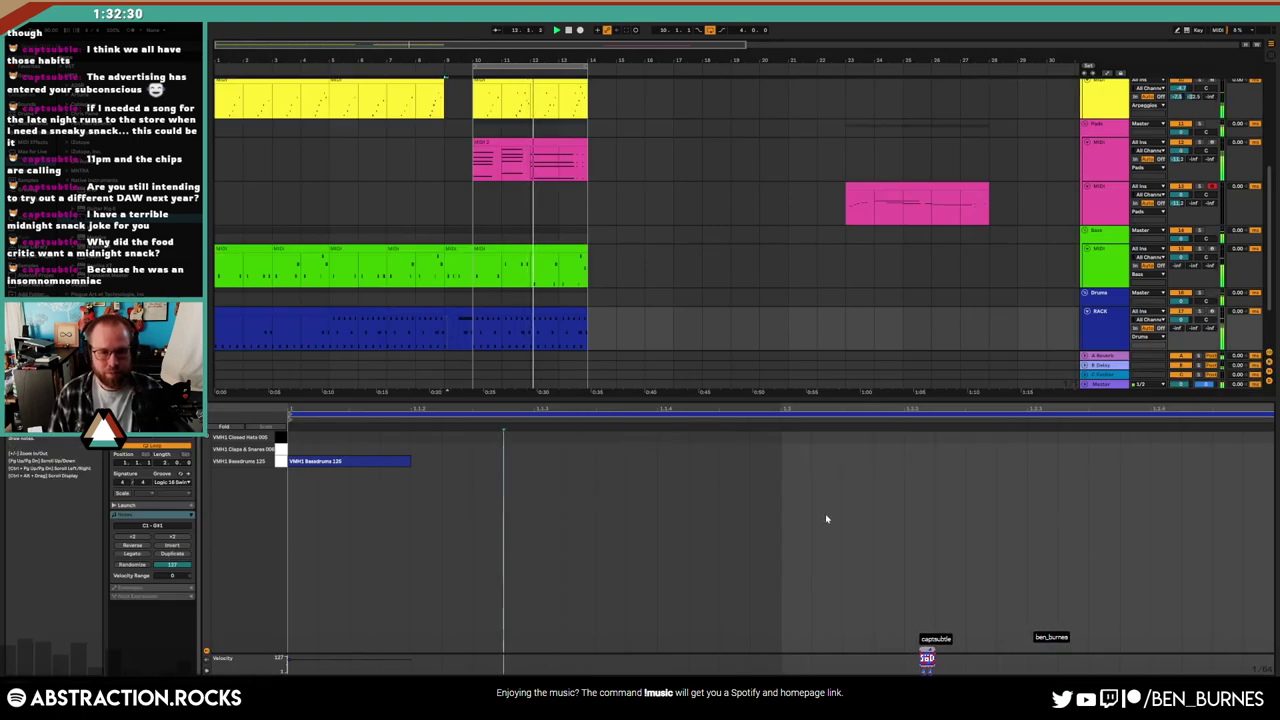
key(shift+Tab)
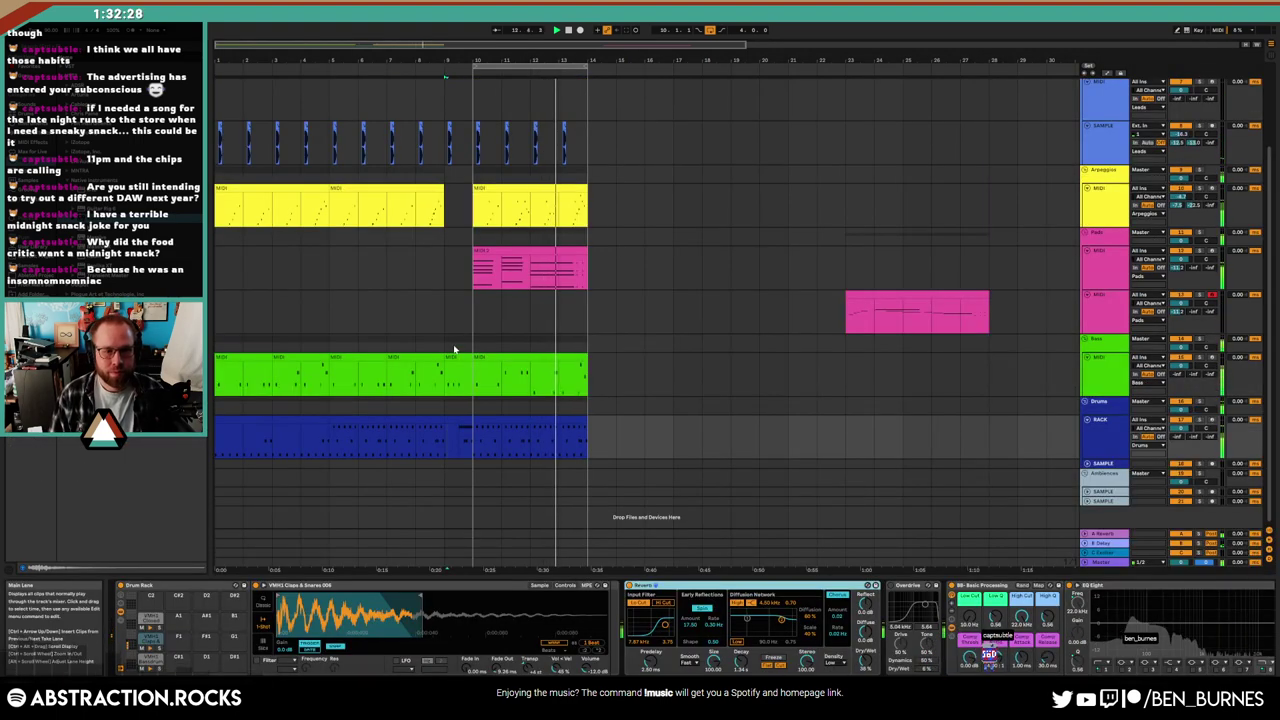
Duplicate bar 9 as time across all tracks, pushing the following section one bar on
click(457, 140)
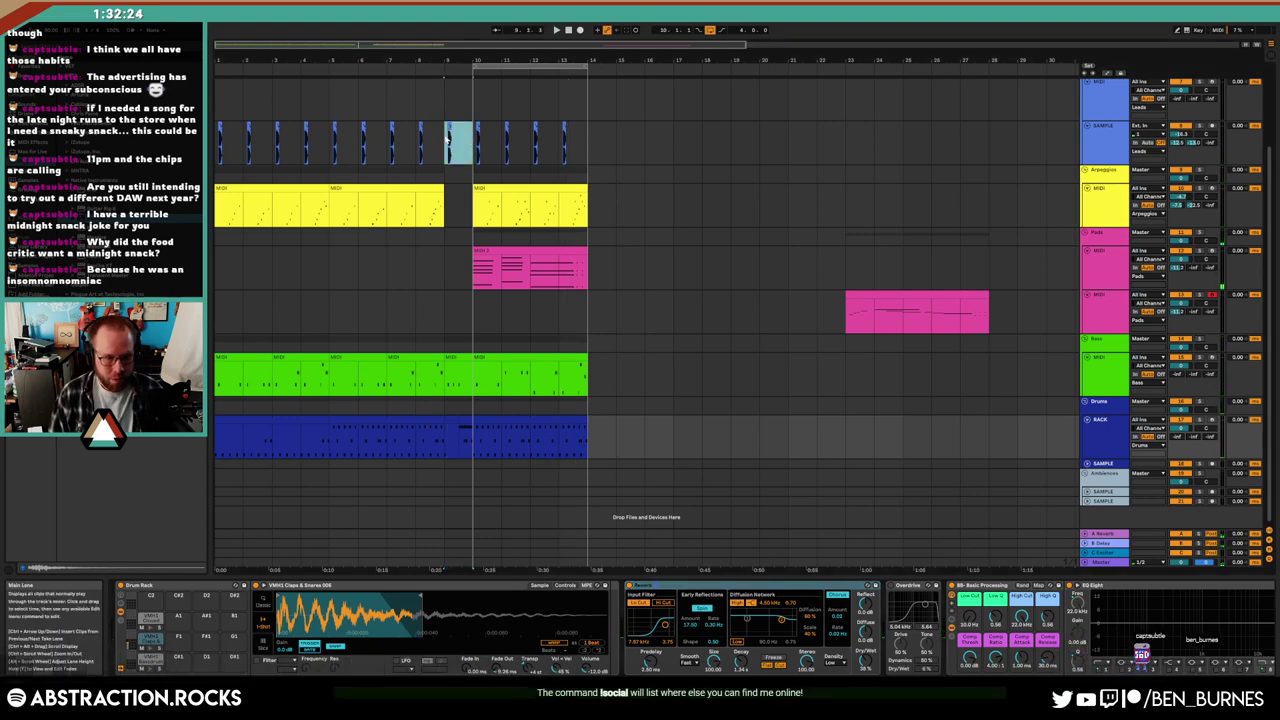
key(space)
key(ctrl+shift+d)
Clear the duplicated bar 10, move the half-bar drum fill to its second half and play back the longer transition
drag(475, 140, 502, 462)
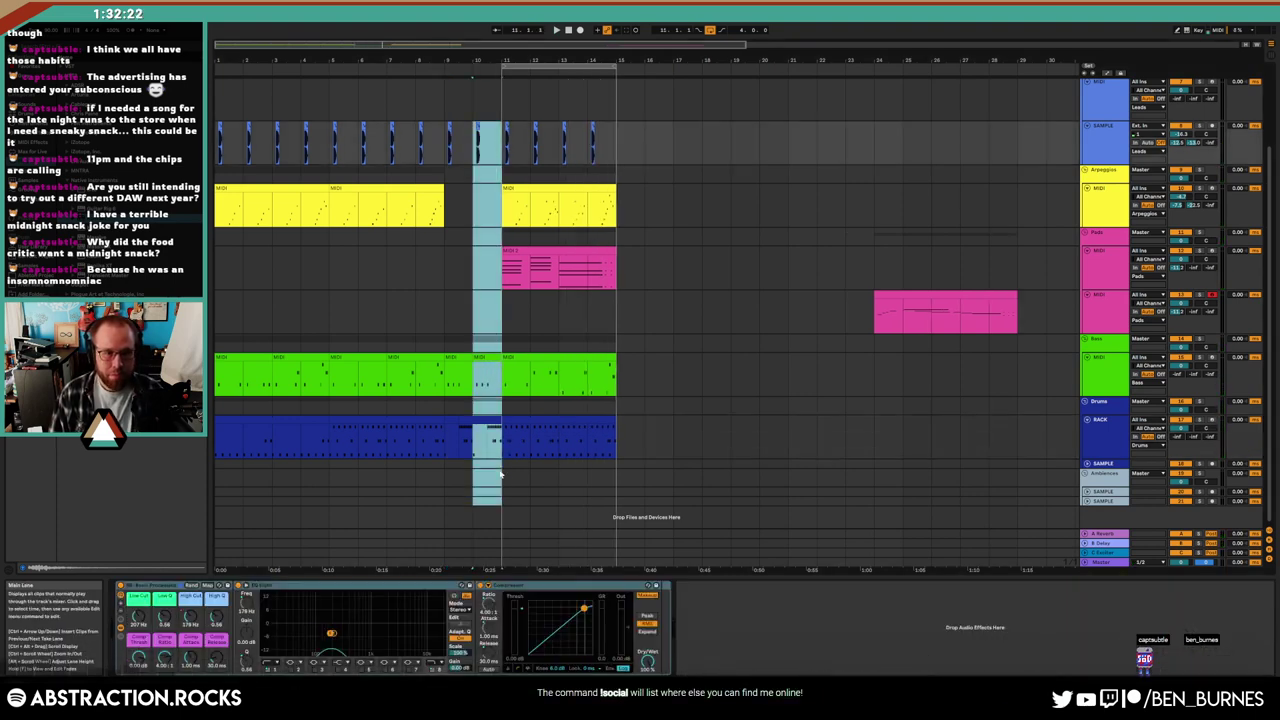
click(488, 430)
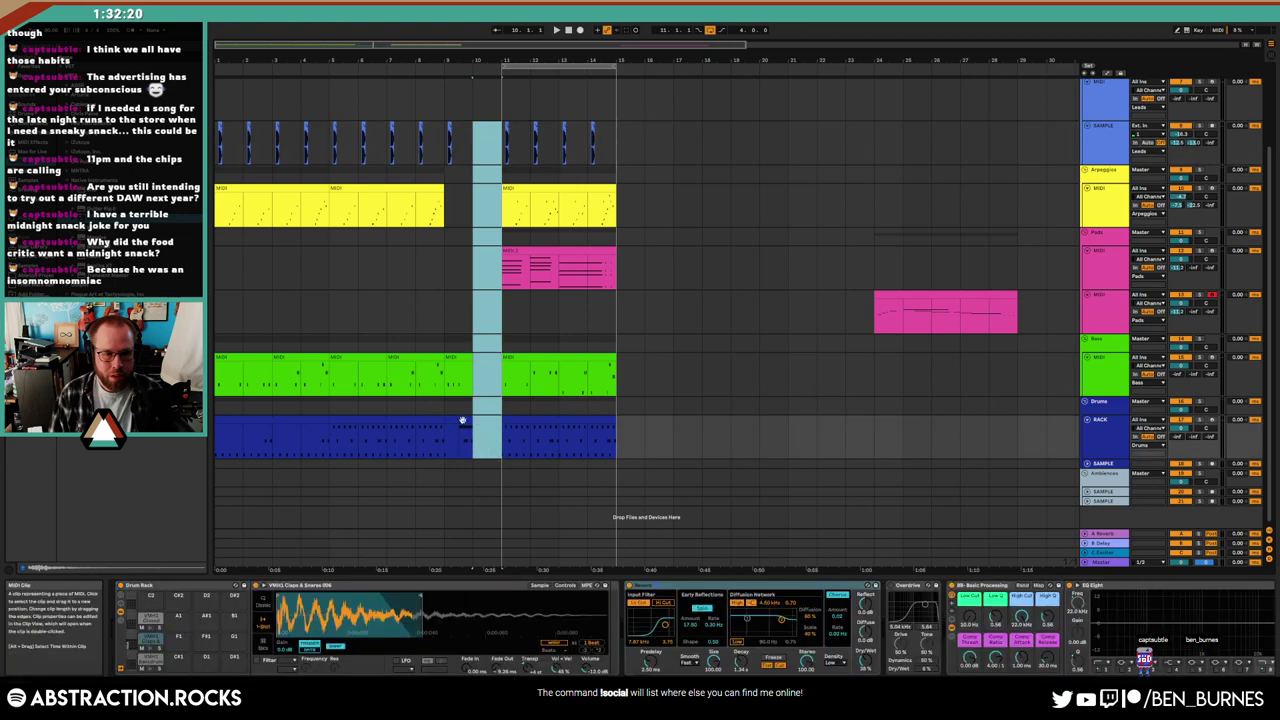
key(Delete)
click(477, 392)
click(416, 378)
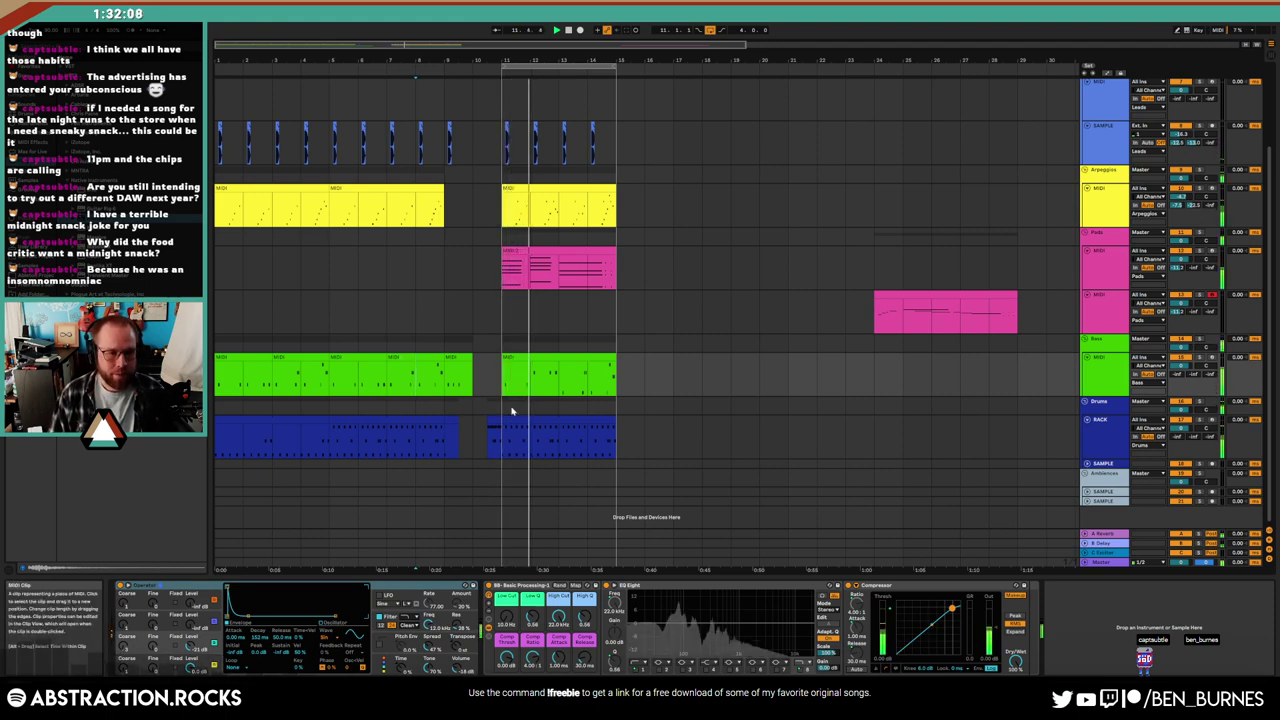
Browse the sample folders and the ADSR Sample Manager on the SAMPLES track, then return to the lead MIDI track
scroll(130, 500, down, 3)
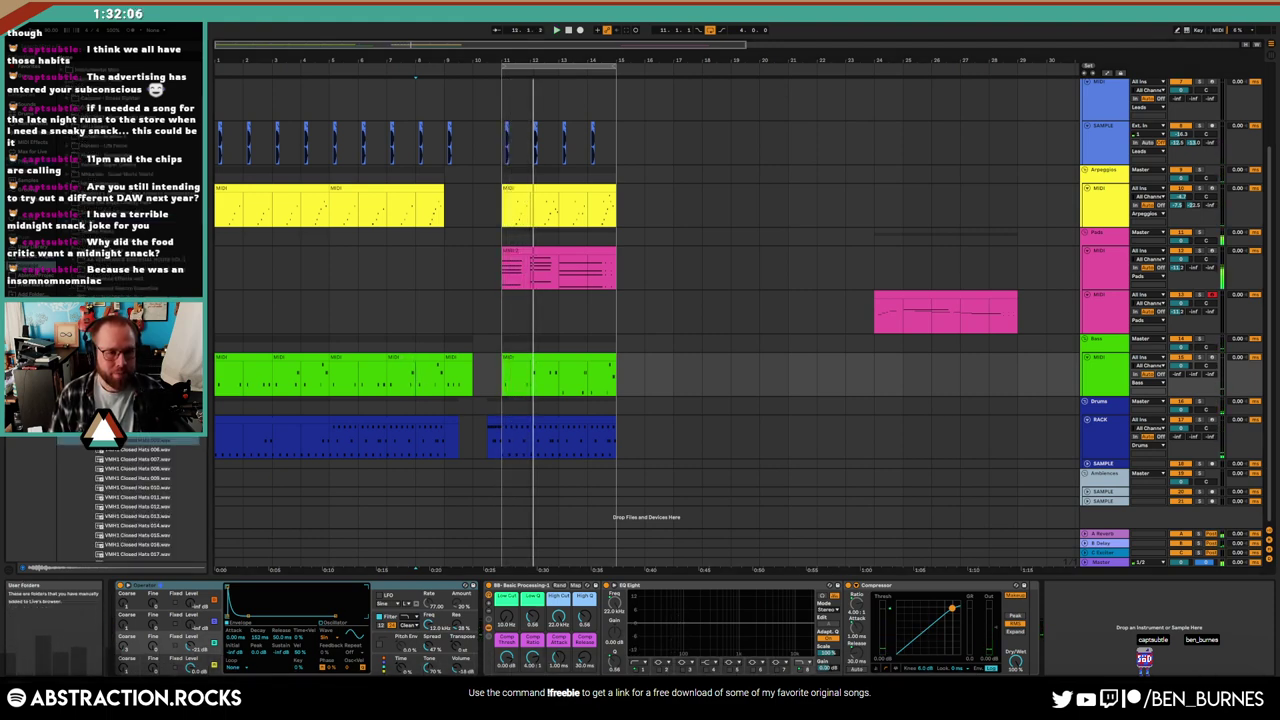
scroll(130, 500, up, 3)
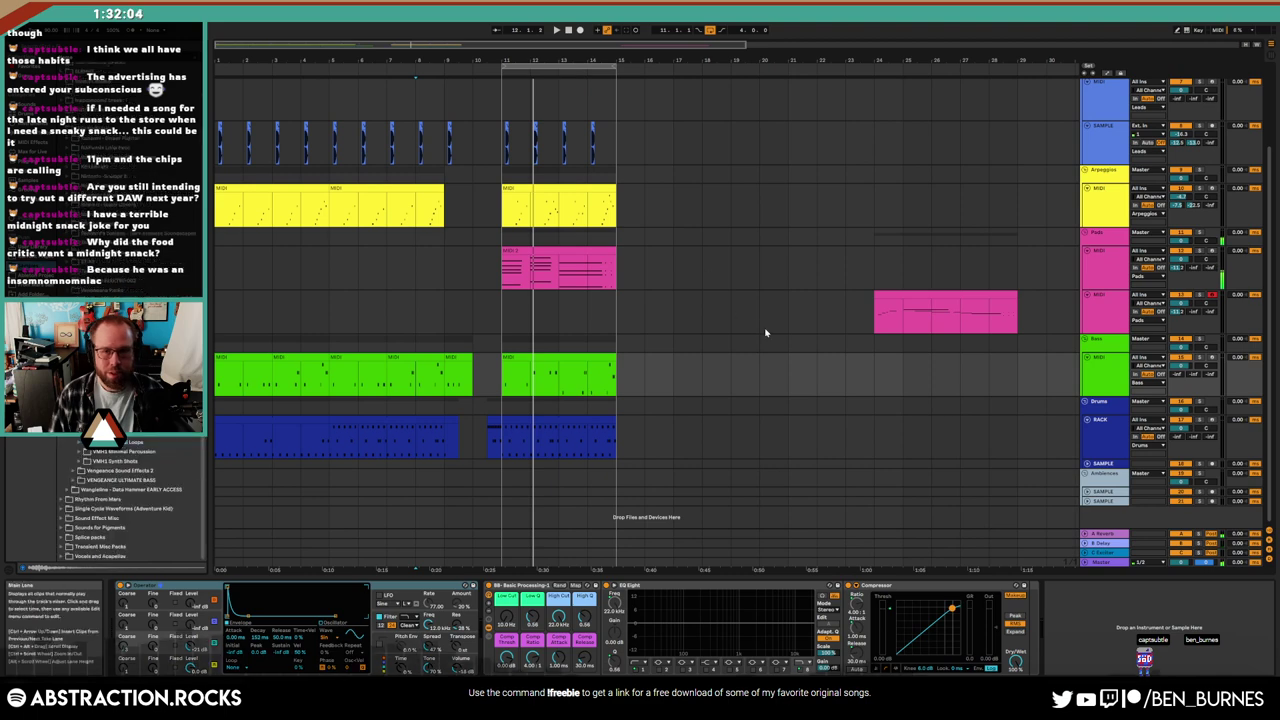
scroll(766, 334, up, 5)
click(1102, 128)
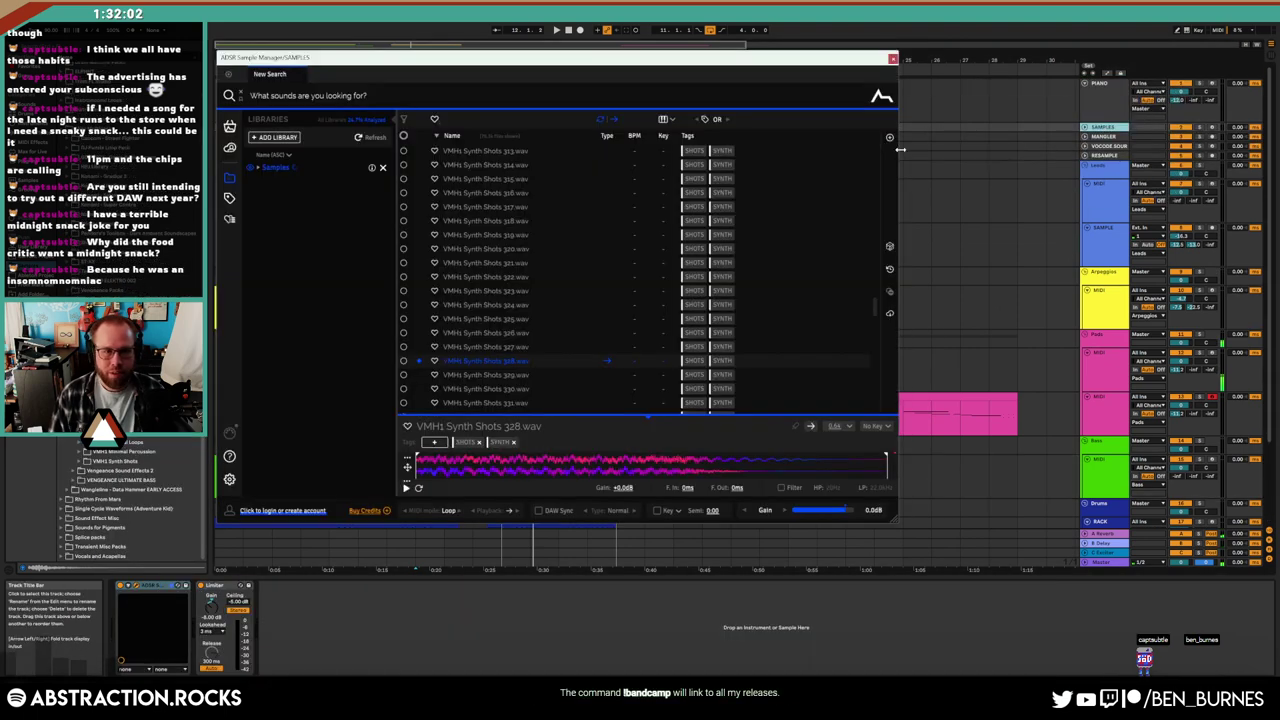
drag(395, 62, 489, 88)
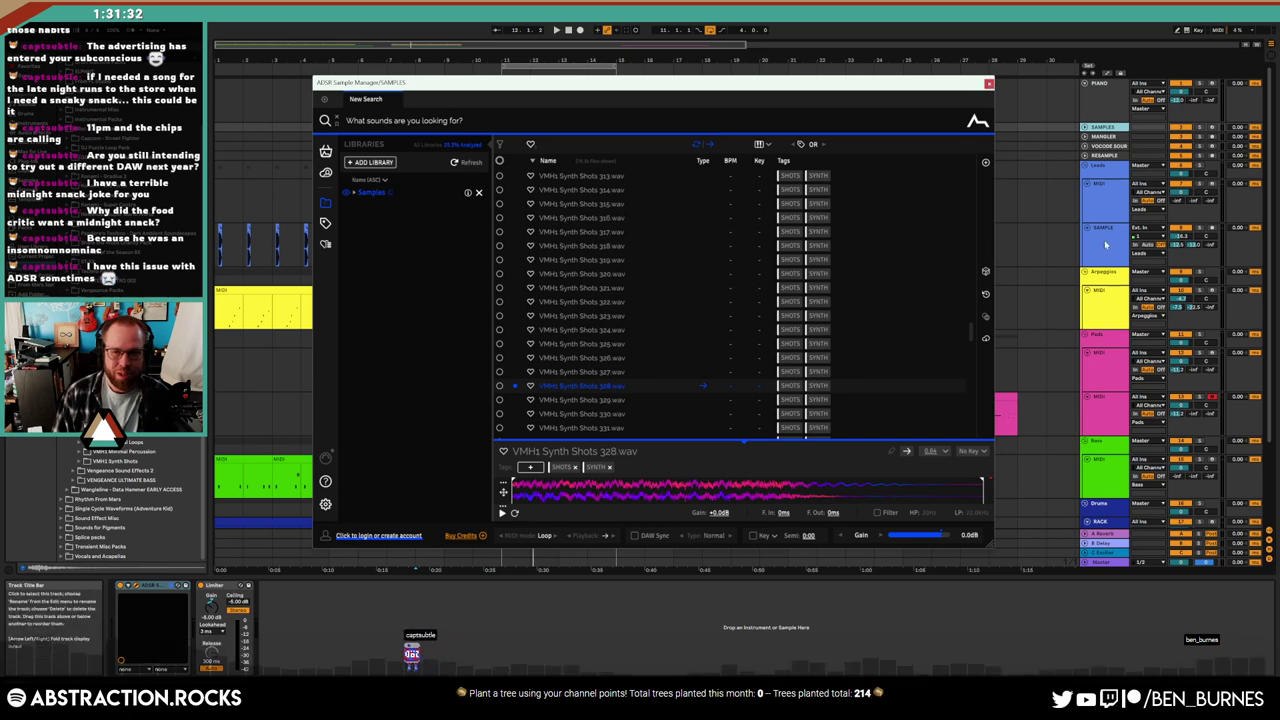
click(1102, 210)
Automate the arpeggio's Operator filter frequency to rise gradually from bar 1, with a breakpoint at bar 9, towards the bar 11 section
click(501, 204)
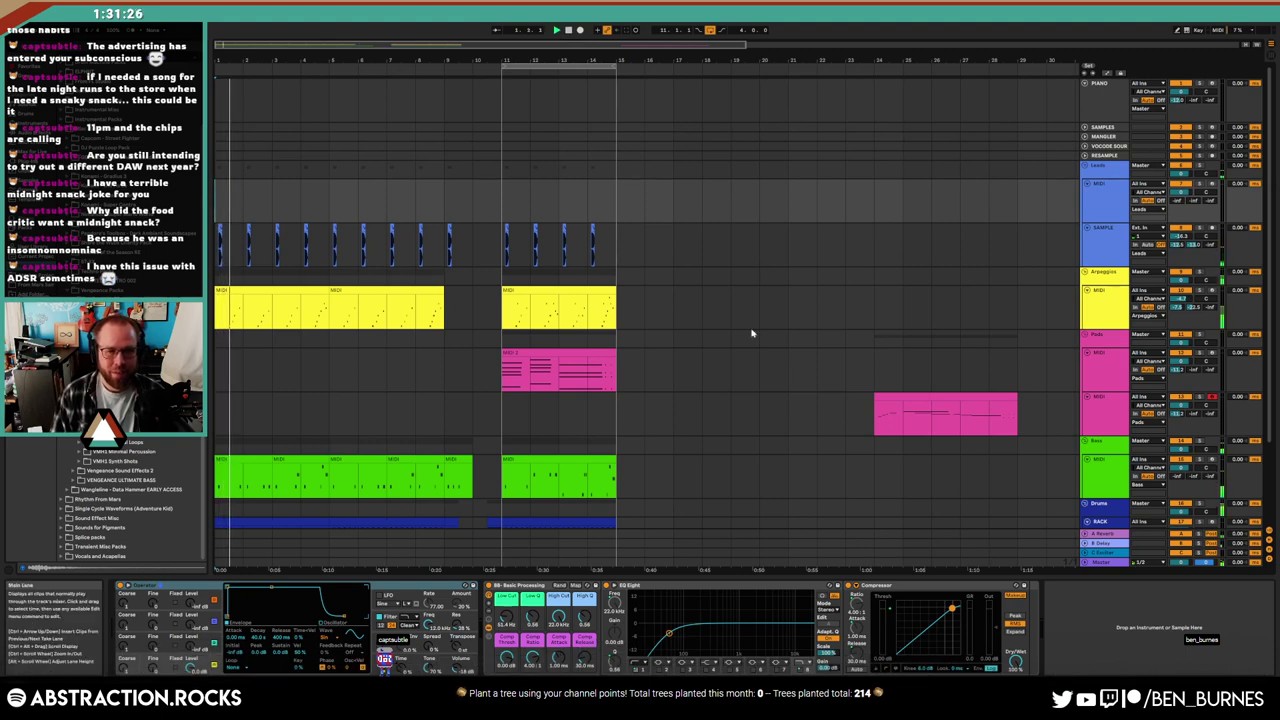
click(1098, 305)
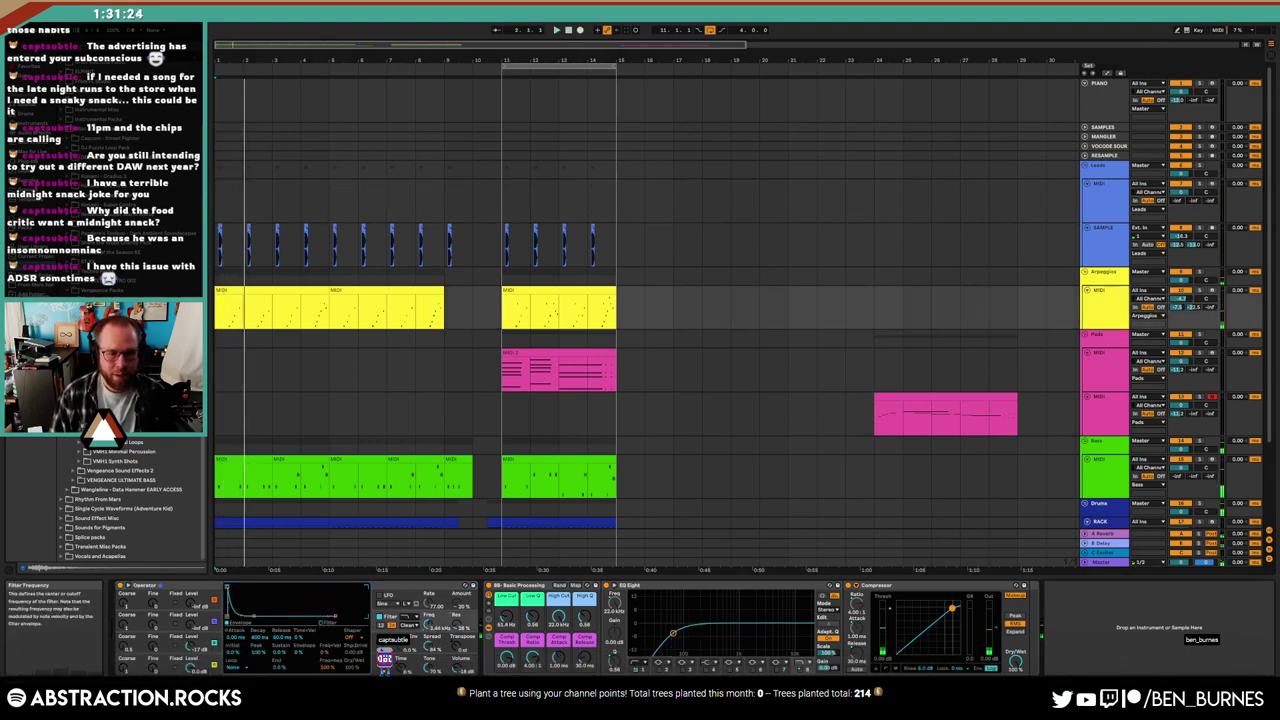
drag(418, 623, 412, 630)
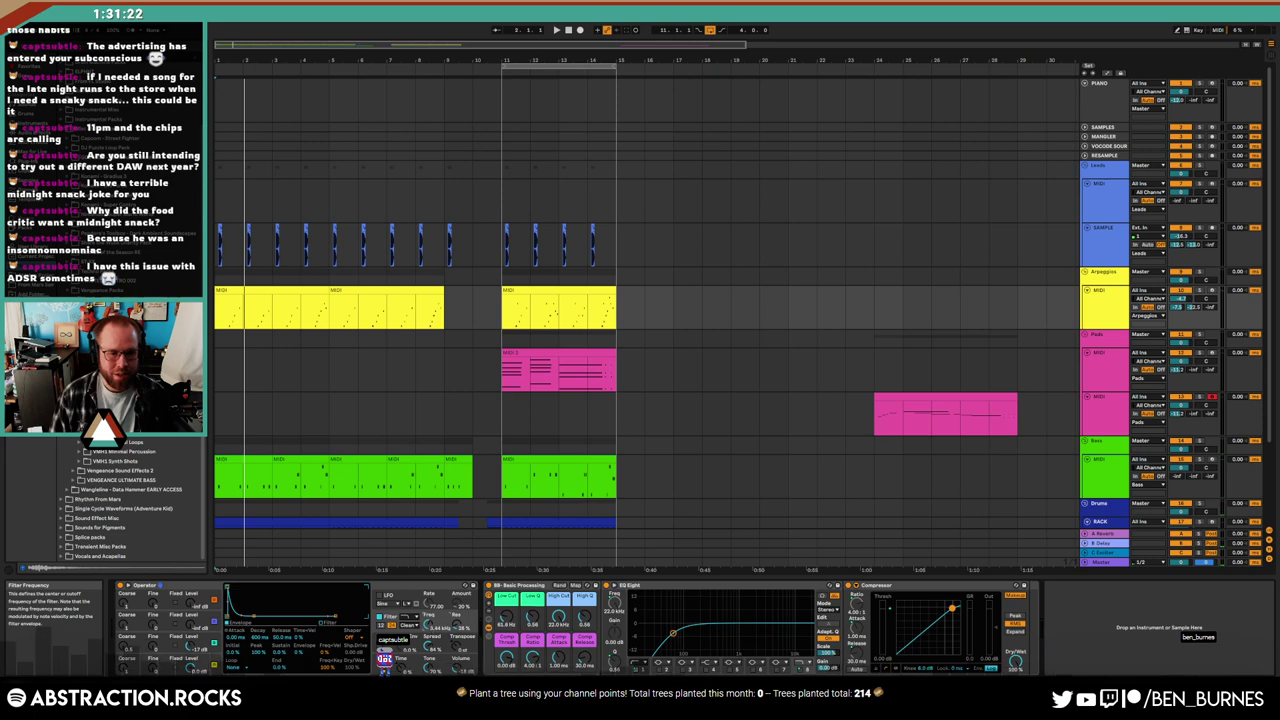
key(a)
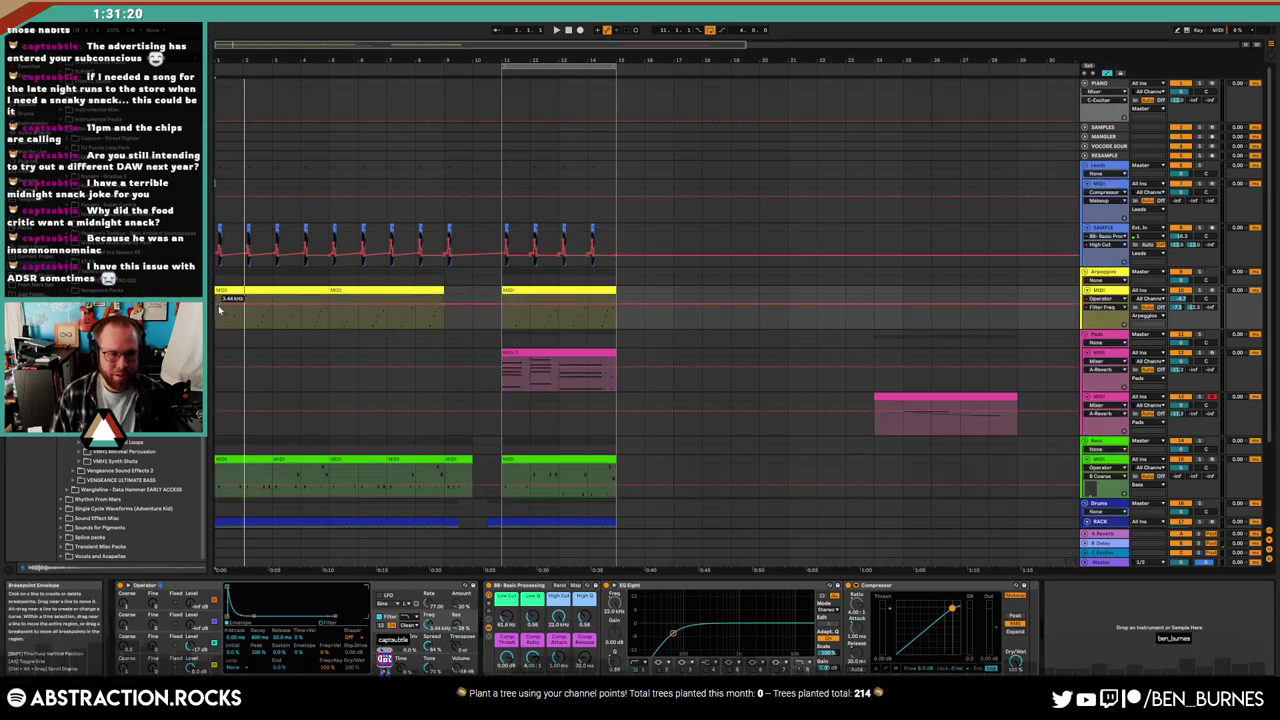
drag(218, 298, 218, 312)
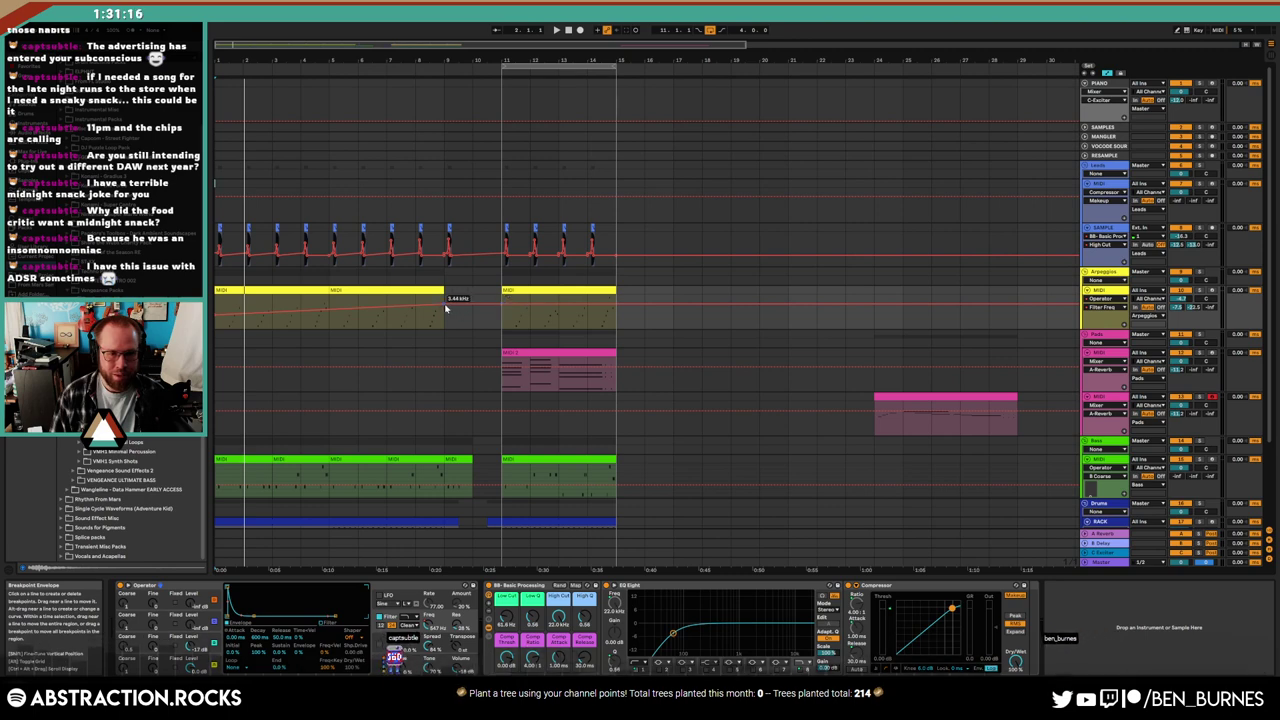
drag(443, 300, 443, 302)
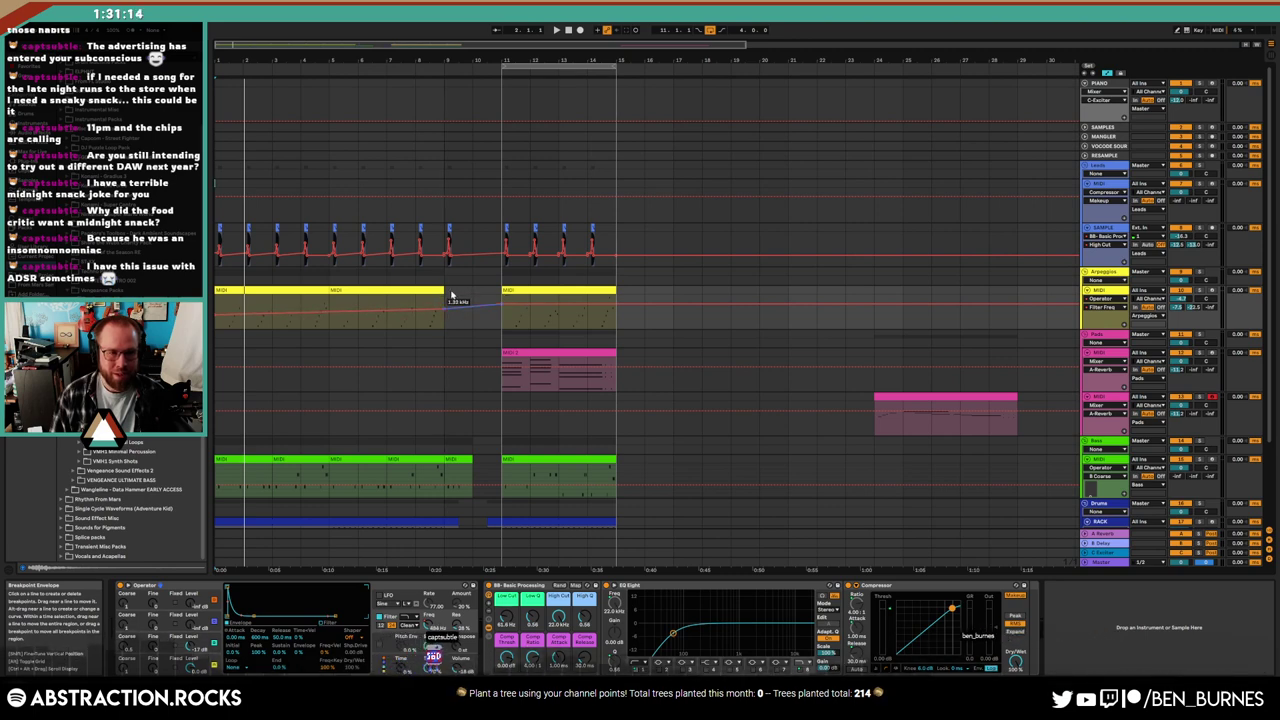
Play back the arrangement, hide the automation lanes and check the clap and snare notes in the bars 1–4 drum clip
key(space)
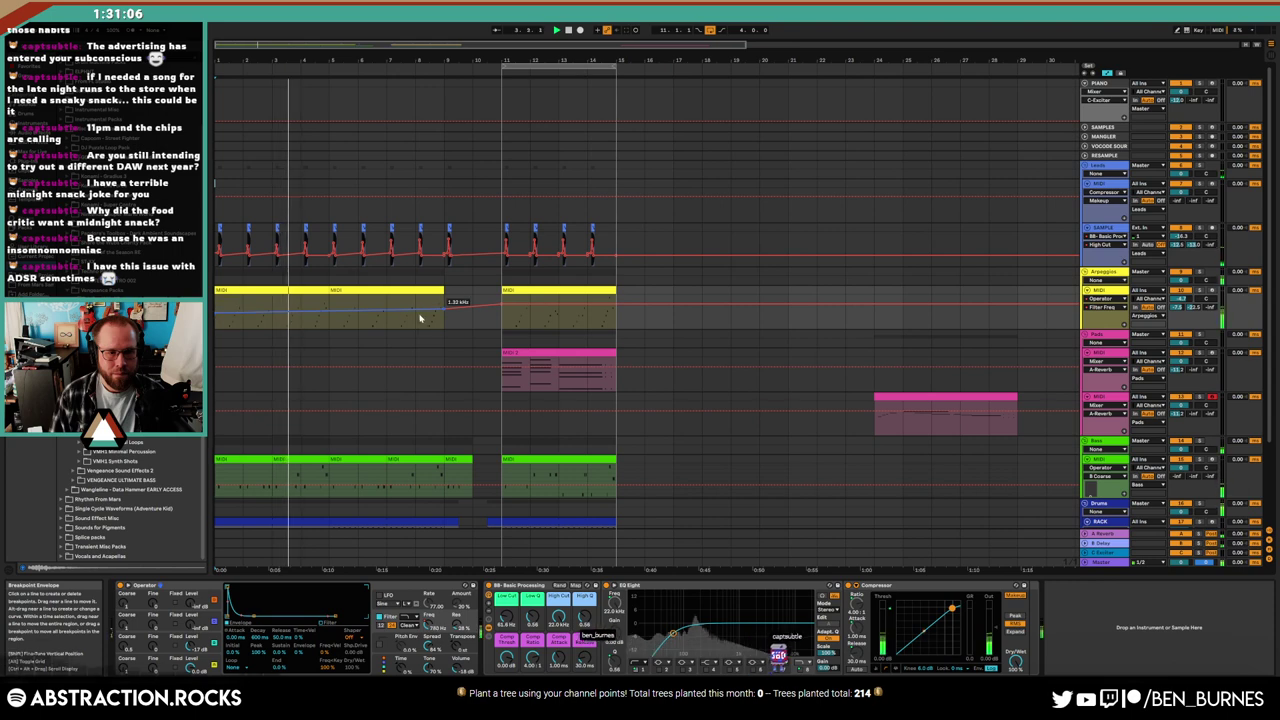
scroll(435, 318, down, 3)
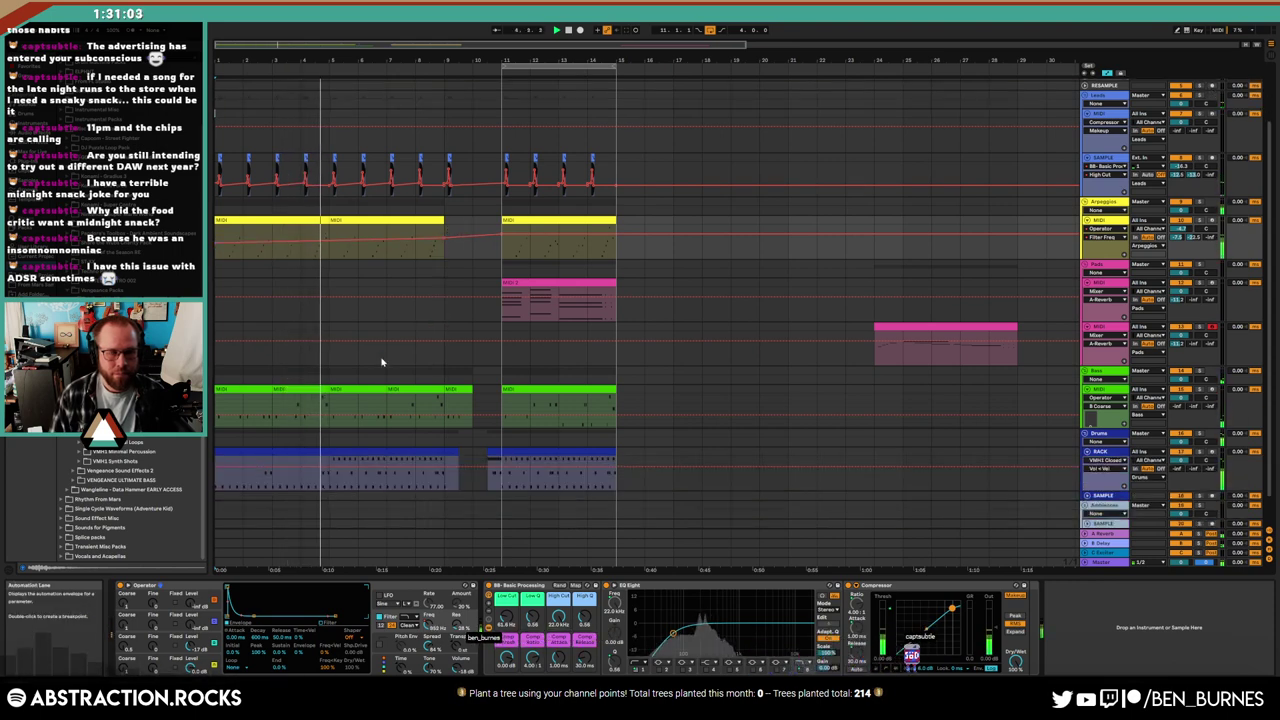
click(271, 453)
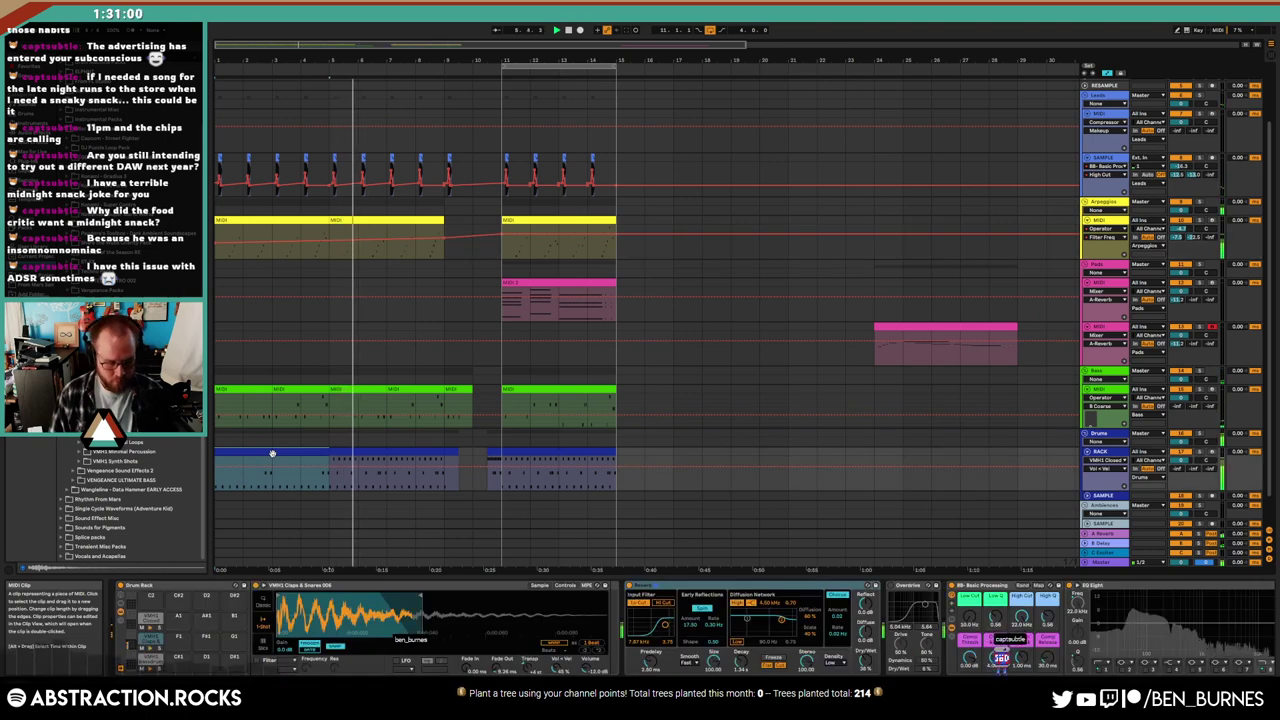
key(a)
double_click(271, 453)
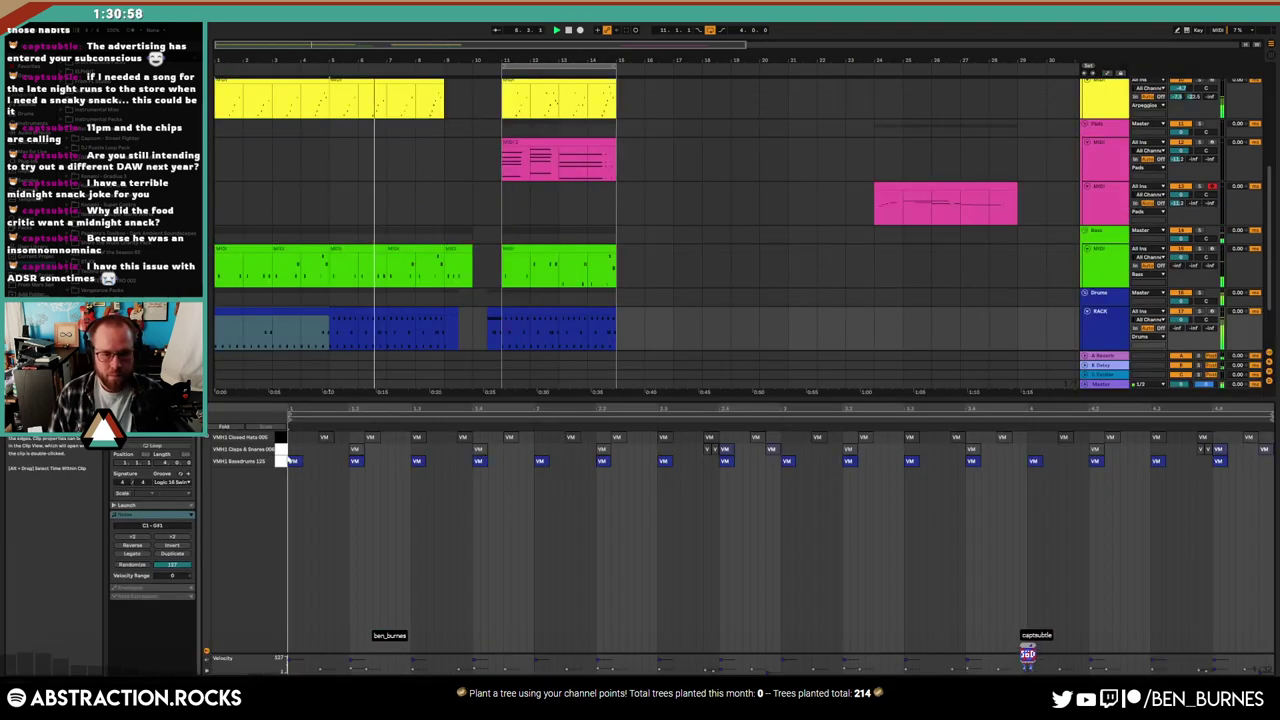
click(768, 449)
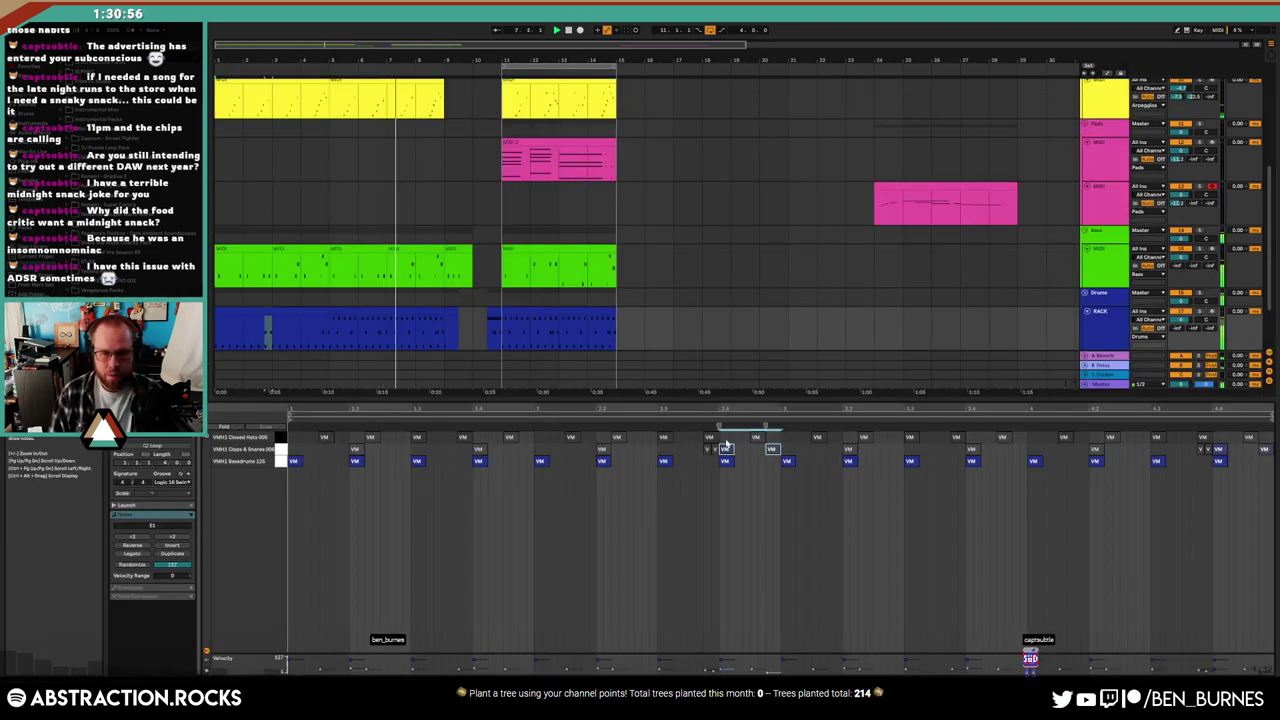
key(shift+Tab)
Compare the clap and snare ghost notes in the bars 5–8 drum clip with those in the clip starting at bar 11
drag(444, 437, 330, 437)
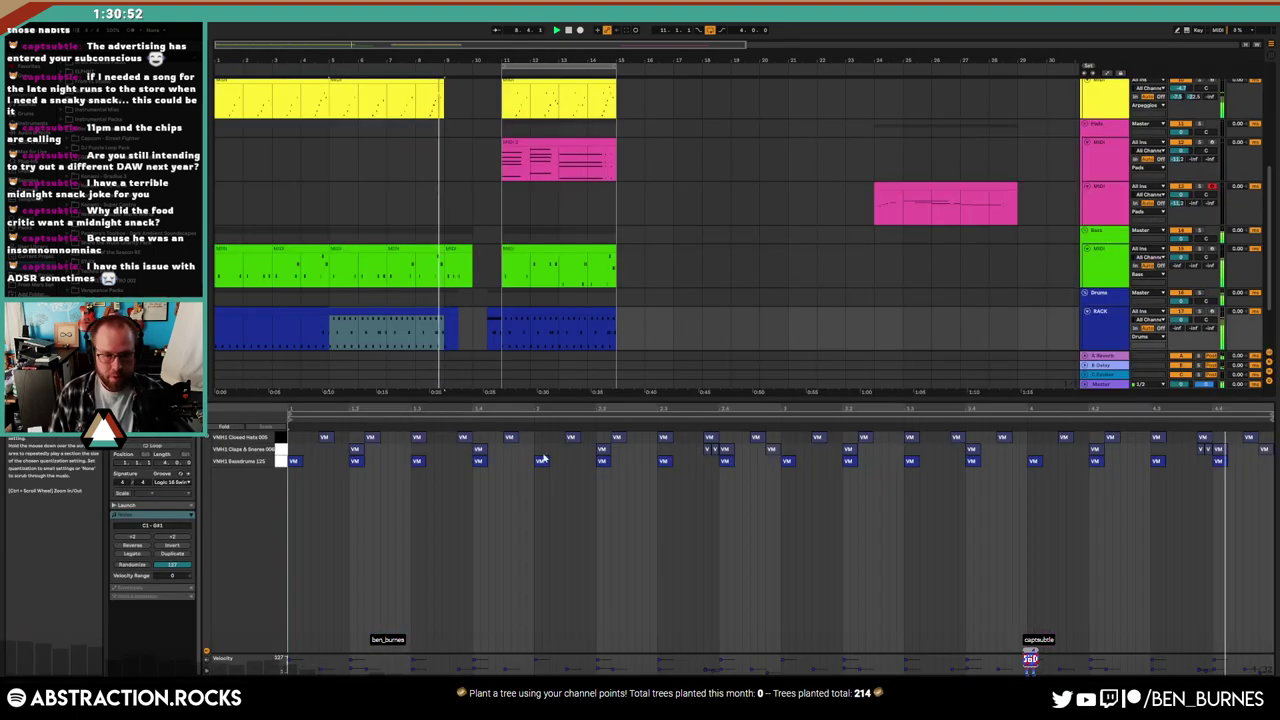
key(shift+Tab)
click(709, 449)
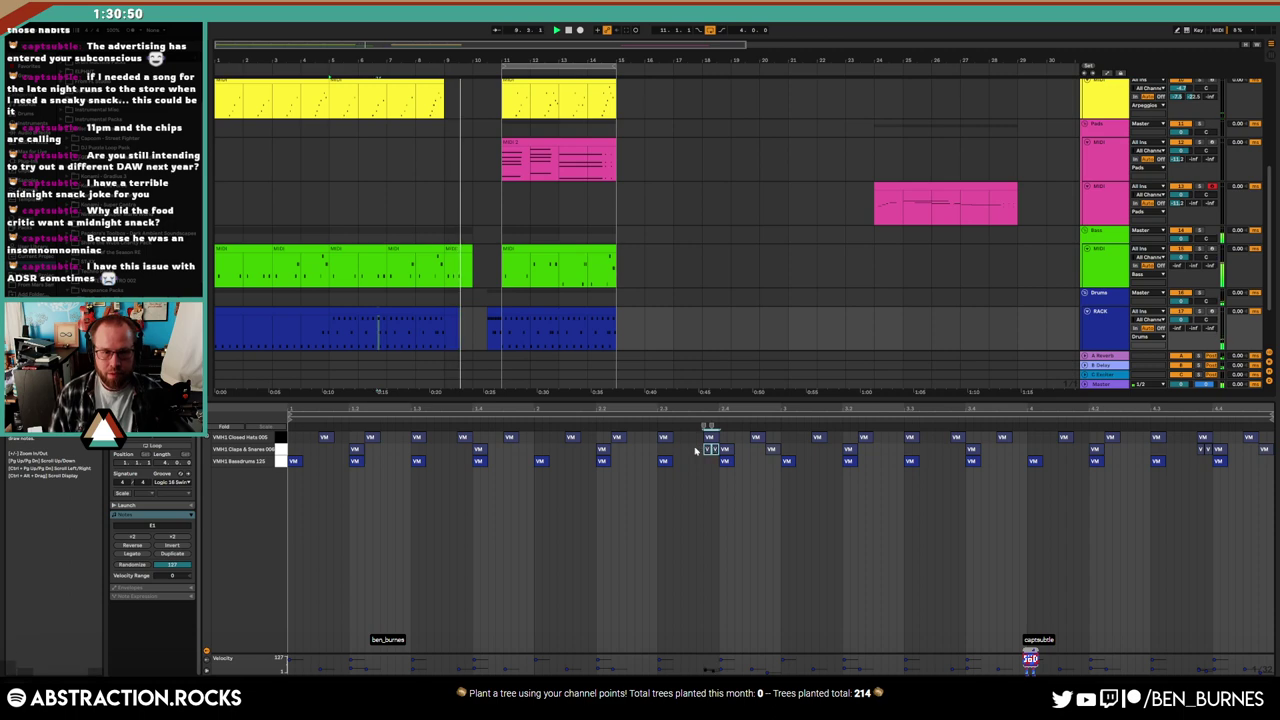
click(549, 311)
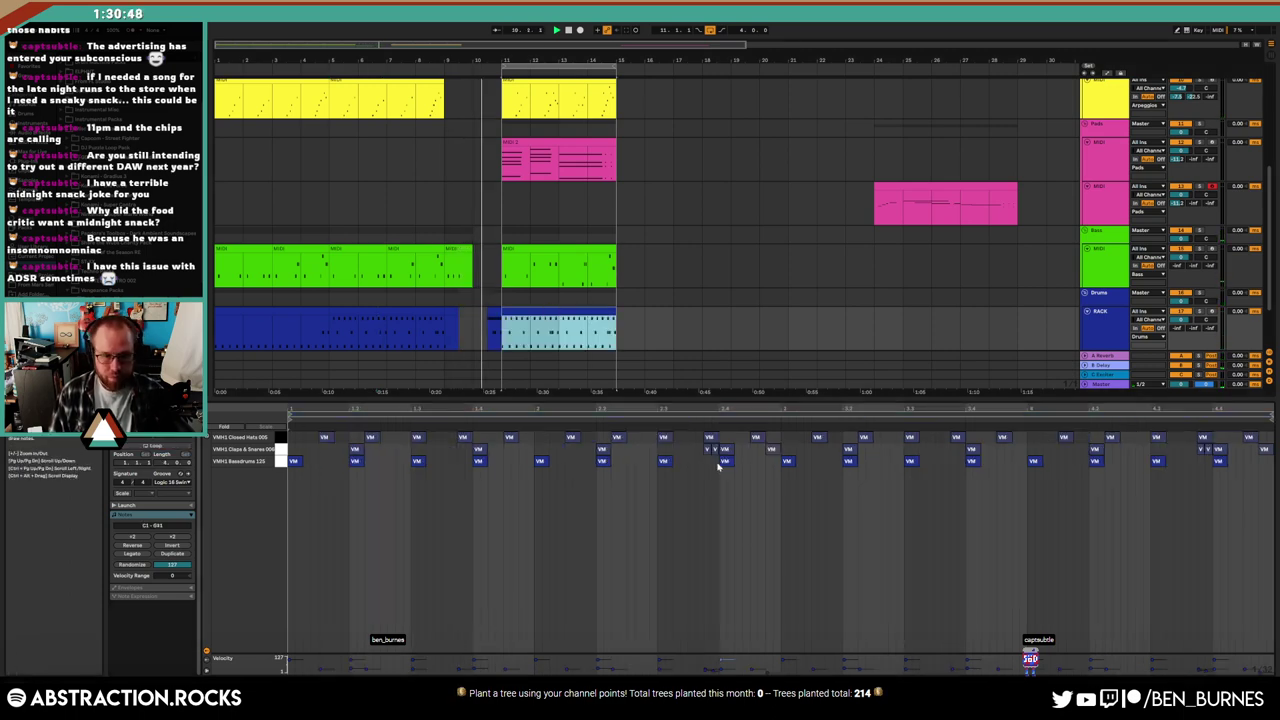
click(705, 452)
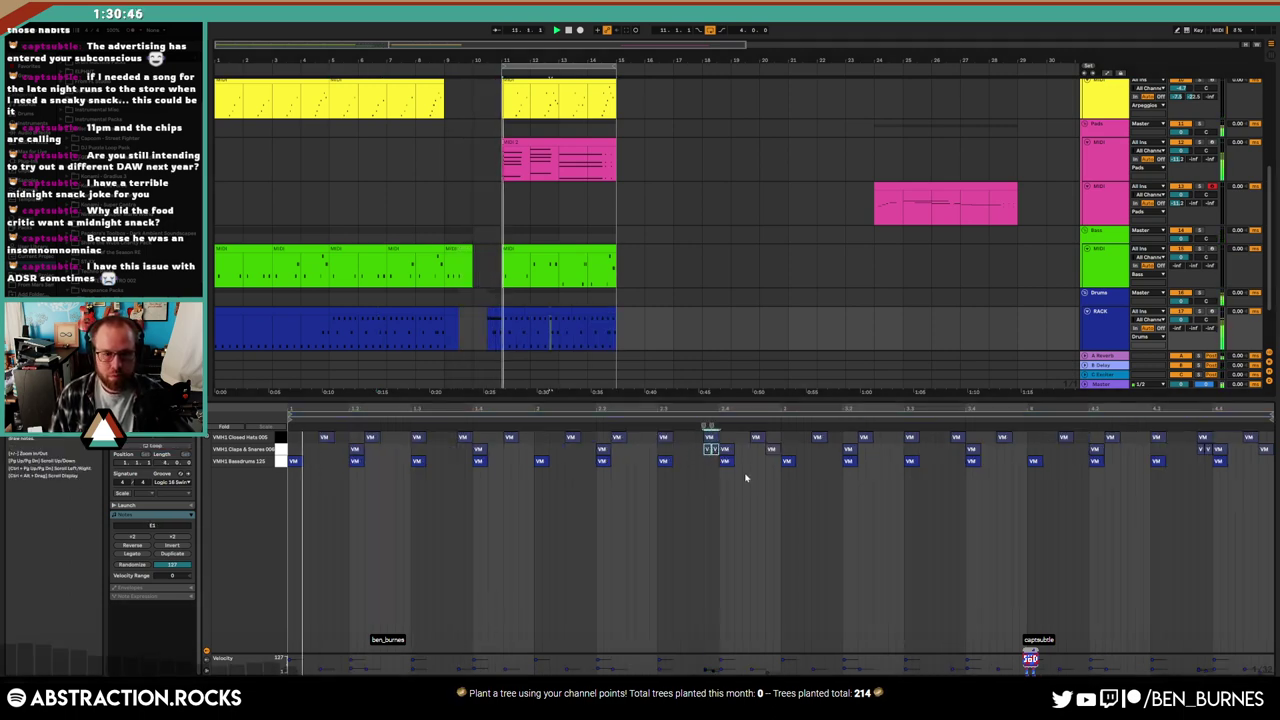
click(519, 320)
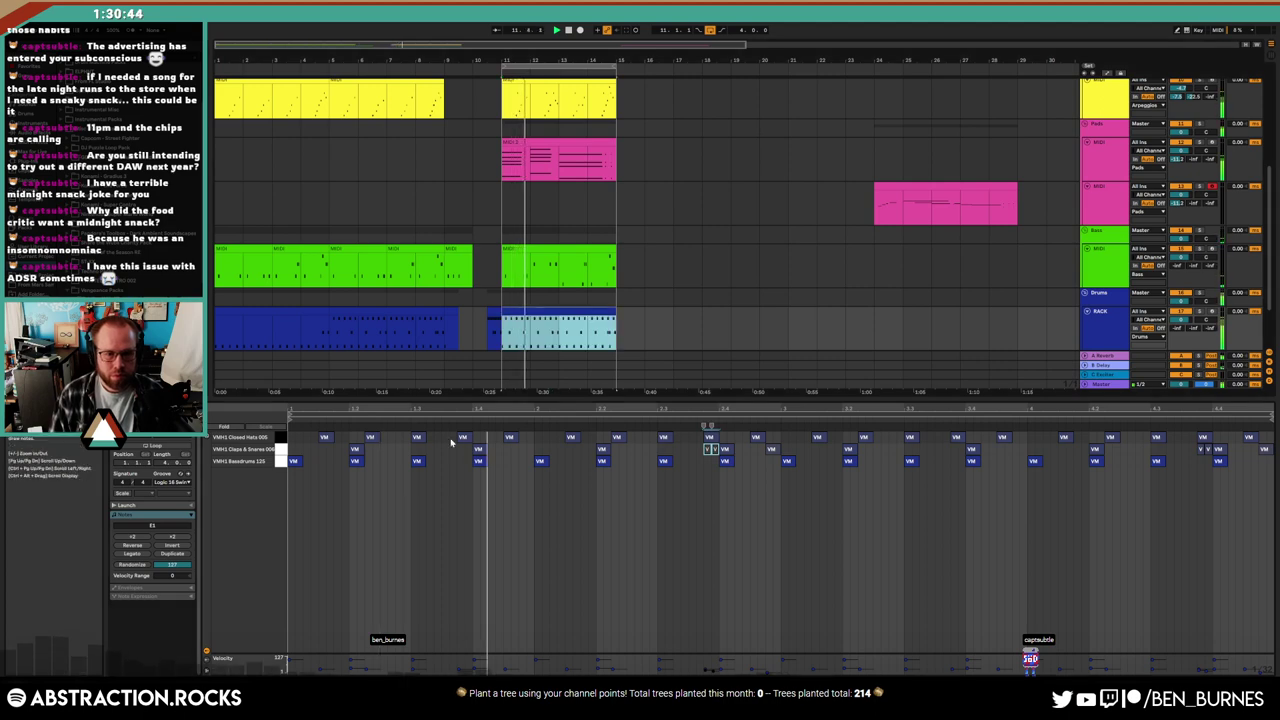
Open the half-bar drum fill before bar 11 and work on its closed hat notes during playback
click(494, 320)
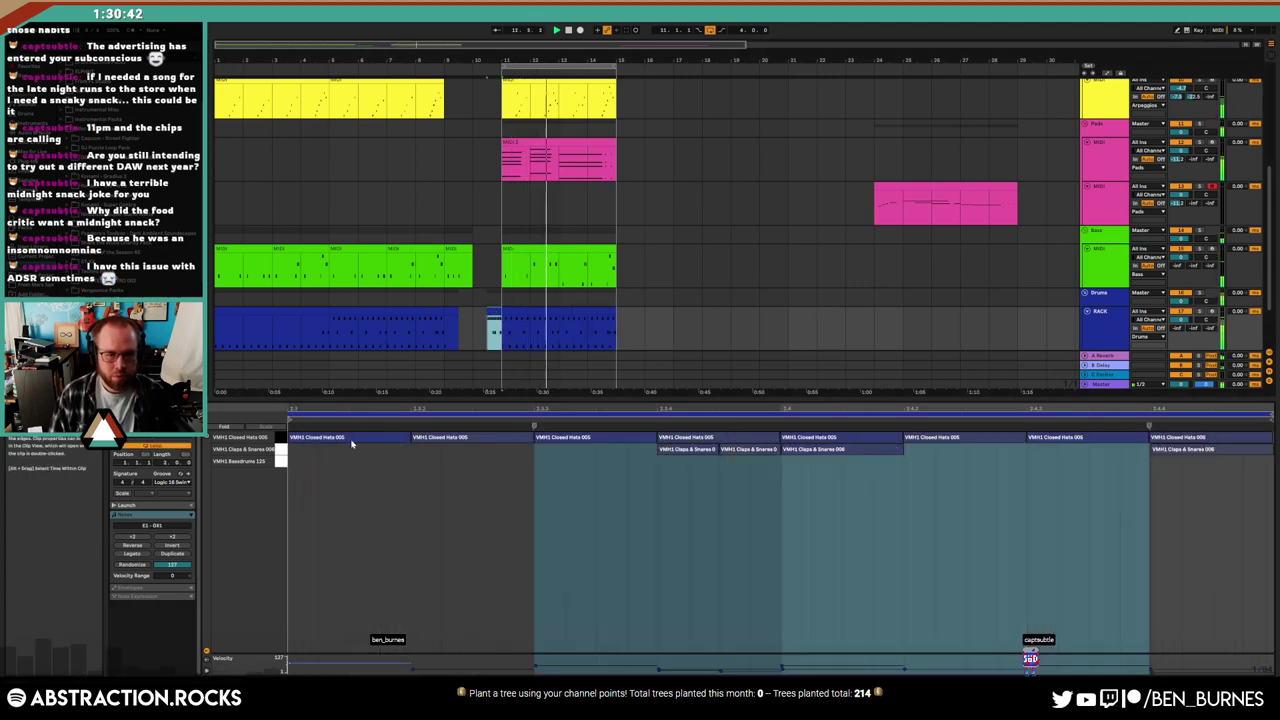
click(351, 444)
key(ctrl+d)
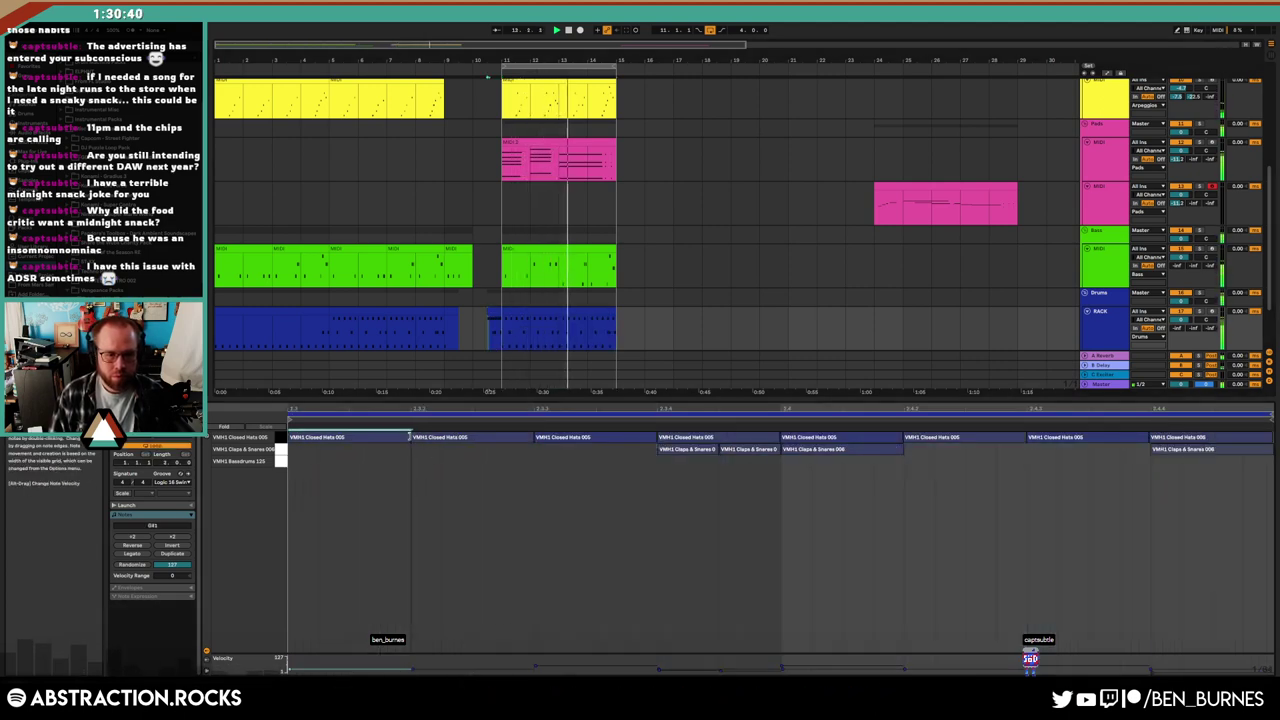
click(429, 461)
click(430, 438)
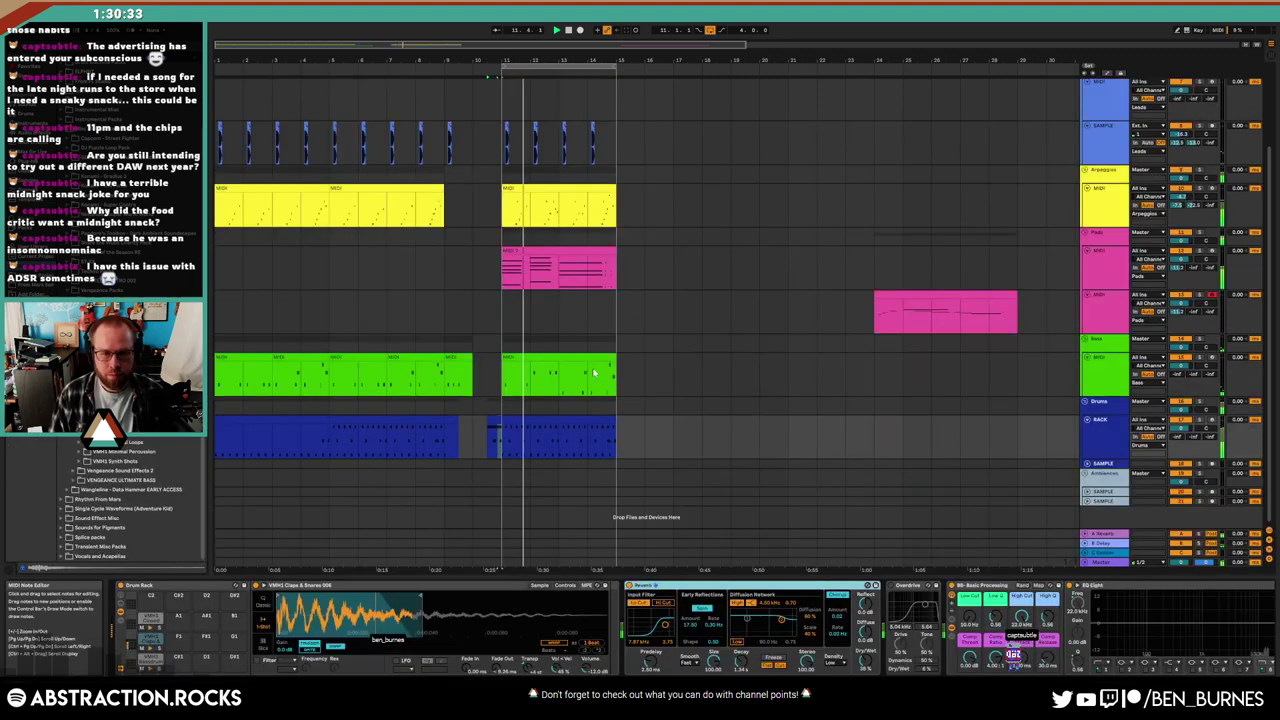
key(shift+Tab)
Select the two clap and snare notes within beat 2 of bar 14, keep playing the section and select the second pads MIDI track
click(588, 421)
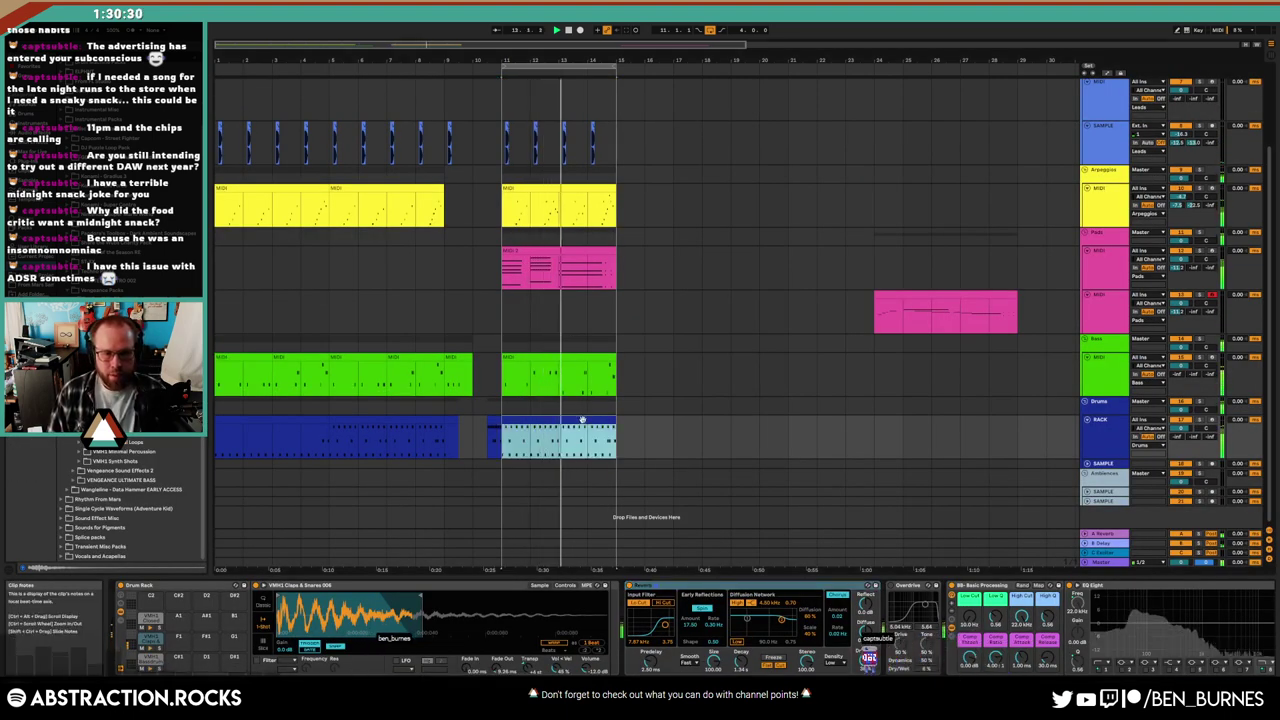
key(shift+Tab)
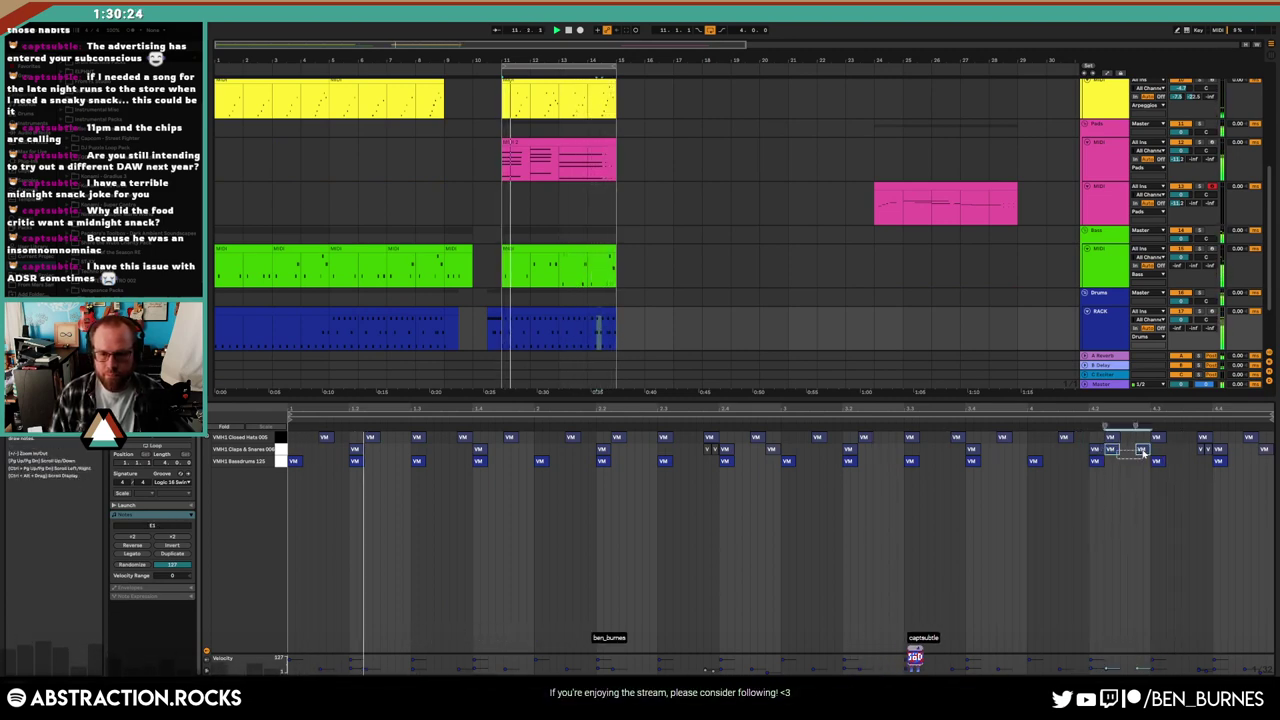
drag(1144, 461, 1106, 445)
key(shift+Tab)
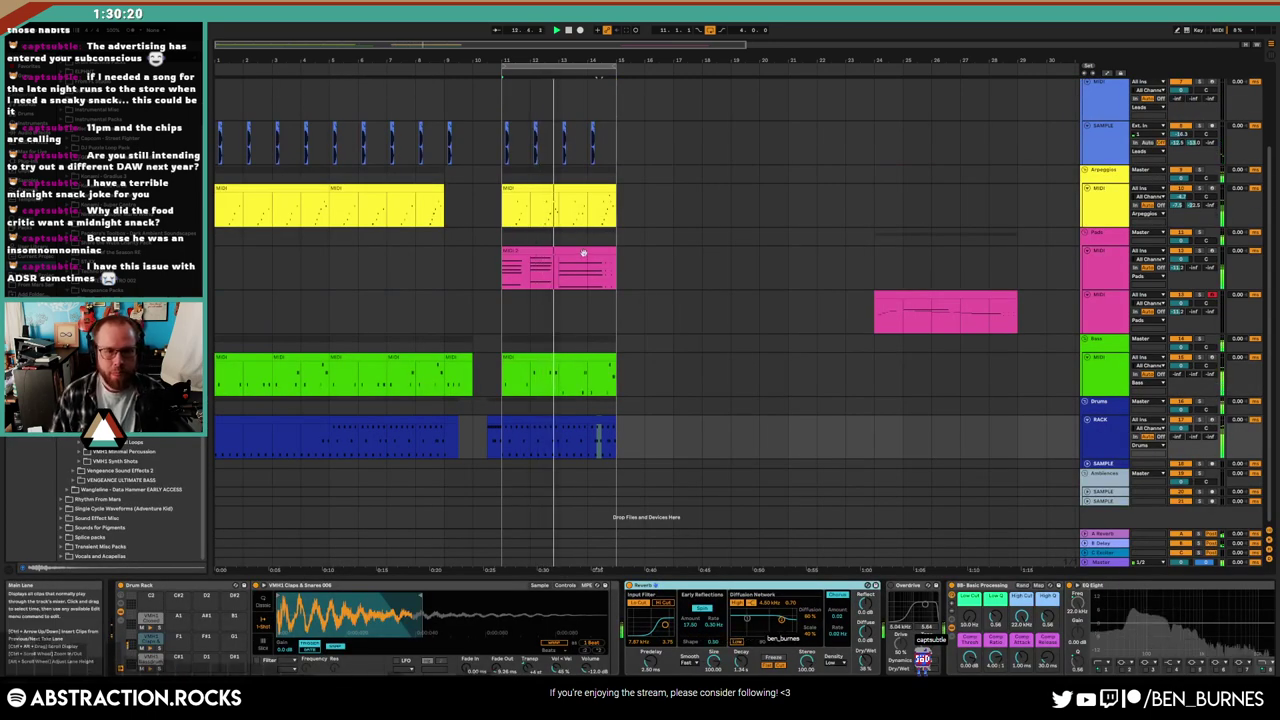
scroll(629, 323, up, 2)
scroll(629, 323, up, 2)
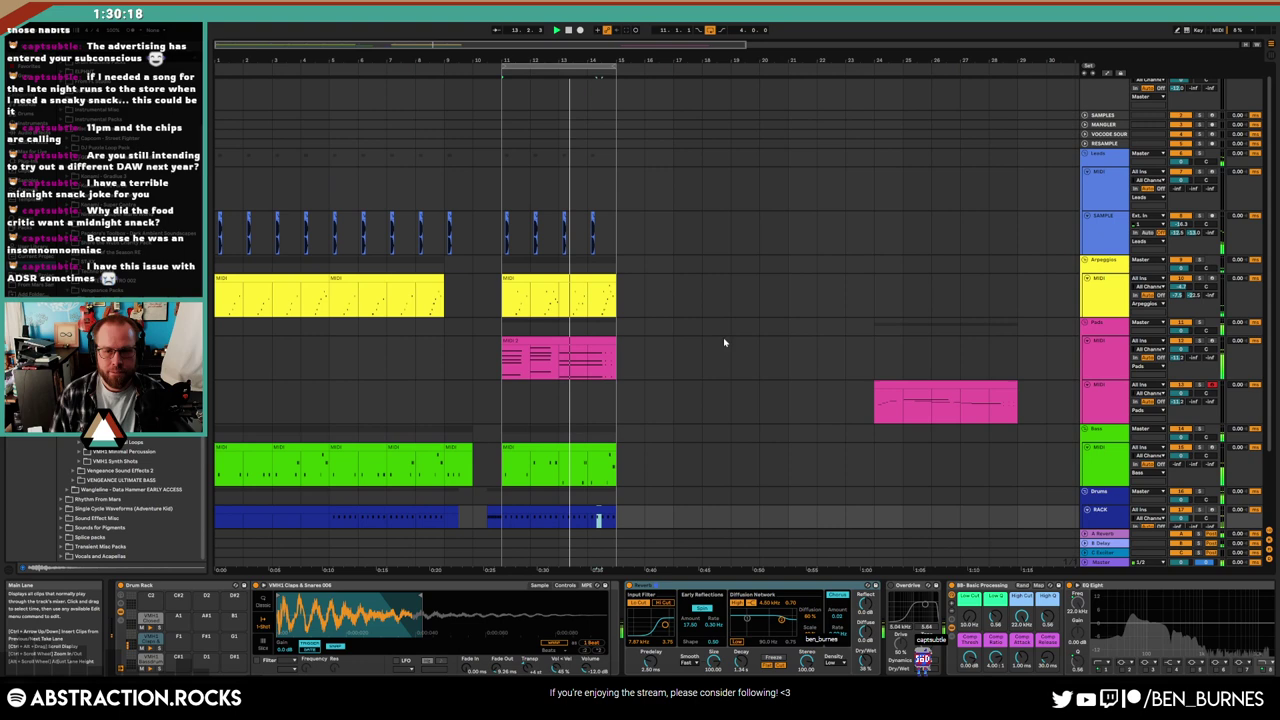
click(1107, 395)
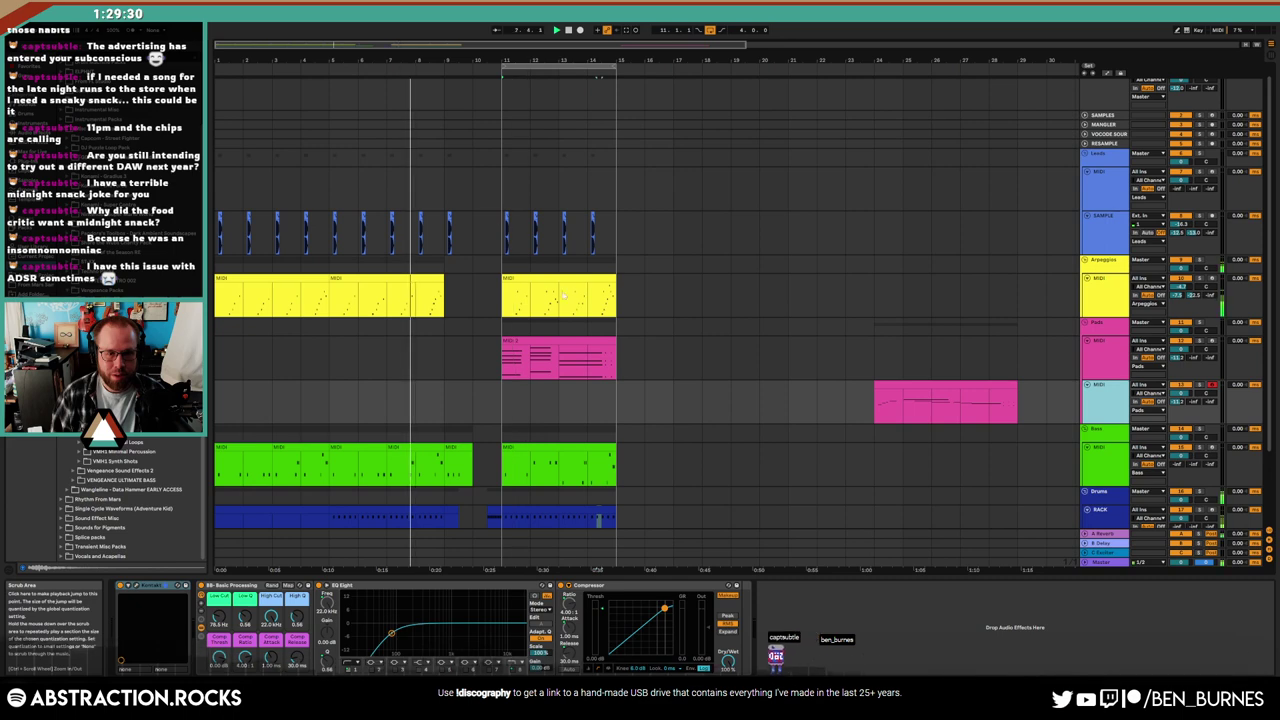
Audition the VMH1 minimal loops and place VMH1 Minimal Loops 041 on the Drums SAMPLE track at bar 11 with Warp enabled
scroll(640, 320, down, 3)
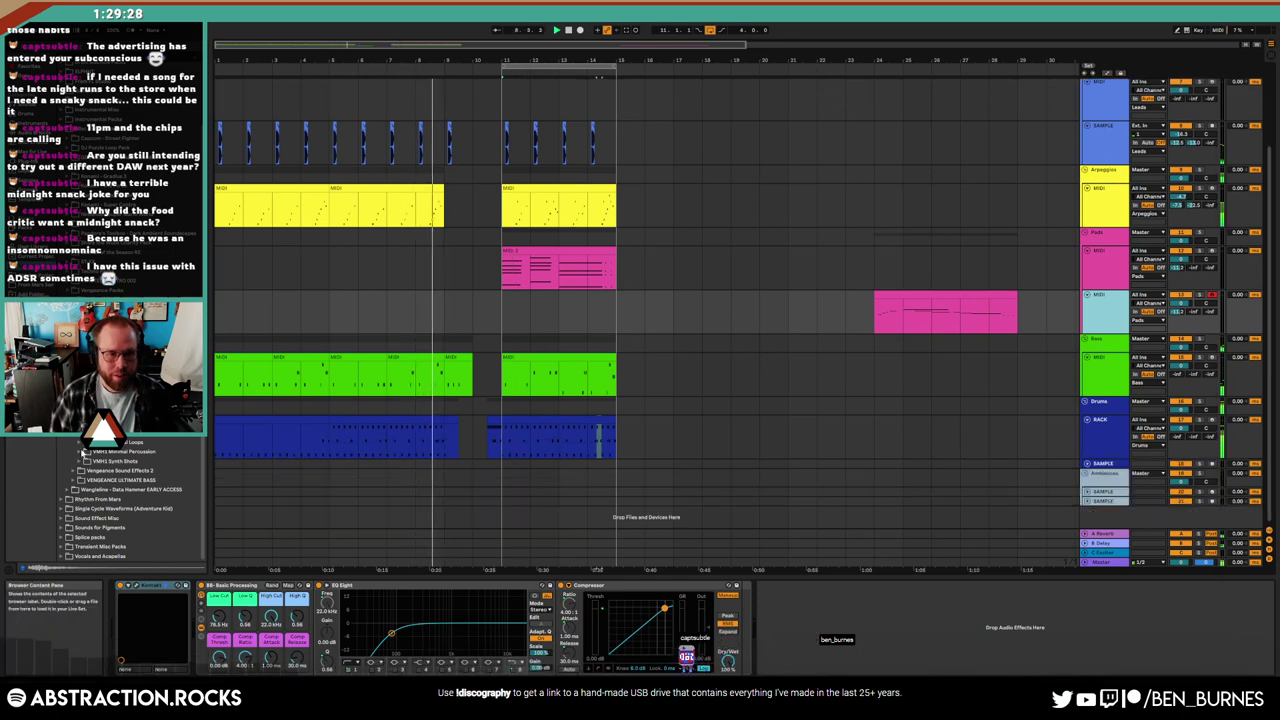
click(110, 441)
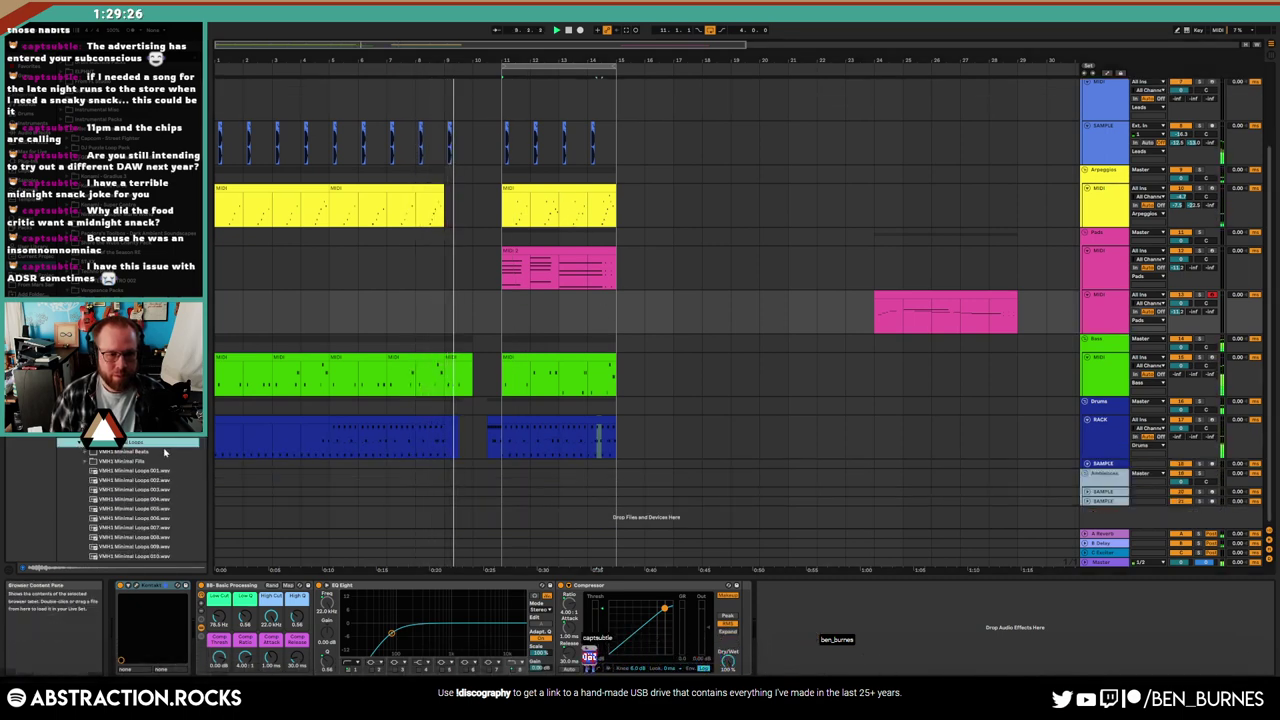
scroll(145, 466, down, 6)
scroll(144, 465, down, 8)
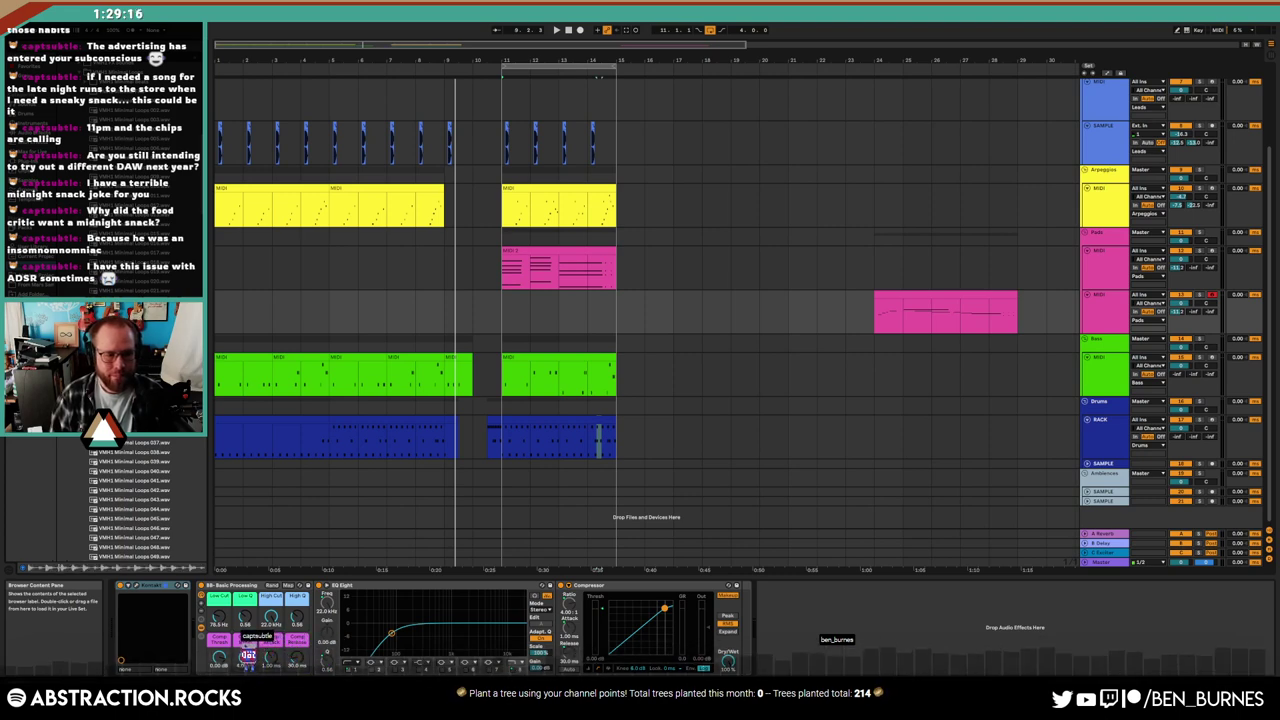
scroll(130, 500, down, 3)
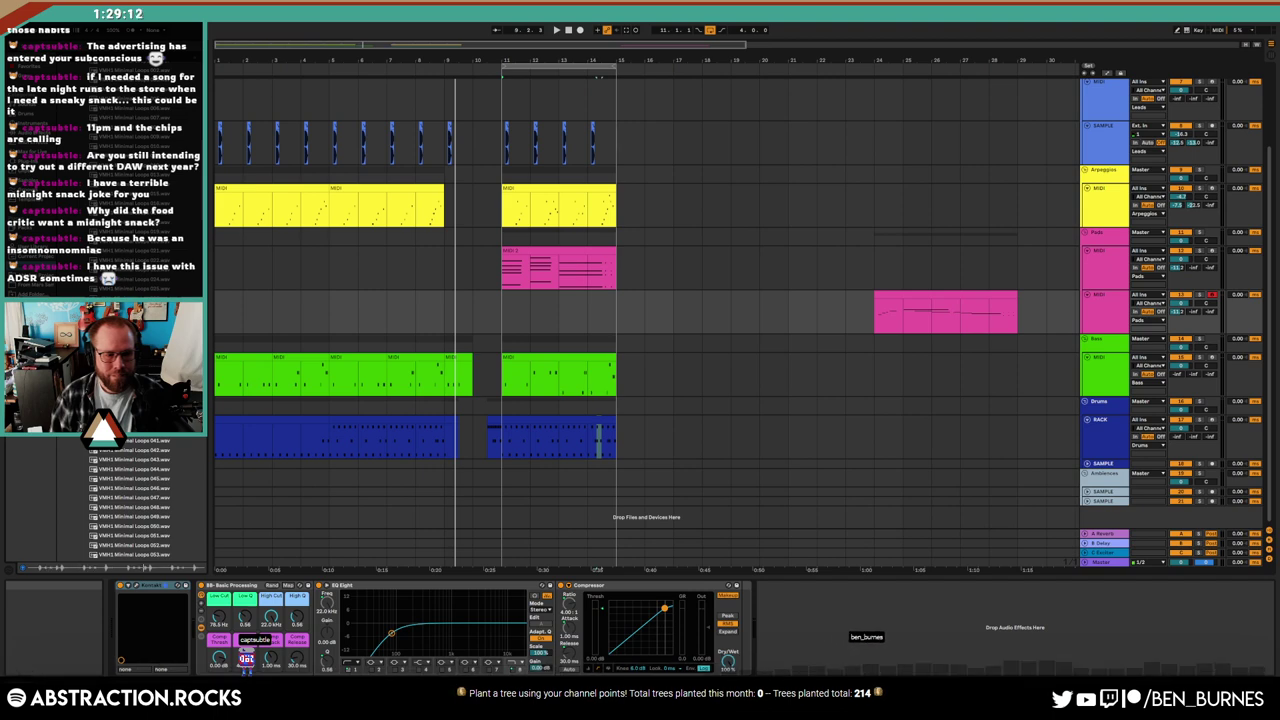
key(Down)
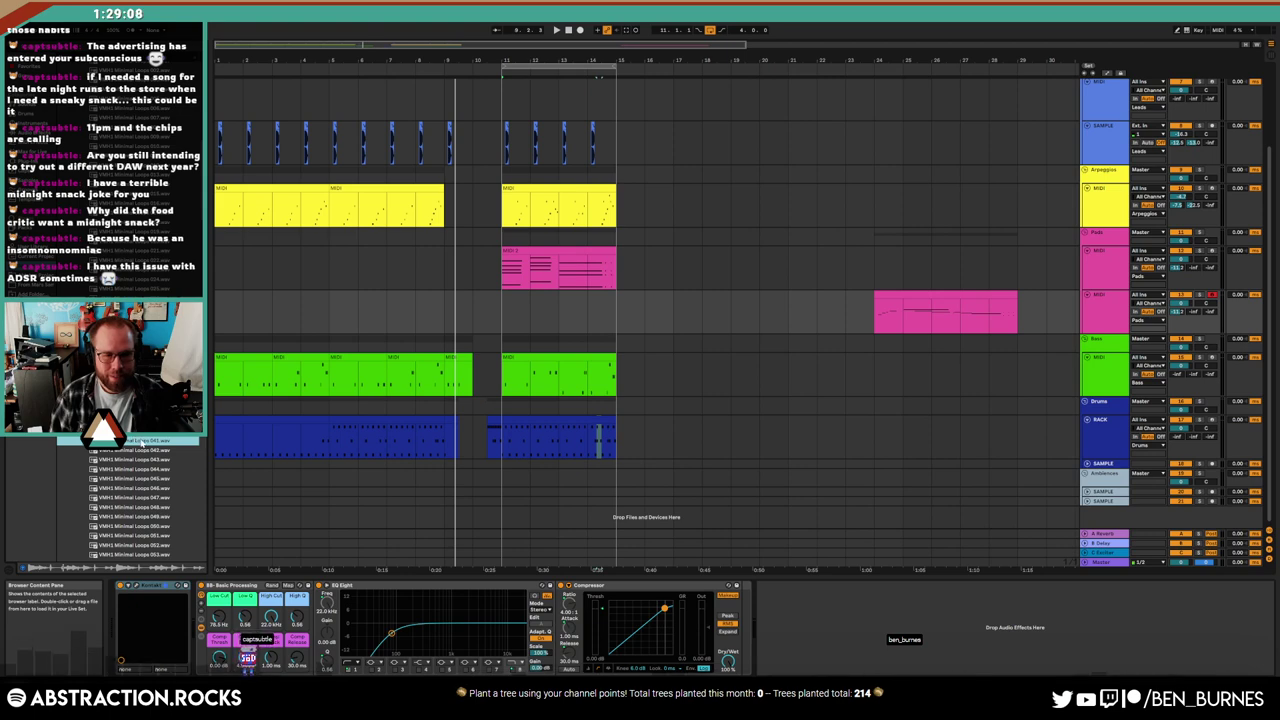
drag(145, 440, 518, 463)
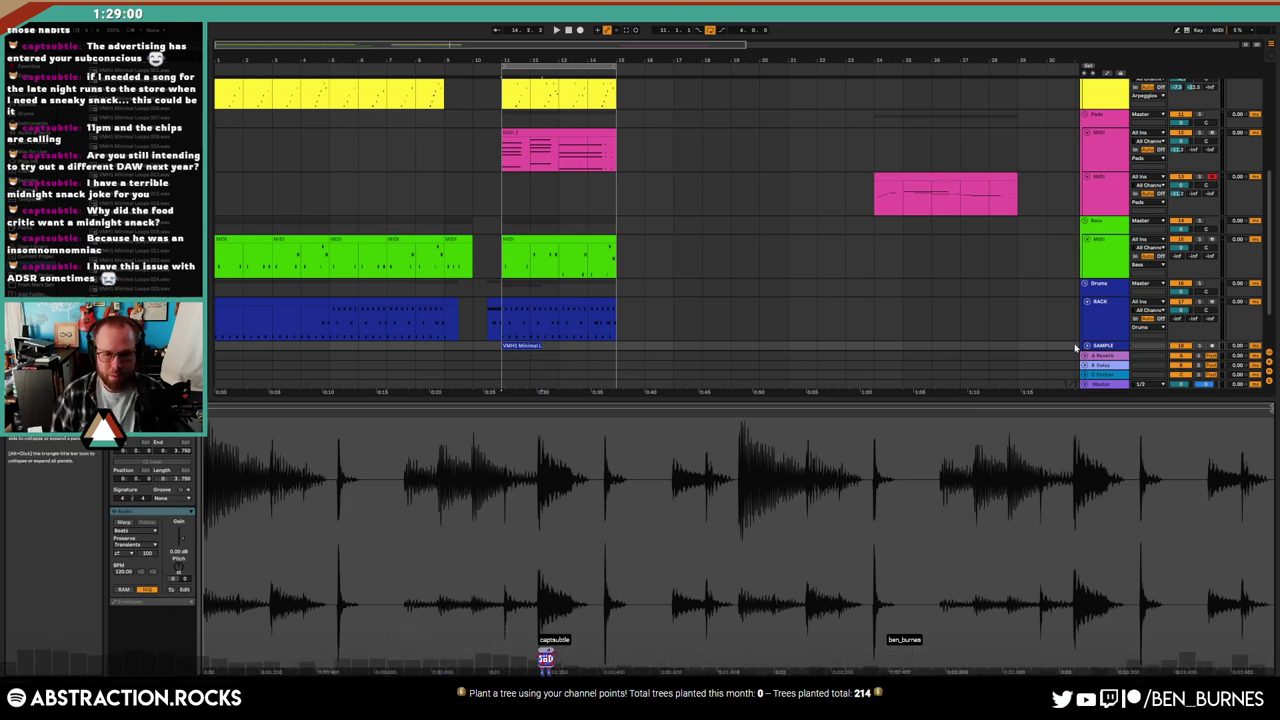
key(z)
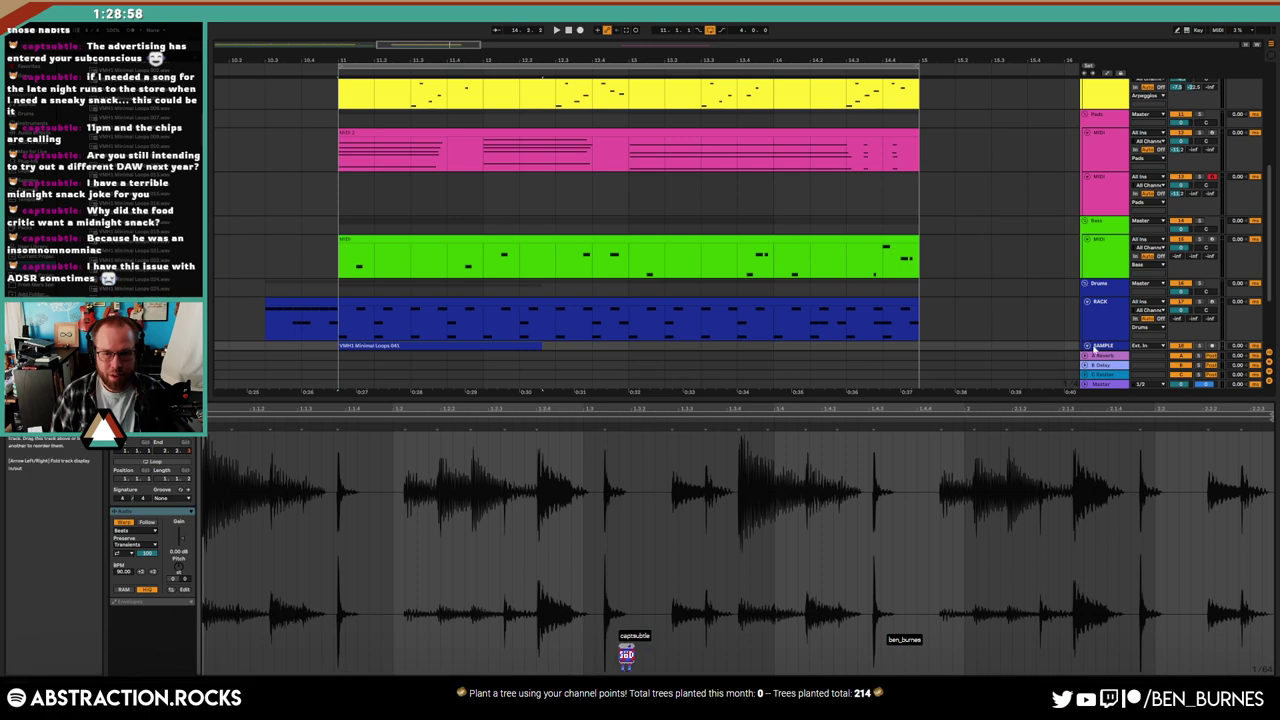
Set the VMH1 Minimal Loops 041 clip's tempo to 128 BPM and extend the clip to bar 13
scroll(1087, 346, down, 3)
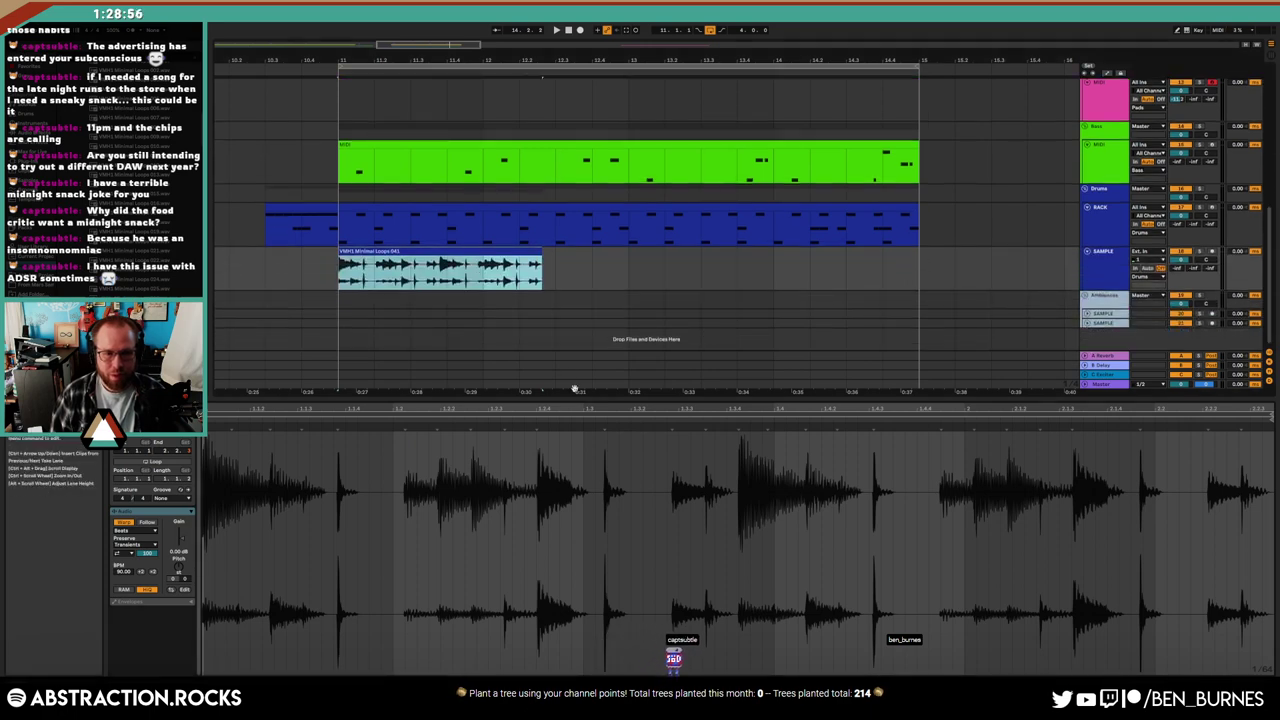
drag(577, 397, 577, 416)
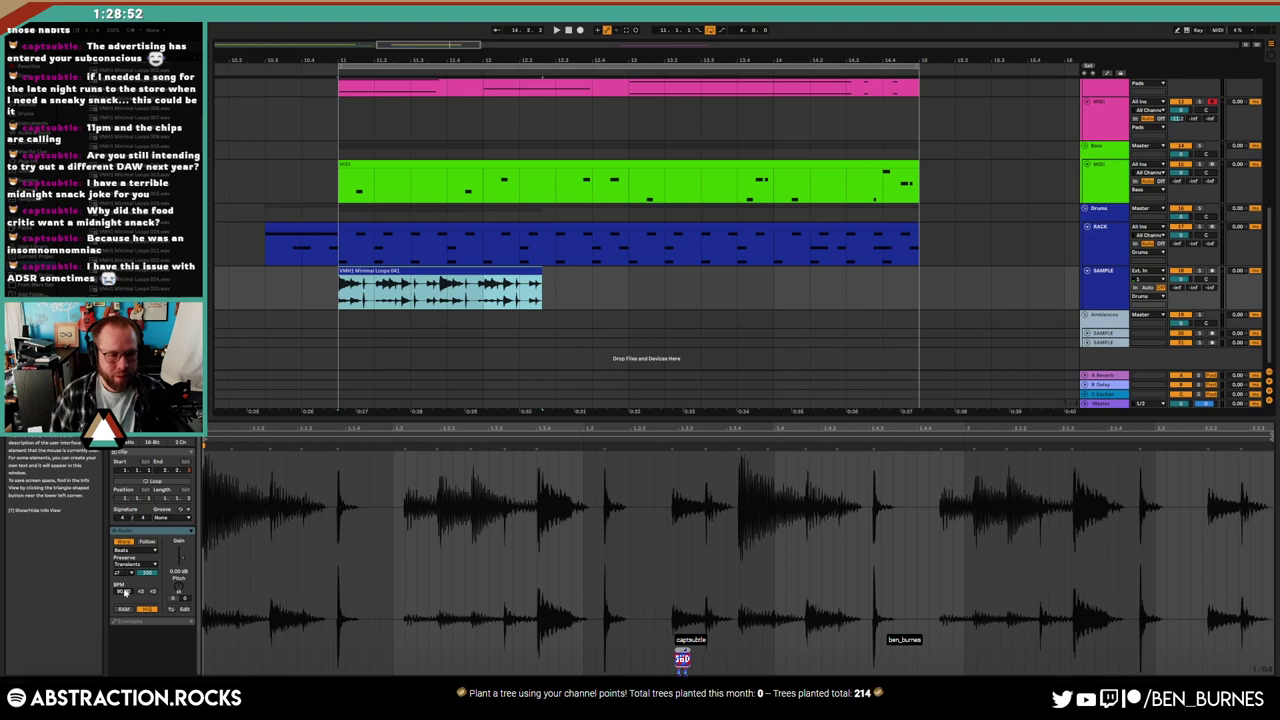
mouse_move(125, 592)
mouse_down()
mouse_move(125, 632)
mouse_move(127, 603)
mouse_move(127, 614)
mouse_up()
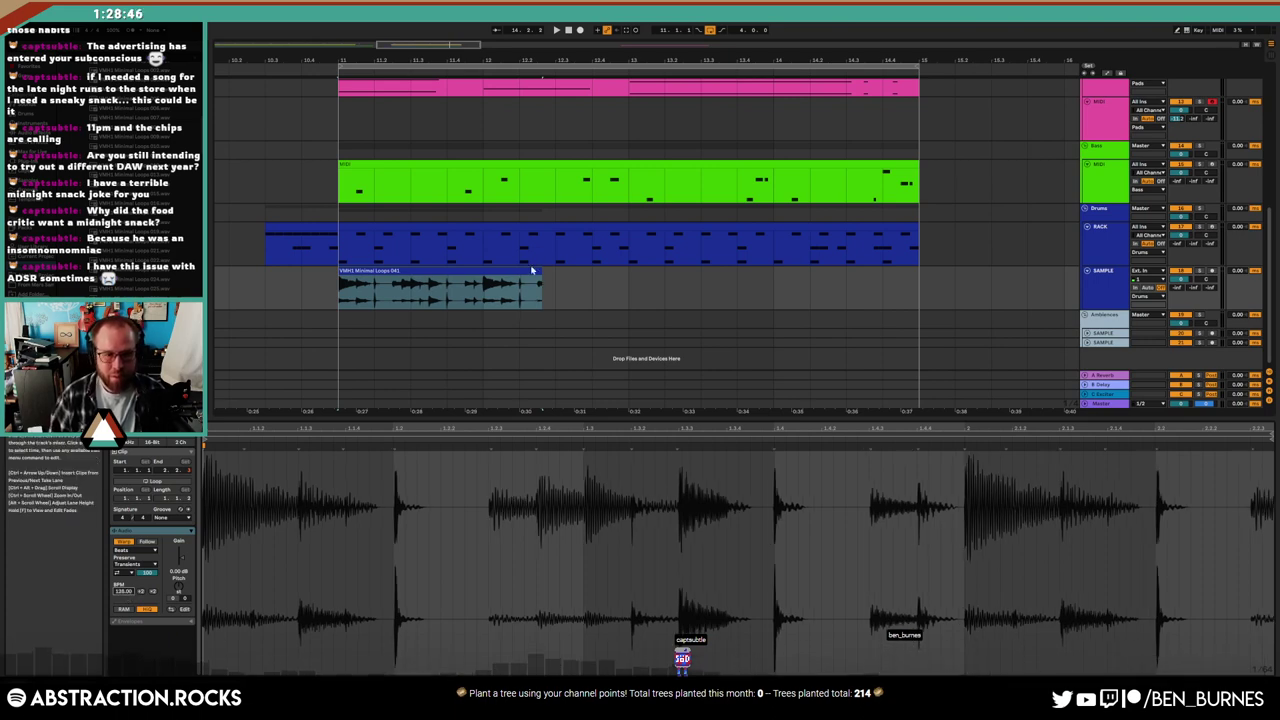
drag(541, 272, 628, 272)
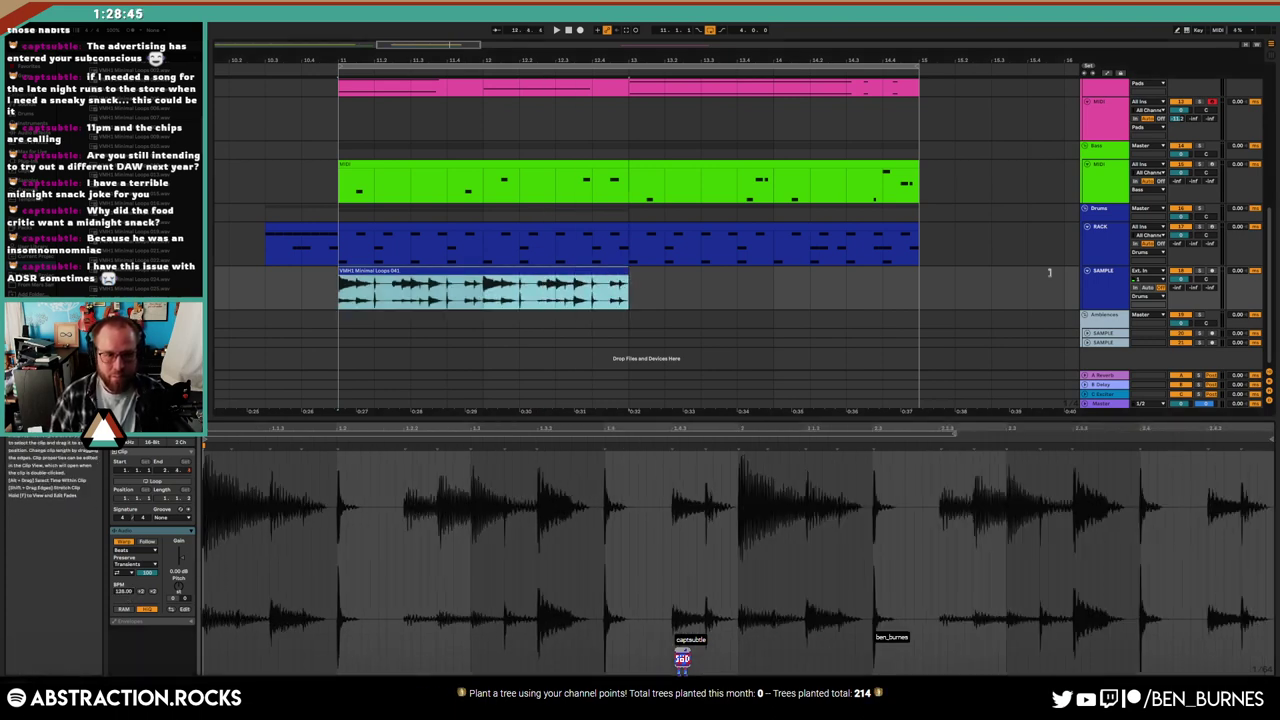
Lower the drum SAMPLE track's volume and audition the loop against the other tracks
click(261, 483)
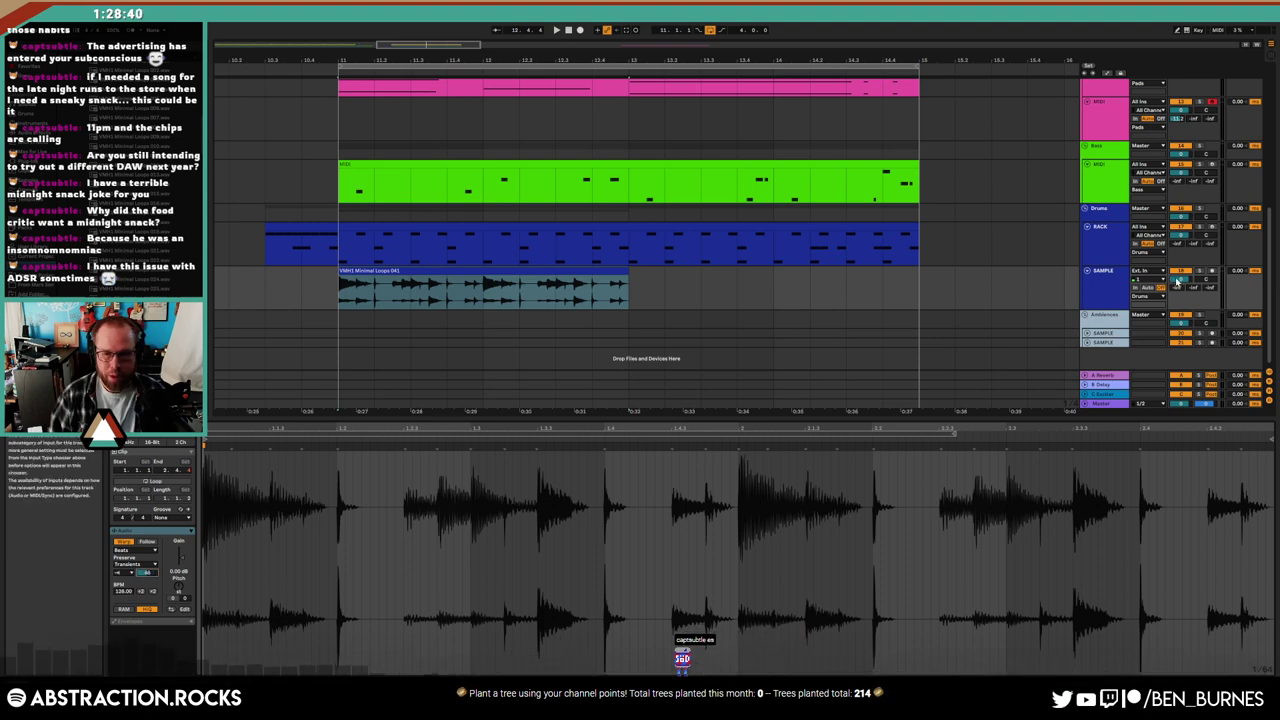
drag(1180, 279, 1186, 286)
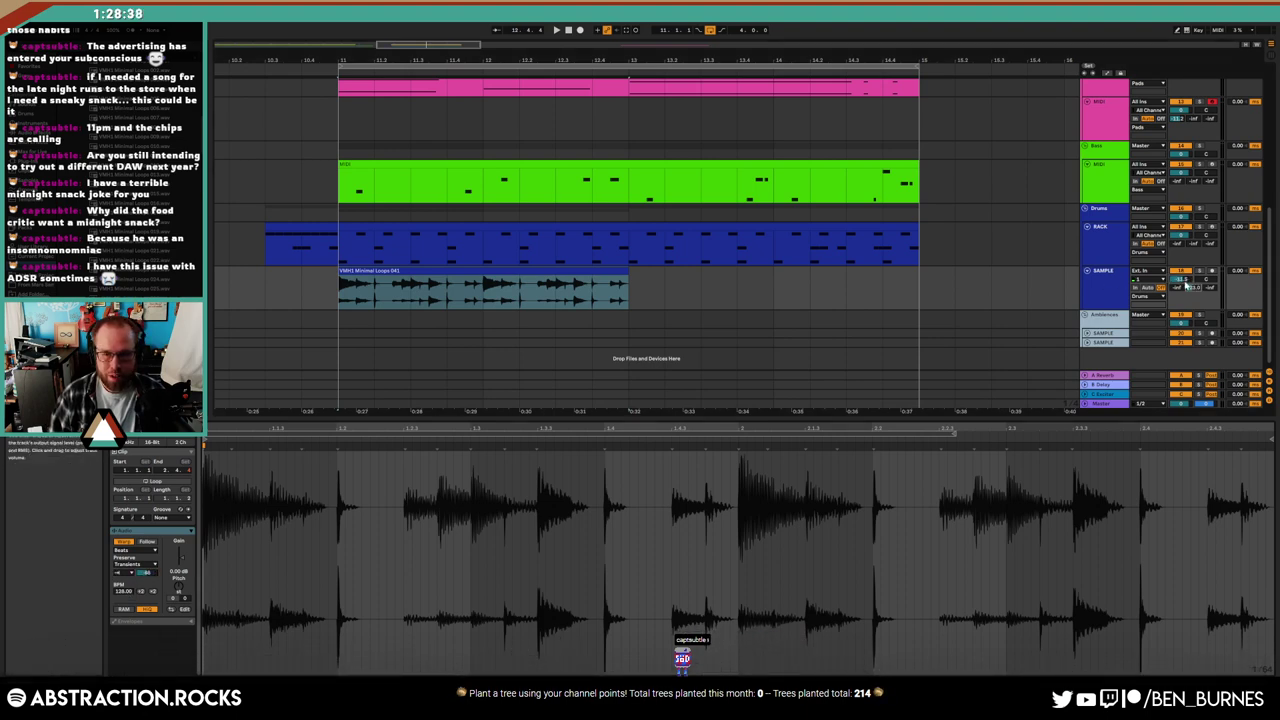
click(920, 282)
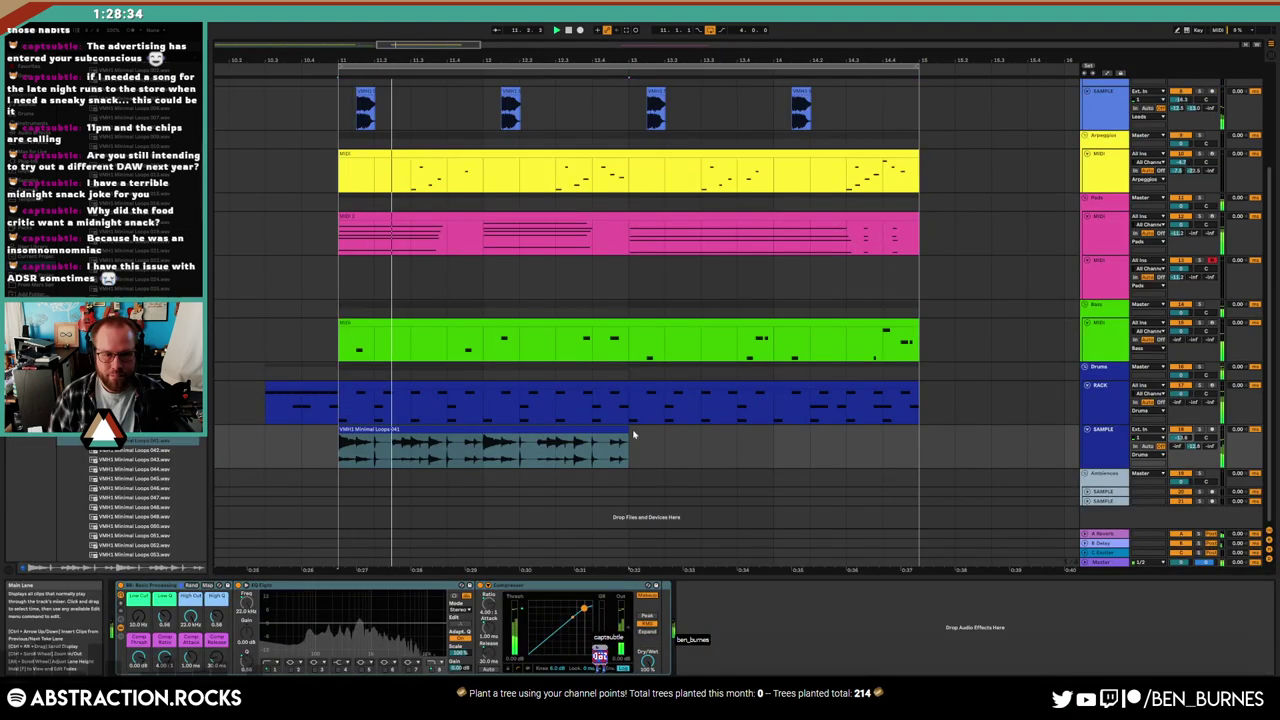
double_click(474, 447)
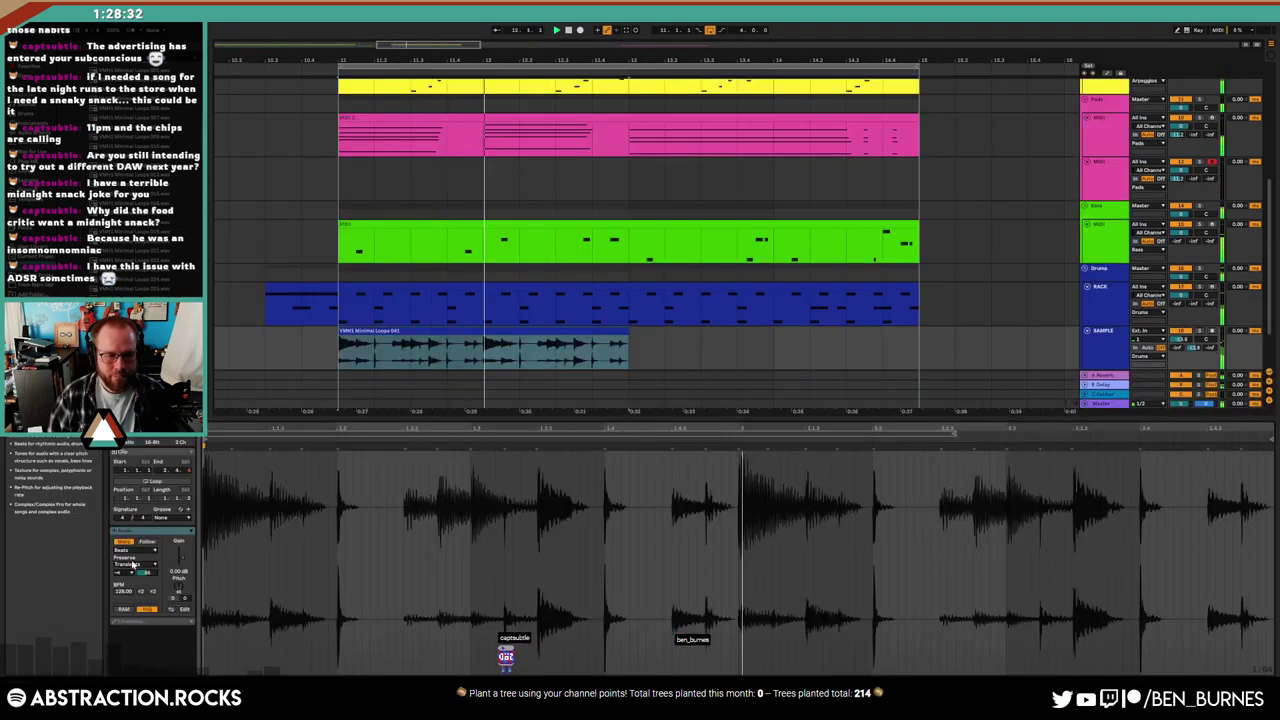
key(space)
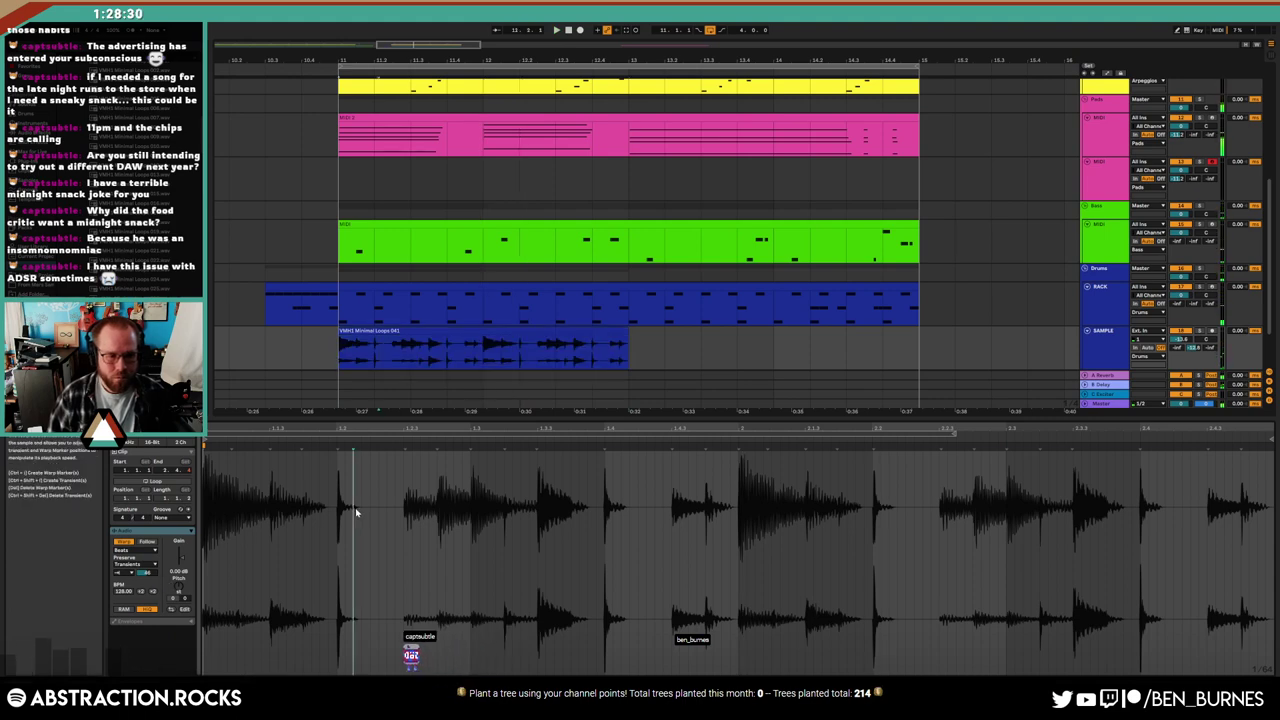
Add warp markers at all of the loop's transients, apply the Logic 16 Swing groove, and listen to the SAMPLE track soloed
key(ctrl+a)
key(ctrl+i)
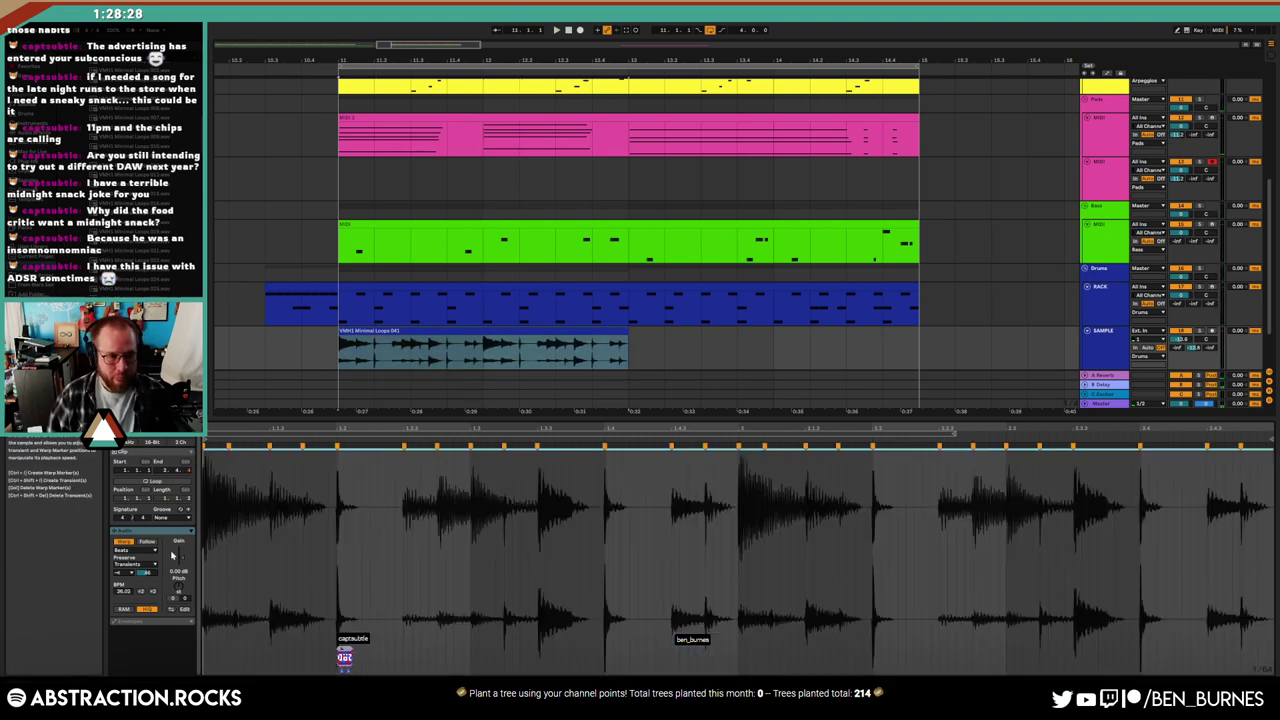
click(162, 517)
click(176, 532)
key(space)
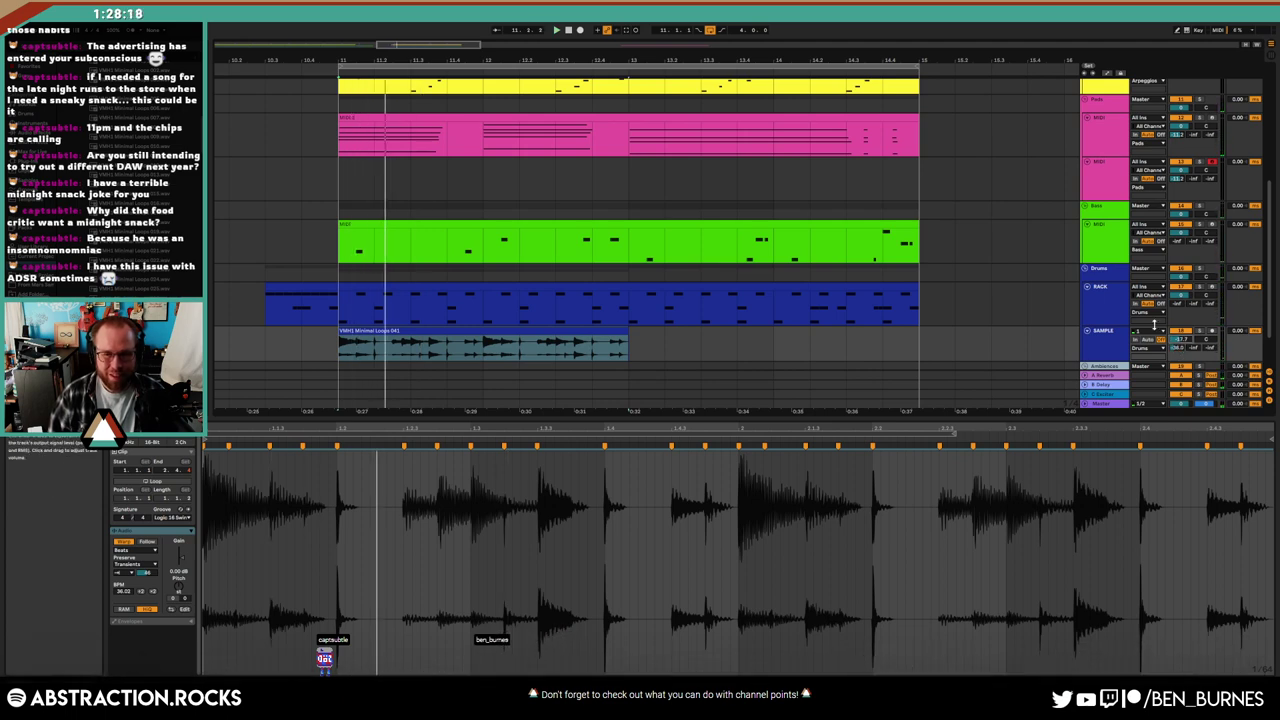
scroll(705, 283, down, 2)
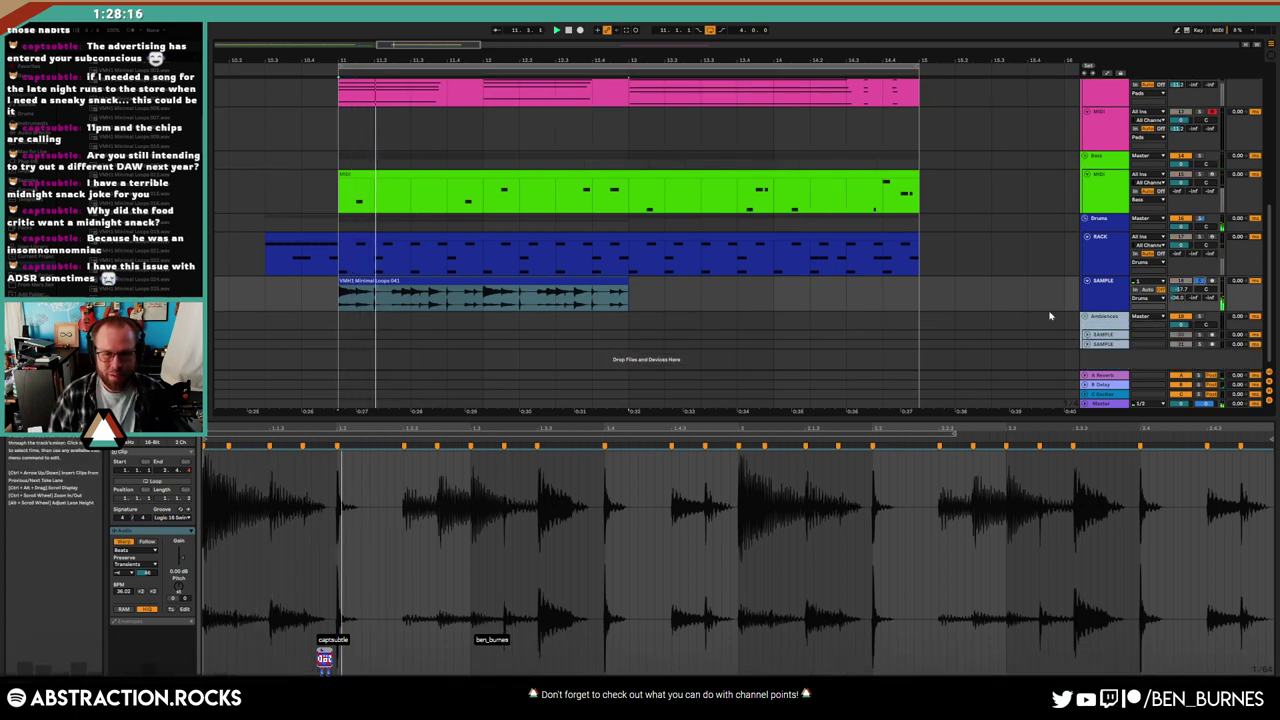
click(1100, 310)
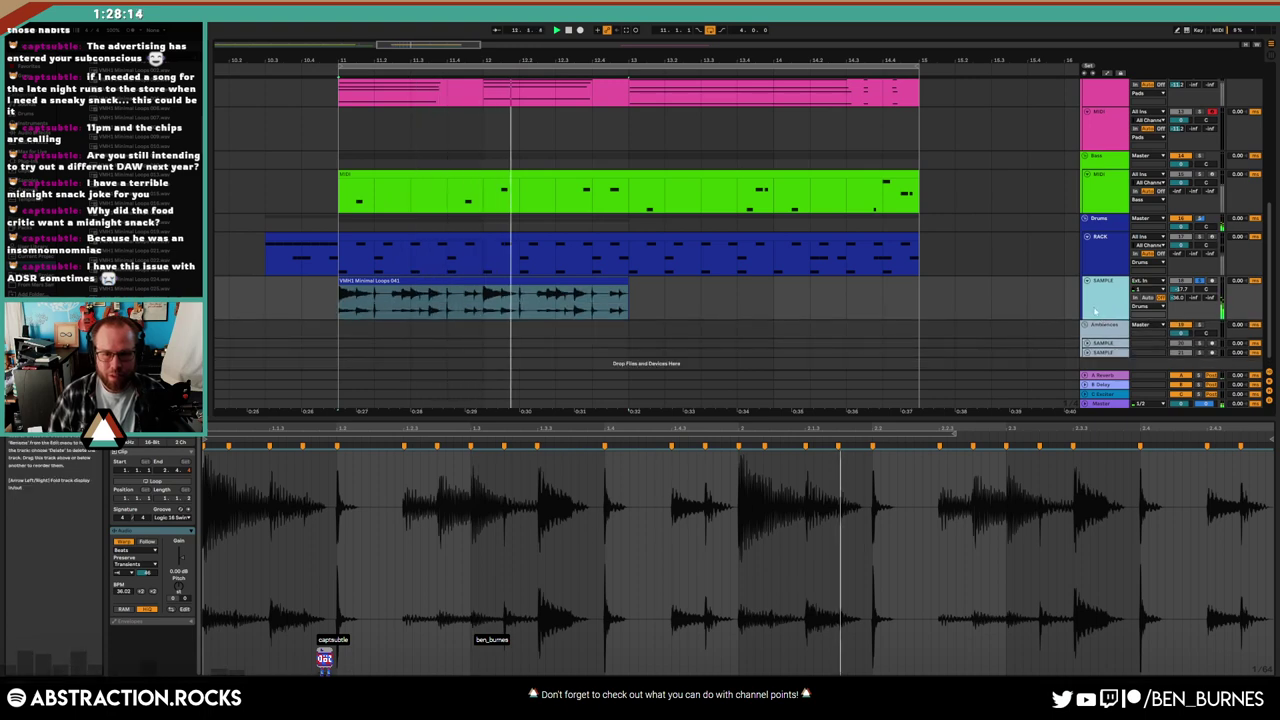
Set the drum loop clip to loop over two bars, extend it to bar 15, and play it back
click(480, 300)
key(ctrl+d)
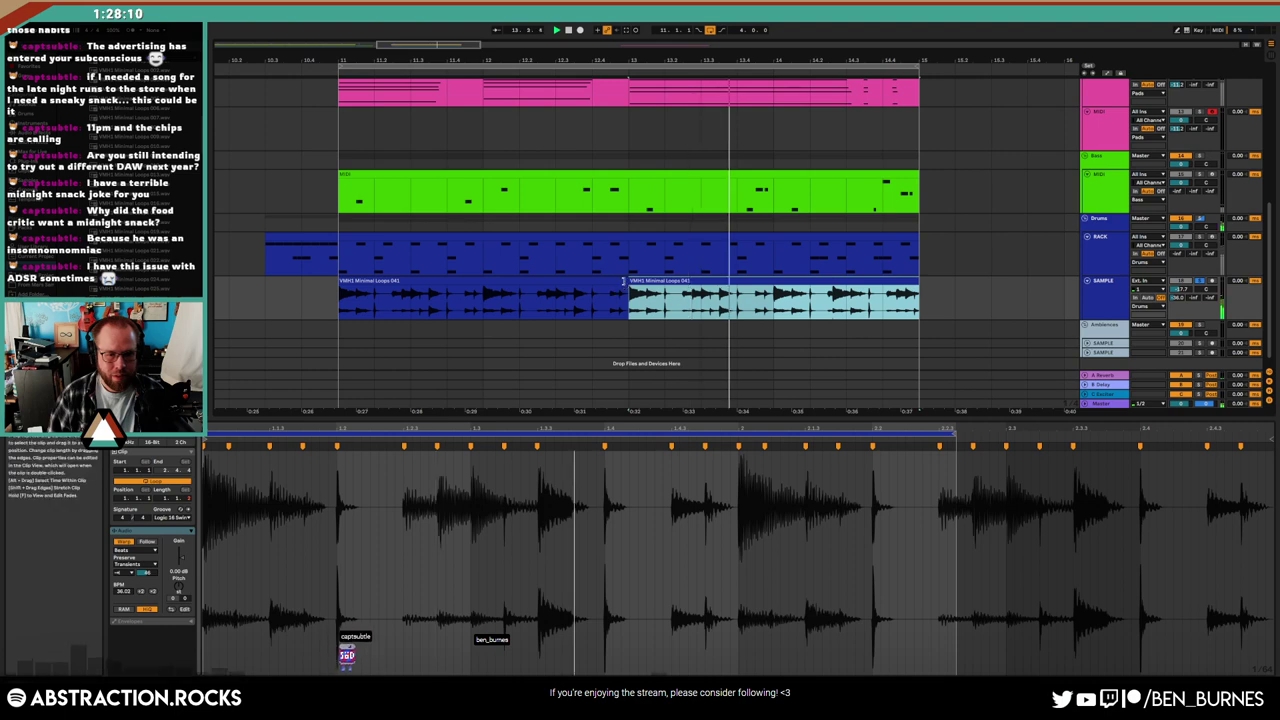
drag(626, 288, 918, 285)
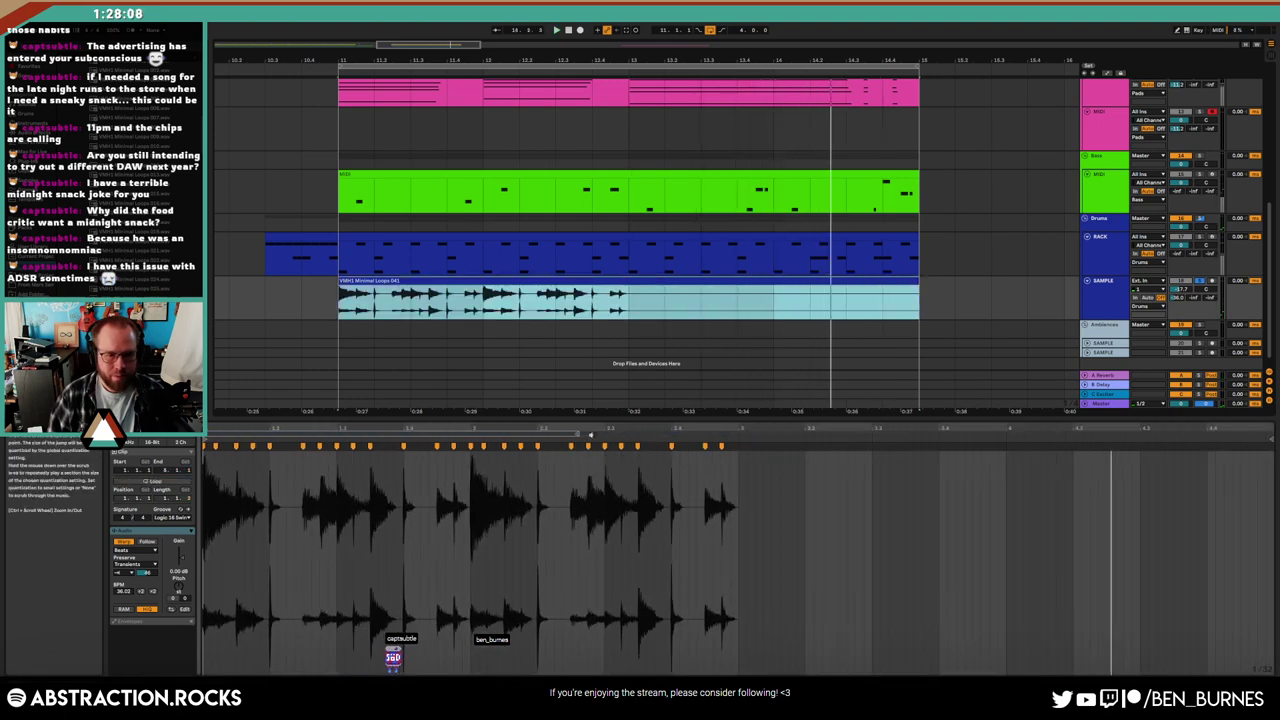
click(697, 440)
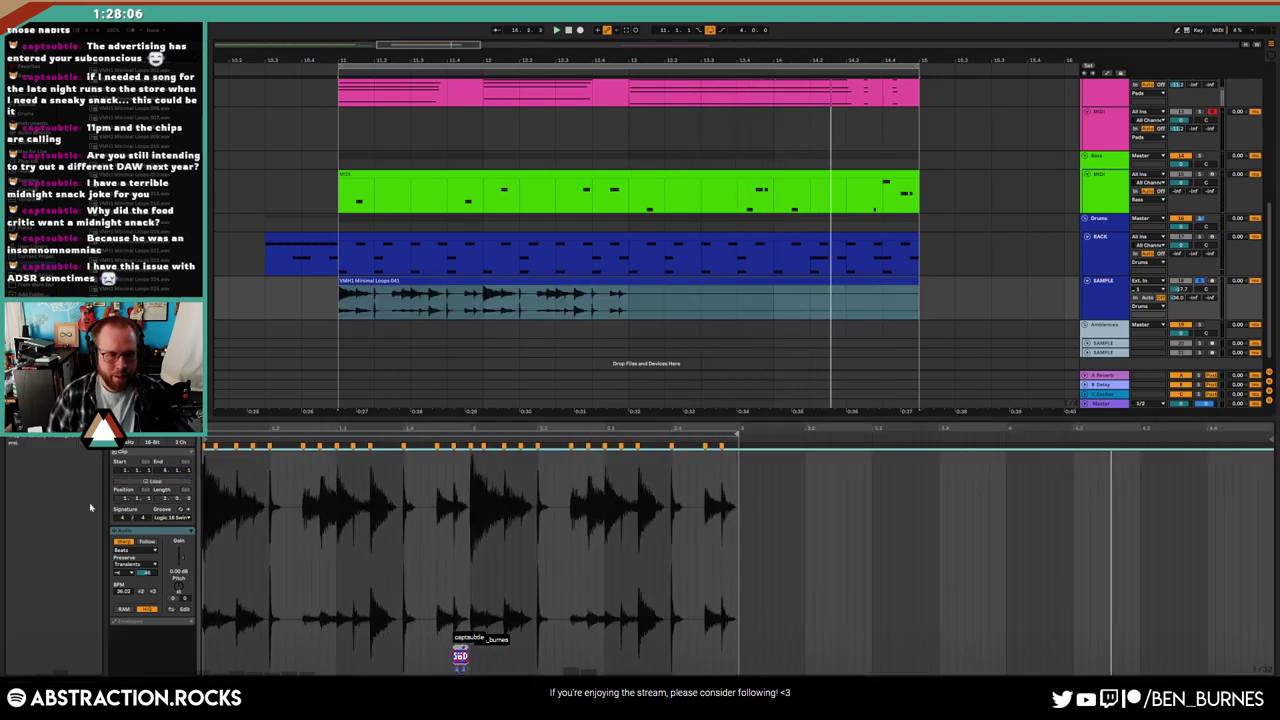
key(space)
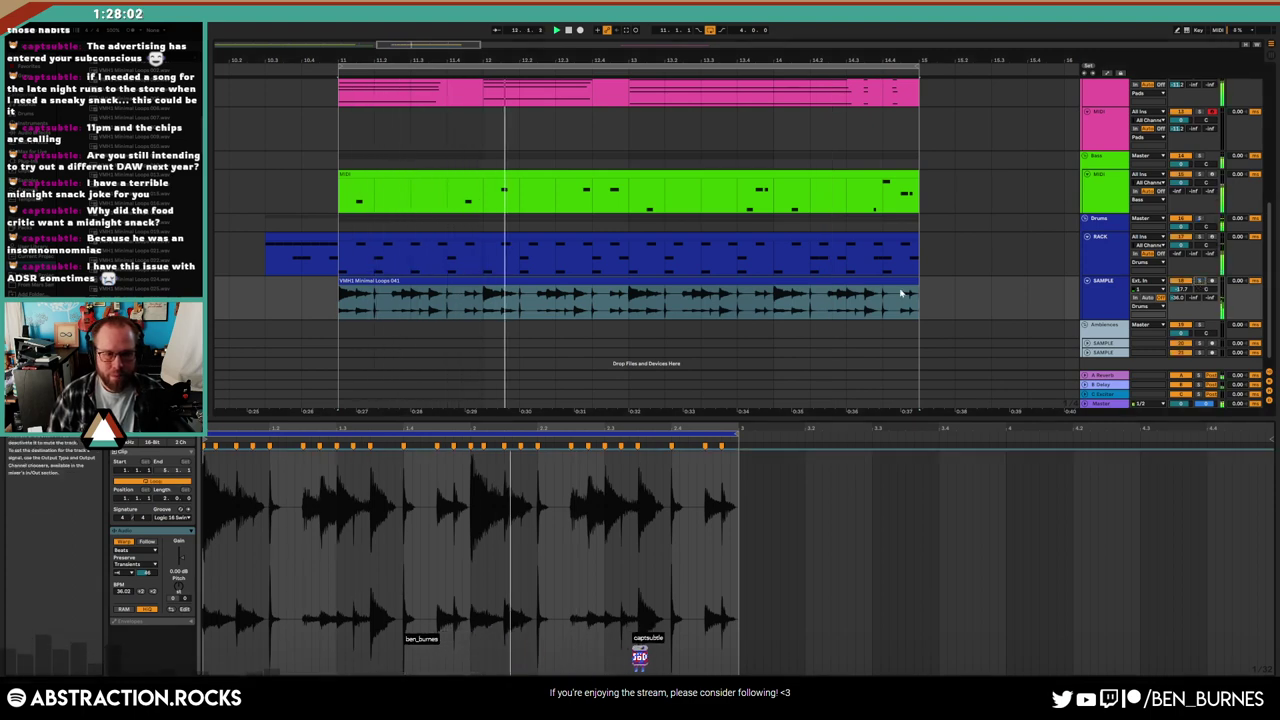
Raise the Low Cut in the drum SAMPLE track's Basic Processing rack to 173 Hz
click(1105, 308)
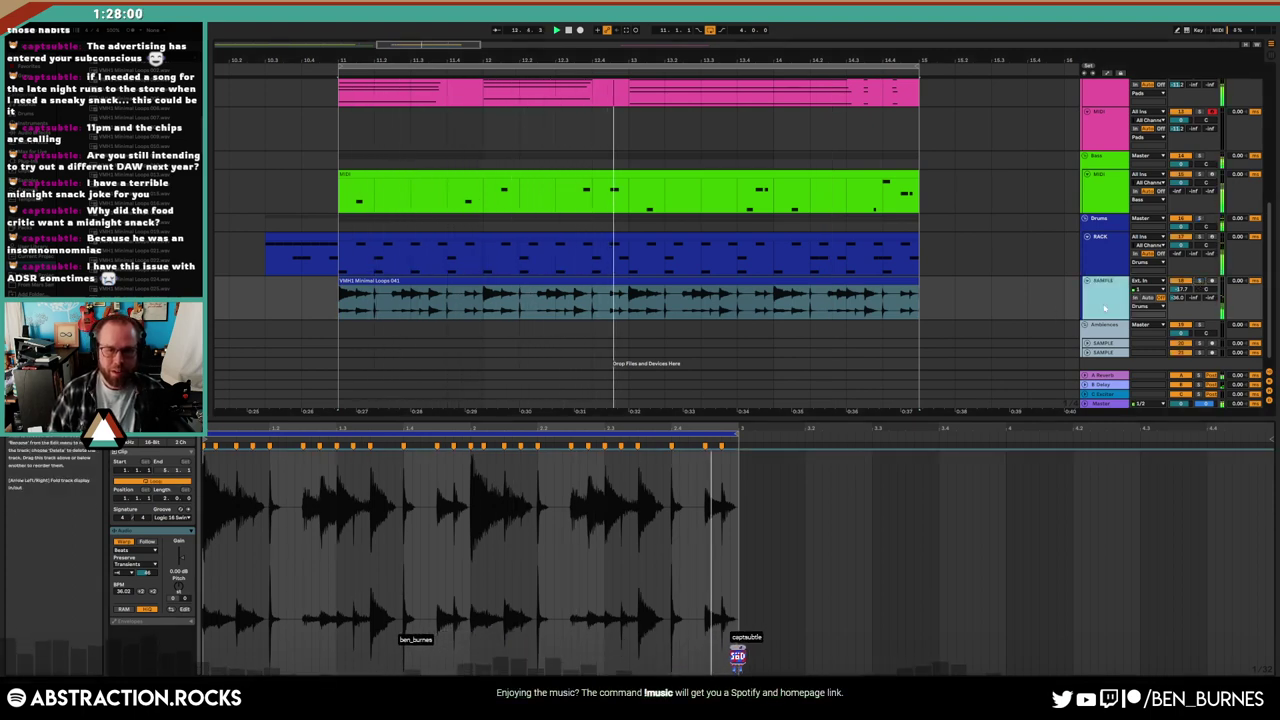
click(1105, 308)
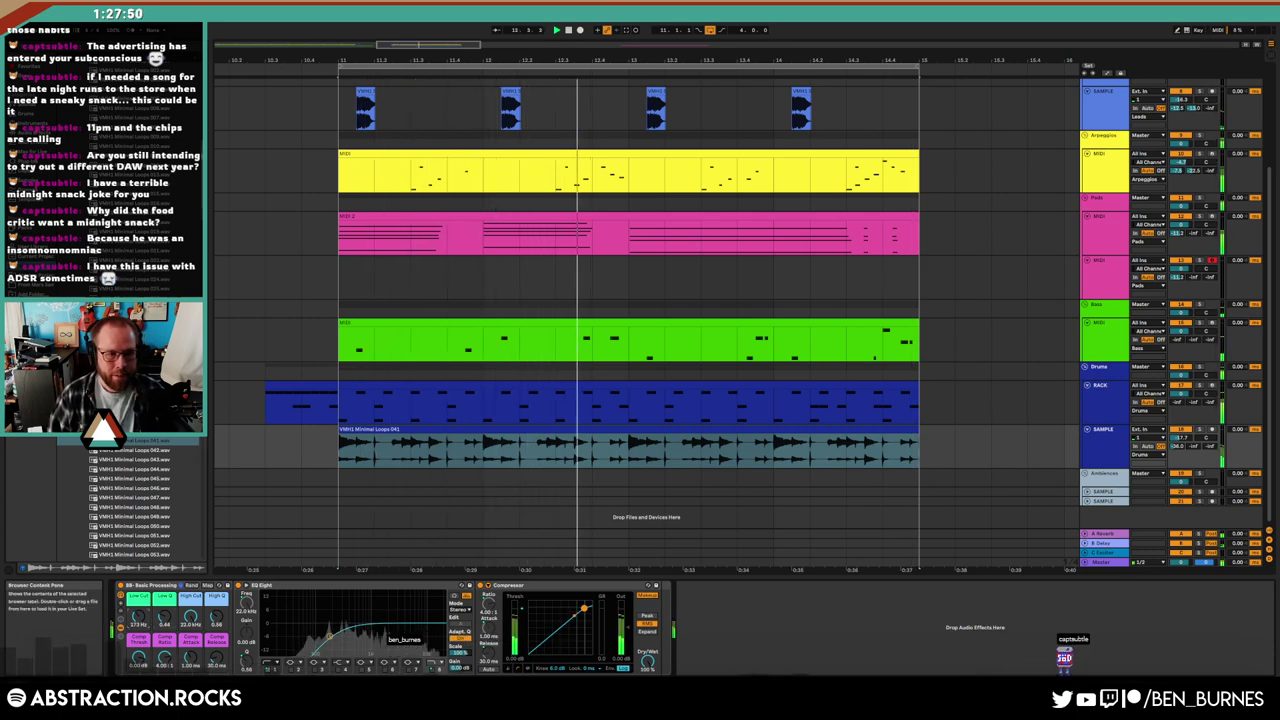
Load the ride2_OH_PP_3 sample onto an empty pad of the RACK track's drum rack, enable its filter, and preview it
key(Left)
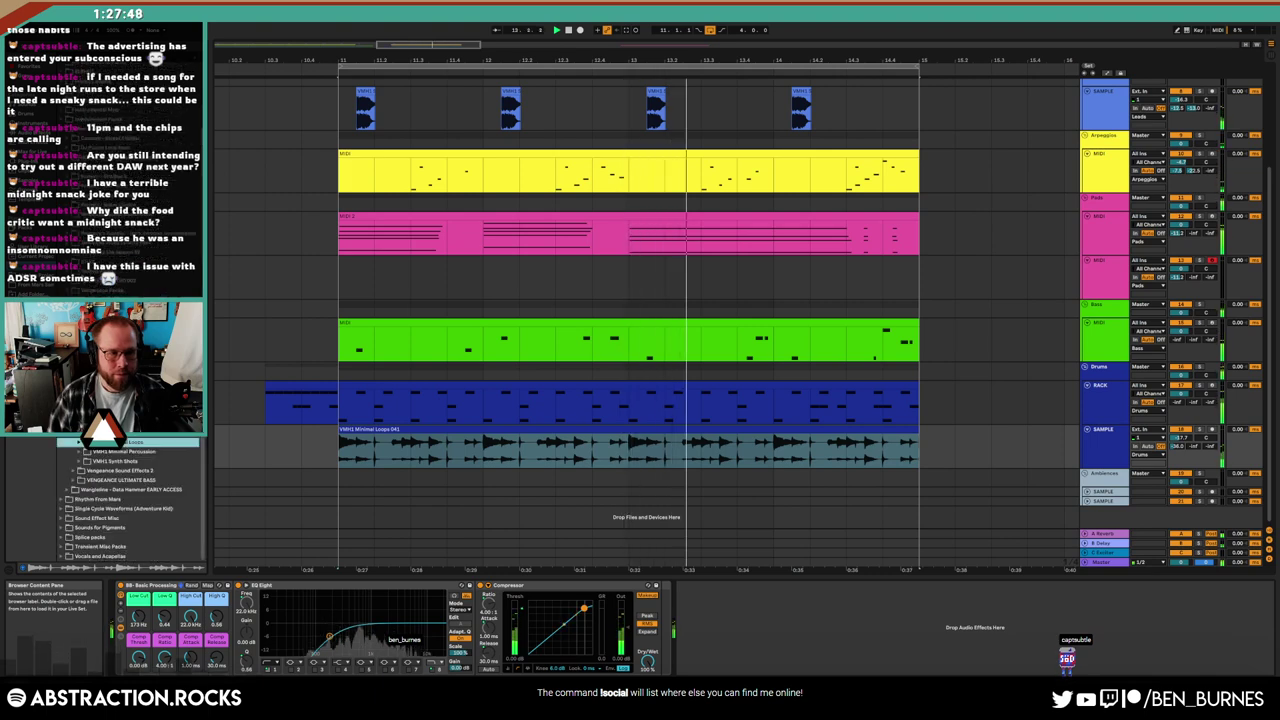
key(Left)
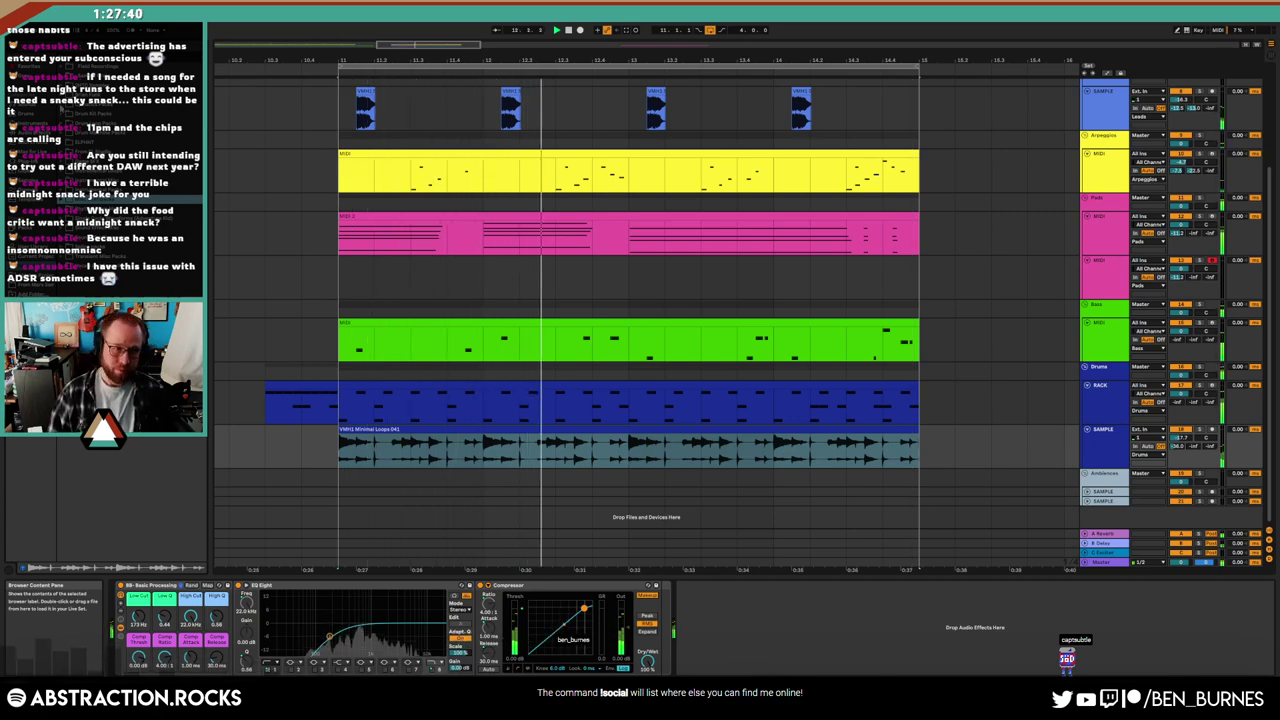
click(410, 395)
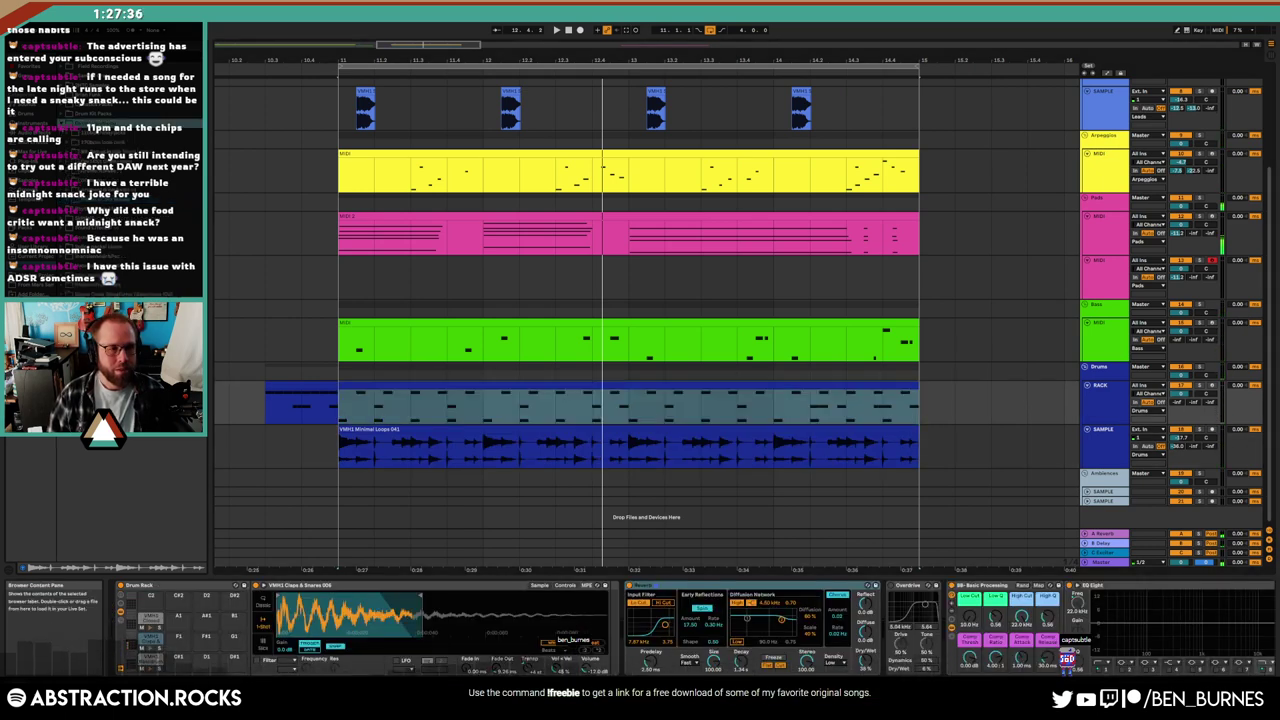
click(100, 116)
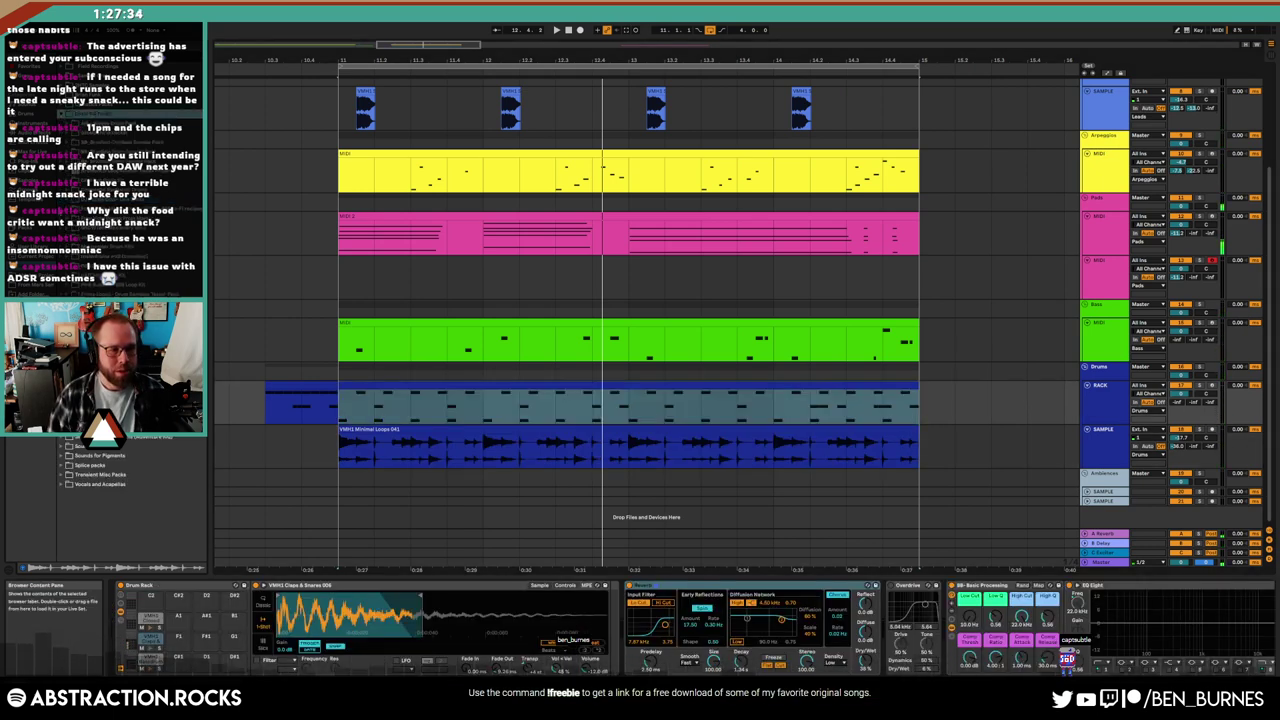
click(130, 114)
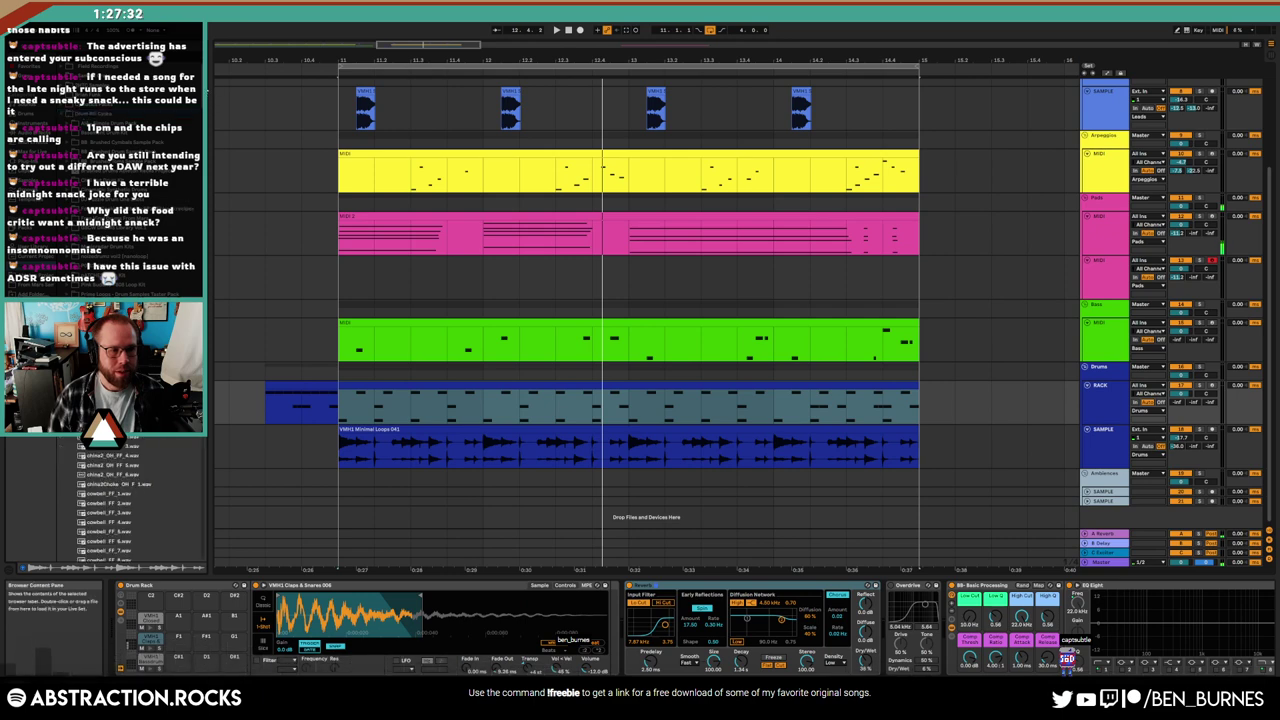
scroll(110, 500, down, 10)
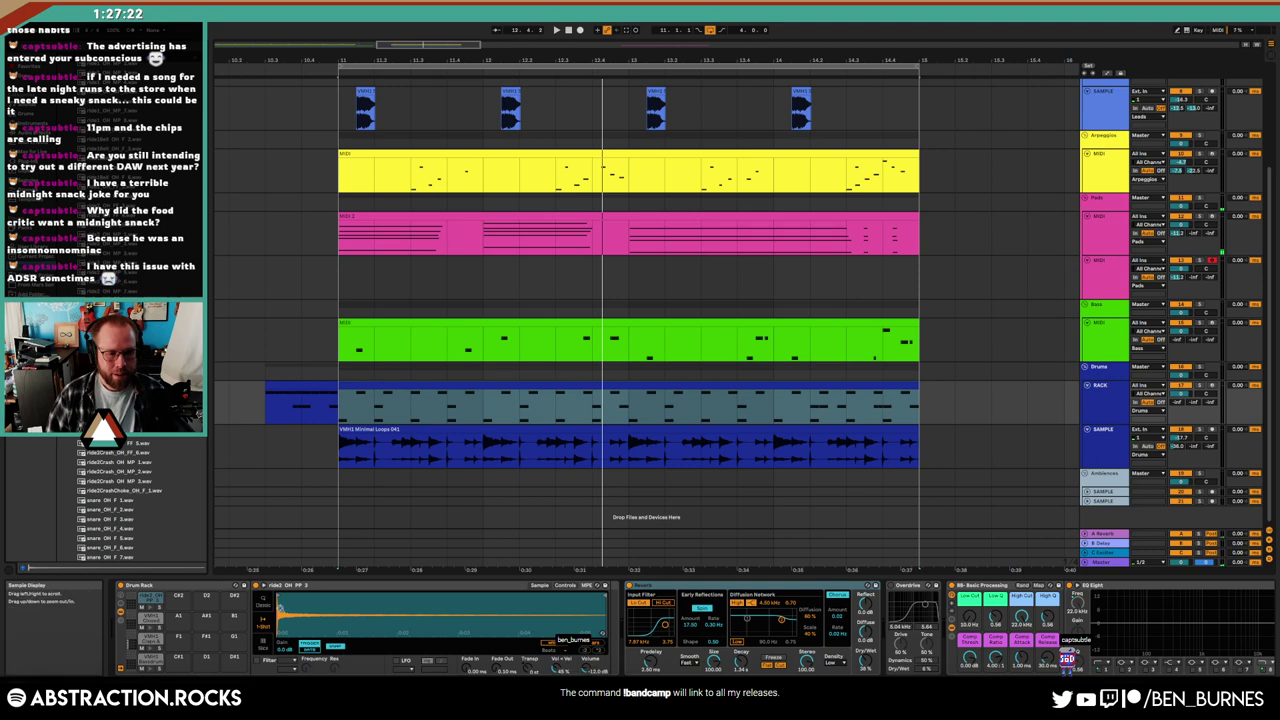
drag(150, 620, 300, 610)
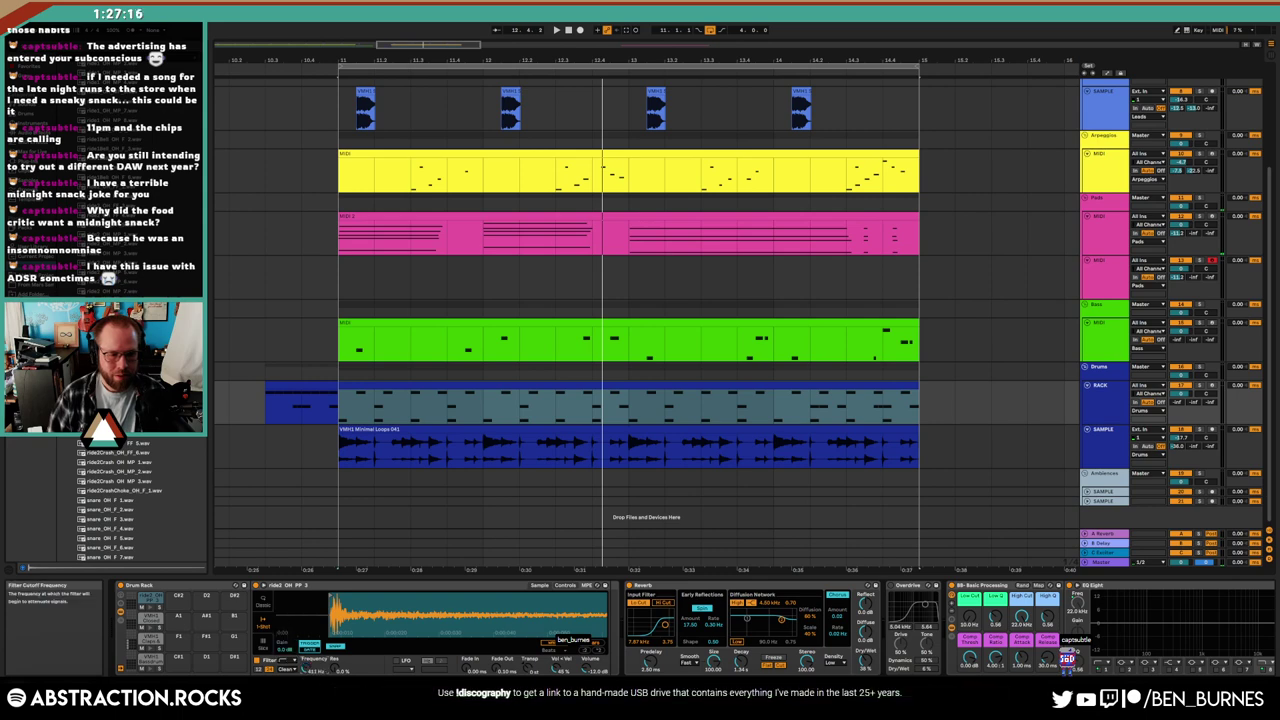
click(148, 606)
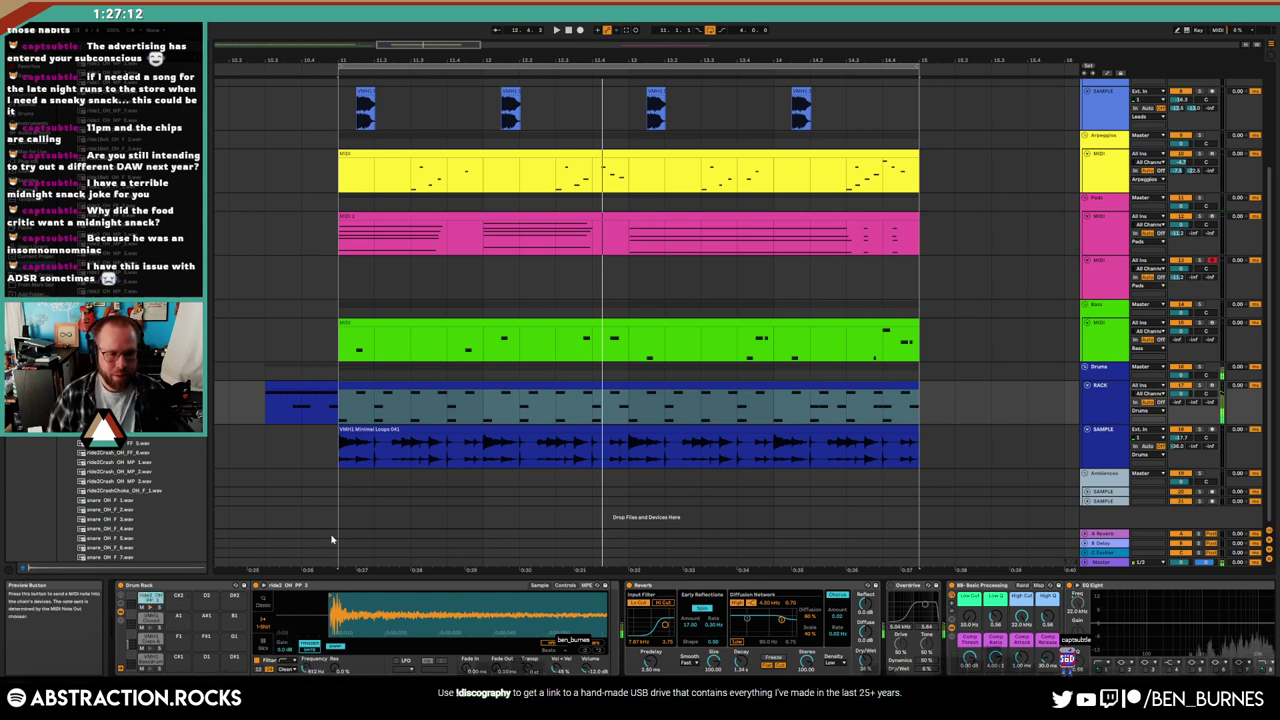
Draw a half-bar ride2_OH_PP_3 note at the start of the RACK track's four-bar clip and play it back
double_click(470, 398)
drag(294, 456, 412, 466)
key(space)
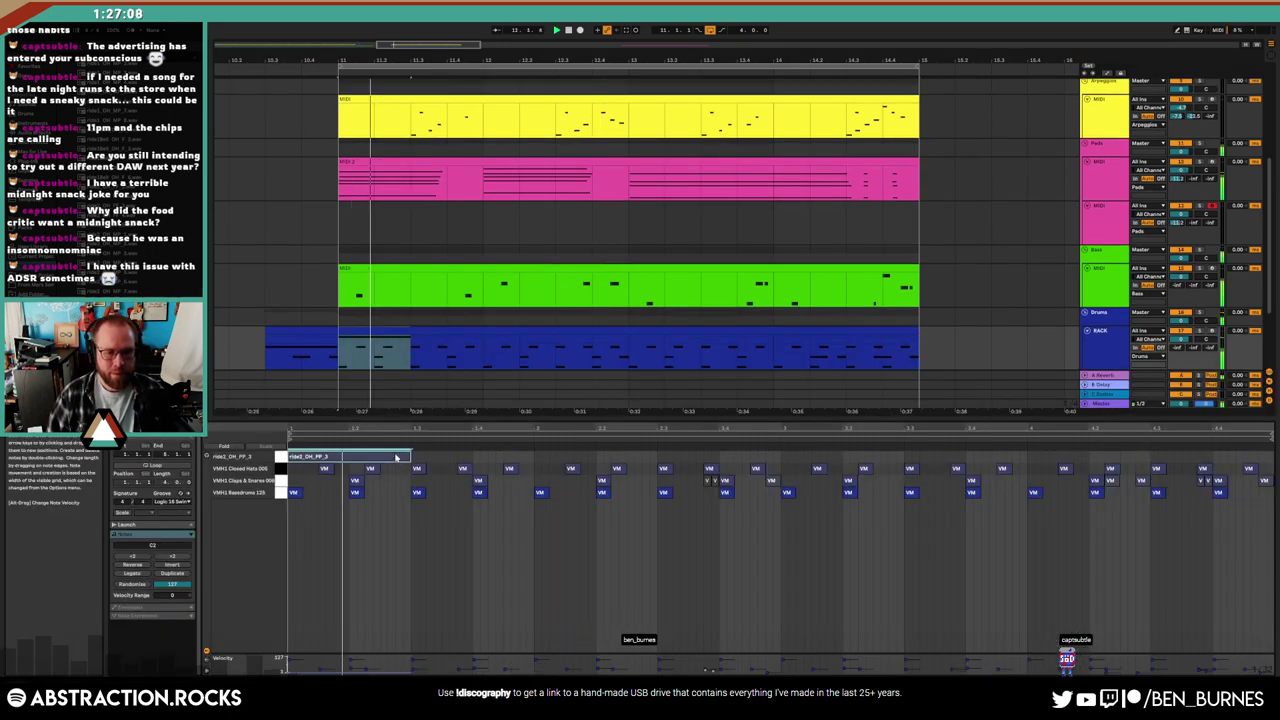
Duplicate the half-bar ride note until it fills all four bars of the drum clip, and return to the drum rack's devices
key(ctrl+d)
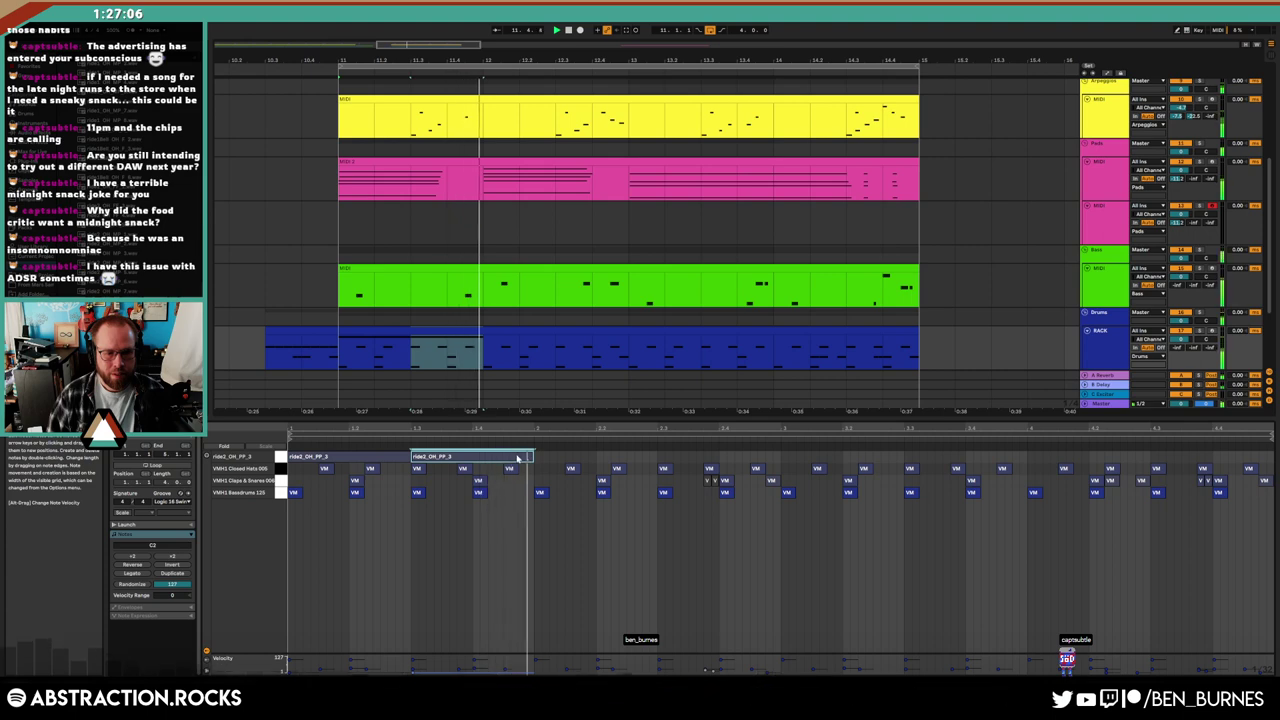
key(ctrl+d)
key(ctrl+d)
key(ctrl+d)
key(ctrl+d)
key(ctrl+d)
key(ctrl+d)
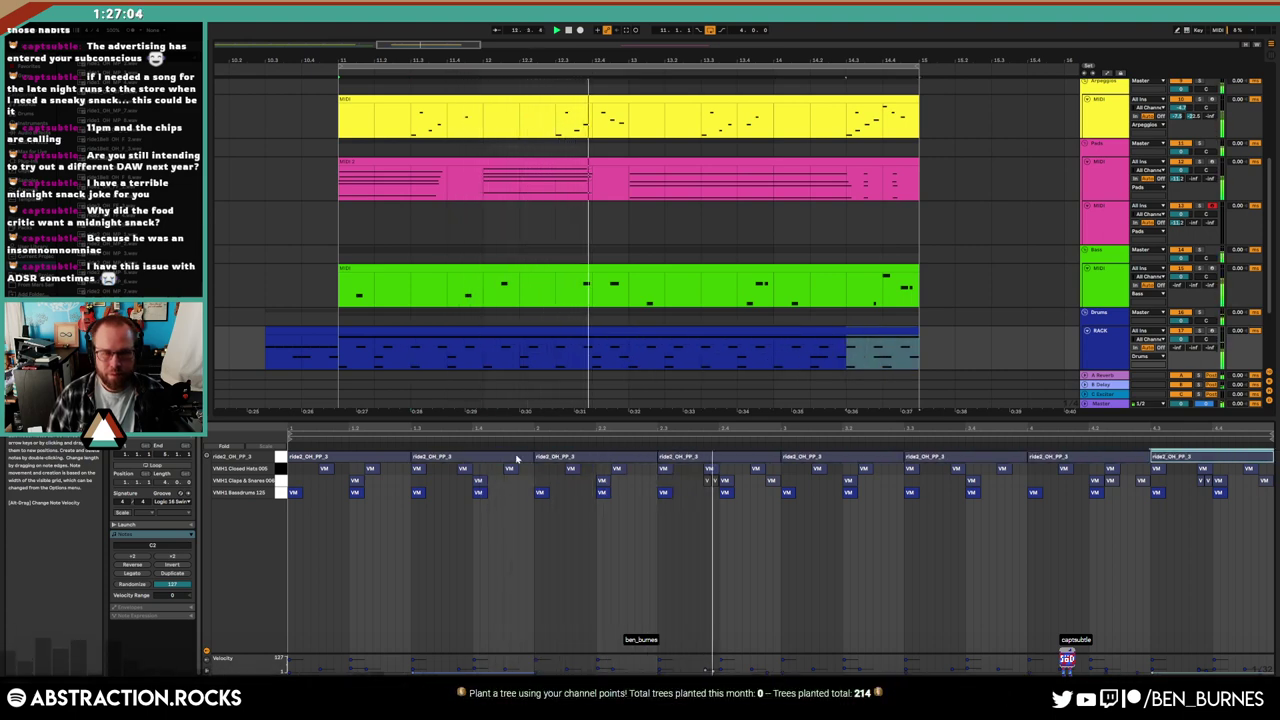
key(ctrl+a)
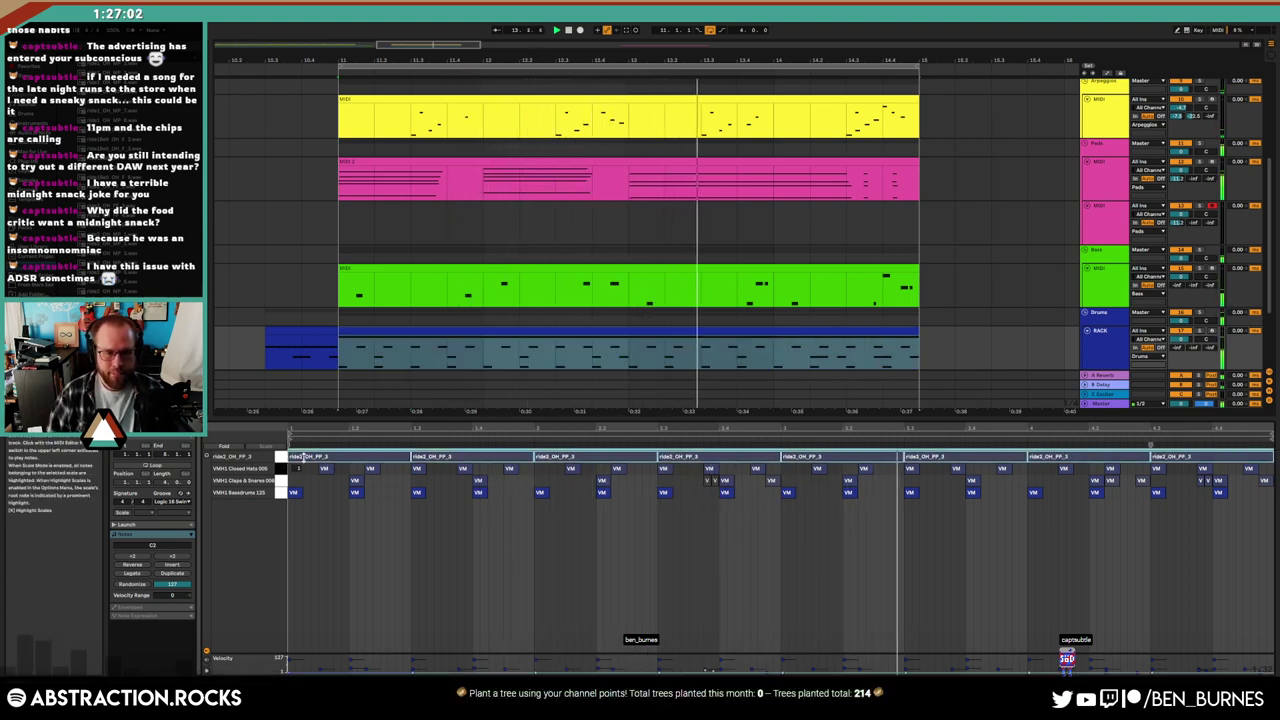
key(shift+Tab)
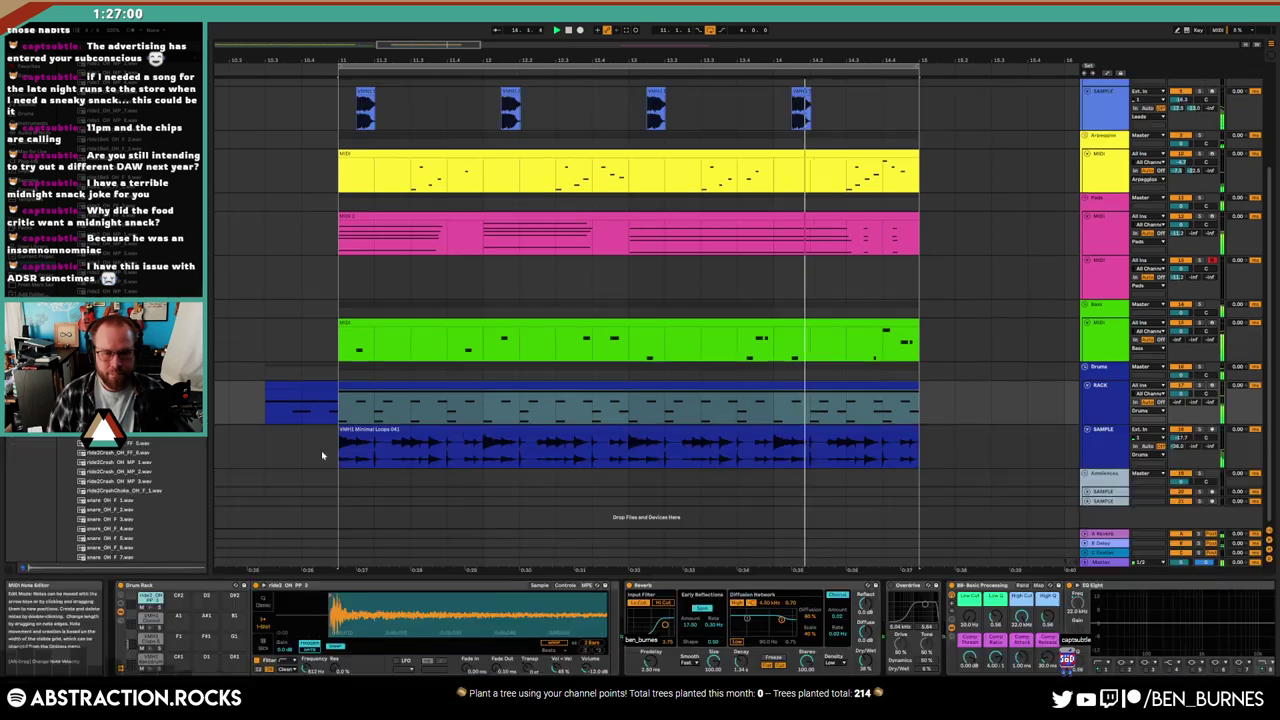
Open the duplicated pad clip and add a B1 note under its second chord, matching the chord's length
click(818, 217)
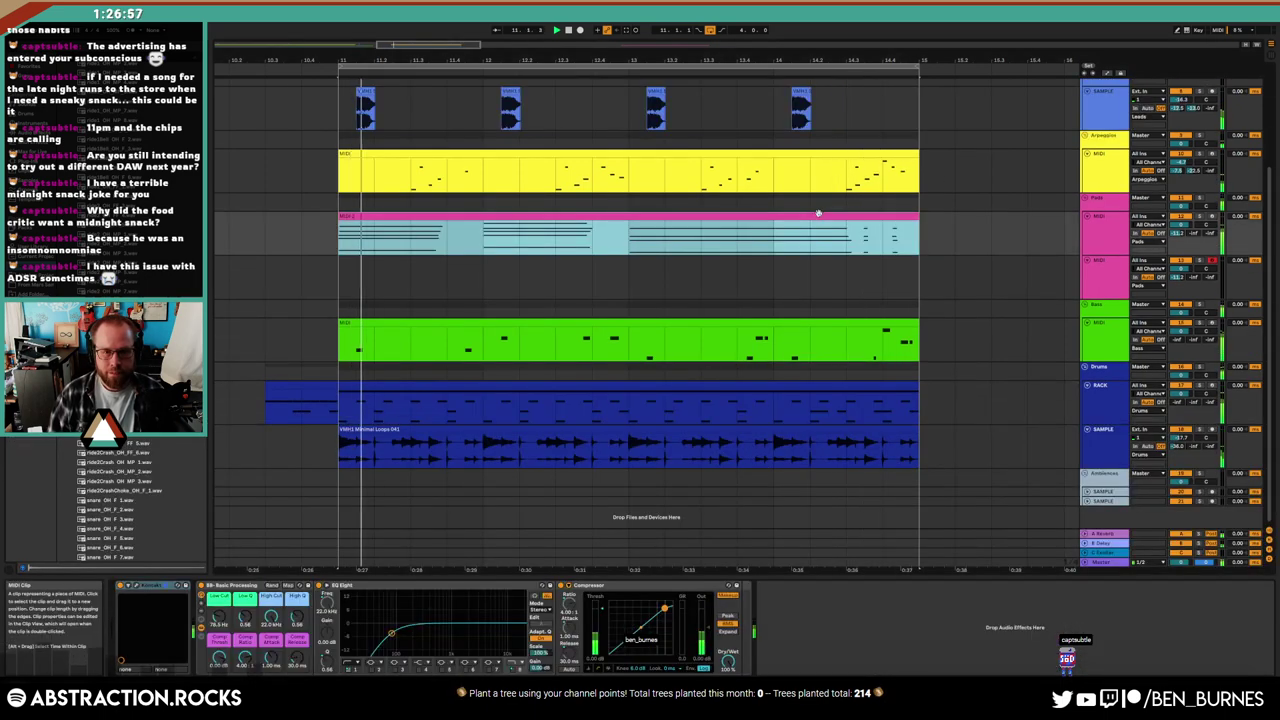
double_click(577, 224)
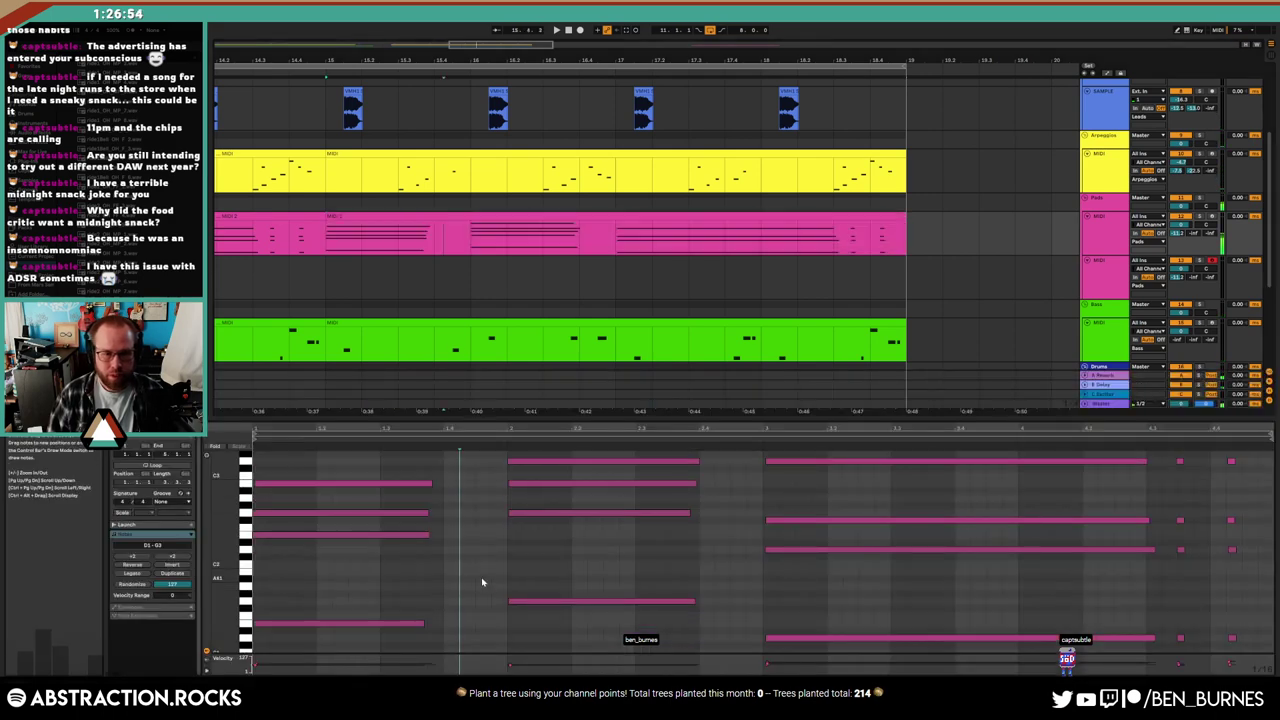
drag(481, 577, 556, 616)
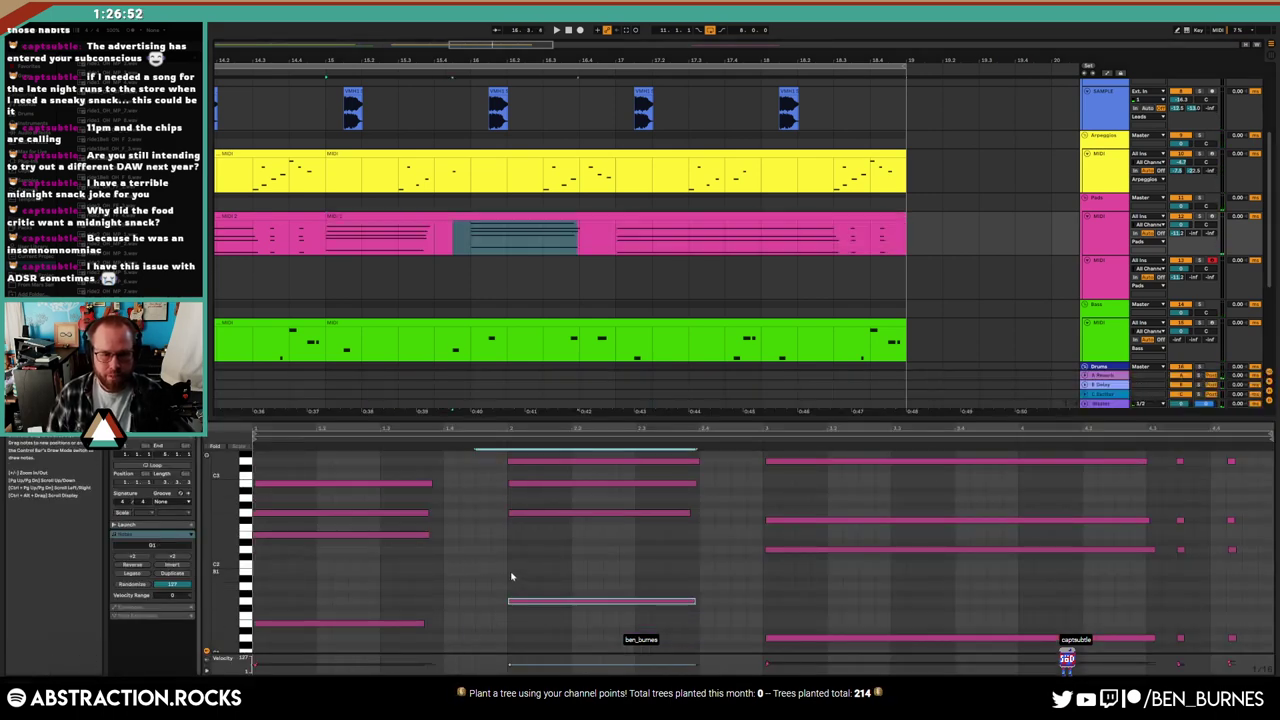
click(509, 576)
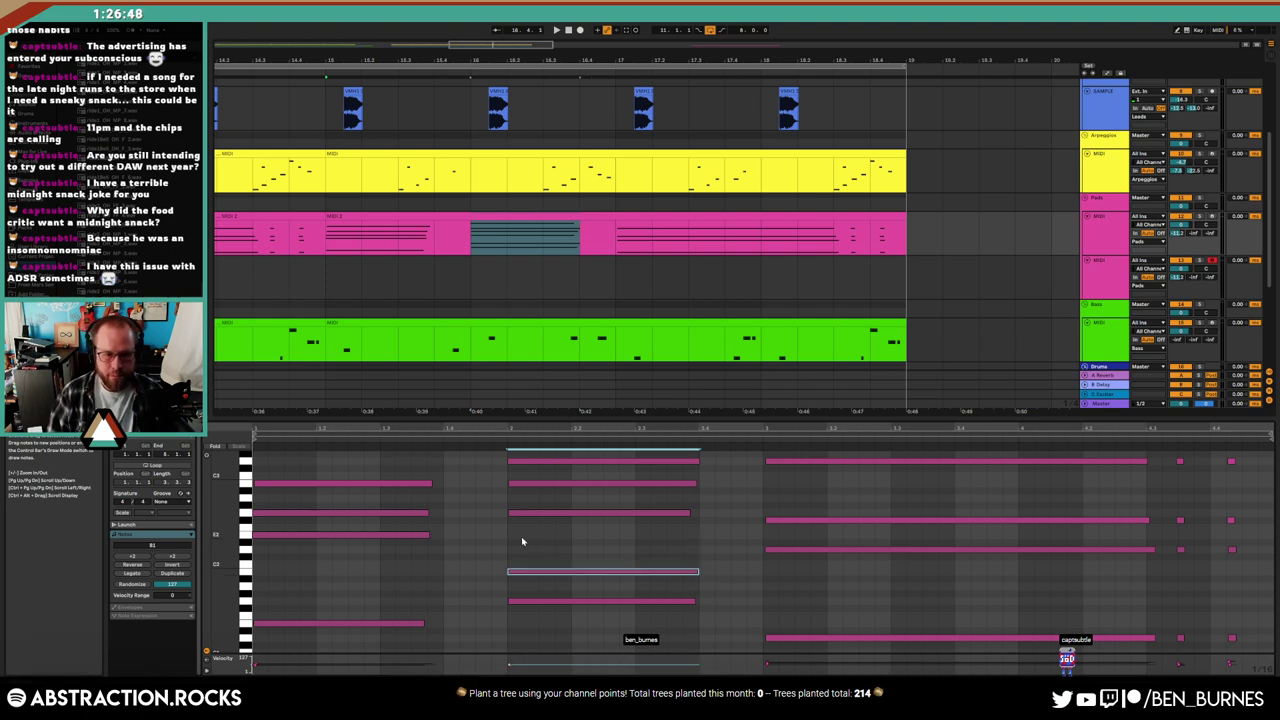
Lower the G2 note in the pad clip's second chord to D#2 and play it back
scroll(521, 541, up, 1)
drag(560, 533, 569, 558)
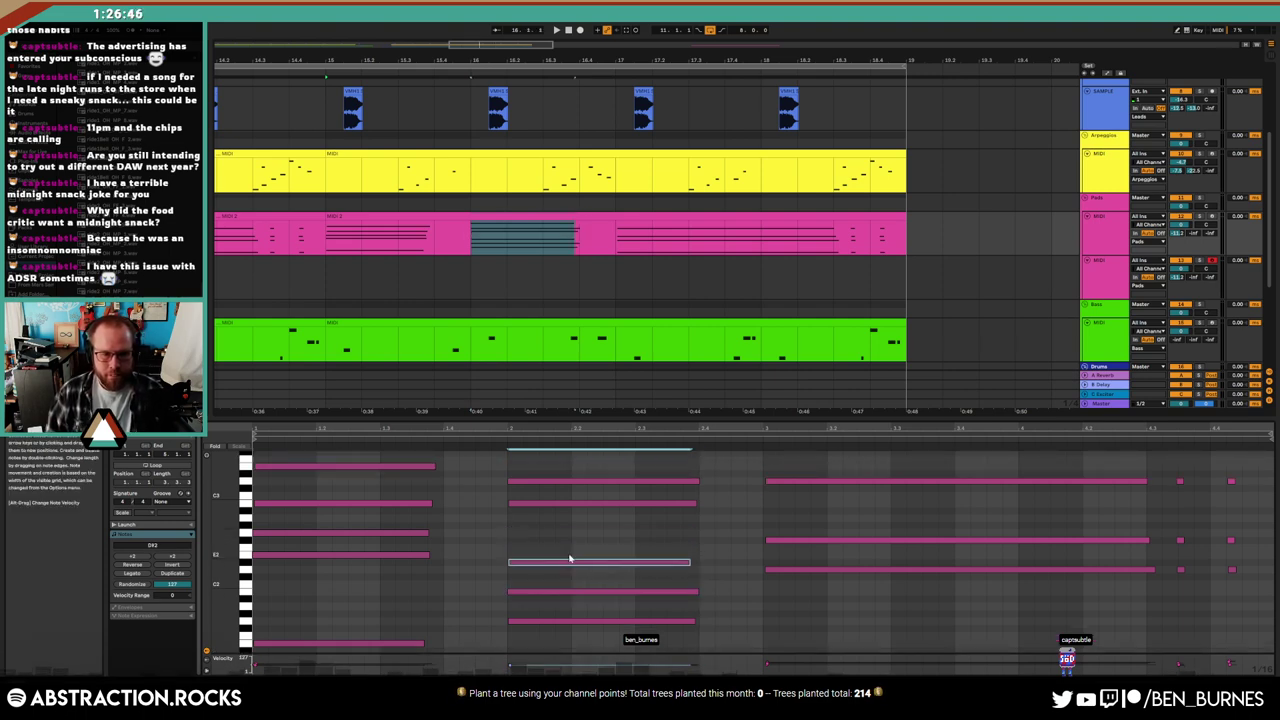
key(space)
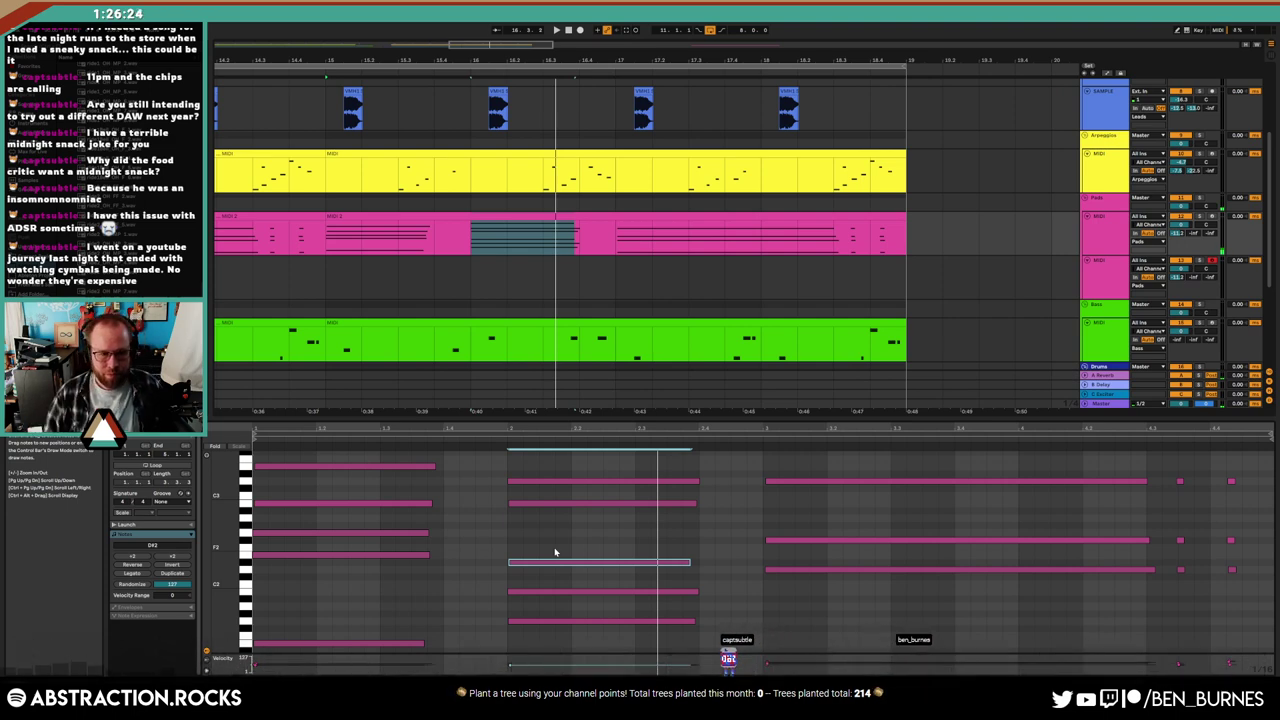
drag(245, 550, 255, 550)
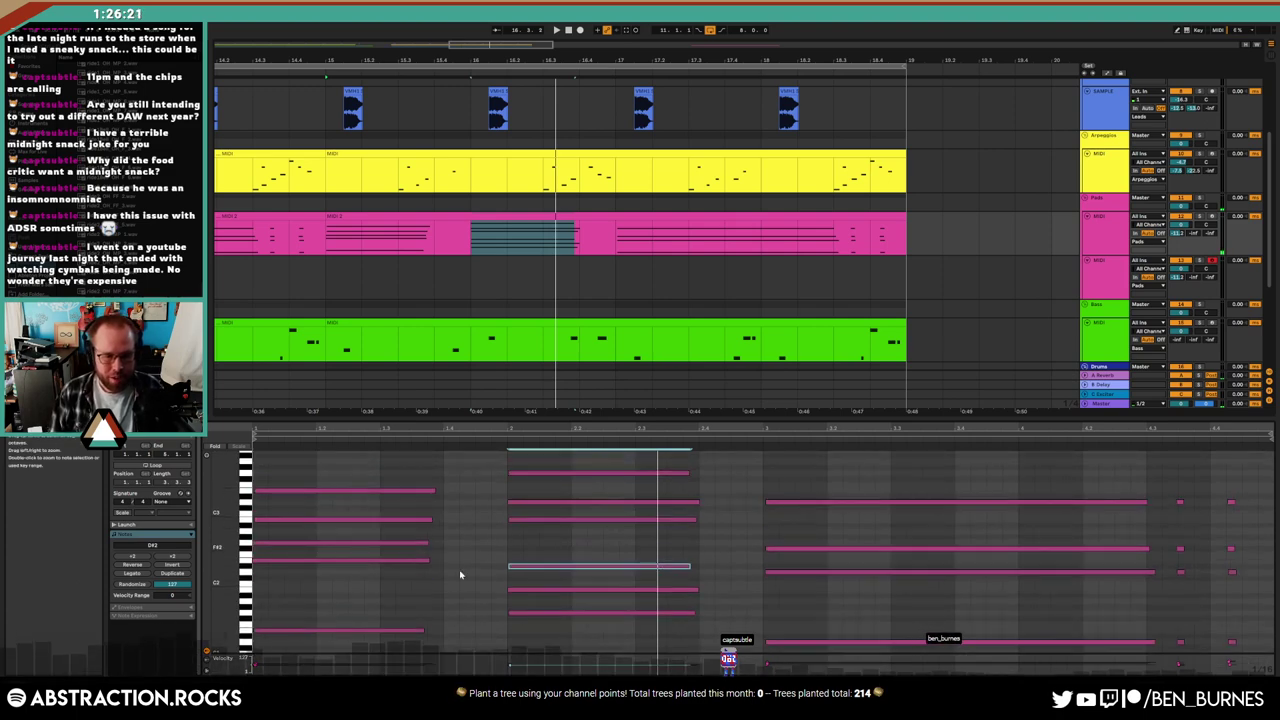
Try the second chord's D3 note a semitone higher, restore it, and lower the D#2 note to D2
click(516, 503)
key(Up)
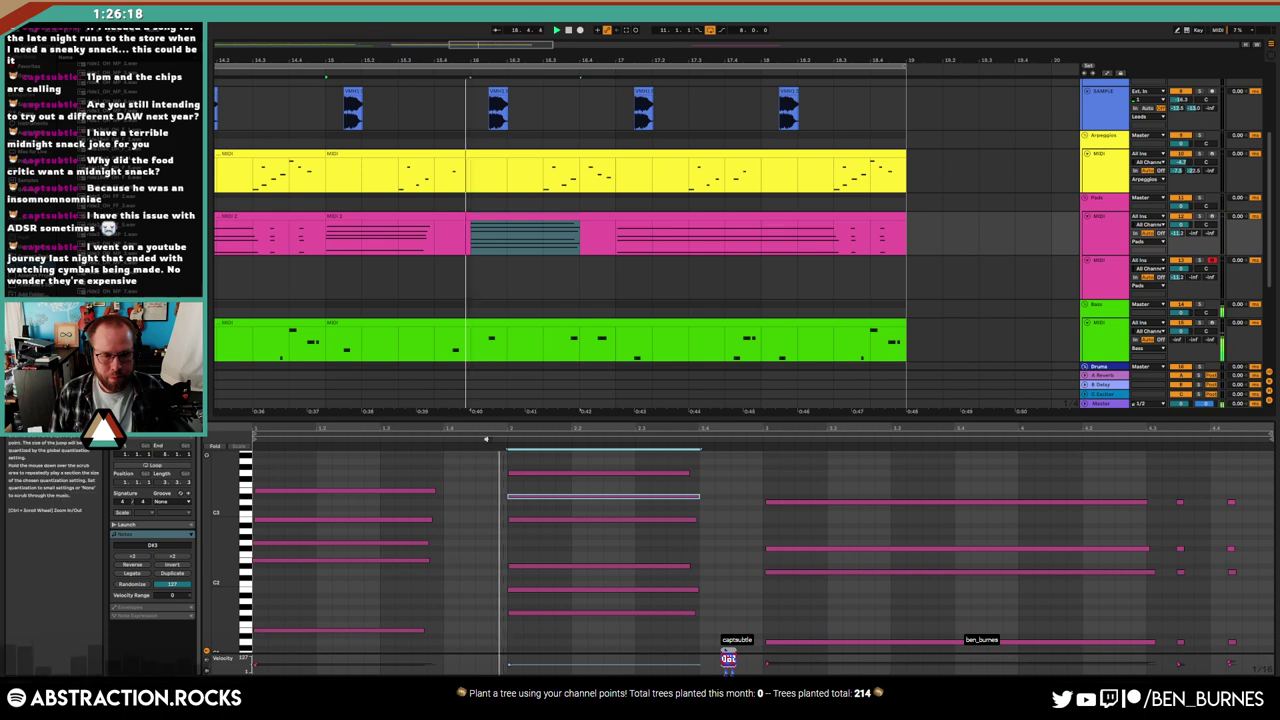
key(Down)
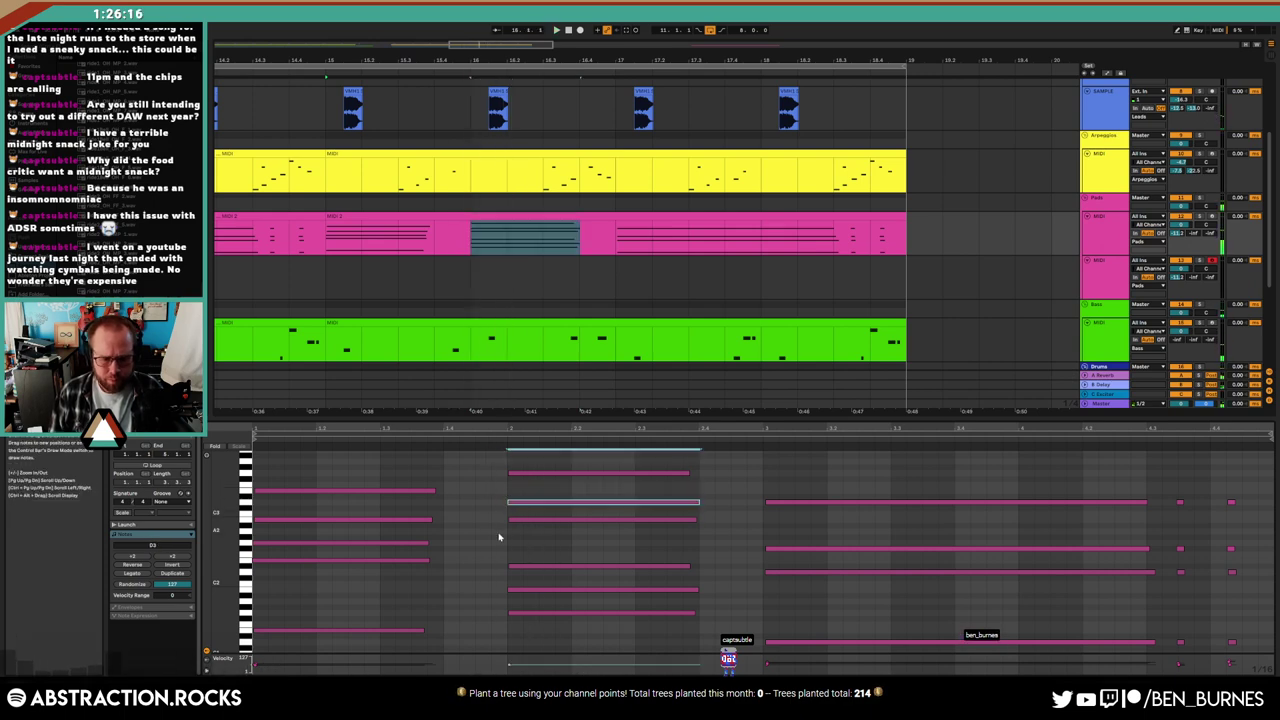
click(511, 567)
key(Down)
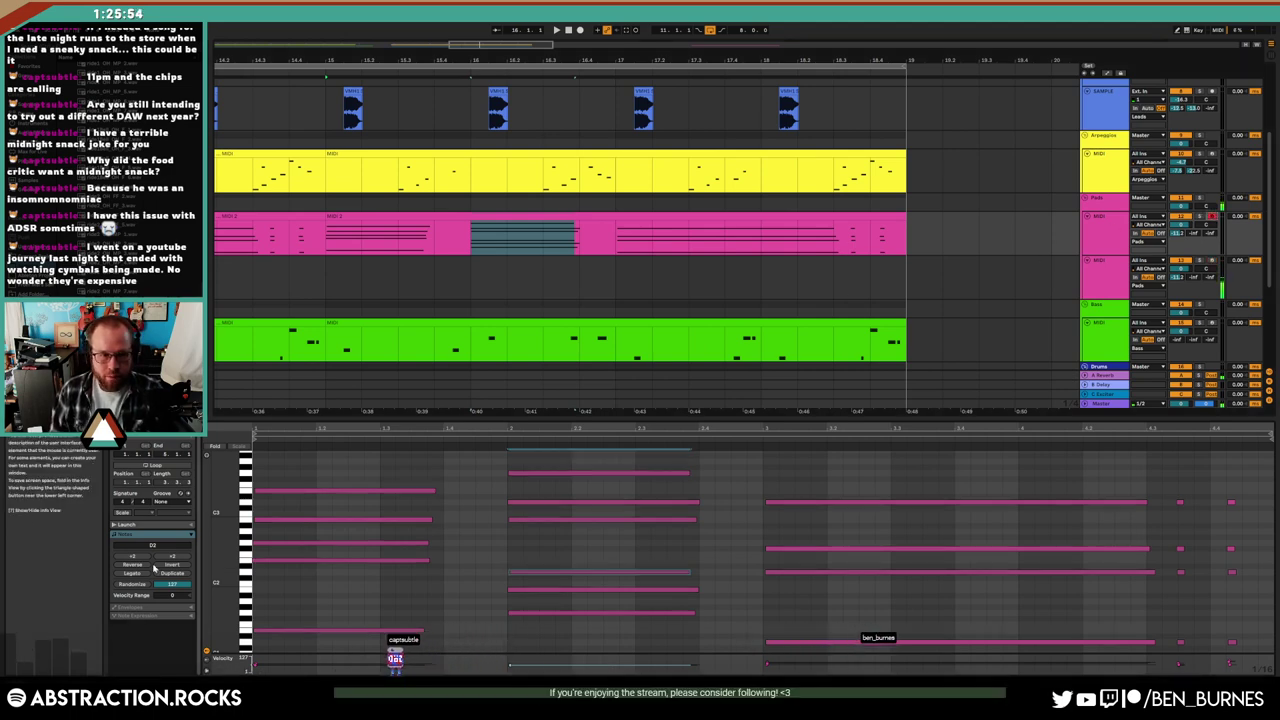
Lower the second chord's lowest note to F#1 and raise its D2 note to G2
drag(246, 565, 230, 562)
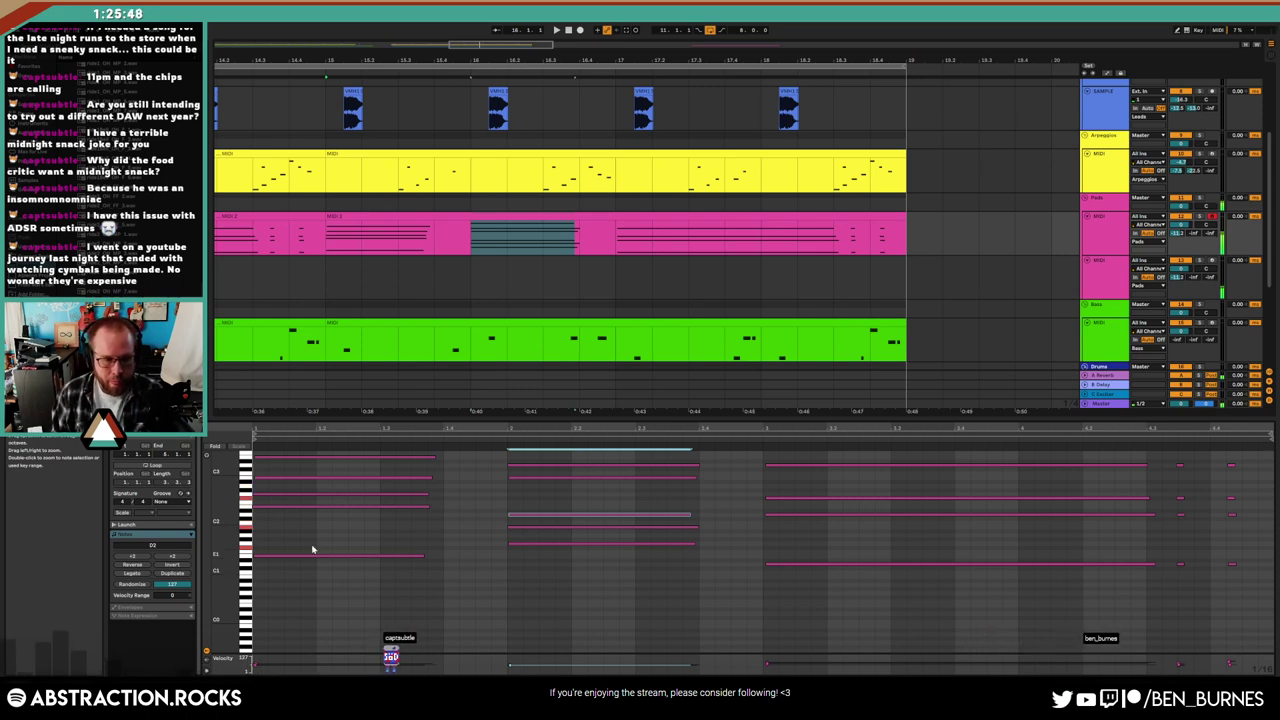
click(520, 542)
key(Down)
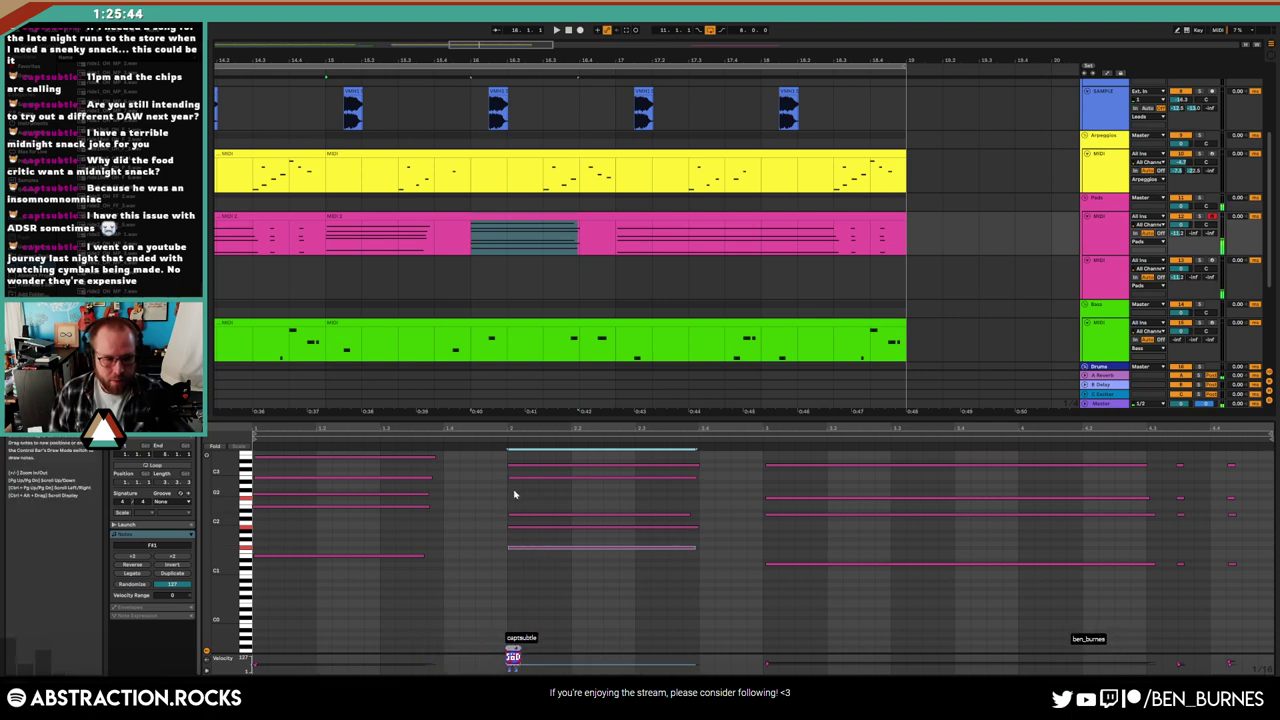
click(528, 517)
key(Up)
key(Up)
key(Up)
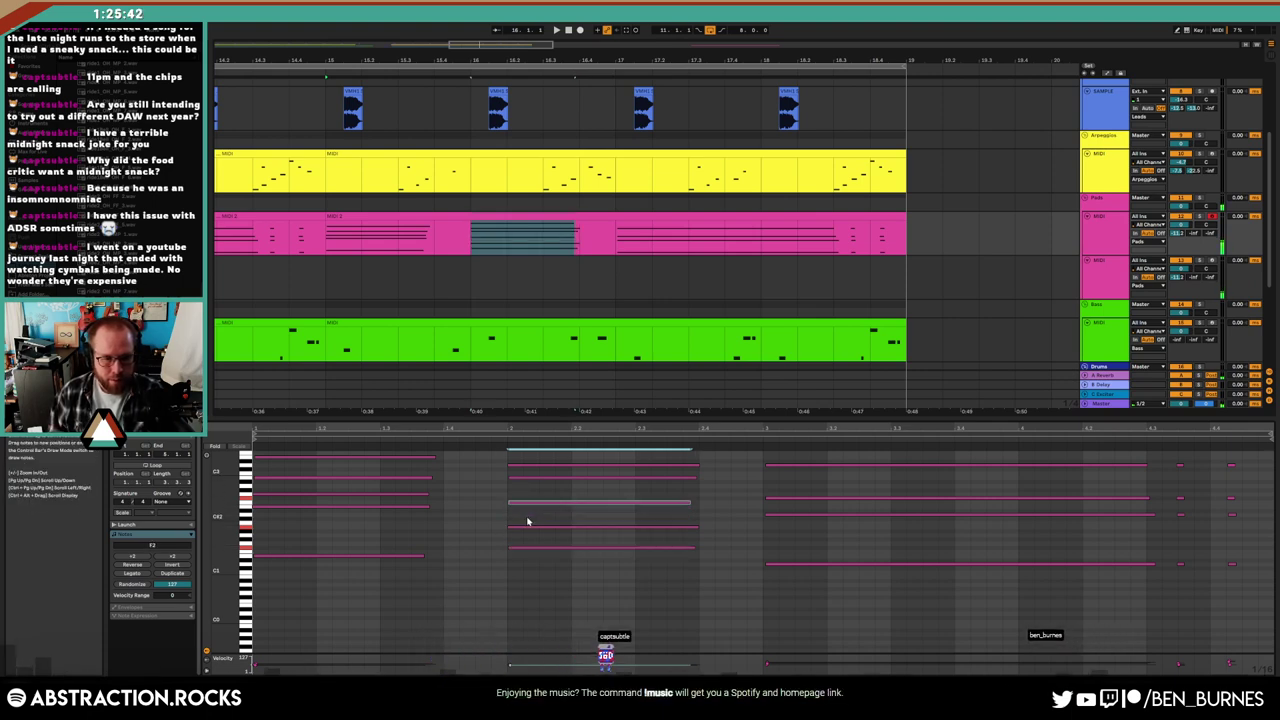
key(Up)
key(Up)
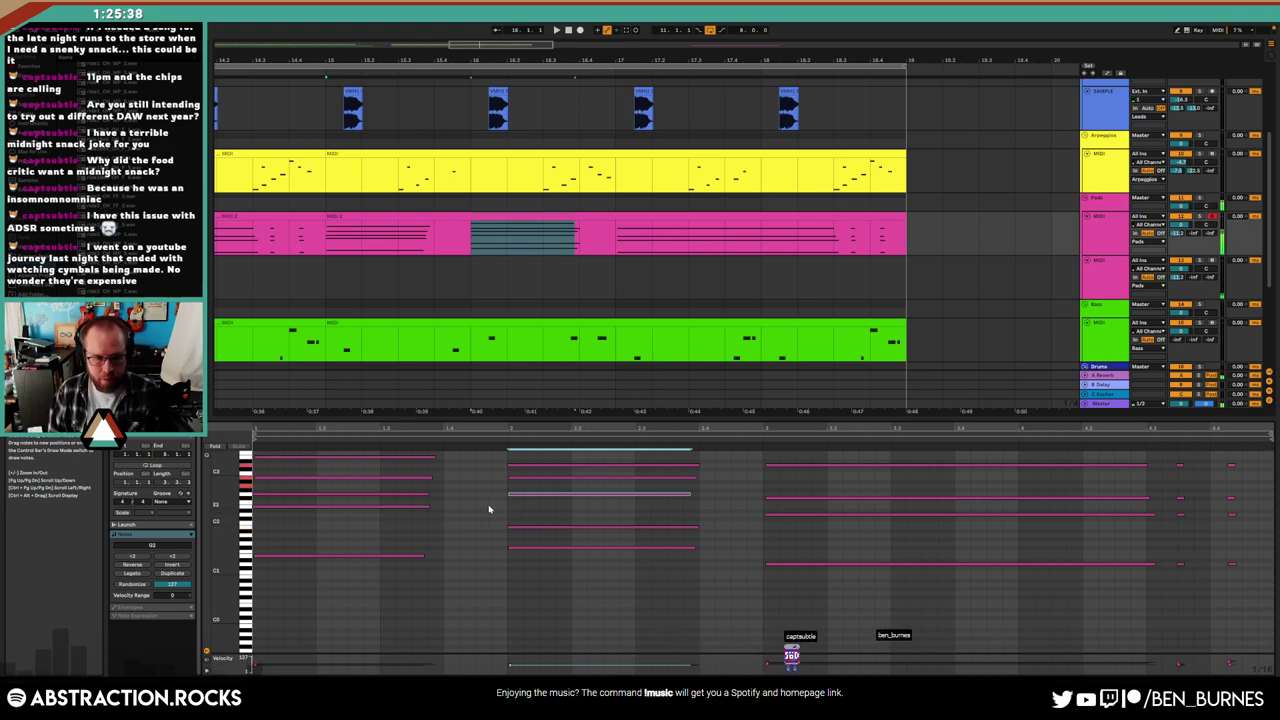
Add an A2 note across the second chord, delete the chord's G3 note, and play it back
scroll(480, 502, up, 1)
drag(509, 500, 687, 502)
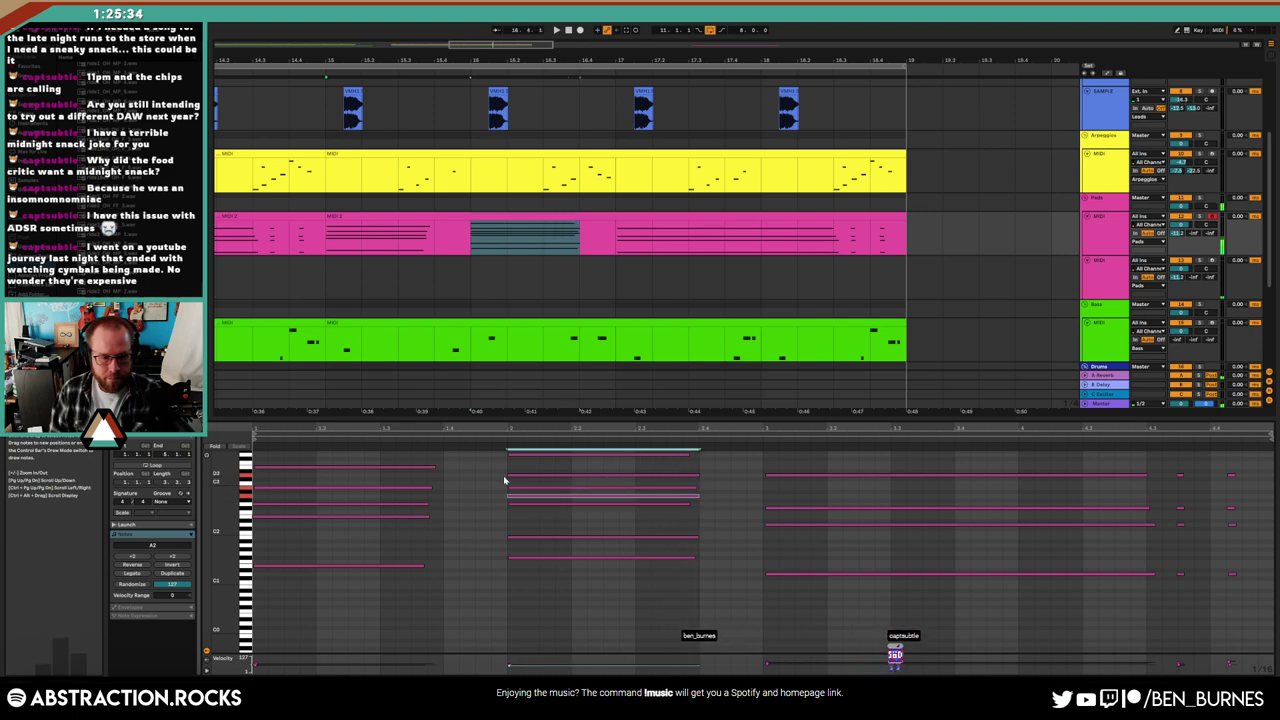
drag(503, 462, 551, 449)
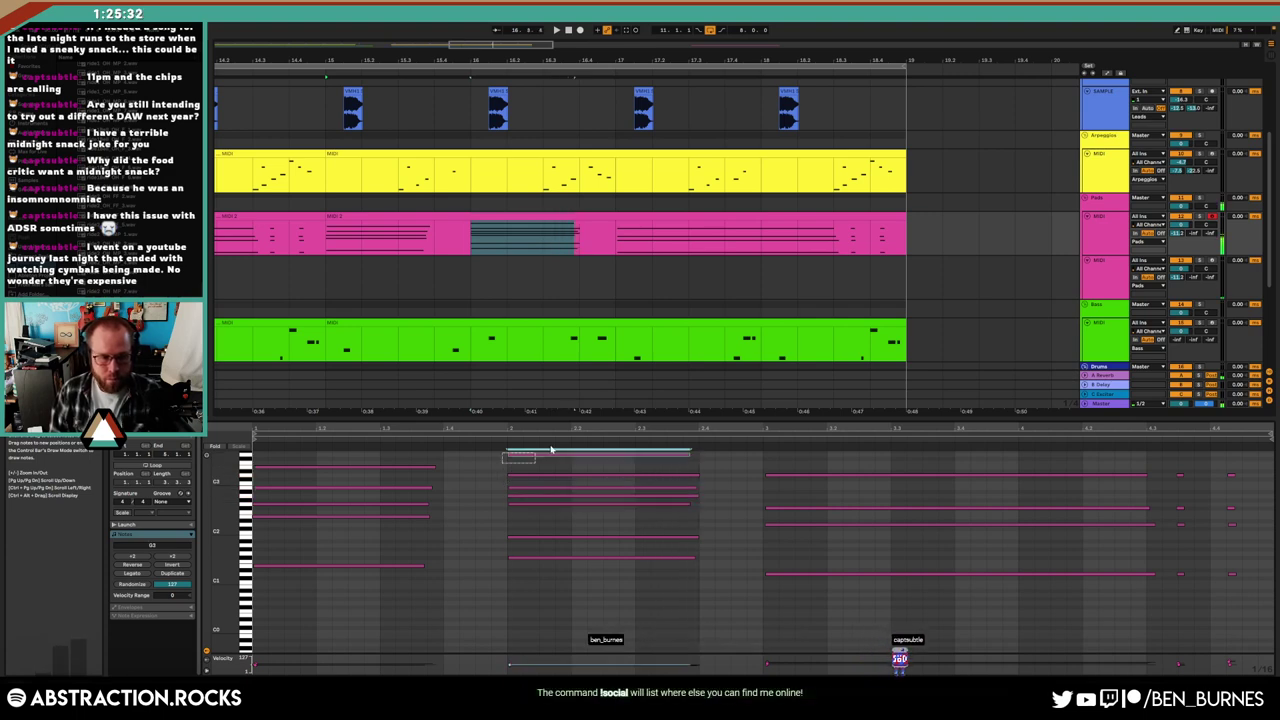
click(544, 457)
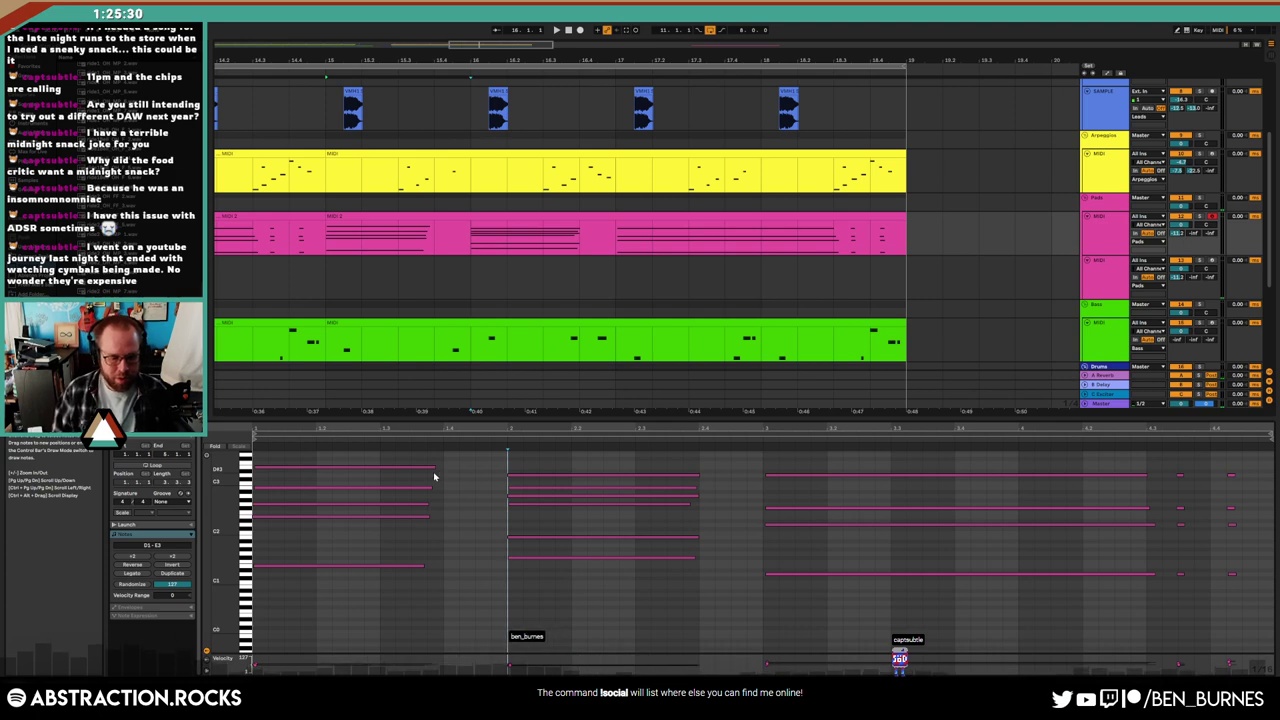
key(space)
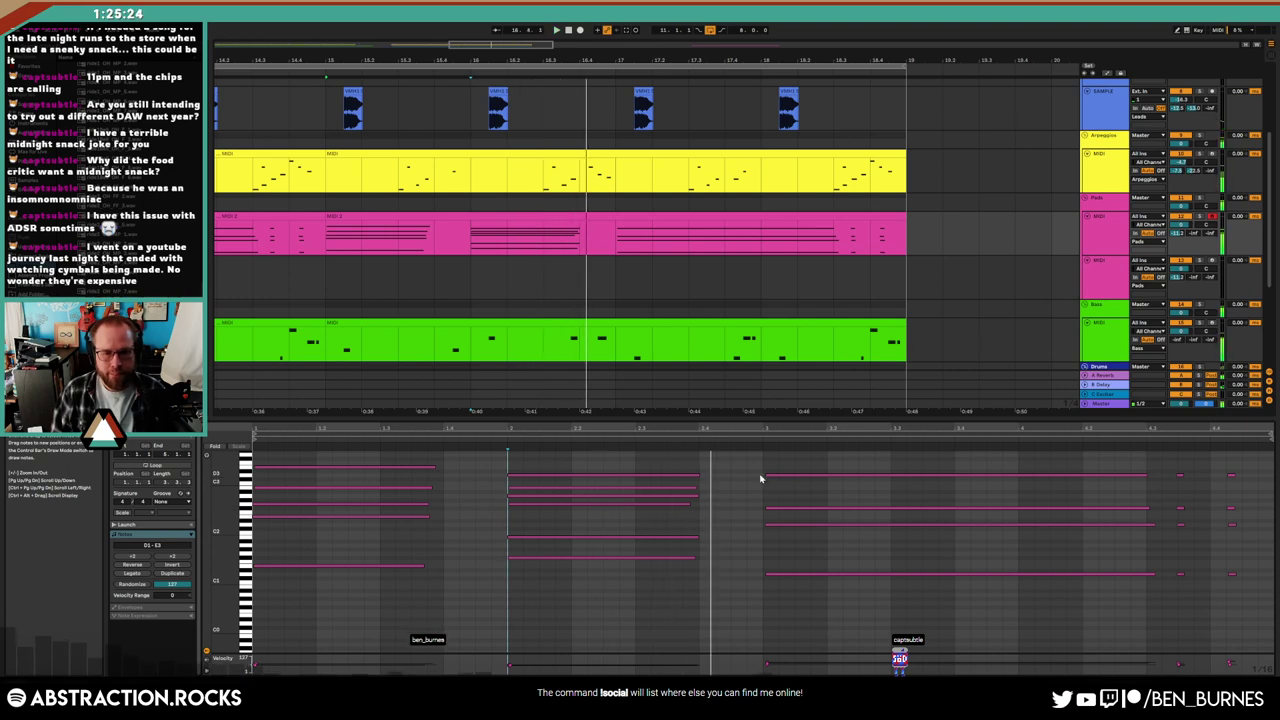
Play the third chord with its F#2 notes and short repeats raised to A2, and settle them on G2
drag(757, 468, 1241, 488)
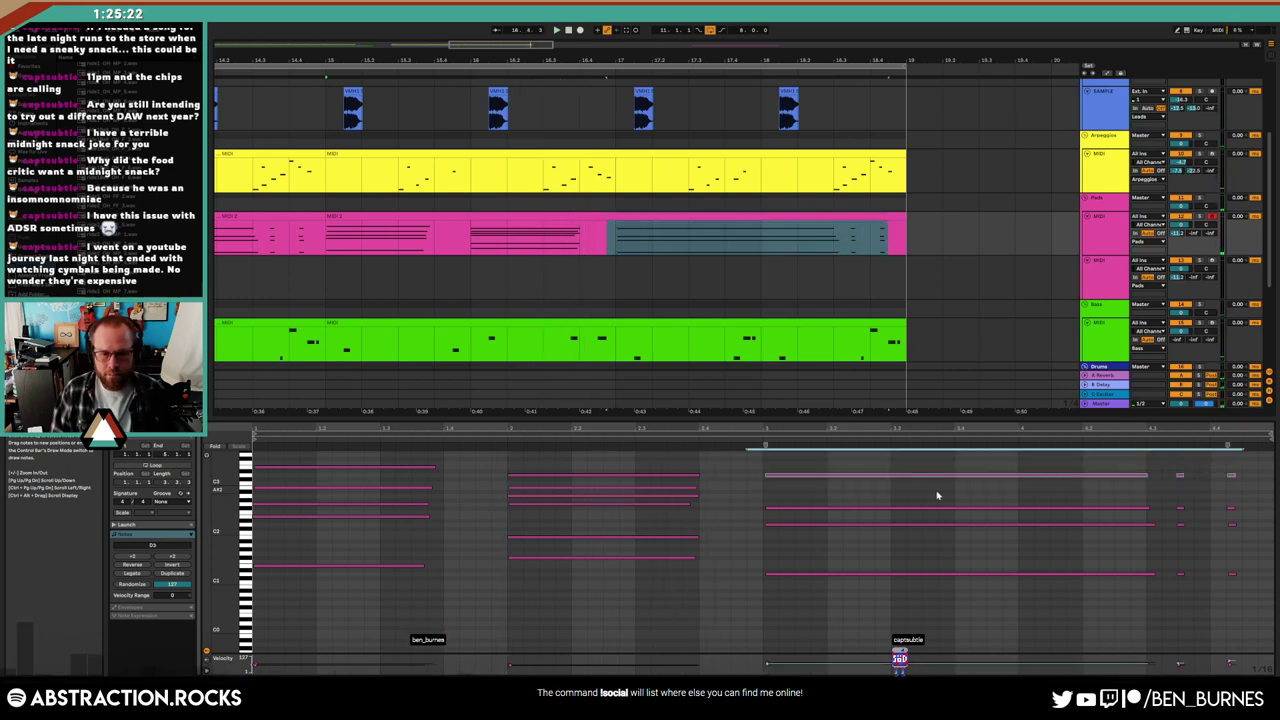
key(Down)
key(Down)
key(Down)
key(Down)
key(Down)
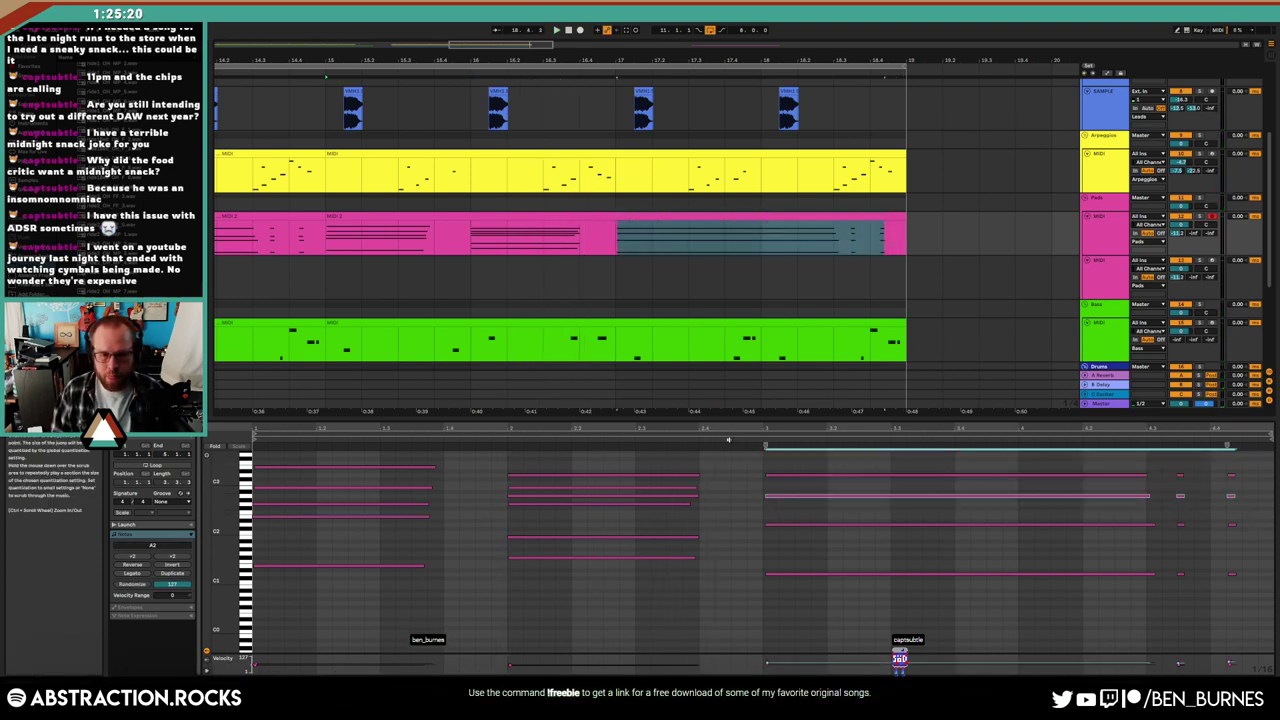
click(728, 440)
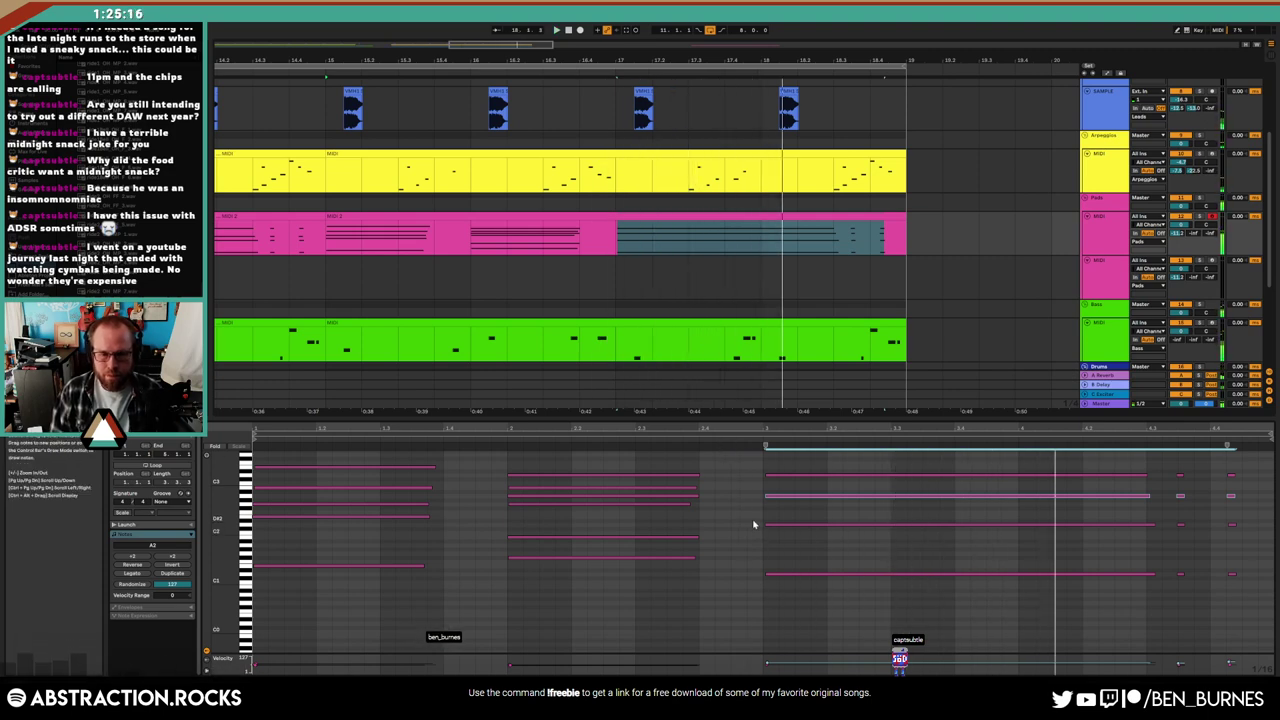
click(752, 440)
click(1083, 497)
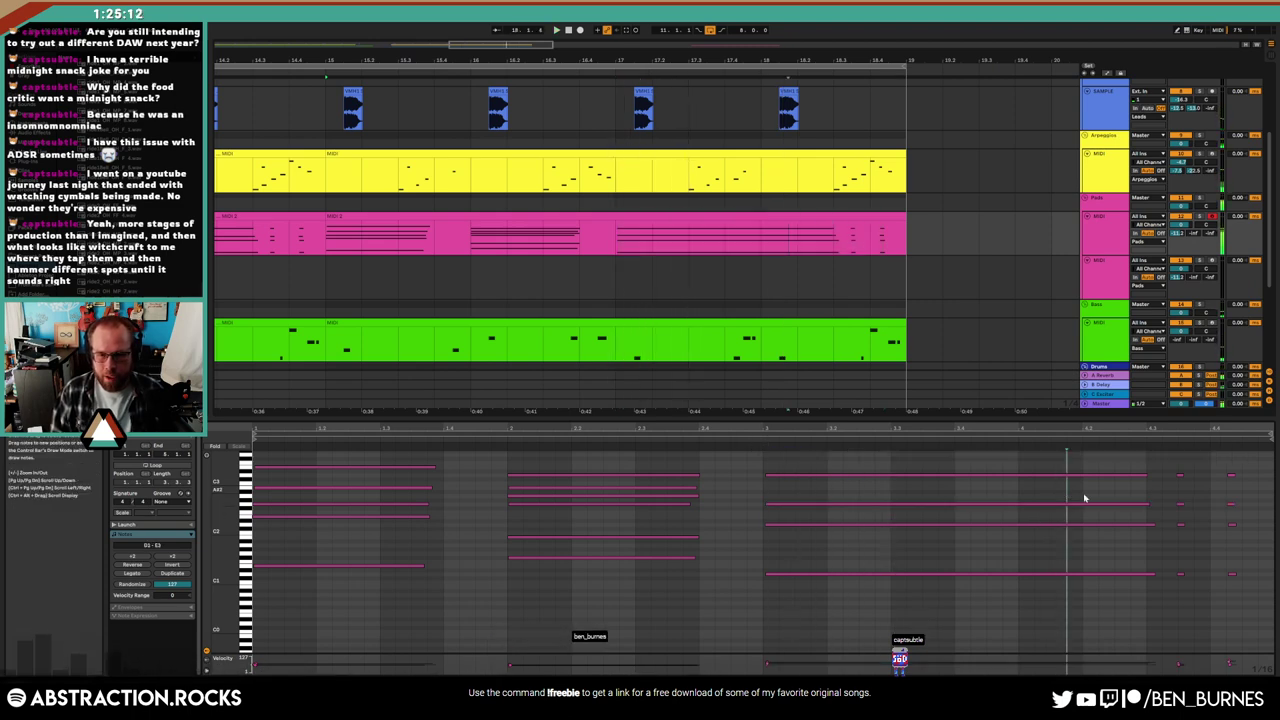
Shorten the third chord's G2 note to about five sixteenths, add a sixteenth-long G2 before beat 3.3, and continue with a long F#2 note
drag(1147, 507, 855, 510)
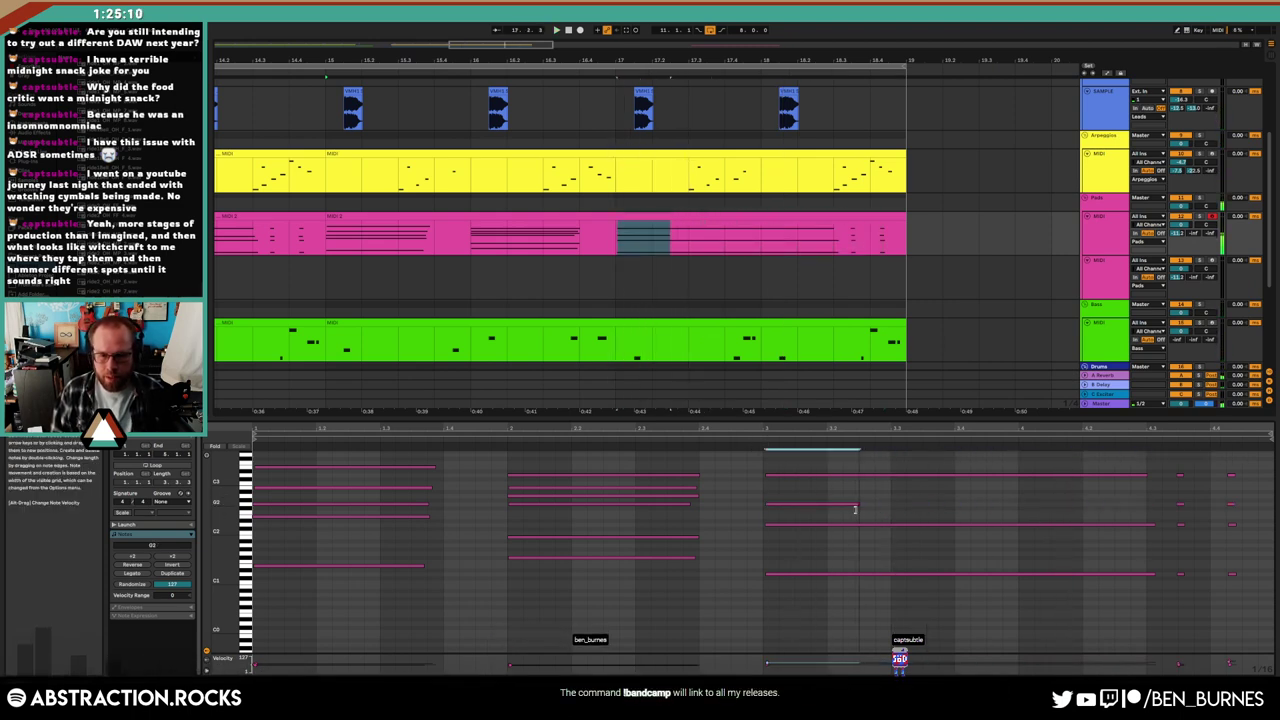
double_click(880, 508)
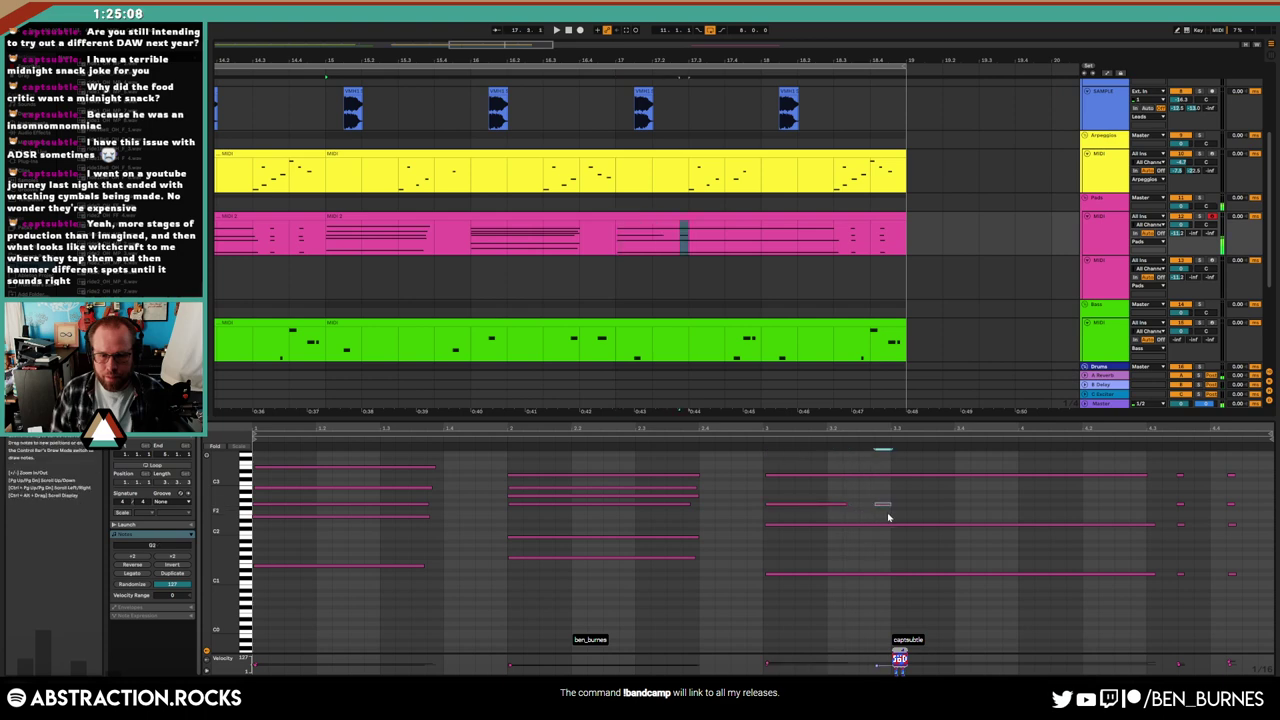
drag(960, 509, 1151, 512)
Play the third chord, trim its F#2 and D2 notes to the D3 note's end, and lower the short G2 repeats to F#2
click(704, 442)
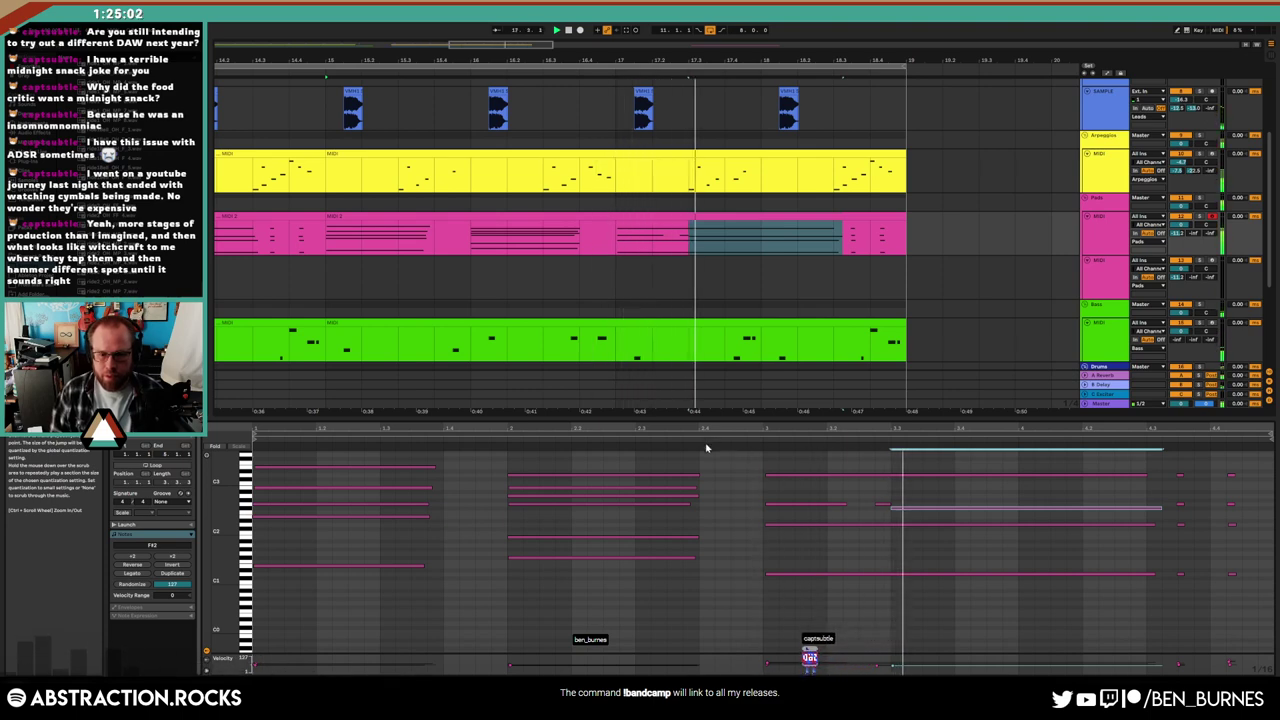
drag(1160, 508, 1259, 515)
click(1152, 525)
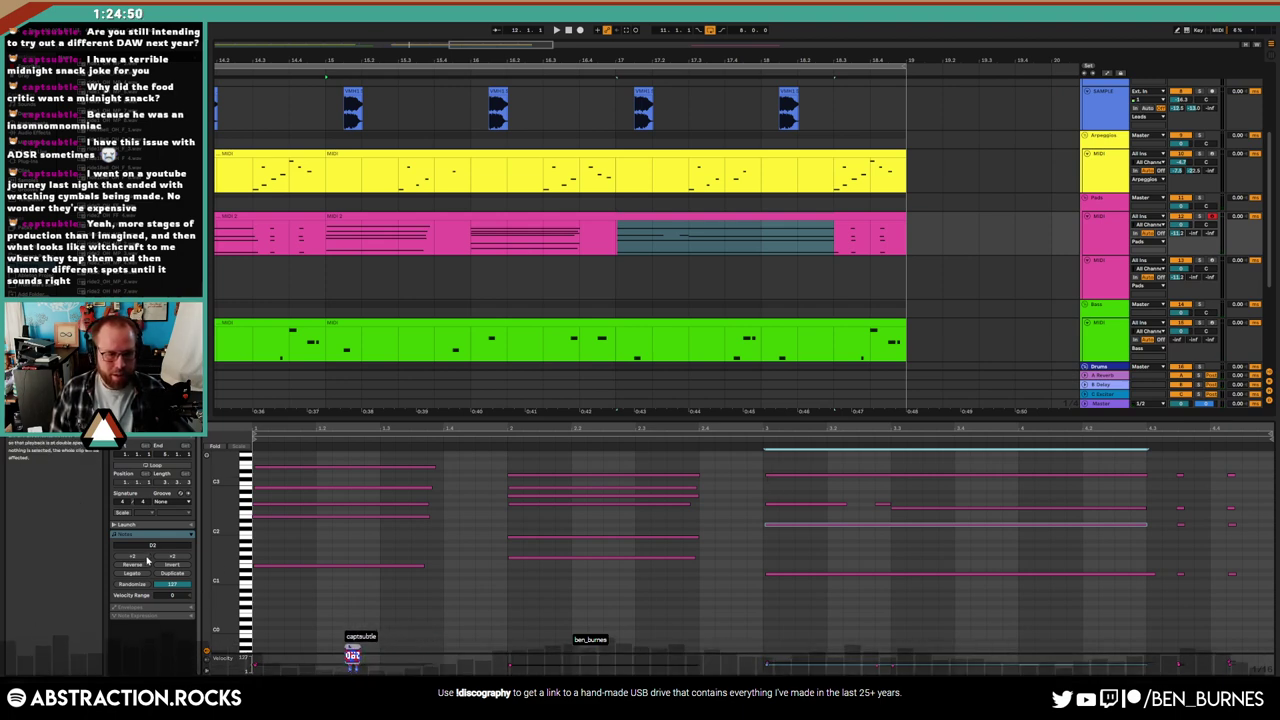
Show the pad clip's MIDI Ctrl envelope for 64: Sustain Pedal, adjust it around beat 3.3, and play it back
click(170, 608)
double_click(170, 609)
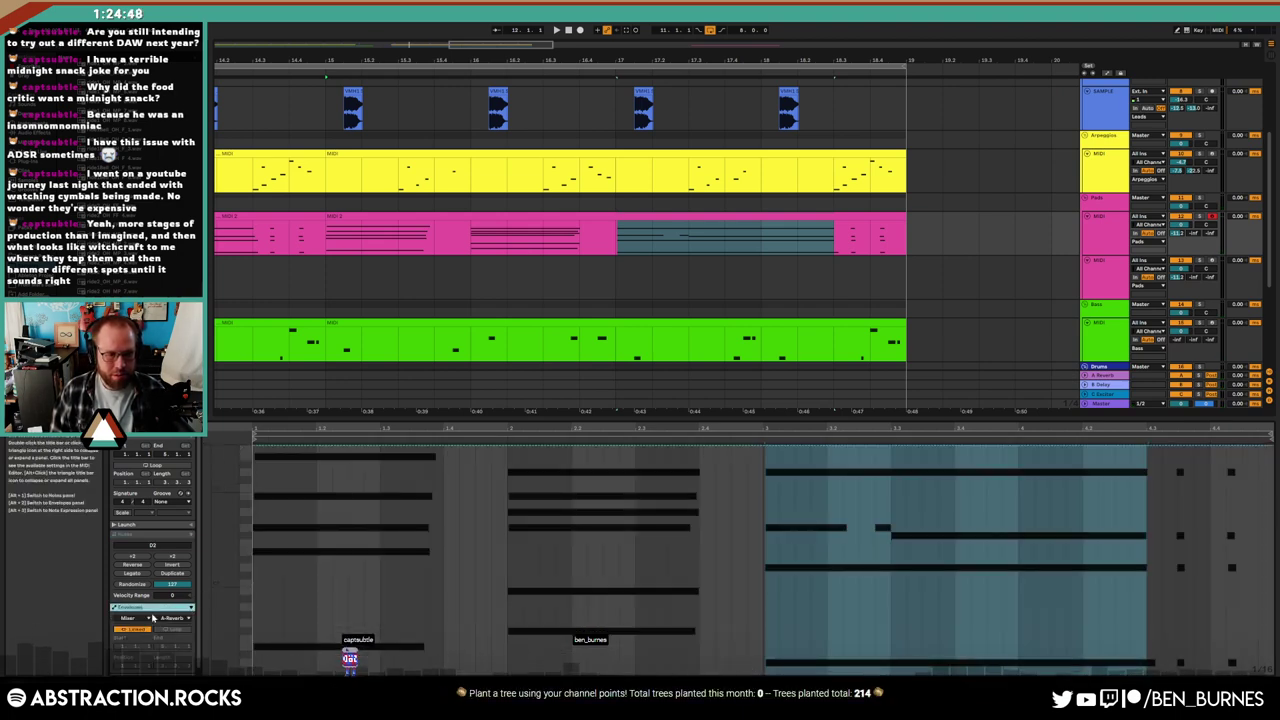
click(170, 620)
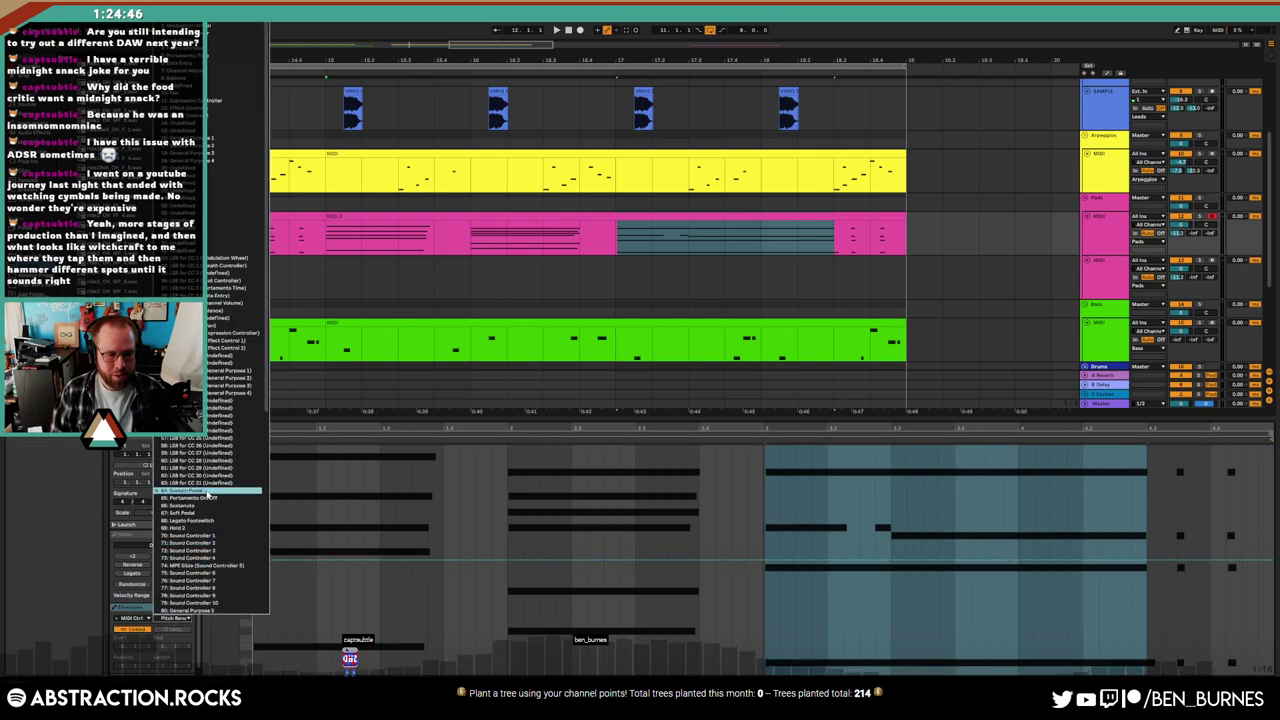
click(200, 506)
click(898, 650)
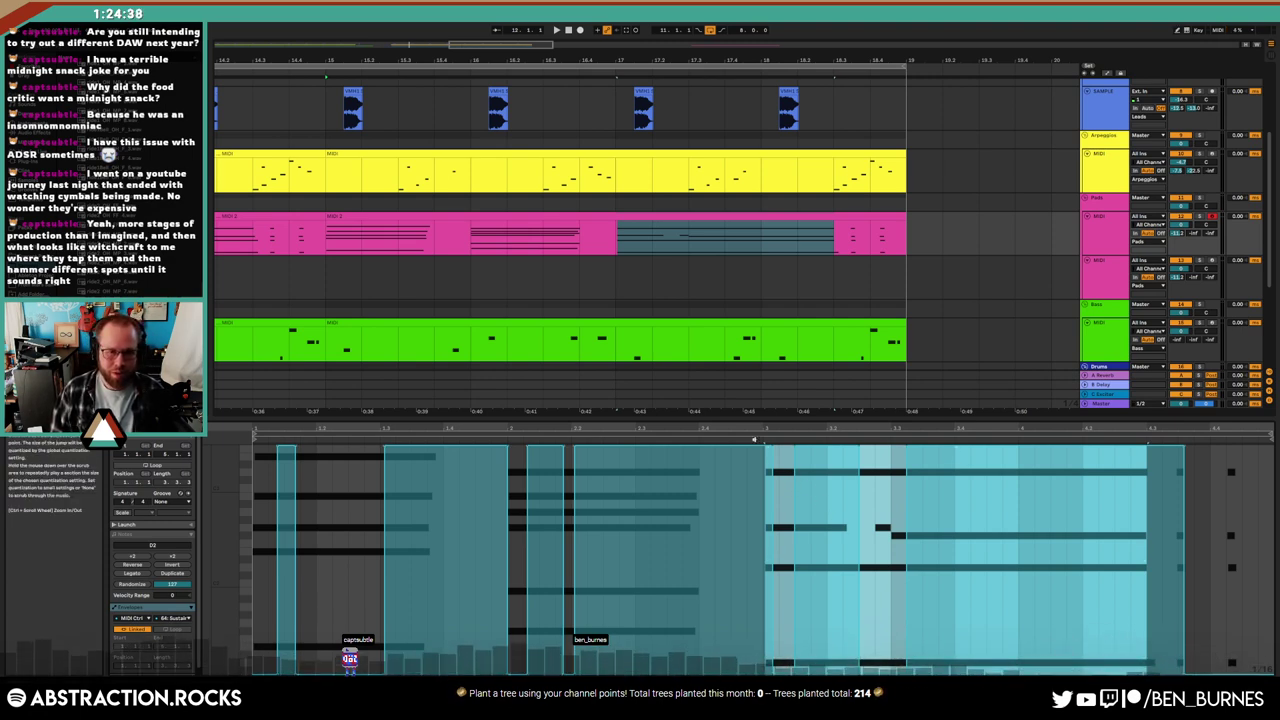
key(space)
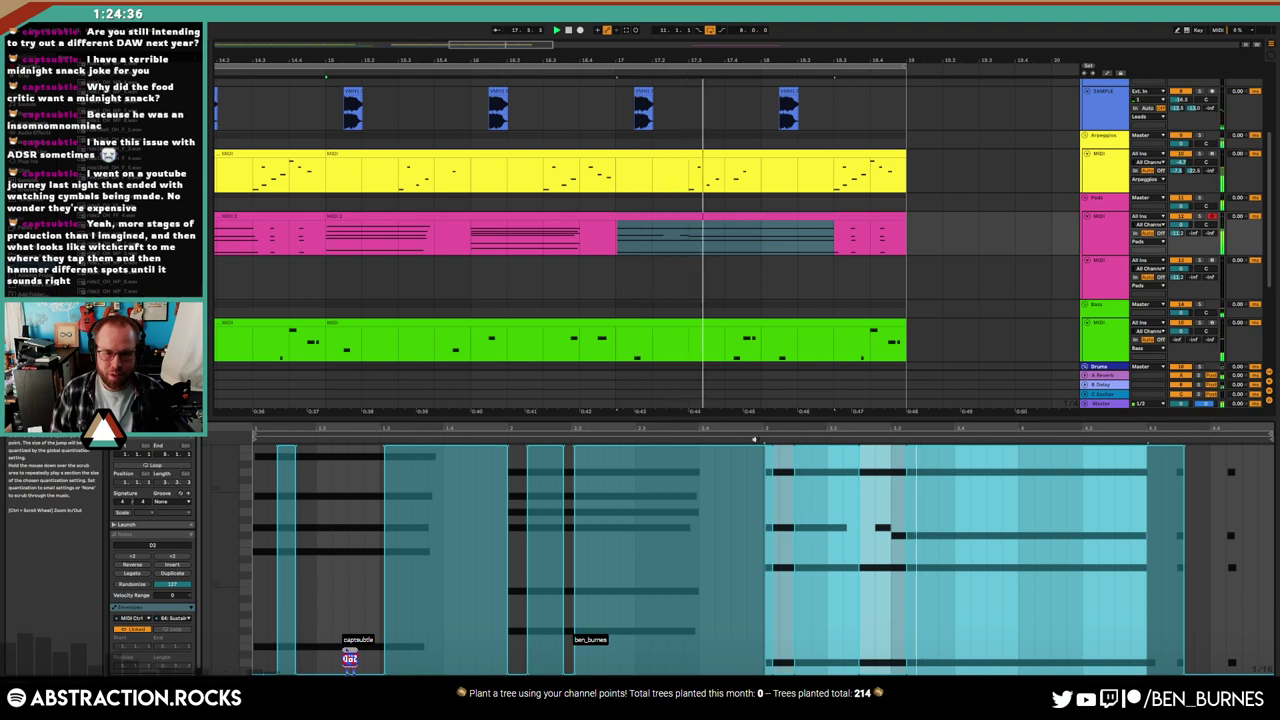
Show the pad clip's notes, adjust velocities of the long F#2 and its short repeats, and set the last short D3's velocity to 74
click(139, 540)
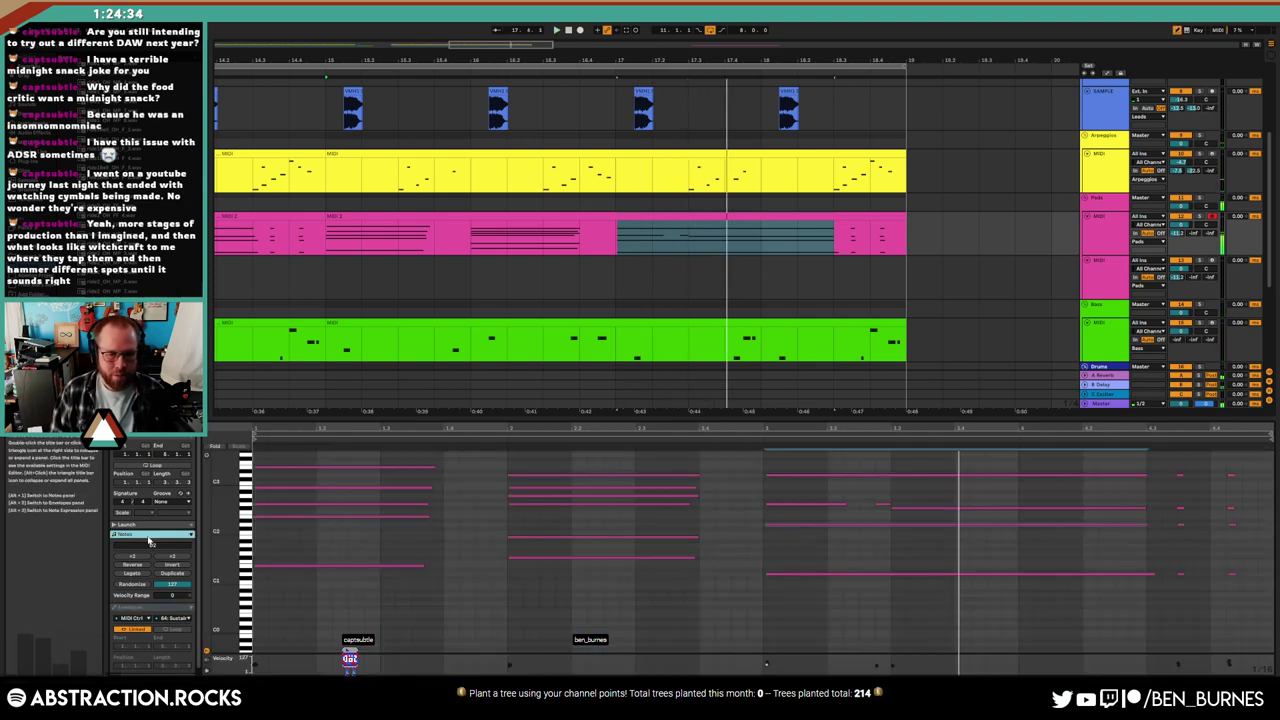
click(913, 507)
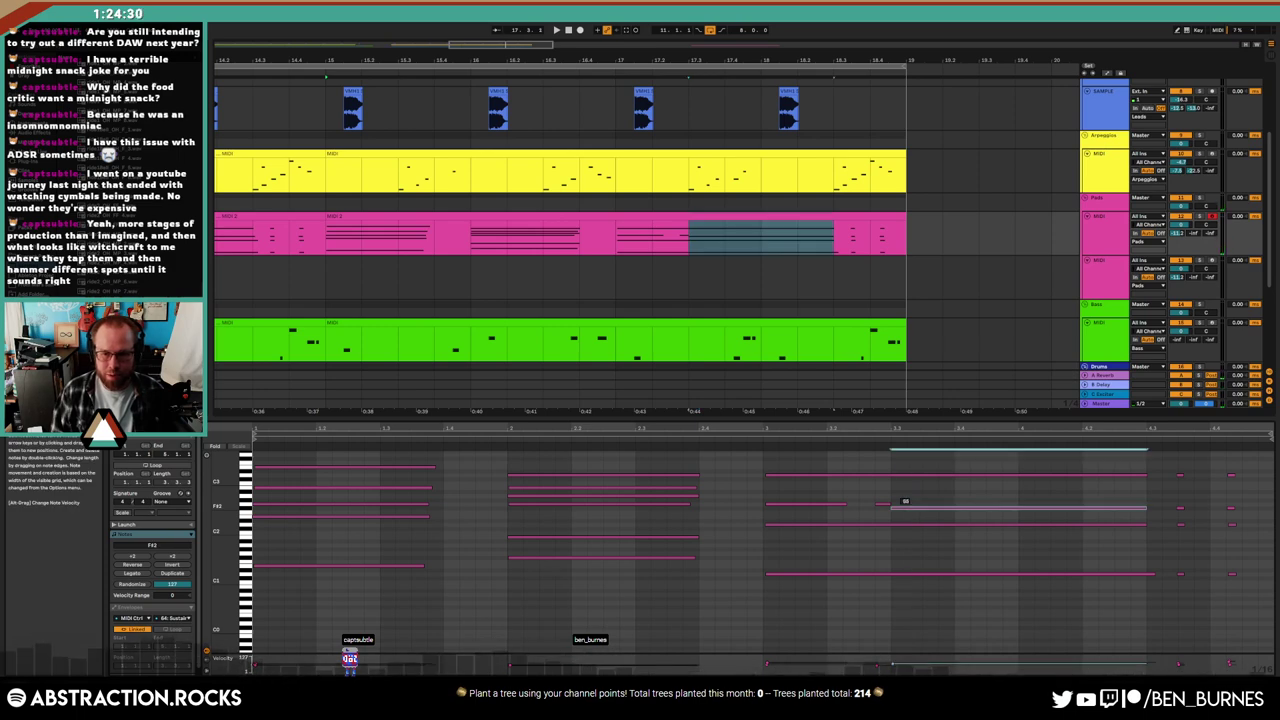
click(1019, 500)
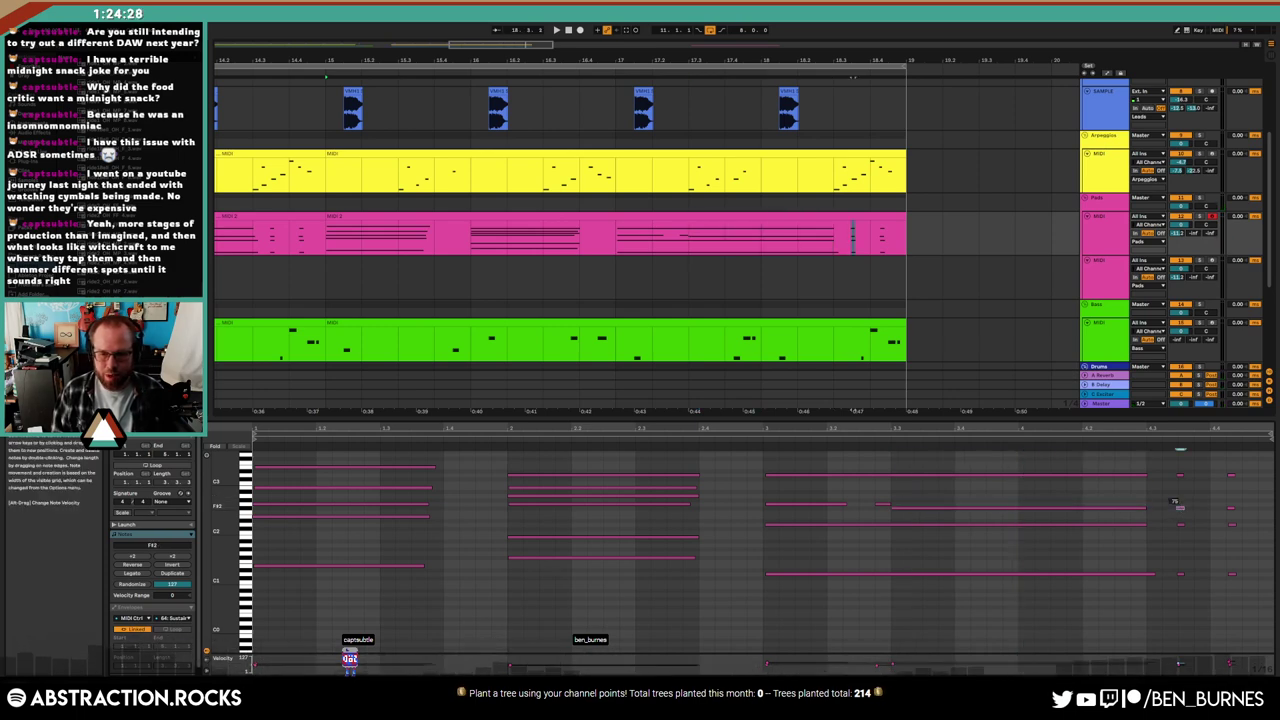
click(1200, 506)
click(1232, 507)
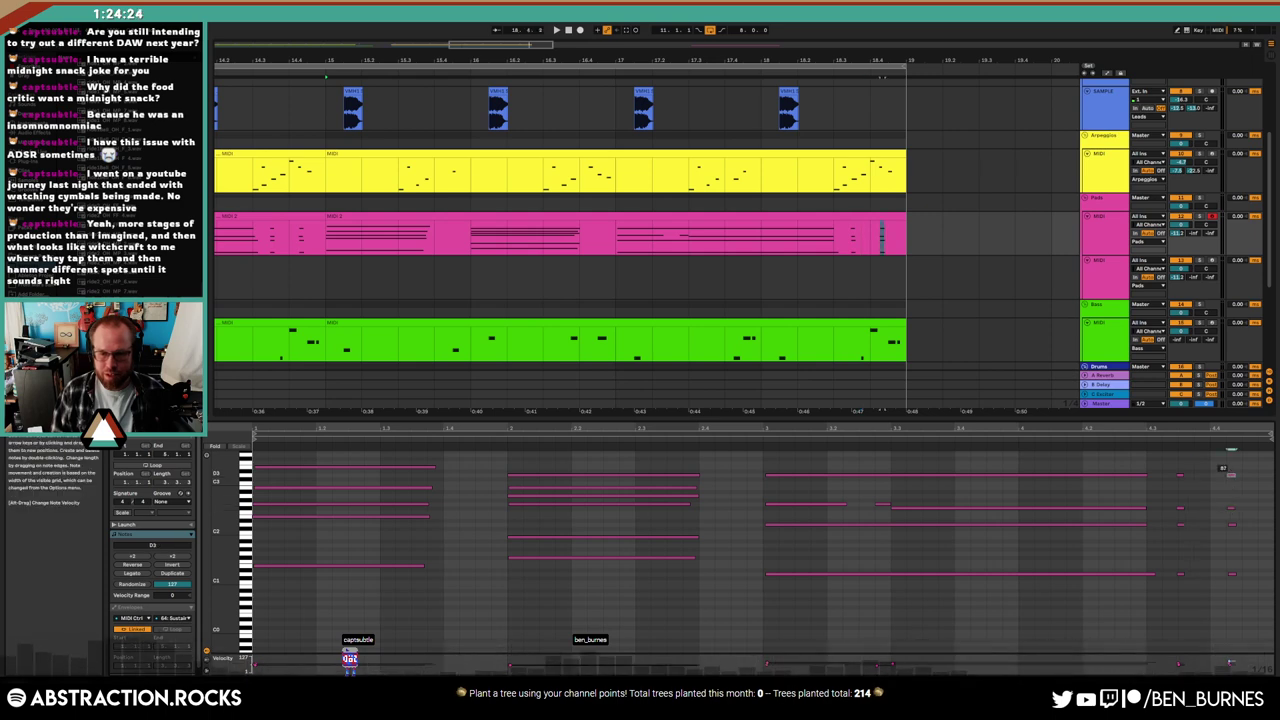
click(1229, 474)
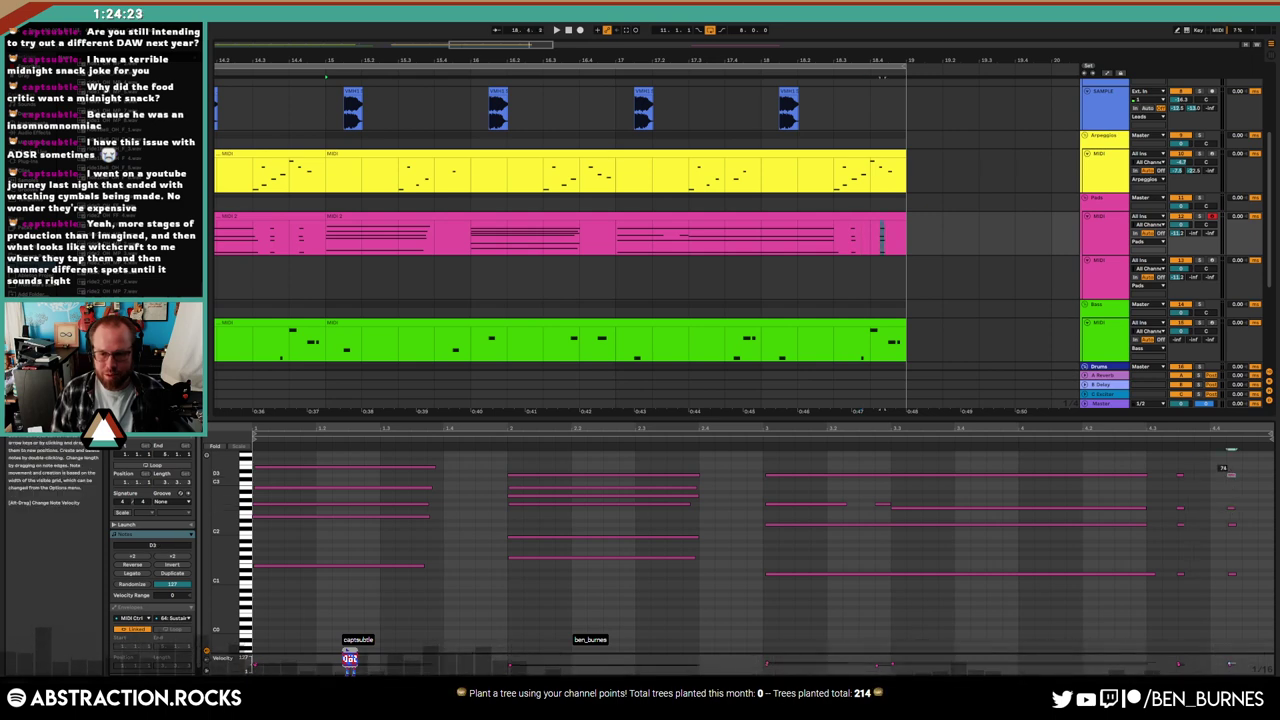
click(1228, 464)
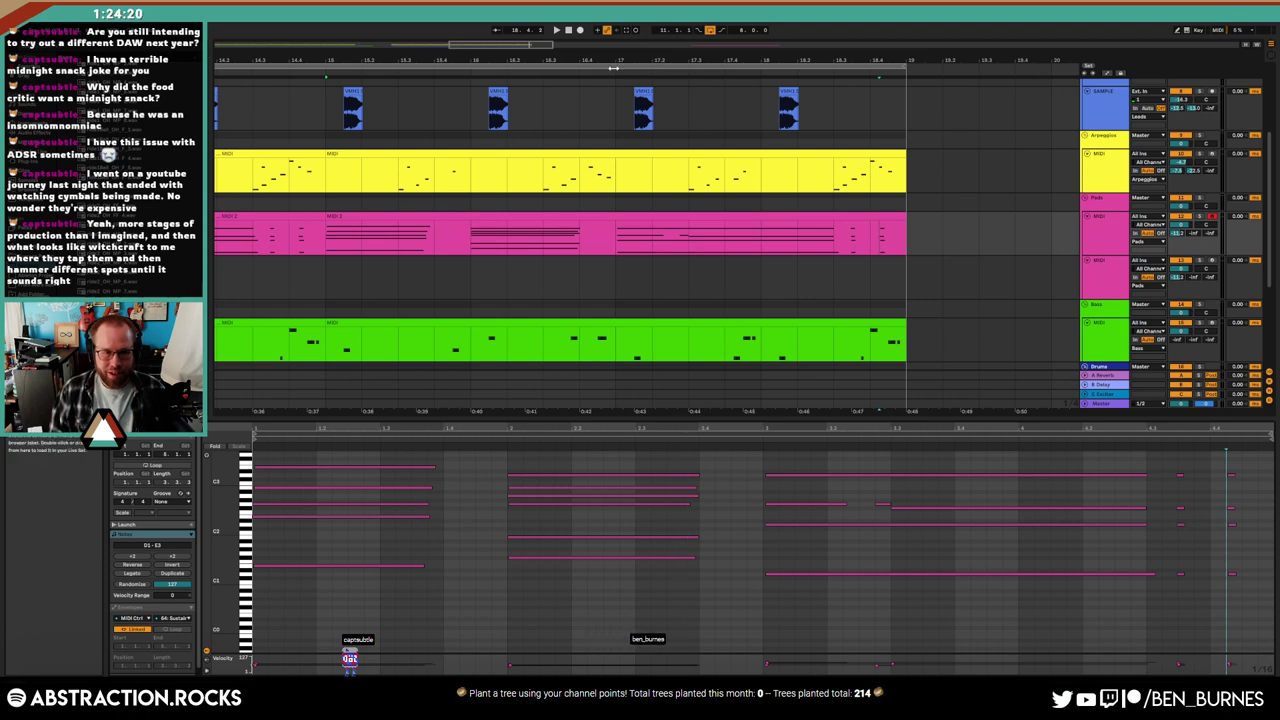
Bring the whole eight-bar section into view and play it back from bar 11 with the drum tracks showing
drag(800, 62, 313, 62)
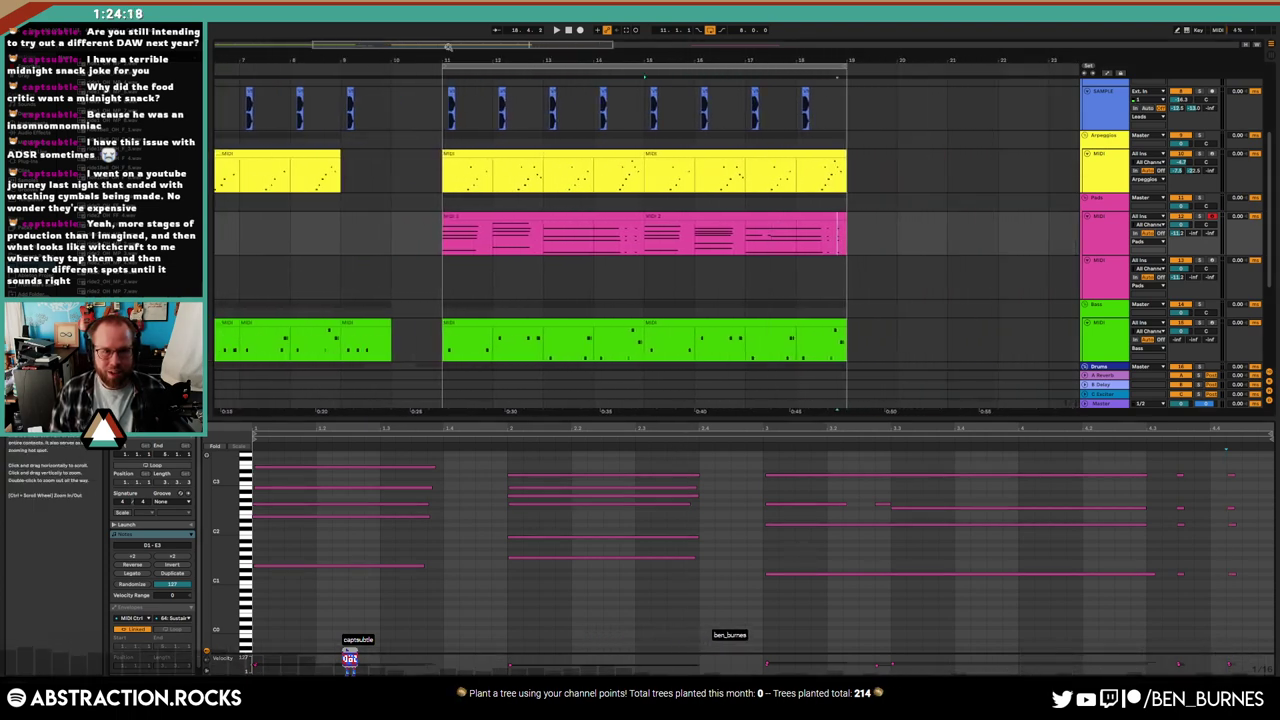
click(313, 67)
key(shift+Tab)
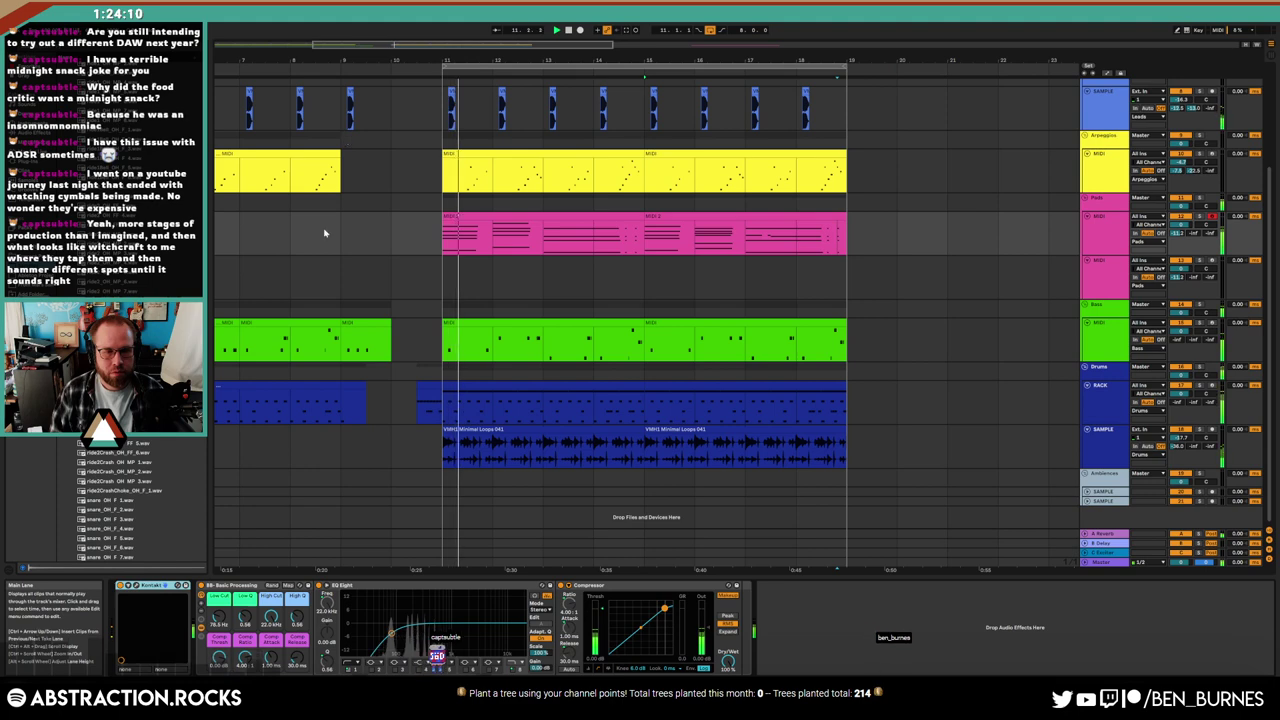
double_click(477, 400)
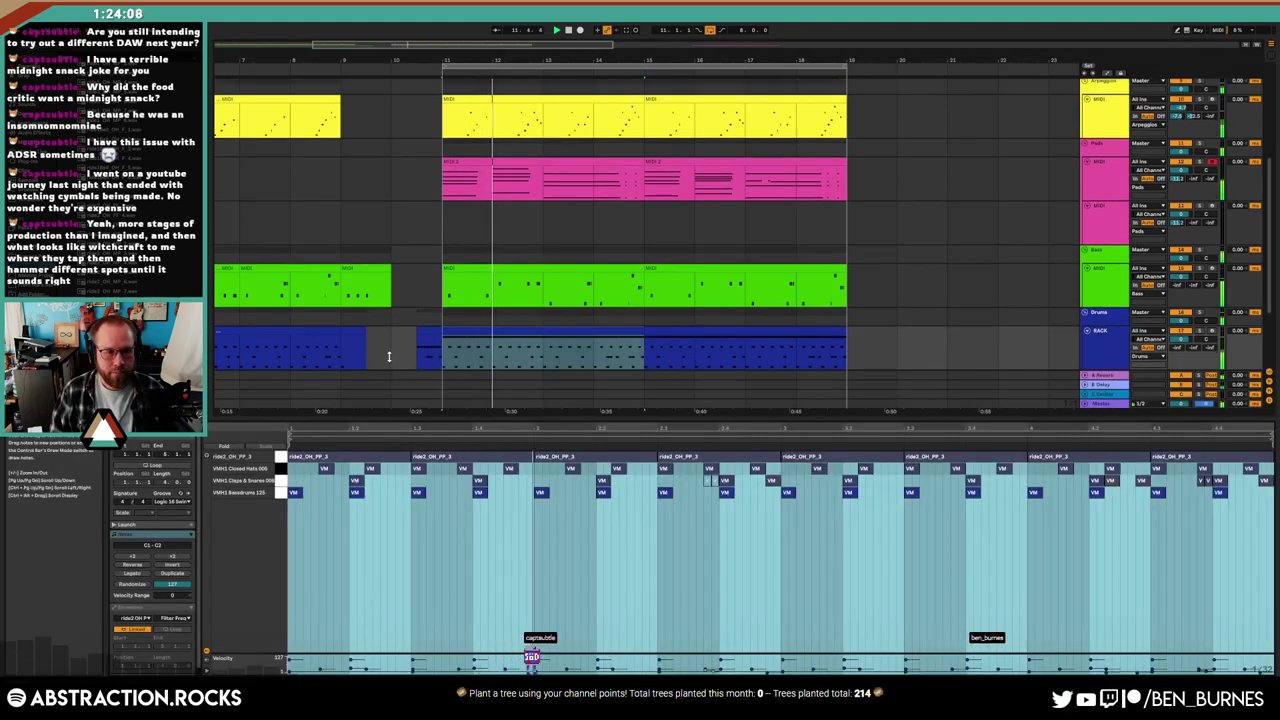
click(433, 333)
click(475, 327)
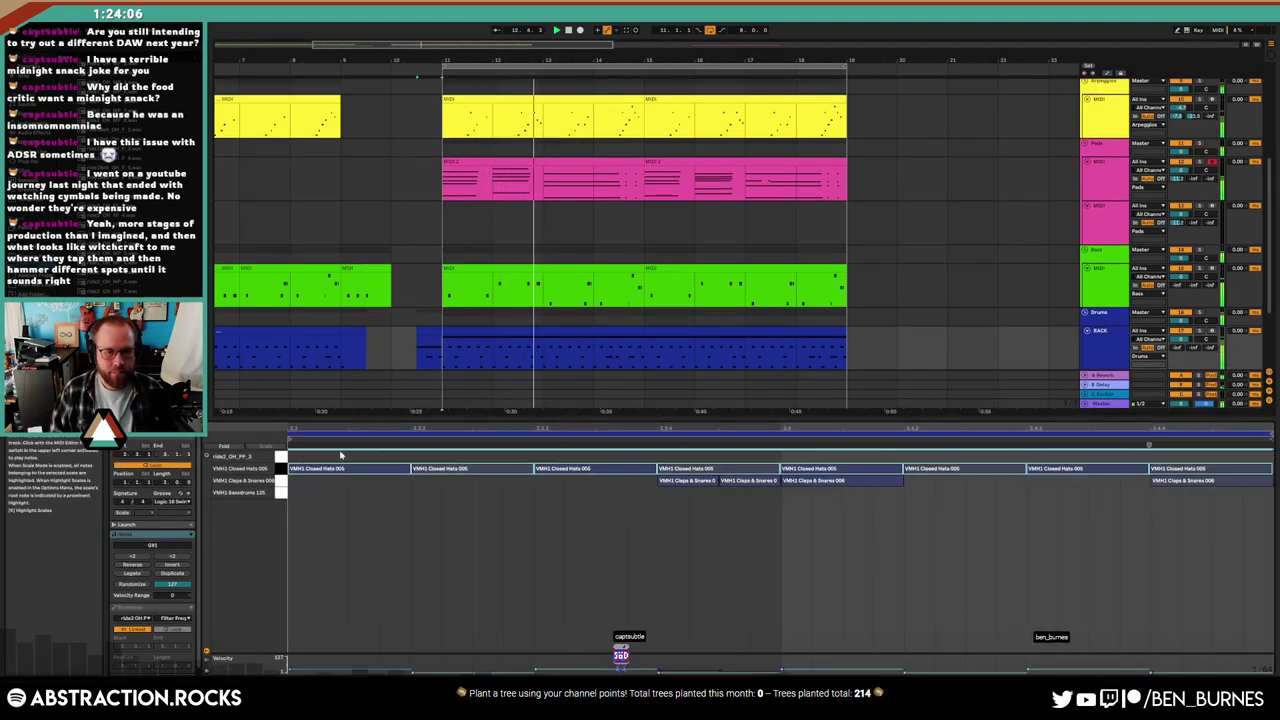
click(289, 472)
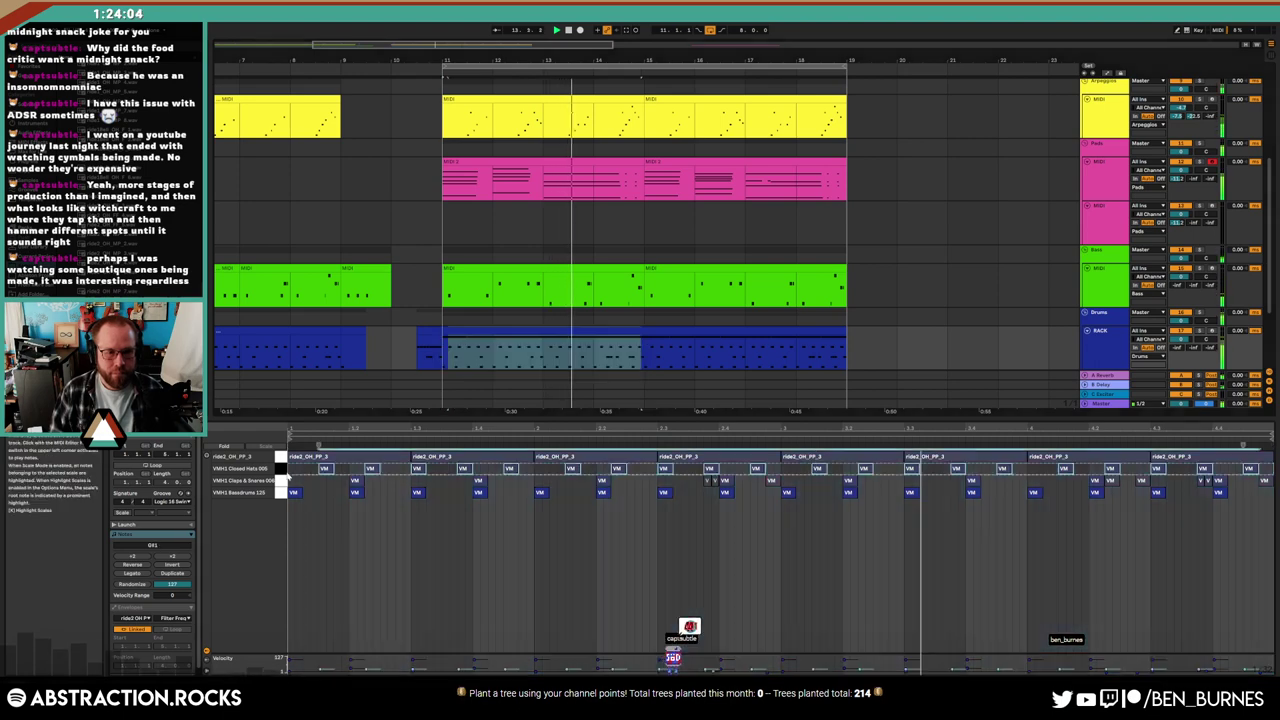
drag(289, 472, 640, 478)
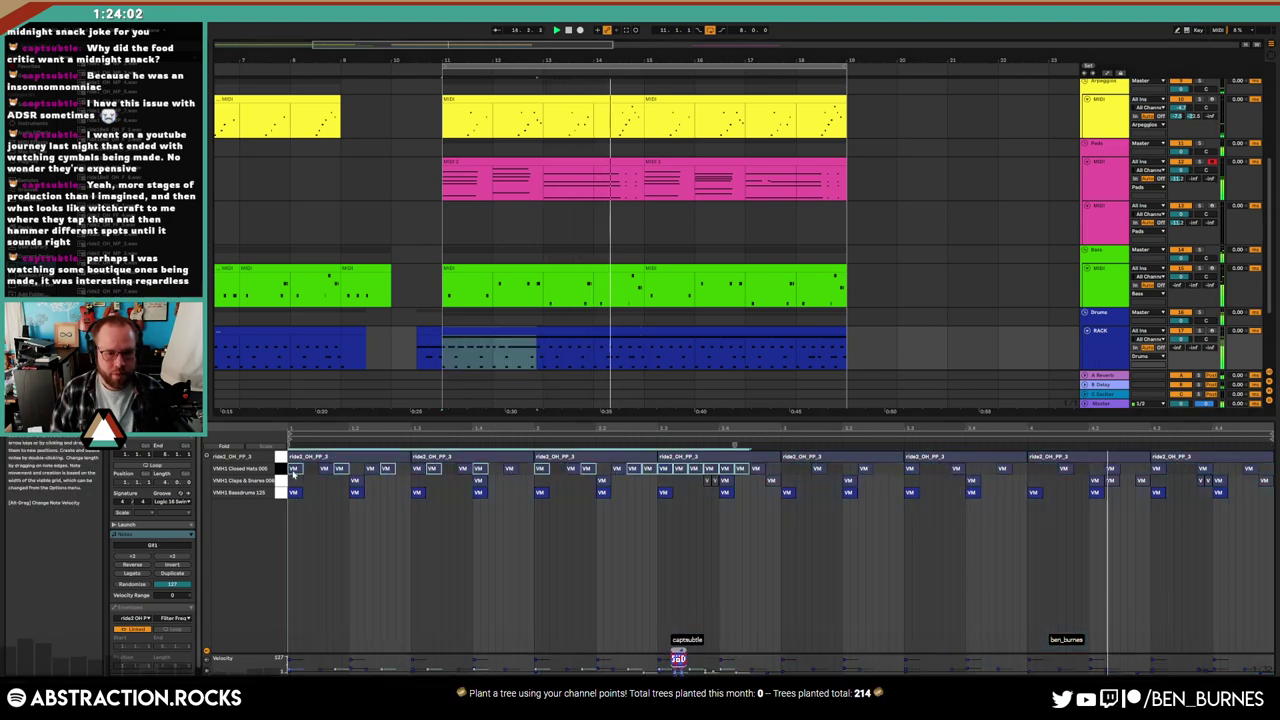
key(ctrl+z)
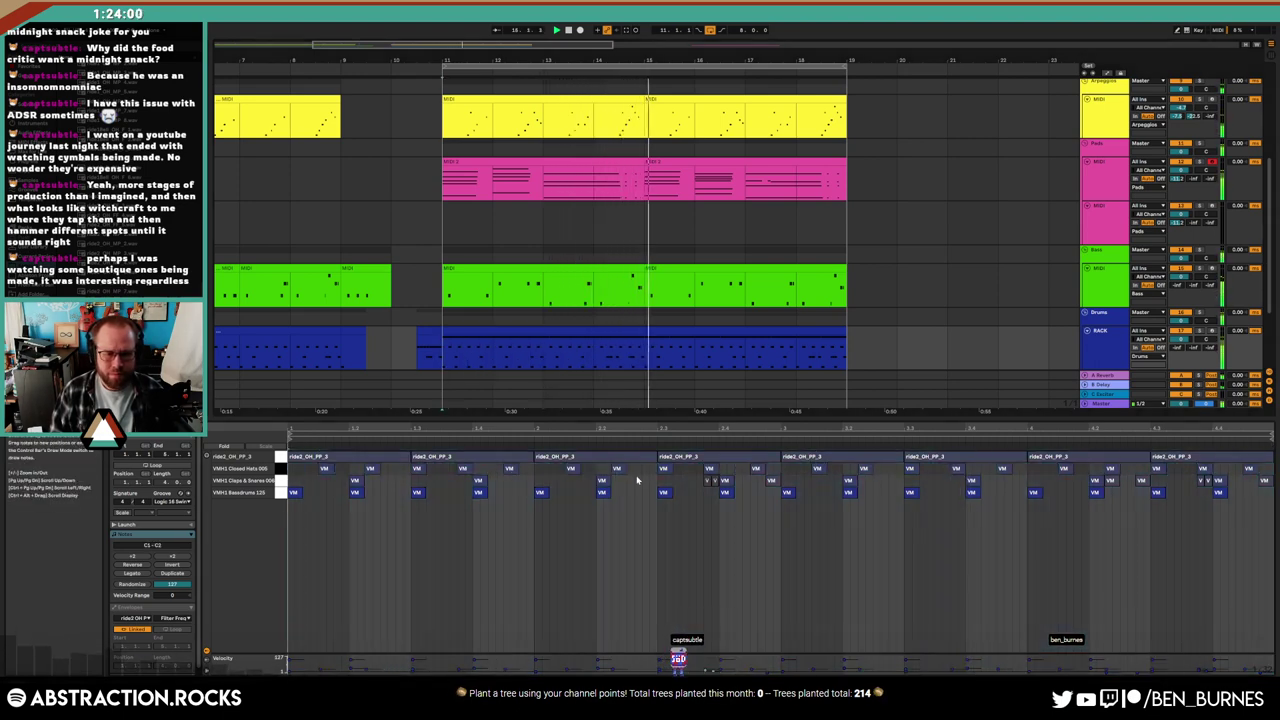
Copy the sixteenth-note closed hats from the half-bar drum clip before bar 11 and paste them repeatedly across the four-bar drum clip
click(430, 348)
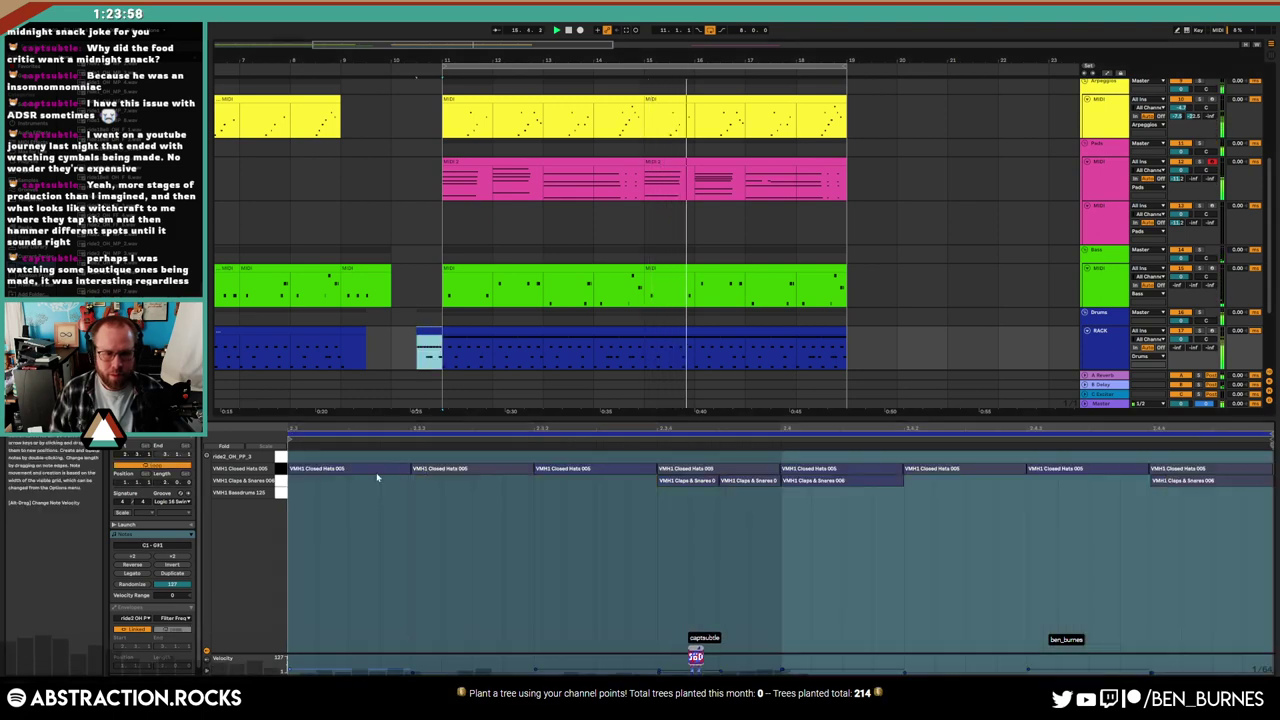
click(369, 458)
key(ctrl+a)
click(377, 460)
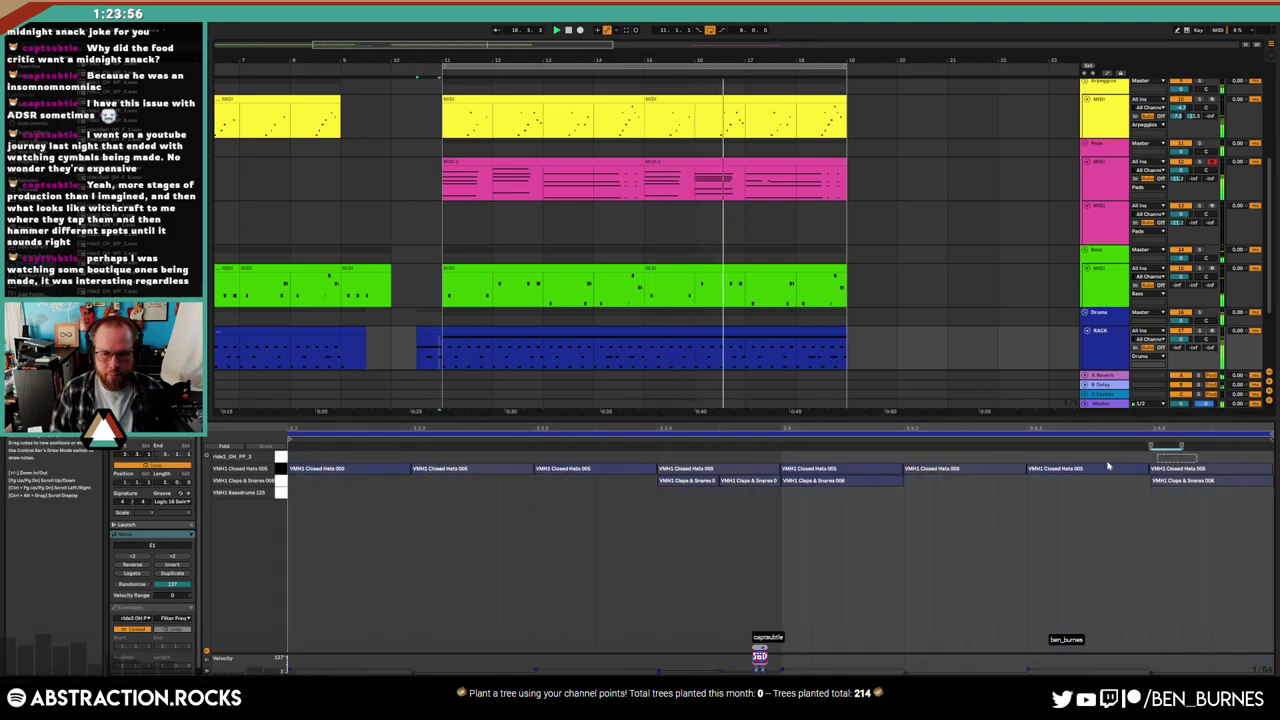
click(471, 330)
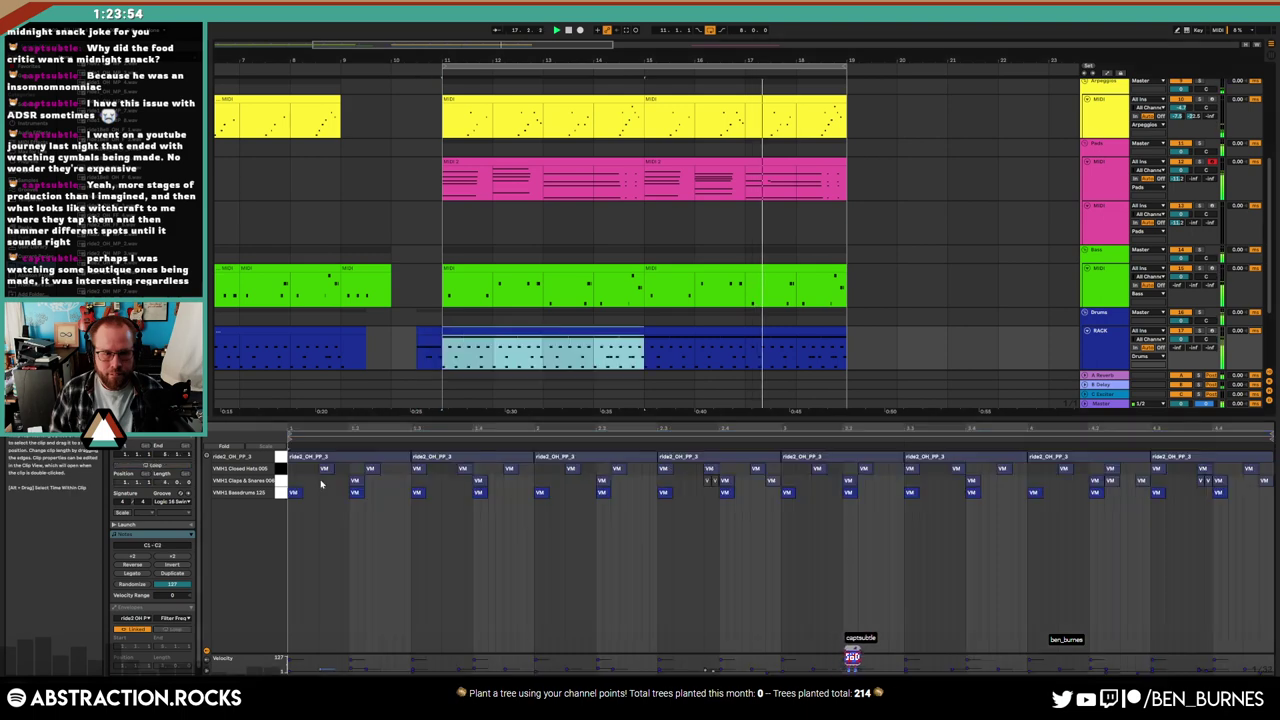
click(290, 472)
key(ctrl+v)
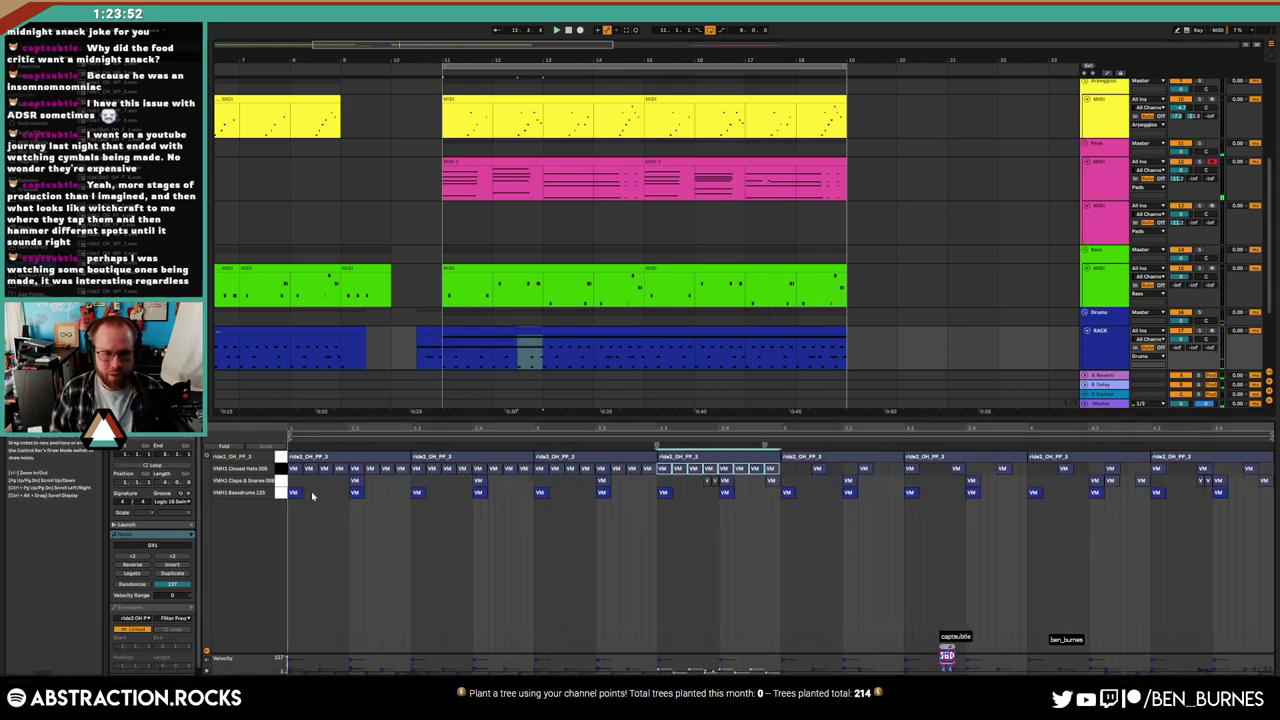
Open the duplicated pad clip and raise the third chord's long D3 note to F#3
scroll(700, 230, up, 2)
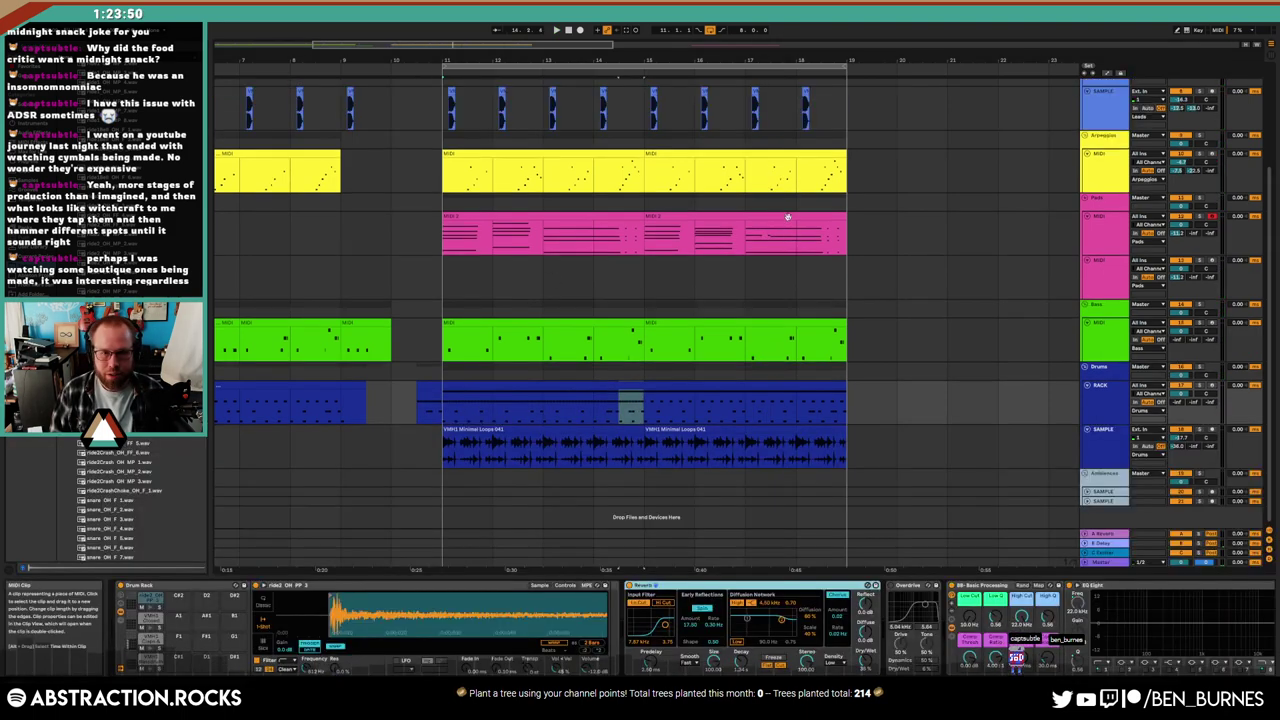
click(788, 217)
click(800, 475)
key(Up)
key(Up)
key(Up)
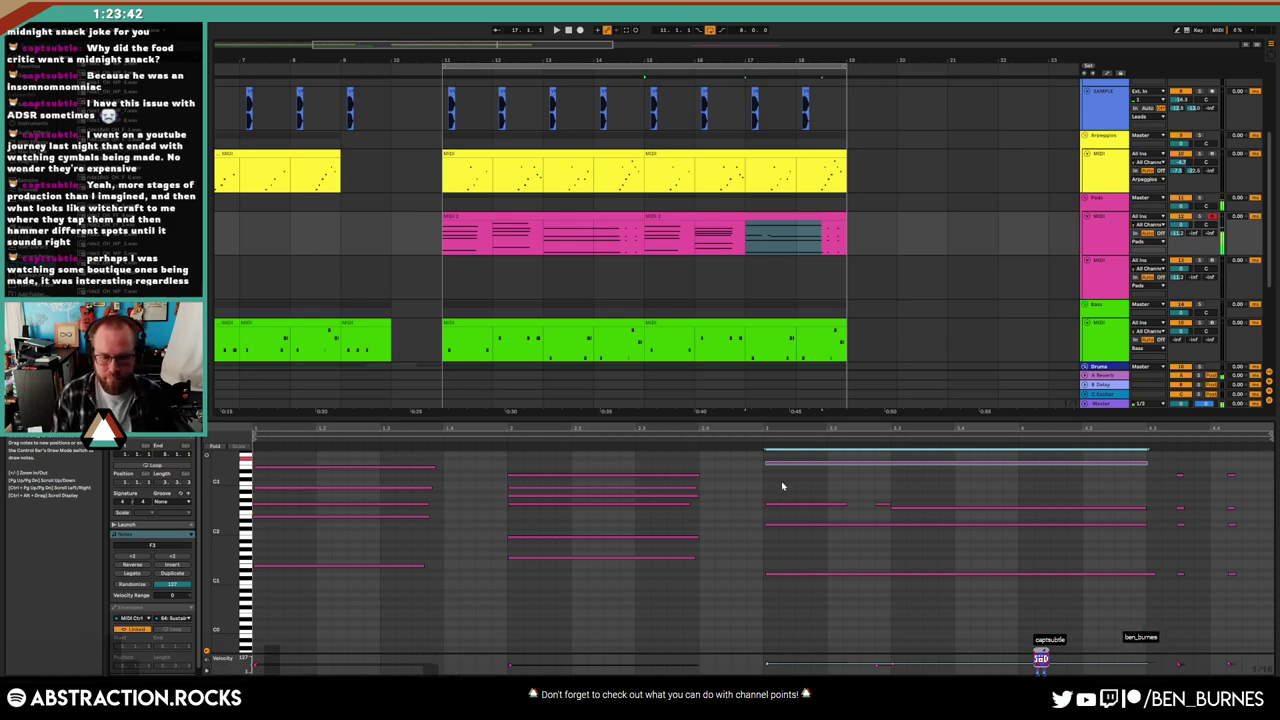
scroll(781, 486, up, 2)
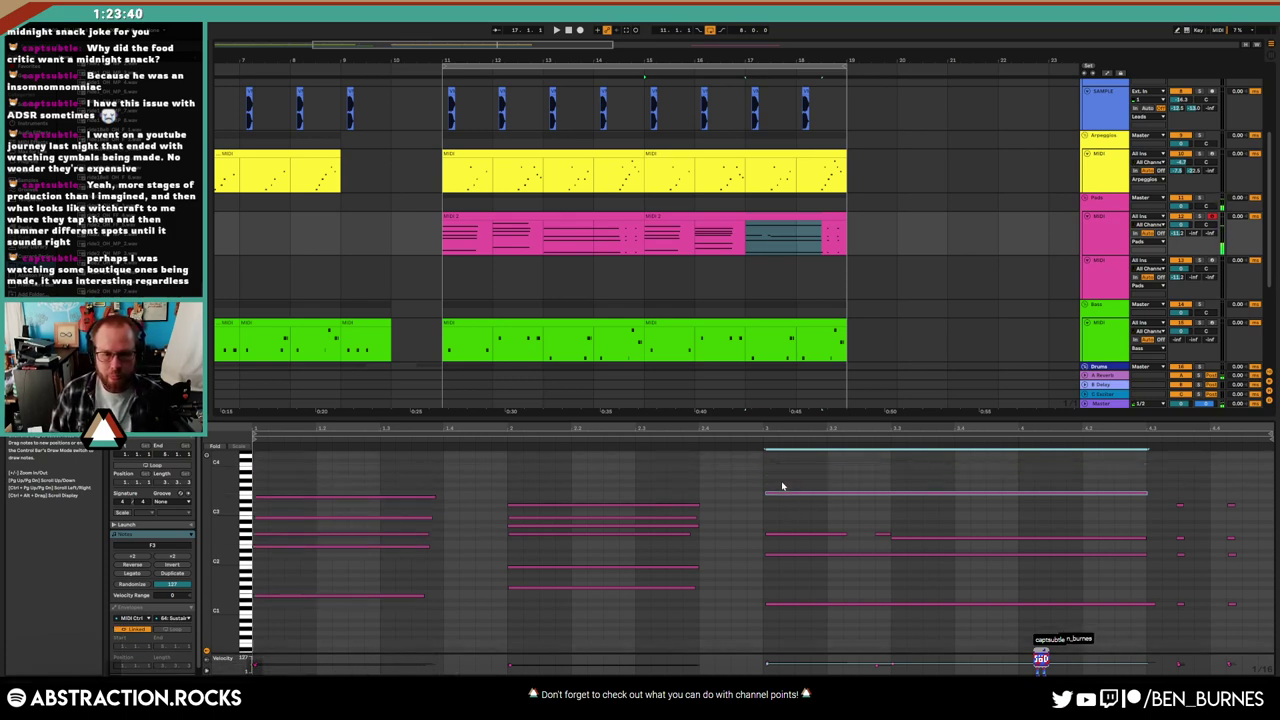
key(Up)
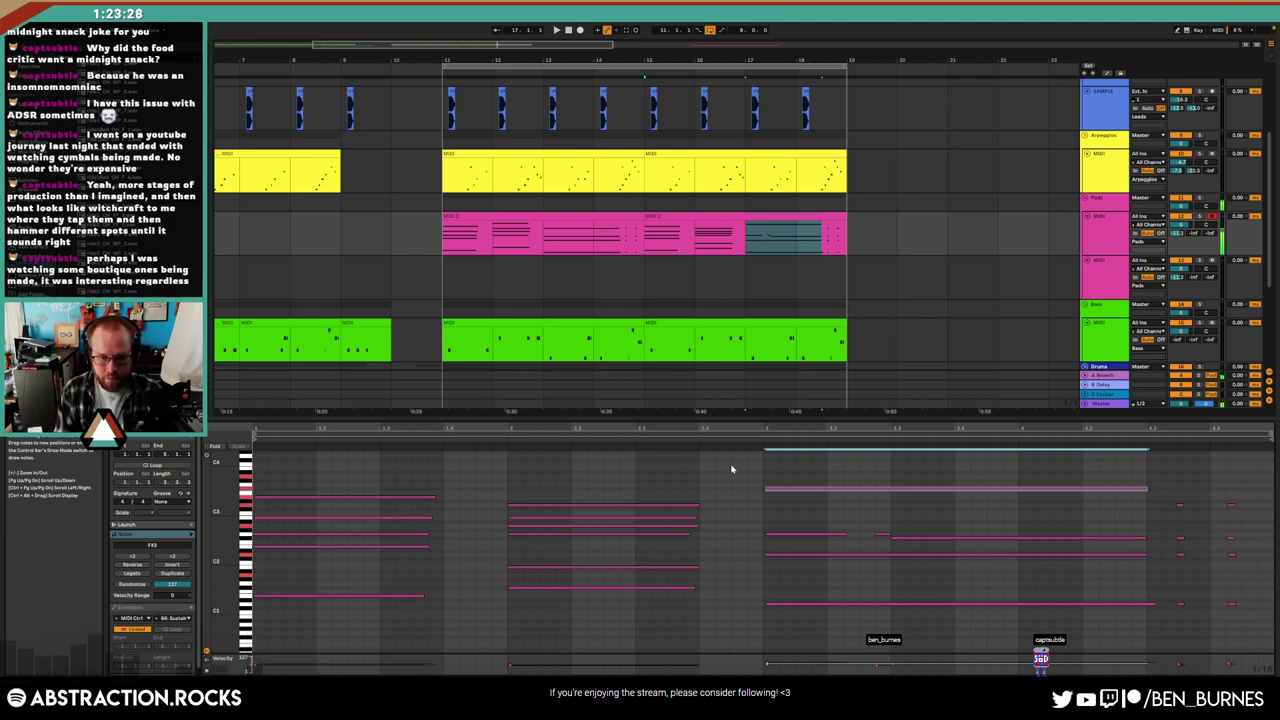
Raise the third chord's lowest long note from D1 to A1
key(alt+Down)
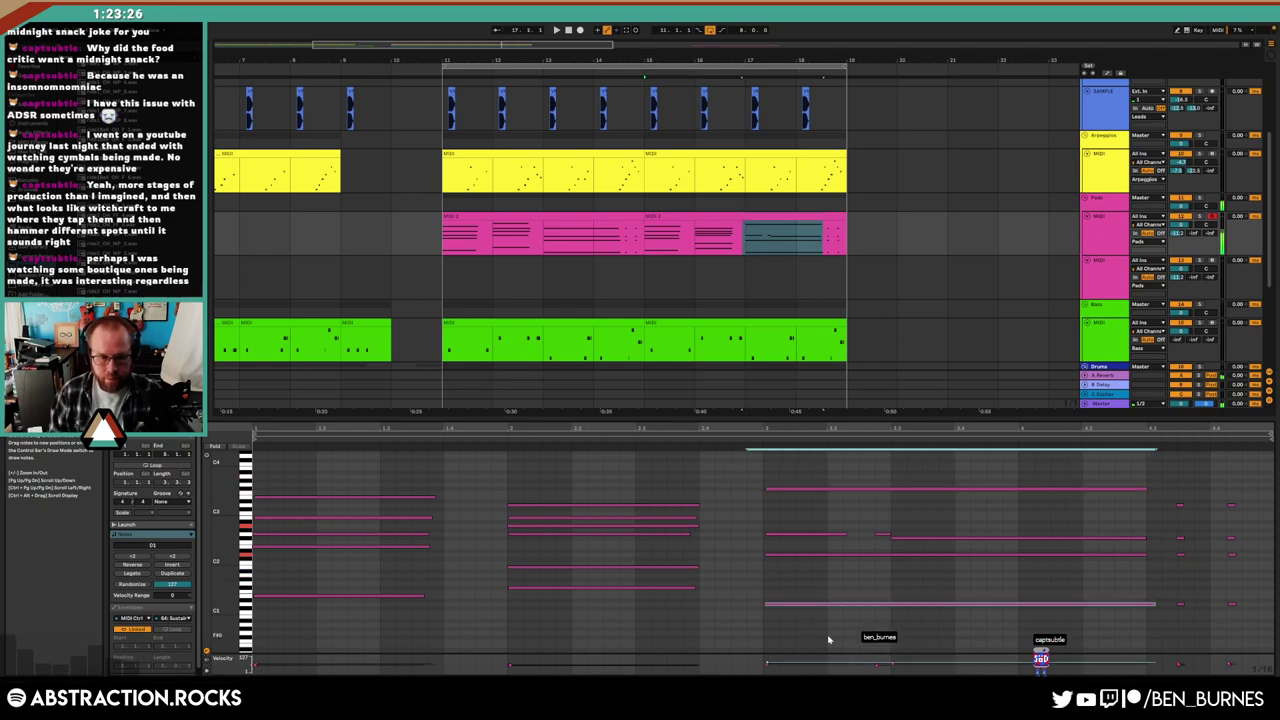
key(Up)
key(Up)
key(Up)
key(Up)
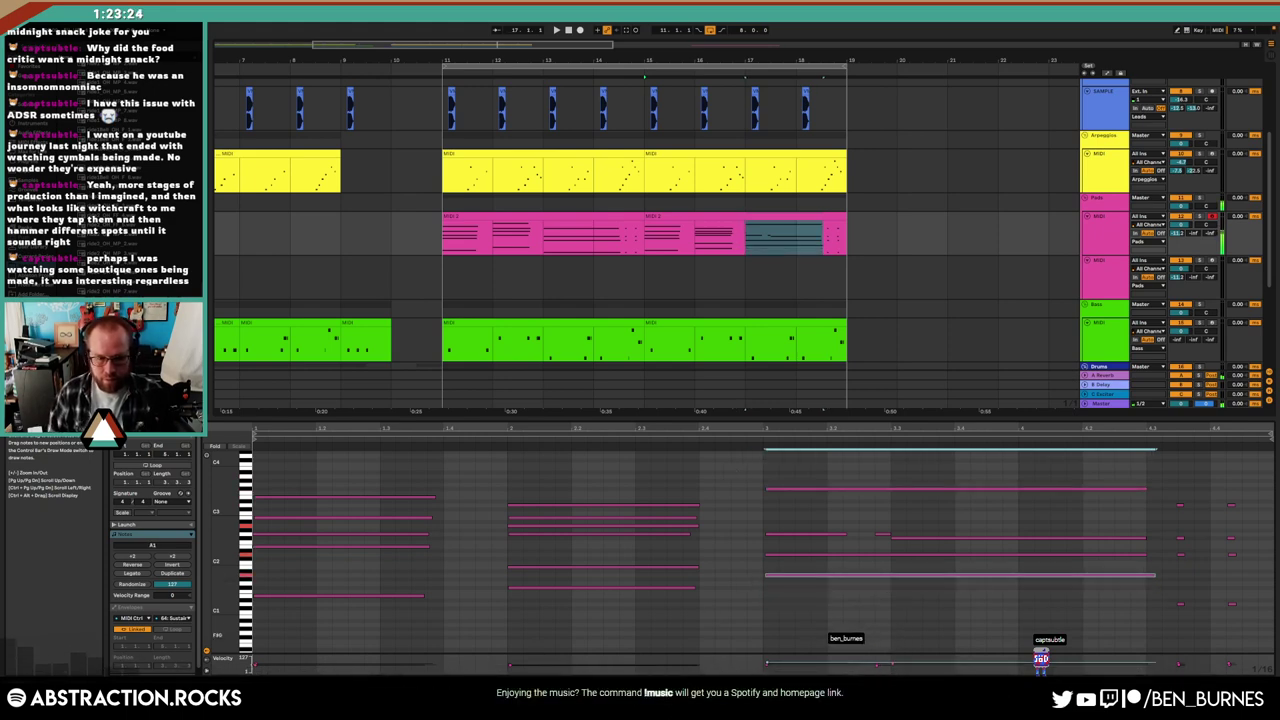
Play the section, add a long D3 note to the third chord, and give its short repeats F#3 notes in place of D1
drag(760, 530, 806, 544)
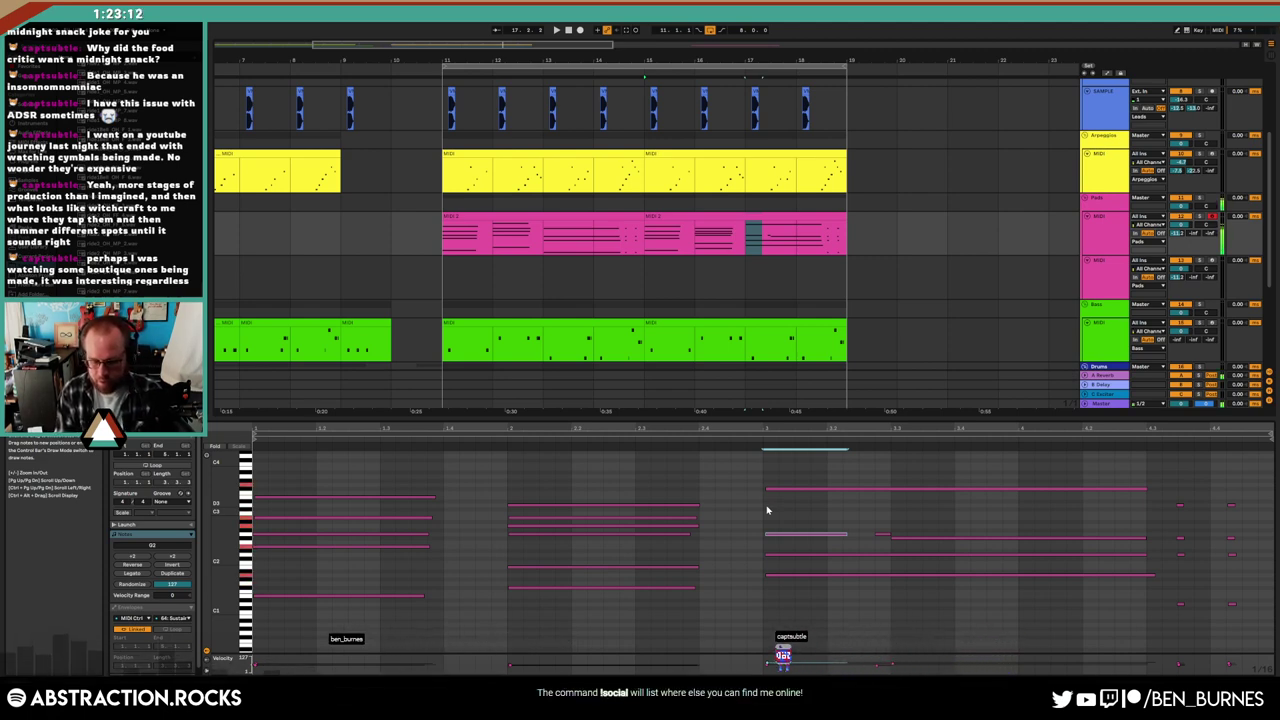
key(space)
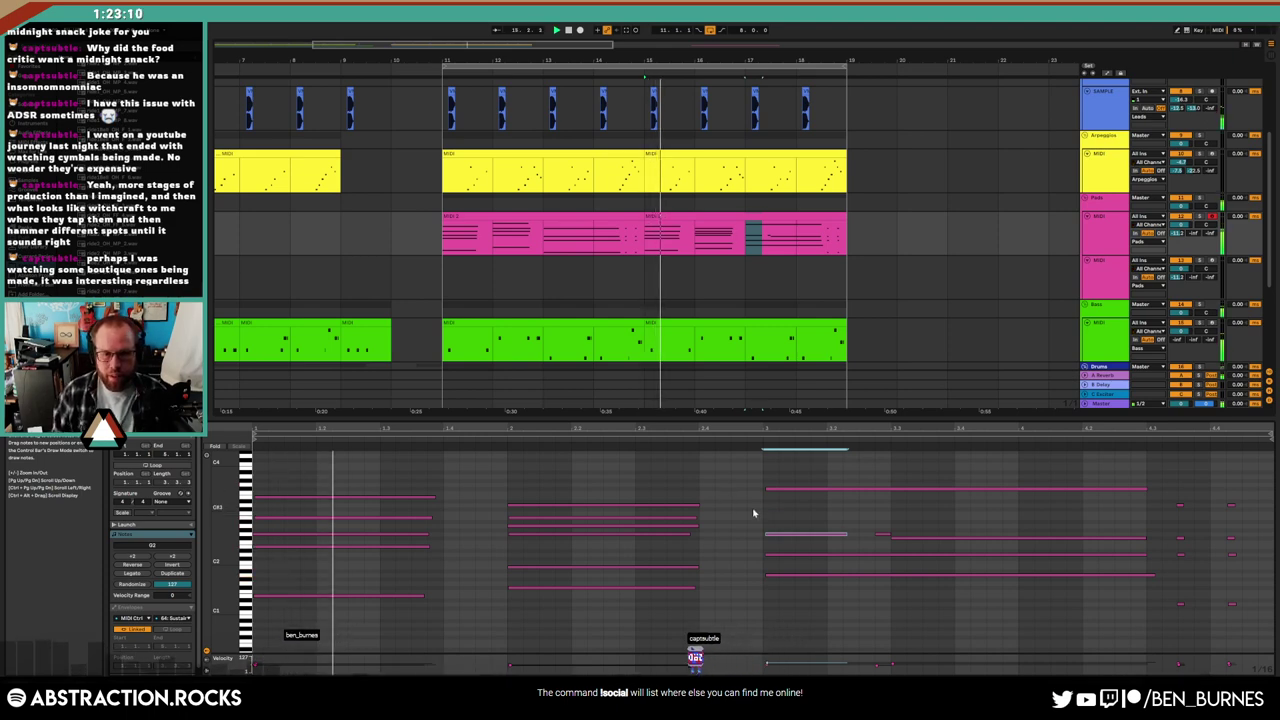
click(767, 506)
drag(938, 513, 1143, 517)
drag(1182, 604, 1243, 617)
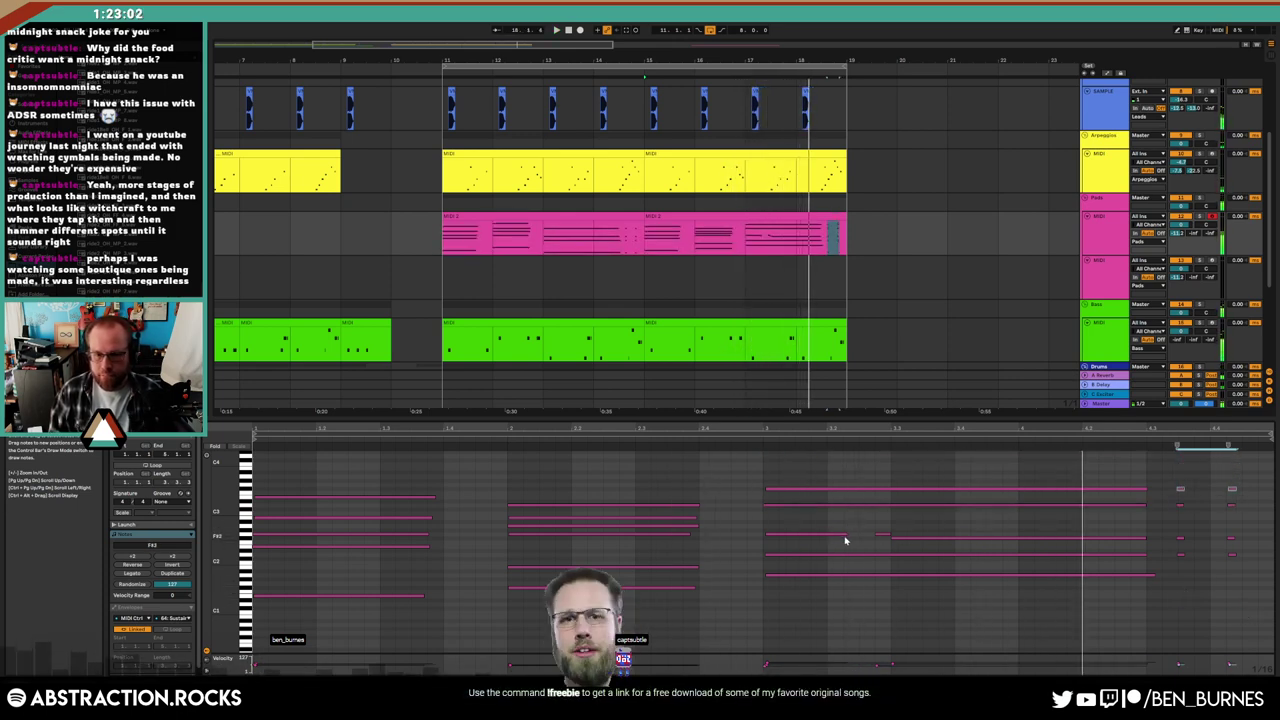
Extend the third chord's G2 note to the chord's end in place of the long F#2, and play the clip
drag(845, 537, 1157, 550)
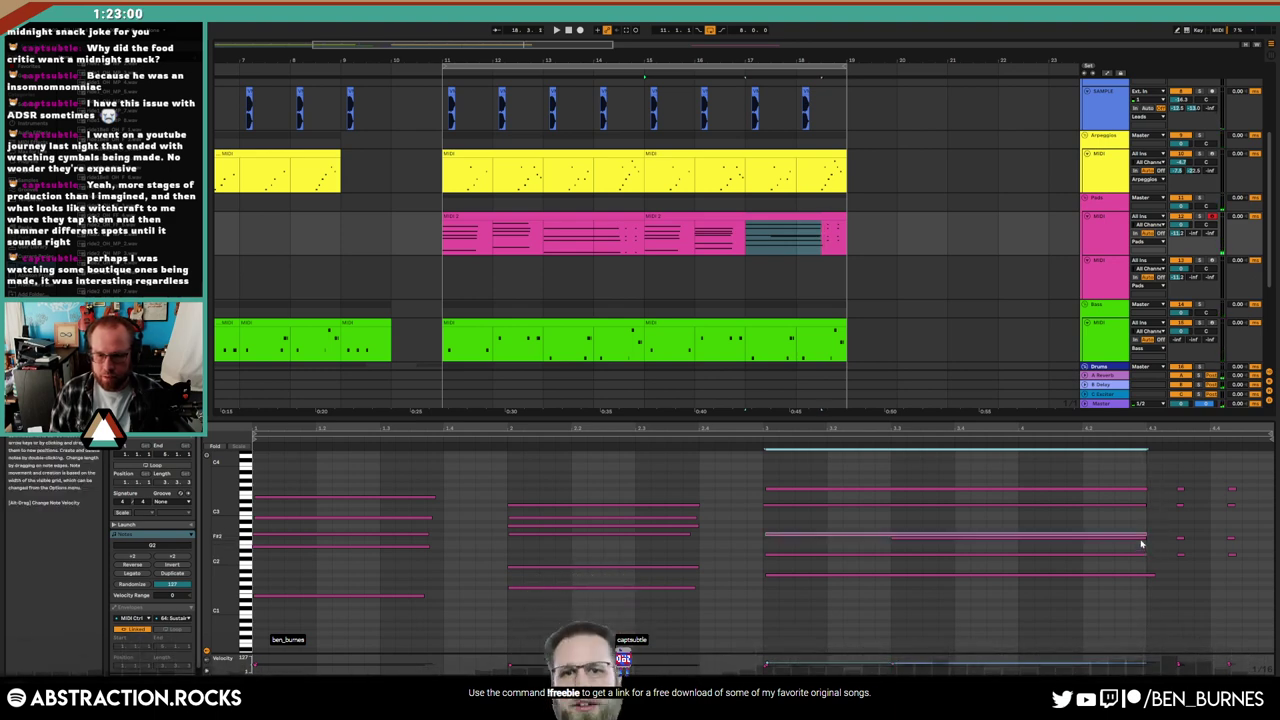
click(838, 471)
click(717, 435)
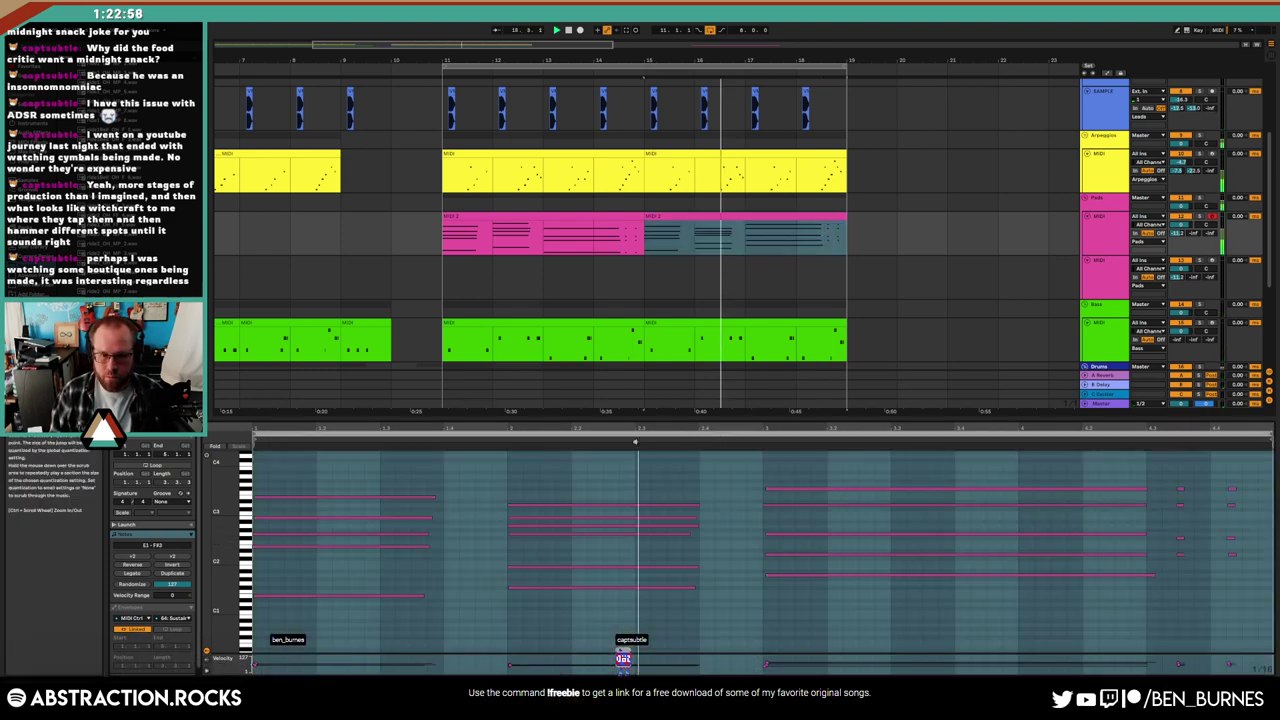
key(ctrl+a)
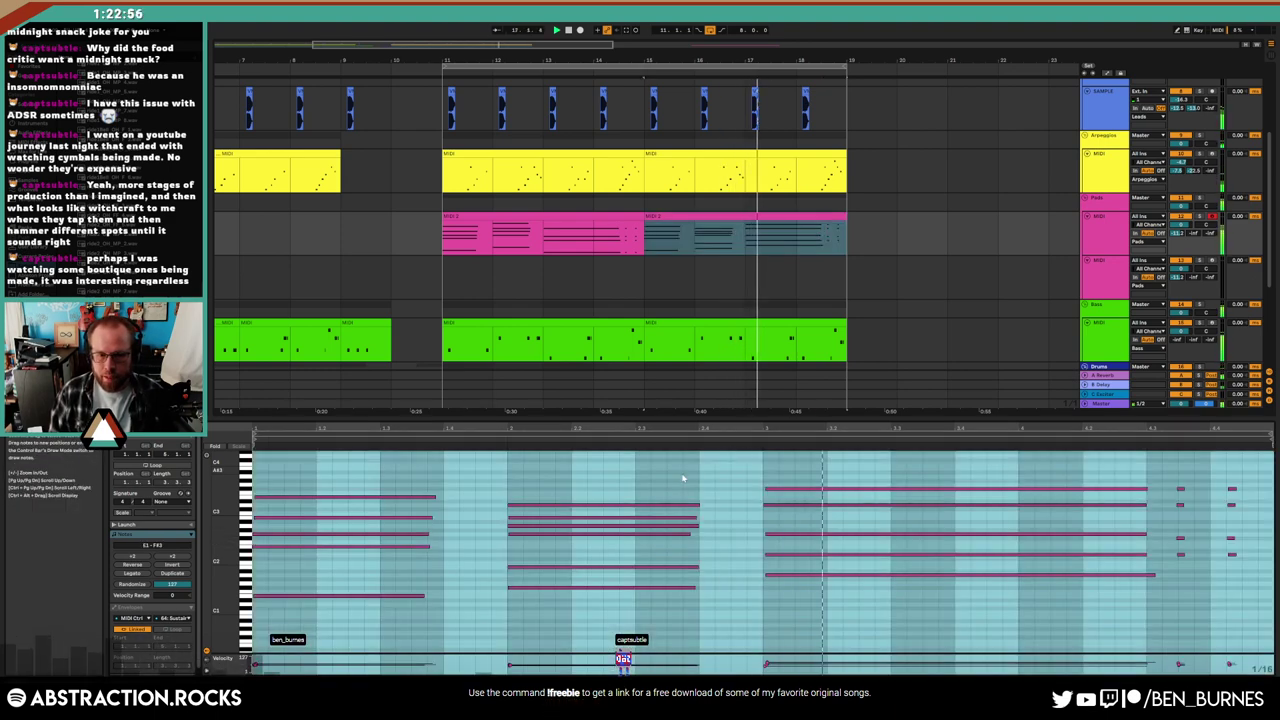
Raise the third chord's long G2 note and its short F#2 repeats to A2
click(814, 526)
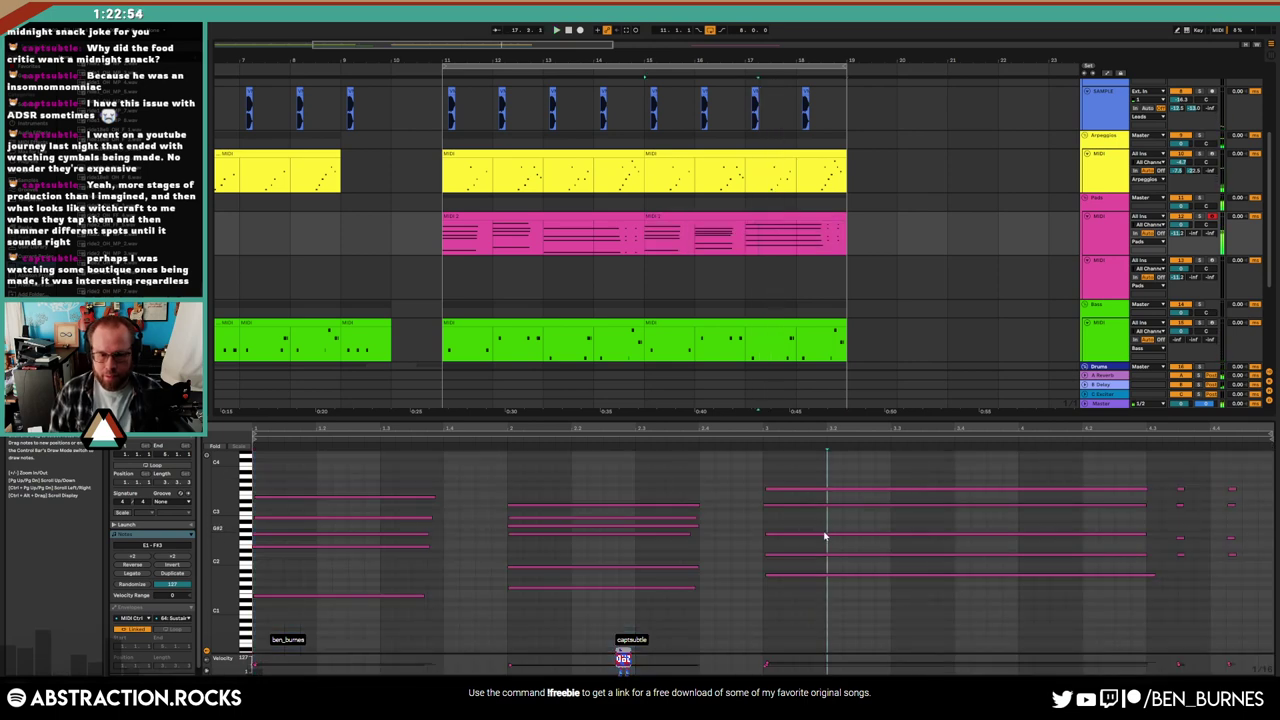
mouse_move(824, 536)
mouse_down()
mouse_move(840, 537)
mouse_move(829, 528)
mouse_up()
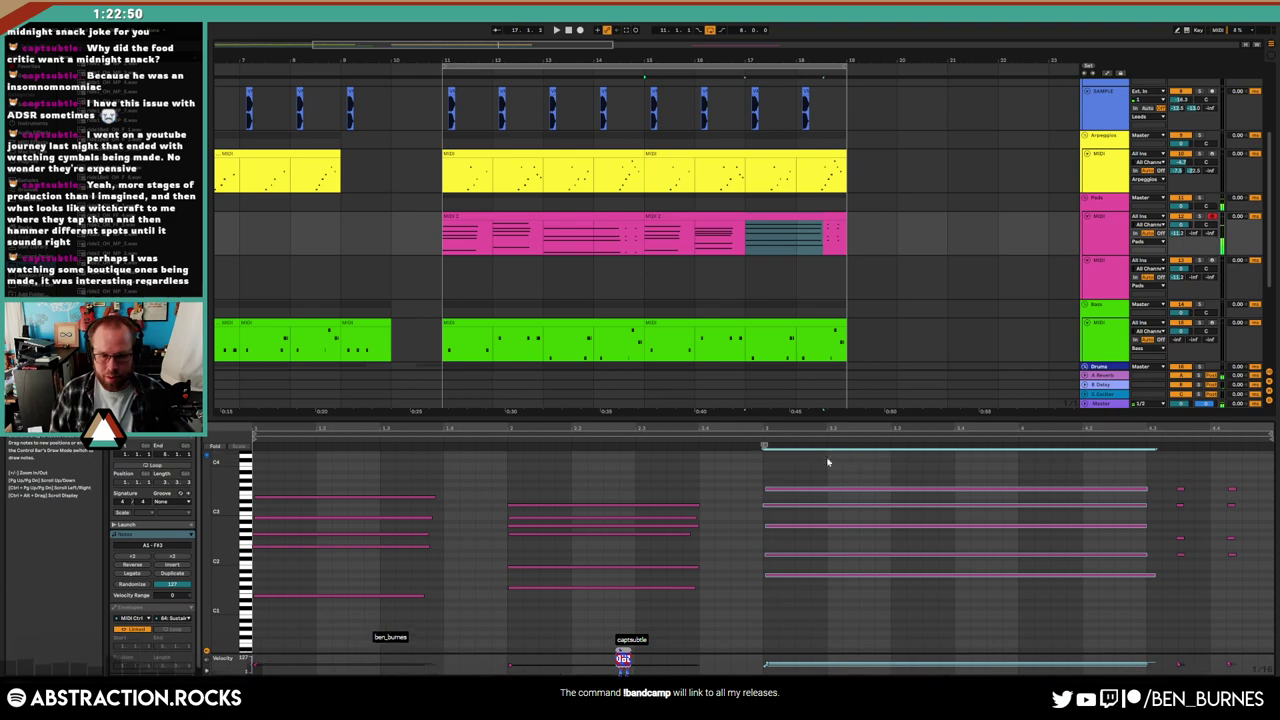
click(907, 481)
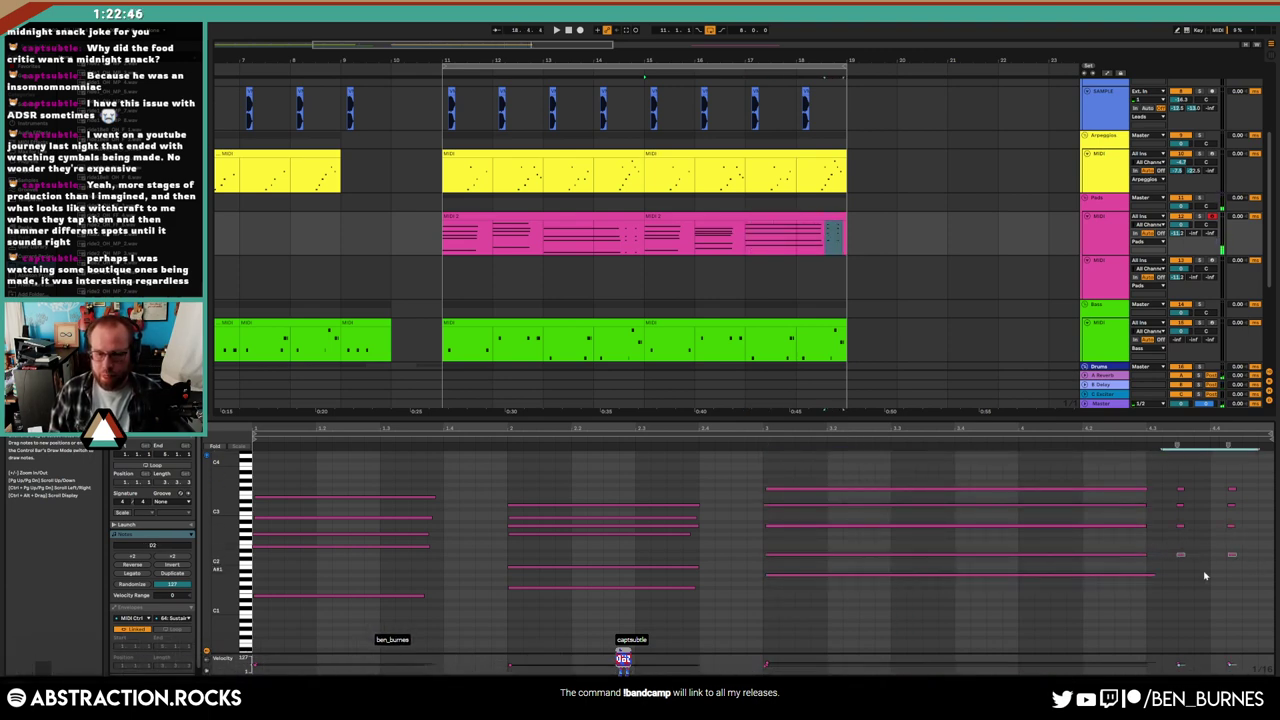
Return to the full arrangement and play back the eight-bar section to hear the revised pads and hats
key(shift+Tab)
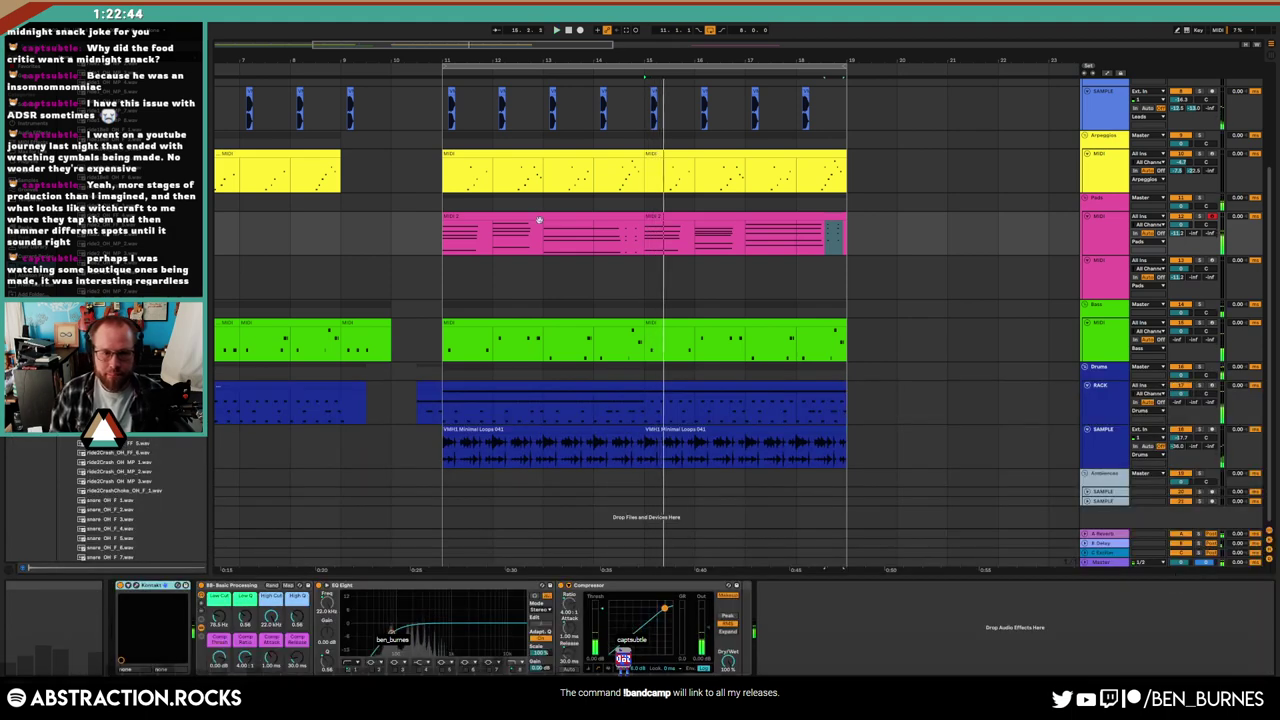
click(538, 213)
key(space)
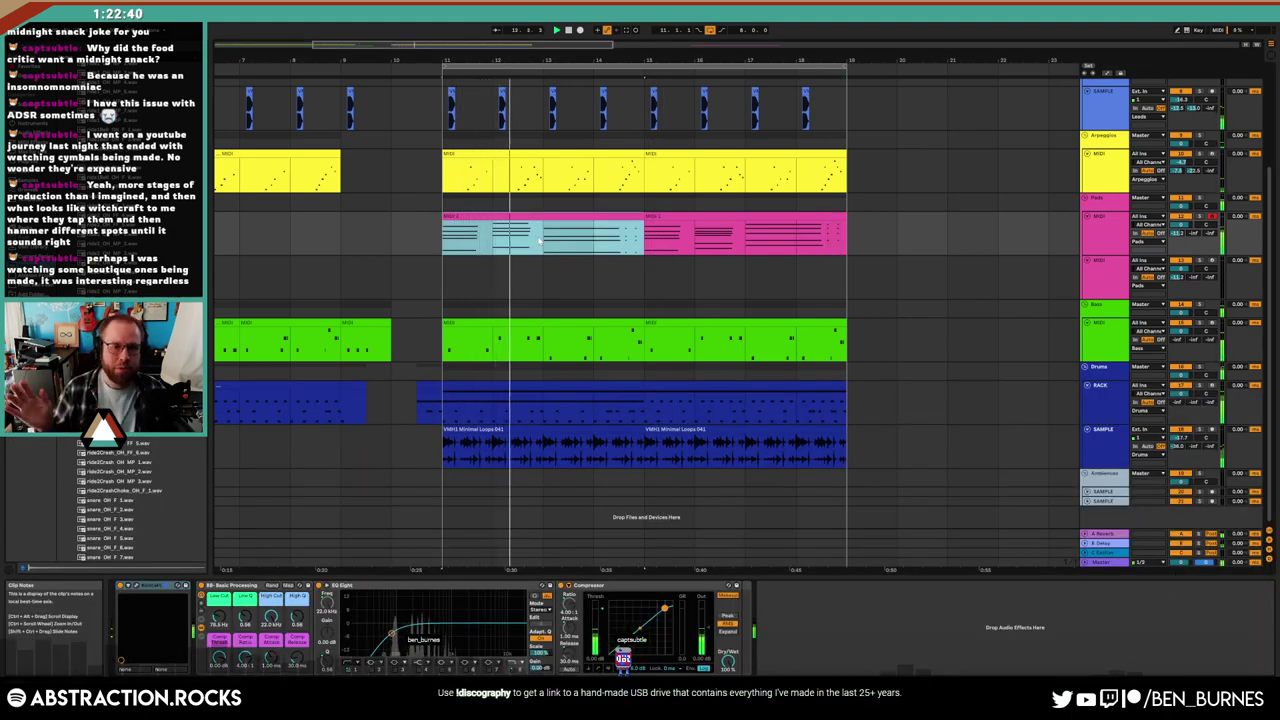
click(542, 238)
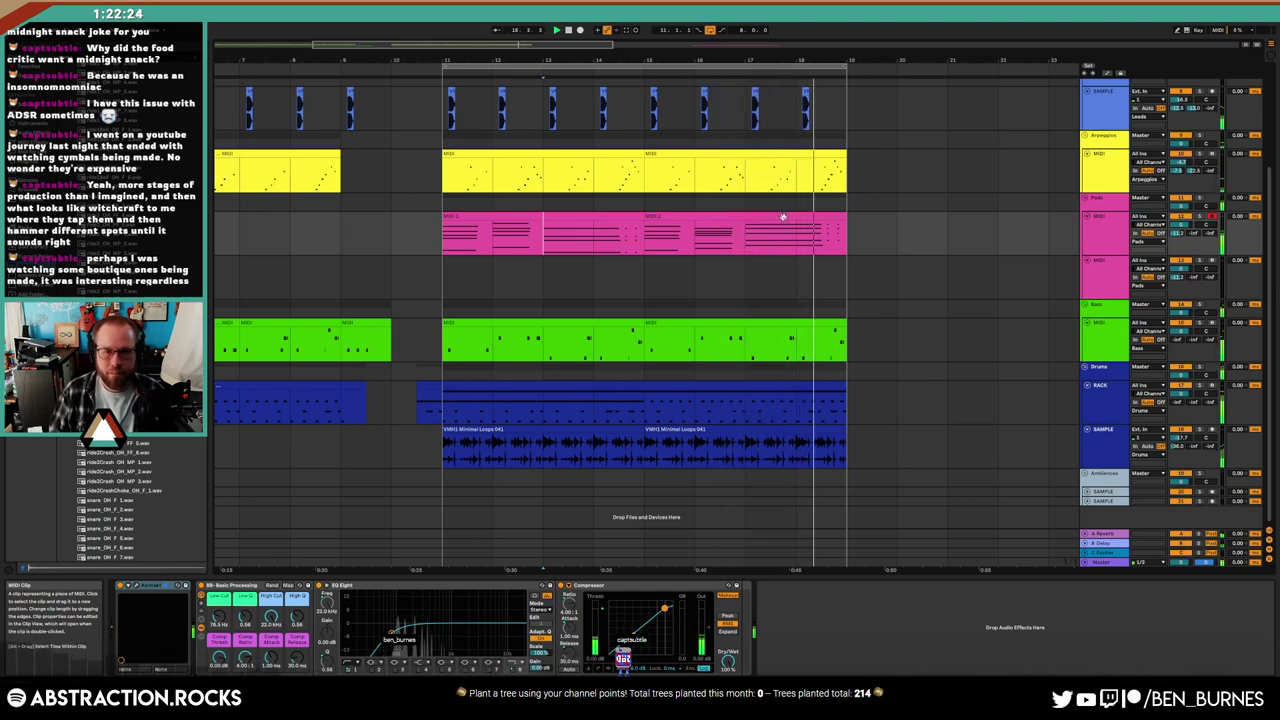
Add two more short D1 notes after the existing ones in the last bar of the second section's bass clip and play it
double_click(740, 340)
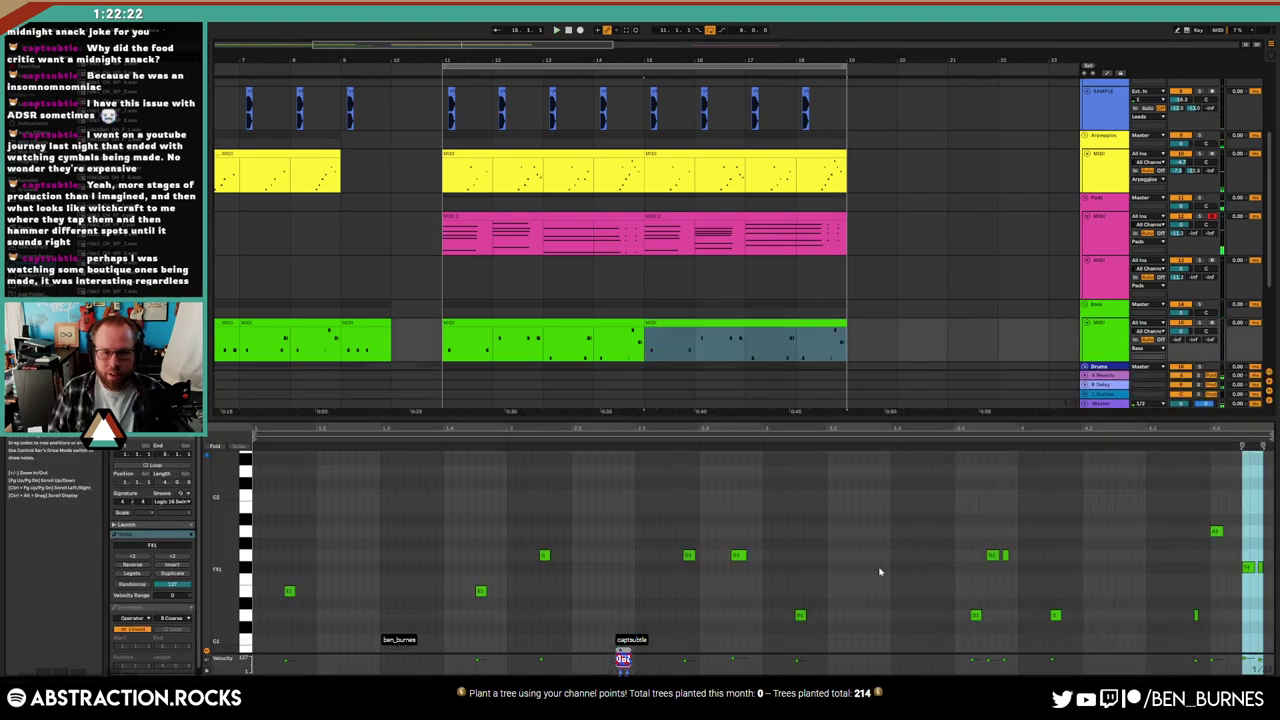
click(1056, 615)
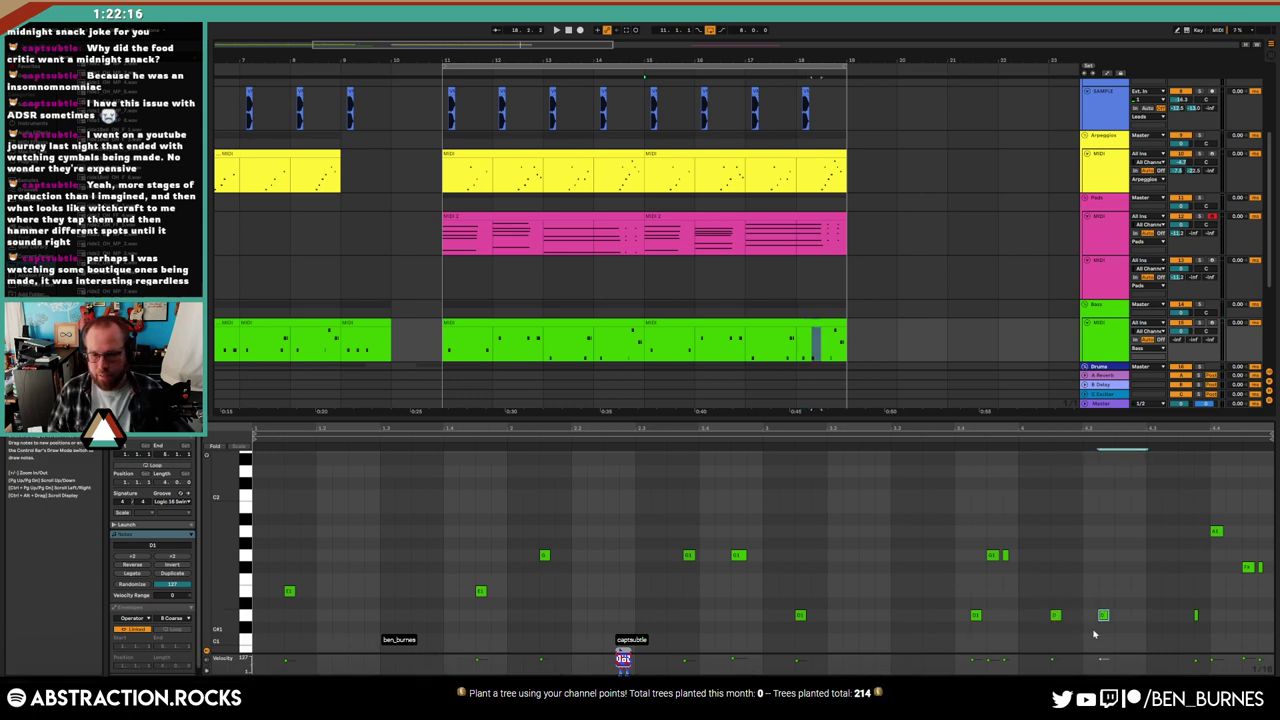
key(space)
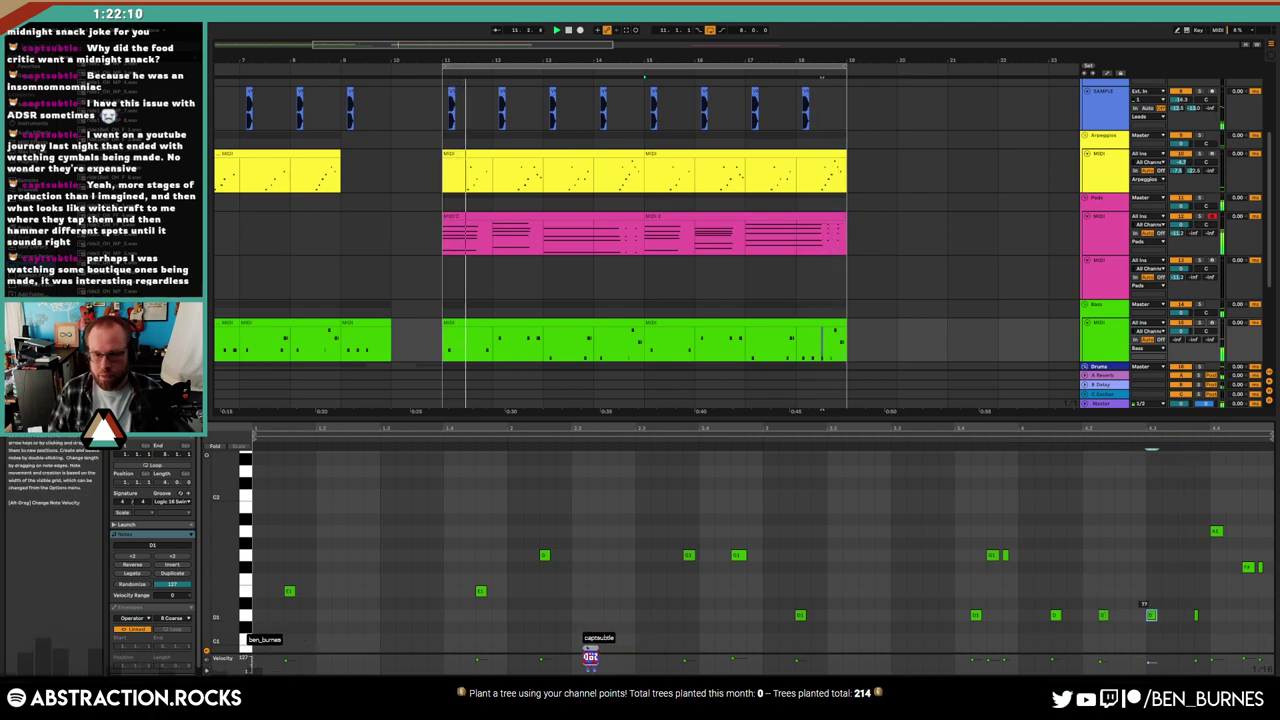
Check the notes of the section's first drum rack clip, and play the whole arrangement from bar 1
click(616, 365)
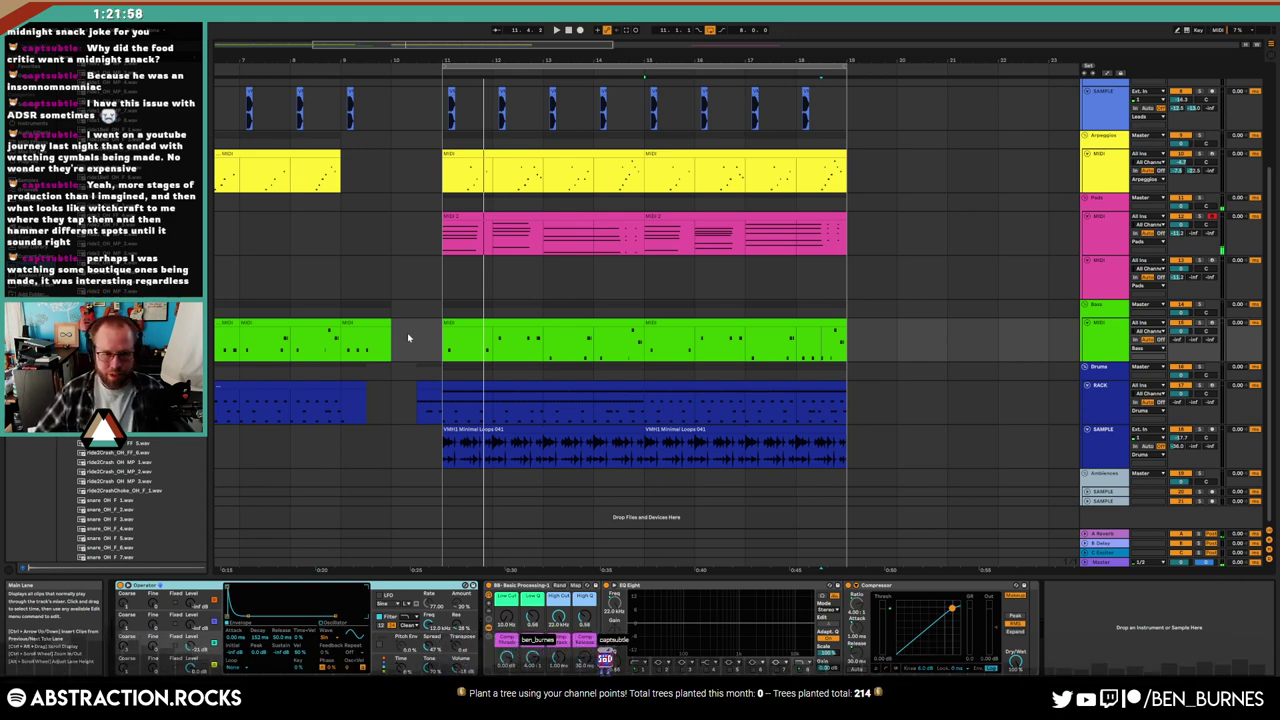
click(507, 387)
double_click(507, 387)
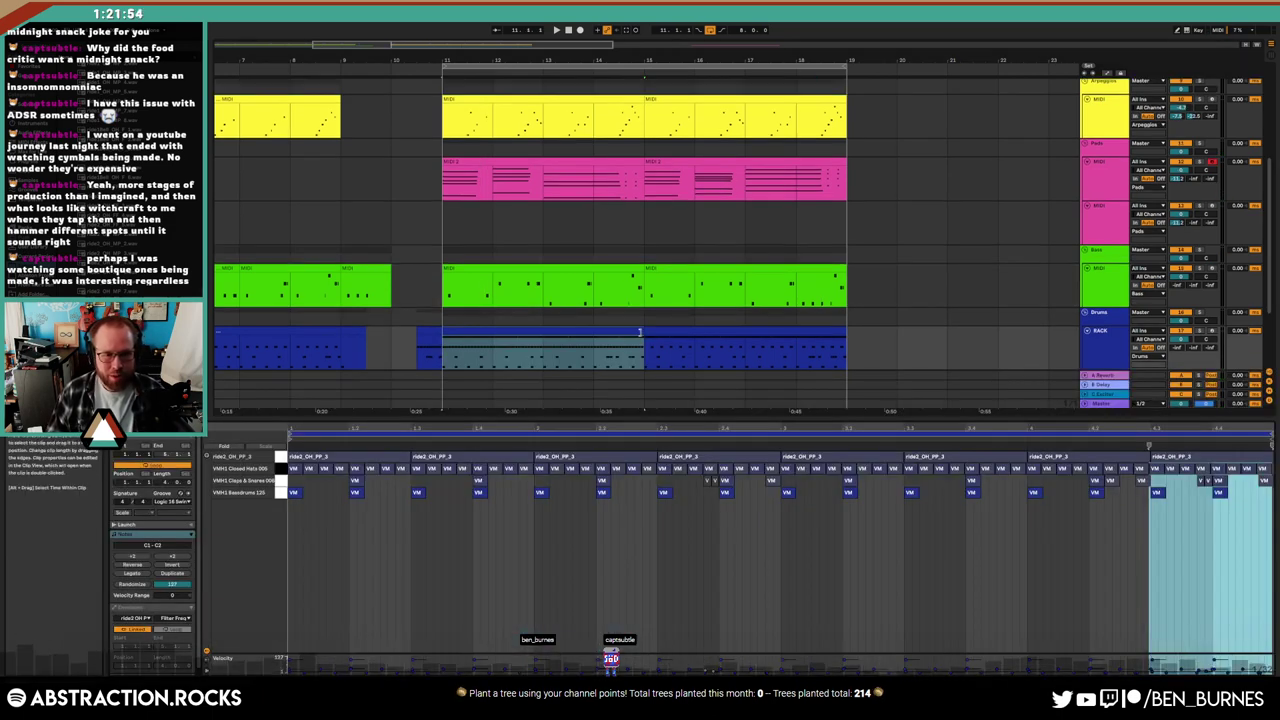
click(617, 363)
key(shift+Tab)
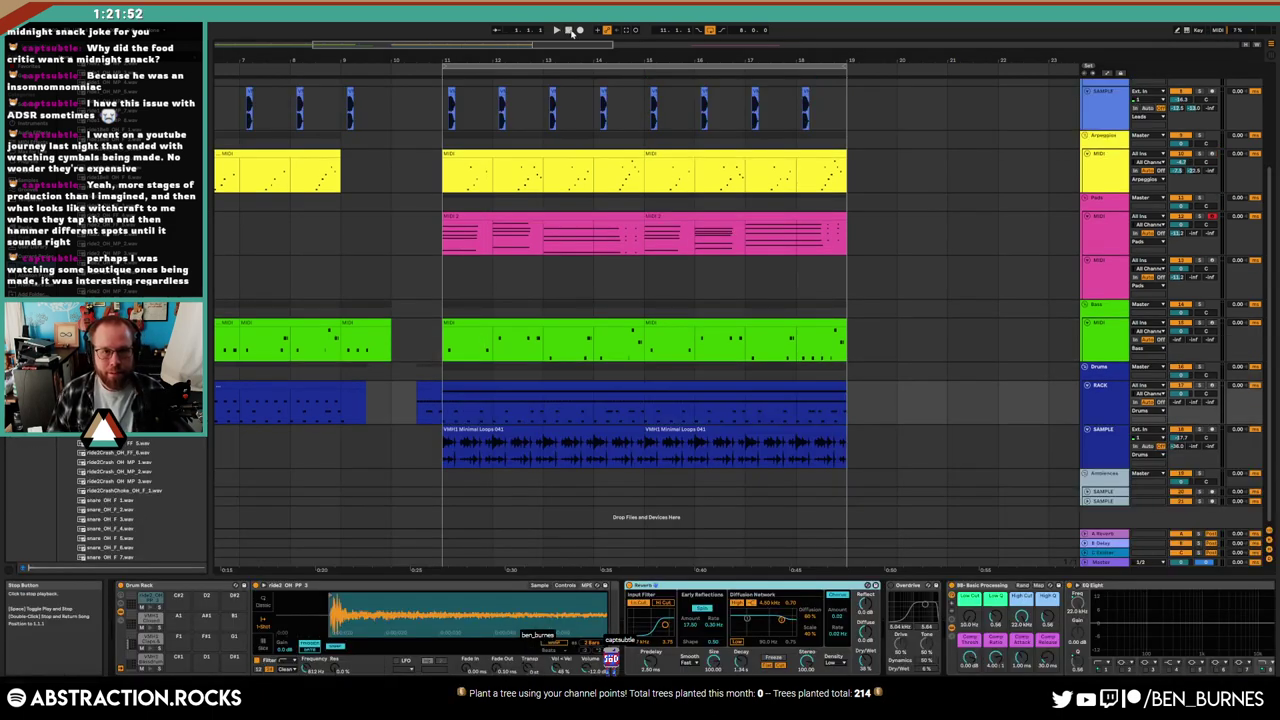
drag(544, 46, 577, 231)
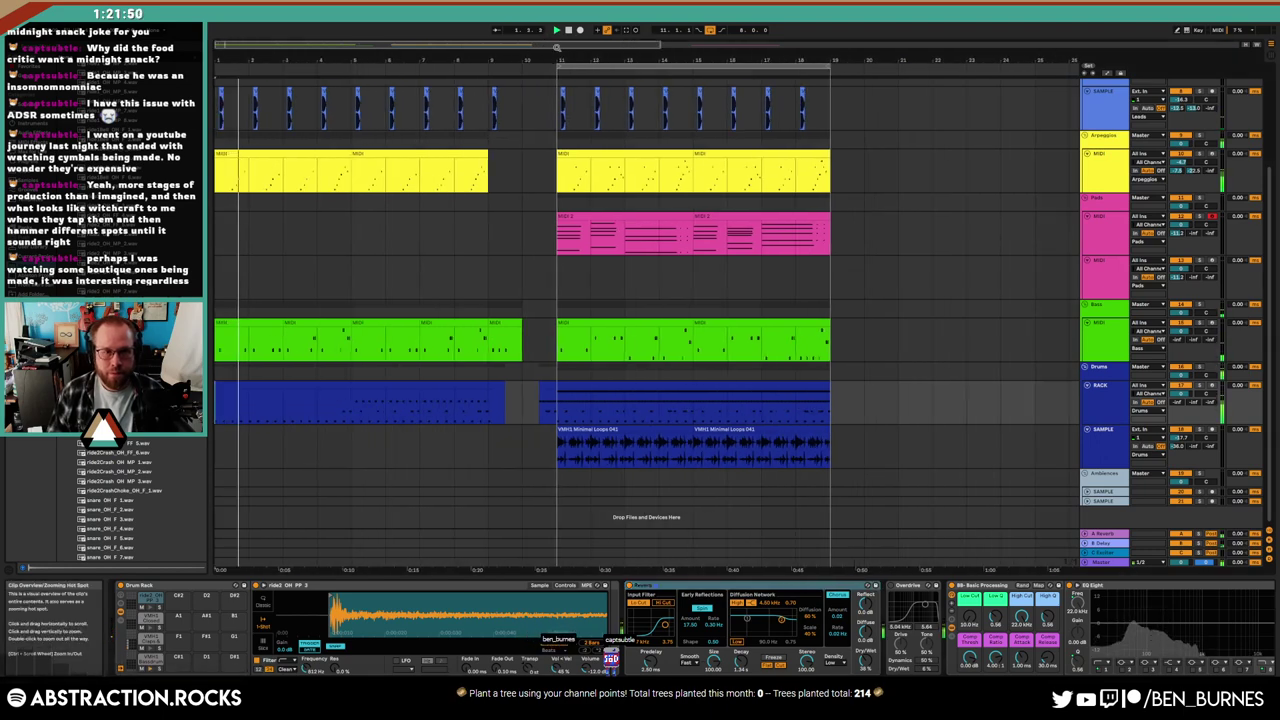
scroll(578, 240, up, 2)
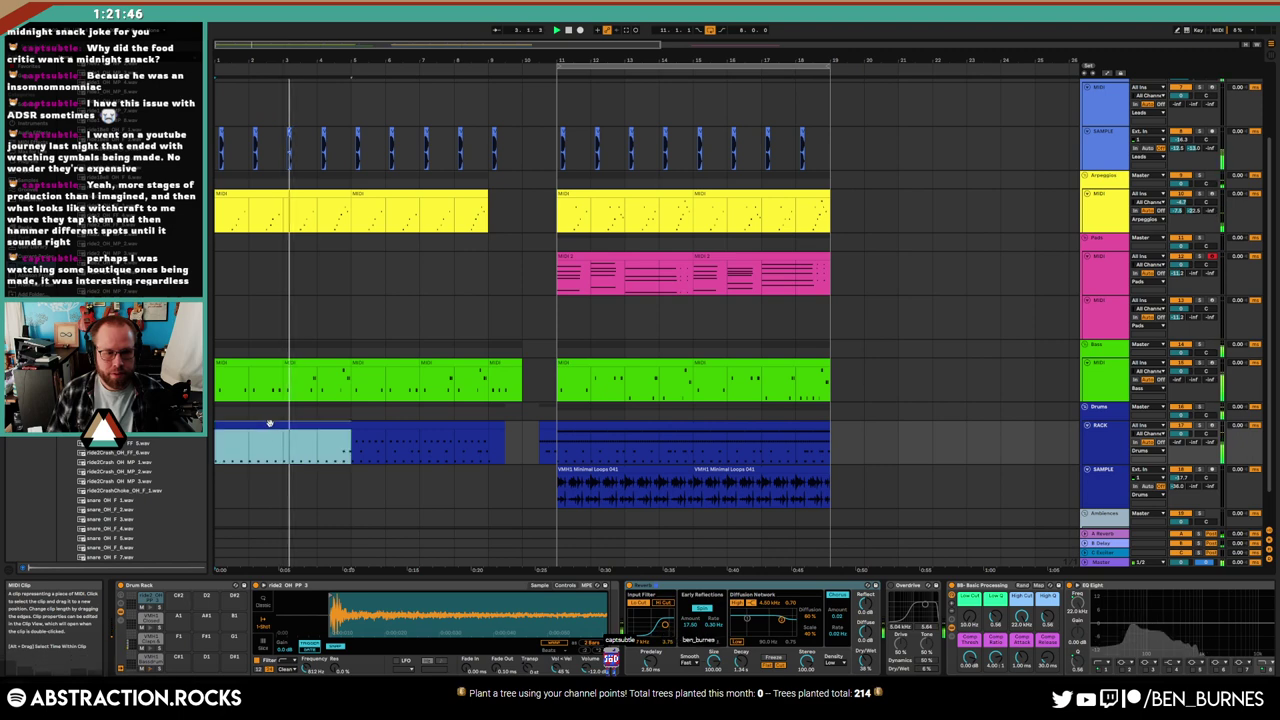
Raise the end of the bass drum's filter frequency automation near bar 9 to about 7.33 kHz
click(202, 658)
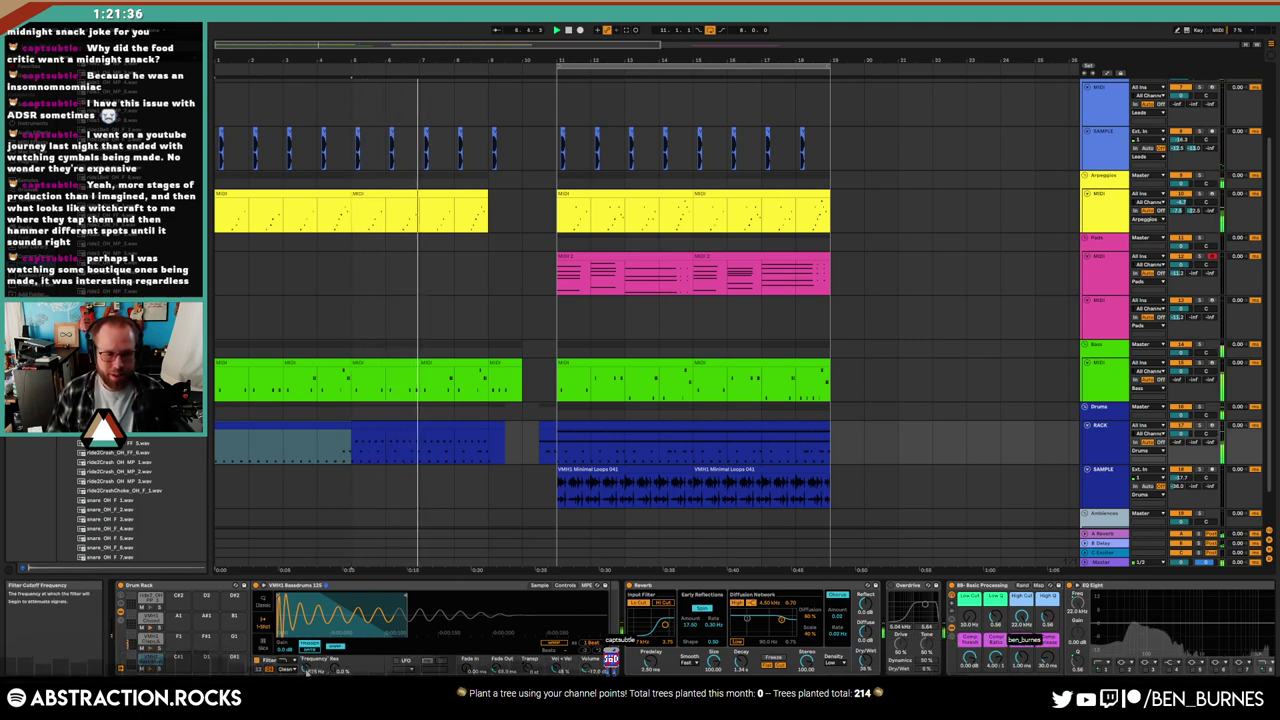
key(a)
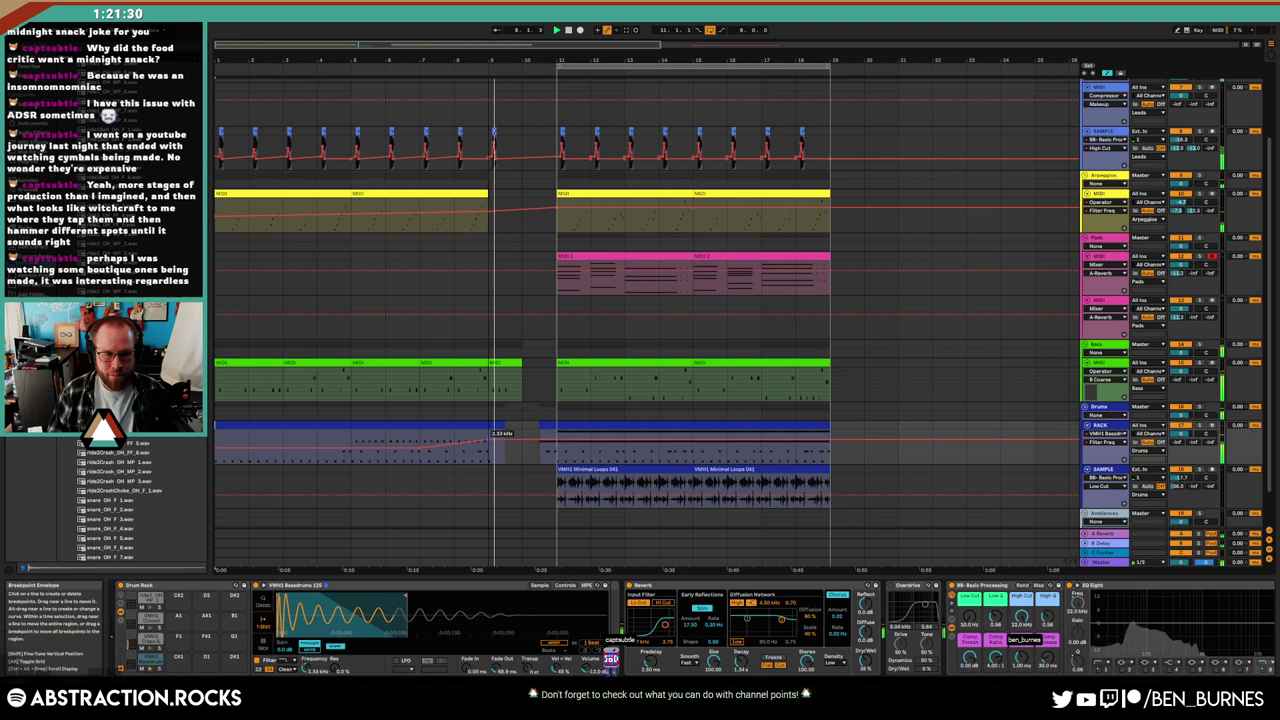
drag(488, 450, 492, 436)
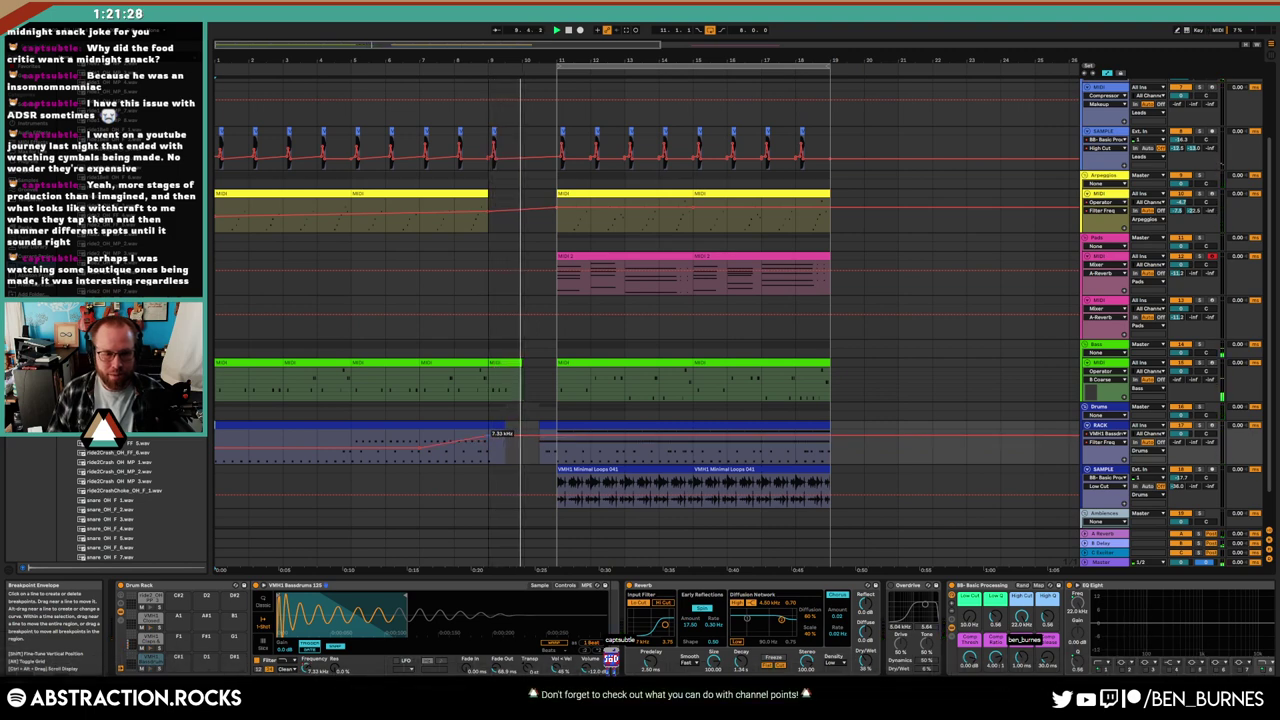
key(a)
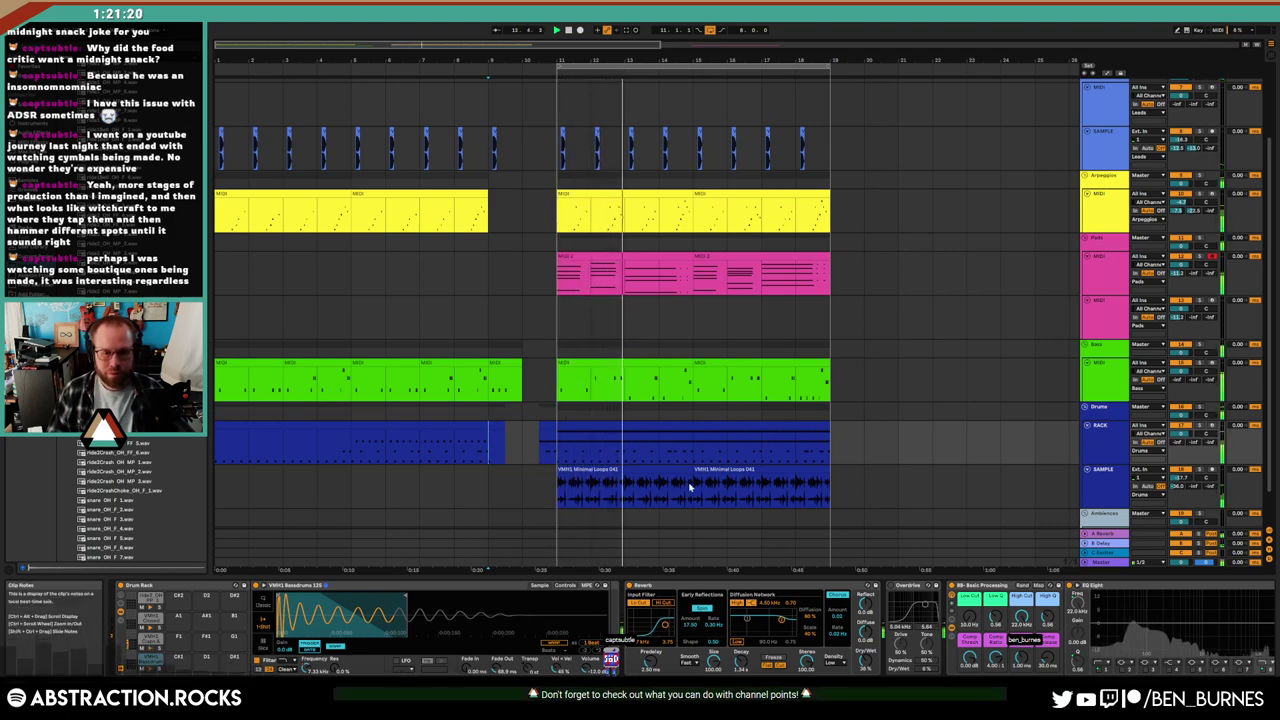
Adjust the send levels of the arpeggio MIDI track during playback
click(658, 178)
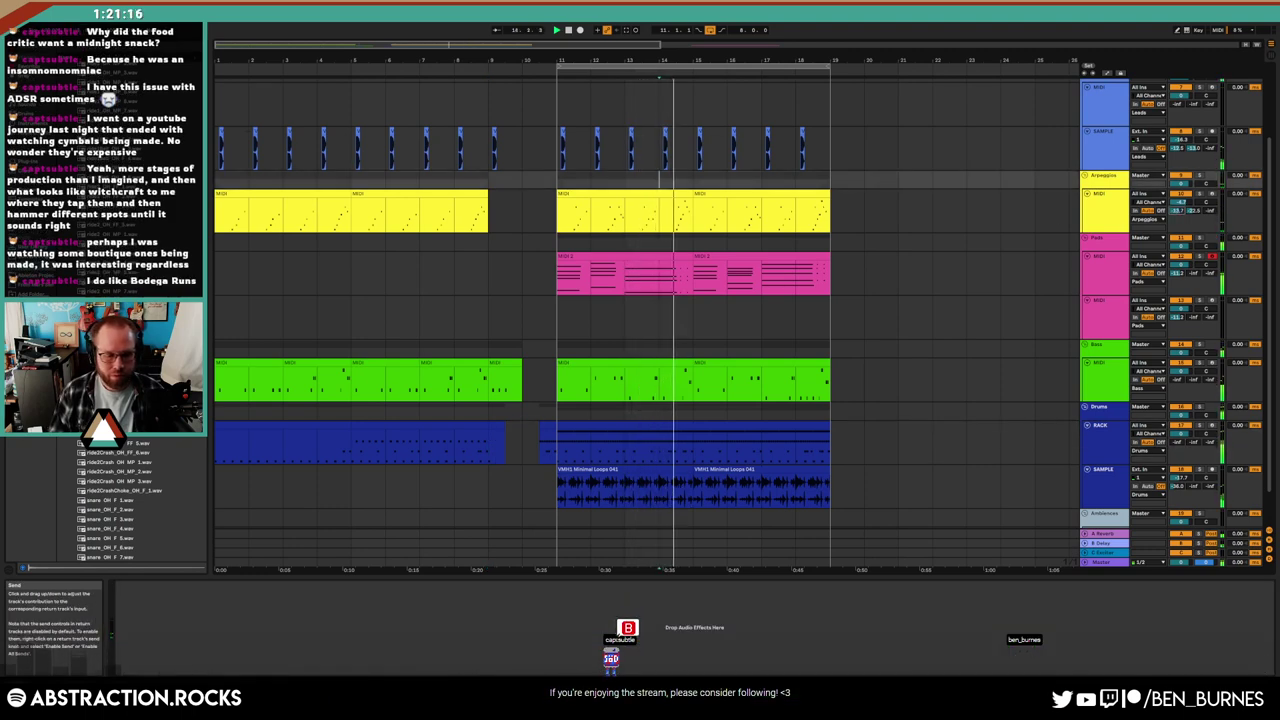
click(941, 232)
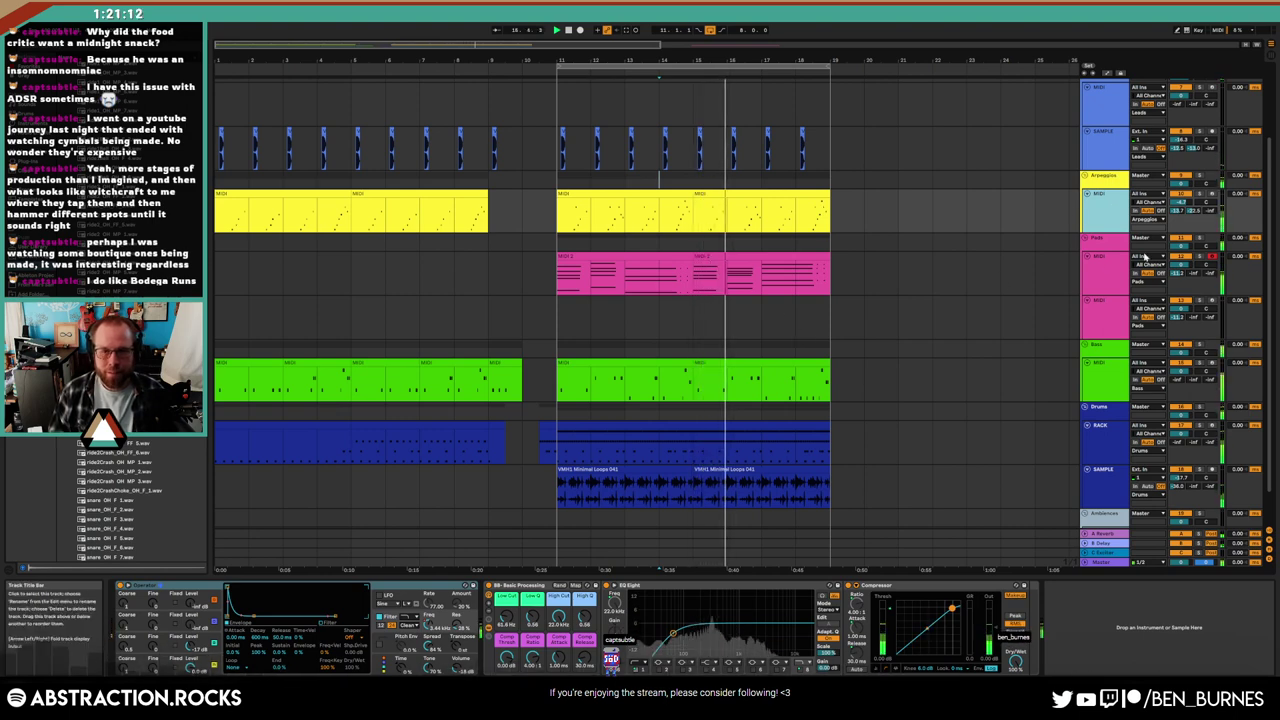
click(1180, 212)
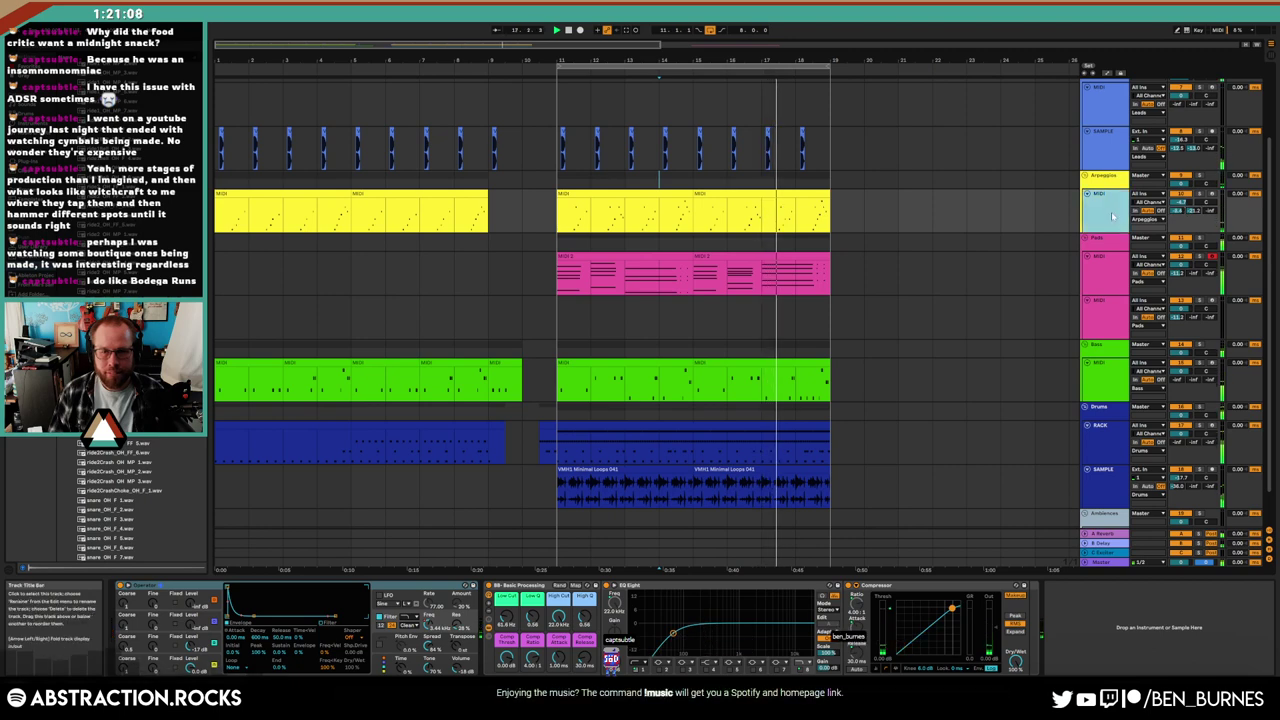
View the second pad clip's chords, arm the empty second pad track for recording and place the insert marker at bar 11
double_click(797, 283)
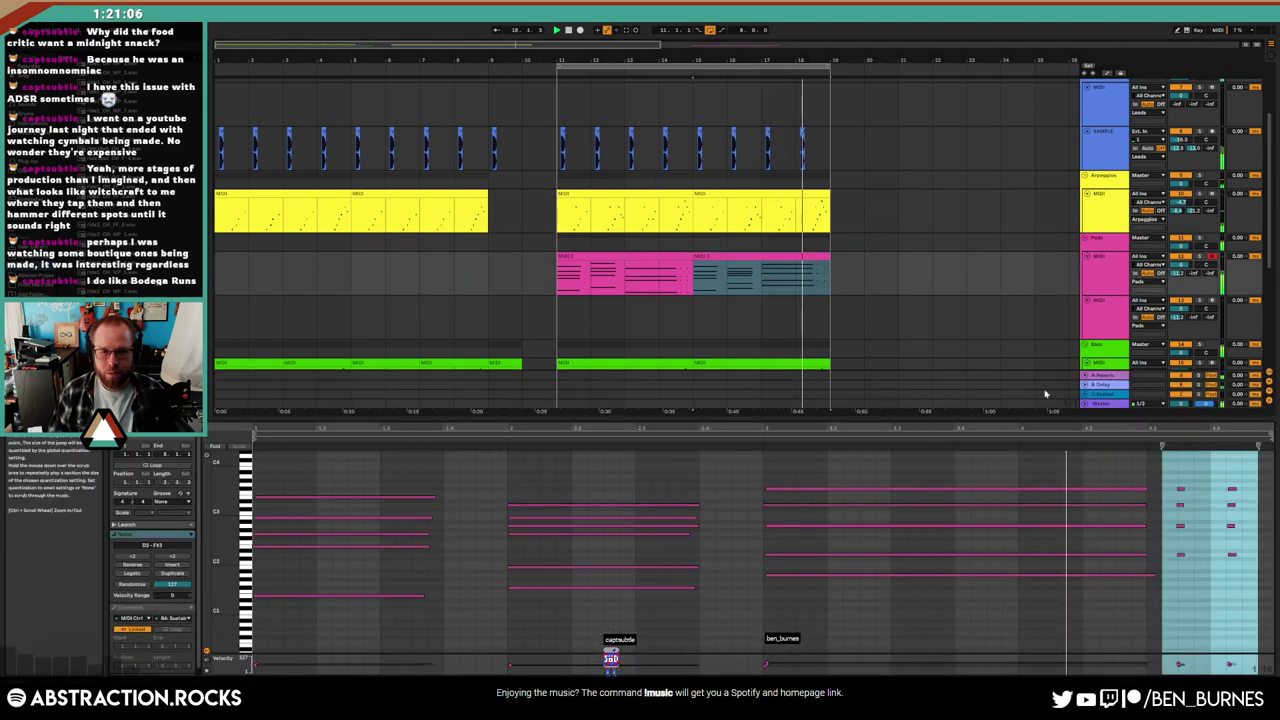
click(1211, 301)
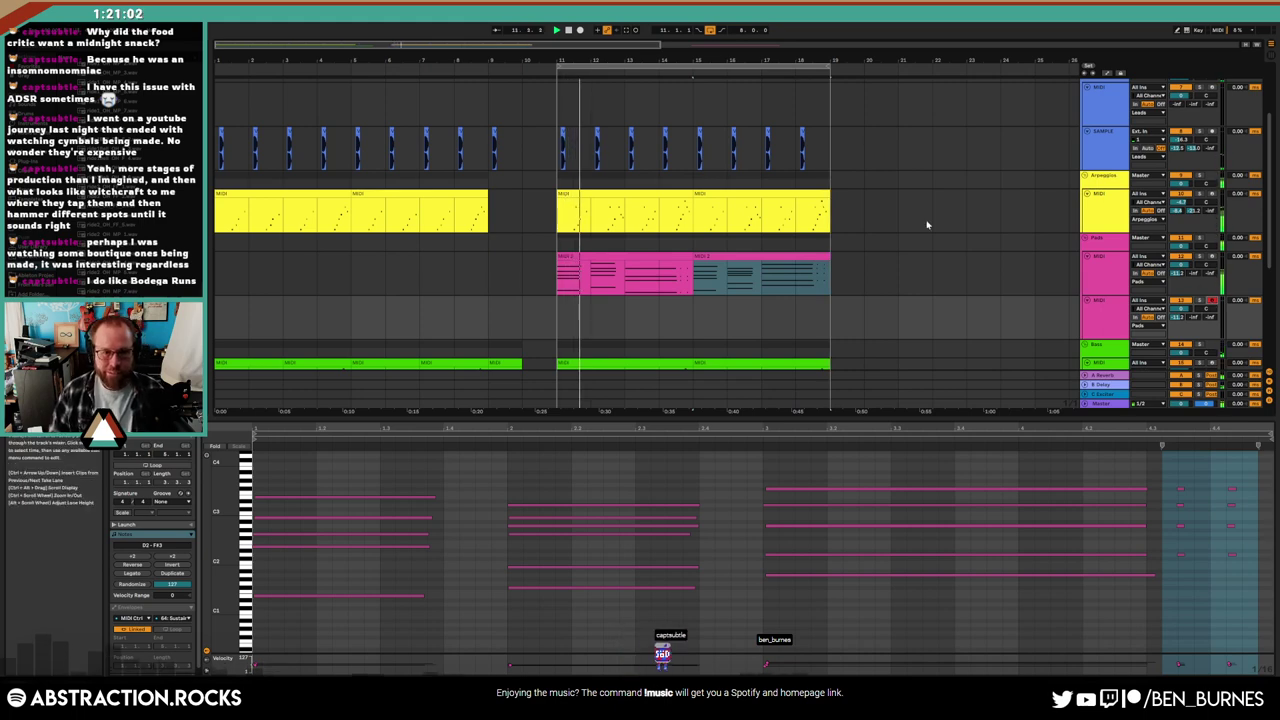
click(558, 316)
Save the Live Set as "2023-11-13 Bodega Run" in the 2 Hour Tracks 2023 folder
key(ctrl+s)
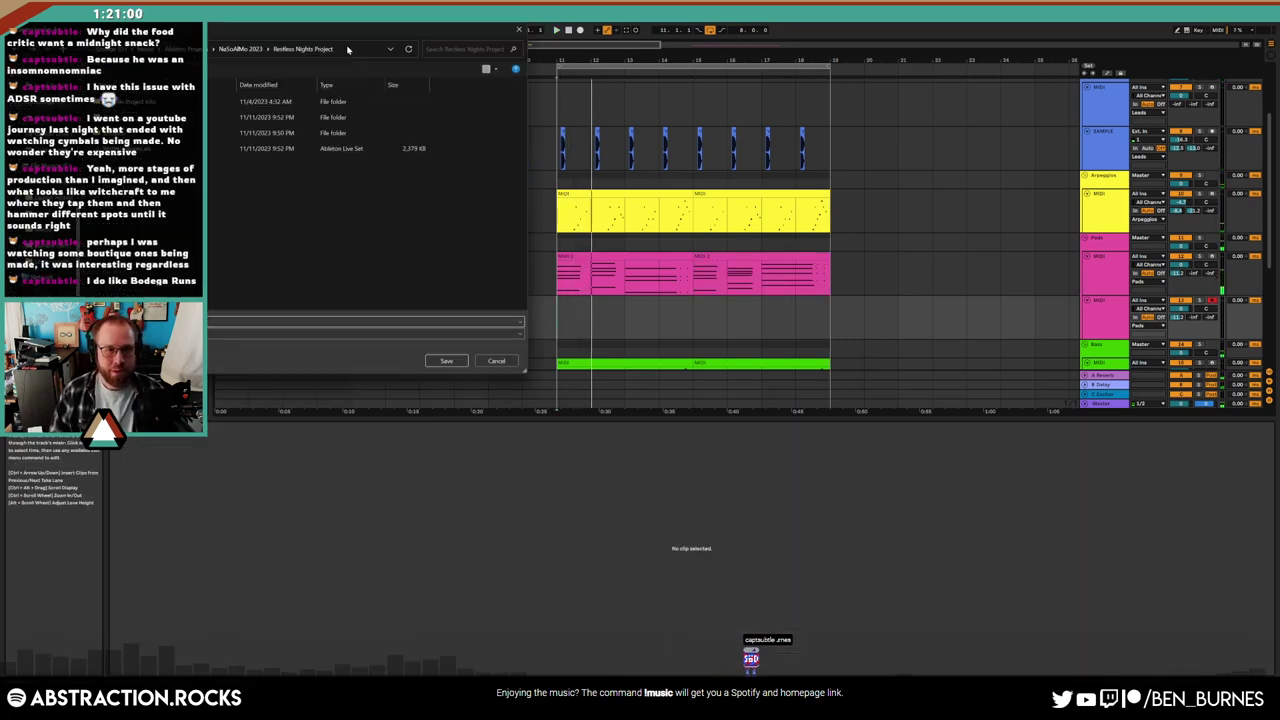
click(528, 94)
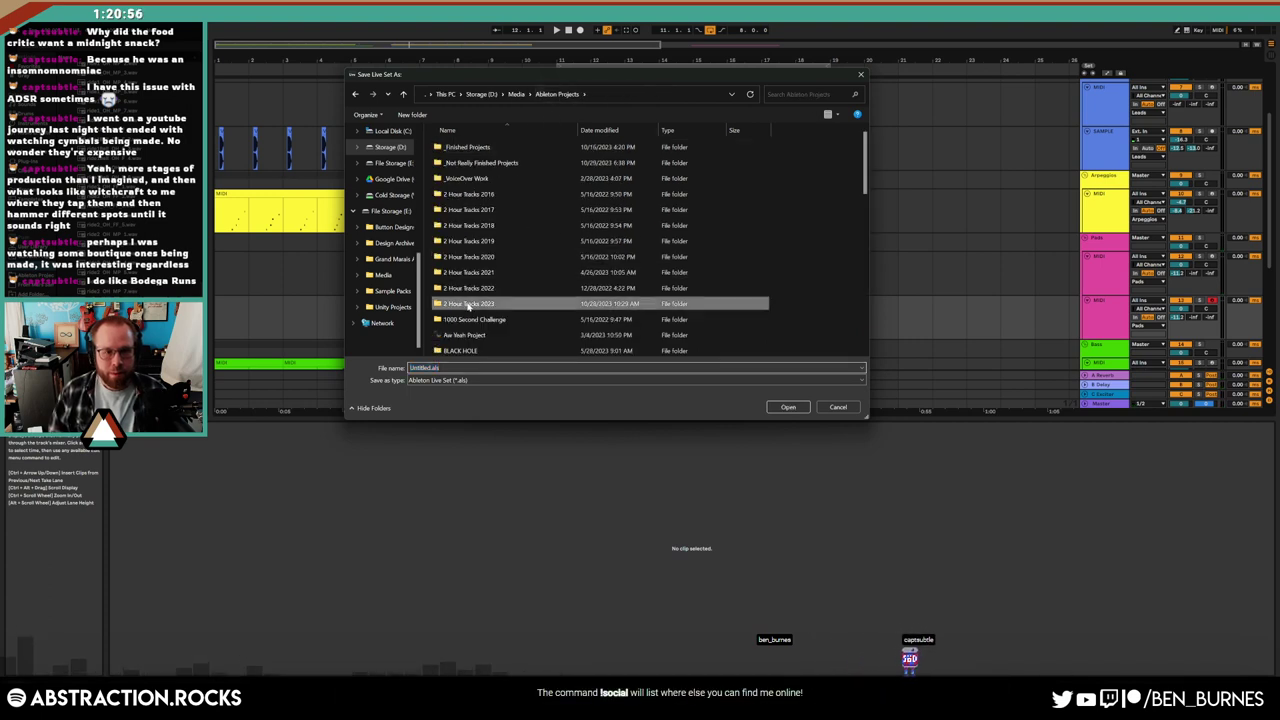
double_click(468, 303)
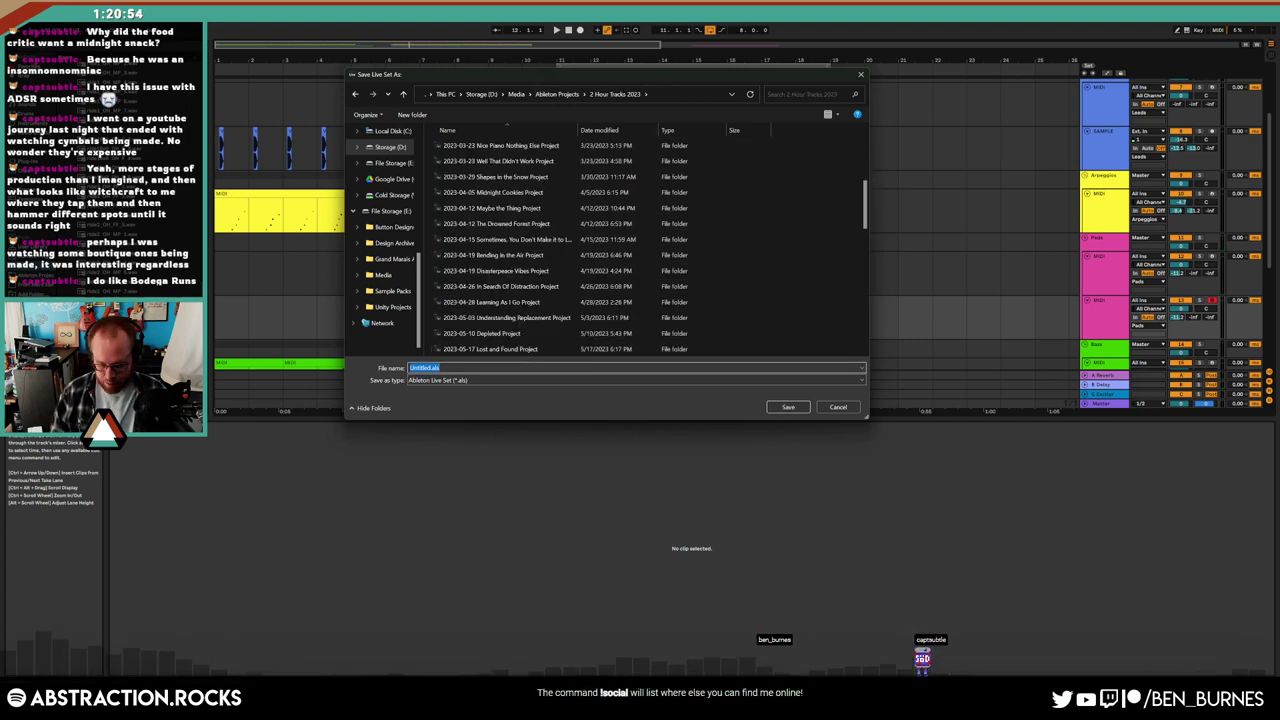
text(2023-11-13)
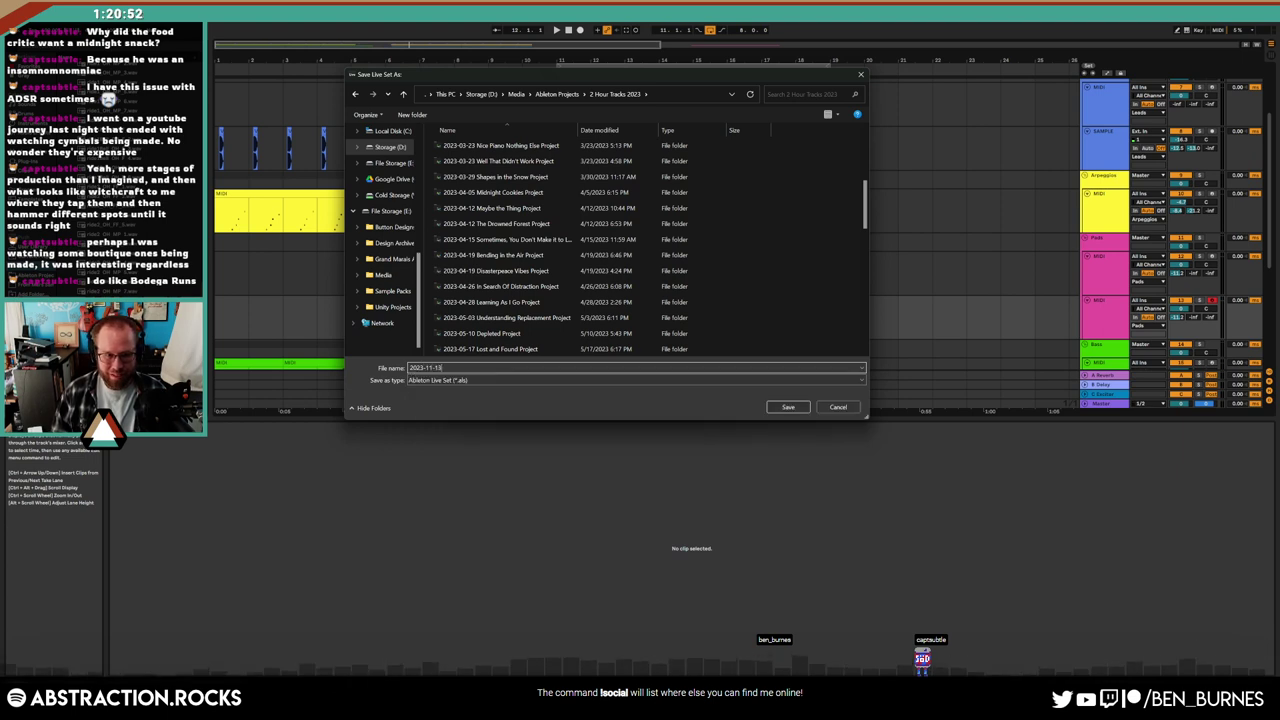
text( Bodega Run)
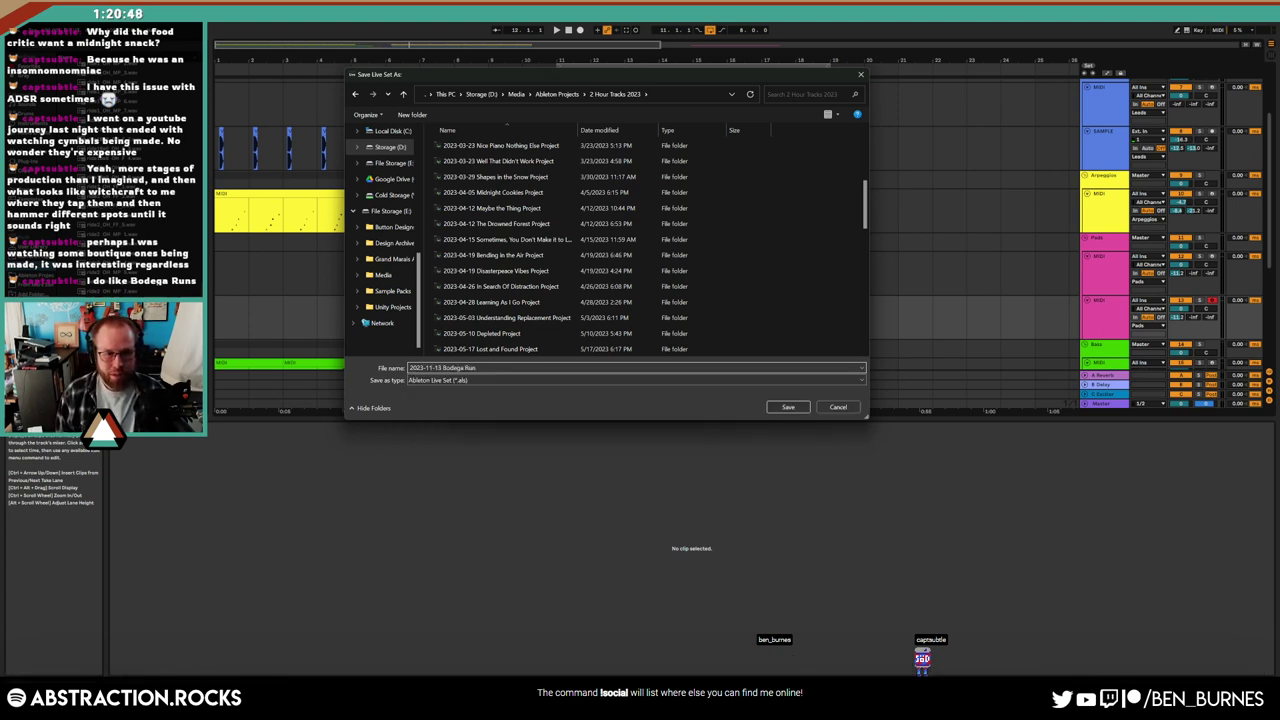
key(Return)
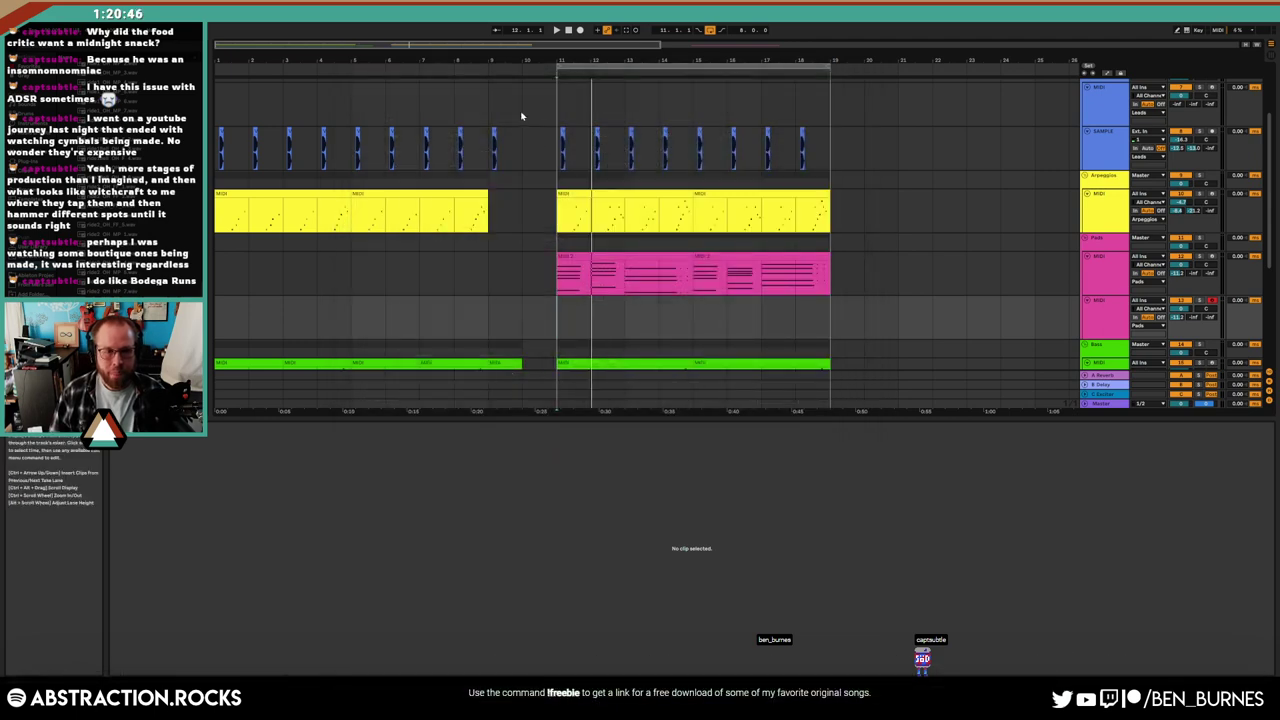
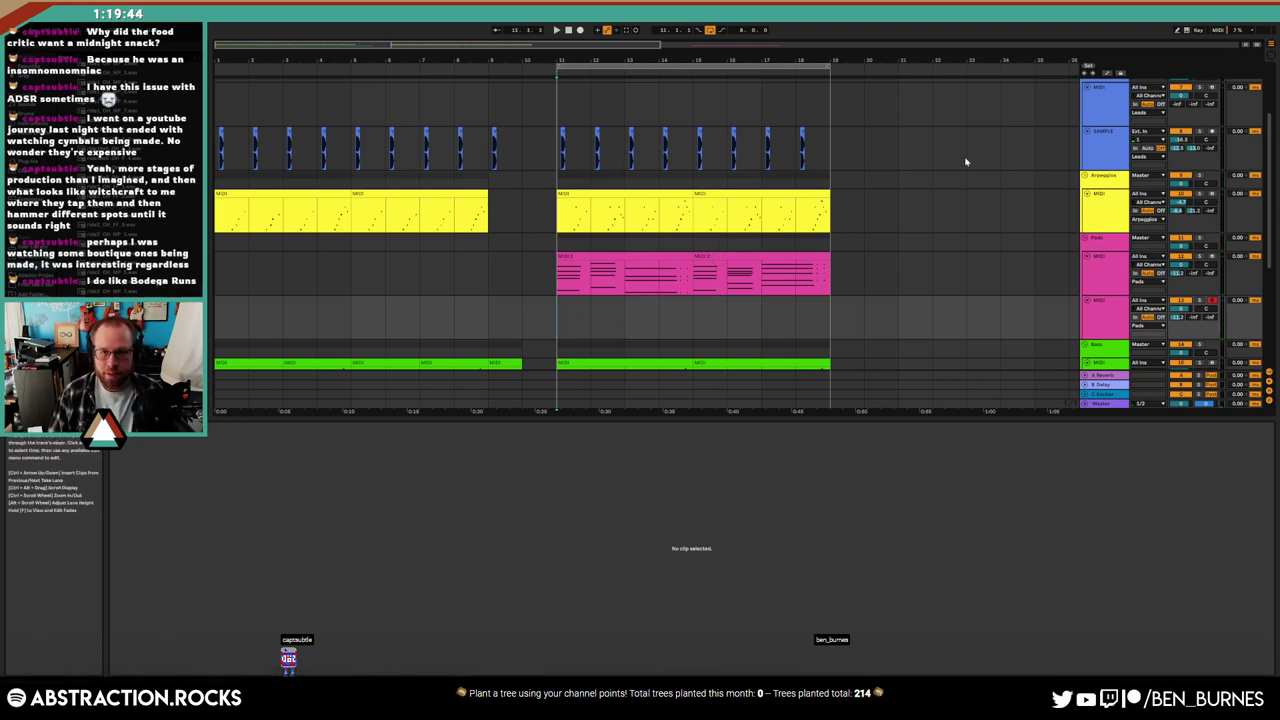
Show the drum rack's devices and browse the instrumental sample packs to the VMH1 Claps & Snares samples
scroll(913, 181, down, 5)
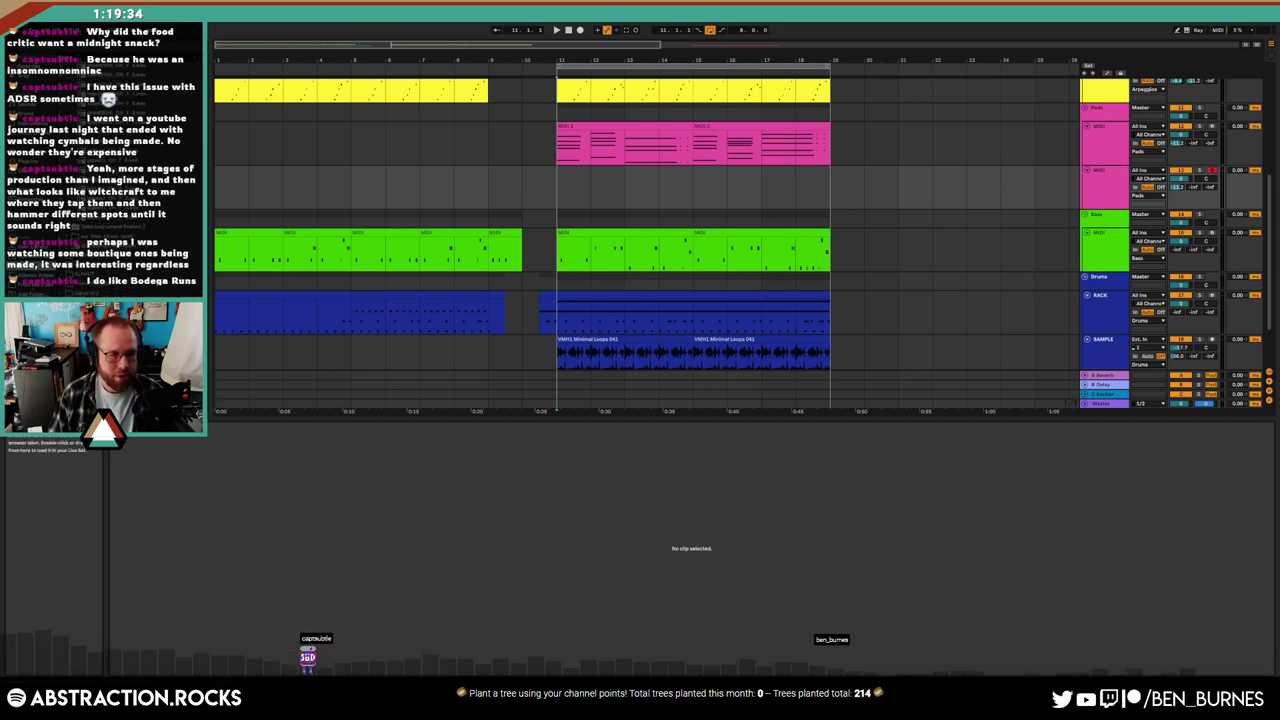
click(625, 310)
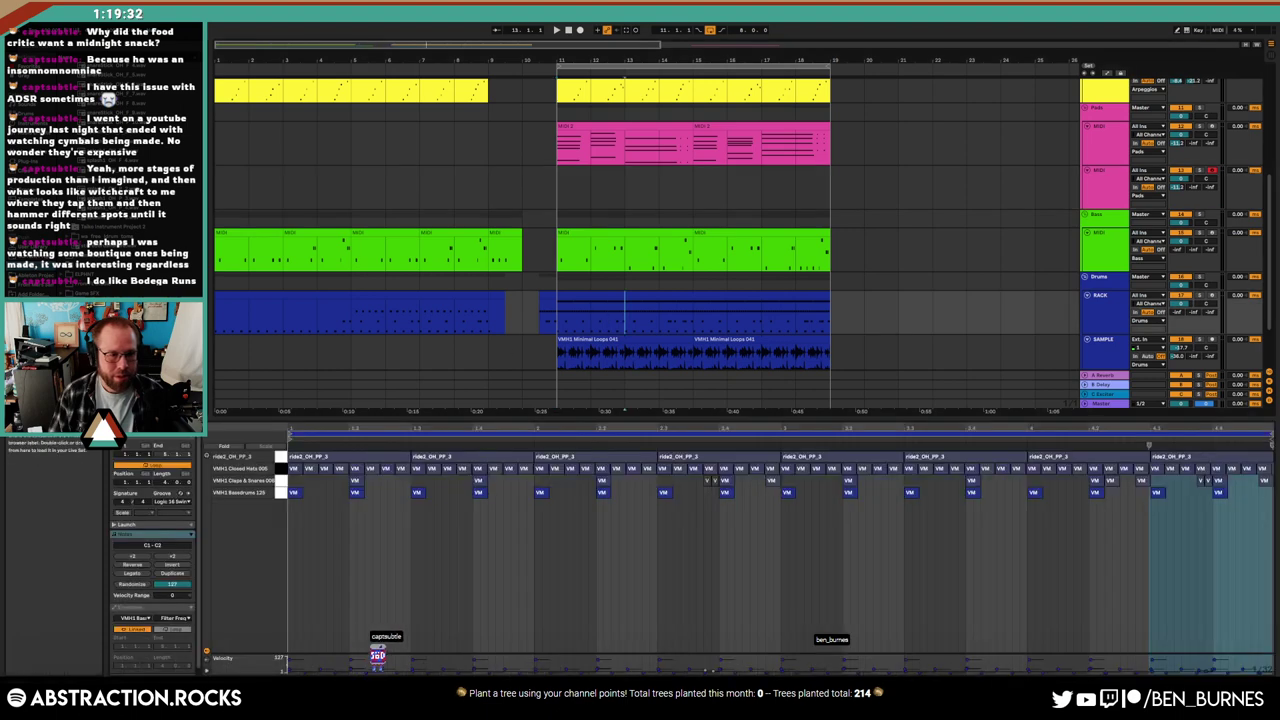
key(shift+Tab)
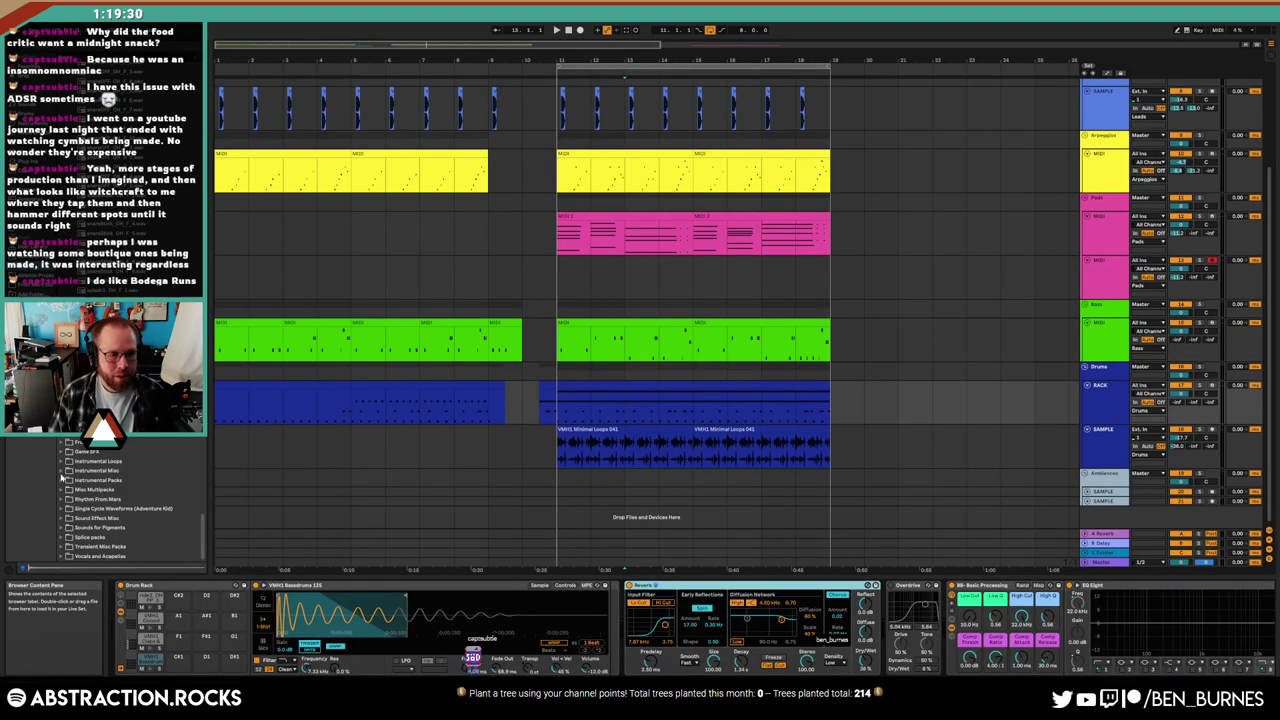
click(62, 480)
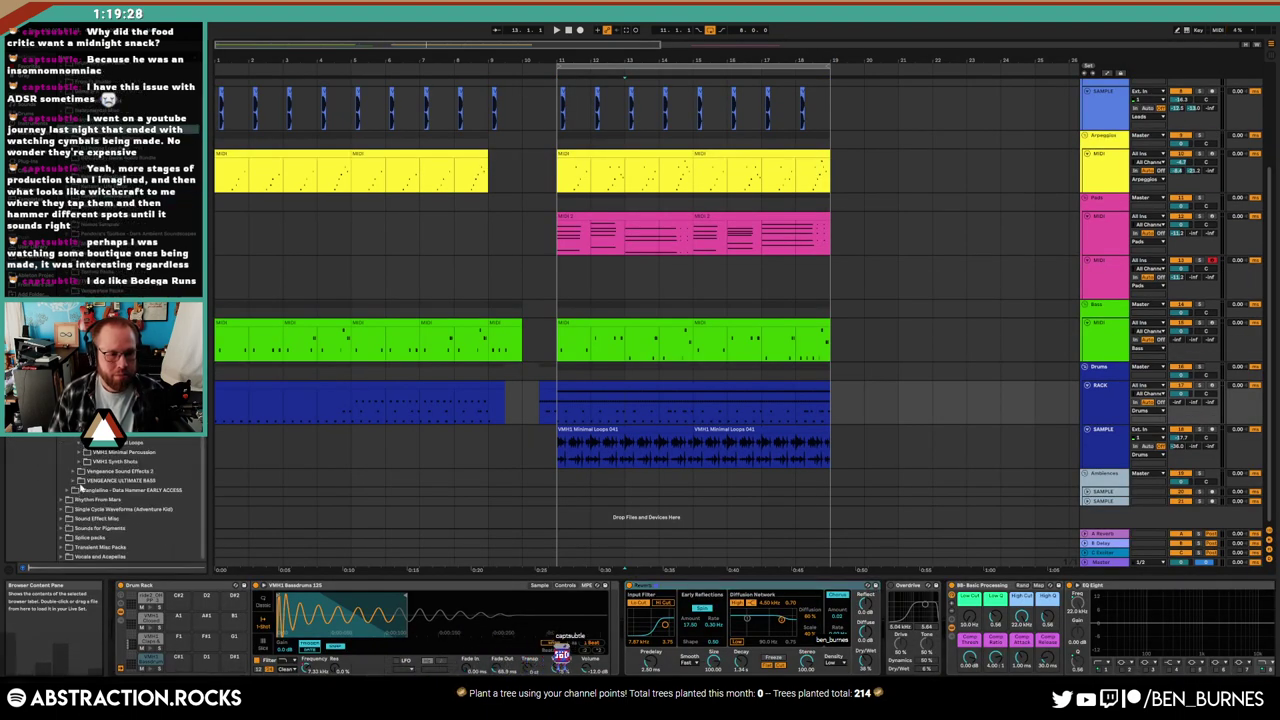
scroll(130, 500, up, 5)
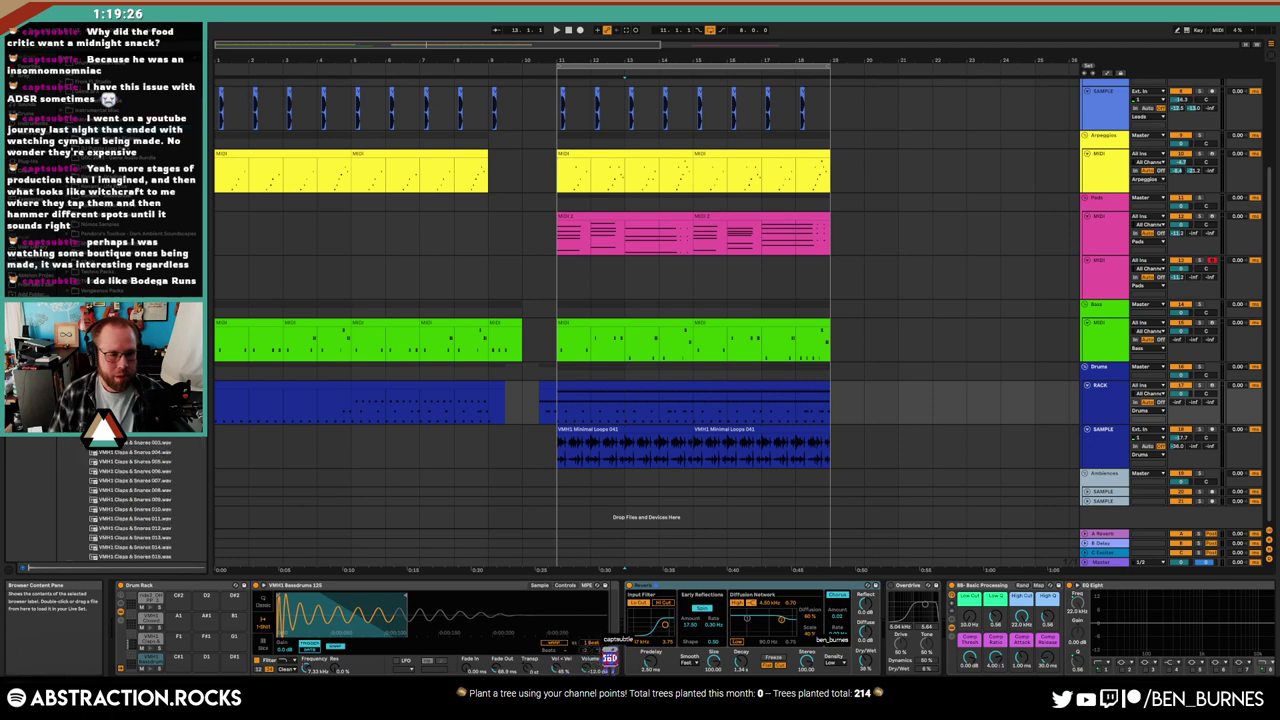
scroll(140, 485, down, 2)
scroll(148, 491, down, 2)
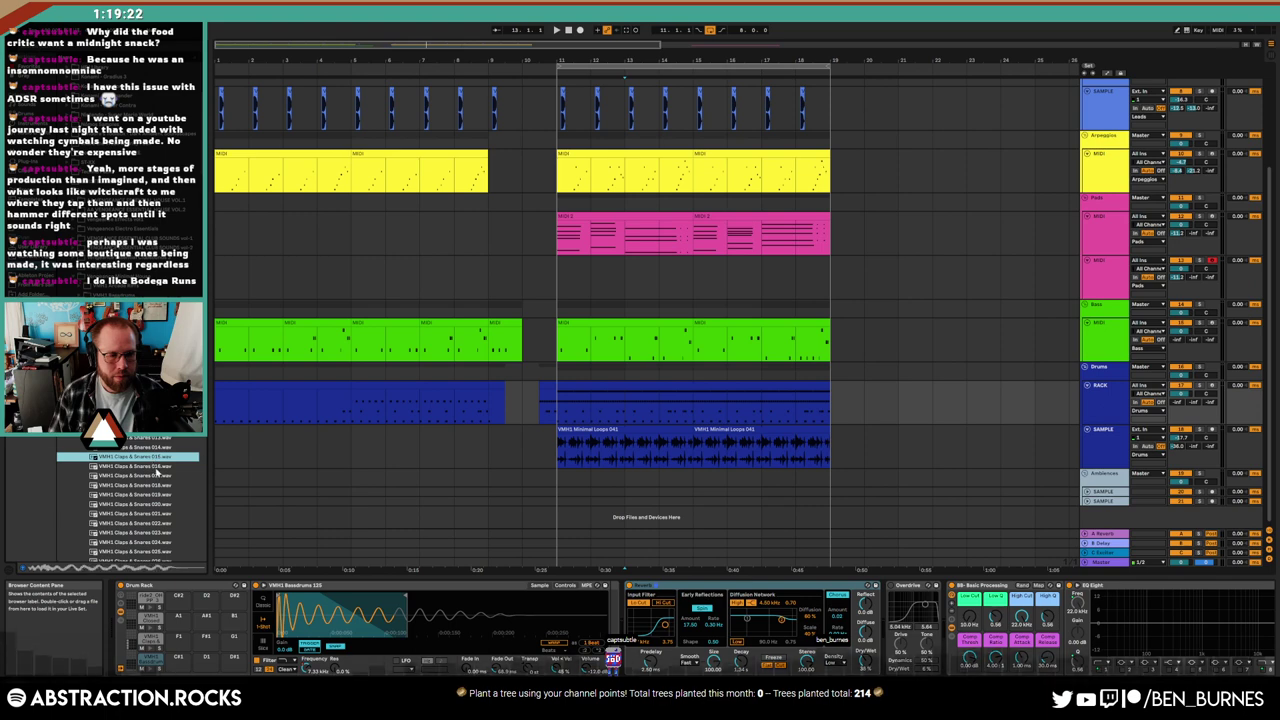
Audition several early VMH1 Claps & Snares samples, from about number 016 onward
click(150, 466)
key(Down)
key(Down)
key(Down)
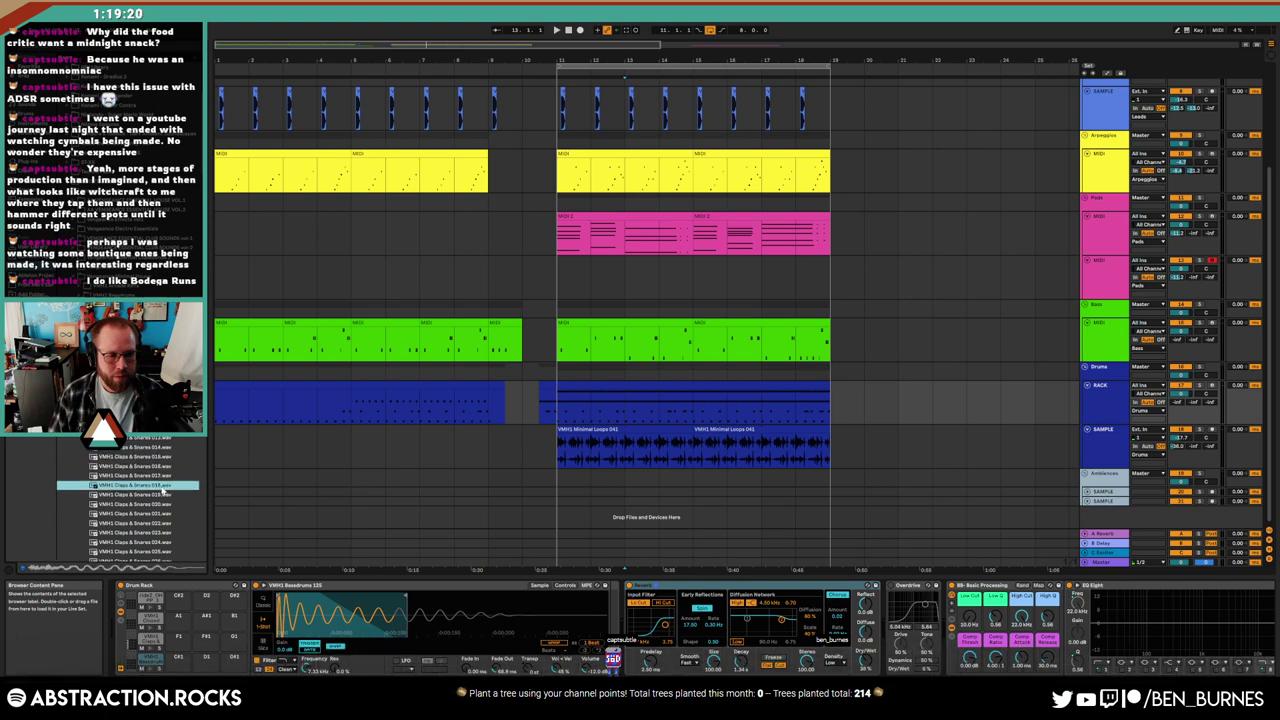
Audition the VMH1 Claps & Snares samples from about number 208 to 215
scroll(164, 490, down, 15)
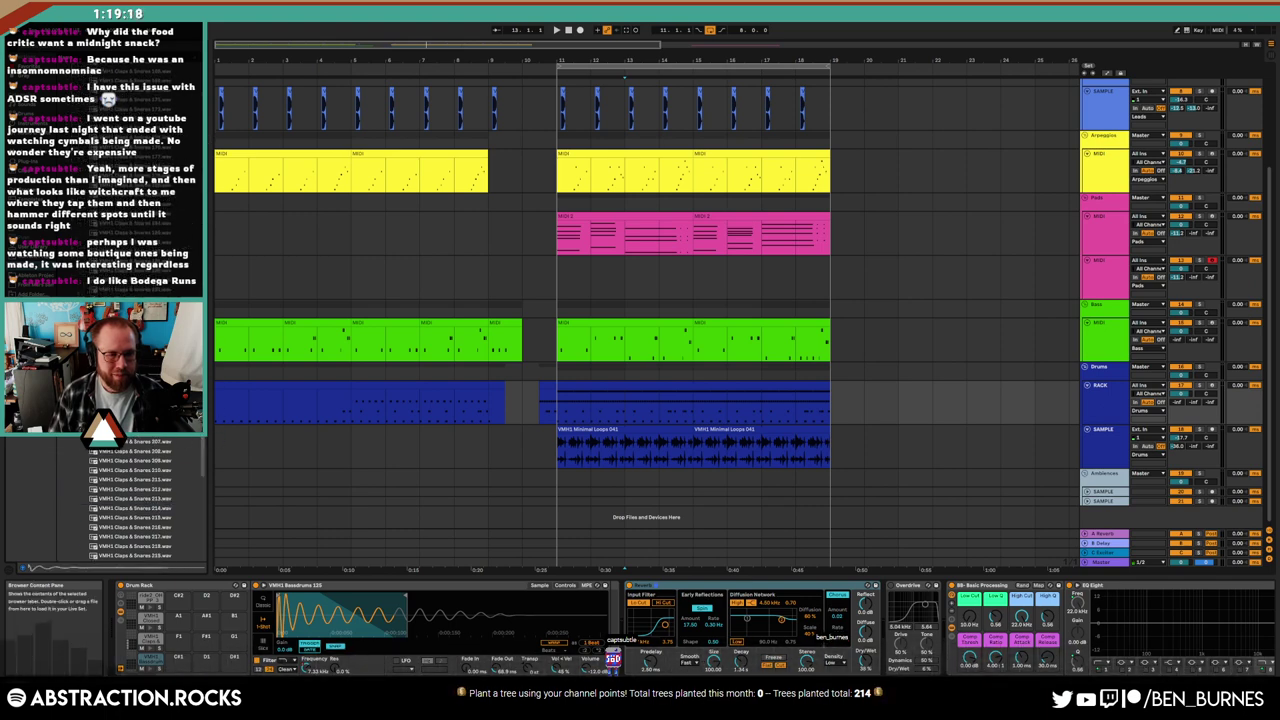
click(152, 452)
key(Down)
key(Down)
key(Down)
key(Down)
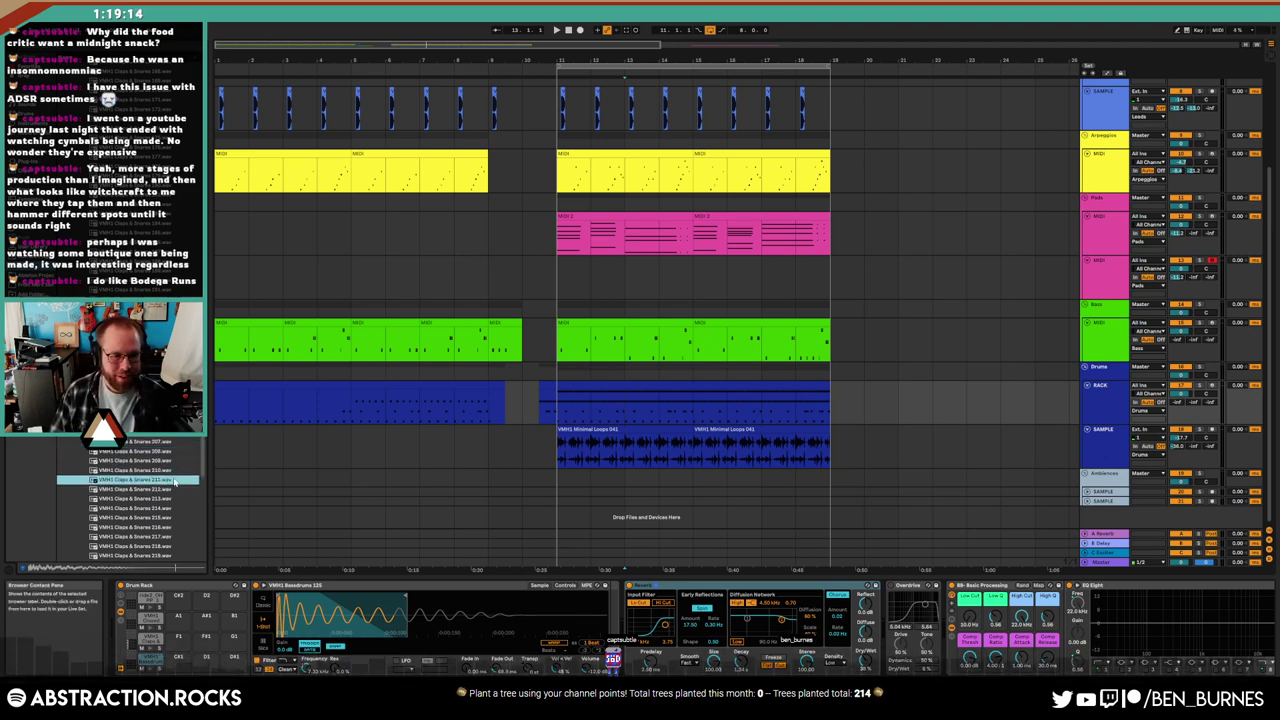
click(178, 498)
click(176, 508)
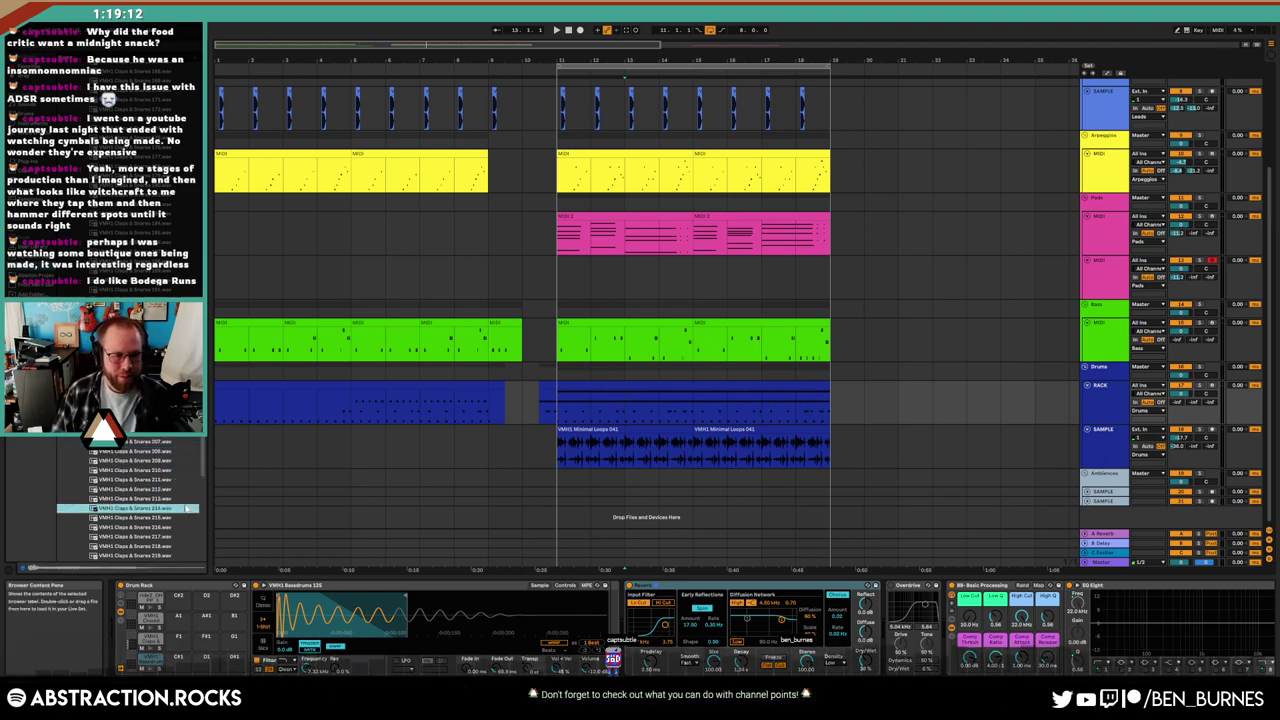
click(172, 518)
Load VMH1 Claps & Snares 238 onto drum pad F1 and add its hit after the first beat of each bar in the drum clip
scroll(165, 500, down, 10)
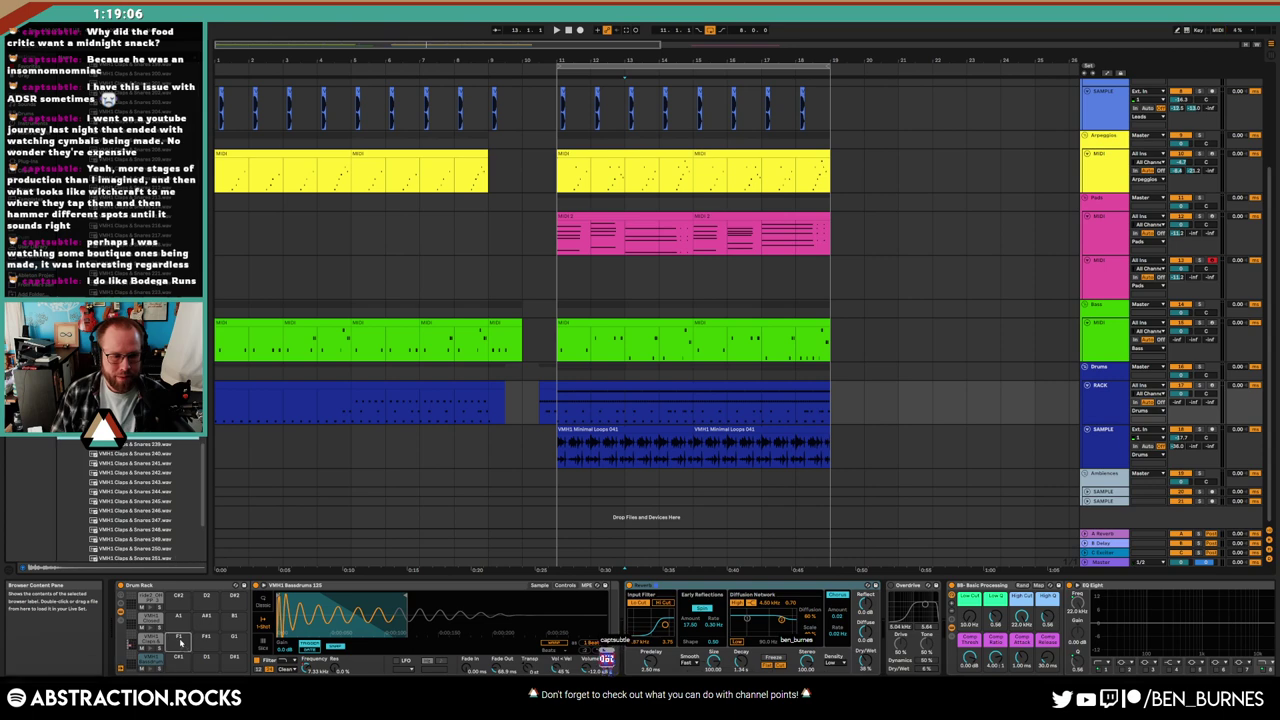
double_click(620, 385)
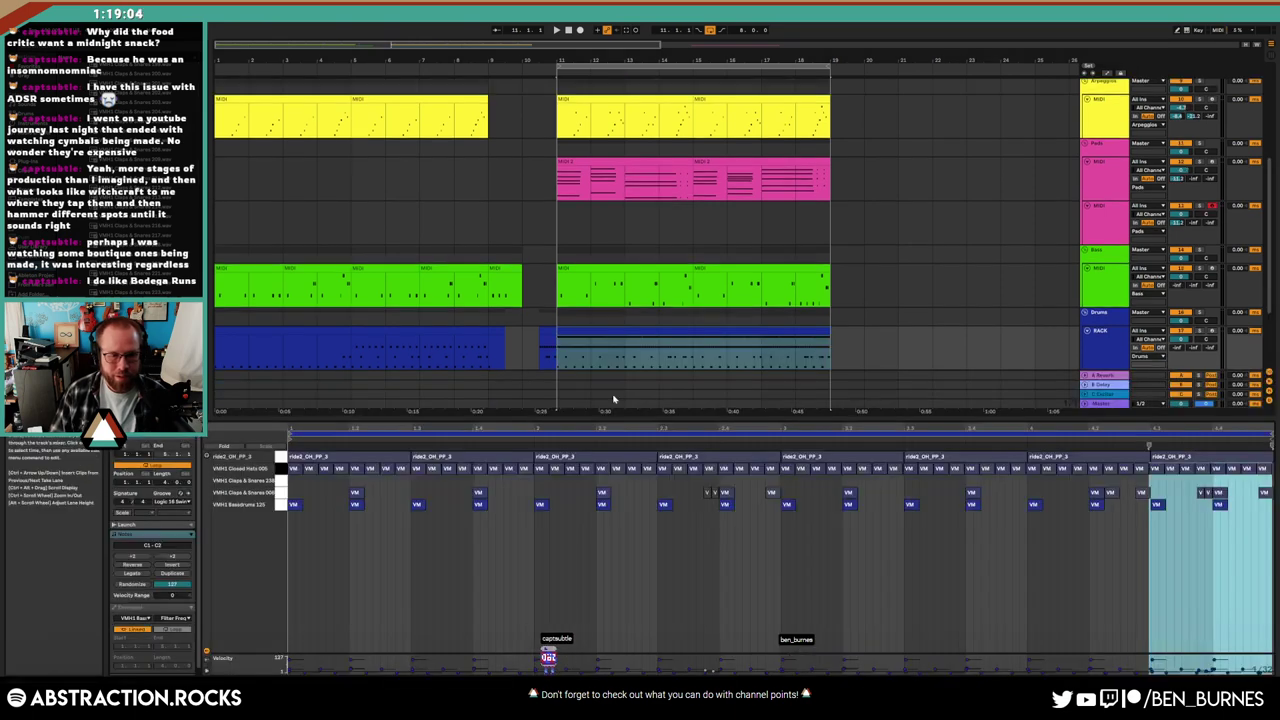
double_click(325, 482)
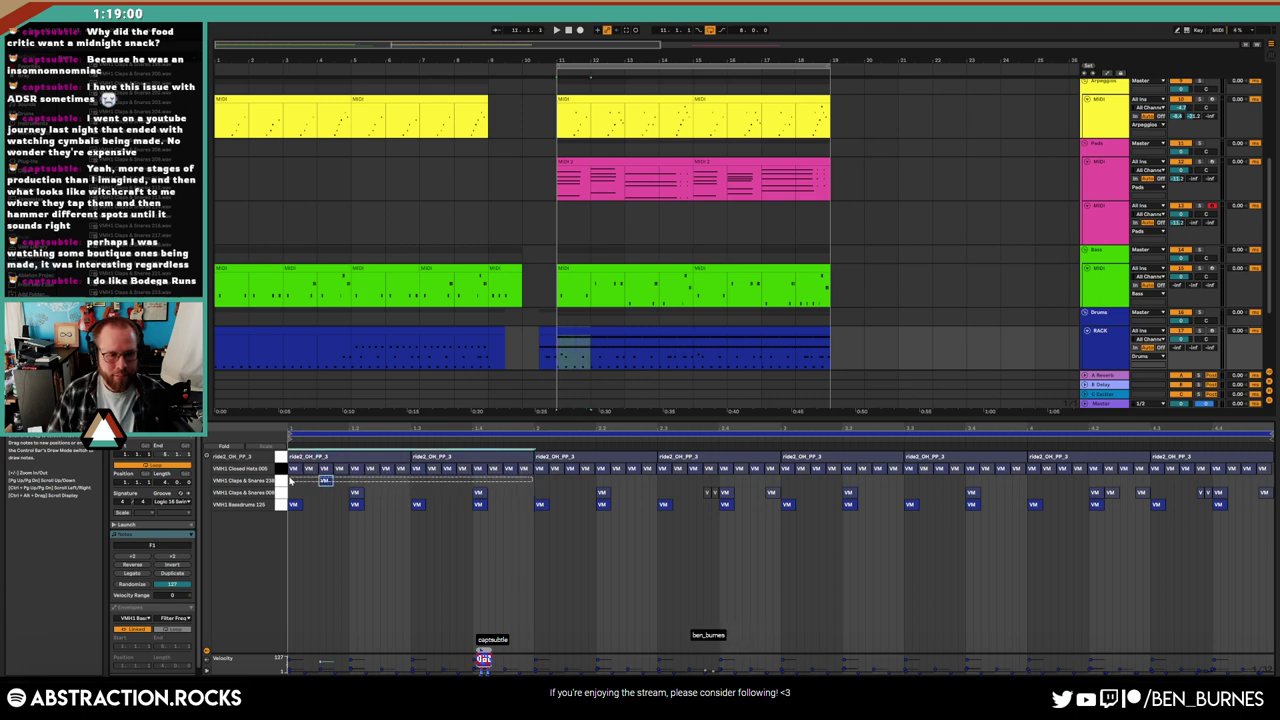
click(290, 481)
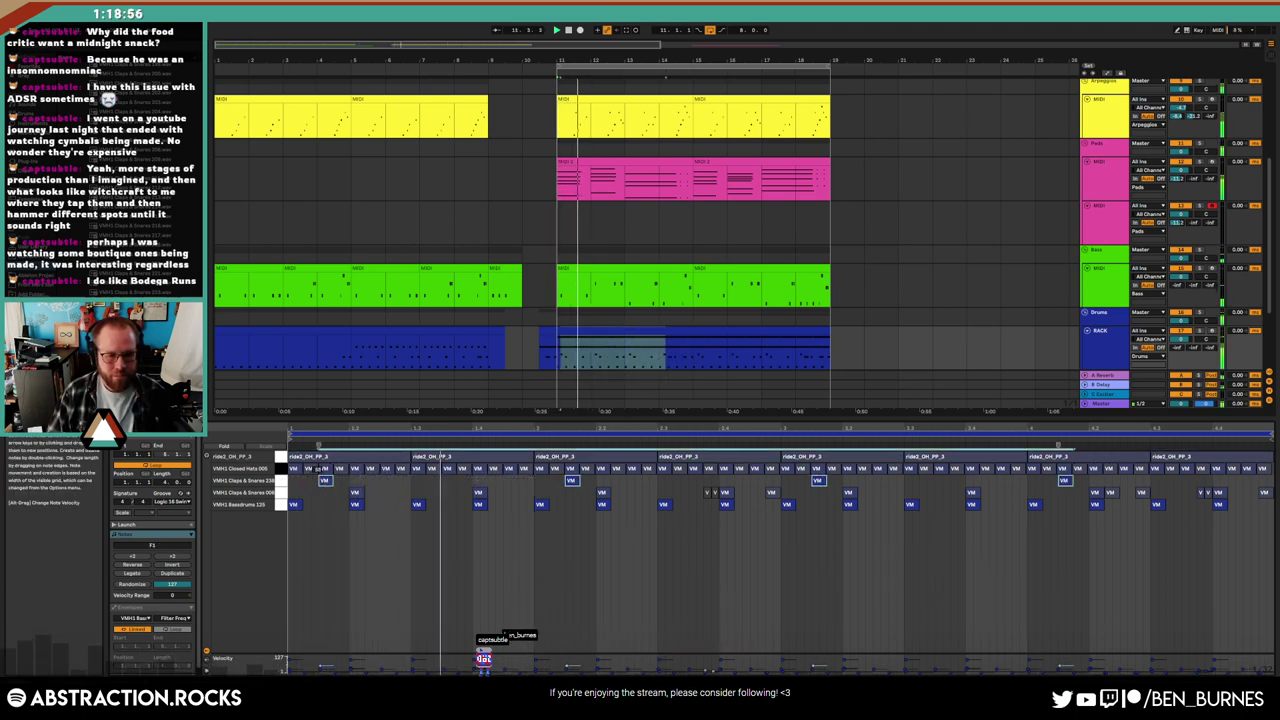
Delete the Claps & Snares 238 hits in bars 2 and 4 of the drum clip and select the remaining two
double_click(571, 480)
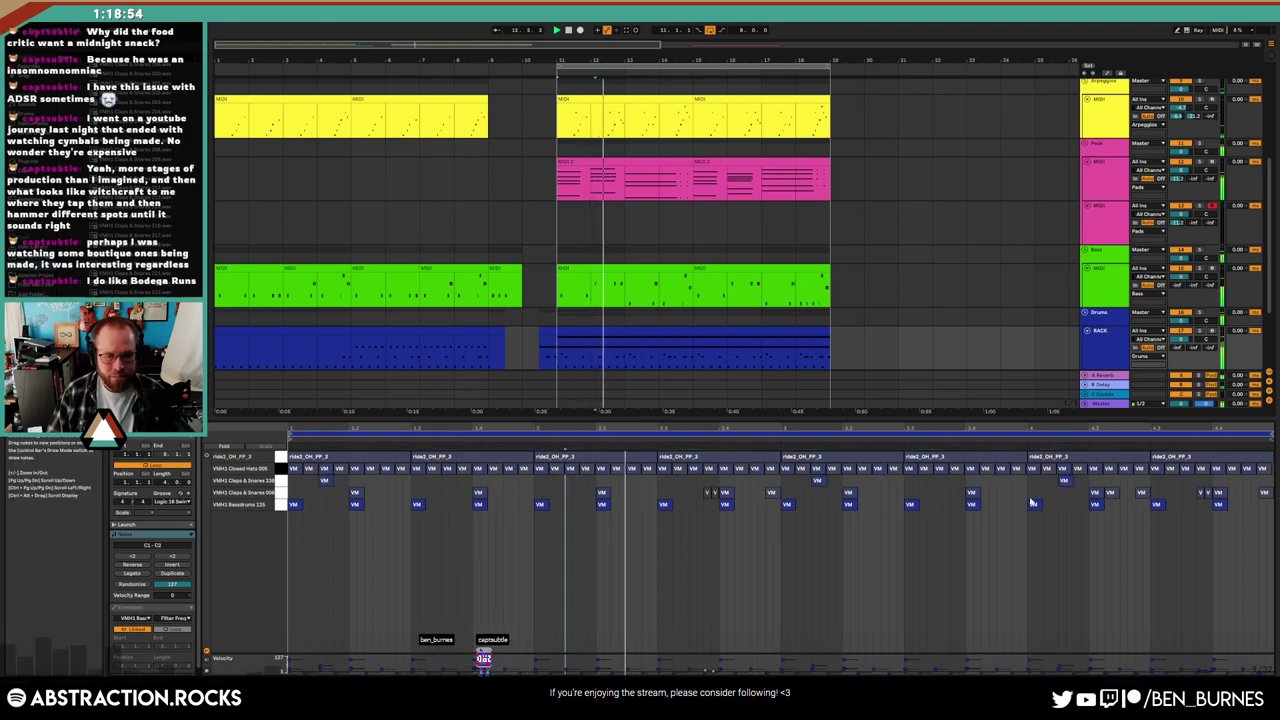
double_click(1064, 480)
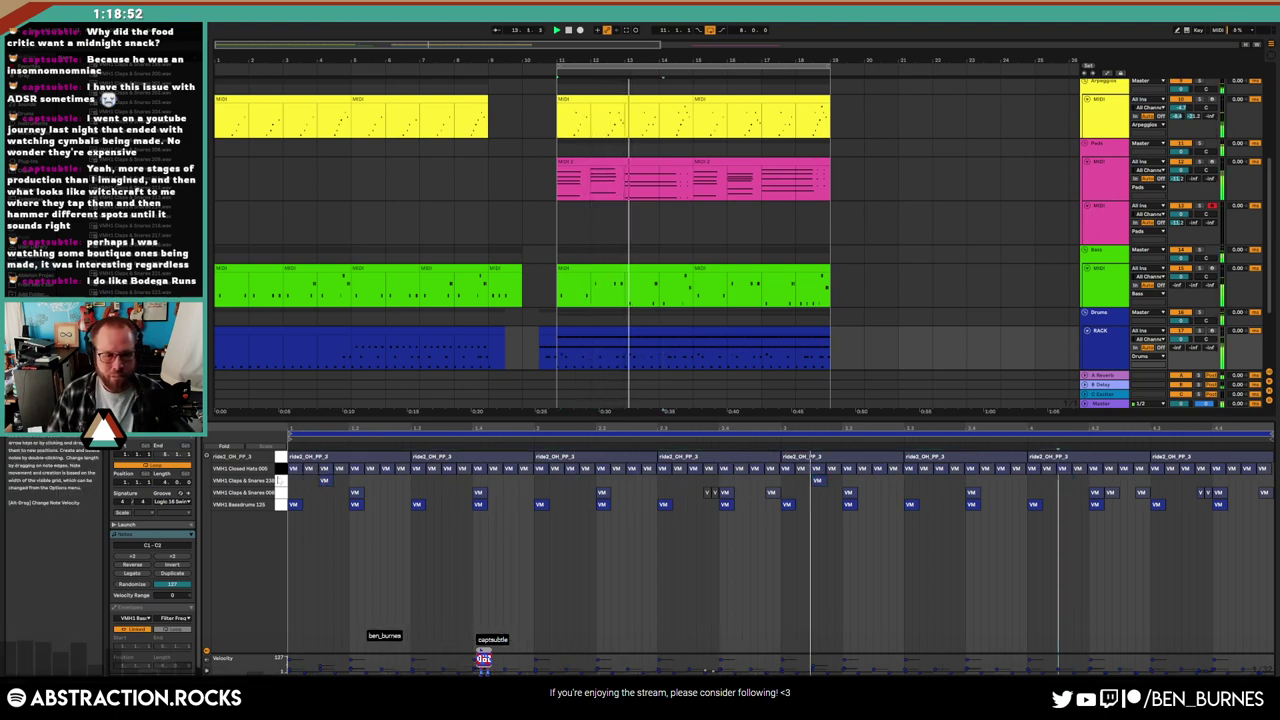
click(240, 480)
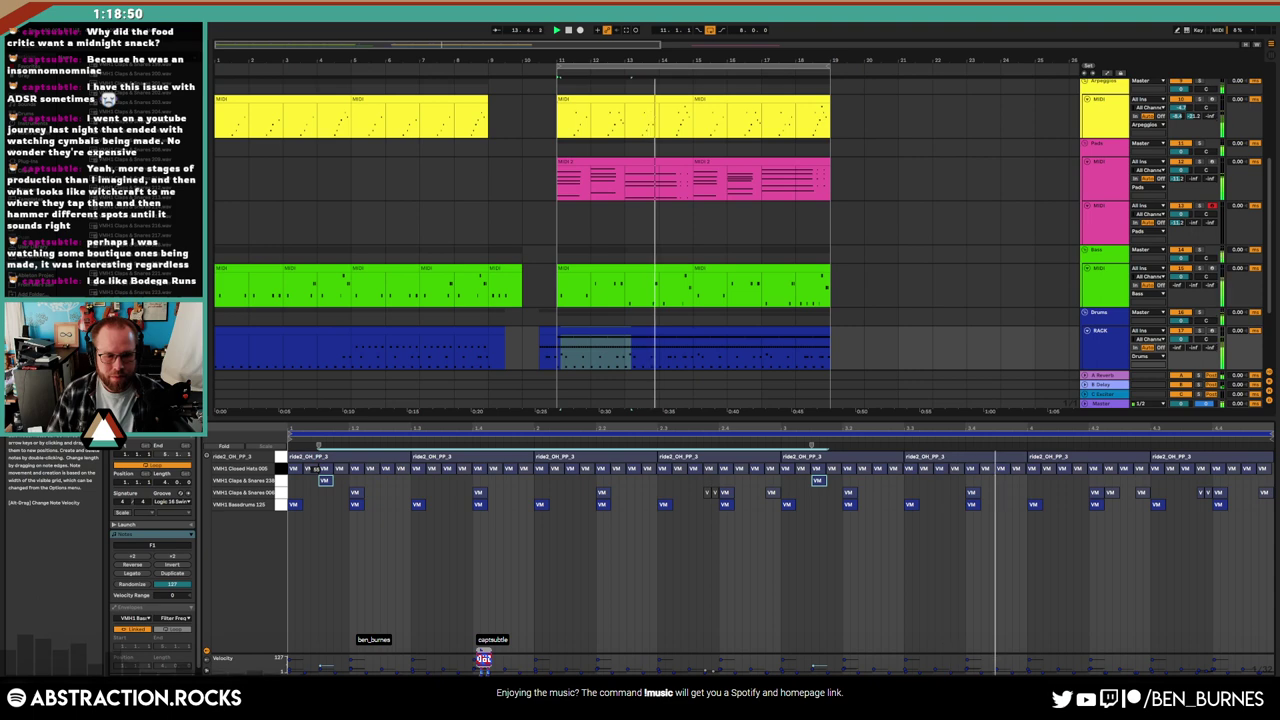
Audition VMH1 Claps & Snares 250 and load it onto the empty F#1 drum pad
key(shift+Tab)
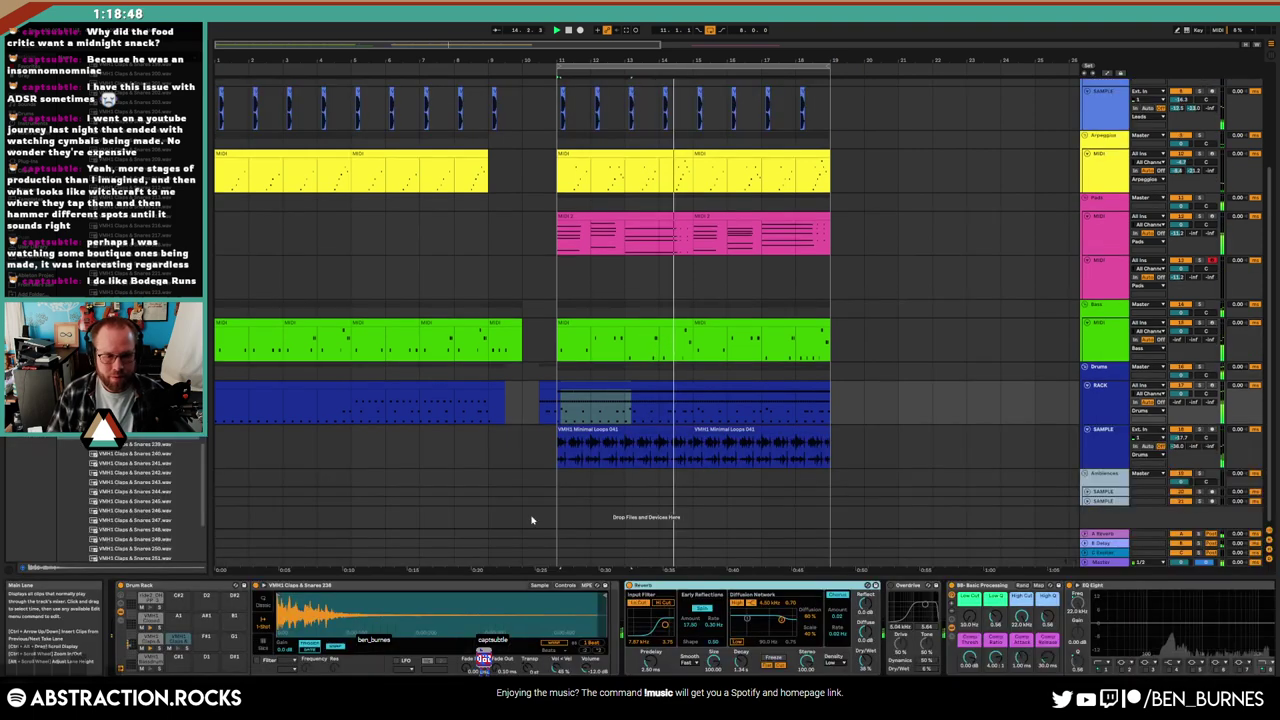
click(594, 384)
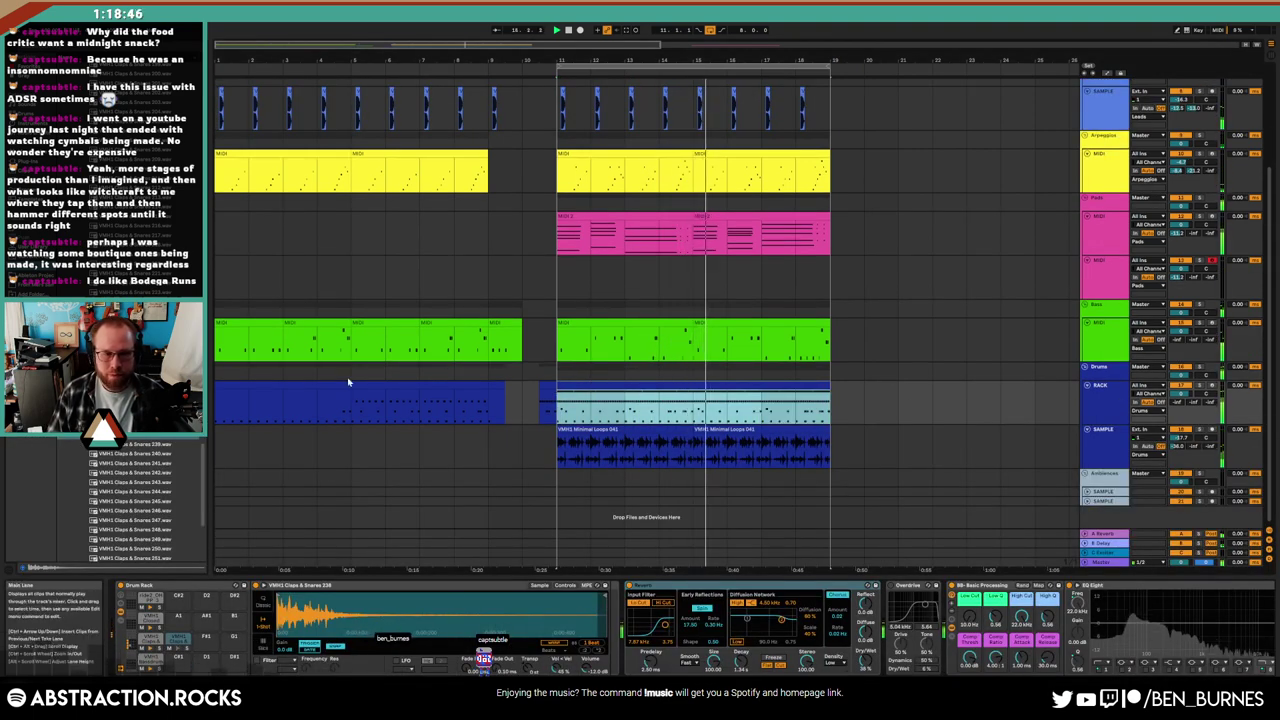
click(204, 468)
scroll(204, 468, down, 2)
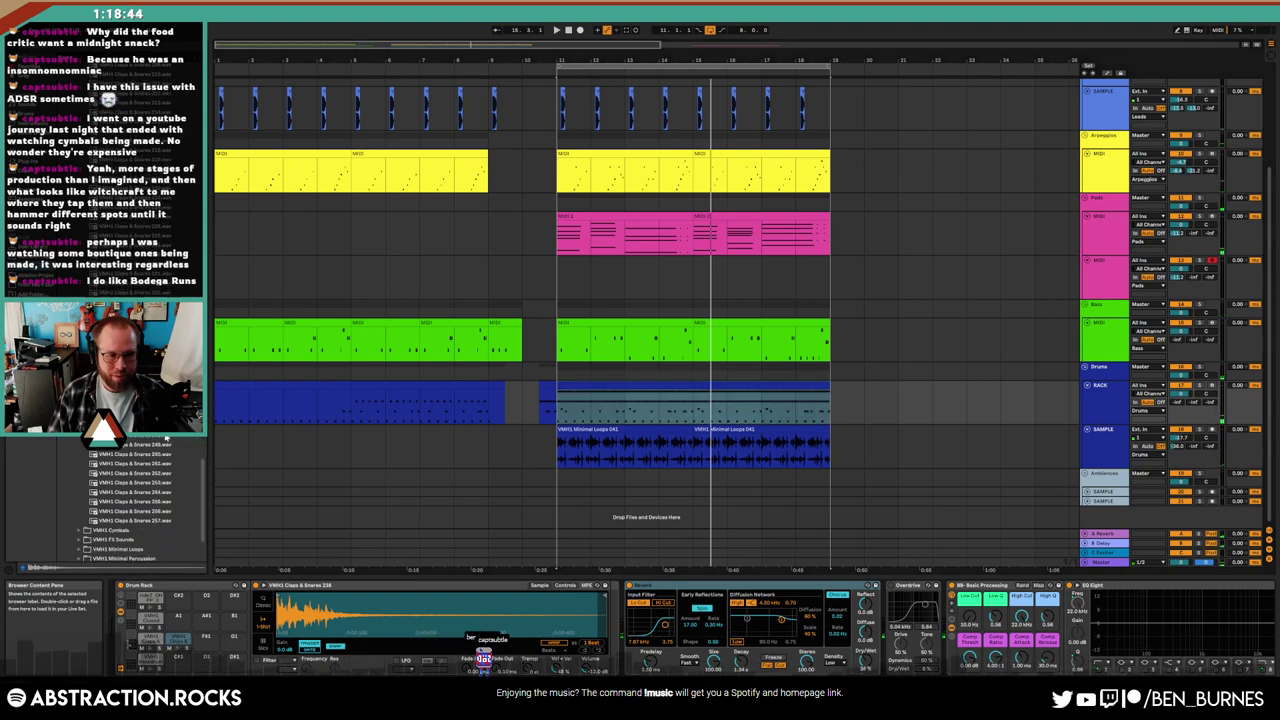
click(162, 455)
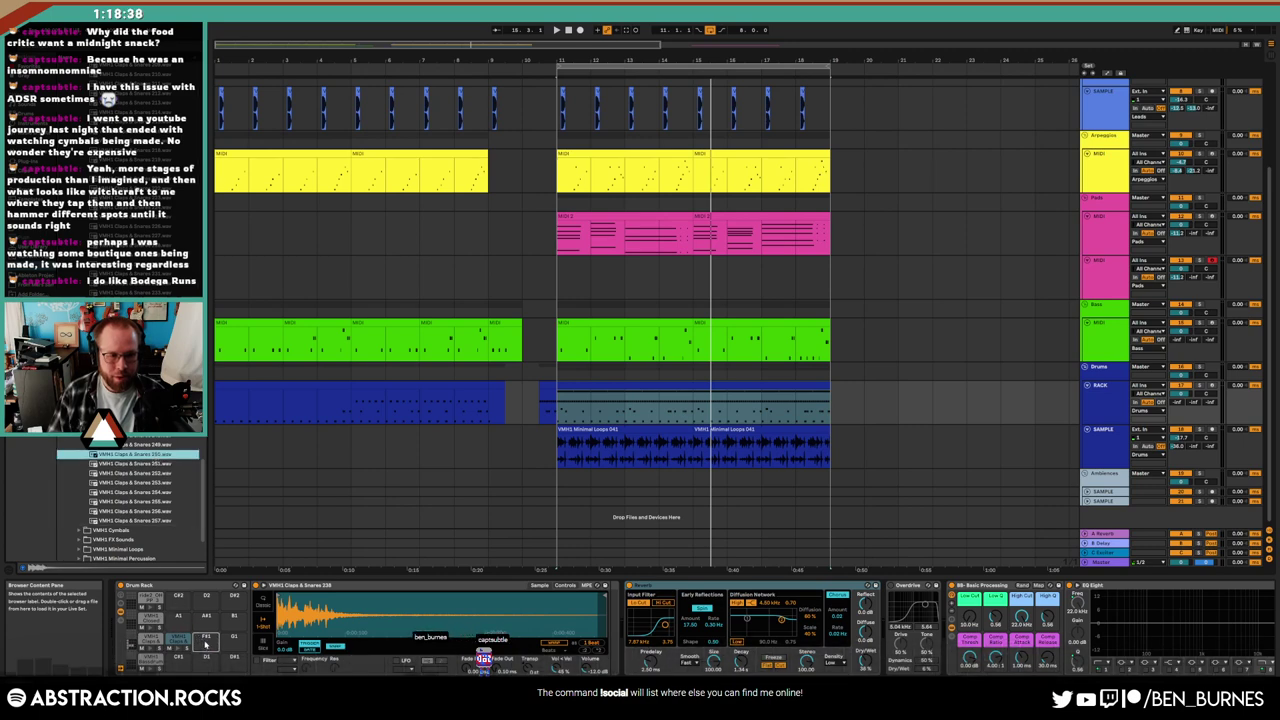
Copy the two Claps & Snares 238 hits to the Claps & Snares 250 row in bars 2 and 4, and play the loop
double_click(689, 395)
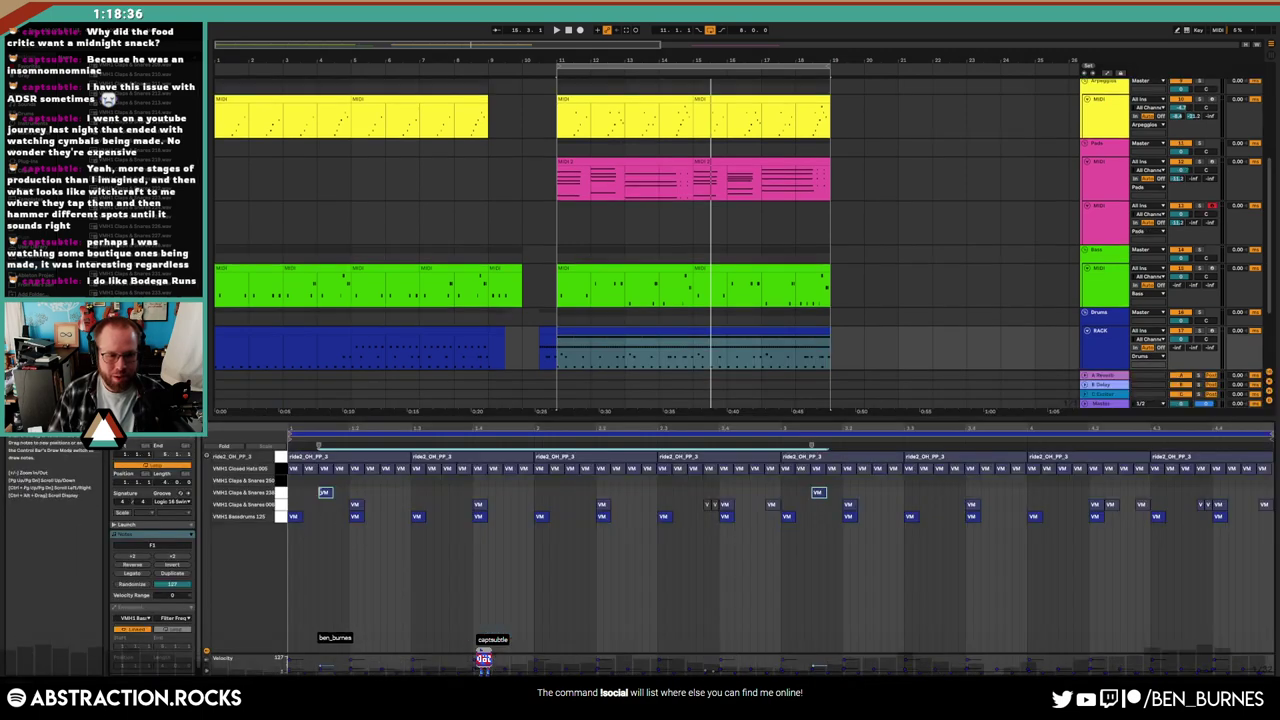
drag(489, 491, 581, 484)
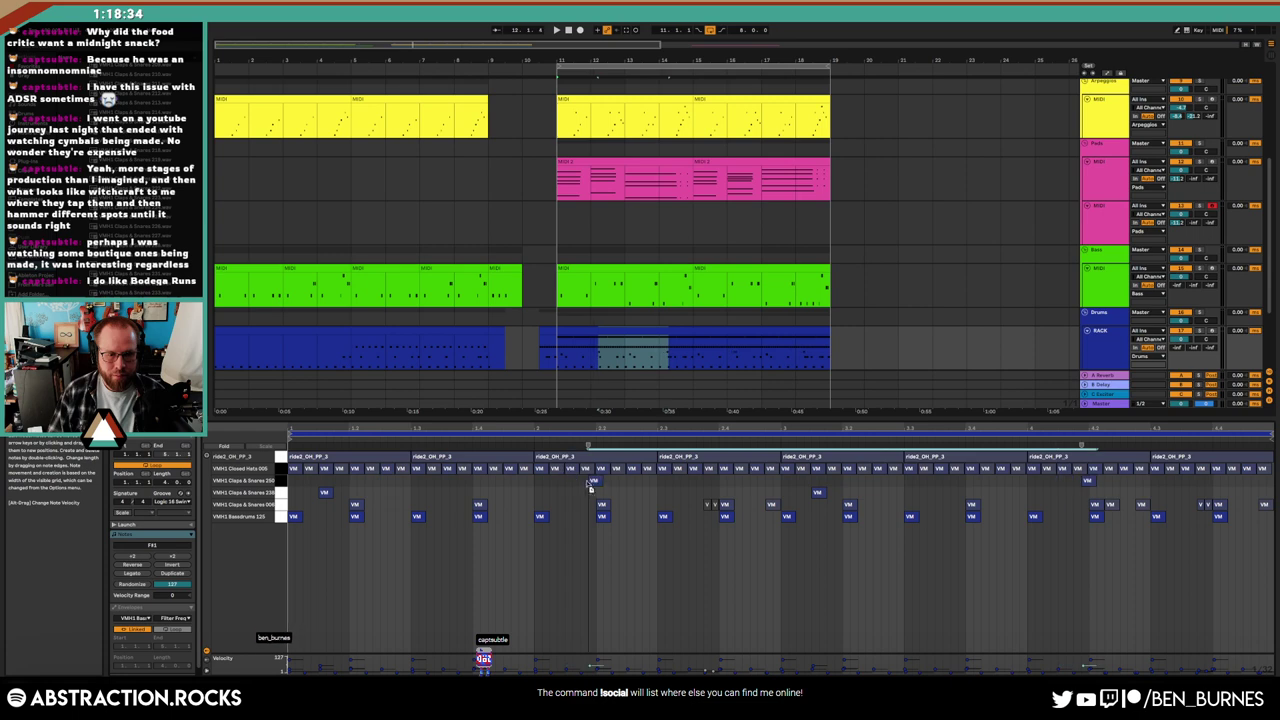
key(space)
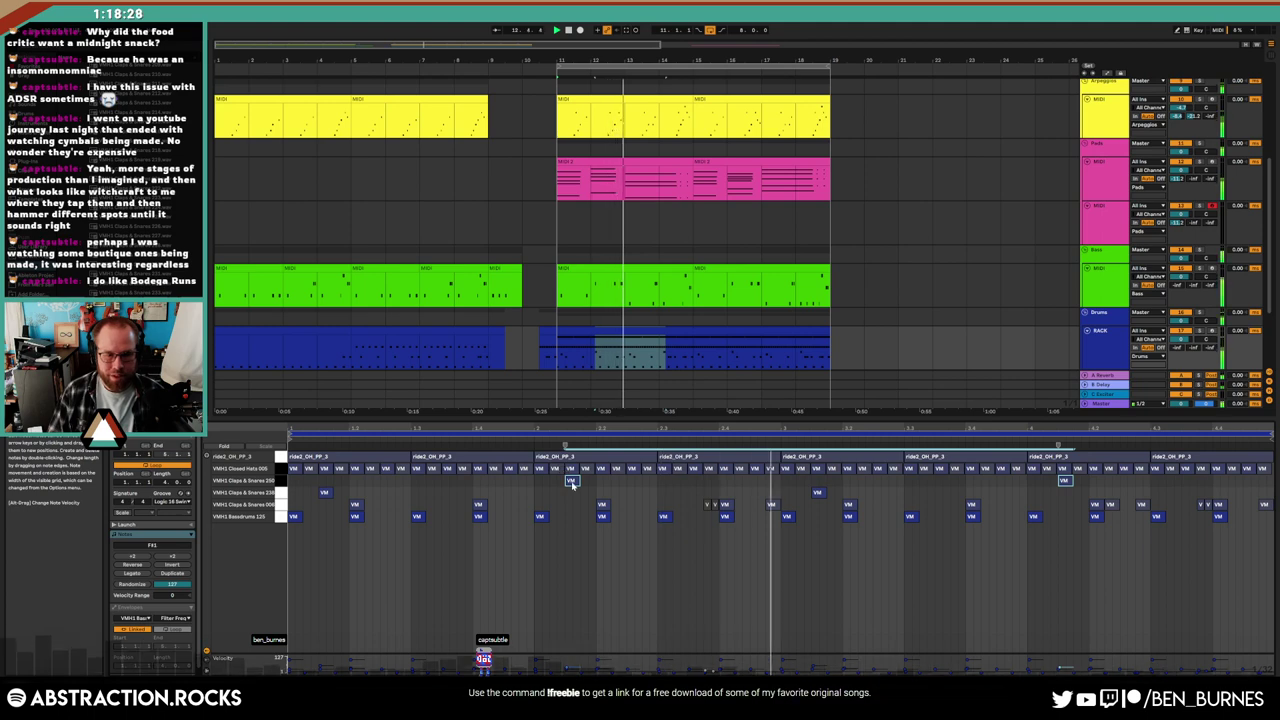
key(Left)
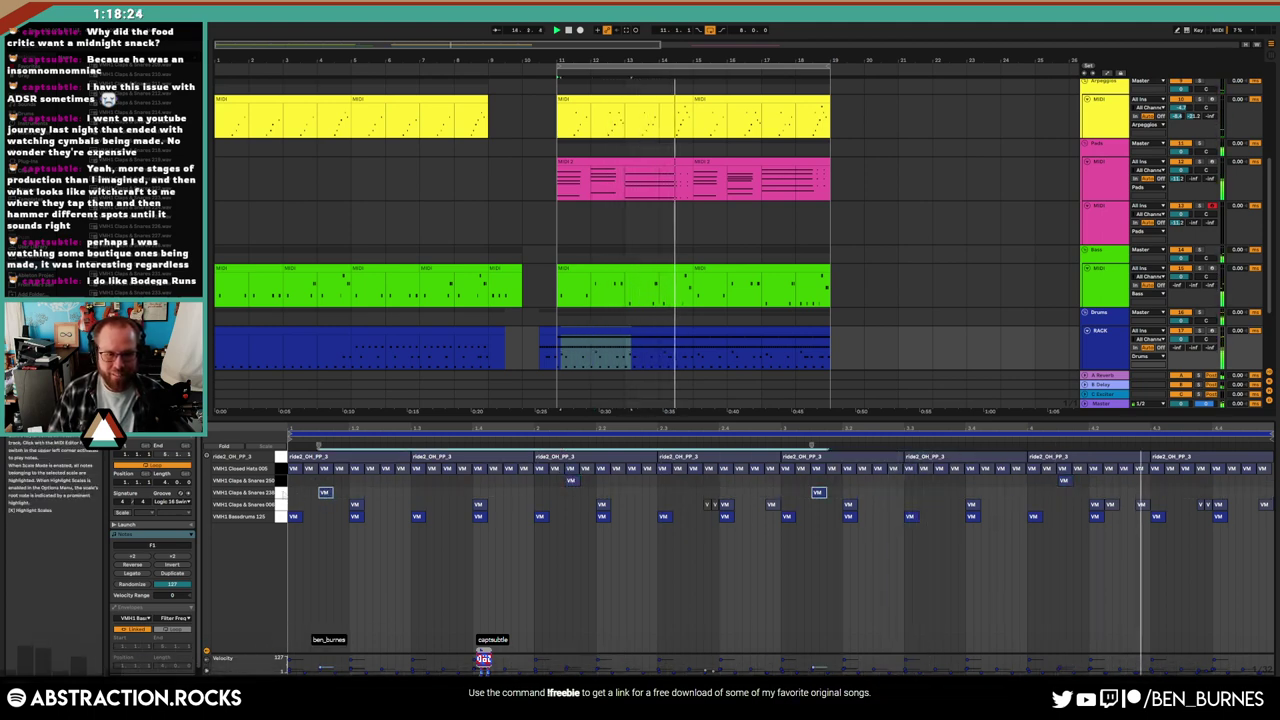
key(shift+Right)
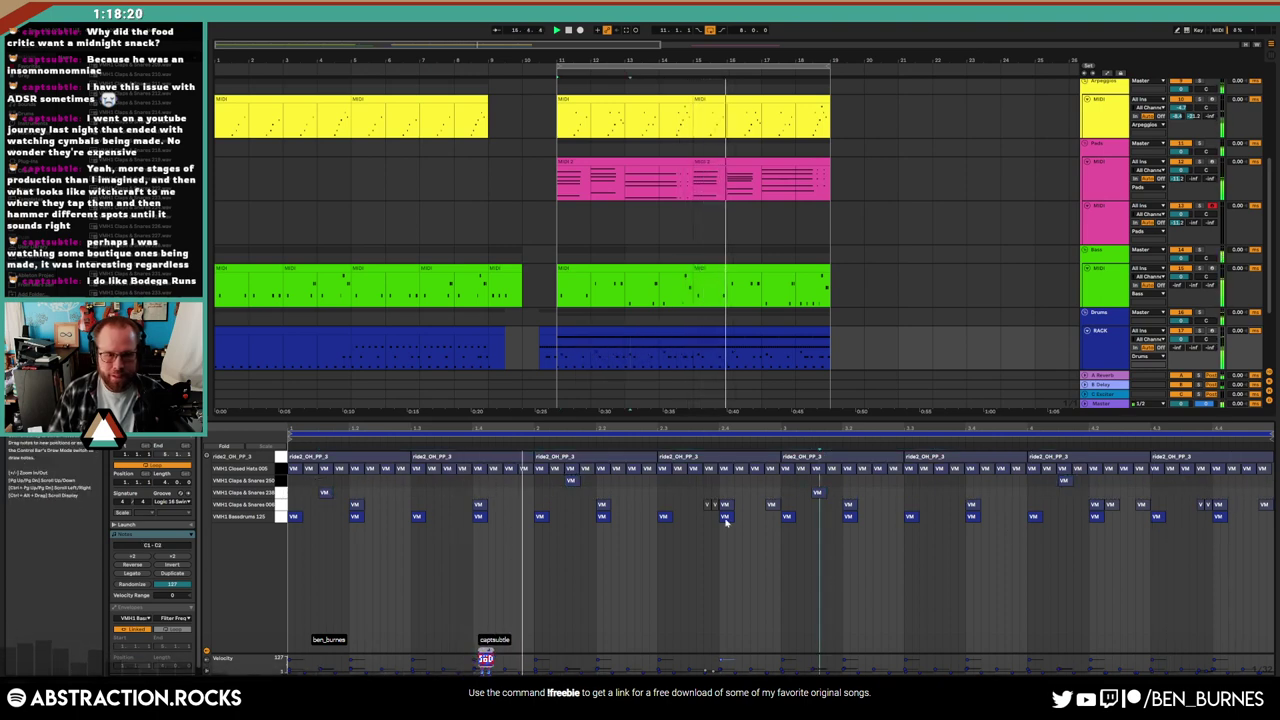
Replace the F#1 drum pad's sample with VMH1 Claps & Snares 252
key(shift+Tab)
key(Down)
key(Down)
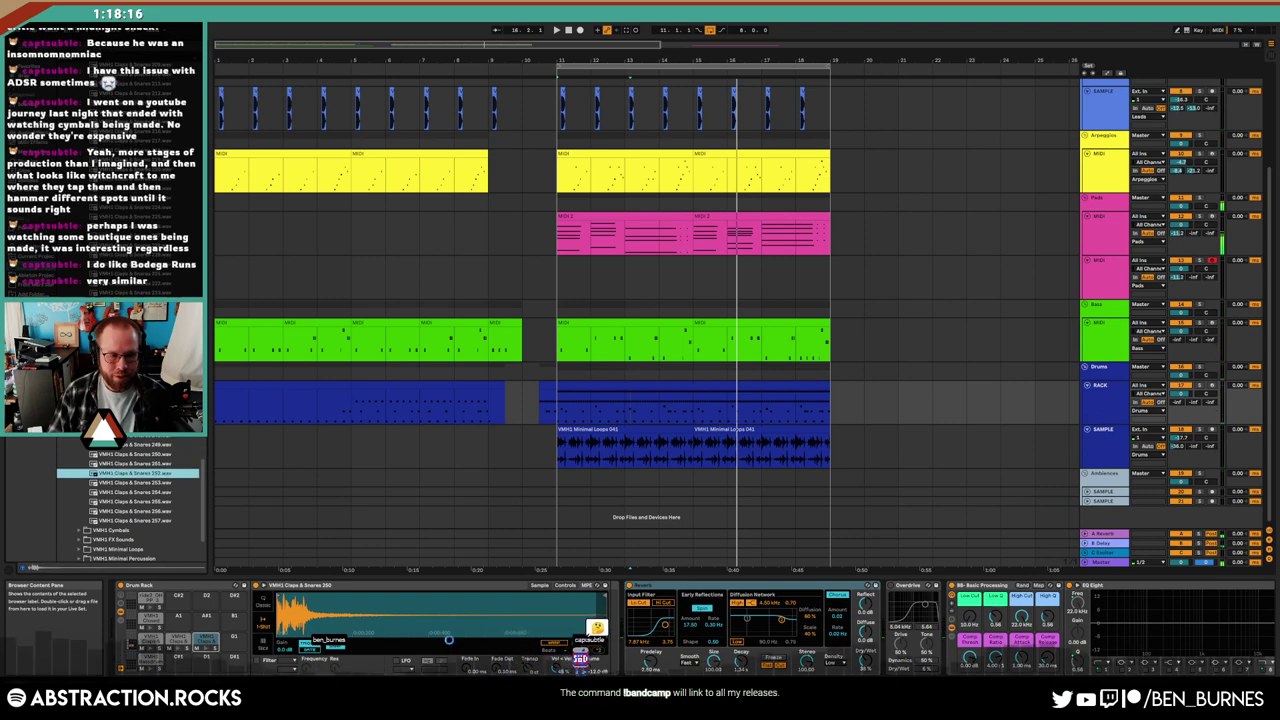
Add two Claps & Snares 252 hits around beats 2 and 3 of bar 4, and adjust the velocities of that row's hits
key(shift+Tab)
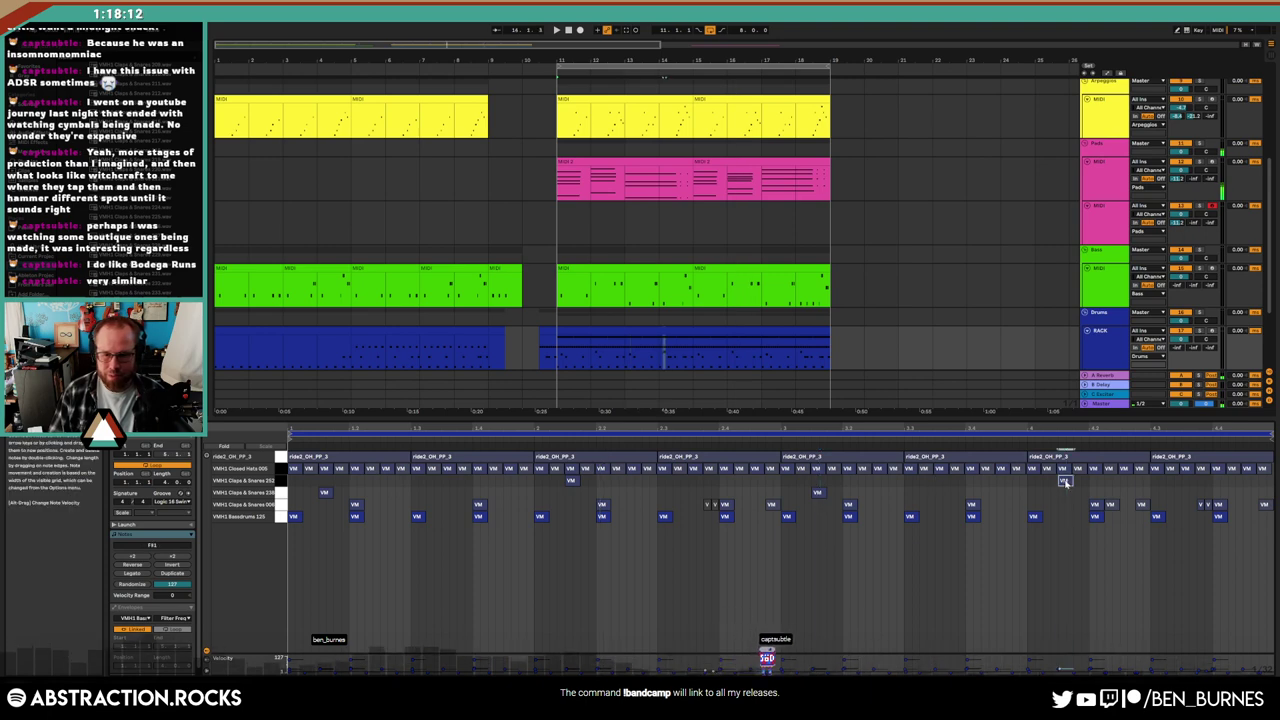
double_click(1110, 481)
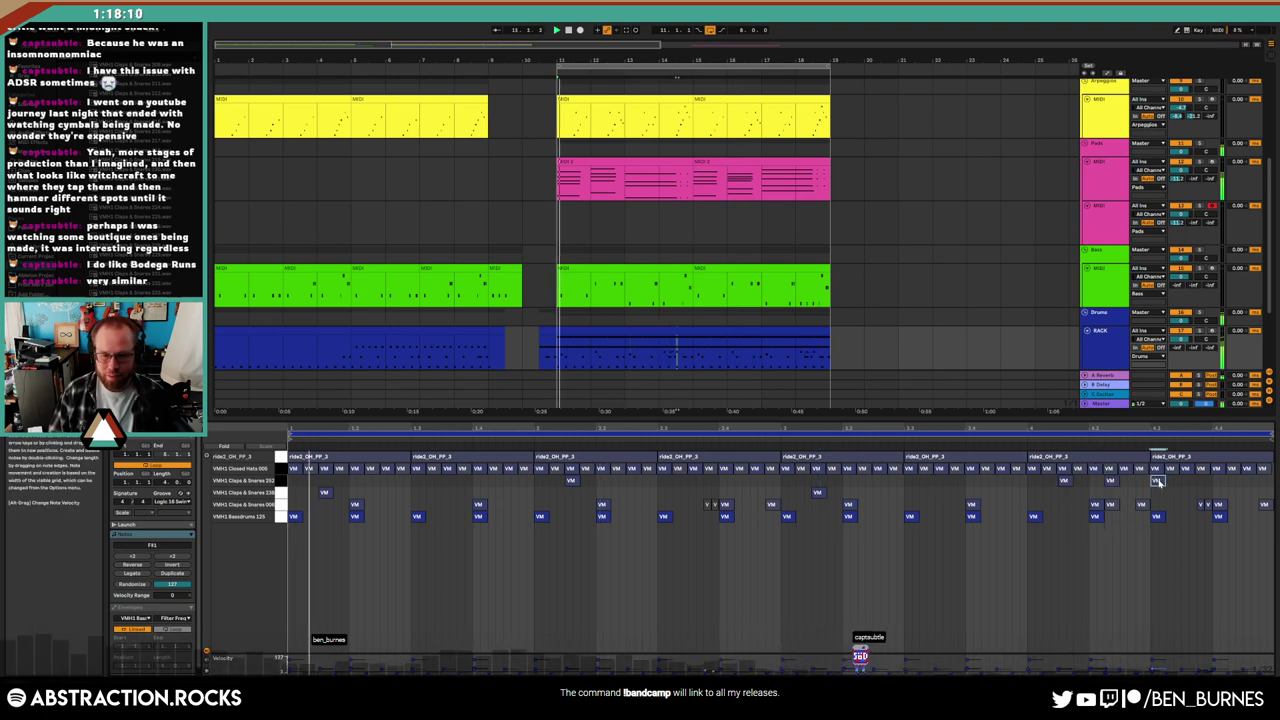
double_click(1157, 481)
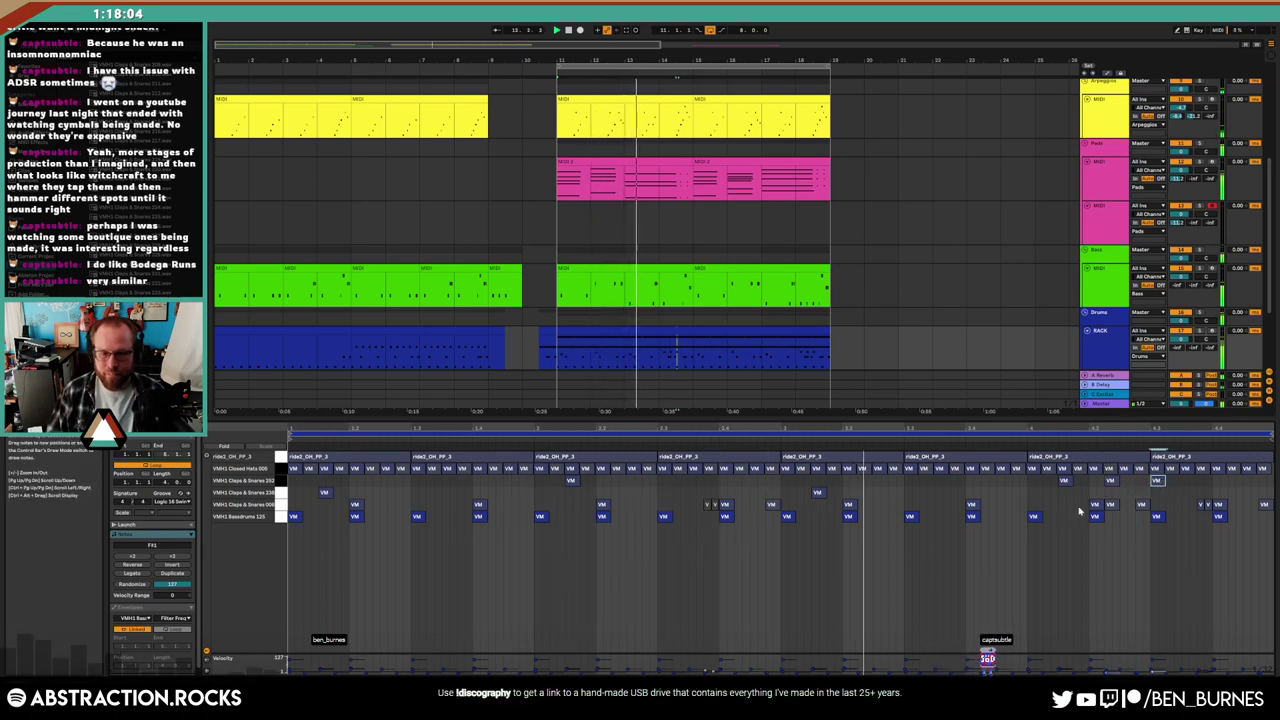
click(571, 480)
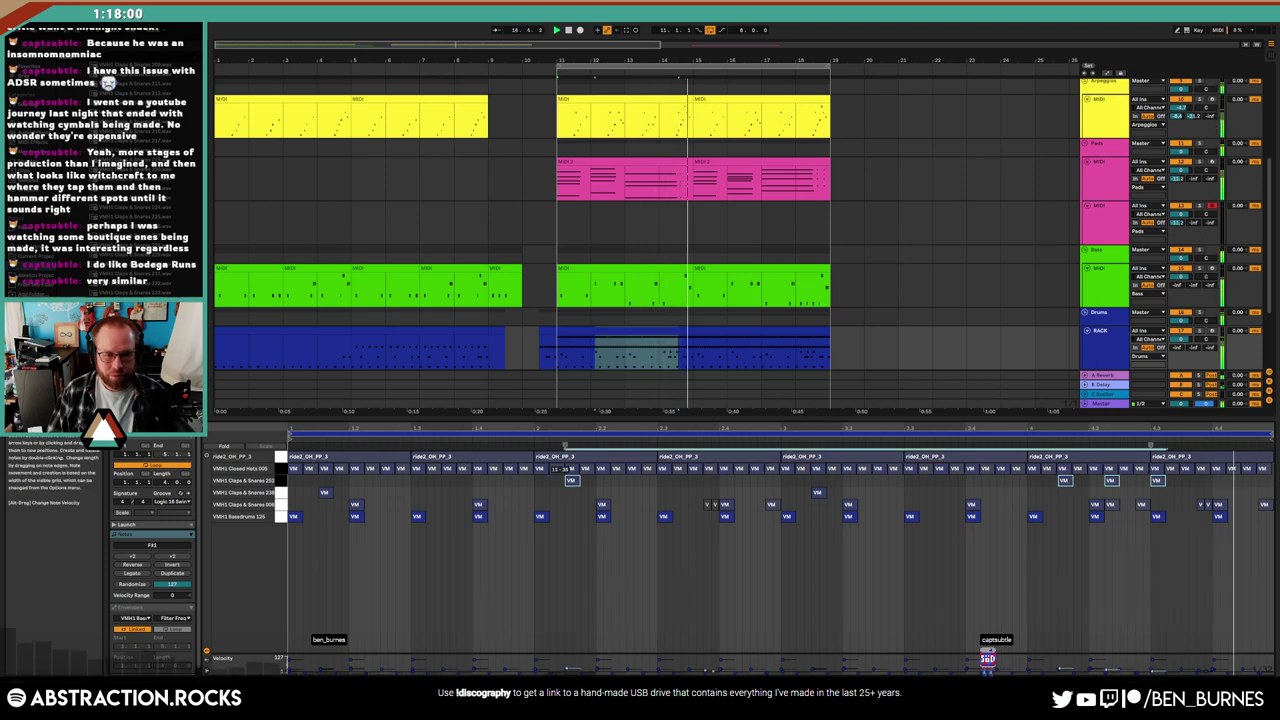
Audition VMH1 Claps & Snares 253, load it onto the F1 drum pad and listen to it in the loop
key(shift+Tab)
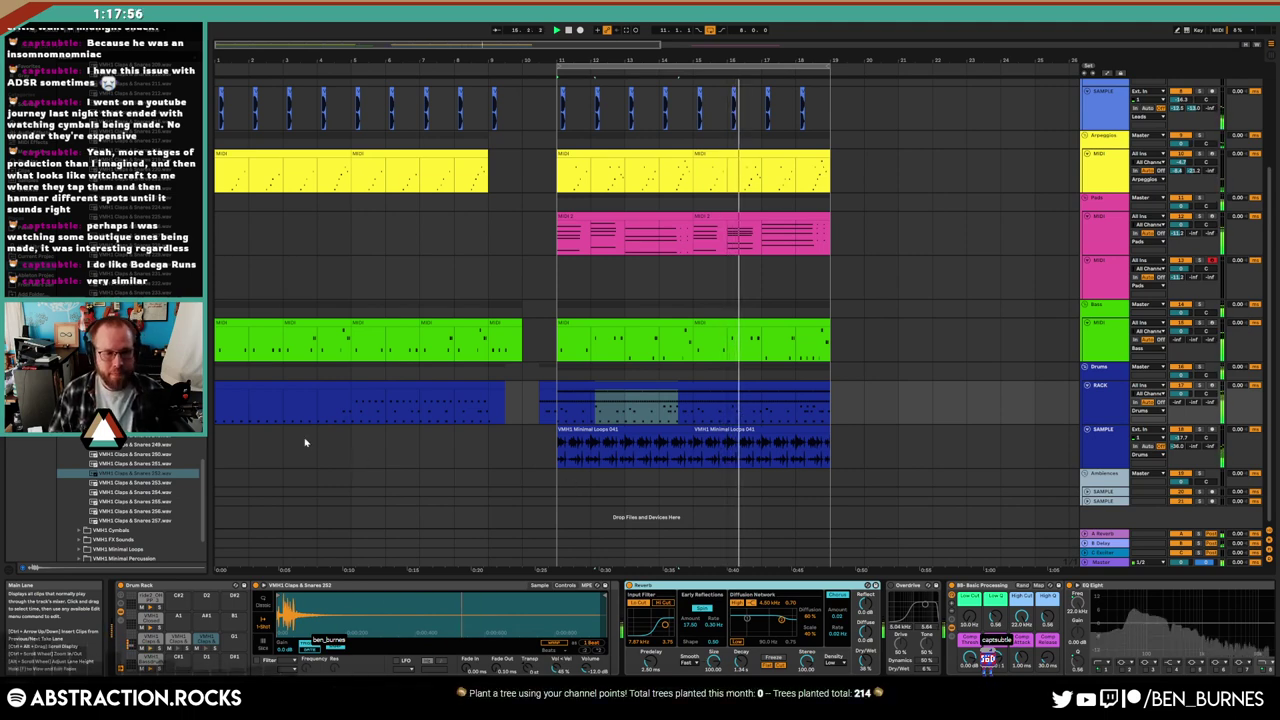
click(150, 482)
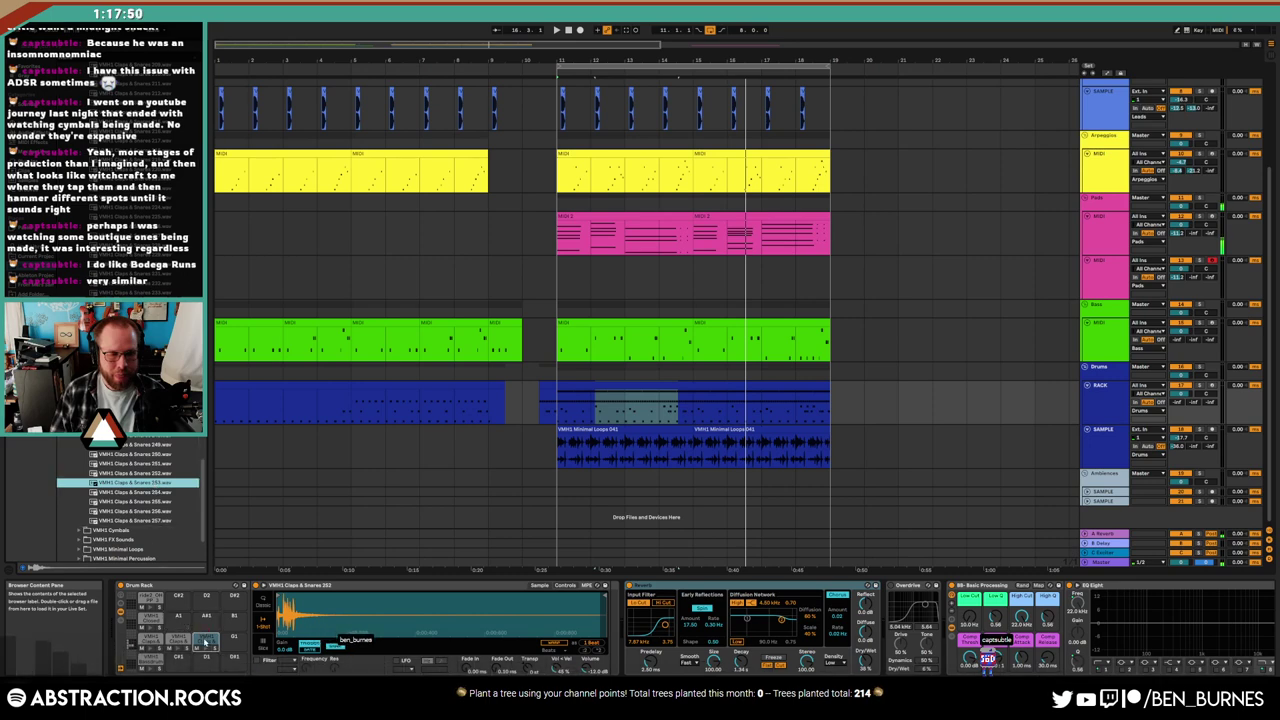
double_click(144, 483)
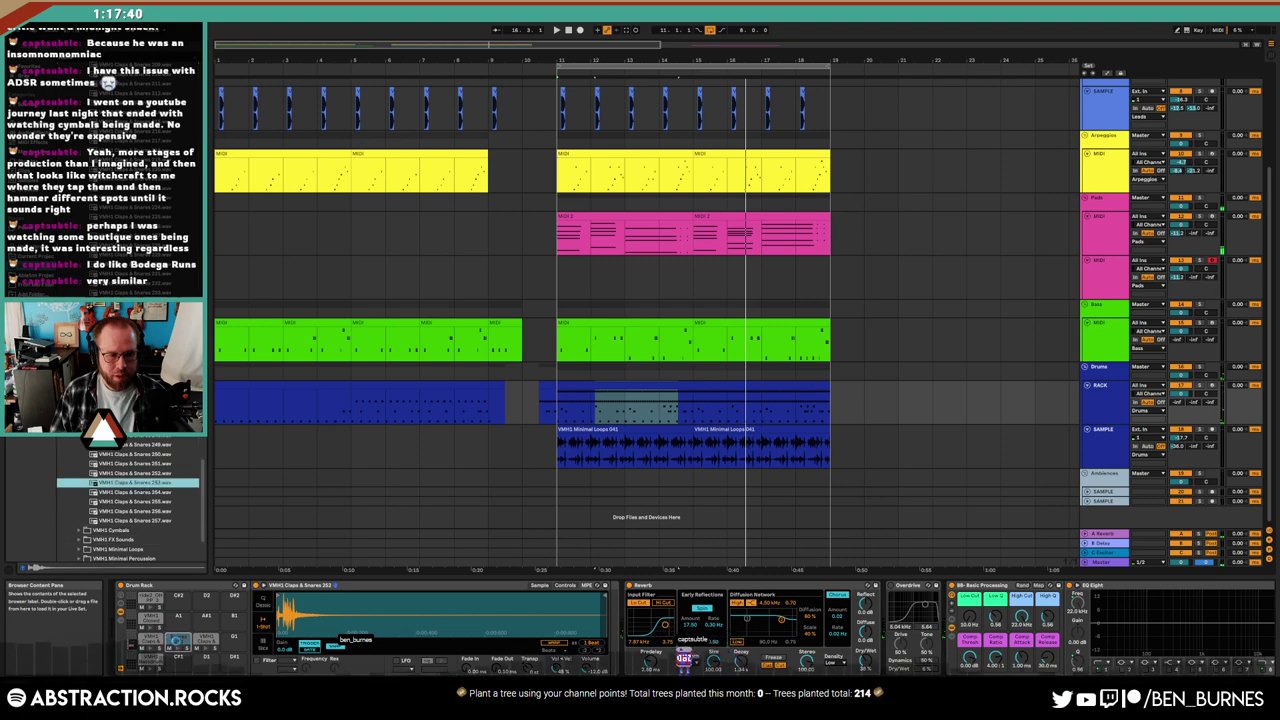
click(176, 653)
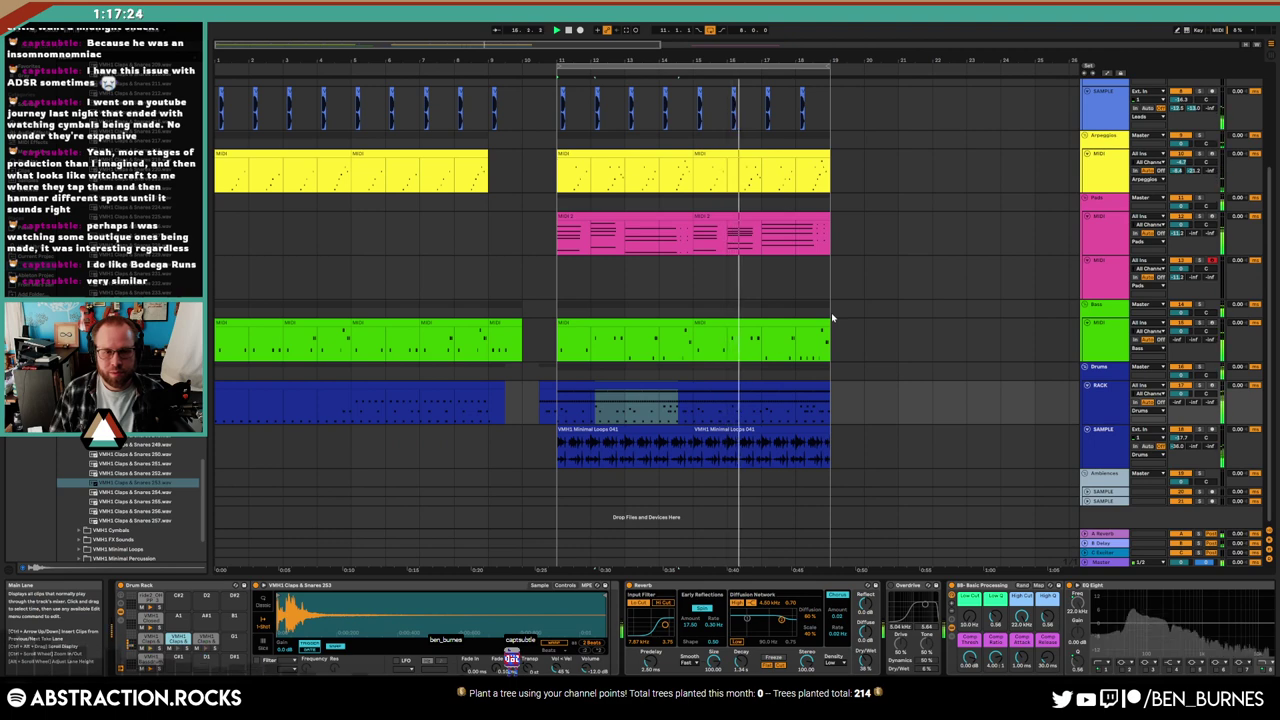
Draw a short five-note chord stab between the second and third chords of the second pad clip and shorten its notes
key(shift+Tab)
click(745, 161)
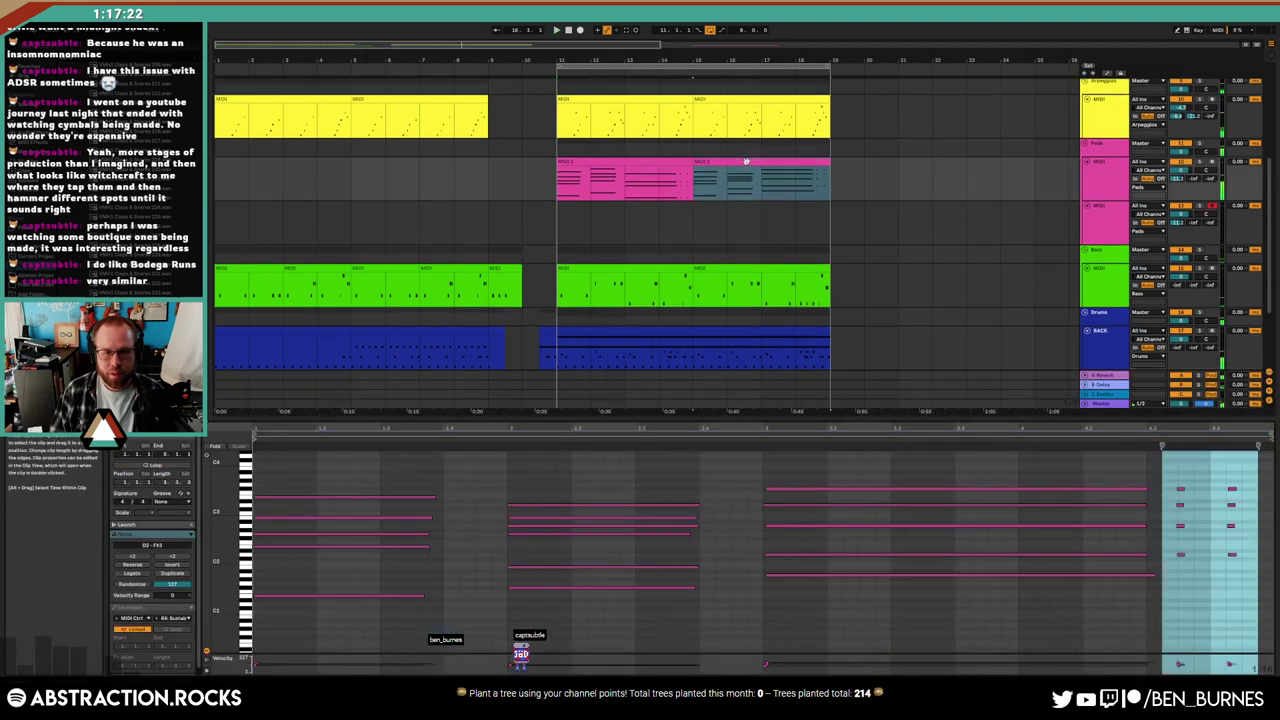
click(715, 513)
drag(505, 595, 716, 499)
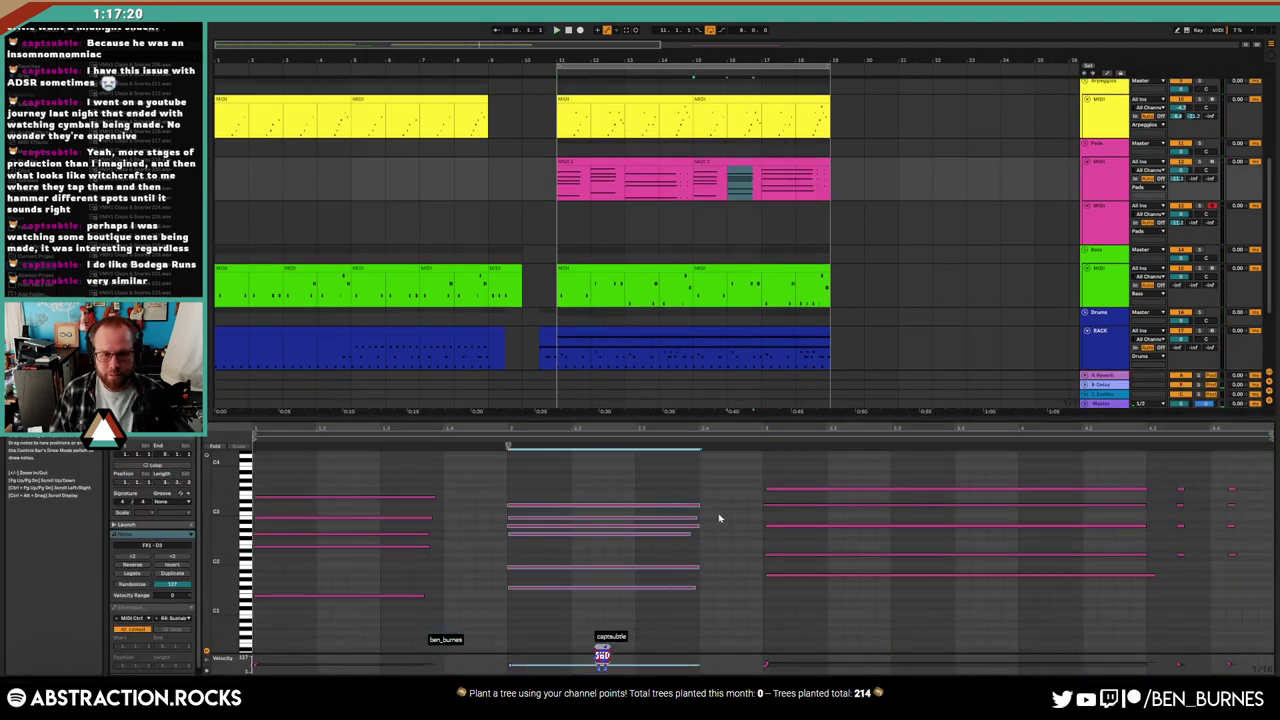
click(719, 509)
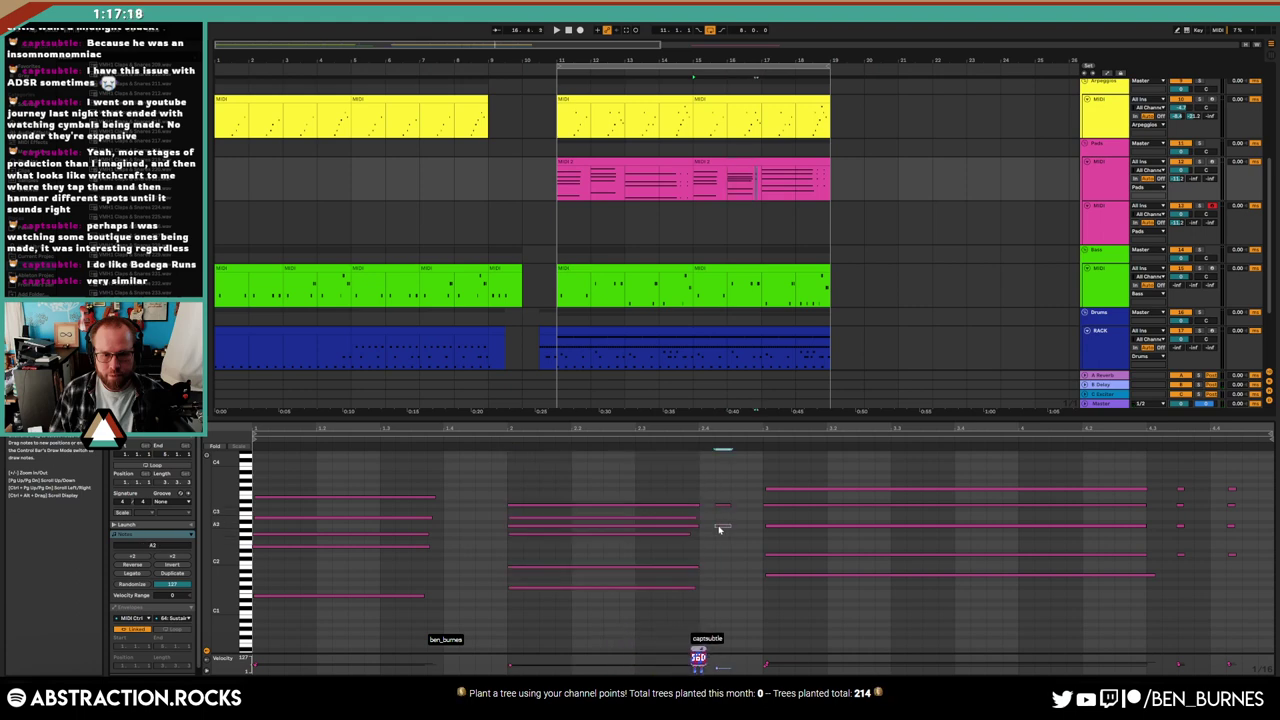
double_click(718, 534)
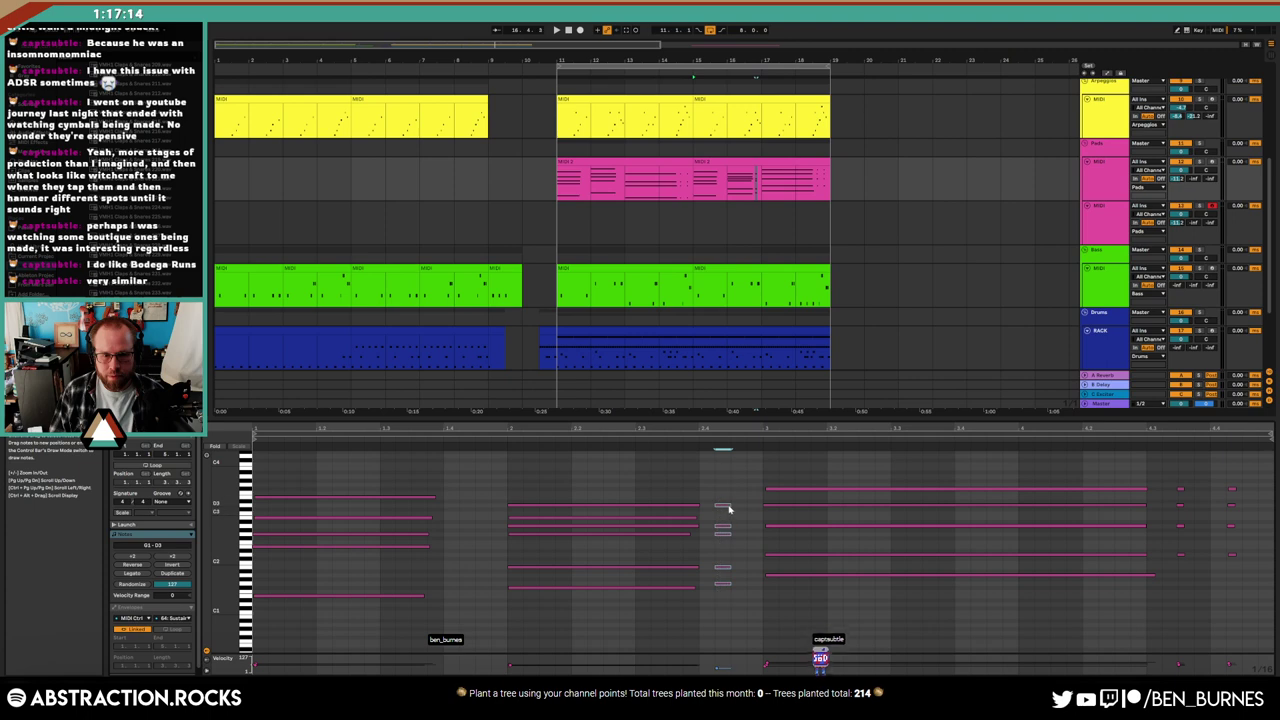
drag(722, 505, 716, 498)
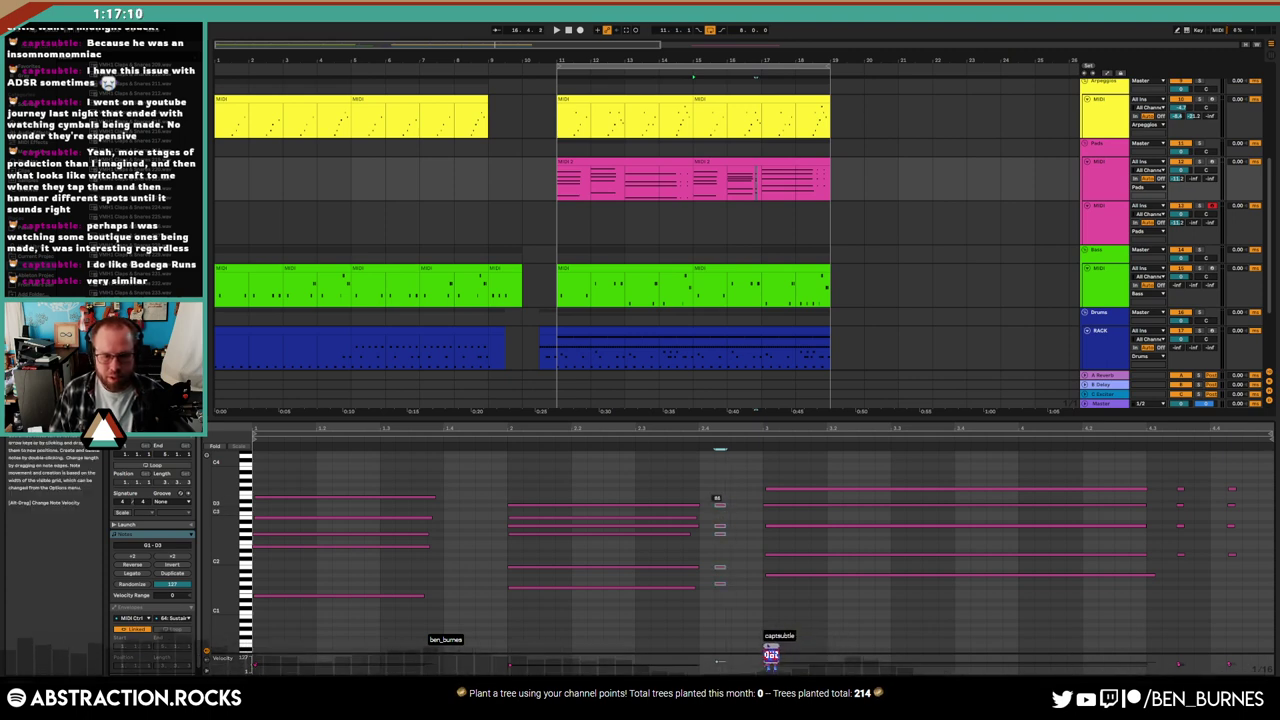
Adjust the velocities of the individual notes in the new five-note chord stab and nudge their timing slightly
click(720, 533)
key(Up)
key(Up)
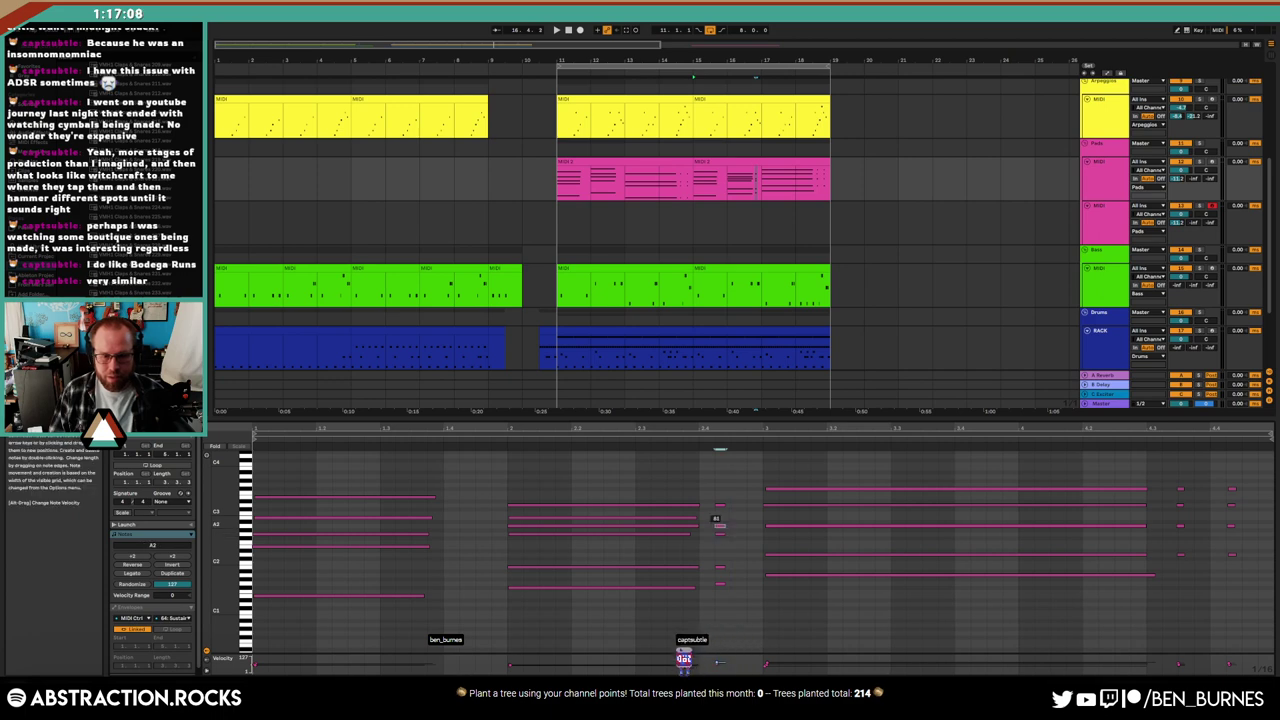
click(720, 584)
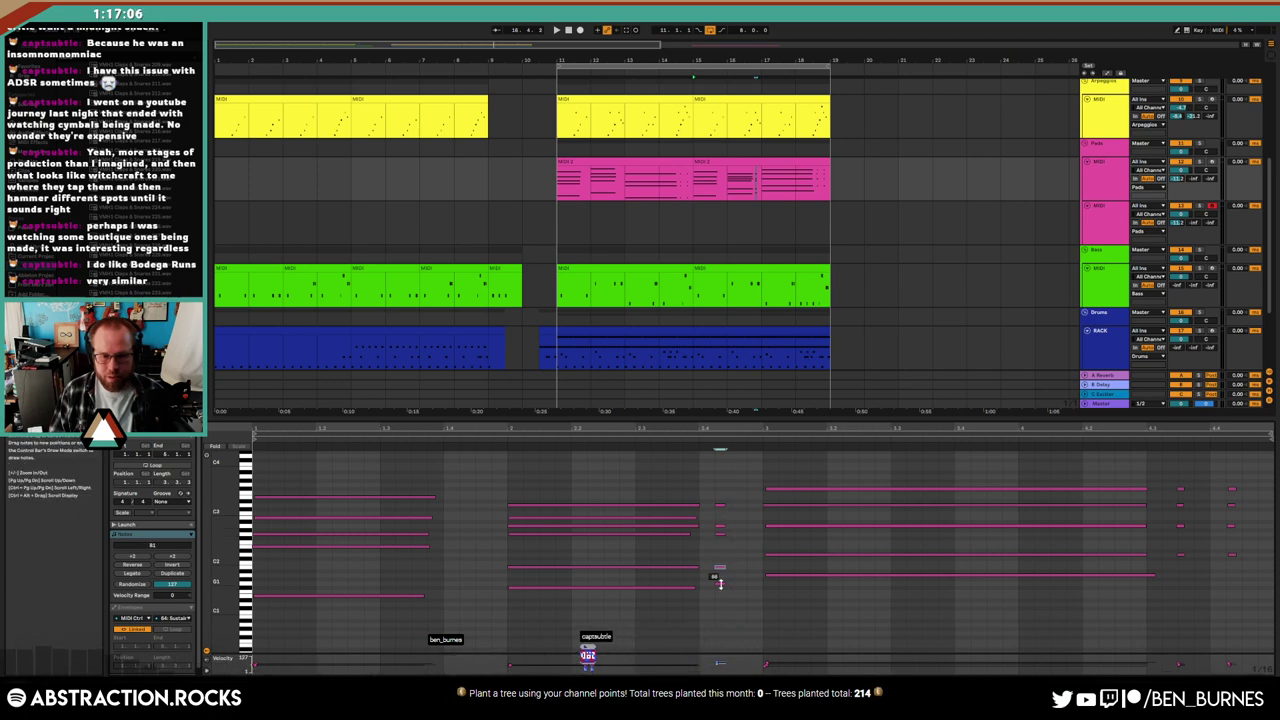
click(720, 525)
click(720, 506)
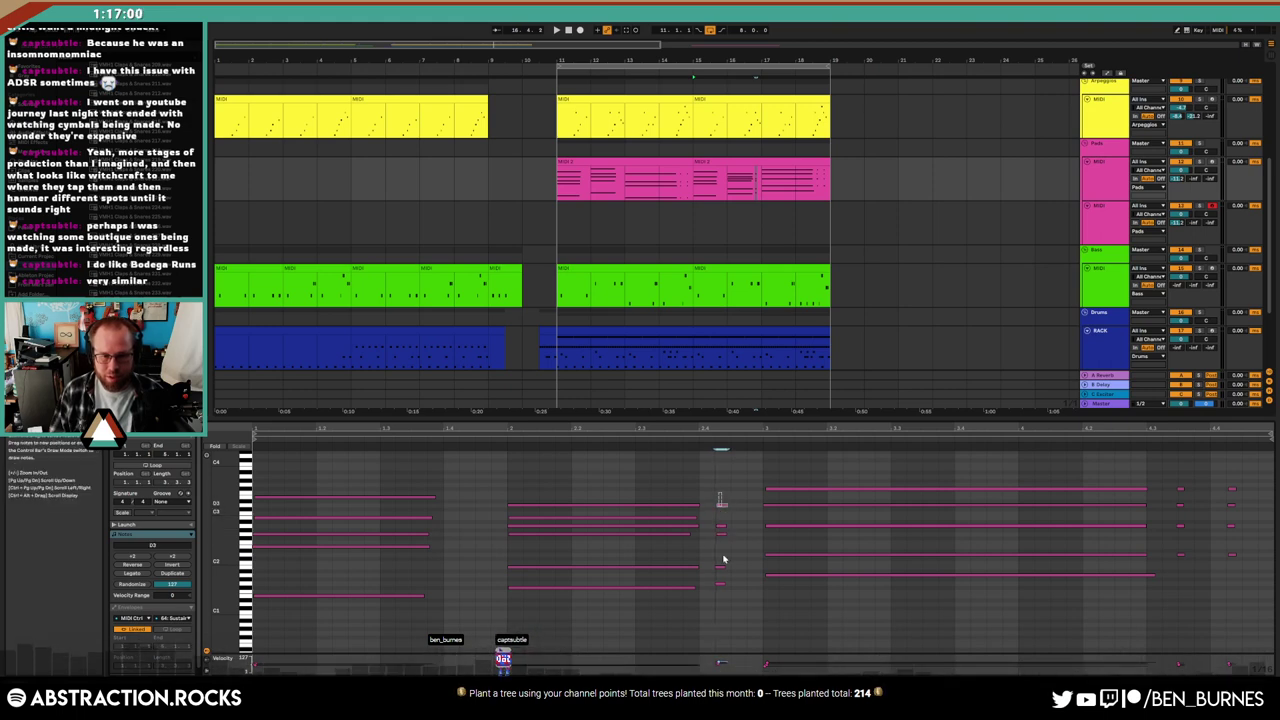
drag(712, 592, 749, 509)
drag(722, 447, 757, 523)
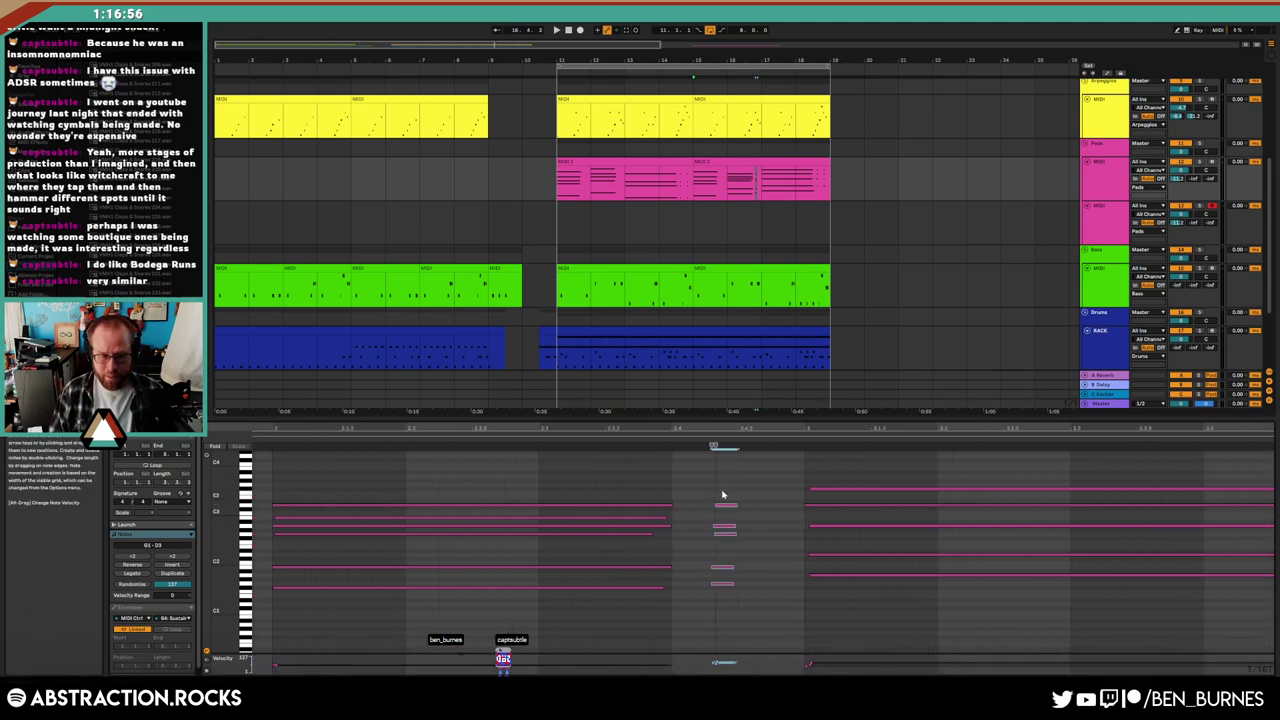
Play the loop and check the second pad clip's sustain envelope around the new stab
key(space)
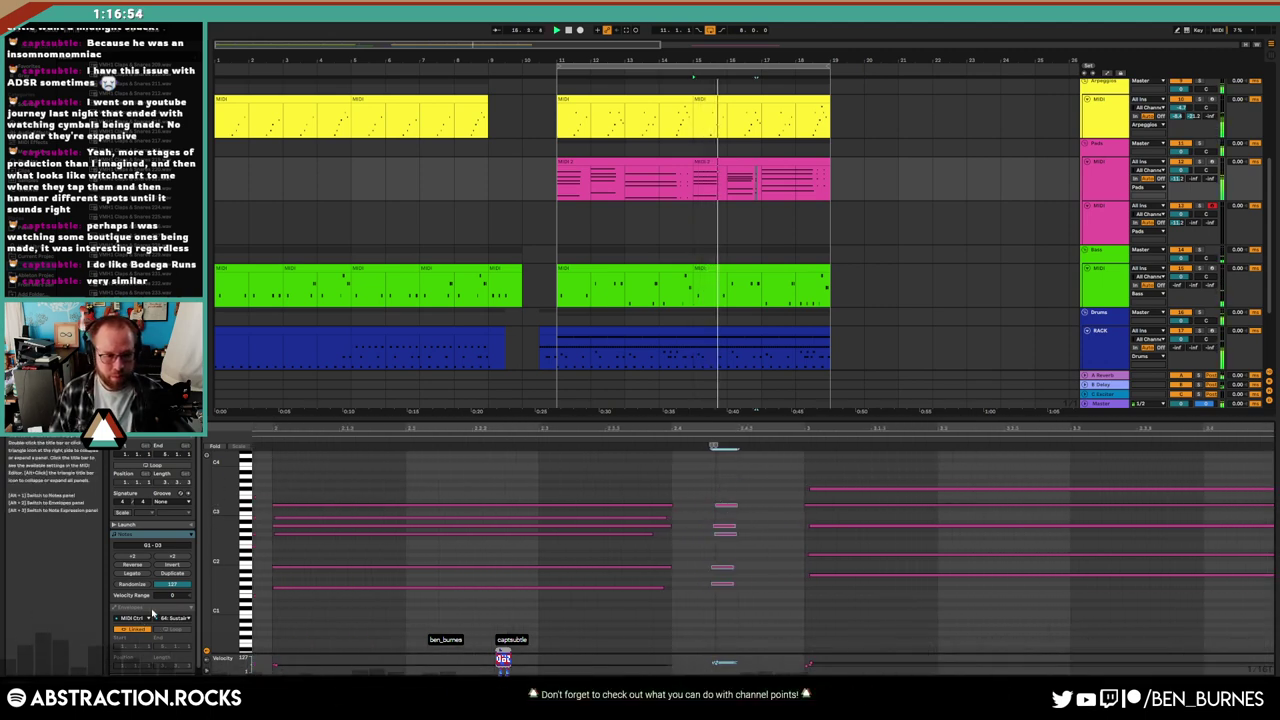
click(145, 607)
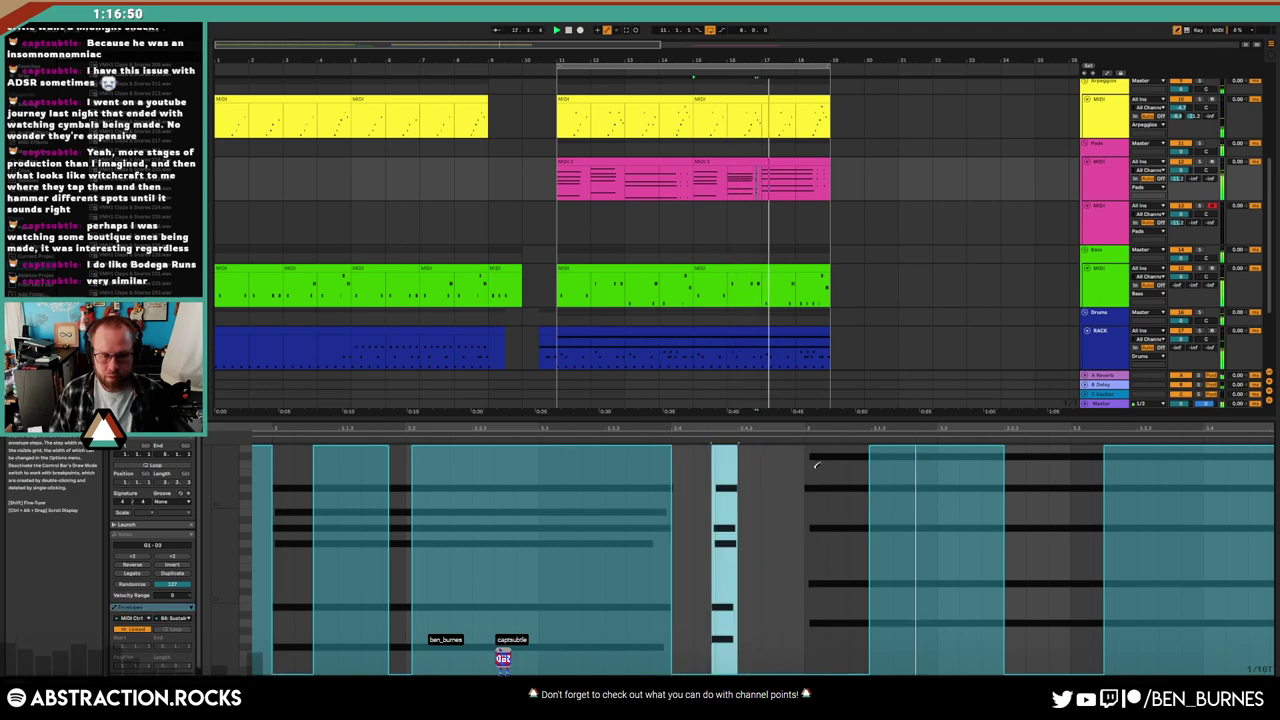
scroll(760, 230, up, 2)
click(755, 232)
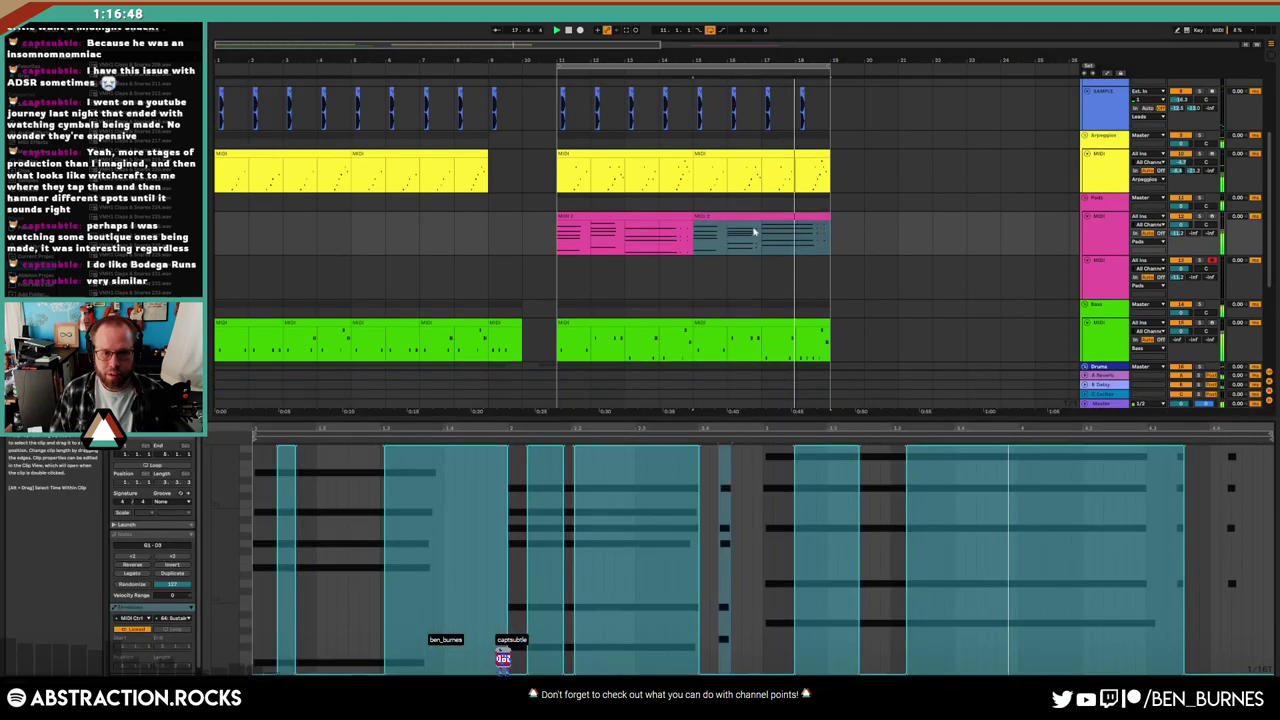
click(724, 496)
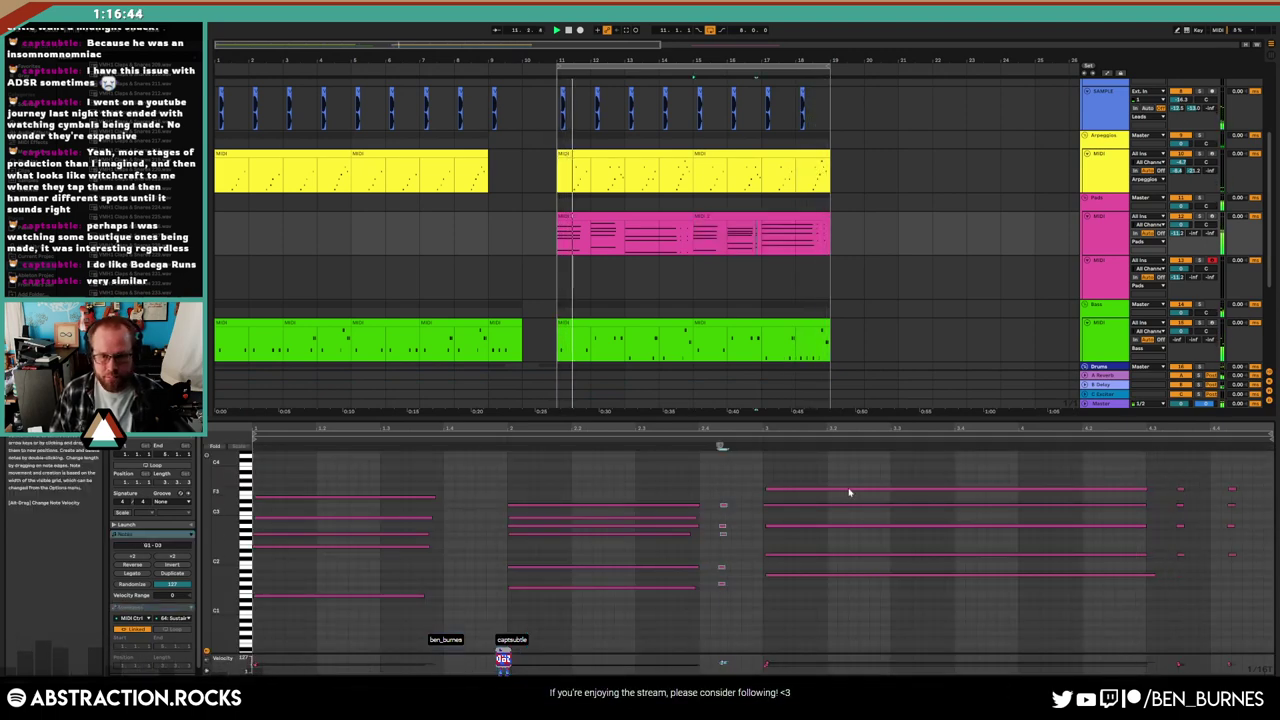
Shorten the third chord's notes and fill the gap before the closing stabs with copies of the four-note stab
drag(1094, 466, 1106, 580)
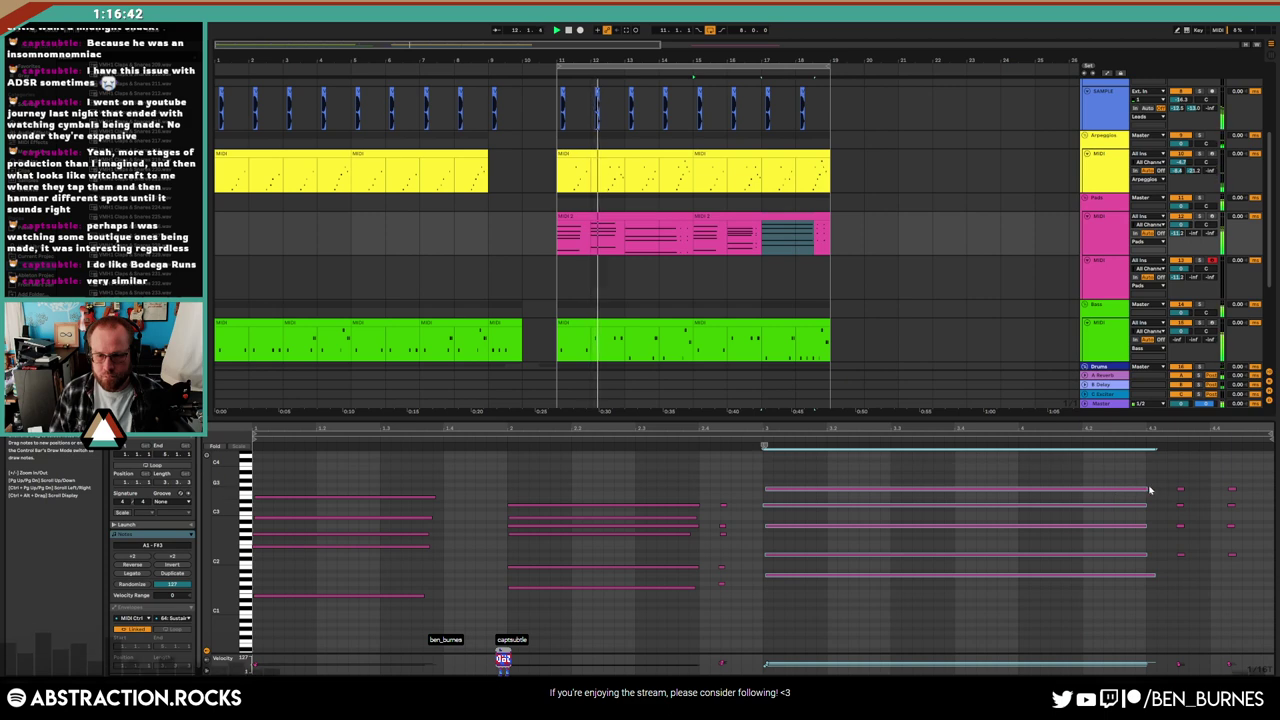
drag(1149, 490, 1055, 495)
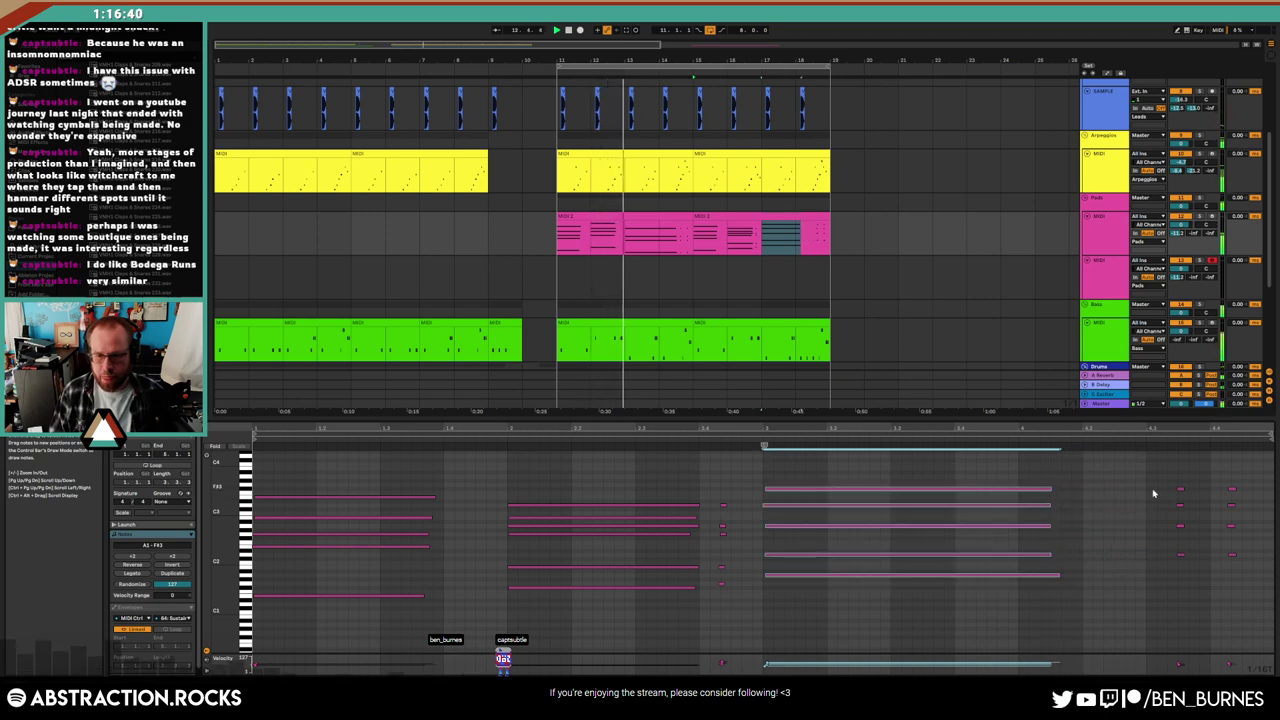
drag(1176, 478, 1190, 567)
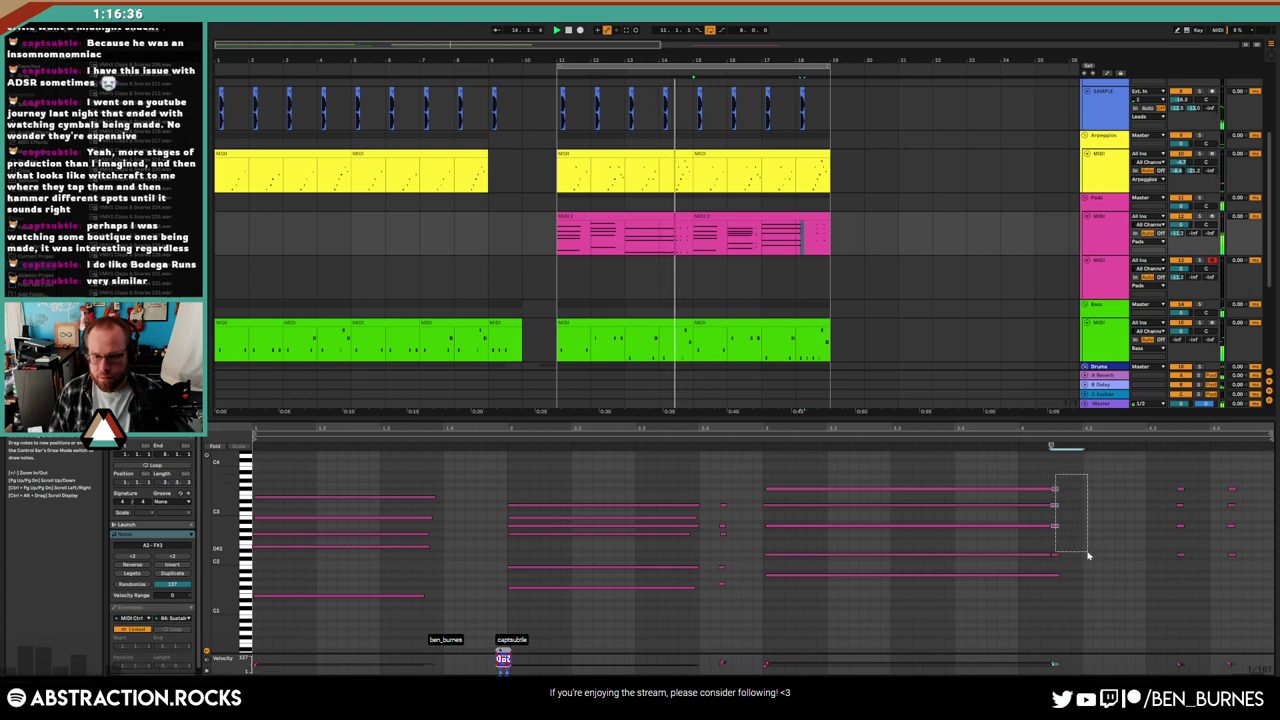
drag(1090, 559, 1115, 570)
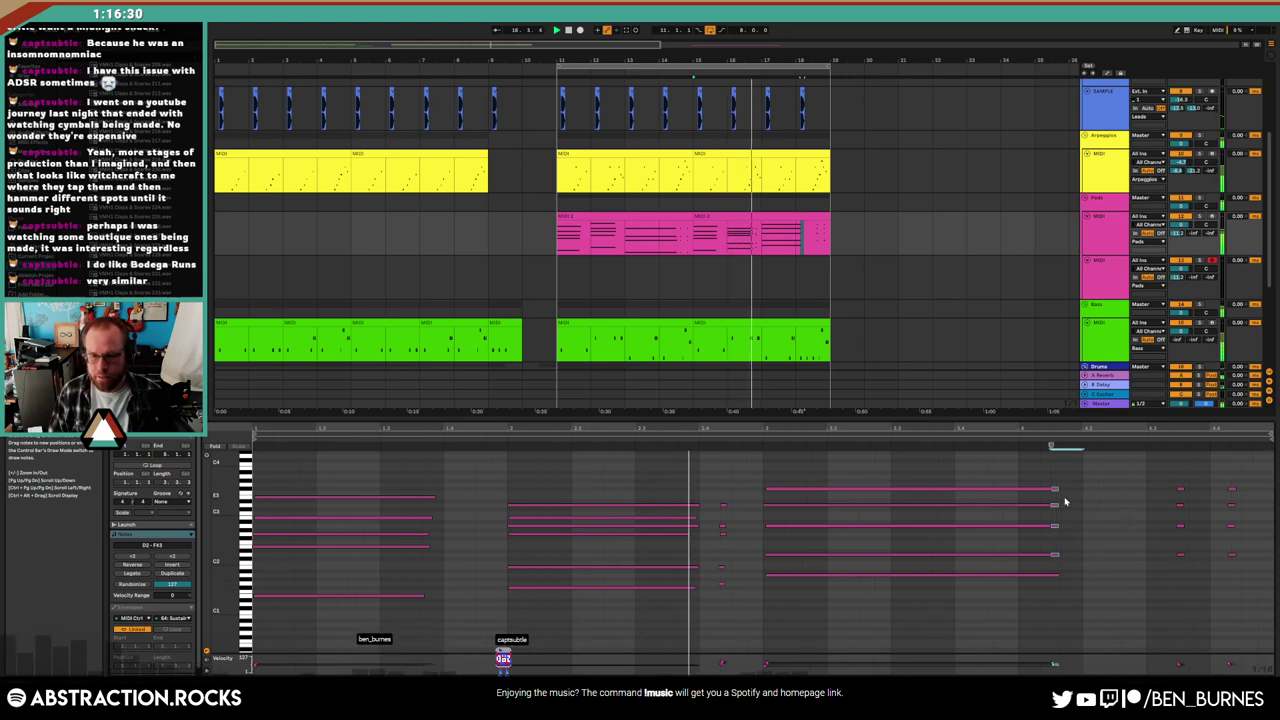
key(ctrl+d)
key(ctrl+d)
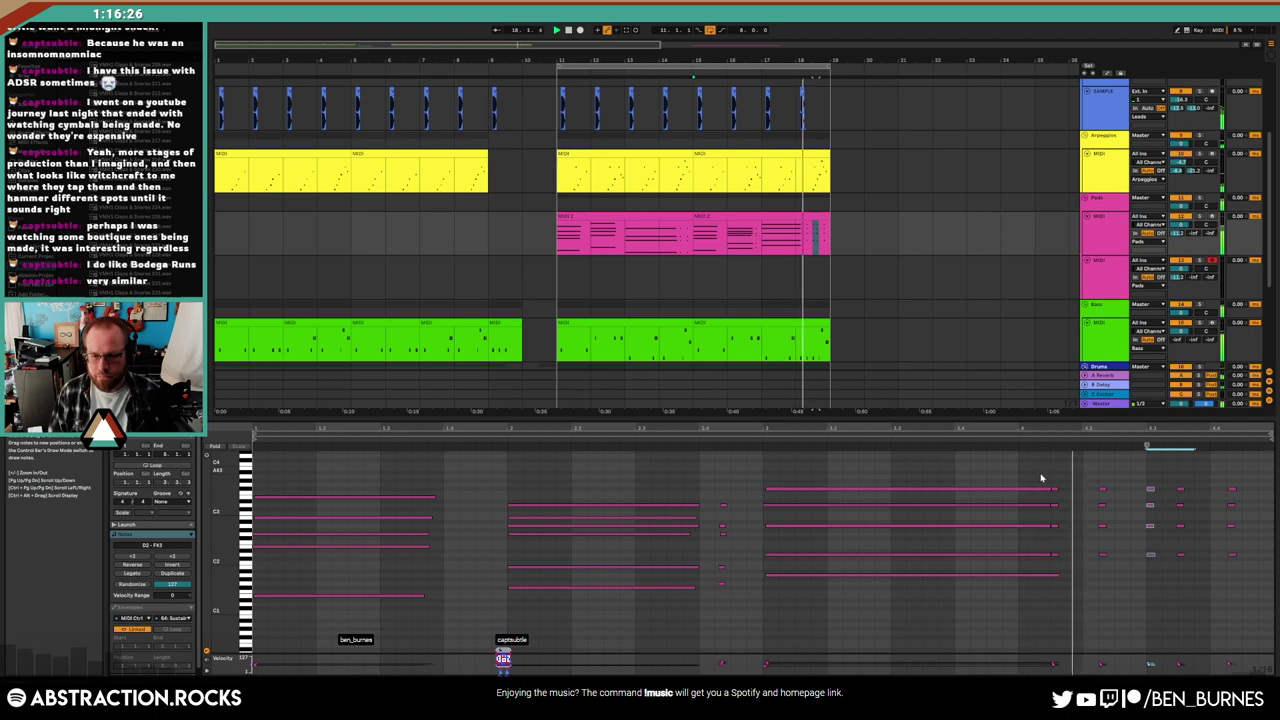
Extend the third chord's notes over the first copied stab and clear the sustain envelope beneath the remaining stabs
drag(1040, 476, 770, 585)
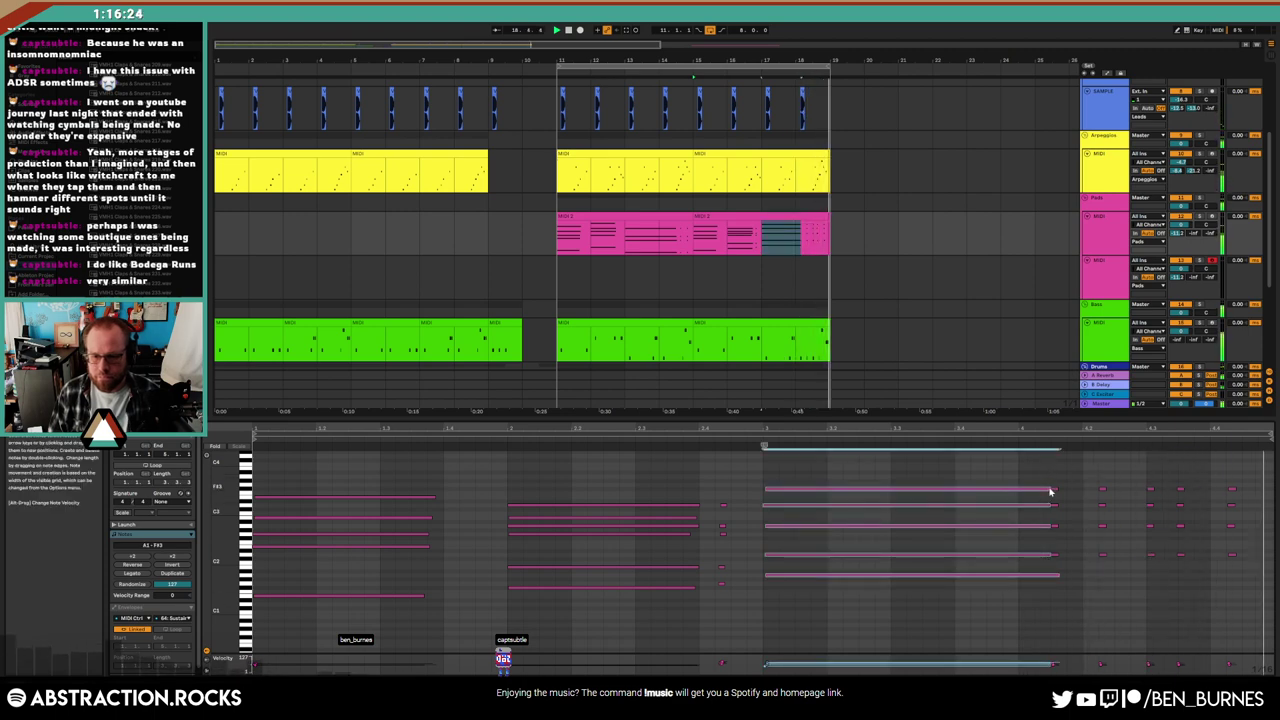
drag(1062, 496, 1066, 498)
click(1150, 477)
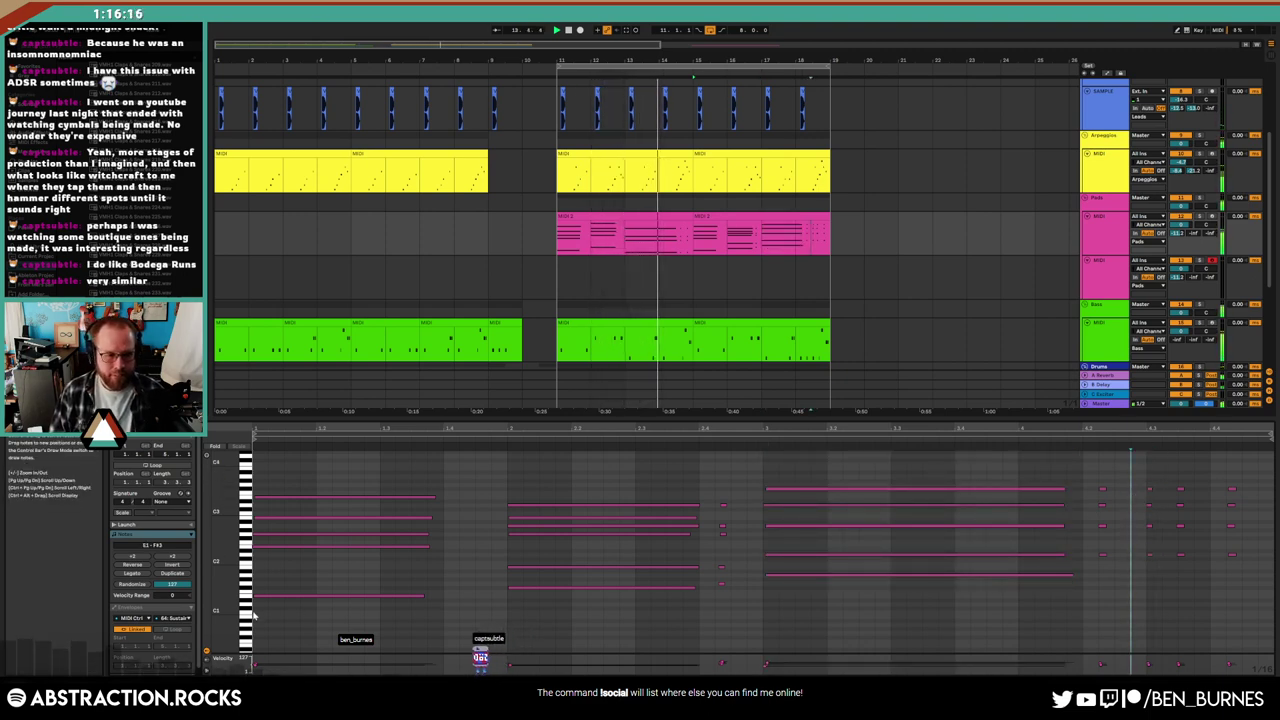
click(144, 621)
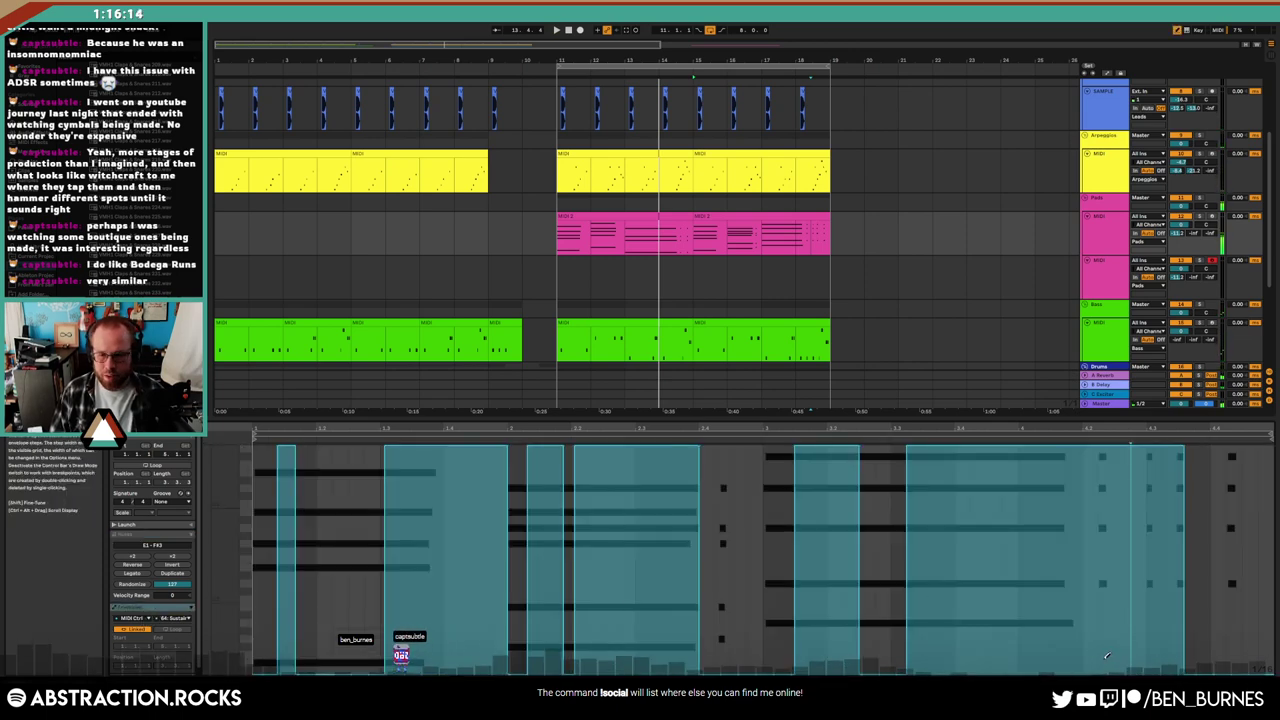
drag(1155, 669, 1063, 533)
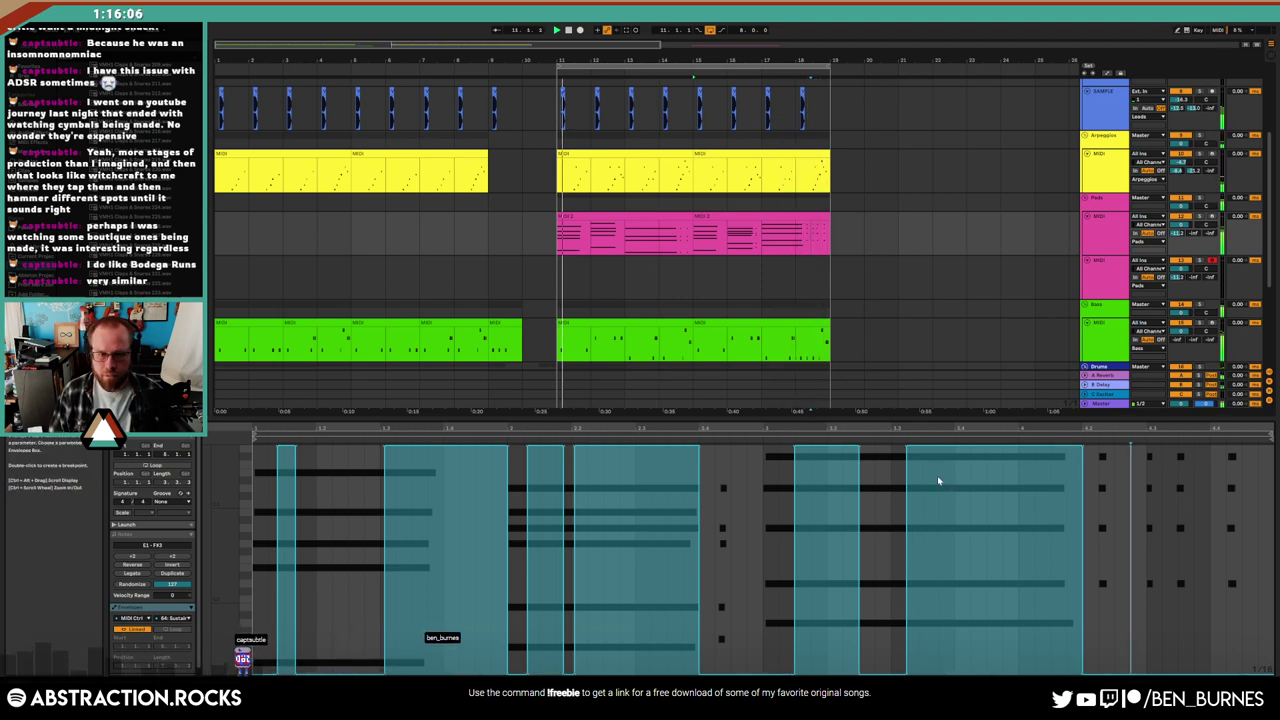
Try transposing the second Pads MIDI track by +4 semitones with a Pitch effect ahead of Kontakt
key(shift+Tab)
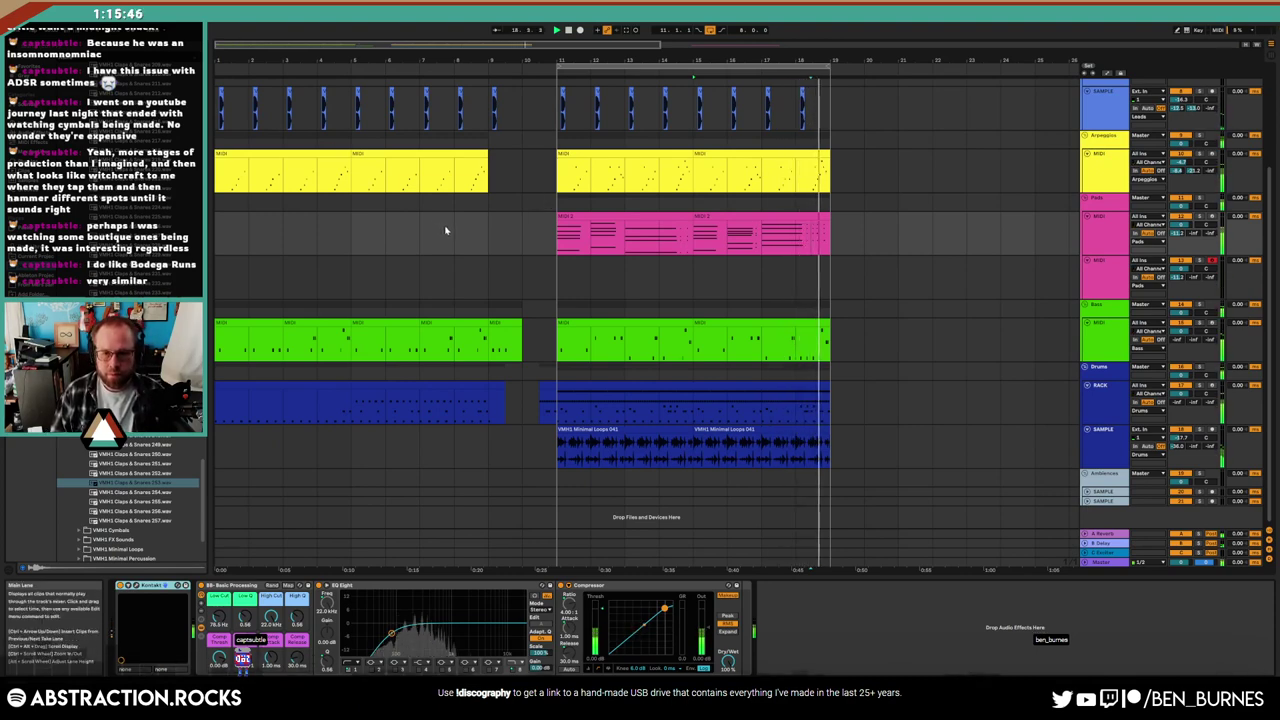
click(446, 275)
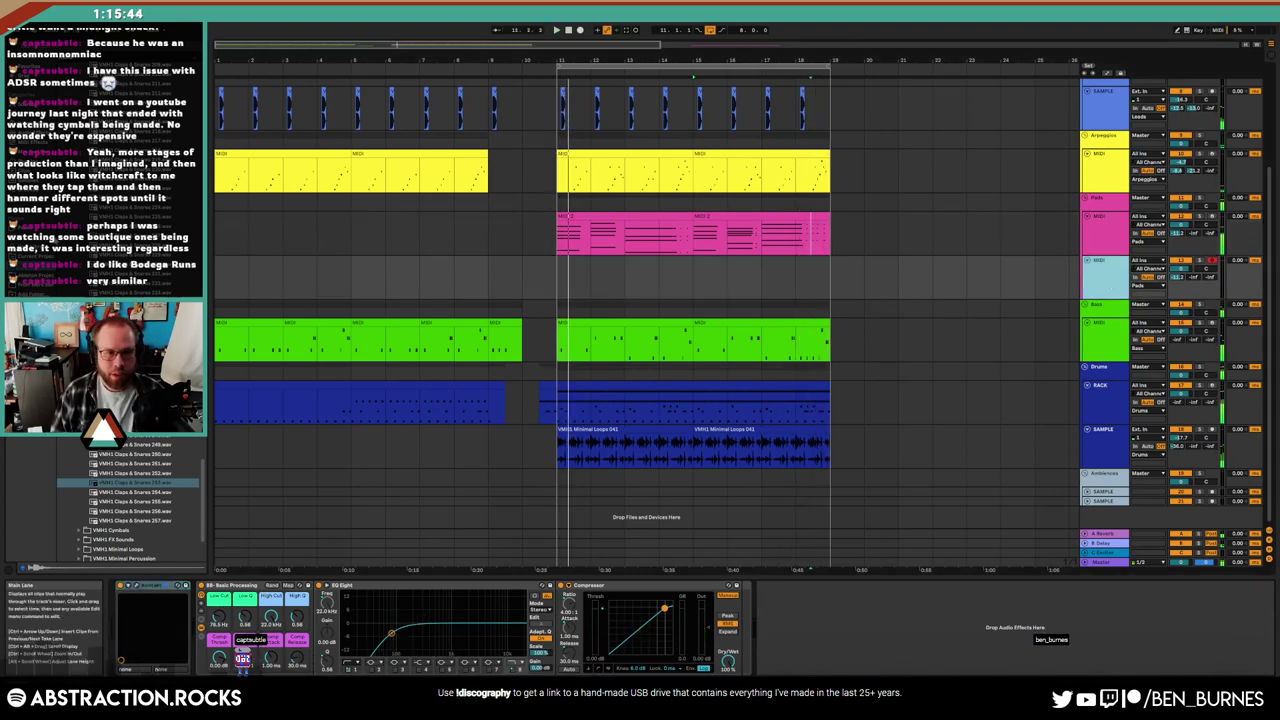
click(209, 183)
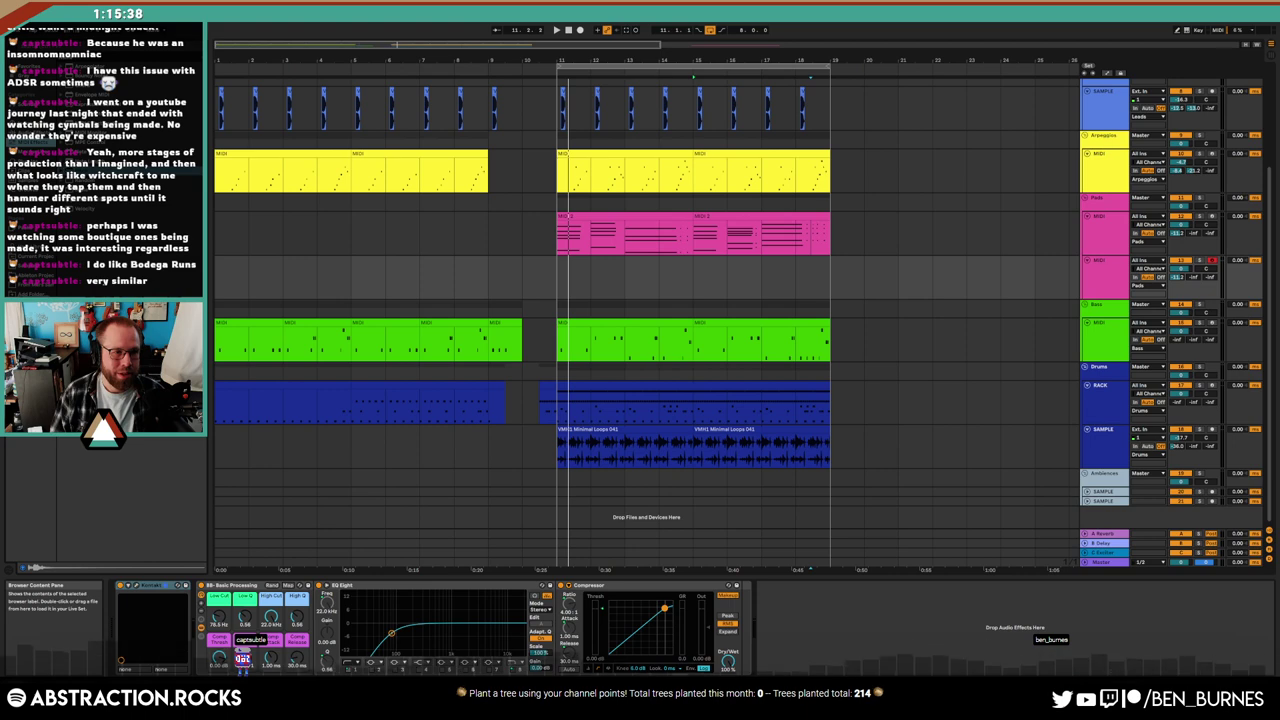
key(ctrl+z)
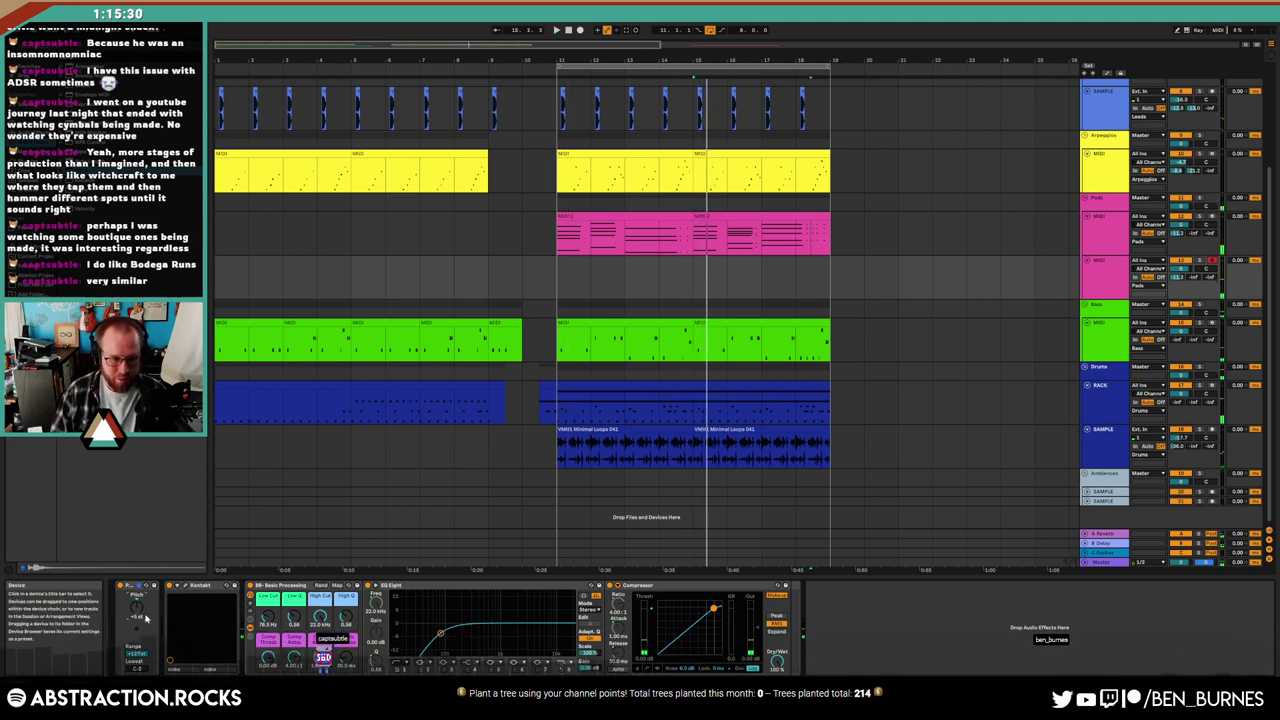
key(space)
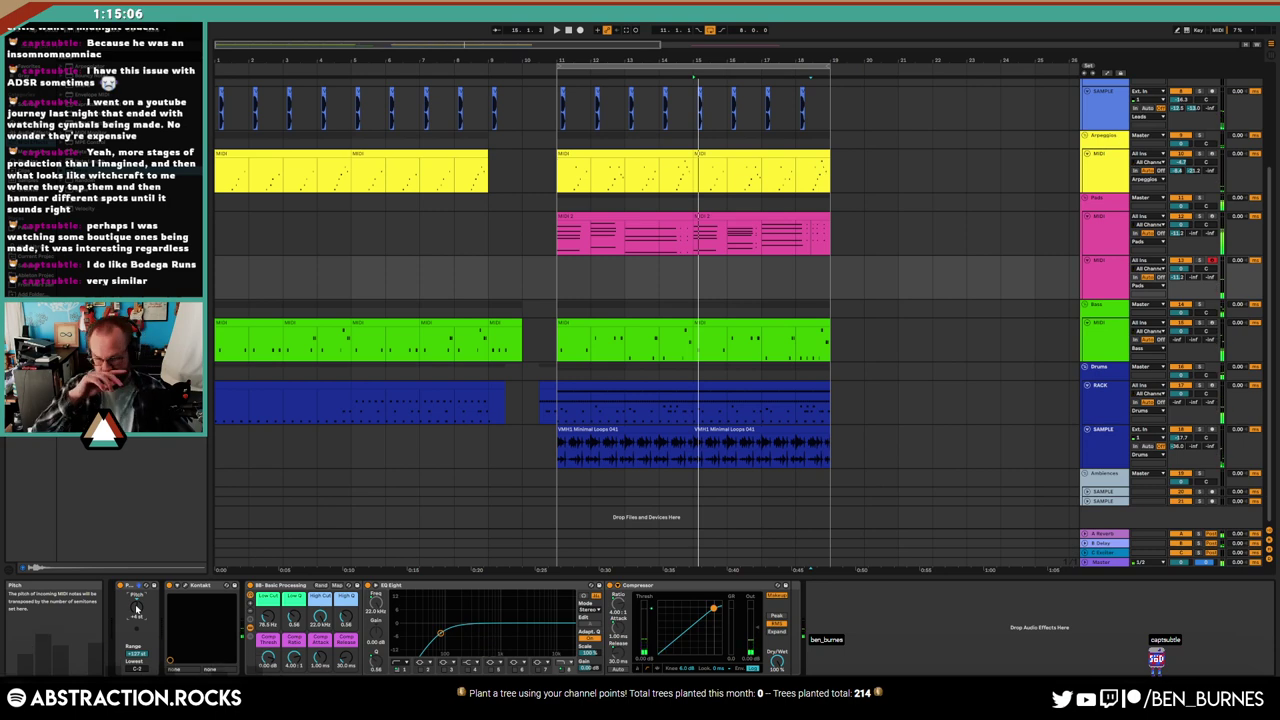
Delete the empty second MIDI track from the Pads group
click(1104, 284)
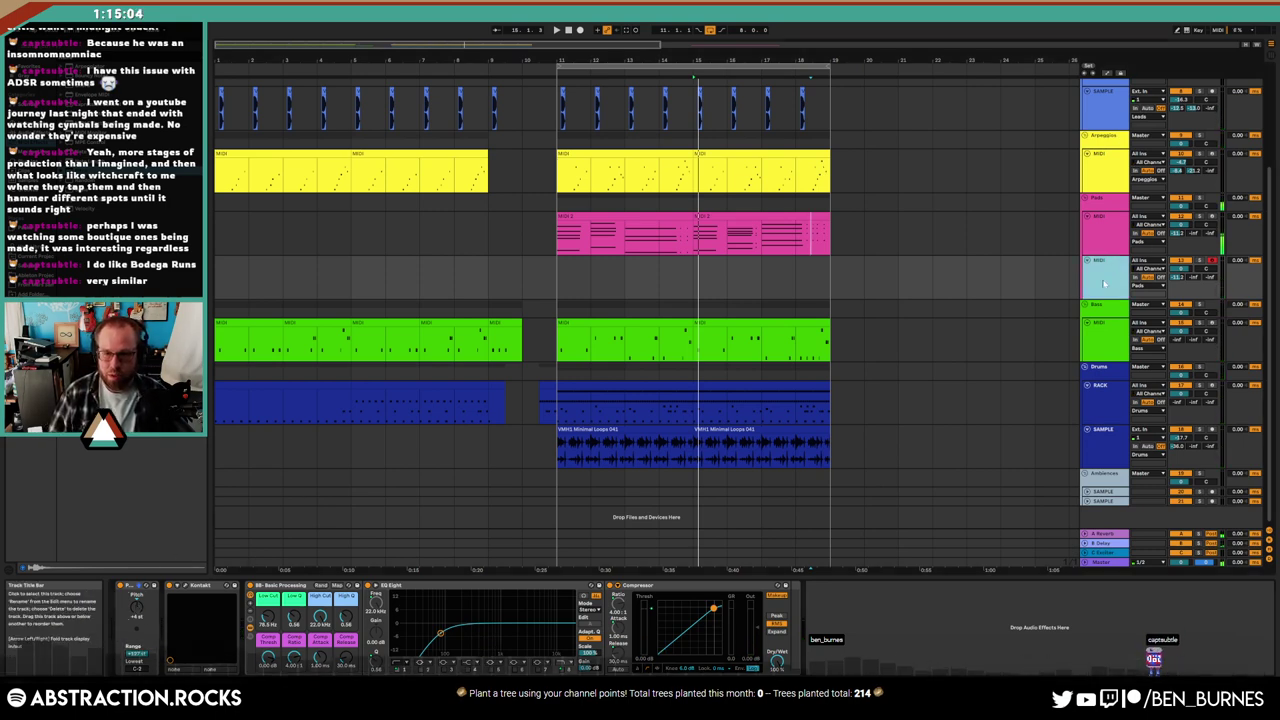
key(Delete)
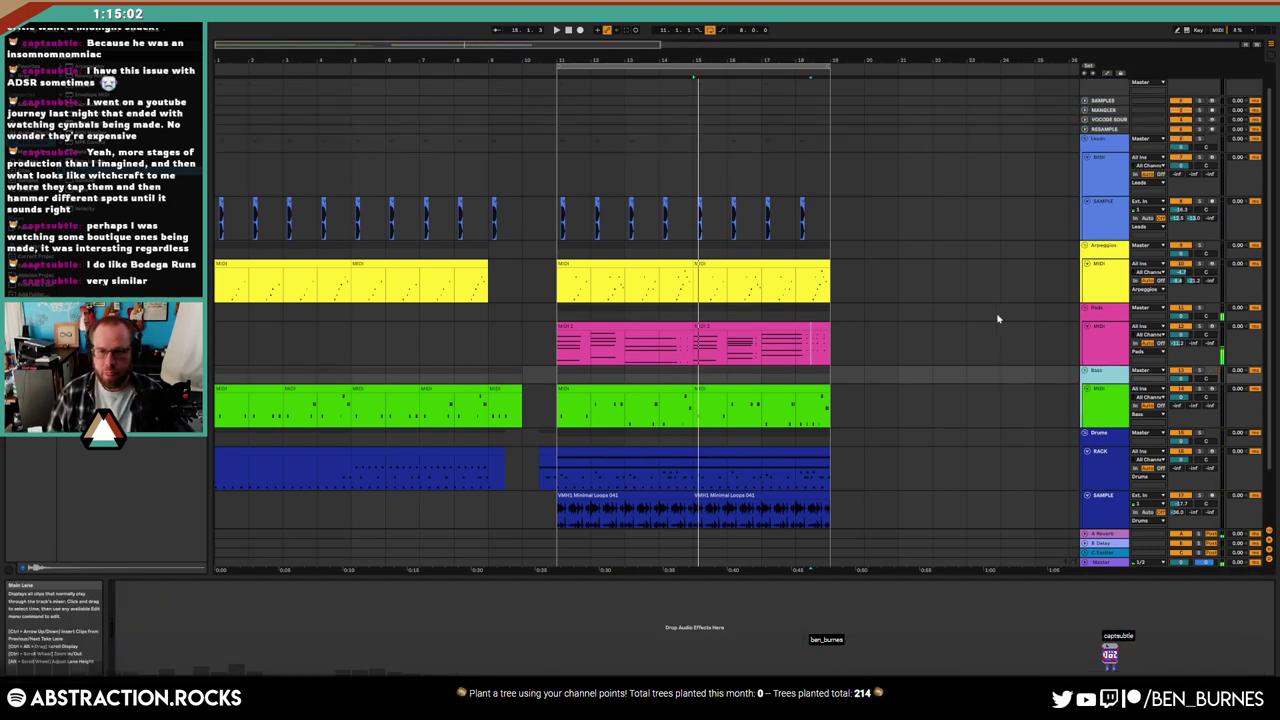
key(ctrl+z)
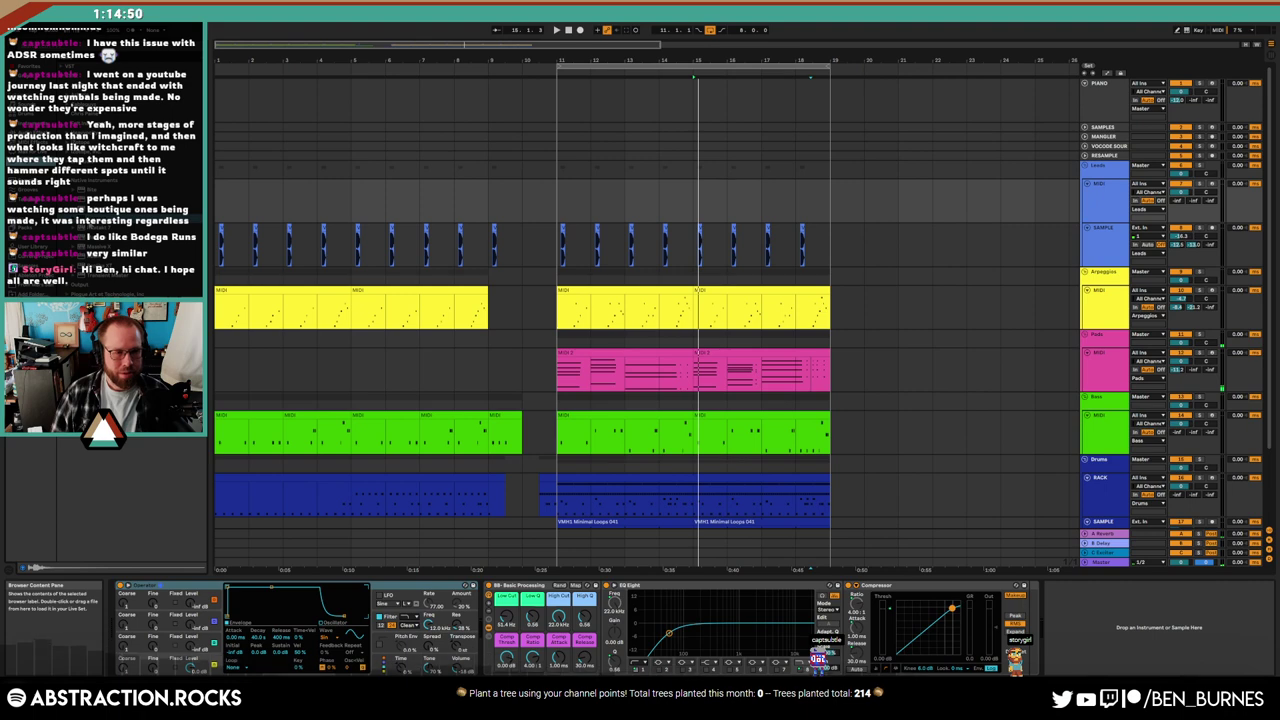
Put Kontakt on the Leads MIDI track, try loading Hybrid Keys 2.0.nki from the Hybrid Keys library, and close the plugin window
key(Down)
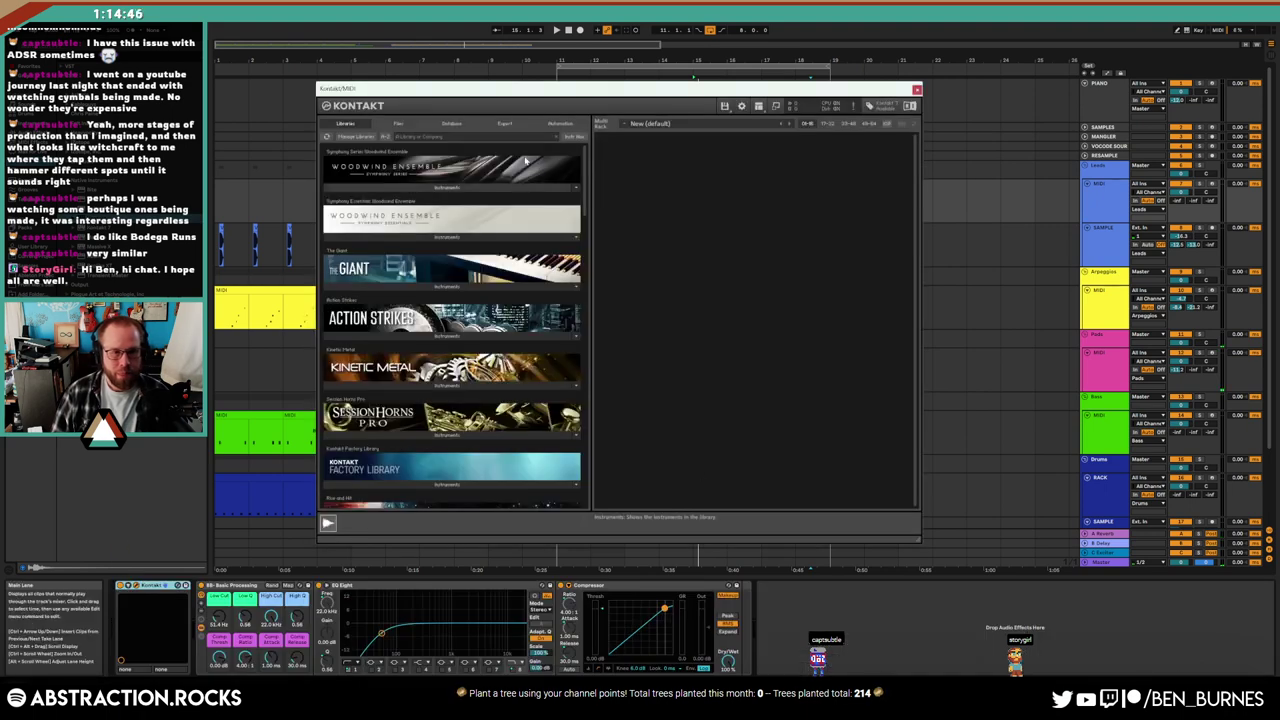
scroll(588, 177, down, 12)
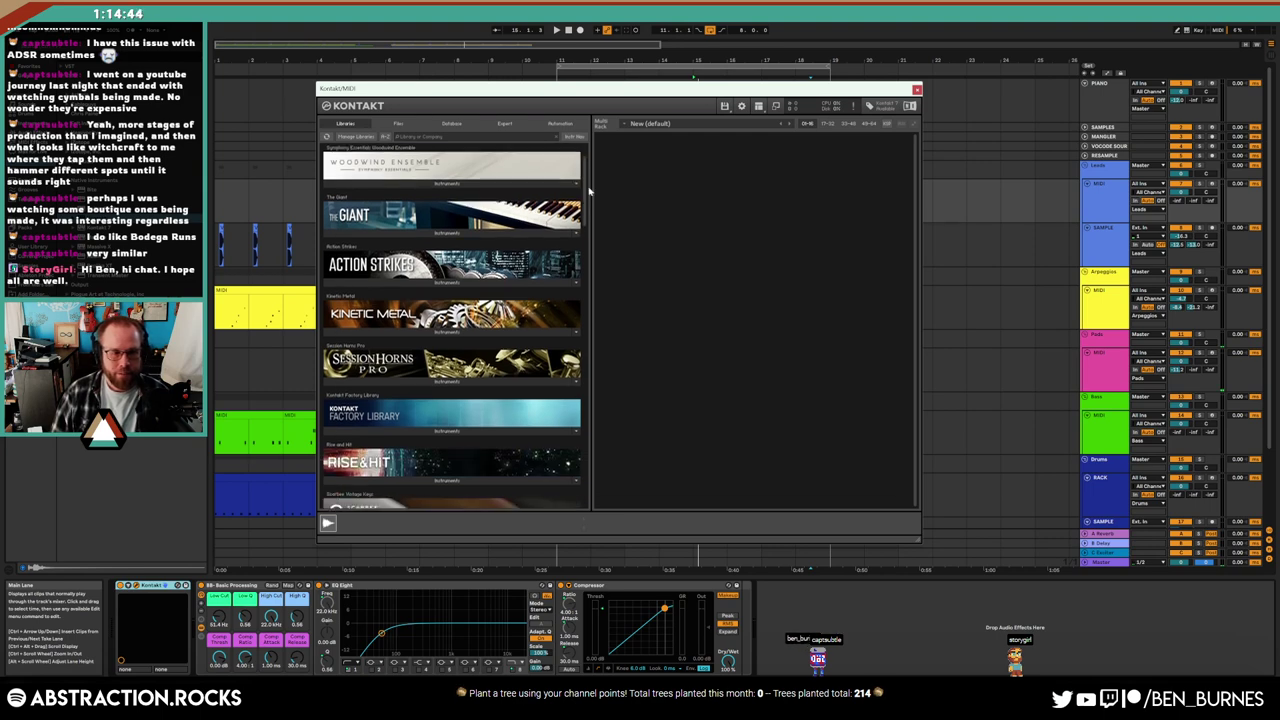
drag(606, 260, 624, 447)
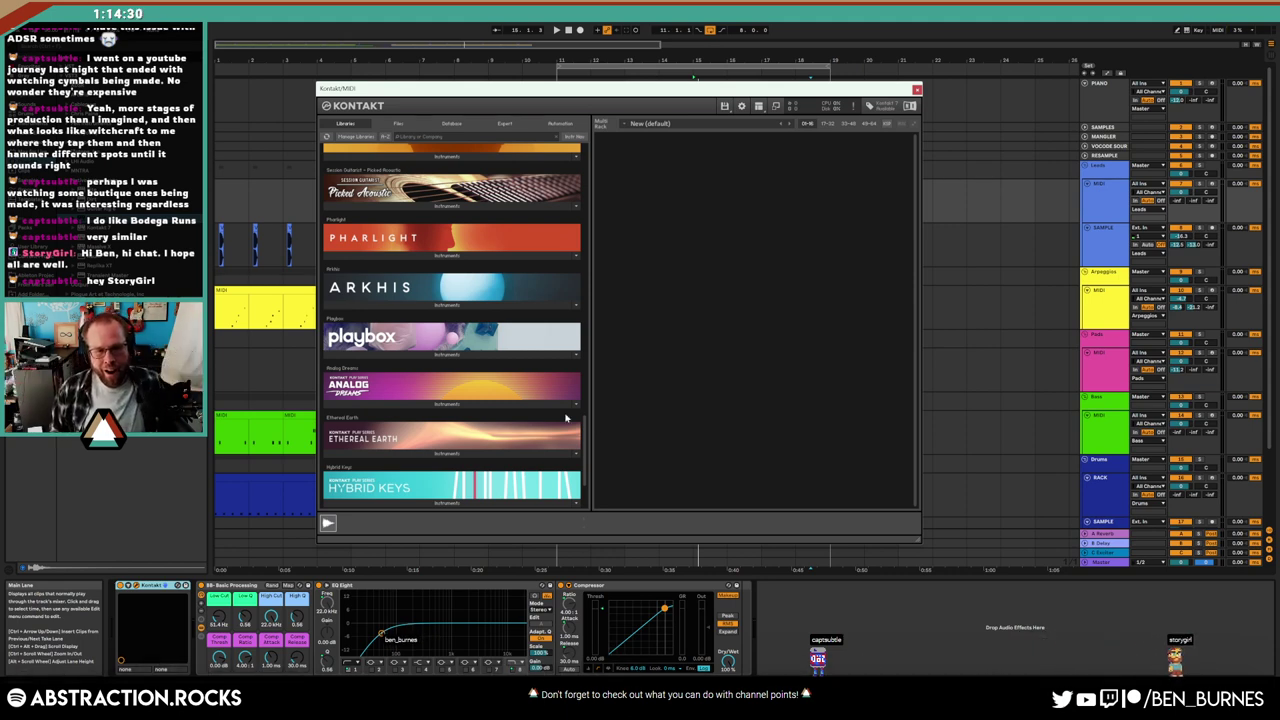
click(512, 503)
double_click(397, 494)
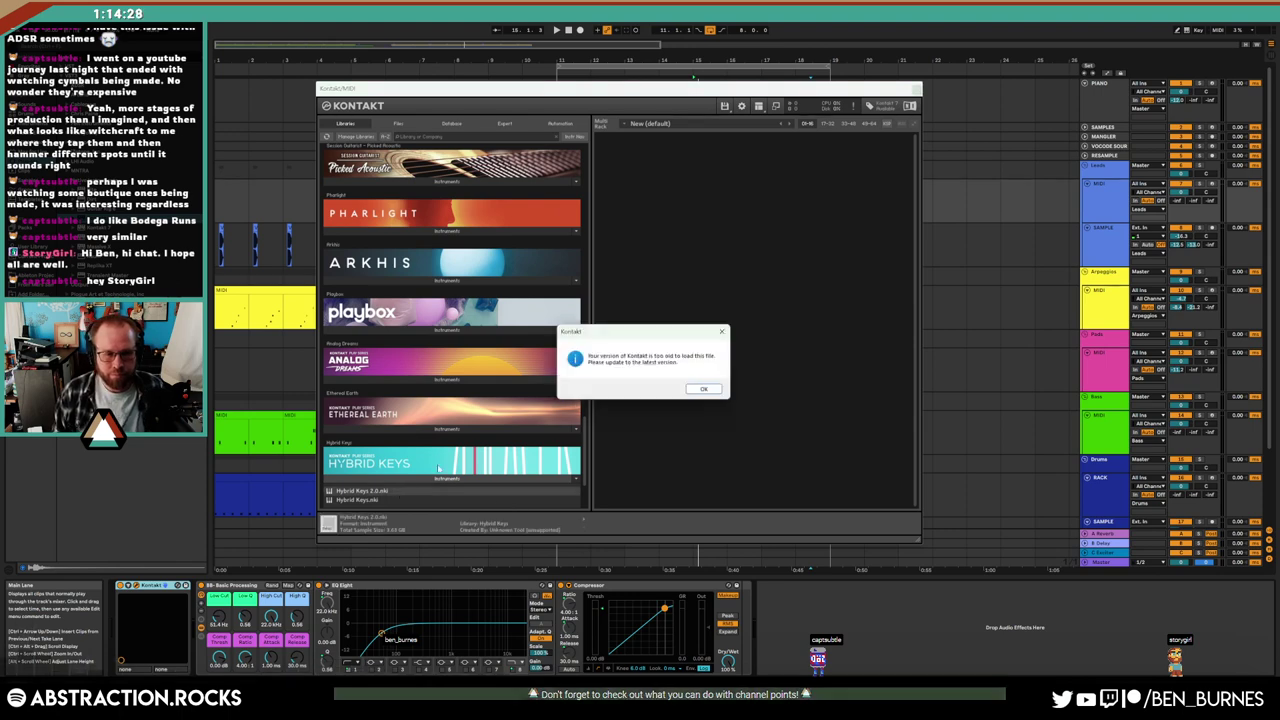
click(703, 390)
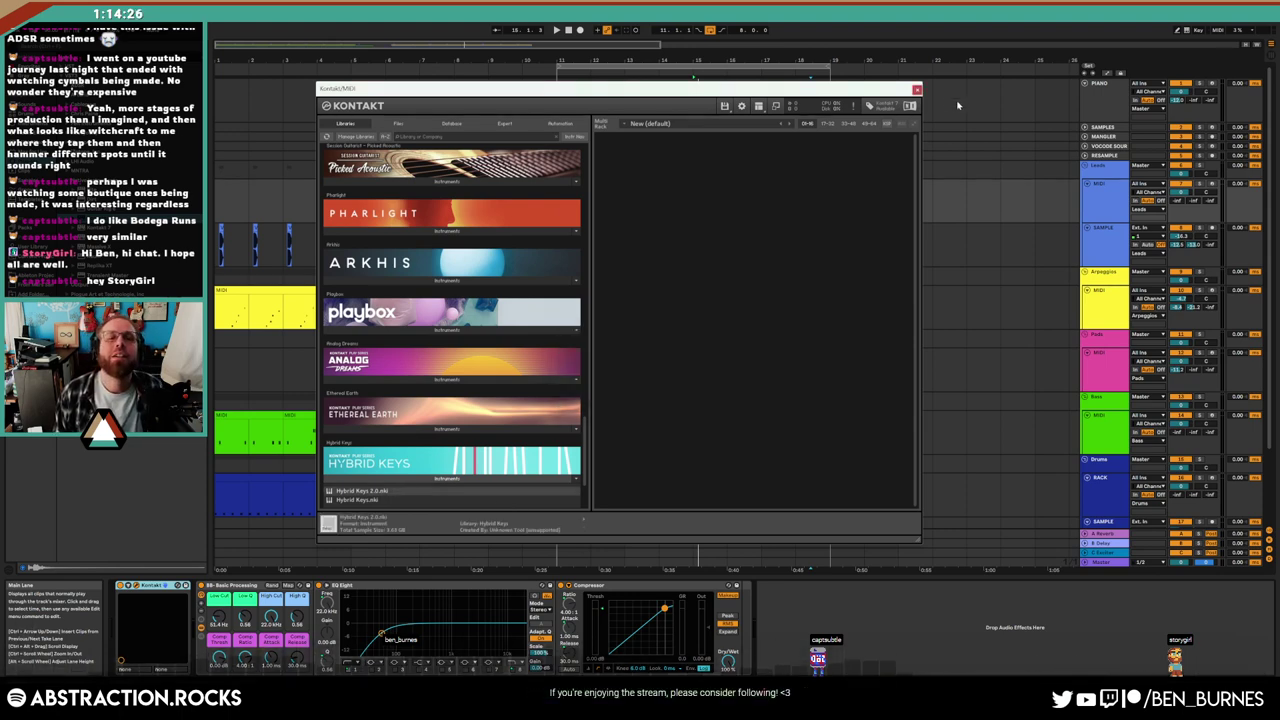
click(915, 88)
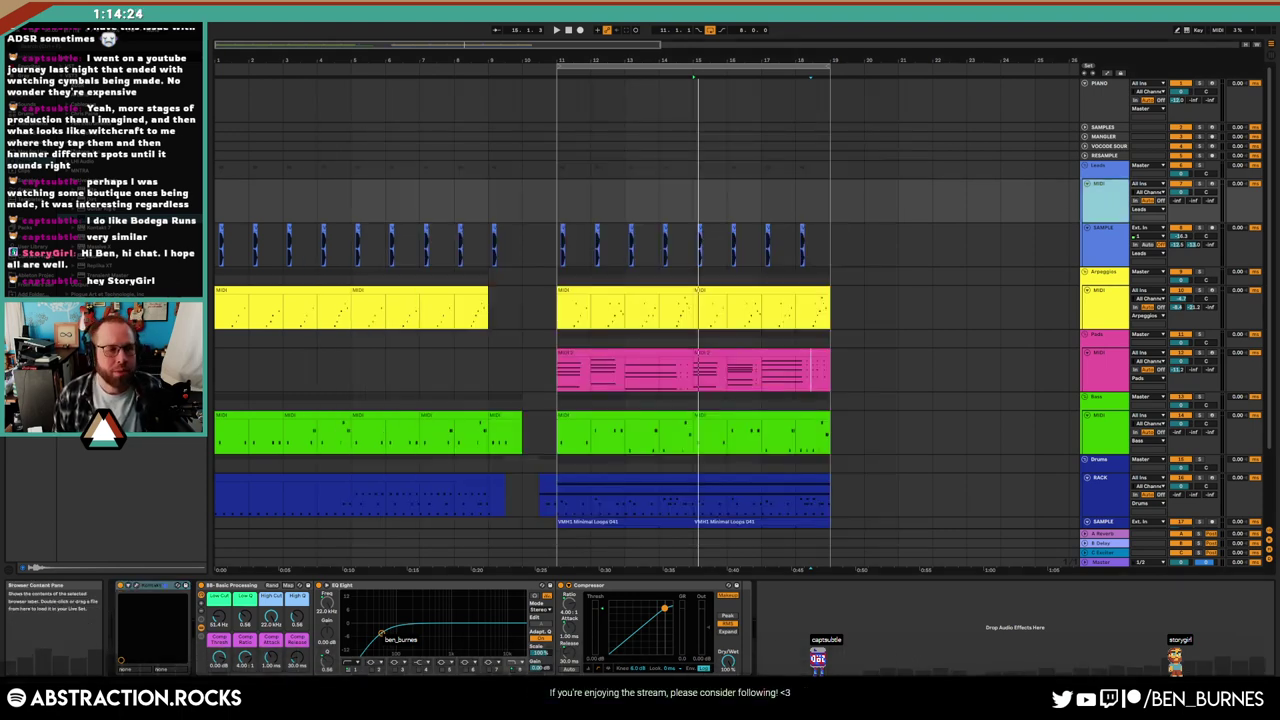
Replace Kontakt with Kontakt 7 on the Leads MIDI track and list its Hybrid Keys presets
click(141, 610)
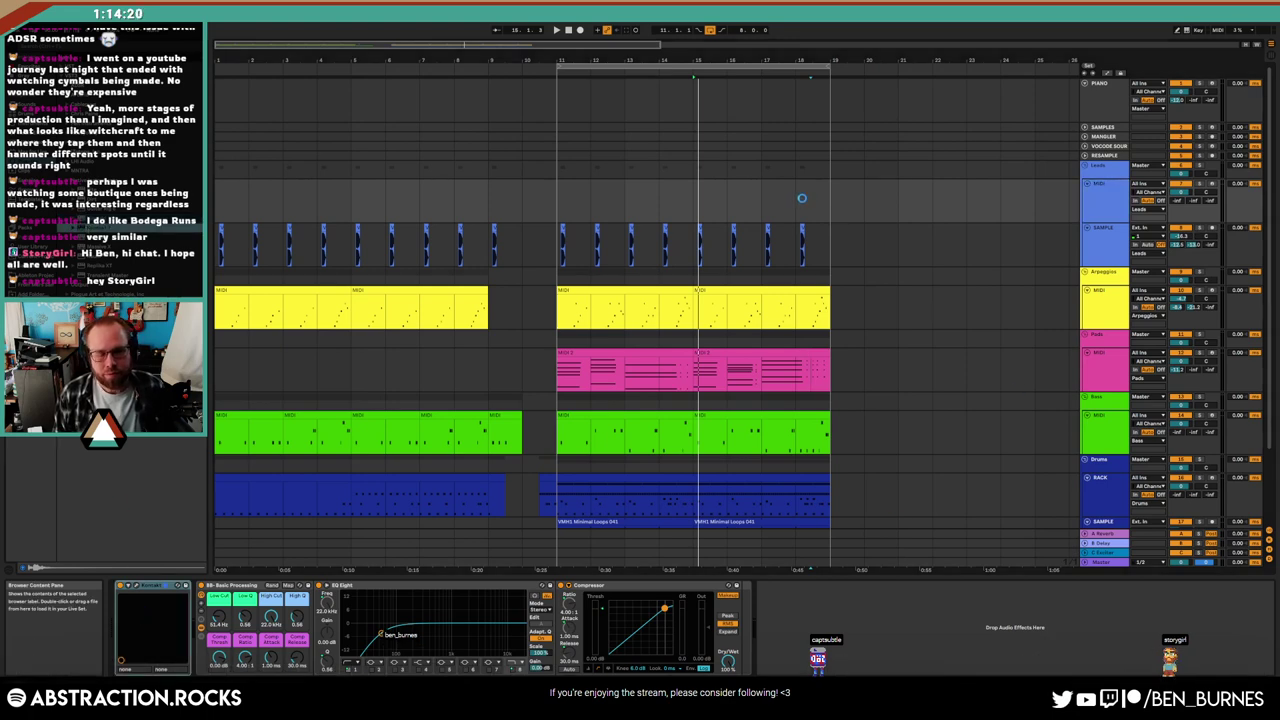
drag(679, 97, 679, 65)
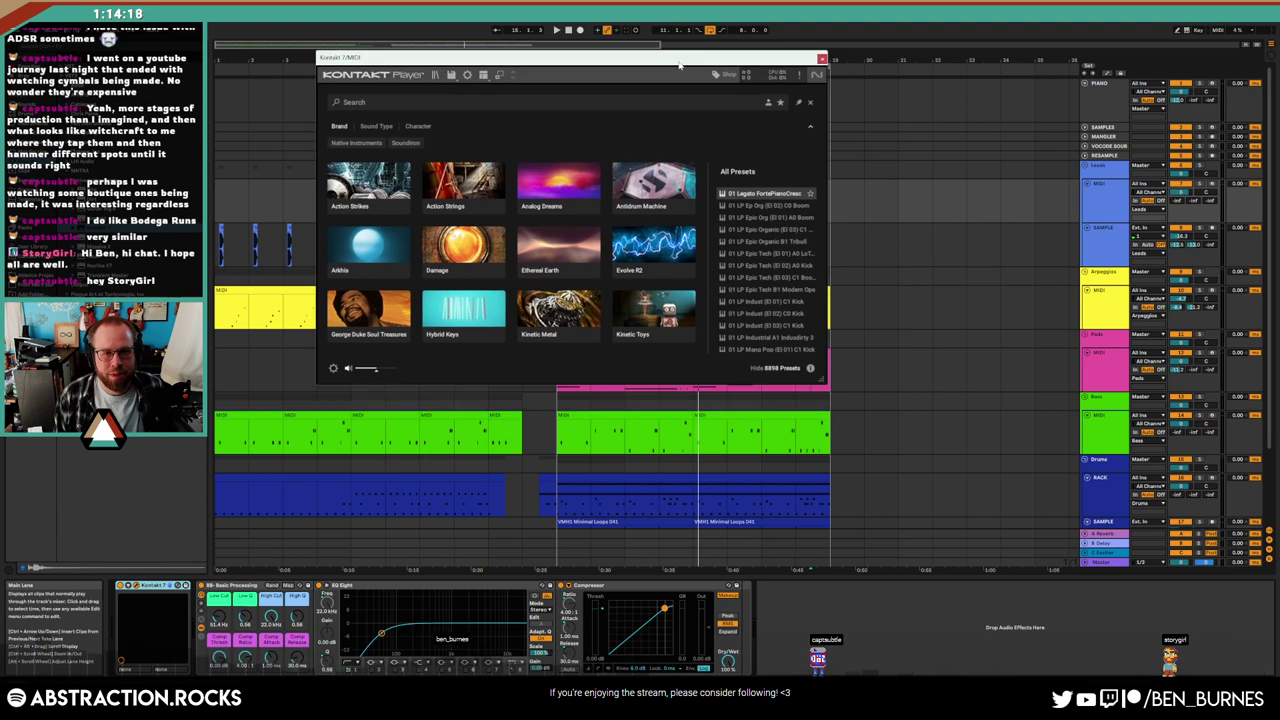
scroll(463, 240, down, 2)
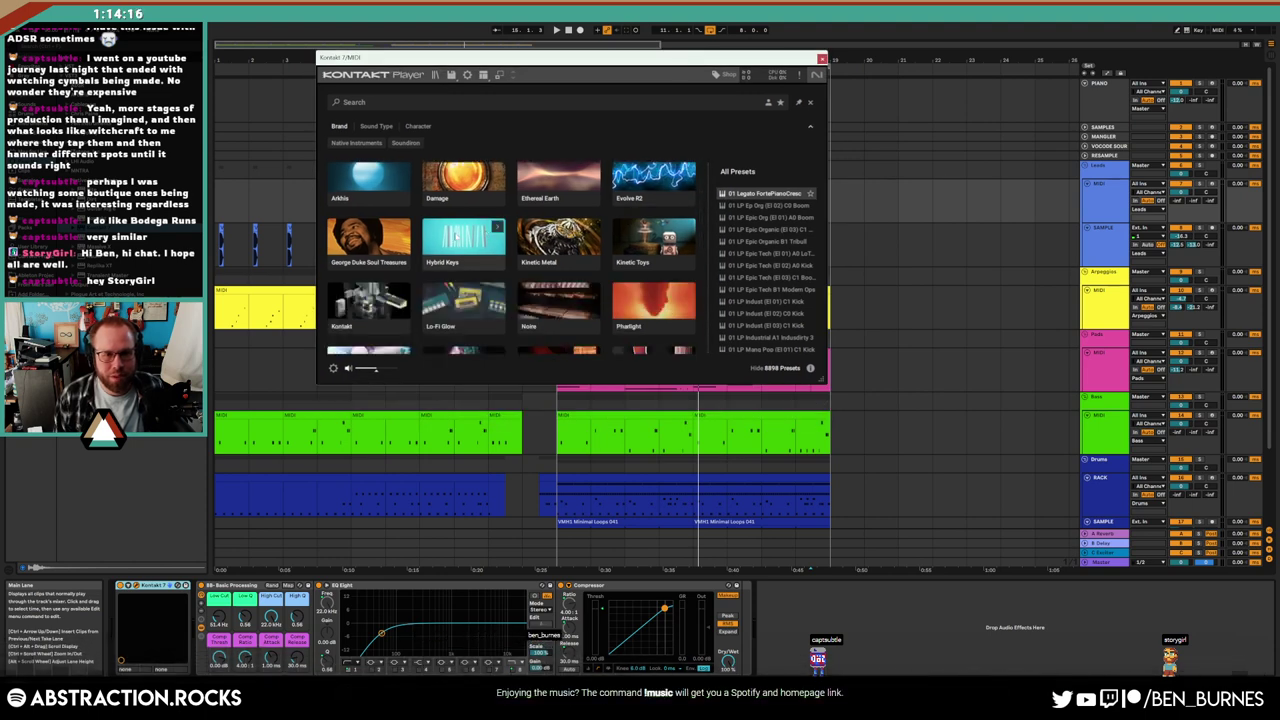
click(463, 240)
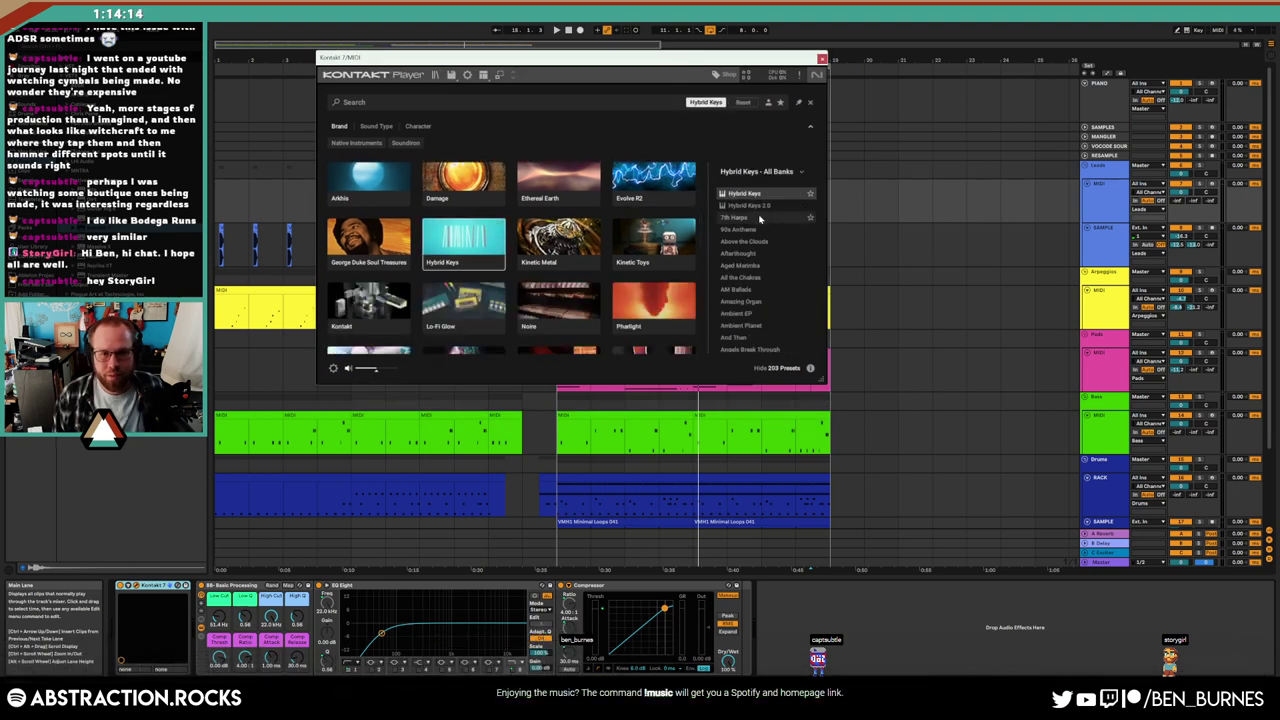
Load Hybrid Keys 2.0 in Kontakt 7 on the Leads MIDI track and choose the Sloppy Seconds snapshot from the Electrics category
scroll(756, 245, down, 2)
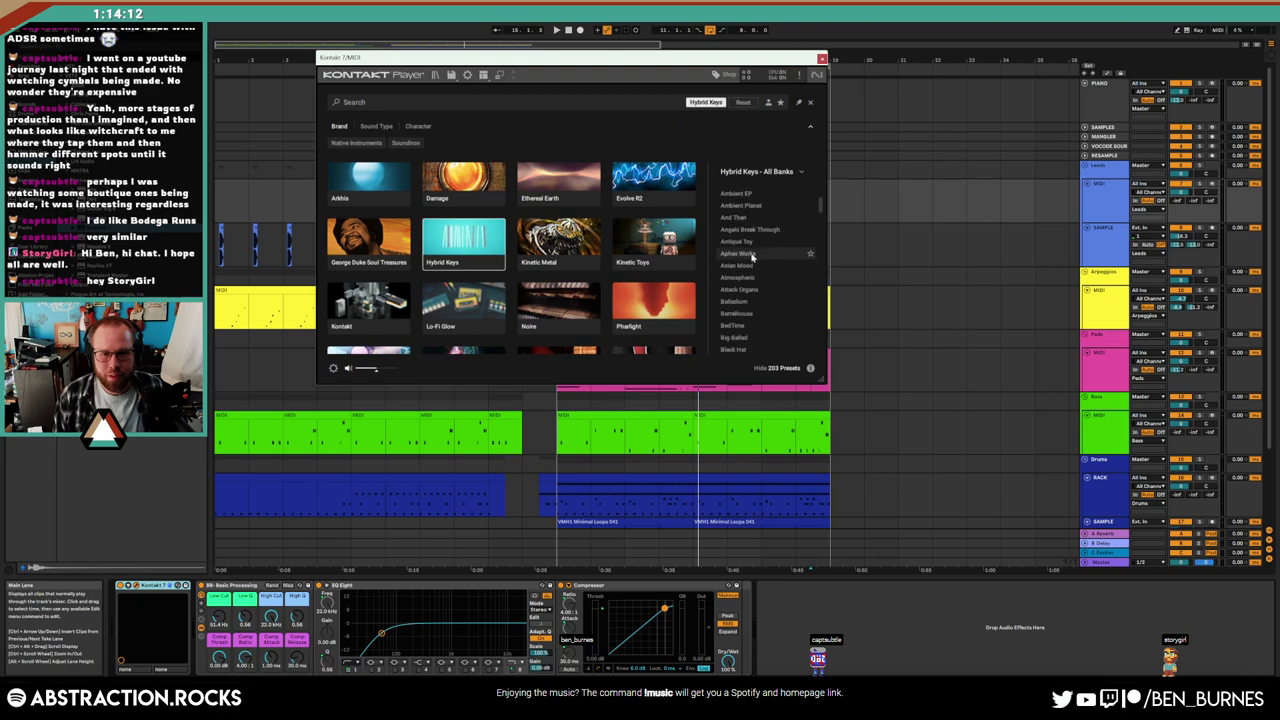
scroll(756, 248, up, 1)
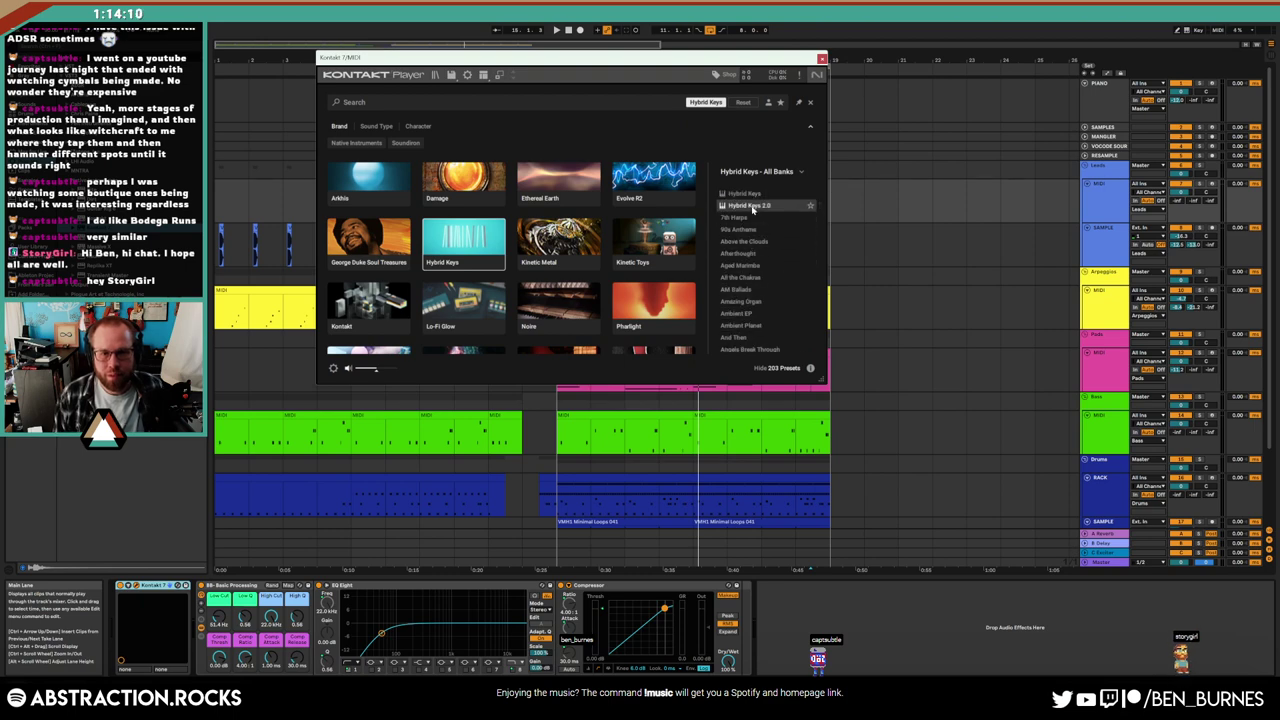
double_click(748, 205)
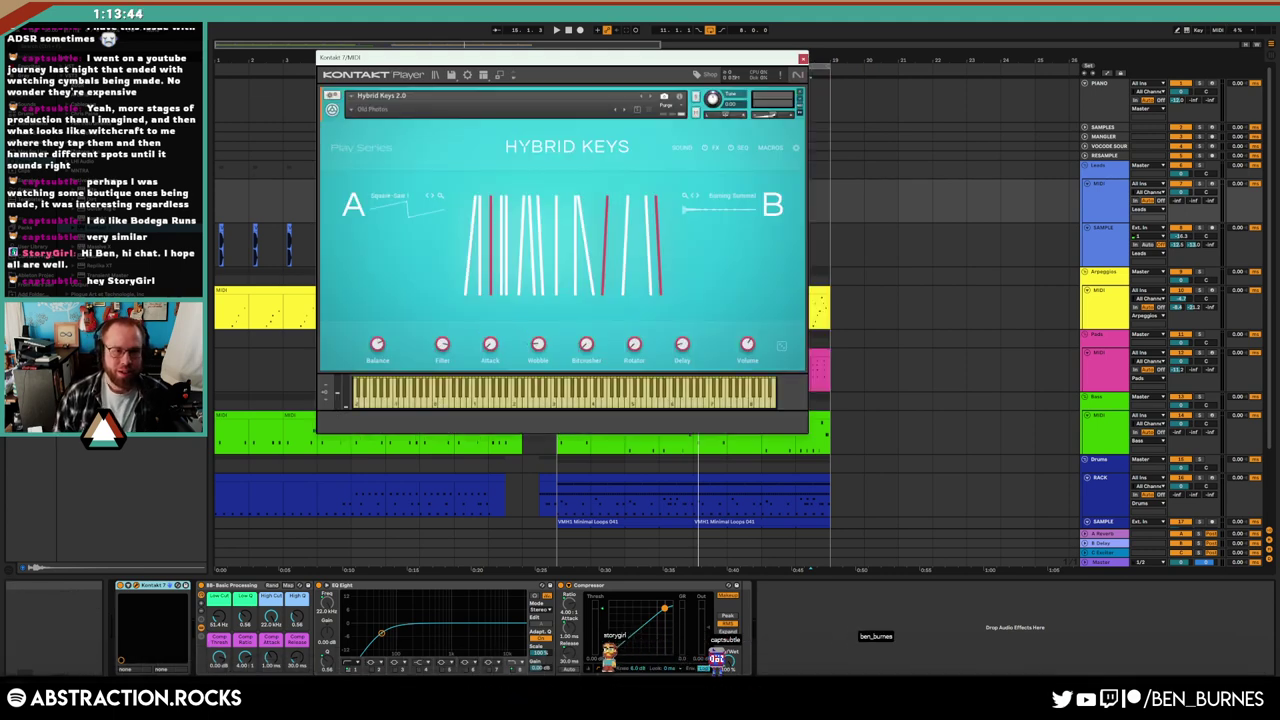
click(348, 111)
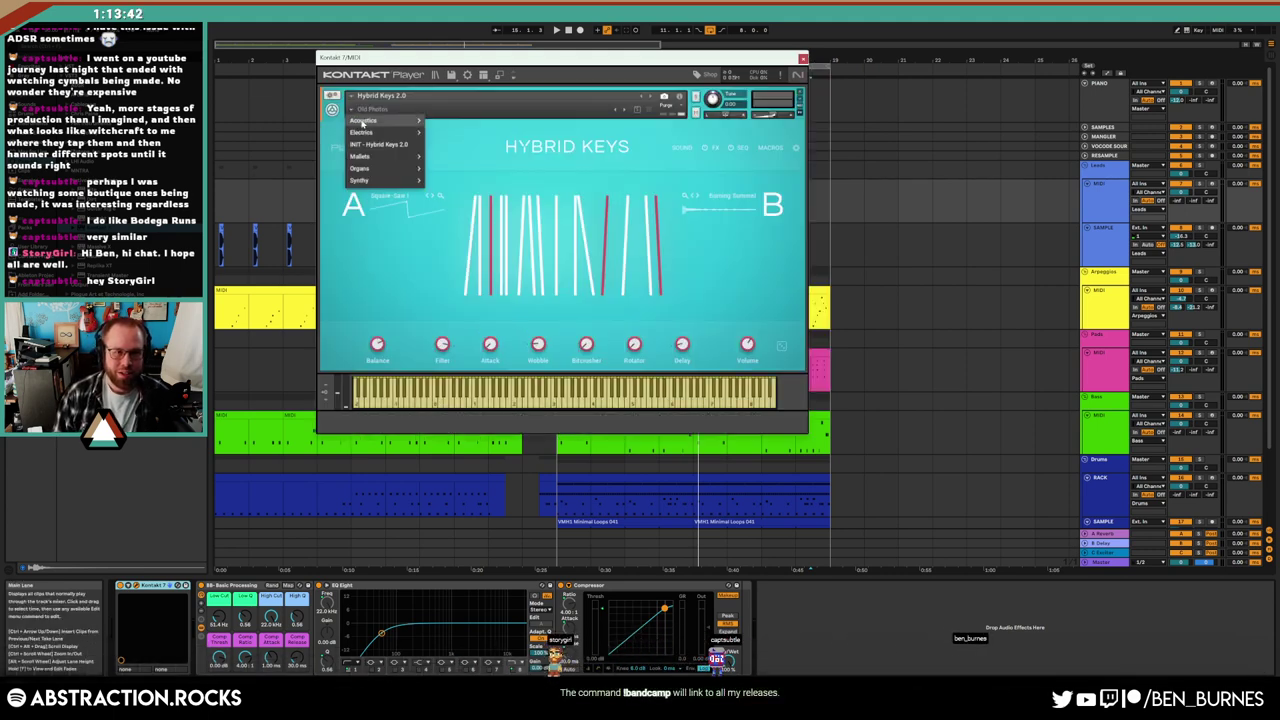
mouse_move(382, 135)
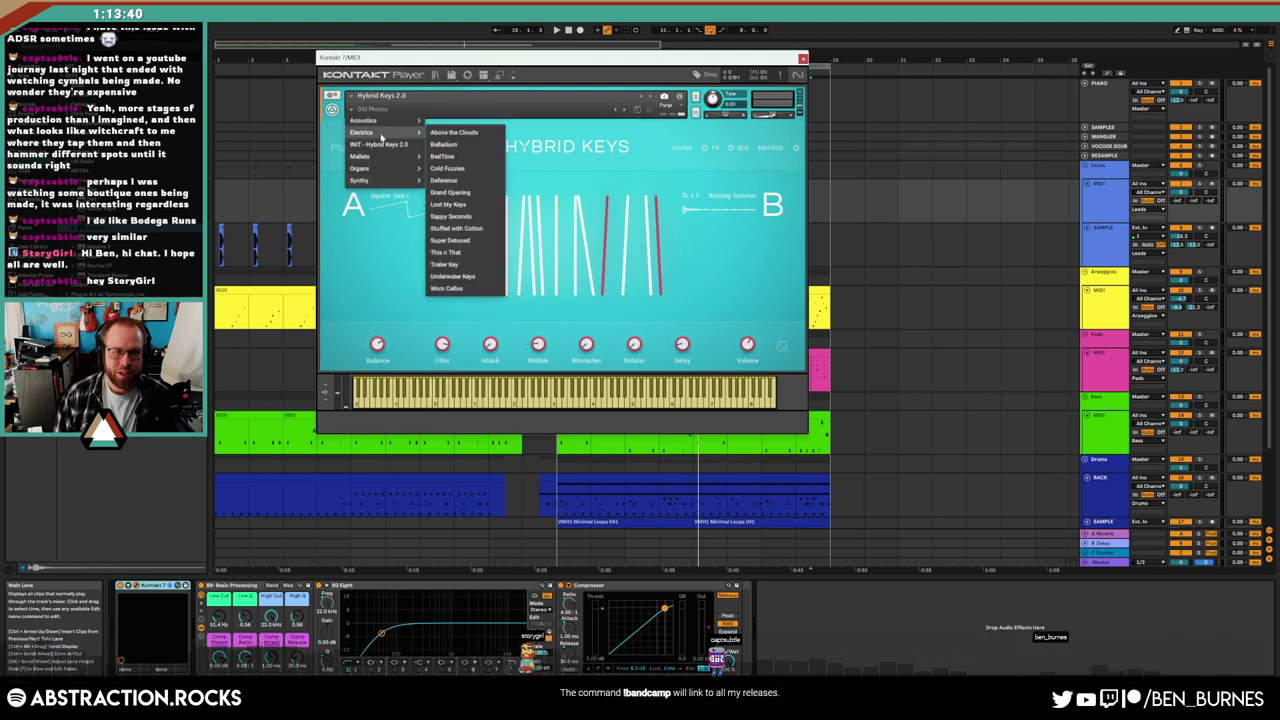
click(461, 216)
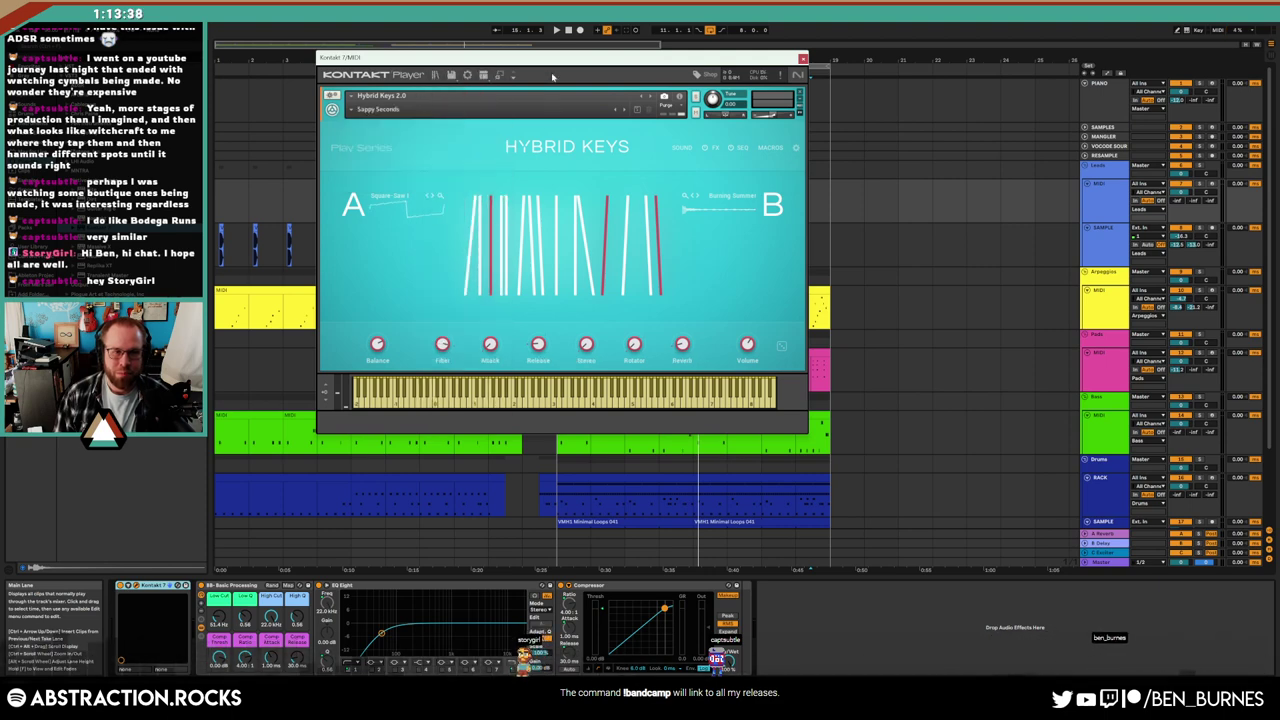
Audition the Electrics snapshots that follow Sloppy Seconds for the lead, first against the playing loop
drag(560, 57, 339, 134)
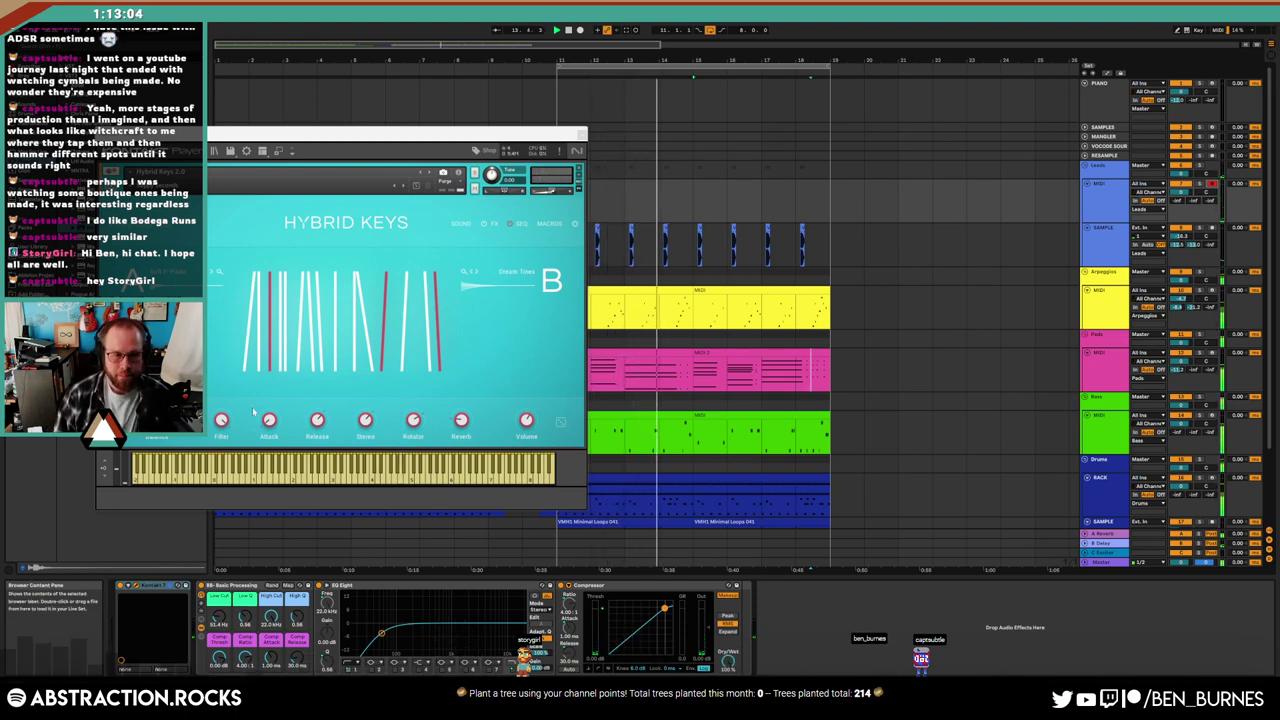
drag(227, 141, 263, 68)
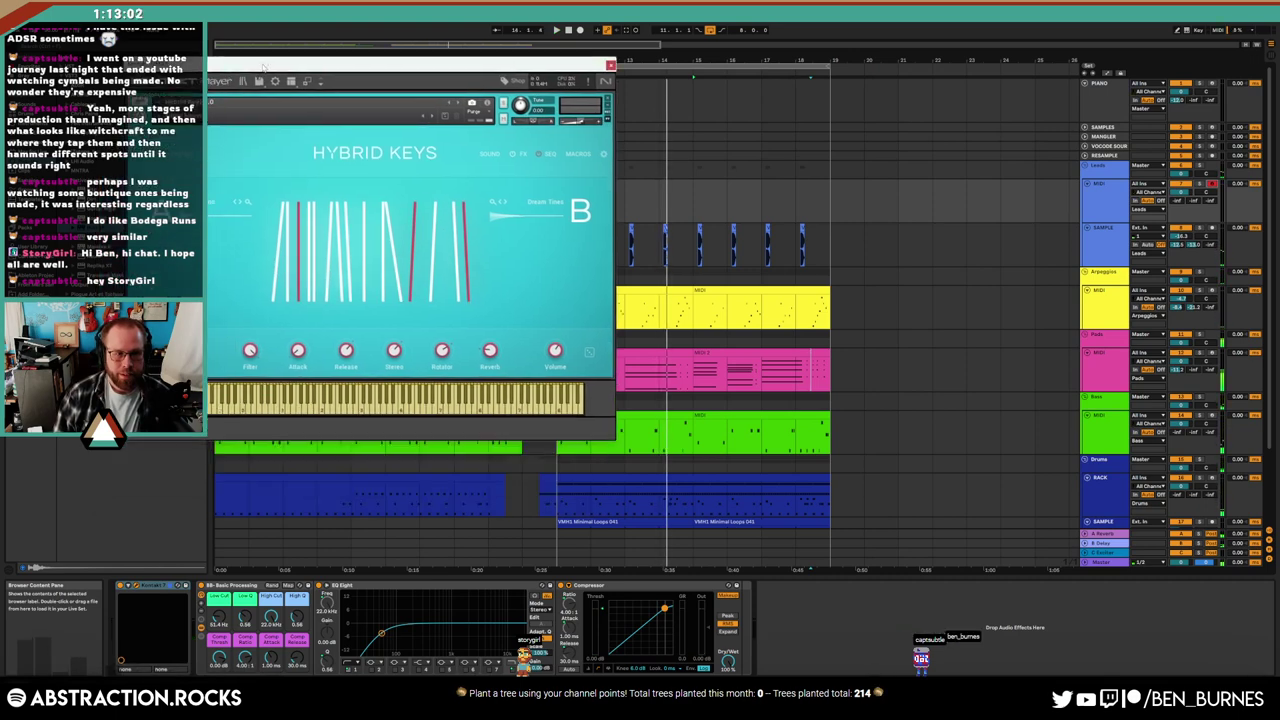
click(435, 117)
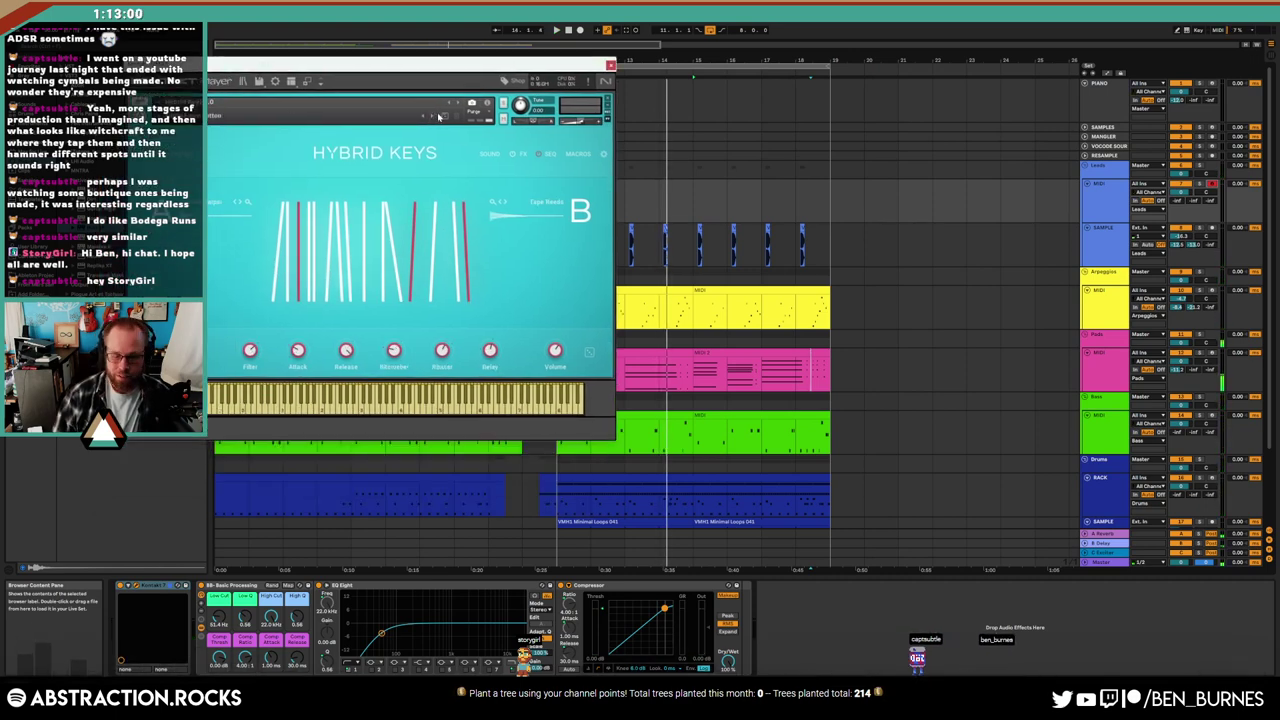
click(438, 117)
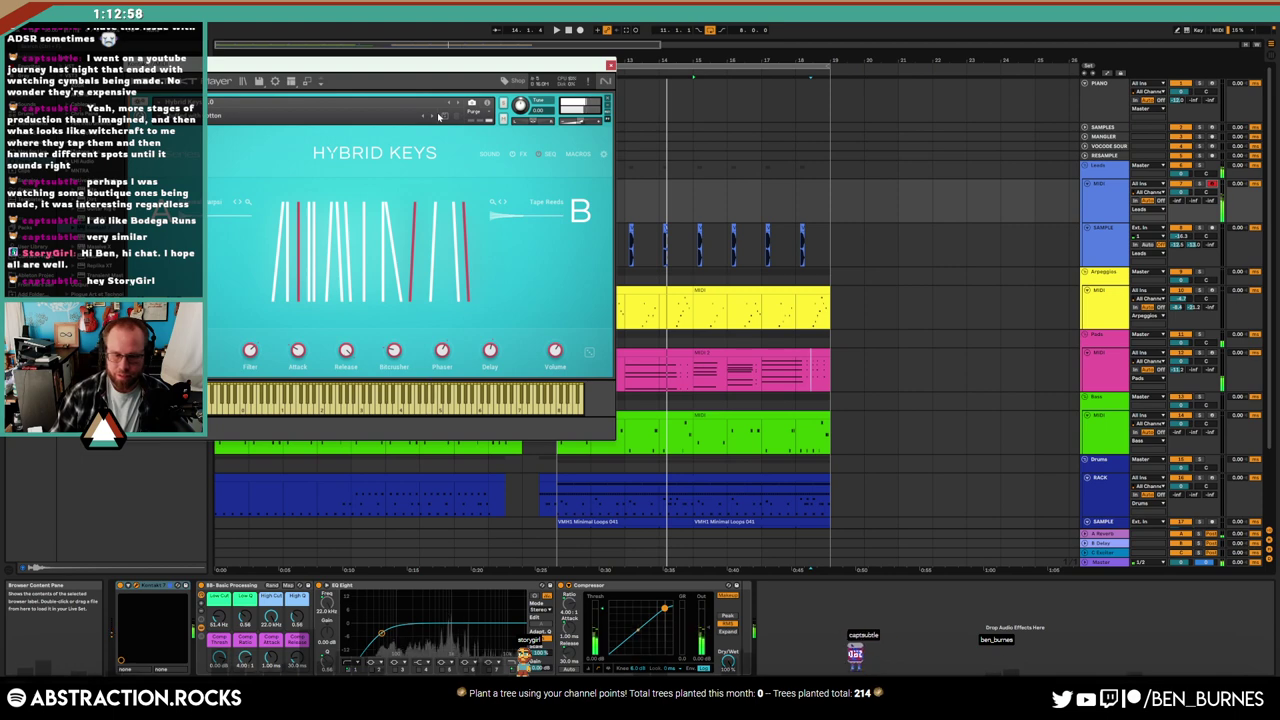
click(434, 117)
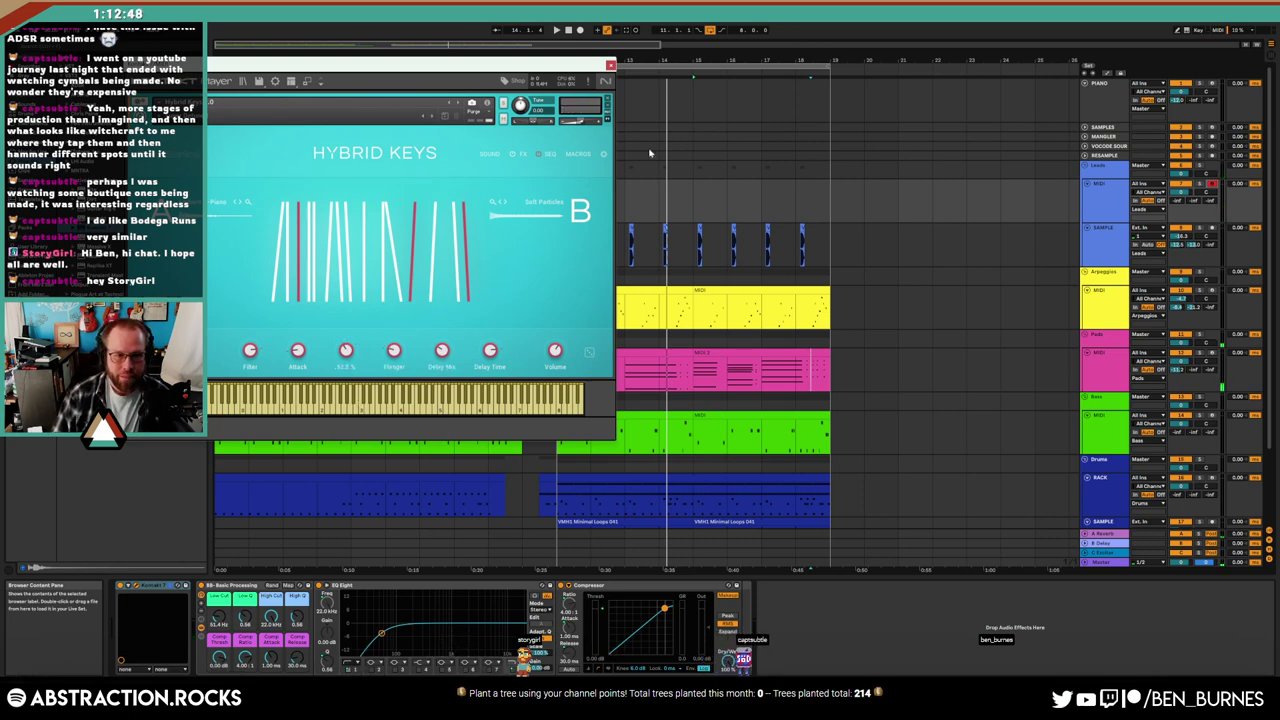
Play the loop from bar 11 and capture the improvised lead as a MIDI clip on the Leads MIDI track
drag(572, 67, 442, 82)
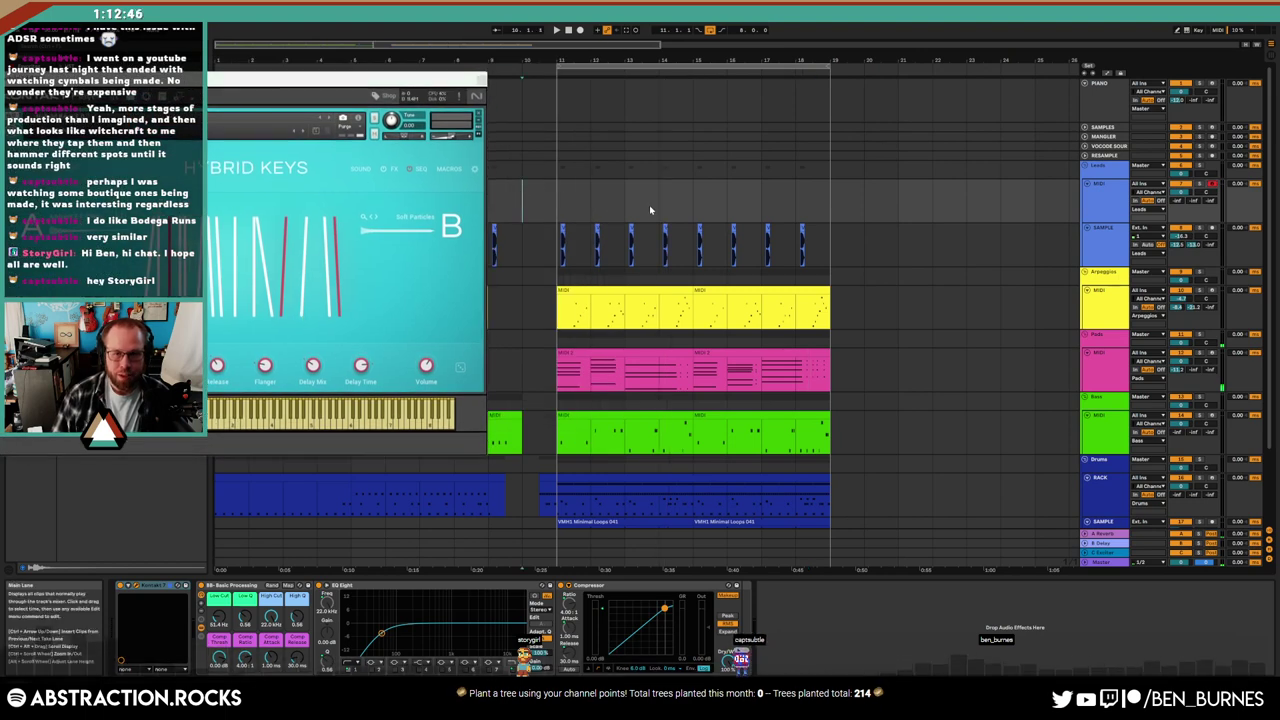
click(552, 62)
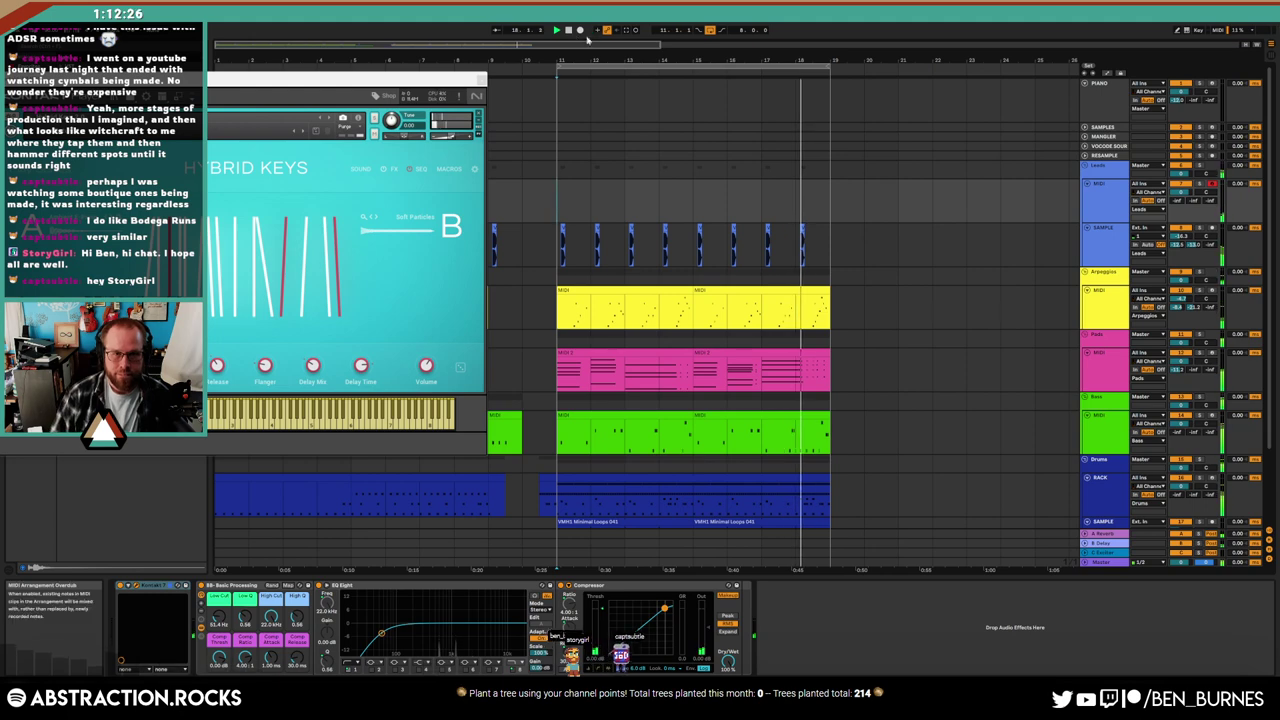
click(626, 29)
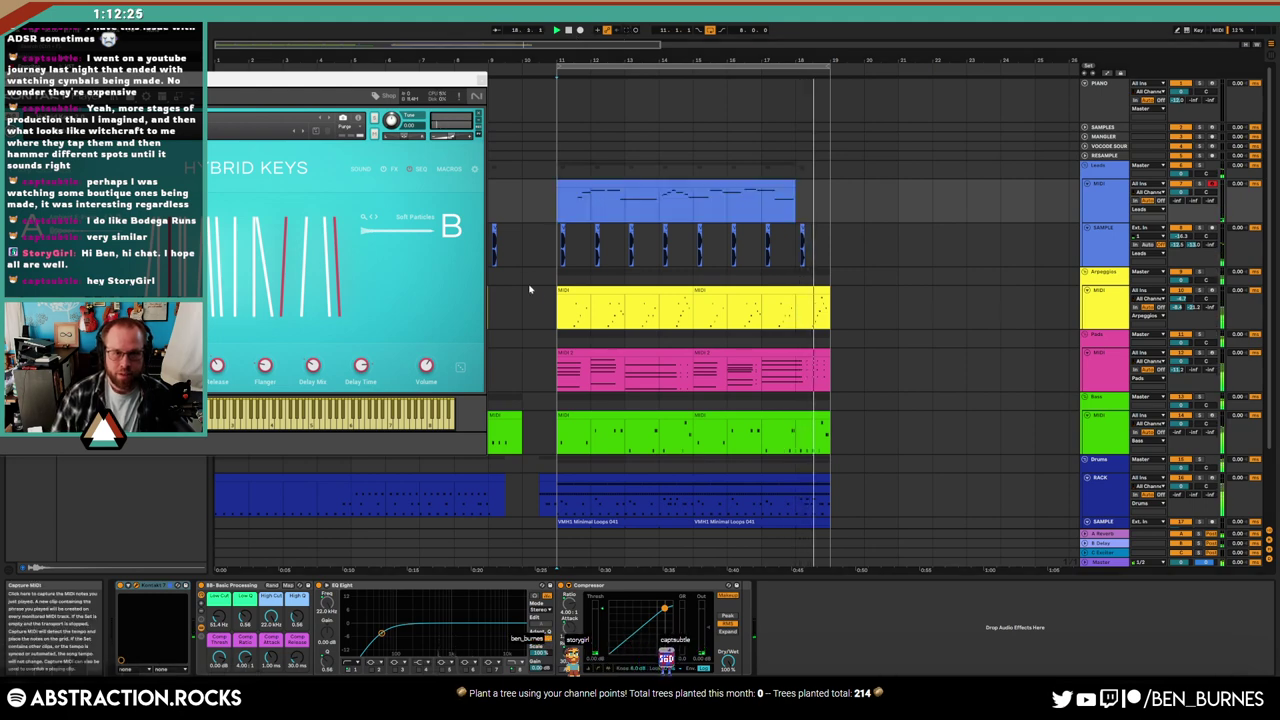
Advance through the Hybrid Keys snapshots to Underwater Keys while the captured lead clip plays
click(300, 131)
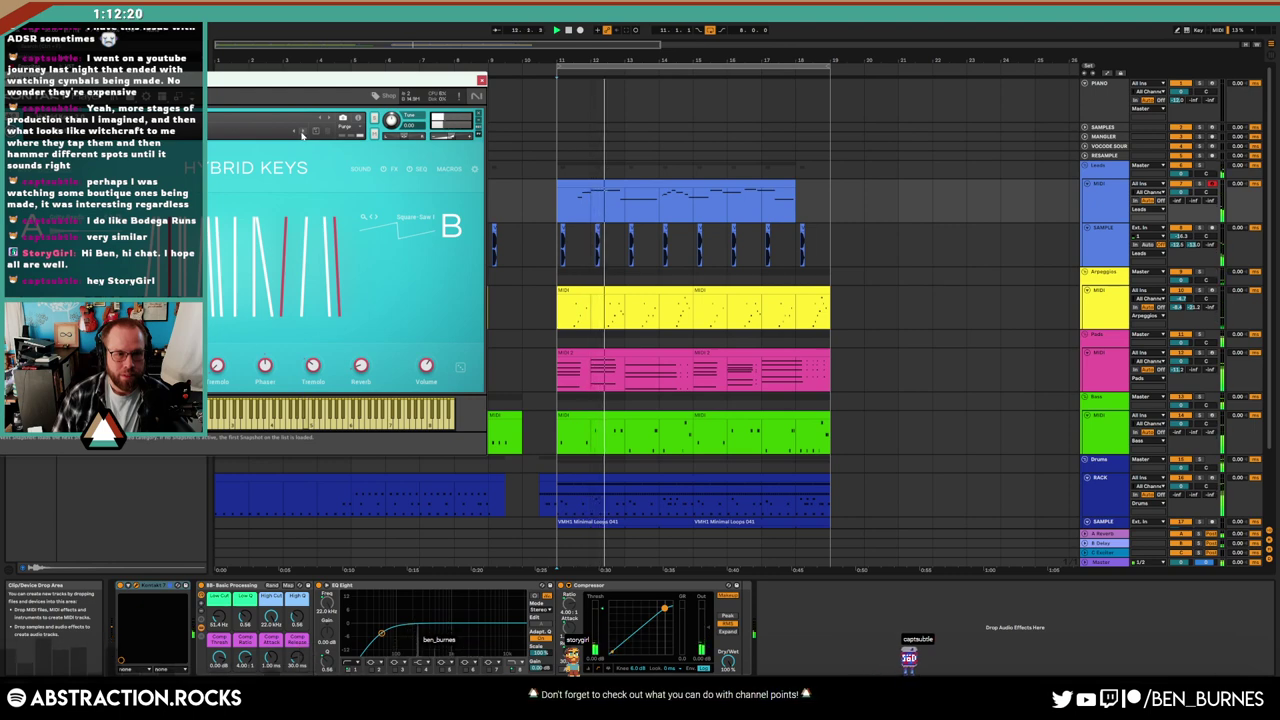
drag(324, 86, 362, 118)
click(340, 164)
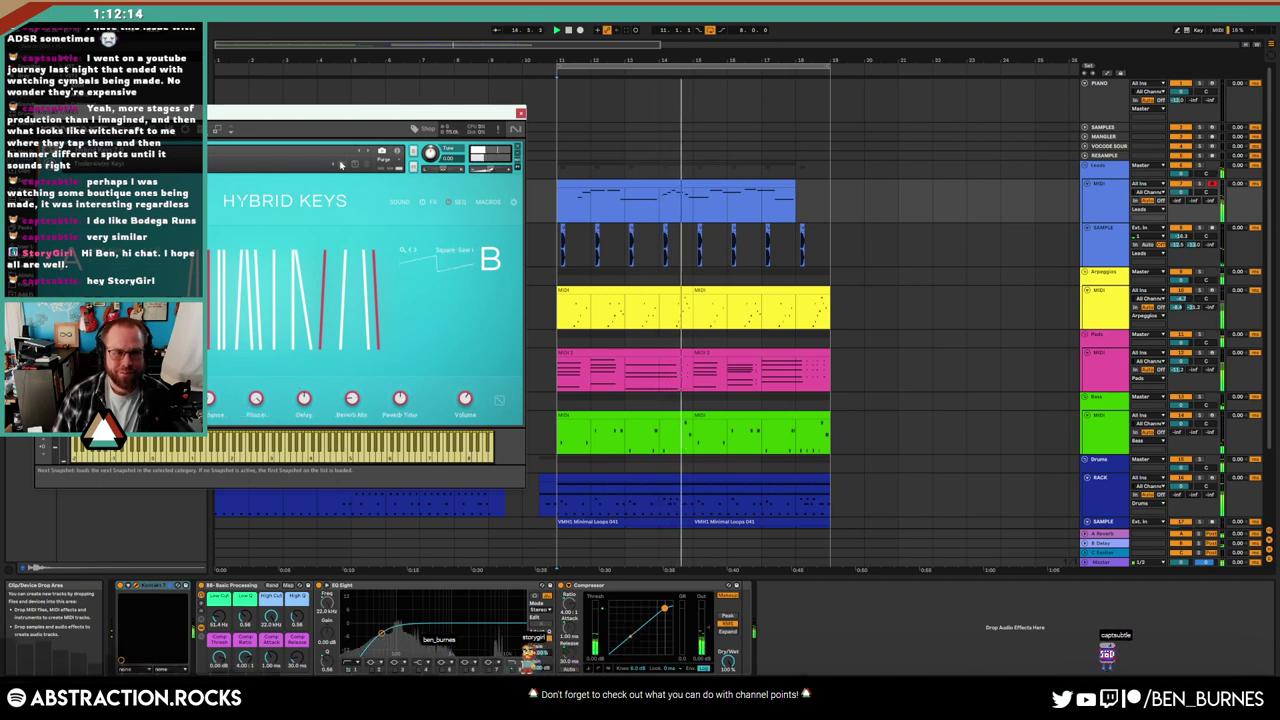
click(340, 164)
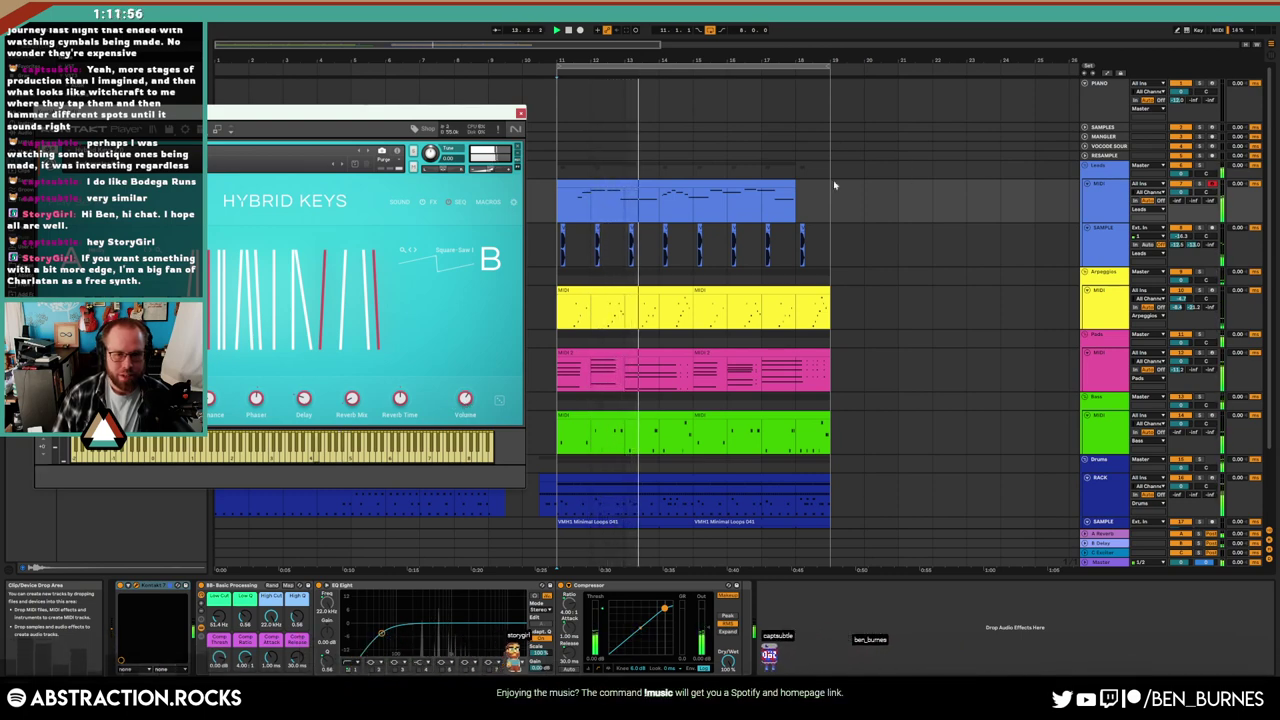
Clear the captured lead clip from bars 11 to 19, close the Kontakt 7 window and stop playback
drag(795, 185, 830, 195)
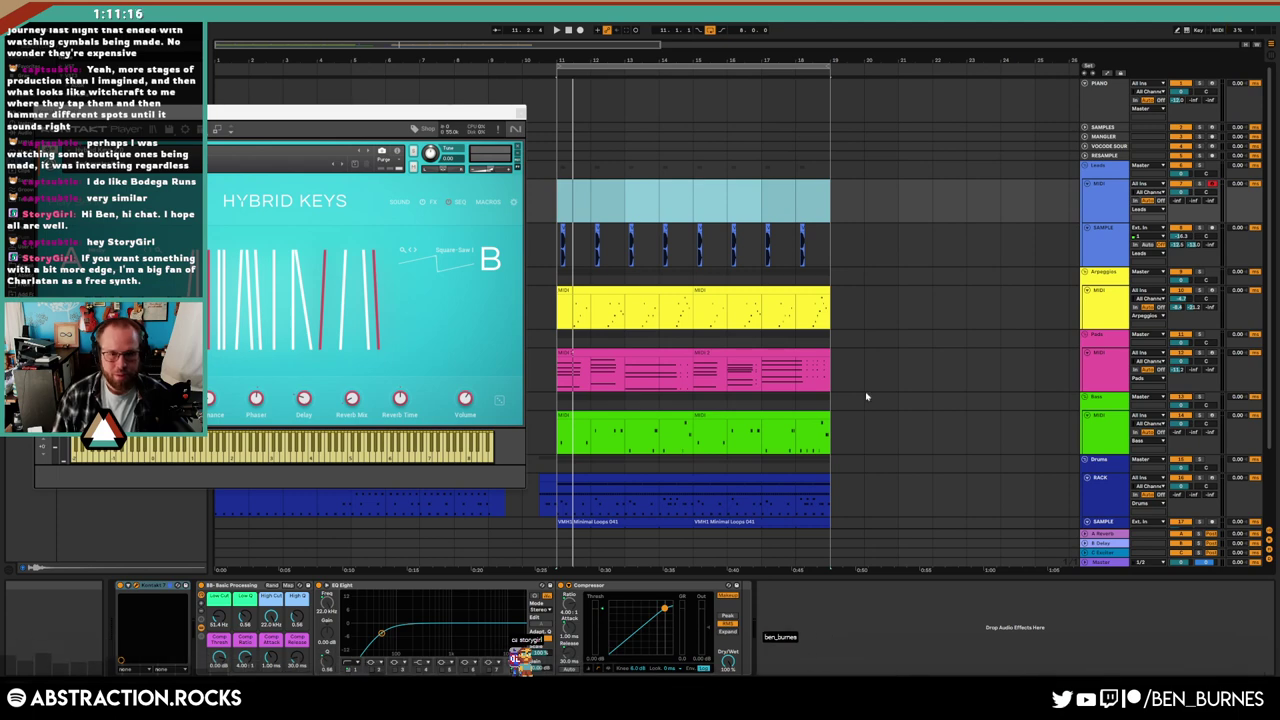
click(533, 202)
click(518, 115)
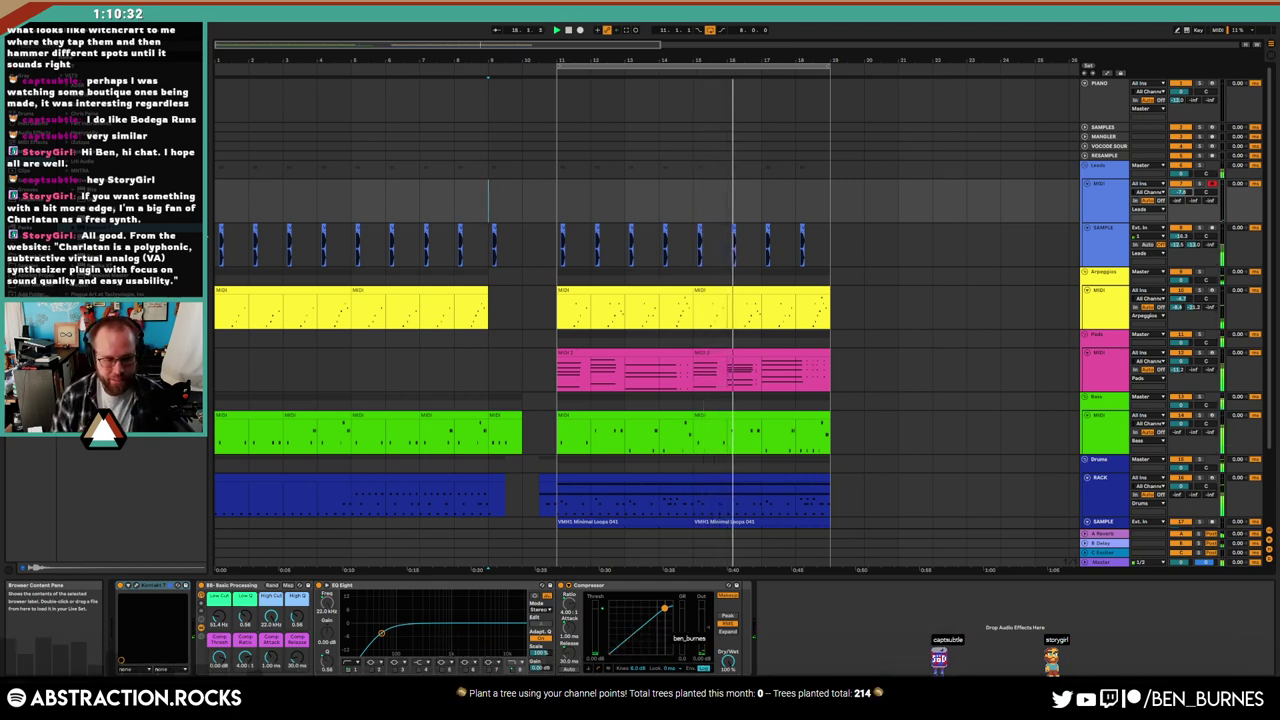
key(space)
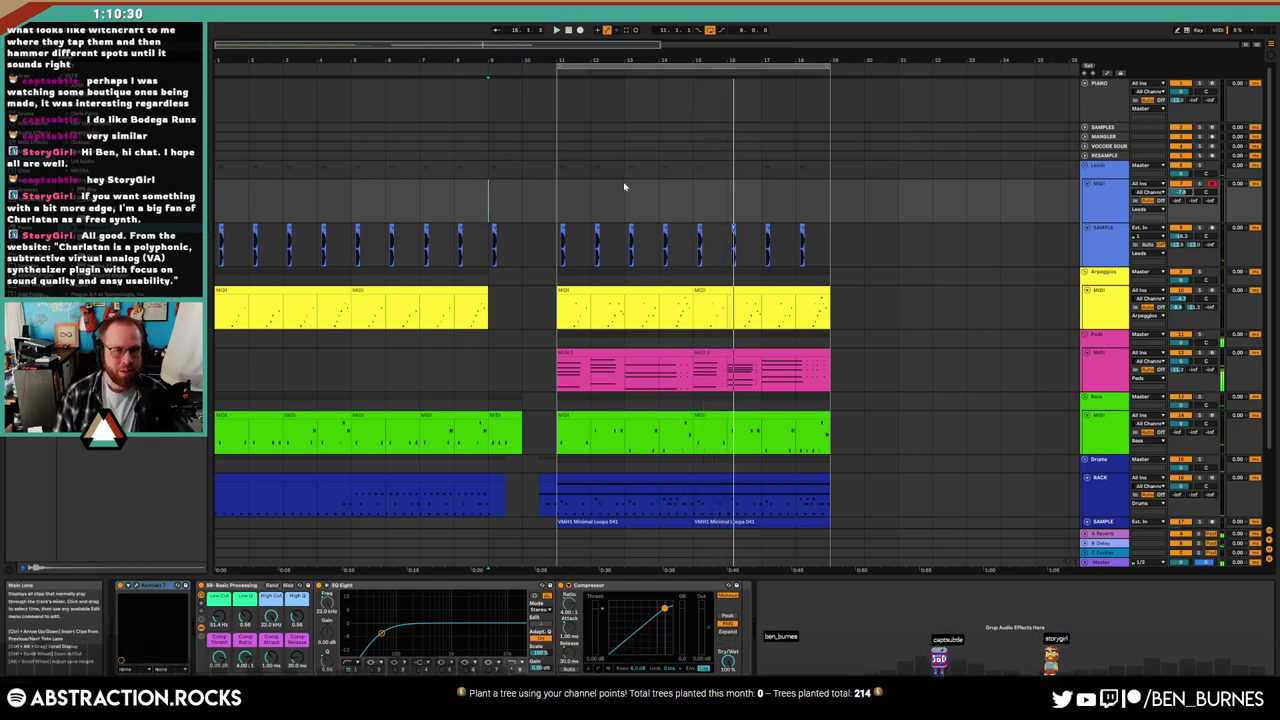
Briefly reopen the lead's Kontakt 7 window, close it, and place a Pitch effect set to +4 semitones ahead of Kontakt 7
click(1073, 211)
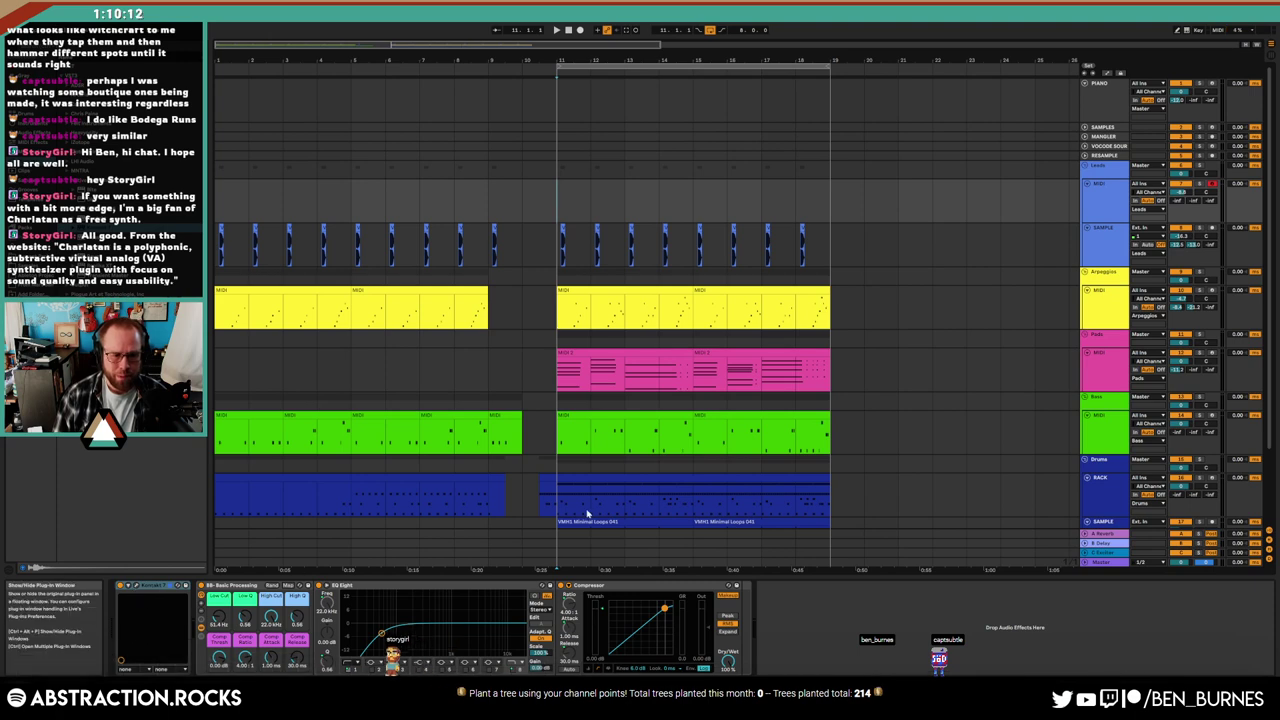
click(160, 580)
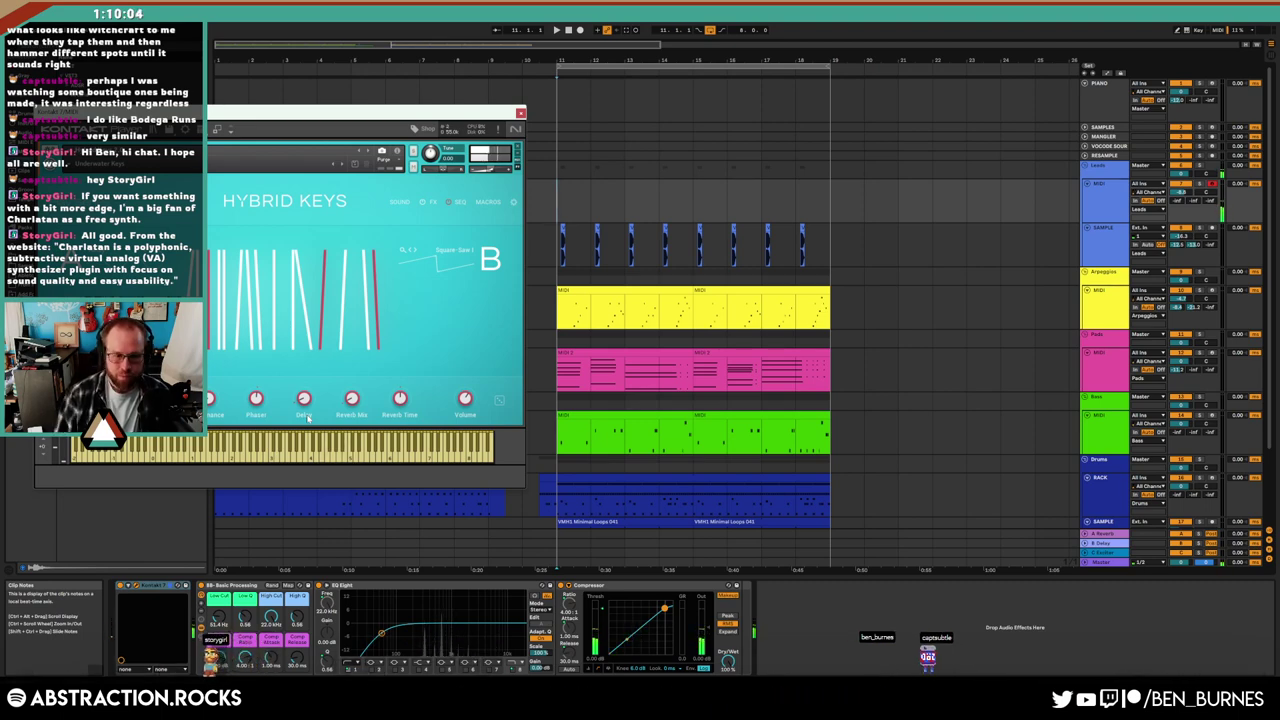
click(521, 113)
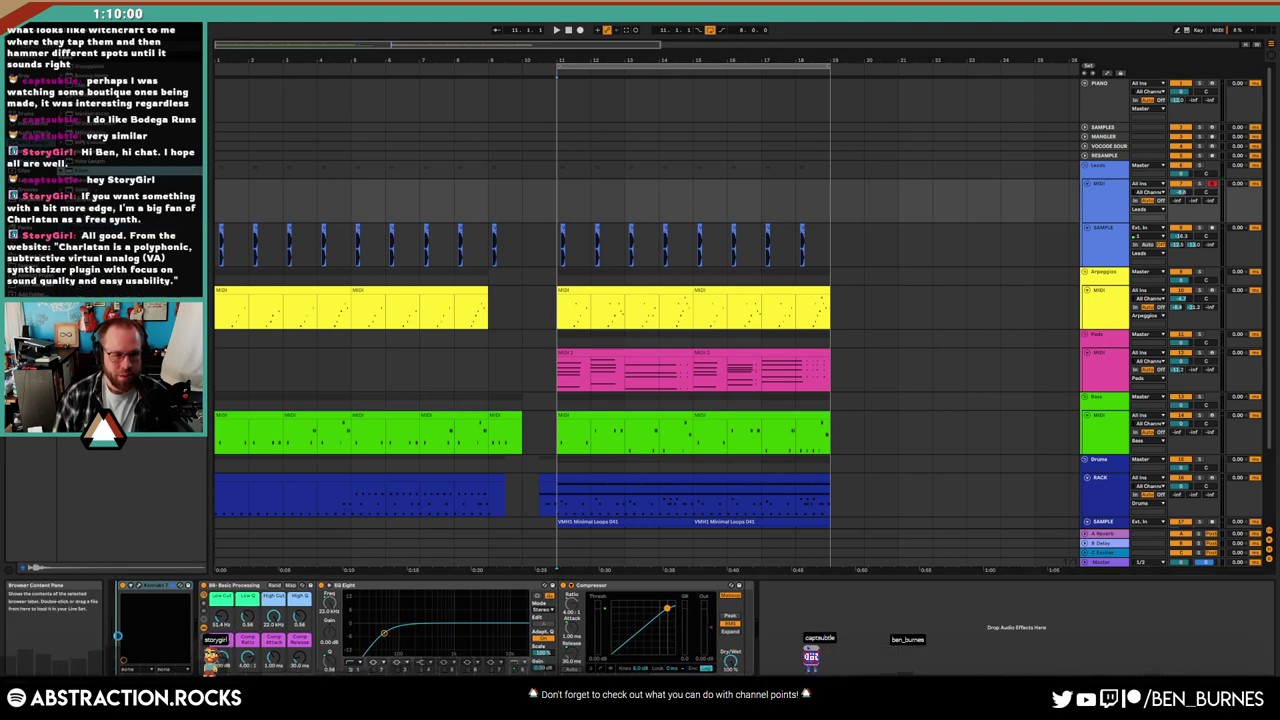
key(ctrl+z)
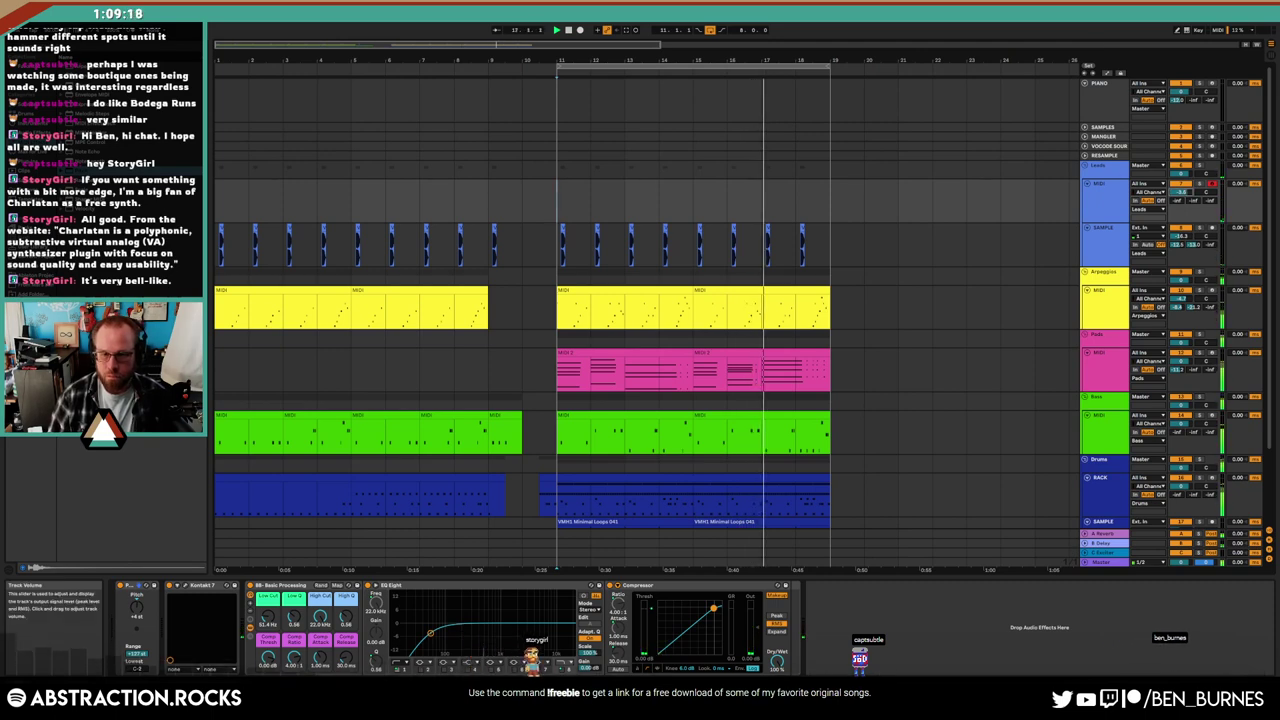
Duplicate the section at bars 11 to 19 across all tracks to bars 19 to 27 and play from bar 11
click(776, 290)
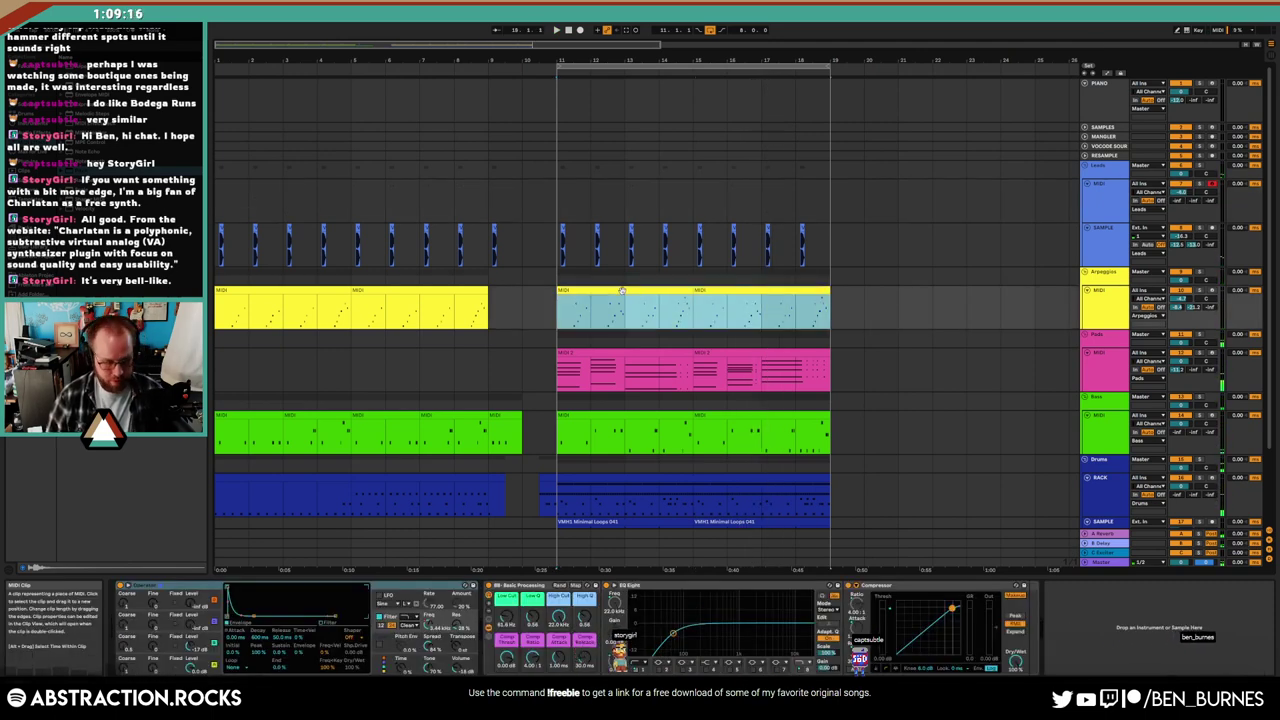
key(ctrl+d)
click(644, 104)
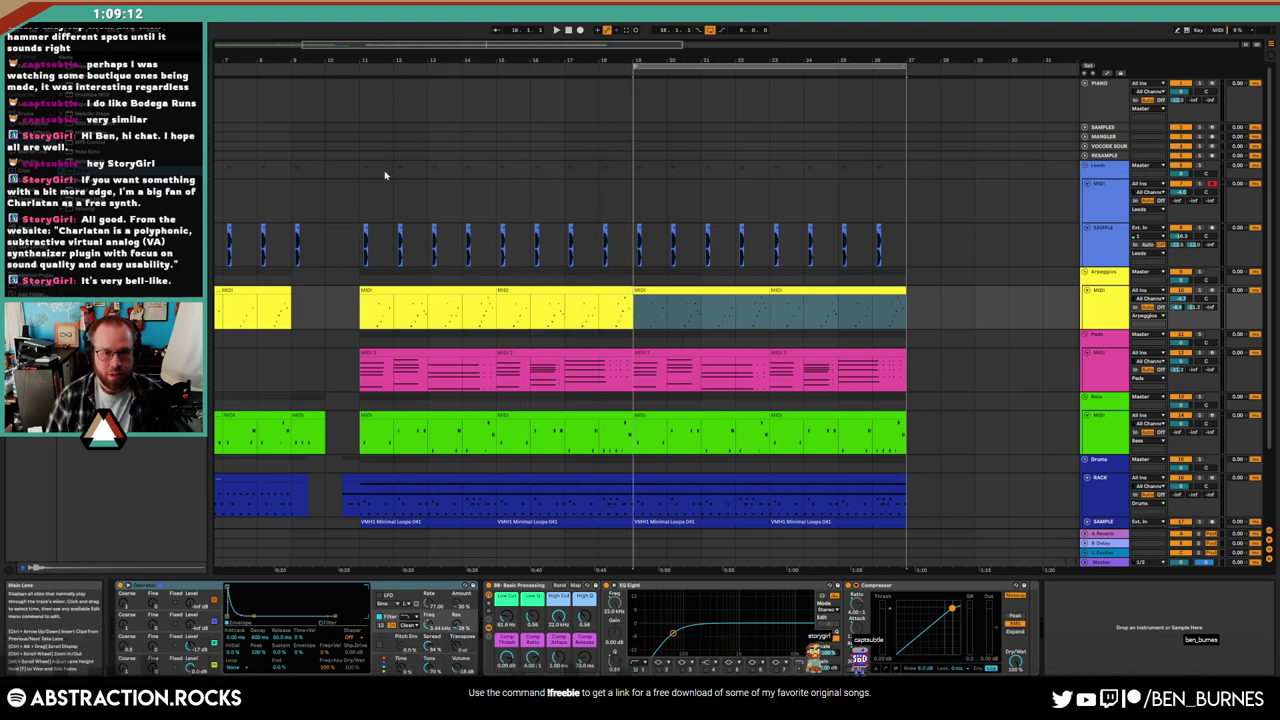
click(344, 72)
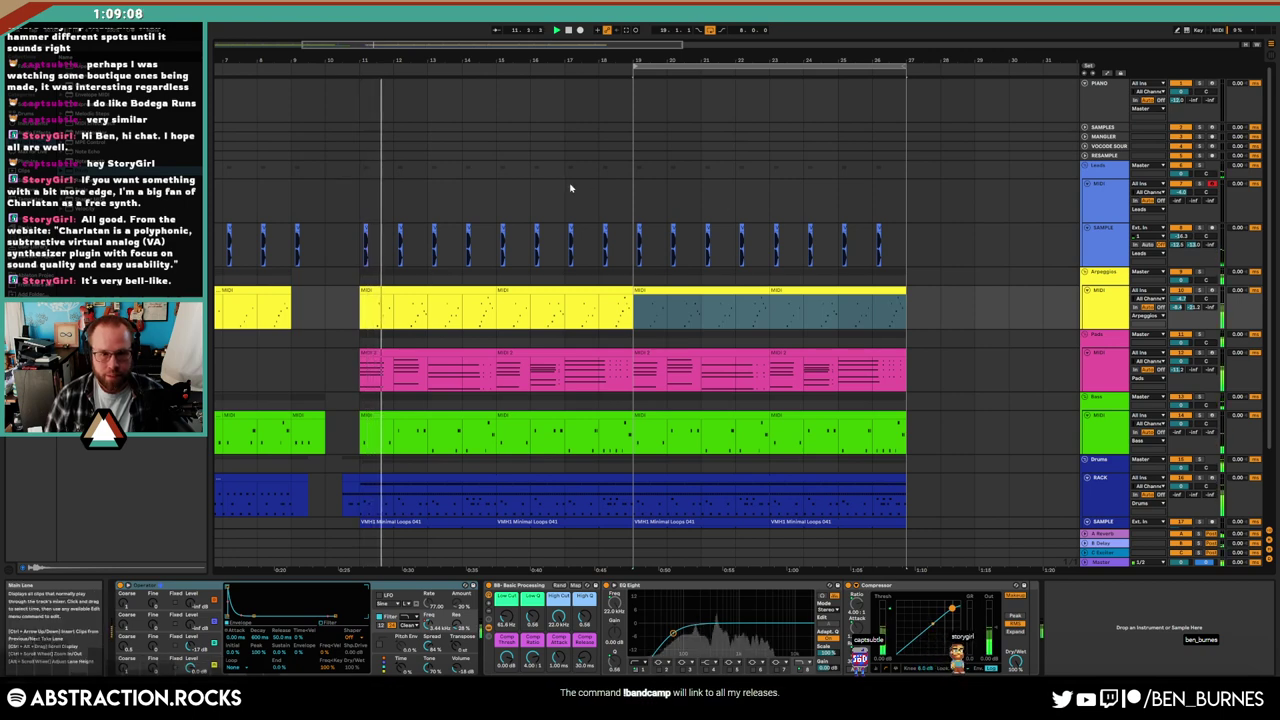
scroll(587, 200, down, 3)
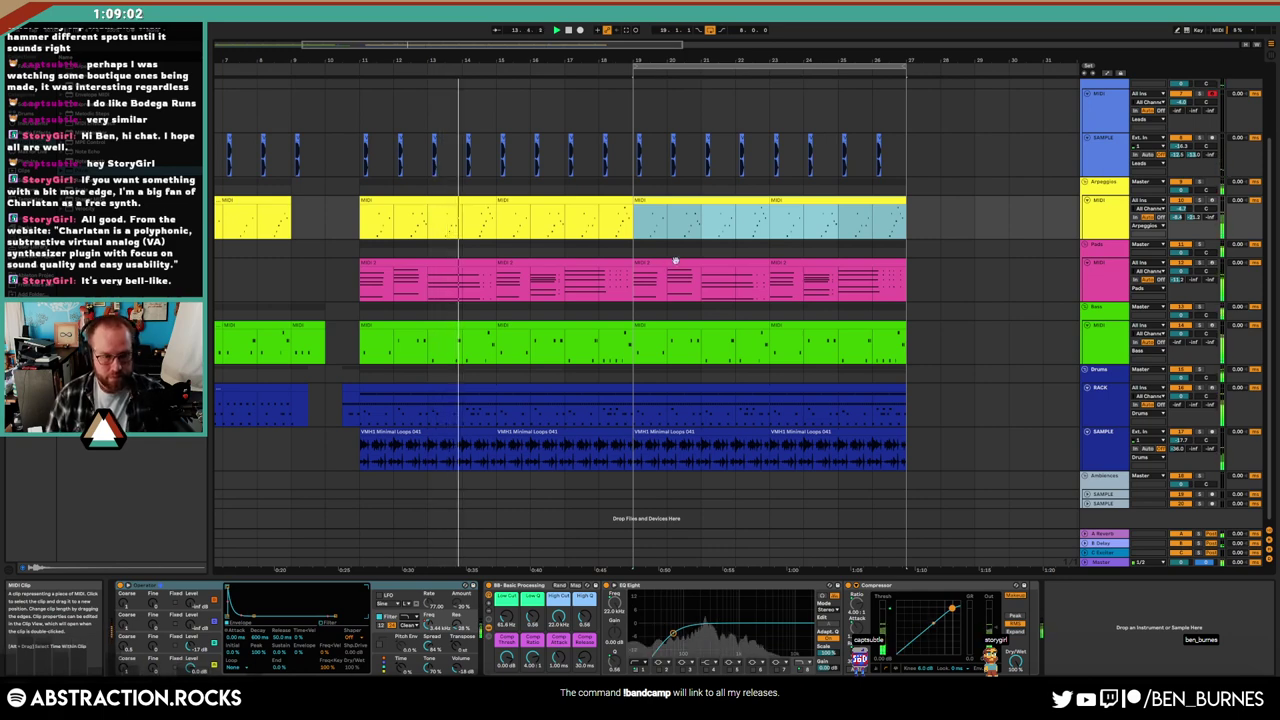
scroll(678, 263, up, 1)
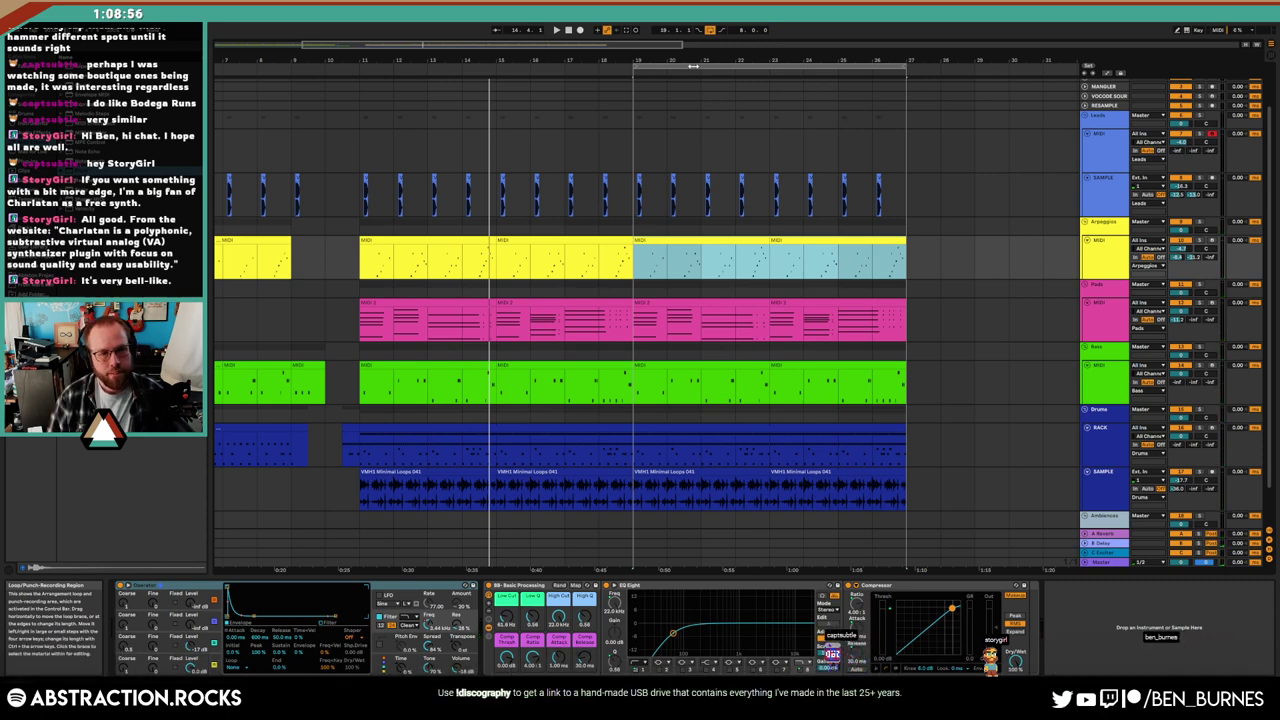
Delete the four bars from bar 15 to 19 across all tracks and bring the whole arrangement back into view
click(569, 302)
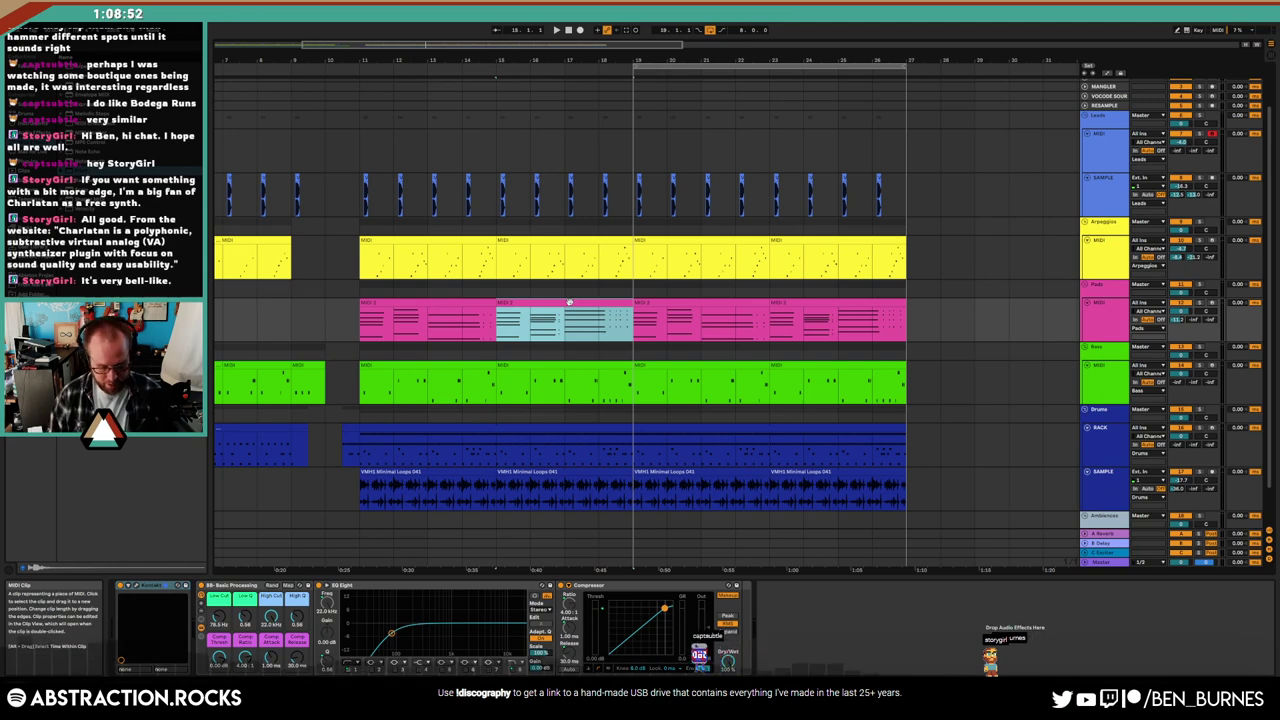
key(shift+End)
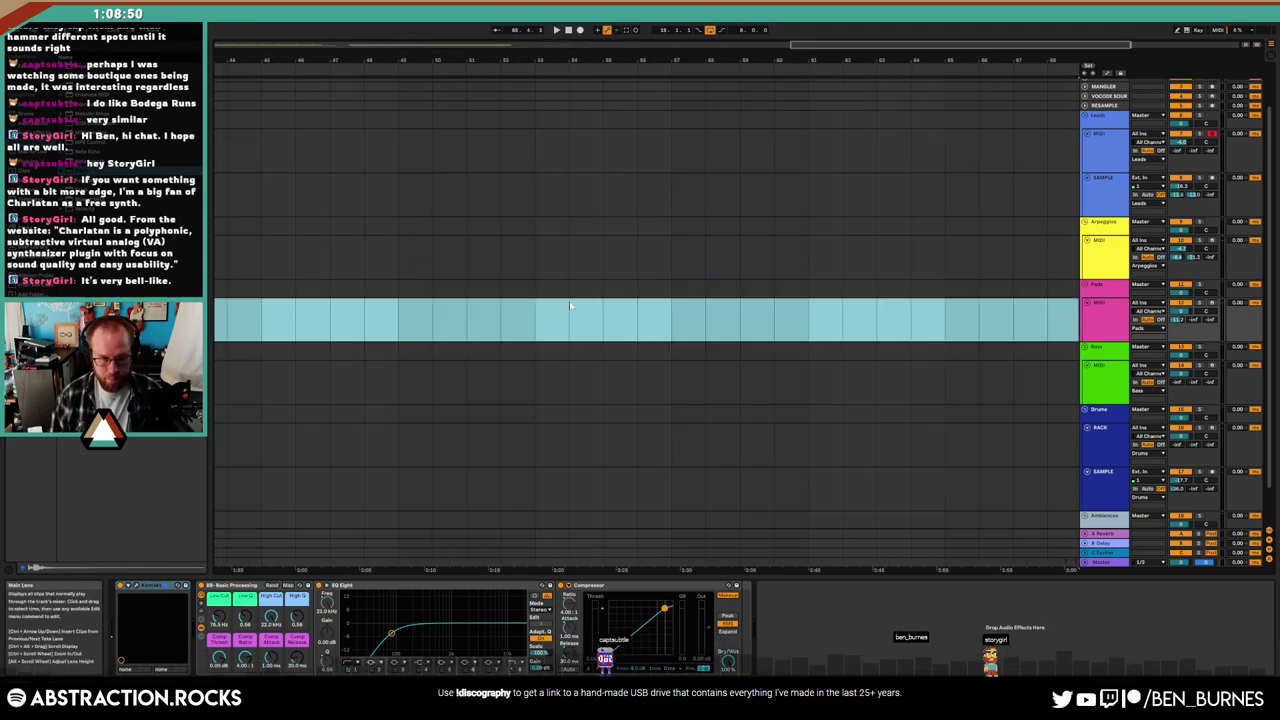
click(516, 44)
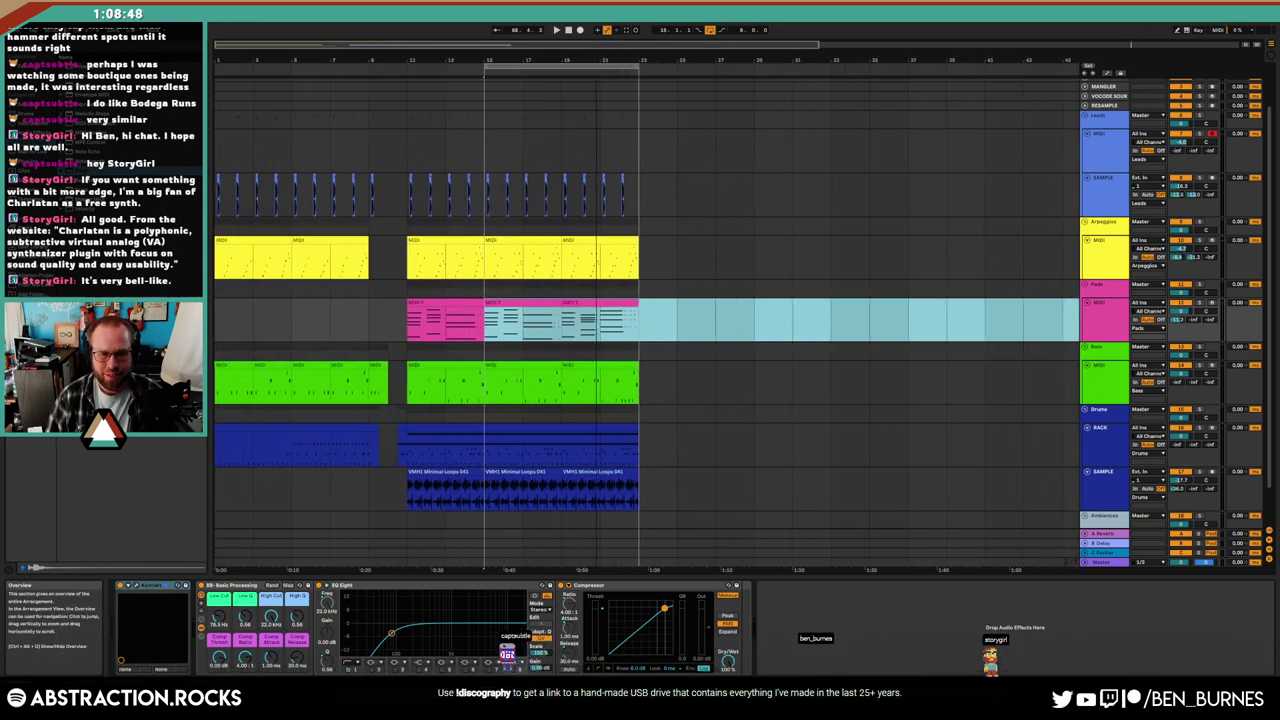
drag(516, 44, 516, 60)
click(430, 149)
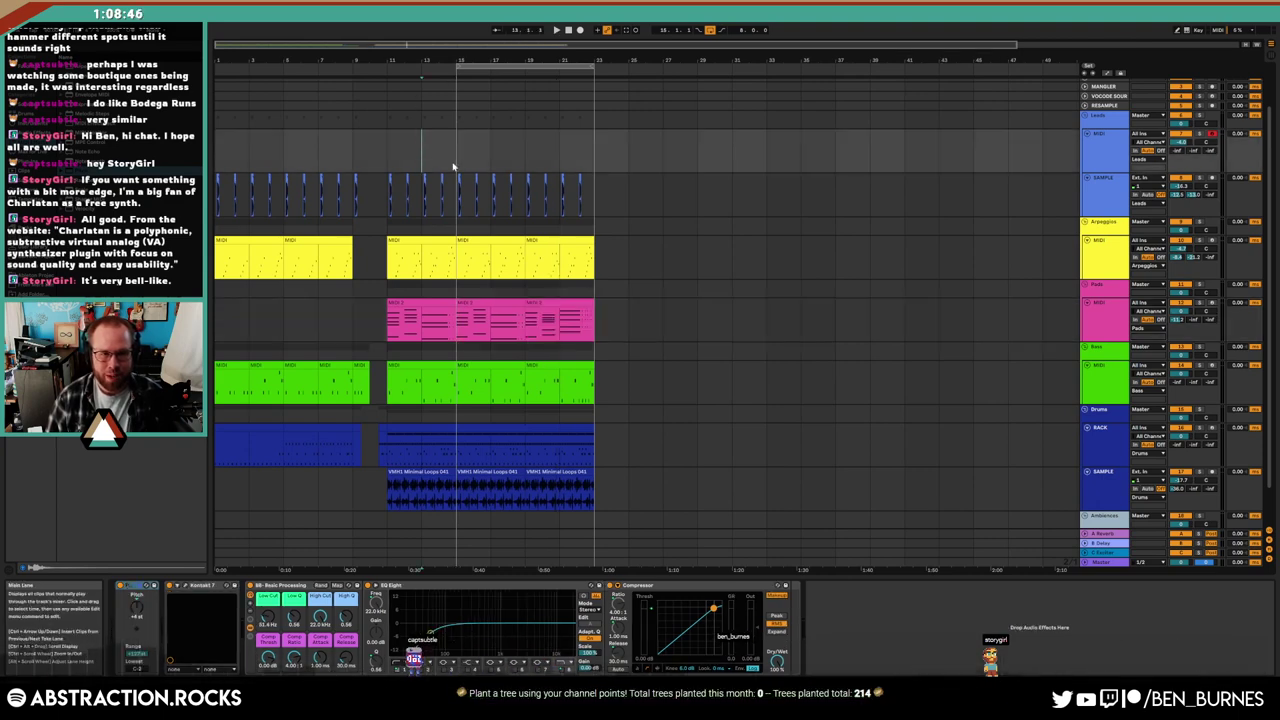
key(plus)
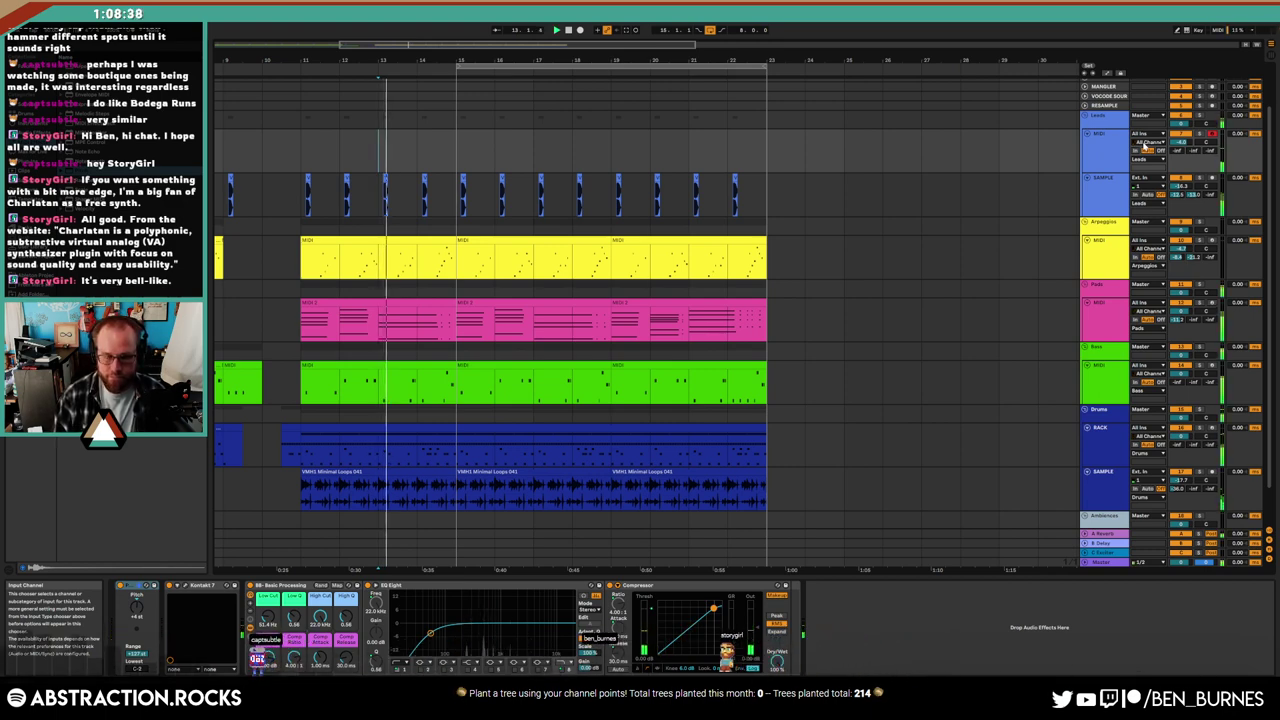
key(F9)
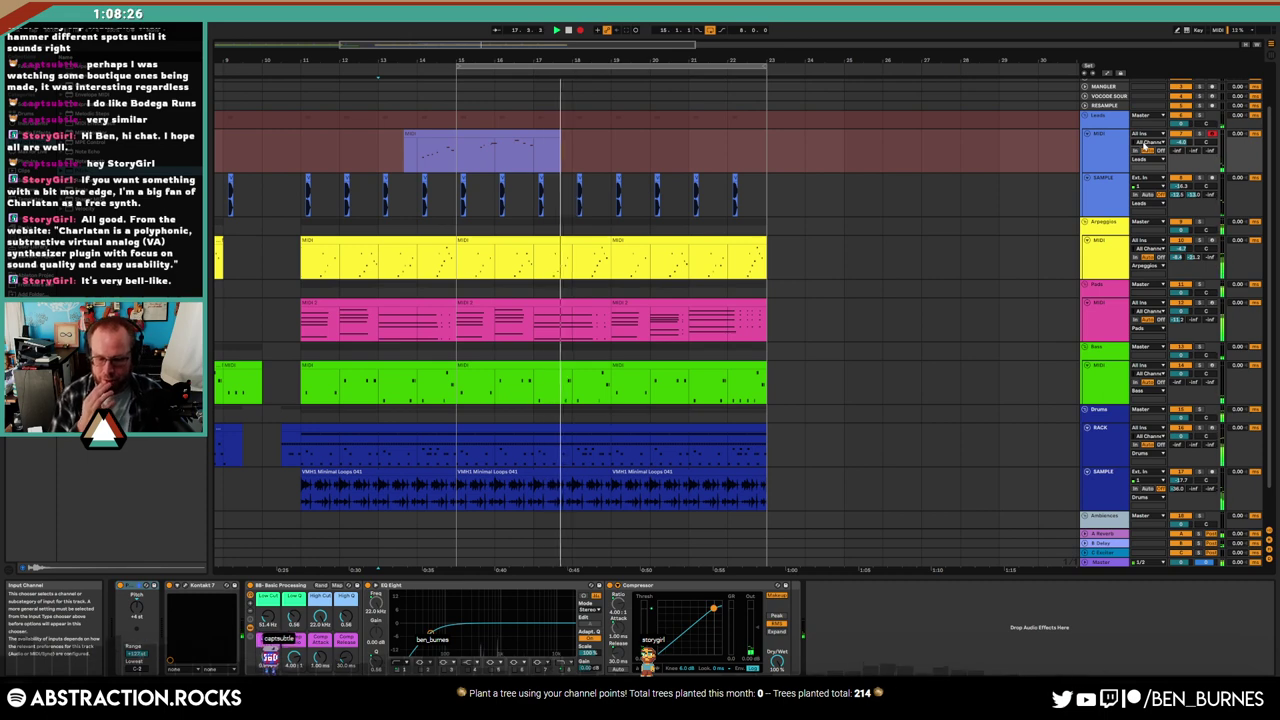
key(F9)
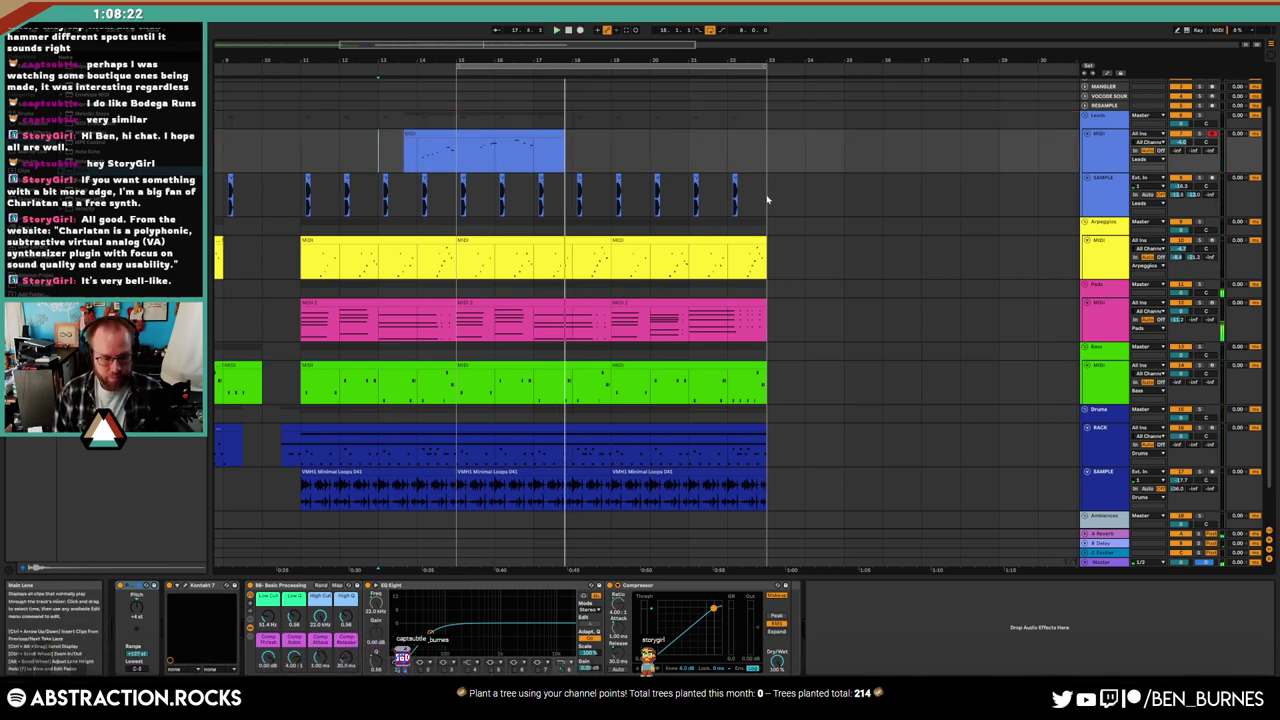
shift+click(380, 146)
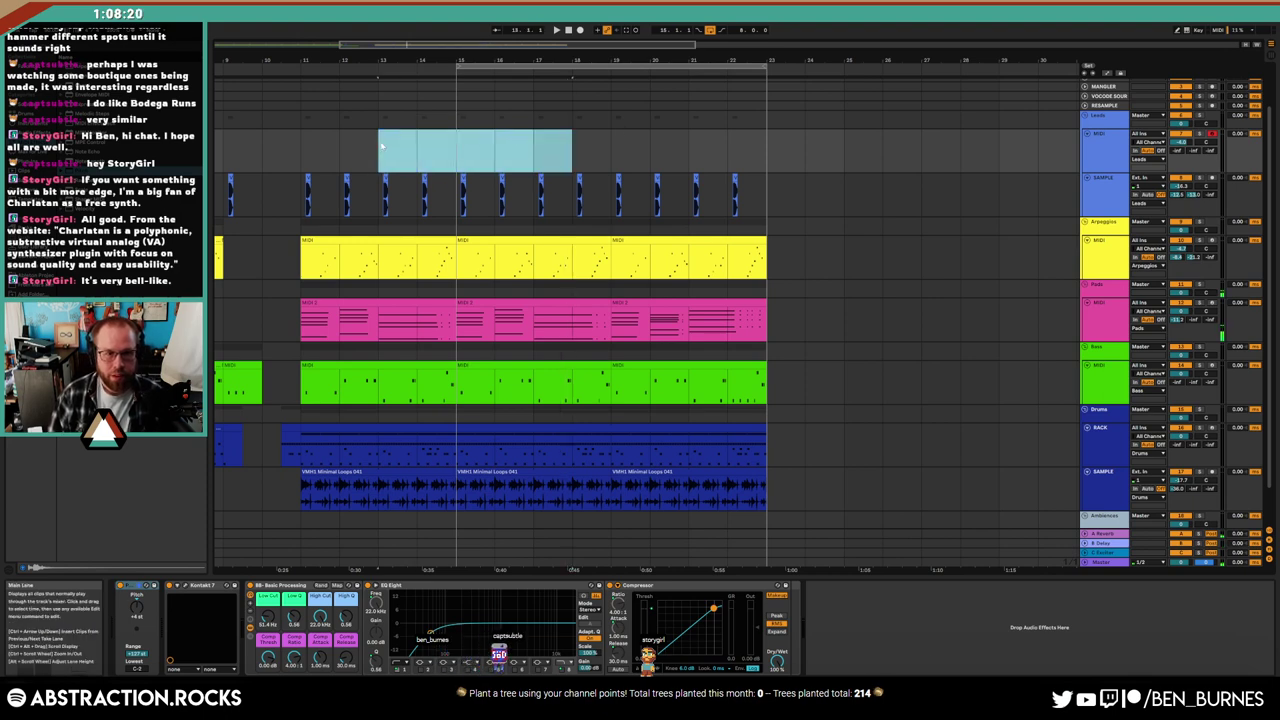
key(Delete)
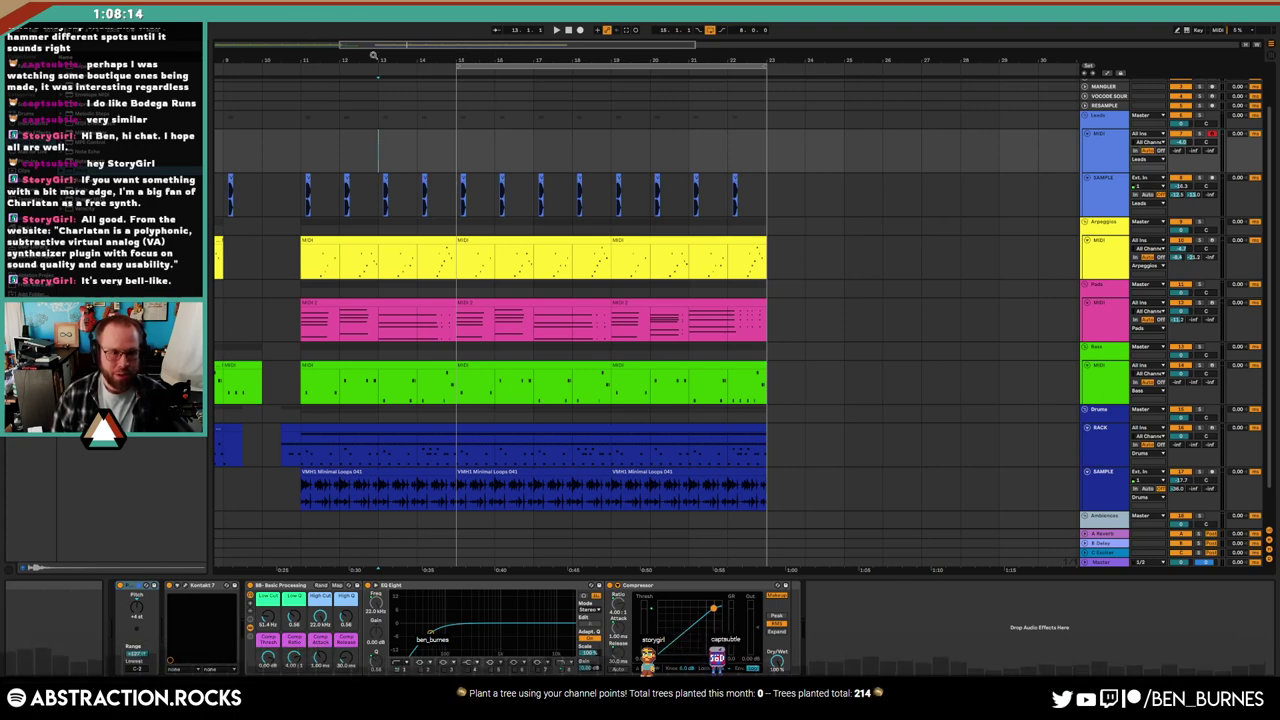
Play the arrangement from the start and again from bar 5 to review the transition into bar 11
drag(322, 45, 258, 47)
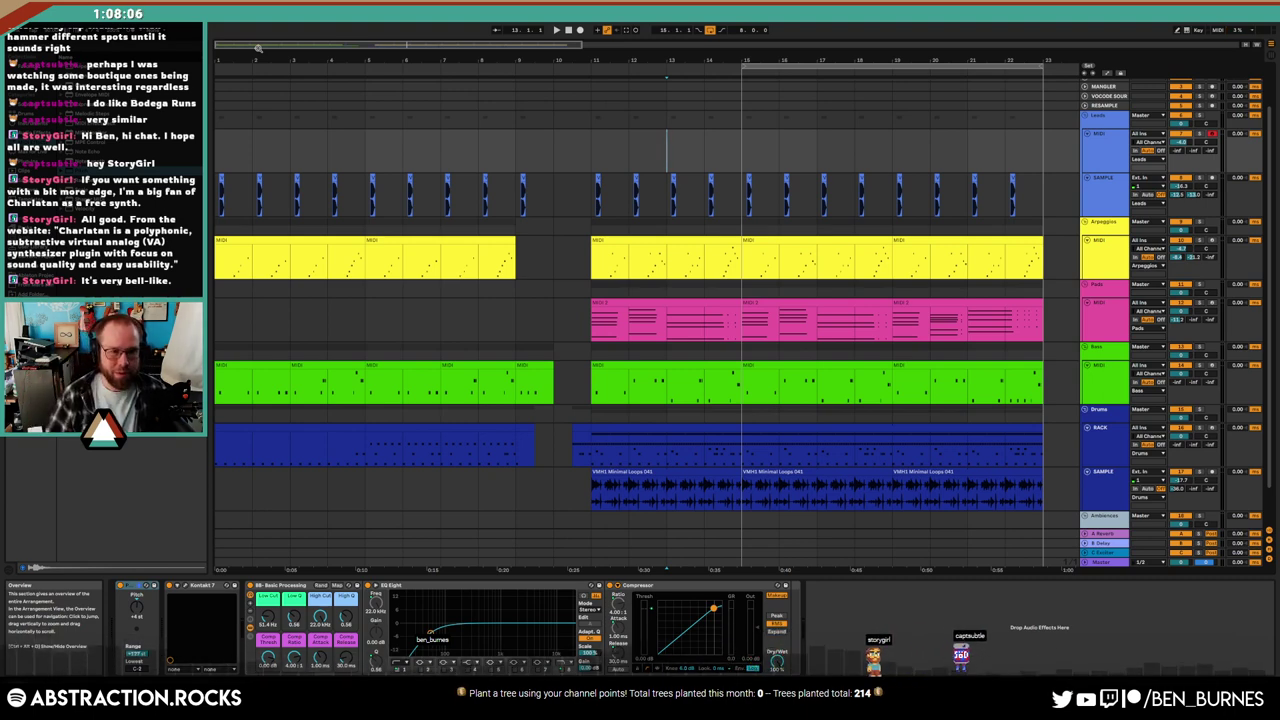
click(569, 30)
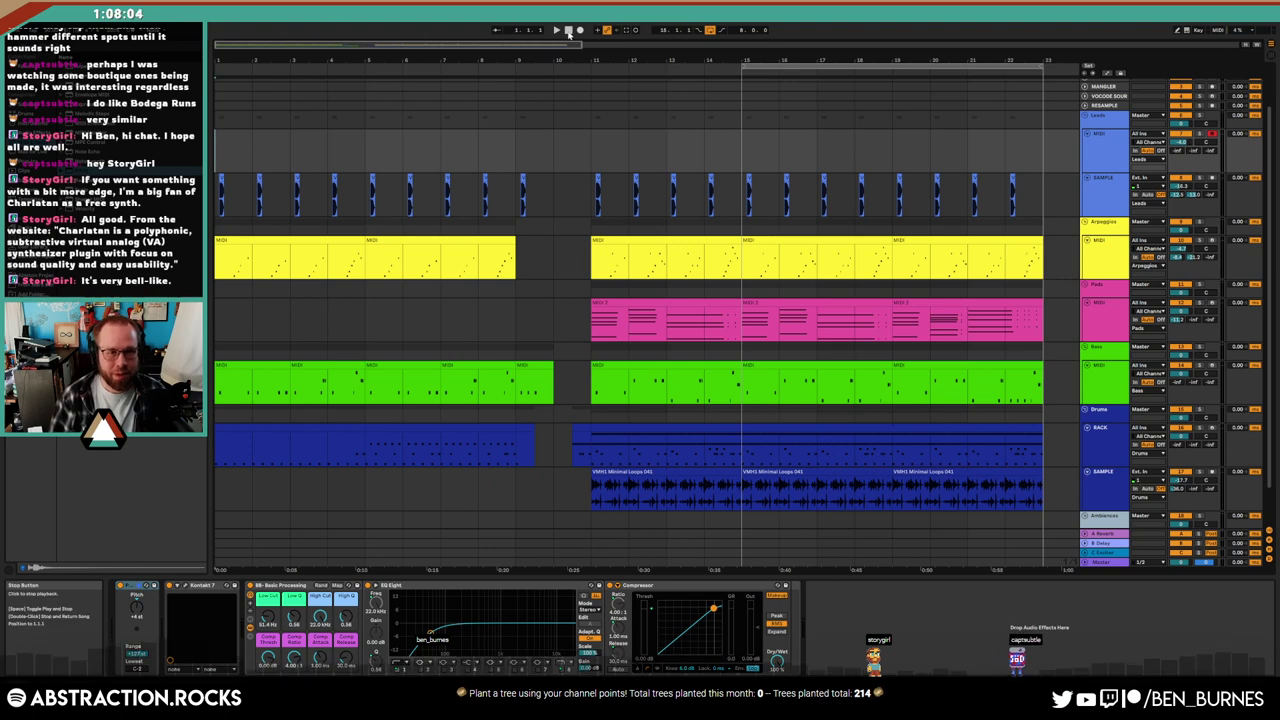
click(557, 30)
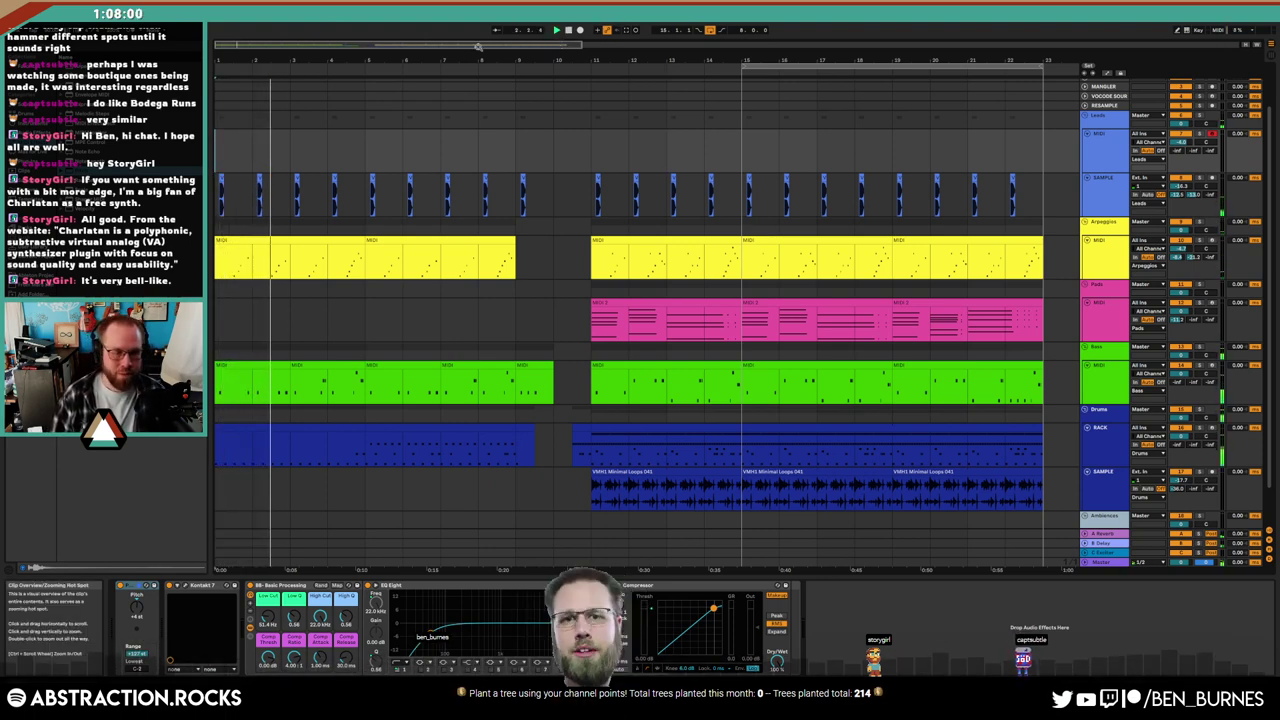
drag(494, 44, 494, 36)
drag(590, 49, 590, 47)
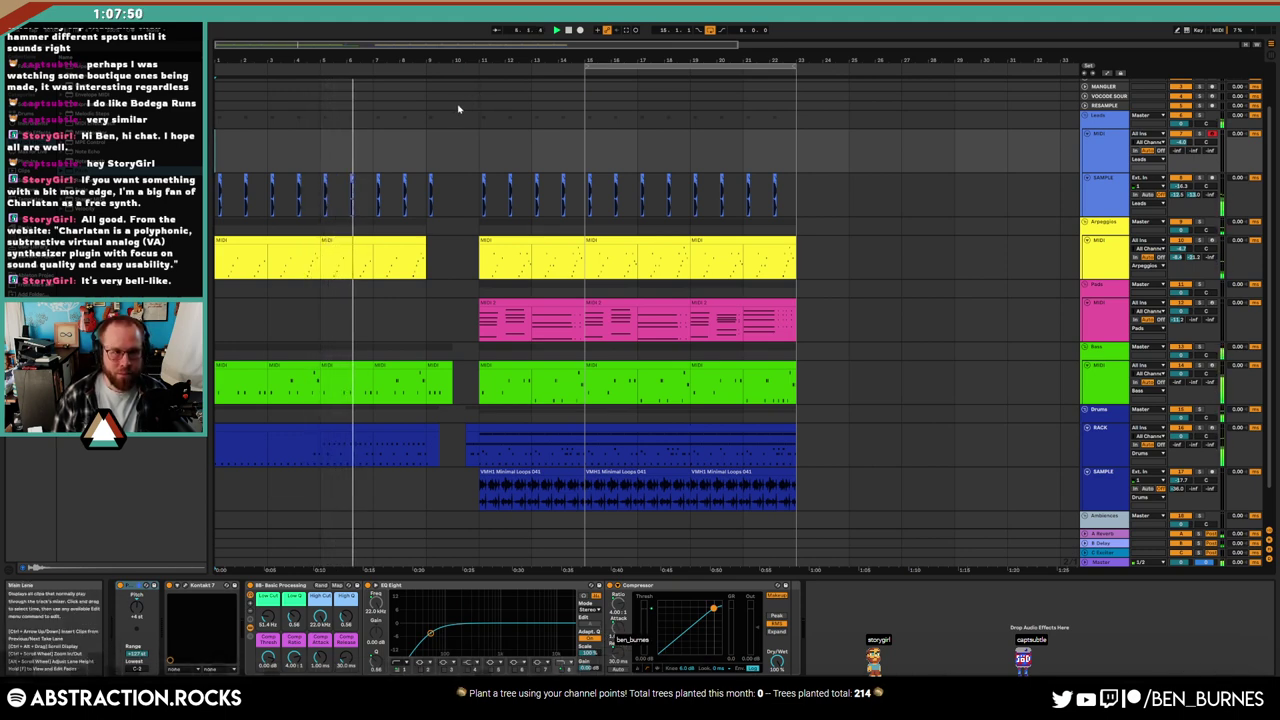
click(478, 150)
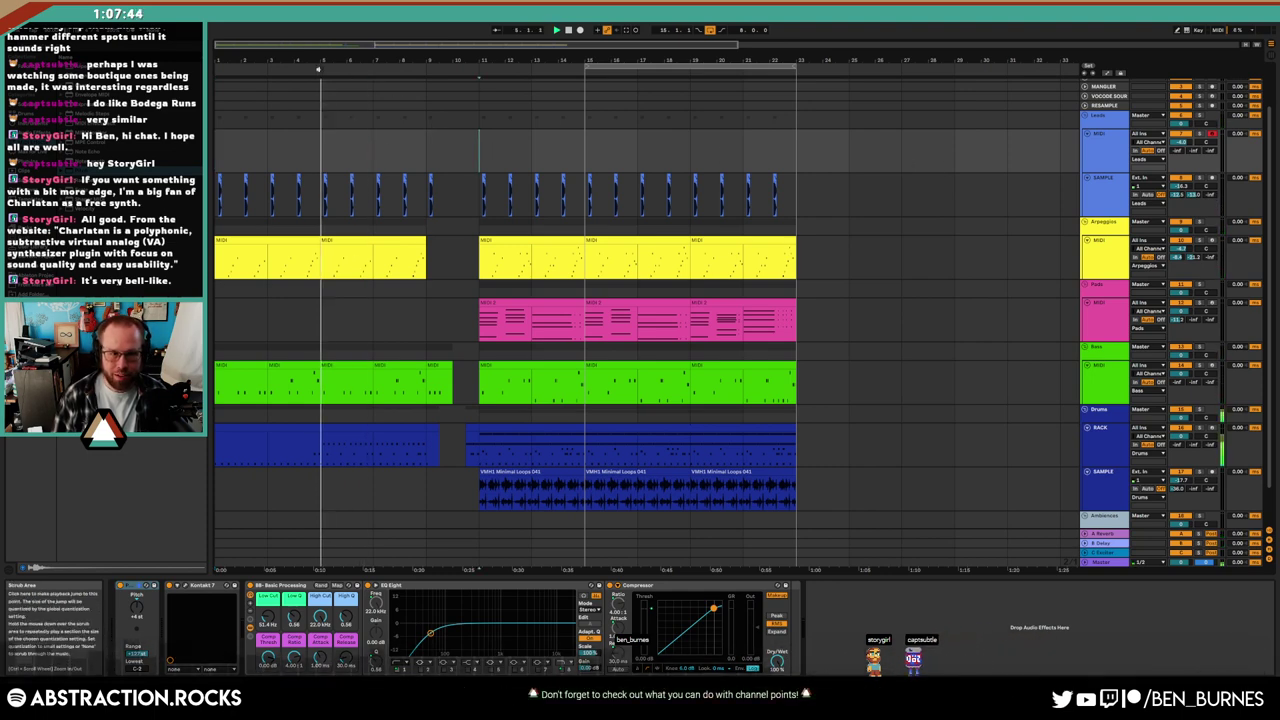
click(324, 68)
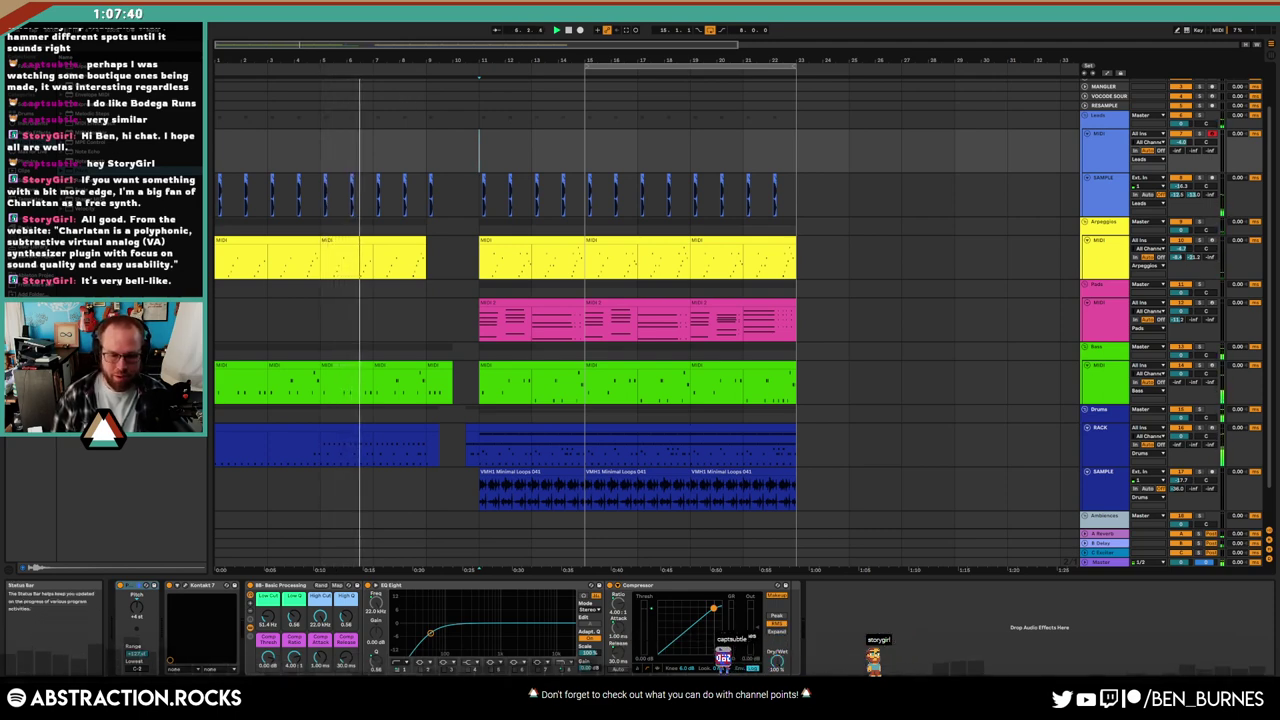
click(321, 168)
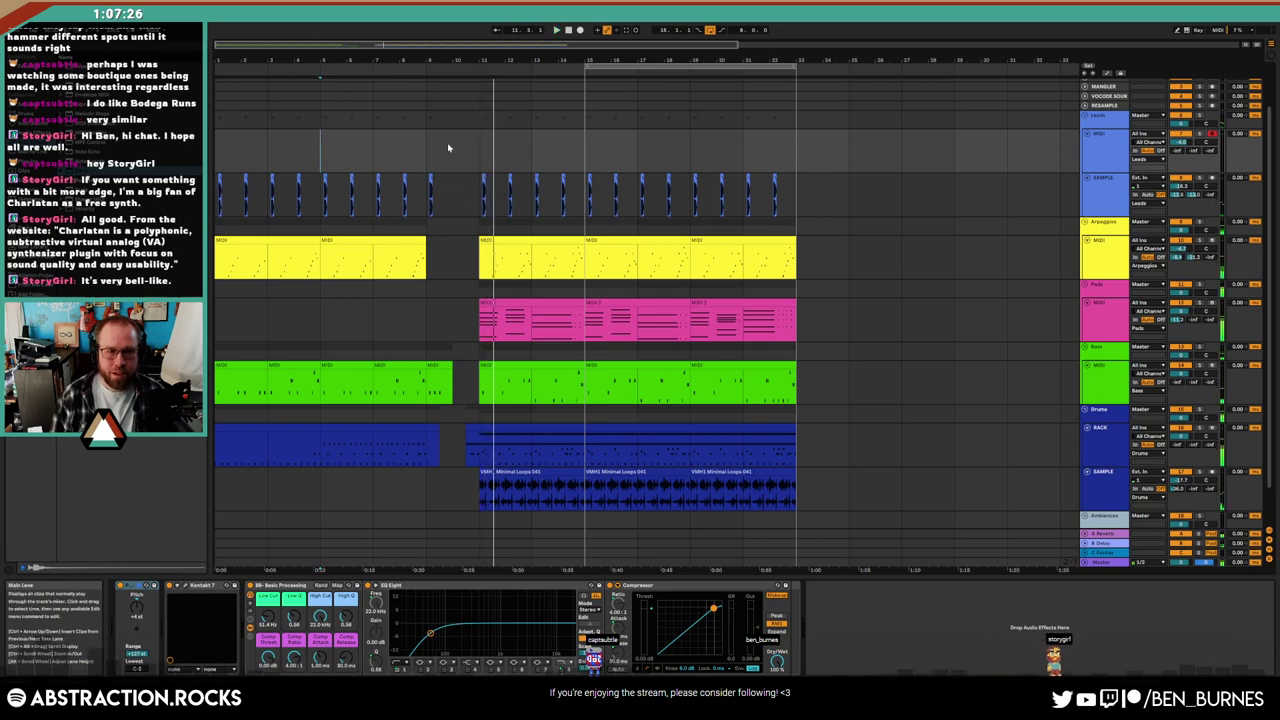
Delete the first two beats of bar 10 across all tracks to shorten the gap before the chord section
scroll(440, 142, up, 3)
scroll(440, 142, up, 3)
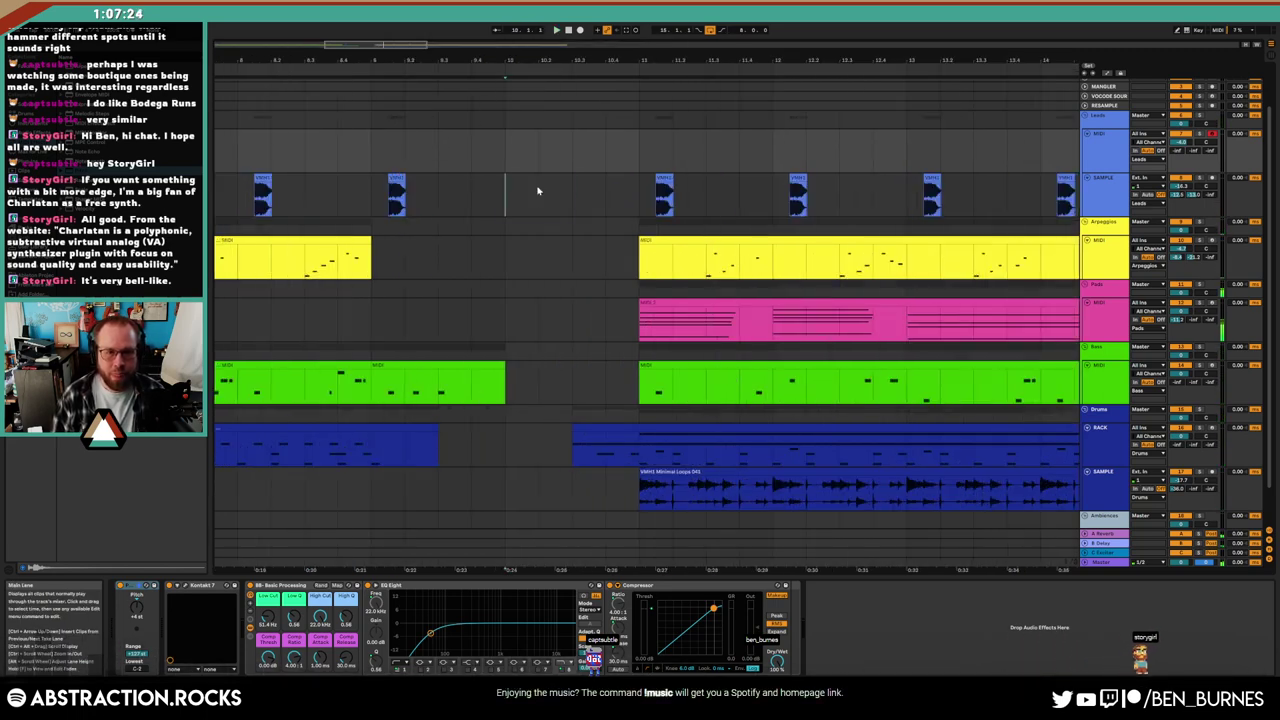
drag(507, 195, 572, 197)
key(ctrl+shift+Delete)
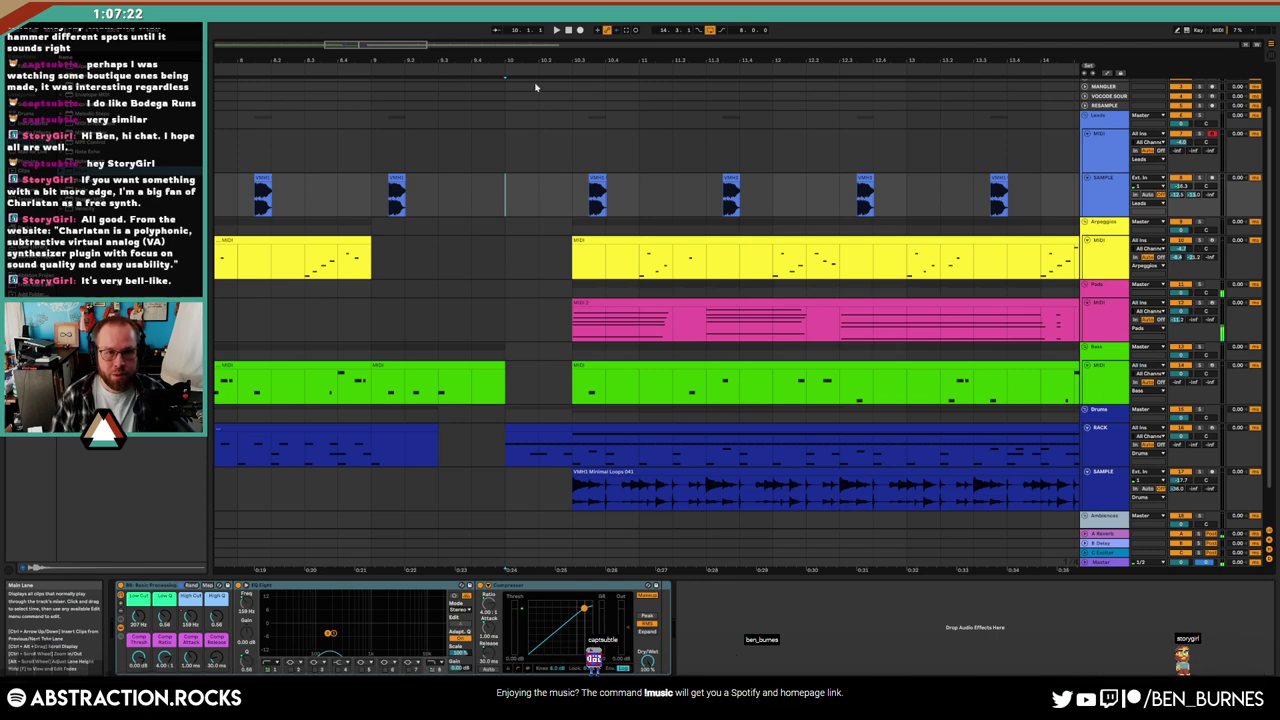
Insert a 2/4 time signature change at bar 10 and a return to 4/4 at bar 11
click(507, 70)
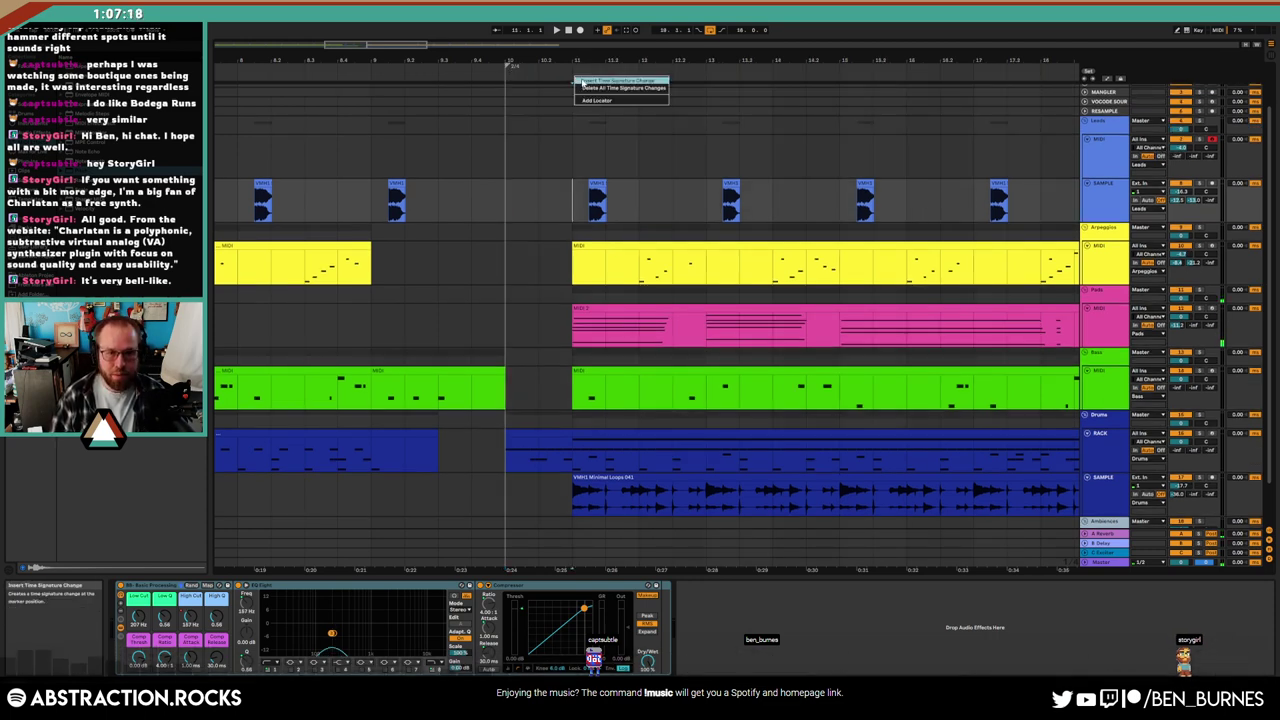
click(574, 80)
key(space)
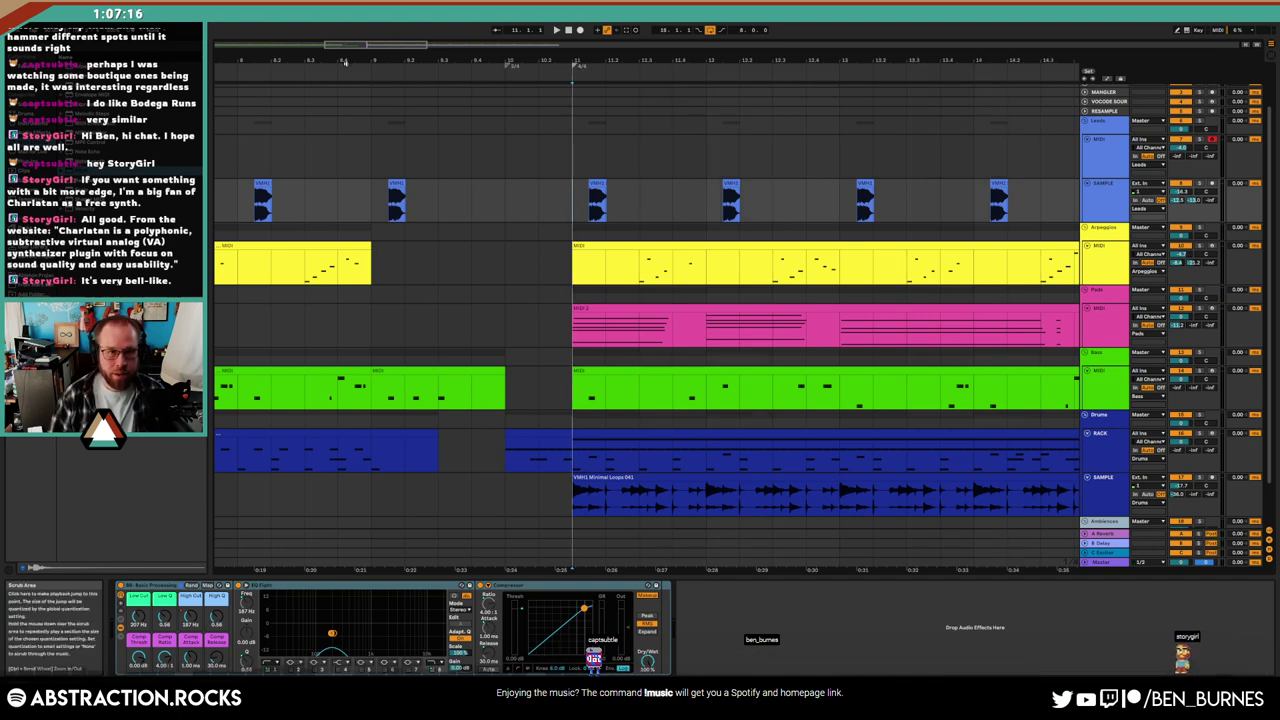
Fill the drum rack pattern up to bar 10 and delete the unwanted notes from its bar 9 clip
drag(574, 80, 414, 452)
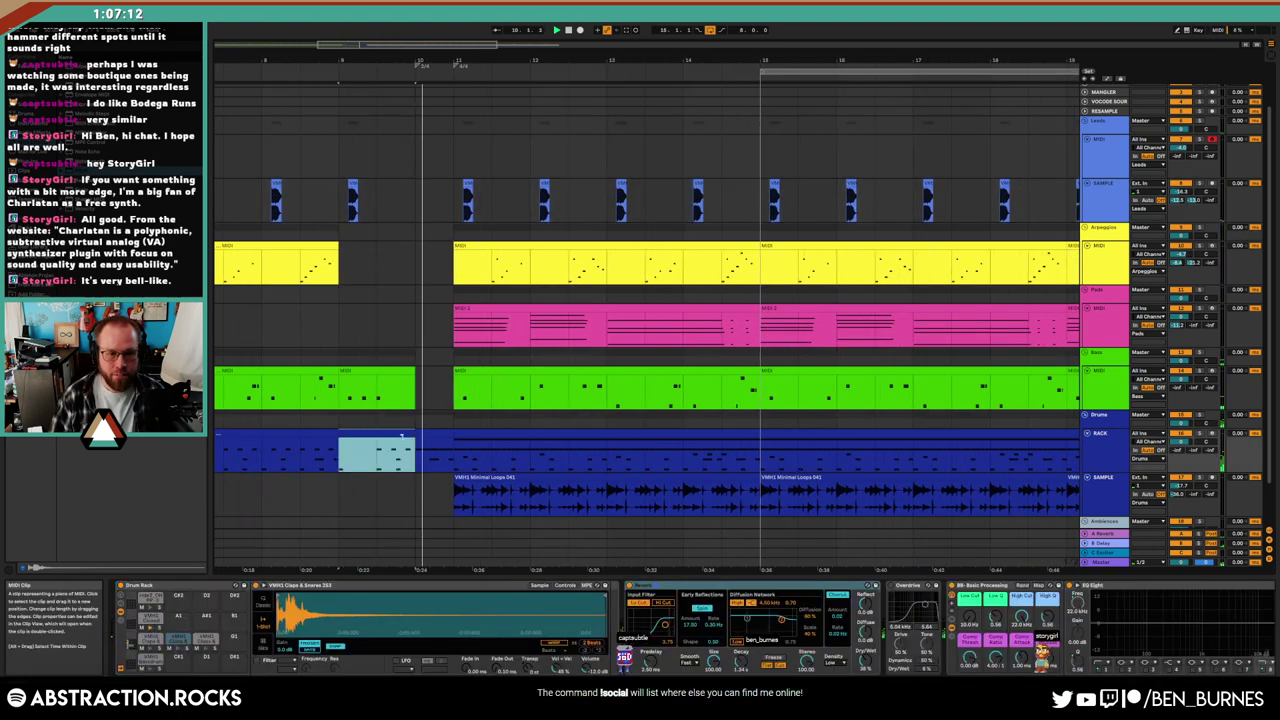
drag(400, 578, 400, 430)
drag(730, 462, 1250, 576)
key(Delete)
Try other Claps & Snares sounds for the bar 9 clap note, ending on the one just below Closed Hats
mouse_move(784, 492)
mouse_down()
mouse_move(843, 494)
mouse_move(817, 509)
mouse_up()
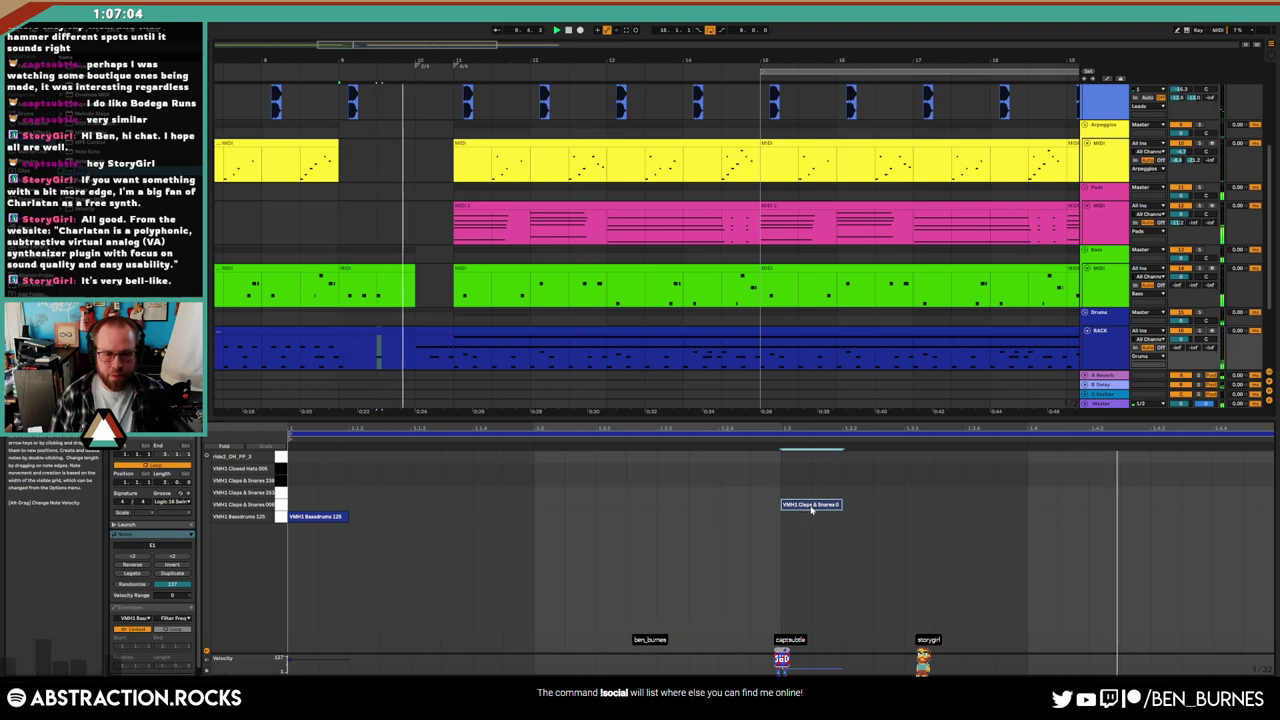
drag(811, 508, 811, 496)
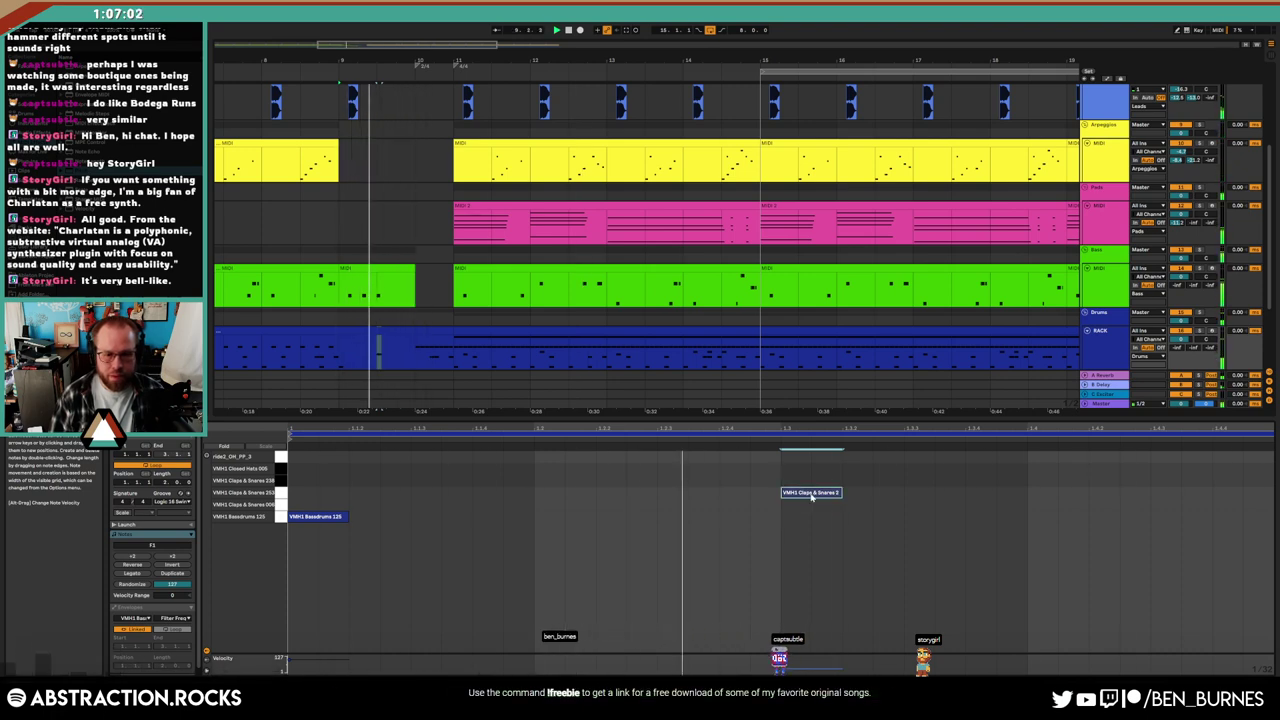
drag(811, 496, 811, 487)
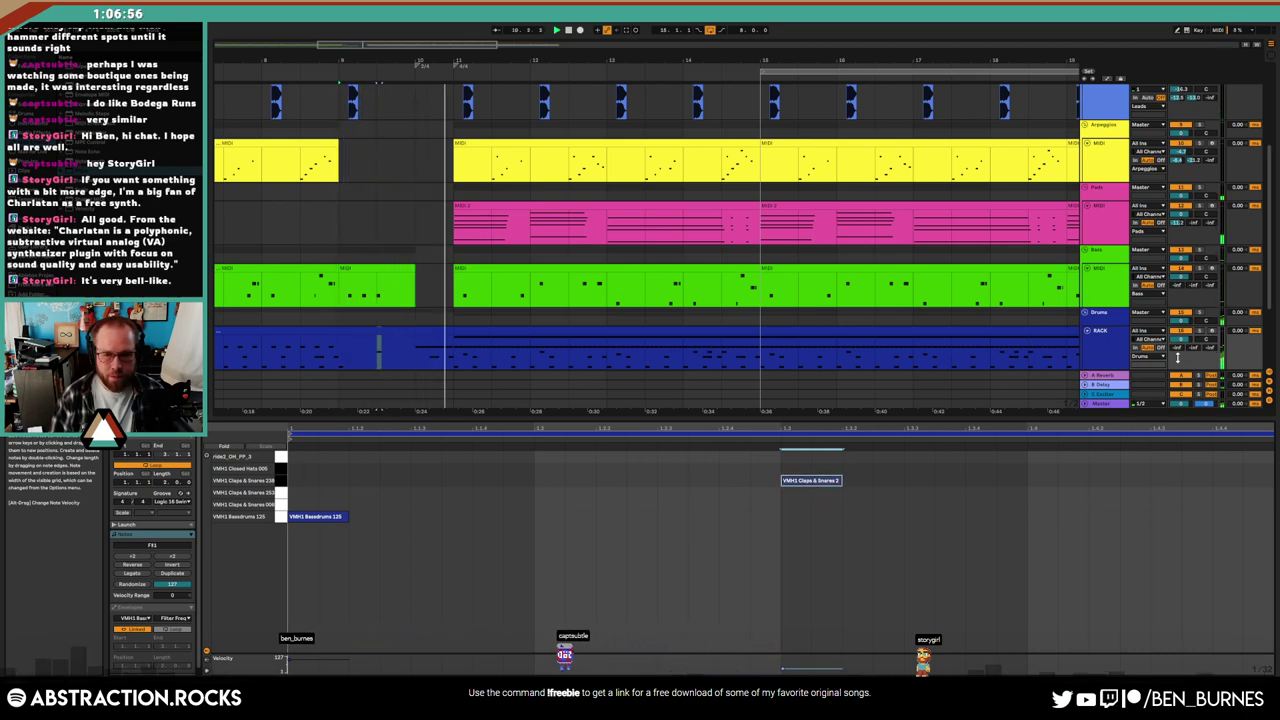
Automate the drum rack's B-Delay send to about -14 dB over the second half of bar 9, raise its A-Reverb send there, and hide automation
key(a)
click(378, 355)
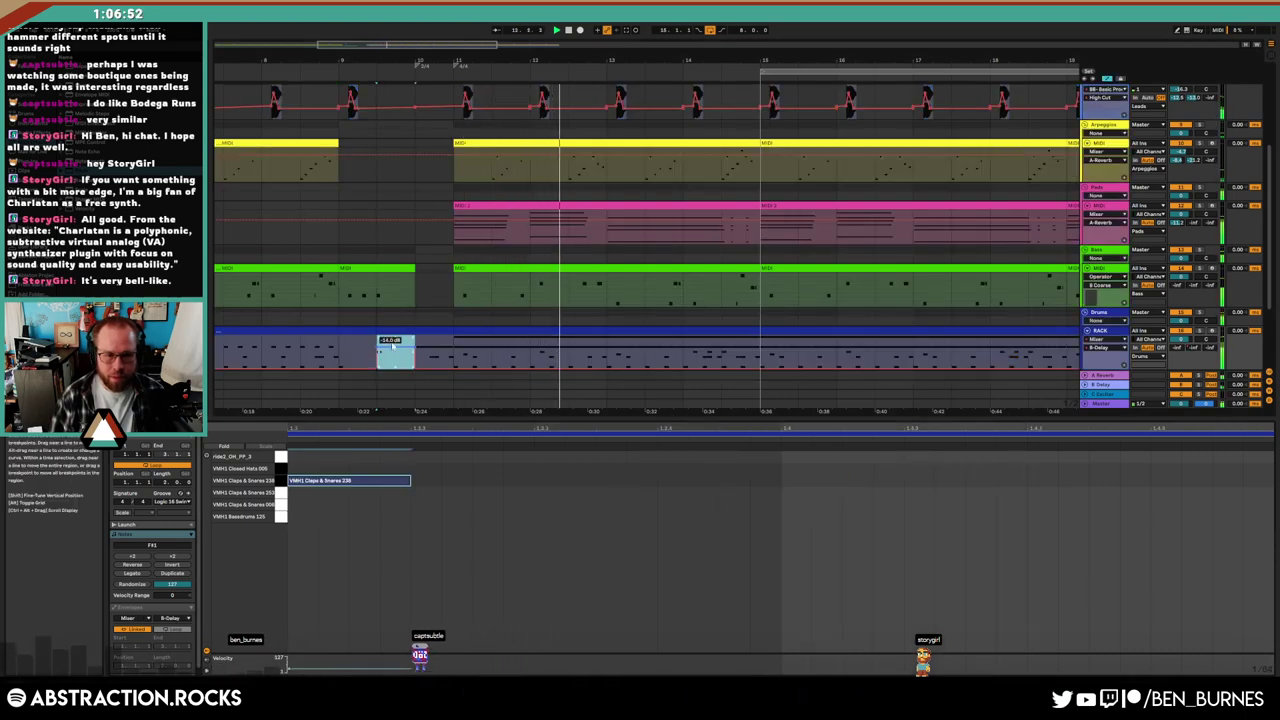
key(space)
key(space)
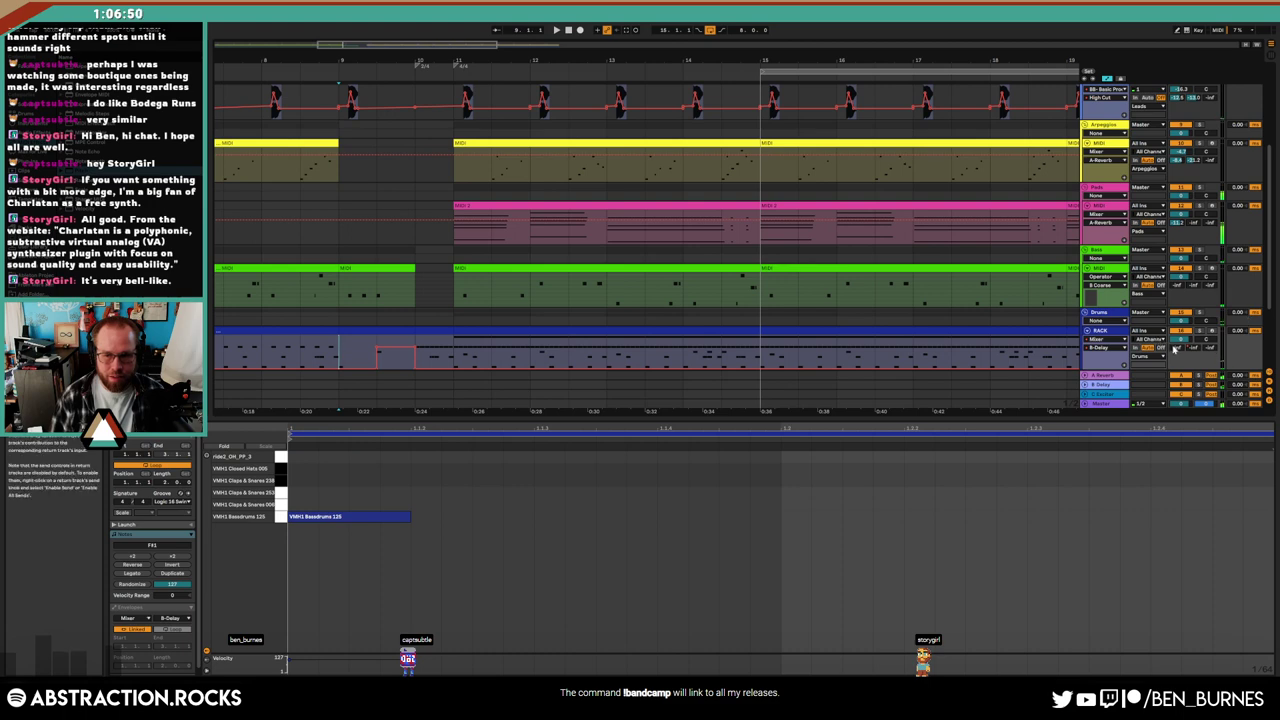
click(396, 365)
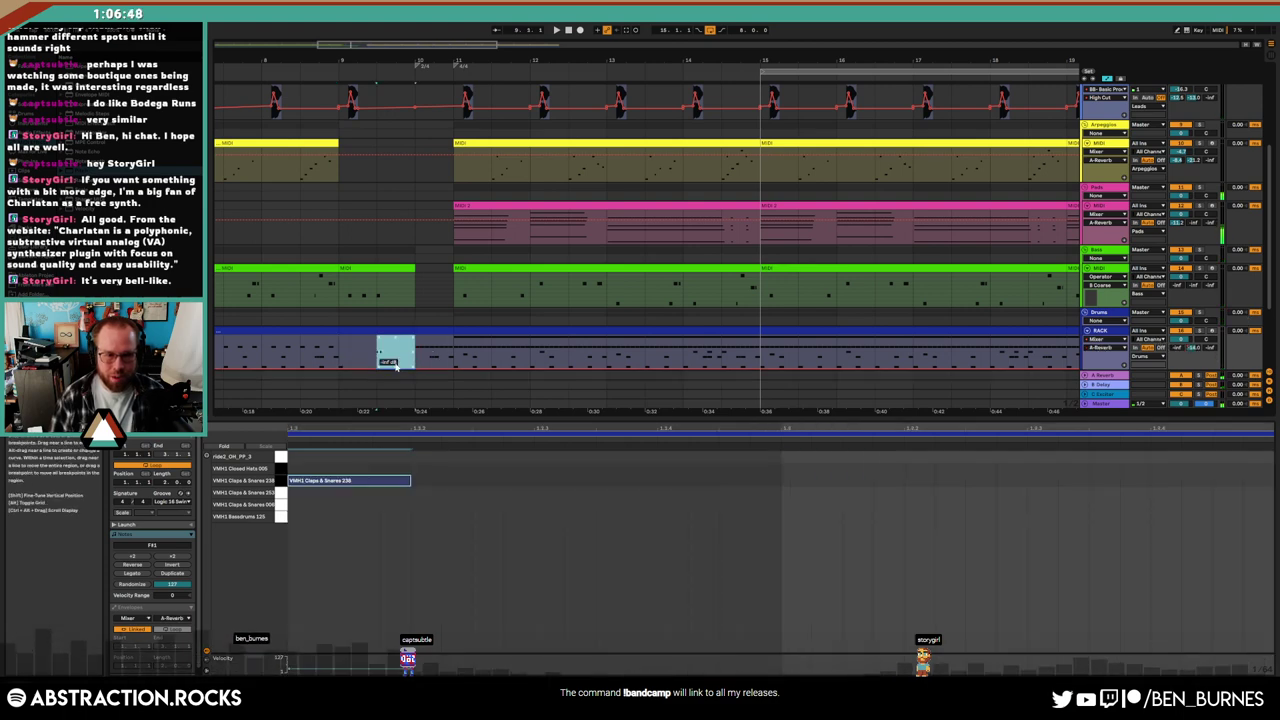
drag(396, 365, 396, 345)
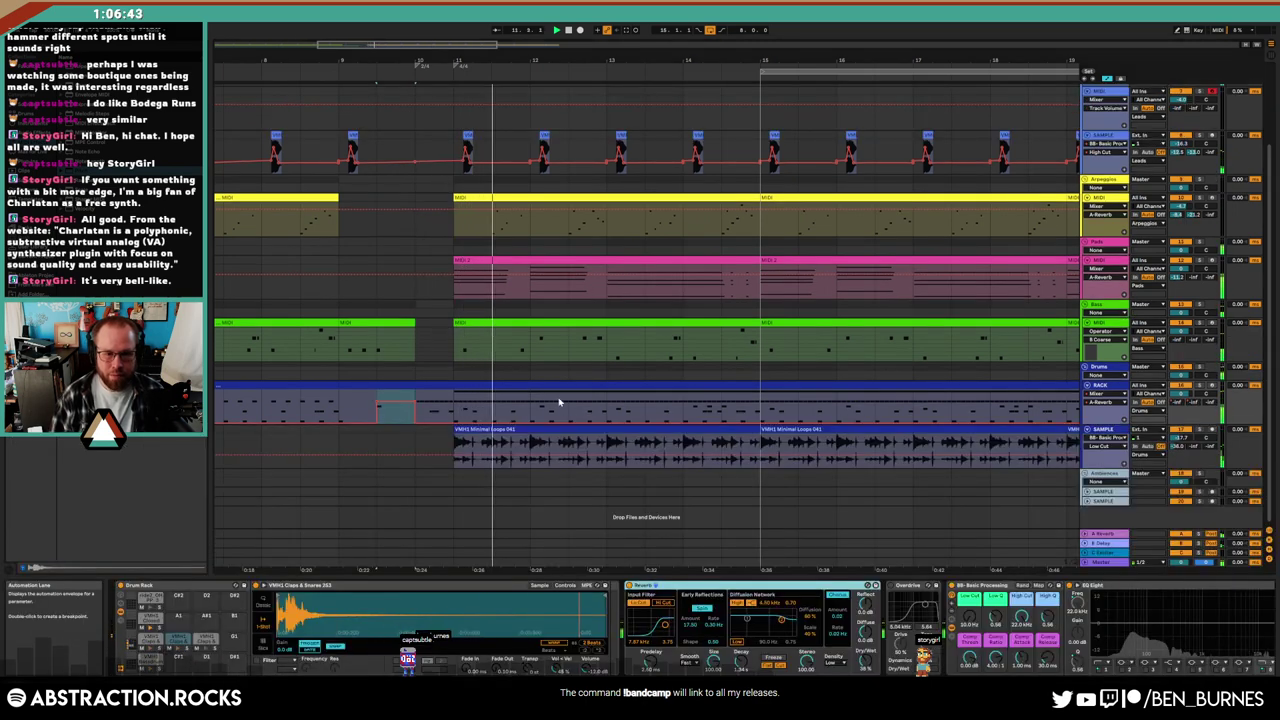
key(Delete)
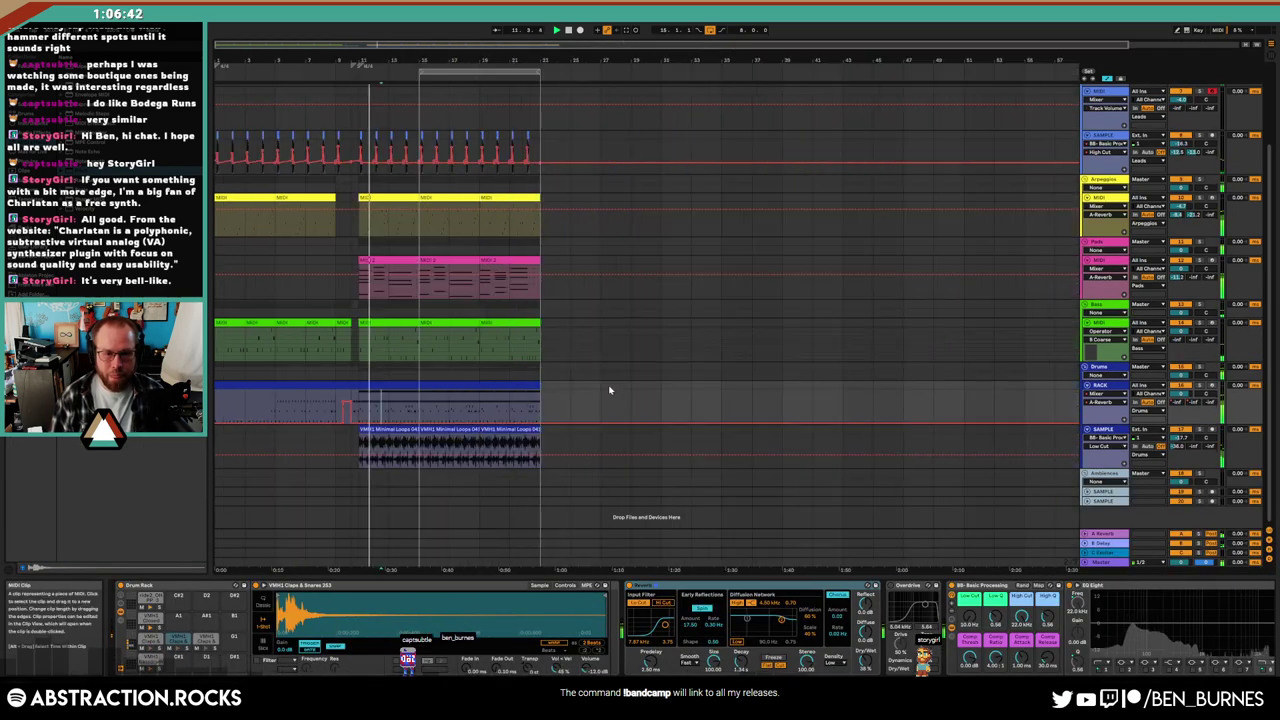
key(h)
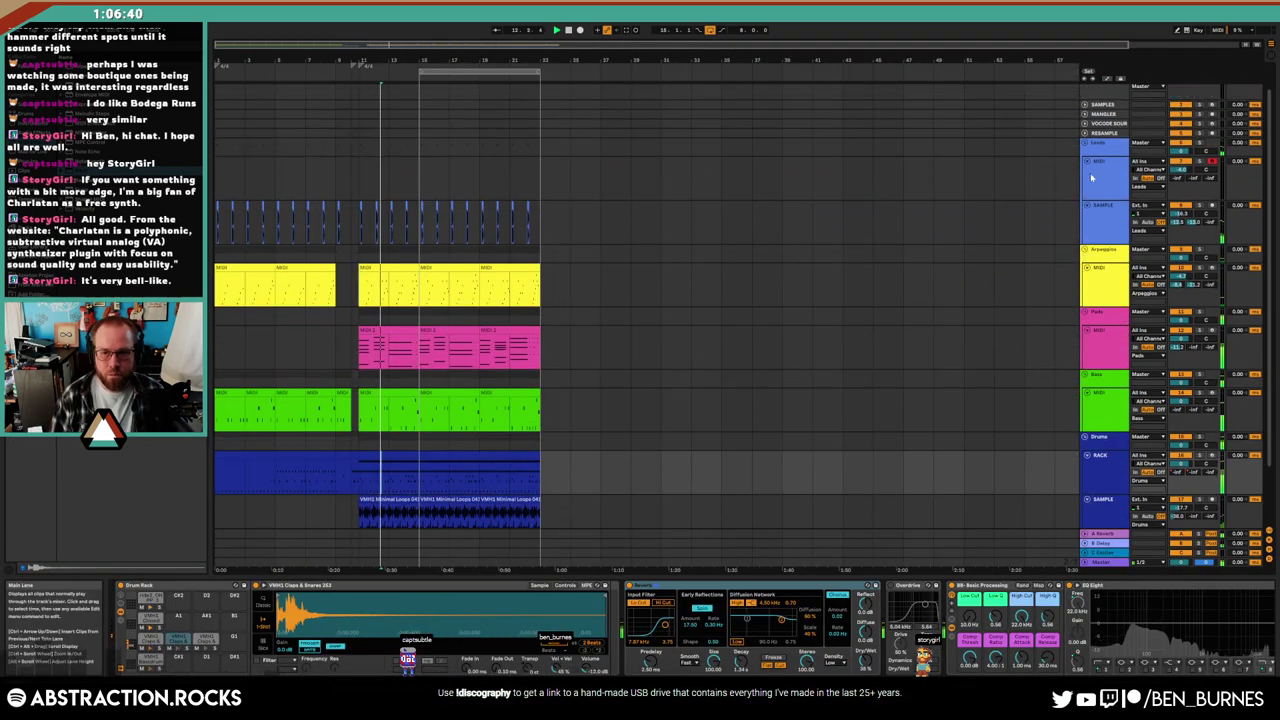
Record looped lead melody takes over bars 15 to 23 on the leads MIDI track and show its take lanes
click(1094, 178)
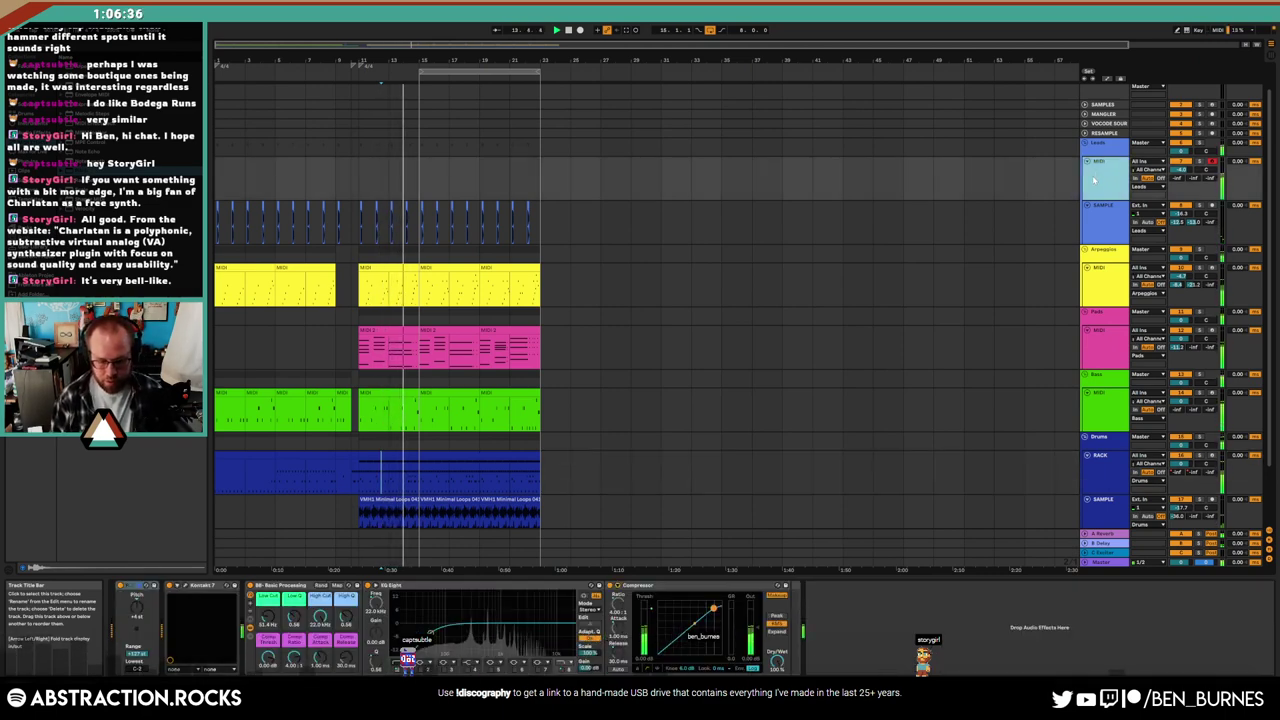
key(F9)
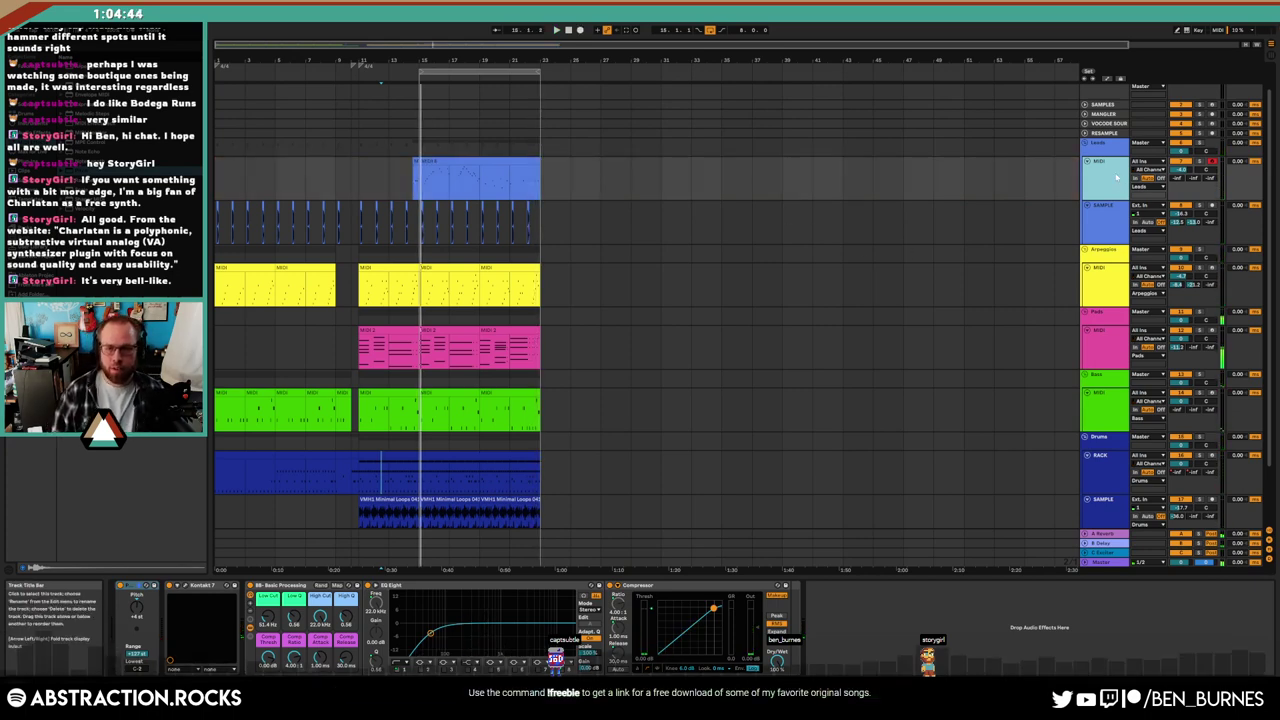
right_click(1117, 351)
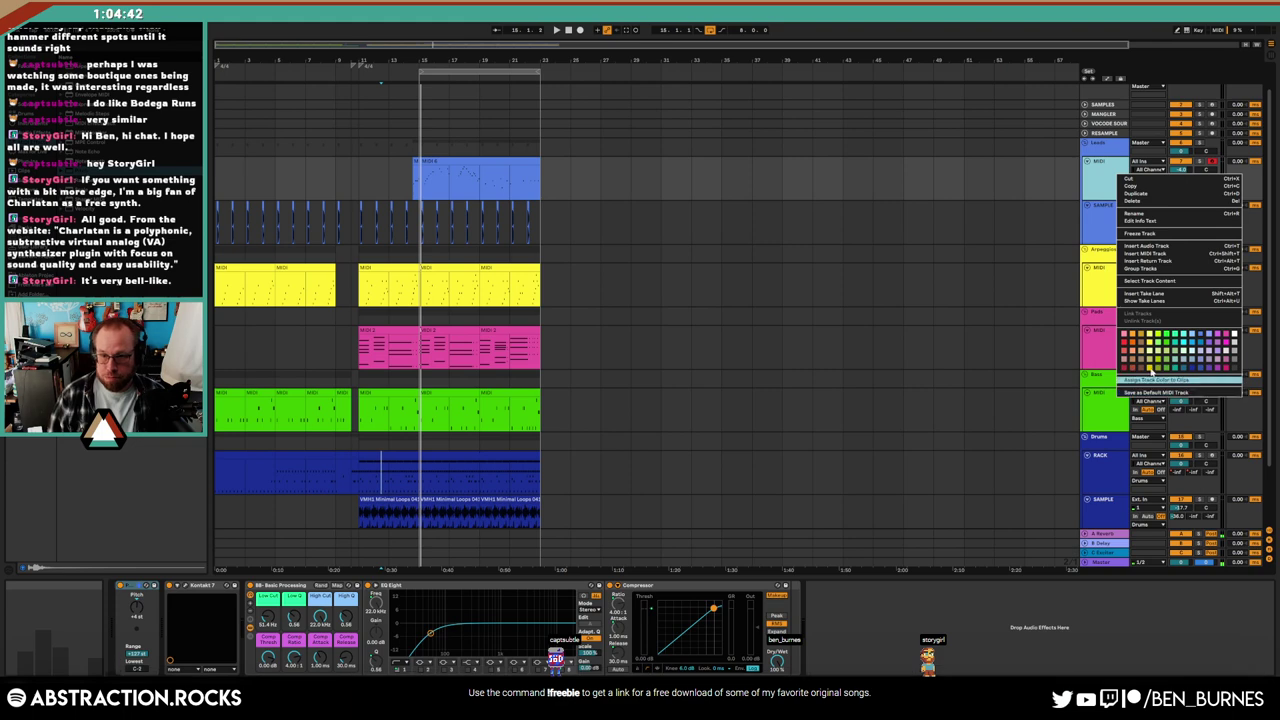
click(1163, 302)
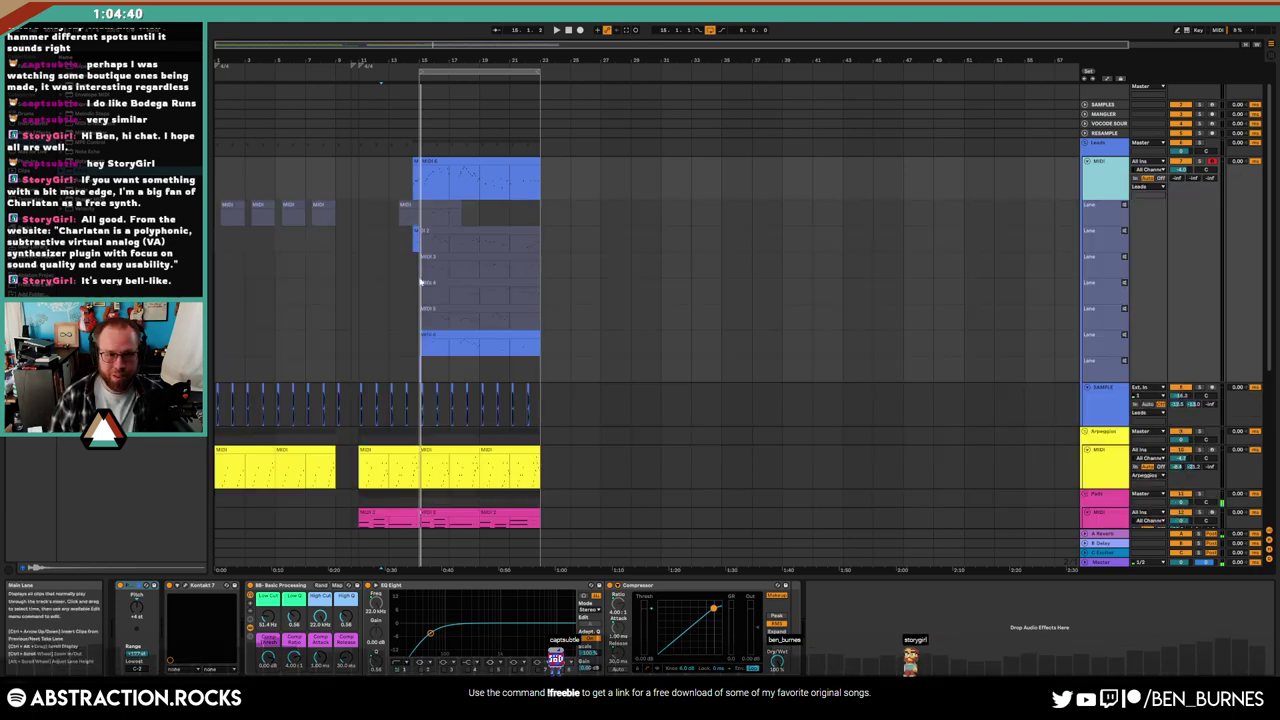
Clear the old lead takes in bars 1 to 9 from the take lanes
scroll(420, 280, up, 5)
drag(449, 64, 604, 82)
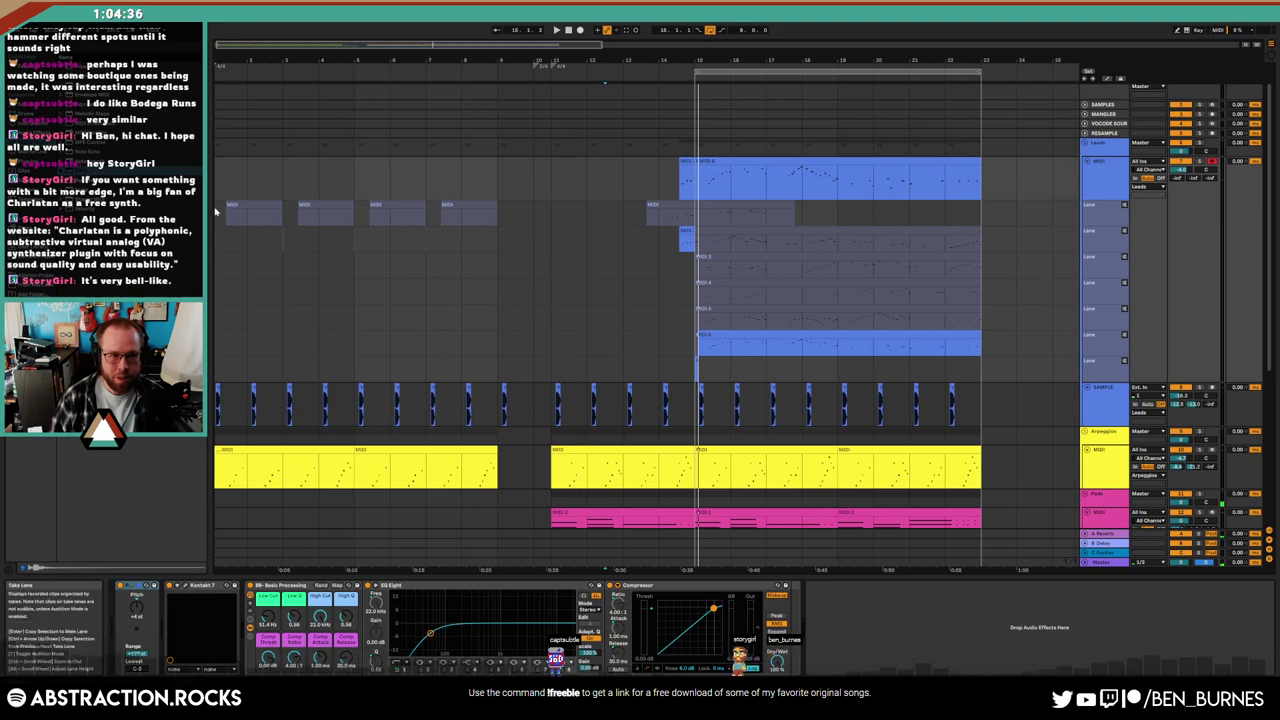
drag(222, 208, 646, 323)
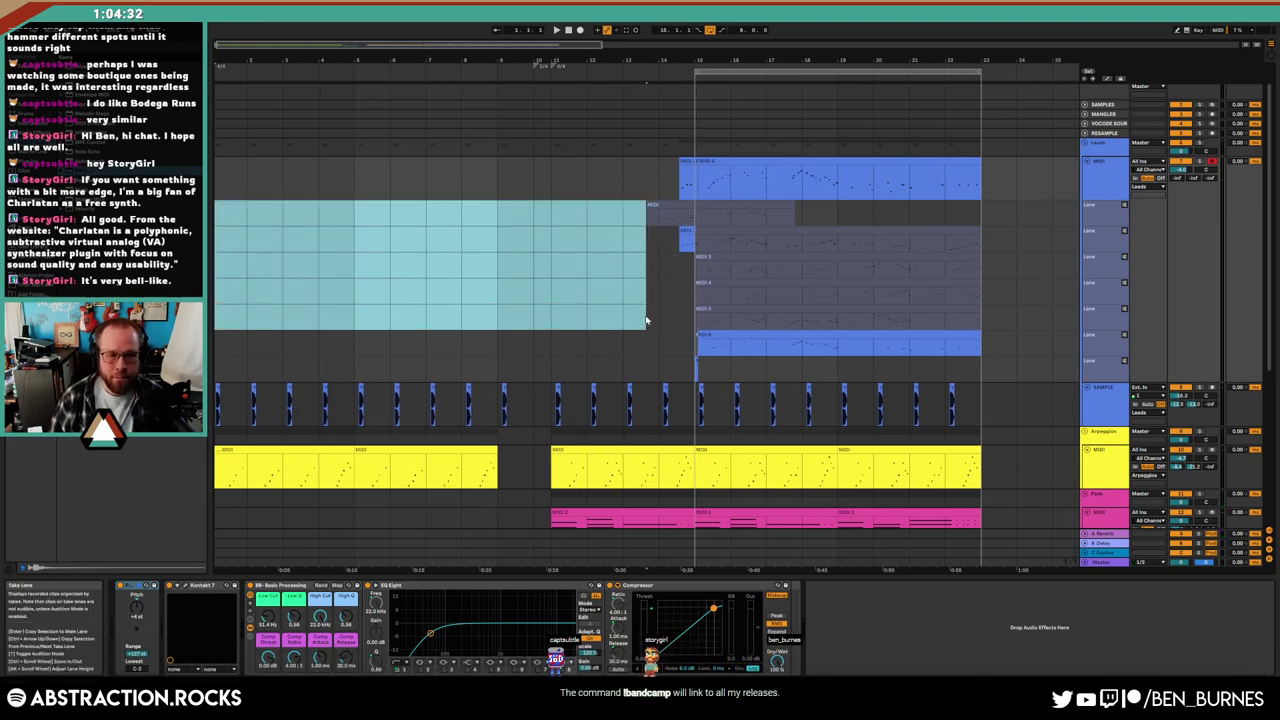
Play the recorded lead from its pickup just before bar 15
click(659, 318)
drag(659, 66, 484, 66)
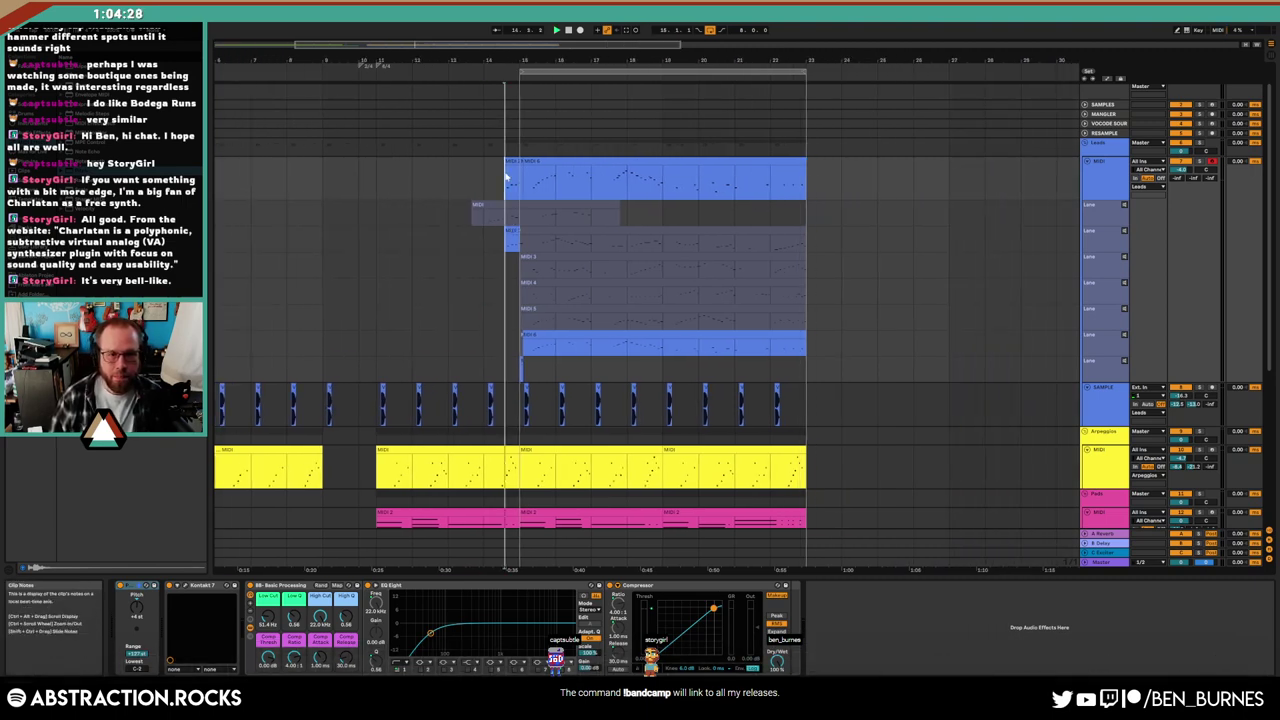
key(space)
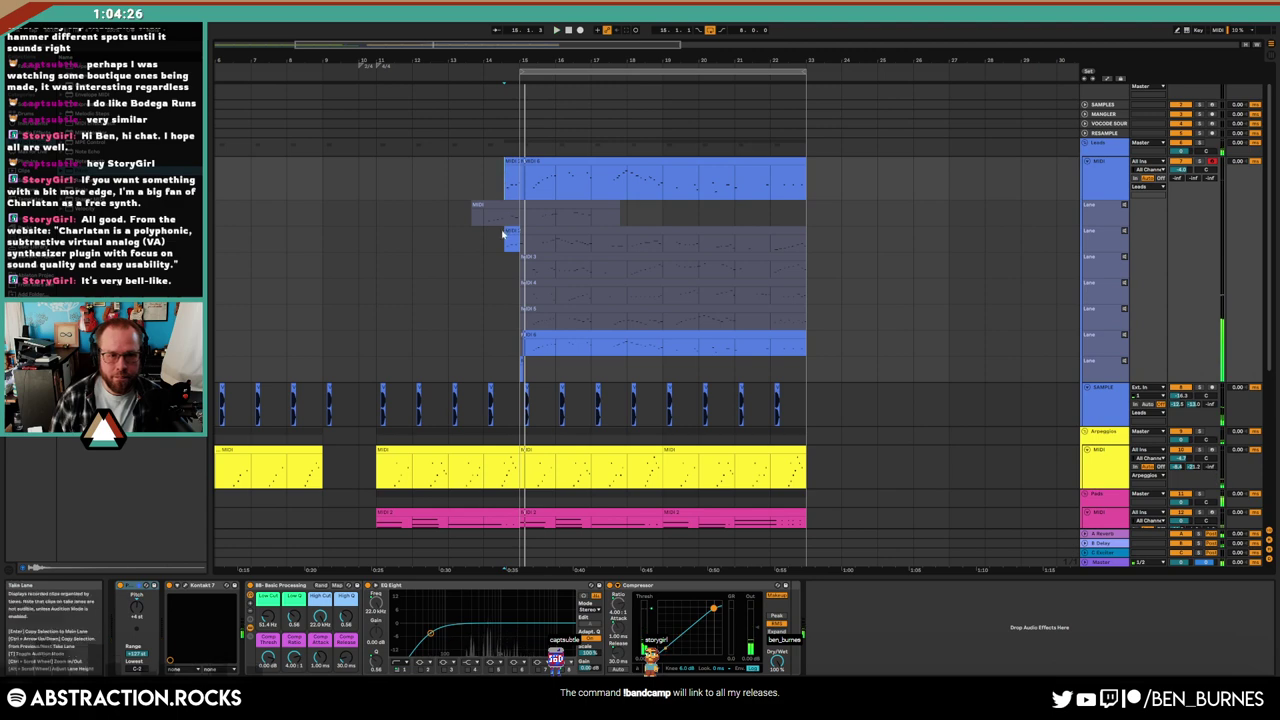
In the lead's pickup clip before bar 15, move the C4 and G3 notes slightly earlier and play the result
scroll(570, 201, up, 5)
double_click(575, 157)
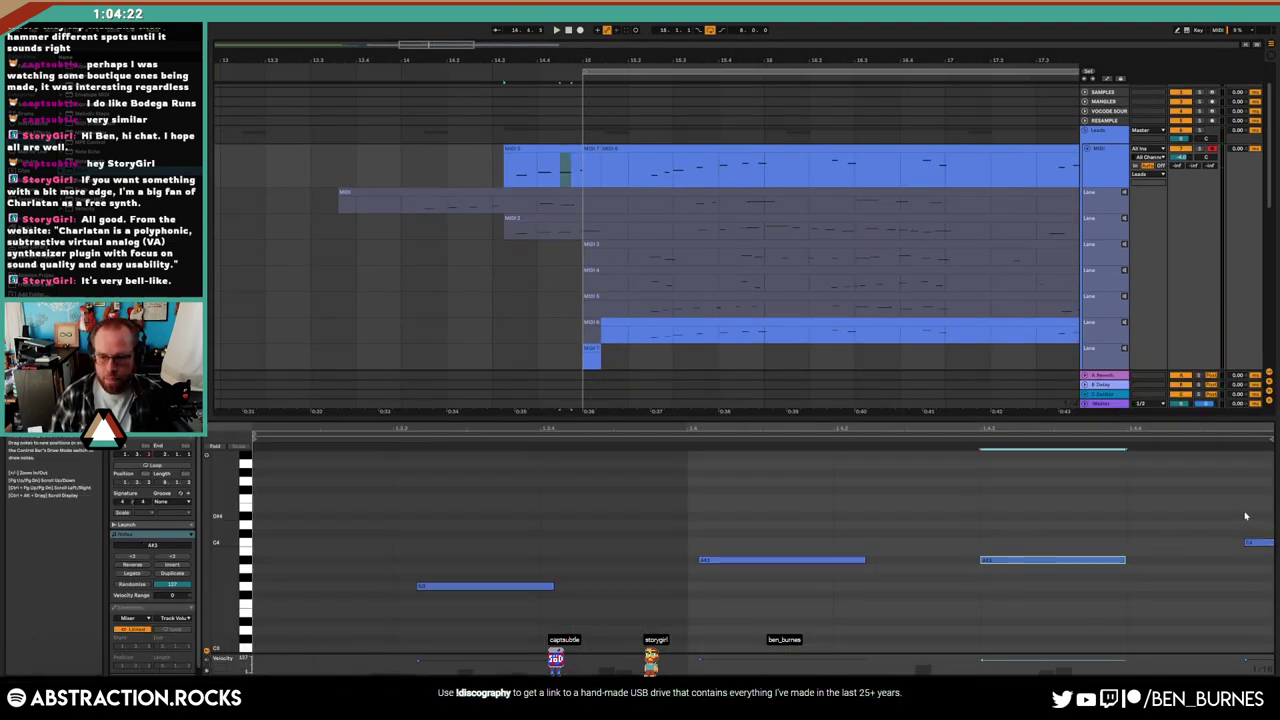
click(1263, 543)
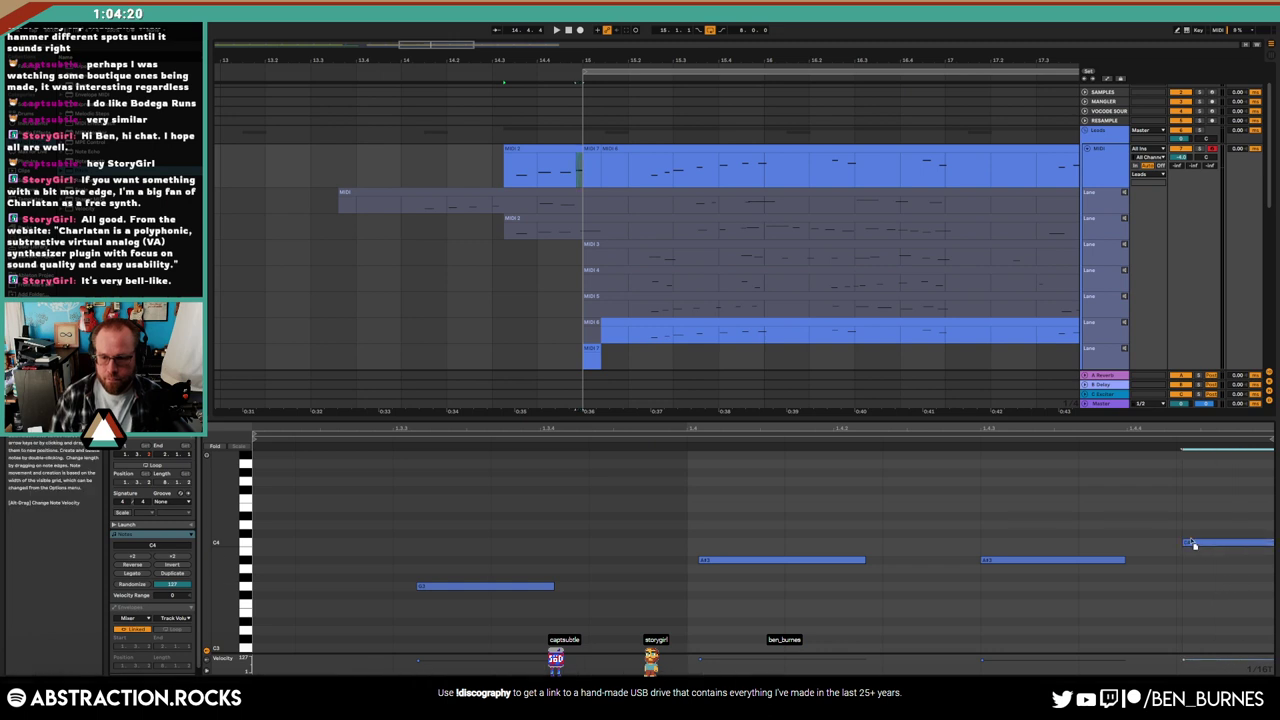
key(space)
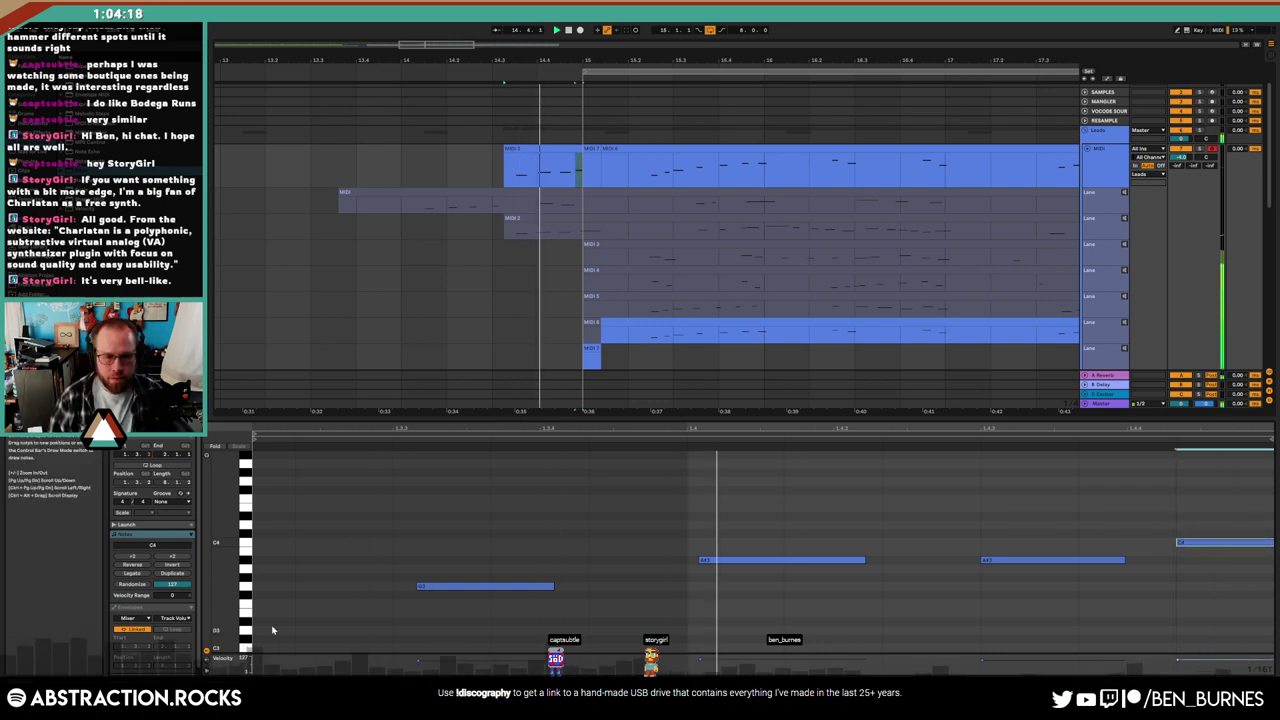
drag(487, 593, 451, 593)
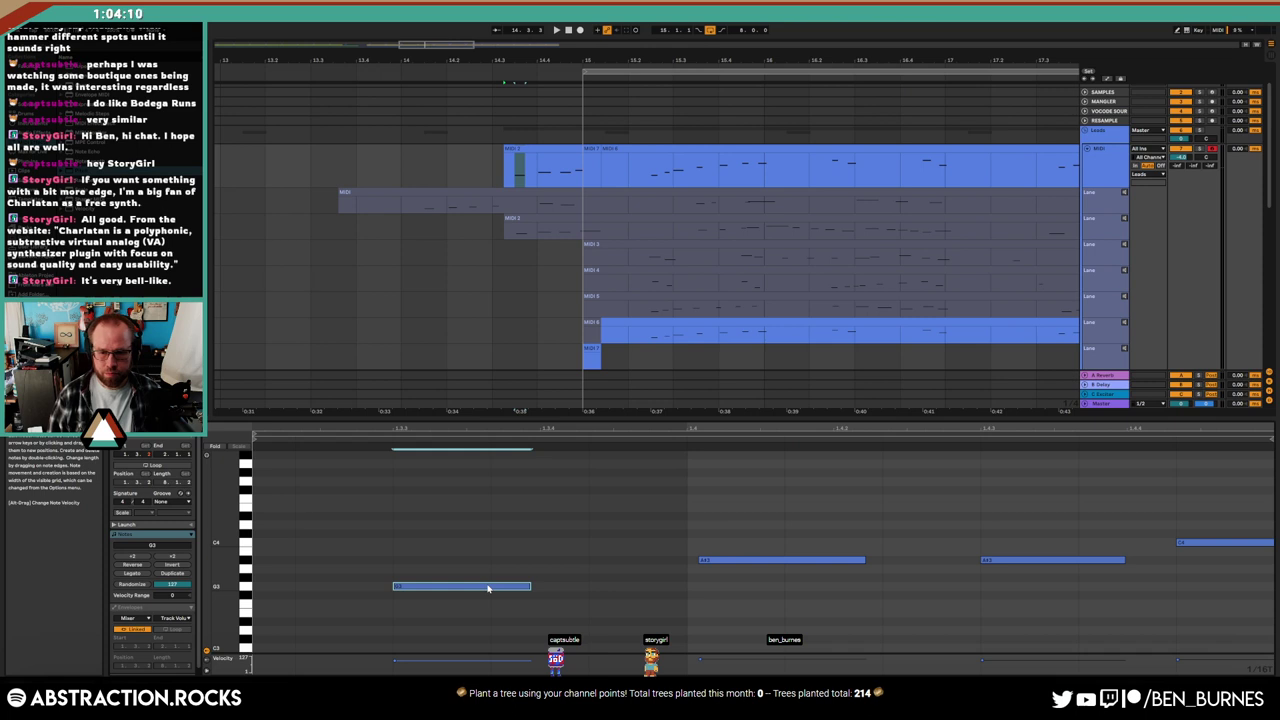
key(space)
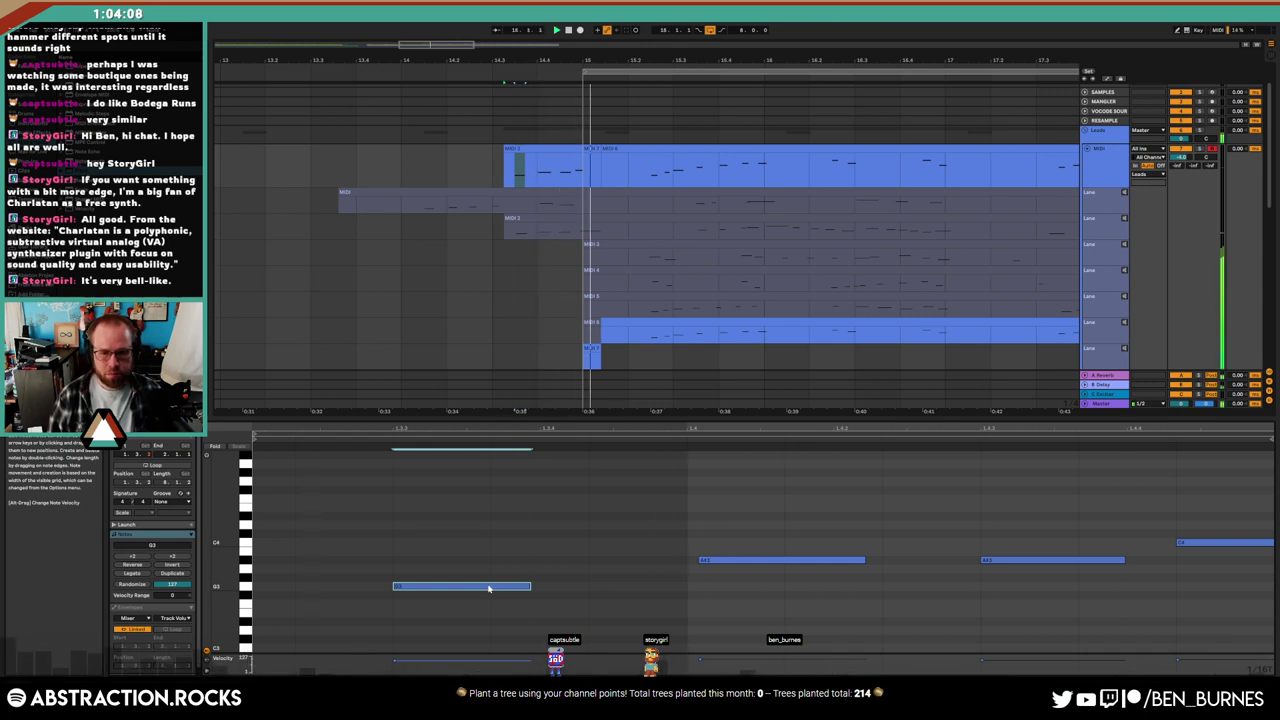
Extend the MIDI 6 take back to the start of bar 15 in the lead comp and listen through the phrase
click(606, 150)
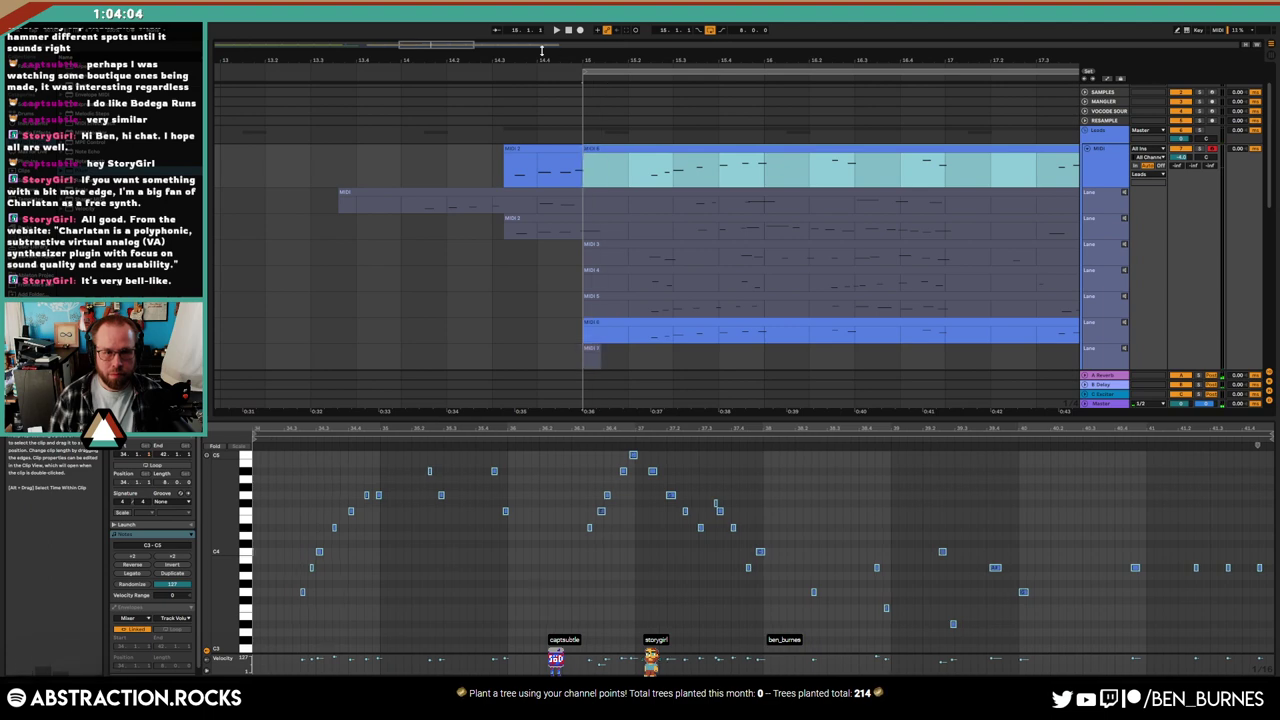
key(minus)
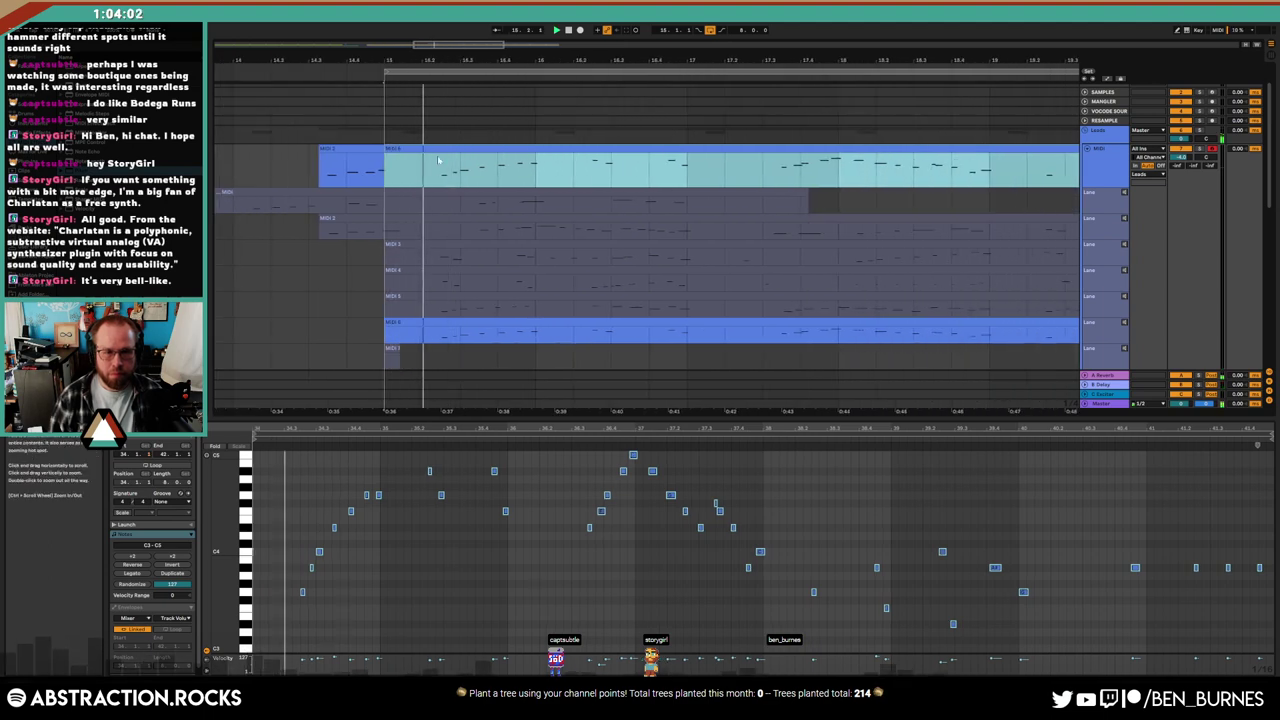
drag(459, 45, 481, 45)
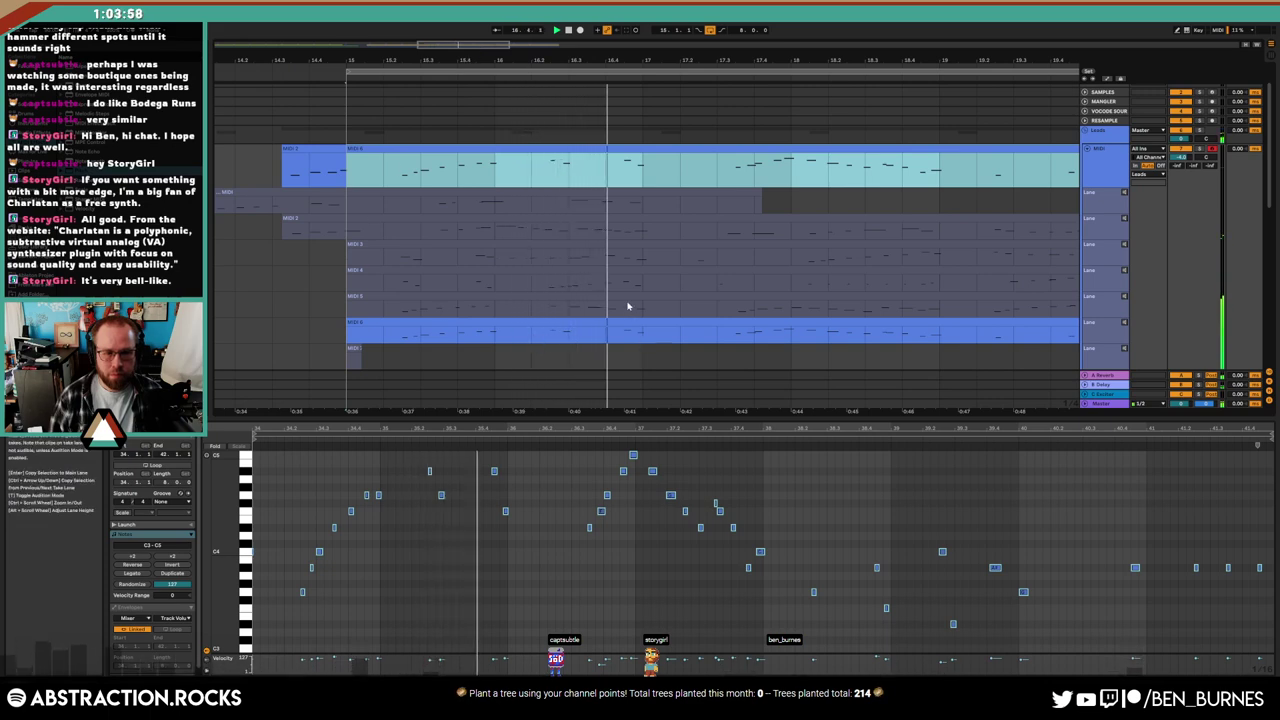
scroll(428, 206, right, 5)
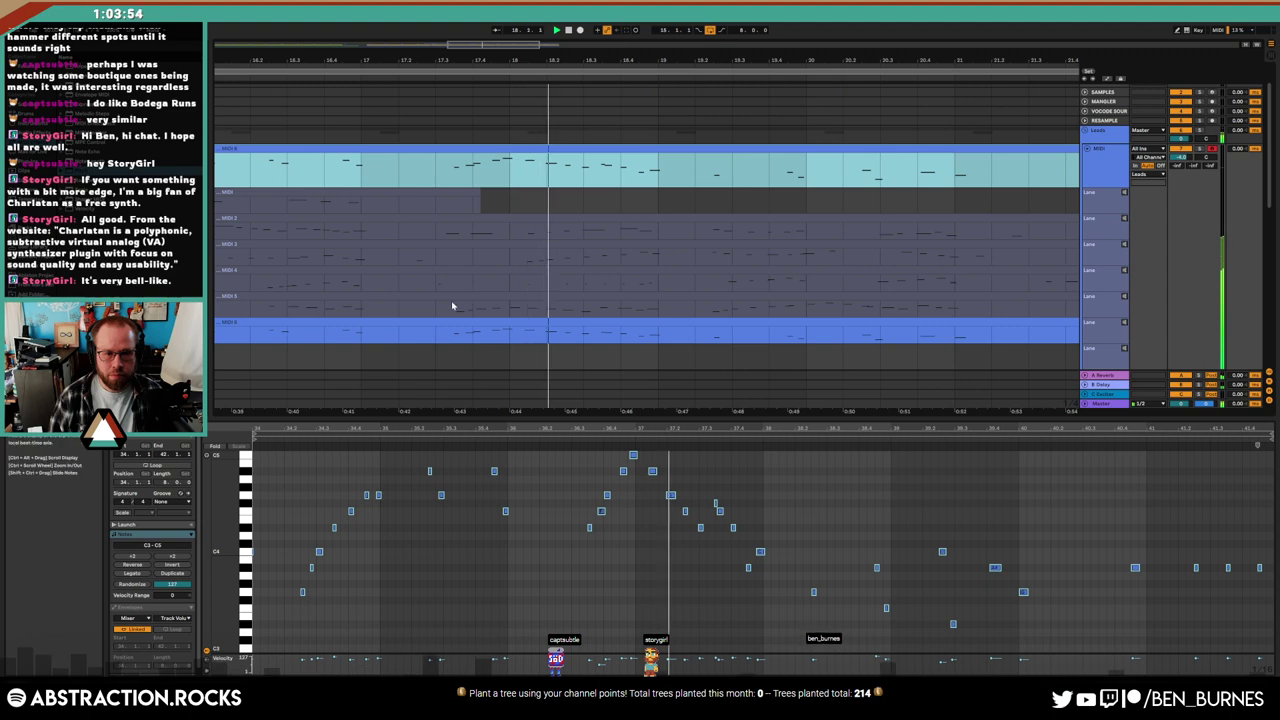
Try the MIDI 5 take from 17.3 to 19.2 in the main lane, play it, and restore the MIDI 6 take there
drag(436, 310, 694, 311)
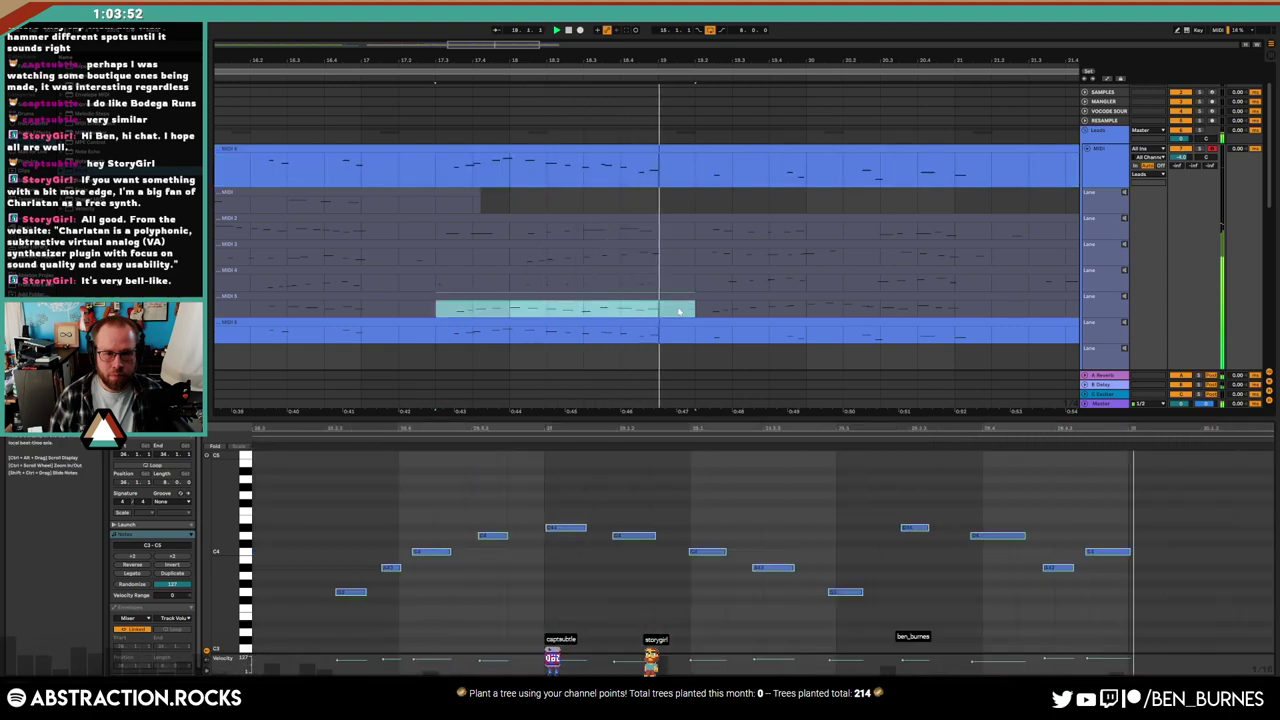
right_click(664, 300)
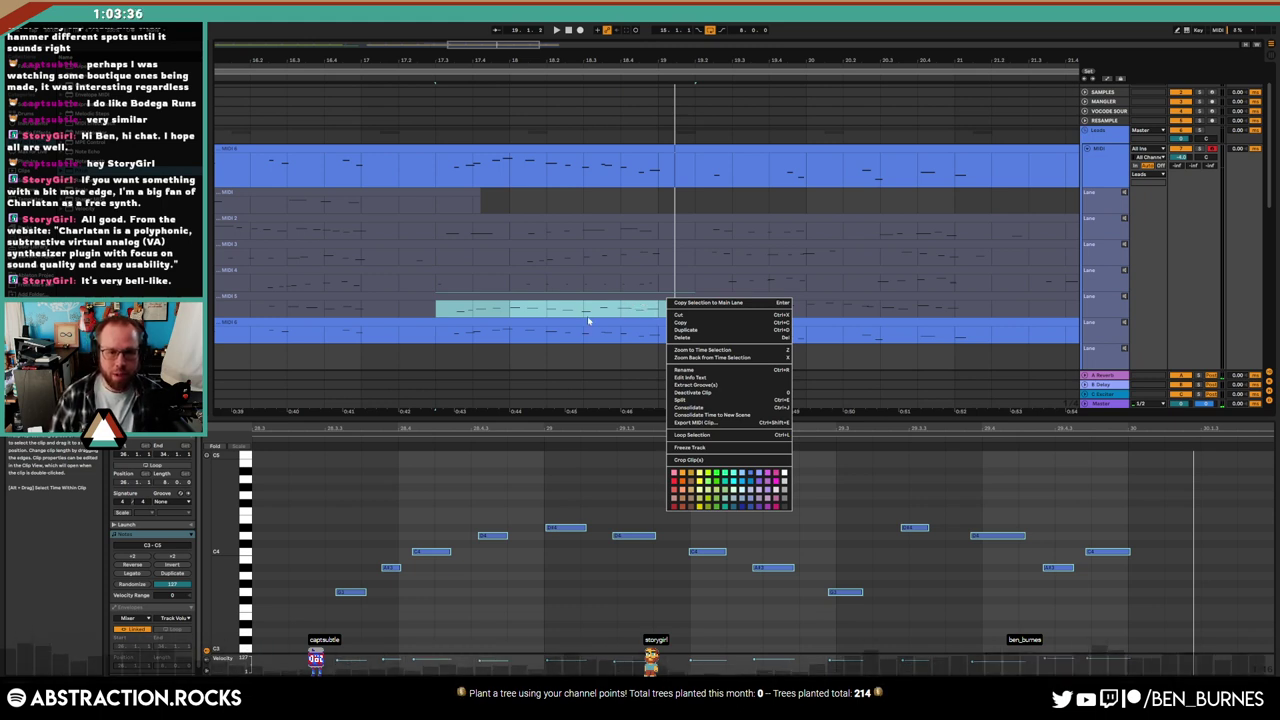
key(Escape)
key(Return)
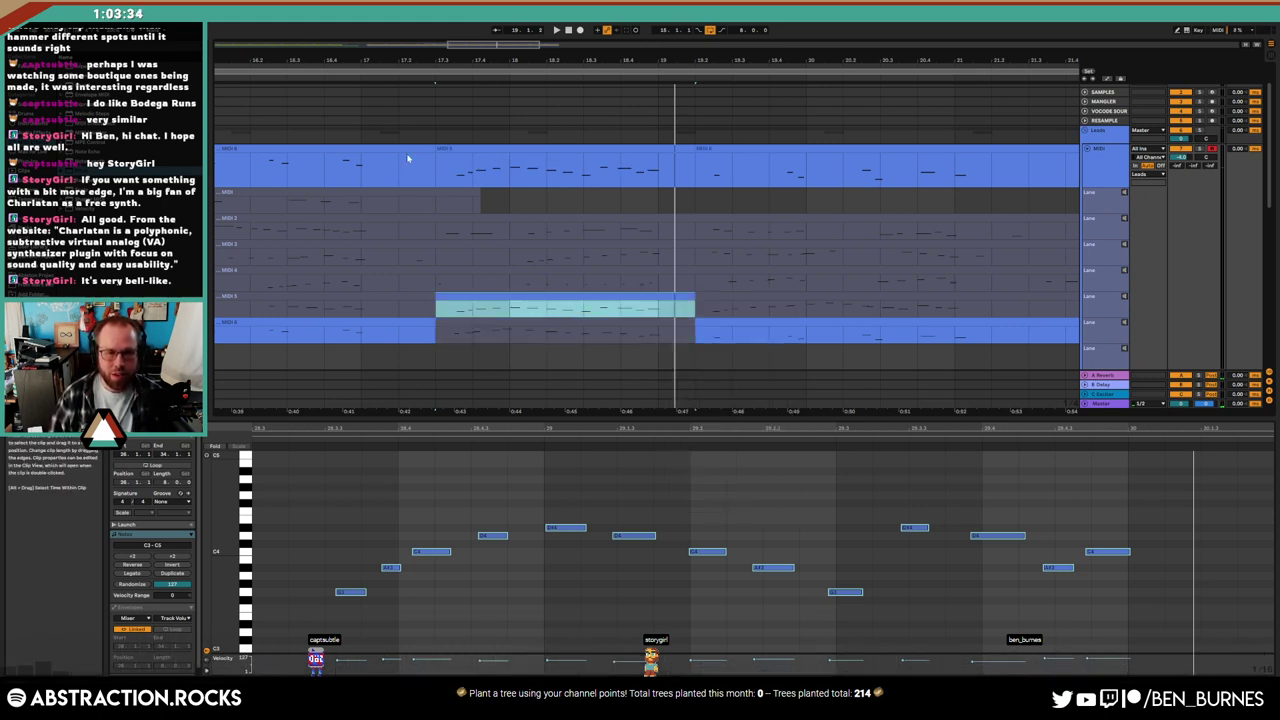
click(400, 76)
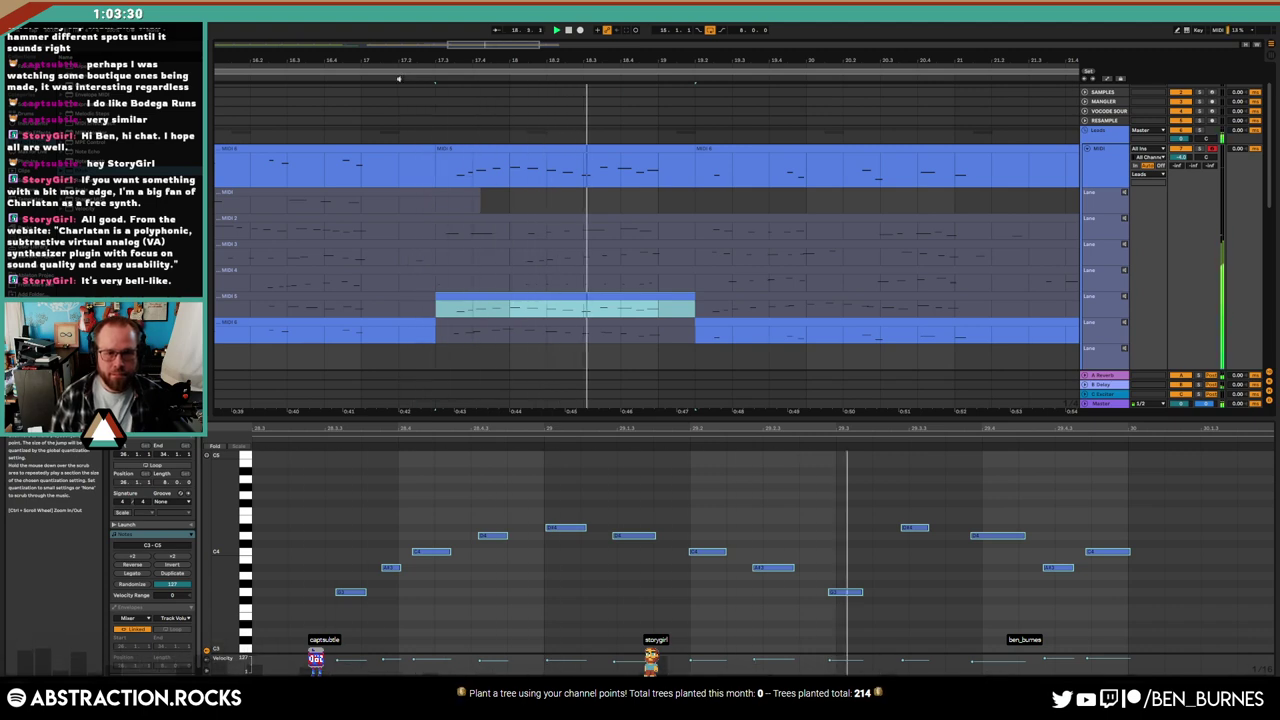
click(484, 323)
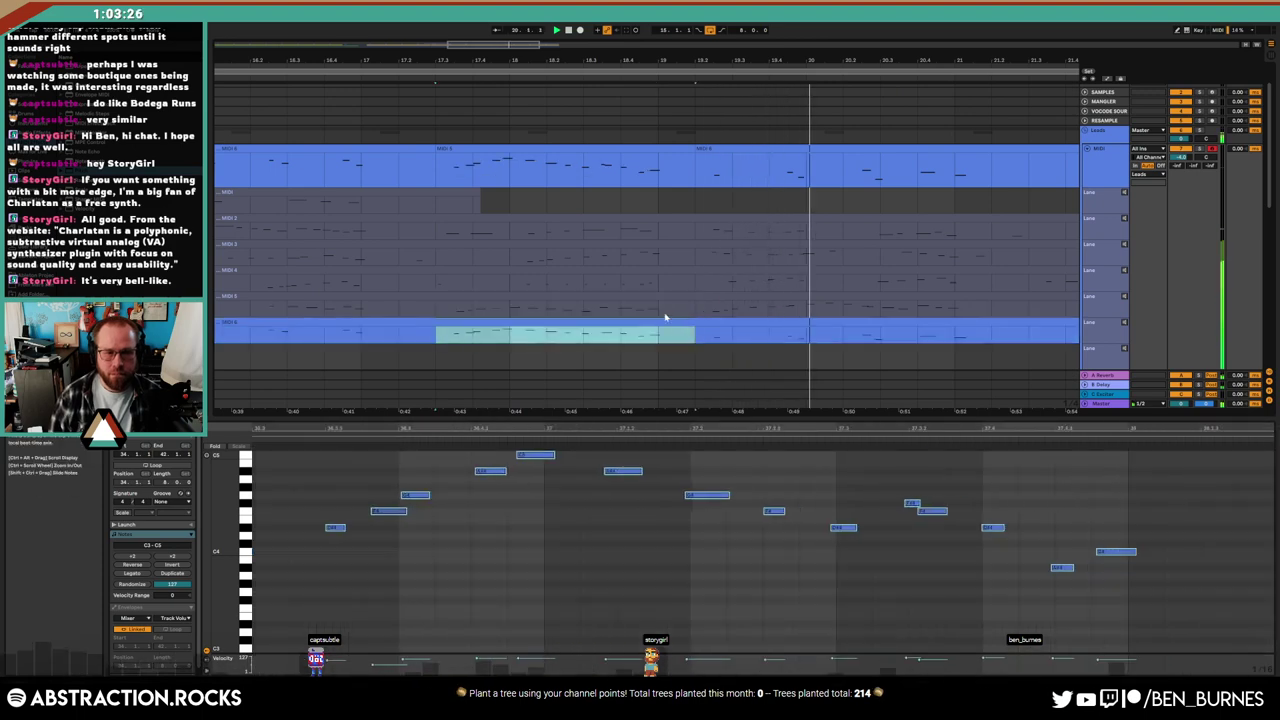
Comp the MIDI 2 take from 17.3 to 18 and the MIDI 3 take from 18 to 19.2, and play them back
click(495, 253)
shift+click(463, 249)
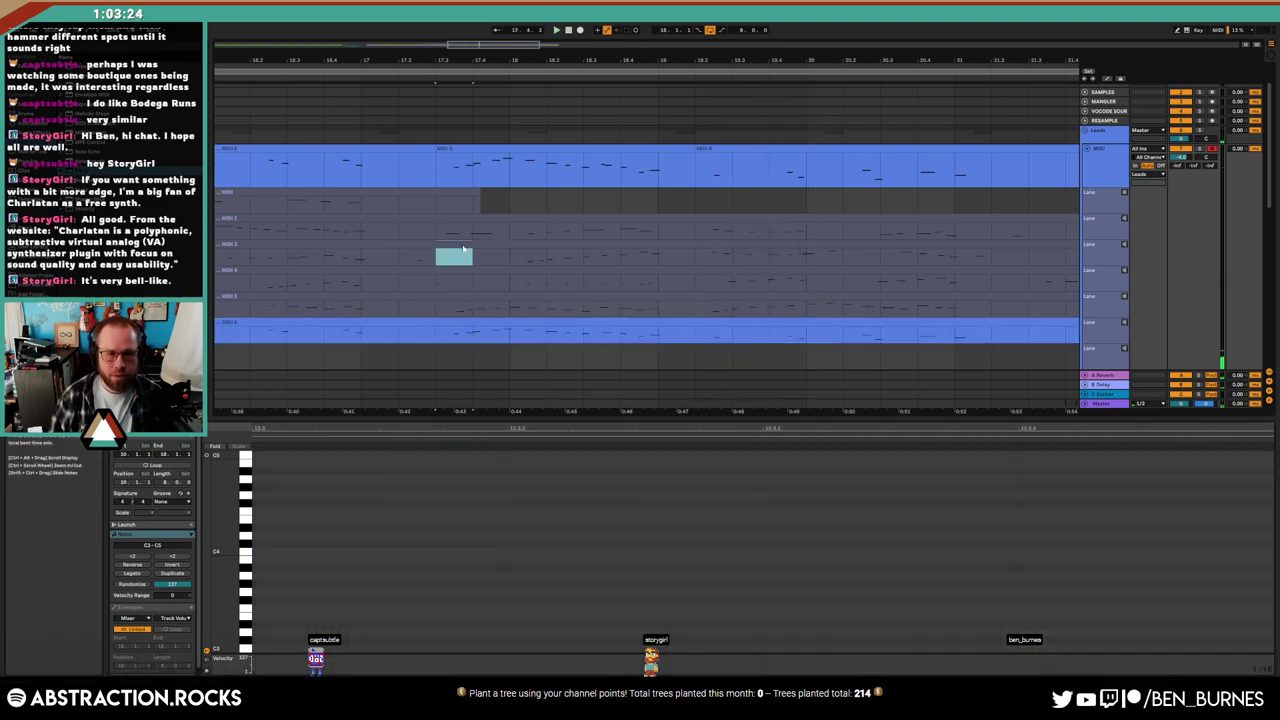
key(ctrl+z)
key(ctrl+z)
key(ctrl+z)
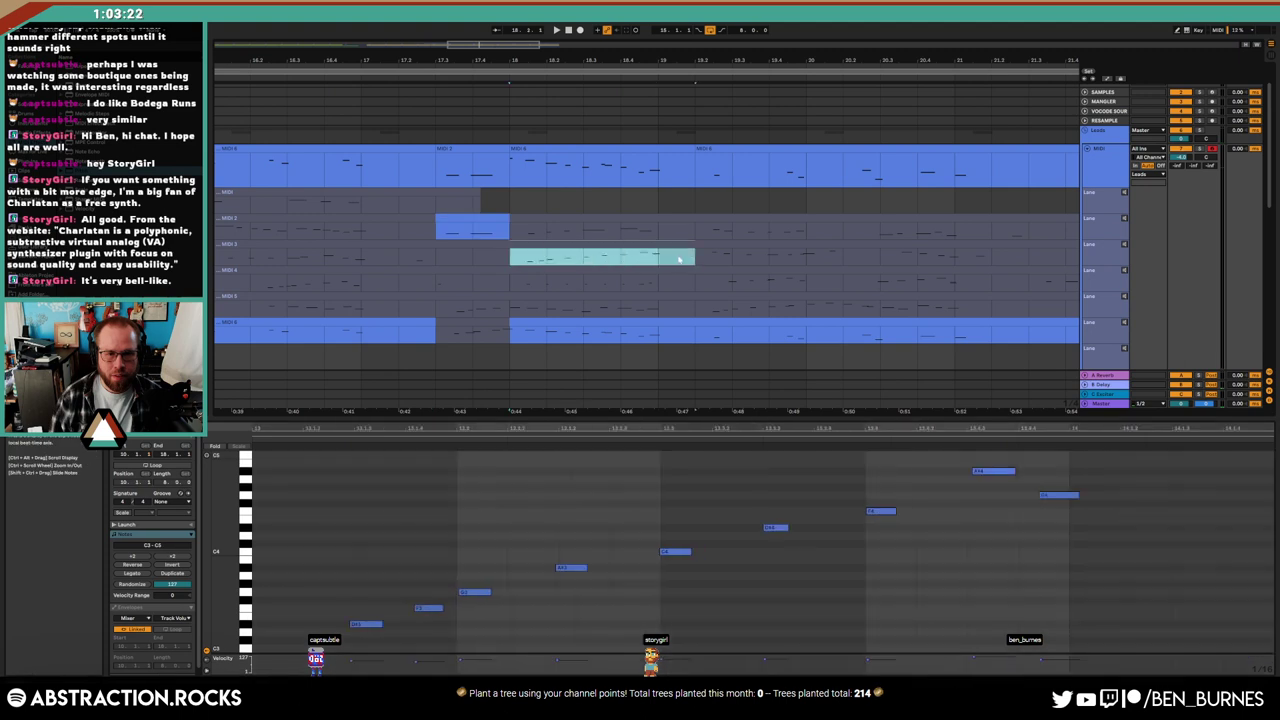
click(390, 75)
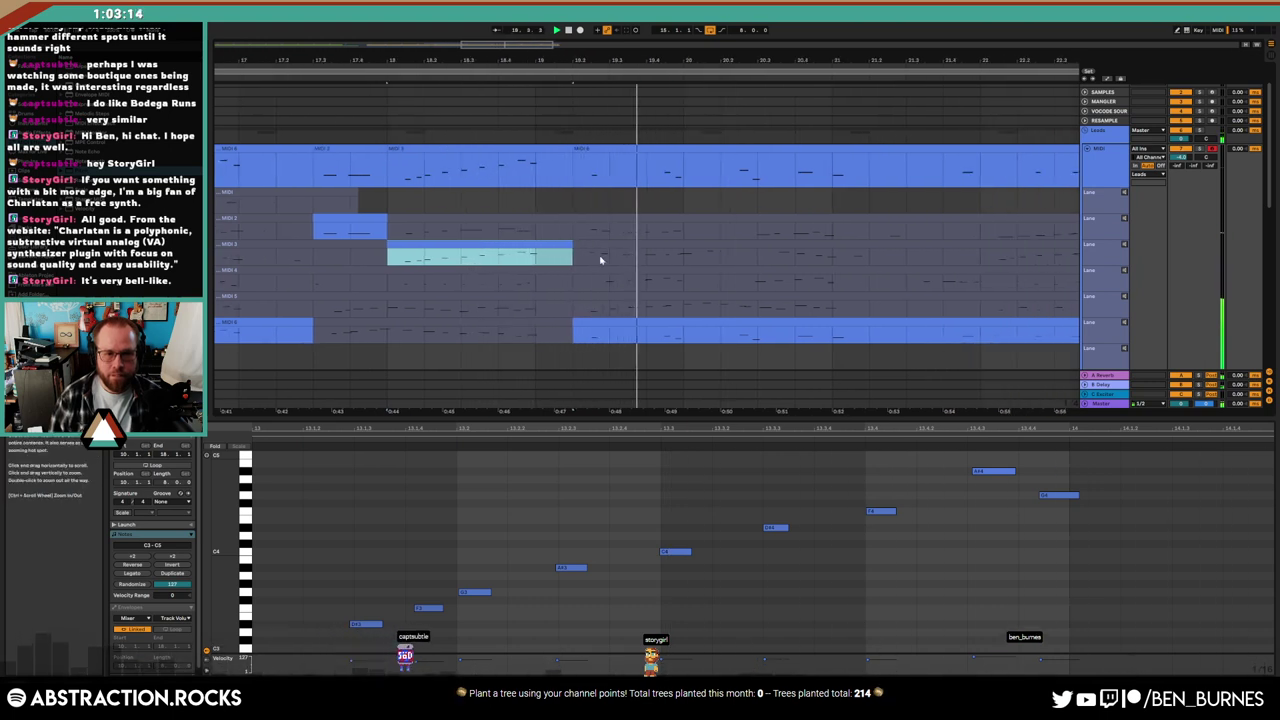
Continue MIDI 3 to 19.4, comp MIDI 5 from 19.4 to 20.4 and MIDI 3 from 20.4 to 21.2, and play it
mouse_move(573, 258)
mouse_down()
mouse_move(645, 262)
mouse_move(720, 307)
mouse_up()
click(647, 305)
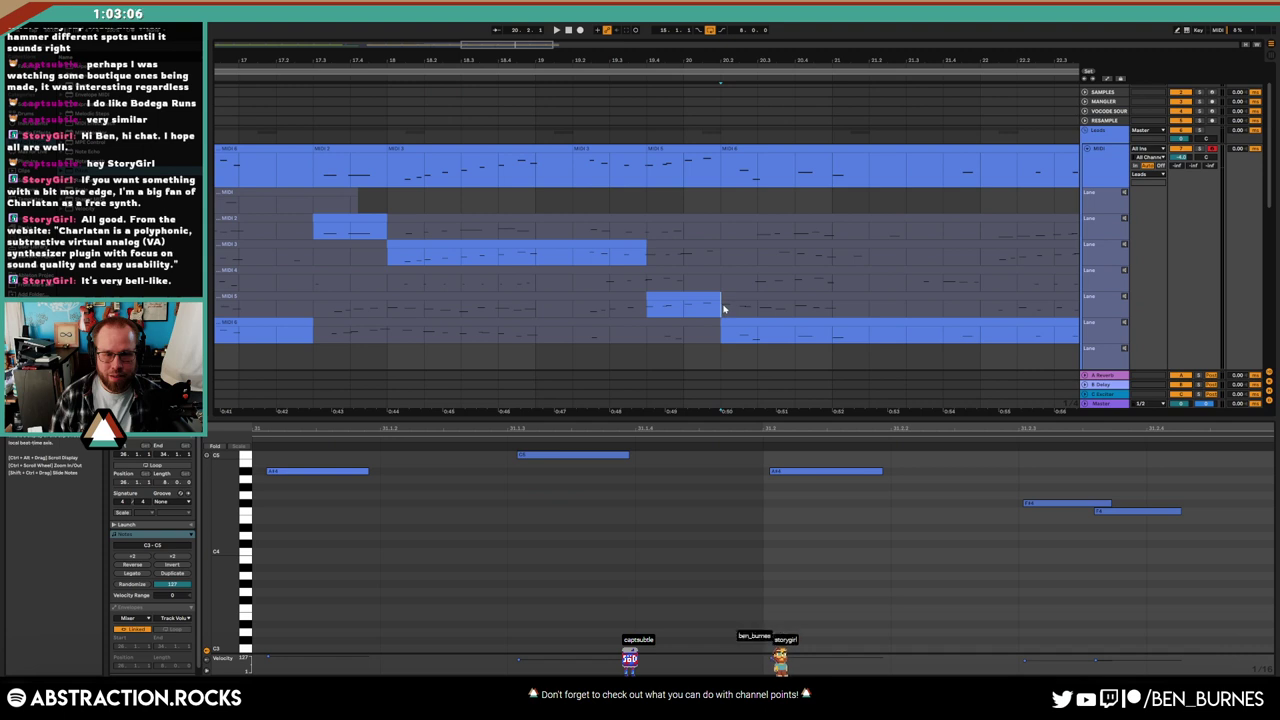
drag(720, 305, 795, 305)
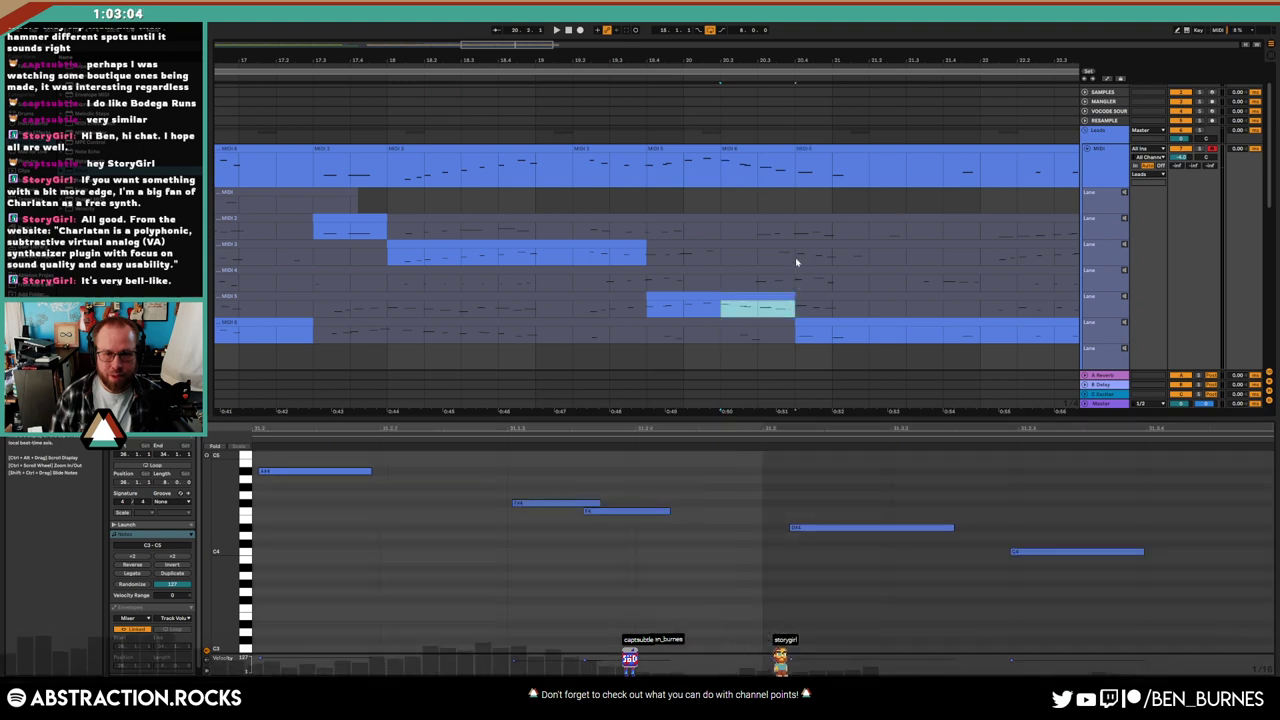
drag(795, 257, 869, 257)
click(434, 76)
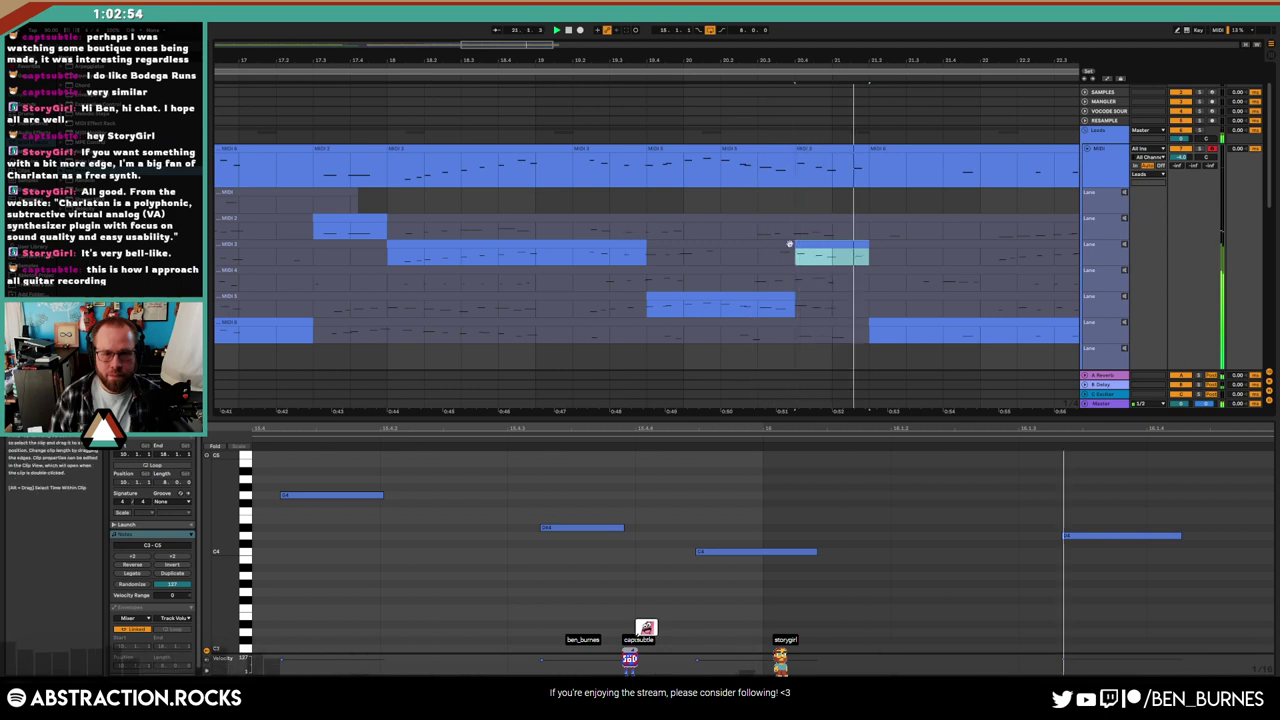
key(space)
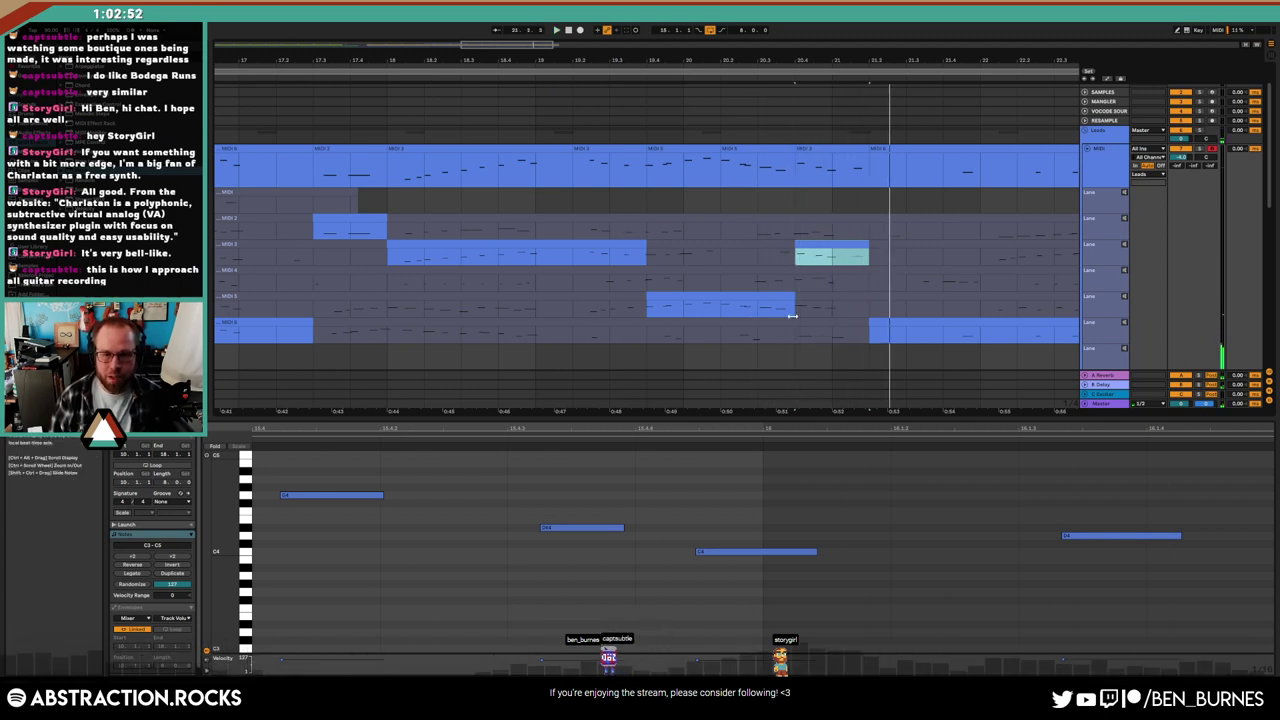
Restore the MIDI 6 take from 19.4 to 21.2, try starting it at 19.3, and undo that earlier start
drag(796, 333, 797, 334)
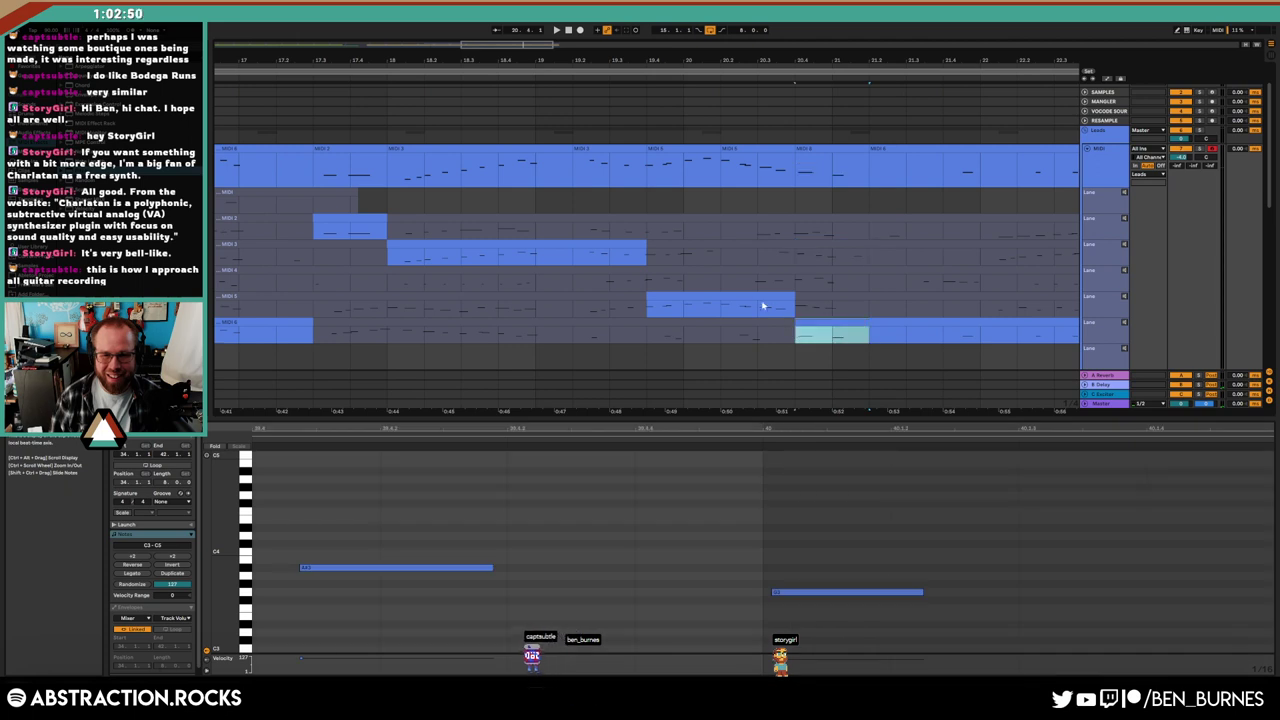
drag(663, 339, 795, 334)
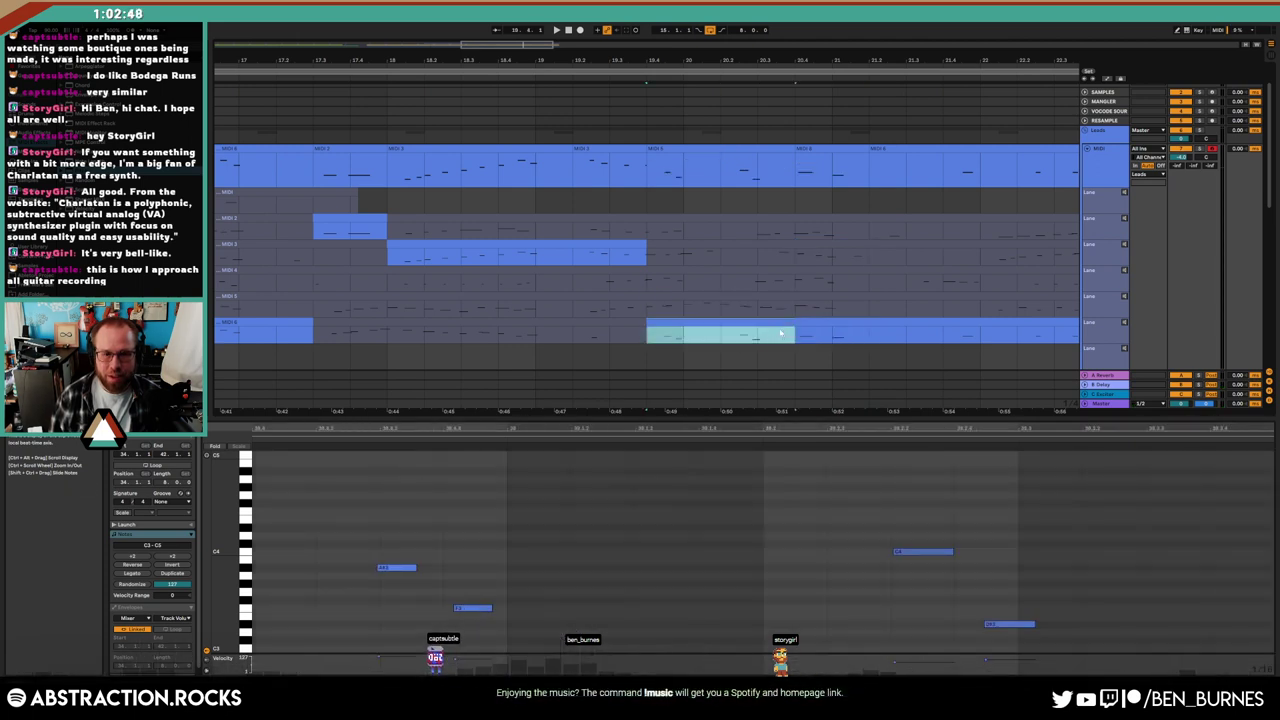
drag(646, 150, 612, 149)
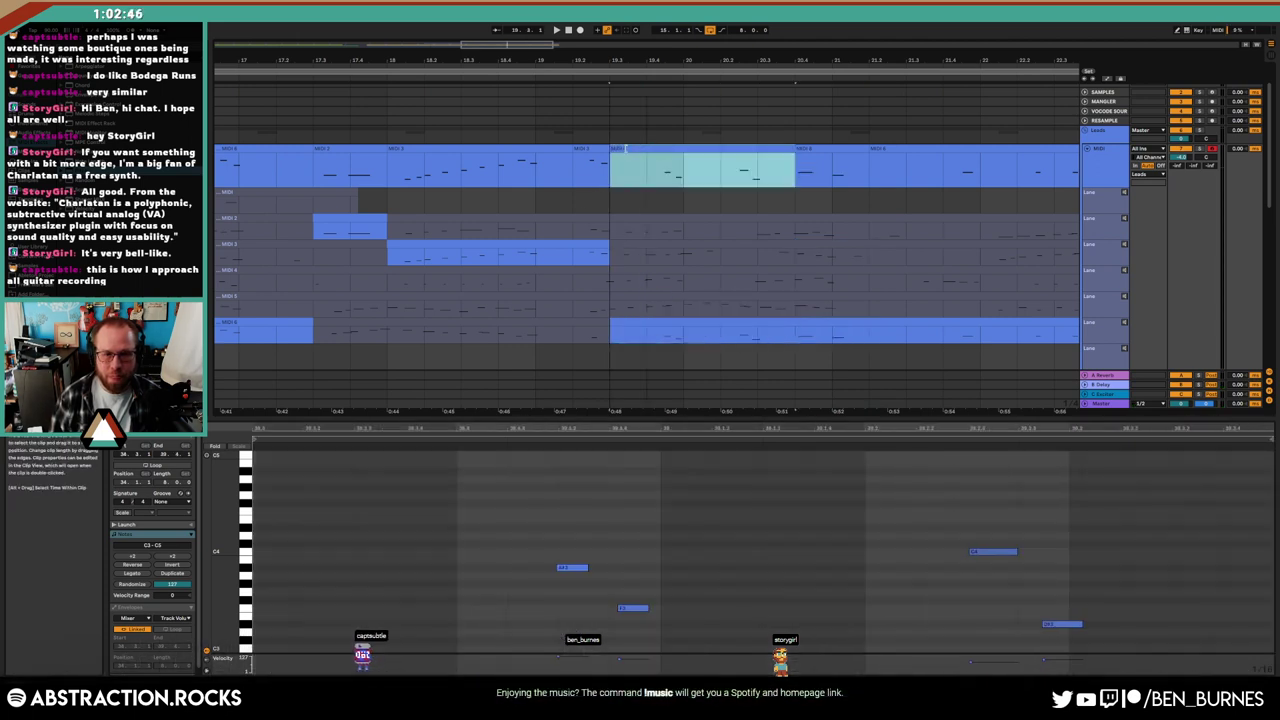
key(ctrl+z)
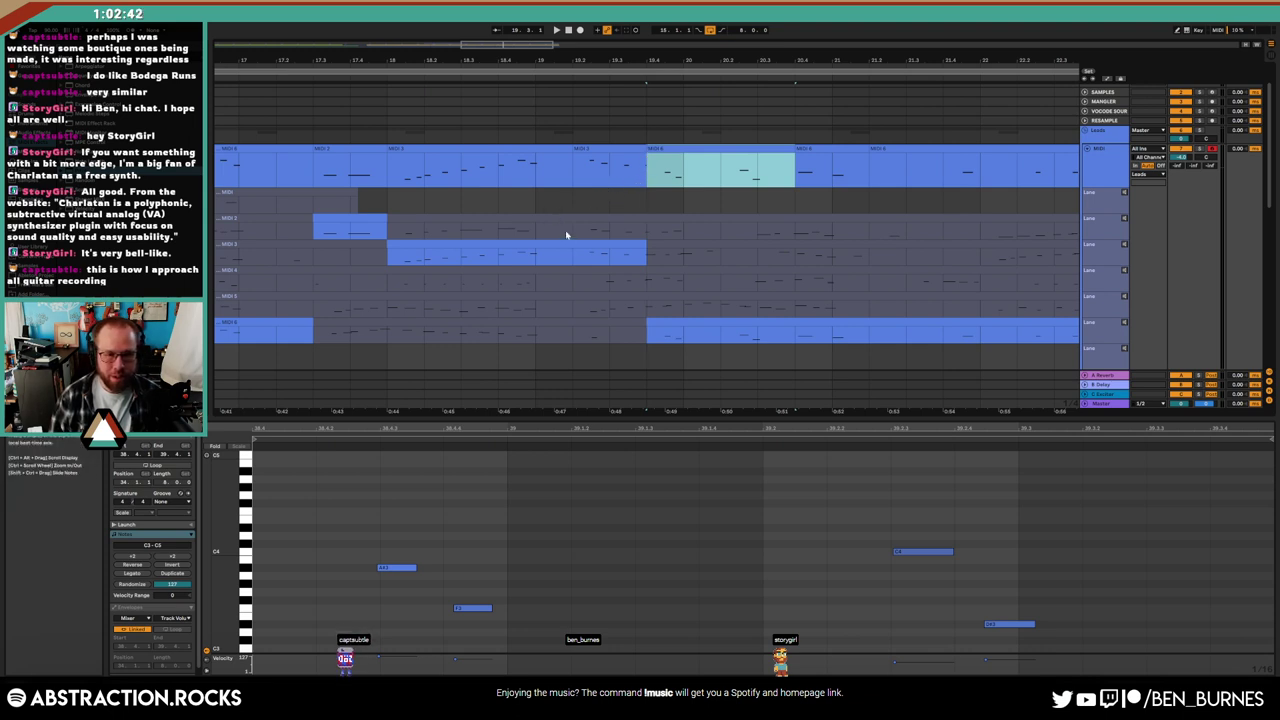
Comp the MIDI 5 take into the lead from 19.2 to 19.4 and play the surrounding phrase
click(576, 284)
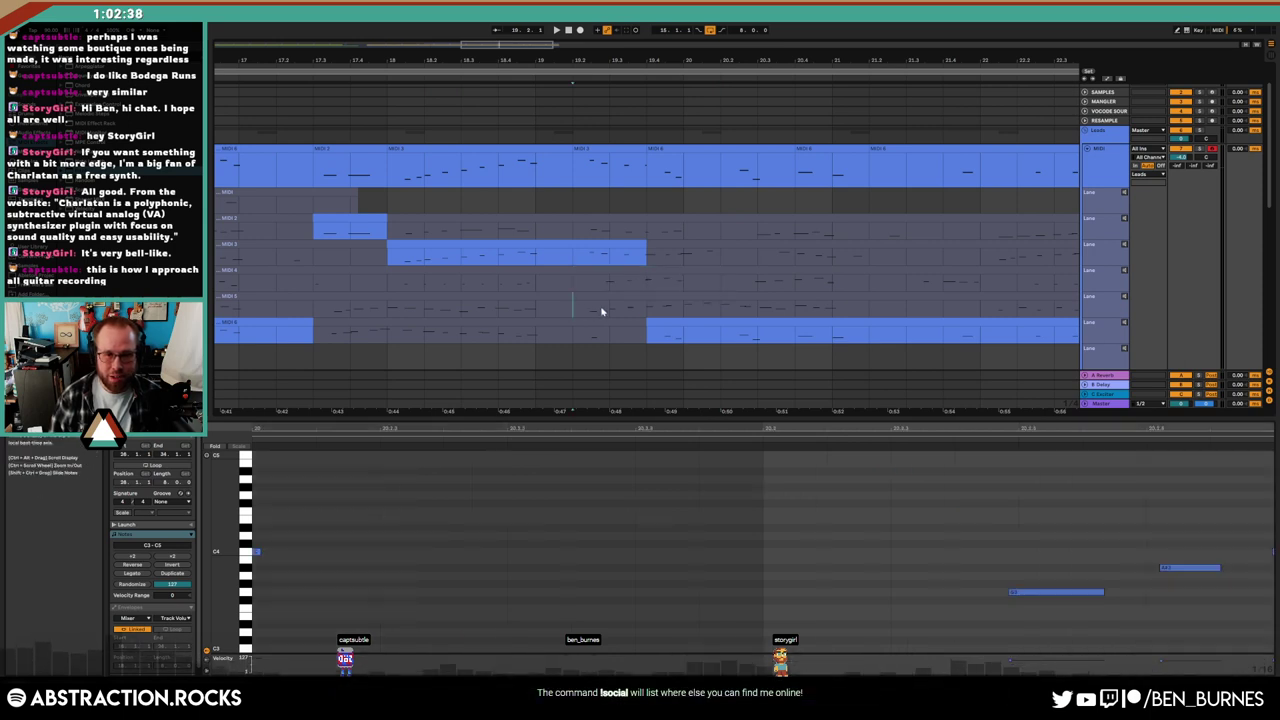
drag(590, 306, 646, 306)
key(Return)
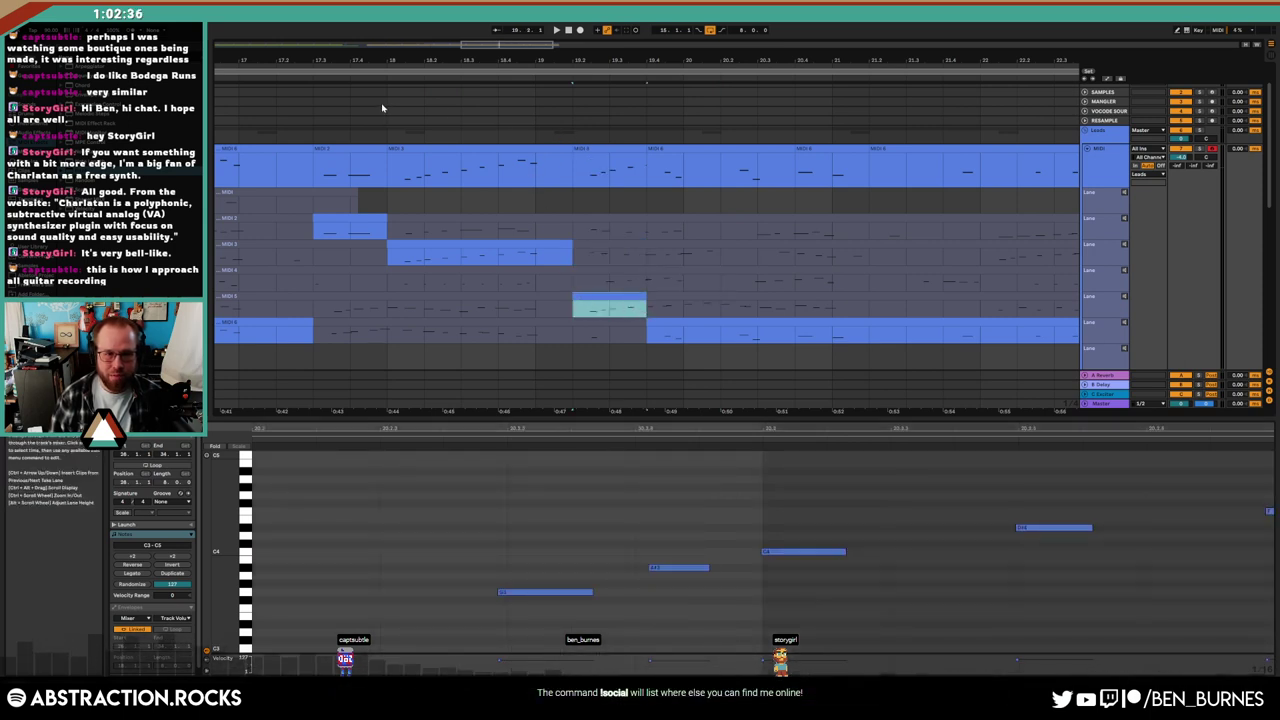
click(305, 75)
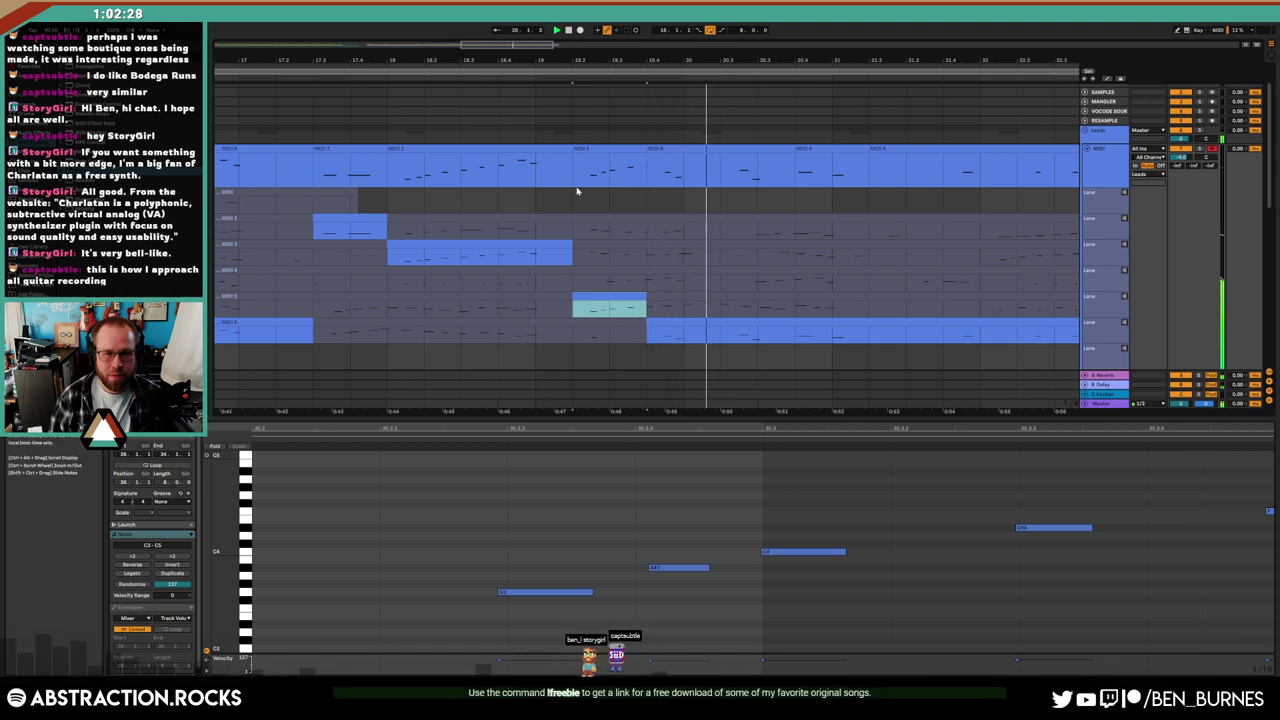
Comp the MIDI 2 take into the lead from 19.2 to 20 and play that passage
drag(573, 226, 694, 231)
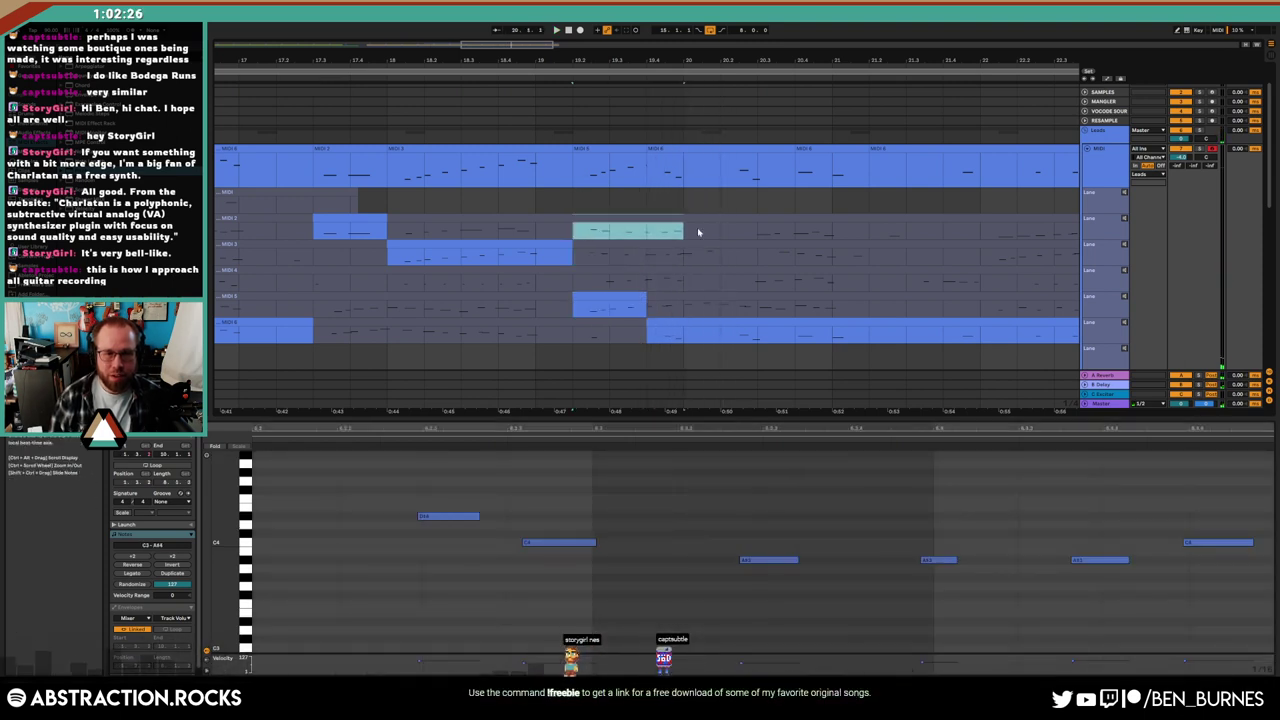
key(Return)
click(566, 77)
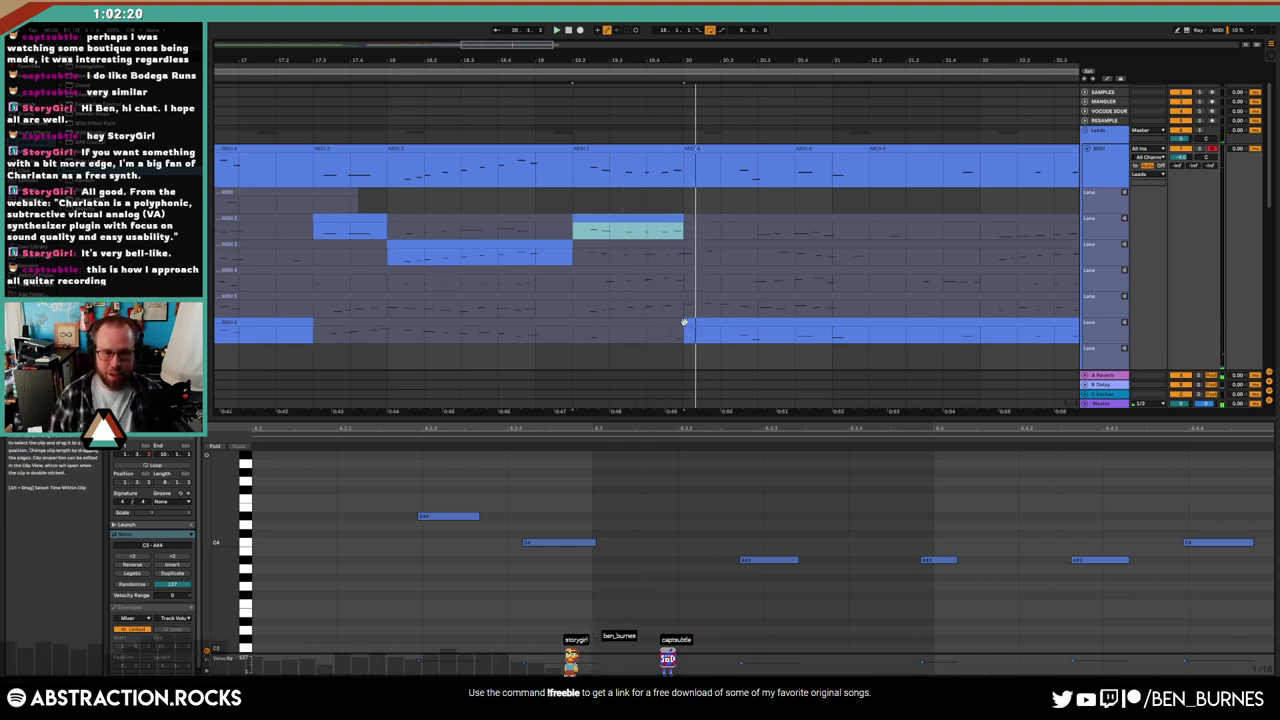
Comp the lead's ending from MIDI 3 between 20.3 and 21.3, MIDI 4 up to bar 22, and MIDI 5 up to bar 23
scroll(570, 200, down, 3)
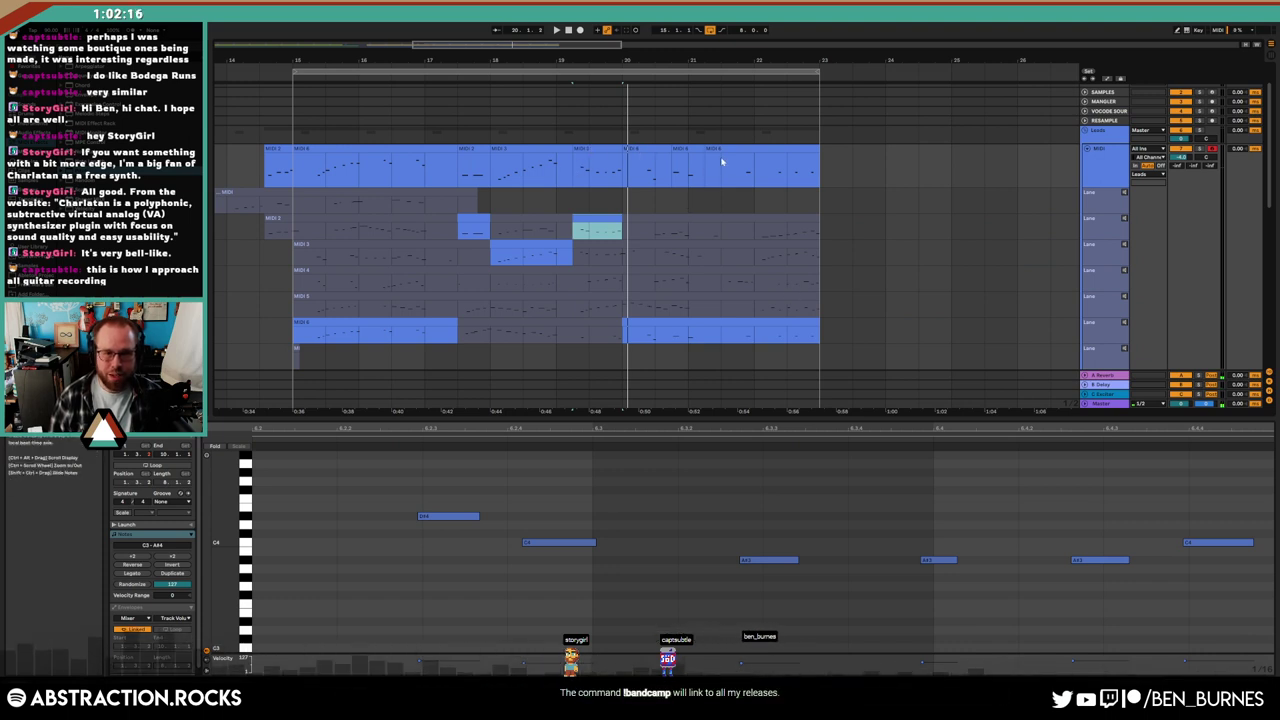
drag(819, 313, 628, 258)
key(Return)
key(Return)
key(Return)
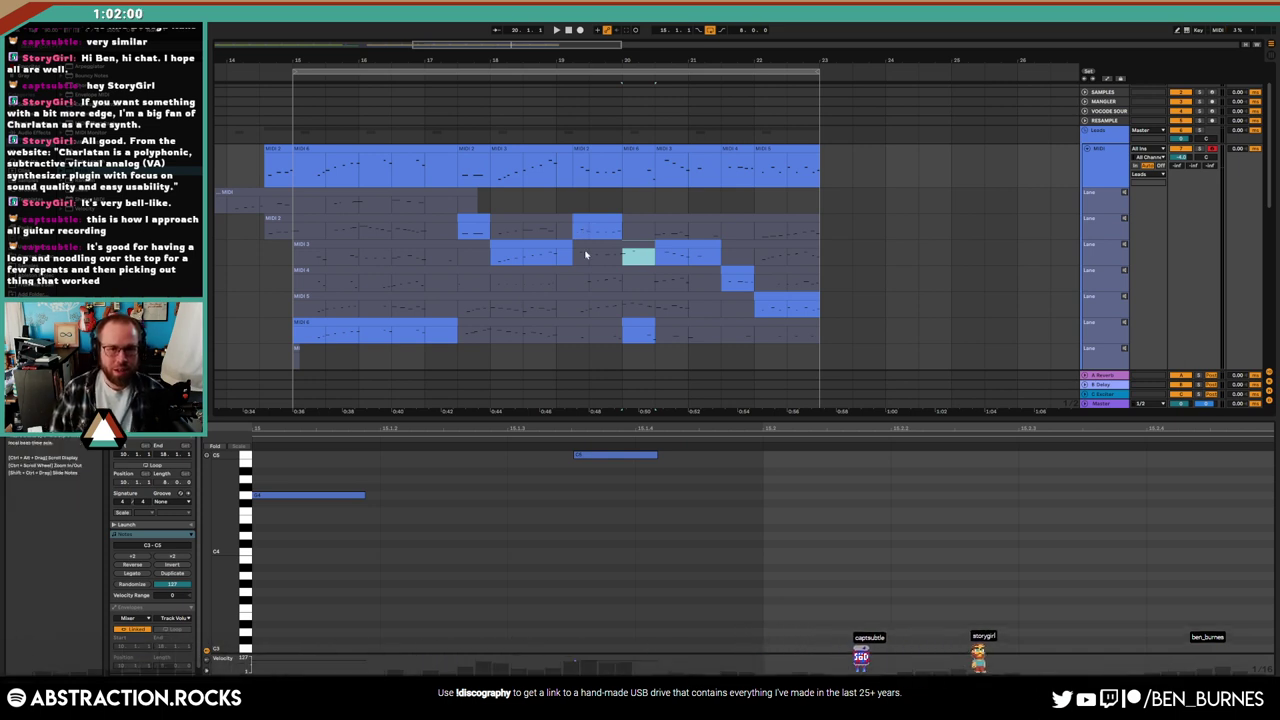
Continue the MIDI 3 take from 19.2 to 20.2 in the lead comp and play the phrase
scroll(585, 255, up, 3)
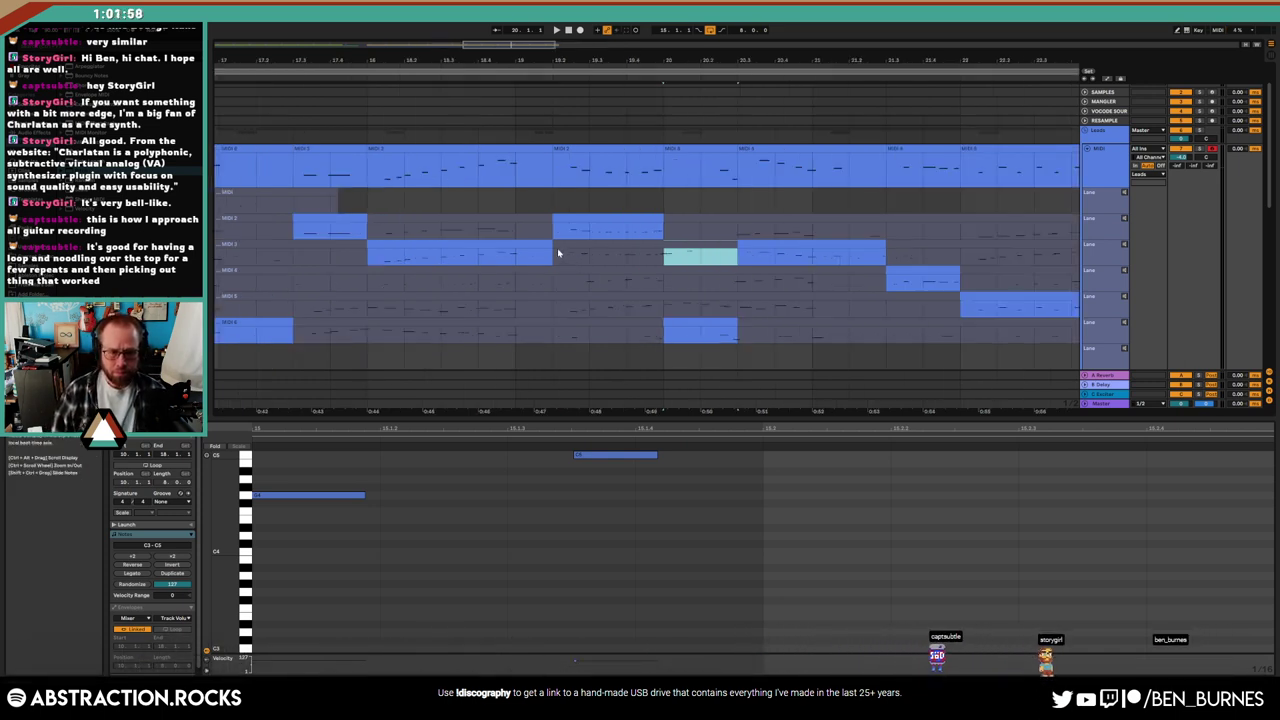
key(ctrl+z)
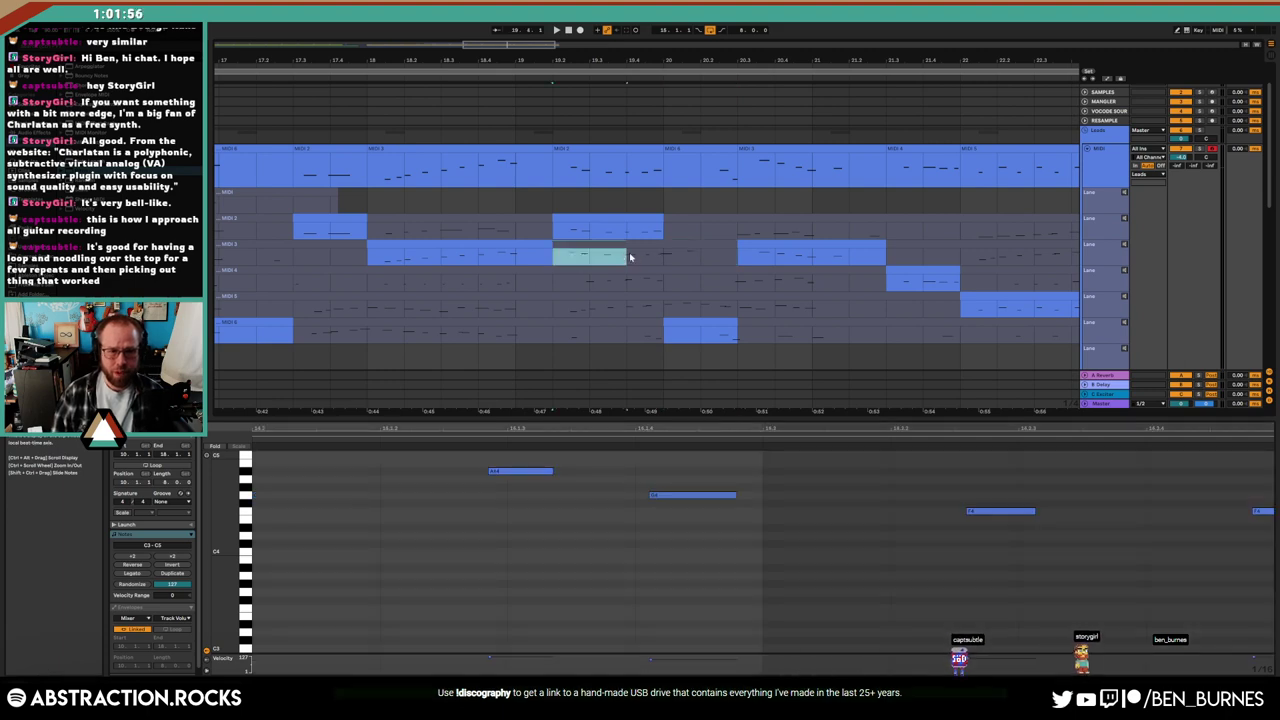
key(ctrl+z)
key(ctrl+a)
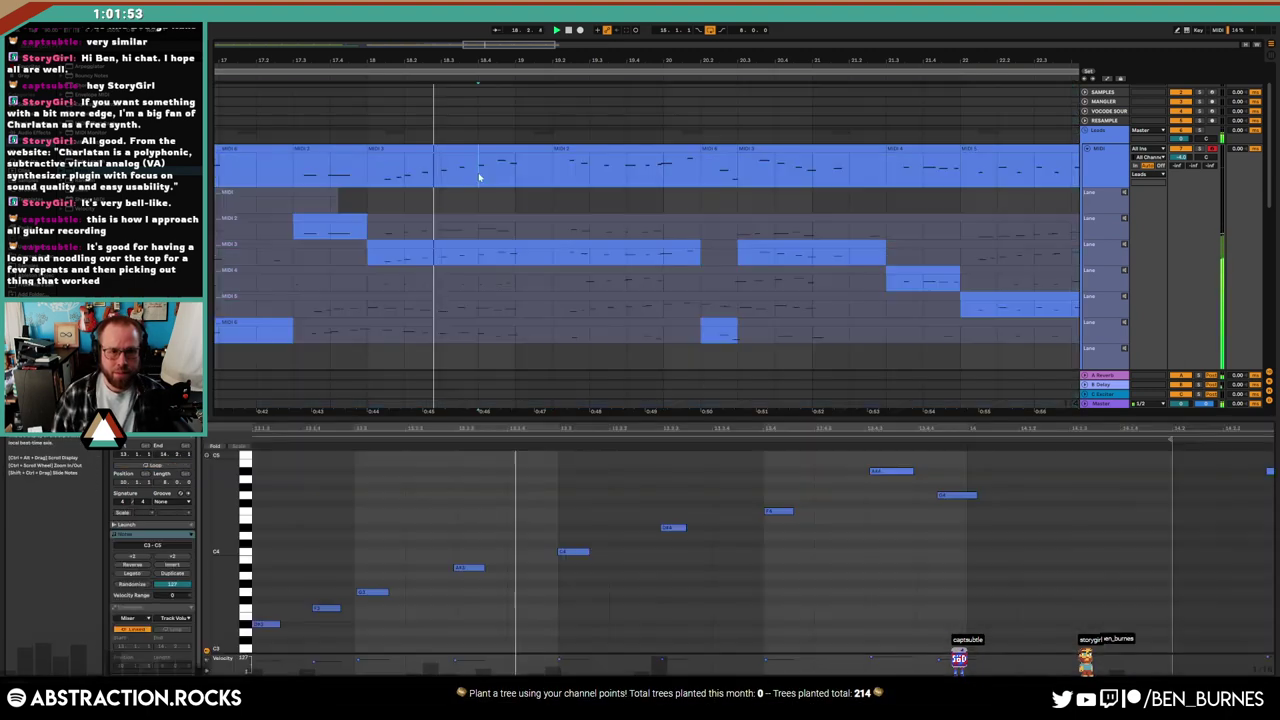
Play the lead comp's middle phrase and trim the MIDI 3 segment so it ends just after bar 20
click(626, 196)
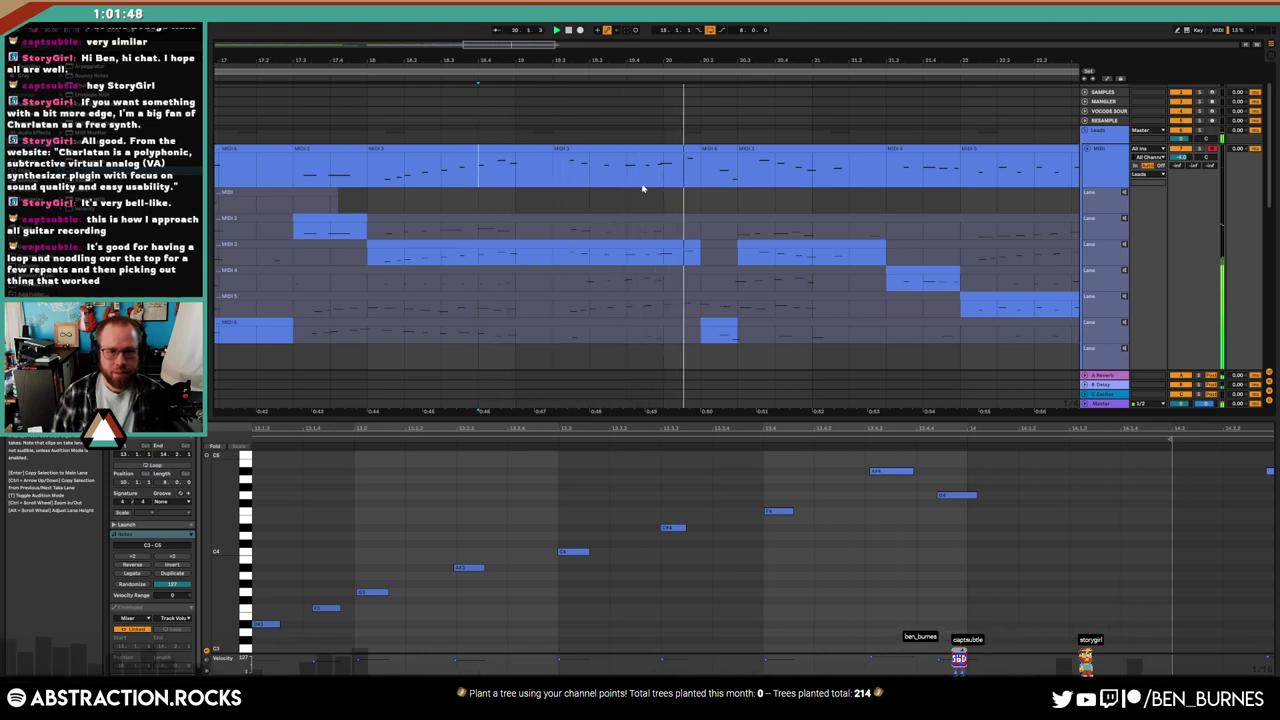
click(696, 245)
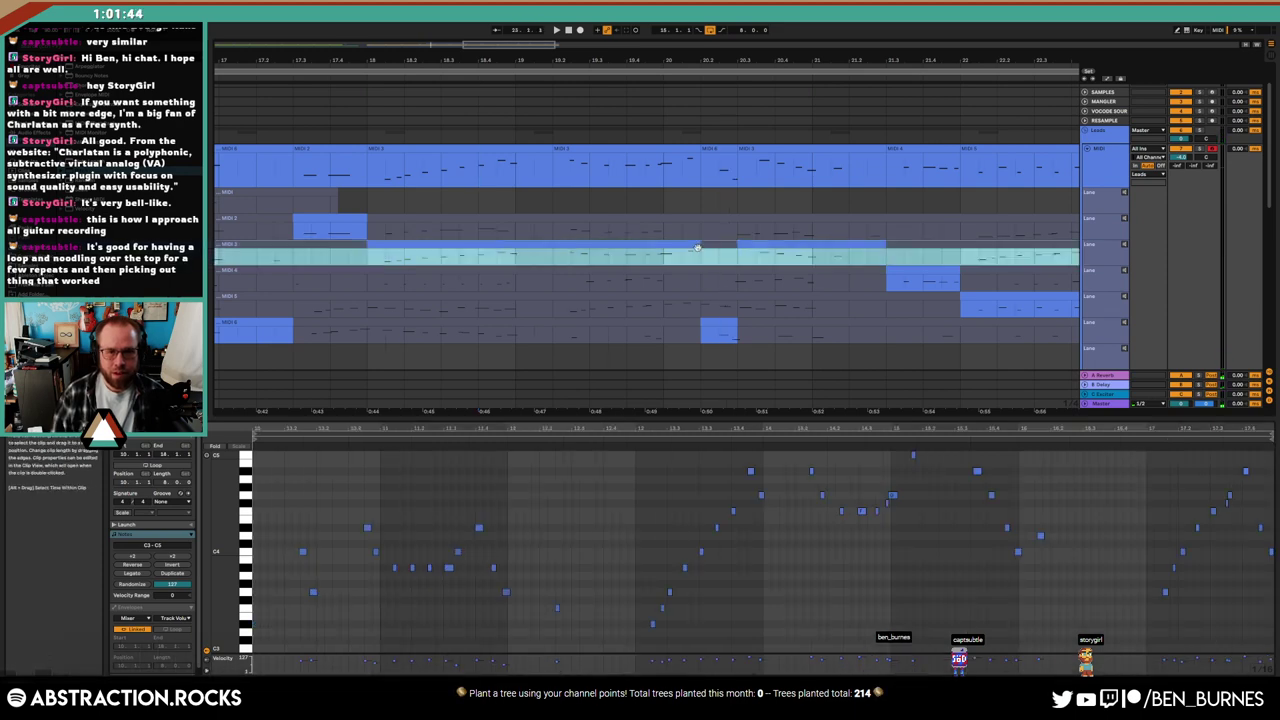
drag(700, 150, 675, 183)
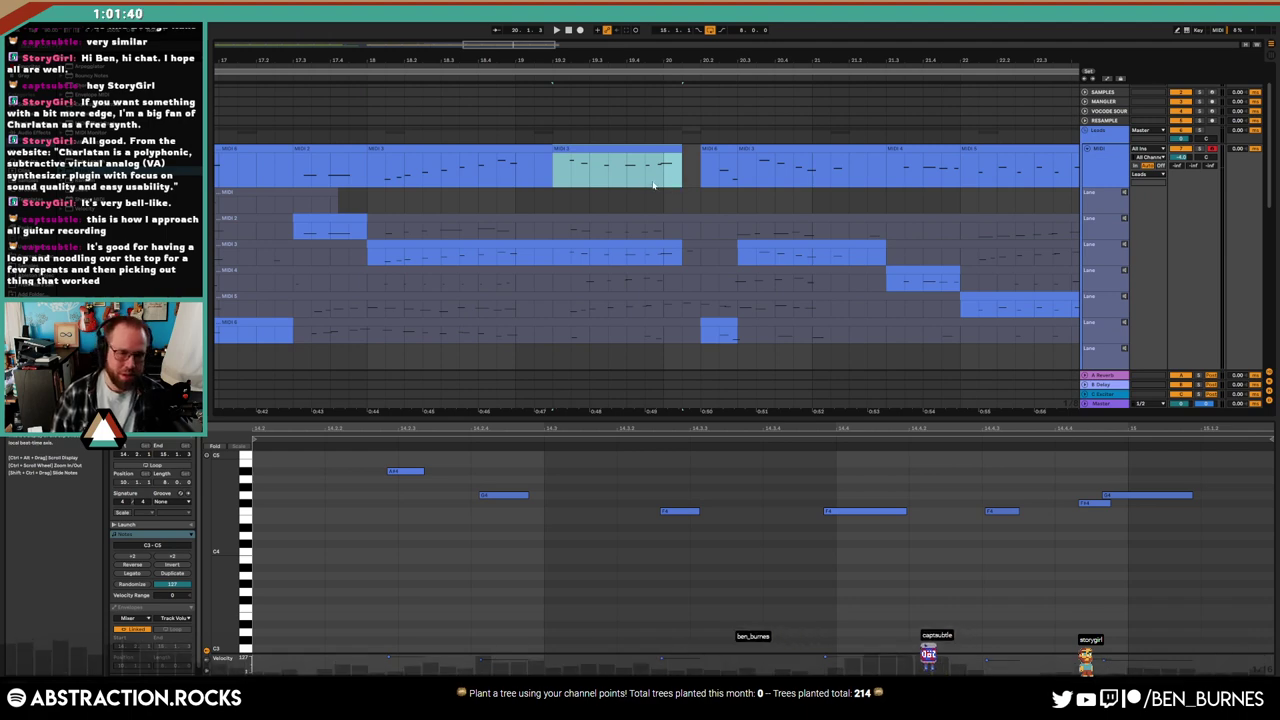
click(649, 183)
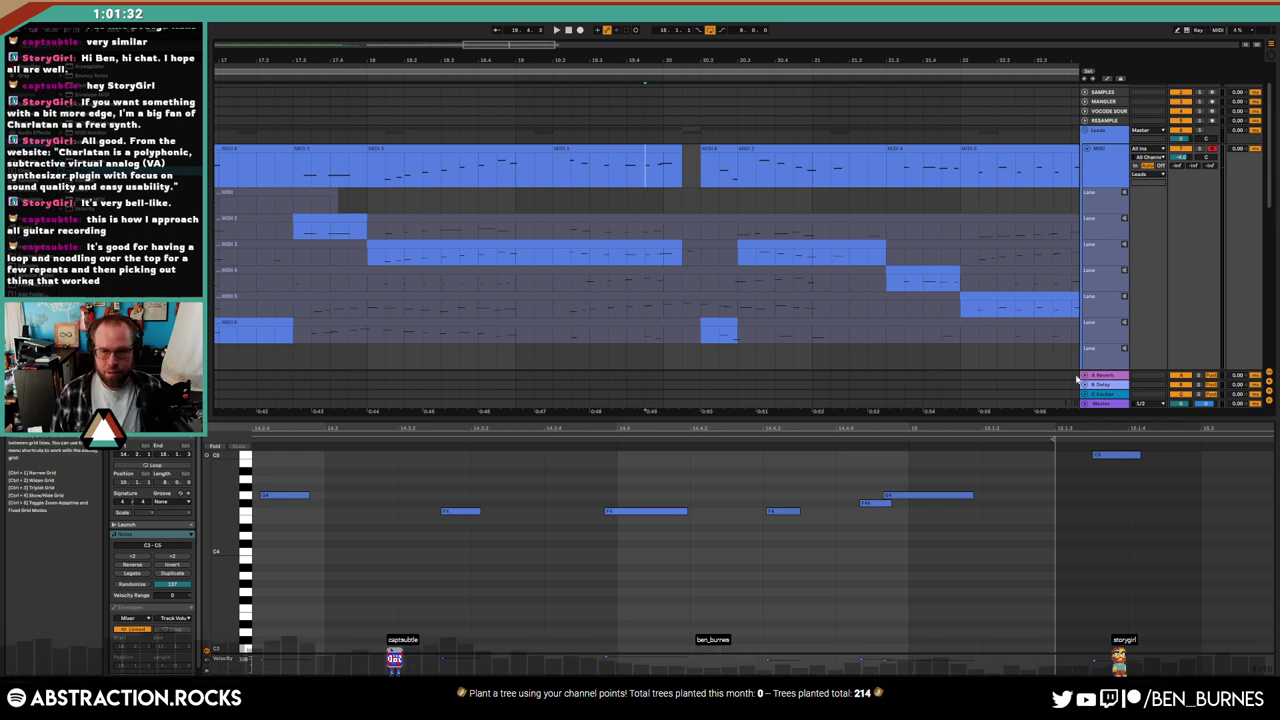
Arm the PIANO track for recording and play the whole lead comp from before its first notes
scroll(1213, 92, up, 1)
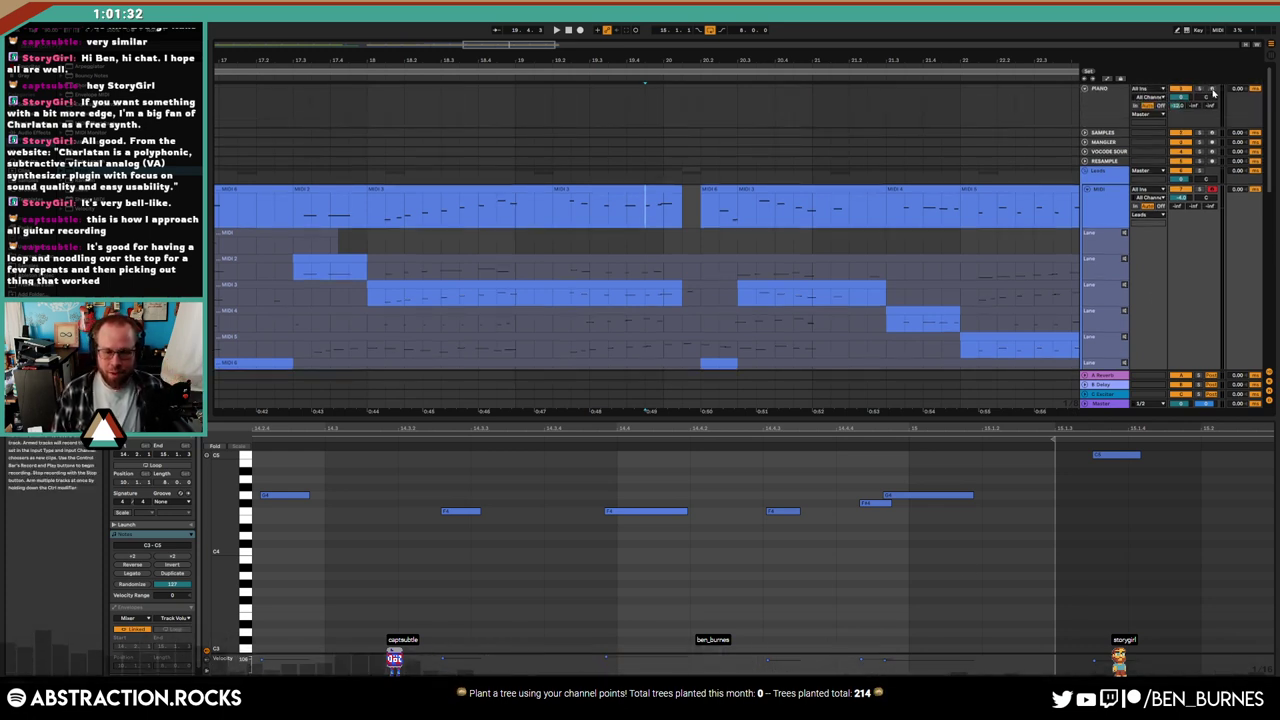
click(1212, 89)
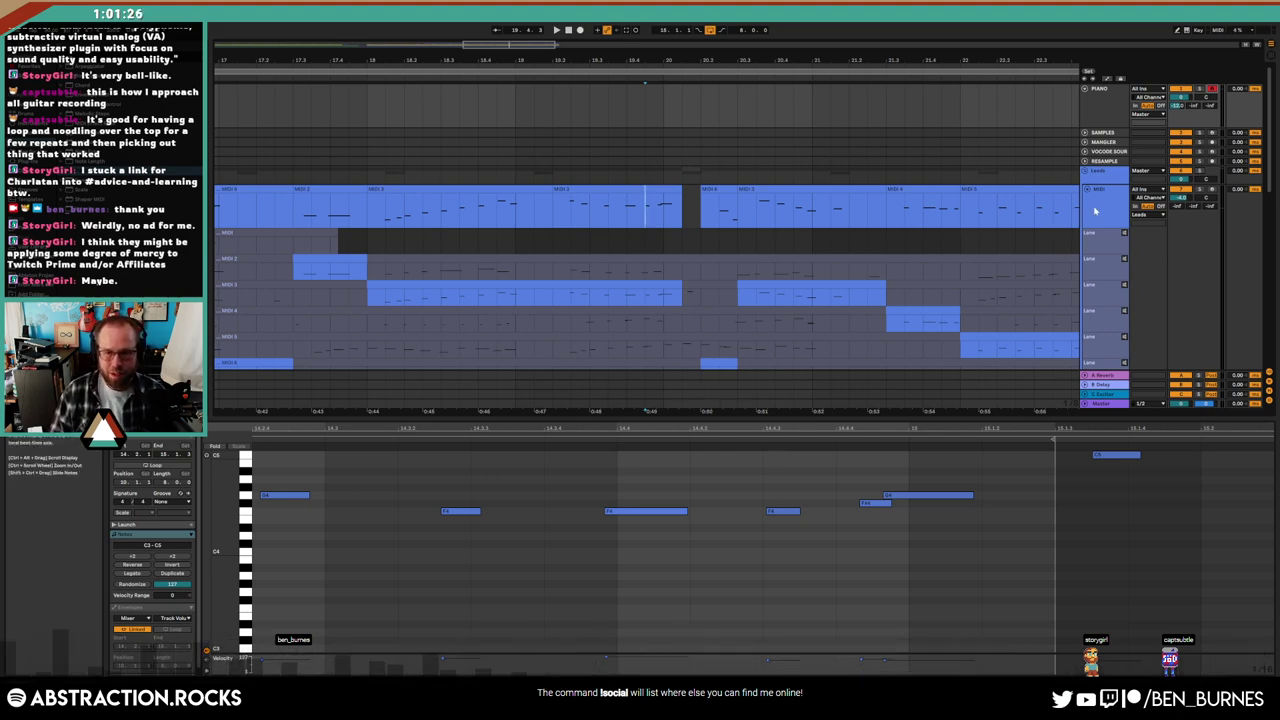
drag(825, 60, 825, 20)
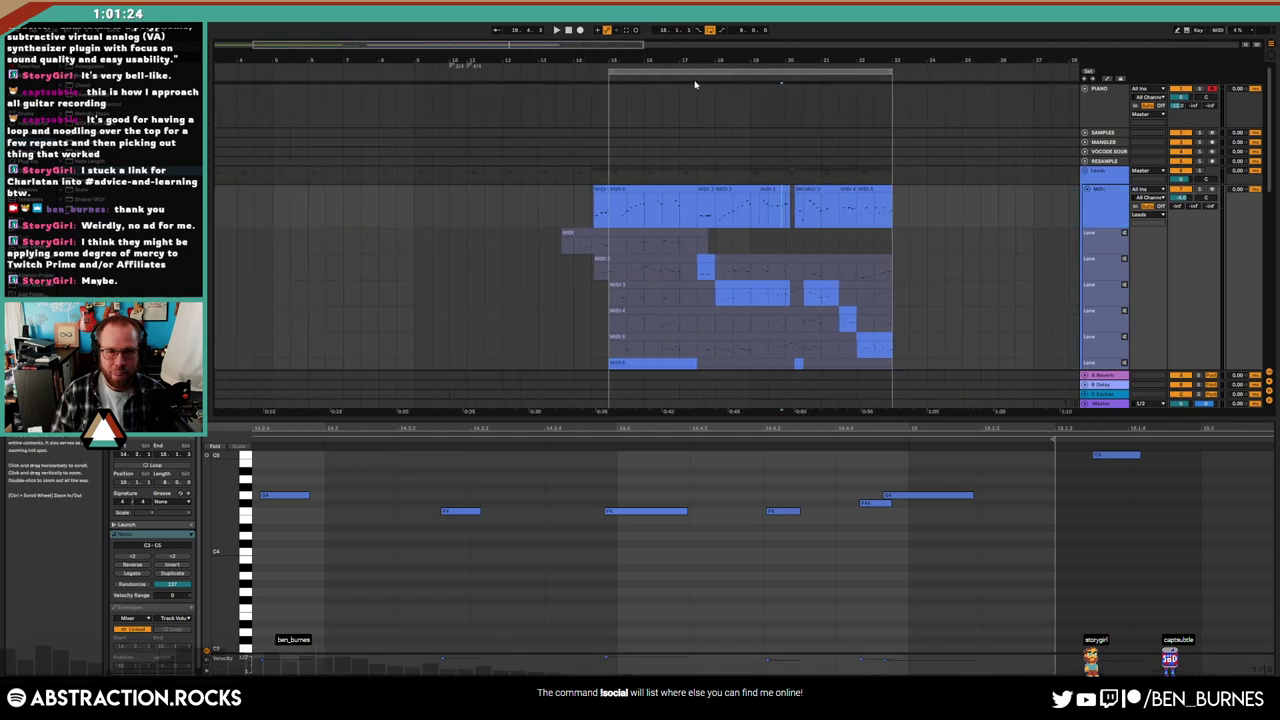
click(573, 206)
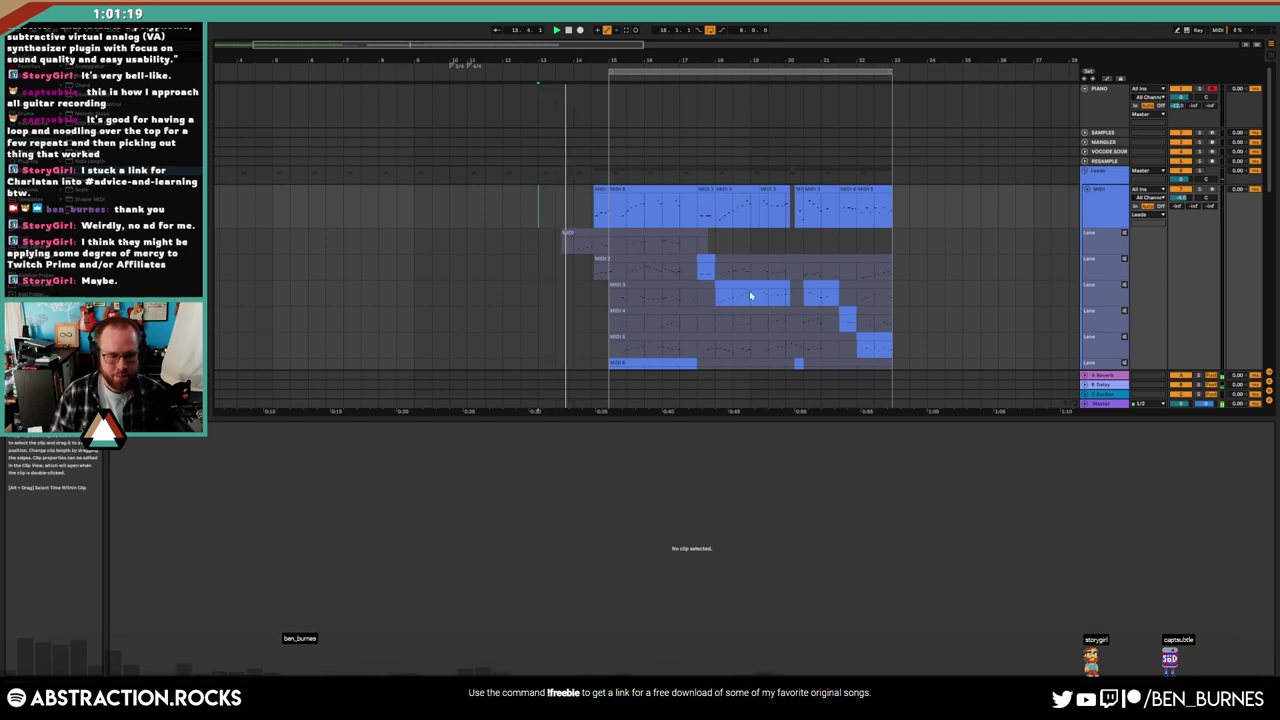
scroll(806, 298, up, 3)
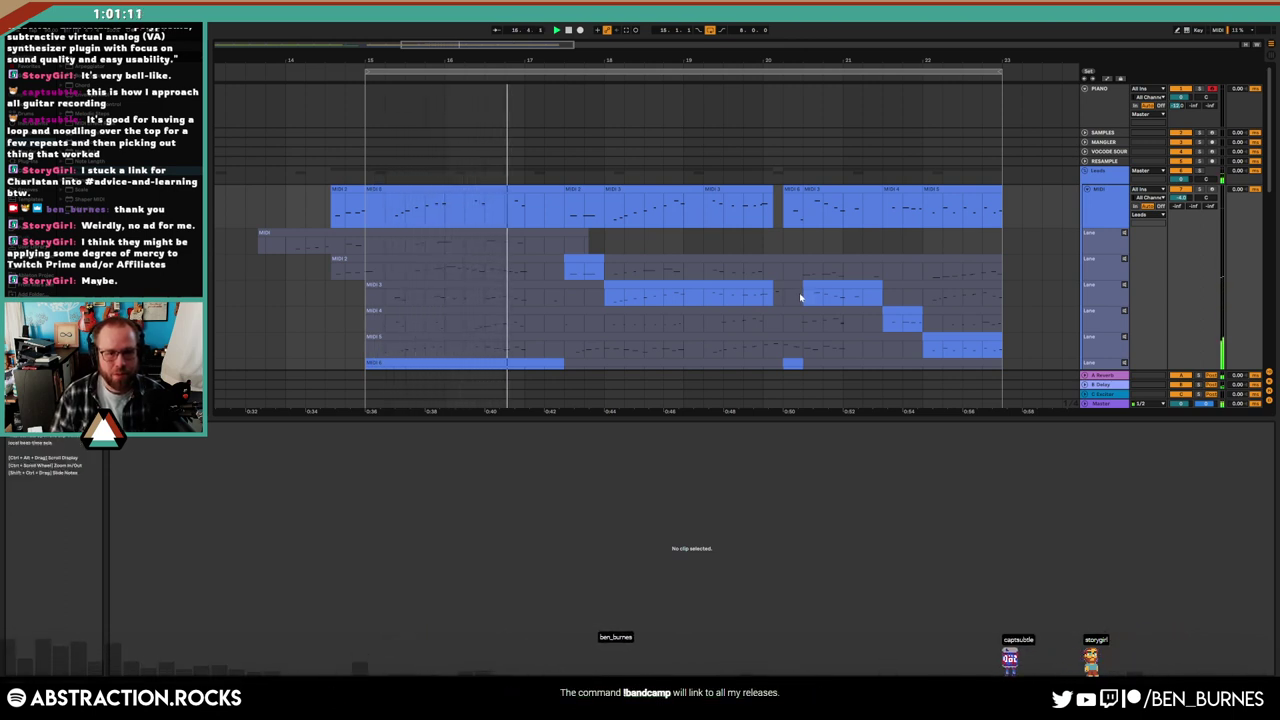
Transpose both notes of the lead's MIDI 2 segment between 17.3 and 18 up to F#4 and play them
click(585, 189)
scroll(603, 297, down, 1)
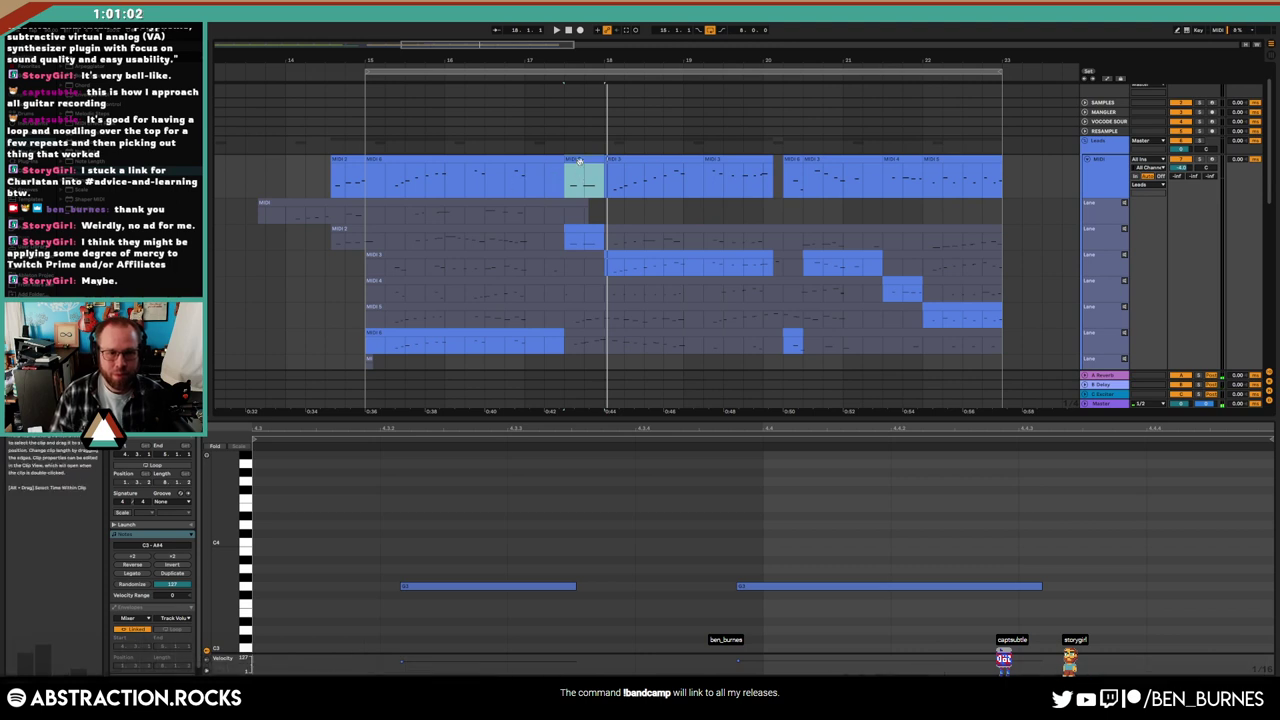
drag(434, 514, 741, 586)
key(shift+Up)
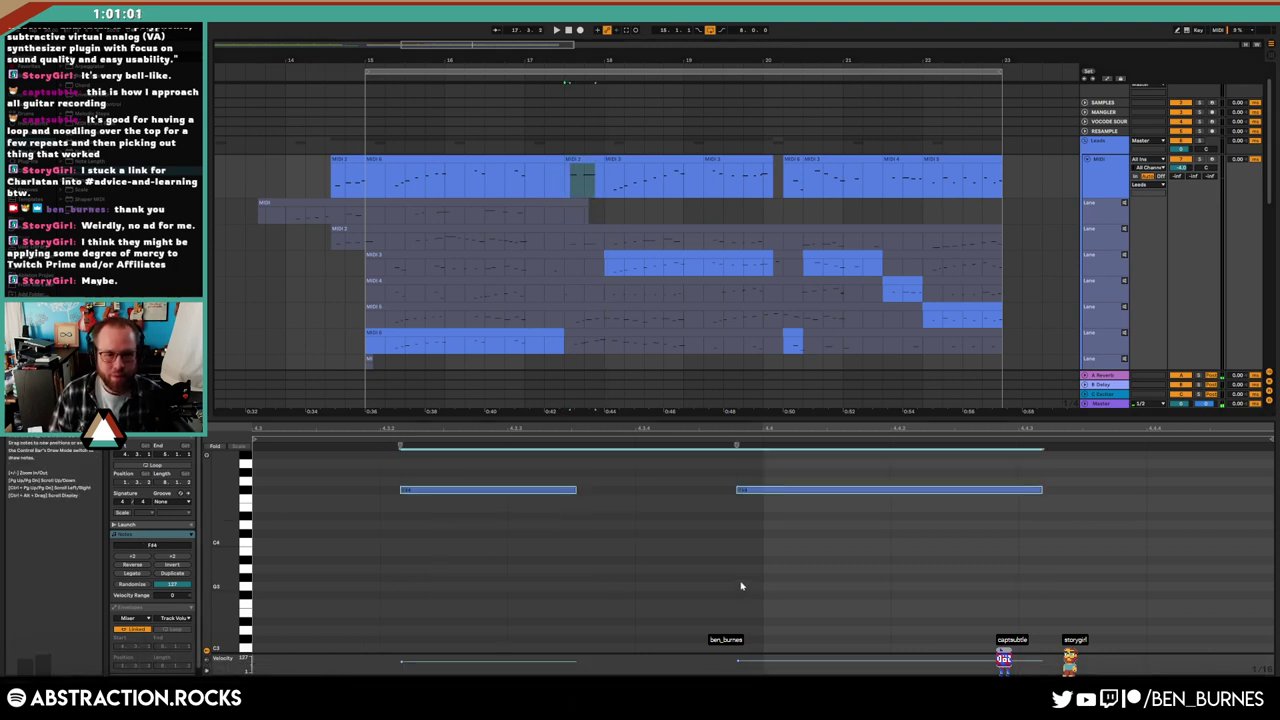
key(Down)
key(Down)
key(Up)
key(Up)
key(space)
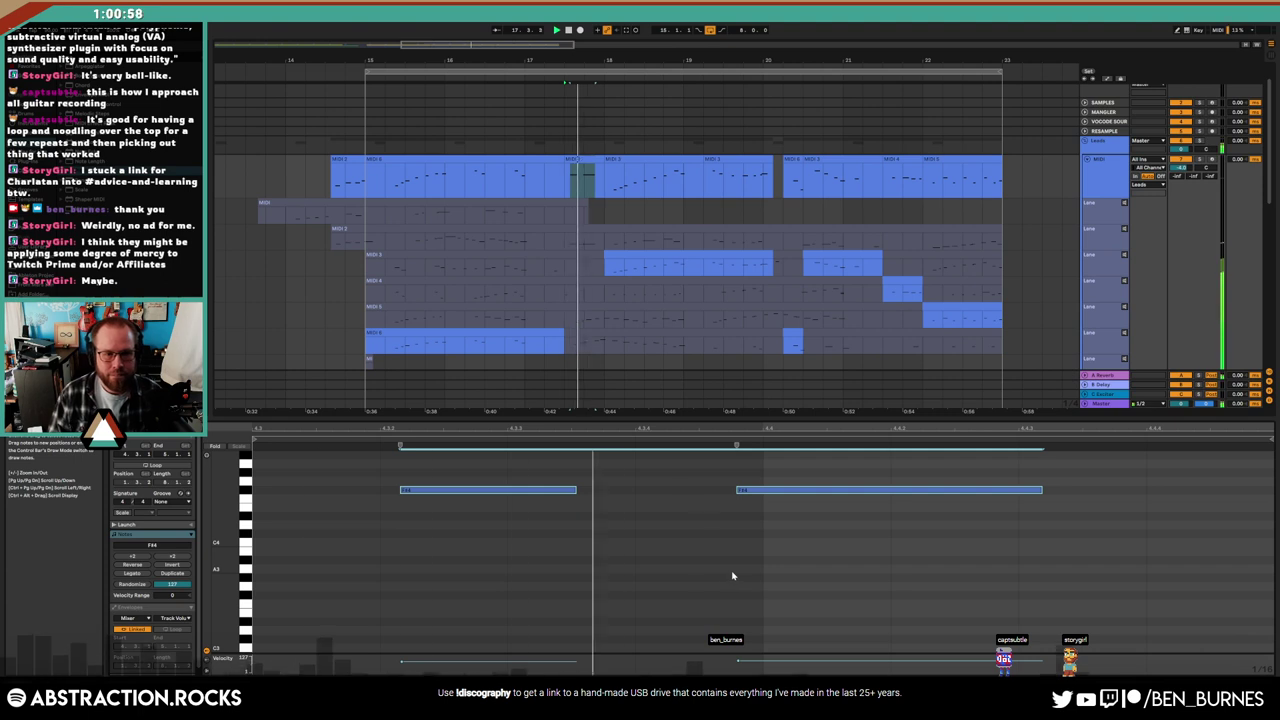
Lower the same two notes to D#4 and compare them with the end of the preceding phrase
key(Down)
key(Down)
key(Down)
key(Down)
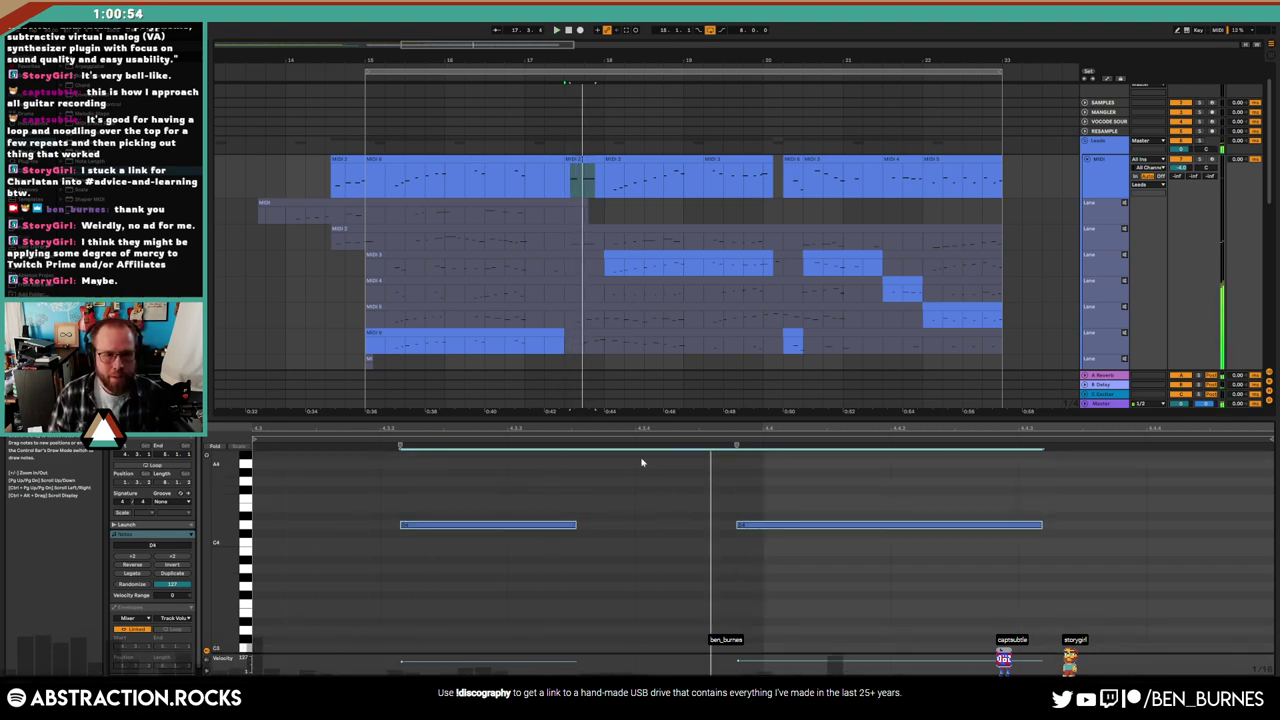
key(Up)
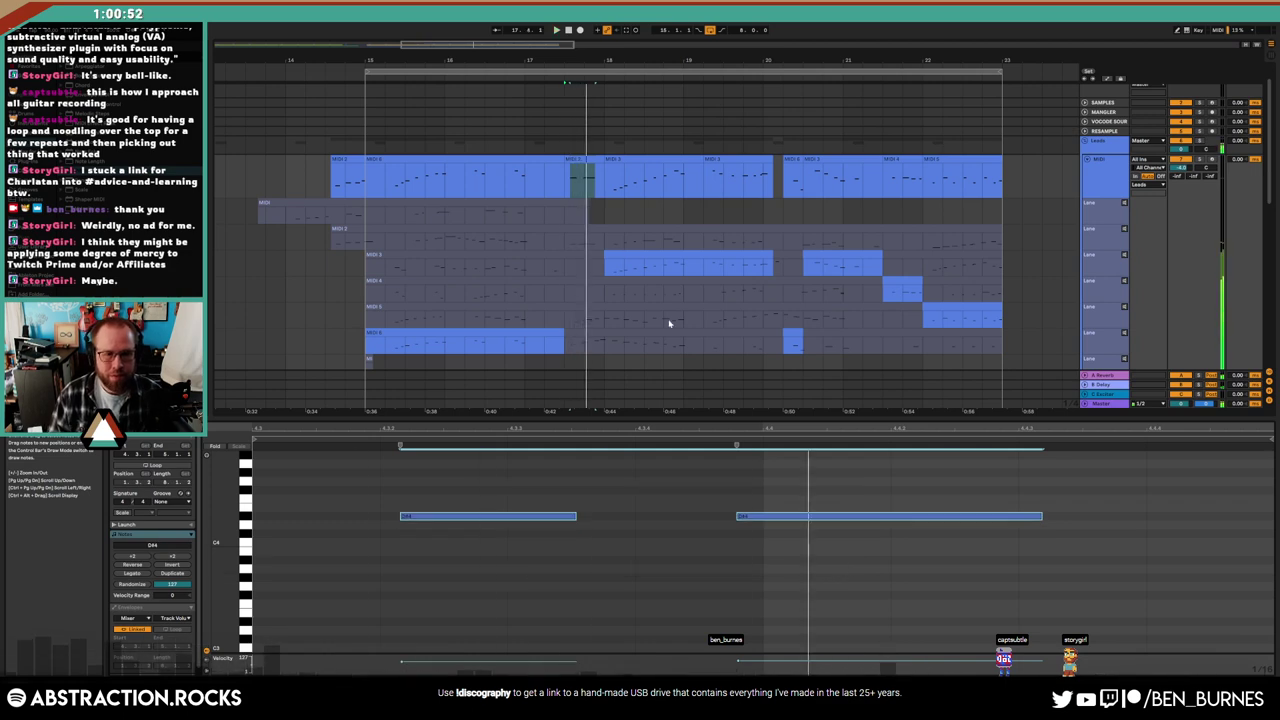
key(Left)
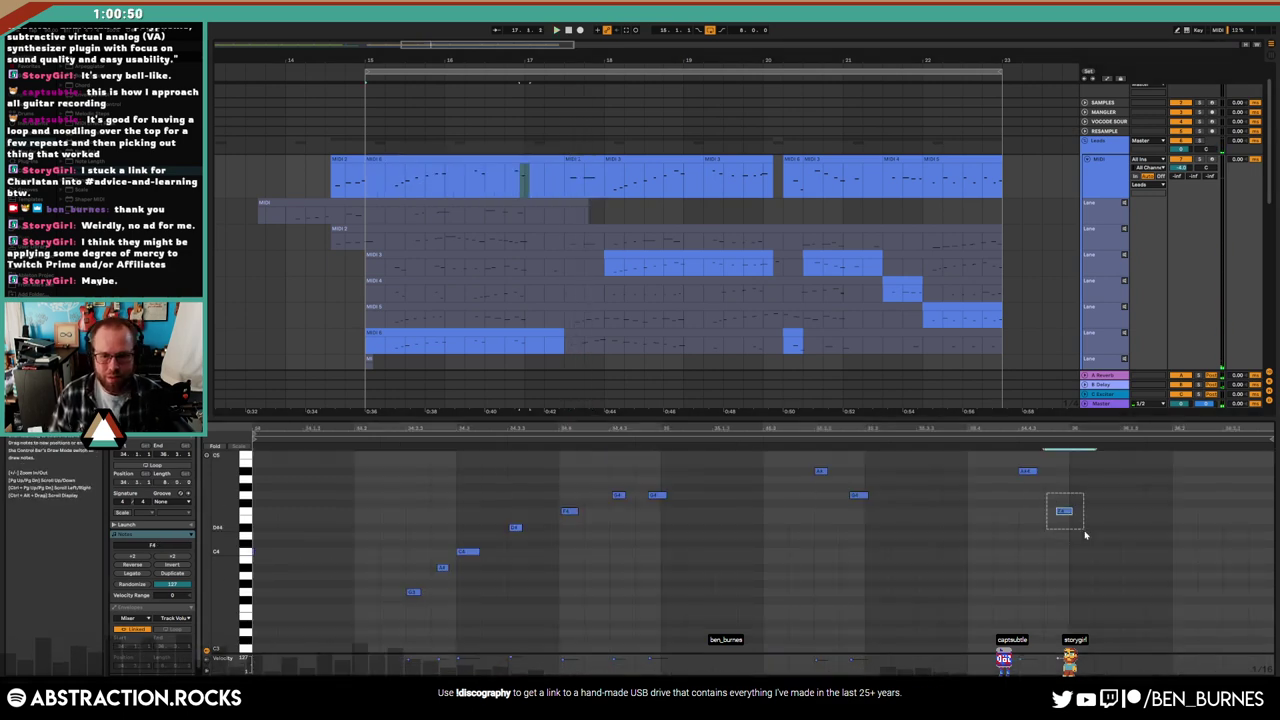
Set both notes of the MIDI 2 segment before bar 18 to F4 and play the lead leading into them
click(572, 180)
key(ctrl+a)
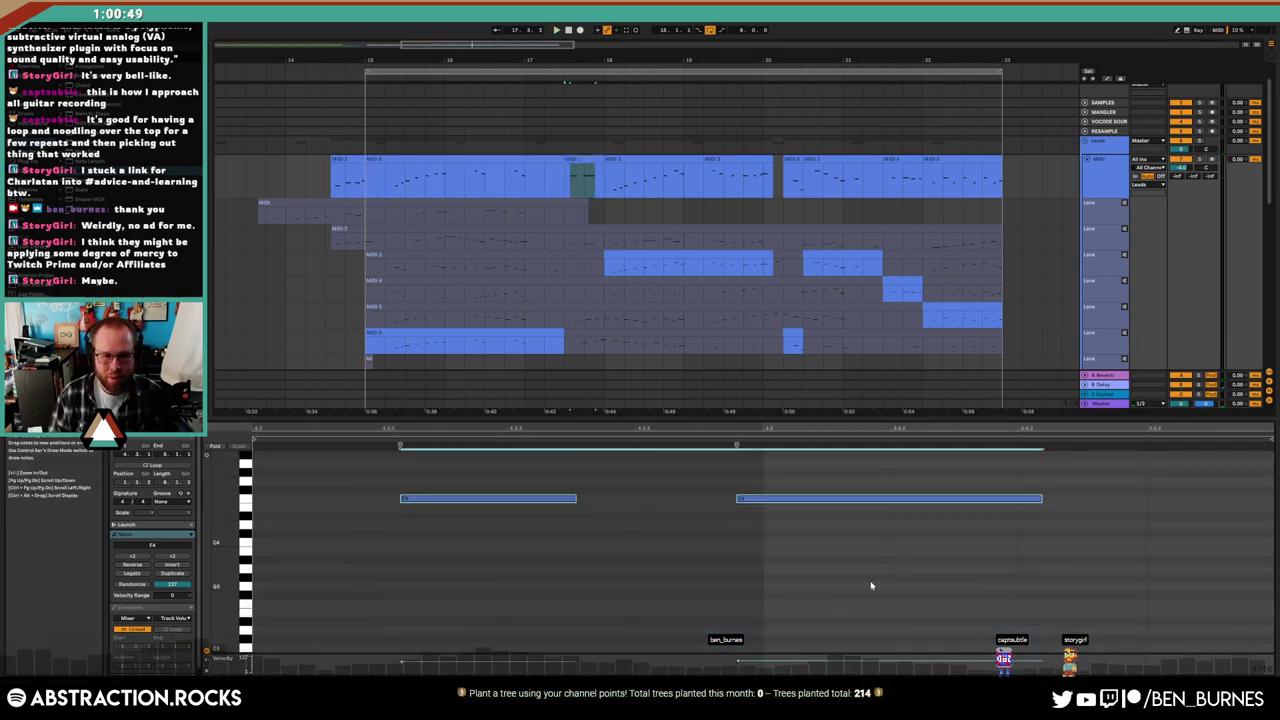
key(Up)
key(Up)
key(space)
key(shift+Tab)
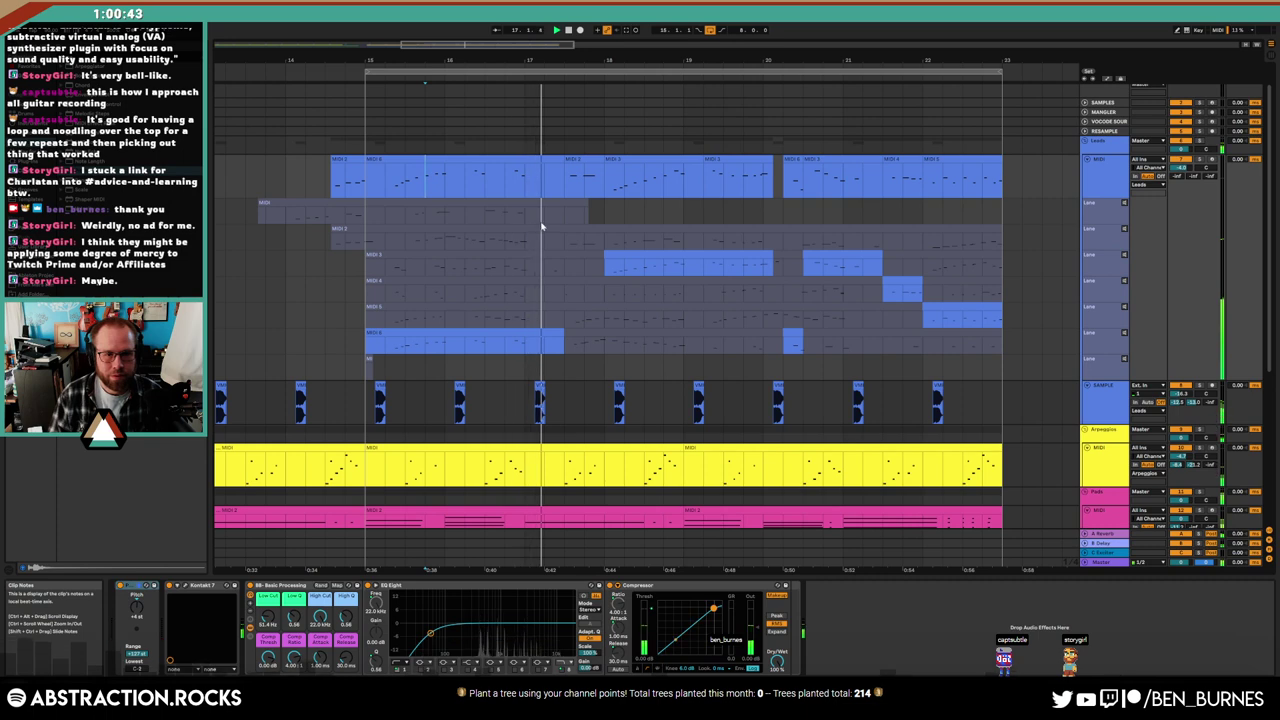
key(space)
Shorten the two F4 notes before bar 18, shift the second slightly later, and play the phrase
double_click(587, 172)
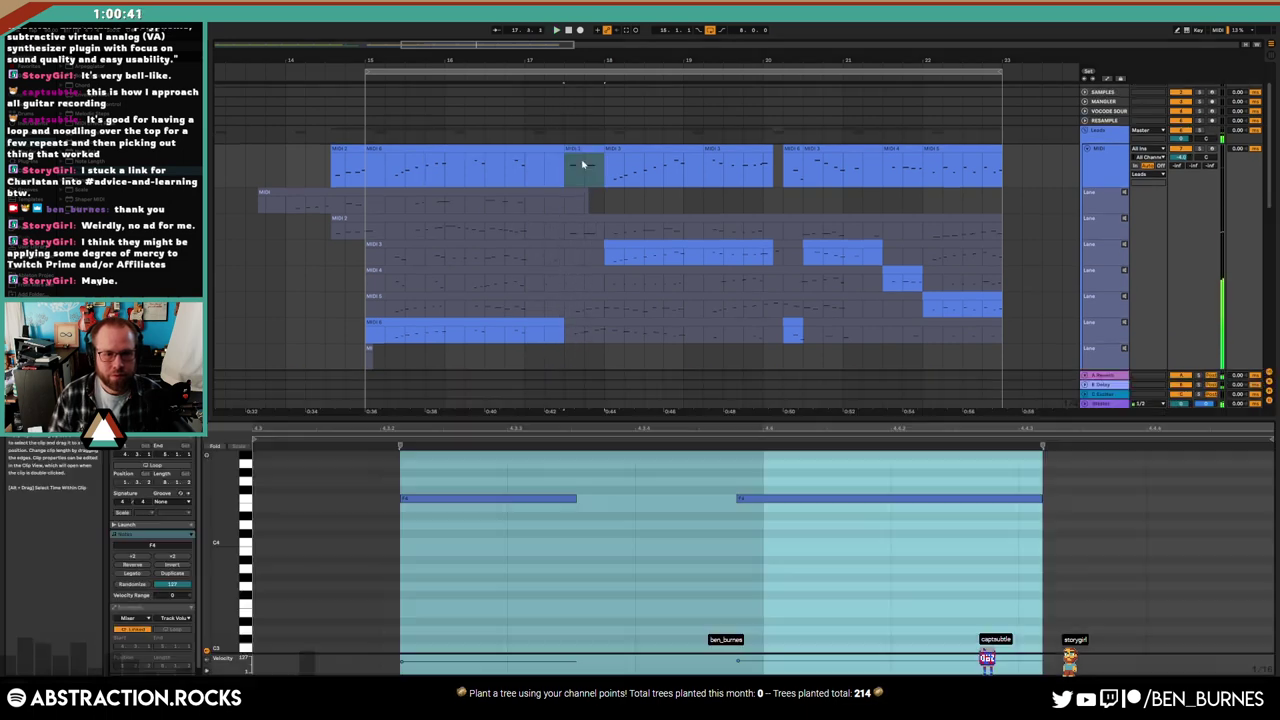
drag(560, 500, 456, 499)
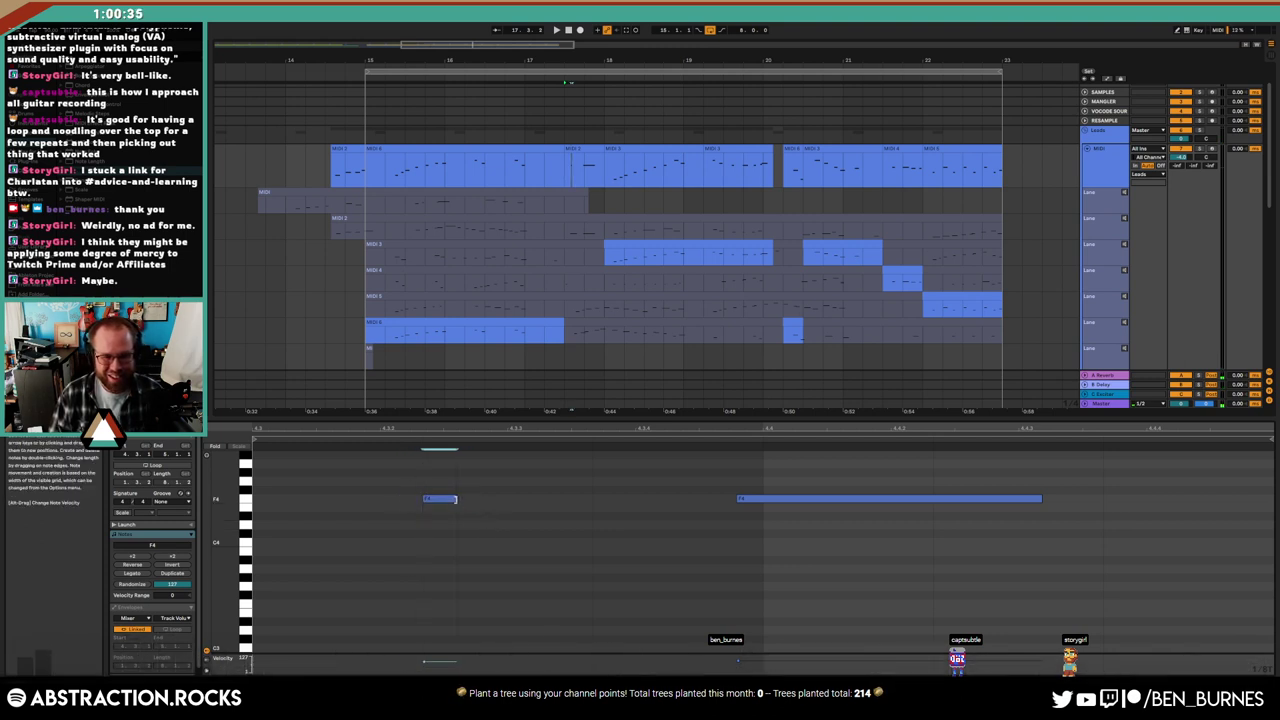
drag(771, 500, 810, 500)
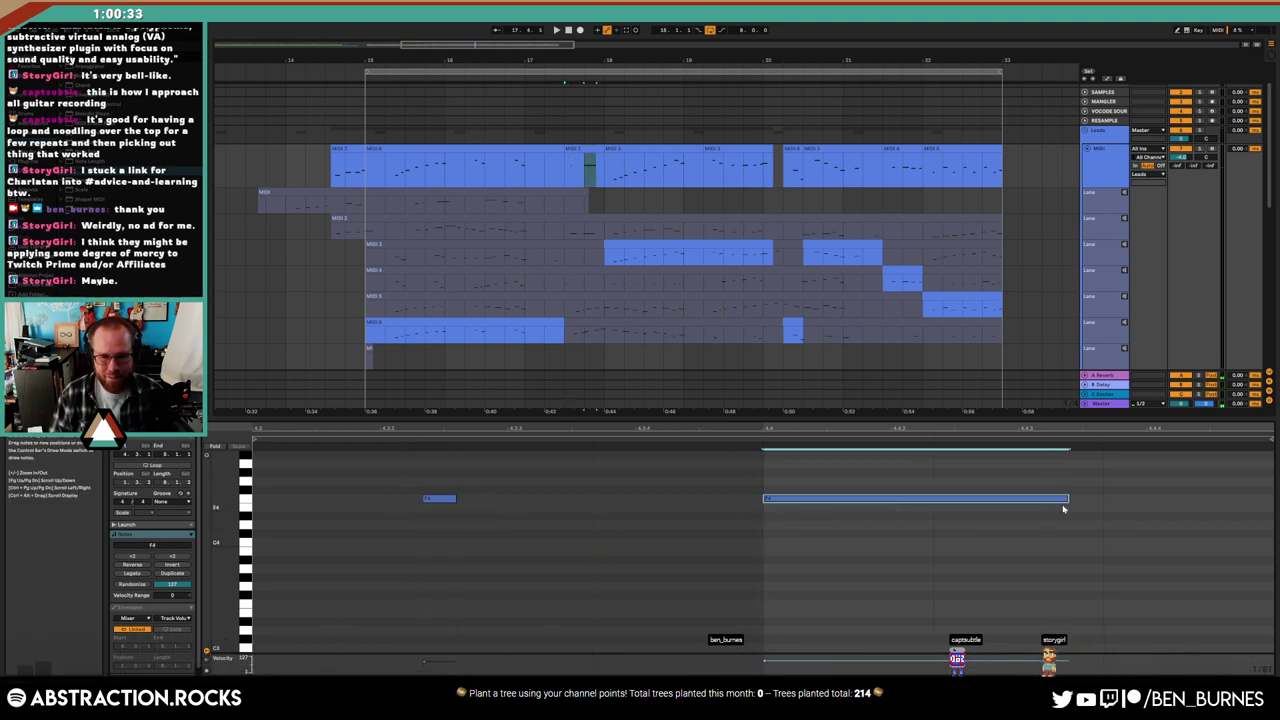
drag(1067, 499, 931, 499)
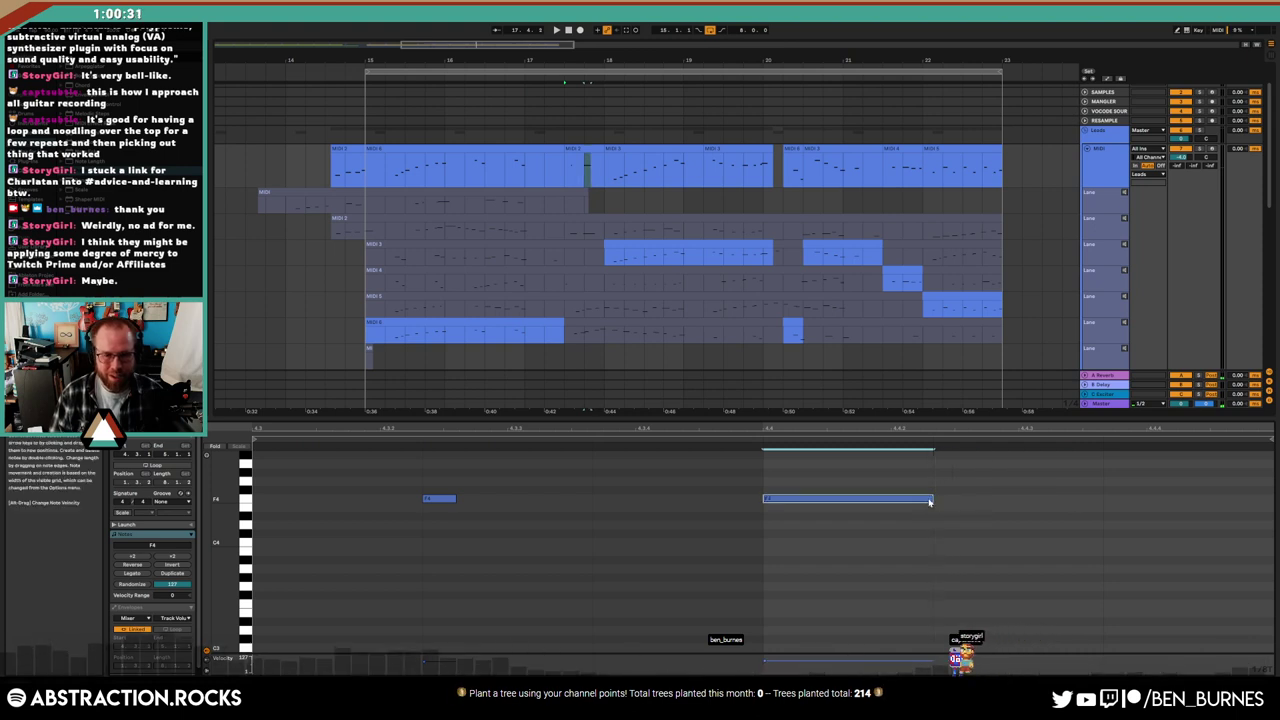
key(space)
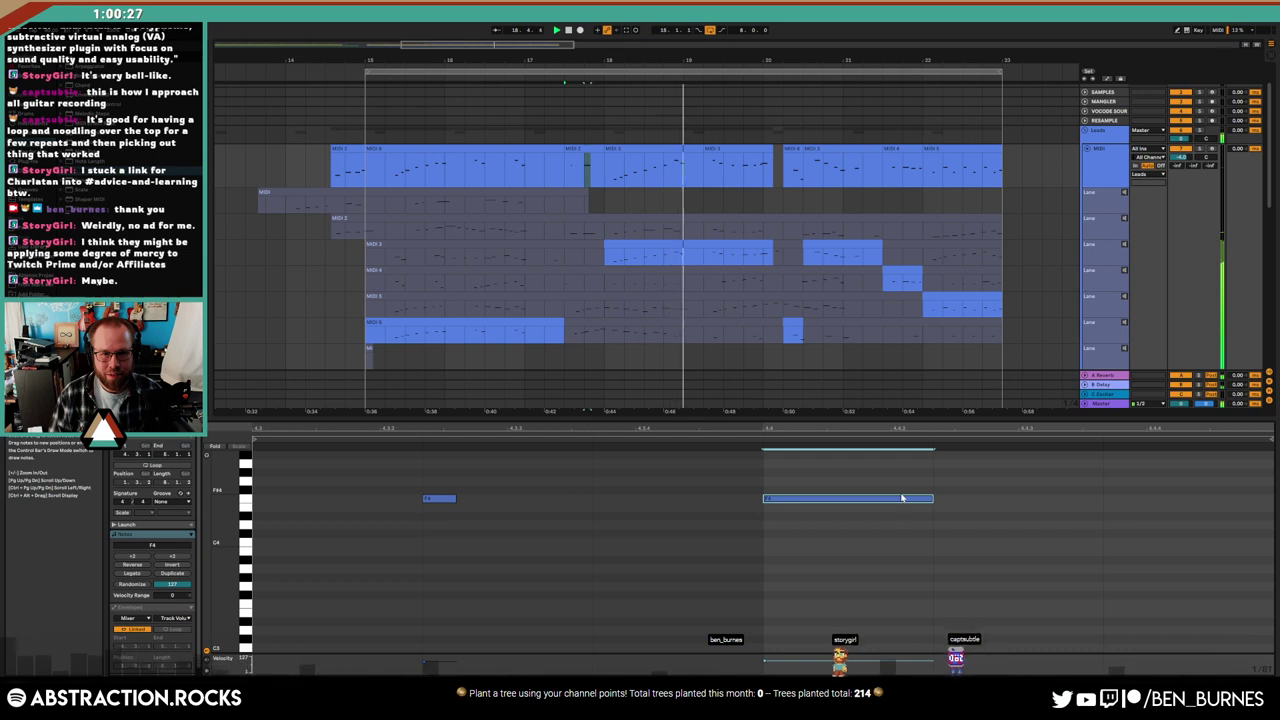
key(space)
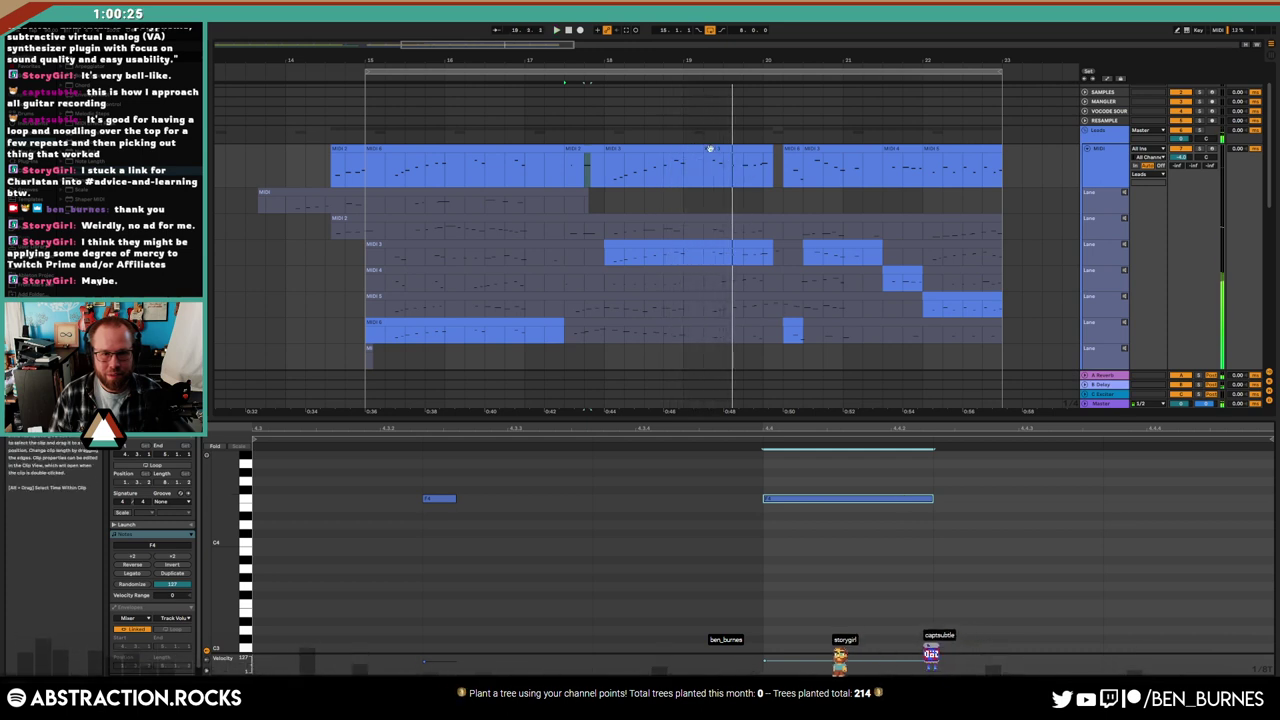
Raise the first note of the lead's MIDI 3 segment starting at 19.2 to C5 and play it
click(740, 150)
drag(405, 471, 405, 455)
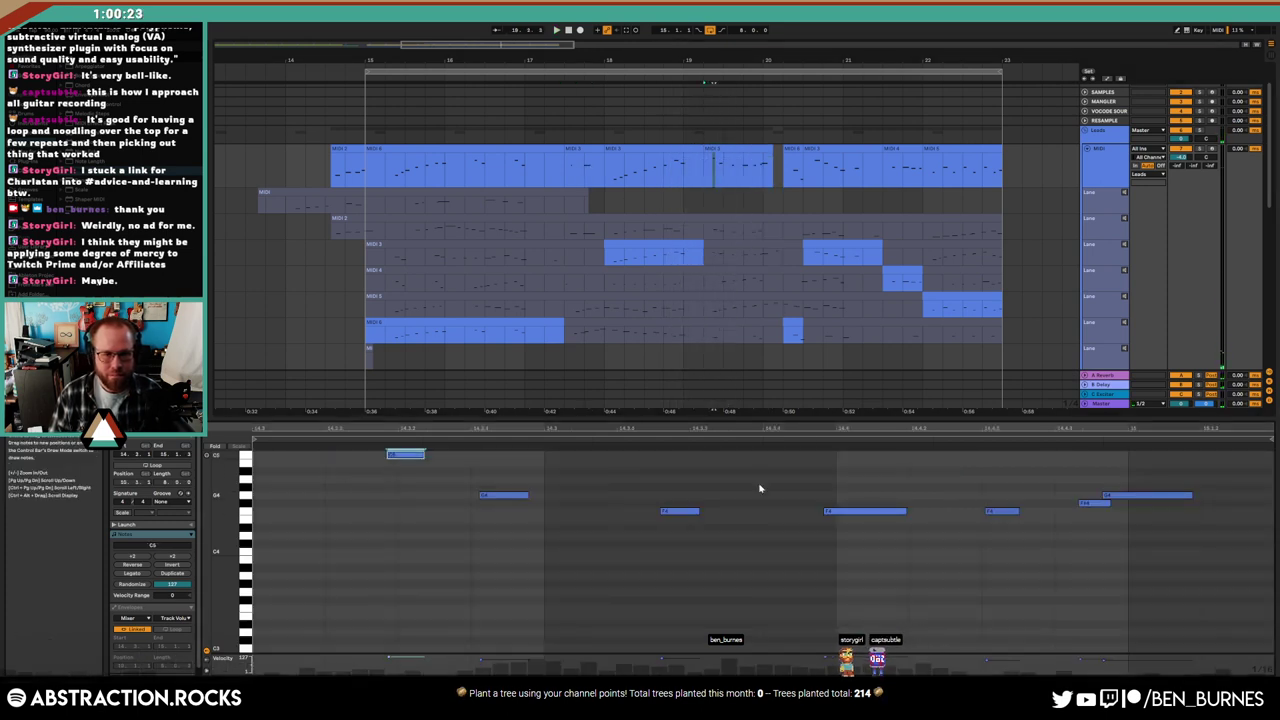
key(space)
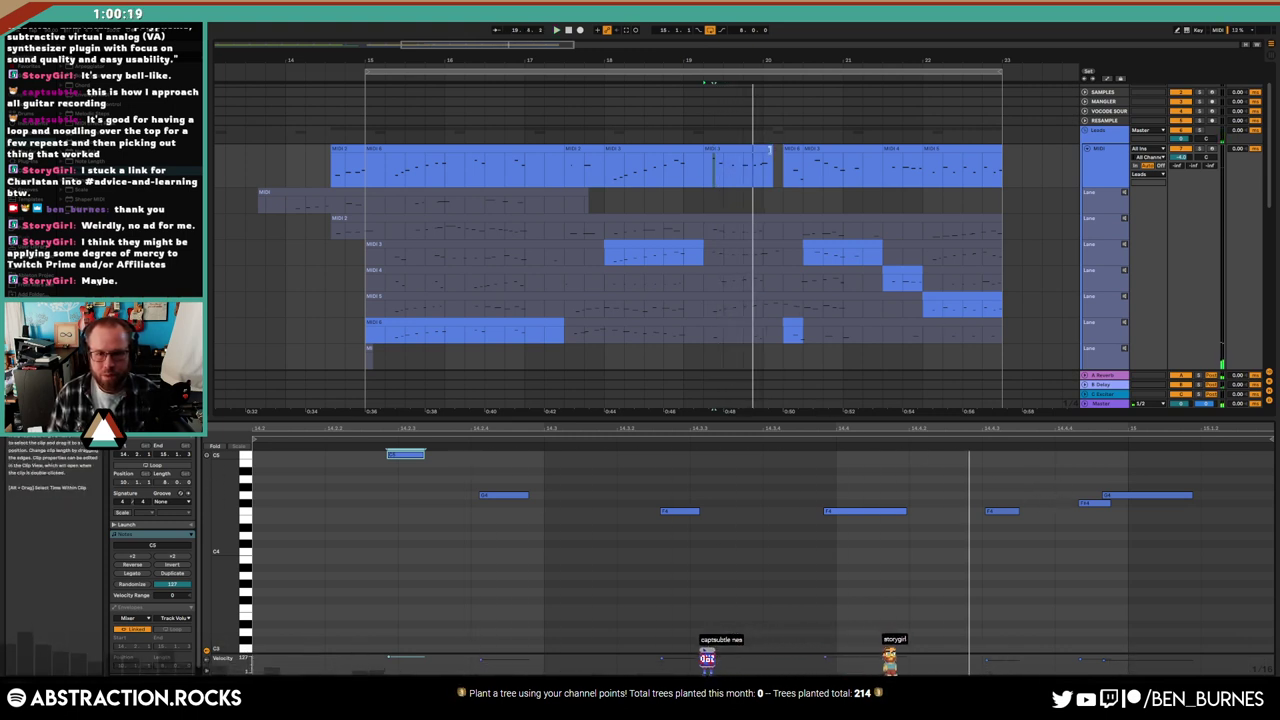
Extend the MIDI 3 segment from 19.2 across the gap to 20.3 and shorten its G4 and F4 notes around bar 20
drag(770, 157, 802, 157)
click(975, 519)
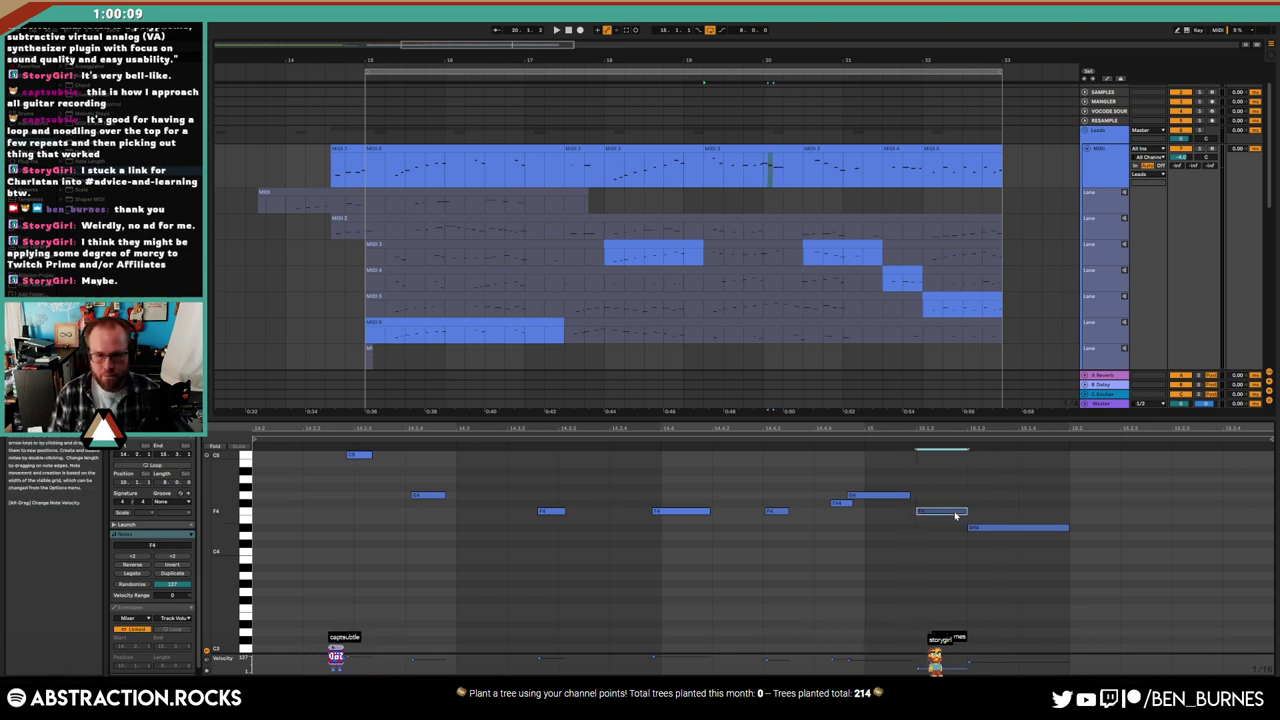
drag(968, 518, 866, 500)
click(912, 488)
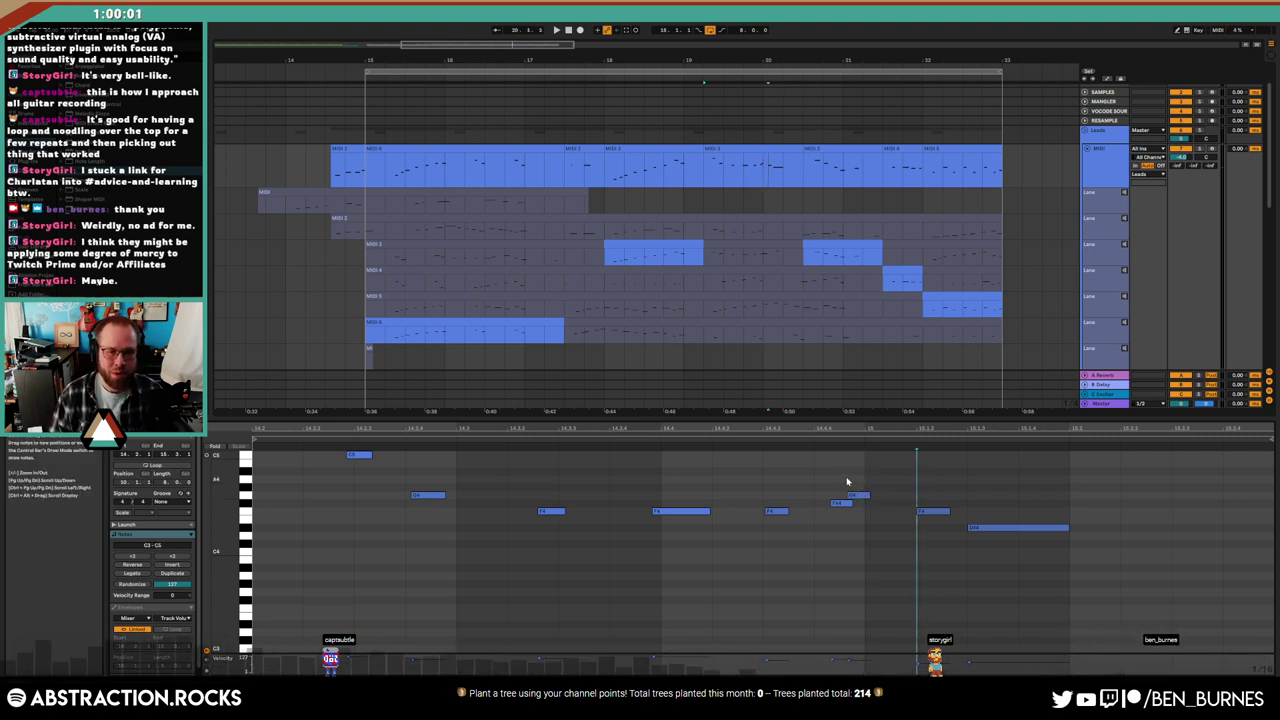
Move the segment's closing F4 and D#4 notes later, shorten both, and play the ending
drag(237, 481, 238, 520)
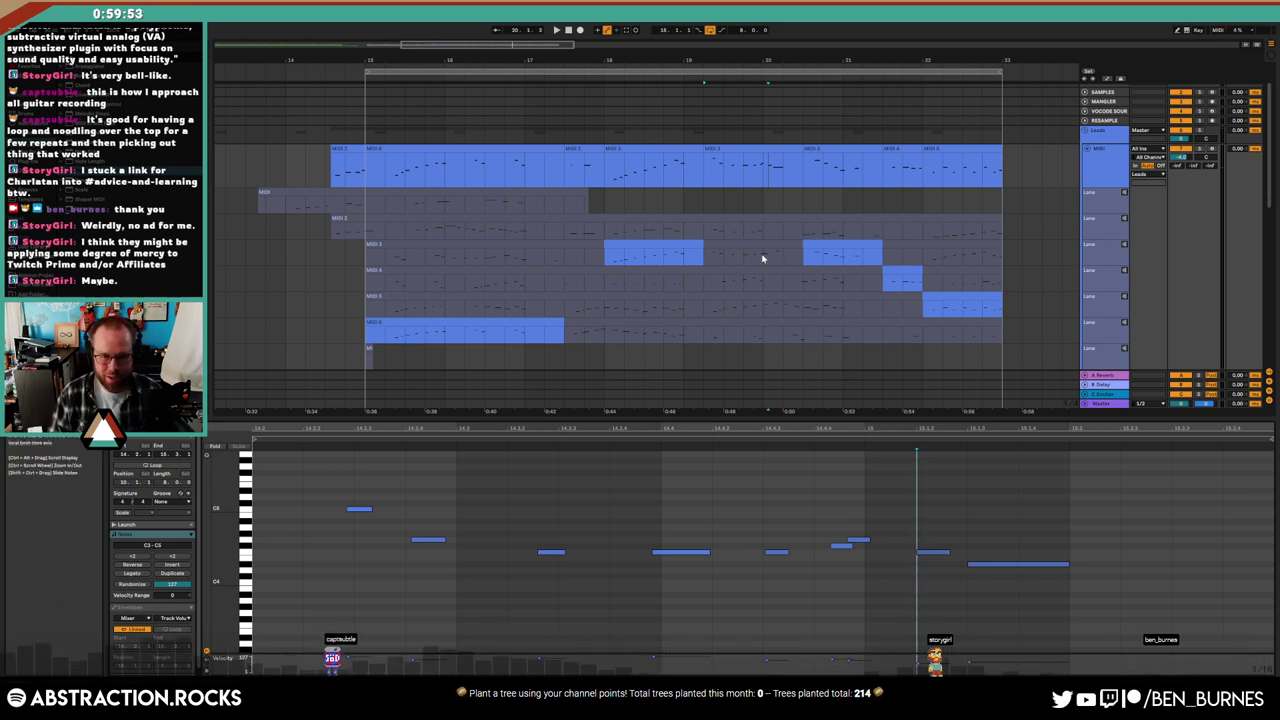
key(space)
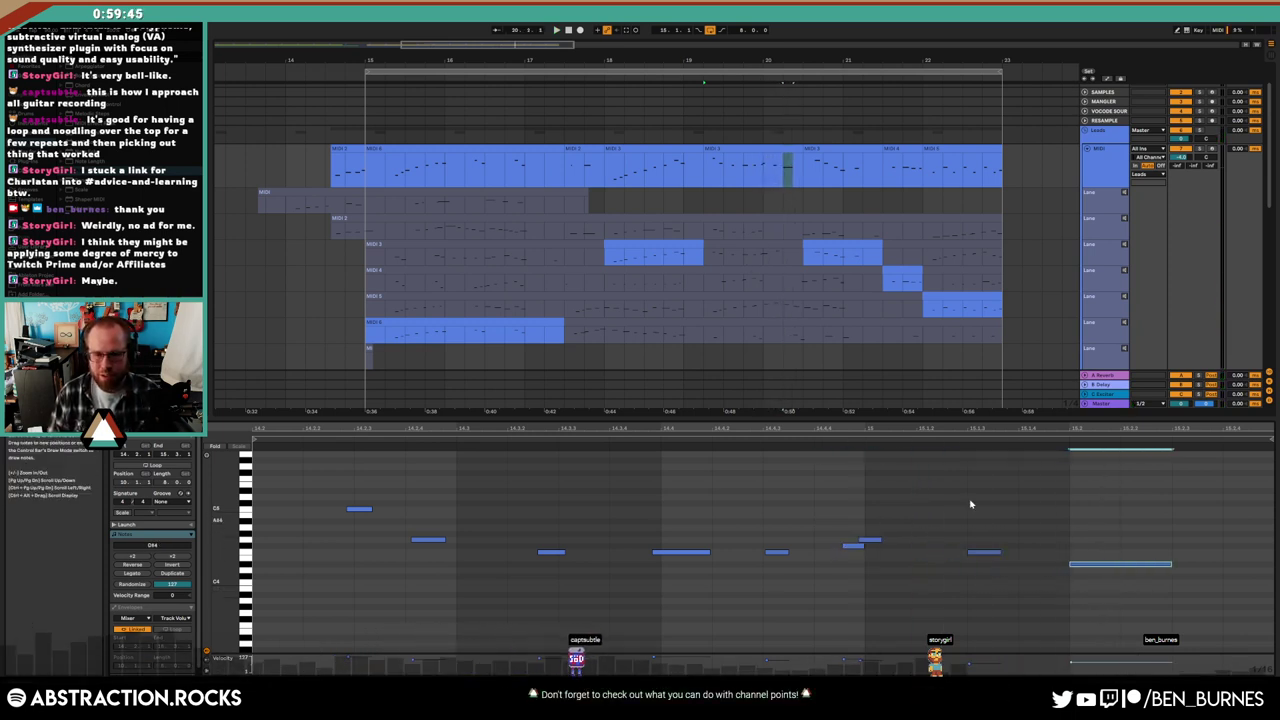
drag(999, 551, 990, 552)
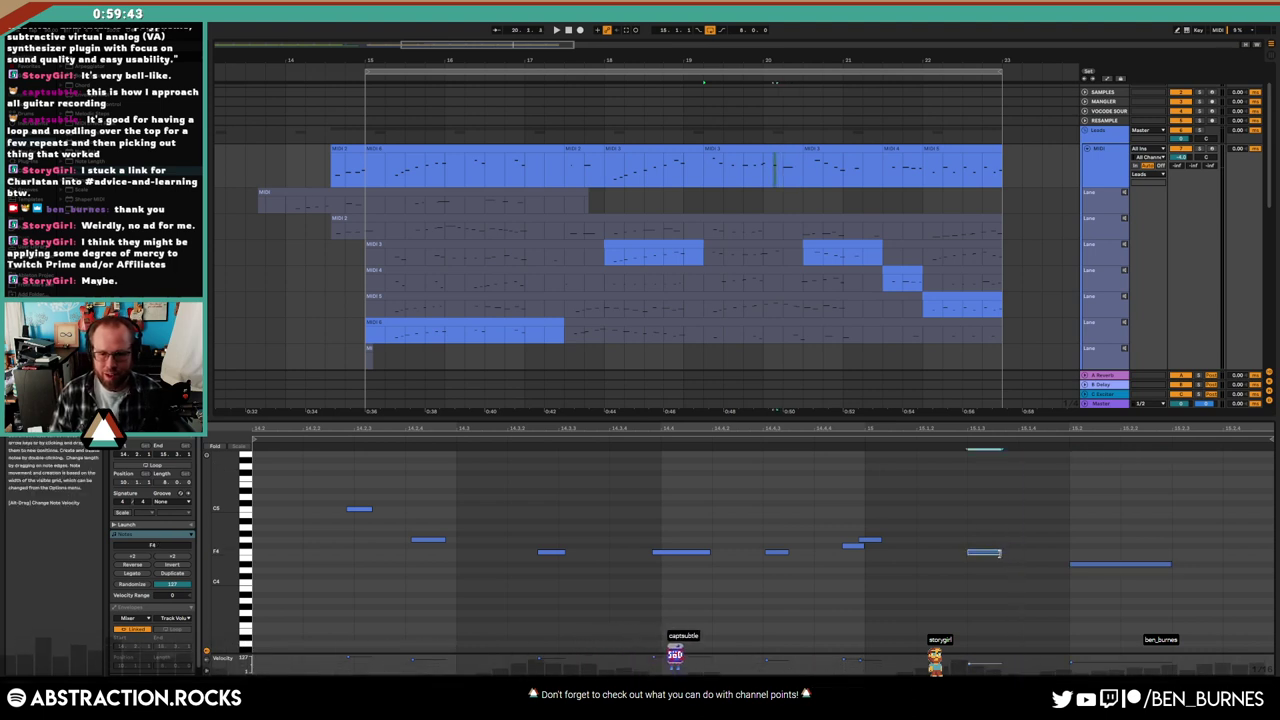
drag(1172, 560, 1120, 560)
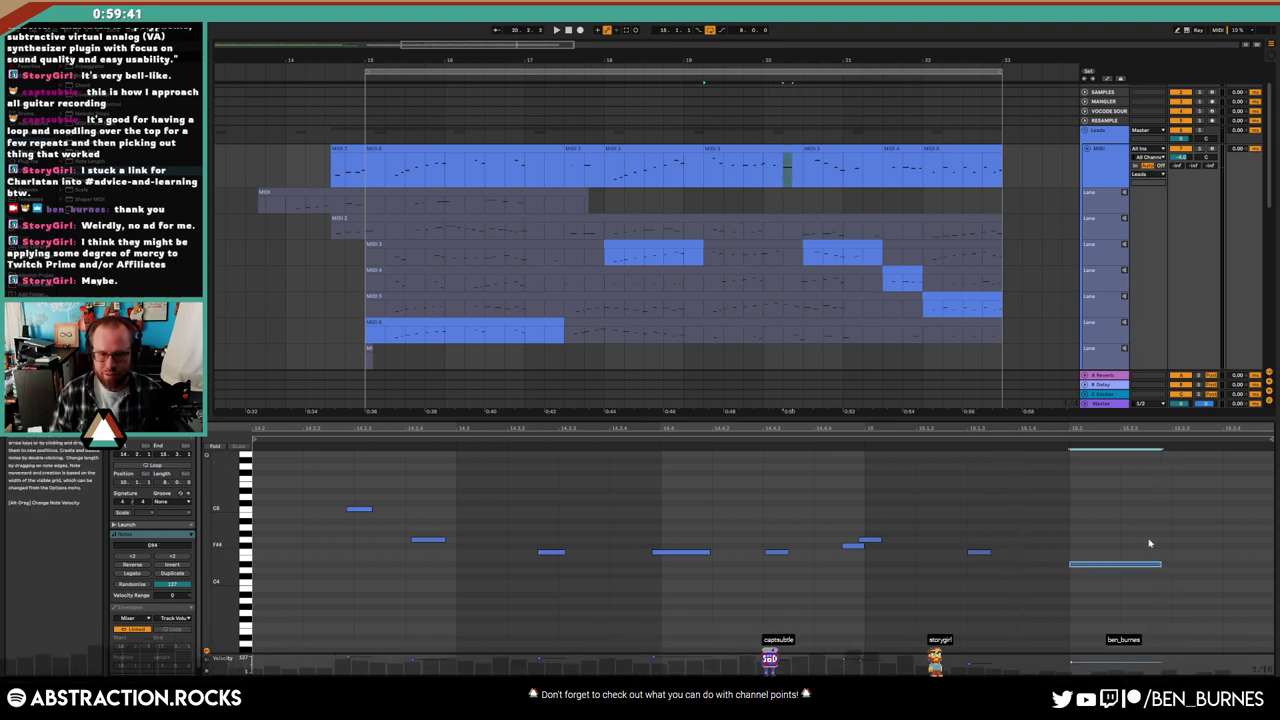
key(space)
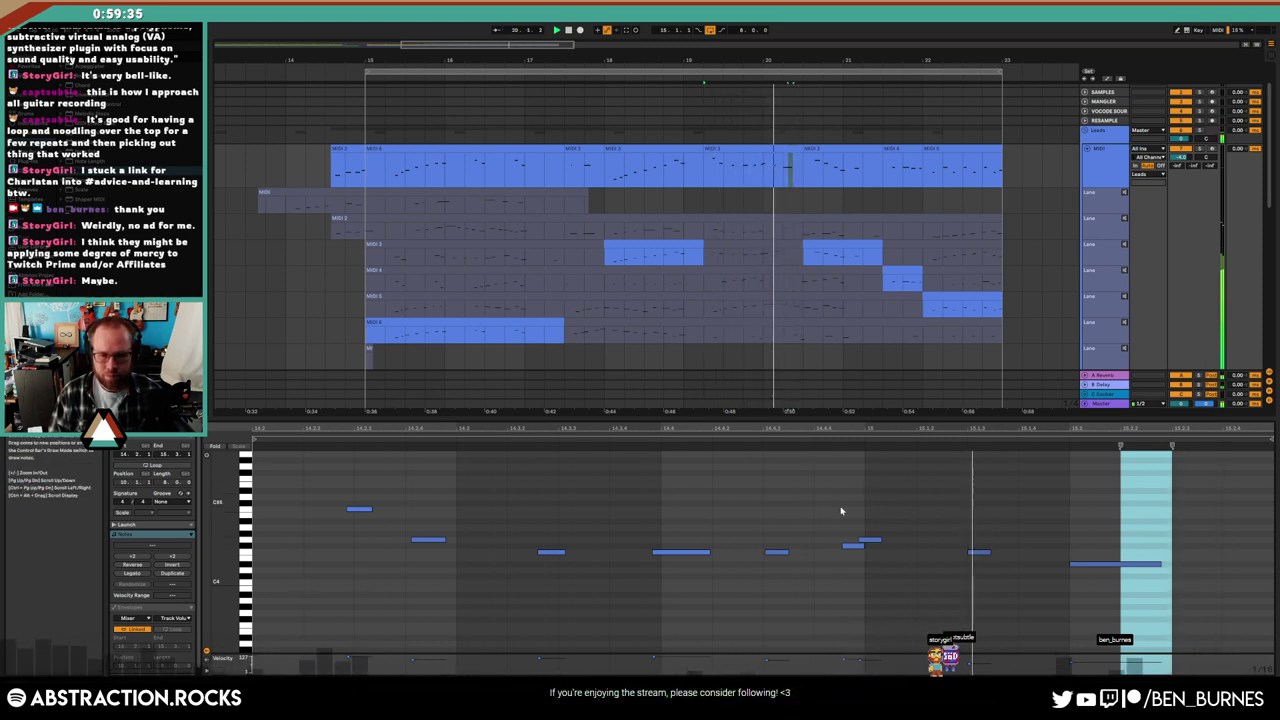
Nudge the short F#4 and G4 notes around bar 20 slightly later in the lead and play from bar 18
scroll(788, 246, down, 5)
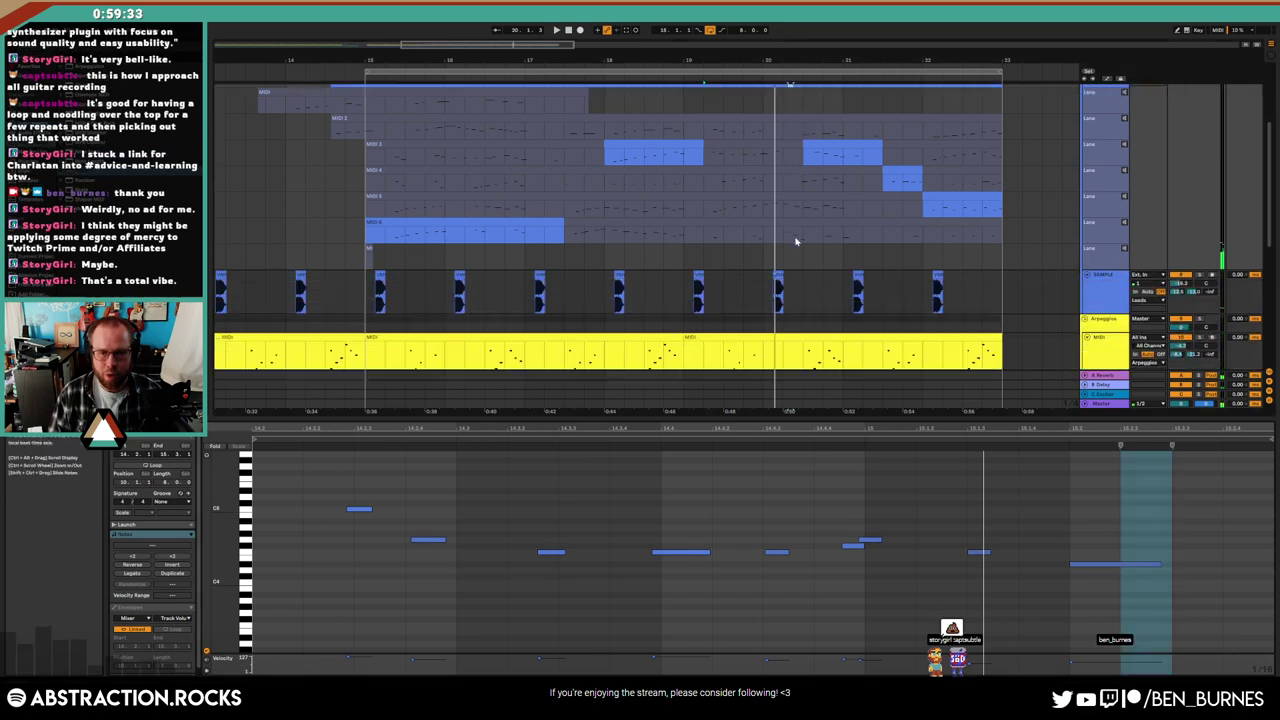
scroll(788, 246, up, 5)
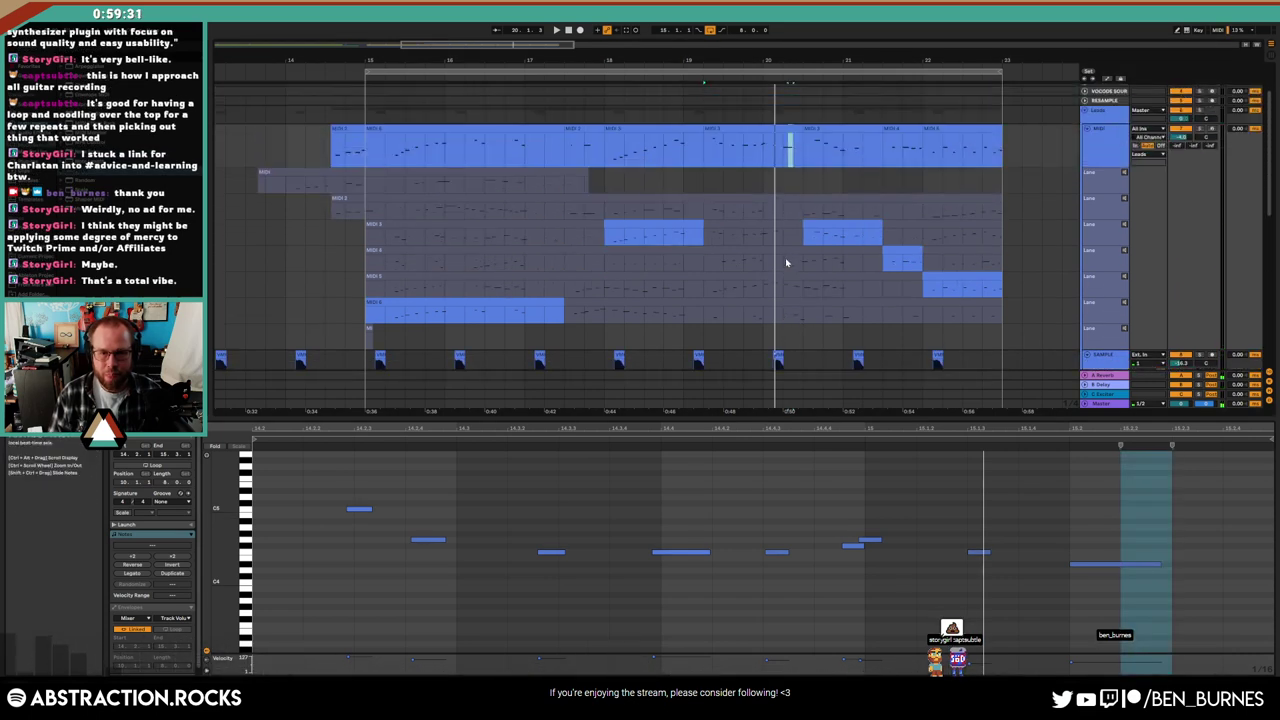
click(762, 131)
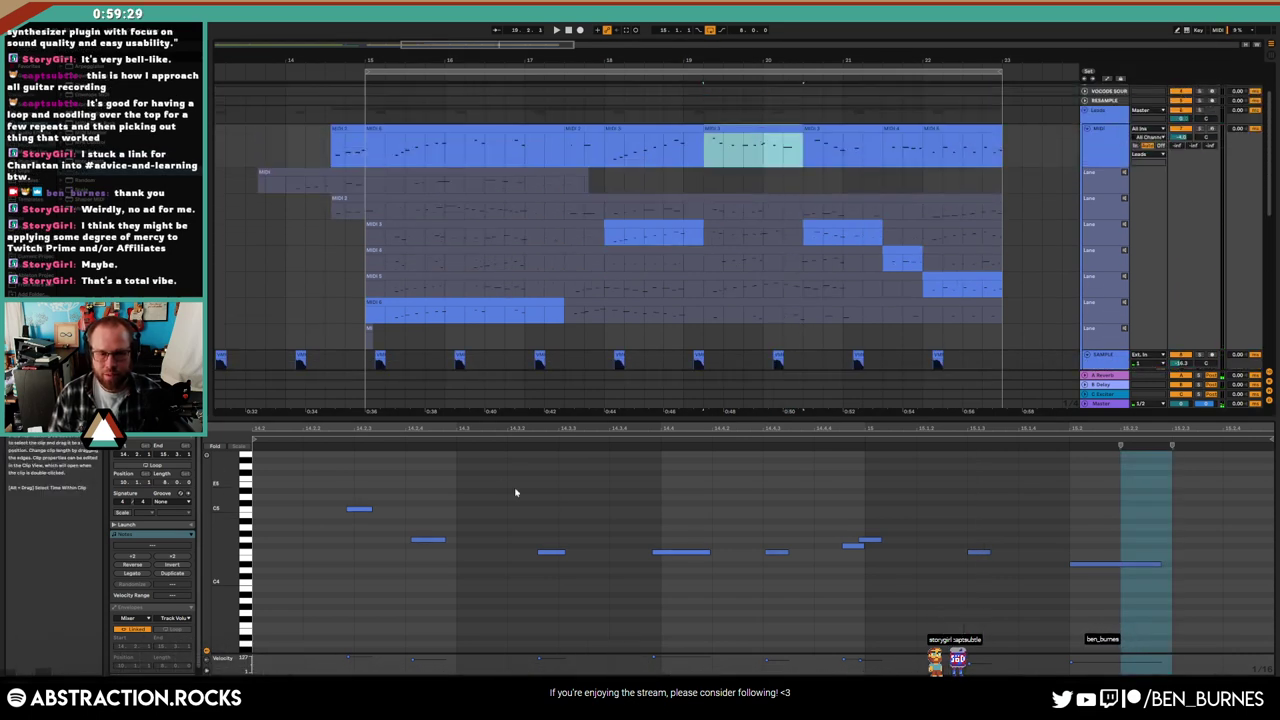
drag(840, 522, 871, 545)
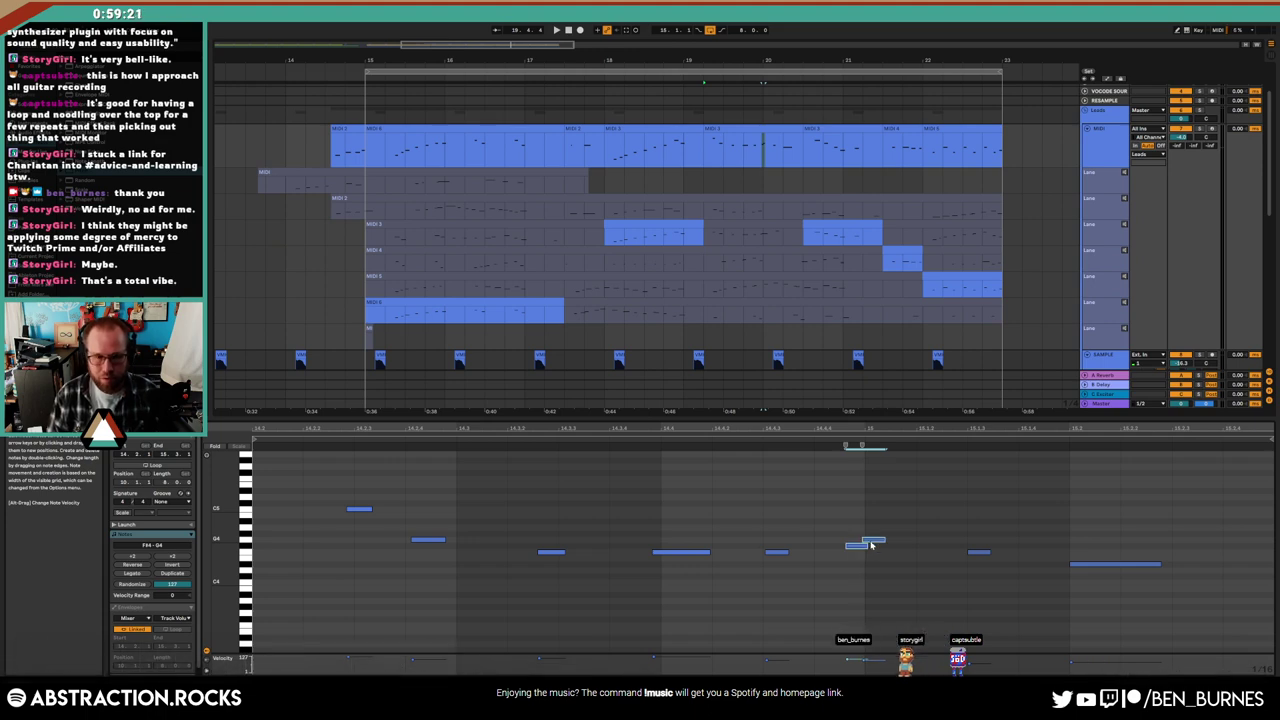
click(624, 150)
key(space)
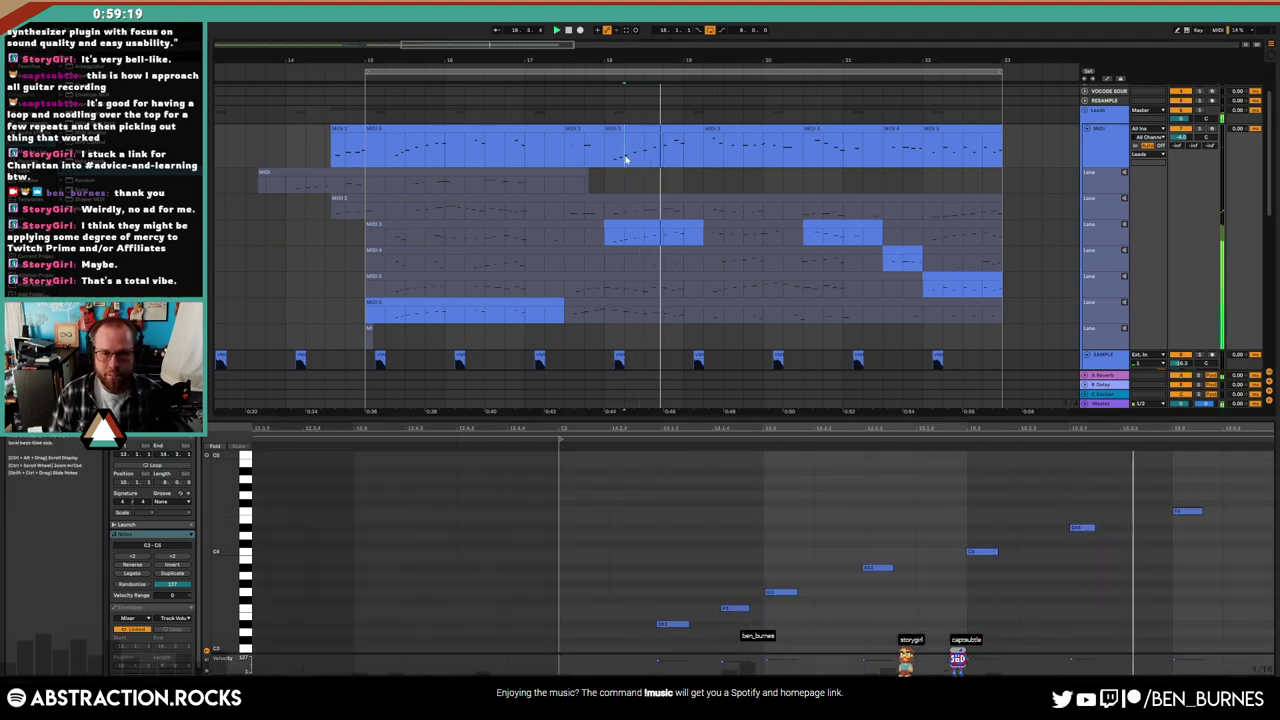
Move the F#4 and G4 notes earlier, ahead of bar 20, shorten the F4 before them, and play the phrase
click(758, 128)
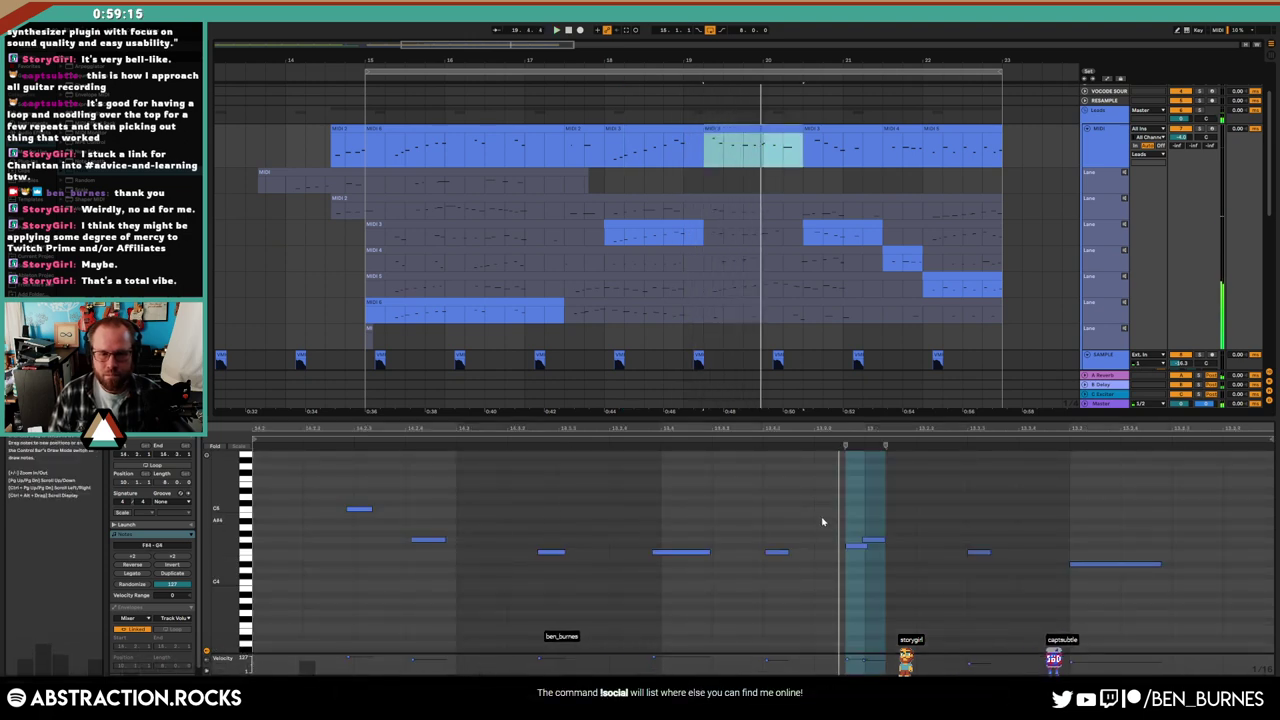
key(space)
mouse_move(874, 541)
mouse_down()
mouse_move(776, 552)
mouse_move(829, 544)
mouse_up()
click(831, 545)
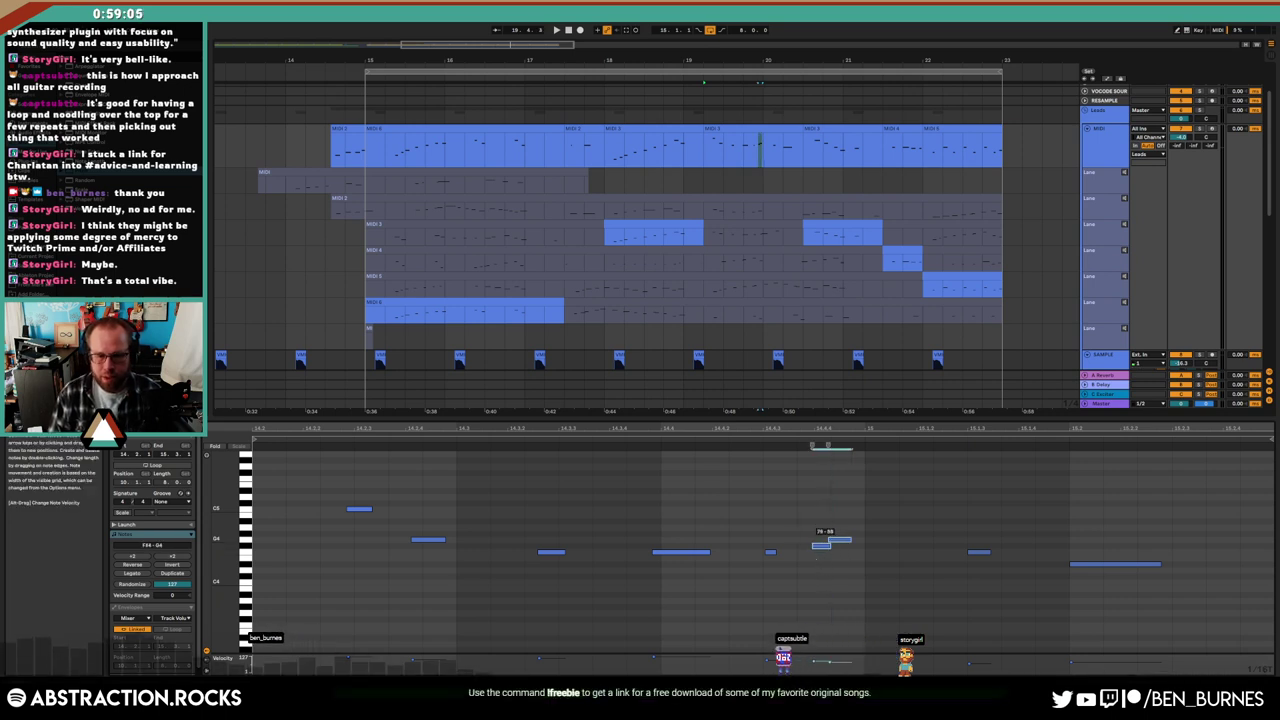
click(822, 552)
click(822, 545)
key(space)
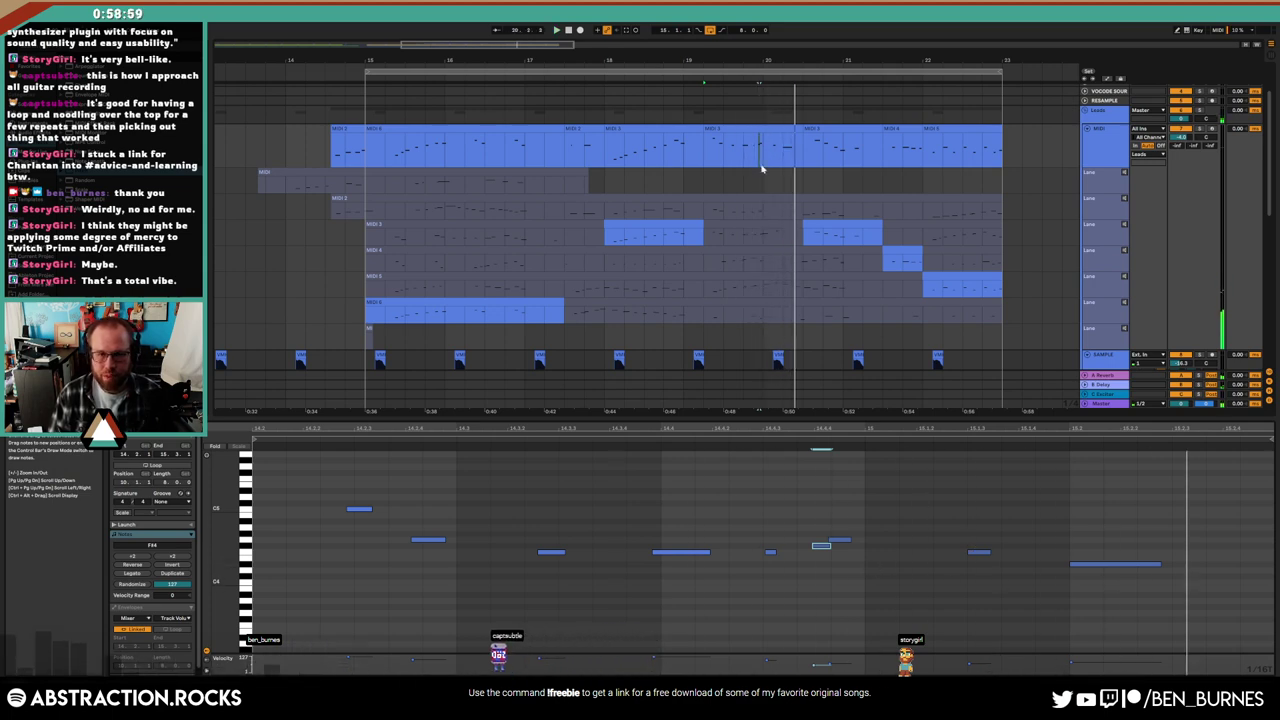
Arm the lead MIDI track for recording and delete the segment's closing F#4, G4, F4 and D#4 notes
click(728, 129)
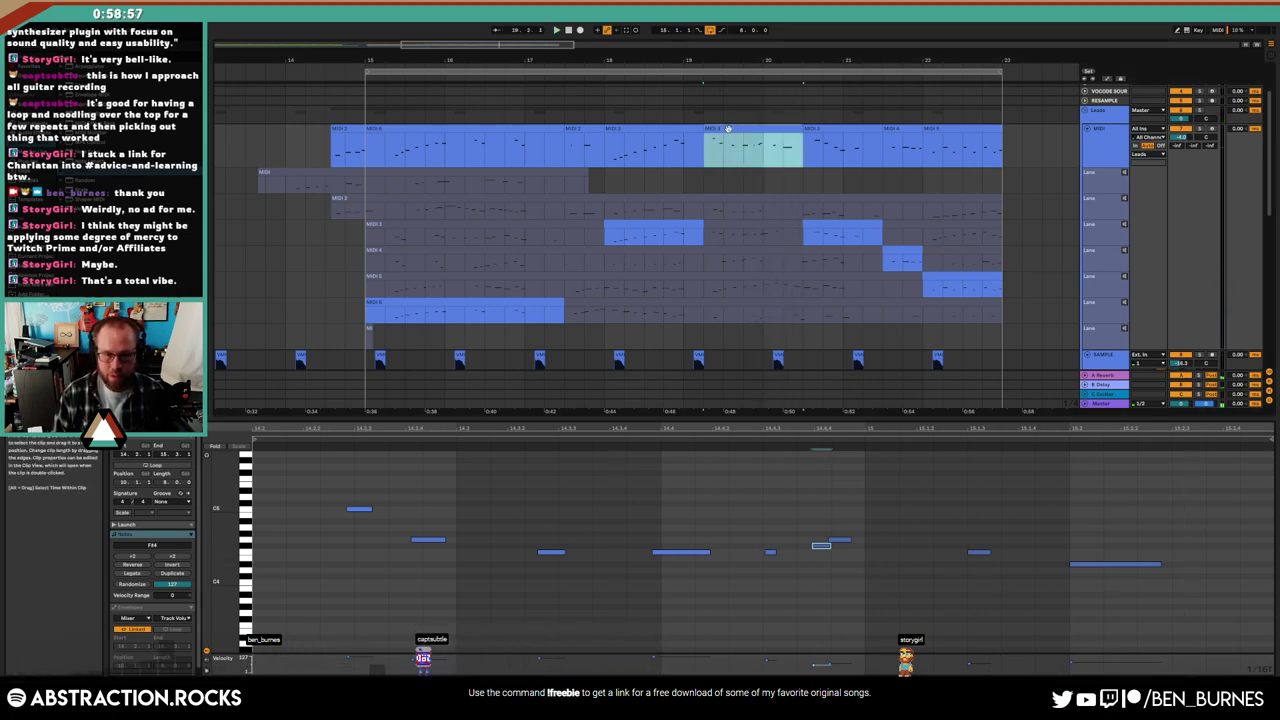
click(1211, 129)
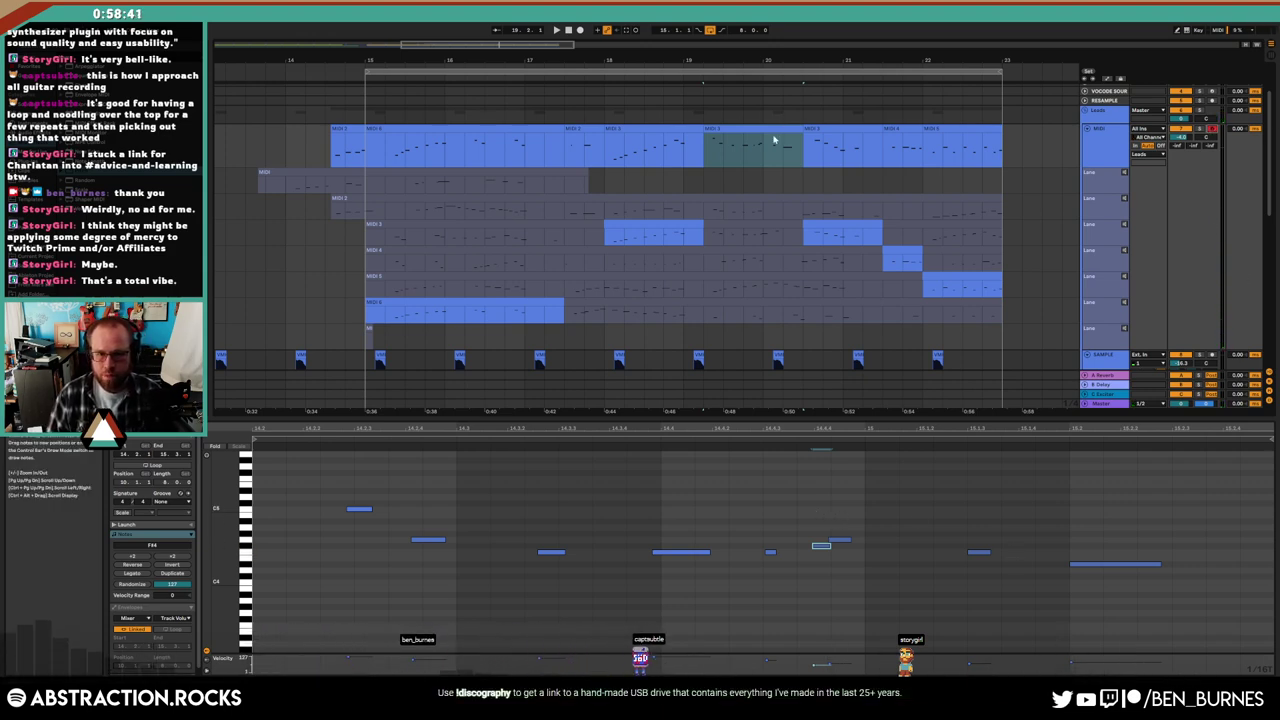
drag(813, 523, 1160, 525)
key(Delete)
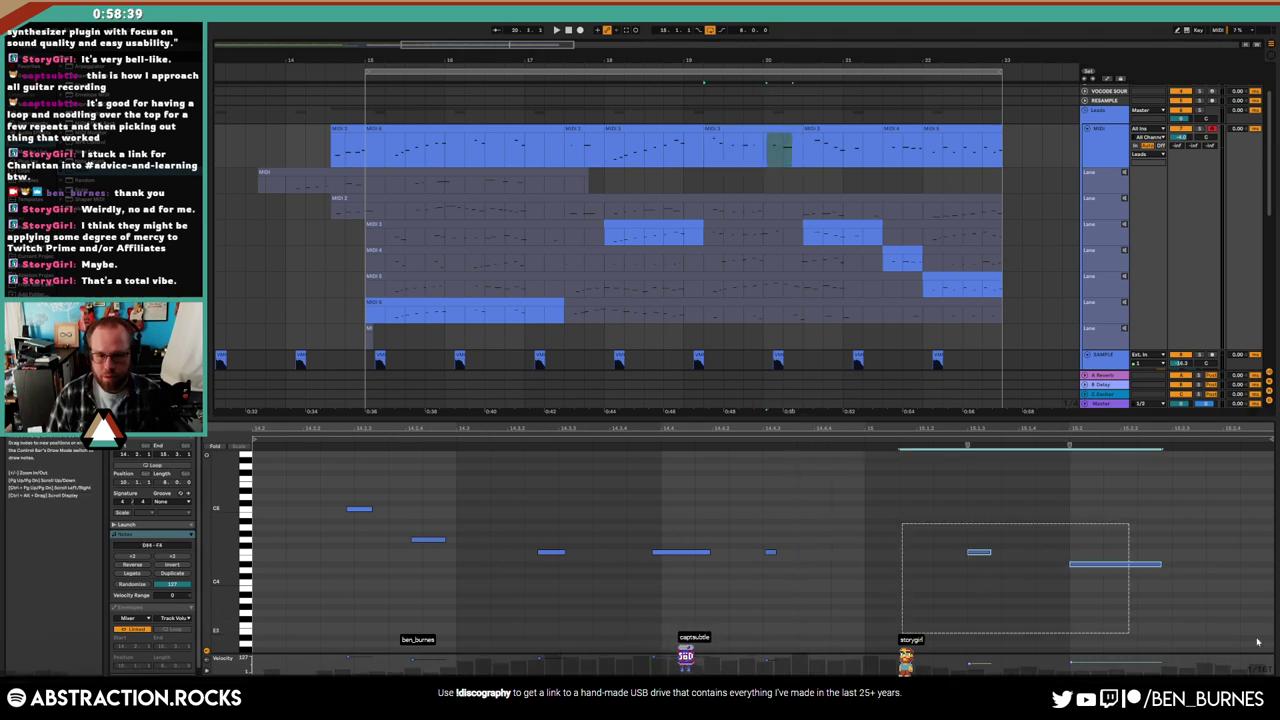
key(Delete)
Add two F4 notes from bar 20 followed by short F#4 and G4 notes, and play the melody from its start
drag(780, 543, 838, 569)
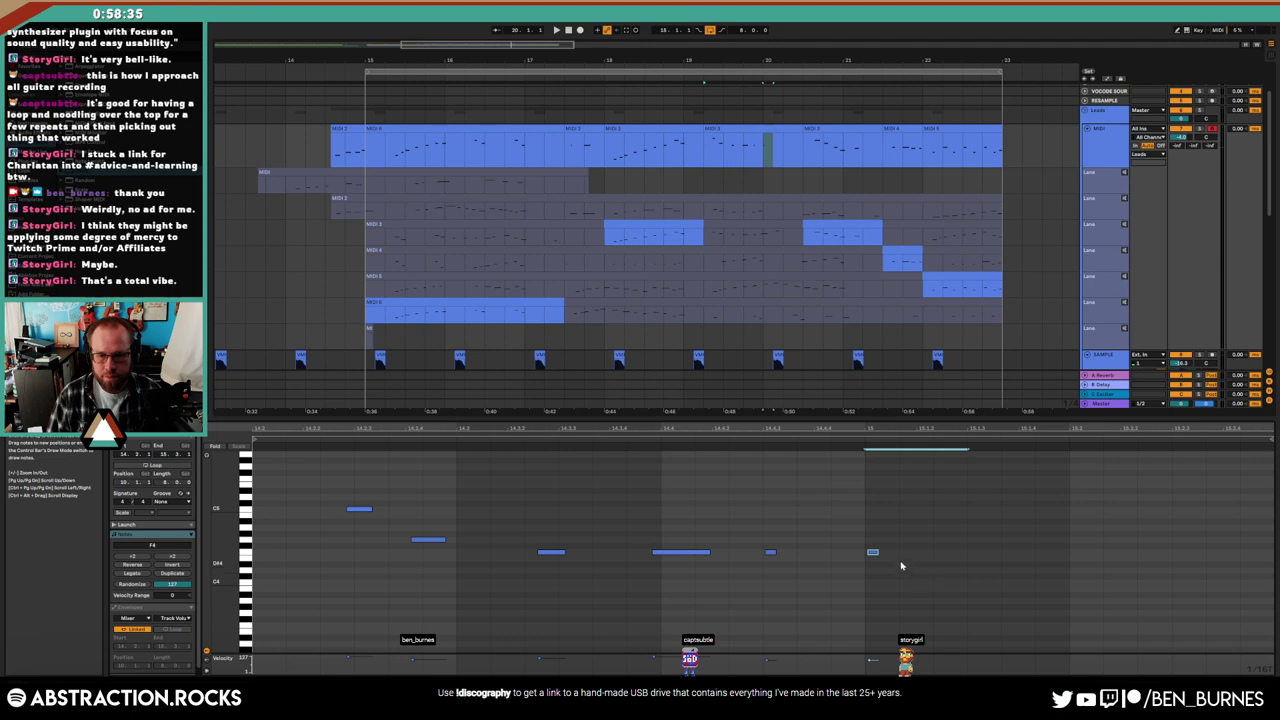
drag(885, 556, 985, 556)
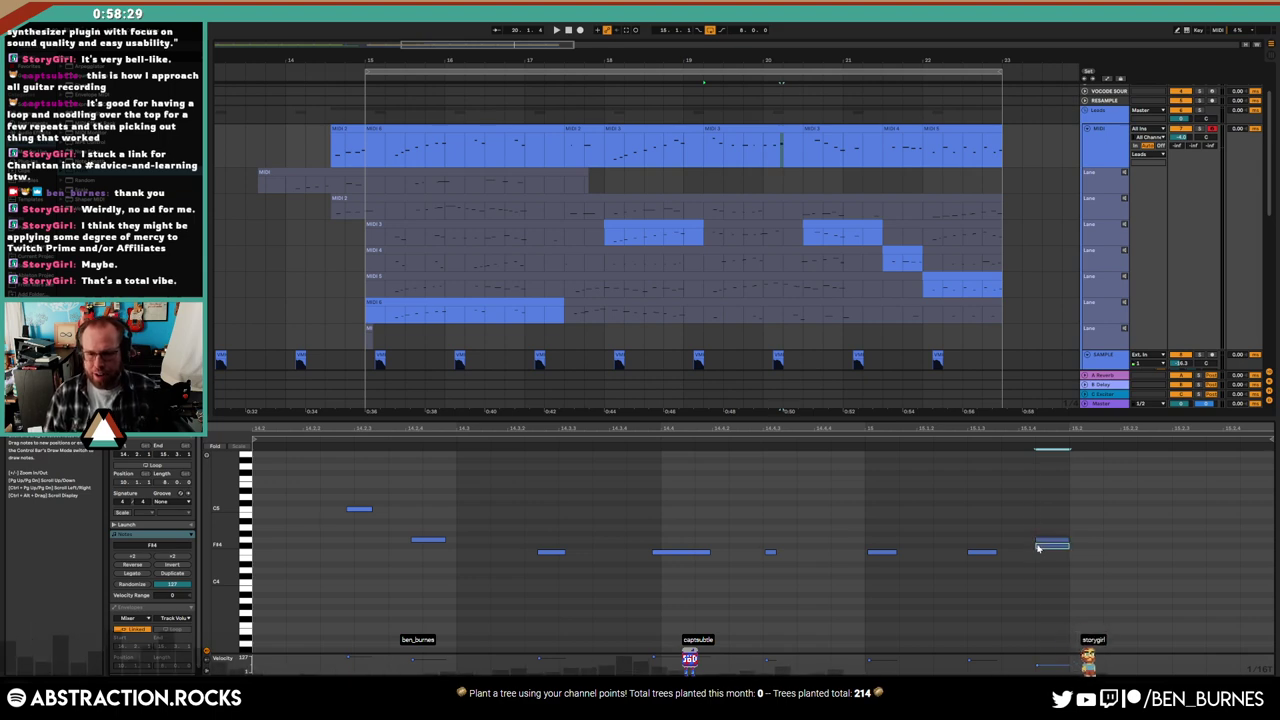
drag(1062, 542, 1062, 542)
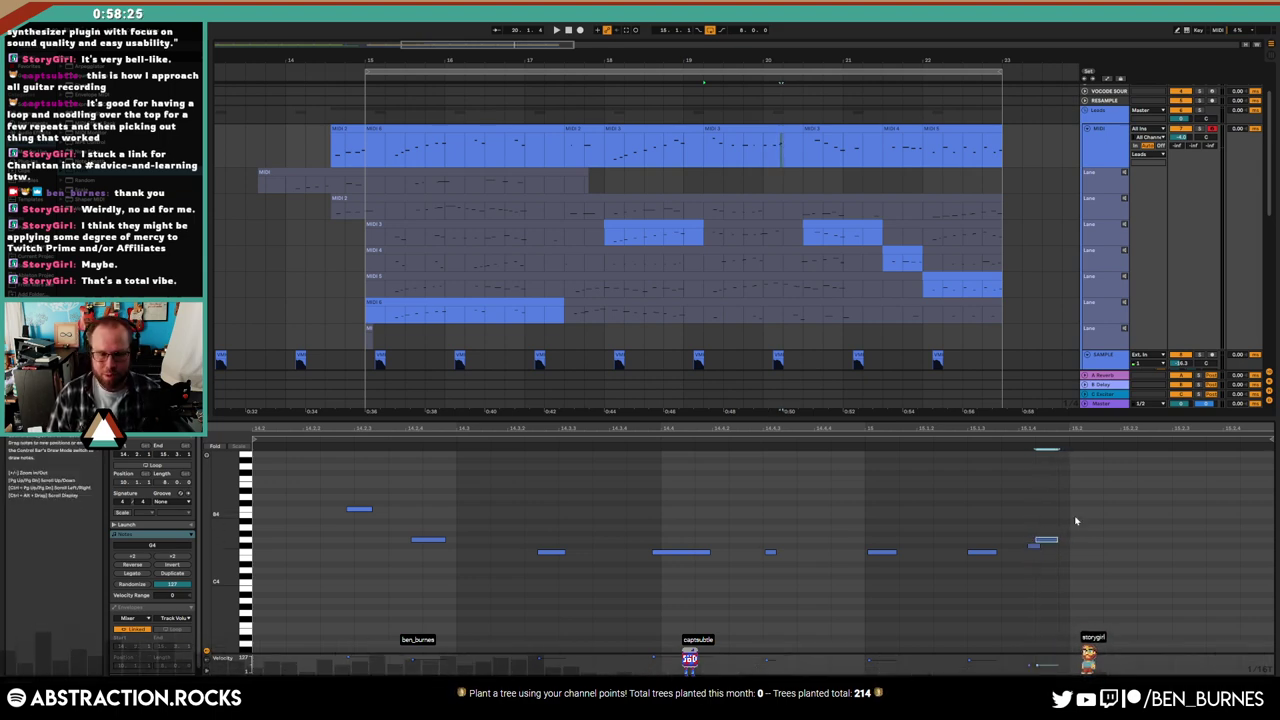
click(1070, 526)
click(881, 551)
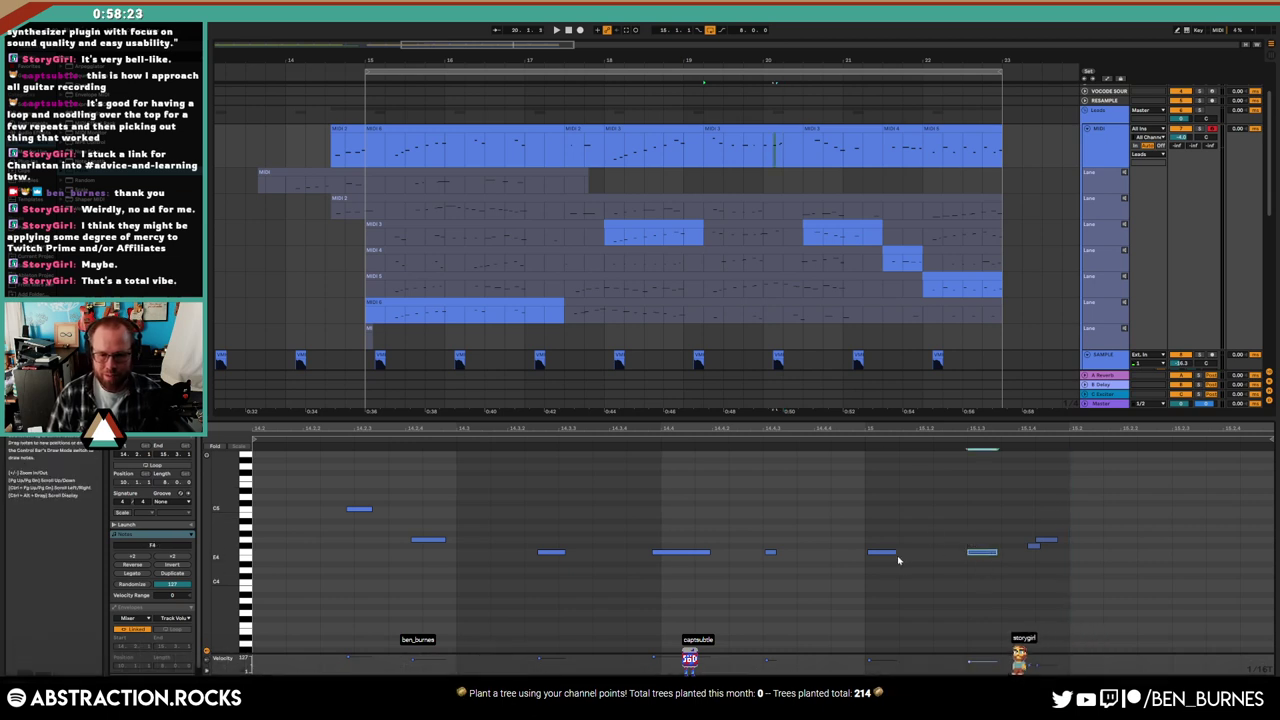
click(1046, 542)
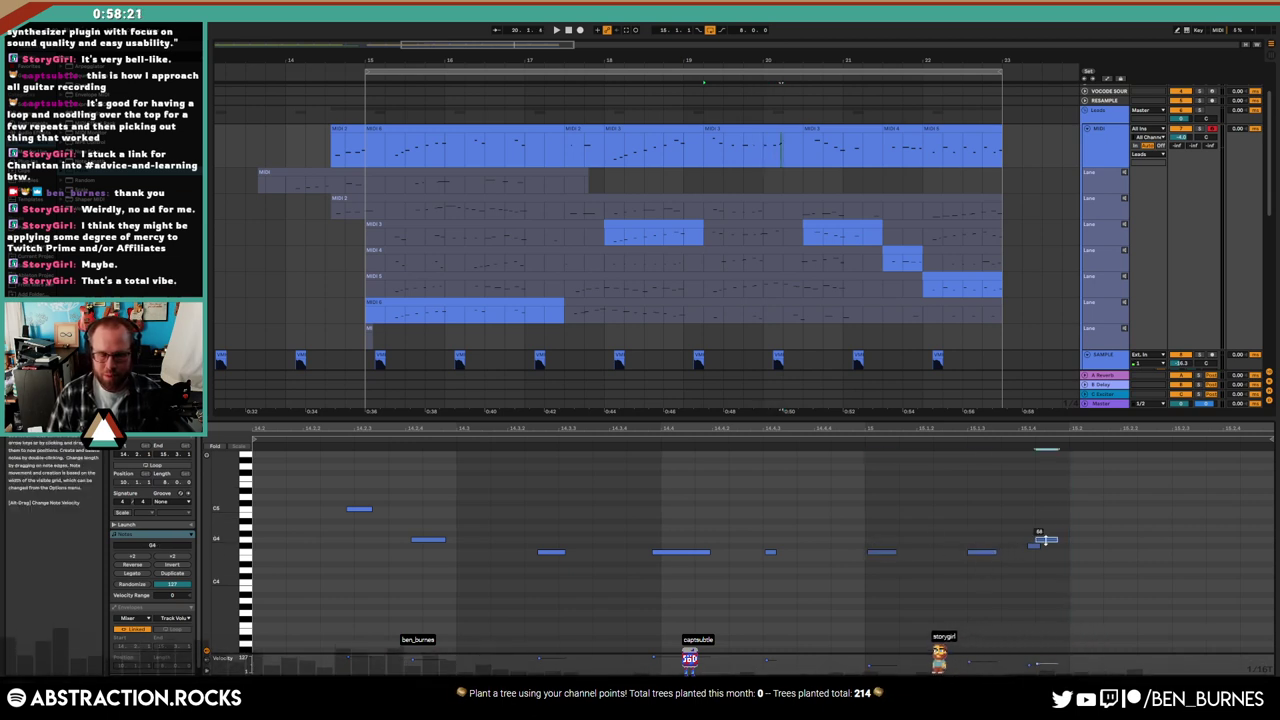
key(space)
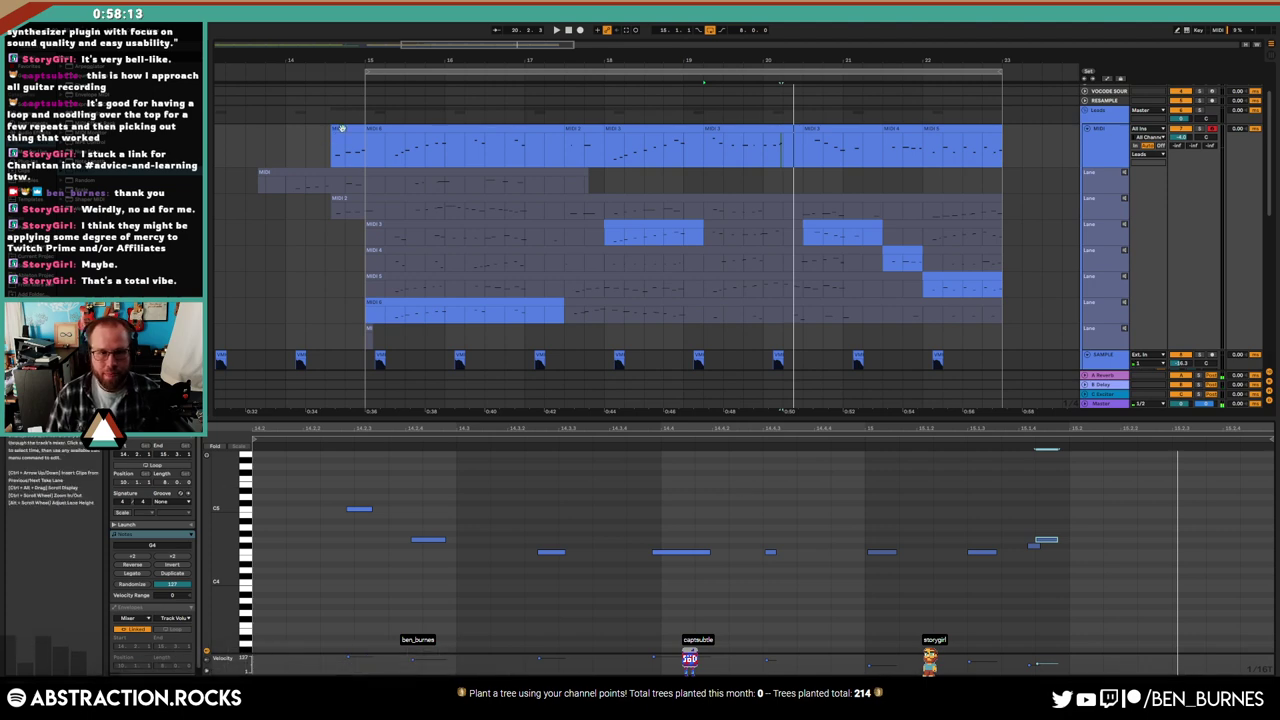
drag(341, 129, 366, 140)
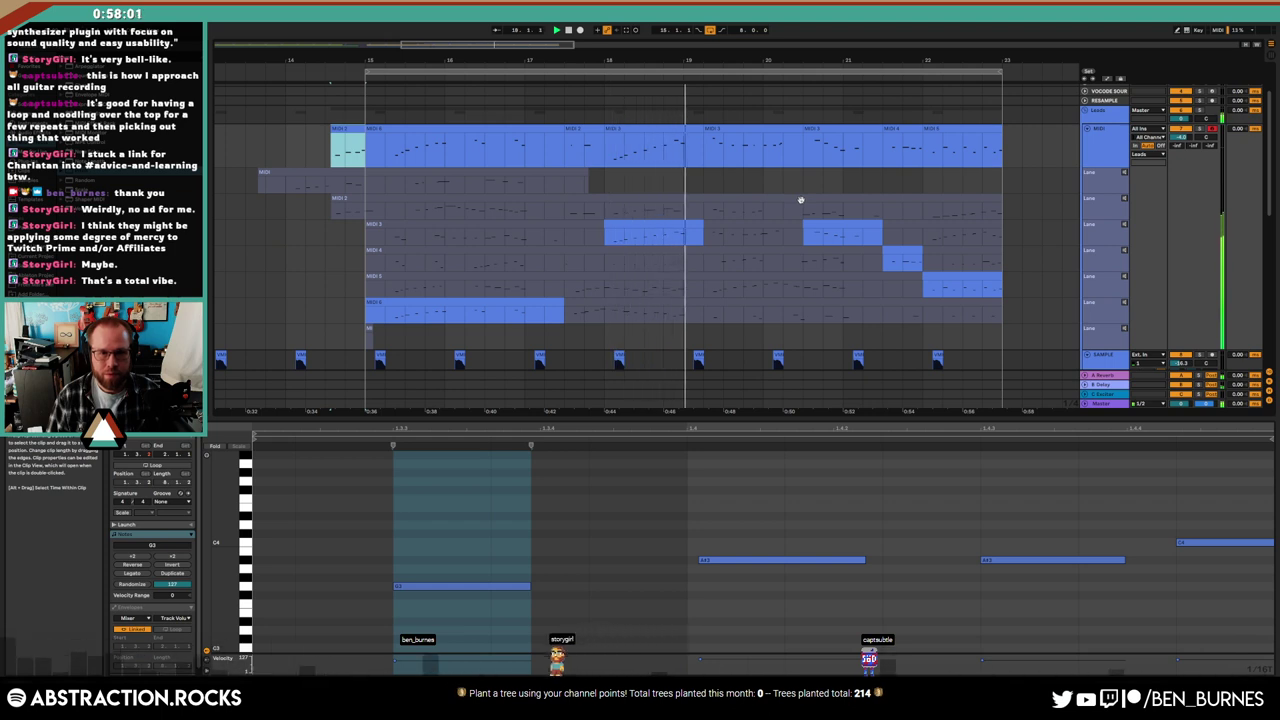
Delete the segment's first two F4 notes before bar 20 and nudge its opening C5 and G4 notes slightly later
click(741, 130)
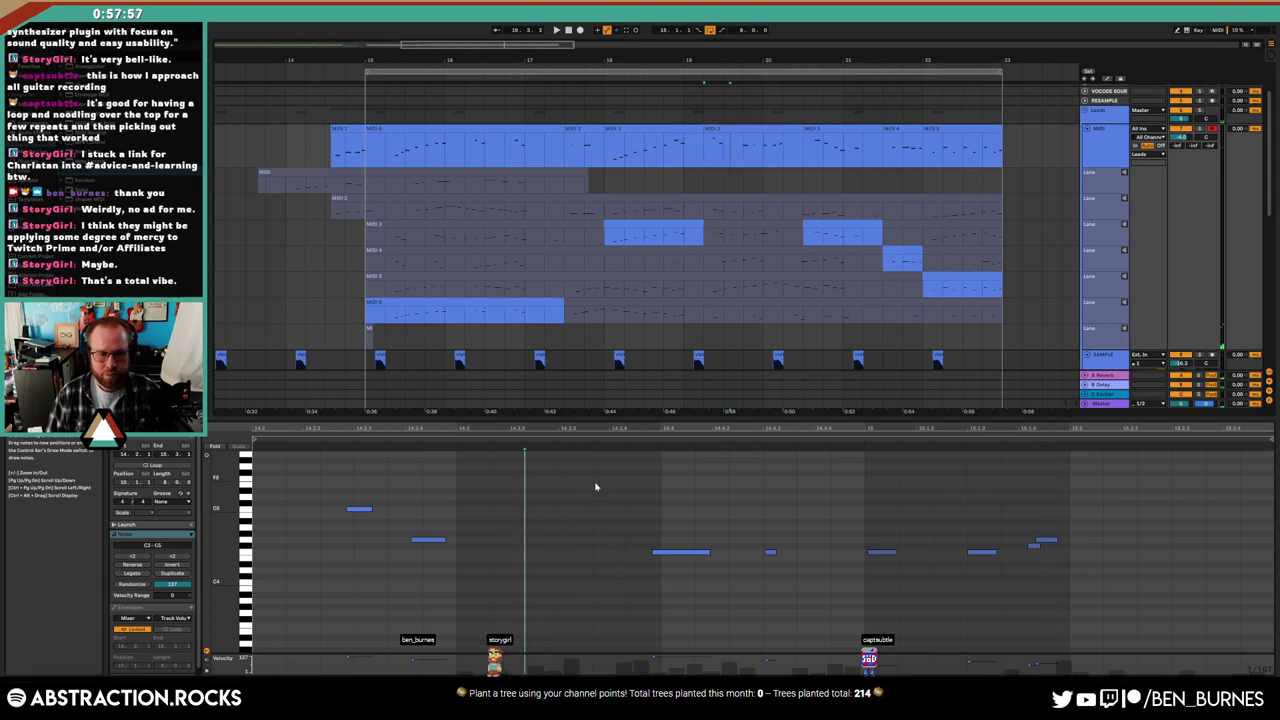
drag(629, 497, 735, 582)
key(Delete)
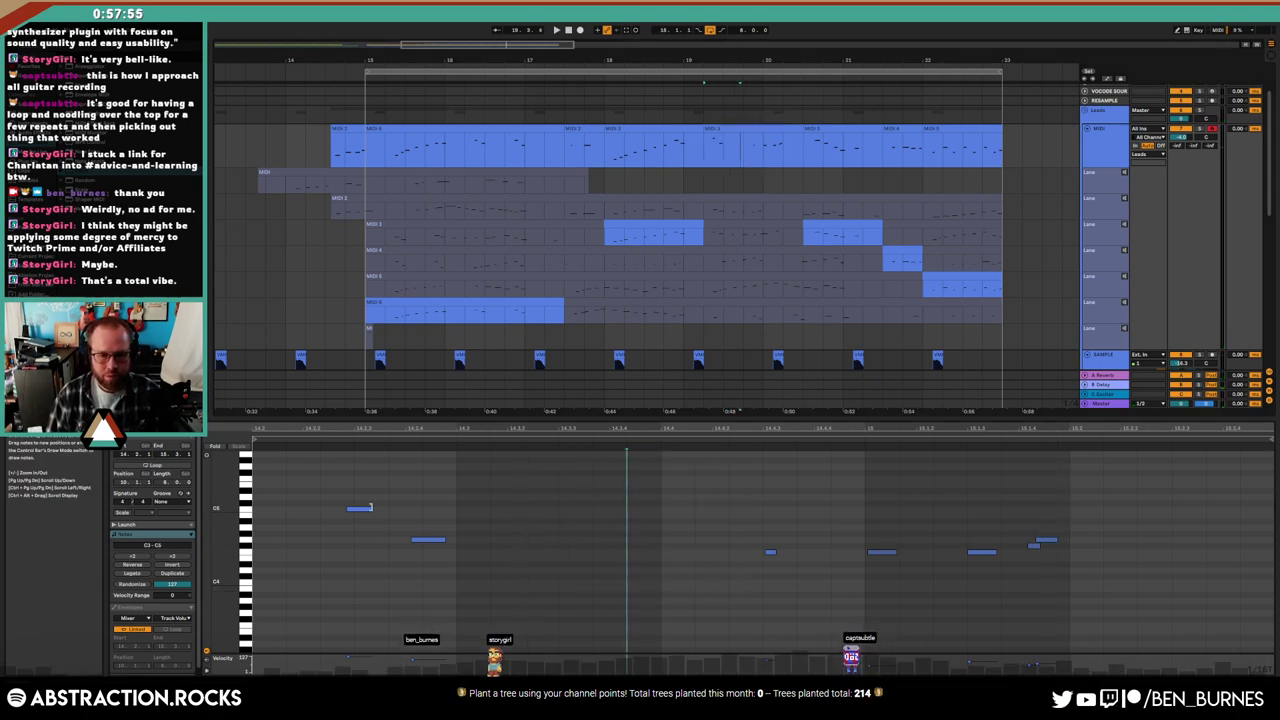
click(362, 509)
click(422, 541)
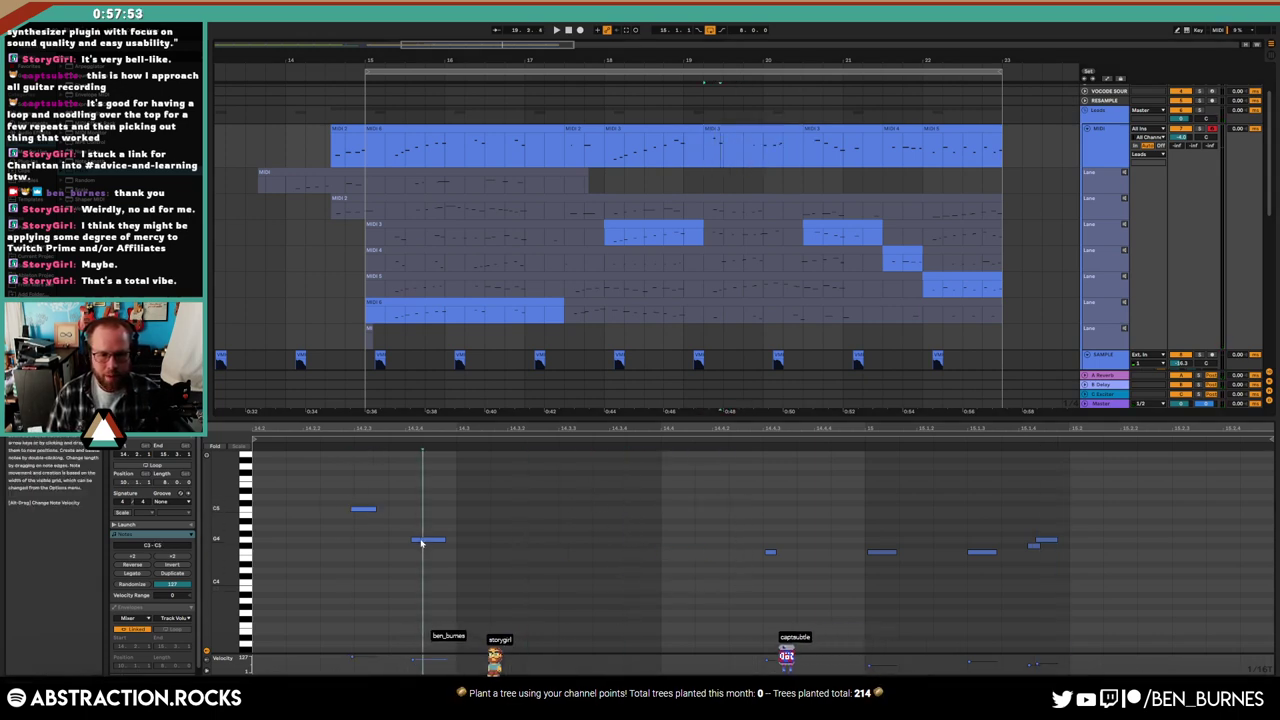
click(704, 504)
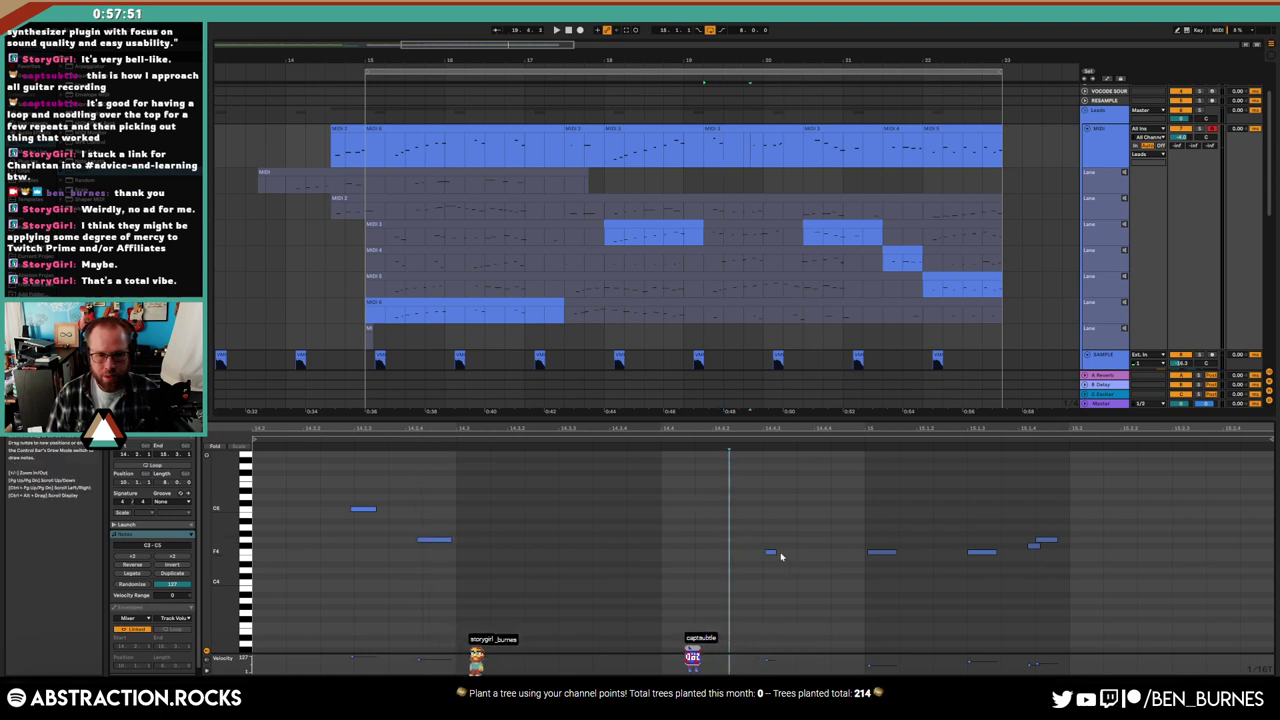
Raise the remaining short F4 to G4 just before bar 20 and add a D#5 note ahead of it
drag(769, 551, 838, 545)
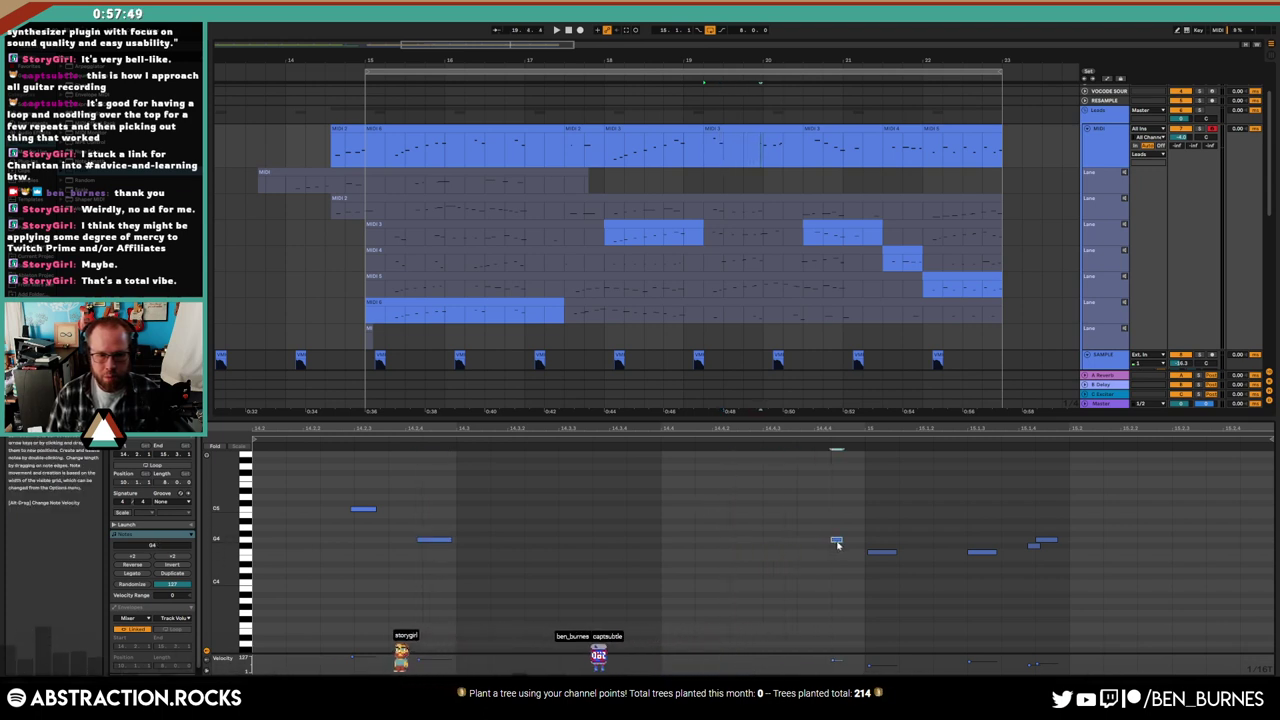
click(766, 497)
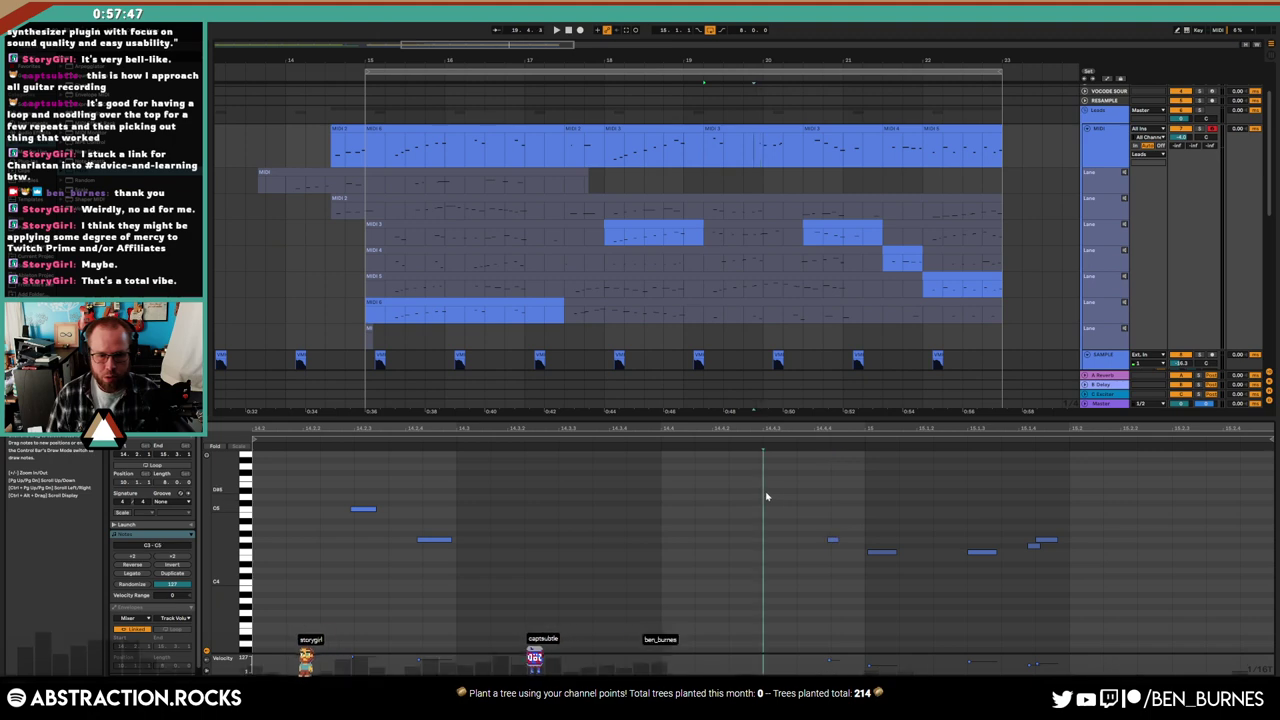
double_click(772, 492)
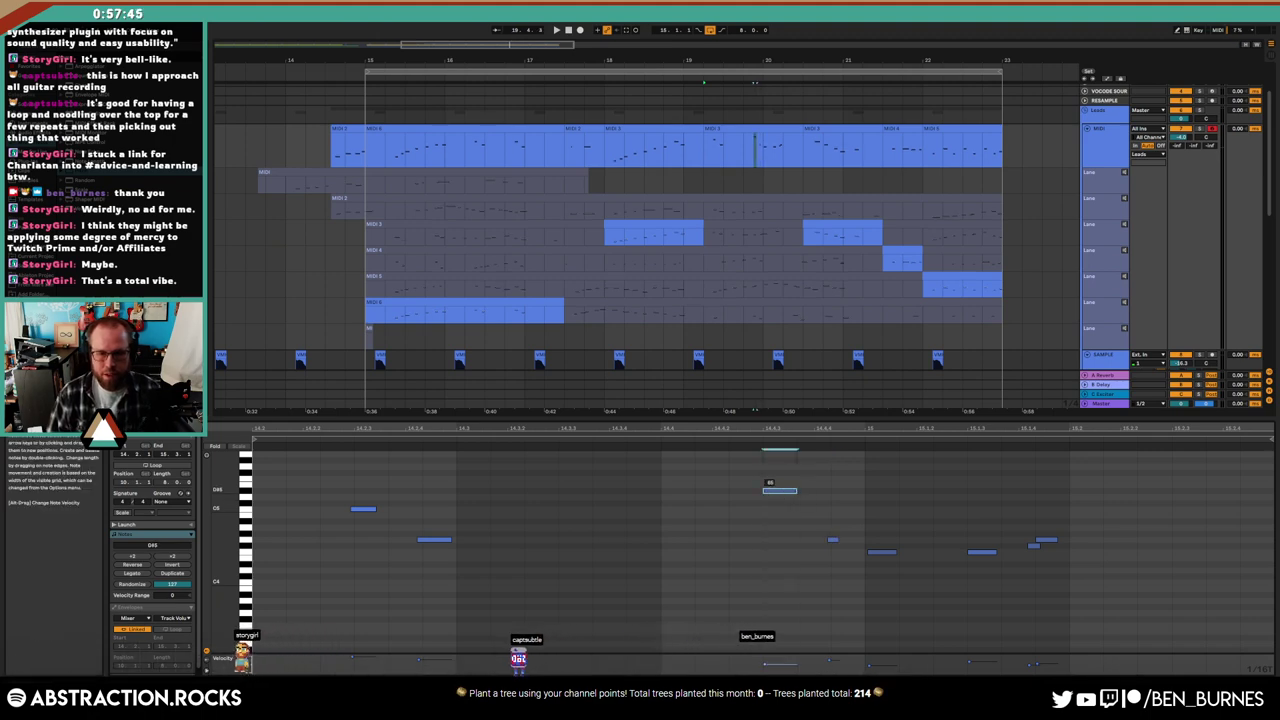
drag(778, 490, 771, 490)
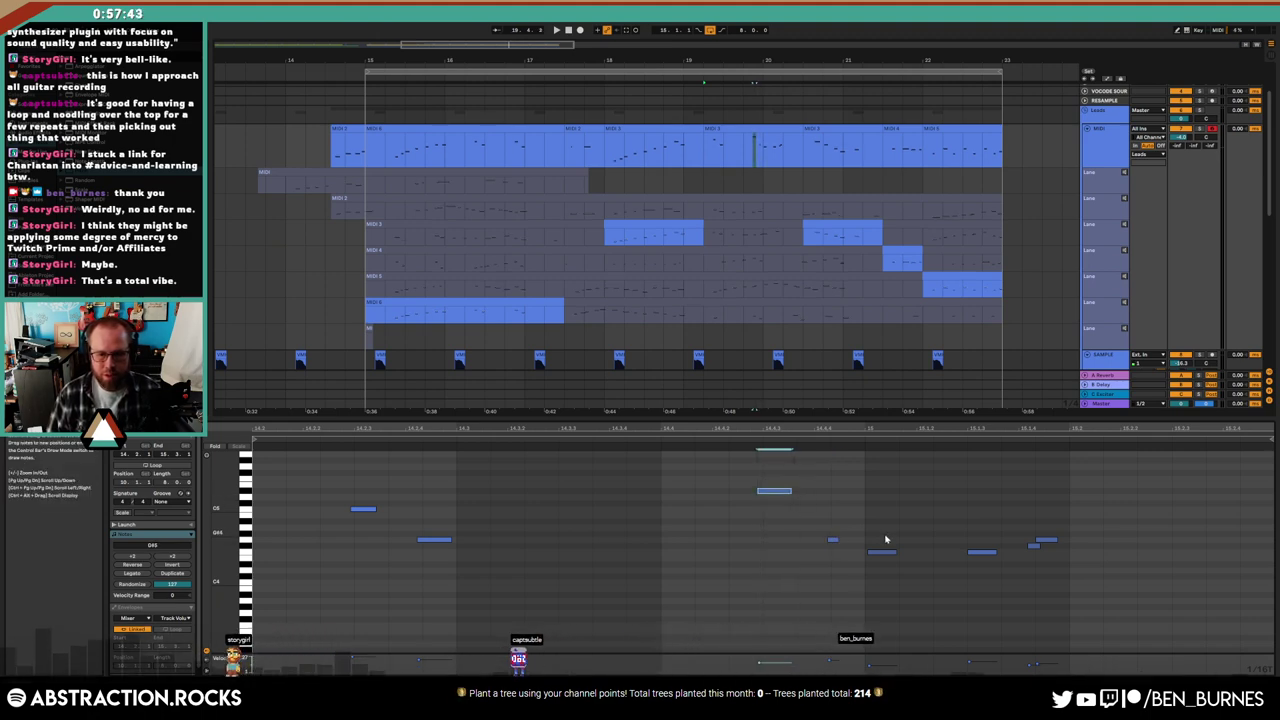
Replace the four notes after bar 20 with one long F4, trim the G4 before it, and play the result
drag(866, 534, 1074, 590)
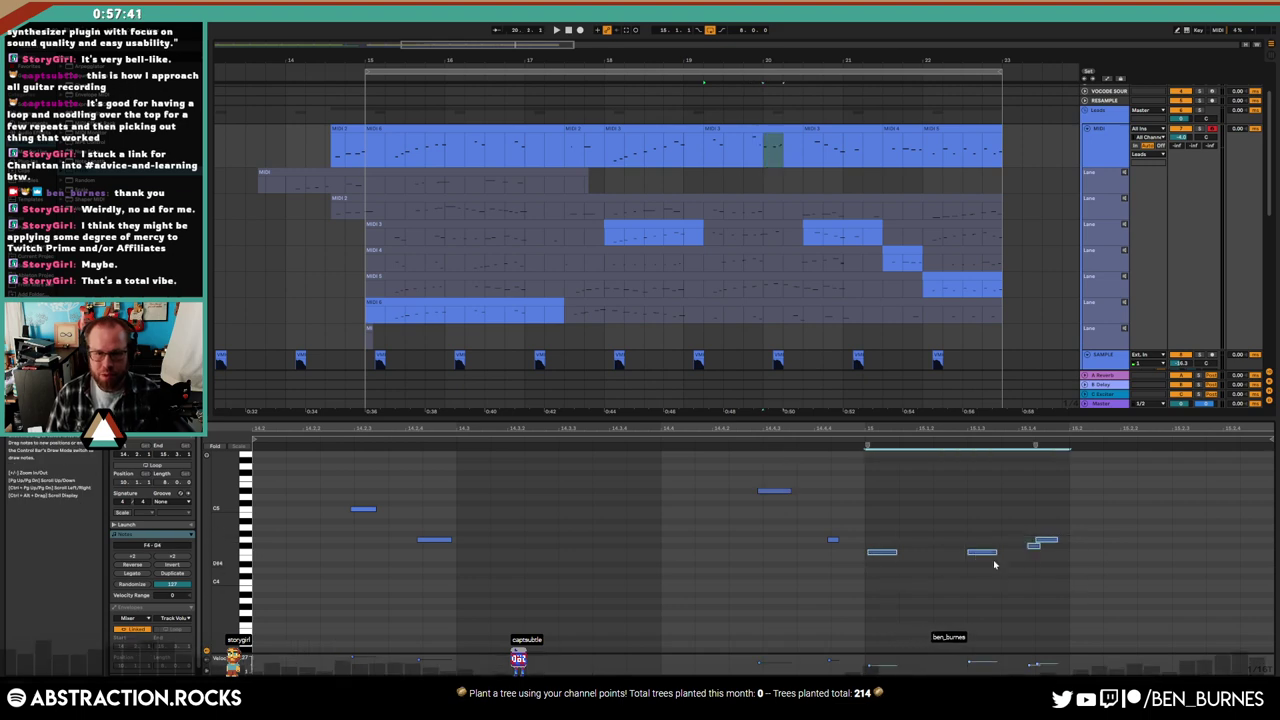
key(Delete)
key(space)
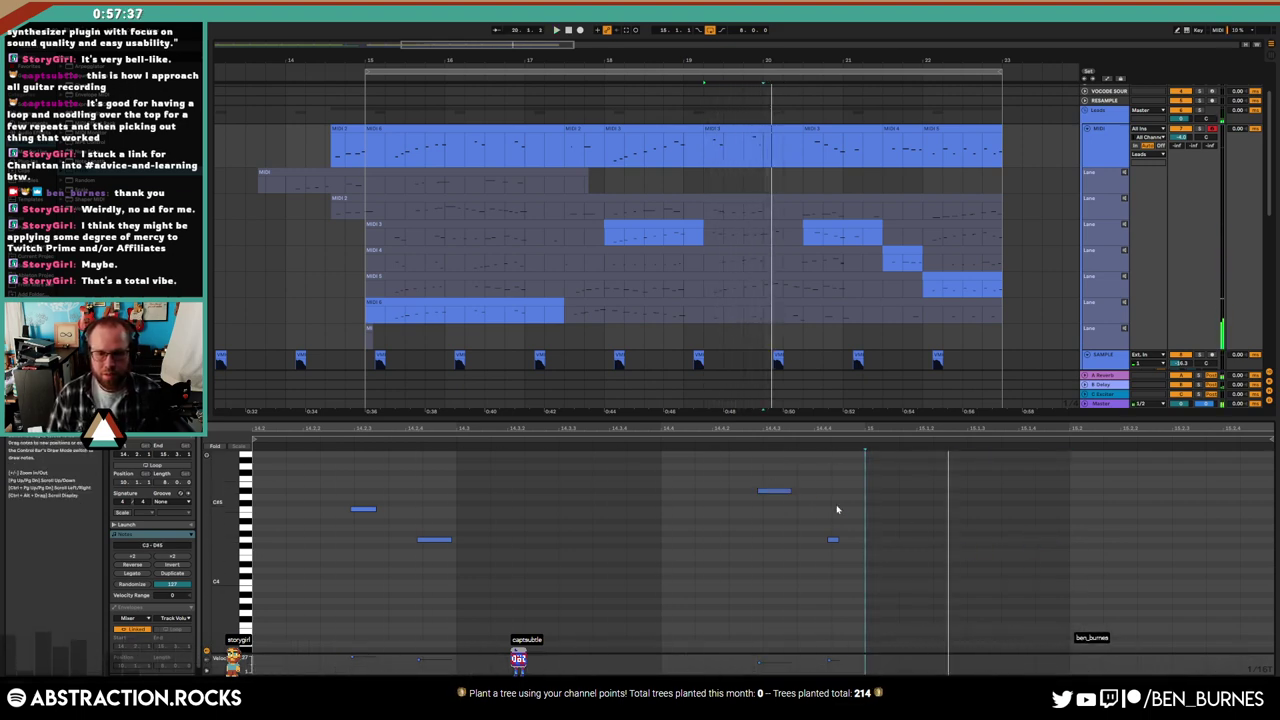
key(space)
click(833, 540)
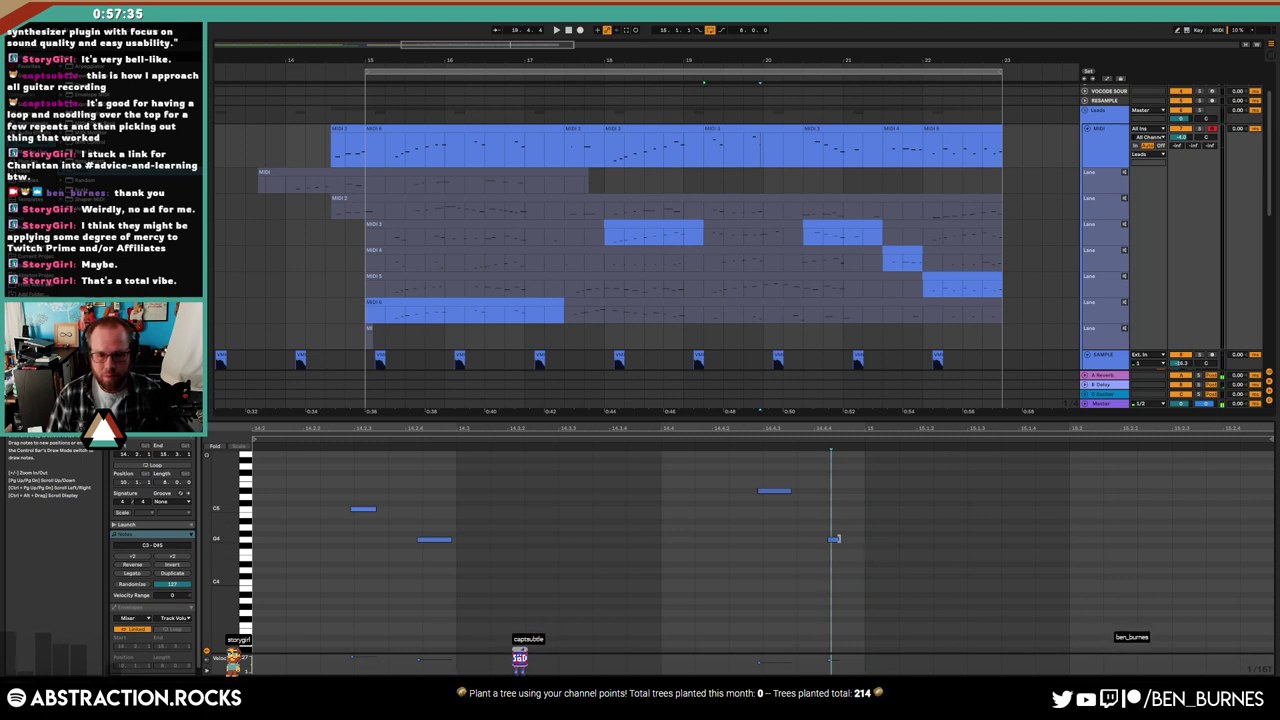
double_click(880, 551)
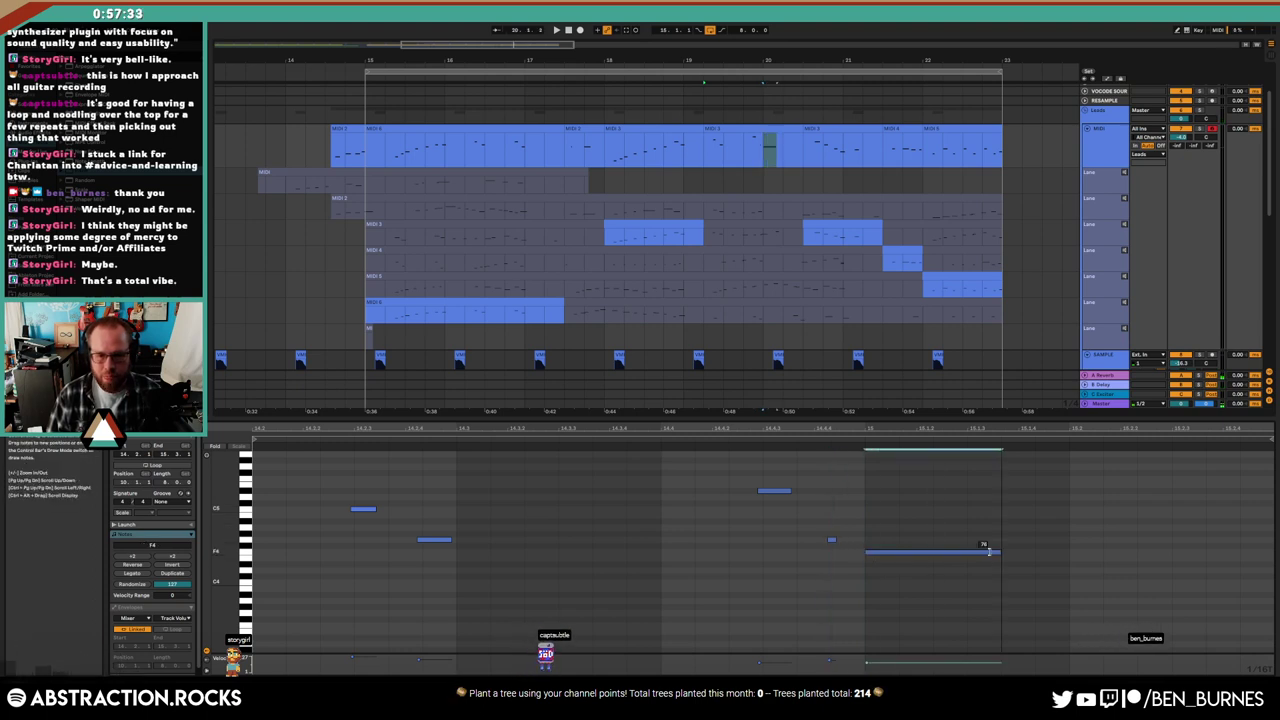
key(space)
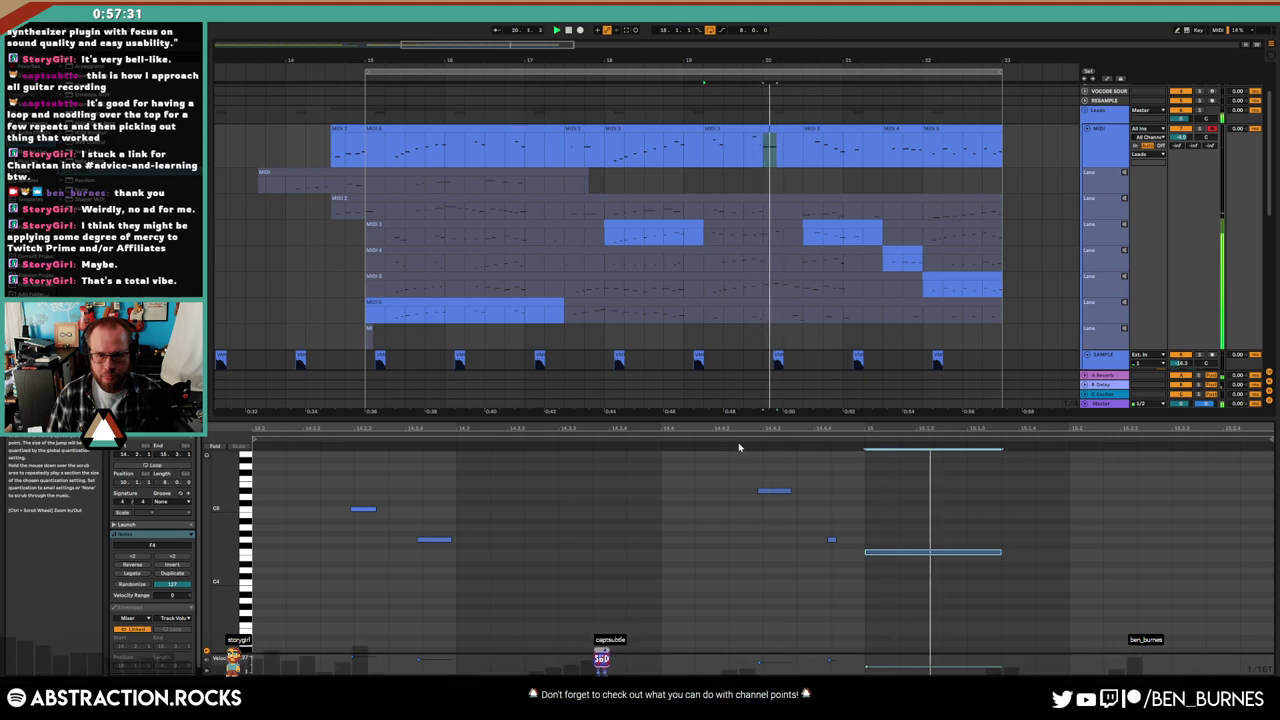
drag(1000, 551, 992, 551)
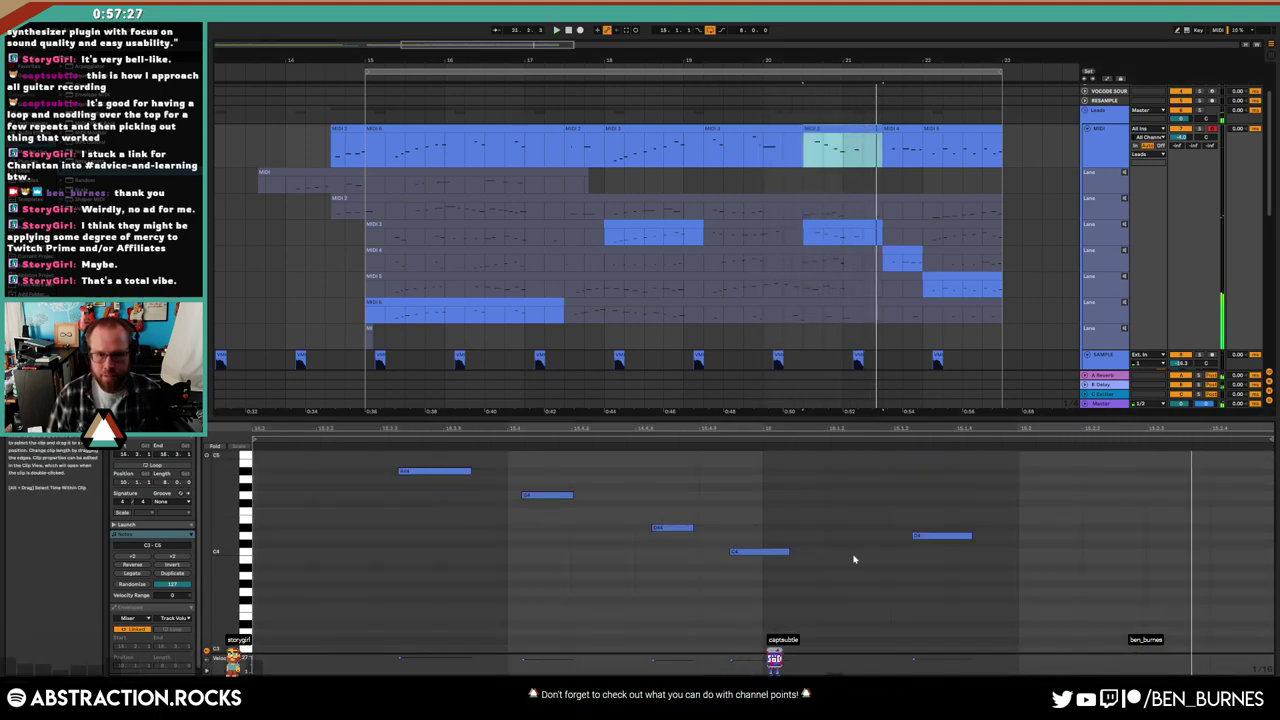
Replace the closing C4 of the segment at 20.3 with its D4 moved earlier, and play the lead from its start
key(space)
drag(929, 540, 741, 540)
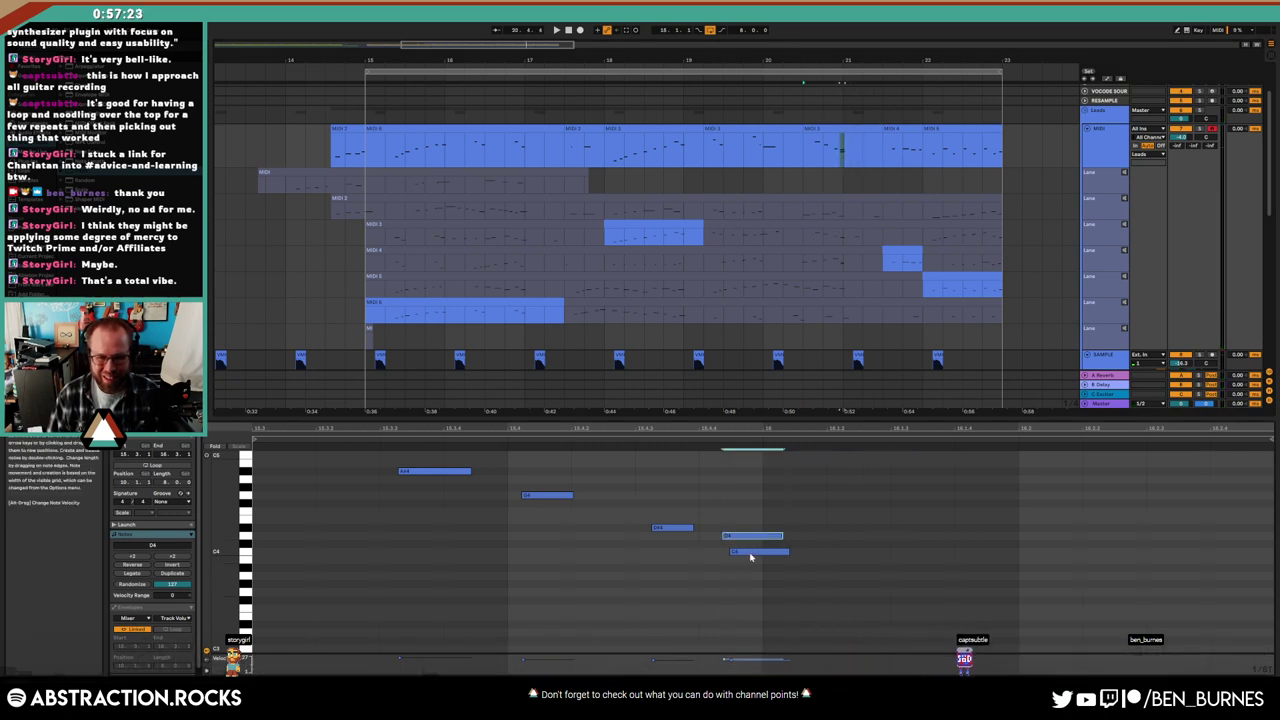
double_click(740, 551)
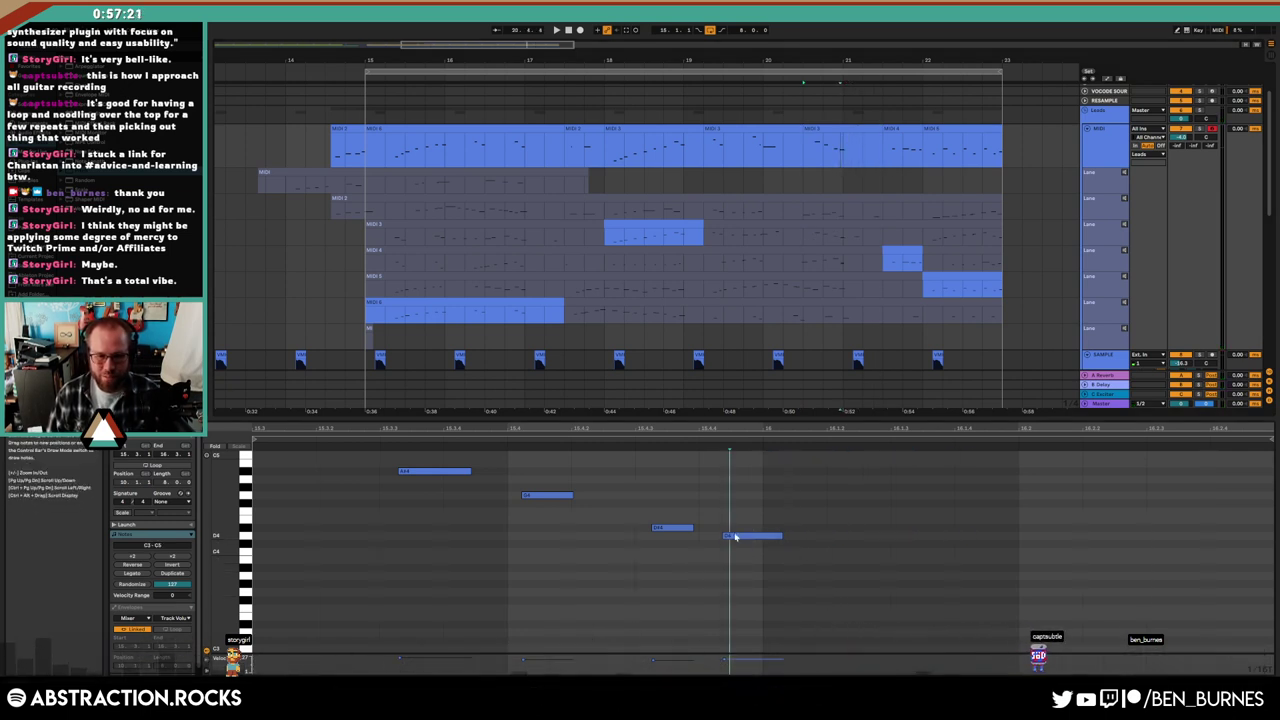
click(735, 537)
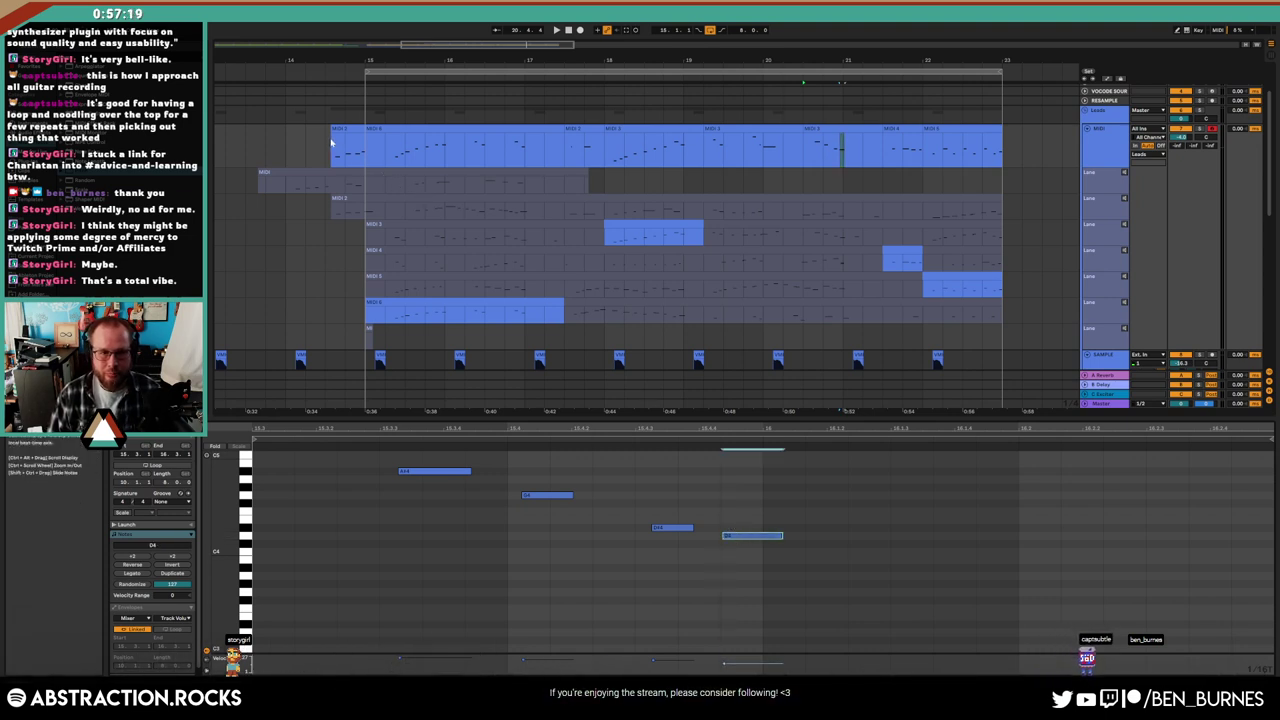
click(333, 144)
key(space)
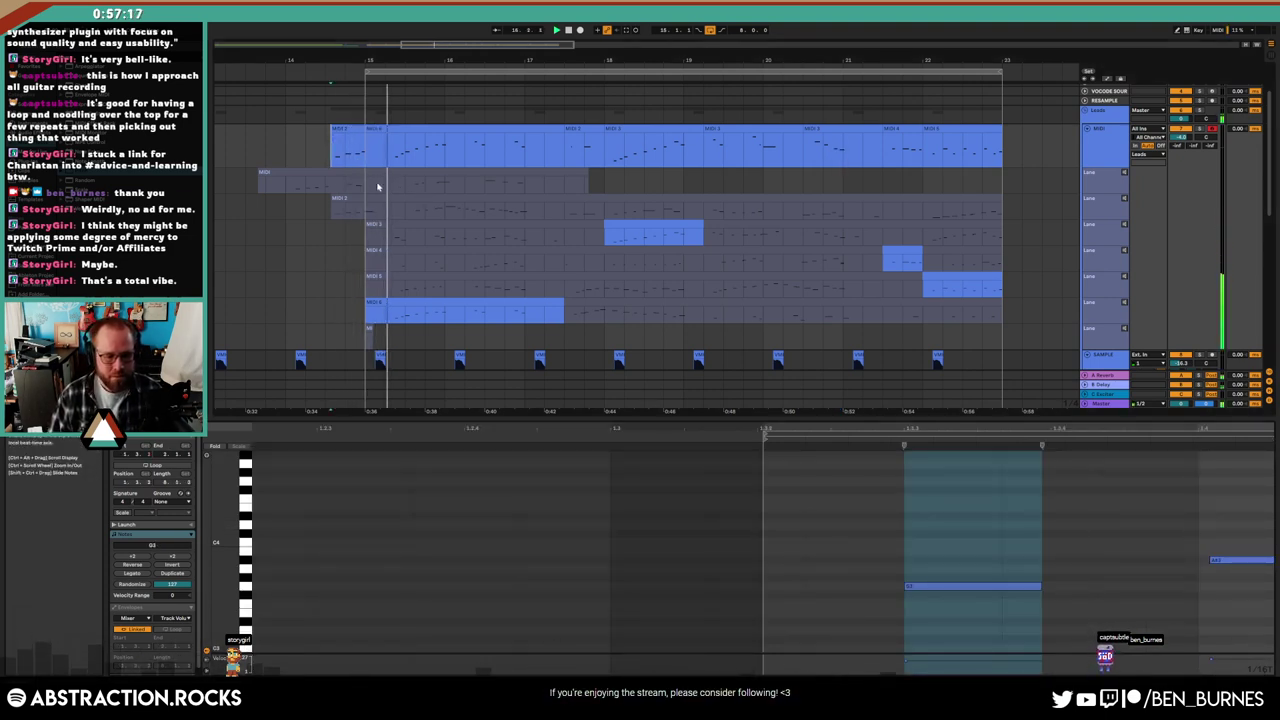
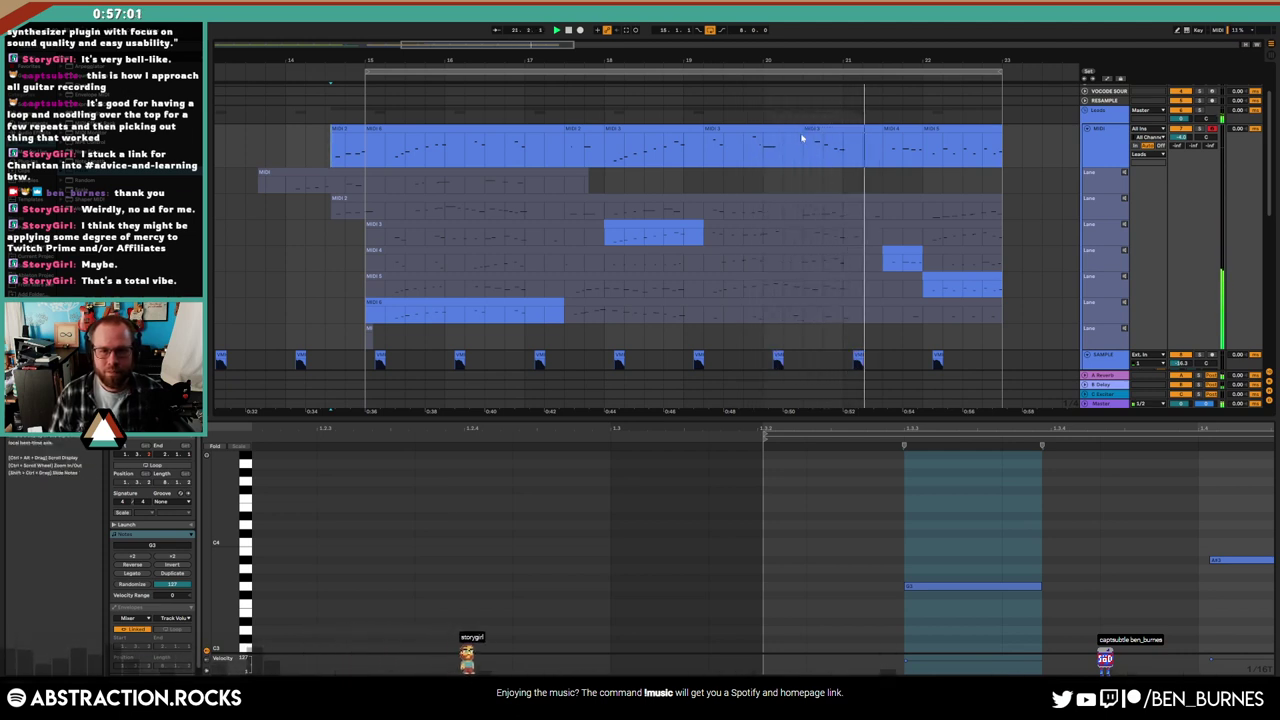
Consolidate all the lead's comped MIDI segments through bar 23 into a single clip
click(352, 135)
click(982, 127)
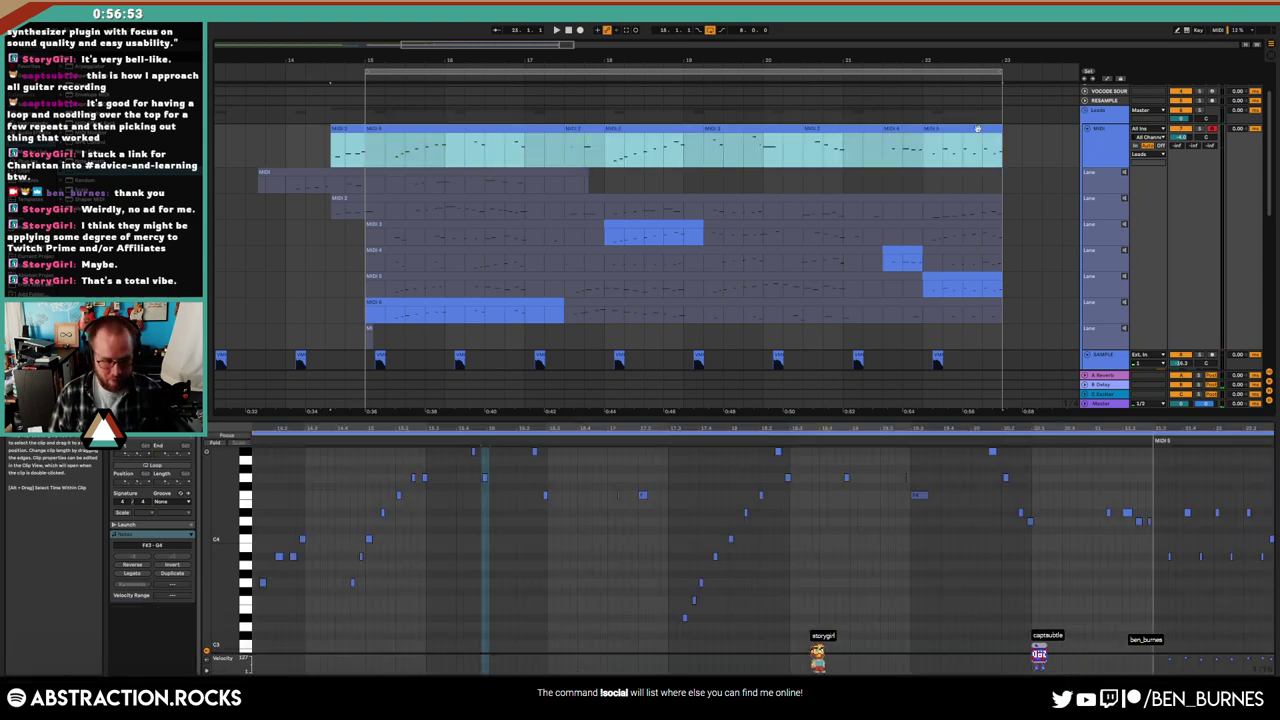
key(ctrl+j)
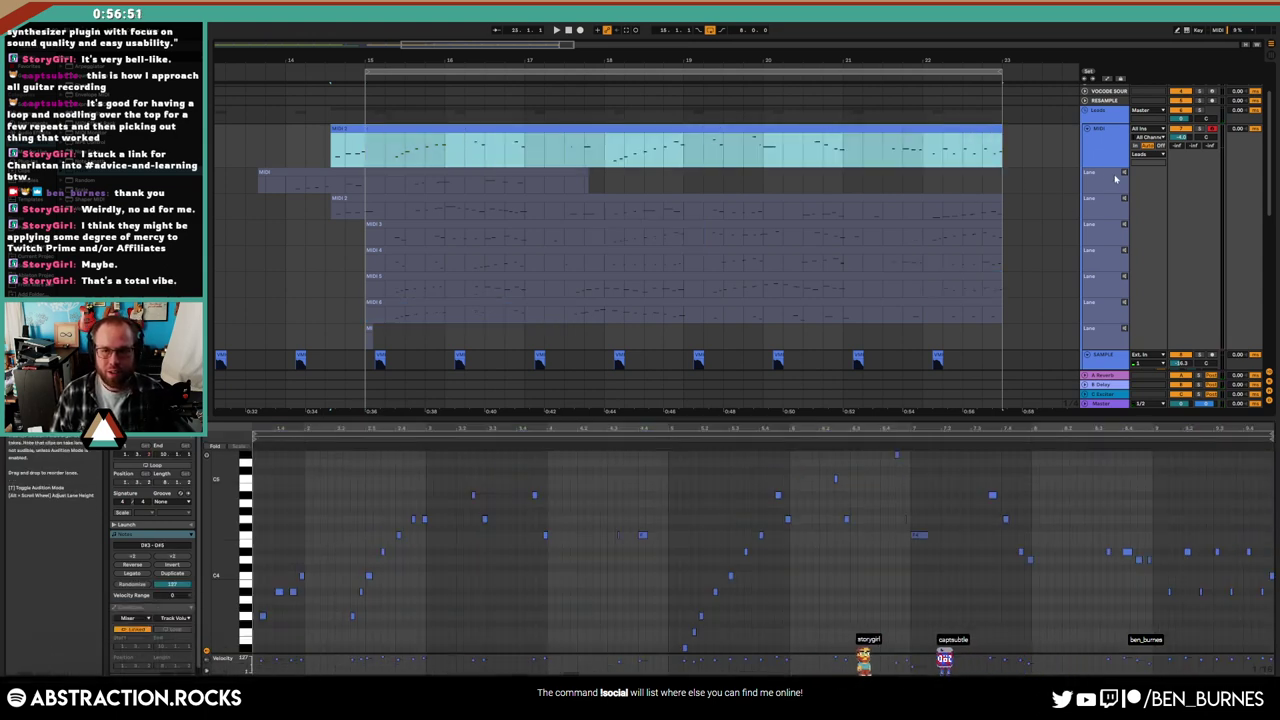
Delete all take lanes beneath the lead MIDI track
right_click(1105, 345)
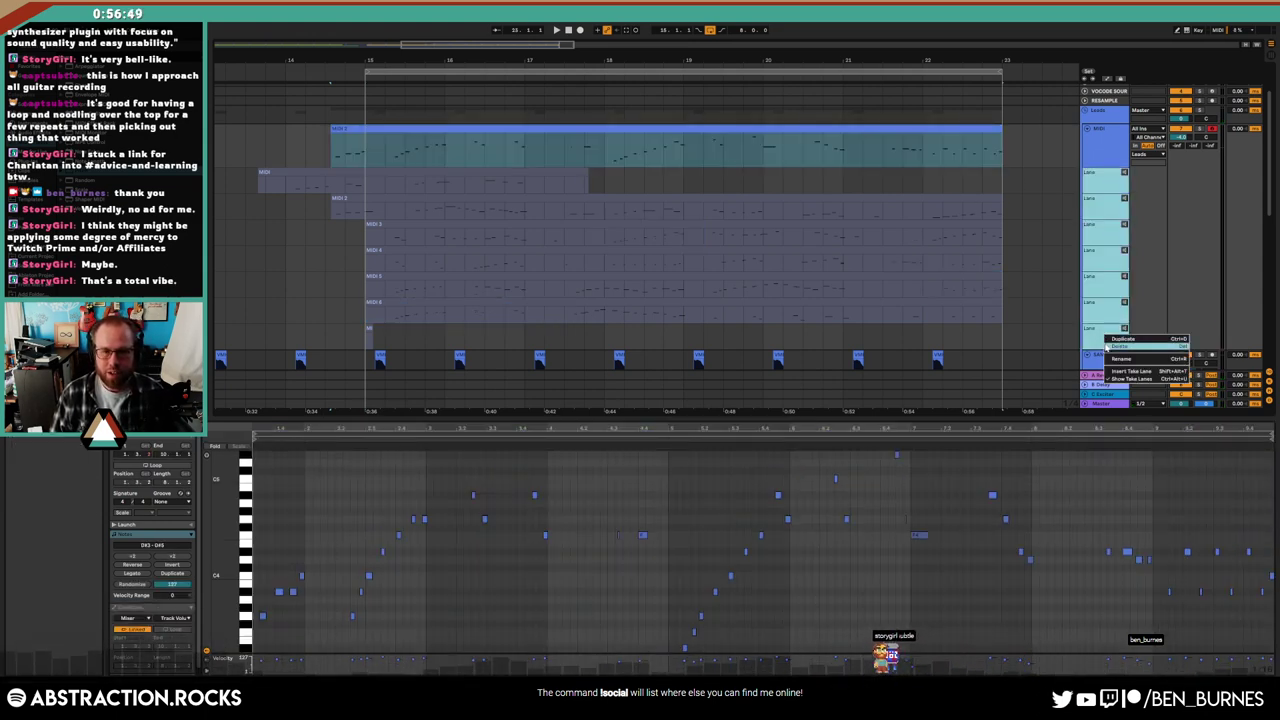
Hide the lead MIDI track's take lanes and bring up the track's device chain
click(1130, 378)
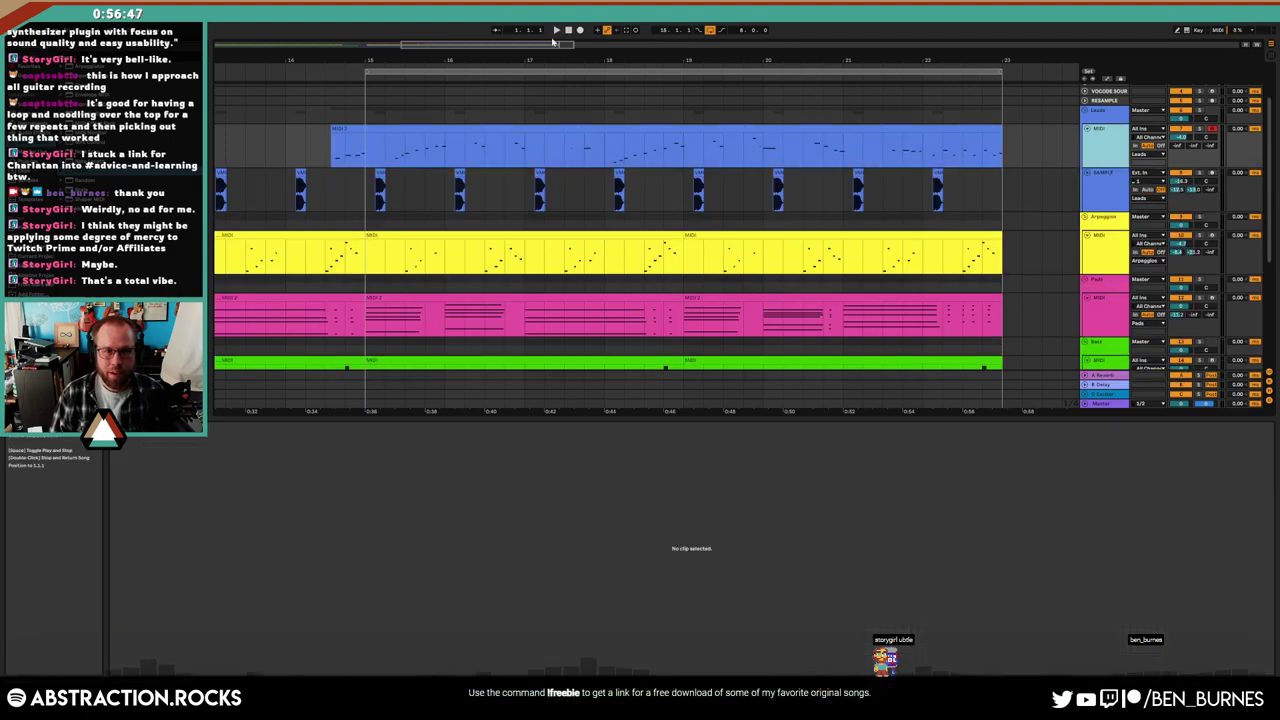
double_click(453, 44)
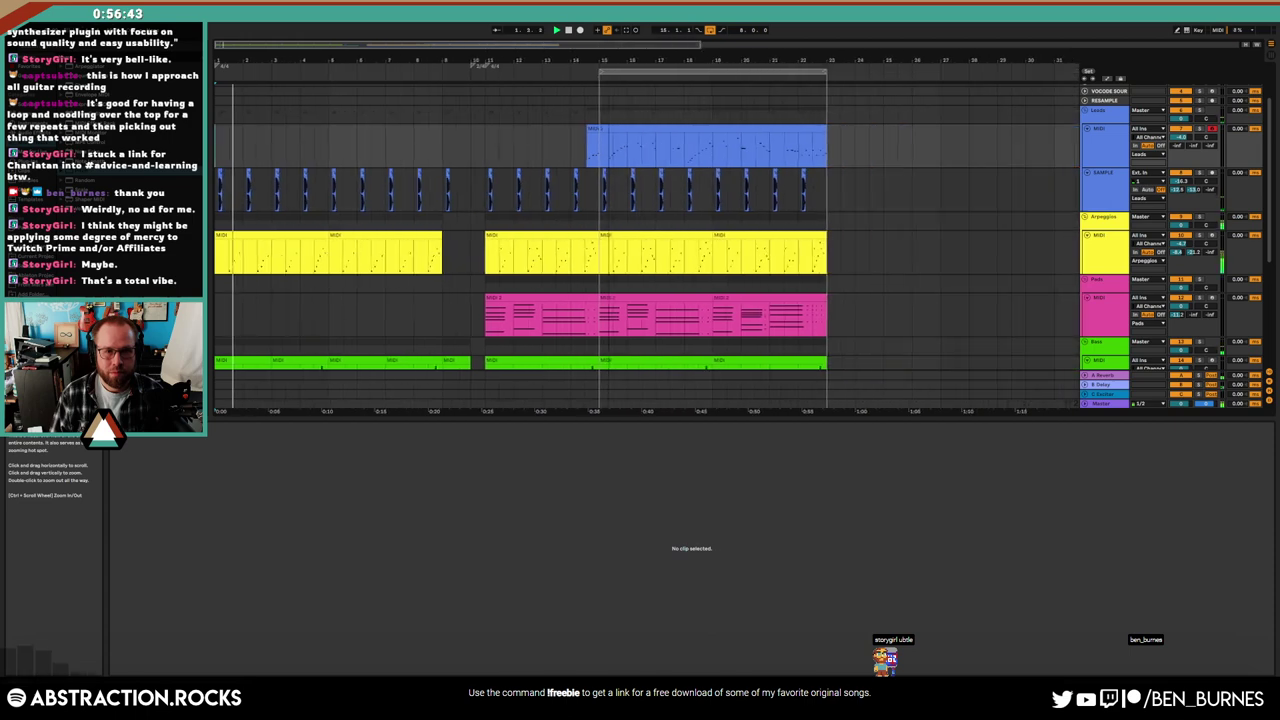
key(shift+Tab)
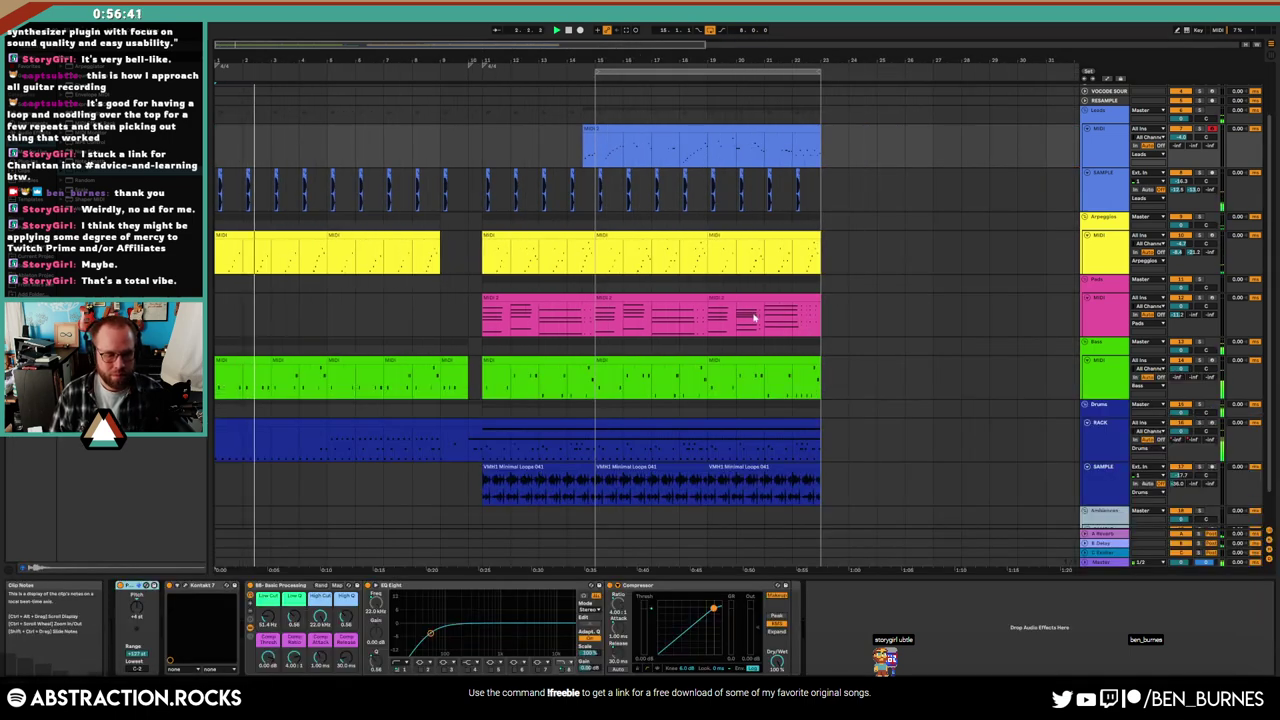
Play the arrangement from bar 11 to hear the lead with the arpeggio, pads, bass and drums
click(583, 246)
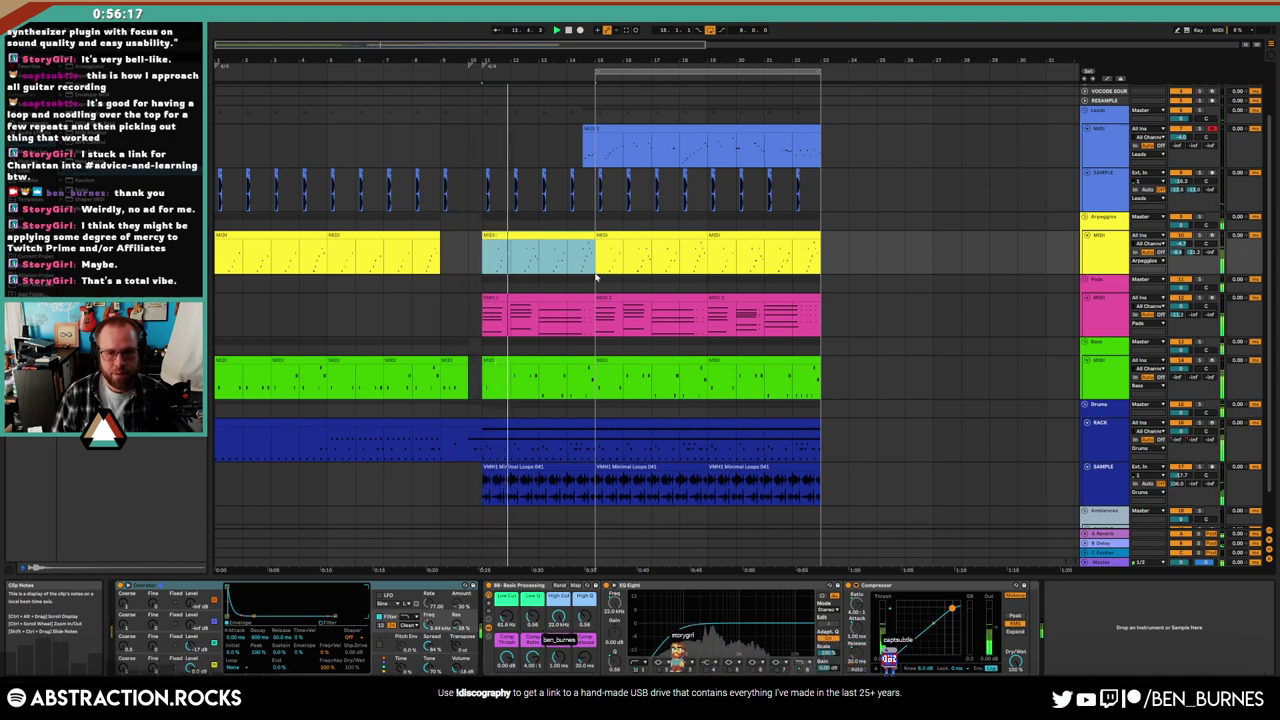
key(space)
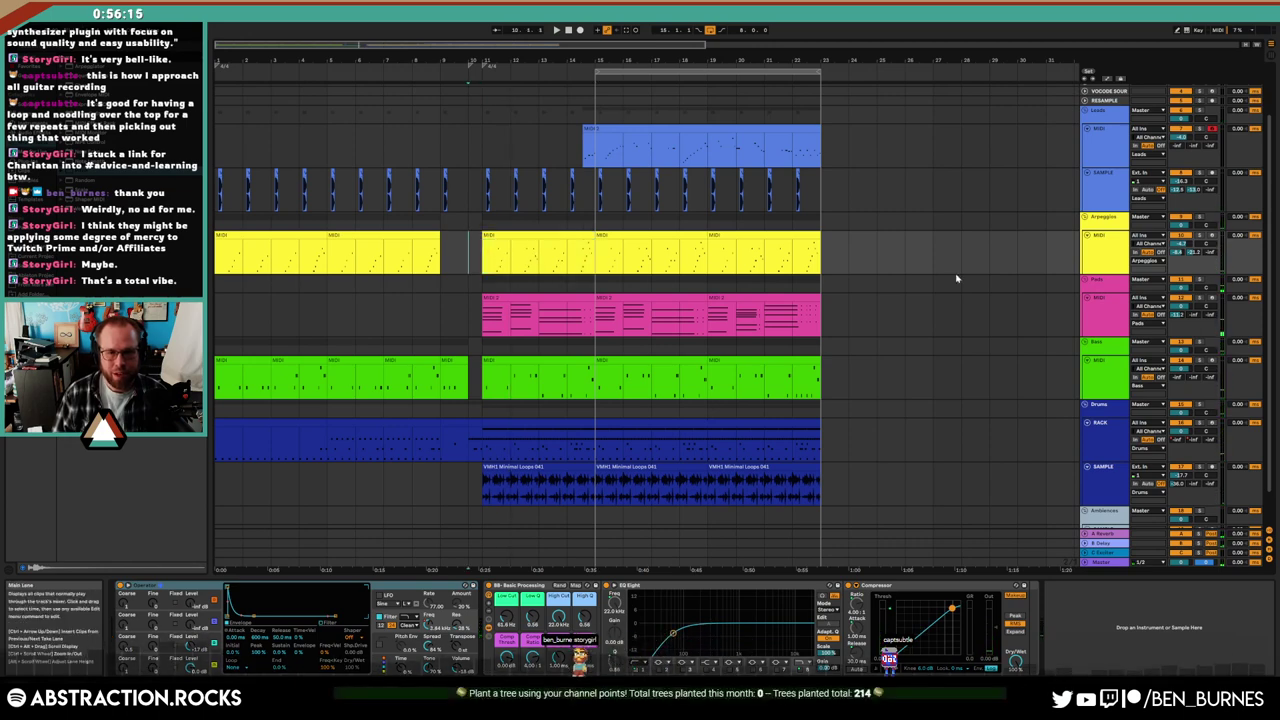
click(961, 279)
click(480, 258)
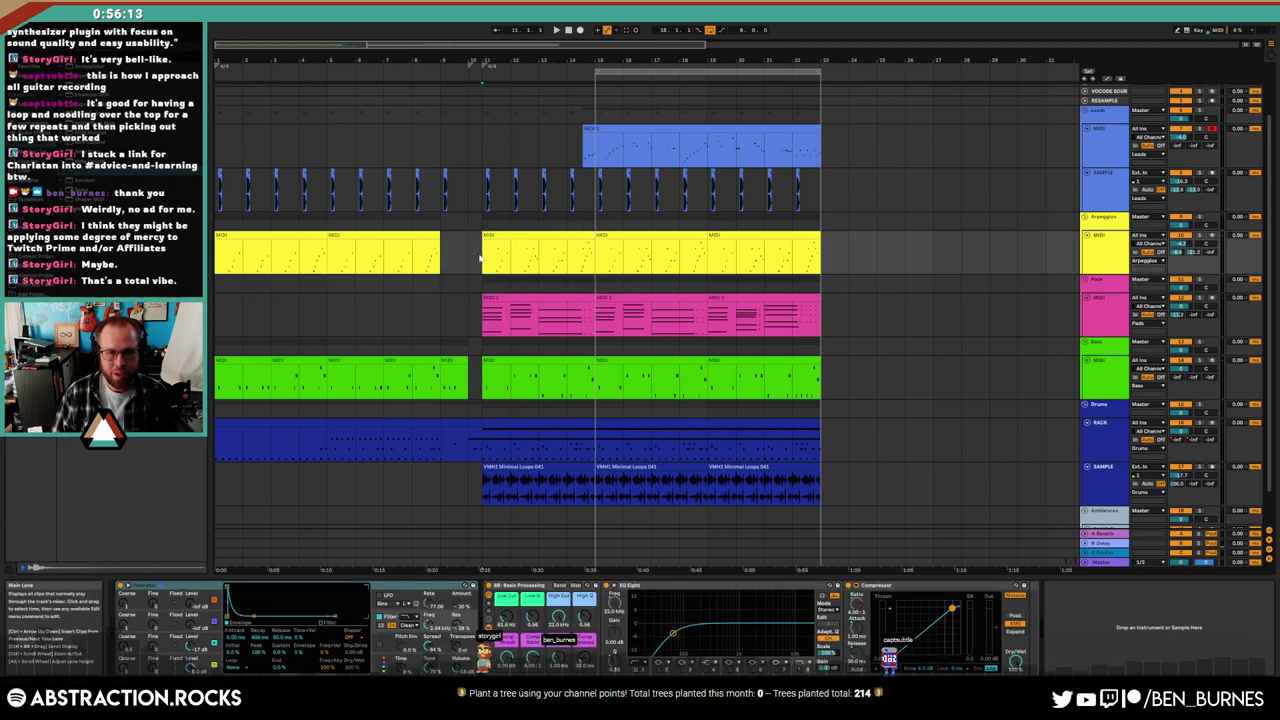
key(space)
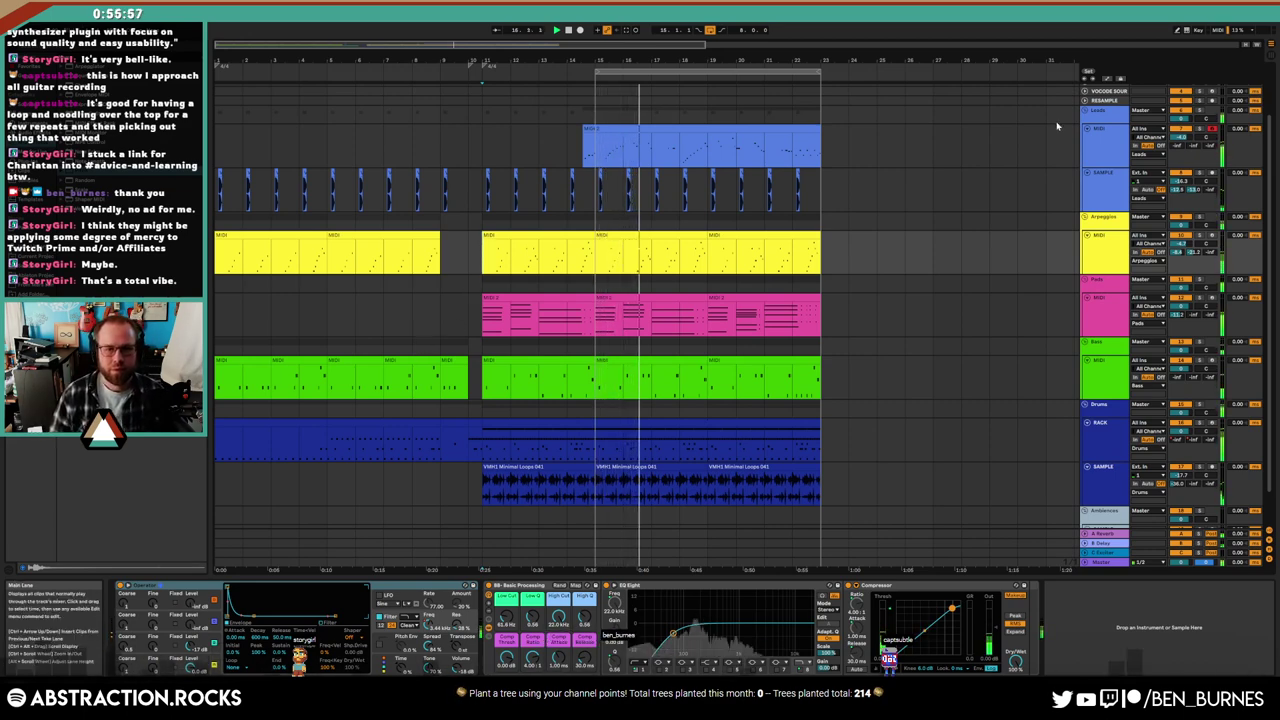
Raise the reverb send on the lead MIDI track
click(1120, 145)
drag(1176, 147, 1176, 140)
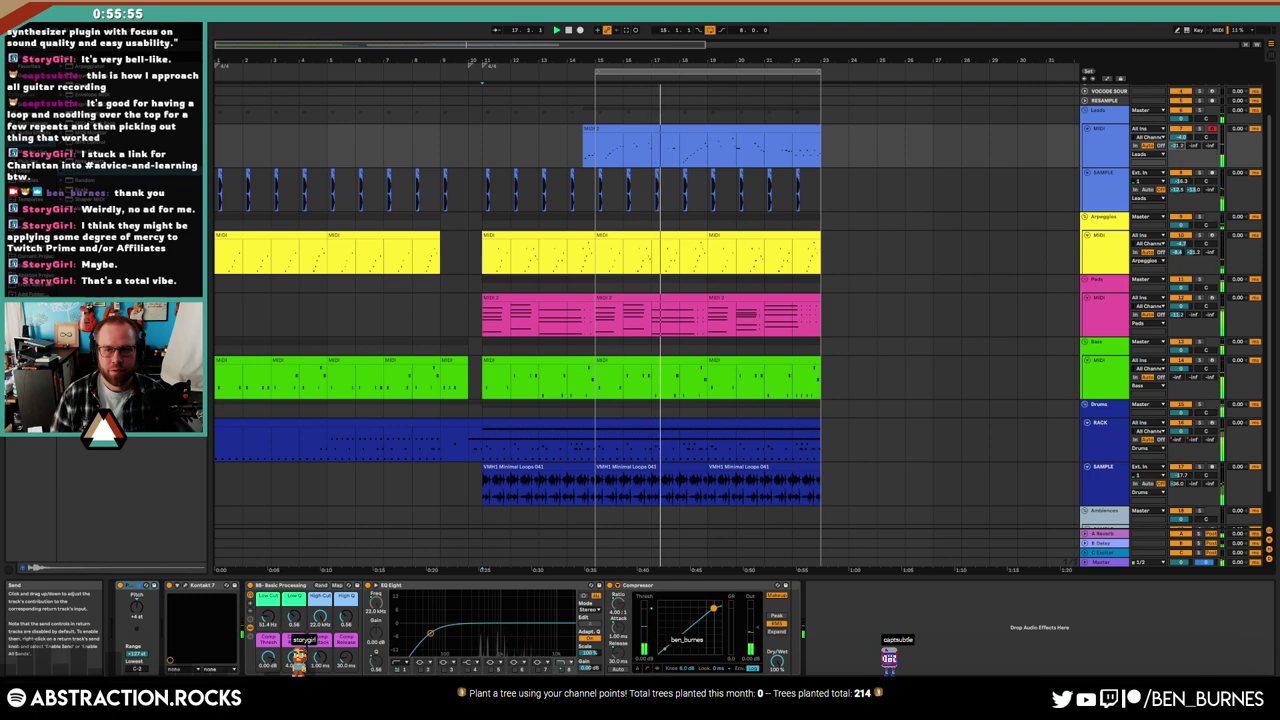
Open the lead's Kontakt 7 instrument and adjust the Cutoff and Resonance of the Hybrid Keys patch during playback
click(681, 155)
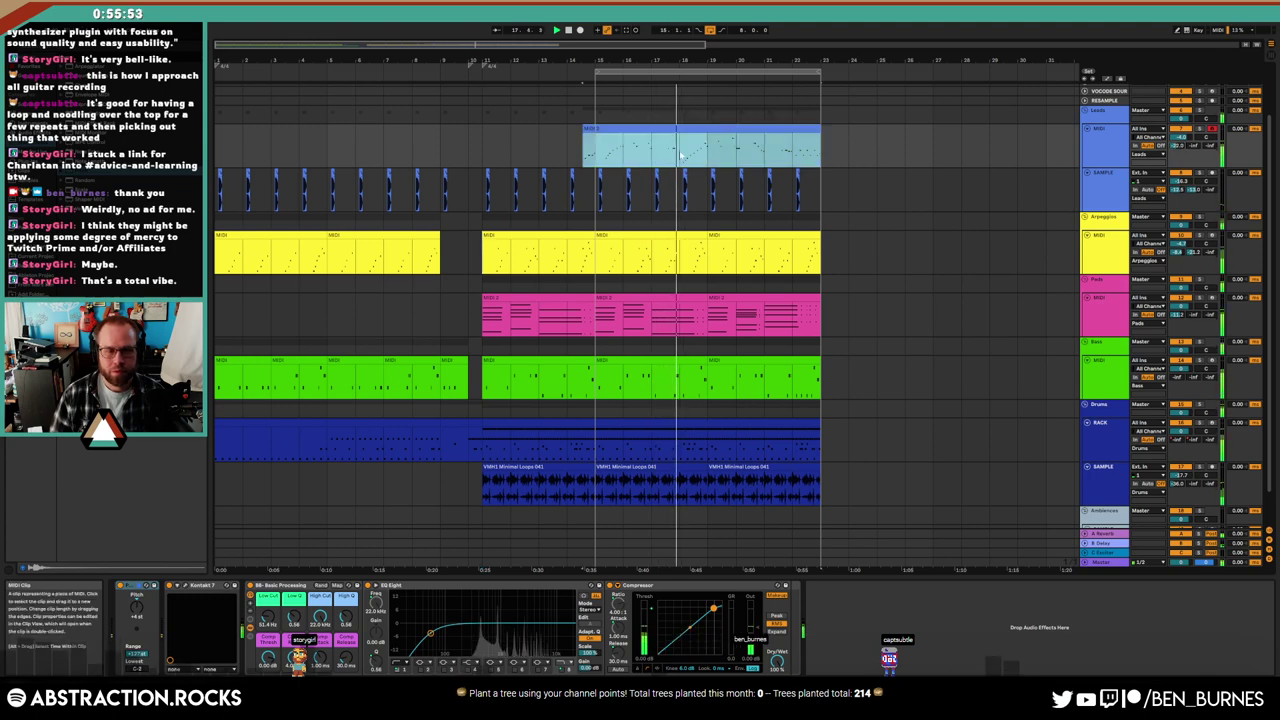
click(176, 585)
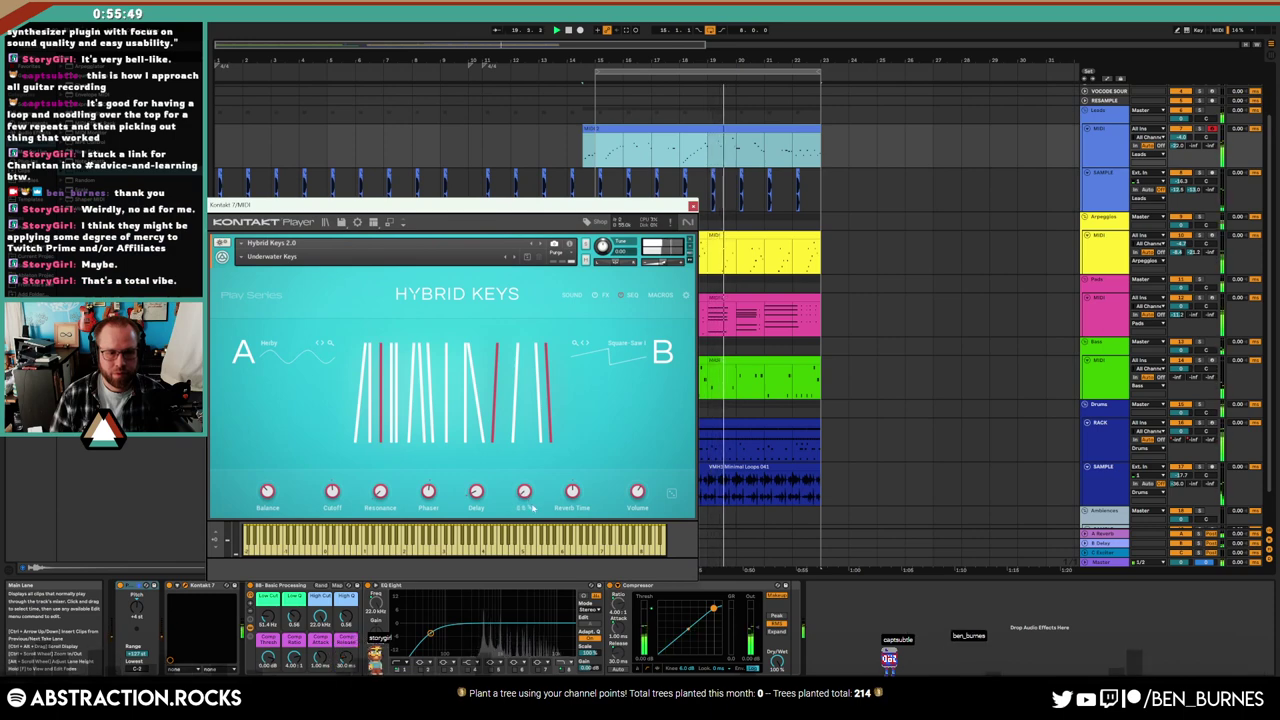
mouse_move(524, 500)
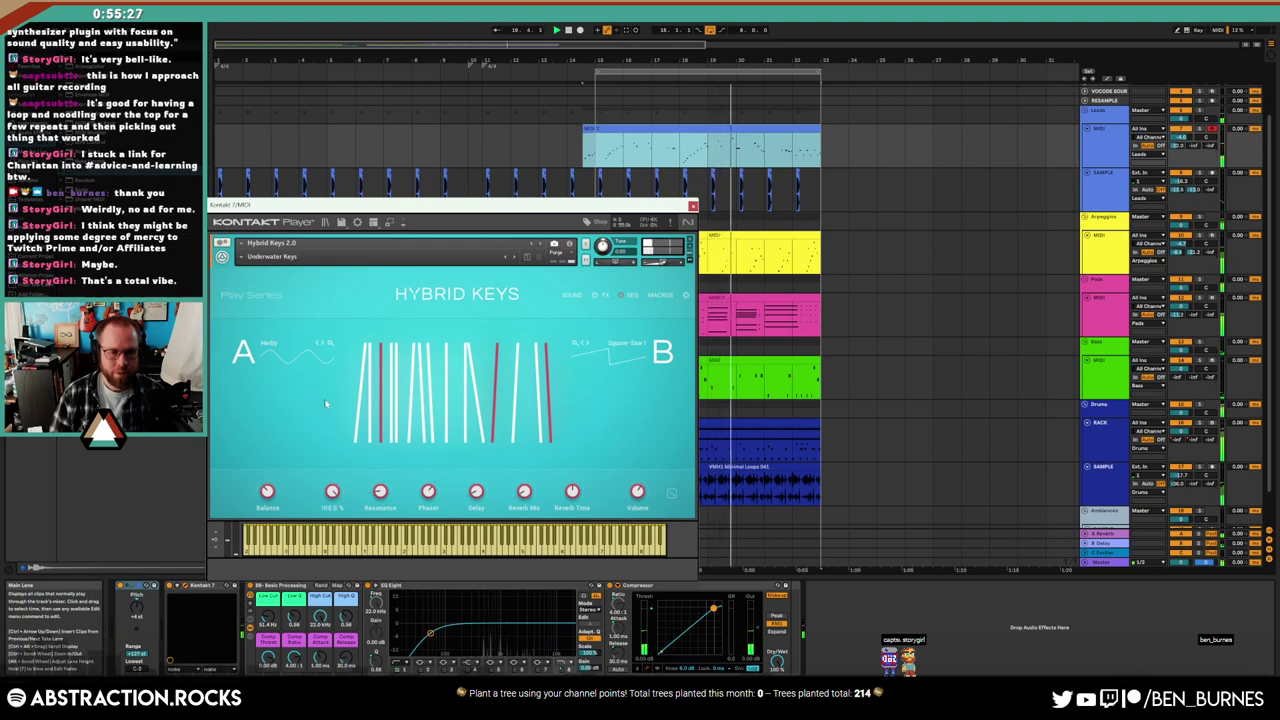
drag(330, 466, 332, 491)
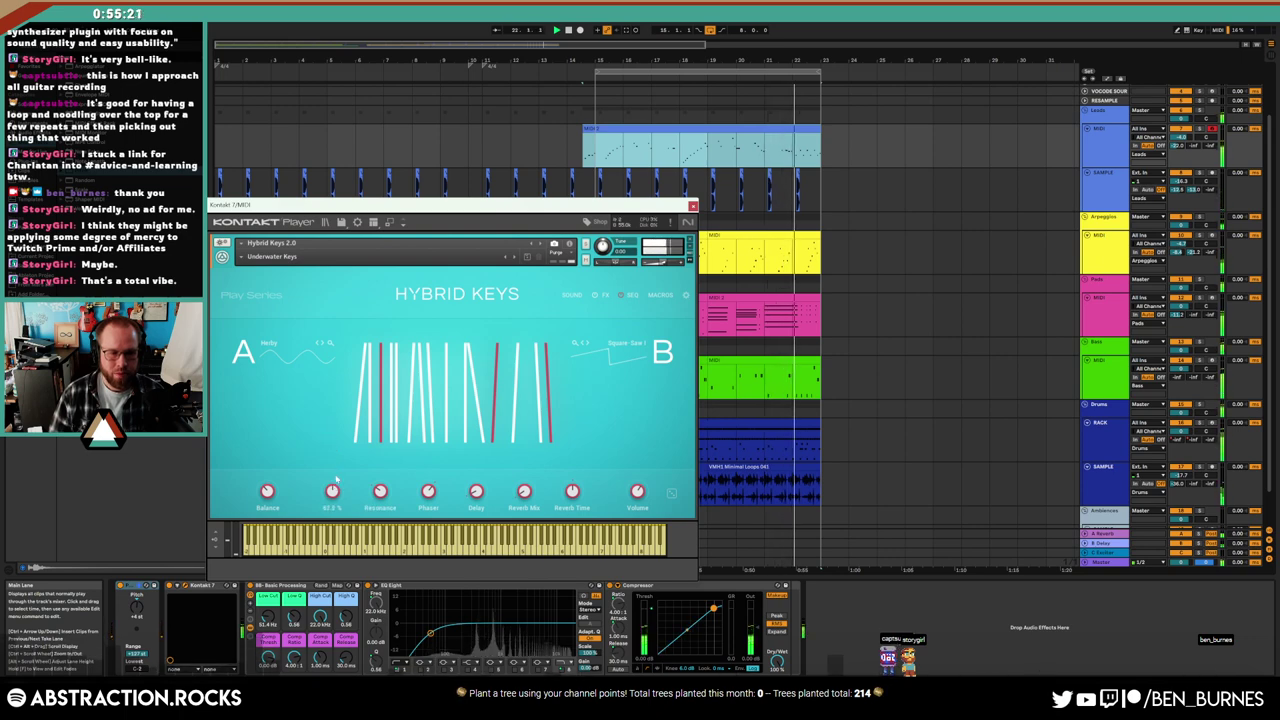
drag(327, 459, 333, 449)
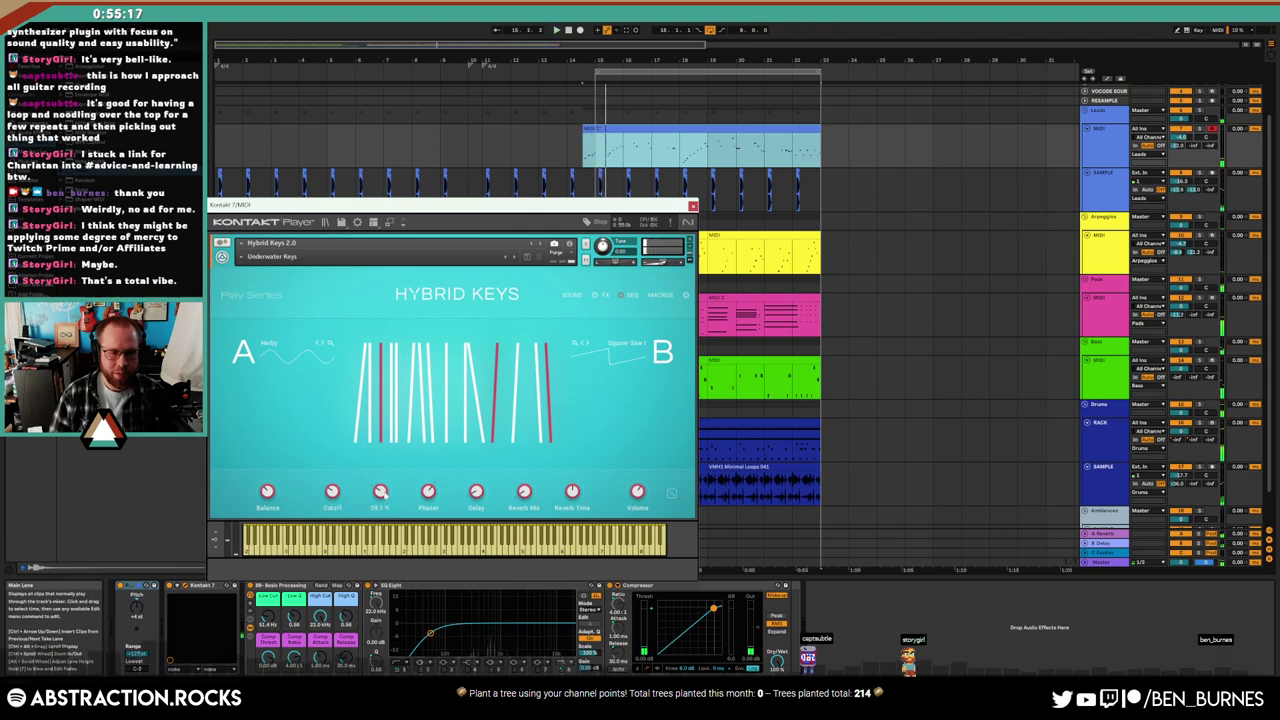
mouse_move(386, 505)
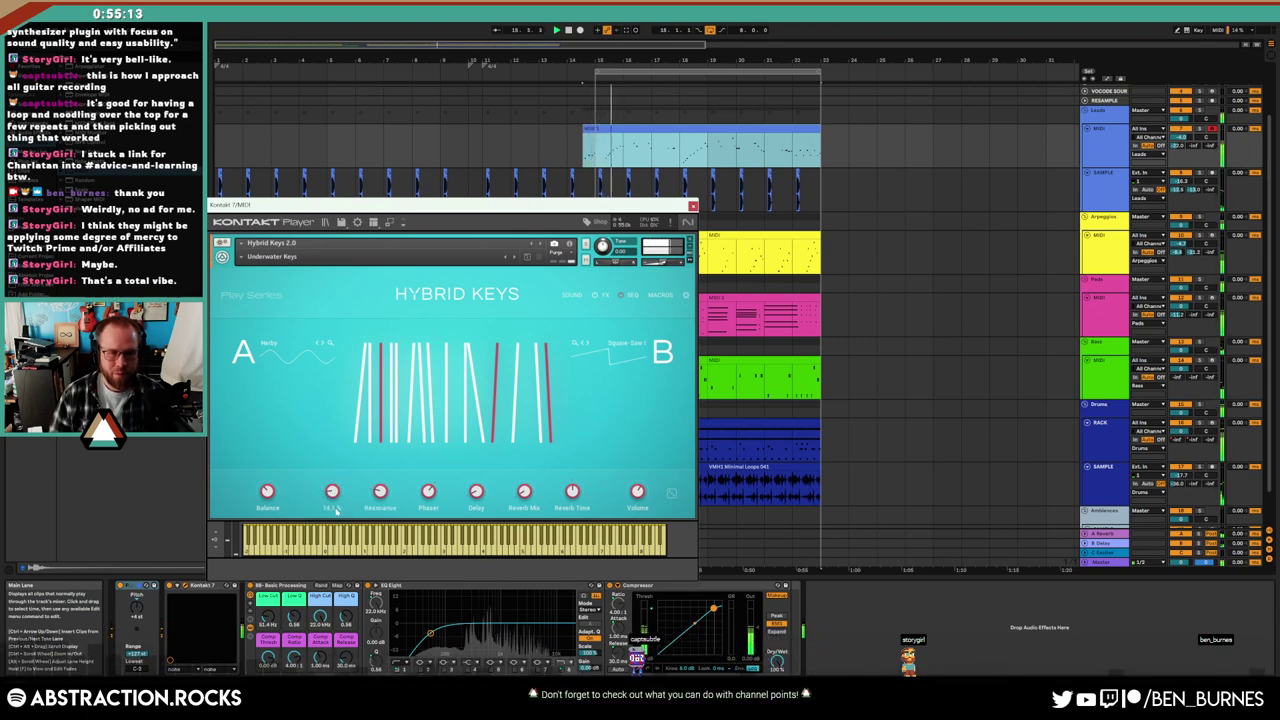
Draw Filter automation that rises and falls repeatedly across the lead clip from bar 15 to 22, and play it back
key(a)
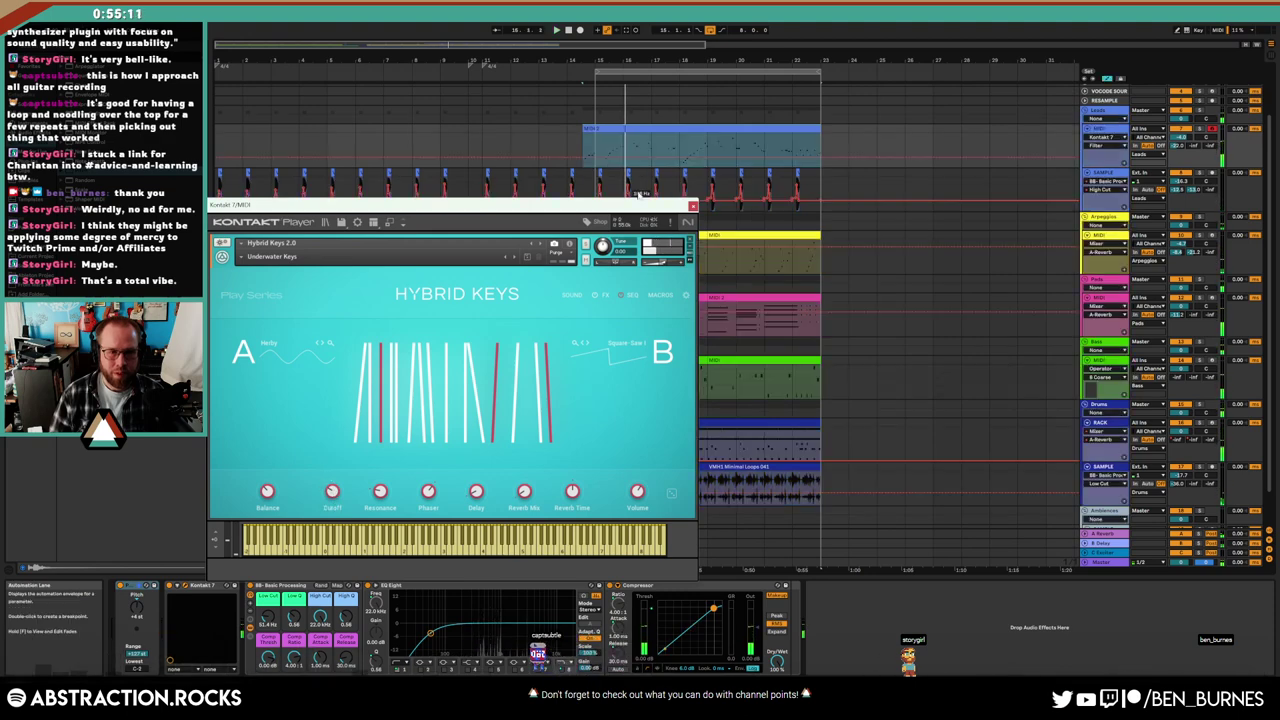
ctrl+scroll(596, 155, up, 3)
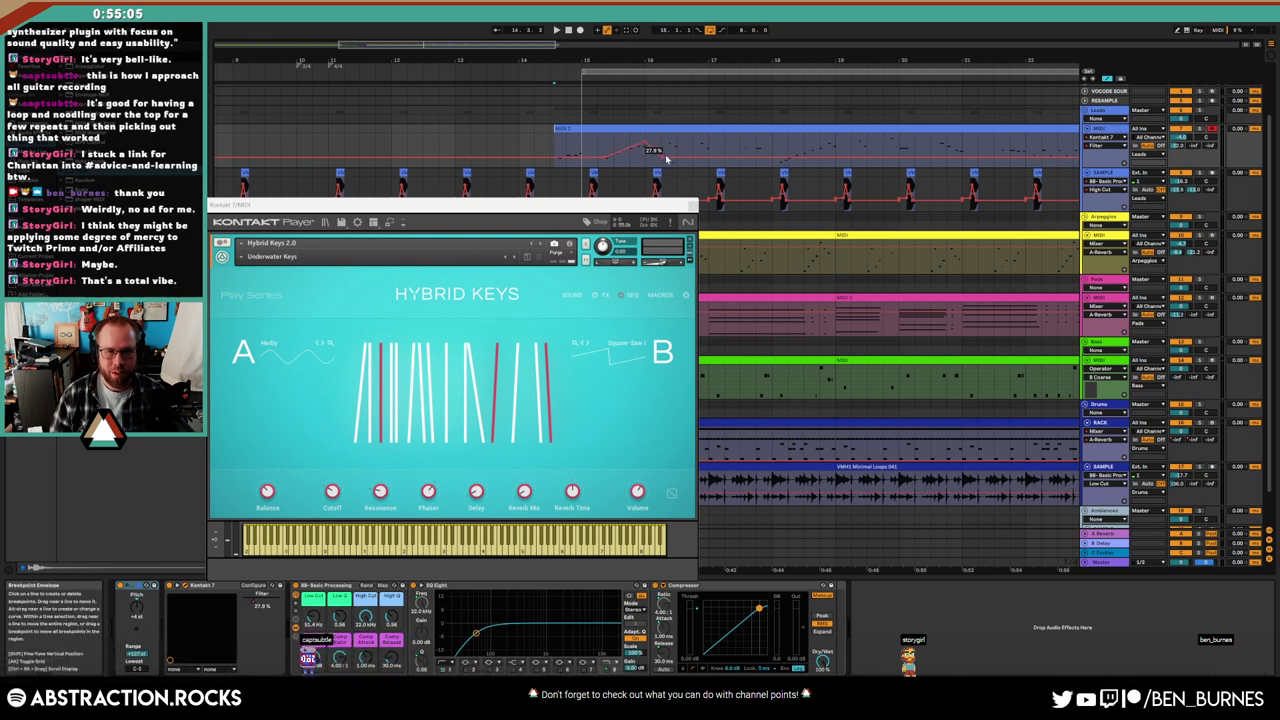
drag(829, 152, 829, 145)
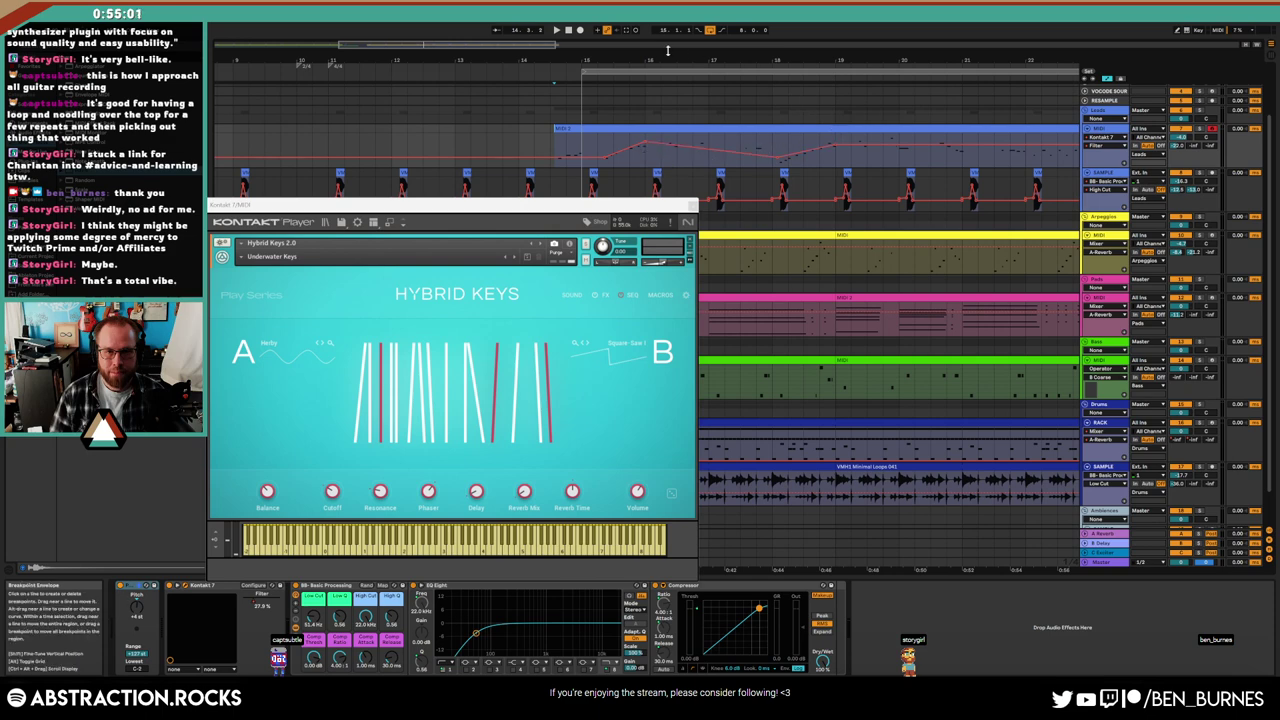
scroll(603, 62, right, 5)
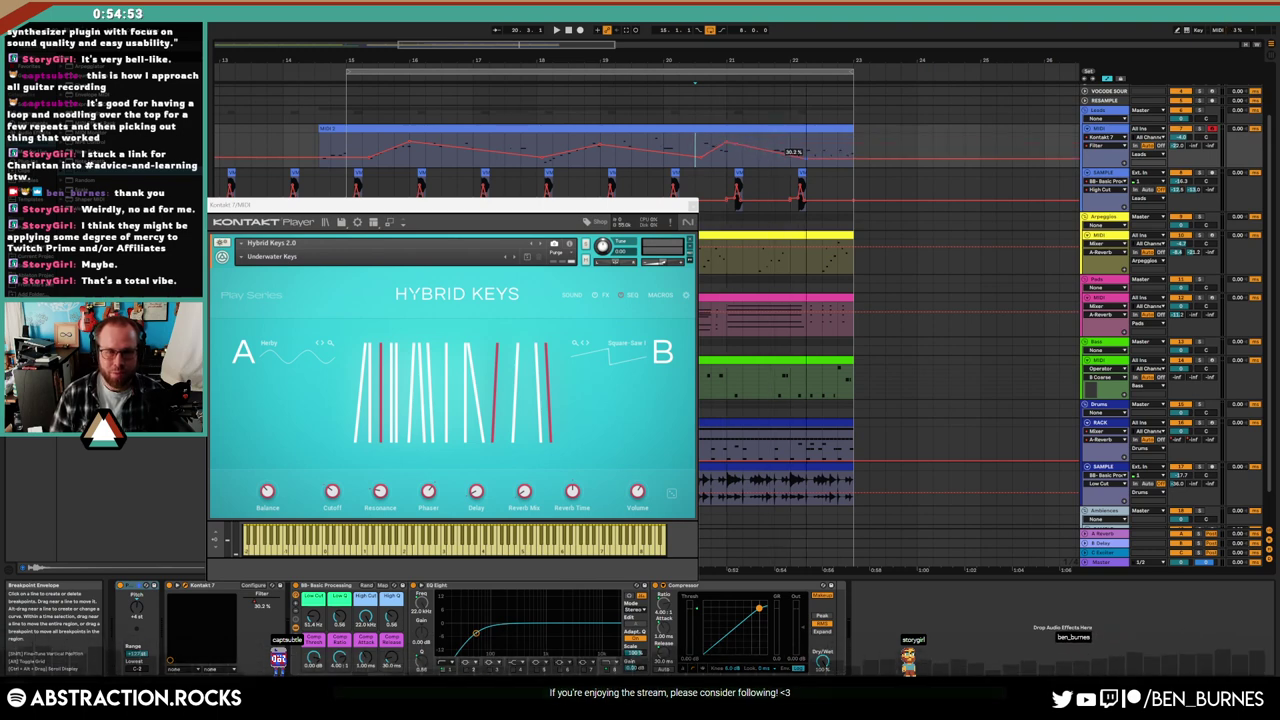
click(320, 147)
key(space)
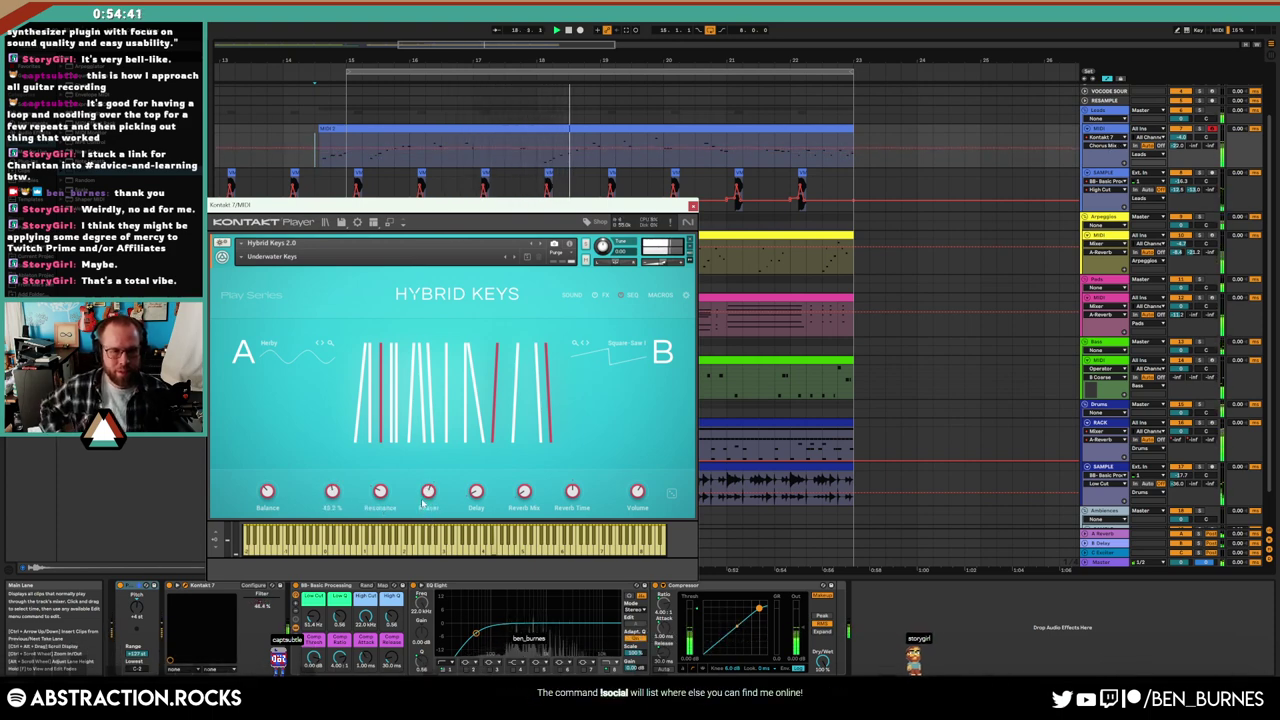
Open the lead MIDI clip in the note editor and close the Kontakt window
click(631, 127)
double_click(640, 140)
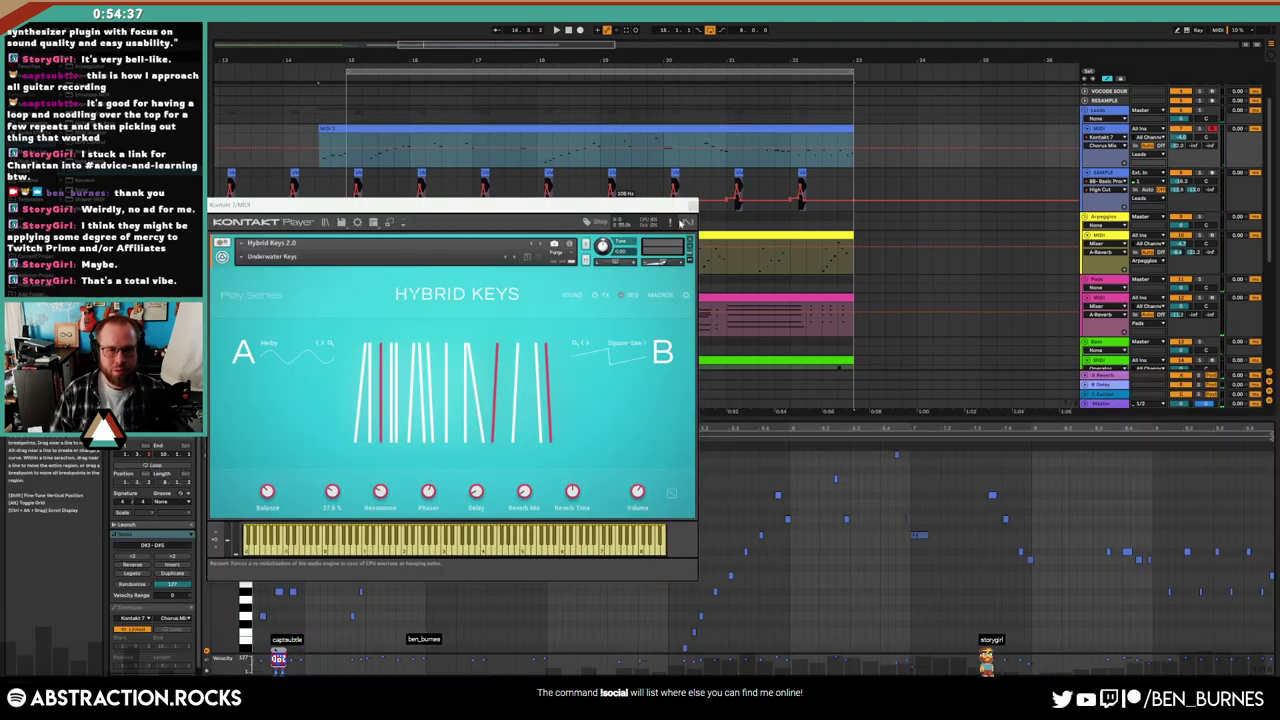
click(692, 205)
Repitch the three lowest notes near bar 5 of the lead clip, with the second at D4 and the third at C4
click(655, 558)
scroll(653, 558, down, 2)
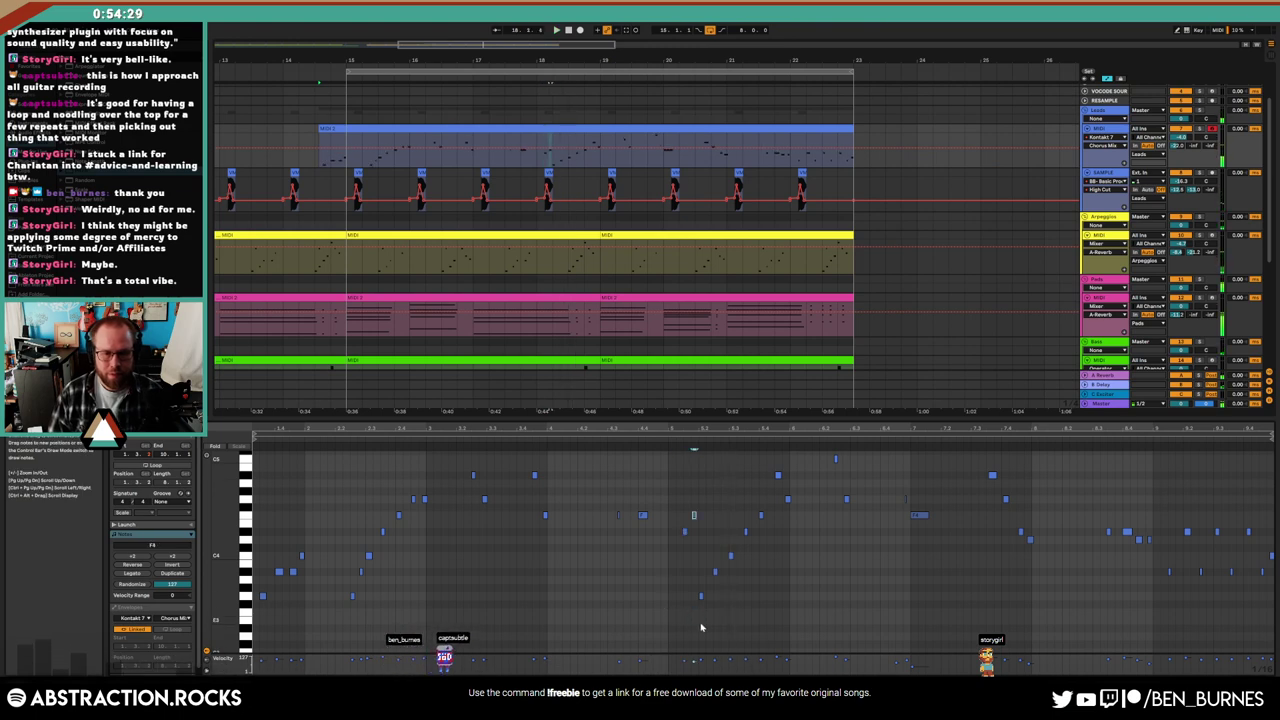
key(Down)
key(Down)
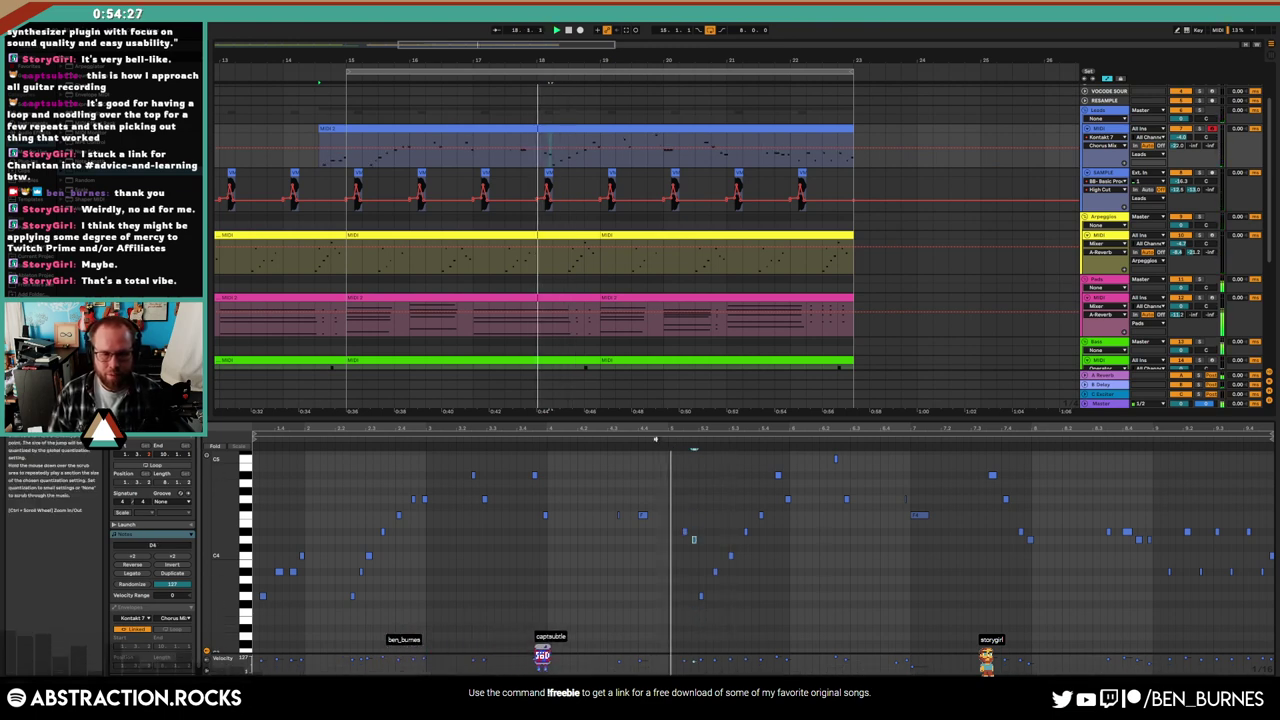
key(Down)
key(Down)
key(Down)
key(Down)
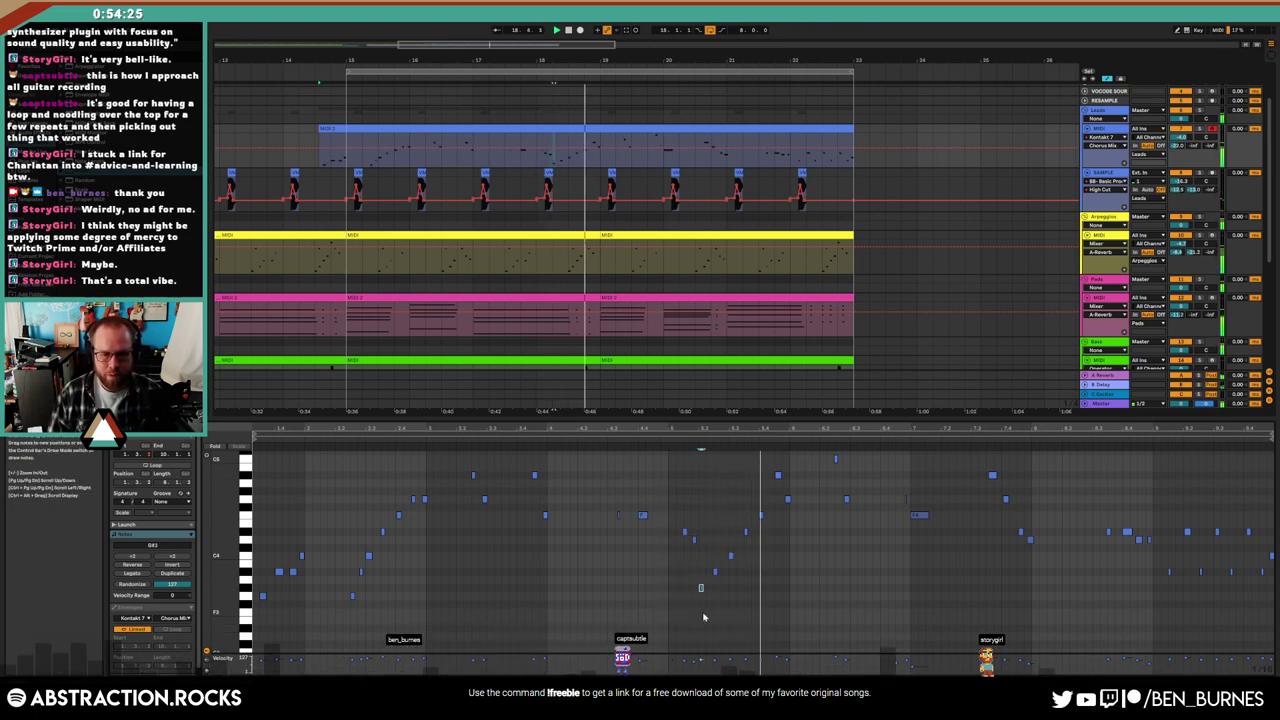
key(Up)
key(Up)
click(645, 440)
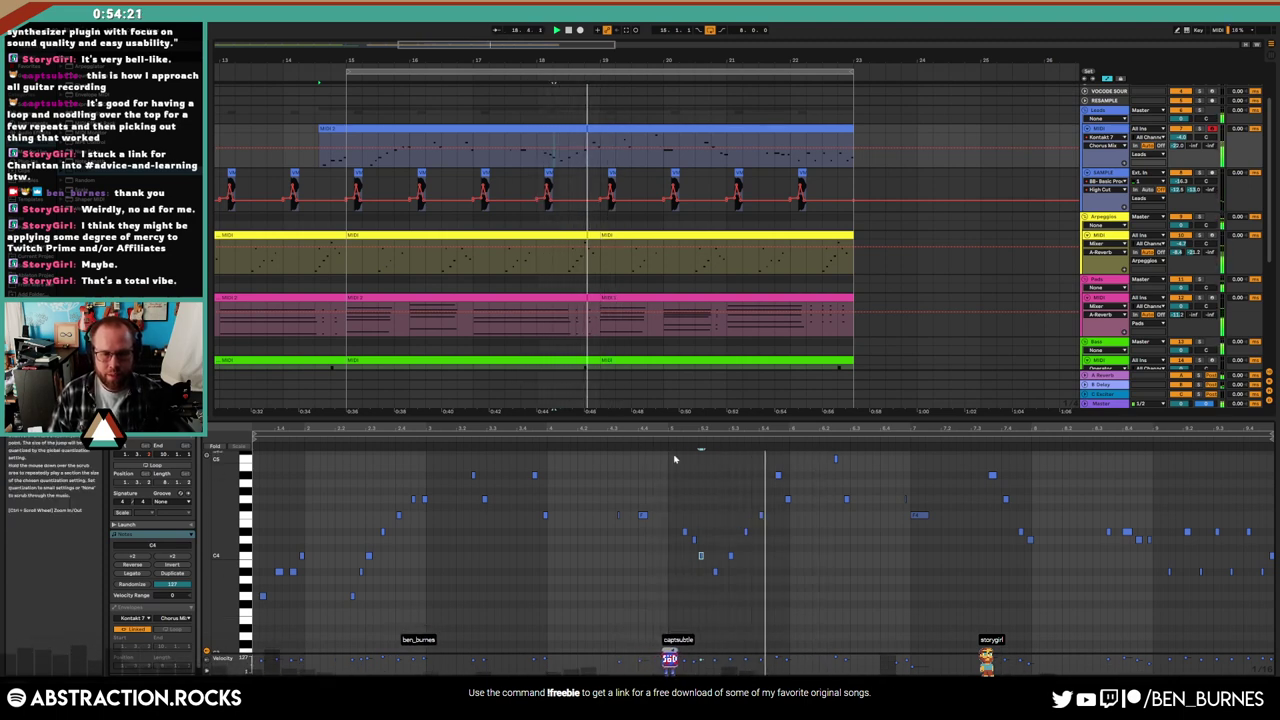
Check the High Cut automation on the lead group's sample track and hide the automation lanes
key(shift+Tab)
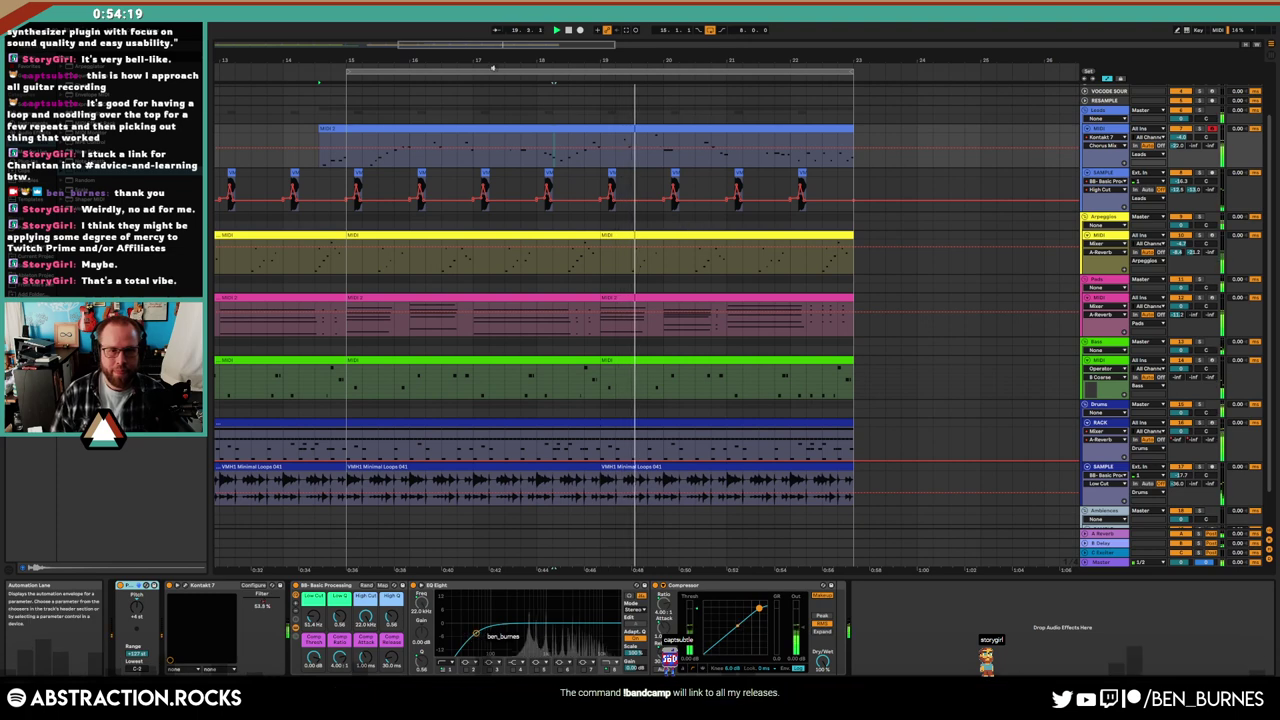
click(396, 190)
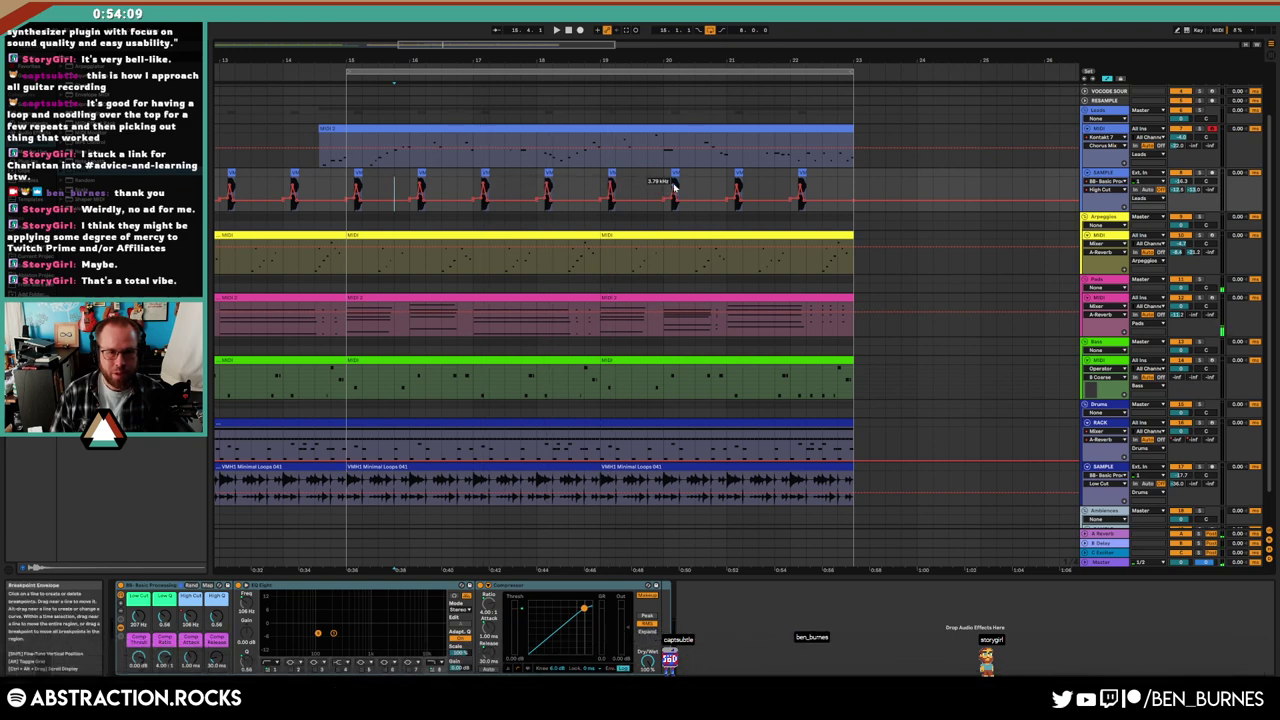
drag(674, 187, 674, 173)
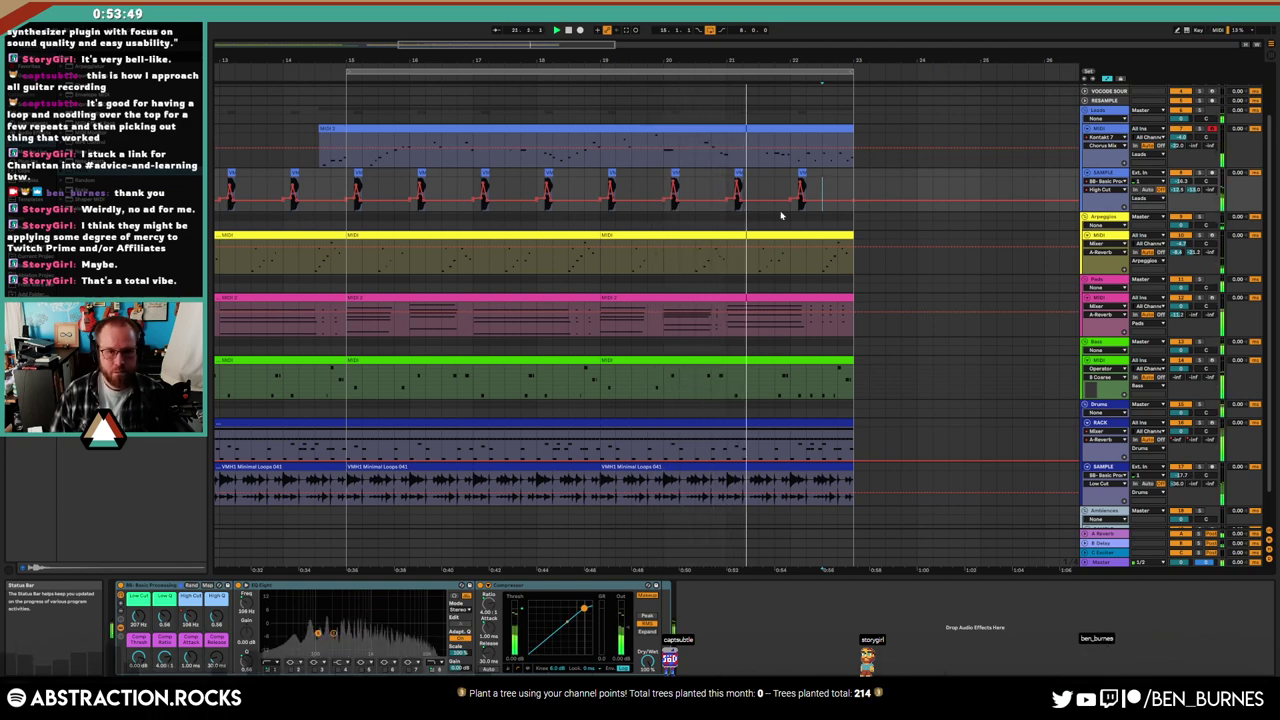
key(a)
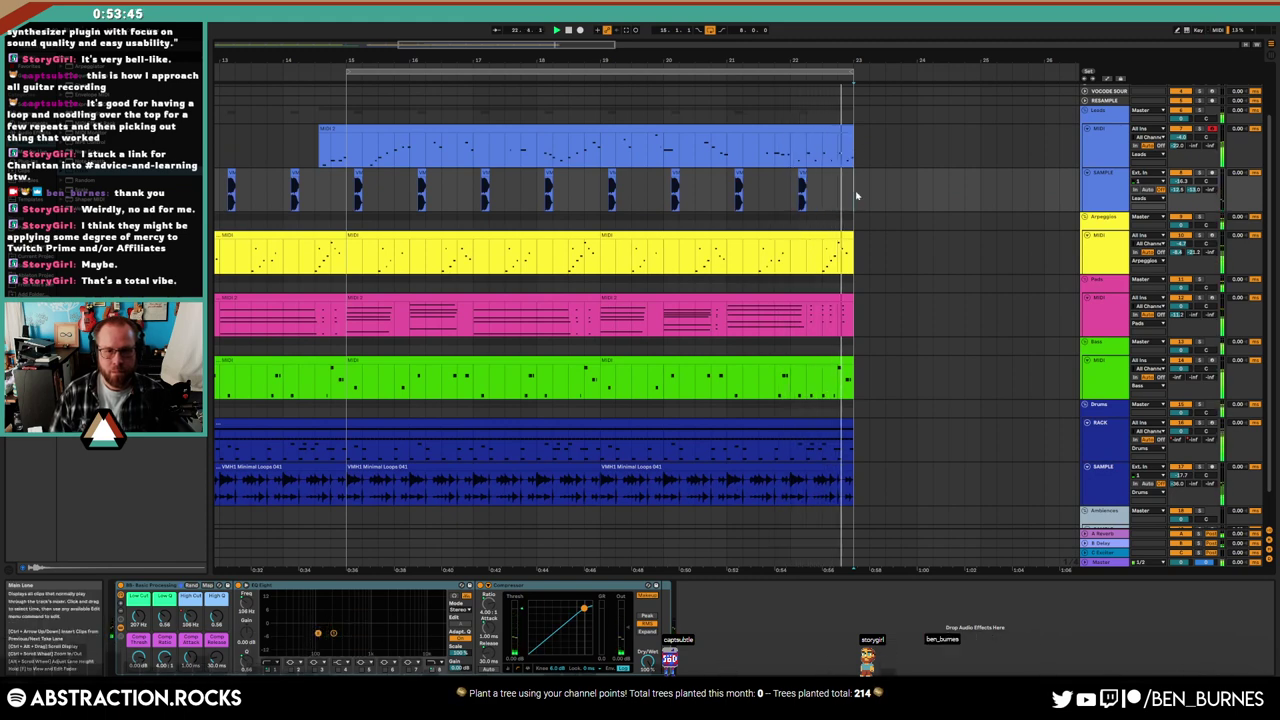
key(minus)
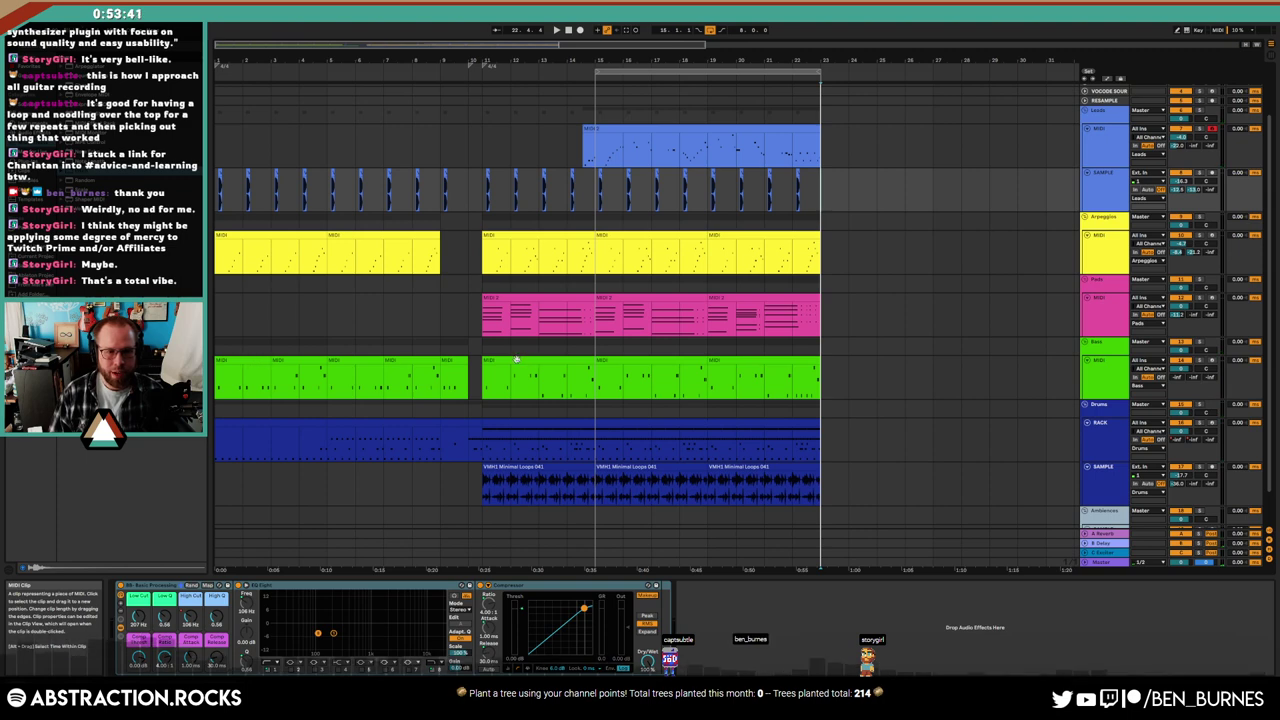
Extend the drum rack clip to bar 27 and copy a four-bar arpeggio clip to bar 23
click(740, 440)
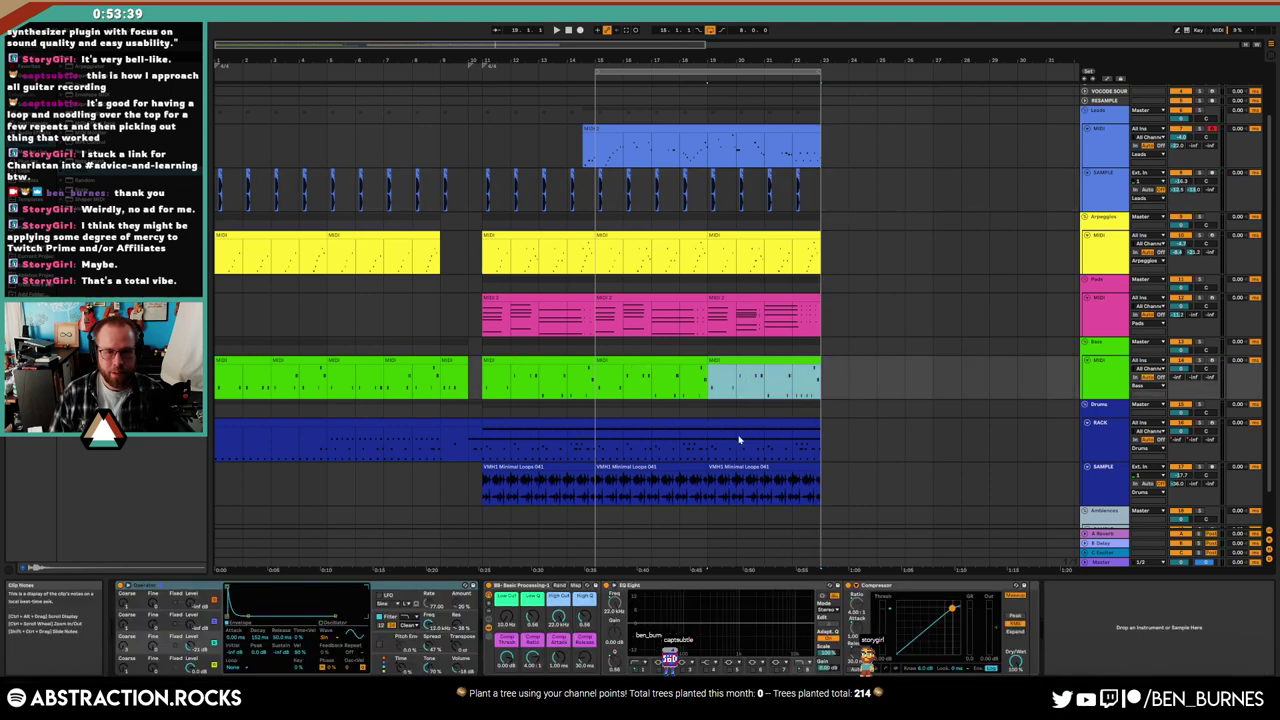
drag(810, 424, 960, 428)
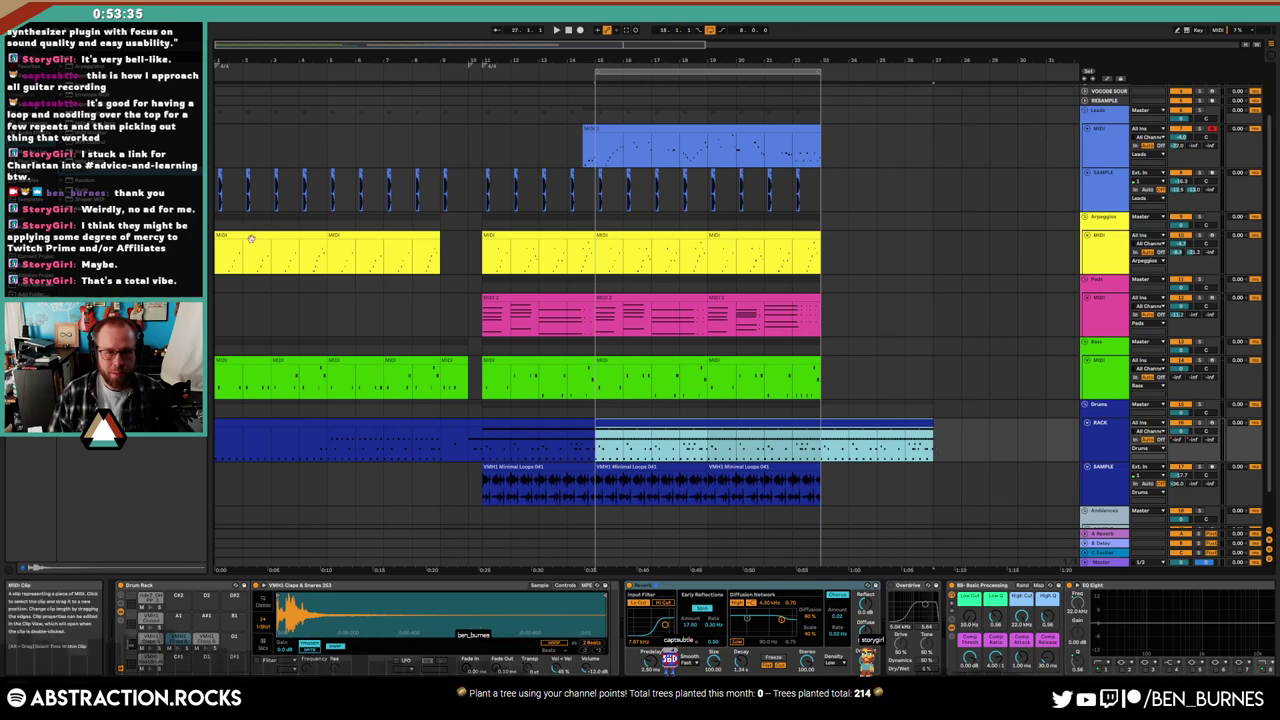
click(690, 245)
click(856, 264)
key(ctrl+v)
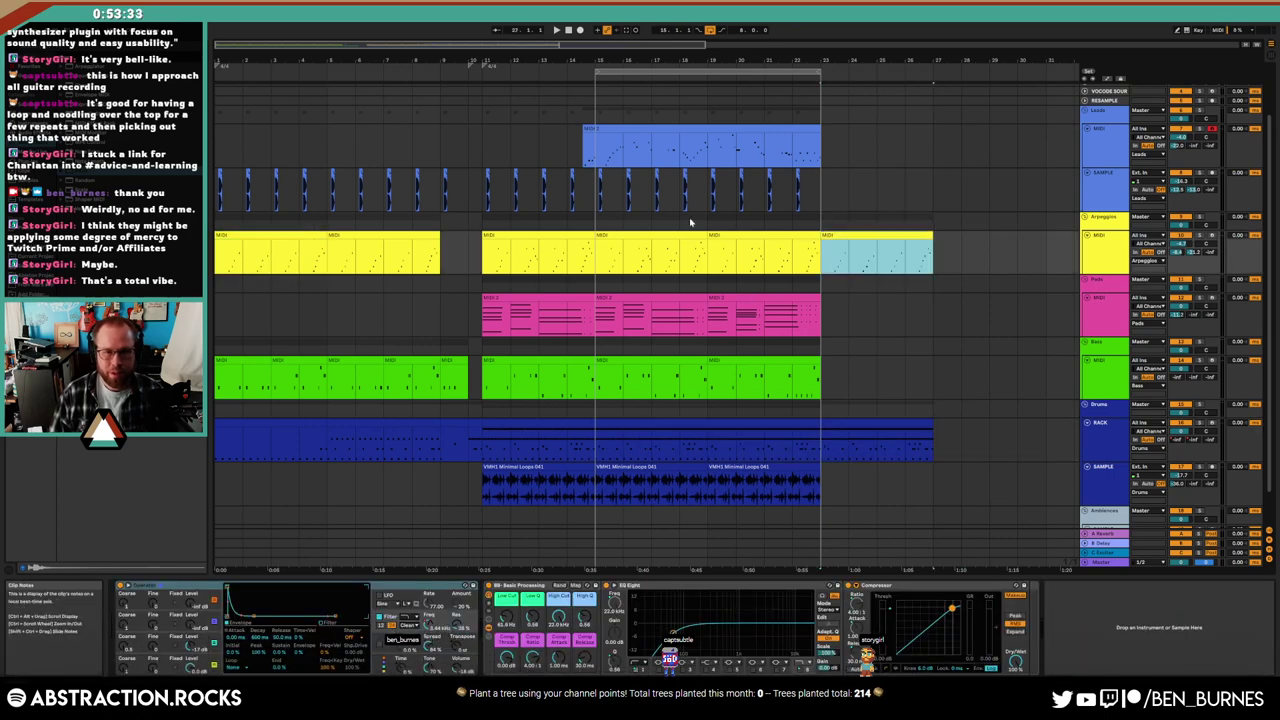
Copy the first four bars of clips on the lead group's sample track to bar 23
drag(215, 186, 330, 190)
click(818, 190)
key(ctrl+v)
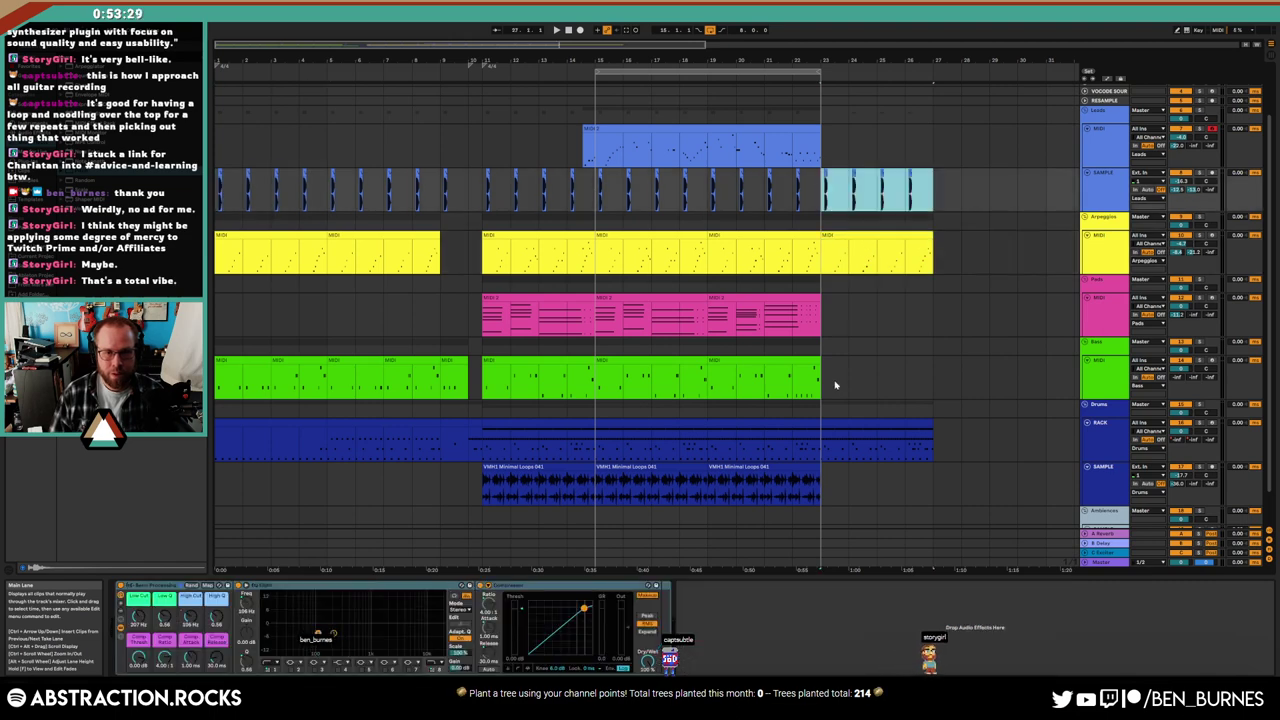
Copy the one-bar bass clip from bar 9 to bar 23 and play the new section
click(778, 360)
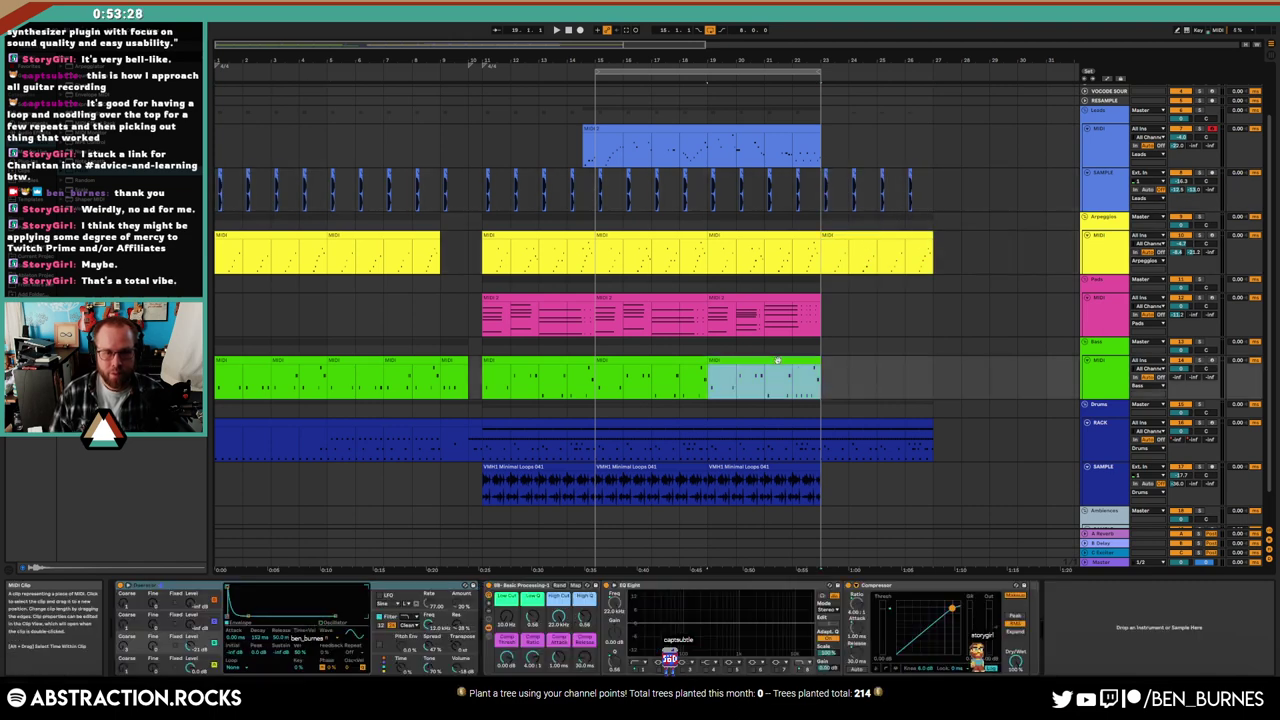
click(449, 362)
click(831, 367)
key(space)
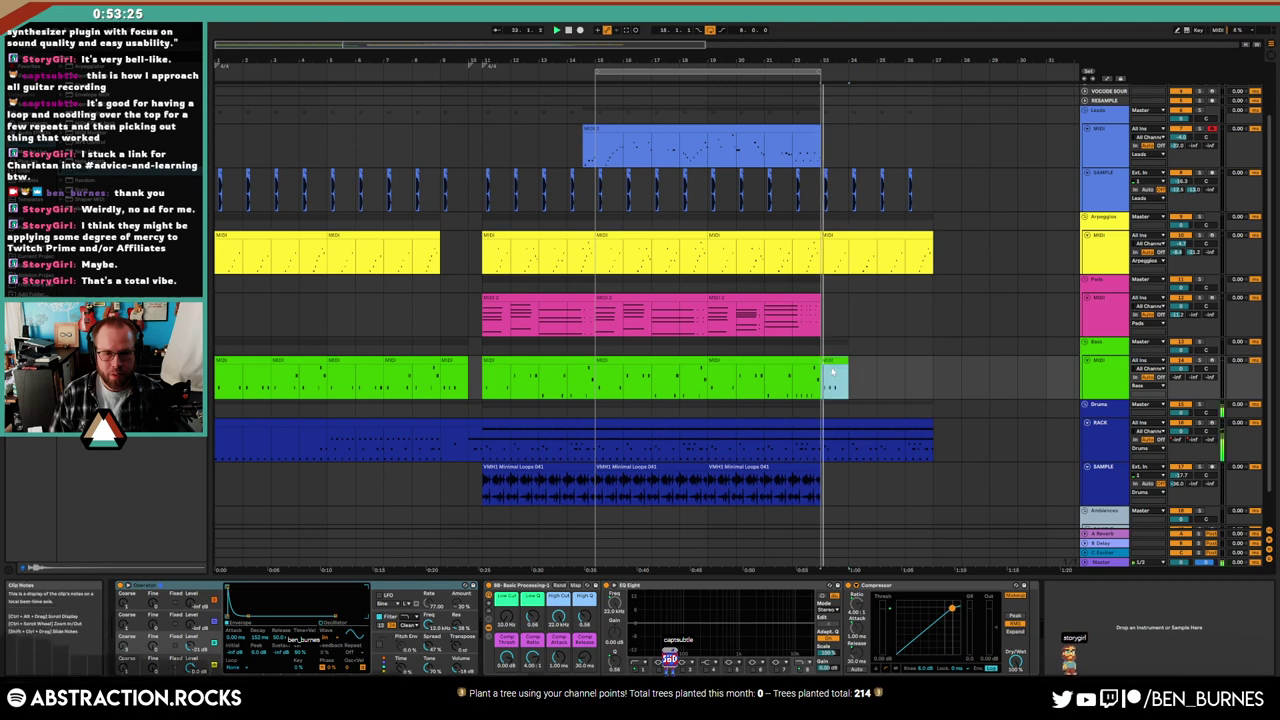
Duplicate the one-bar bass clip at bar 23 three times to fill the section up to bar 27
key(ctrl+d)
key(ctrl+d)
key(ctrl+d)
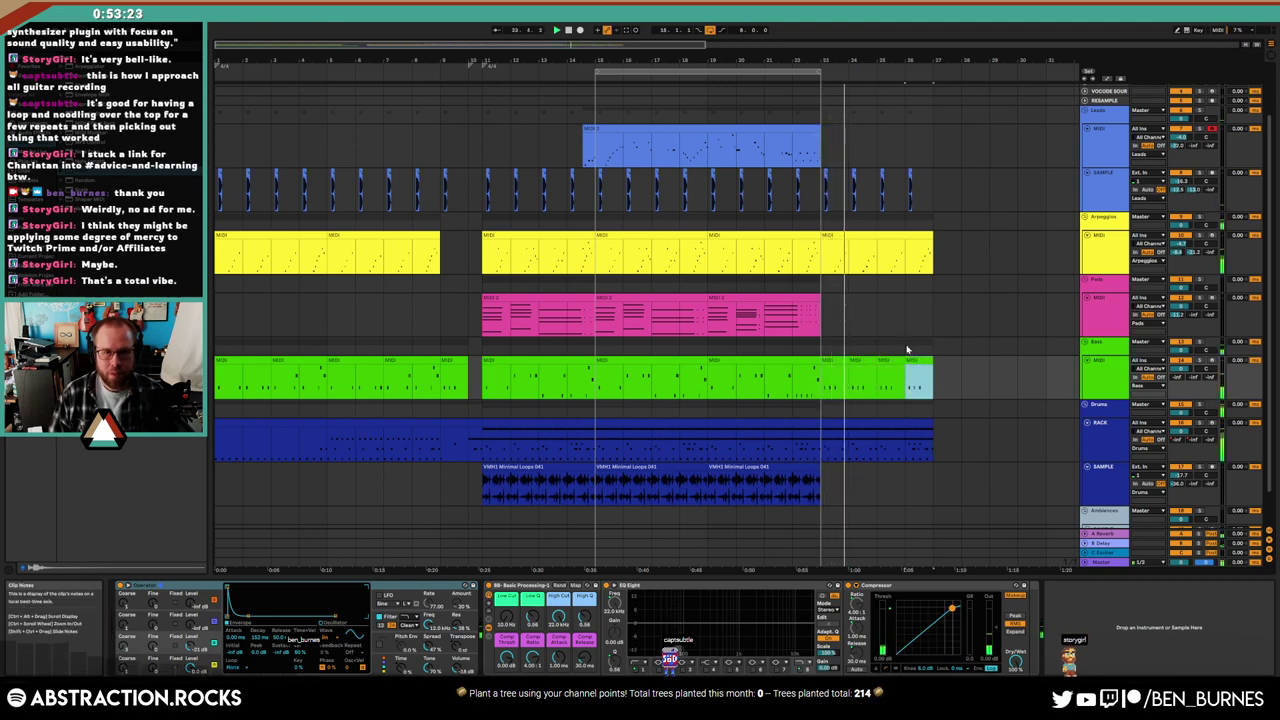
Loop playback over the arpeggio clip from bar 23 to 27 and extend the first Minimal Loops drum sample clip to bar 27
click(861, 238)
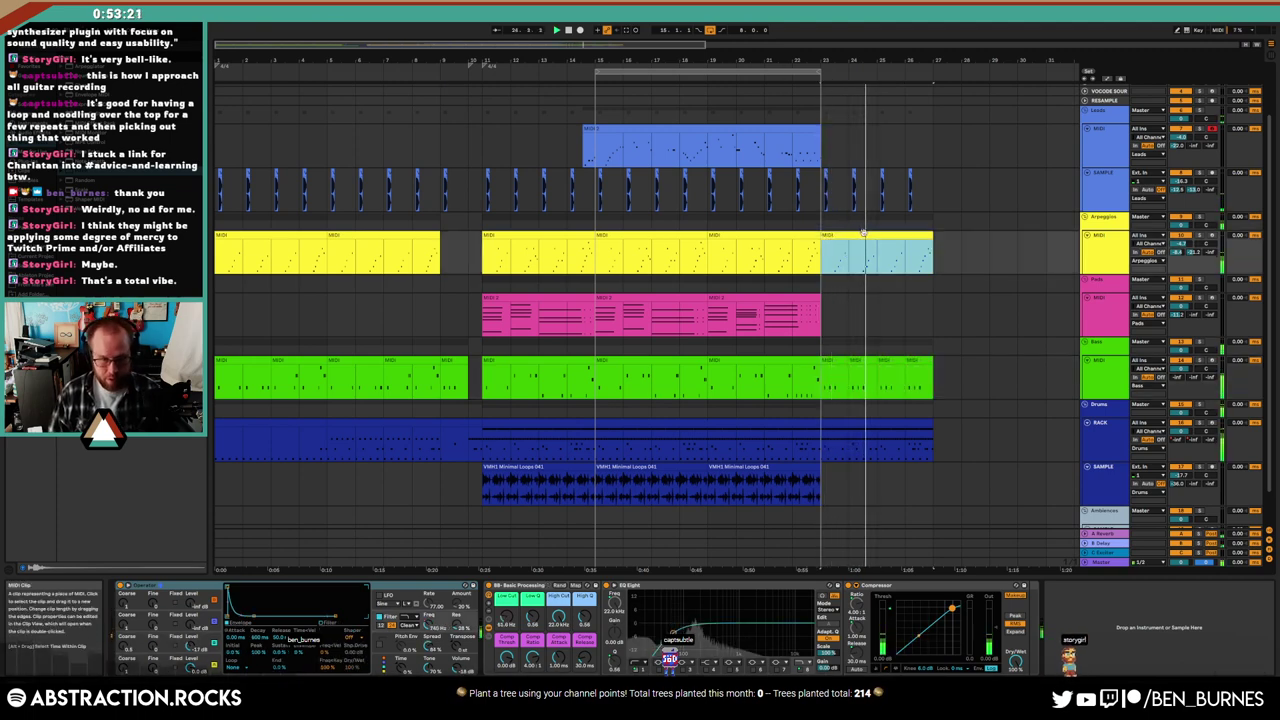
key(ctrl+l)
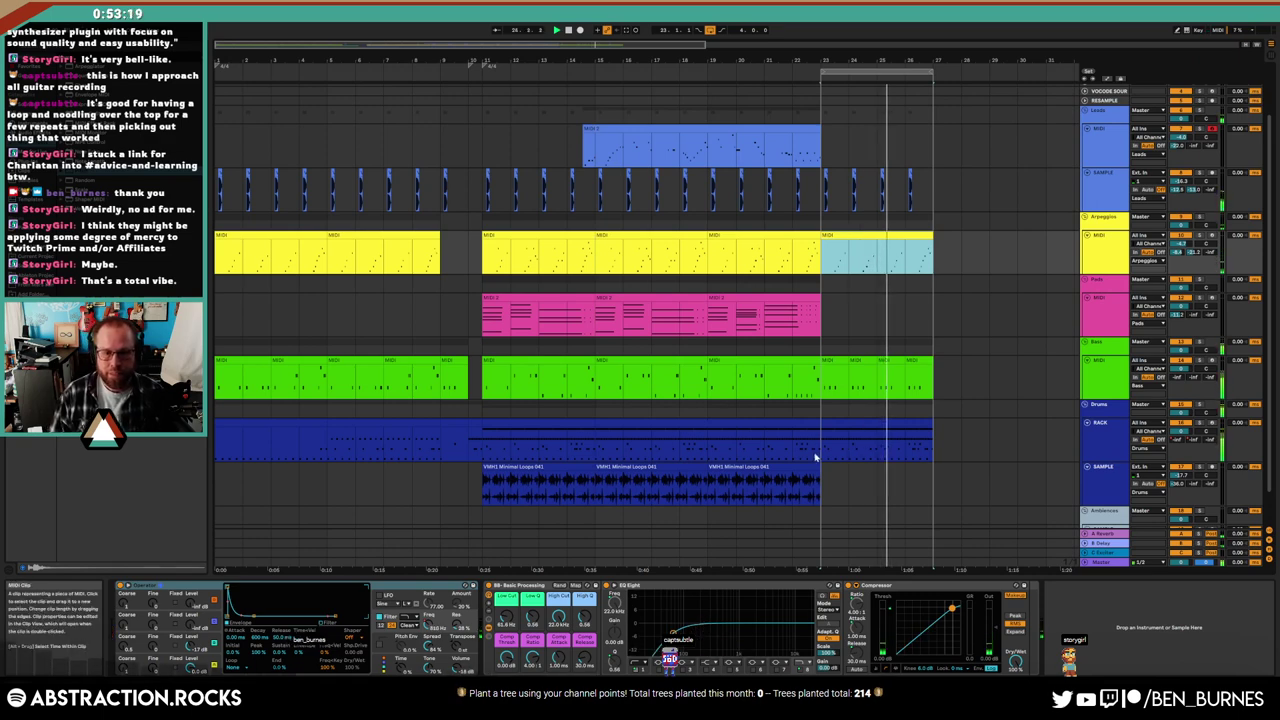
click(576, 466)
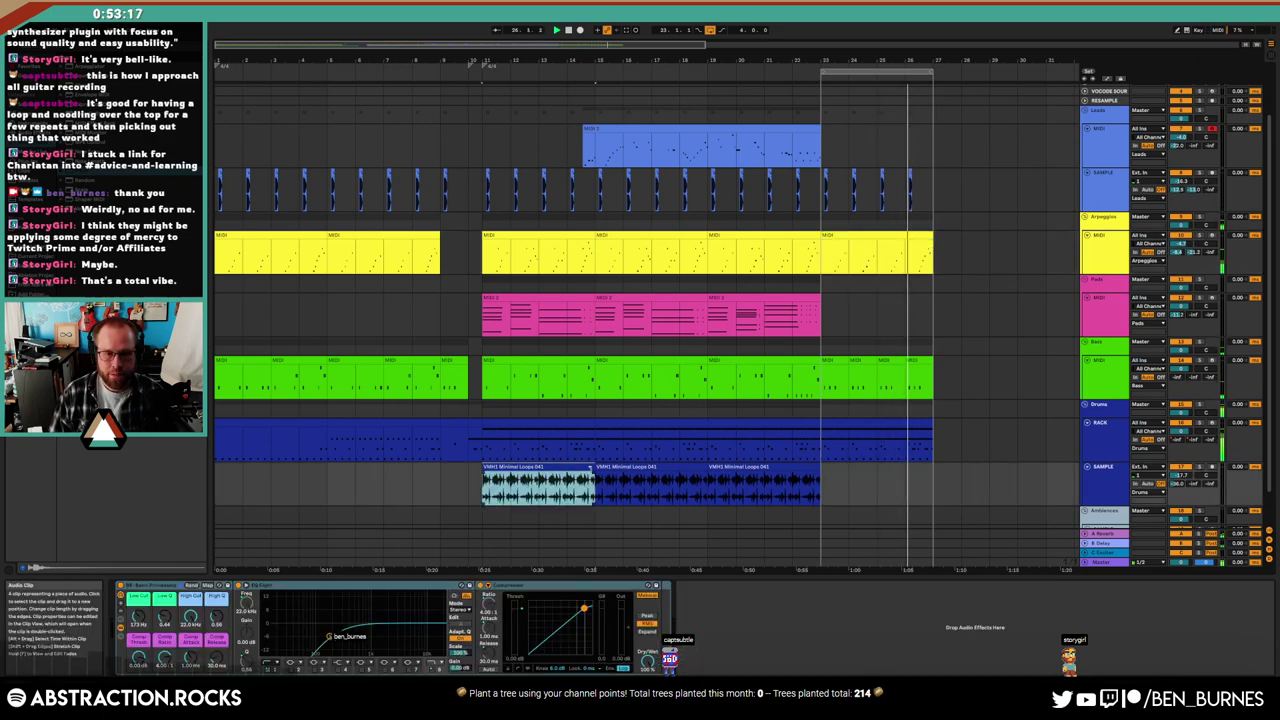
drag(592, 468, 933, 470)
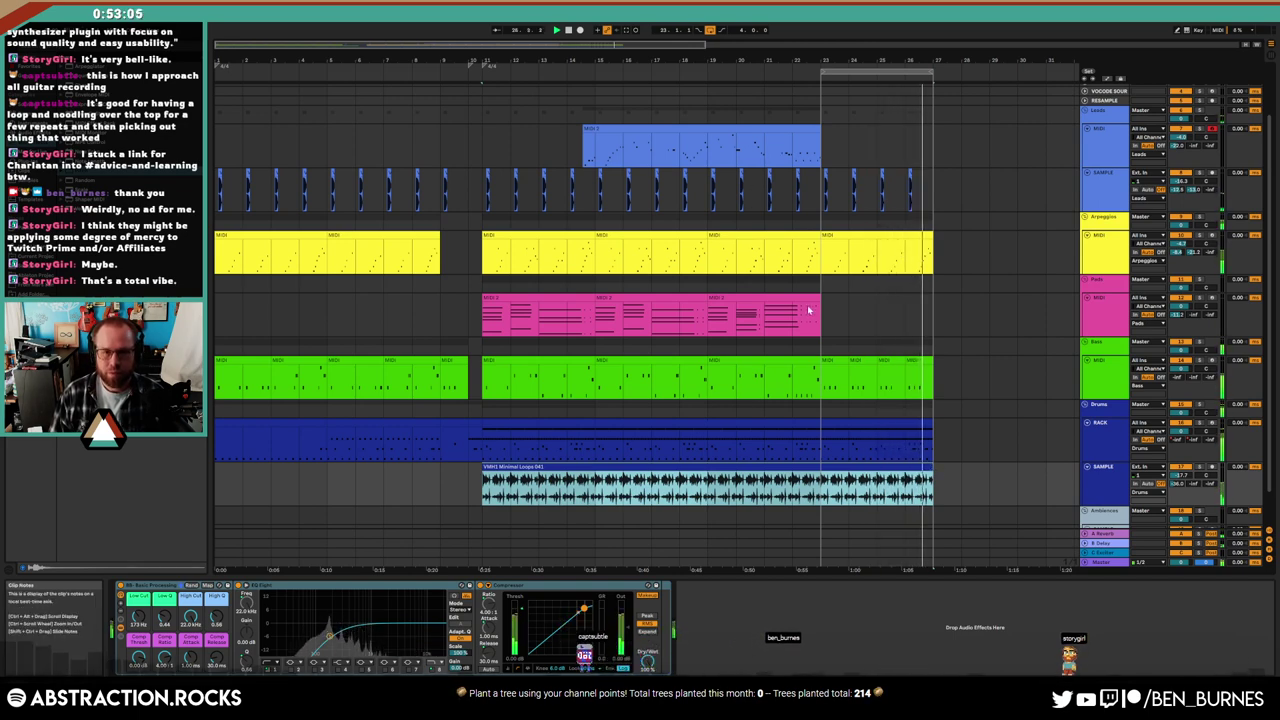
With the pads MIDI track armed, copy the one-bar bass clip at bar 23 onto it and loop the copy out to bar 27
click(1212, 298)
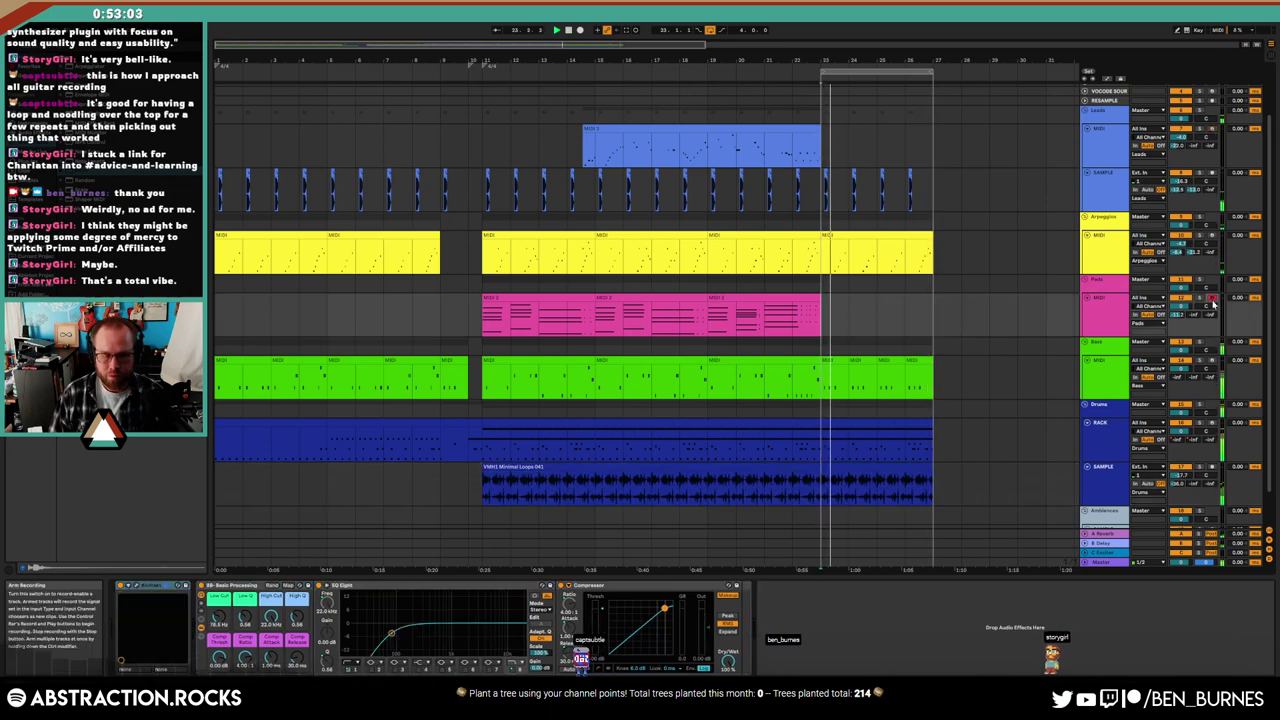
click(841, 358)
drag(841, 358, 835, 315)
double_click(835, 315)
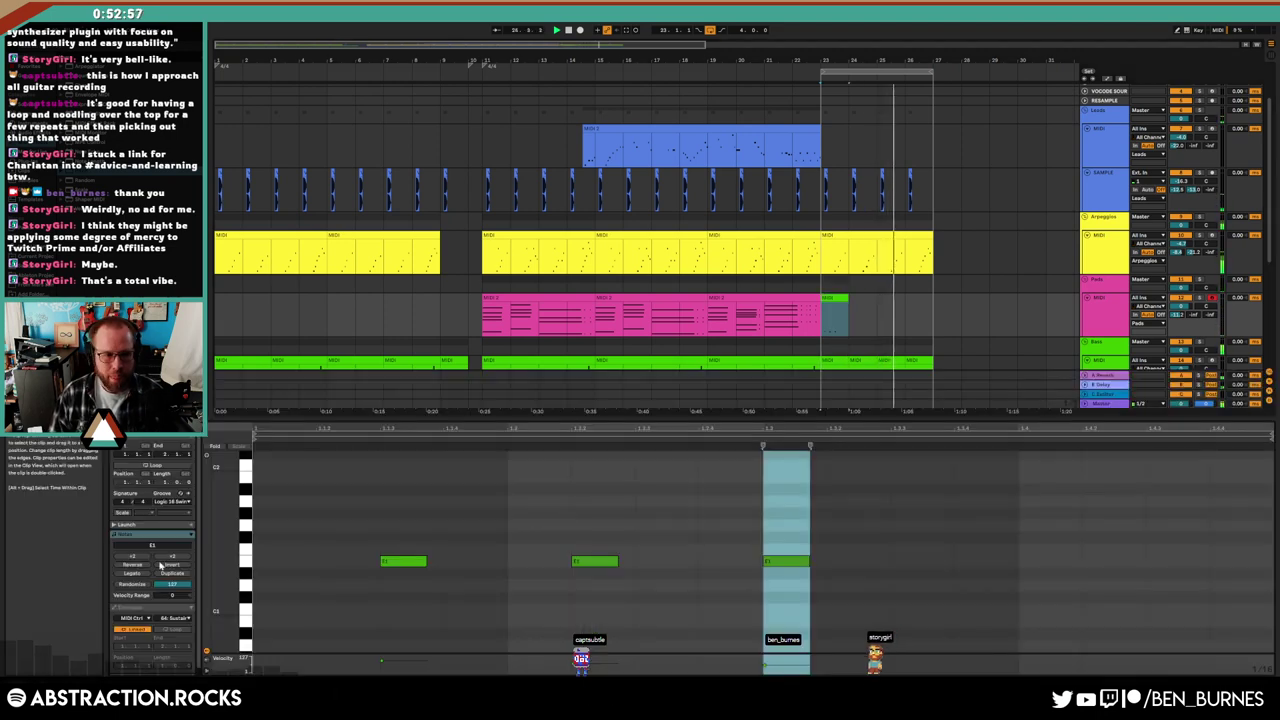
click(172, 466)
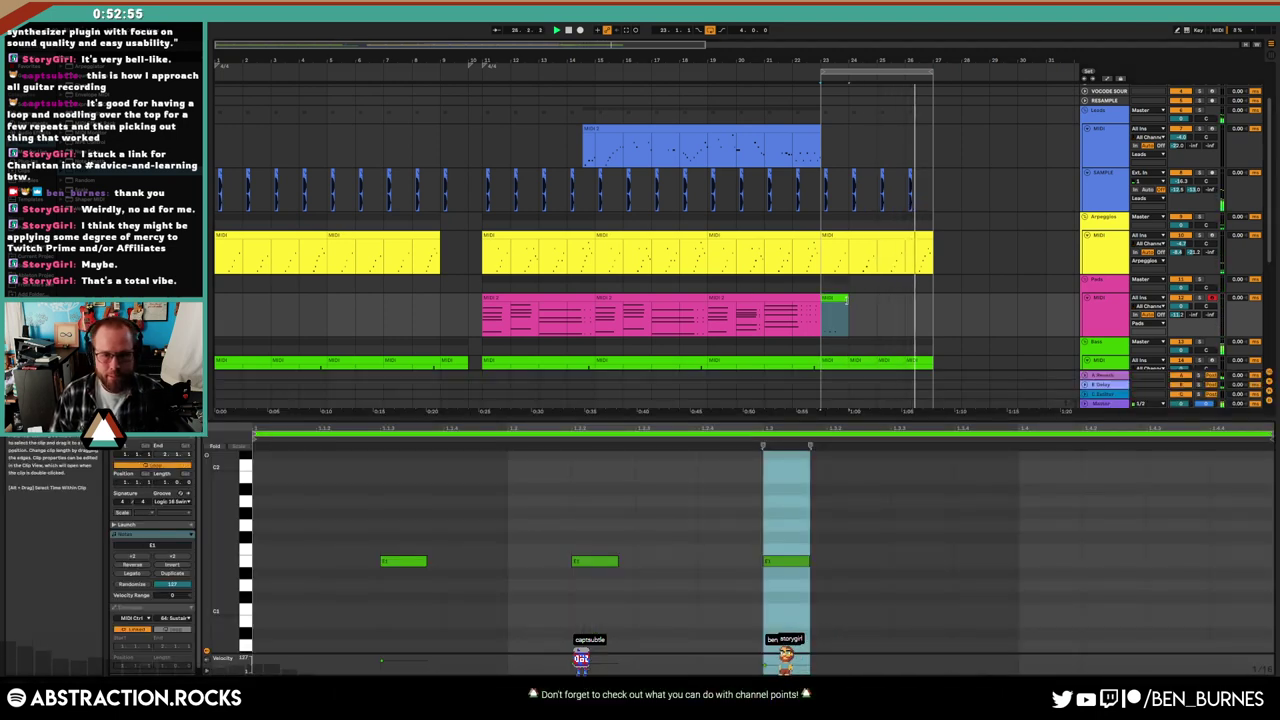
drag(846, 315, 932, 315)
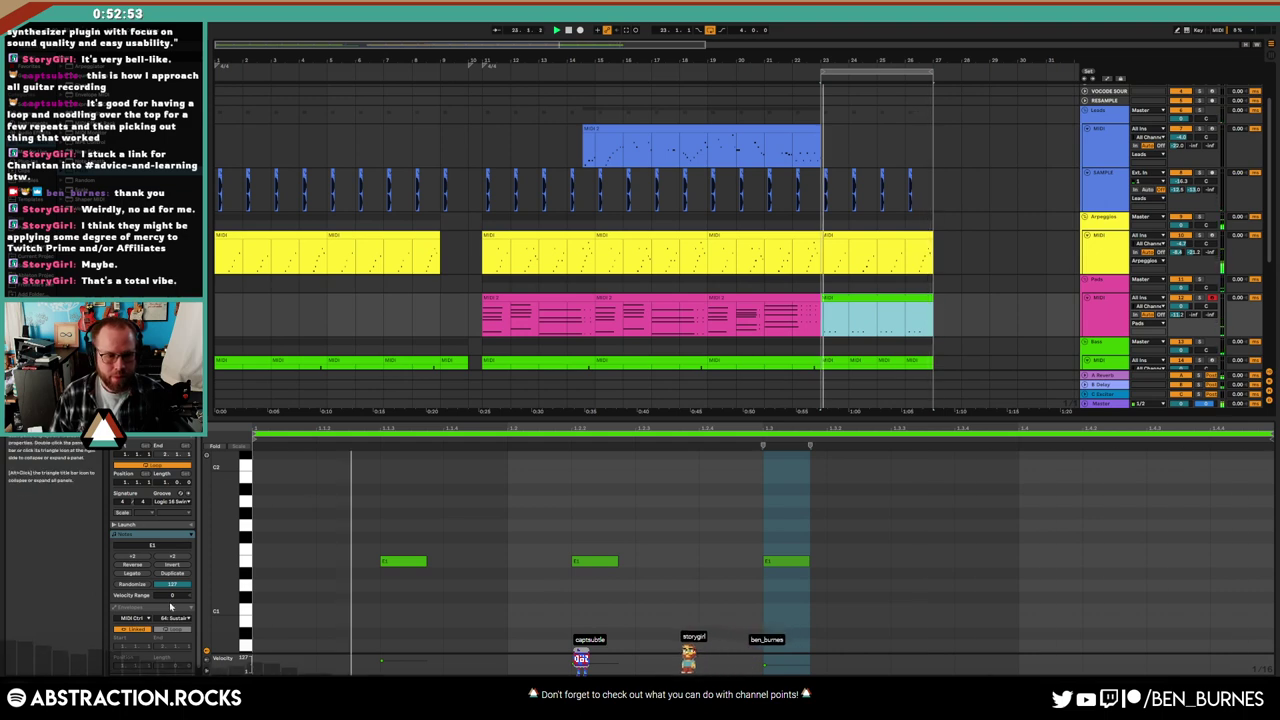
Look through the envelope devices and MIDI controllers available for the copied pads clip
click(124, 622)
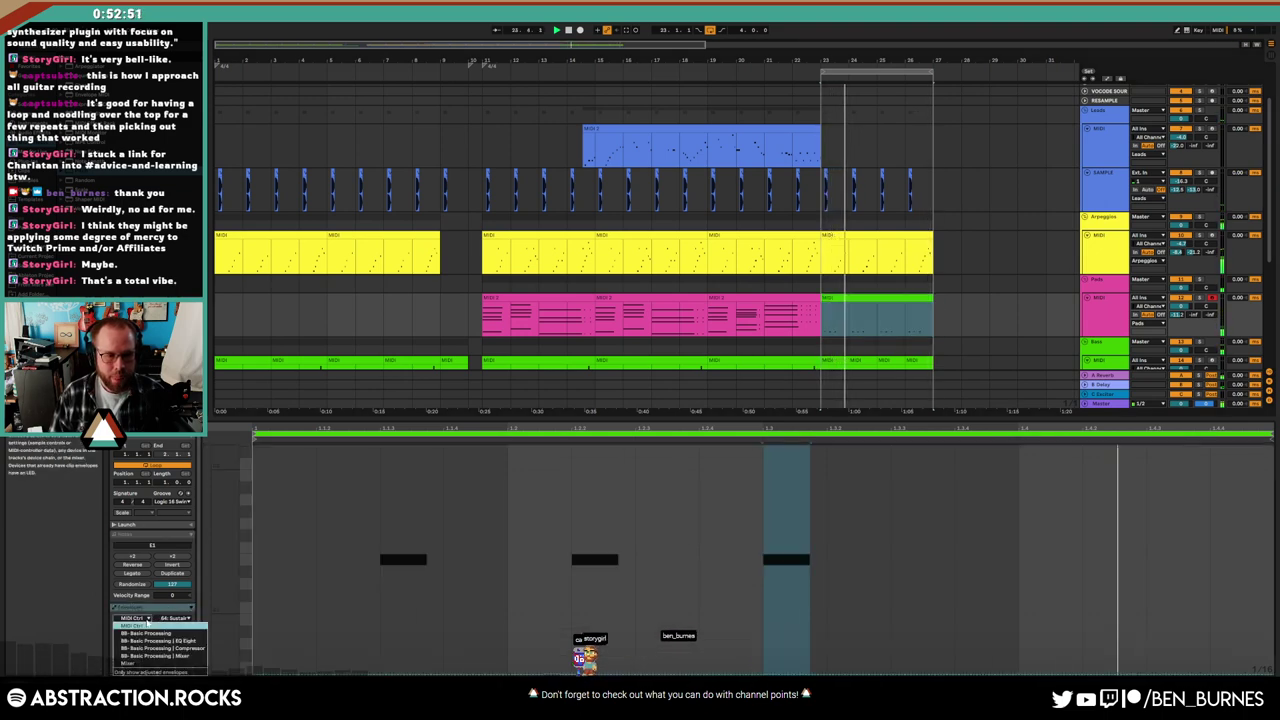
click(172, 618)
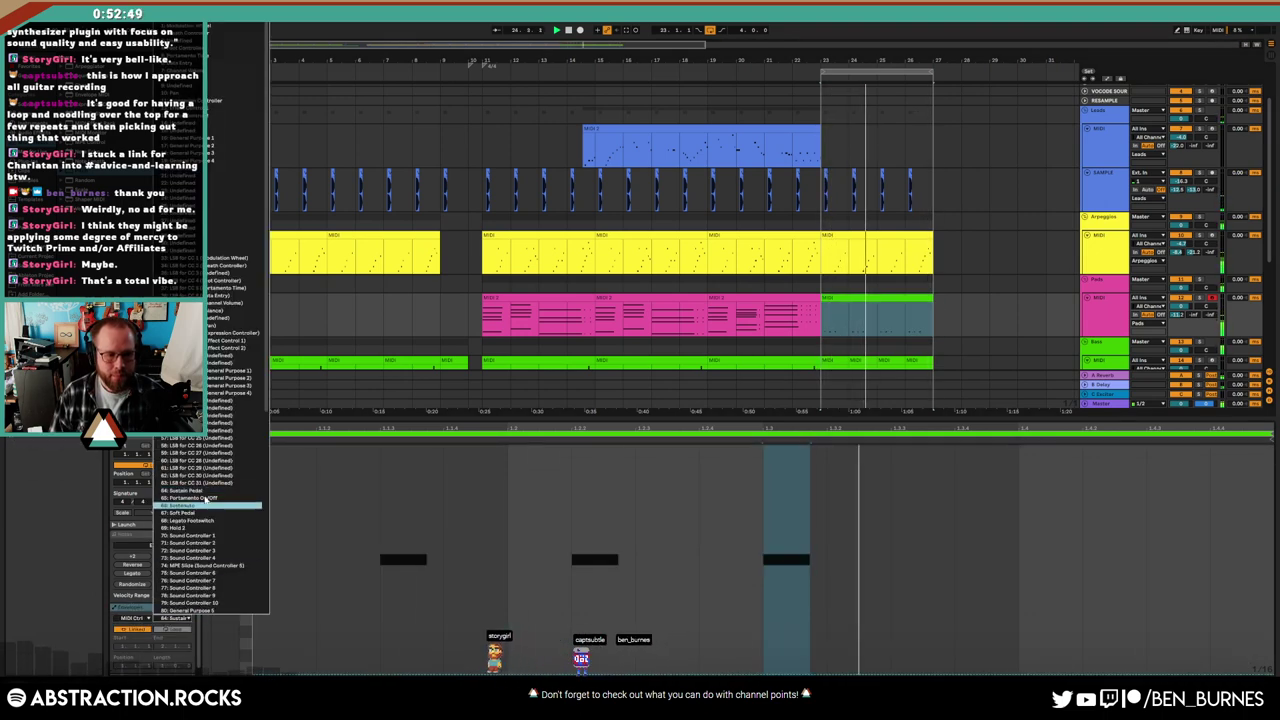
click(898, 308)
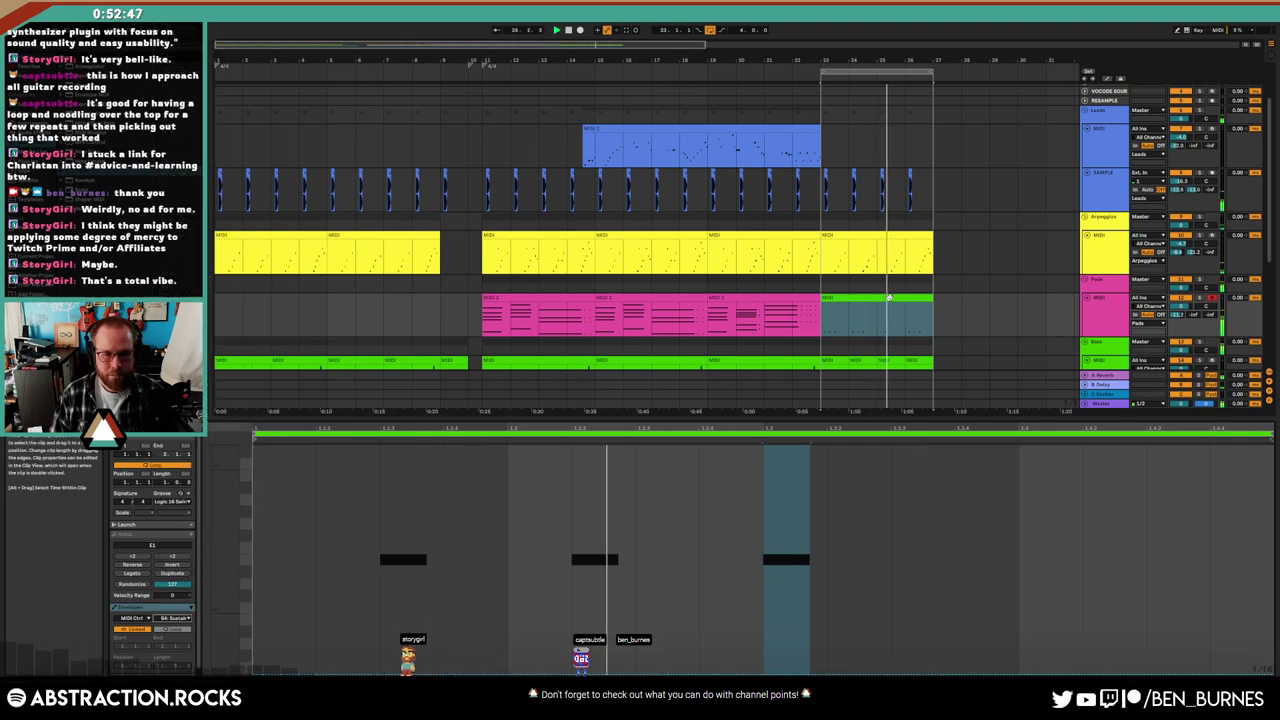
Assign the pads MIDI track's colour to its clips
click(898, 308)
scroll(1029, 279, down, 2)
right_click(1105, 262)
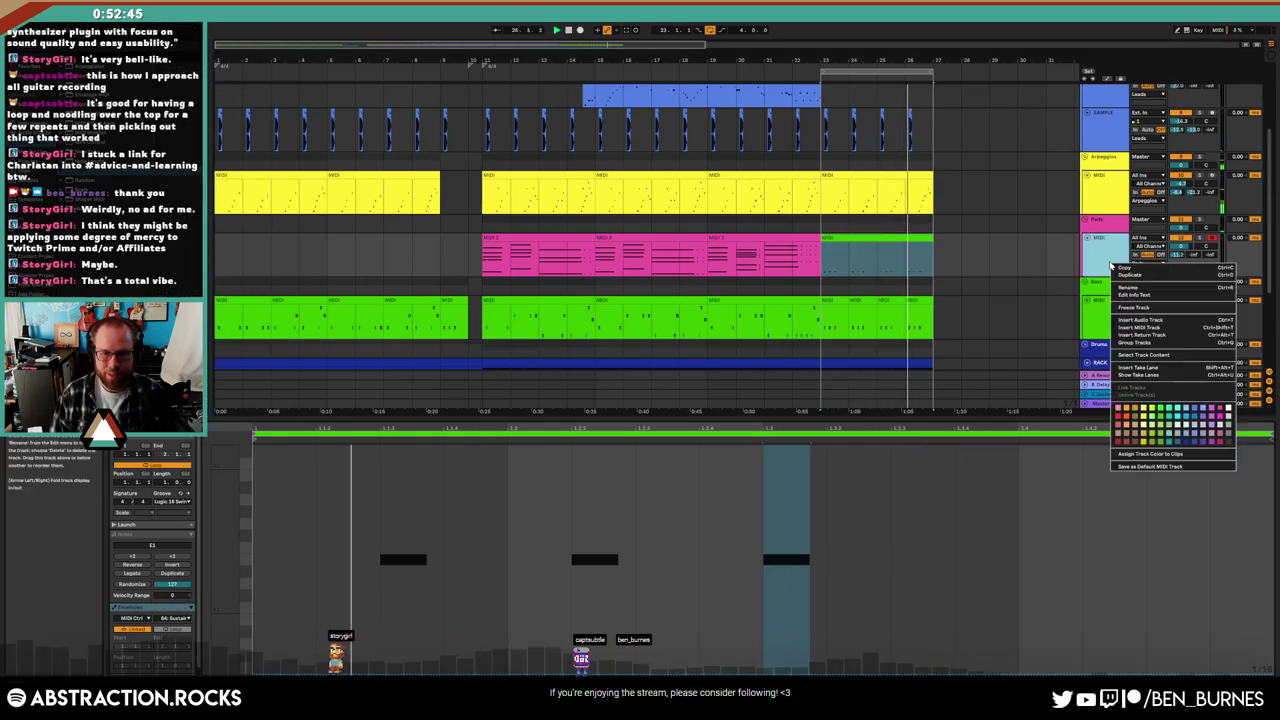
click(925, 320)
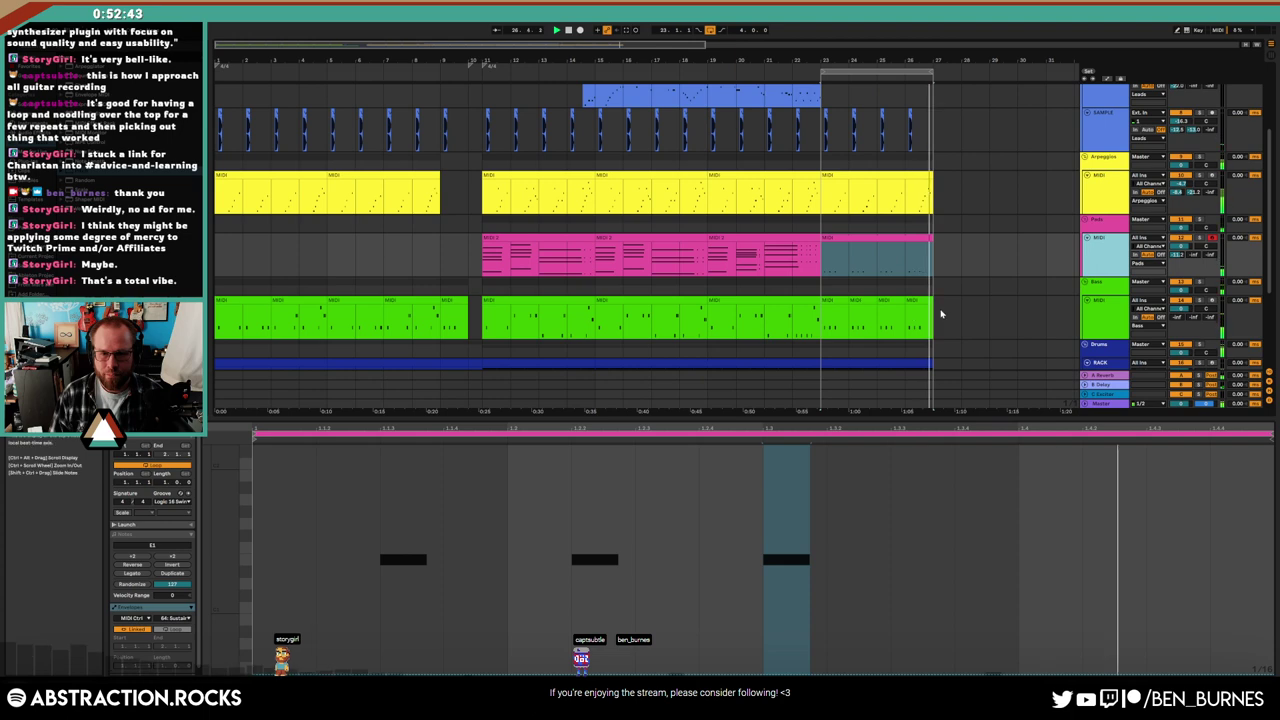
Turn on looping for the bass clip at bar 23 and extend it over the following copies to bar 27
click(838, 300)
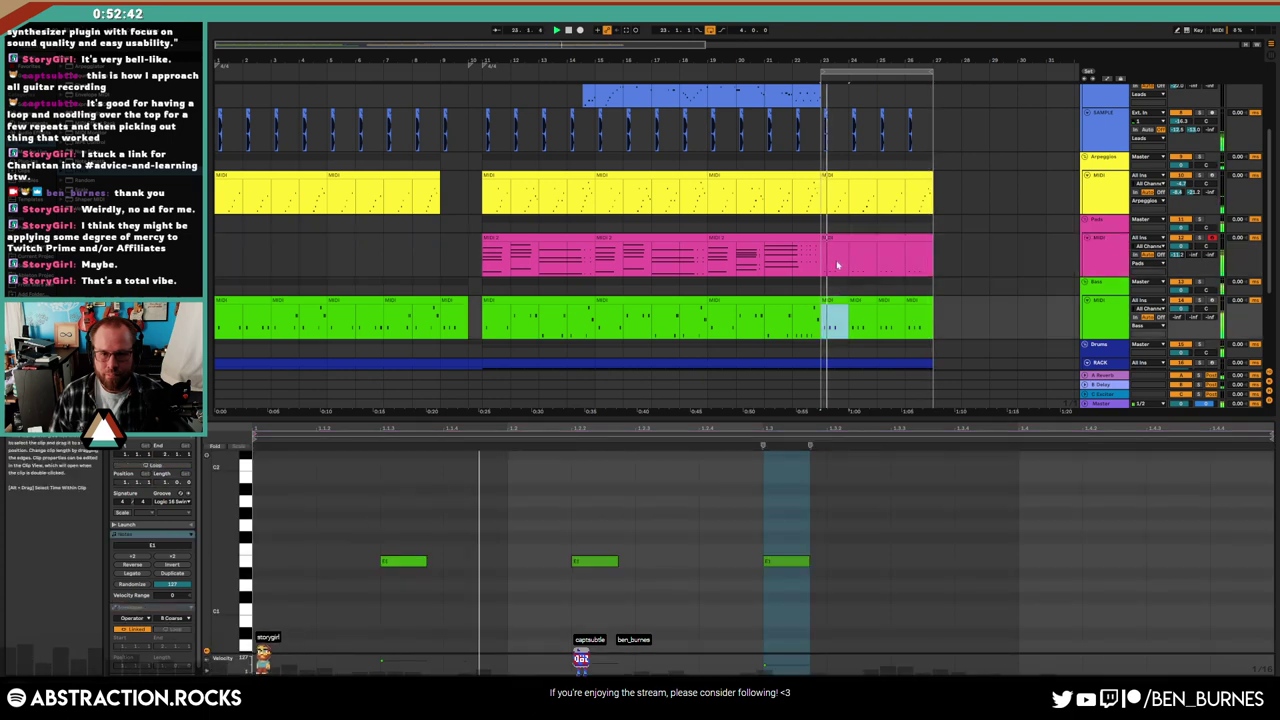
click(155, 466)
shift+click(907, 307)
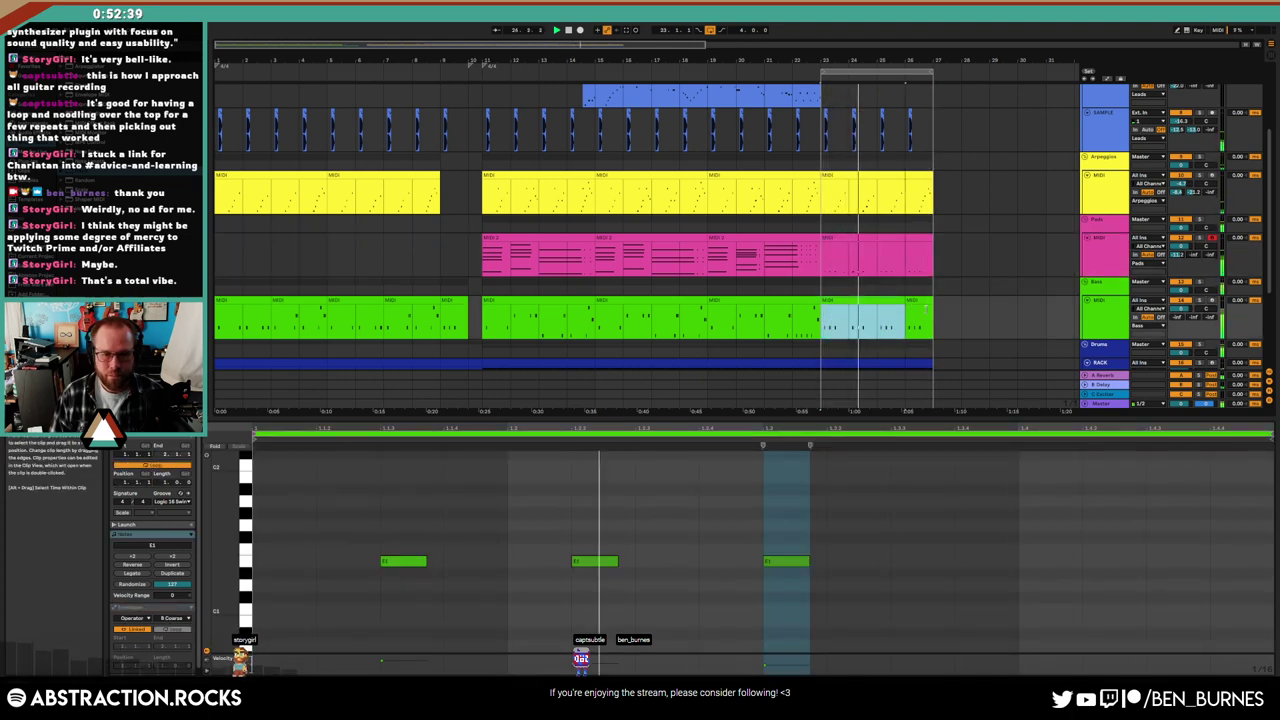
key(shift+Tab)
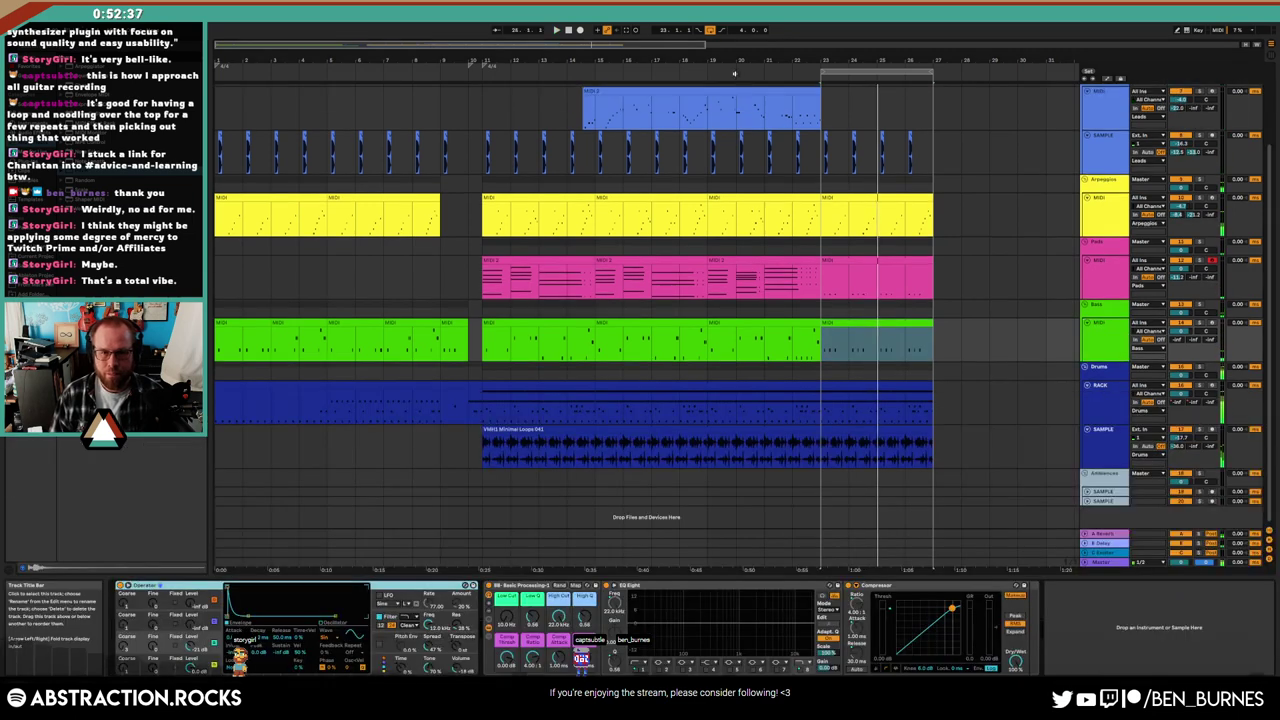
Open the pads clip at bar 23 and transpose its three notes up an octave to E2
key(Up)
key(shift+Tab)
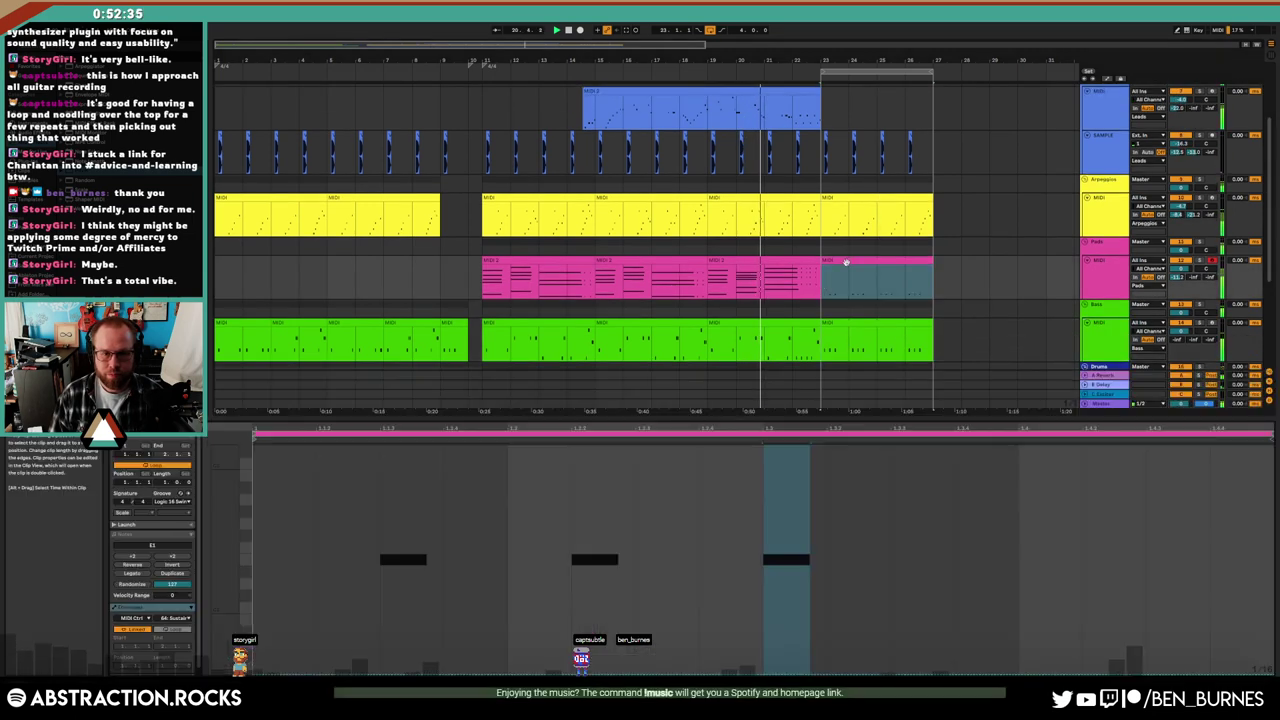
click(387, 520)
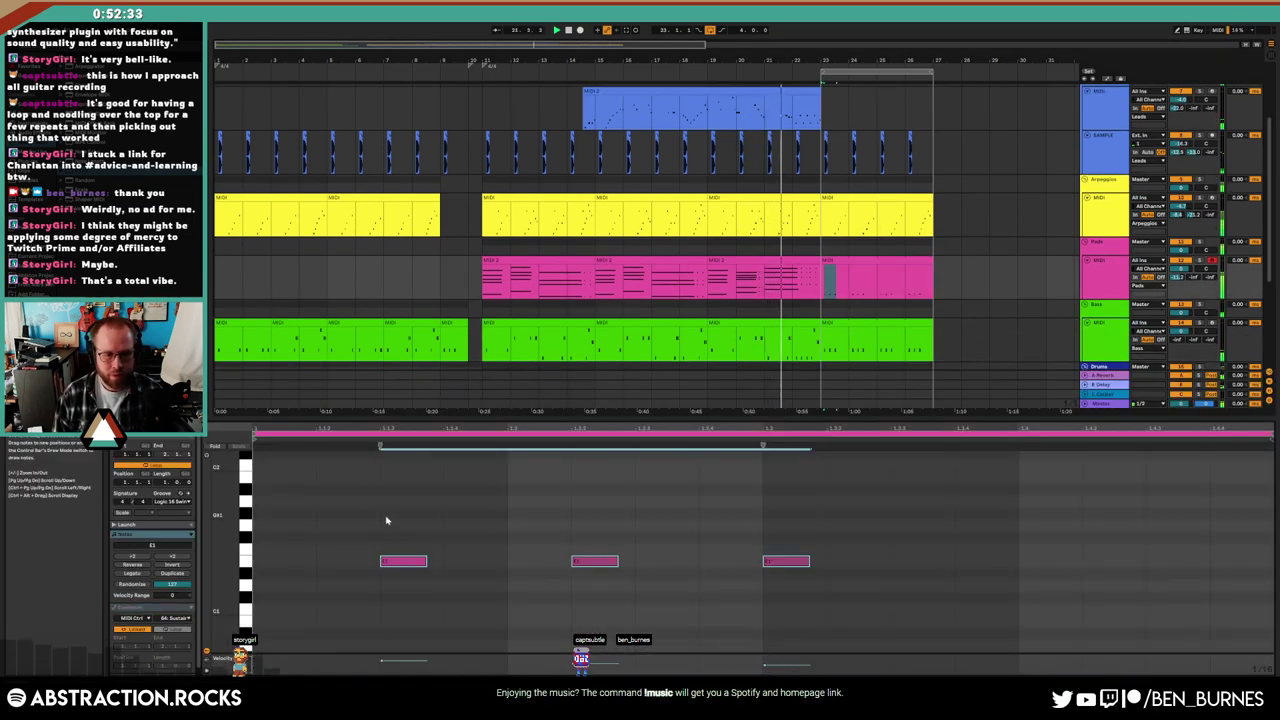
scroll(387, 520, down, 3)
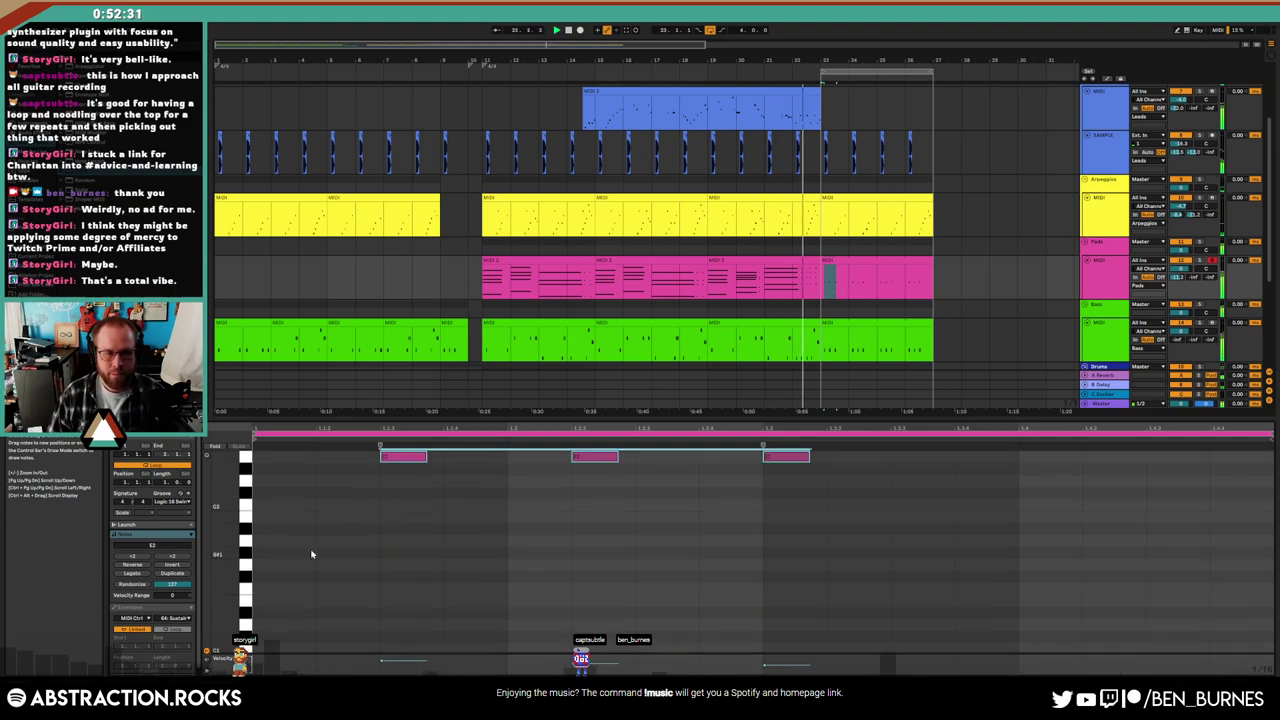
scroll(383, 499, up, 2)
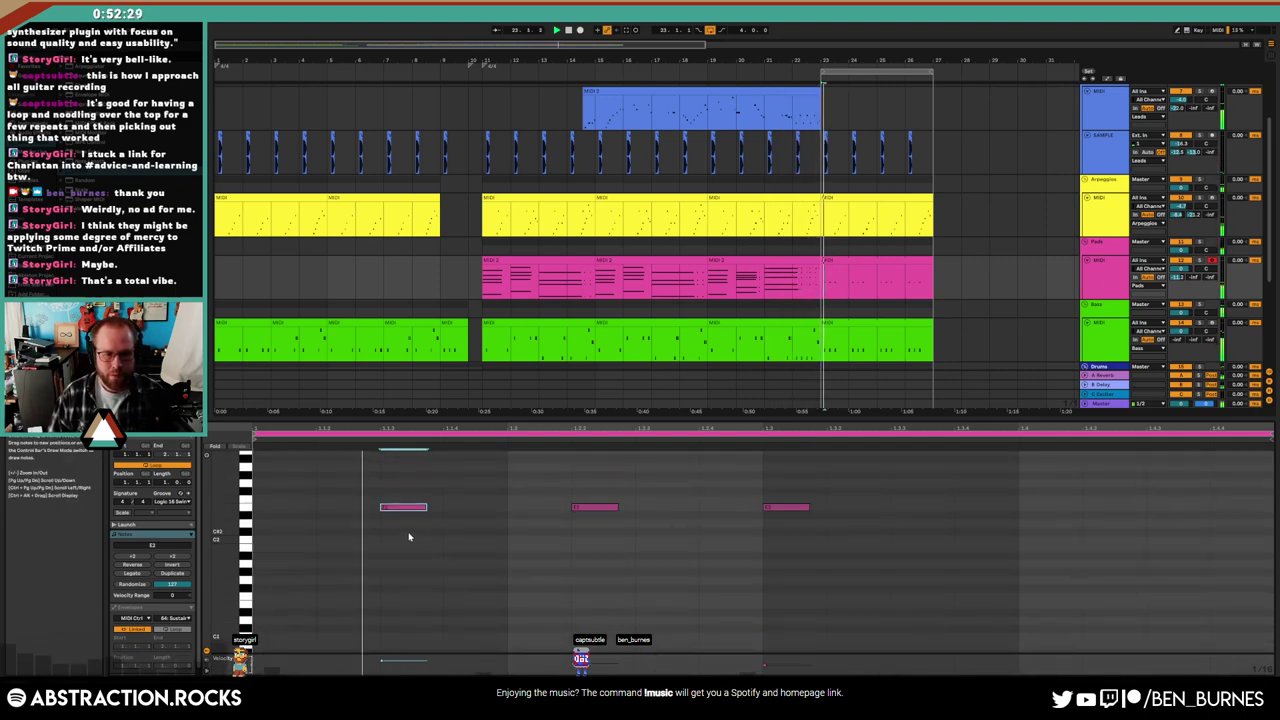
Lower the second and third notes of the pads clip by an octave to E1
drag(496, 500, 827, 530)
key(shift+Down)
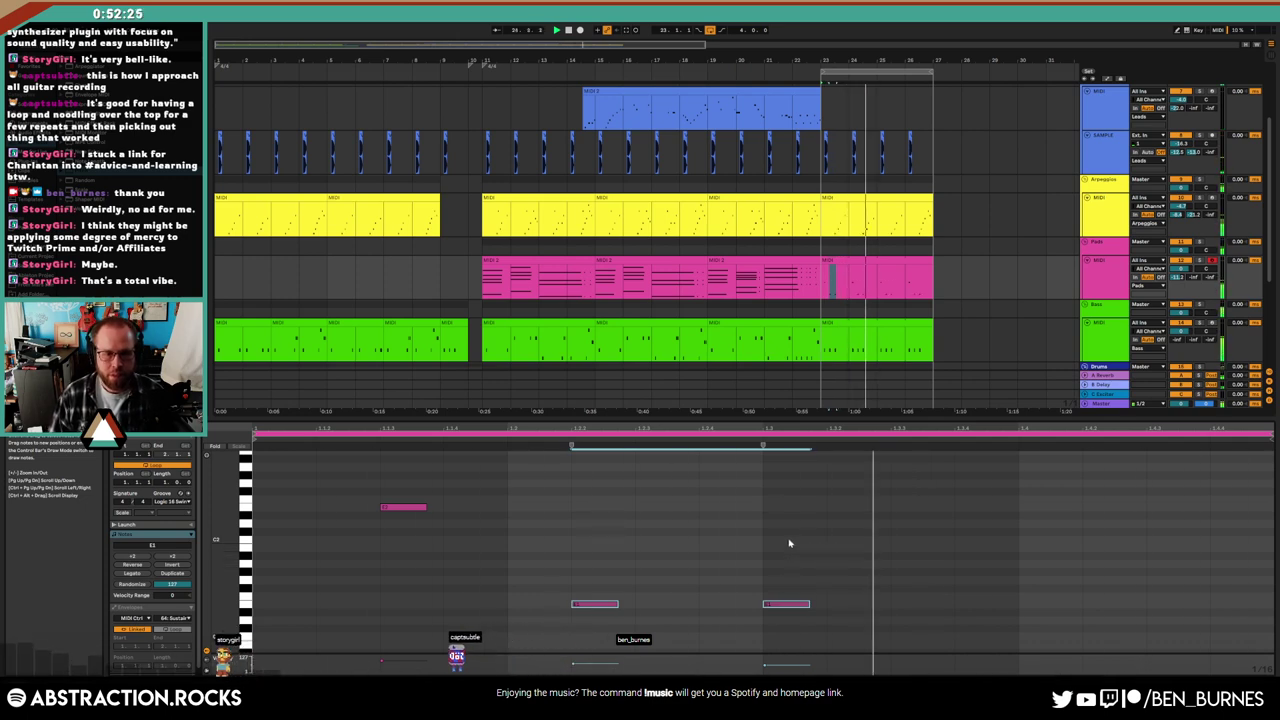
click(403, 507)
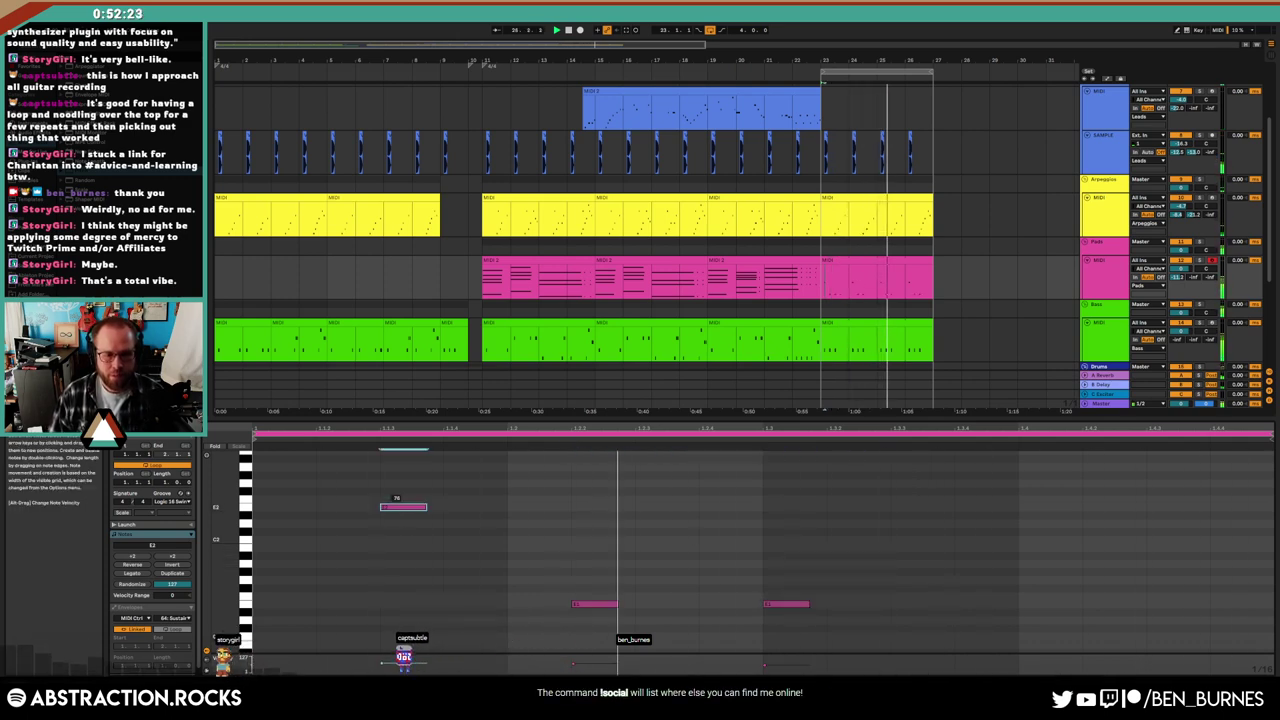
Split the pads clip at bar 26 and add a short B2 note at 1.1.4 in the last bar's clip, auditioning it in playback
key(shift+Tab)
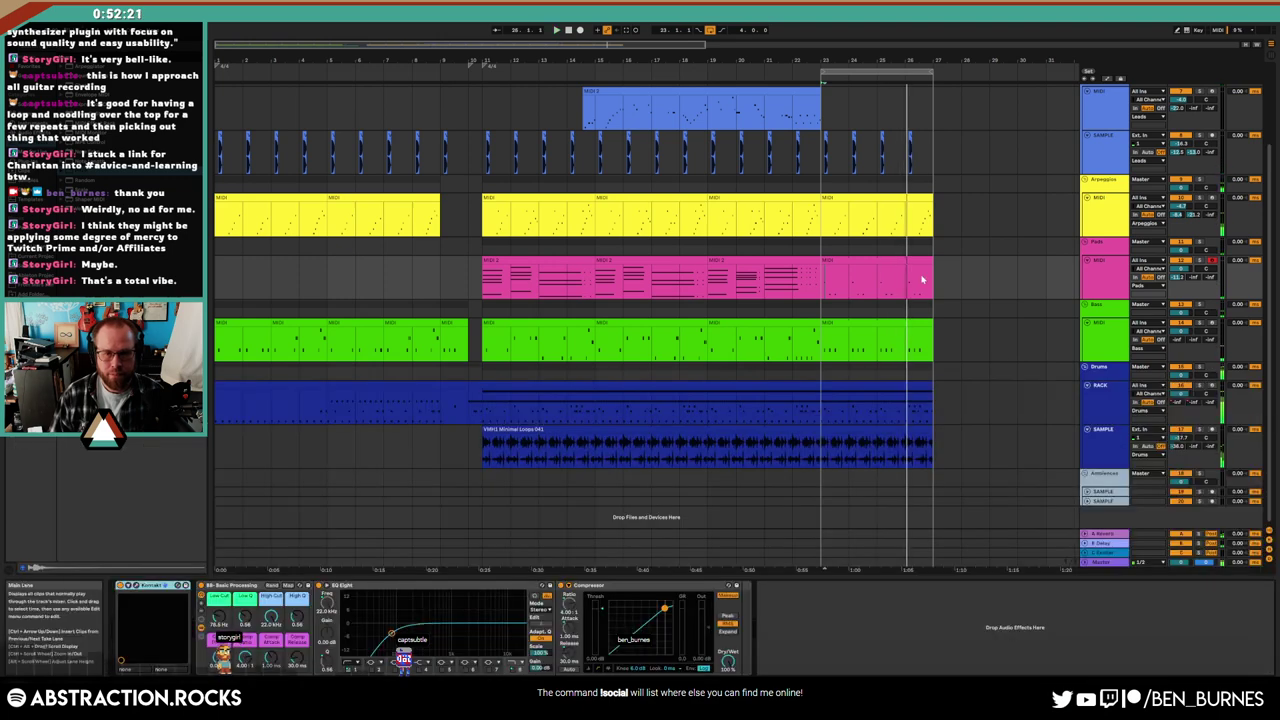
key(shift+Tab)
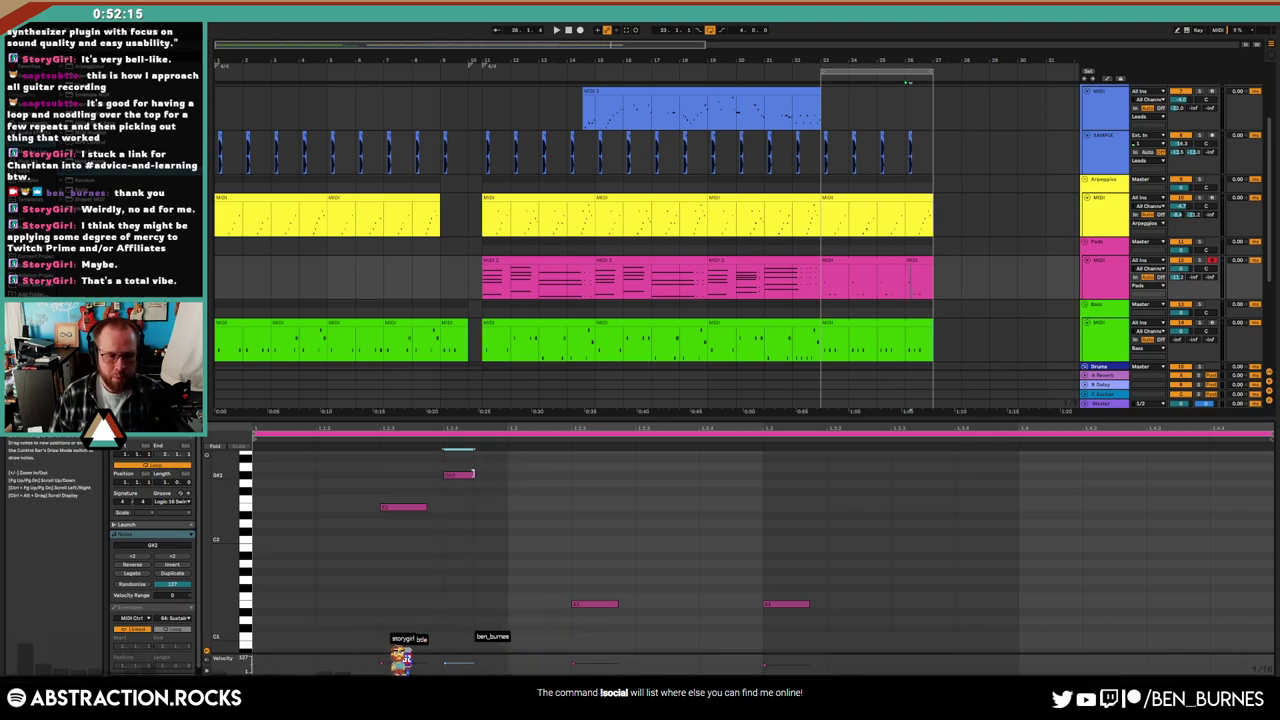
drag(446, 475, 468, 478)
key(space)
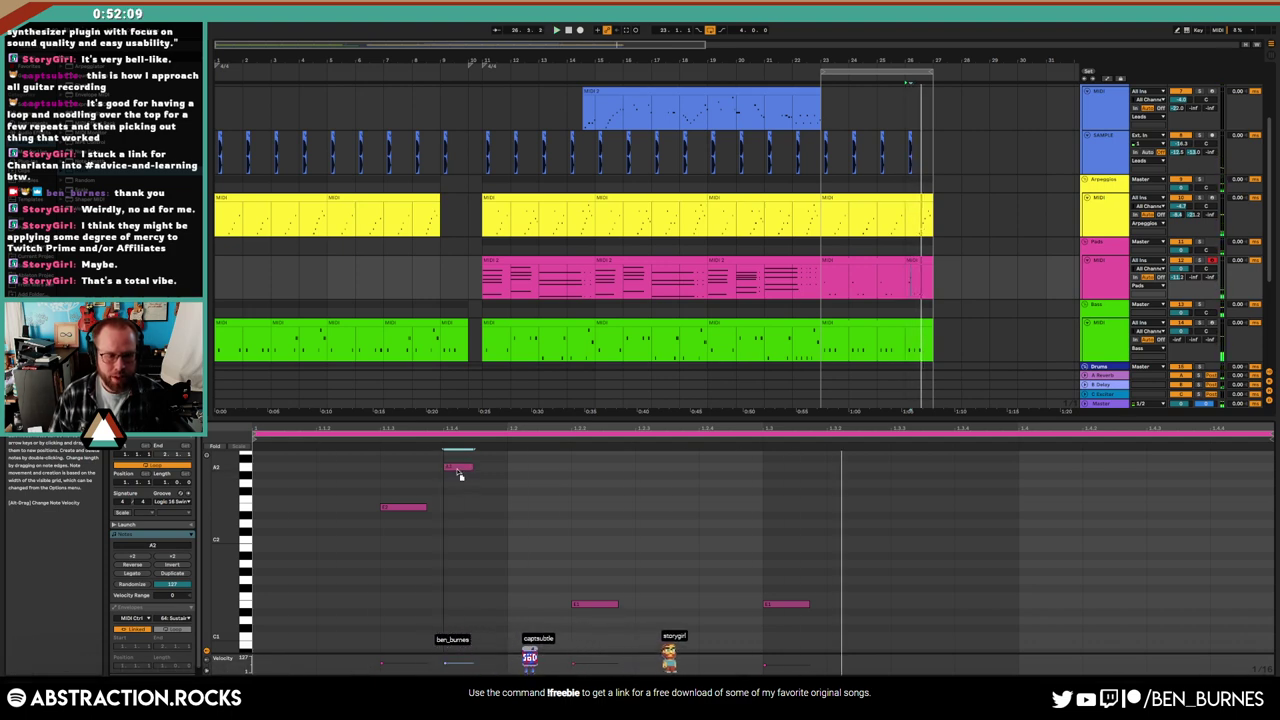
scroll(457, 472, up, 1)
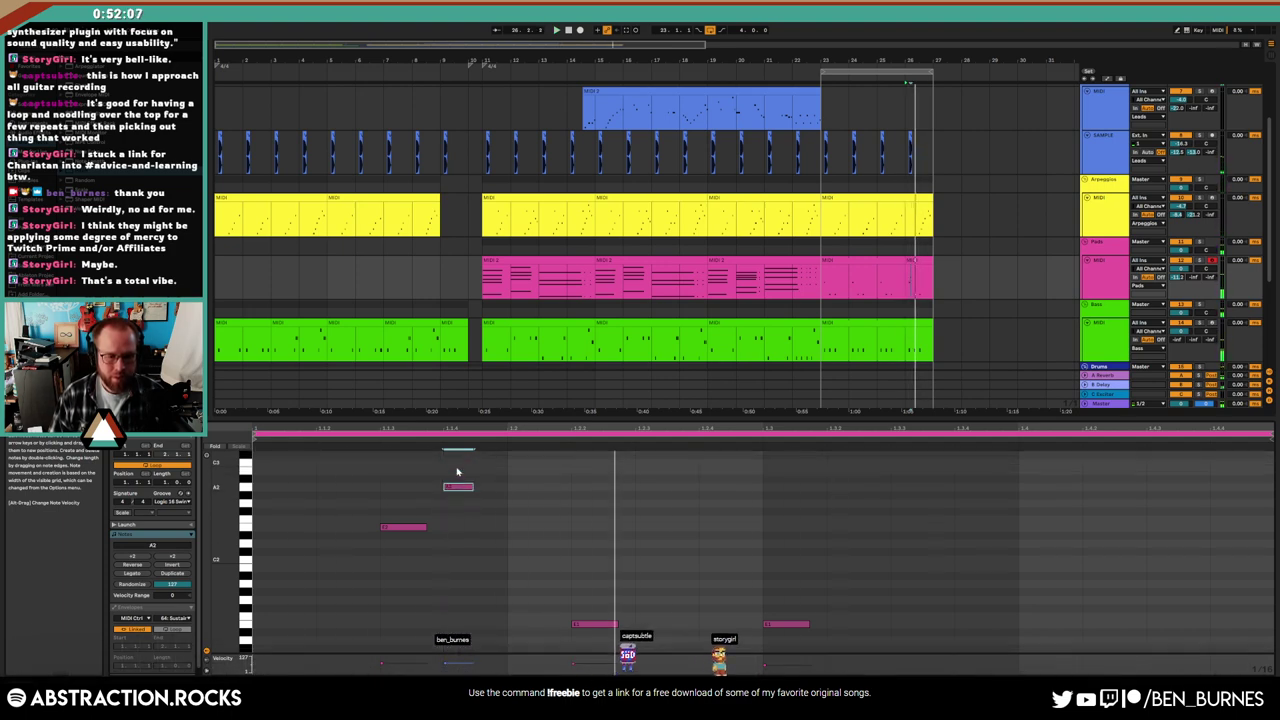
key(Up)
key(Up)
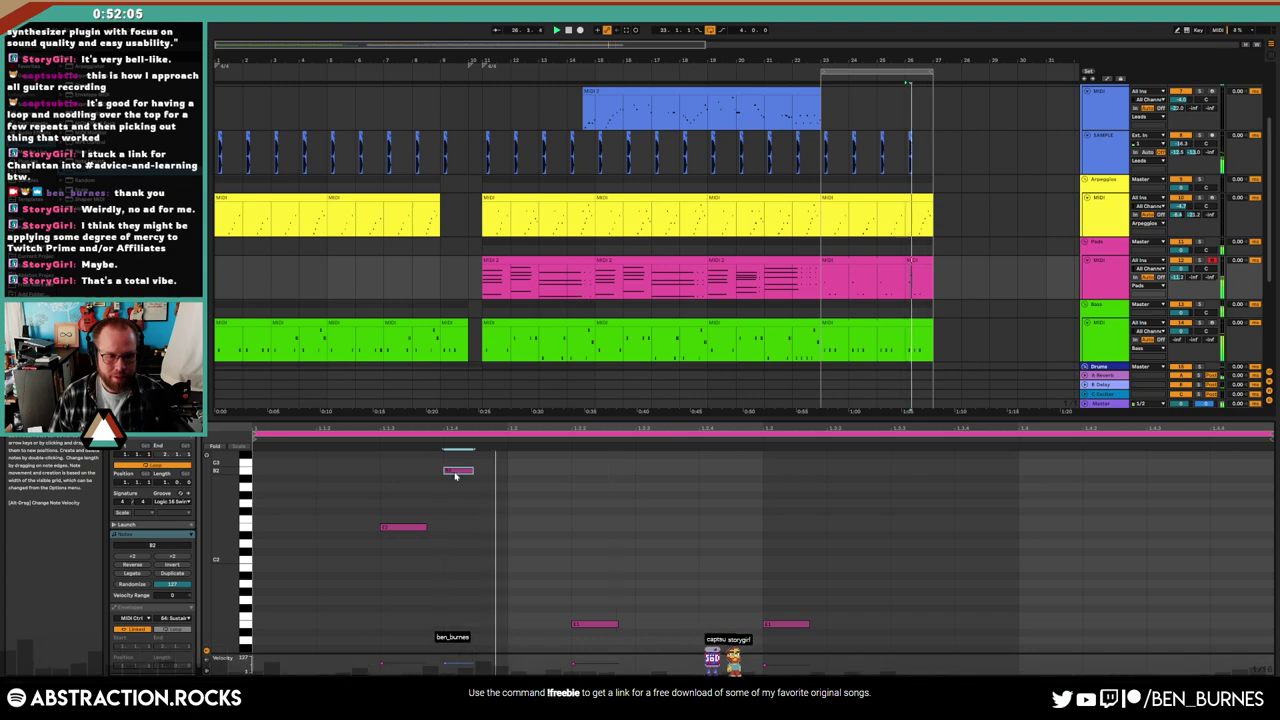
click(458, 470)
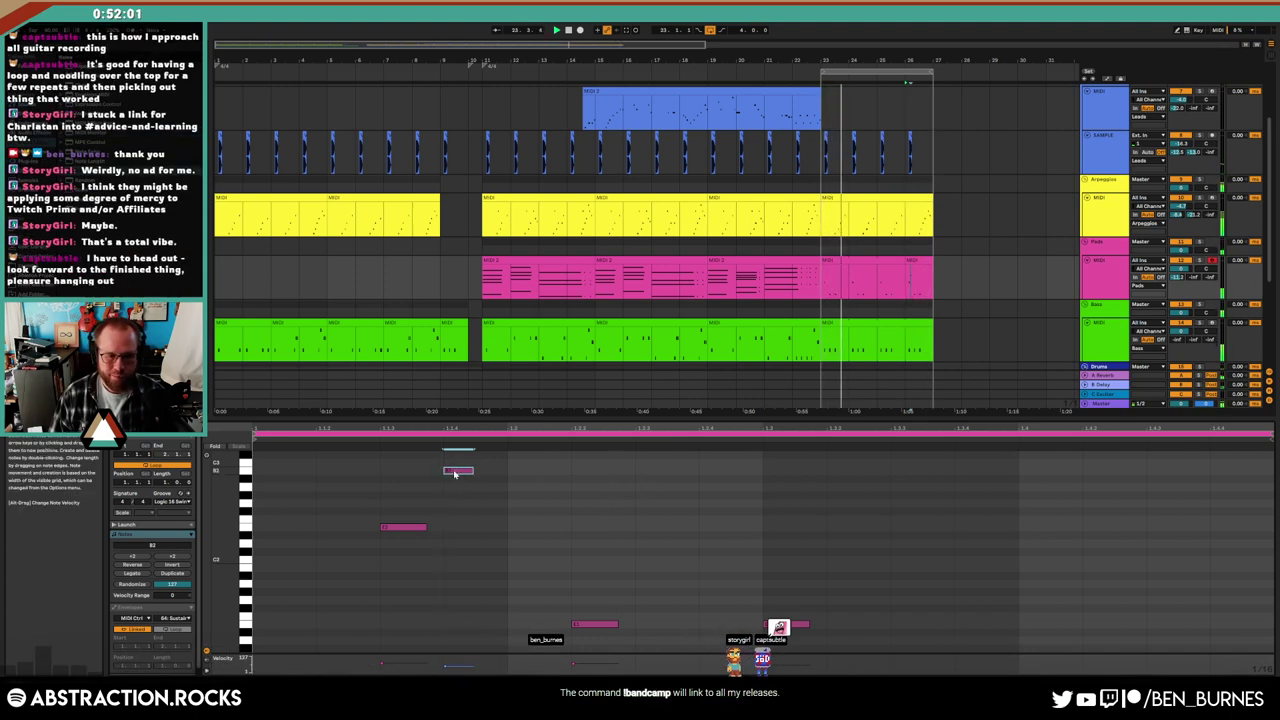
Add three more short B2 notes at 1.2.3, 1.3.2 and beat 4 in the last bar's pads clip
double_click(638, 474)
double_click(852, 476)
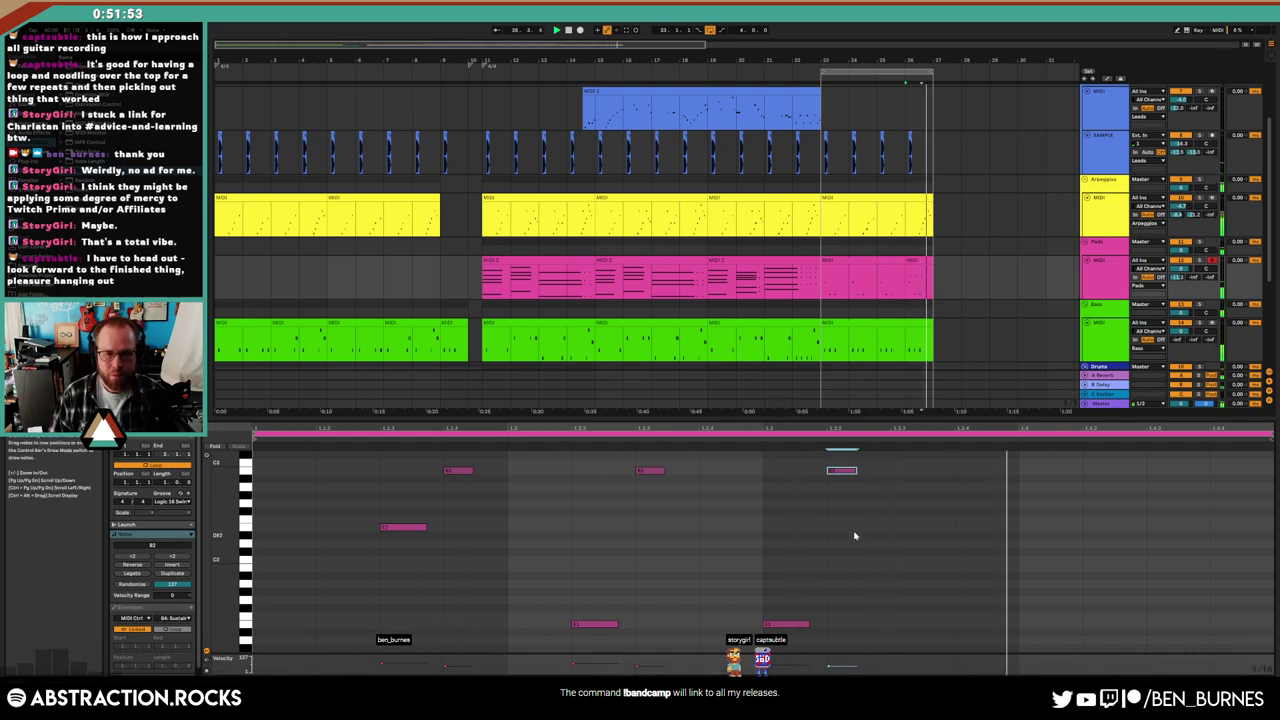
double_click(1034, 472)
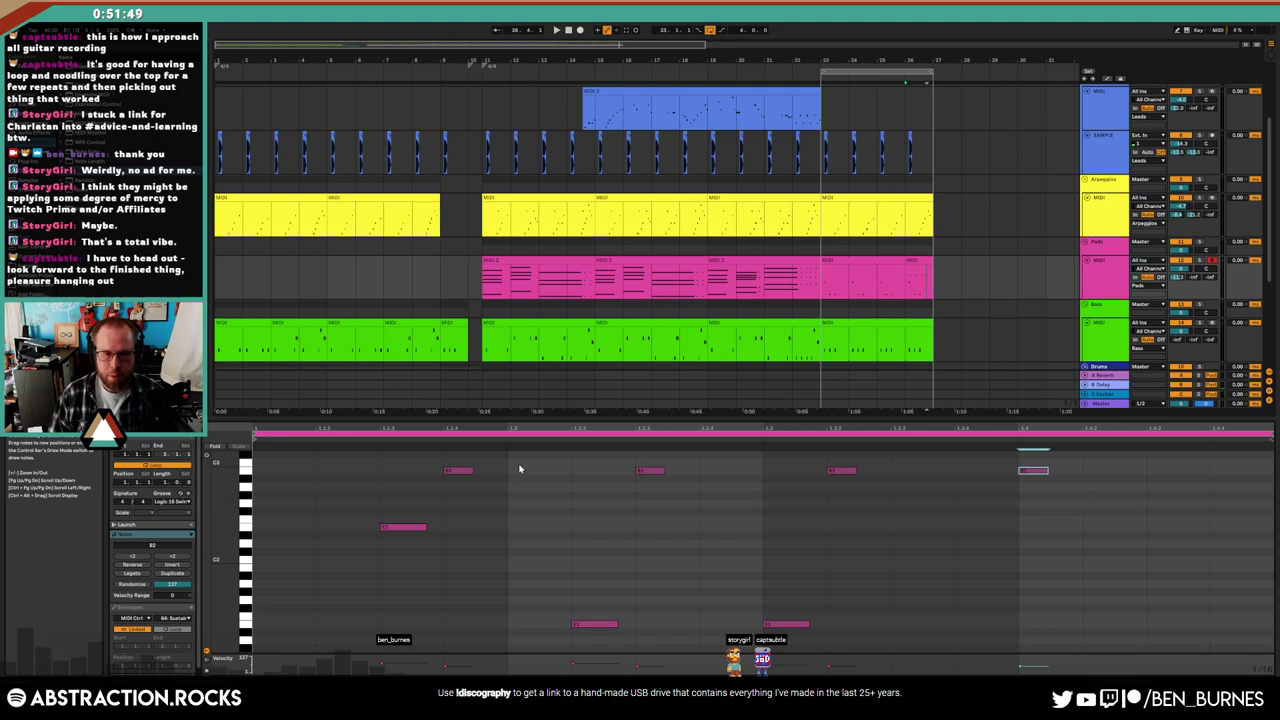
click(649, 470)
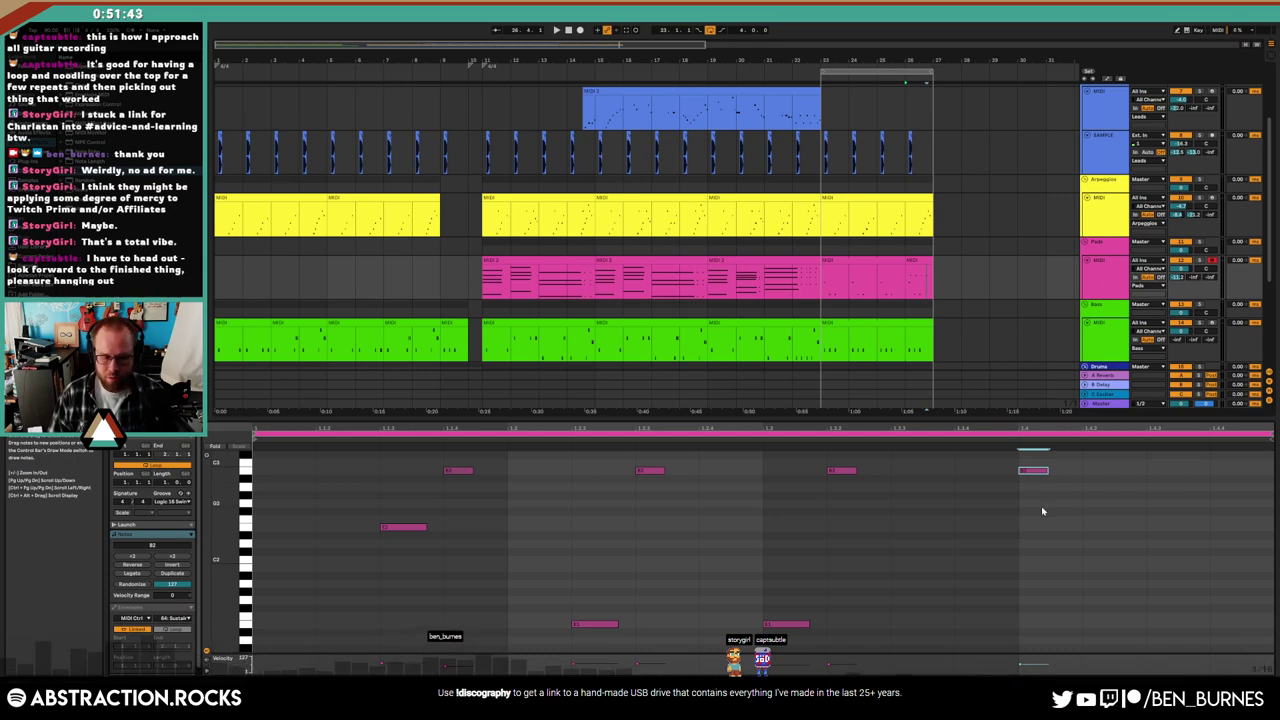
Draw a long G2 note over the second half of beat 4 in the last bar's pads clip and check it against the B2 notes
drag(1163, 505, 1267, 510)
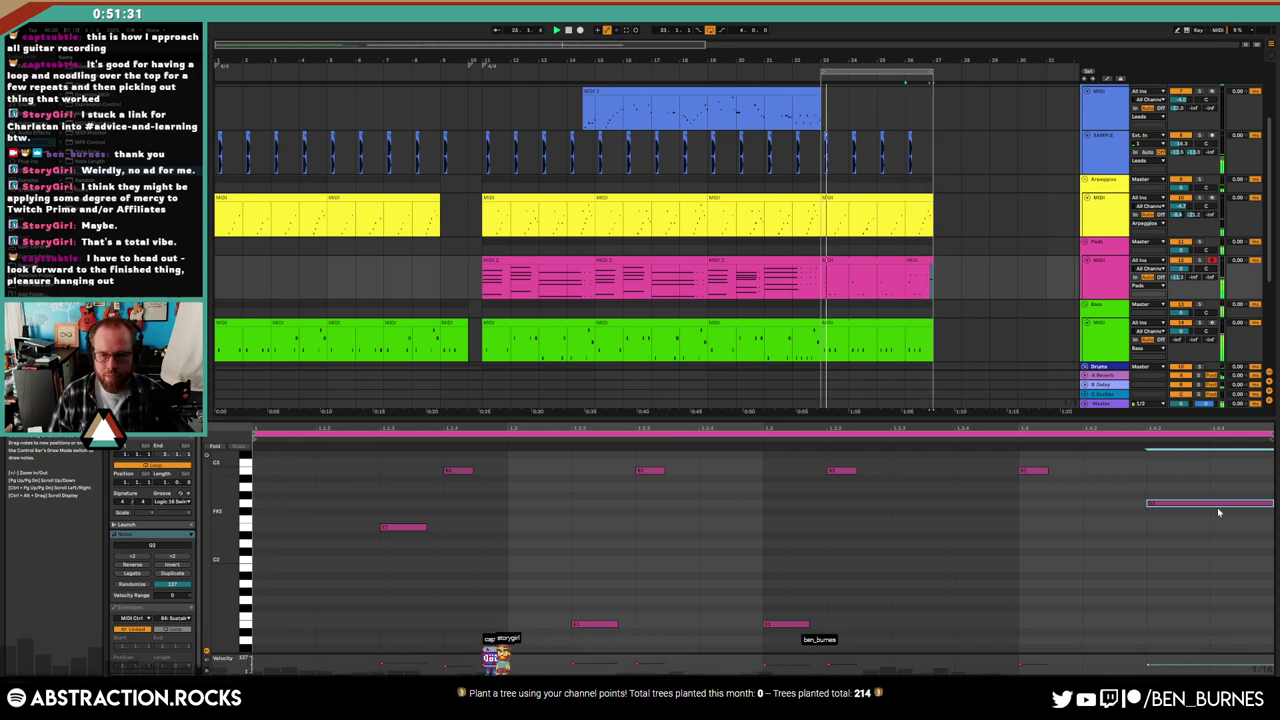
click(1033, 470)
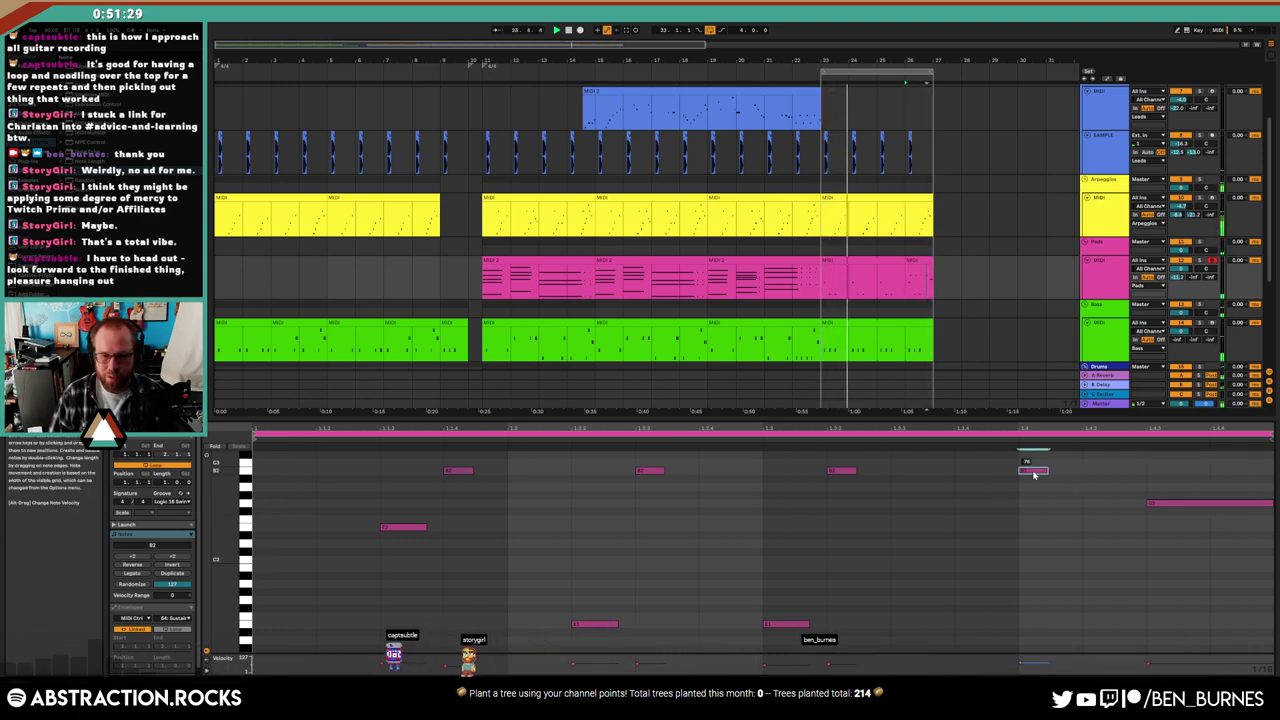
click(645, 468)
click(452, 470)
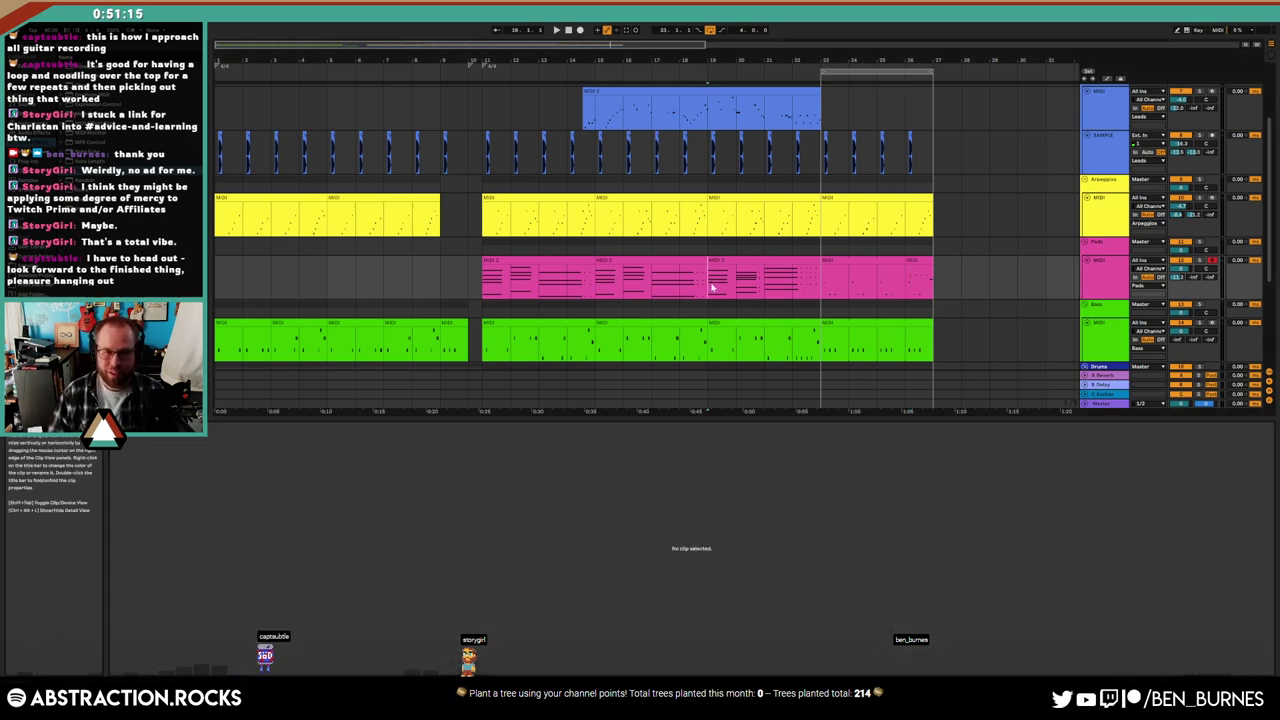
Split the drum rack clip at bar 23 and extend the earlier drum clip's start back to bar 11
key(ctrl+alt+l)
key(space)
key(ctrl+alt+l)
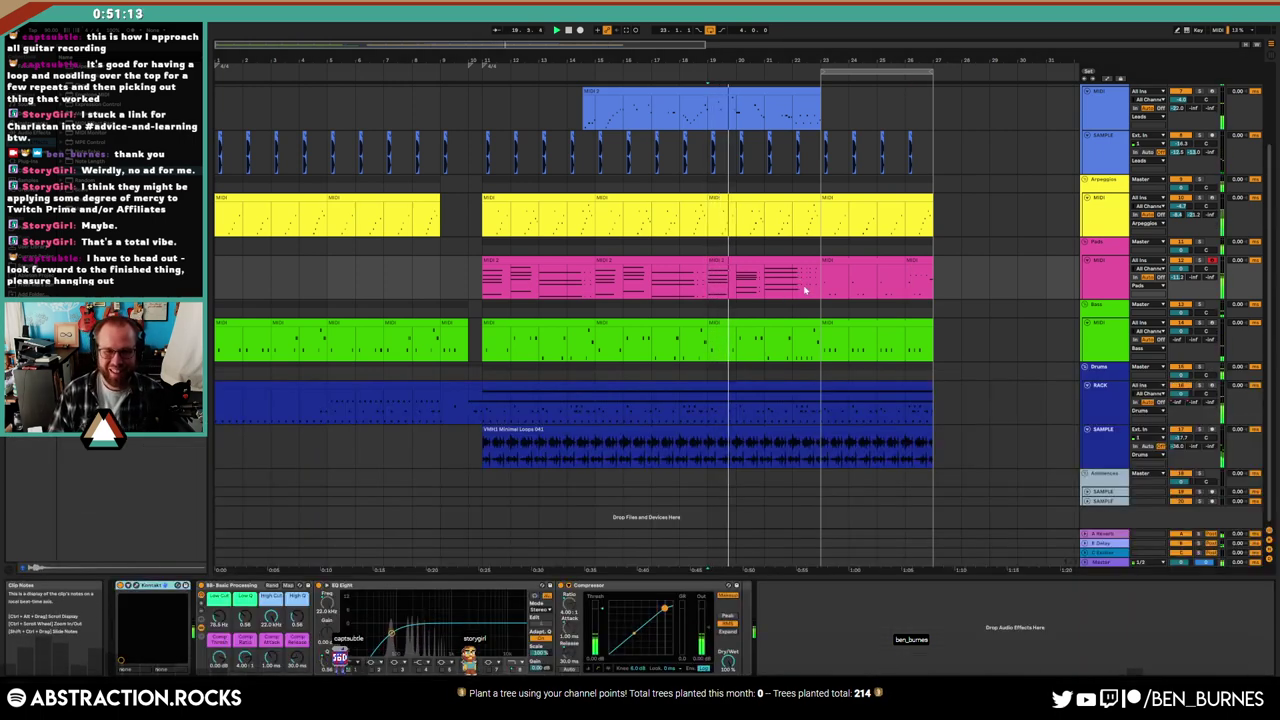
click(853, 387)
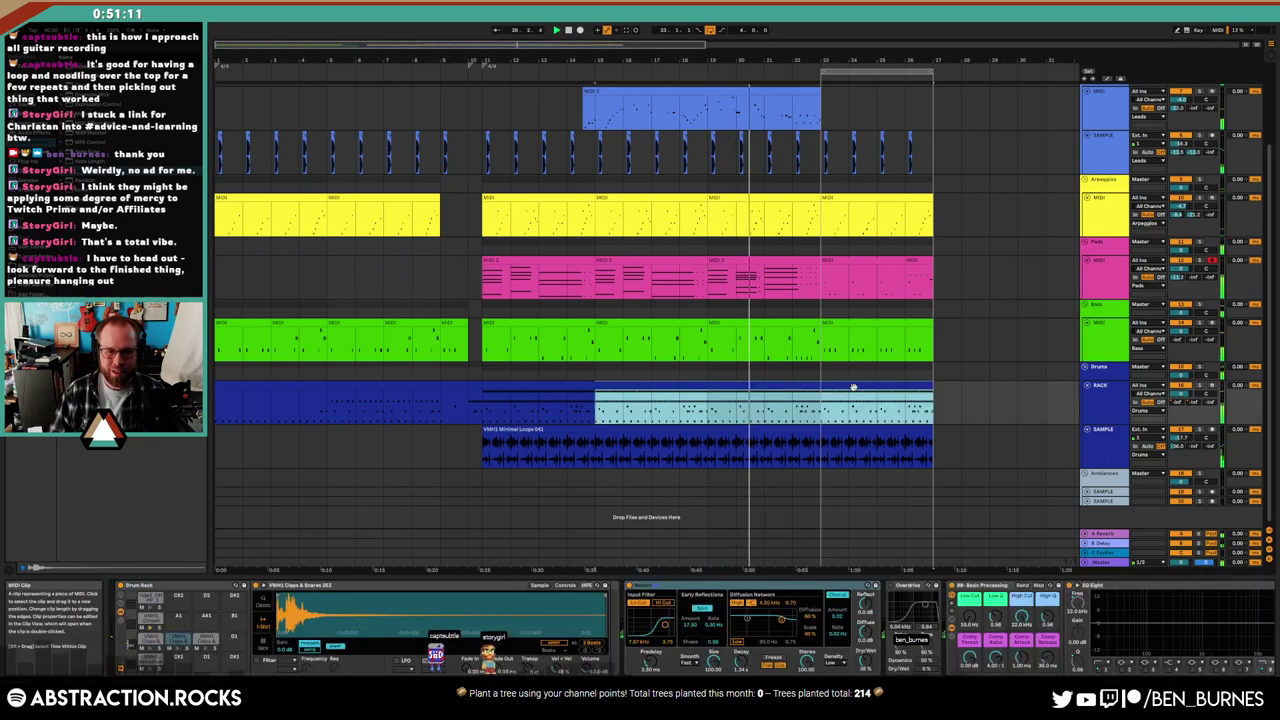
click(825, 403)
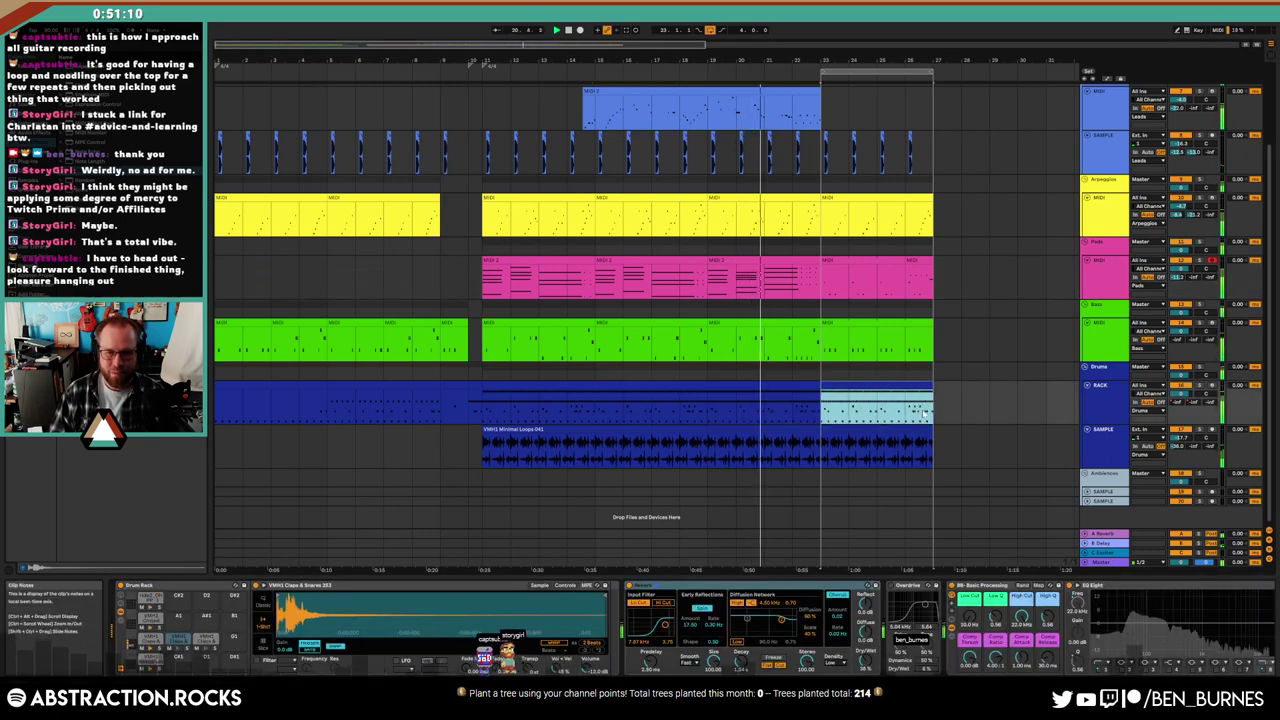
click(600, 384)
drag(600, 384, 482, 388)
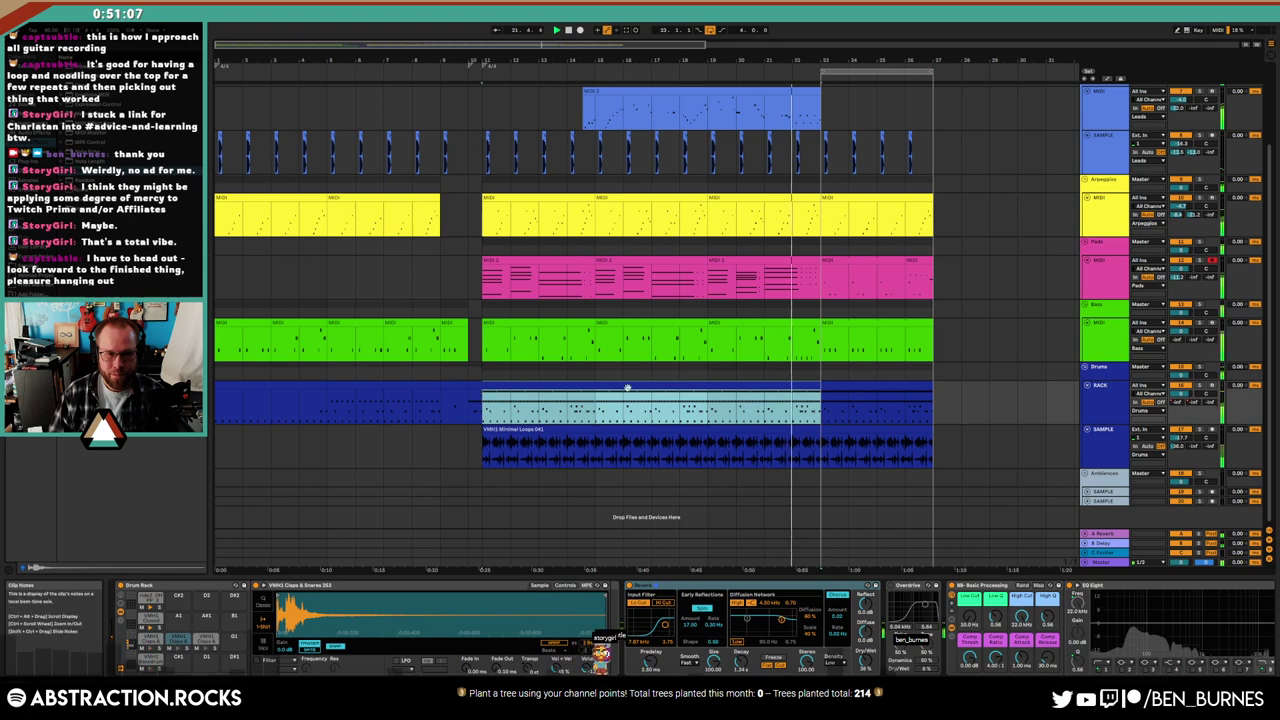
Open the drum clip at bars 23 to 27 and select all of its closed hat notes
double_click(837, 380)
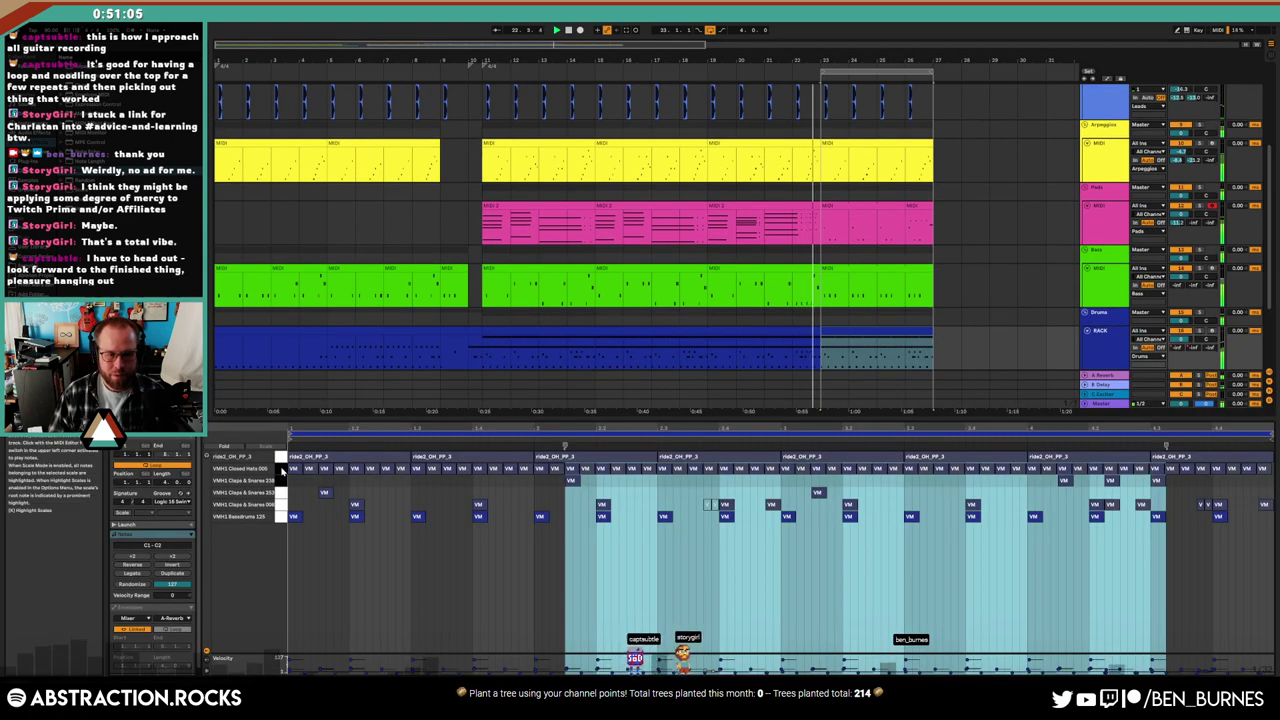
click(282, 478)
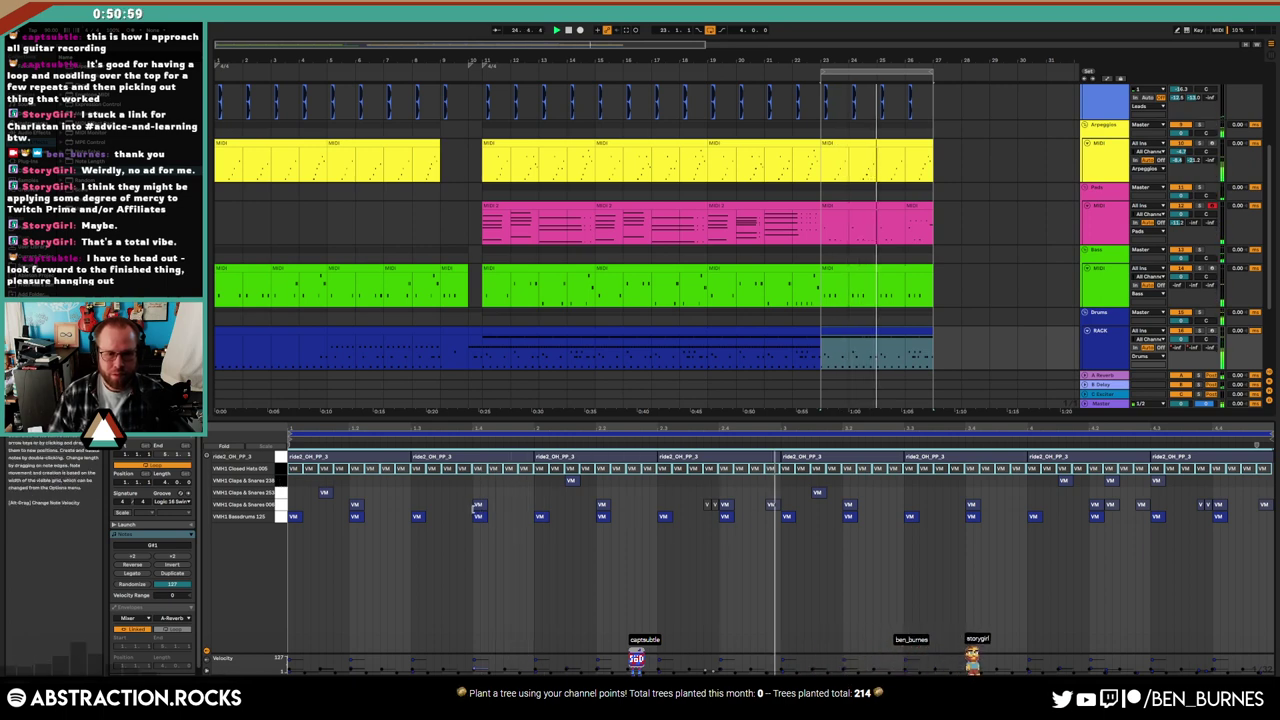
key(shift+Tab)
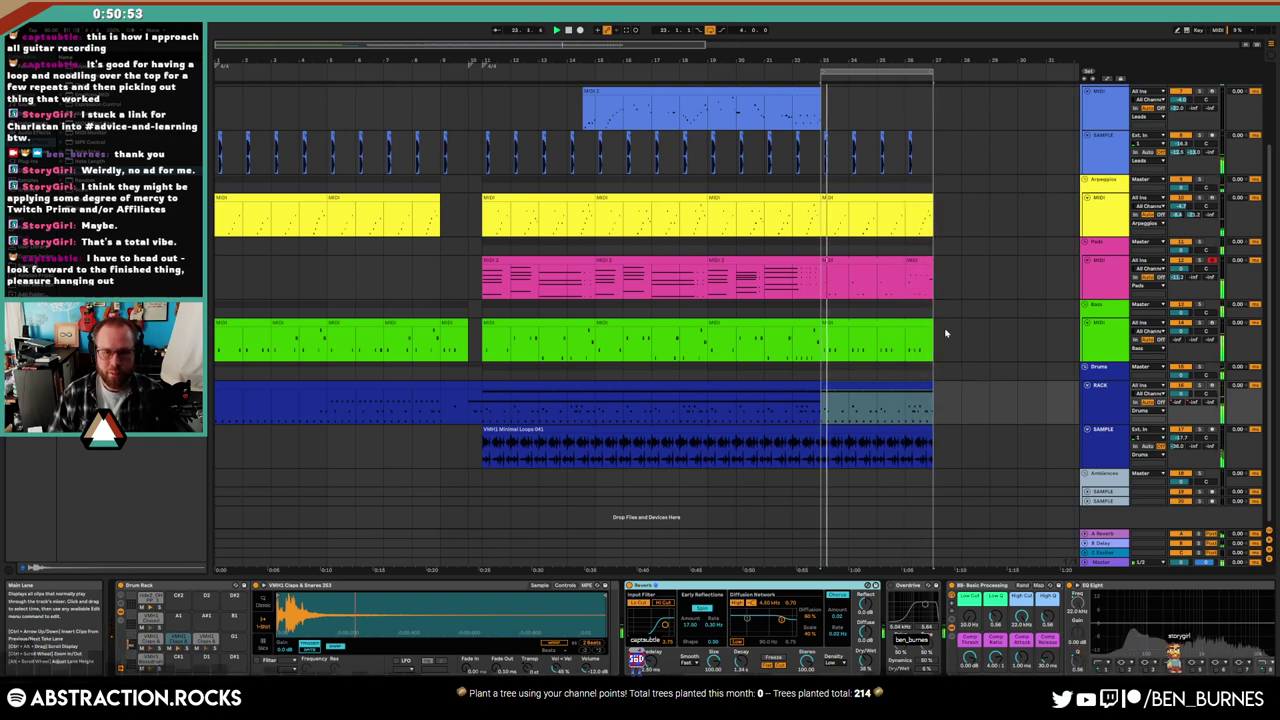
Show the Operator filter frequency automation on the arpeggios track and lower it from bar 23 onward
key(a)
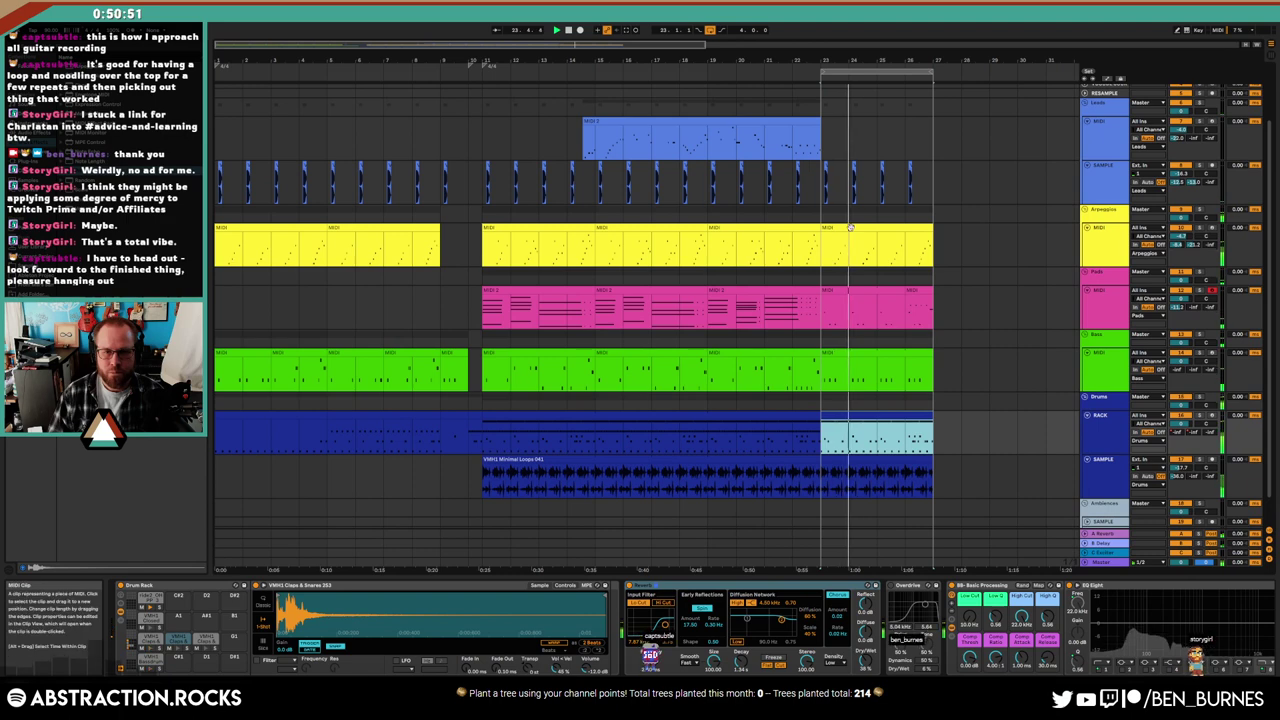
click(851, 228)
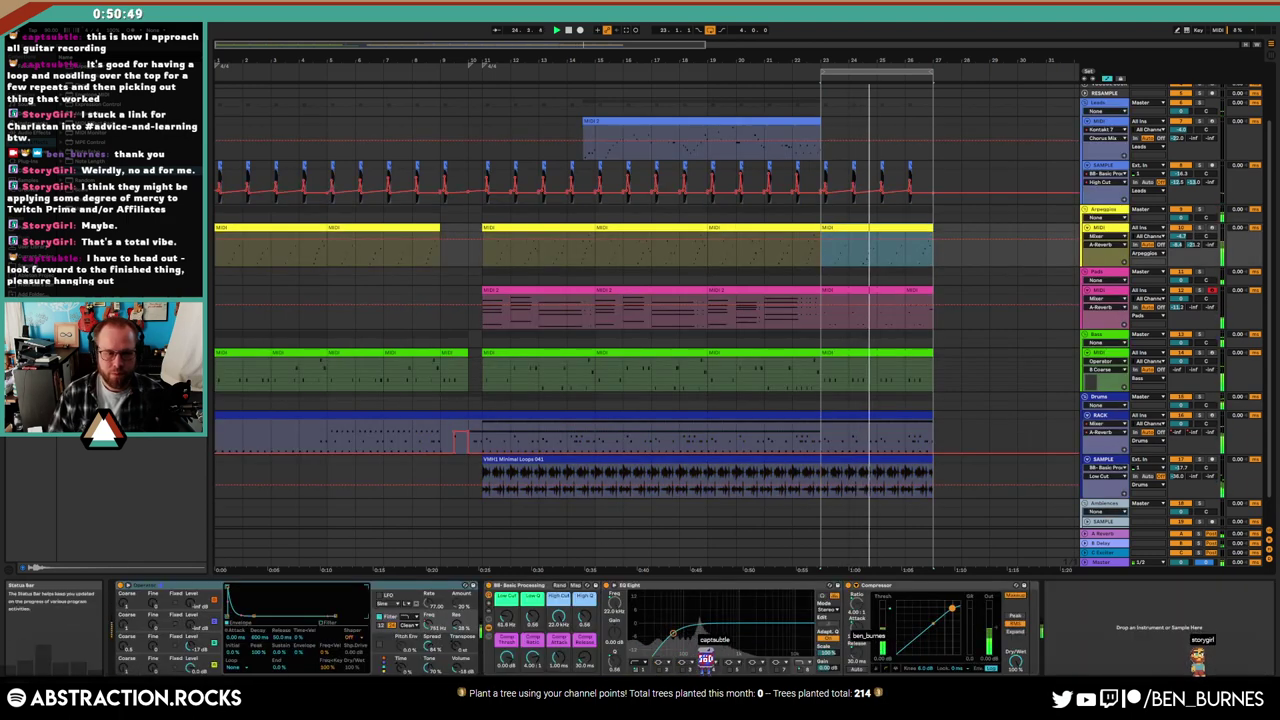
click(435, 628)
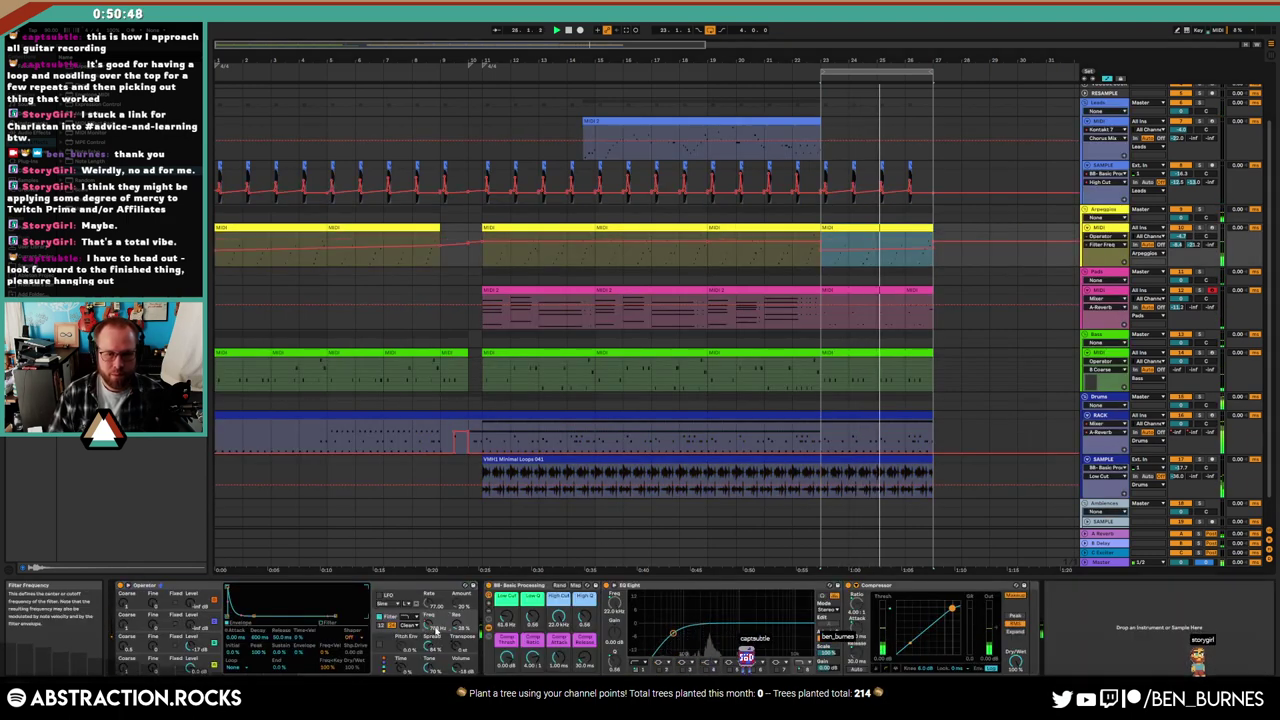
click(954, 239)
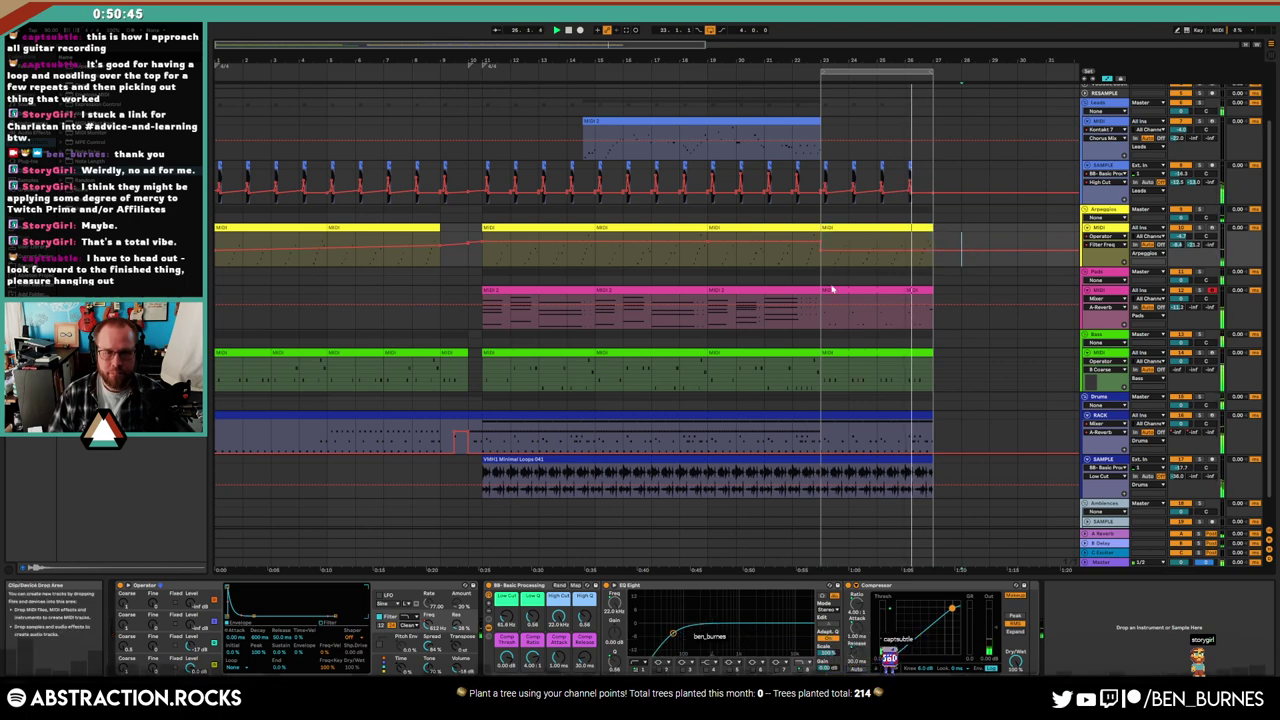
In the last bar's pads clip, select the B2 notes and the long G2 note, and inspect the G2 note's end
double_click(917, 289)
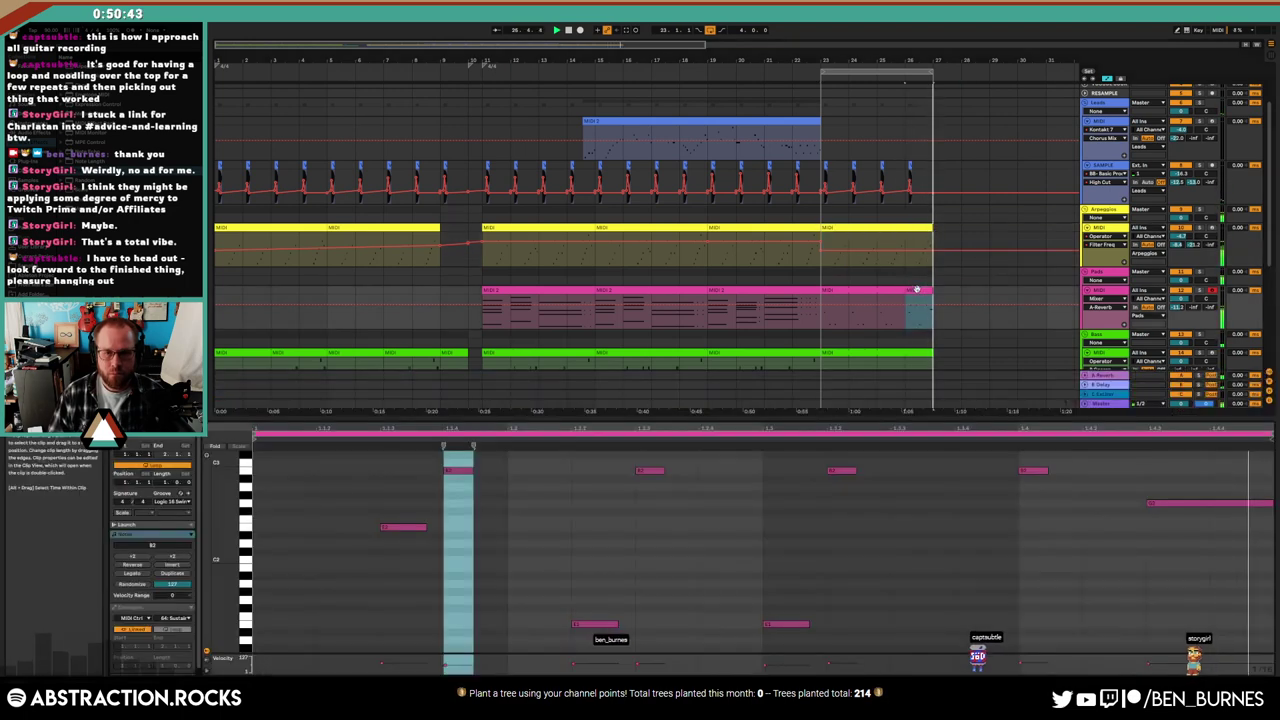
drag(453, 457, 1140, 541)
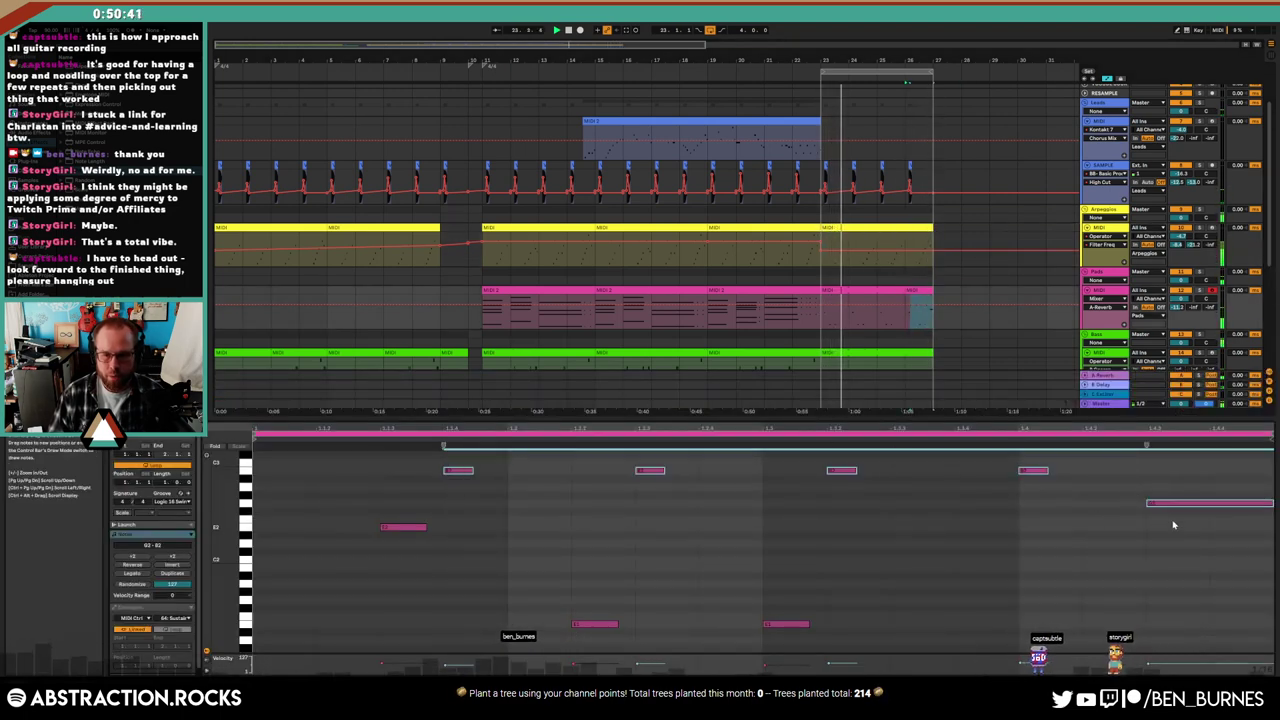
click(1270, 505)
click(1262, 503)
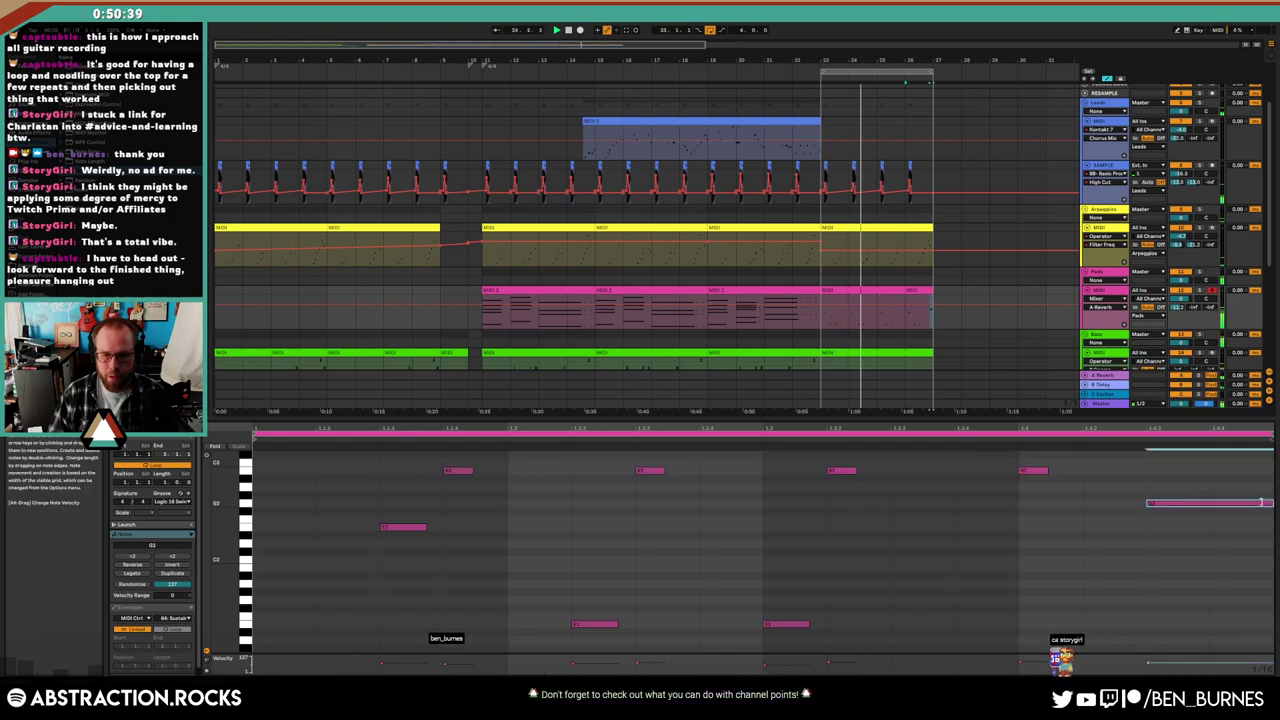
key(shift+Tab)
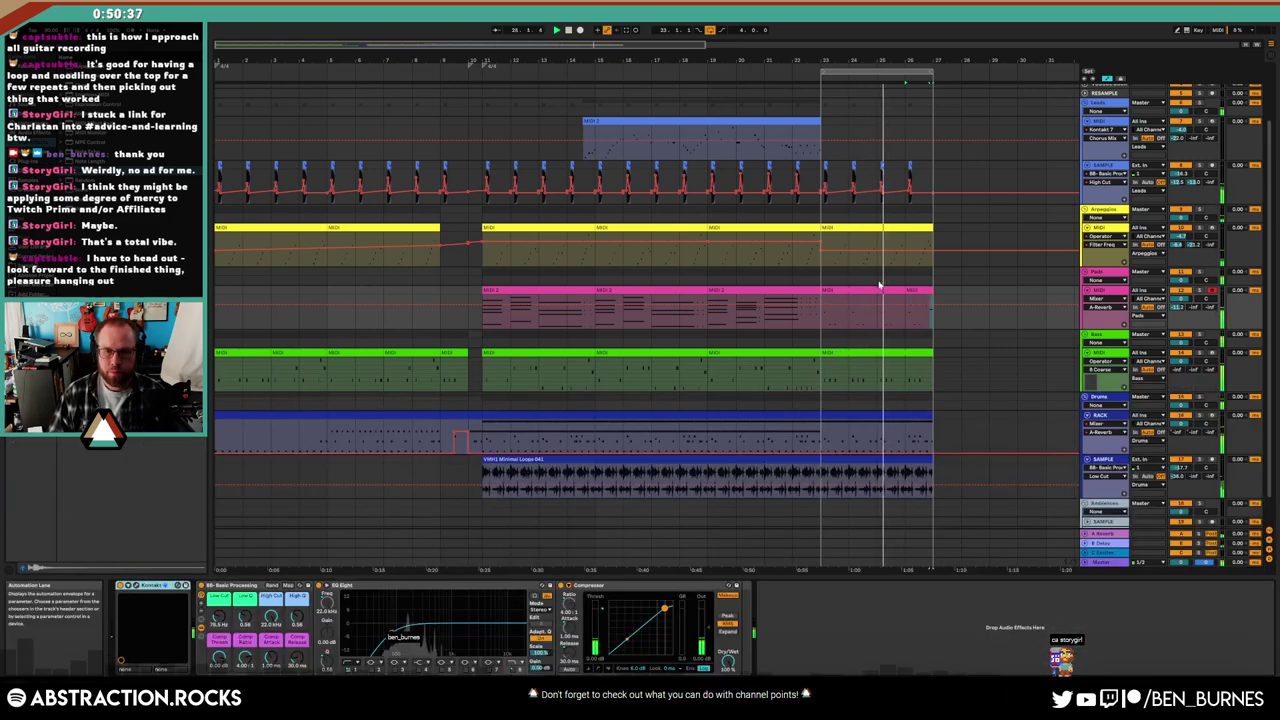
Listen to the passage leading into bar 23 while checking the pads clips and the lead clip's notes
scroll(1083, 183, up, 2)
click(1100, 177)
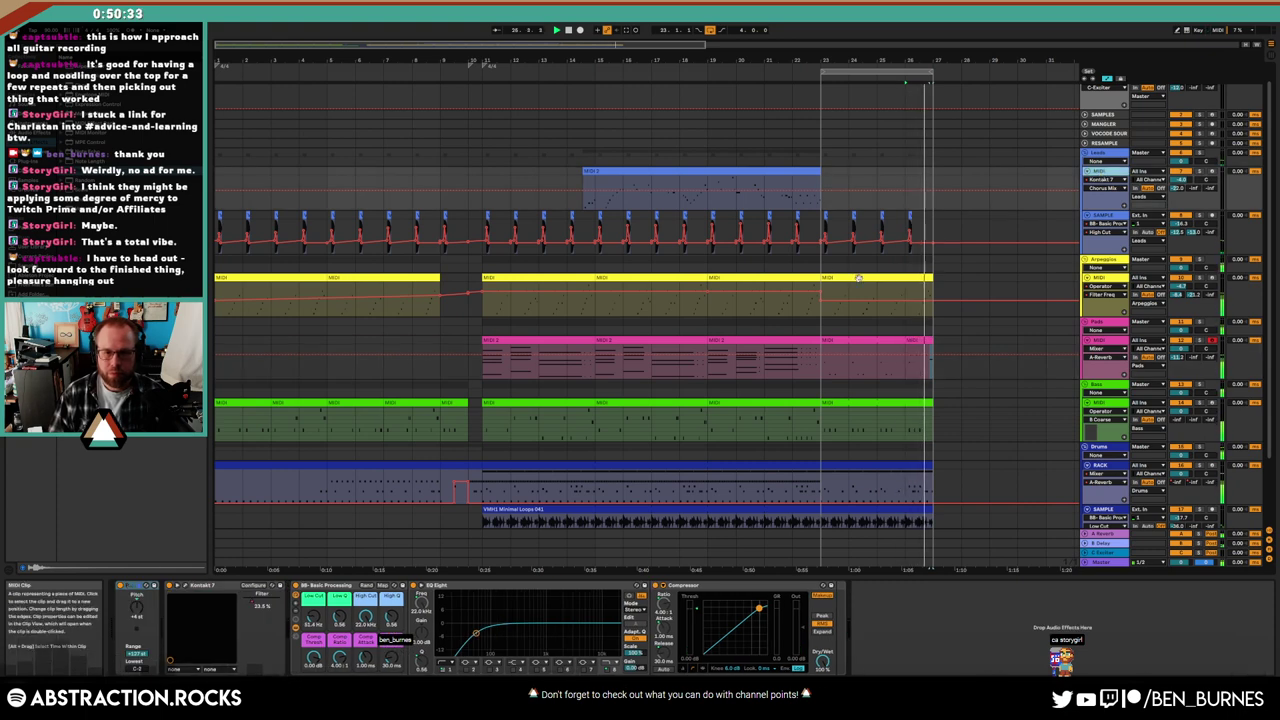
drag(823, 350, 912, 341)
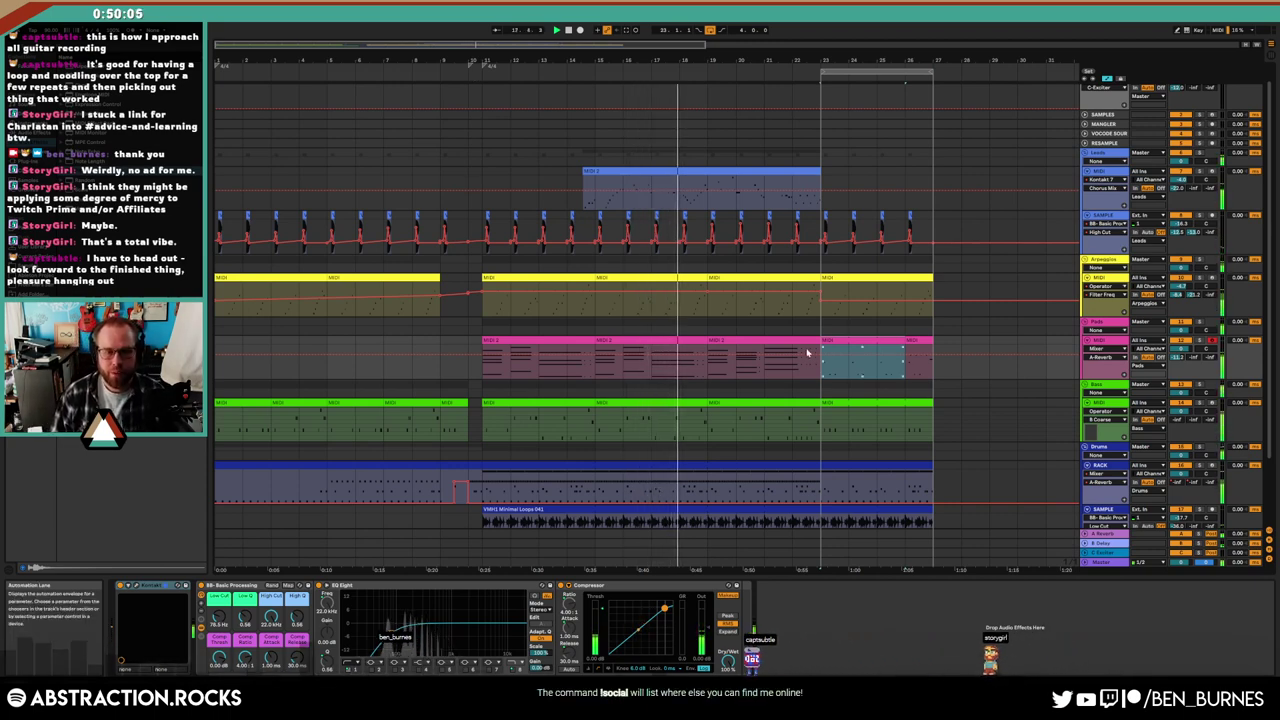
click(746, 340)
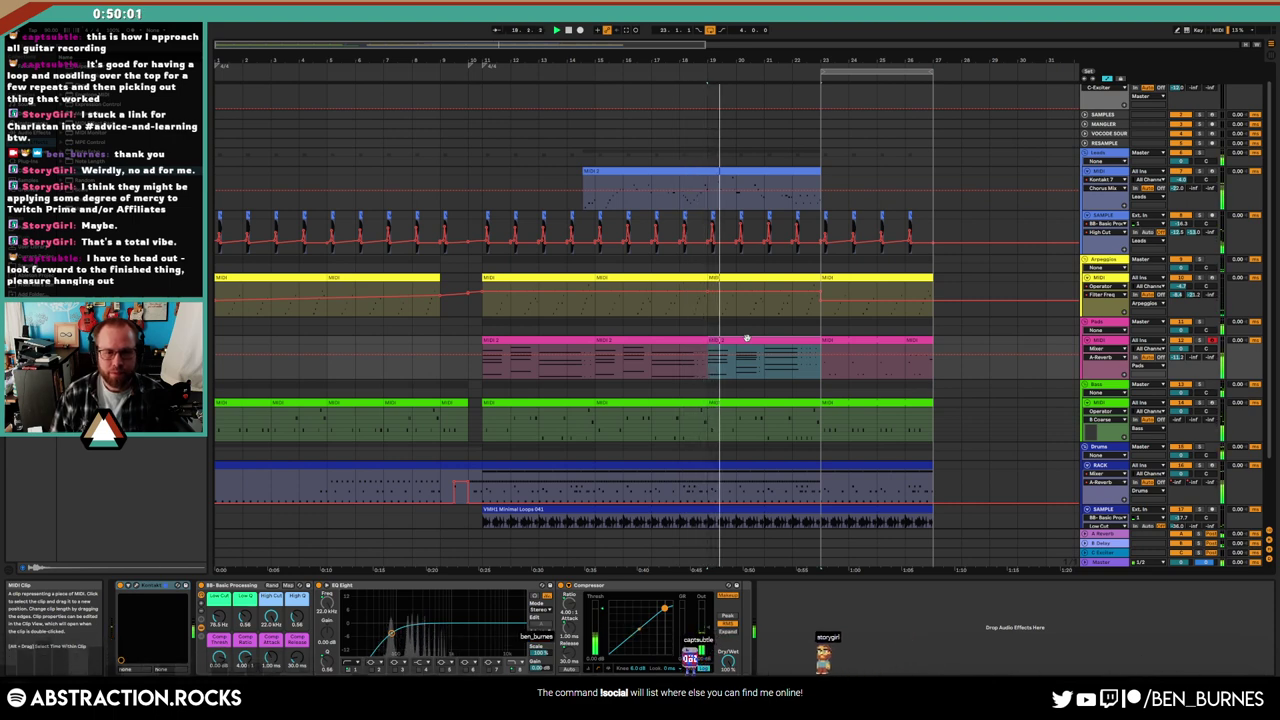
double_click(734, 170)
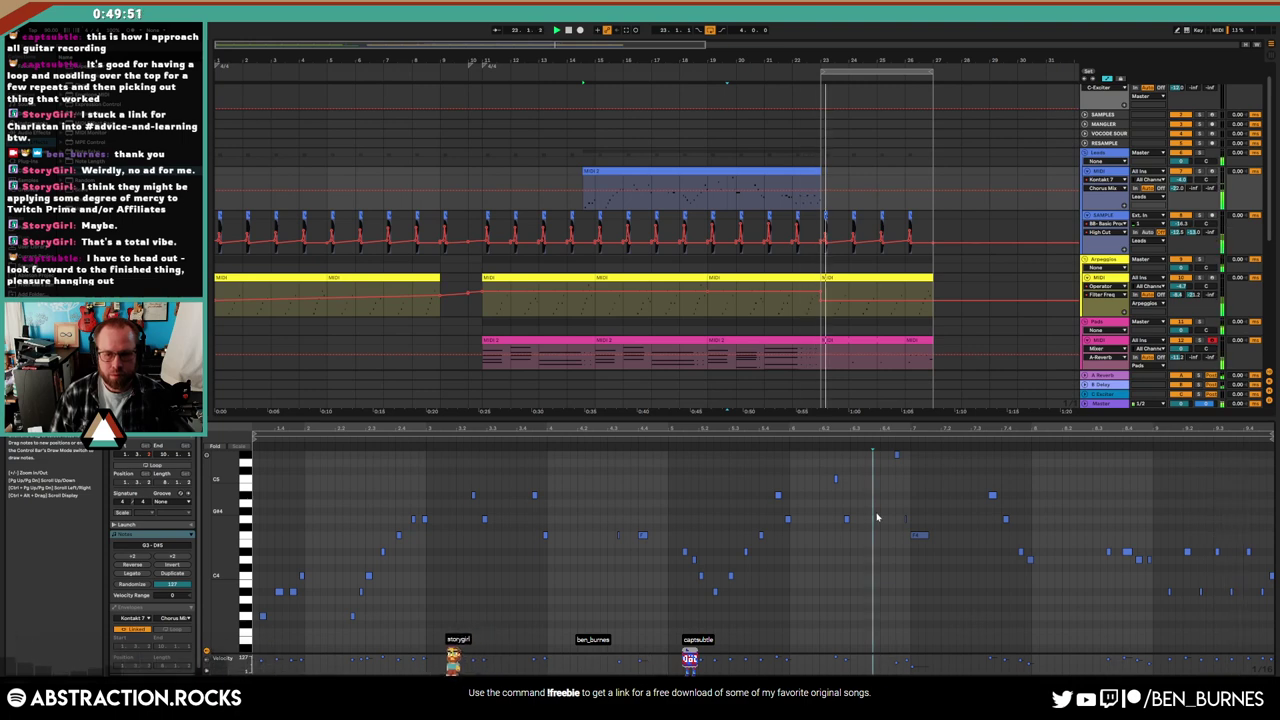
key(shift+Tab)
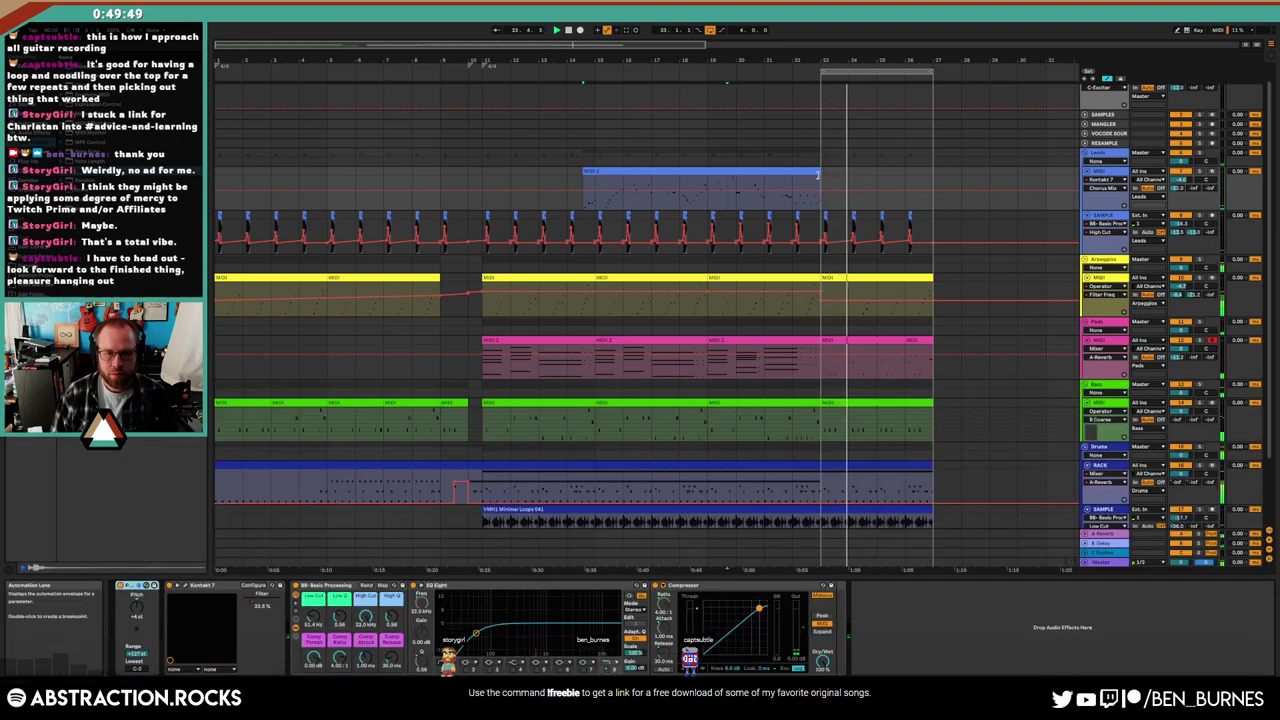
Copy the last beat of the lead clip before bar 23 to the last beat of bars 24 and 26
ctrl+scroll(813, 174, up, 4)
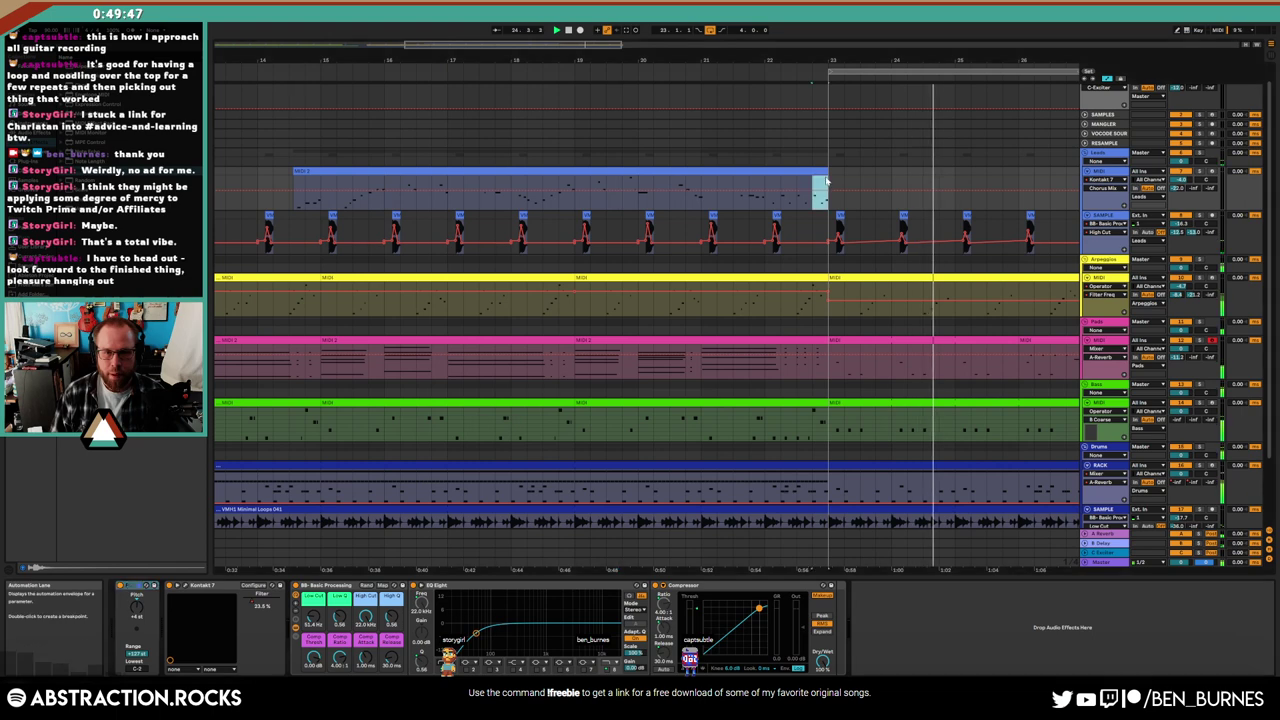
key(a)
drag(826, 180, 946, 189)
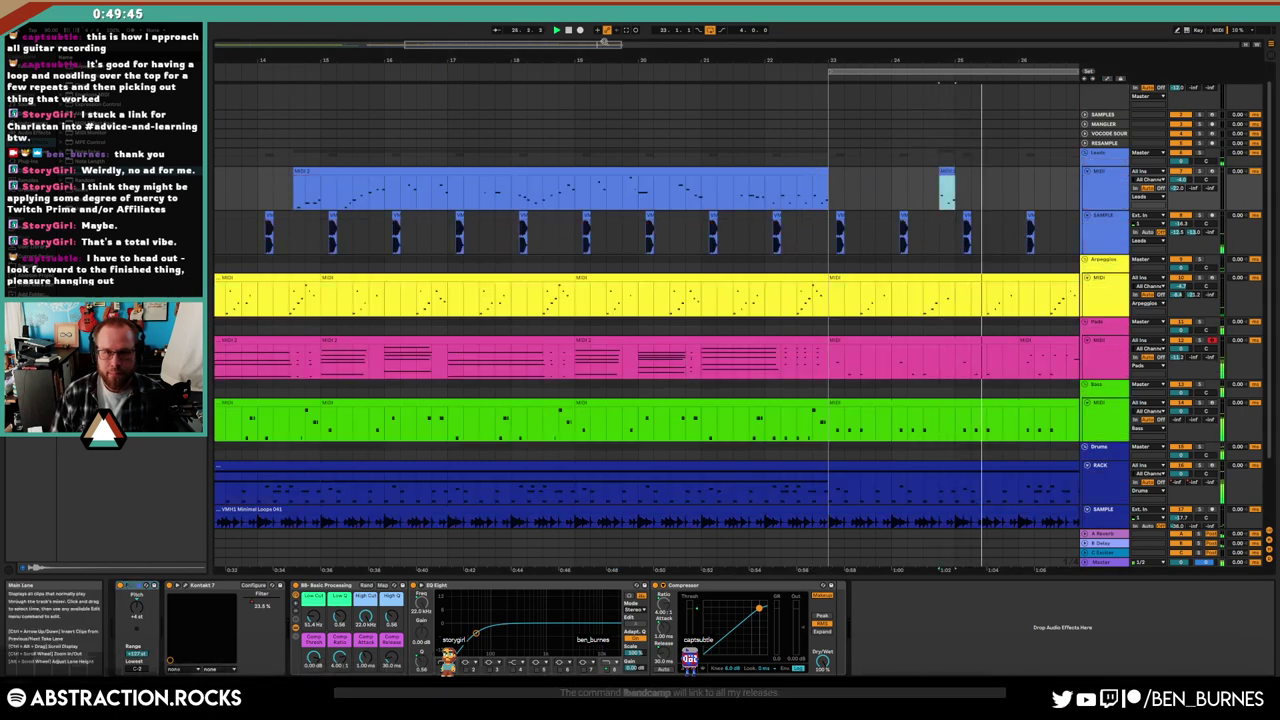
scroll(946, 189, right, 5)
drag(660, 189, 790, 189)
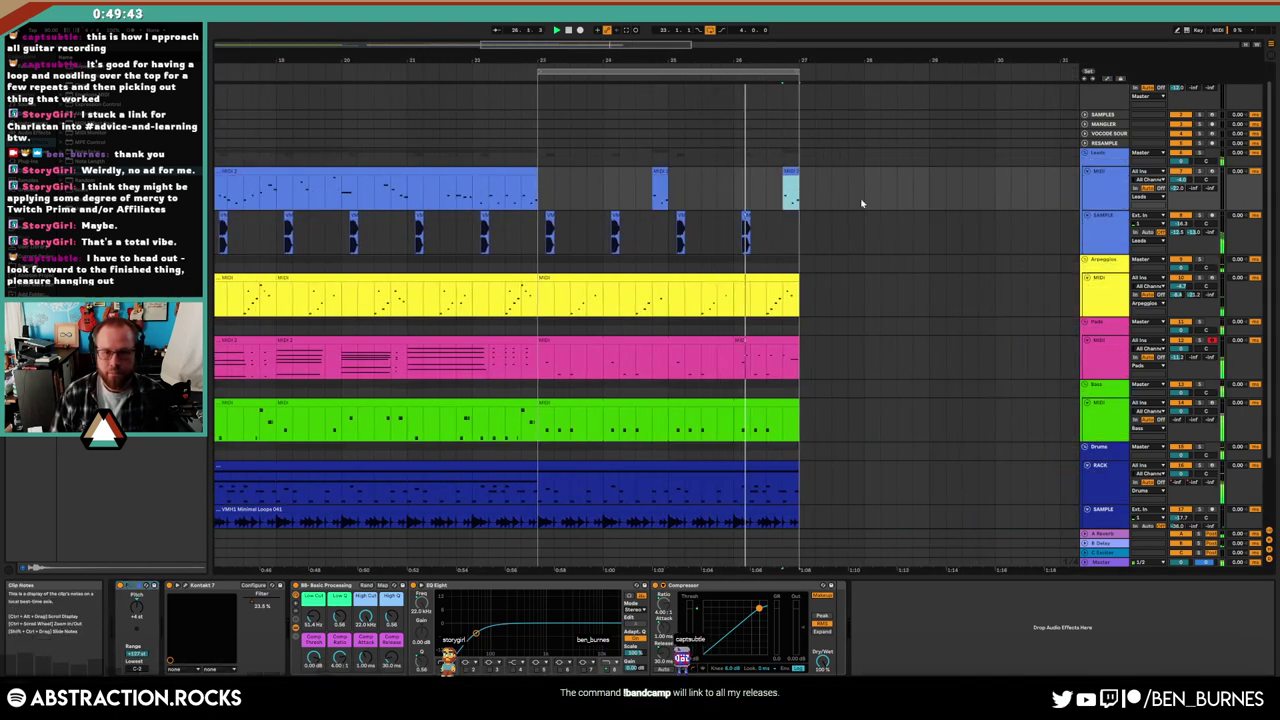
Open the copied lead fragment and the main lead clip, and play back the main melody to check its timing
double_click(790, 189)
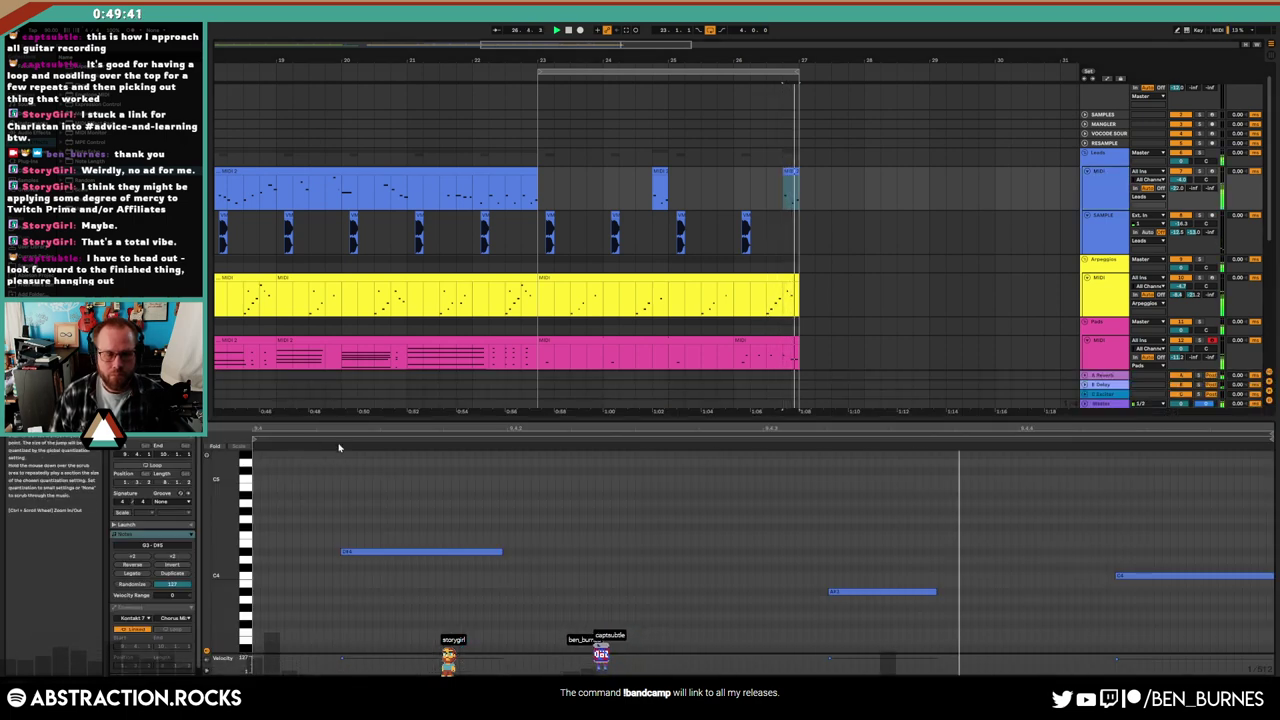
click(532, 180)
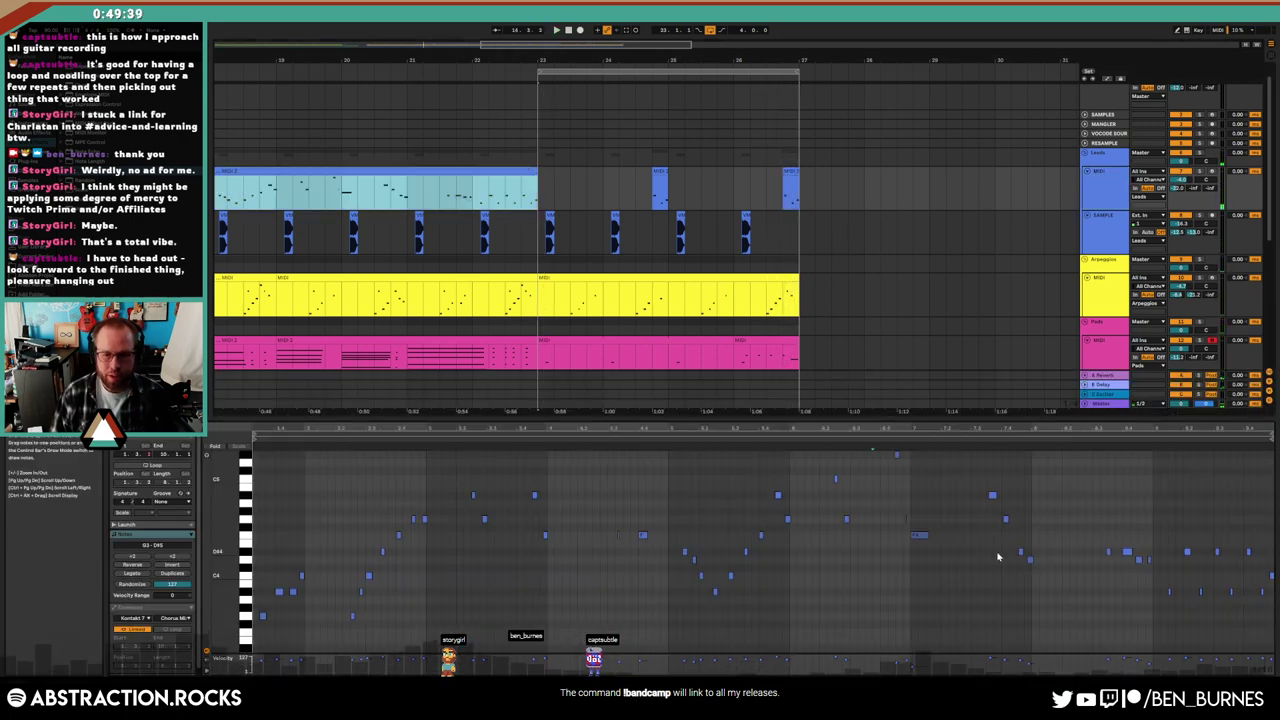
click(366, 491)
key(plus)
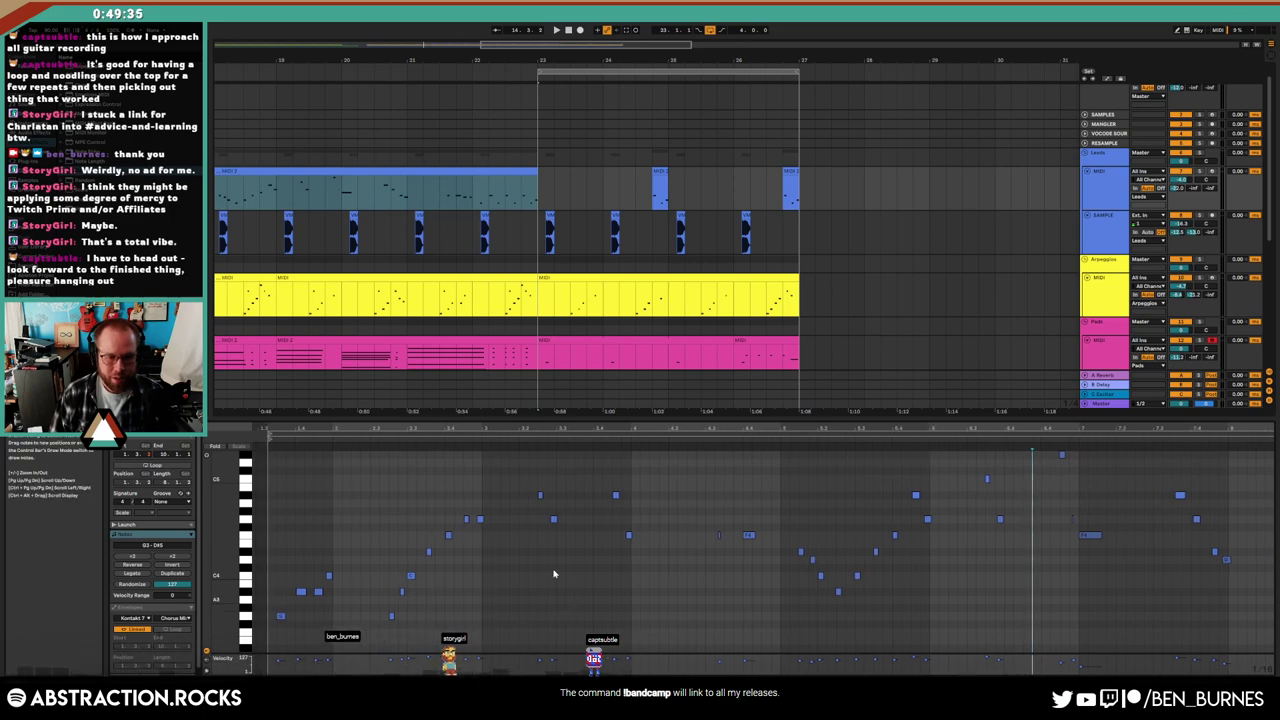
drag(580, 430, 547, 430)
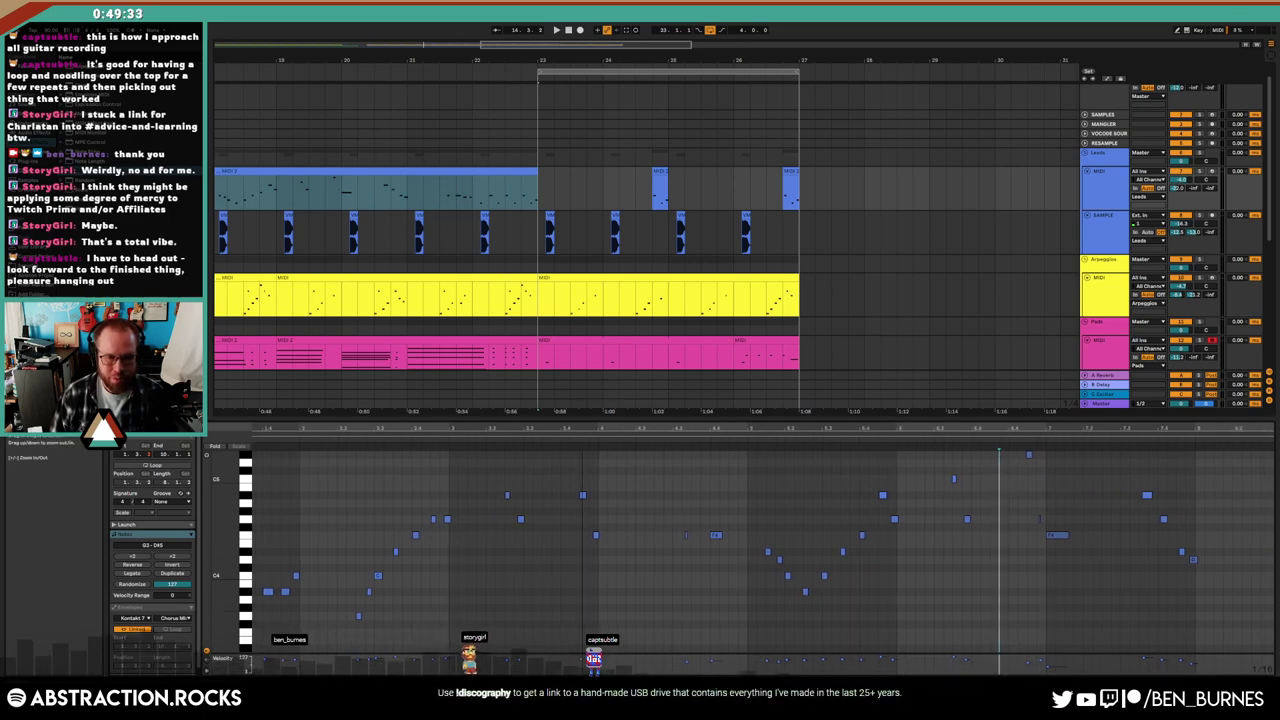
click(491, 441)
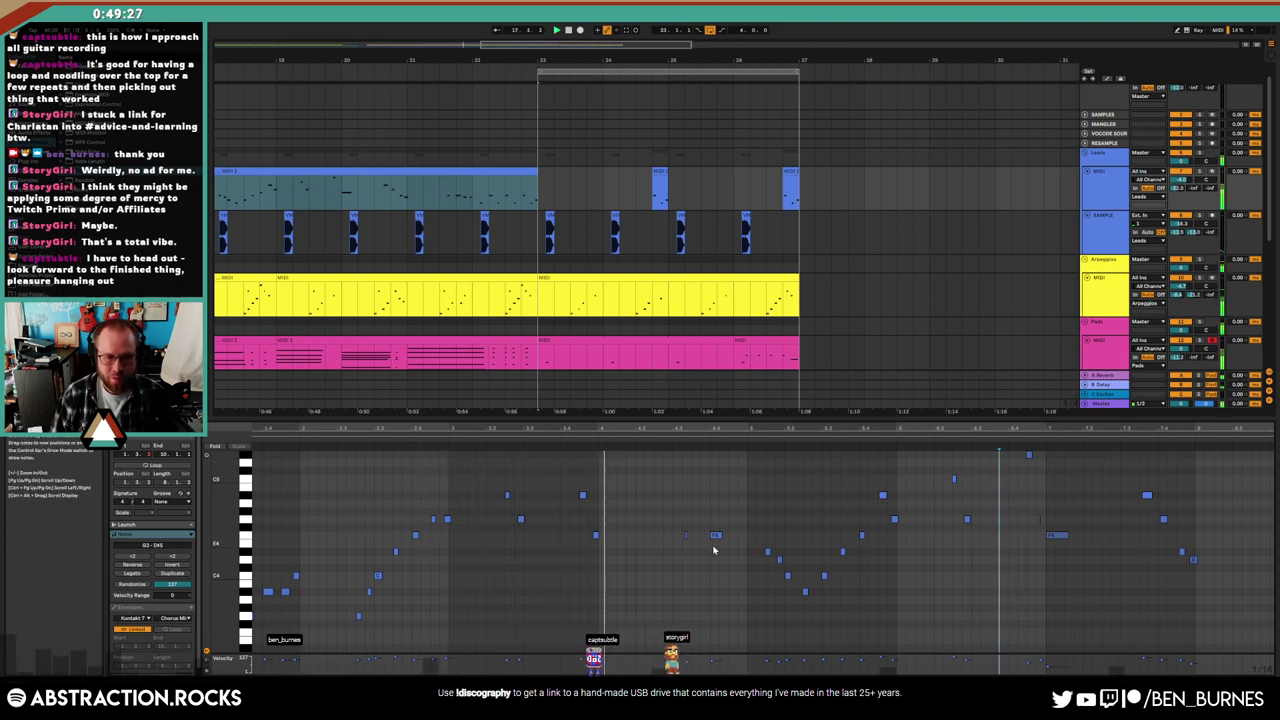
scroll(717, 486, right, 1)
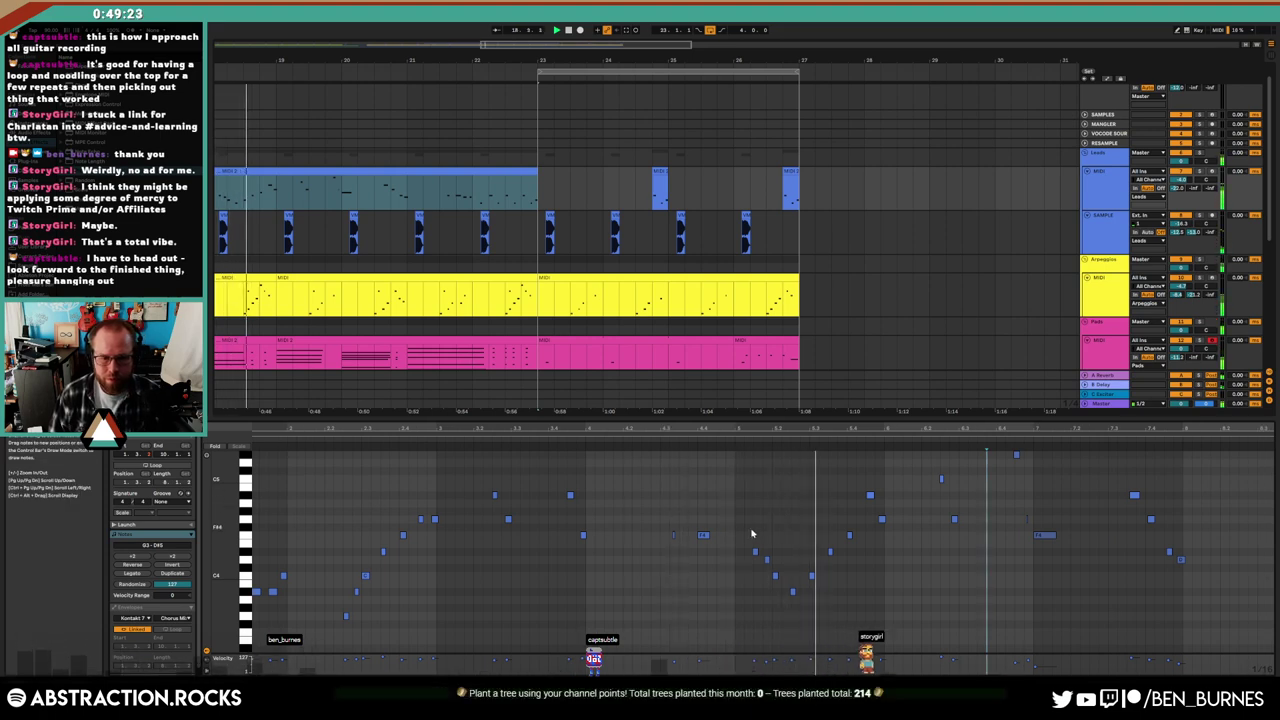
drag(767, 434, 768, 449)
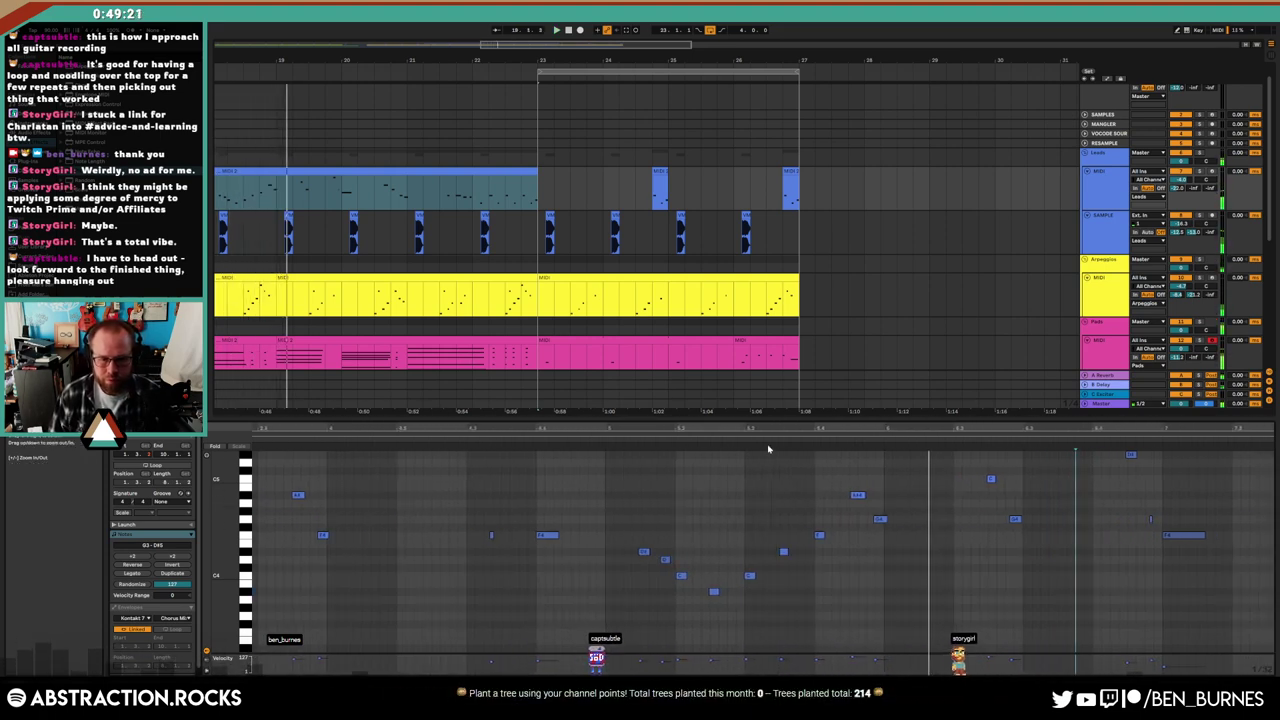
Fine-tune the timing of the lead clip's notes from bar 5 to bar 7, nudging the D#4, A#4, G4, D4 and C5 notes
click(644, 551)
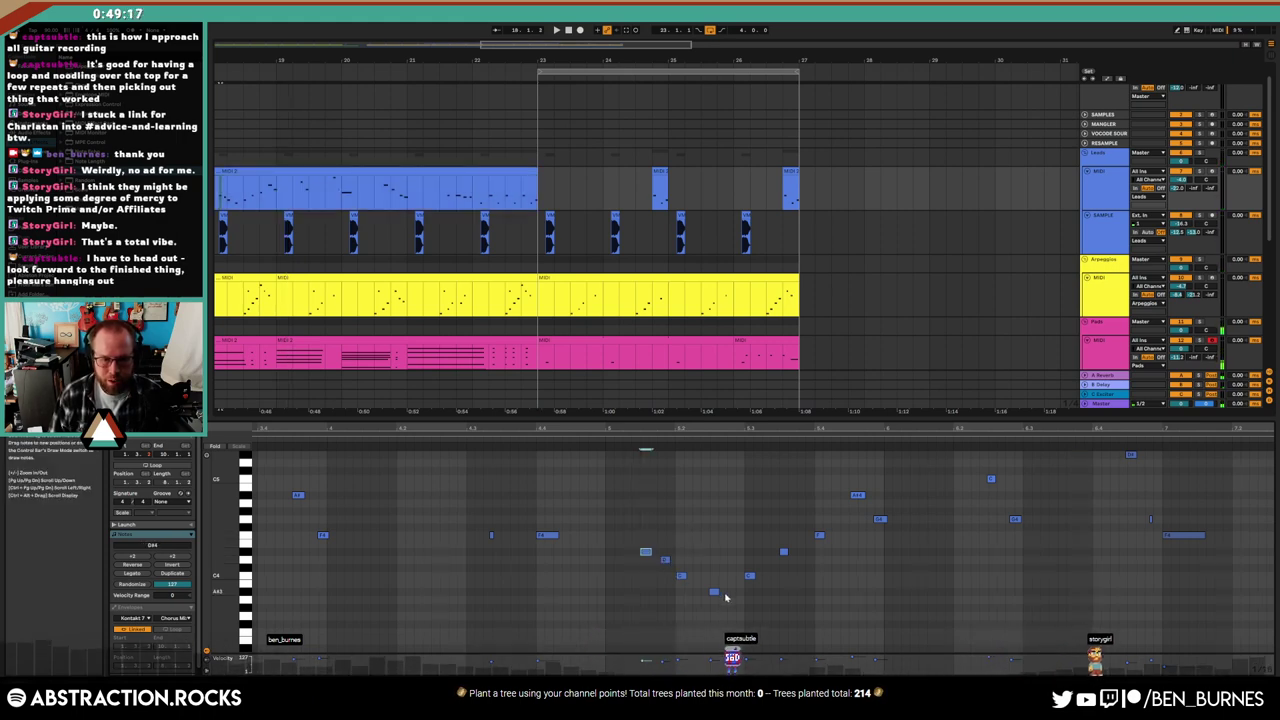
click(855, 494)
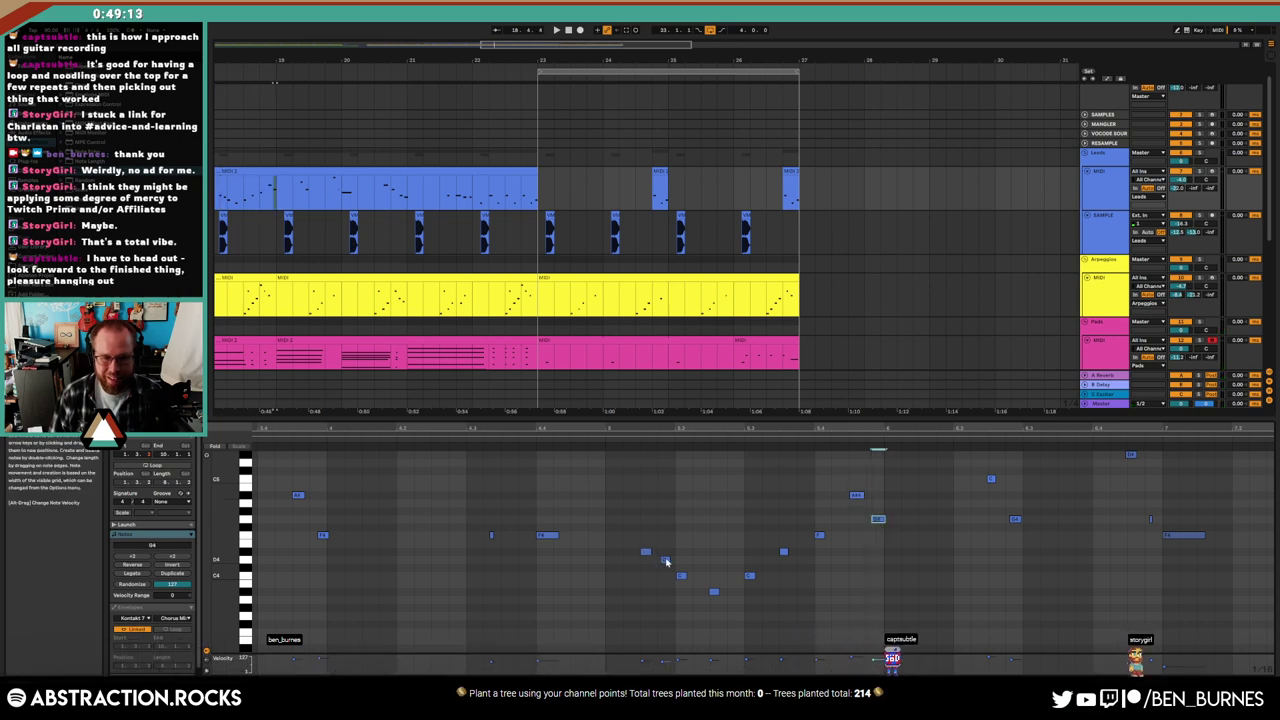
click(667, 560)
click(991, 481)
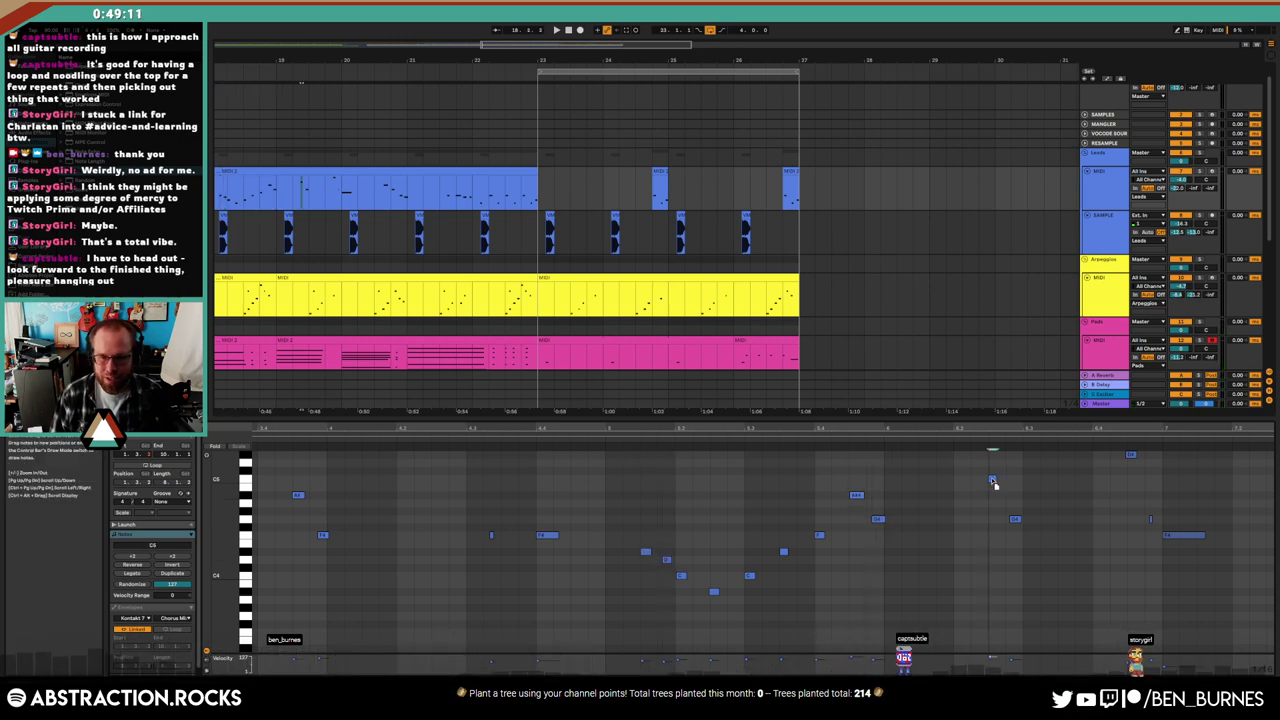
scroll(806, 459, right, 5)
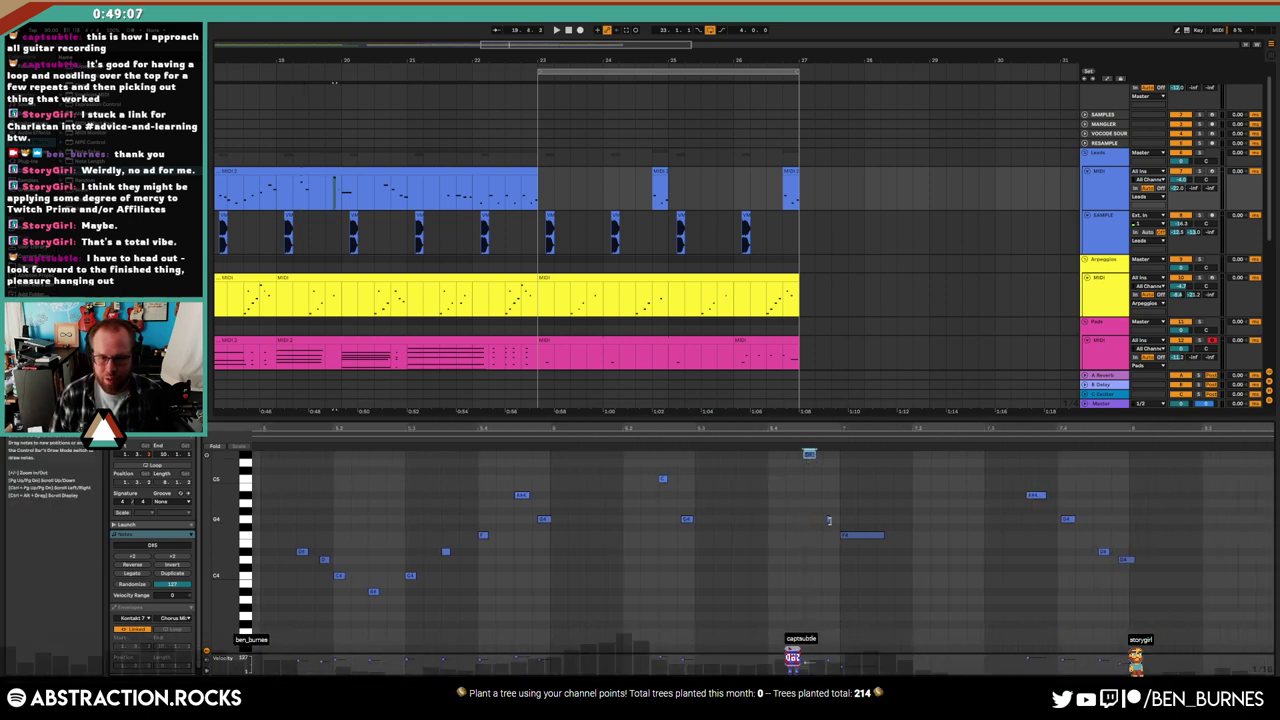
click(830, 520)
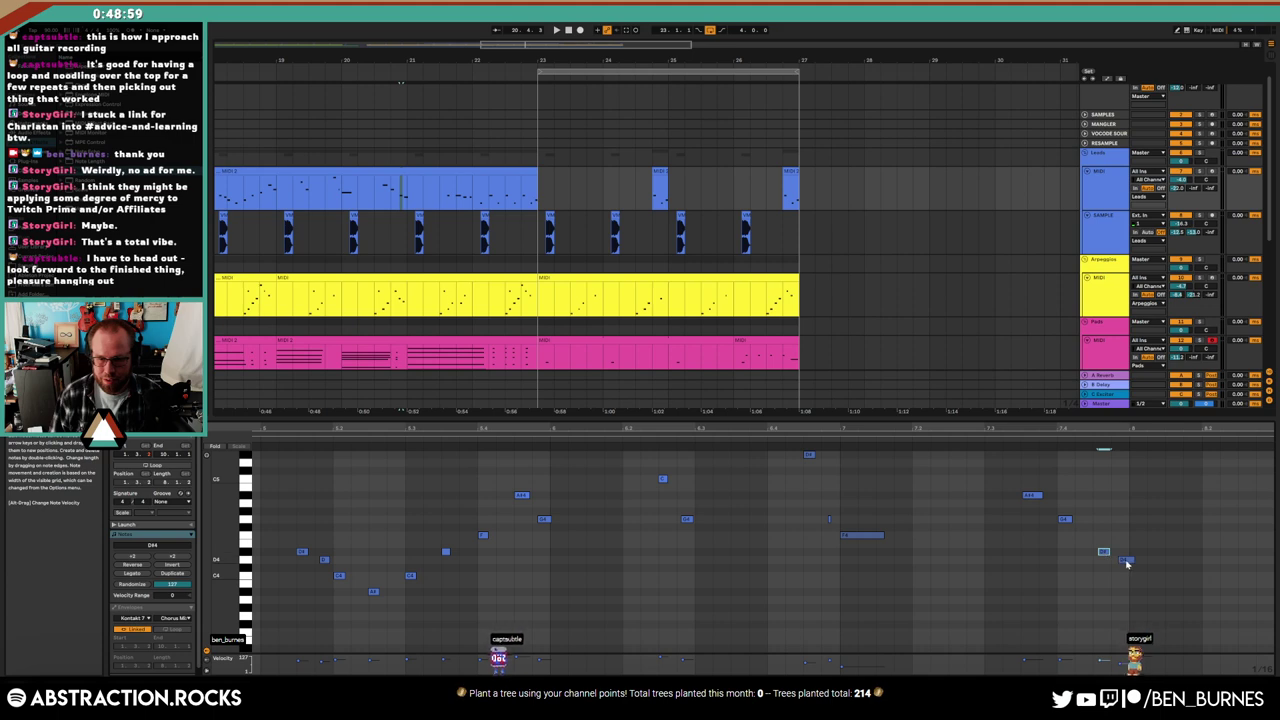
scroll(1160, 430, right, 5)
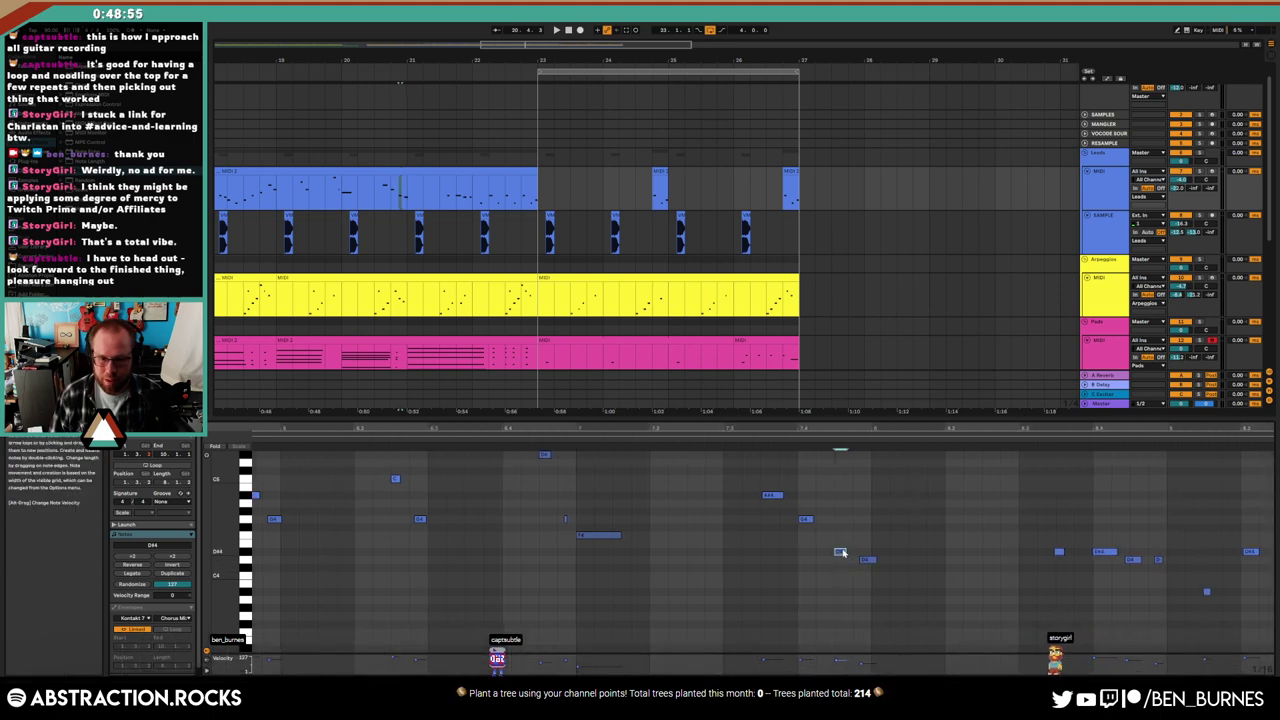
Nudge the D4, D#4 and A#3 notes in bars 8 and 9 of the lead clip slightly earlier, checking them by playback
scroll(911, 441, right, 4)
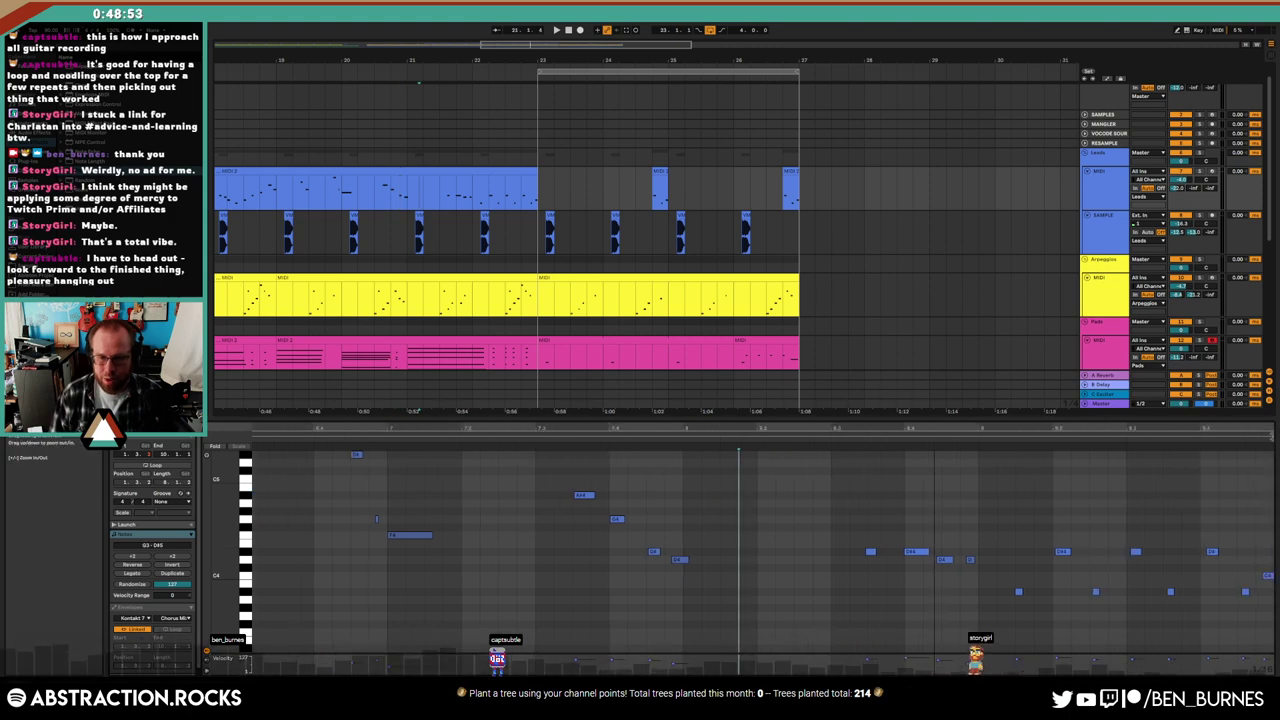
click(872, 553)
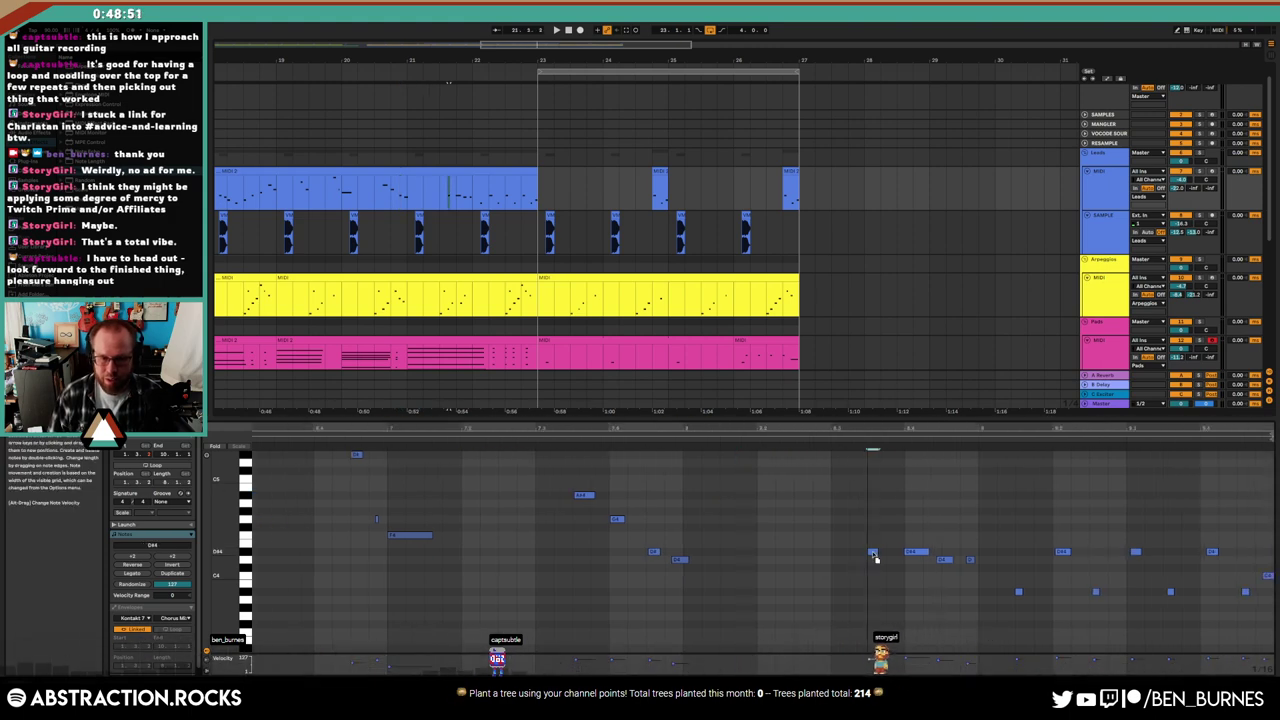
click(943, 560)
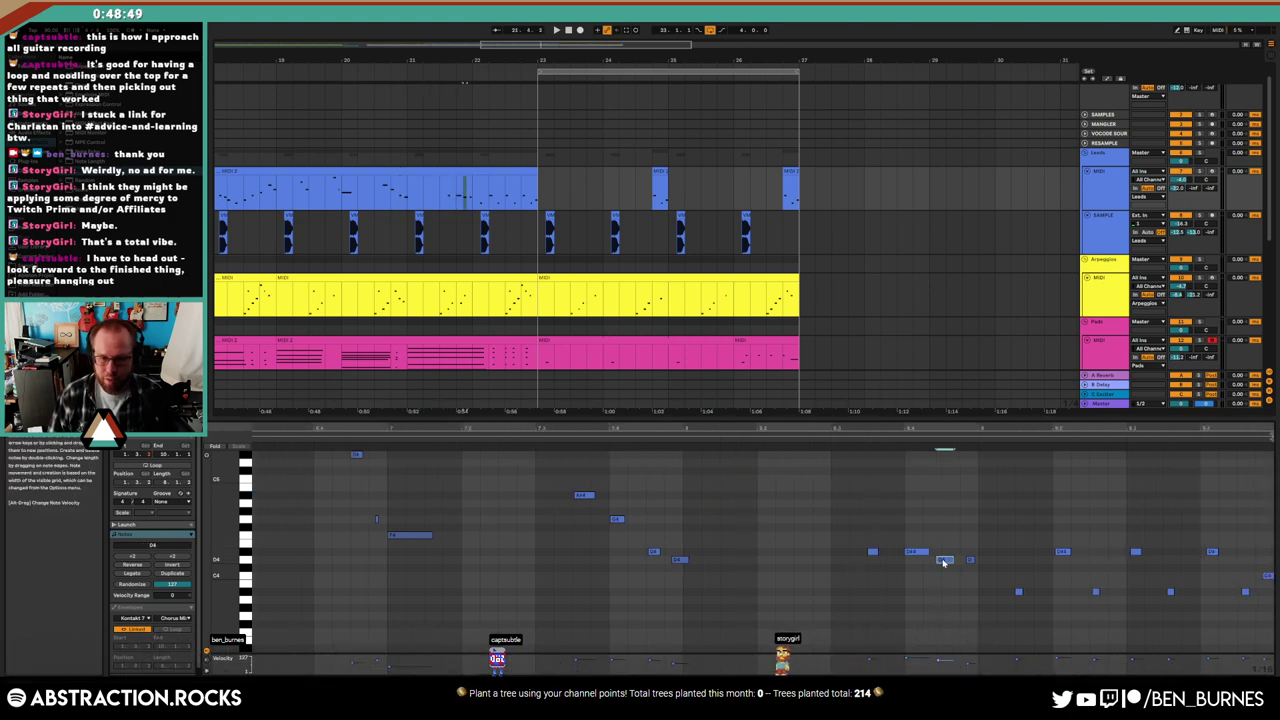
key(space)
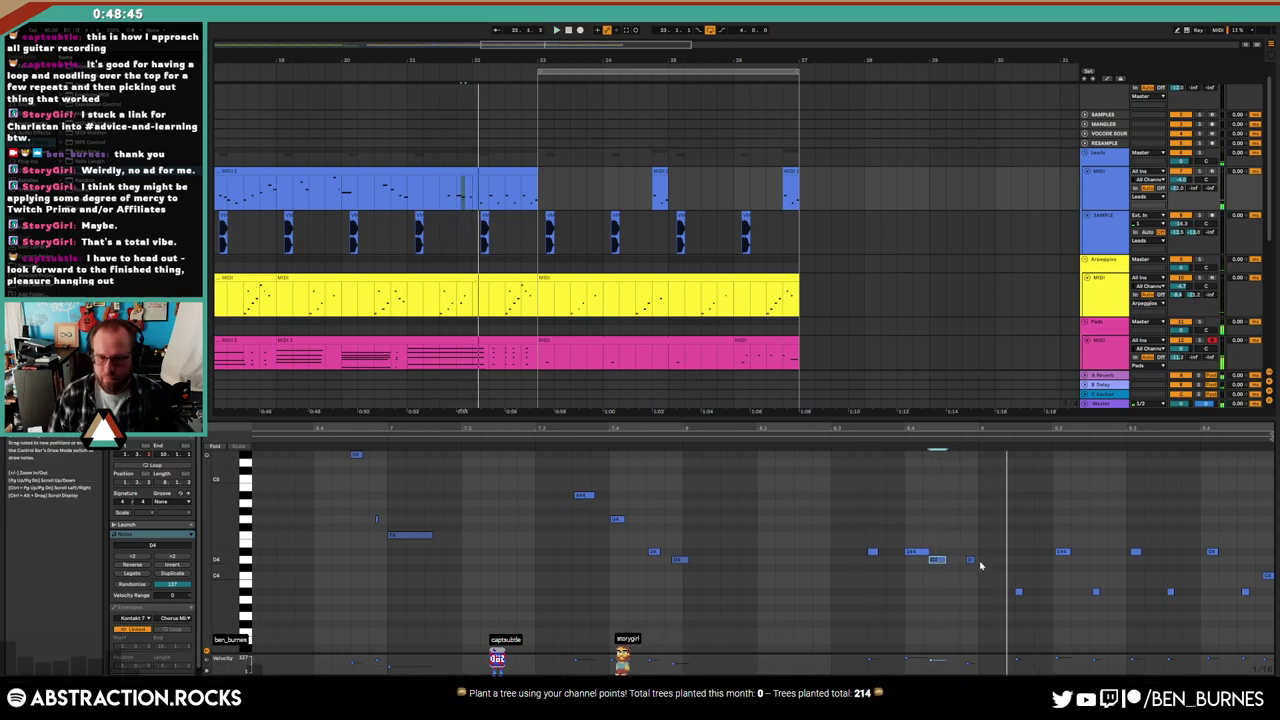
click(969, 561)
key(space)
click(1027, 590)
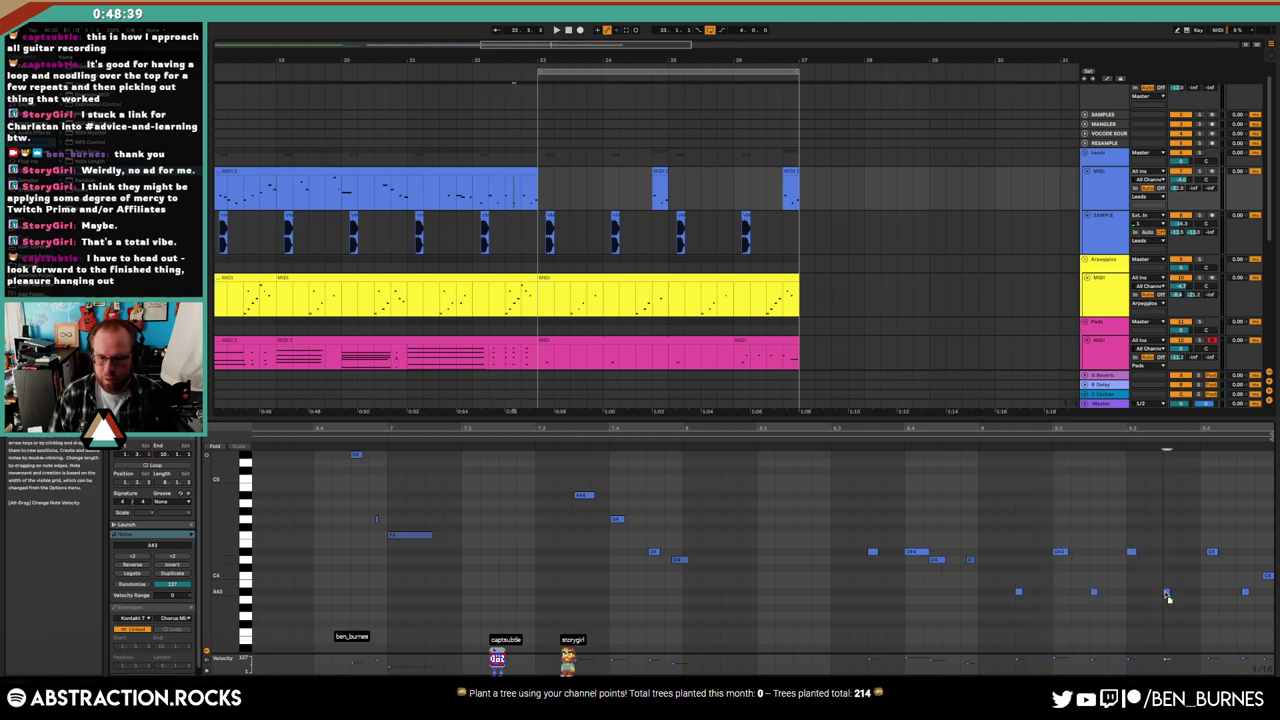
key(alt+Right)
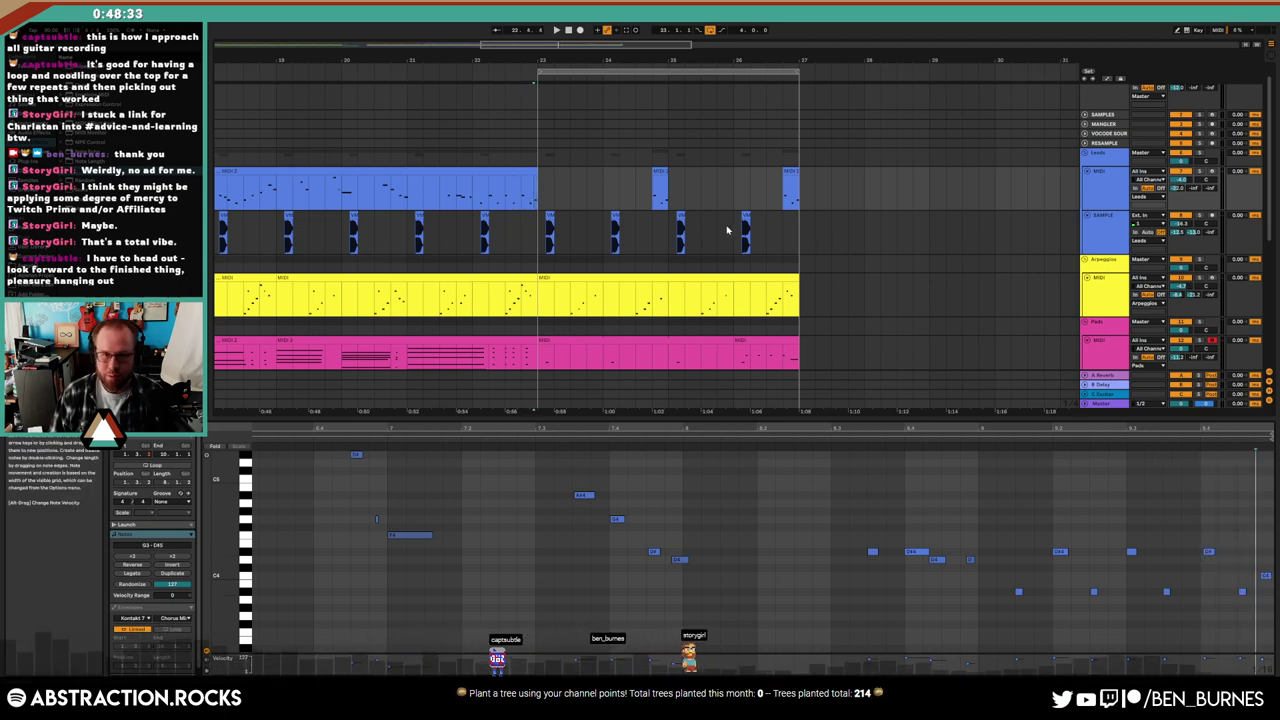
Replace the lead fragments ending bars 24 and 26 with the retimed last beat of the lead clip before bar 23
click(533, 198)
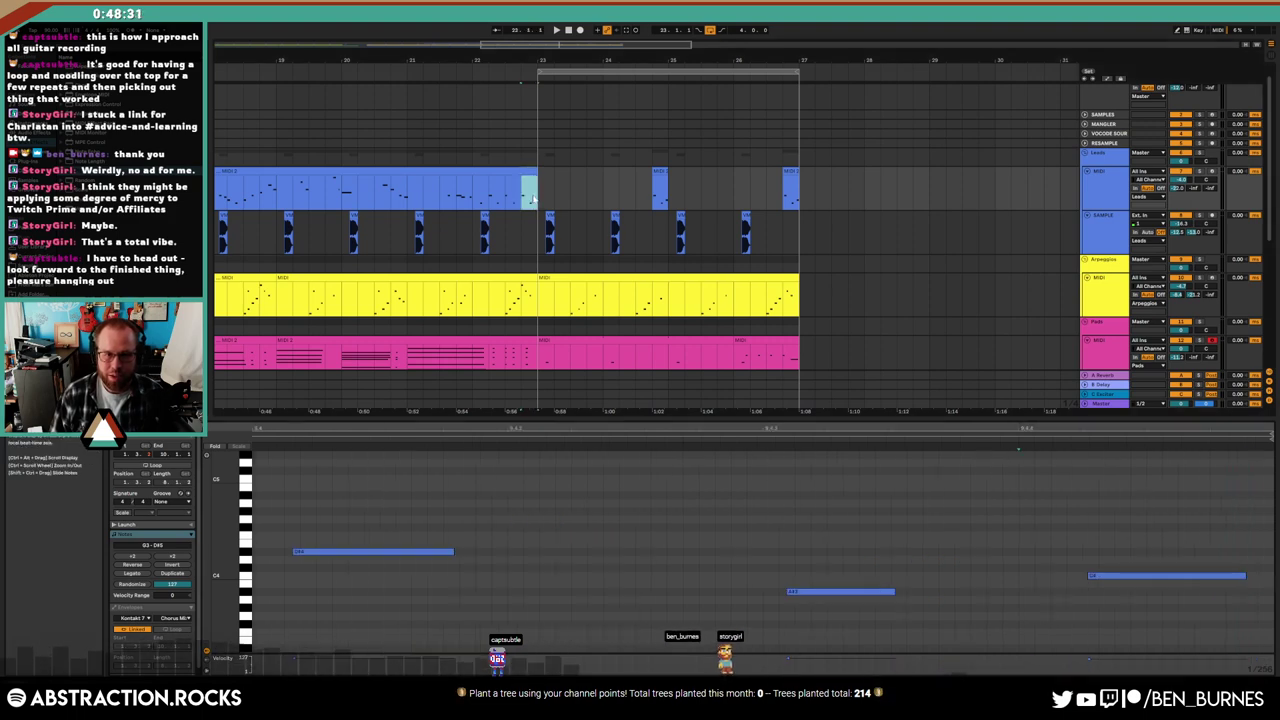
click(659, 190)
click(787, 180)
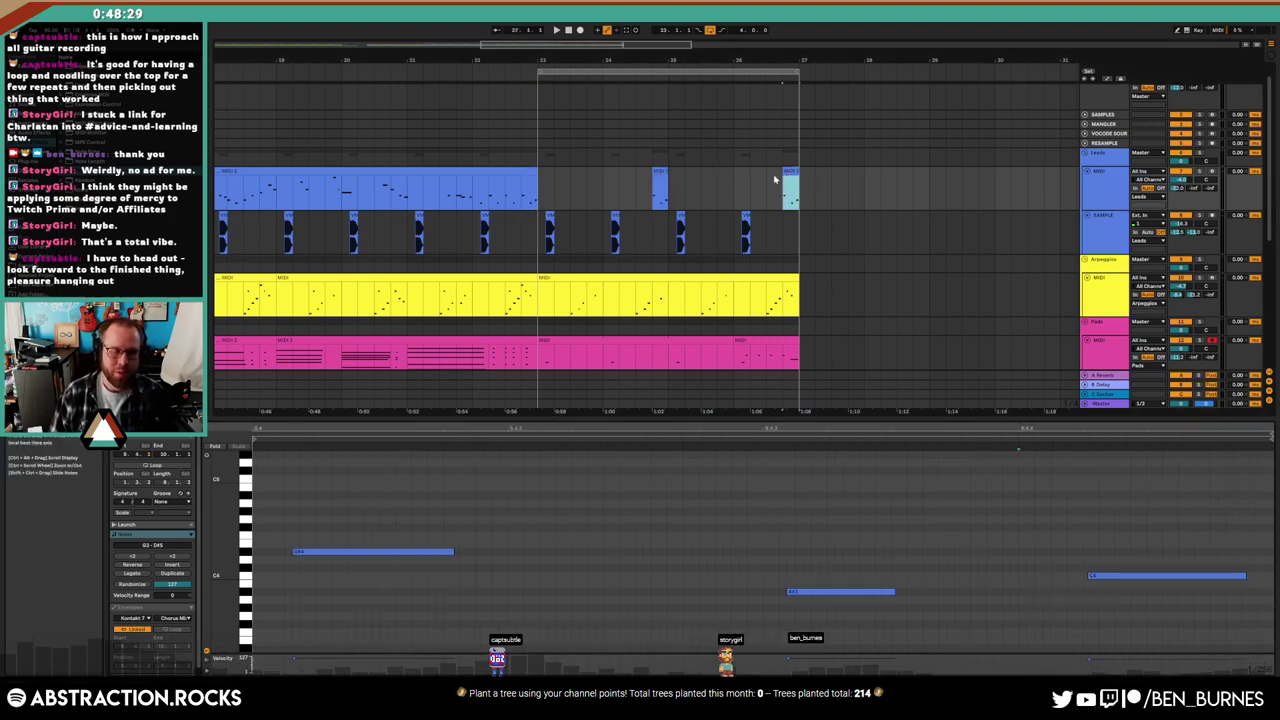
Play the passage leading into bar 23 and display the High Cut automation on the lead MIDI track
key(shift+Tab)
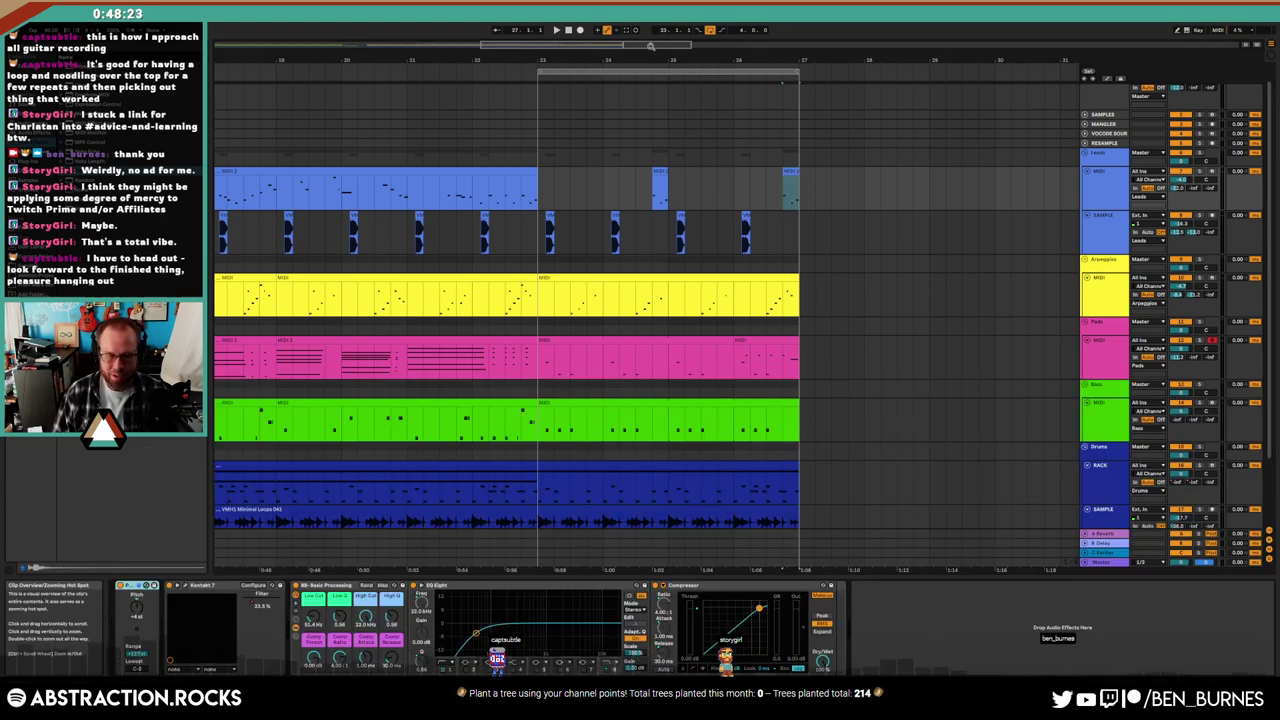
drag(648, 46, 648, 40)
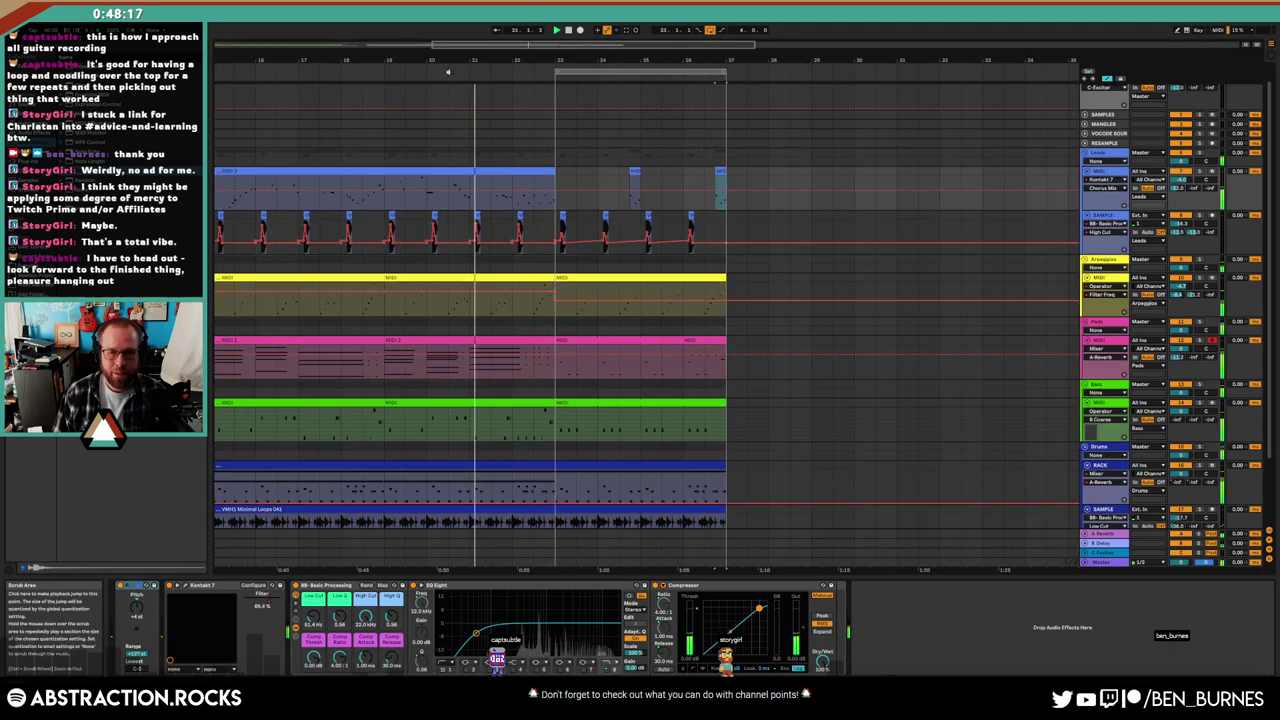
key(shift+Tab)
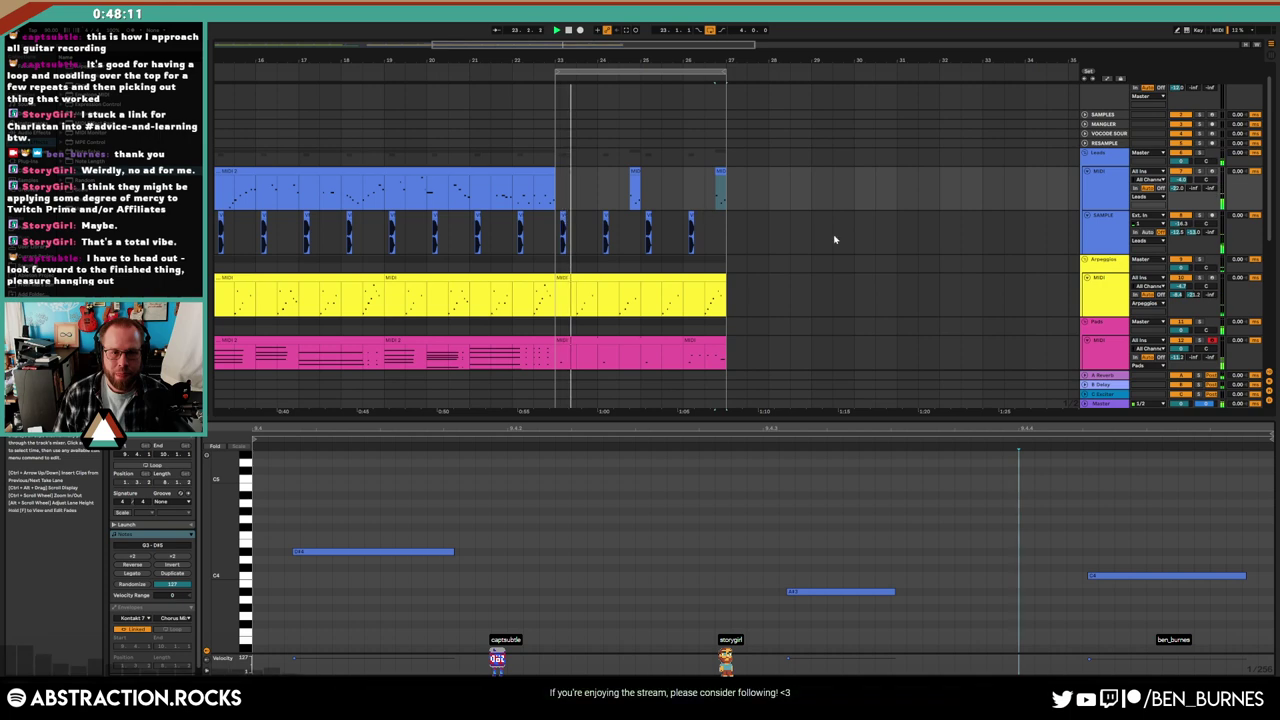
scroll(700, 220, up, 1)
key(shift+Tab)
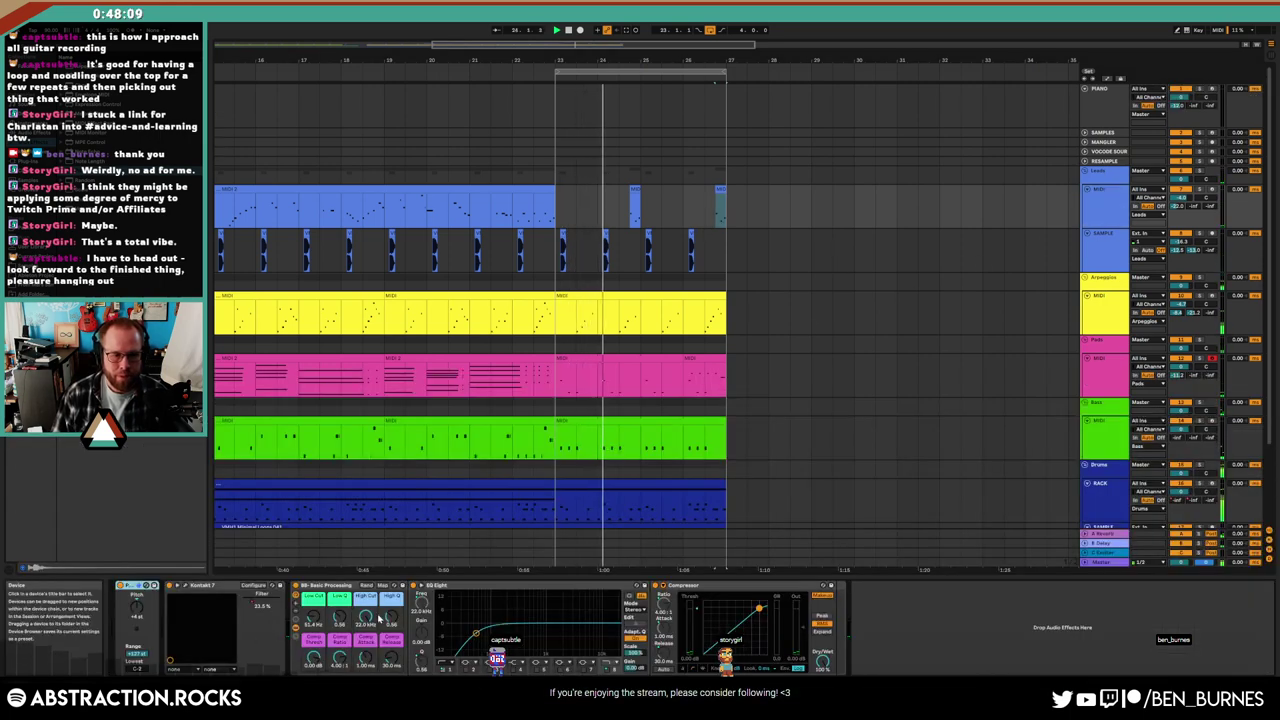
key(a)
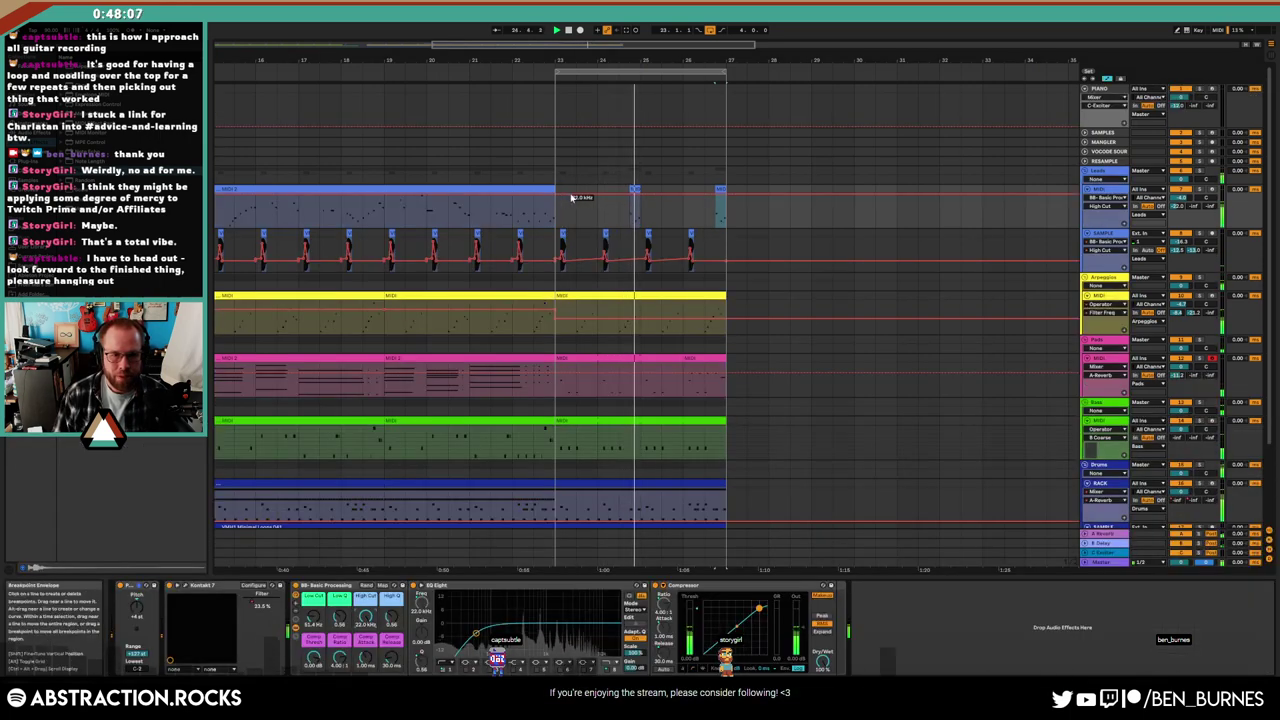
Automate the lead track's High Cut to ramp from 22.0 kHz near bar 24 down to about 1.20 kHz, and play back the transition
drag(606, 191, 600, 207)
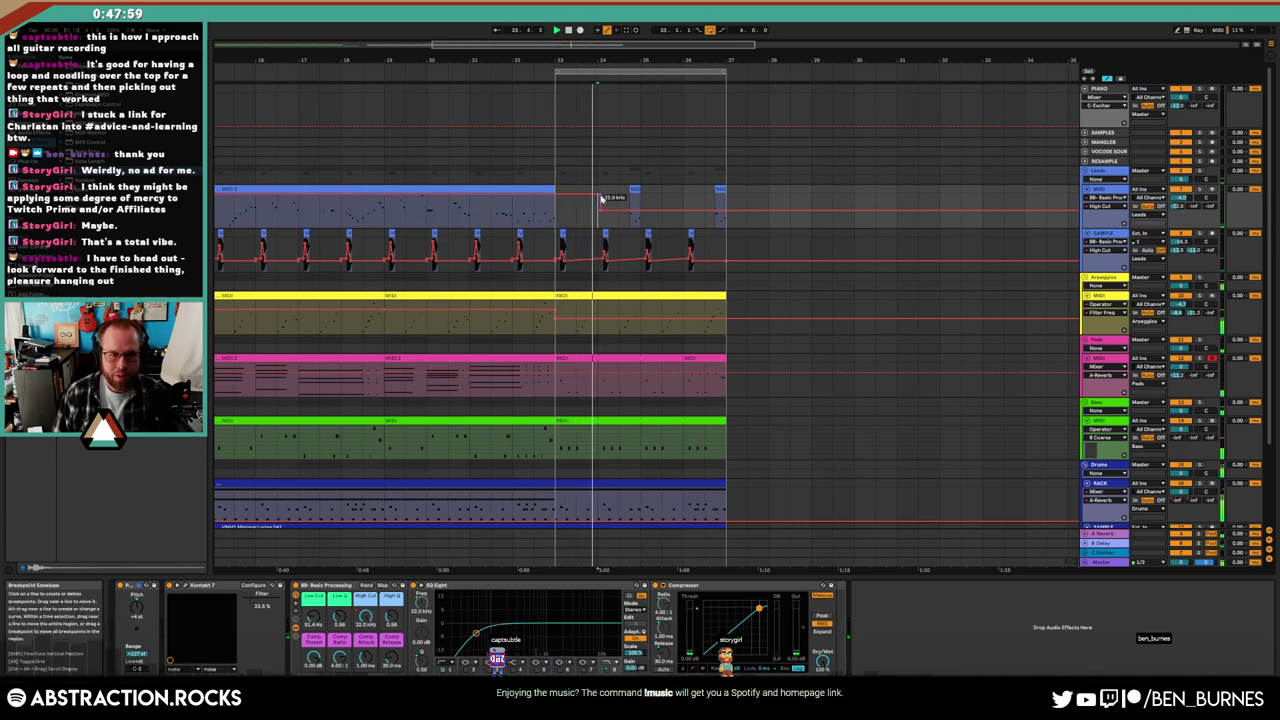
drag(598, 198, 634, 207)
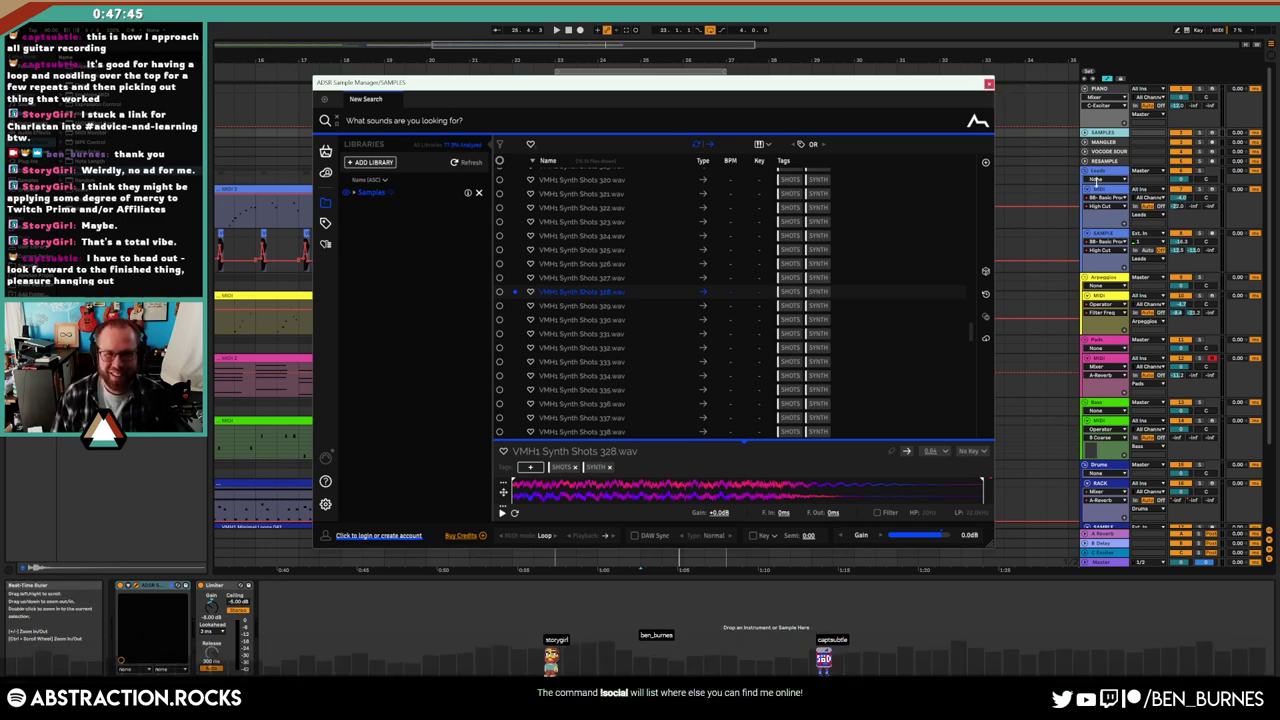
click(1112, 197)
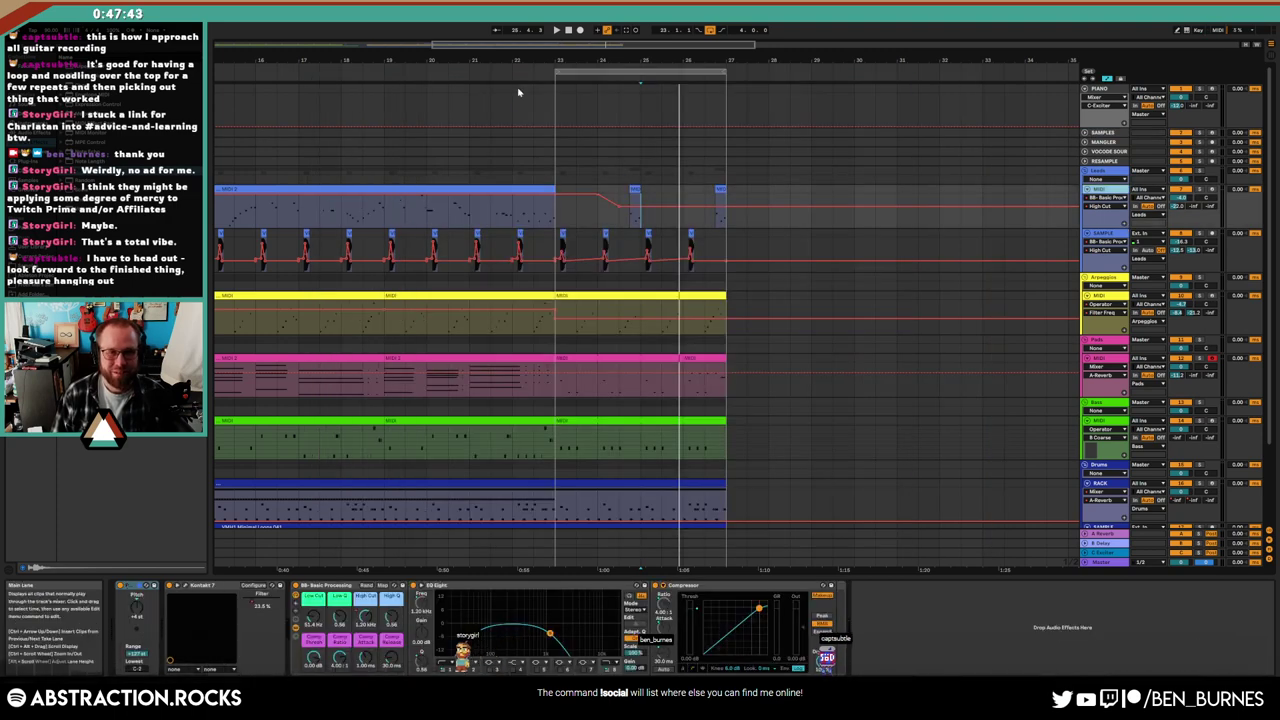
click(411, 73)
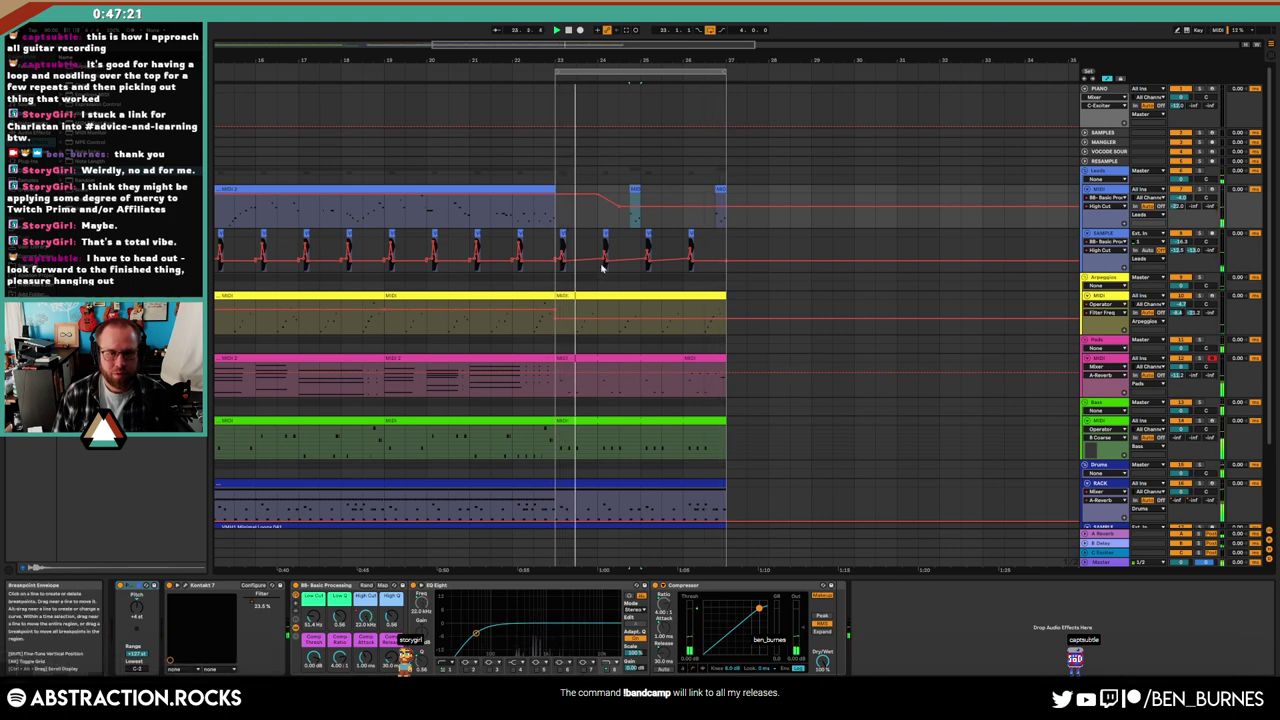
key(a)
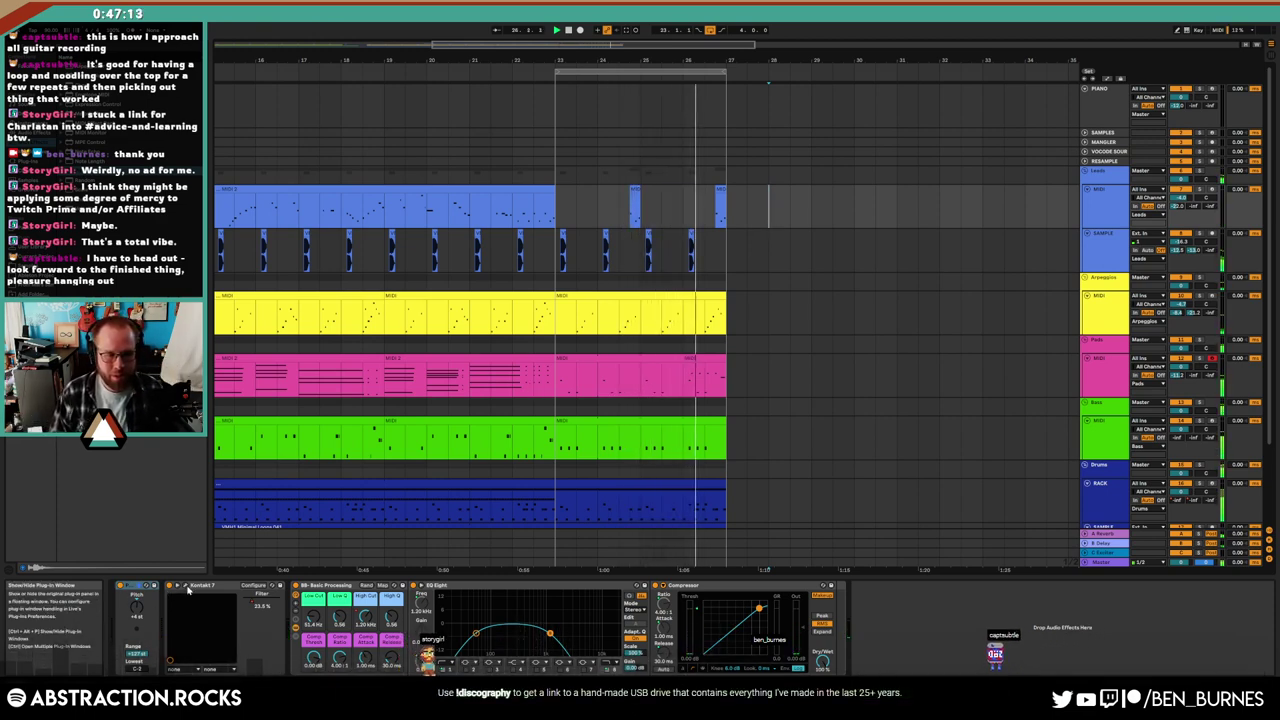
Open the lead's Hybrid Keys instrument in Kontakt and adjust the amp envelope release in its sound editor
click(186, 587)
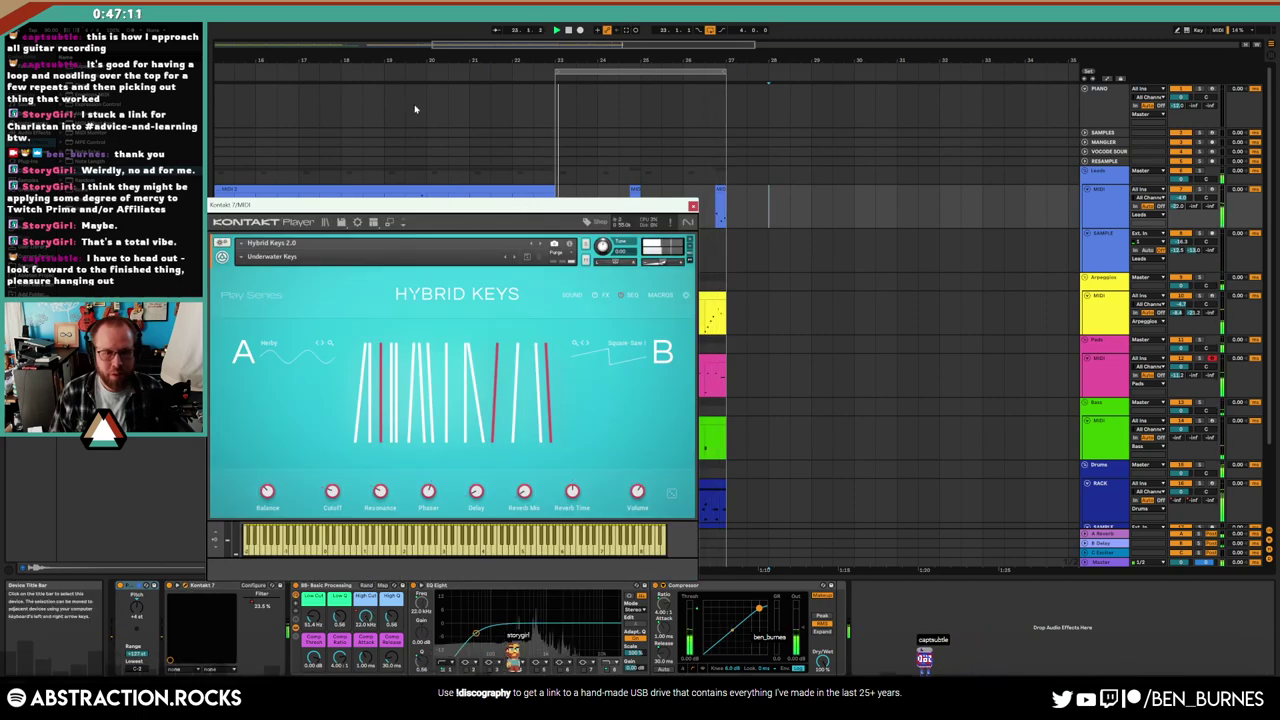
drag(415, 205, 289, 118)
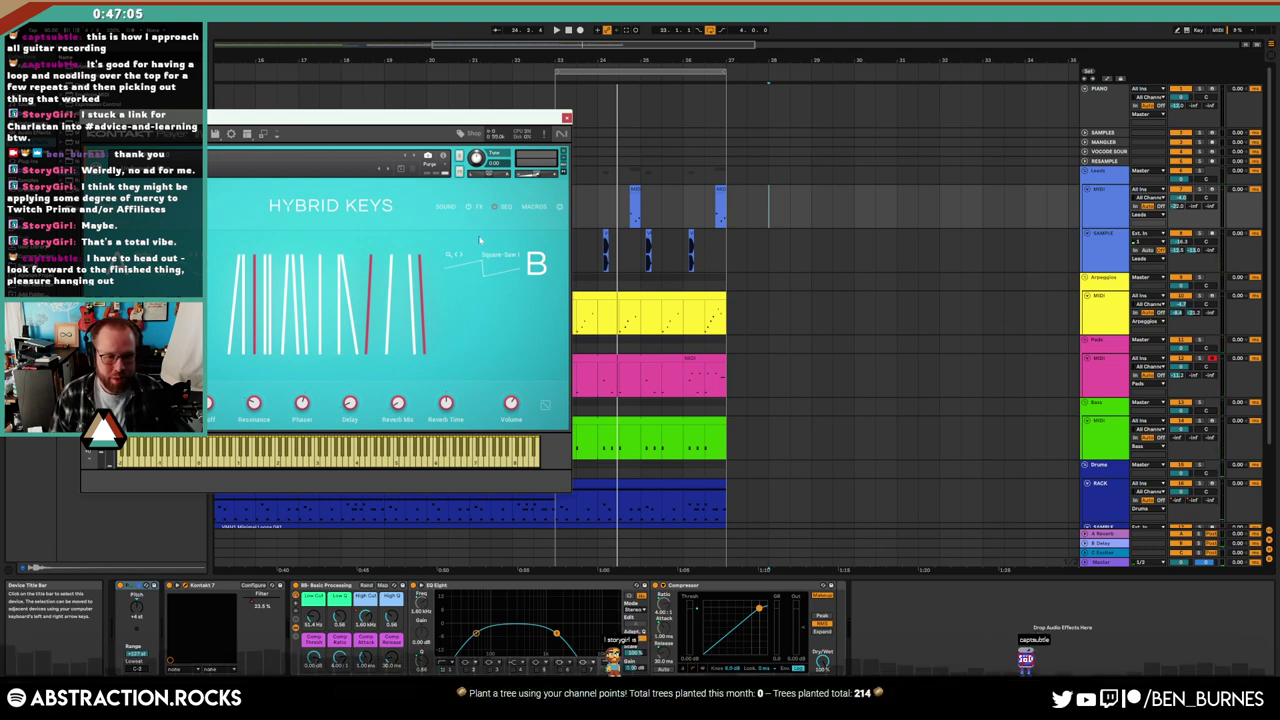
click(446, 206)
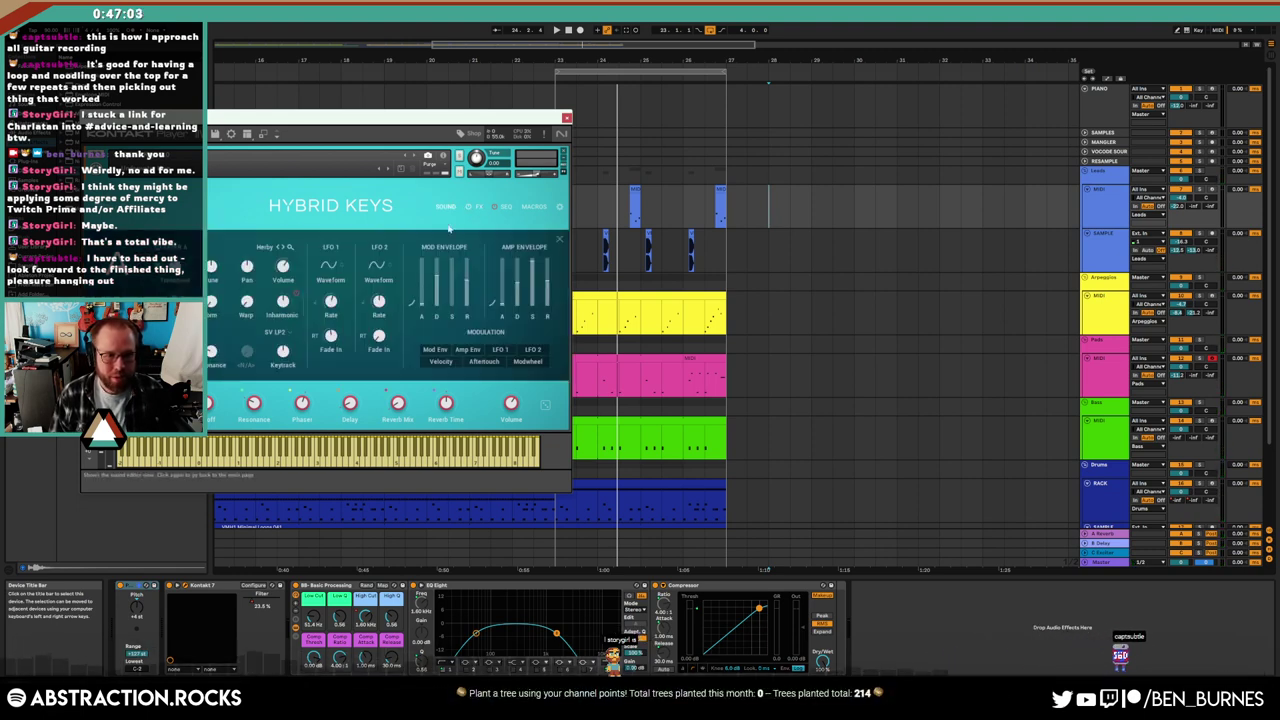
mouse_move(548, 287)
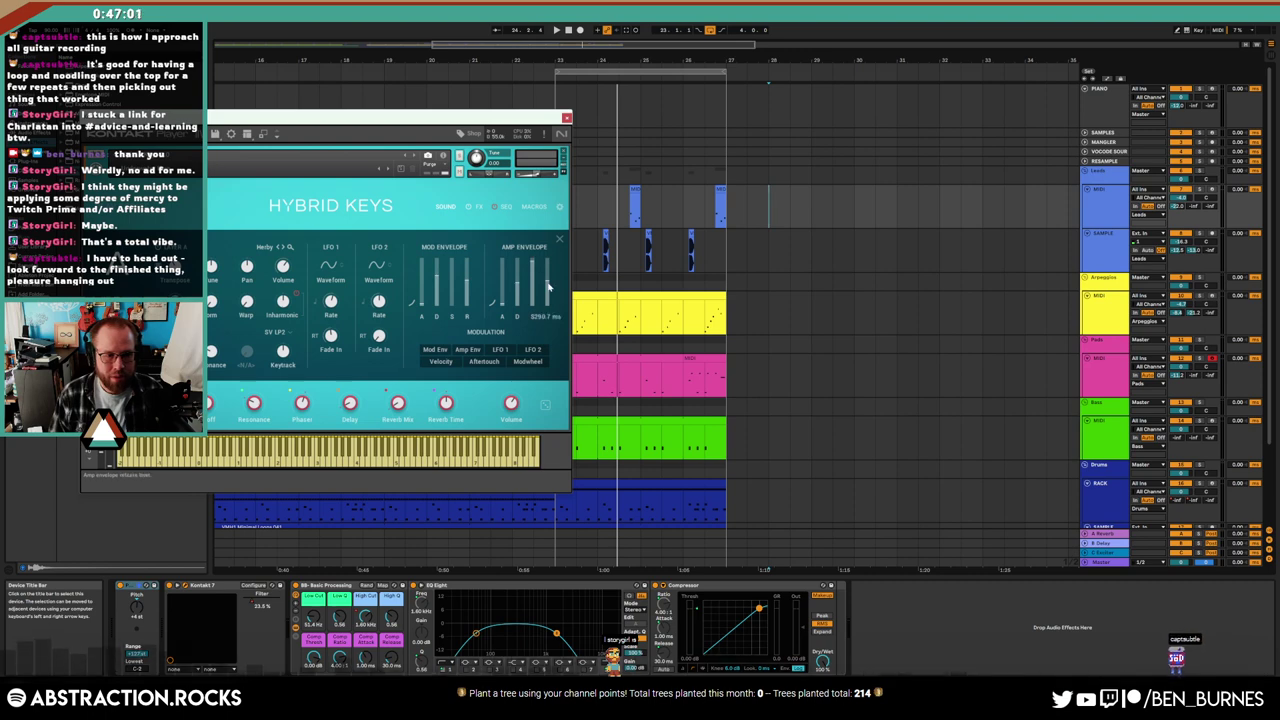
drag(553, 298, 553, 293)
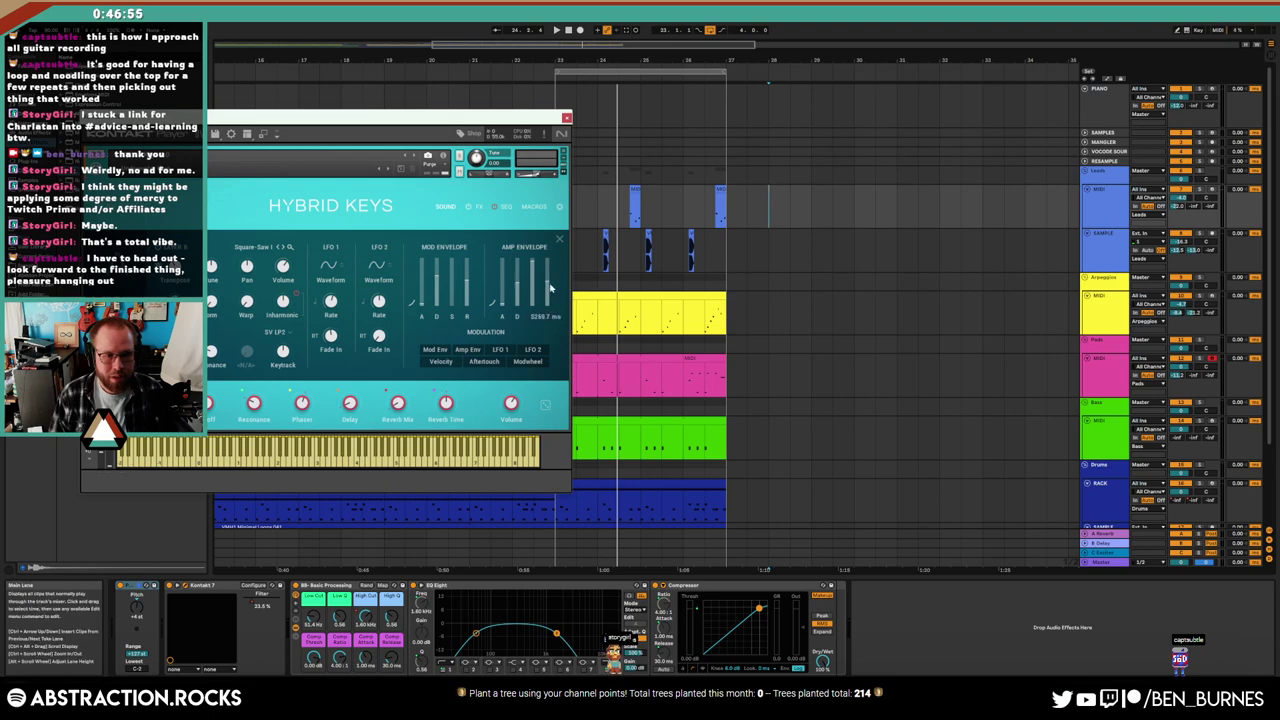
drag(549, 288, 556, 293)
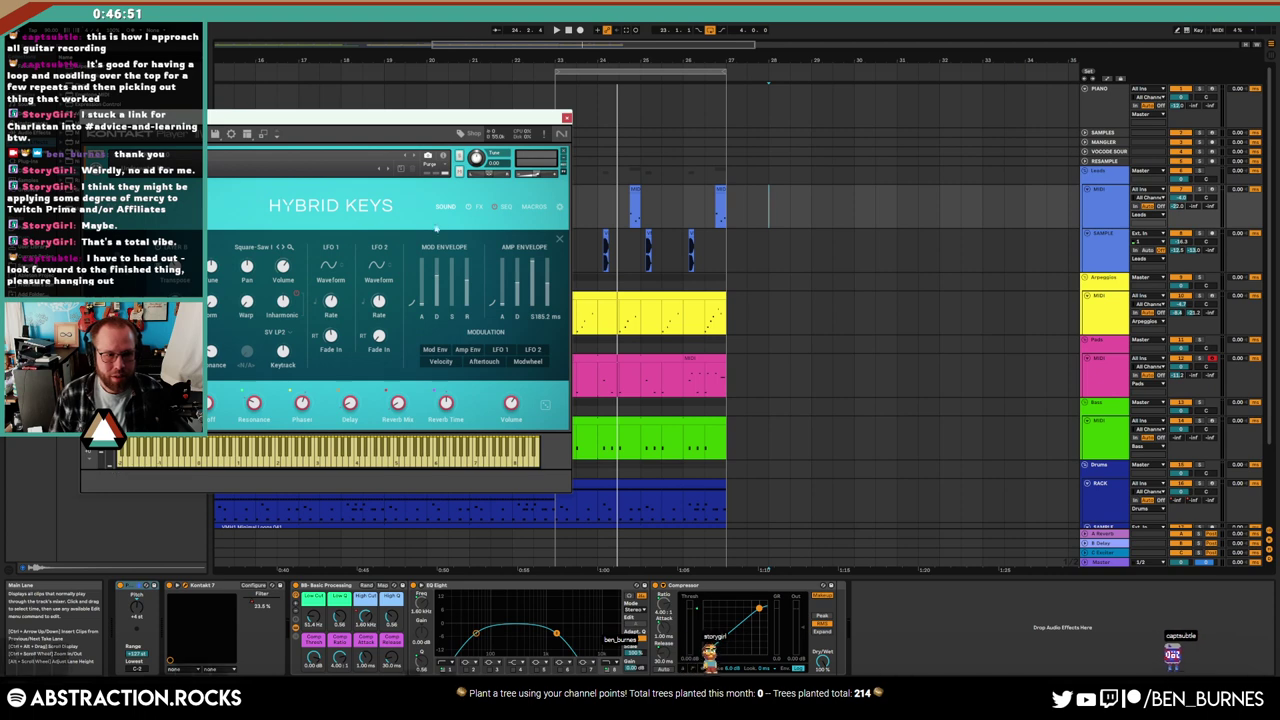
Examine the Hybrid Keys reverb effect settings while playing back the lead fragment at the end of bar 24
click(478, 206)
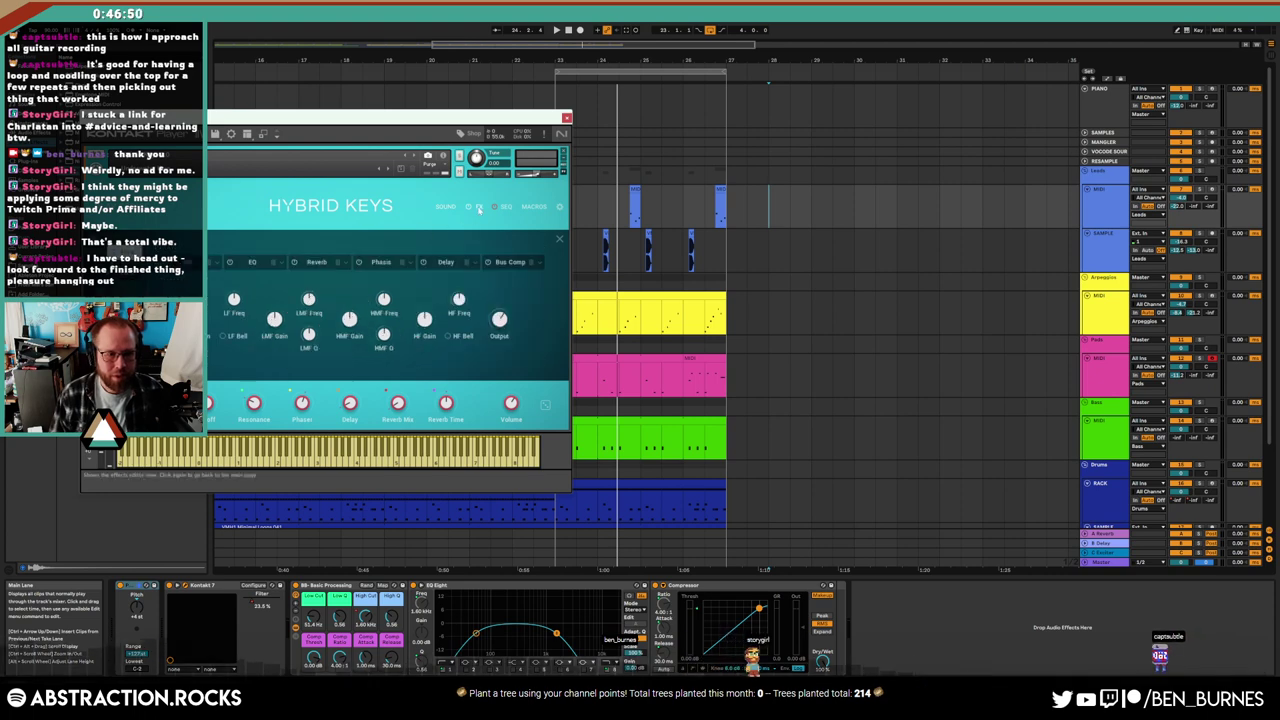
click(316, 262)
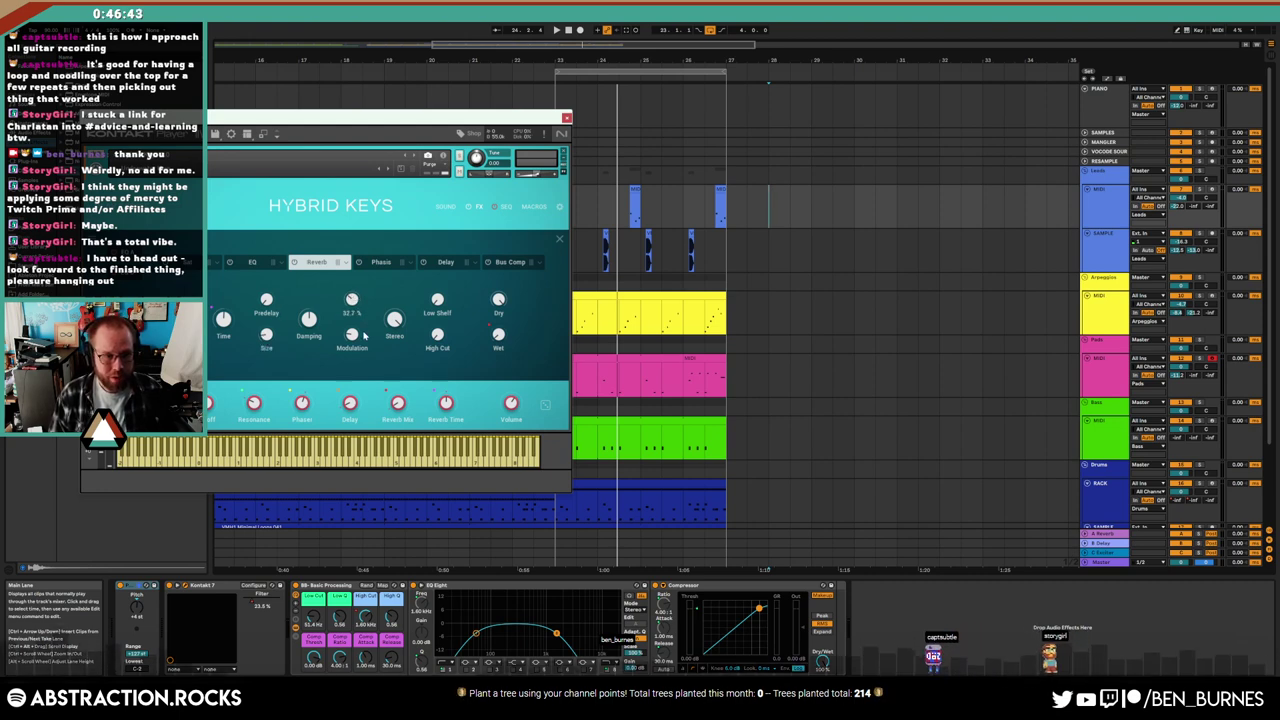
click(632, 200)
key(space)
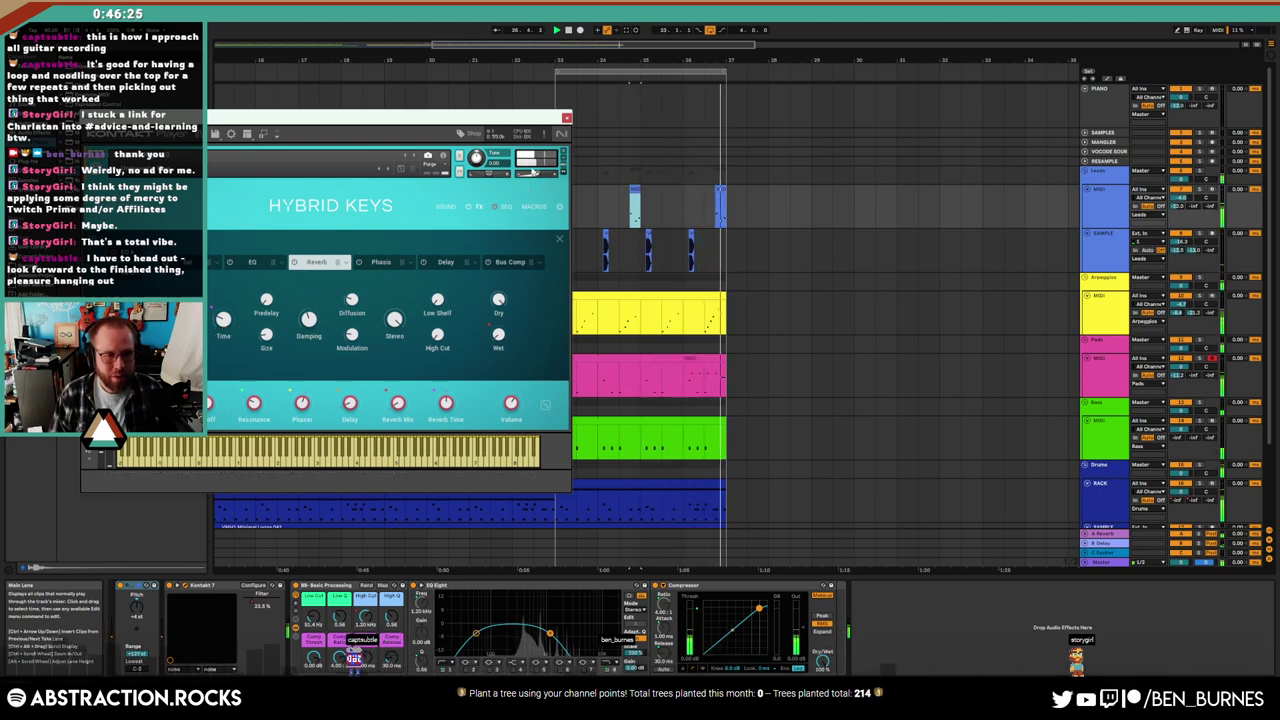
Close the Kontakt instrument window and copy the pads clip from bars 19–23 to bar 27
click(566, 118)
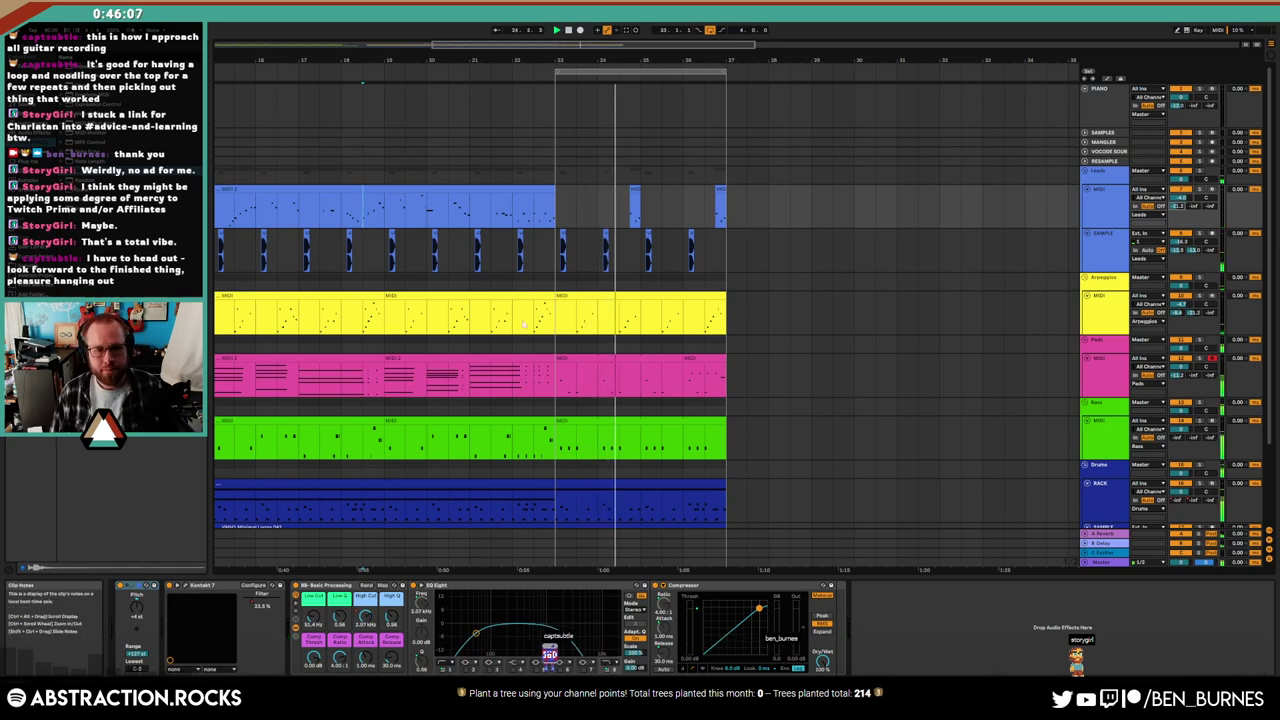
click(474, 364)
click(718, 377)
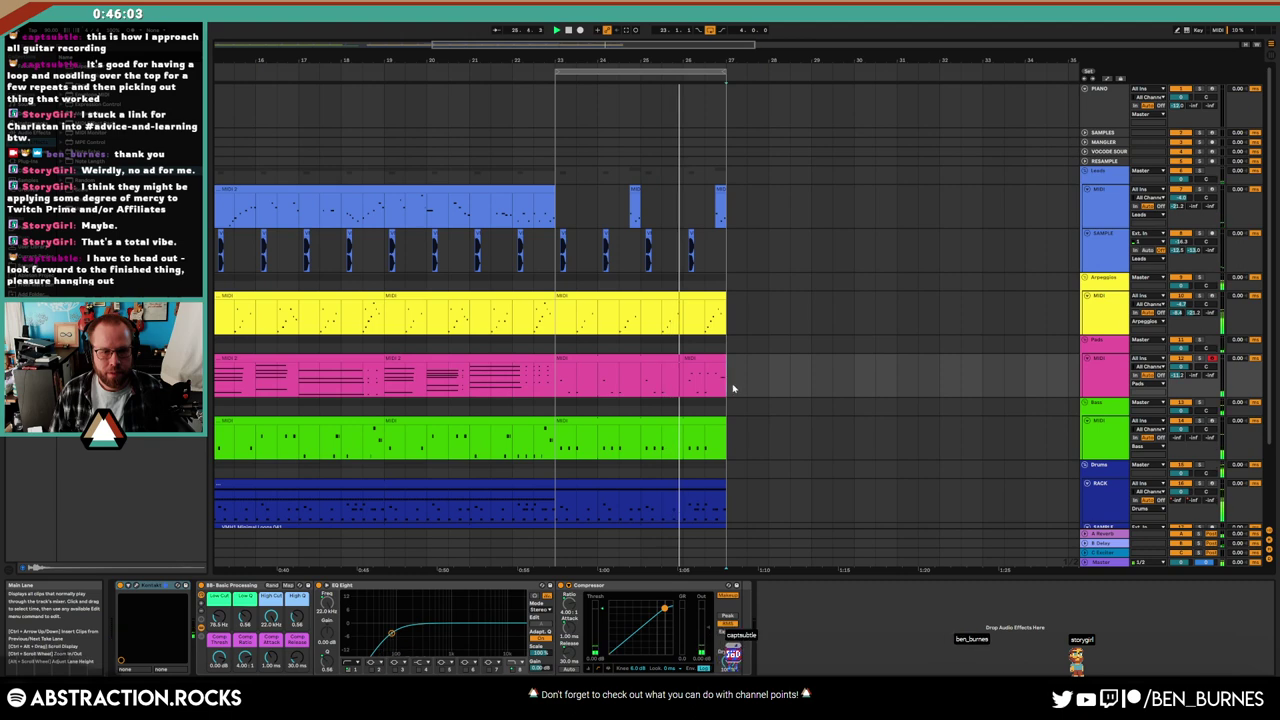
key(Left)
key(ctrl+v)
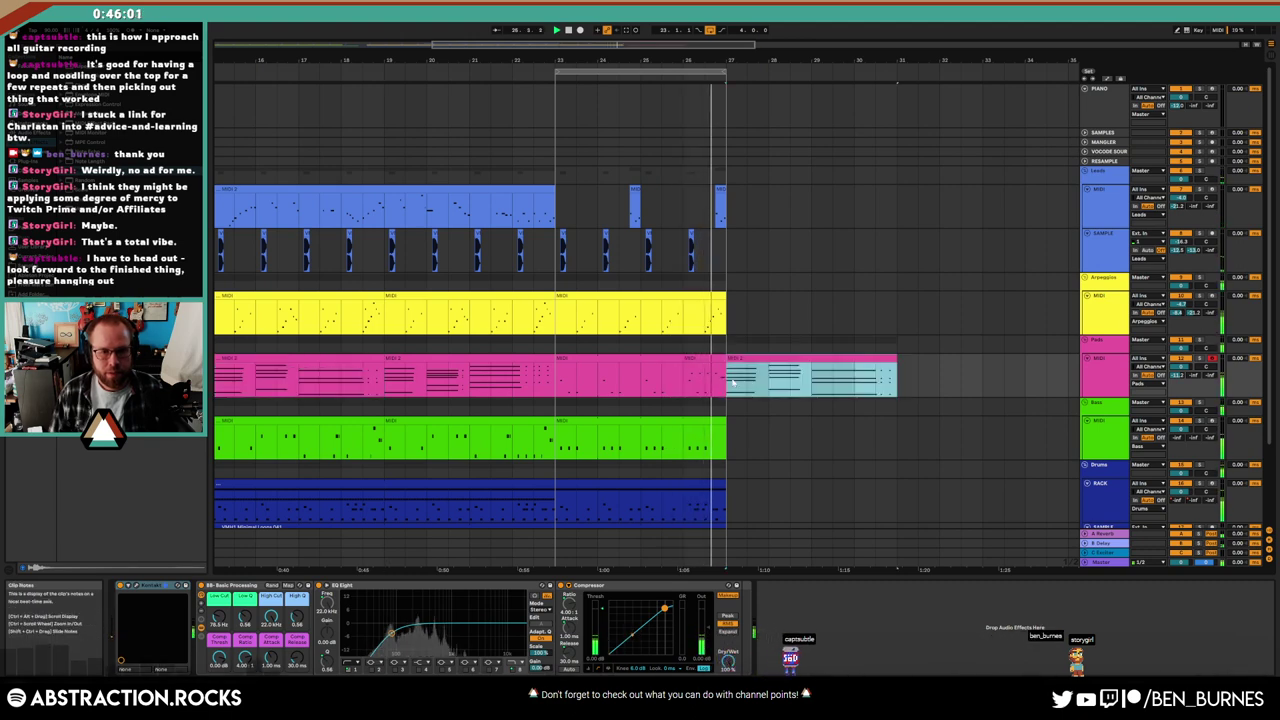
Duplicate the bass, drum rack and drum loop parts from bars 23–27 into bars 27–31, and move the loop region there
click(691, 424)
key(ctrl+d)
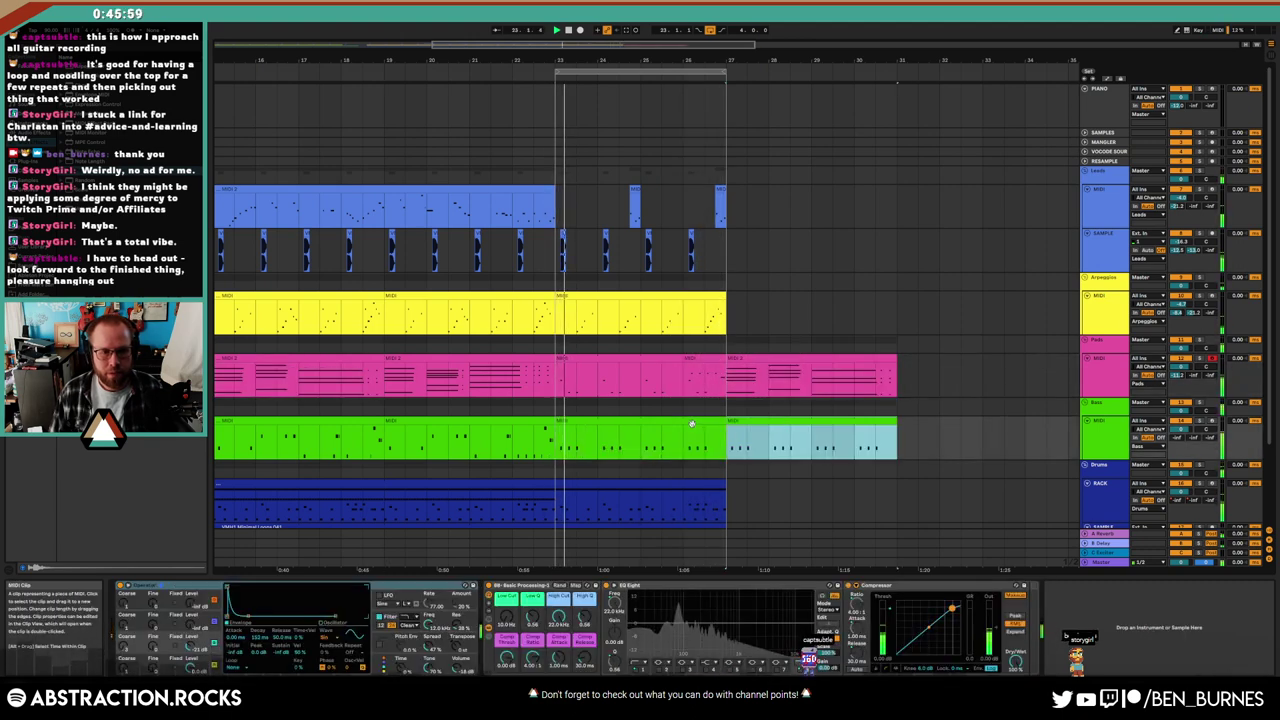
click(705, 488)
key(ctrl+d)
scroll(745, 485, down, 2)
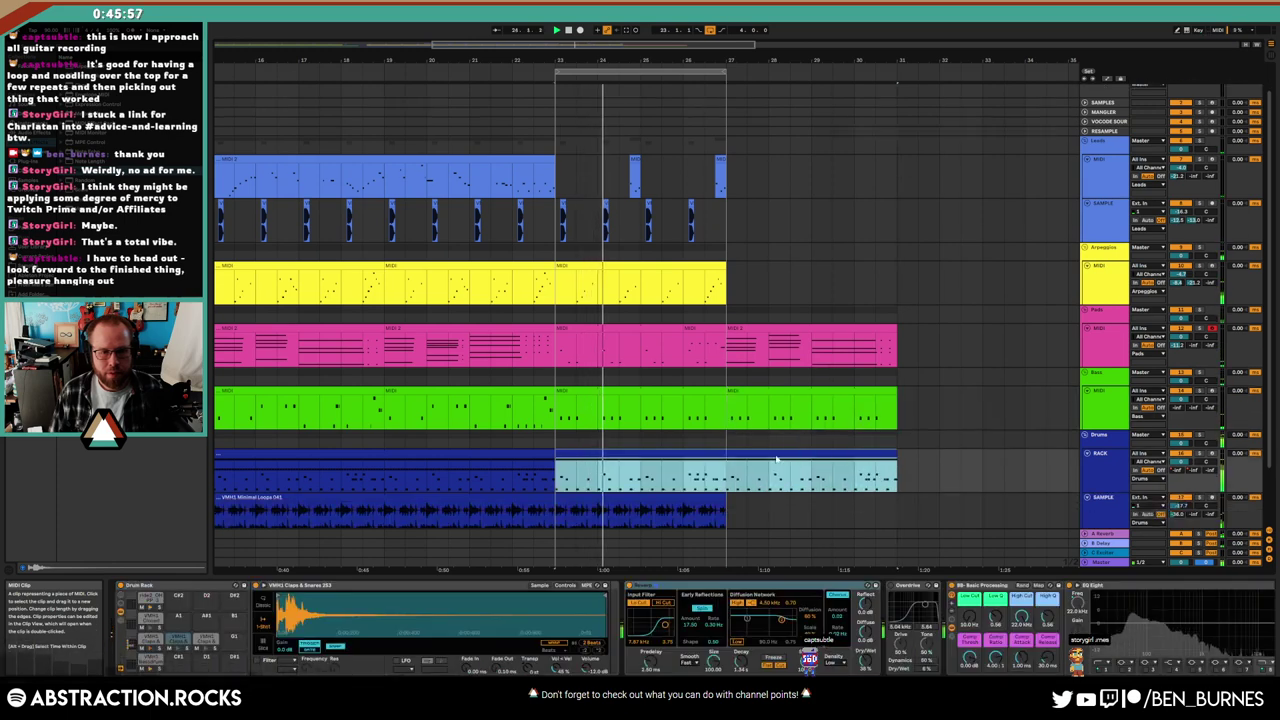
drag(724, 481, 897, 481)
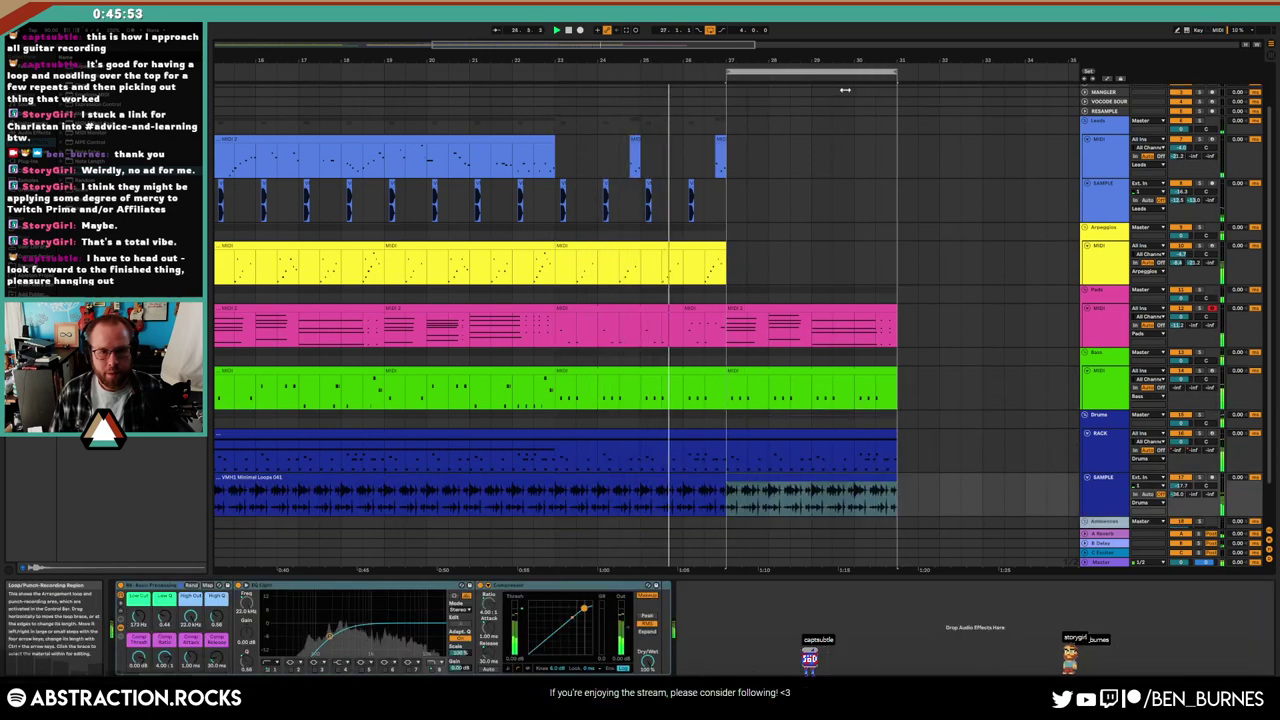
Duplicate the arpeggio, lead sample and lead MIDI parts from bars 23–27 into bars 27–31
click(695, 248)
key(ctrl+d)
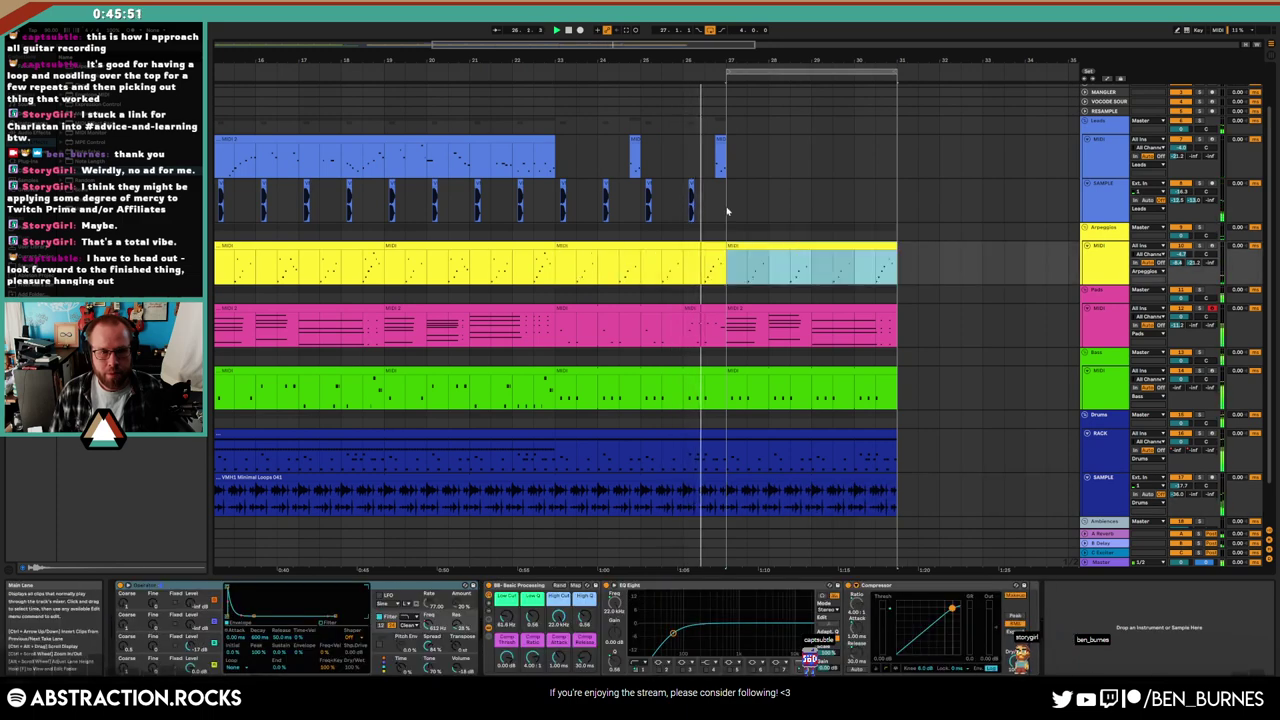
drag(726, 200, 560, 205)
key(ctrl+d)
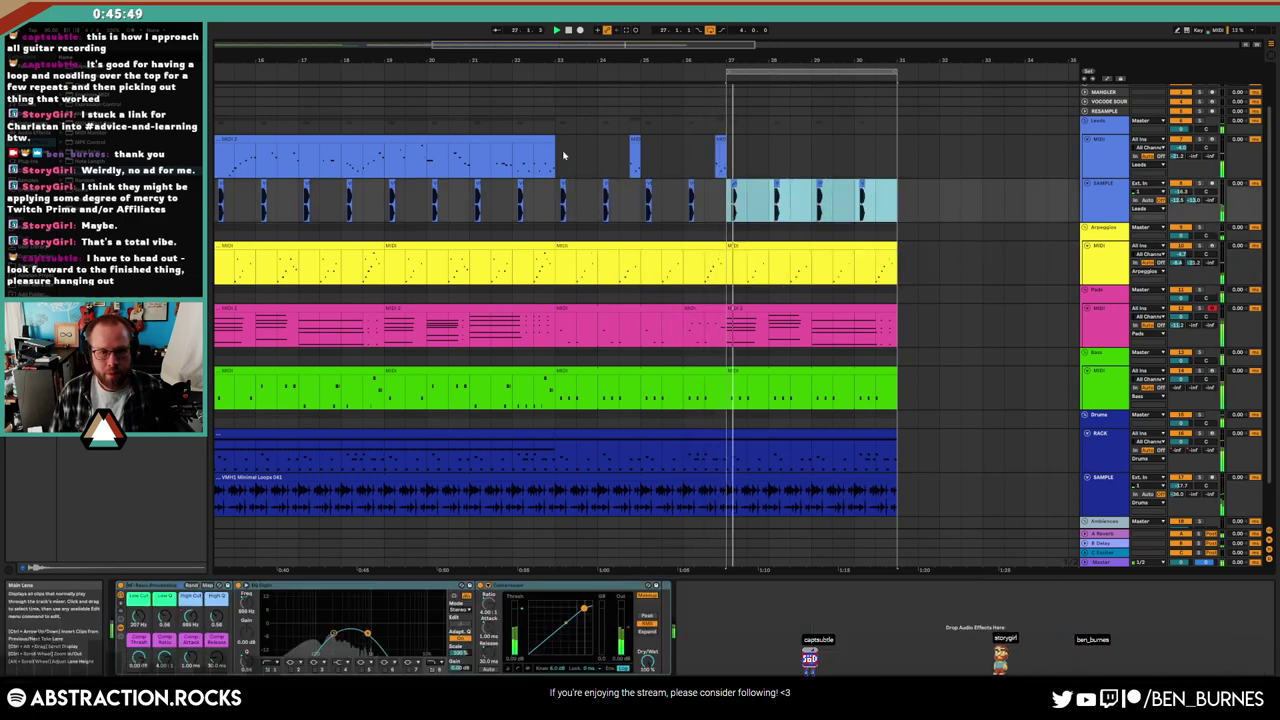
drag(556, 155, 722, 163)
key(ctrl+d)
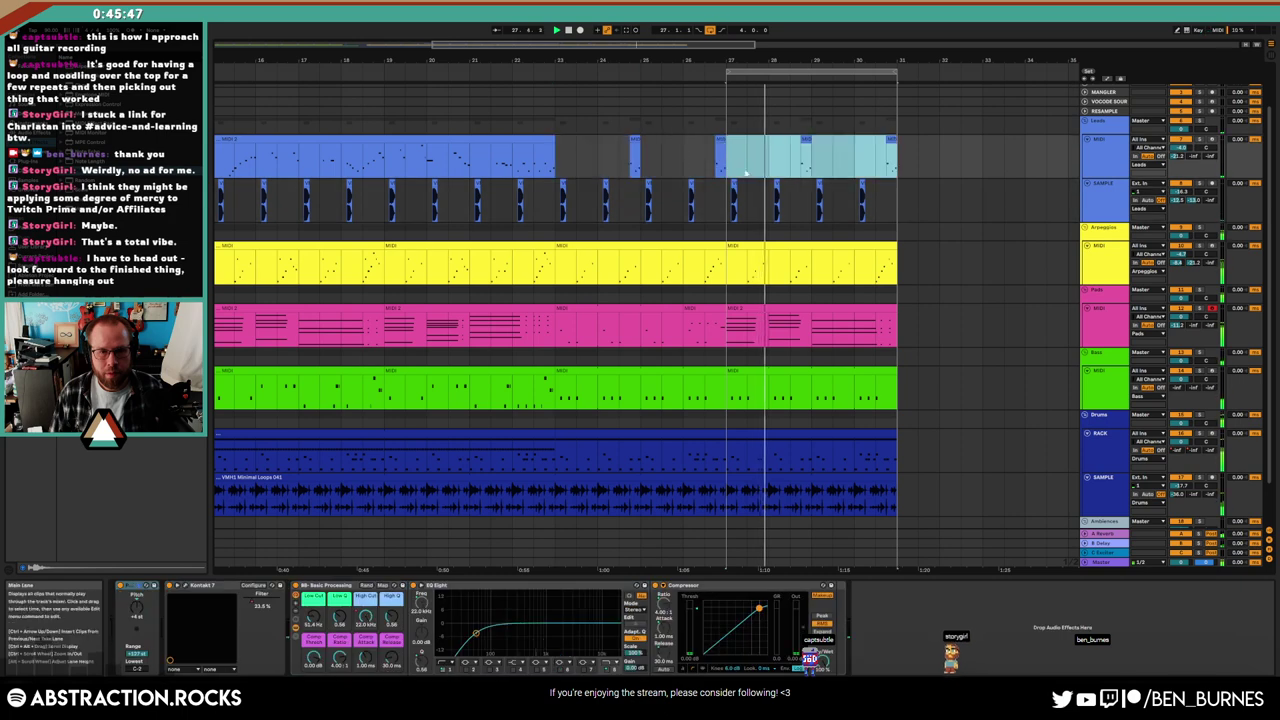
Stop playback, lock the envelopes and copy the lead MIDI part of bar 22 to bar 30
click(779, 174)
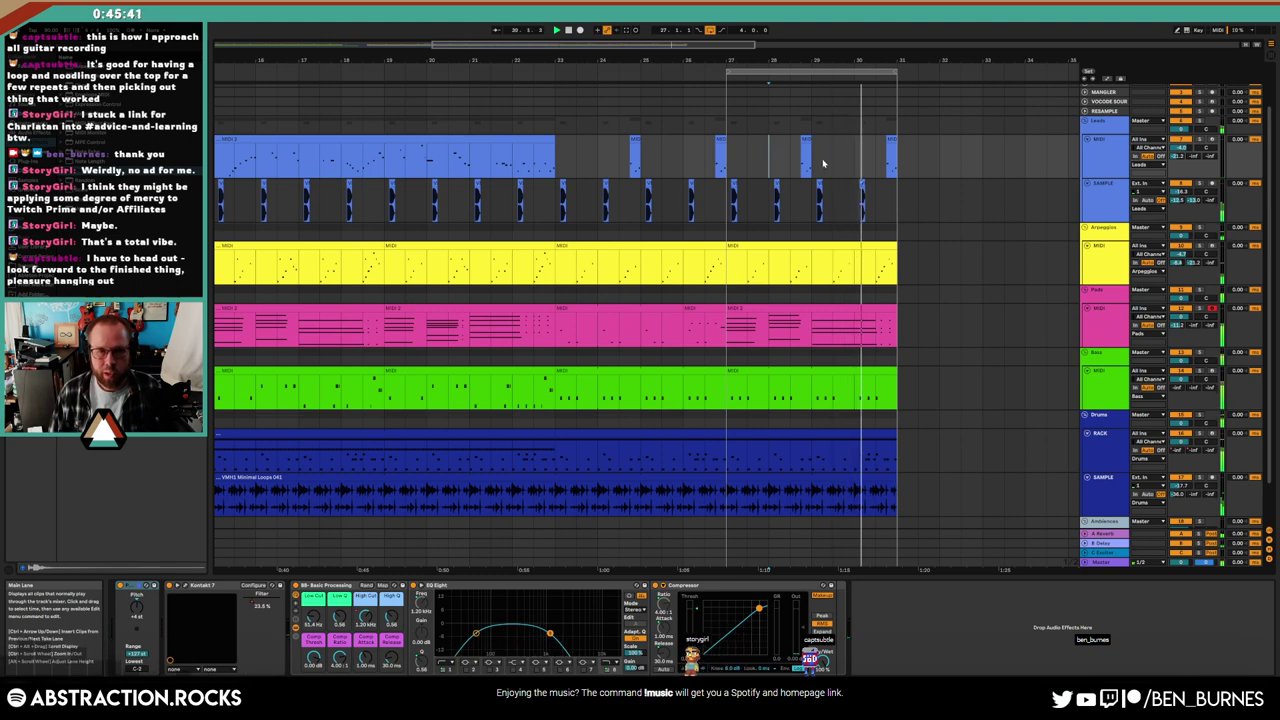
key(space)
drag(514, 160, 556, 160)
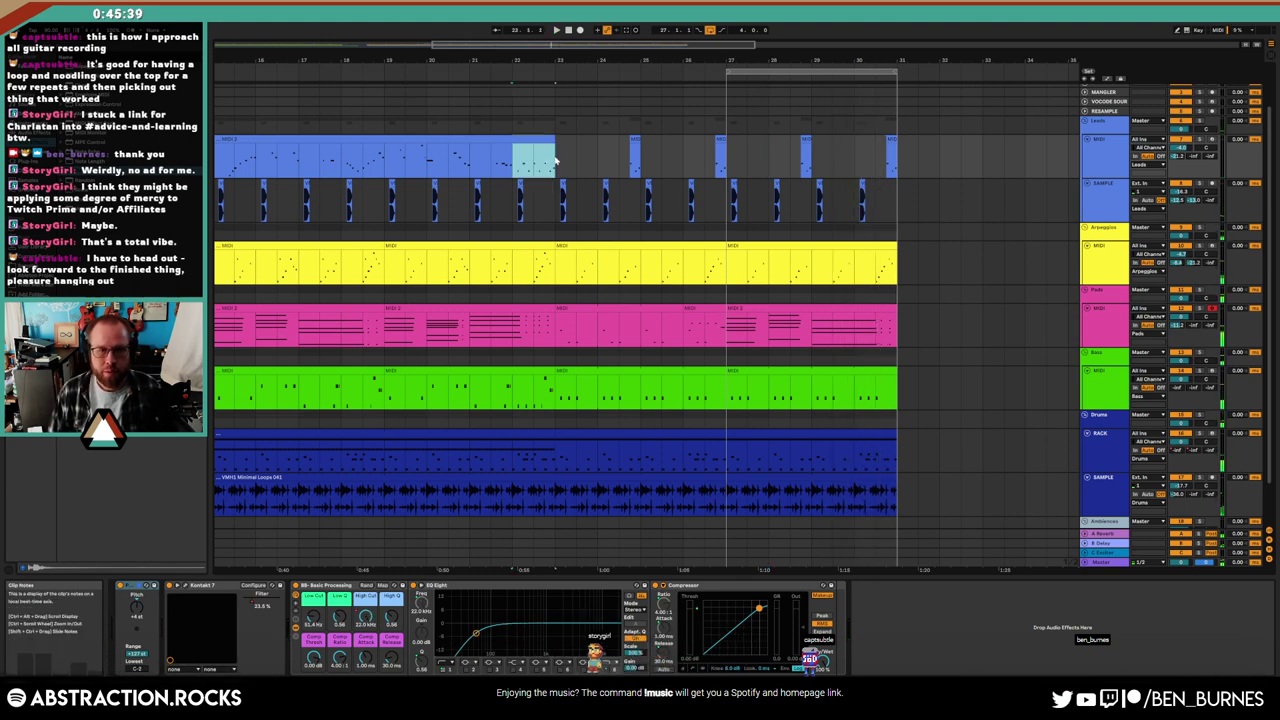
click(1119, 78)
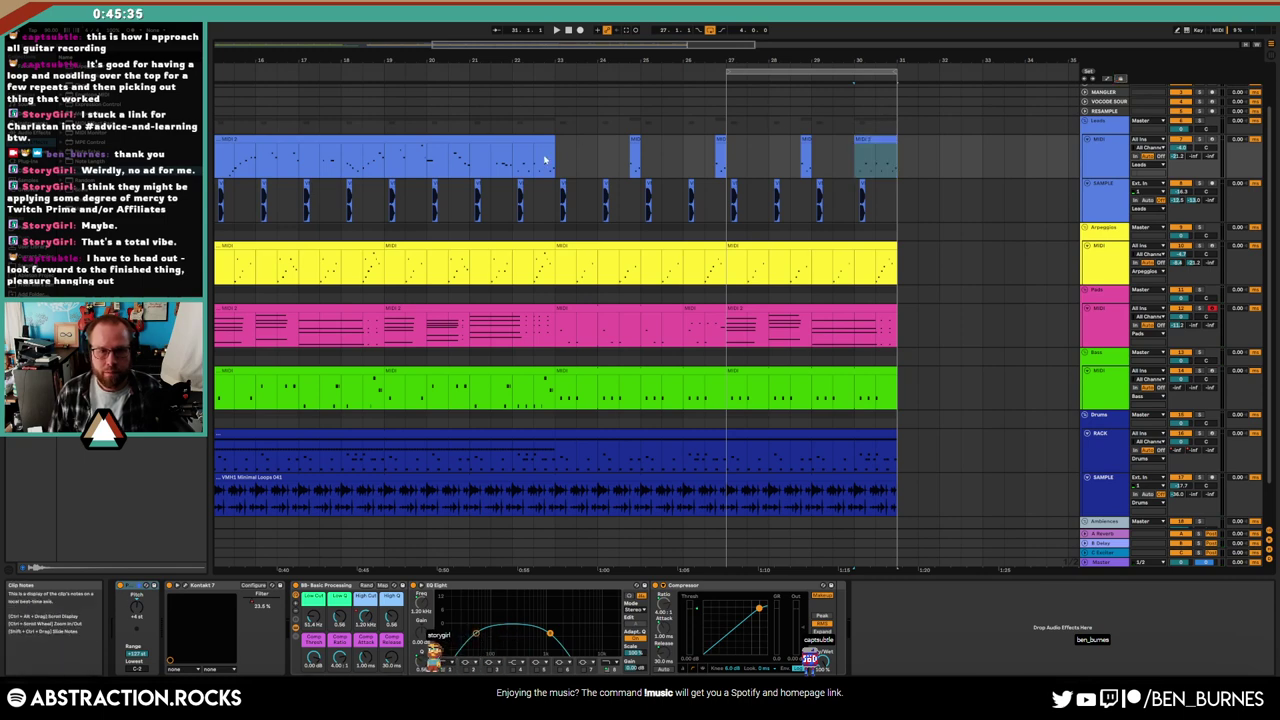
Duplicate bars 27–31 of all tracks into bars 31–35, copy the pads of bars 23–27 into bars 27–31, and play the arrangement
drag(727, 325, 897, 325)
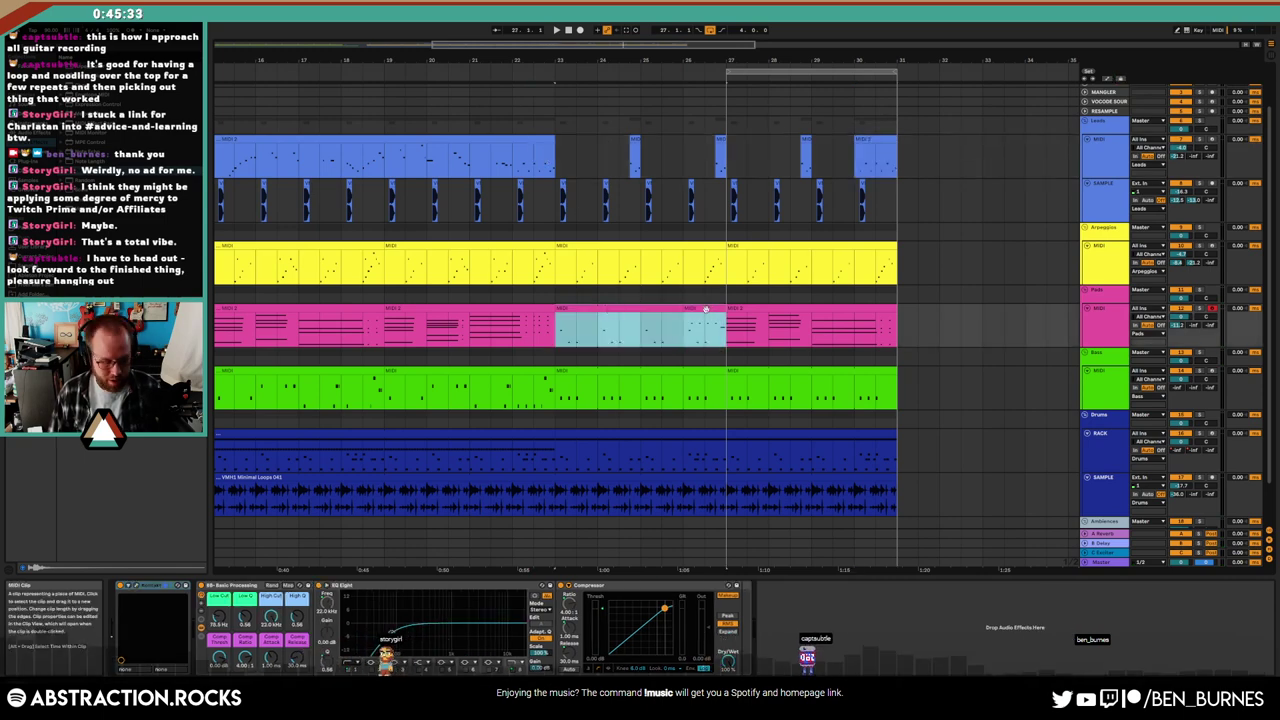
key(ctrl+d)
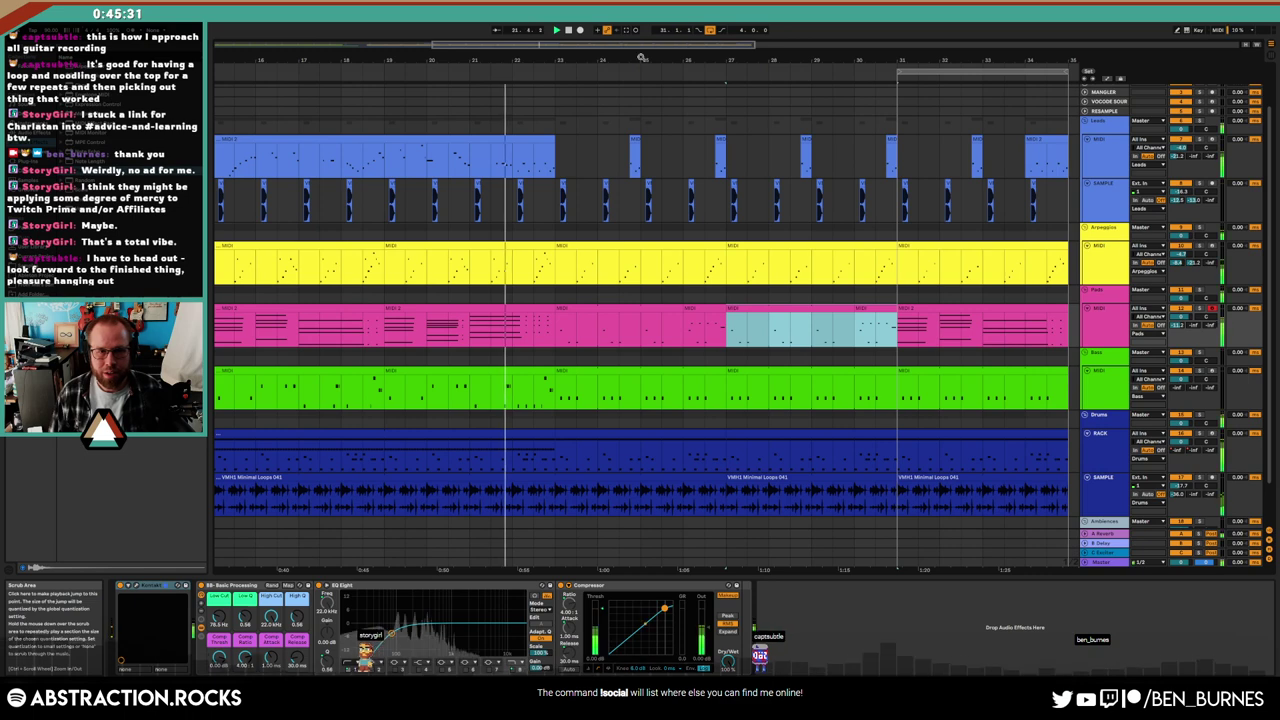
key(space)
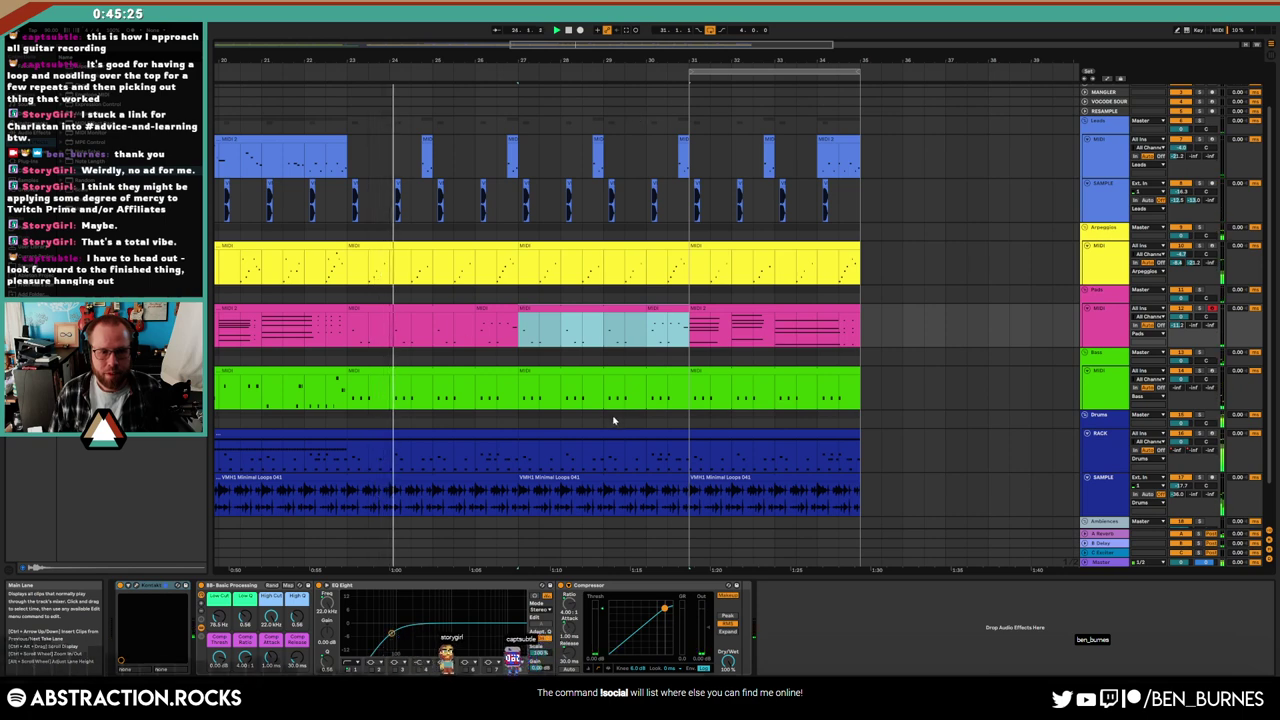
Open the drum rack clip at bar 23 and examine its clap and snare notes
double_click(391, 431)
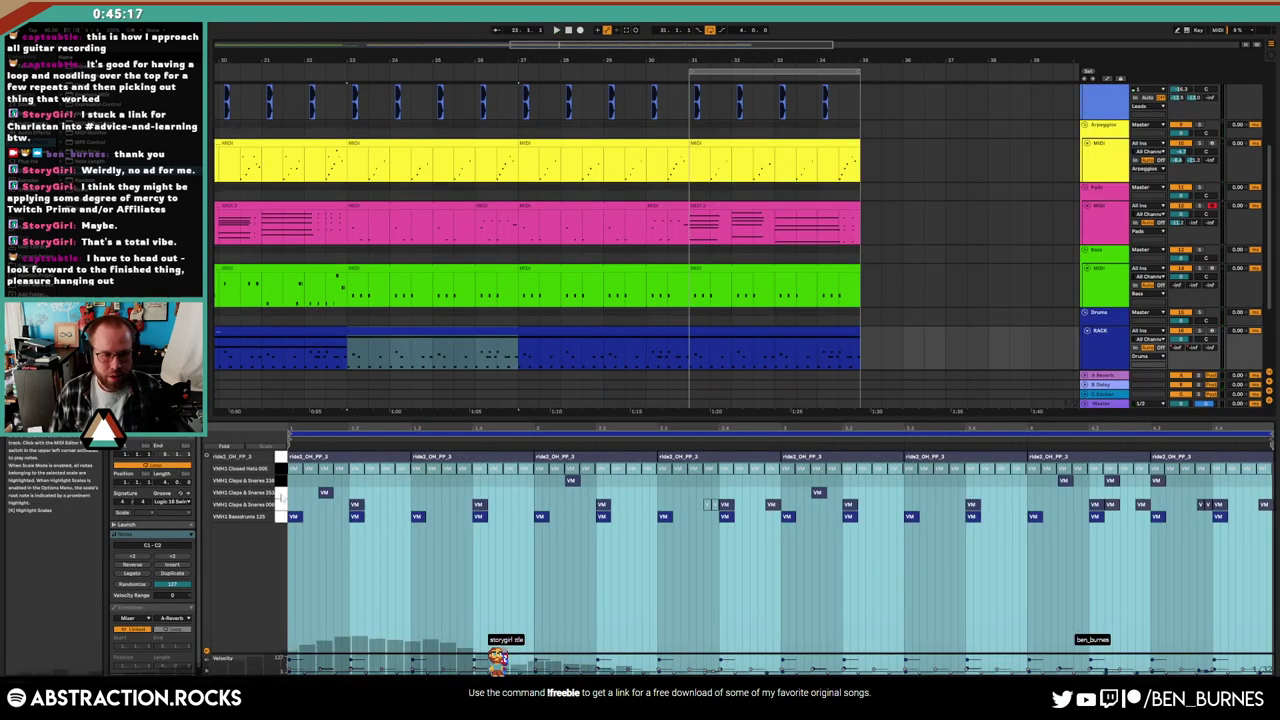
click(320, 484)
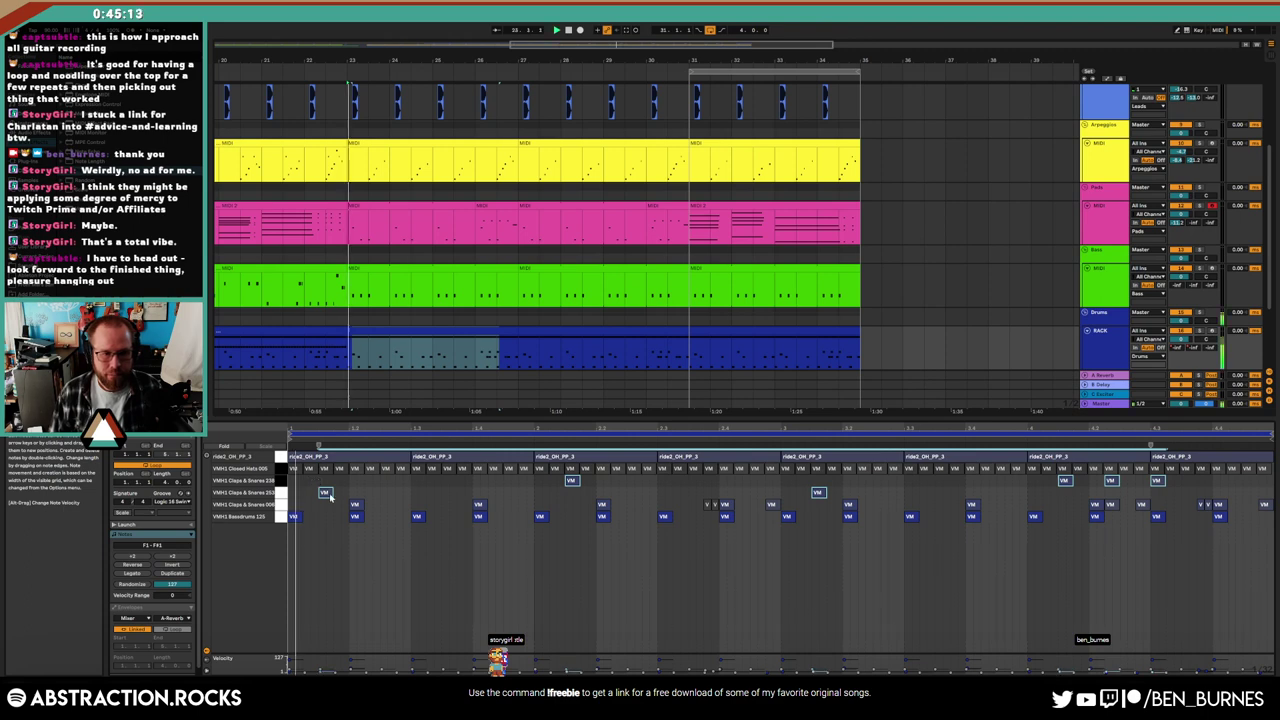
key(shift+Tab)
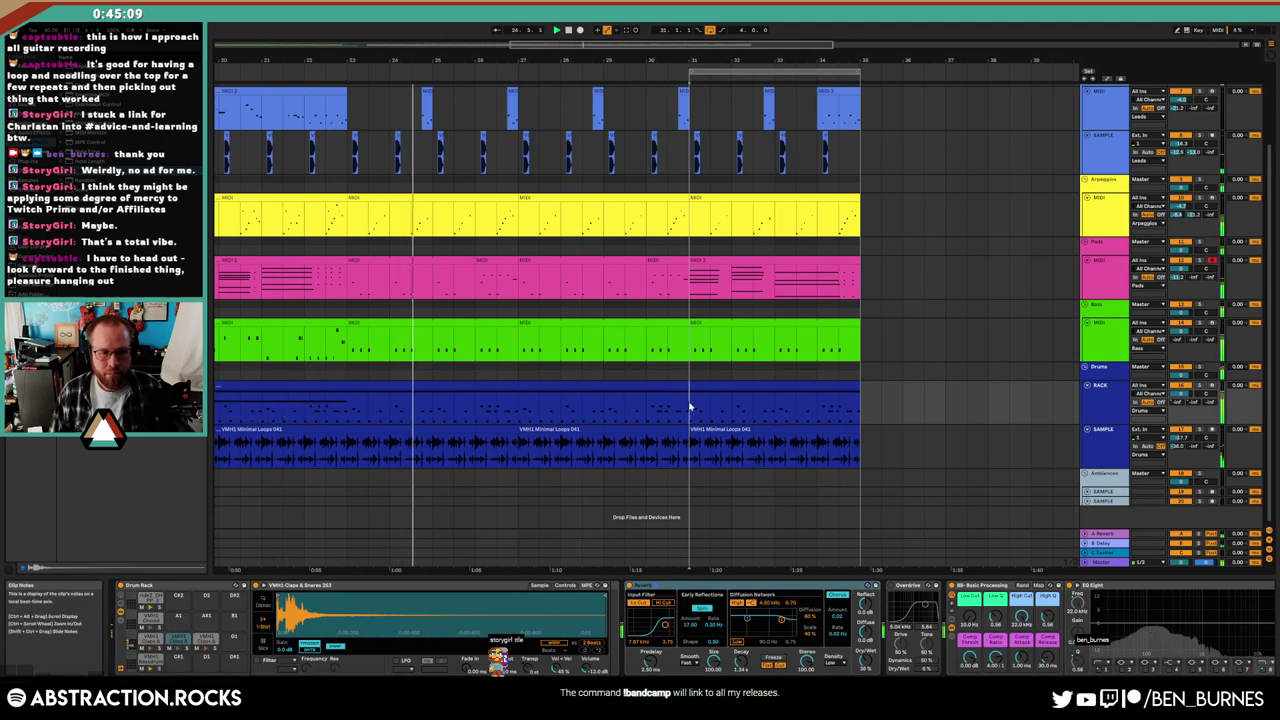
Replace the drum rack part in bars 31–35 with the fuller pattern from before bar 23, deleting the excess past bar 35
drag(859, 400, 1078, 400)
drag(862, 408, 946, 408)
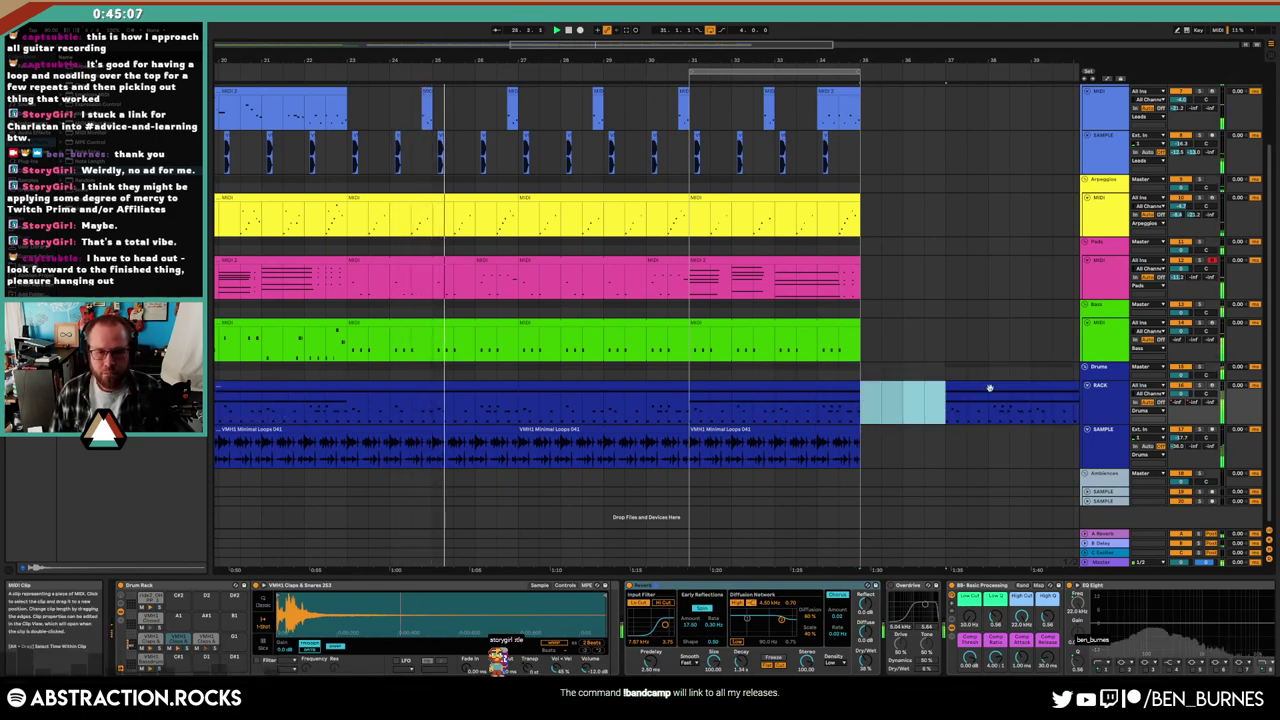
key(Delete)
Examine the lead sample clips and their High Cut automation around bars 11–15, and the sample clips in bars 31–35
key(a)
key(minus)
key(minus)
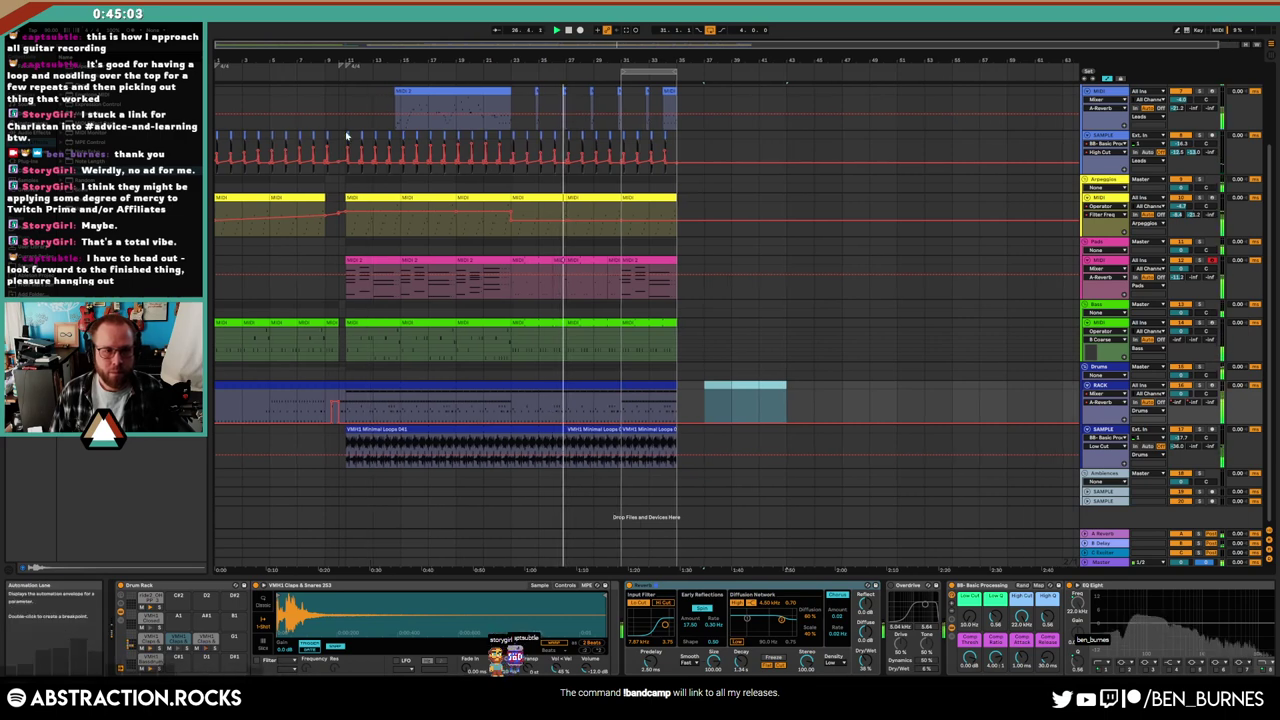
drag(348, 140, 403, 140)
click(401, 136)
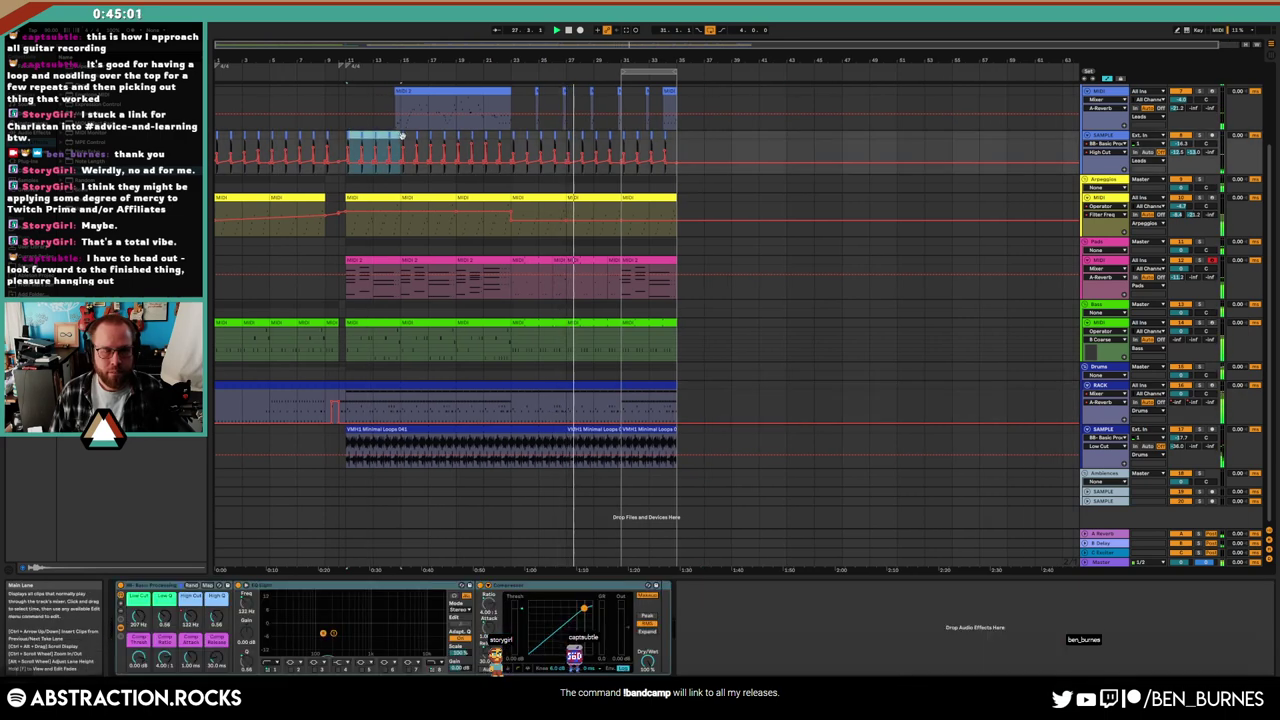
key(a)
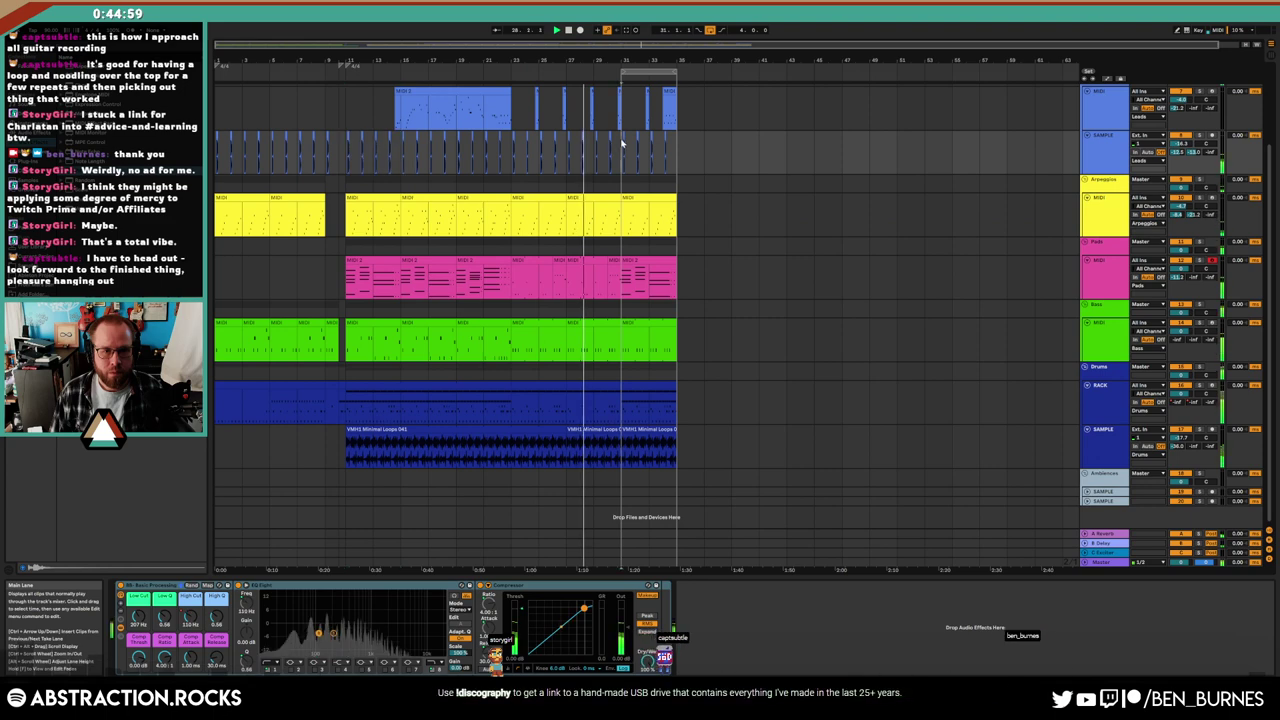
drag(622, 152, 676, 152)
key(z)
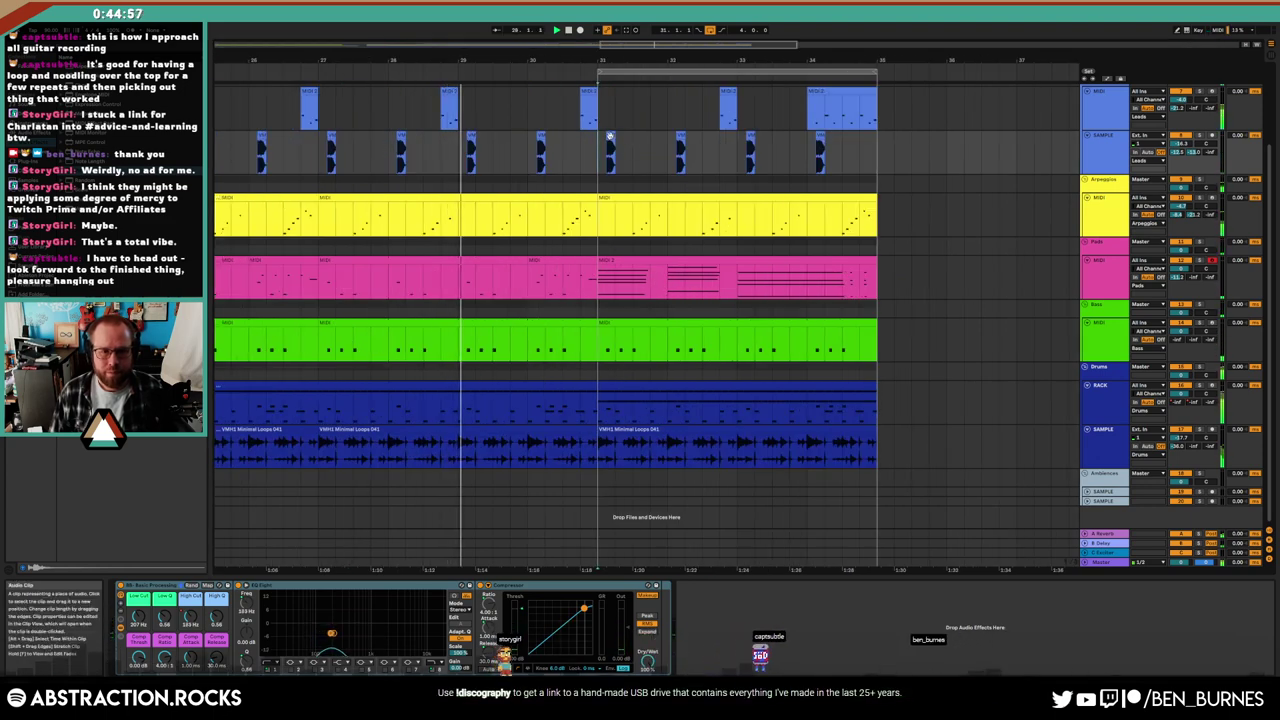
key(Escape)
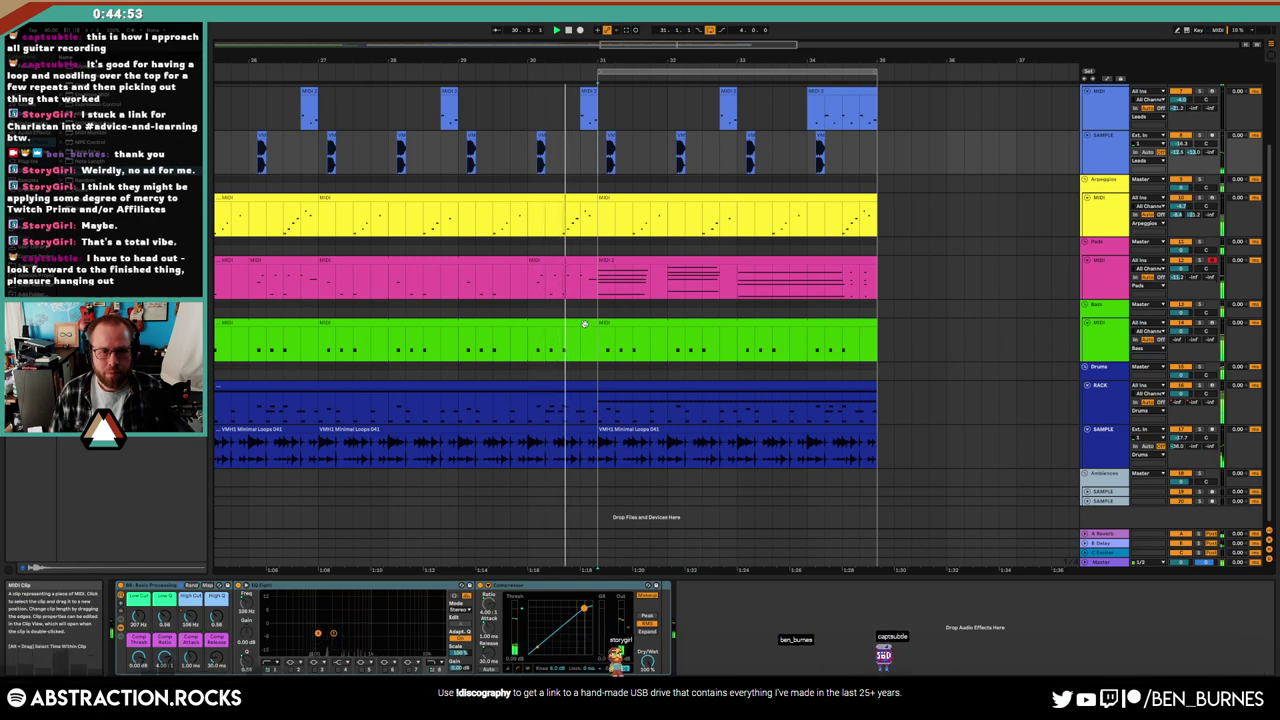
Create a drum break in bar 30 by deactivating the drum rack notes apart from the first kick and ride
click(530, 408)
drag(528, 408, 598, 411)
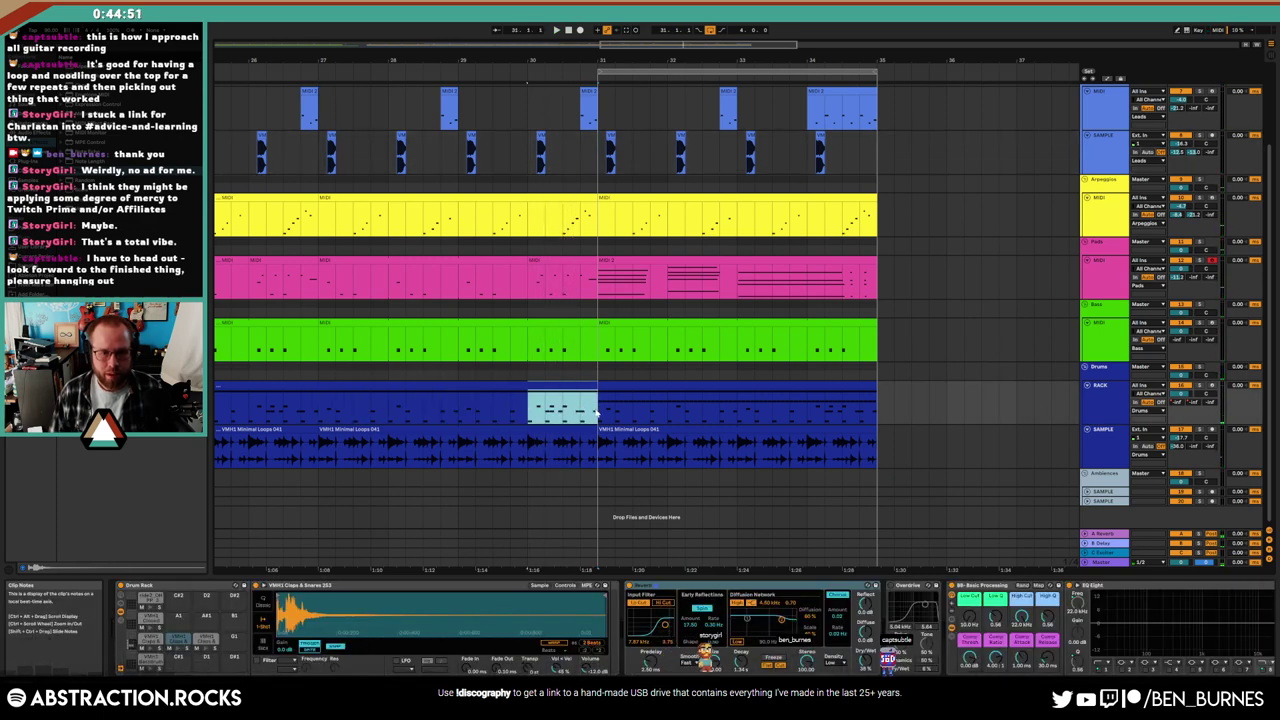
double_click(589, 392)
click(449, 522)
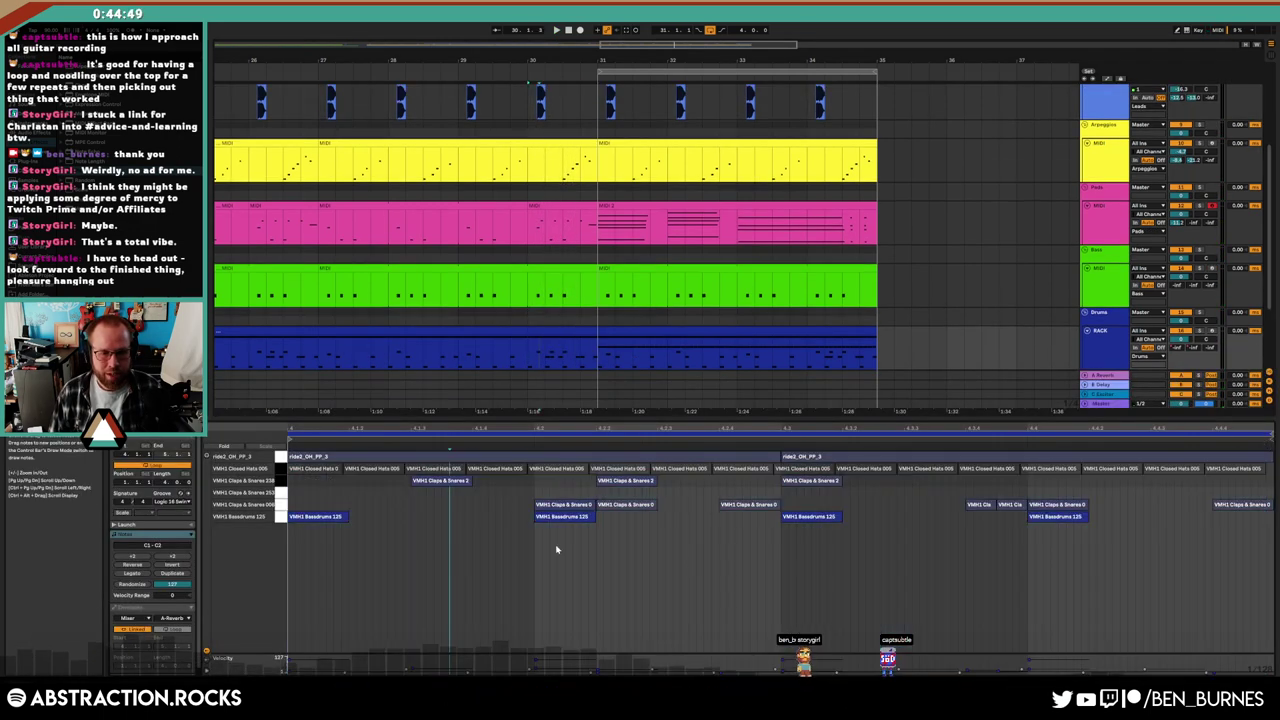
drag(389, 478, 1234, 579)
click(732, 449)
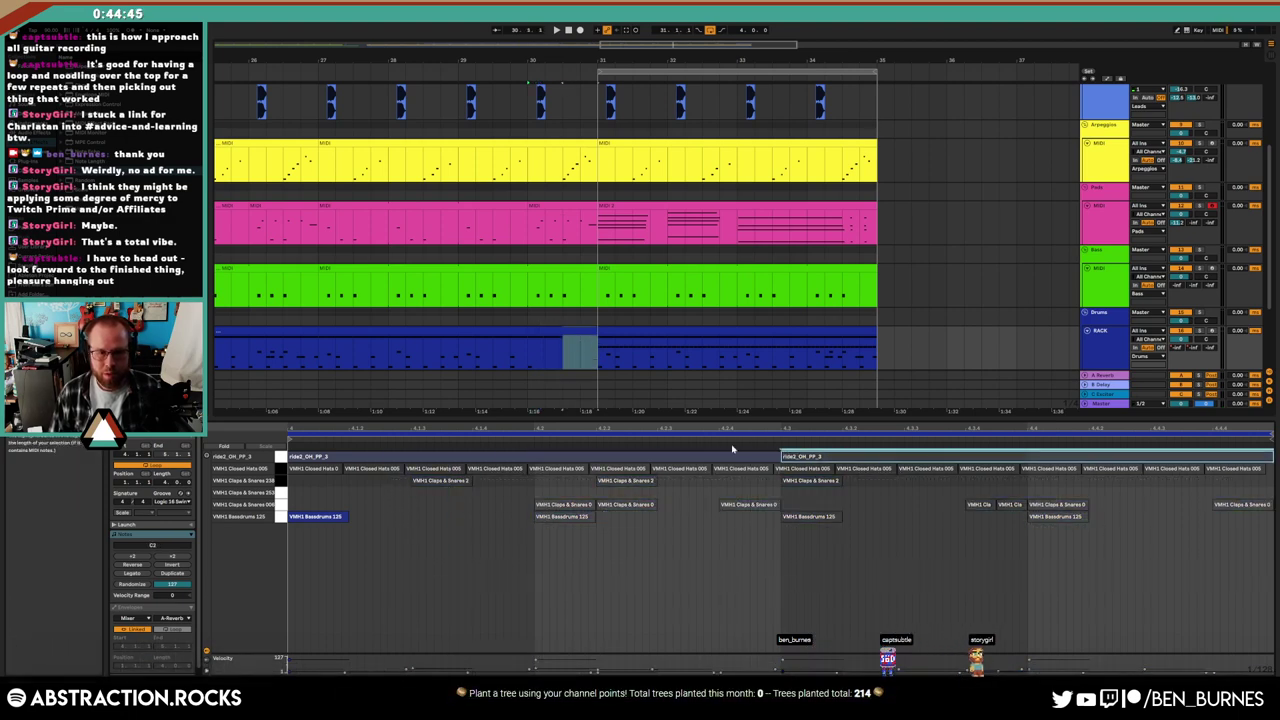
key(shift+Tab)
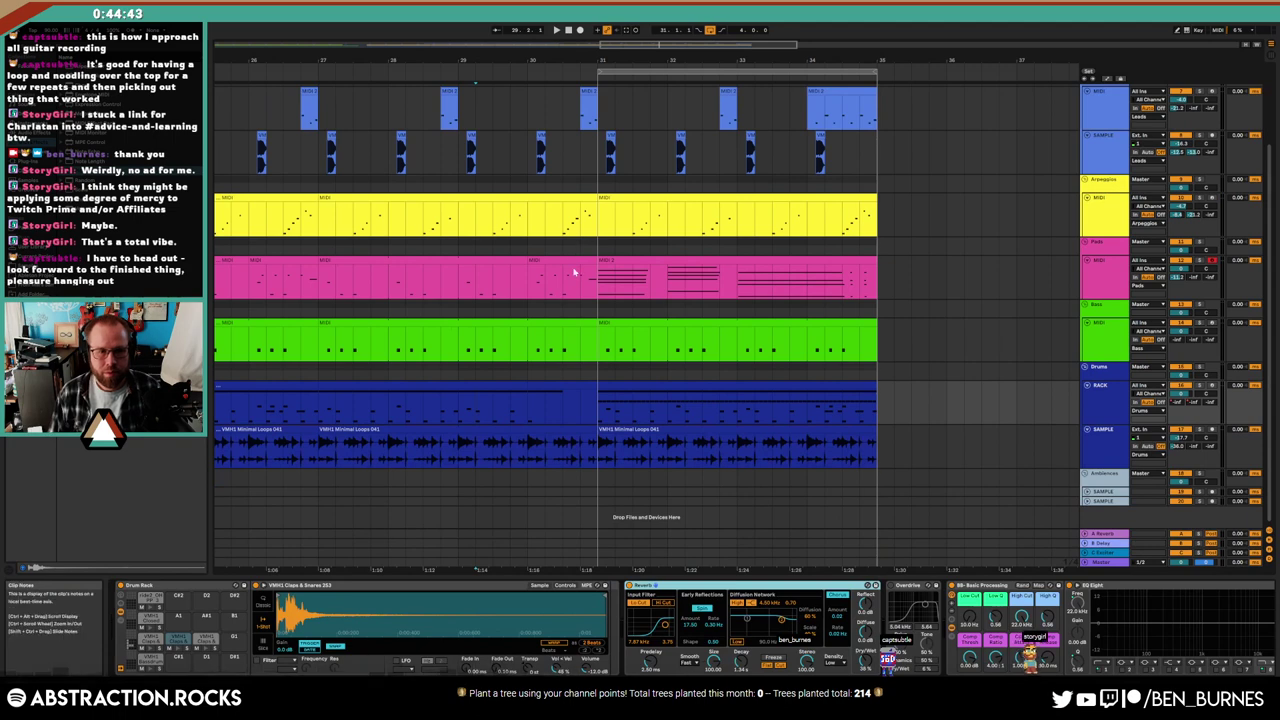
Remove the last note at the end of bar 30 from the pads clip
click(576, 259)
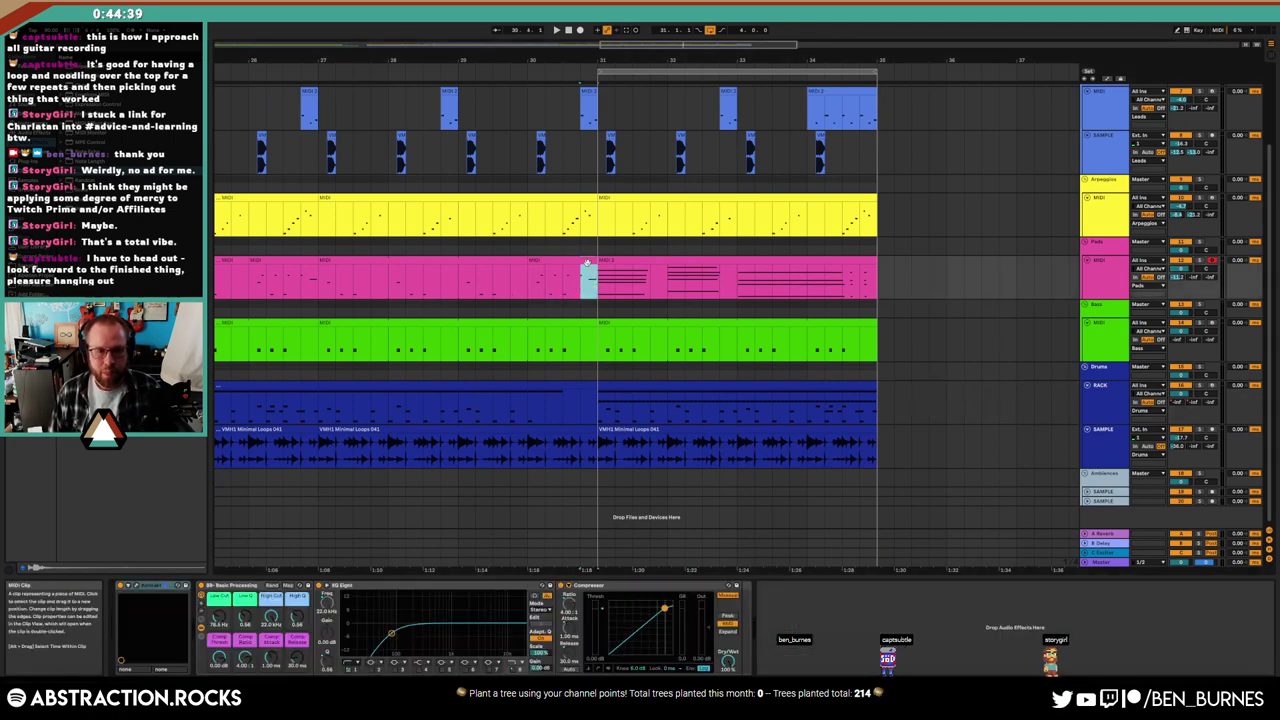
double_click(587, 263)
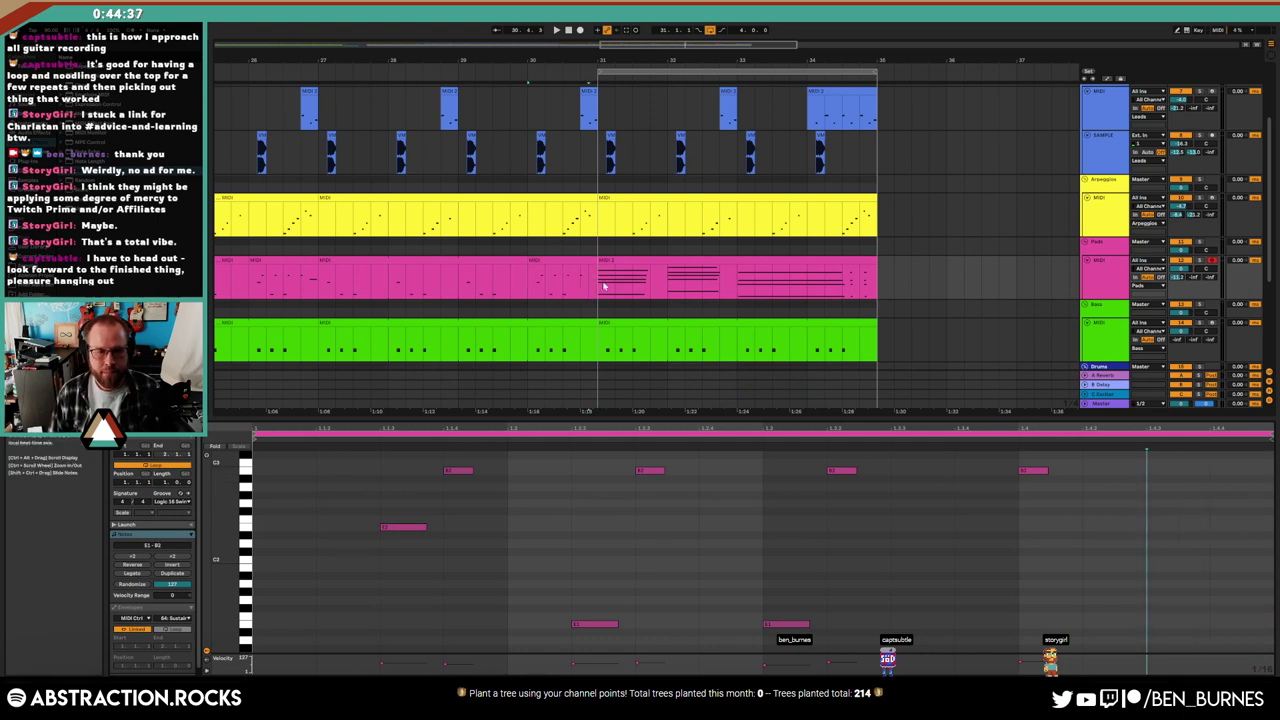
key(shift+Tab)
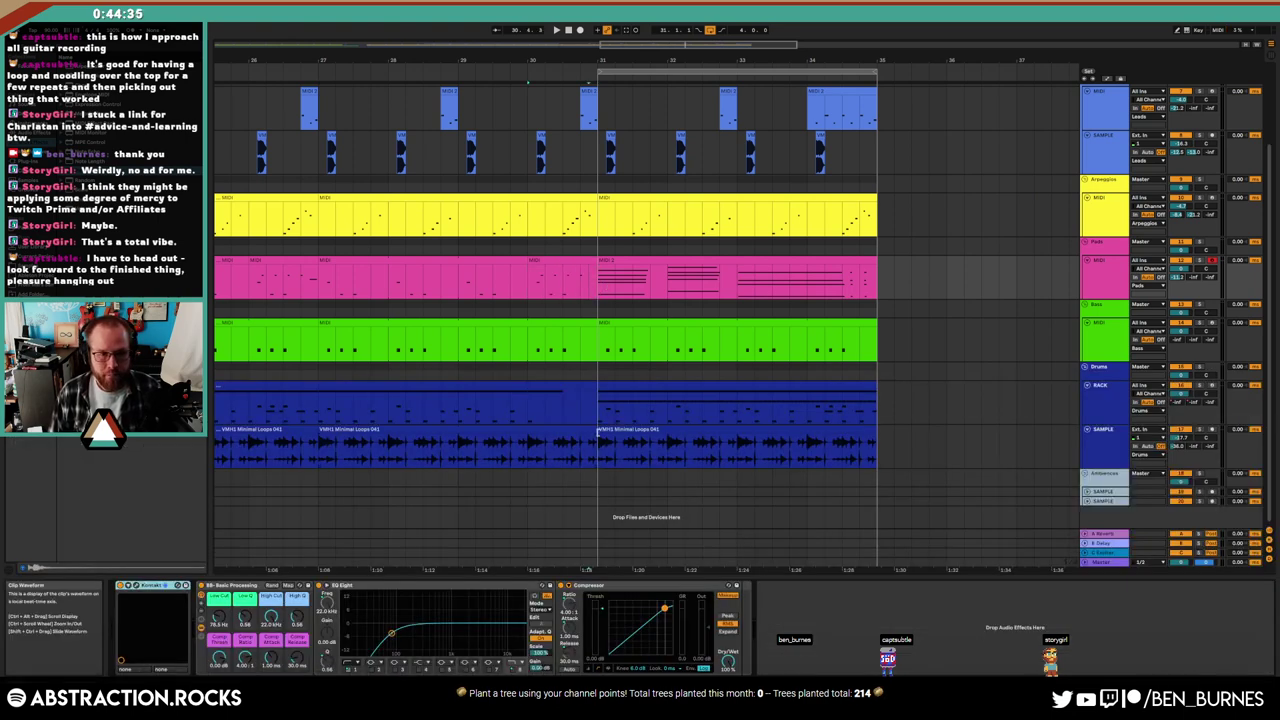
Cut the drum loop sample from just after the start of bar 30 up to bar 31, and play back the transition
drag(587, 431, 545, 432)
scroll(534, 440, up, 3)
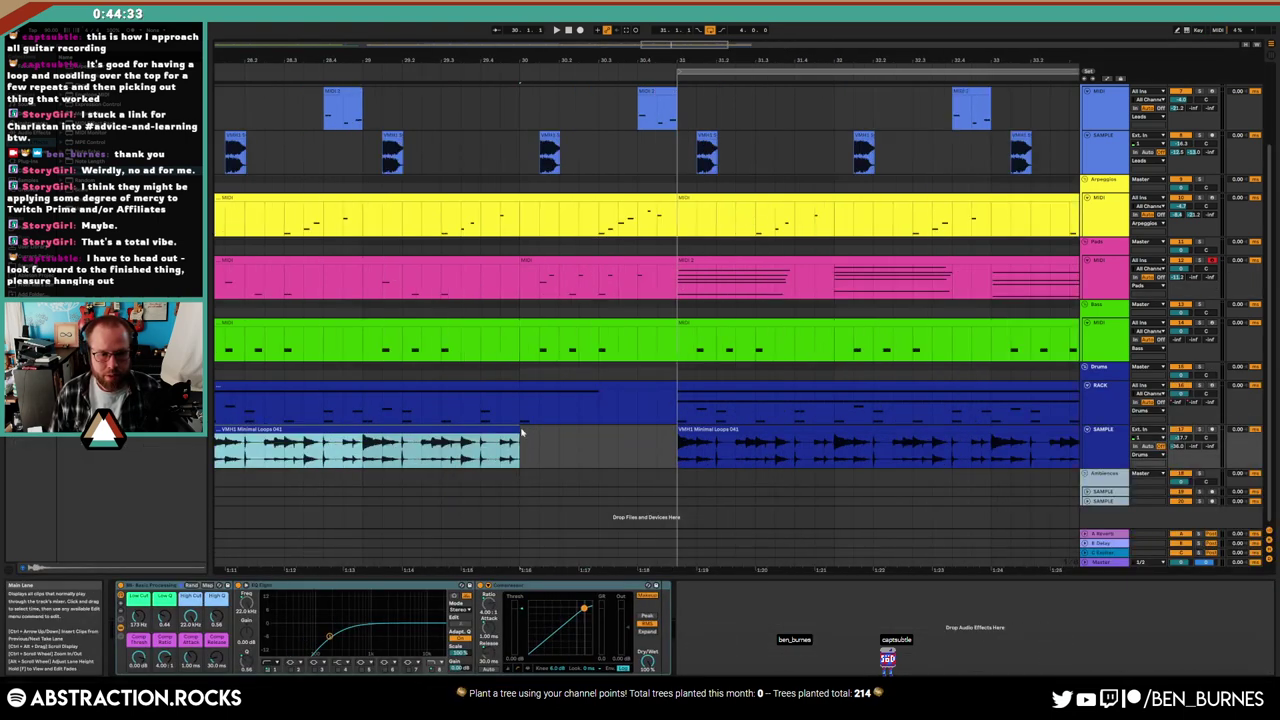
key(space)
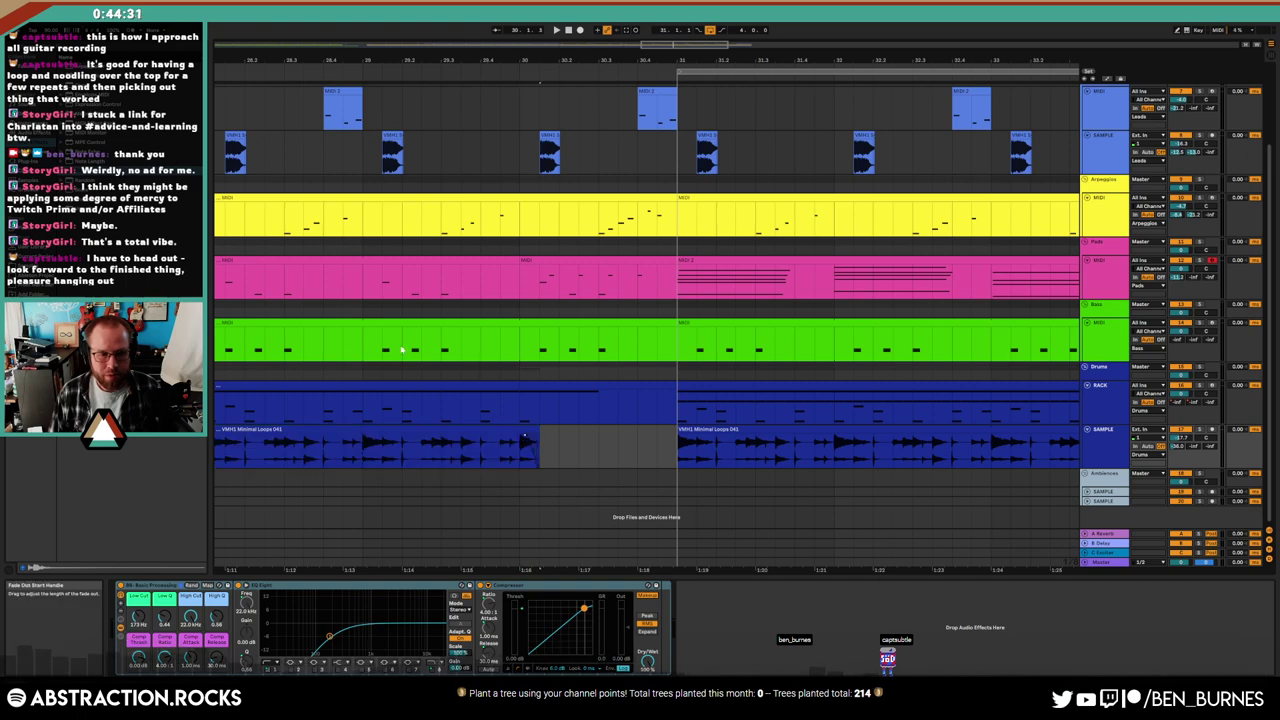
click(399, 348)
scroll(565, 345, down, 3)
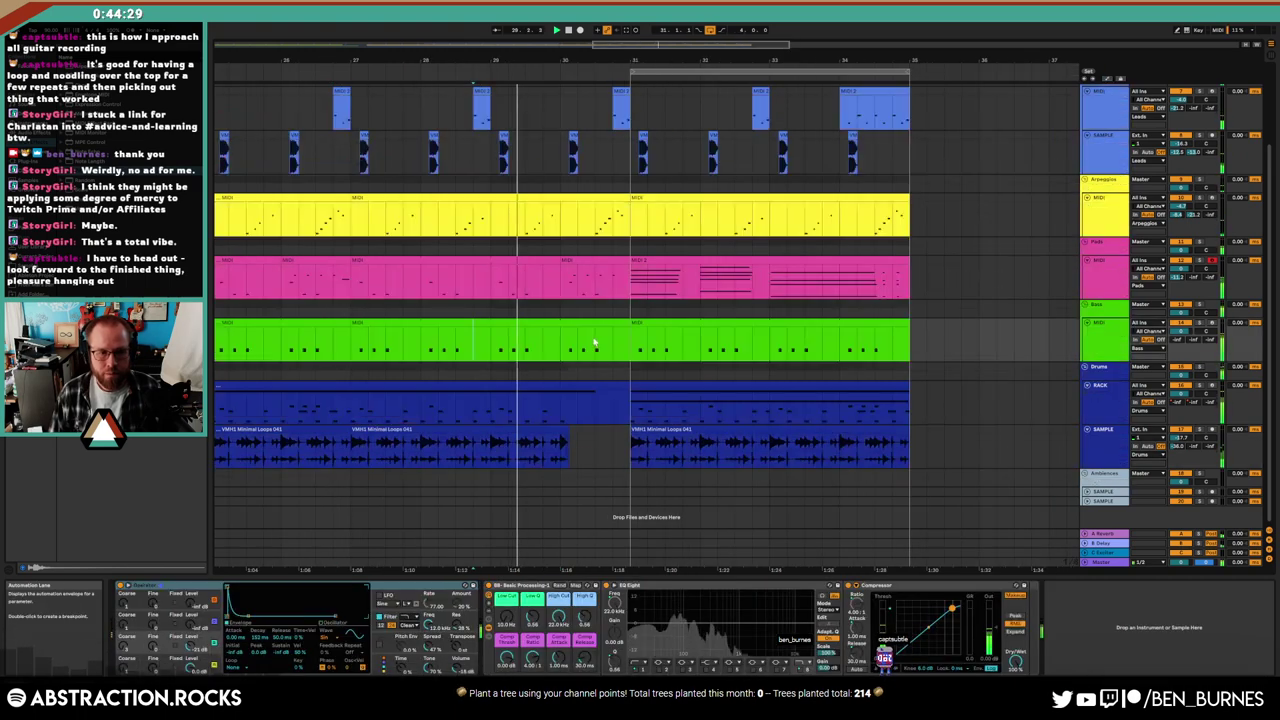
scroll(632, 375, up, 2)
scroll(632, 375, up, 1)
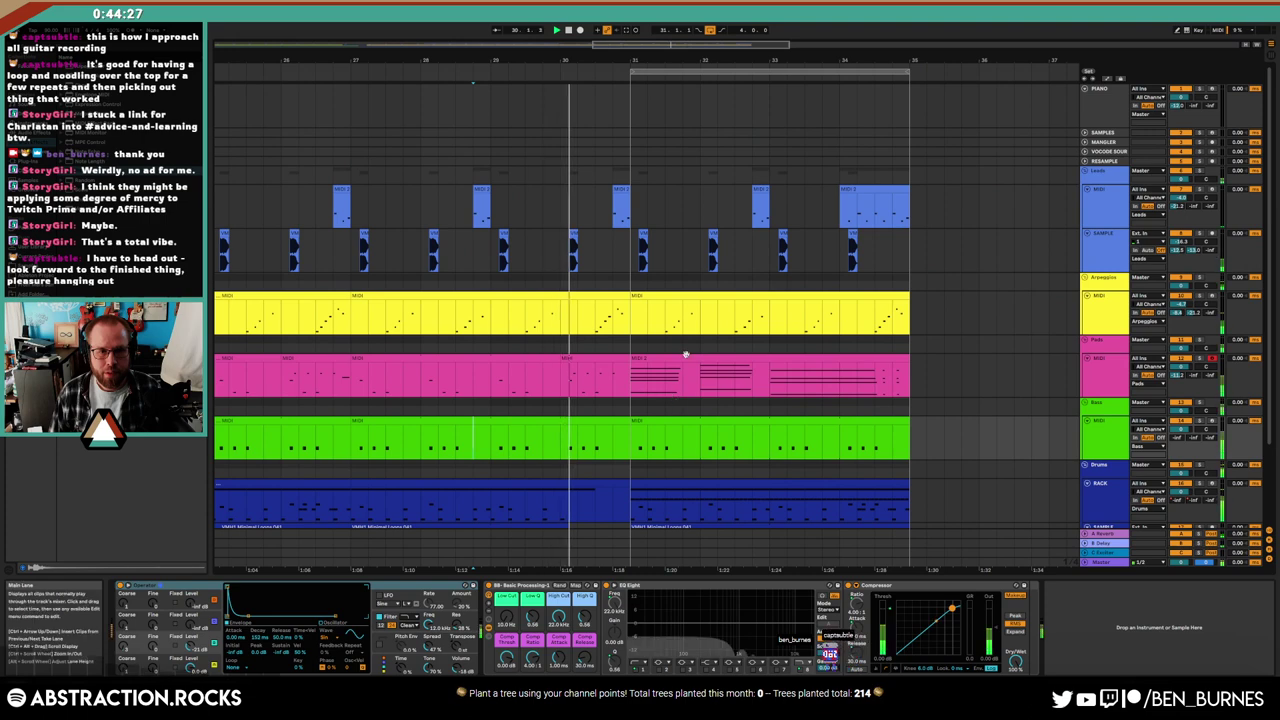
Delete the short lead clip at the end of bar 30 and add a G2 note on the last half beat of that bar's pads clip
click(624, 207)
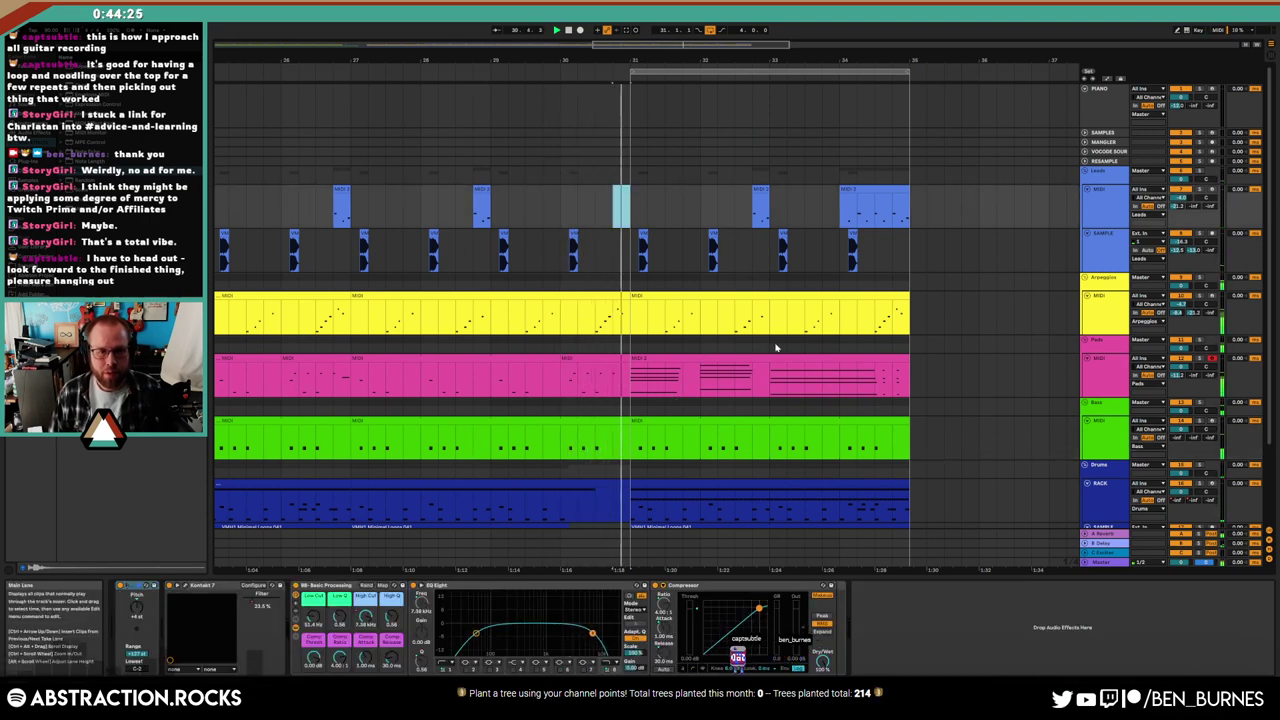
click(617, 362)
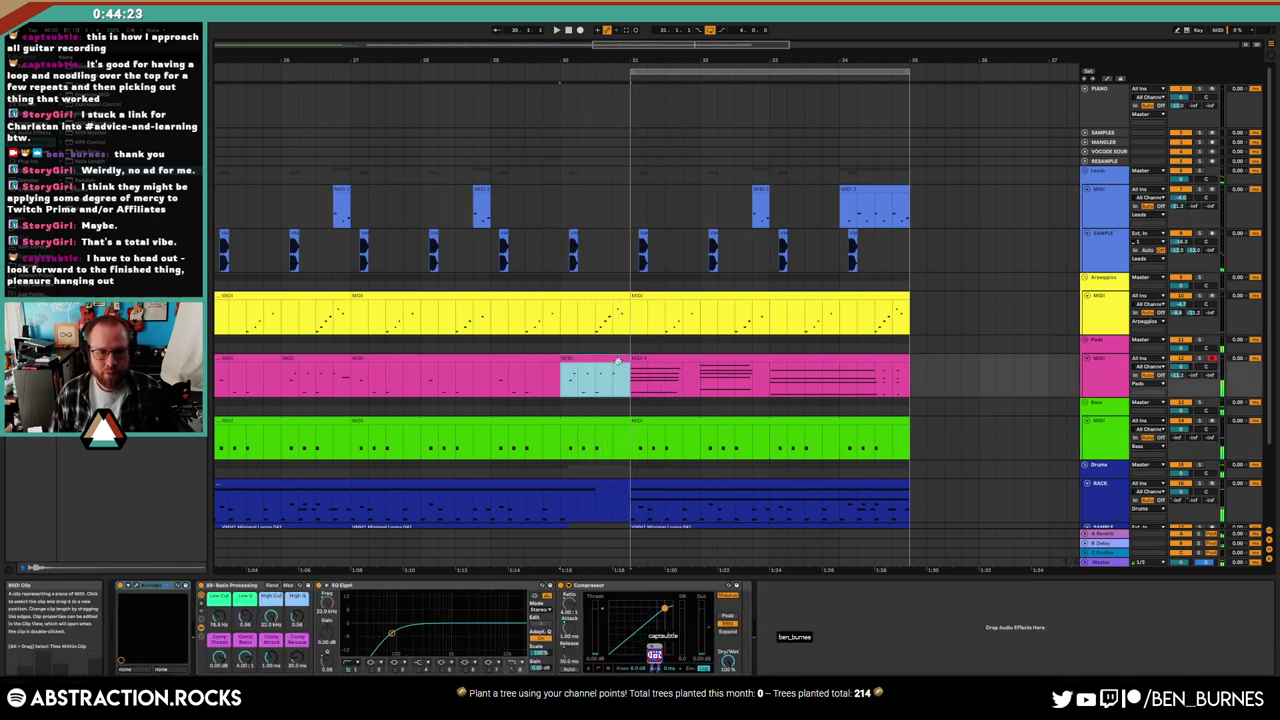
double_click(617, 362)
click(1252, 503)
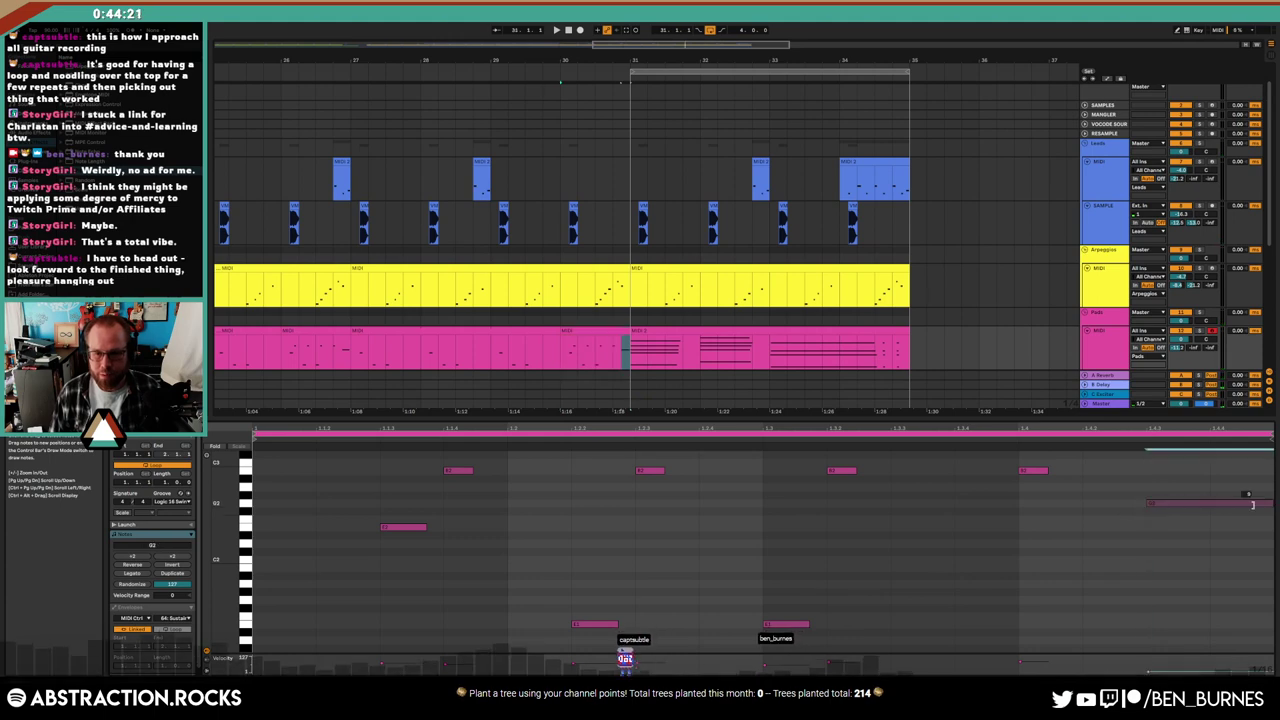
drag(1252, 503, 1255, 476)
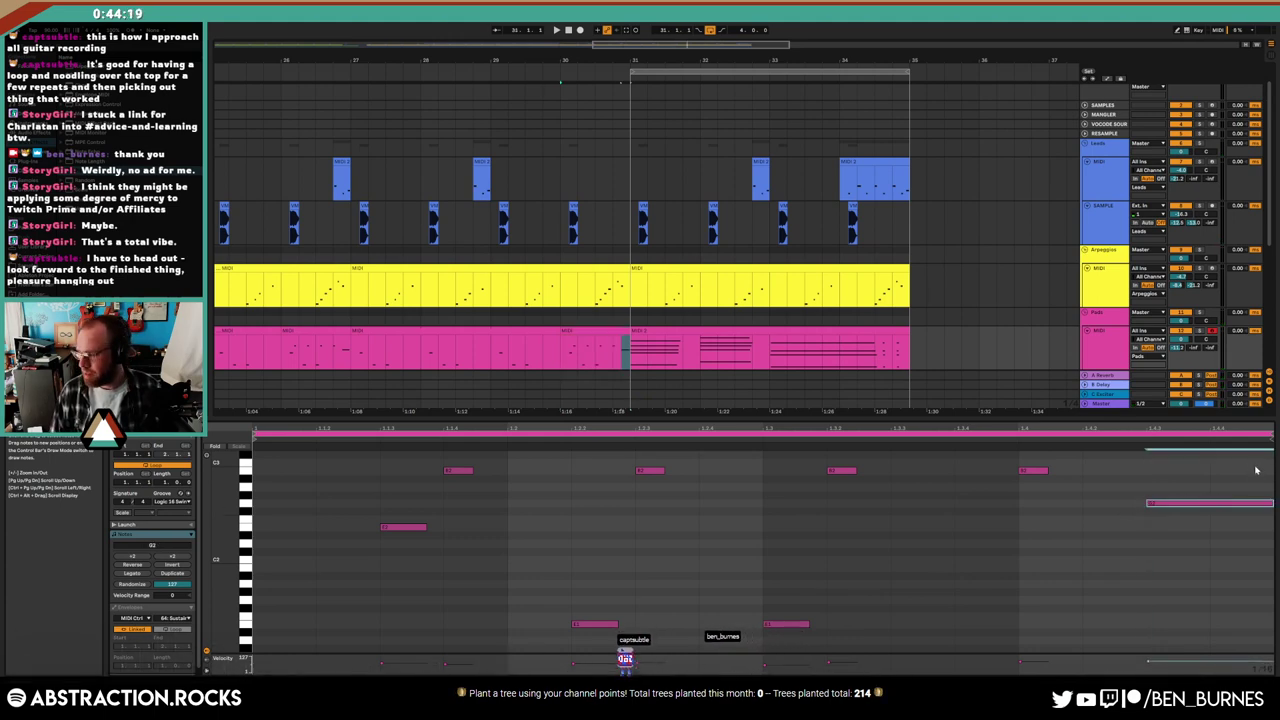
key(shift+Tab)
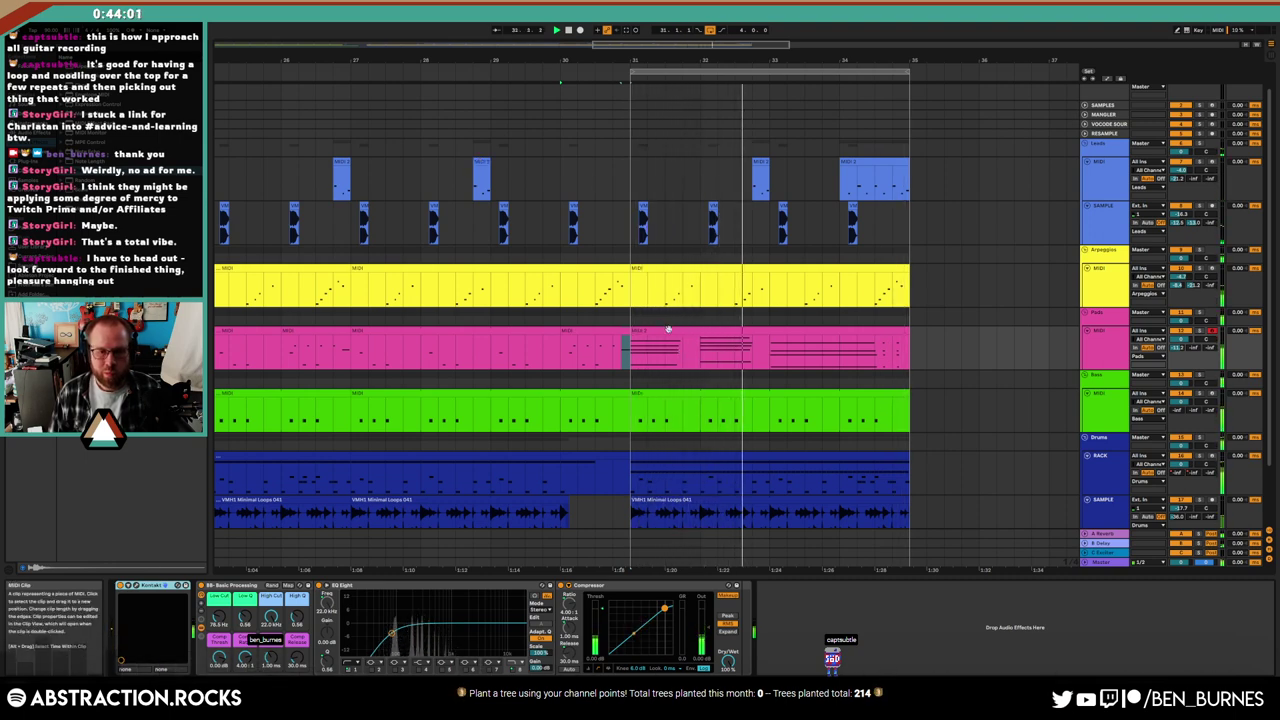
Move all clips of bars 31–35 on every track four bars later, so the section starts at bar 35
scroll(669, 330, down, 3)
scroll(675, 335, down, 2)
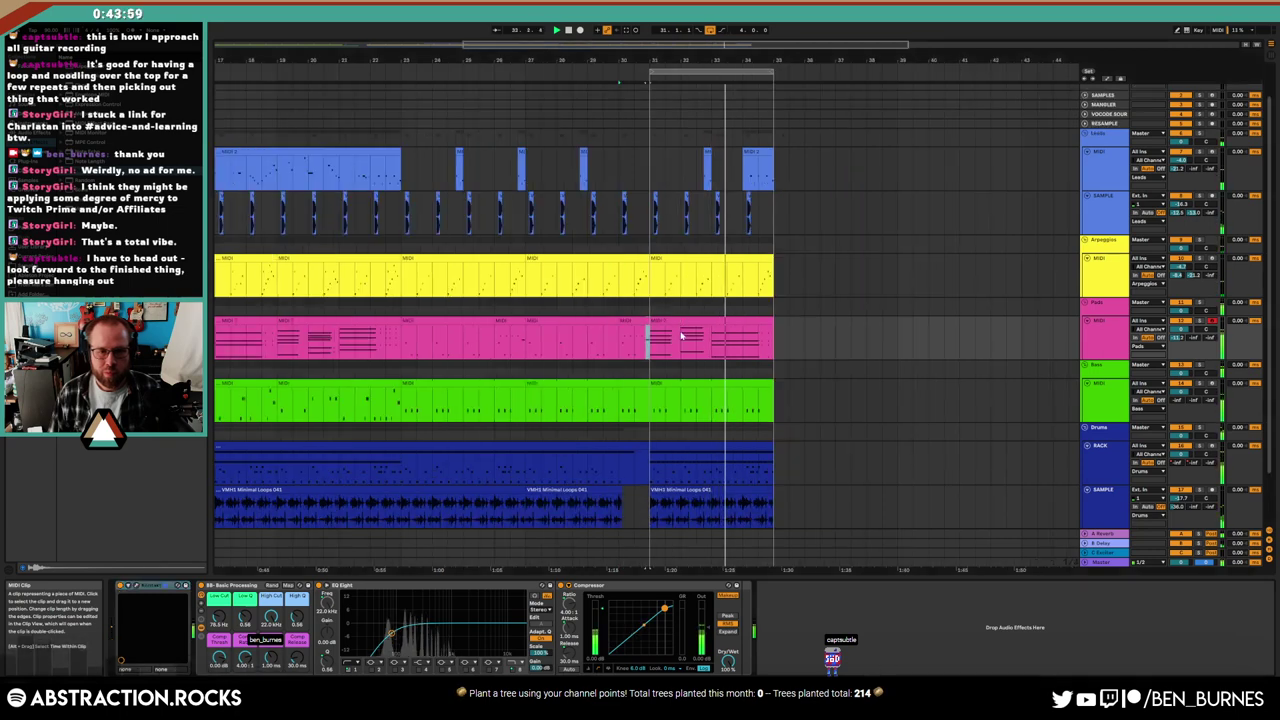
scroll(680, 340, up, 1)
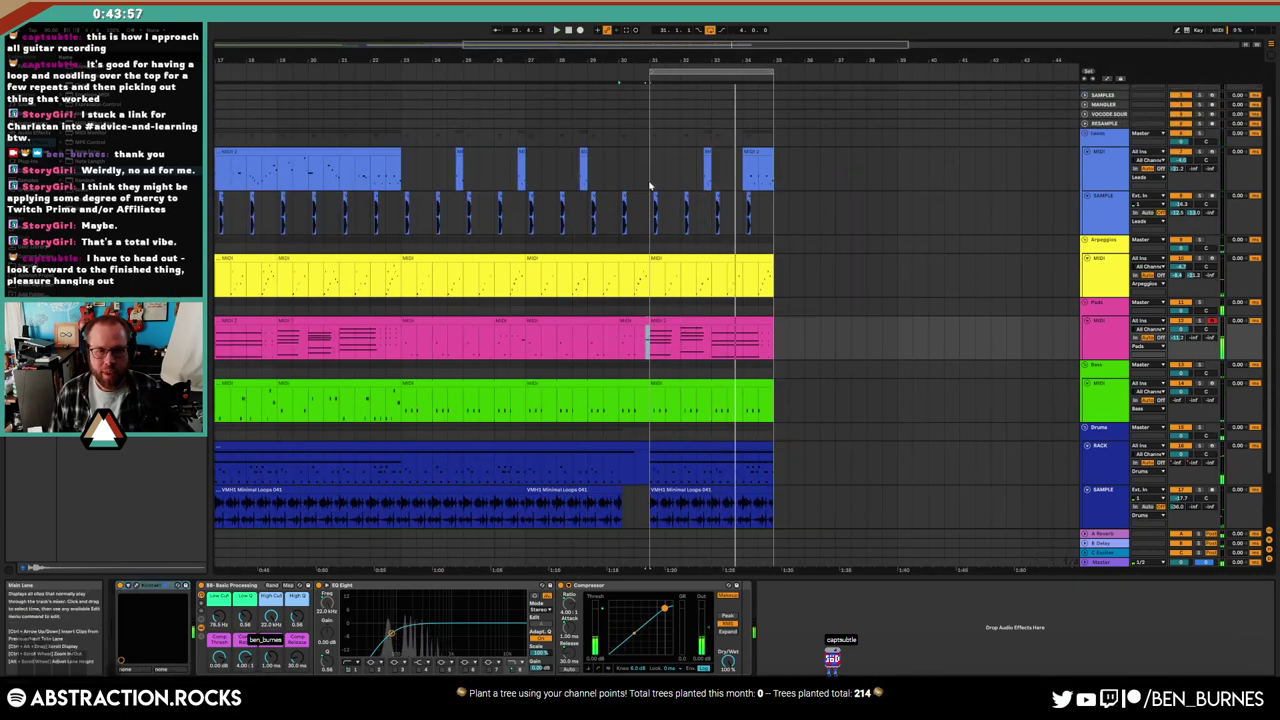
drag(651, 174, 738, 289)
scroll(668, 234, down, 1)
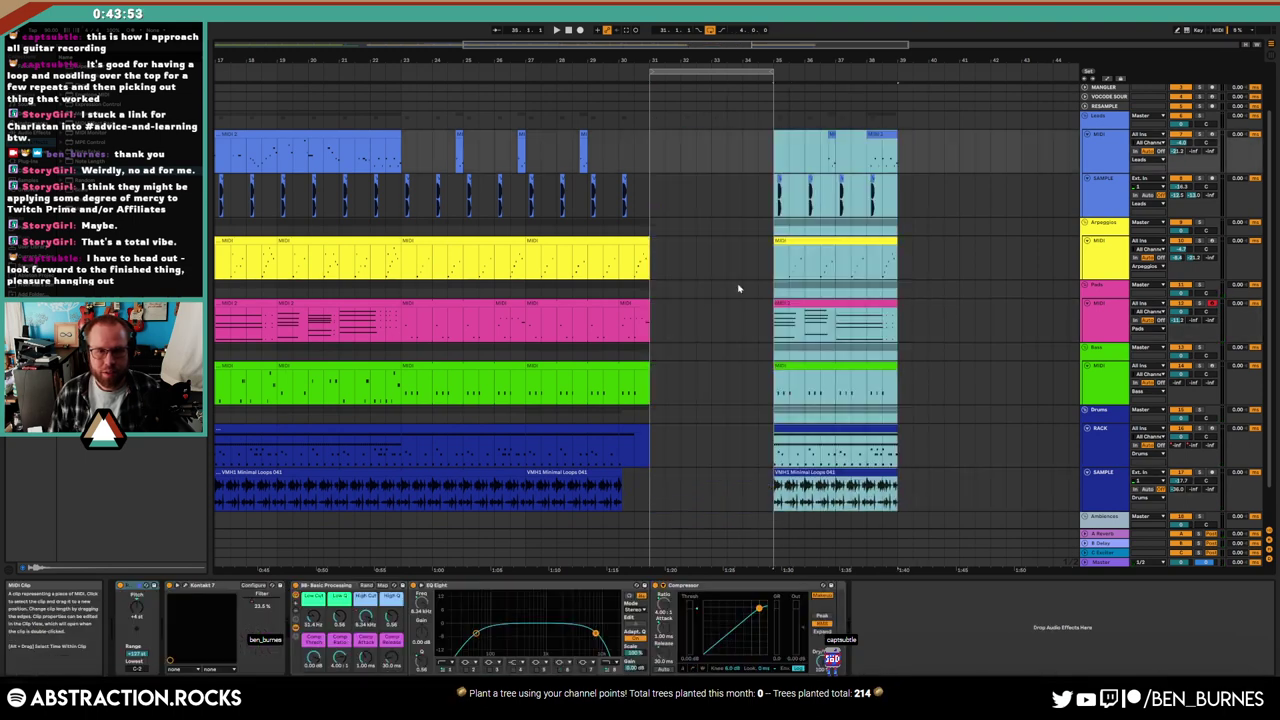
Copy the pads clip of bars 19–23 to bar 39
click(361, 302)
click(900, 320)
key(ctrl+v)
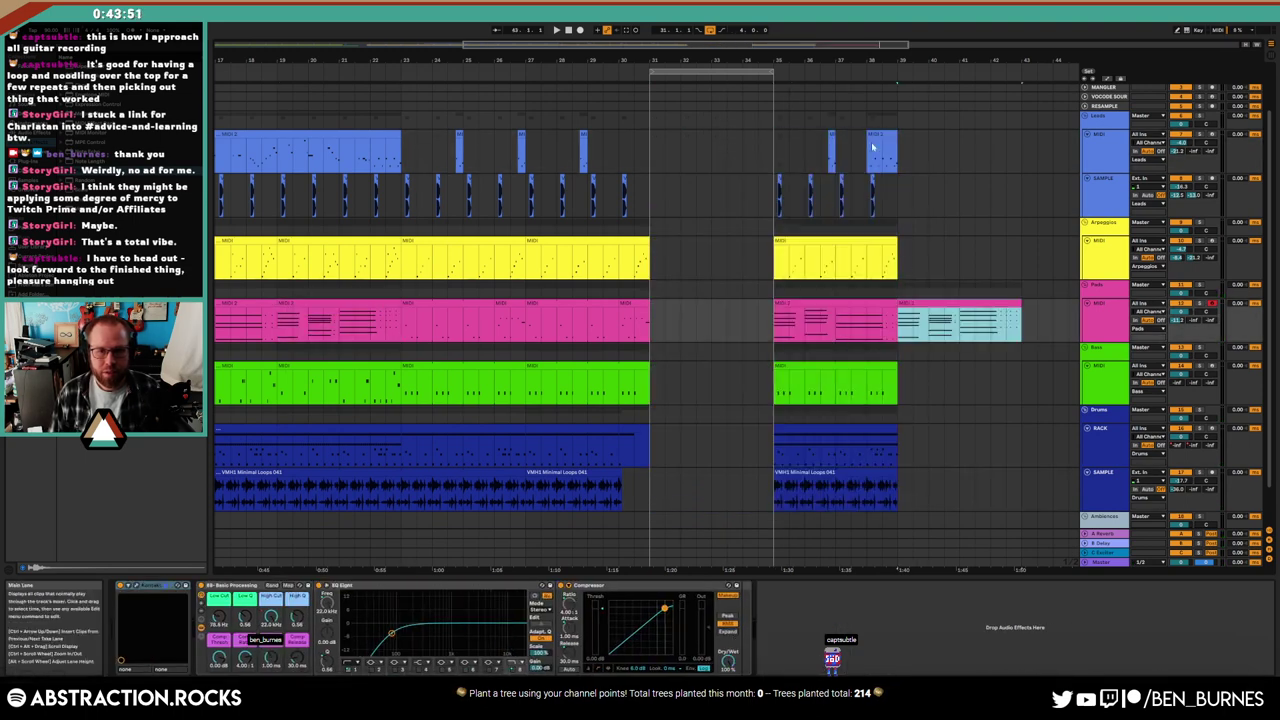
Move the one-bar lead clip to bar 42, repeat the short lead clip in bars 38 and 40, and duplicate the lead samples into bars 39–43
drag(880, 150, 1004, 150)
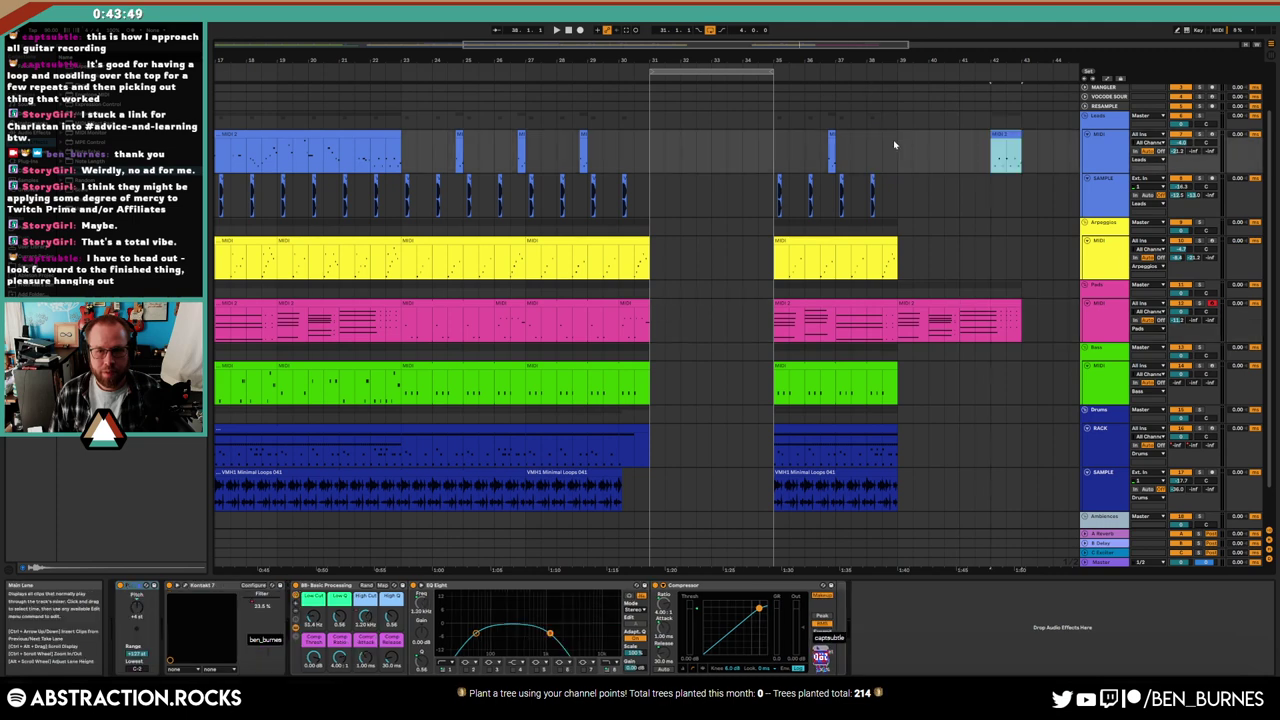
drag(827, 150, 916, 150)
click(868, 200)
key(ctrl+d)
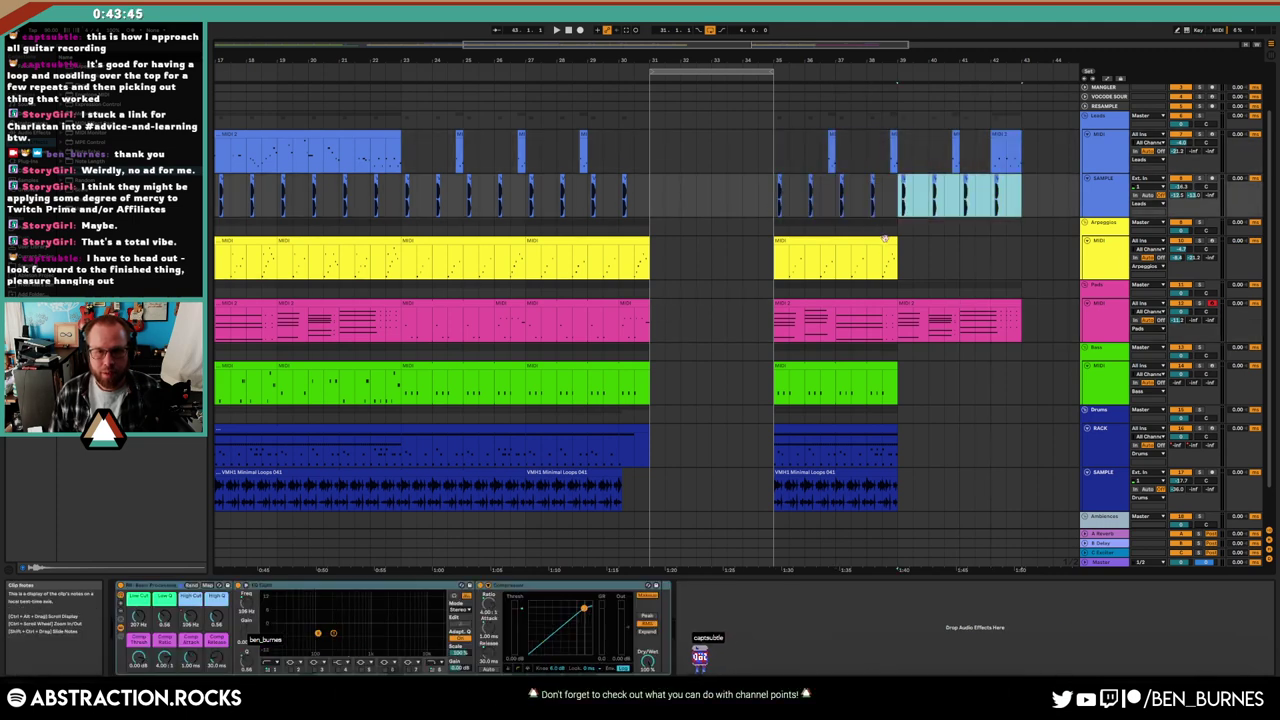
Fill the arpeggio track from bar 31 to bar 43 by duplicating and extending its MIDI clip
click(850, 250)
click(384, 244)
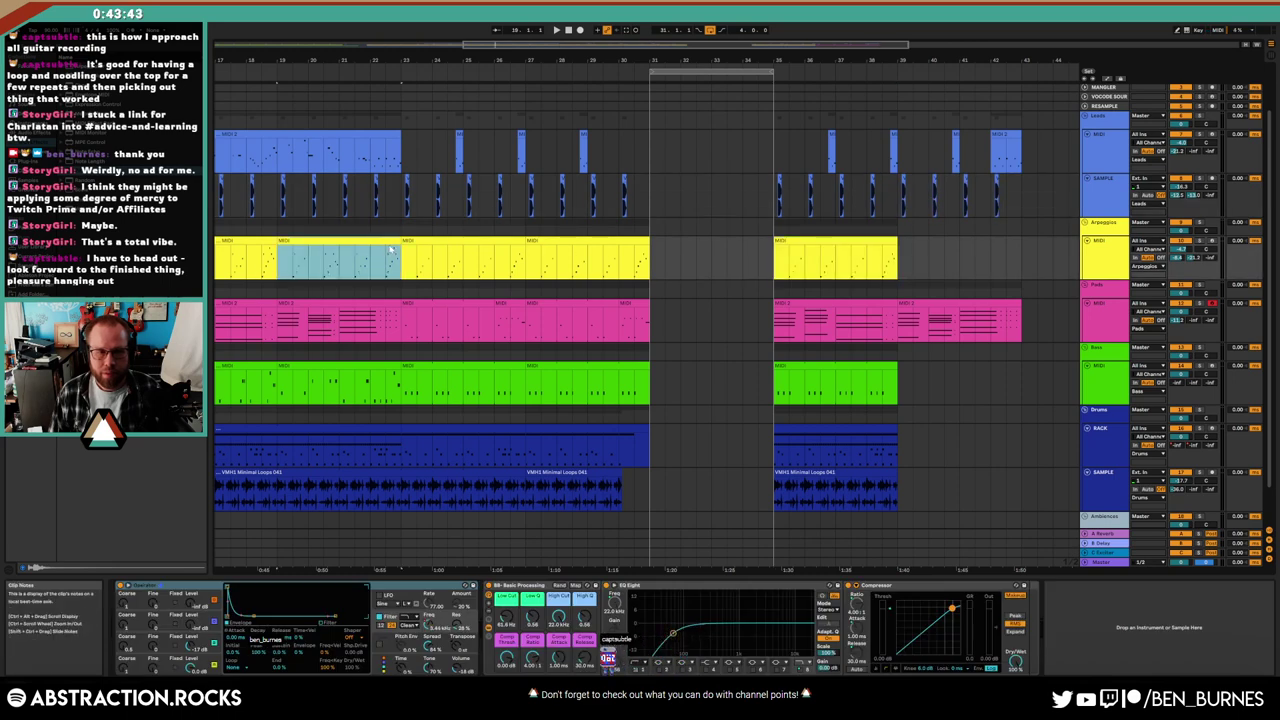
drag(890, 252, 775, 257)
key(ctrl+d)
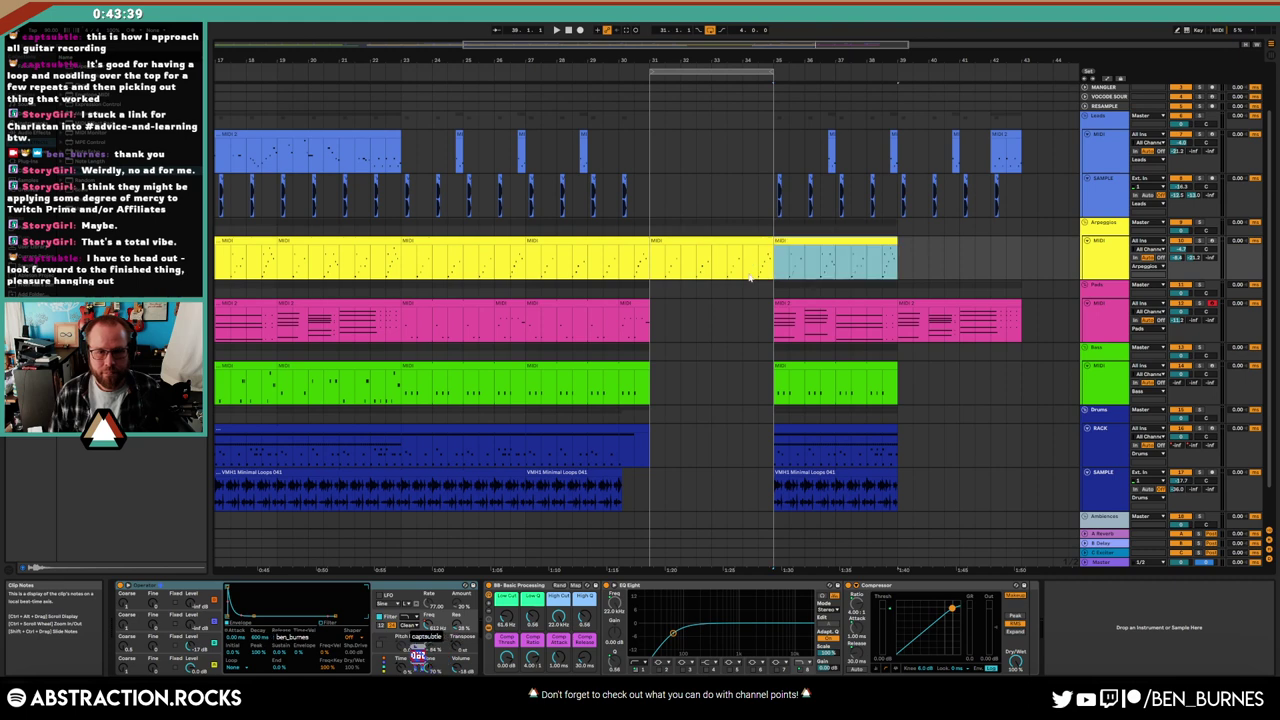
key(ctrl+d)
key(shift+Tab)
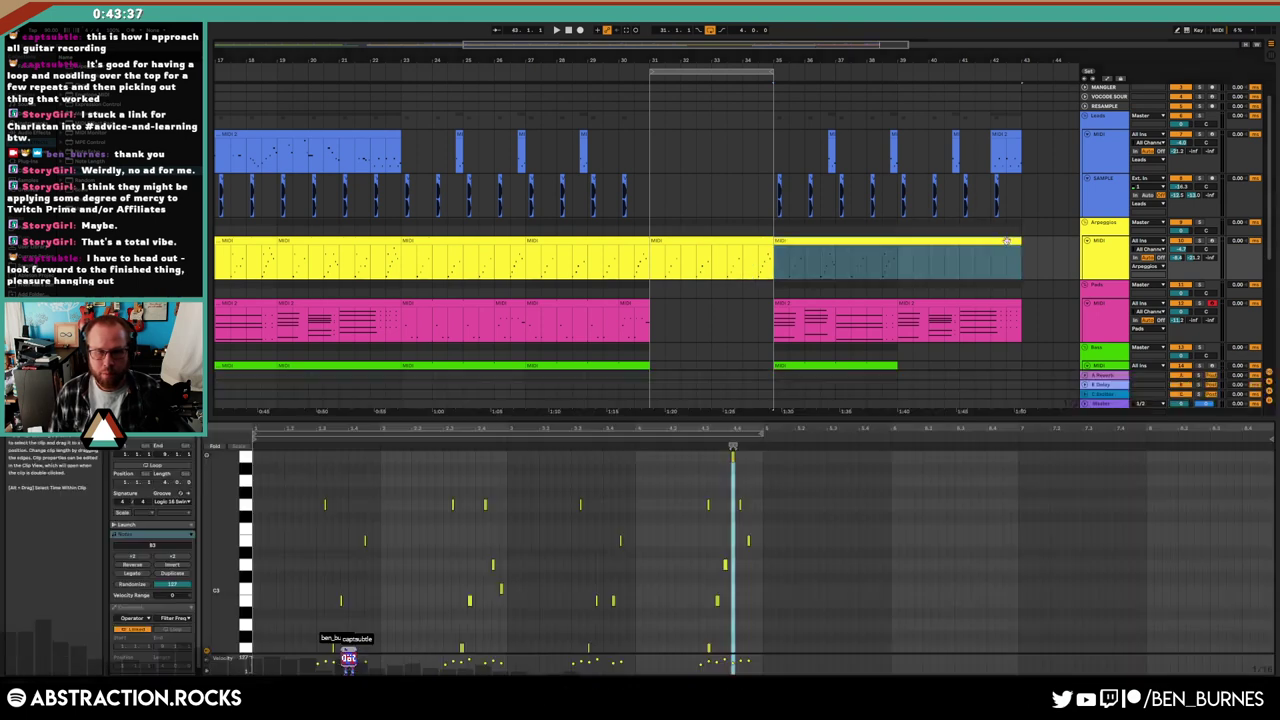
key(shift+Tab)
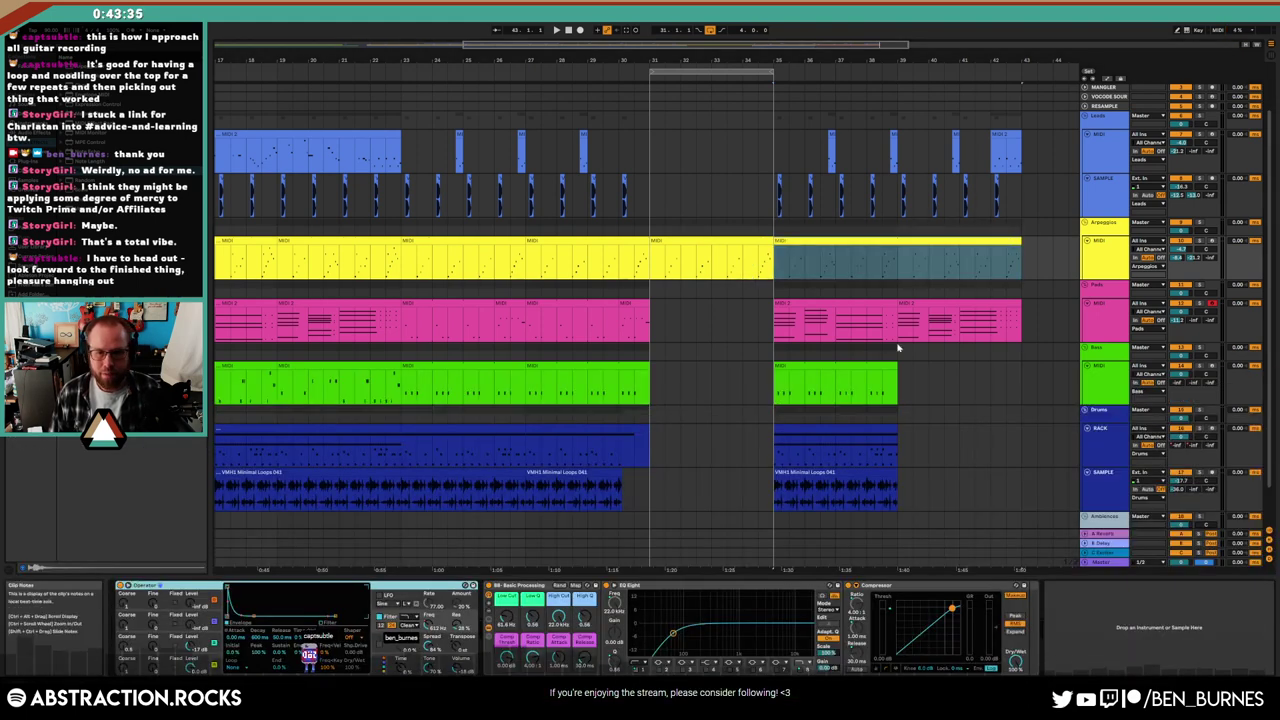
Extend the bass, drum rack and drum loop sample clips that start at bar 35 to bar 43
click(944, 380)
drag(897, 370, 1022, 370)
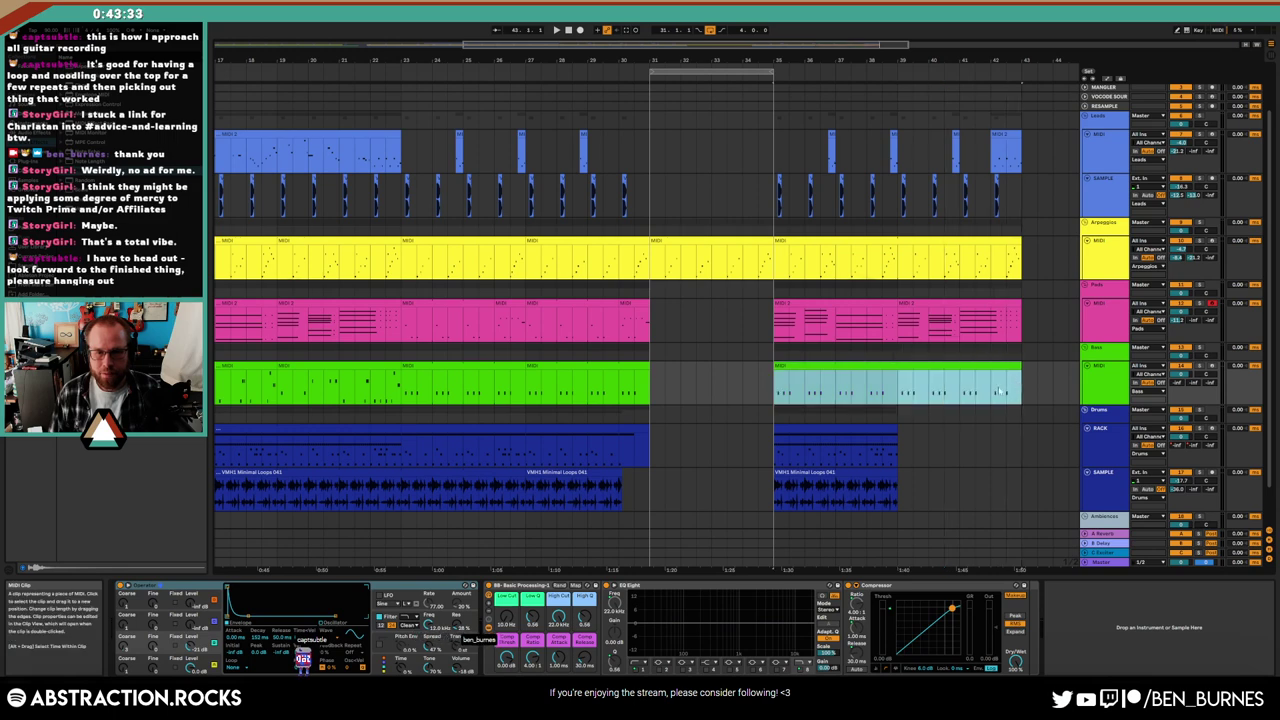
drag(897, 436, 984, 436)
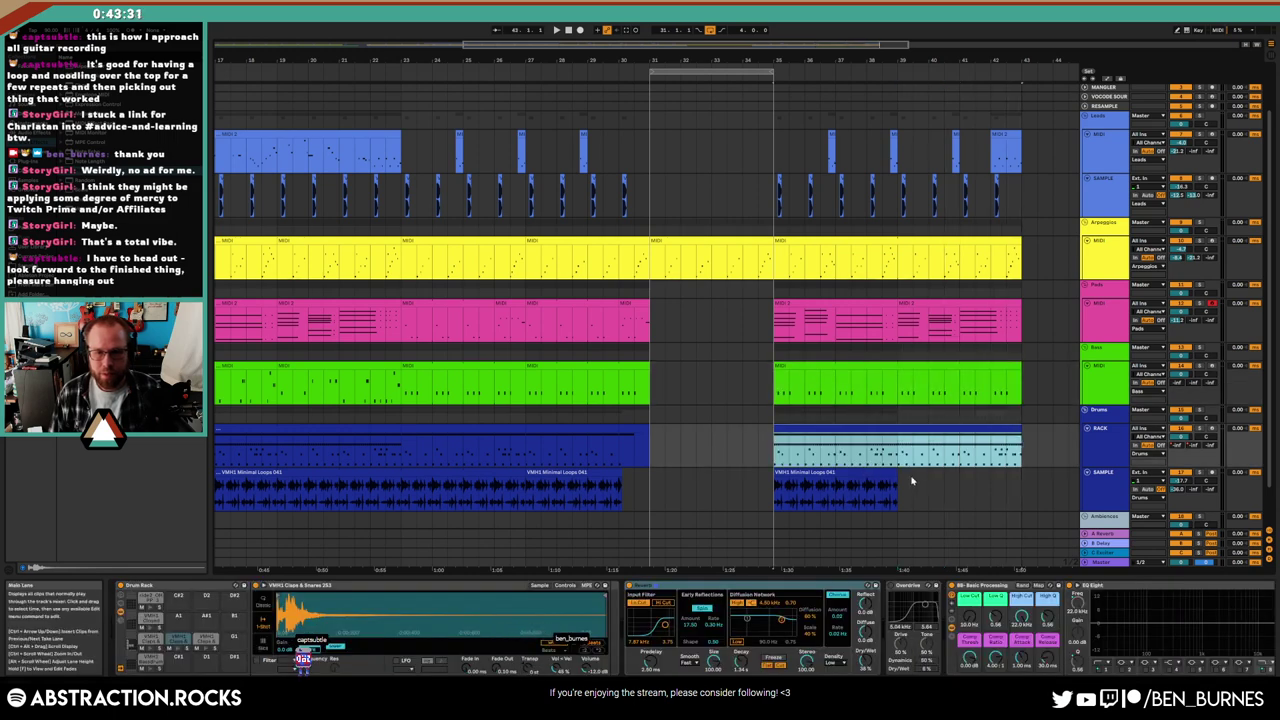
drag(897, 476, 1022, 476)
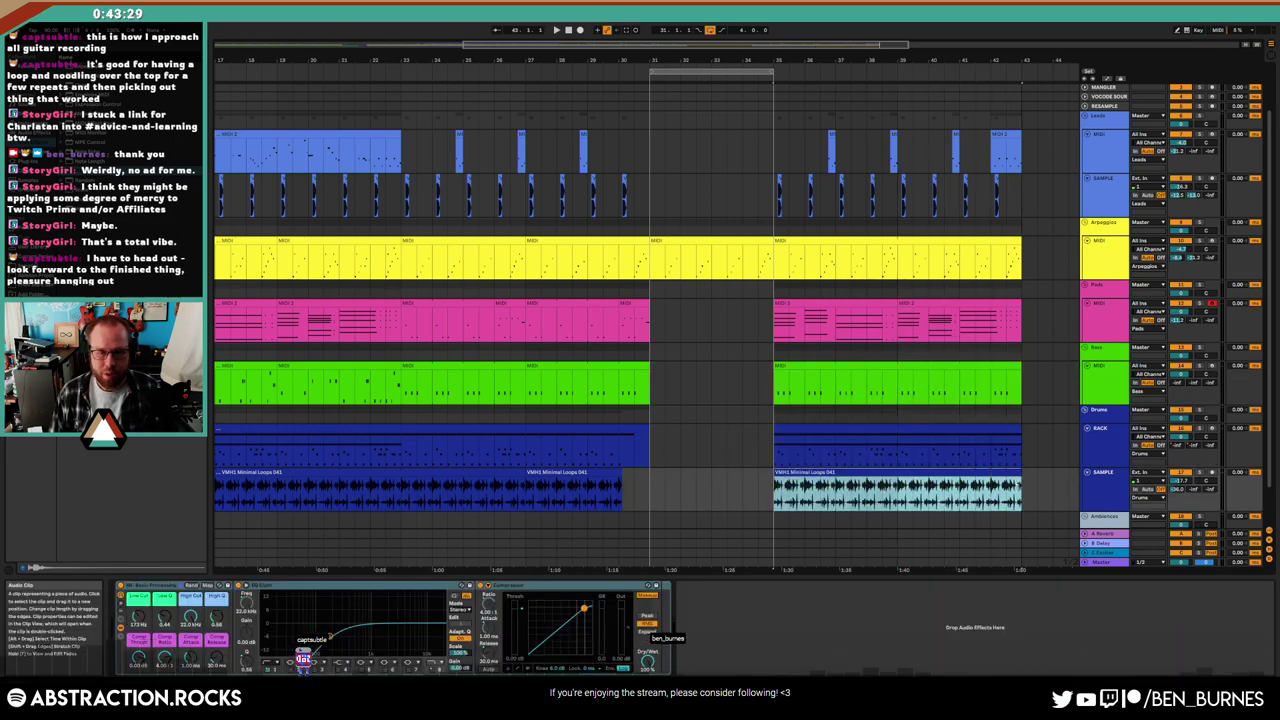
Play back from around bar 22 and duplicate the pads clips of bars 27–31 into bars 31–35
click(366, 75)
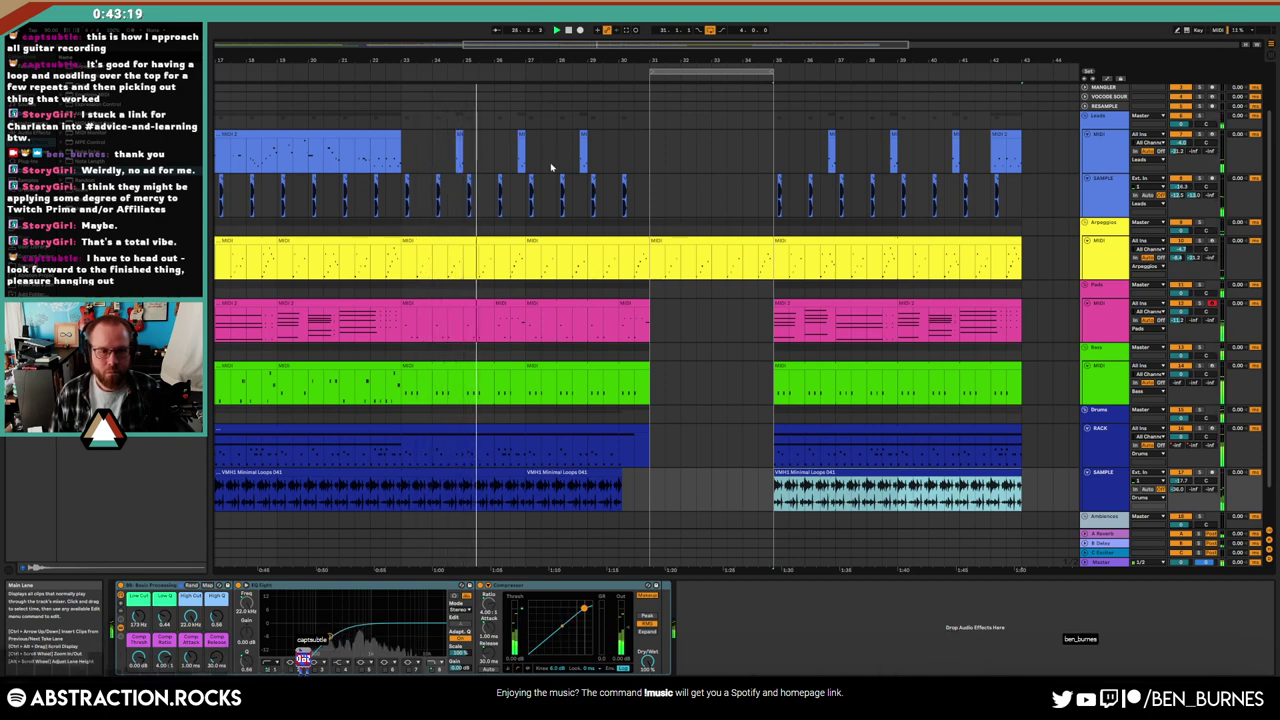
drag(527, 320, 646, 312)
key(ctrl+d)
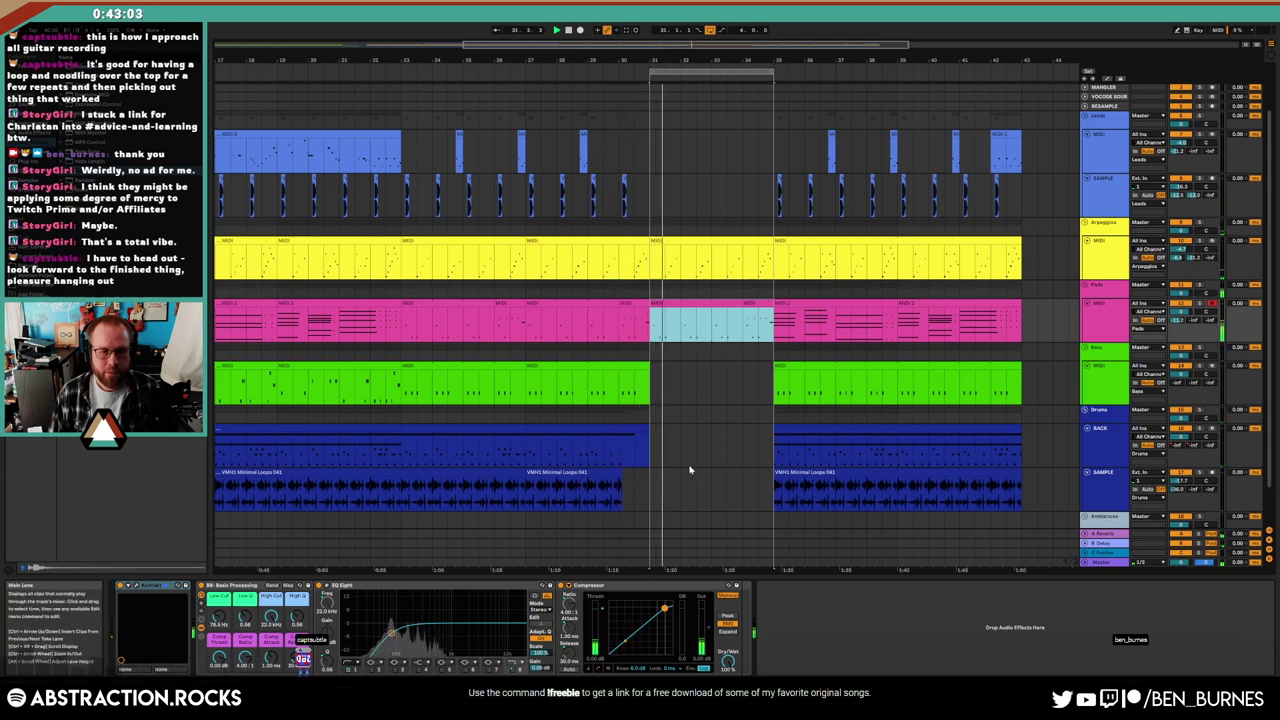
Extend the starts of the drum rack and drum loop sample clips back from bar 35 to bar 31, and play back the result
click(778, 431)
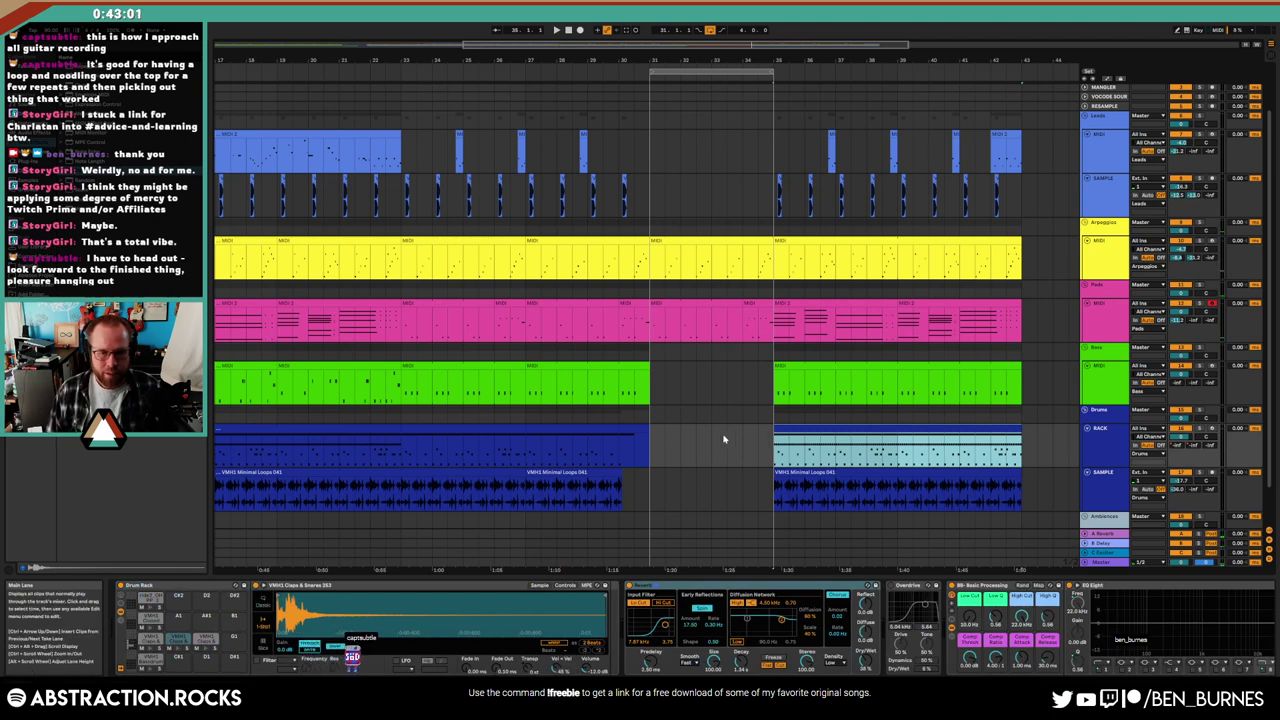
drag(777, 428, 661, 436)
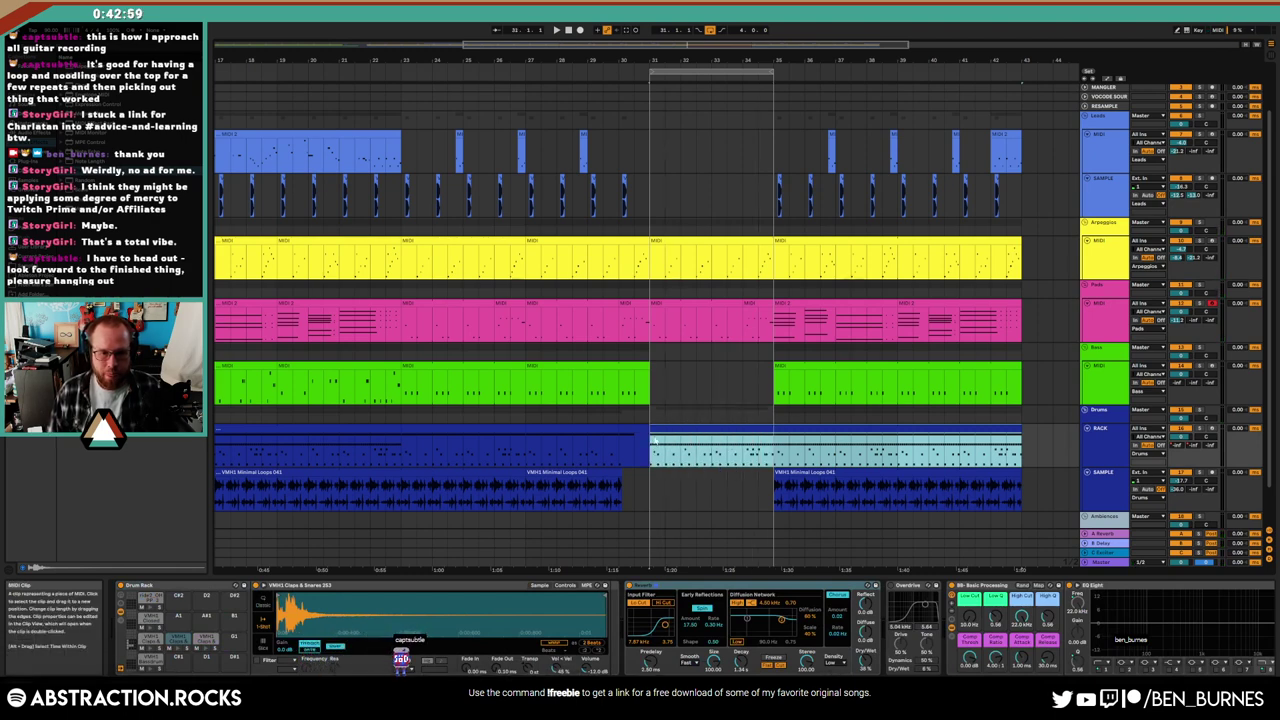
key(space)
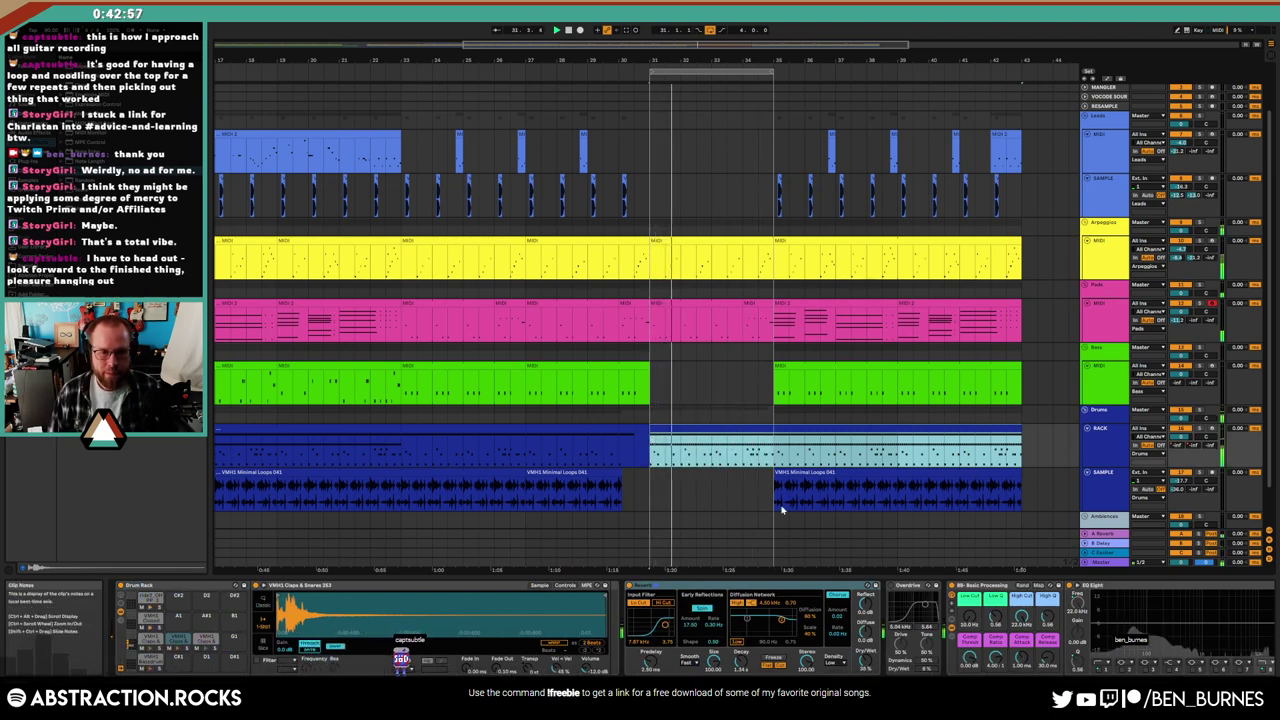
drag(777, 492, 663, 486)
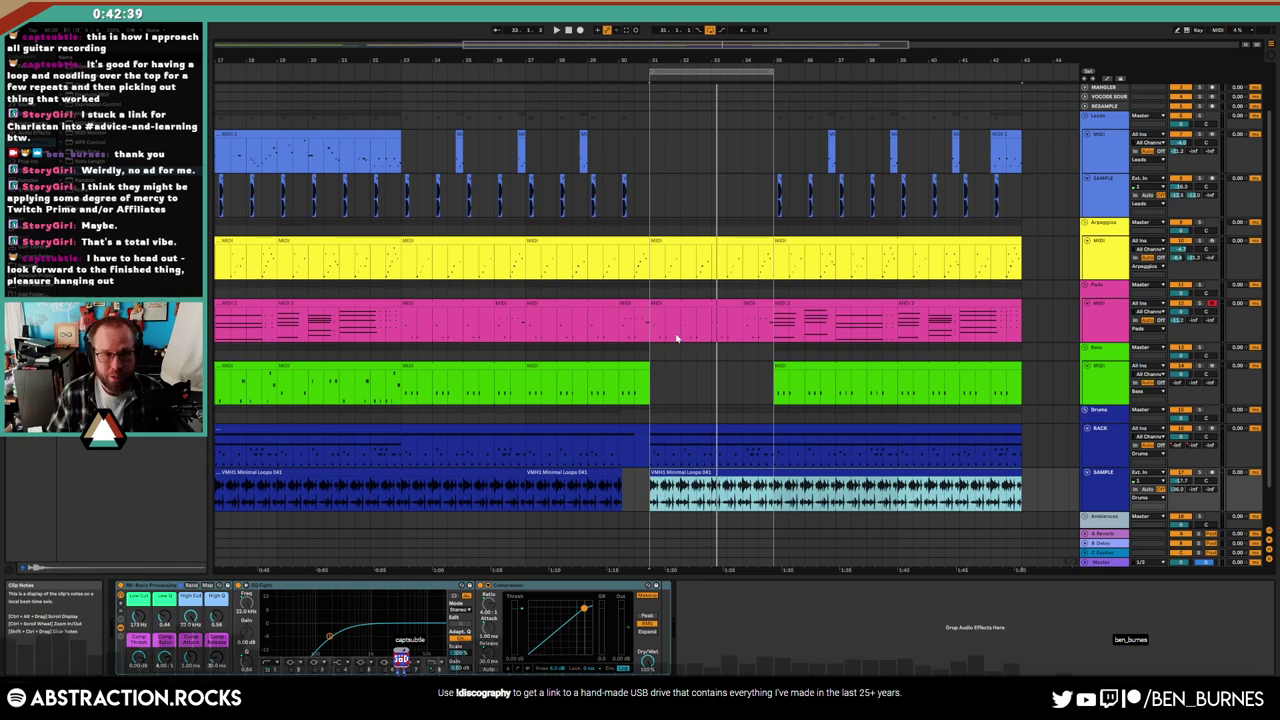
Play the arrangement from bar 11 and examine the notes of the long lead MIDI clip that ends at bar 23
drag(700, 45, 700, 60)
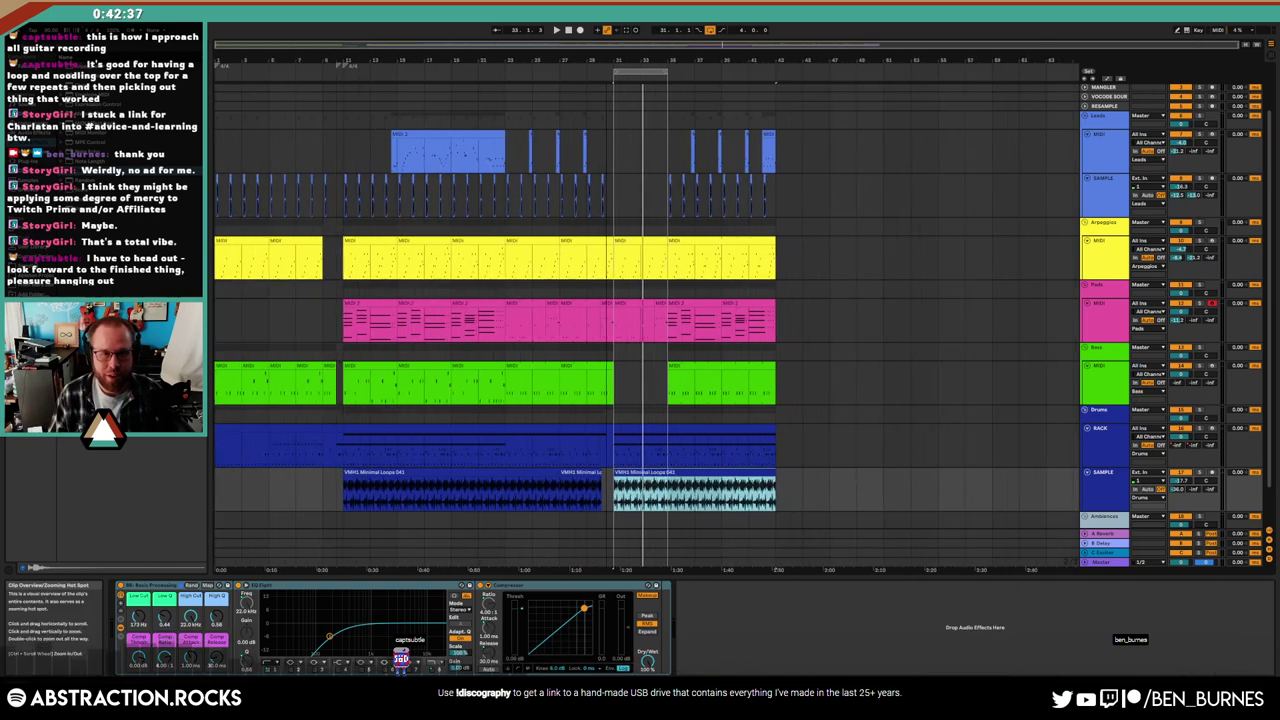
click(345, 70)
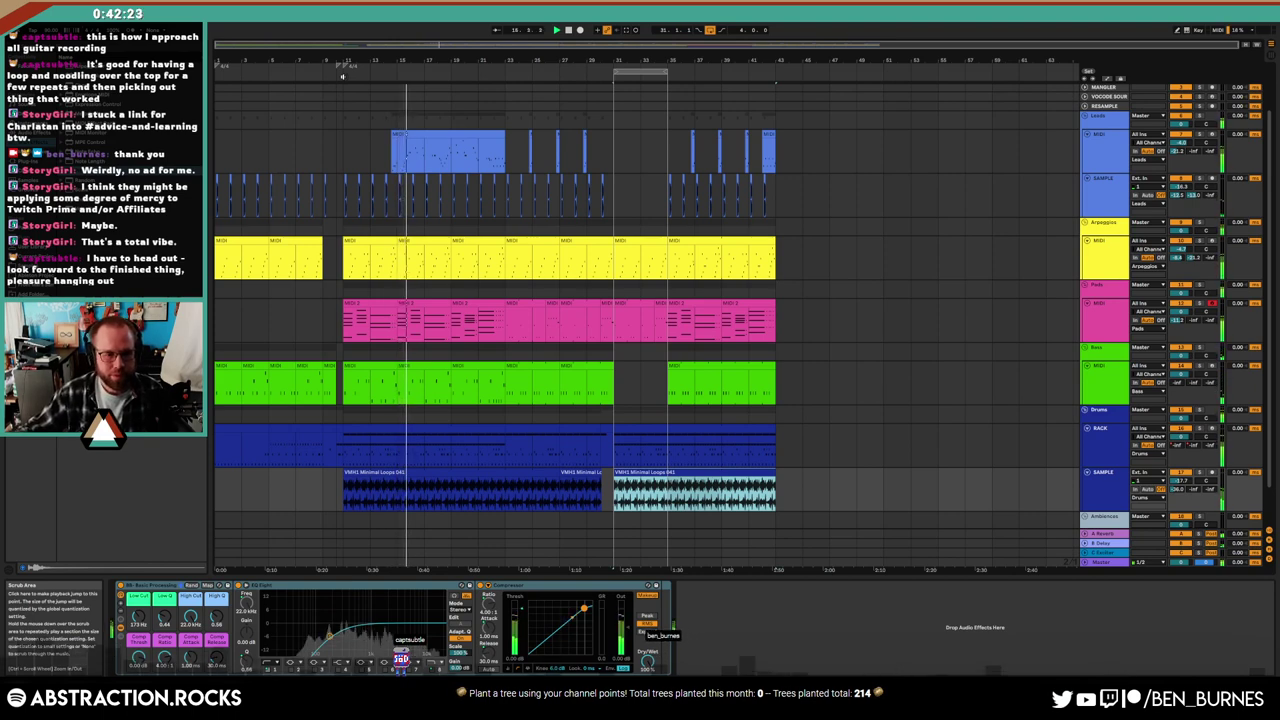
double_click(450, 150)
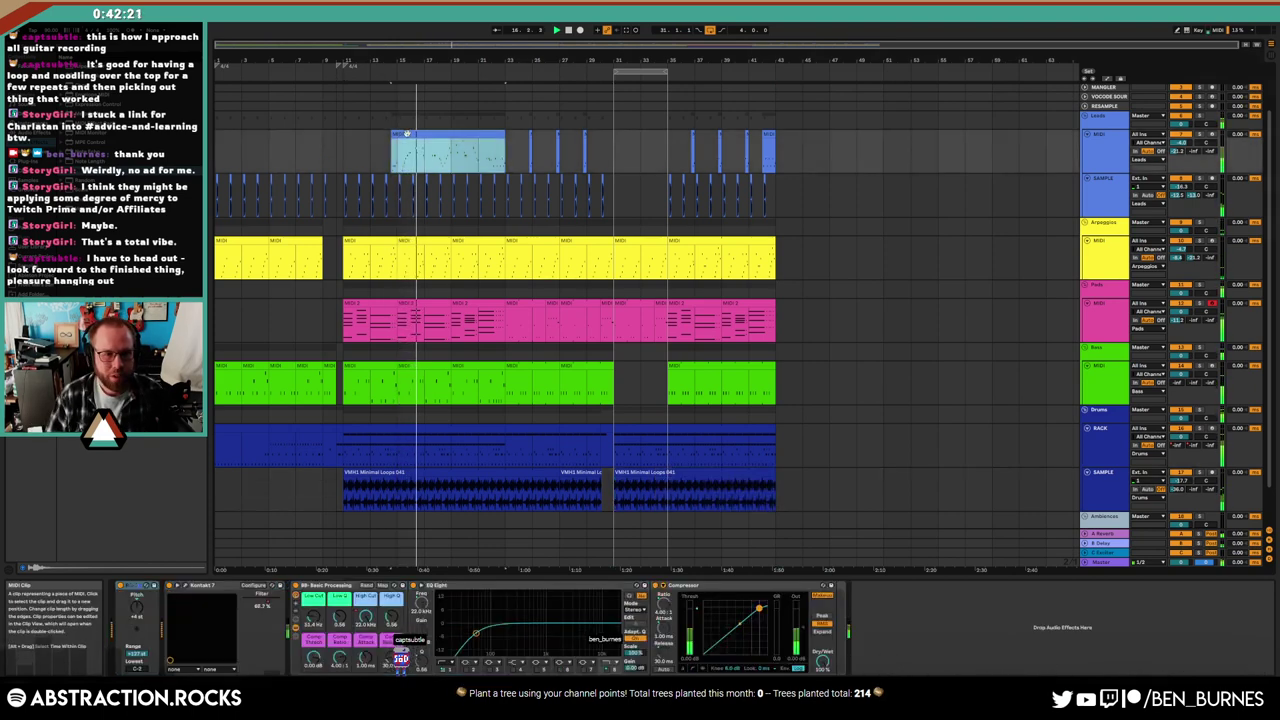
scroll(345, 600, up, 3)
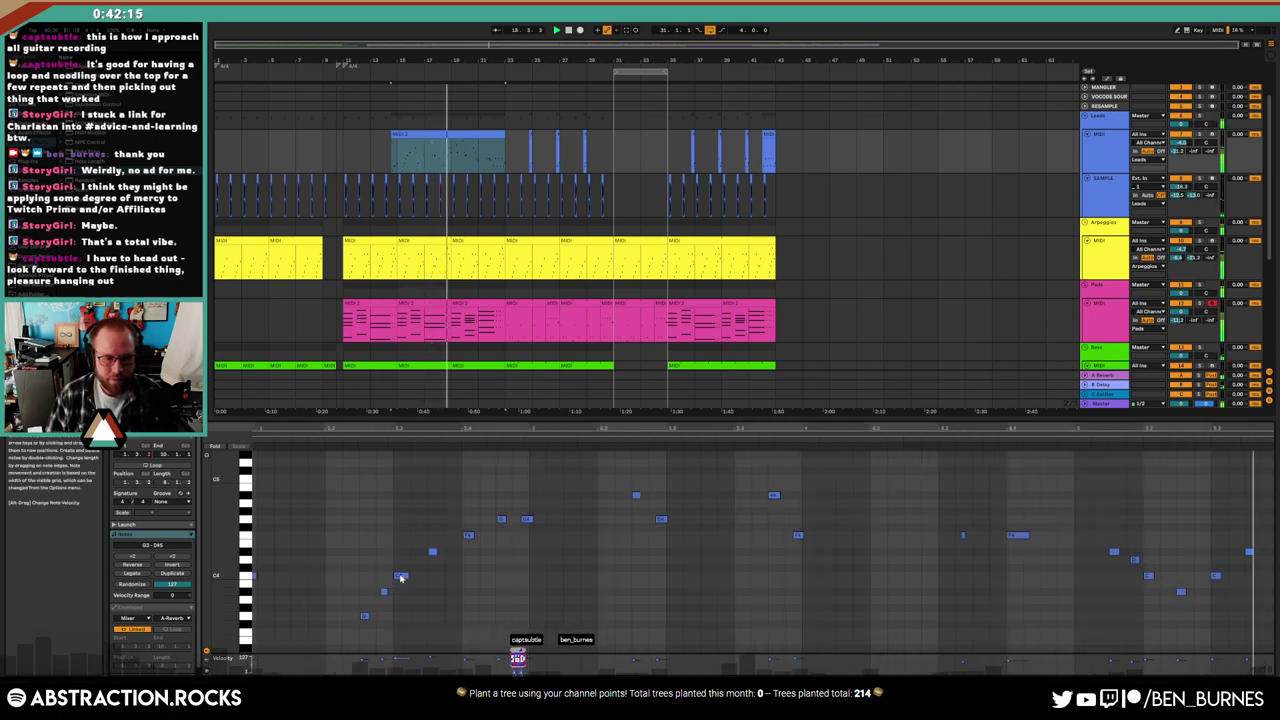
drag(635, 430, 635, 415)
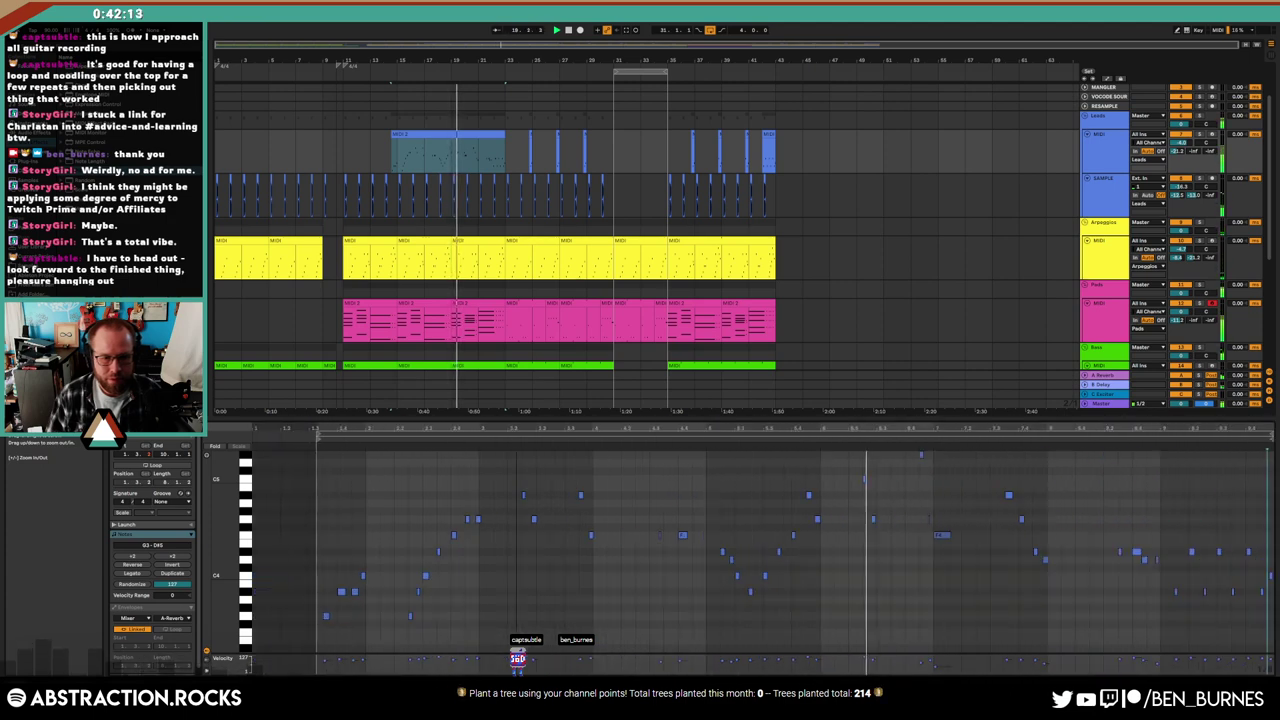
key(shift+Tab)
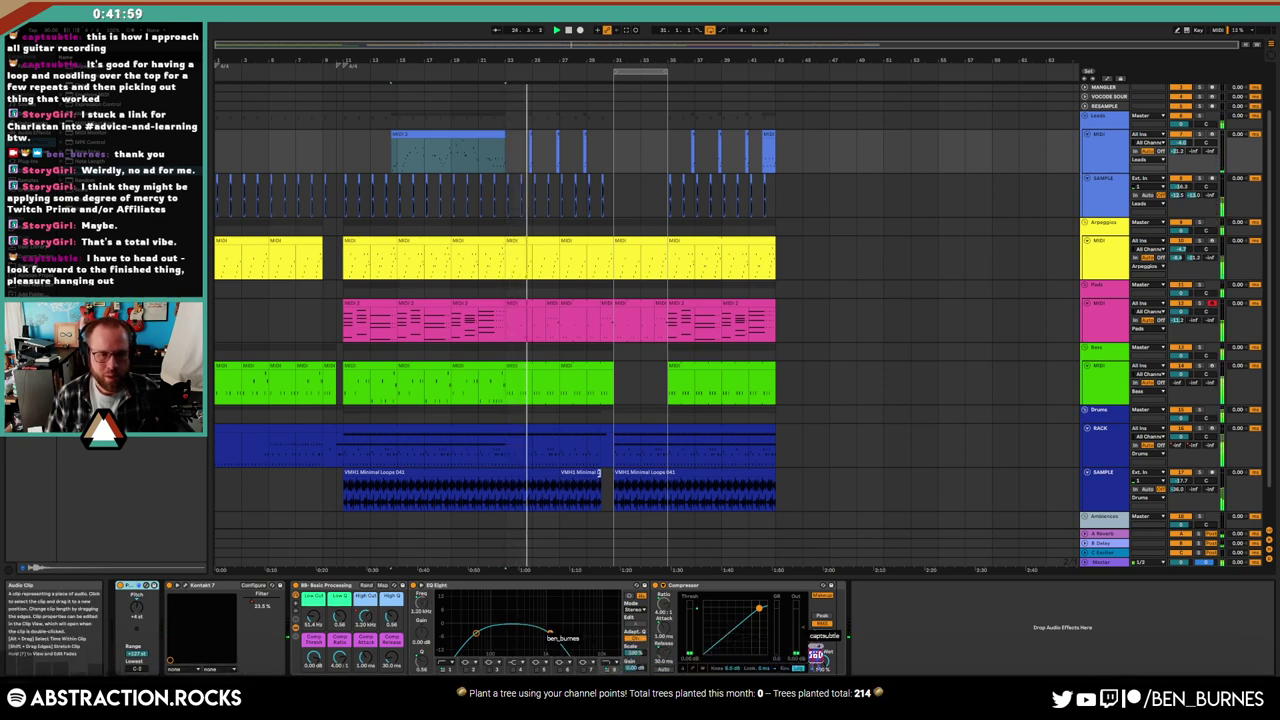
Look at the sample browser on the SAMPLES track, return to the lead MIDI track, and listen to the section from bar 31
click(618, 194)
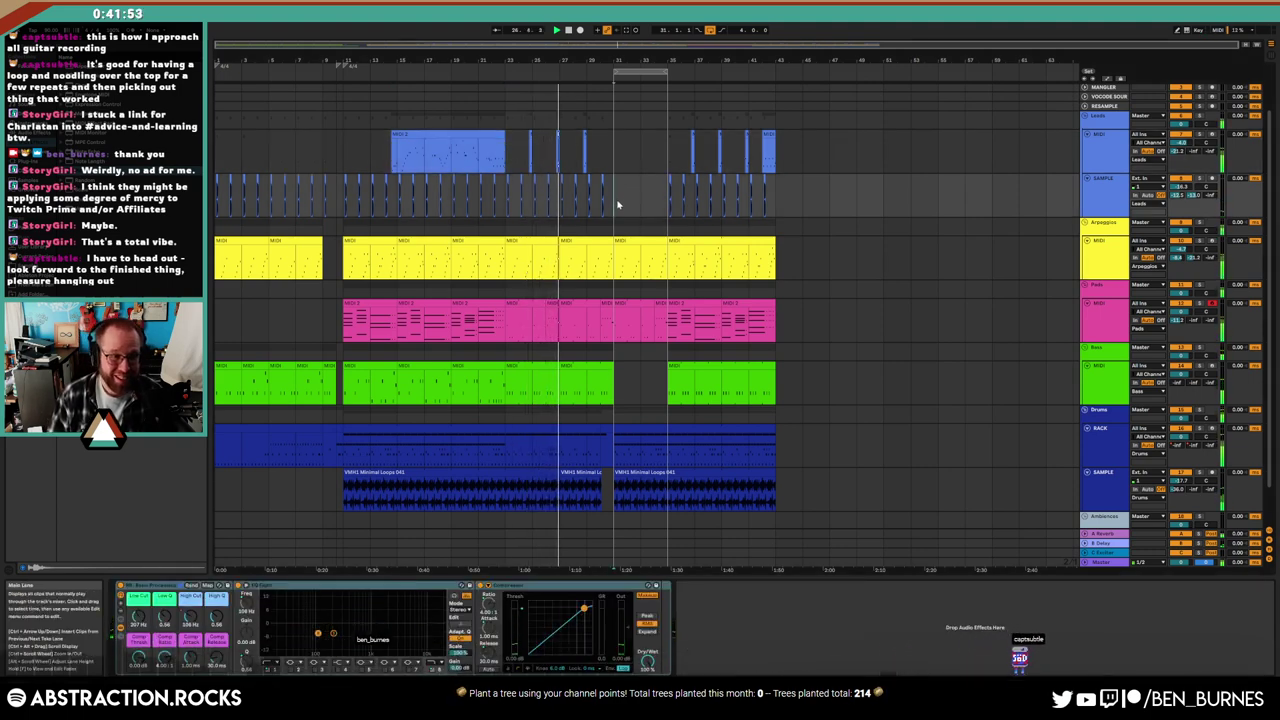
scroll(1052, 130, up, 3)
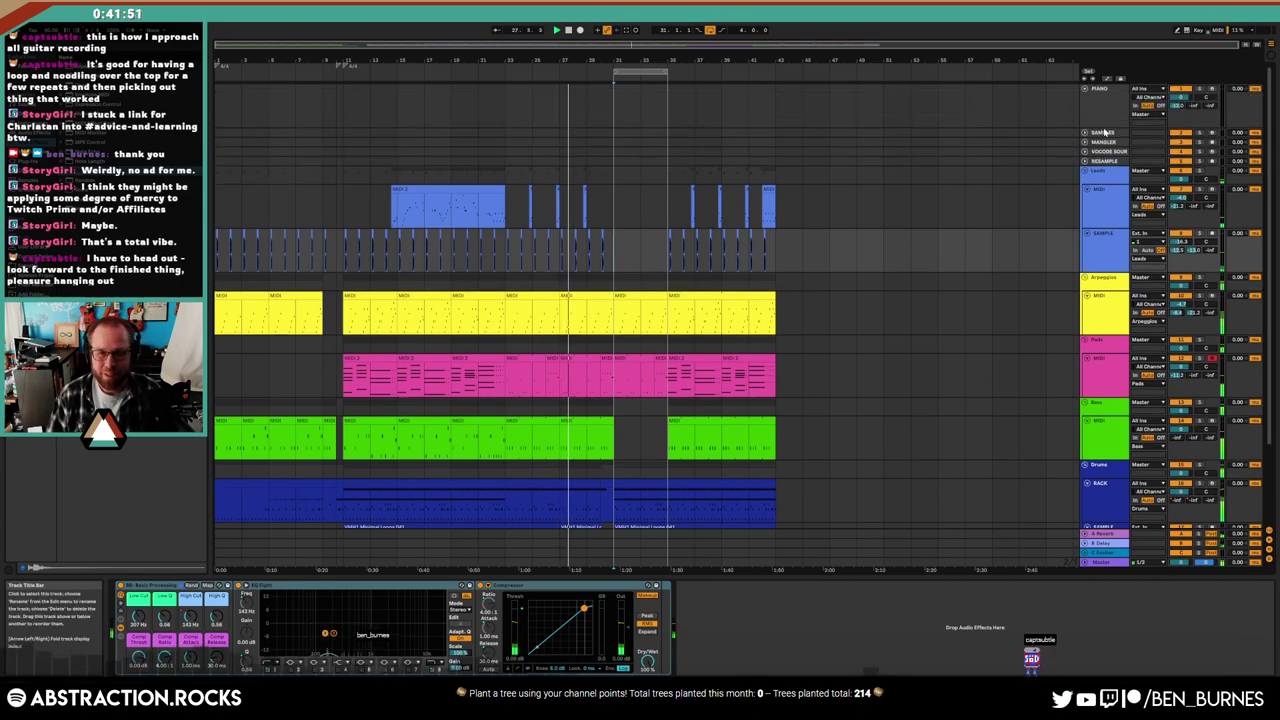
click(1100, 132)
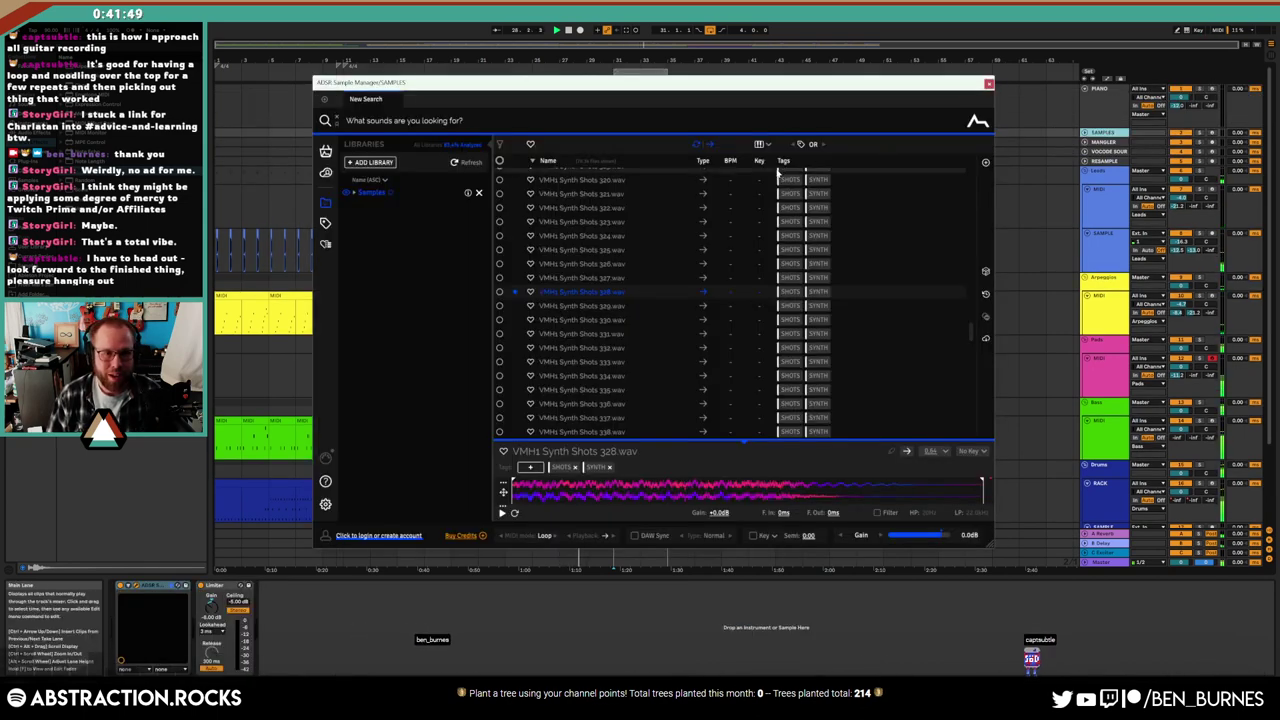
click(1103, 210)
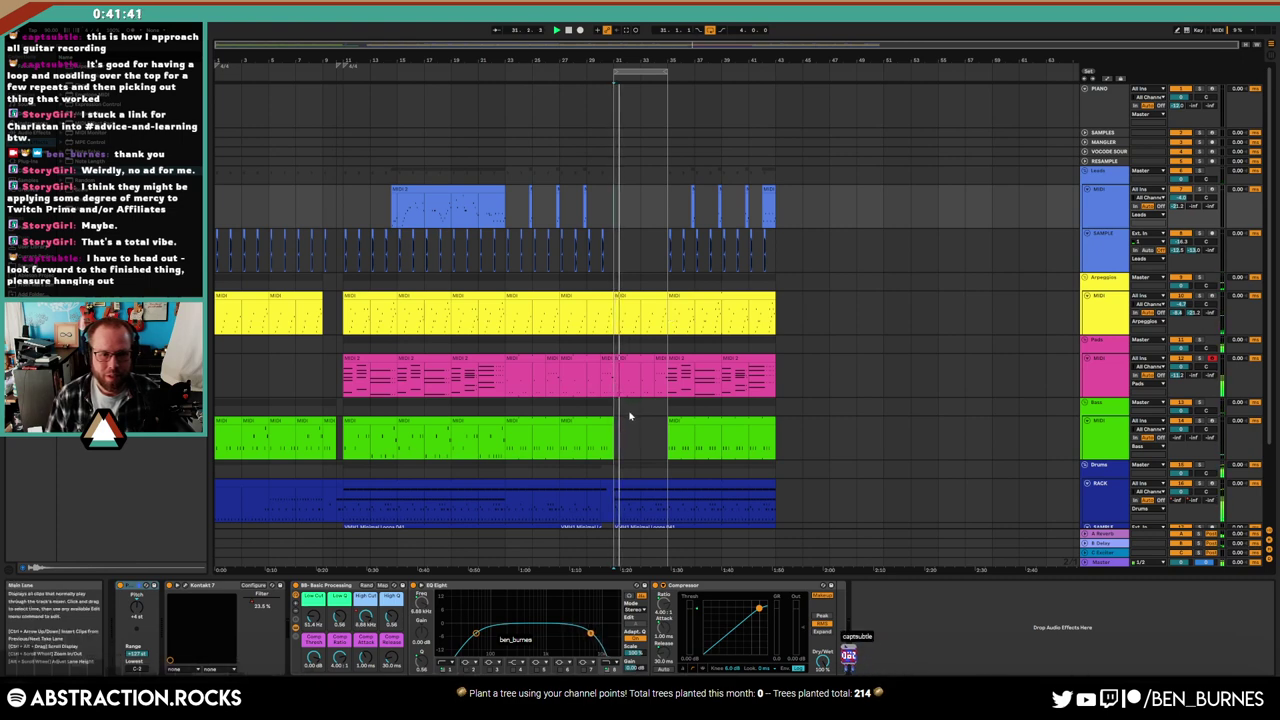
scroll(629, 417, down, 2)
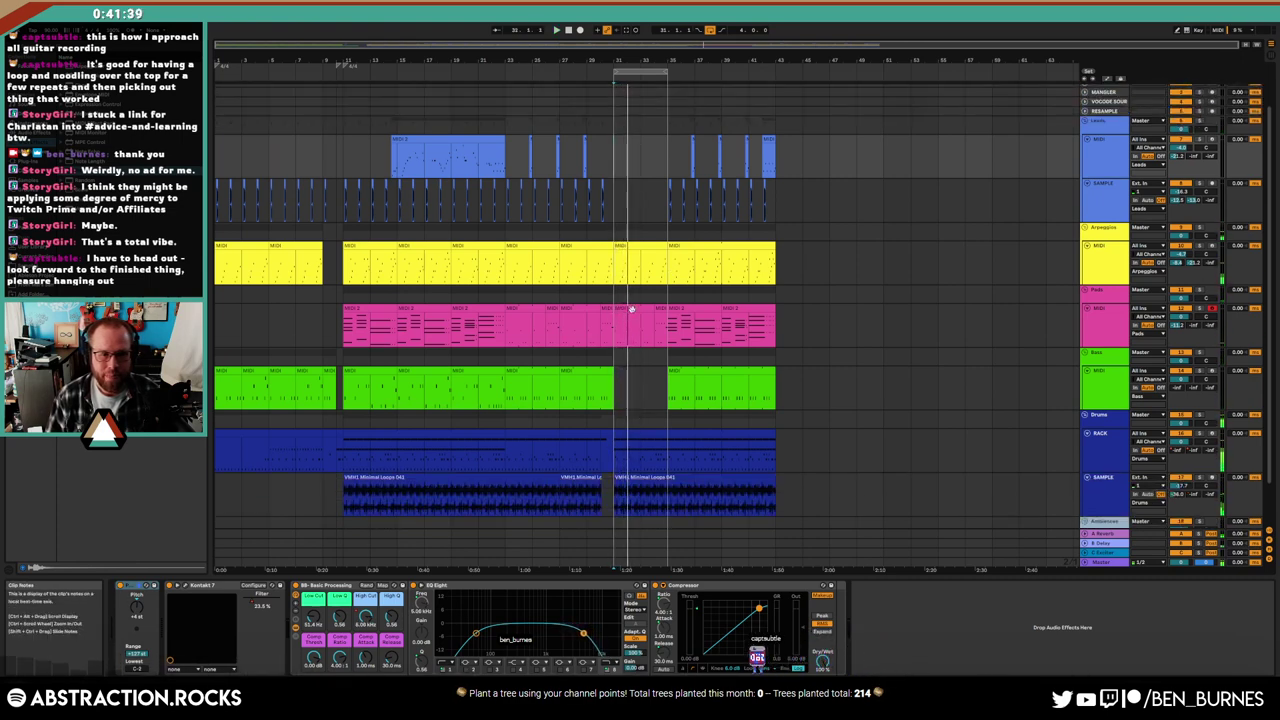
Open the pads clip of bars 31–35 and add an E1 note at its start and a short G2 note before beat 2
click(631, 309)
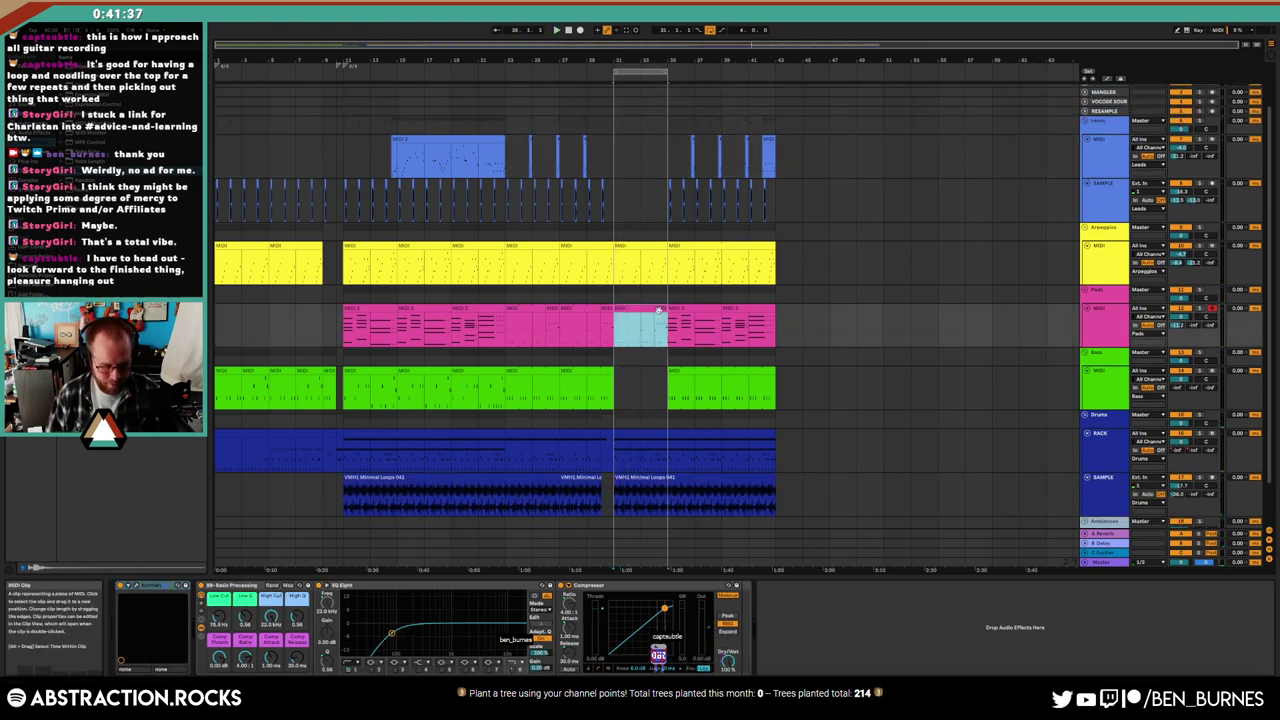
double_click(631, 309)
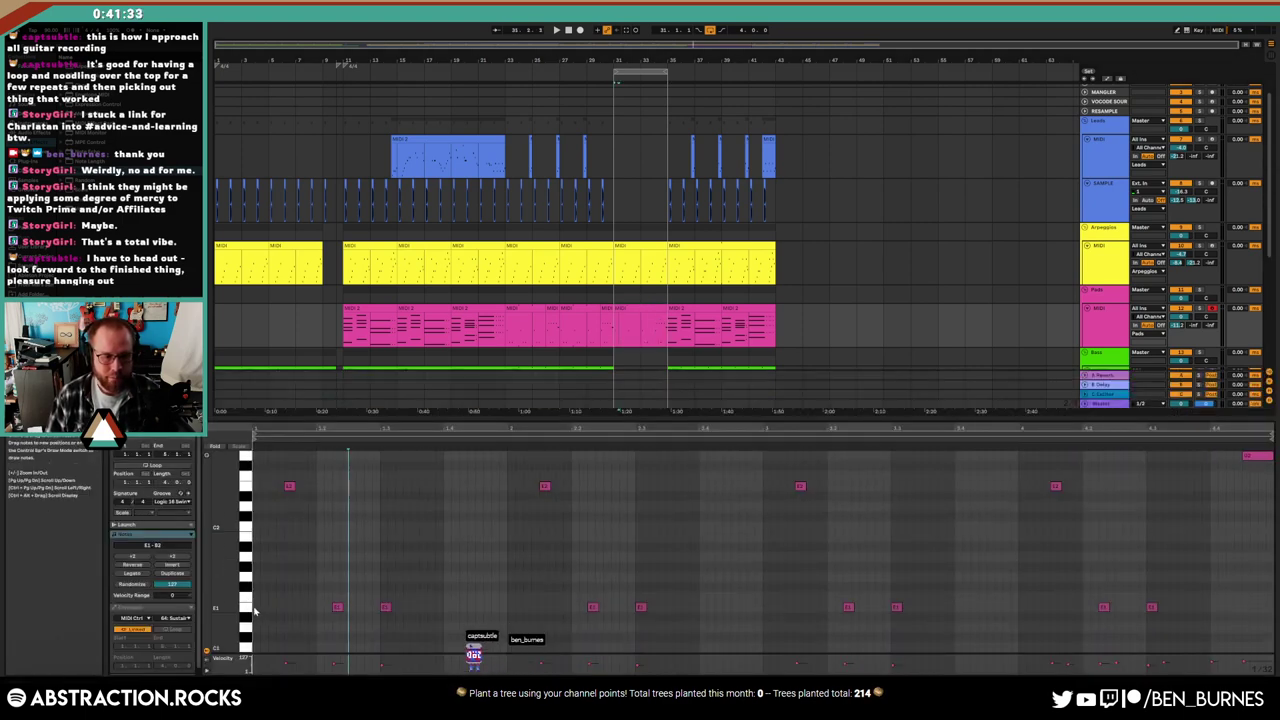
key(space)
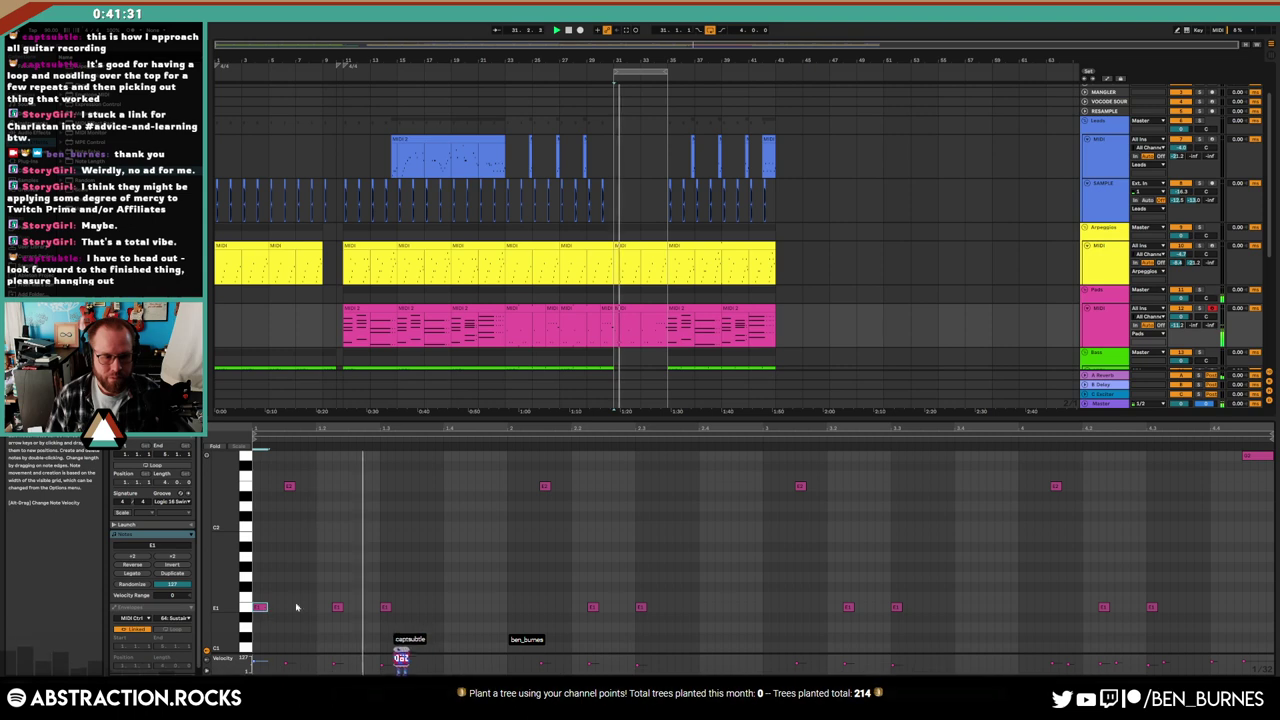
scroll(305, 500, up, 1)
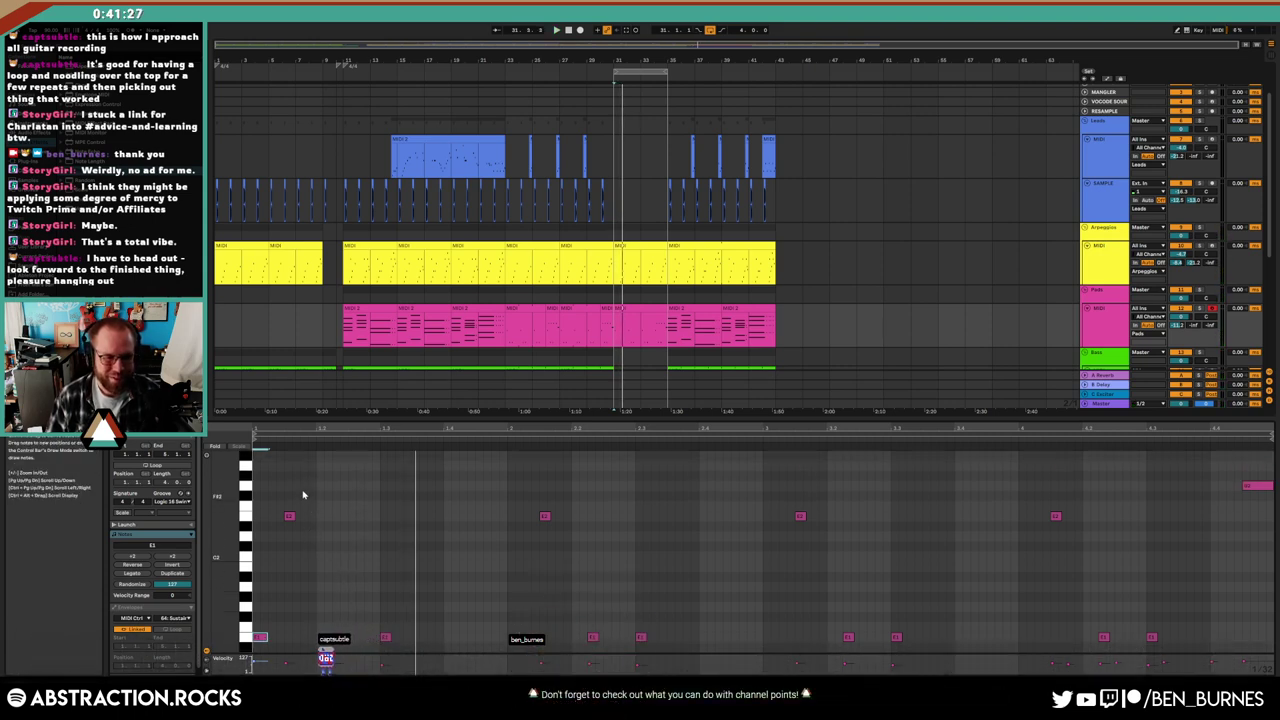
key(space)
double_click(307, 486)
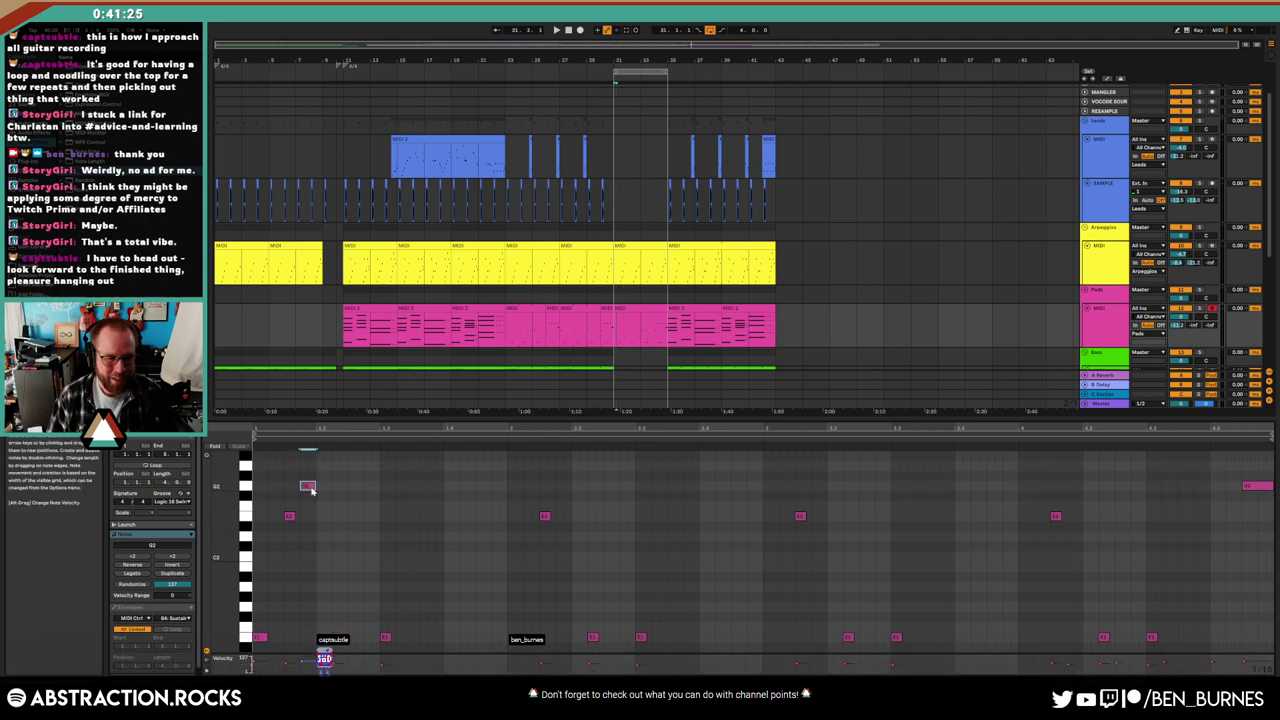
key(space)
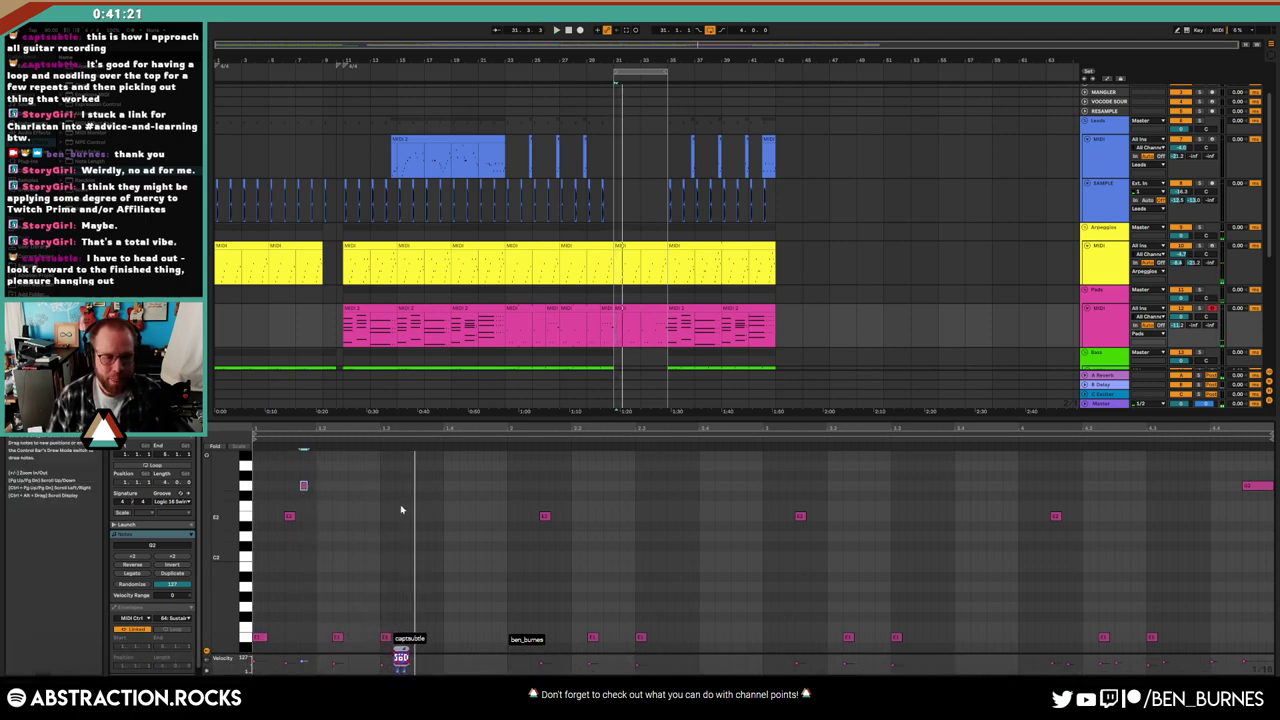
Add short G2, F#2, F#2 and D2 notes around beat 4 of the pads clip's first bar and play back the phrase
key(space)
double_click(437, 486)
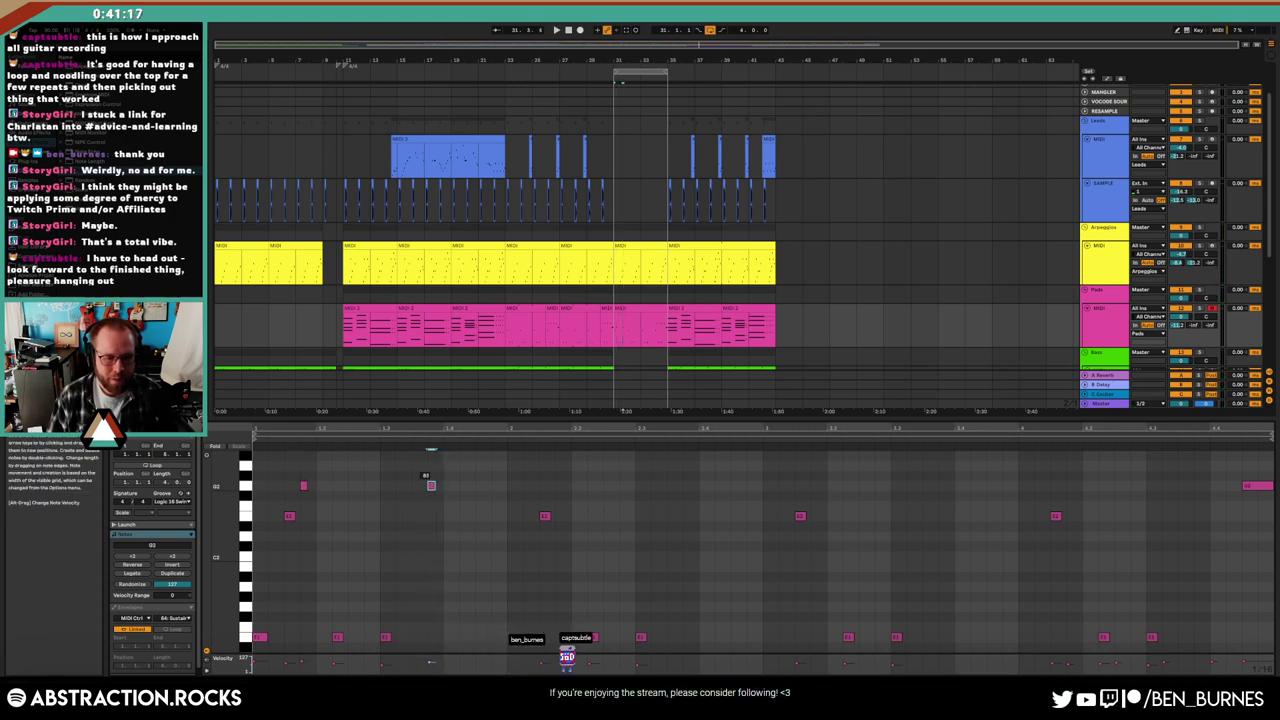
double_click(451, 497)
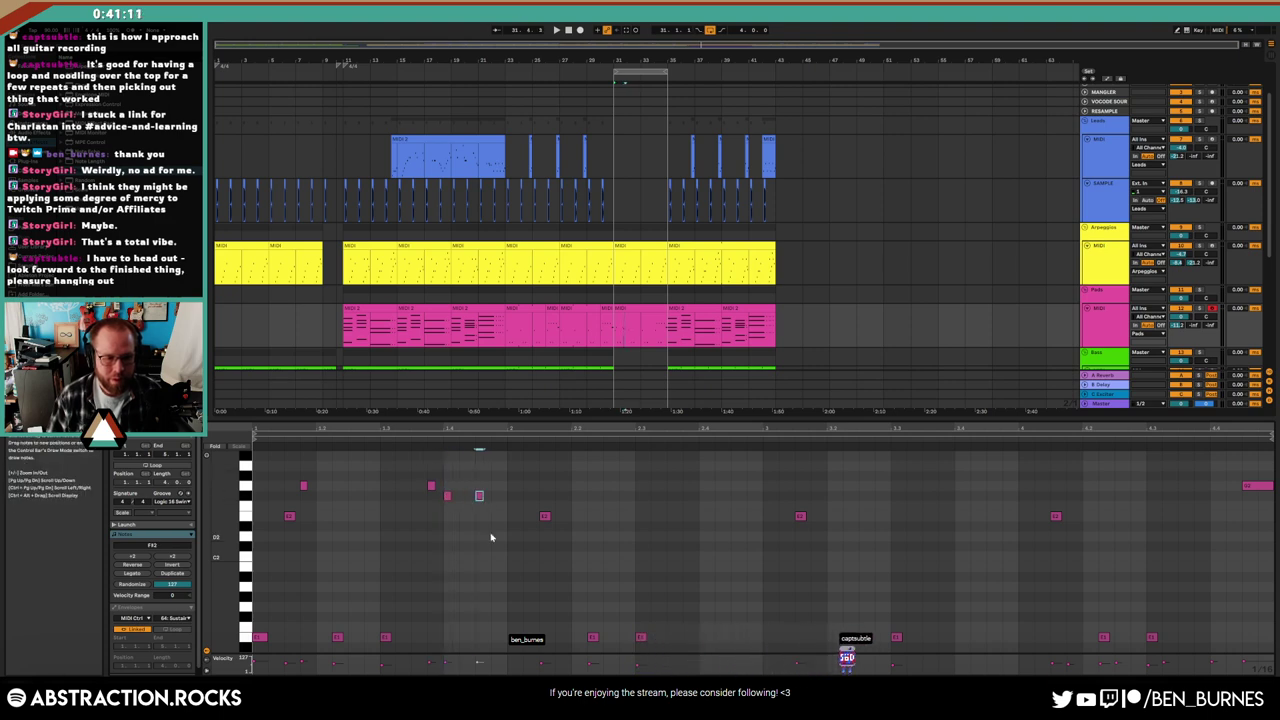
double_click(498, 527)
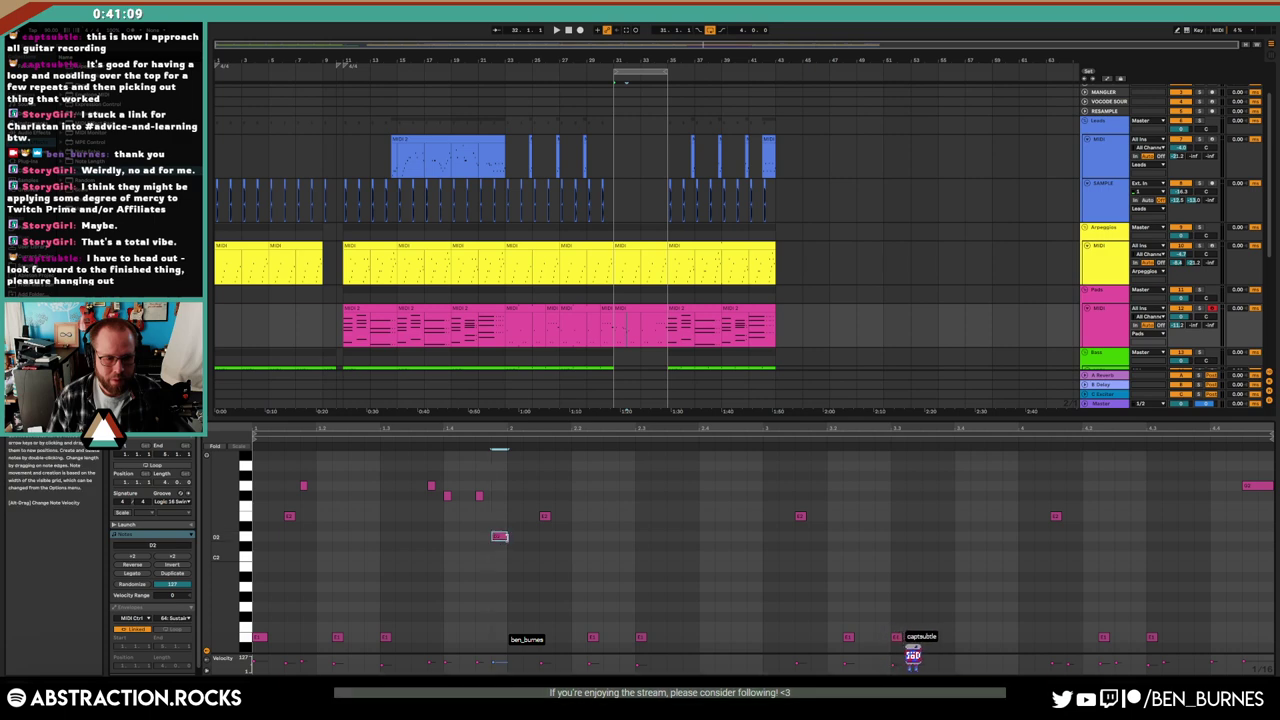
key(space)
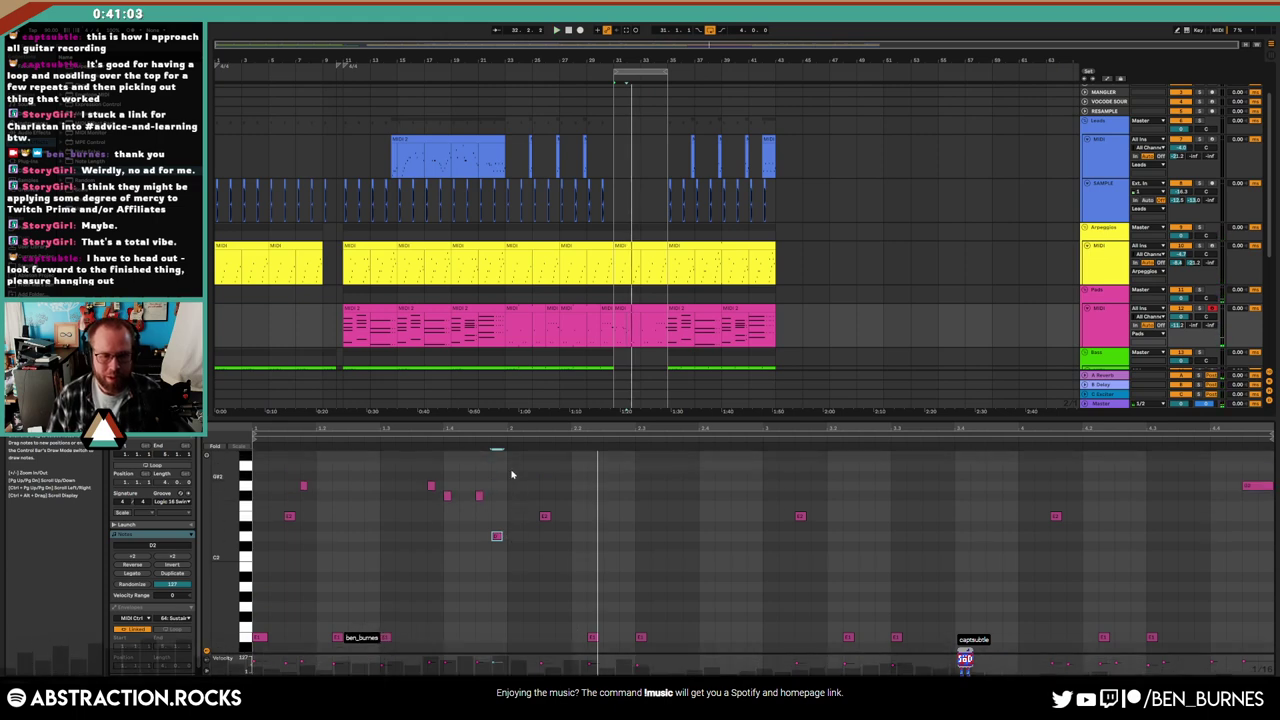
Replace the notes in the pads clip's second and third bars with two duplicates of the first bar's notes
drag(511, 469, 1022, 660)
key(Delete)
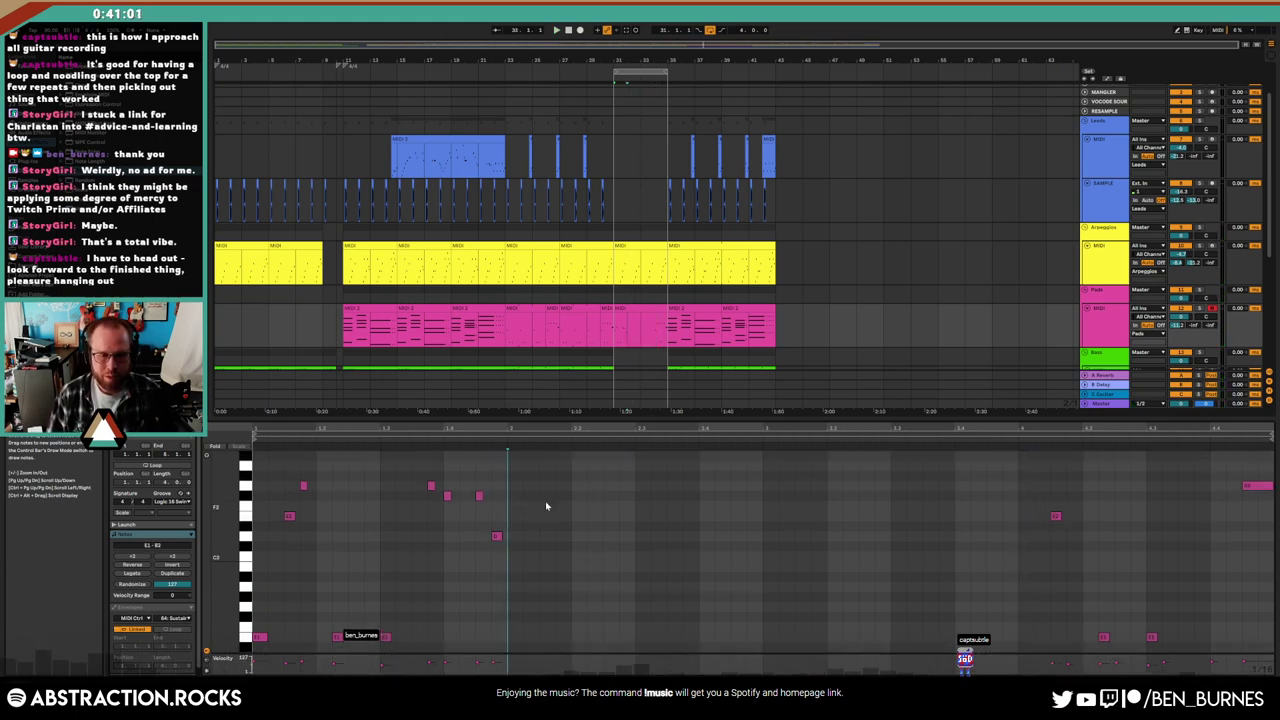
drag(509, 468, 284, 652)
key(ctrl+d)
key(ctrl+d)
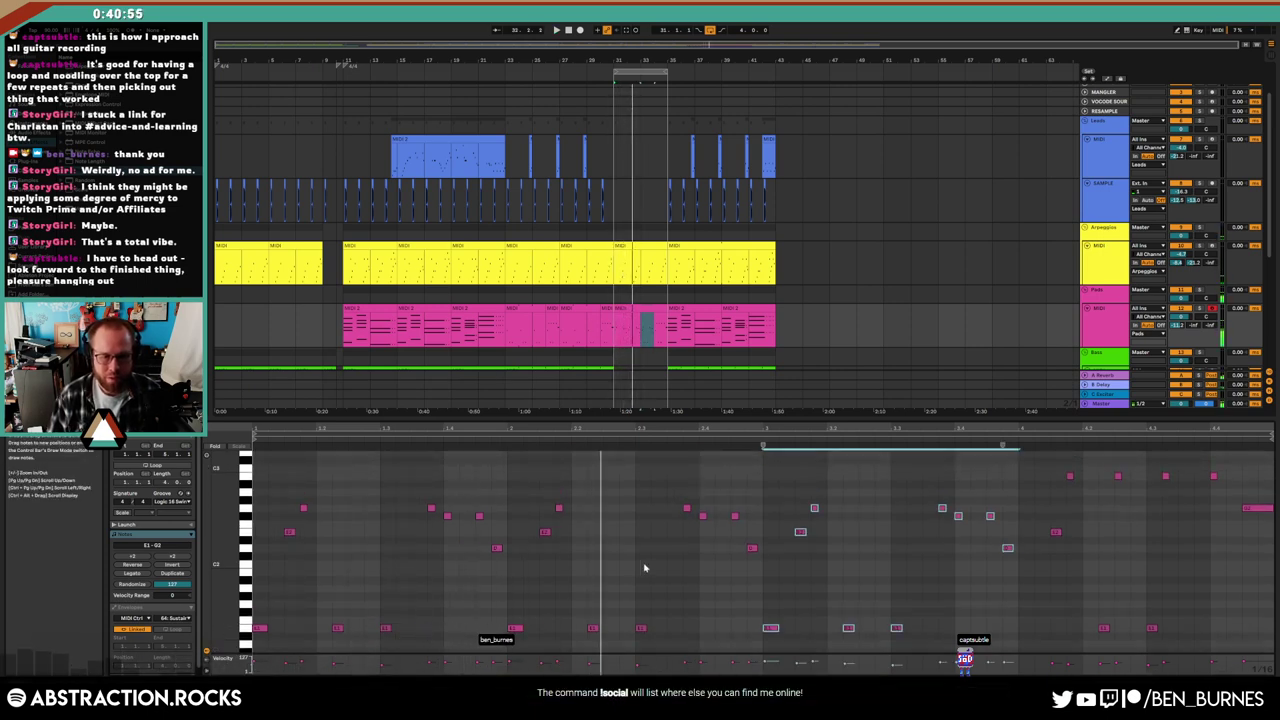
Raise the E1 notes on beats 2 and 3 of the pads clip's second bar to A2 and G2
key(space)
drag(593, 627, 593, 499)
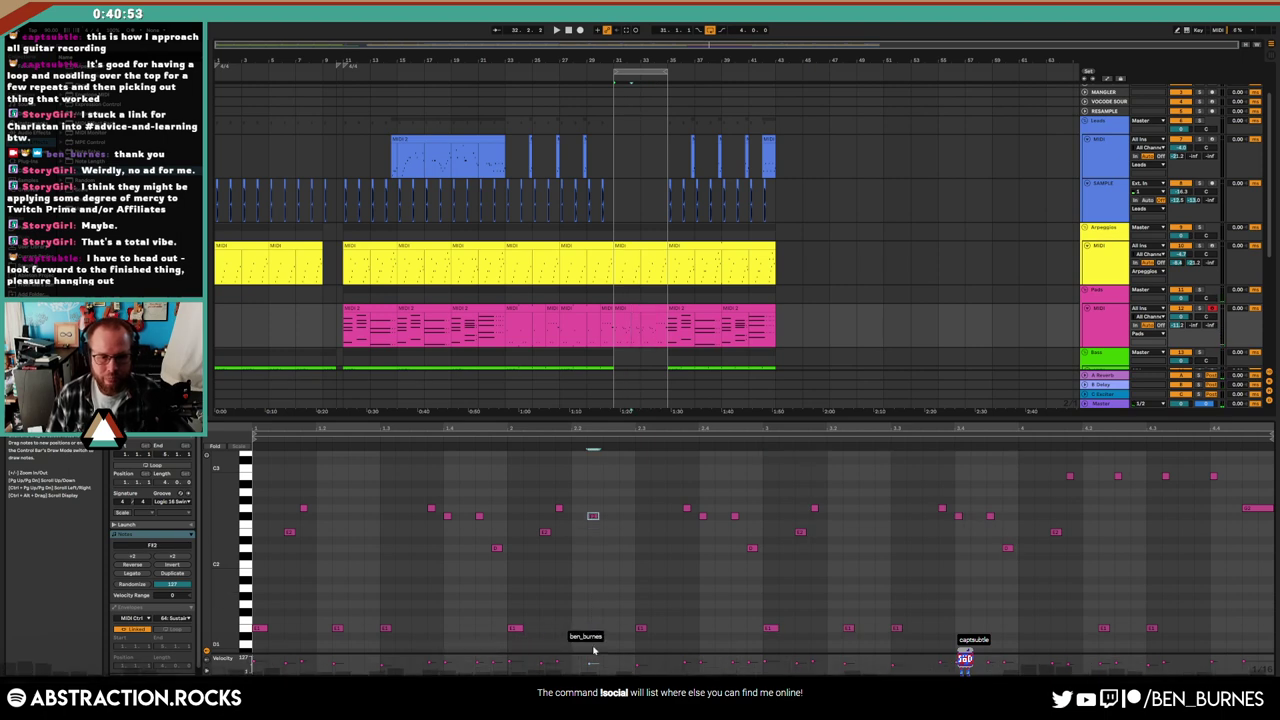
key(Up)
key(space)
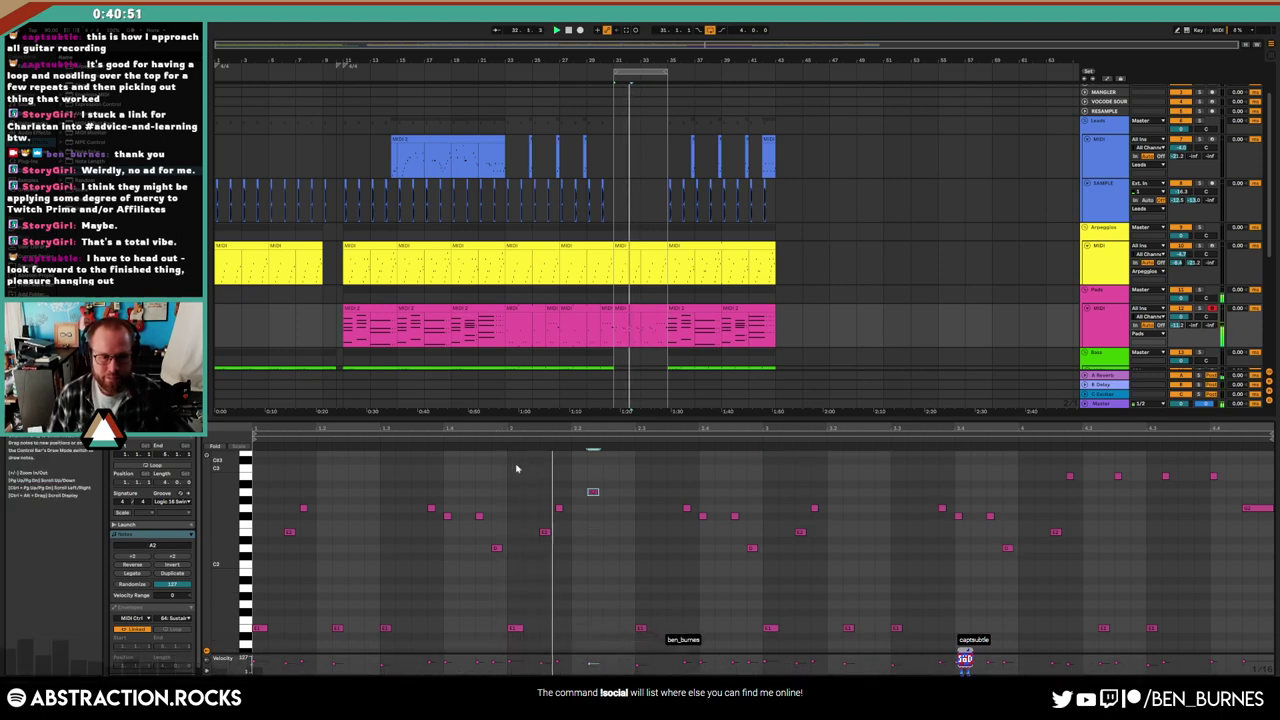
key(shift+Up)
key(Up)
key(Up)
key(Up)
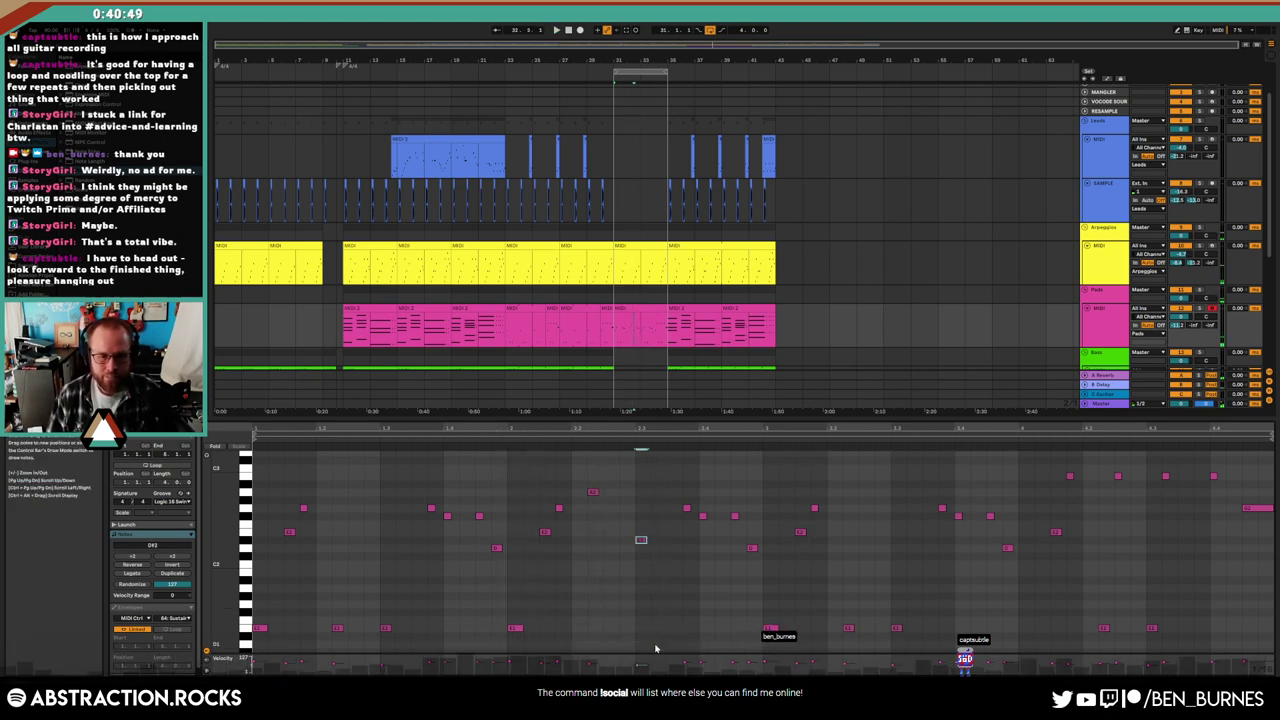
Lower the second bar's G2 note before beat 4 to E1, raise its second F#2 note to A2, and play back
click(687, 507)
key(shift+Down)
key(shift+Down)
key(Up)
key(Up)
key(Up)
key(Up)
key(Up)
key(Up)
key(Up)
key(Up)
key(Up)
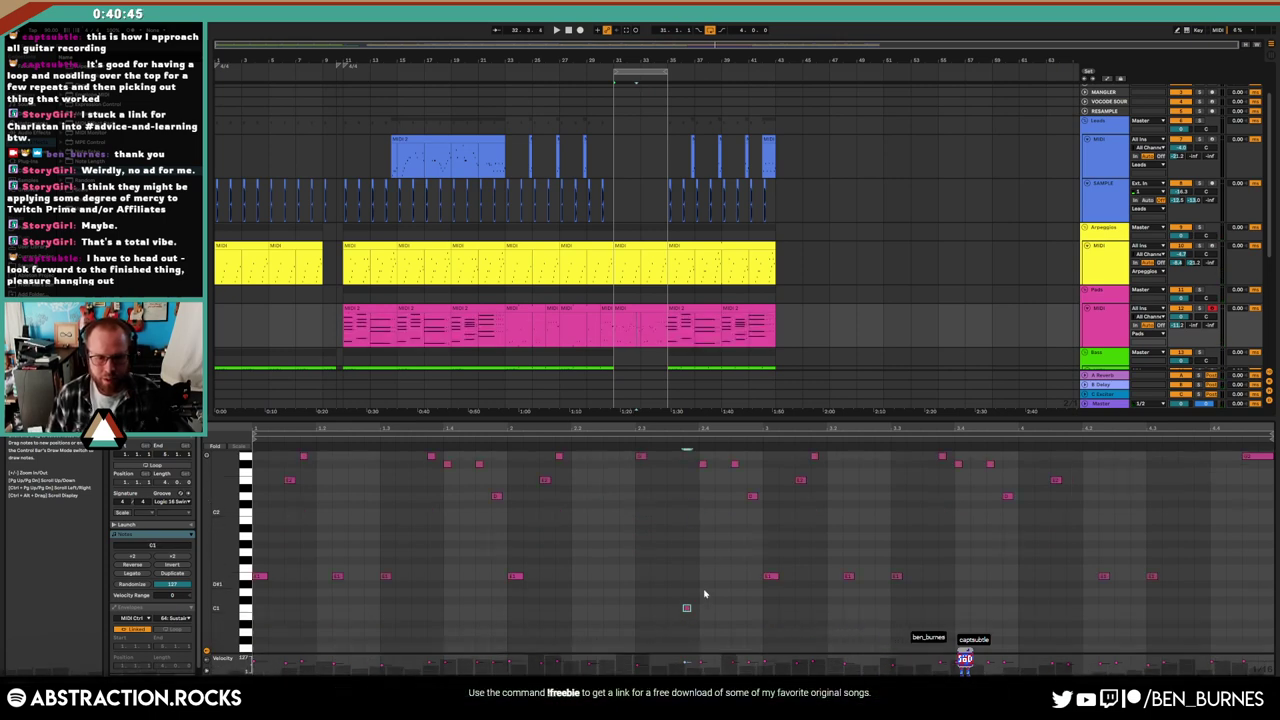
scroll(733, 497, up, 1)
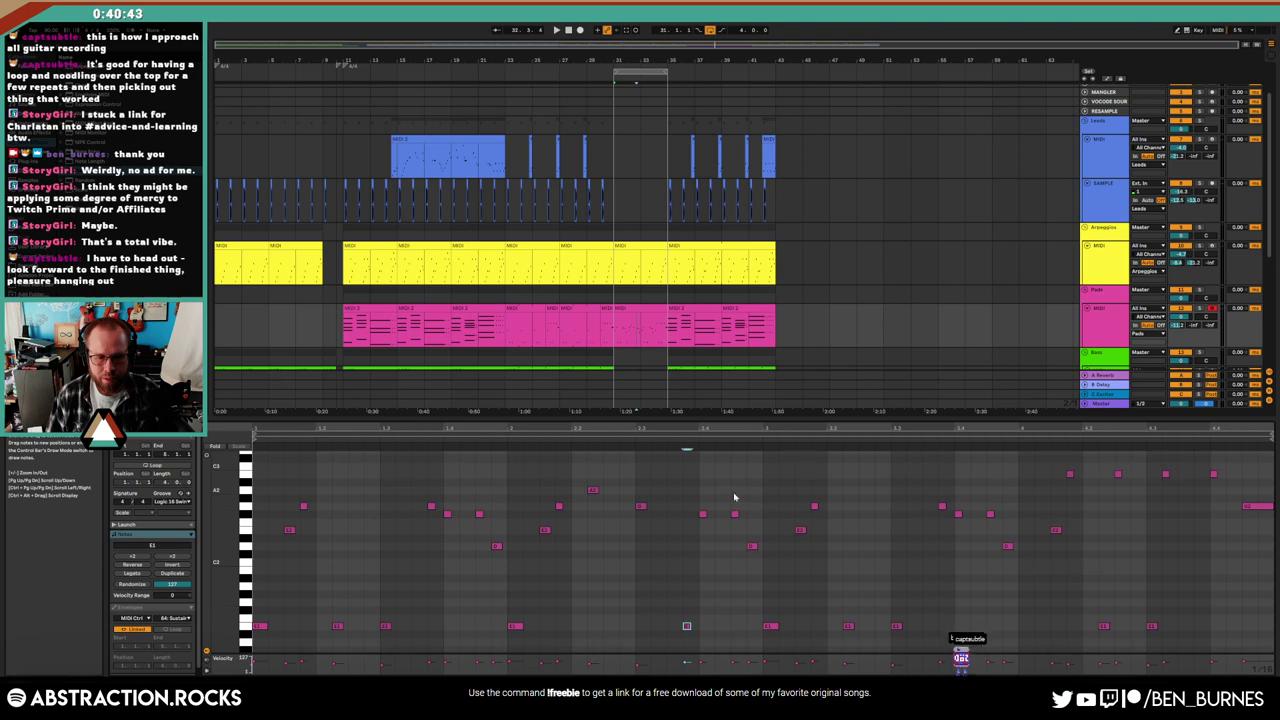
key(Up)
key(Up)
key(space)
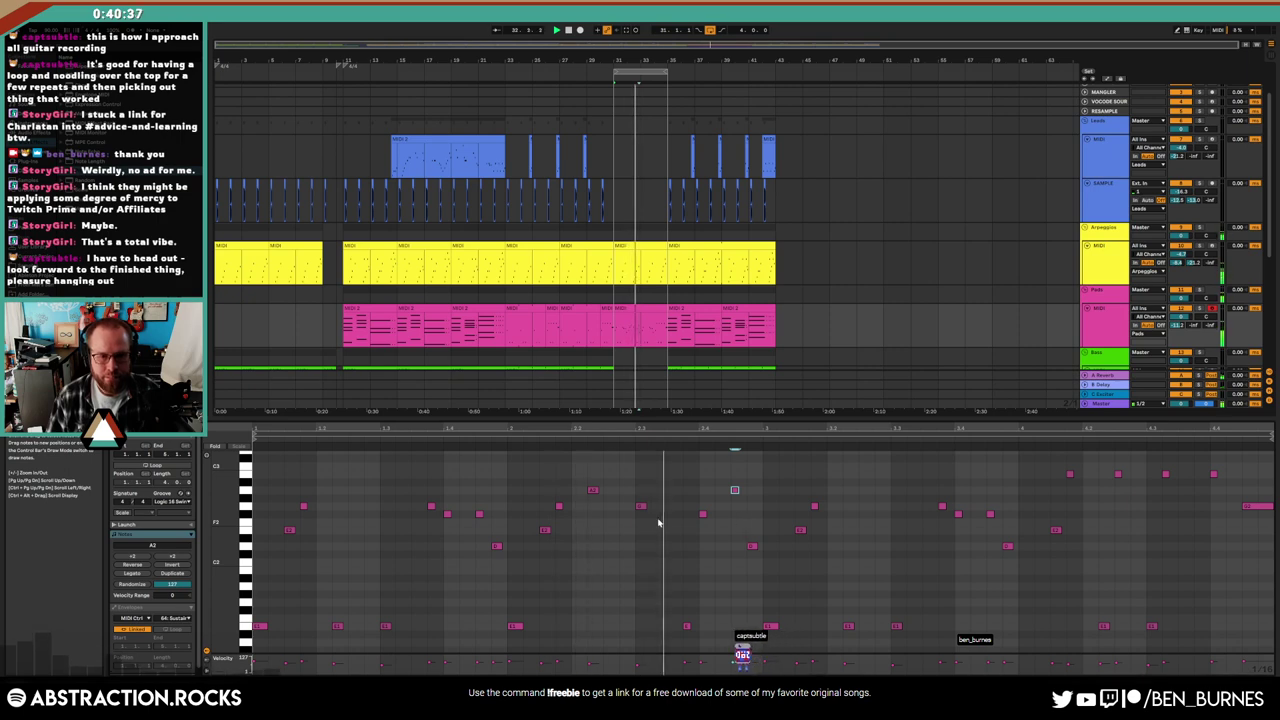
Shift the second bar's G2 note ahead of beat 3, add an E2 note on the beat and another E1 note after it
drag(640, 507, 627, 510)
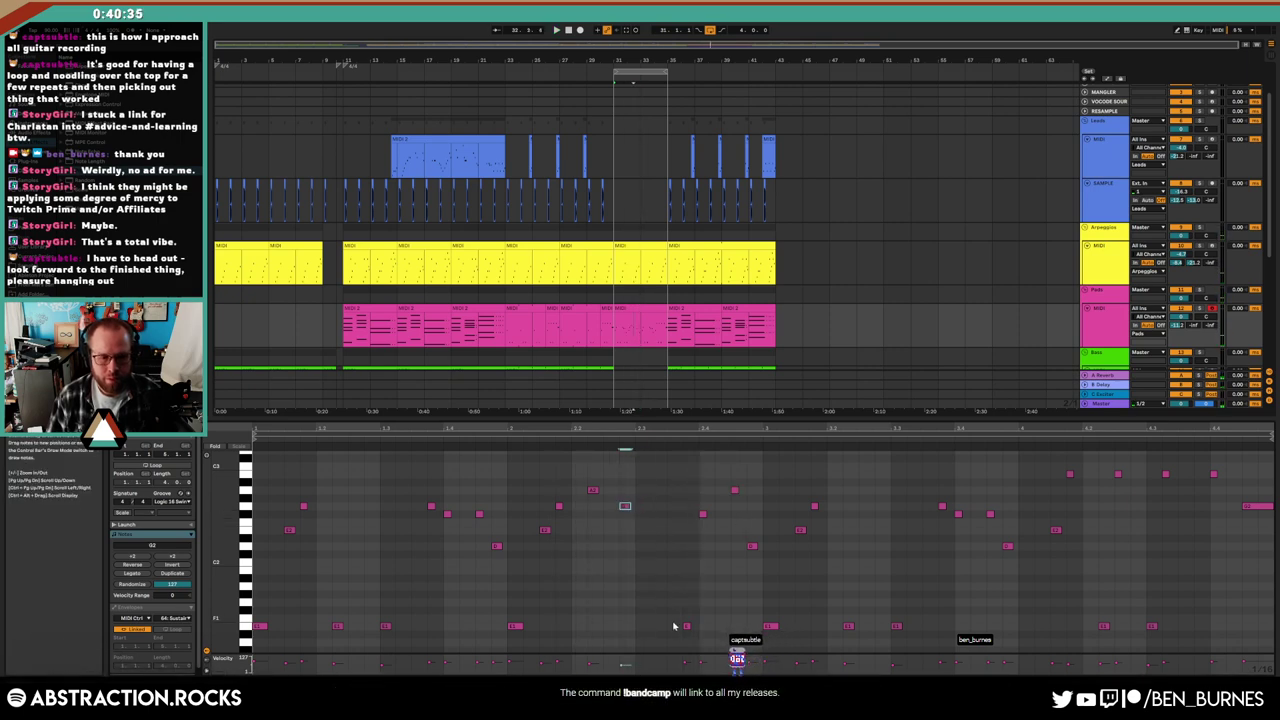
double_click(643, 521)
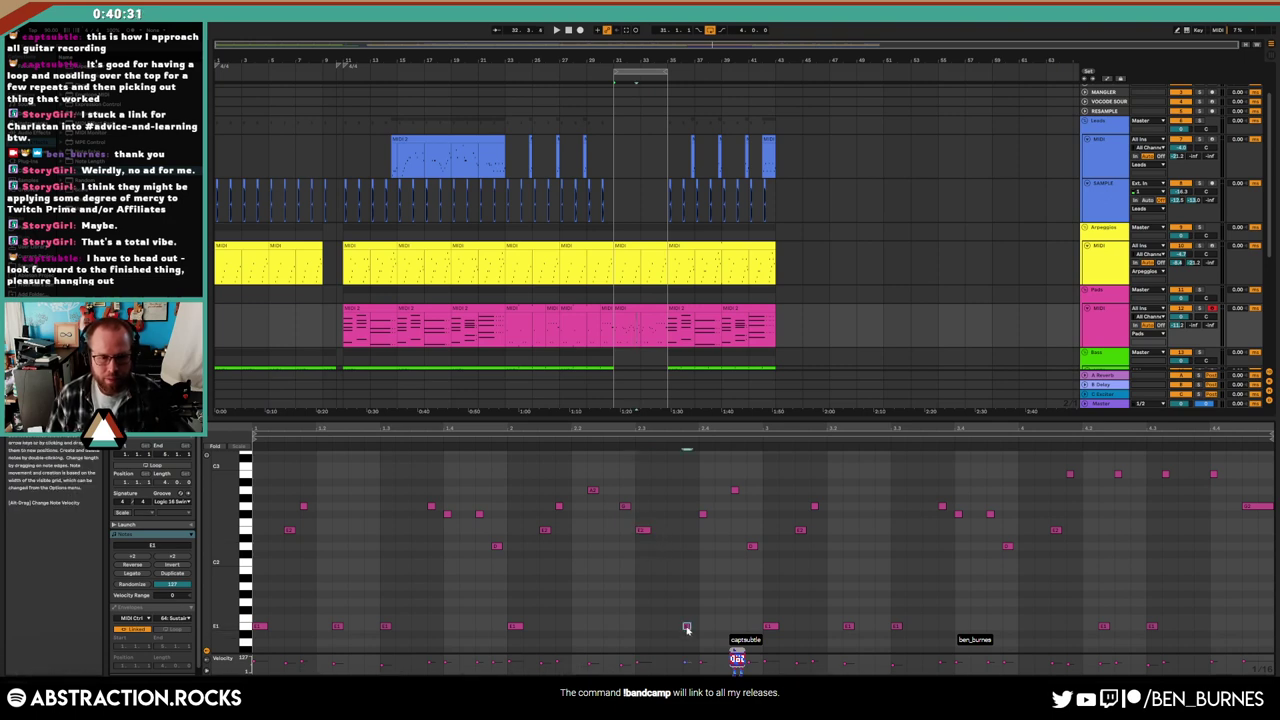
double_click(686, 626)
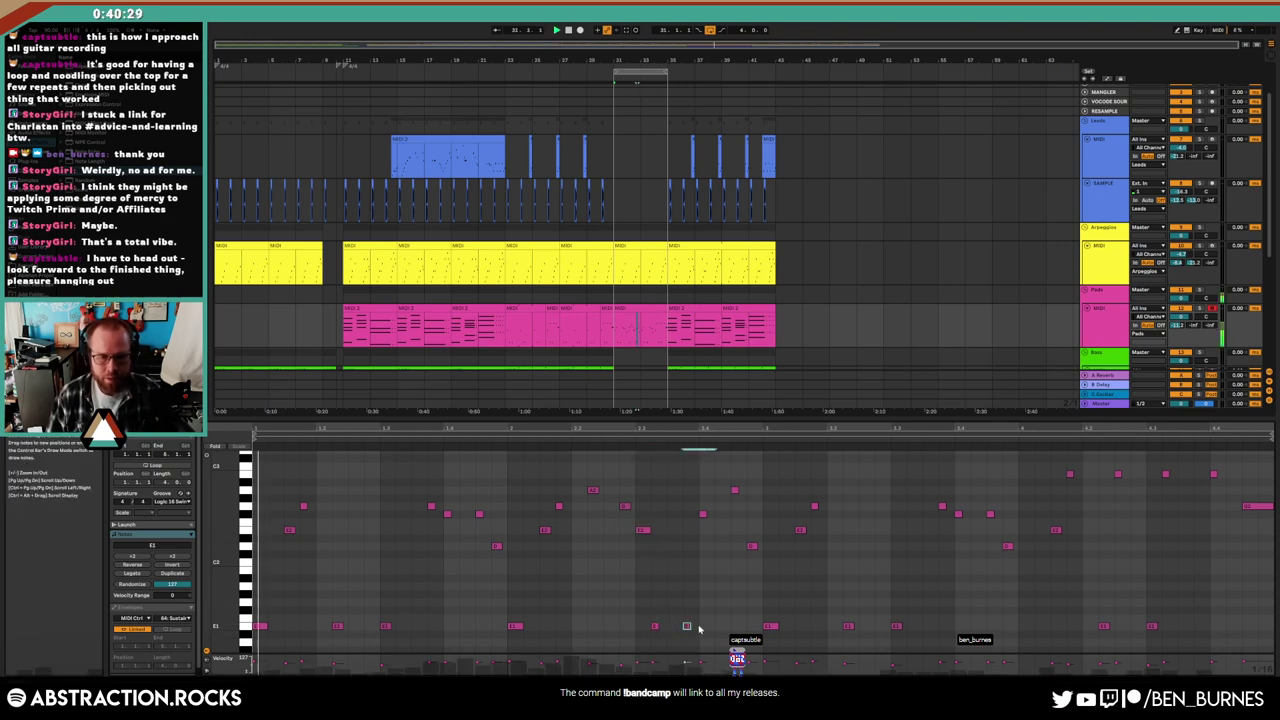
key(space)
Play the pads clip with the arrangement loop off and rework the start of its fourth bar with E1, E2 and A2 notes
drag(505, 418, 505, 401)
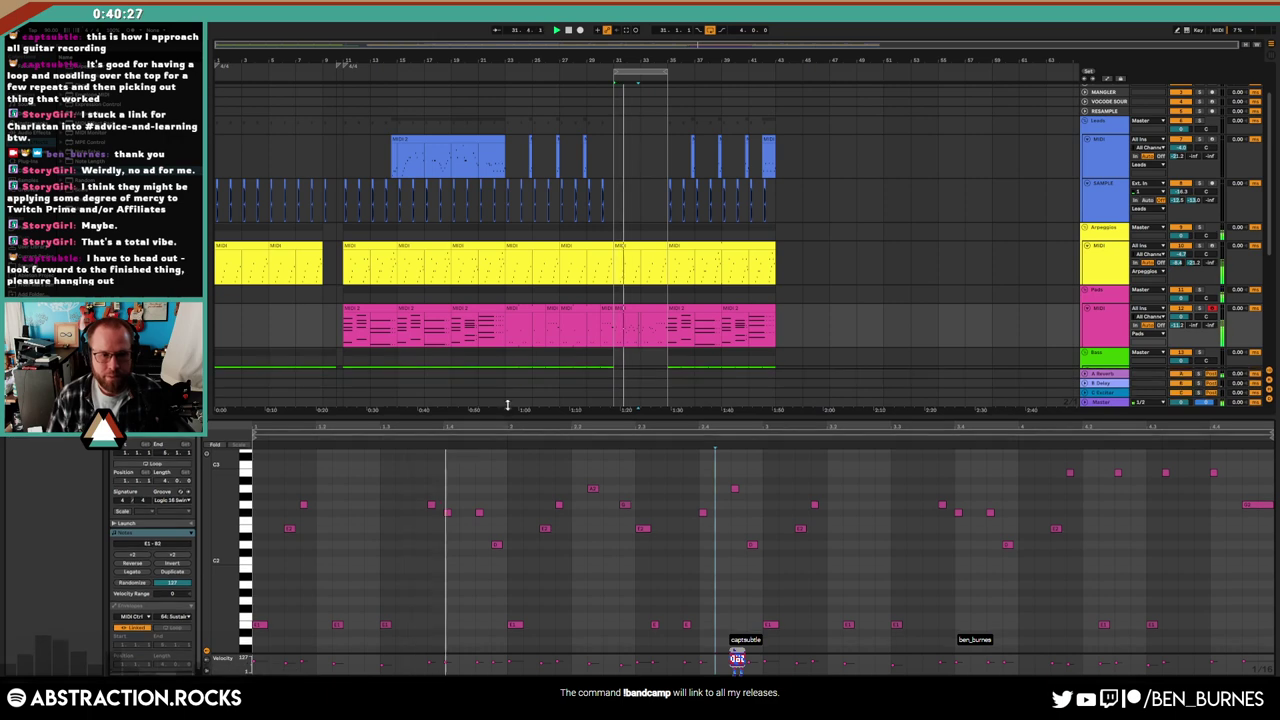
click(633, 268)
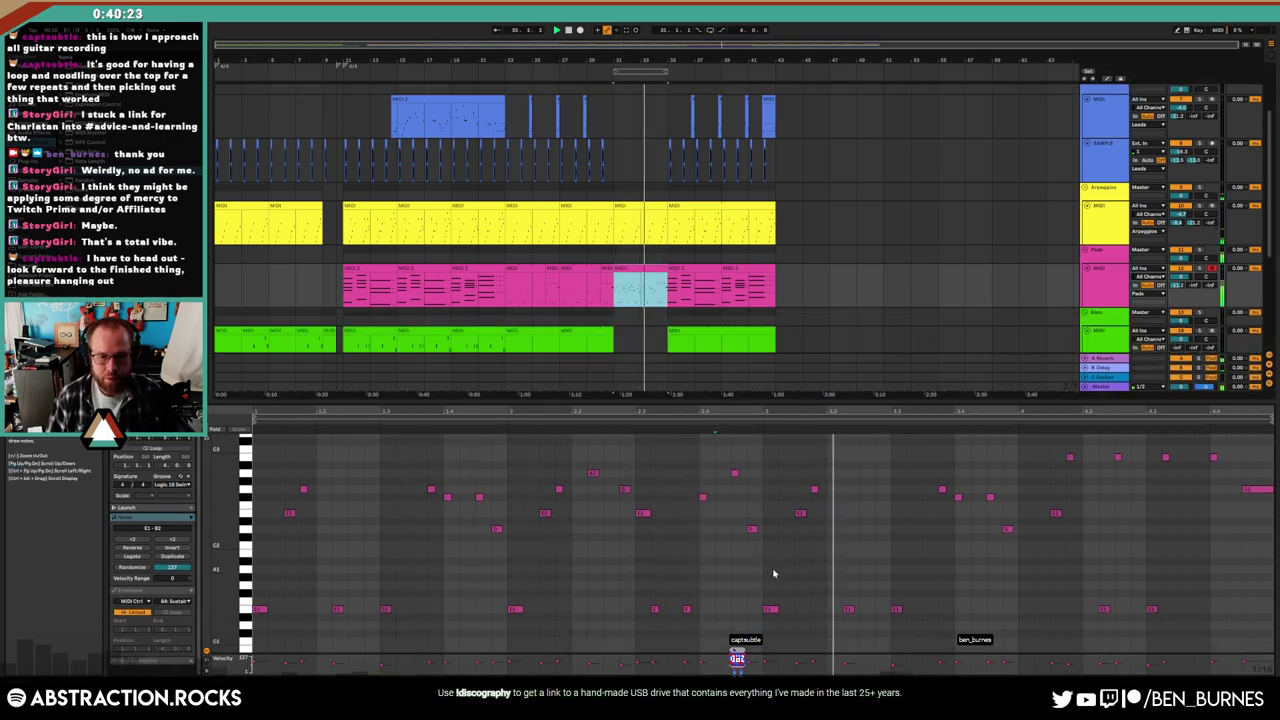
key(space)
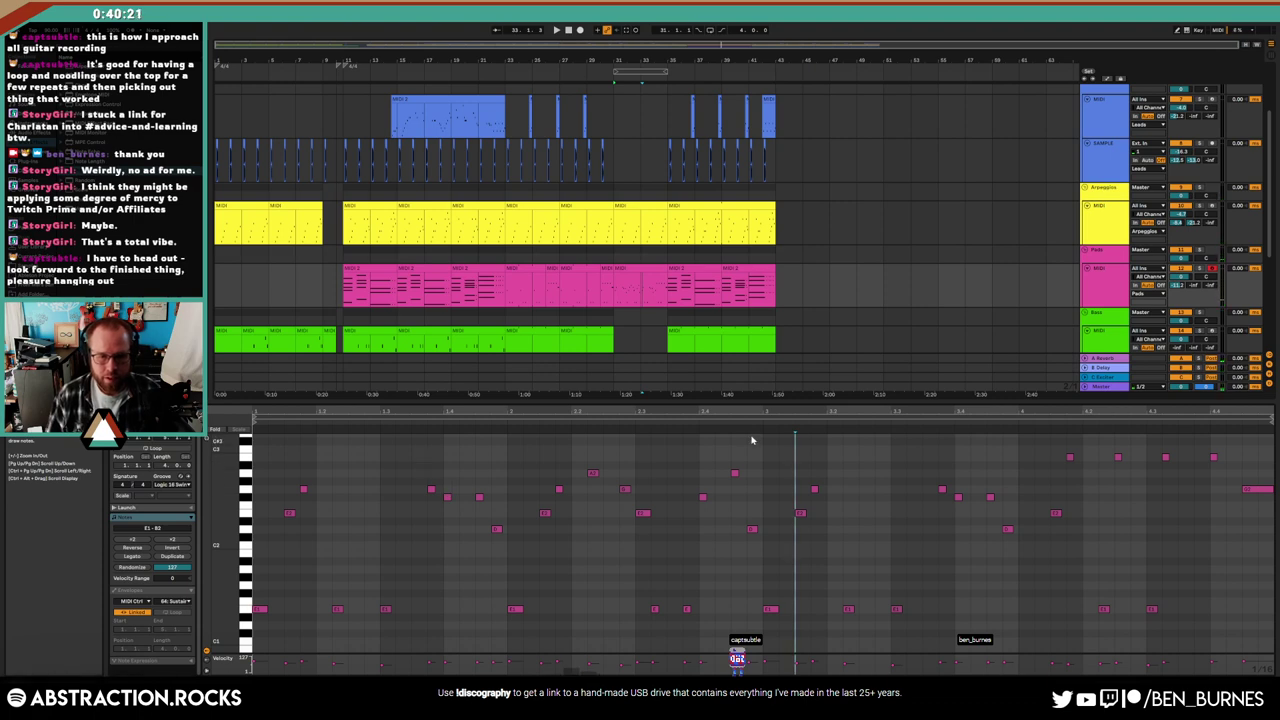
scroll(860, 528, down, 1)
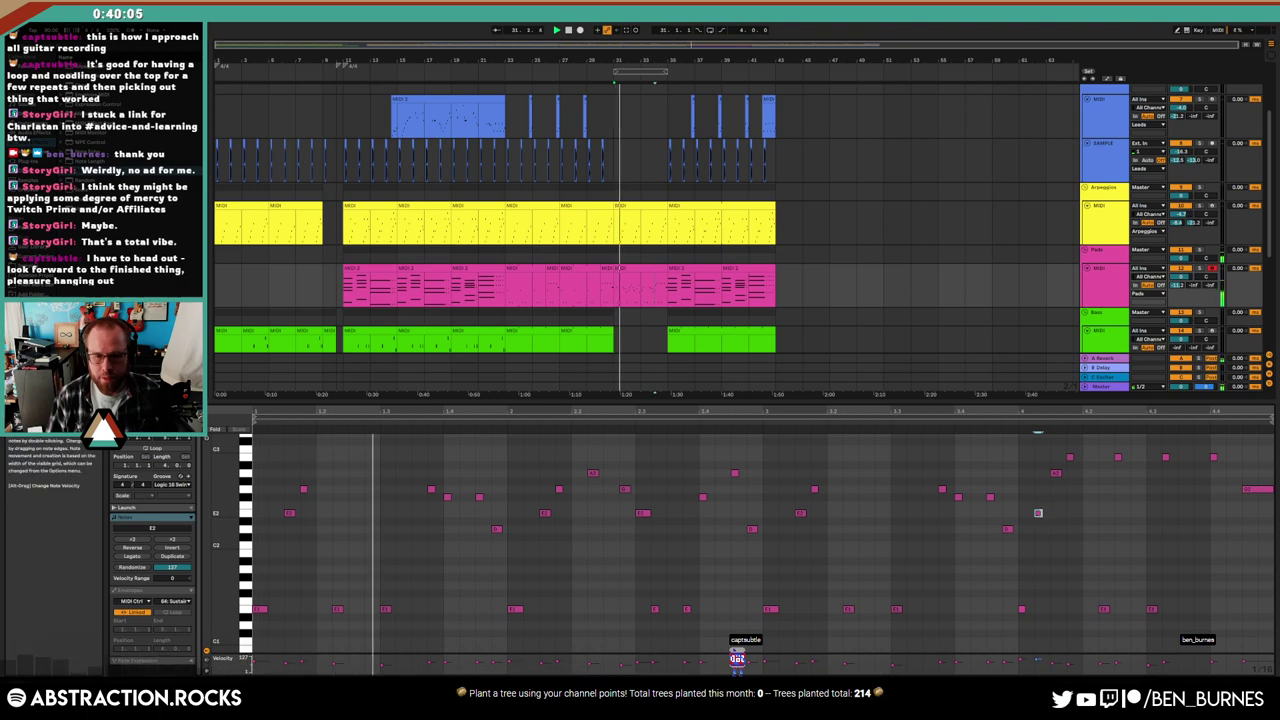
Trim the start of the later drum loop sample clip from bar 31 to bar 35 during playback
scroll(801, 338, down, 5)
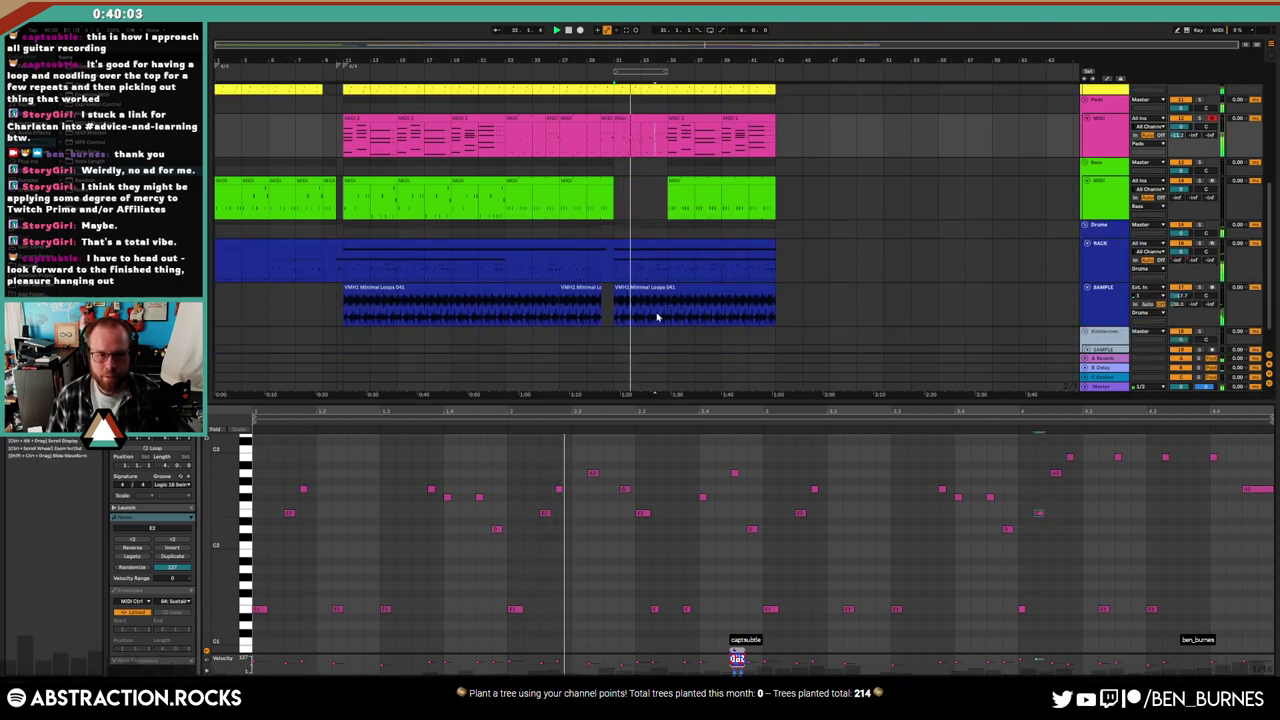
click(660, 310)
drag(641, 300, 664, 298)
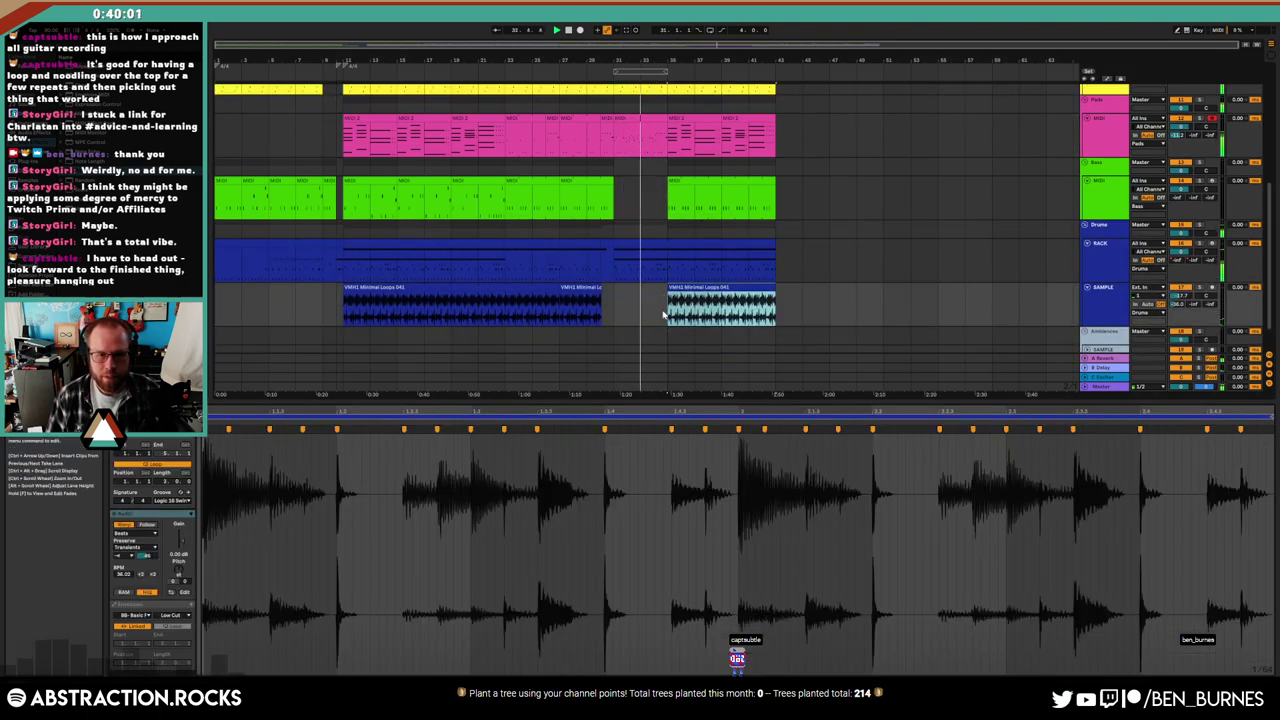
scroll(650, 280, up, 5)
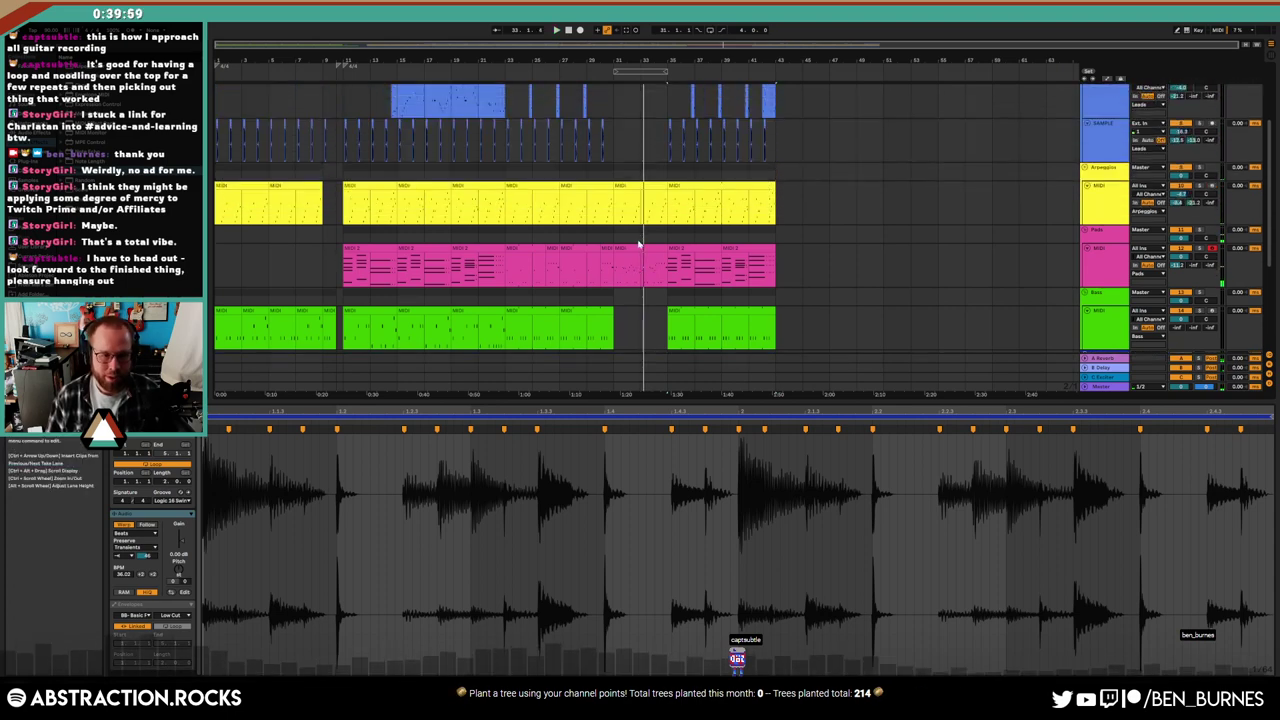
Play back from around bar 28 and delete the arpeggio clip in bars 31–35
scroll(640, 244, up, 2)
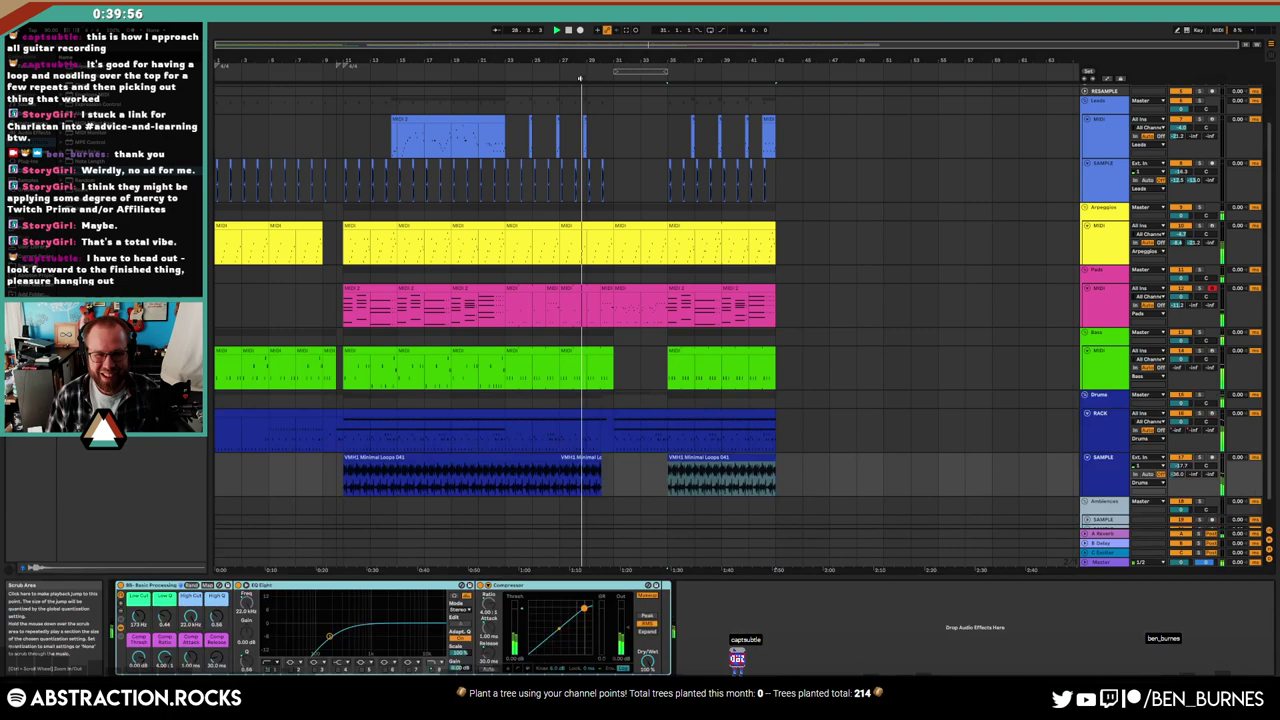
click(672, 338)
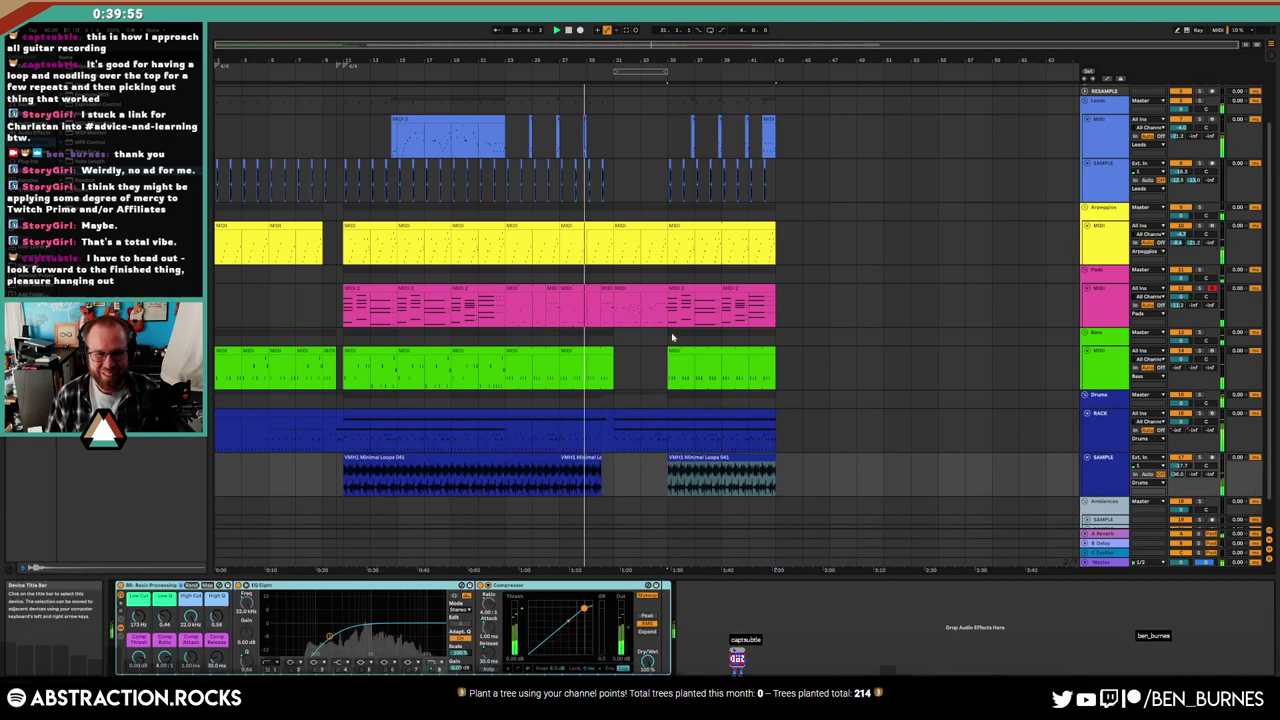
scroll(674, 336, up, 2)
ctrl+scroll(674, 336, up, 5)
click(556, 272)
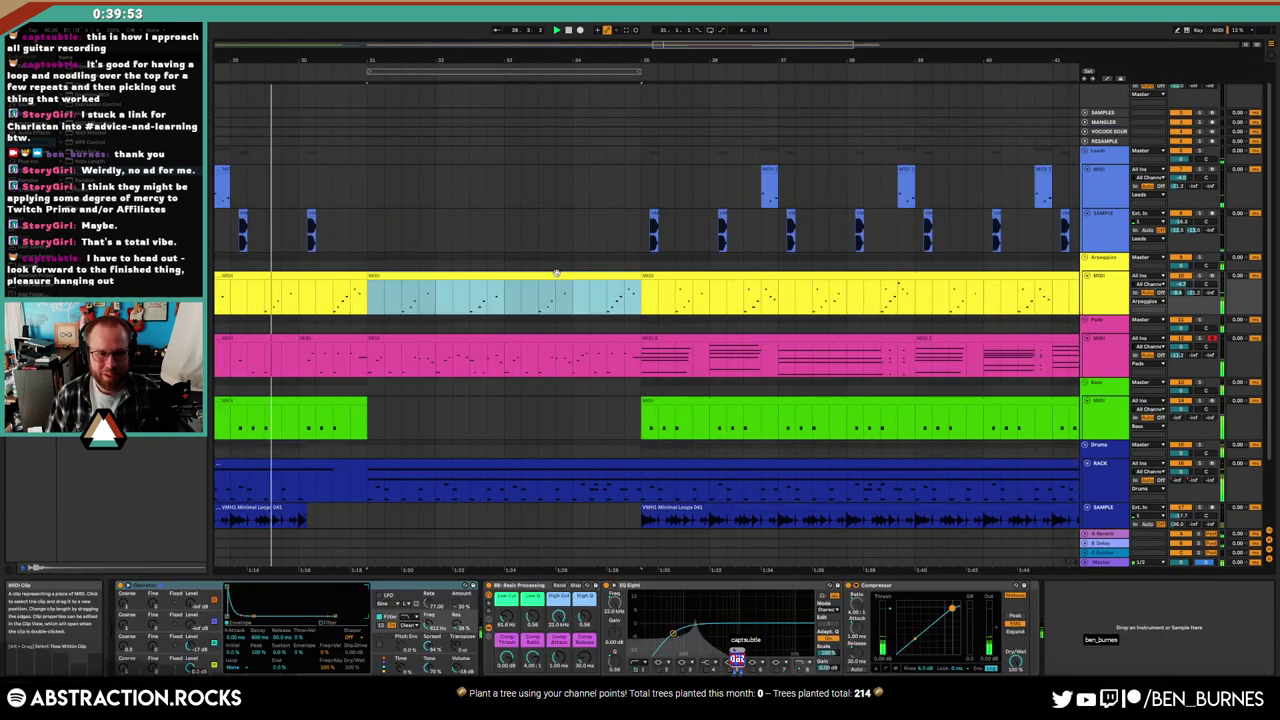
scroll(420, 410, down, 2)
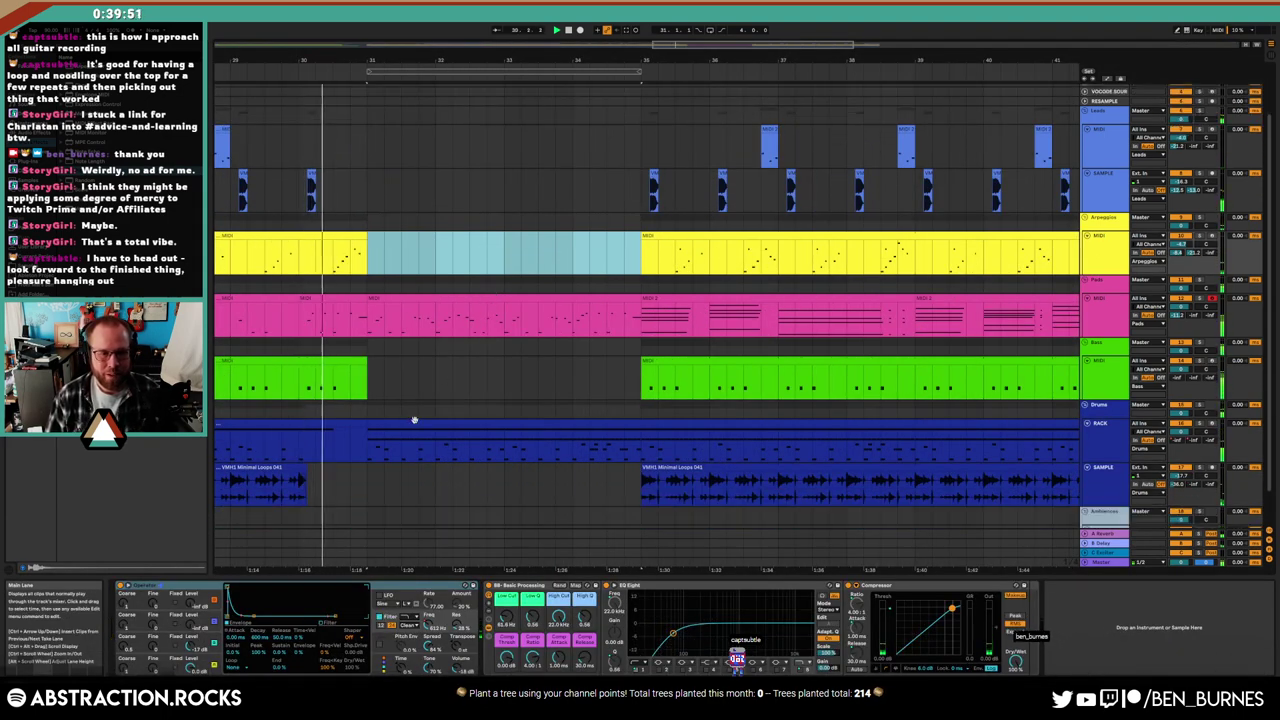
Deactivate the closed hat, clap and snare notes in the drum rack clip from bar 31, keeping the bass drum and ride active
click(414, 420)
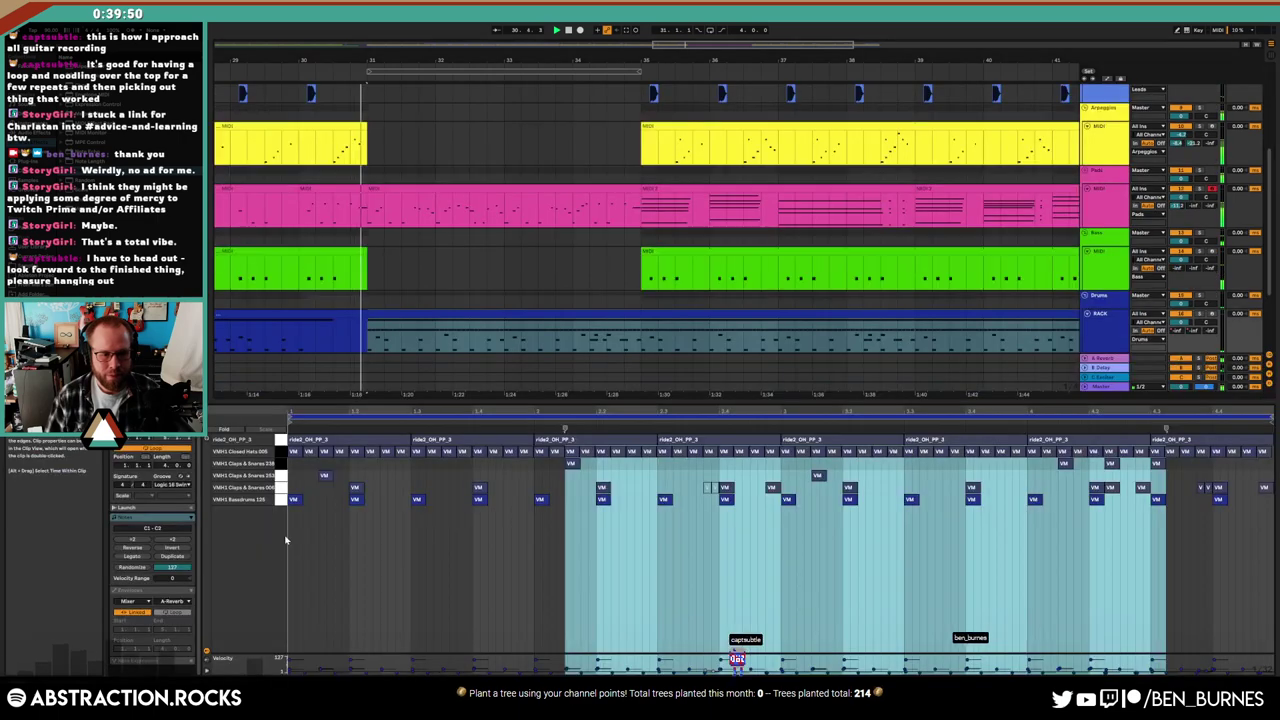
double_click(408, 416)
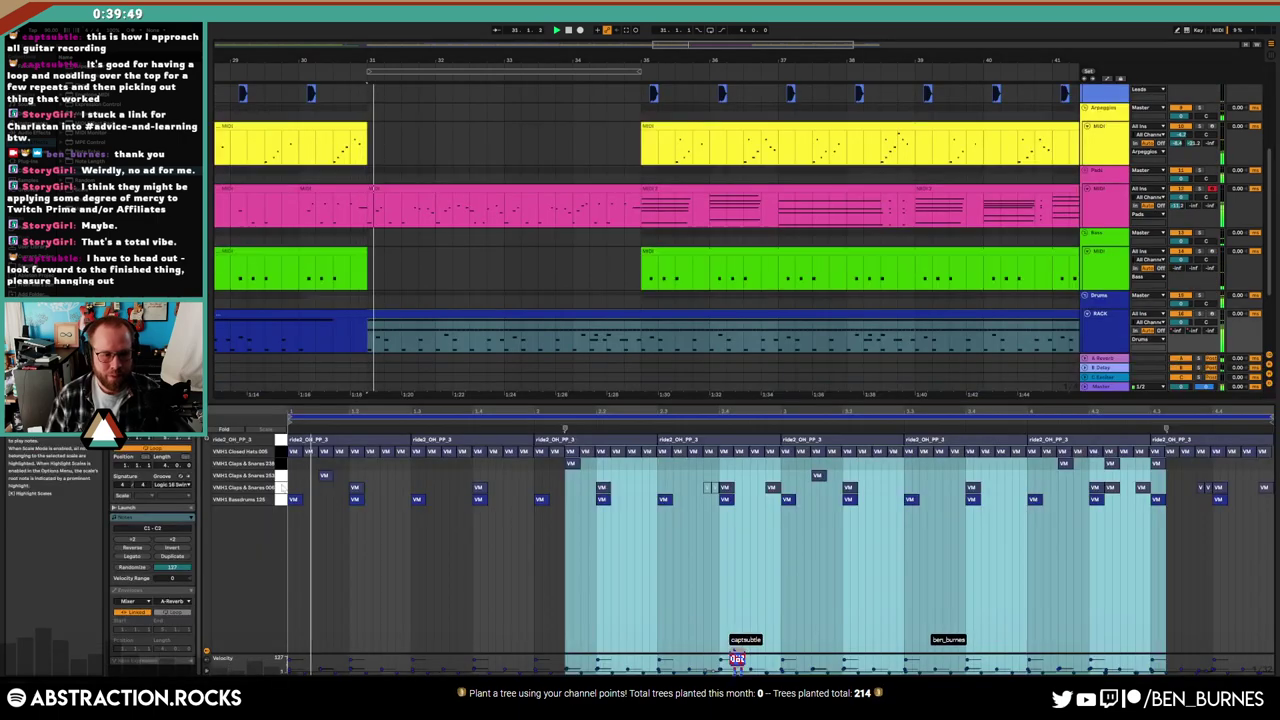
click(323, 531)
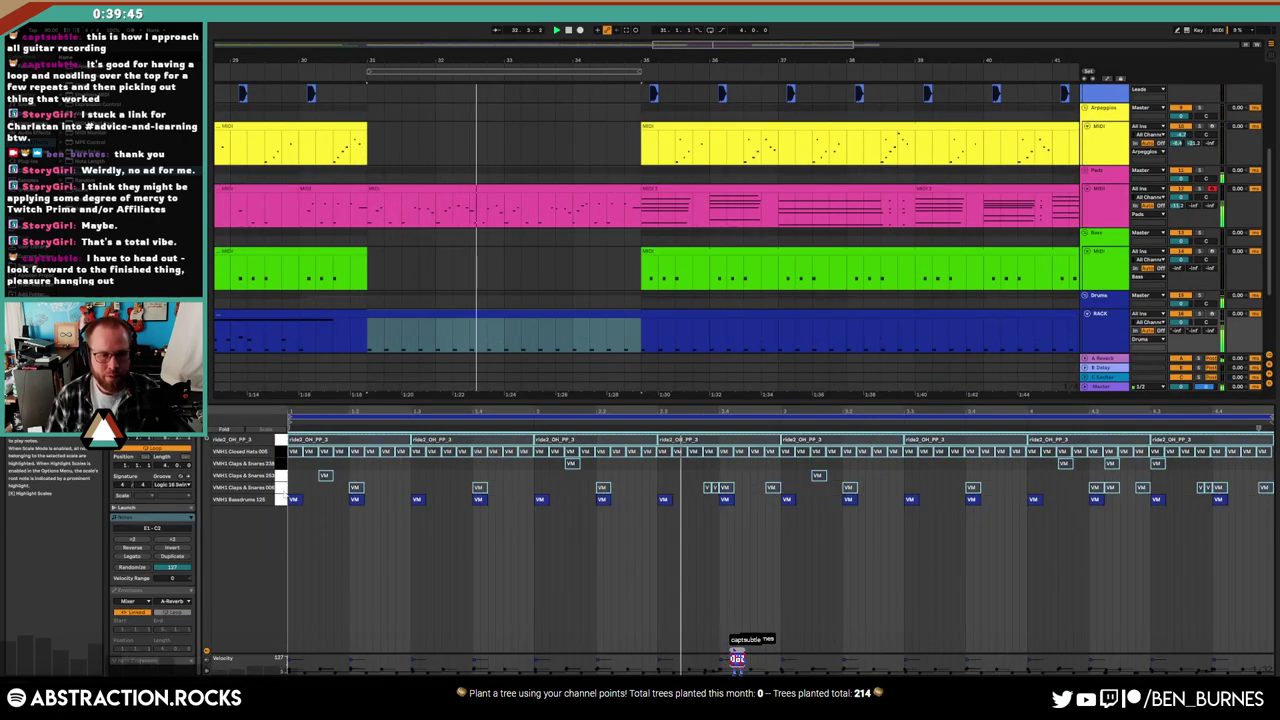
click(329, 509)
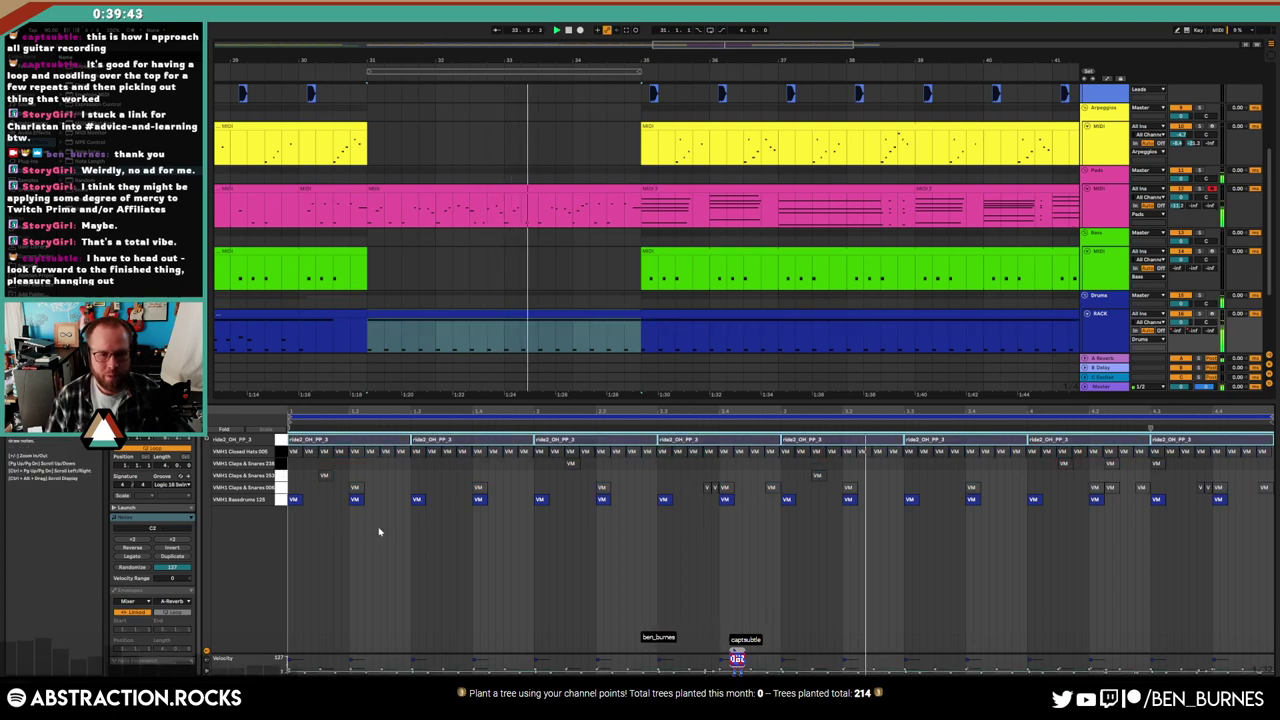
Separate bars 31–35 of the drum rack part as the reduced section and restore the full pattern in bars 35–43
scroll(660, 320, down, 2)
click(668, 314)
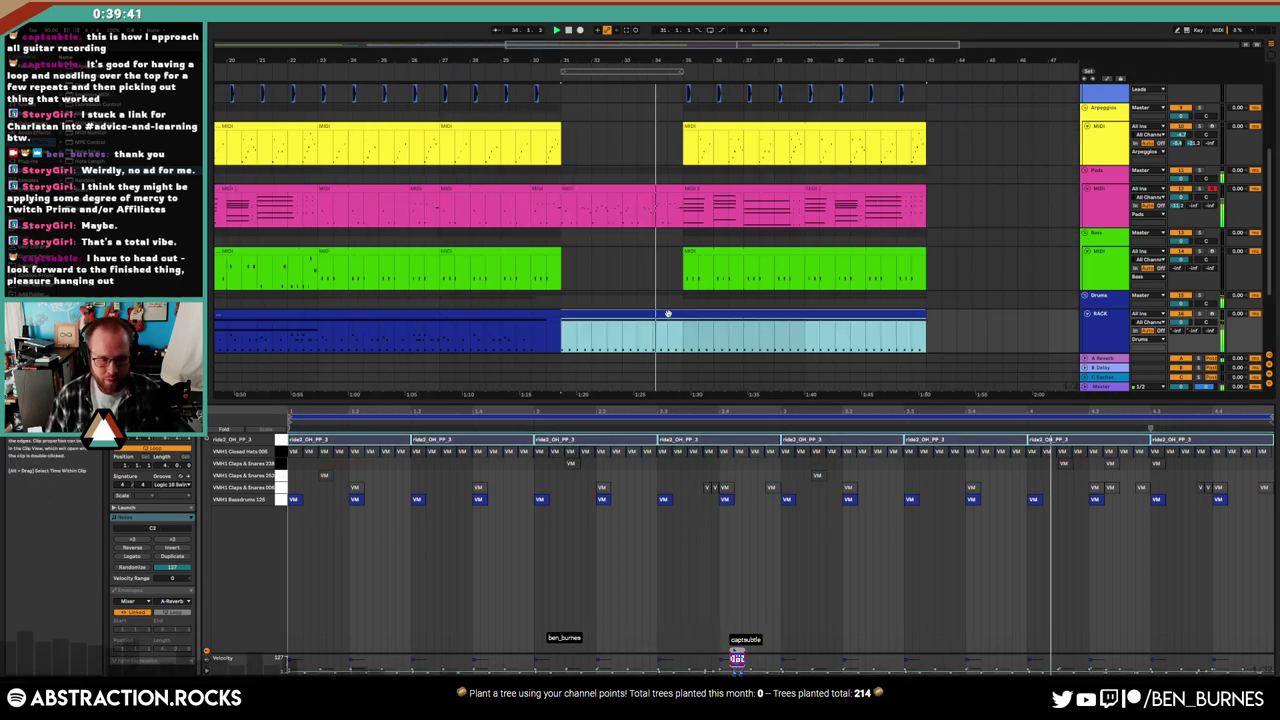
drag(682, 330, 565, 332)
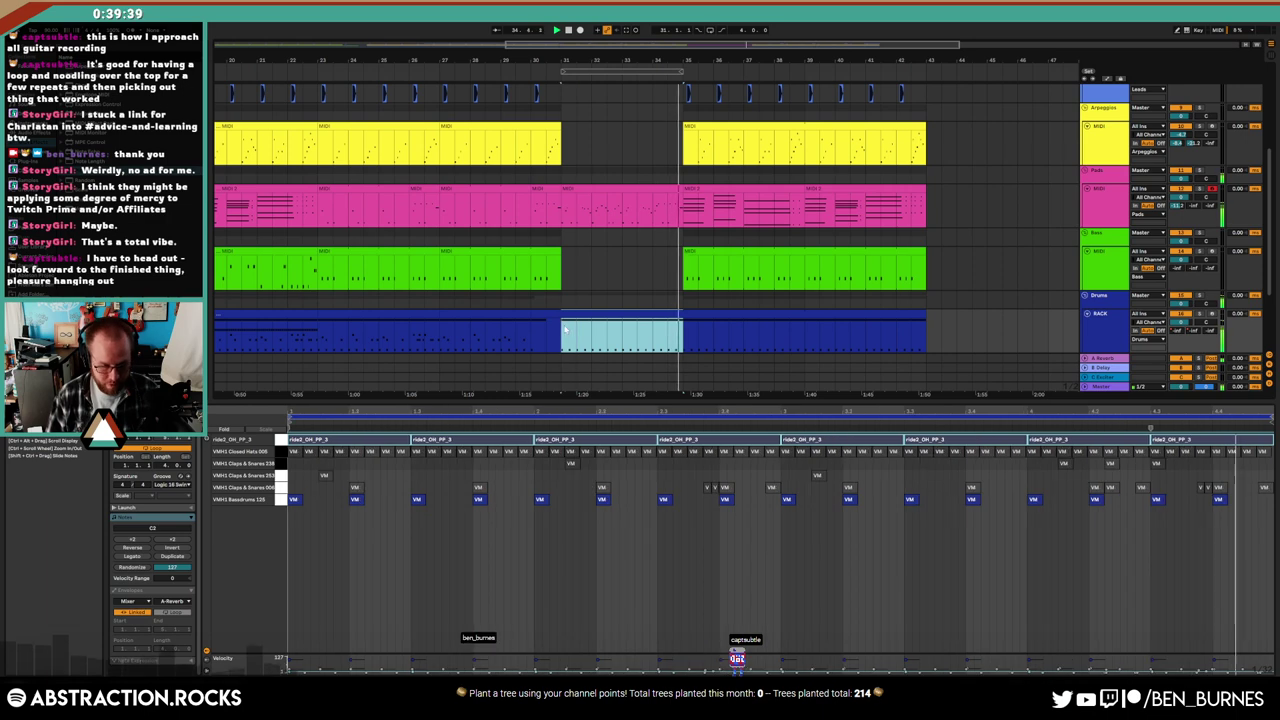
scroll(430, 310, down, 1)
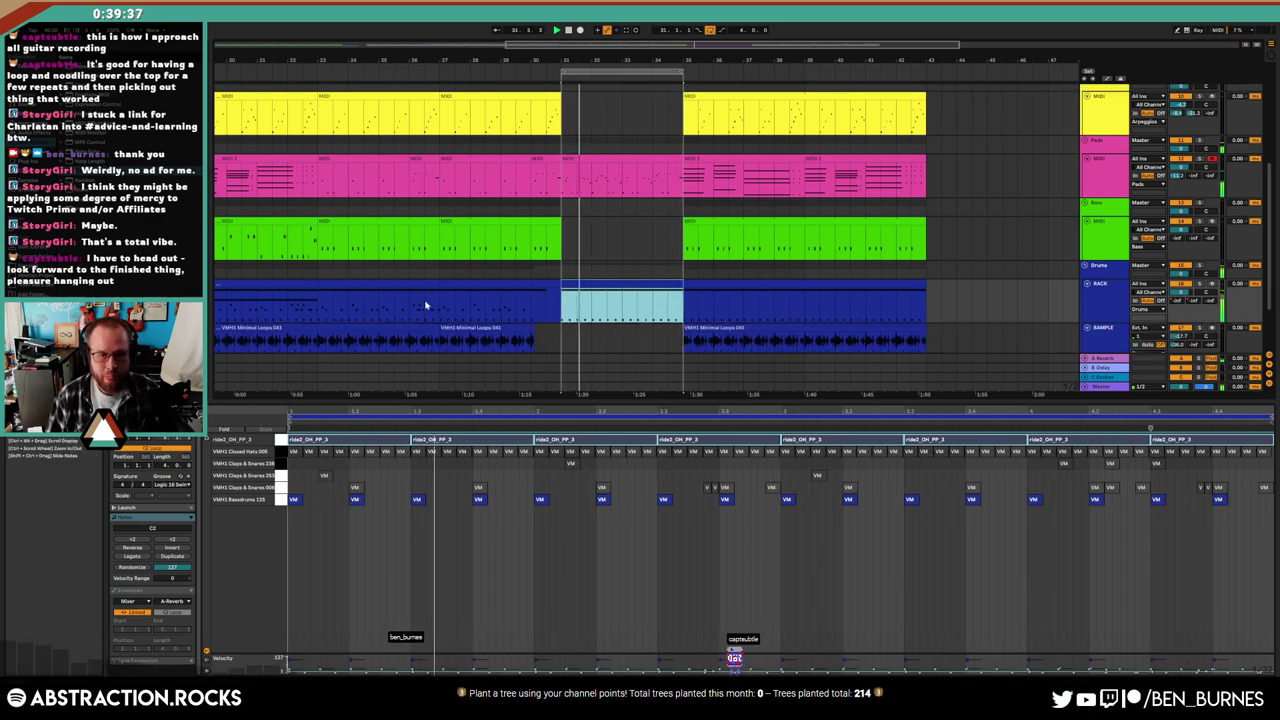
shift+click(697, 286)
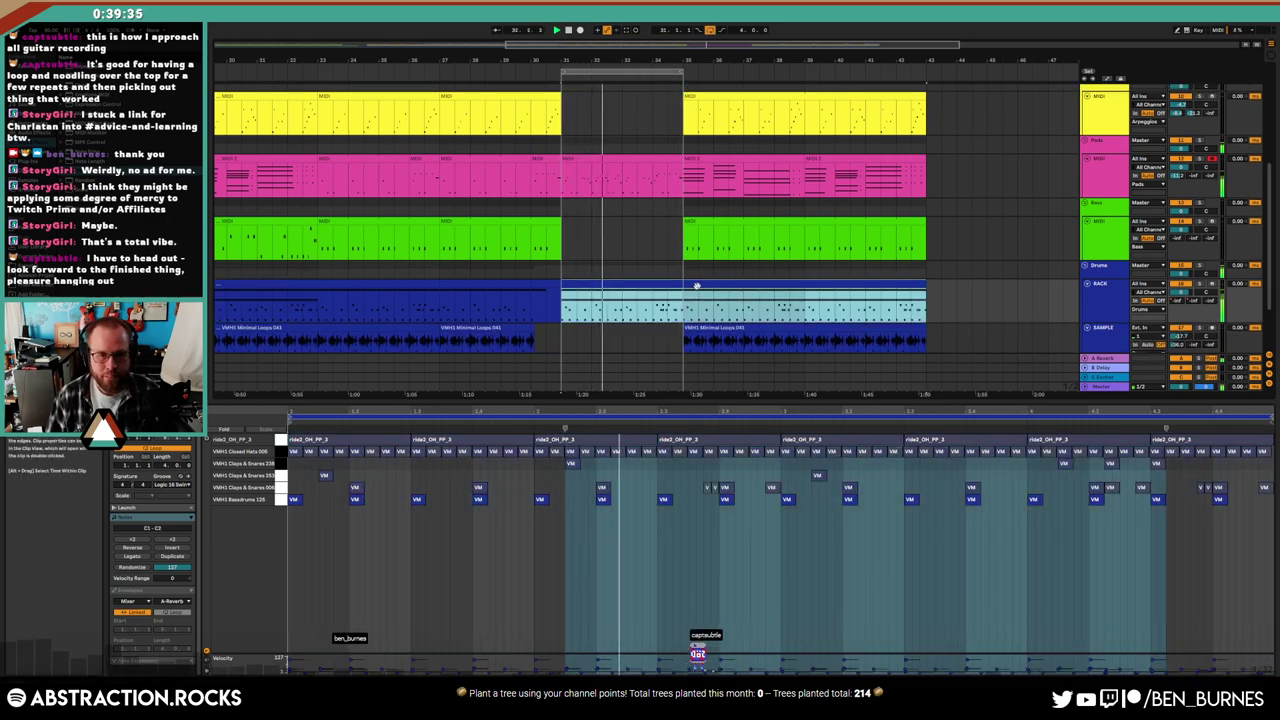
mouse_move(926, 292)
mouse_down()
mouse_move(1050, 292)
mouse_move(927, 292)
mouse_up()
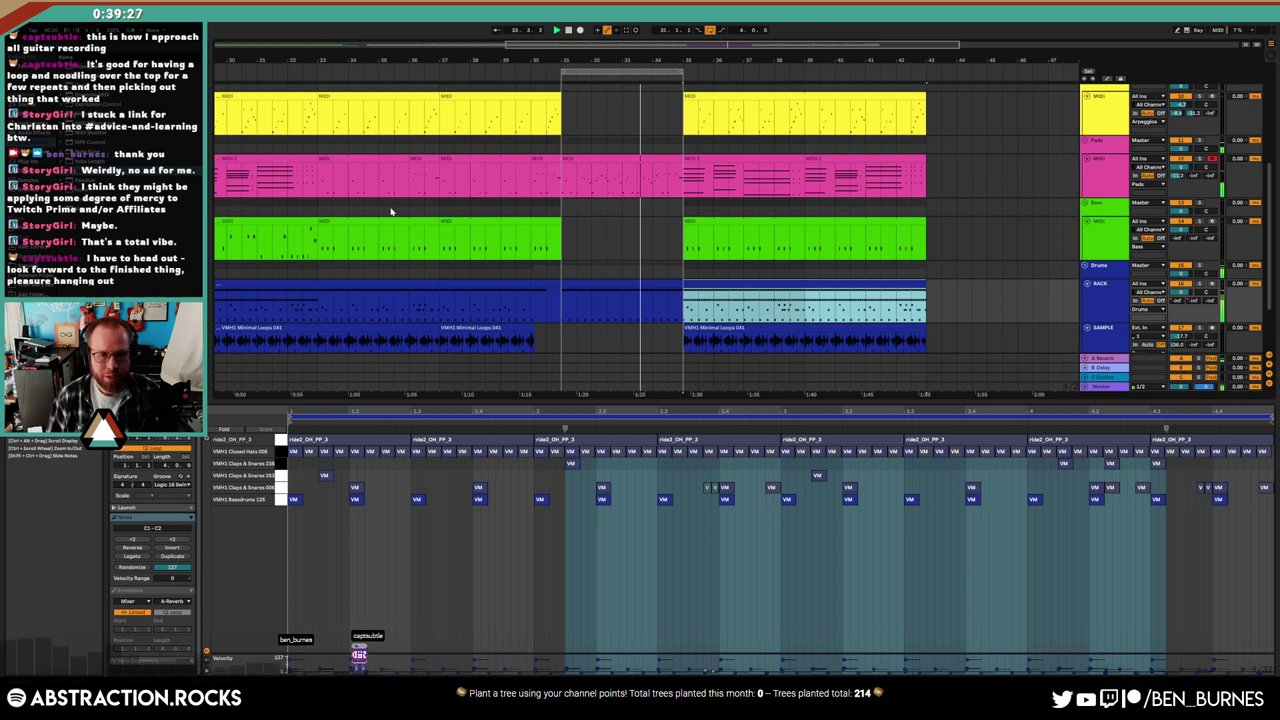
click(566, 285)
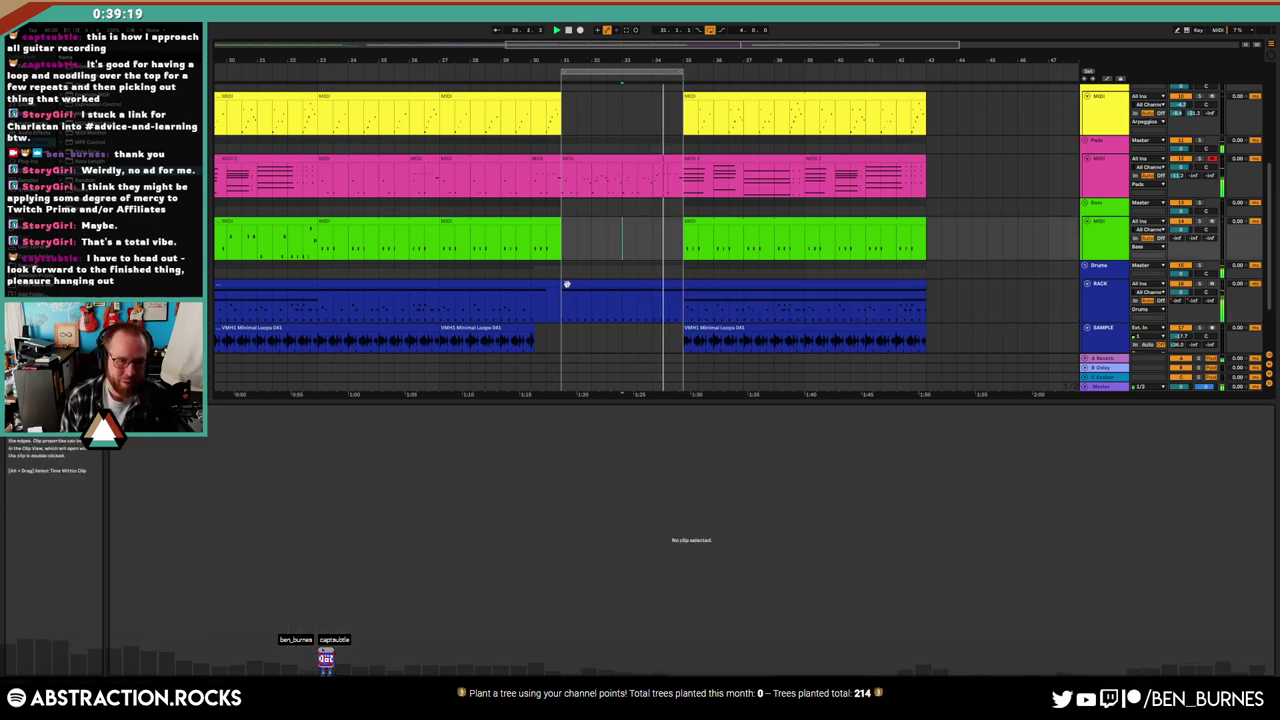
Examine the bass clips leading up to bar 31 and stop playback
click(558, 248)
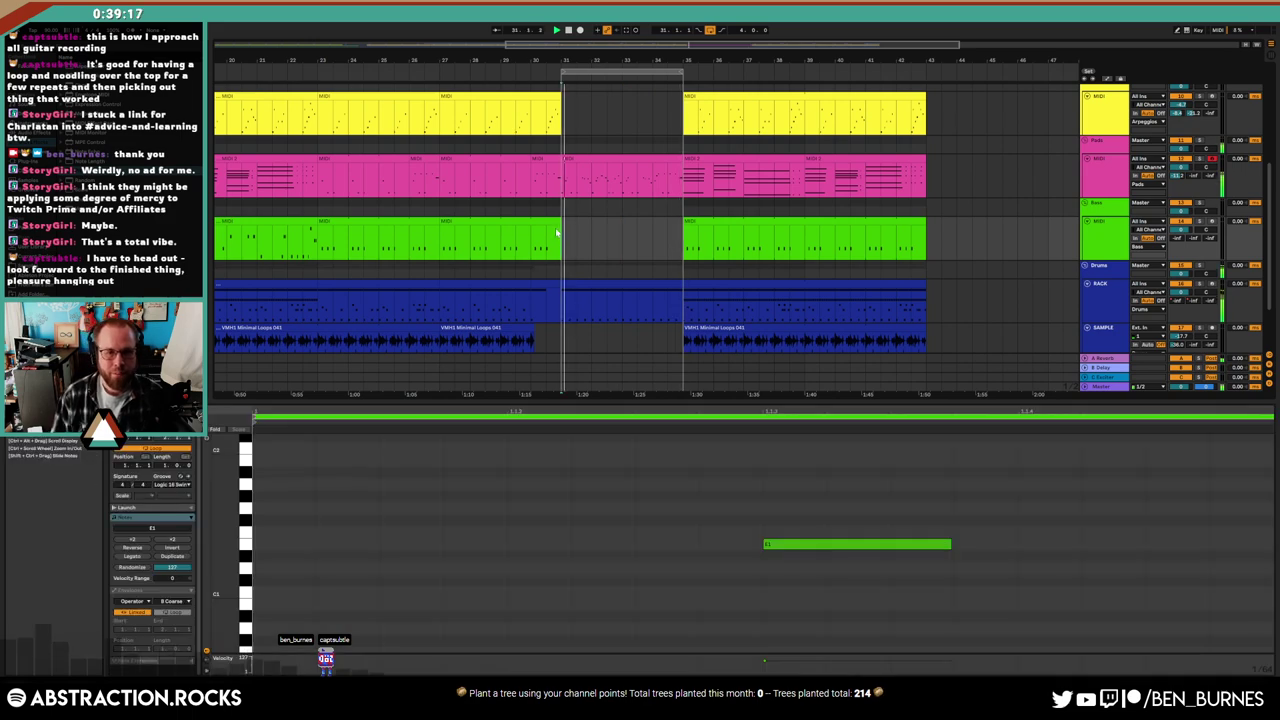
click(551, 222)
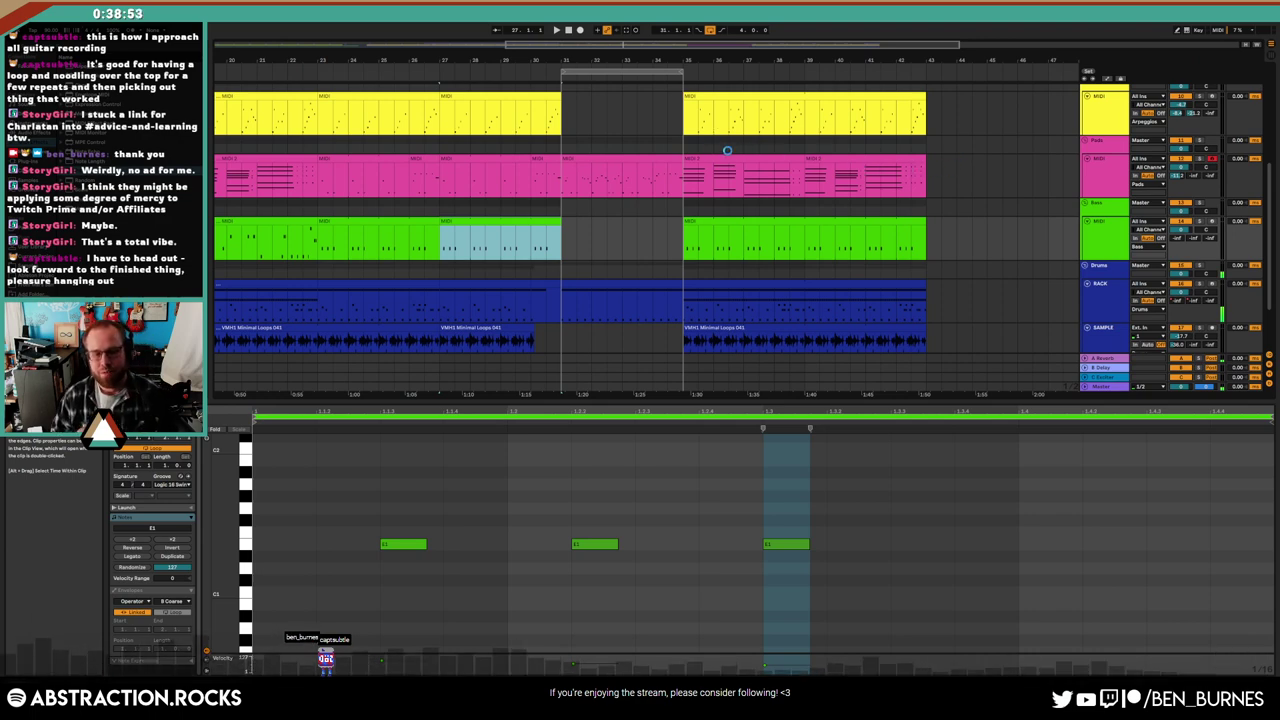
key(Left)
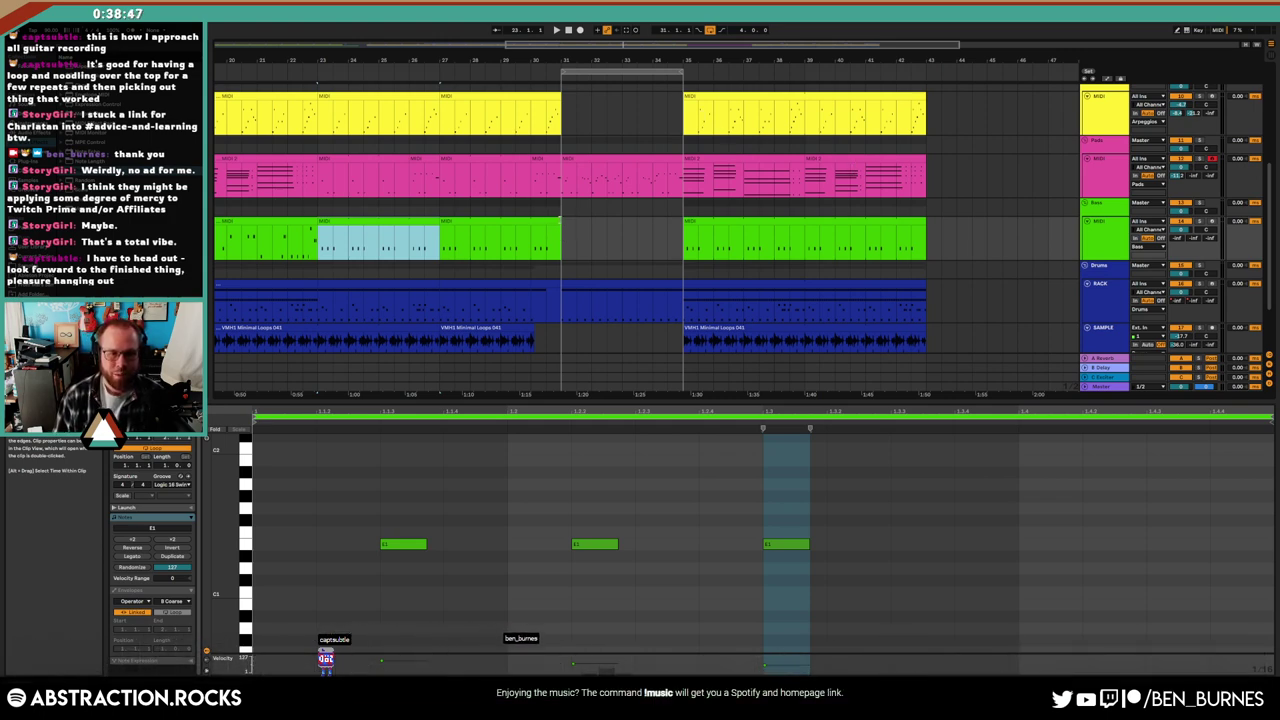
Bring up the sample browser on the SAMPLES track, then return to the arrangement
click(948, 230)
scroll(997, 236, up, 4)
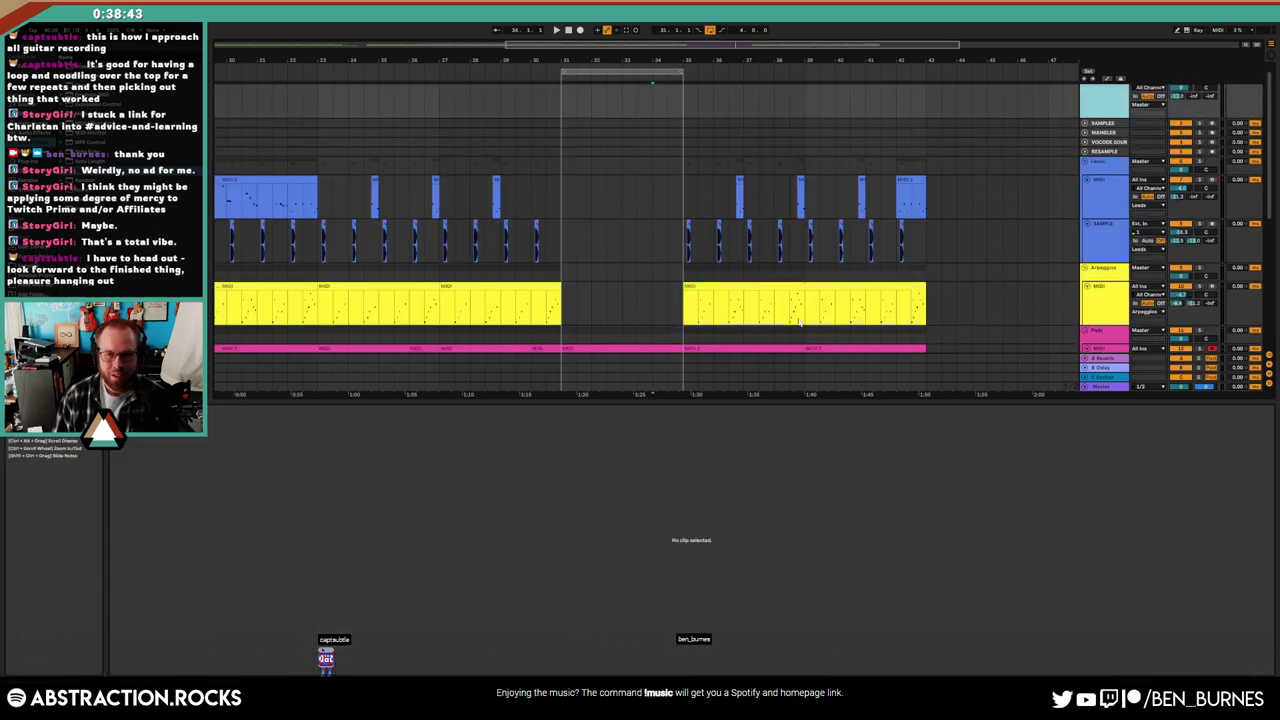
drag(140, 402, 140, 578)
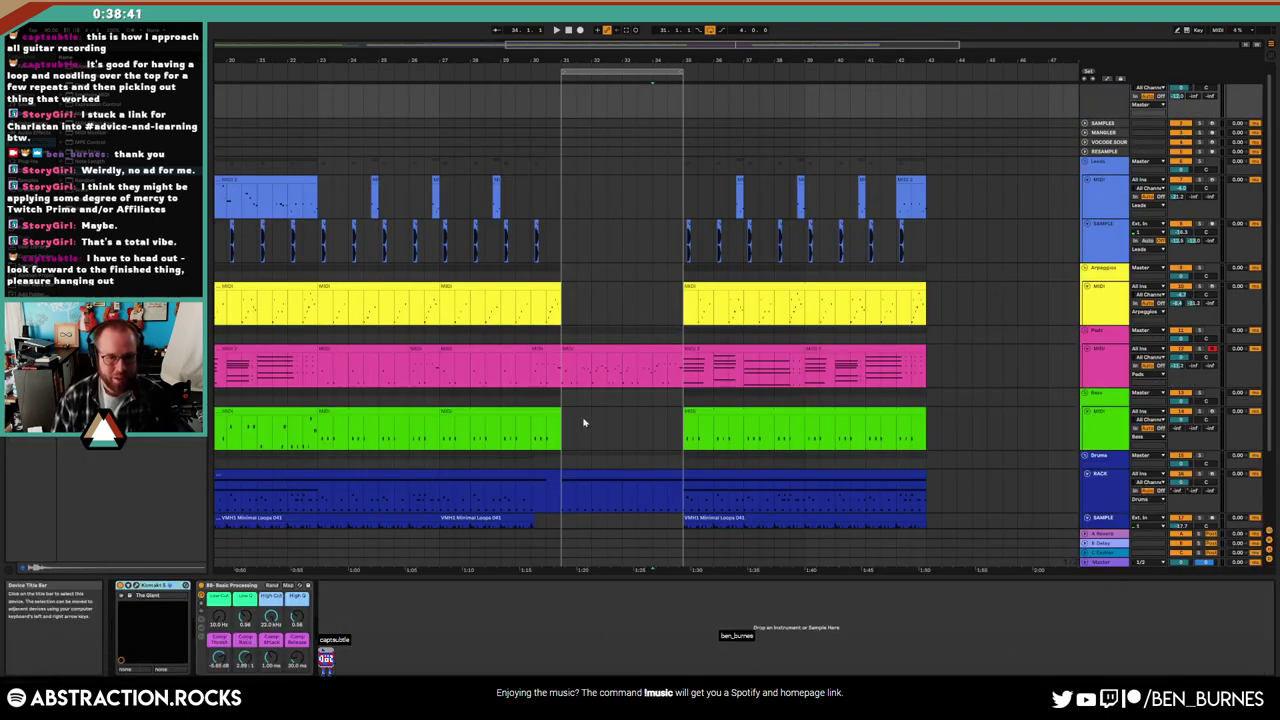
click(1095, 125)
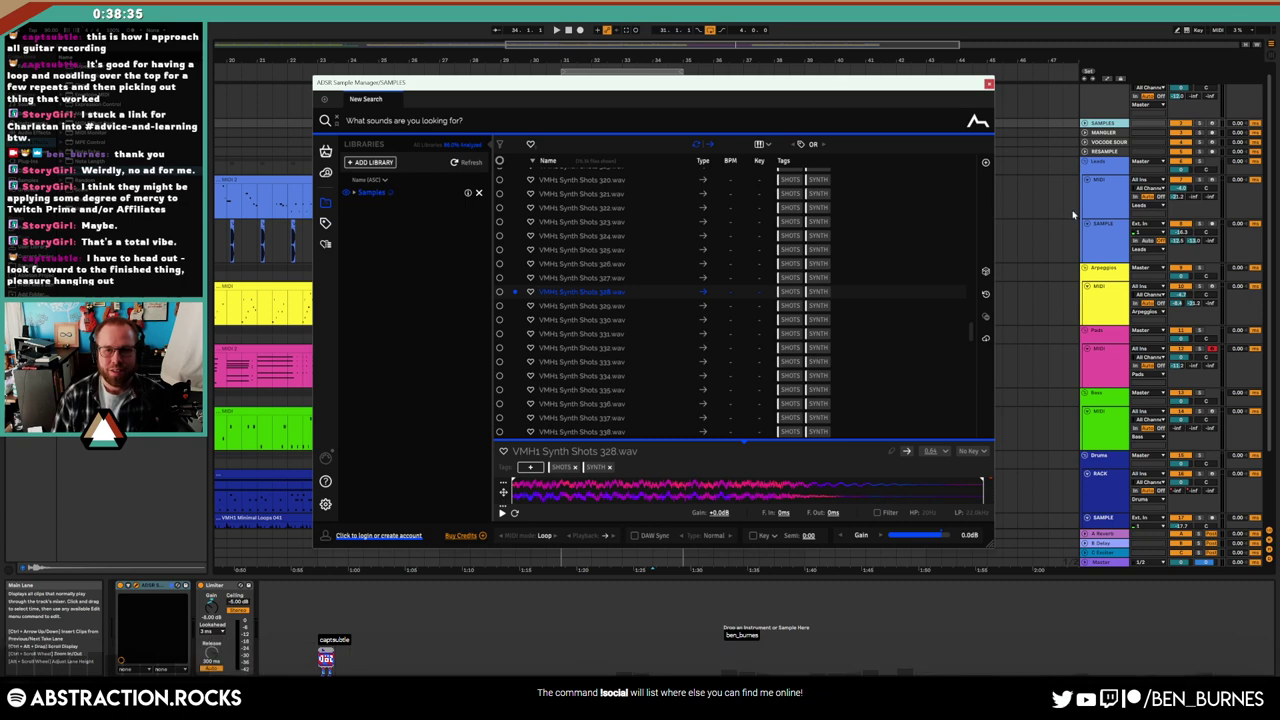
click(1047, 227)
Play back from around bar 22 and delete the Ambiences group with its sample tracks
scroll(362, 90, down, 3)
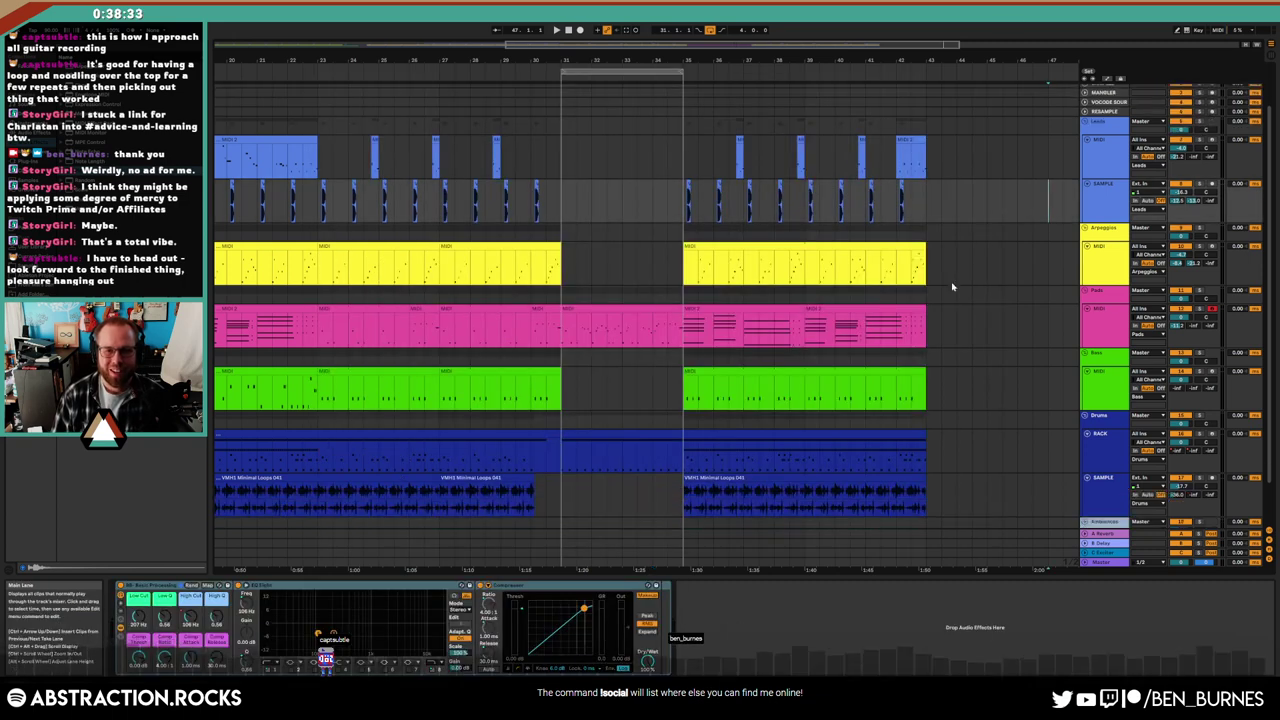
key(space)
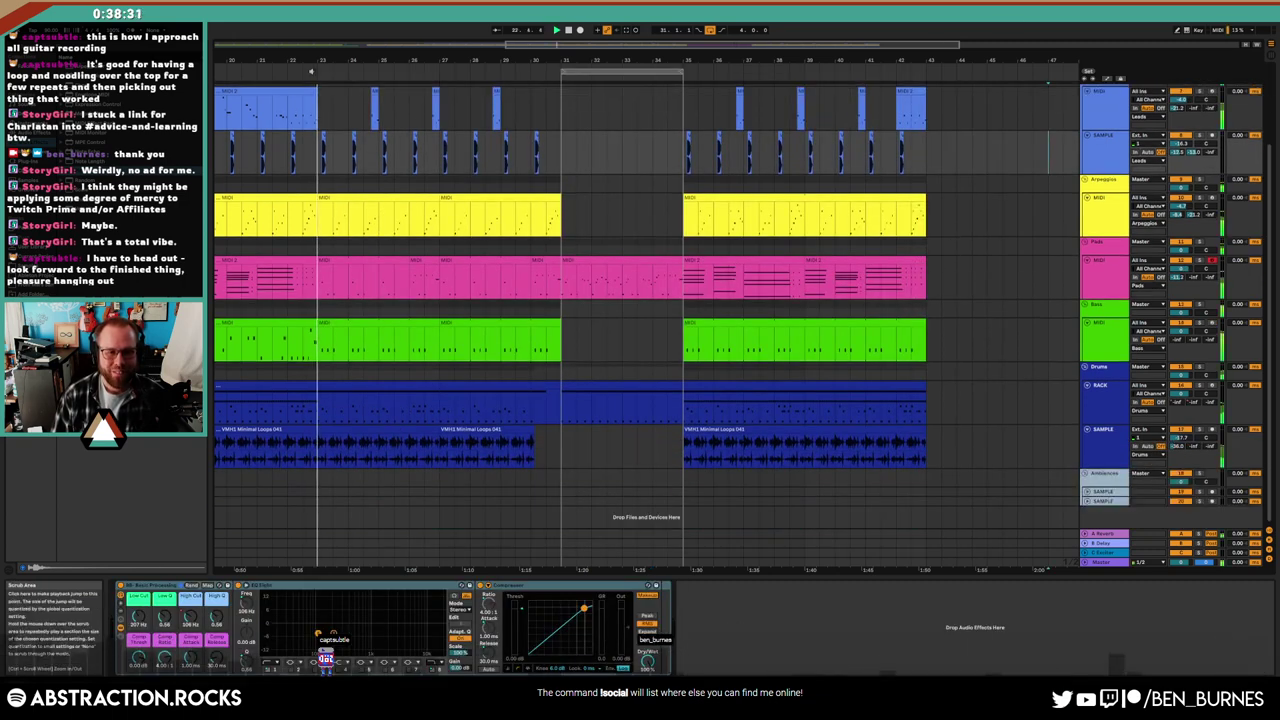
click(1110, 472)
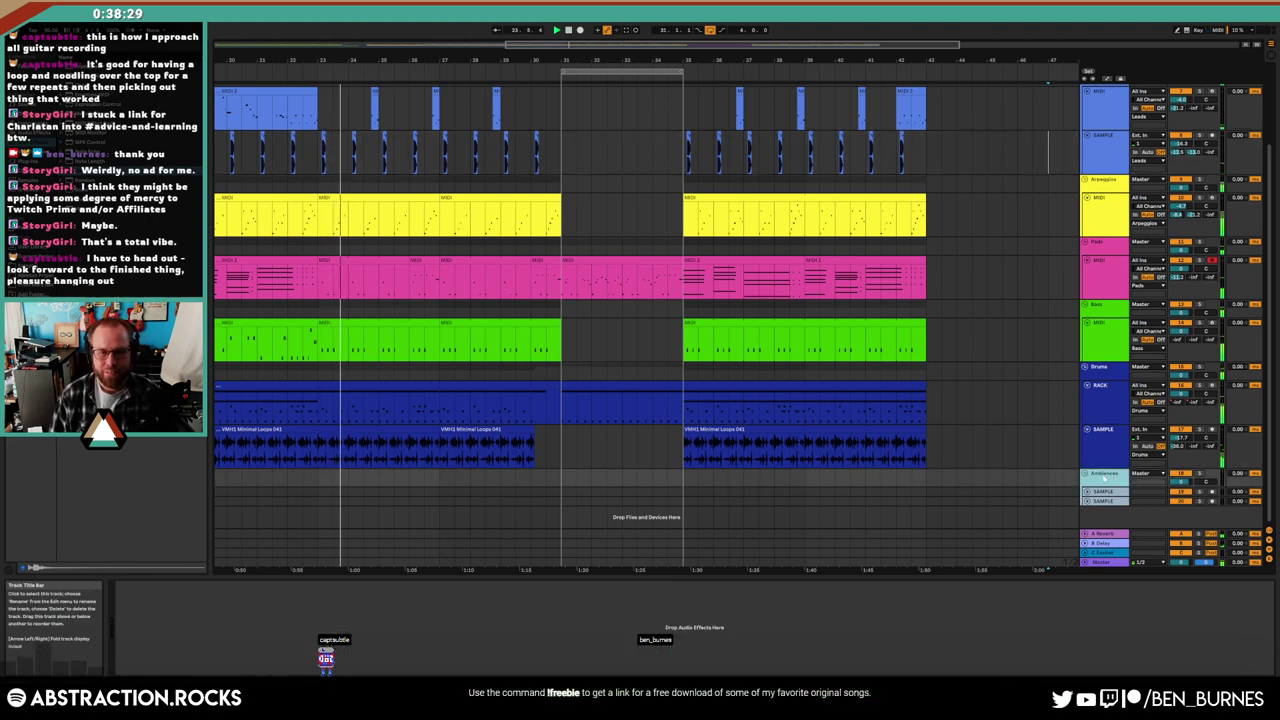
key(Delete)
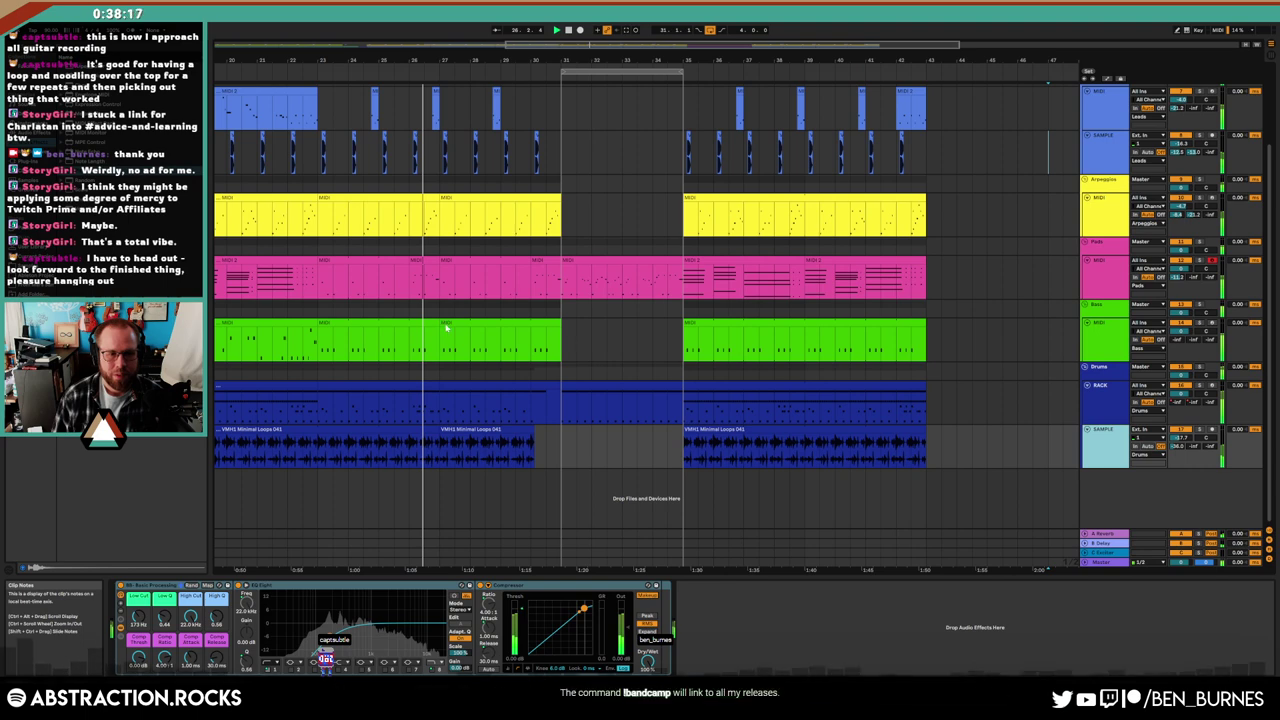
Extend the bass clip that starts at bar 23 to bar 35 and place the varied bass pattern in bars 35–39
drag(318, 338, 684, 333)
click(715, 325)
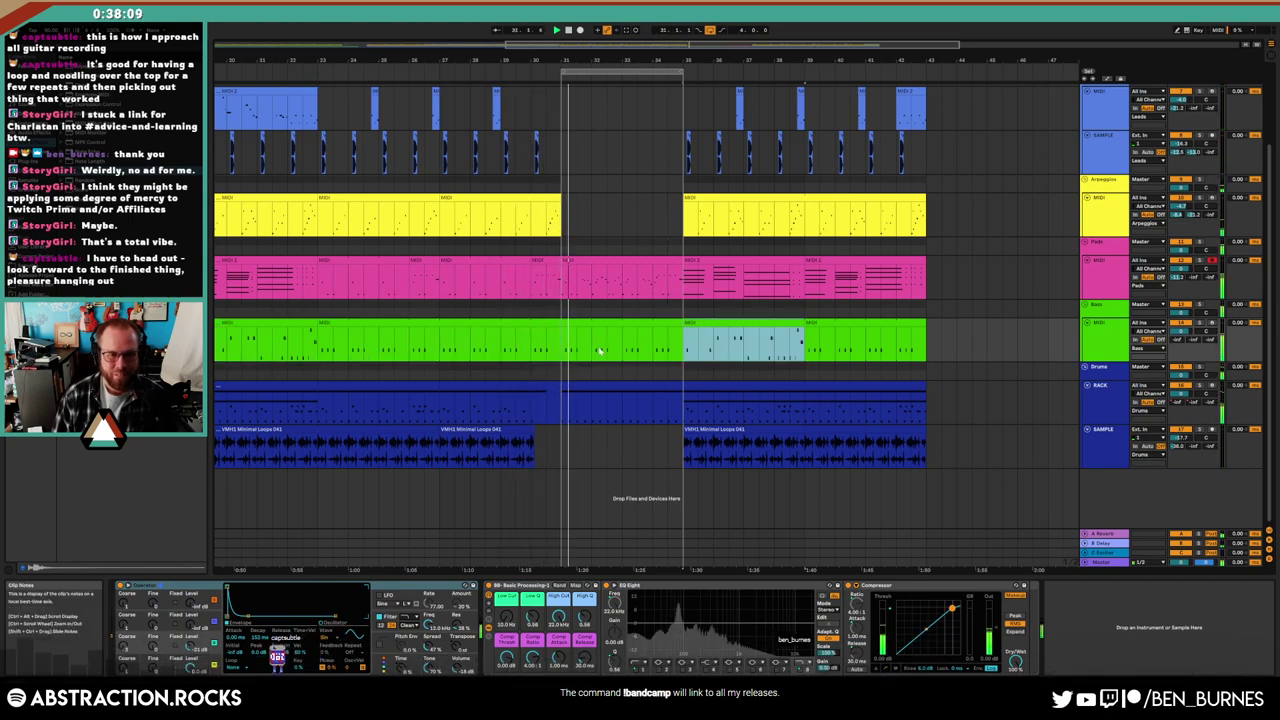
Extend the bass clip at bar 11 to bar 23 and place a copy at bar 35, ending at bar 43
scroll(655, 345, down, 3)
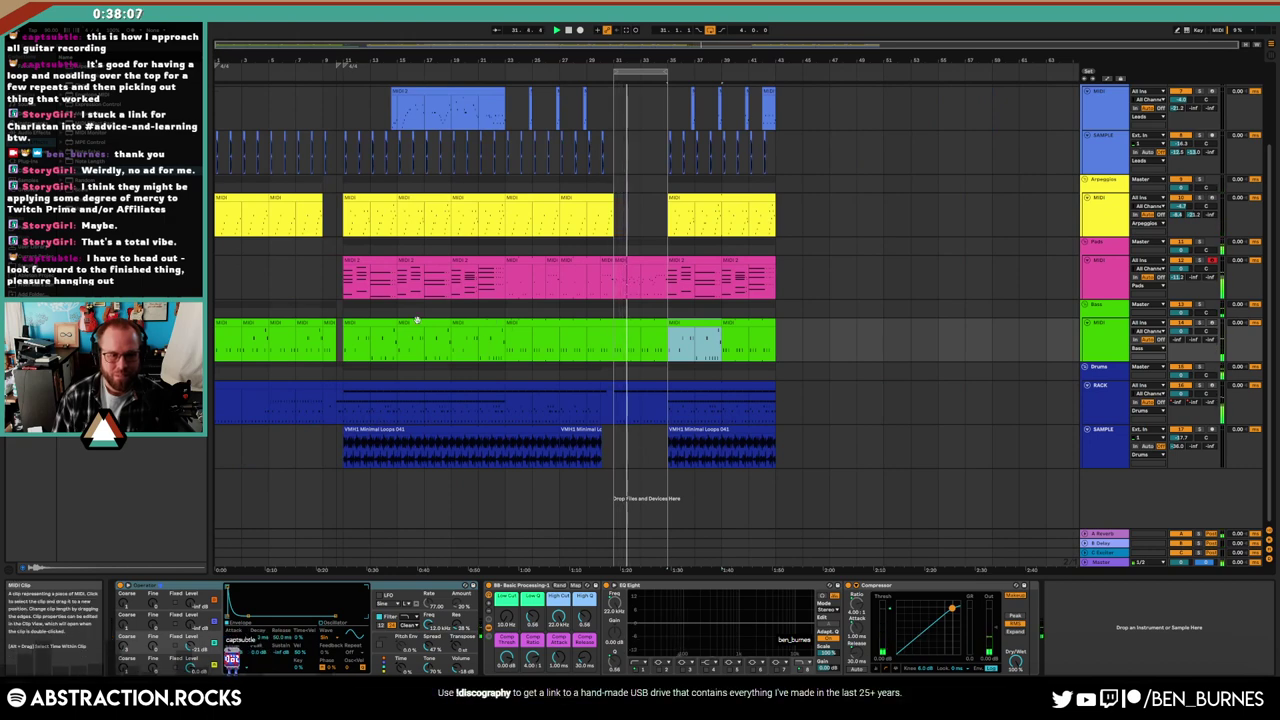
click(370, 335)
key(shift+Tab)
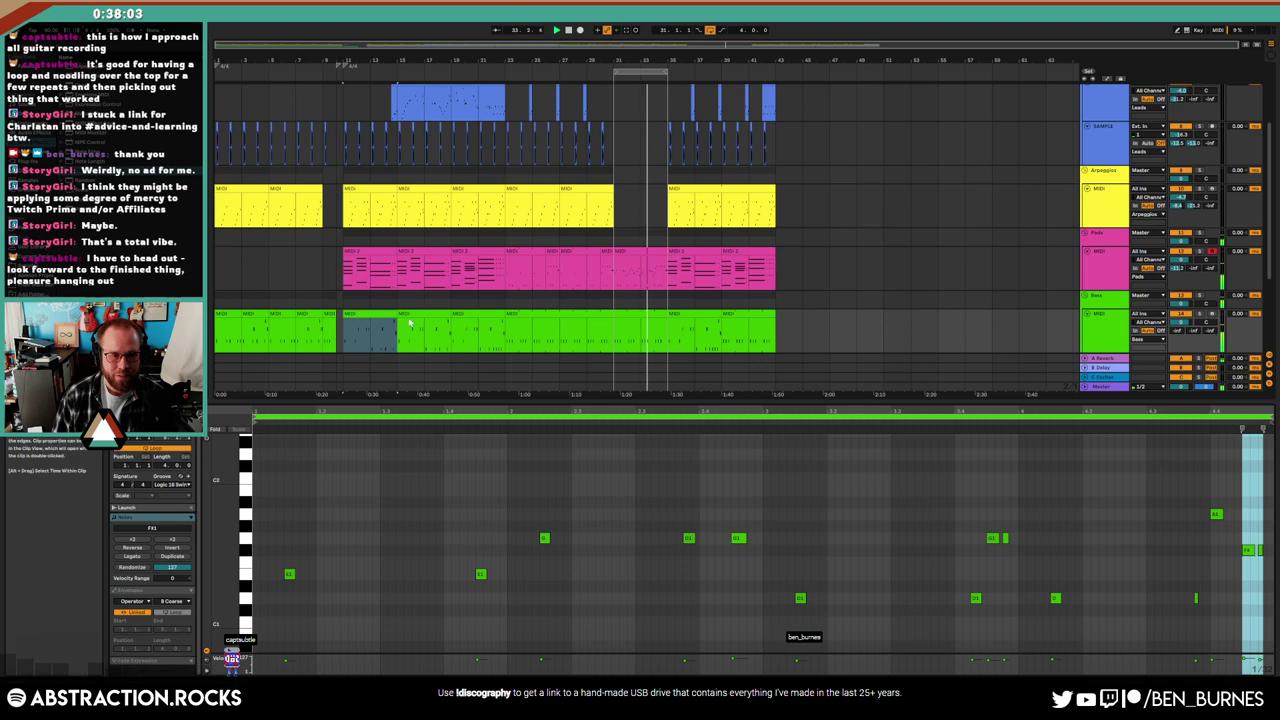
drag(398, 330, 505, 330)
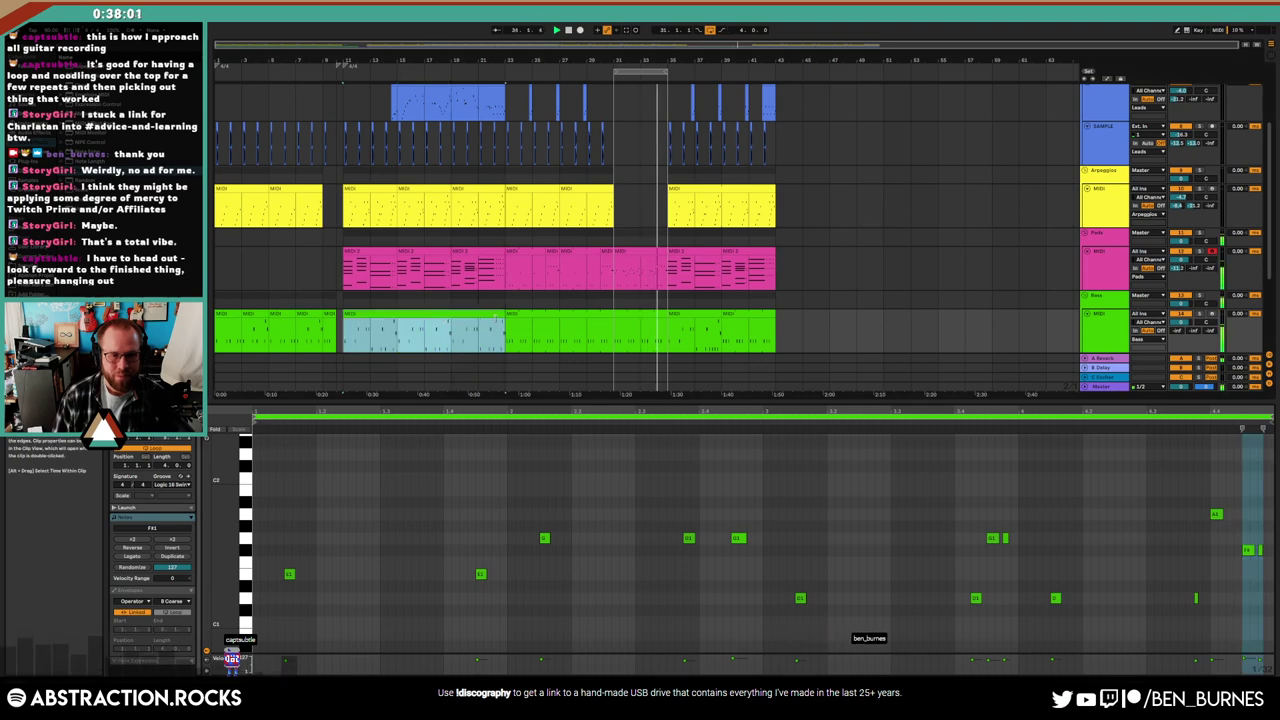
key(ctrl+v)
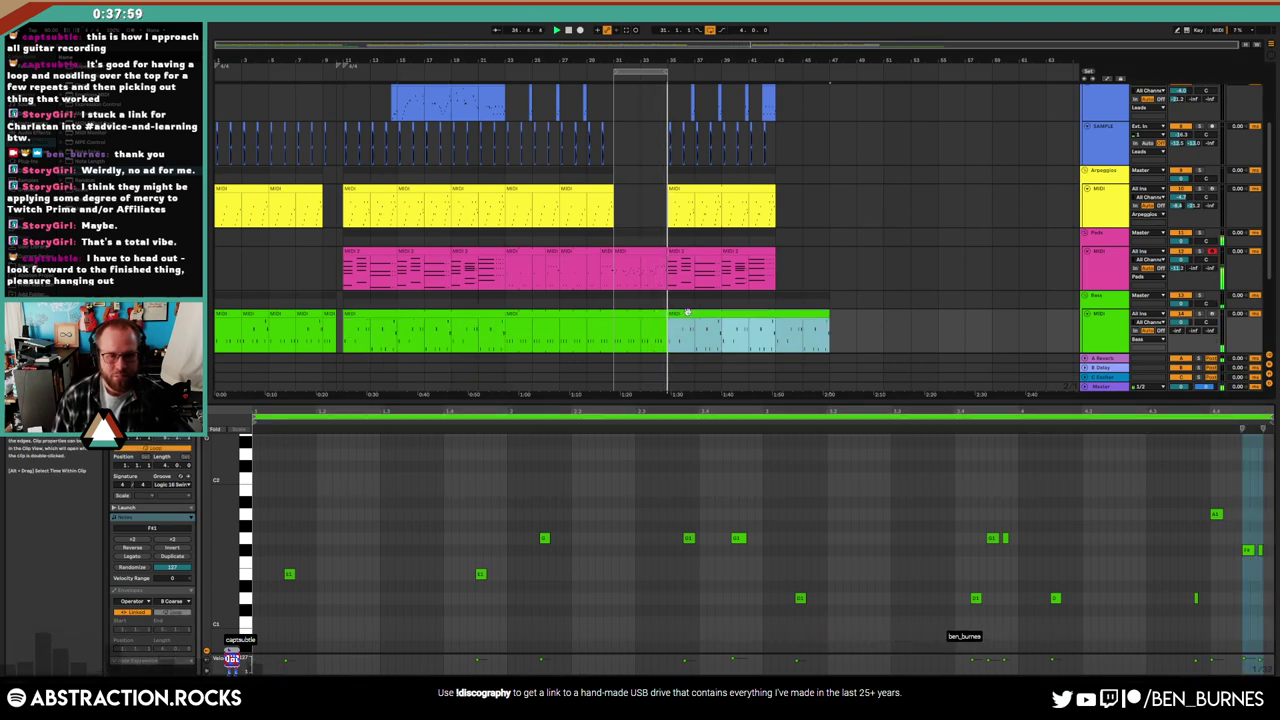
key(shift+Tab)
key(ctrl+z)
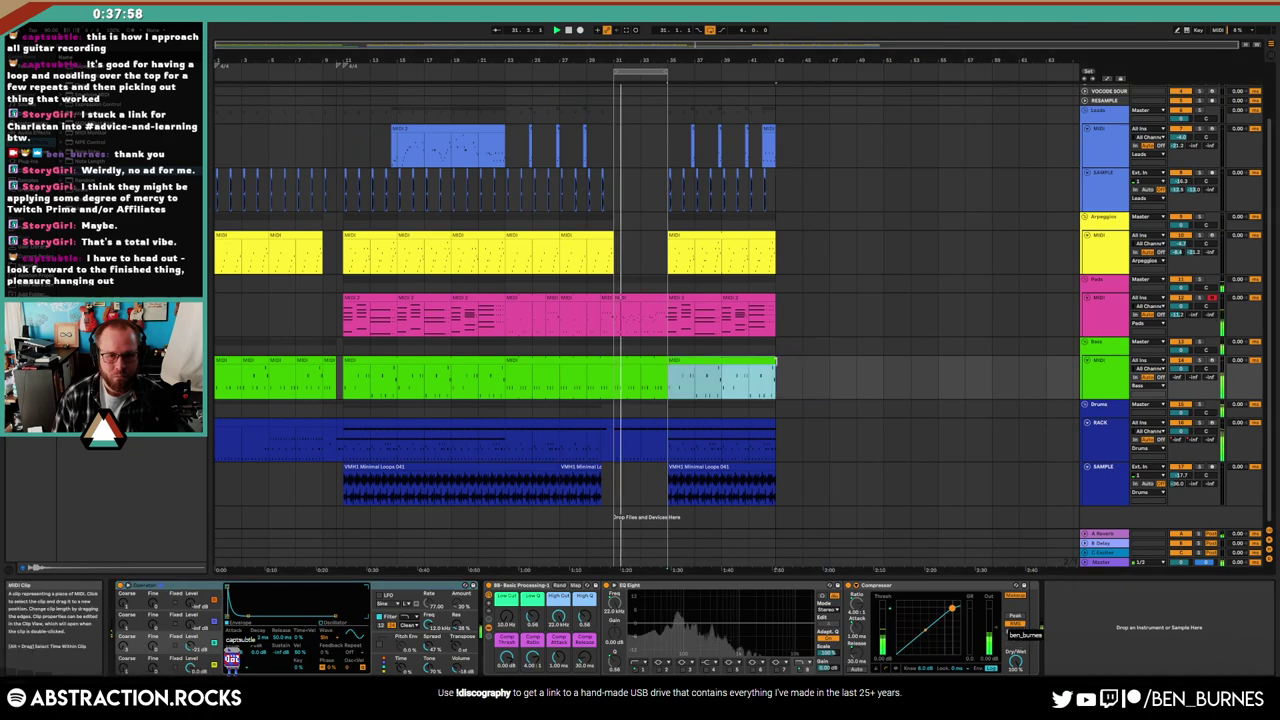
Review the ride notes in the bars 31–35 drum clip and the ride sampler's Vol < Vel control, and replay the section
double_click(628, 434)
click(1150, 428)
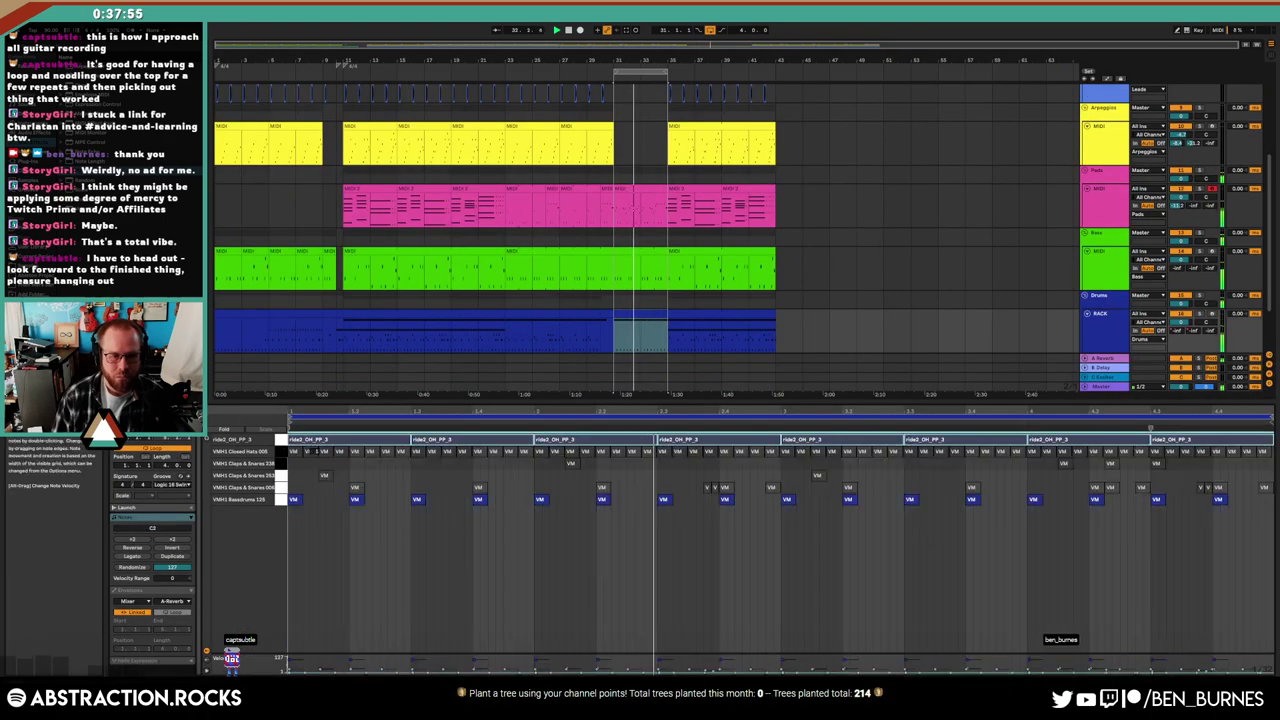
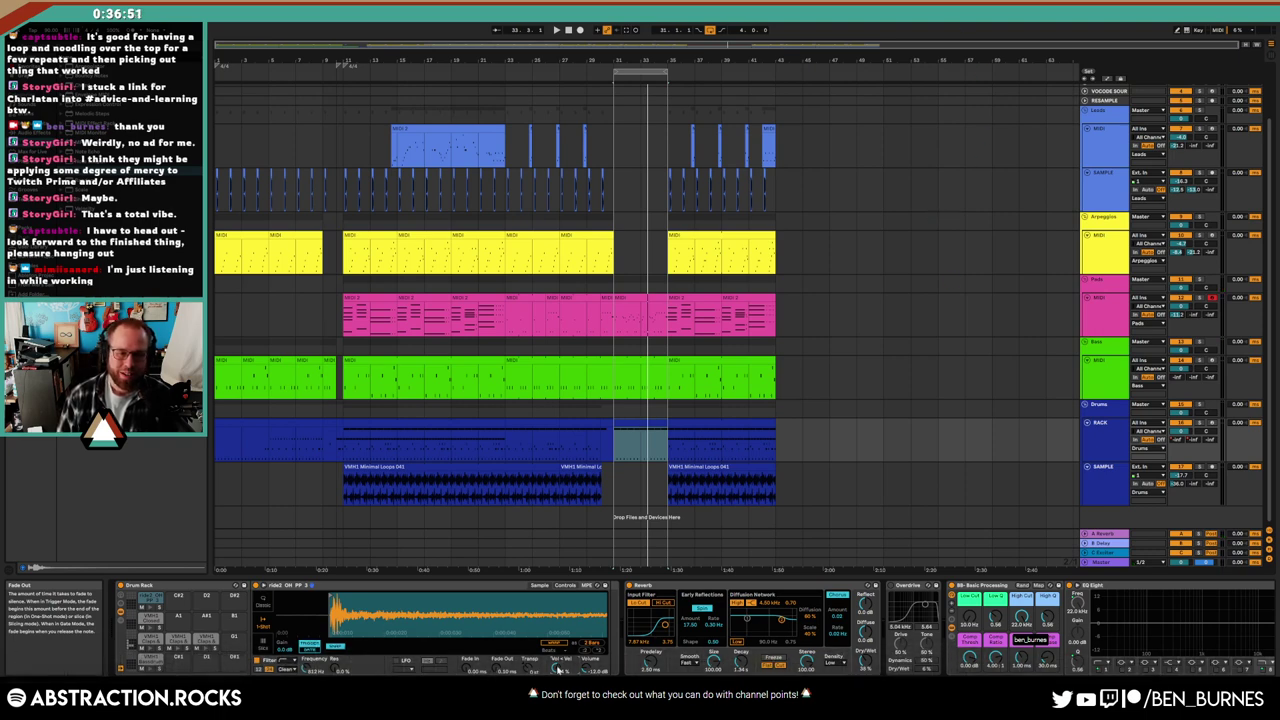
key(ctrl+shift+m)
key(shift+Tab)
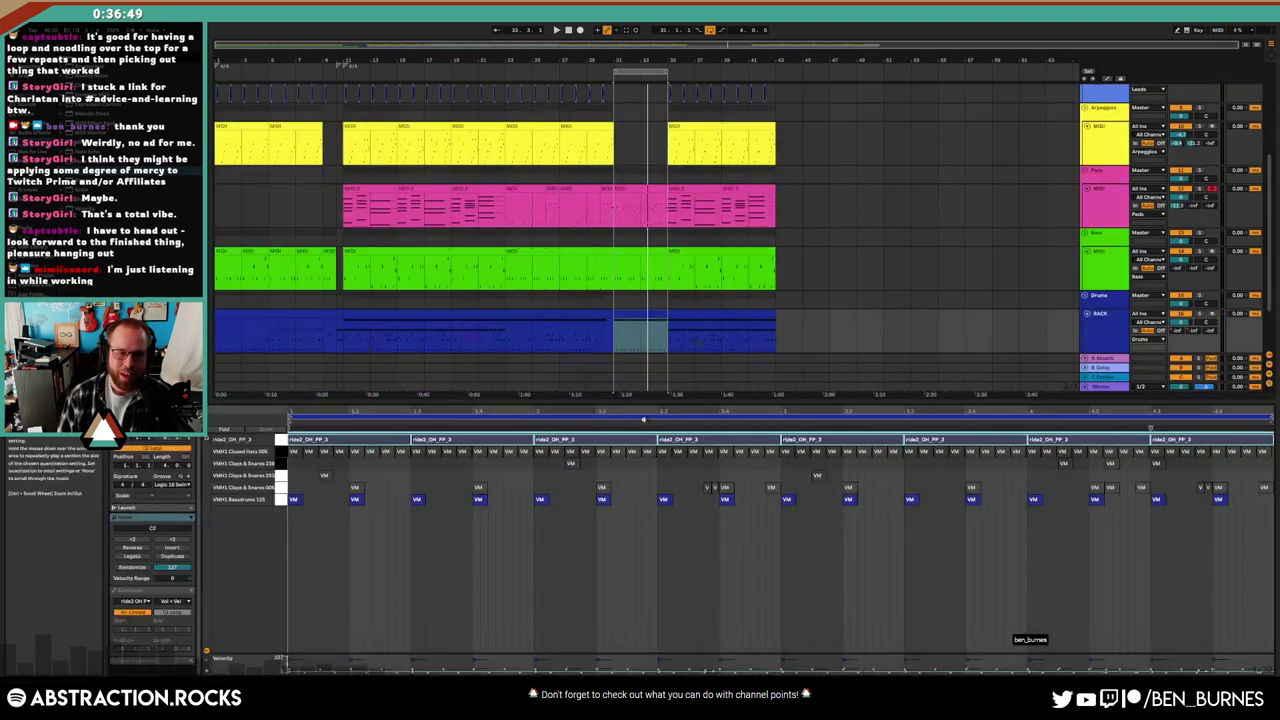
key(space)
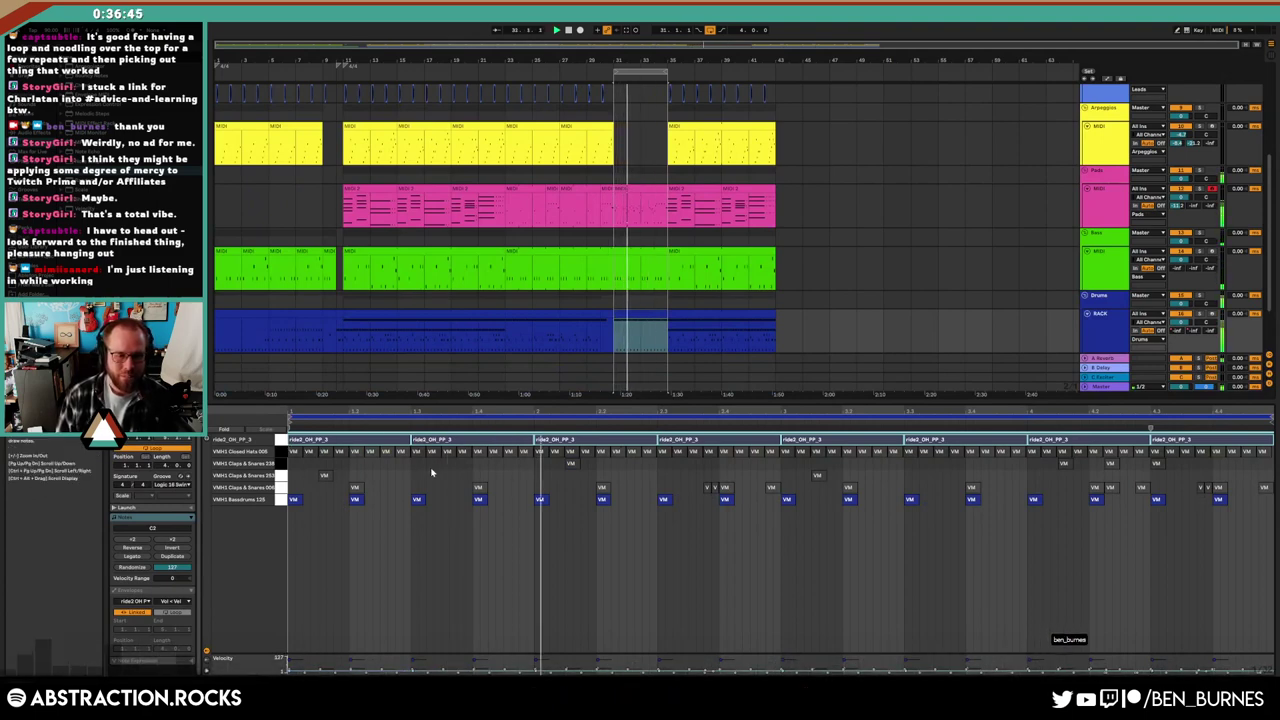
Select the drum rack clips from bar 23 onward and extend the last one to bar 31
click(571, 315)
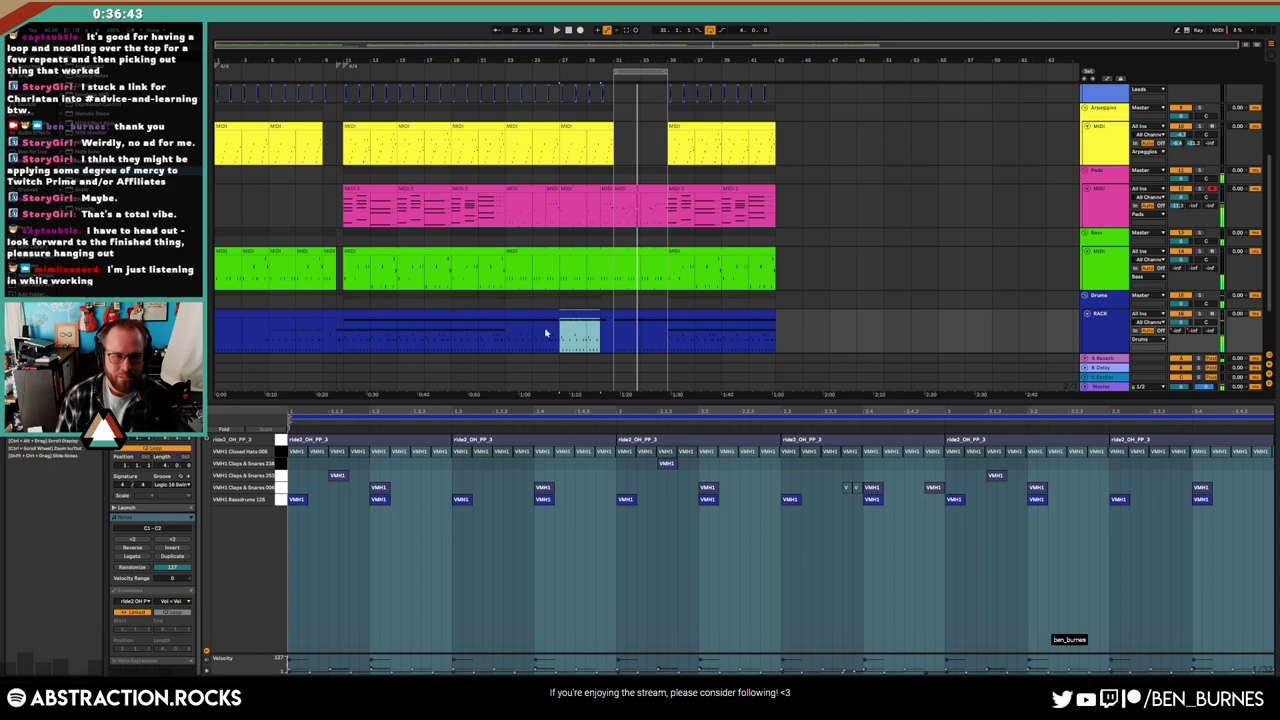
click(530, 330)
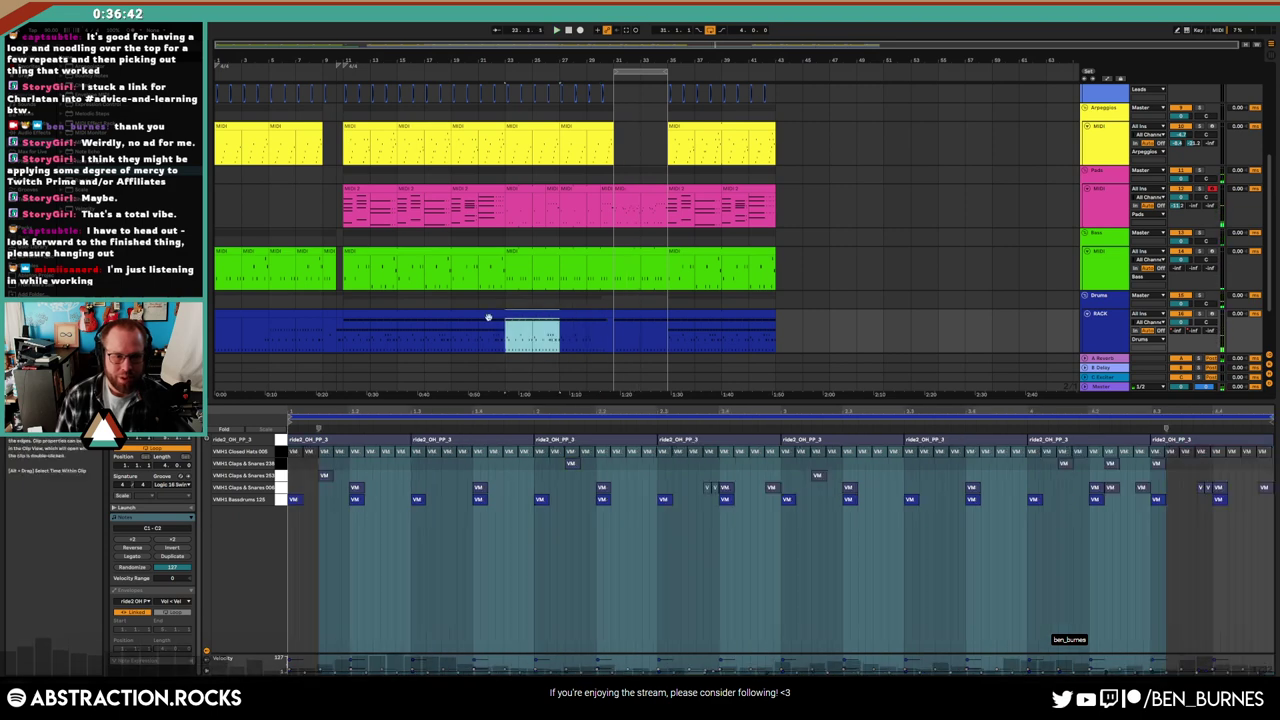
shift+click(572, 314)
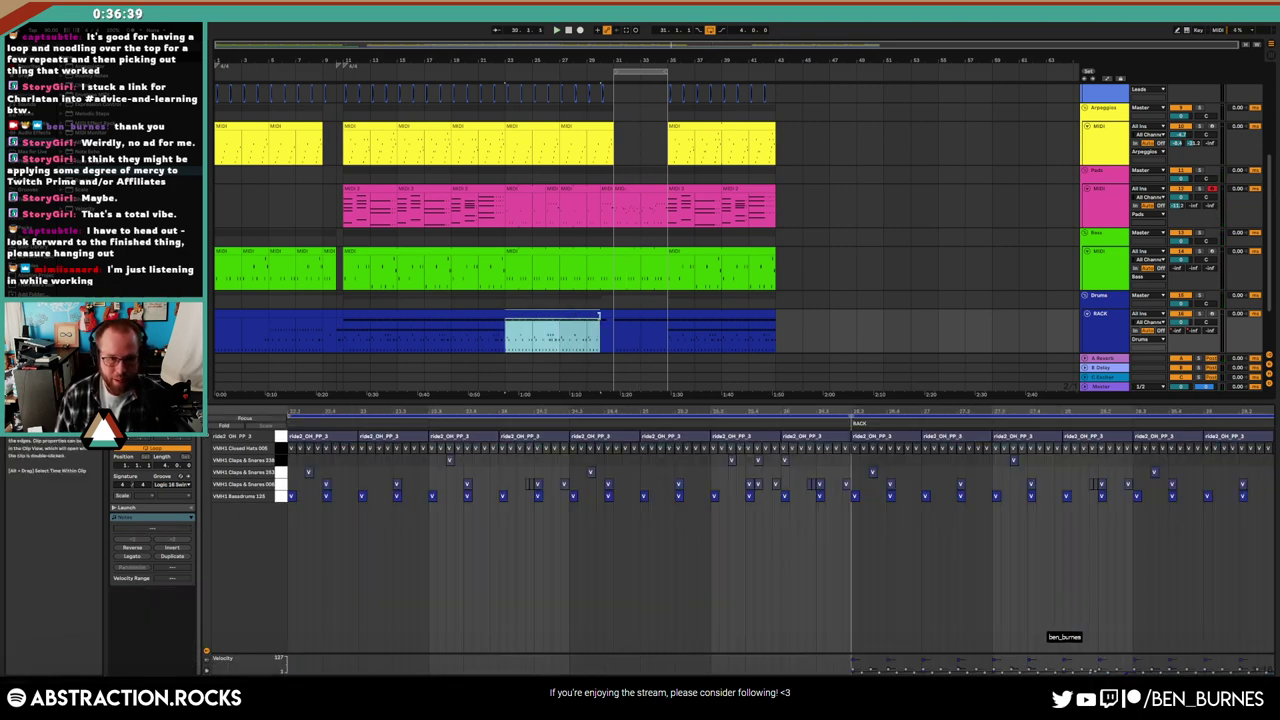
drag(598, 316, 607, 316)
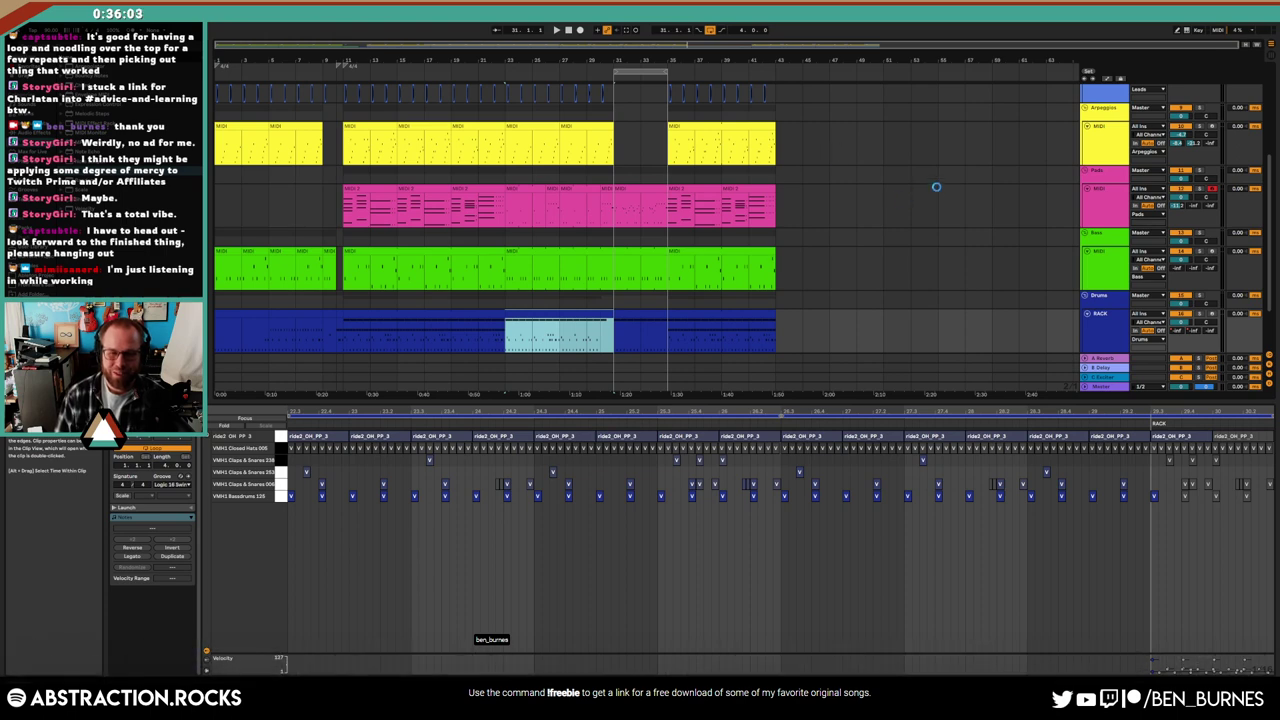
Remove the ADSR Sample Manager instrument from the SAMPLES track
click(993, 150)
scroll(995, 155, up, 2)
scroll(1004, 175, up, 3)
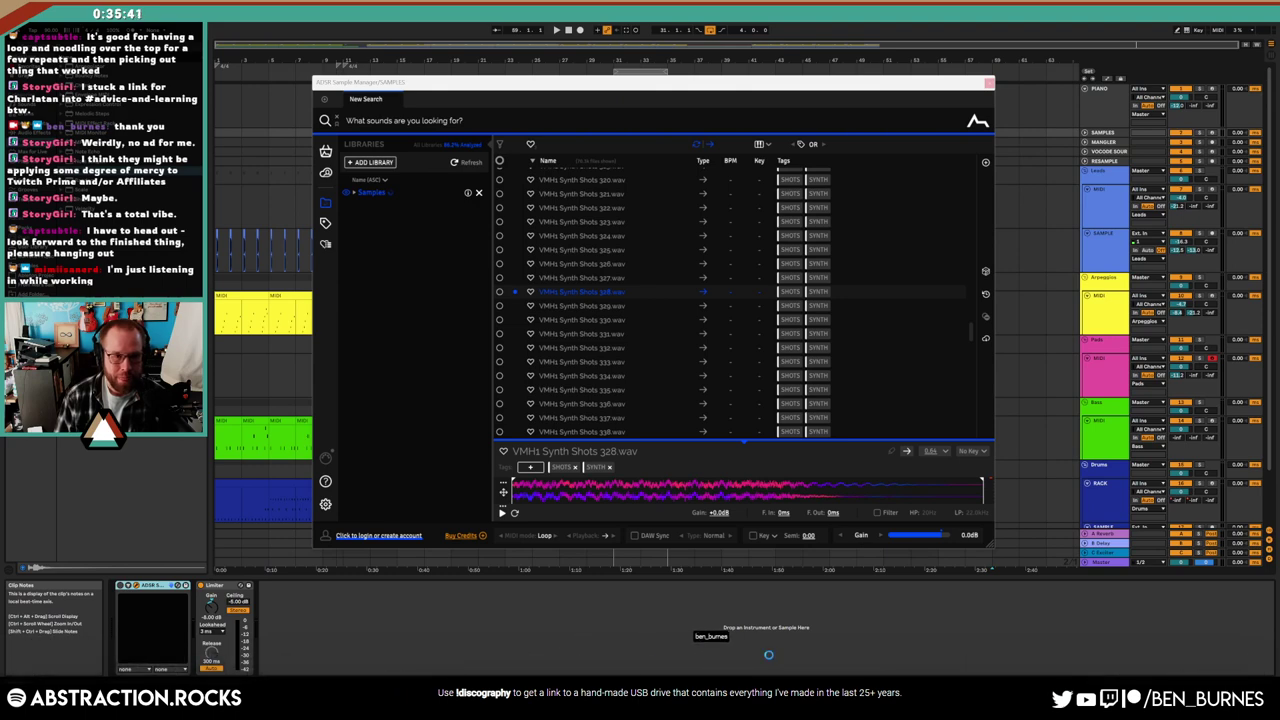
click(1100, 133)
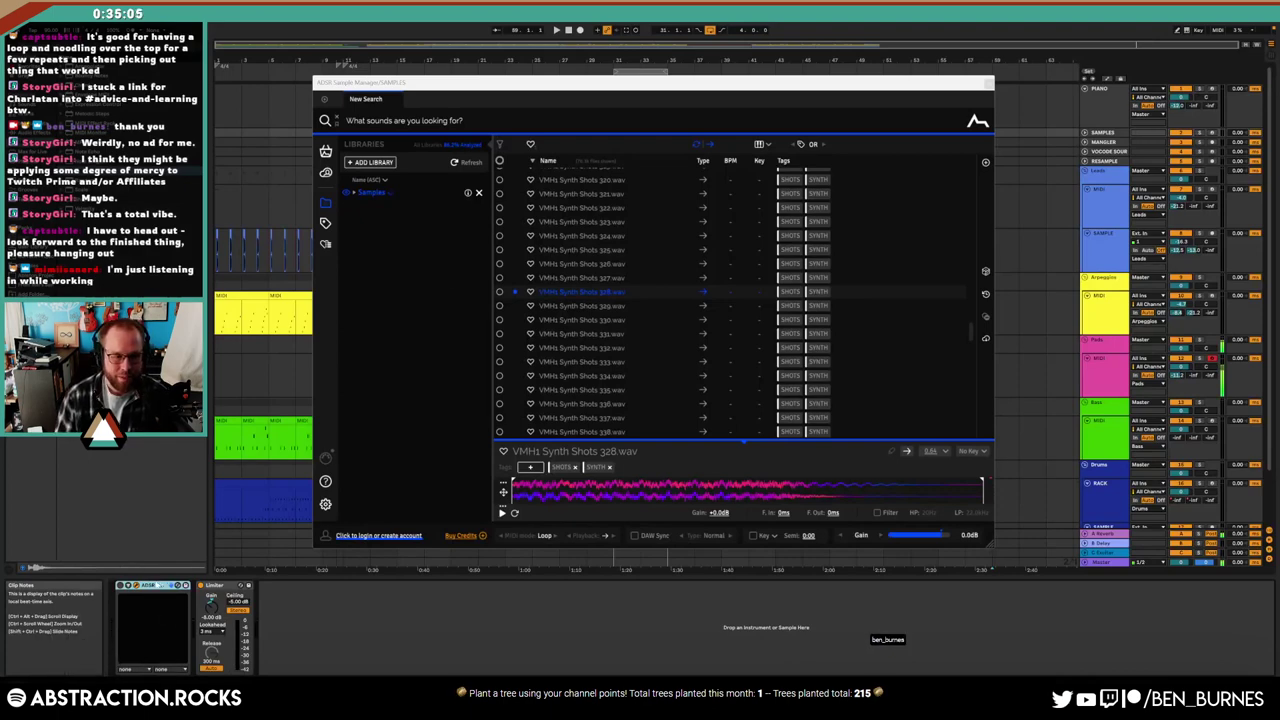
click(154, 586)
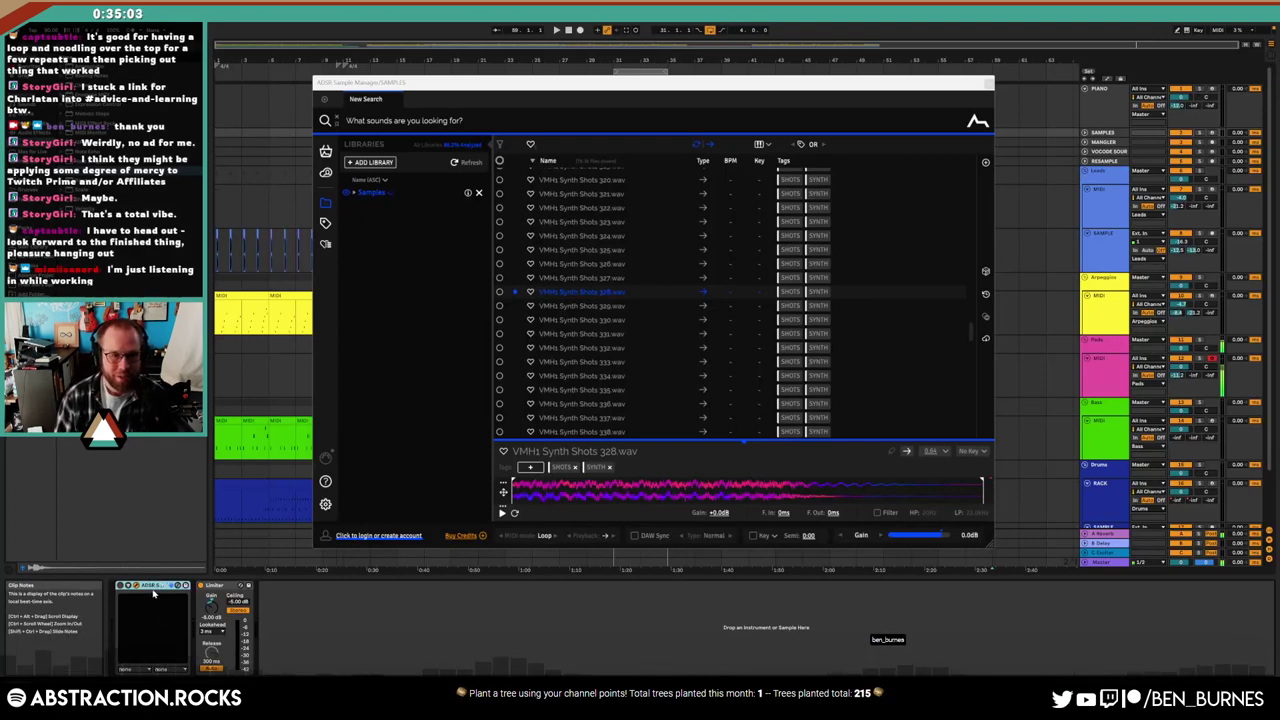
key(ctrl+z)
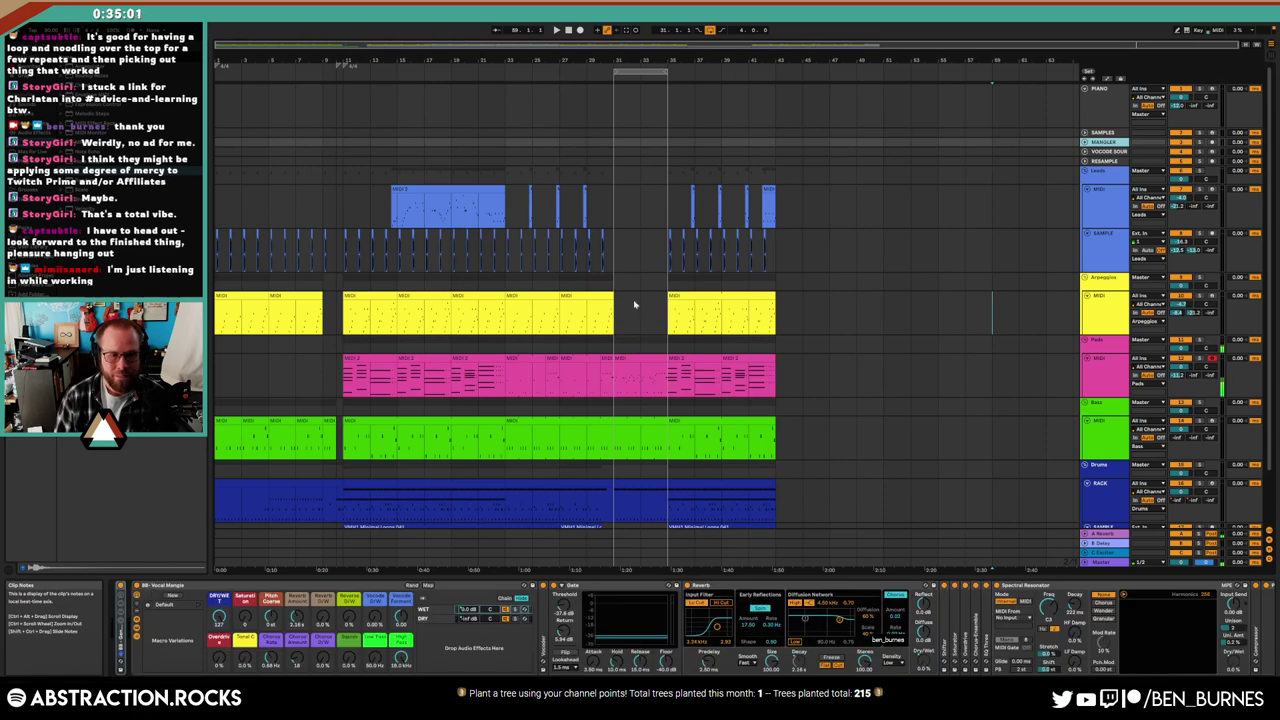
Check the device chain on the track below SAMPLES and play back the bars 31–35 loop
click(1088, 150)
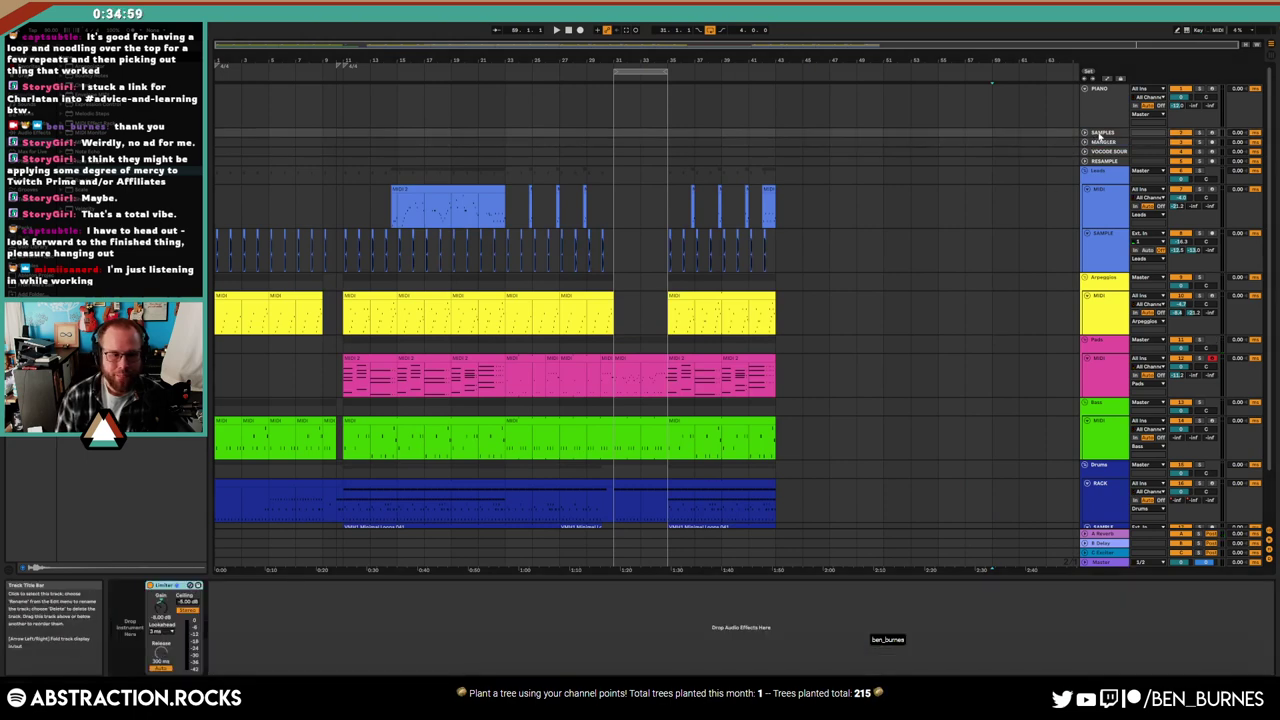
click(1098, 143)
scroll(1098, 143, down, 2)
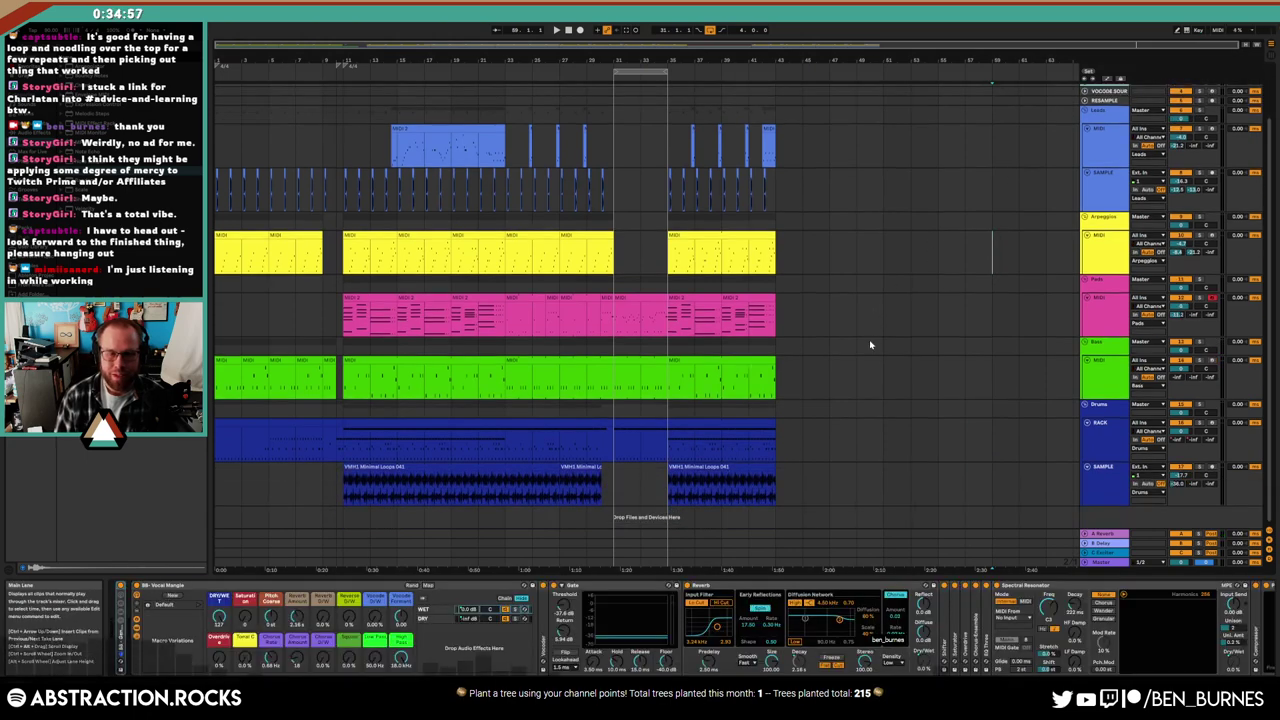
click(554, 69)
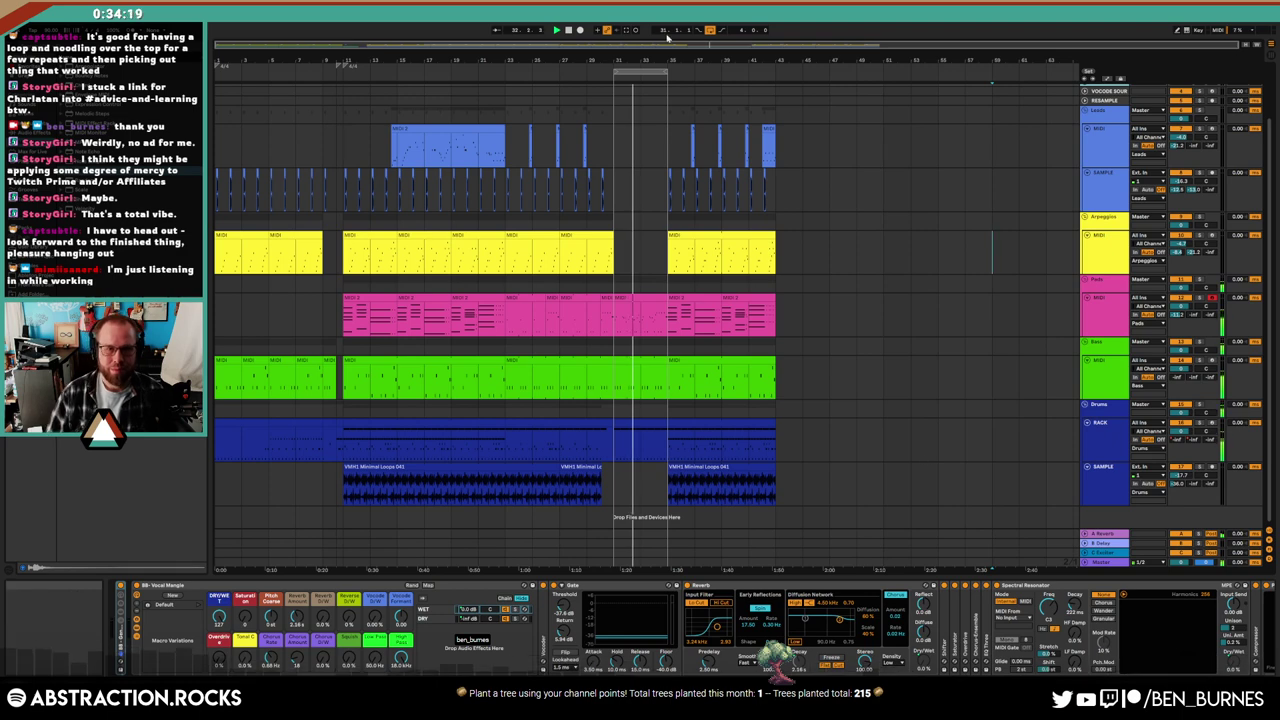
click(569, 30)
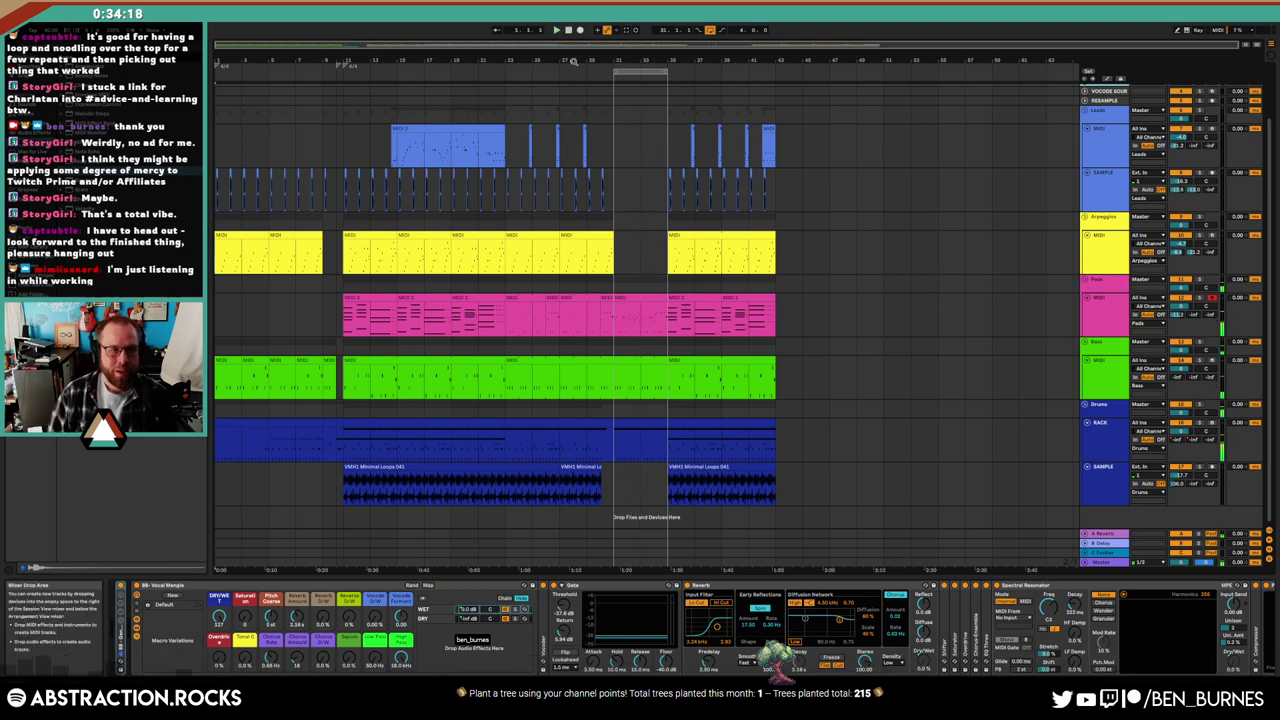
Duplicate the time of bars 31–35 across all tracks, inserting the copy at bar 35
click(638, 300)
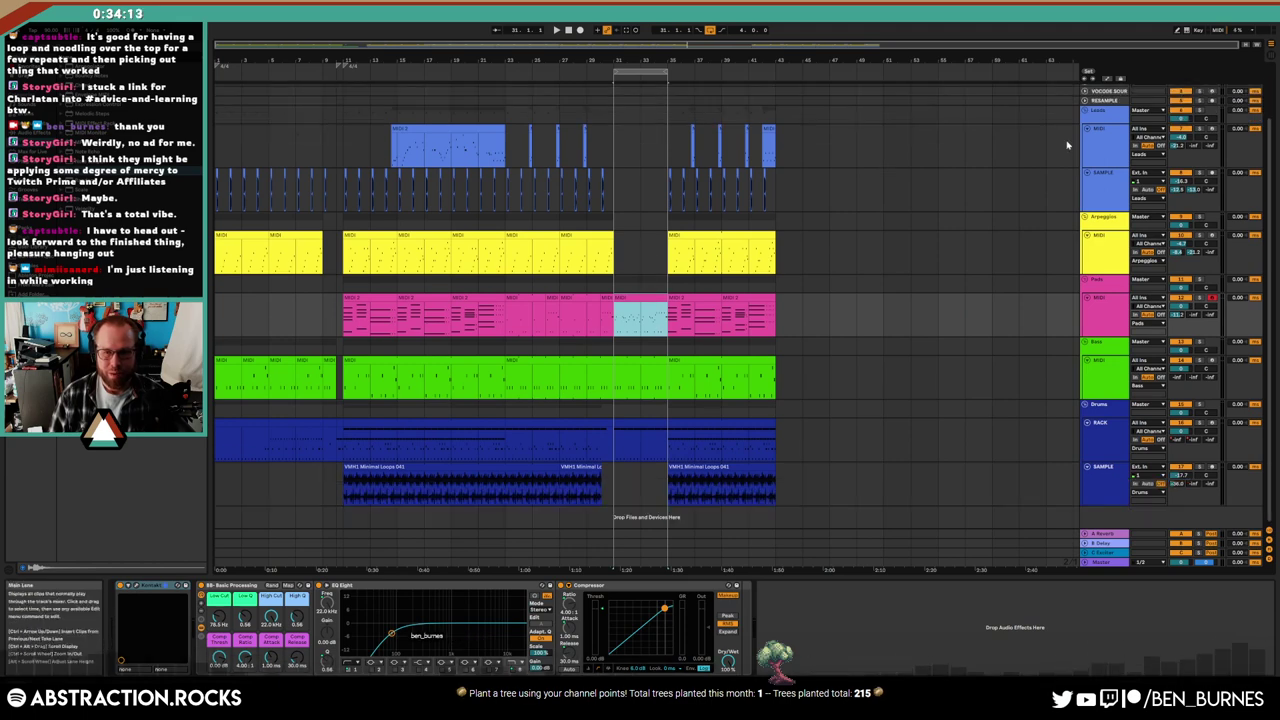
scroll(1050, 143, down, 3)
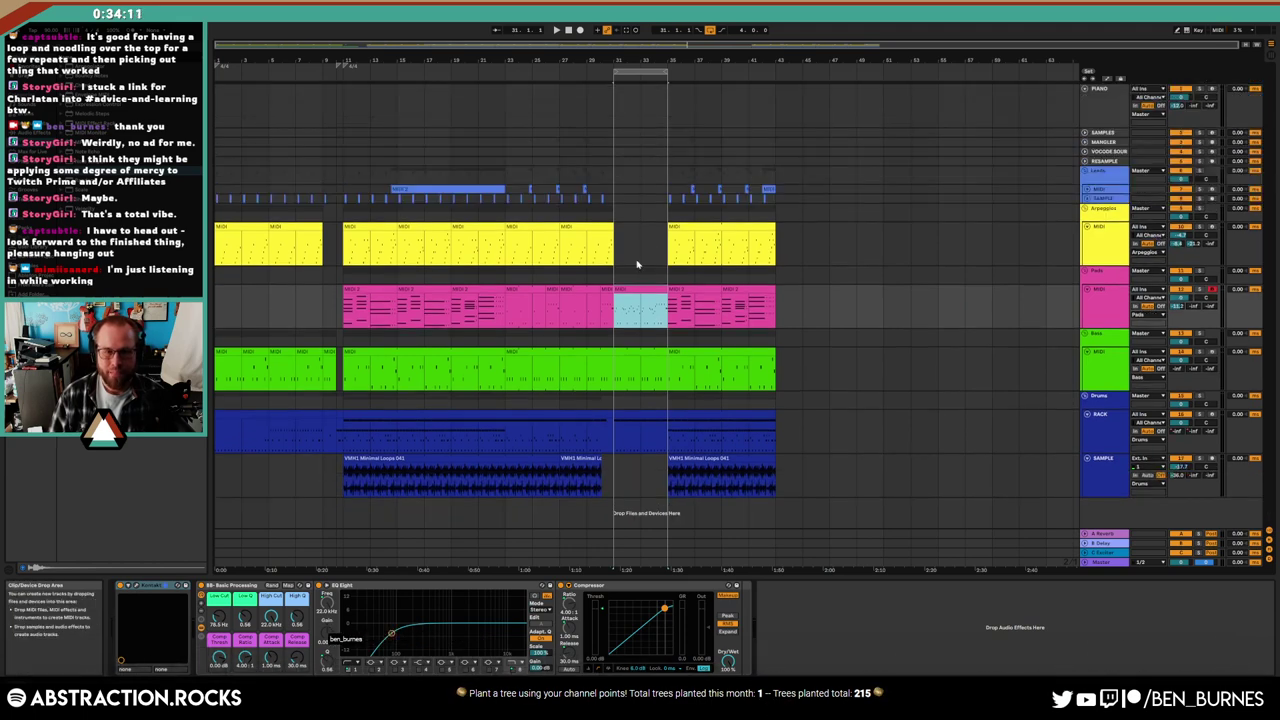
key(ctrl+shift+d)
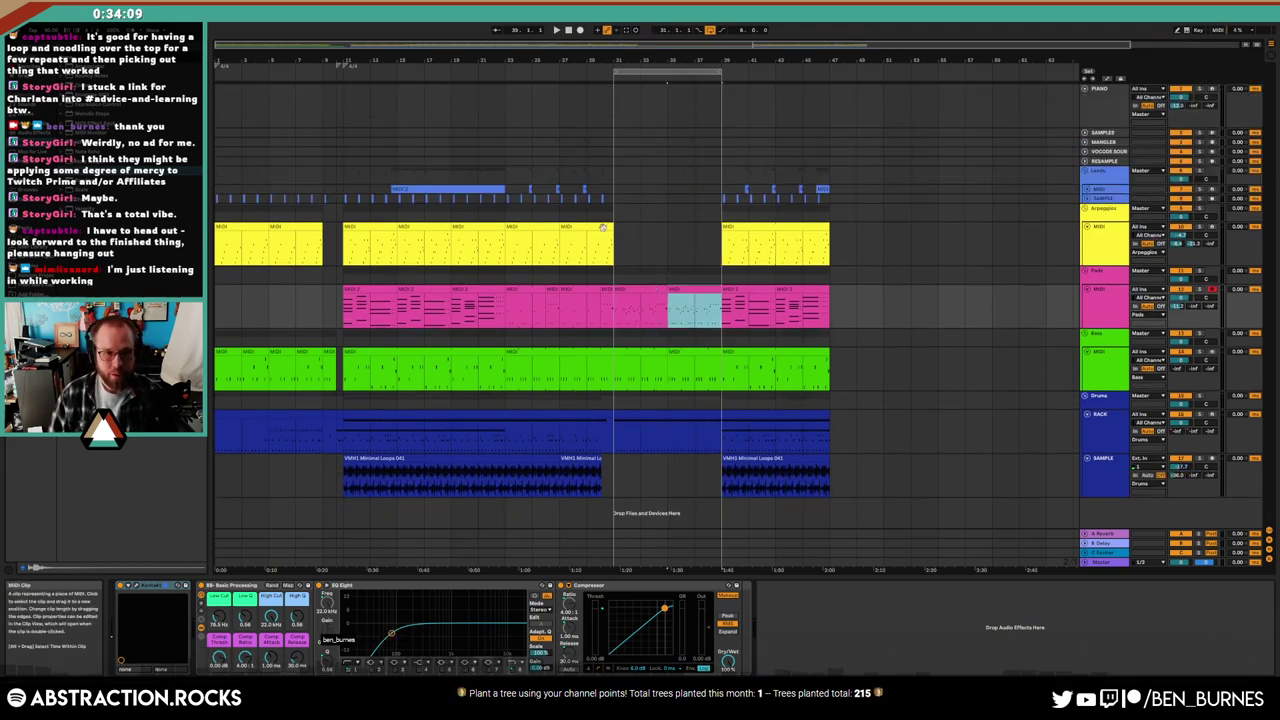
Copy the first four bars of the leads SAMPLE track to bars 35–39 and play the passage
key(Up)
key(Up)
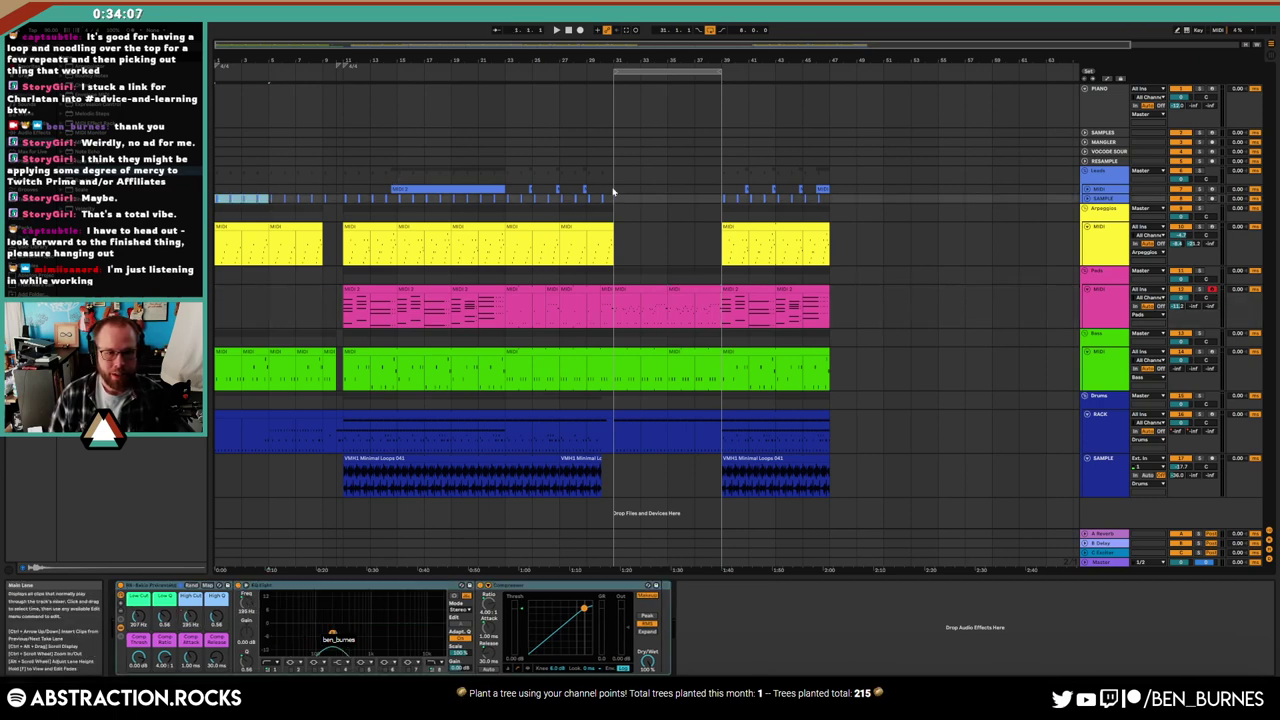
key(space)
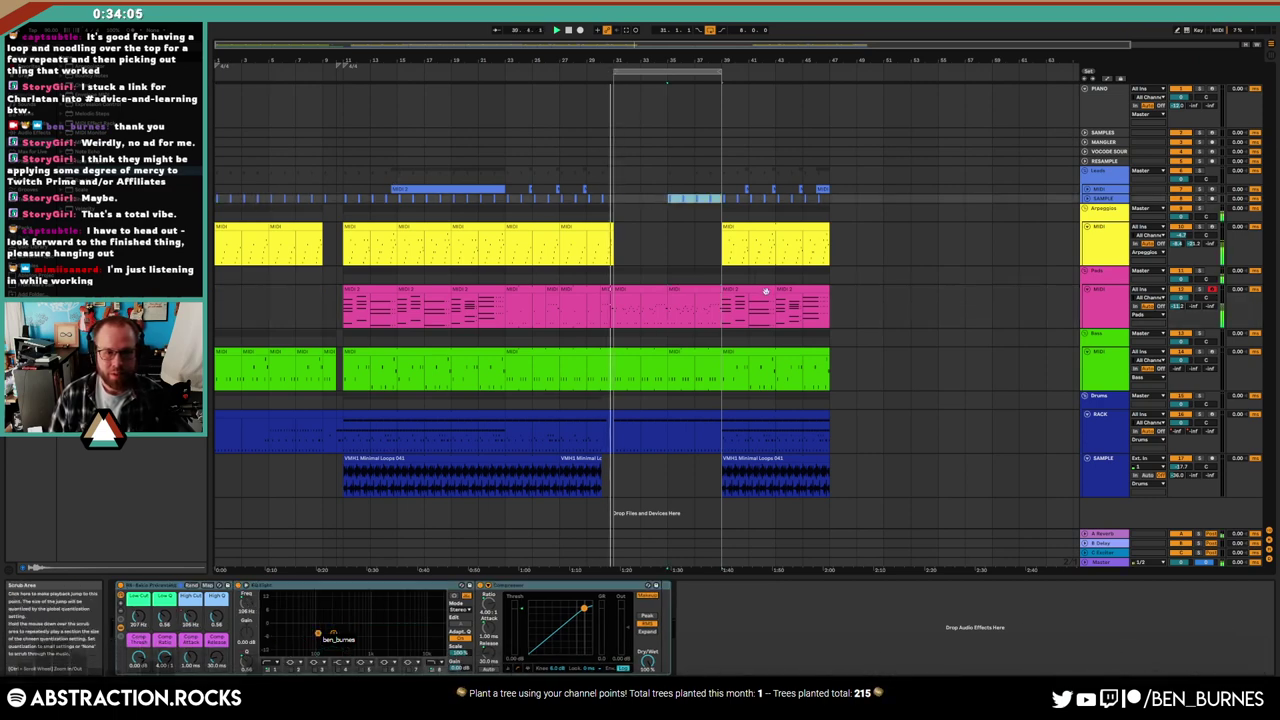
Open the pads clip at bar 35 for note editing and loop bars 35–39
double_click(690, 300)
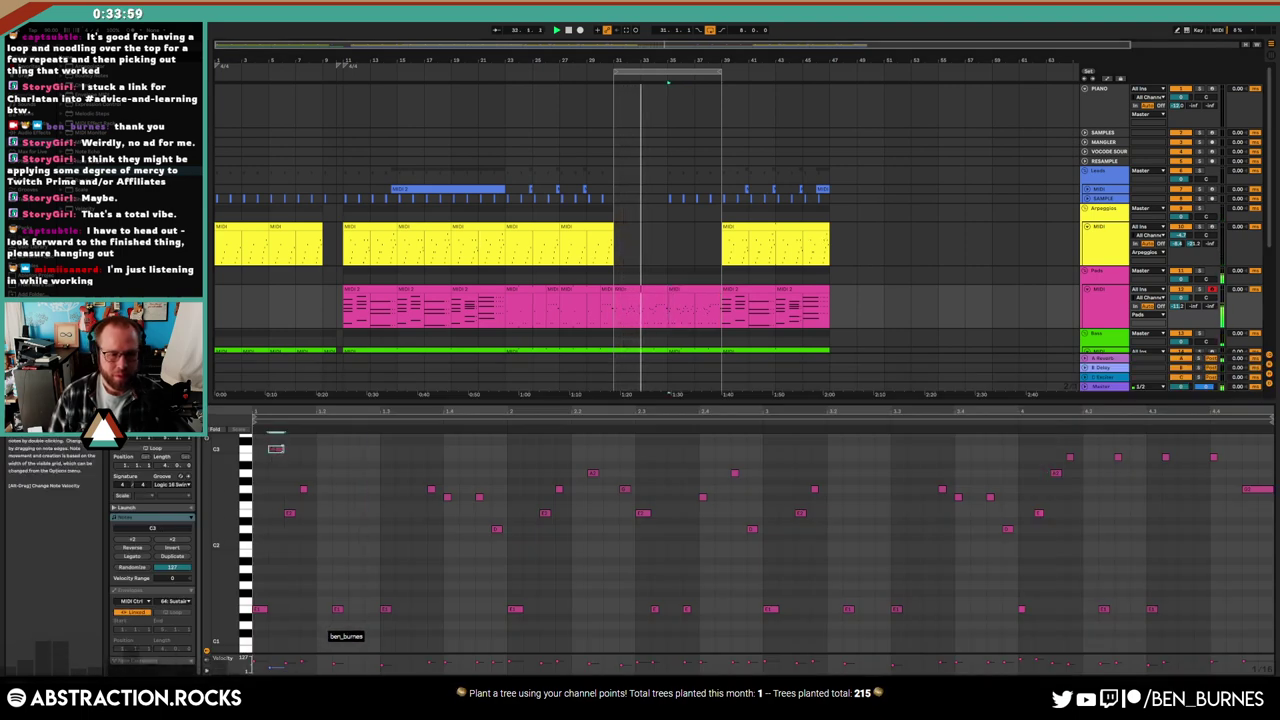
click(688, 288)
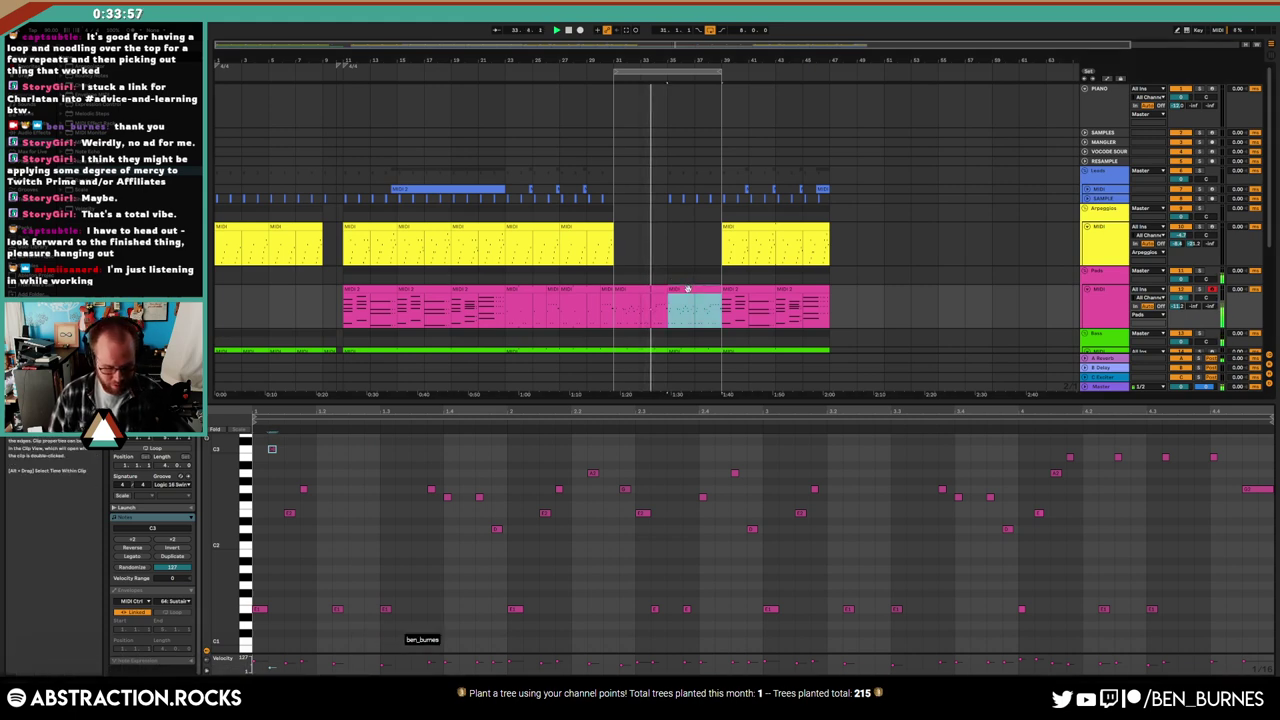
key(ctrl+l)
Try adding a few higher melody notes in the first bar of the bar 35 pads clip
scroll(289, 484, up, 2)
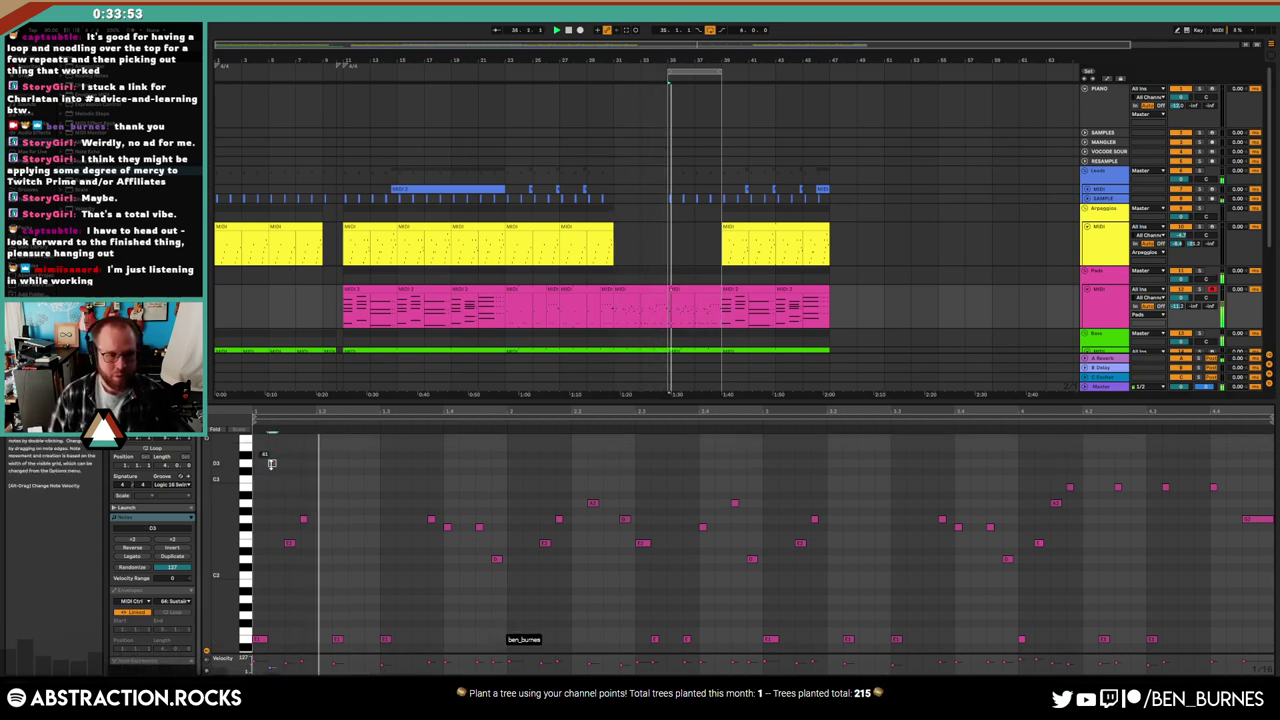
click(271, 462)
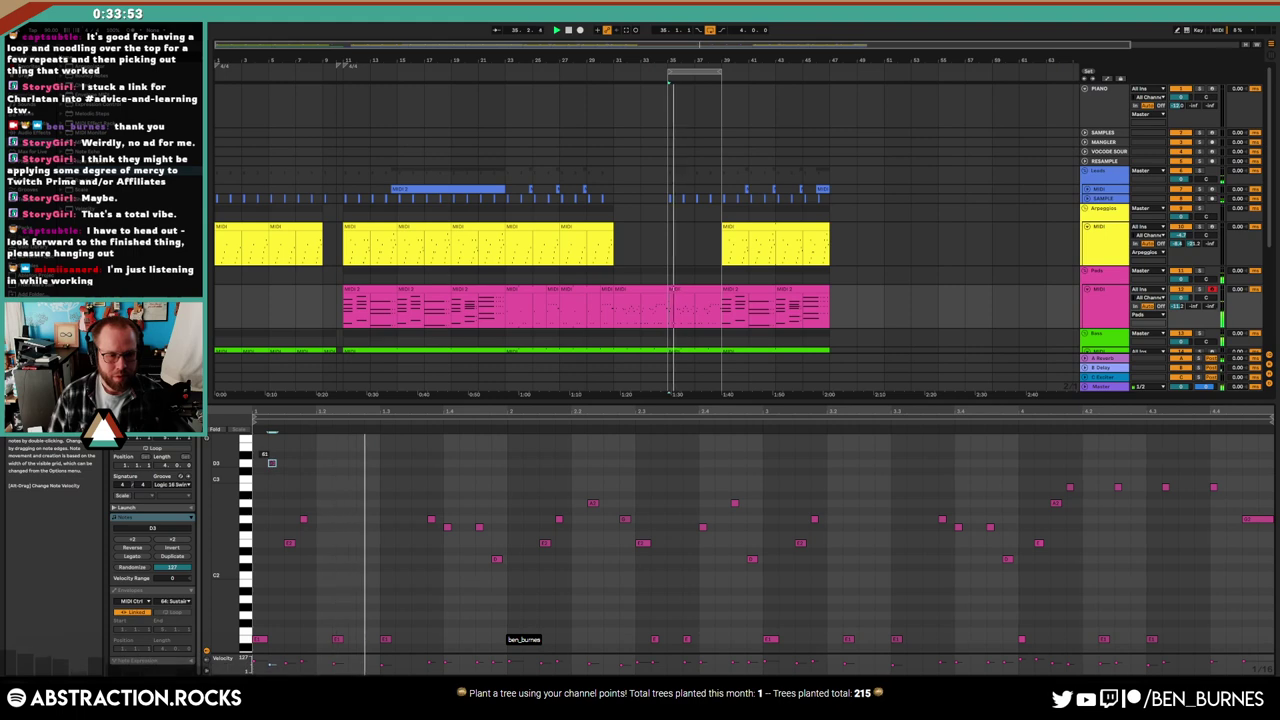
click(318, 491)
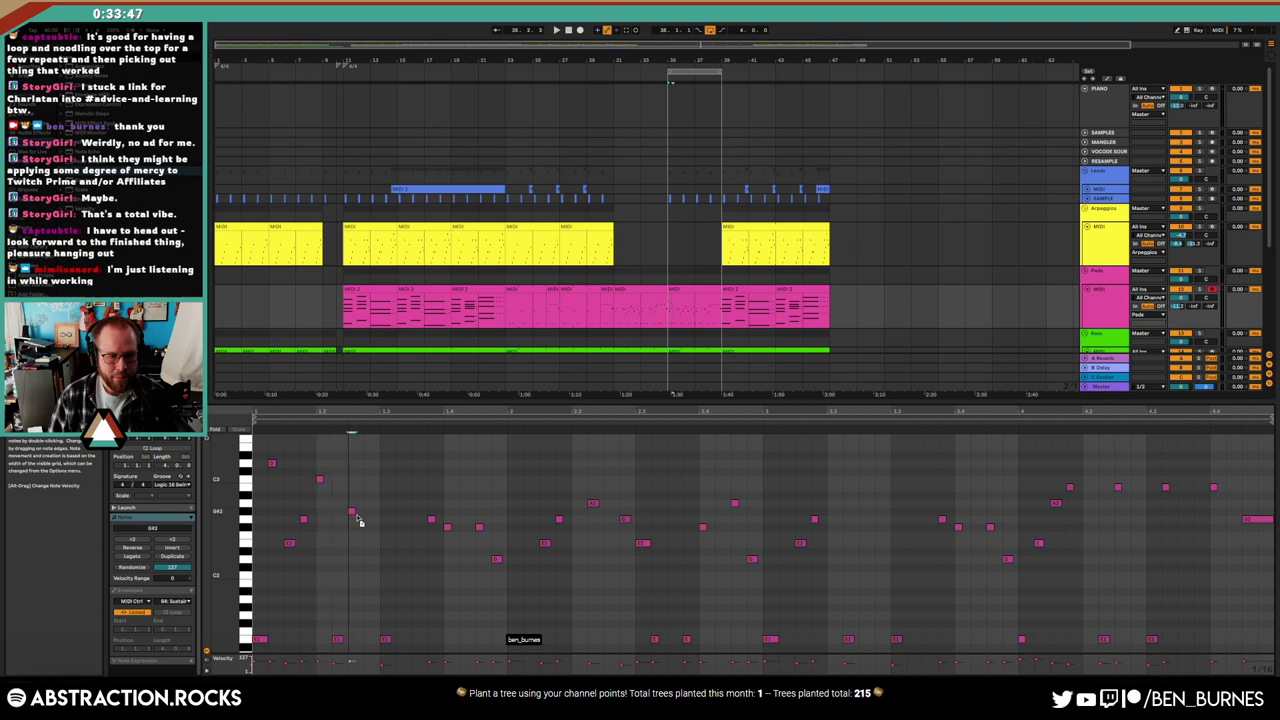
click(352, 518)
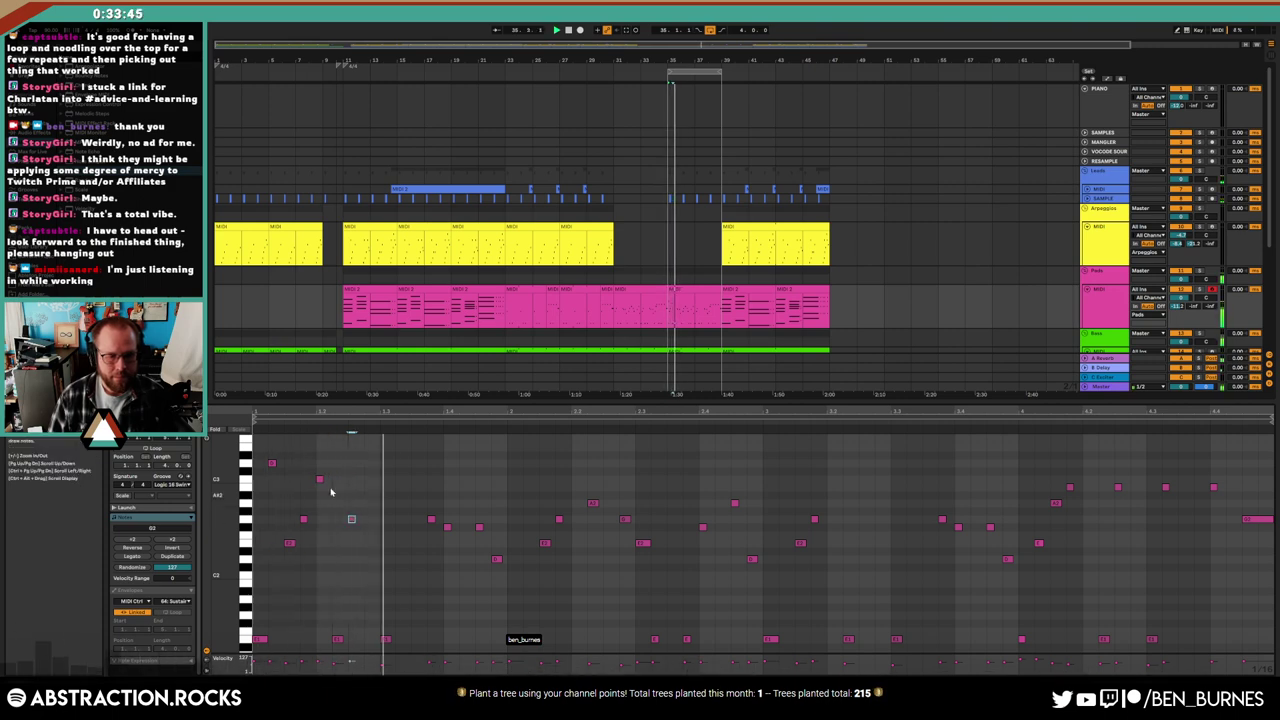
key(Delete)
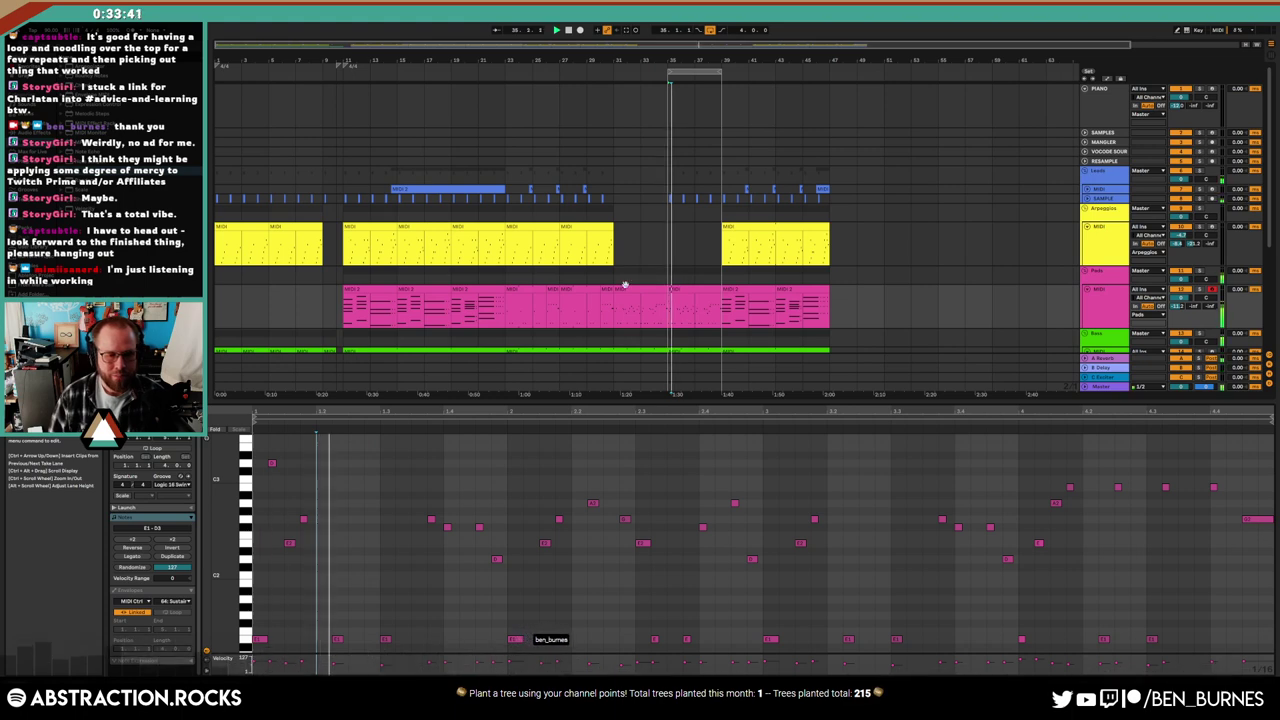
click(378, 490)
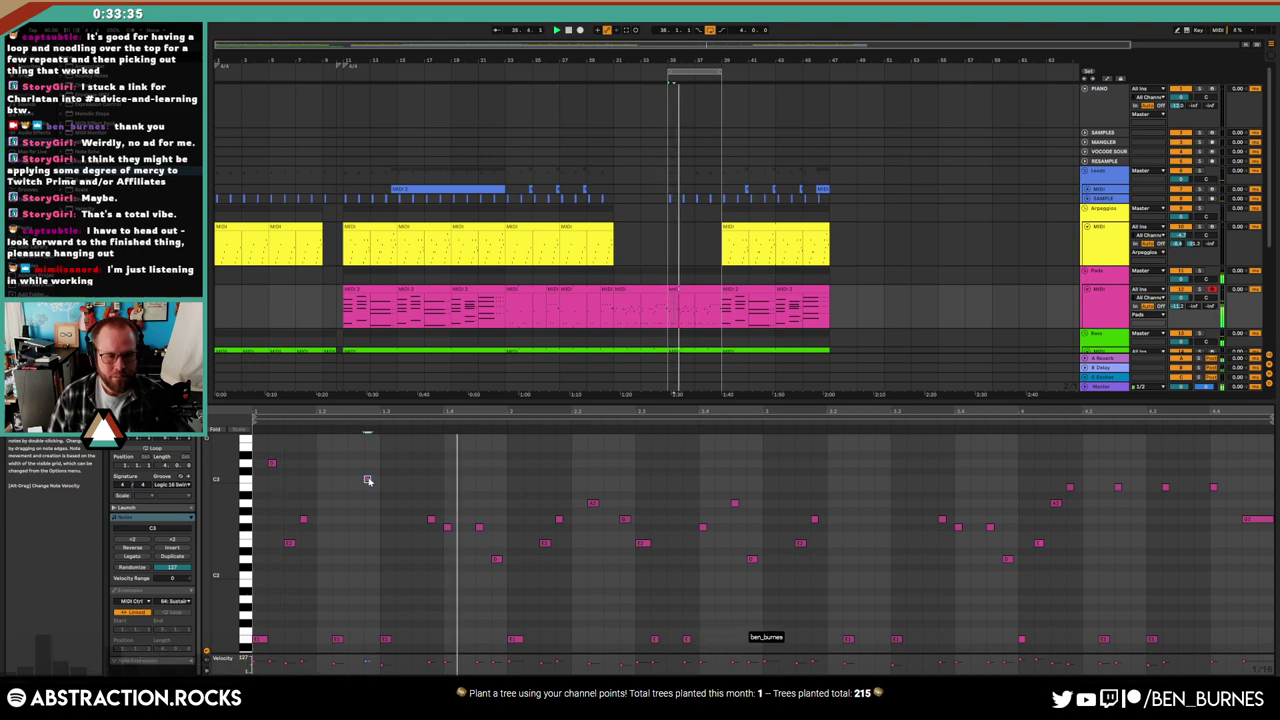
key(space)
drag(368, 481, 255, 446)
key(Delete)
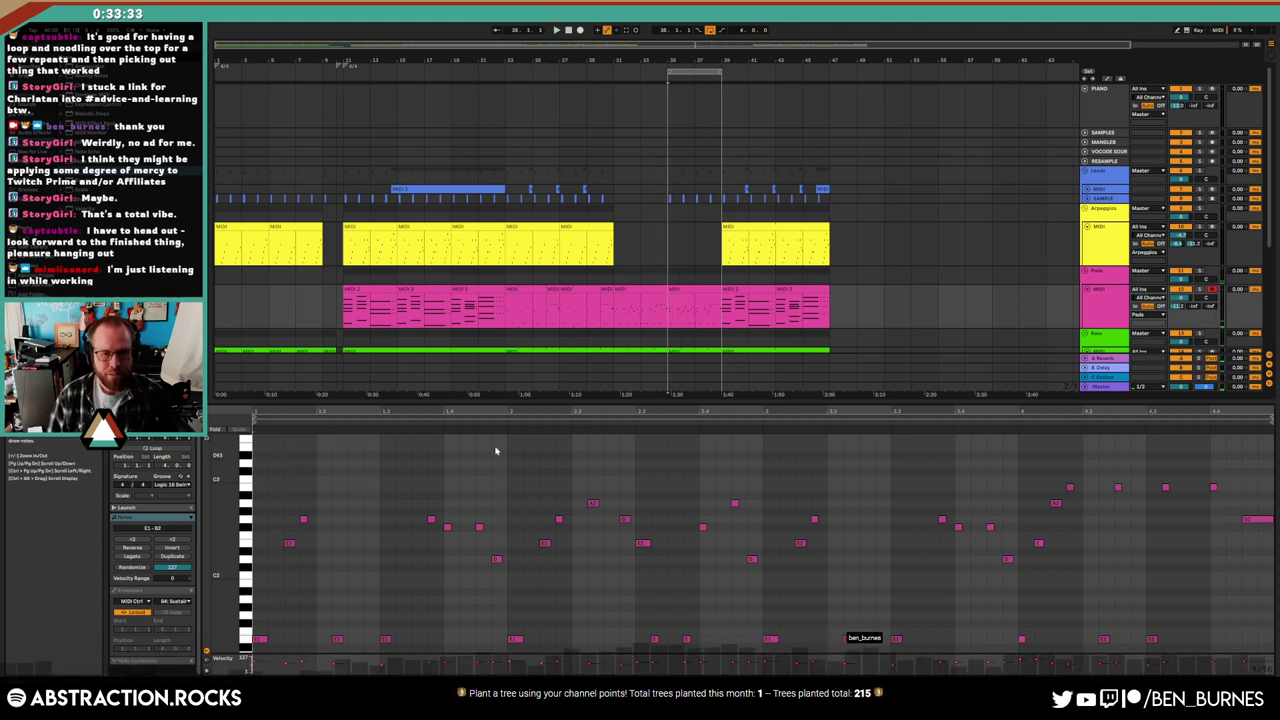
Open the drum rack clip at bars 35–39 and delete the extra off-beat snare hits between its main backbeats
key(shift+Tab)
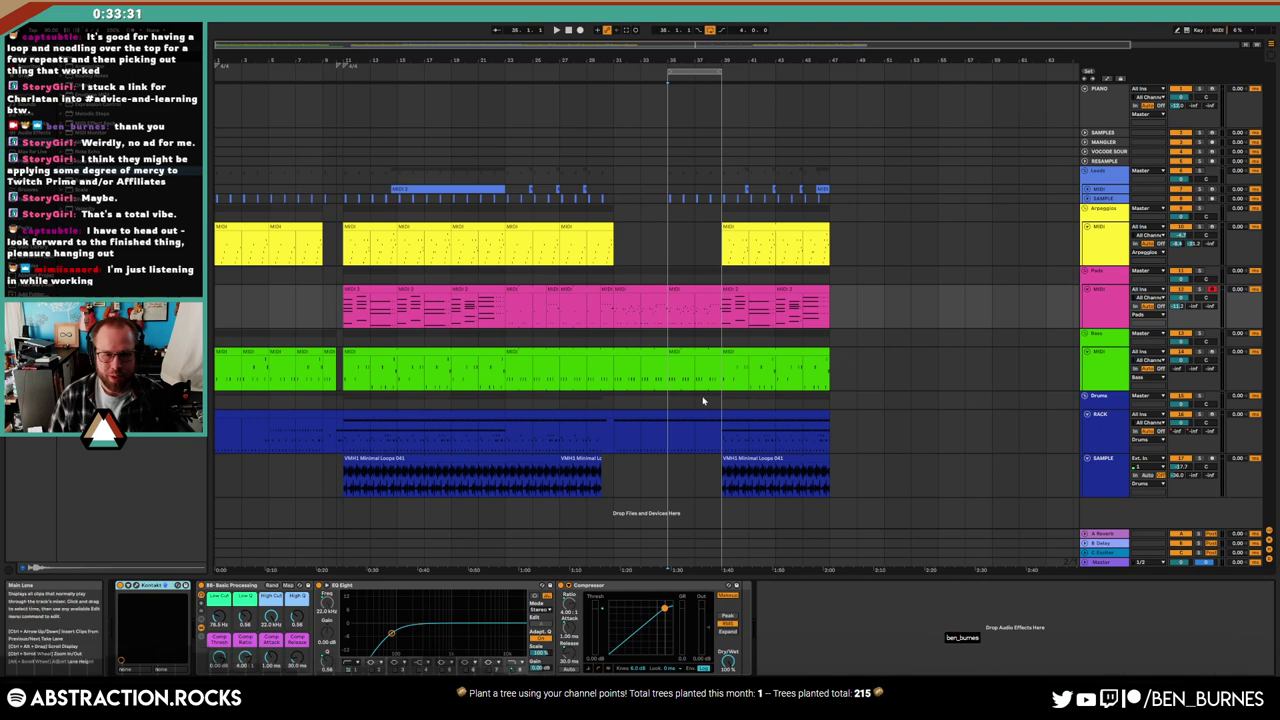
click(698, 437)
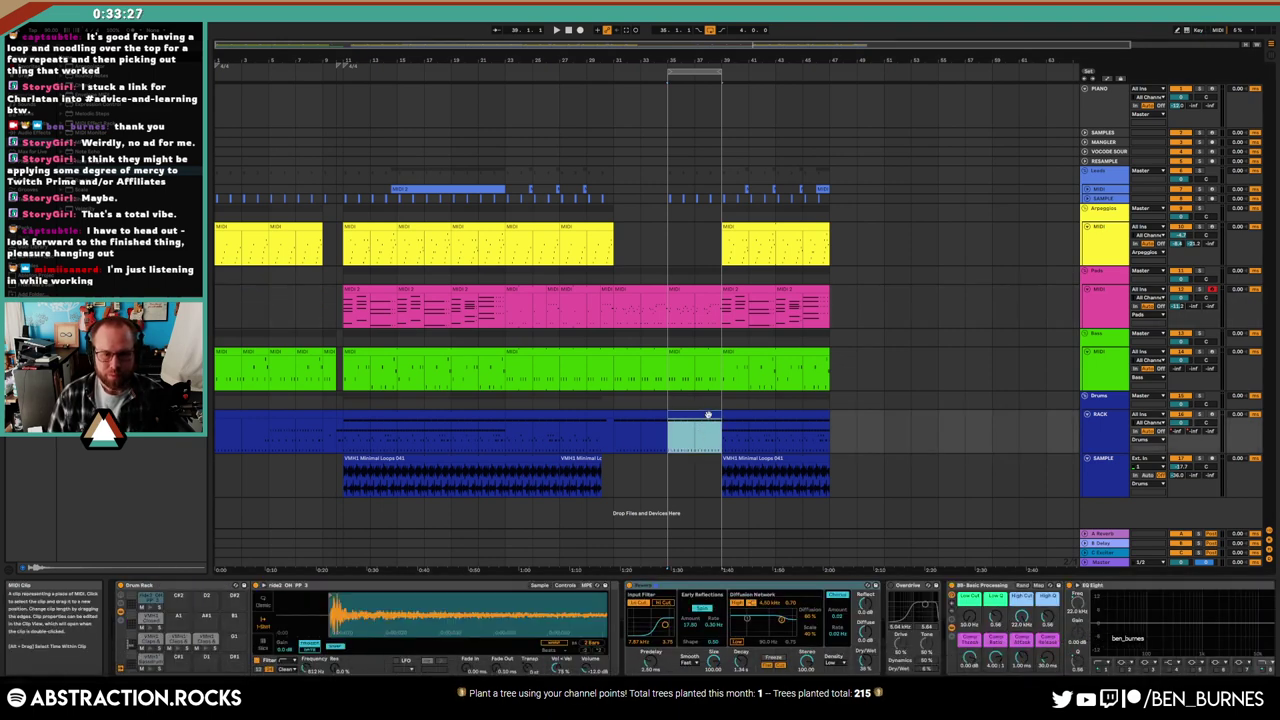
key(shift+Tab)
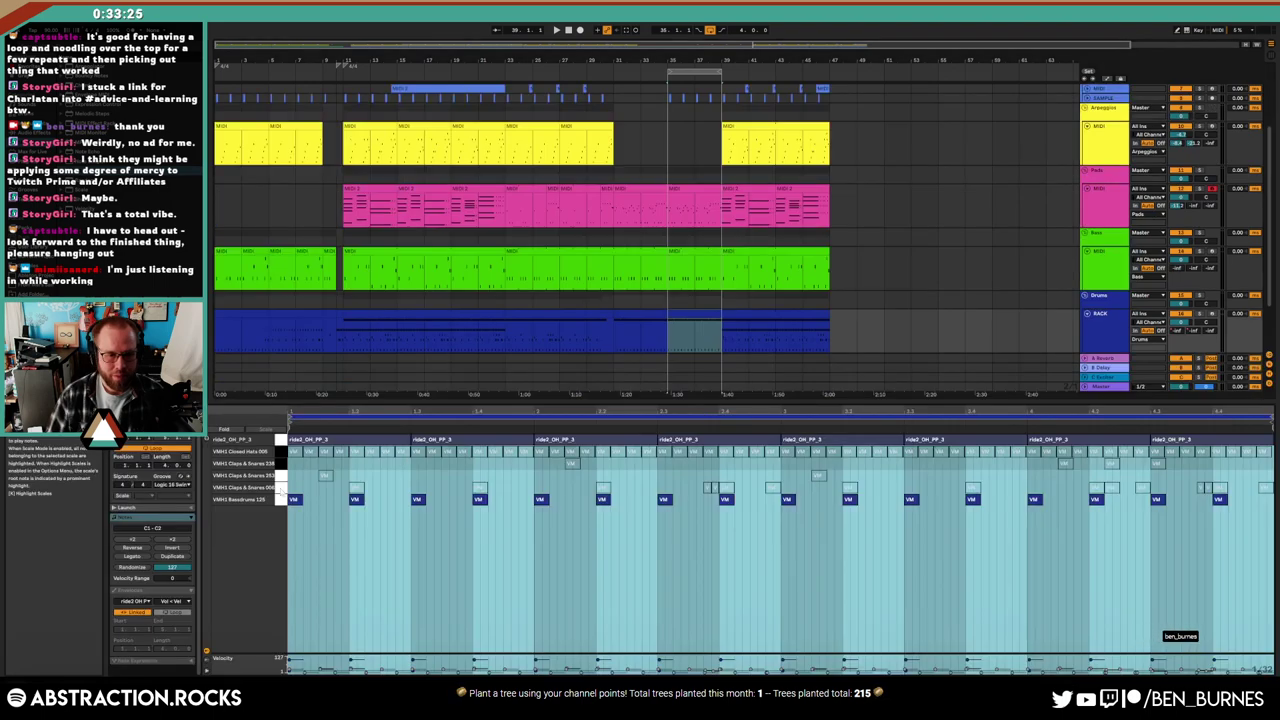
click(466, 491)
drag(709, 486, 703, 471)
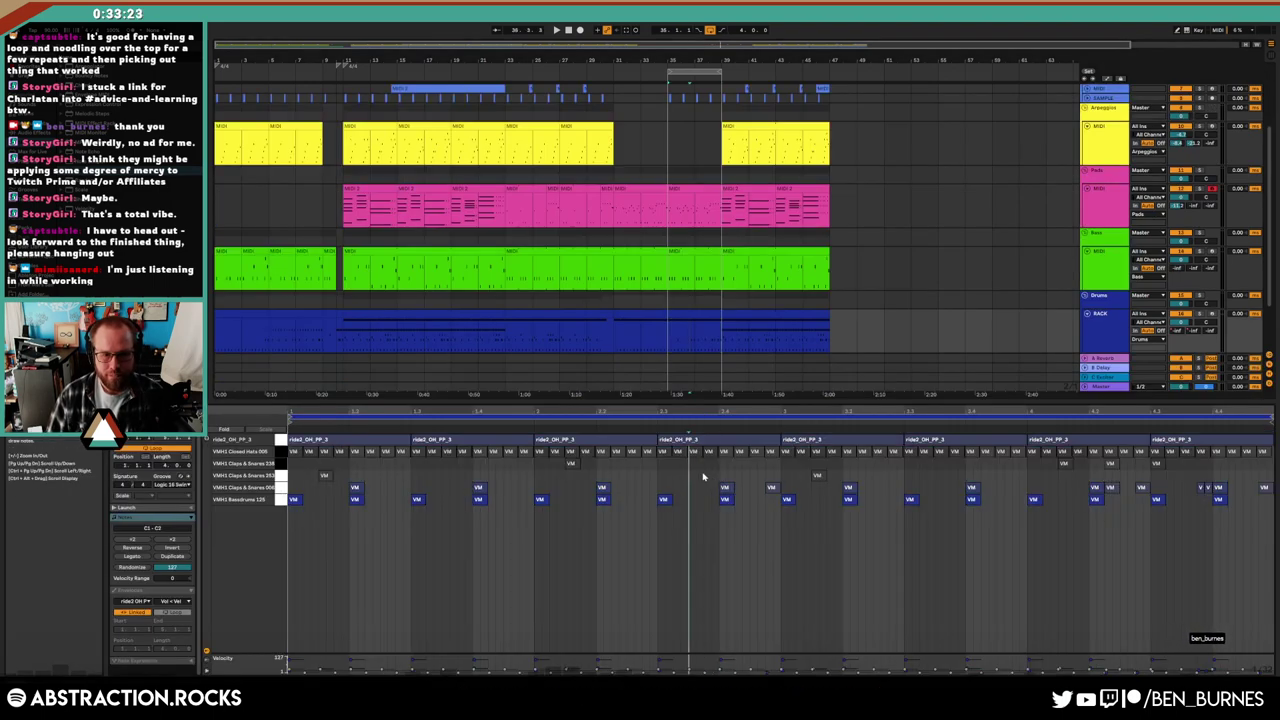
key(Delete)
click(755, 485)
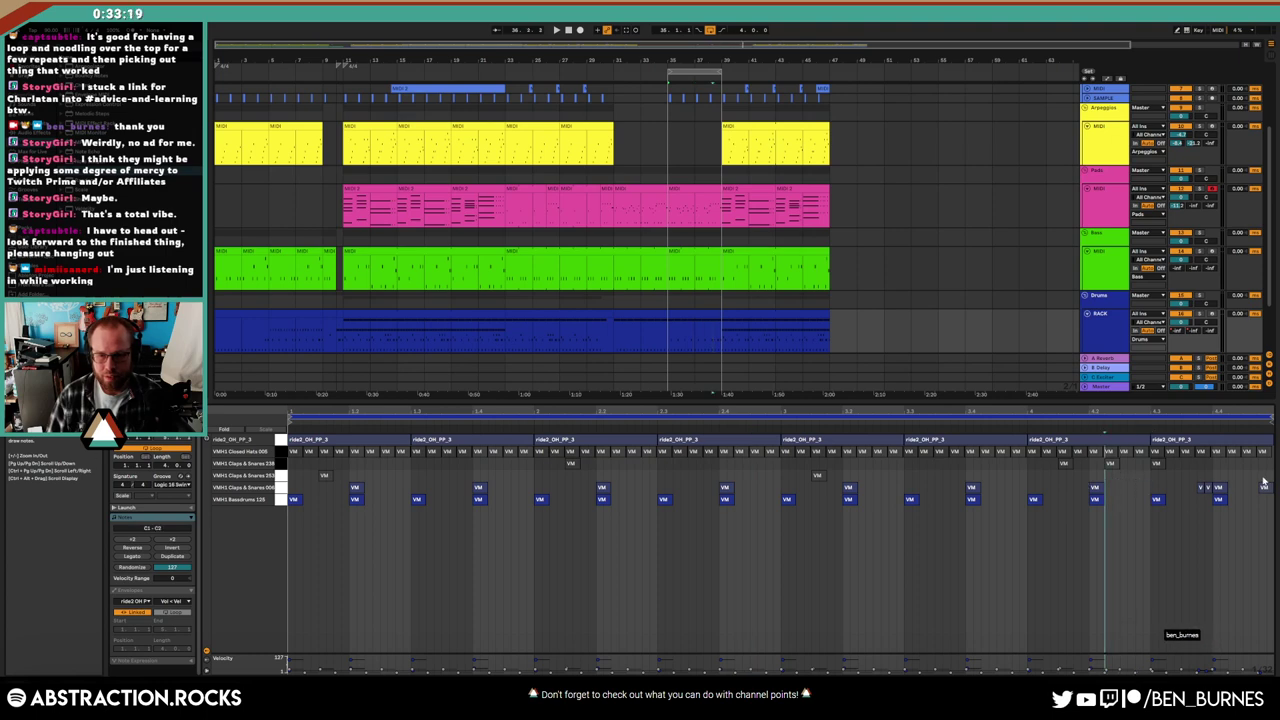
Play the bars 35–39 loop and extend the bass clip that starts at bar 23 to bar 39
key(space)
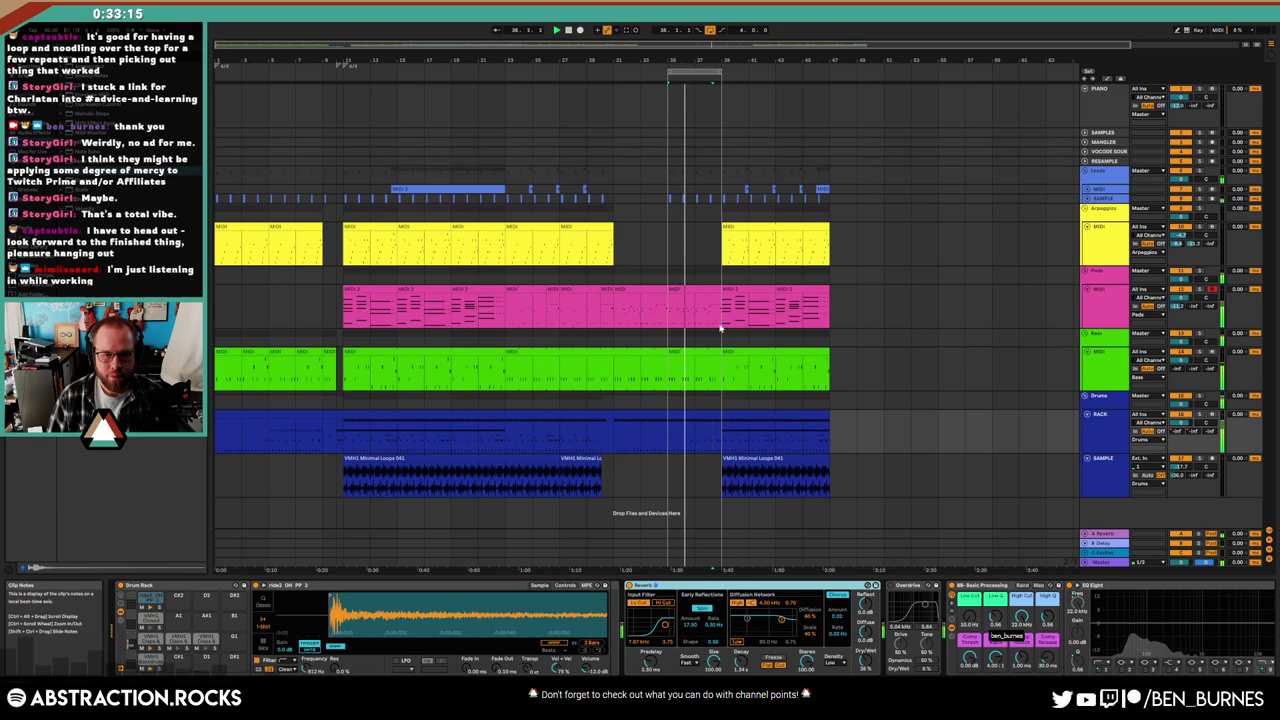
click(694, 352)
shift+click(510, 372)
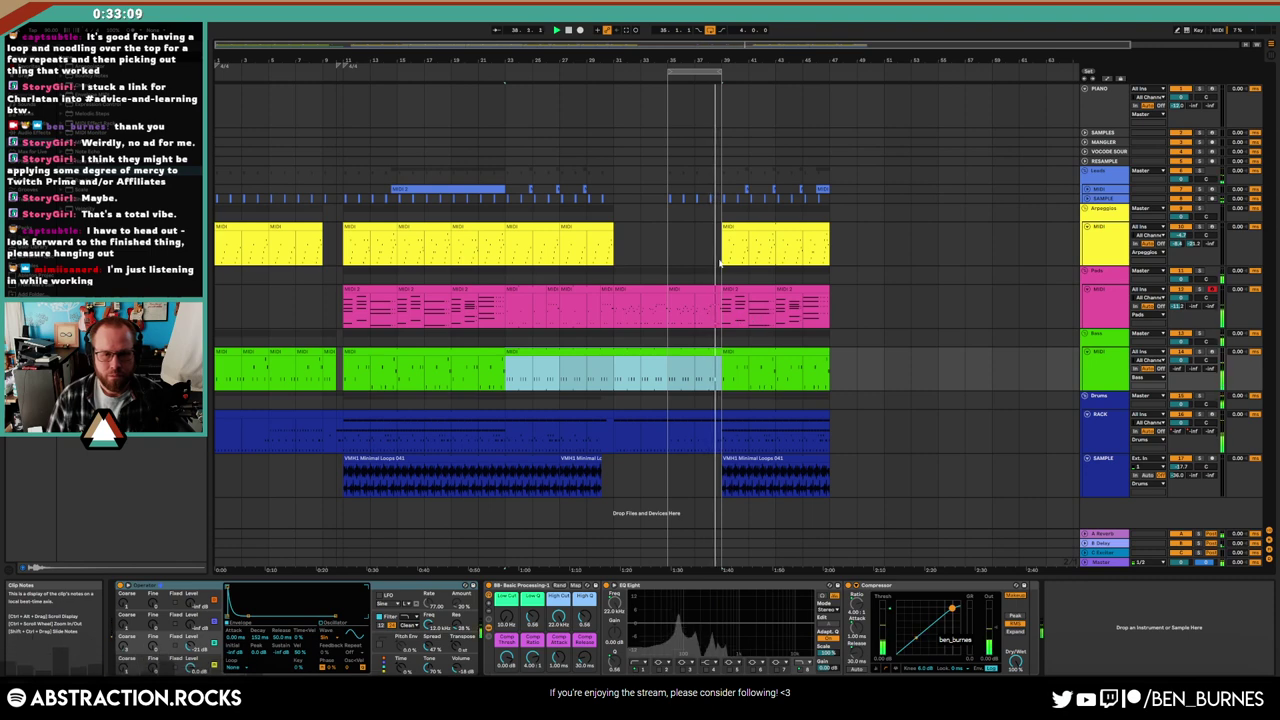
click(1087, 190)
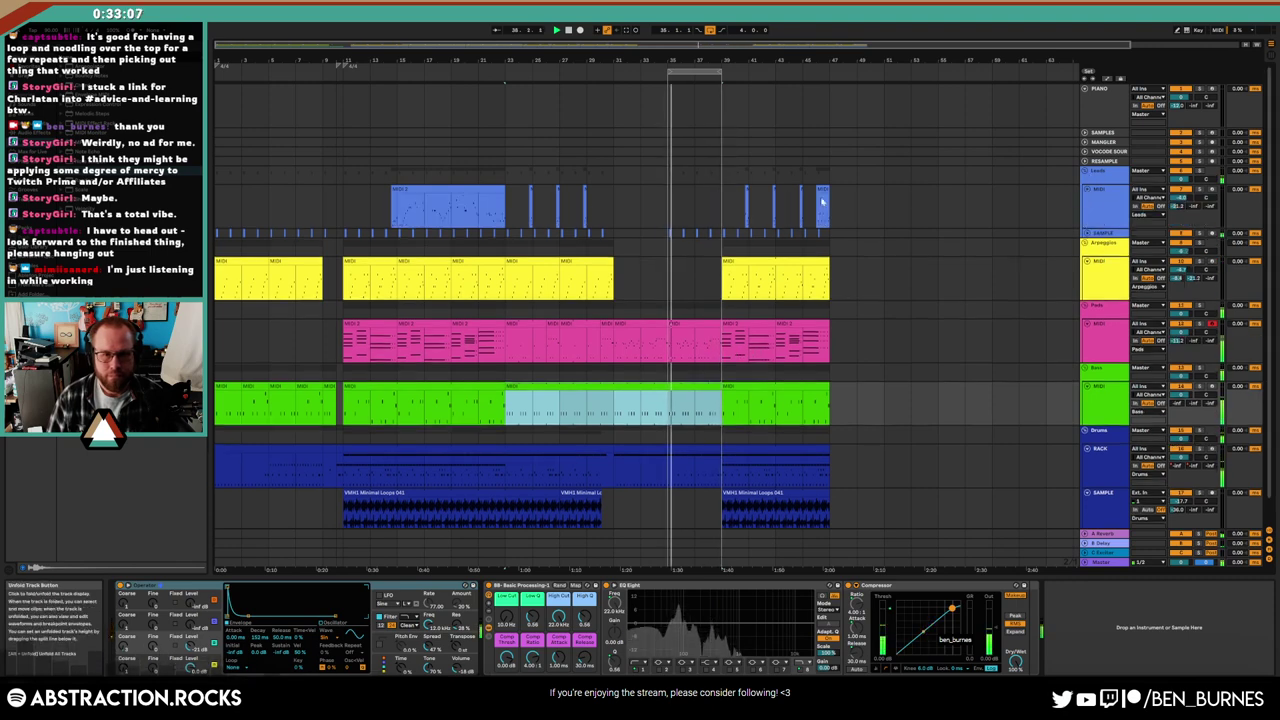
click(515, 206)
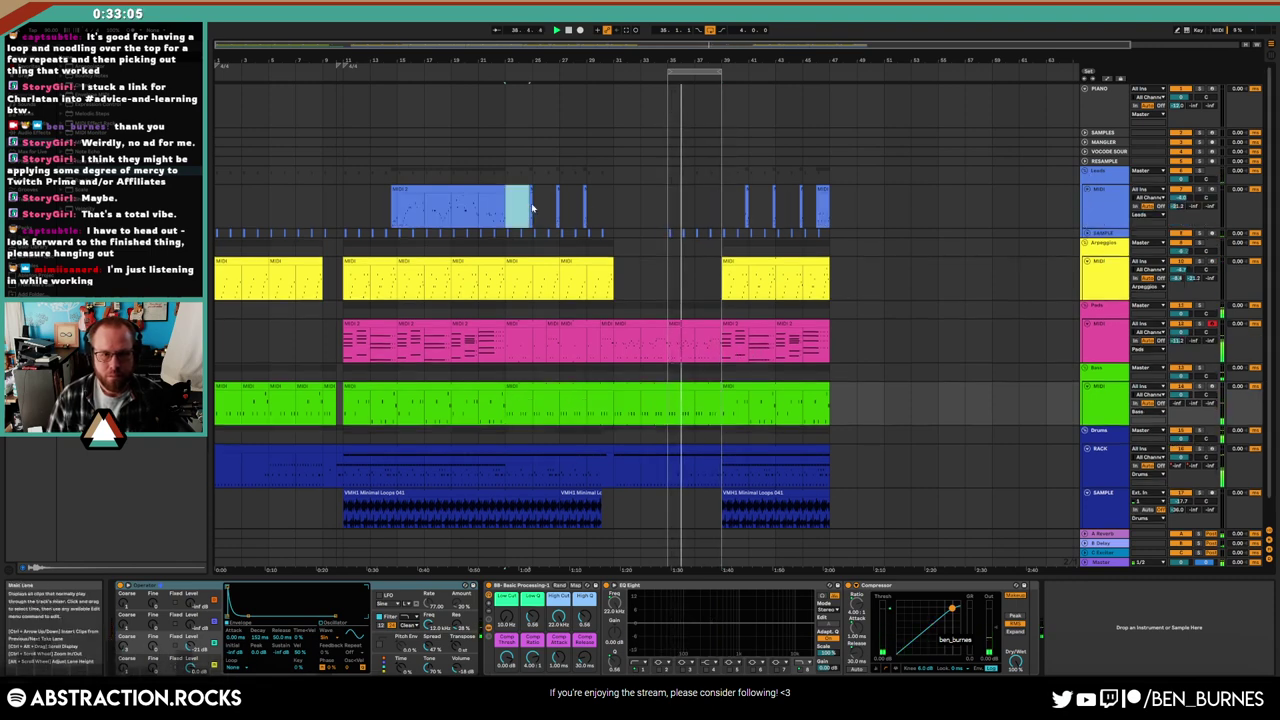
click(668, 213)
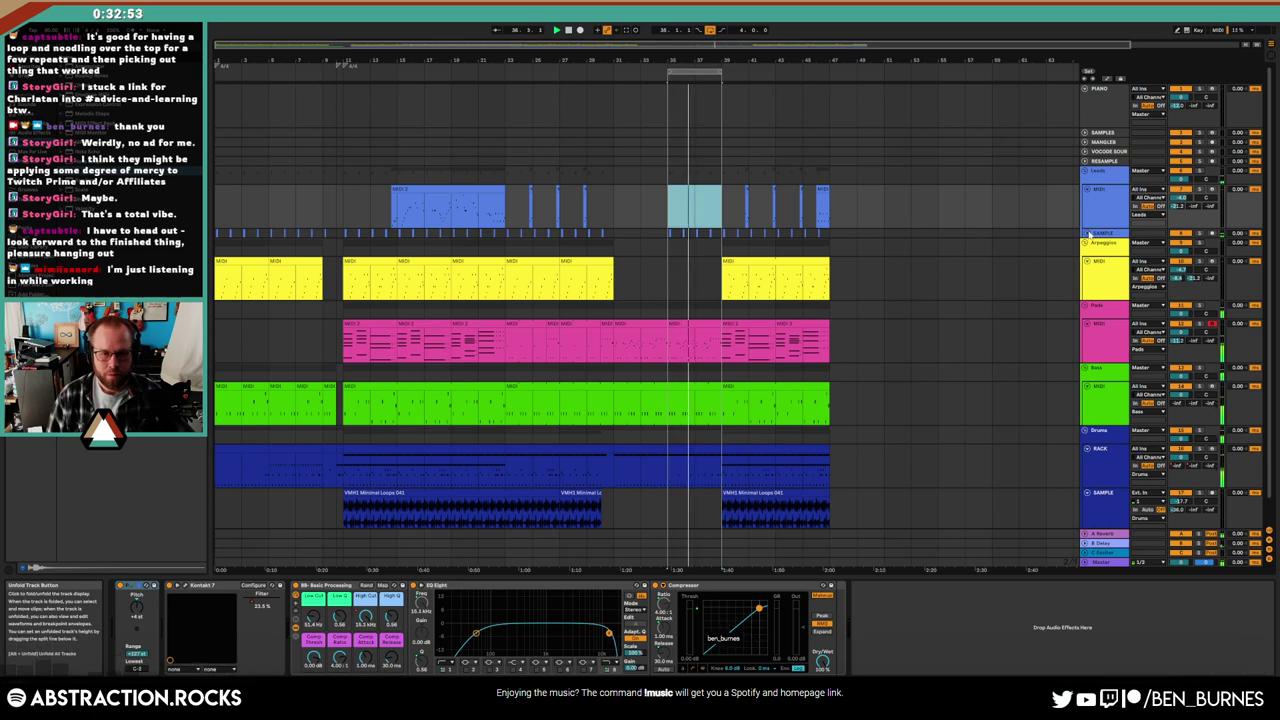
Copy the arpeggio clip at bar 27 to bar 35 and duplicate the time of bars 35–39 across all tracks
click(600, 262)
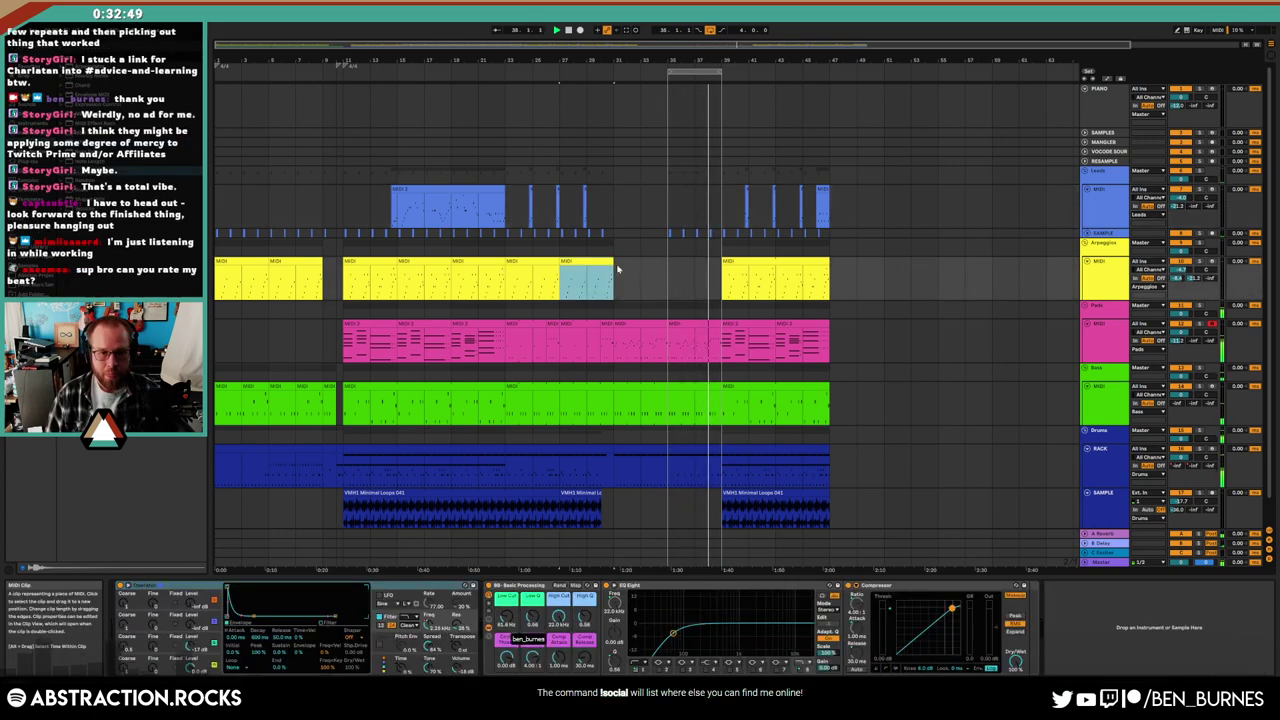
click(670, 278)
key(ctrl+v)
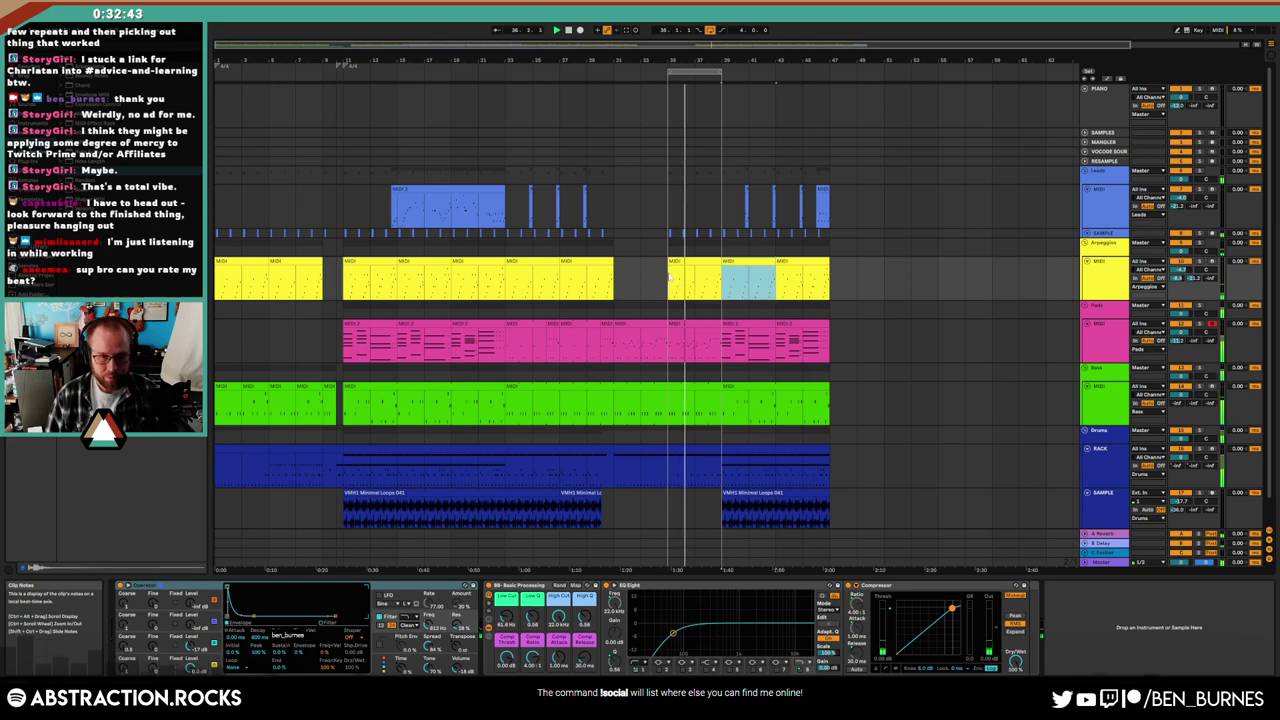
key(ctrl+shift+d)
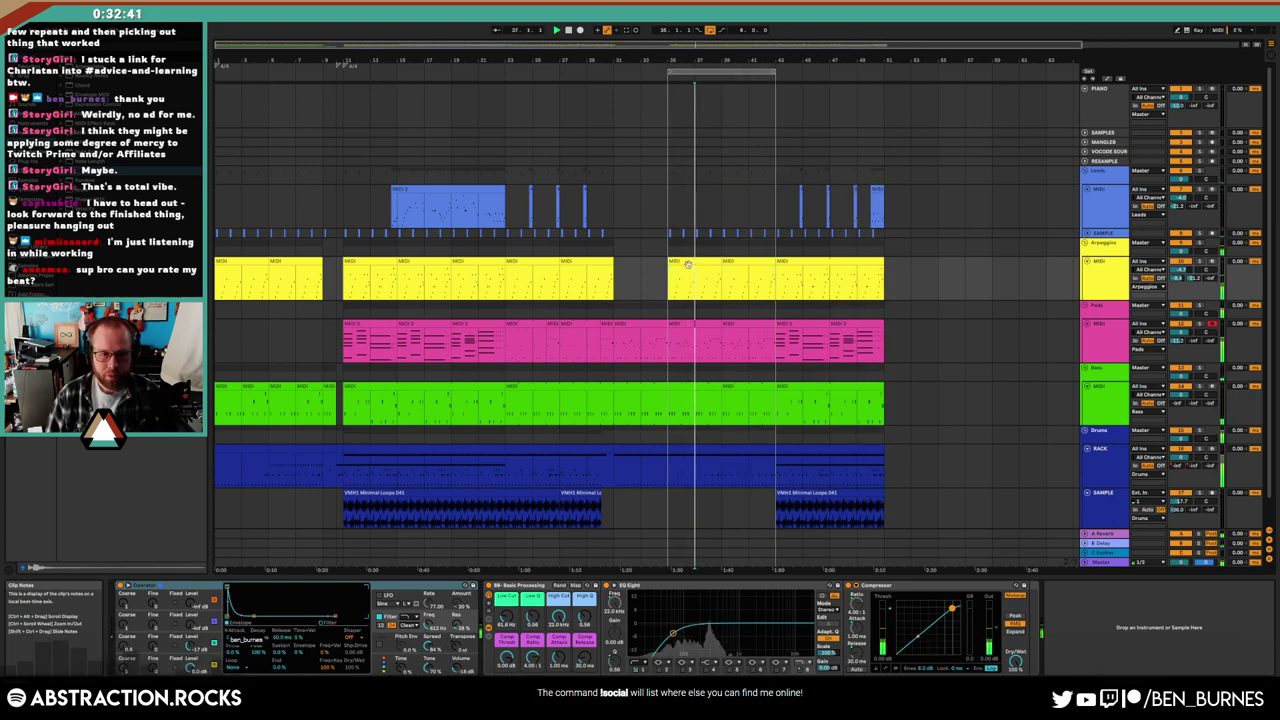
Delete the arpeggio clip at bars 35–39 and copy the lead sample hits from bars 1–9 to bar 35
key(Delete)
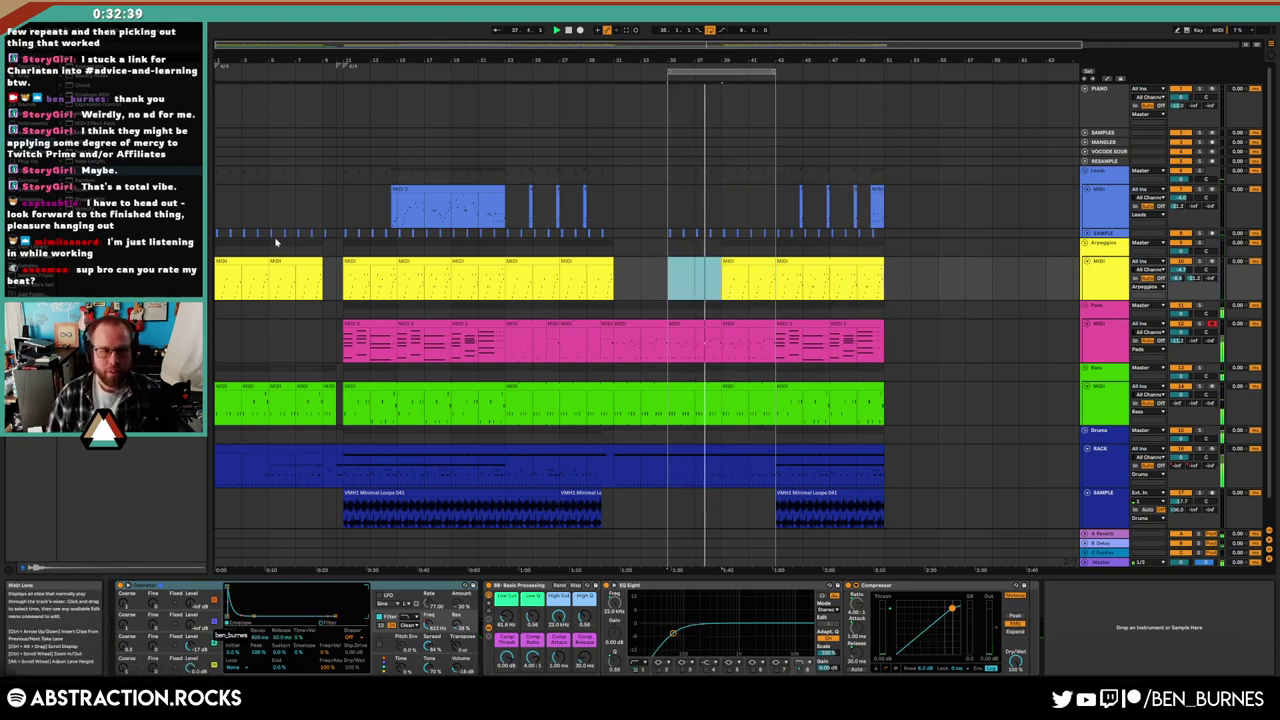
drag(328, 236, 221, 238)
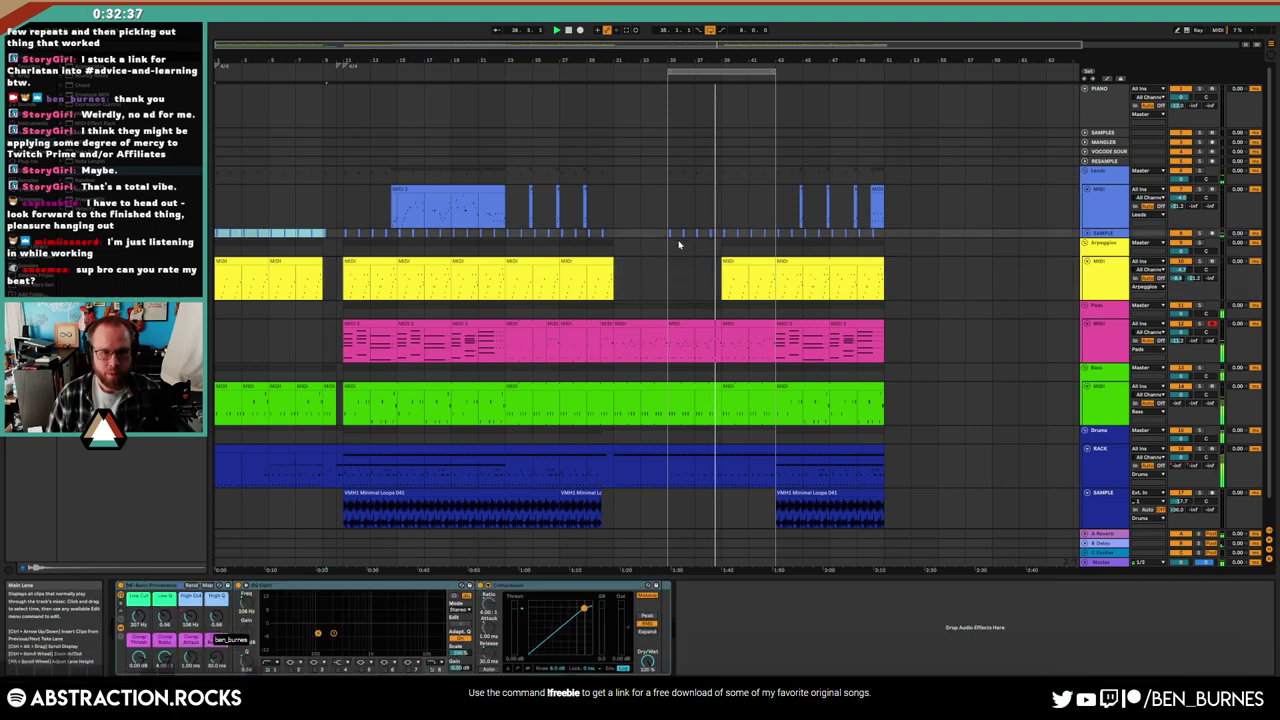
click(668, 236)
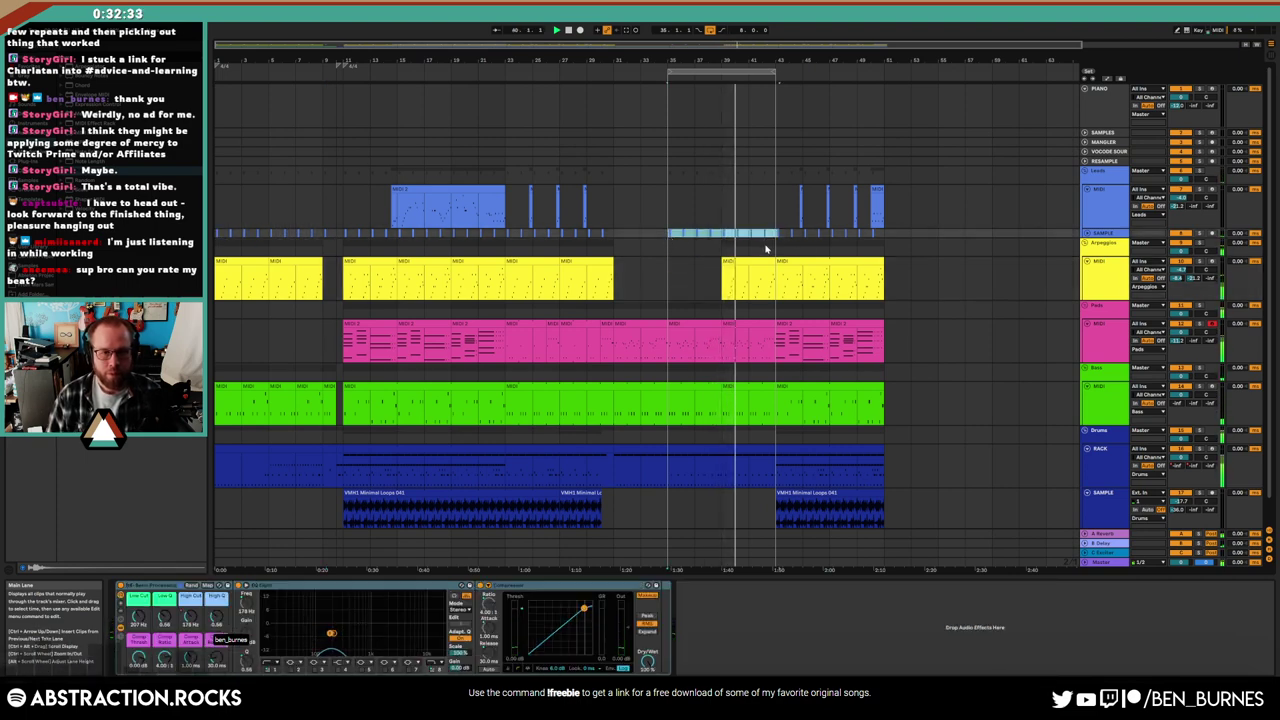
key(alt+plus)
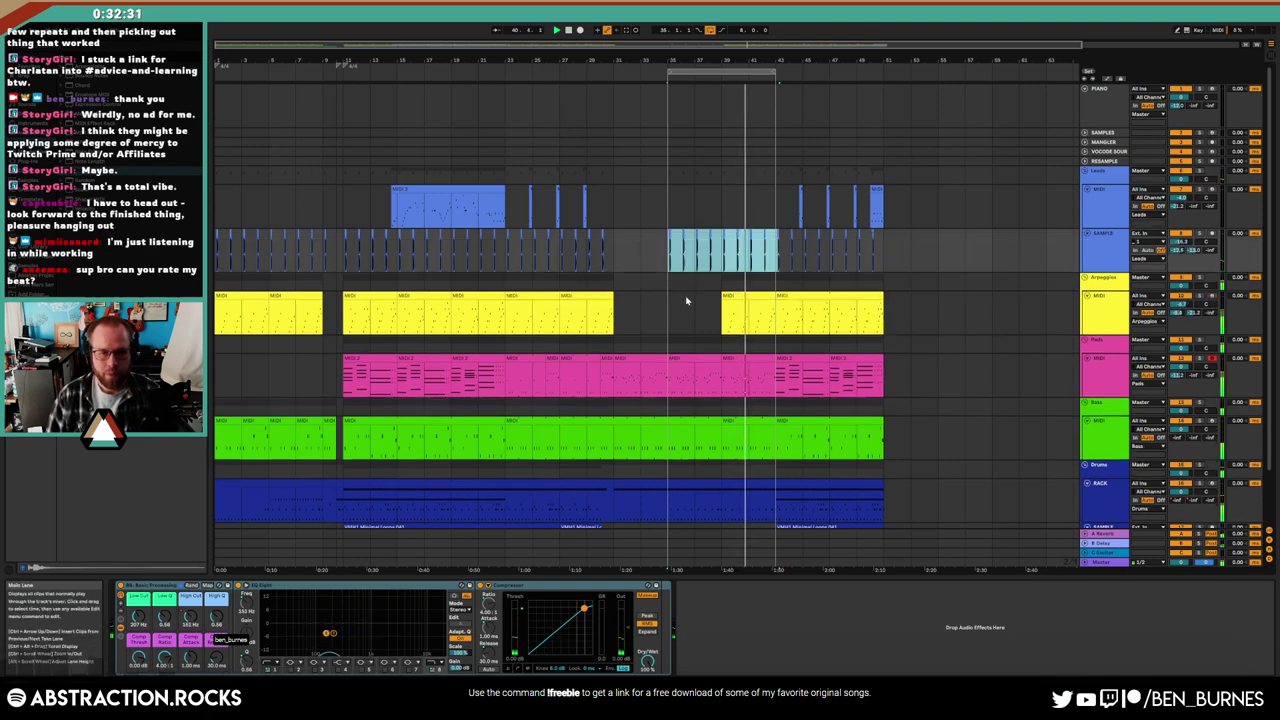
Open the drum rack clip at bars 39–43, select its closed hi-hat notes and play the section
click(730, 375)
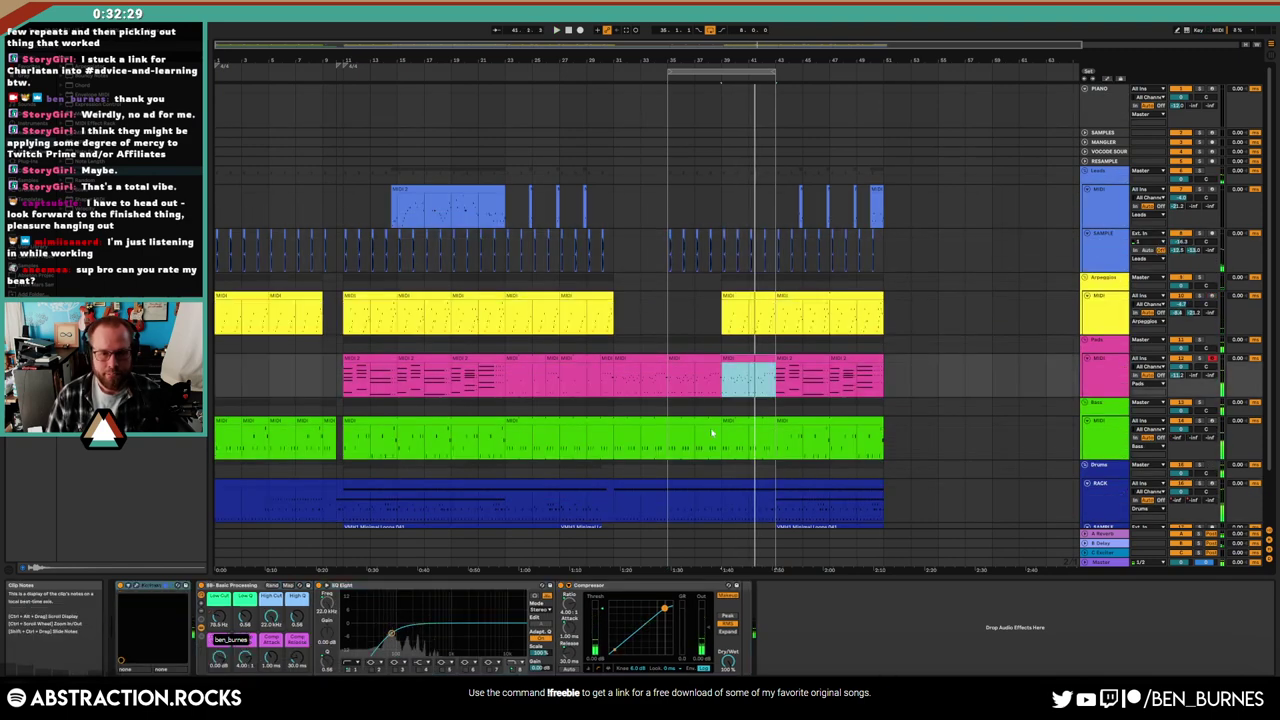
scroll(731, 447, down, 1)
click(731, 447)
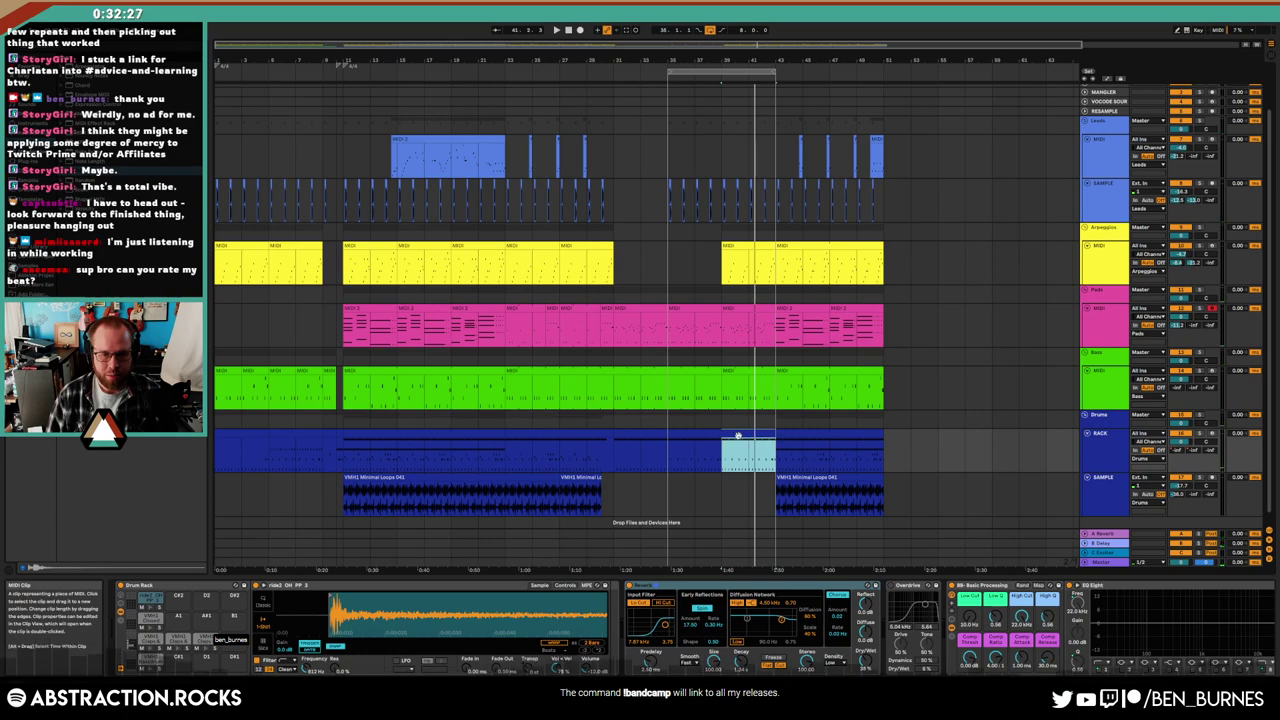
key(shift+Tab)
click(281, 451)
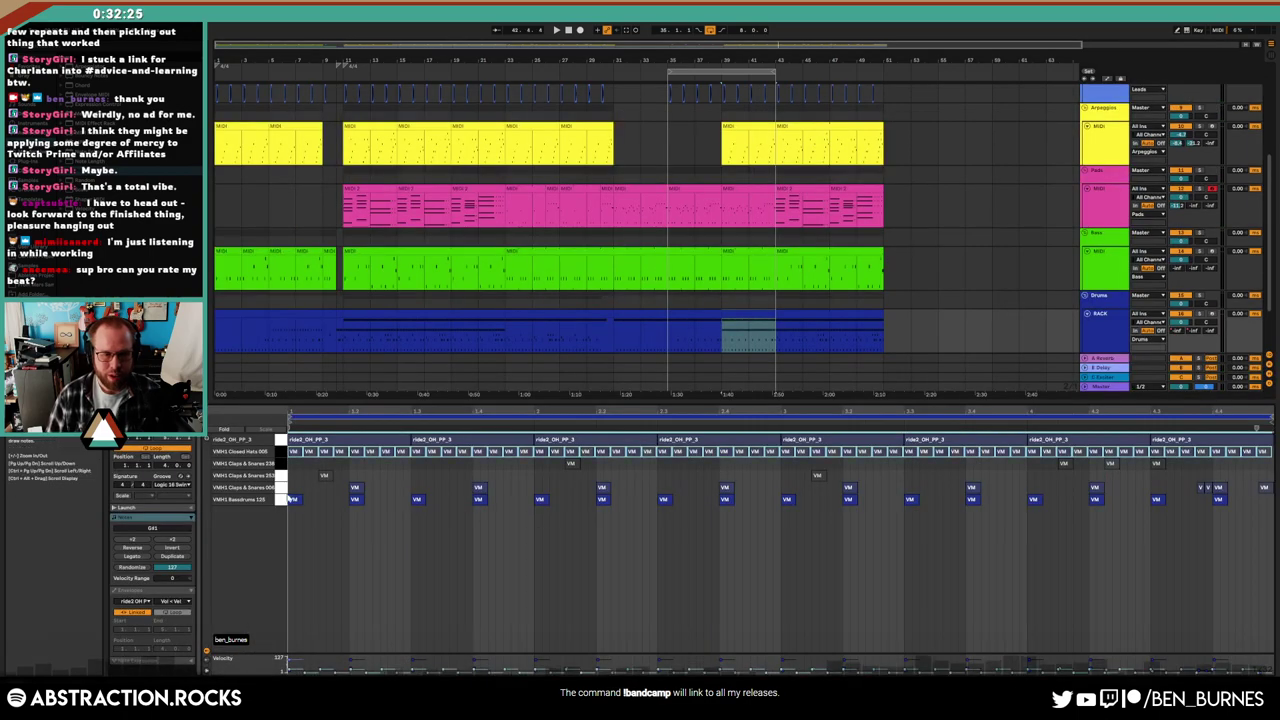
key(space)
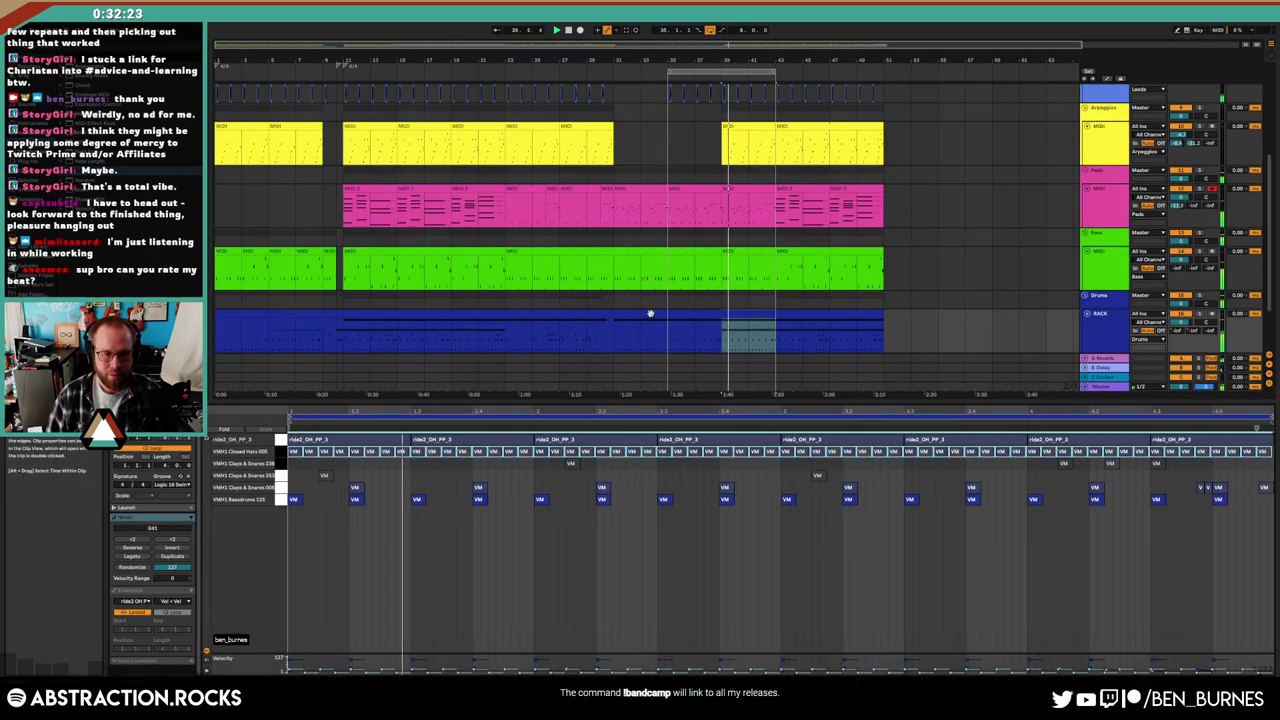
key(shift+Tab)
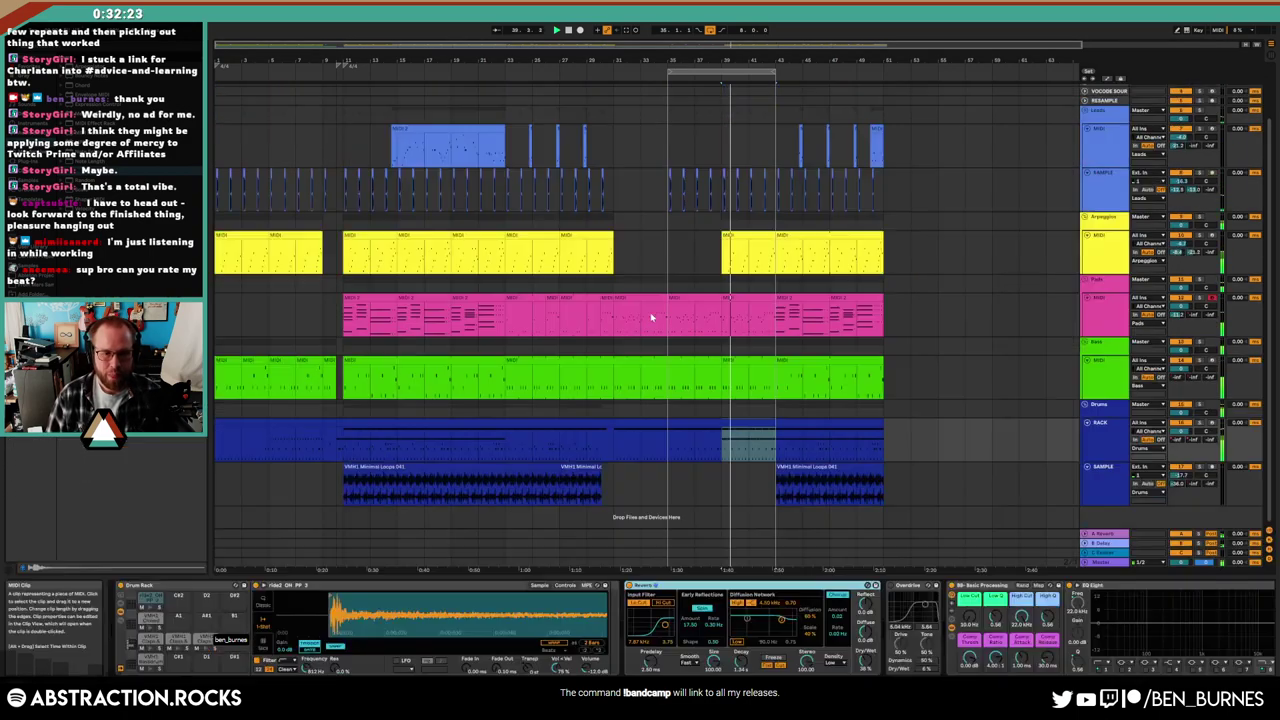
Extend the Minimal Loops sample clip back to bar 39 and add a snare hit just before 3.2 in the bar 39 drum clip
click(751, 484)
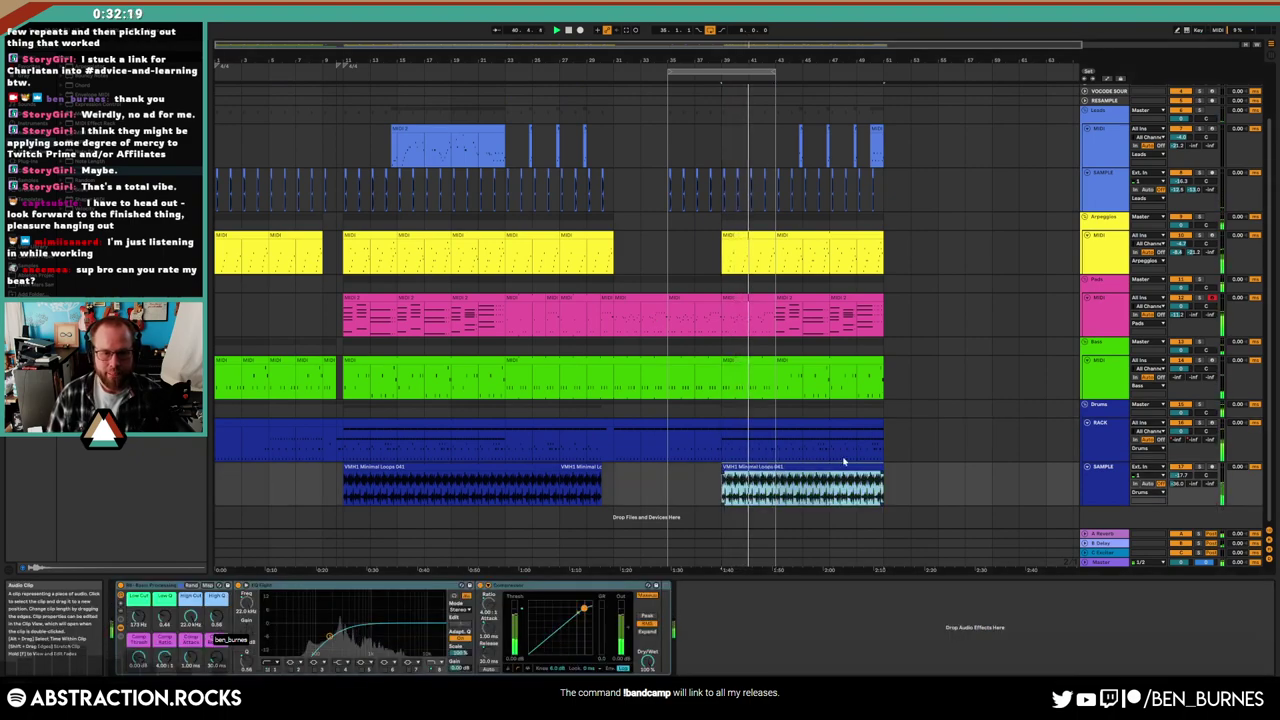
click(751, 440)
key(shift+Tab)
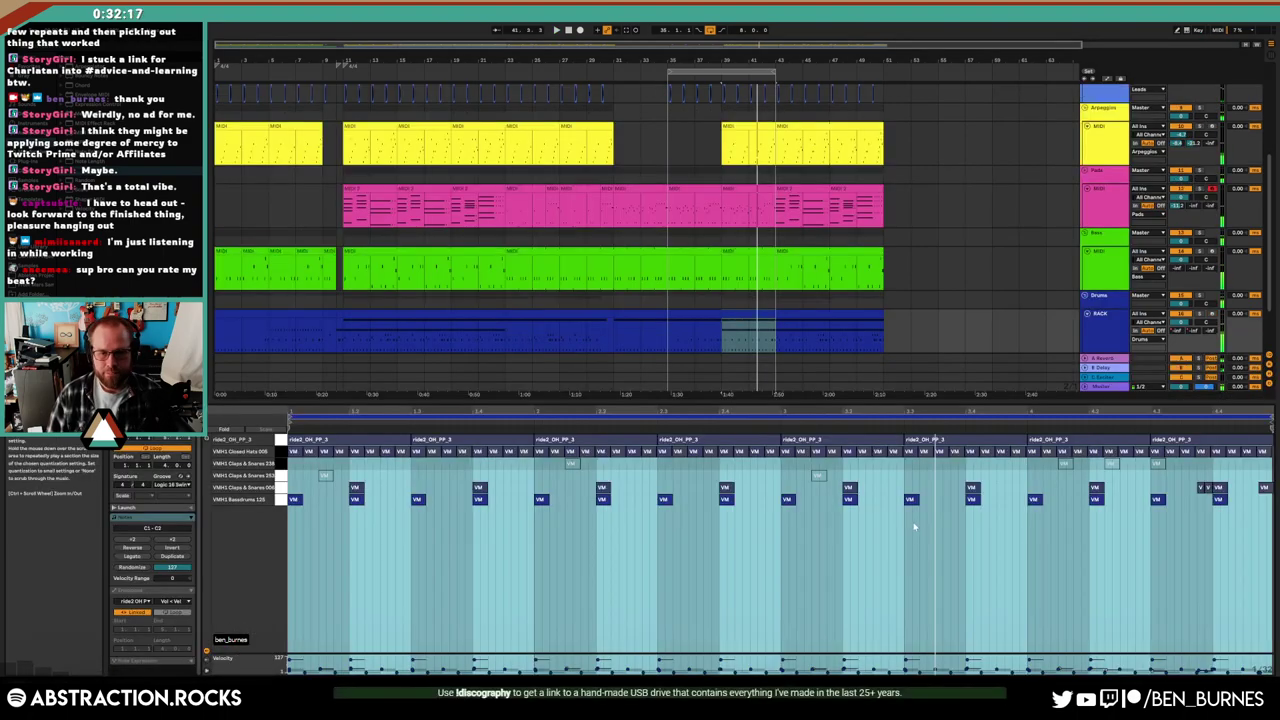
click(913, 526)
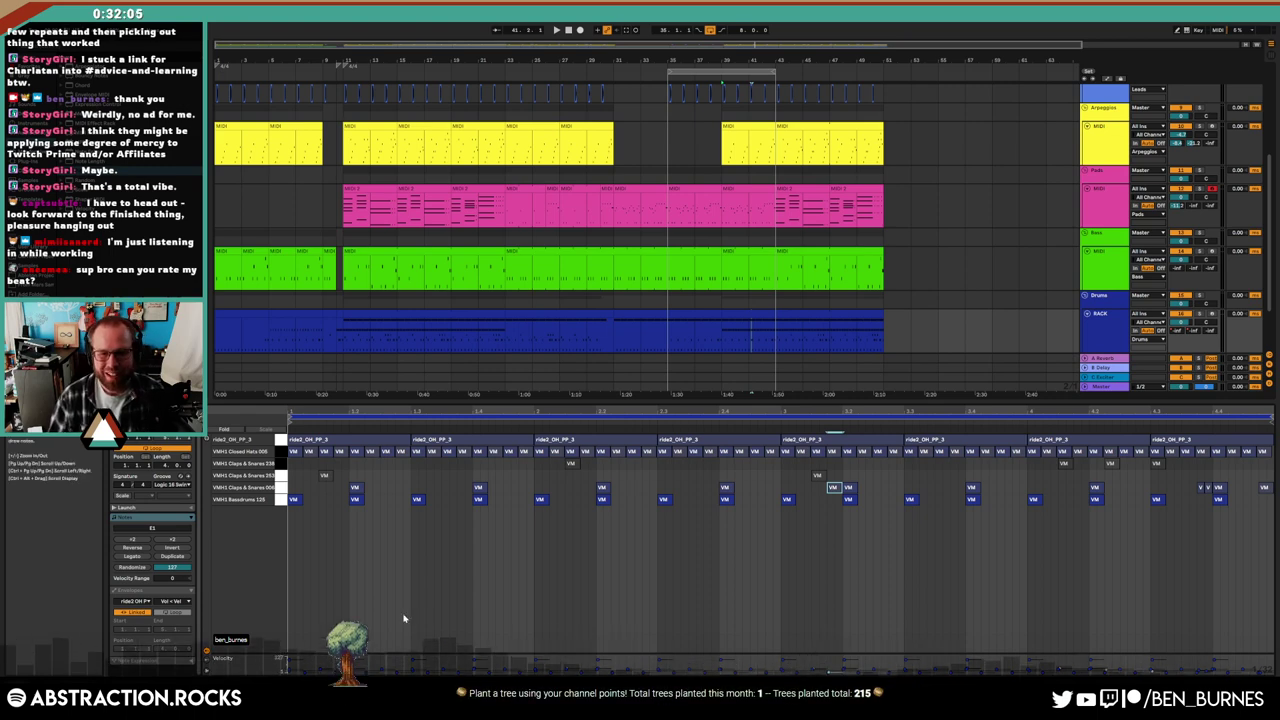
click(747, 318)
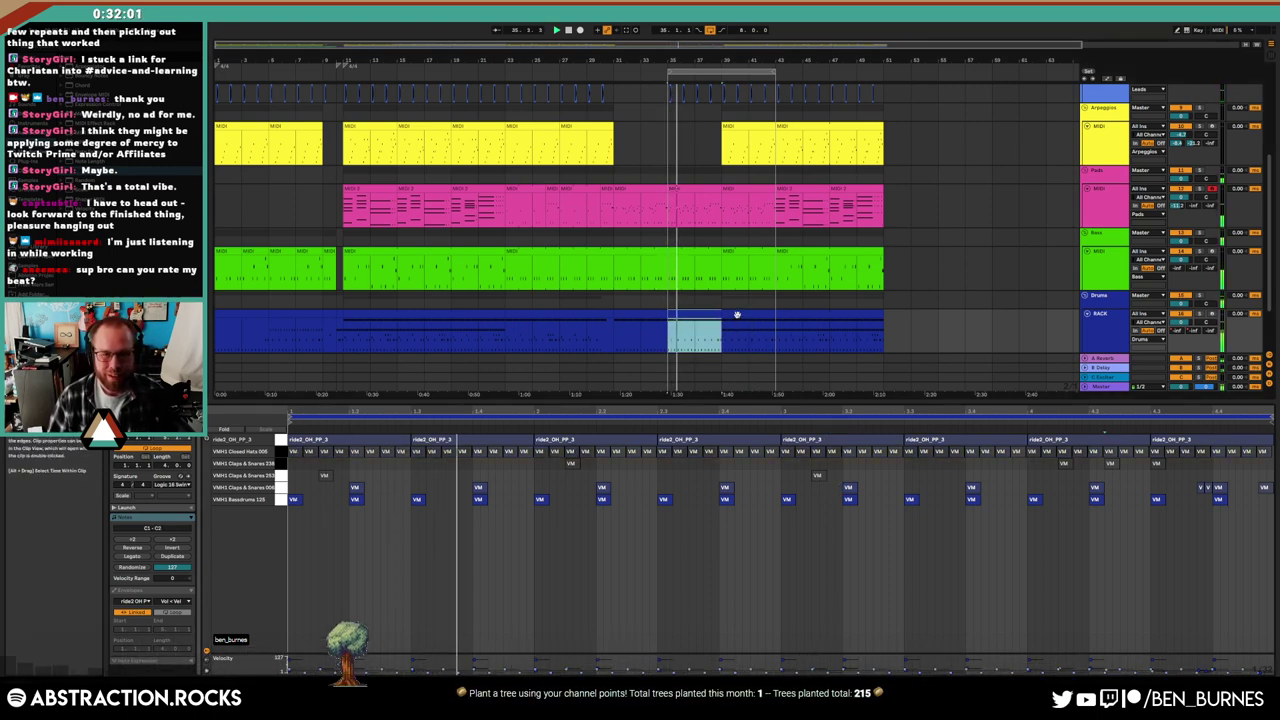
click(736, 315)
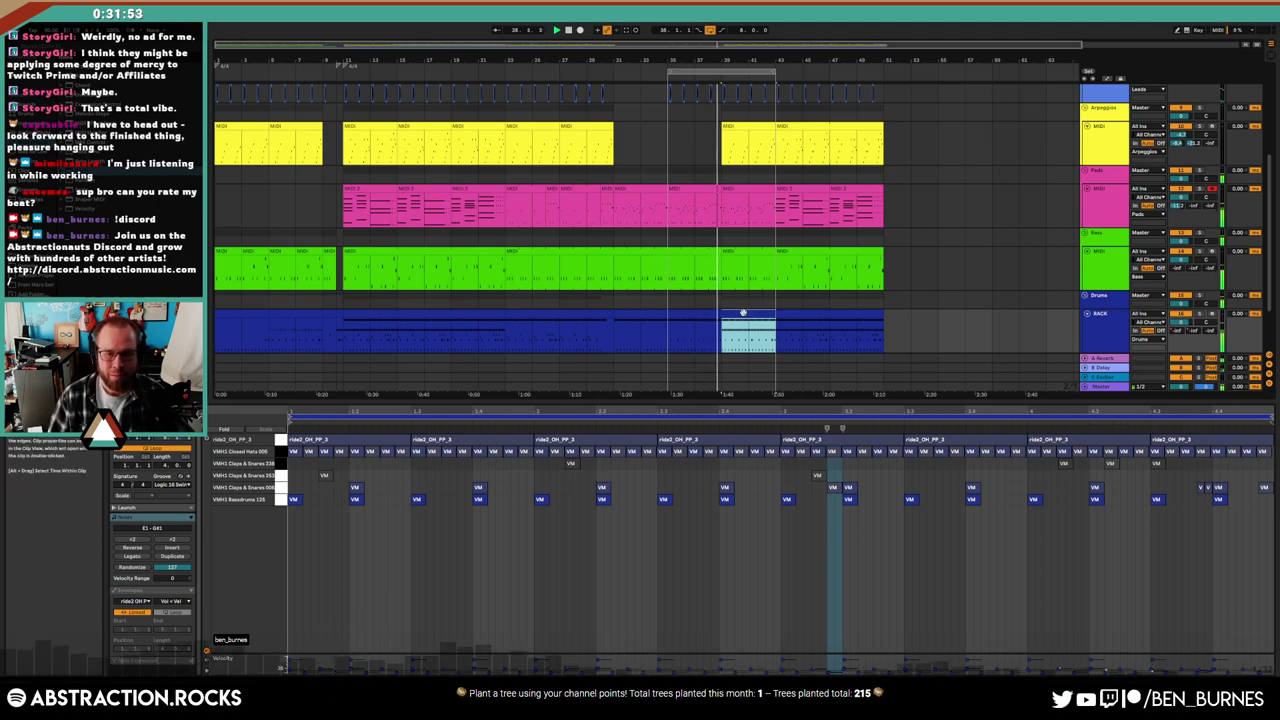
Extend the bass clip that starts at bar 23 to bar 43
drag(505, 268, 775, 268)
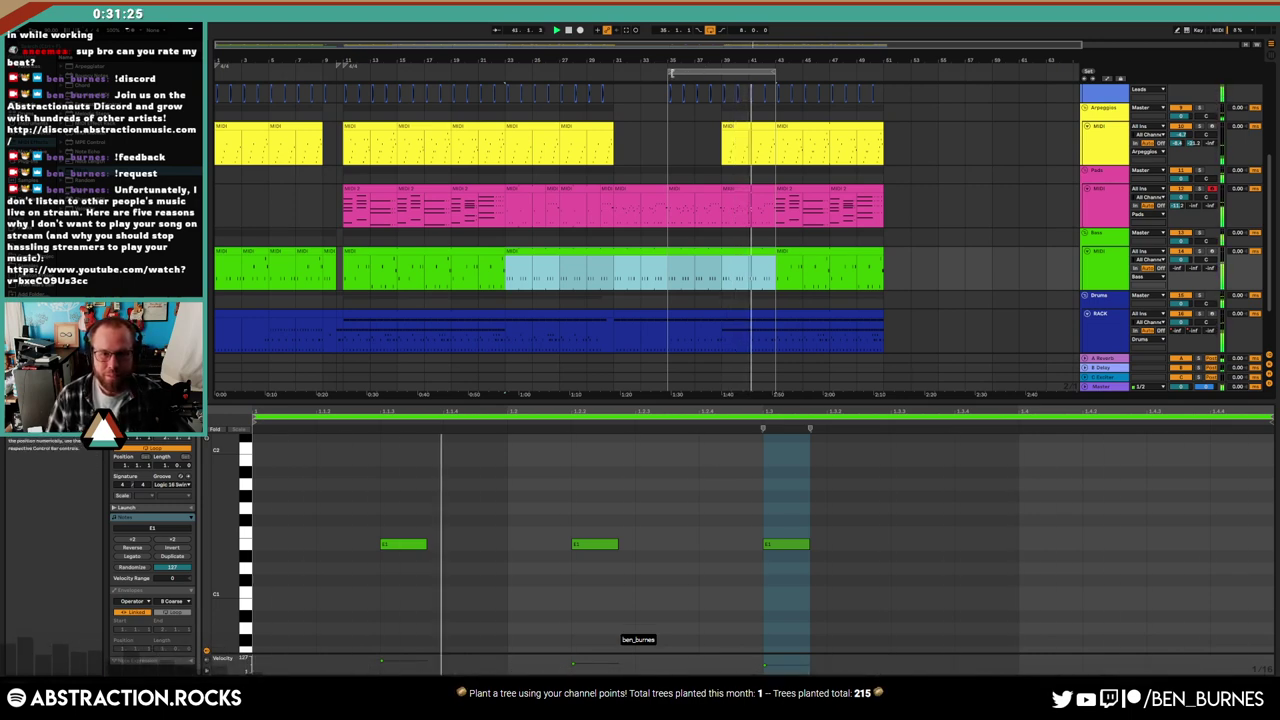
Add snare hits from 3.3 to the end of the bar 39 drum clip as an increasingly dense fill and play it back
click(757, 320)
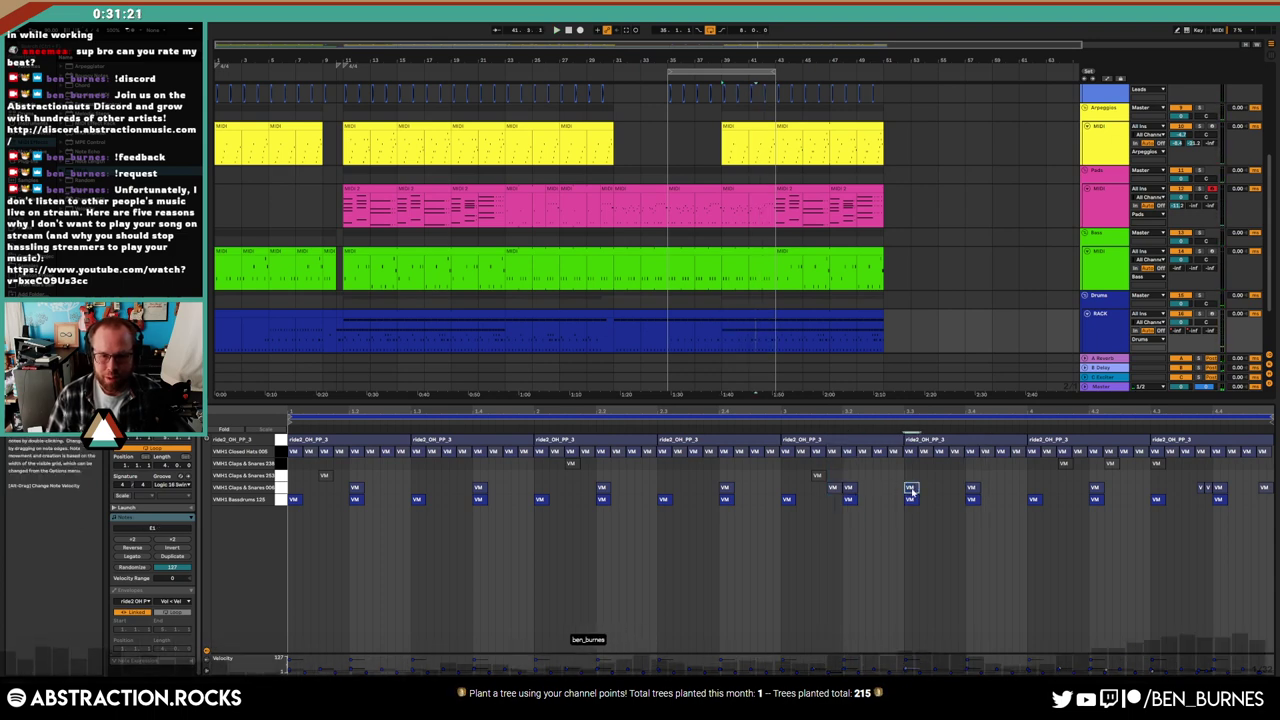
drag(855, 488, 1155, 495)
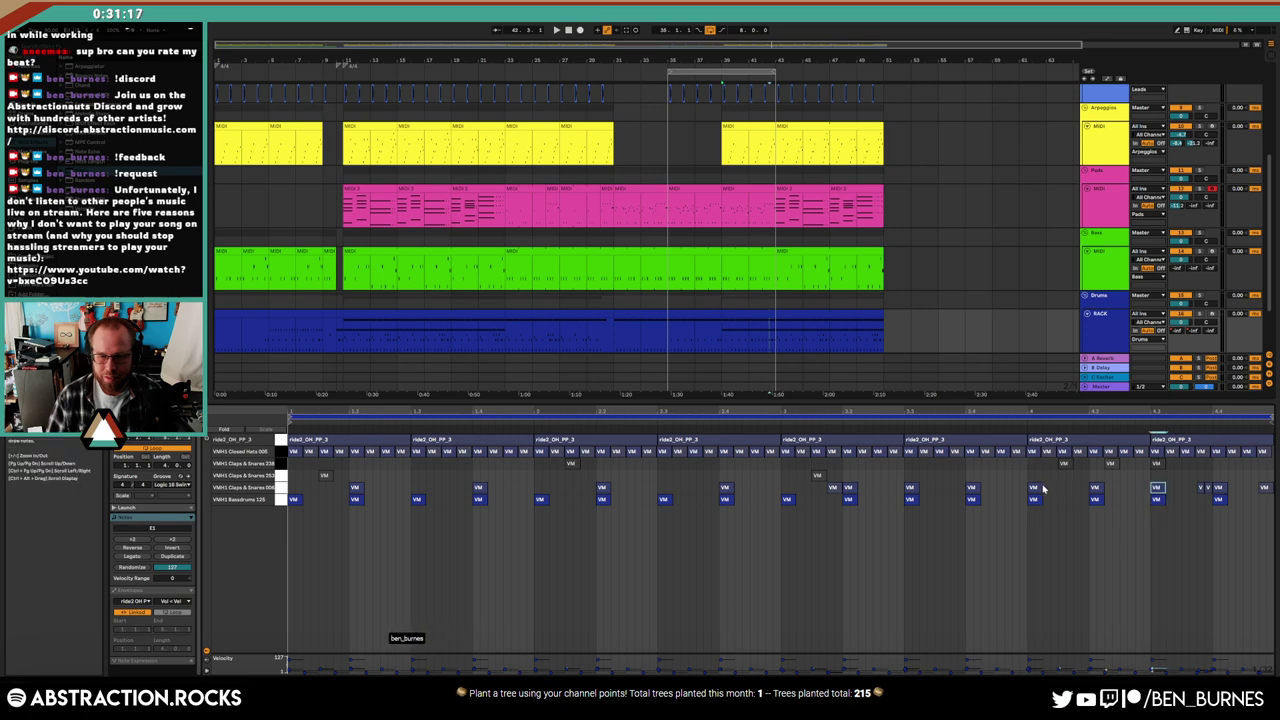
double_click(1126, 490)
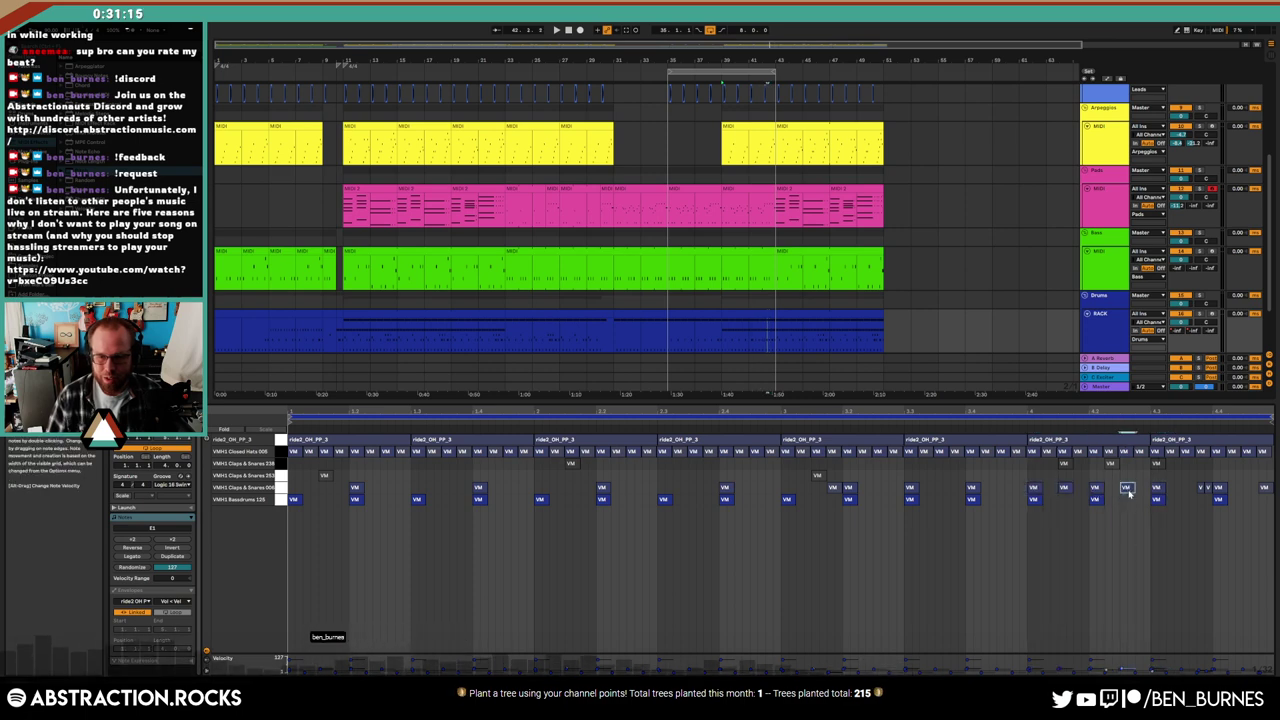
double_click(1188, 491)
double_click(1227, 489)
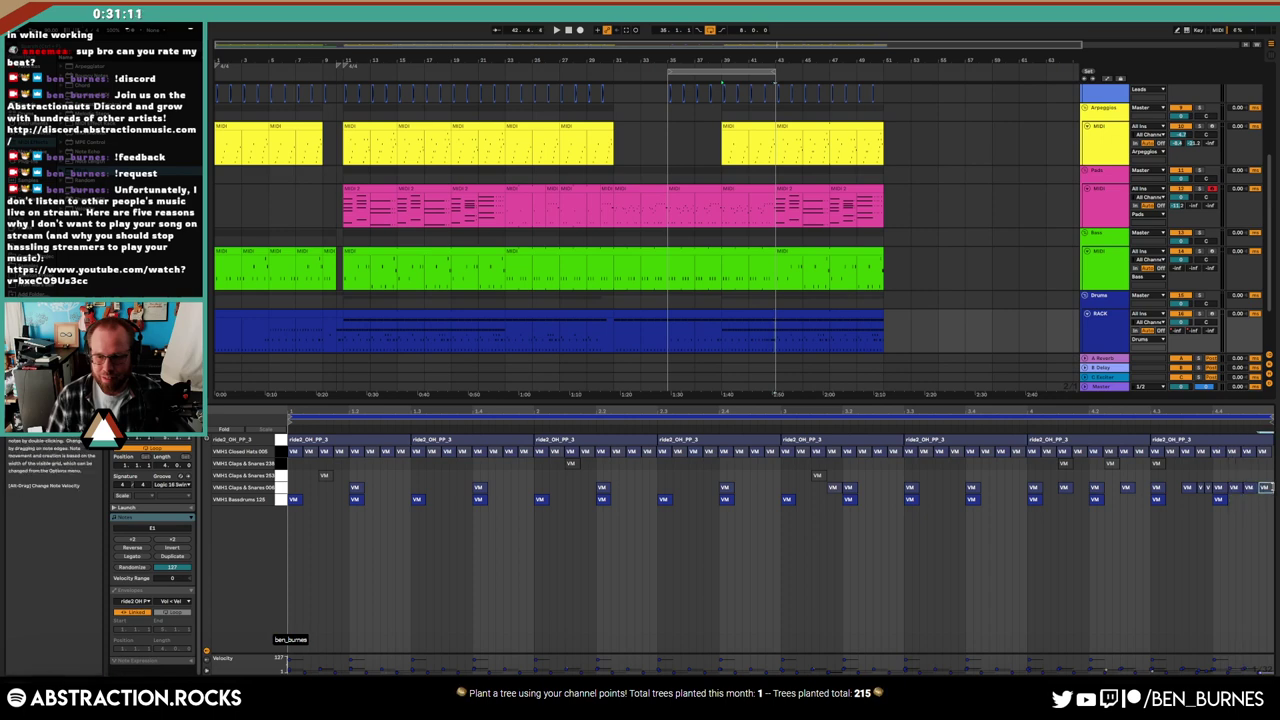
key(space)
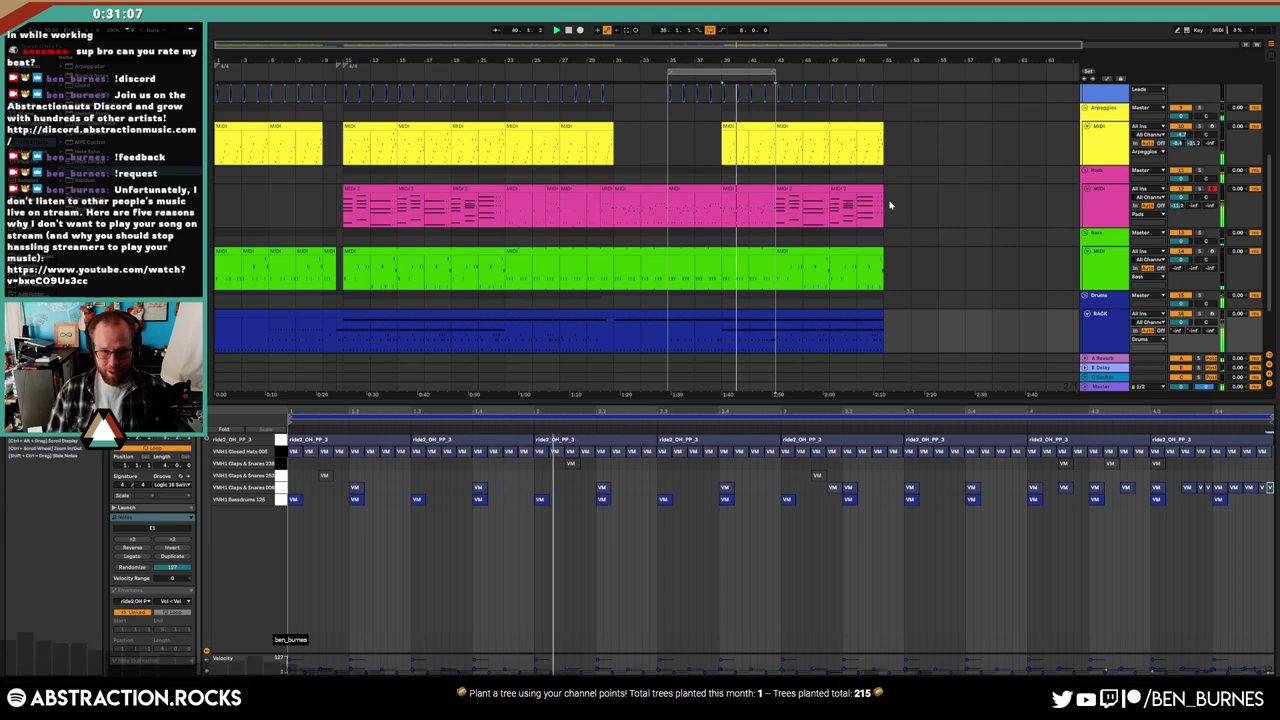
Set the loop to bars 43–51 and listen to the transition into the full section
click(805, 128)
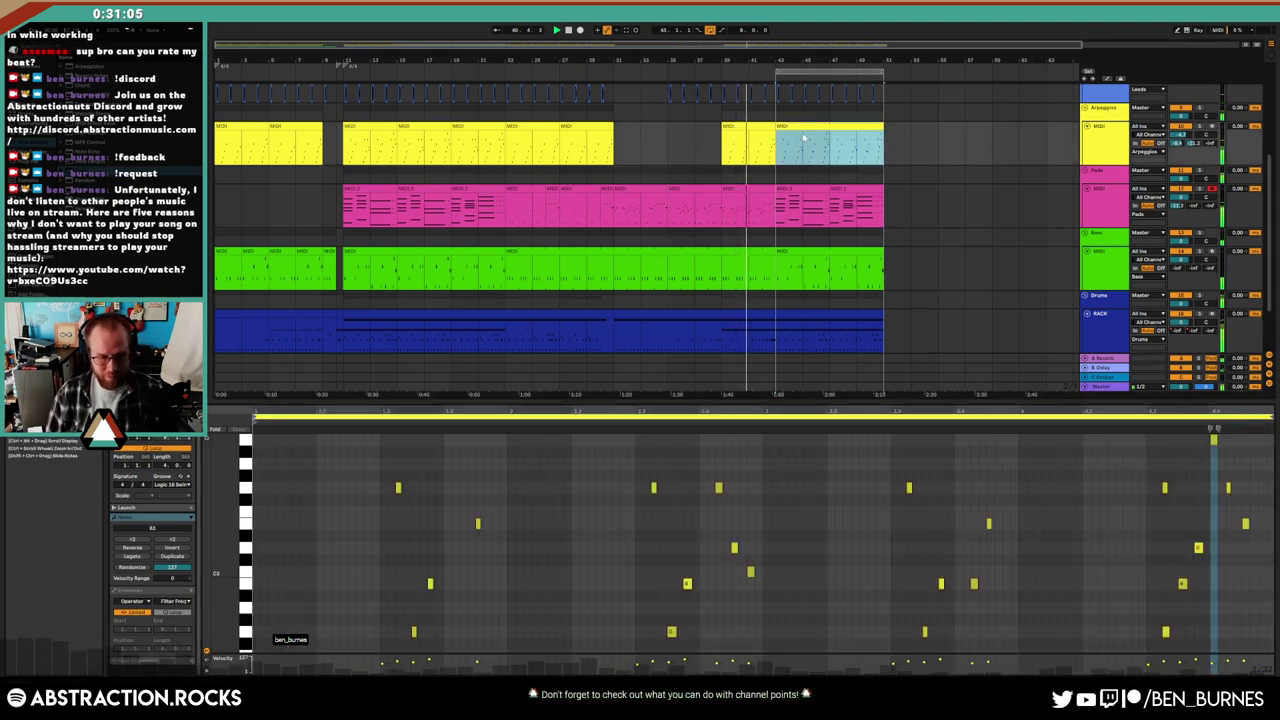
key(shift+Tab)
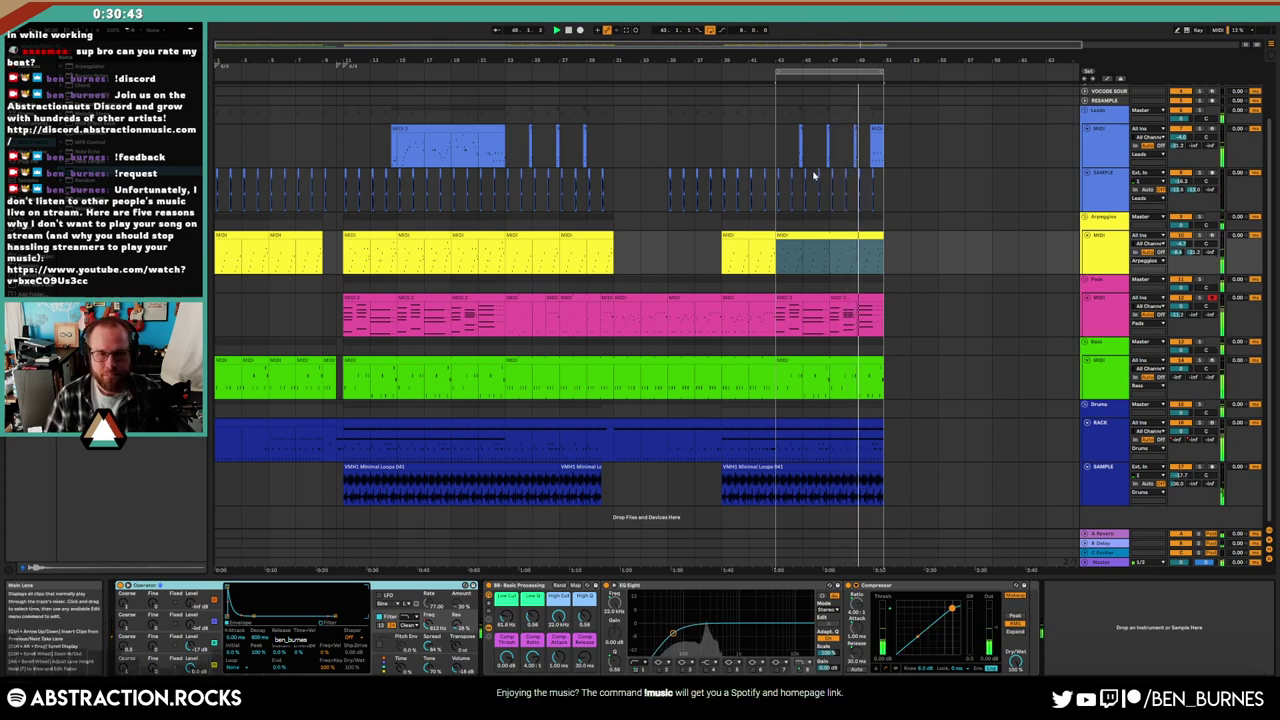
click(802, 372)
Play the song from bar 11 and review how the arrangement leads into the stripped-back section at bars 31–35
click(478, 432)
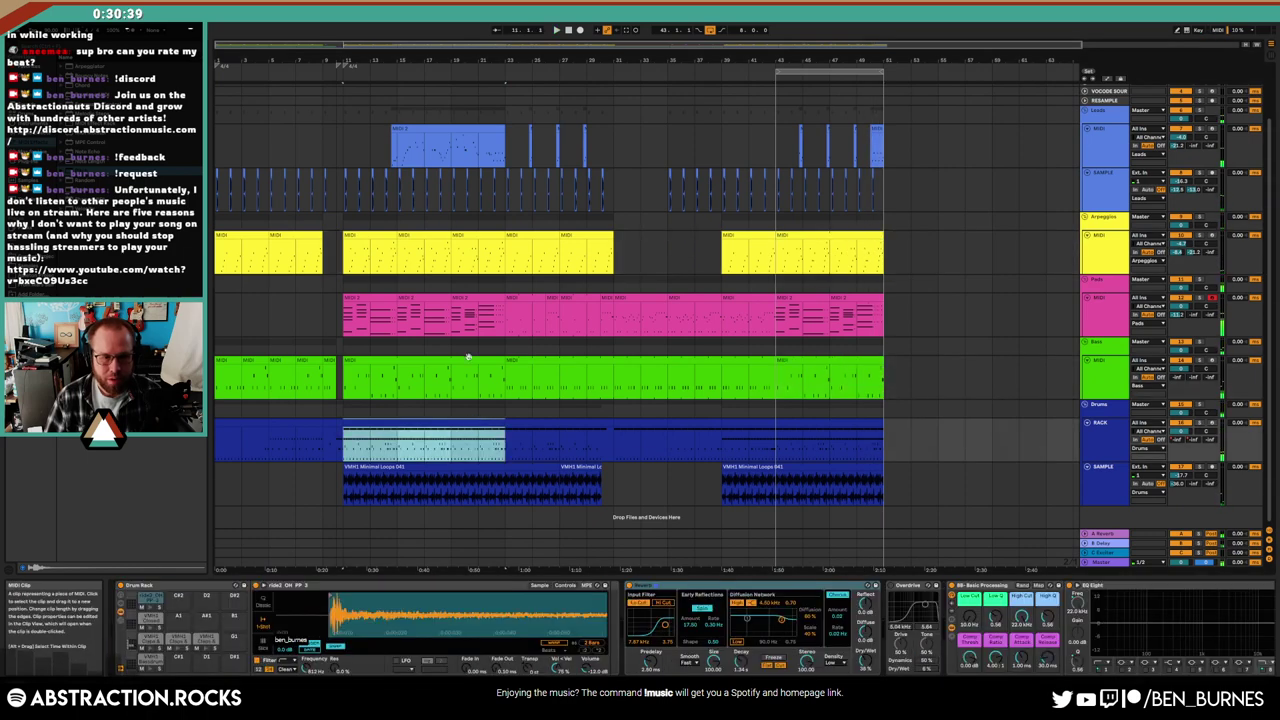
click(344, 316)
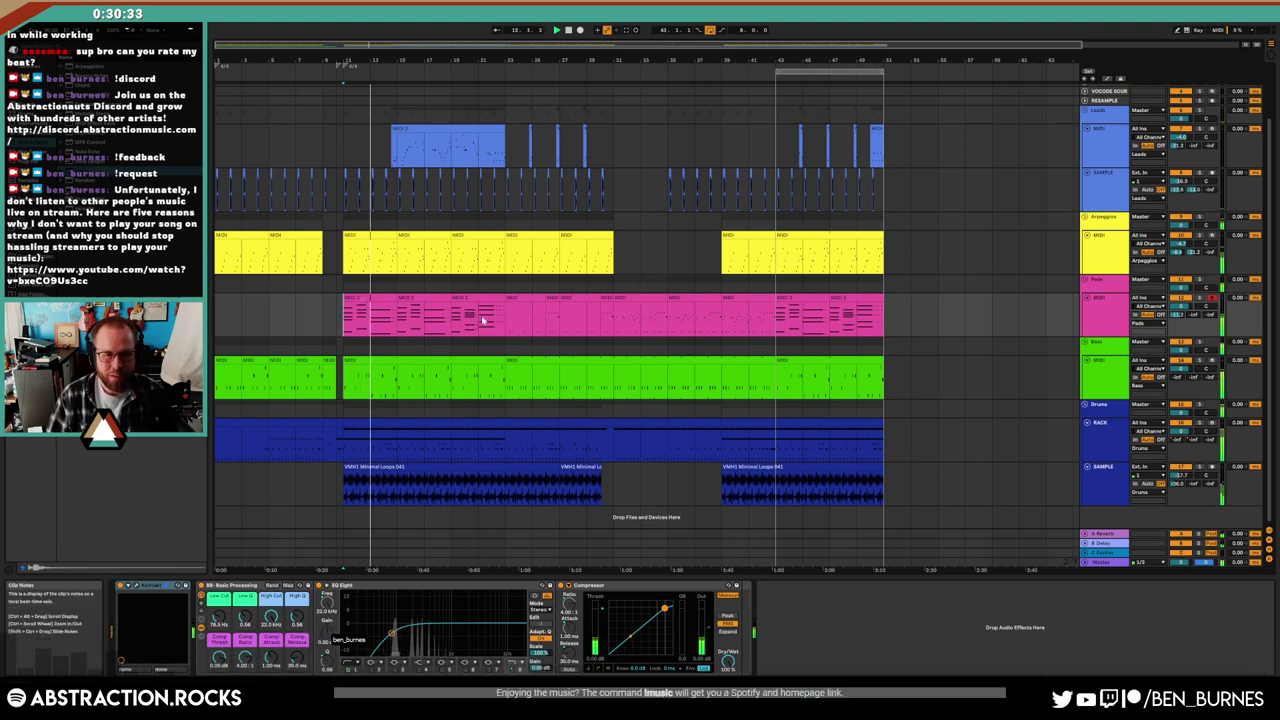
click(413, 127)
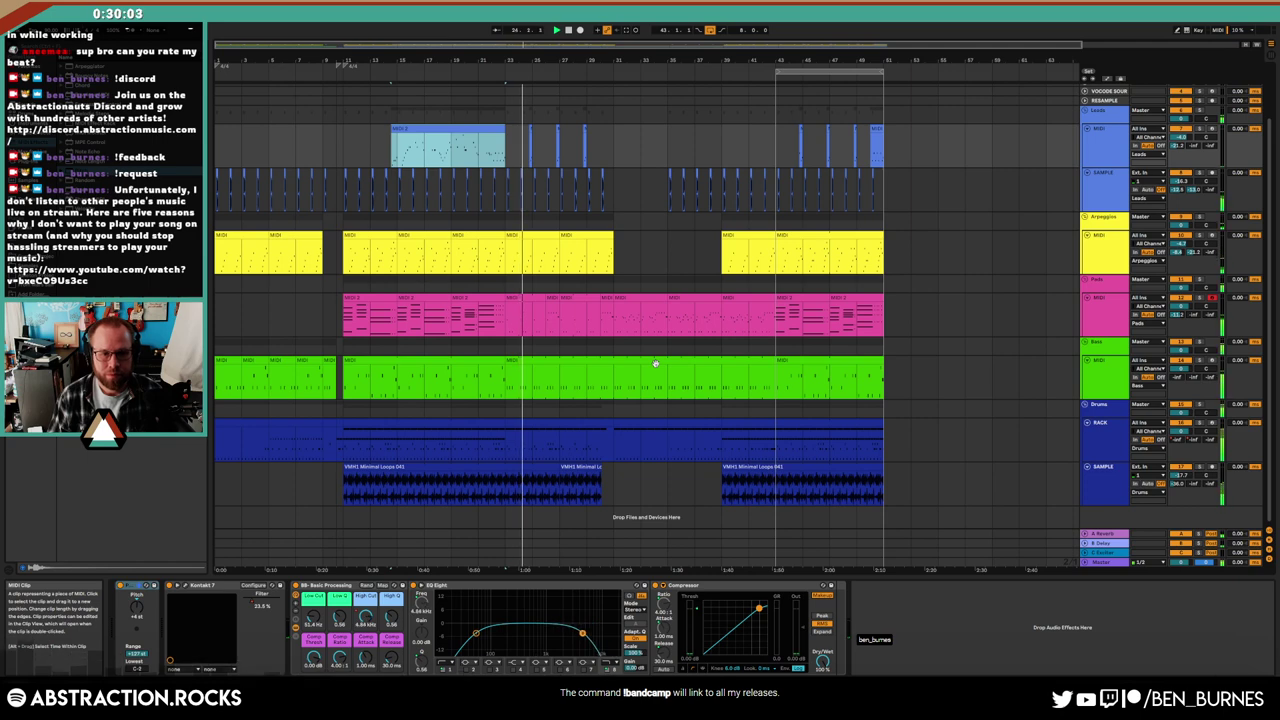
click(1100, 378)
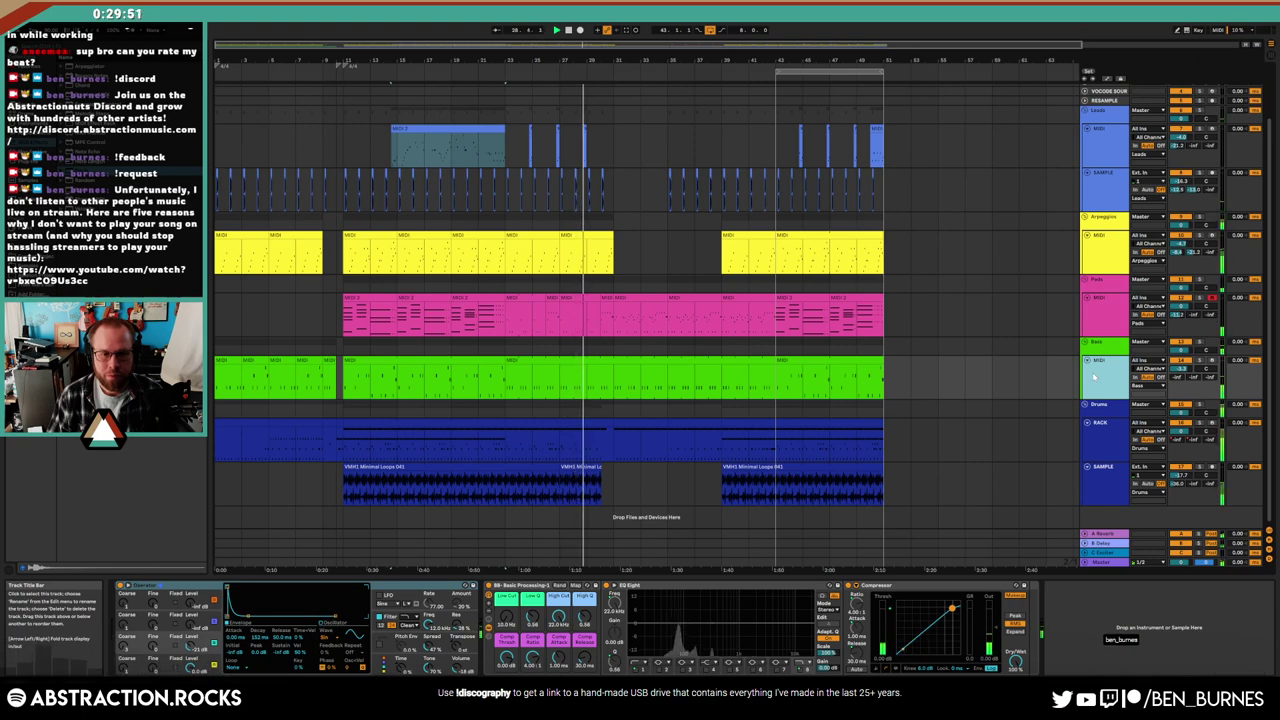
scroll(612, 250, up, 3)
click(606, 252)
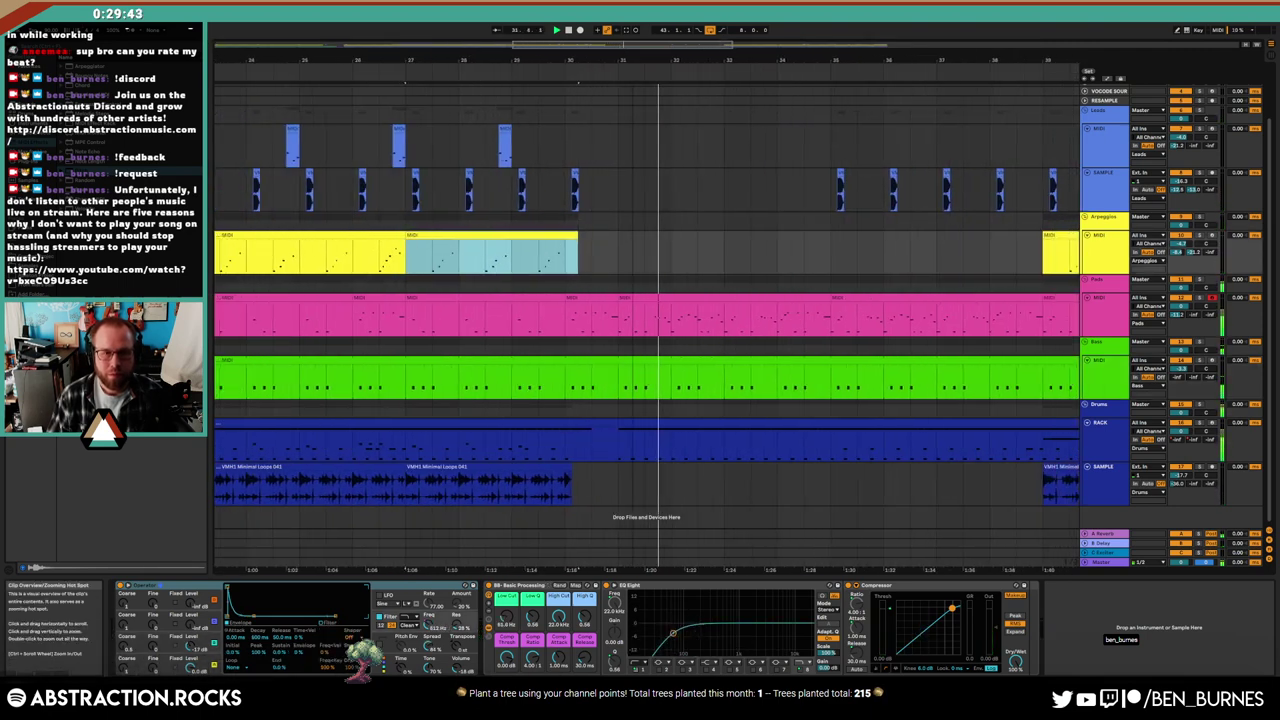
drag(615, 48, 566, 386)
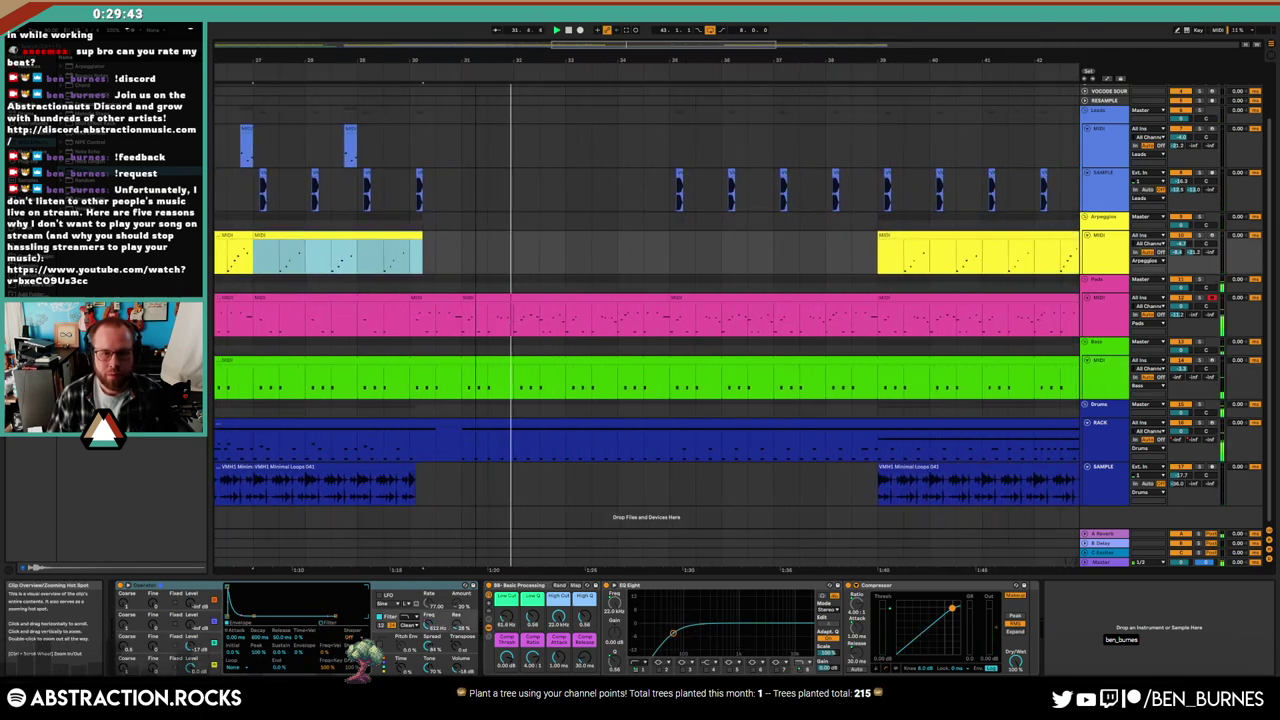
Lower the bass drum's filter frequency automation from bar 23 and ramp it back up over bars 39–43
click(552, 435)
click(154, 662)
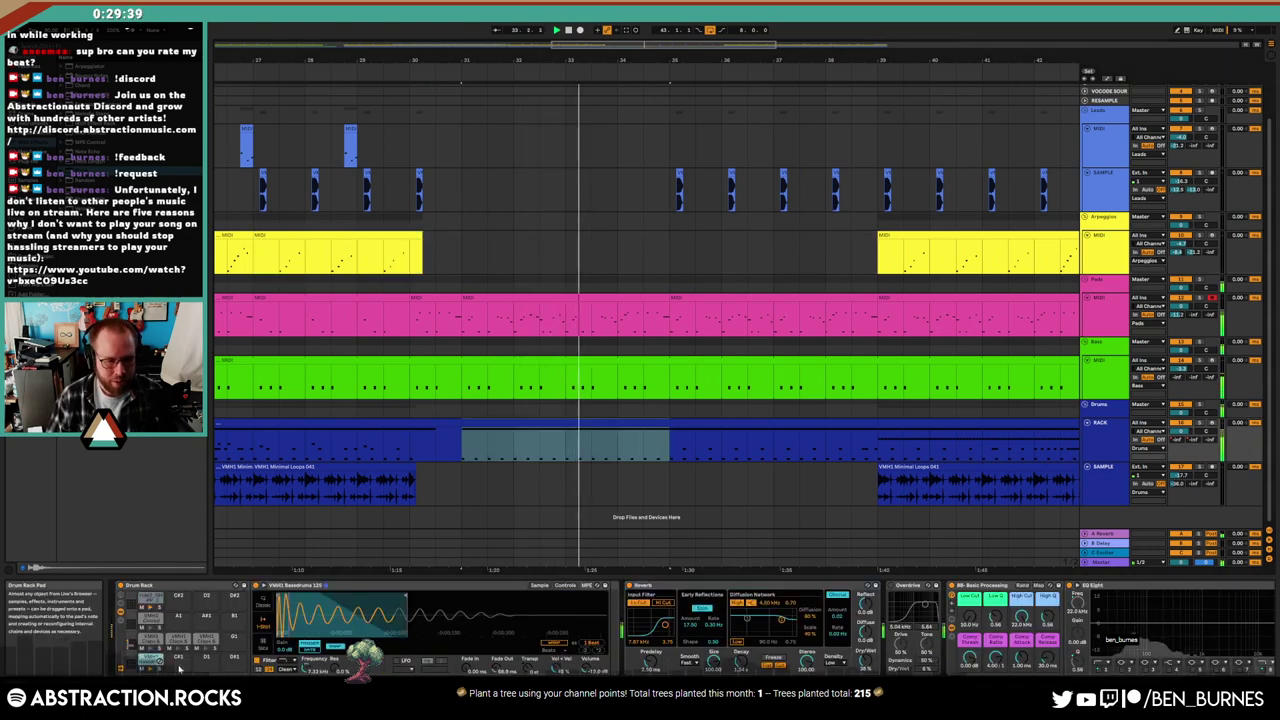
key(a)
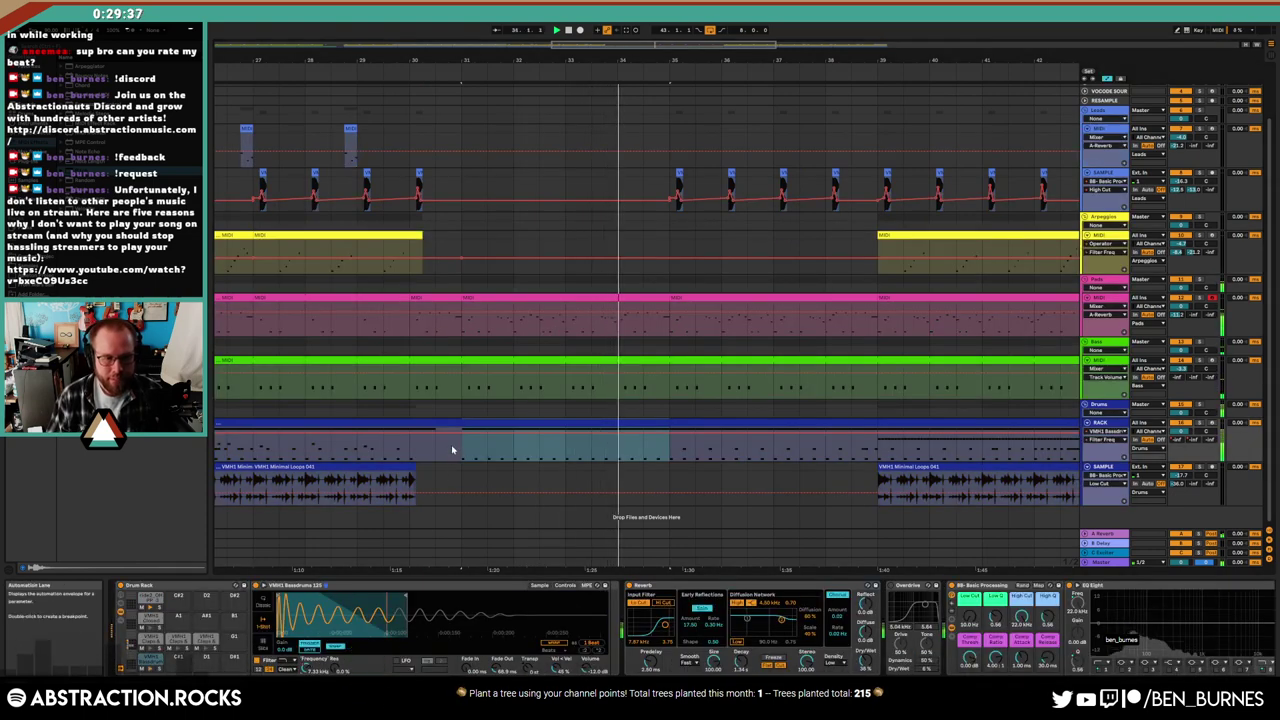
key(minus)
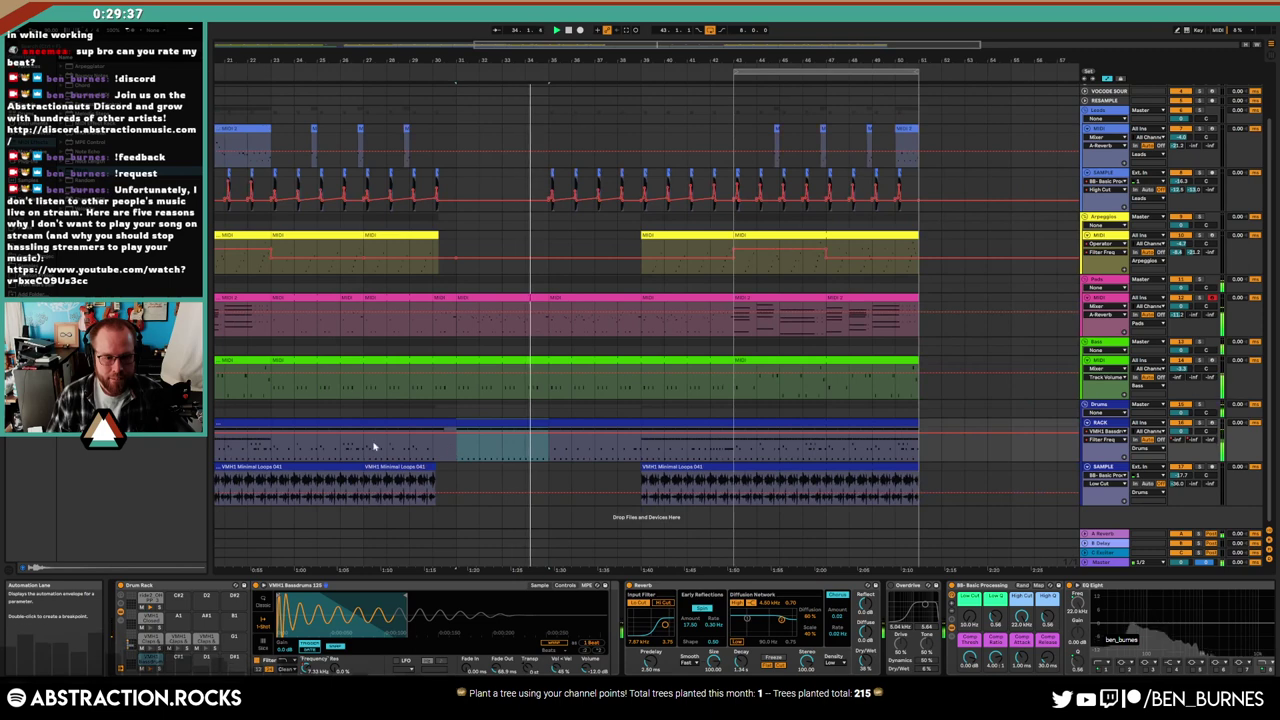
click(271, 440)
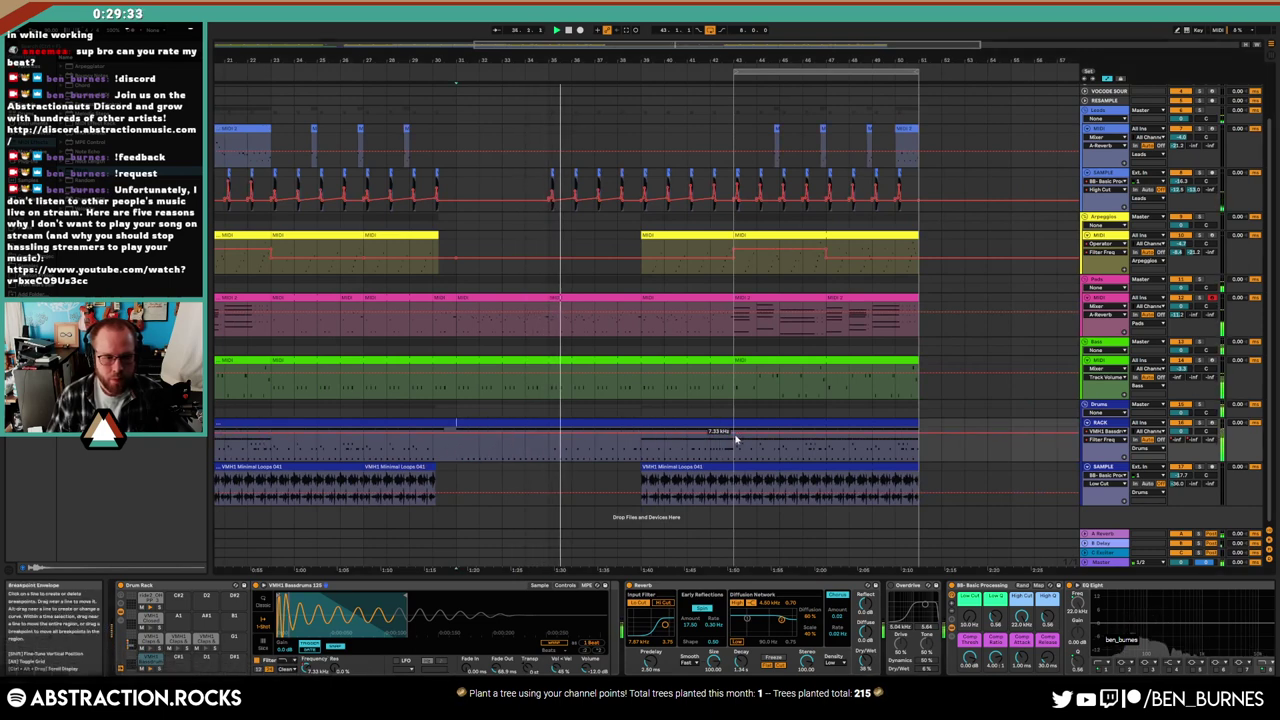
drag(730, 453, 278, 450)
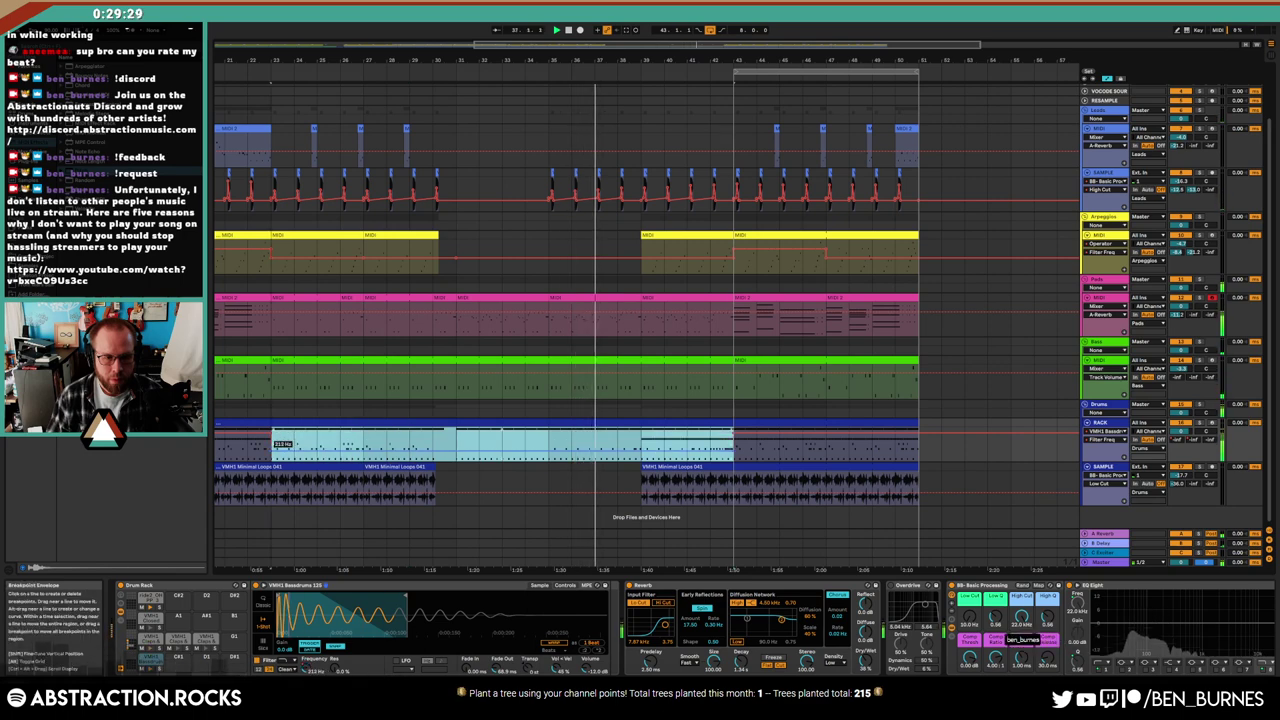
key(minus)
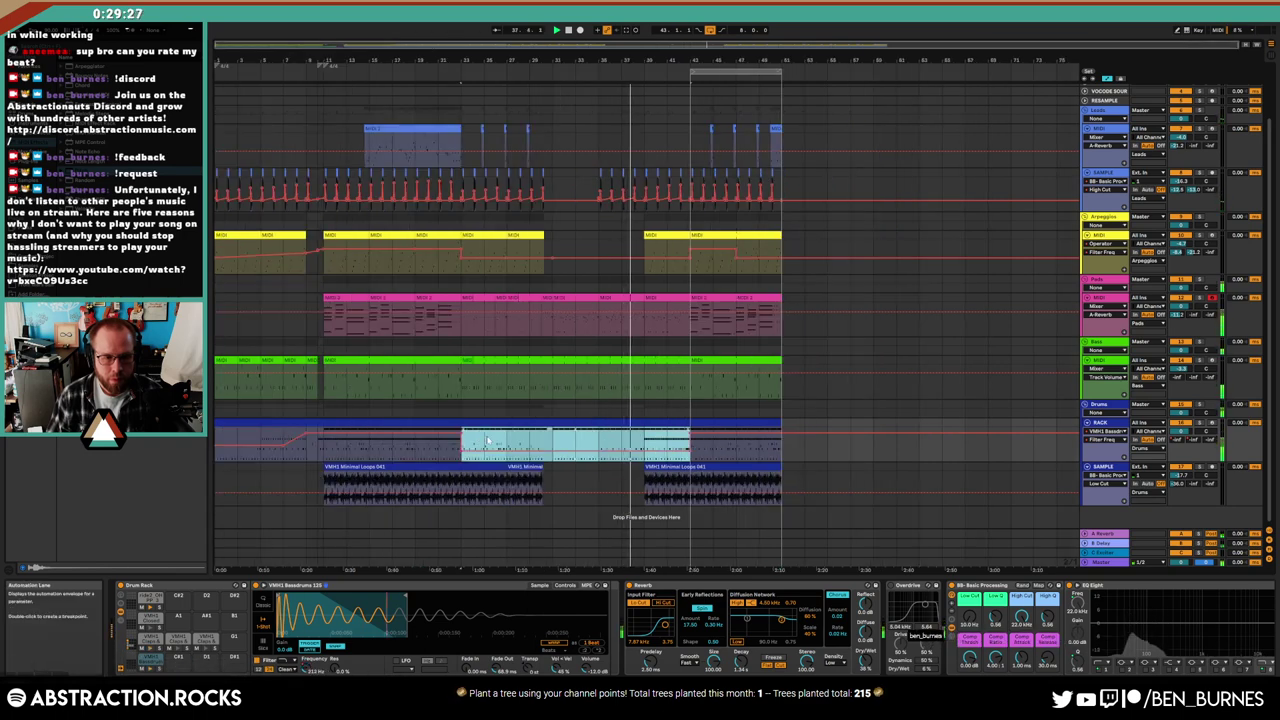
drag(488, 440, 490, 451)
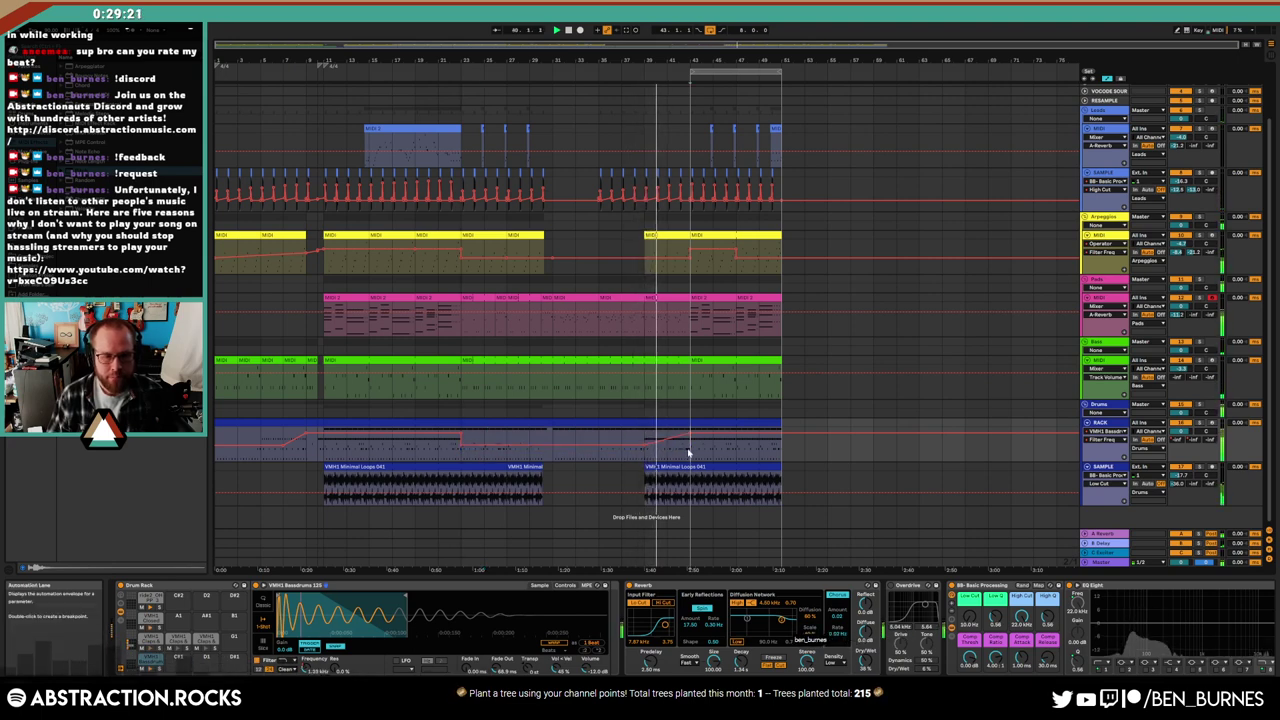
Clear the lead MIDI clips from bars 43–51
scroll(687, 447, up, 3)
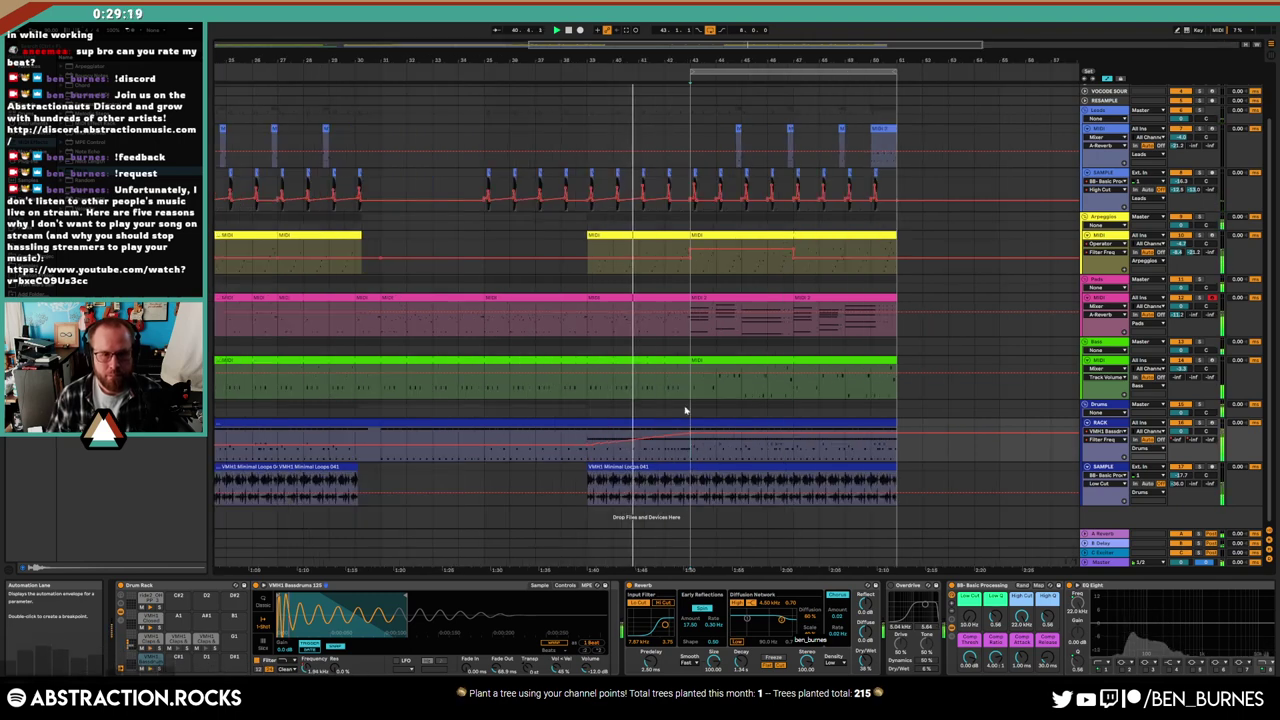
click(635, 300)
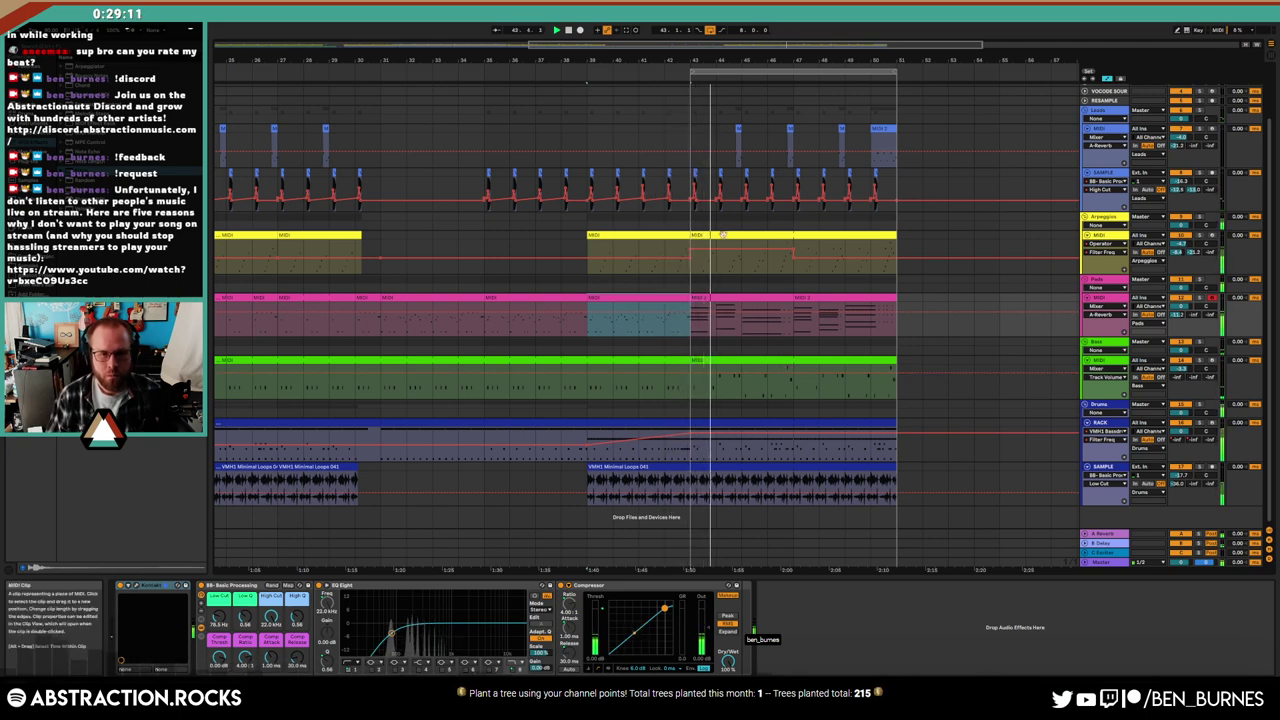
key(a)
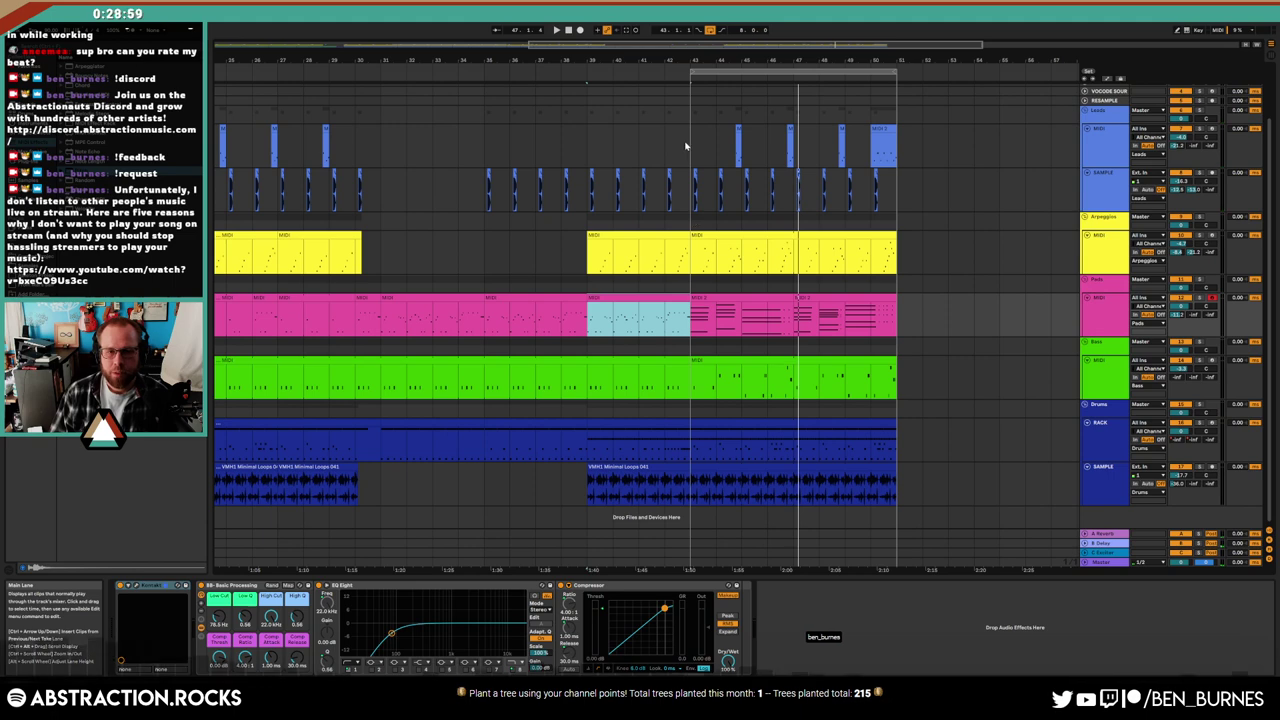
drag(690, 147, 900, 140)
shift+click(328, 145)
key(Delete)
click(614, 145)
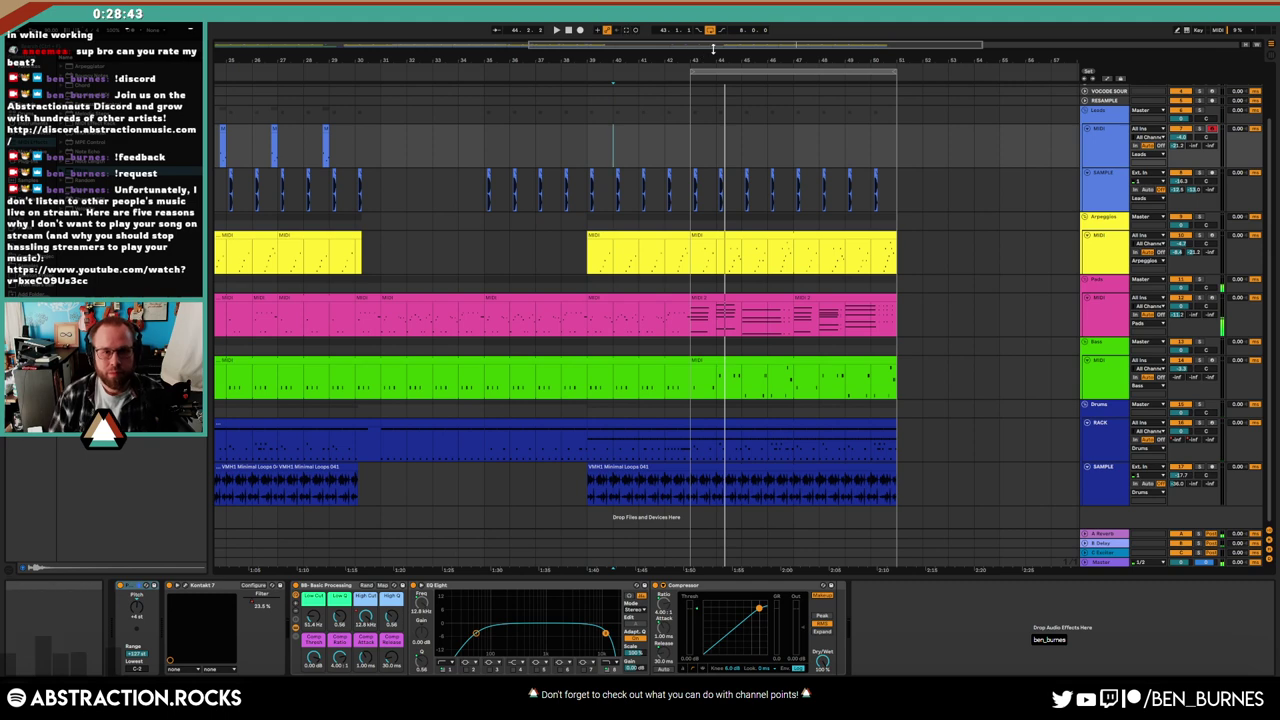
Copy the long lead melody clip that ends at bar 23, paste it with its pickup before bar 43, and play it back
key(minus)
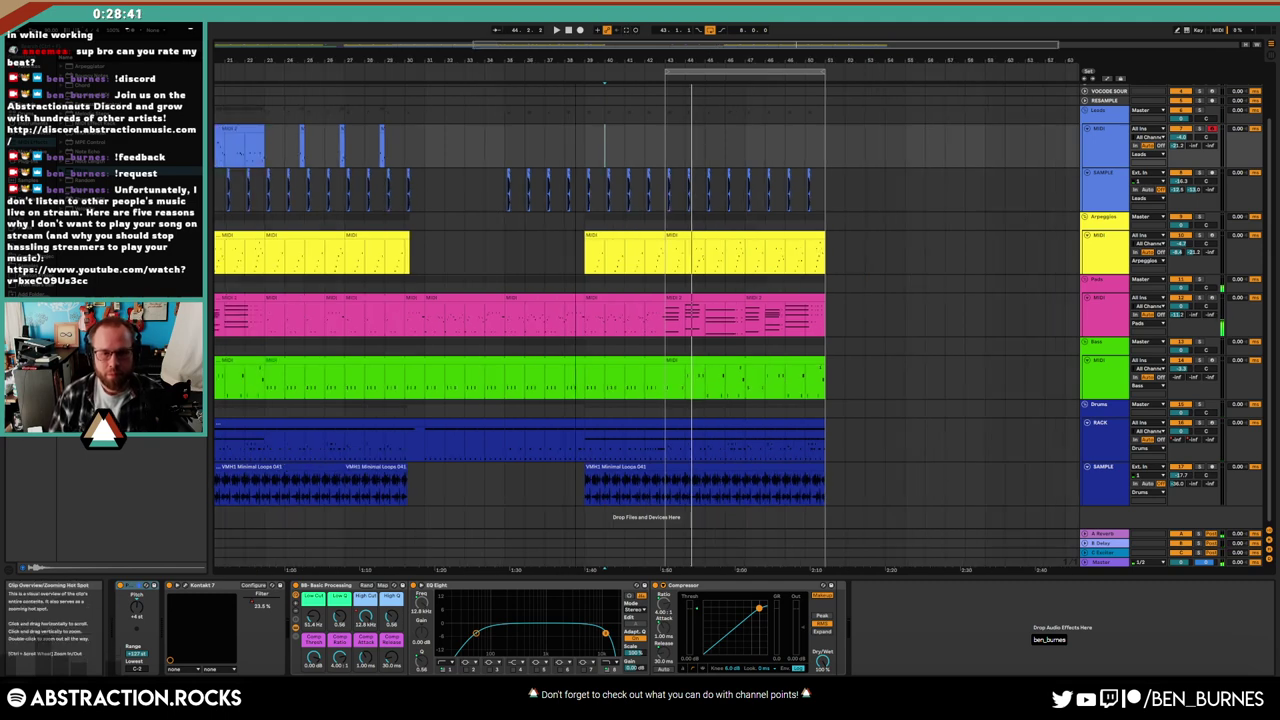
scroll(281, 160, left, 5)
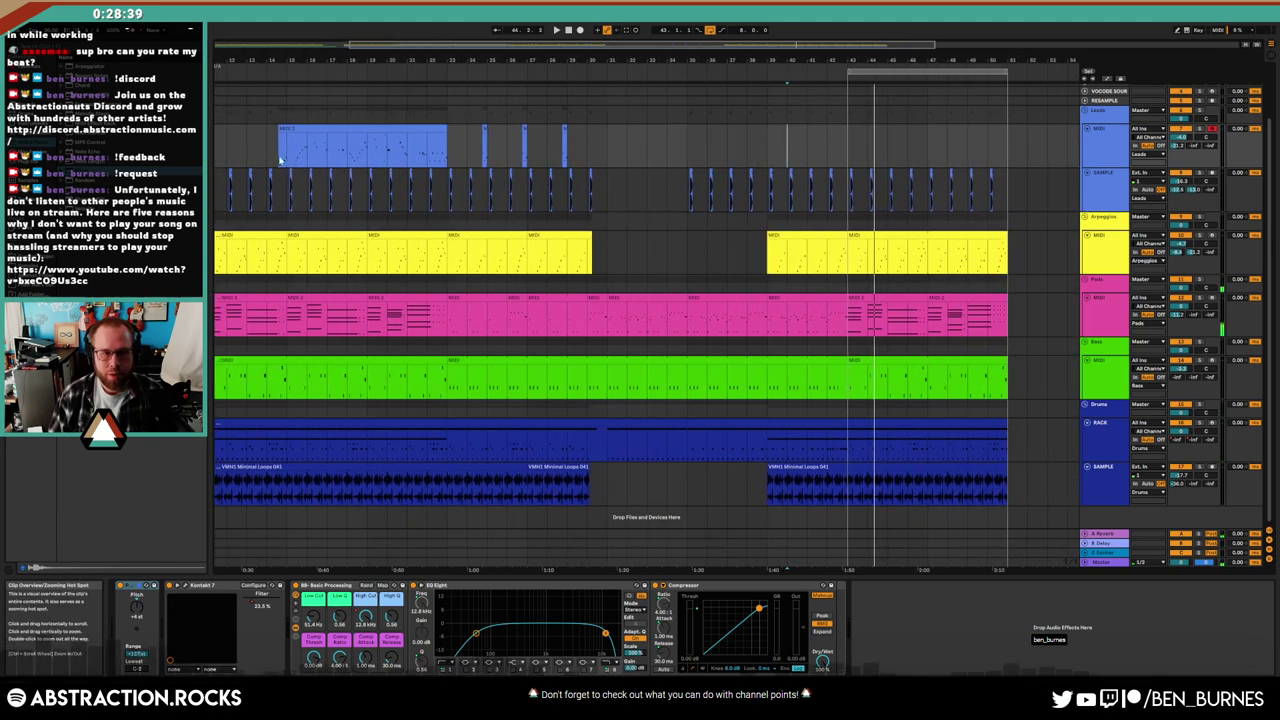
drag(281, 160, 450, 146)
key(ctrl+c)
click(817, 157)
key(ctrl+v)
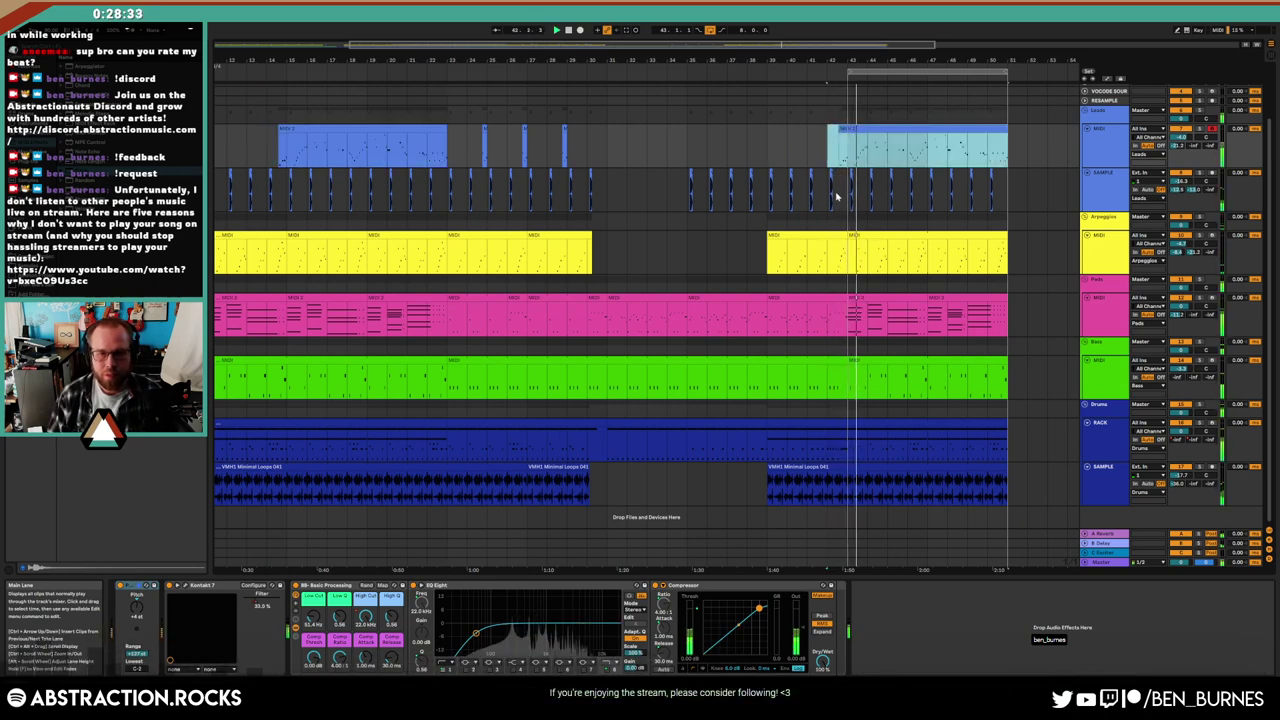
drag(640, 44, 732, 44)
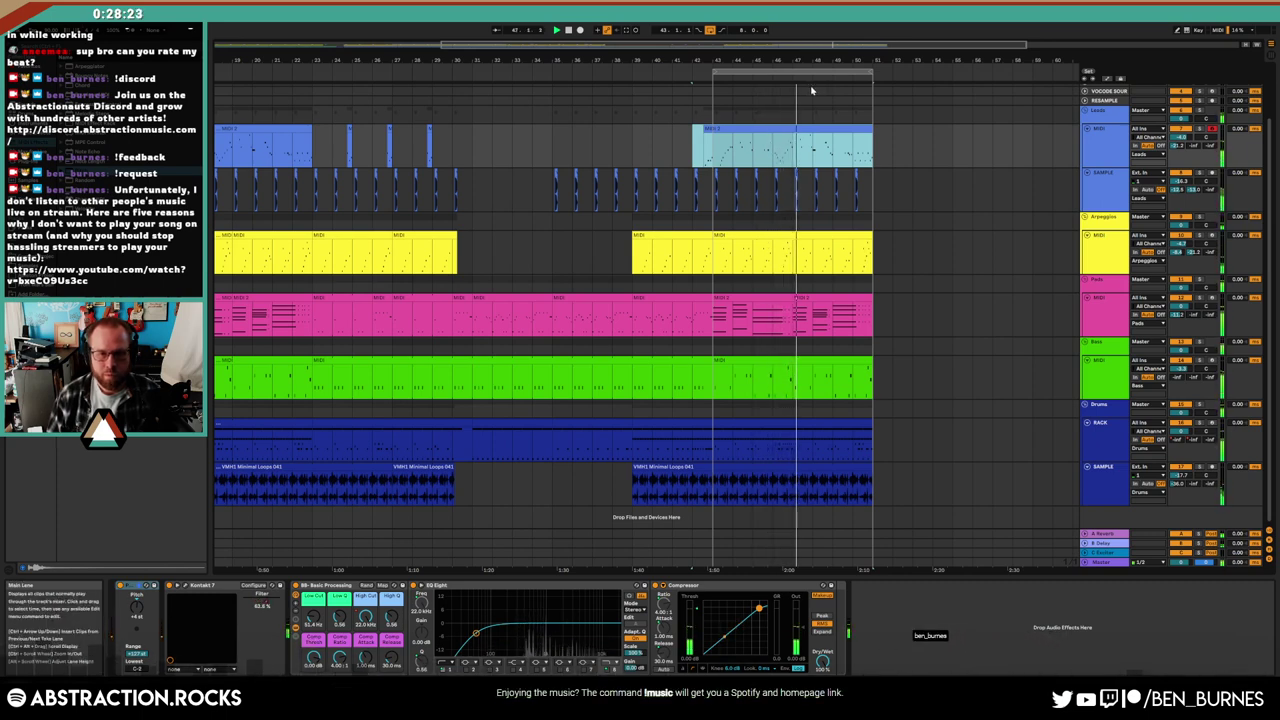
click(782, 139)
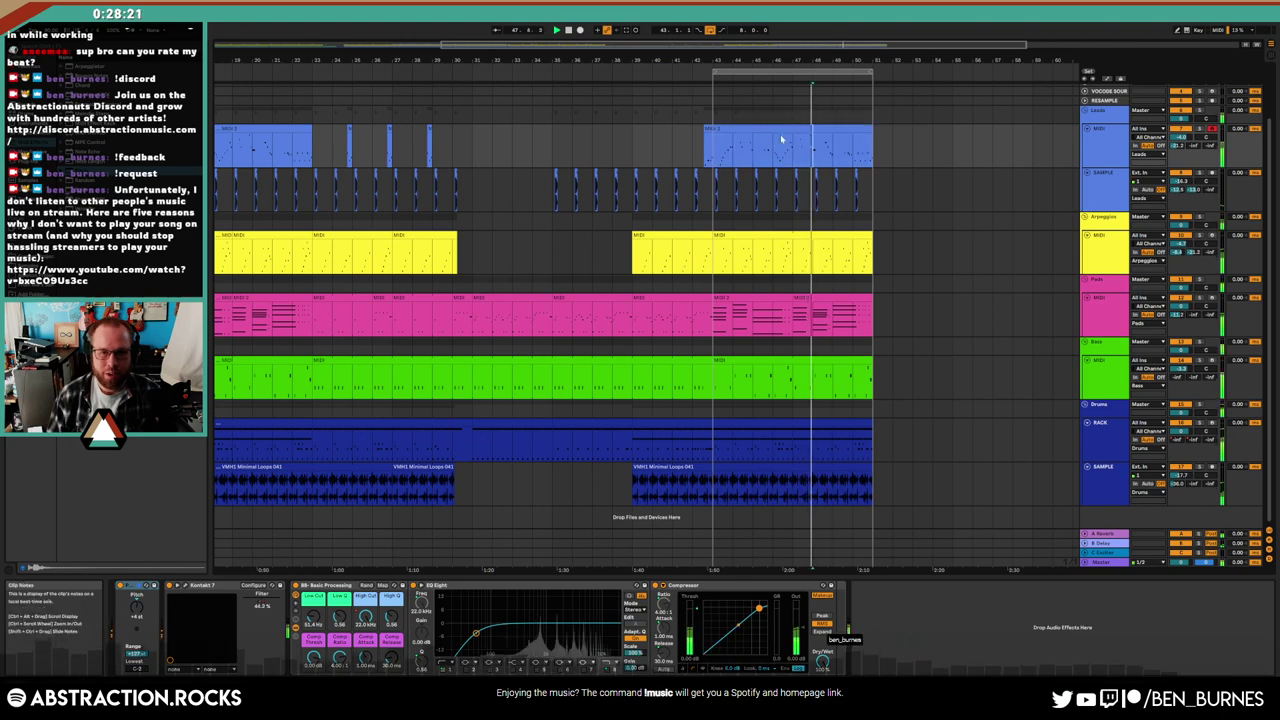
click(782, 139)
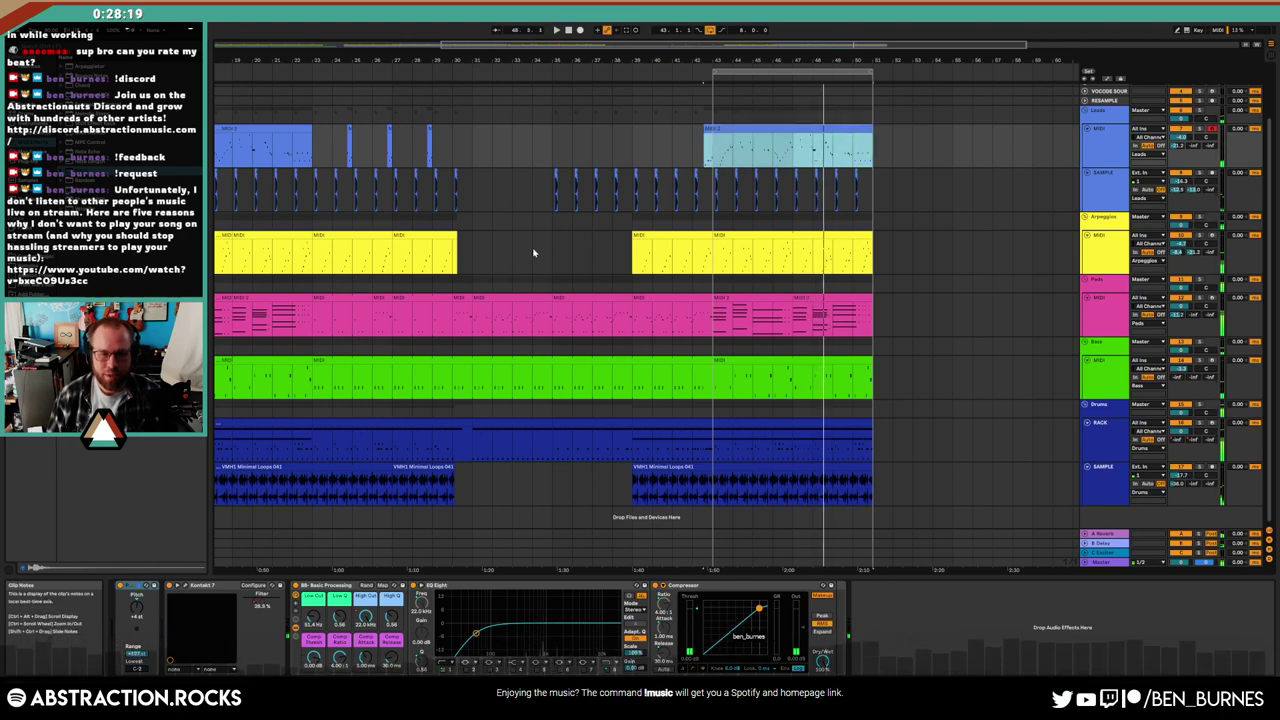
Add a Velocity MIDI effect ahead of Kontakt on the pad track and show its Drive automation
click(671, 301)
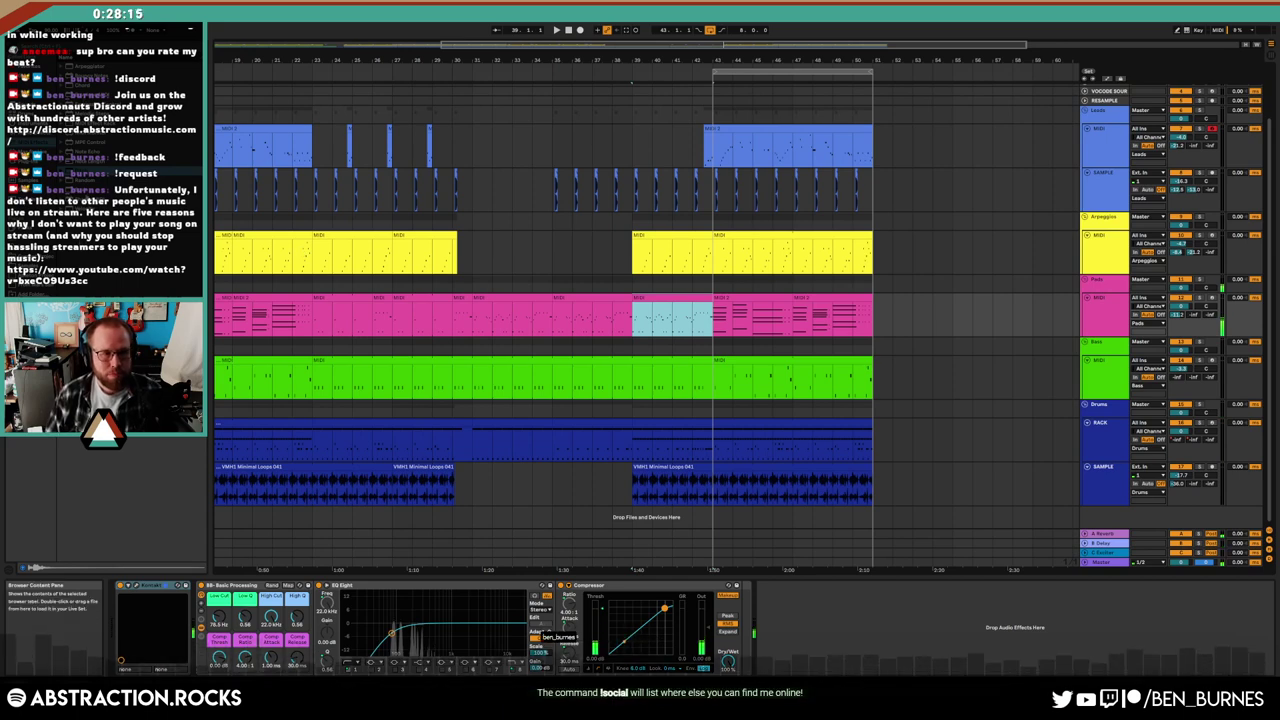
drag(110, 300, 222, 655)
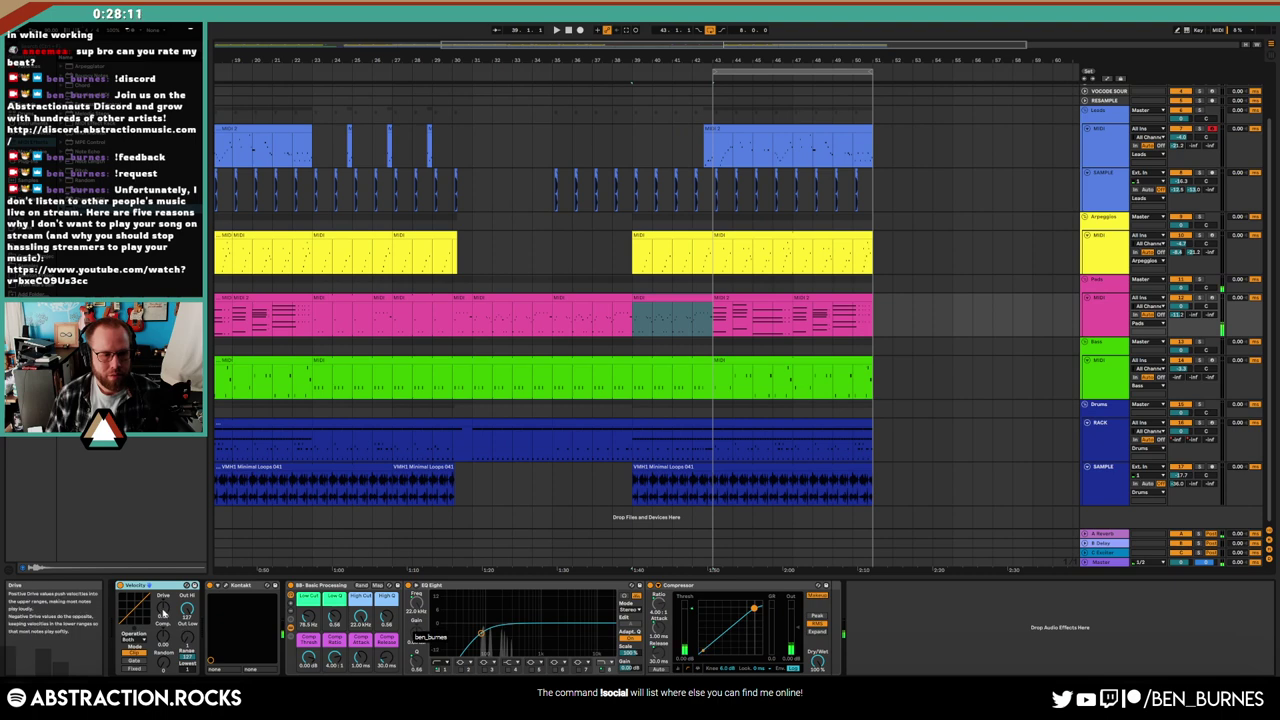
key(a)
click(634, 334)
key(Left)
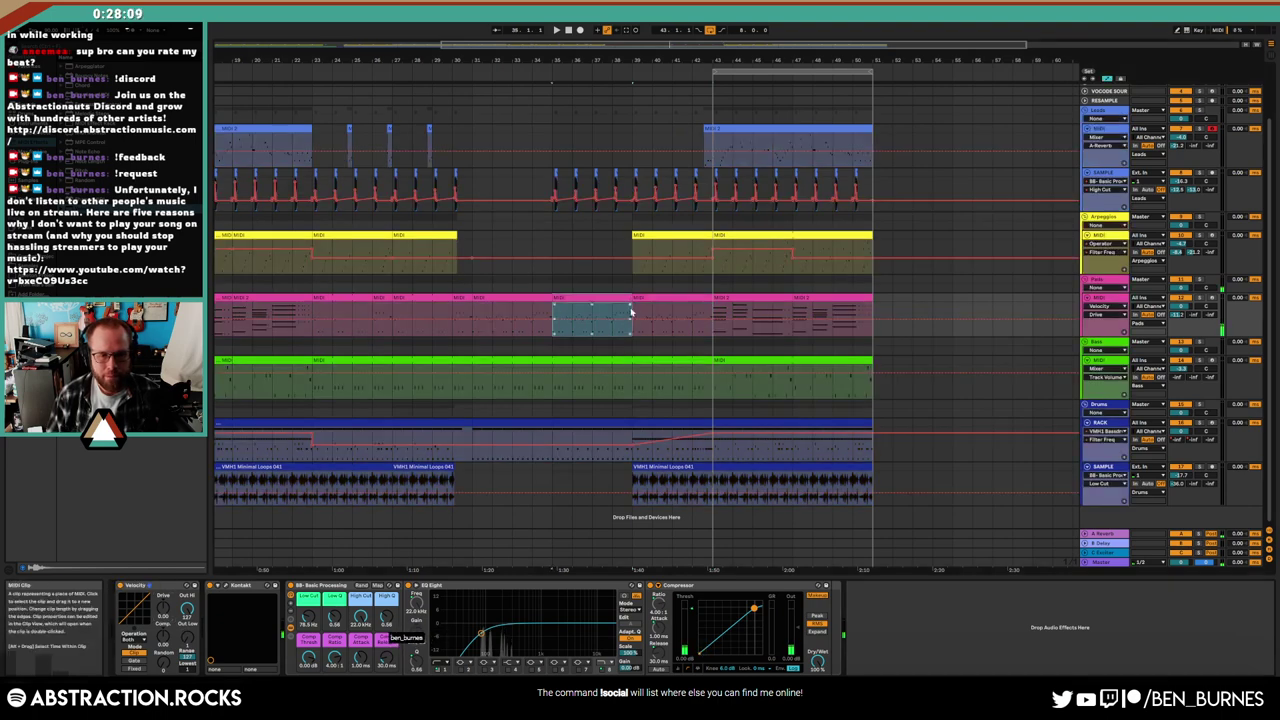
Ramp the pad track's Velocity Drive automation up in a curve over bars 39–43, return it to 0.00 at bar 43, and play it back
click(634, 320)
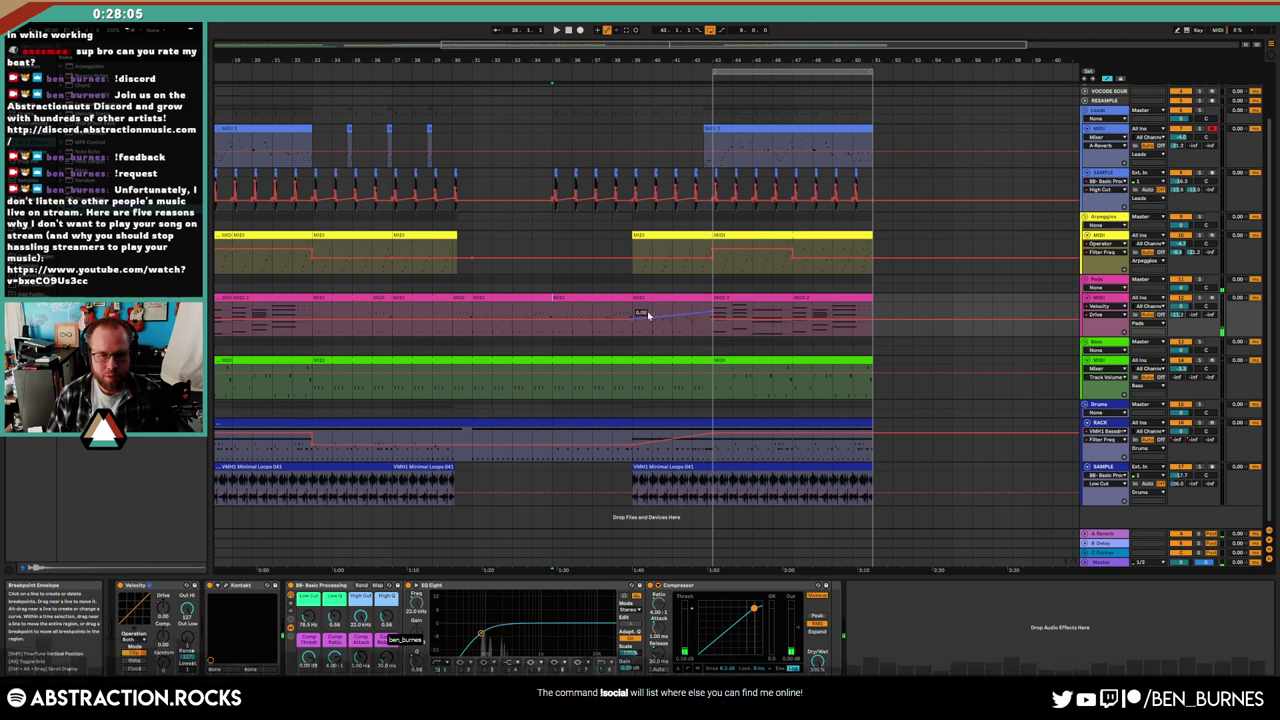
key(space)
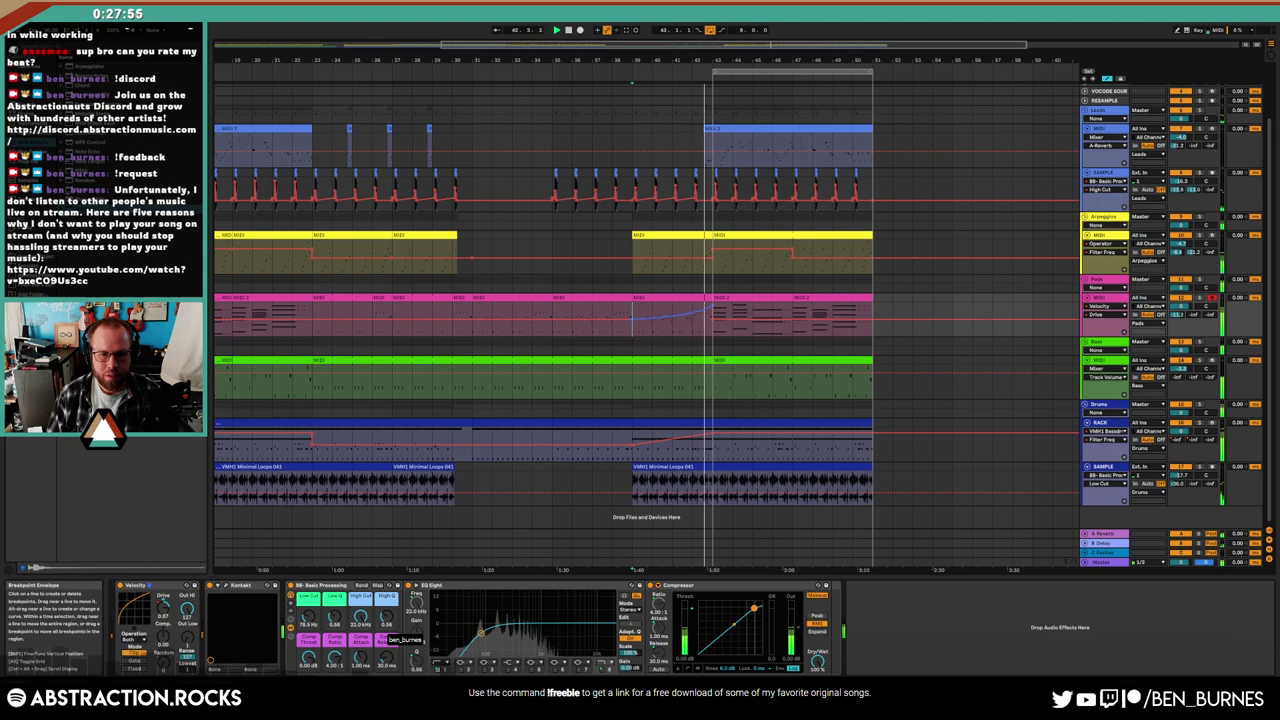
scroll(712, 306, up, 5)
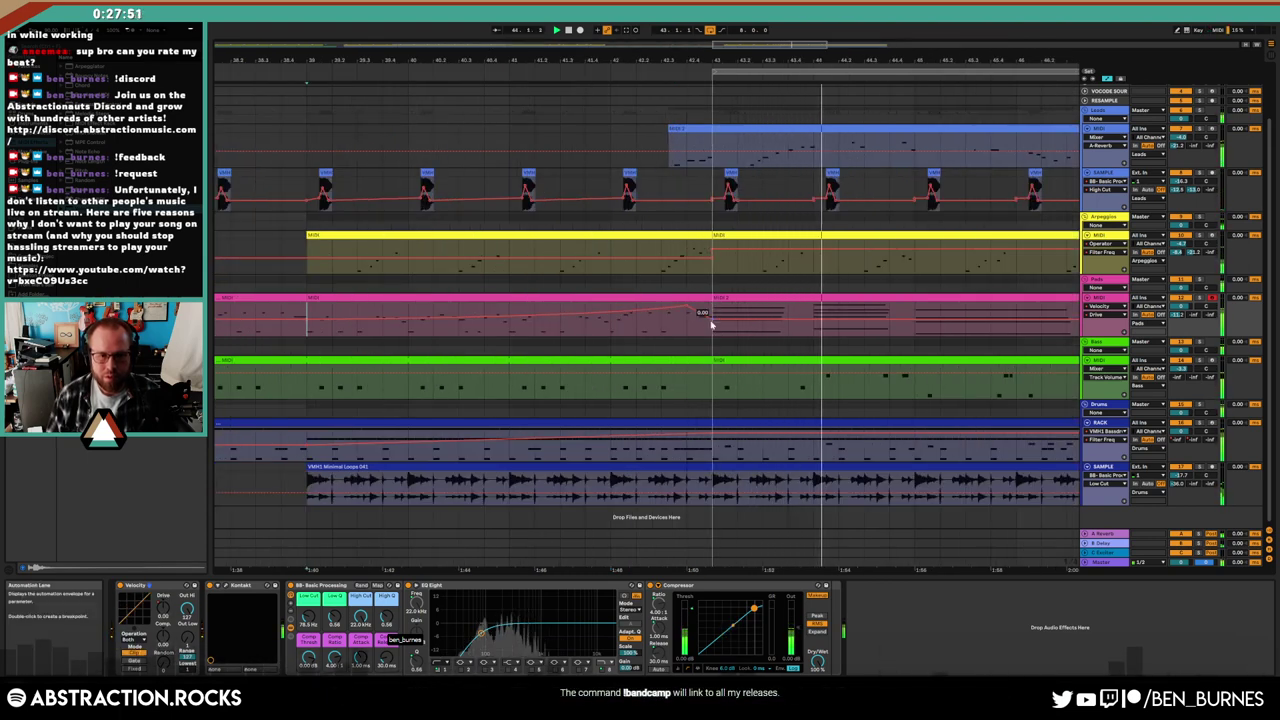
click(578, 332)
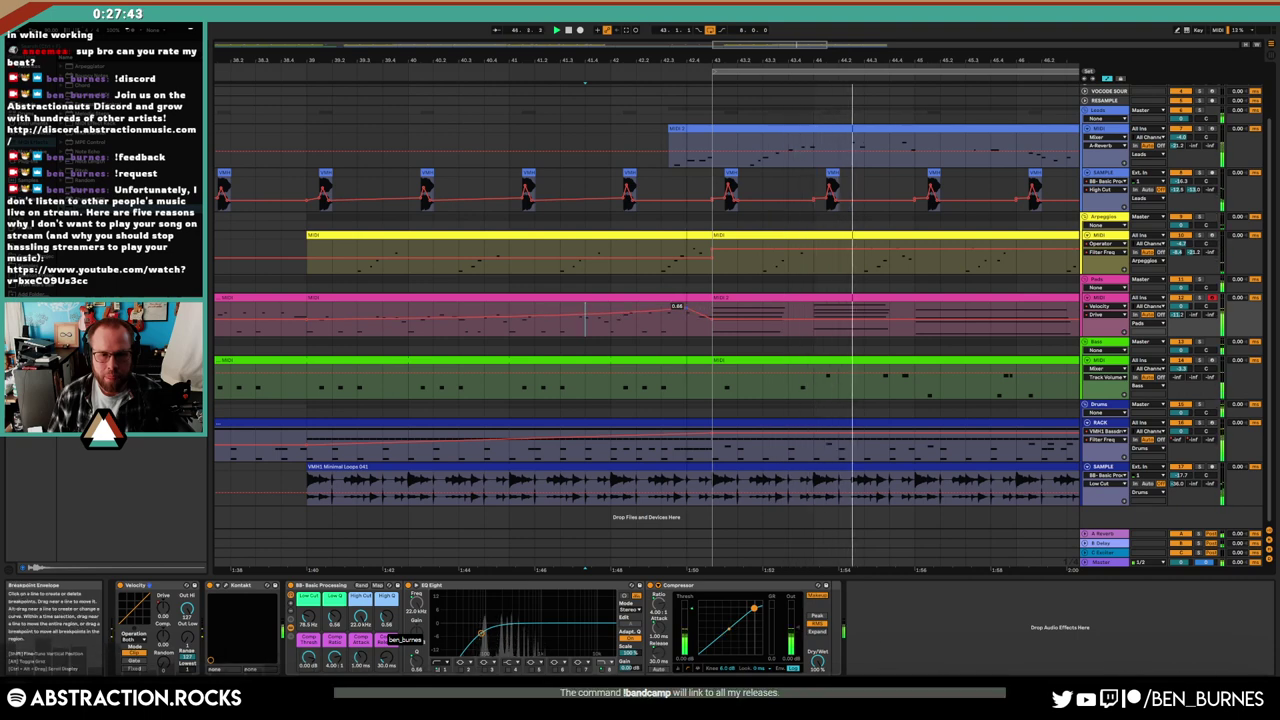
ctrl+scroll(738, 311, down, 3)
key(a)
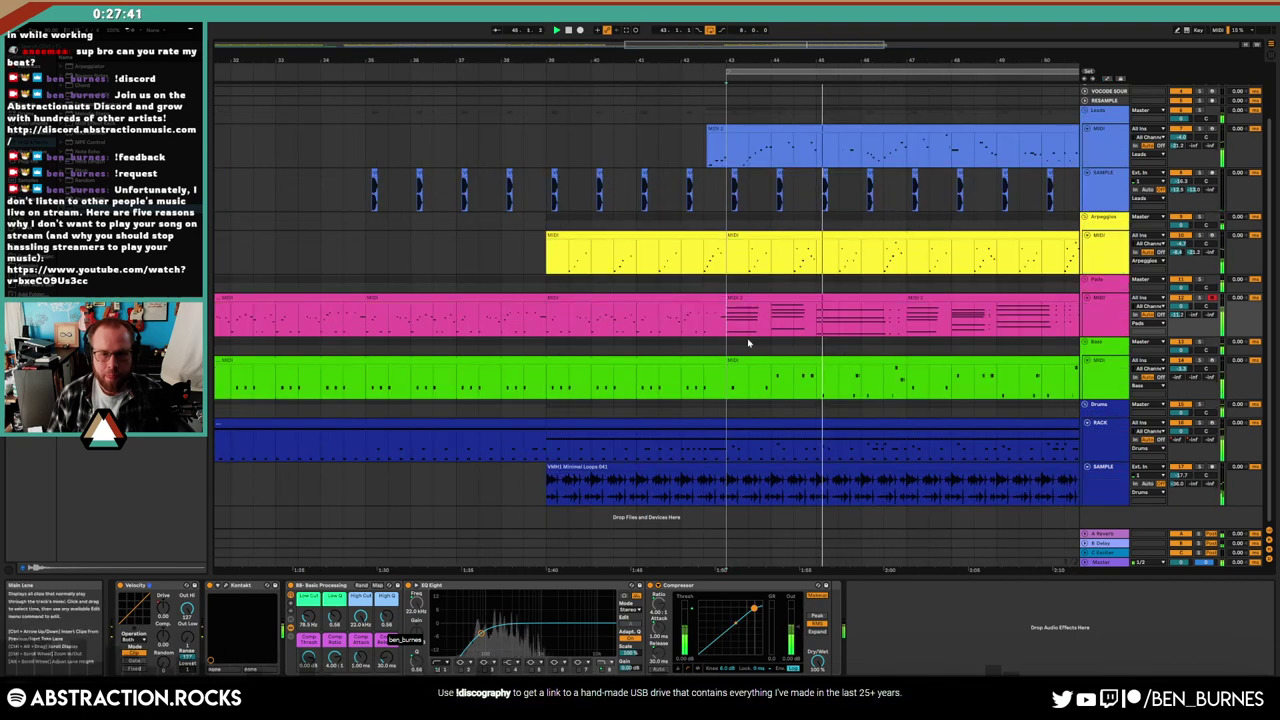
Delete the pasted lead melody clip leading into bars 43–51
ctrl+scroll(700, 60, down, 2)
scroll(700, 60, right, 5)
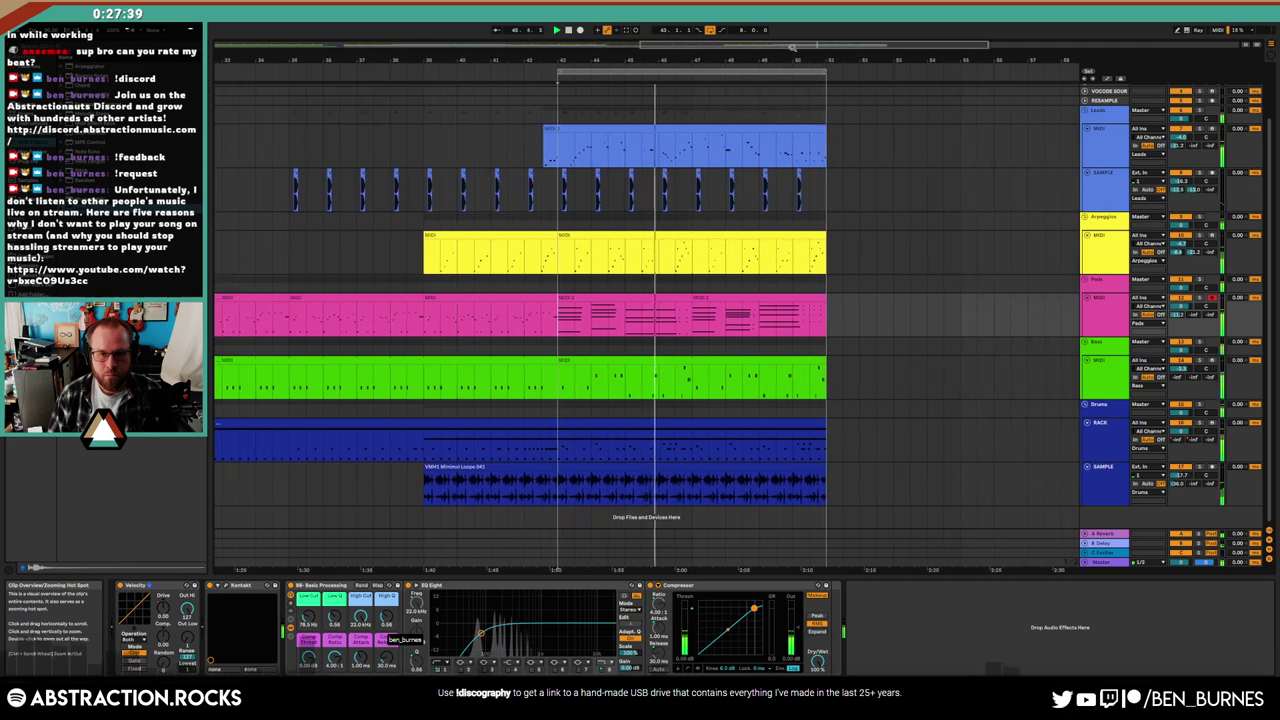
click(703, 131)
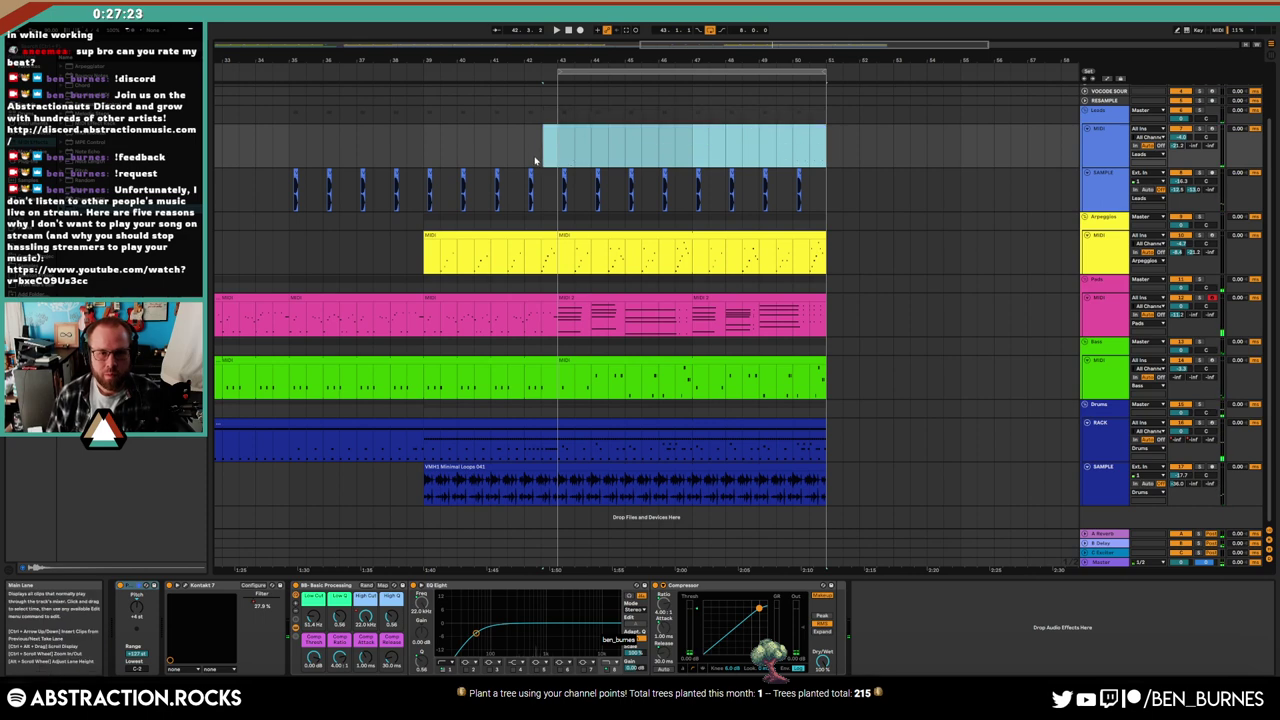
key(Delete)
key(space)
click(542, 155)
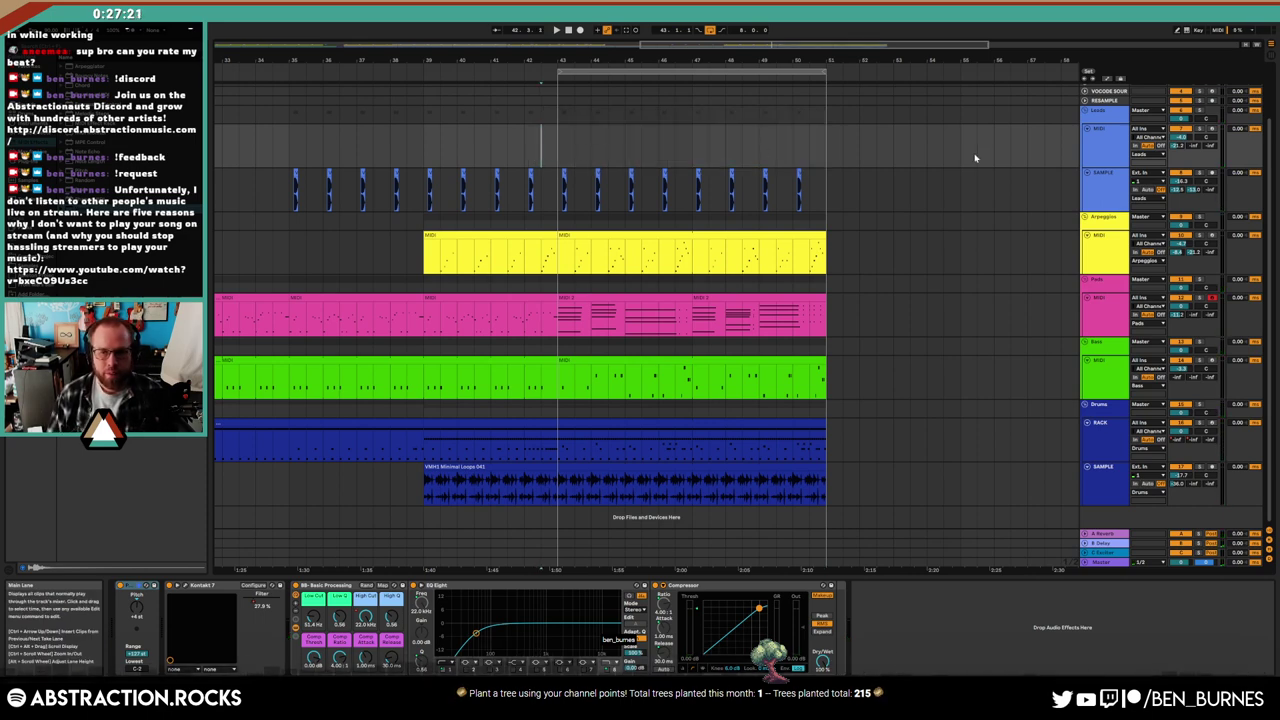
Arm the lead MIDI track for recording
click(1080, 152)
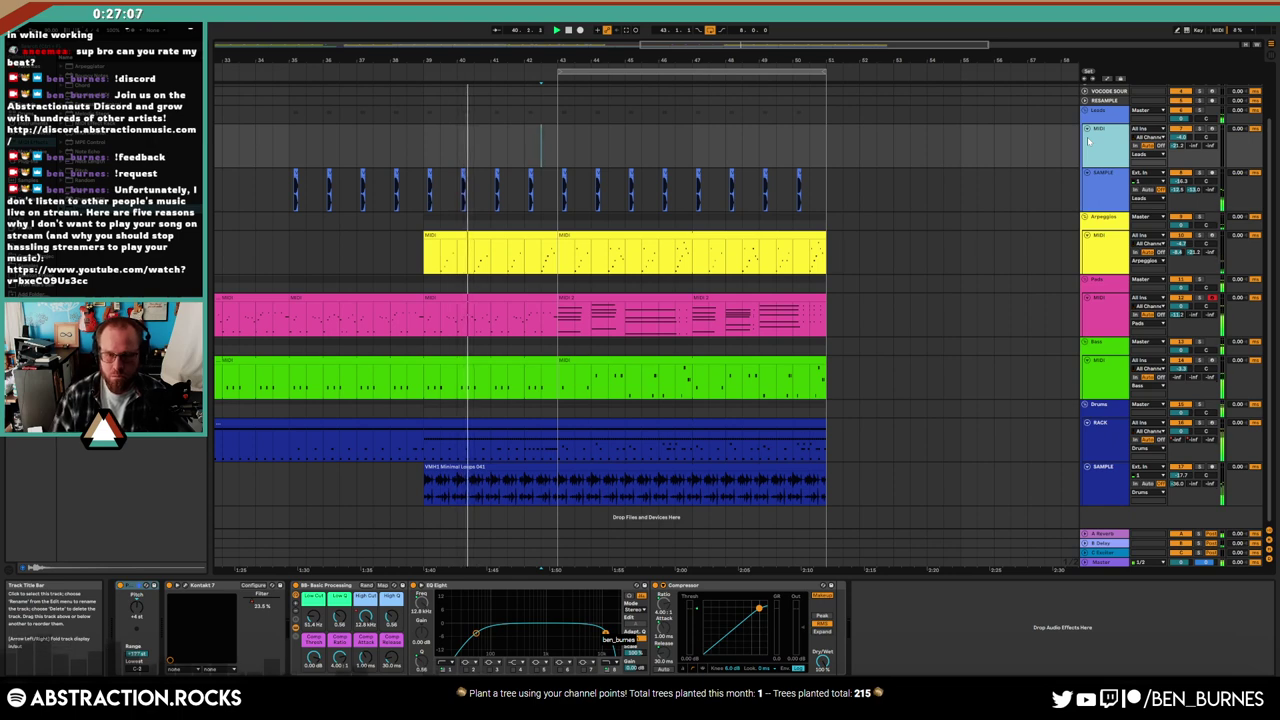
click(1213, 131)
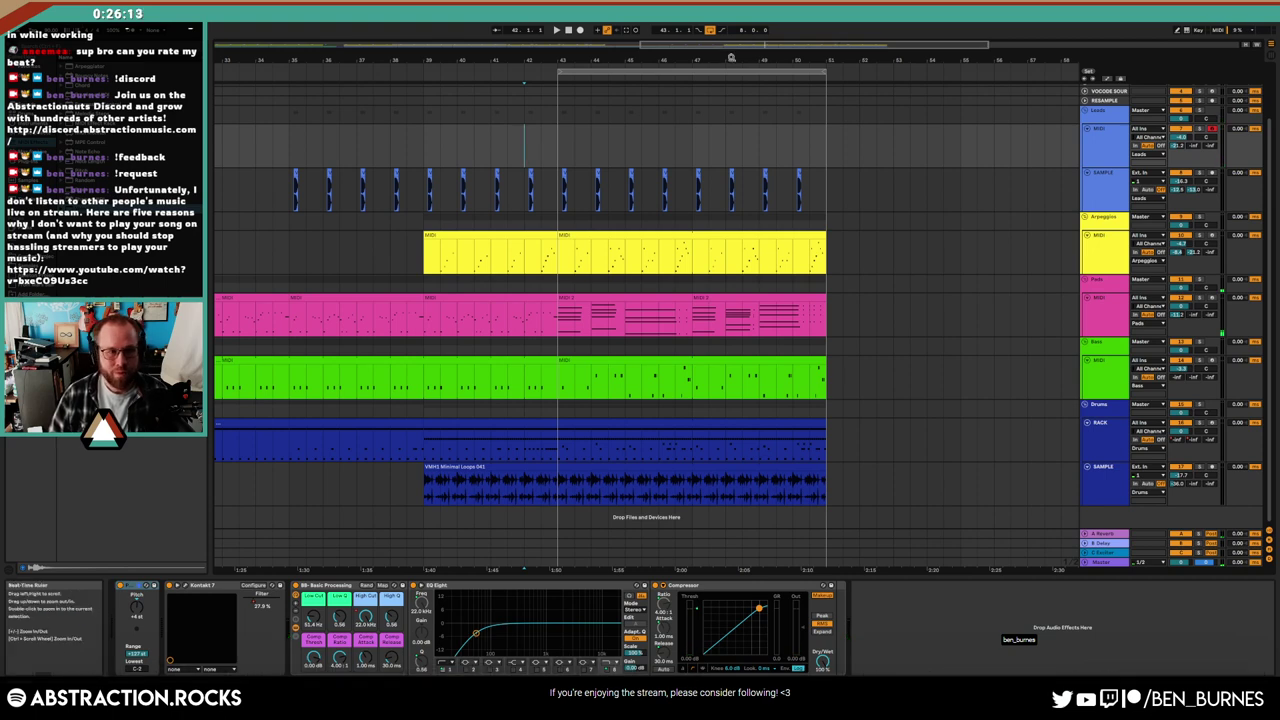
Copy the arpeggio clip at bars 43–51 onto the lead track and transpose all its notes upward
drag(583, 237, 604, 155)
key(space)
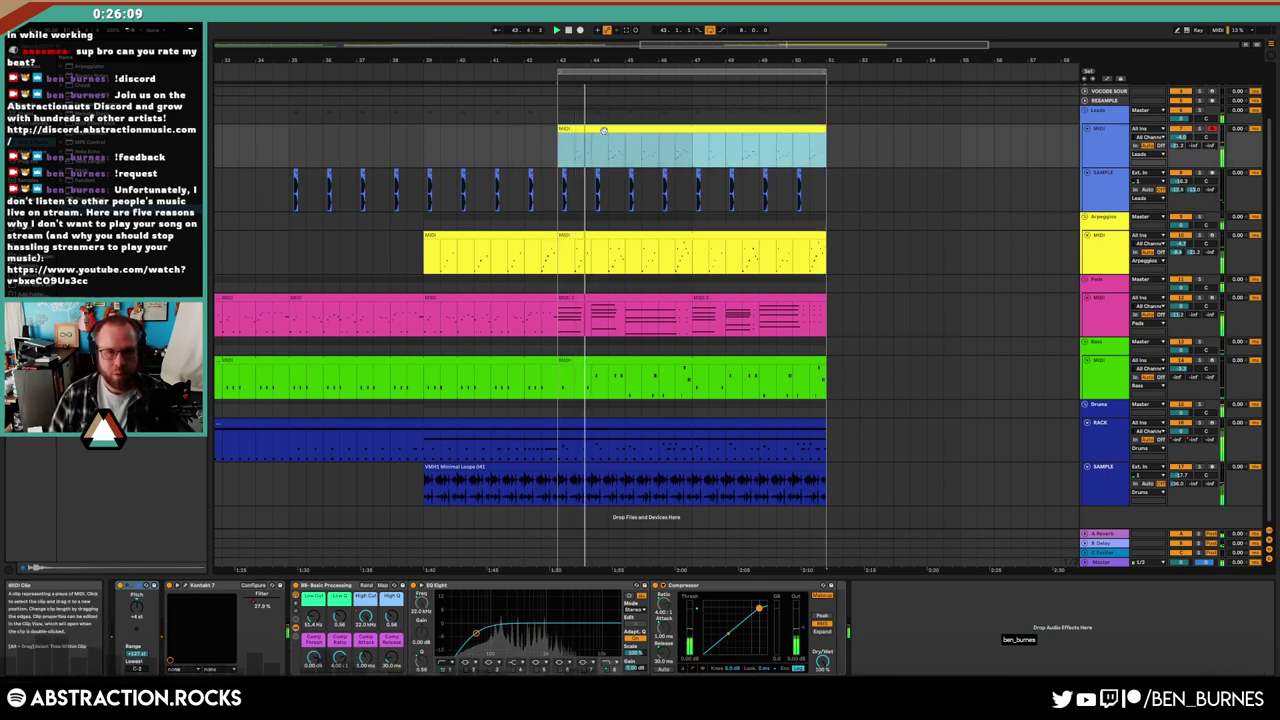
double_click(604, 155)
key(ctrl+a)
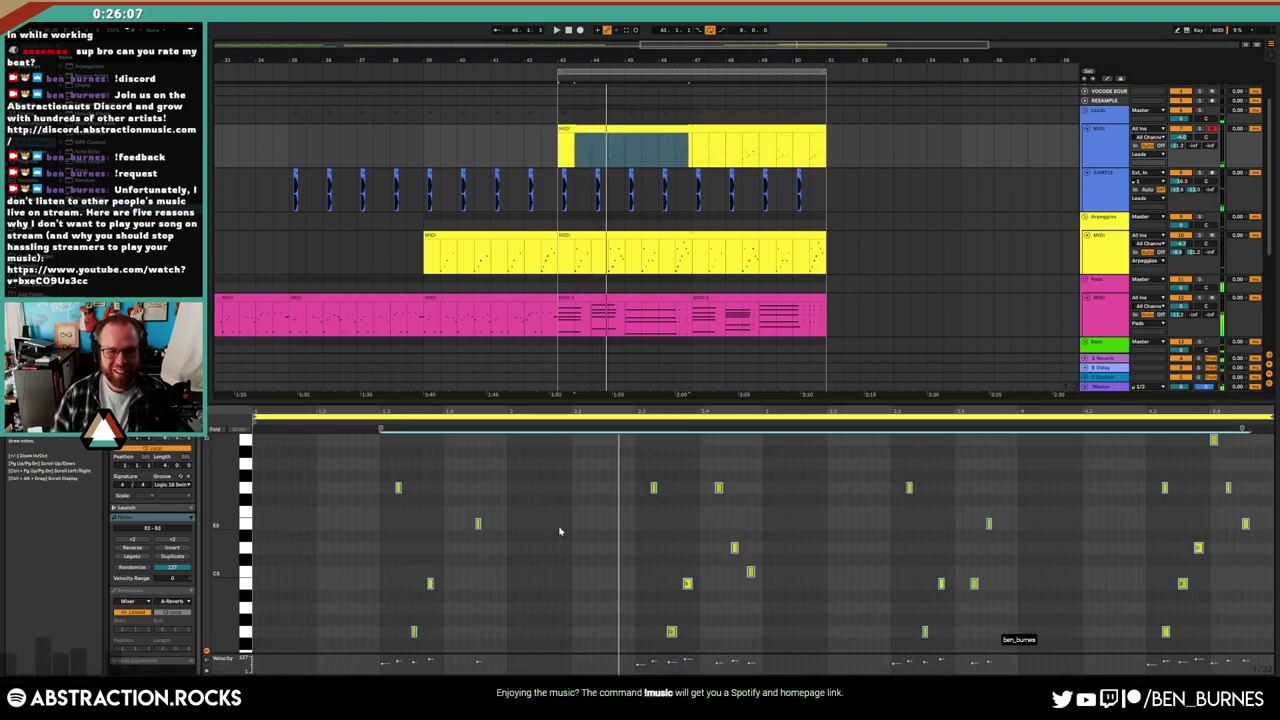
key(shift+Up)
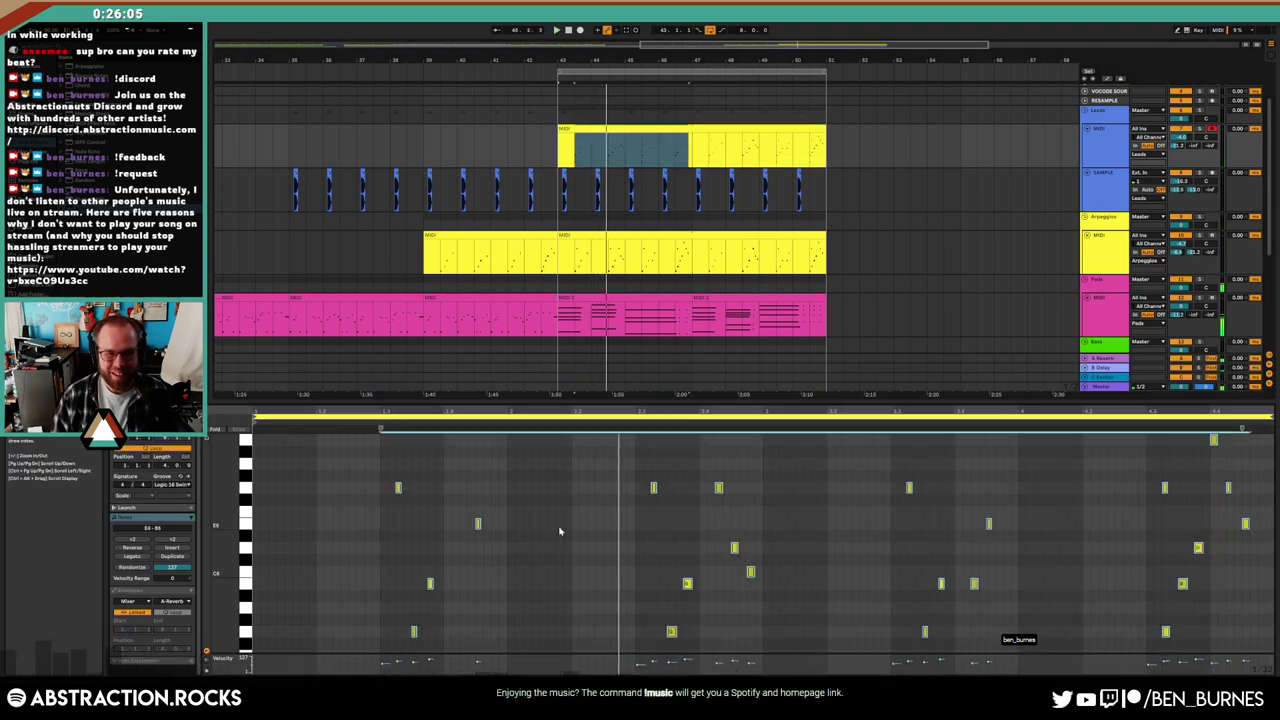
key(Up)
key(Up)
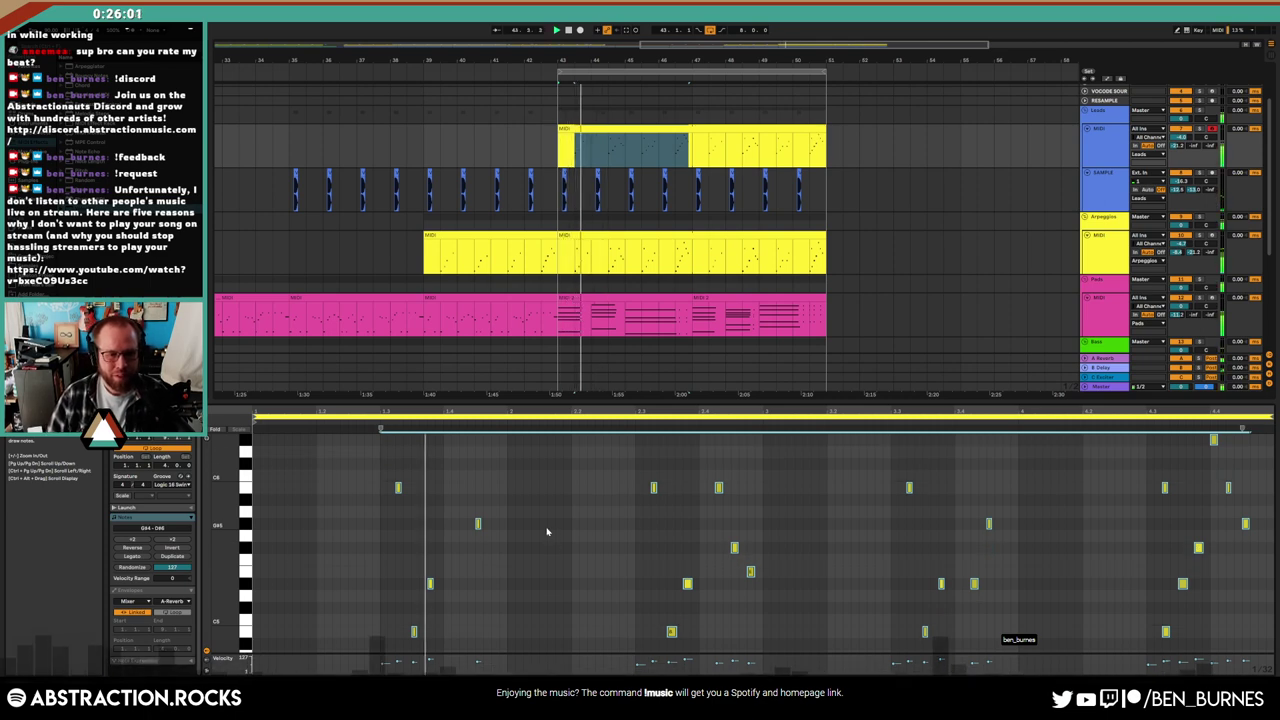
Try the copied lead notes at a lower pitch, play them, and delete the clip from the lead track
scroll(545, 527, down, 2)
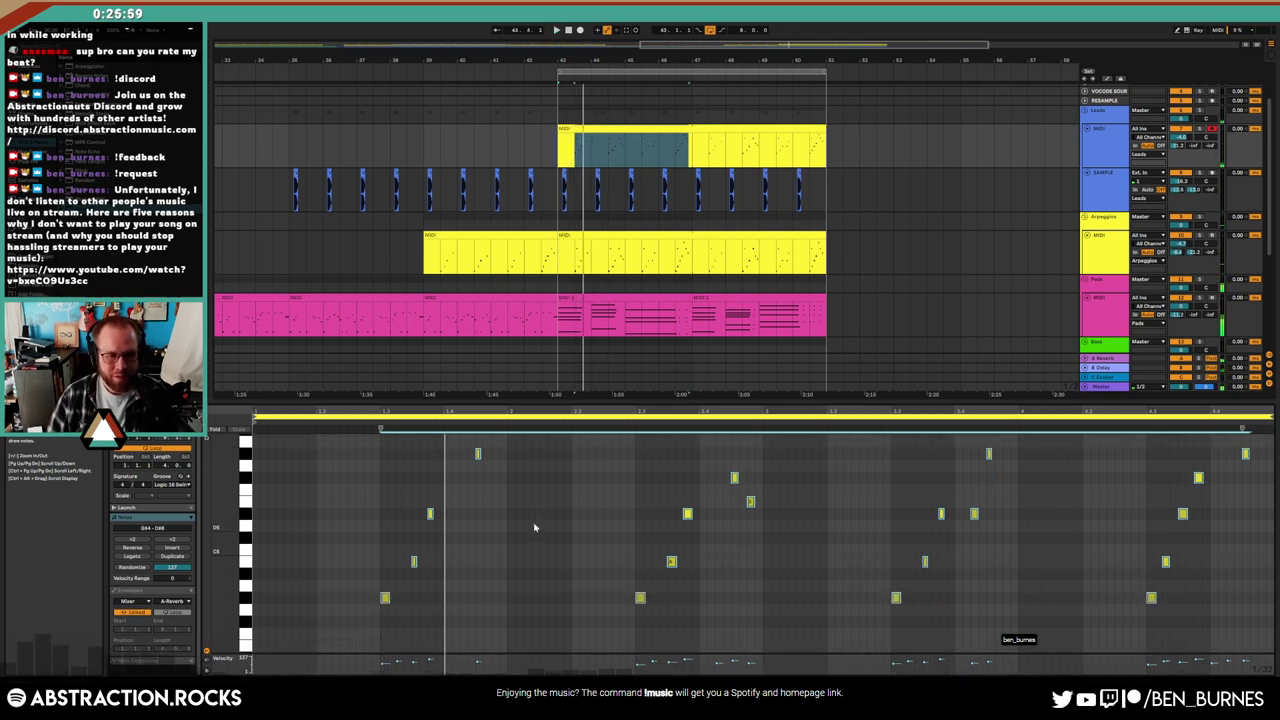
key(shift+Tab)
key(shift+Tab)
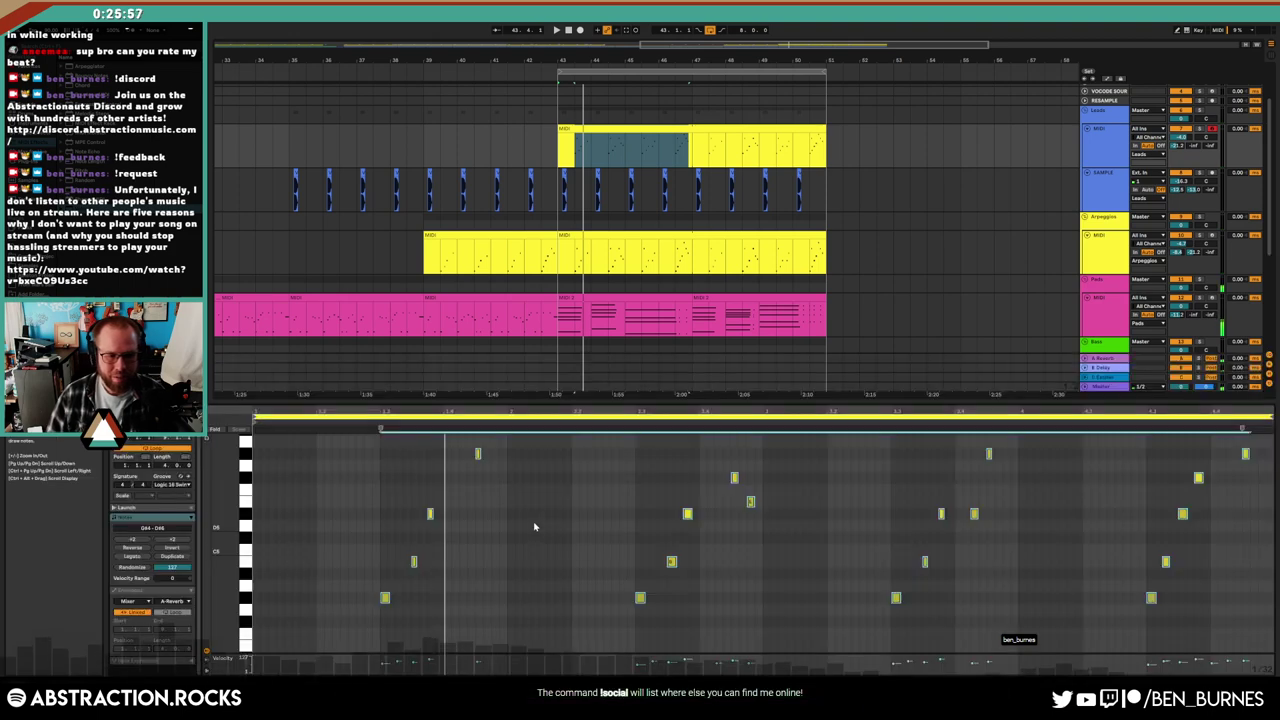
scroll(534, 527, up, 2)
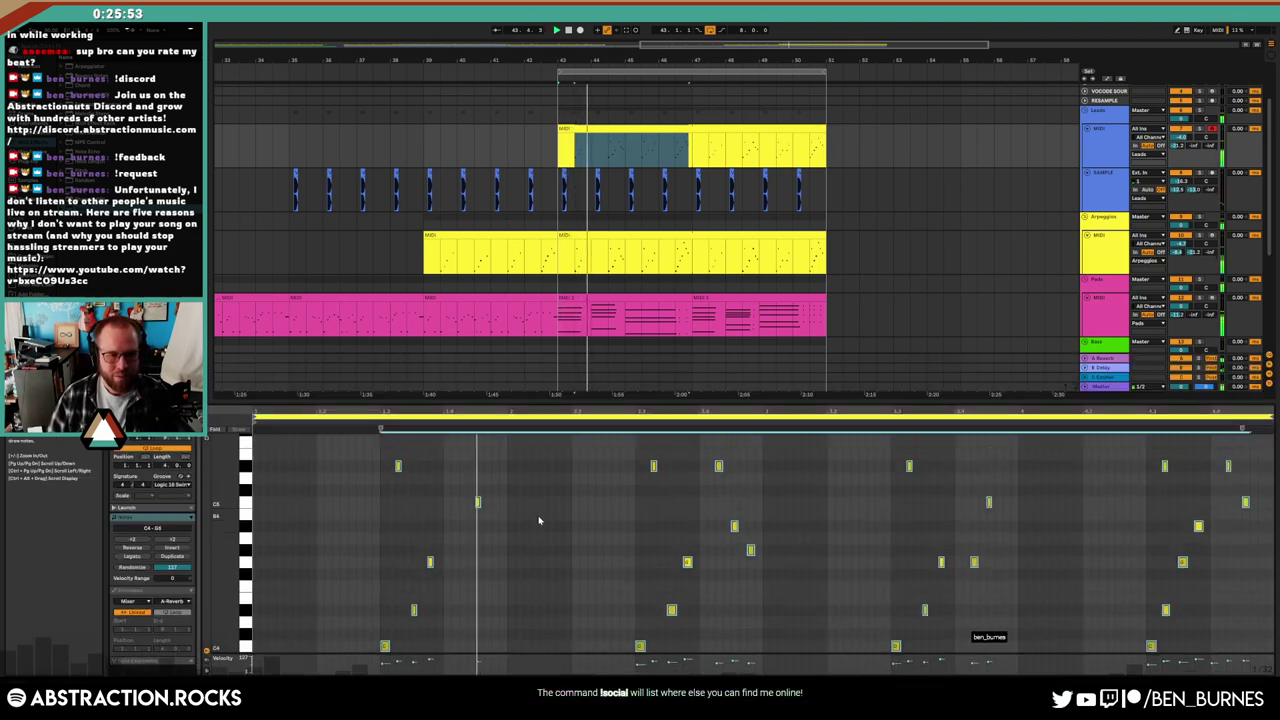
click(685, 155)
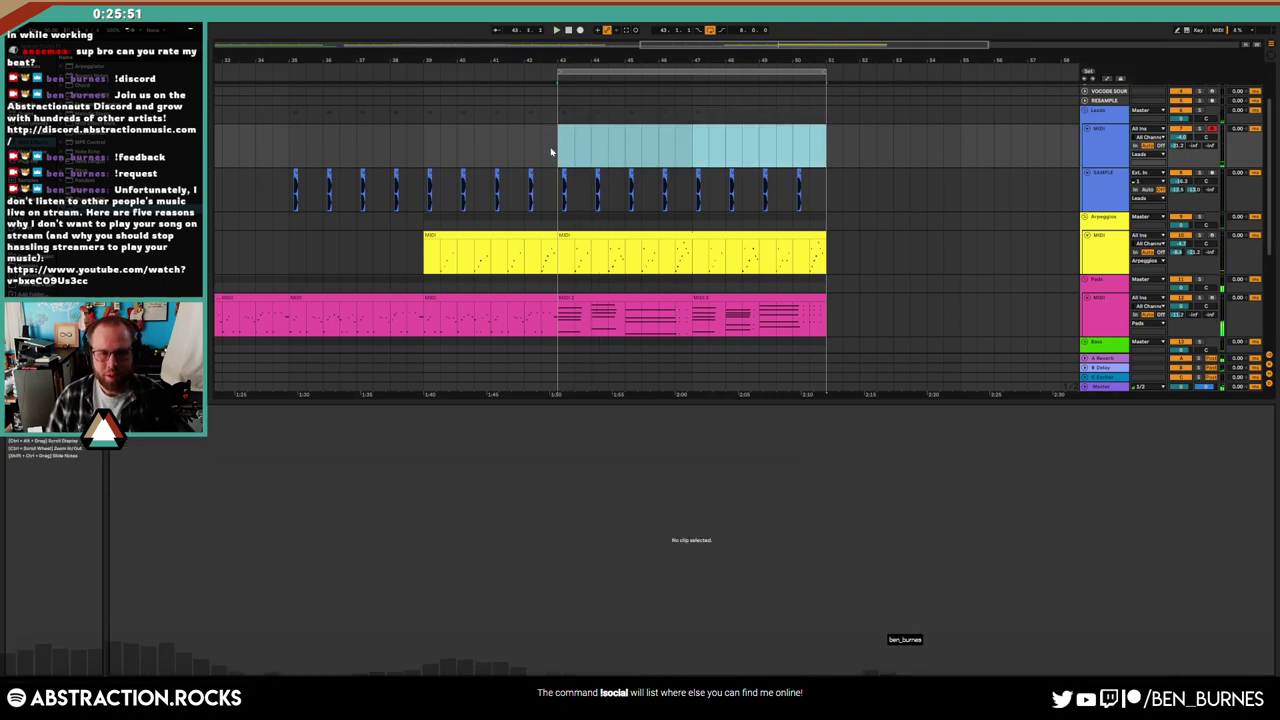
key(Delete)
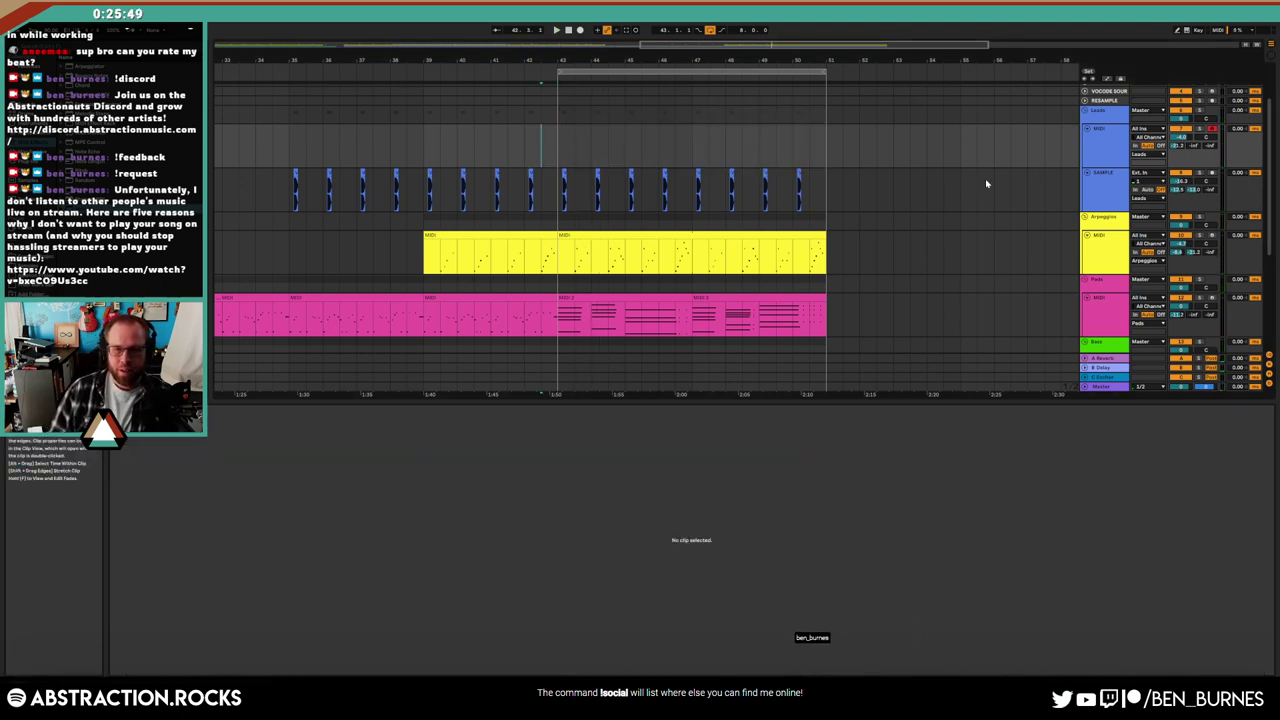
Copy the short lead clip ending at bar 25 to bar 44 on the lead MIDI track and duplicate it twice, keeping the two-bar spacing
scroll(1095, 150, down, 2)
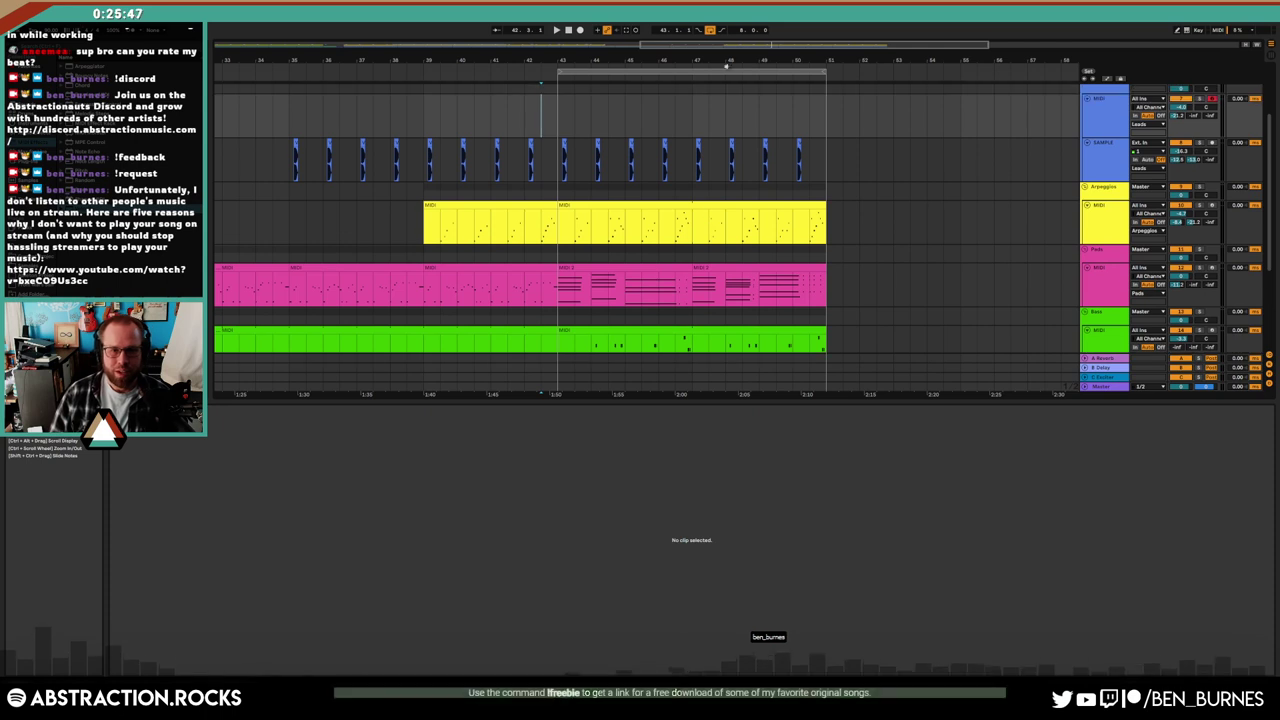
drag(495, 60, 690, 40)
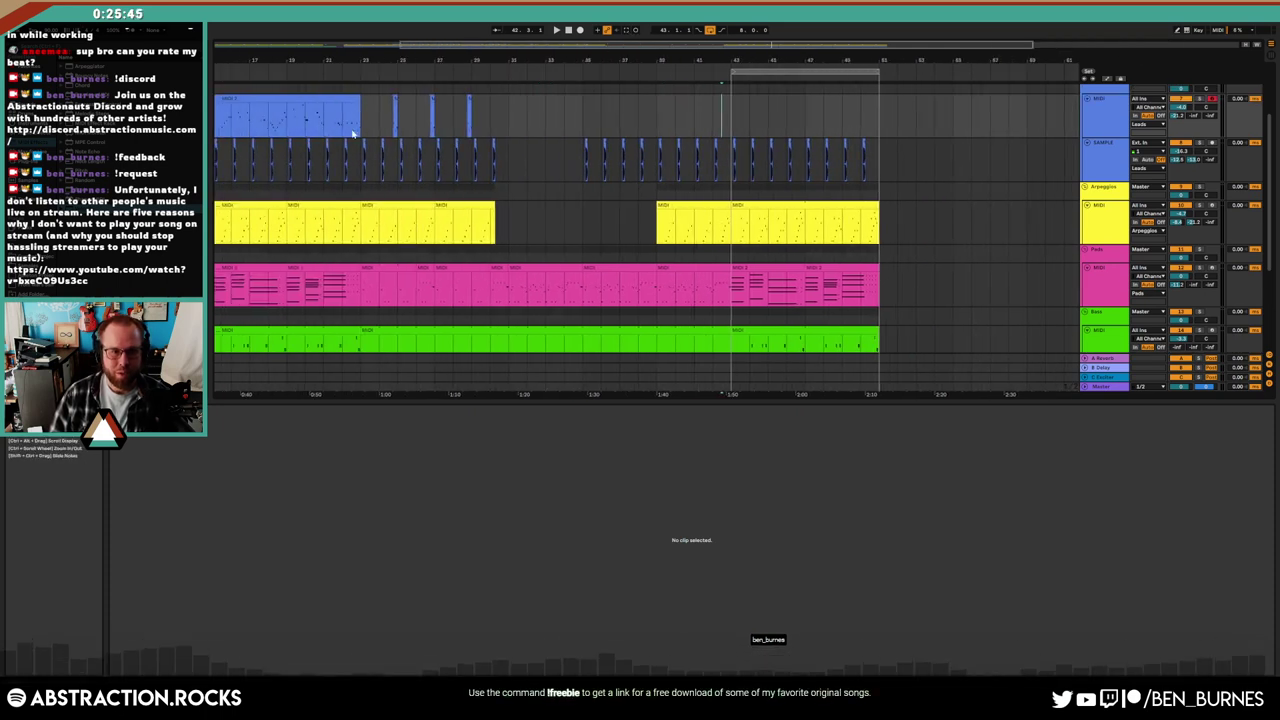
click(390, 118)
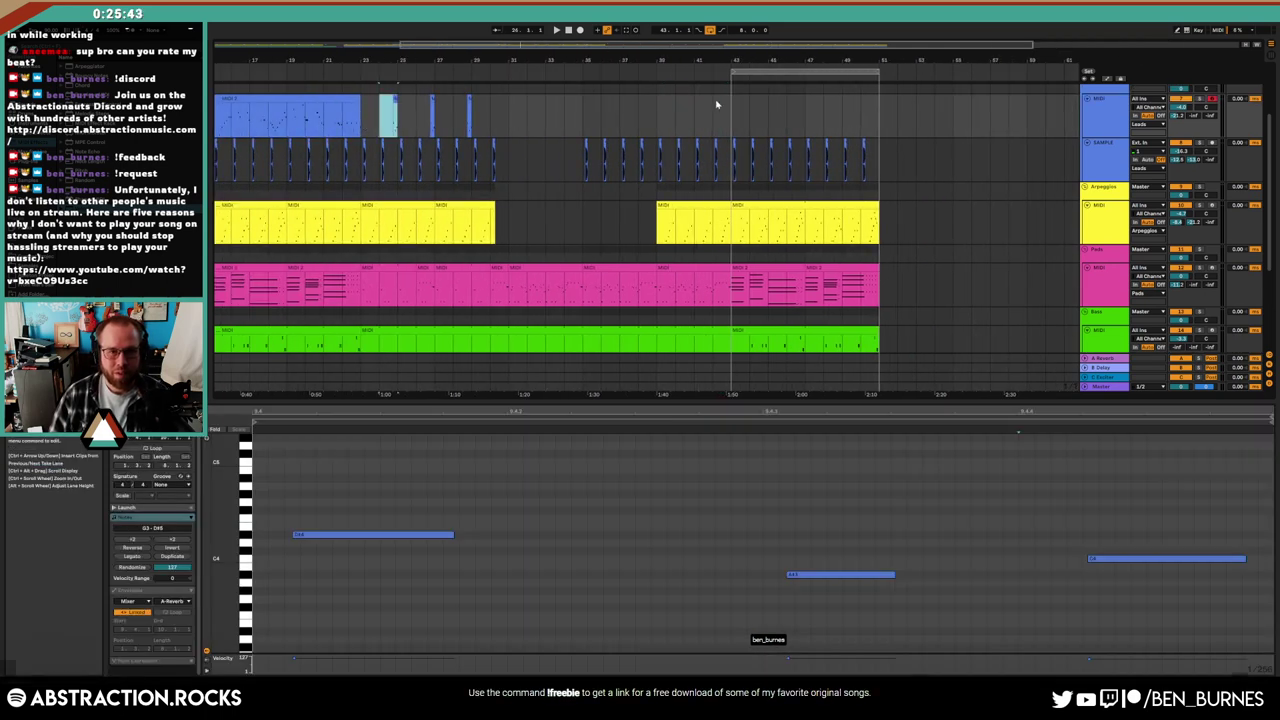
drag(390, 118, 737, 118)
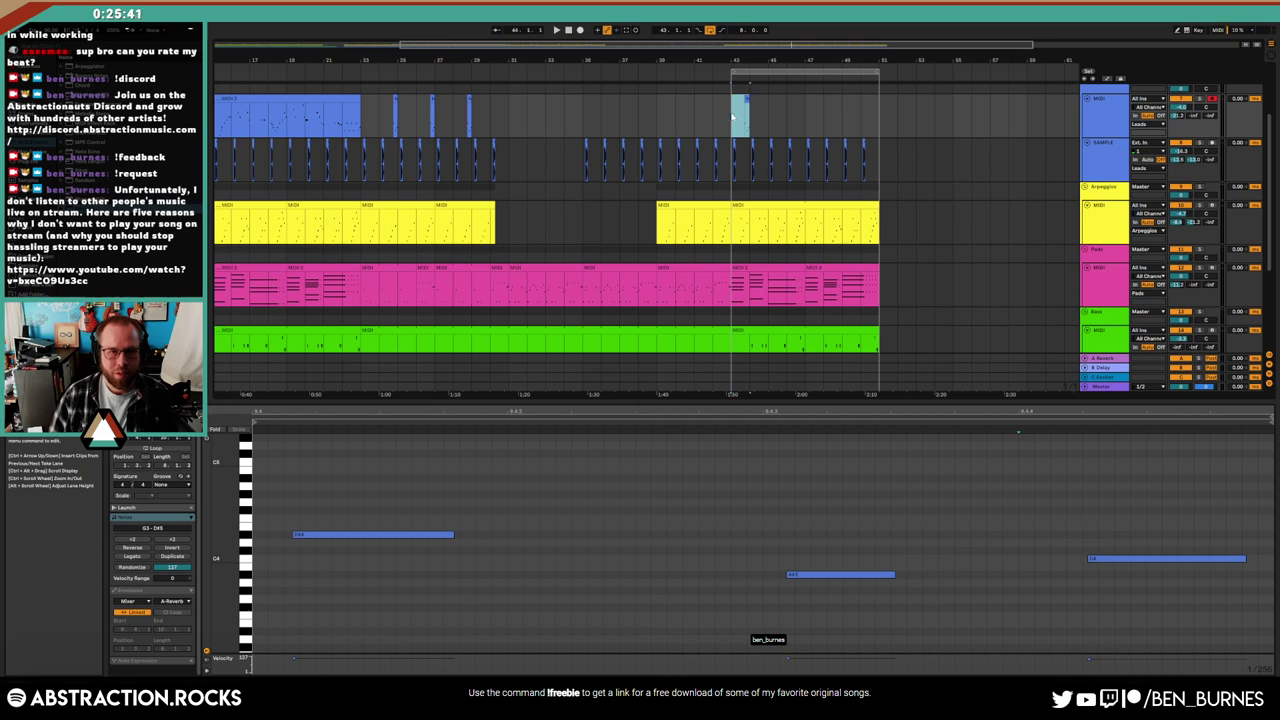
key(Delete)
click(749, 116)
key(ctrl+v)
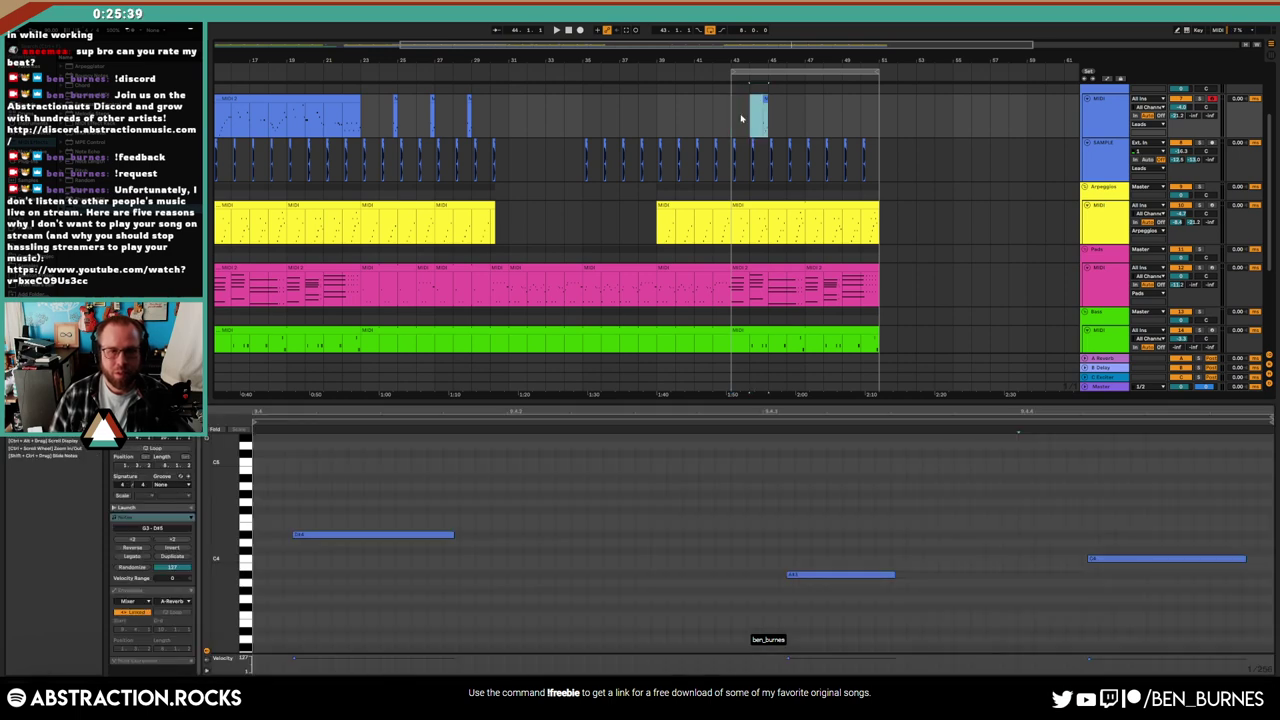
key(ctrl+d)
key(ctrl+d)
Copy the last bar of the long lead MIDI clip to bar 50, at the end of the loop region
click(343, 122)
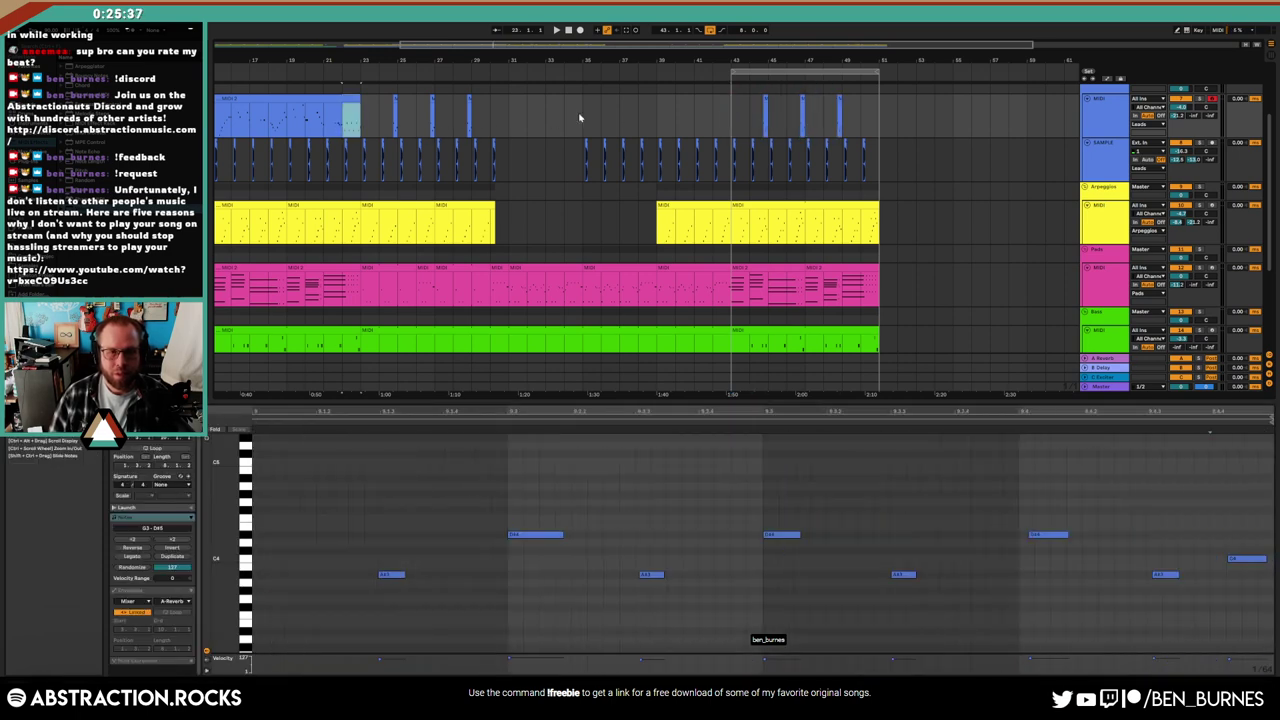
click(864, 116)
key(ctrl+v)
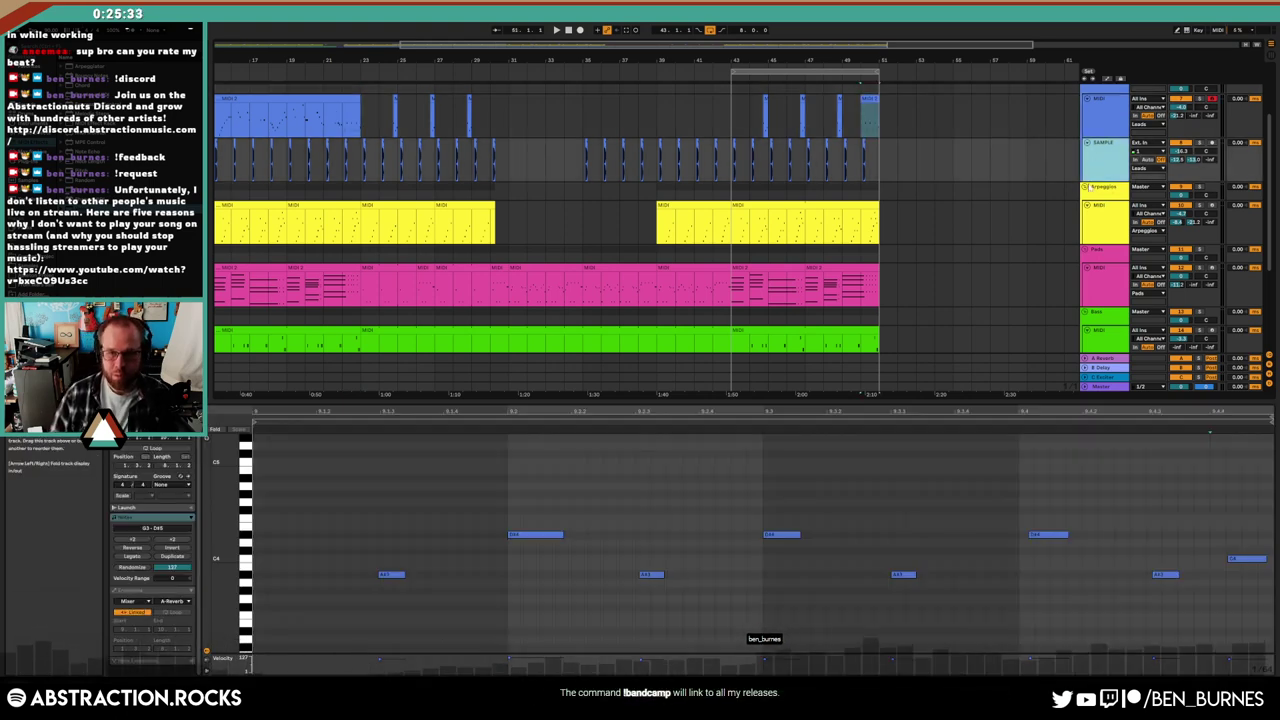
Add a new MIDI track under the Leads group's SAMPLE track and show its Operator device chain
key(ctrl+shift+t)
click(1087, 188)
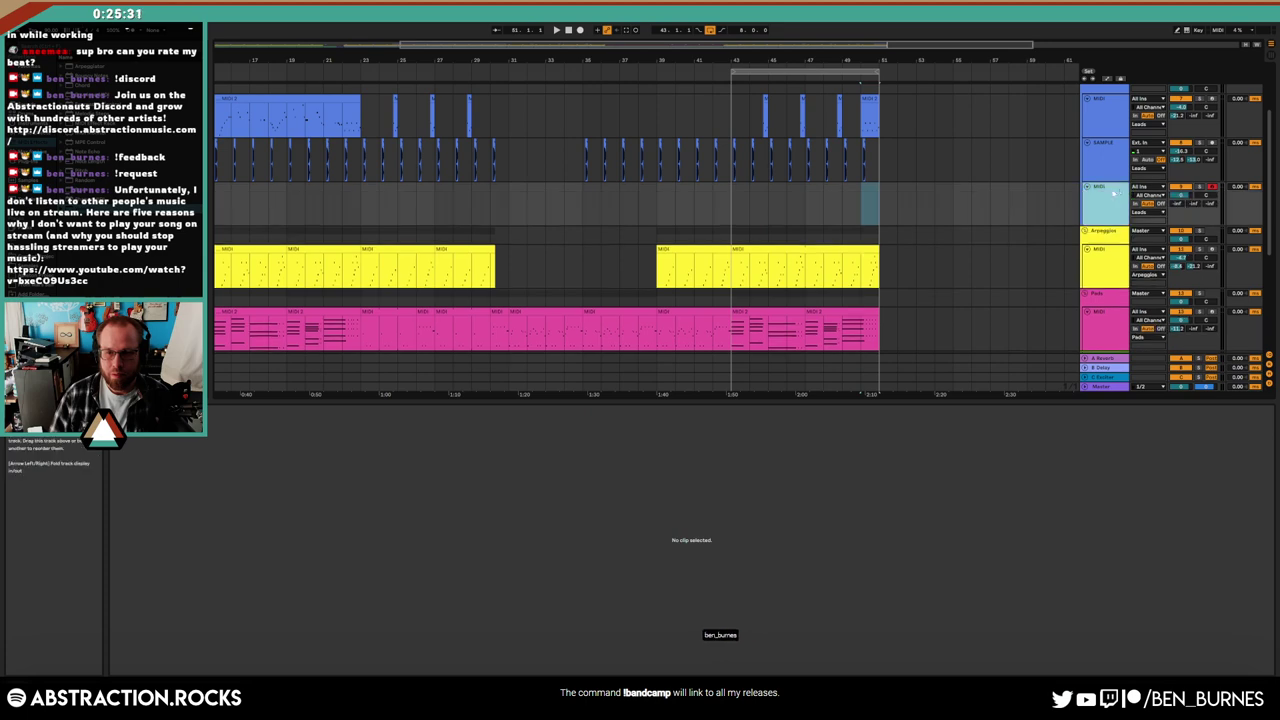
key(shift+Tab)
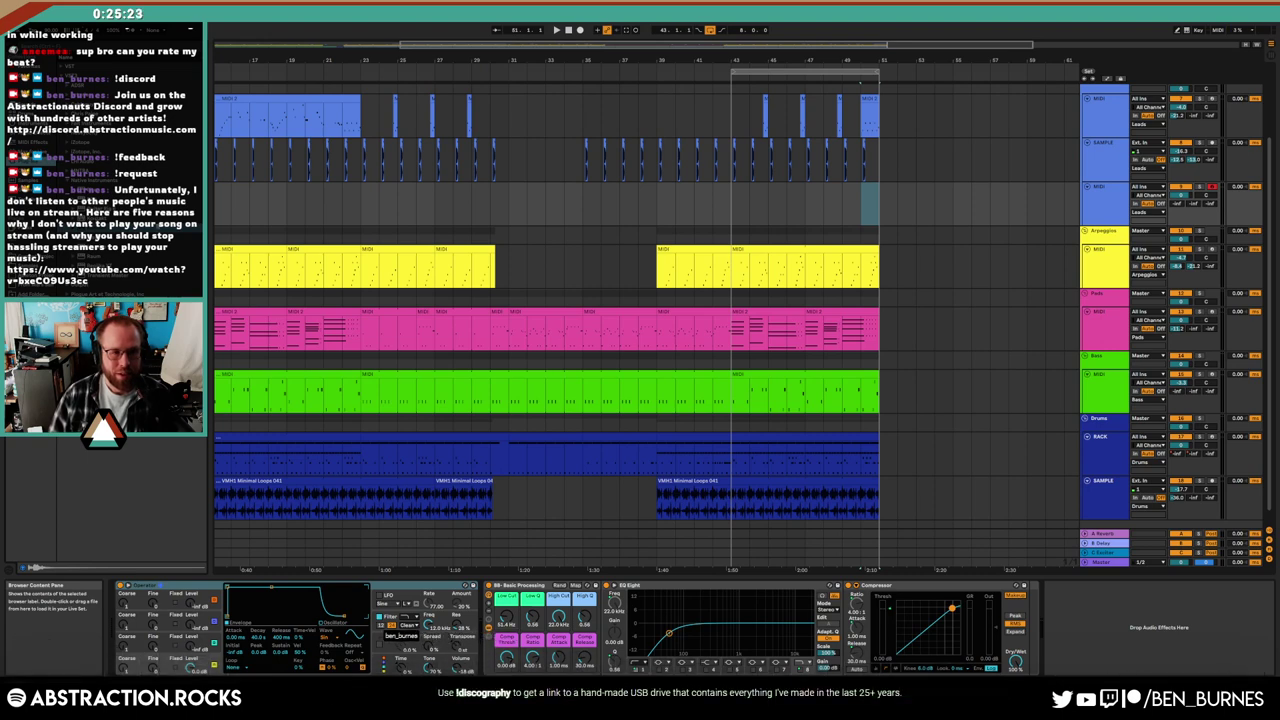
Copy the one-bar lead clip at bar 50 to bar 42, play from there and arm the Pads MIDI track
click(869, 98)
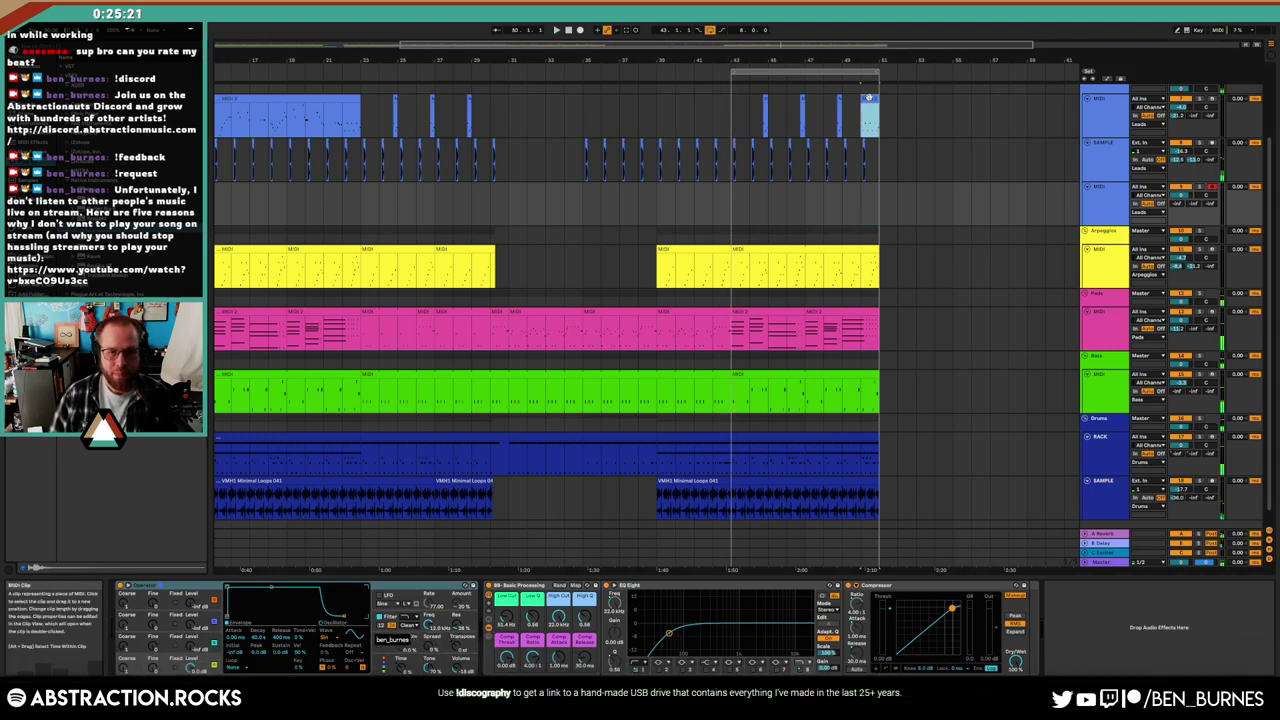
drag(738, 100, 720, 100)
click(712, 190)
key(space)
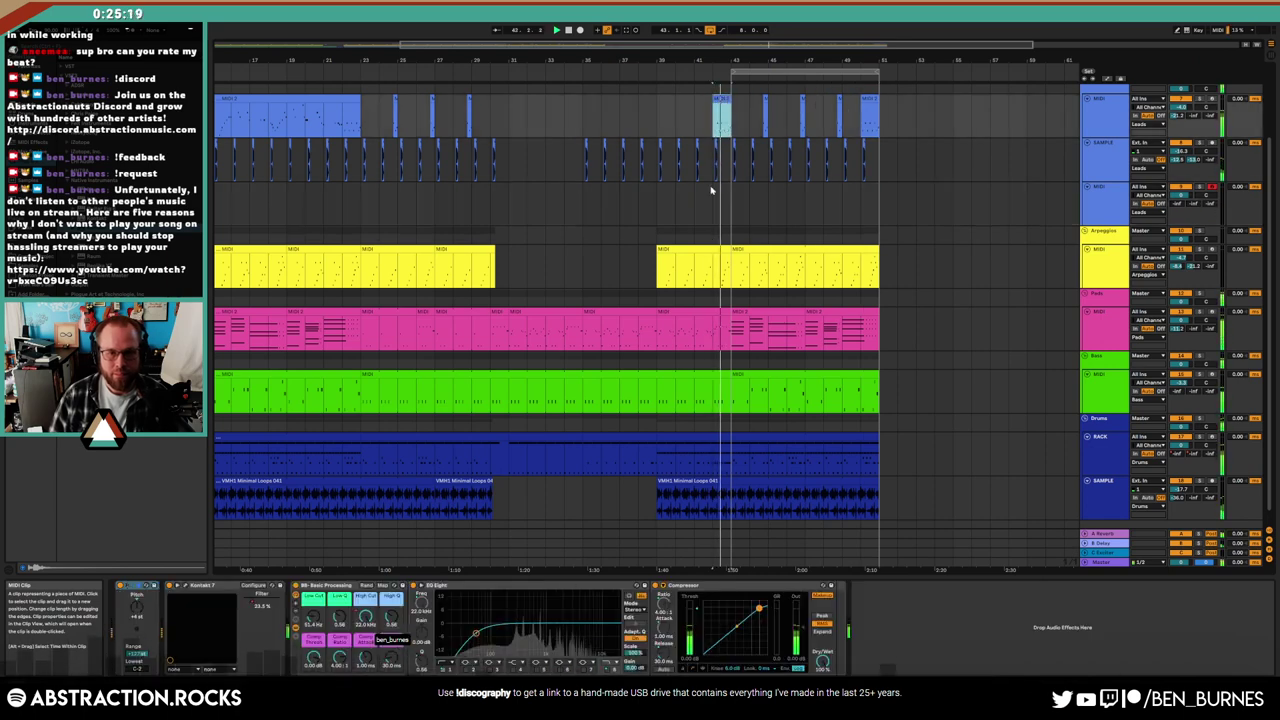
click(1213, 313)
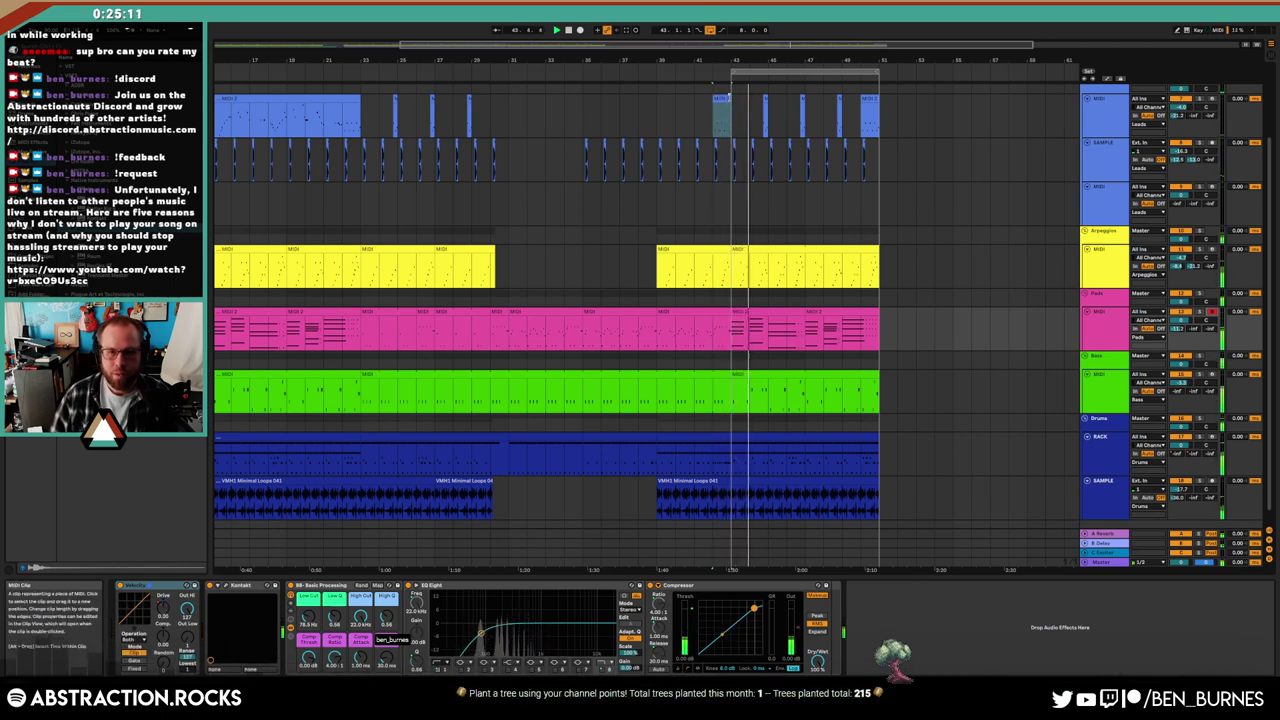
Show the lead MIDI track's High Cut automation and delete its breakpoints from bar 31 to bar 51
click(752, 108)
key(a)
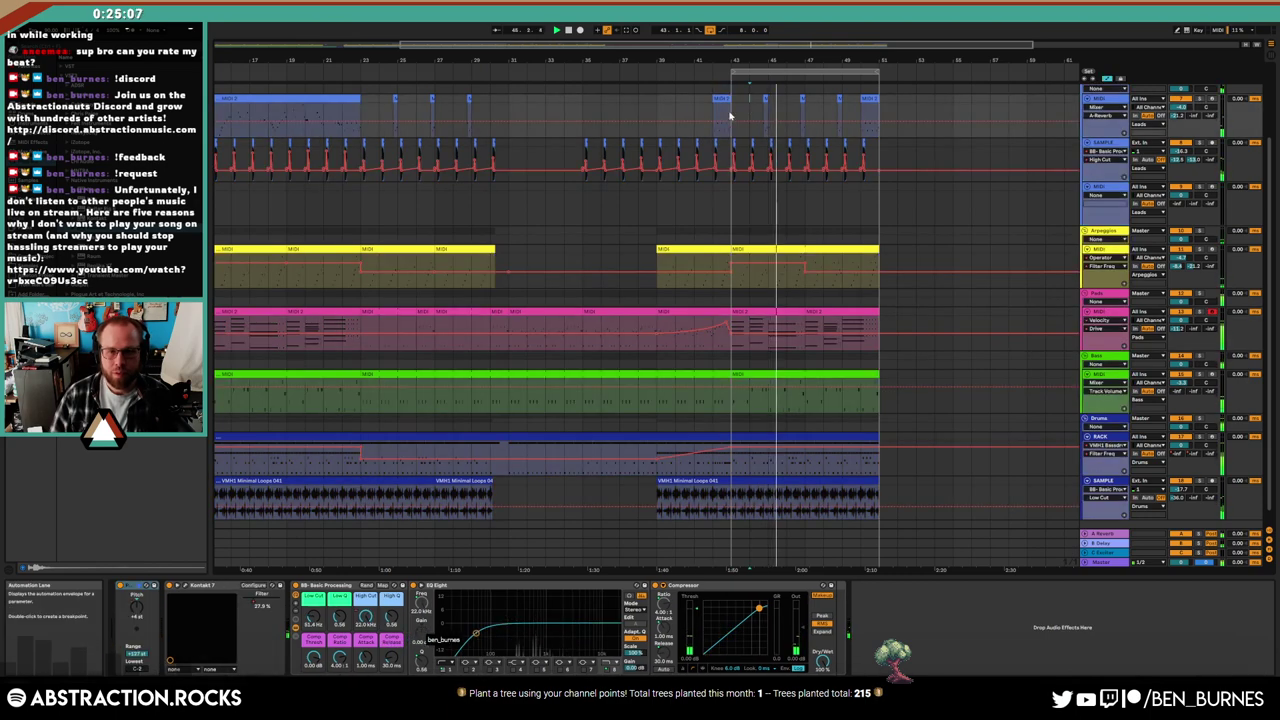
click(257, 607)
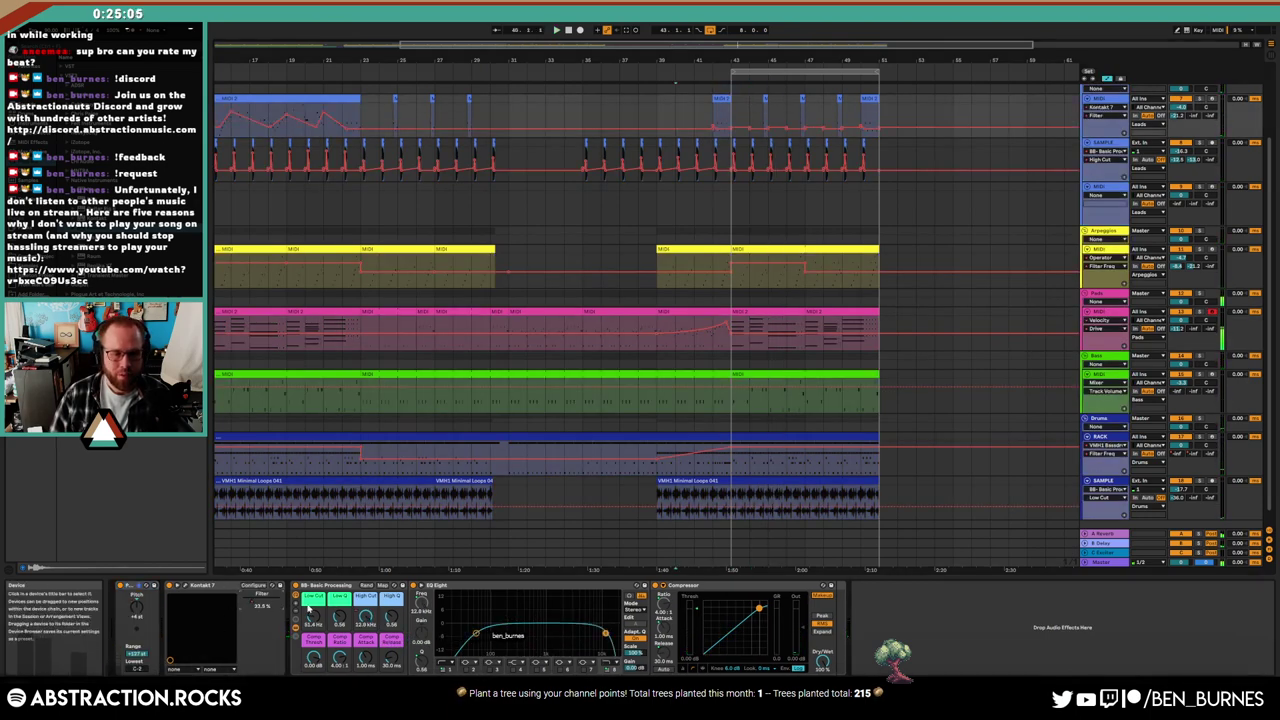
click(365, 617)
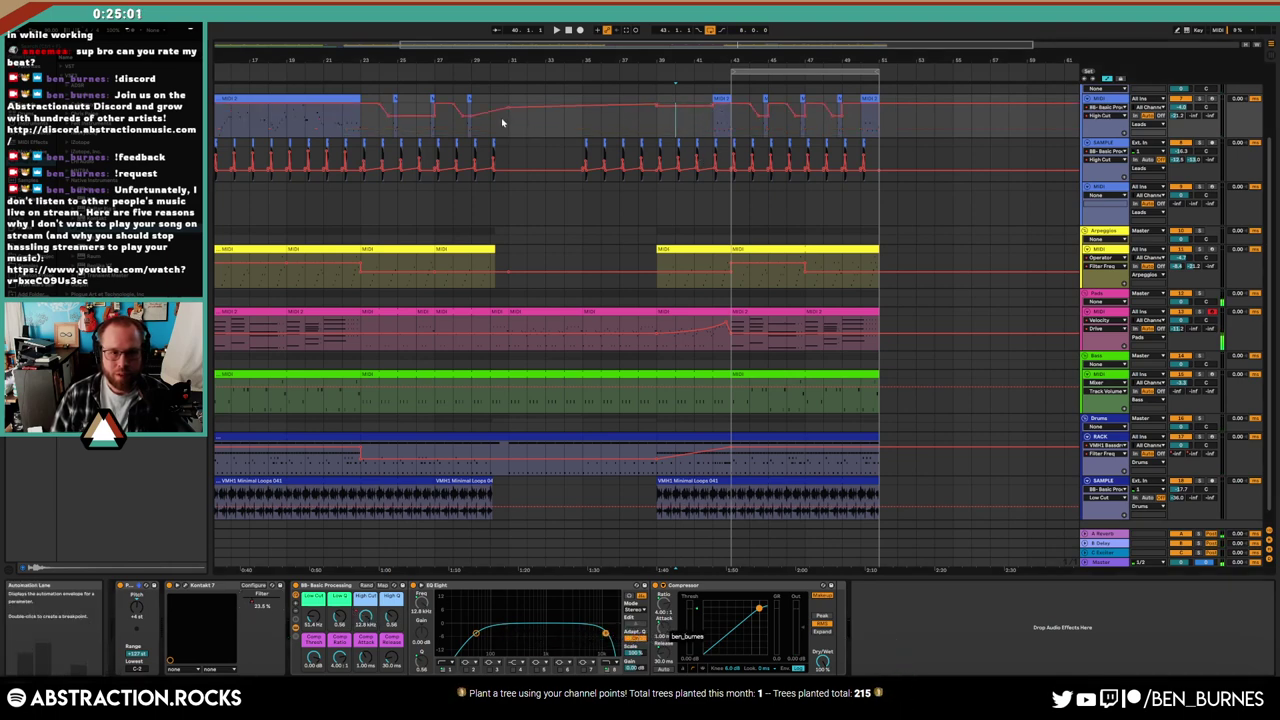
drag(505, 126, 876, 126)
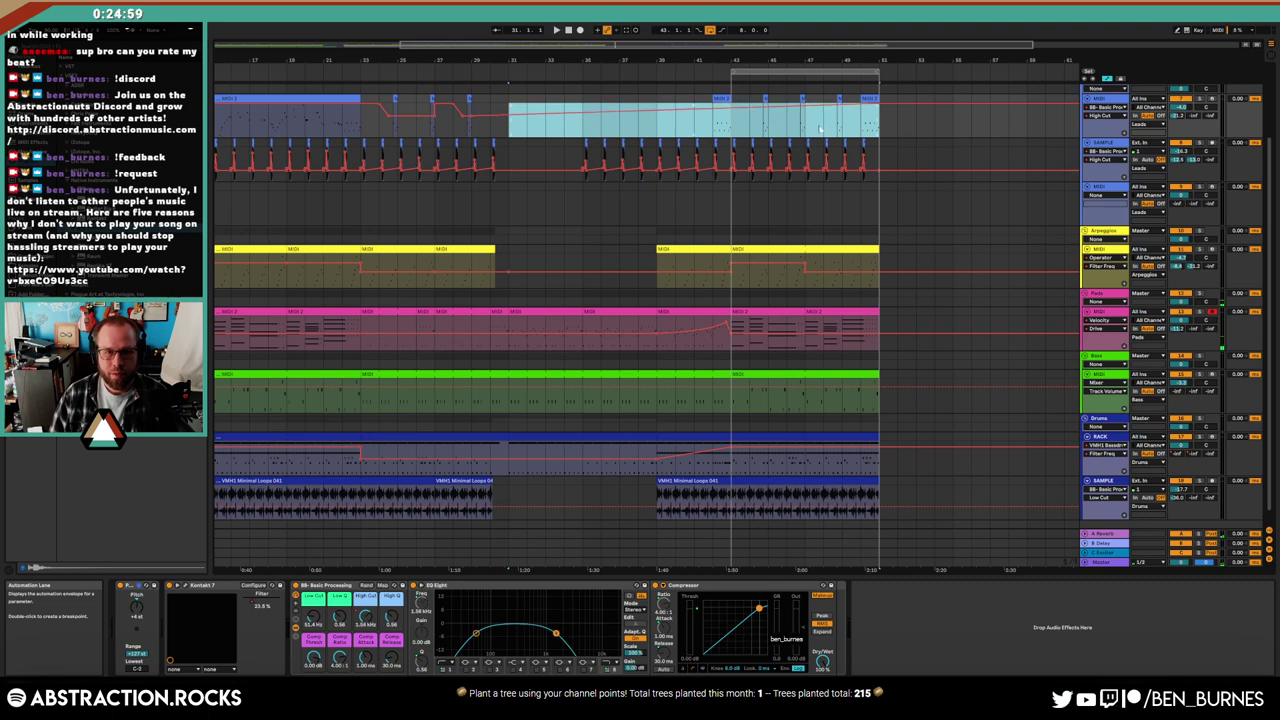
key(Delete)
click(684, 128)
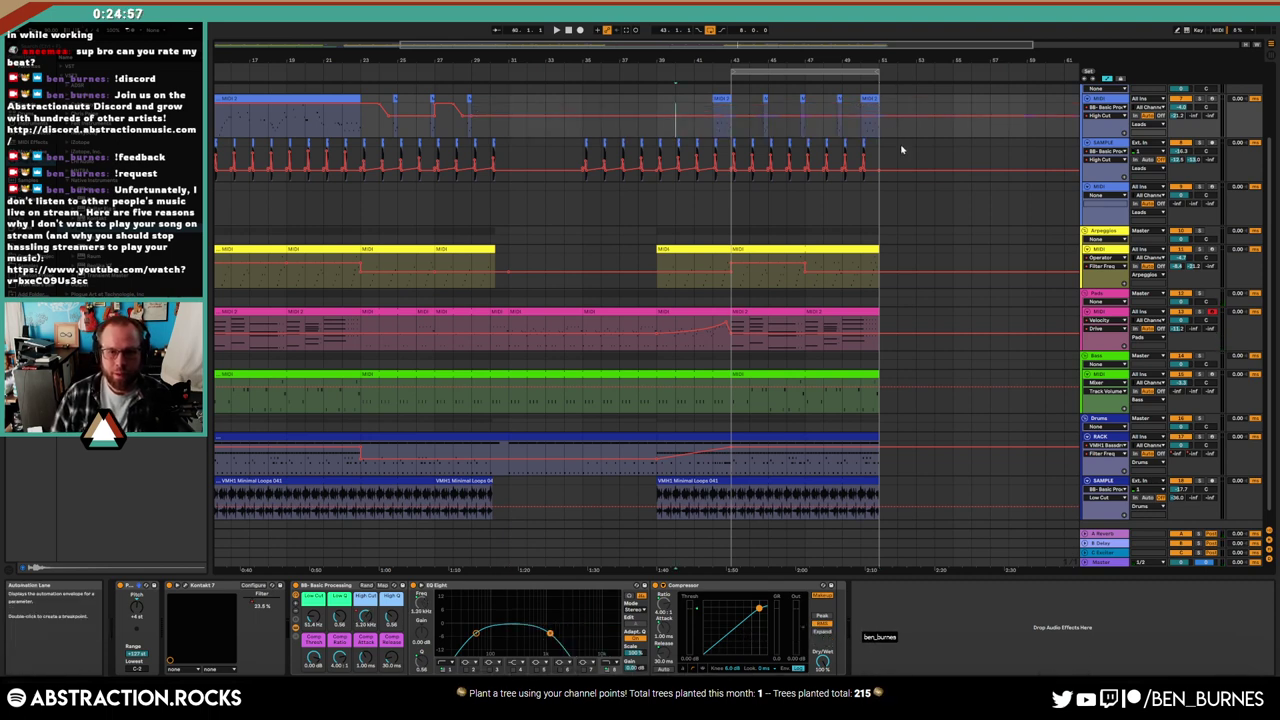
Play the arrangement from bar 42 to check the lead with the cleared High Cut automation
click(670, 311)
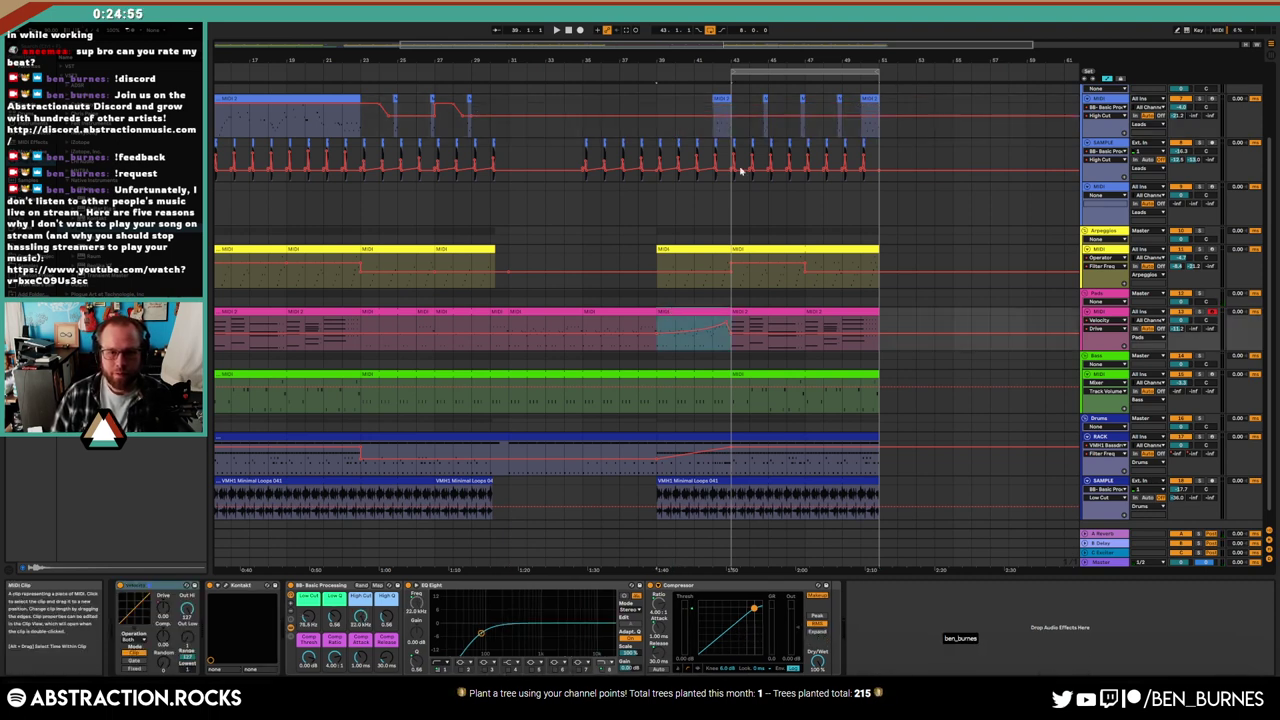
click(714, 126)
key(space)
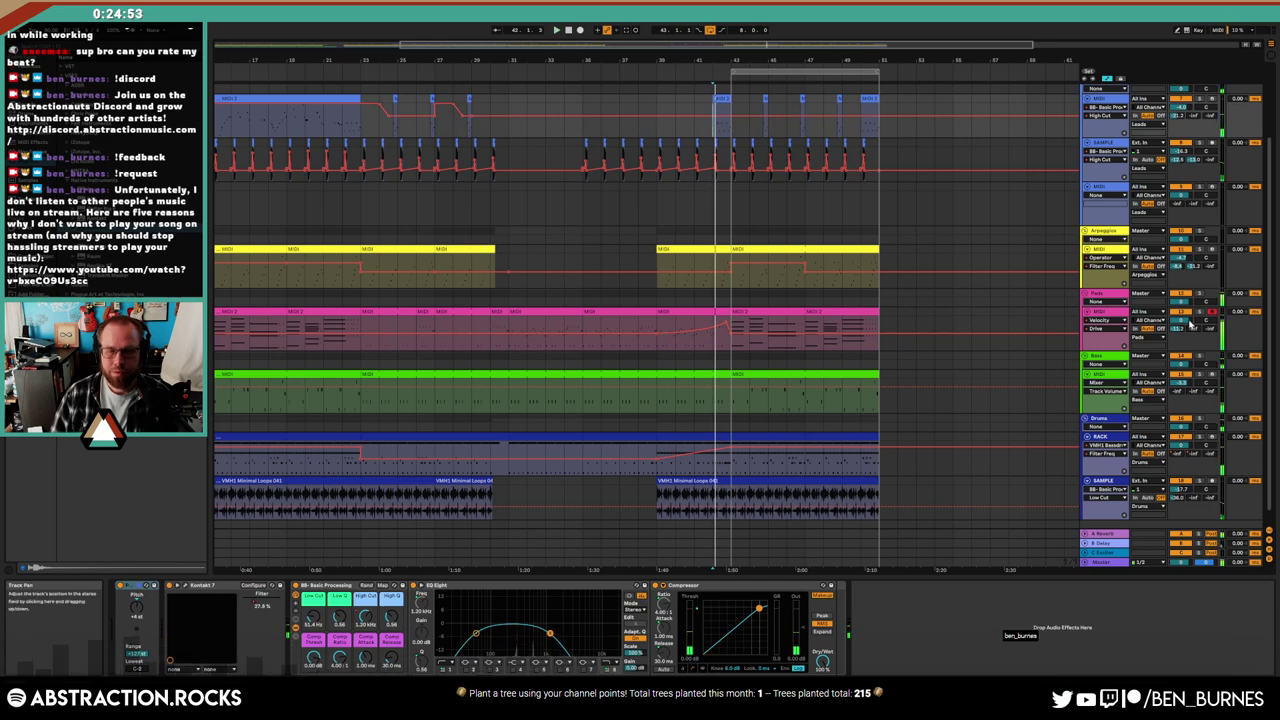
Open the Pads clip at bar 39 and edit the start of its MIDI Ctrl envelope for 64: Sustain Pedal
click(690, 330)
double_click(690, 330)
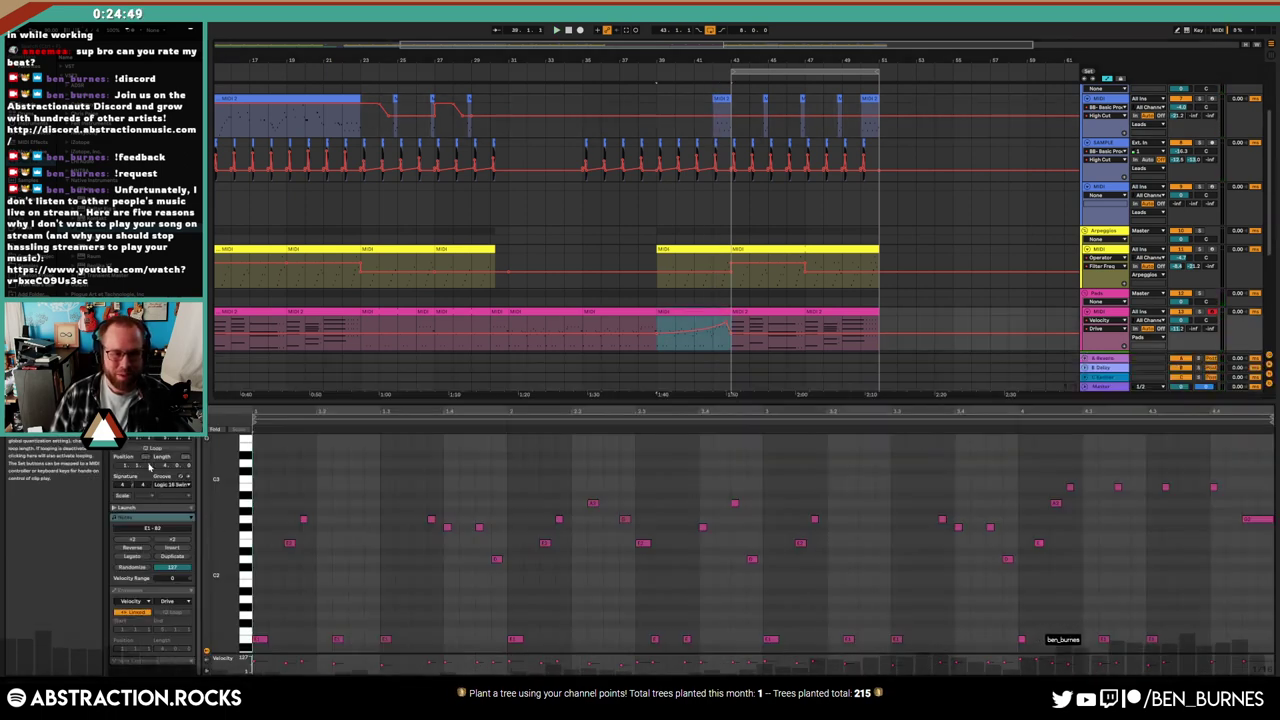
click(131, 601)
click(130, 612)
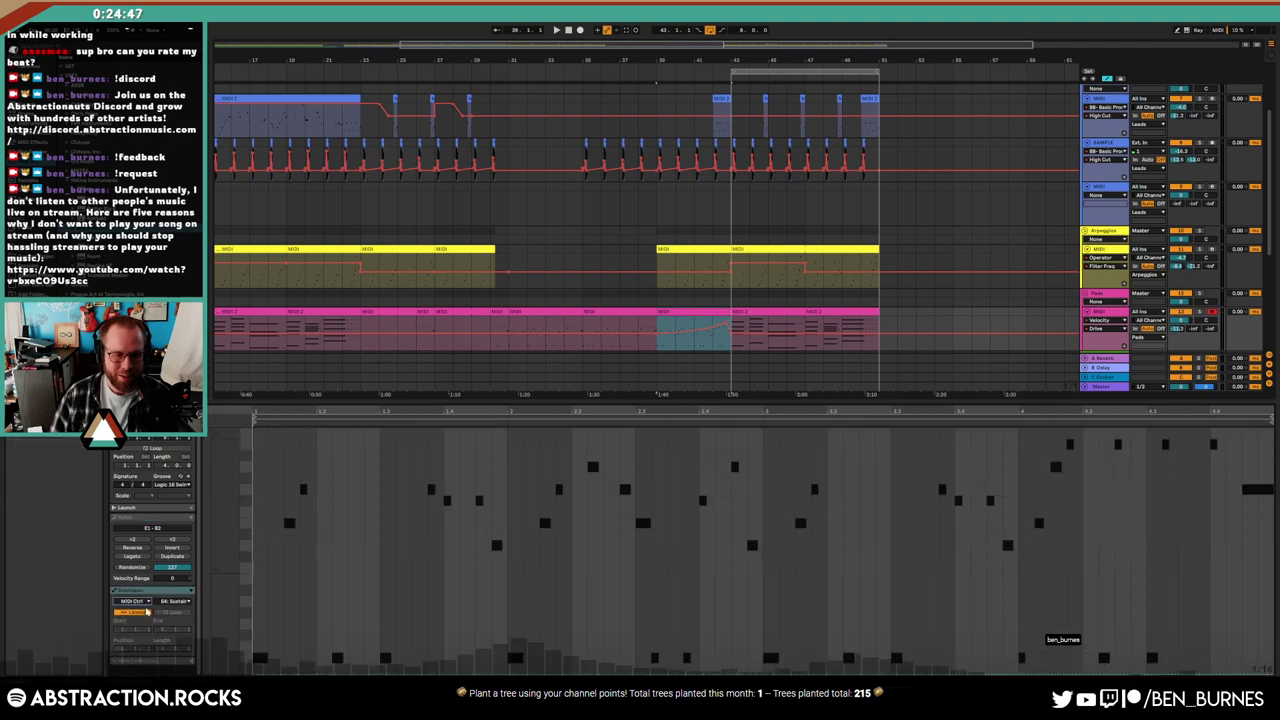
click(178, 600)
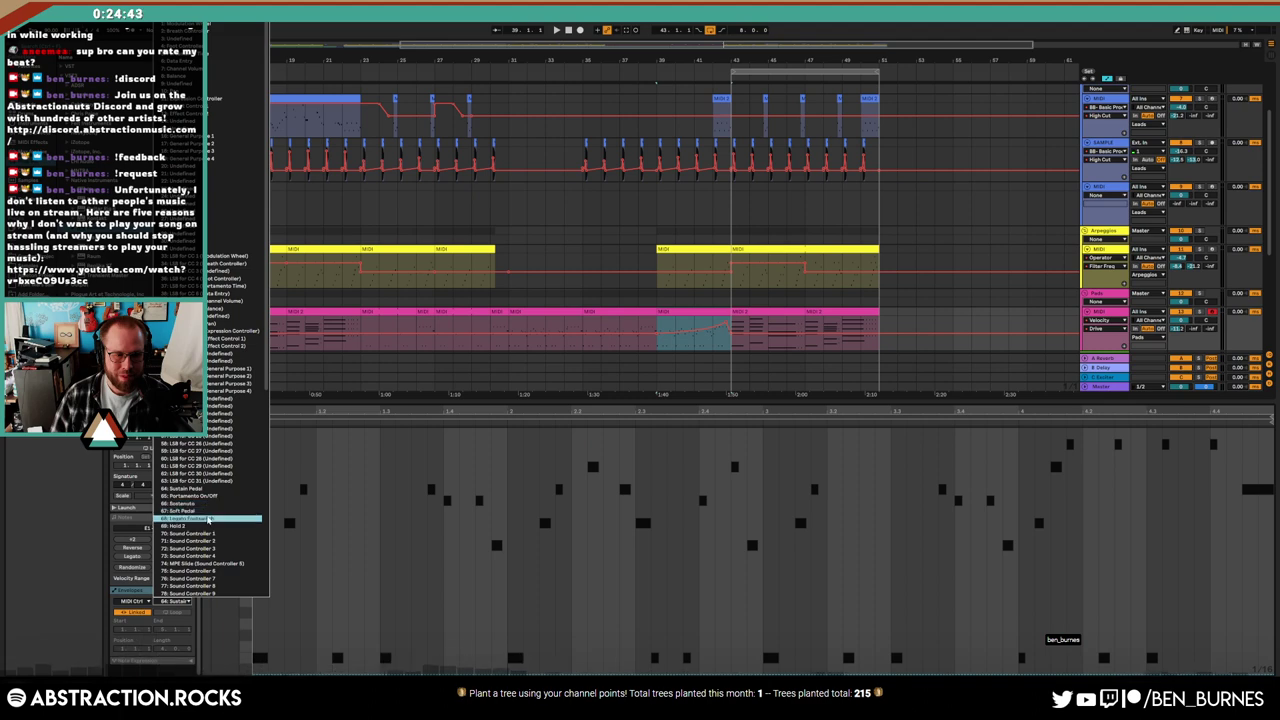
click(195, 488)
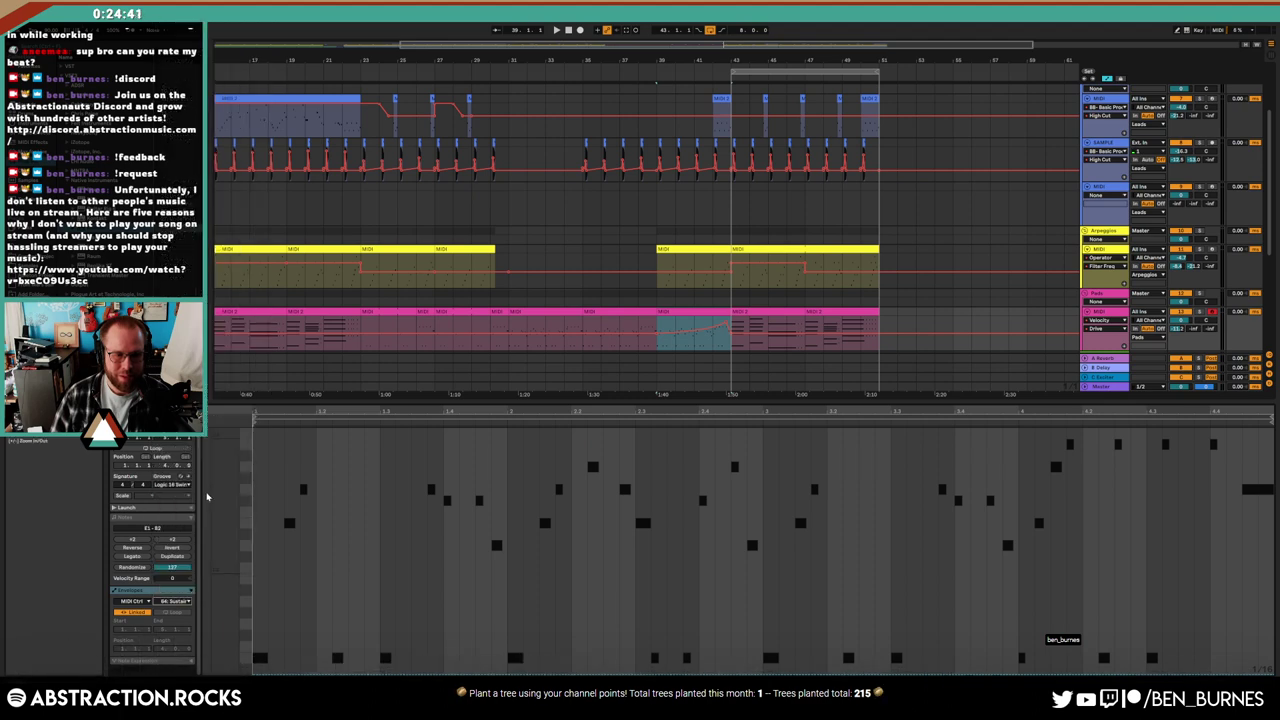
drag(260, 660, 265, 667)
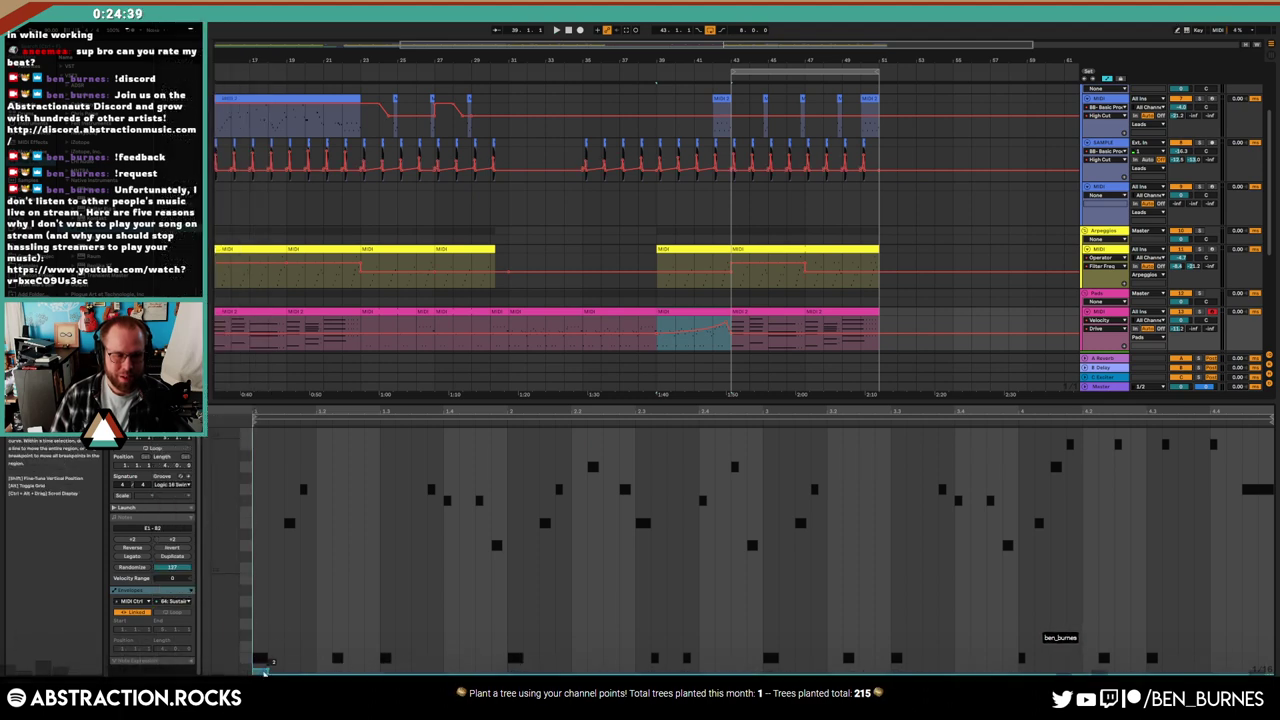
Play the arrangement from bar 39 with the device chain in view to check the pads
key(space)
key(shift+Tab)
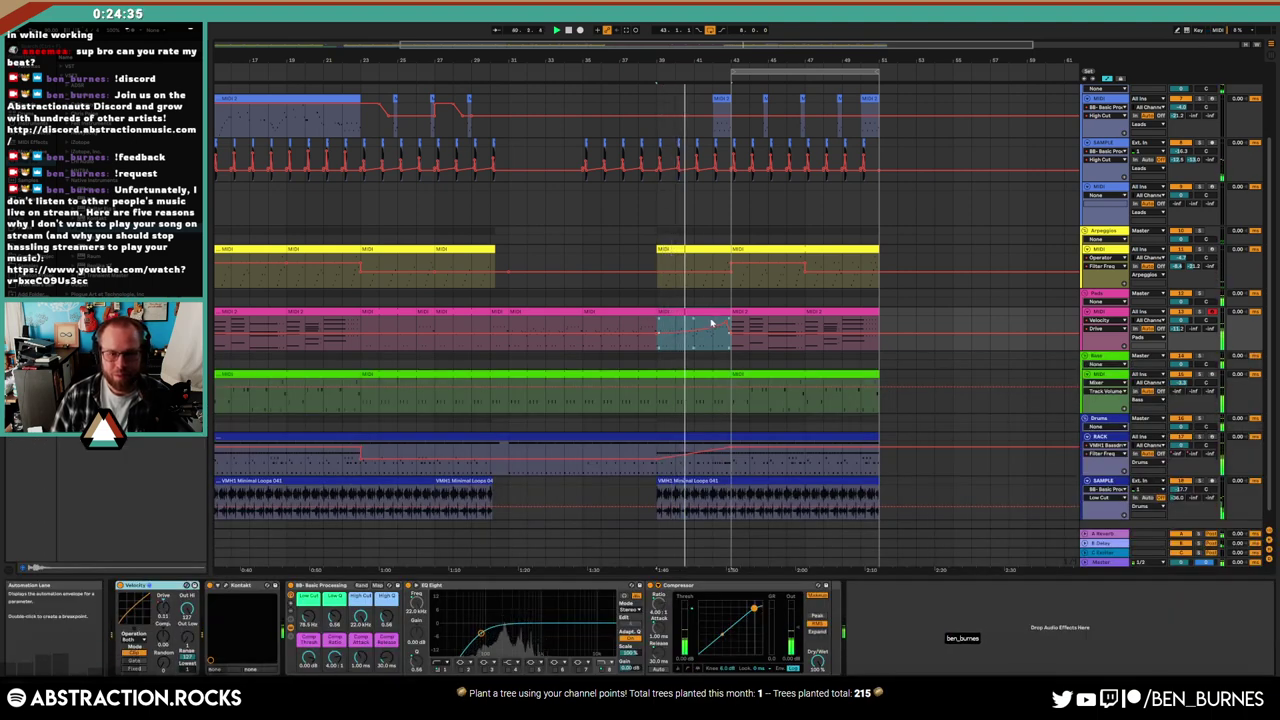
key(a)
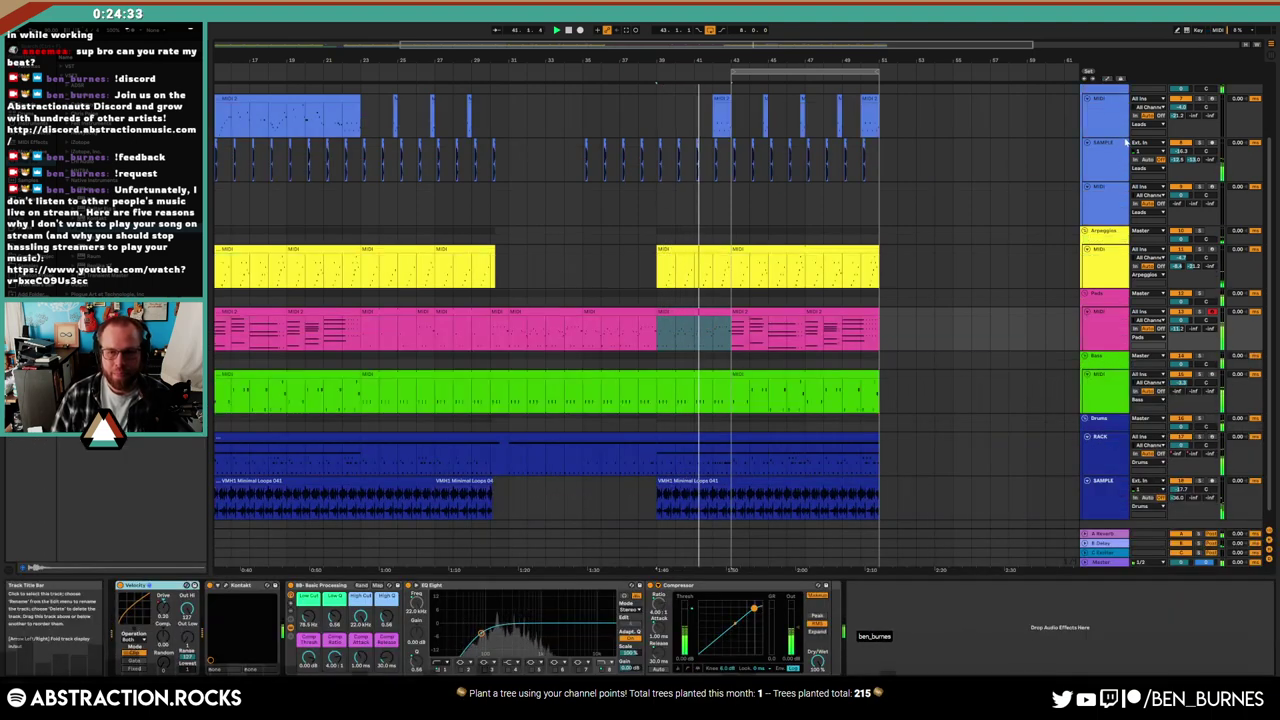
key(a)
Turn on the LFO in the new lead track's Operator, choose which oscillators it modulates and adjust the filter frequency
click(1107, 186)
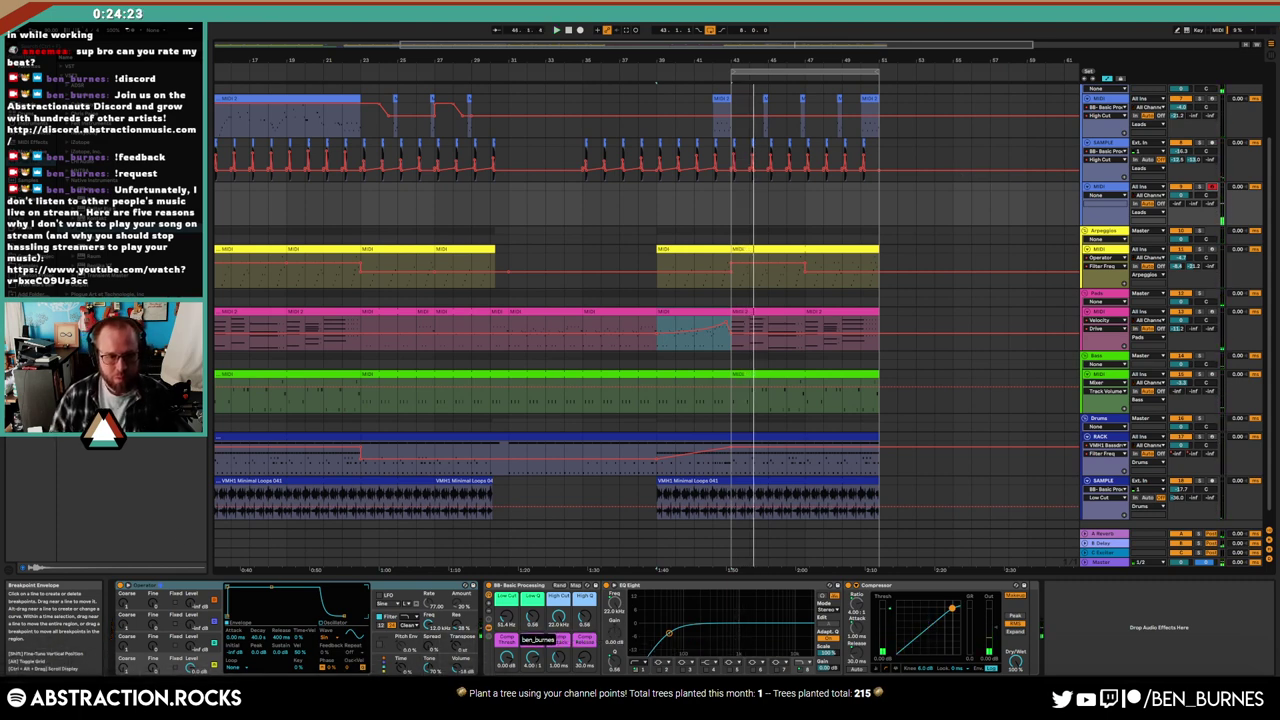
click(379, 596)
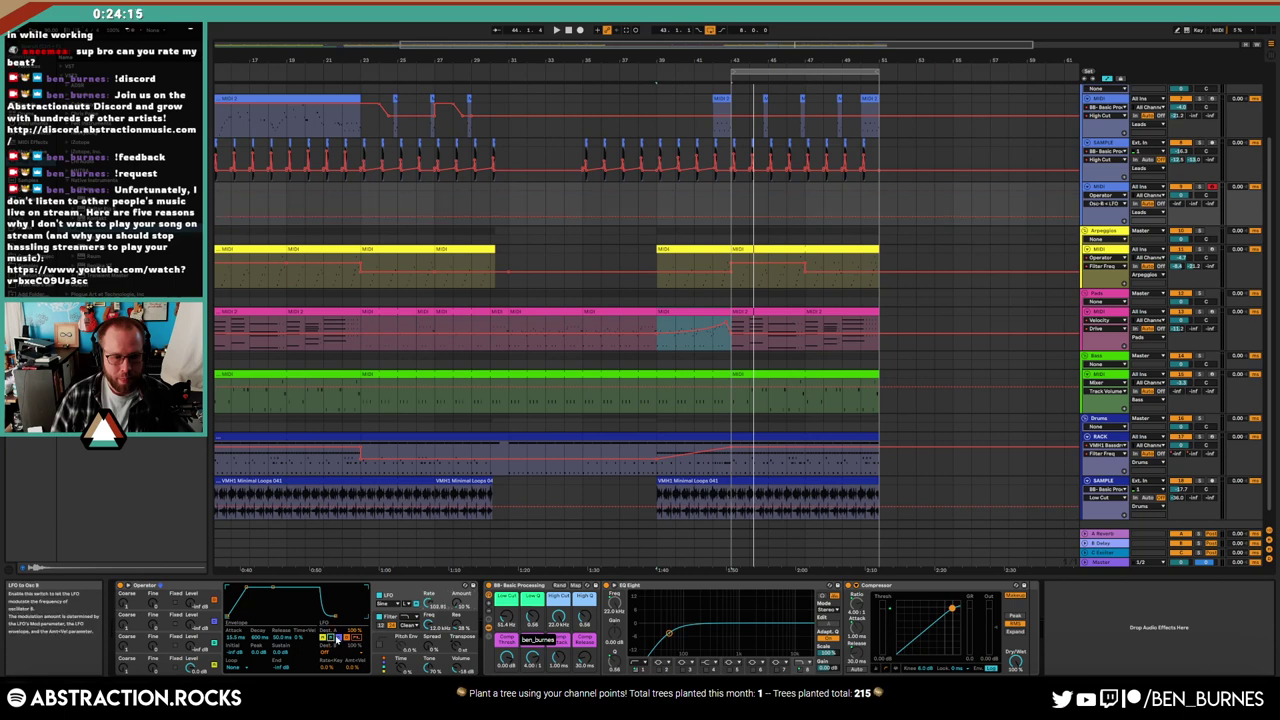
click(380, 640)
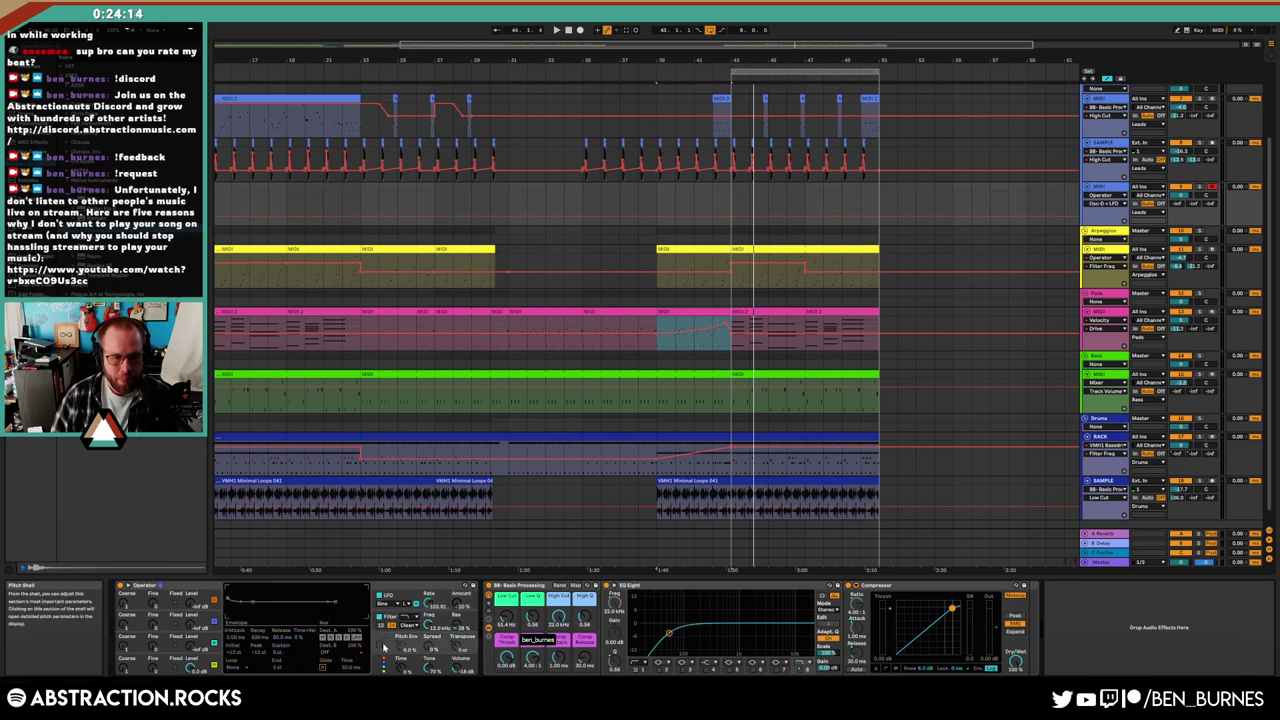
click(432, 627)
Give Operator's oscillator A a square waveform and set oscillator B's coarse frequency to 0.5
click(143, 668)
click(325, 637)
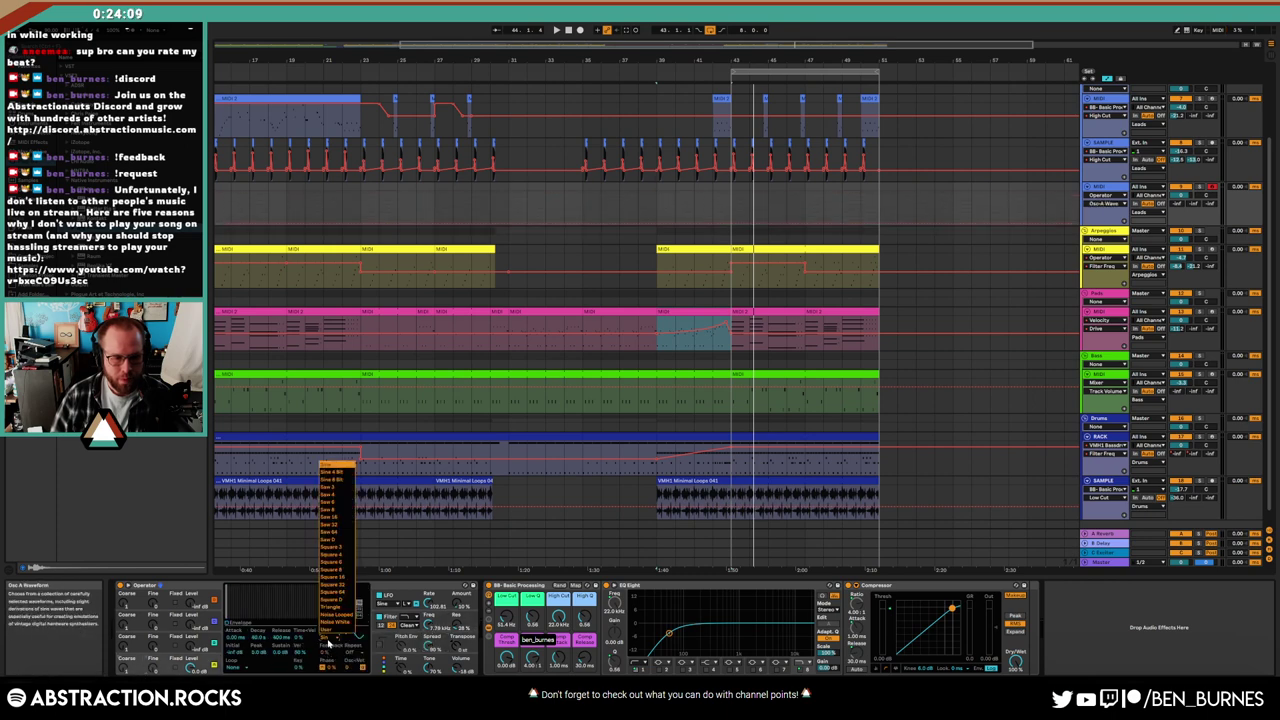
click(343, 549)
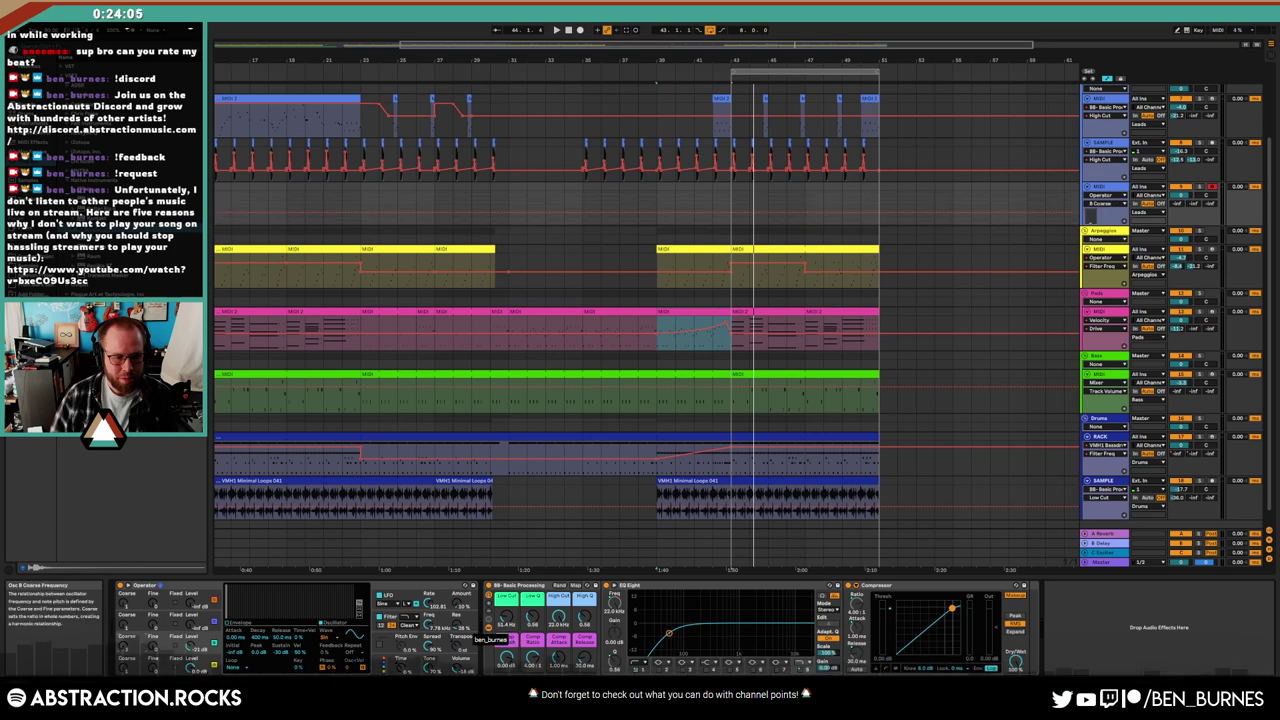
click(168, 648)
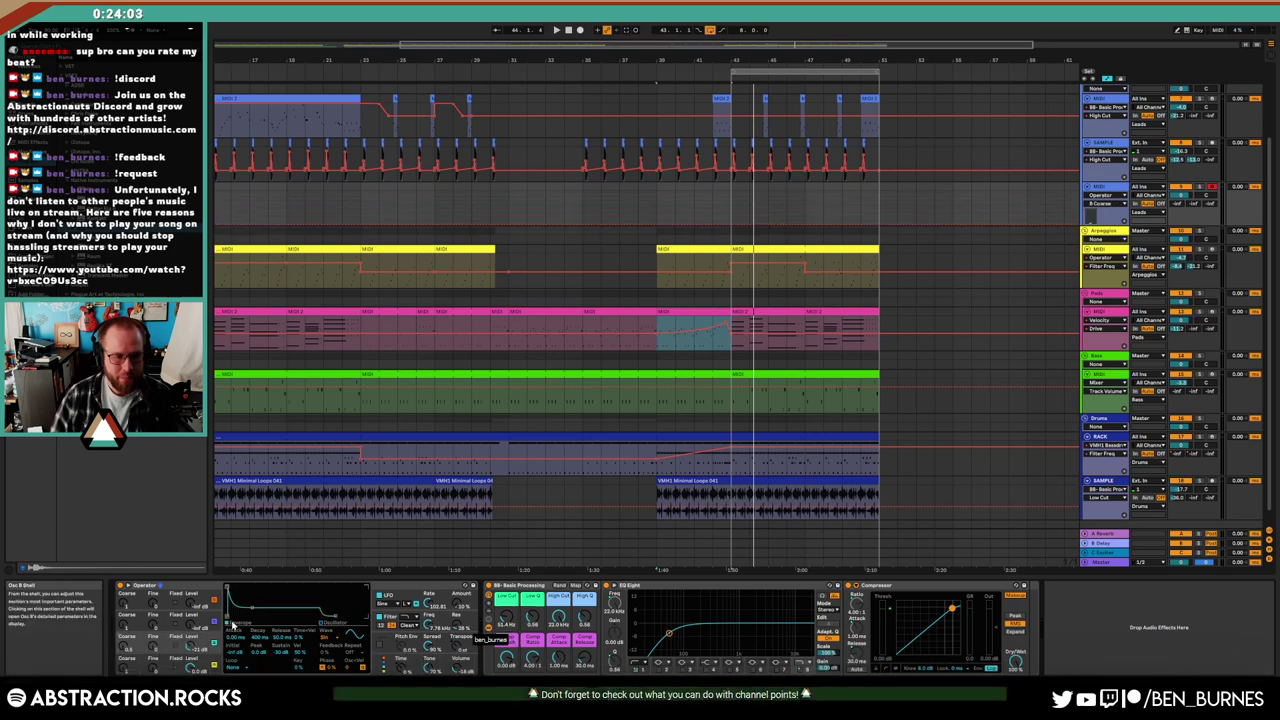
Adjust Operator's glide time and oscillator B's output level, and lower the filter frequency
click(405, 651)
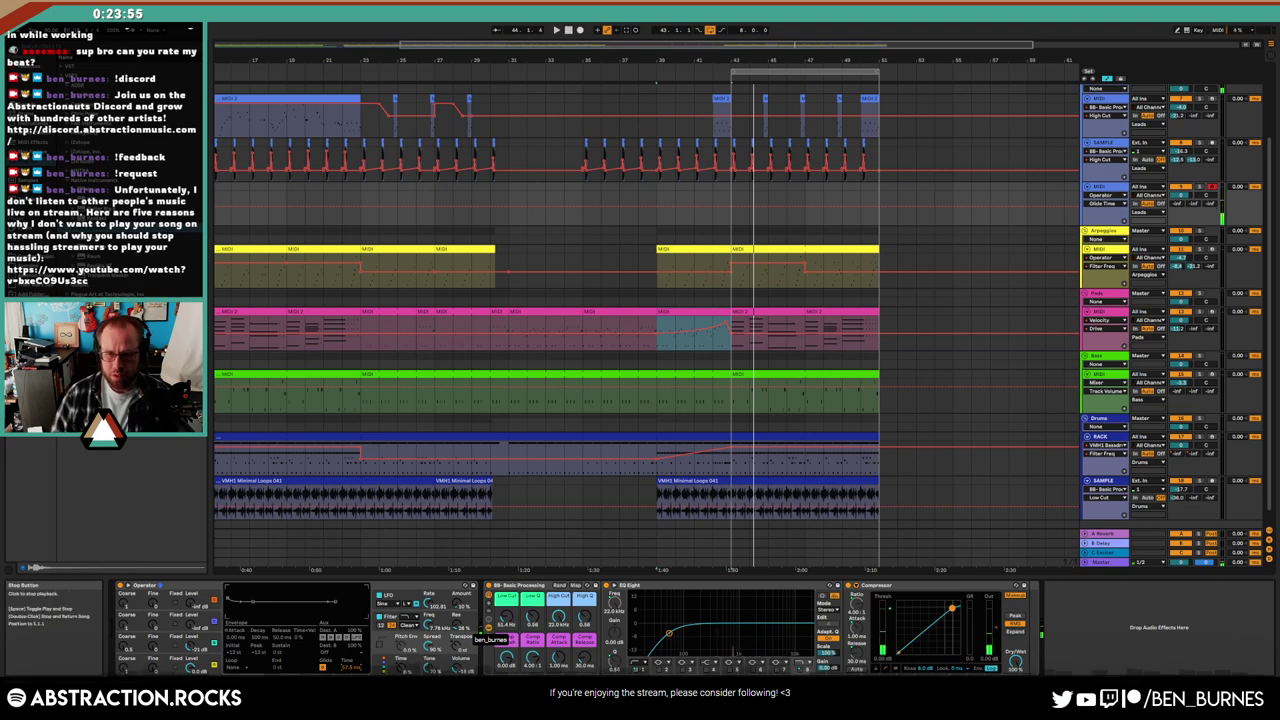
click(200, 622)
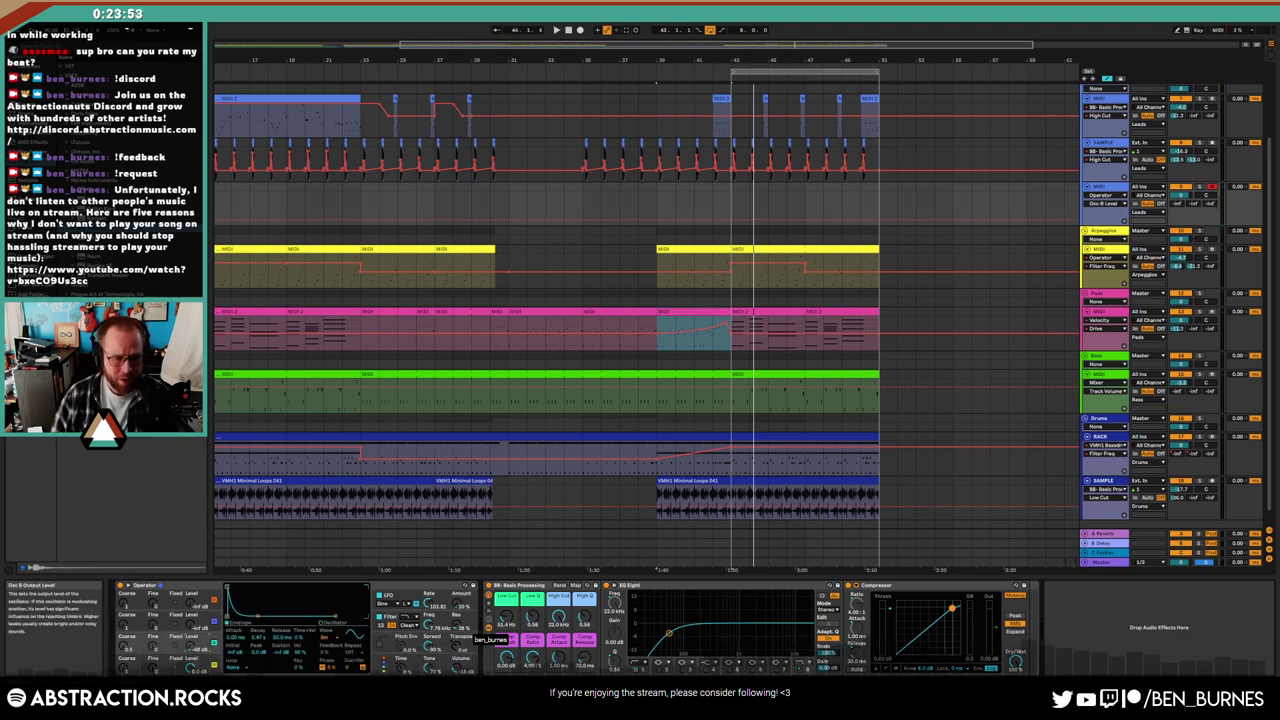
drag(431, 627, 433, 645)
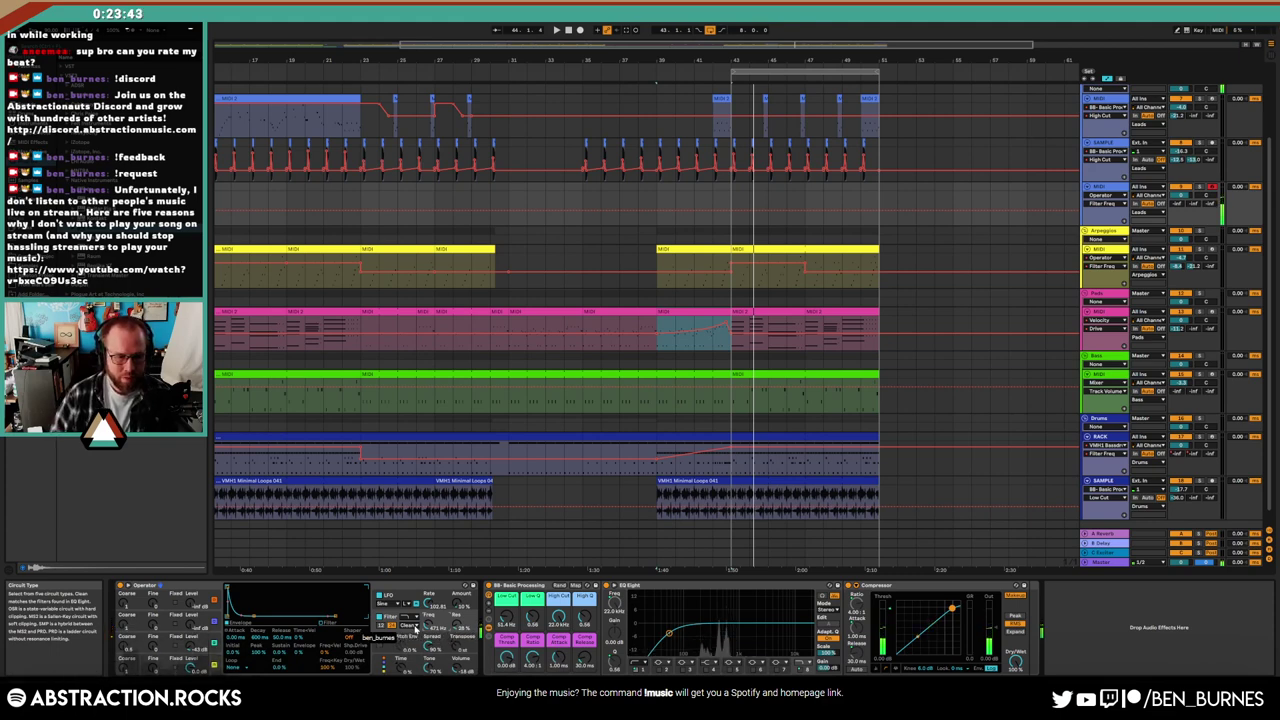
Raise the lead Operator's filter frequency and adjust oscillator B and the lead track's mixer levels while the arrangement plays
click(172, 635)
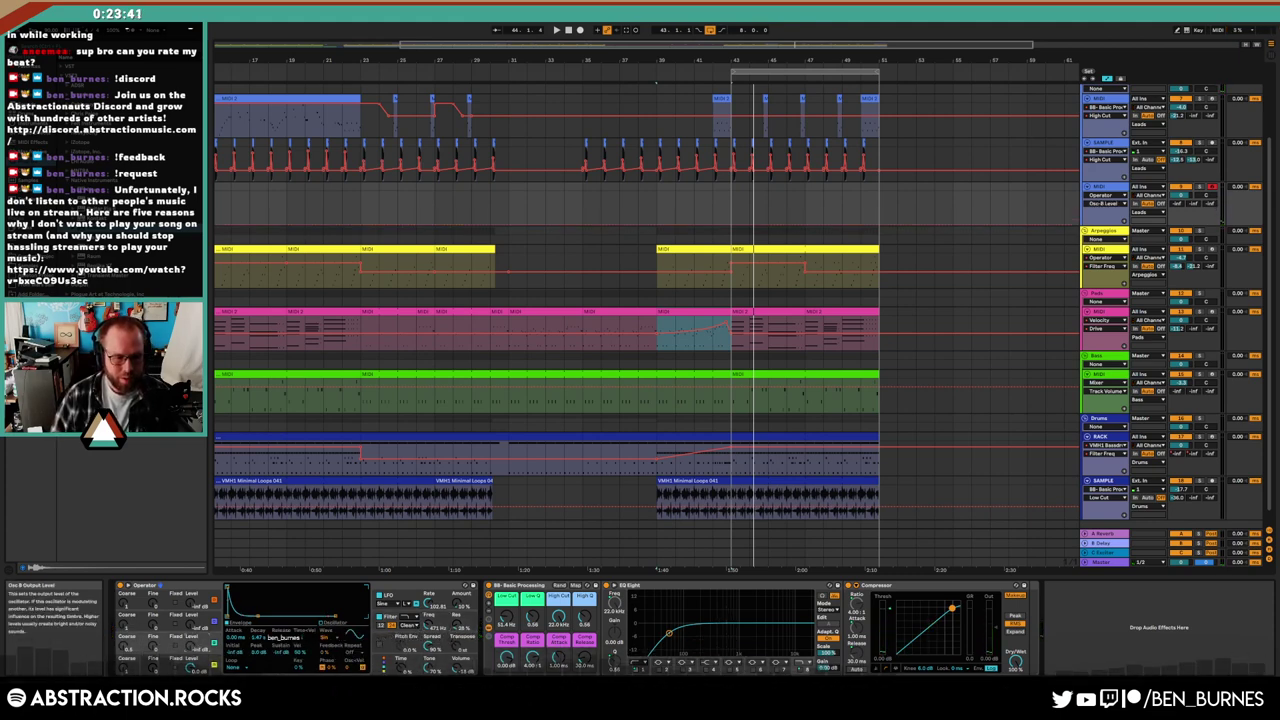
click(138, 647)
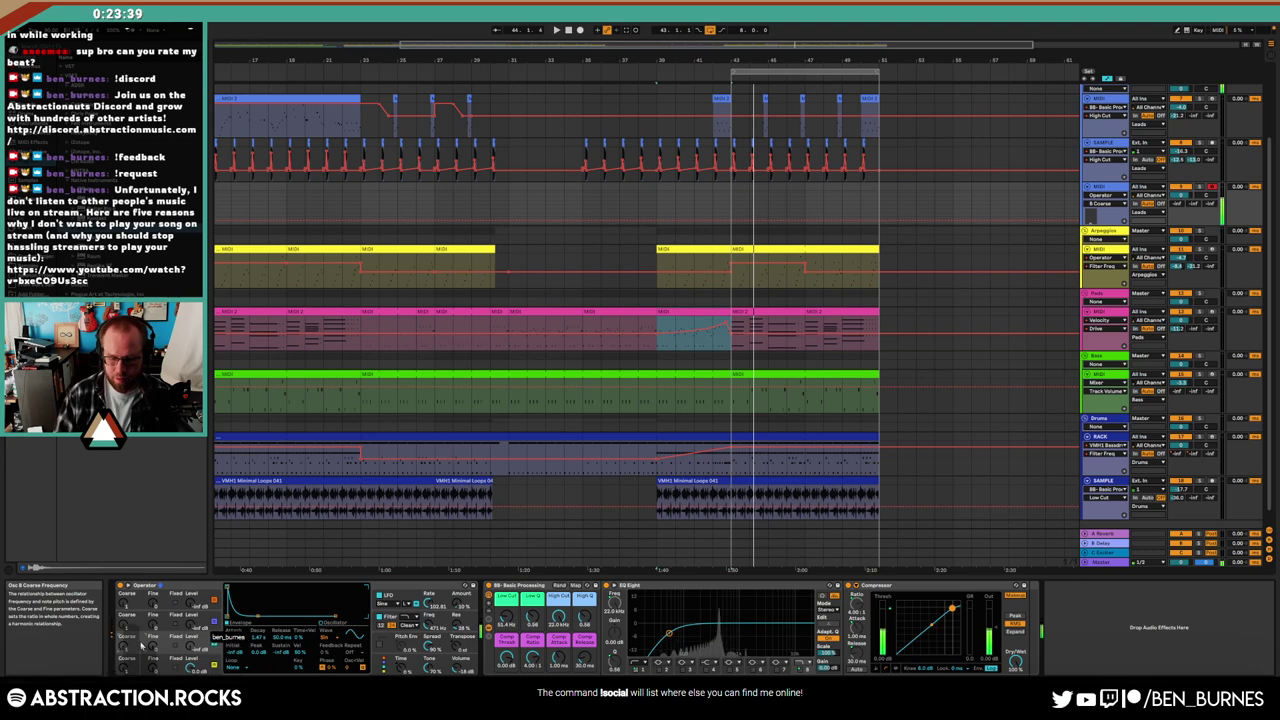
key(space)
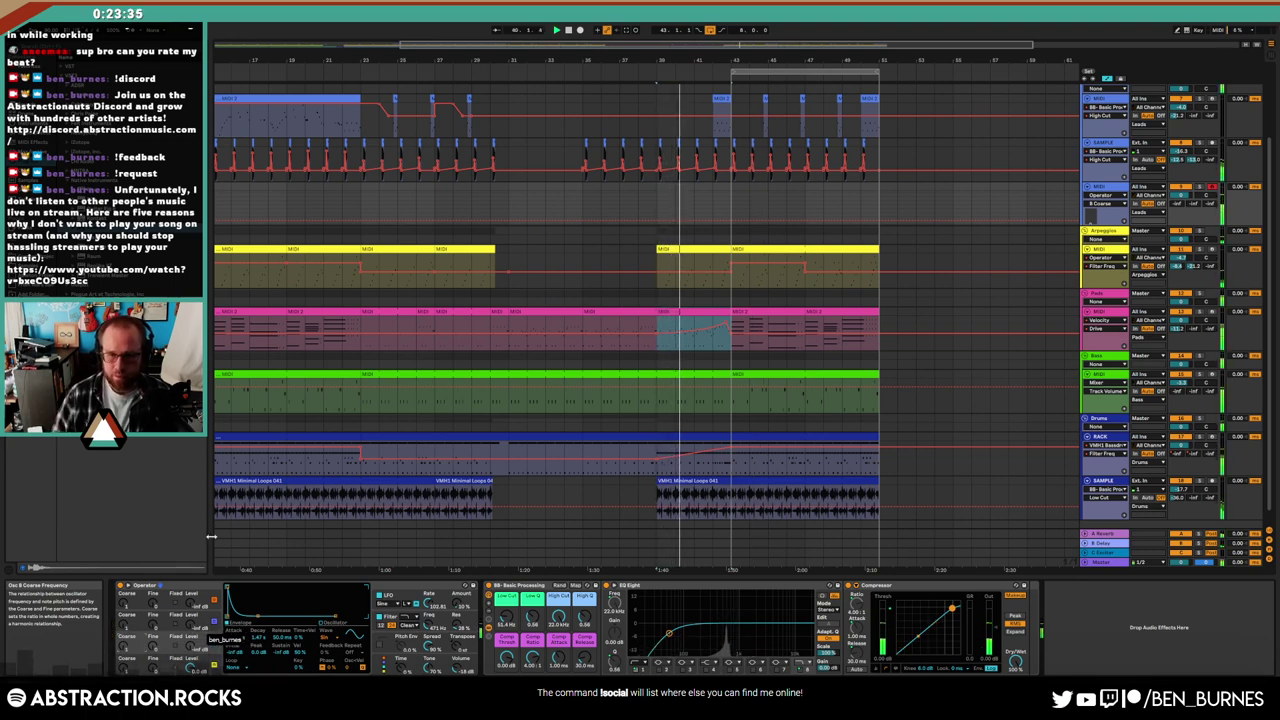
click(1177, 203)
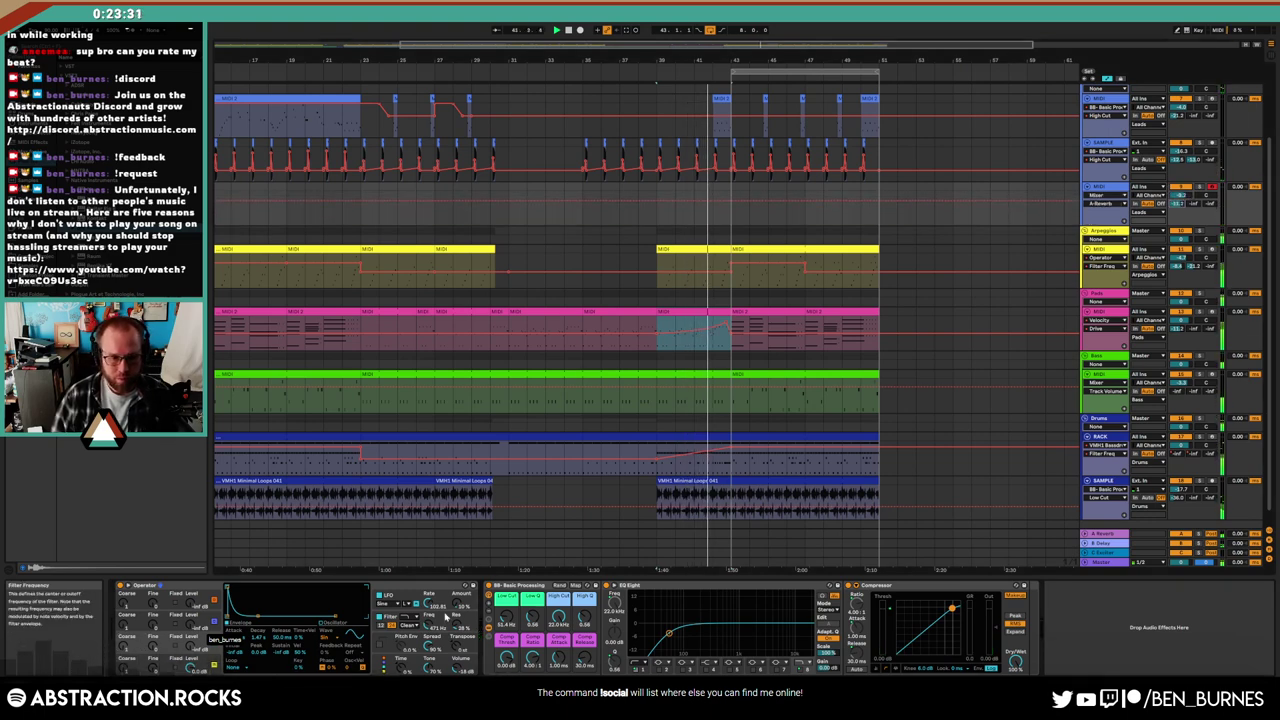
drag(420, 626, 420, 610)
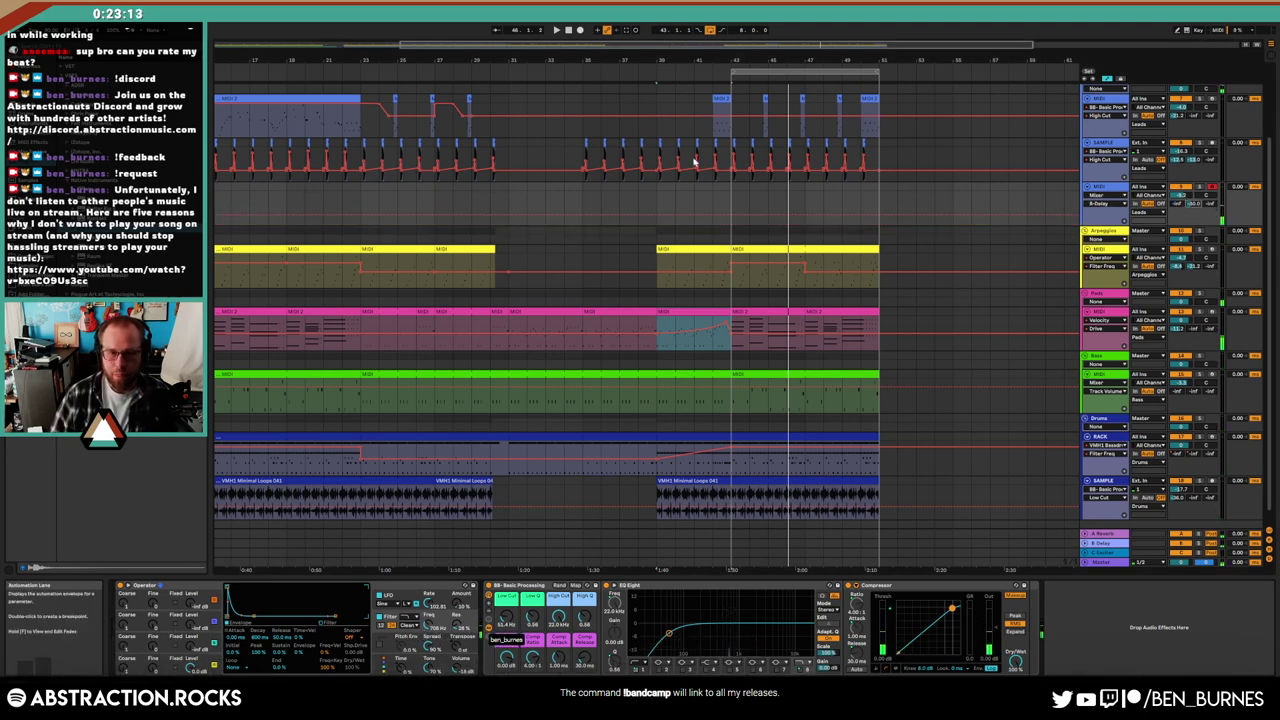
Record a lead phrase on the Operator track from about bar 42 to bar 49 and hide the automation lanes
click(581, 30)
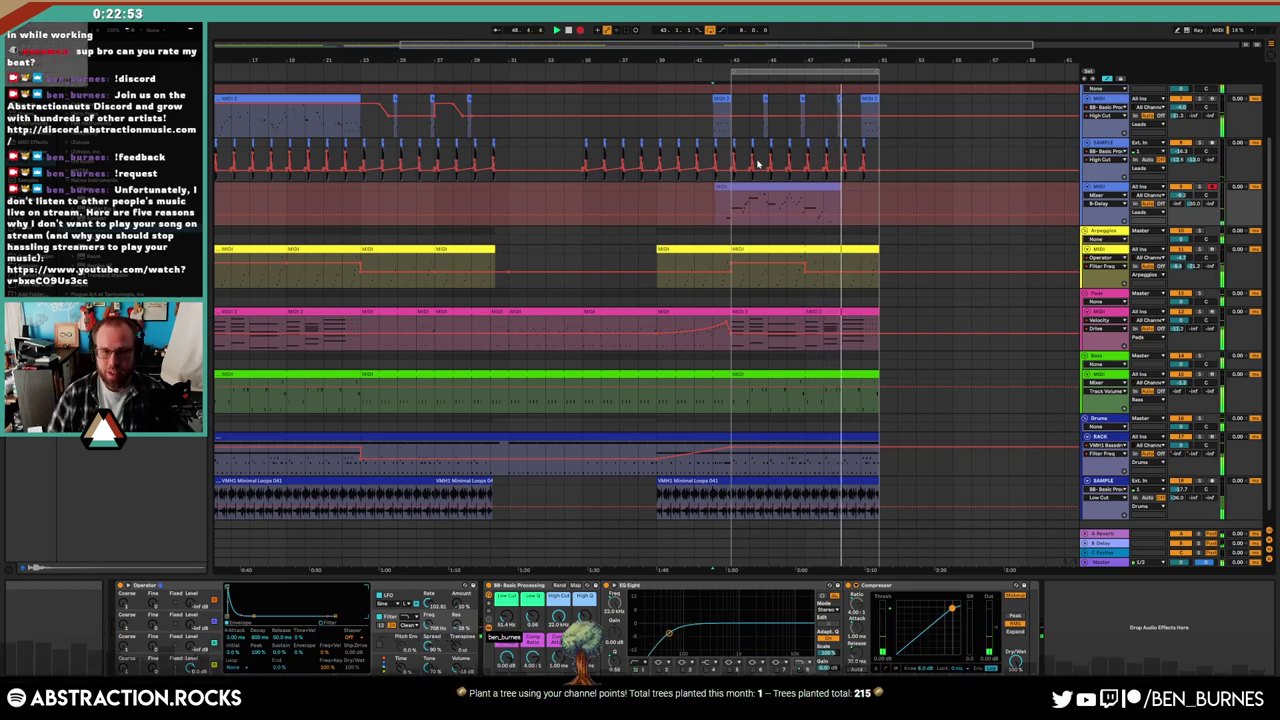
key(space)
click(779, 187)
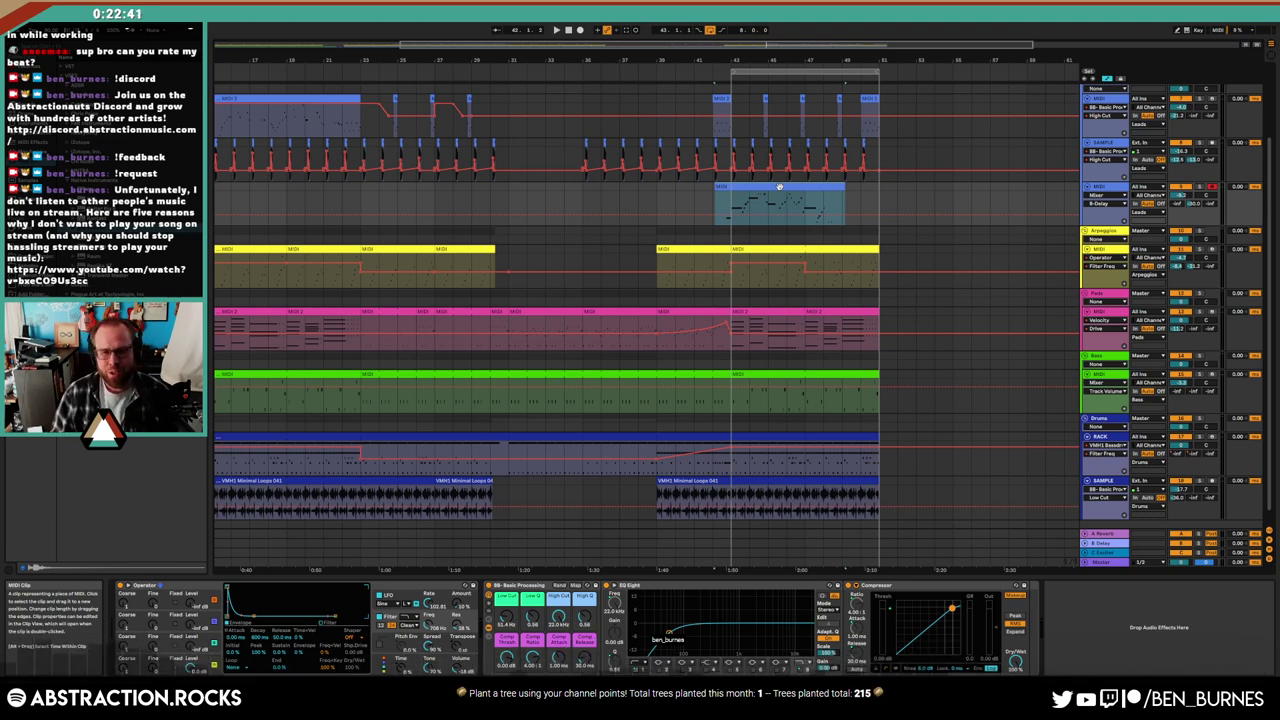
key(a)
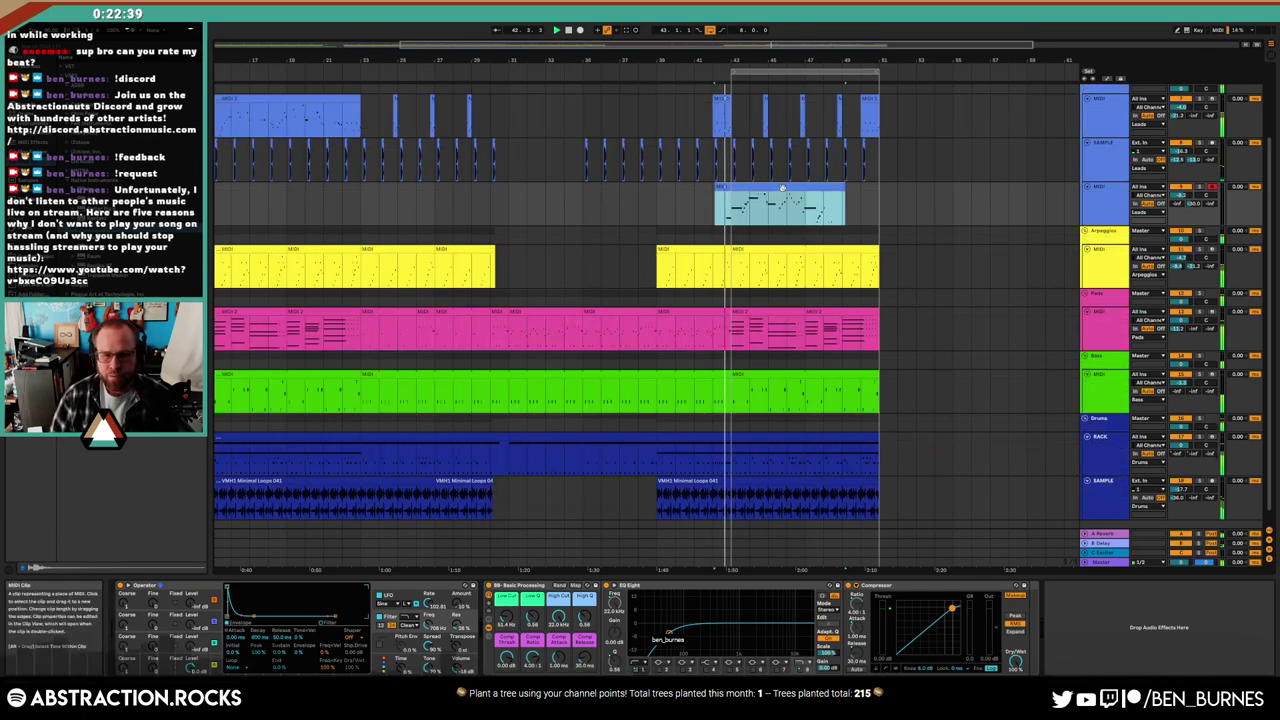
Adjust Operator's filter frequency and examine the recorded lead clip's notes while playing the phrase back
click(430, 606)
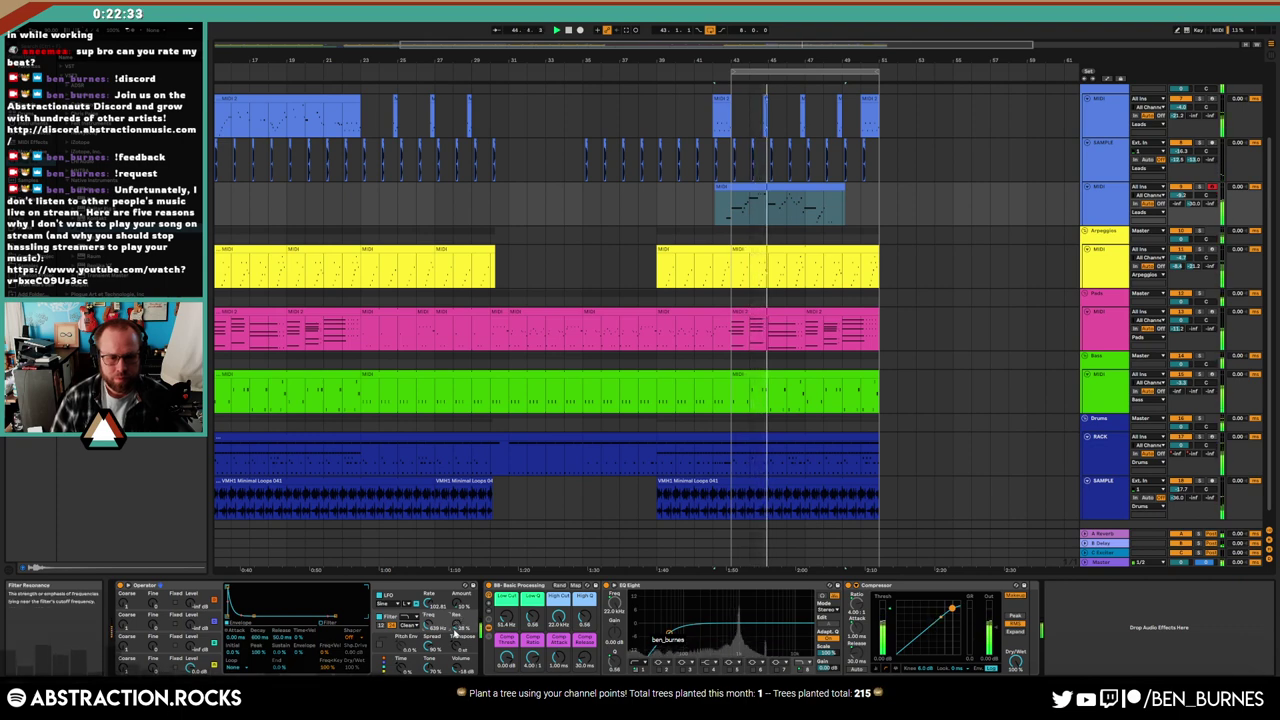
double_click(780, 189)
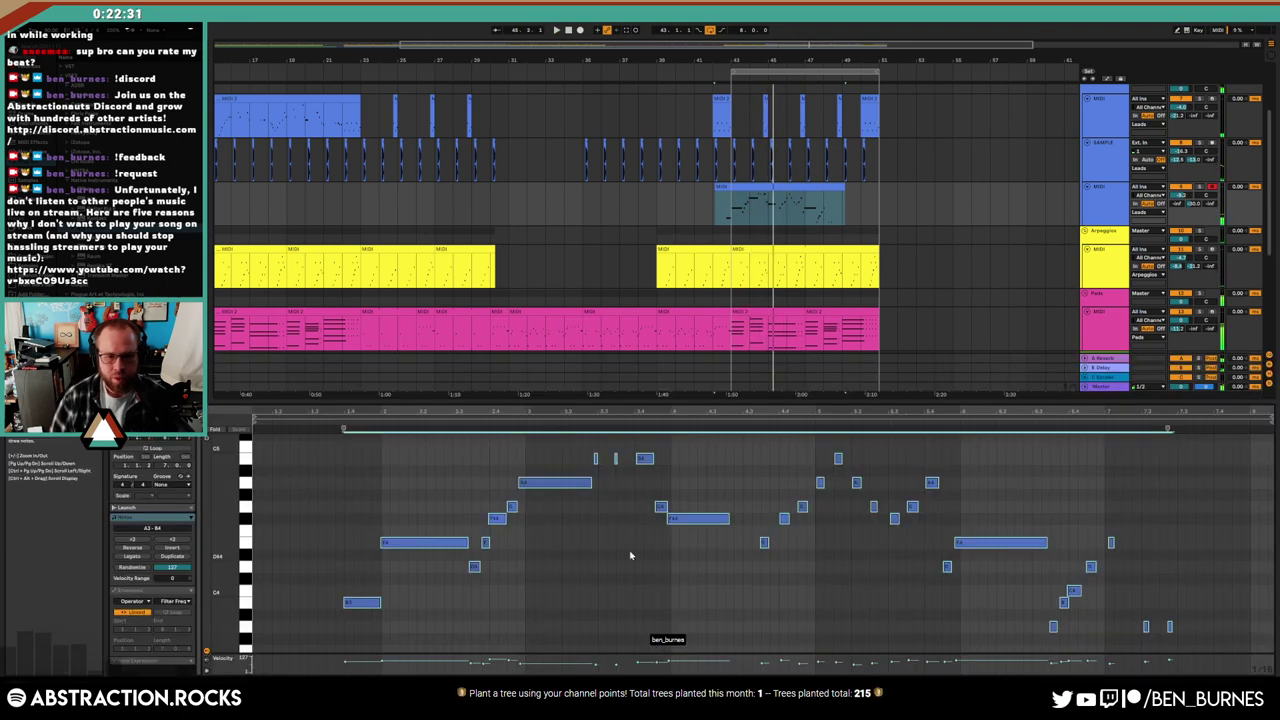
key(shift+Tab)
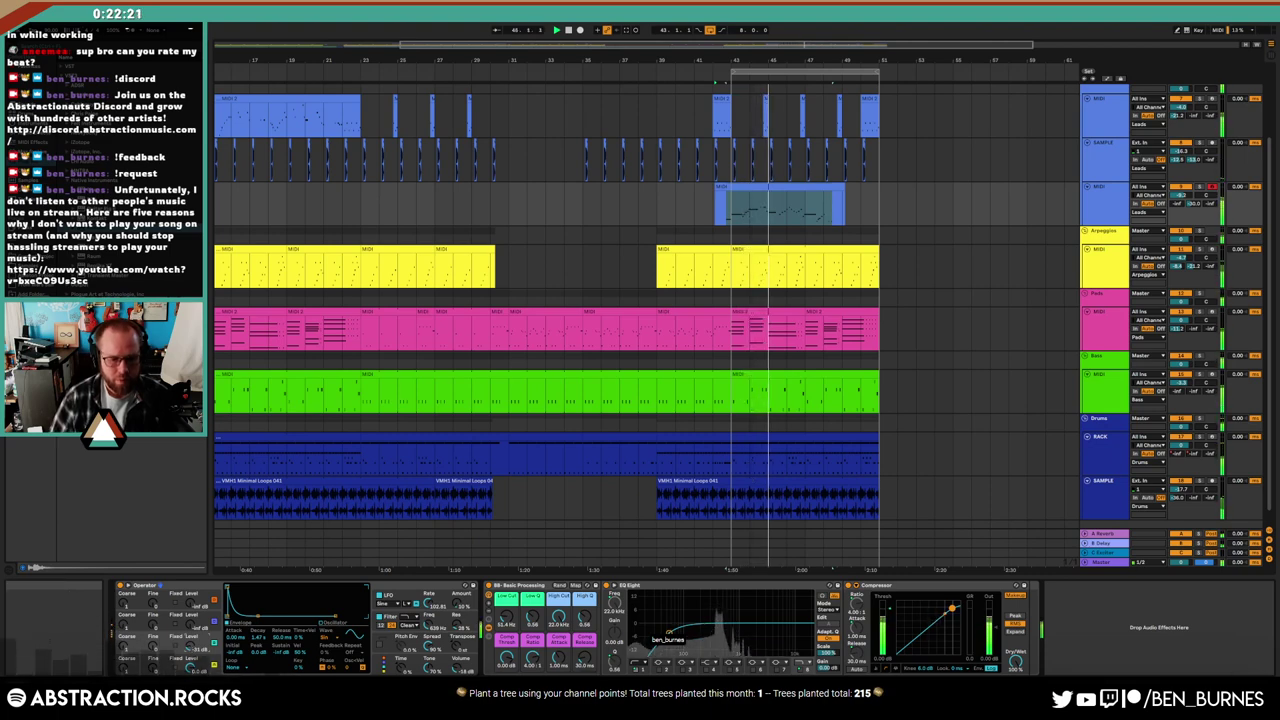
click(776, 189)
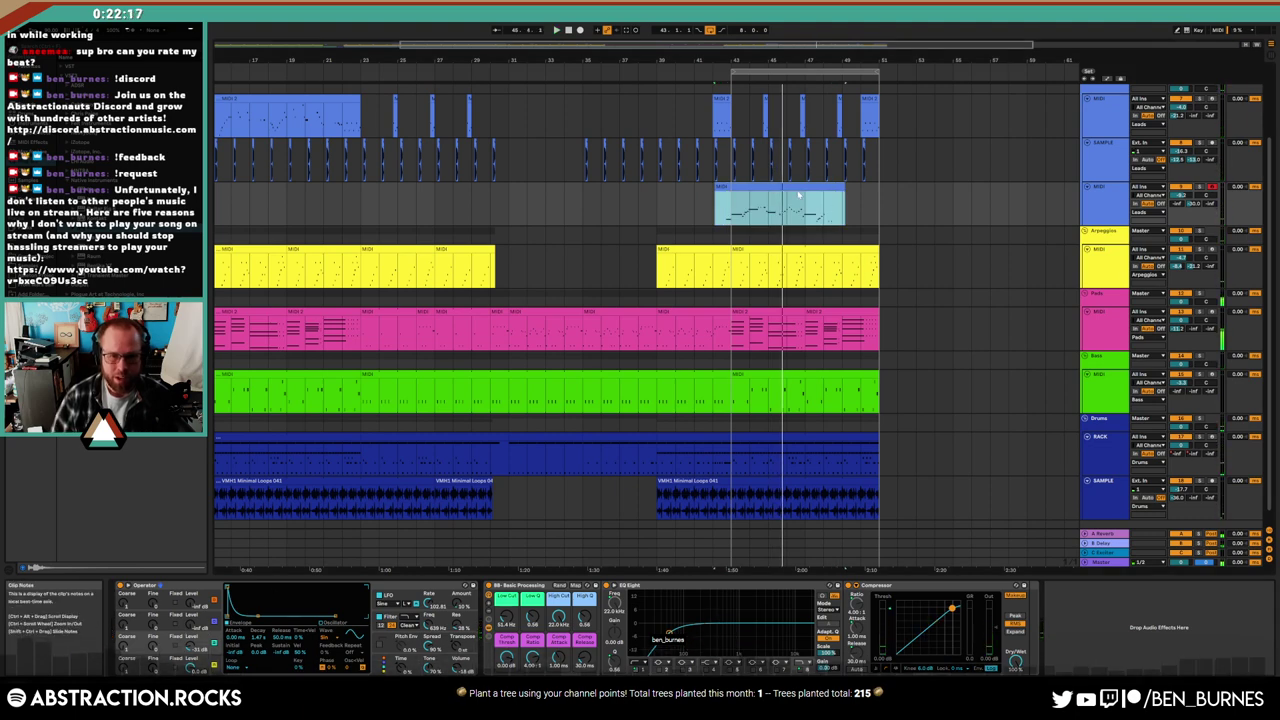
double_click(740, 220)
key(space)
scroll(381, 503, down, 2)
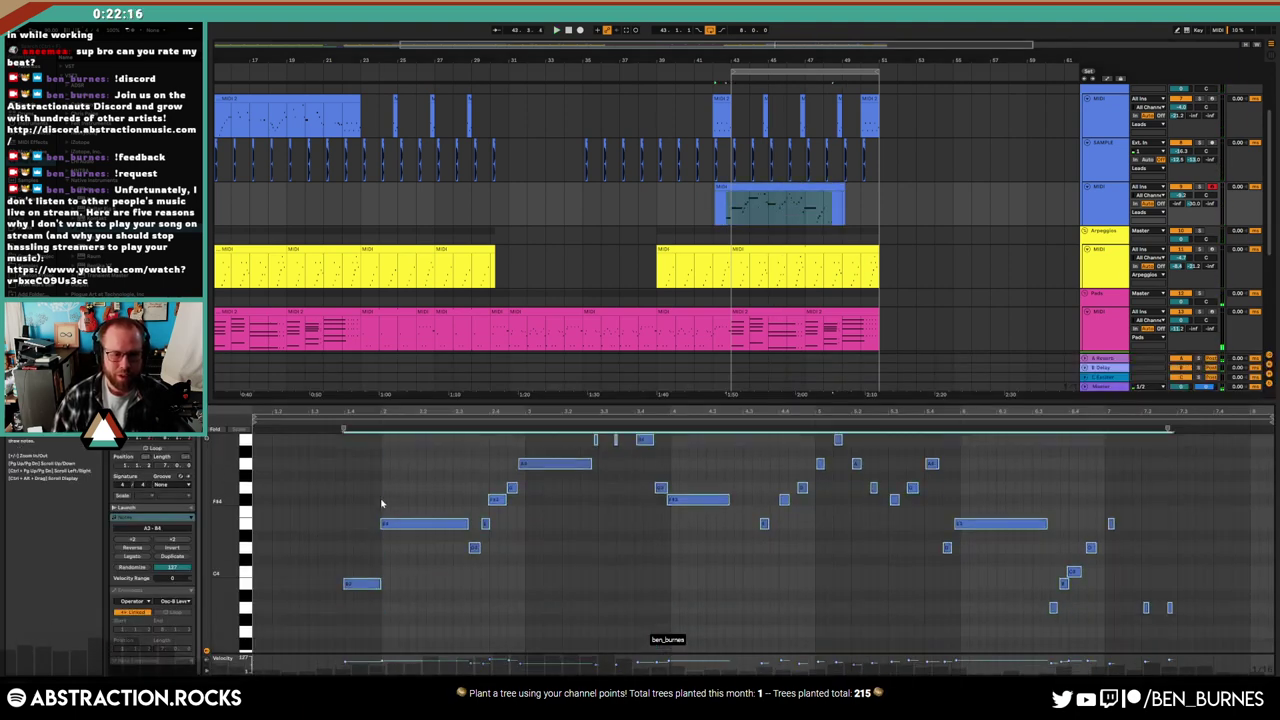
Raise the Low Cut frequency in the lead track's BB-Basic Processing rack during playback
key(shift+Tab)
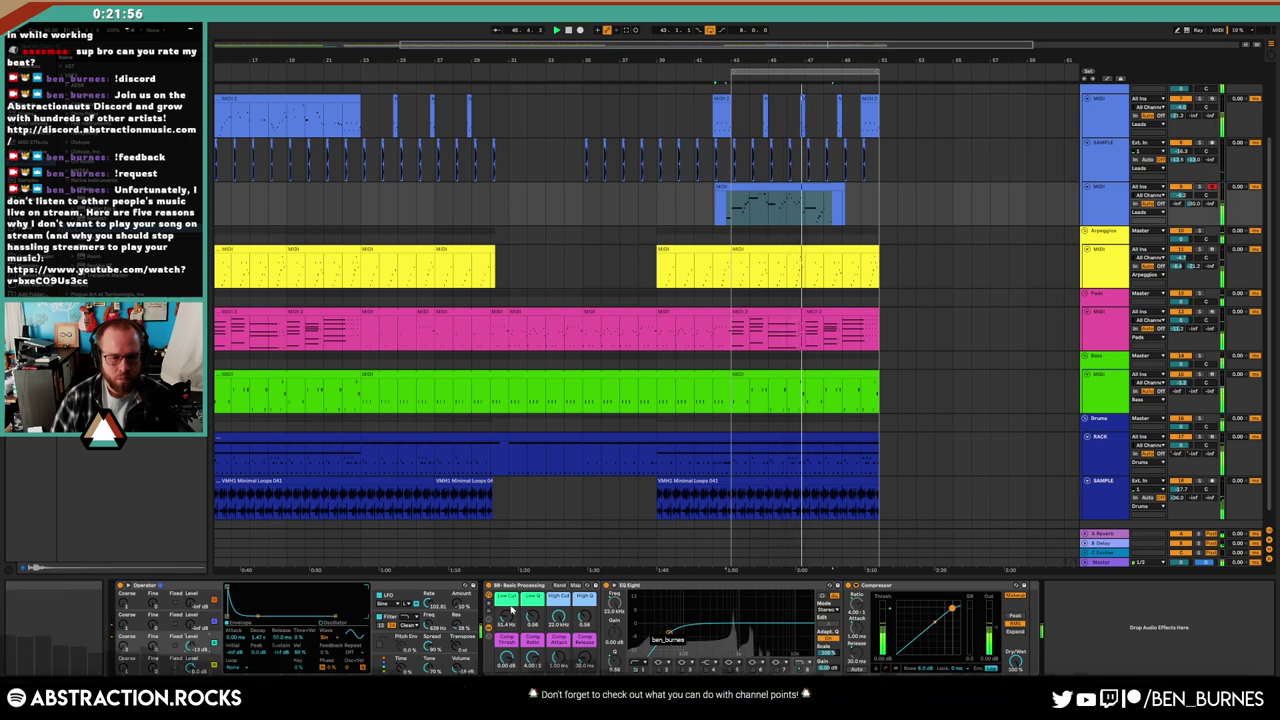
drag(507, 614, 507, 594)
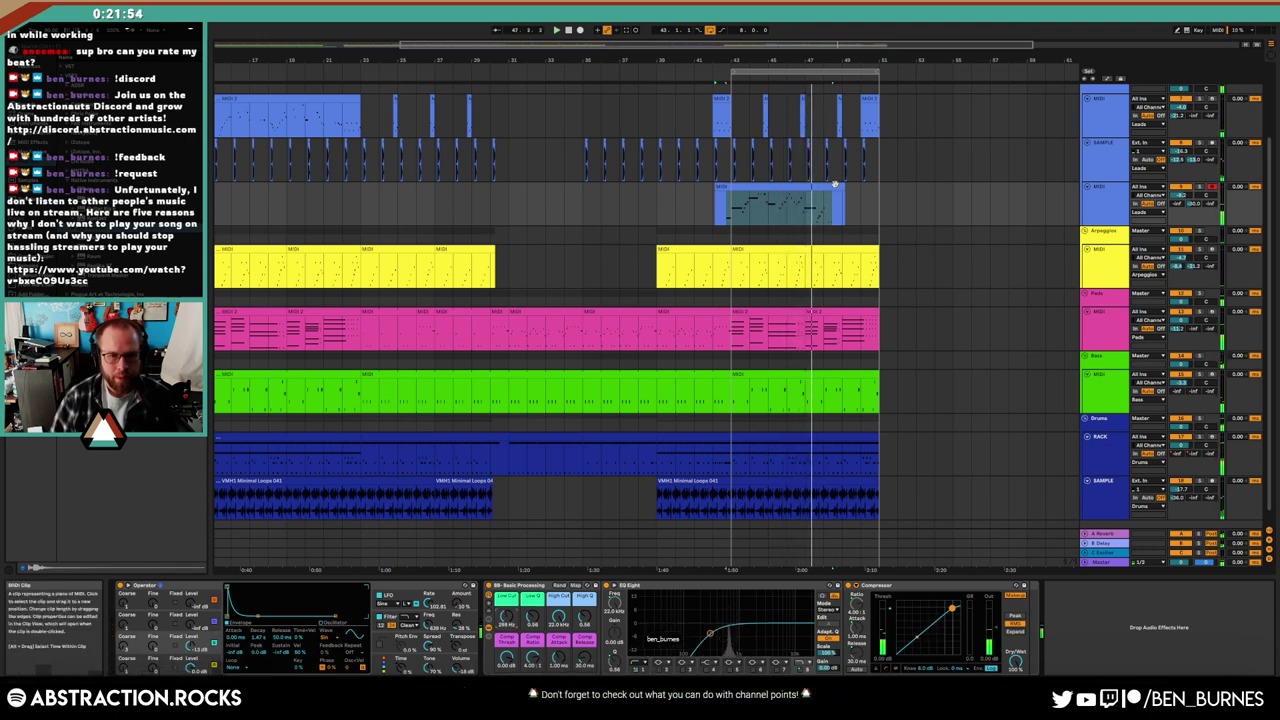
key(space)
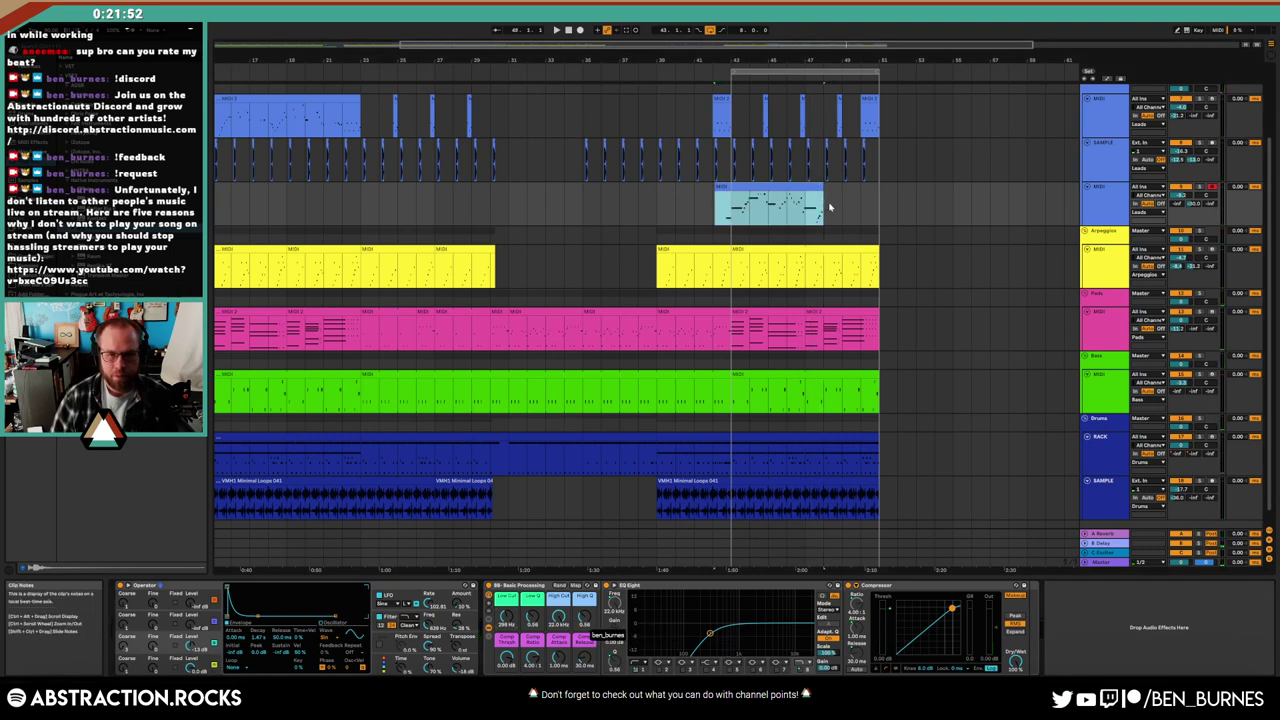
Delete the recorded lead clip's tail so that the clip ends at bar 47.3
scroll(829, 207, up, 5)
click(771, 208)
drag(771, 208, 742, 202)
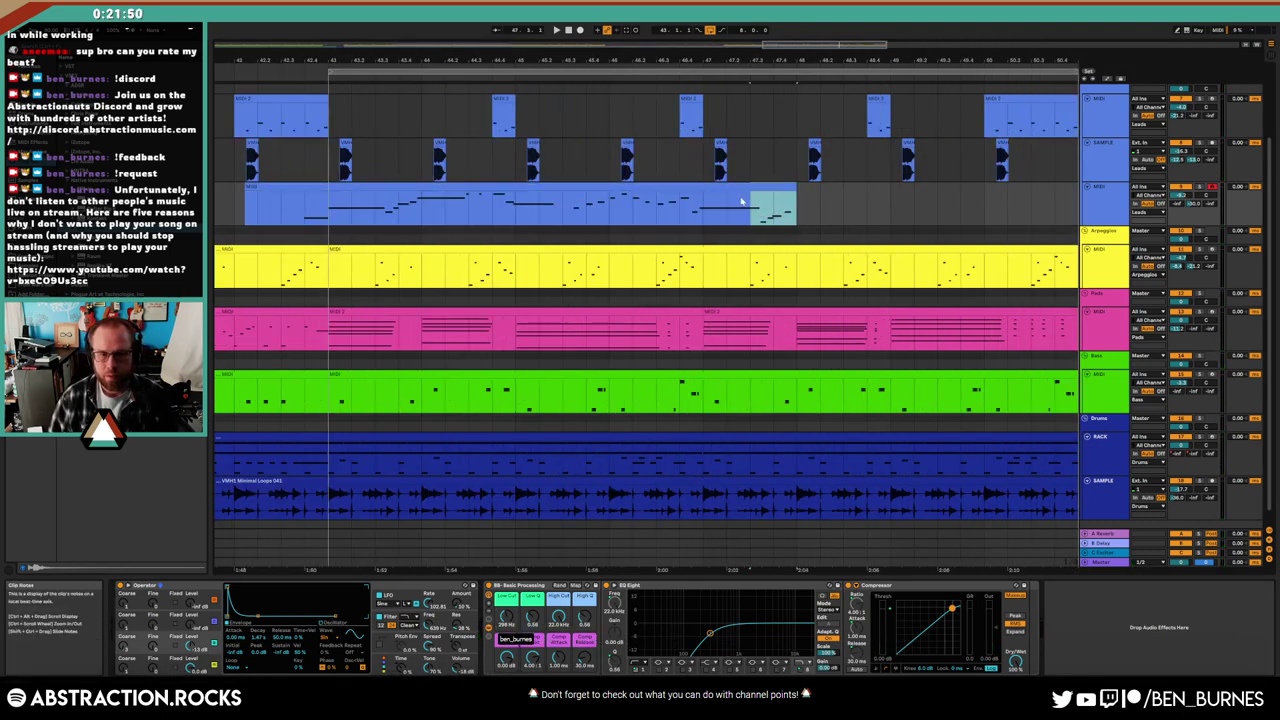
key(Delete)
click(563, 203)
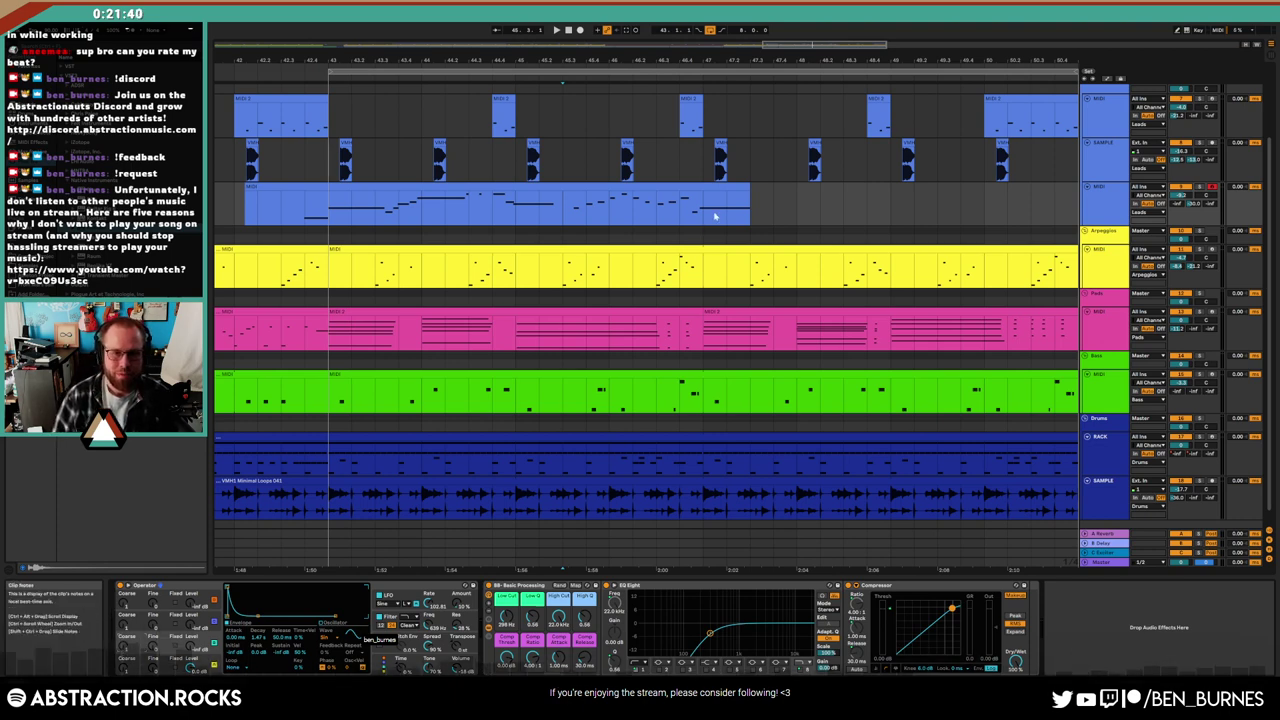
Extend the start of the recorded lead clip back to bar 42 and play it from there
scroll(715, 216, down, 3)
scroll(403, 121, right, 3)
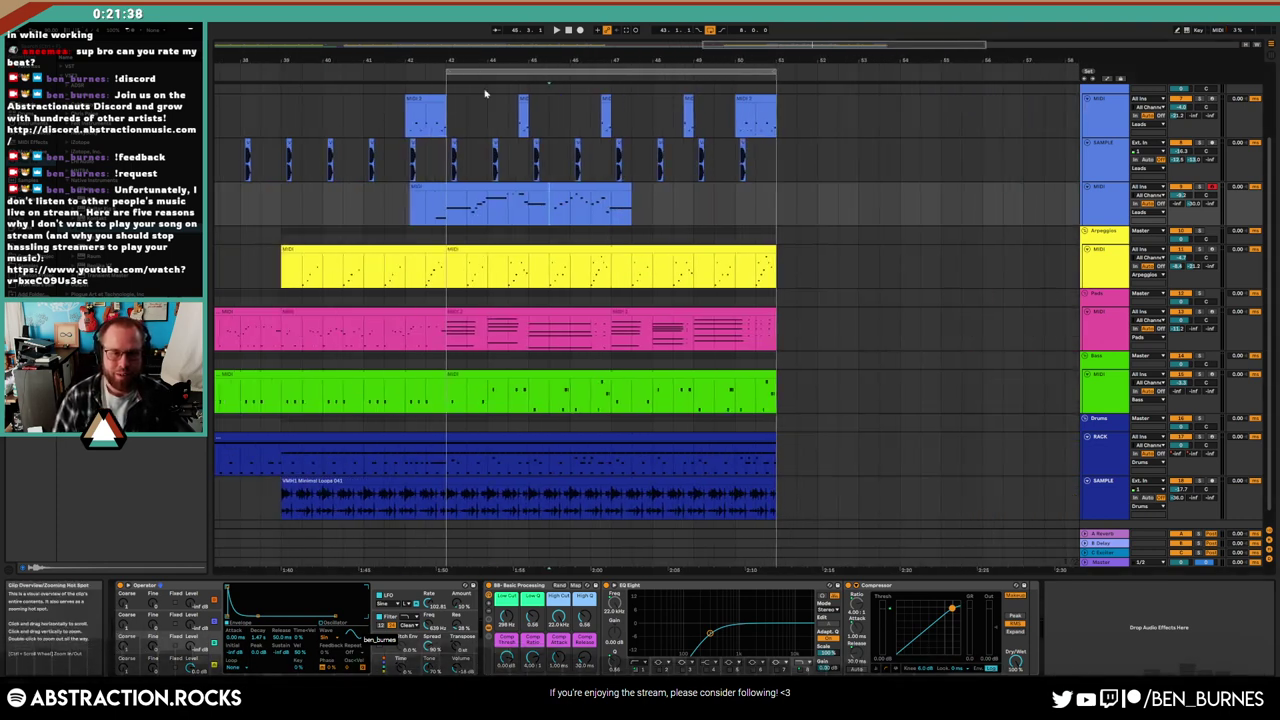
click(410, 188)
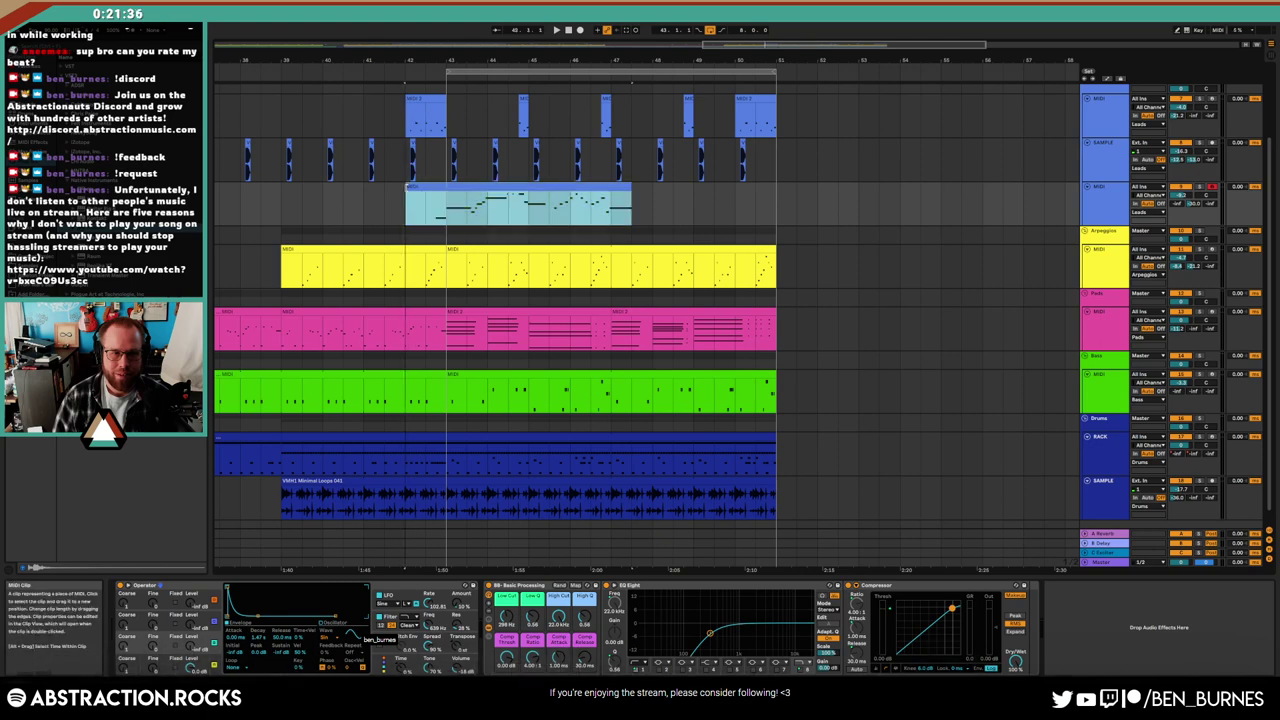
click(410, 213)
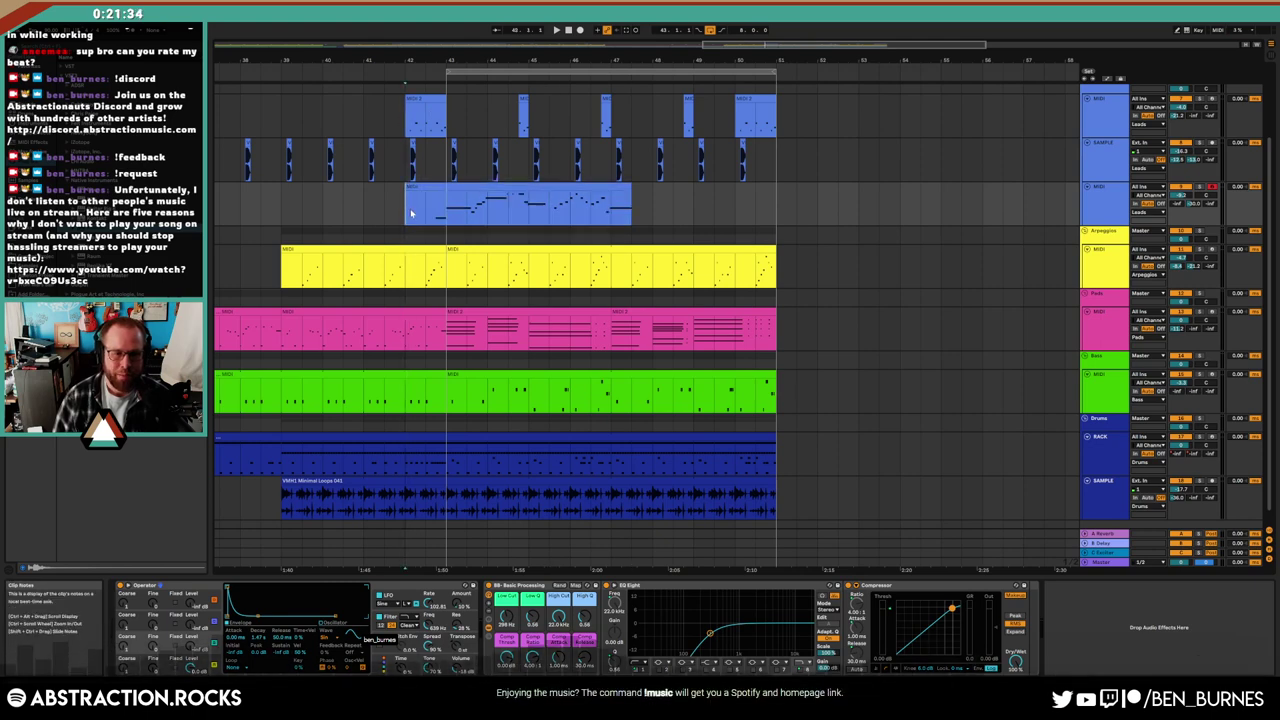
key(space)
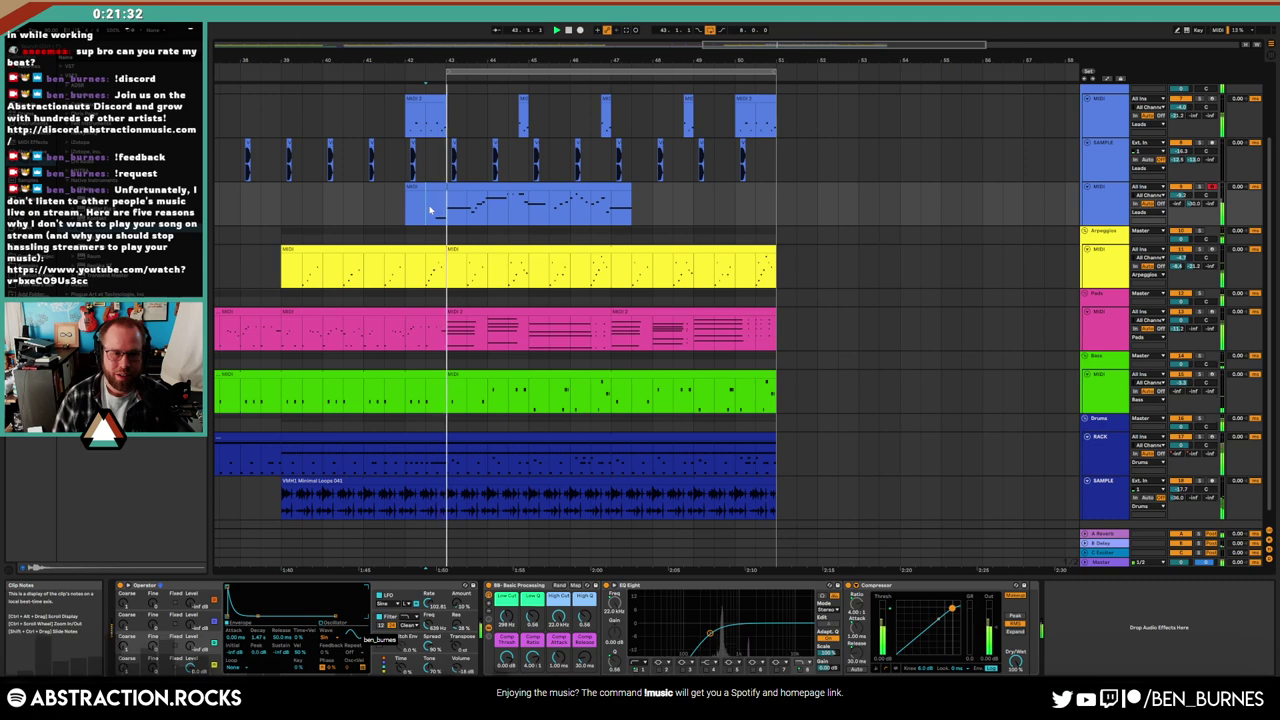
Adjust the glide time in Operator's pitch settings and check the E4 note at bar 43 in the lead clip
click(380, 640)
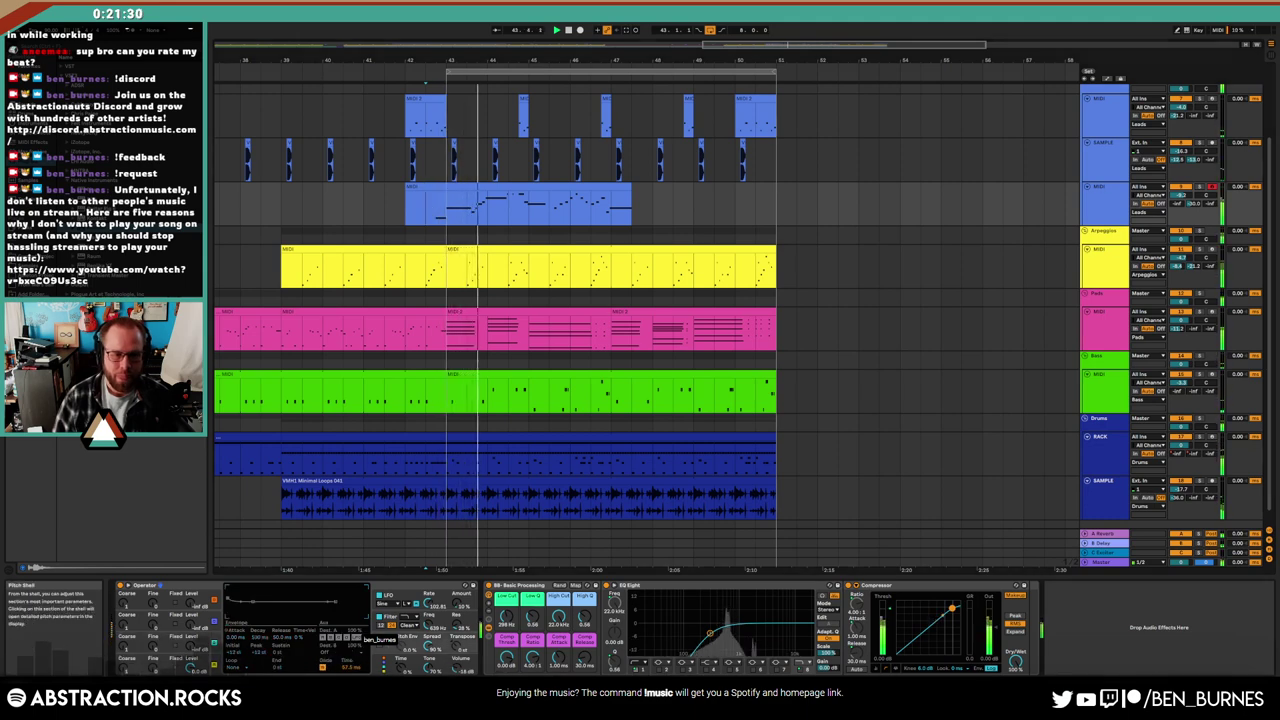
double_click(455, 182)
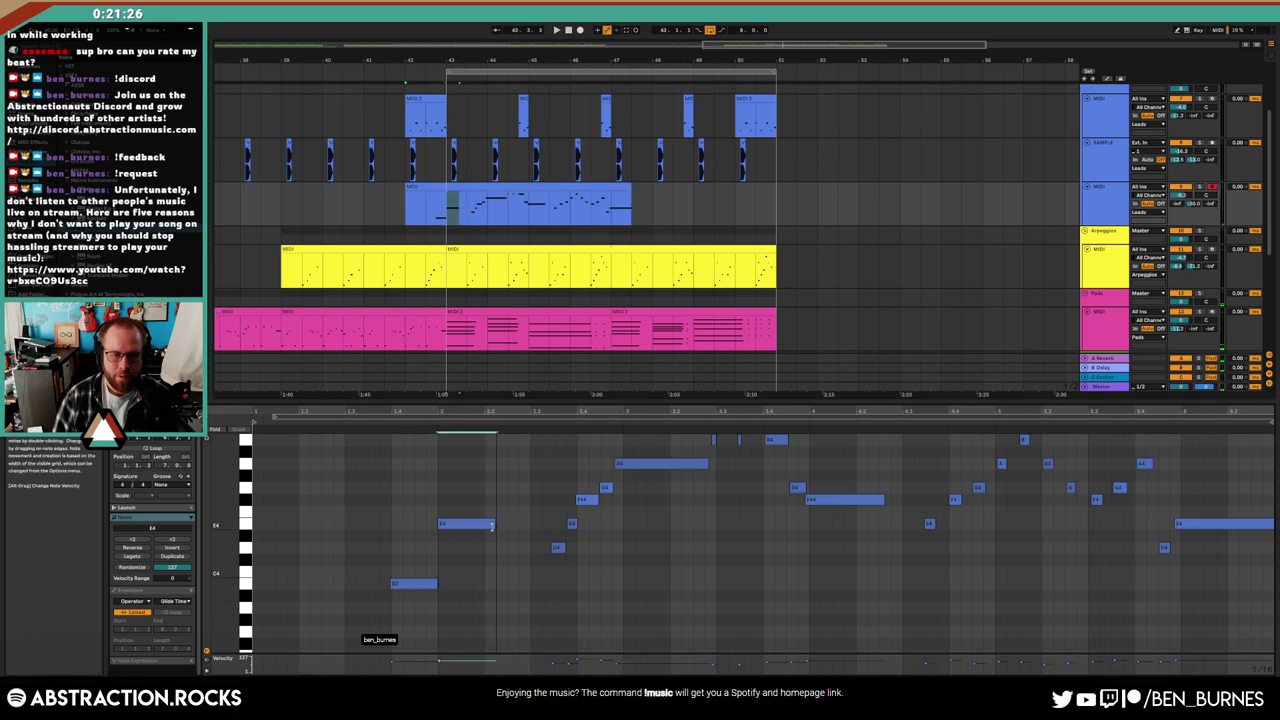
key(shift+Tab)
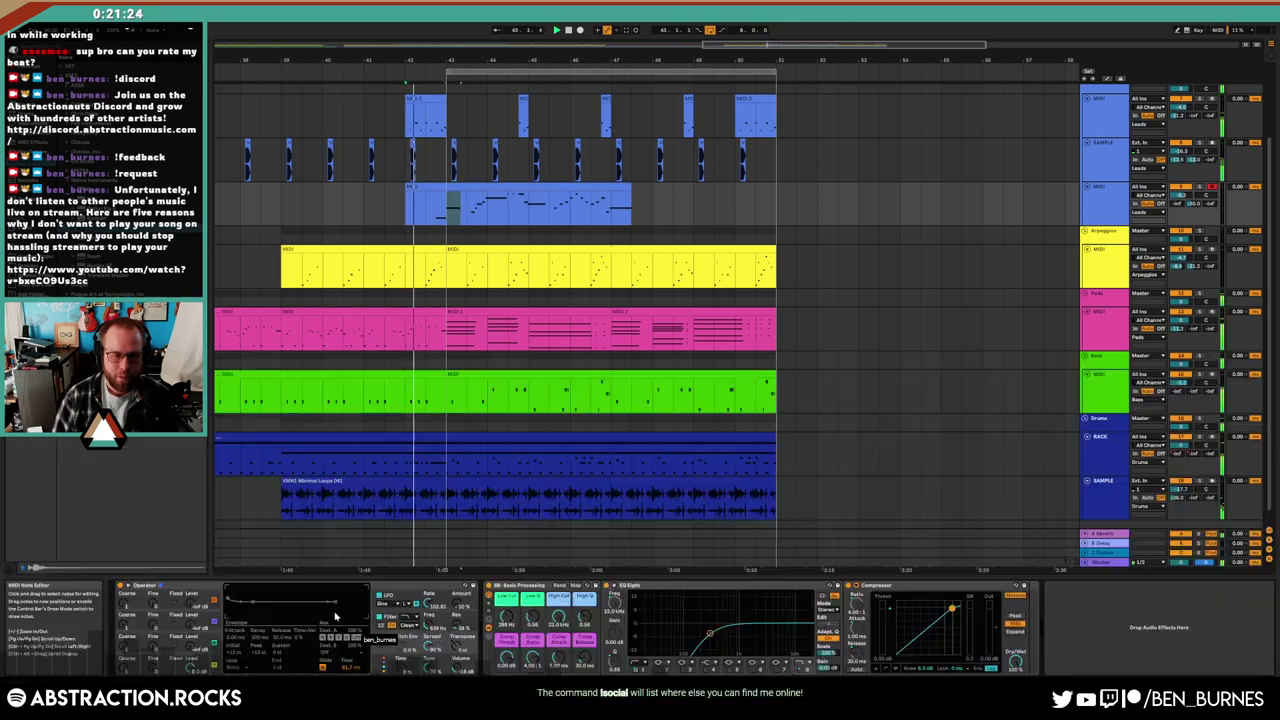
Adjust Operator's oscillator envelope, choose its number of voices and audition the lead phrase
click(150, 660)
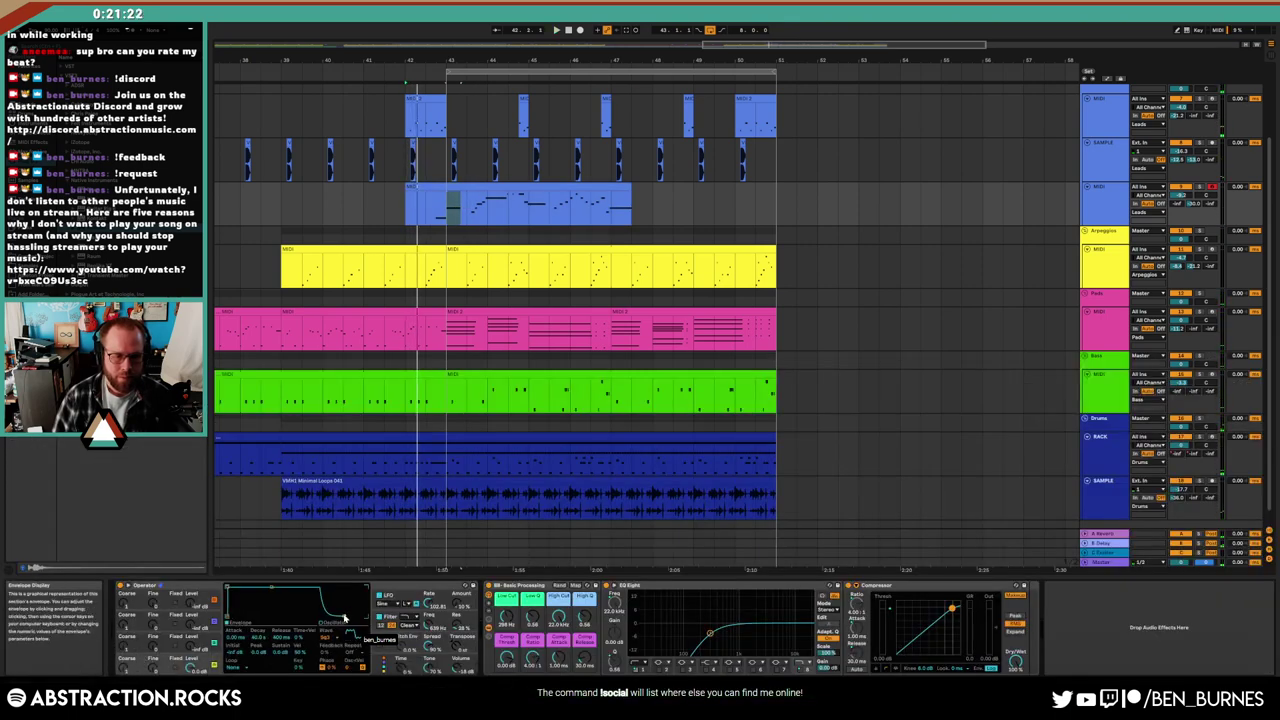
key(space)
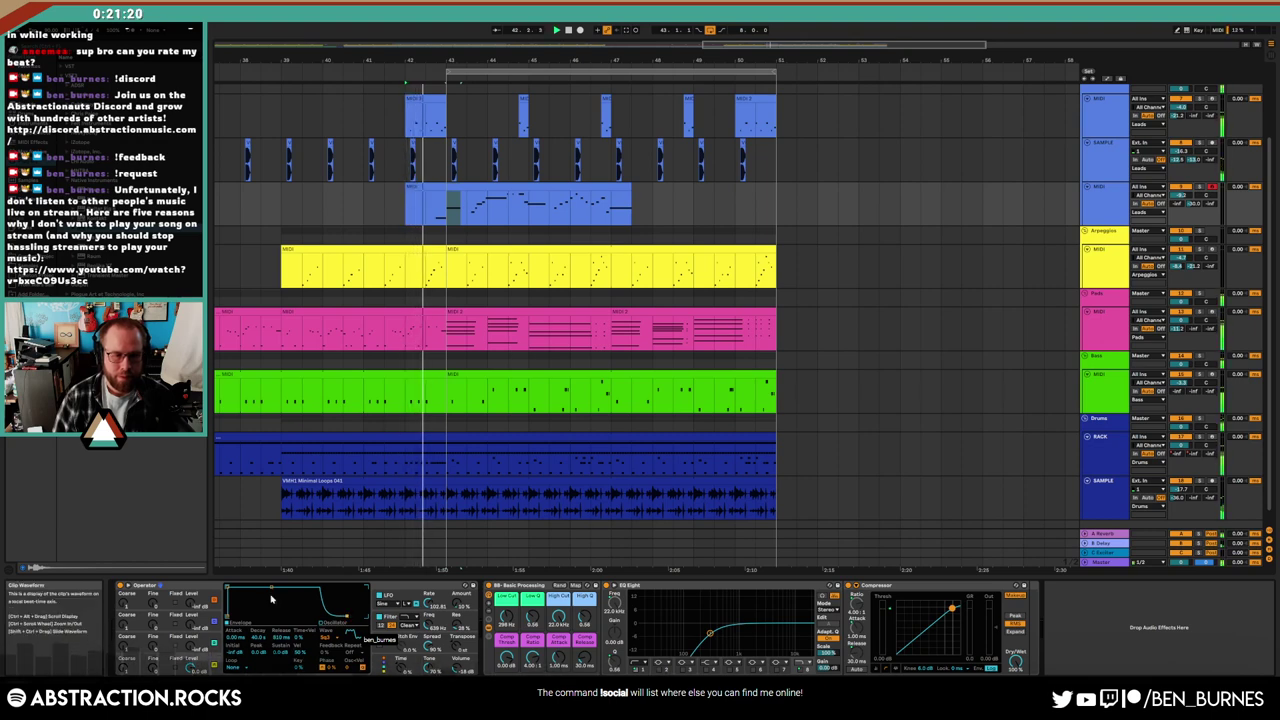
click(382, 652)
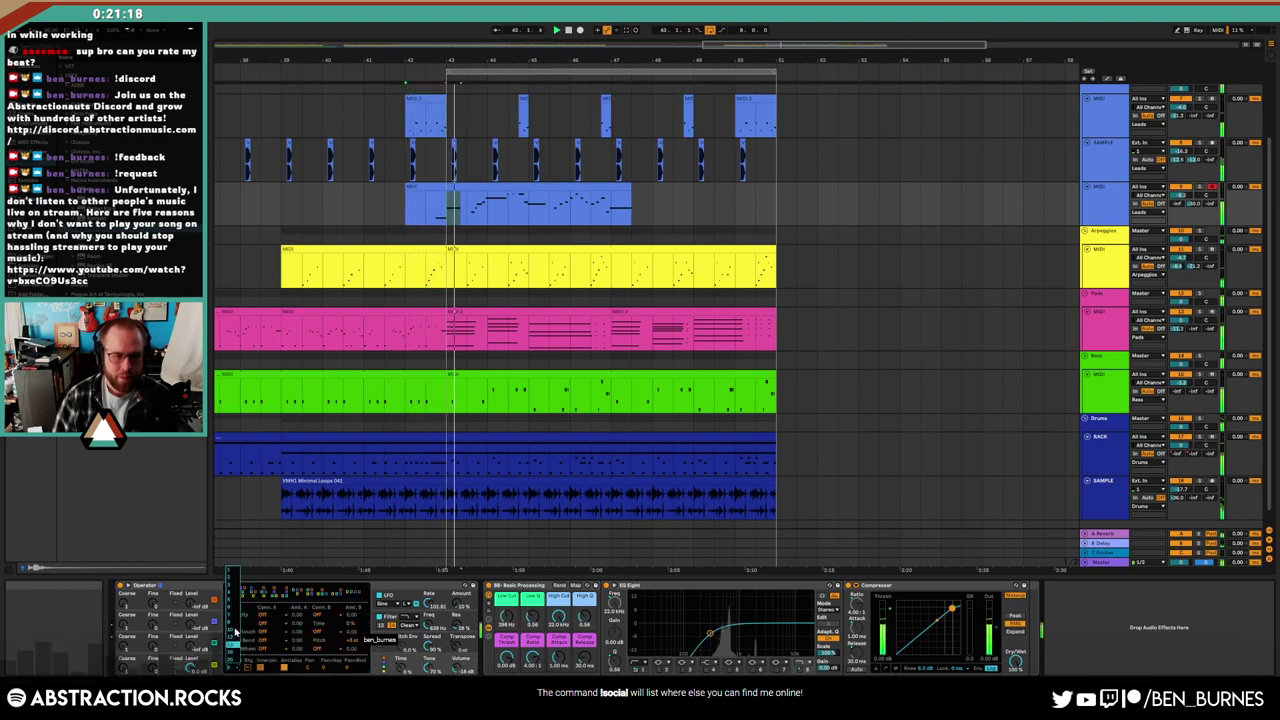
click(466, 205)
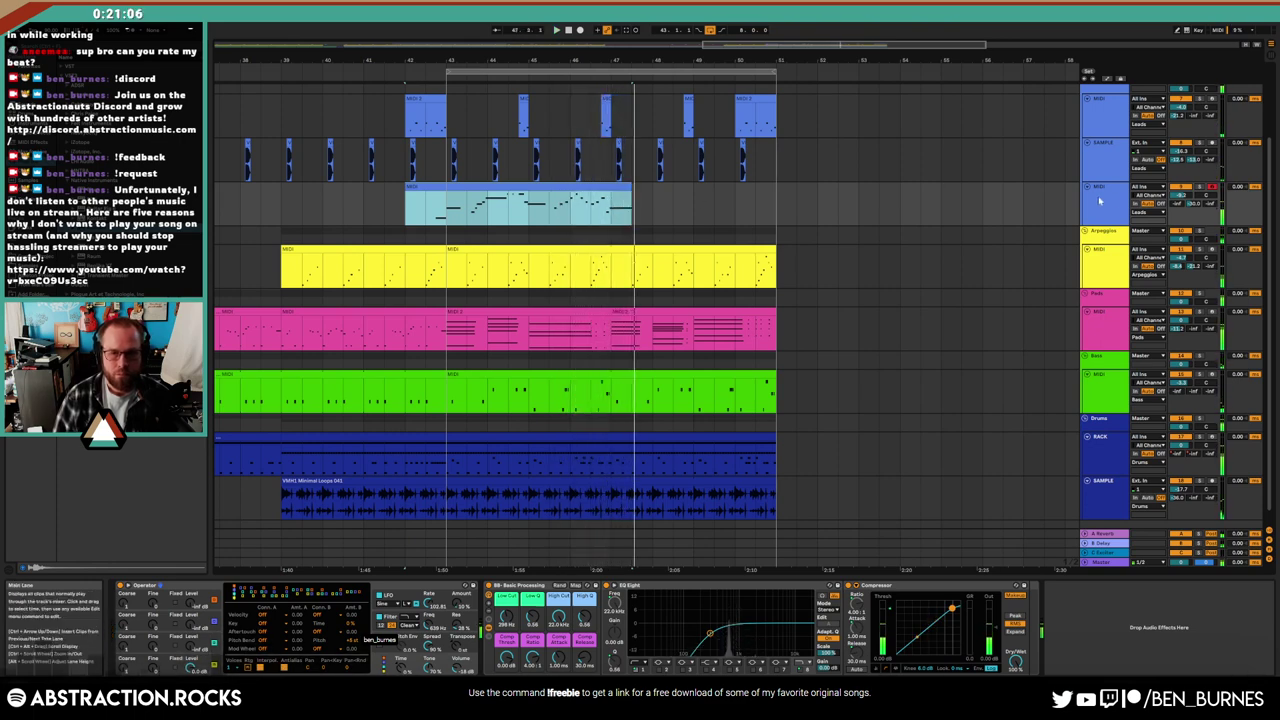
click(666, 197)
key(space)
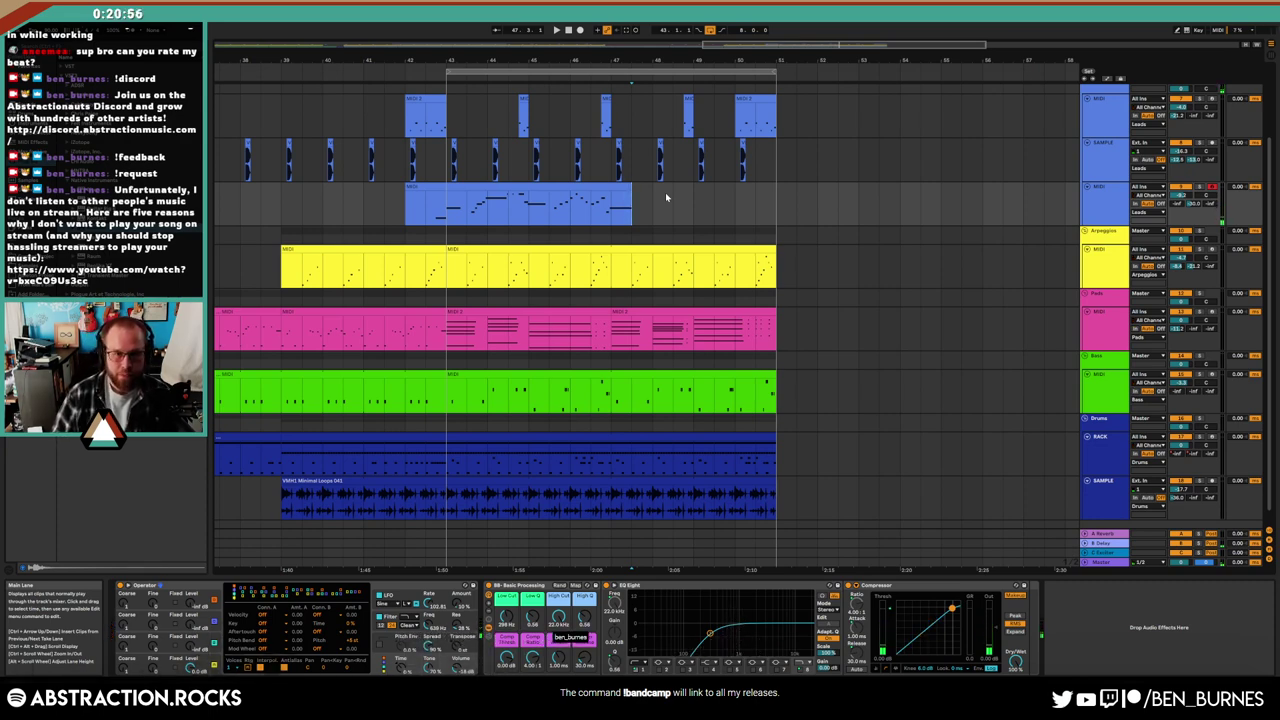
Try to record a continuation of the lead phrase from about bar 47.3
click(610, 204)
key(space)
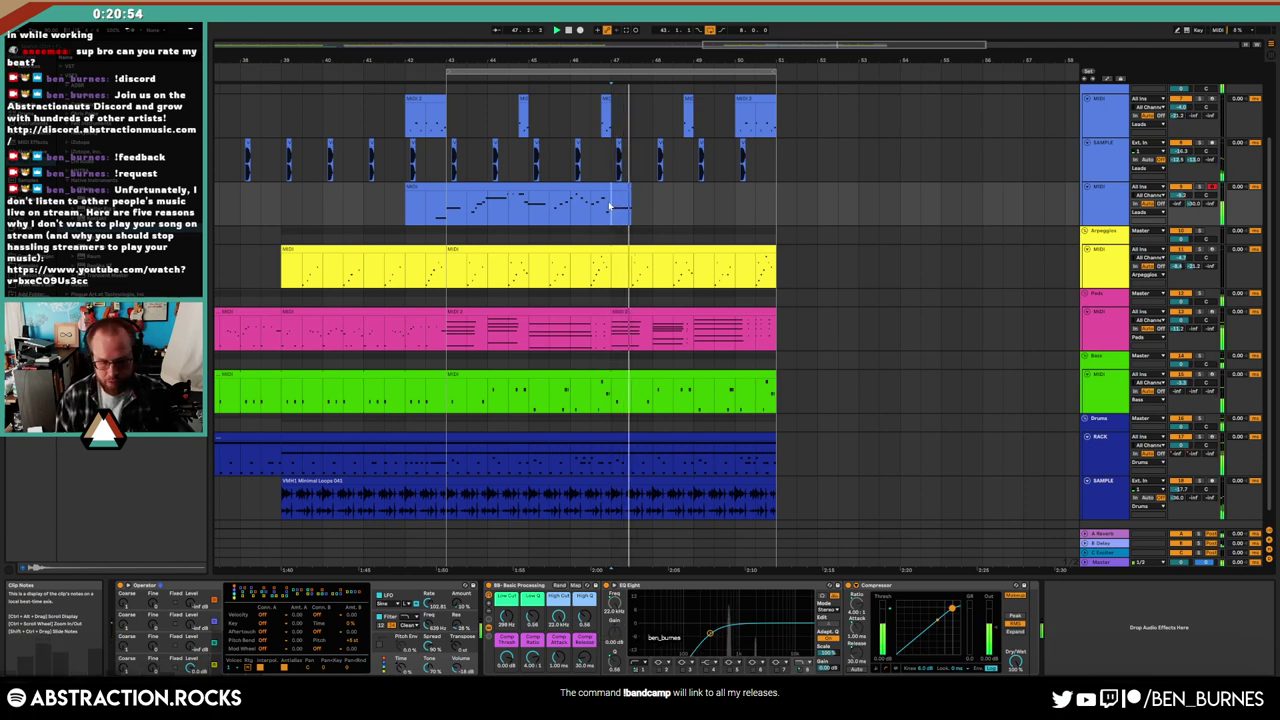
key(F9)
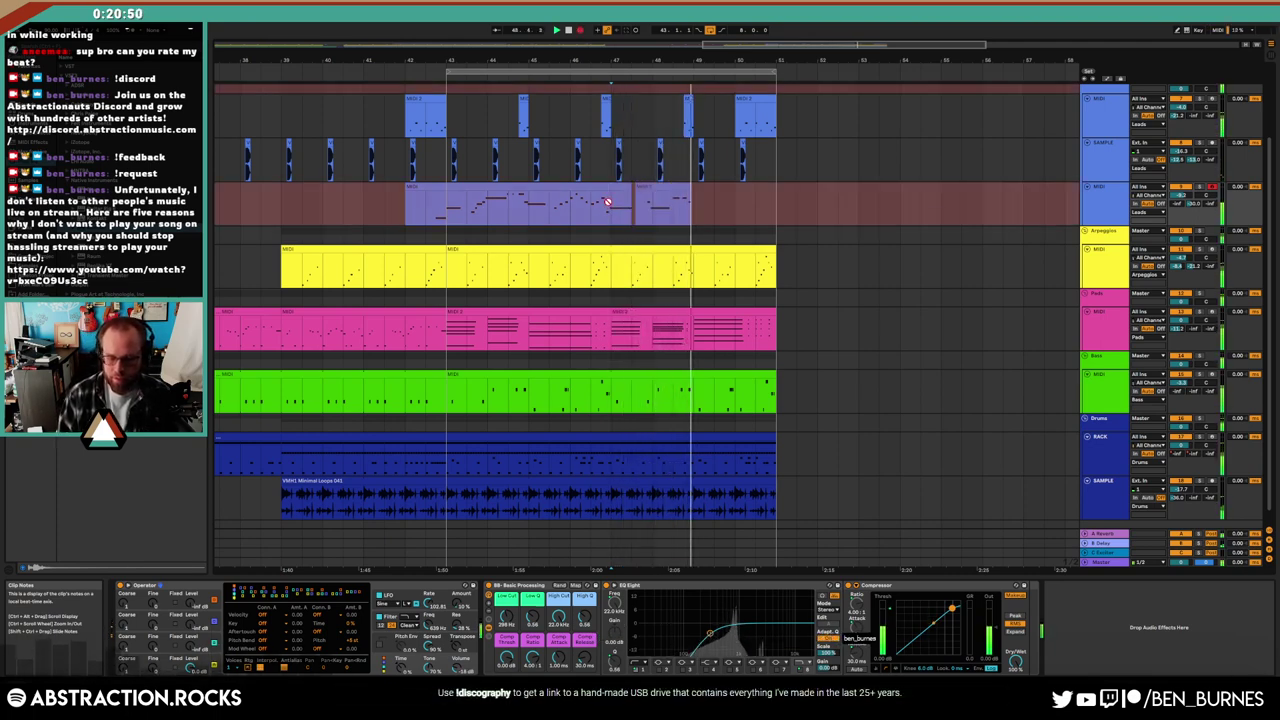
Record a new take of the lead continuation from about bar 47.3 to bar 51
key(space)
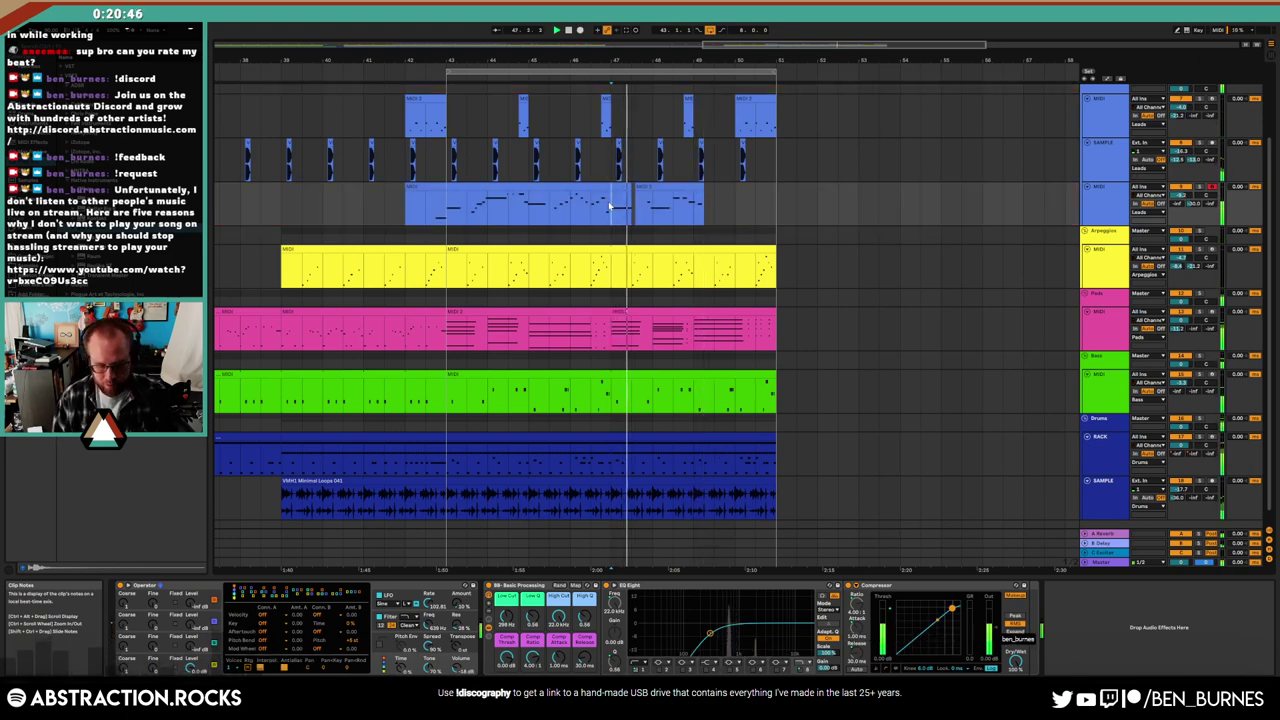
key(F9)
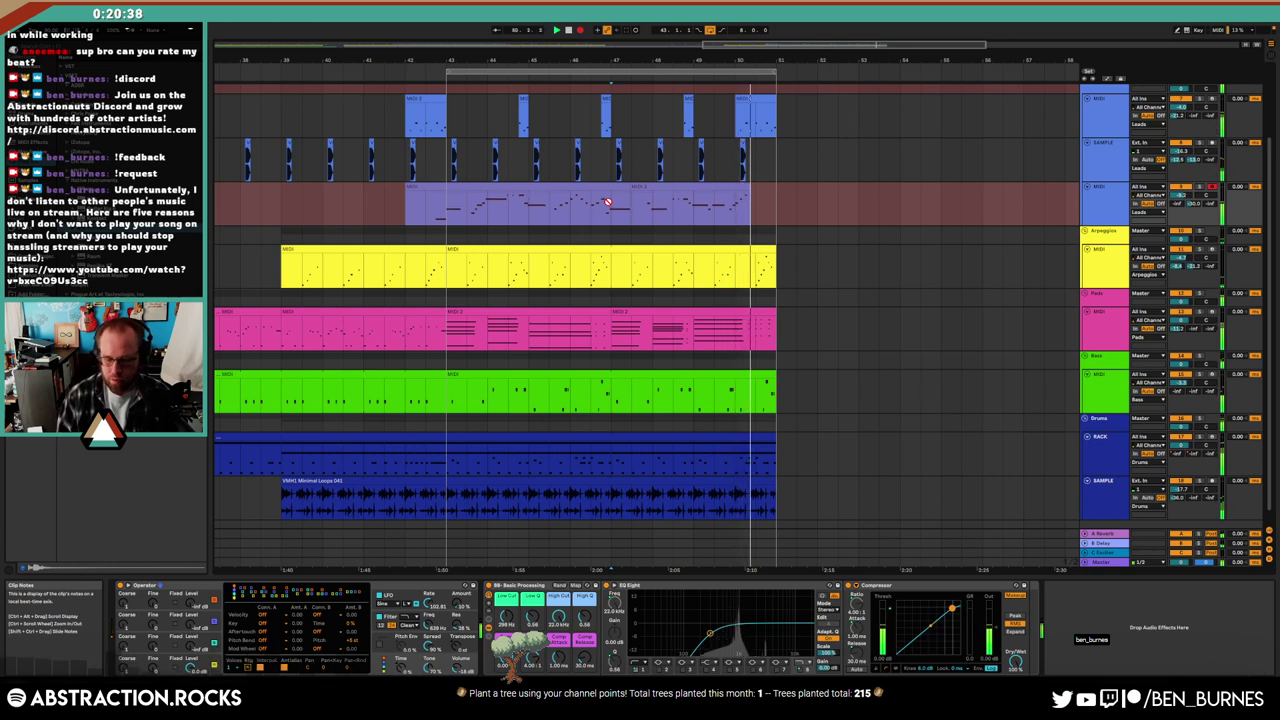
key(space)
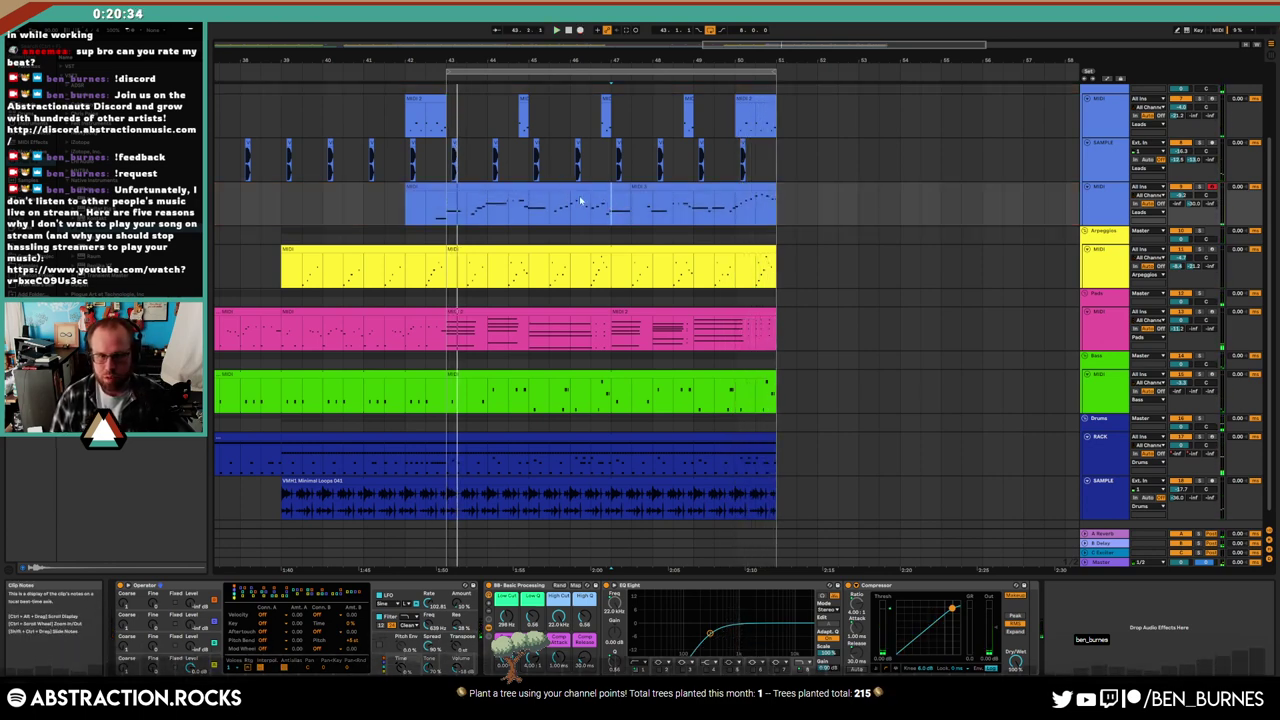
Open the lead clip covering about bars 47.3 to 51, try E5 as its peak note and delete the closing notes from D5 onward
drag(775, 205, 632, 203)
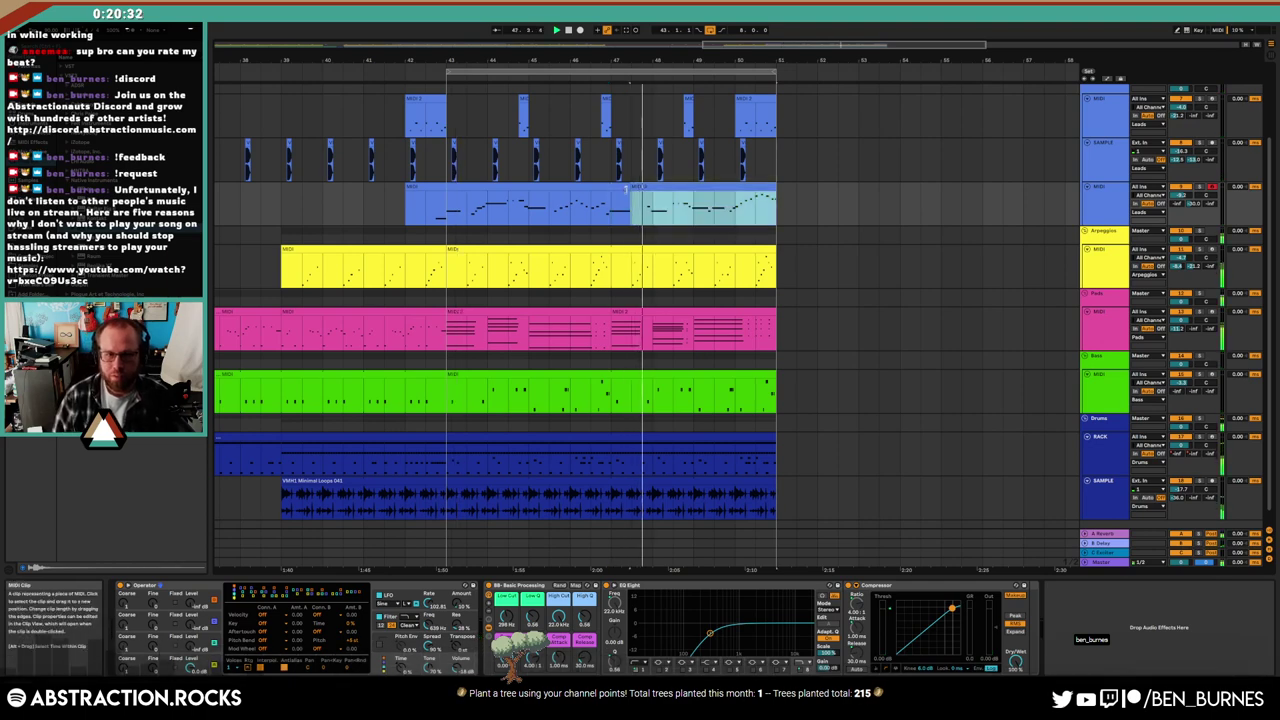
key(shift+Tab)
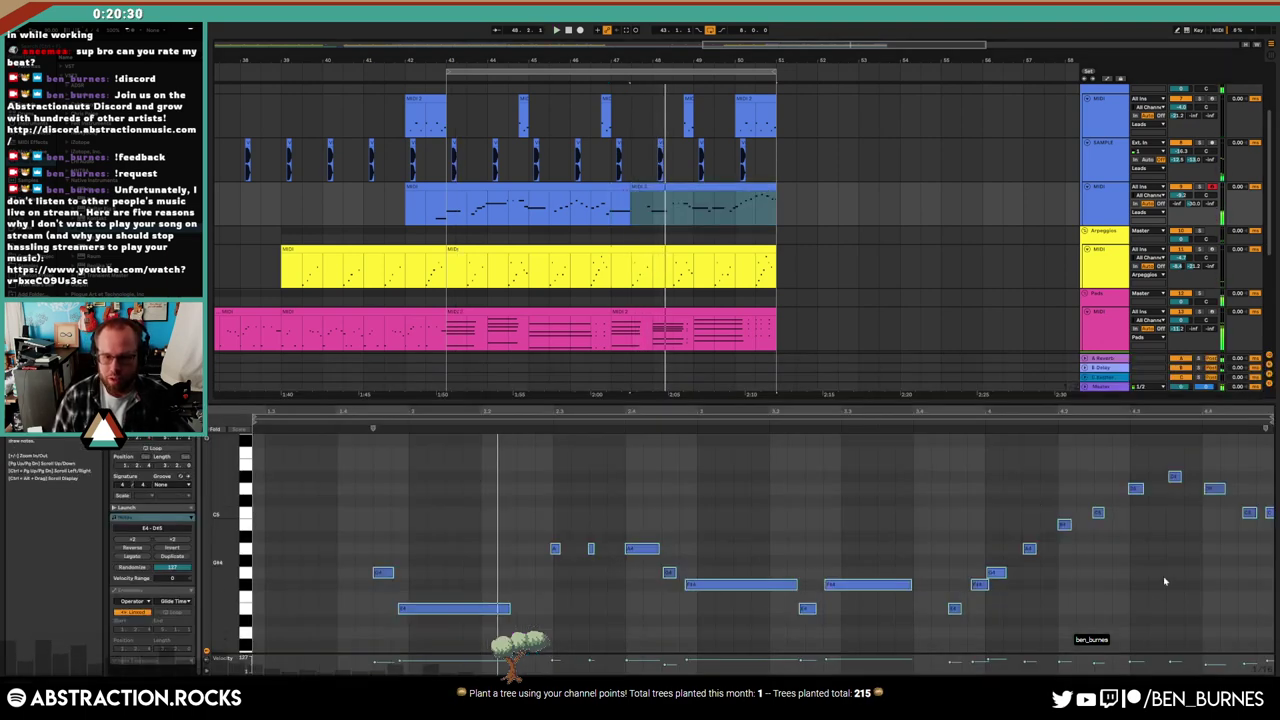
click(1164, 581)
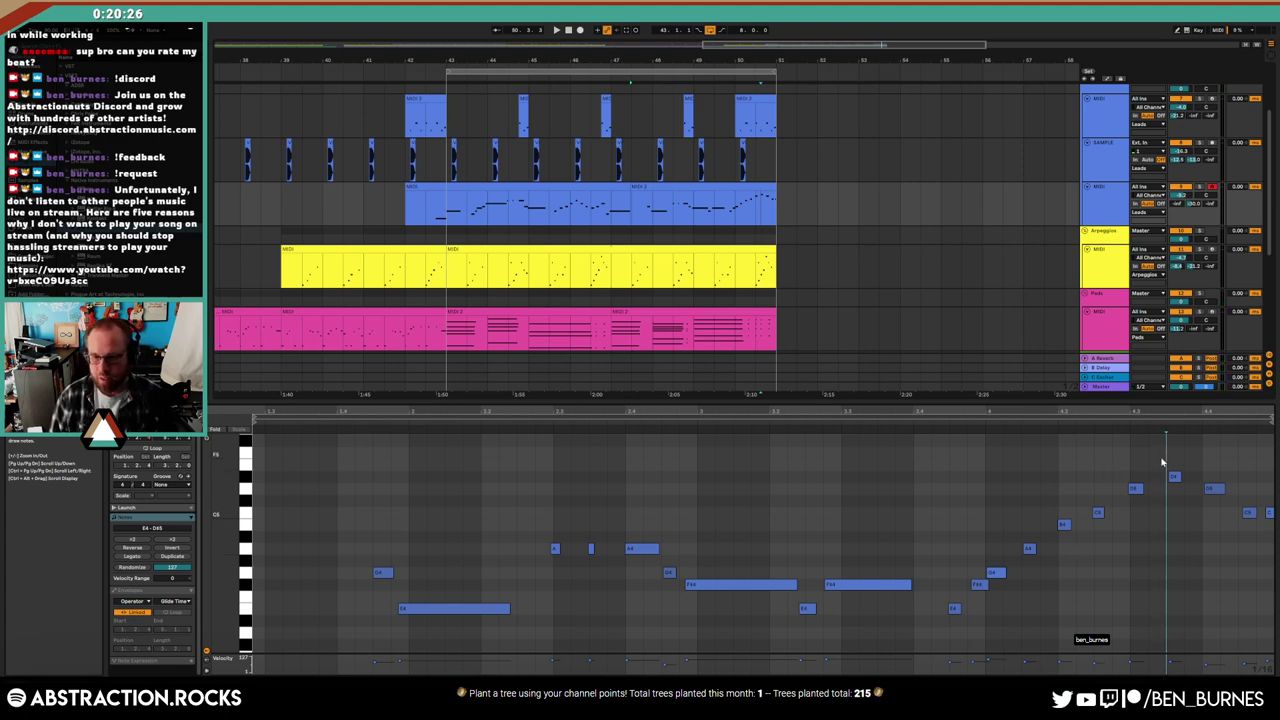
drag(1174, 476, 1174, 464)
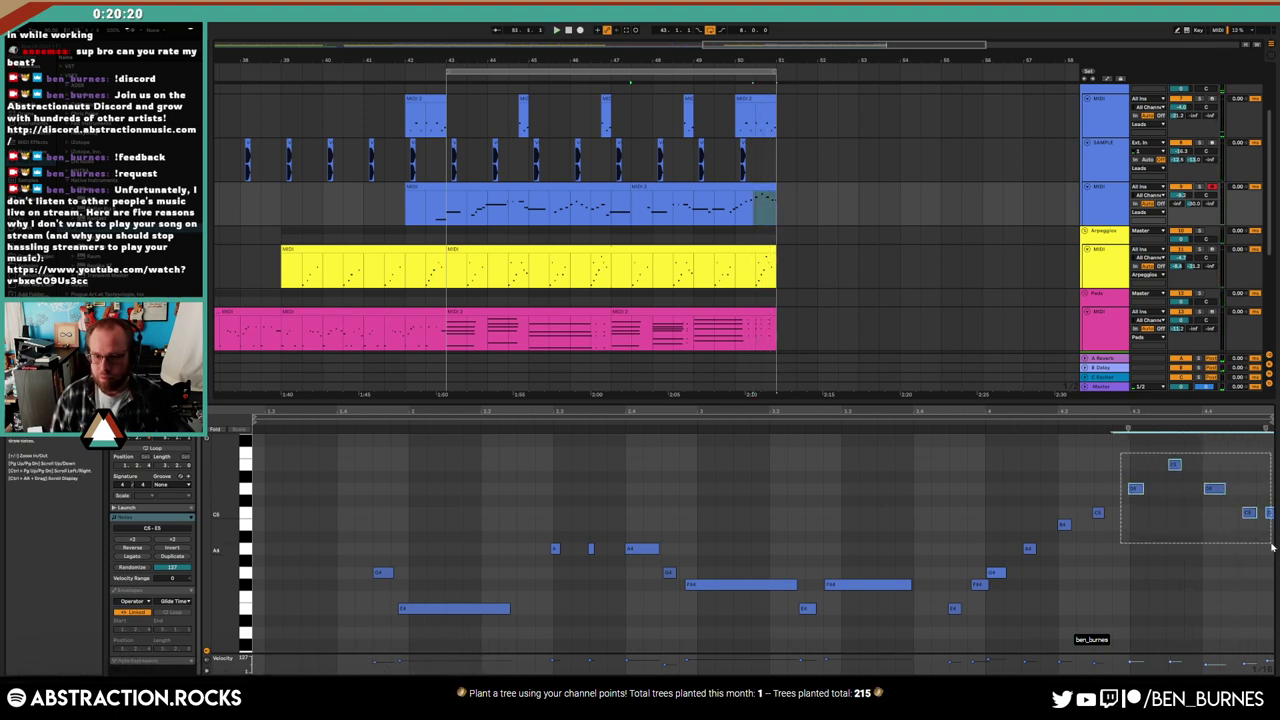
drag(1272, 547, 1272, 547)
key(Delete)
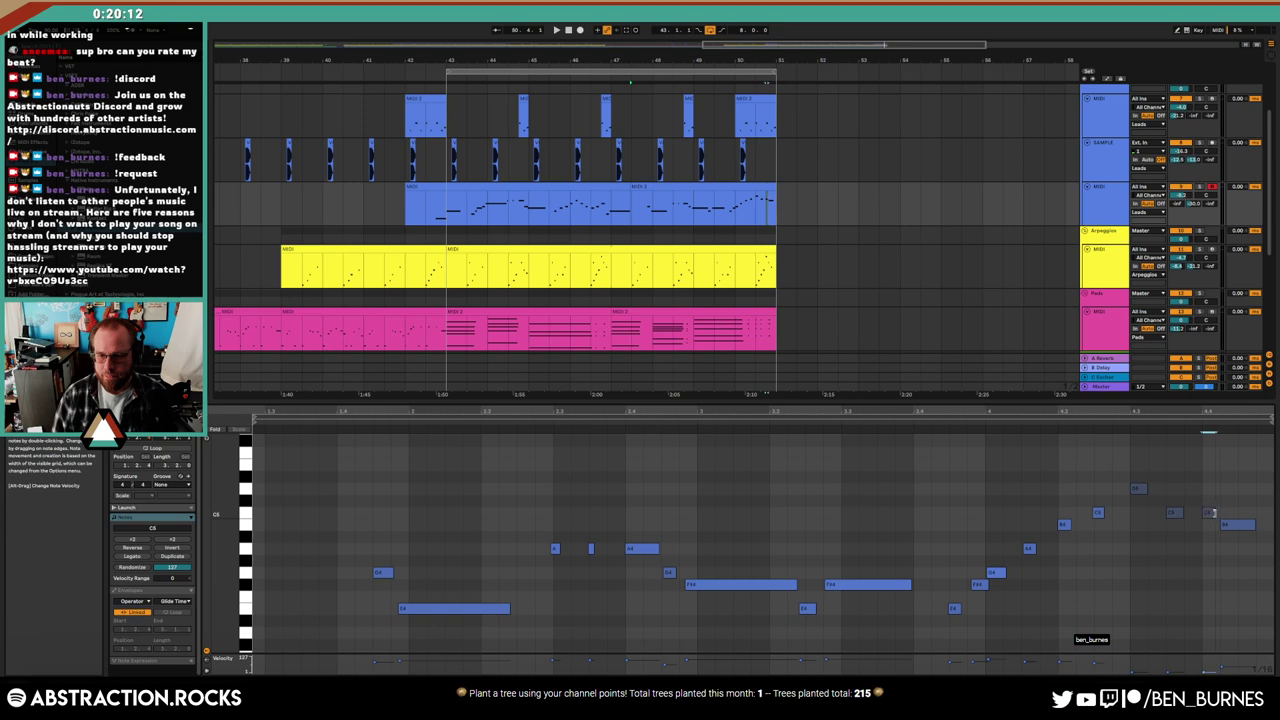
Shorten the new D5 and C5 notes closing the lead clip and raise the velocities of the closing notes
click(1177, 513)
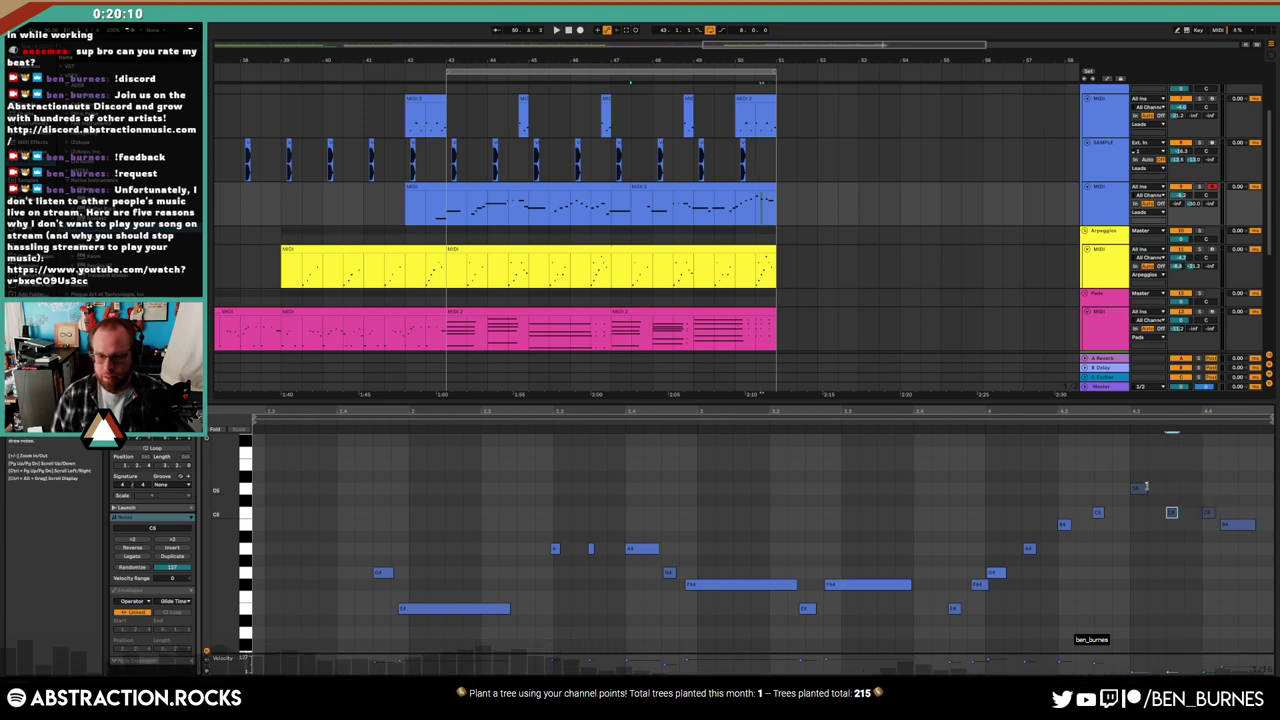
click(1136, 488)
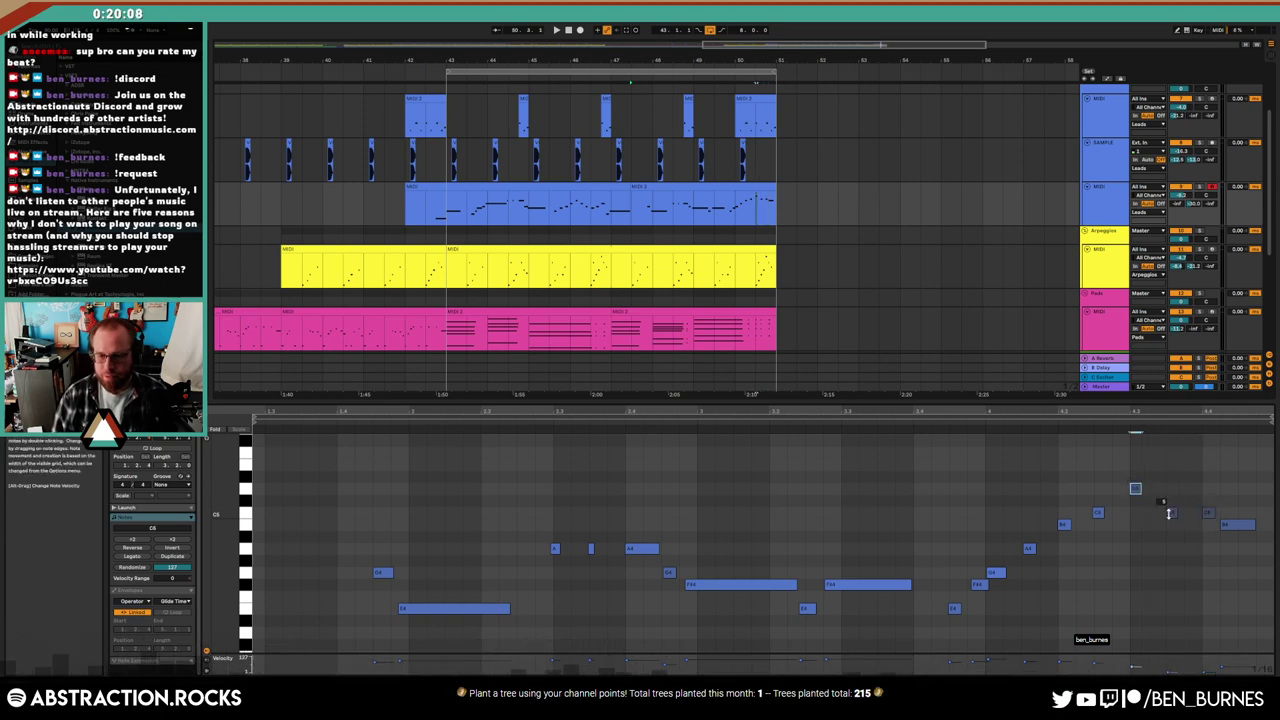
click(1208, 513)
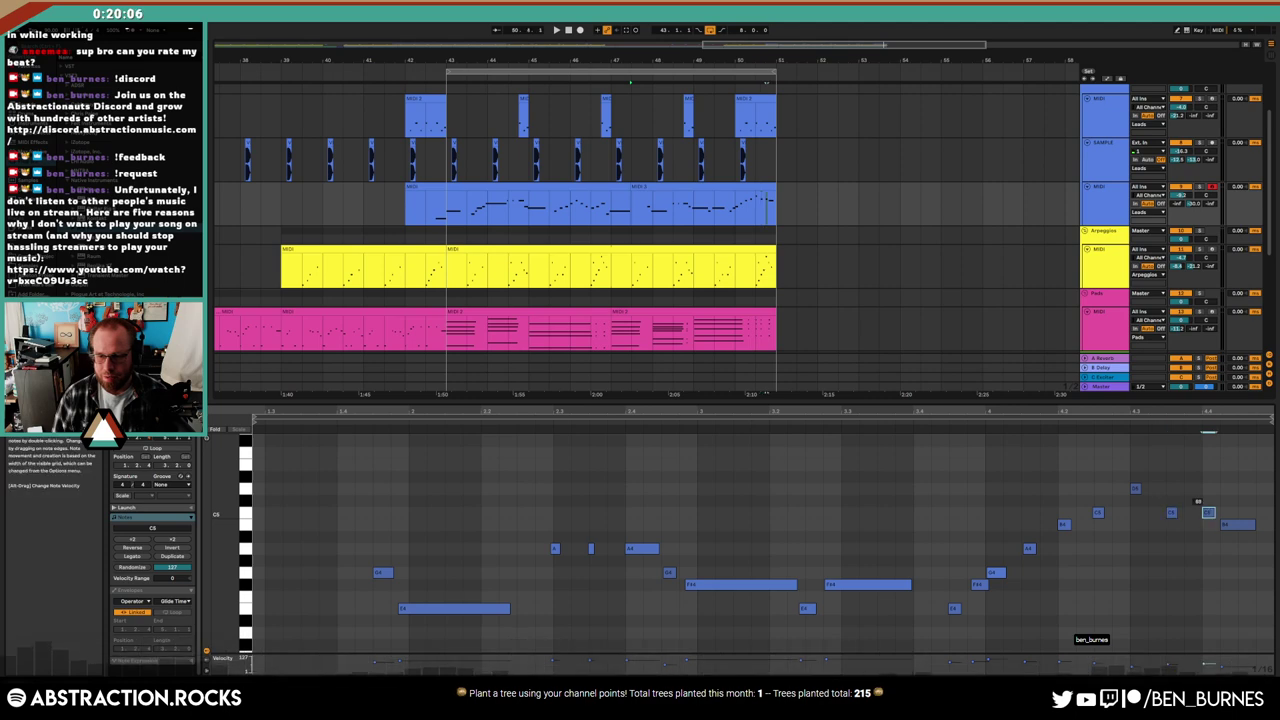
click(1234, 526)
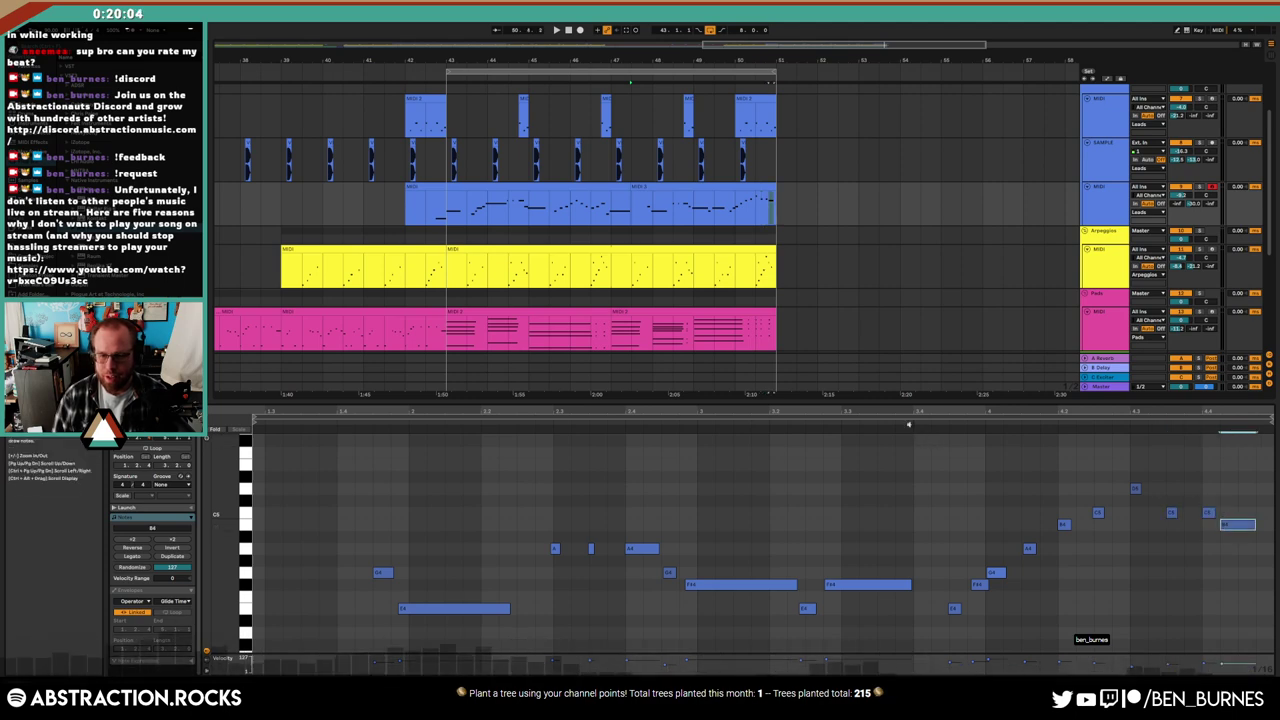
Place a short B4 at the very end of the lead clip and copy the last C5 to just before it
key(space)
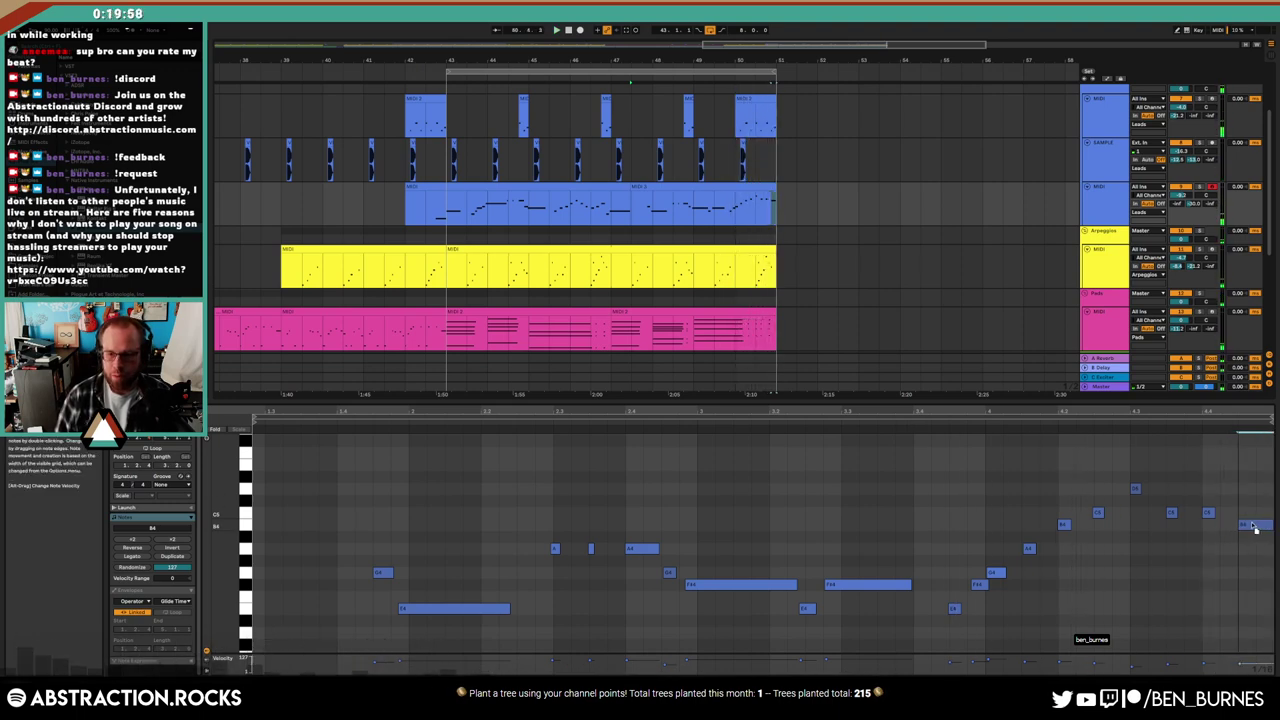
scroll(1250, 530, right, 2)
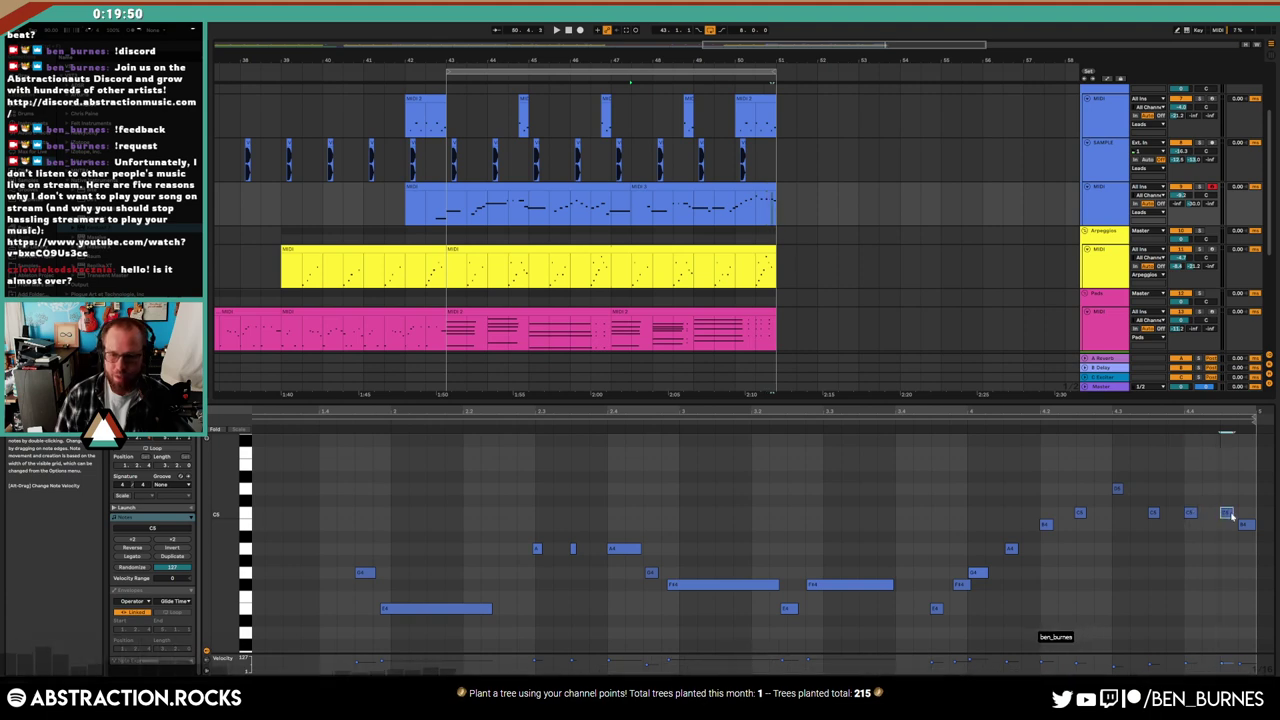
drag(1190, 515, 1226, 514)
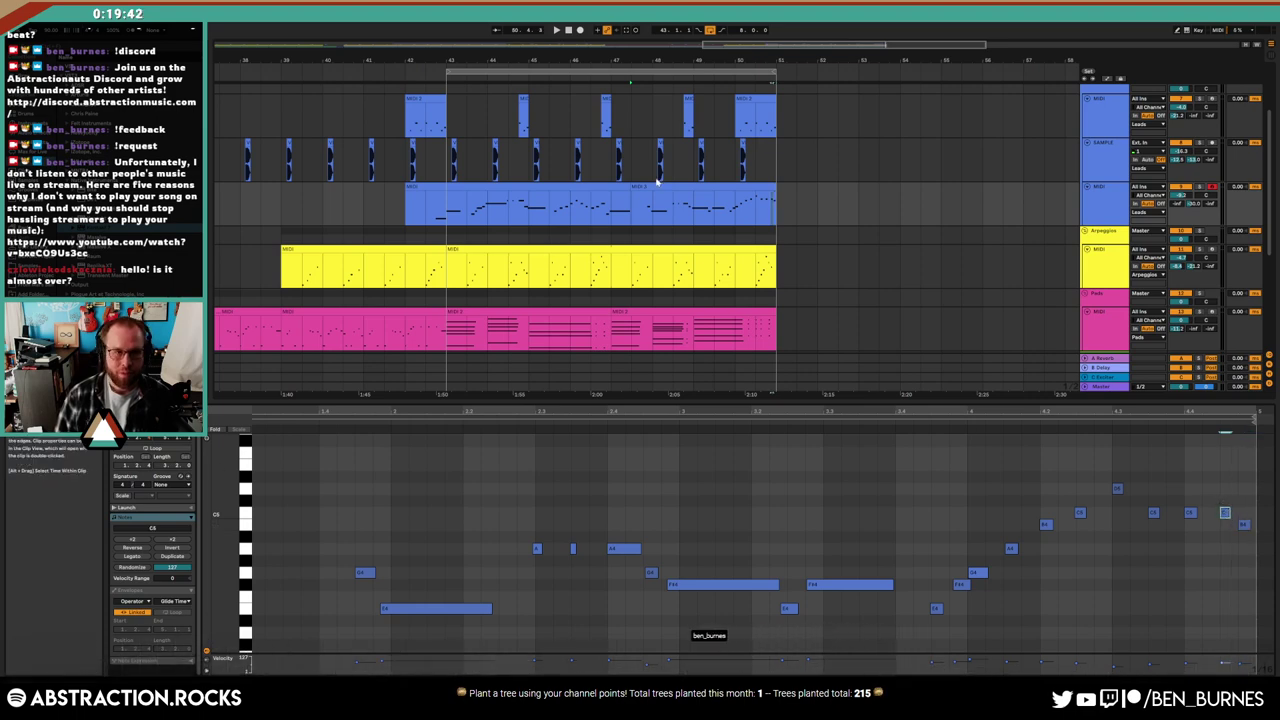
Play the arrangement from near its beginning and adjust the bass track's volume and Operator sound
scroll(735, 77, down, 5)
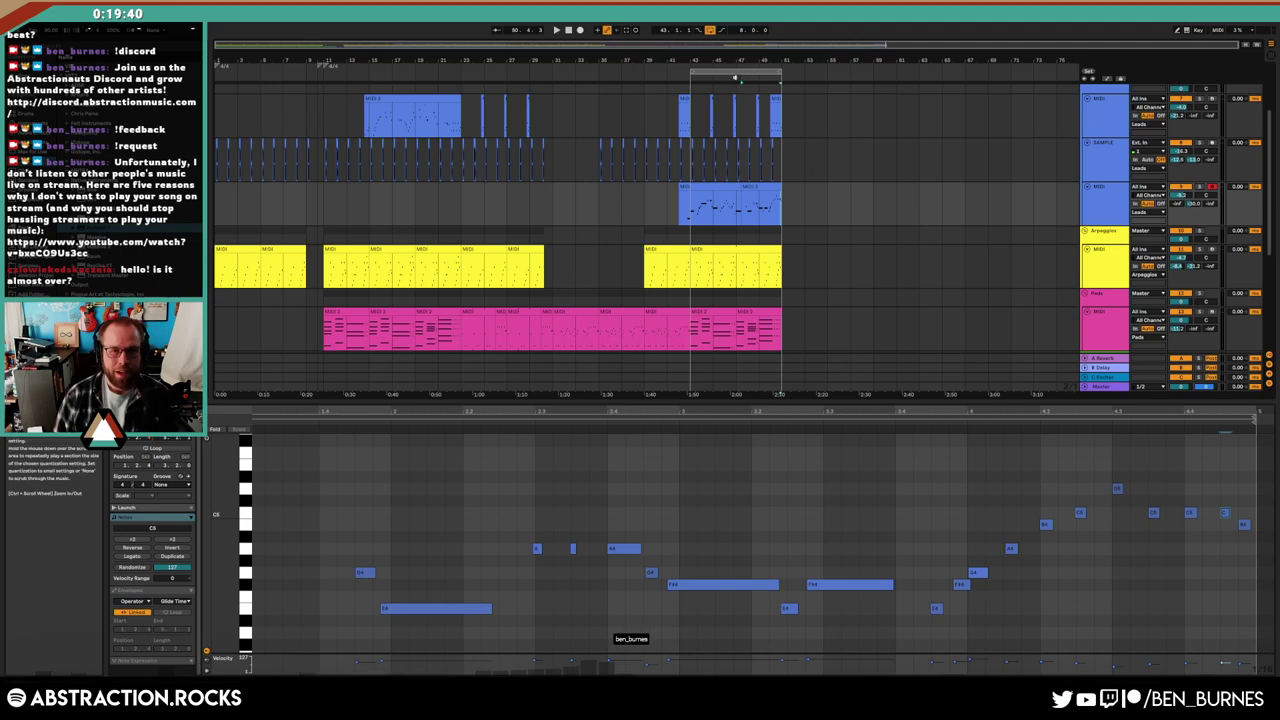
key(shift+Tab)
click(556, 30)
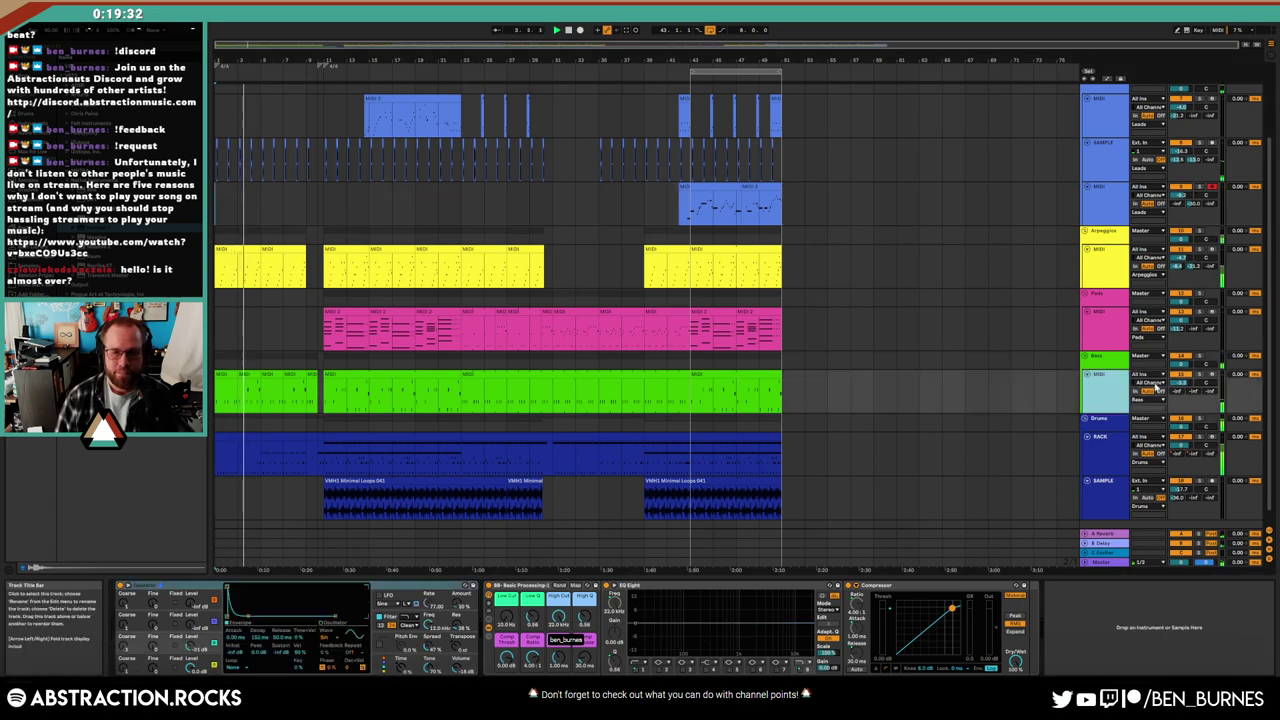
click(133, 658)
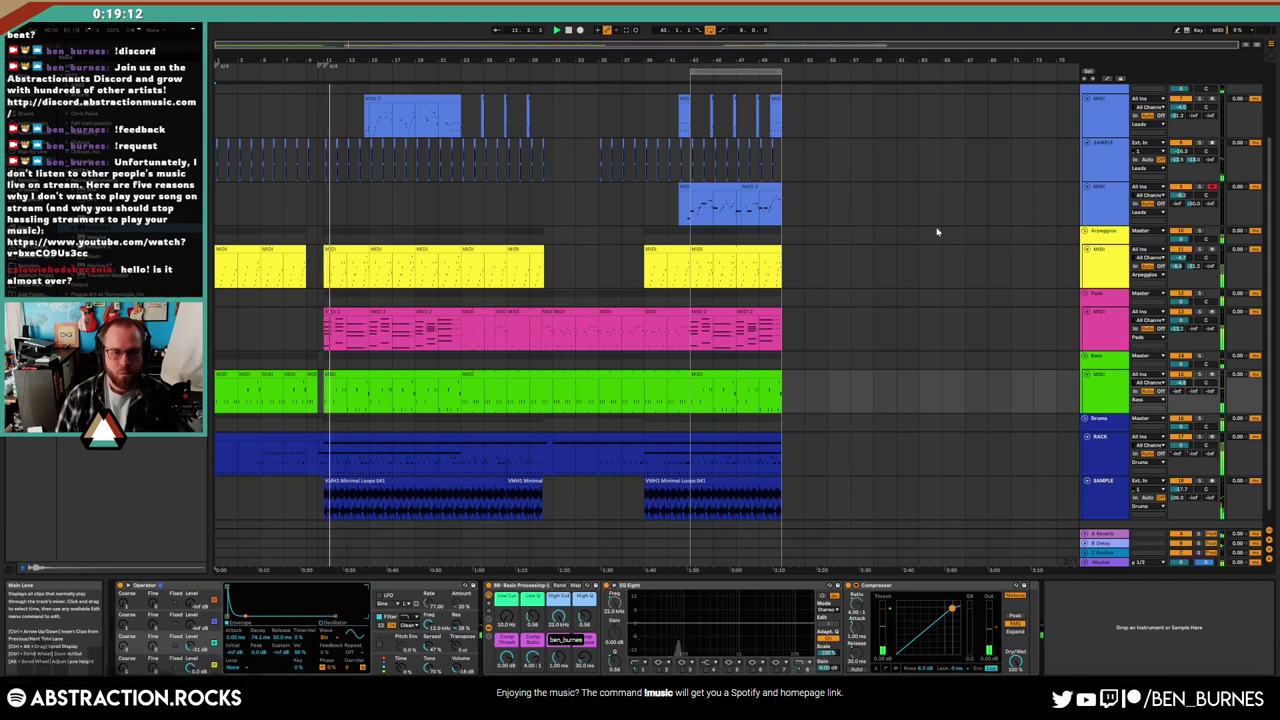
Duplicate the section from bars 43 to 51 on all tracks to bars 51 to 59 and extend the loop over both
click(758, 330)
shift+click(732, 323)
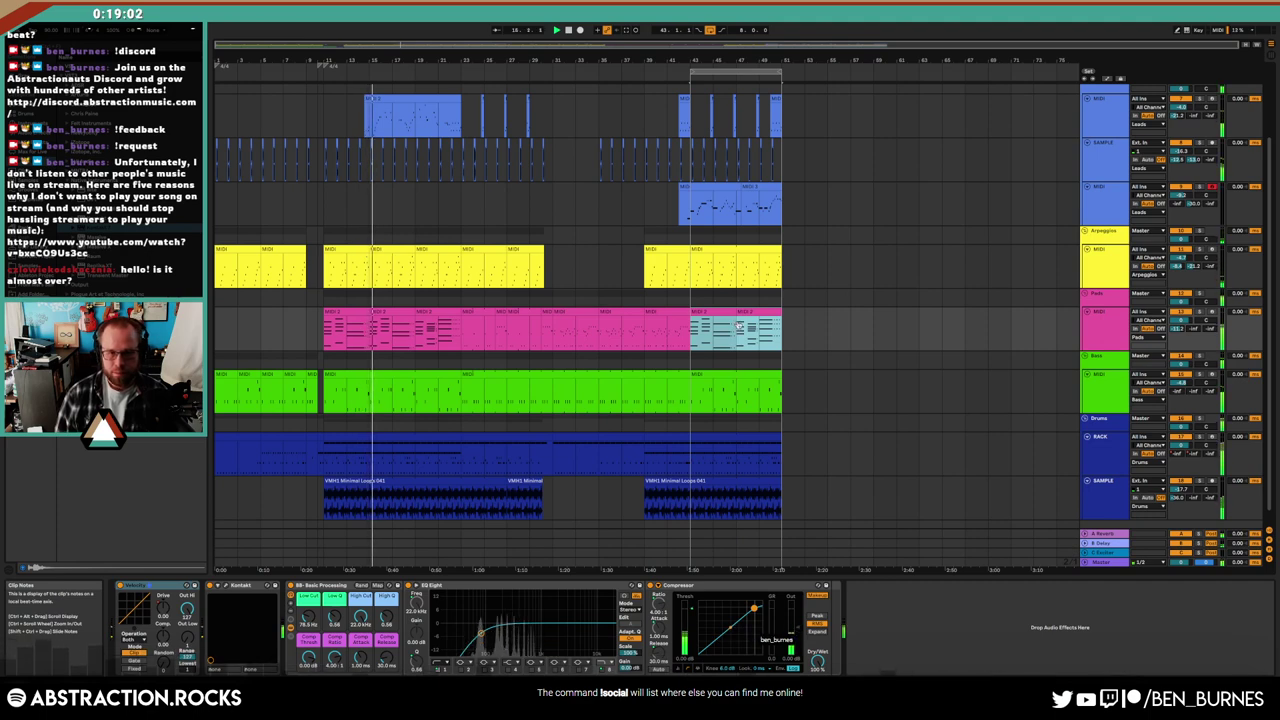
key(ctrl+d)
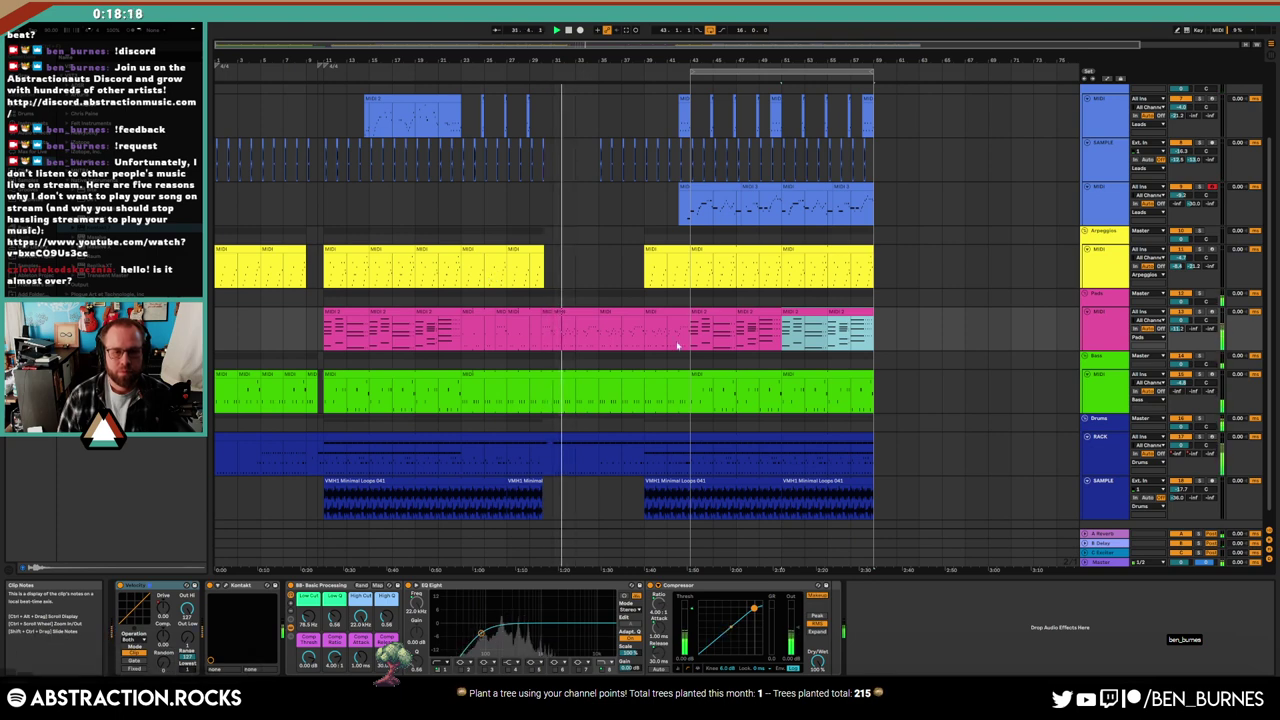
click(553, 334)
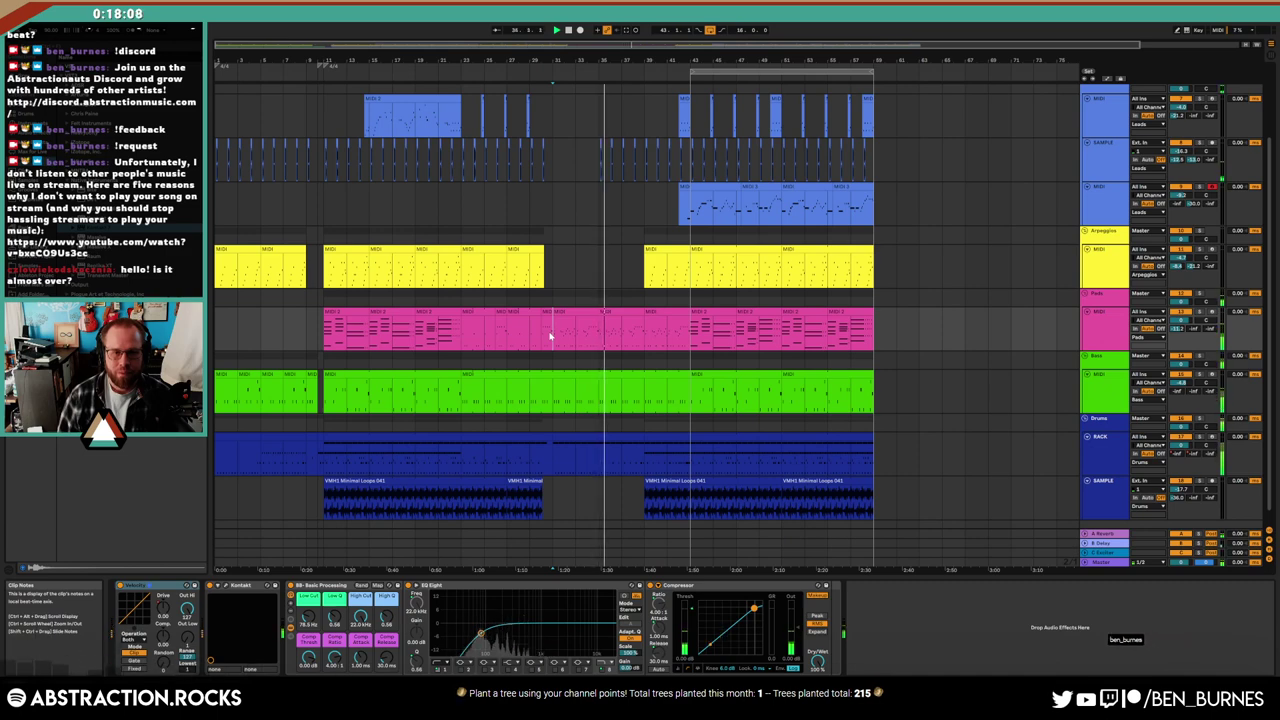
Delete the duplicated lead clips at bars 51 to 59 and extend the preceding lead clip to bar 53
click(810, 188)
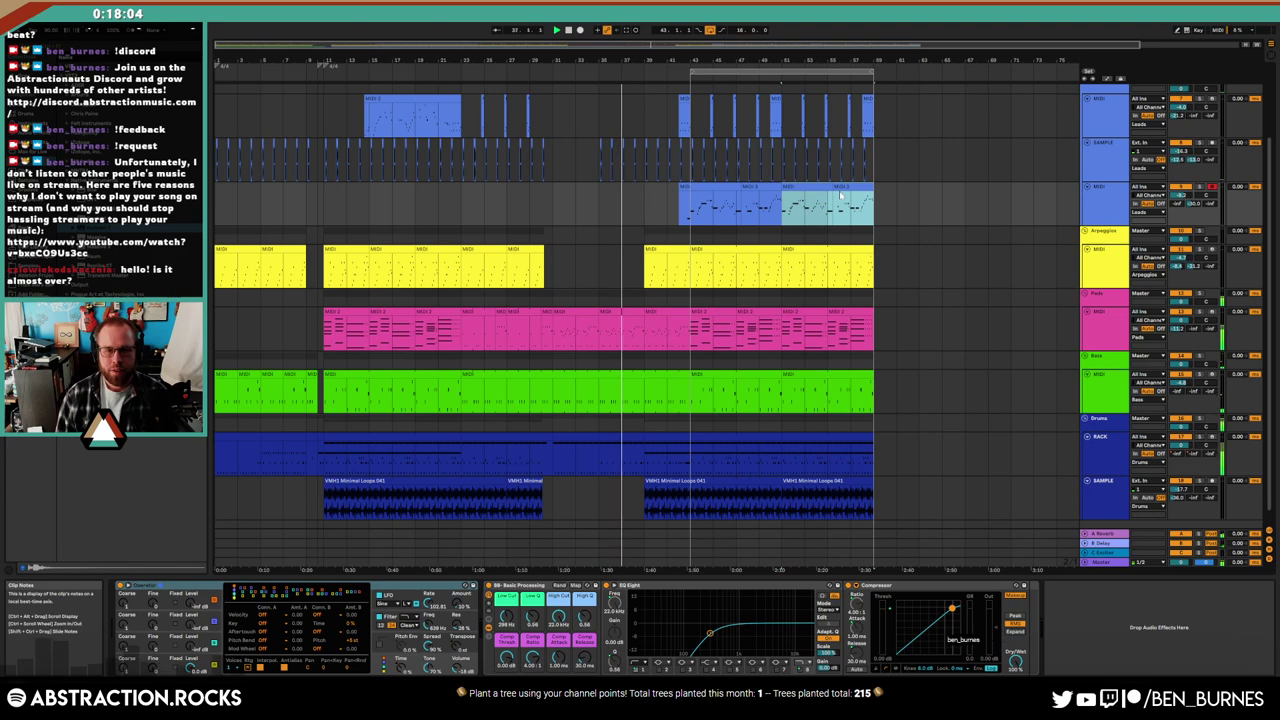
key(Delete)
drag(781, 189, 798, 188)
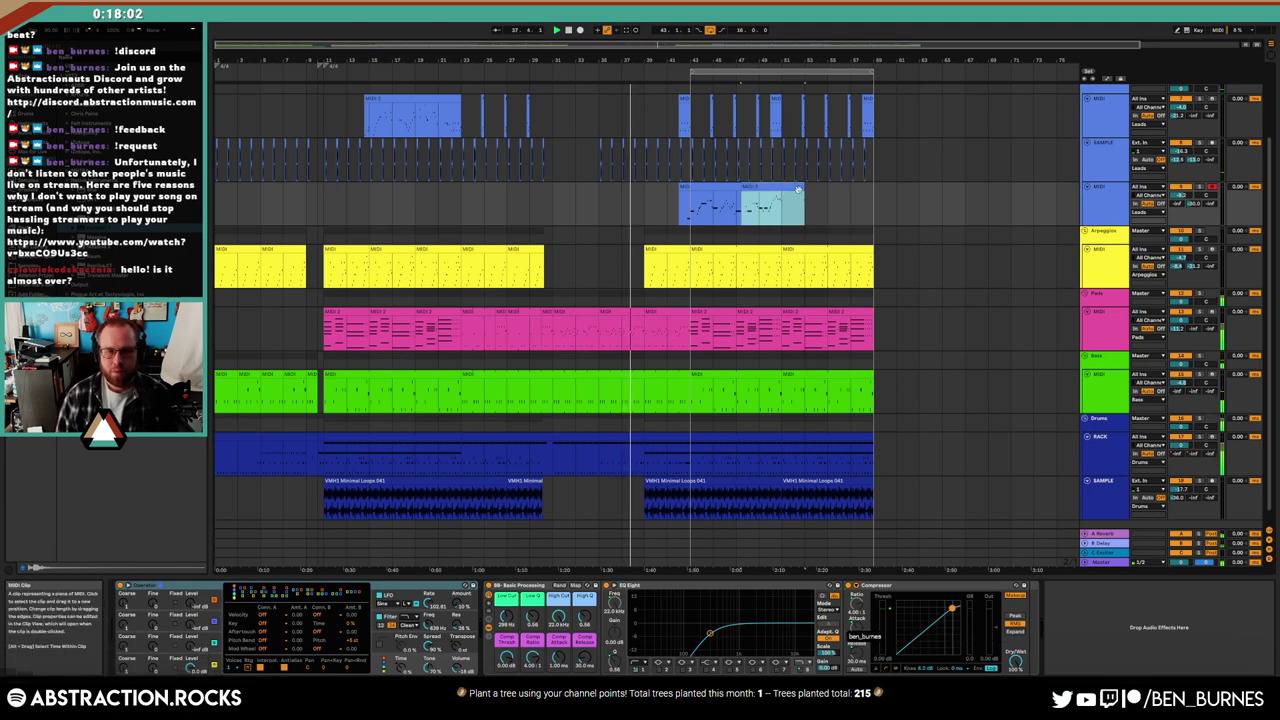
Copy the closing B4 note past bar 51 and repeat it at regular intervals to the end of the extended lead clip
double_click(800, 196)
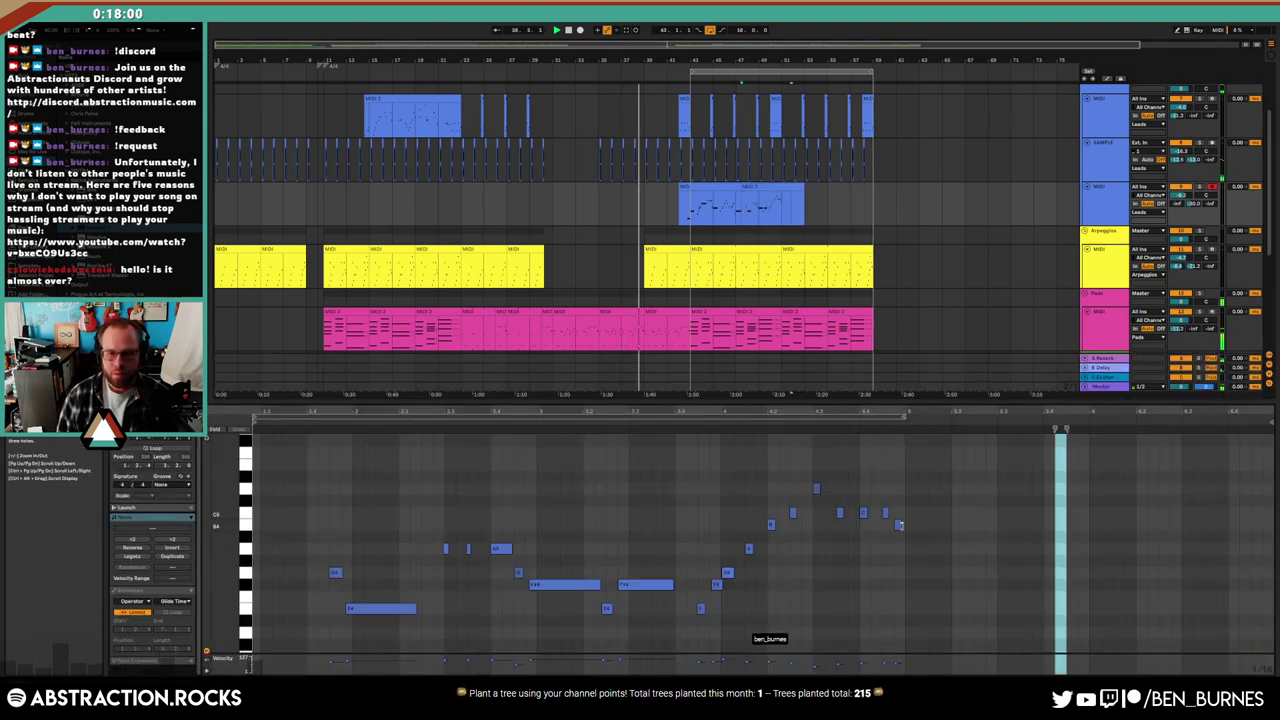
click(899, 525)
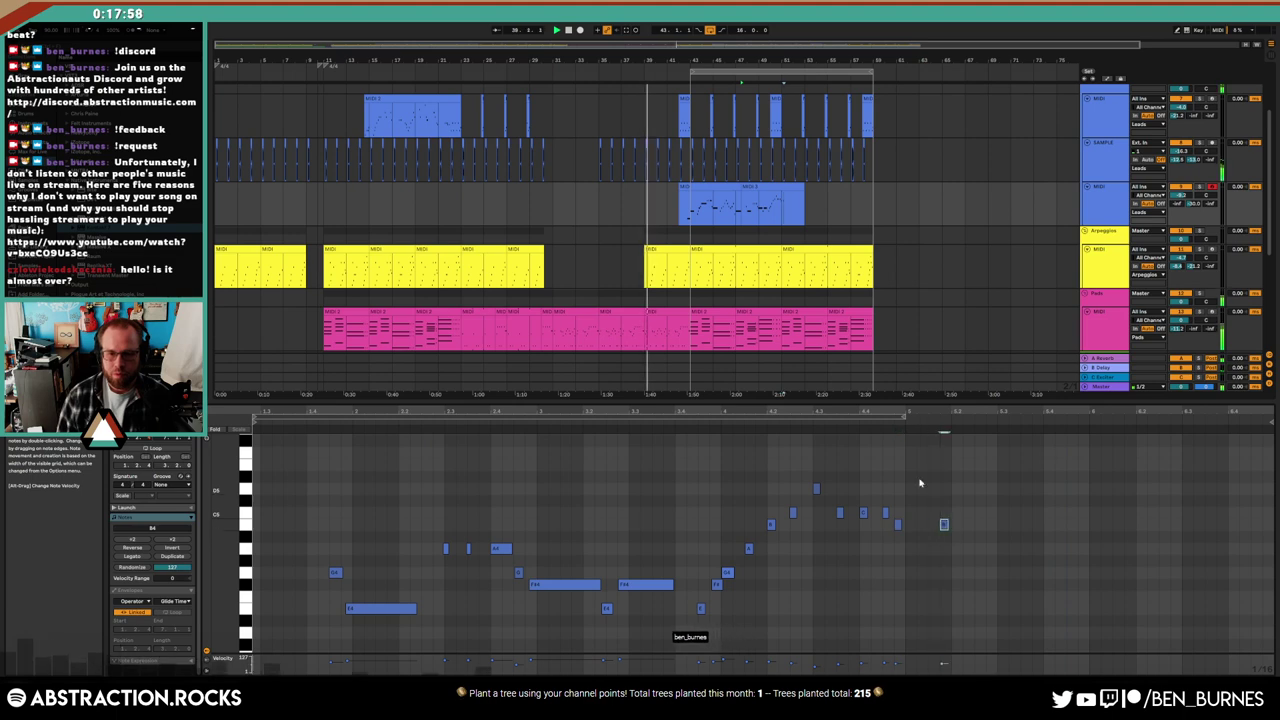
drag(906, 505, 950, 549)
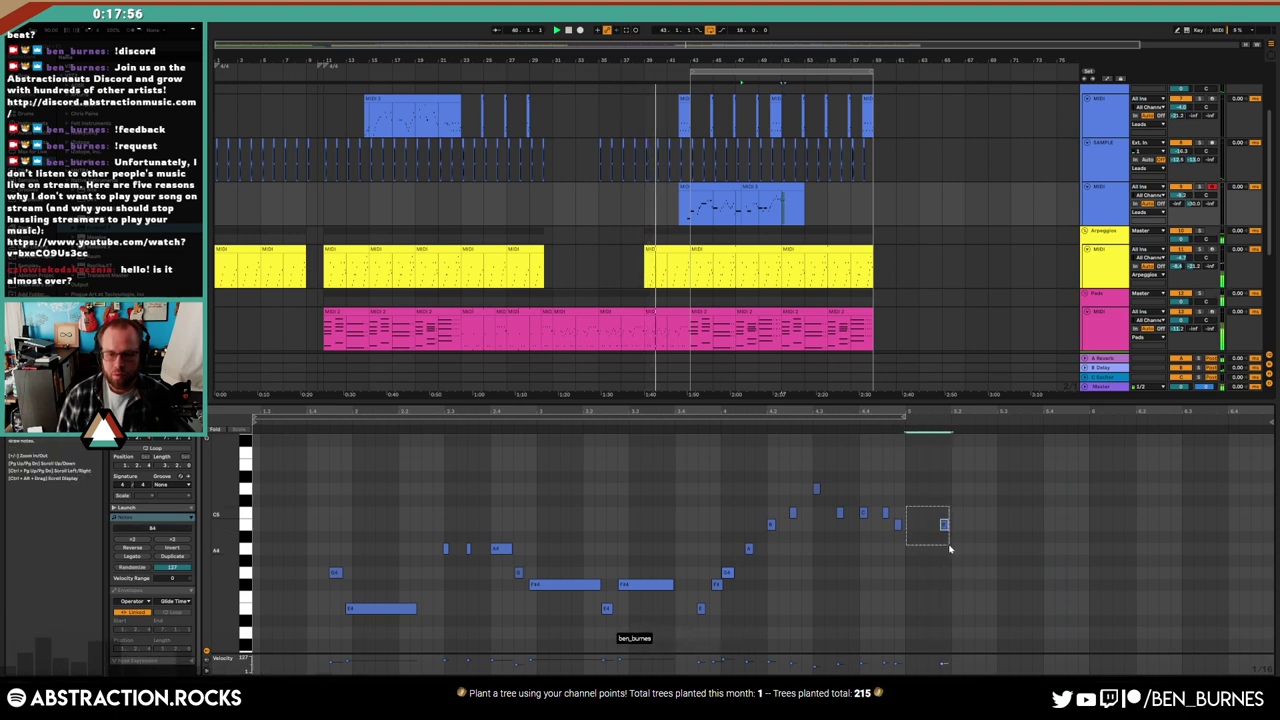
key(ctrl+d)
key(ctrl+d)
key(ctrl+d)
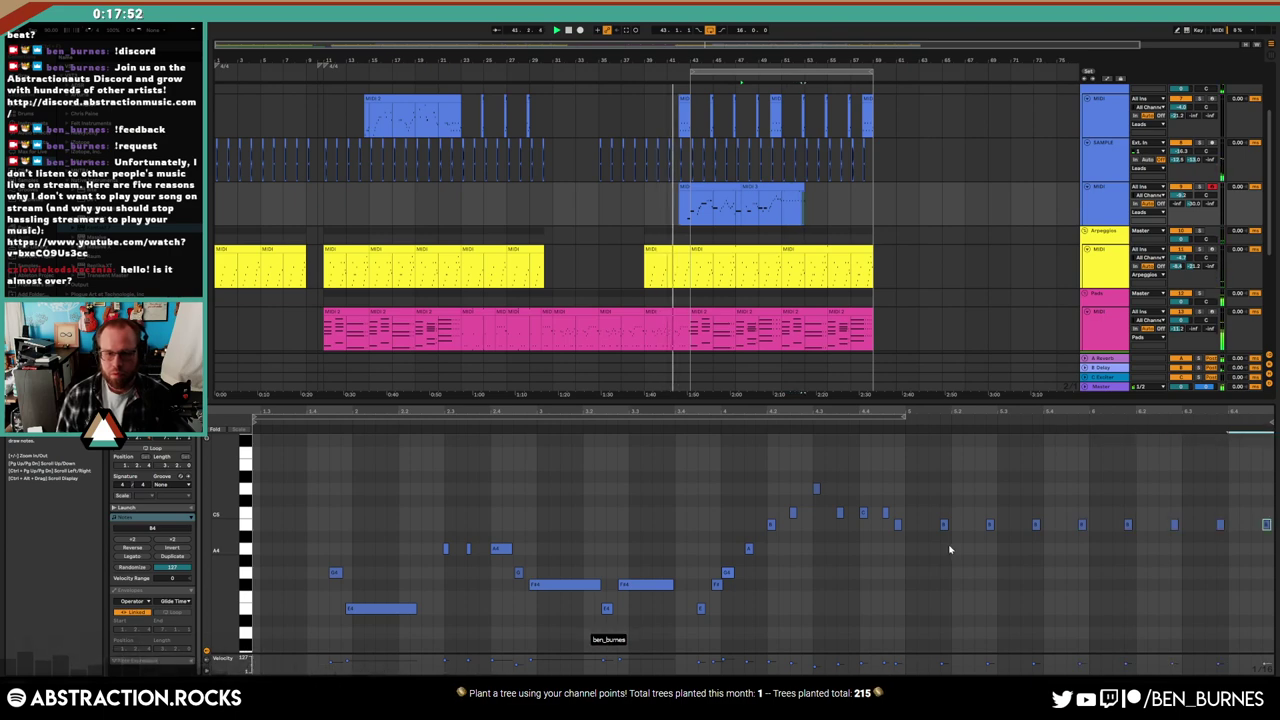
Duplicate the repeated B4 passage on the lead track in two-bar clips from bar 53 up to bar 59
key(shift+Tab)
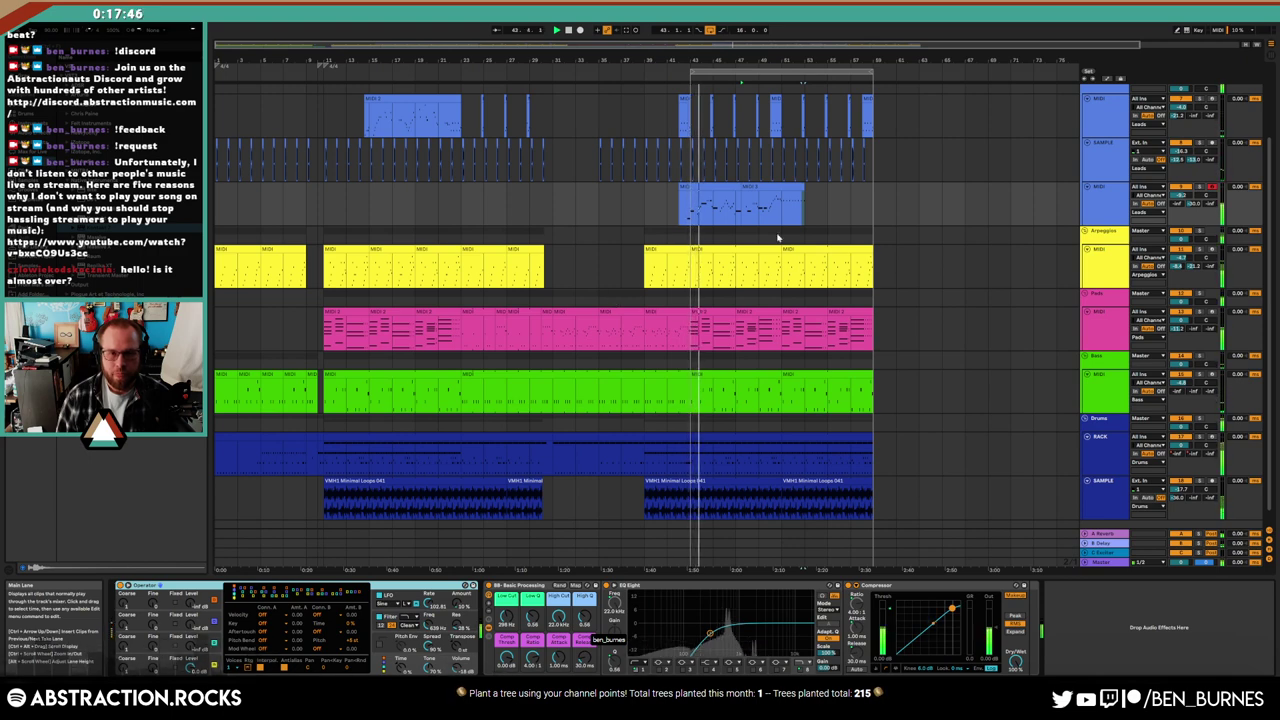
mouse_move(803, 212)
mouse_down()
mouse_move(781, 214)
mouse_move(806, 217)
mouse_up()
key(ctrl+d)
key(ctrl+d)
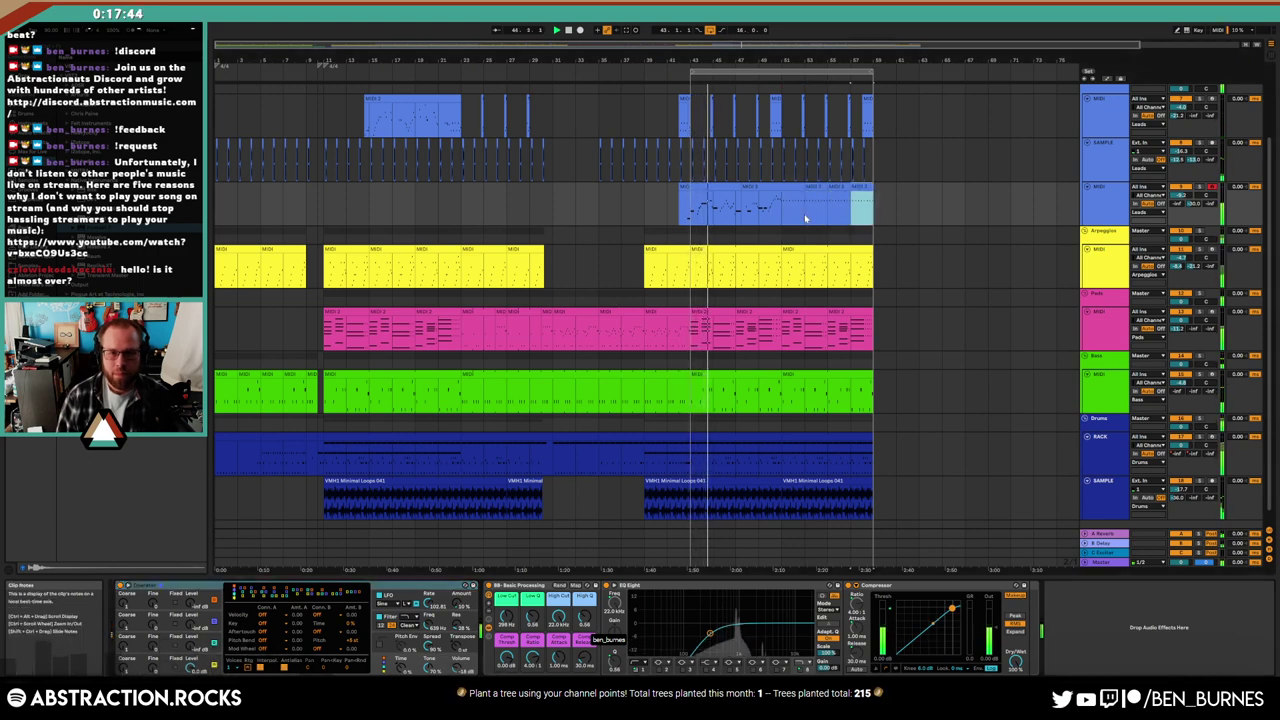
Duplicate the pads track, clear the clips from the copy and arm it for recording
click(1106, 344)
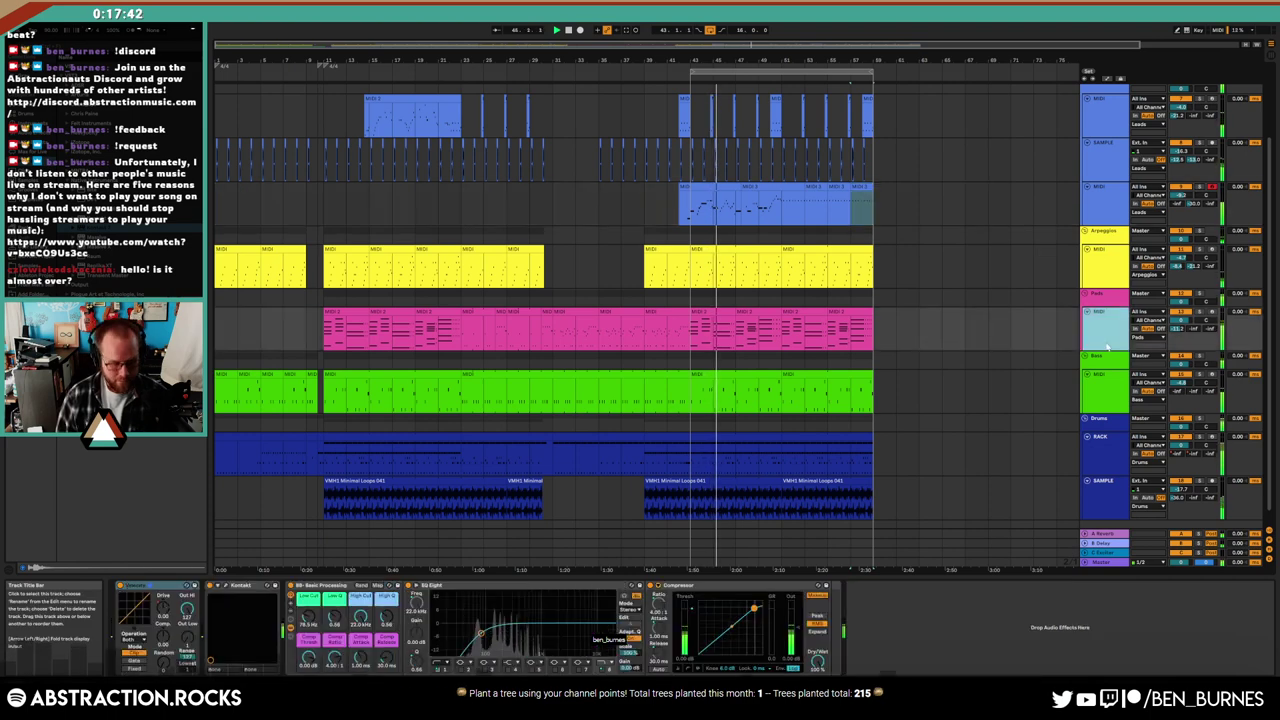
key(ctrl+shift+t)
drag(896, 374, 283, 374)
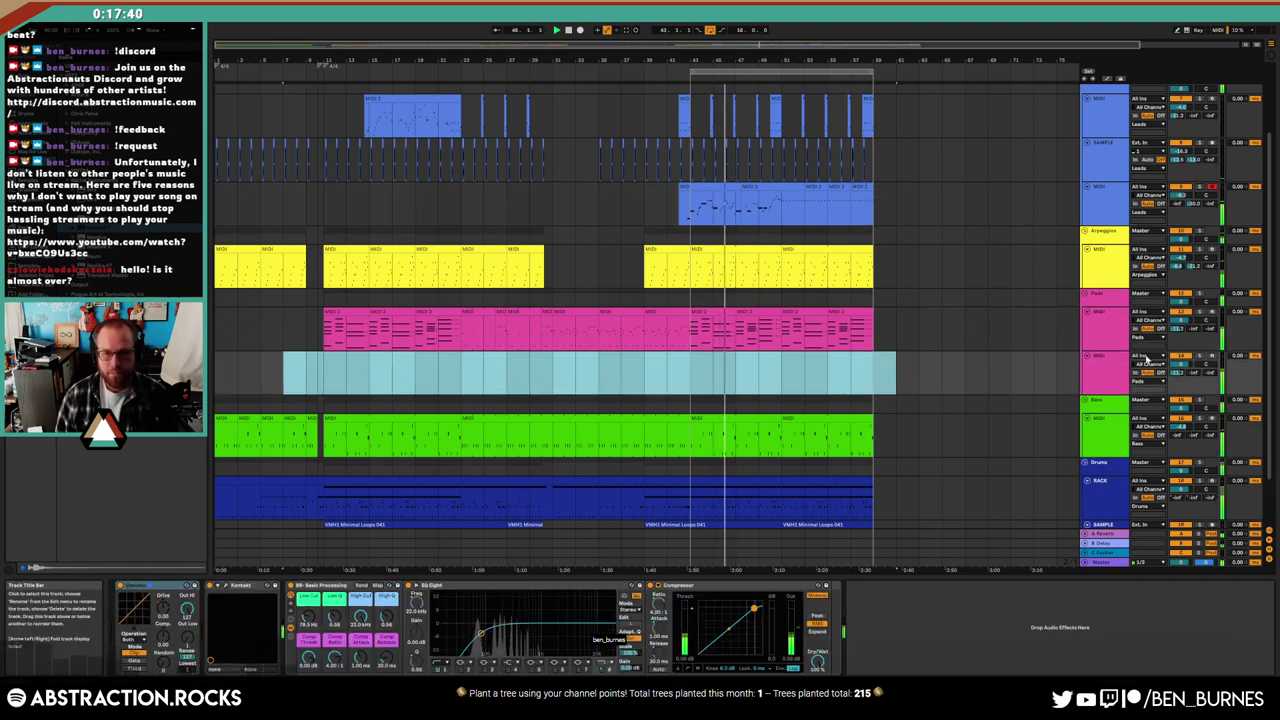
click(1212, 356)
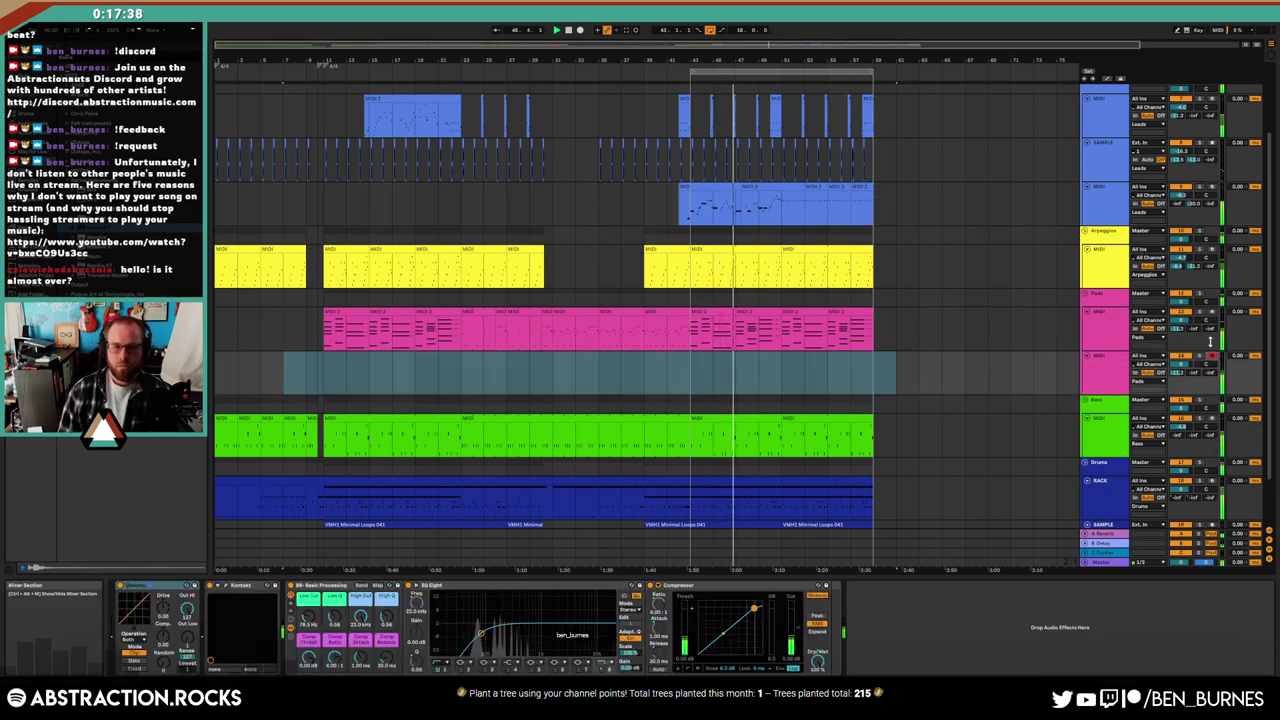
Open the LFO settings of the lead track's Operator and toggle the LFO's modulation of the filter cutoff
click(1092, 210)
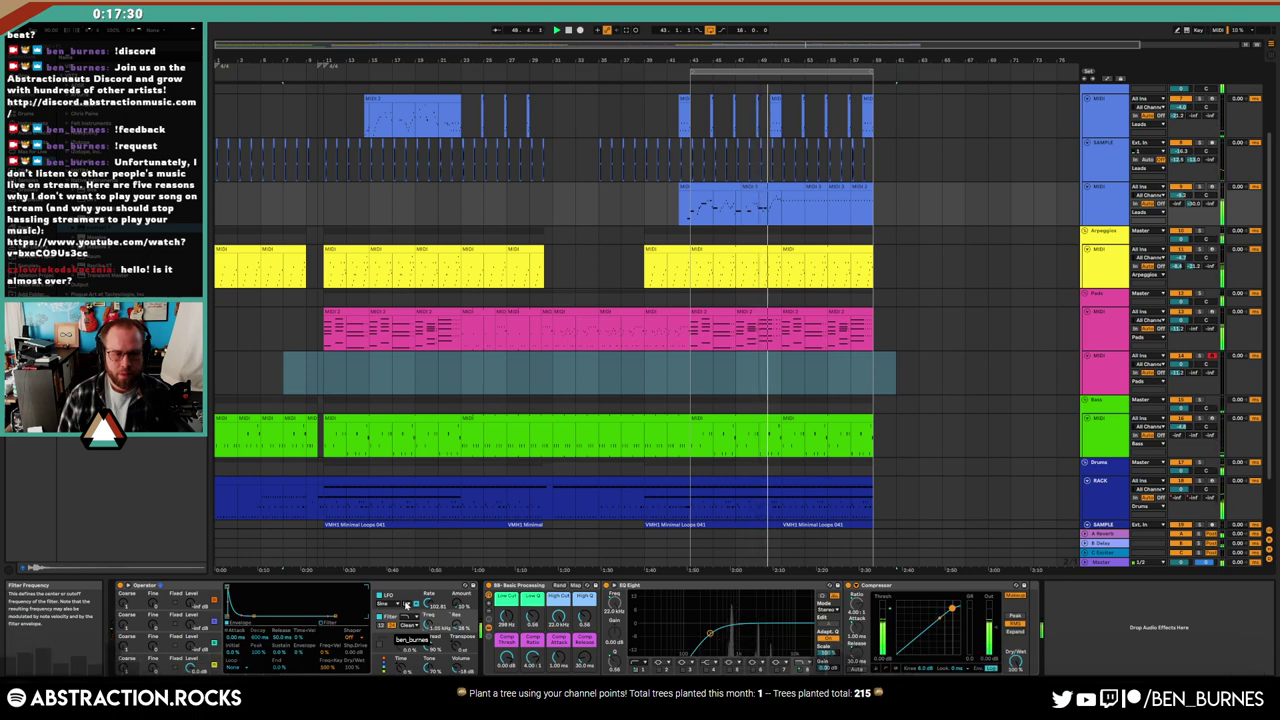
click(399, 601)
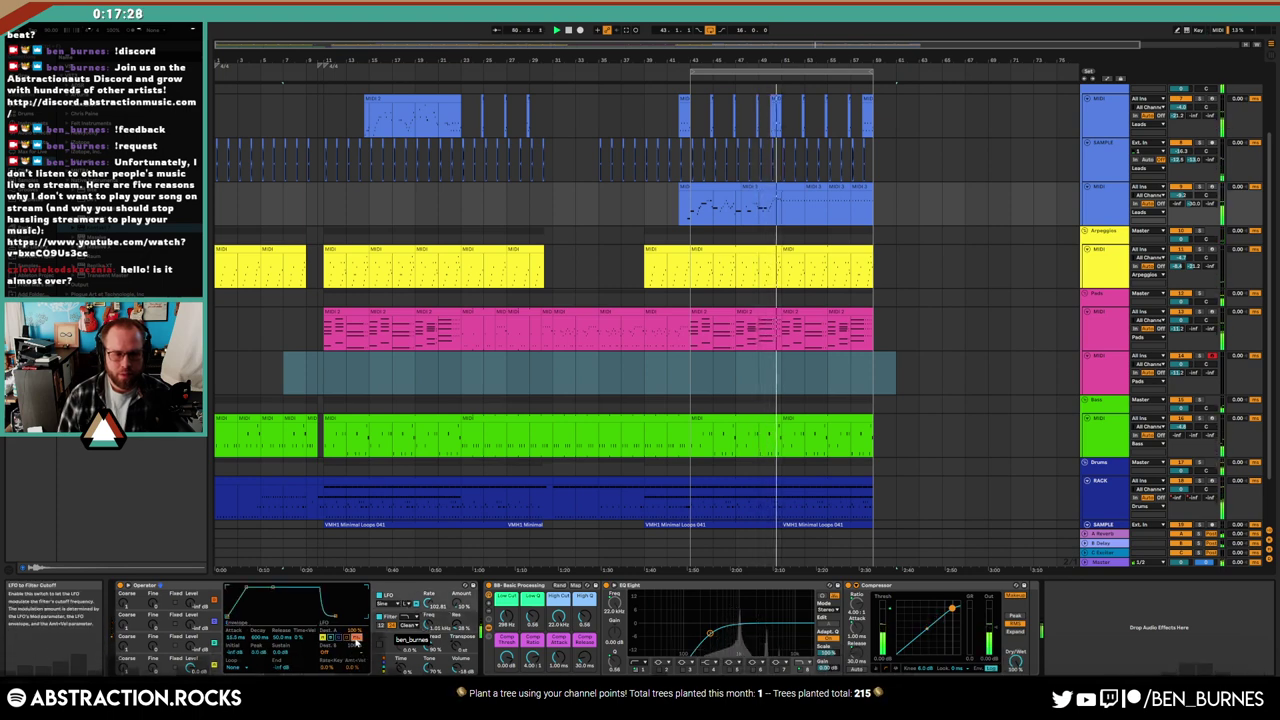
click(356, 638)
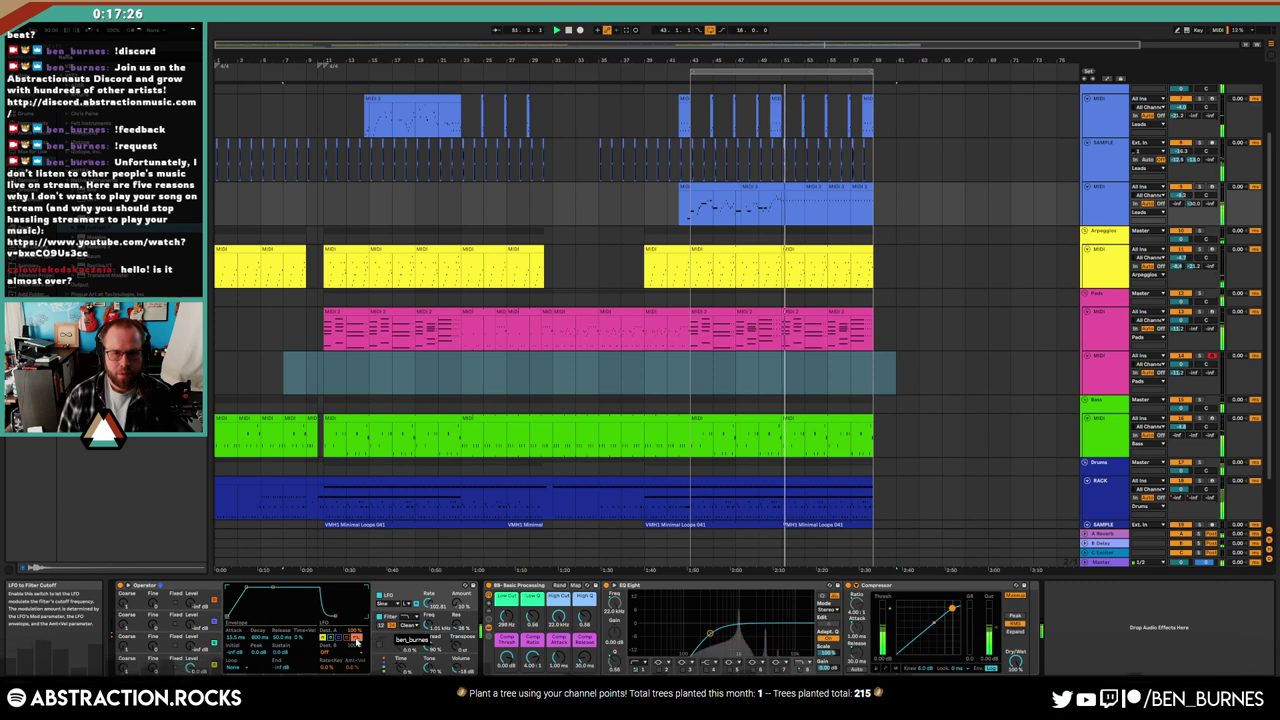
Delete the repeated B4 notes after bar 51 from the lead clip and remove the lead clips between bars 53 and 59
double_click(793, 204)
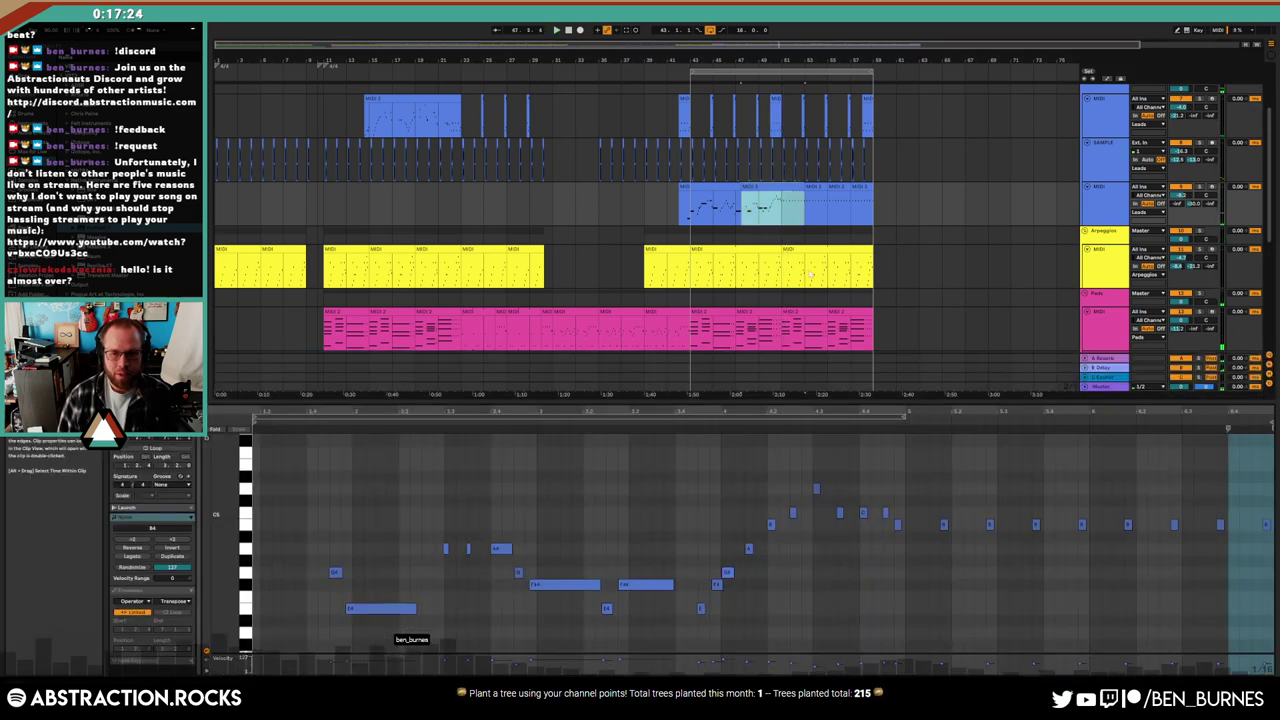
drag(927, 489, 1007, 552)
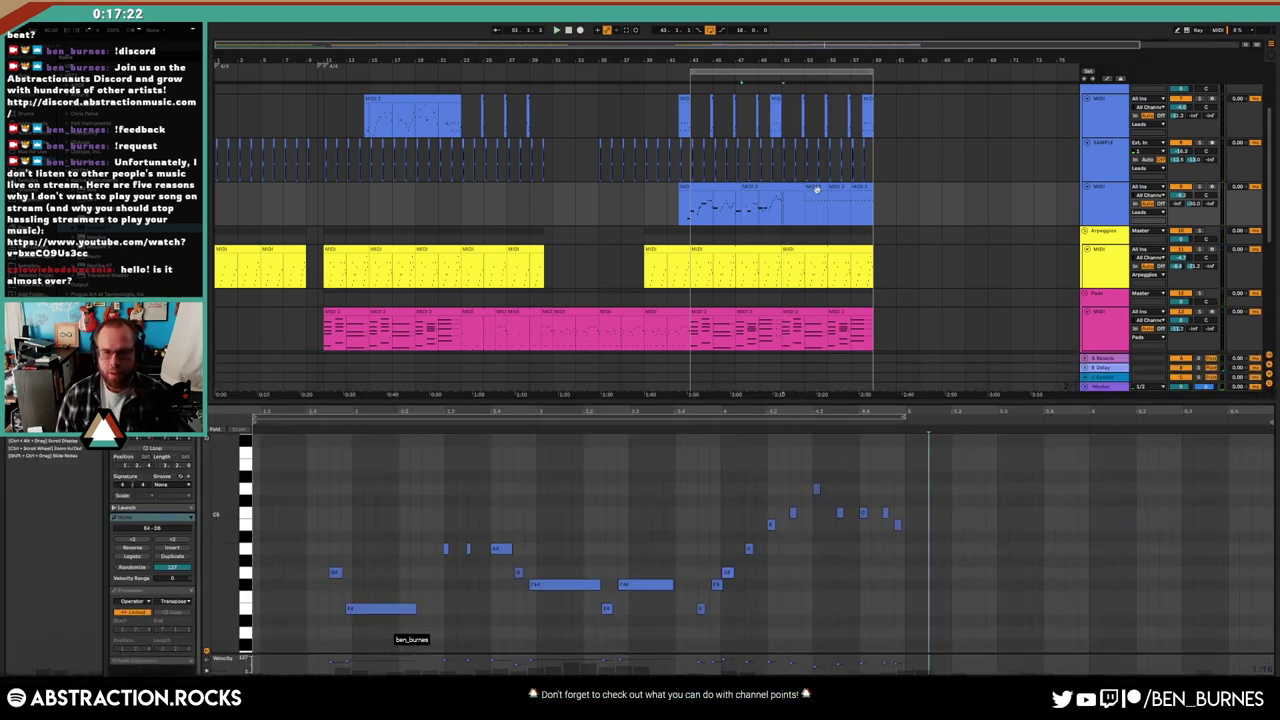
drag(872, 205, 805, 205)
click(756, 204)
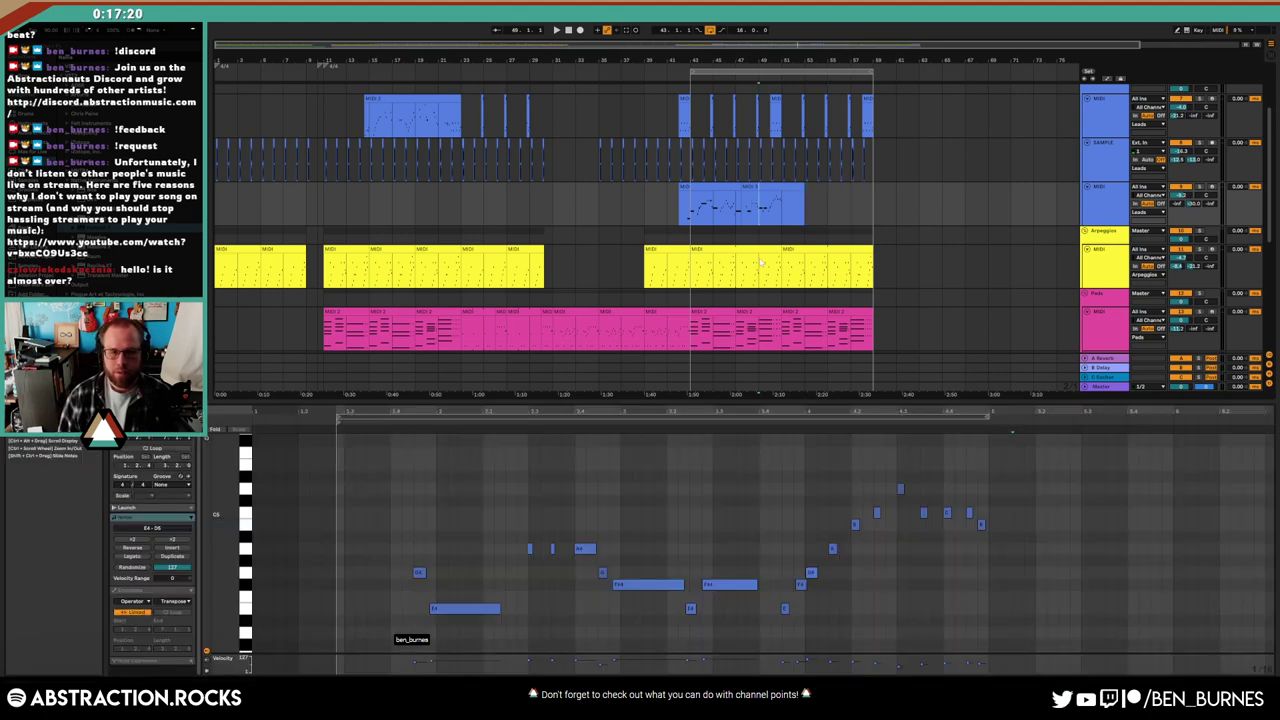
Copy the pads chord clips of bars 43 to 51, and duplicate the time from bar 31 to bar 39 across the arrangement
scroll(738, 270, down, 1)
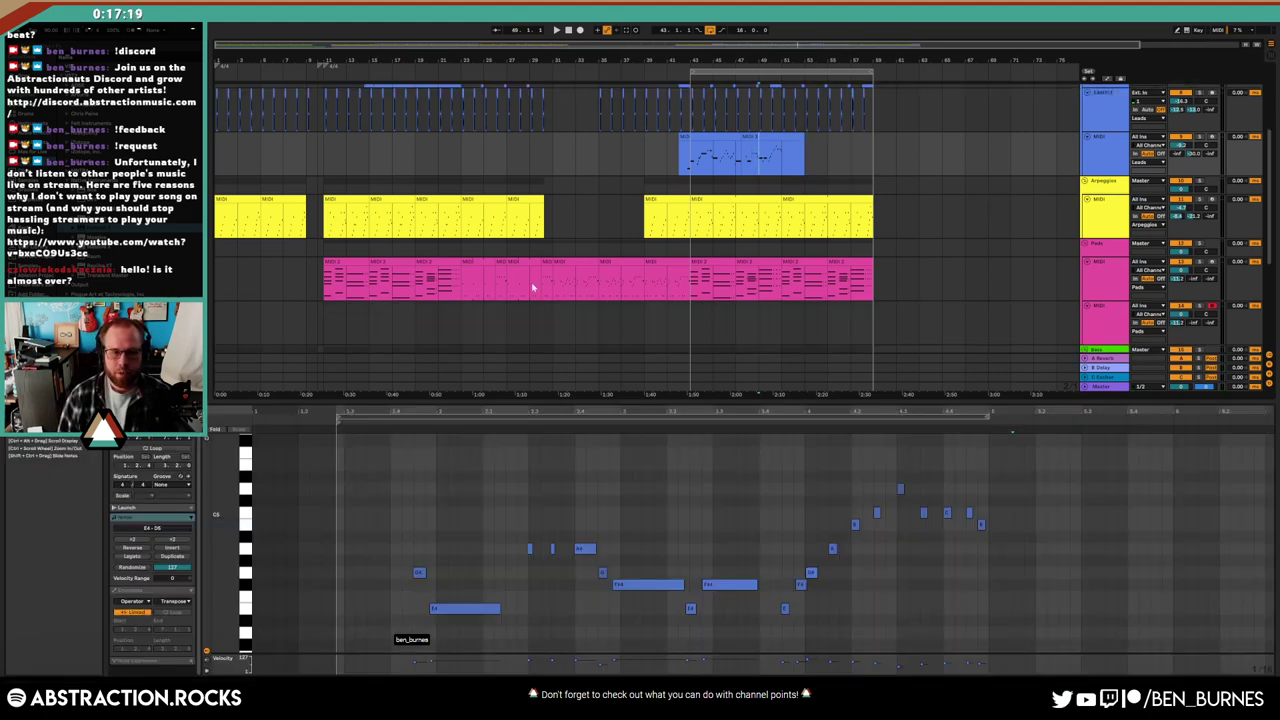
click(805, 280)
click(712, 285)
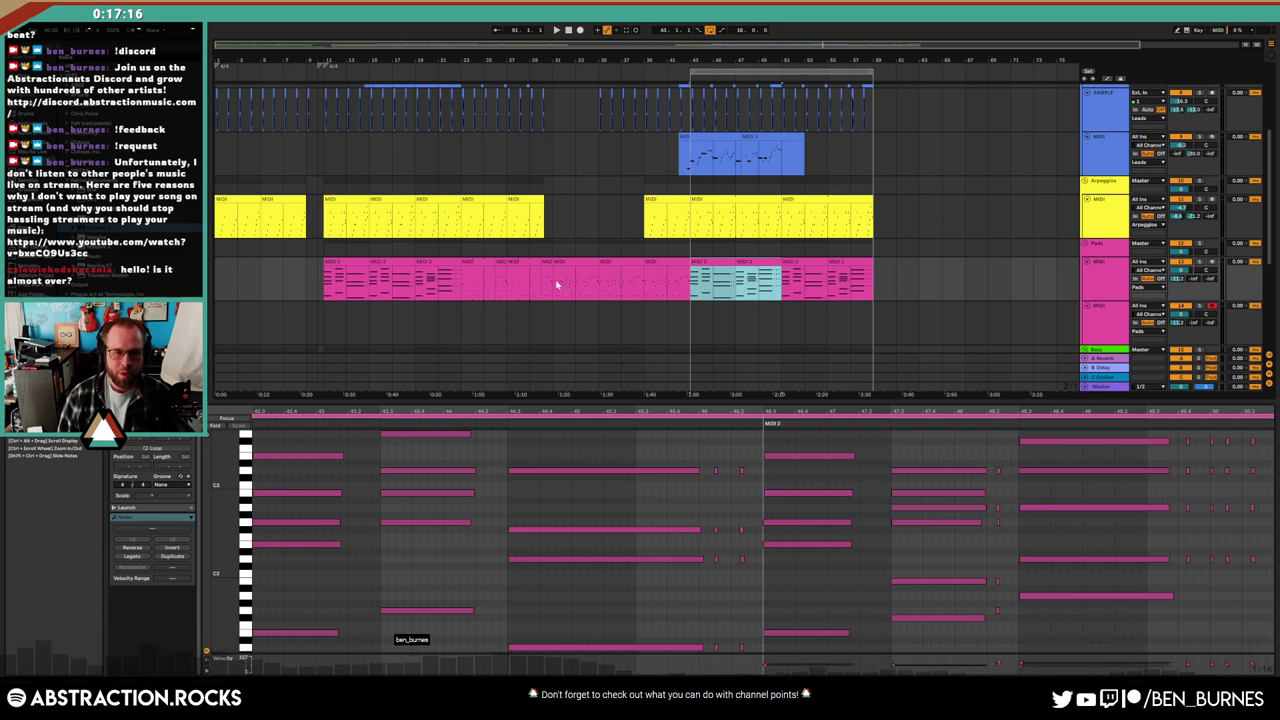
click(575, 285)
drag(609, 289, 641, 290)
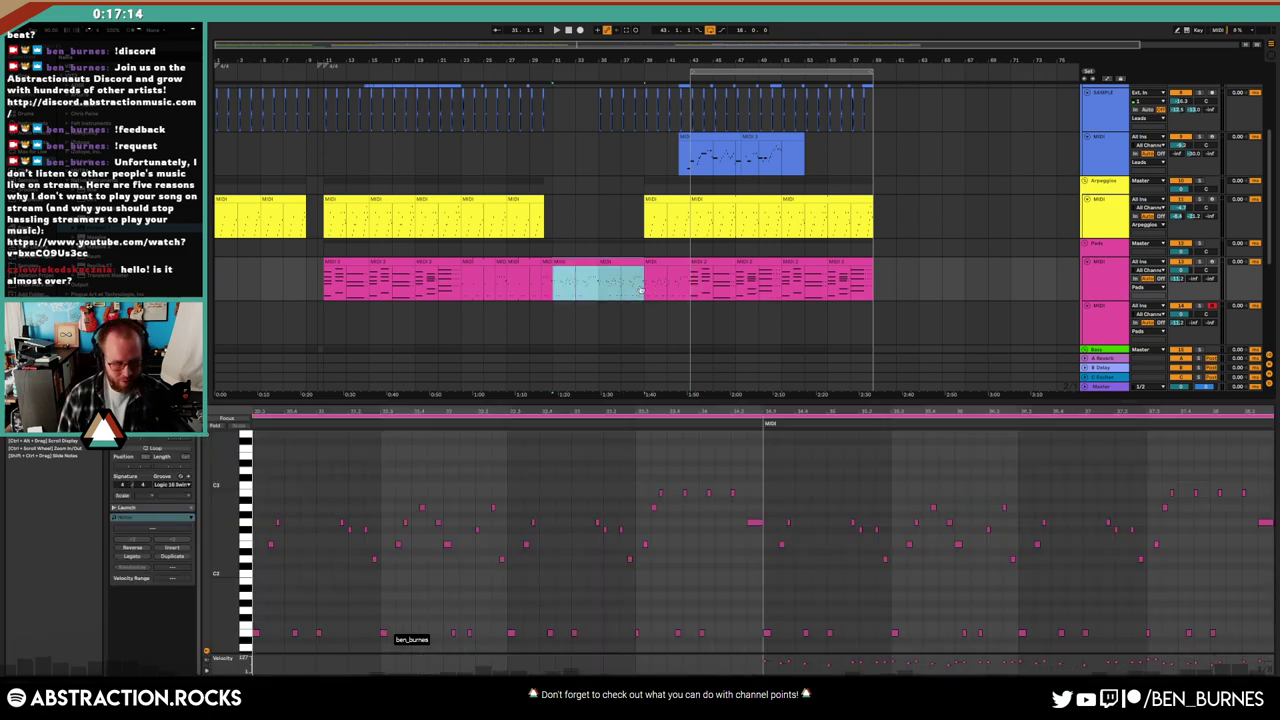
key(ctrl+shift+d)
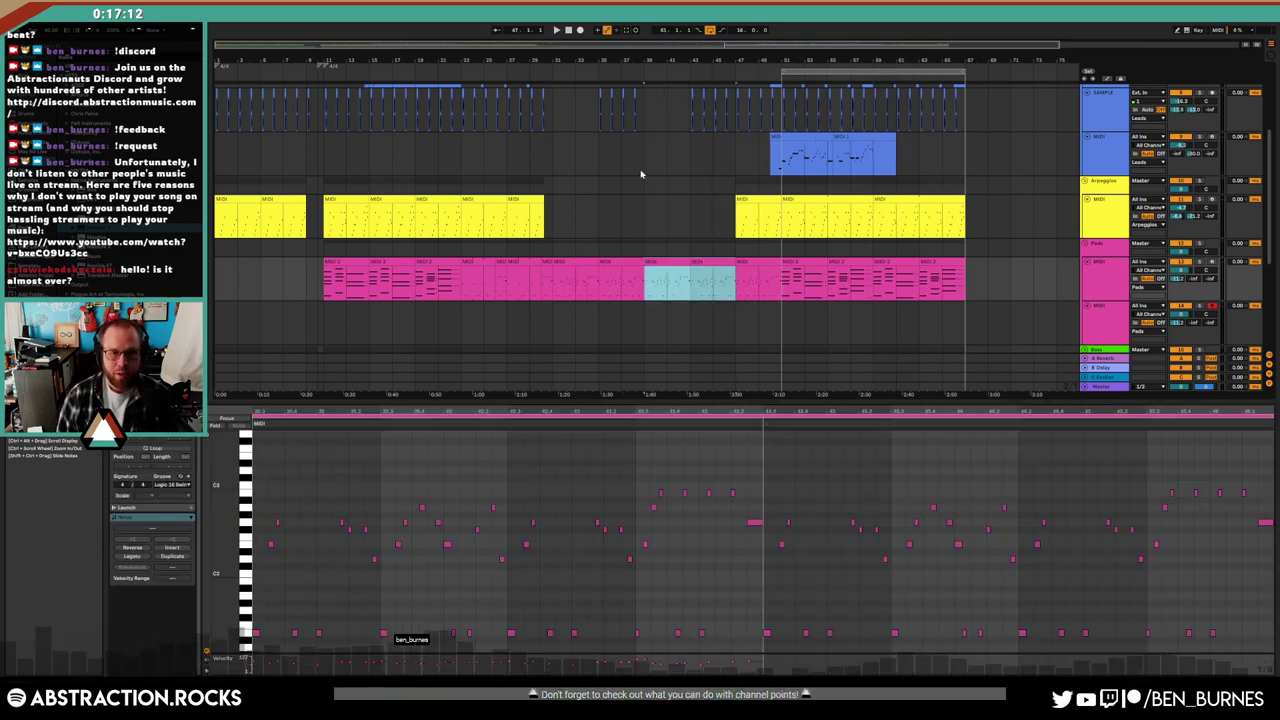
Clear all tracks between bars 31 and 39, and paste the copied chord clips on the pads track at bar 31
drag(642, 112, 551, 480)
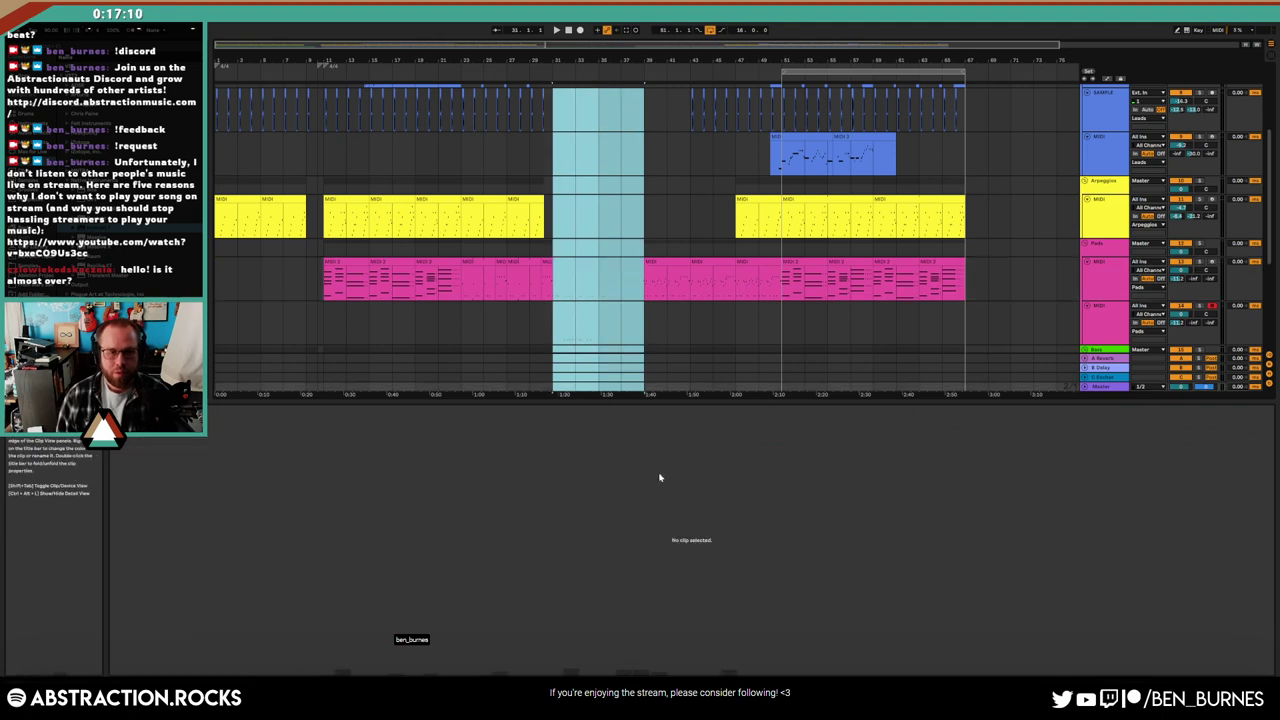
key(Delete)
click(572, 290)
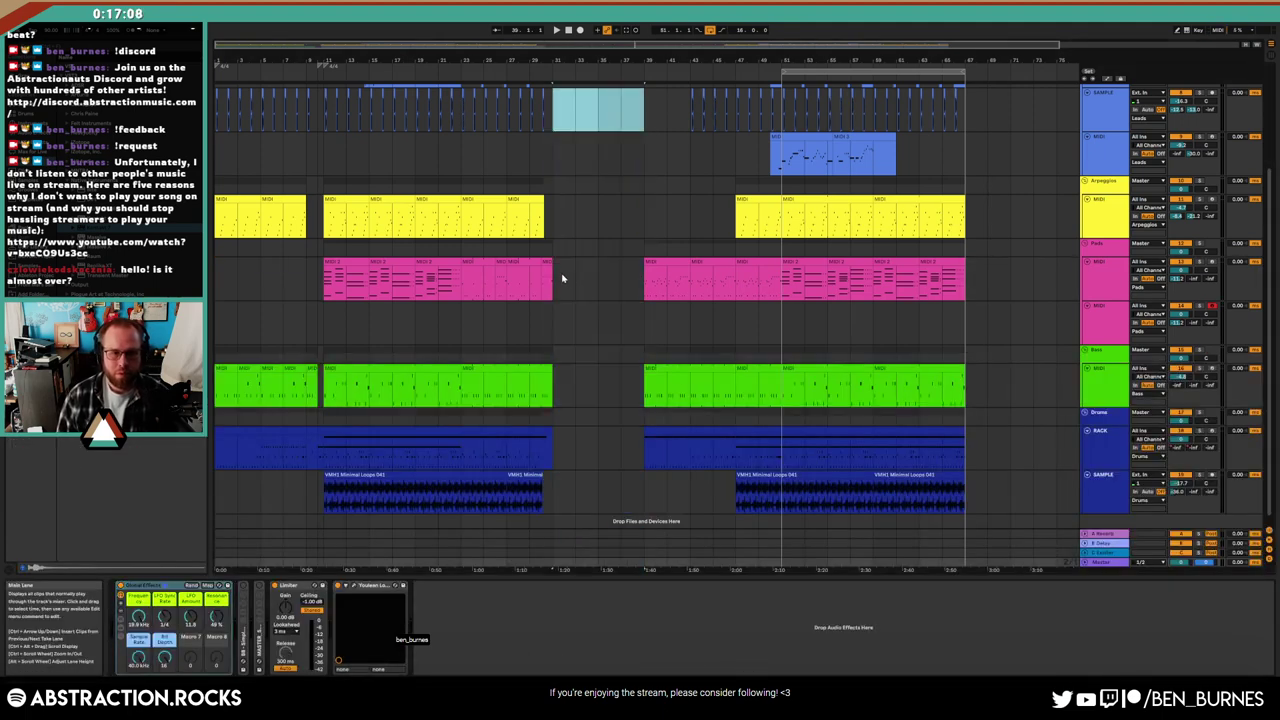
click(562, 279)
key(ctrl+v)
Play the arrangement from bar 27 and copy bars 11 to 19 of the bass clip to bar 31
click(506, 287)
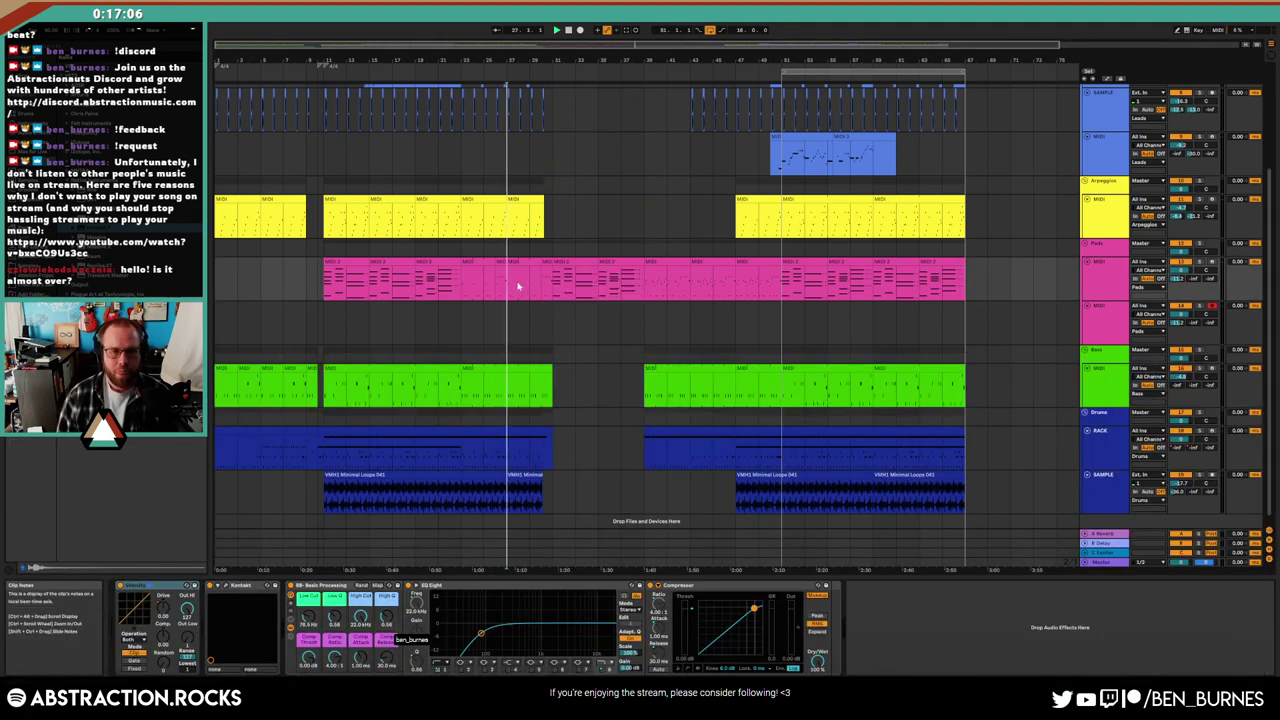
key(space)
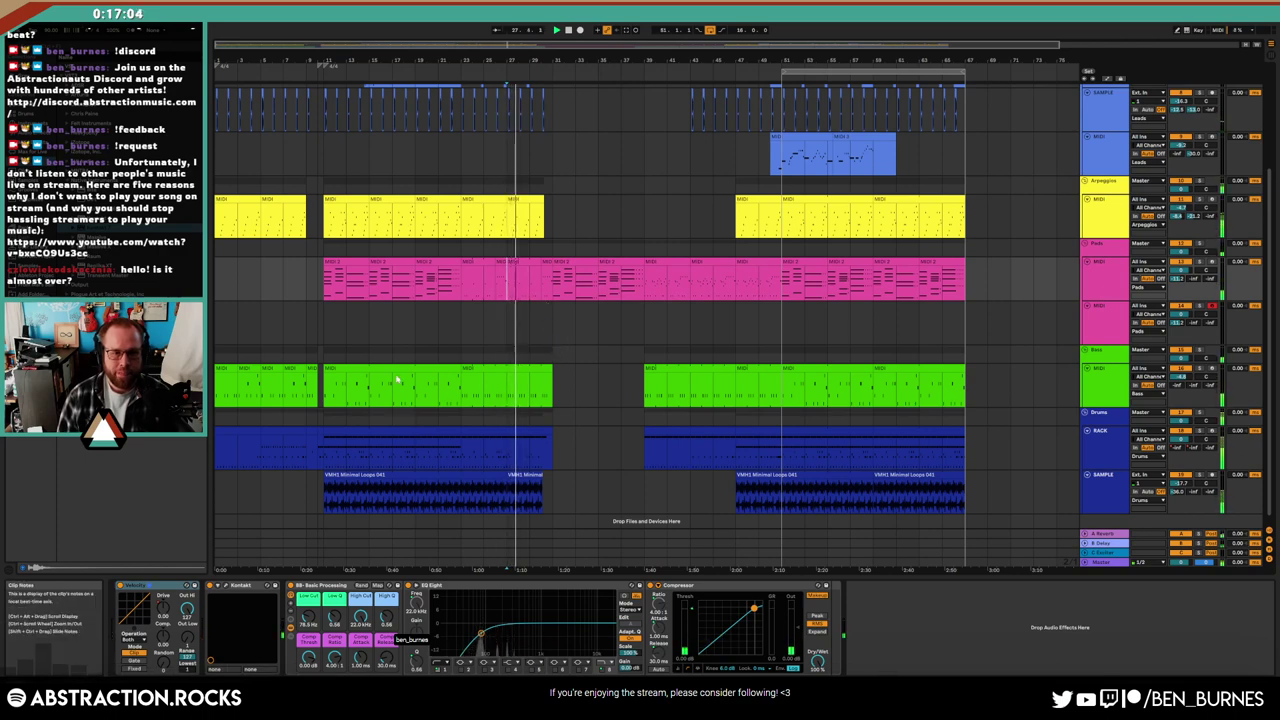
drag(397, 380, 455, 393)
drag(323, 385, 414, 390)
key(ctrl+c)
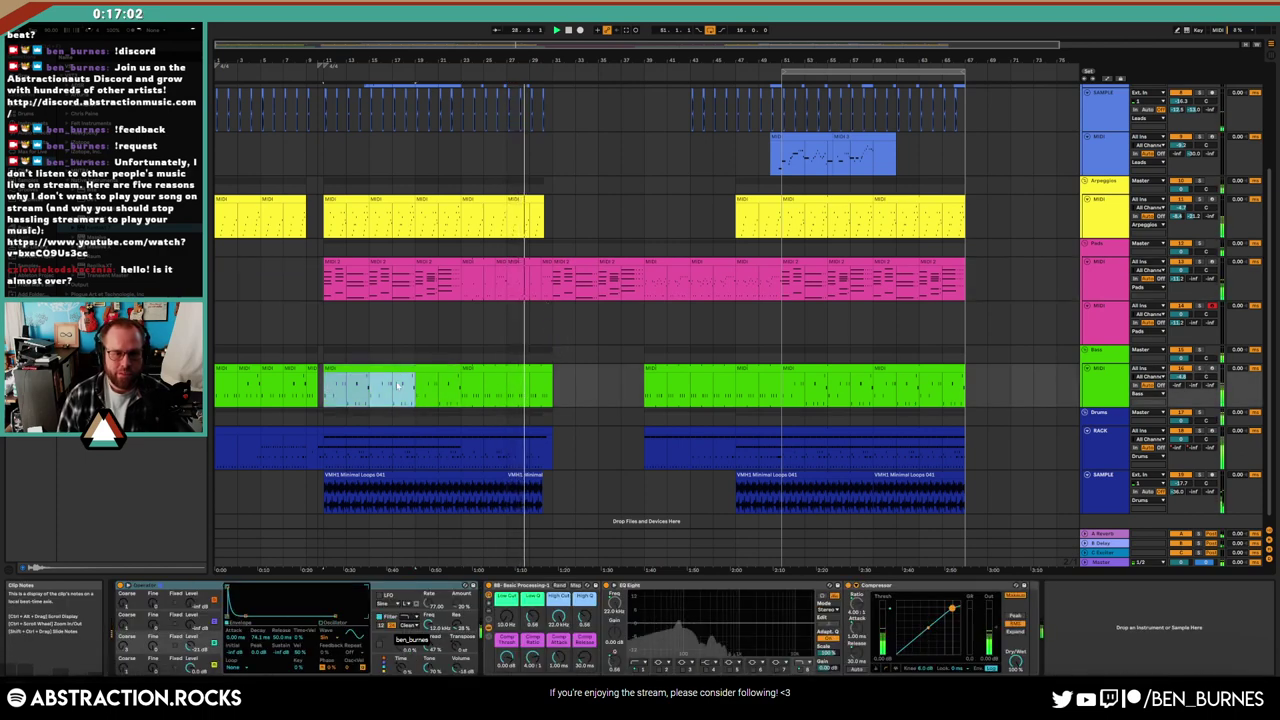
click(552, 392)
key(ctrl+v)
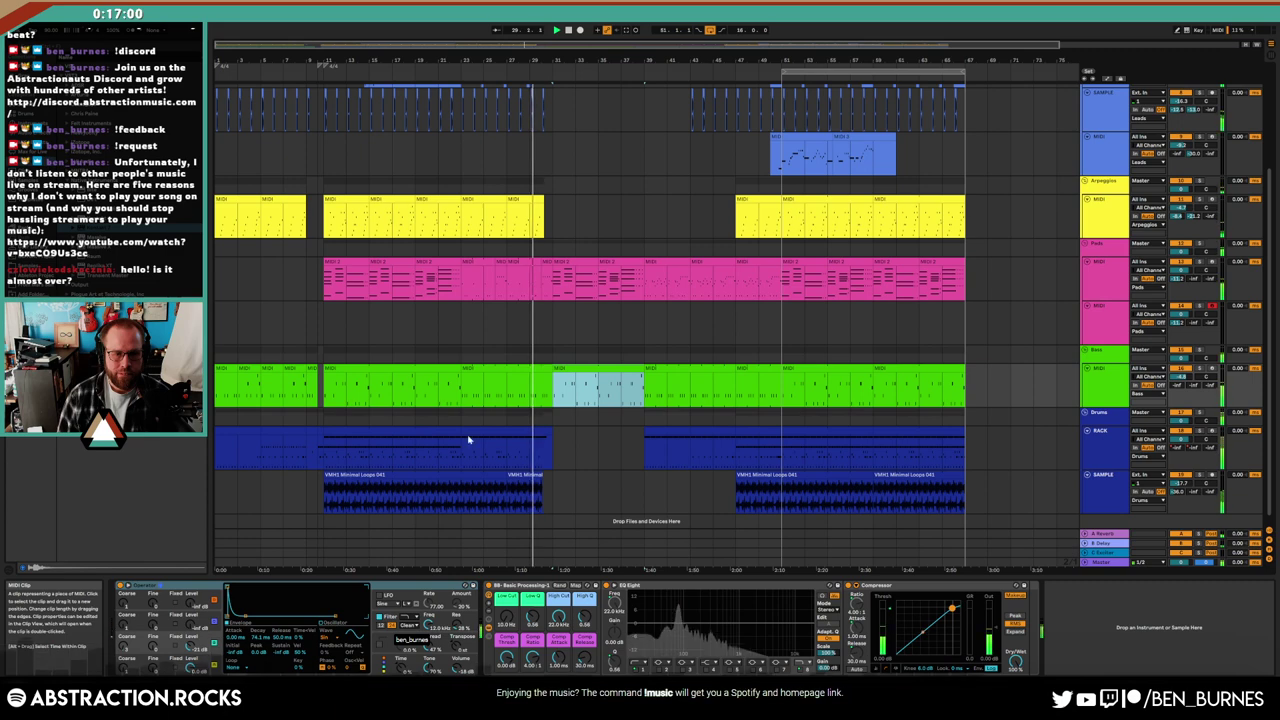
Copy bars 11 to 19 of the drum rack pattern to bar 31 and view its notes
click(335, 447)
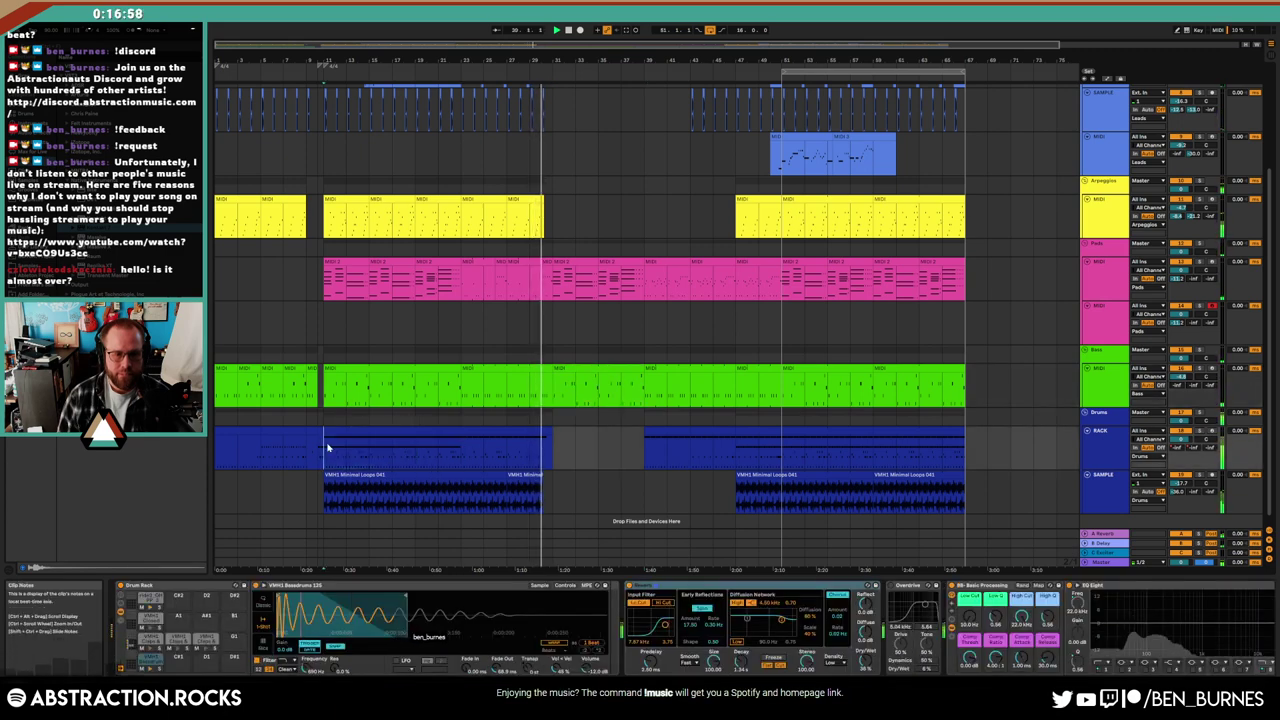
drag(329, 448, 644, 440)
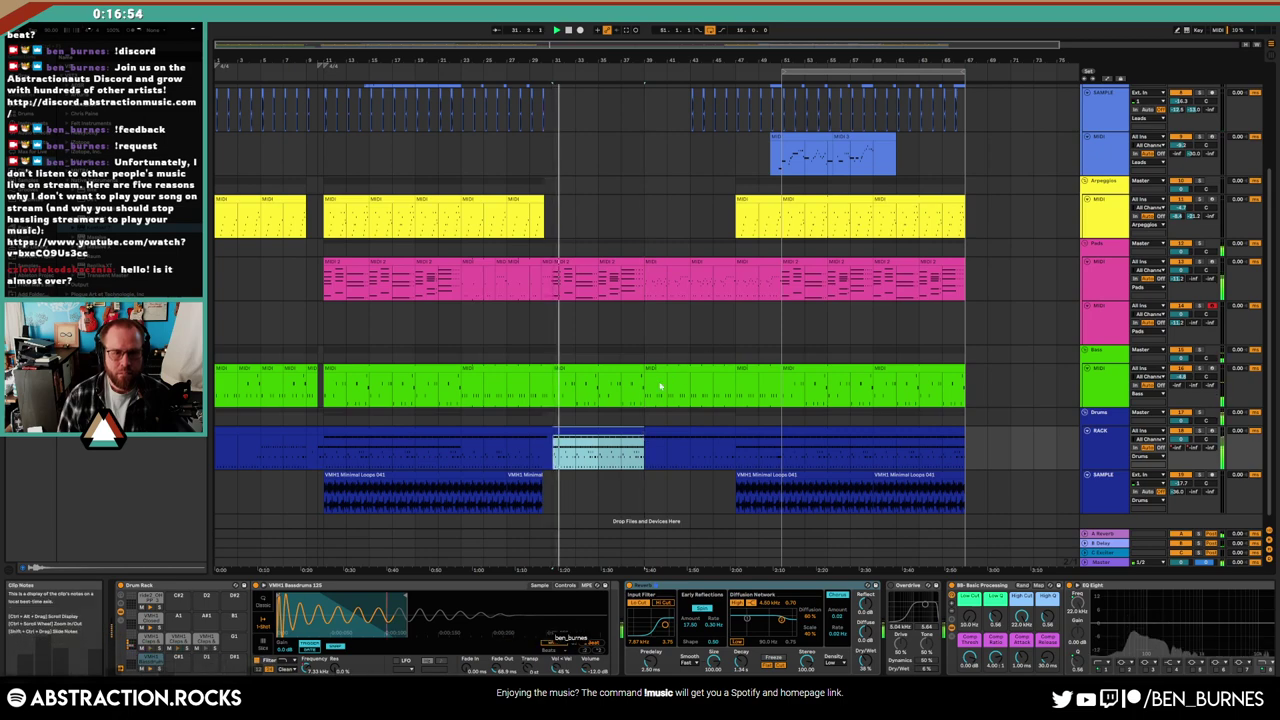
key(shift+Tab)
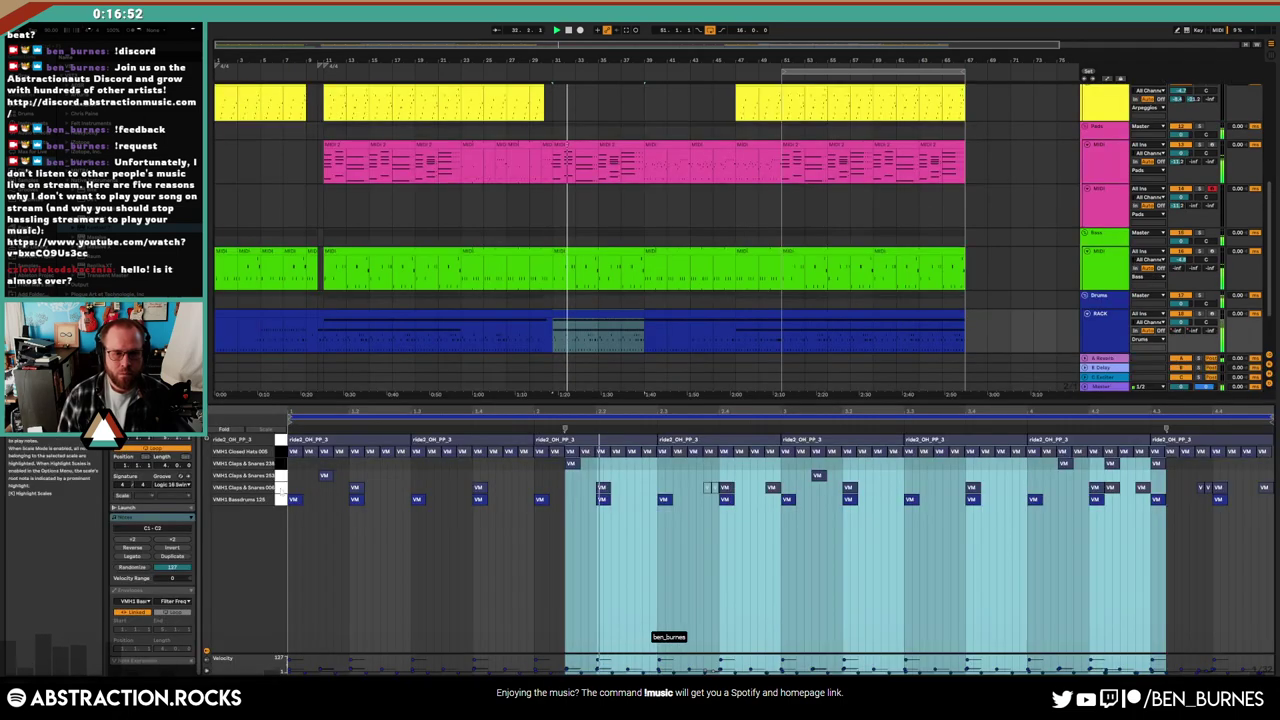
key(shift+Tab)
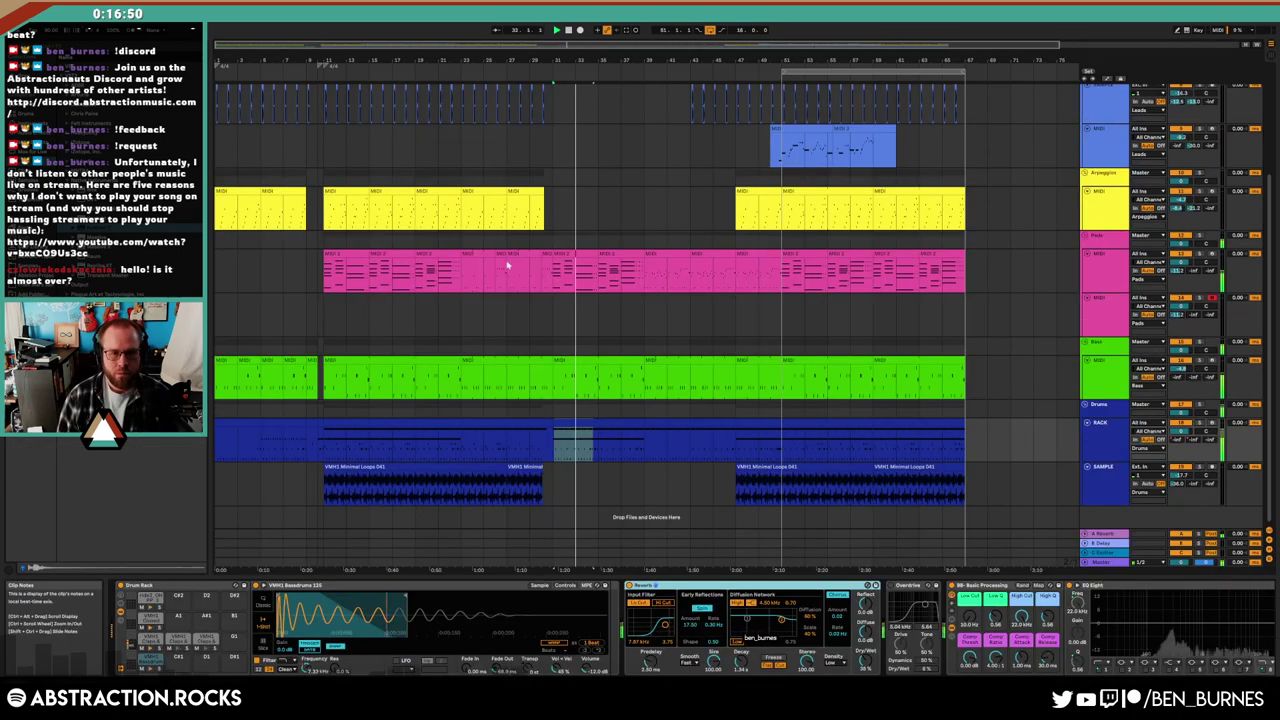
Copy the Pitch device from the first lead track to the added pads track, and remove that pads track's Velocity device
scroll(540, 330, up, 1)
click(546, 360)
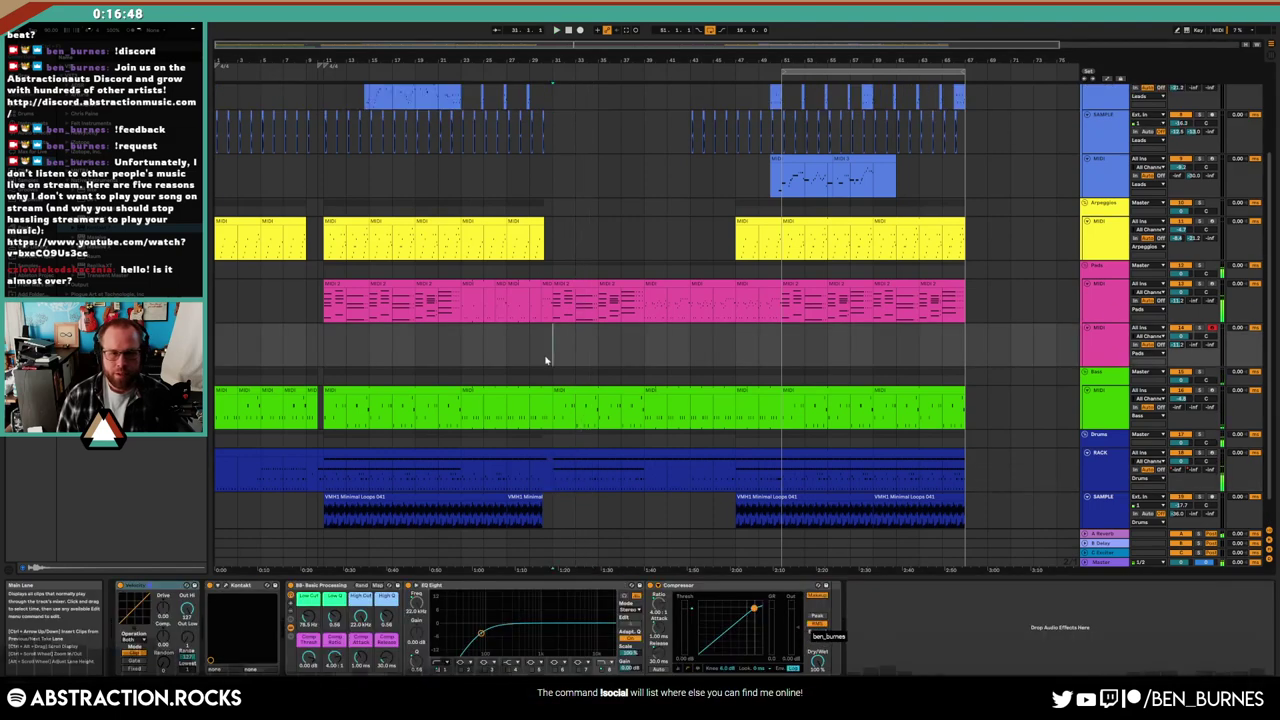
scroll(600, 250, up, 3)
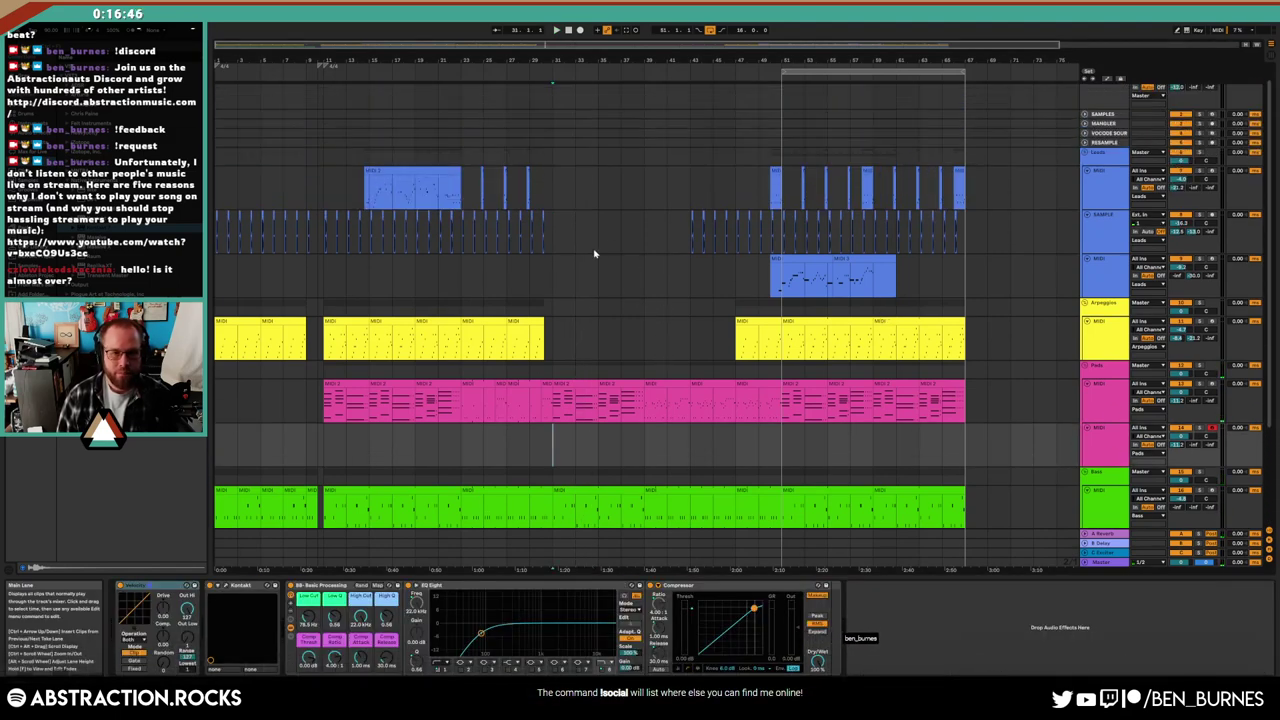
click(620, 200)
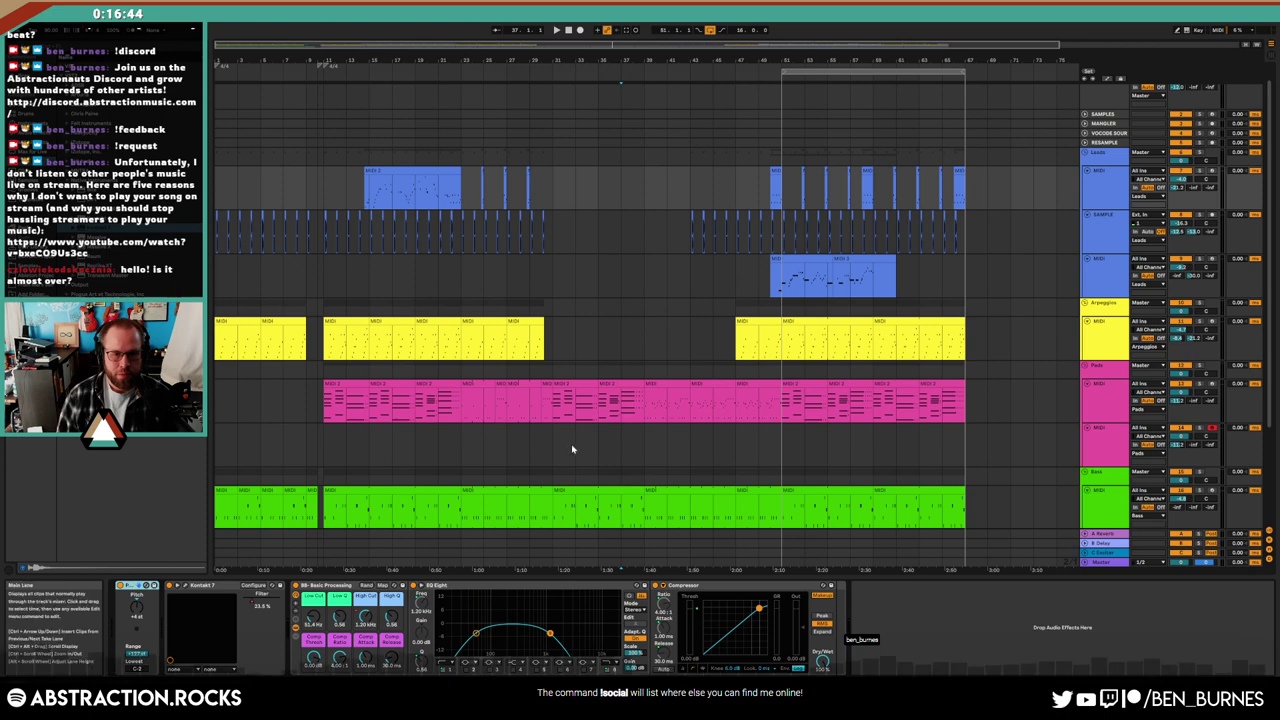
click(573, 449)
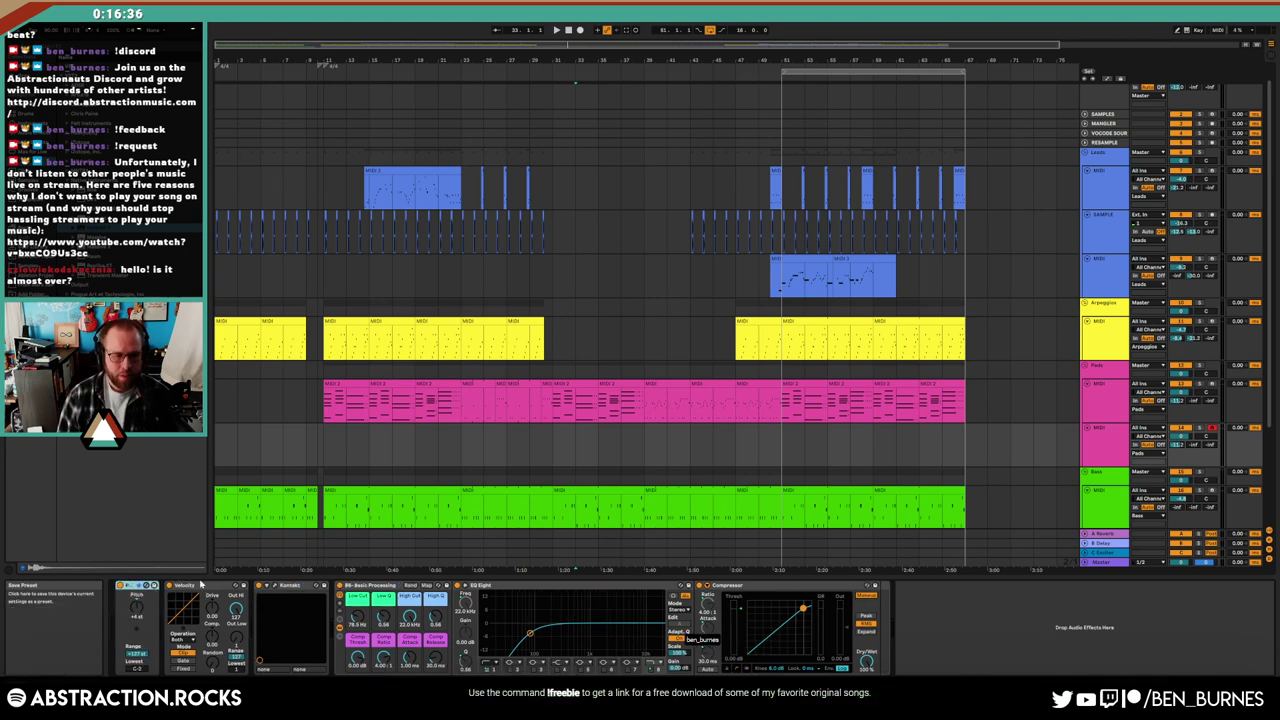
click(580, 480)
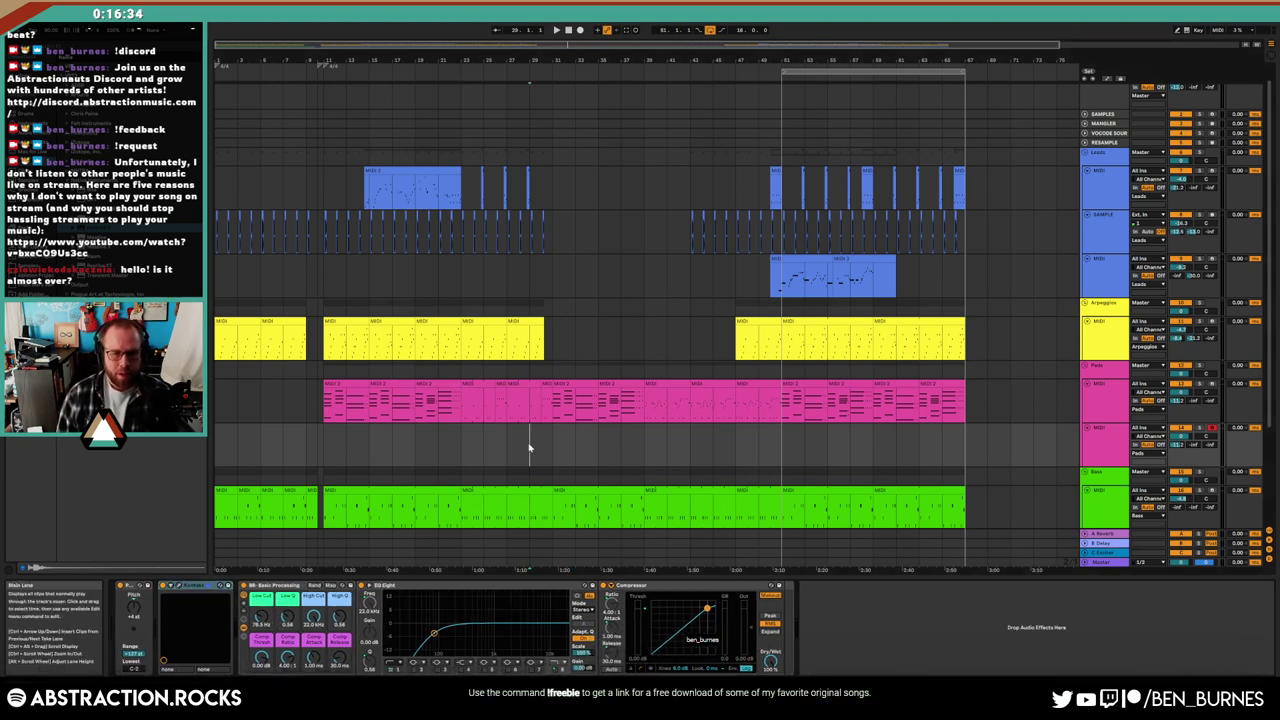
Try to record a part on the added pads track from bar 29, and discard the take
key(space)
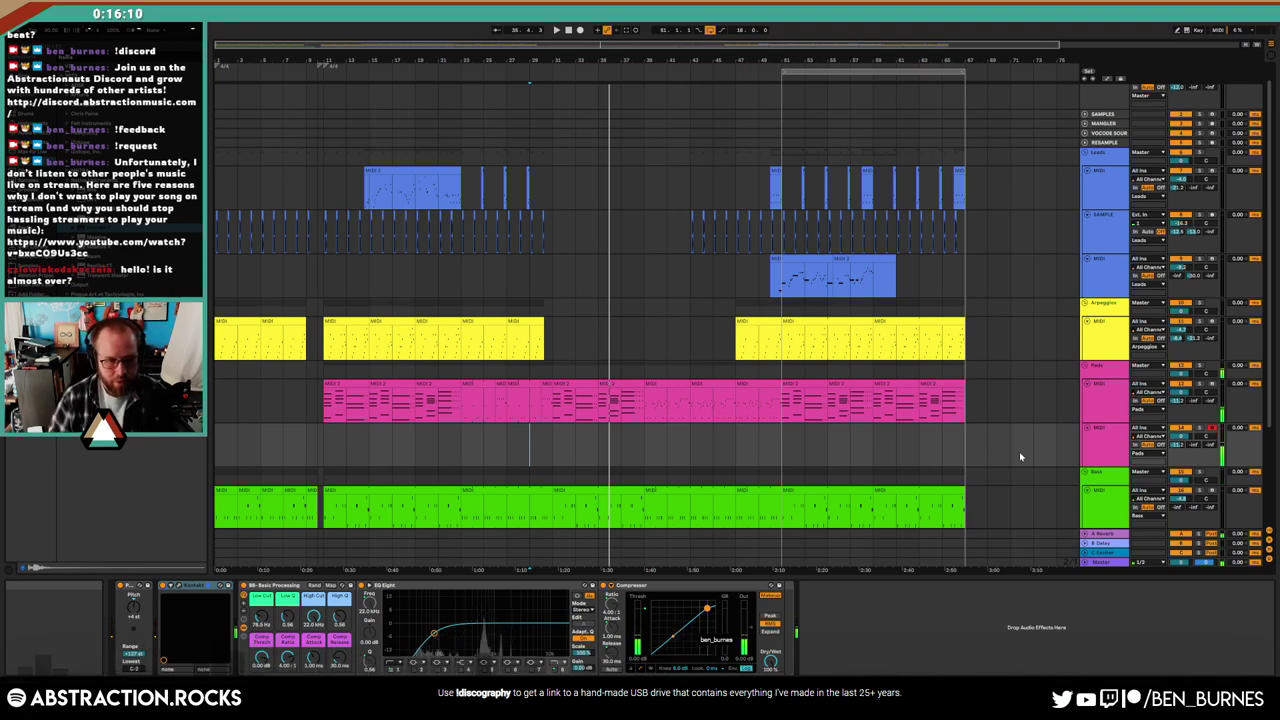
click(531, 456)
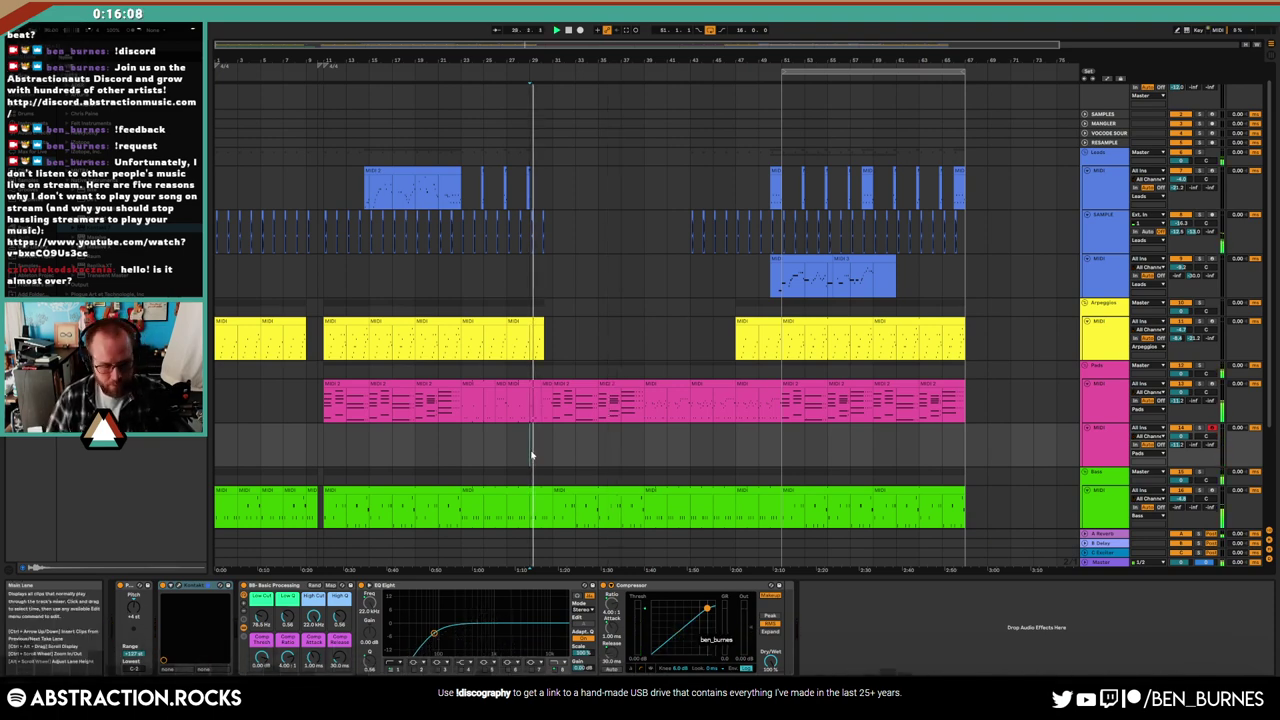
key(F9)
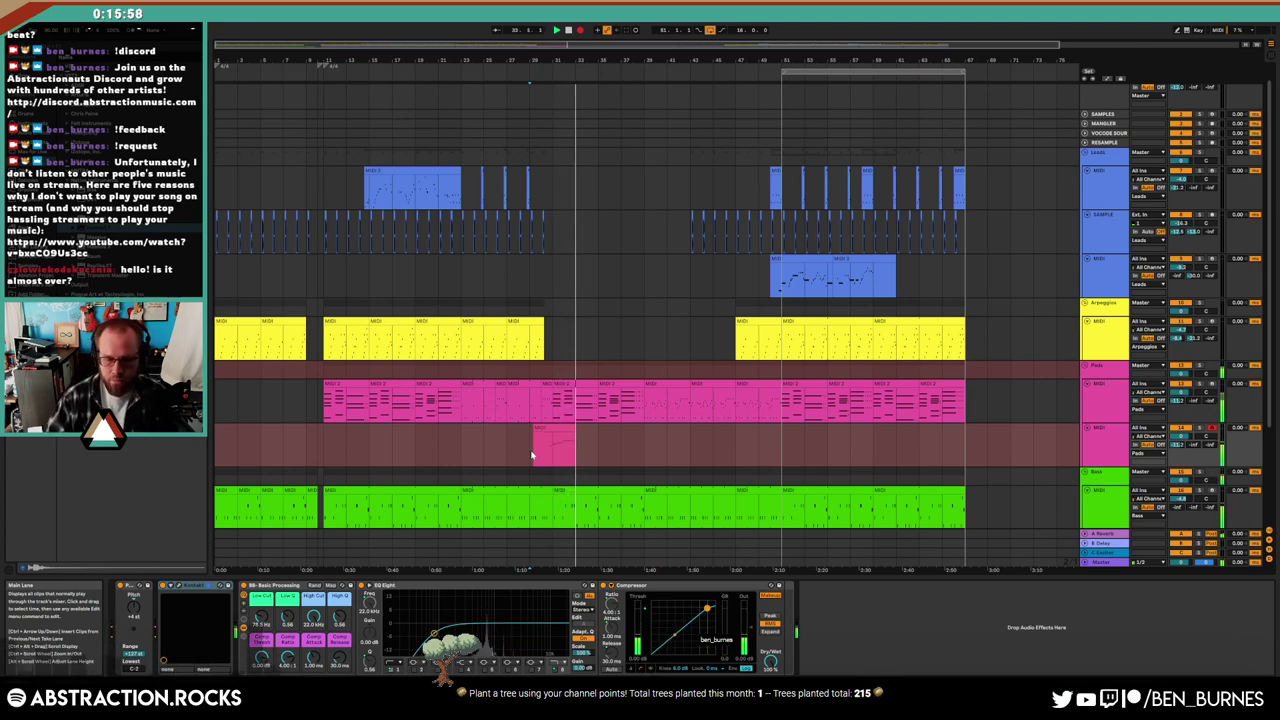
key(space)
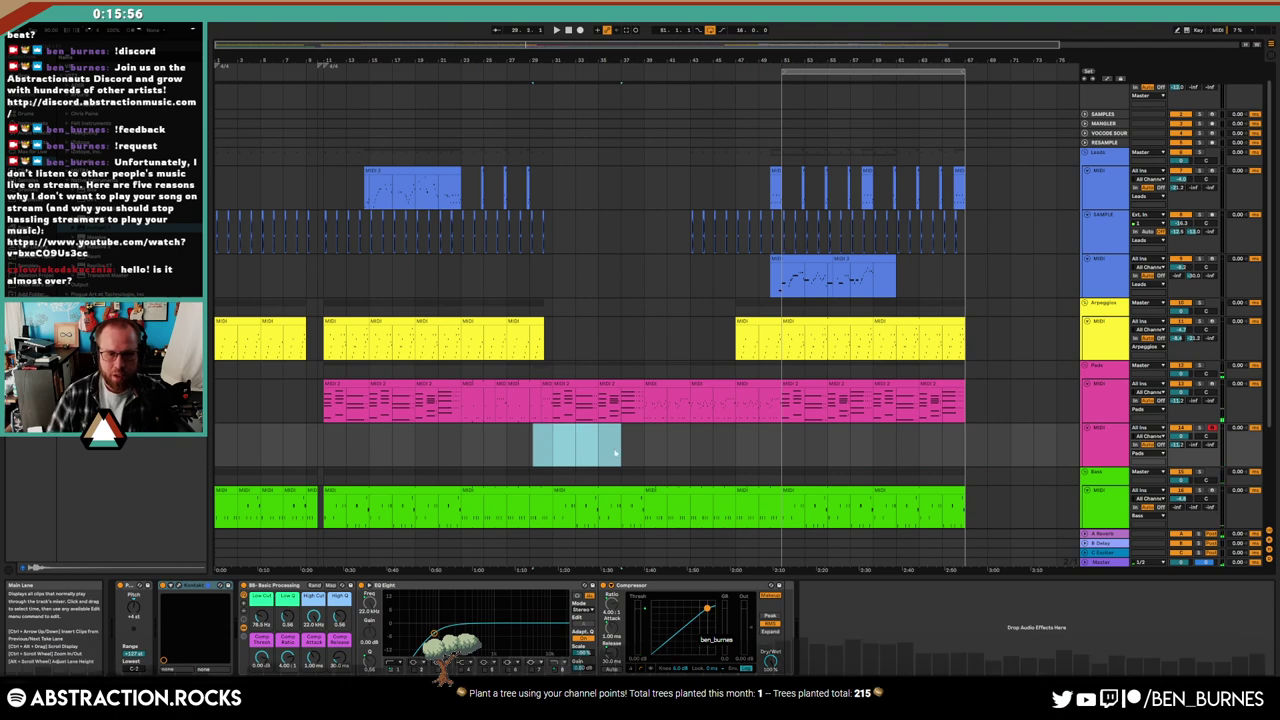
ctrl+scroll(615, 452, up, 3)
key(Delete)
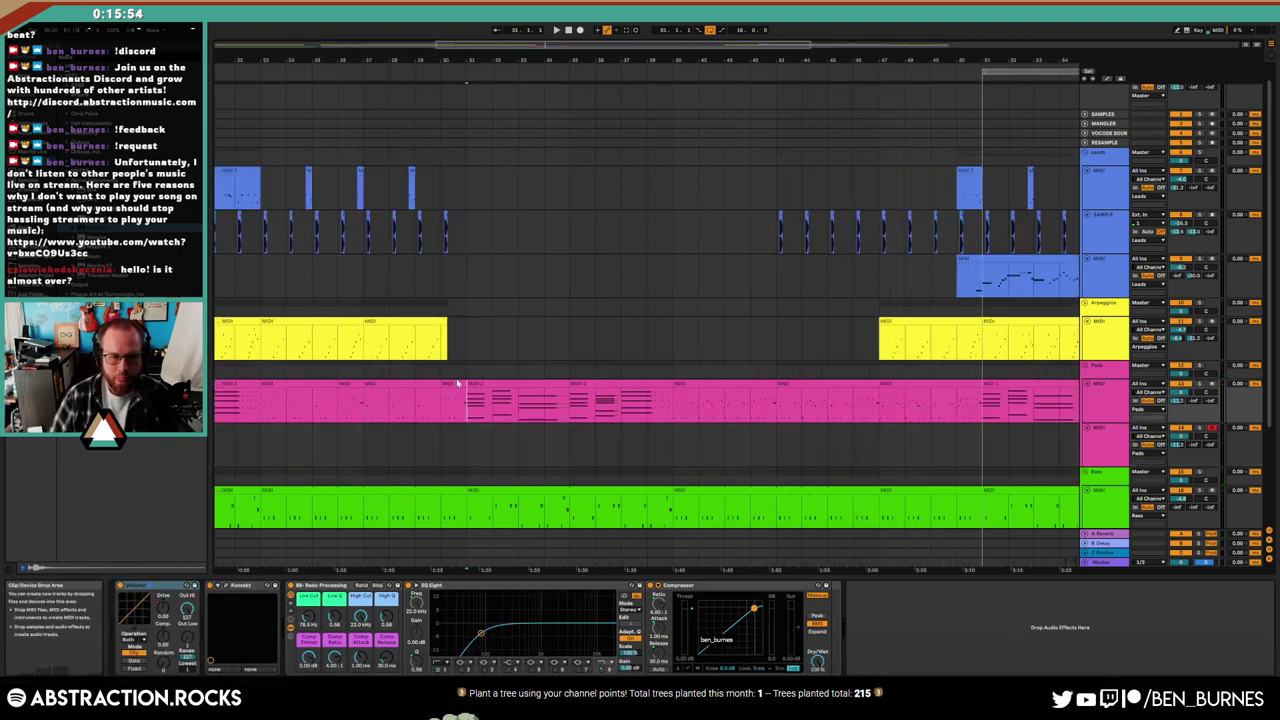
Draw the 64-Sustain MIDI controller envelope at its minimum in the one-bar clip at bar 30 on the original pads track
double_click(457, 383)
click(147, 602)
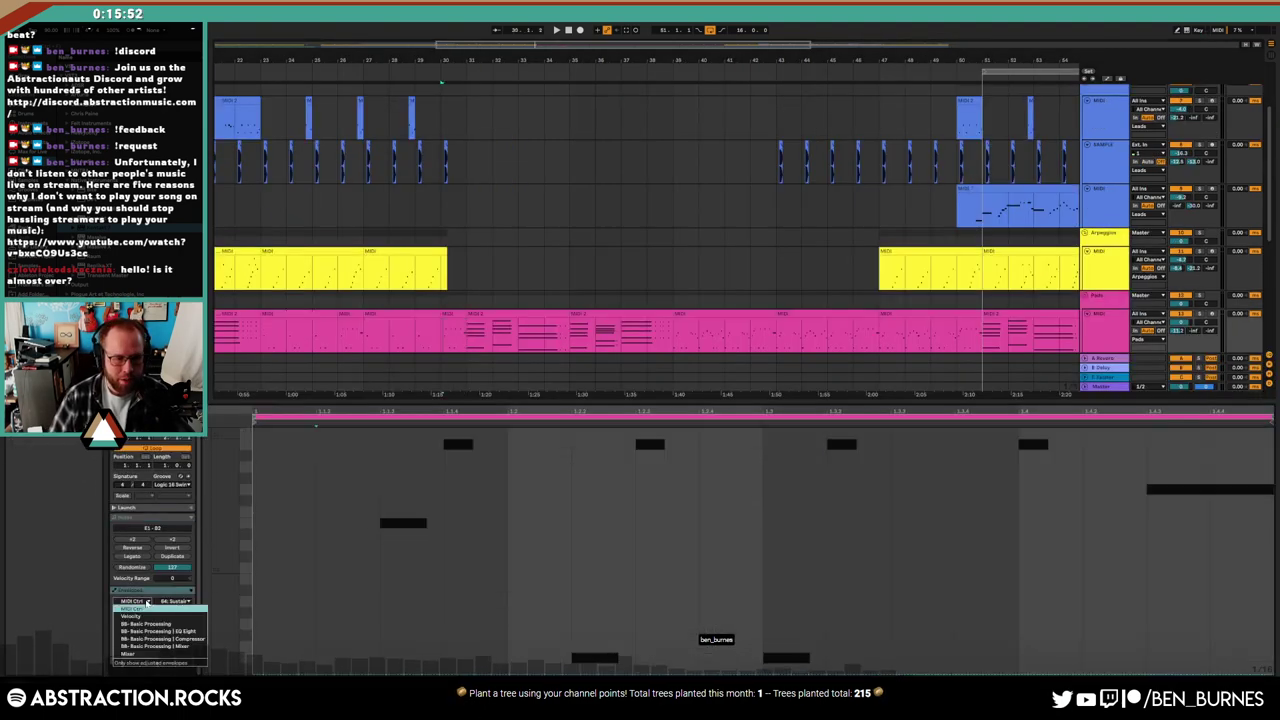
click(281, 661)
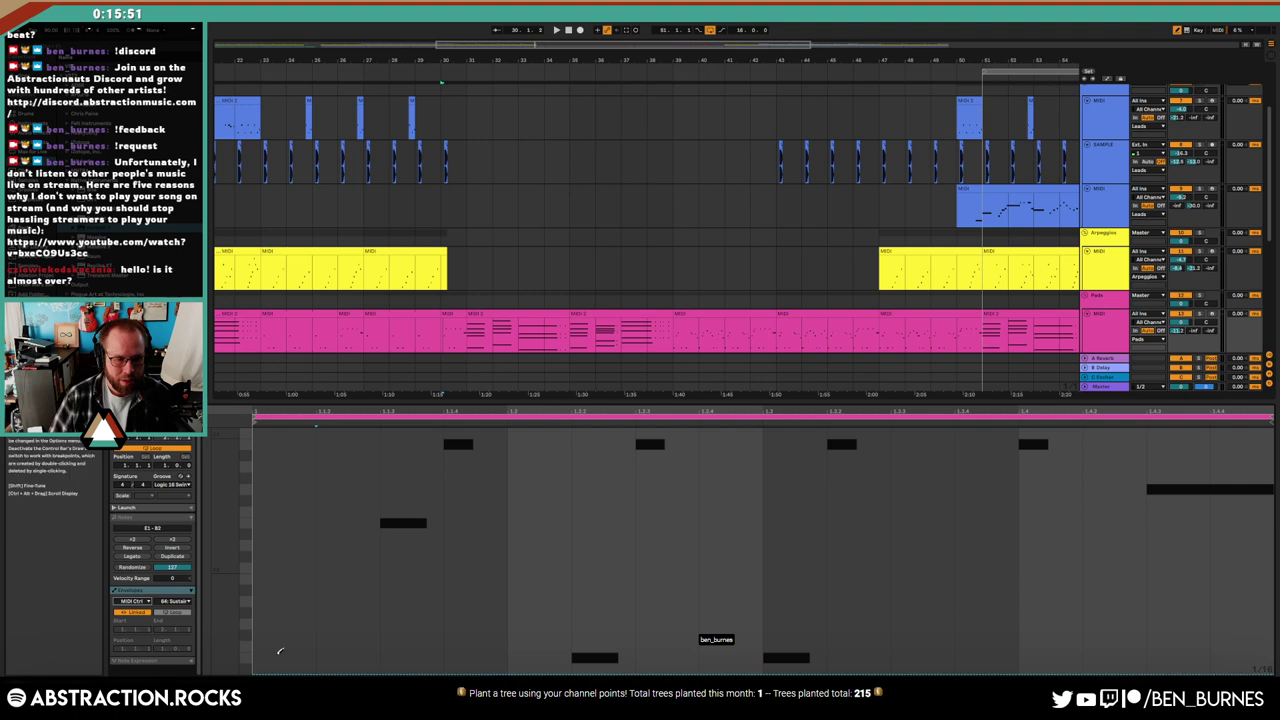
key(shift+Tab)
Start playback at bar 29 and record a part on the added pads track until just after bar 39
click(414, 370)
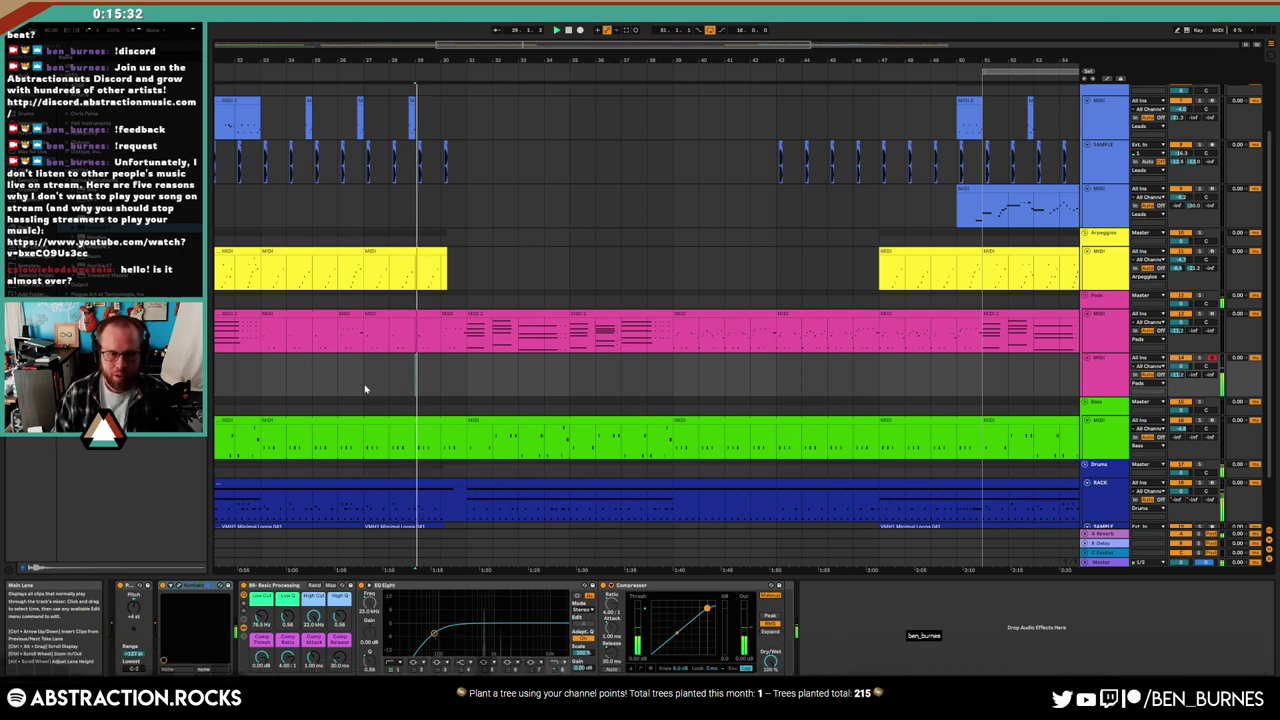
key(F9)
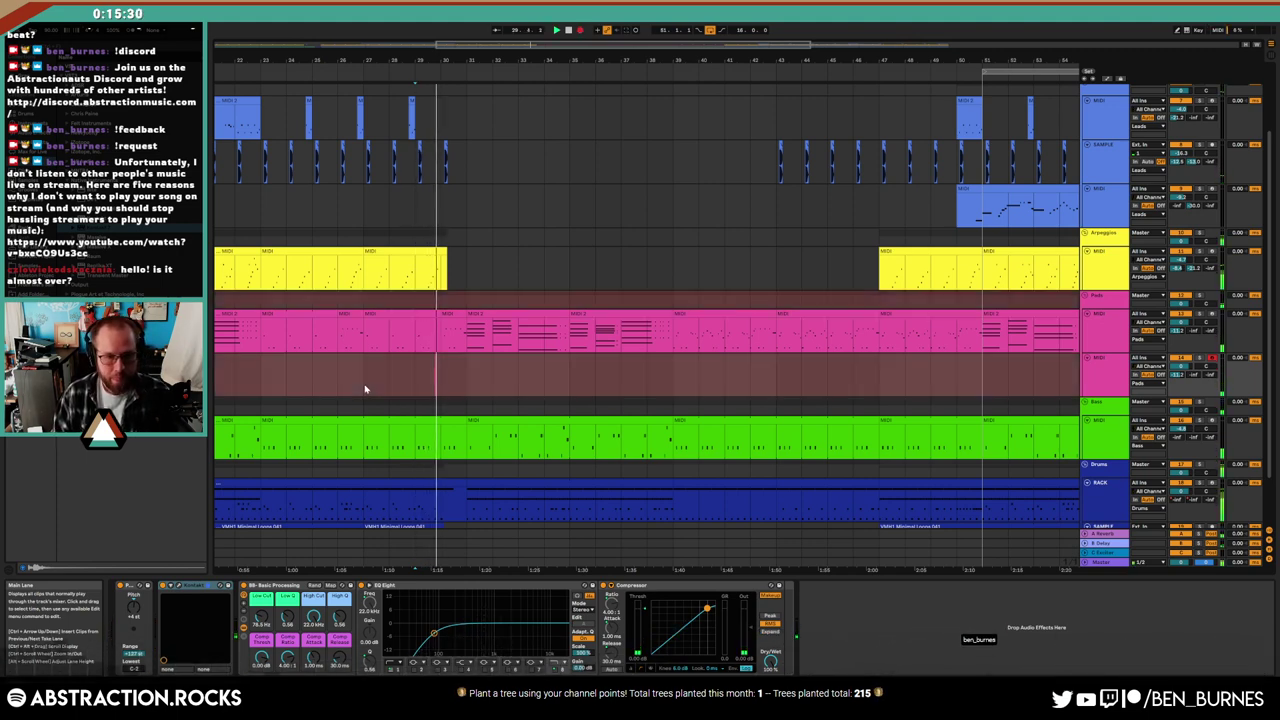
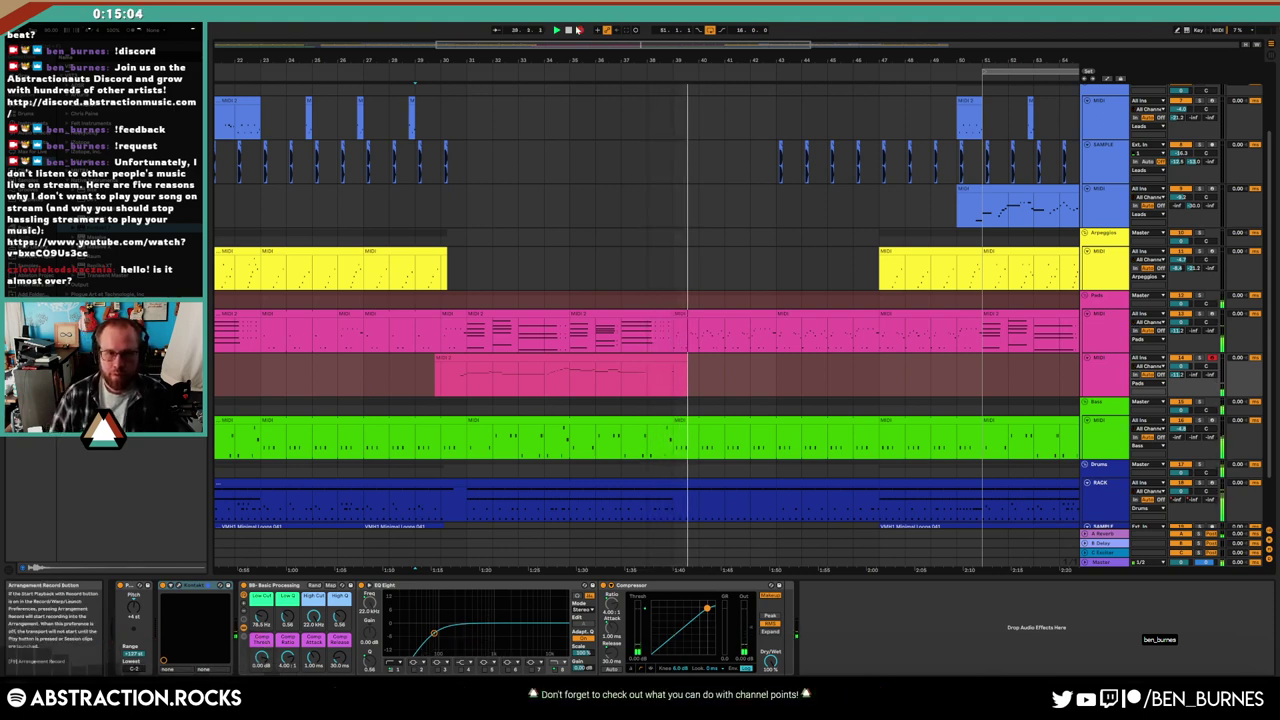
click(580, 30)
Adjust the edges of the recorded clip on the added pads track to span bars 30 to 40, and play it back
scroll(717, 363, down, 2)
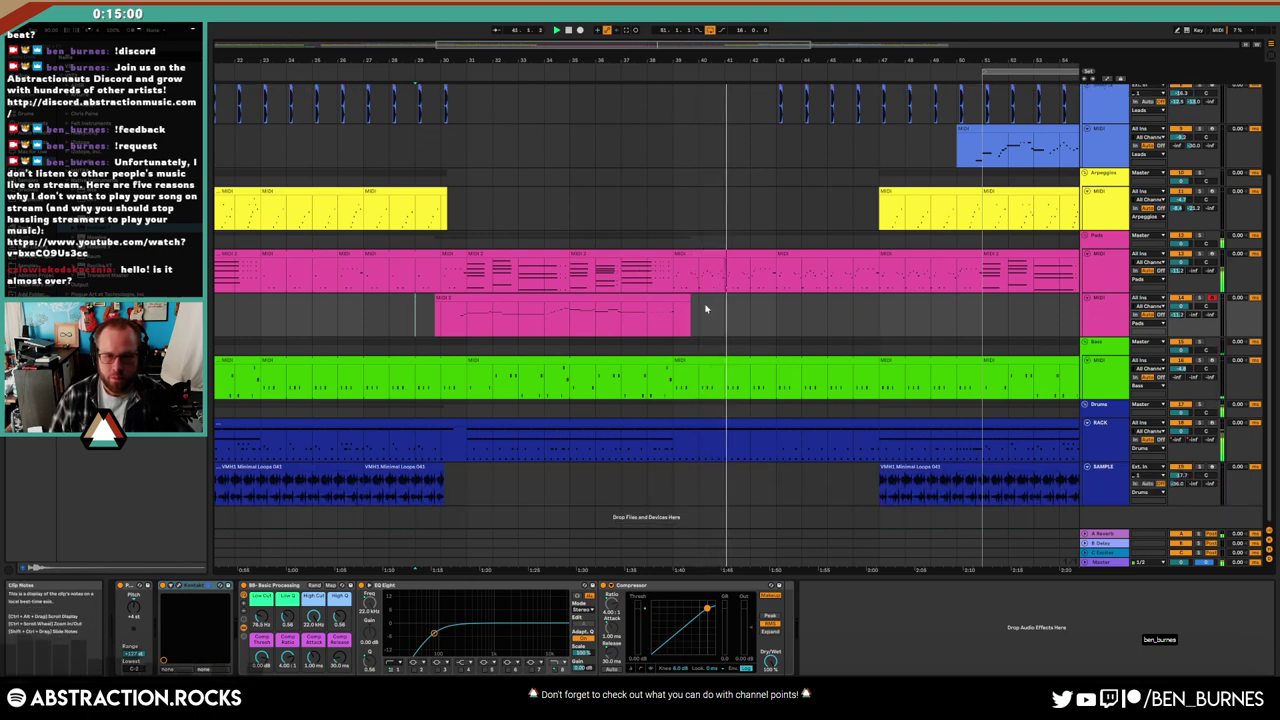
drag(620, 45, 620, 38)
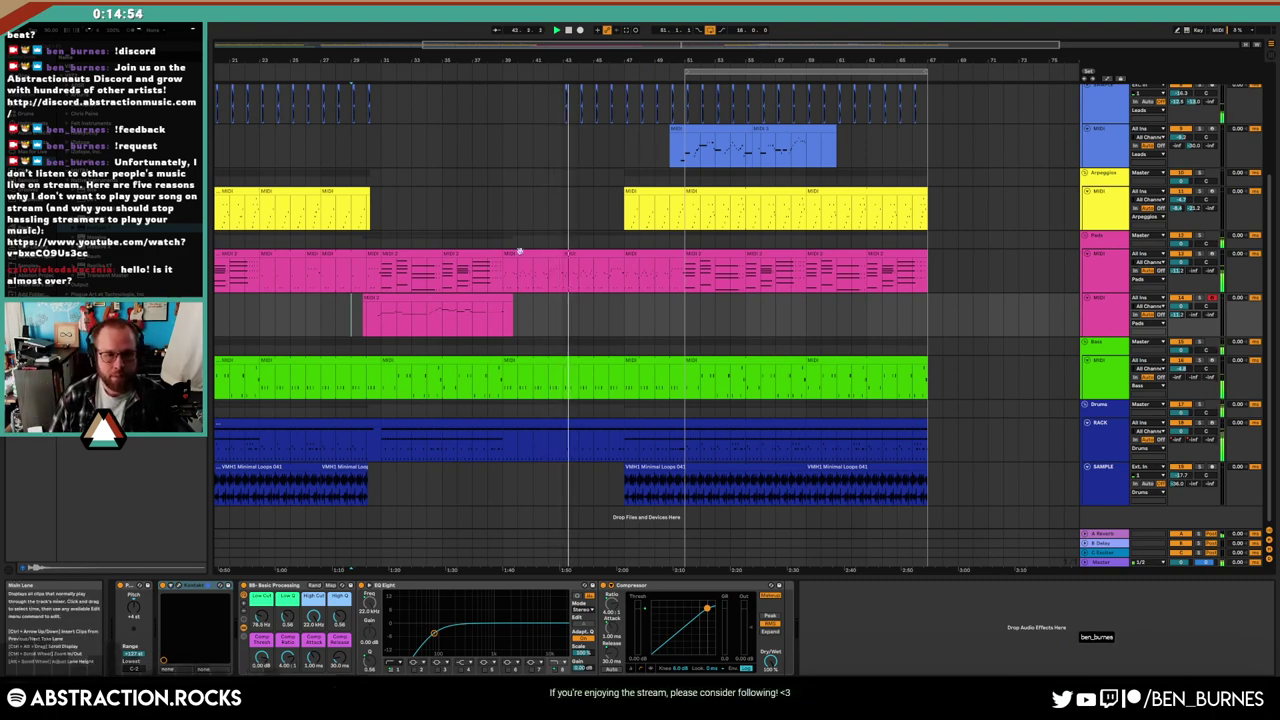
scroll(408, 320, up, 3)
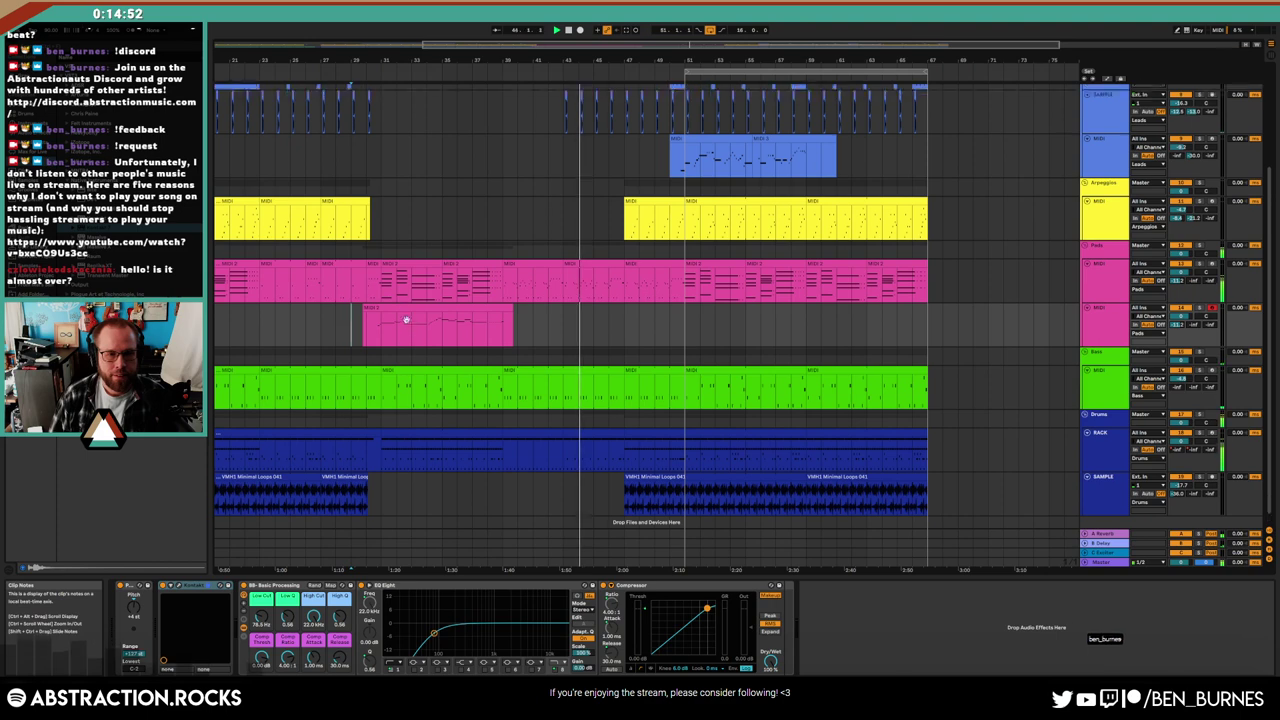
scroll(411, 323, up, 1)
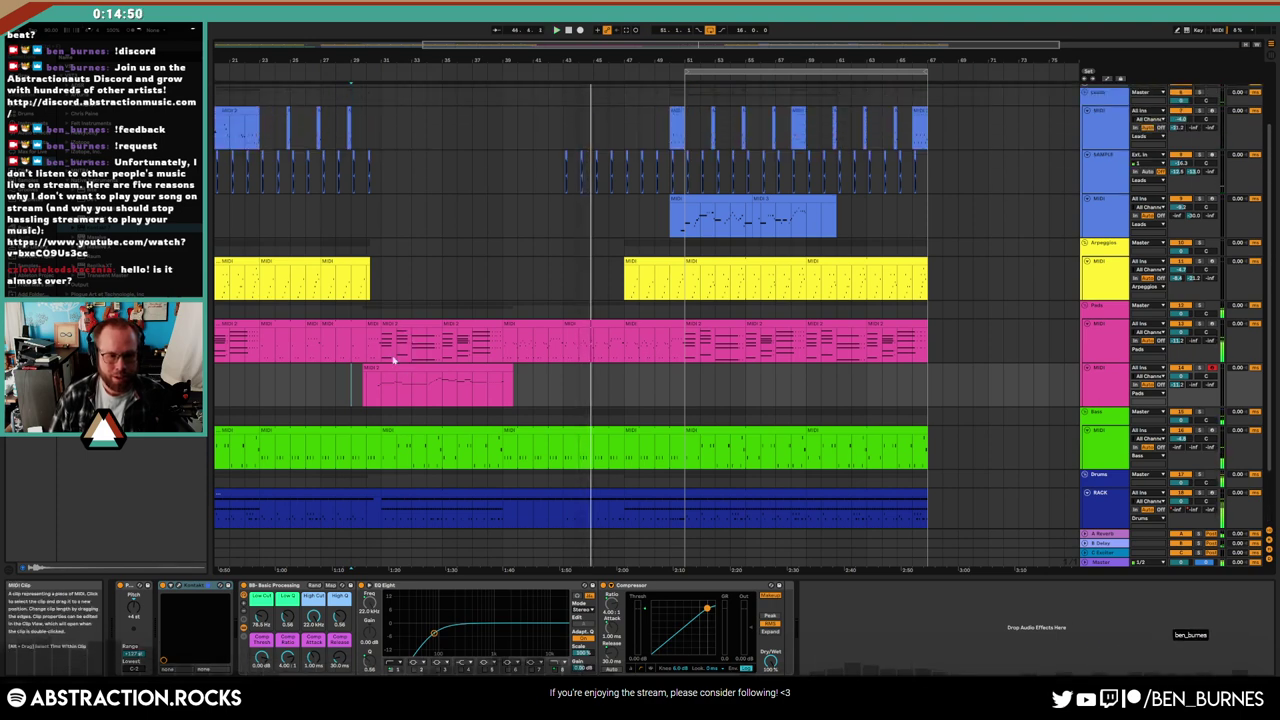
click(438, 385)
key(space)
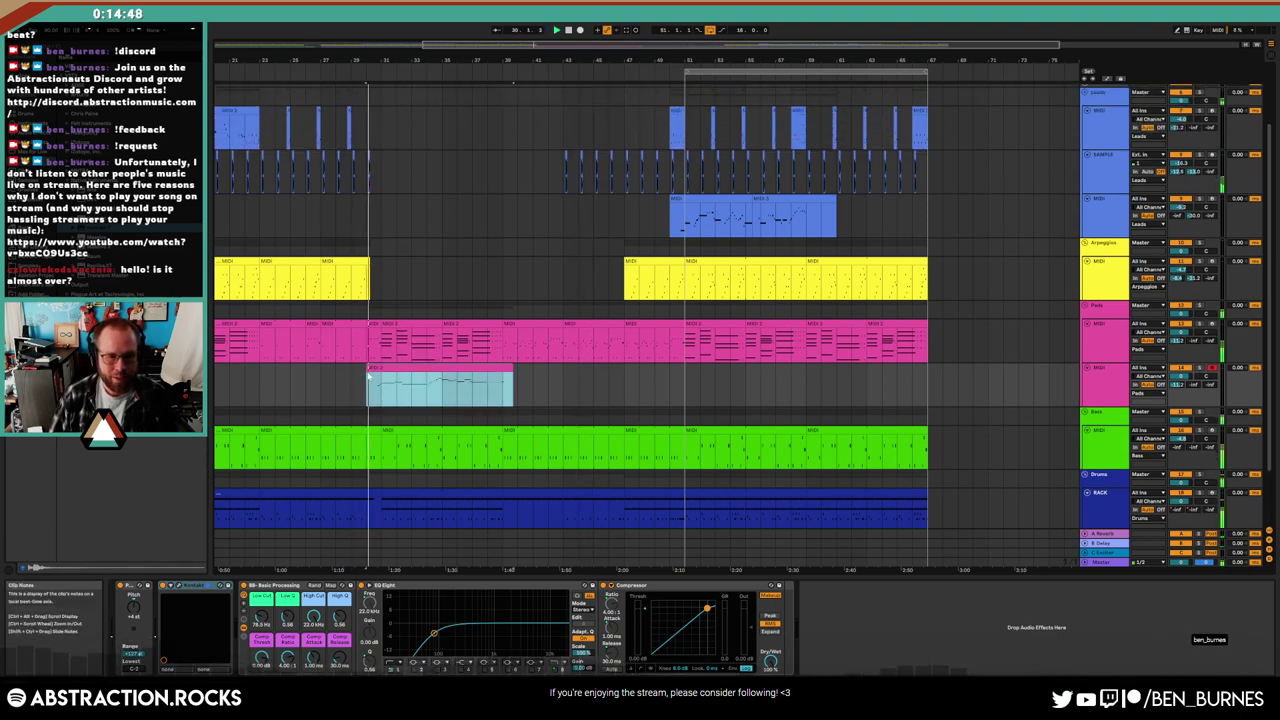
drag(511, 368, 515, 368)
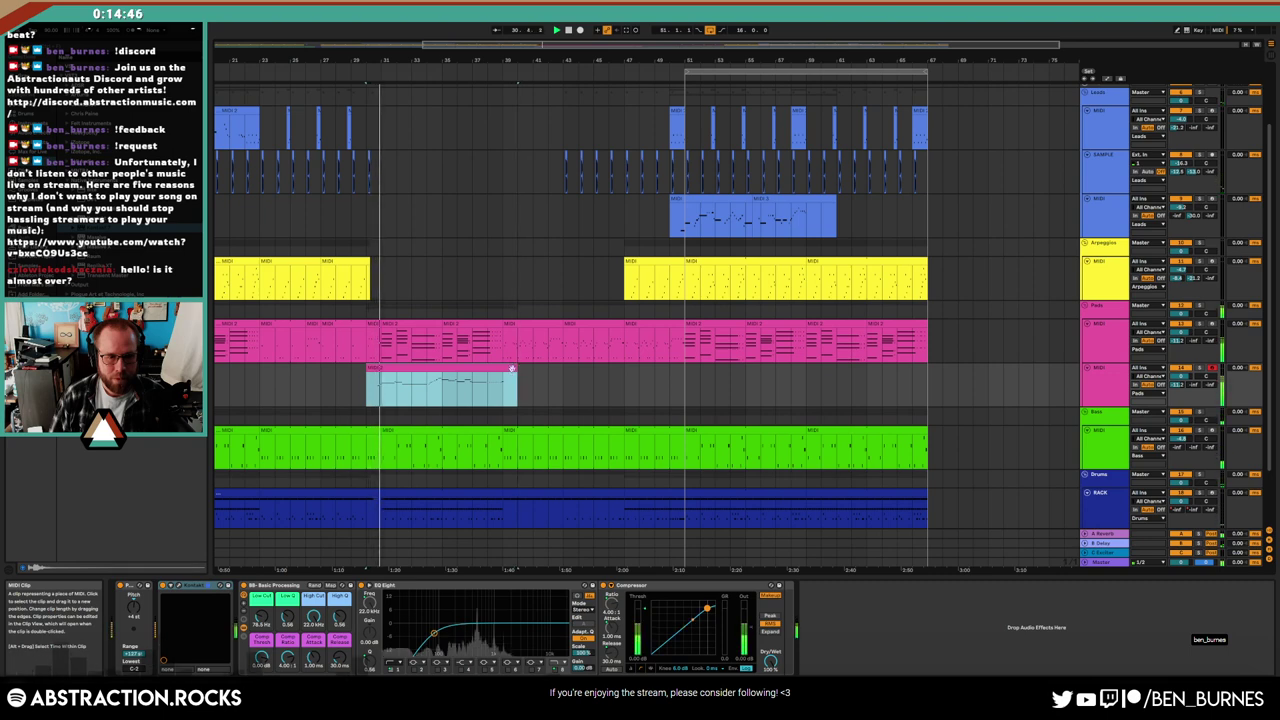
Examine the drum rack clip at bar 31 and its Filter Freq automation over the start of the breakdown
scroll(434, 457, down, 3)
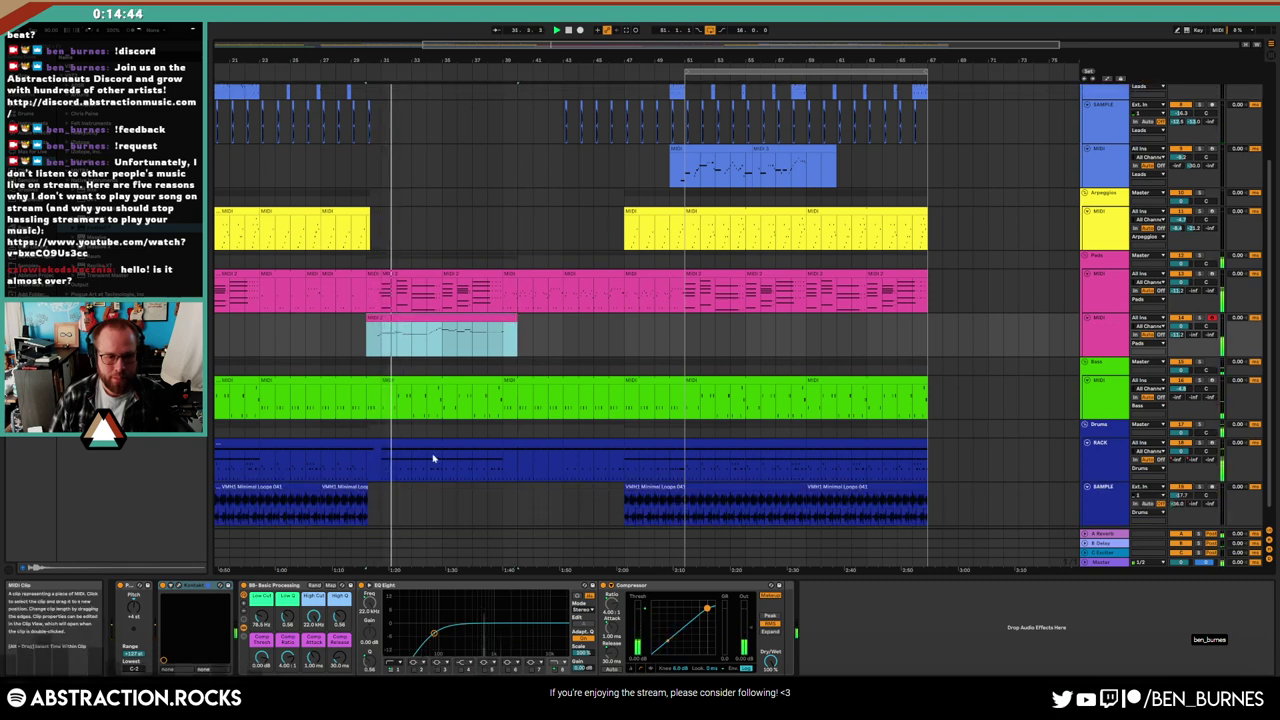
double_click(434, 450)
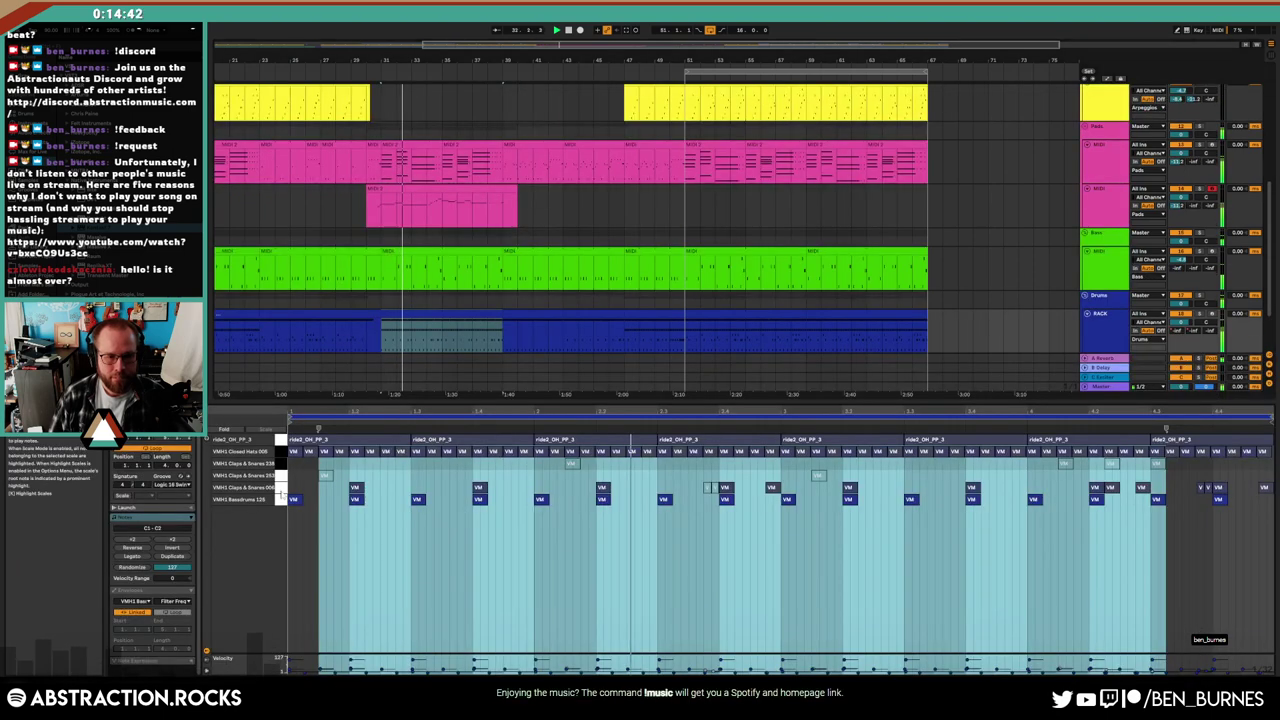
click(376, 328)
key(a)
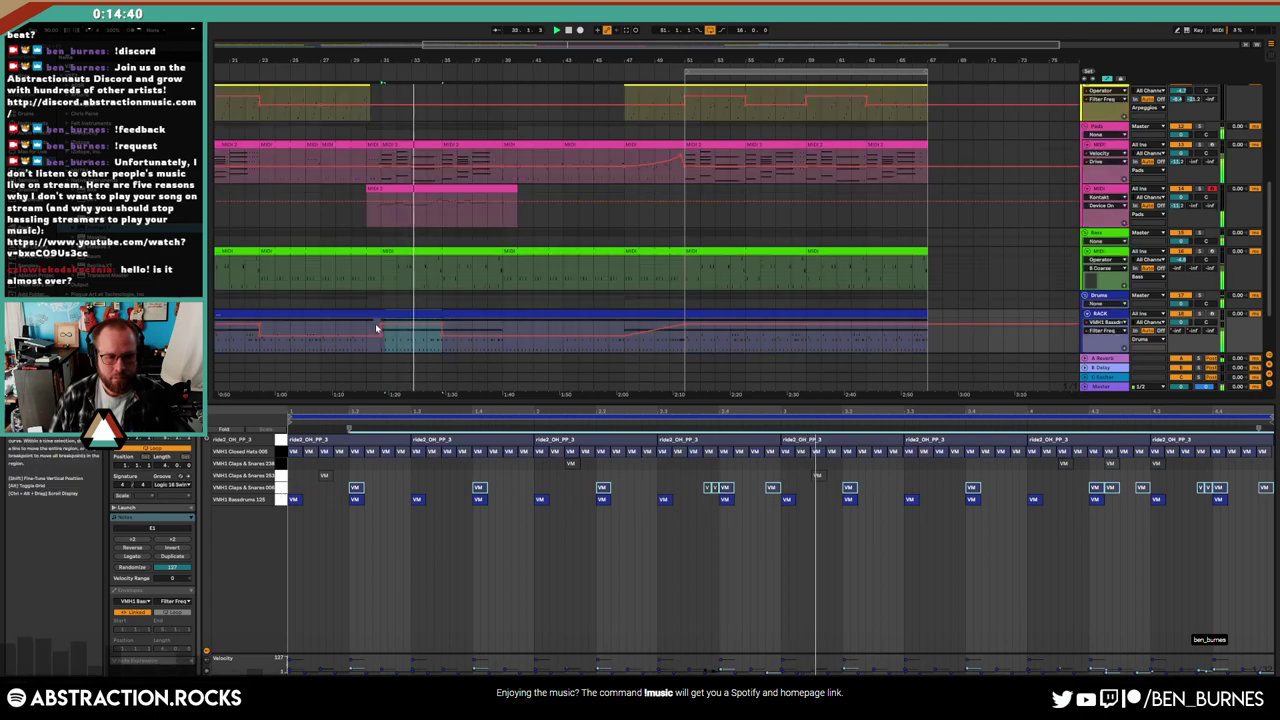
drag(382, 325, 440, 335)
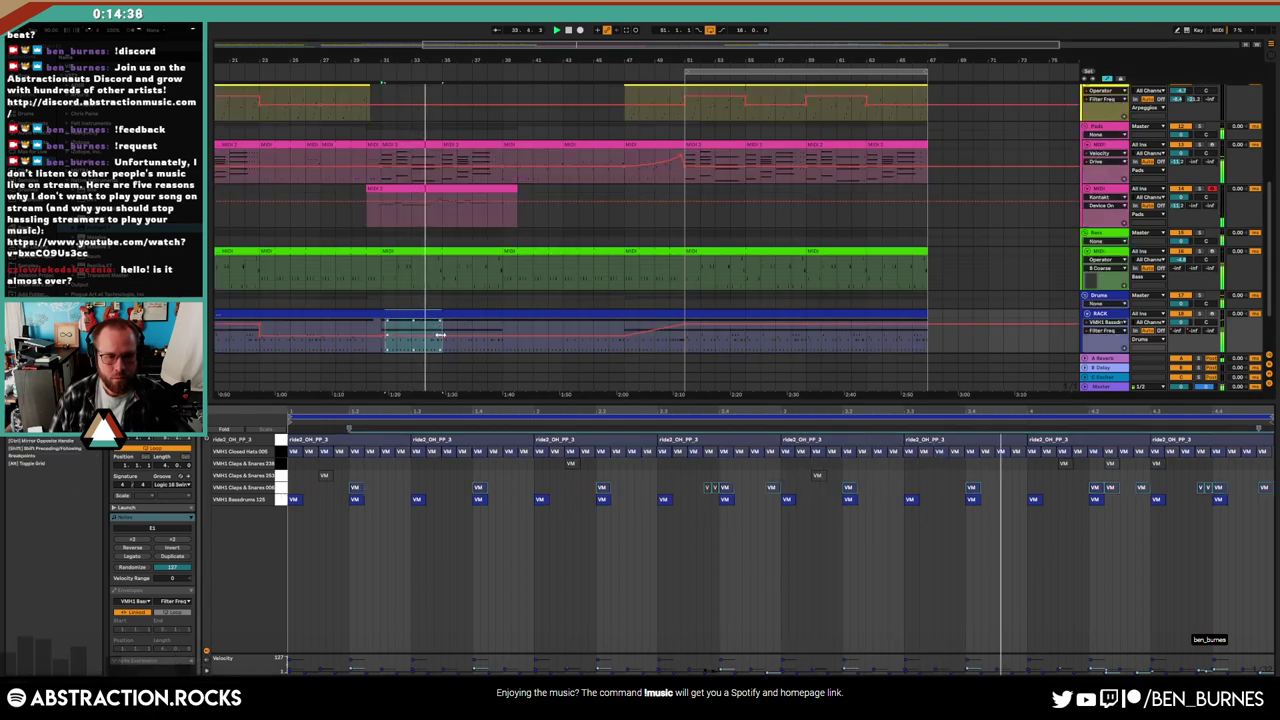
click(438, 335)
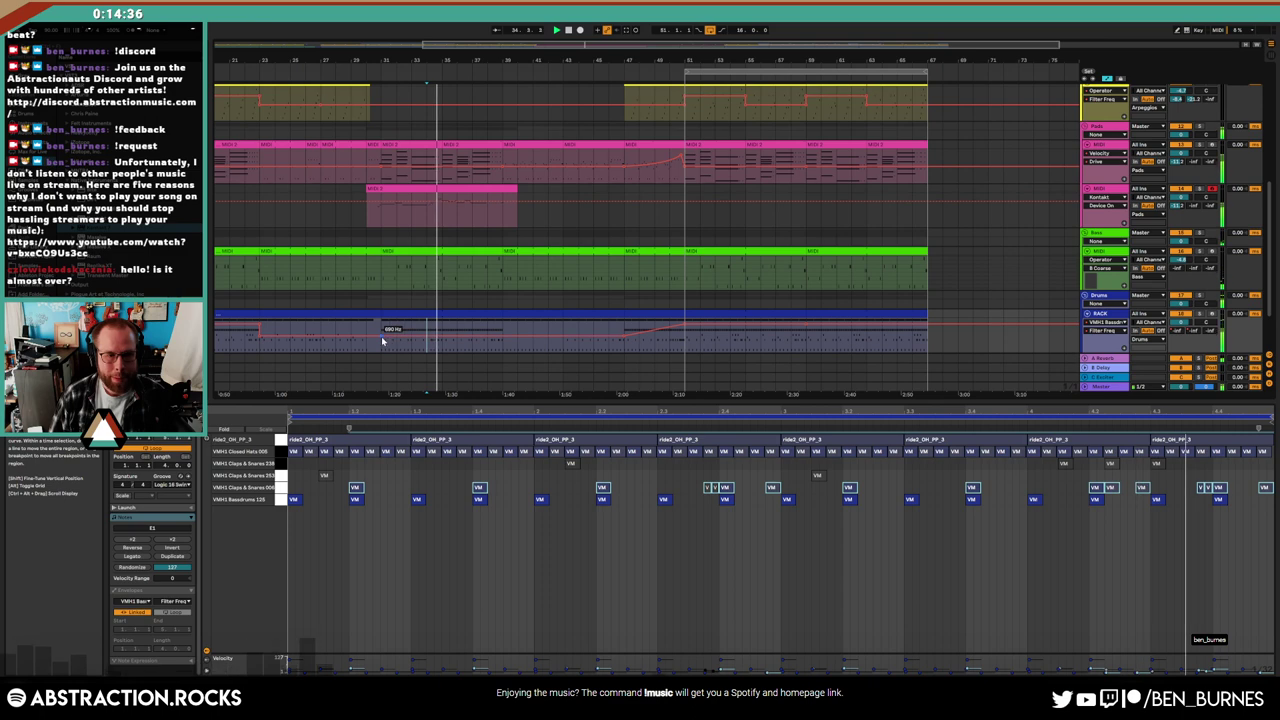
Adjust the timing of the short C4 note in the recorded pads clip's rising run at clip bar 6, and play it back
click(450, 188)
click(728, 614)
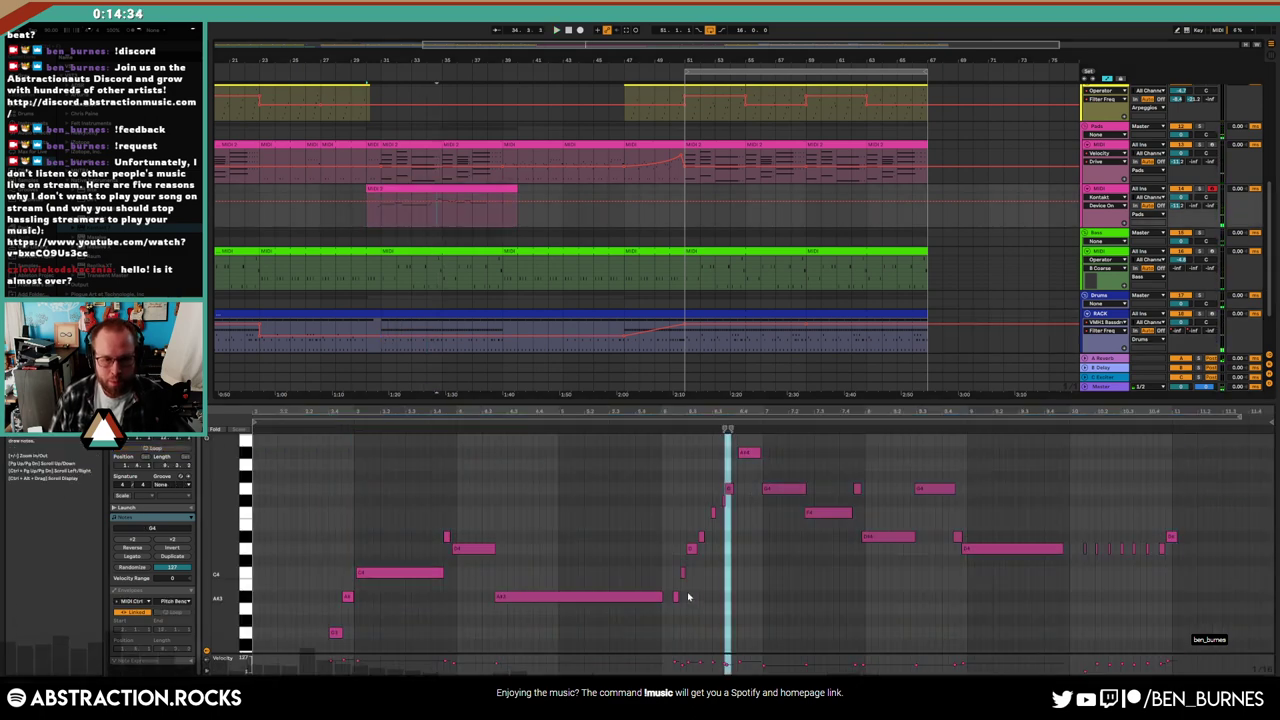
scroll(686, 594, up, 2)
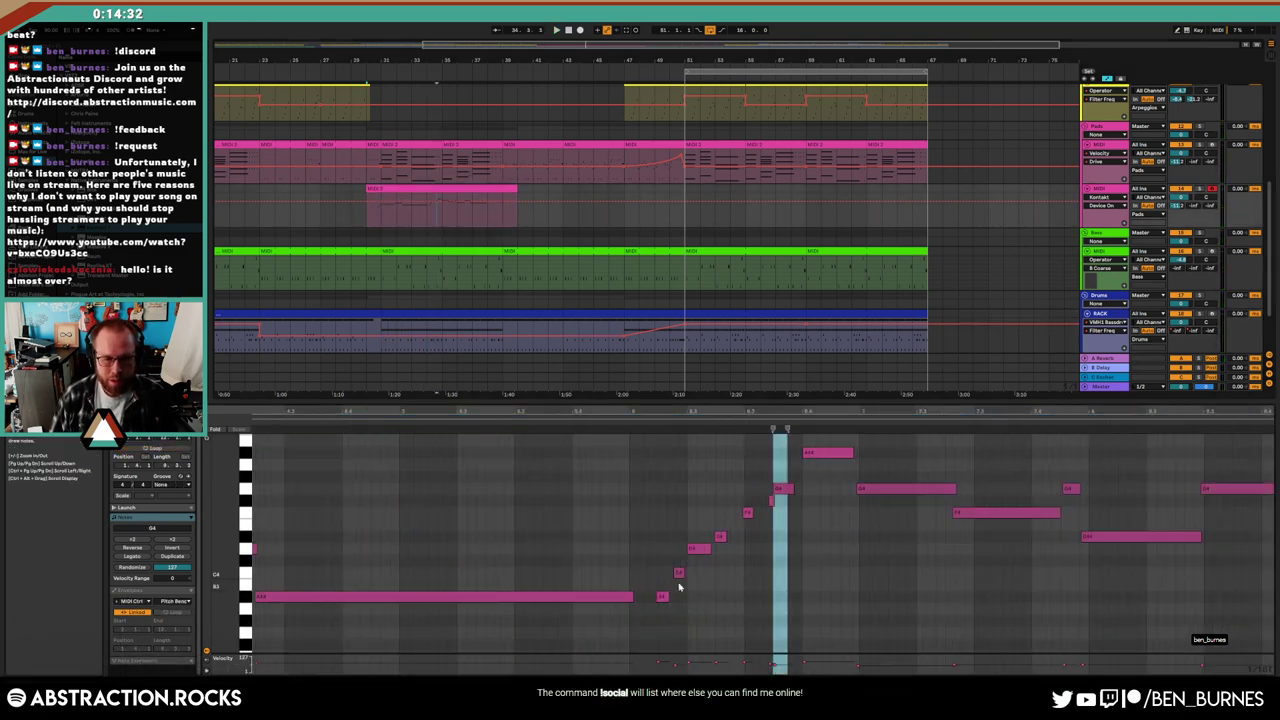
click(680, 573)
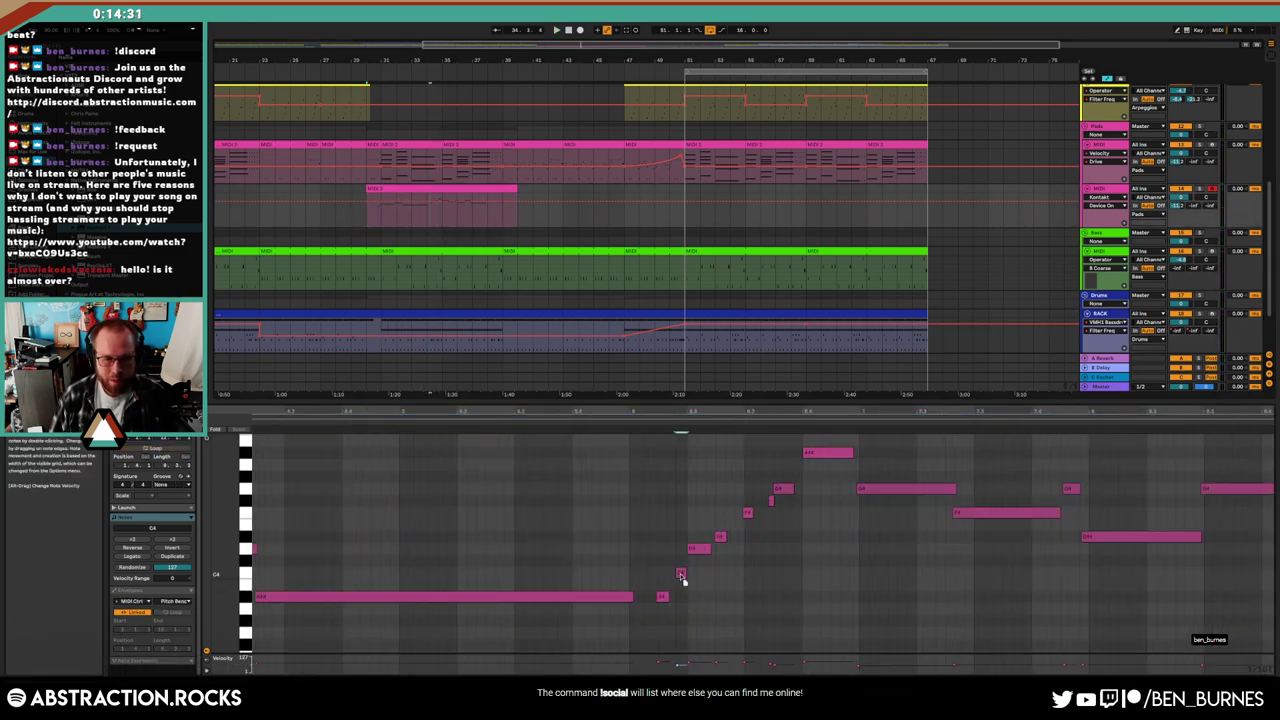
click(610, 424)
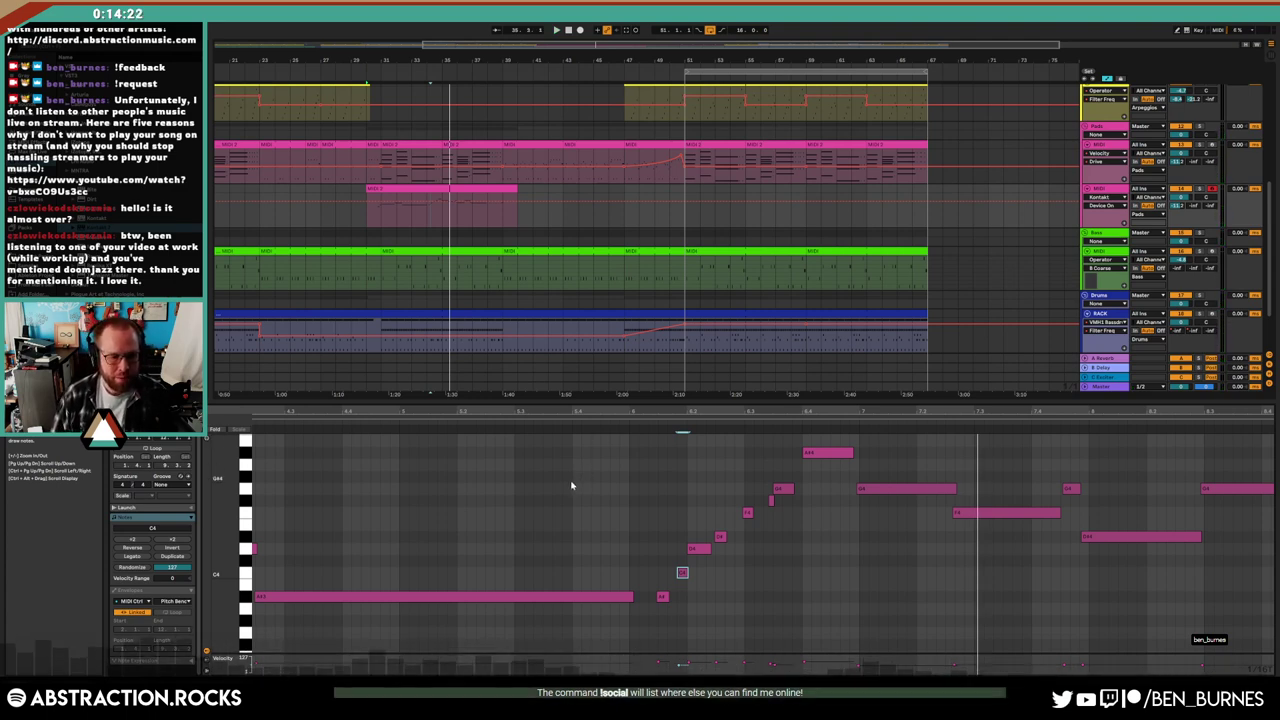
click(640, 431)
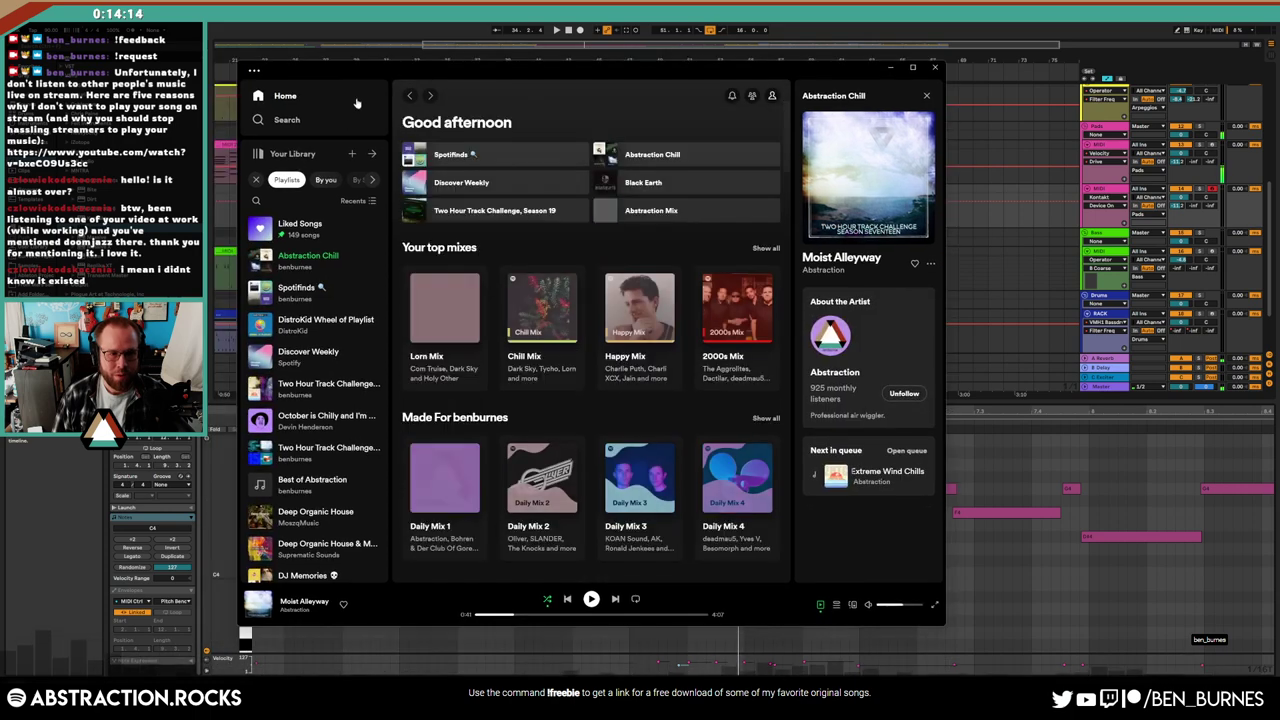
In Spotify, open the Black Earth album, copy its album link for the chat, and enlarge the window
click(632, 186)
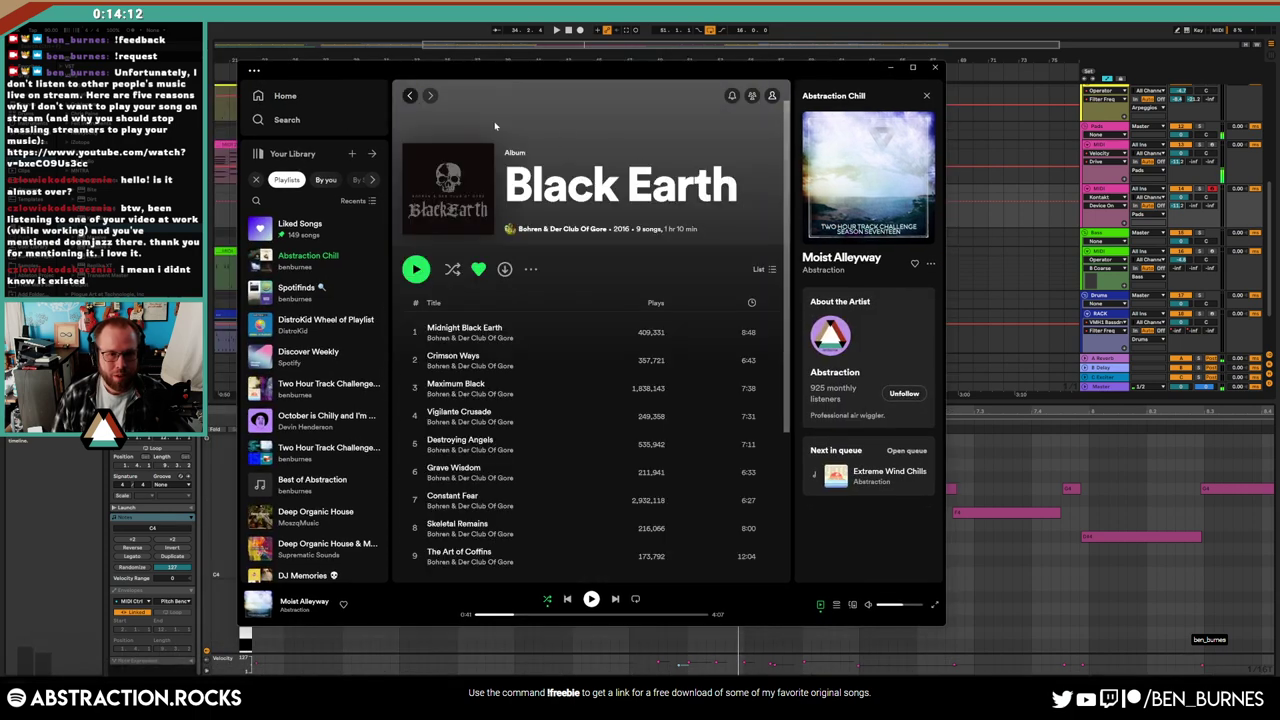
click(530, 269)
mouse_move(590, 379)
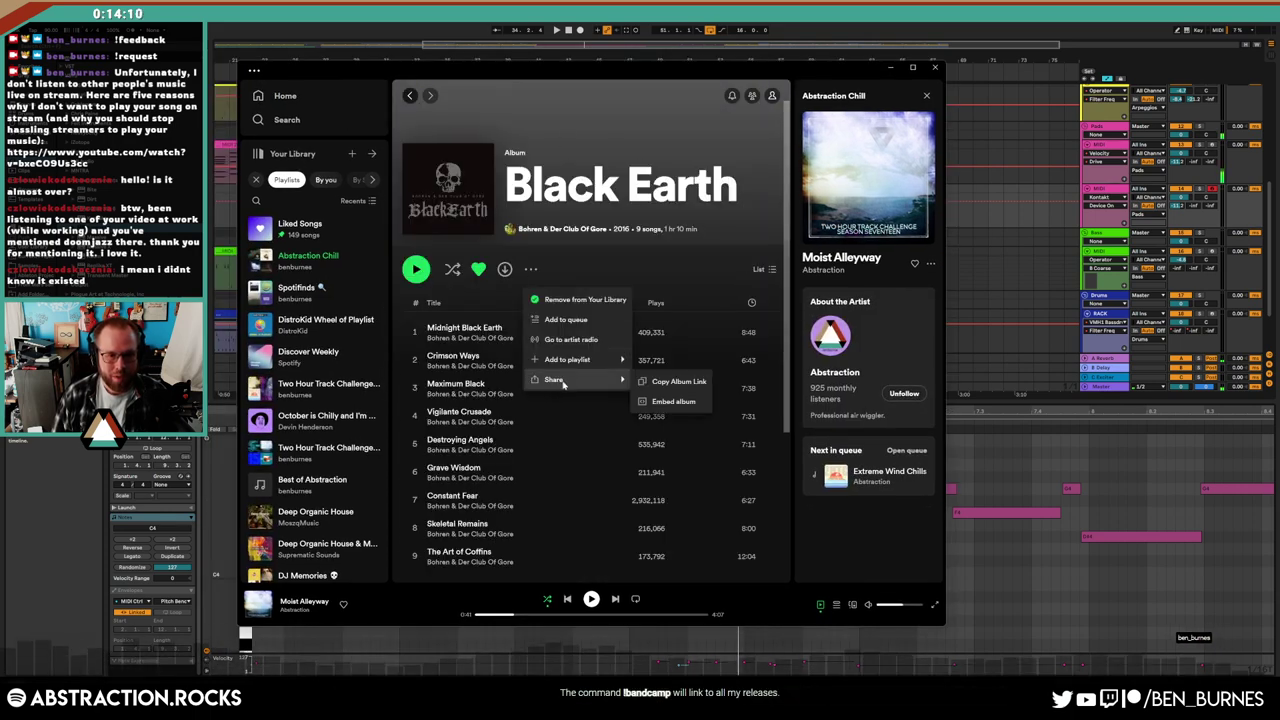
click(676, 381)
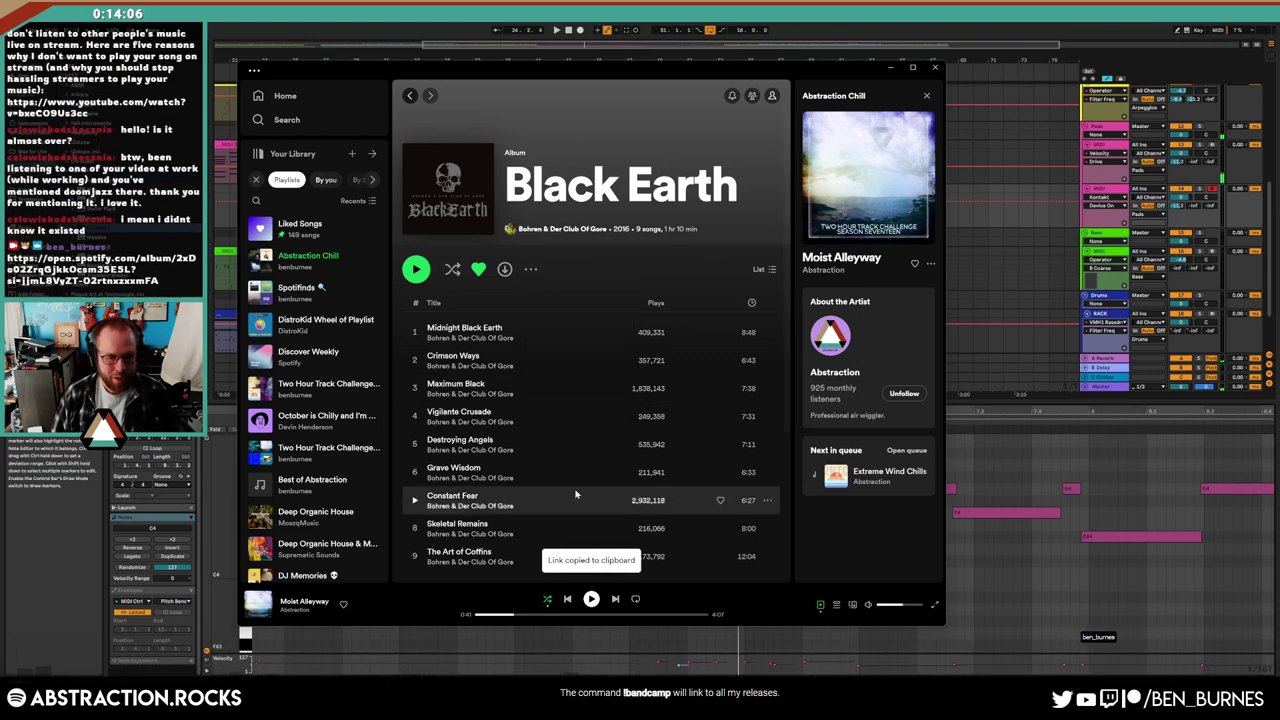
drag(558, 88, 524, 70)
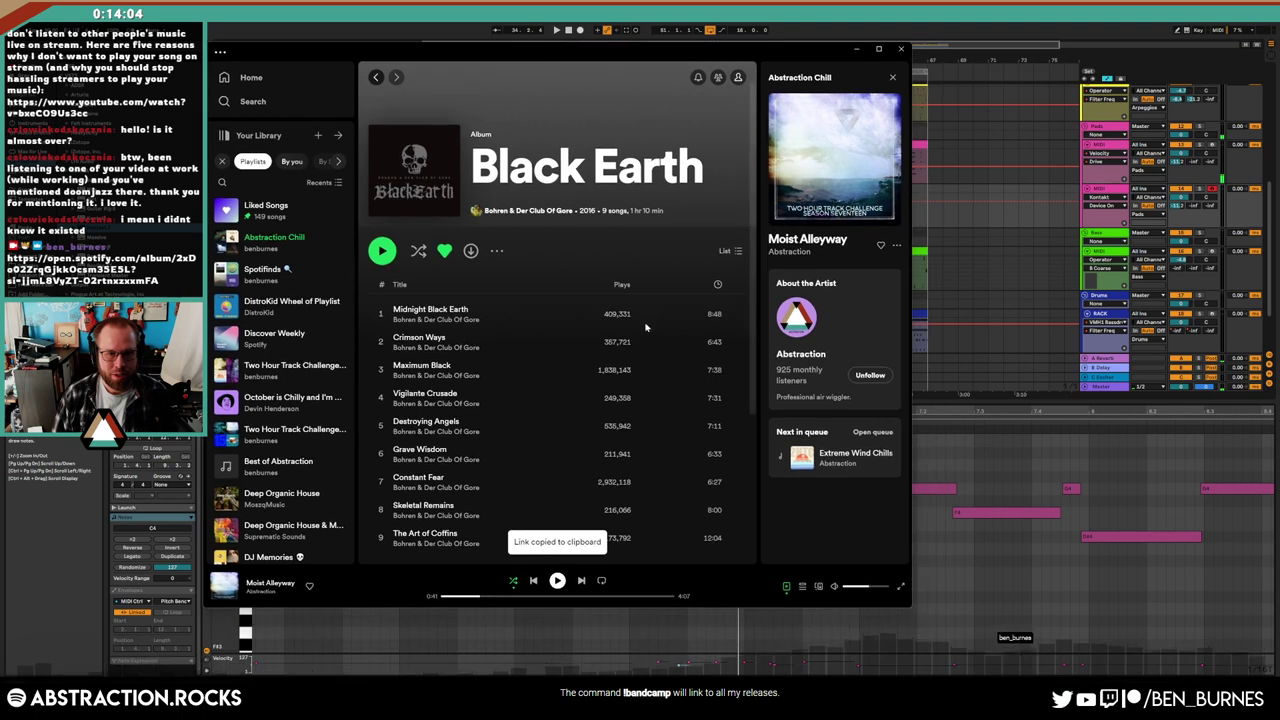
drag(910, 608, 932, 656)
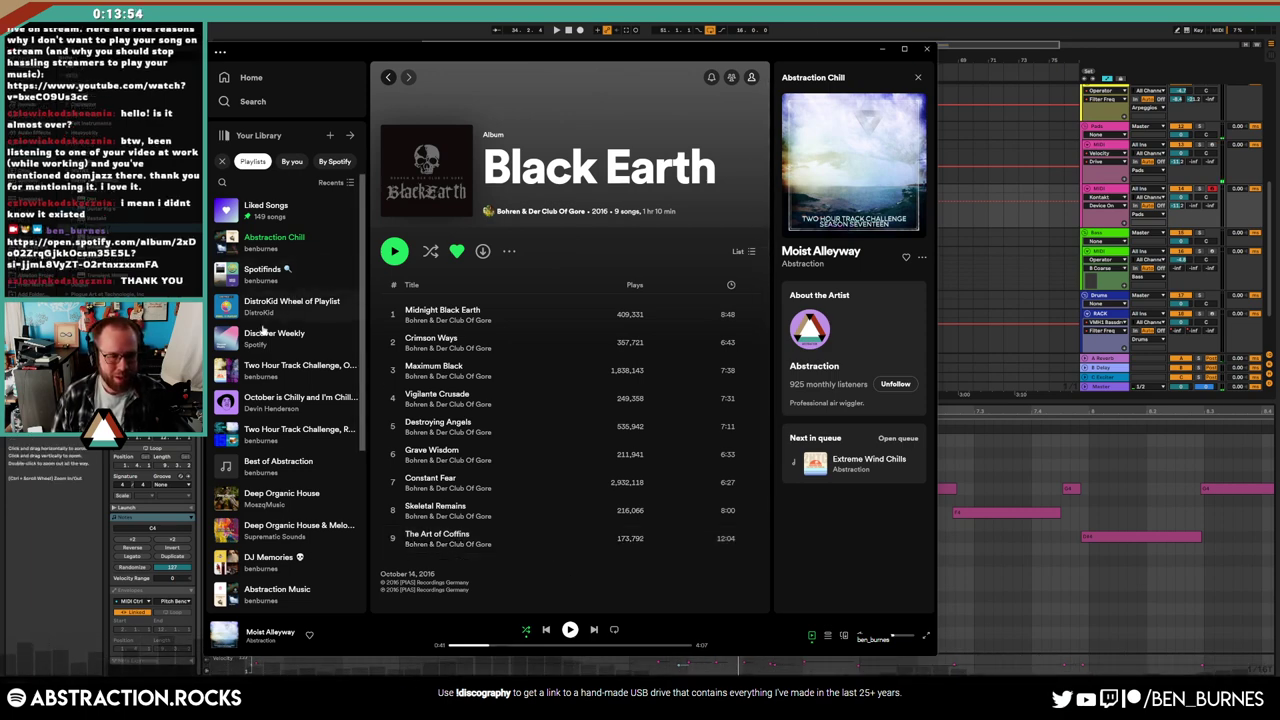
Search Spotify for "the moon seems unaffected" and open the album The Moon Seems Unaffected
click(387, 79)
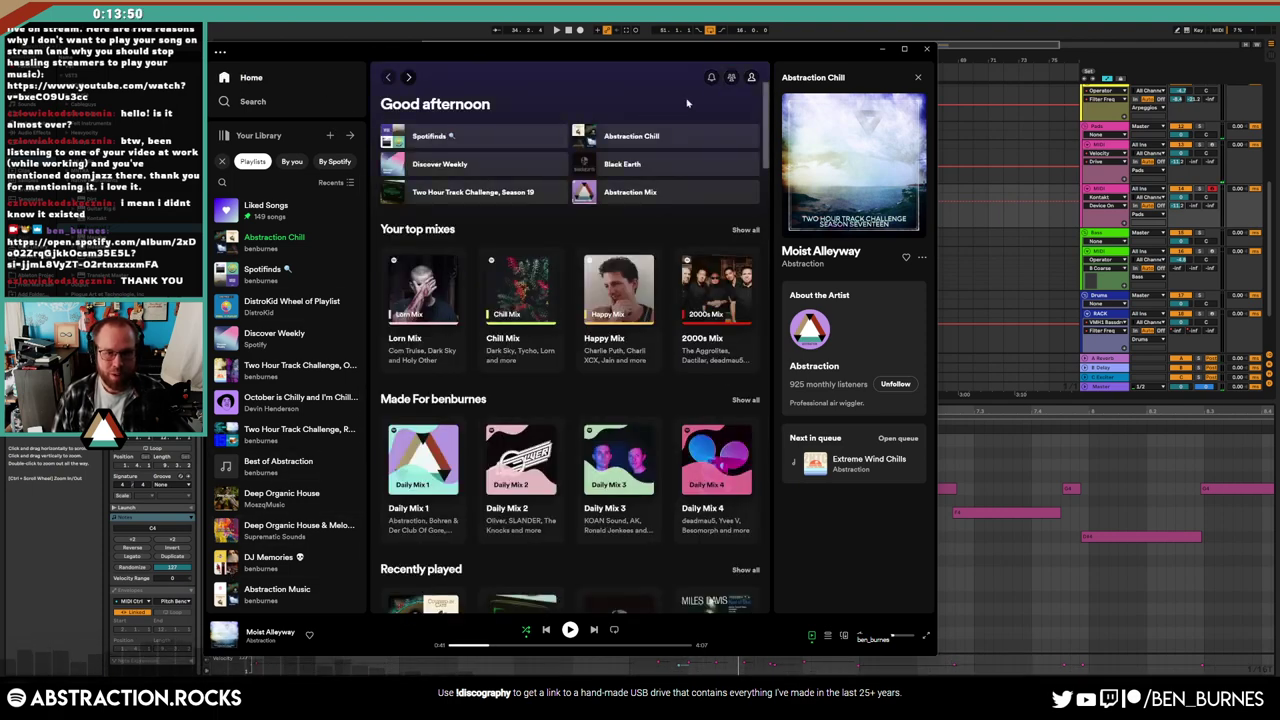
click(252, 102)
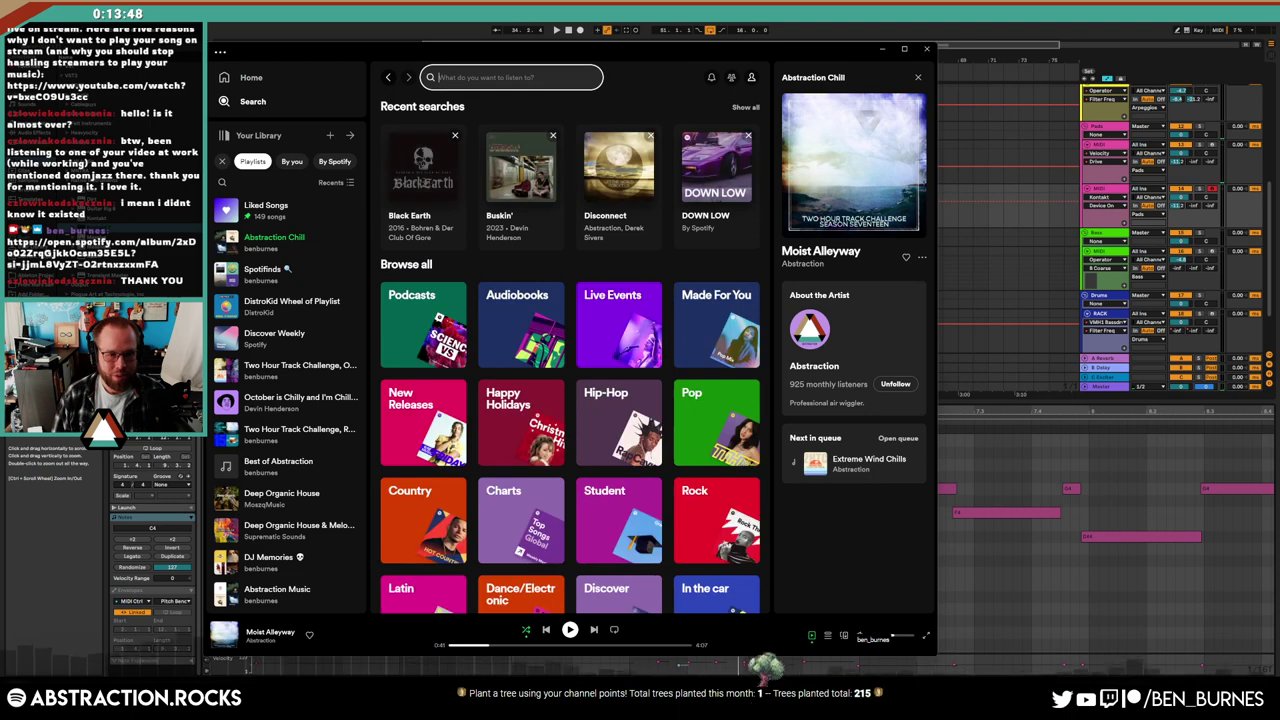
text(the moon seems u)
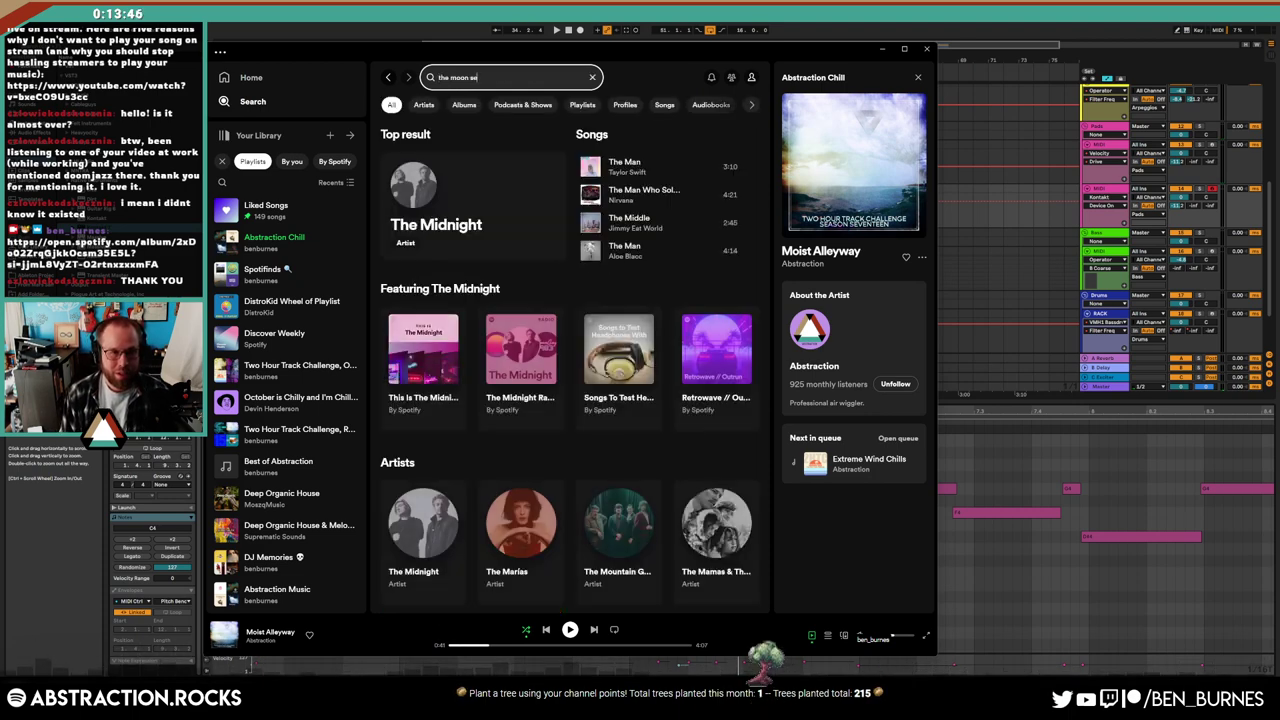
text(naffected)
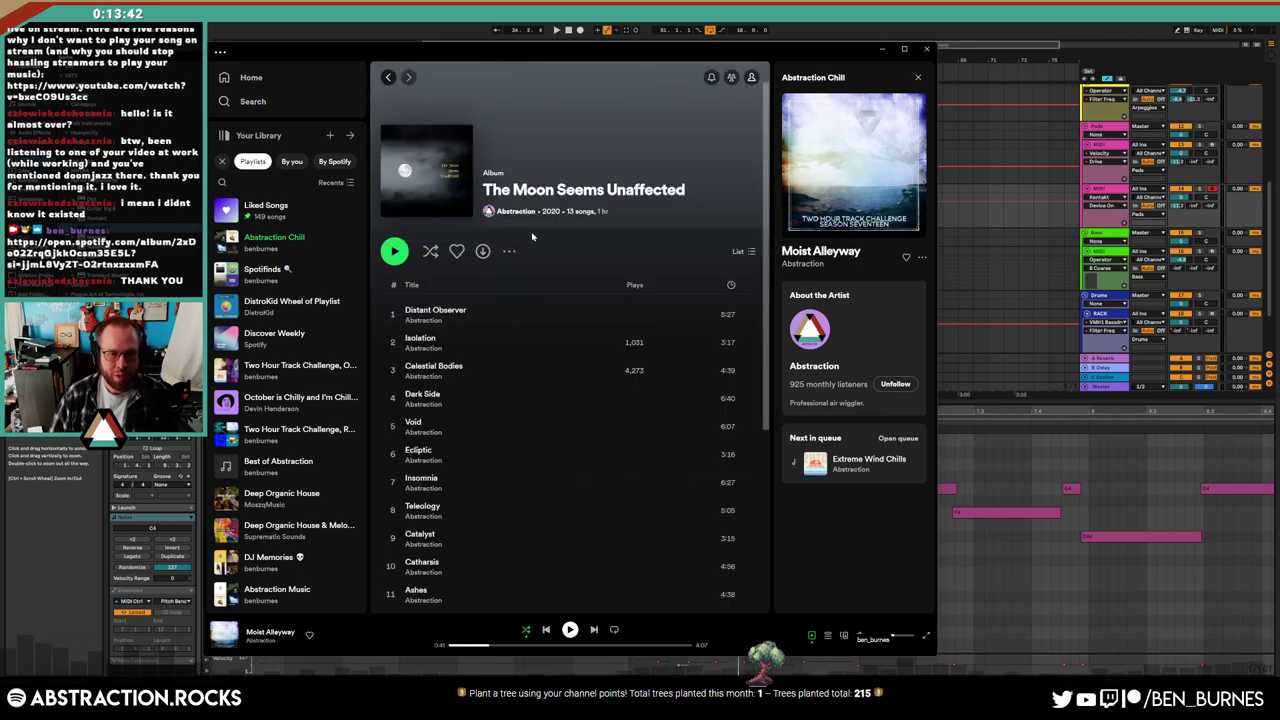
scroll(566, 356, down, 3)
scroll(550, 363, up, 1)
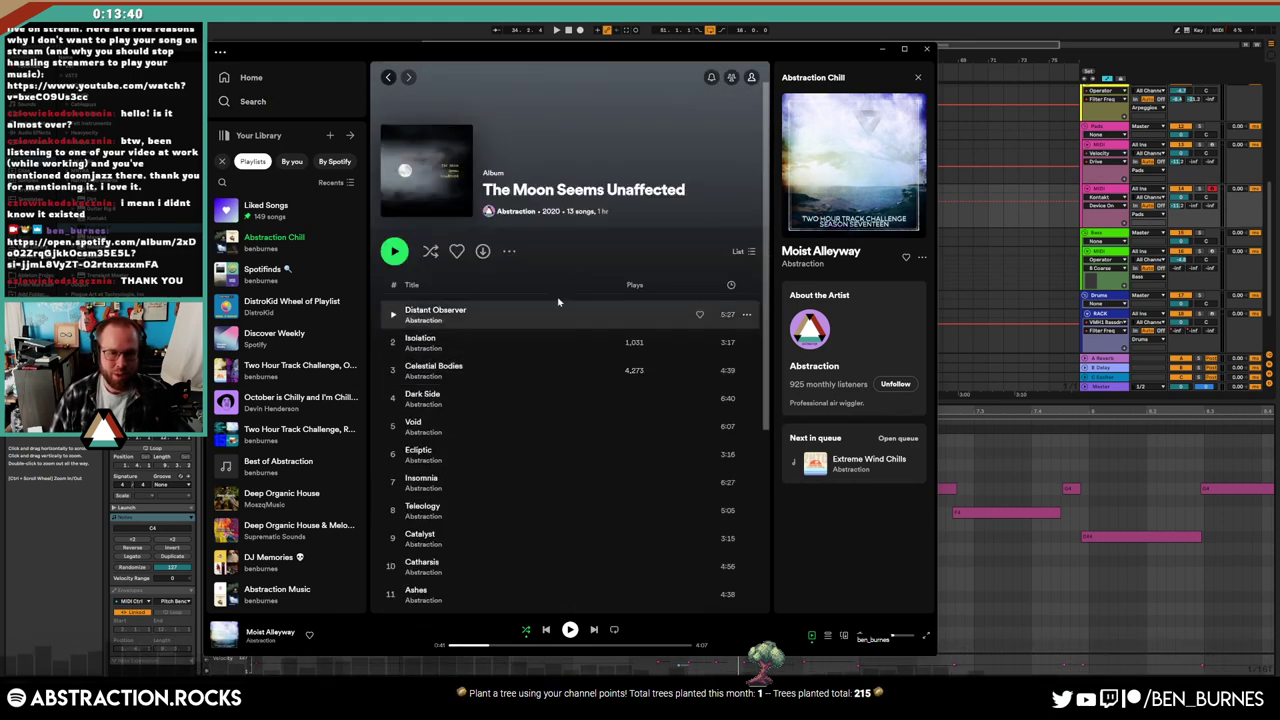
Copy the album link of The Moon Seems Unaffected for the chat and close Spotify to return to Ableton Live
click(508, 253)
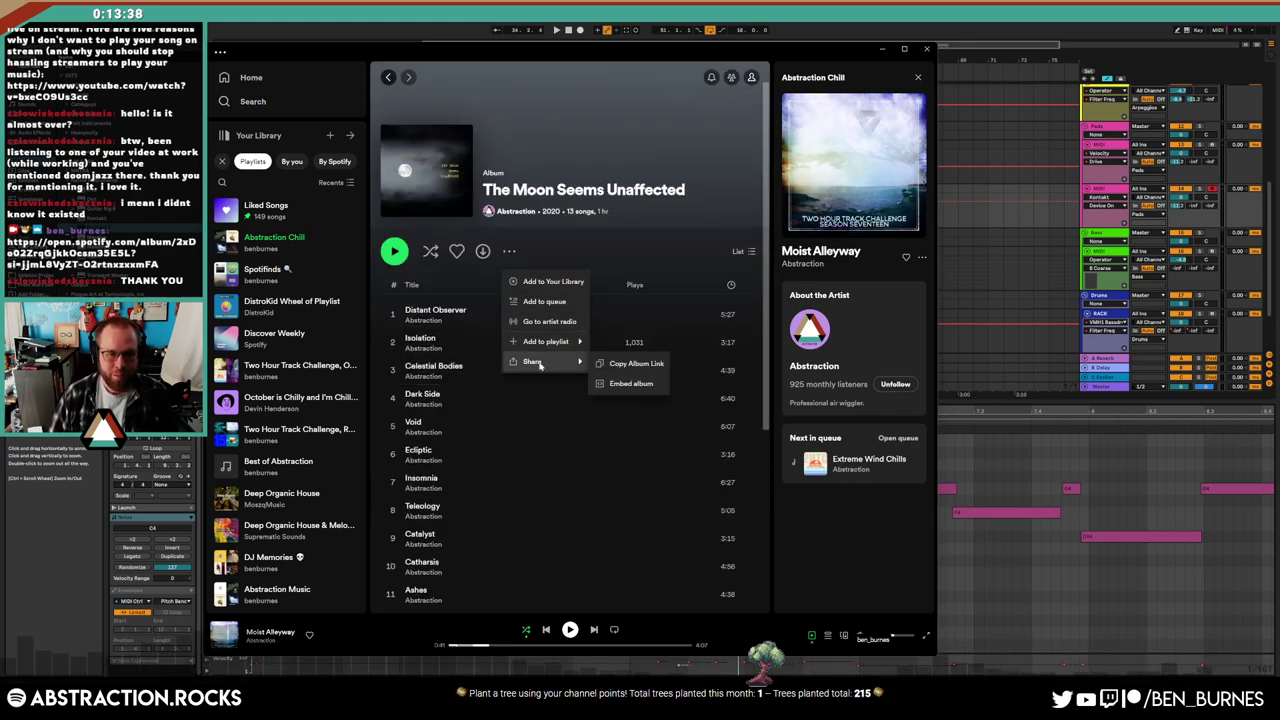
click(600, 364)
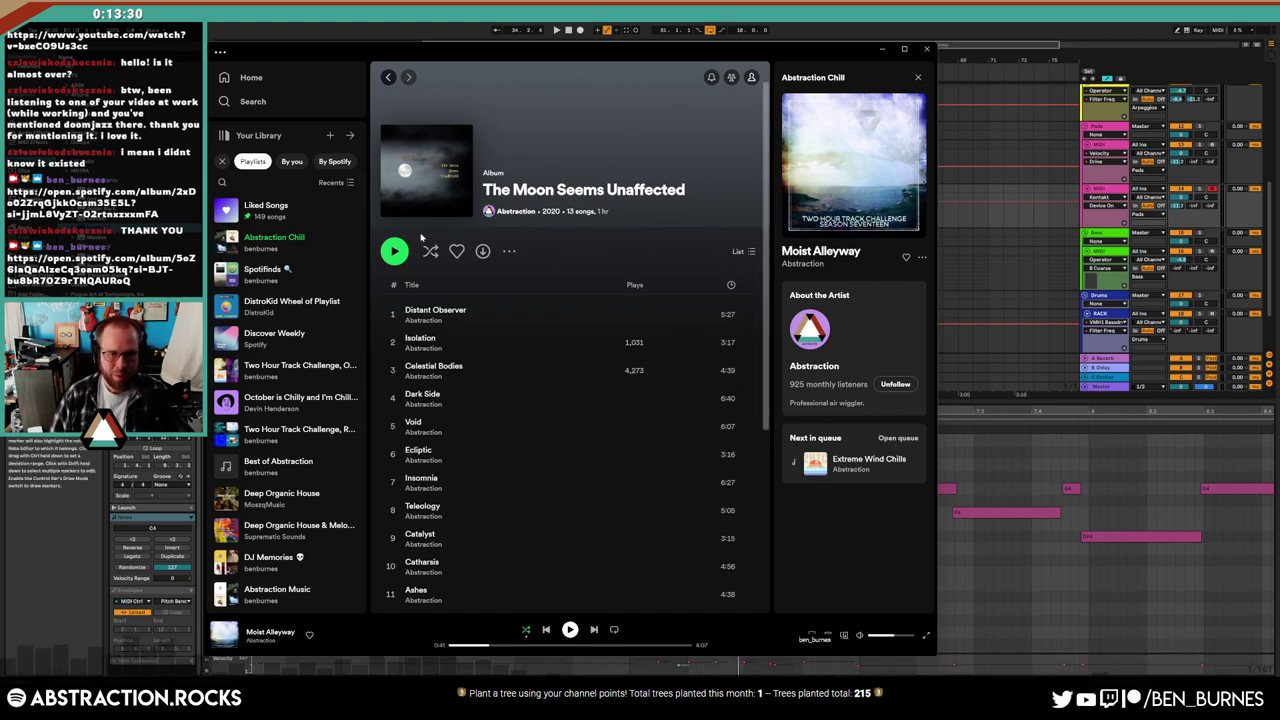
click(926, 49)
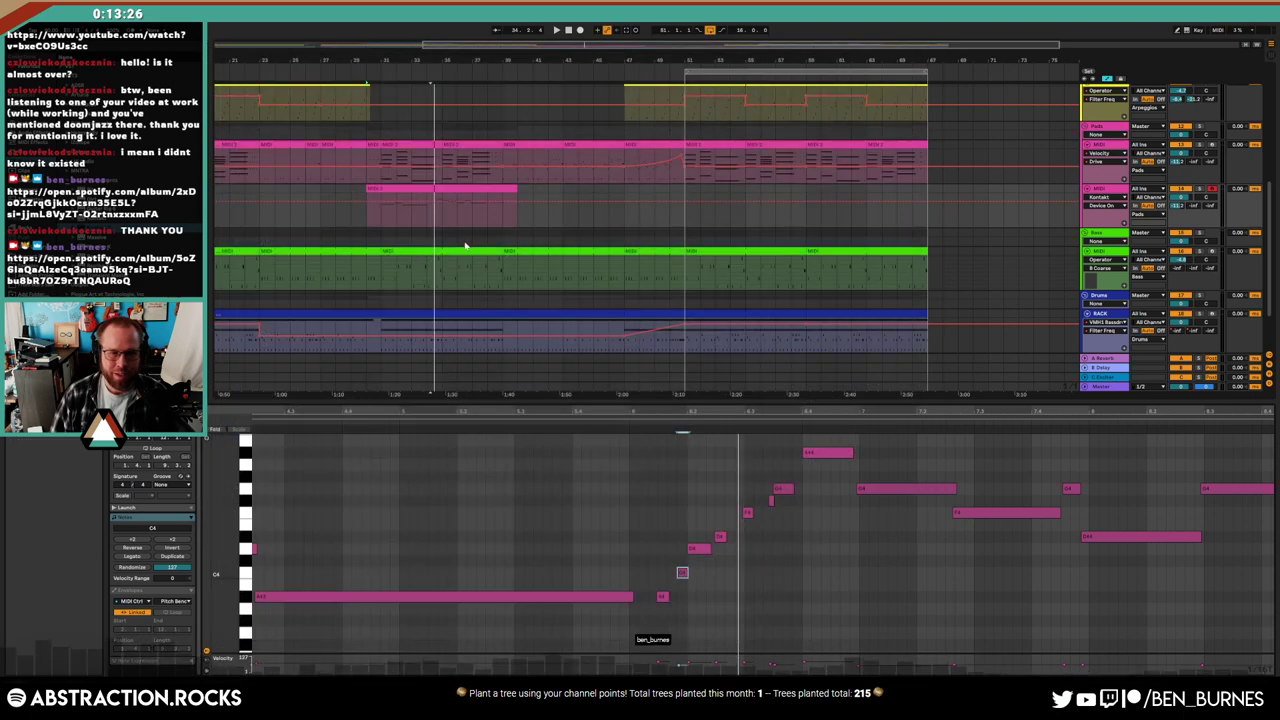
Hide the automation lanes and play the arrangement from just before the breakdown to review the recorded pads part
click(340, 161)
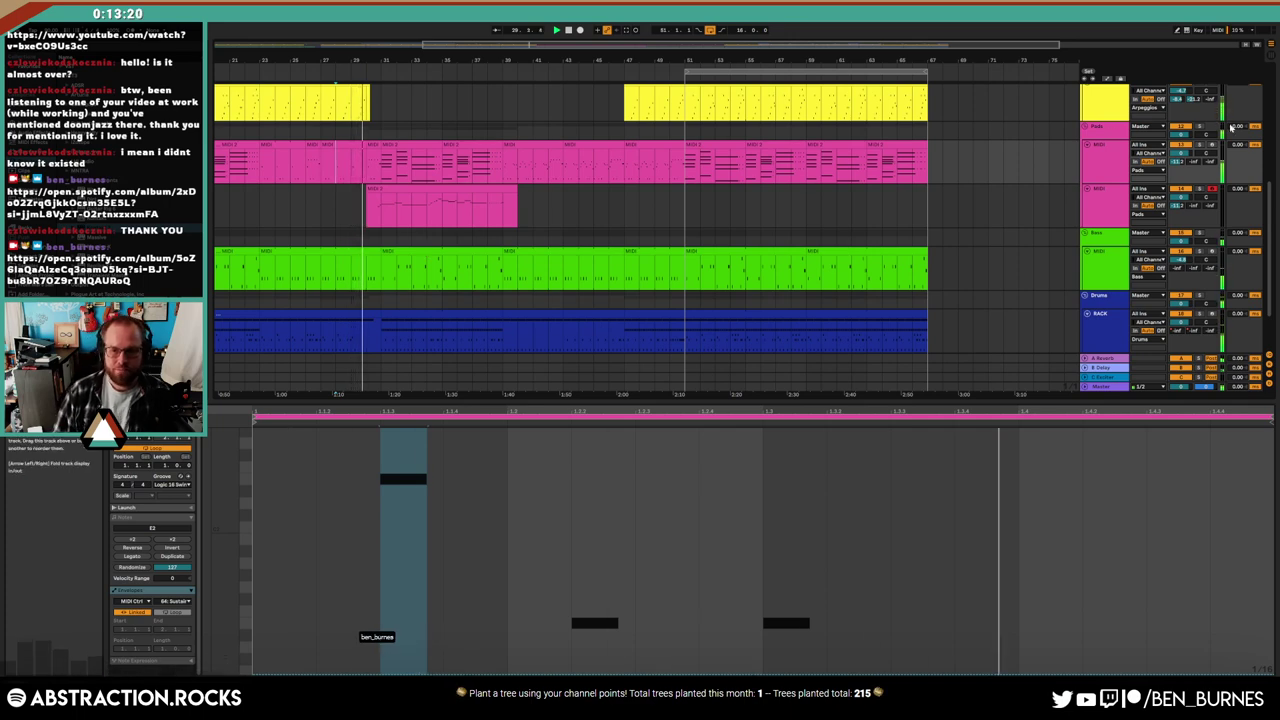
click(1211, 190)
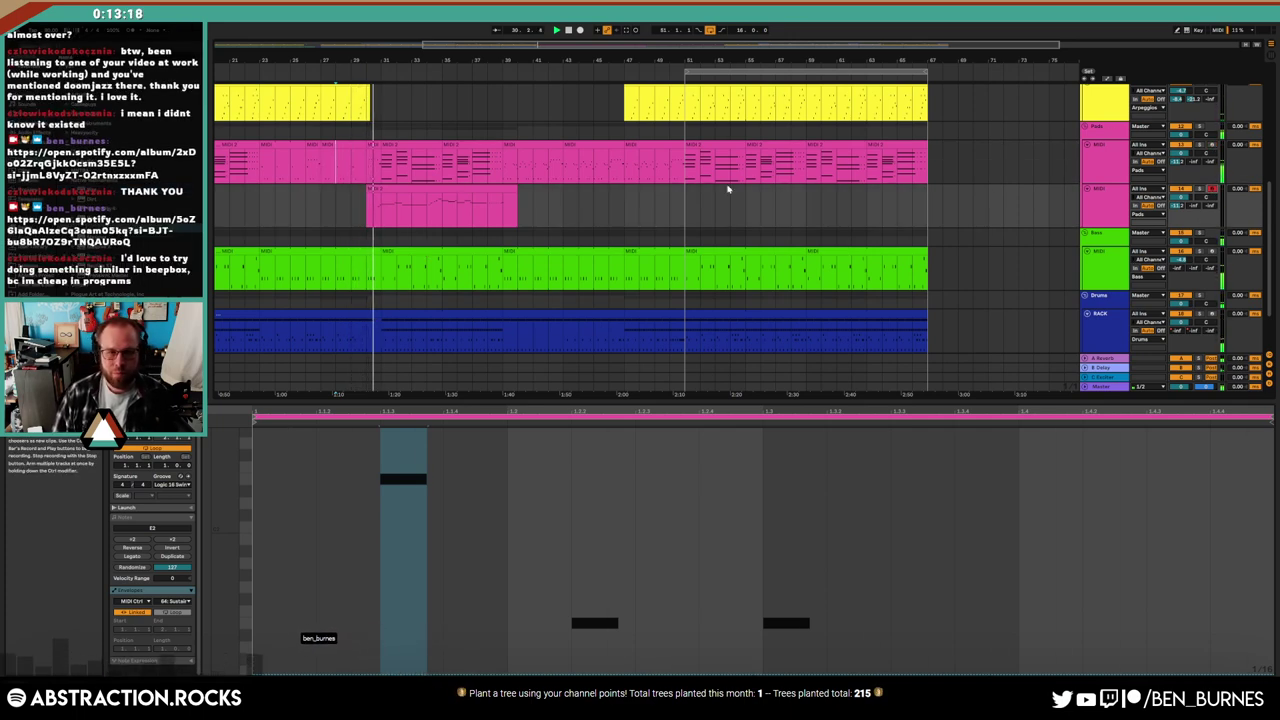
click(418, 209)
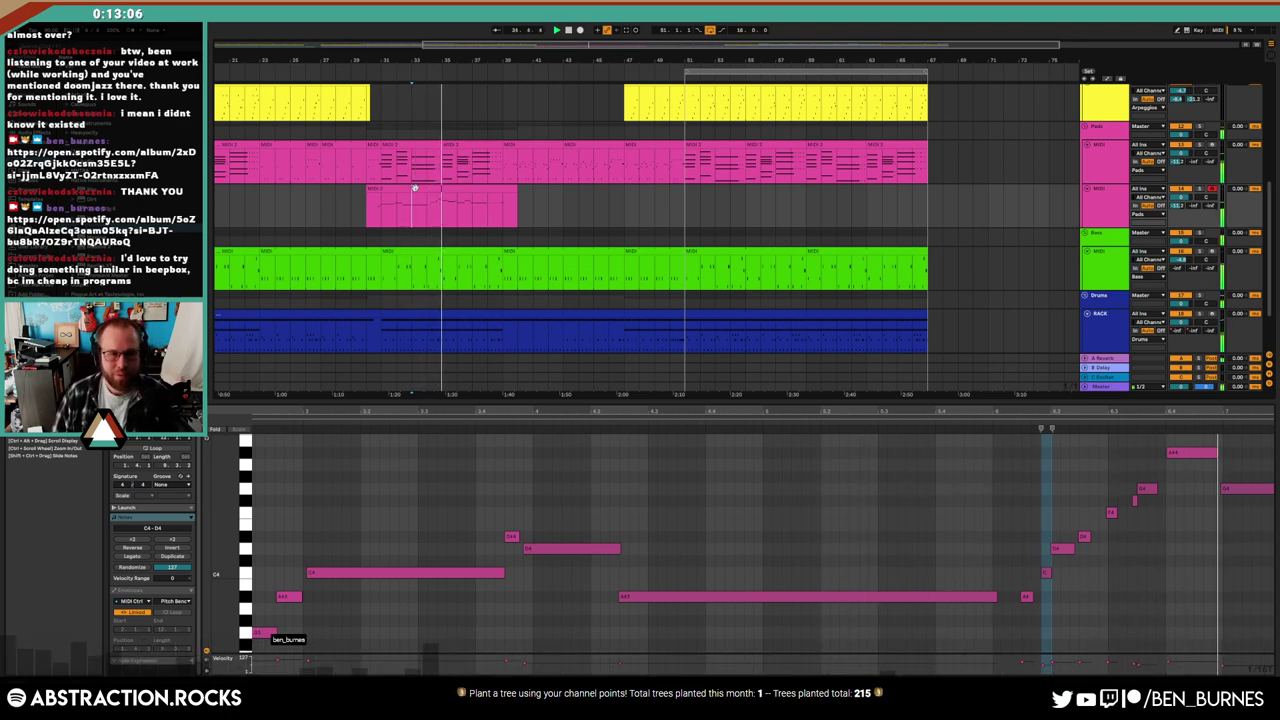
Move the F4 note in clip bar 7 of the recorded pads part slightly earlier and shorten it
click(416, 209)
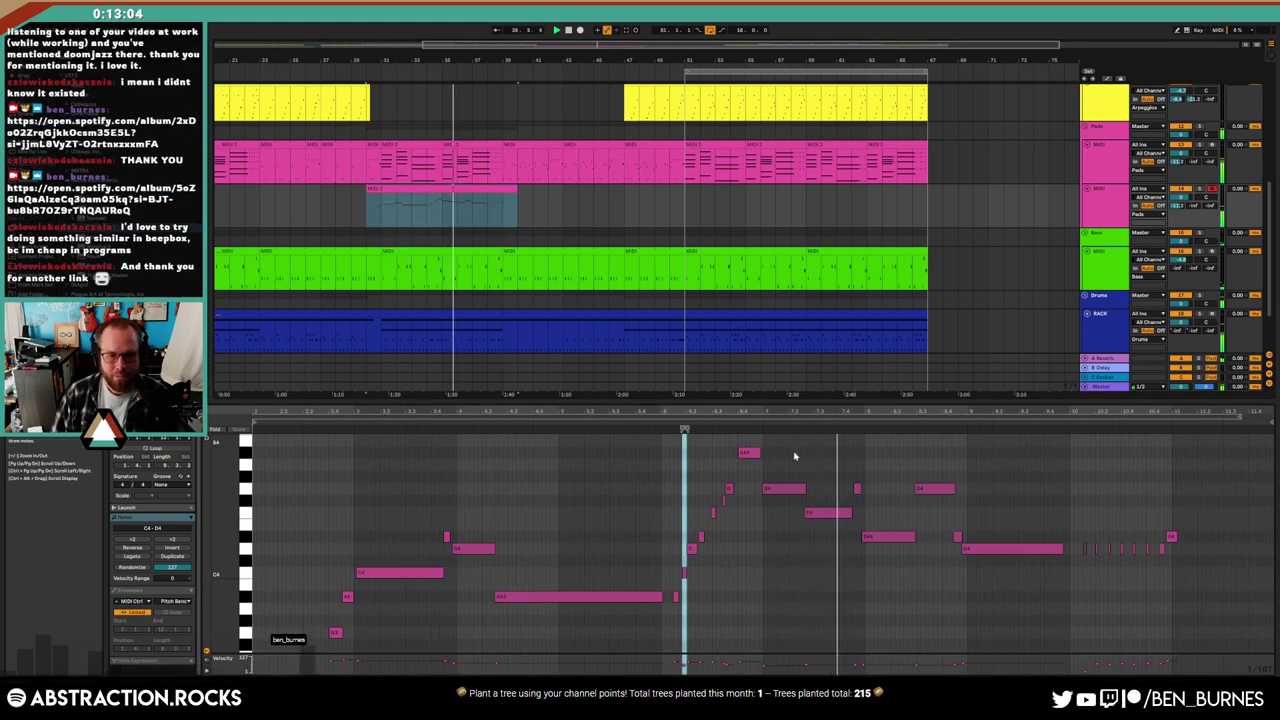
click(815, 513)
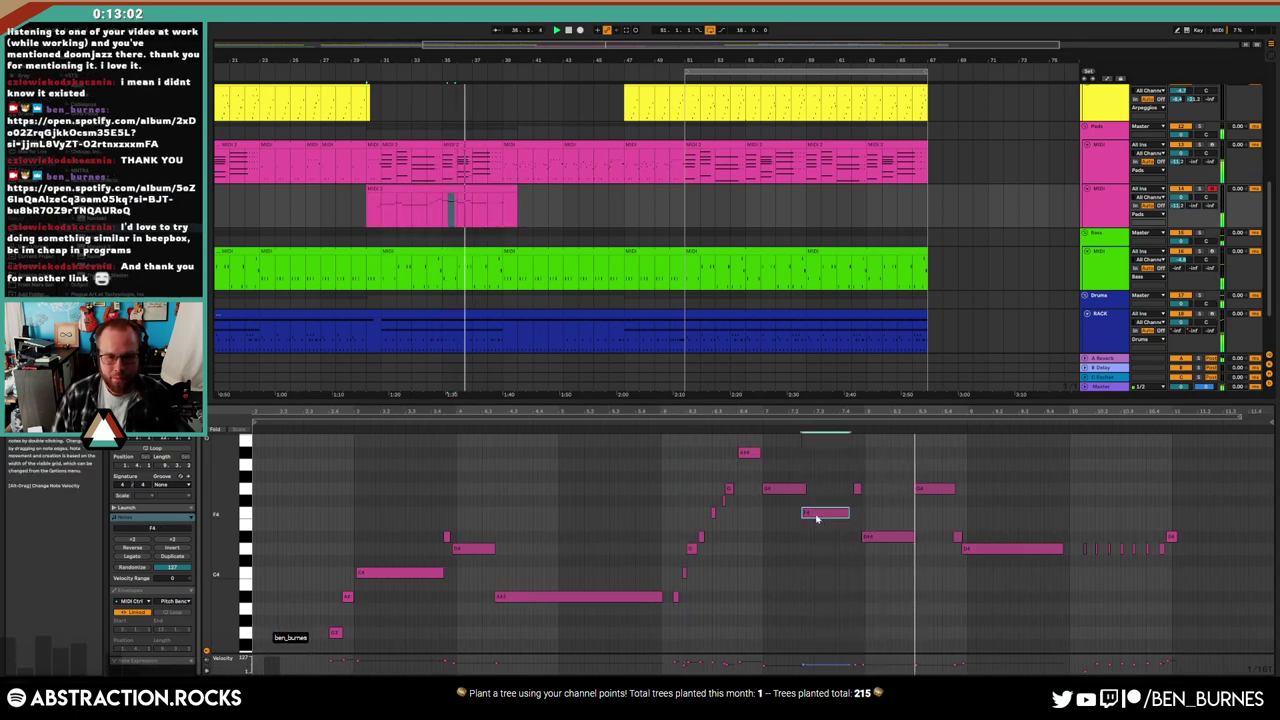
key(shift+Left)
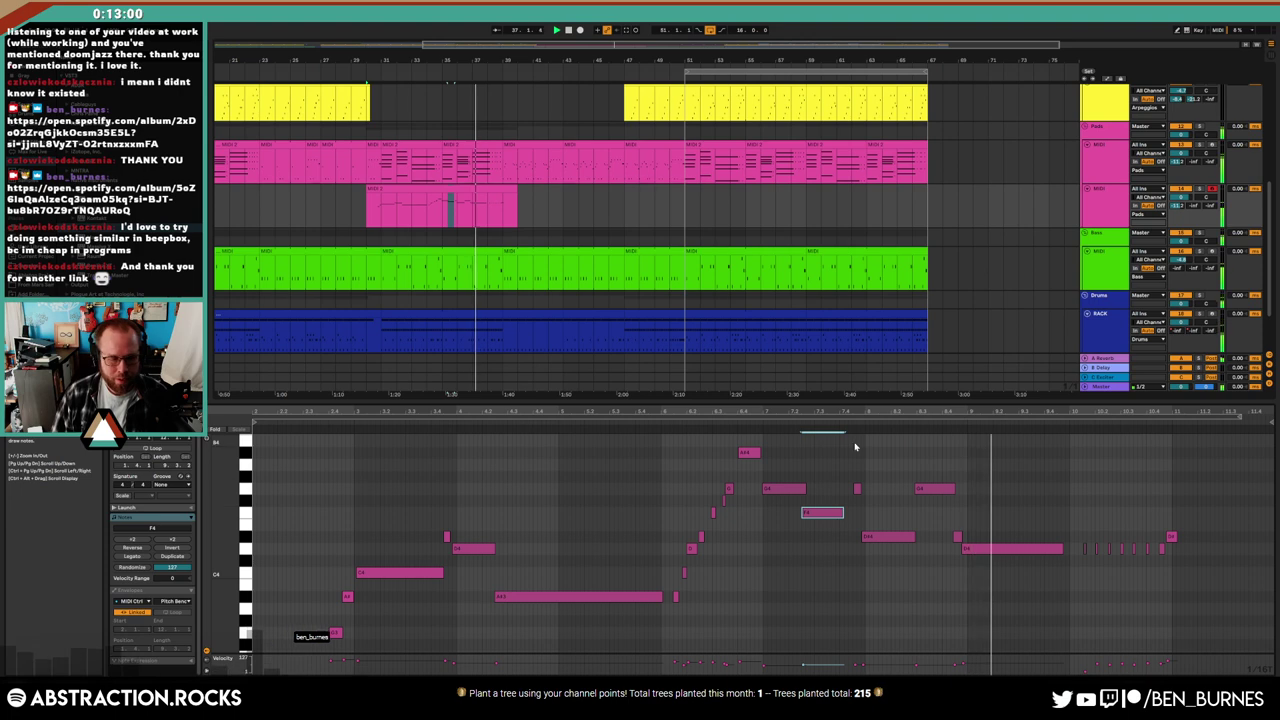
Add very short A#4 and G#4 notes leading into the long G4 at clip bar 7, and play the passage back
drag(771, 412, 523, 453)
click(547, 455)
double_click(548, 453)
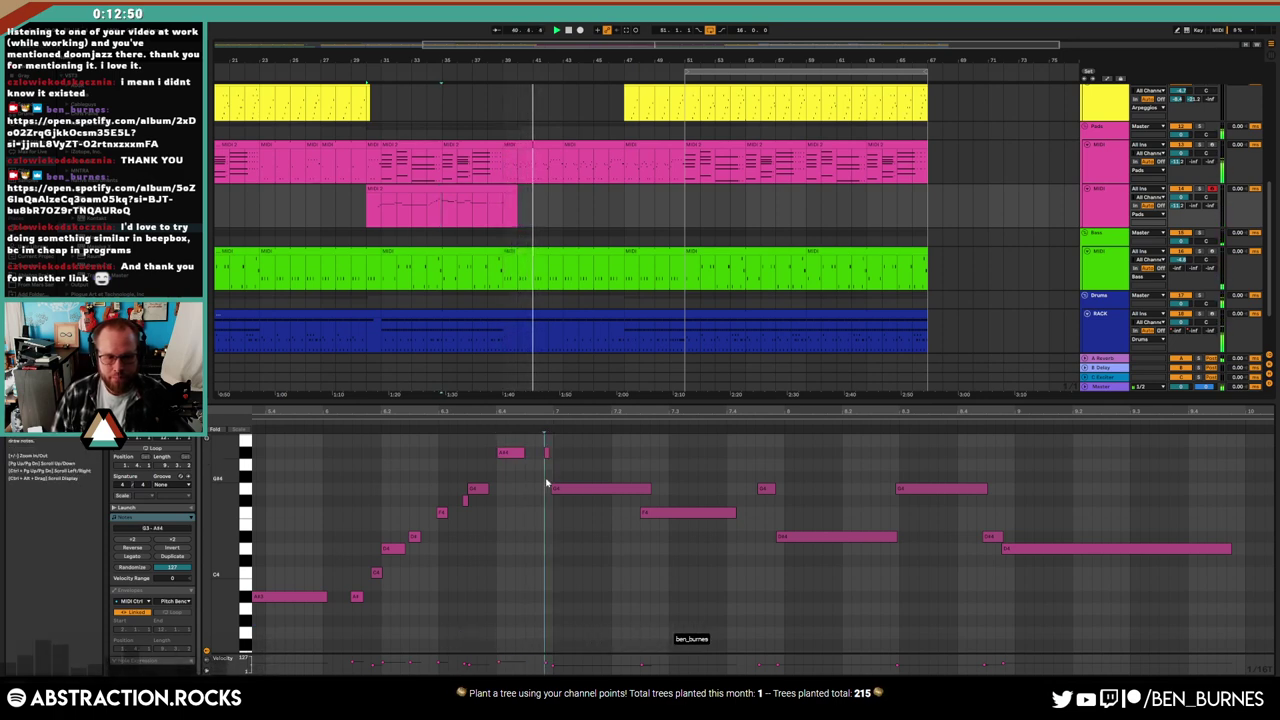
double_click(548, 476)
key(space)
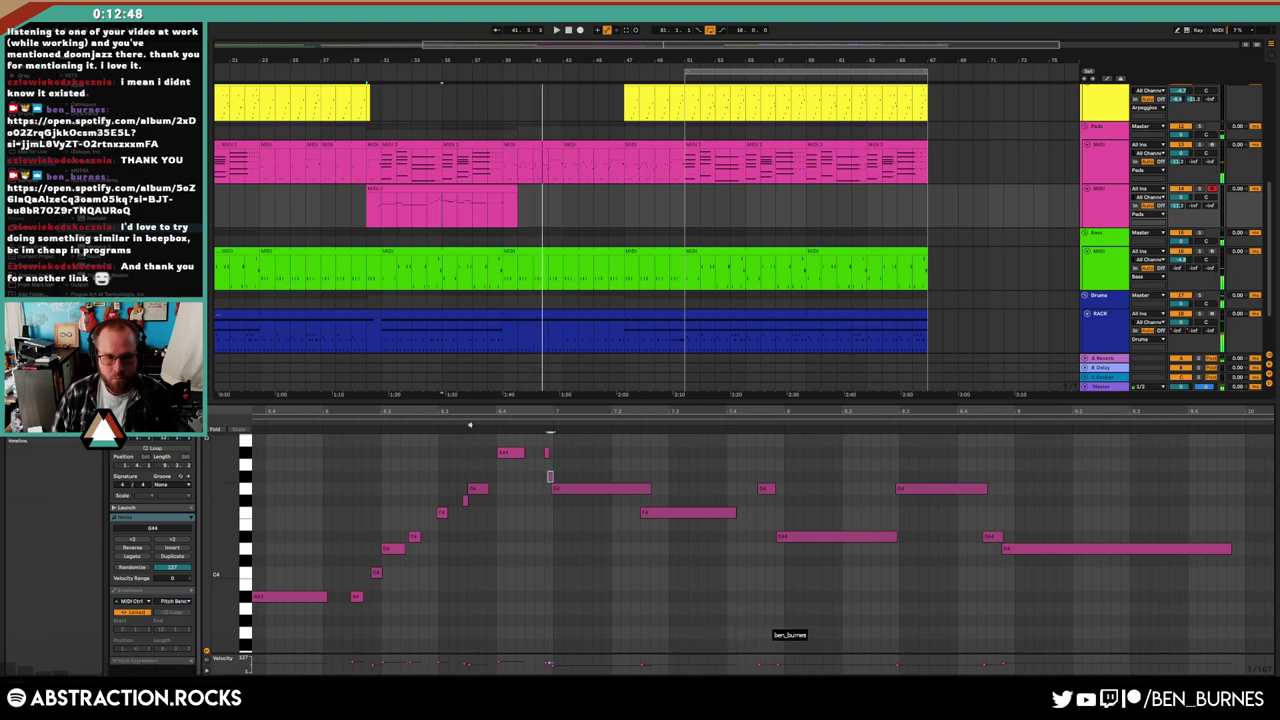
key(space)
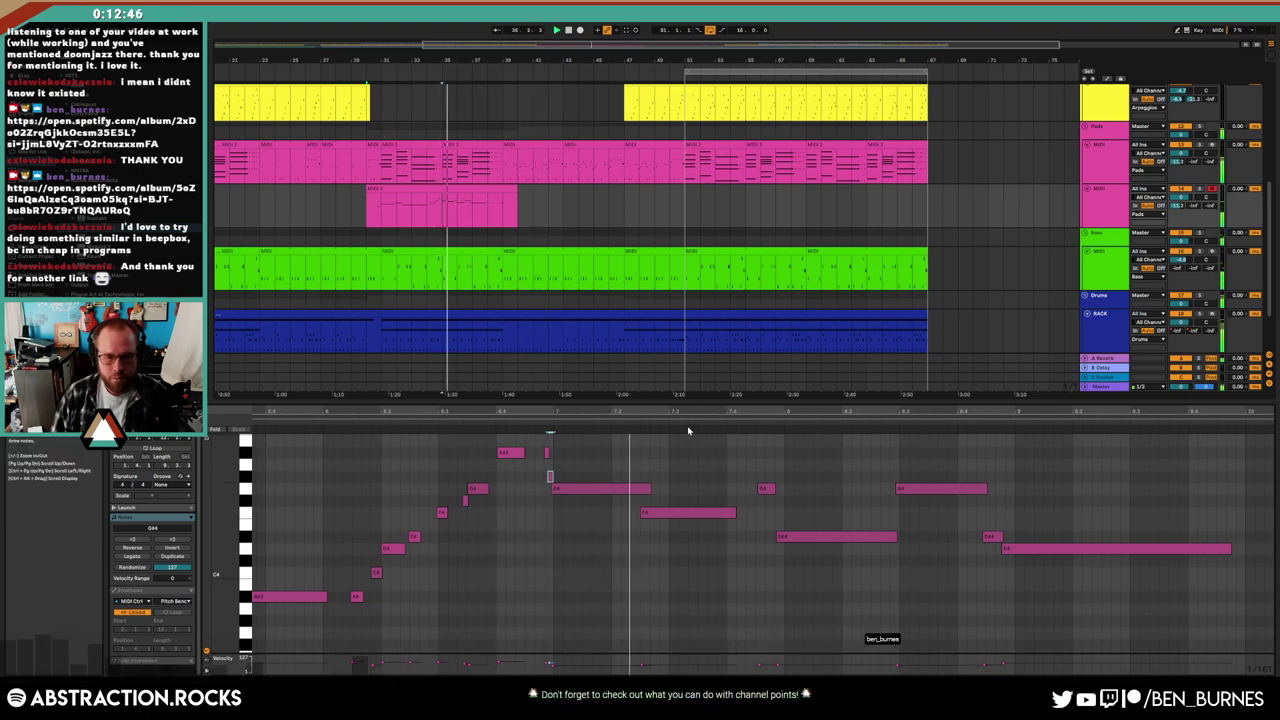
click(547, 452)
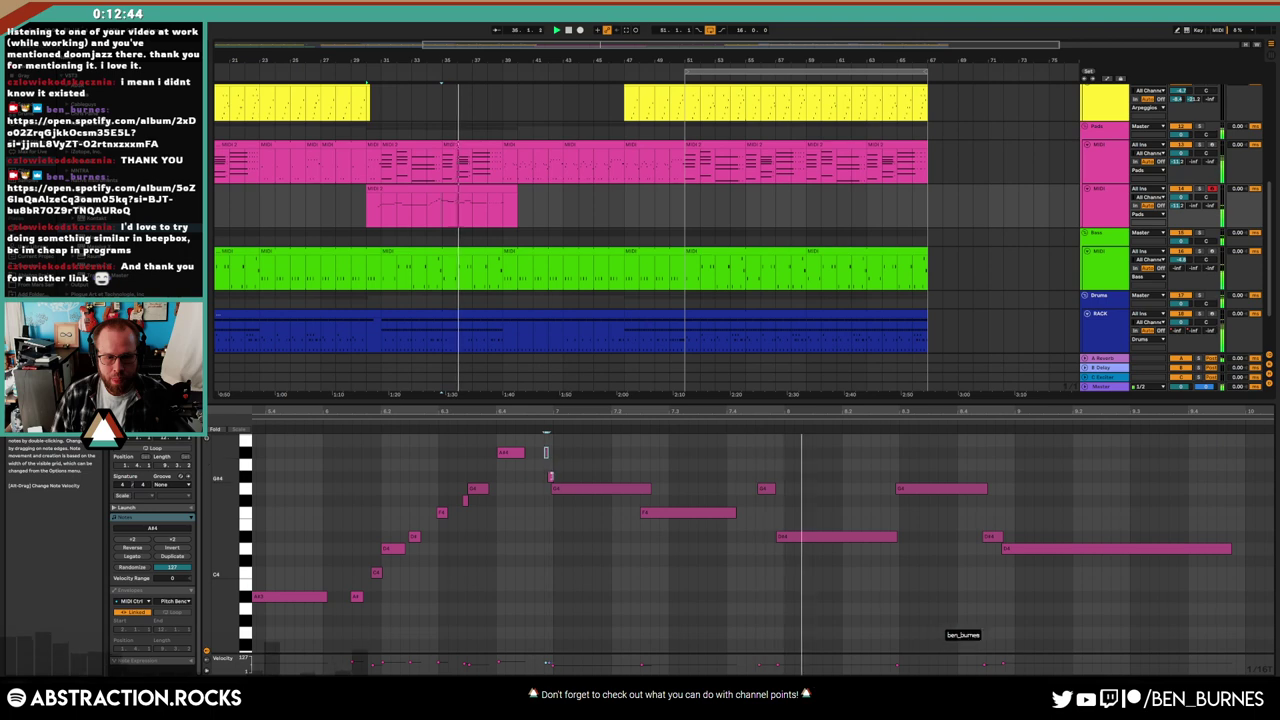
click(549, 476)
Shift the long G4 note at clip position 8.3 slightly later and shorten it to a very brief note
click(927, 488)
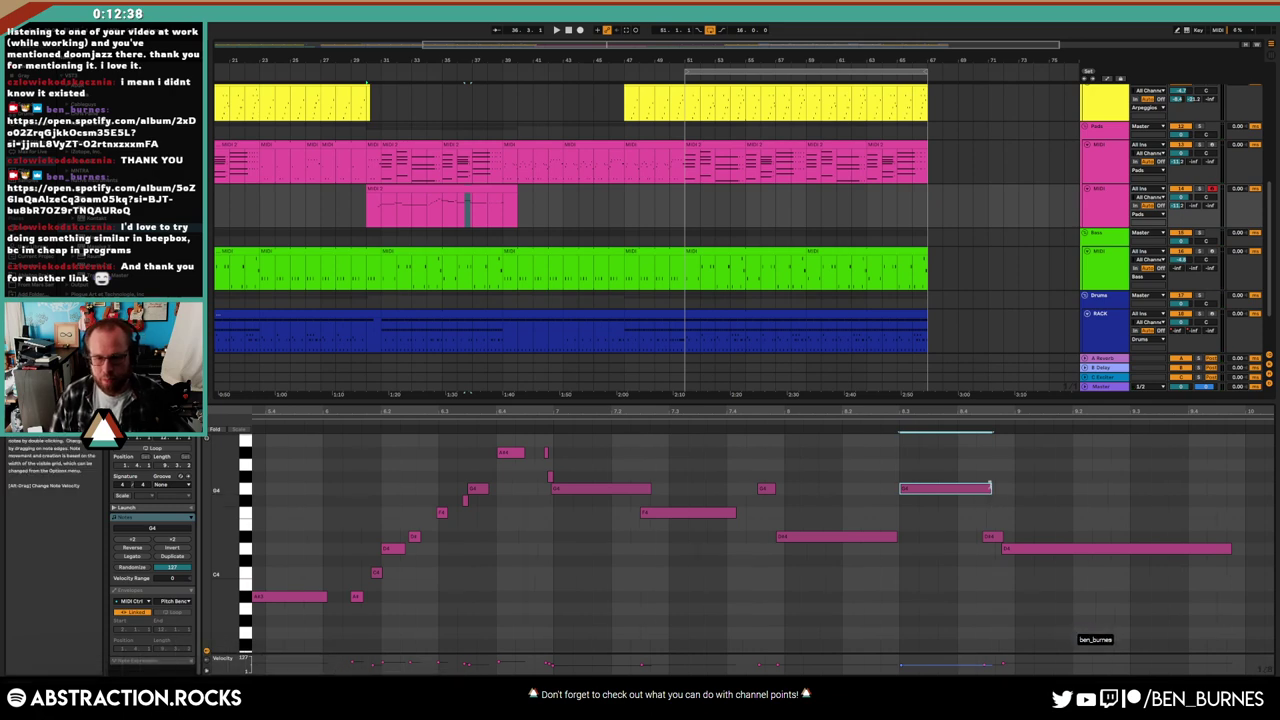
drag(990, 489, 921, 495)
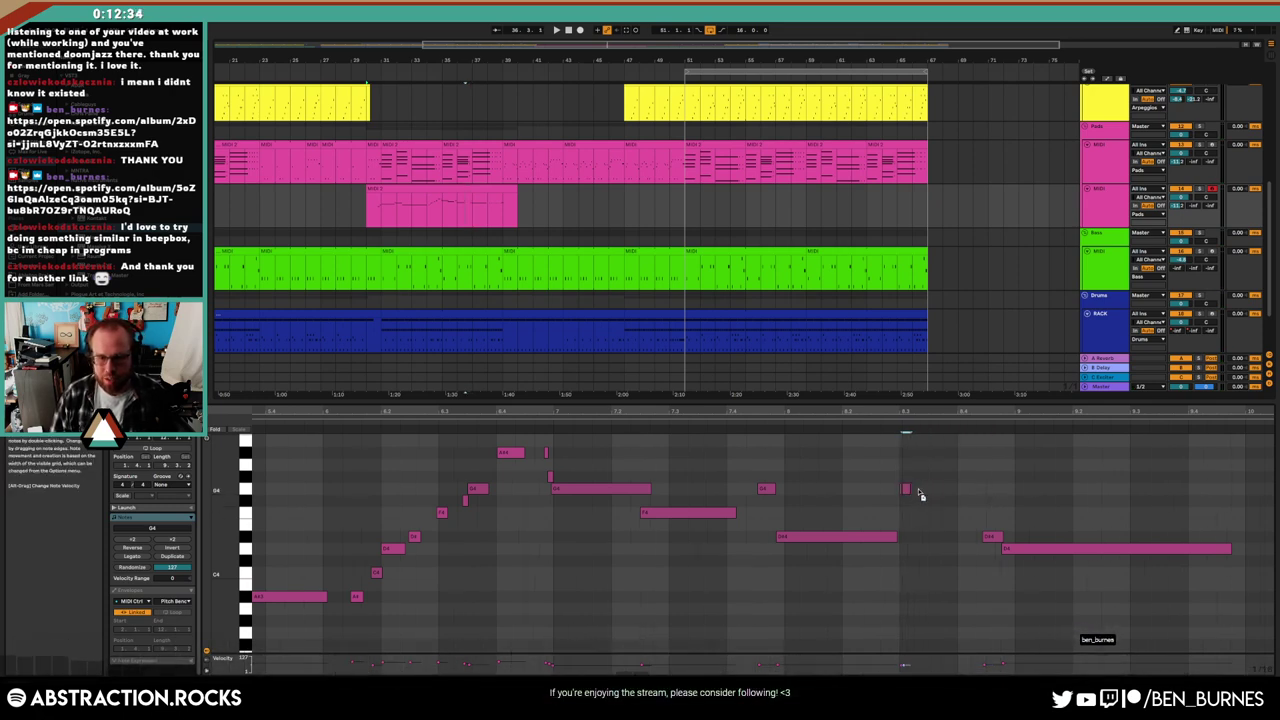
Add two very short G4 notes after the one at clip position 8.3, and play the passage back
double_click(961, 489)
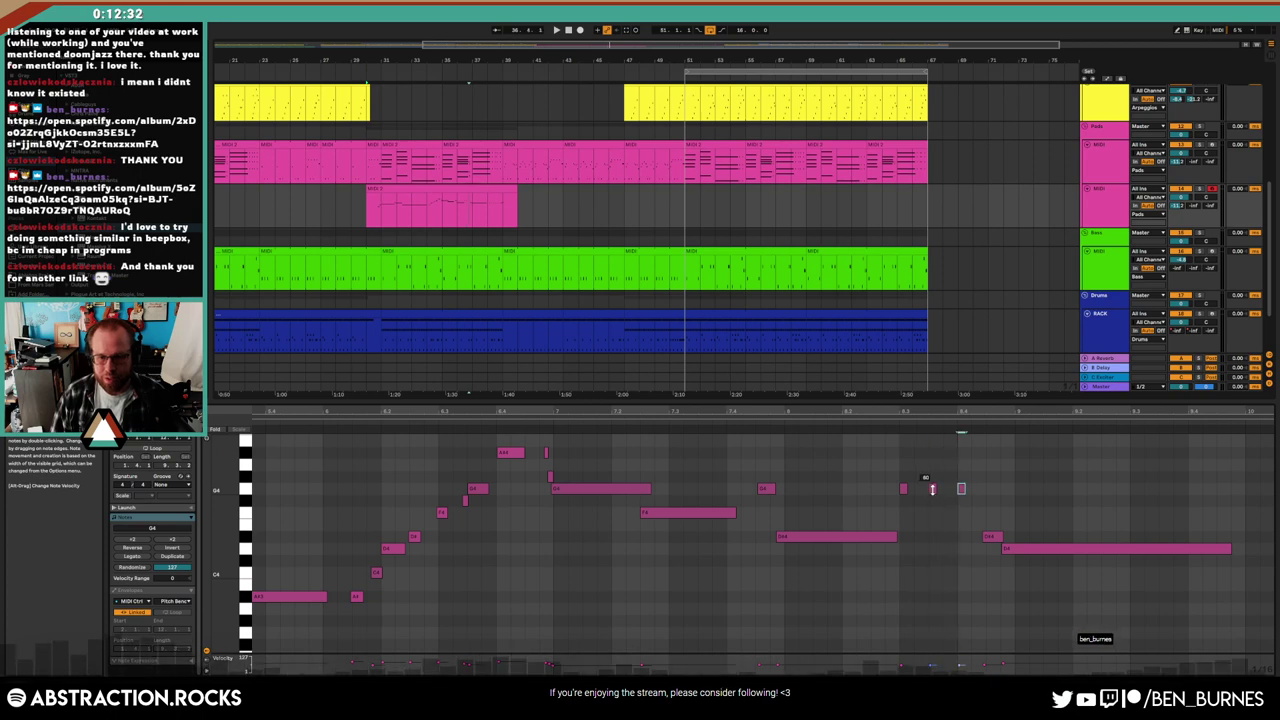
double_click(960, 489)
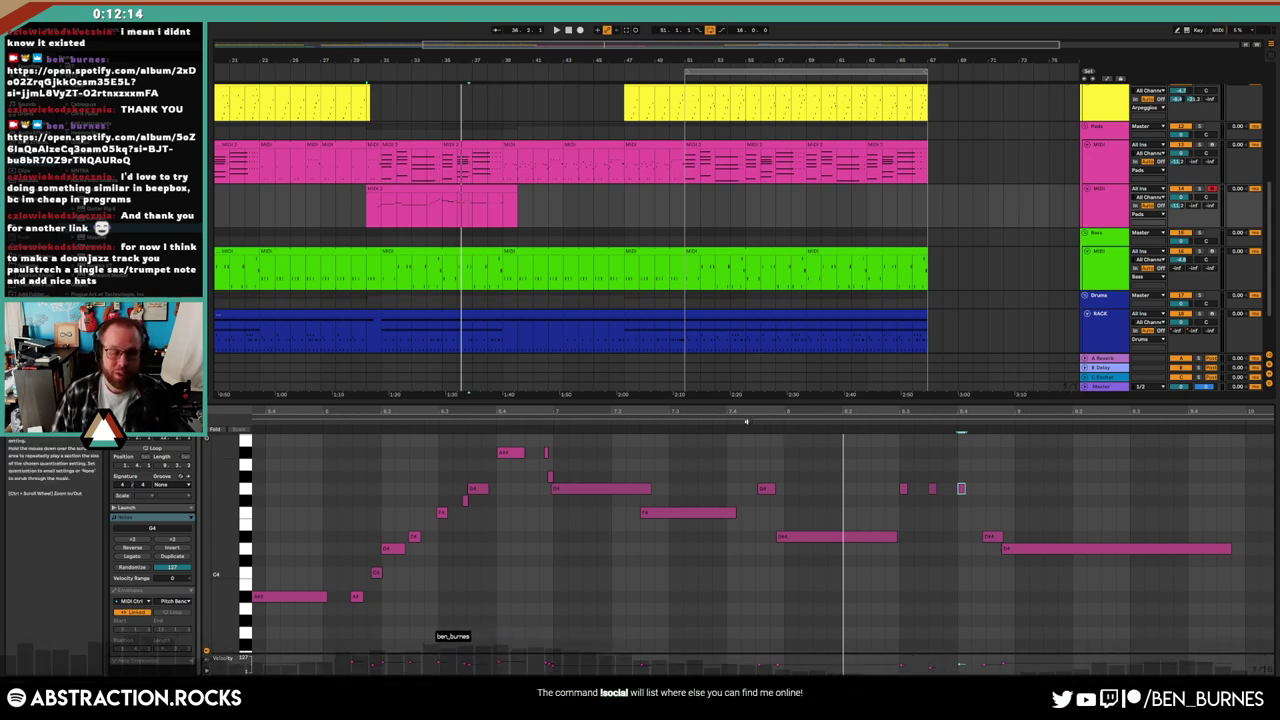
click(746, 421)
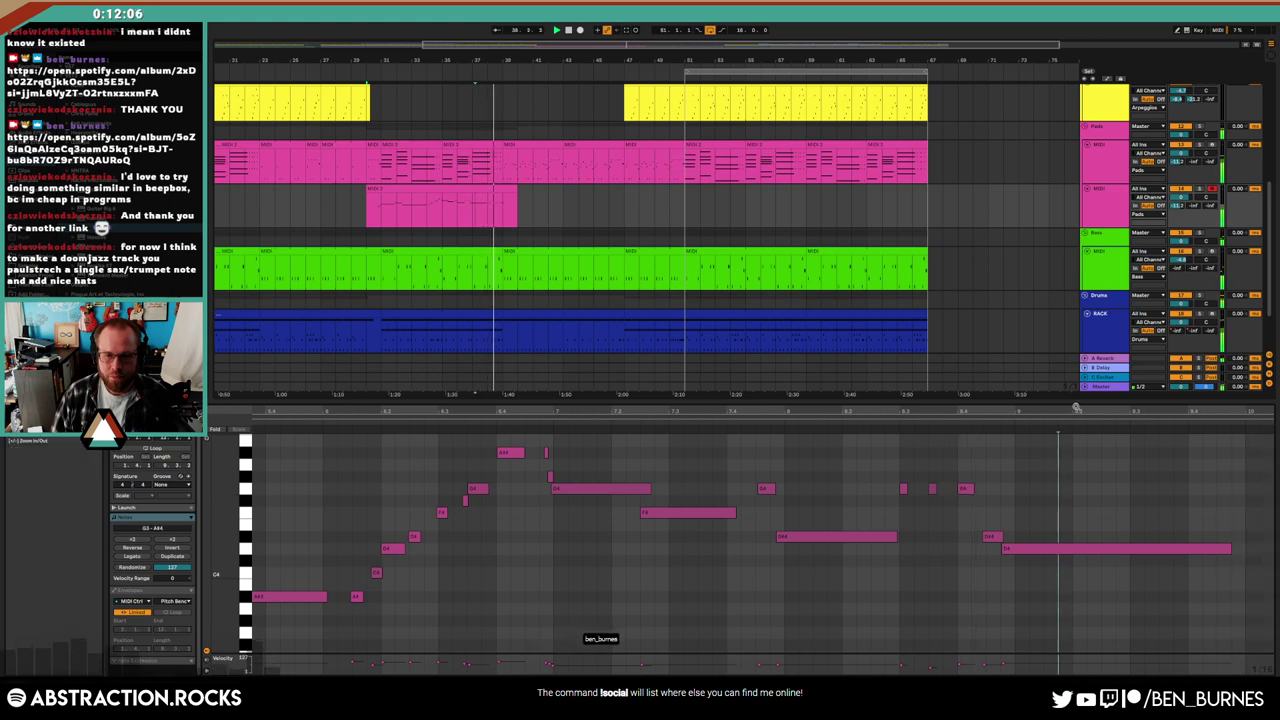
Shorten the final D#4 note near clip bar 11 of the pads part and close the note editor
drag(1076, 408, 728, 449)
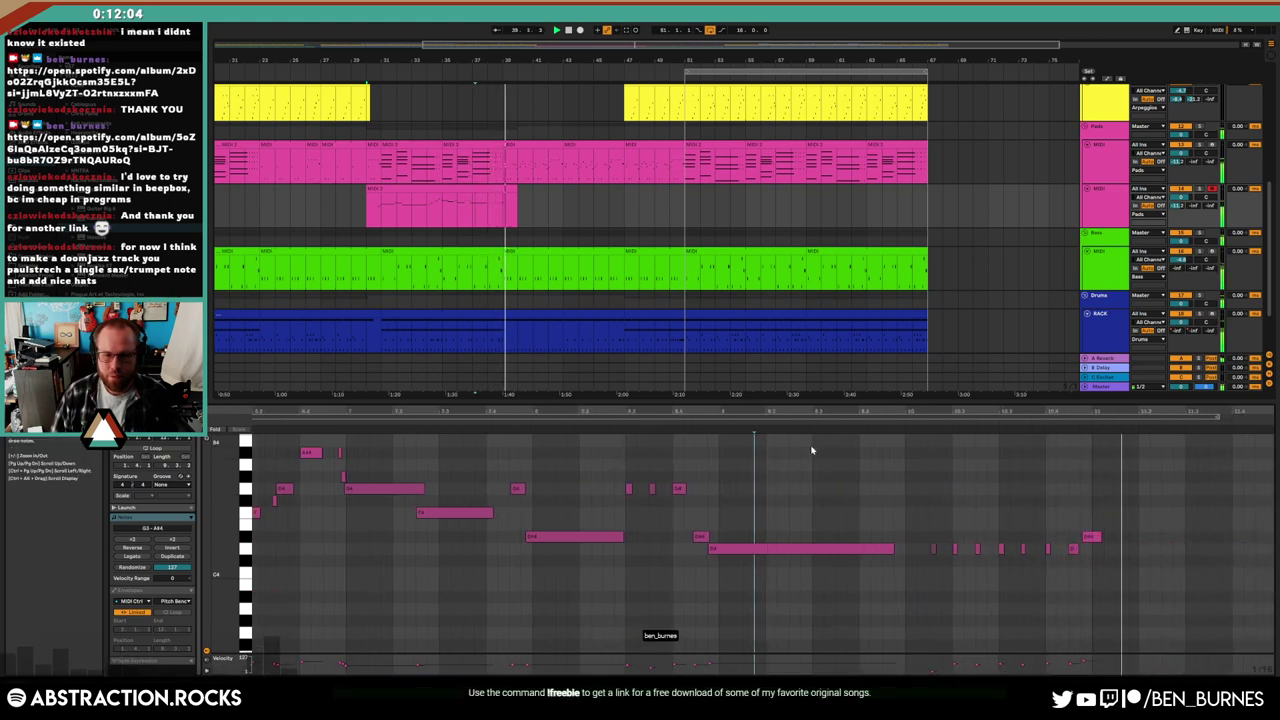
click(1104, 538)
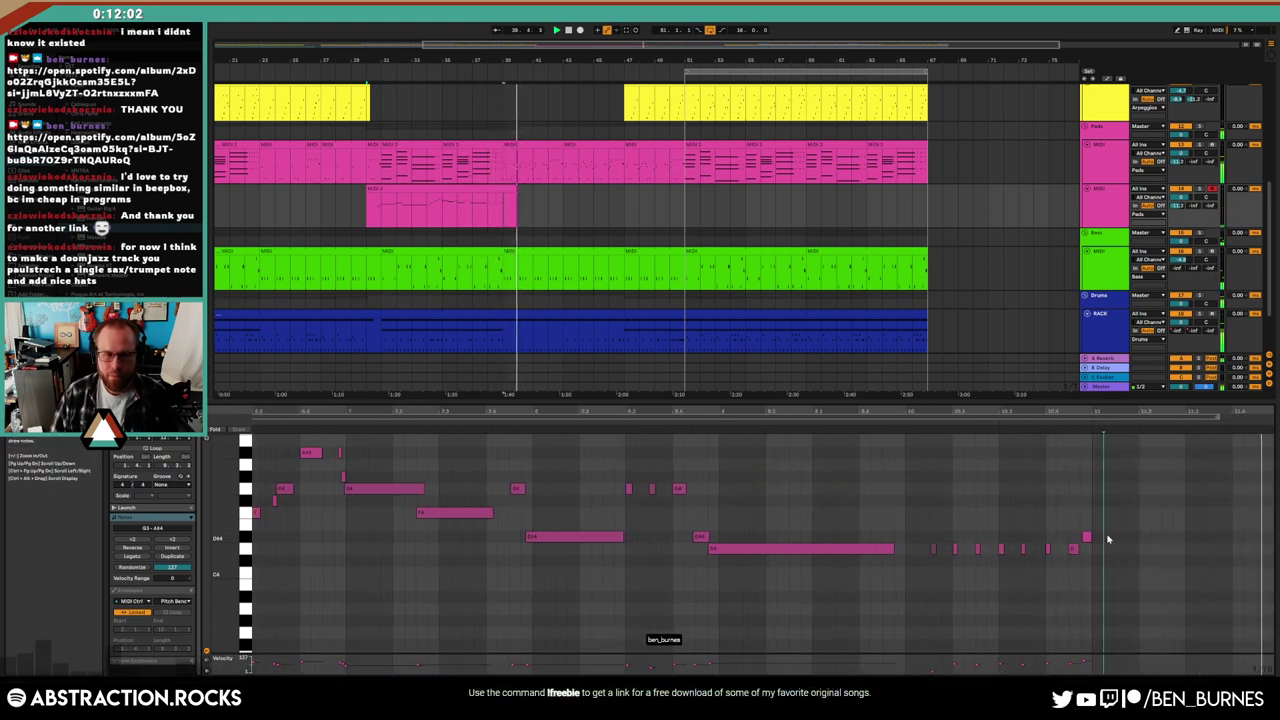
key(shift+Tab)
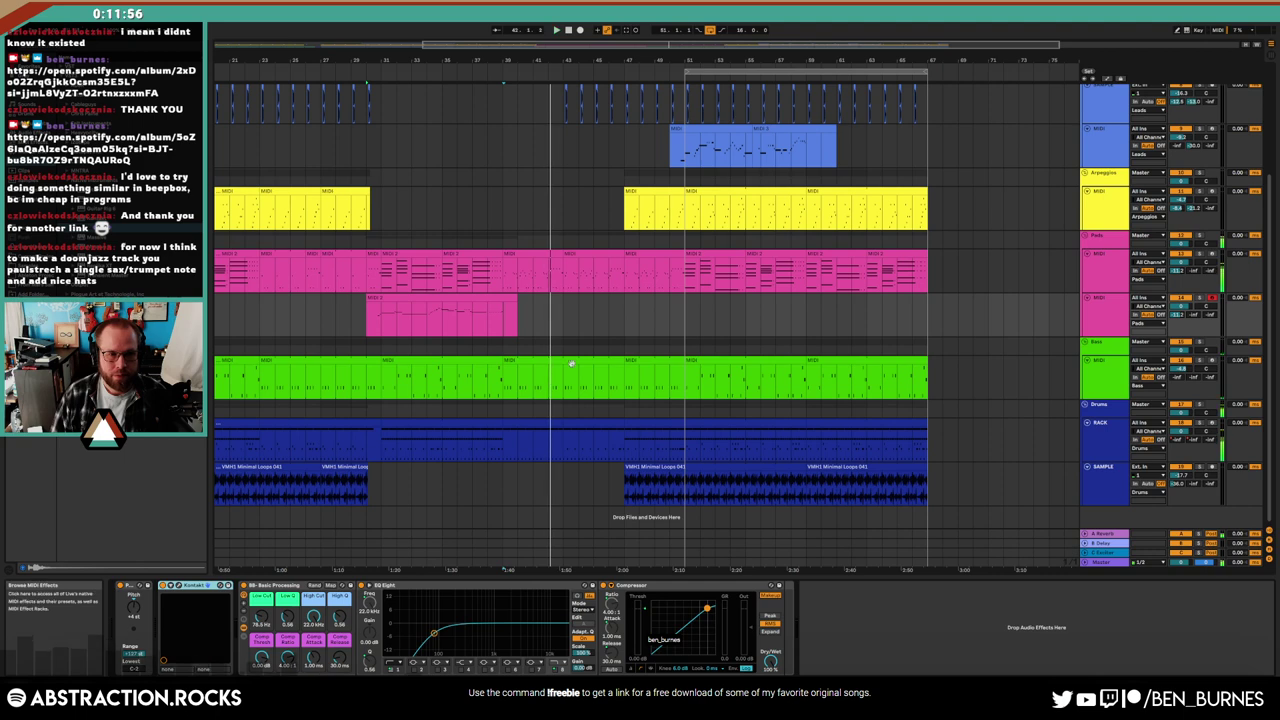
Add a second SAMPLE track to the Drums group, directly below the existing one
click(1089, 486)
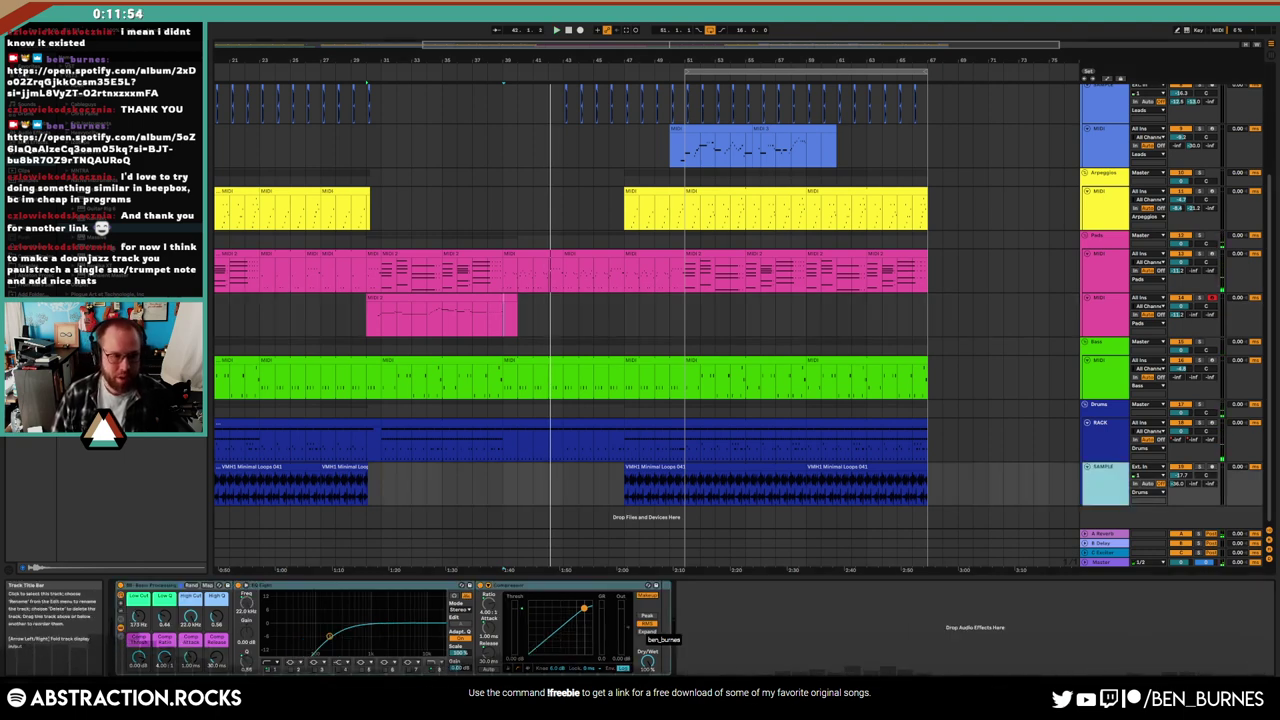
key(ctrl+t)
scroll(170, 497, up, 3)
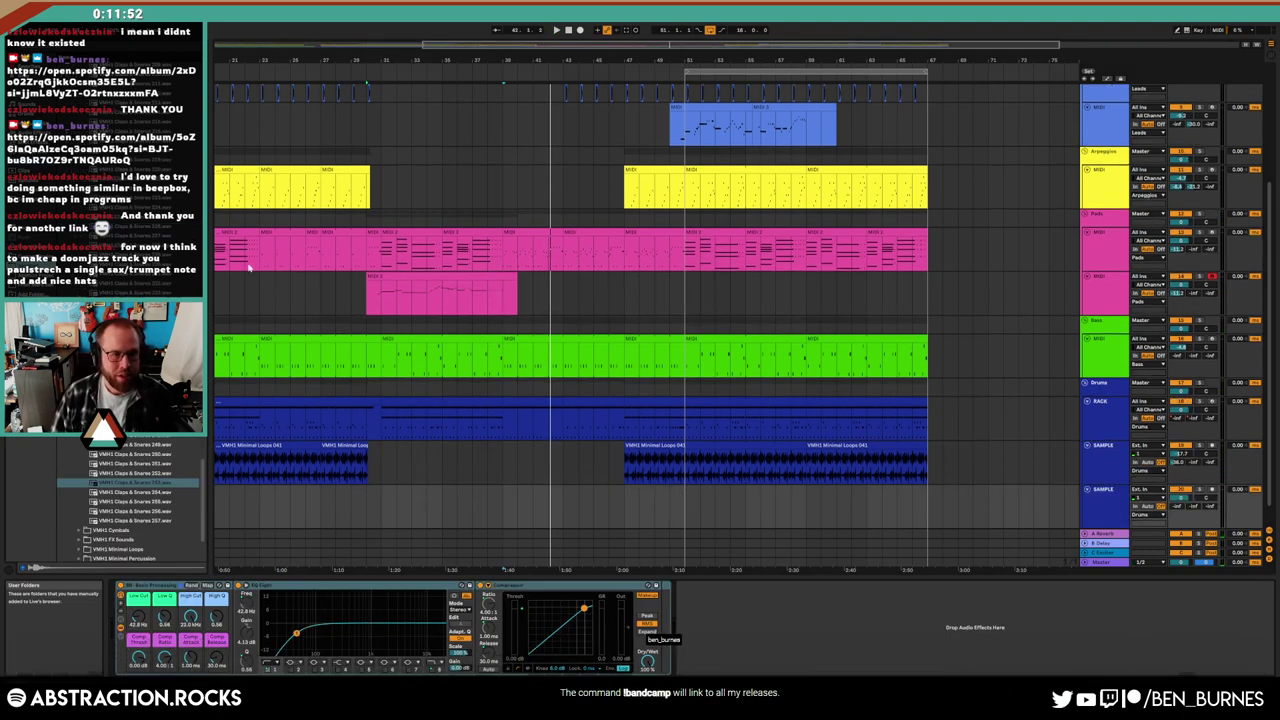
Find a Brushed Cymbals ride sample in the drum sample folders and place it on the new SAMPLE track at bar 39
scroll(170, 497, up, 15)
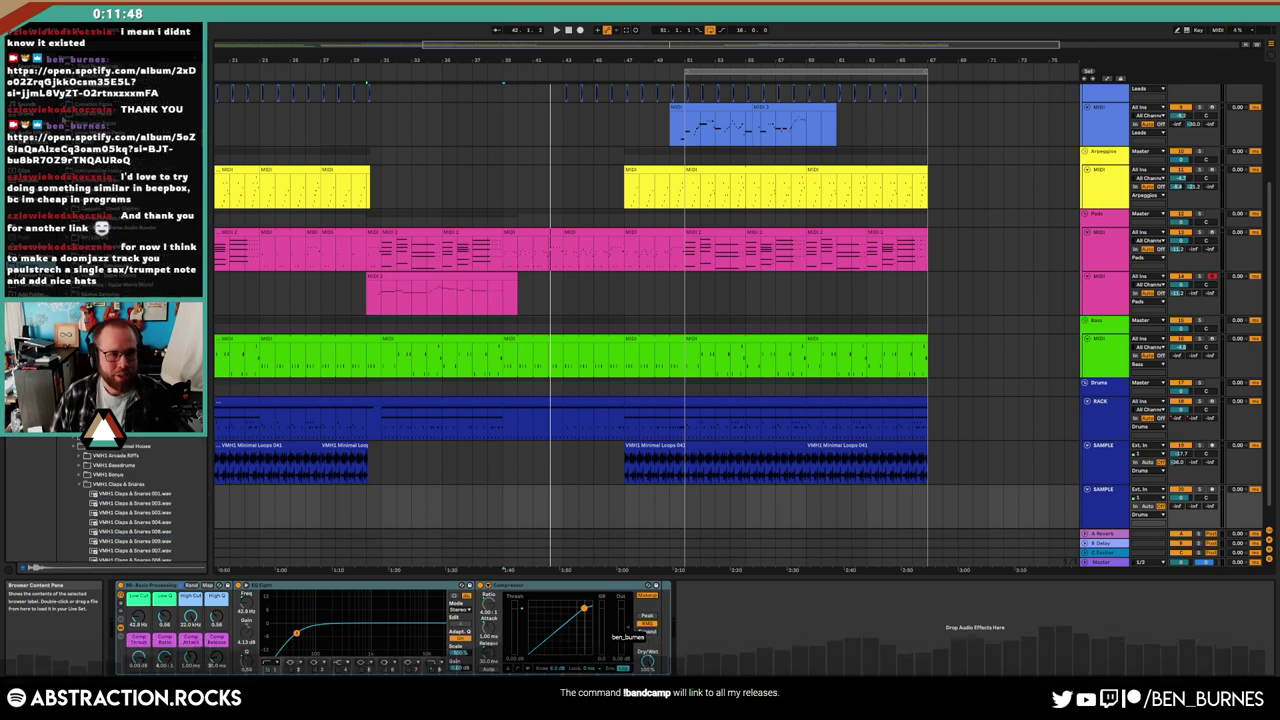
scroll(140, 500, up, 5)
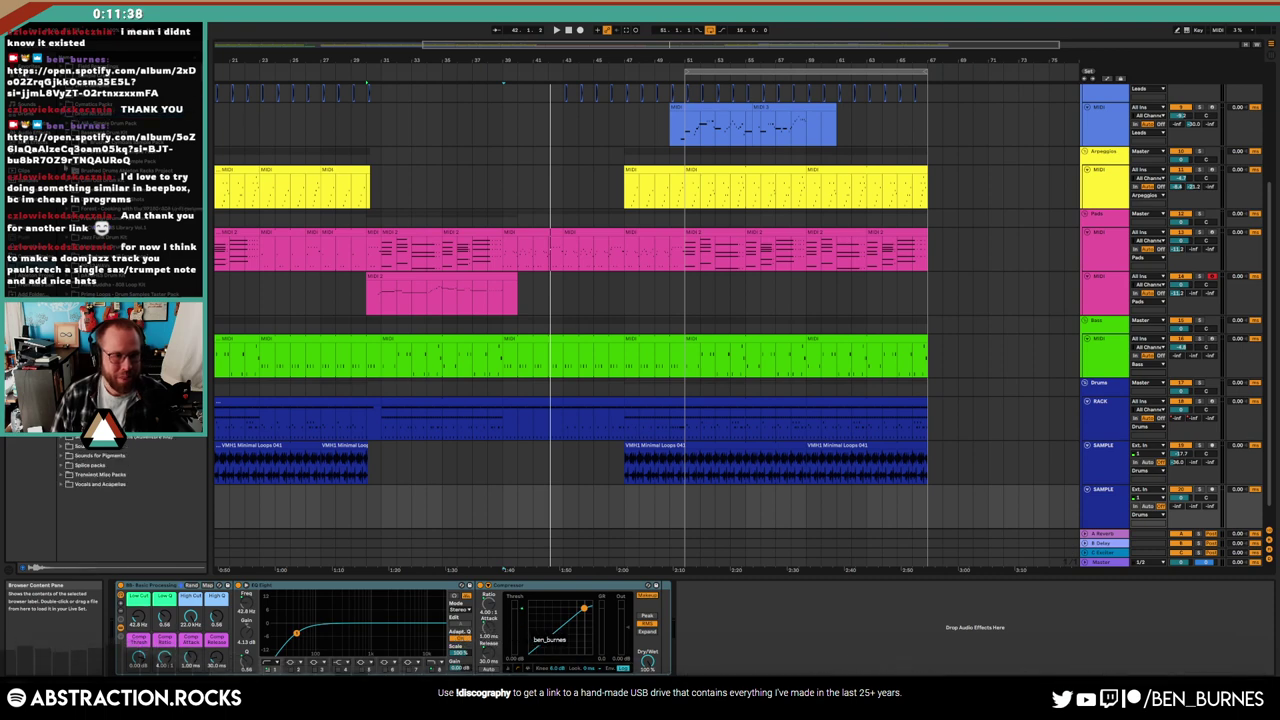
scroll(100, 500, up, 3)
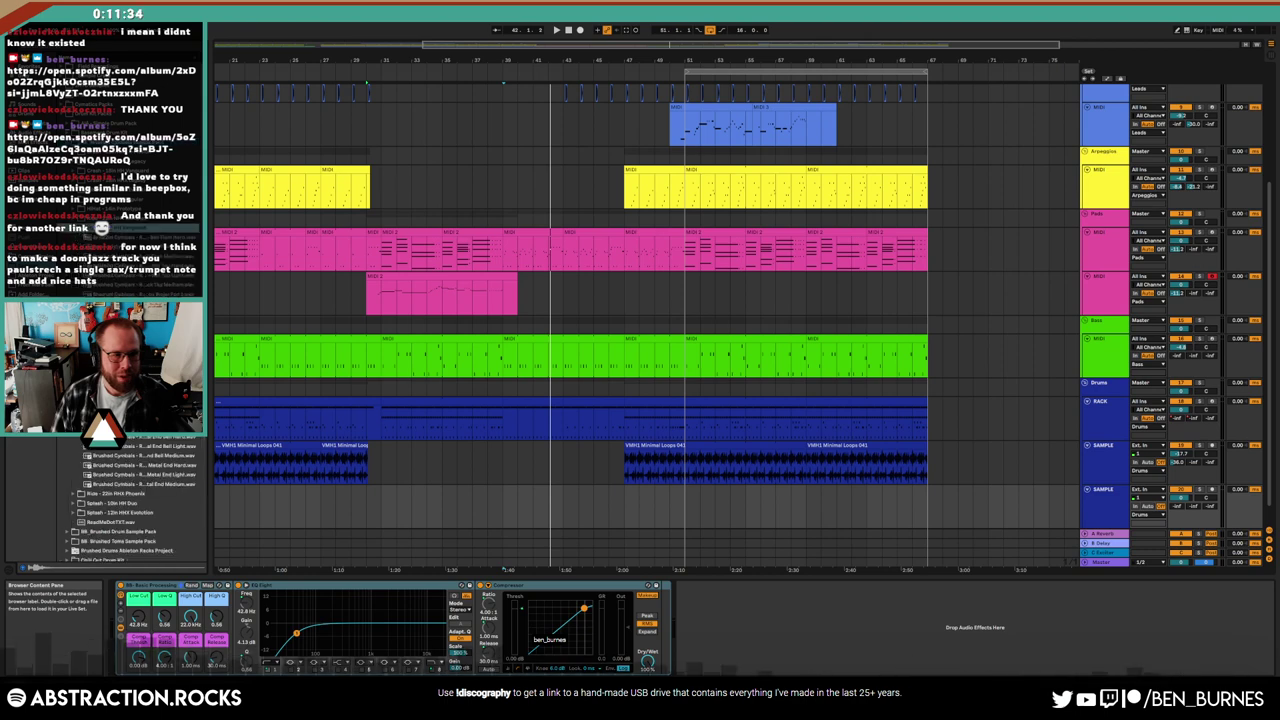
scroll(130, 500, down, 5)
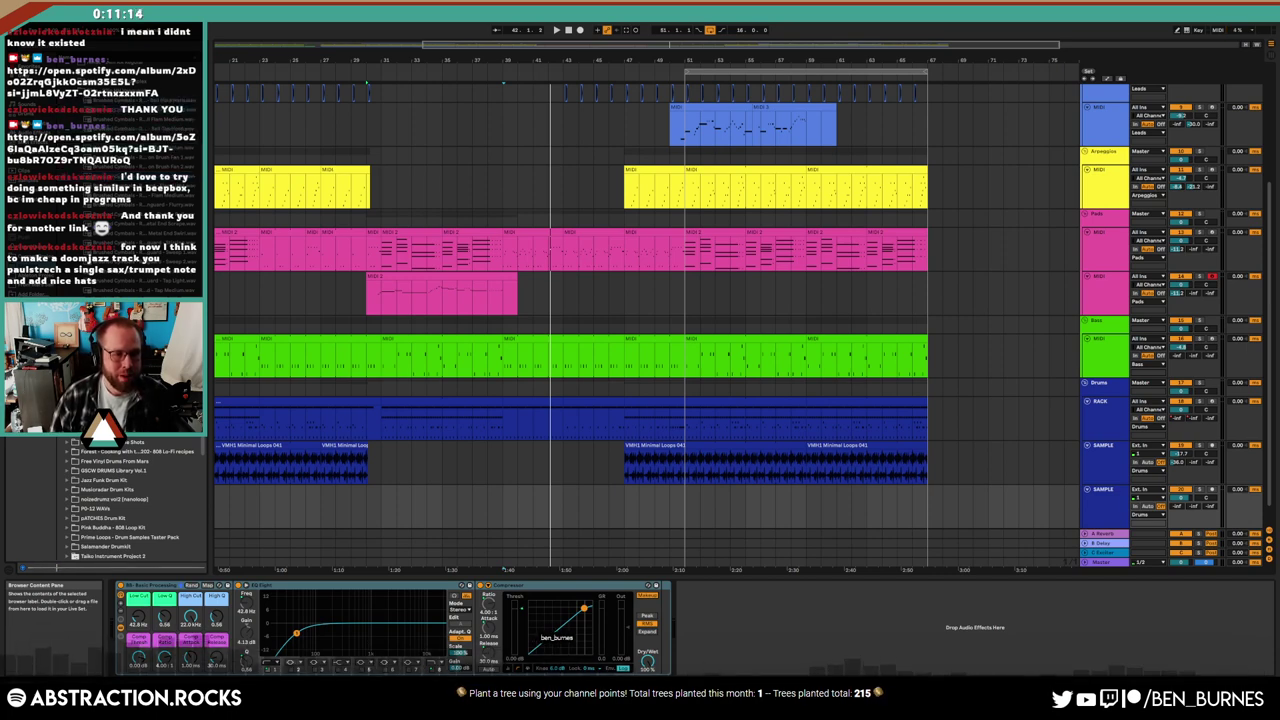
mouse_move(150, 200)
mouse_down()
mouse_move(477, 508)
mouse_move(507, 511)
mouse_up()
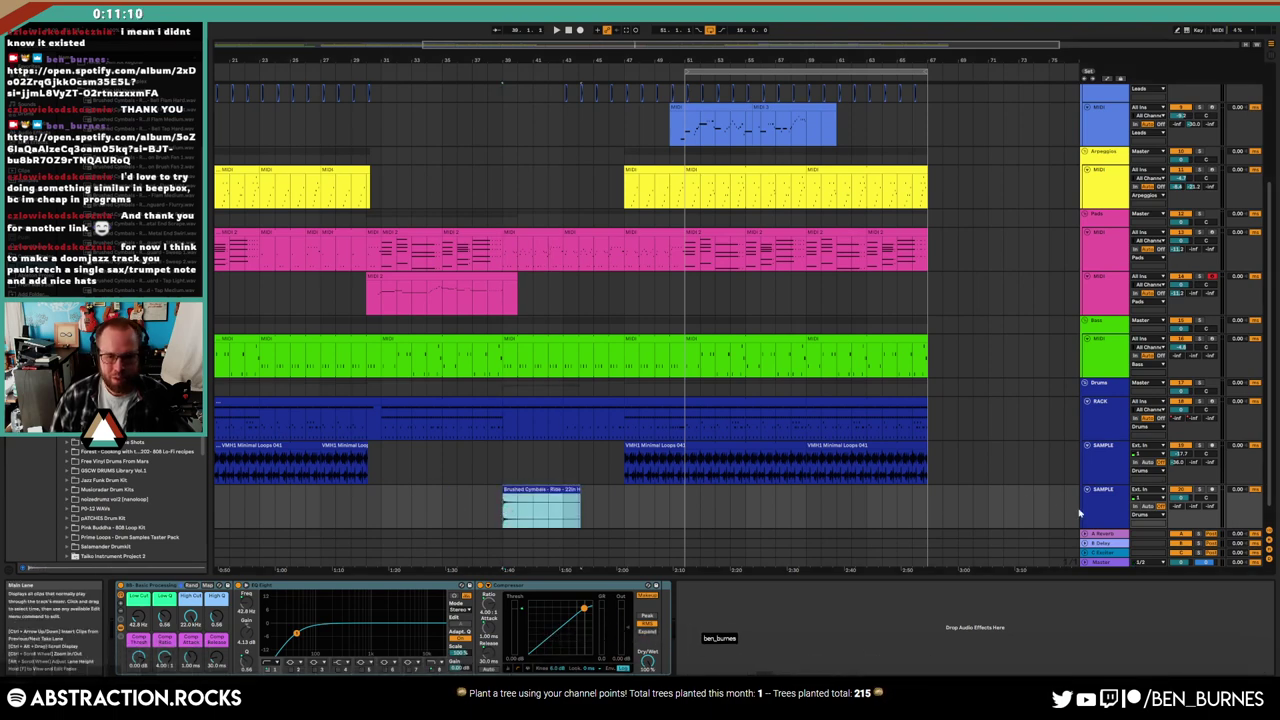
Adjust the new SAMPLE track's volume, set its low cut to 120 Hz, and play from just before the ride clip
click(1117, 511)
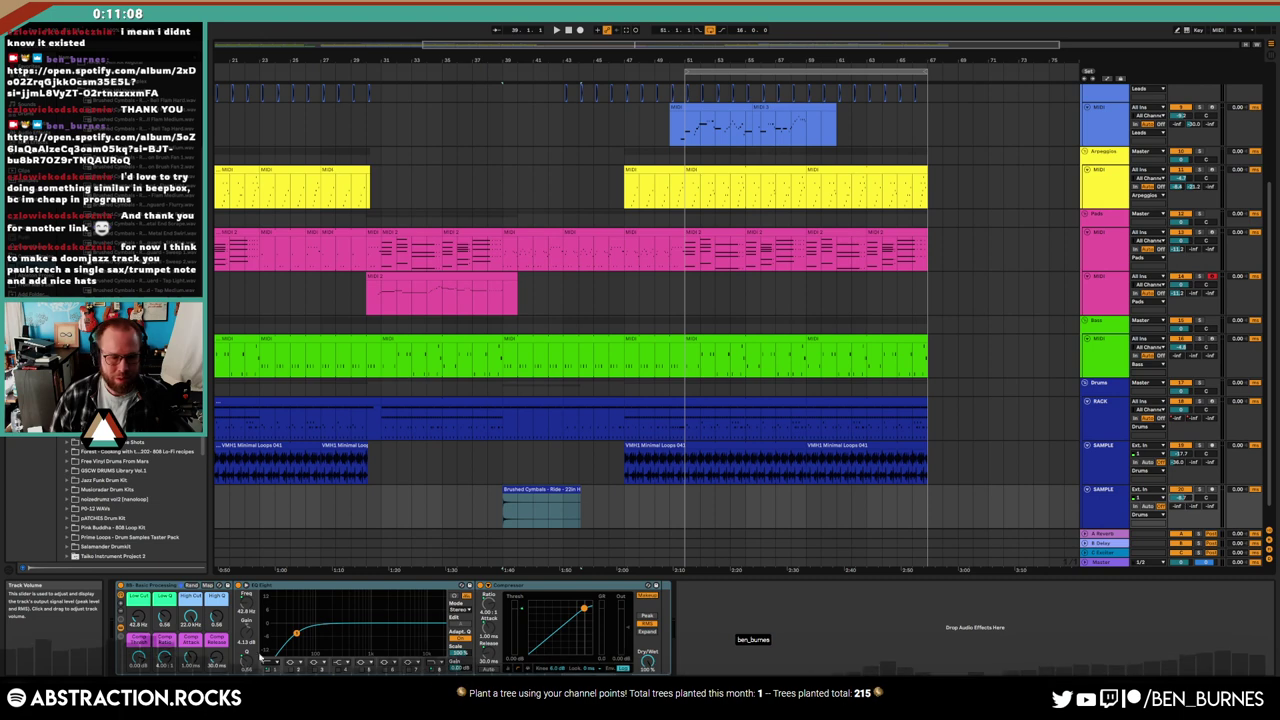
drag(137, 617, 137, 617)
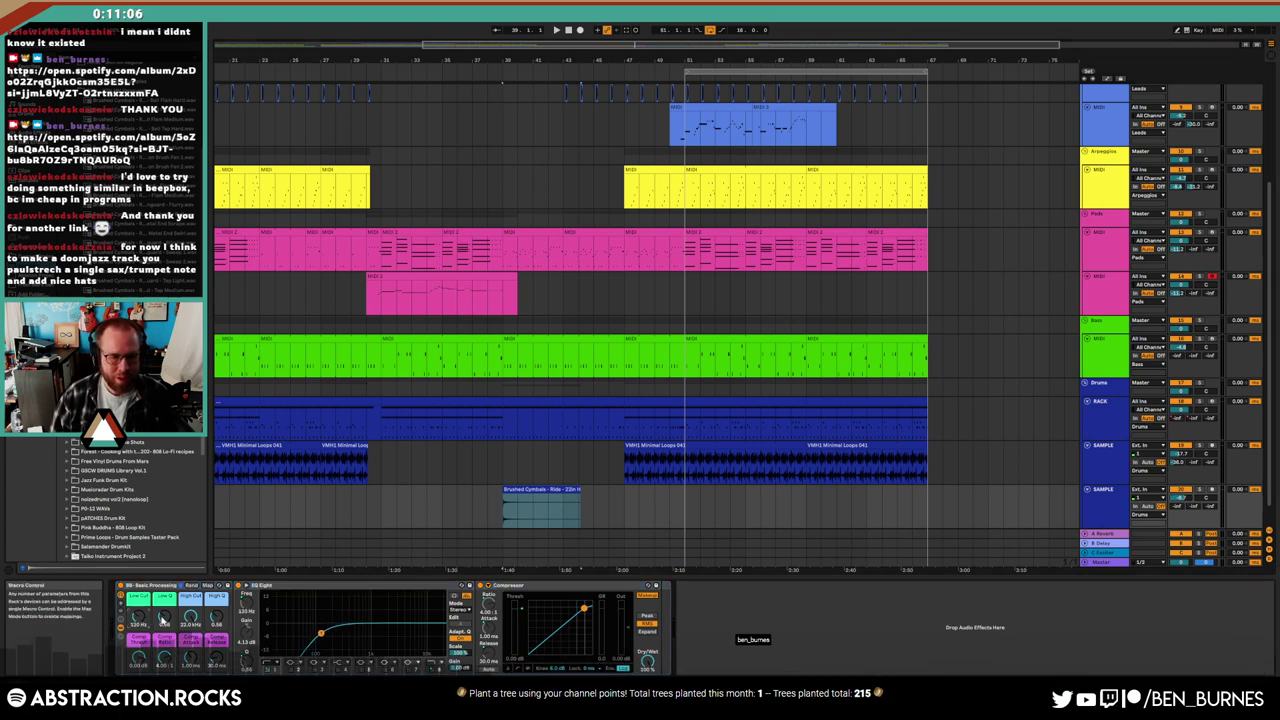
click(489, 508)
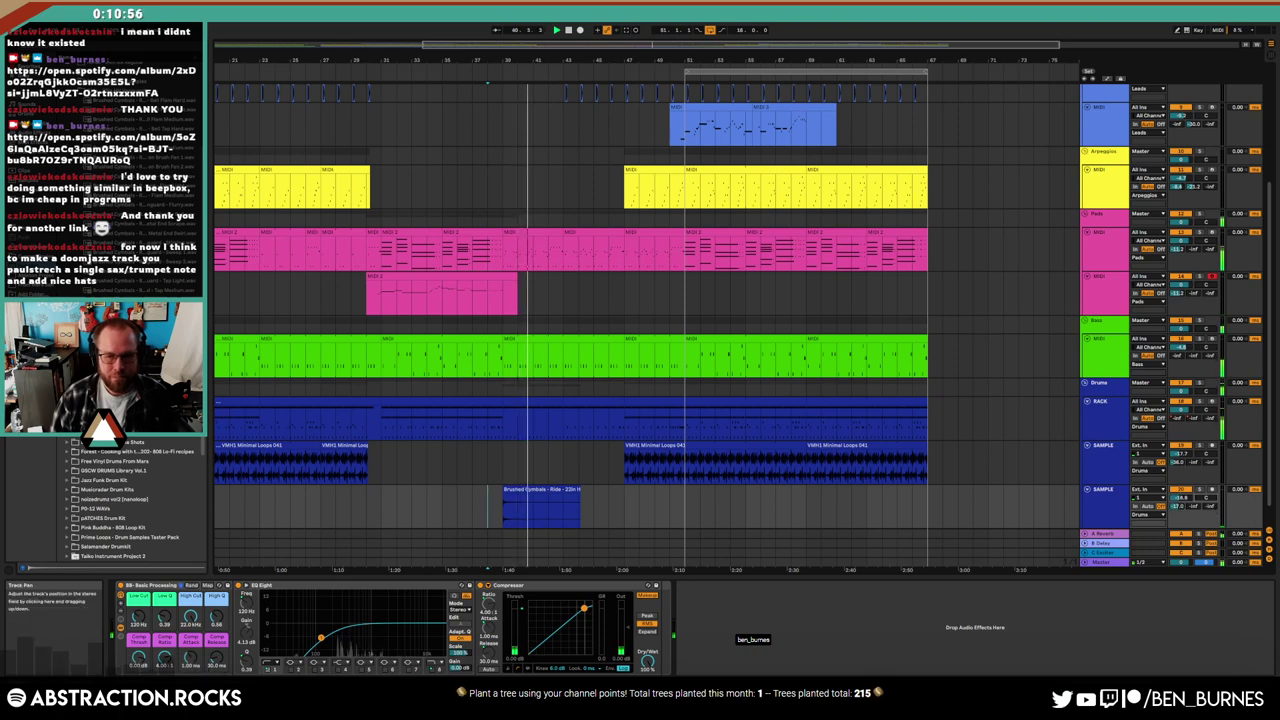
Copy the ride cymbal clip from bar 39 to bar 23 and adjust the panning of its track
mouse_move(521, 490)
mouse_down()
mouse_move(259, 511)
mouse_move(280, 509)
mouse_up()
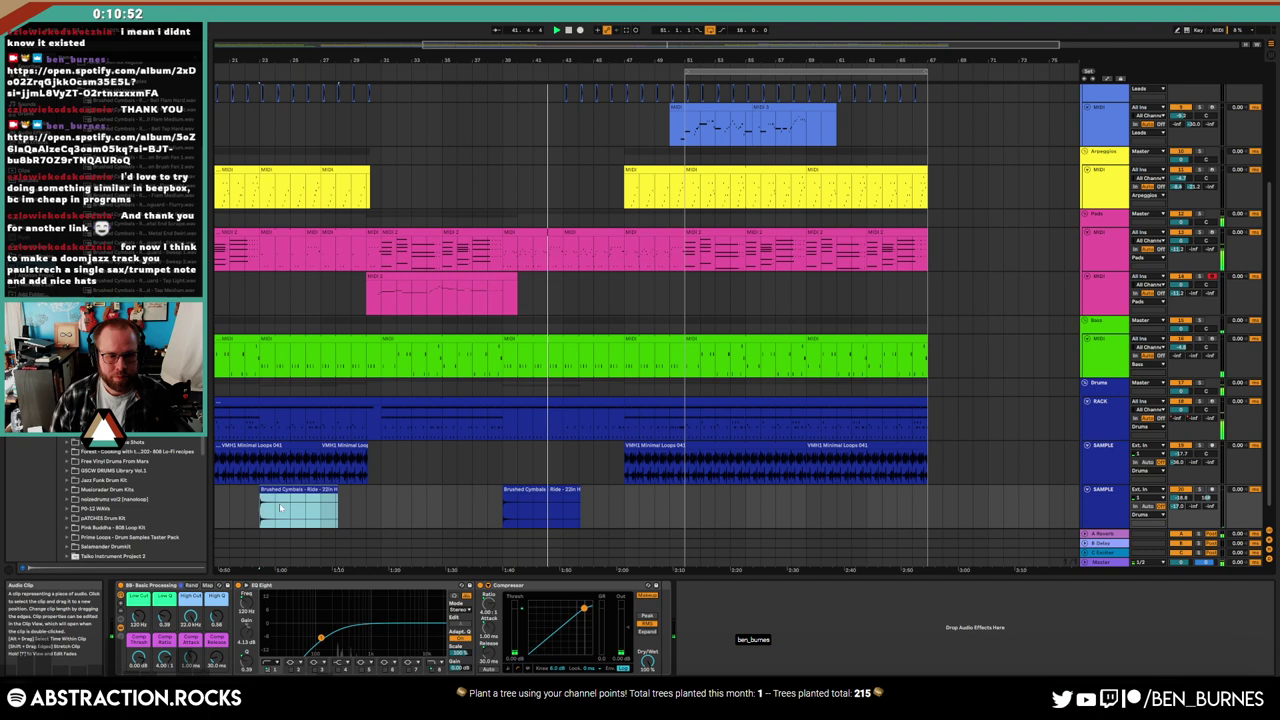
click(1138, 491)
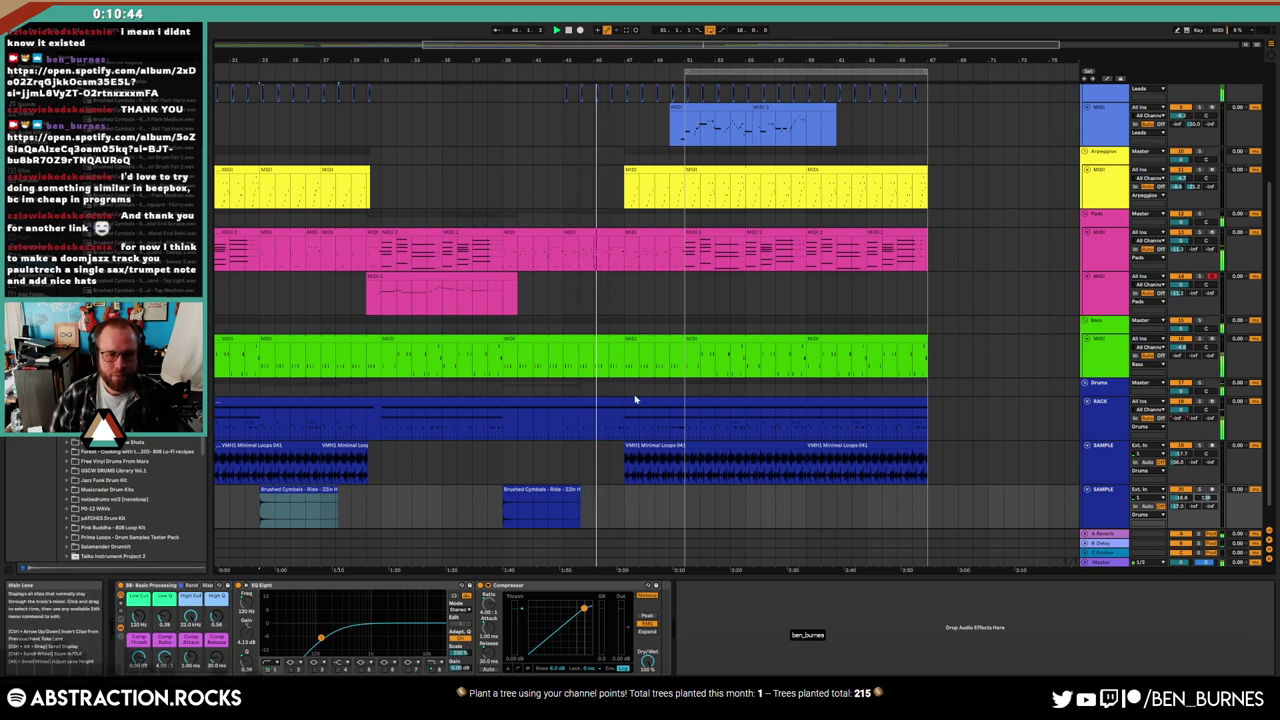
Reshape the Arpeggios Filter Freq automation into a ramp rising from bar 47 to 51, then held flat through bar 67
scroll(634, 399, up, 5)
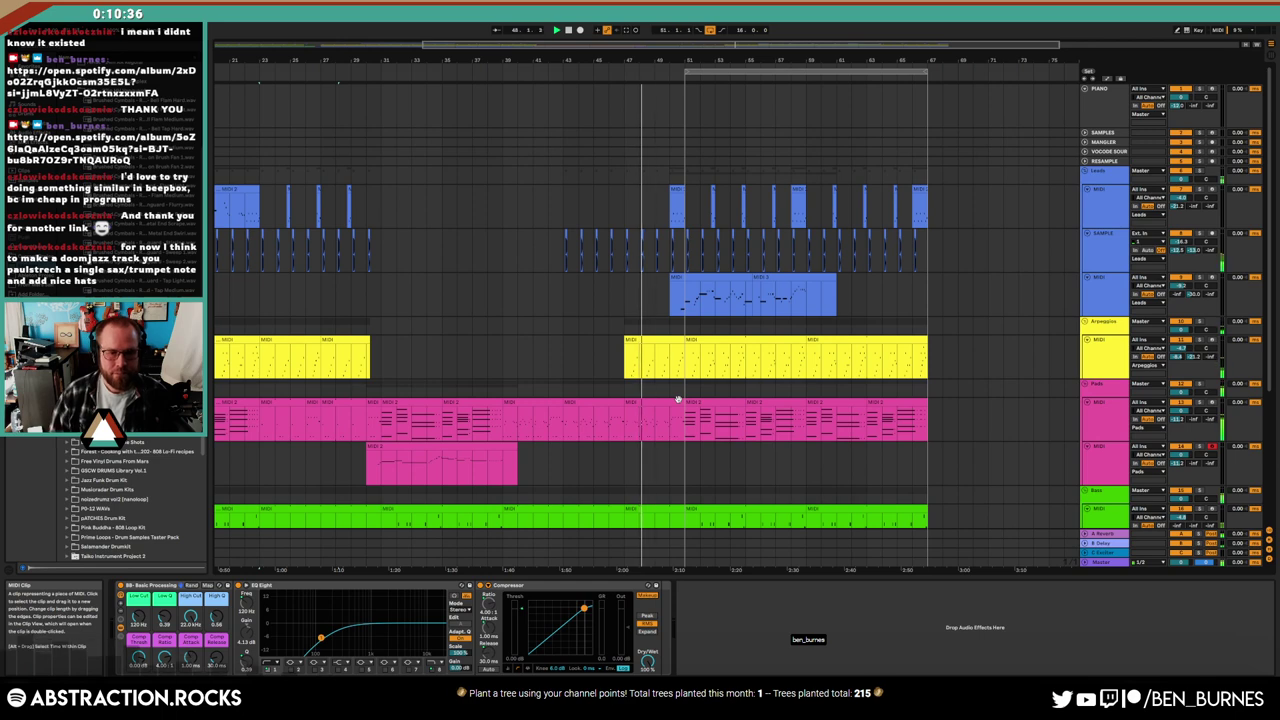
drag(686, 350, 622, 366)
key(a)
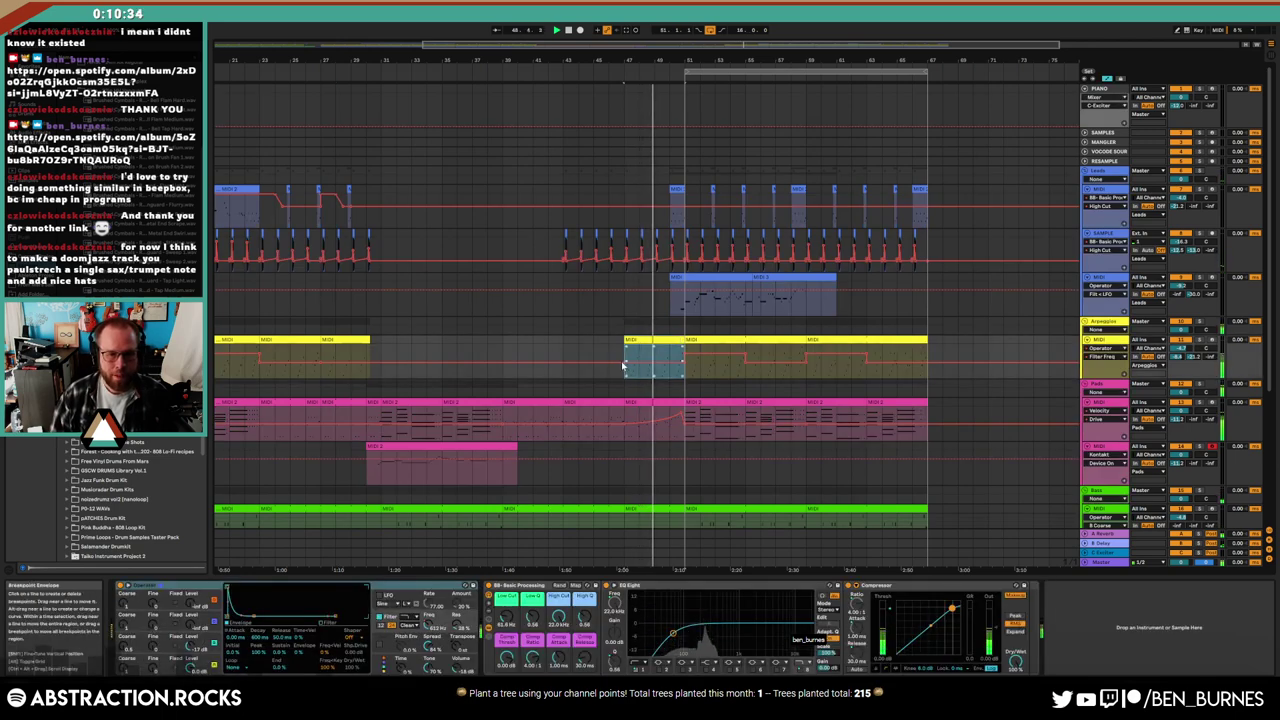
drag(700, 362, 863, 353)
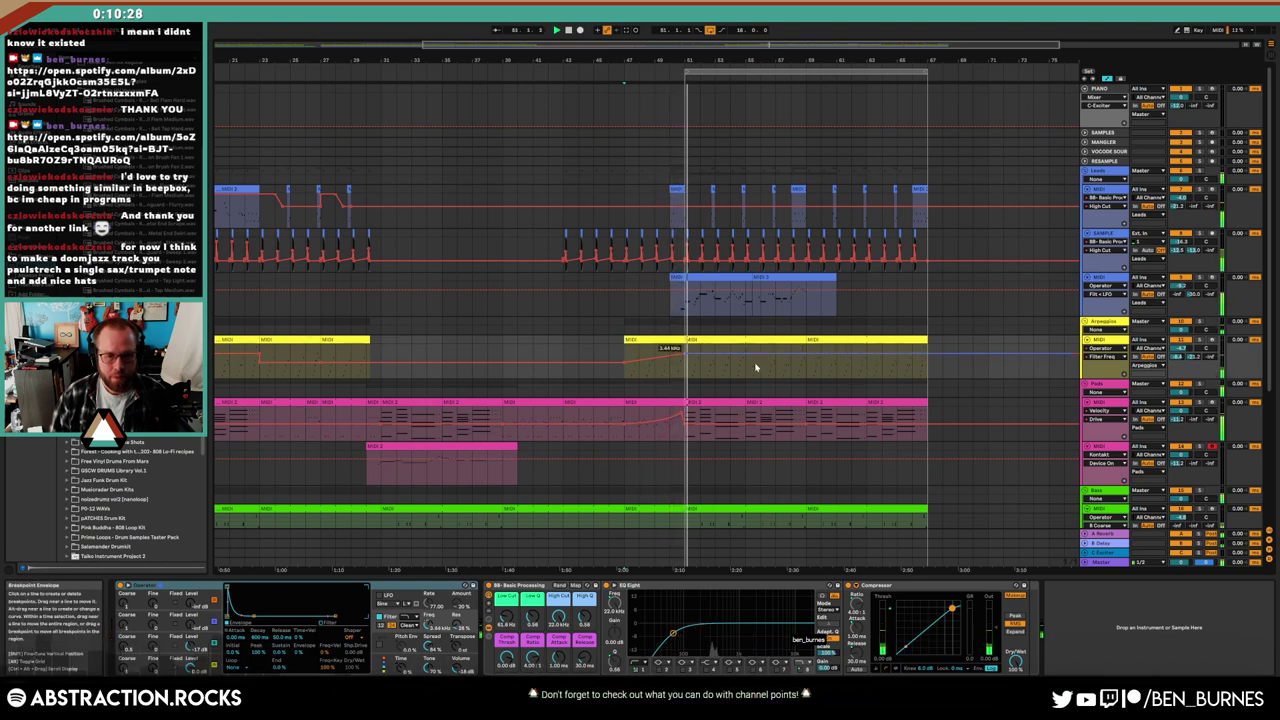
Lengthen the long E4 note near the start of the lead clip at bar 50, then return to the device view
click(705, 277)
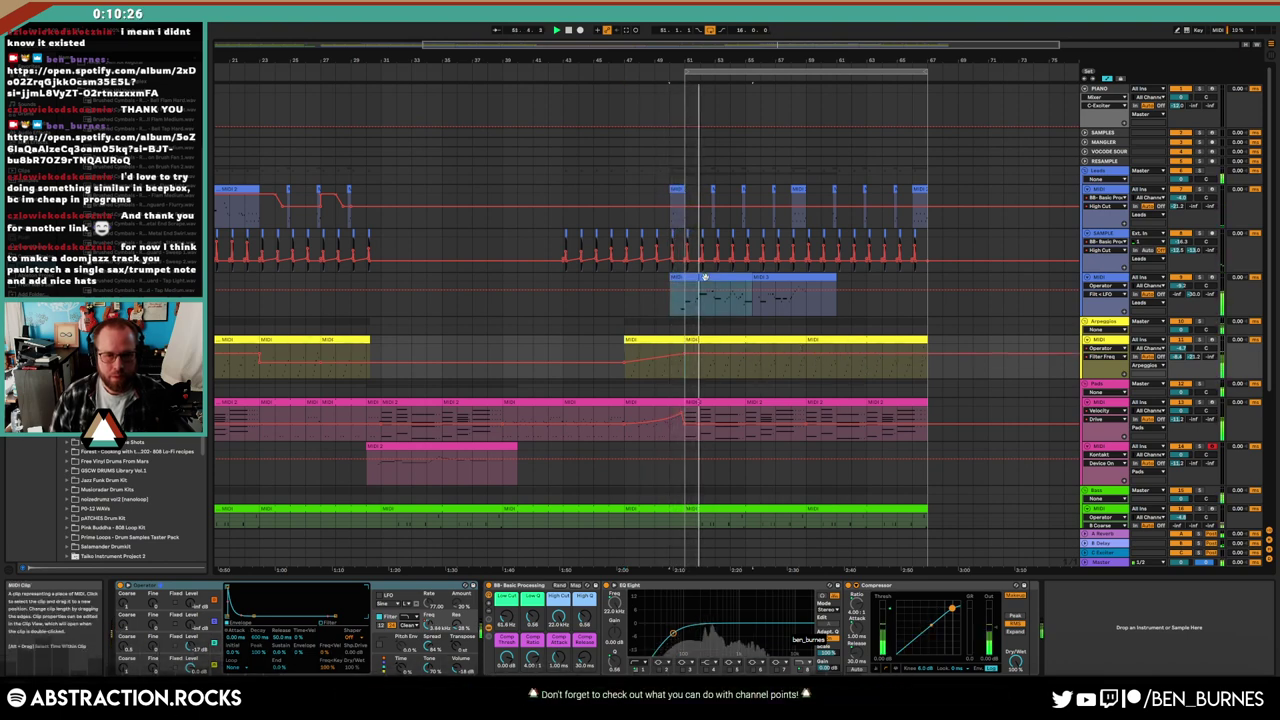
double_click(705, 277)
drag(507, 524, 526, 525)
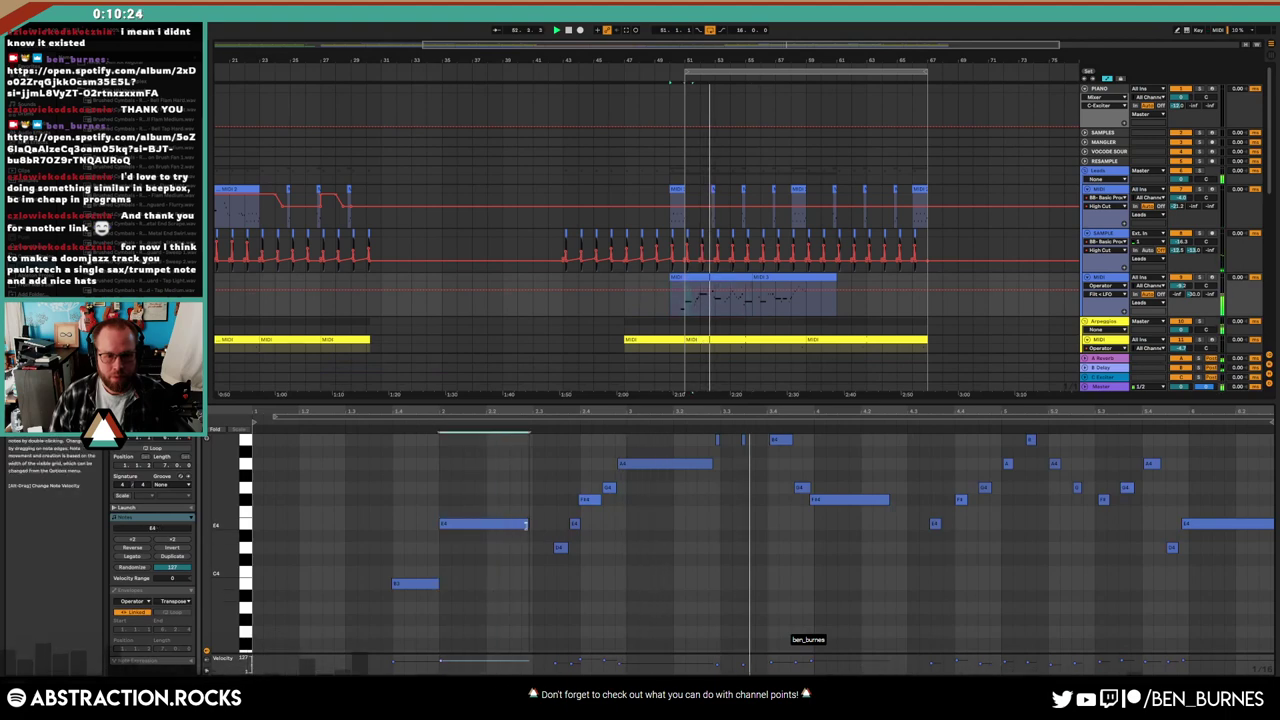
key(shift+Tab)
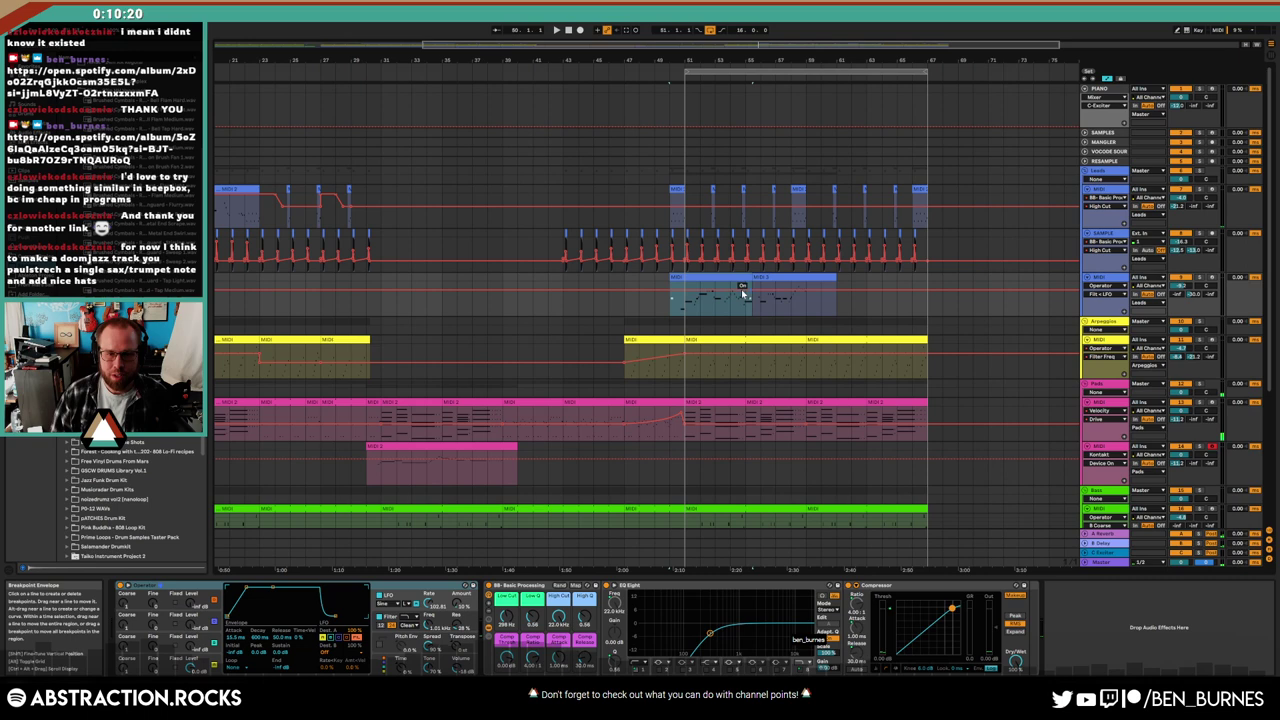
Deactivate the lead track holding the clip at bar 50 and insert a new, unfolded MIDI track below it
click(672, 279)
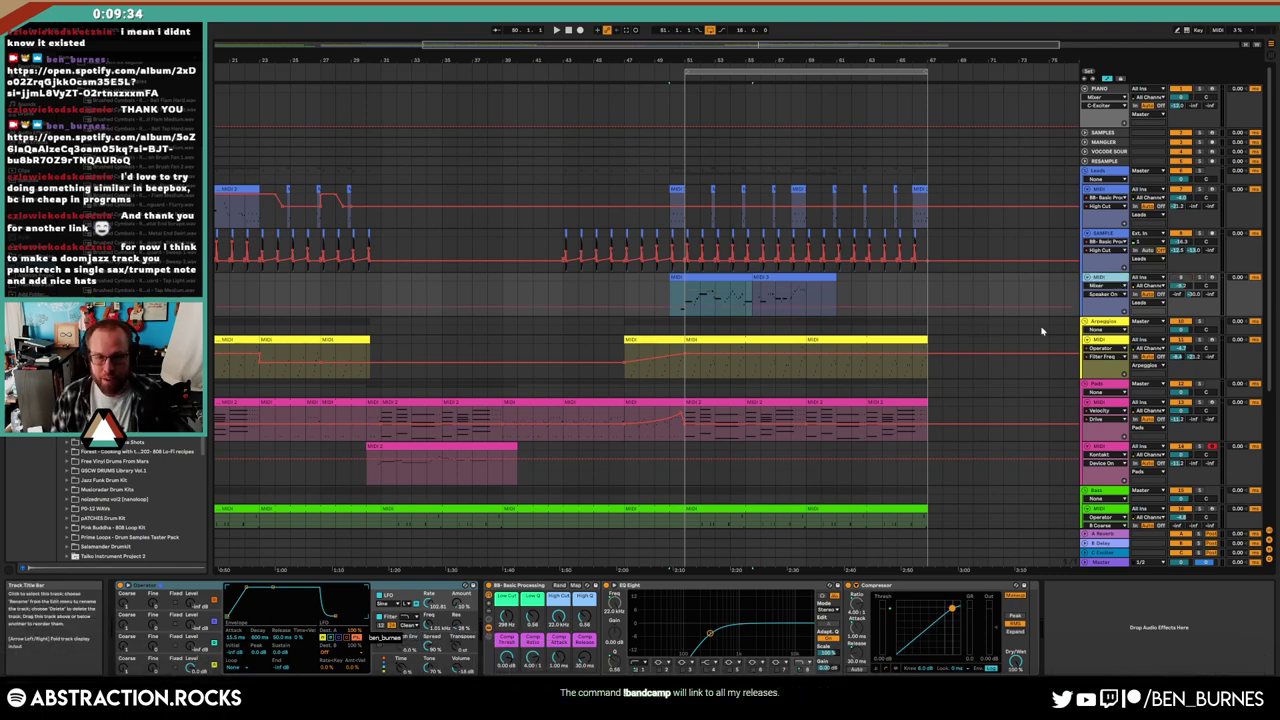
click(1085, 323)
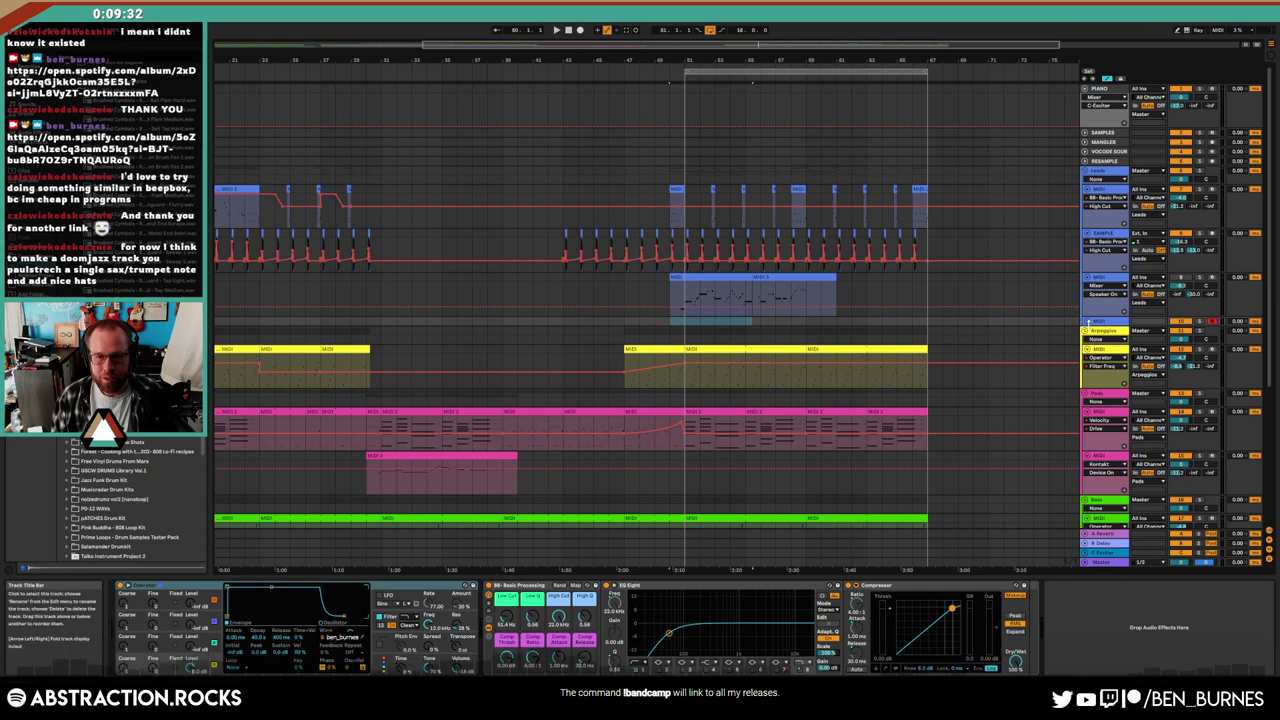
click(1085, 323)
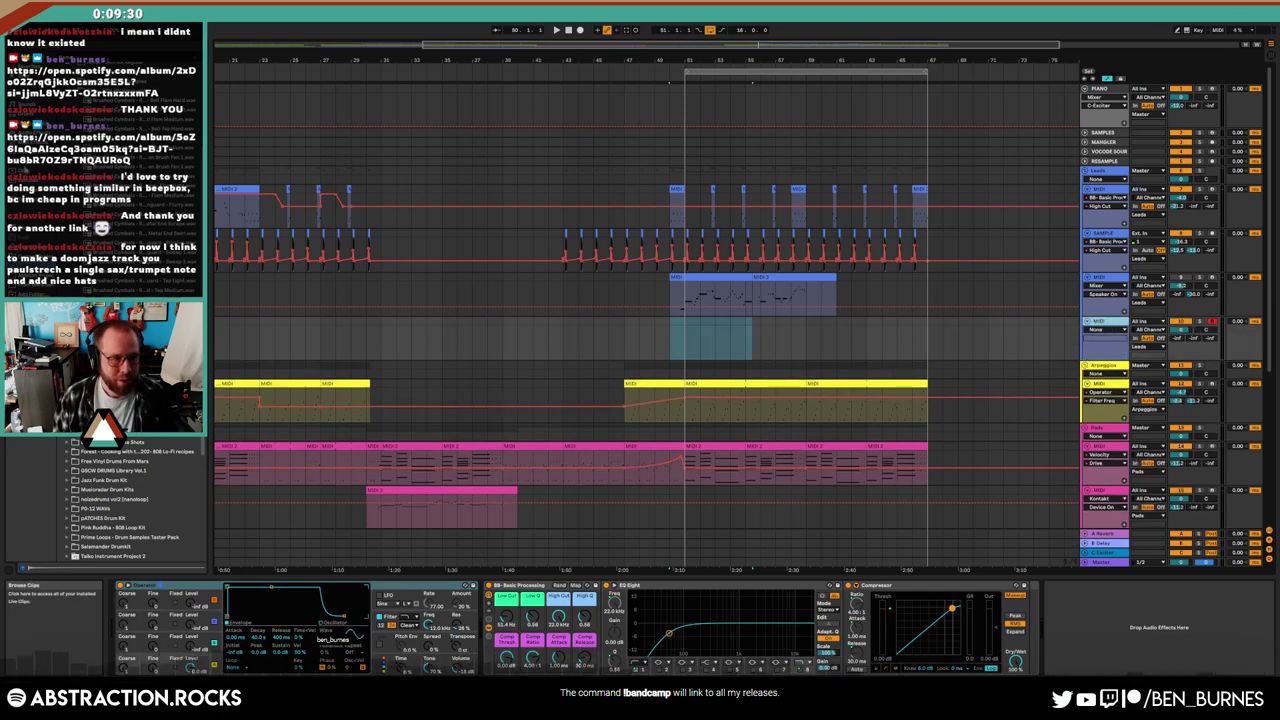
Load Kontakt on the new Leads MIDI track with the Mute Trumpet instrument from Session Horns Pro
click(480, 505)
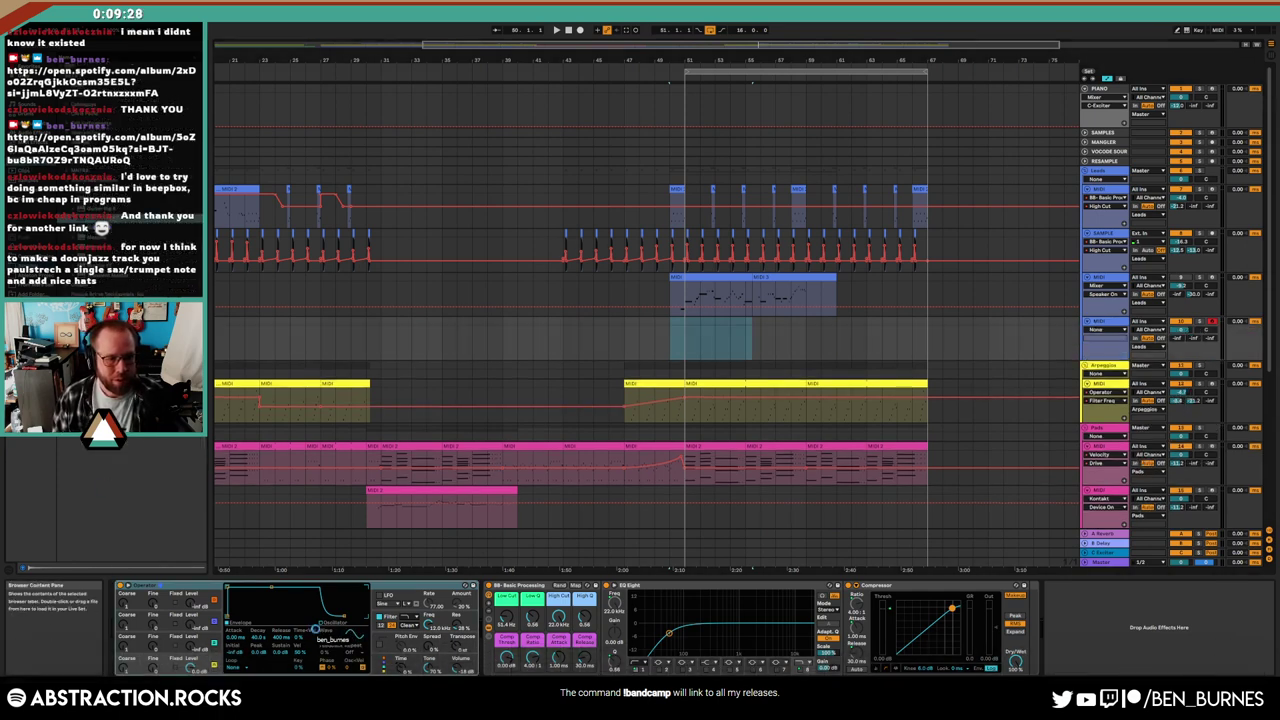
click(213, 465)
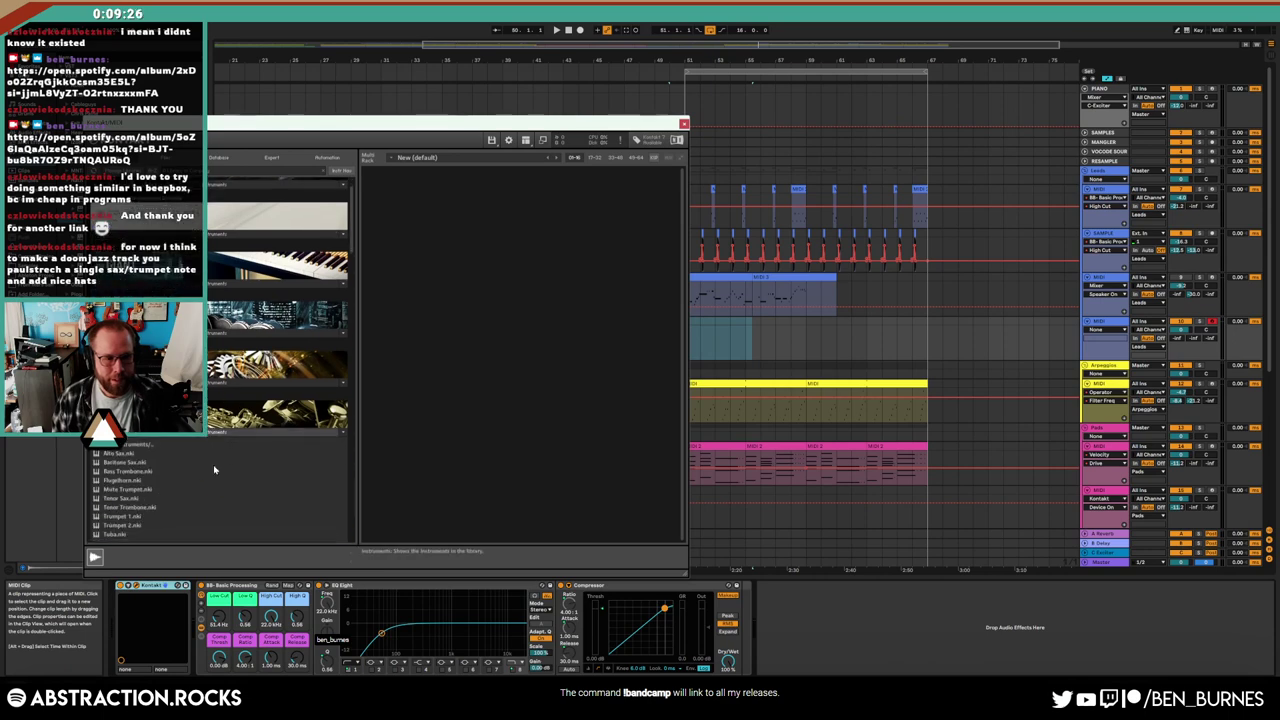
click(139, 445)
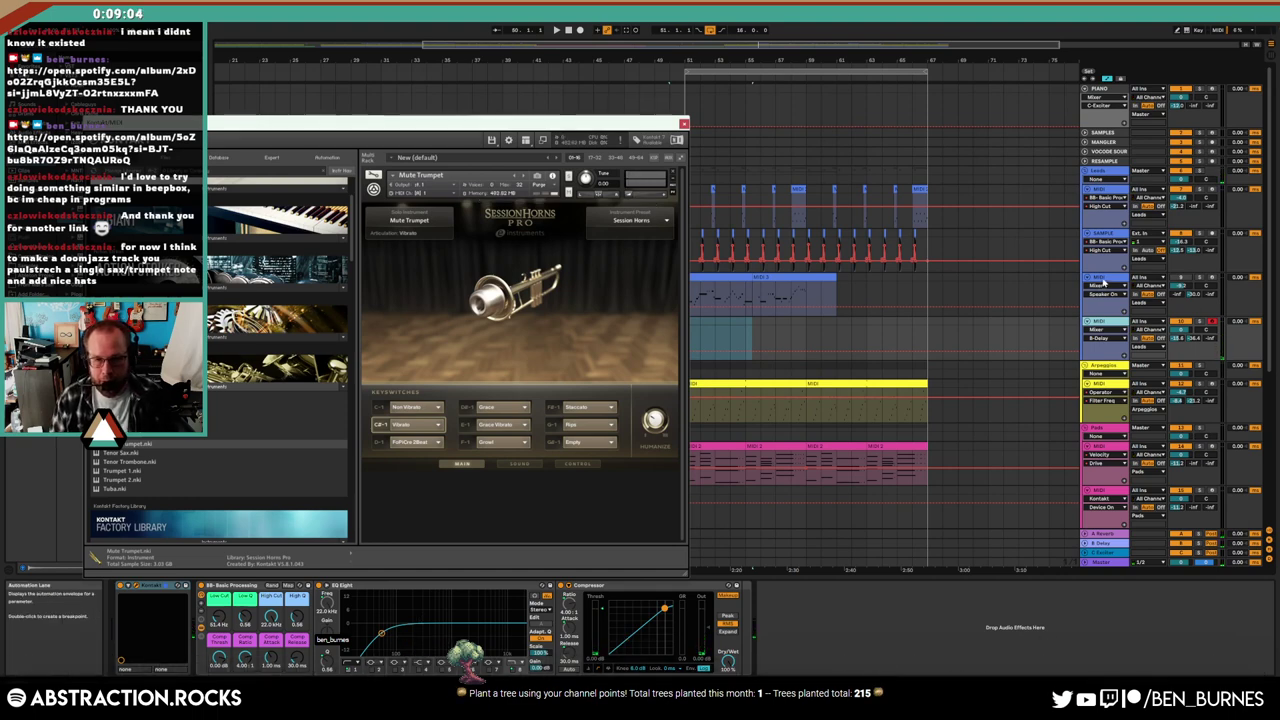
Insert a Pitch device at +4 st before Kontakt on the trumpet track, and play the arrangement from bar 49
click(683, 124)
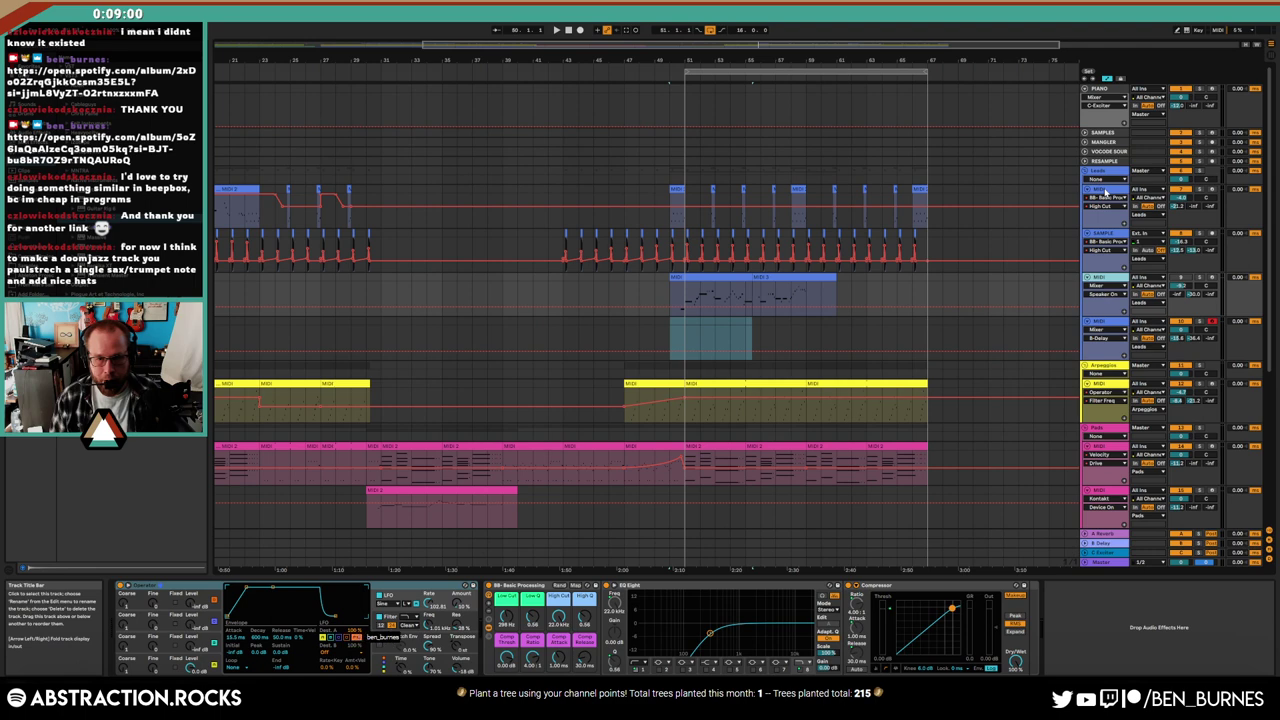
click(1107, 321)
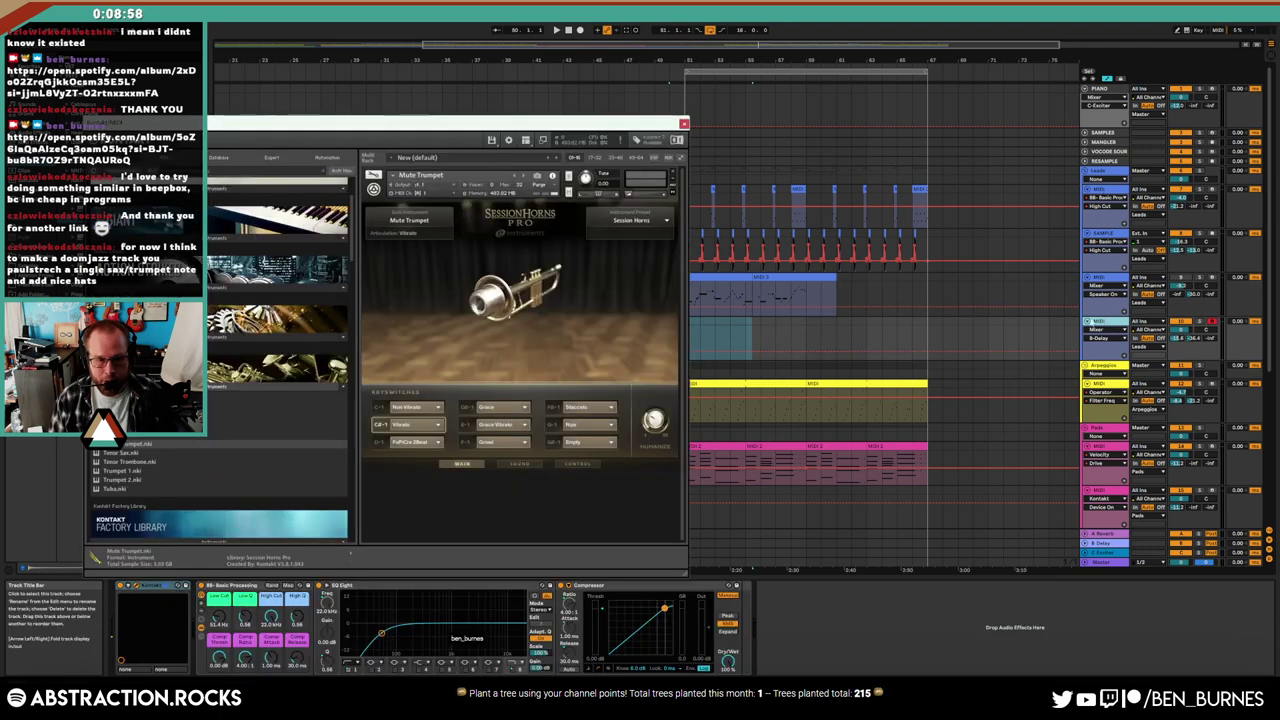
click(683, 124)
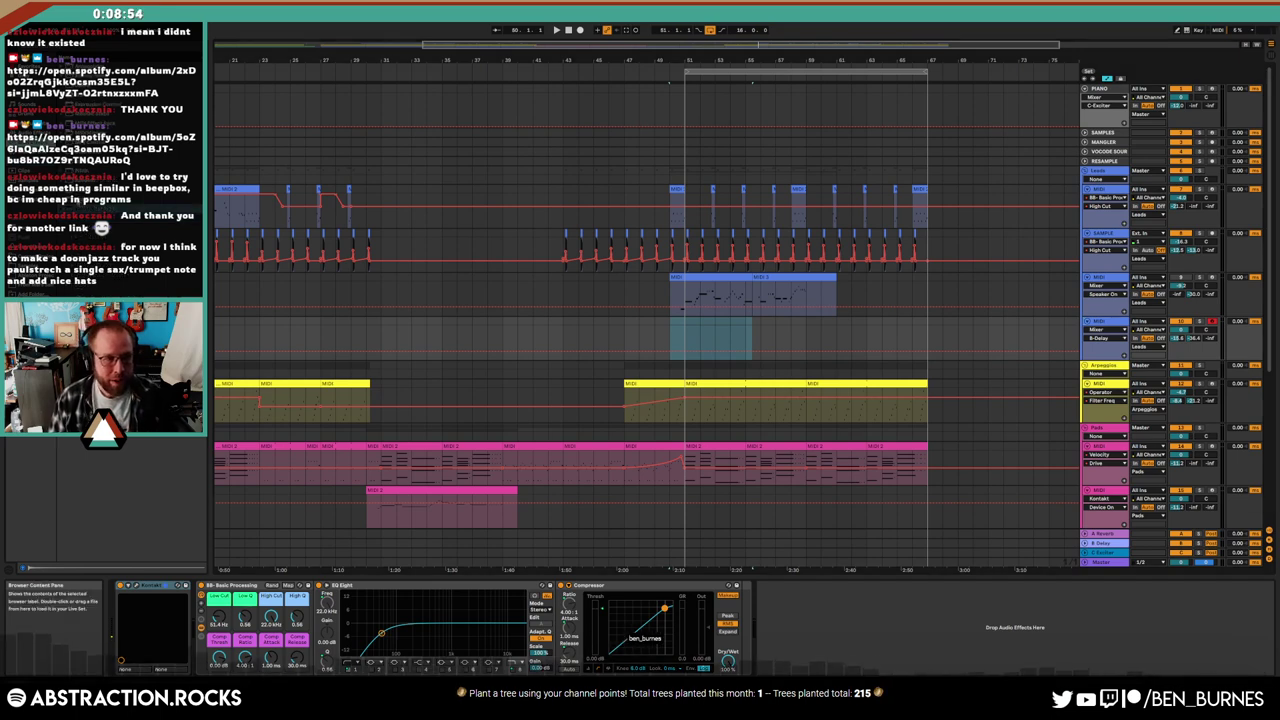
drag(100, 480, 129, 626)
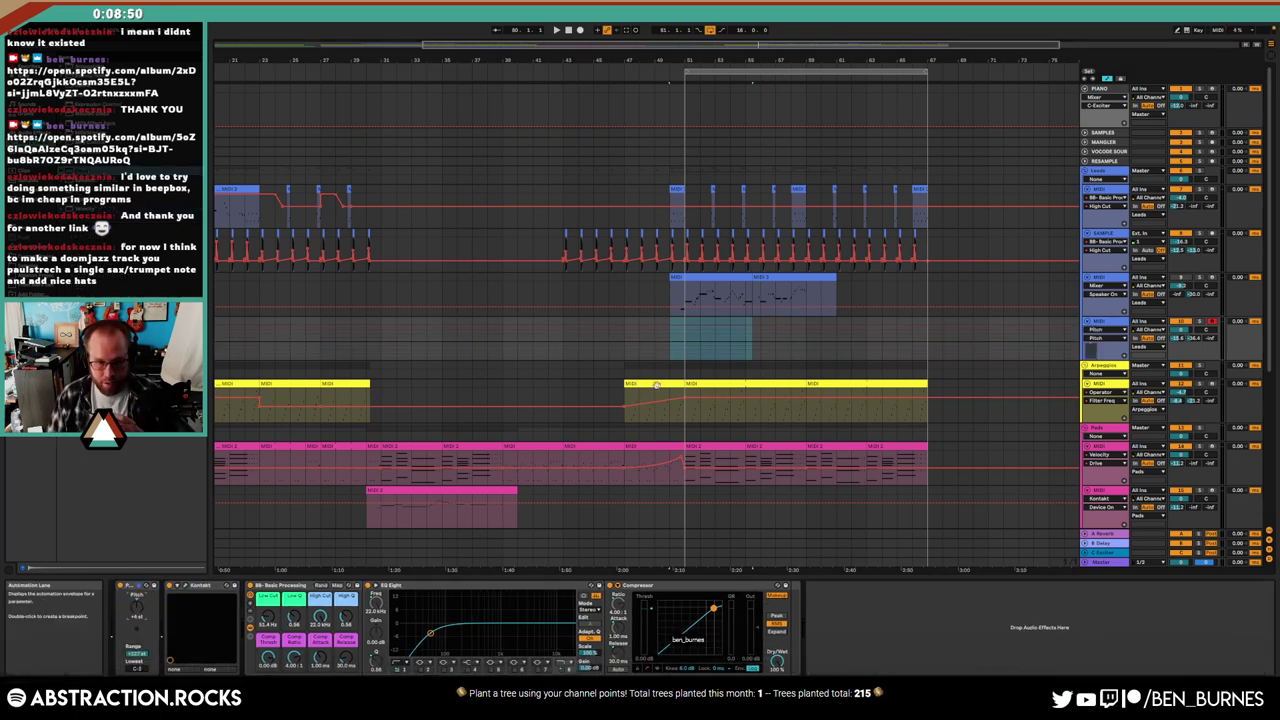
click(663, 344)
key(space)
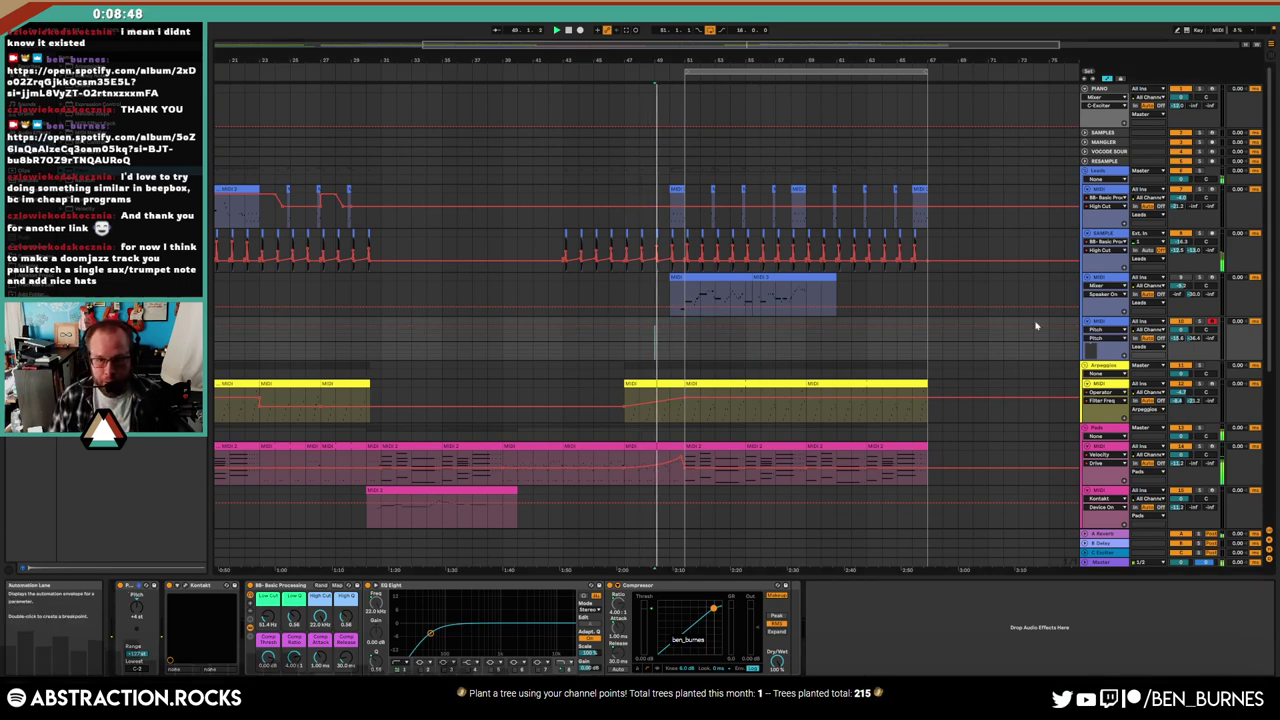
Record a trumpet lead take on the armed Leads track from bar 49 through the end of the loop at bar 67
click(580, 30)
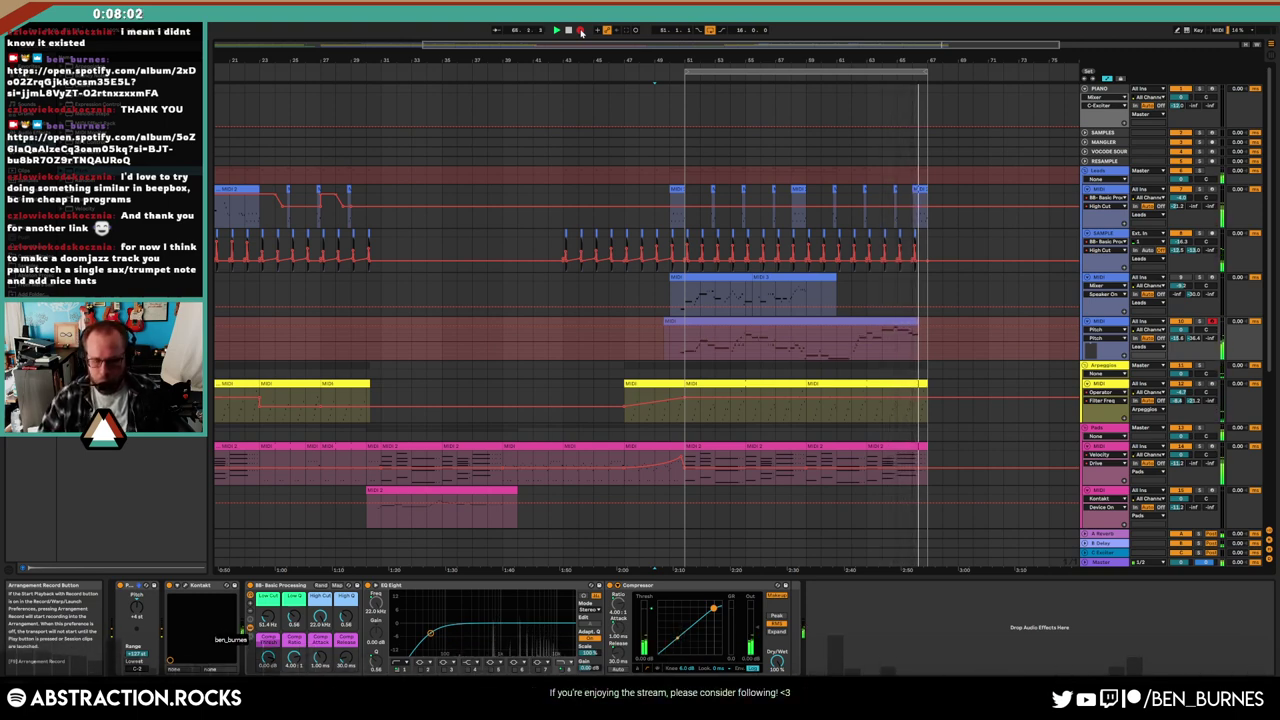
key(space)
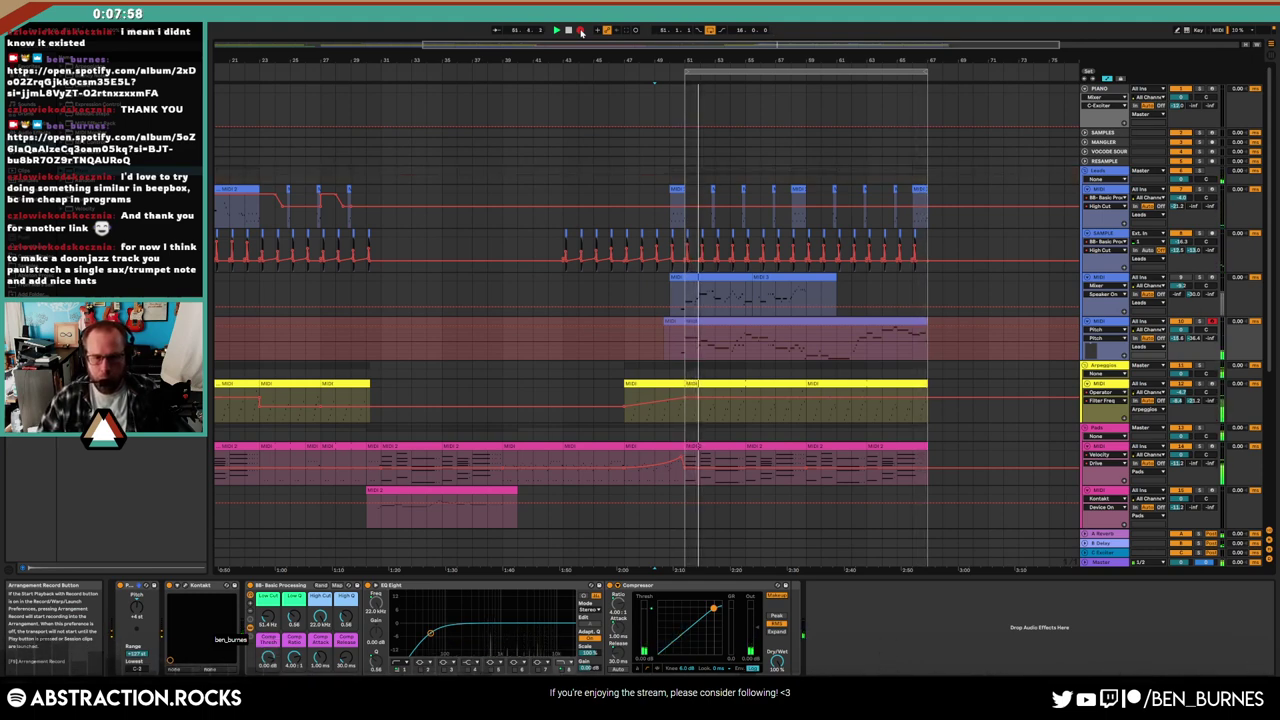
click(581, 30)
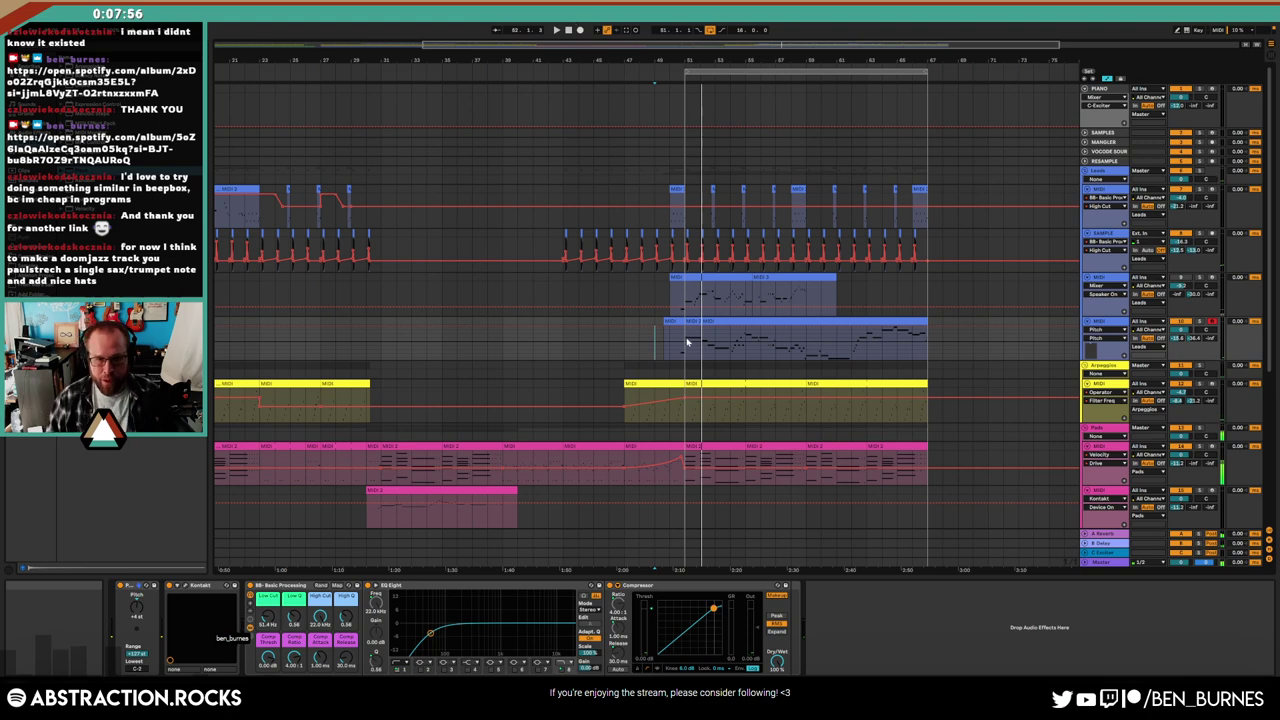
Move the looped-over ending of the take to bar 67, join the take from bar 50, and remove the leftover before it
key(a)
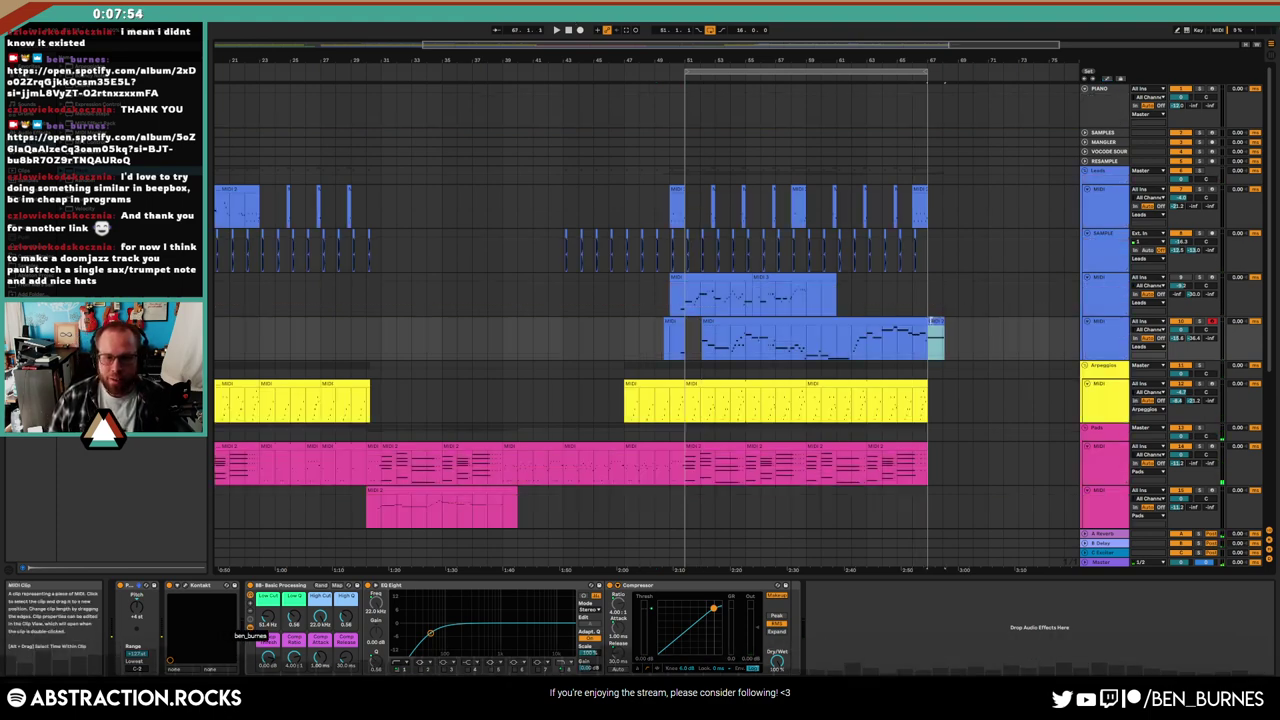
drag(940, 335, 660, 331)
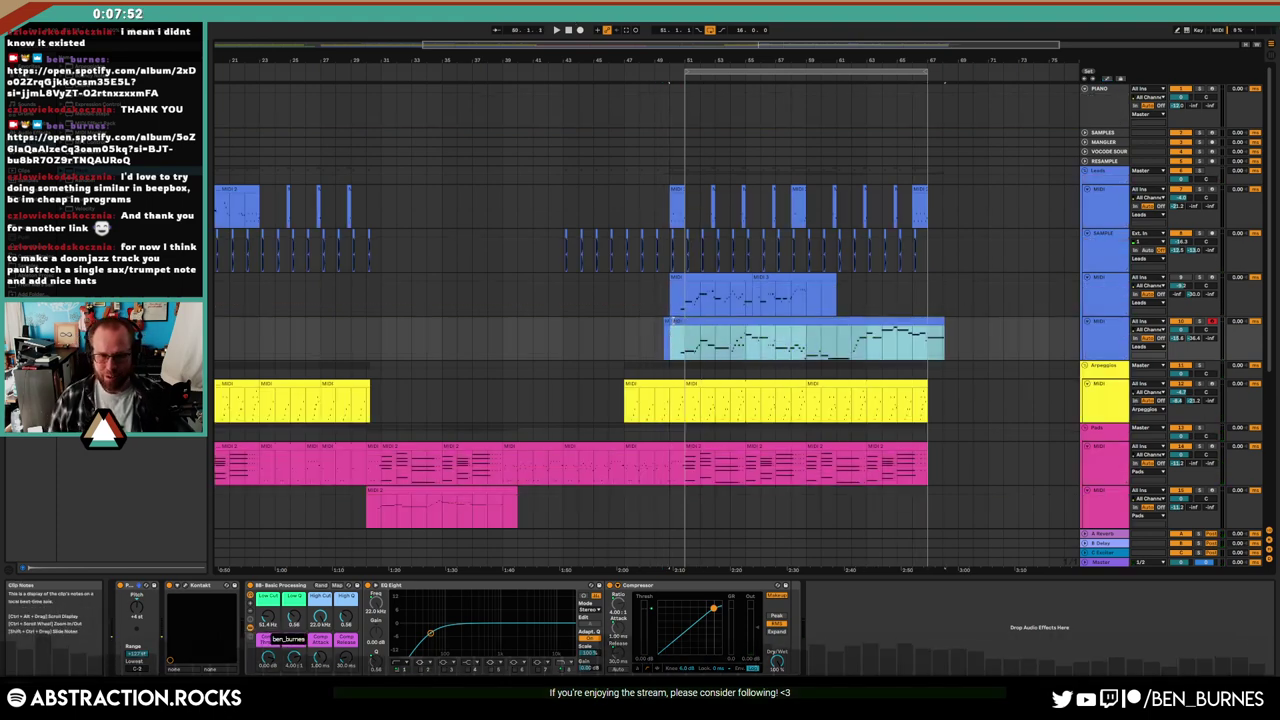
click(666, 338)
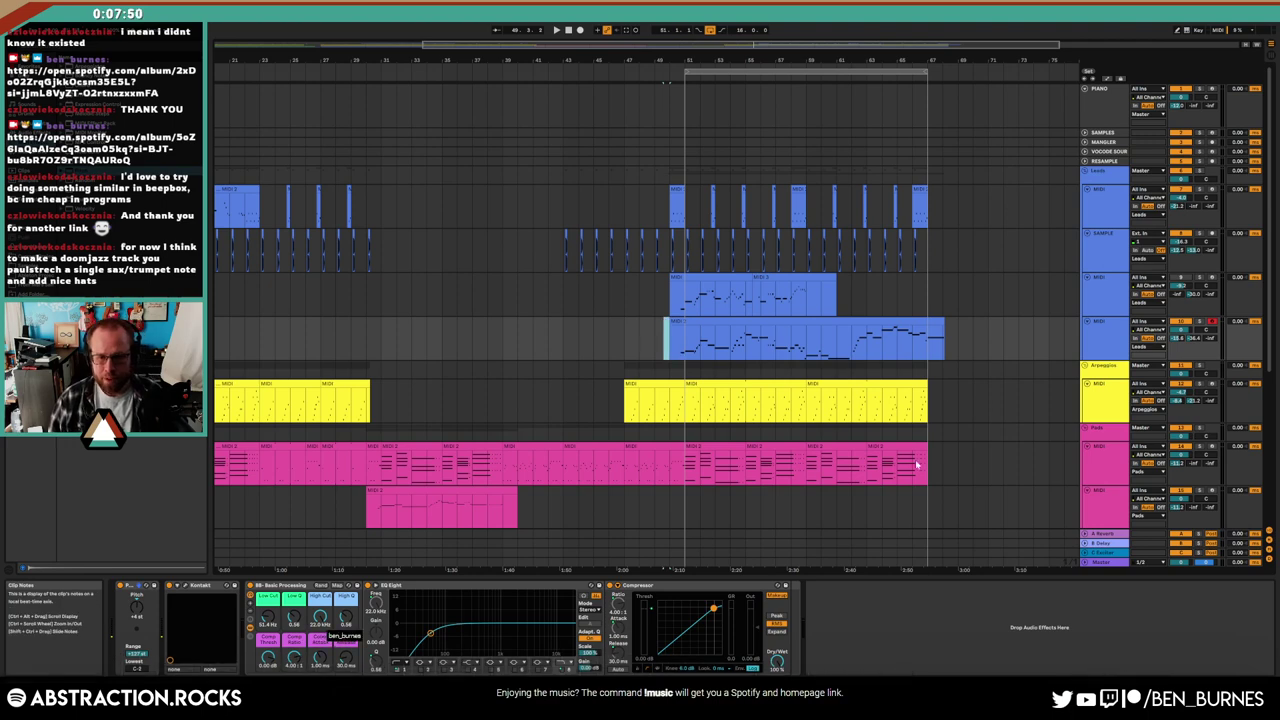
Duplicate the pads clips of bars 59–67 so the pads part continues to bar 75
drag(928, 458, 806, 458)
key(ctrl+d)
scroll(931, 467, down, 3)
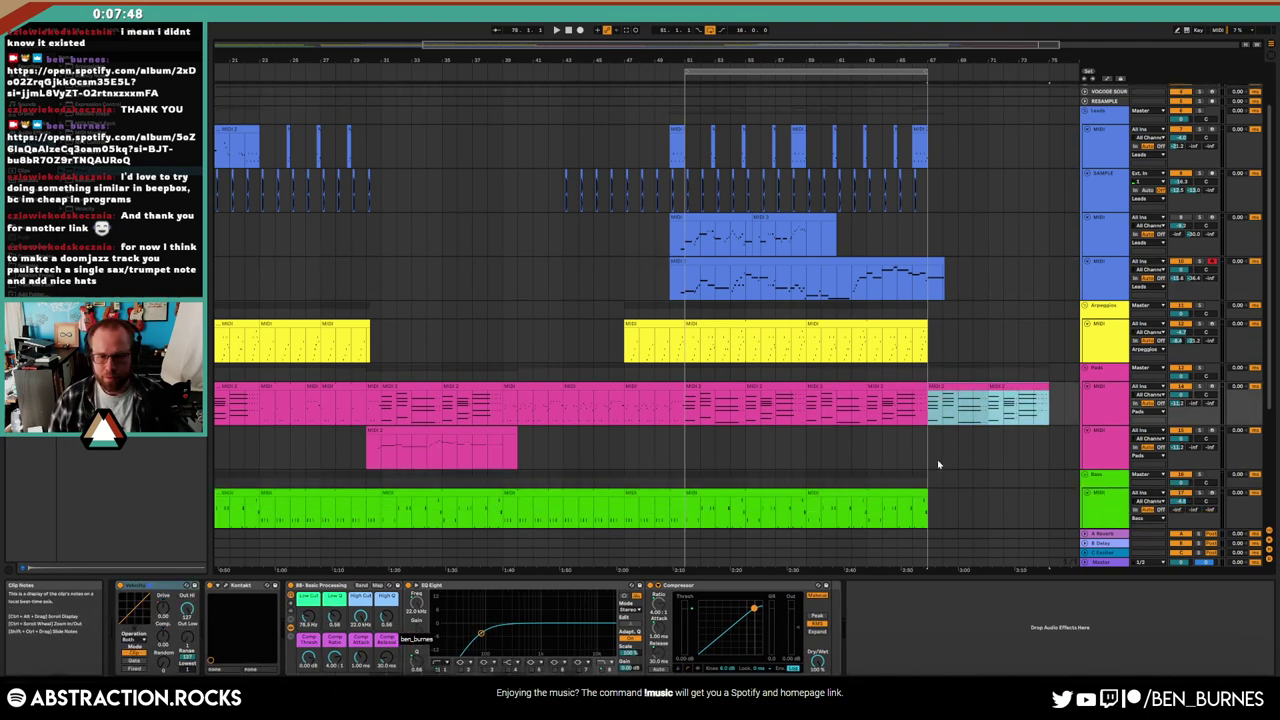
Fill bars 67–75 of the bass track with a copy of its existing MIDI pattern
scroll(931, 467, down, 2)
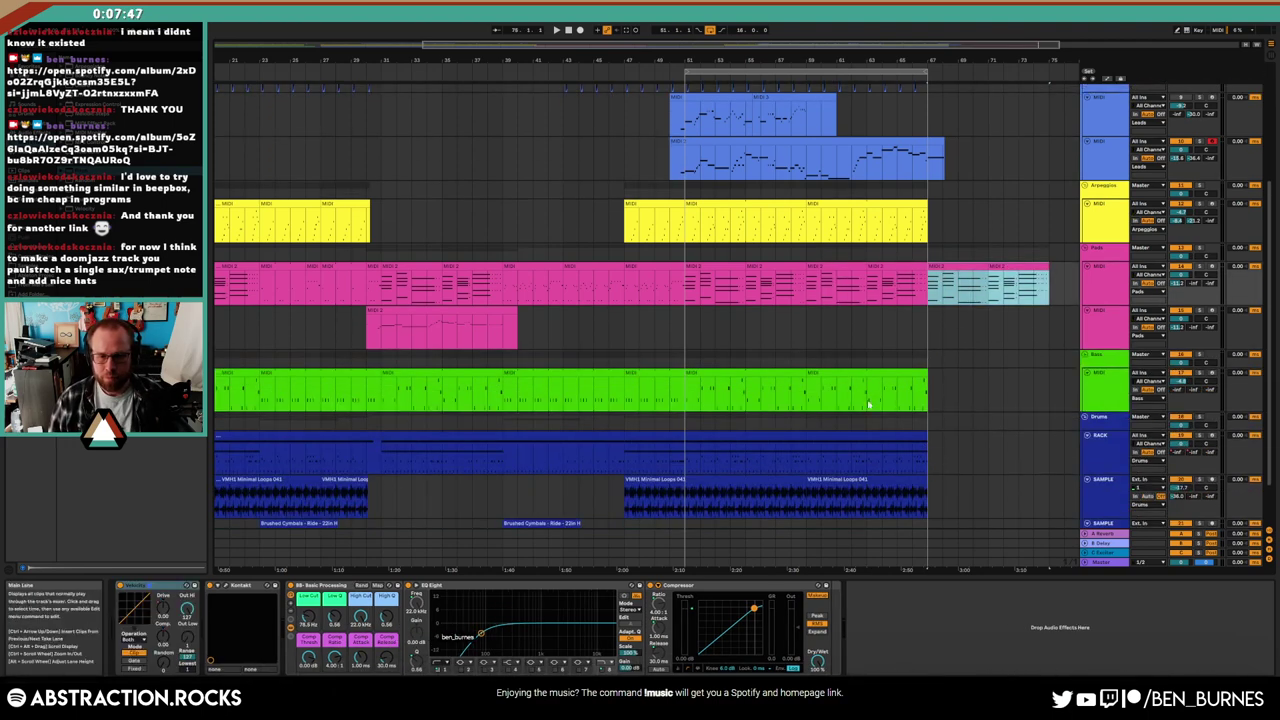
click(636, 372)
drag(930, 390, 1048, 380)
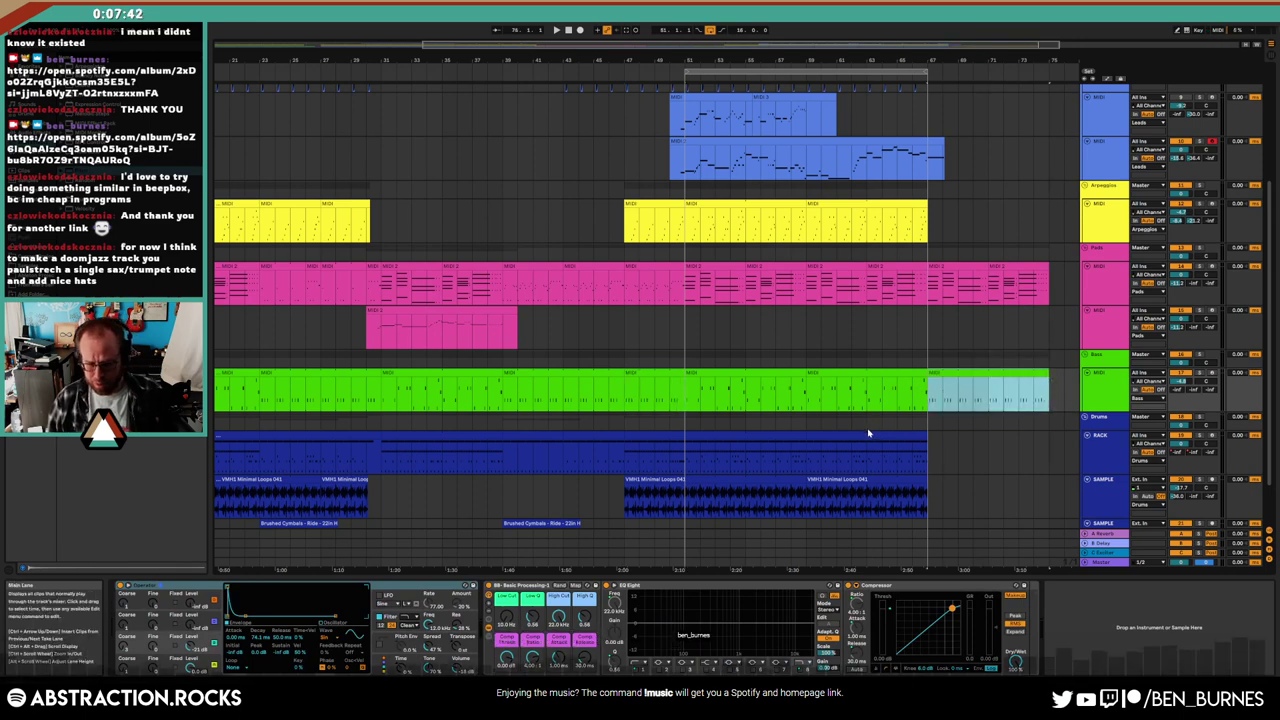
Copy the drum RACK pattern from bars 23–31 and paste it at bar 67
drag(623, 440, 563, 440)
key(minus)
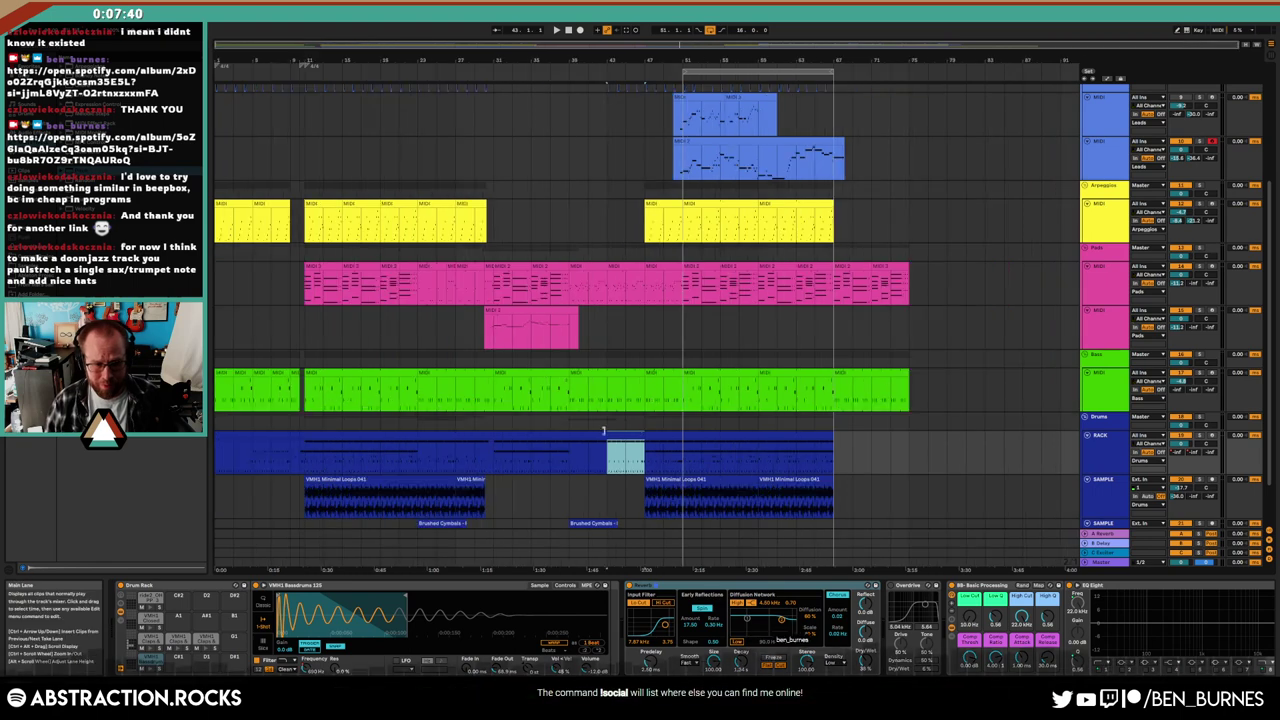
drag(420, 440, 493, 440)
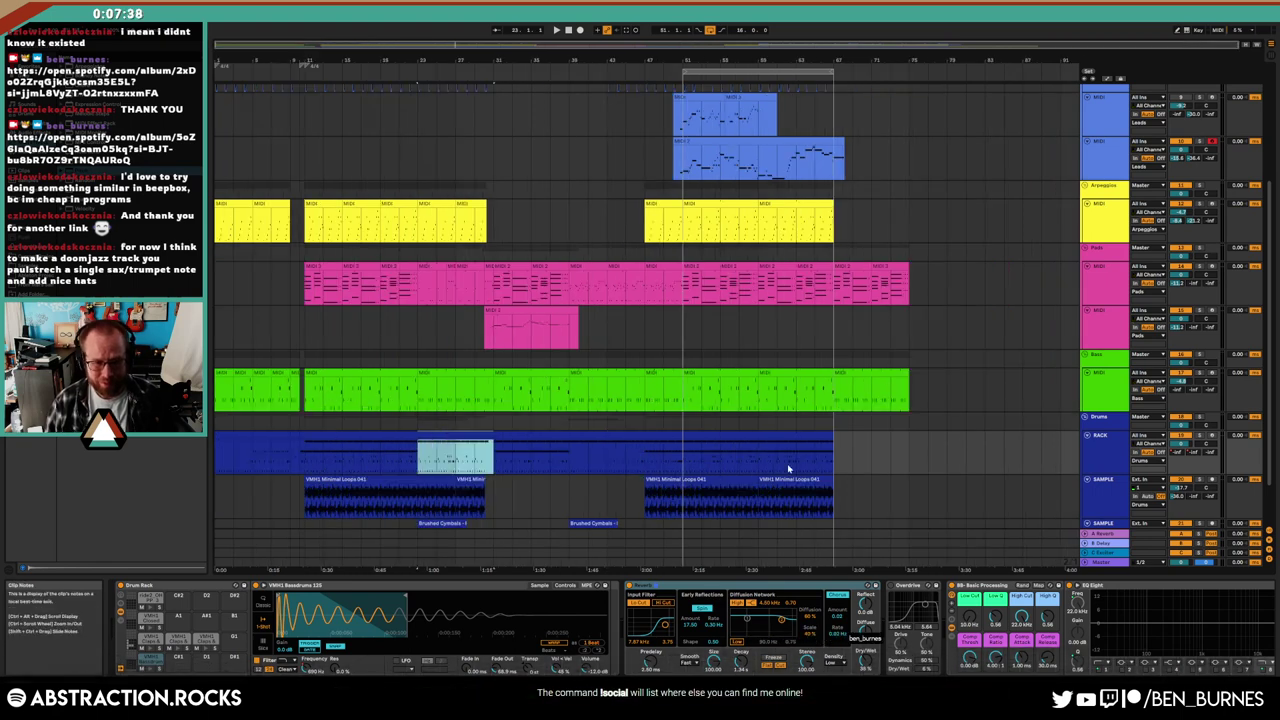
click(838, 457)
key(ctrl+v)
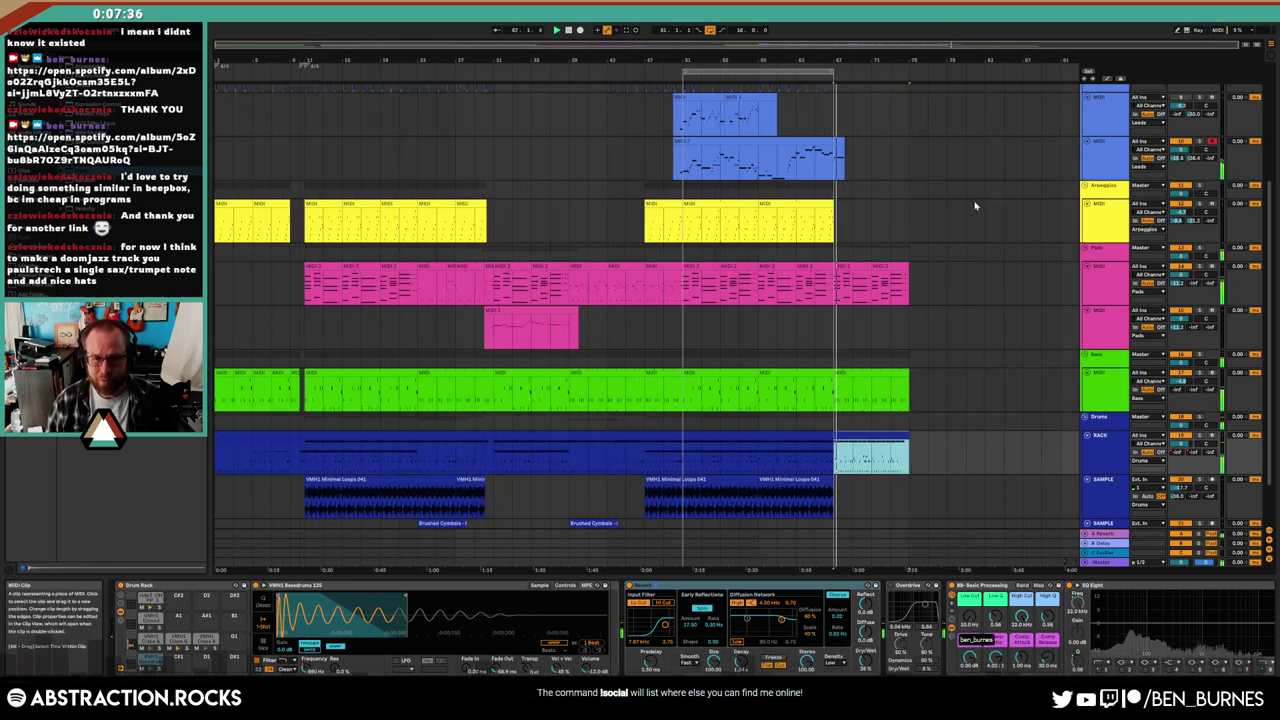
Copy the Leads SAMPLE hits from bars 43–47 and paste them twice from bar 67 to fill up to bar 75
scroll(604, 152, up, 3)
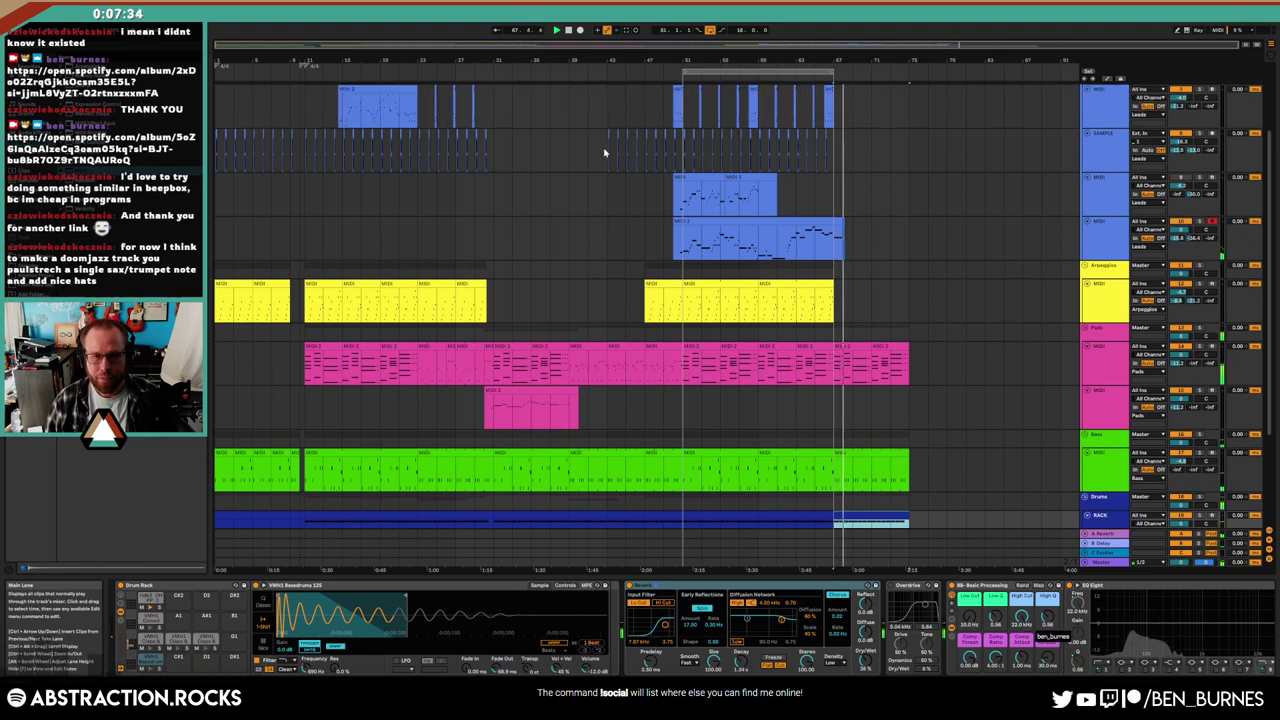
drag(606, 152, 638, 152)
key(ctrl+c)
click(836, 152)
key(ctrl+v)
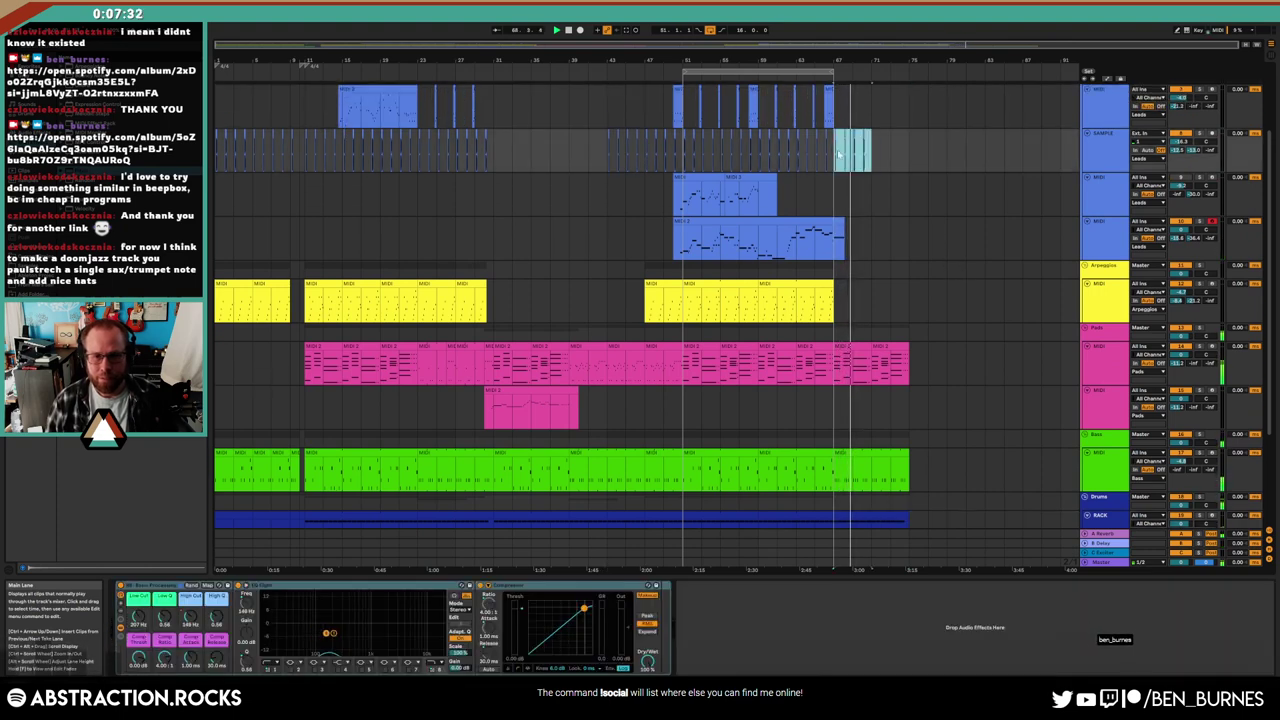
key(ctrl+v)
Examine the pasted SAMPLE hits and their High Cut automation bar by bar from bar 71 to bar 75
key(a)
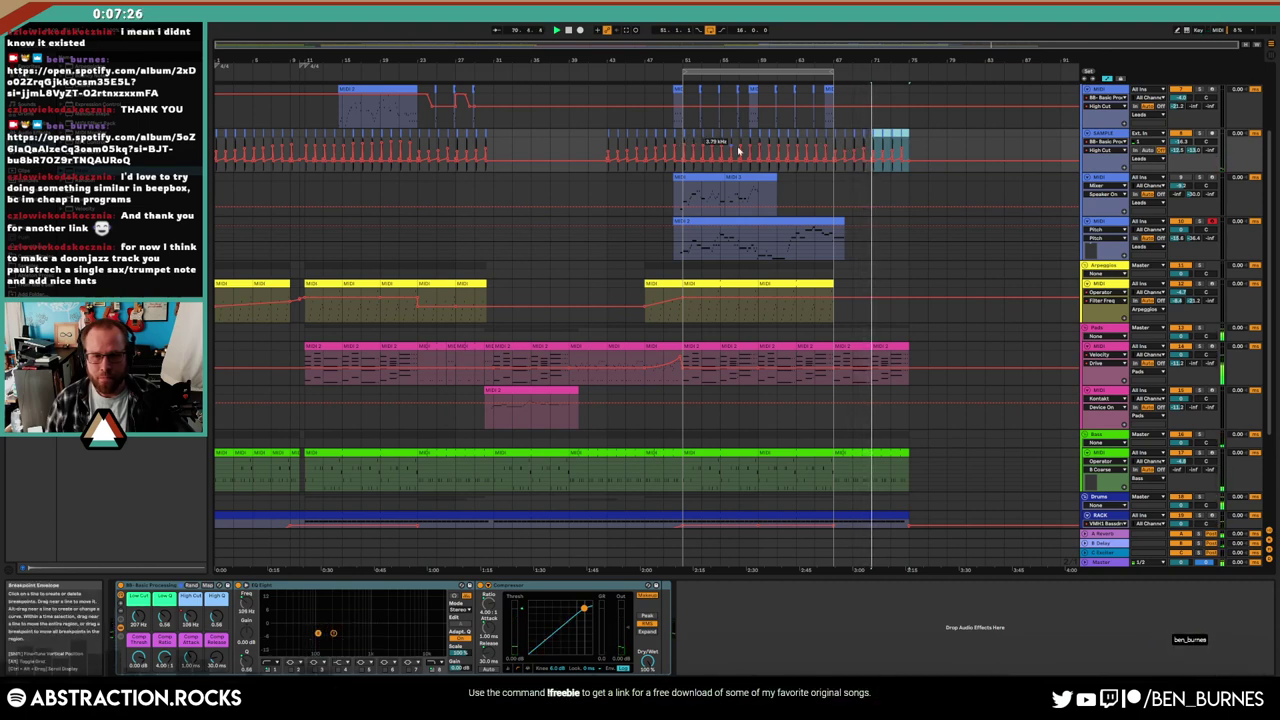
key(a)
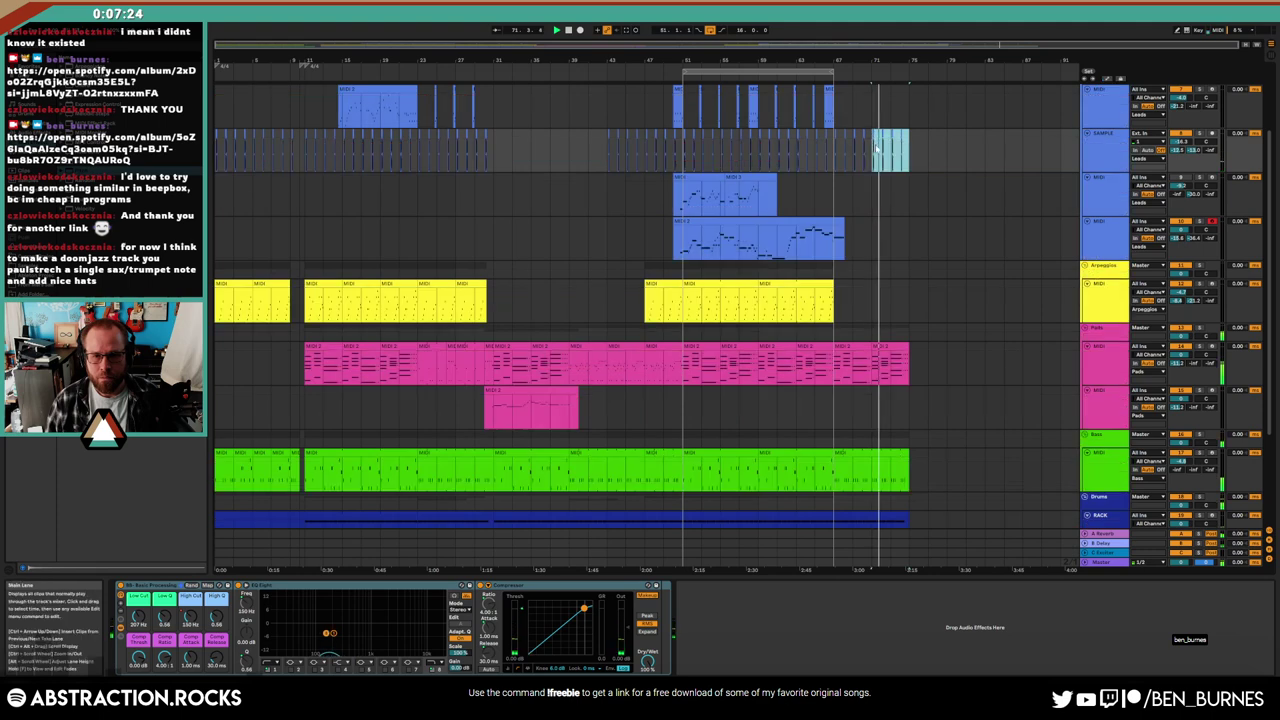
click(877, 148)
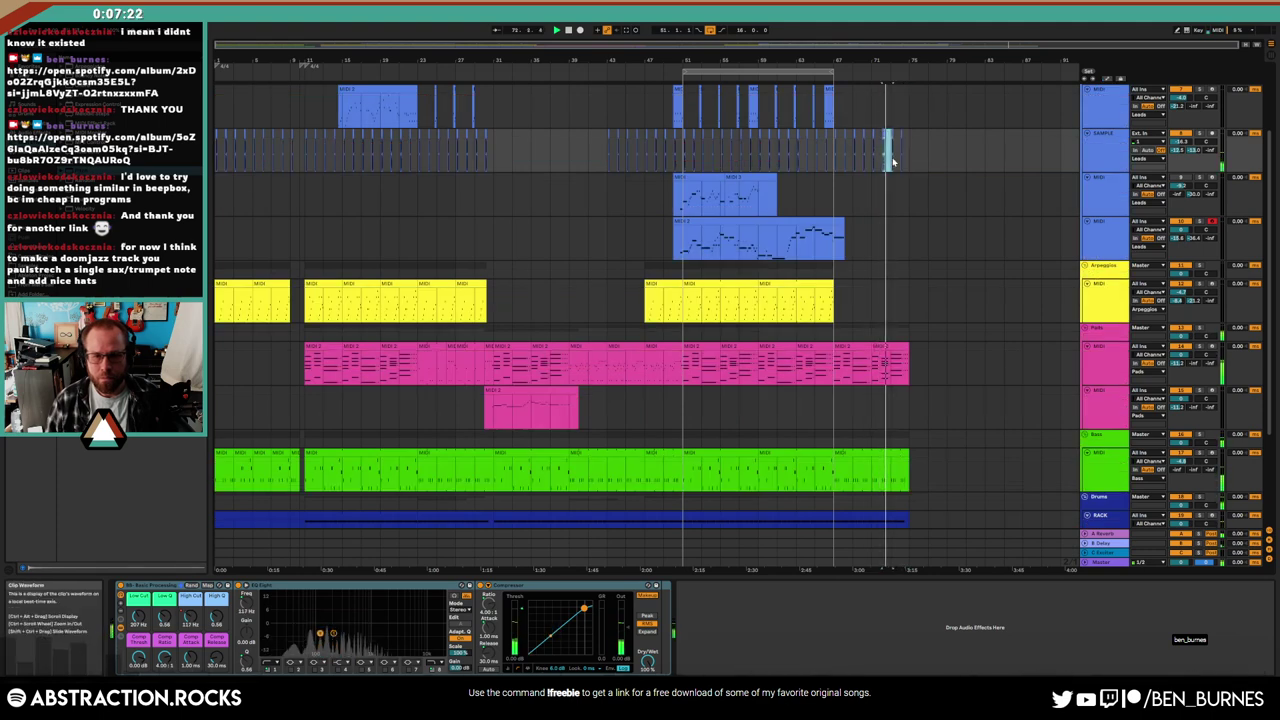
scroll(893, 160, up, 5)
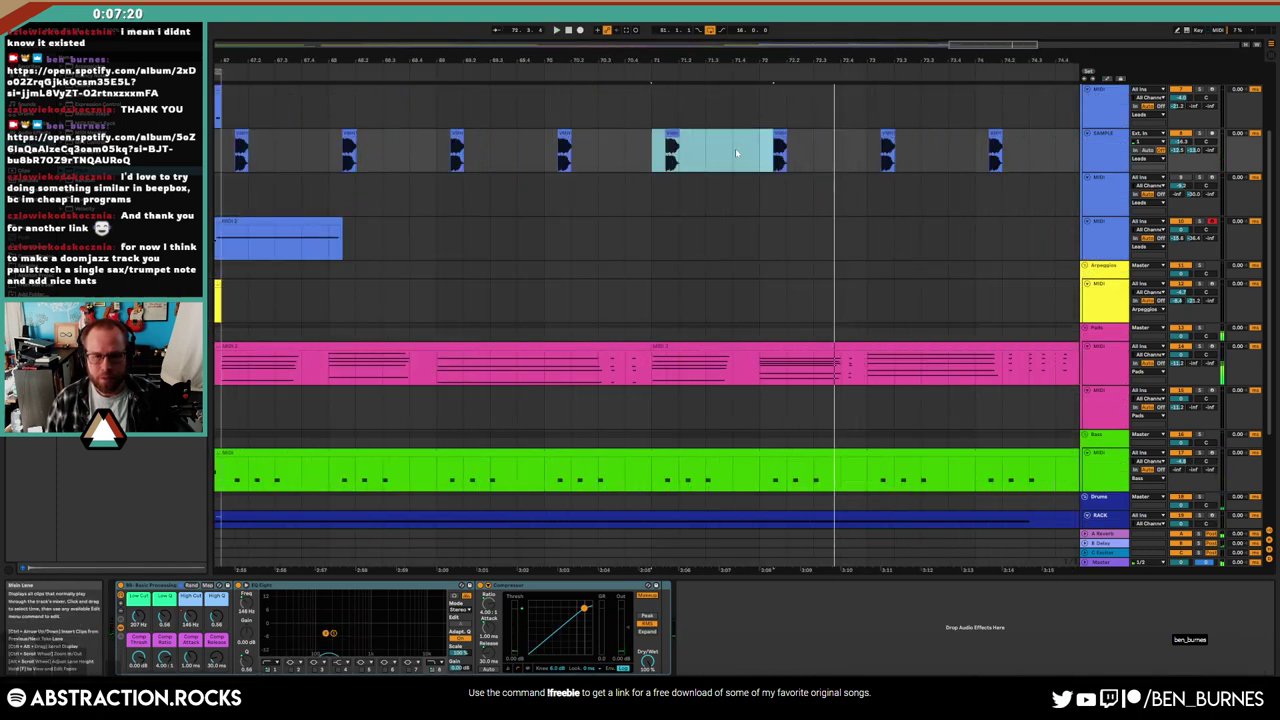
scroll(736, 152, down, 3)
click(708, 150)
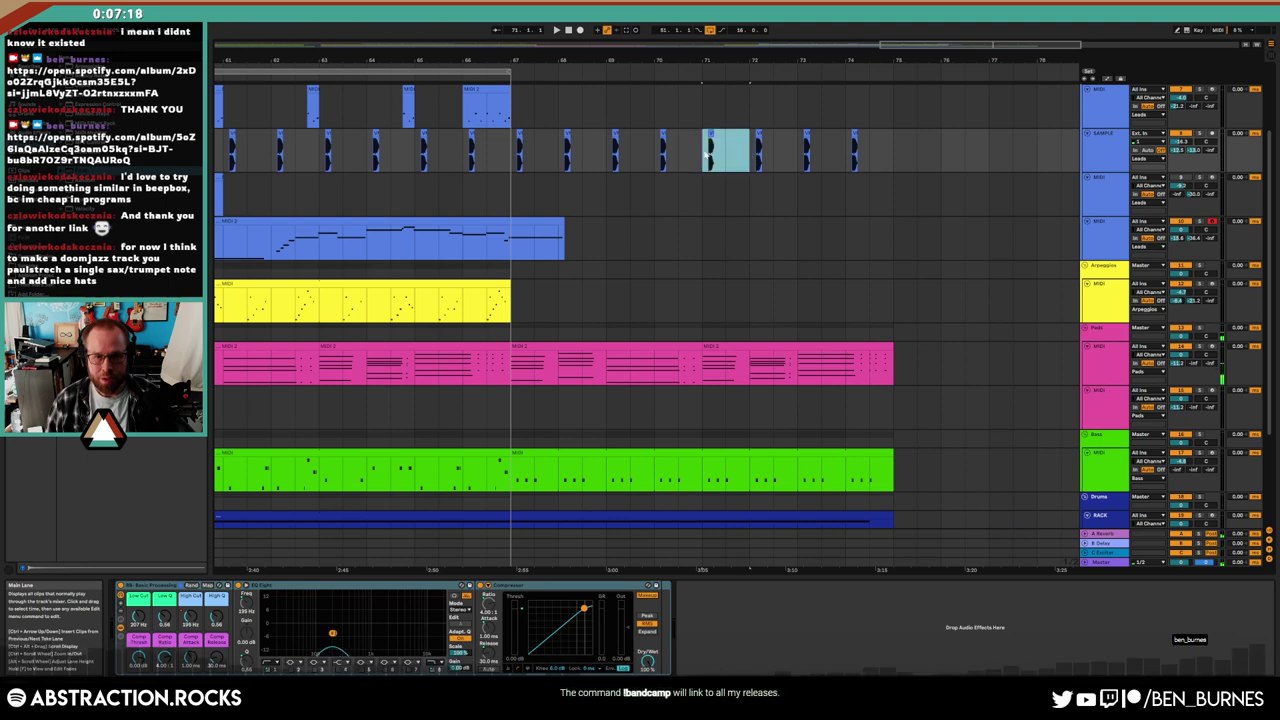
key(Right)
key(Right)
key(Right)
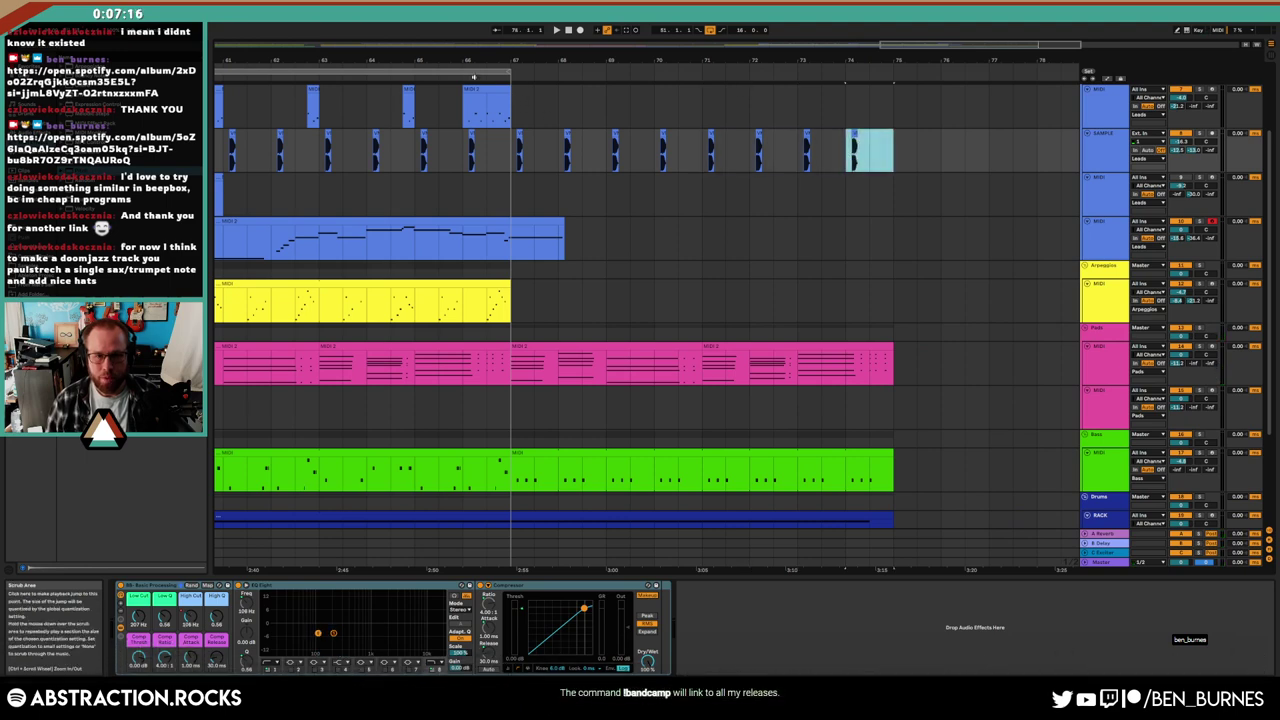
double_click(727, 45)
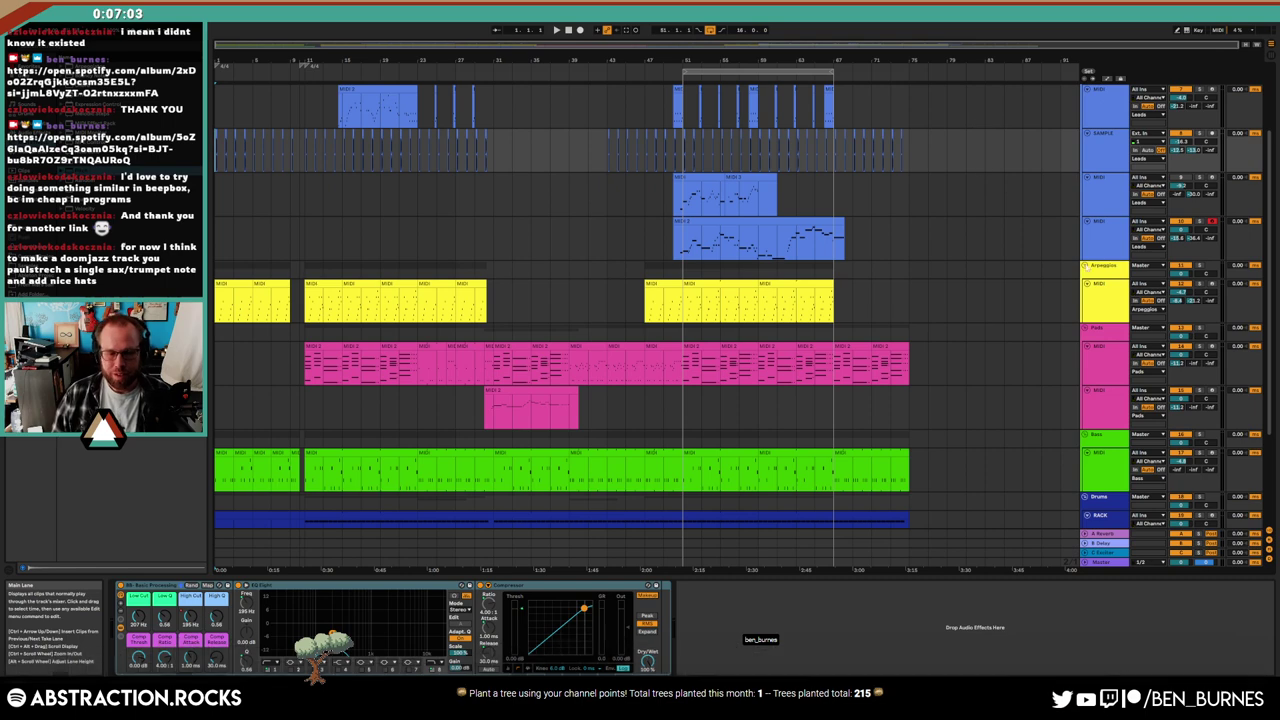
Arm the PIANO track for recording and fold it
scroll(1160, 110, up, 3)
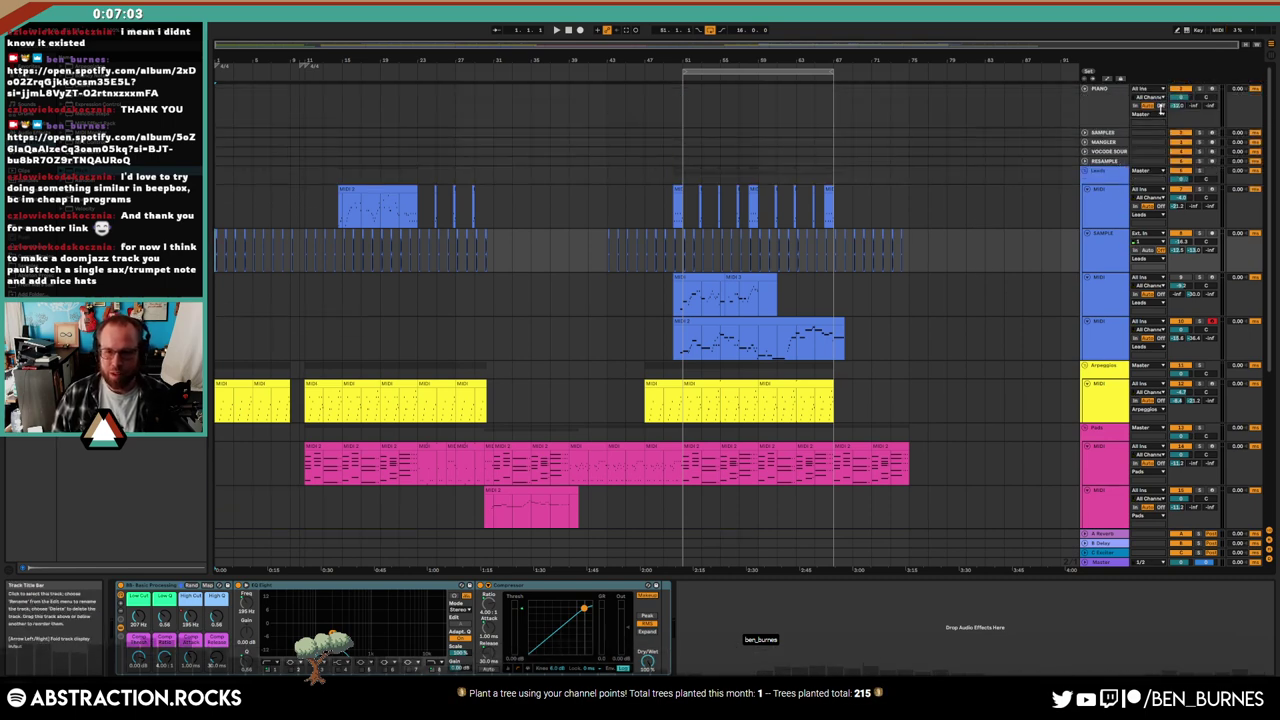
click(1212, 90)
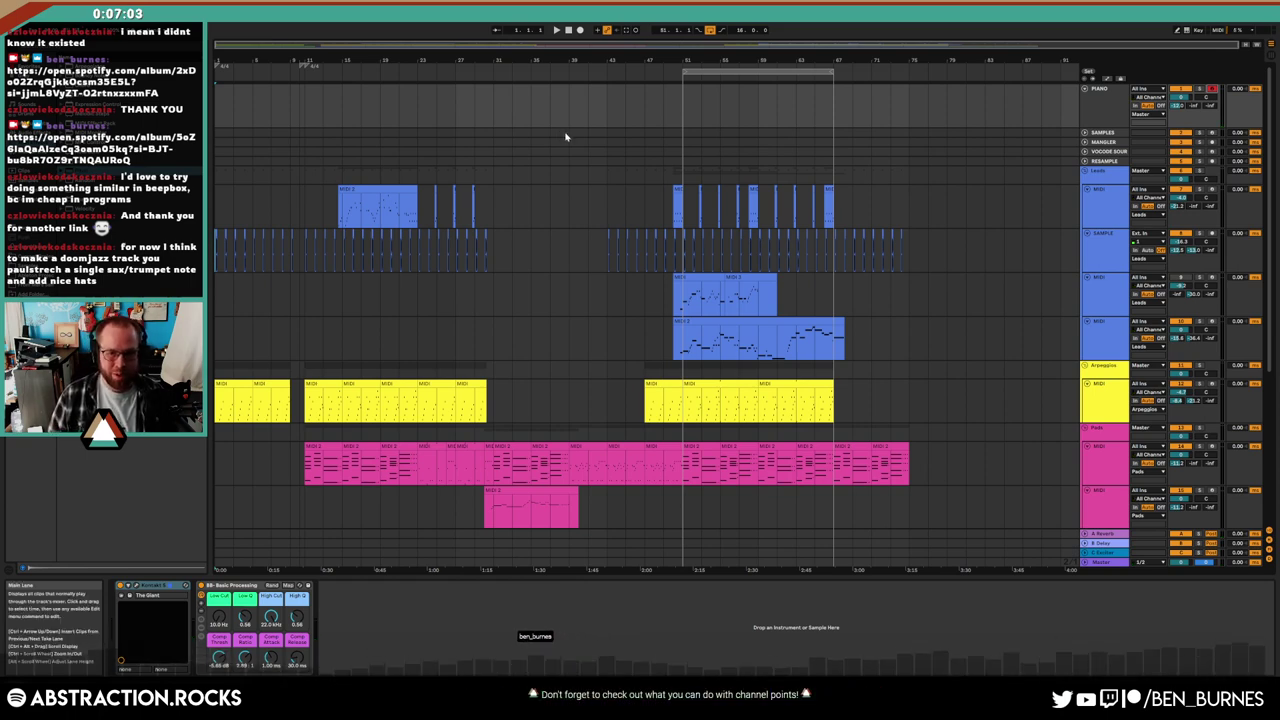
click(1099, 90)
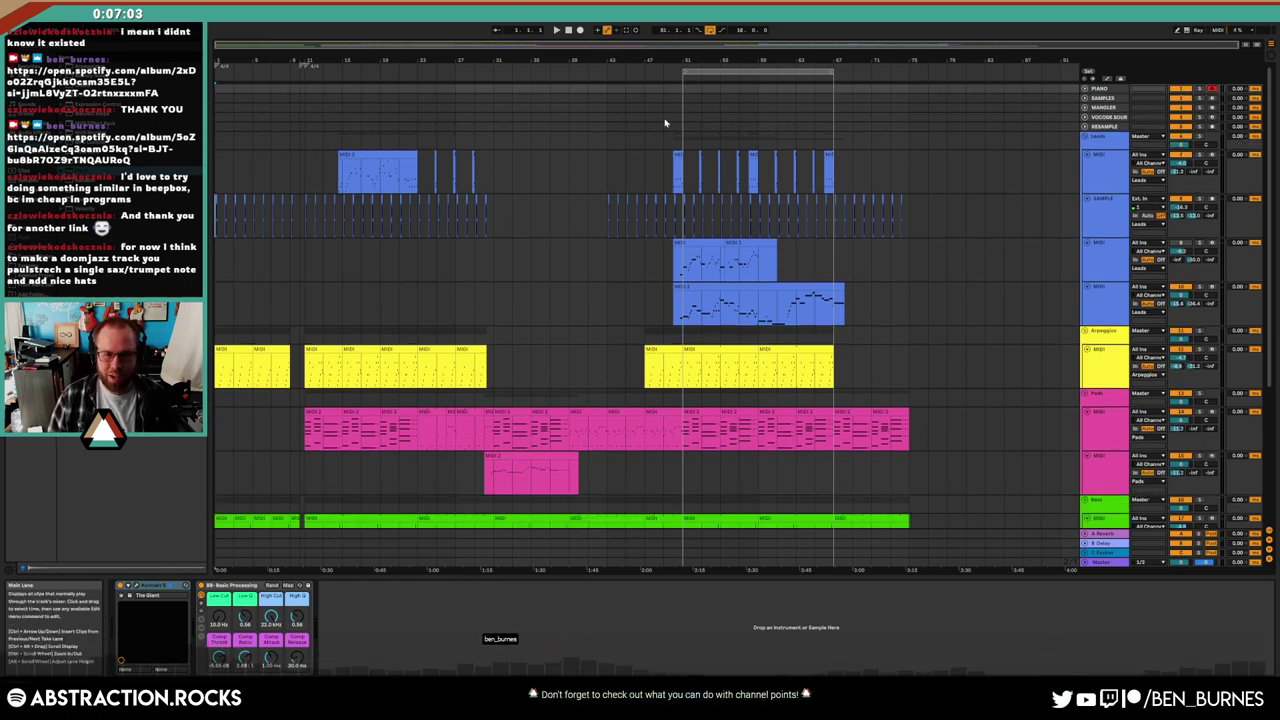
Play the arrangement from bar 43 with the main pads track armed, and raise the trumpet track's Low Cut to 120 Hz
click(607, 212)
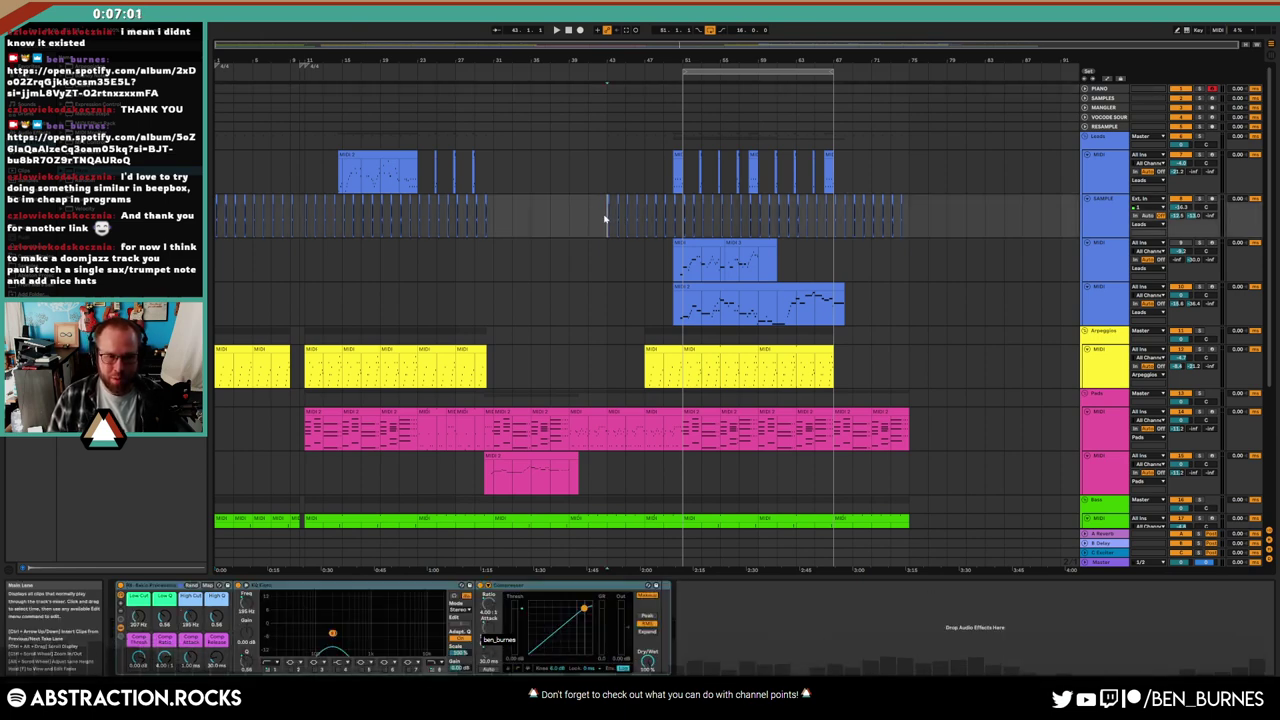
key(space)
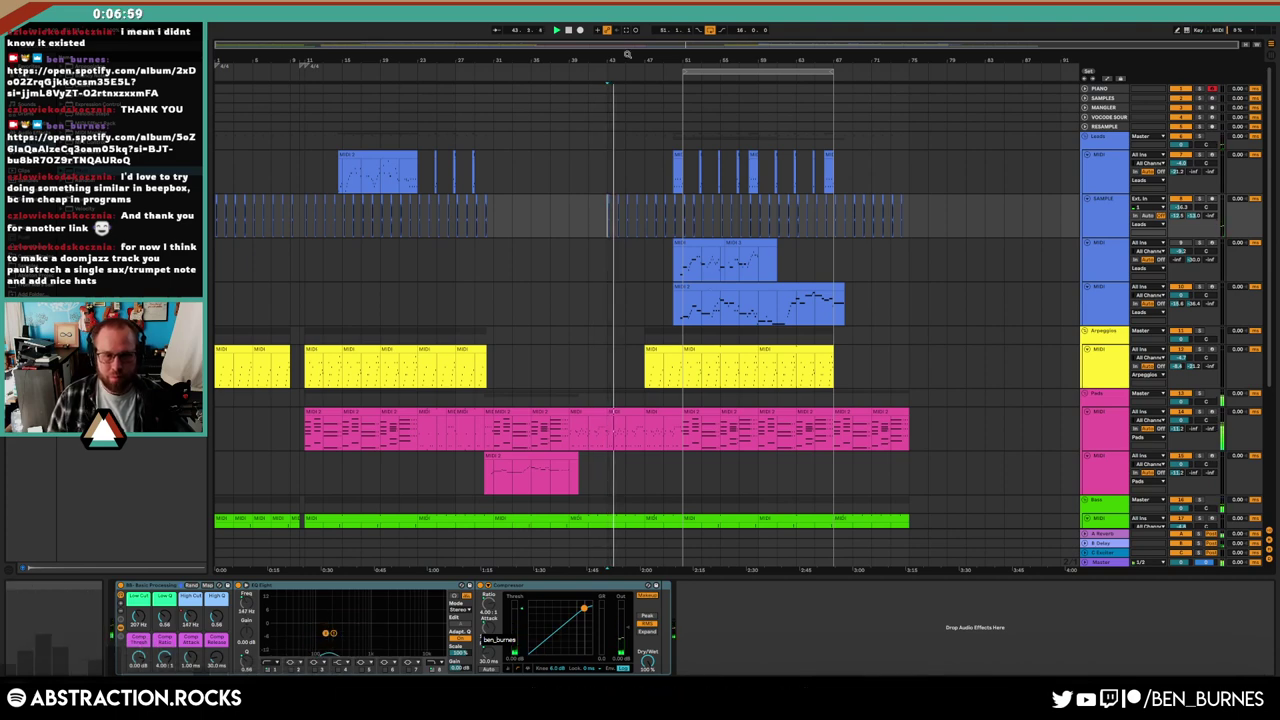
click(1210, 412)
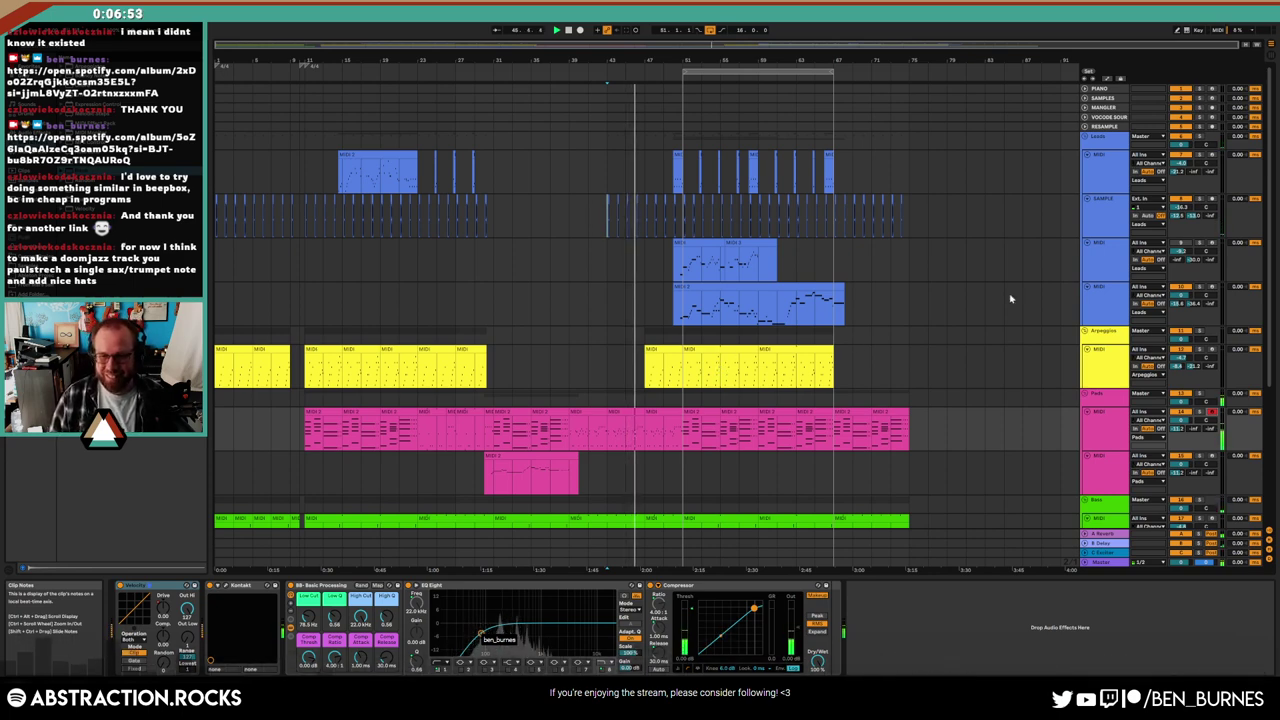
click(1120, 312)
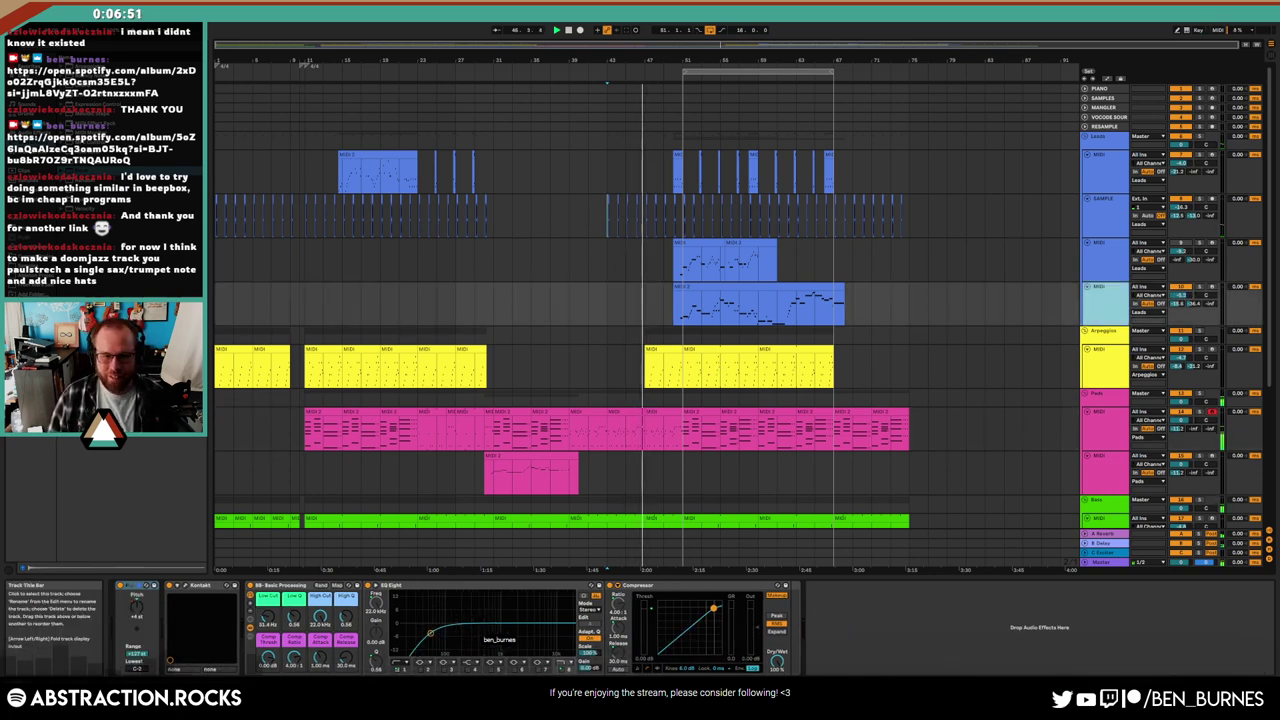
drag(270, 628, 272, 622)
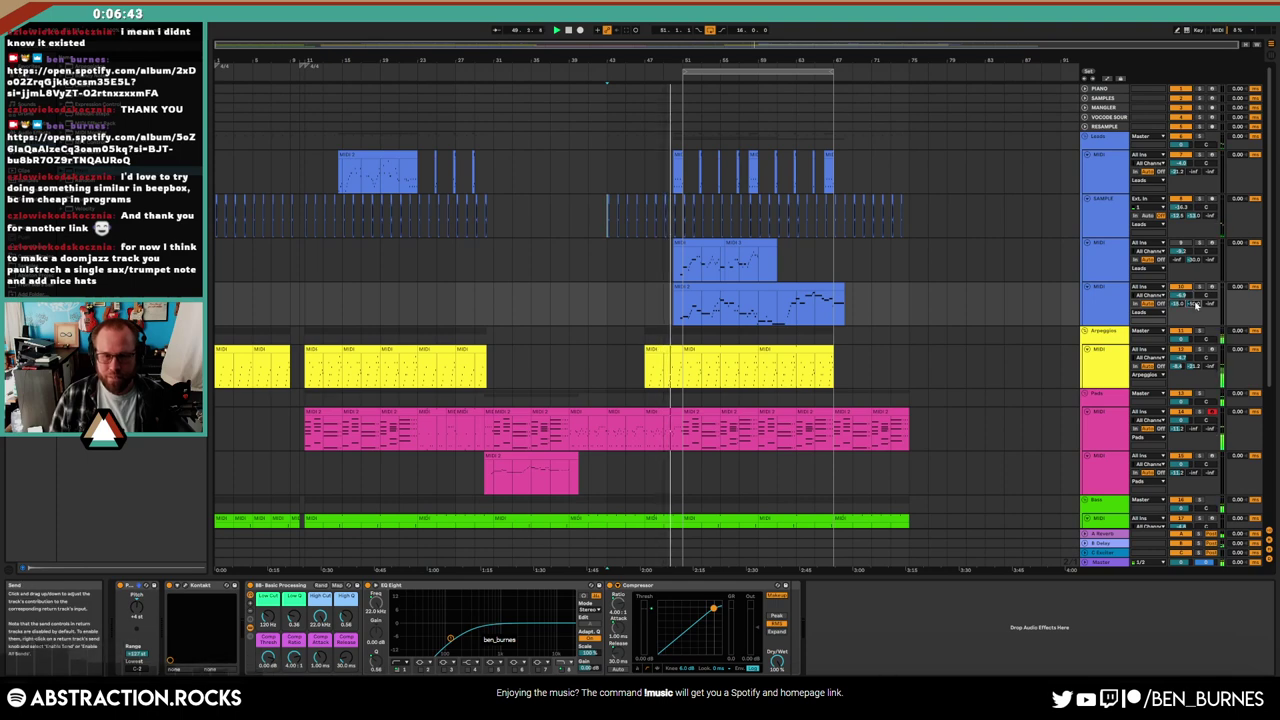
Delete the arpeggio part in bar 50, leaving a one-bar gap before bar 51
scroll(672, 375, up, 5)
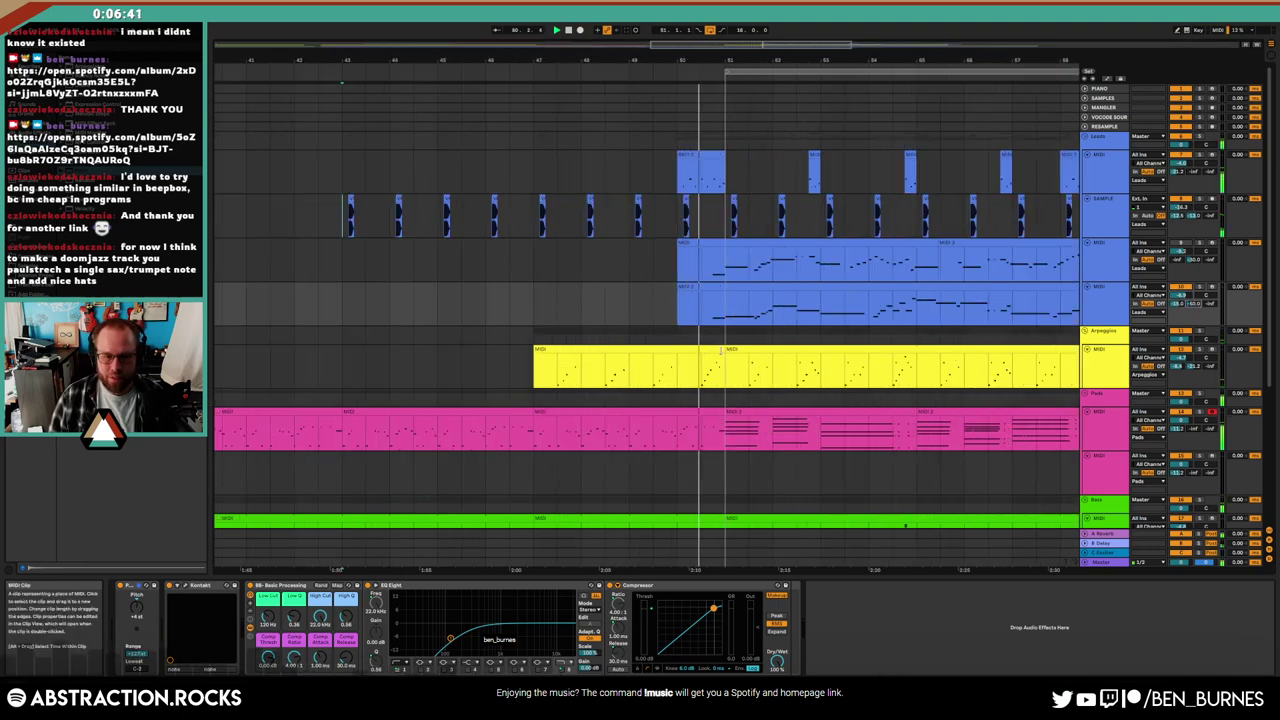
click(683, 356)
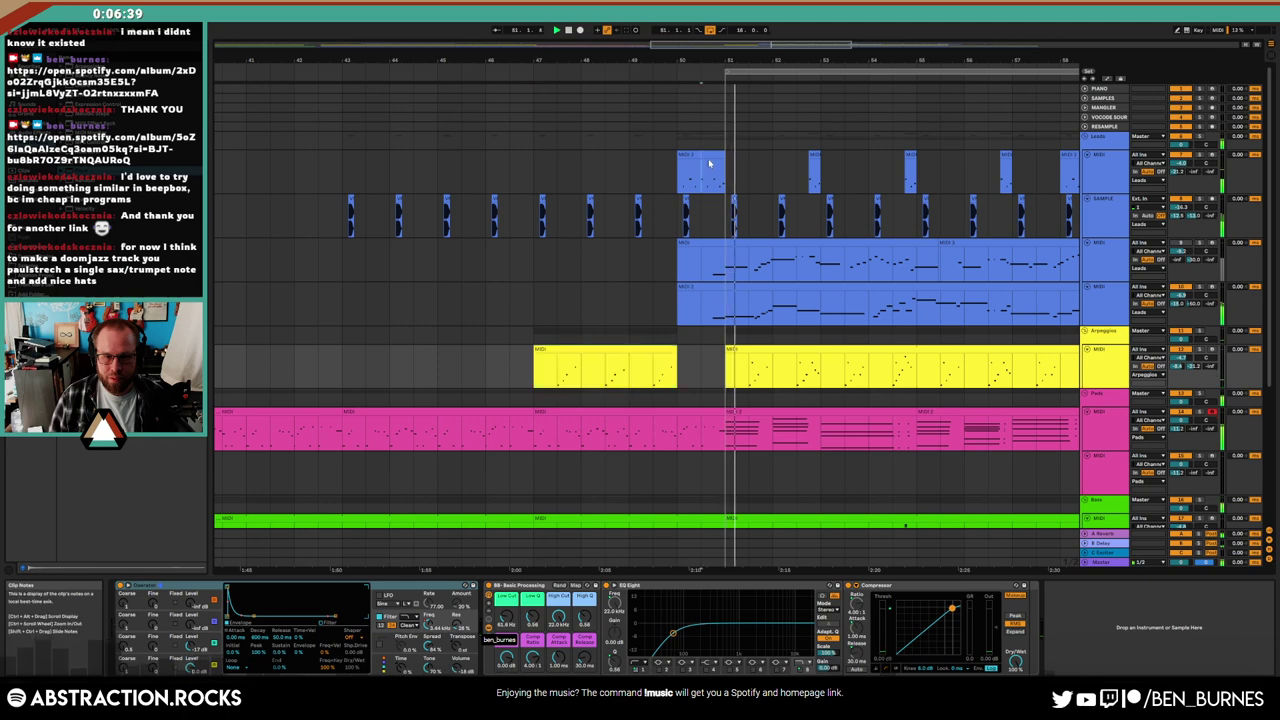
Remove the High Cut automation bump around bars 27–29 on the first Leads MIDI track and lower its level from bar 51 onward
key(a)
scroll(678, 176, down, 5)
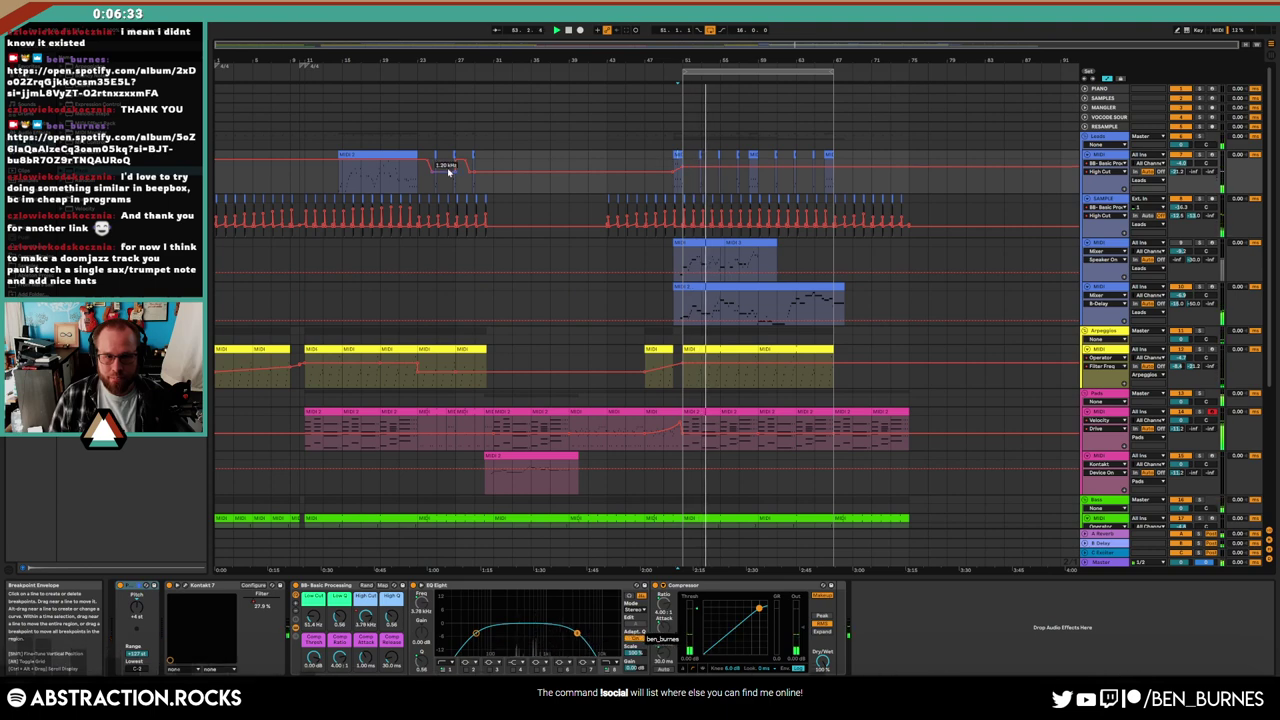
drag(489, 170, 457, 176)
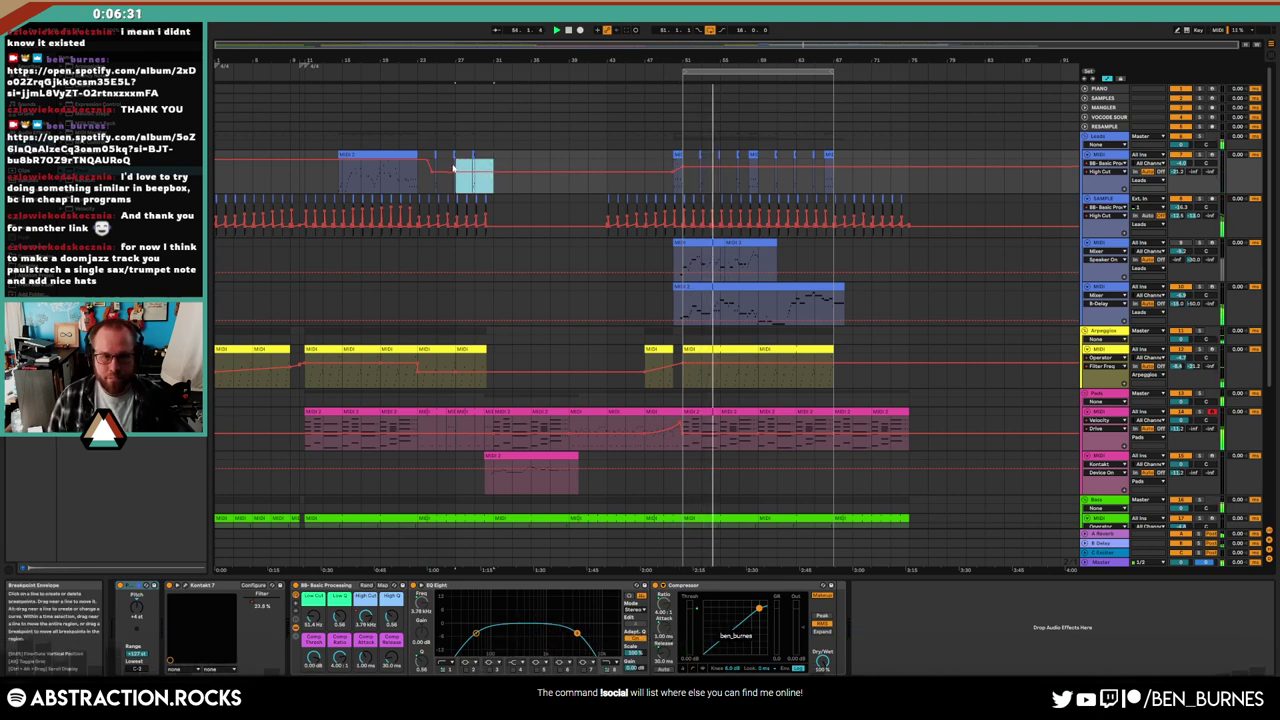
click(455, 170)
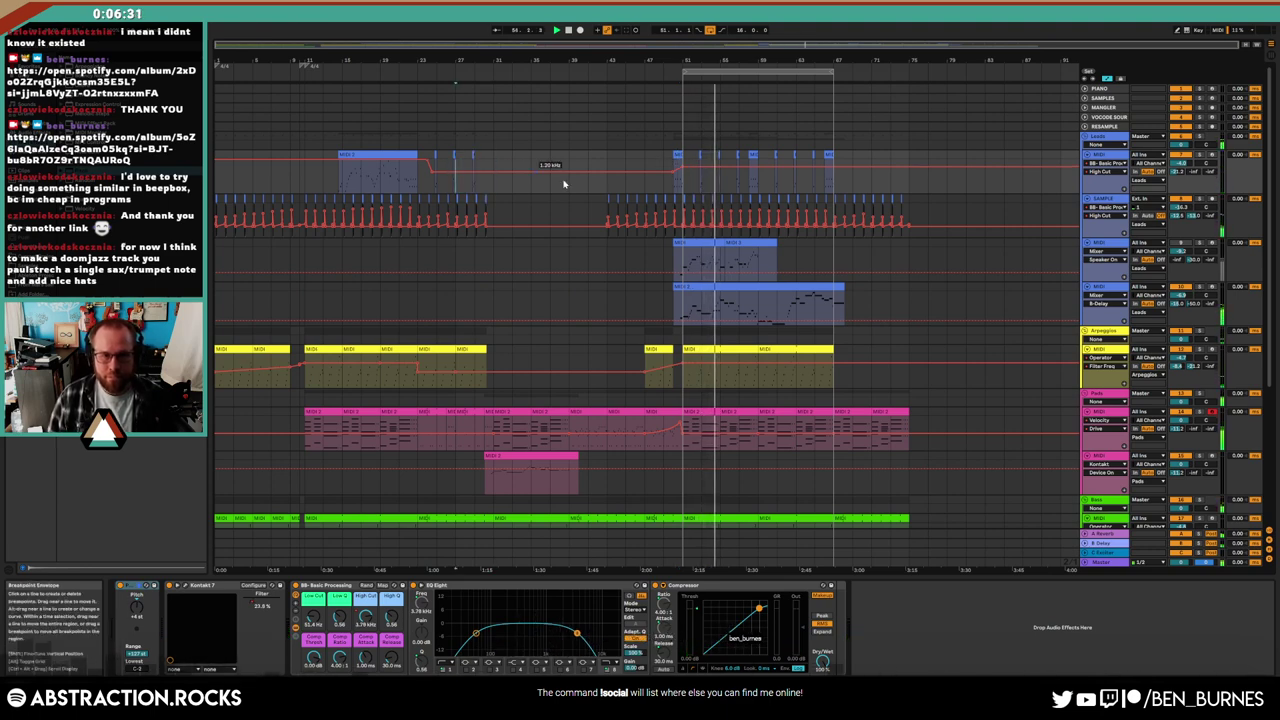
click(663, 172)
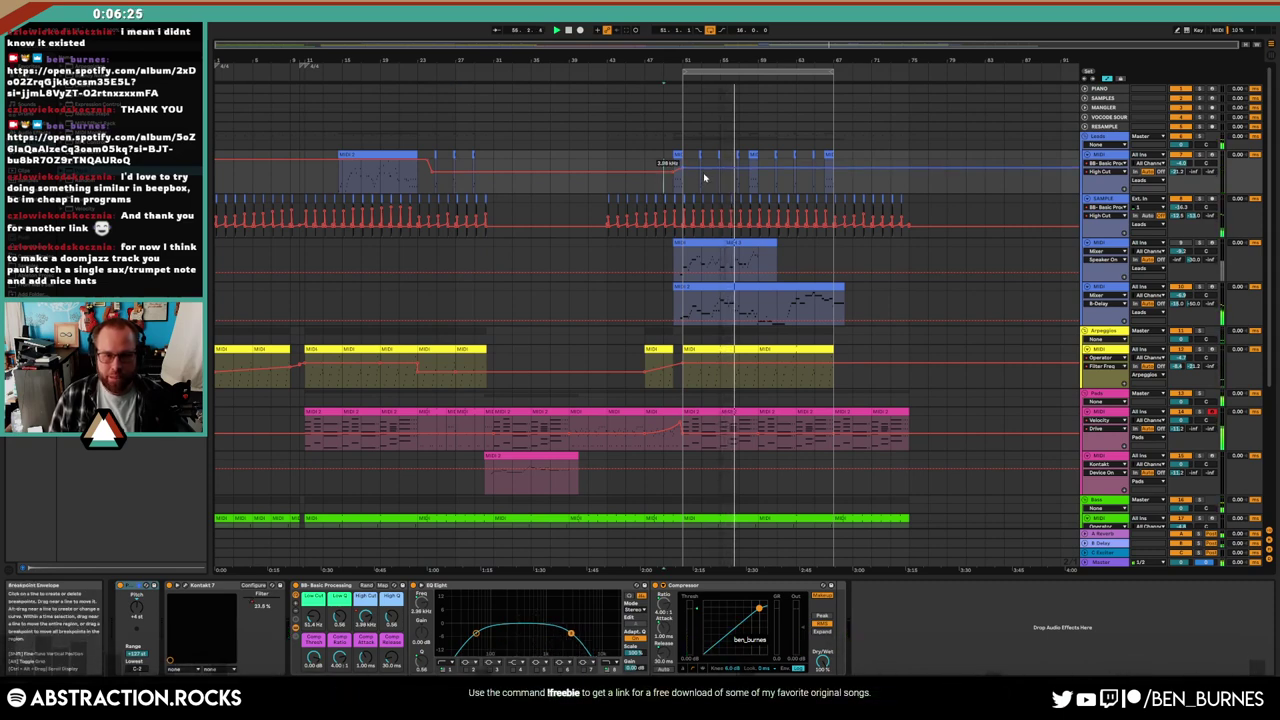
Turn off loop playback and adjust the volume of the trumpet lead track
click(710, 30)
click(1237, 288)
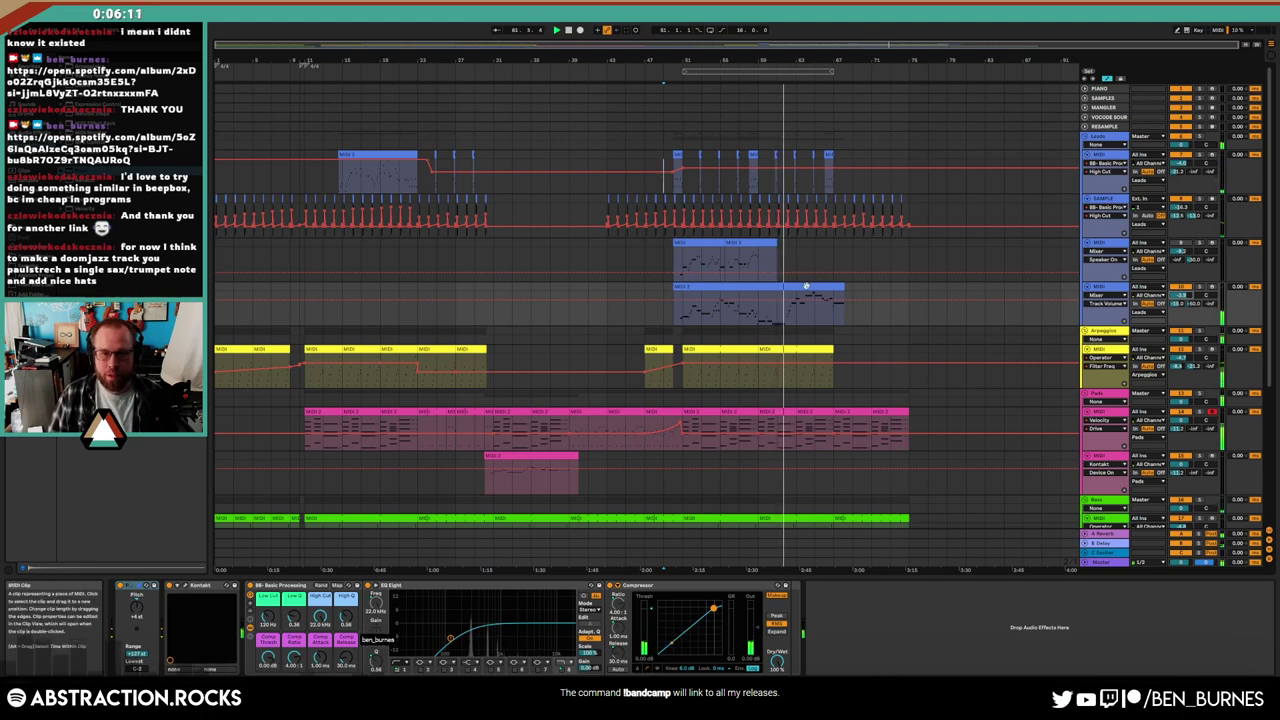
Hide the automation and duplicate the one-bar sample hit at bar 67 repeatedly on the Leads SAMPLE track, through bar 74
click(811, 209)
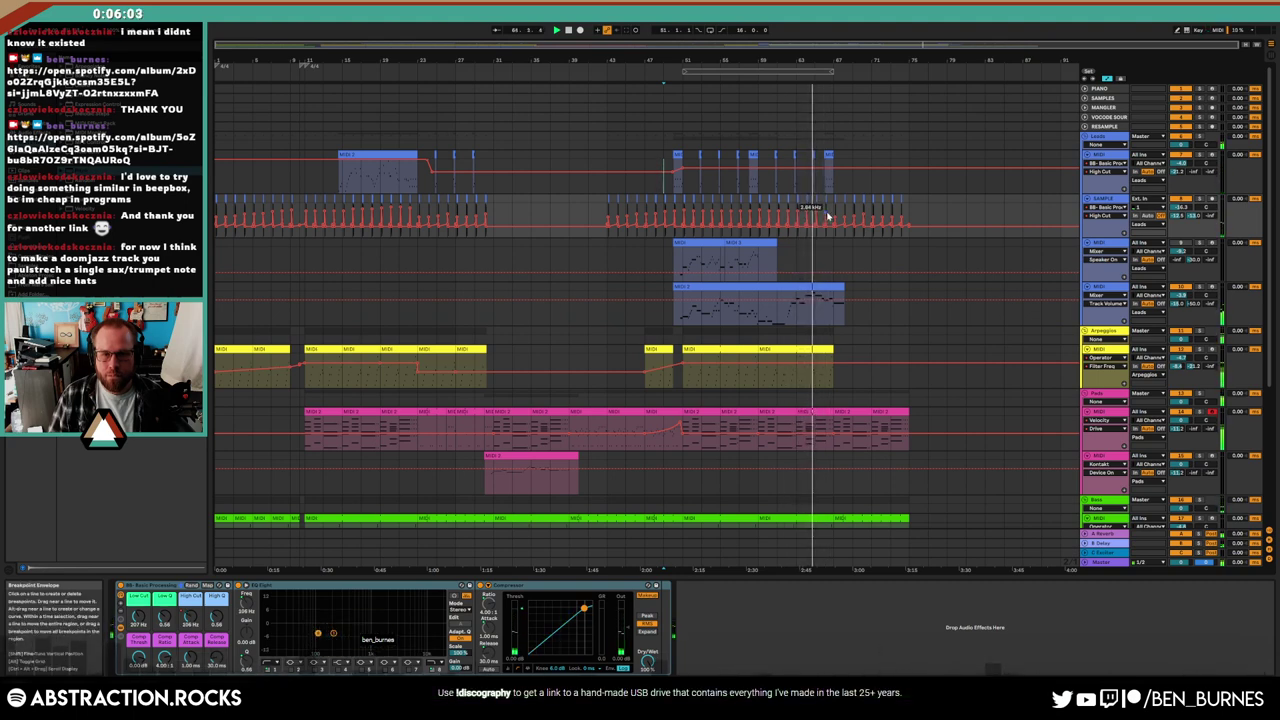
key(a)
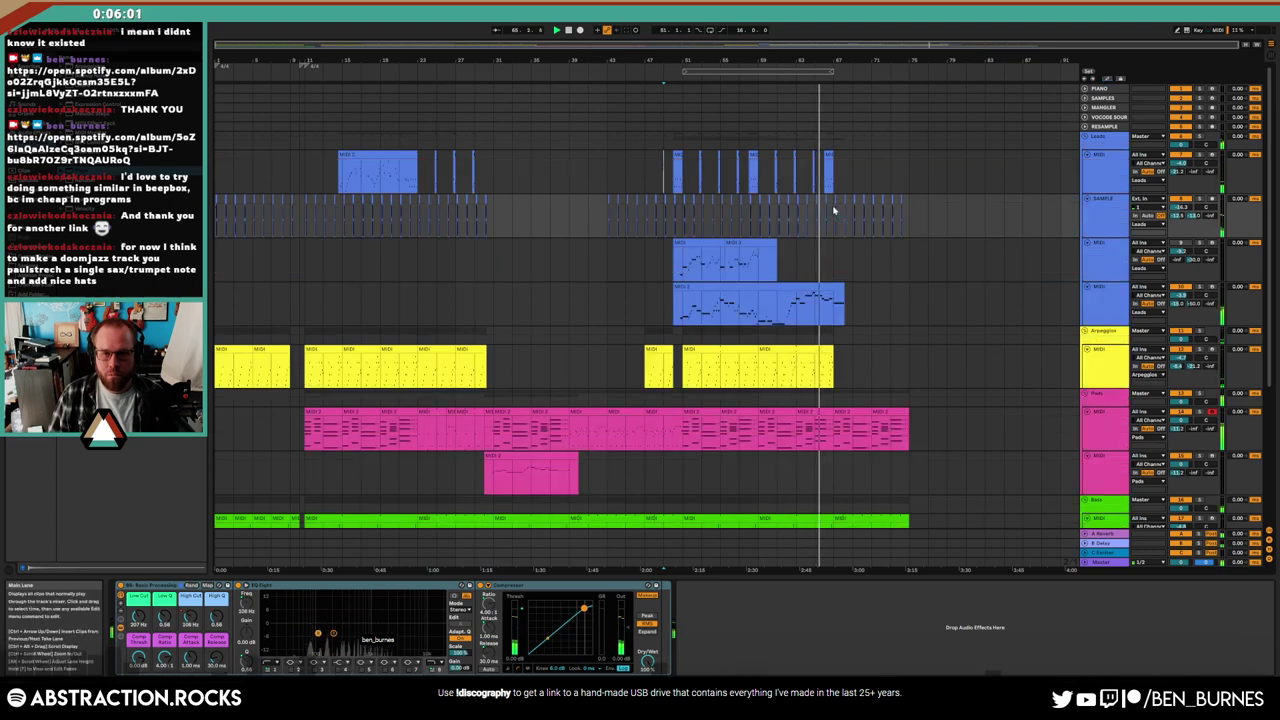
scroll(836, 209, up, 5)
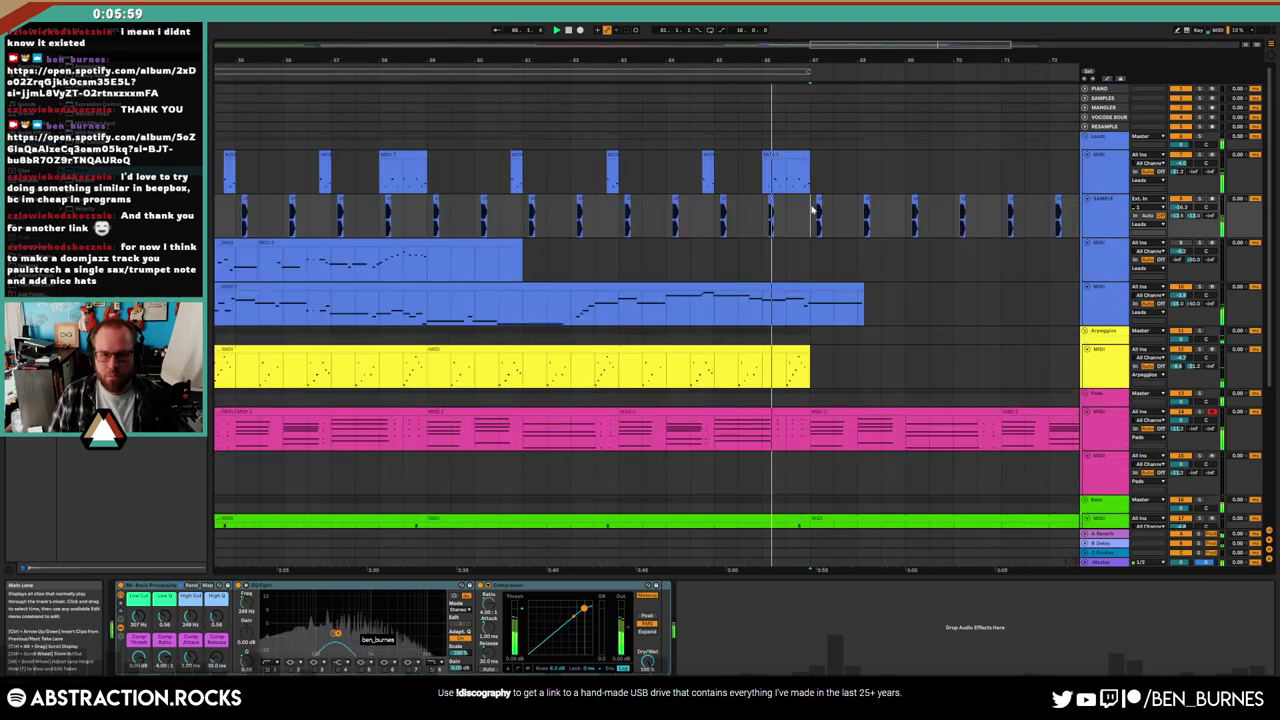
drag(812, 209, 857, 213)
key(ctrl+d)
key(ctrl+d)
key(ctrl+d)
key(ctrl+d)
key(ctrl+d)
key(ctrl+d)
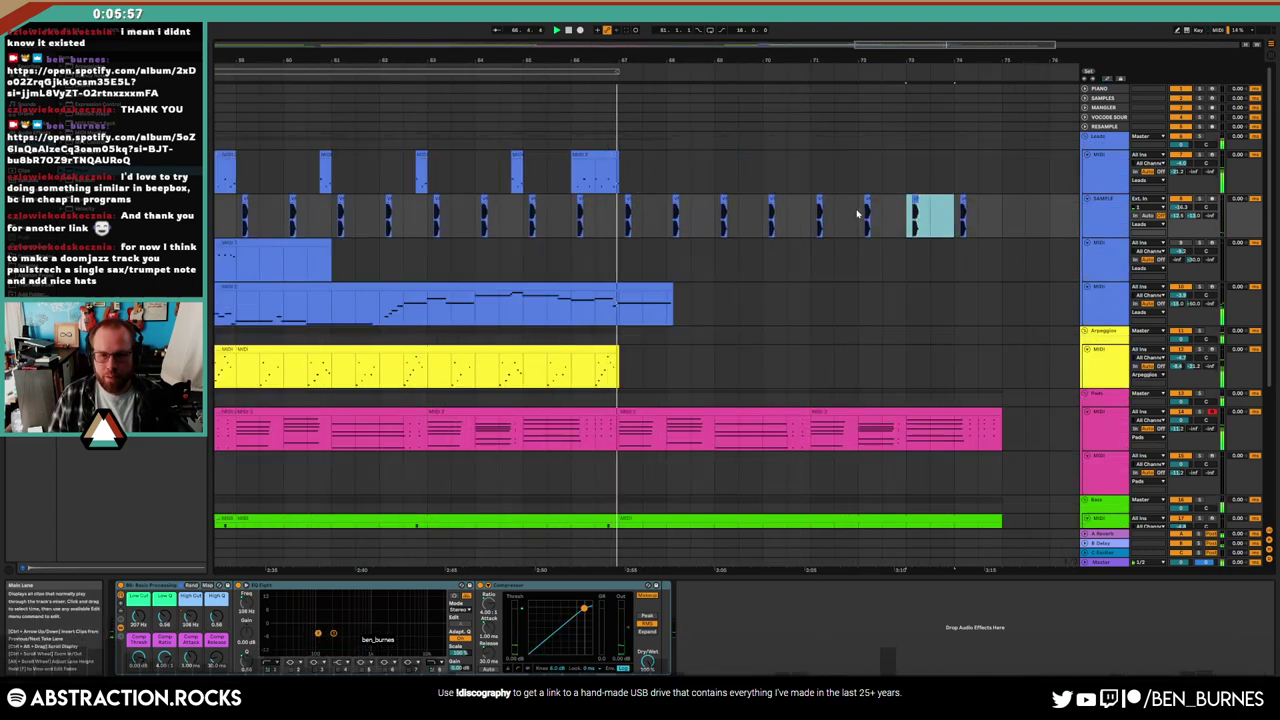
key(ctrl+d)
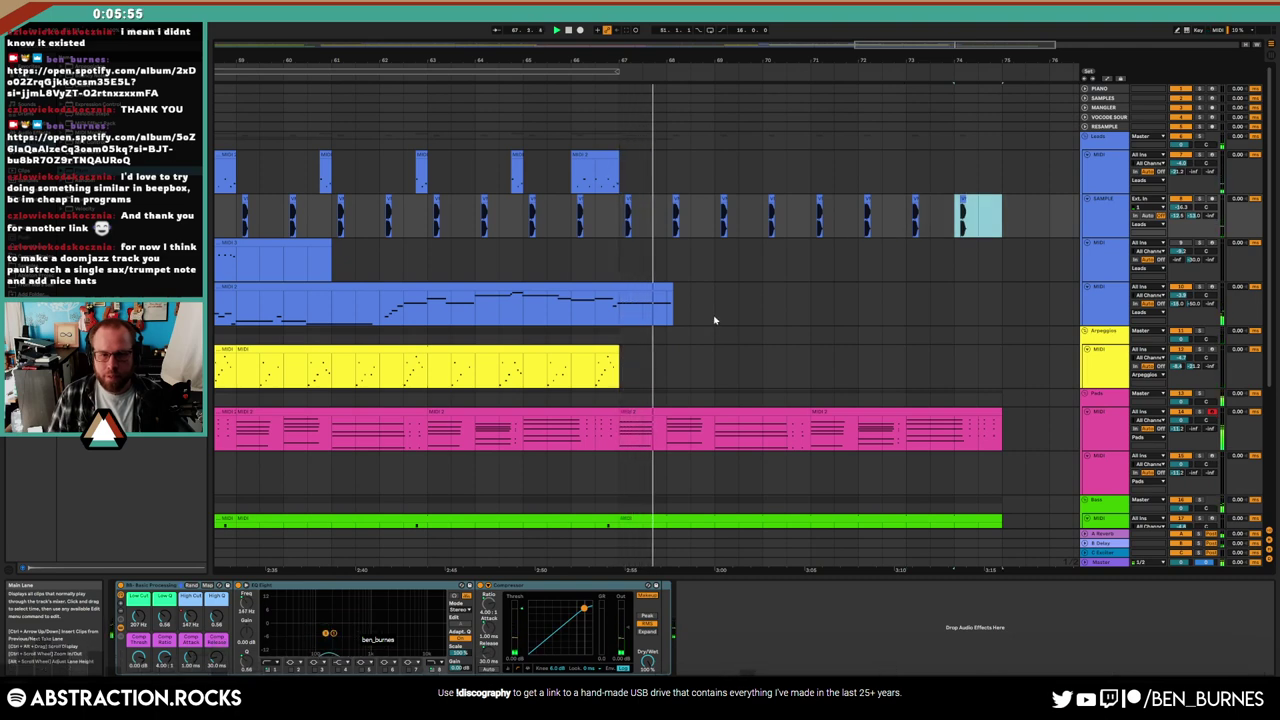
Delete drum notes from the final RACK clip on the Drums track, between bars 71 and 75
scroll(720, 325, down, 3)
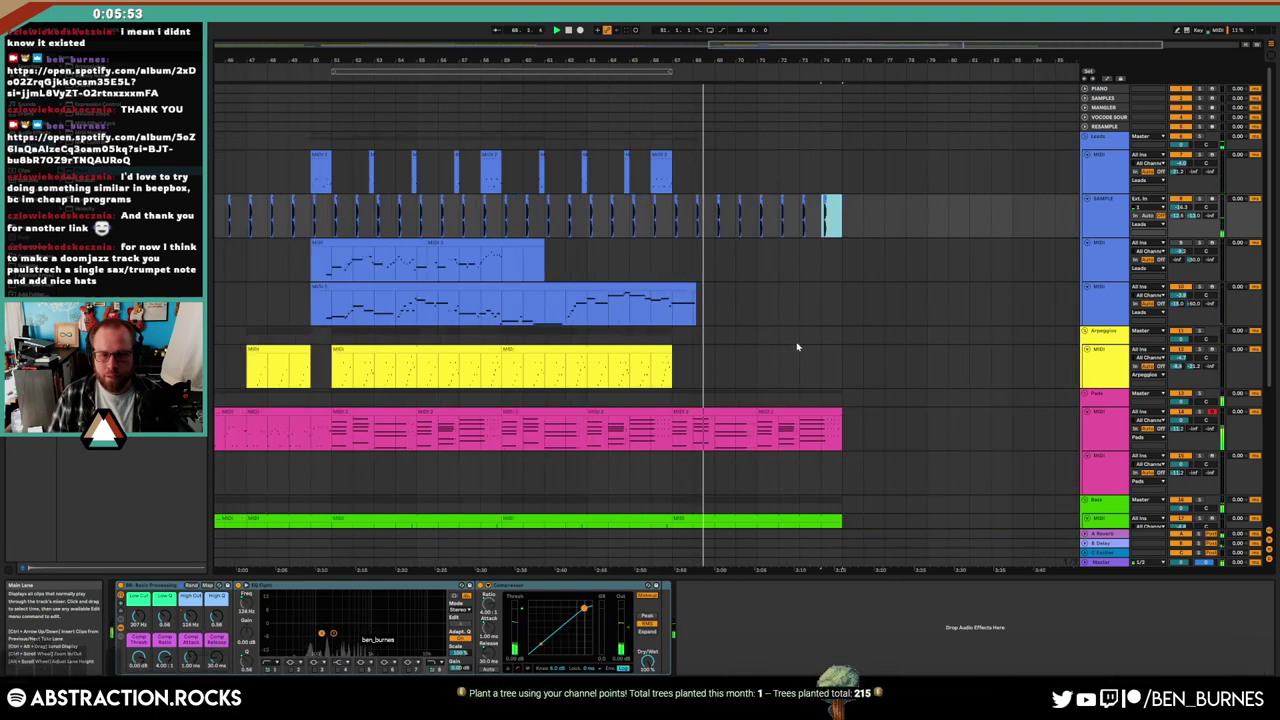
click(833, 372)
scroll(832, 376, down, 3)
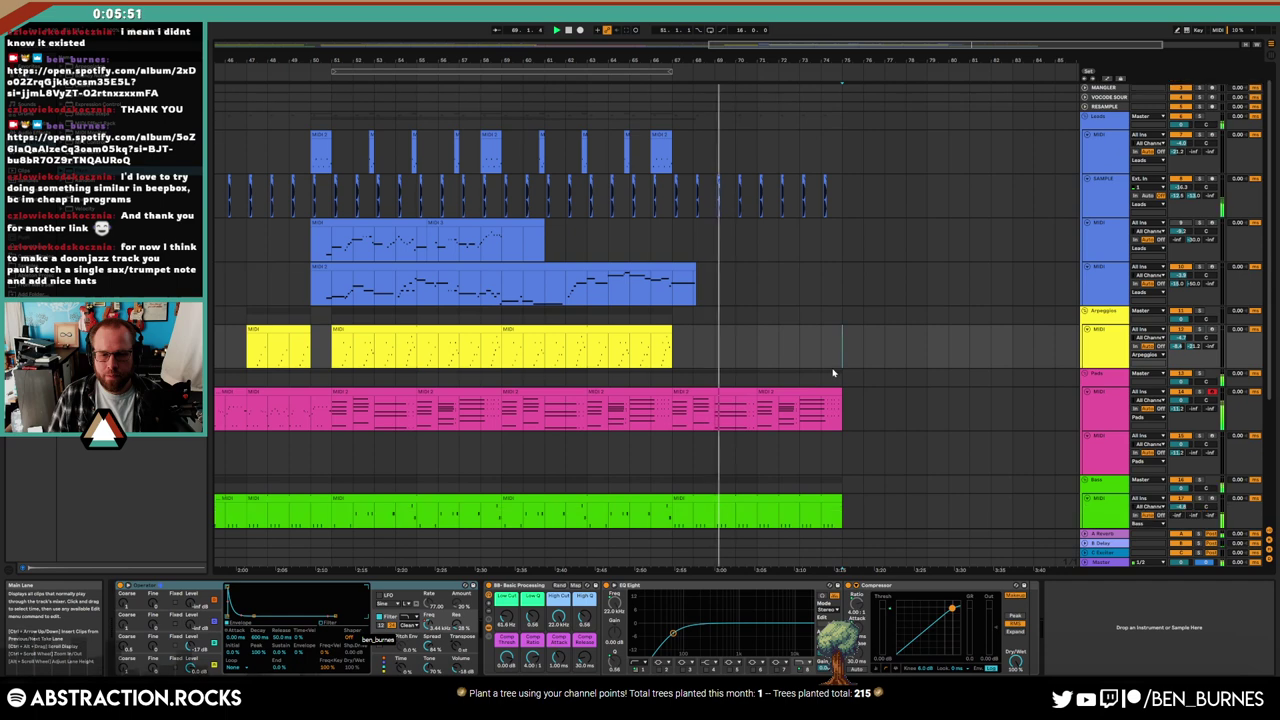
scroll(830, 380, down, 3)
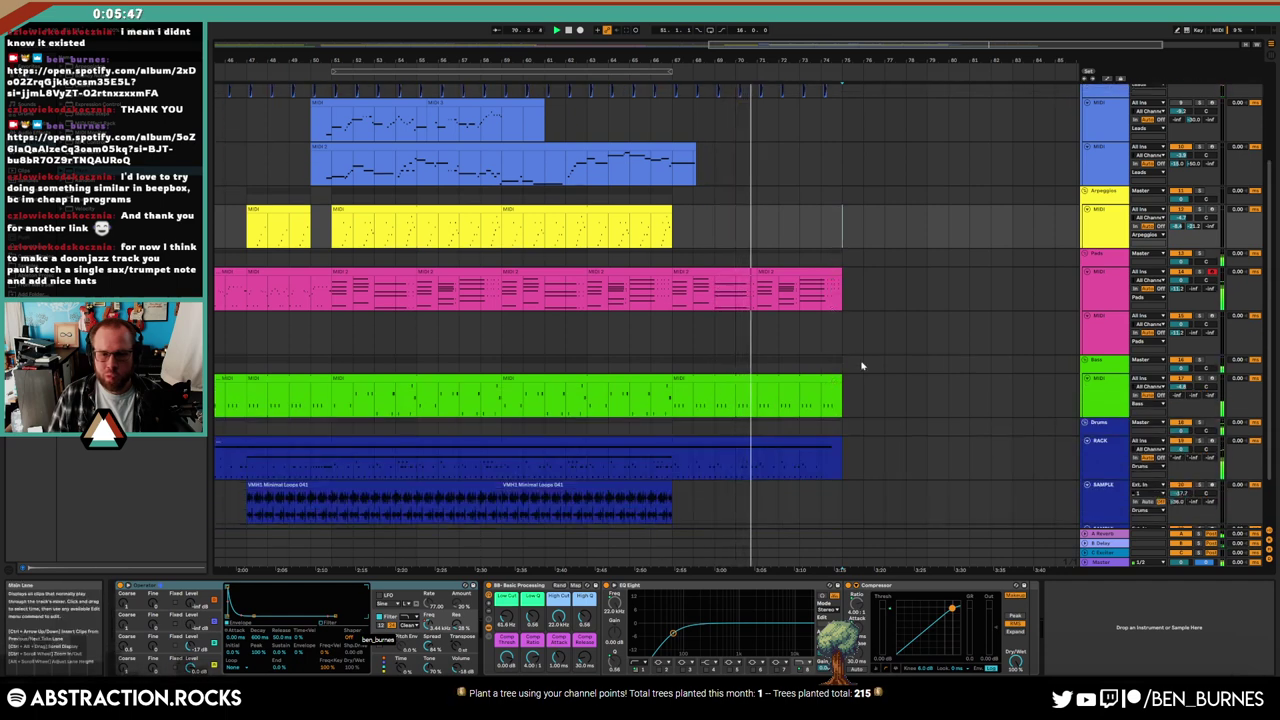
scroll(859, 350, up, 2)
scroll(843, 434, down, 1)
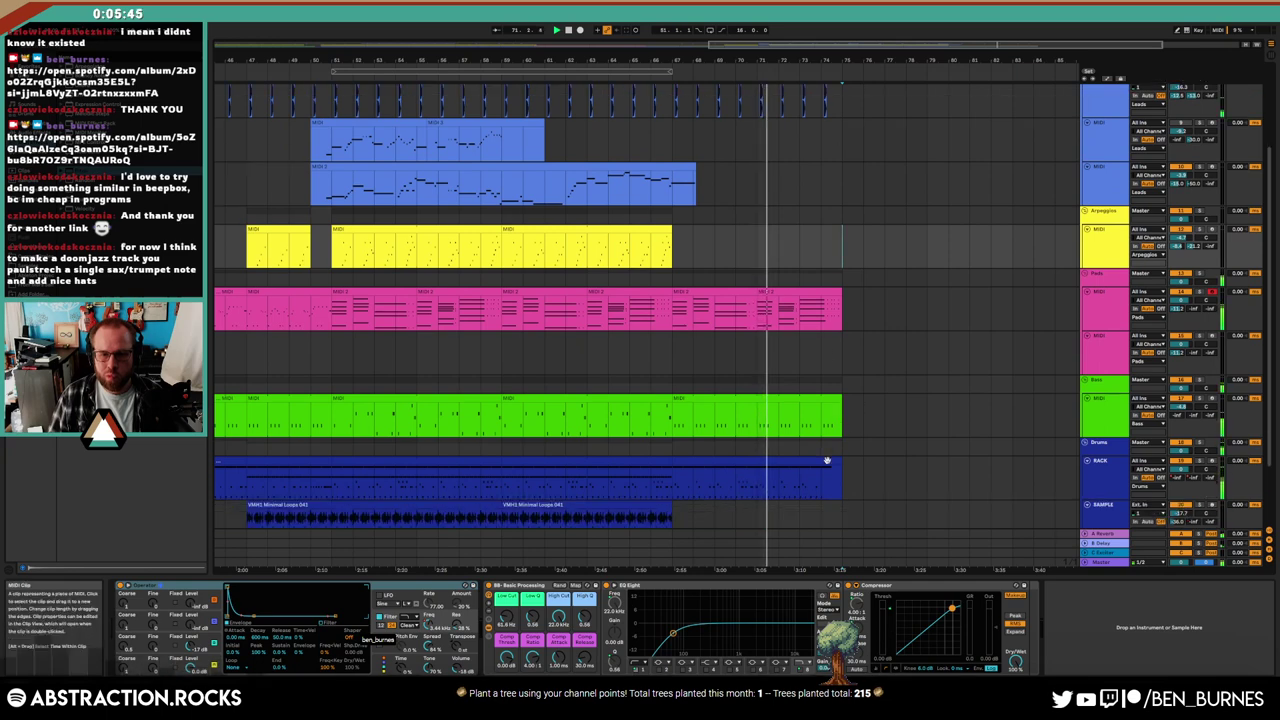
click(827, 461)
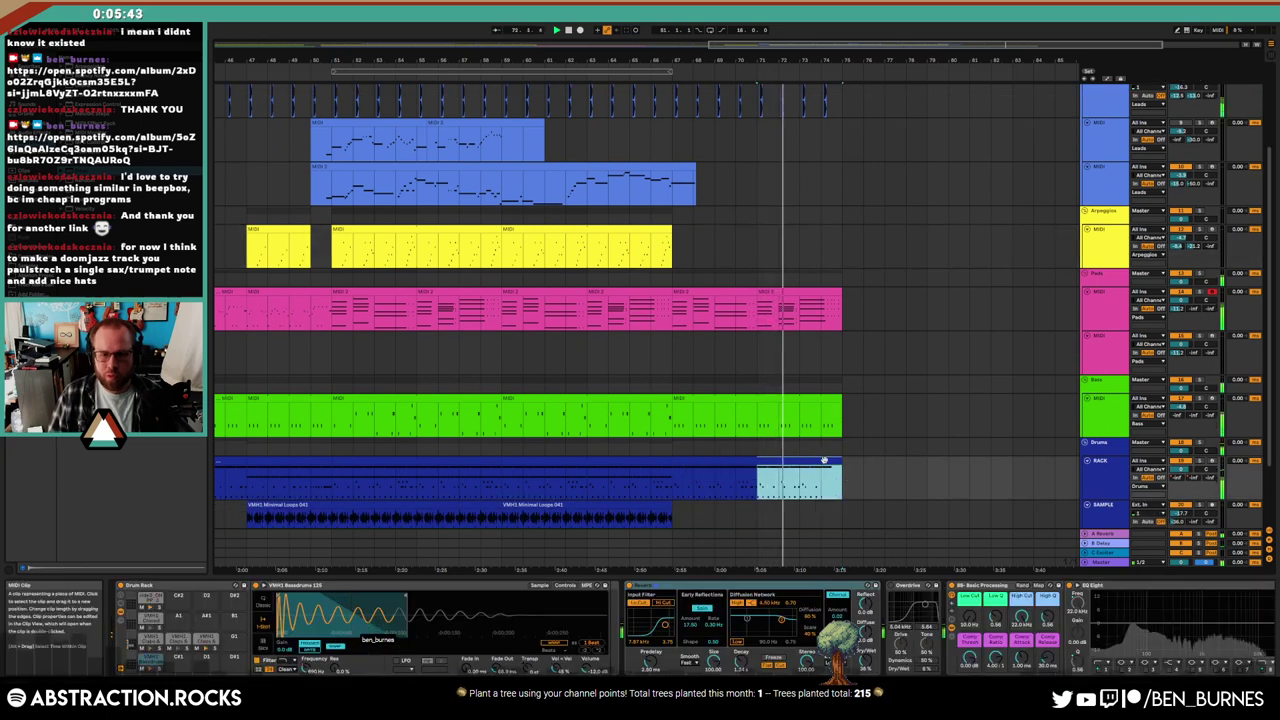
double_click(824, 460)
click(677, 572)
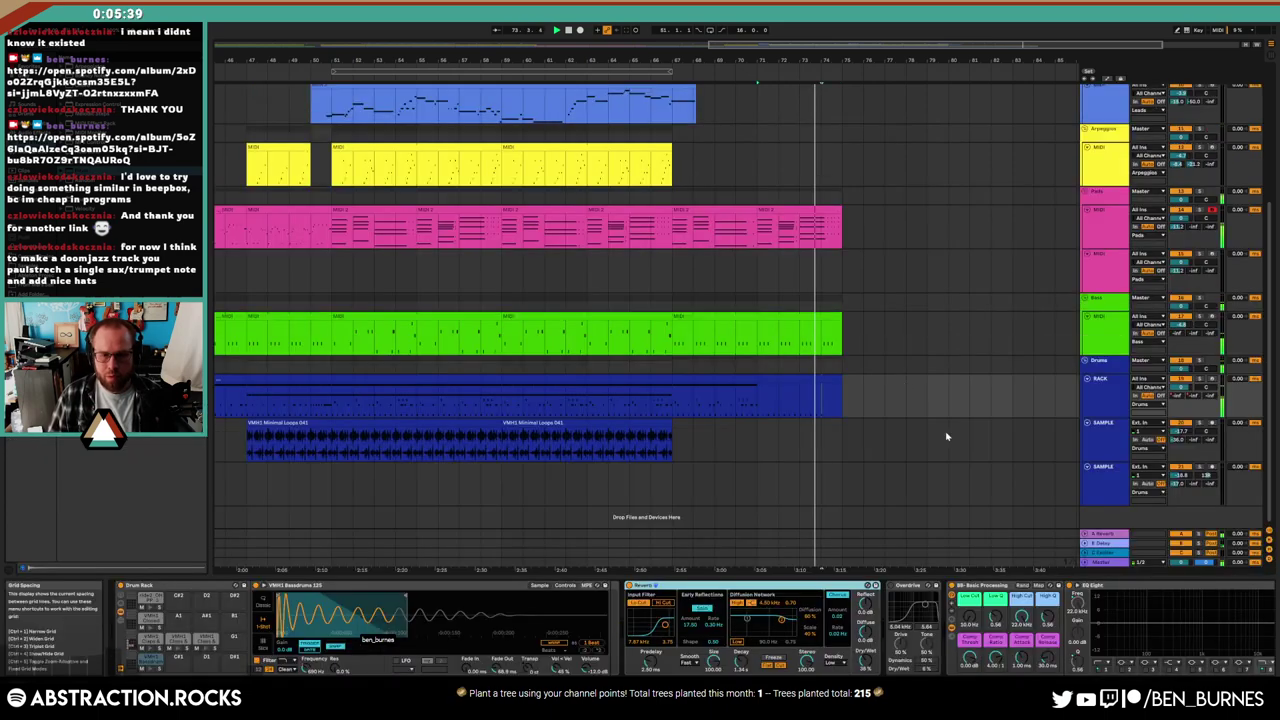
In the pads clip at bar 71, delete the short closing notes and lengthen the final chord to fill their space
key(shift+Tab)
double_click(836, 214)
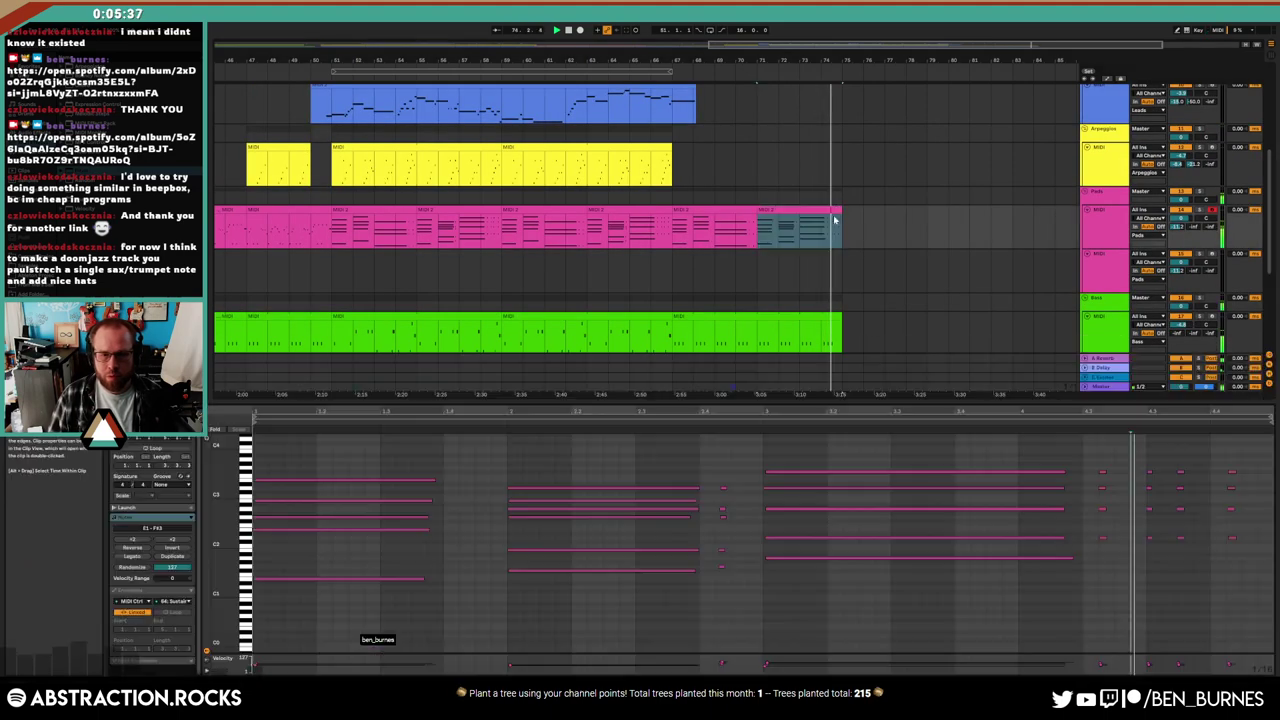
key(ctrl+a)
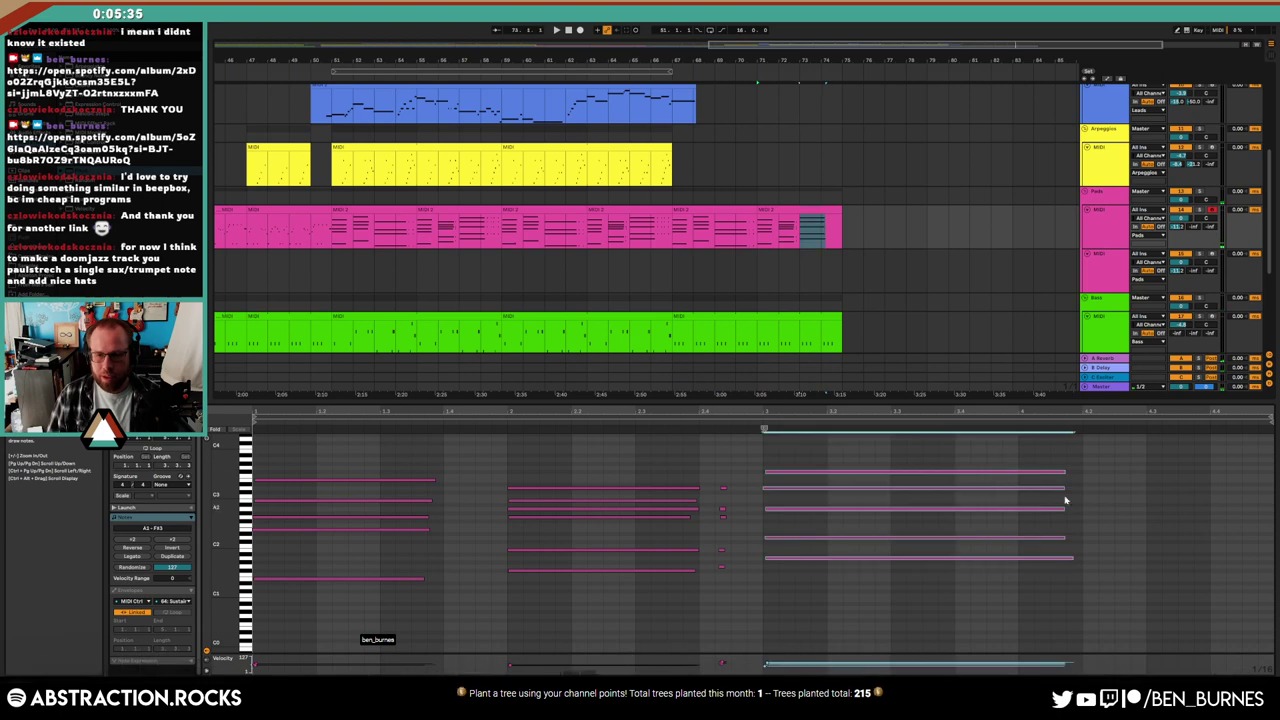
drag(1066, 500, 1235, 500)
Extend the last pads clip to bar 76 and continue its sustain pedal envelope to the clip's end
click(847, 212)
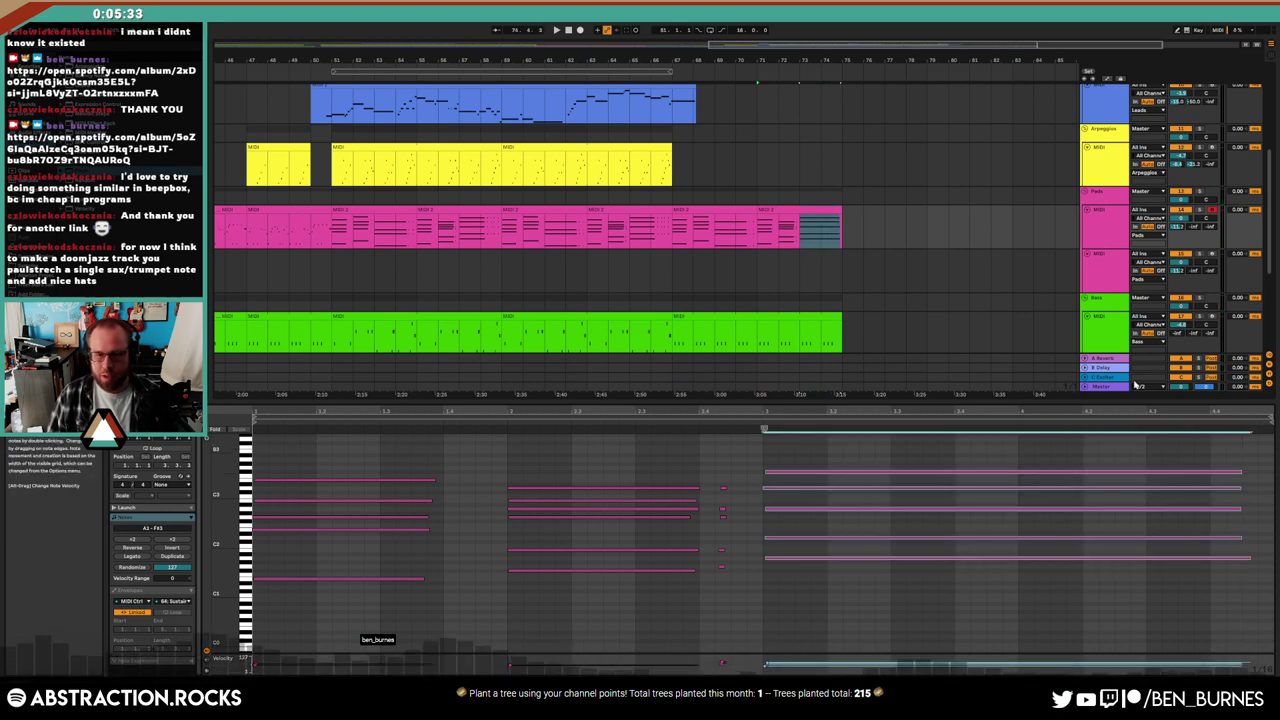
scroll(977, 463, down, 2)
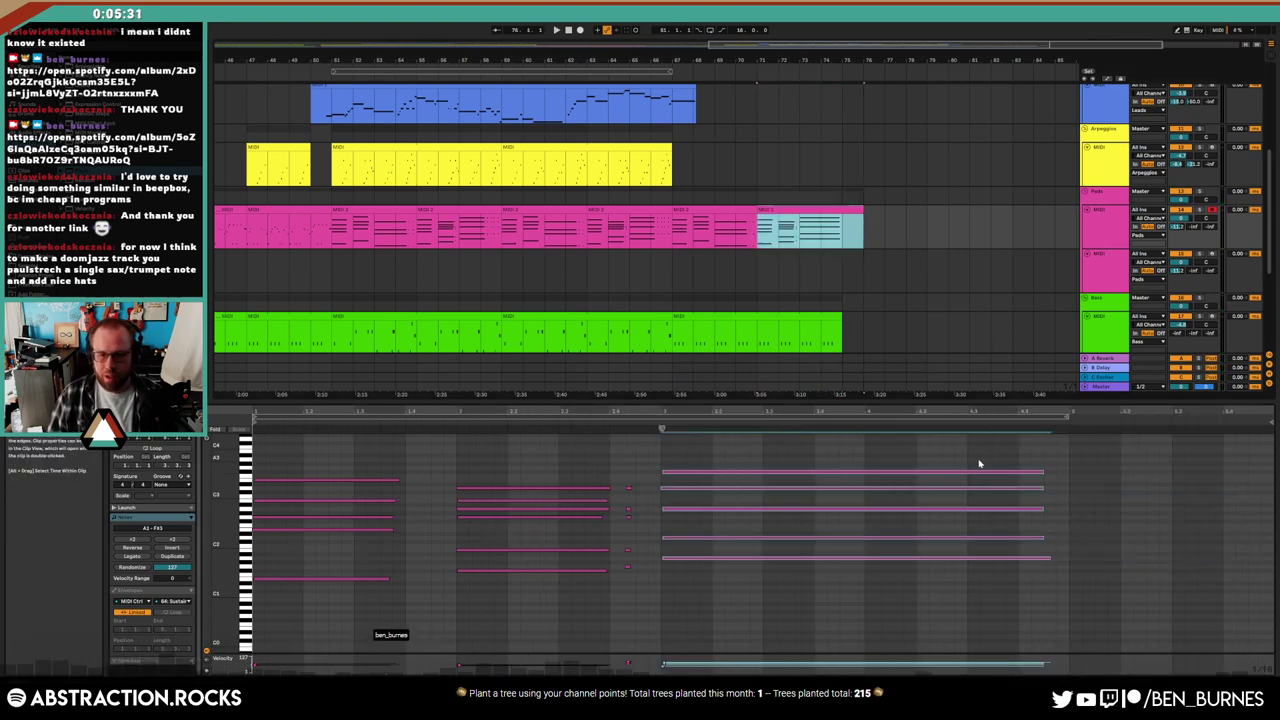
drag(1043, 473, 1055, 473)
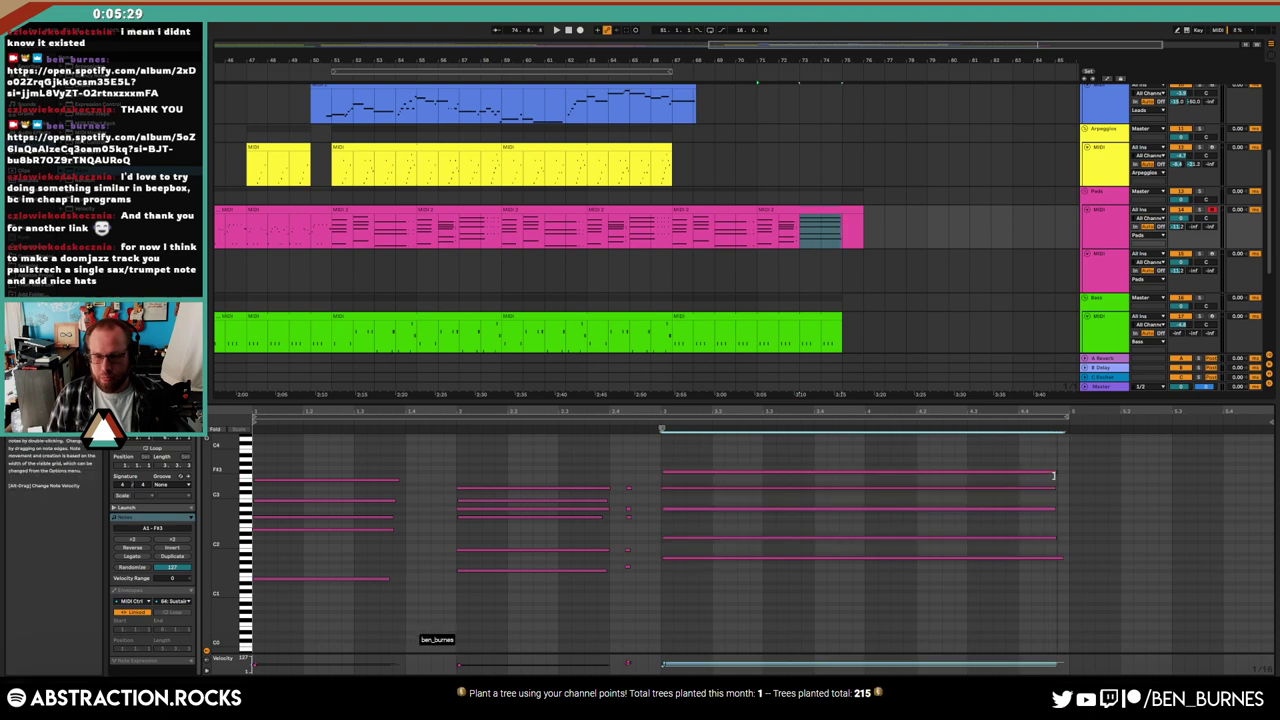
click(789, 497)
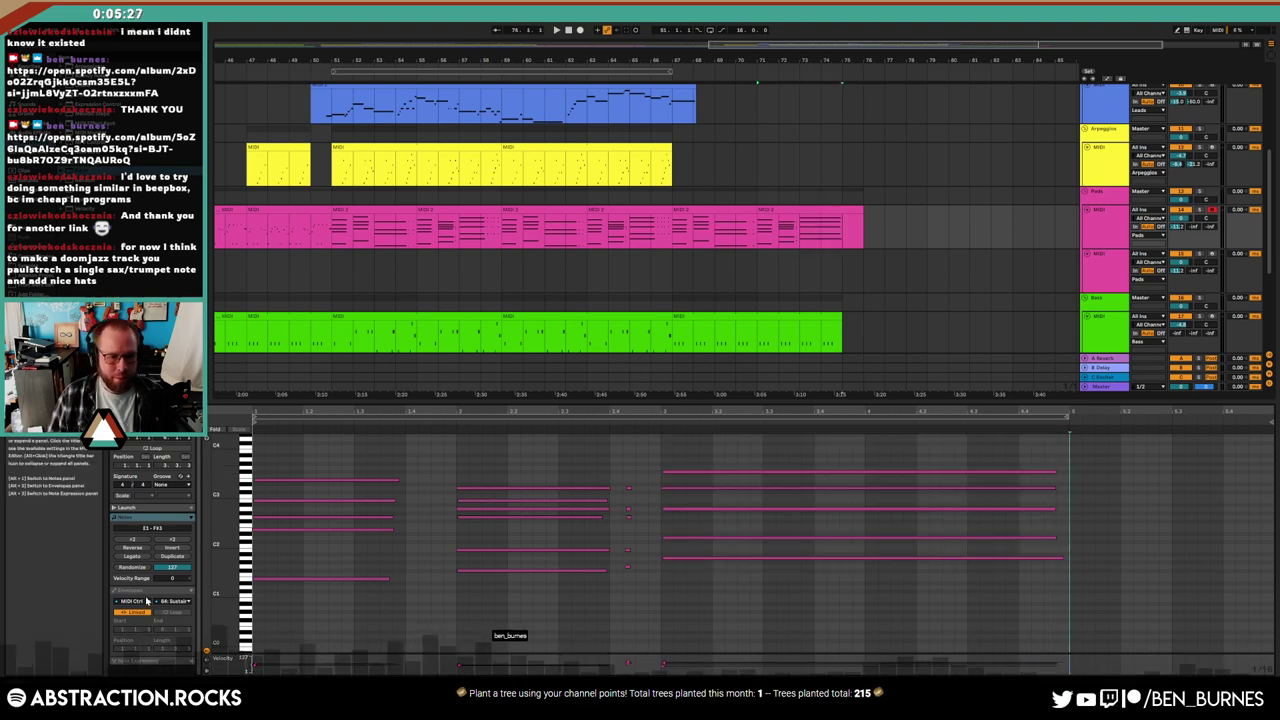
click(155, 592)
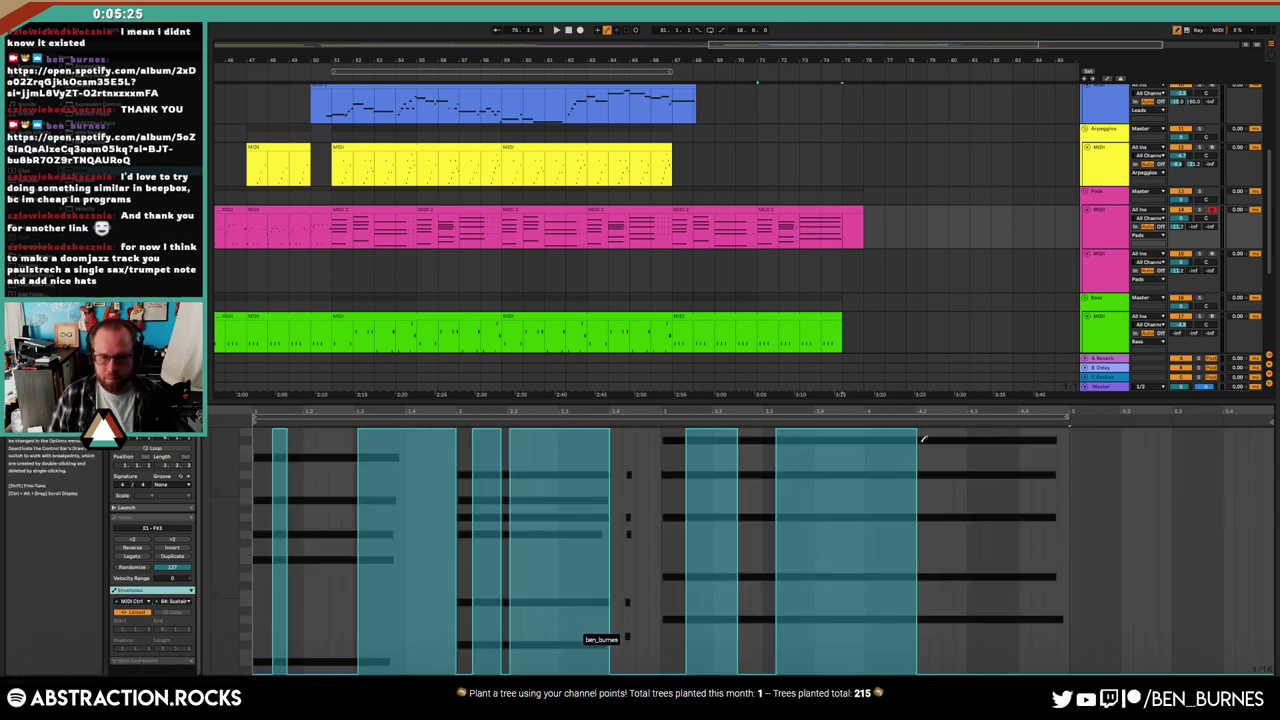
mouse_move(923, 438)
mouse_down()
mouse_move(920, 398)
mouse_move(1063, 378)
mouse_up()
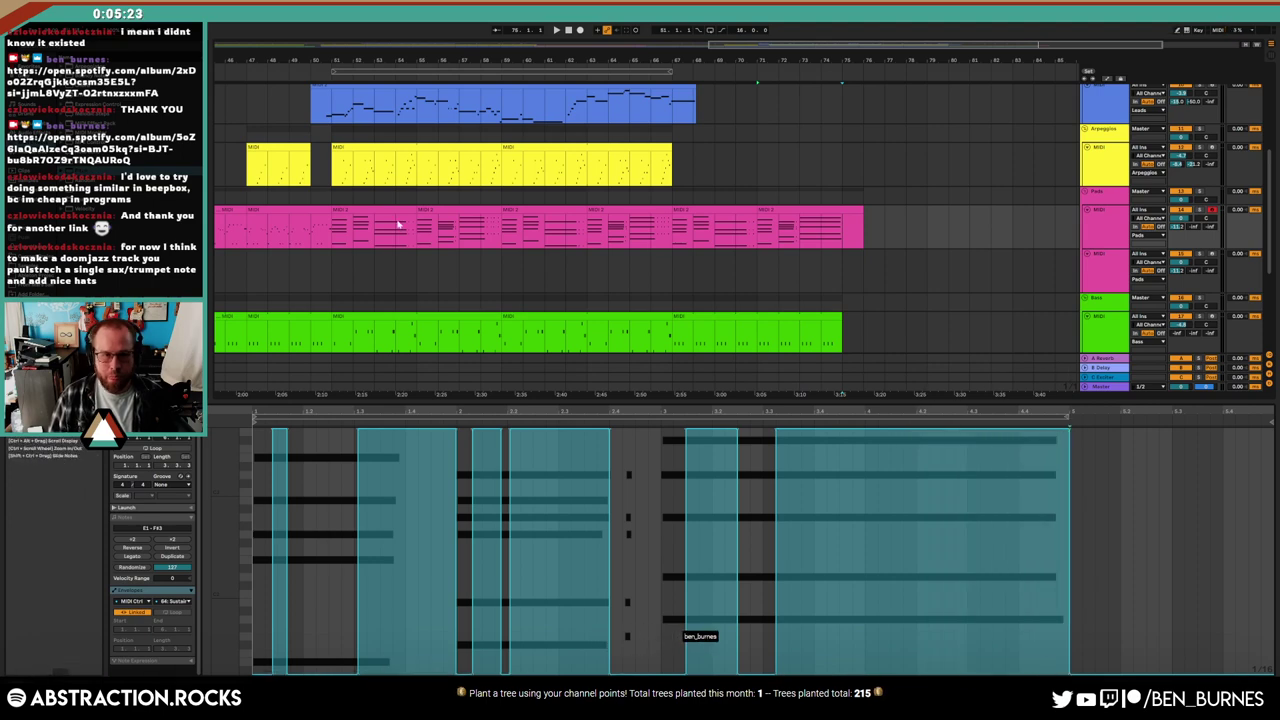
Play the arrangement from bar 51 and check the track automation there
key(space)
key(a)
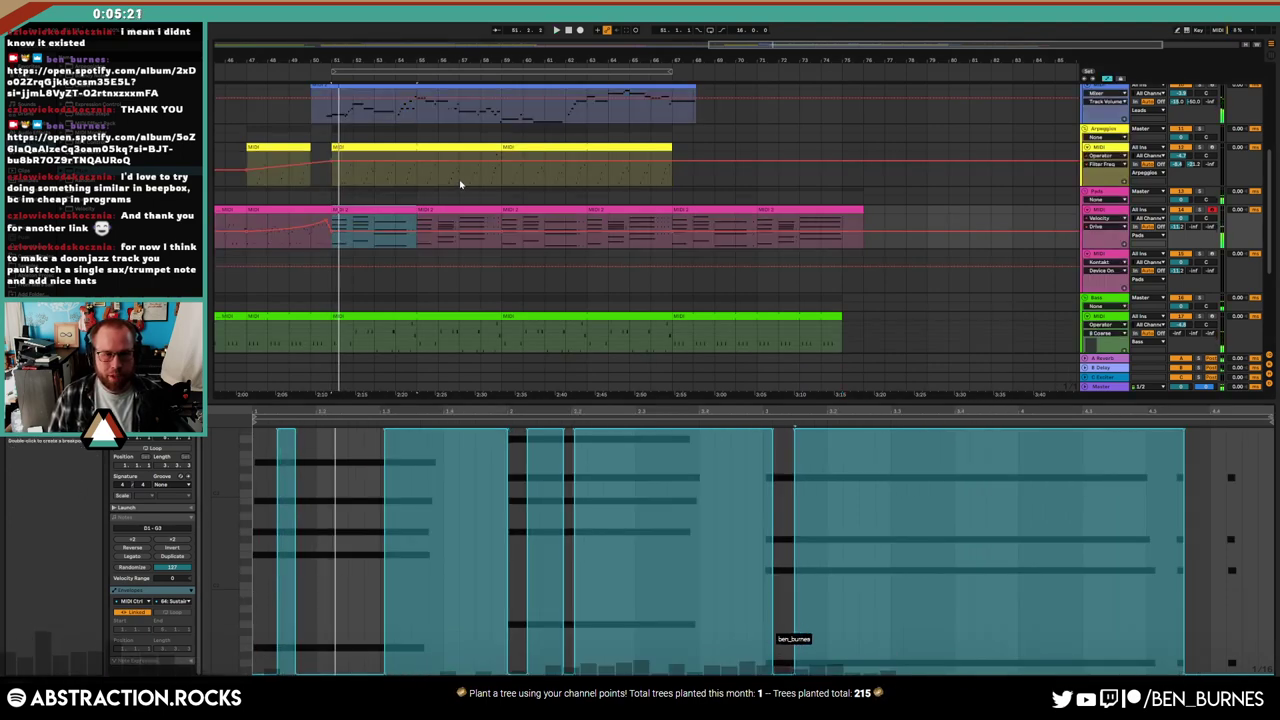
key(a)
click(548, 261)
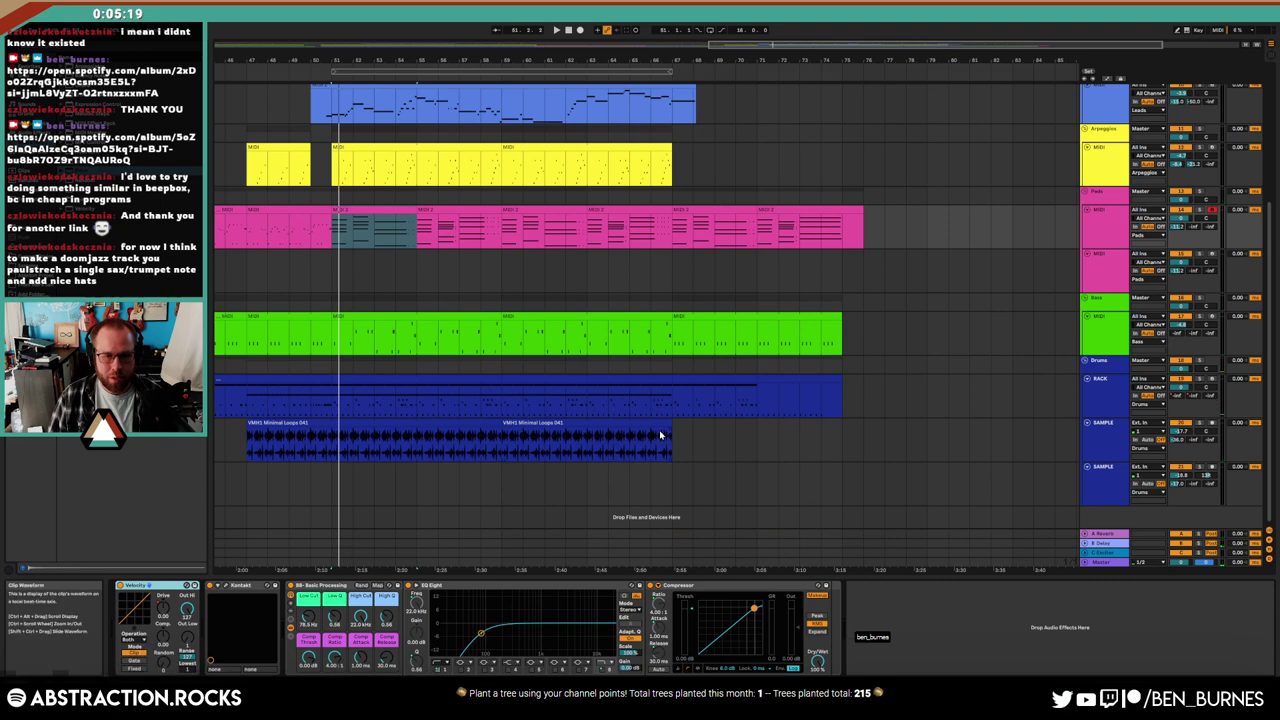
Extend the Minimal Loops drum sample to bar 71 and join it into a single clip starting at bar 47
drag(670, 425, 737, 432)
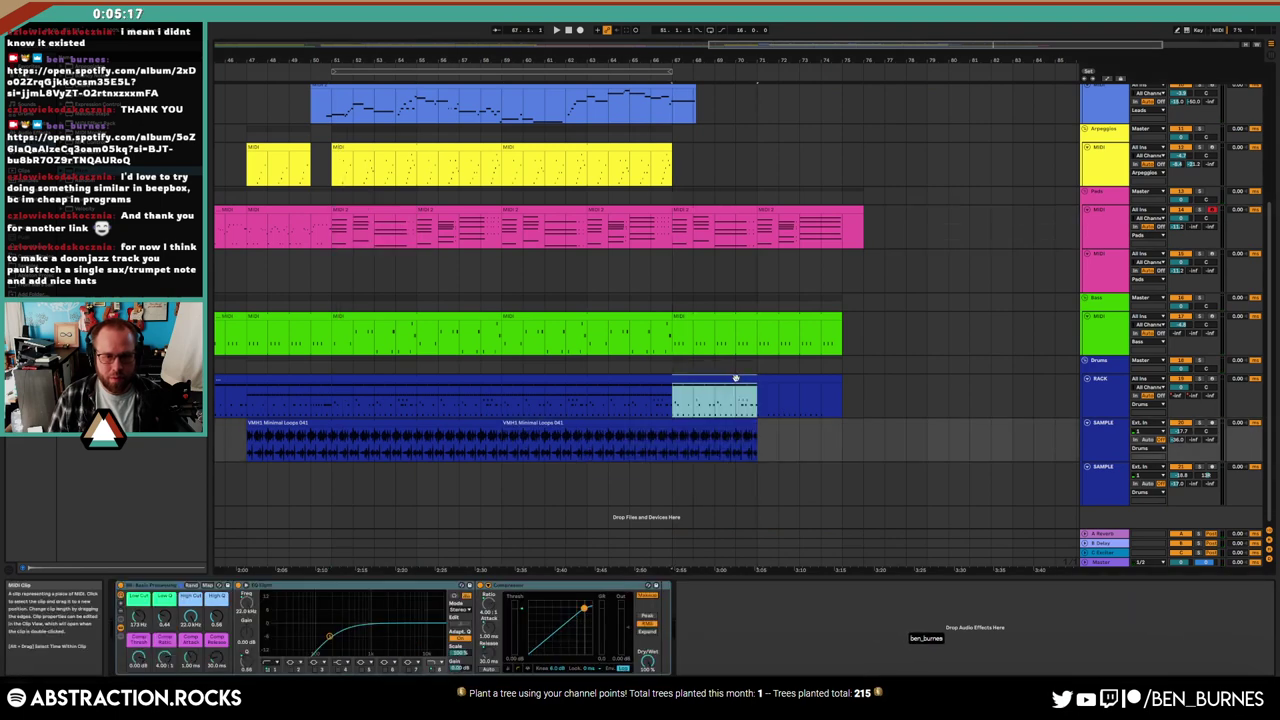
click(740, 400)
click(500, 405)
click(494, 423)
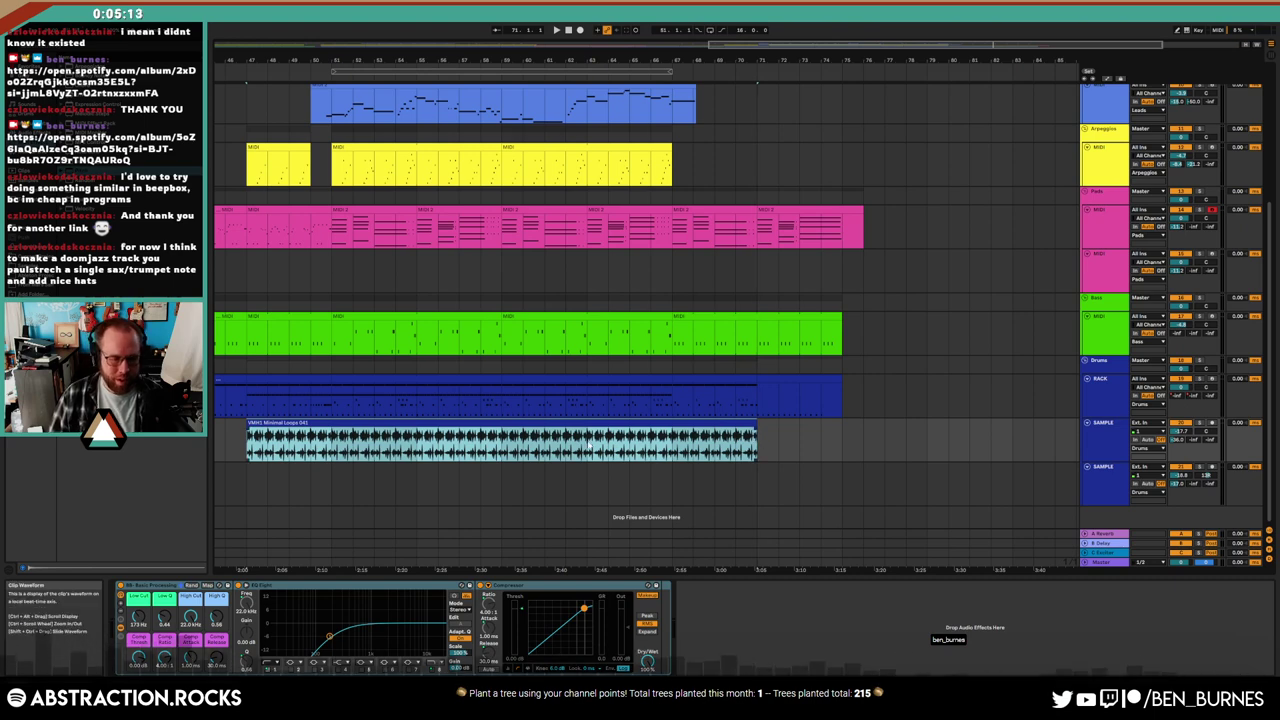
Open the trumpet lead clip that starts at bar 50 for note editing
scroll(373, 325, up, 3)
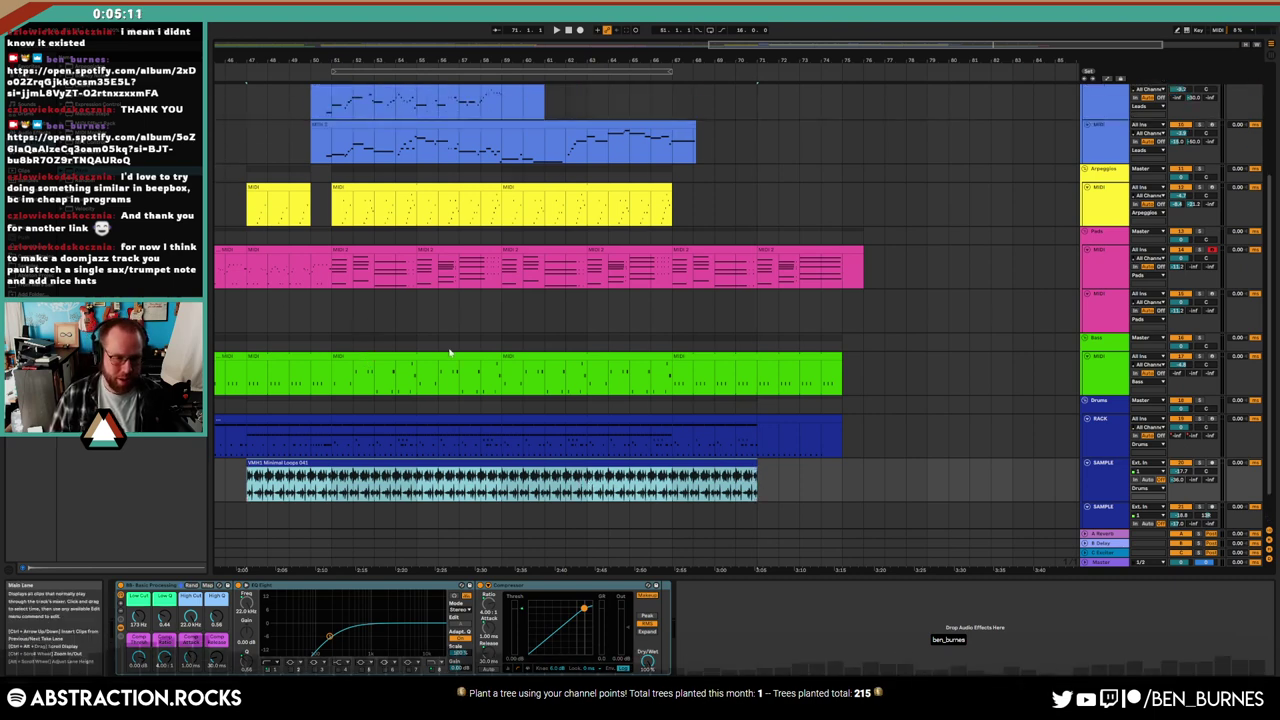
scroll(449, 366, up, 1)
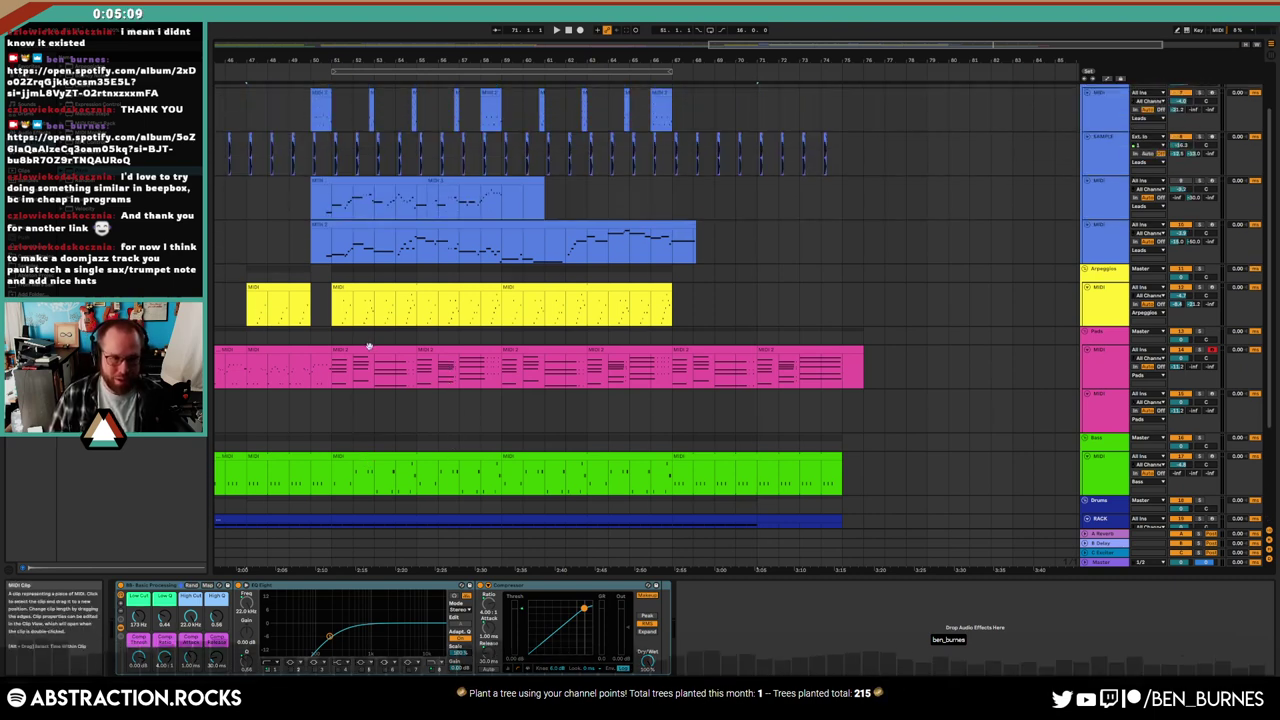
click(319, 242)
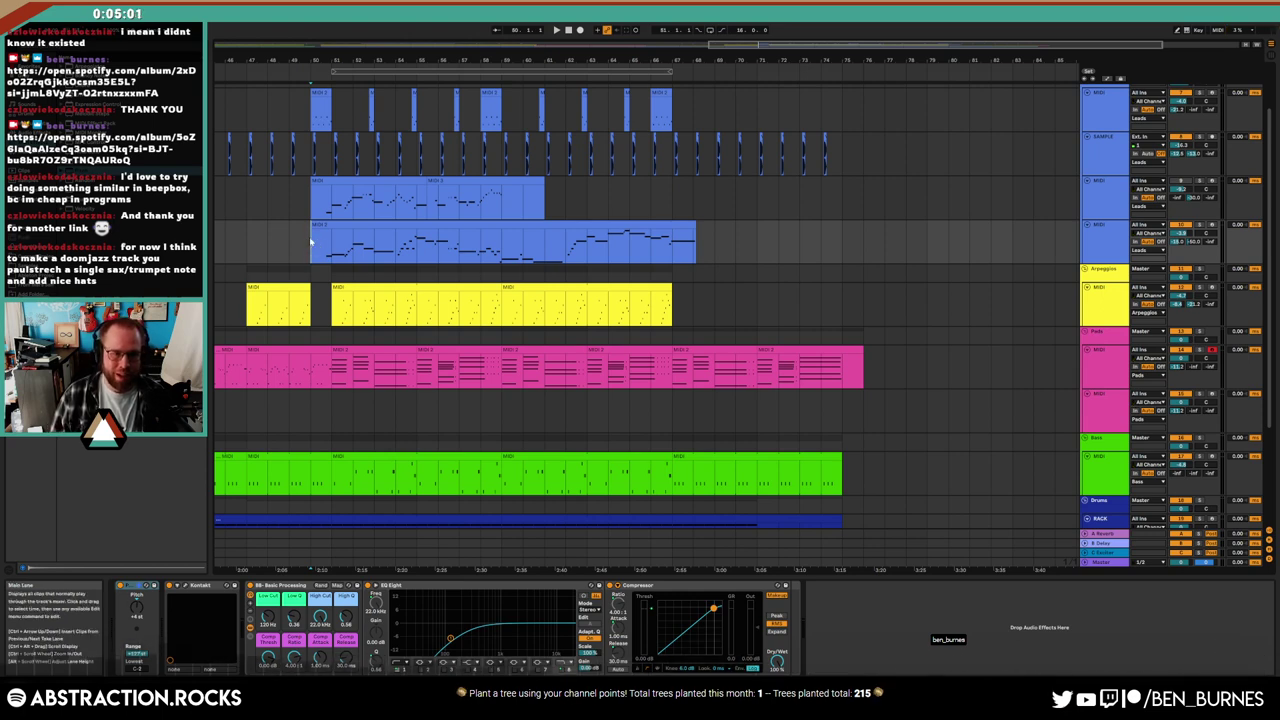
scroll(312, 244, up, 5)
click(309, 206)
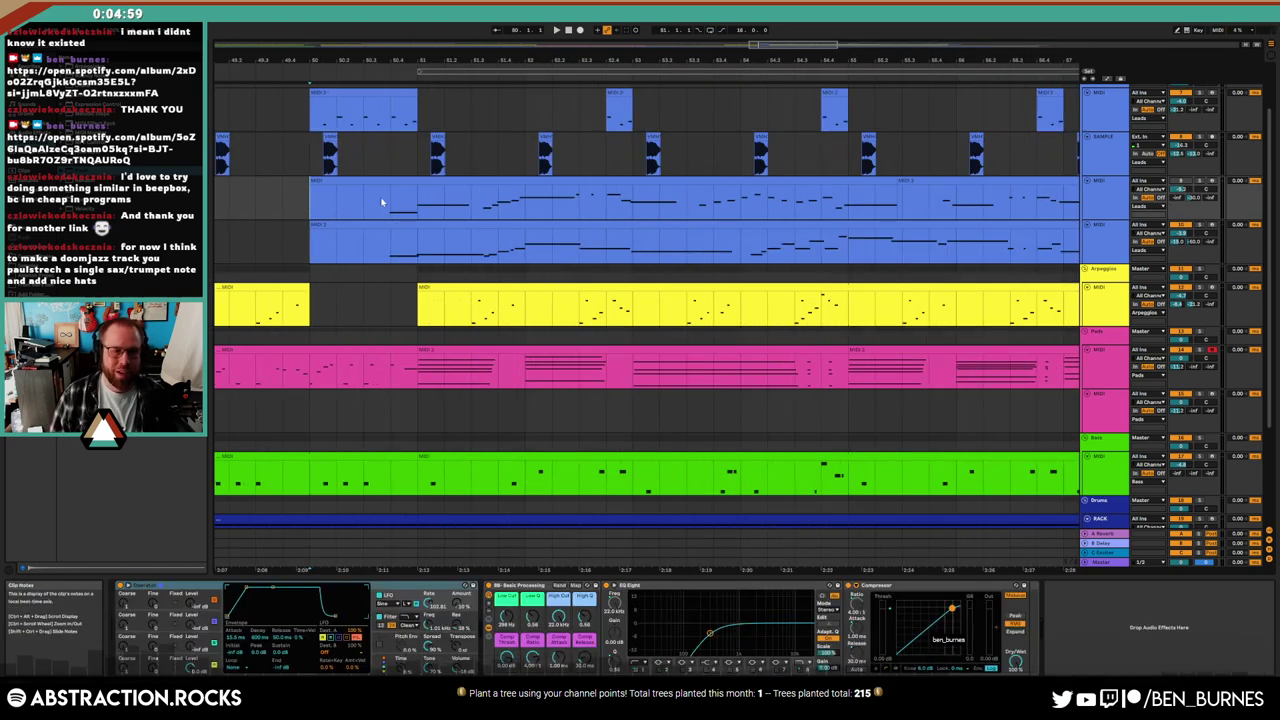
click(432, 224)
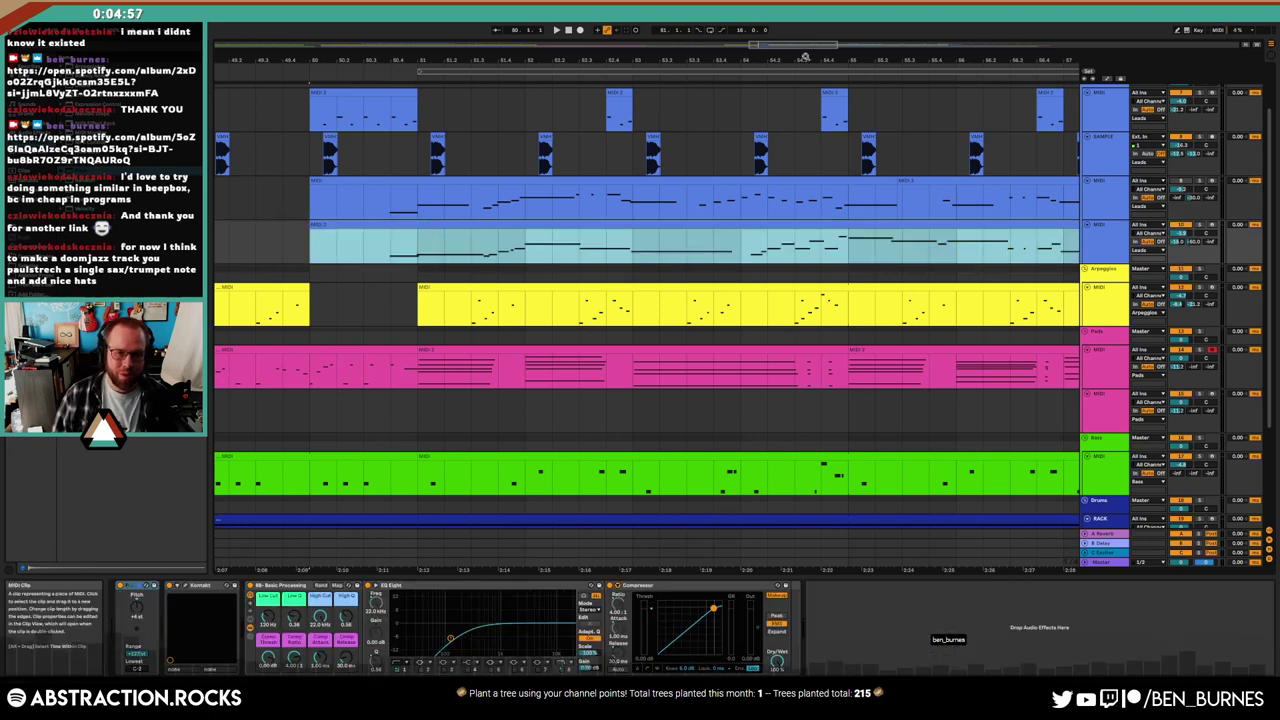
drag(805, 55, 883, 50)
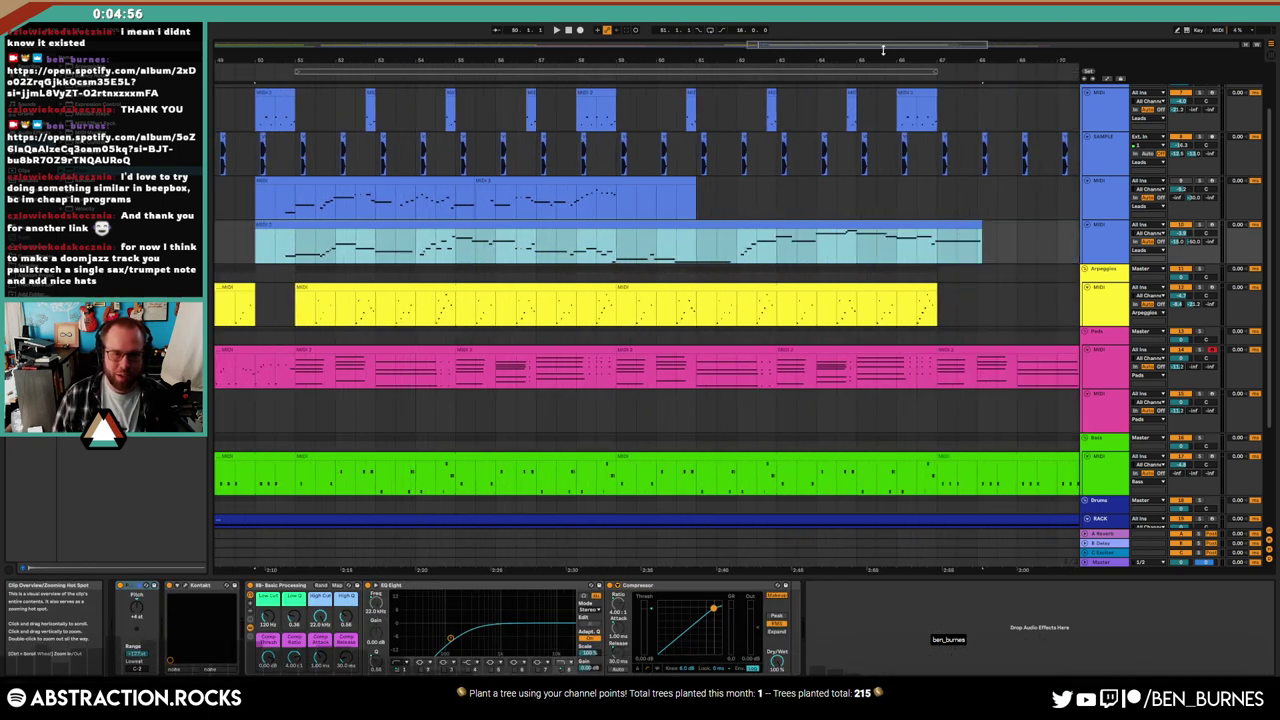
double_click(669, 223)
Play the trumpet lead from the clip's start and tidy the F3 before bar 6 and the short D#3, D#4 and G3 notes following it
click(361, 494)
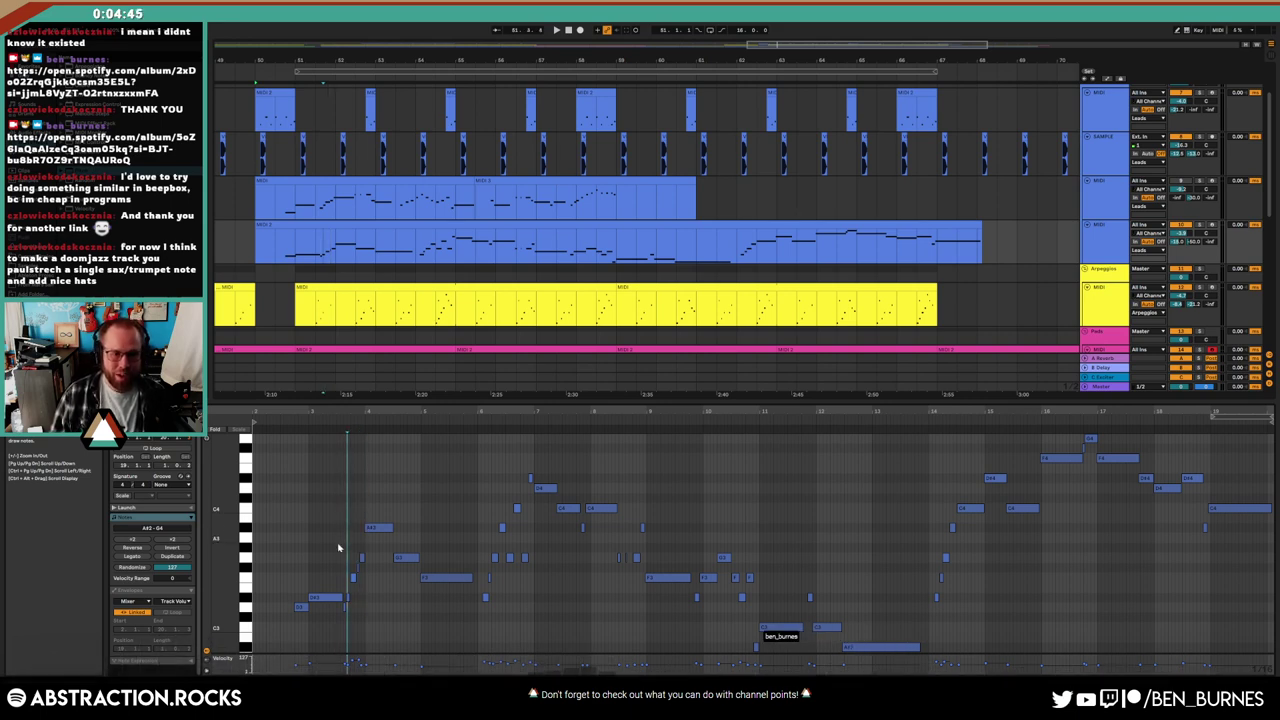
click(287, 424)
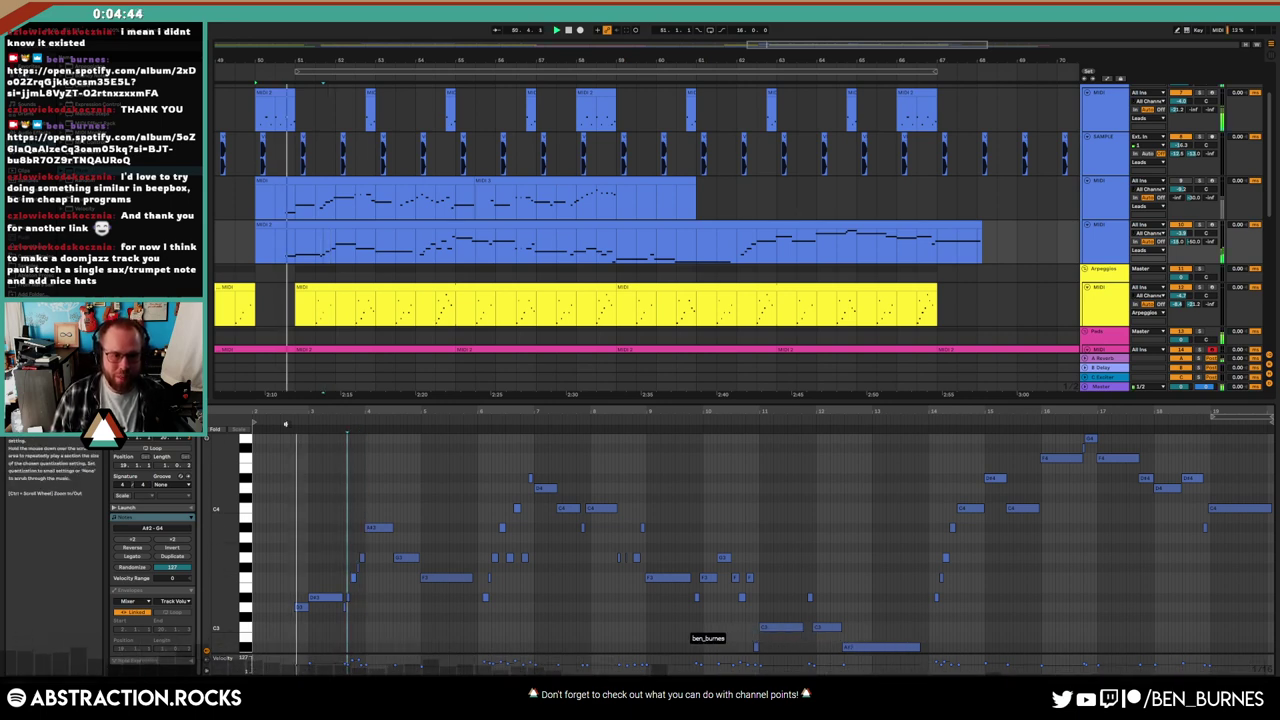
click(450, 576)
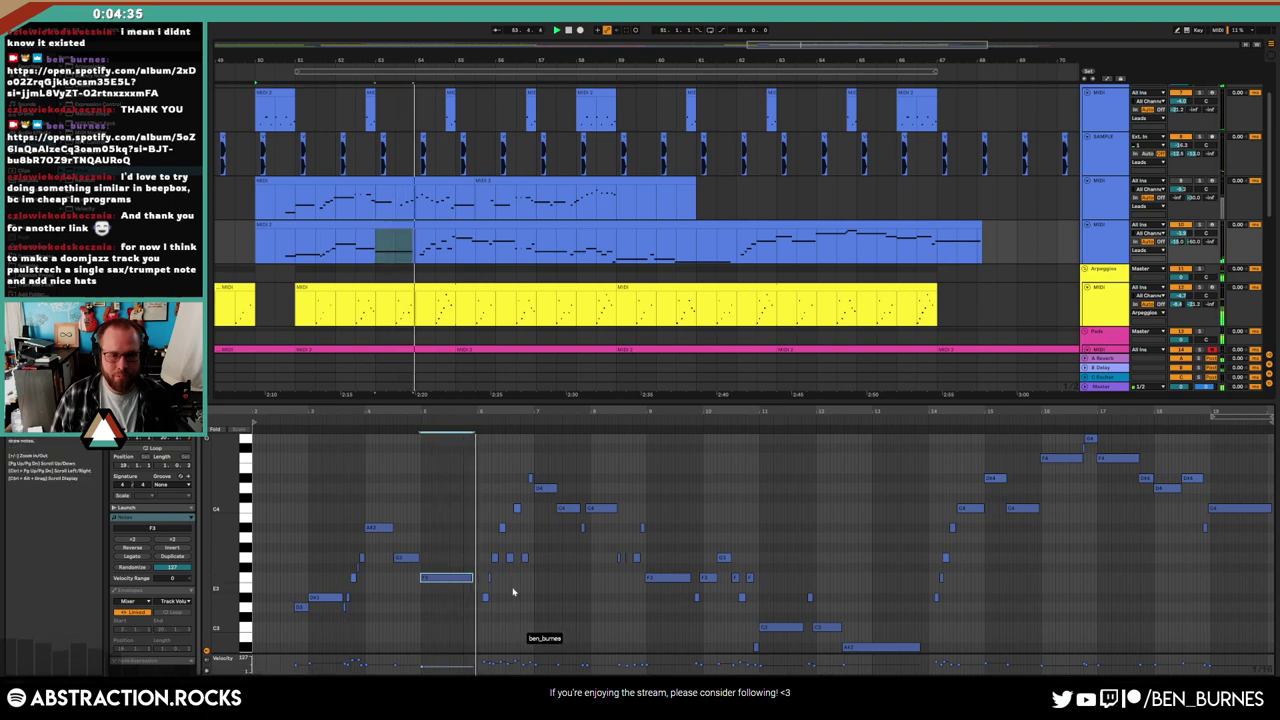
click(487, 595)
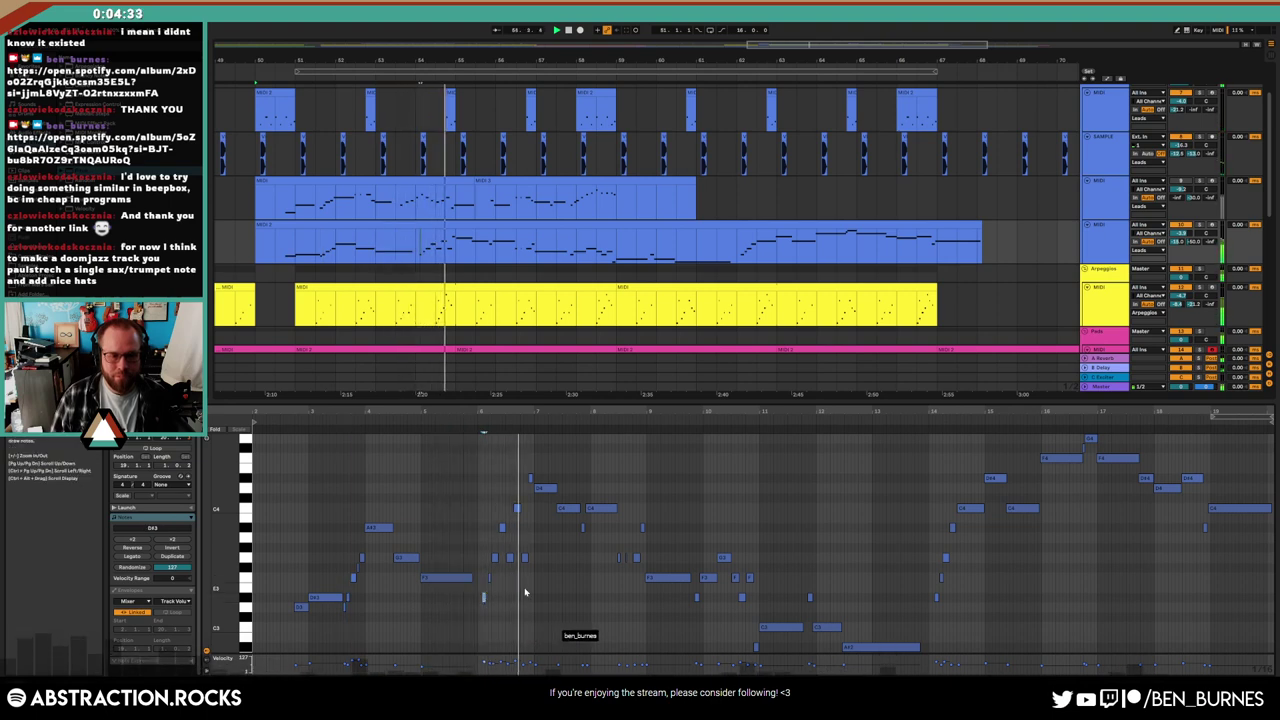
click(532, 478)
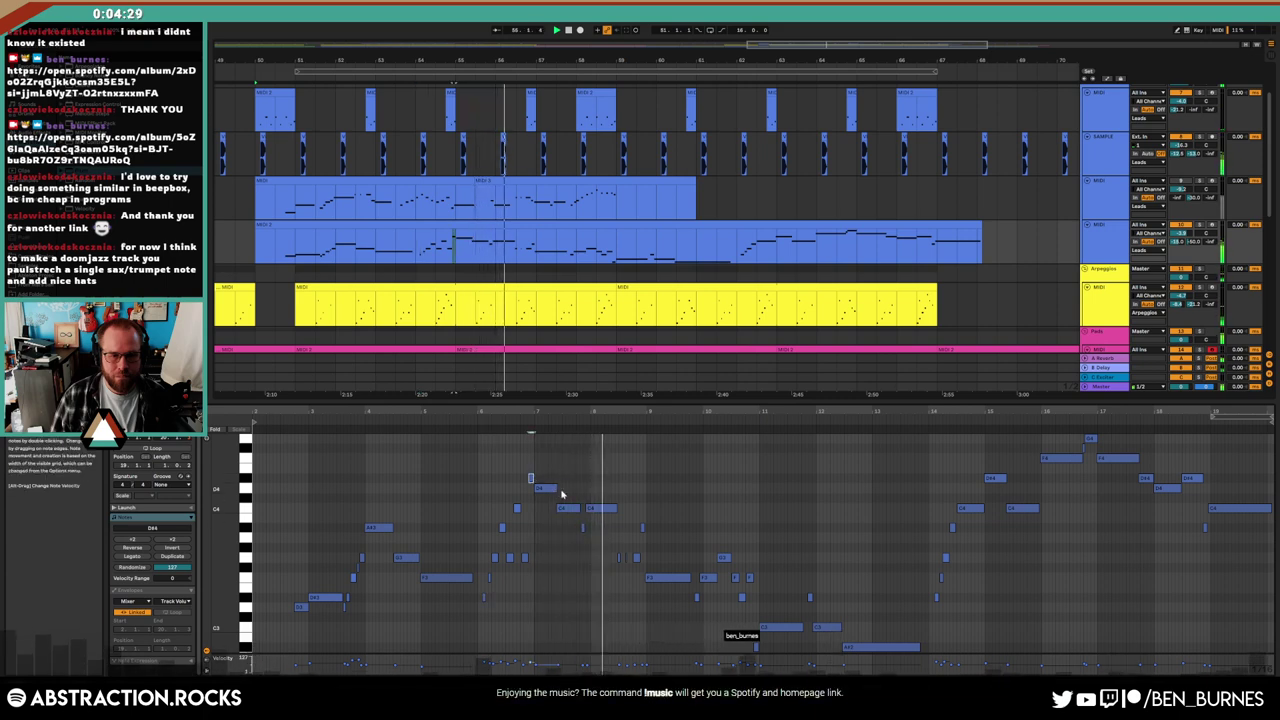
click(621, 556)
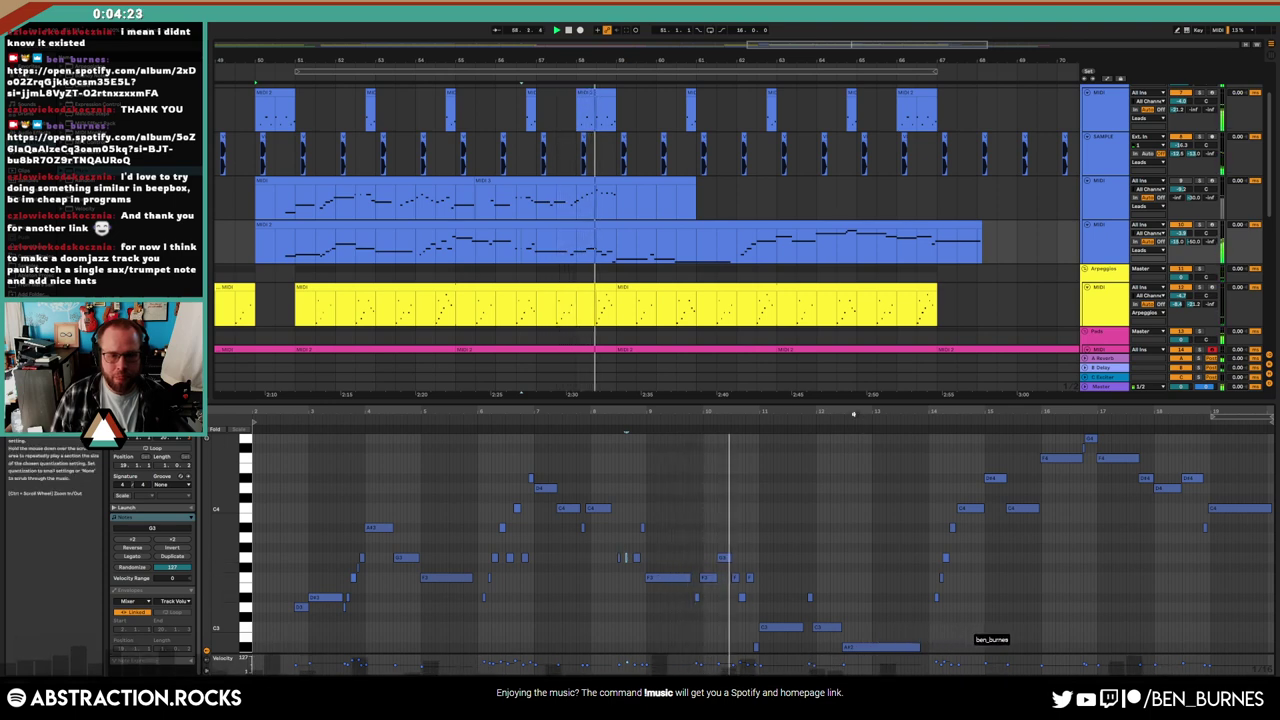
Shorten the low A#2 note after the two C3 notes in the trumpet clip and place an A#3 note at bar 13
drag(750, 412, 740, 440)
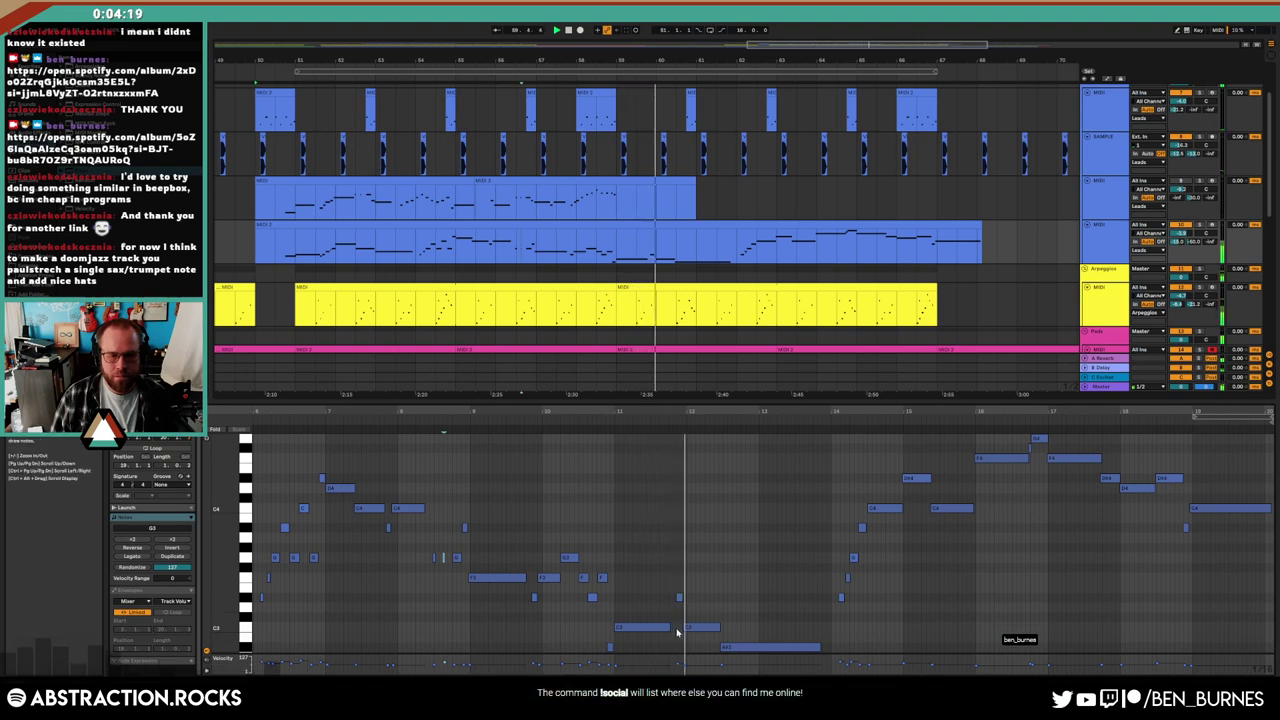
click(667, 627)
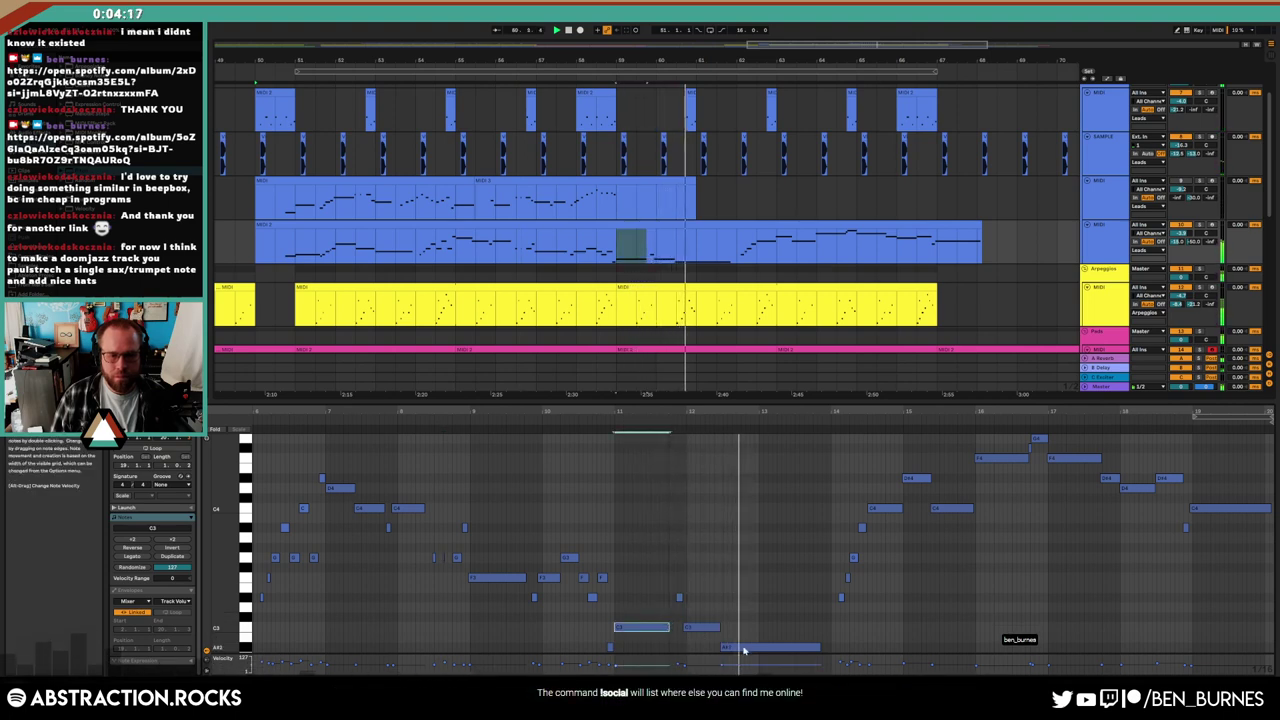
drag(805, 648, 748, 648)
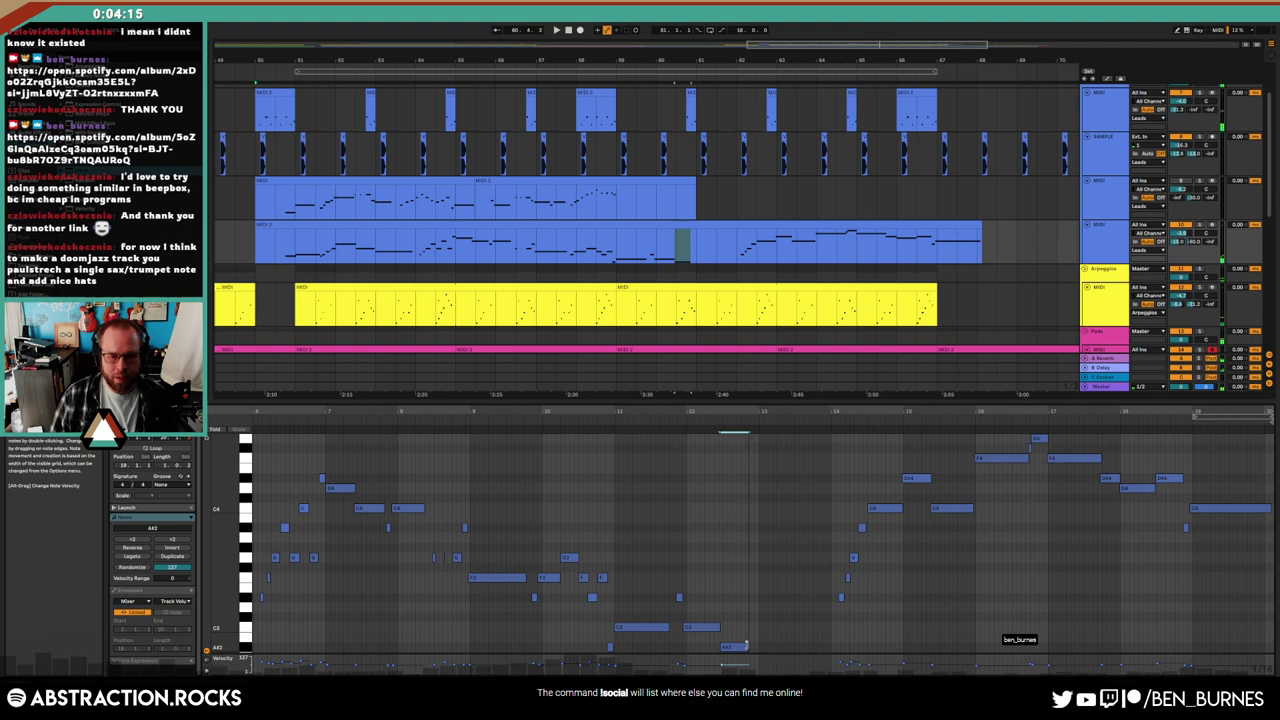
key(shift+Up)
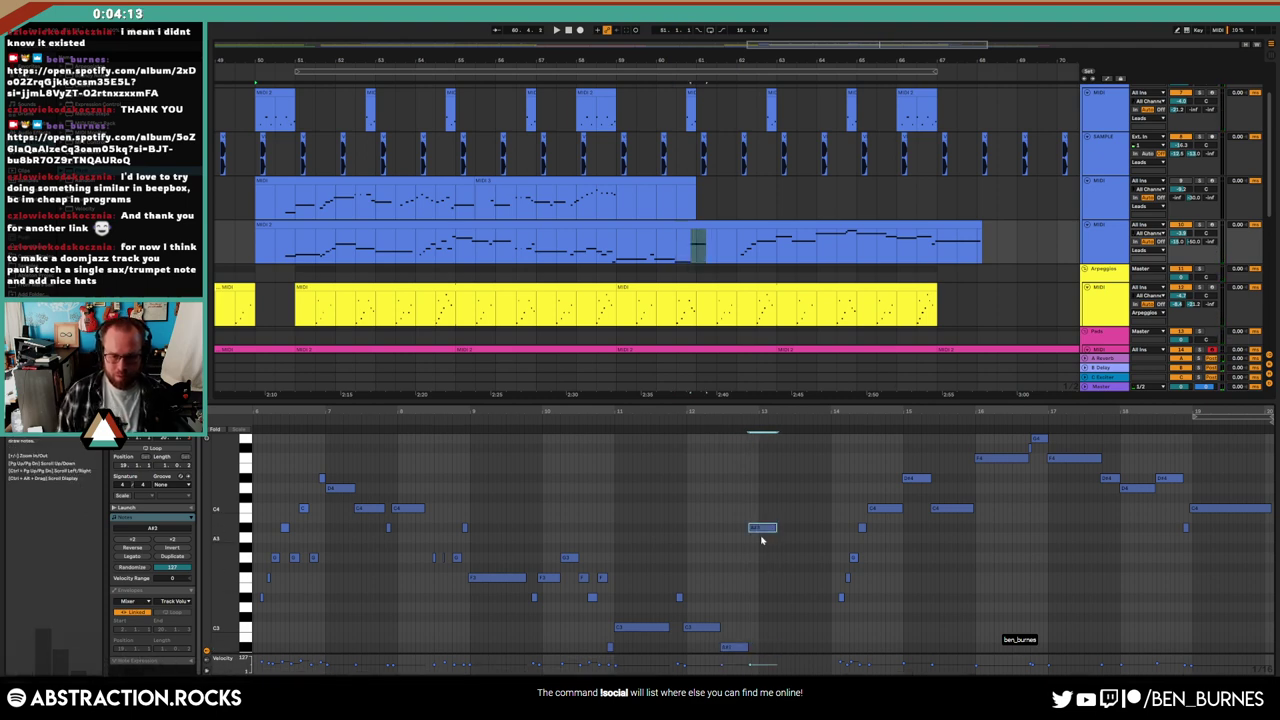
key(plus)
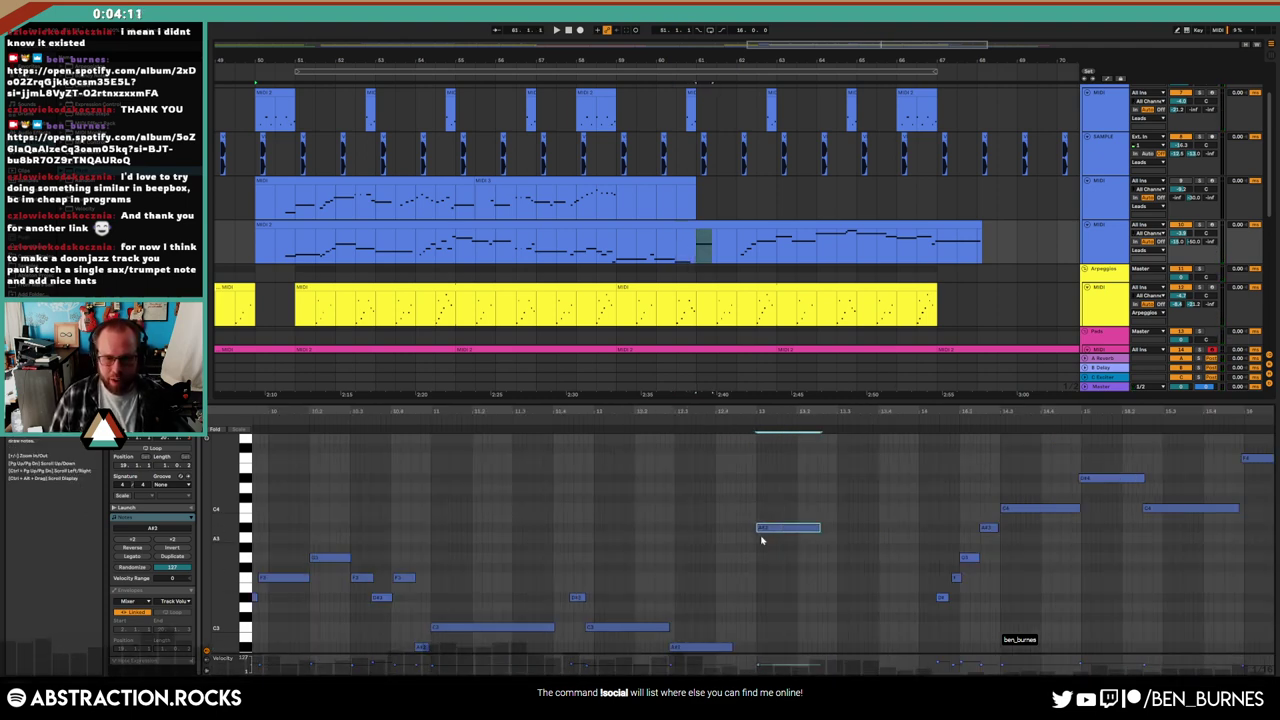
Add short G#3 and A3 grace notes directly before the A#3 at bar 13, and lengthen that A#3
click(748, 554)
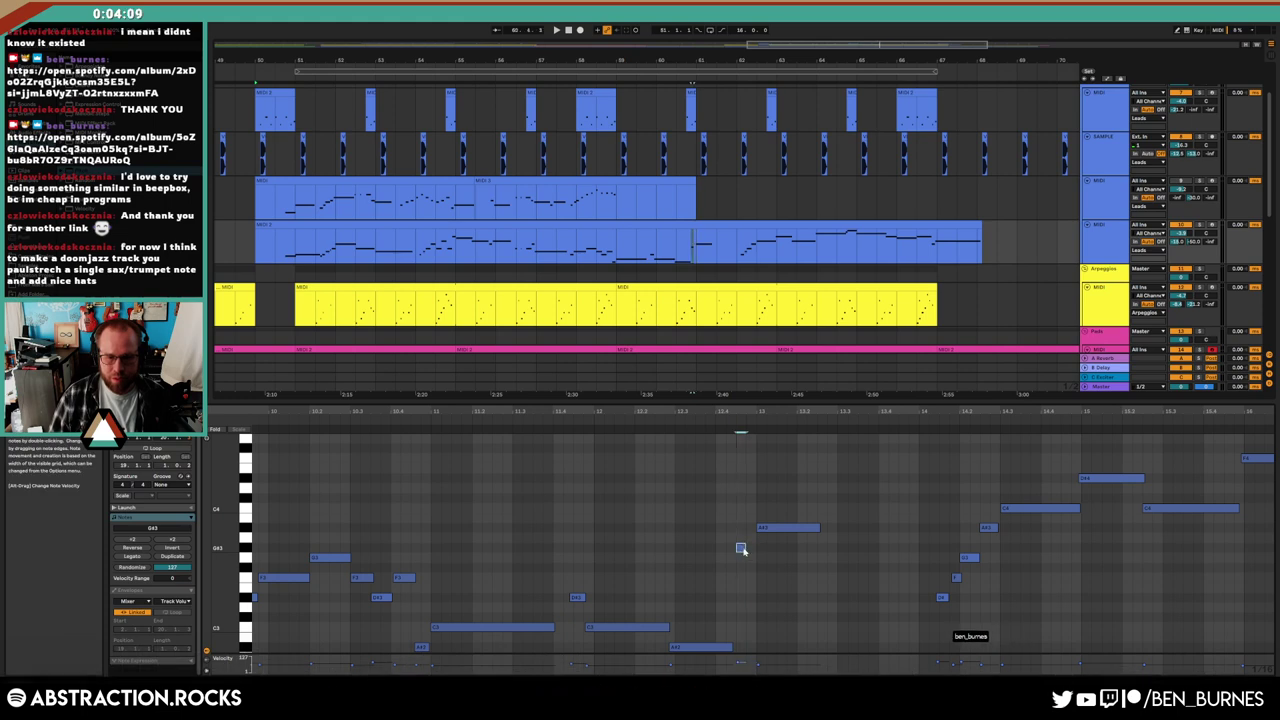
double_click(746, 543)
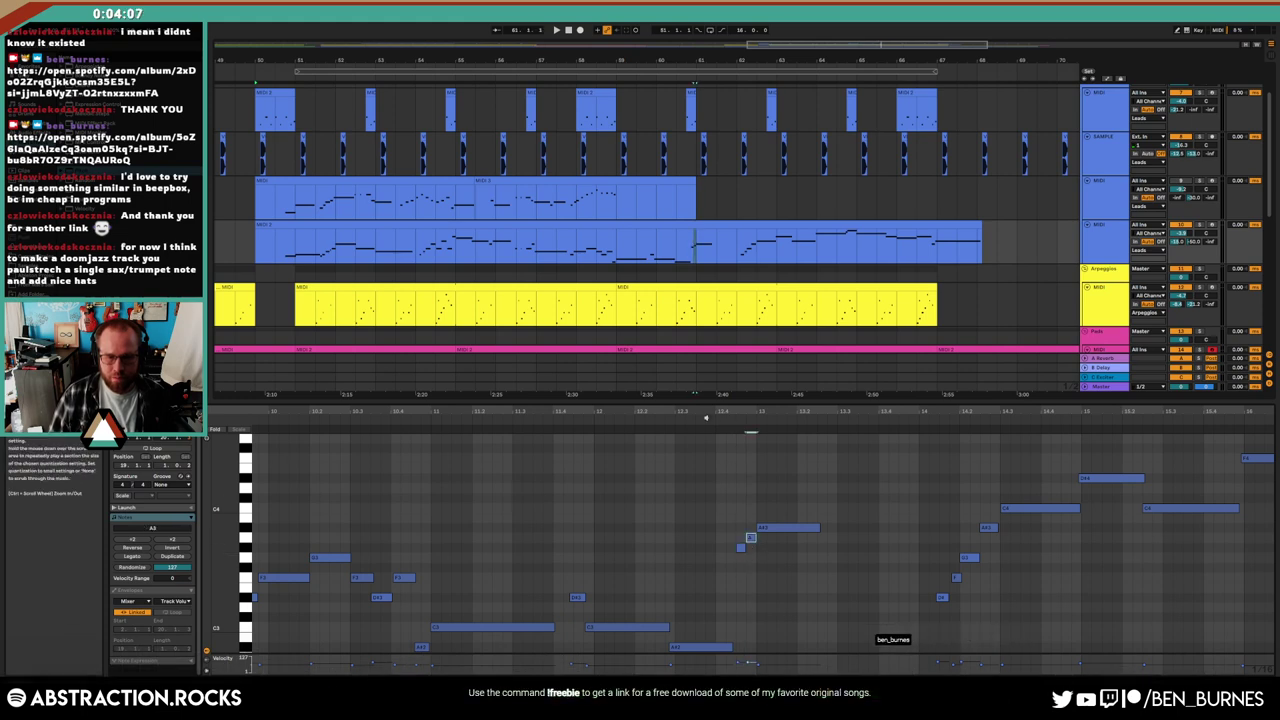
key(space)
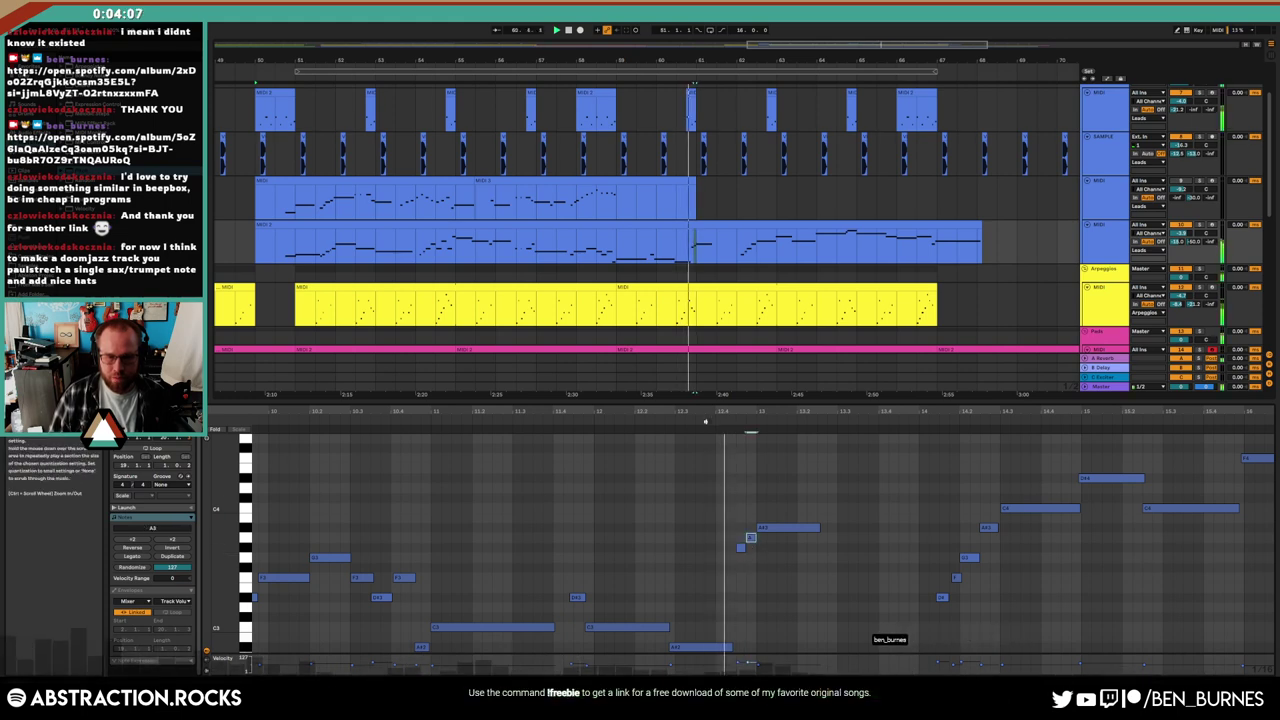
shift+click(741, 548)
key(space)
drag(741, 428, 745, 432)
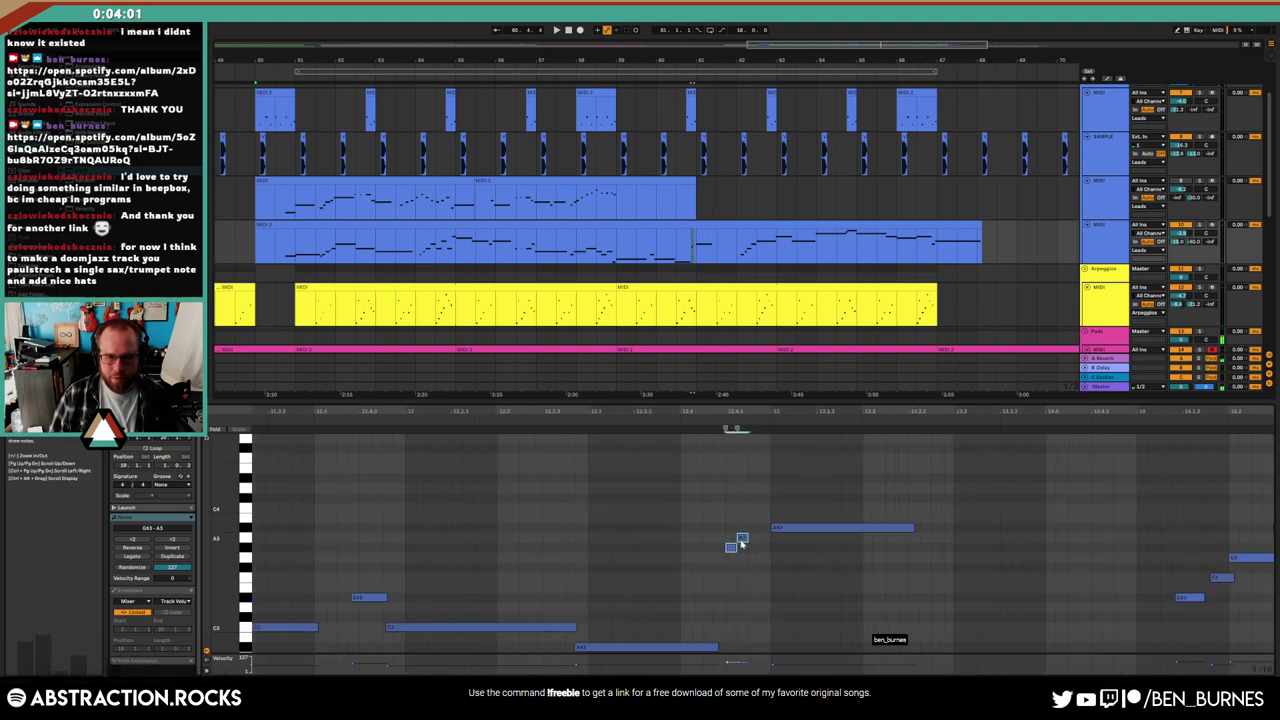
click(657, 428)
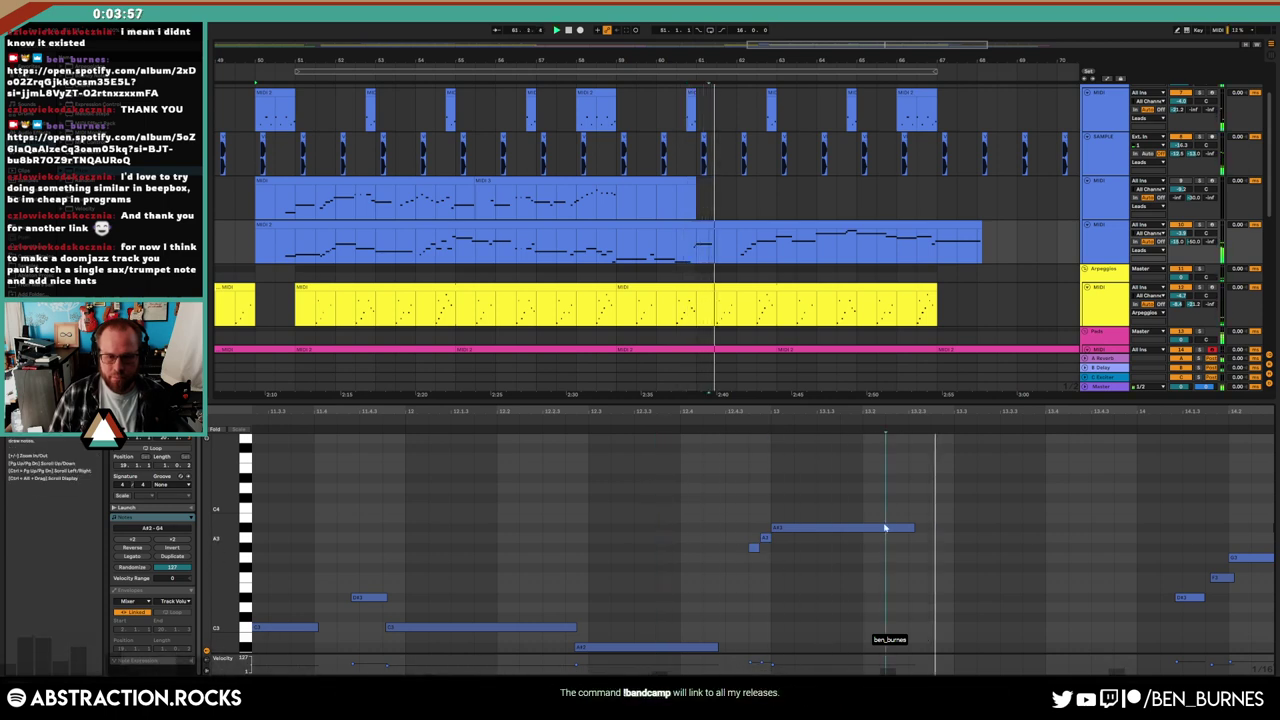
drag(912, 528, 1010, 528)
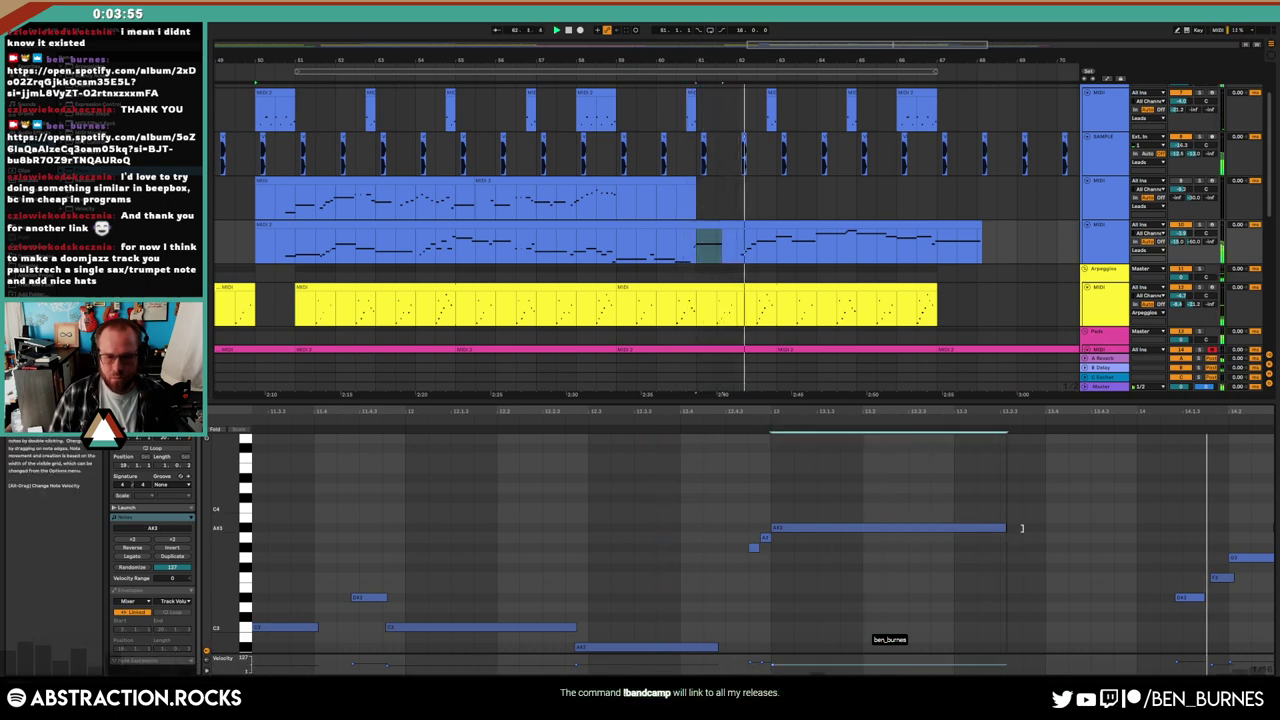
Shorten the G3 note in the rising run after bar 14 so it no longer overlaps the short A#3
drag(1010, 412, 459, 412)
click(595, 546)
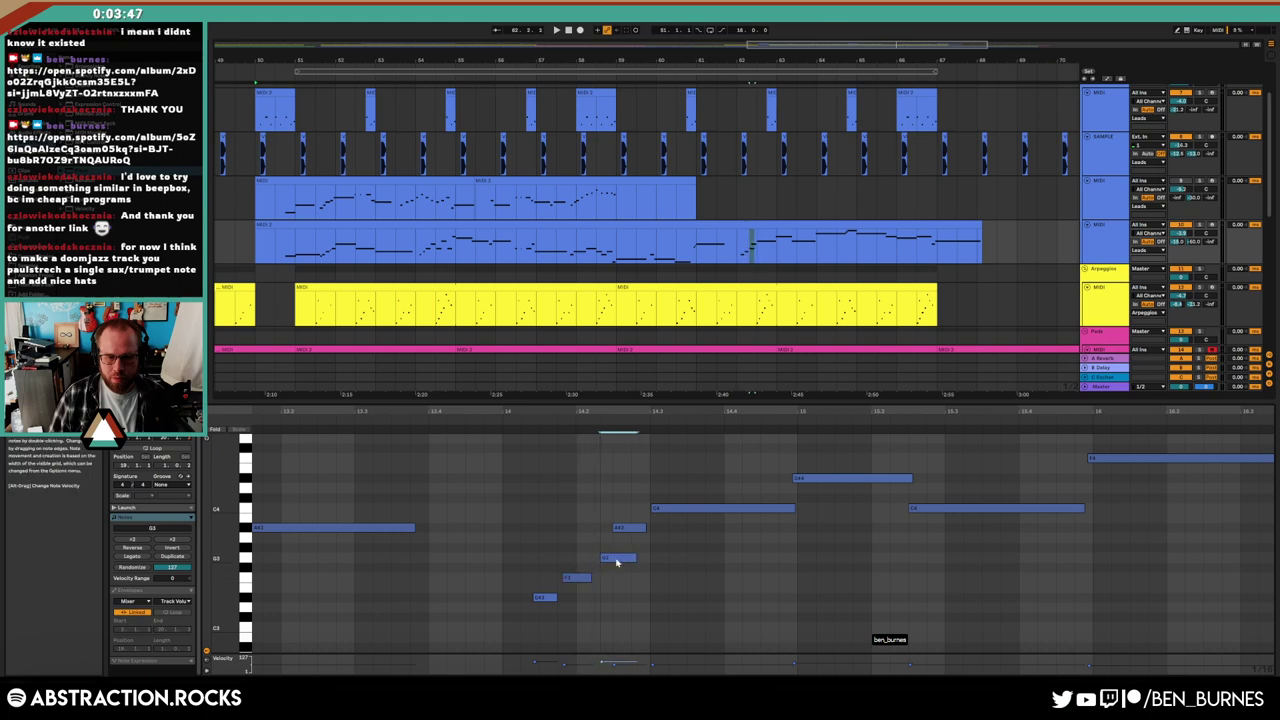
click(617, 560)
click(486, 422)
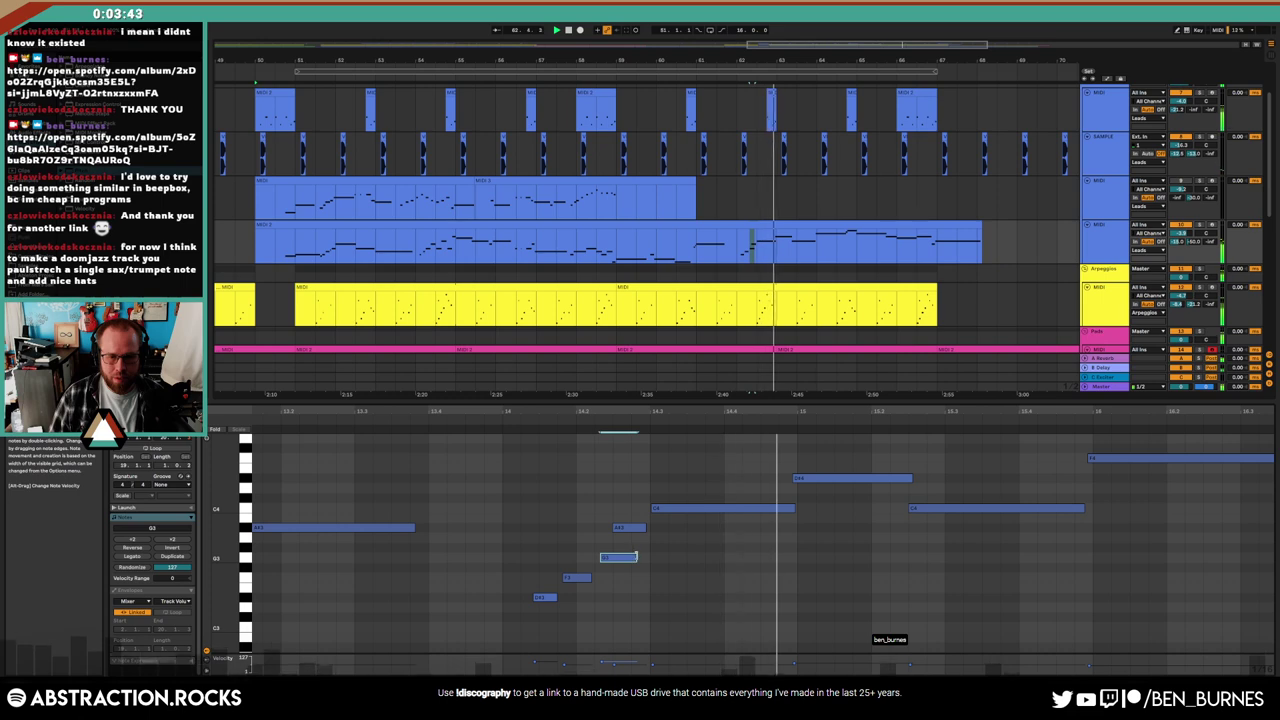
drag(636, 557, 631, 557)
Add a short E4 grace note leading into the long F4 at bar 16 and check it in playback
click(760, 538)
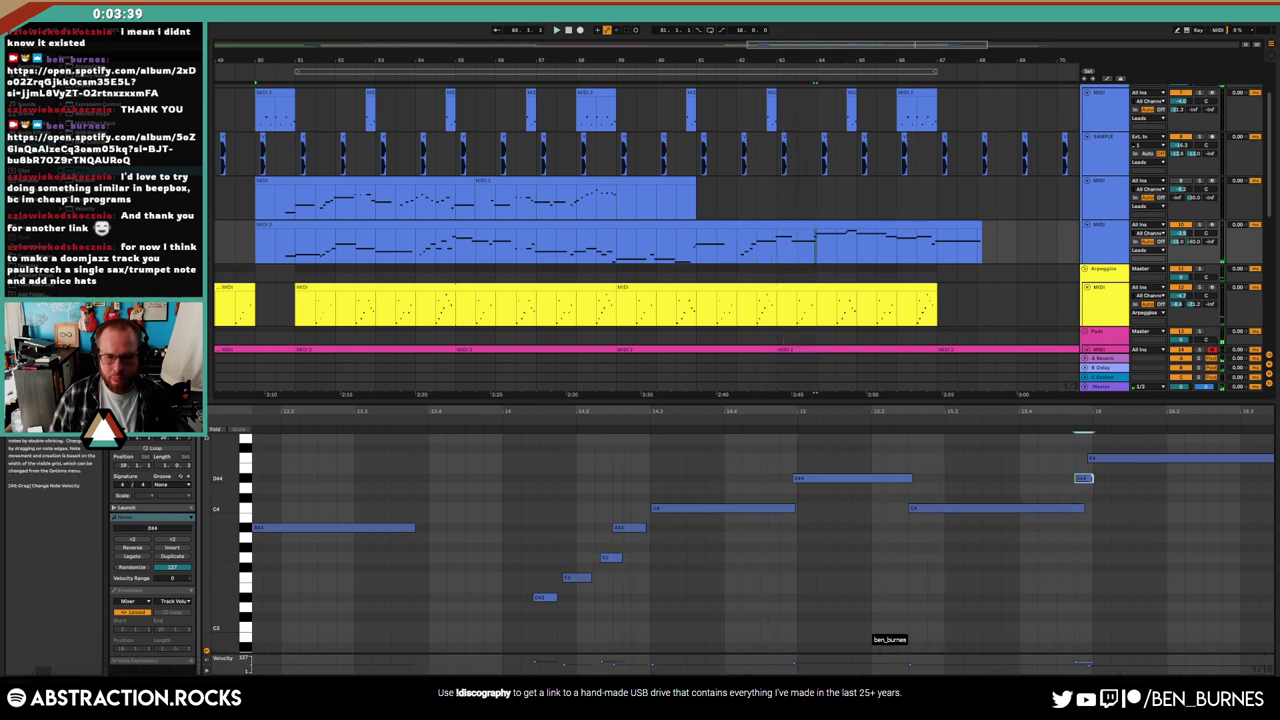
click(1048, 410)
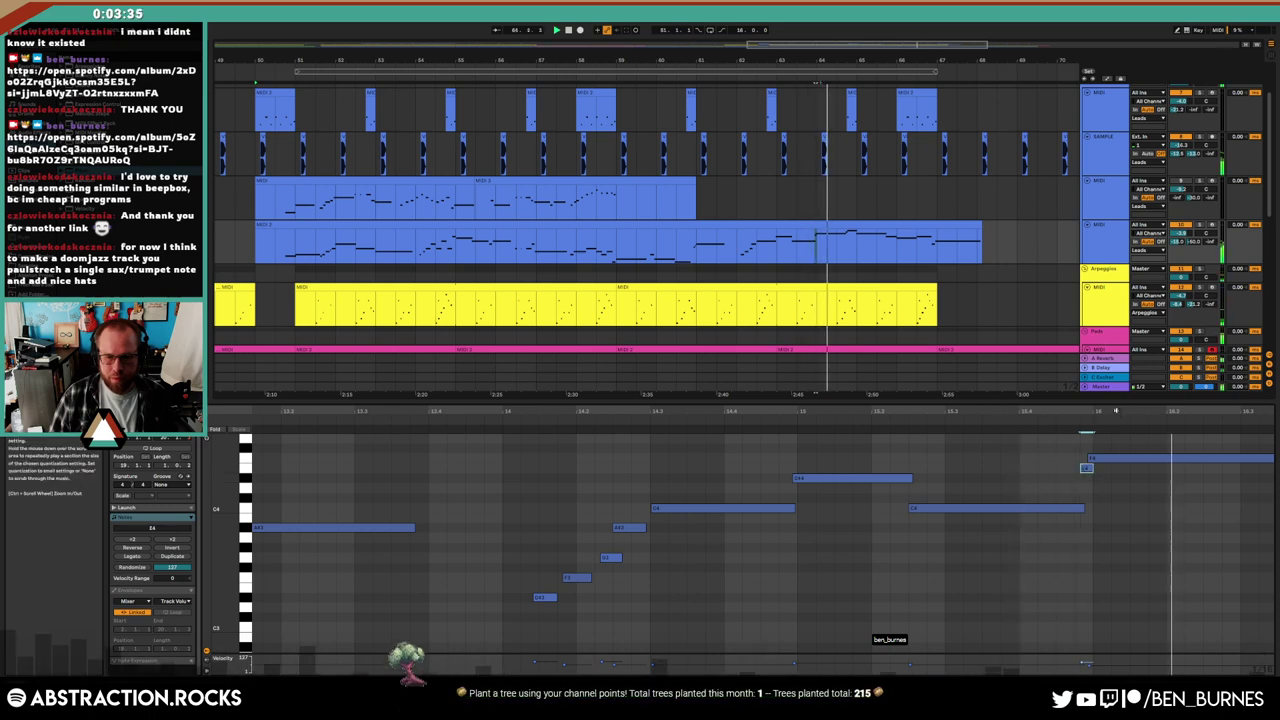
key(space)
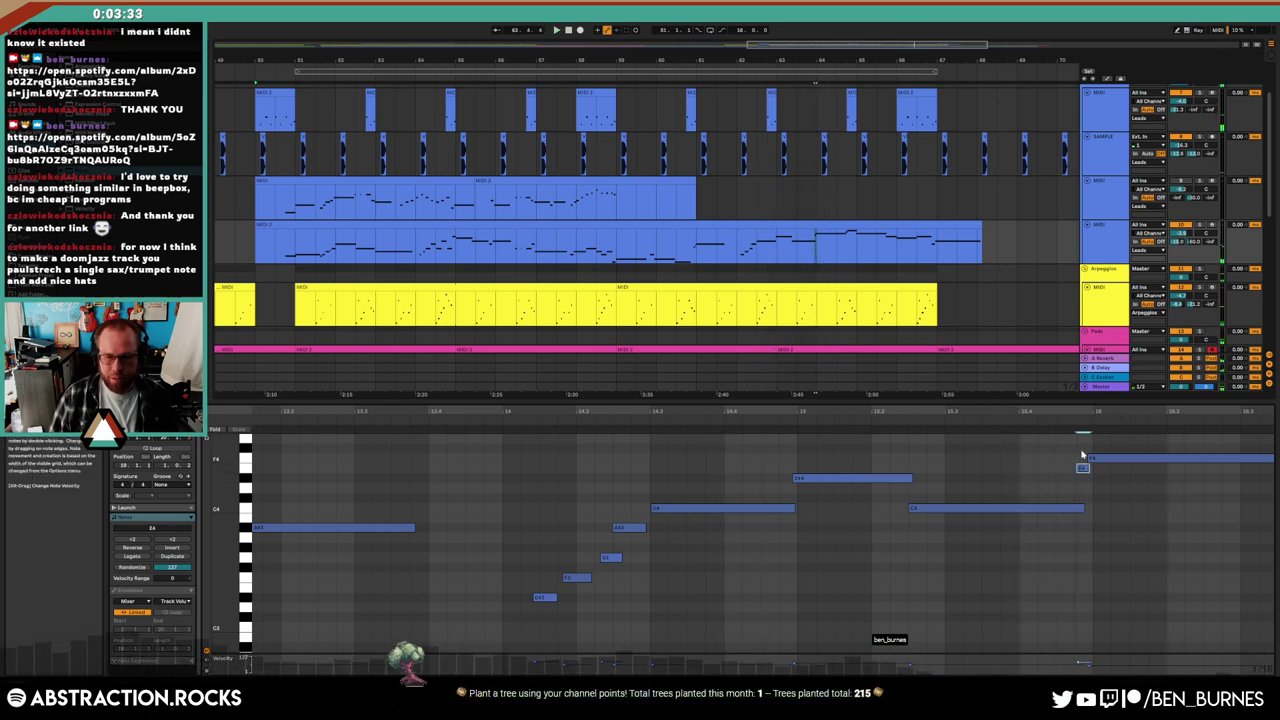
key(space)
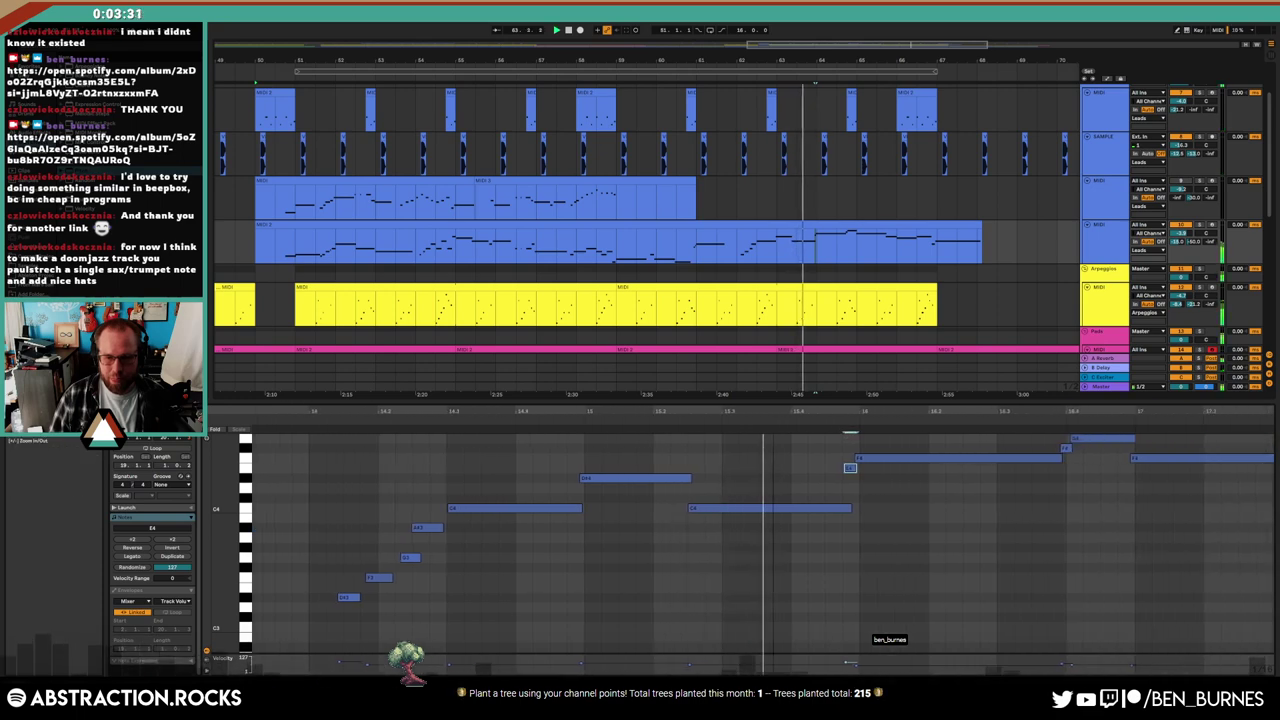
Trim the C4 note before bar 16 and the D#4 note before bar 18 so they stop overlapping the notes that follow
click(835, 508)
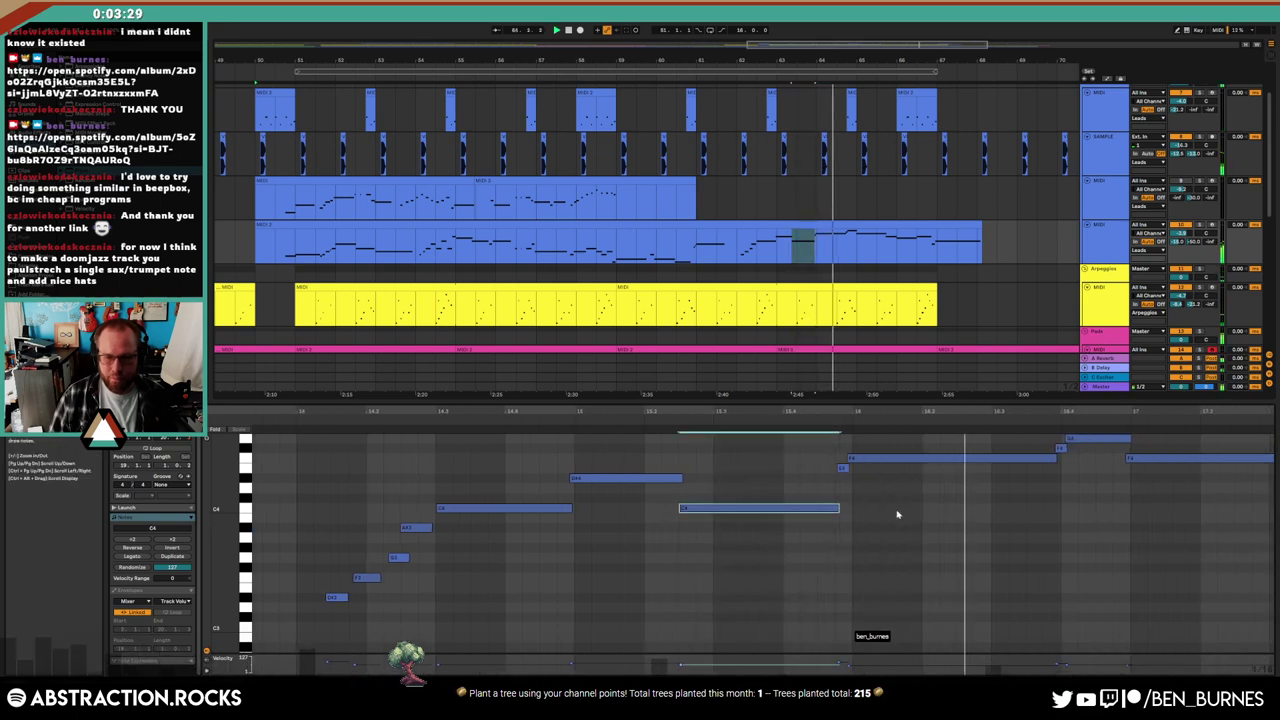
click(897, 514)
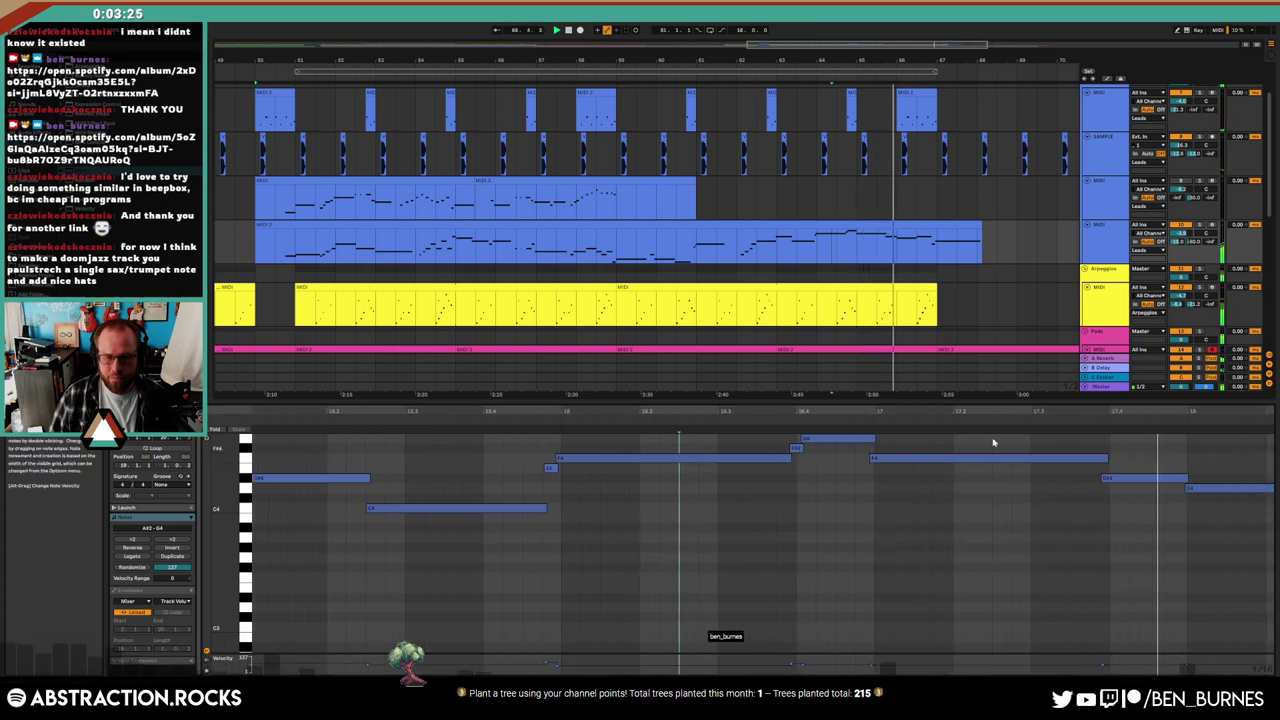
click(1180, 478)
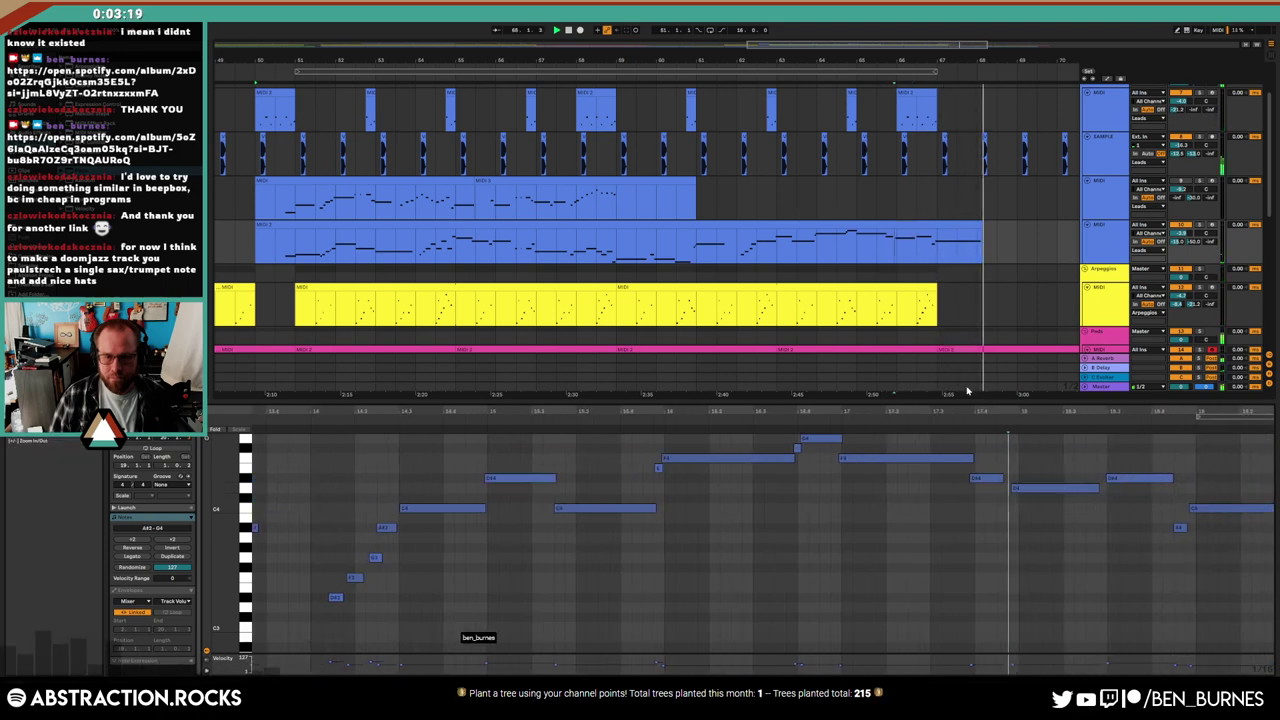
Open the bass clip that starts at bar 67 and re-pitch its repeated notes, setting the first note of the clip's bar 7 to D#1
key(shift+Tab)
drag(922, 41, 1024, 46)
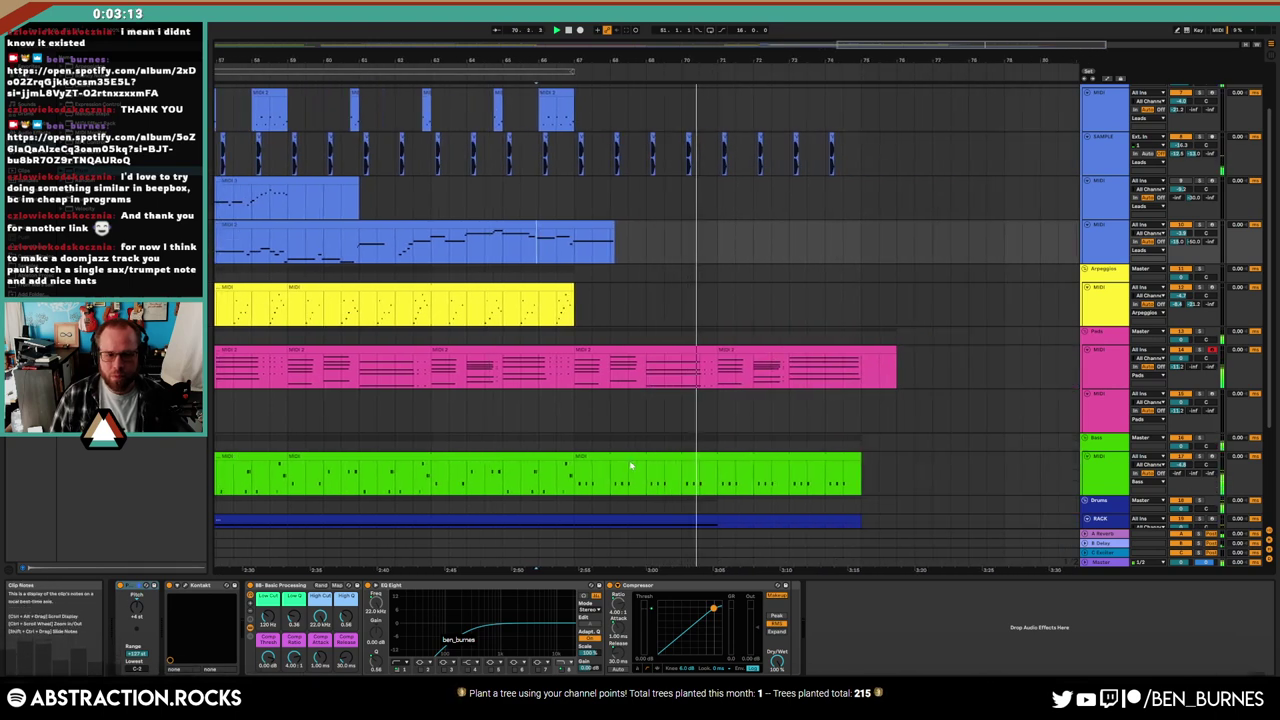
click(630, 465)
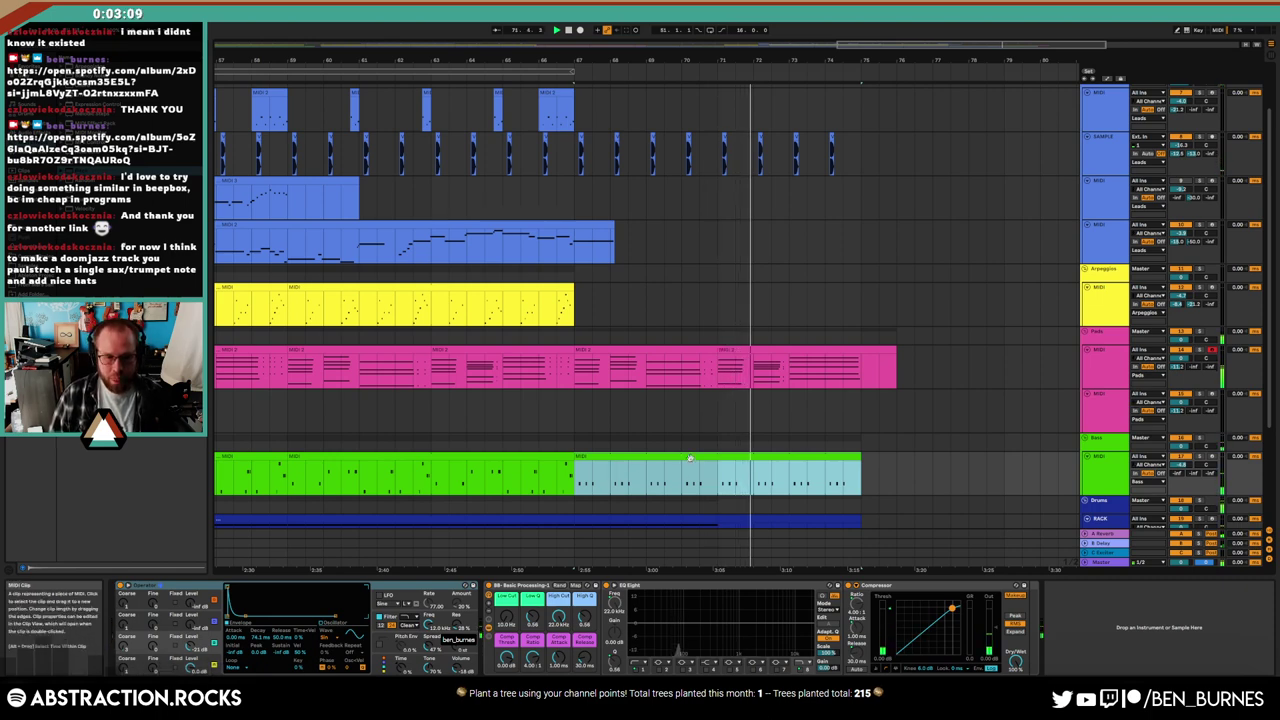
double_click(617, 467)
drag(395, 507, 966, 581)
key(Up)
key(Up)
key(Up)
drag(500, 532, 723, 580)
drag(1037, 542, 1053, 561)
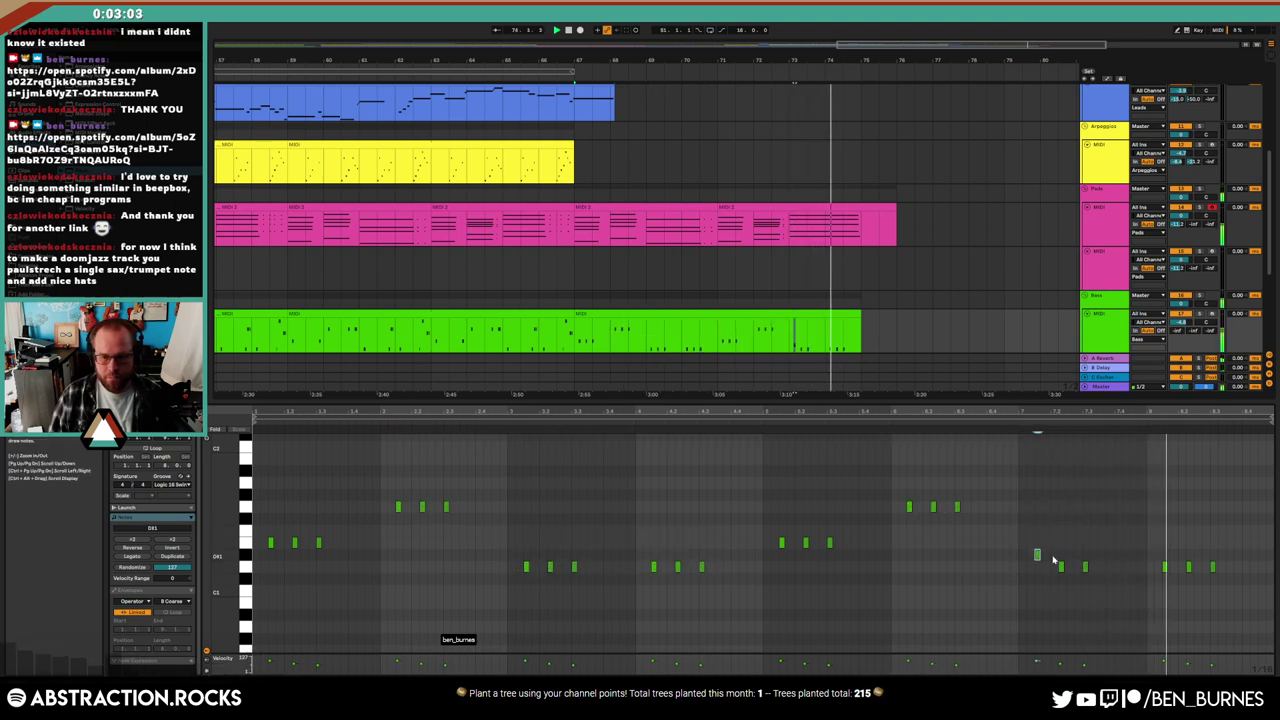
Review the full arrangement from bar 1 to bar 76 and return the playback position to the start of the song
key(shift+Tab)
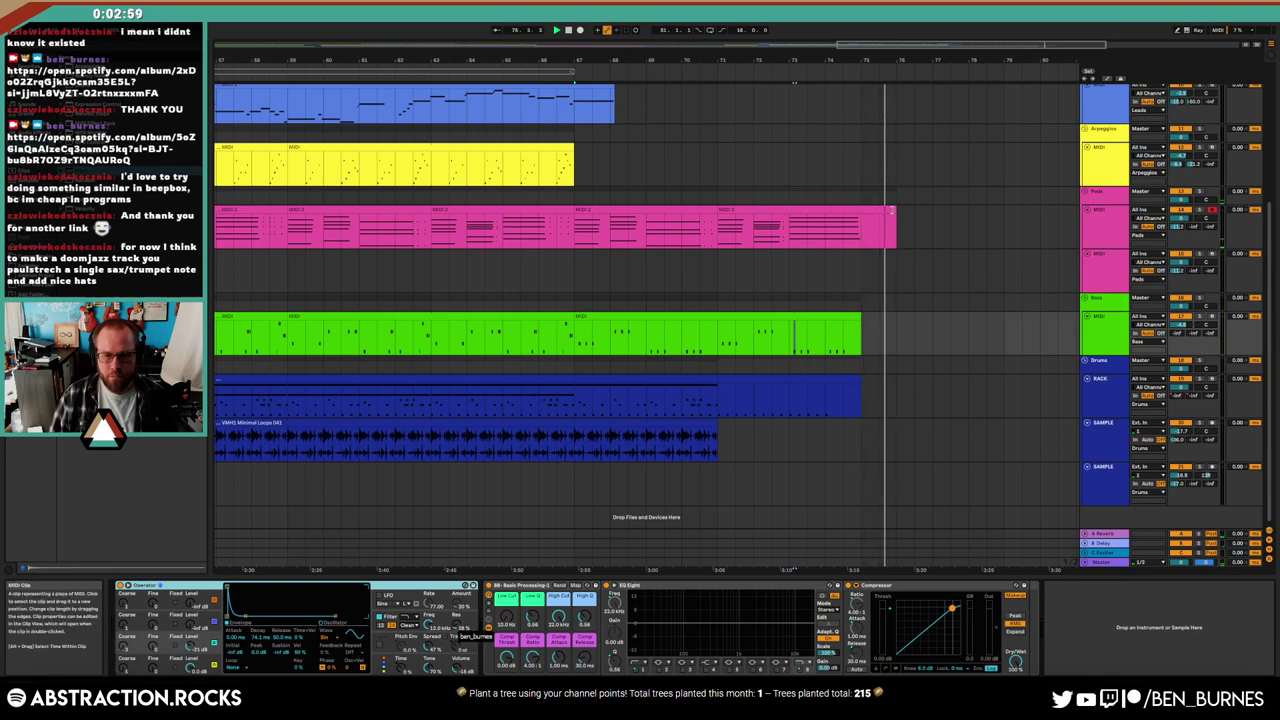
scroll(897, 103, up, 10)
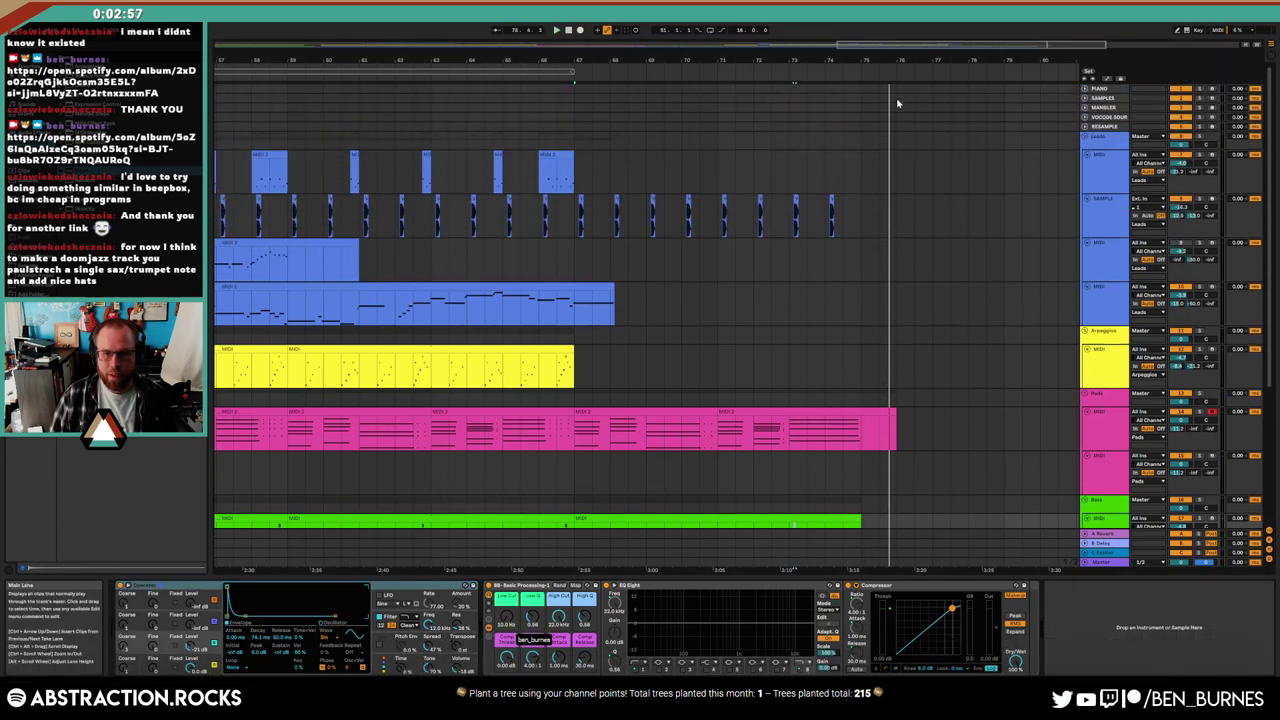
click(897, 103)
key(Home)
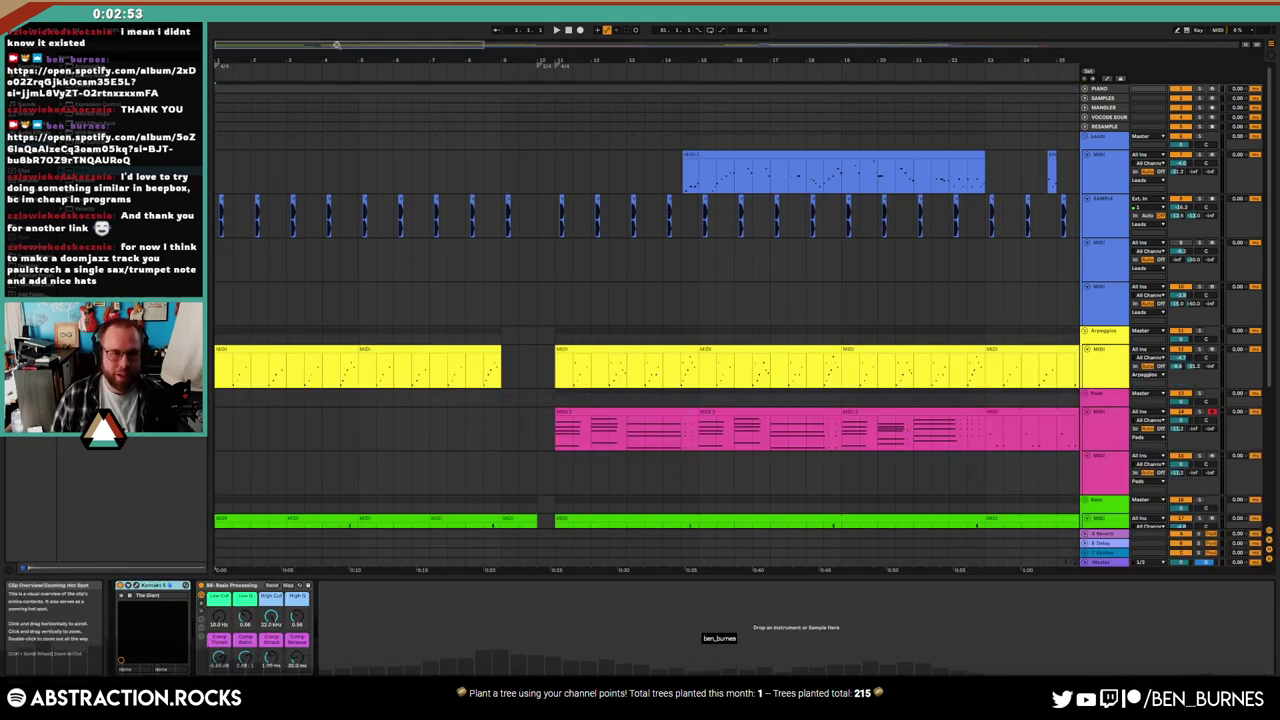
drag(677, 55, 677, 45)
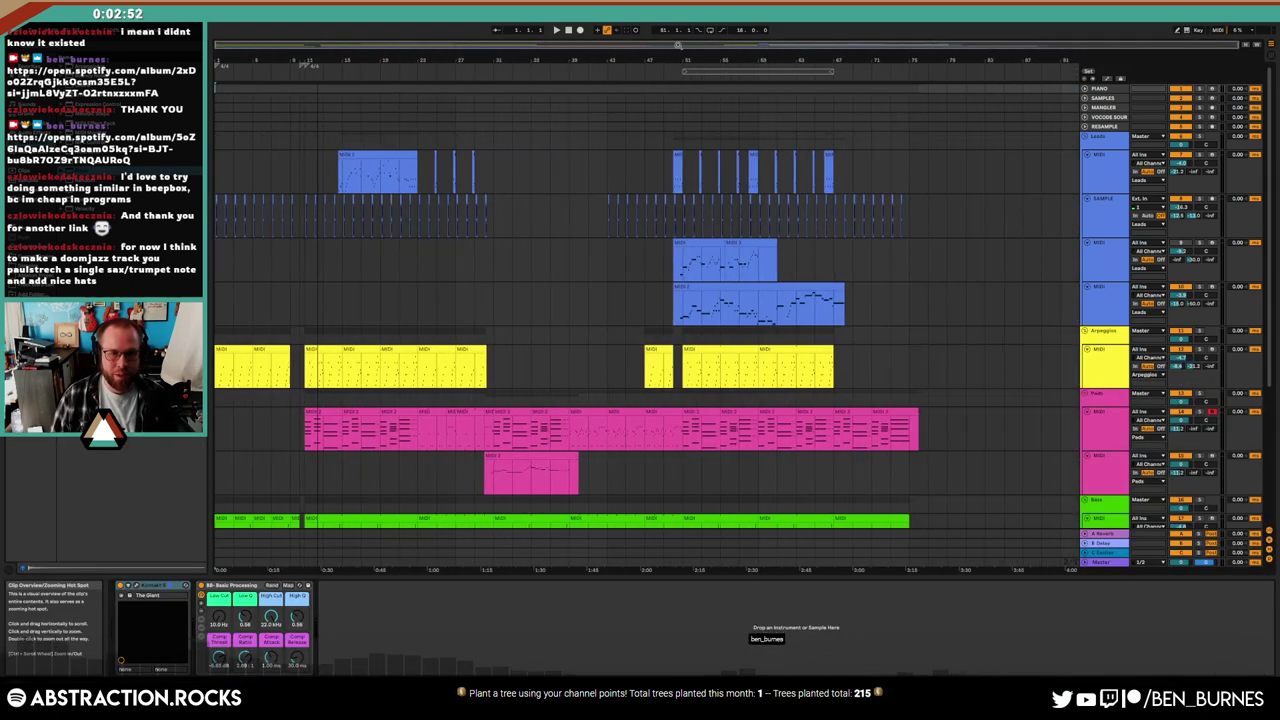
click(906, 88)
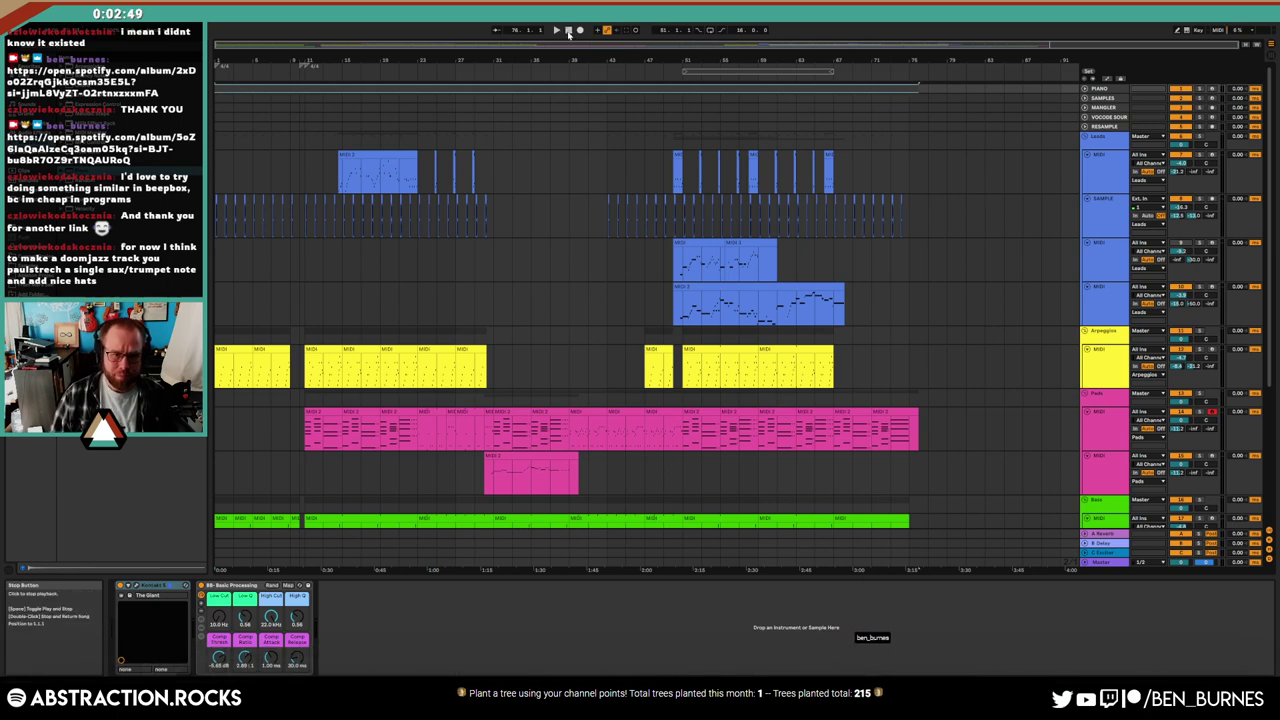
click(568, 30)
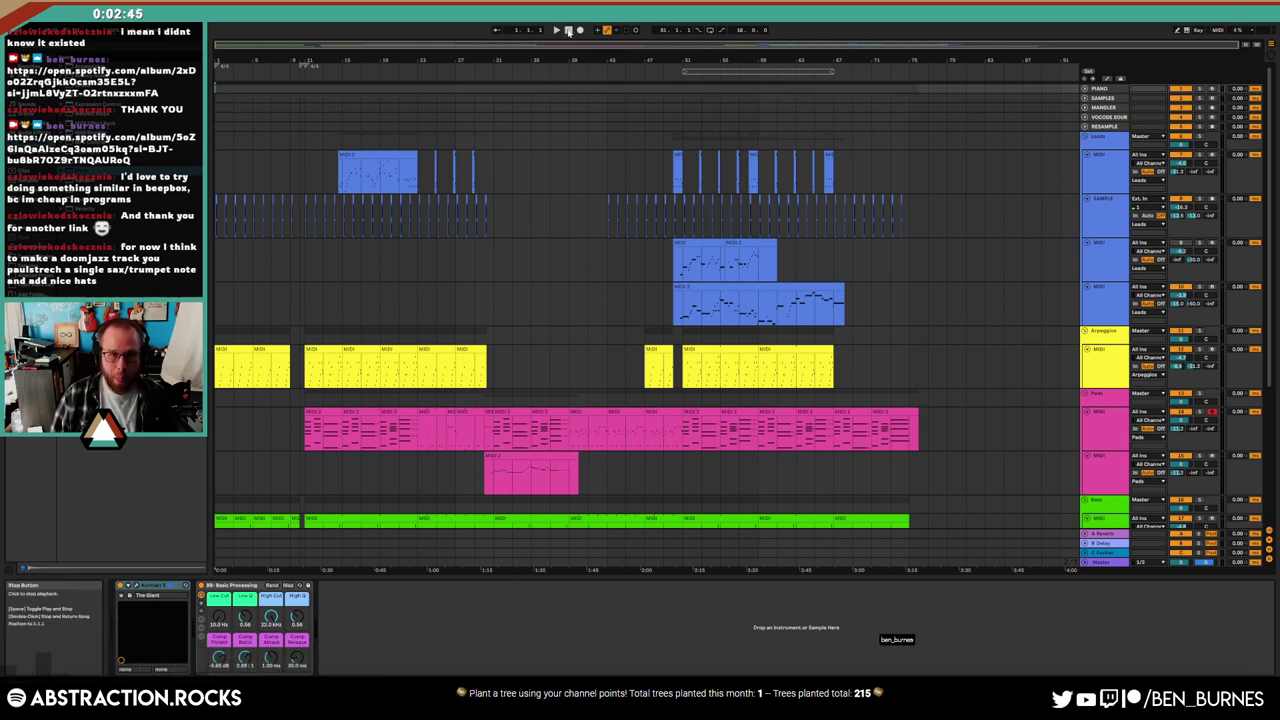
While playing the song from the start, reshape the EQ in the master track's mastering chain and check the level in Youlean Loudness Meter
key(space)
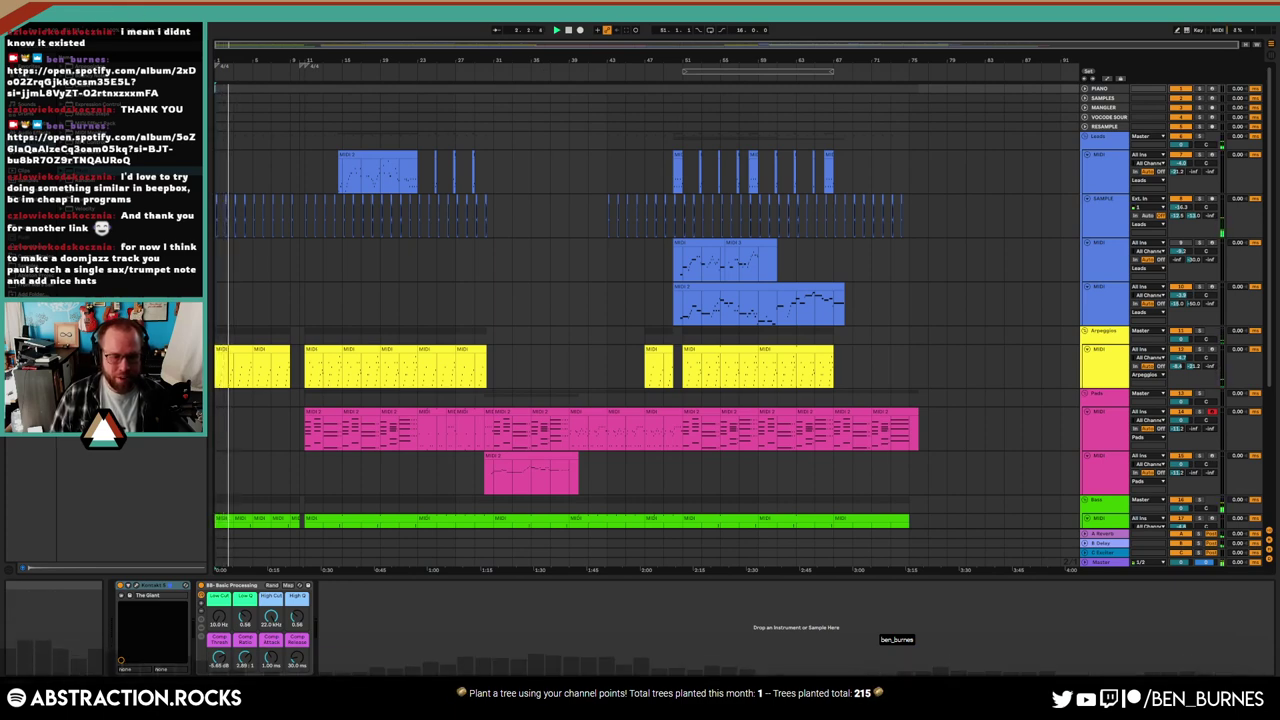
click(871, 471)
scroll(1053, 568, down, 1)
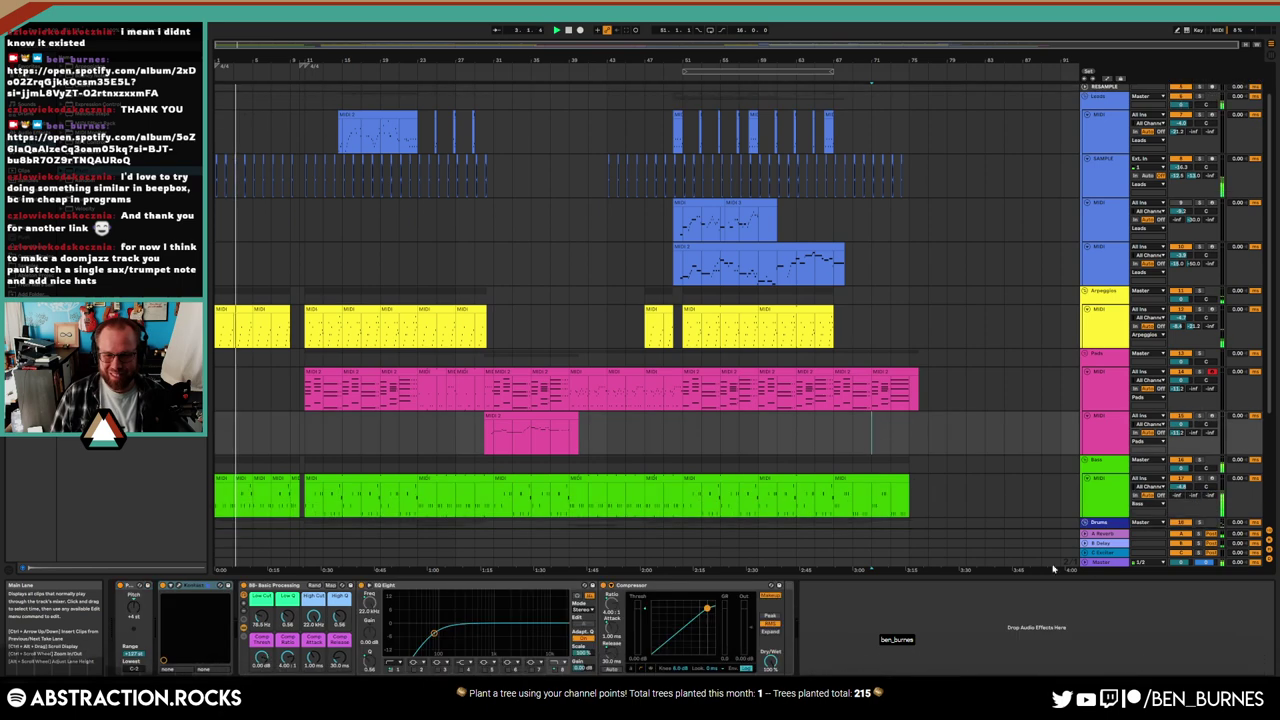
click(1104, 561)
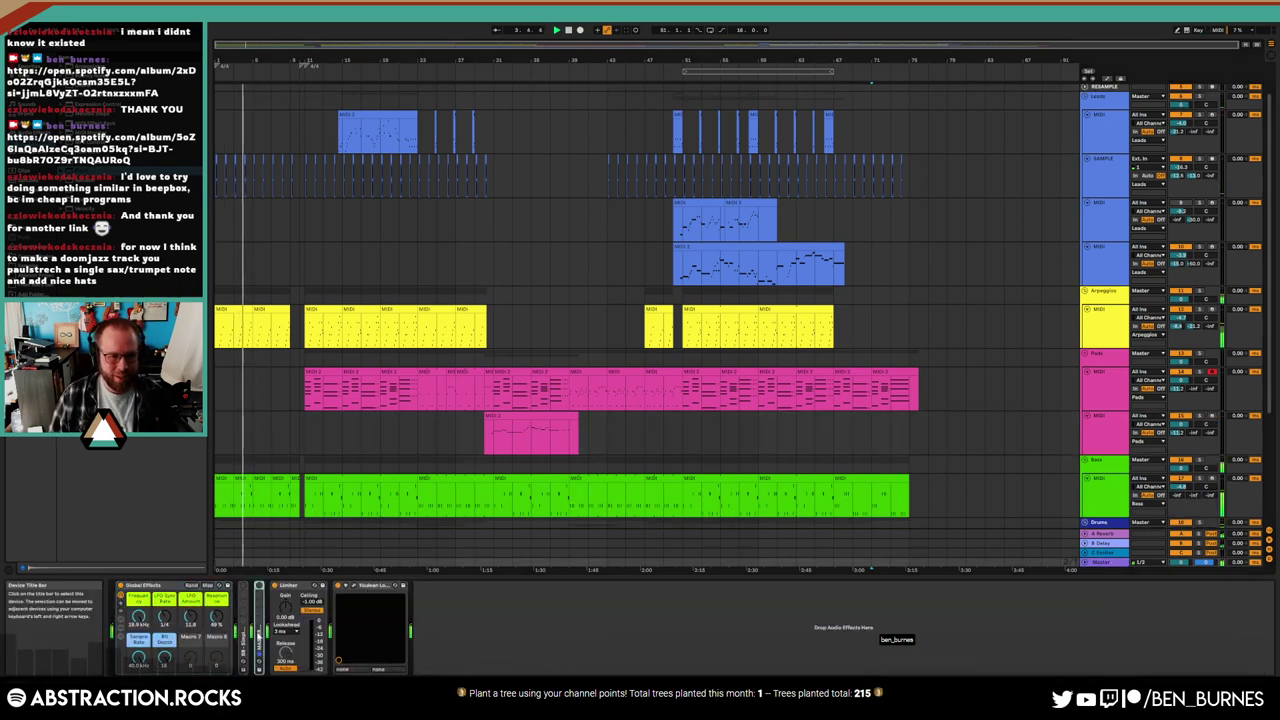
click(243, 640)
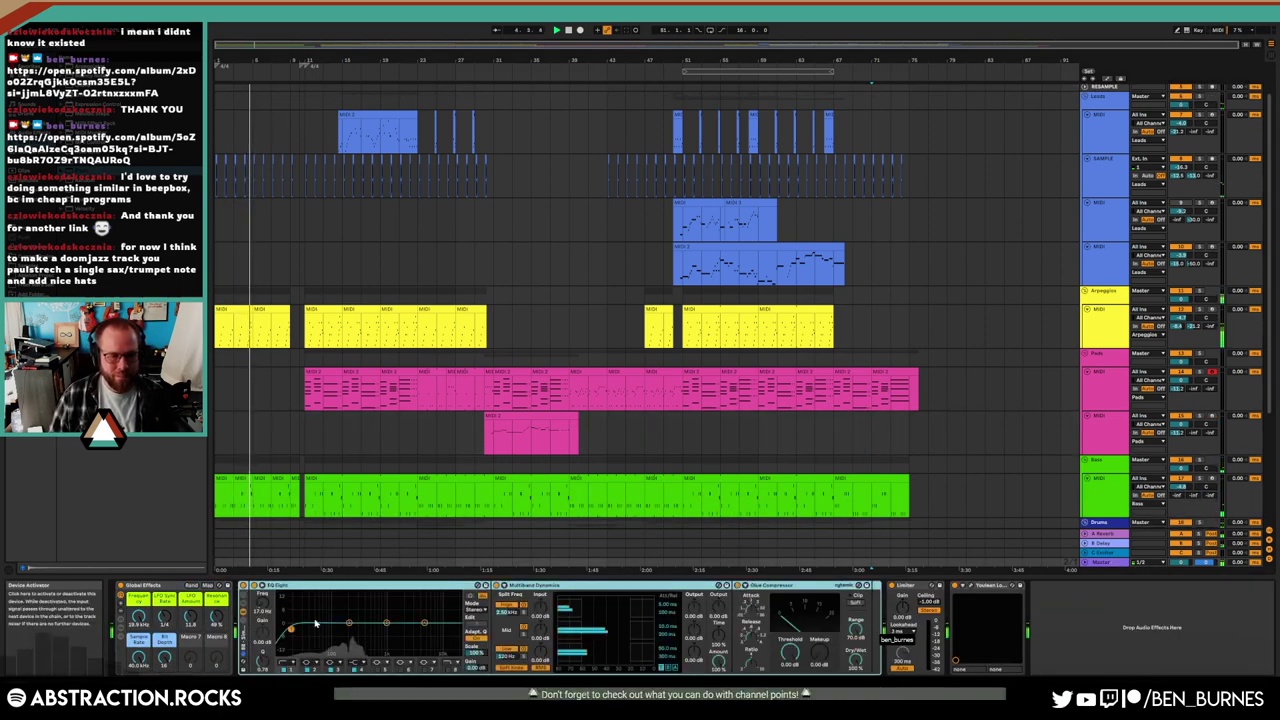
click(348, 625)
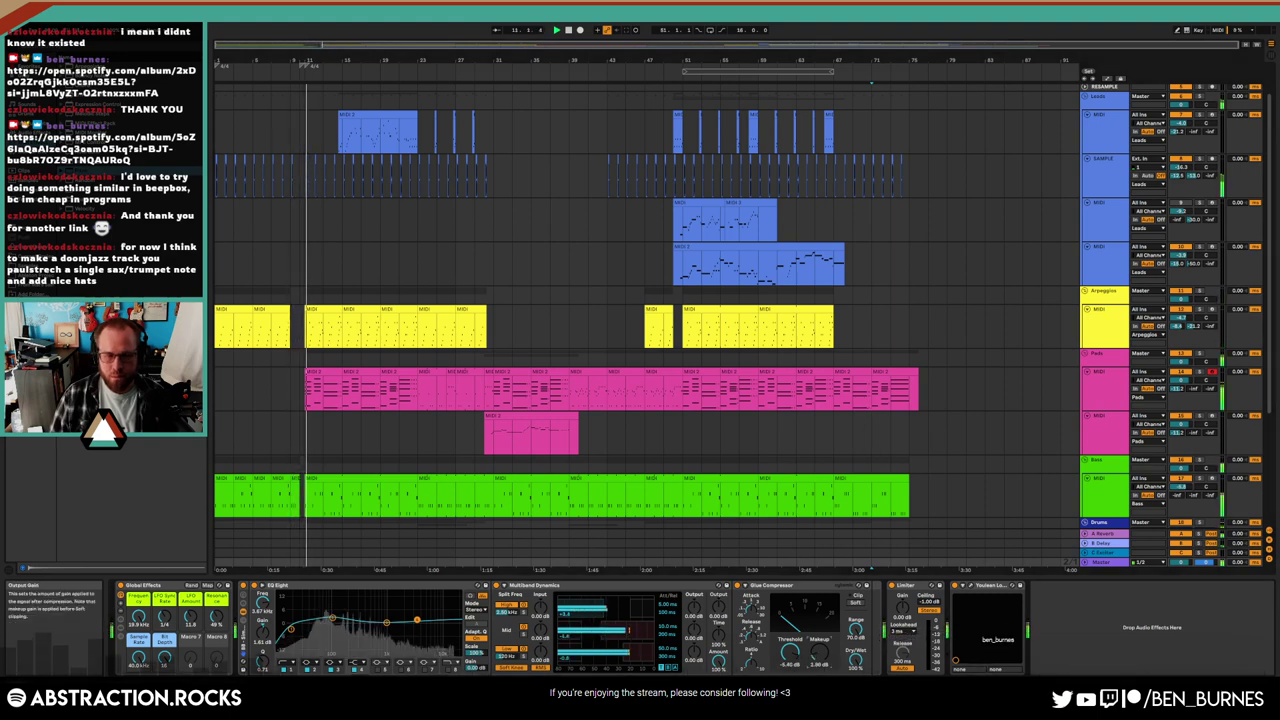
click(970, 588)
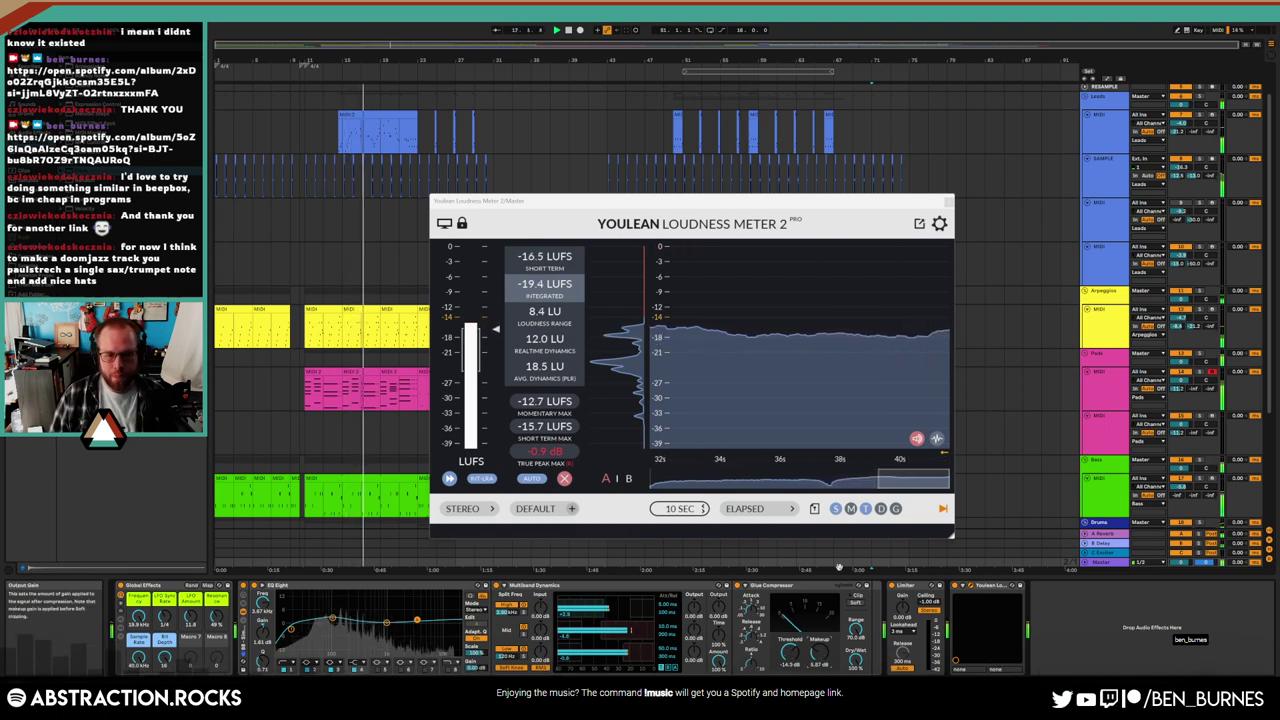
Lower the main pad track's low cut, add a narrow low-mid cut to its EQ, and set the keys lead's high cut to 1.20 kHz
click(1038, 391)
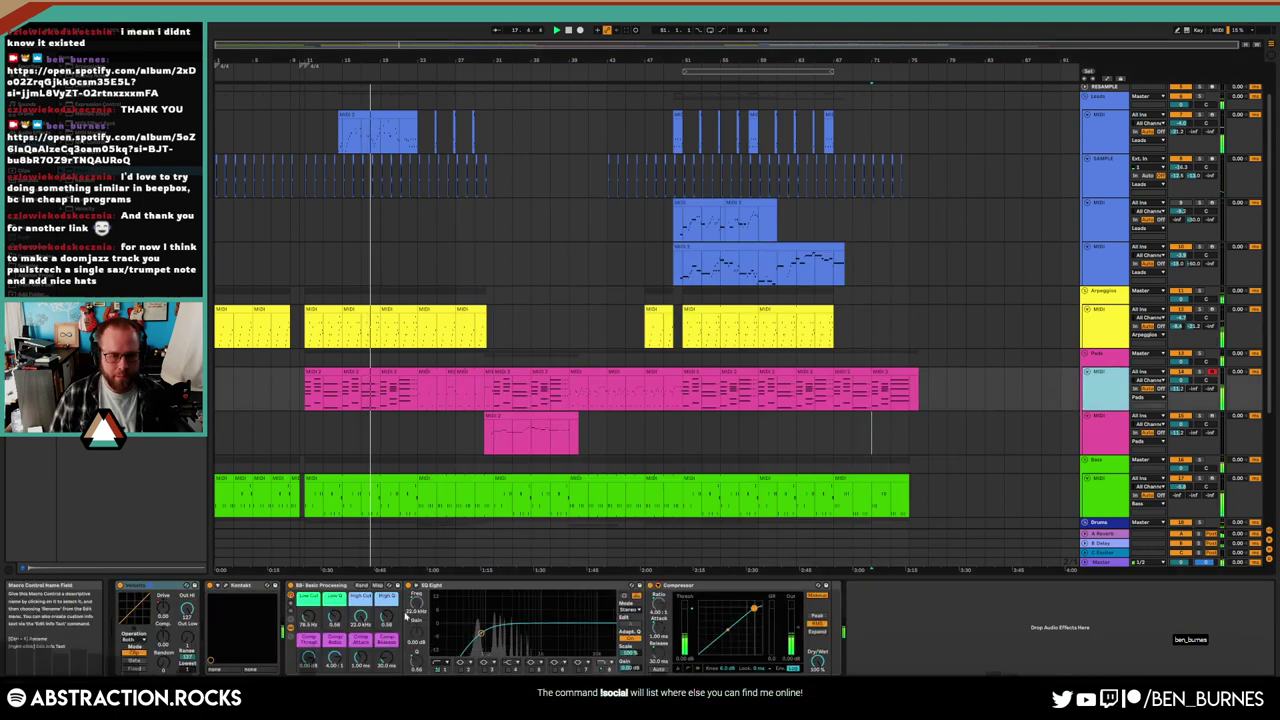
click(481, 632)
drag(324, 624, 324, 650)
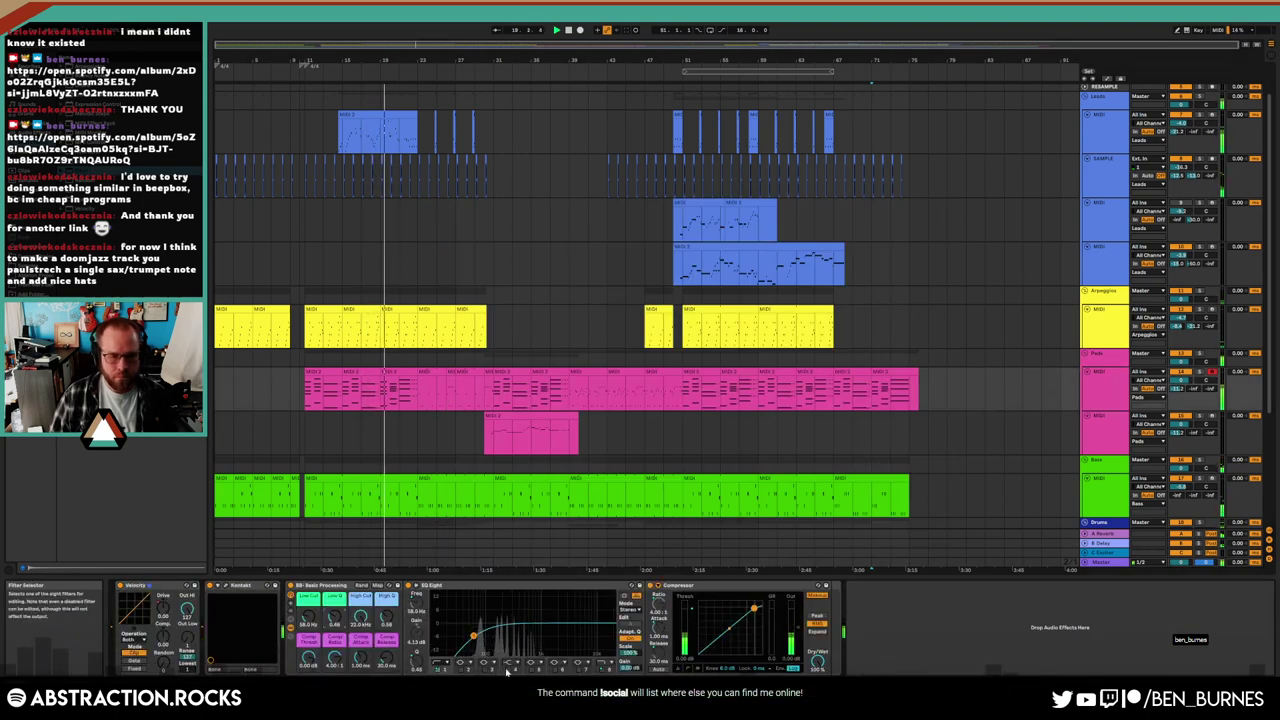
drag(513, 625, 517, 638)
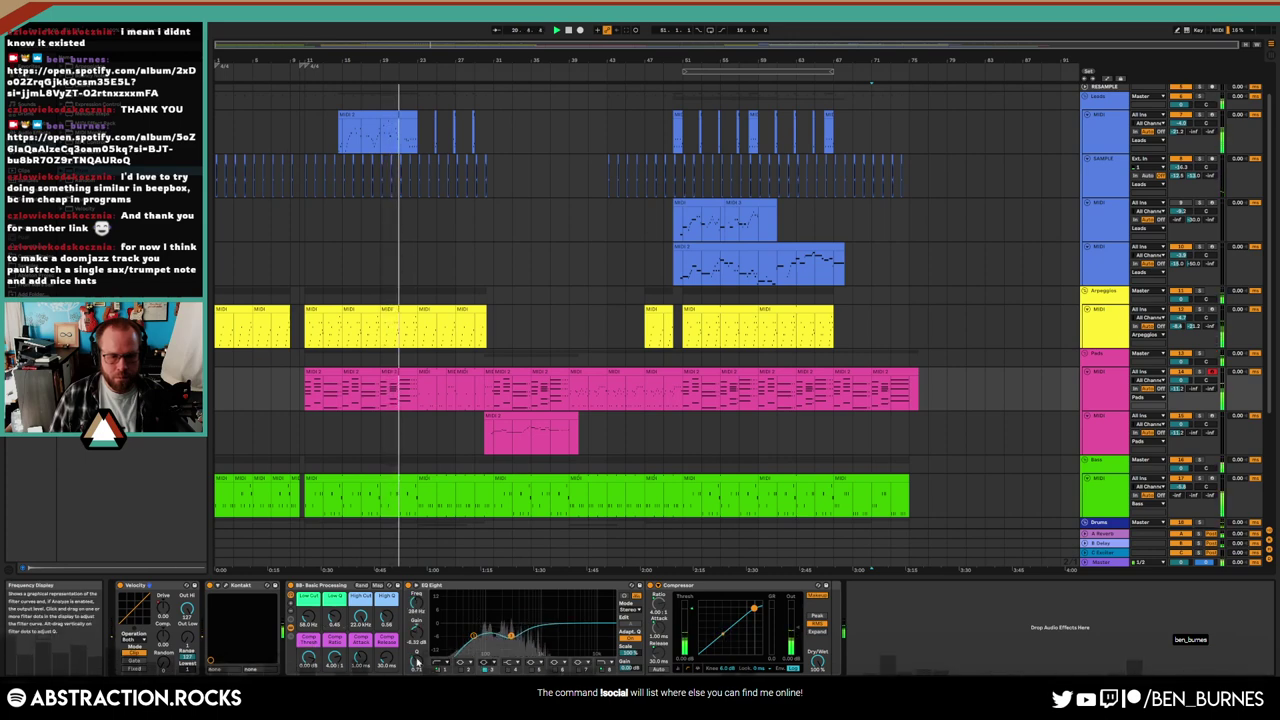
drag(415, 652, 415, 665)
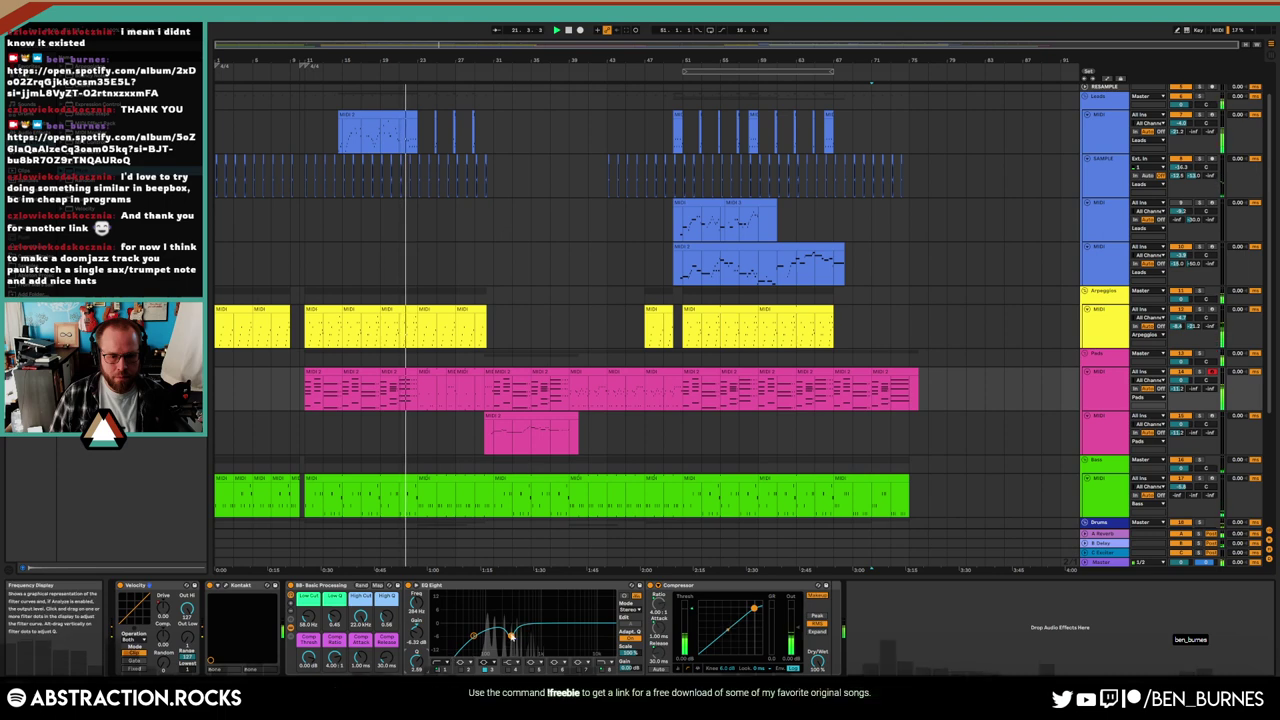
click(403, 115)
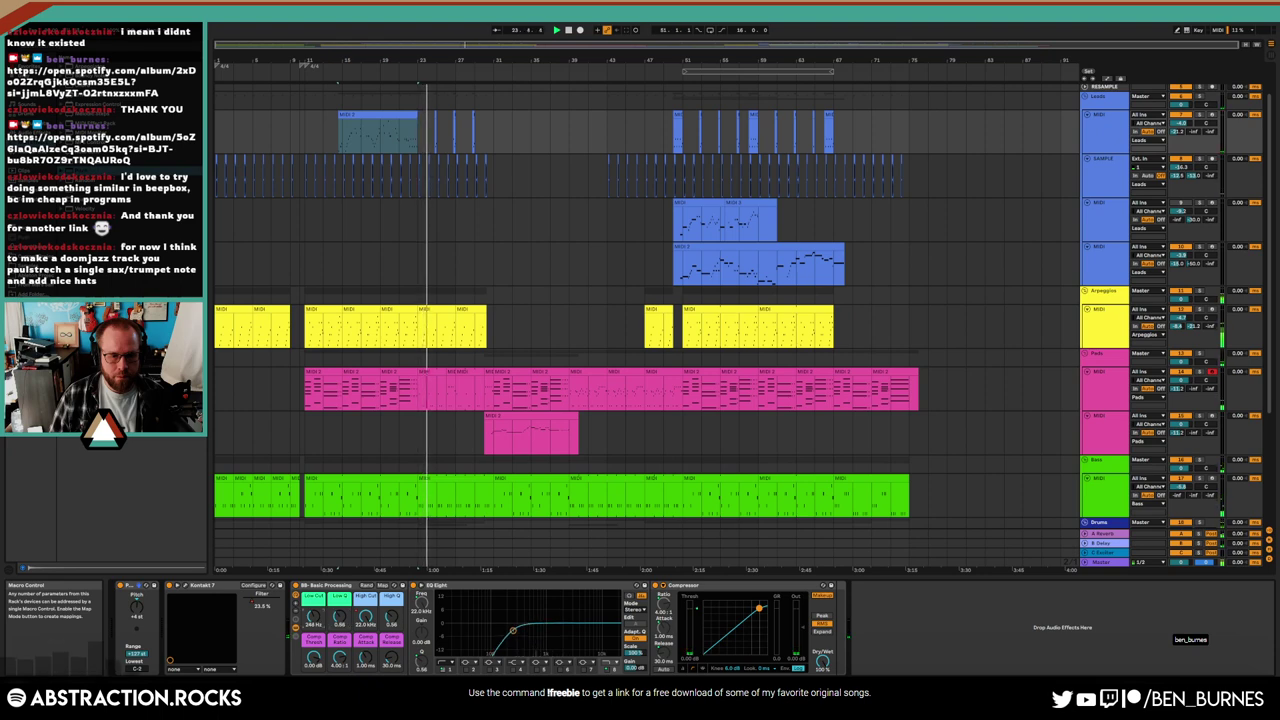
Copy the first Brushed Cymbals clip to bar 67 on the same sample track
scroll(581, 441, down, 5)
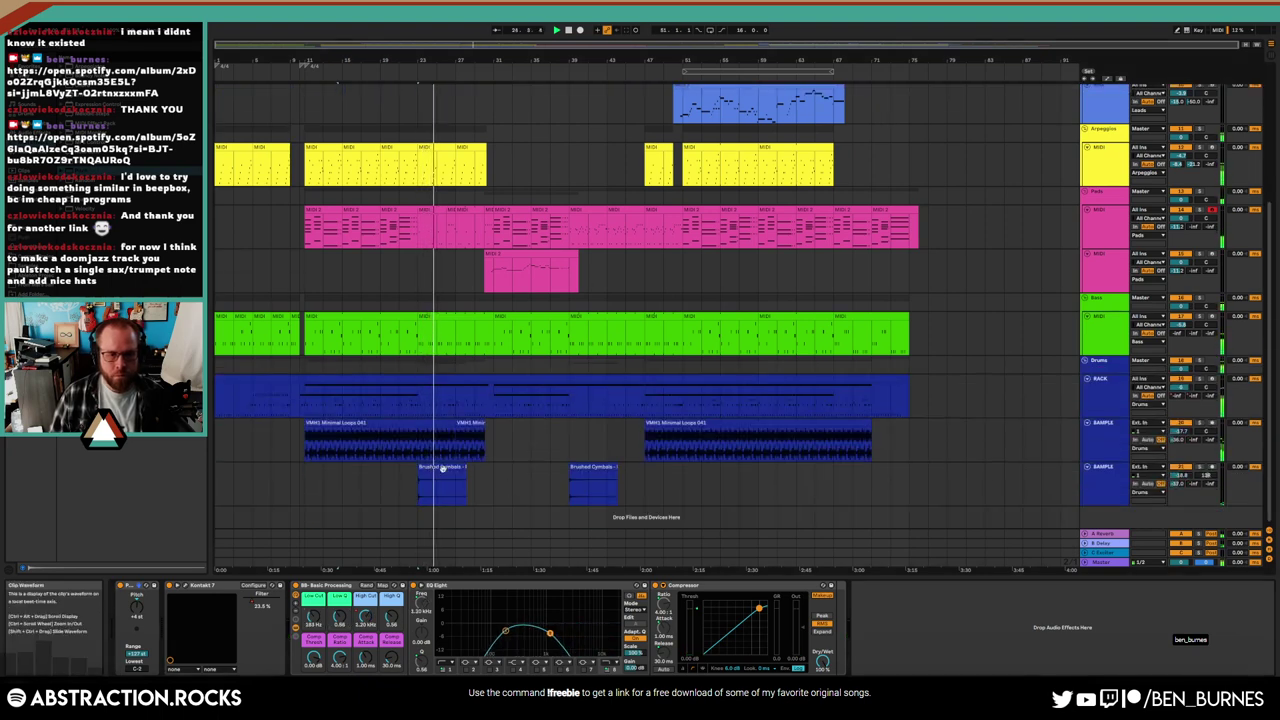
click(441, 469)
key(ctrl+c)
click(836, 470)
key(ctrl+v)
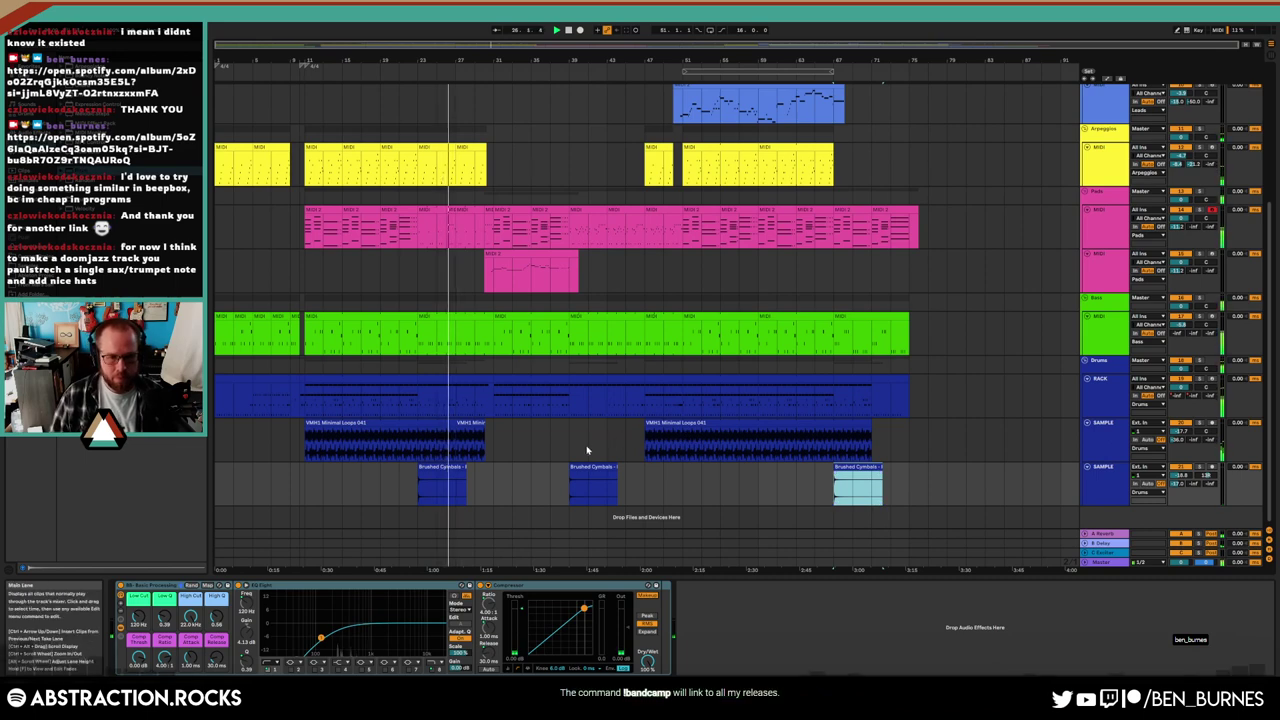
scroll(635, 388, up, 6)
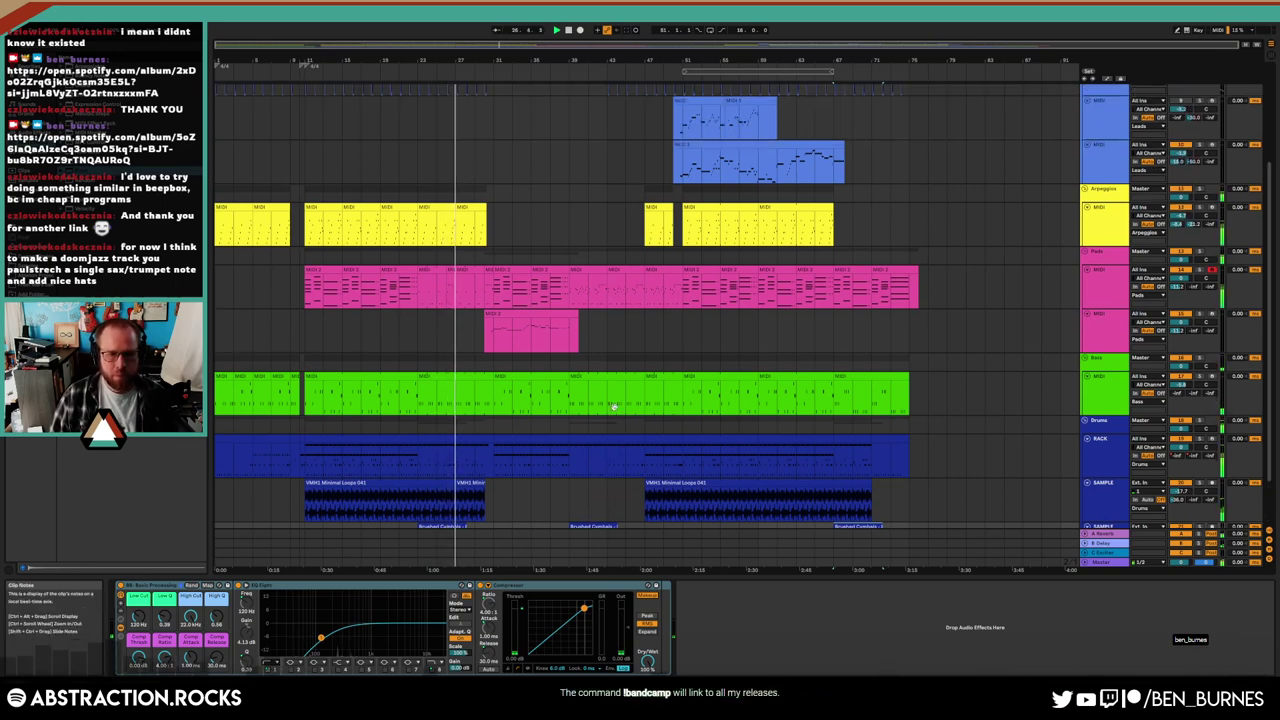
Inspect the Hybrid Keys lead's filter automation around bars 49–68 and re-enable the overridden automation
click(1097, 178)
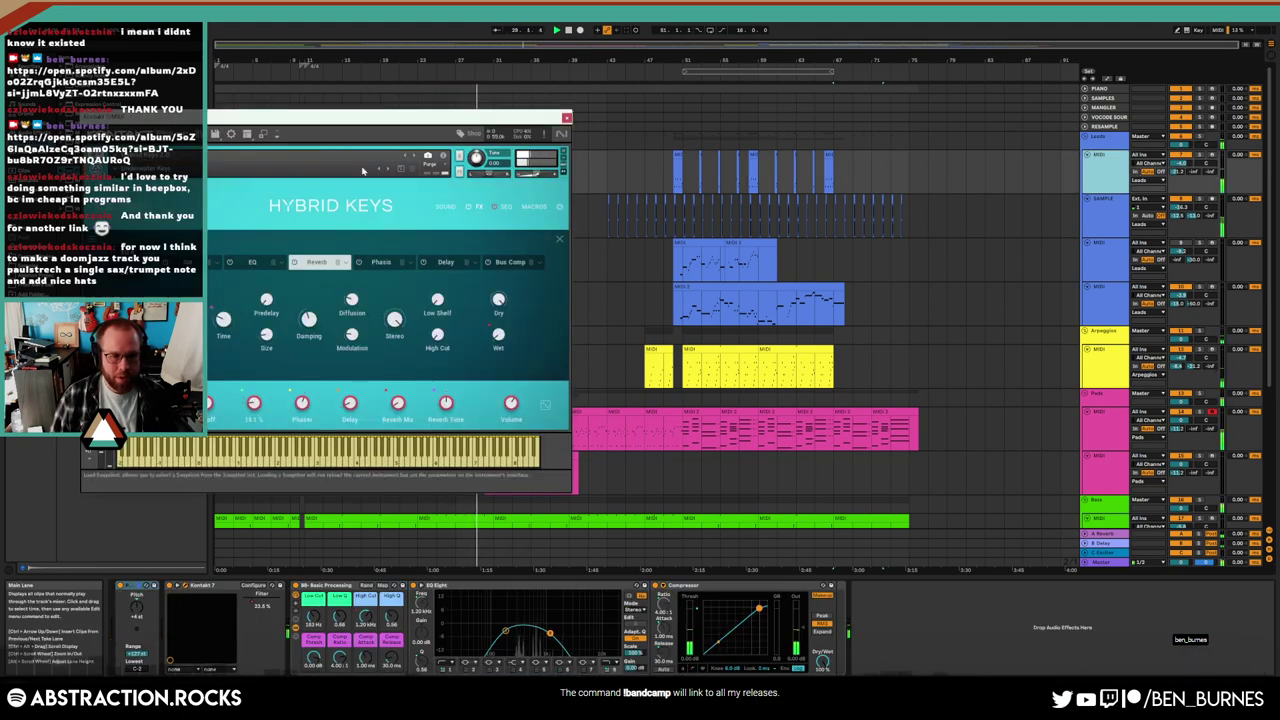
drag(393, 125, 631, 238)
mouse_move(490, 518)
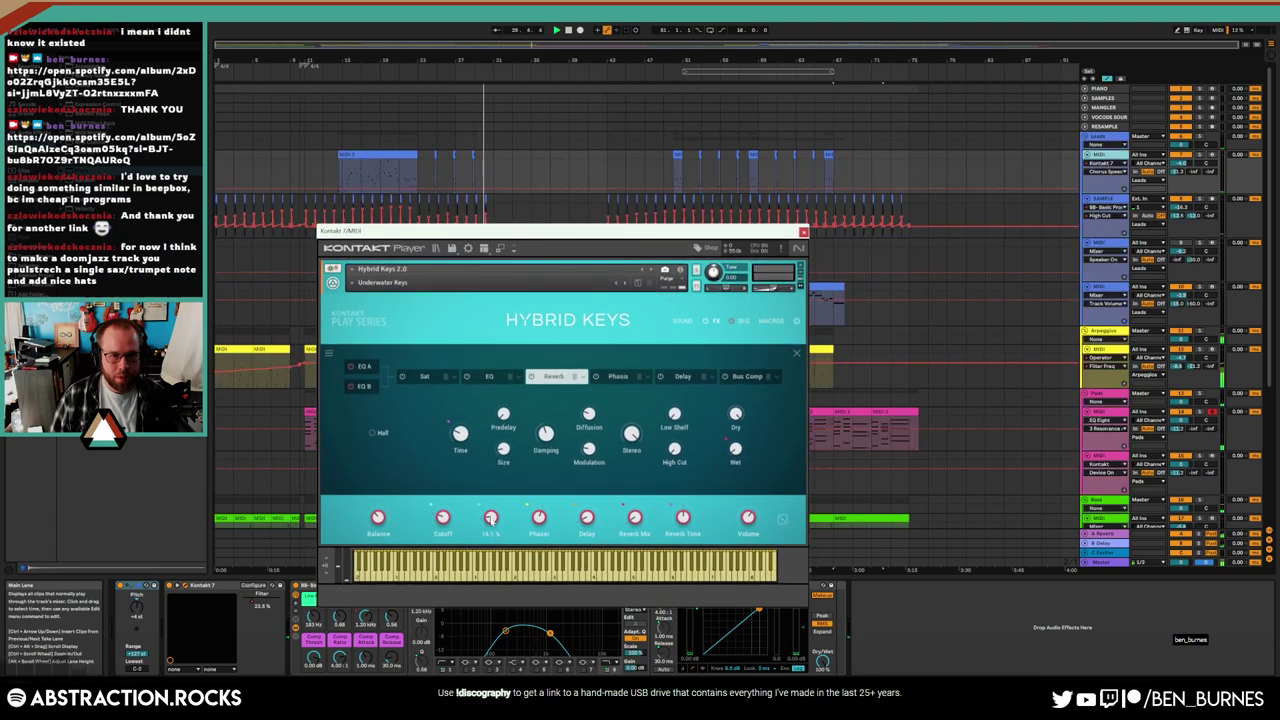
click(443, 517)
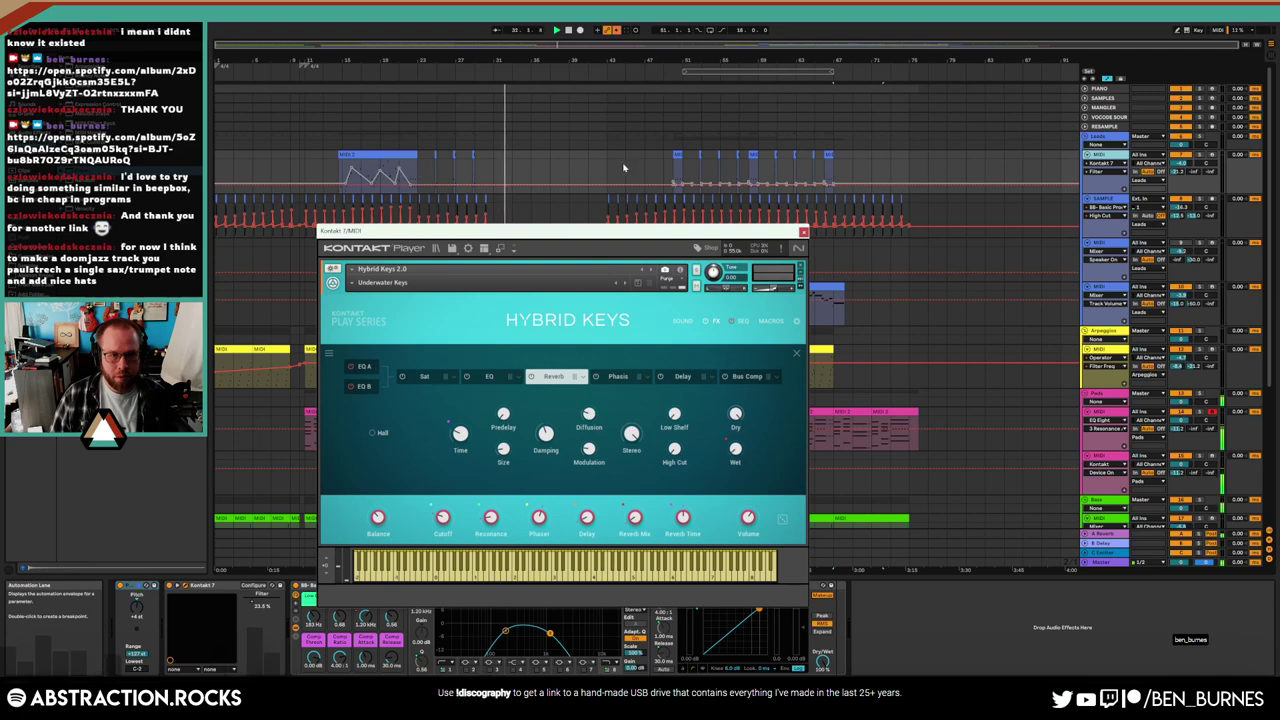
drag(730, 165, 852, 170)
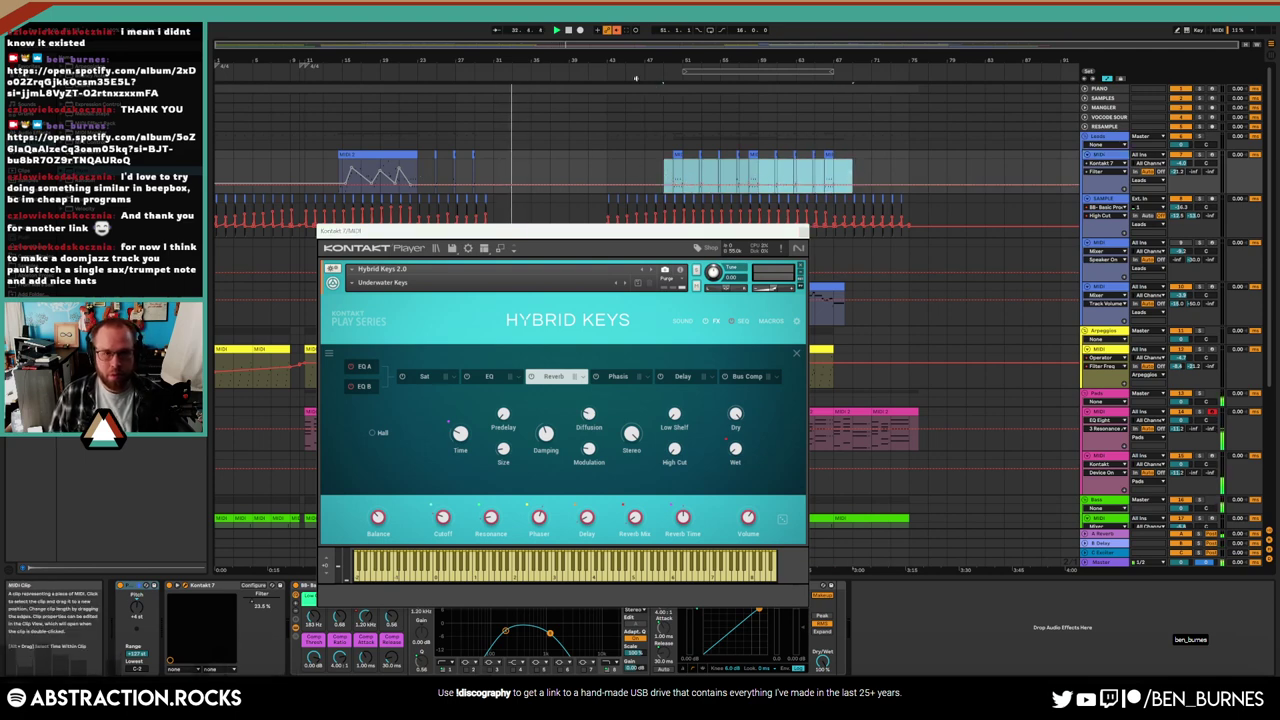
click(617, 31)
click(804, 234)
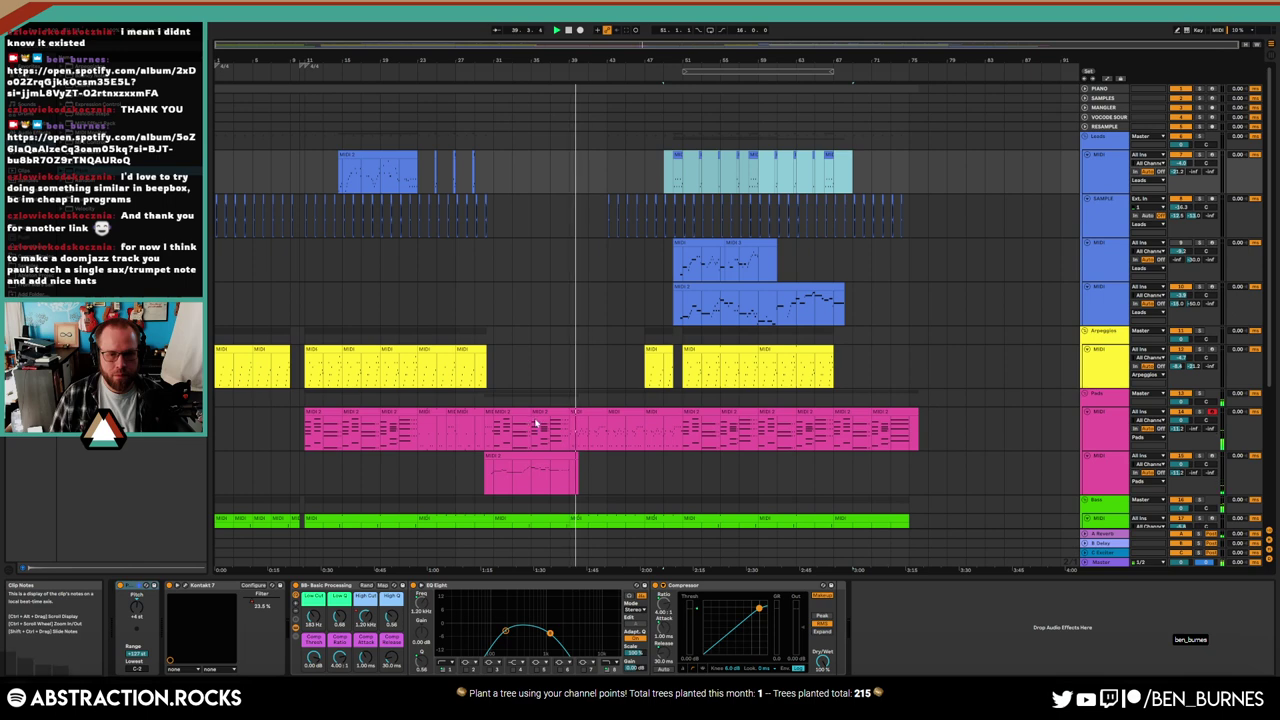
Examine the pad and bass clips in bars 39–51, the drum filter automation, and the arpeggio clip at bar 47
drag(581, 432, 682, 431)
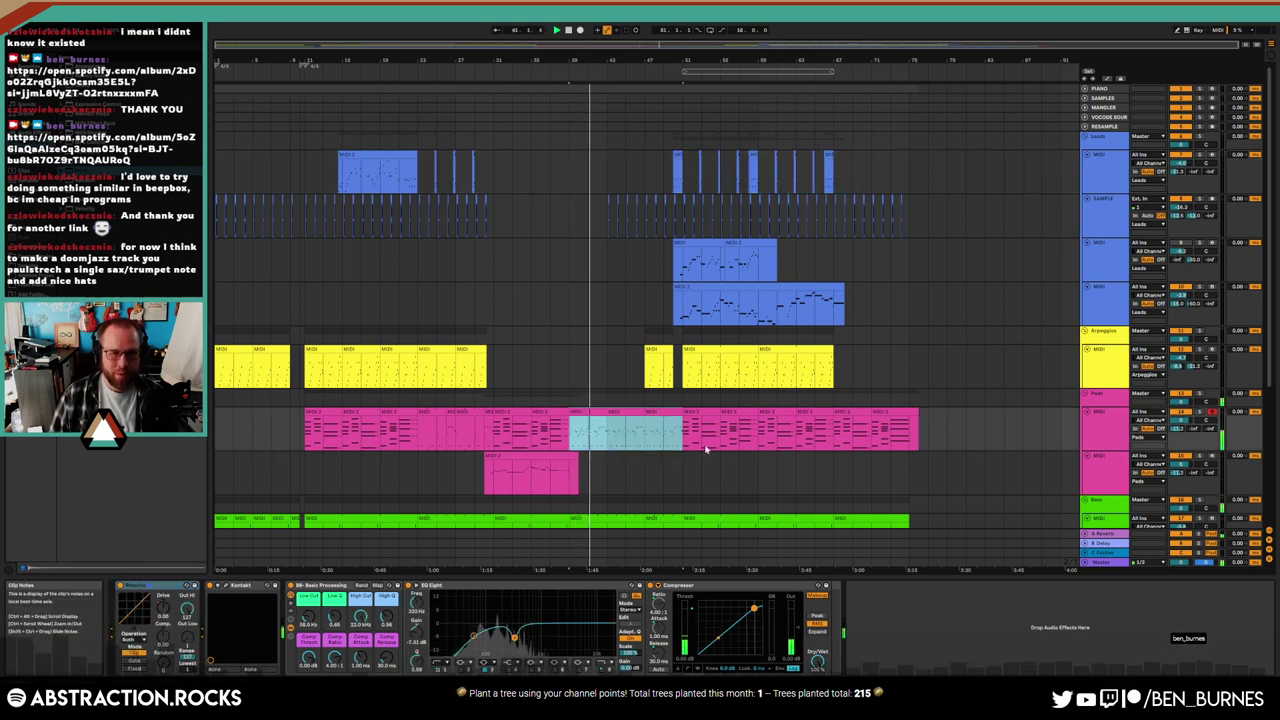
scroll(597, 411, down, 1)
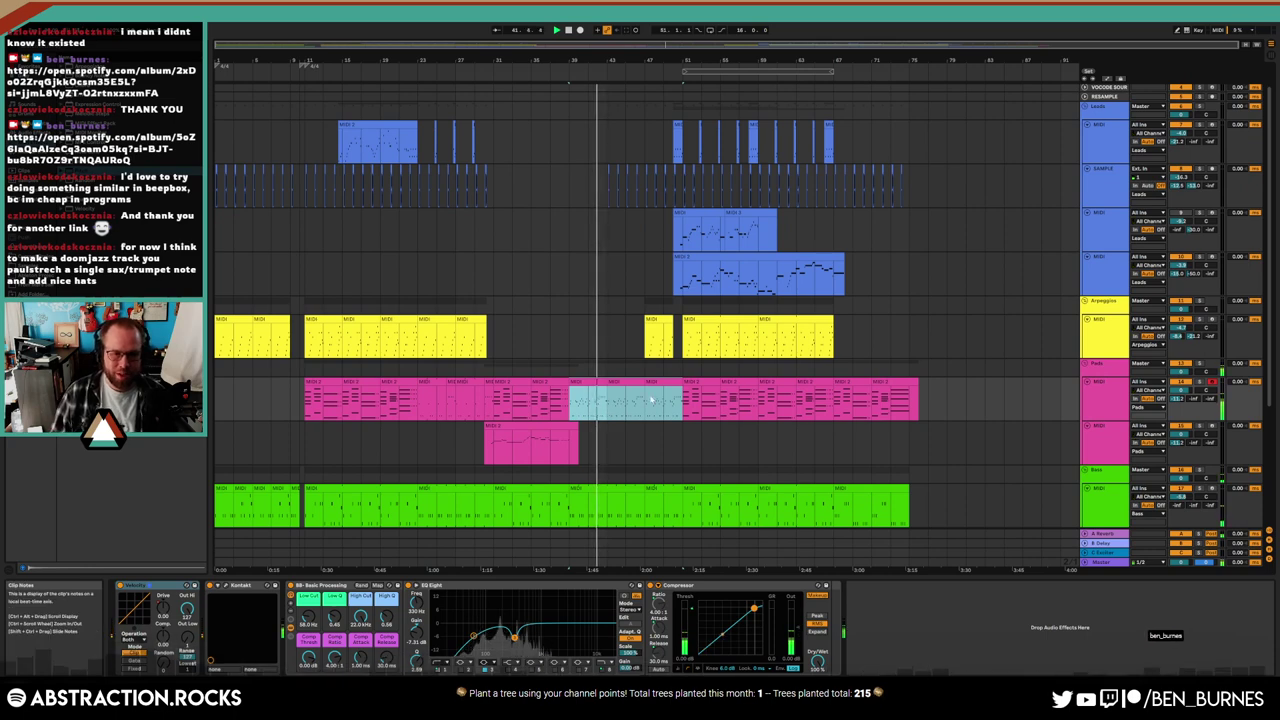
scroll(630, 449, down, 2)
click(630, 449)
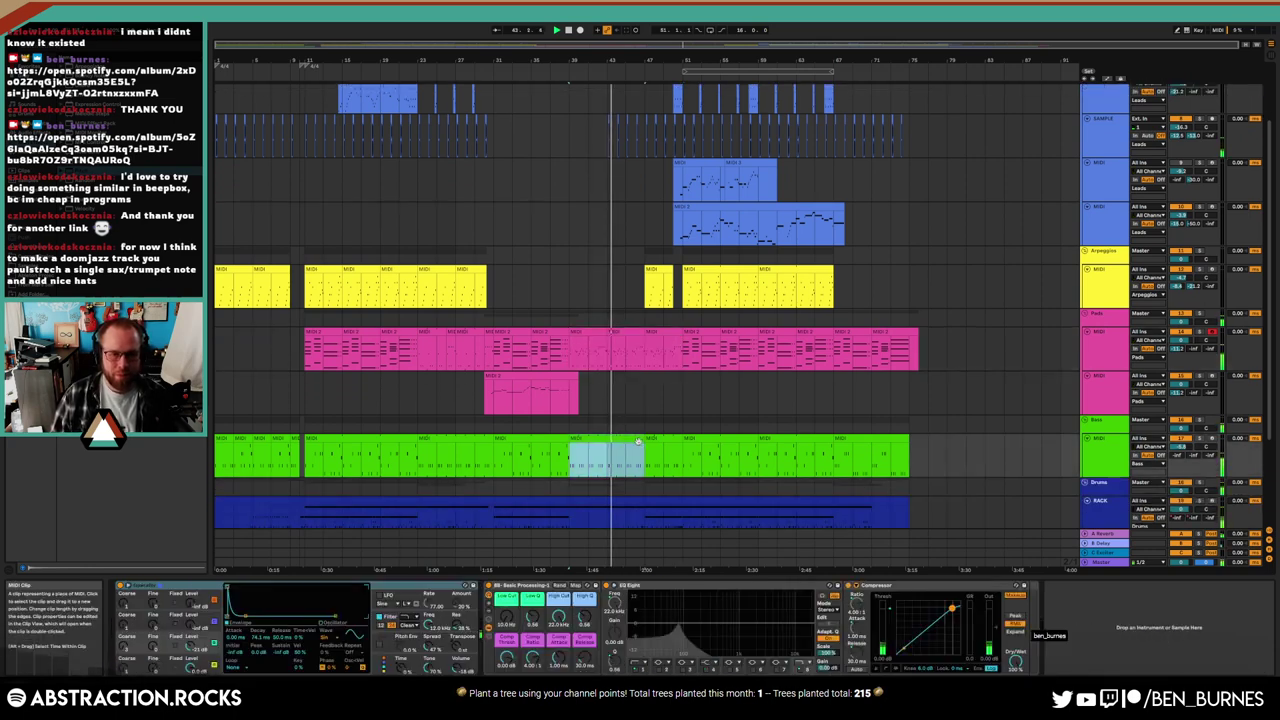
shift+click(667, 455)
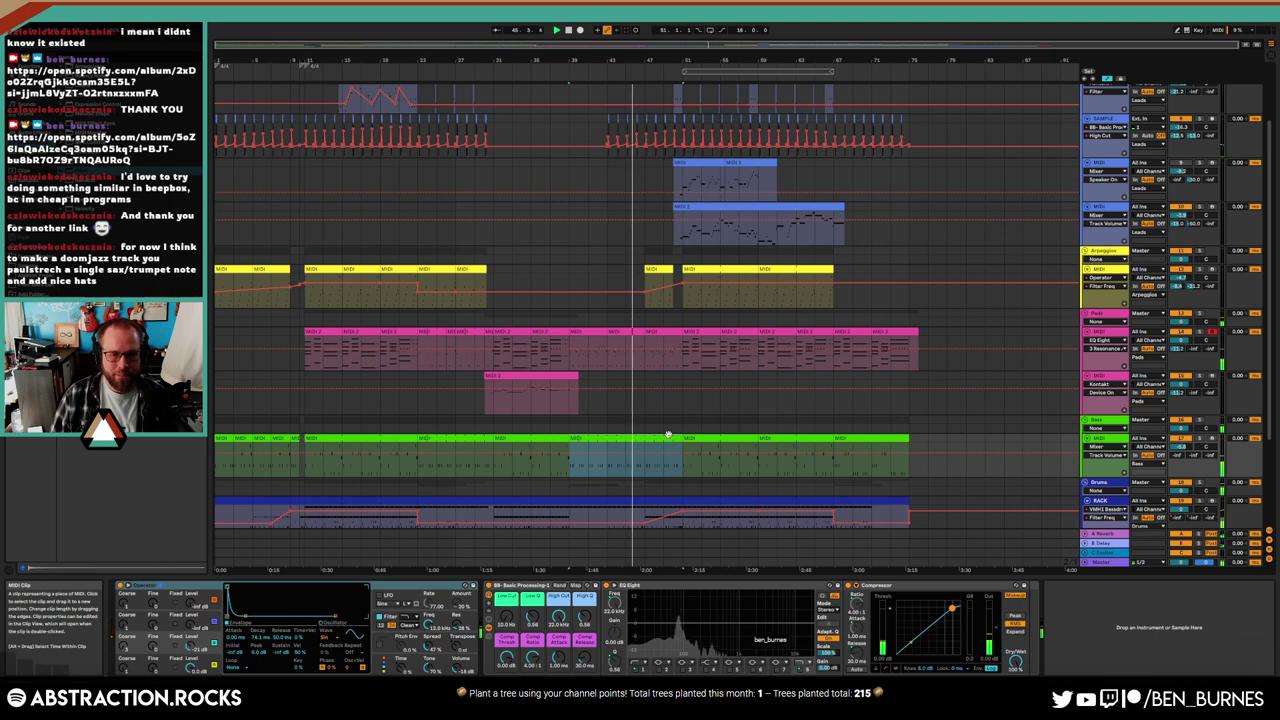
key(a)
scroll(701, 453, down, 1)
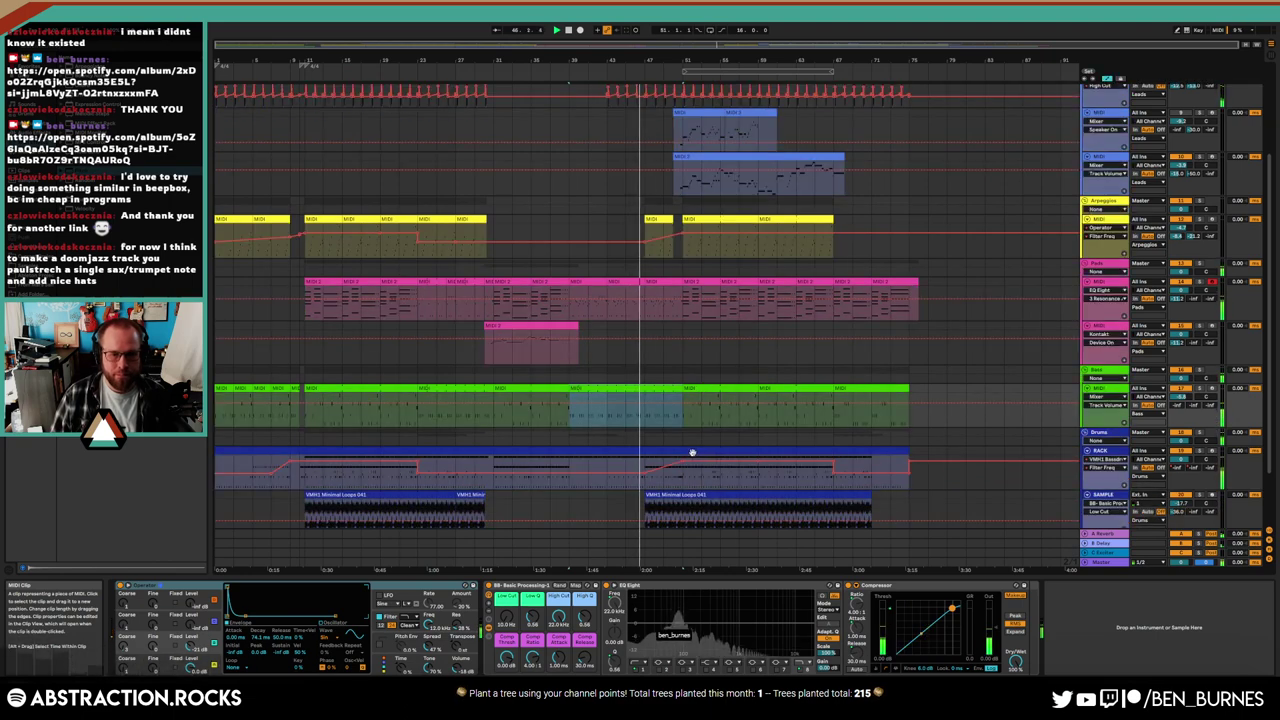
scroll(676, 453, down, 1)
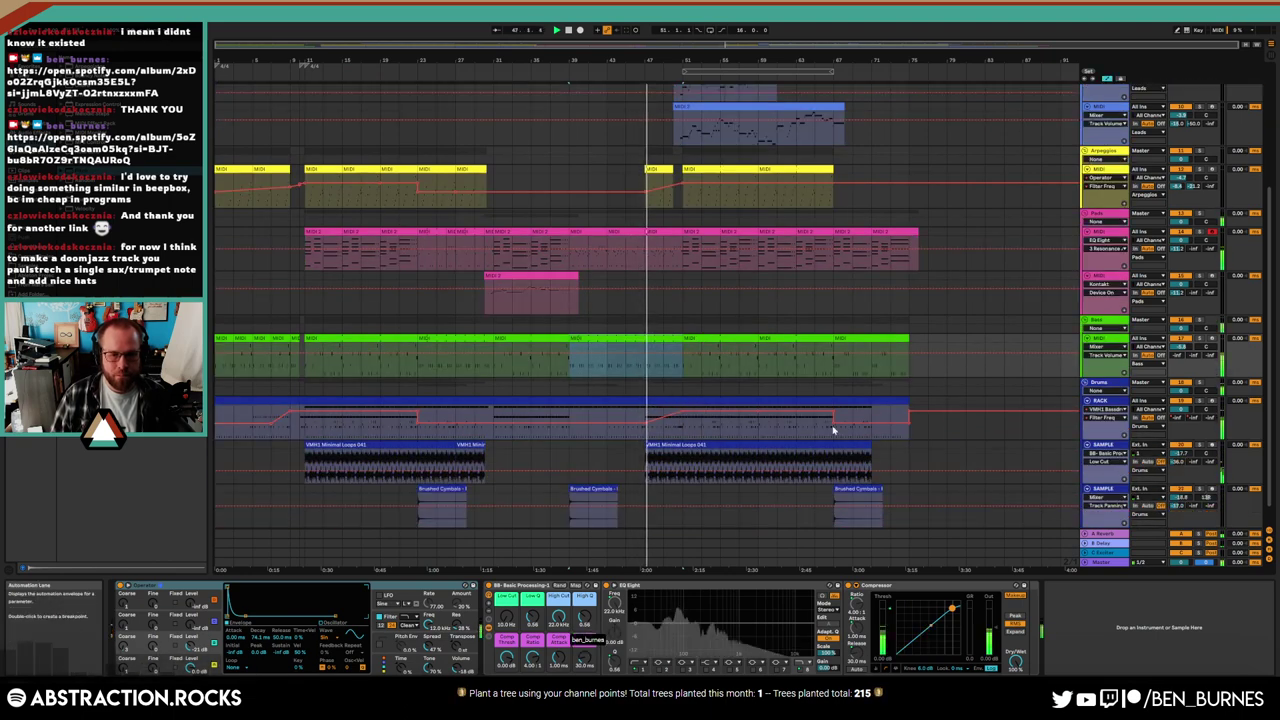
click(588, 420)
key(a)
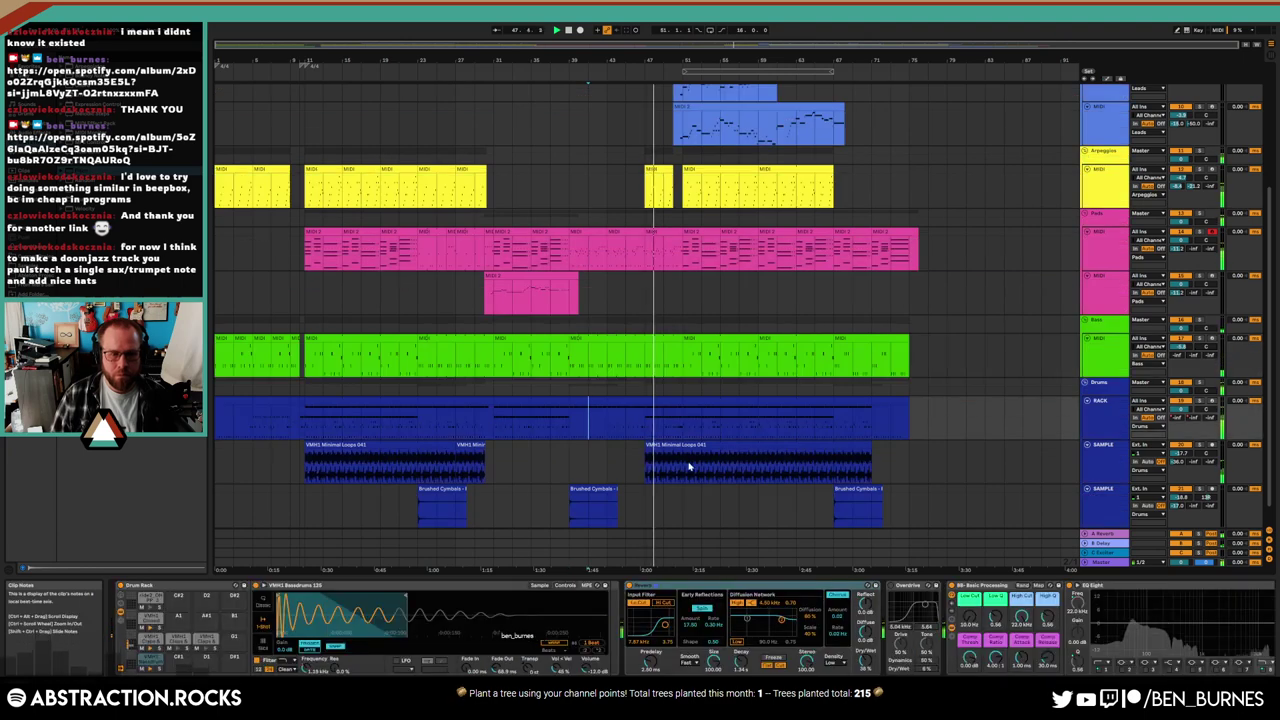
scroll(693, 470, up, 1)
scroll(693, 470, up, 2)
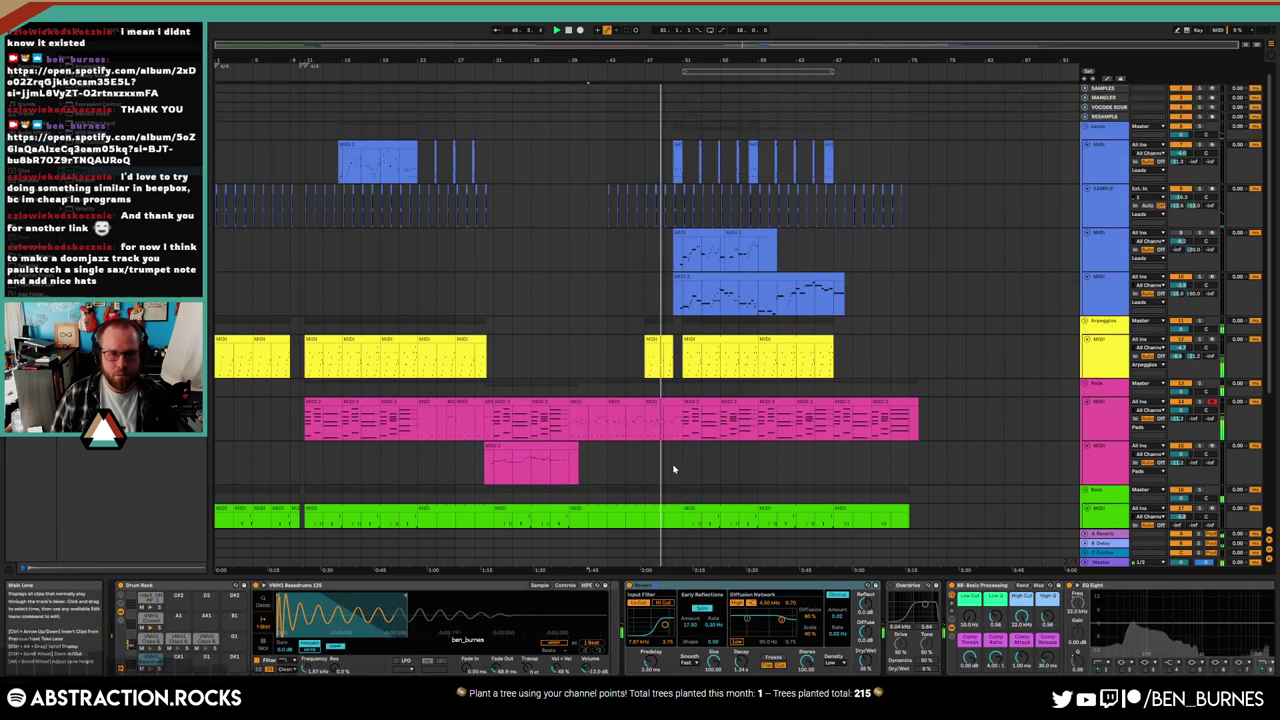
click(658, 342)
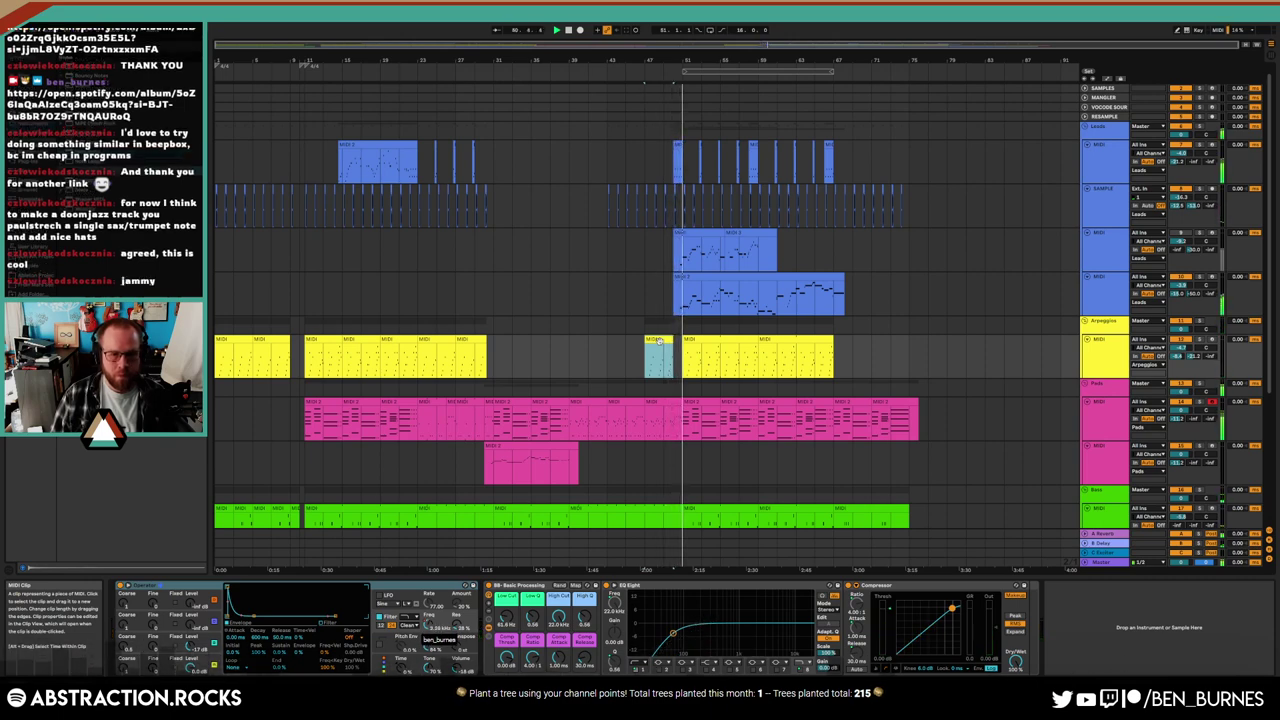
Delete the unused lead track above the long trumpet melody and adjust the low cut on the trumpet lead
click(1087, 257)
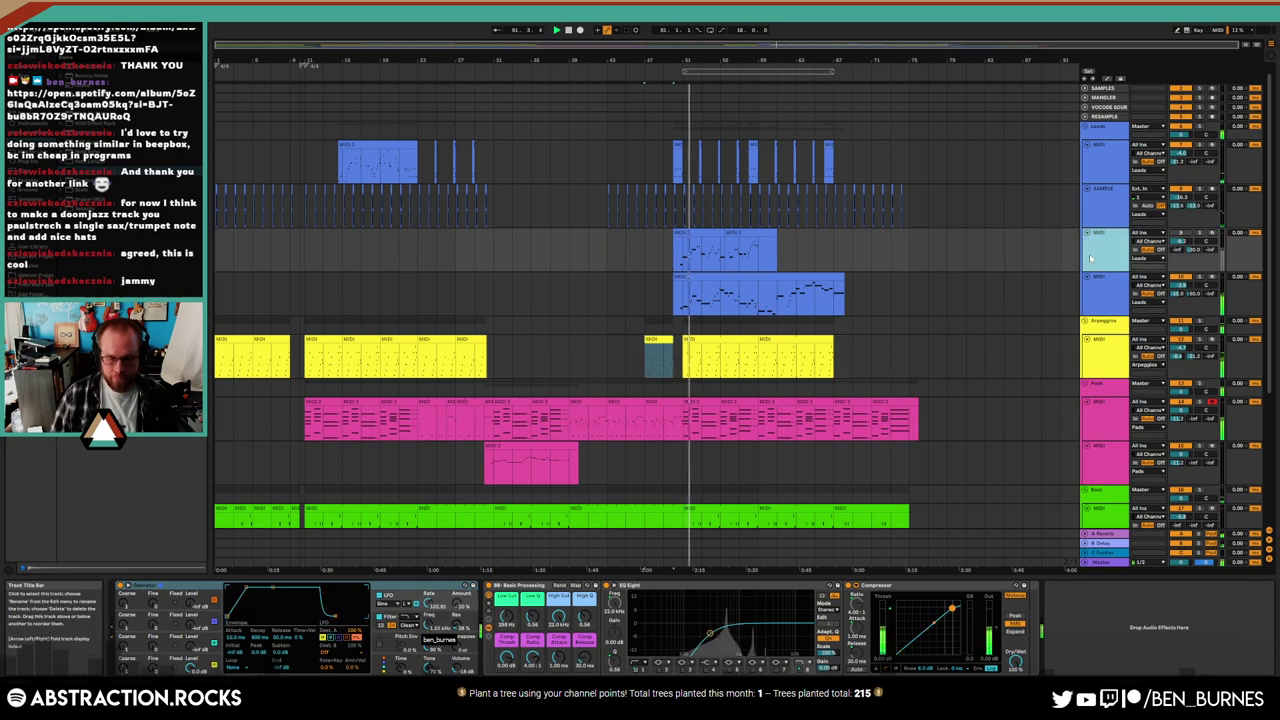
key(Delete)
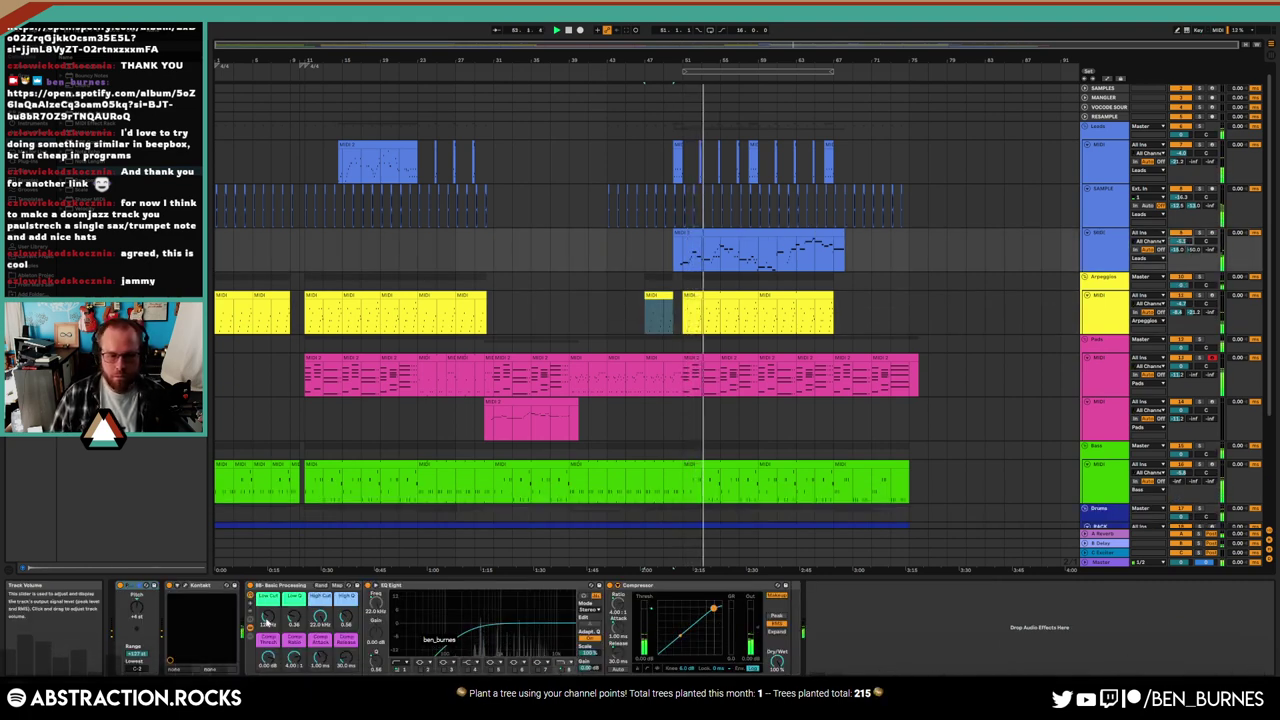
drag(273, 621, 273, 621)
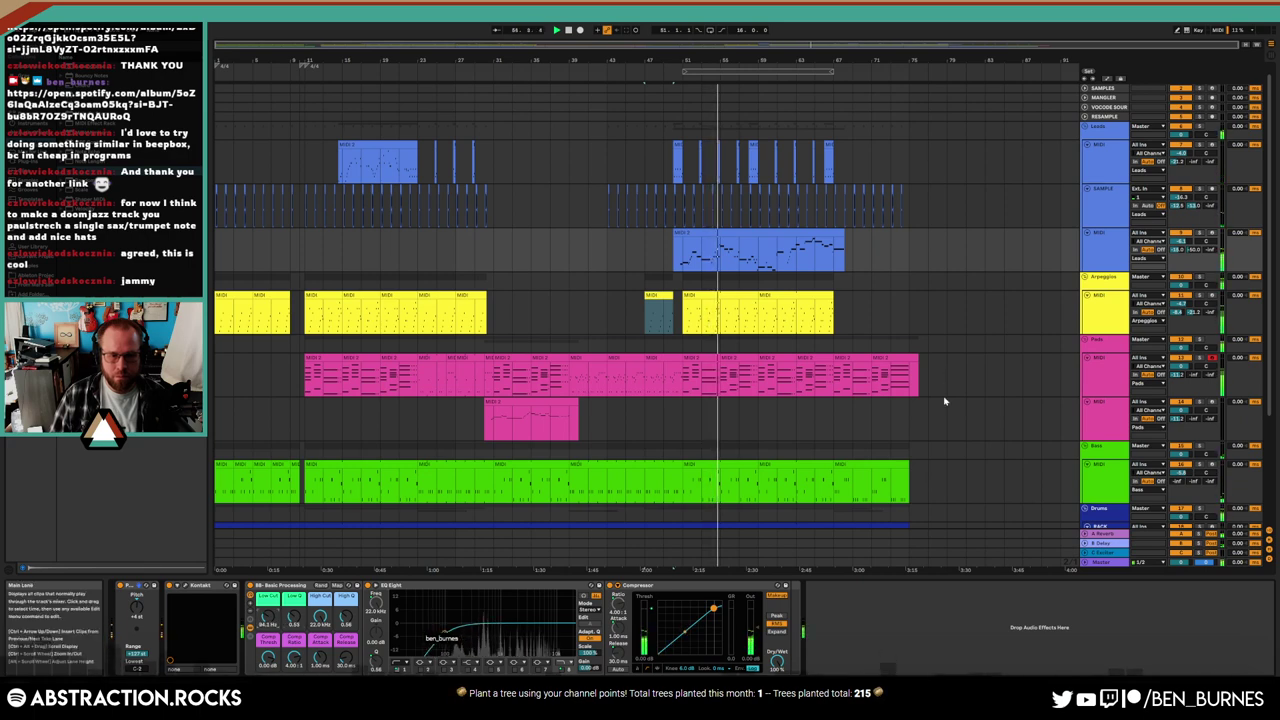
Shorten the drum rack reverb's decay to about 1.07 s and check the notes in the drum clip at bar 51
scroll(788, 460, down, 2)
click(788, 447)
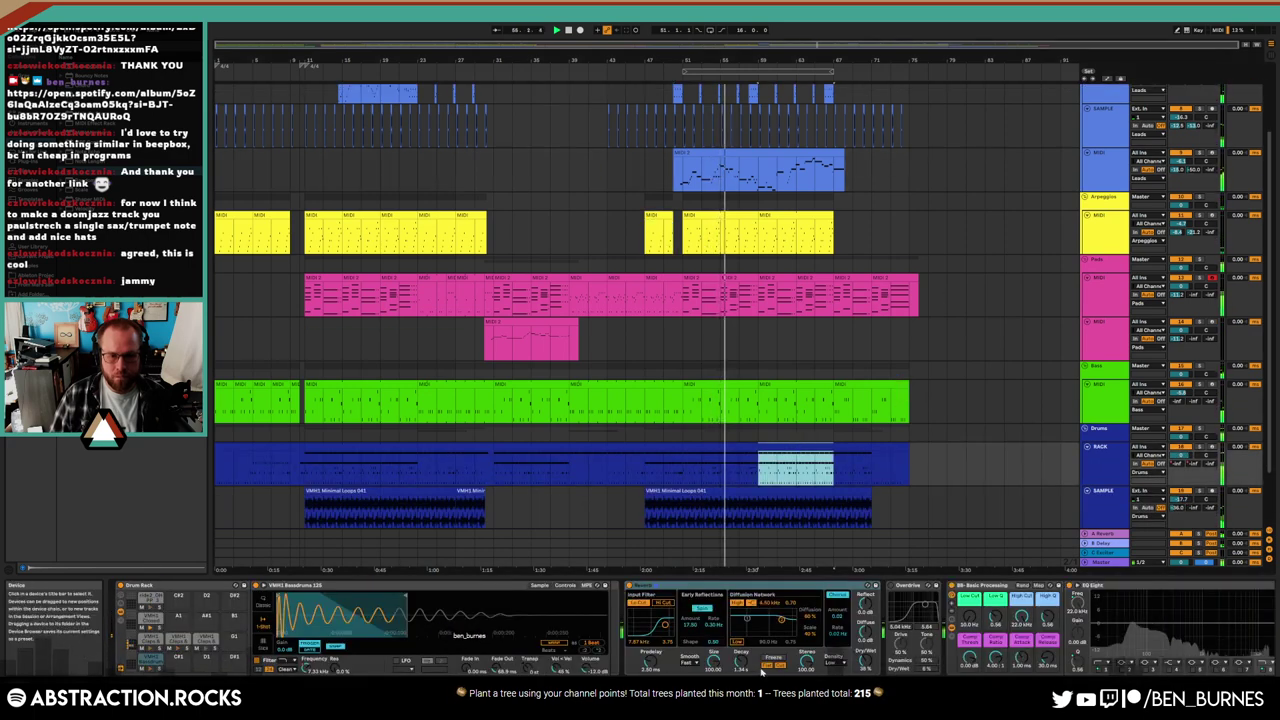
click(741, 660)
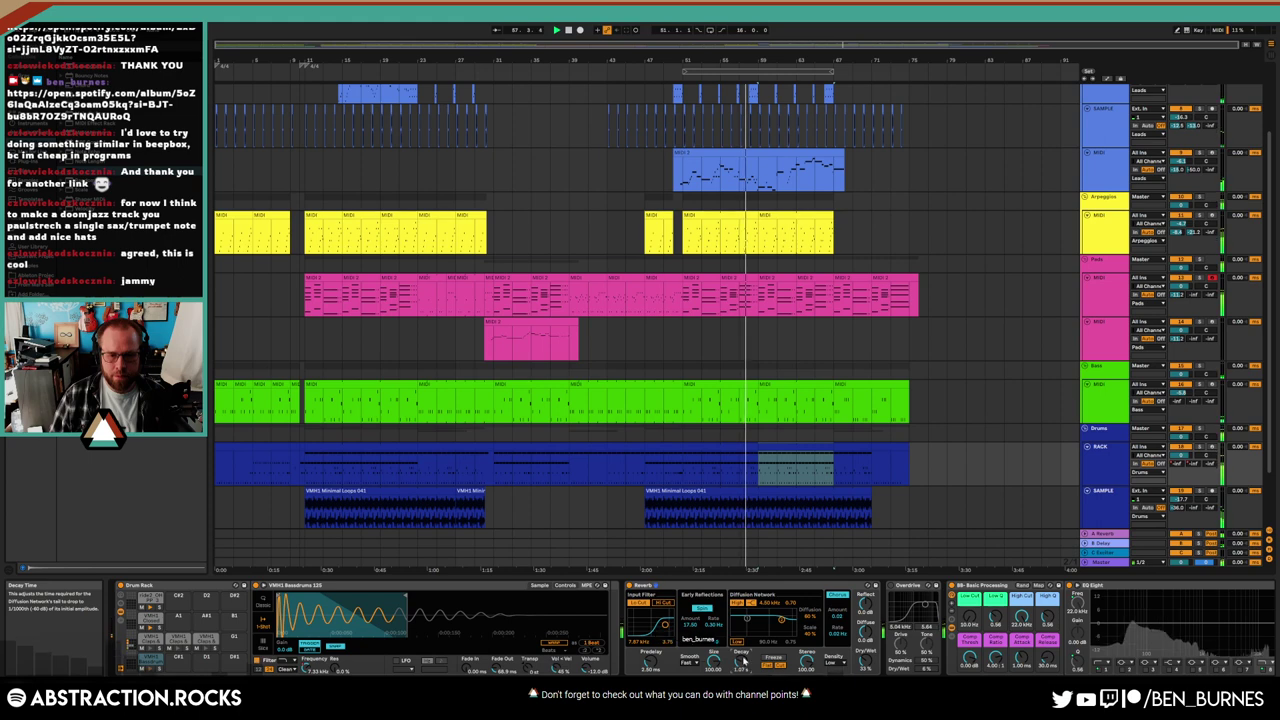
double_click(749, 450)
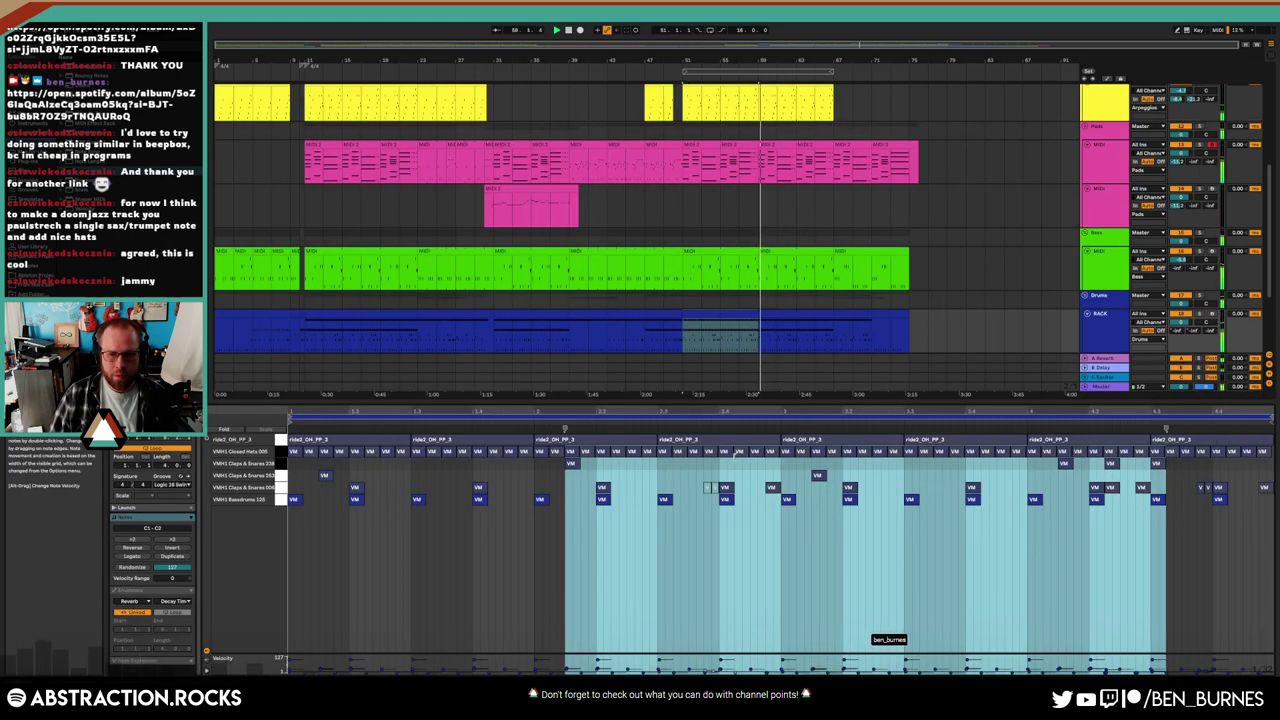
key(shift+Tab)
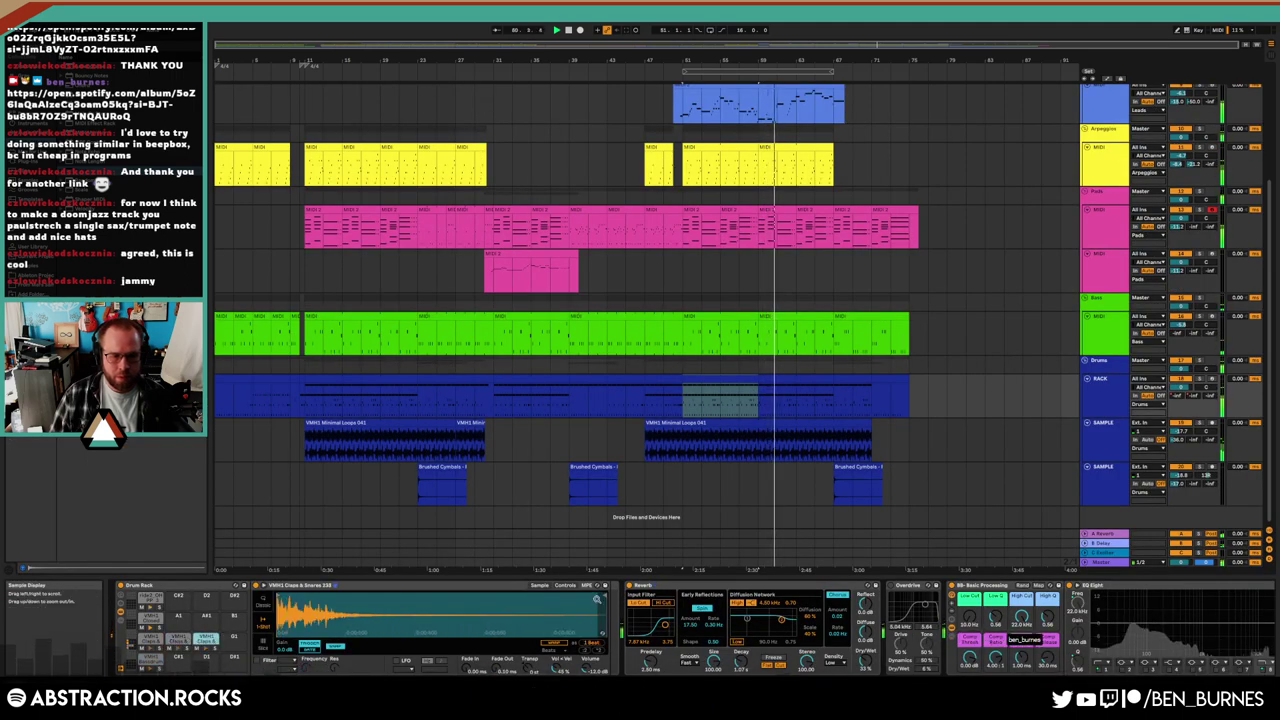
Shorten the Claps & Snares sample in the drum rack and slightly lower the trumpet lead track's volume
mouse_move(387, 597)
mouse_down()
mouse_move(399, 620)
mouse_move(381, 604)
mouse_up()
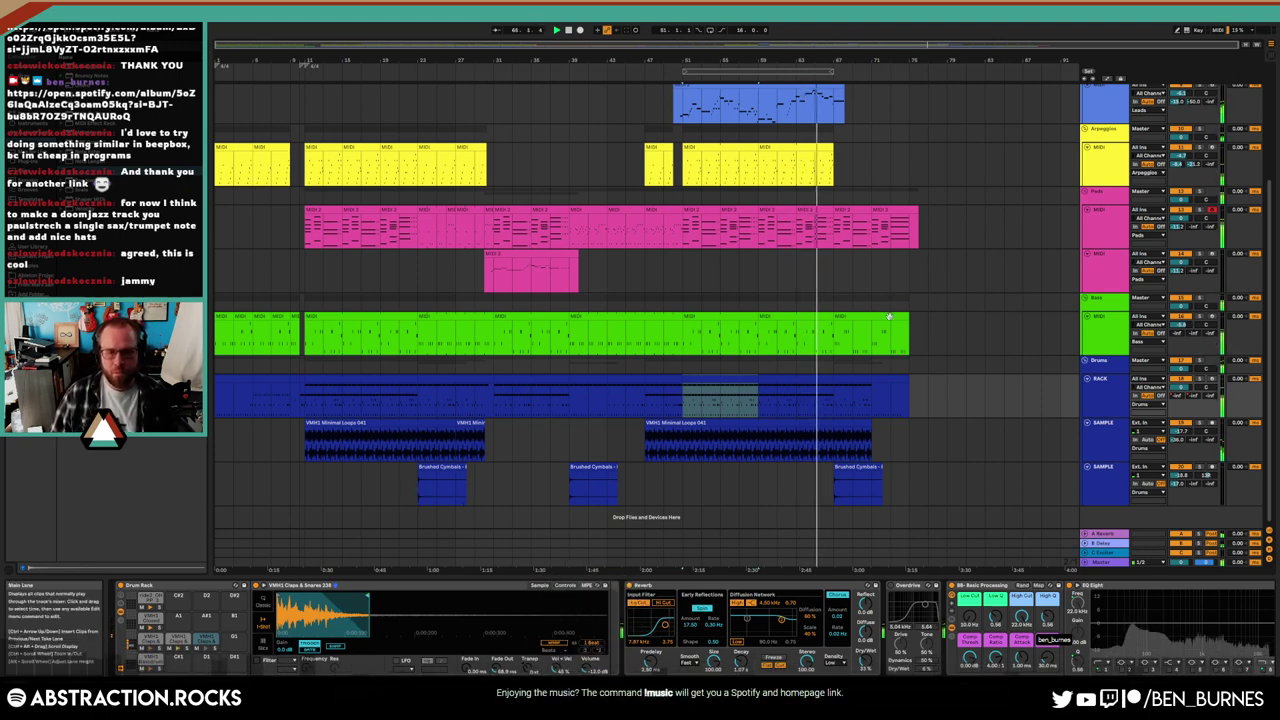
scroll(899, 345, up, 2)
scroll(899, 345, up, 4)
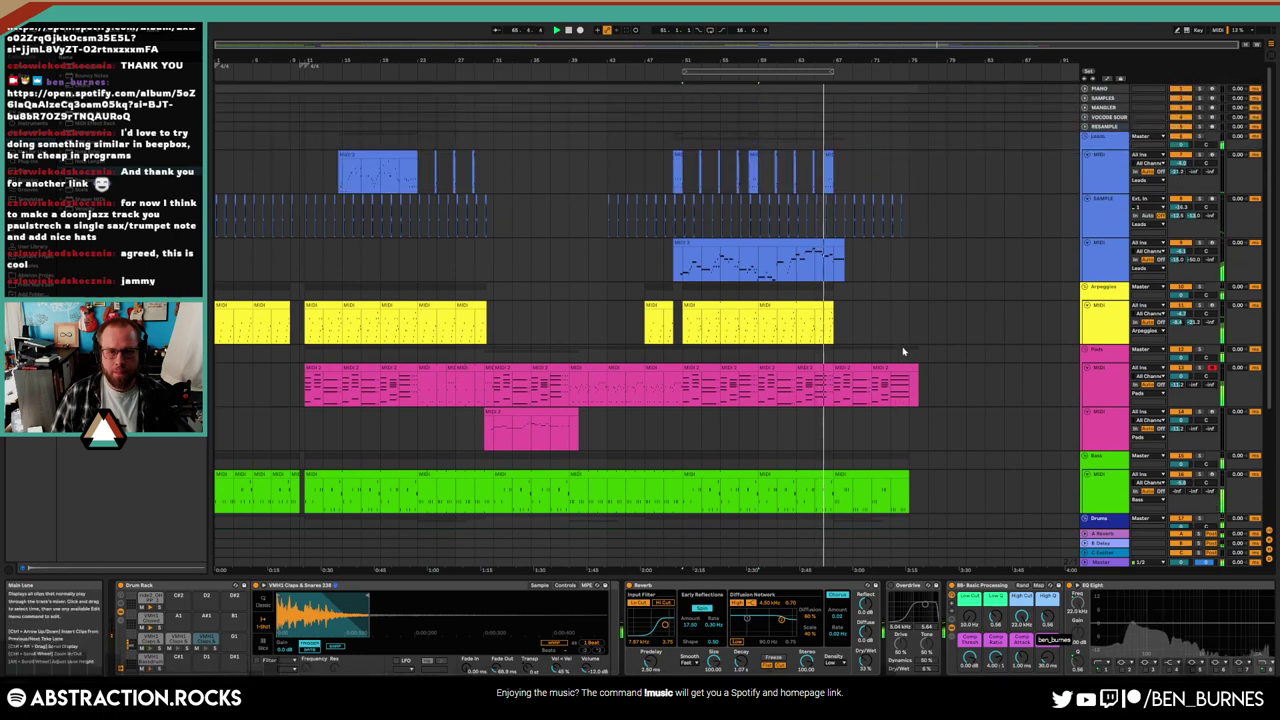
drag(1177, 251, 1177, 258)
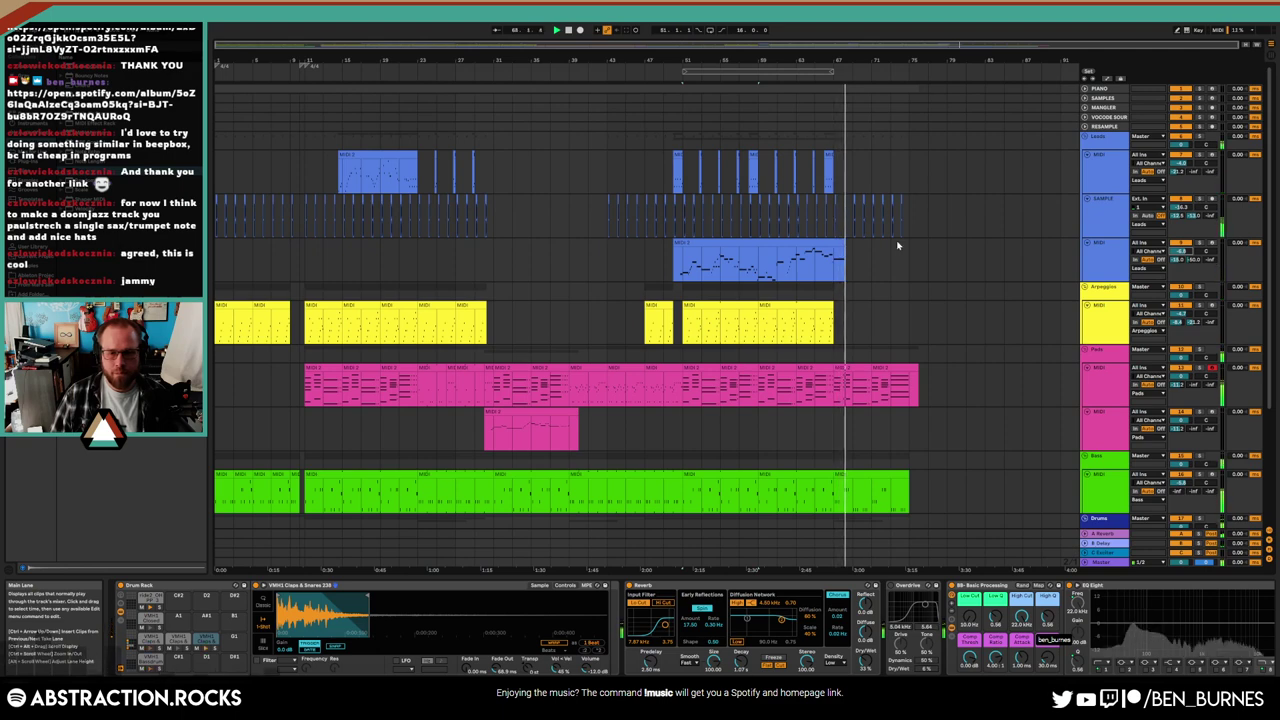
Redraw the velocities of the opening bass drum notes in the drum clip at bar 71 and resume playback
scroll(898, 248, down, 2)
scroll(898, 253, down, 2)
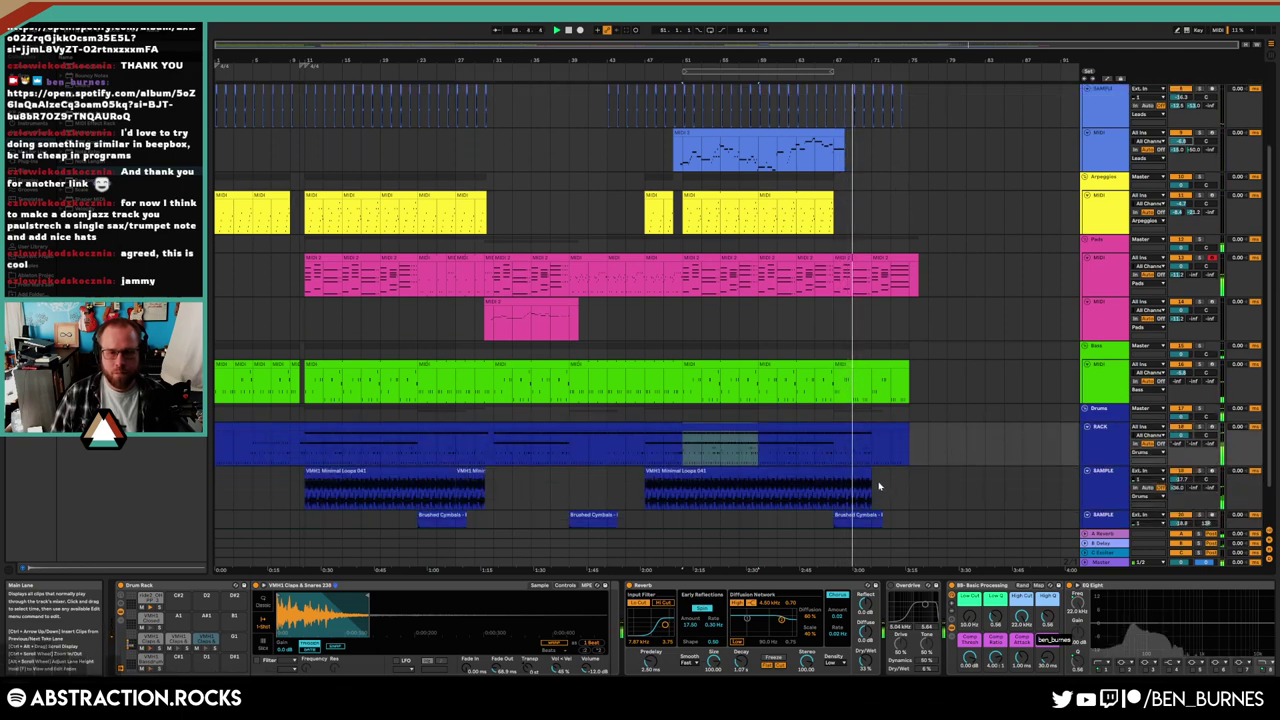
click(876, 485)
scroll(877, 484, down, 1)
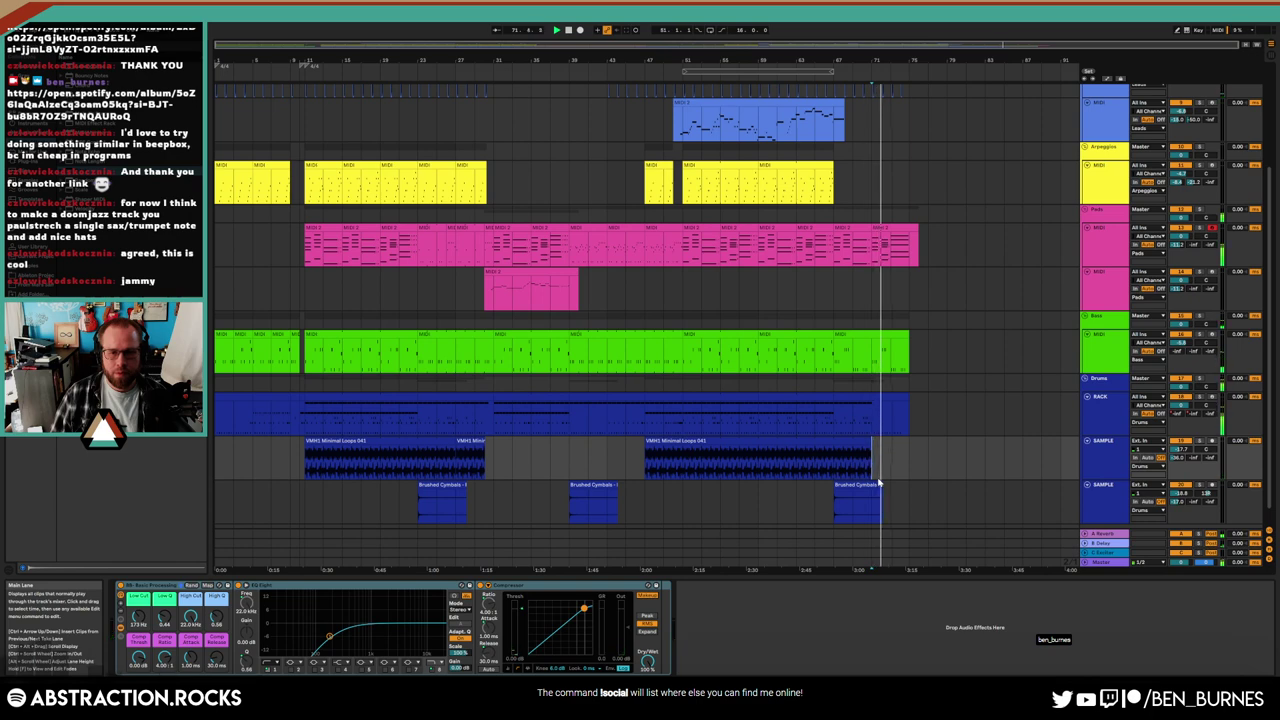
double_click(892, 415)
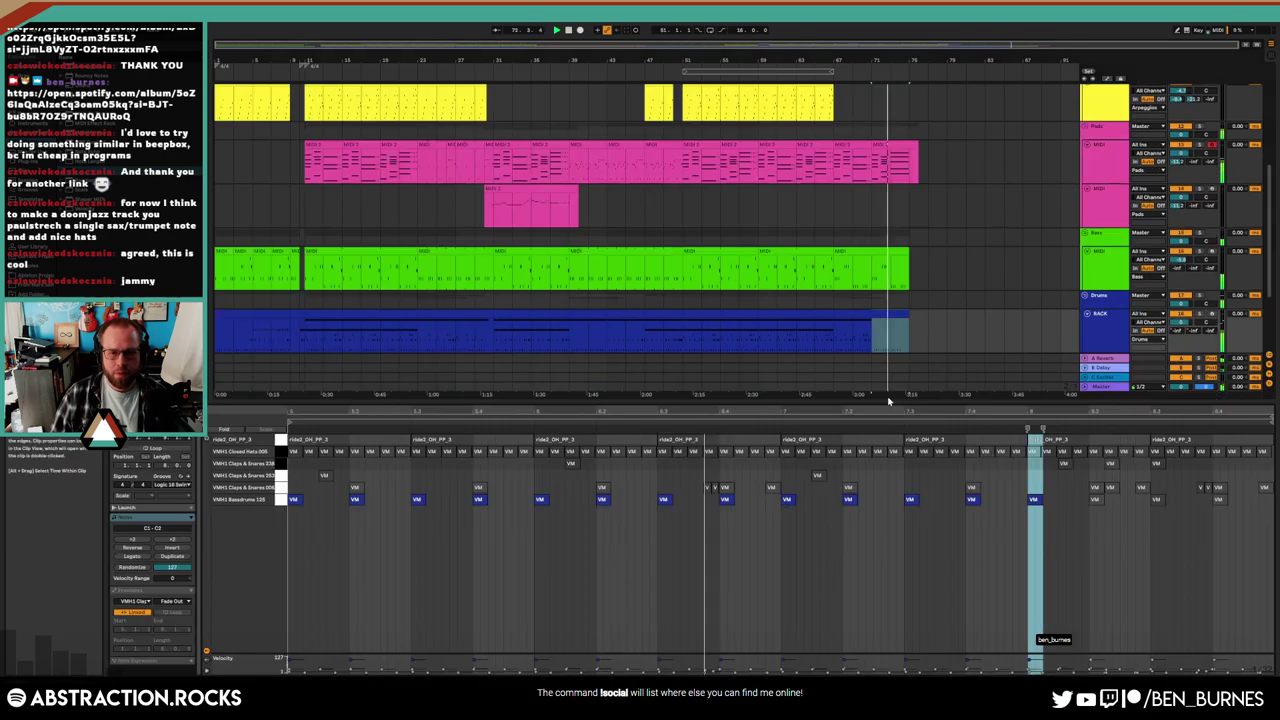
drag(1042, 488, 294, 502)
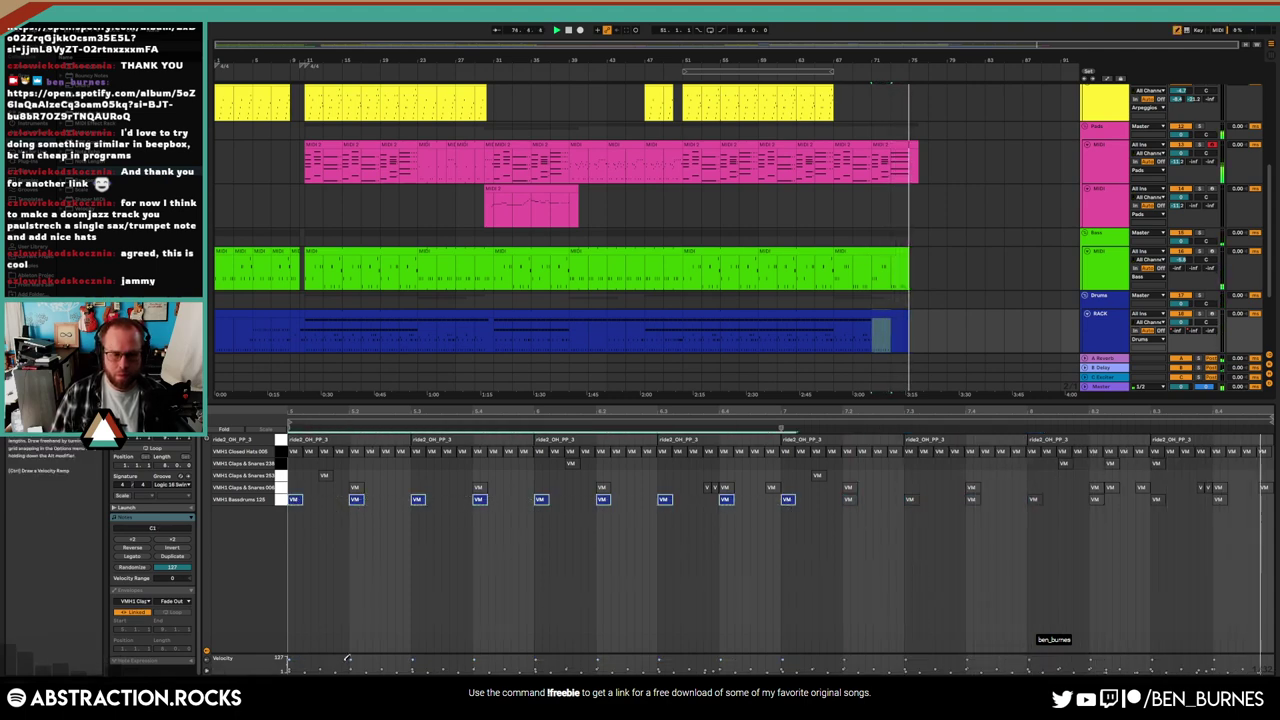
mouse_move(664, 666)
mouse_down()
mouse_move(381, 668)
mouse_move(349, 655)
mouse_up()
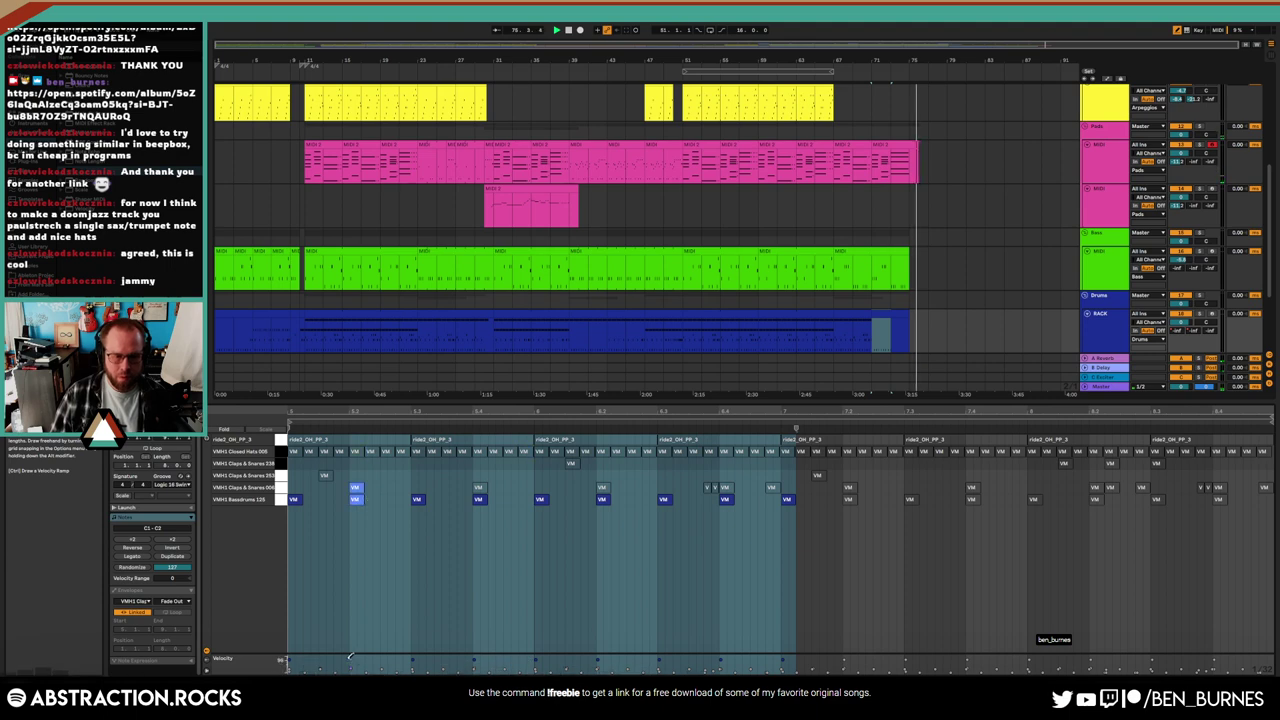
click(805, 510)
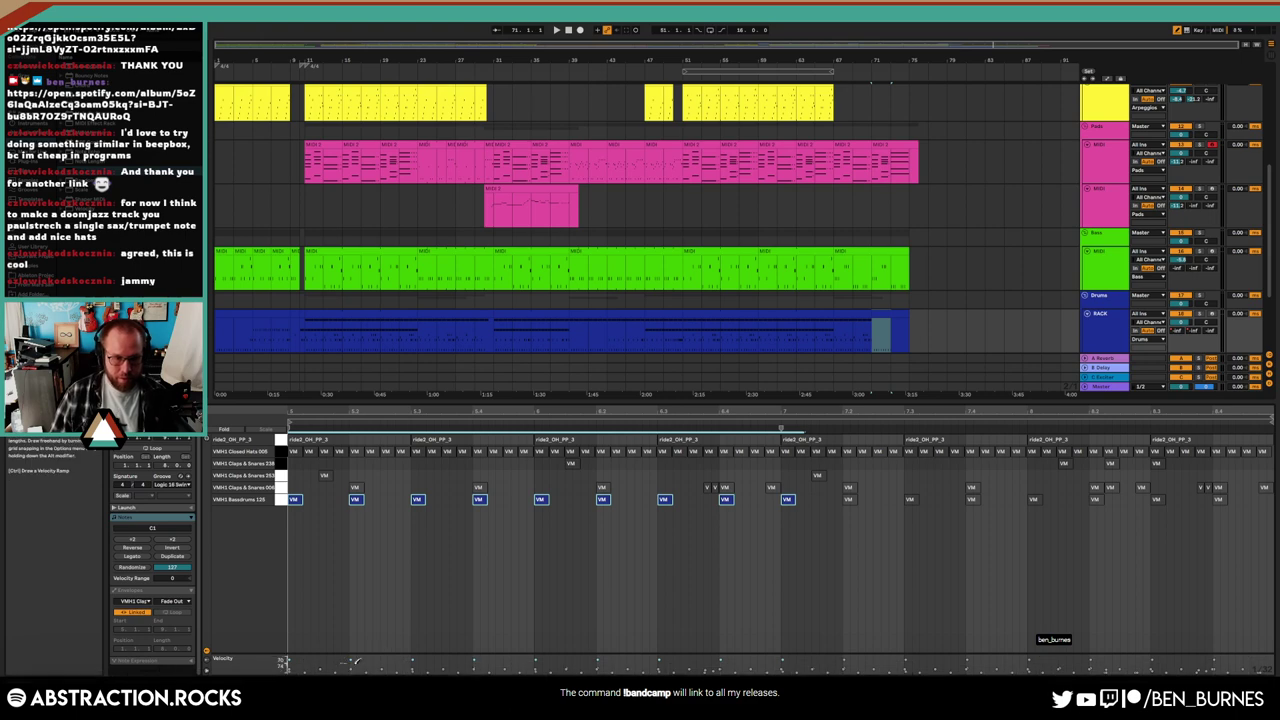
drag(687, 665, 808, 667)
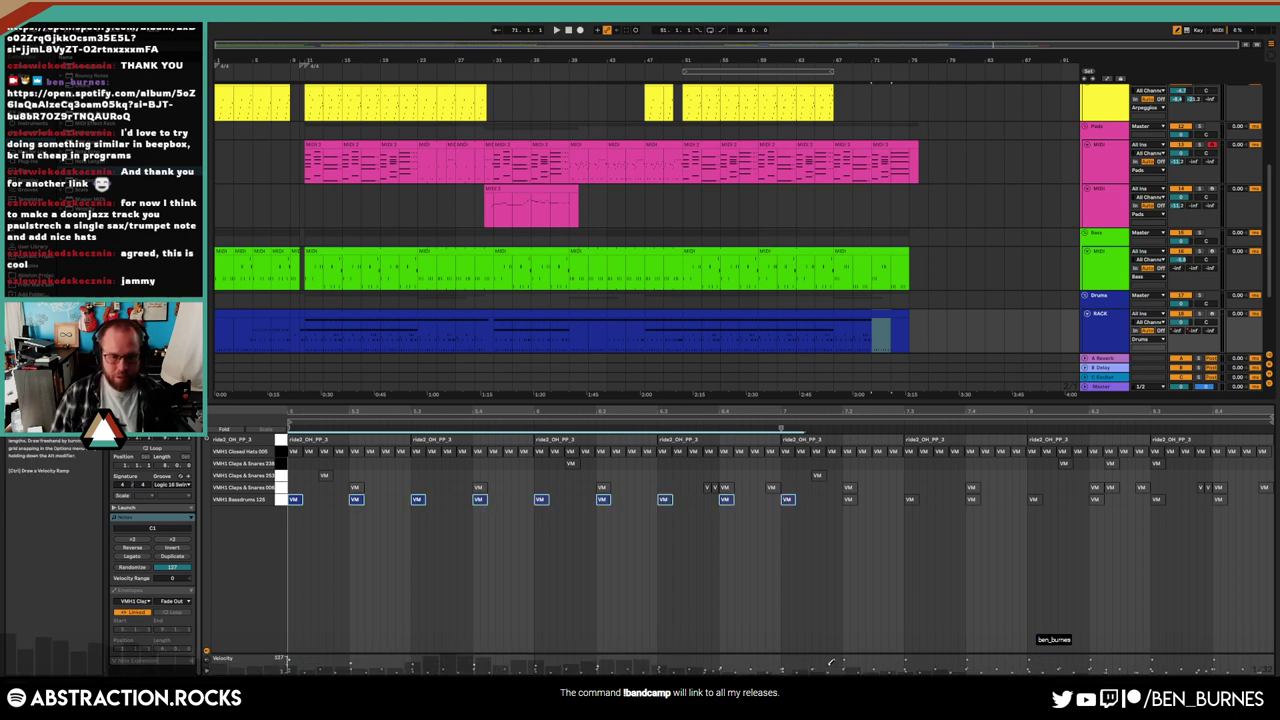
key(space)
key(shift+Tab)
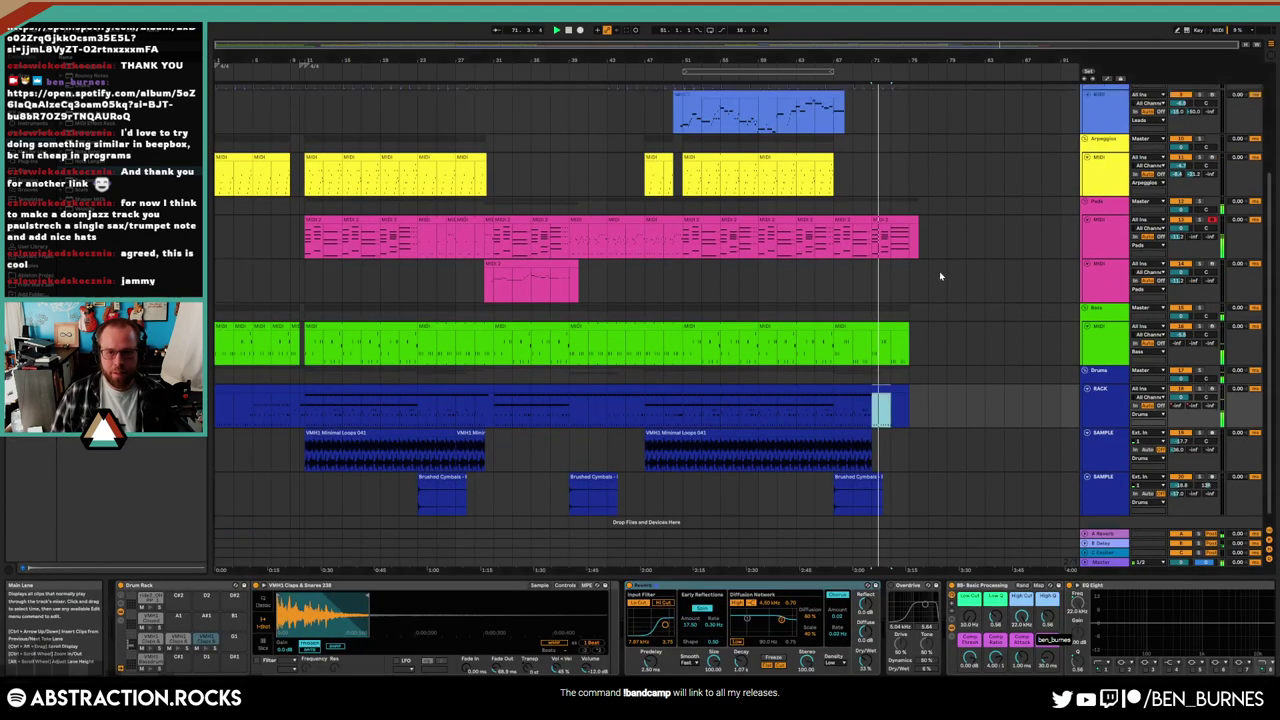
Remove the last sample hit on the Leads sample track at bar 74 and trim the bass clip to end at bar 74
scroll(926, 289, up, 3)
scroll(838, 218, up, 5)
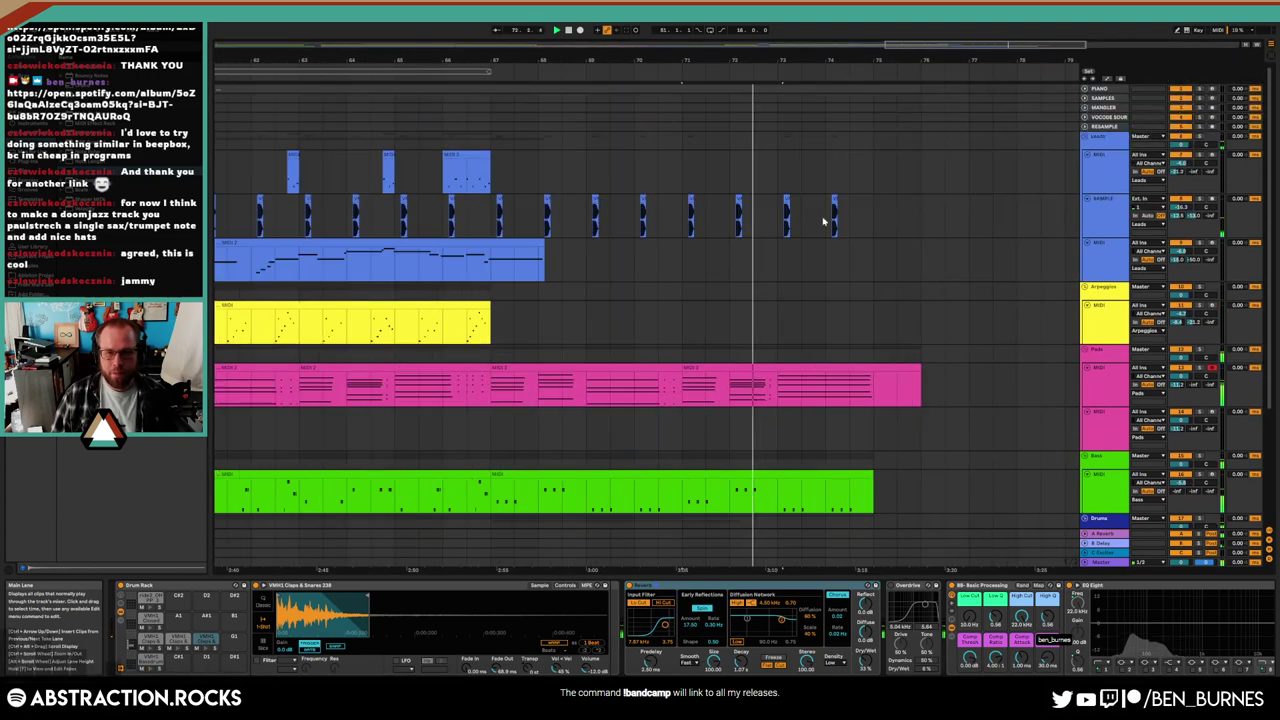
click(897, 215)
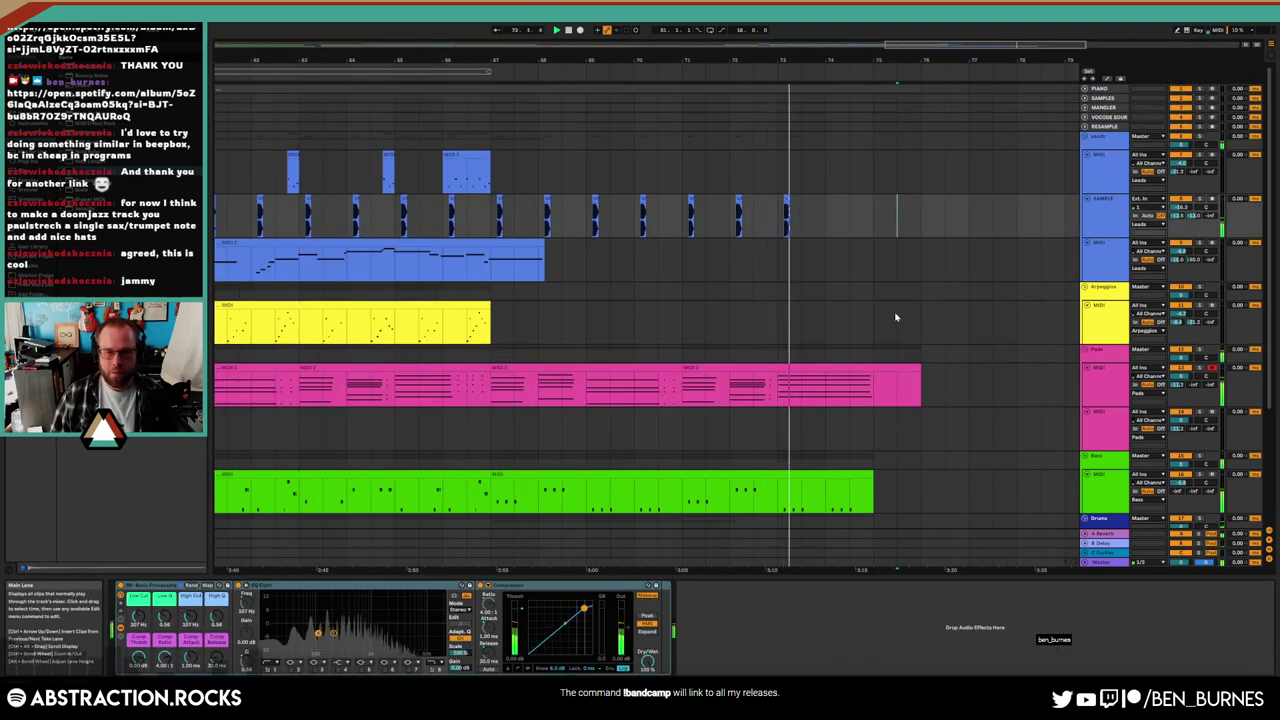
scroll(870, 390, down, 1)
drag(491, 462, 833, 457)
click(850, 458)
scroll(912, 449, down, 2)
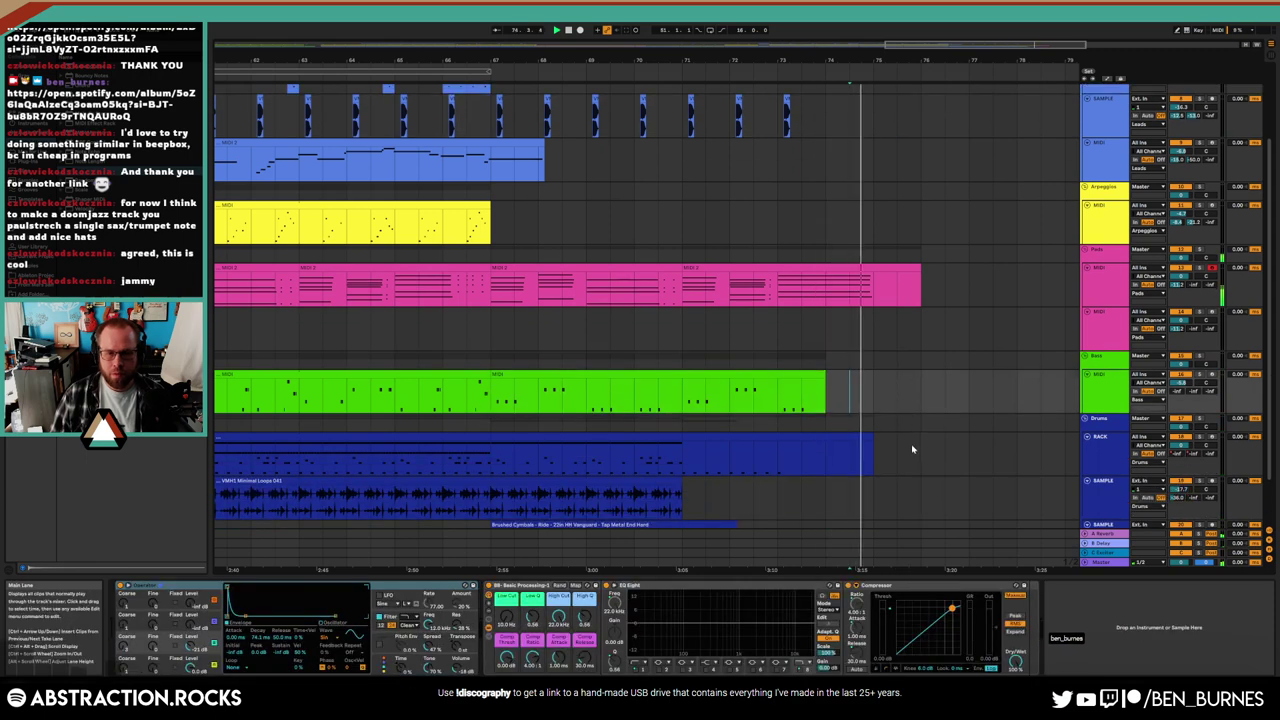
scroll(879, 202, up, 3)
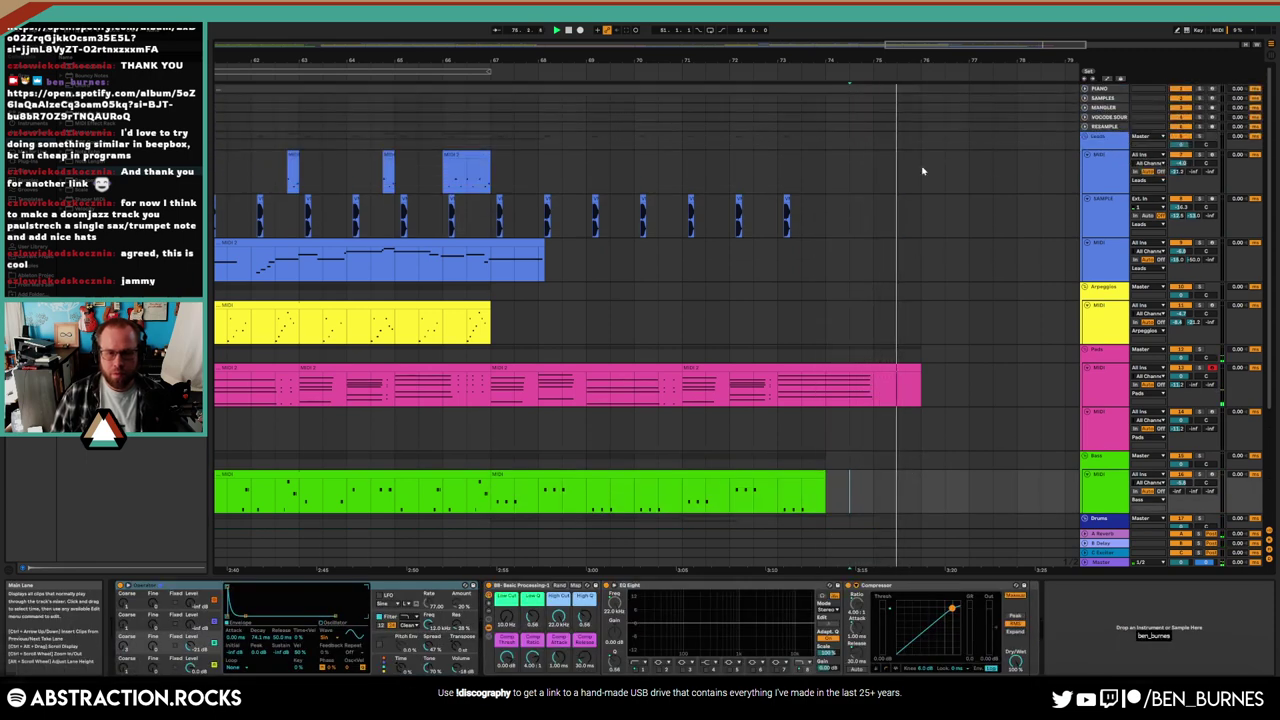
drag(880, 46, 880, 20)
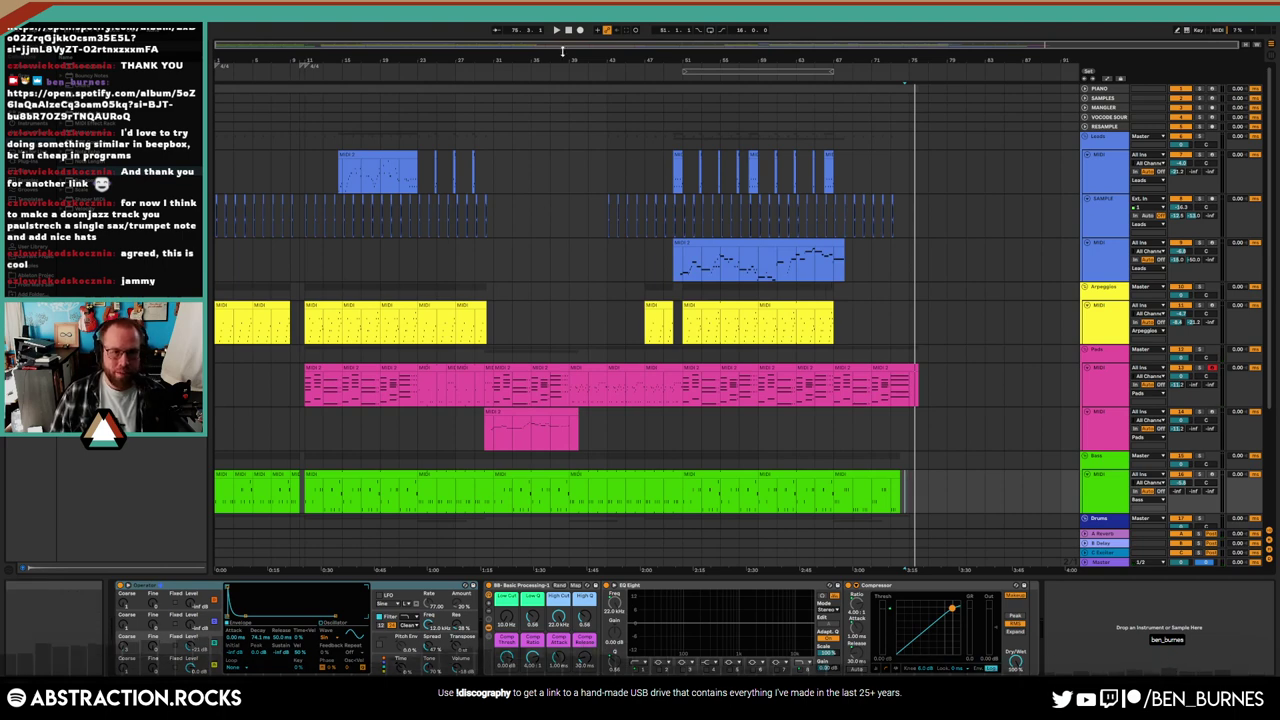
Export the master of the whole arrangement to the Desktop as the WAV file 2023-11-13 Bodega Run.wav
click(621, 87)
key(ctrl+shift+r)
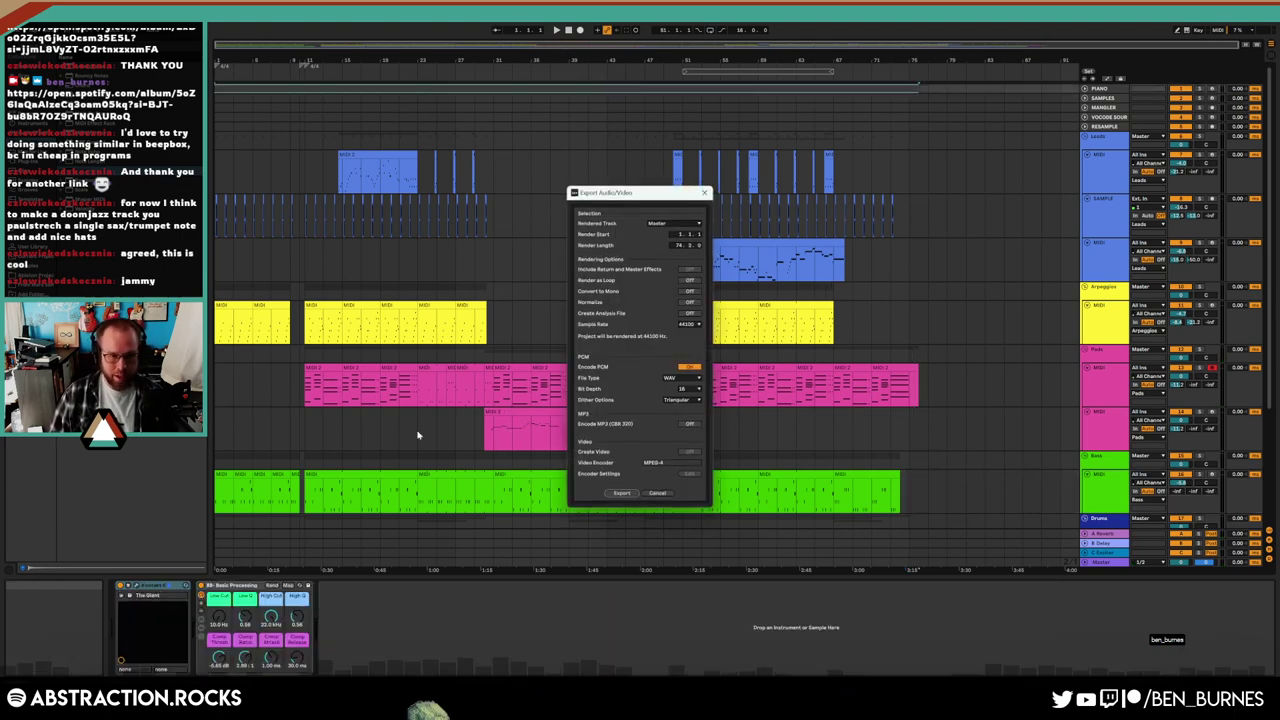
click(628, 496)
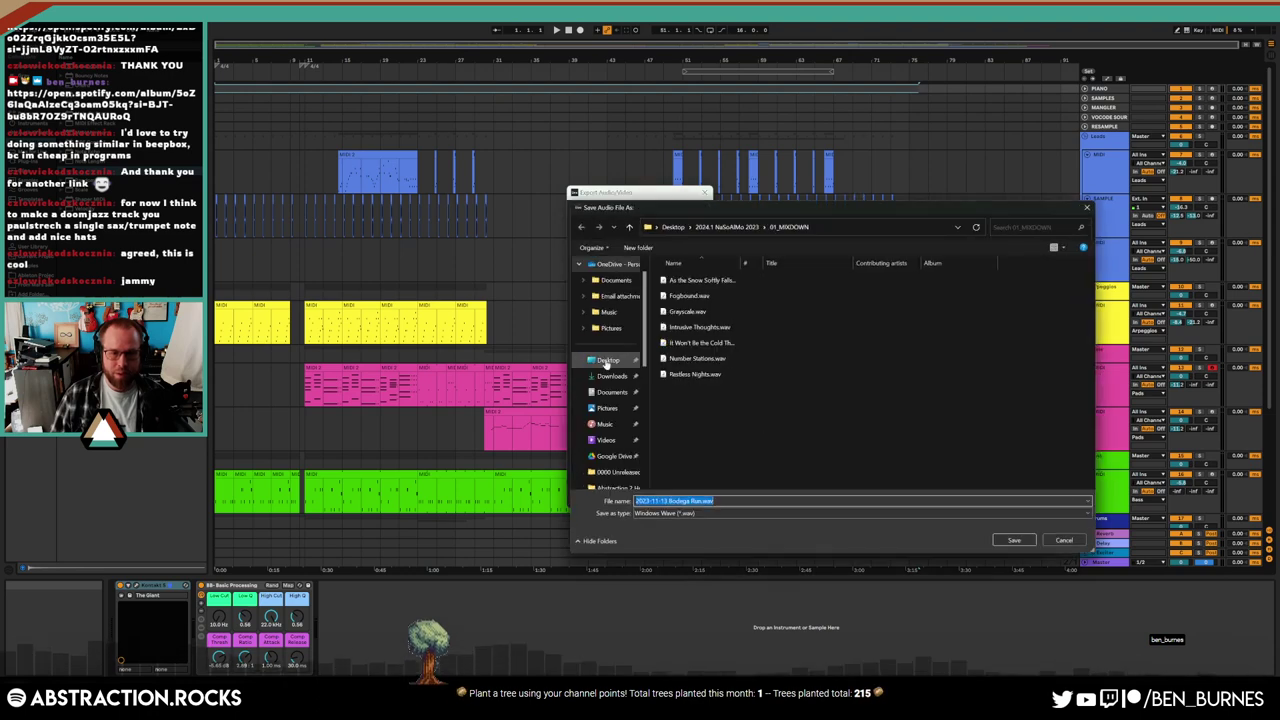
click(608, 360)
click(1013, 541)
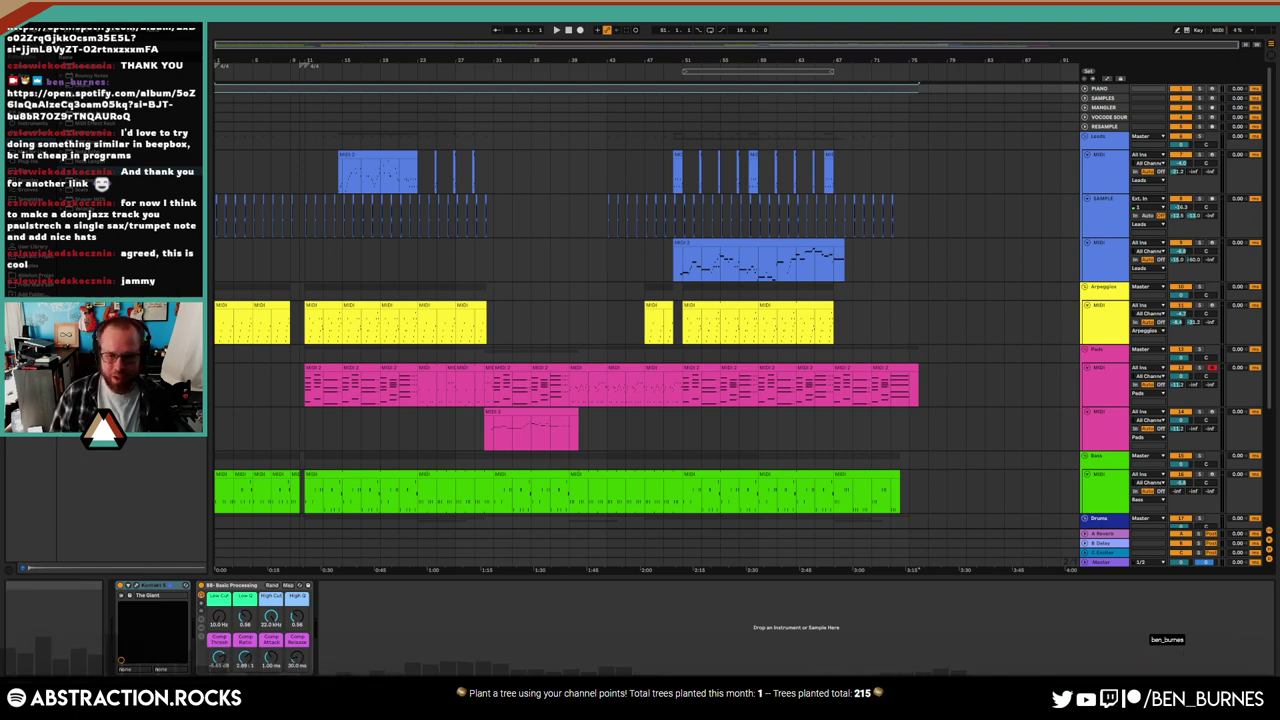
Check the system calendar's dates from November 2023 through January 2024 and return to the arrangement
key(super+n)
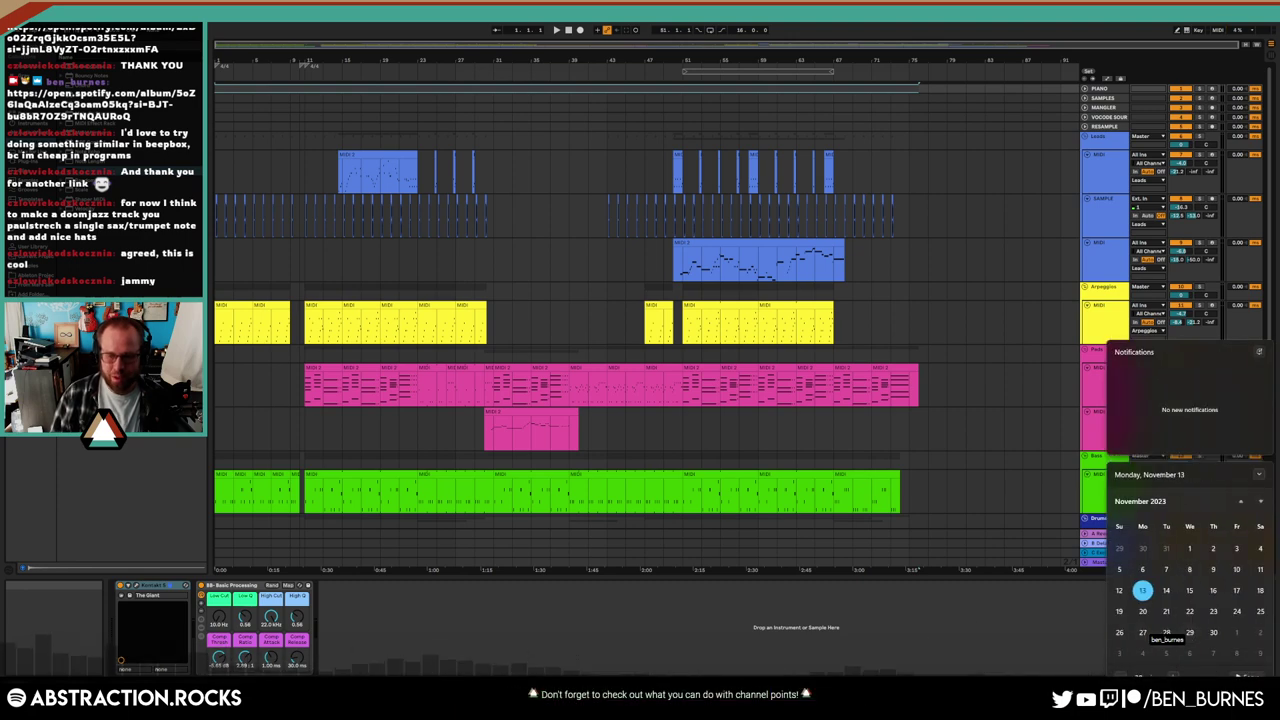
scroll(1197, 585, down, 1)
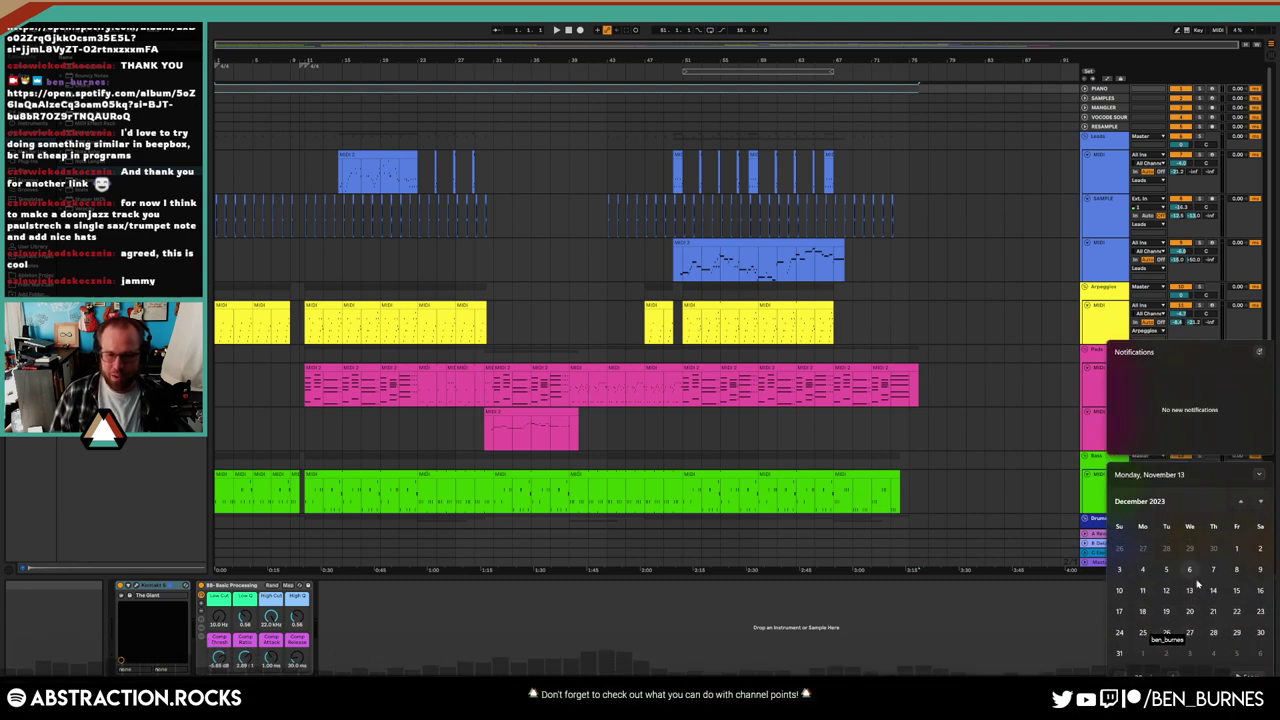
click(1261, 506)
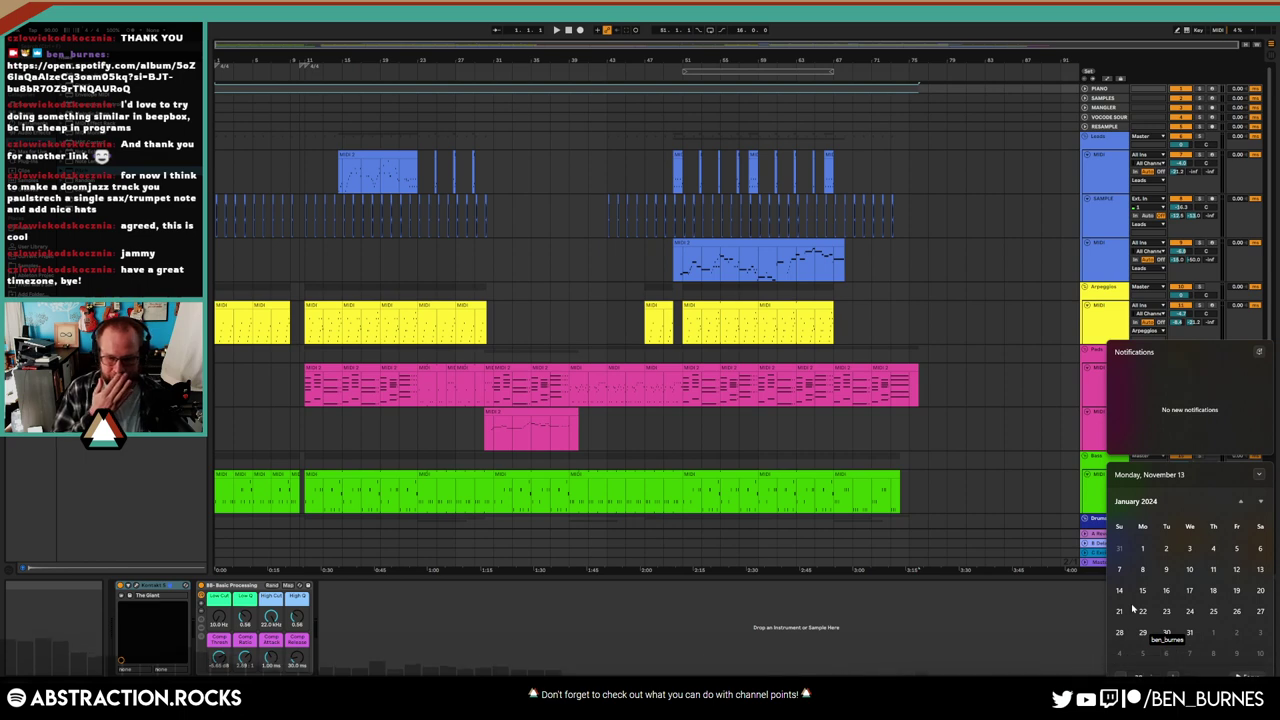
click(1239, 504)
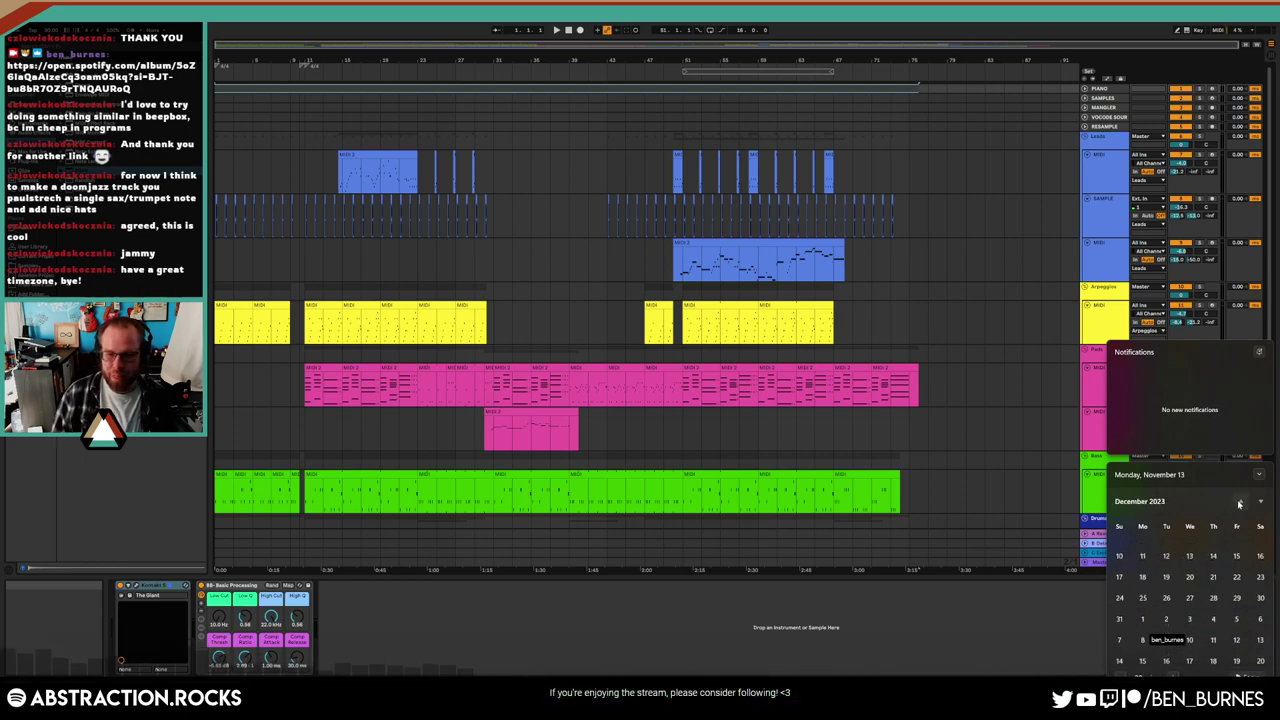
click(1239, 504)
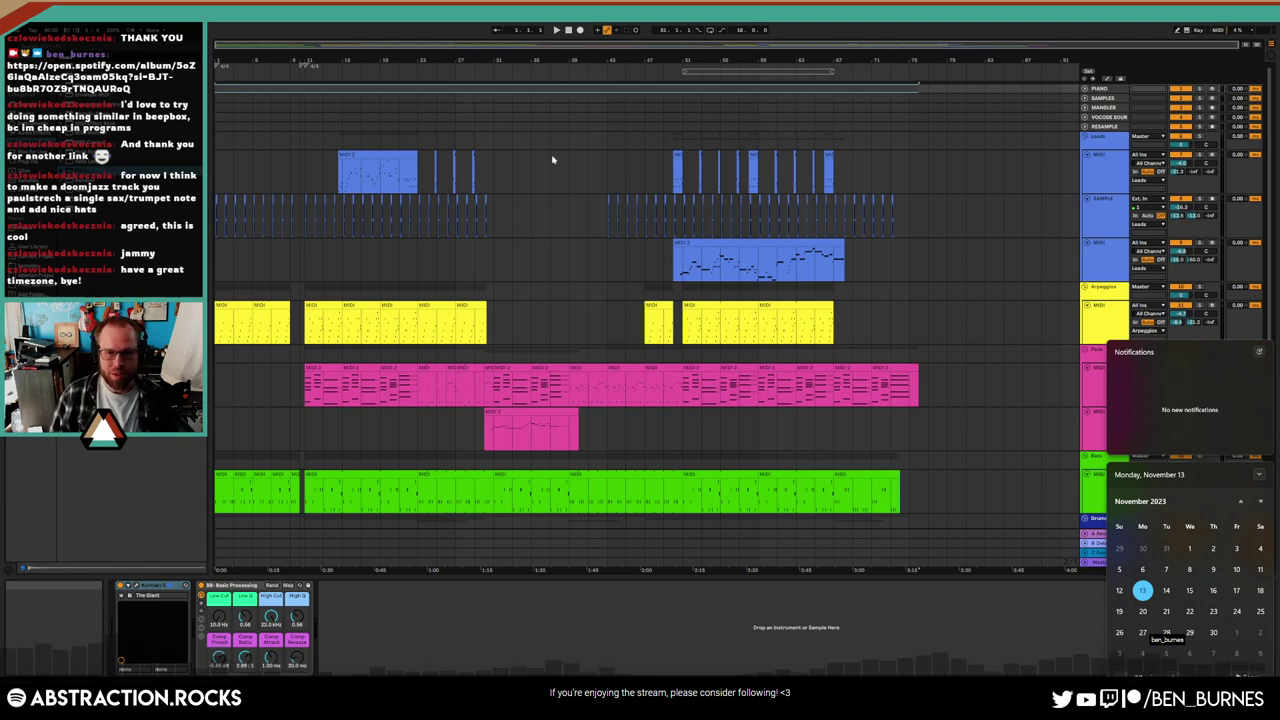
click(604, 230)
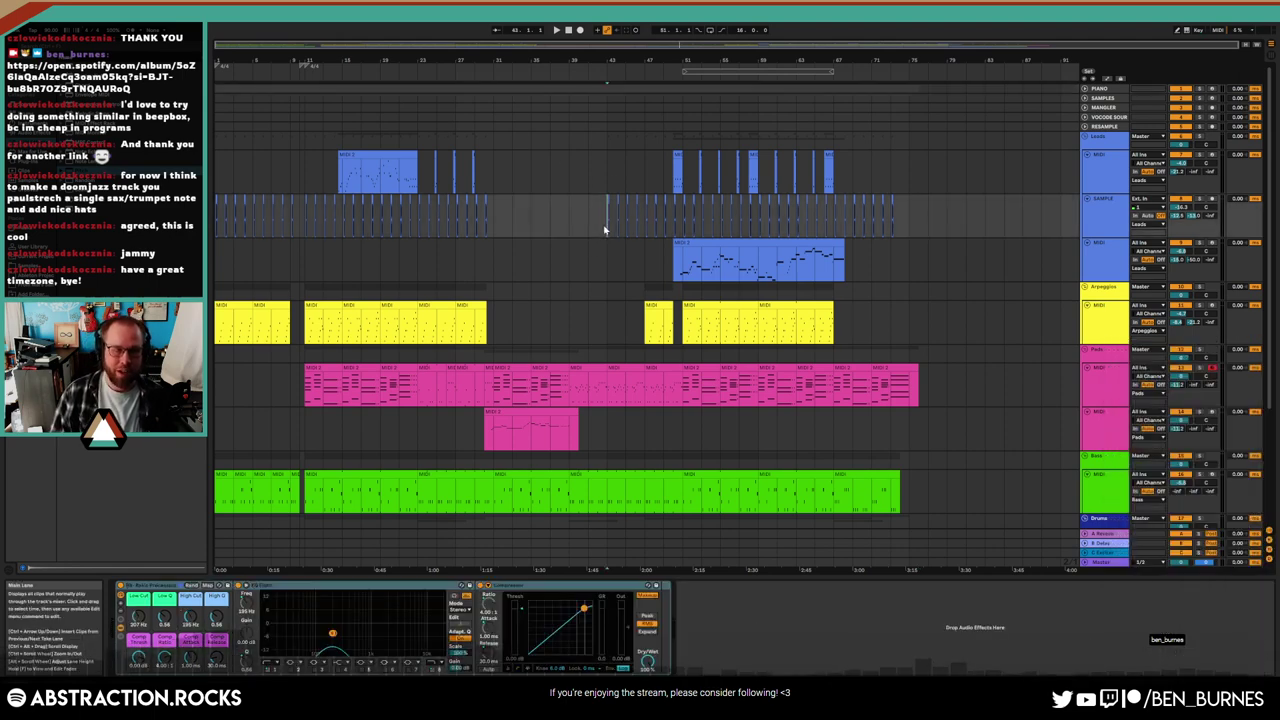